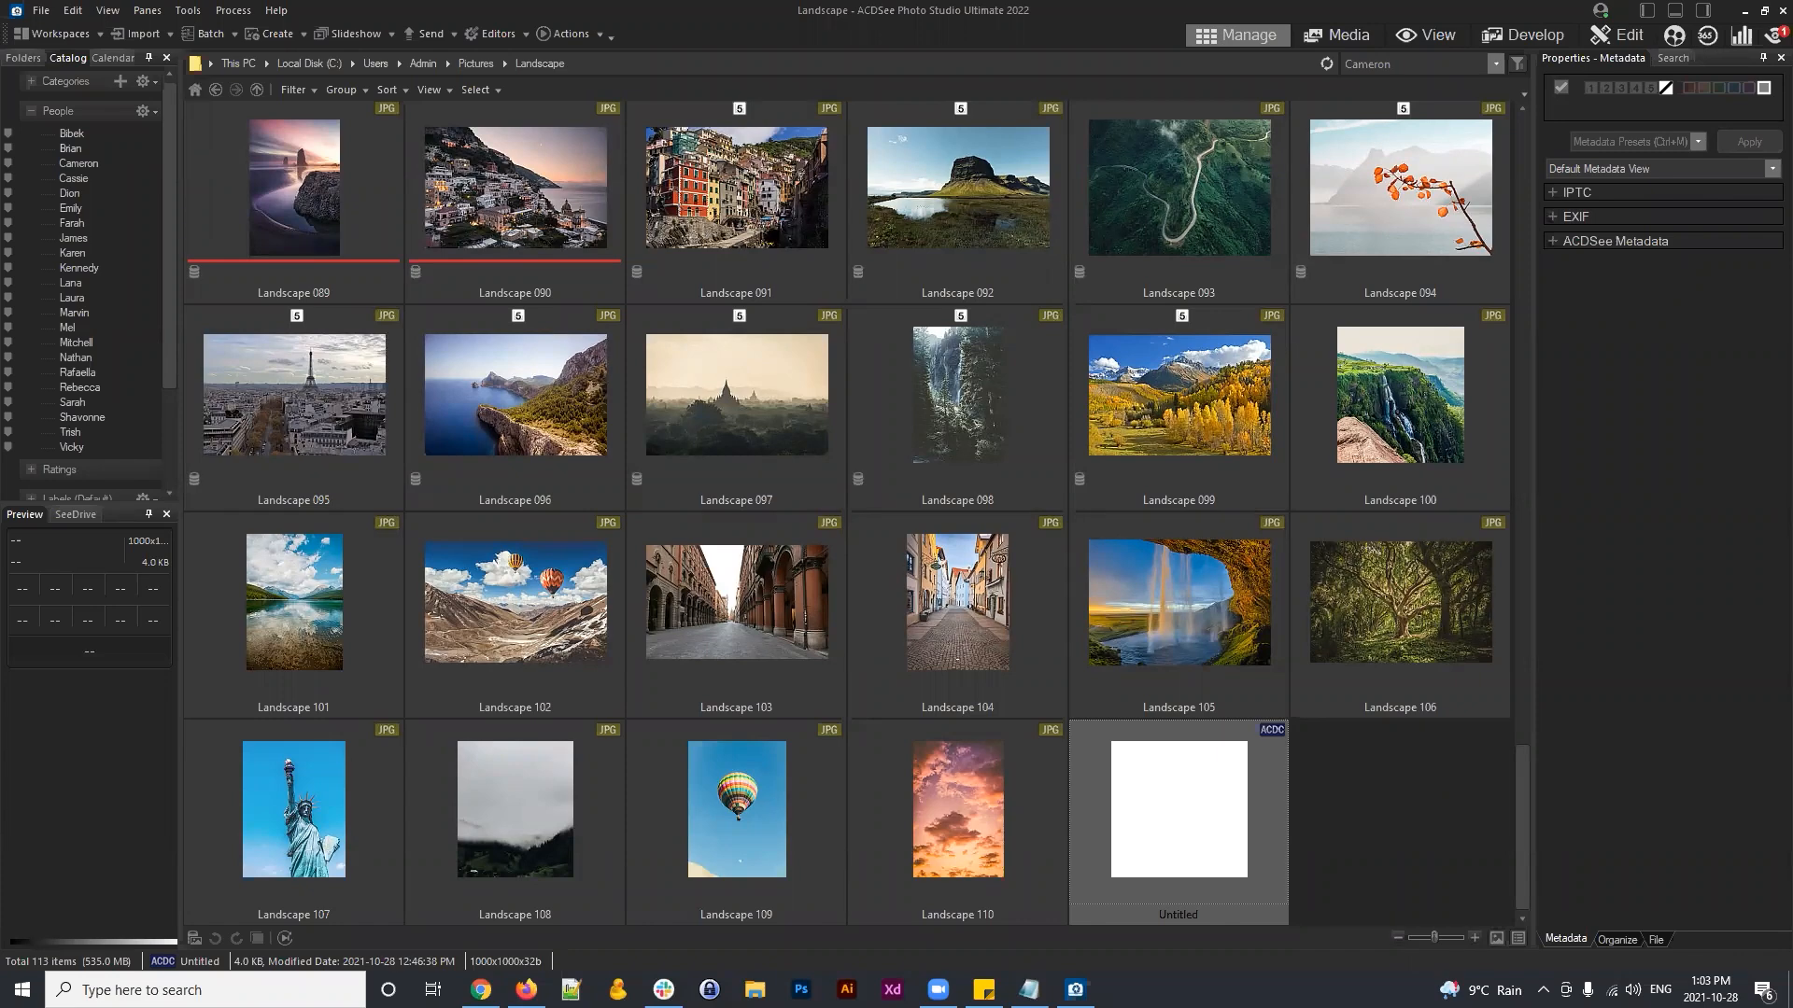
# Step: Launch the Mouse Highlight utility from the Windows search and minimize its settings window
pyautogui.click(338, 980)
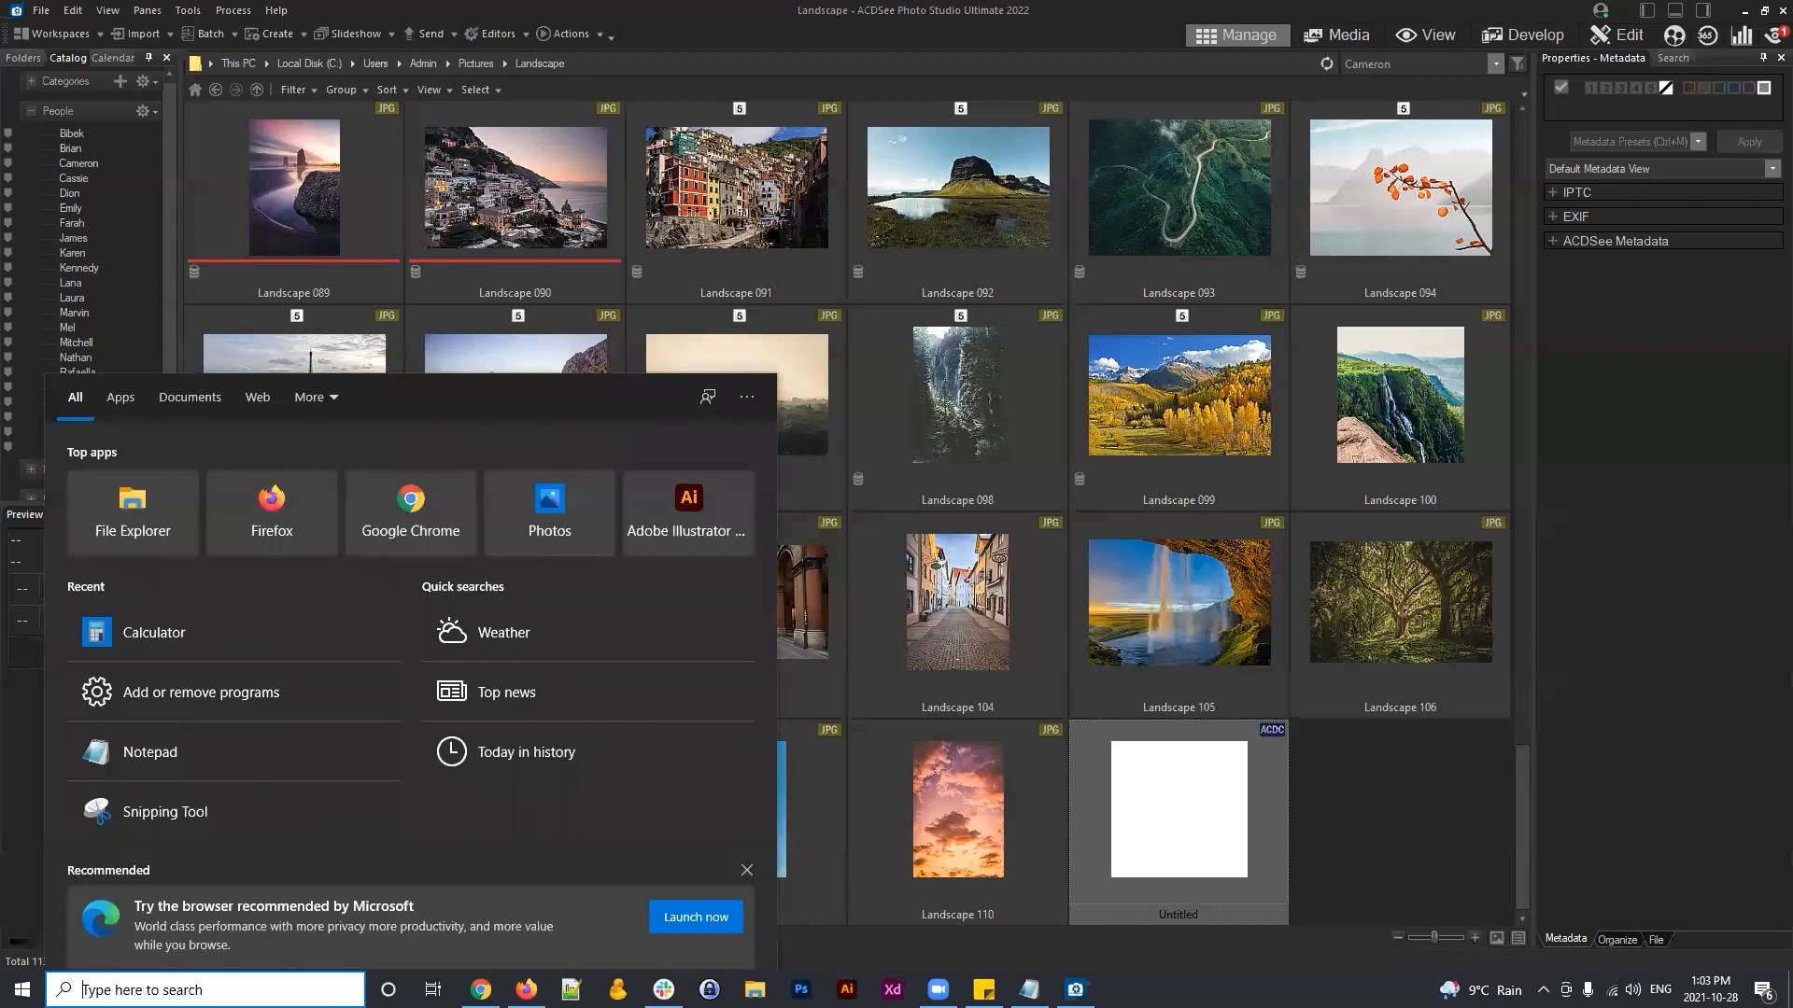
pyautogui.write('mou')
pyautogui.press('Return')
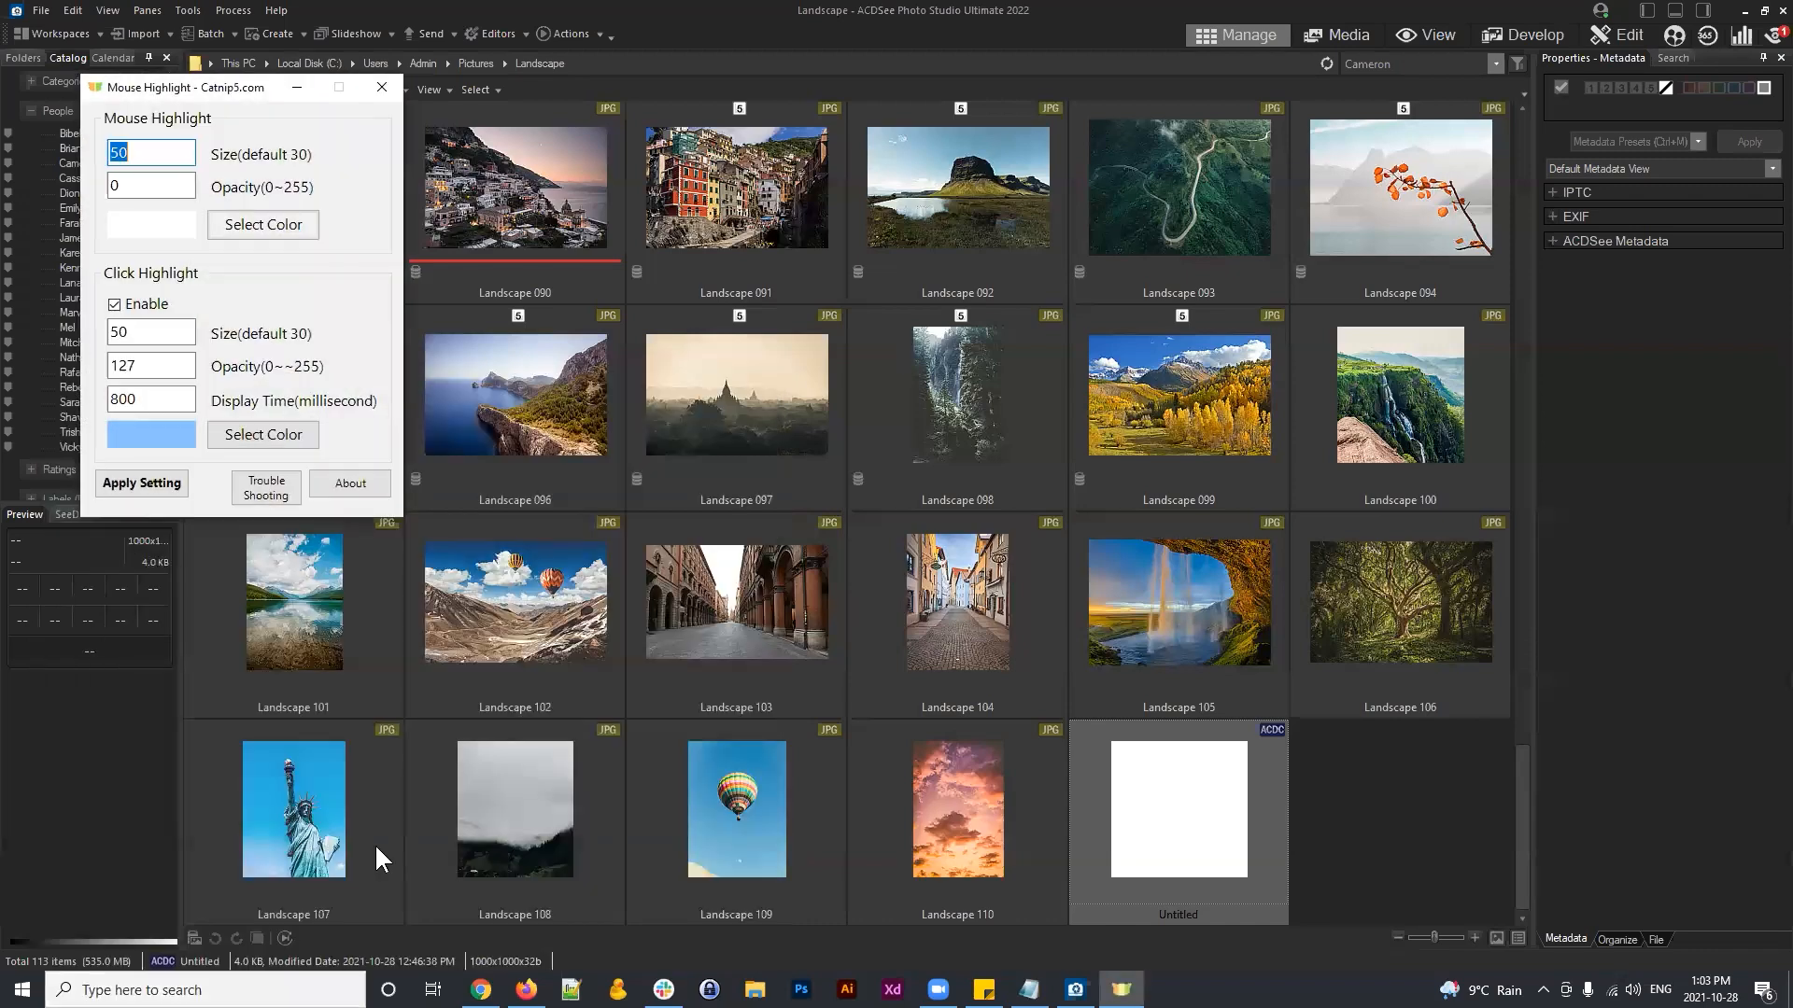
pyautogui.click(295, 89)
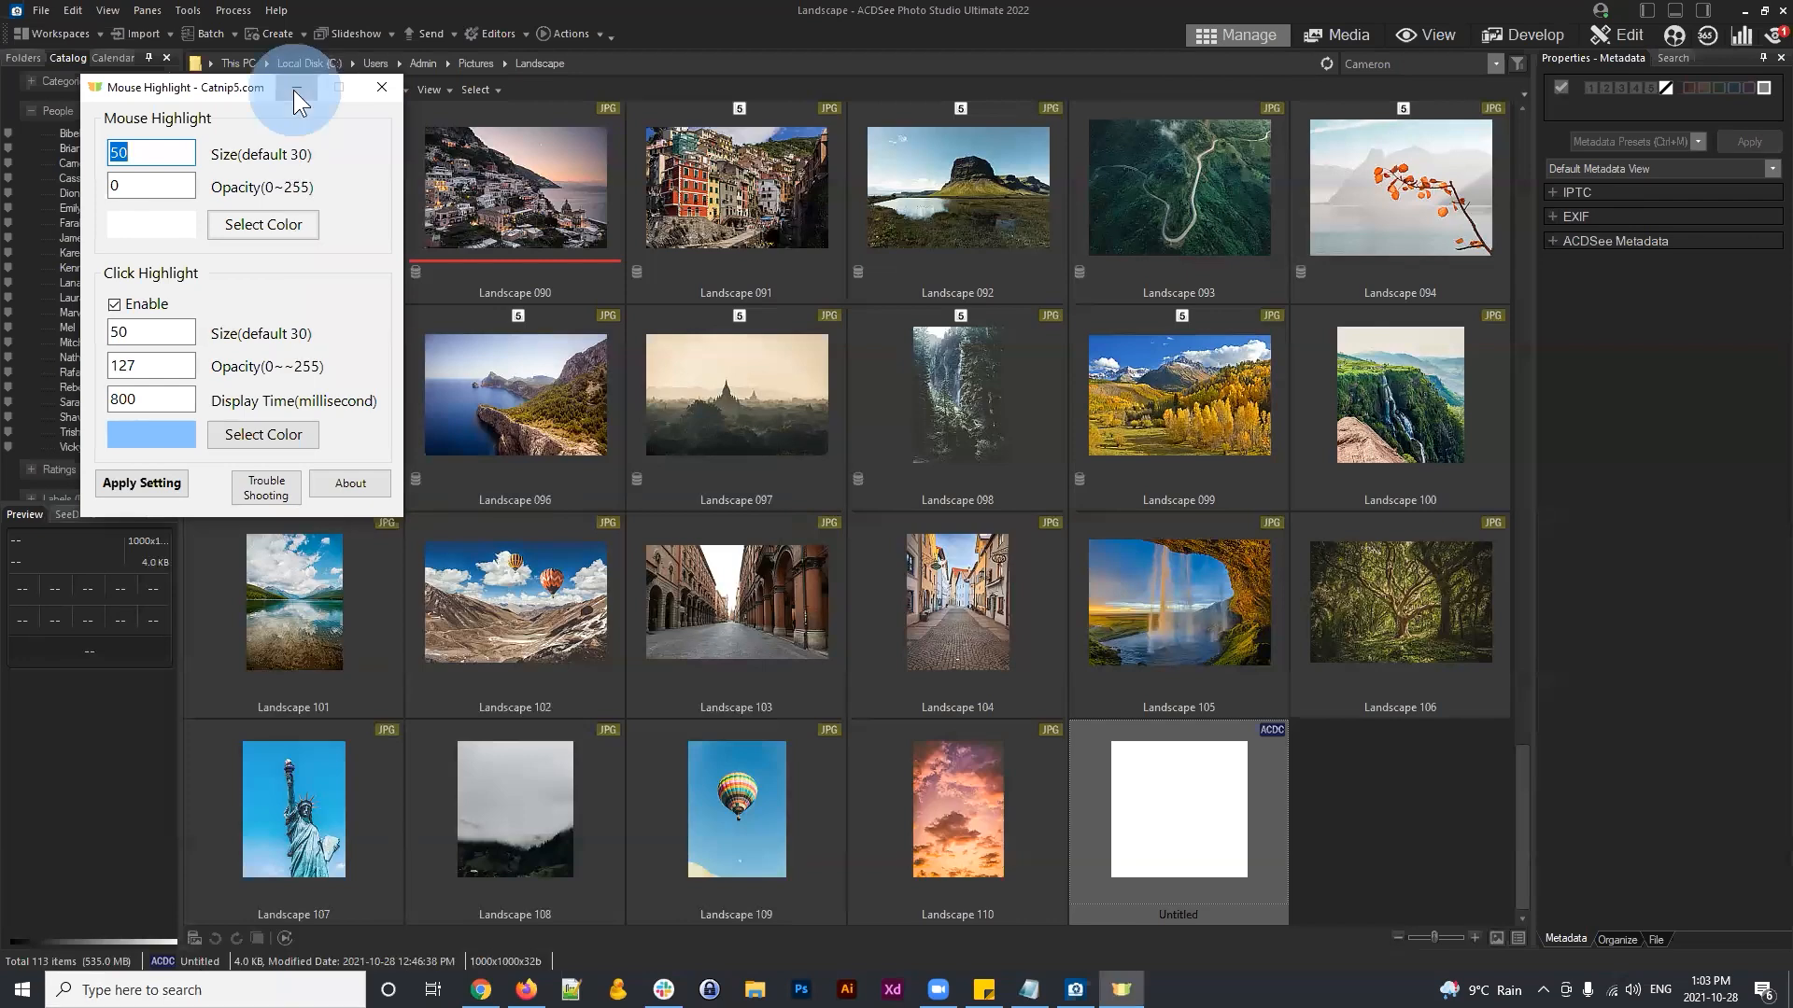
pyautogui.click(1372, 789)
pyautogui.click(1368, 798)
pyautogui.click(980, 388)
pyautogui.click(749, 379)
pyautogui.click(743, 227)
pyautogui.click(737, 416)
pyautogui.click(500, 420)
pyautogui.click(532, 583)
pyautogui.click(723, 613)
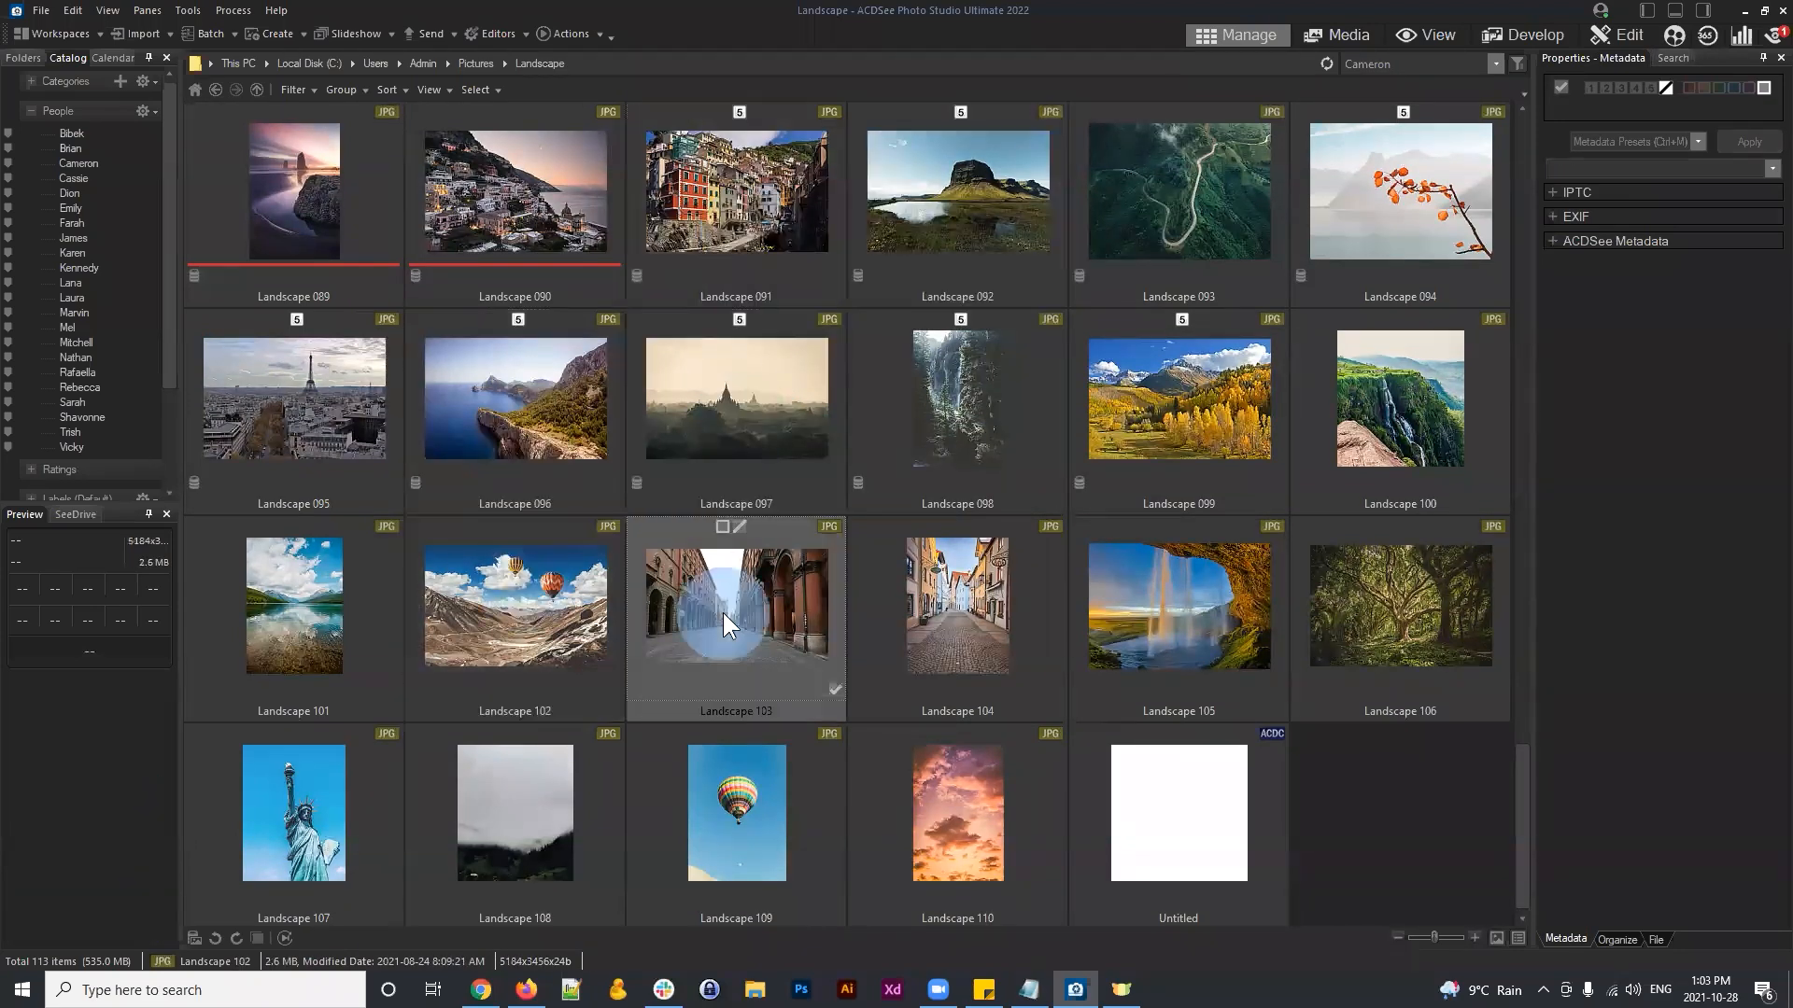
pyautogui.click(728, 366)
pyautogui.click(749, 197)
pyautogui.click(966, 199)
pyautogui.click(957, 400)
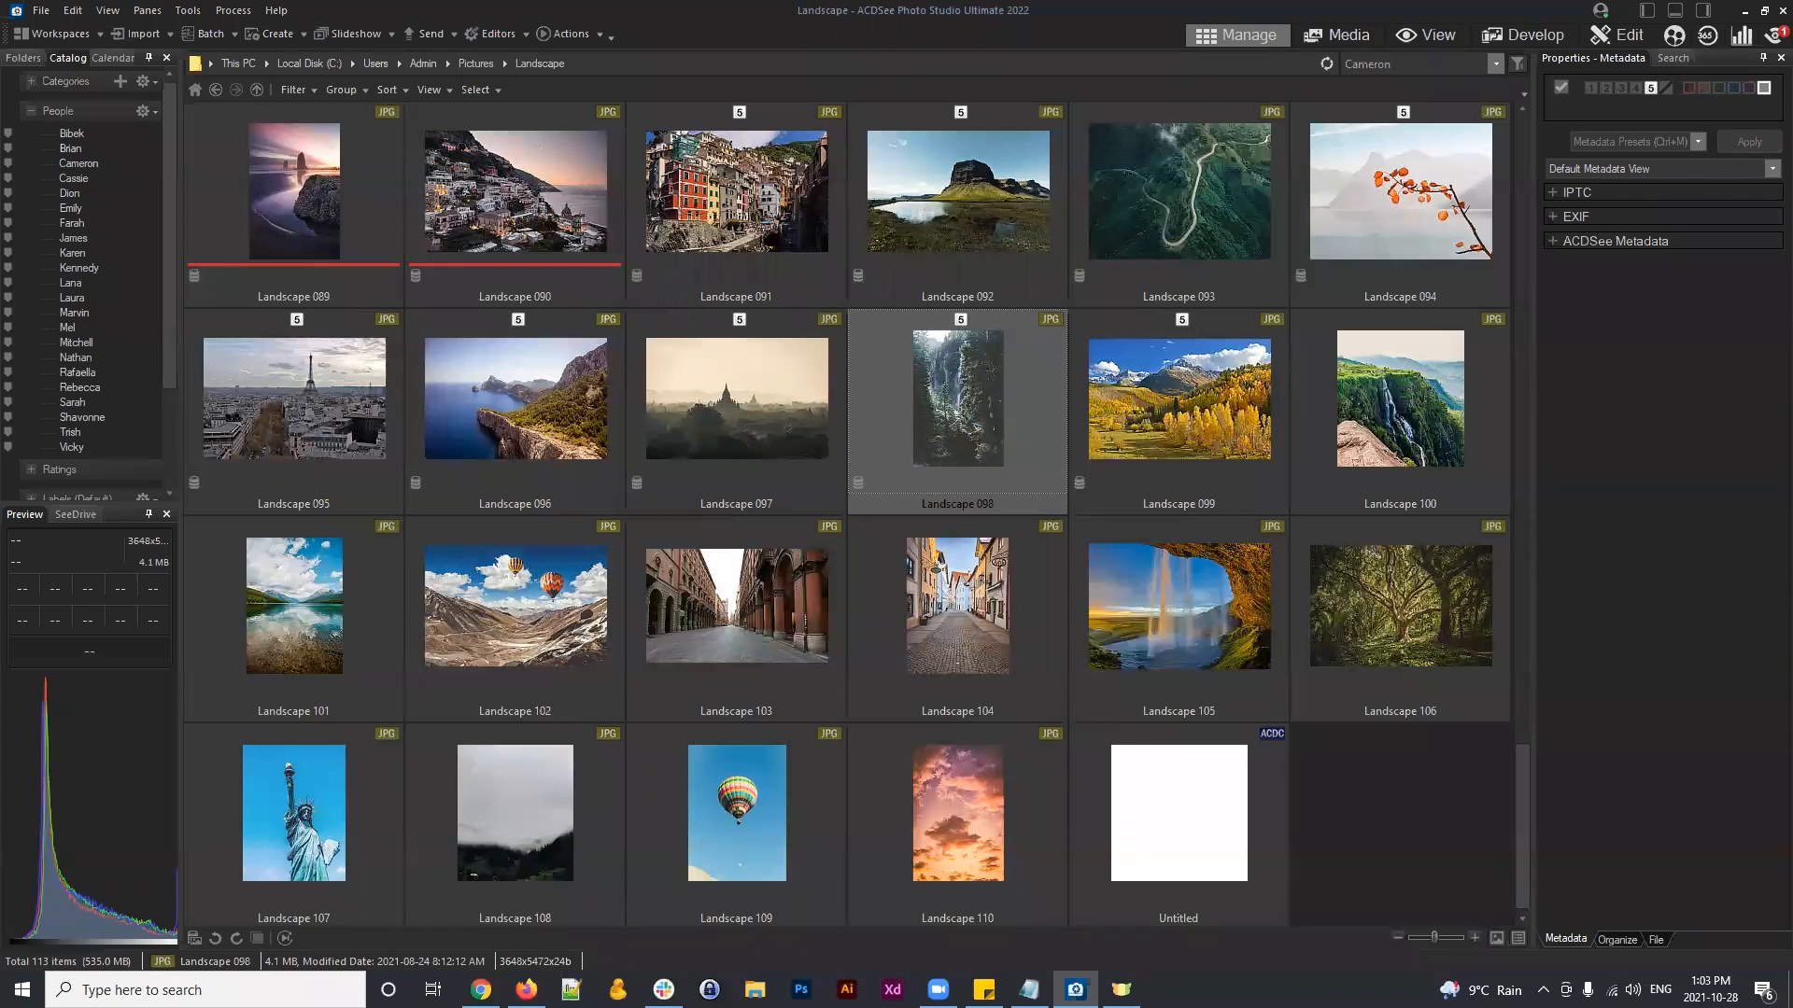
pyautogui.click(1601, 406)
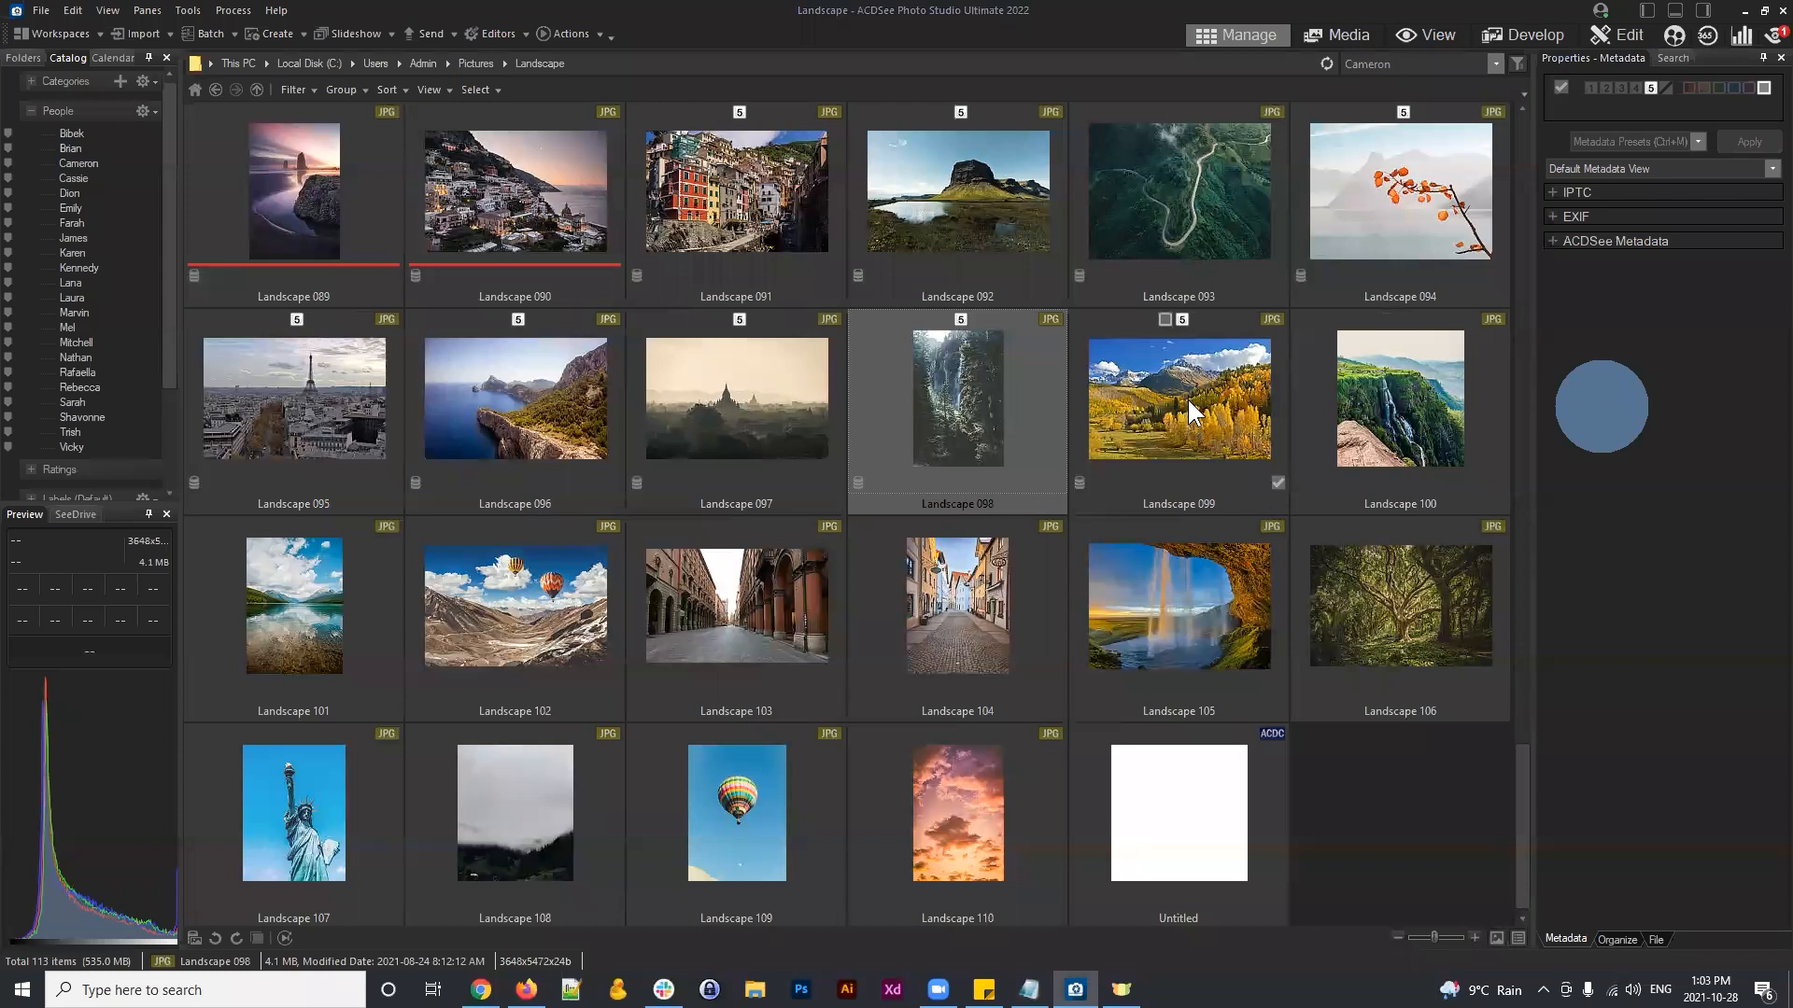
pyautogui.click(1369, 790)
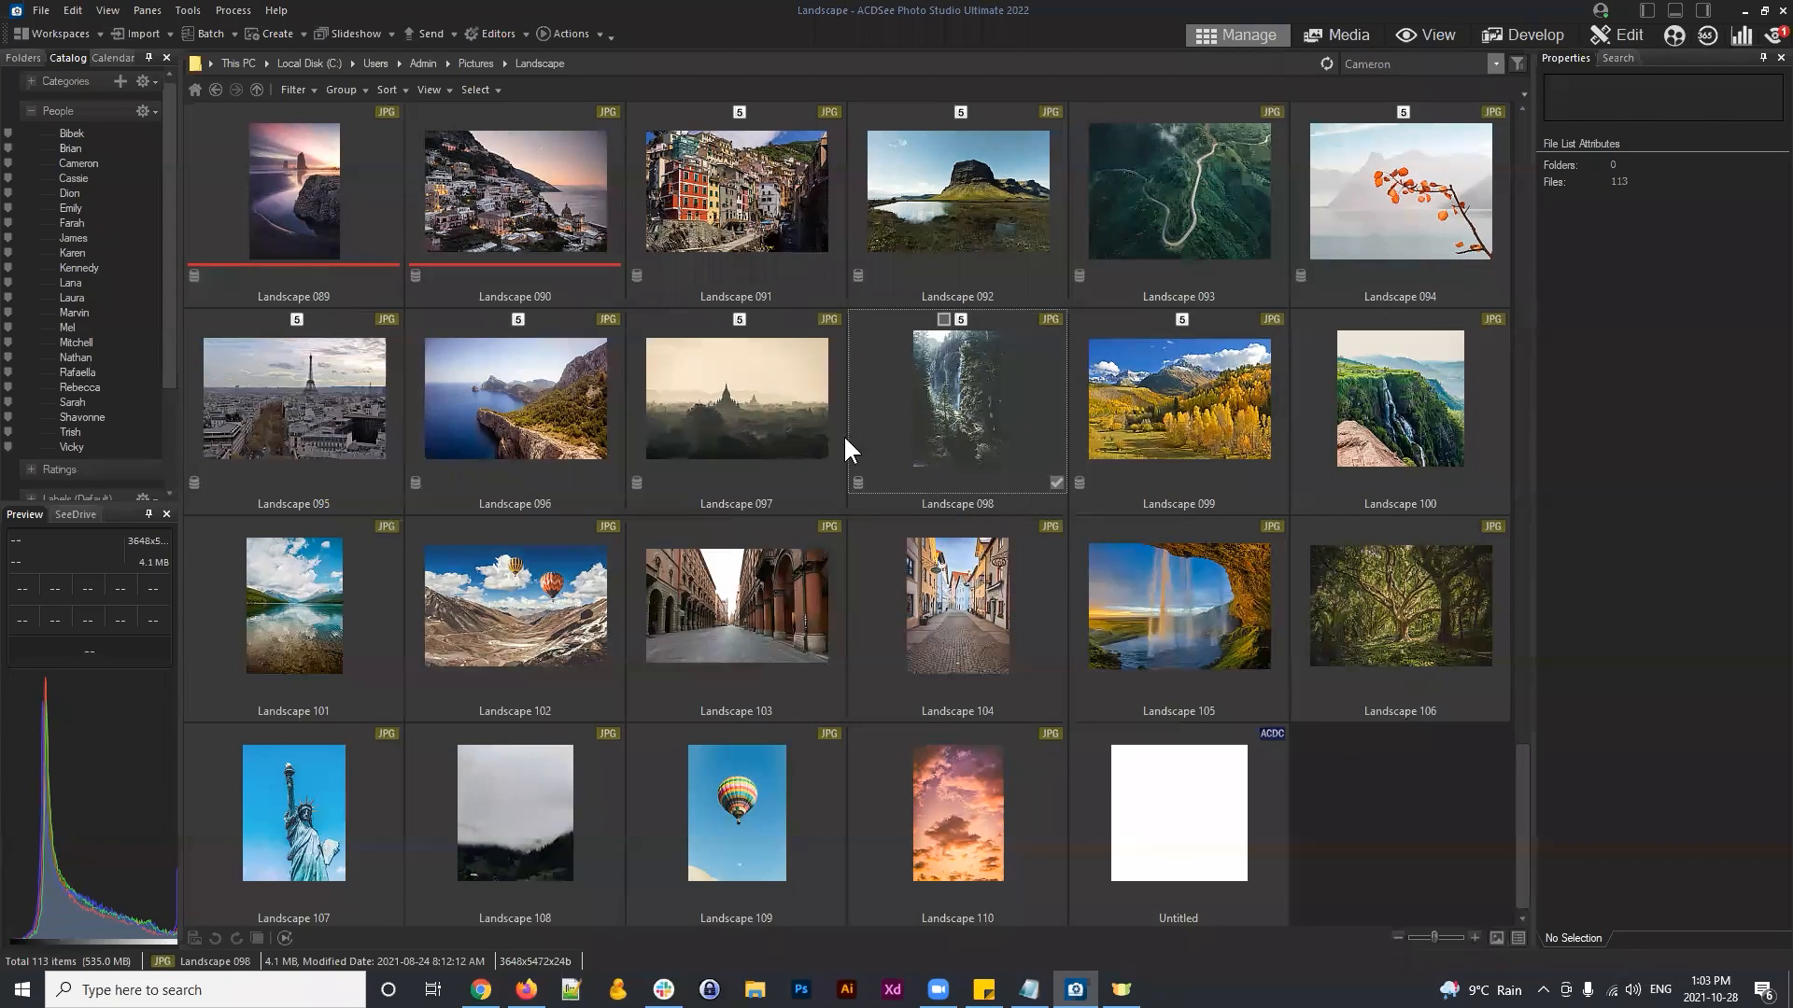
# Step: Delete the blank Untitled ACDC image from the end of the Landscape folder
pyautogui.click(1152, 815)
pyautogui.press('Delete')
pyautogui.click(1231, 754)
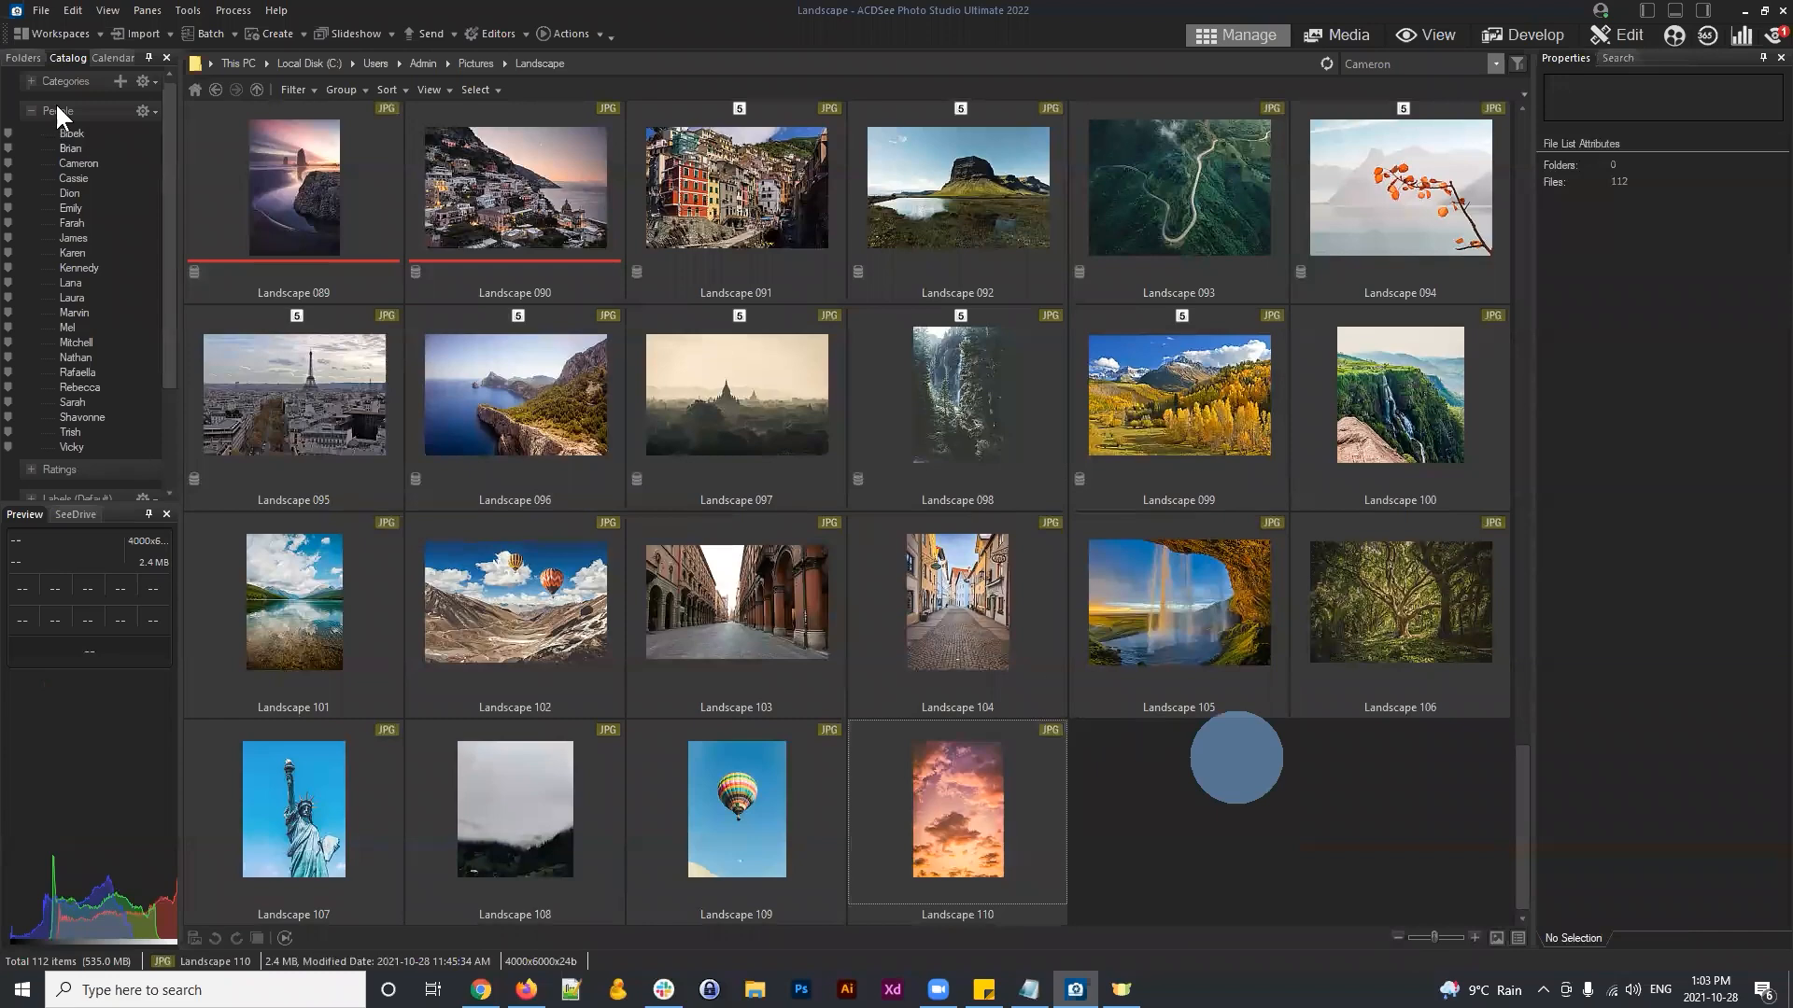
# Step: Create a new blank image 3000 pixels wide and 3000 pixels high
pyautogui.click(41, 11)
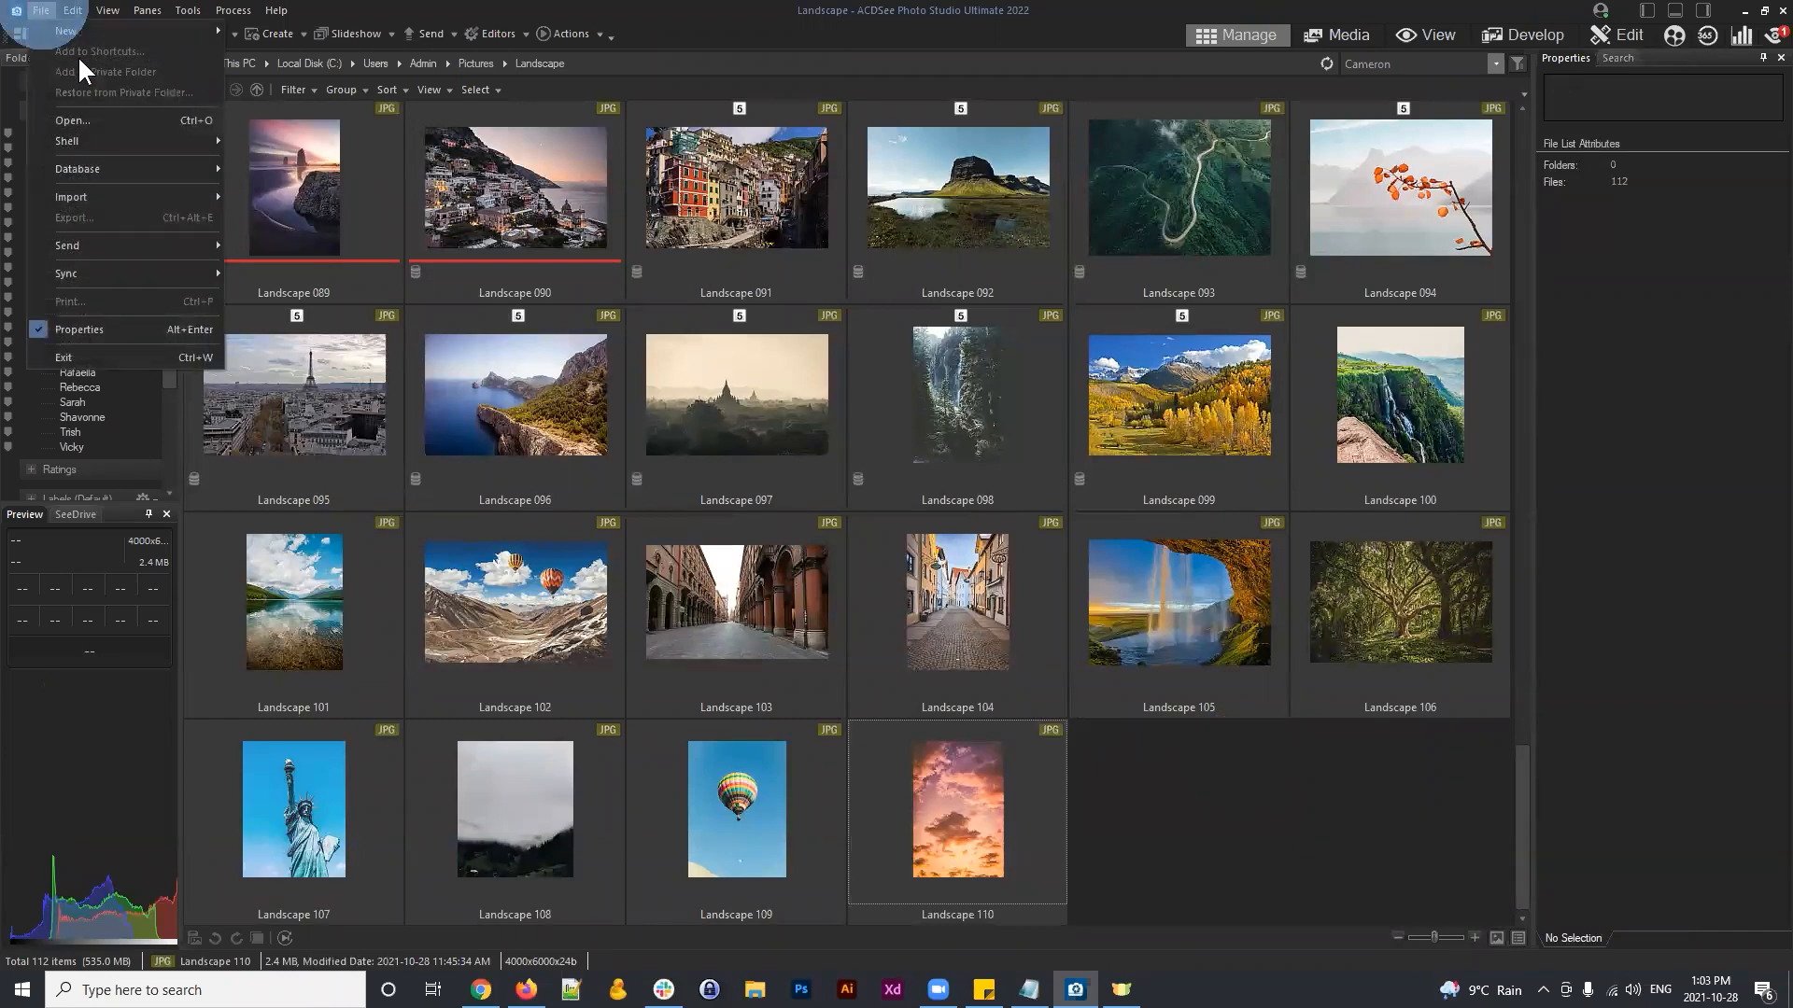
pyautogui.click(287, 59)
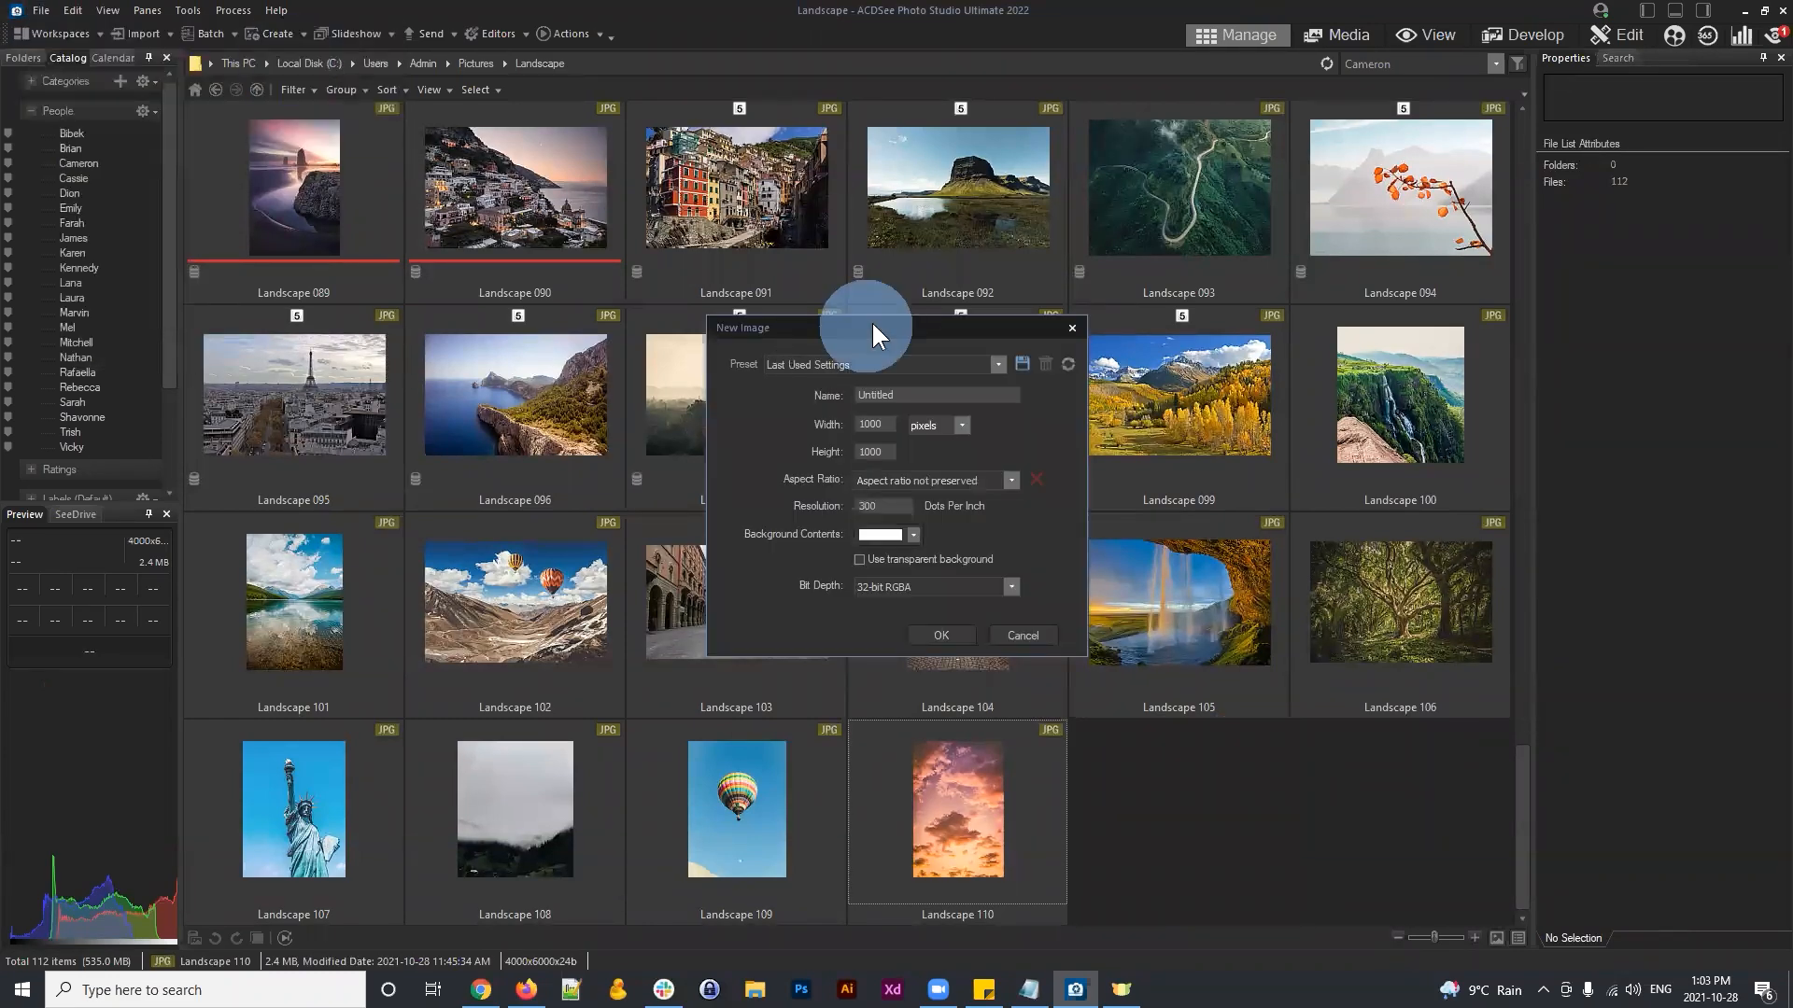
pyautogui.moveTo(871, 321); pyautogui.dragTo(913, 305)
pyautogui.click(948, 515)
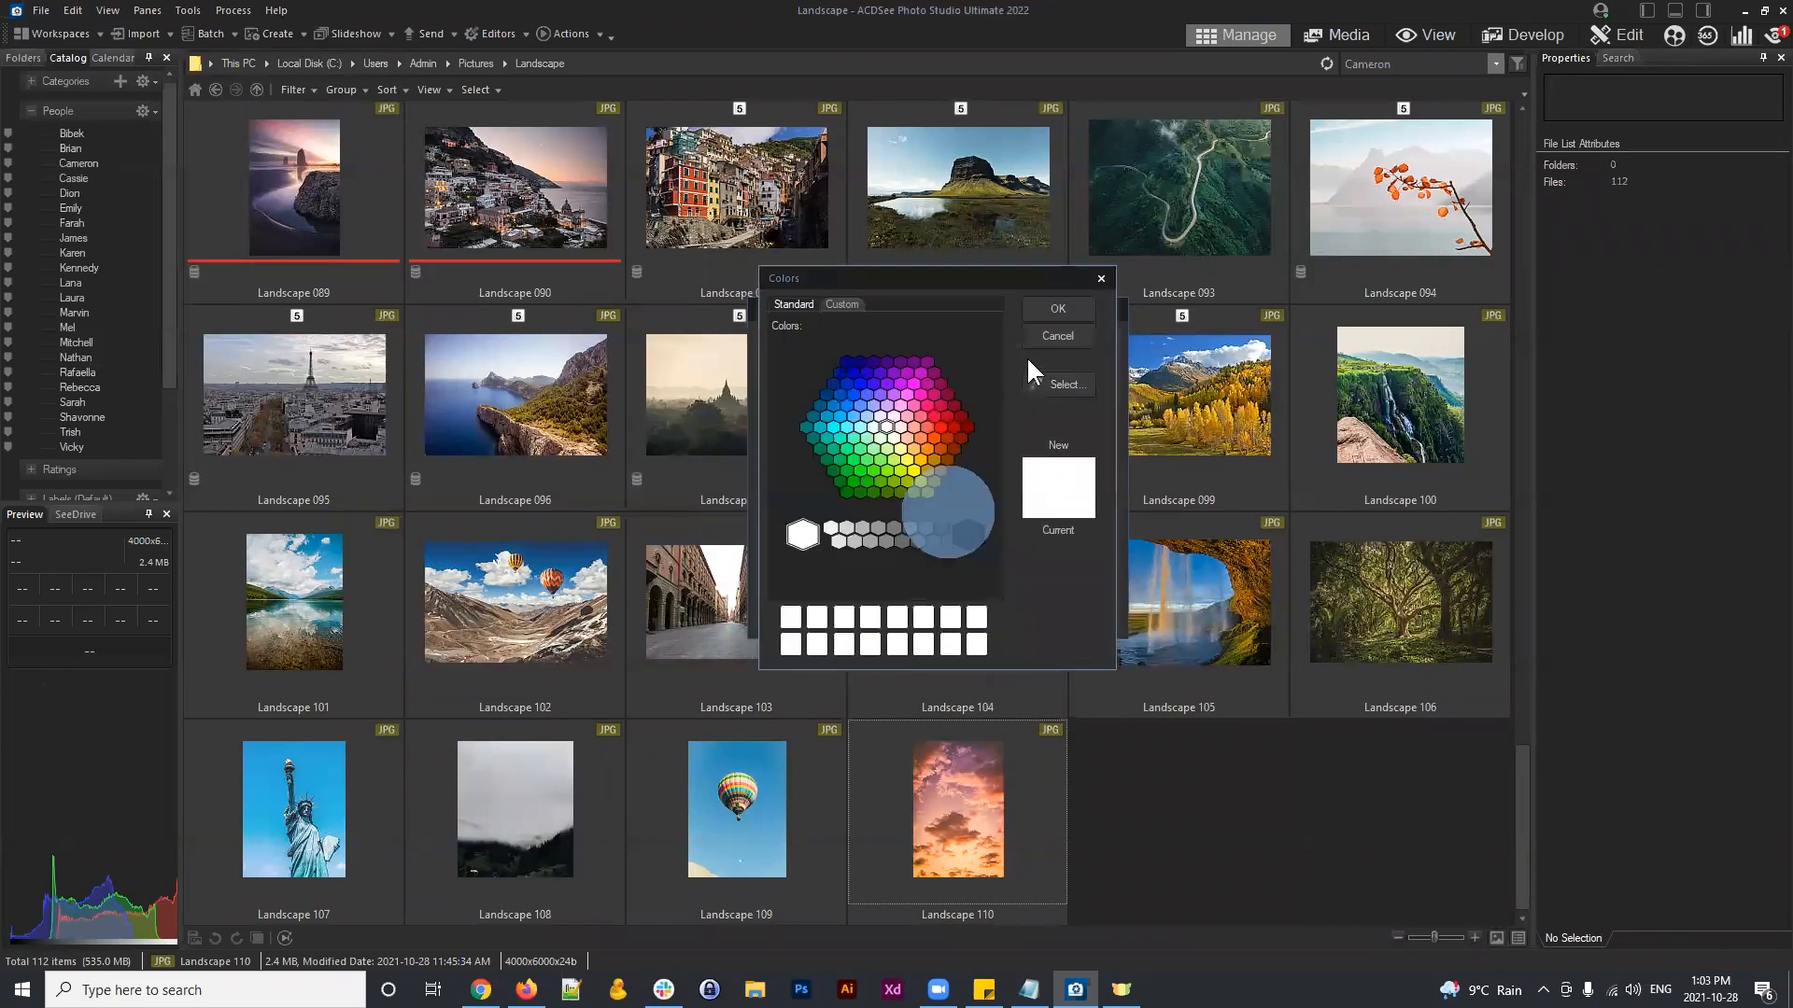
pyautogui.click(1051, 338)
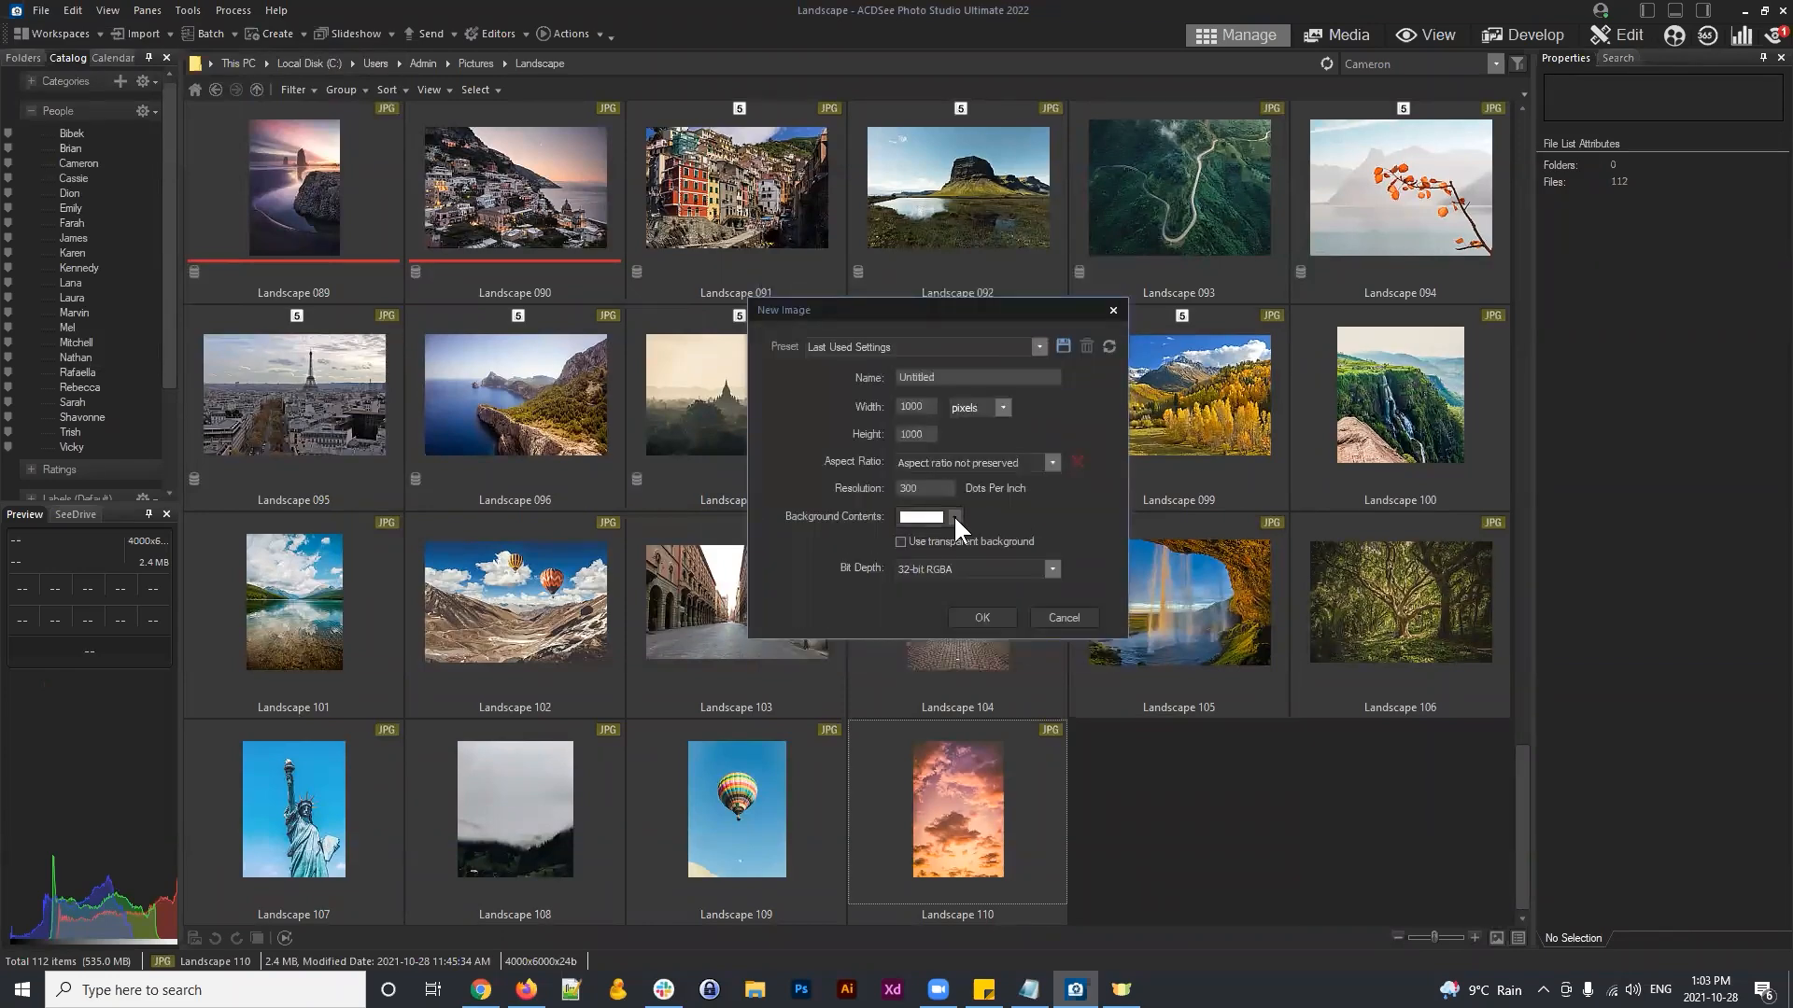
pyautogui.doubleClick(915, 407)
pyautogui.write('3000')
pyautogui.press('Tab')
pyautogui.write('3000')
pyautogui.moveTo(895, 310); pyautogui.dragTo(894, 303)
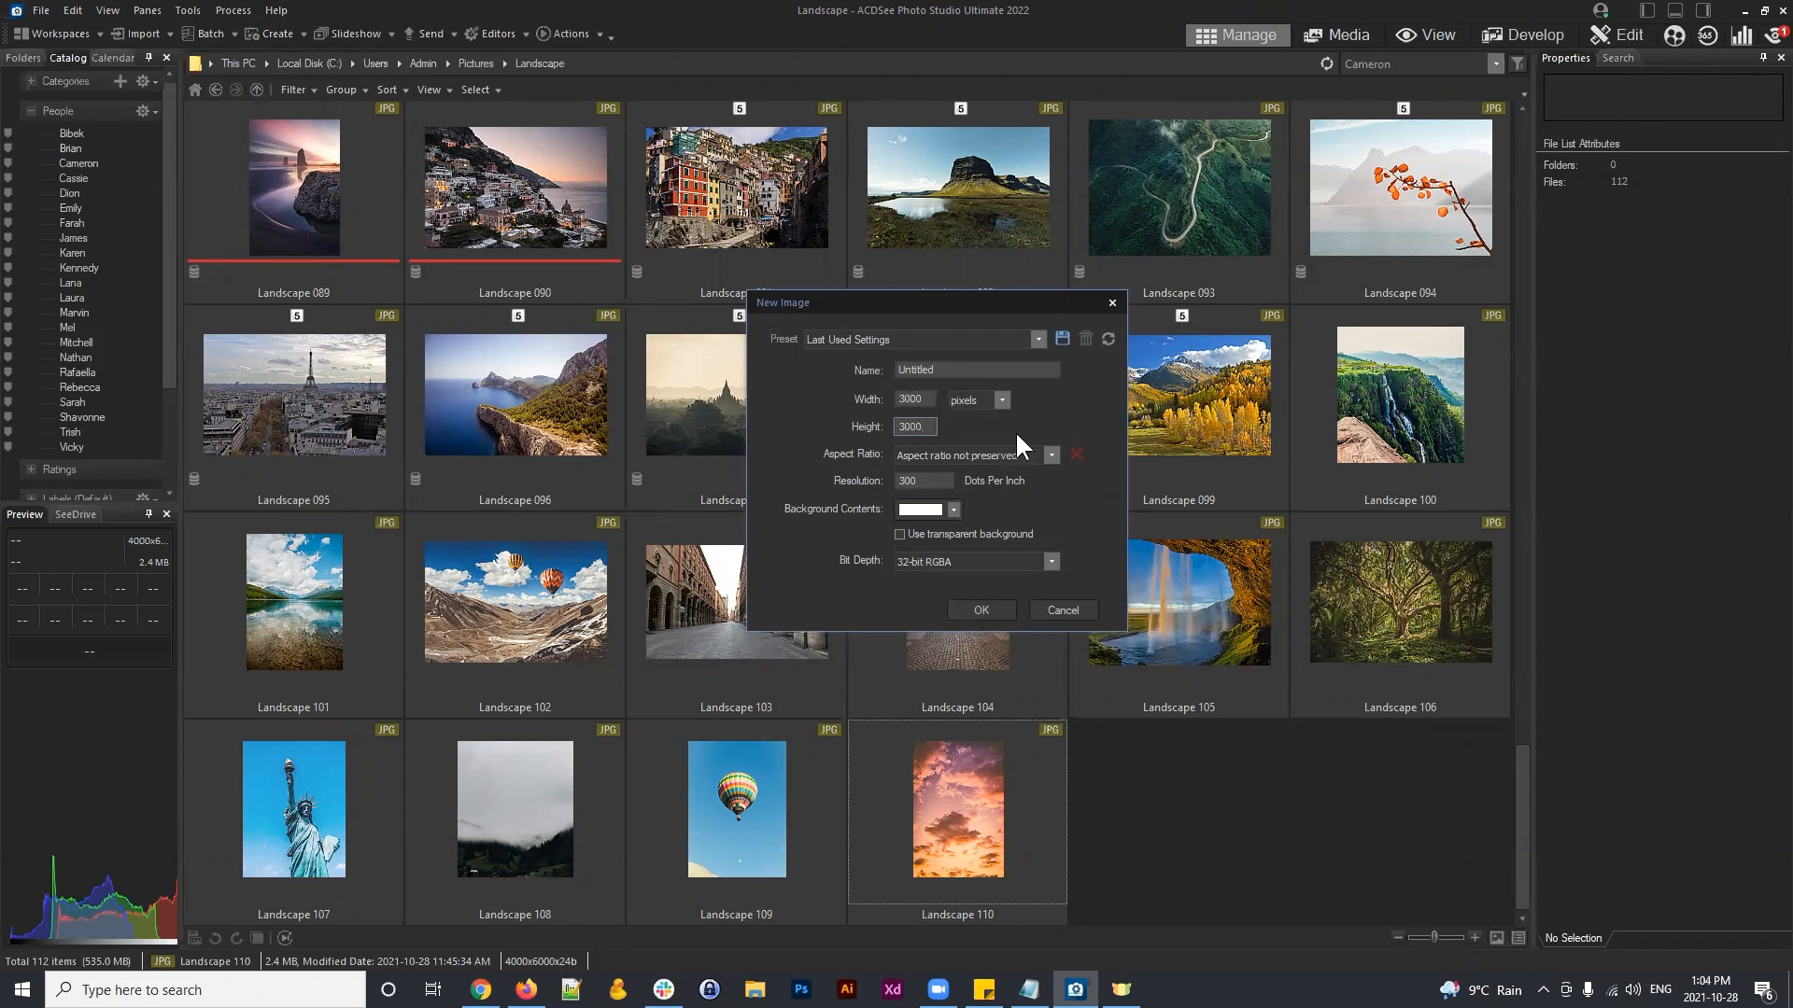
pyautogui.click(980, 608)
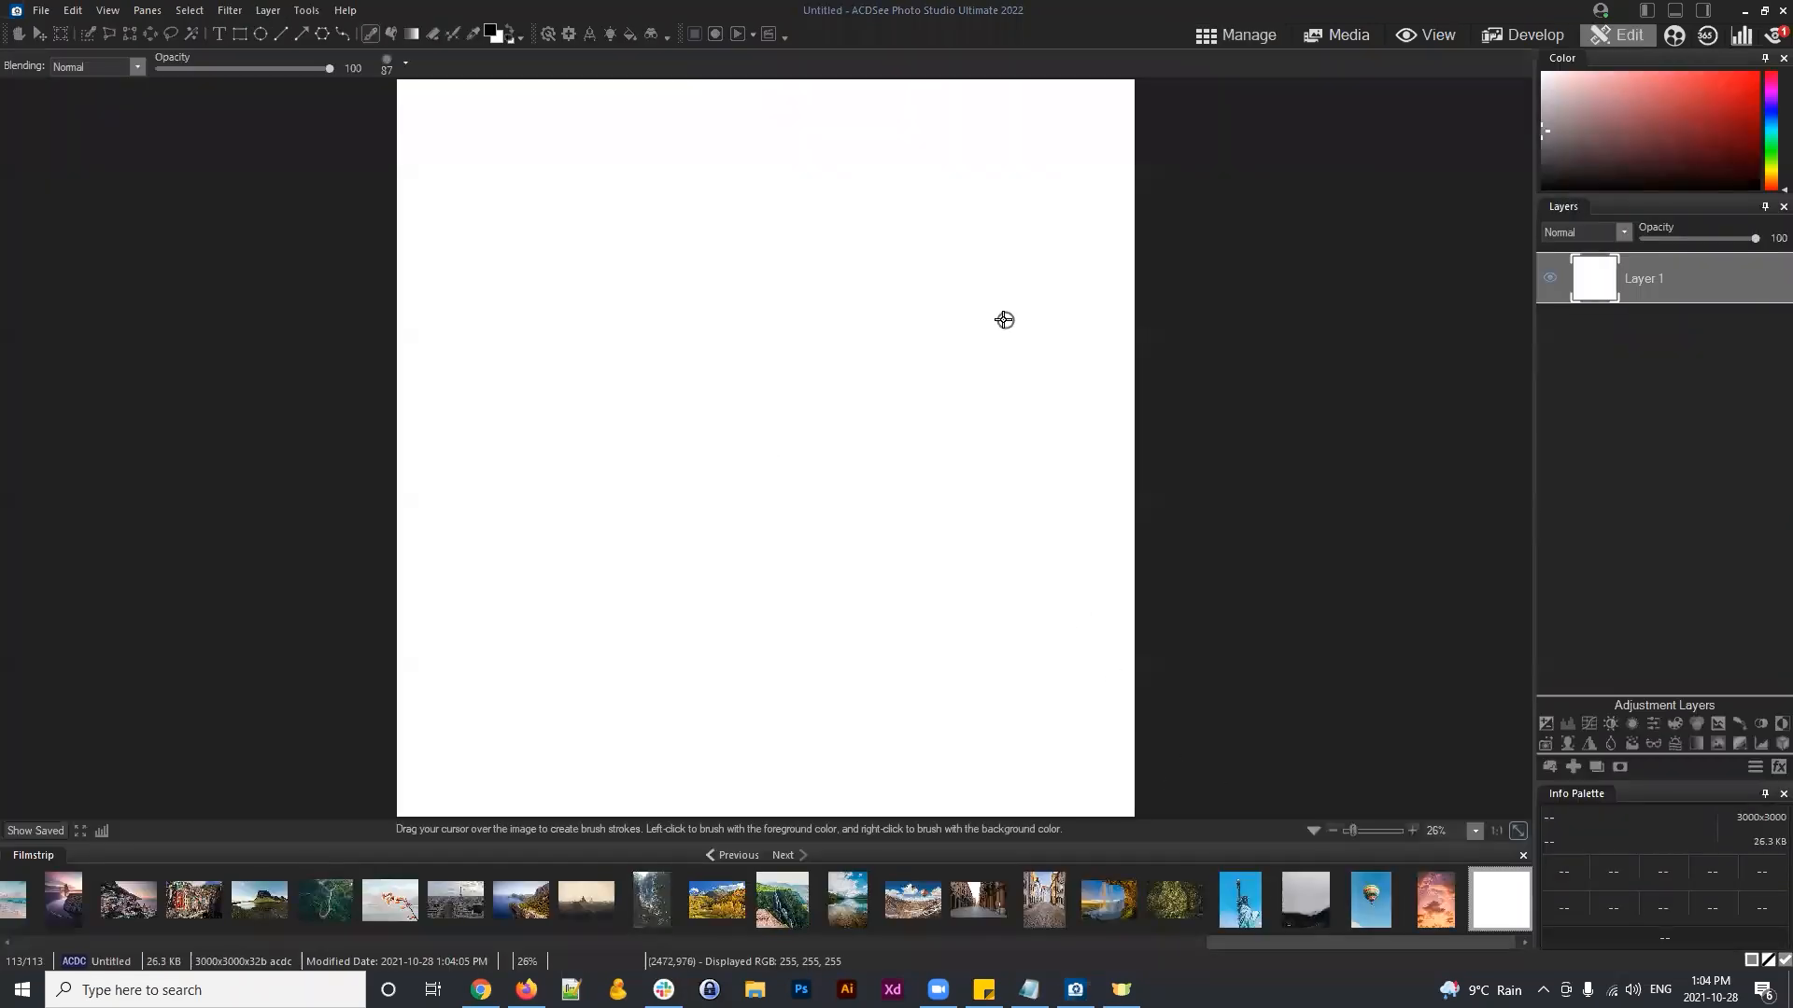
# Step: Display the Filter Menu and Filmstrip panes in Edit mode and select Layer 1
pyautogui.click(1625, 35)
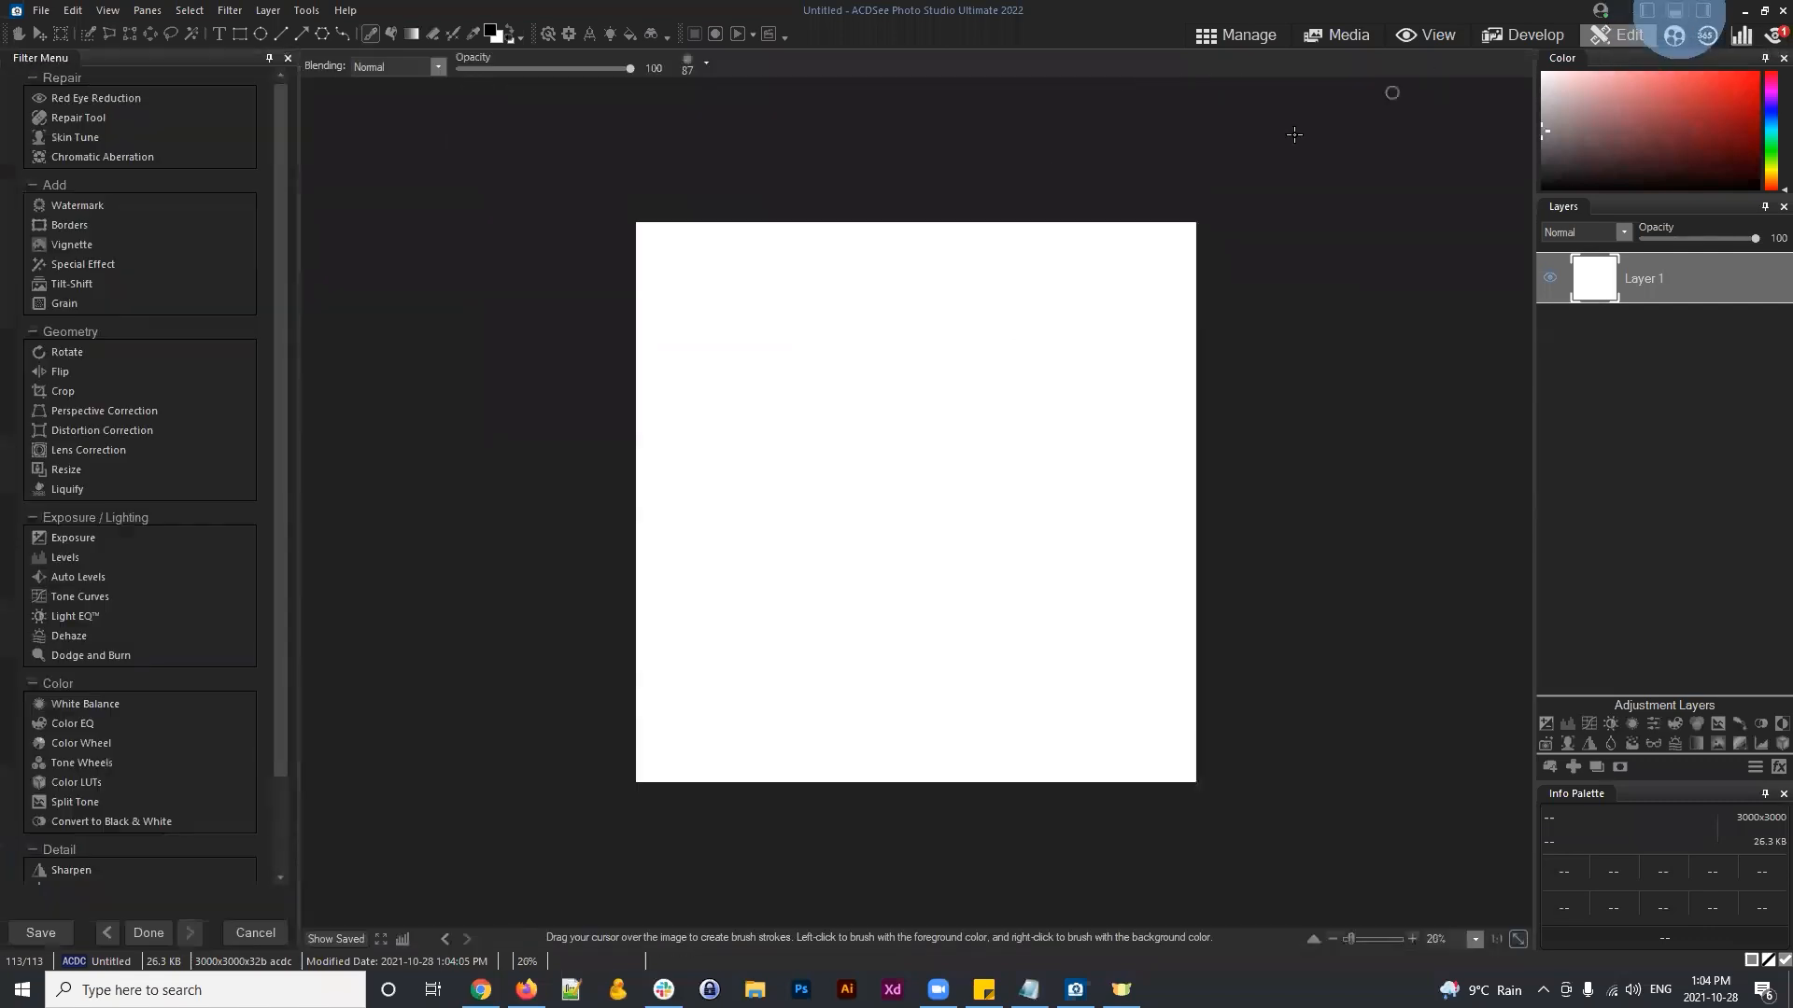
pyautogui.click(1670, 10)
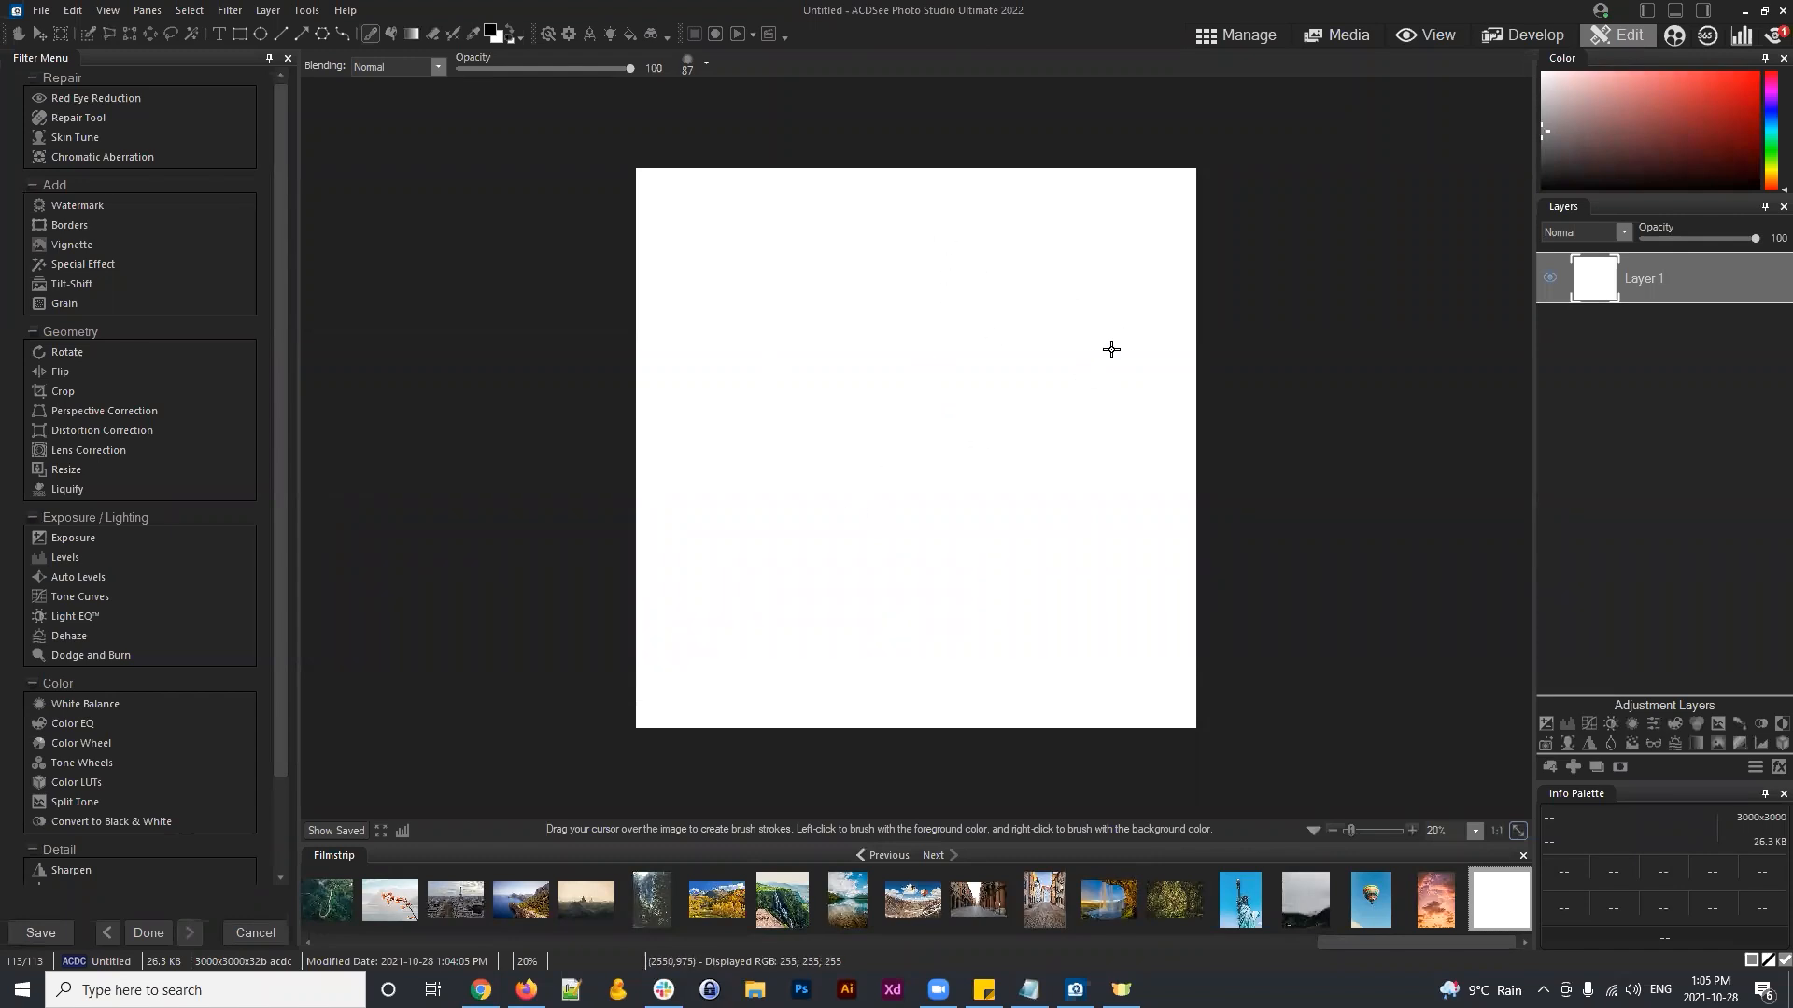
pyautogui.click(1674, 274)
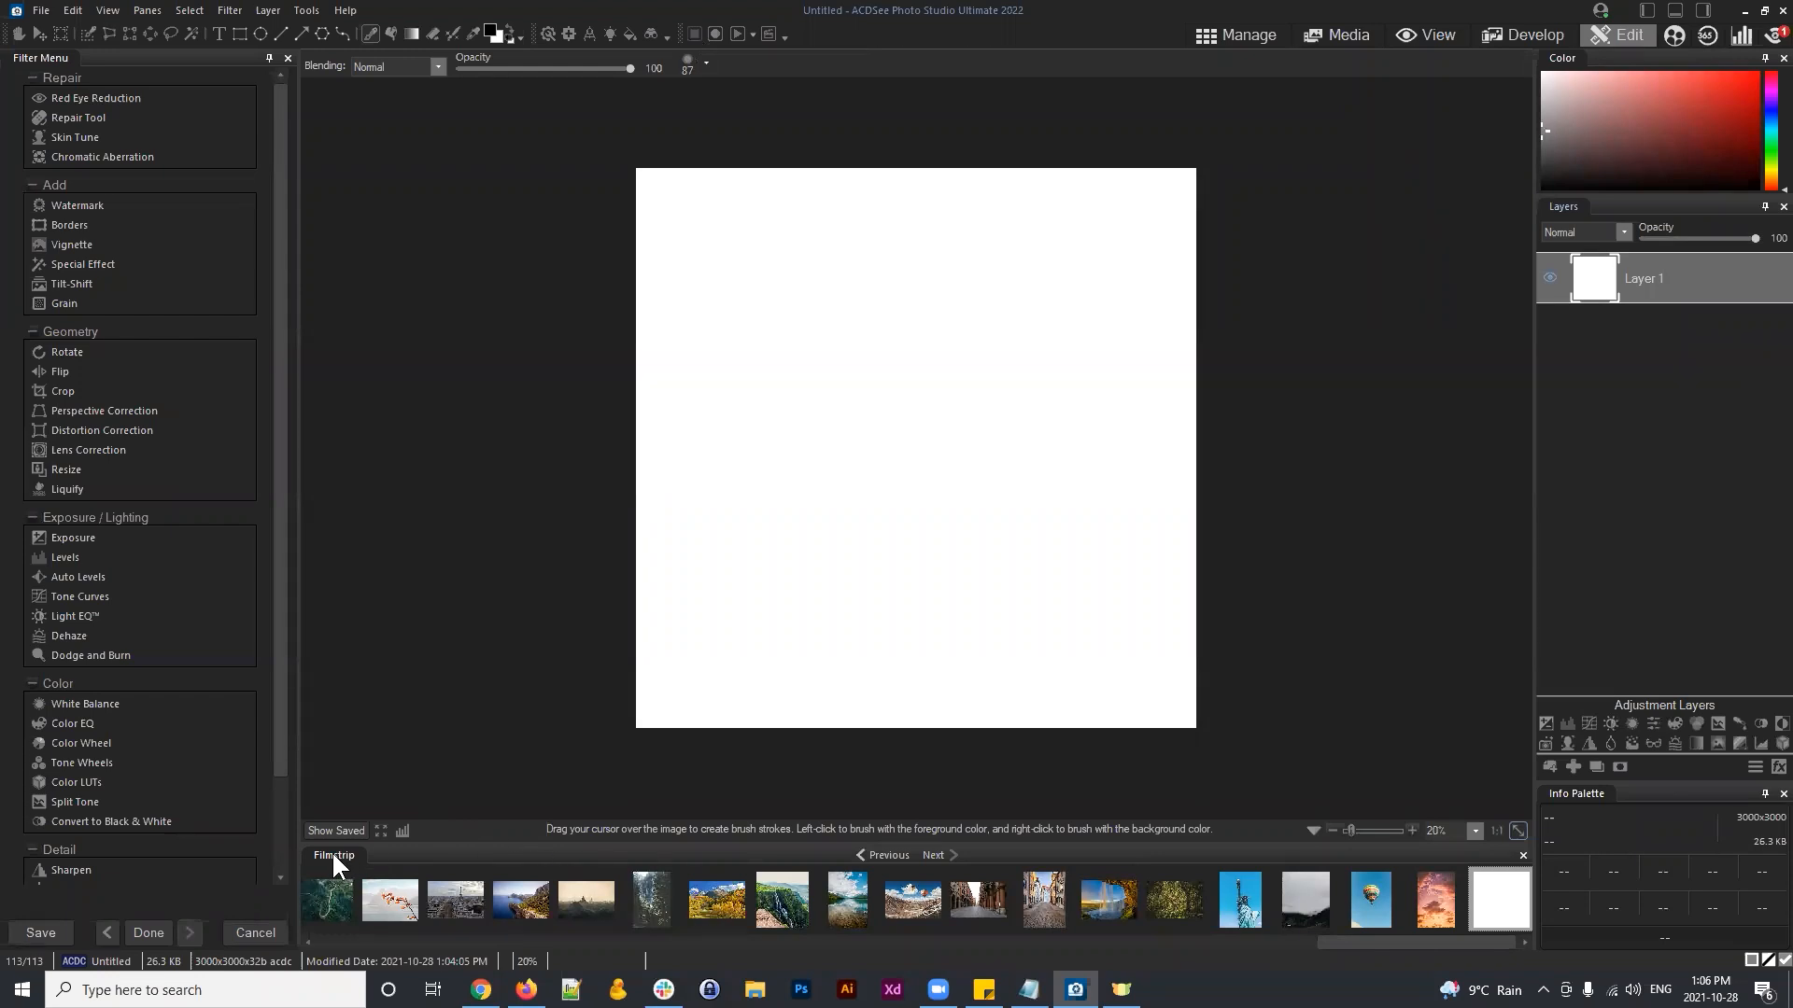
# Step: Browse the Landscape folder's images in the filmstrip and among the thumbnails in Manage mode
pyautogui.moveTo(1420, 942); pyautogui.dragTo(1433, 902)
pyautogui.click(1262, 26)
pyautogui.scroll(2, 1140, 523)
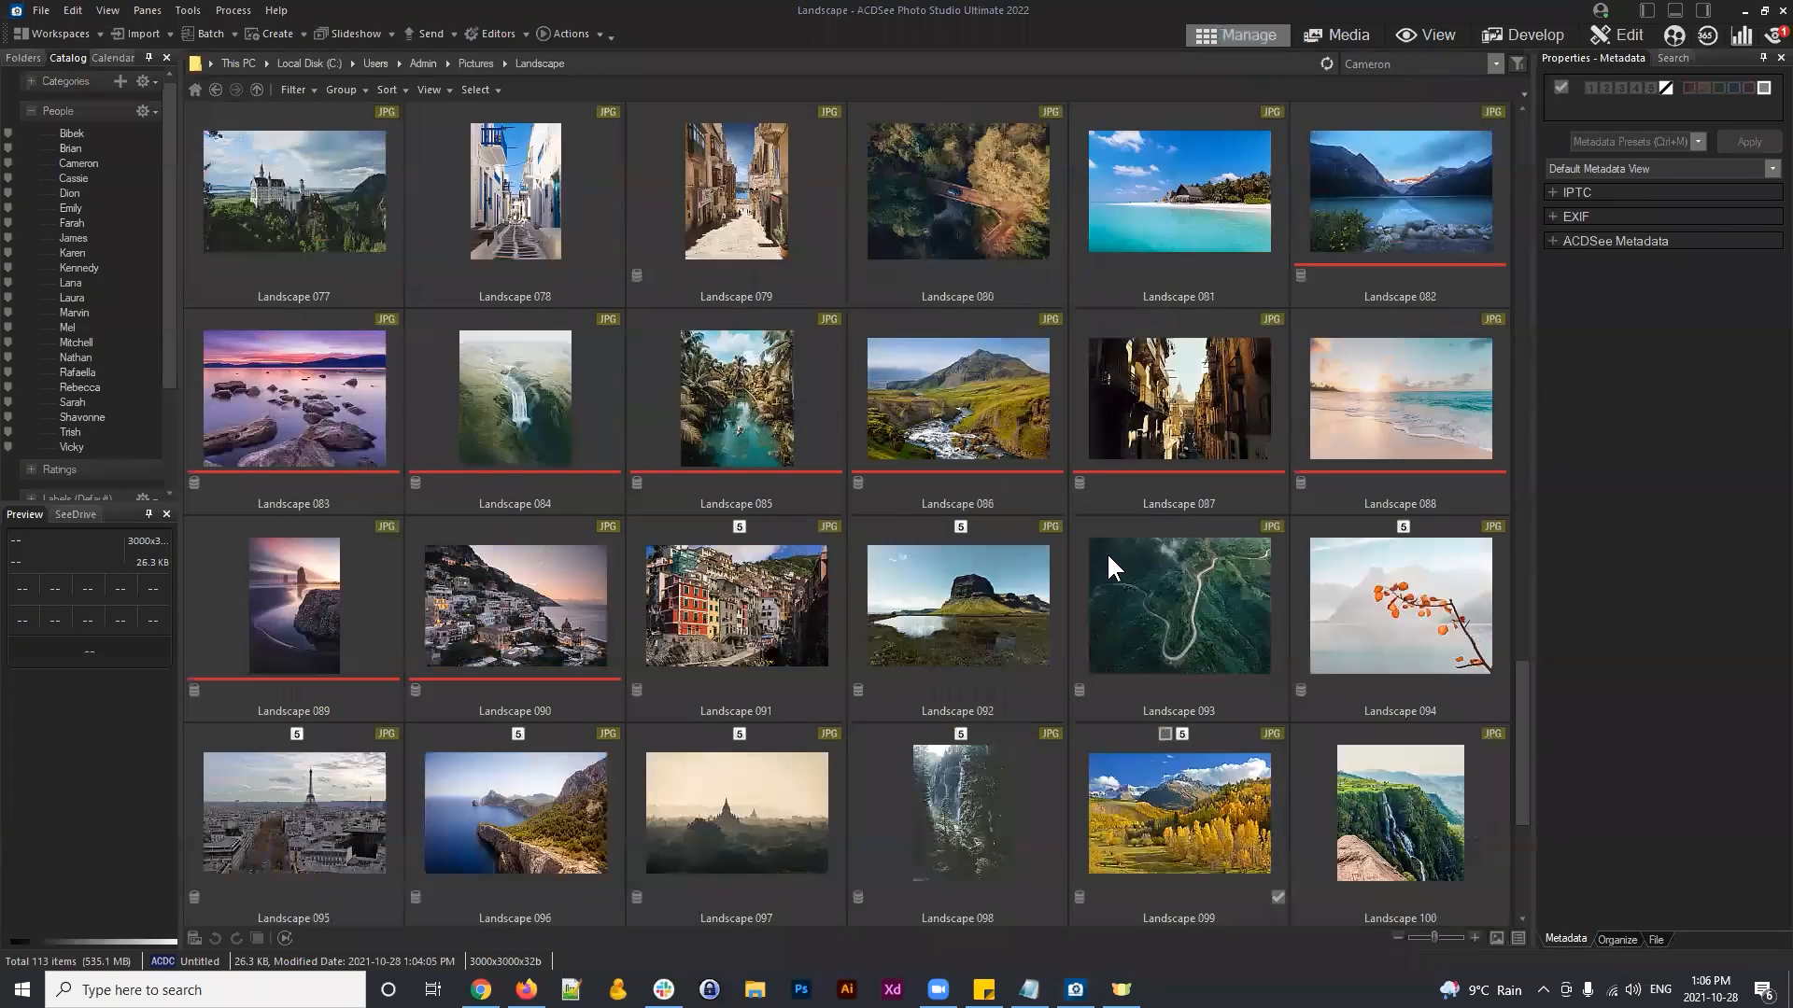
pyautogui.scroll(13, 1095, 536)
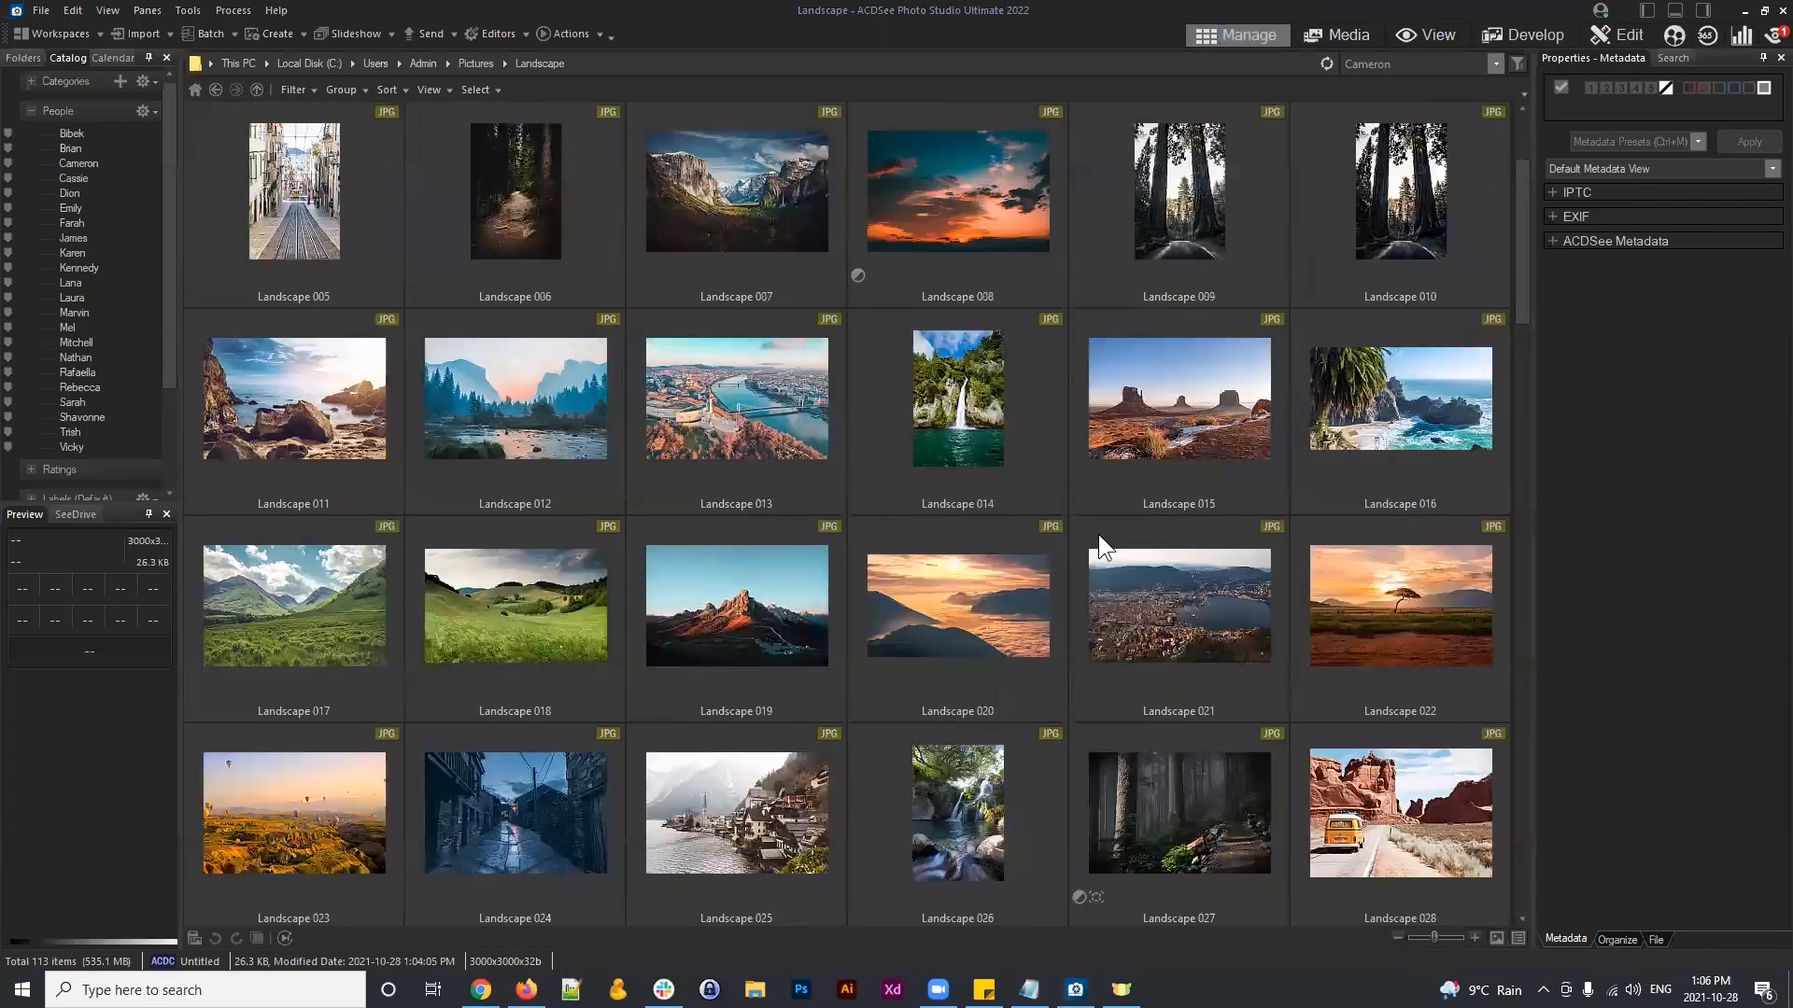
pyautogui.scroll(-12, 1096, 530)
pyautogui.scroll(-3, 1203, 781)
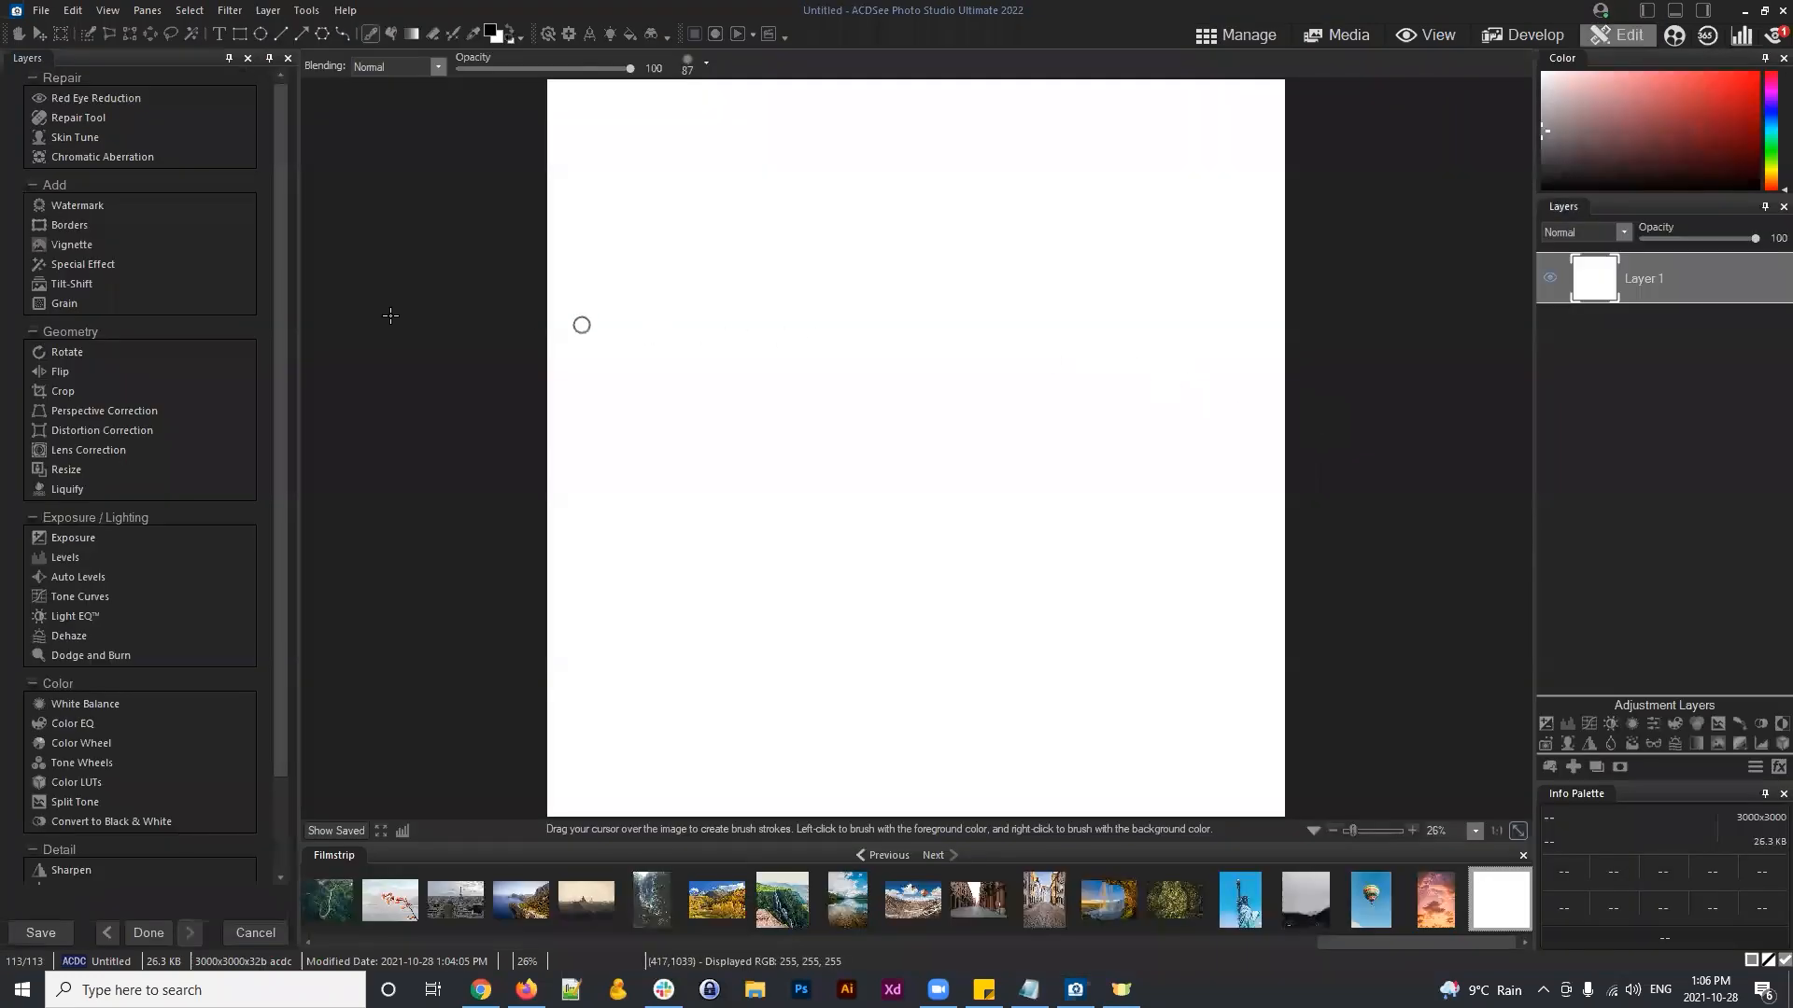
pyautogui.moveTo(280, 247)
pyautogui.mouseDown()
pyautogui.moveTo(282, 296)
pyautogui.moveTo(290, 219)
pyautogui.mouseUp()
pyautogui.click(1671, 514)
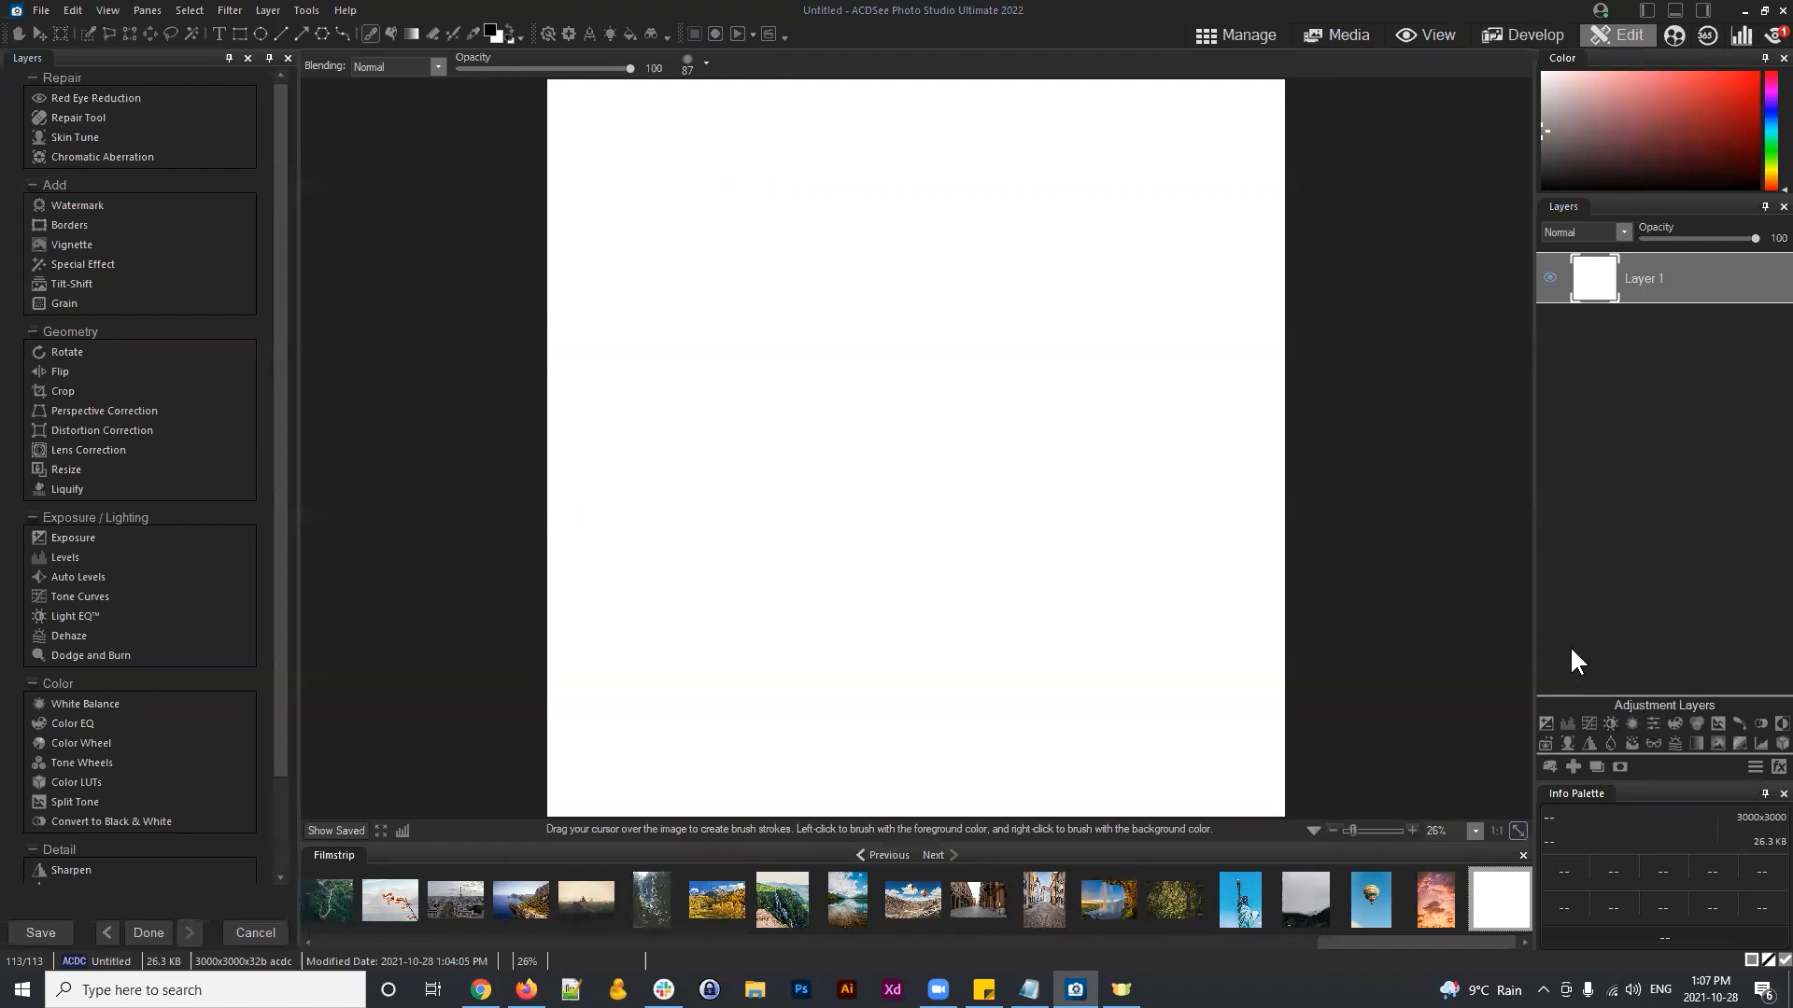
pyautogui.click(1610, 371)
pyautogui.click(1580, 702)
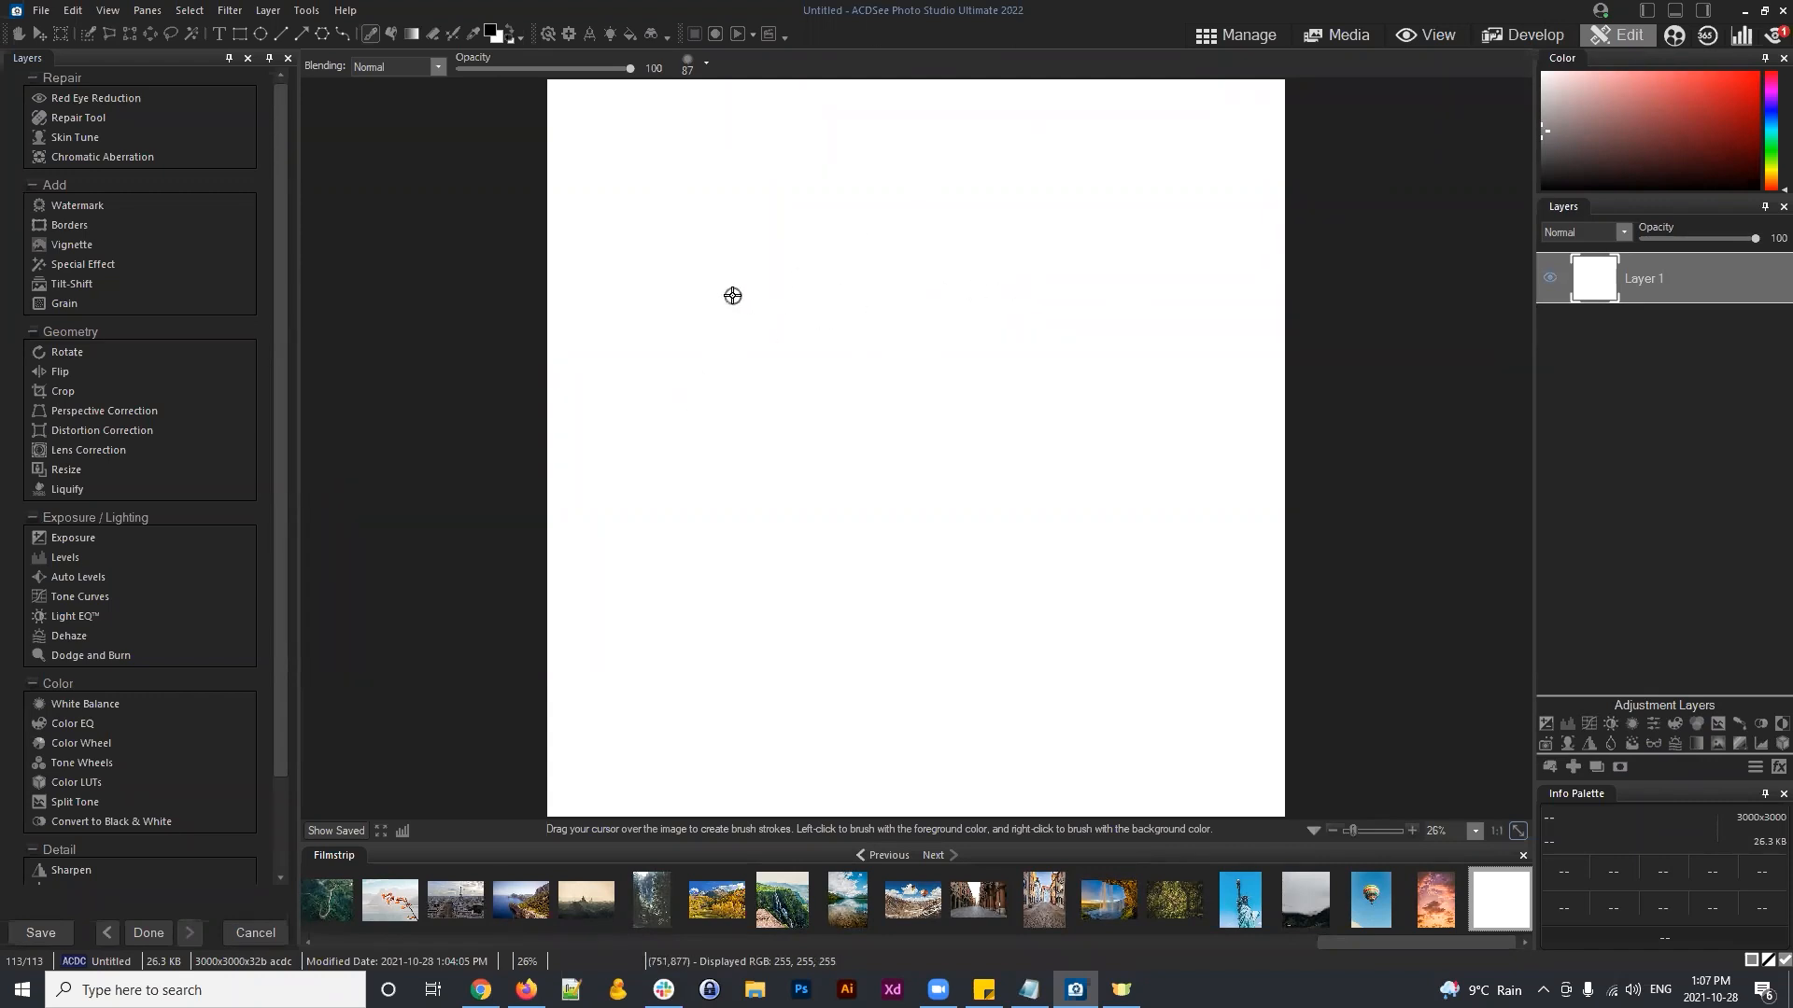
pyautogui.moveTo(279, 166); pyautogui.dragTo(268, 125)
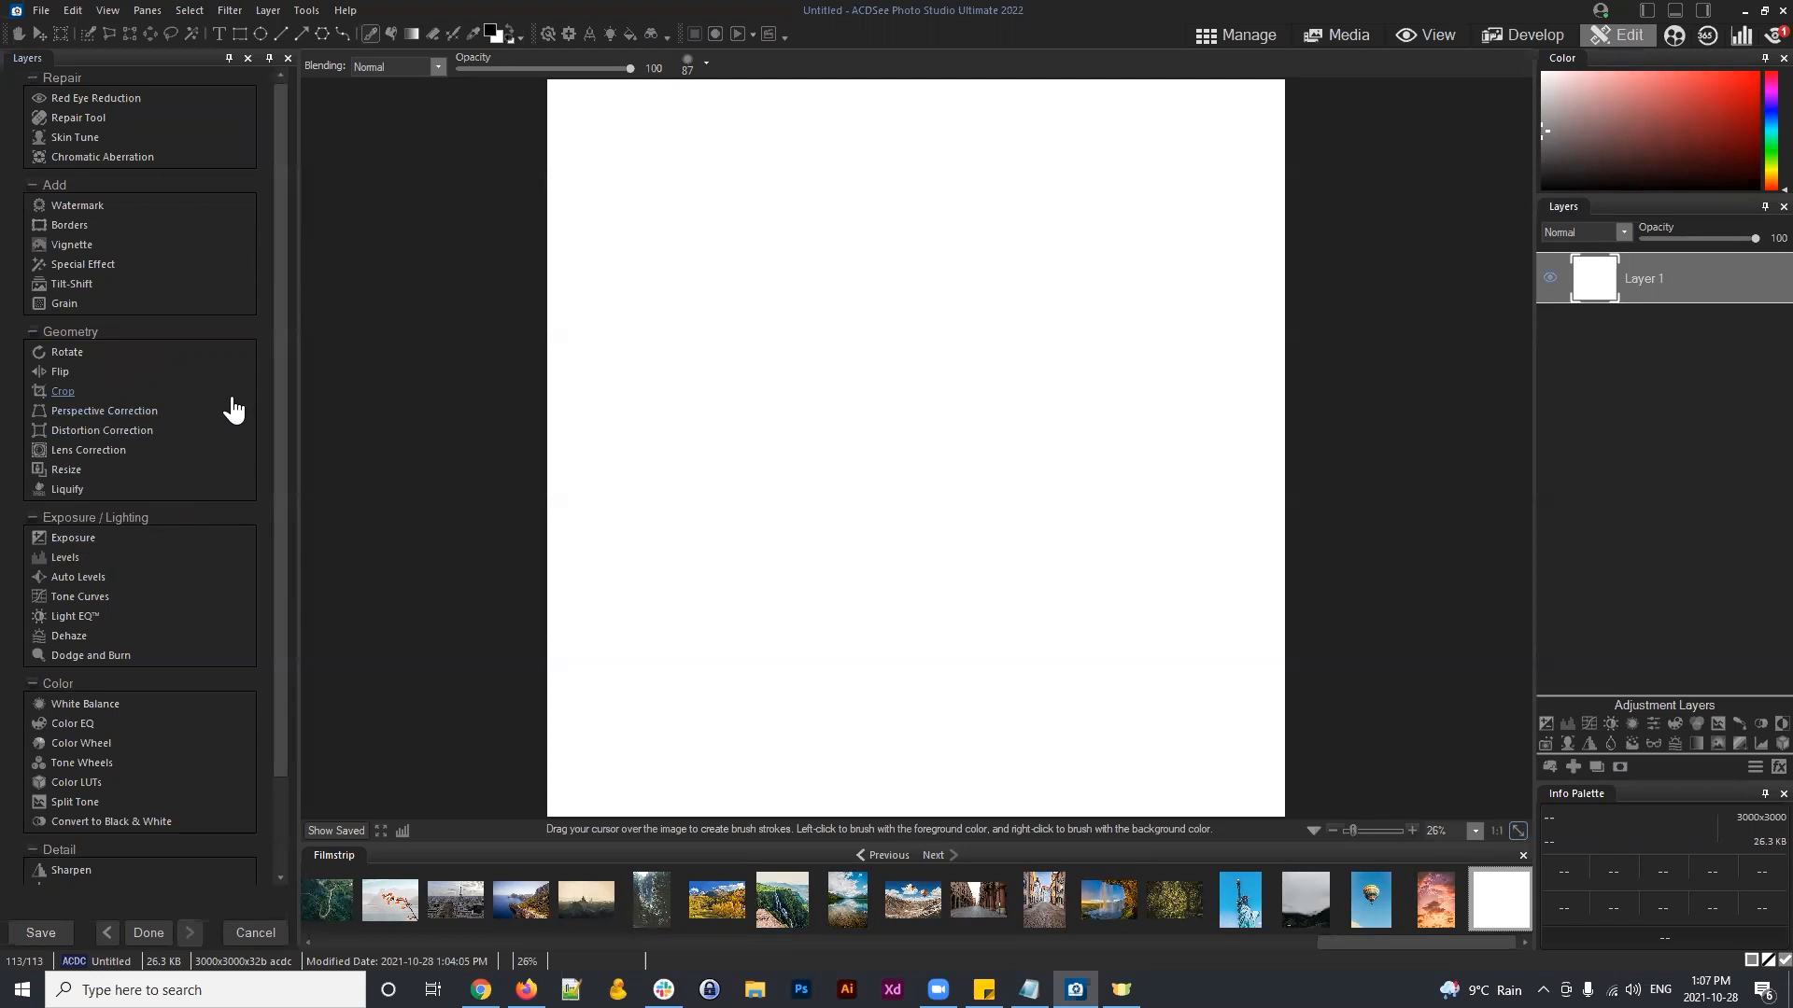
pyautogui.moveTo(280, 153)
pyautogui.mouseDown()
pyautogui.moveTo(294, 181)
pyautogui.moveTo(284, 133)
pyautogui.mouseUp()
# Step: Open the Statue of Liberty image Landscape 107 for editing and raise its Exposure to 100 (+3.00 eV)
pyautogui.click(1235, 894)
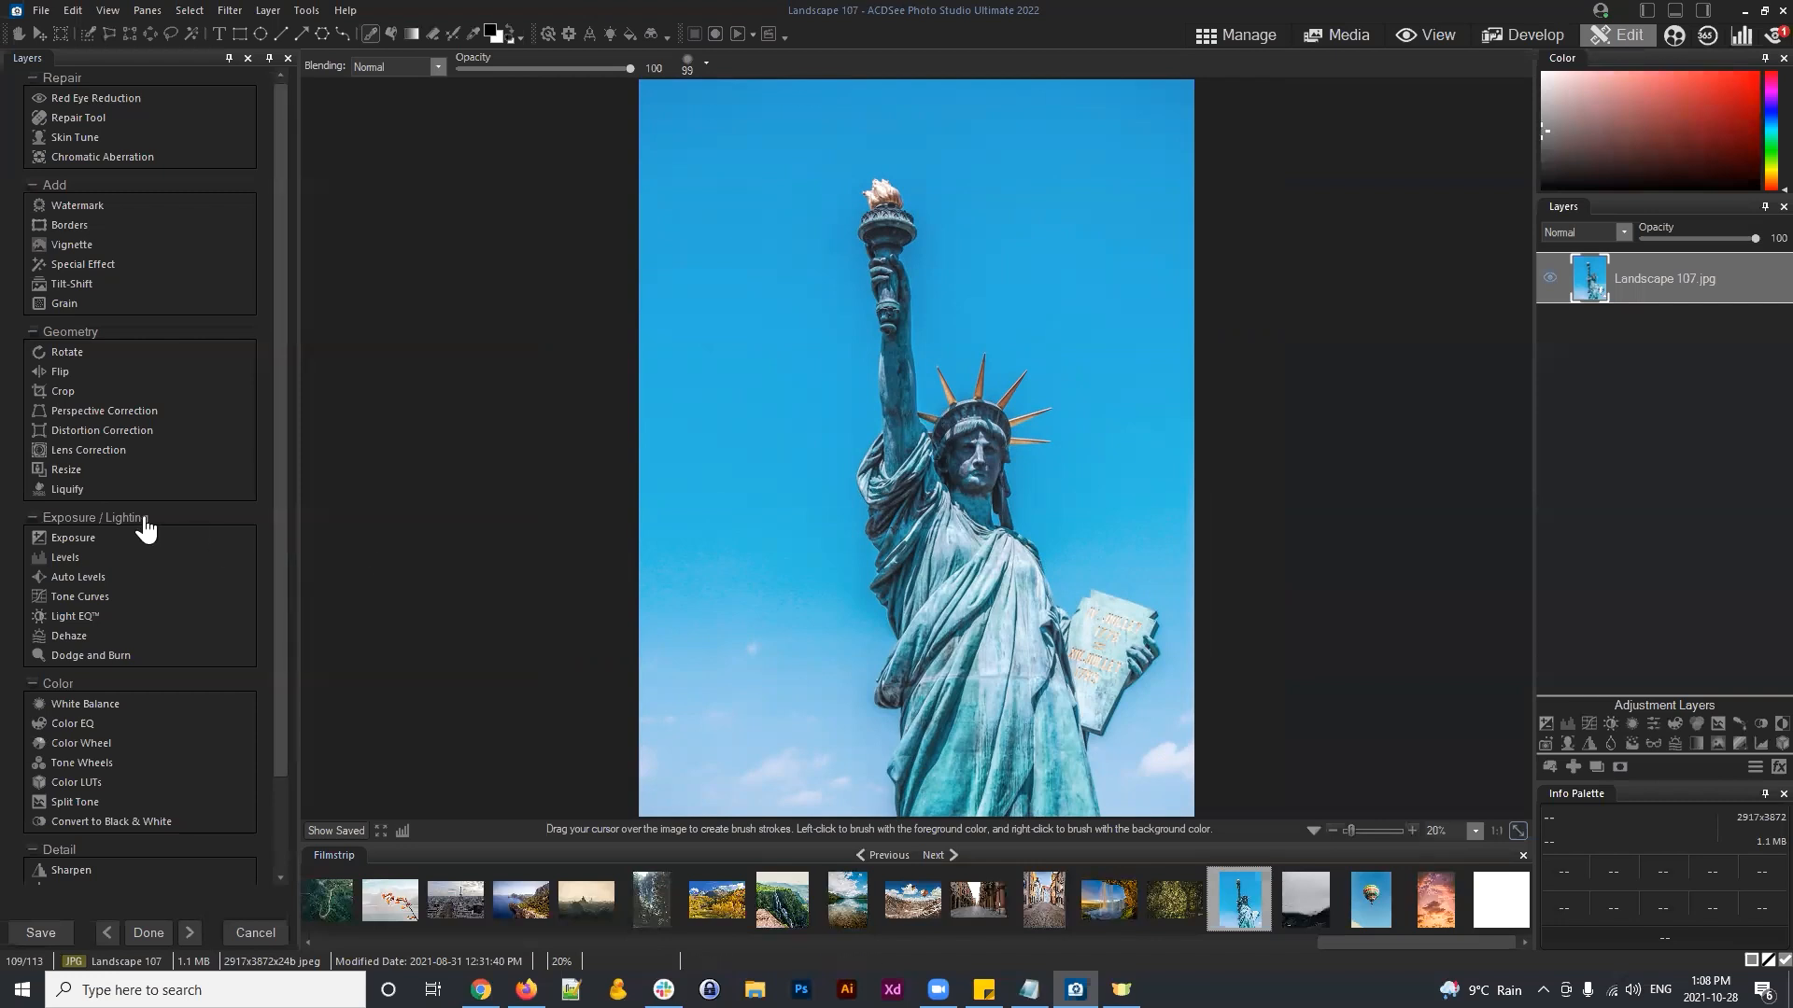
pyautogui.click(72, 537)
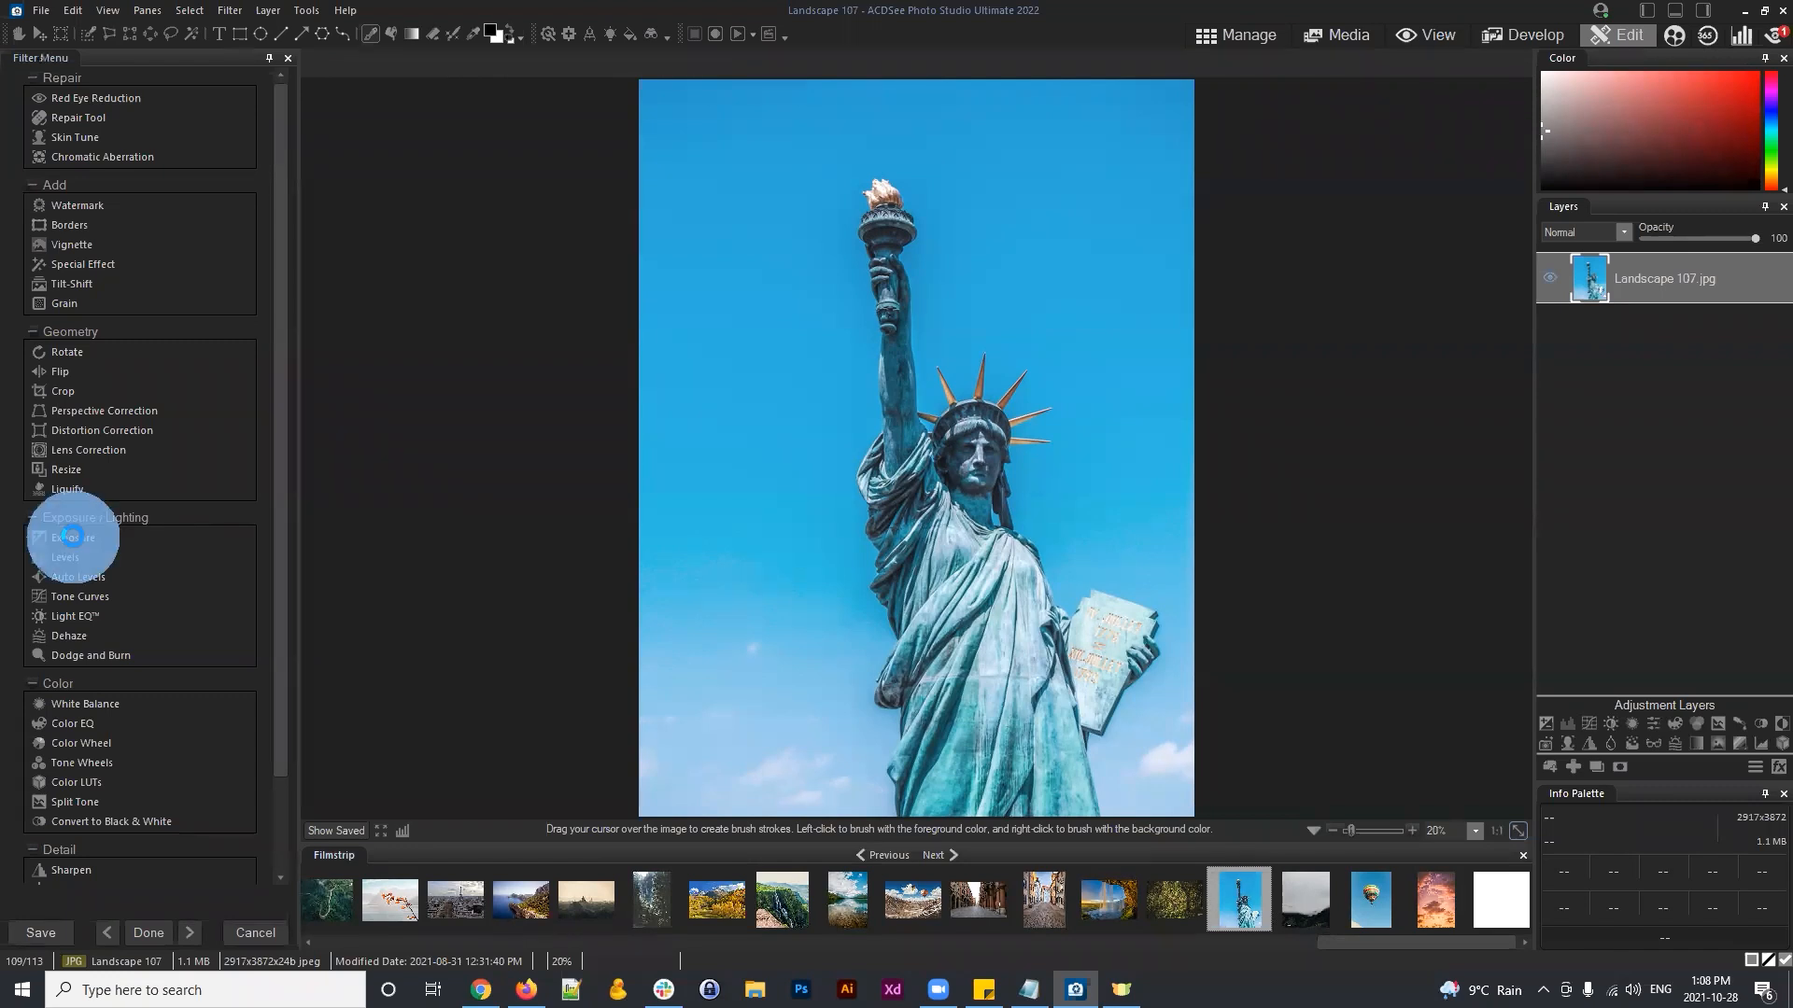
pyautogui.moveTo(125, 208); pyautogui.dragTo(653, 219)
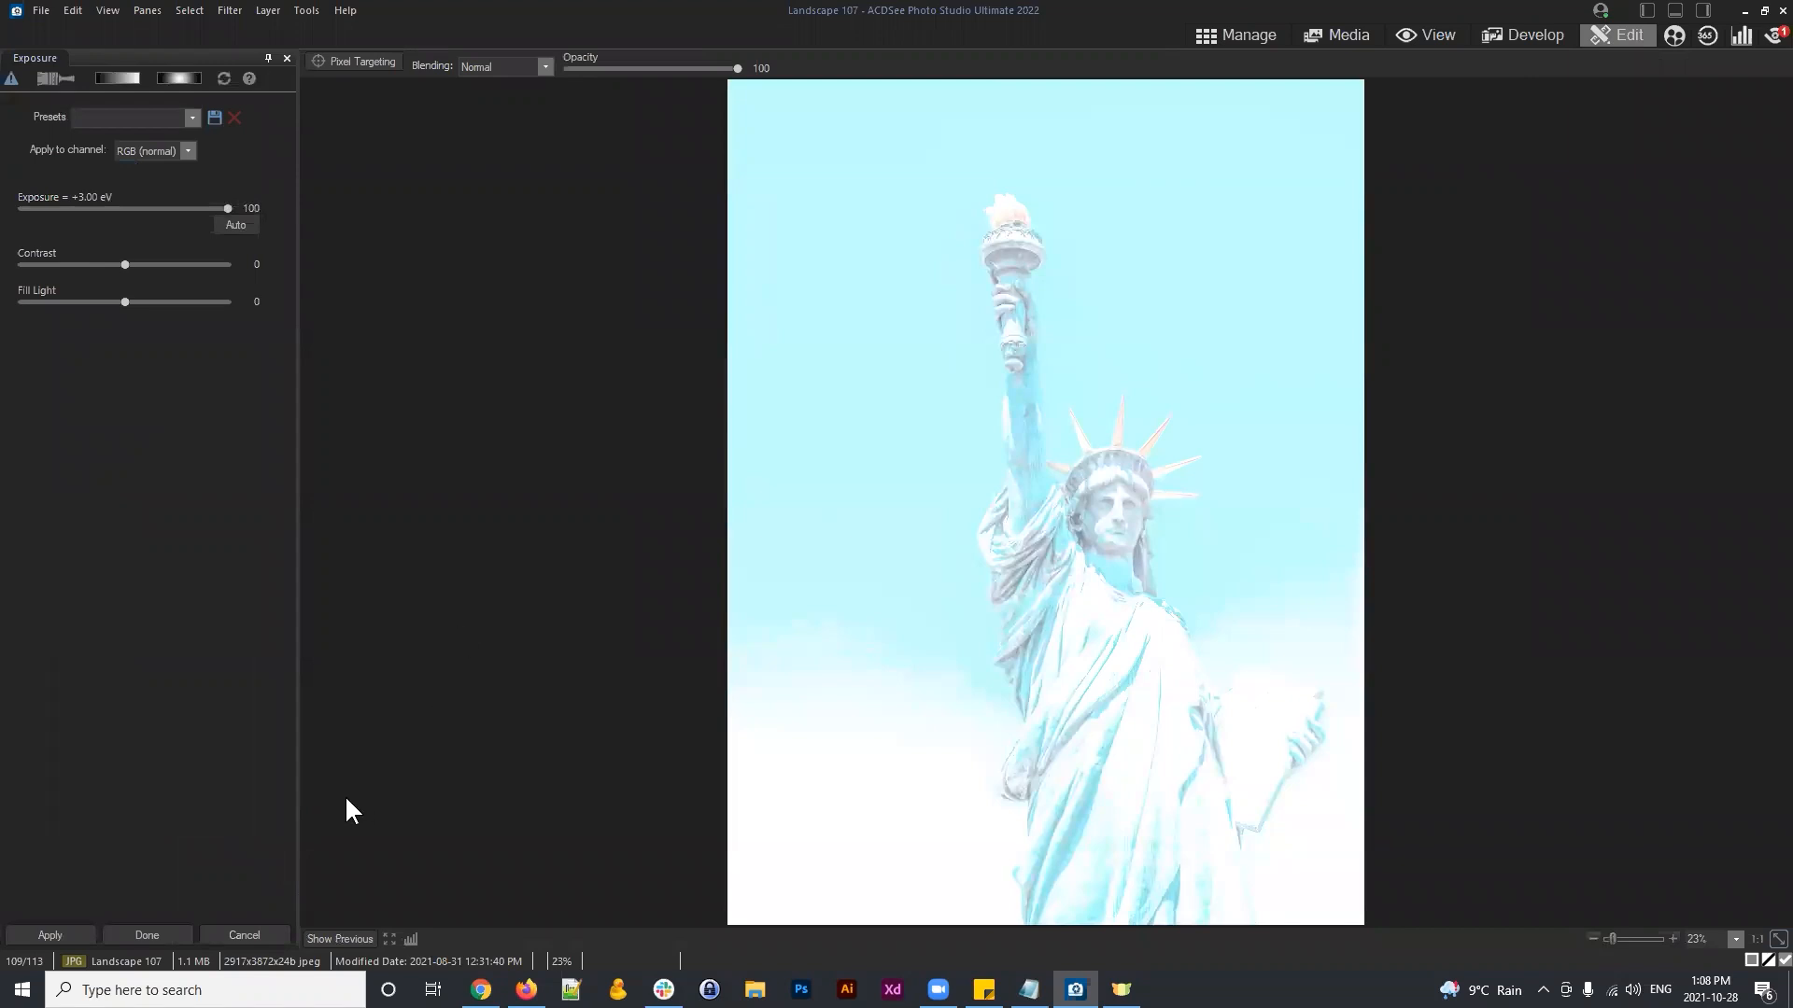
pyautogui.click(150, 933)
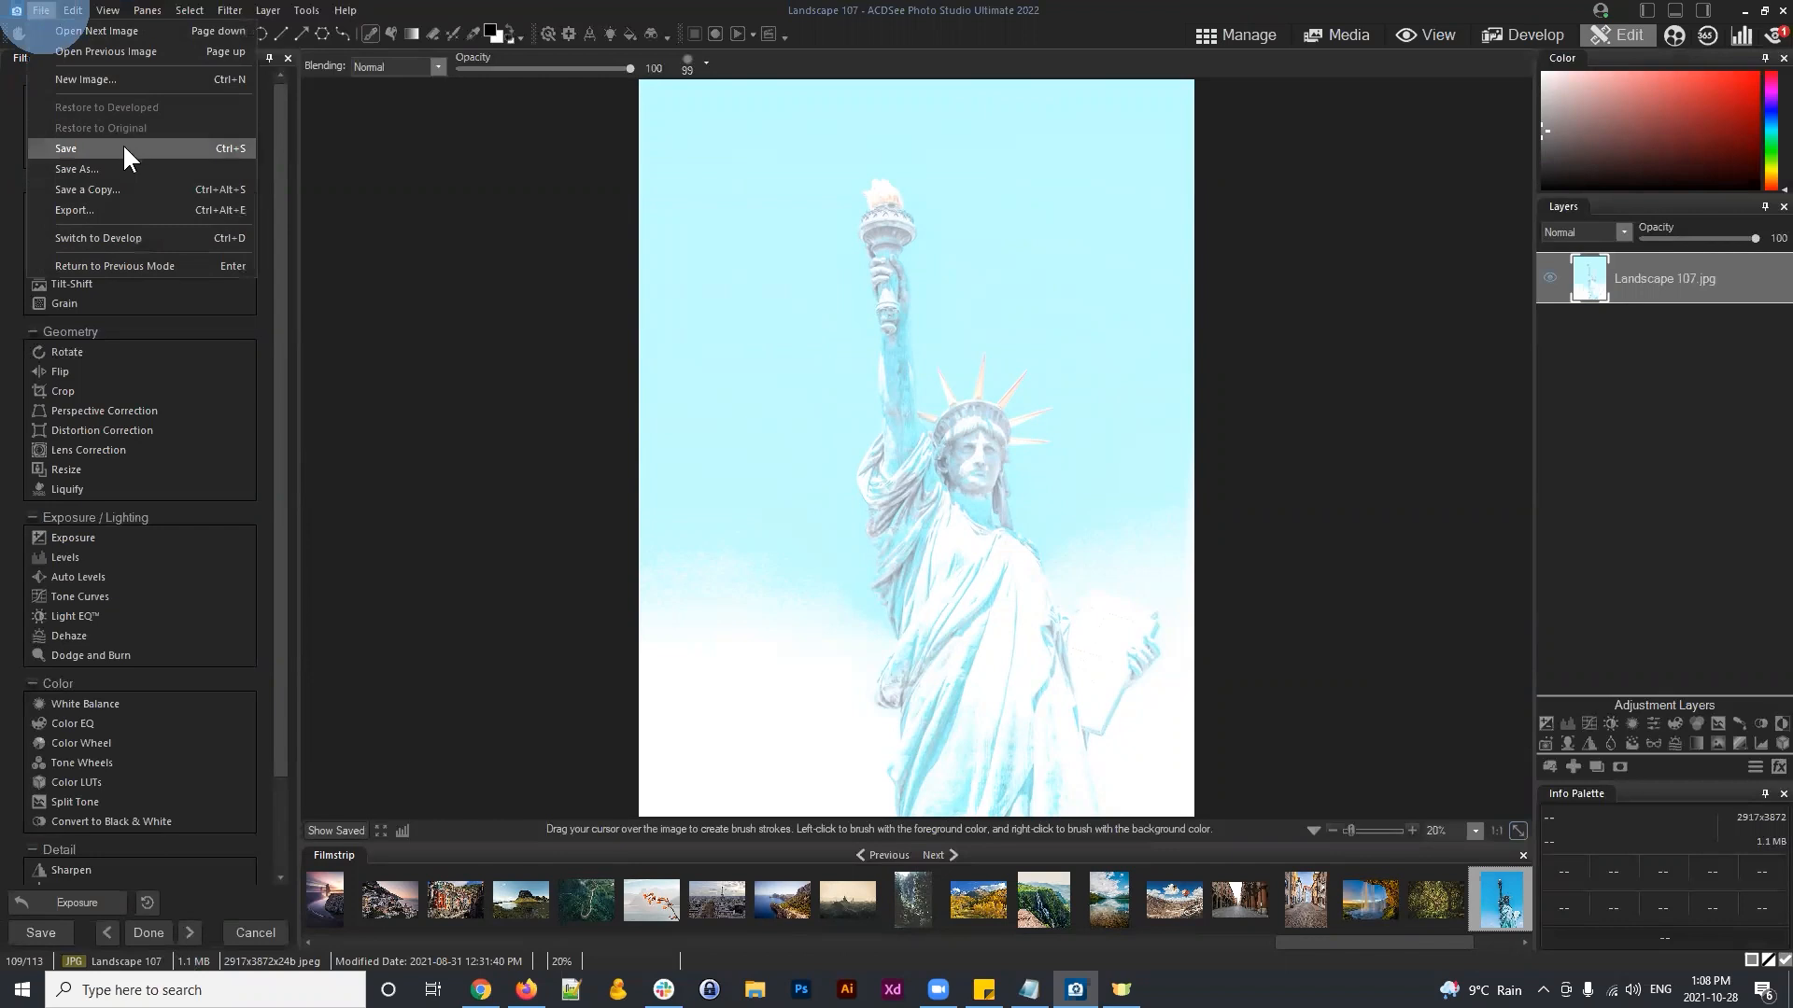
# Step: Save the overexposed image as a separate JPEG named Landscape 107-v2 in the Landscape folder
pyautogui.click(99, 169)
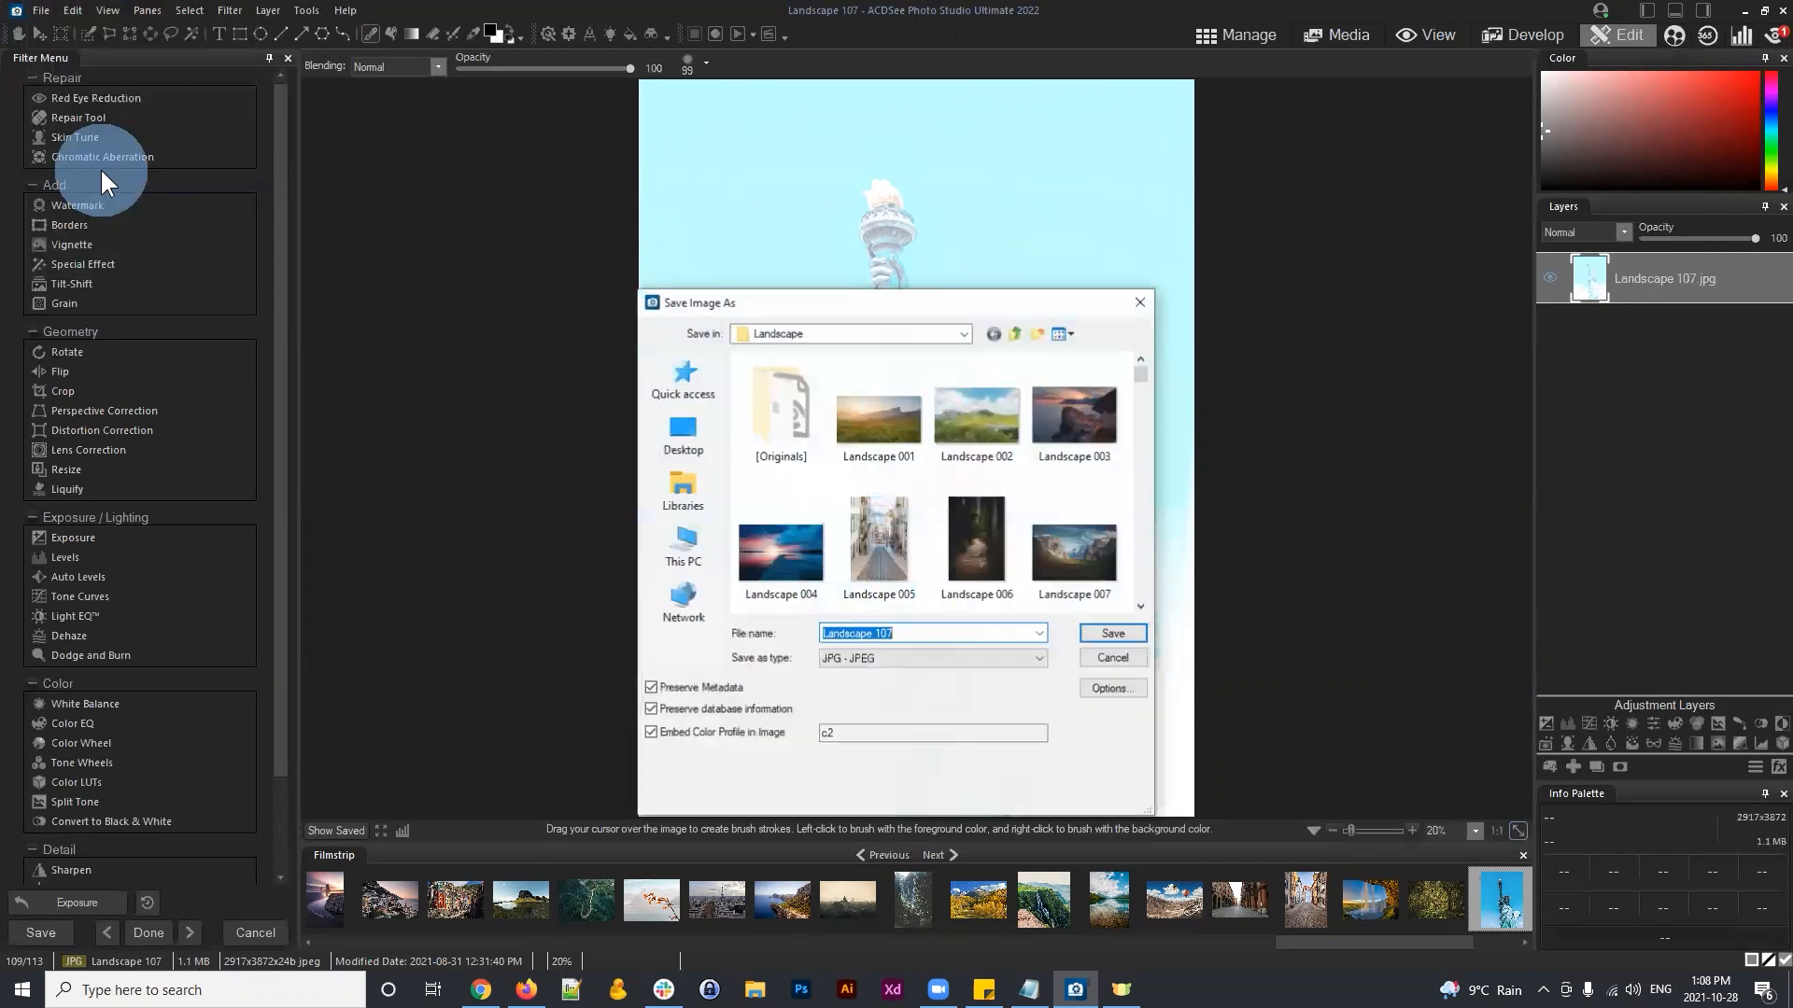
pyautogui.click(919, 634)
pyautogui.write('-v2')
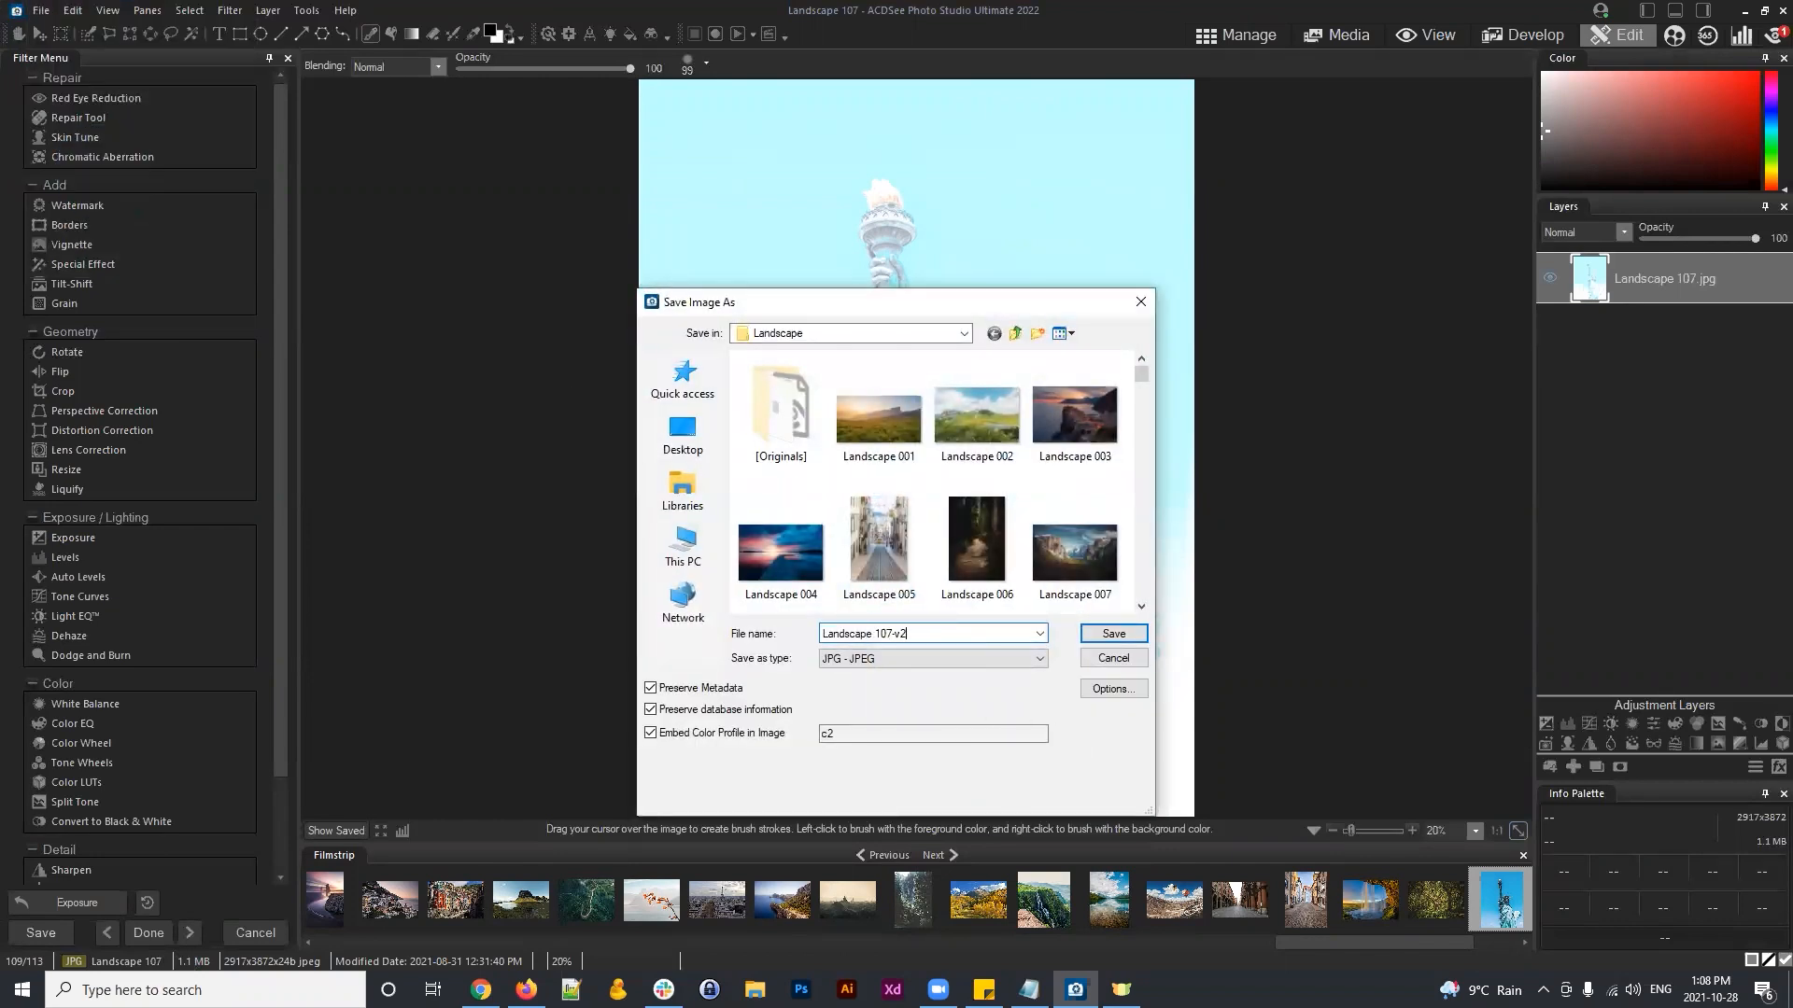
pyautogui.click(1113, 633)
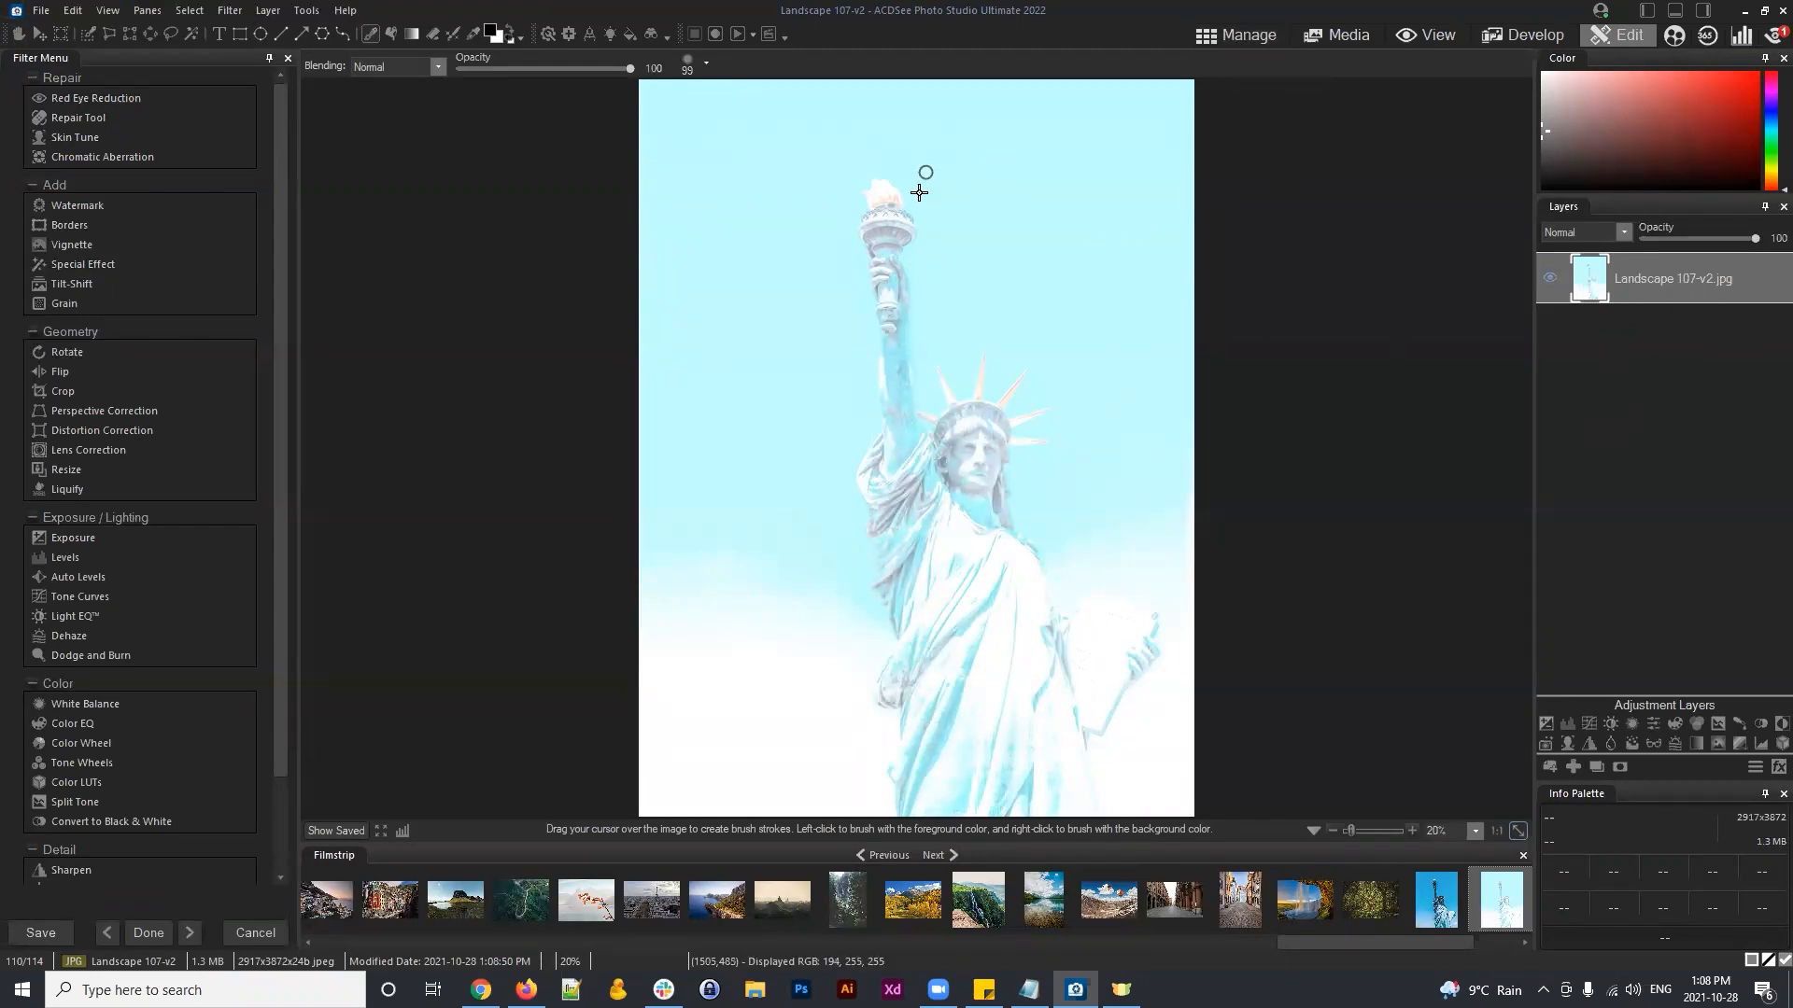
# Step: Check the undo options and compare the original Landscape 107 with the saved Landscape 107-v2
pyautogui.click(72, 12)
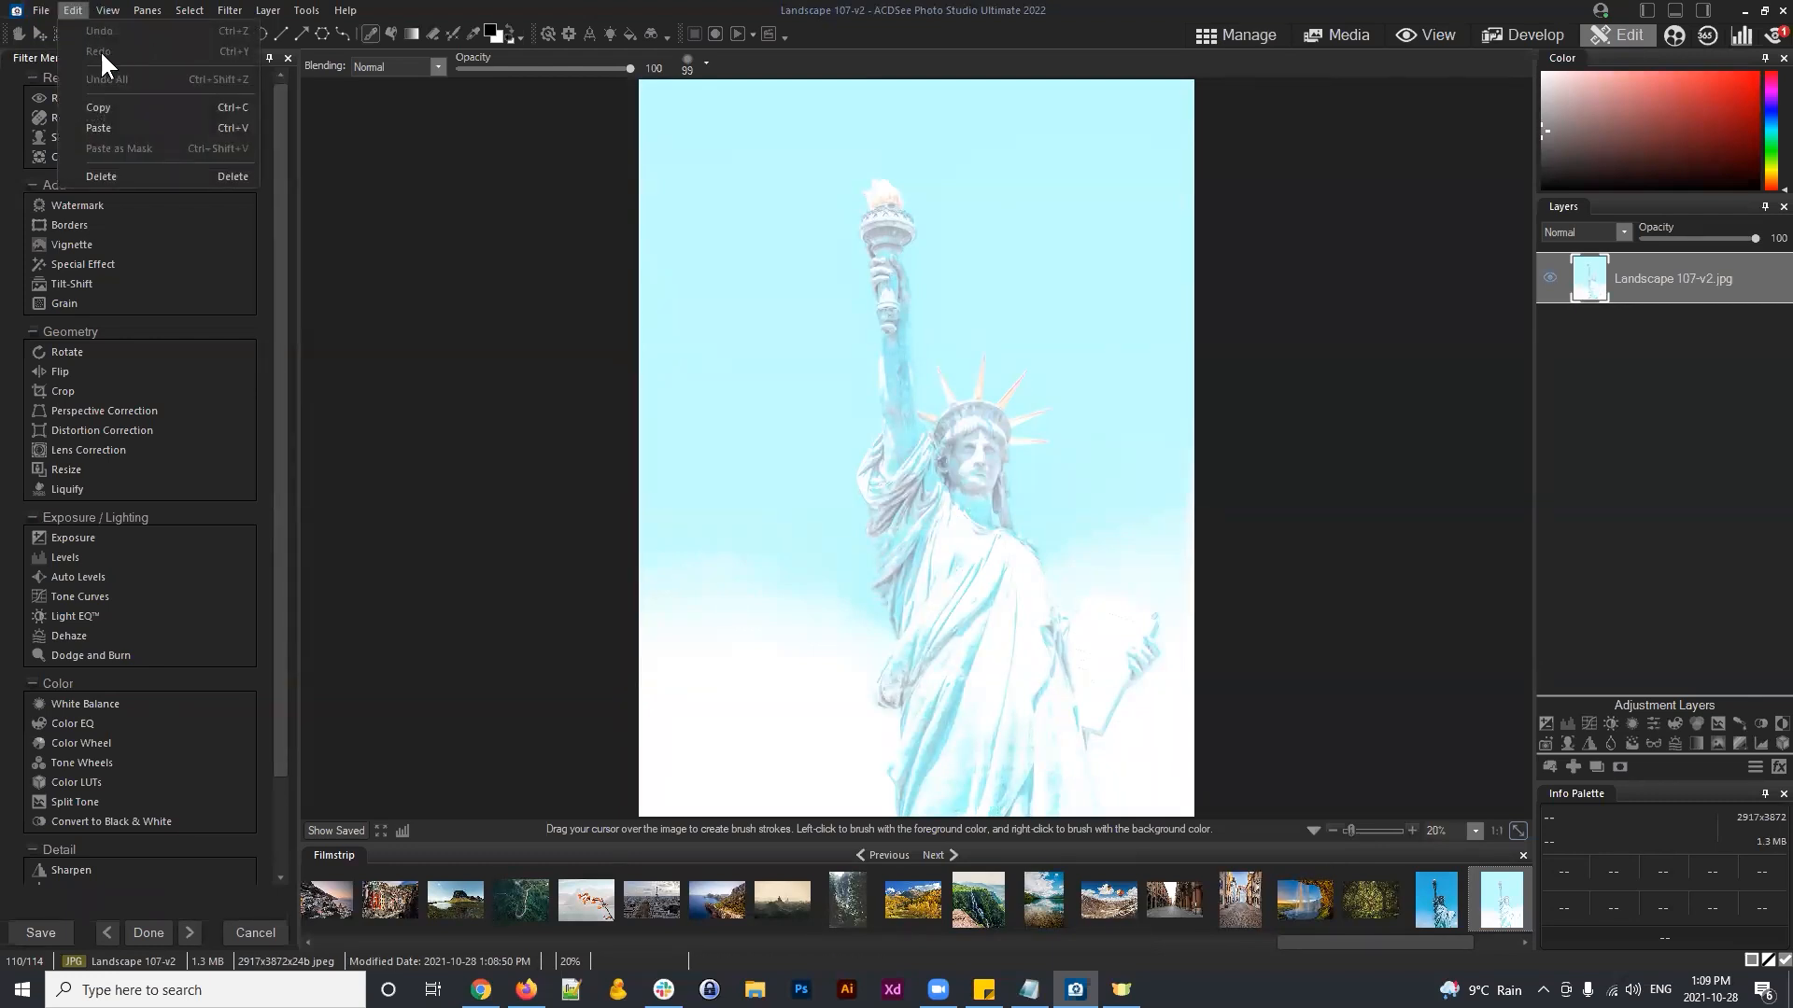
pyautogui.click(595, 383)
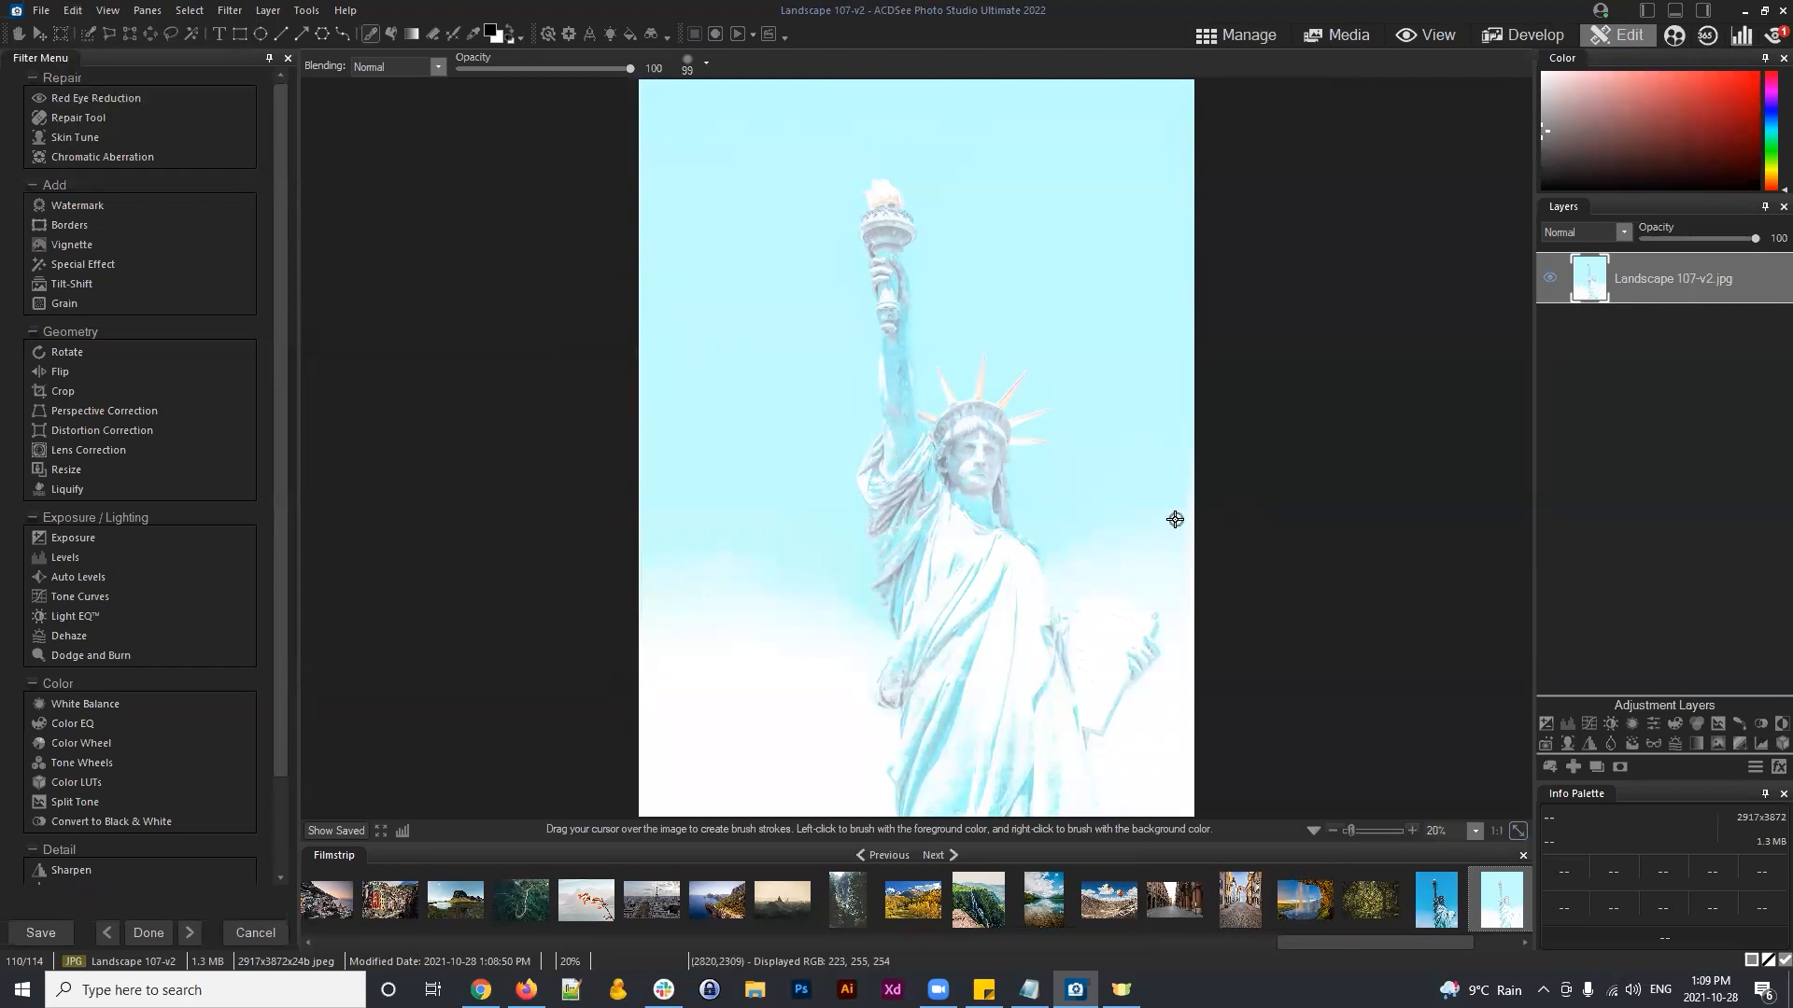
pyautogui.moveTo(1326, 945); pyautogui.dragTo(1405, 934)
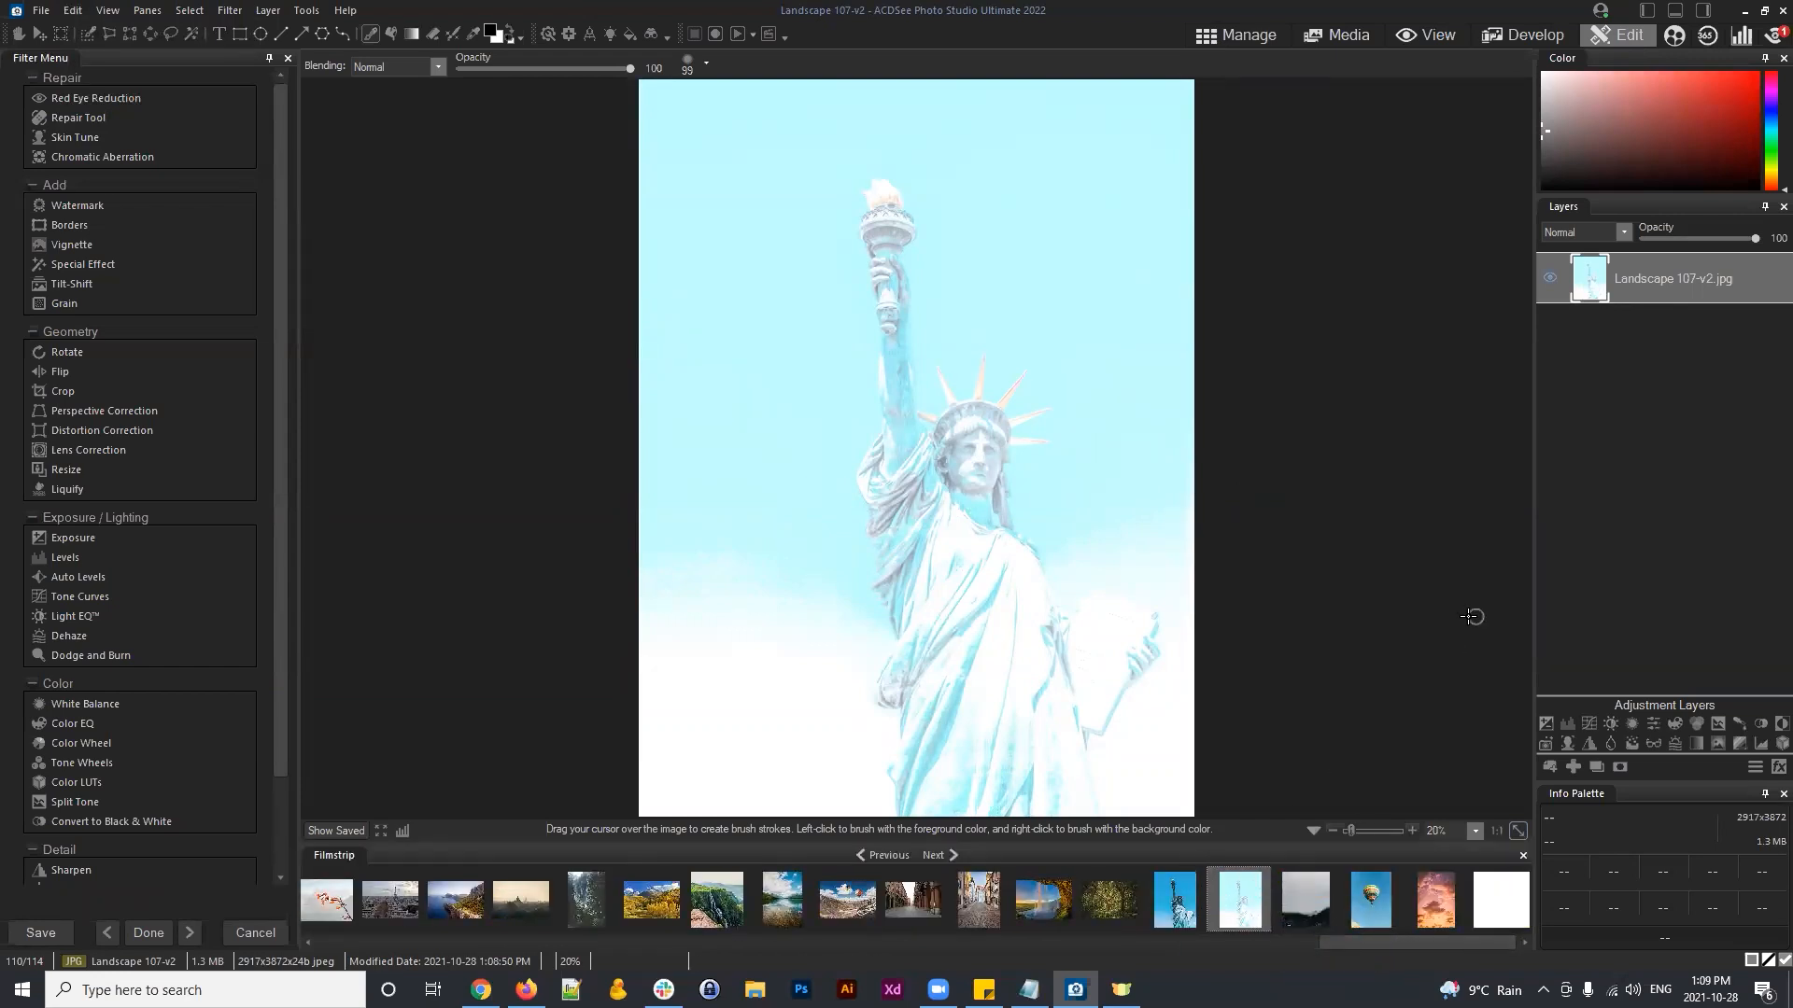
pyautogui.click(1177, 902)
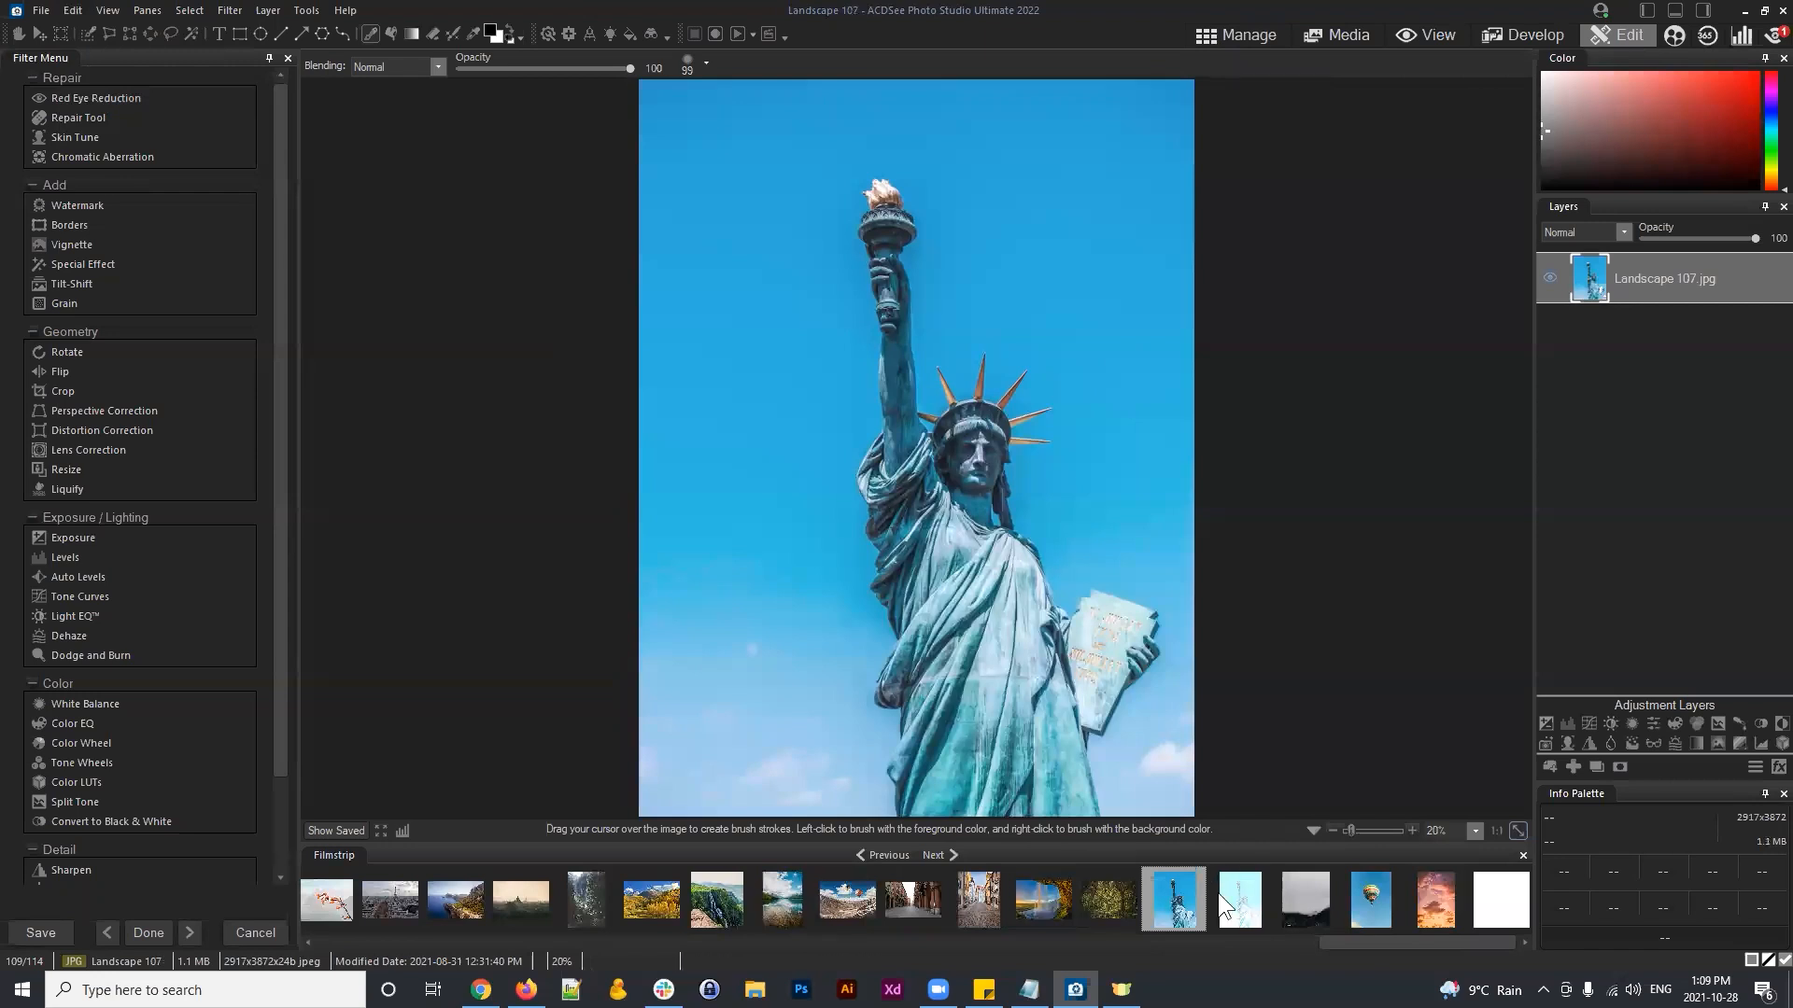
pyautogui.click(1248, 904)
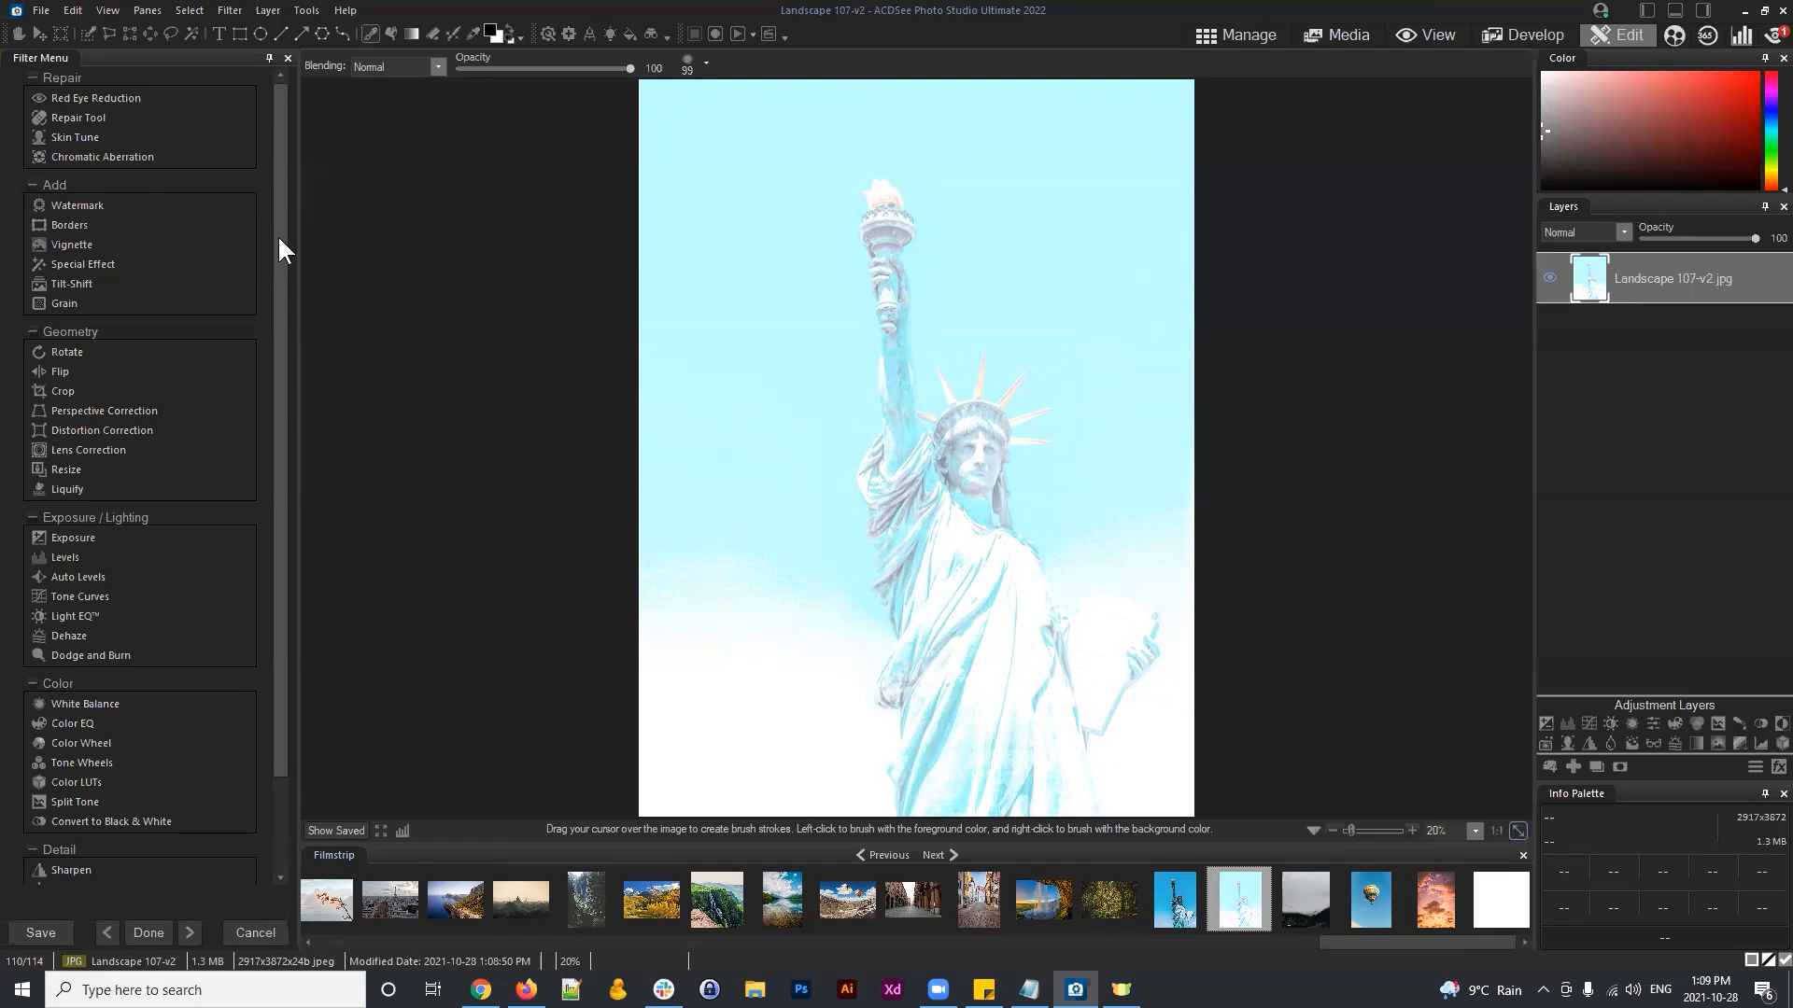
# Step: Open the original Landscape 107, add an Exposure adjustment layer and set its Exposure to -100 (-2.00 eV)
pyautogui.click(1178, 902)
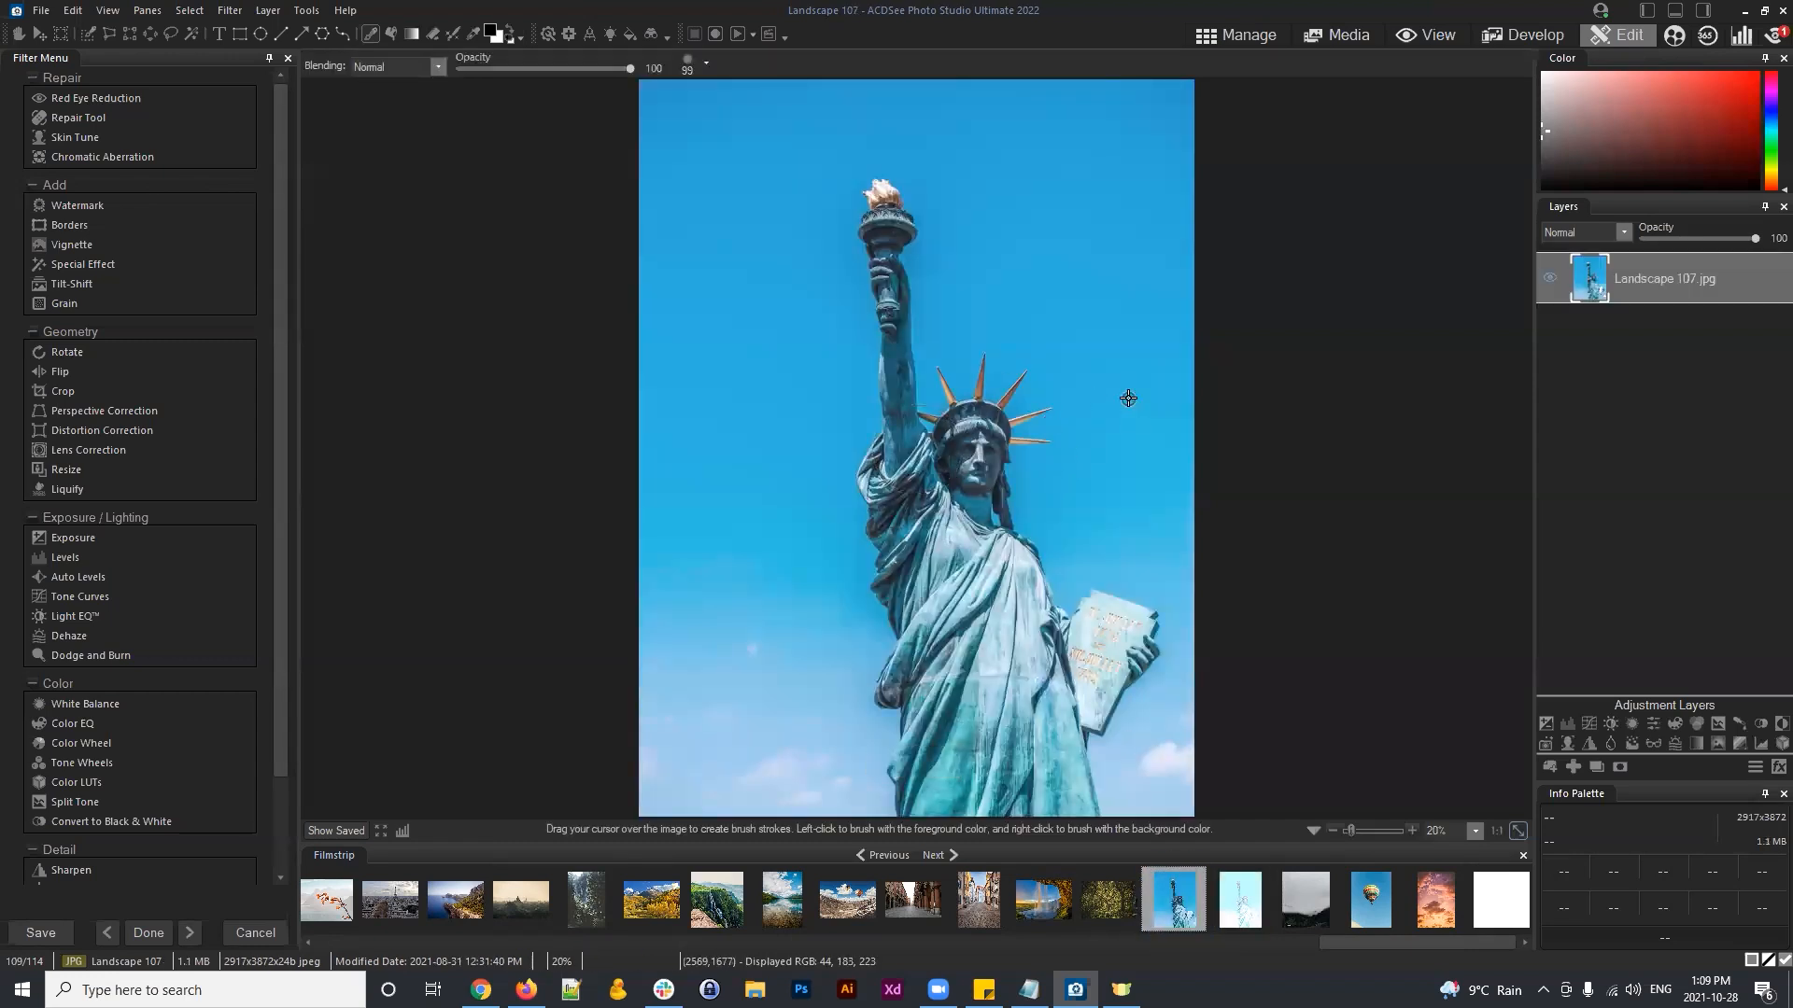
pyautogui.click(1546, 721)
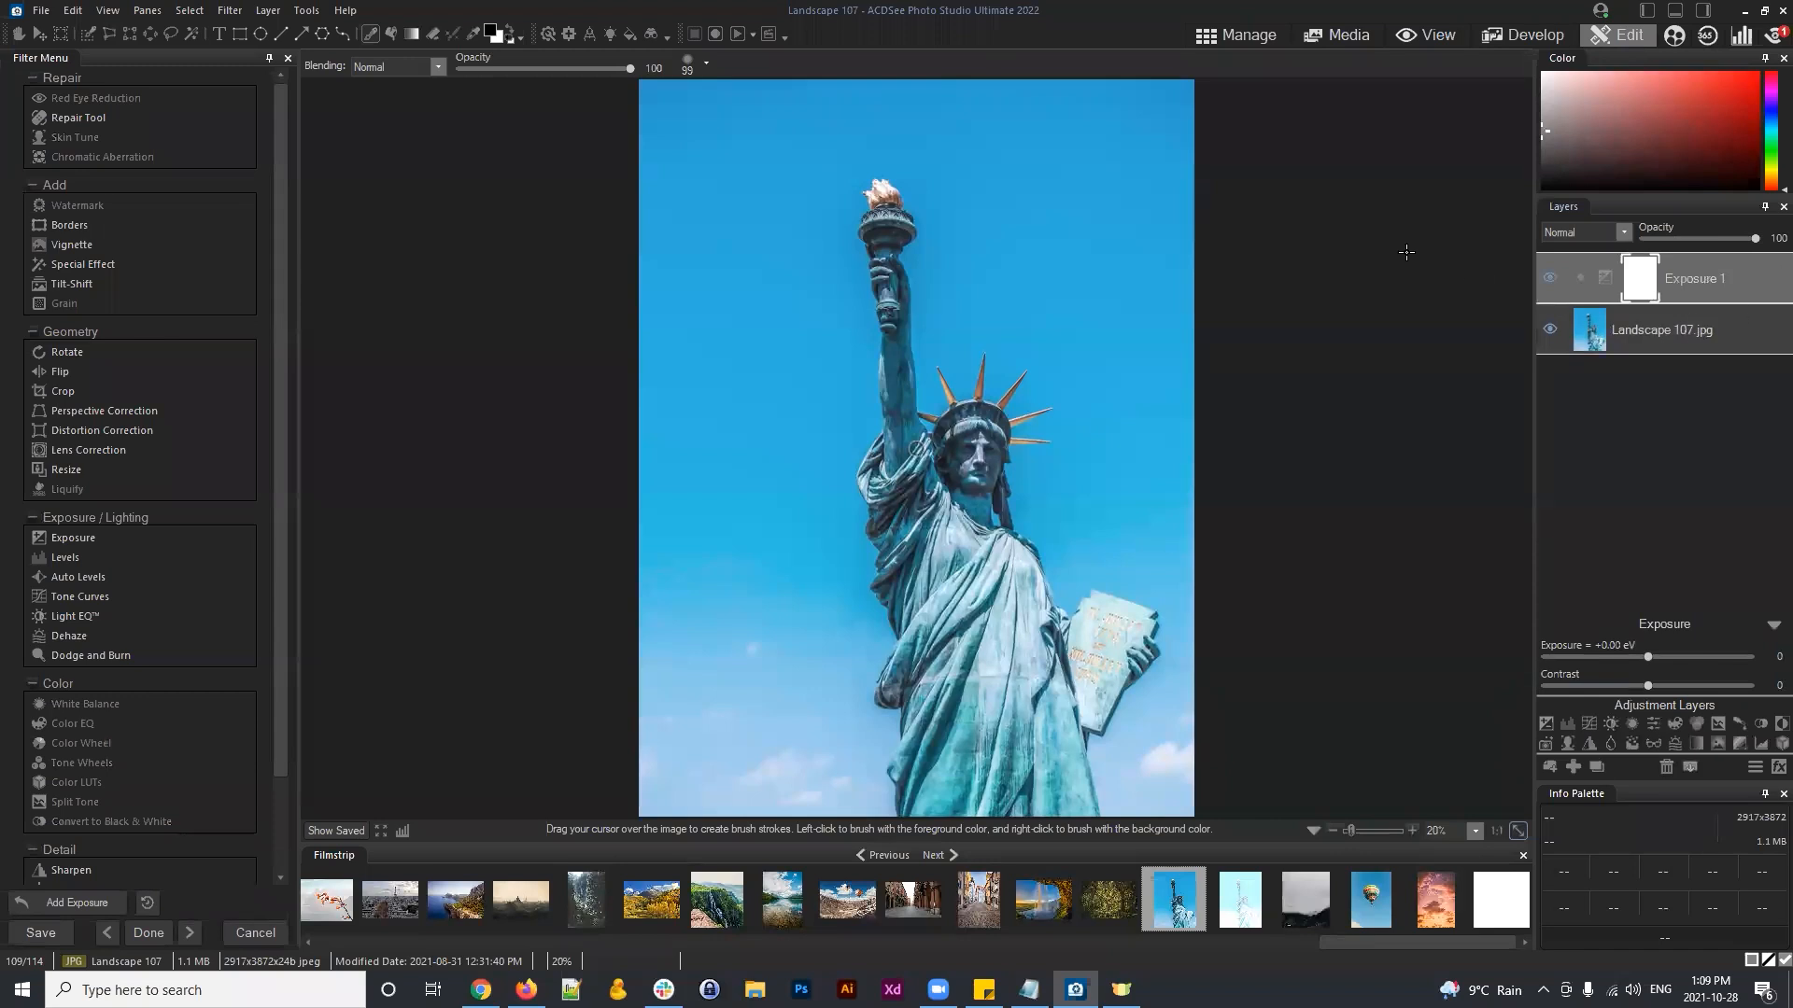
pyautogui.click(1546, 274)
pyautogui.moveTo(1646, 656); pyautogui.dragTo(1546, 657)
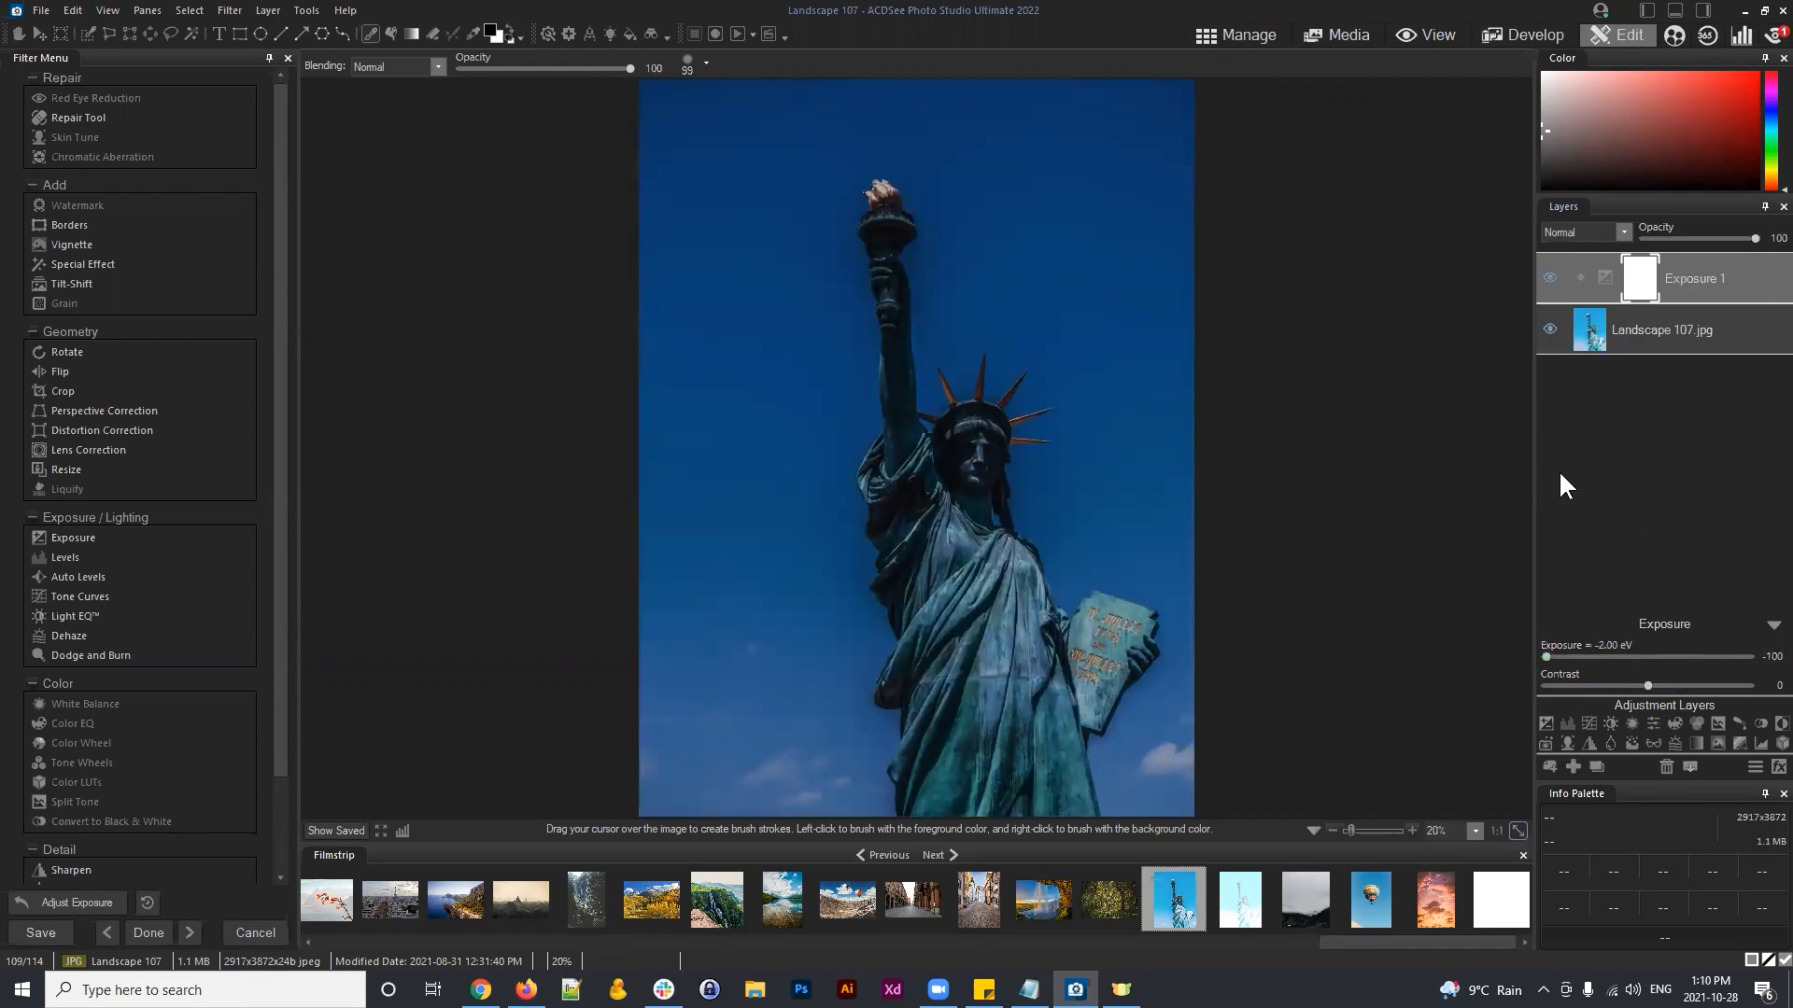
# Step: Start saving the darkened image as a new file, reviewing the available types and choosing ACDC File Format
pyautogui.click(39, 11)
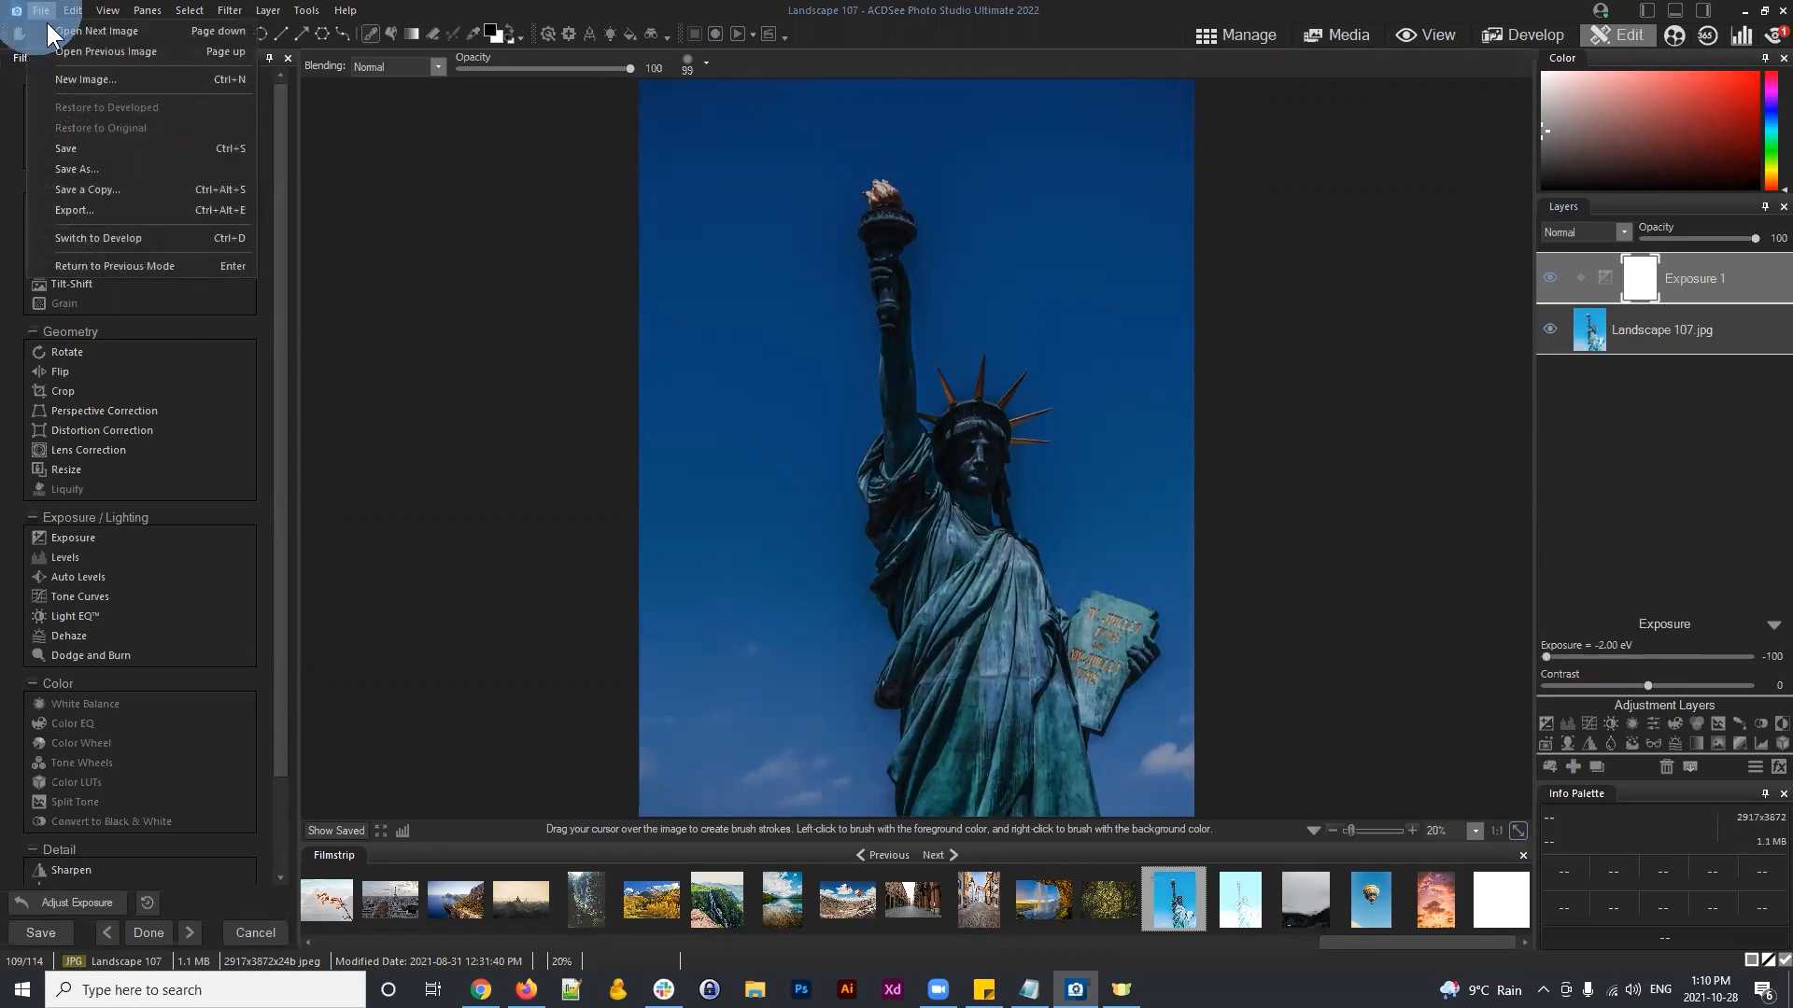
pyautogui.click(105, 169)
pyautogui.click(1007, 572)
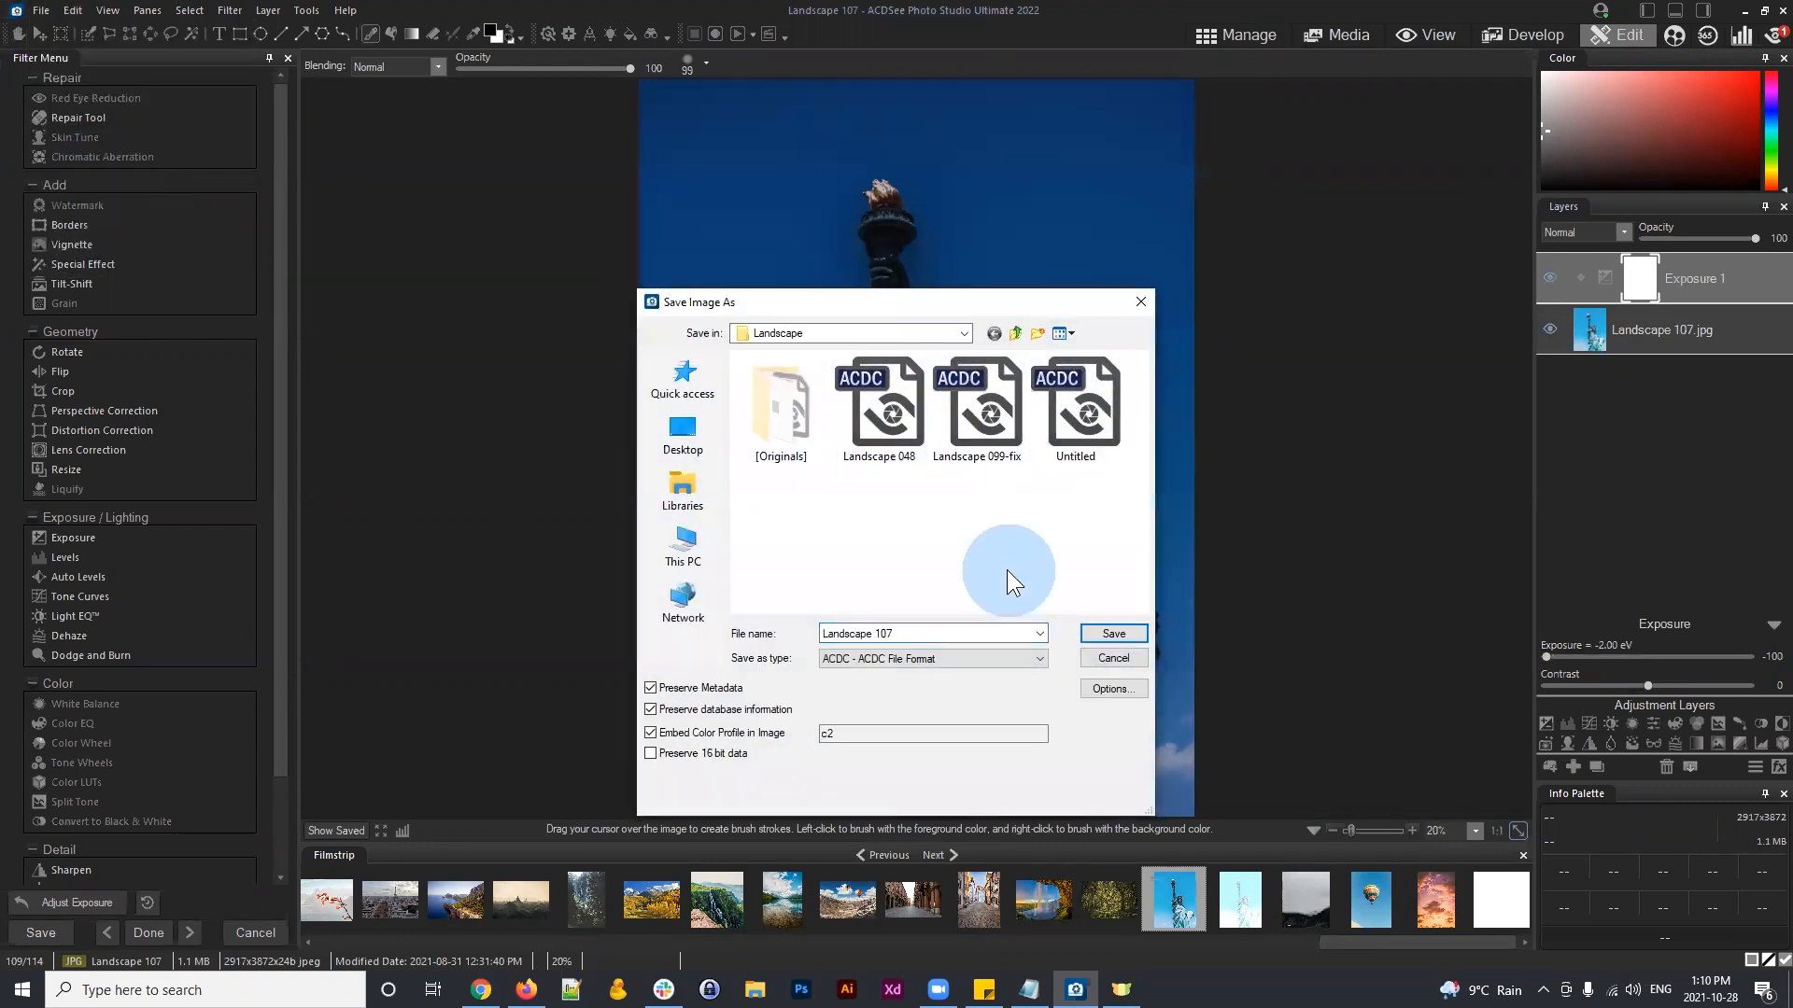
pyautogui.click(902, 656)
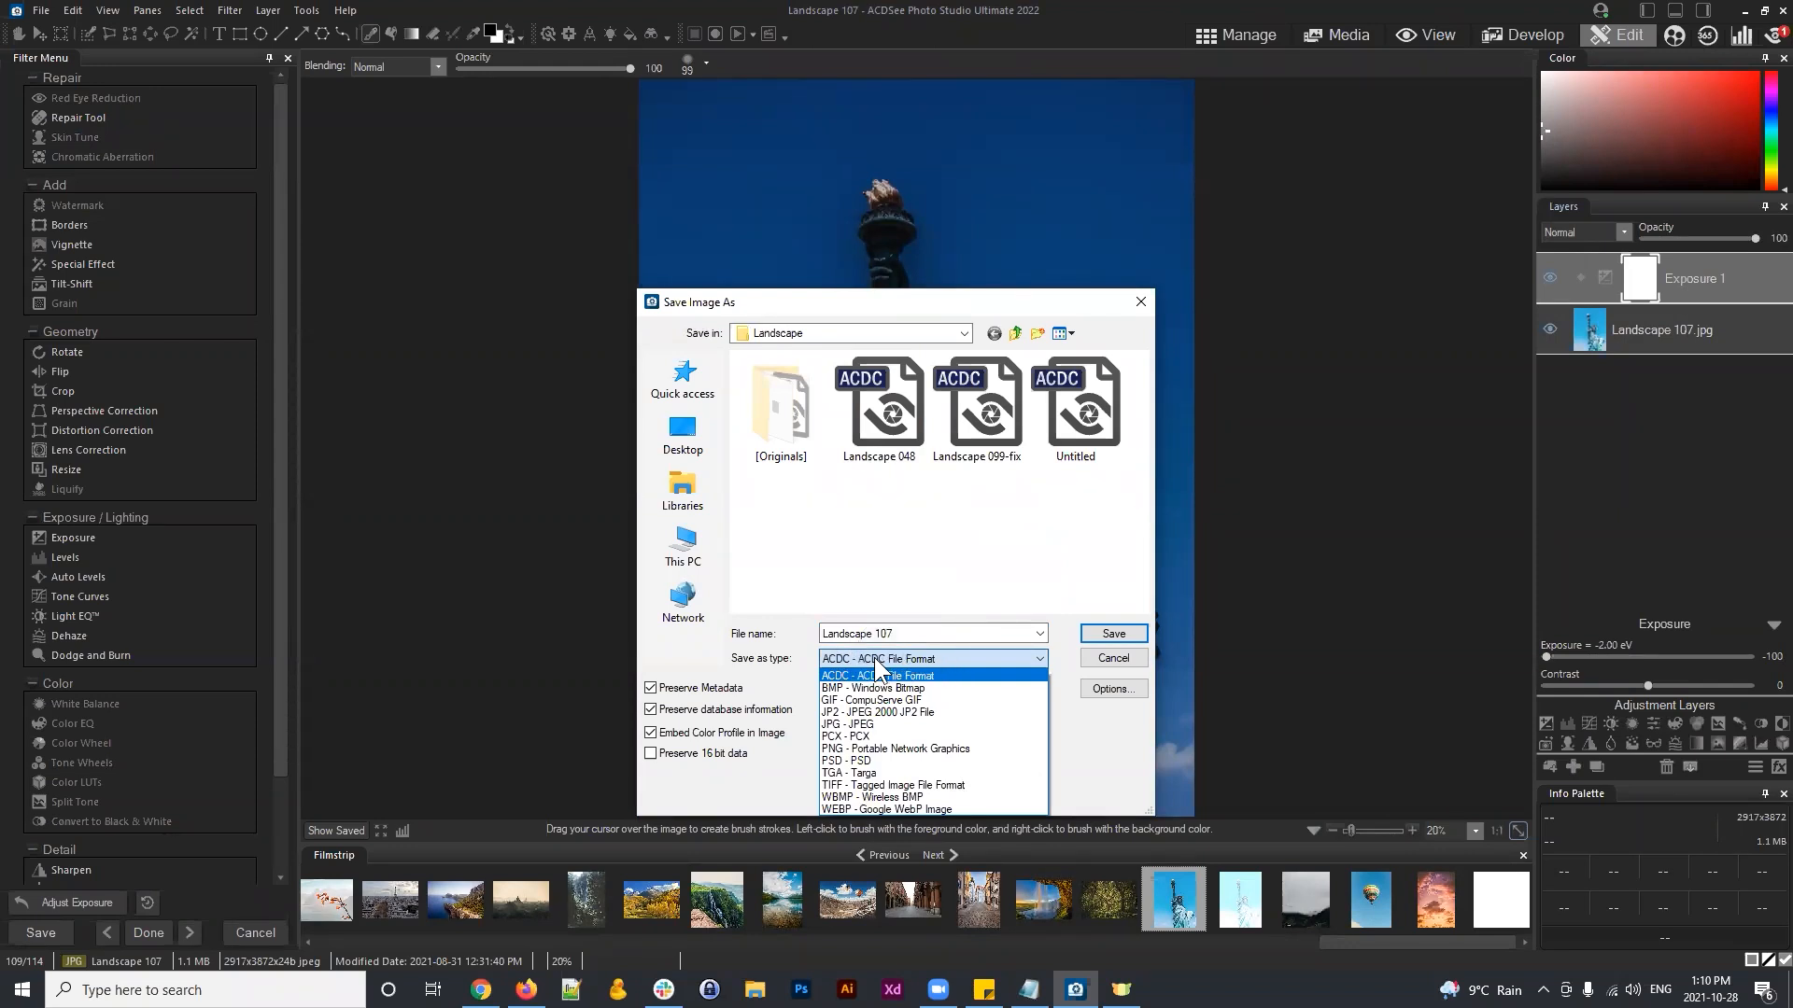
pyautogui.click(700, 302)
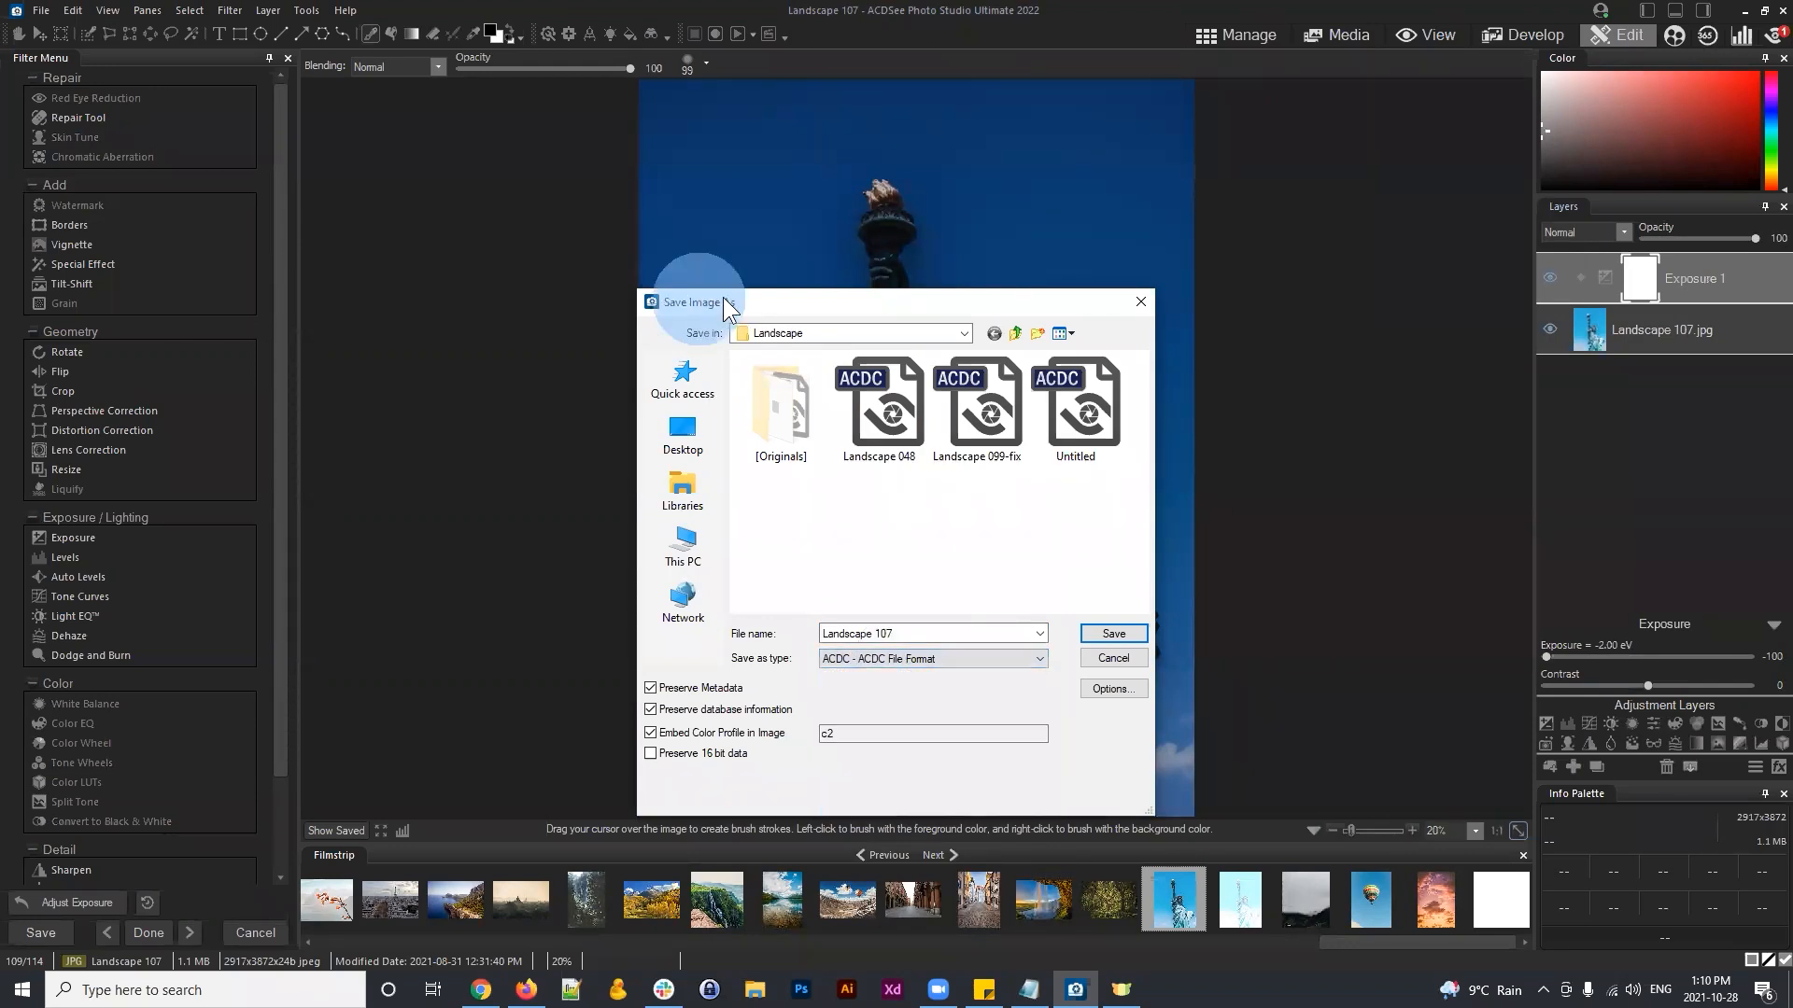
pyautogui.click(882, 658)
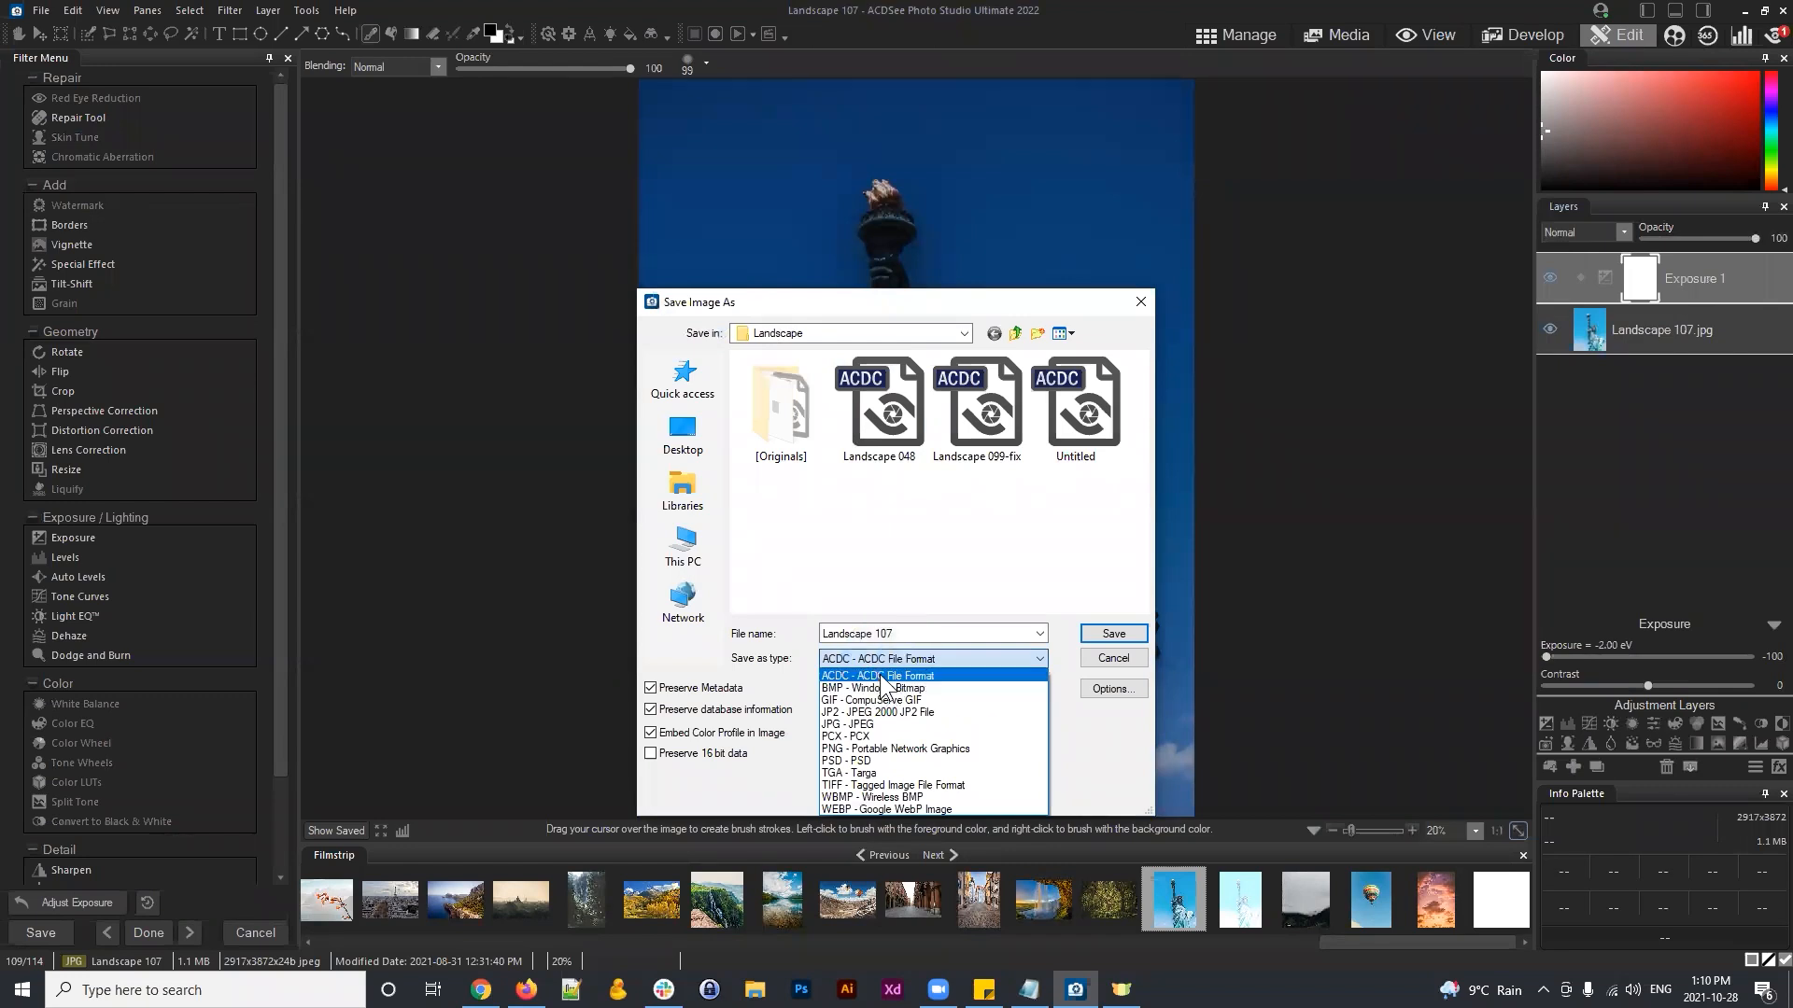
pyautogui.click(885, 676)
# Step: Name the ACDC file Landscape 107-v3 and save it in the Landscape folder
pyautogui.click(892, 532)
pyautogui.click(903, 633)
pyautogui.click(924, 636)
pyautogui.write('-v')
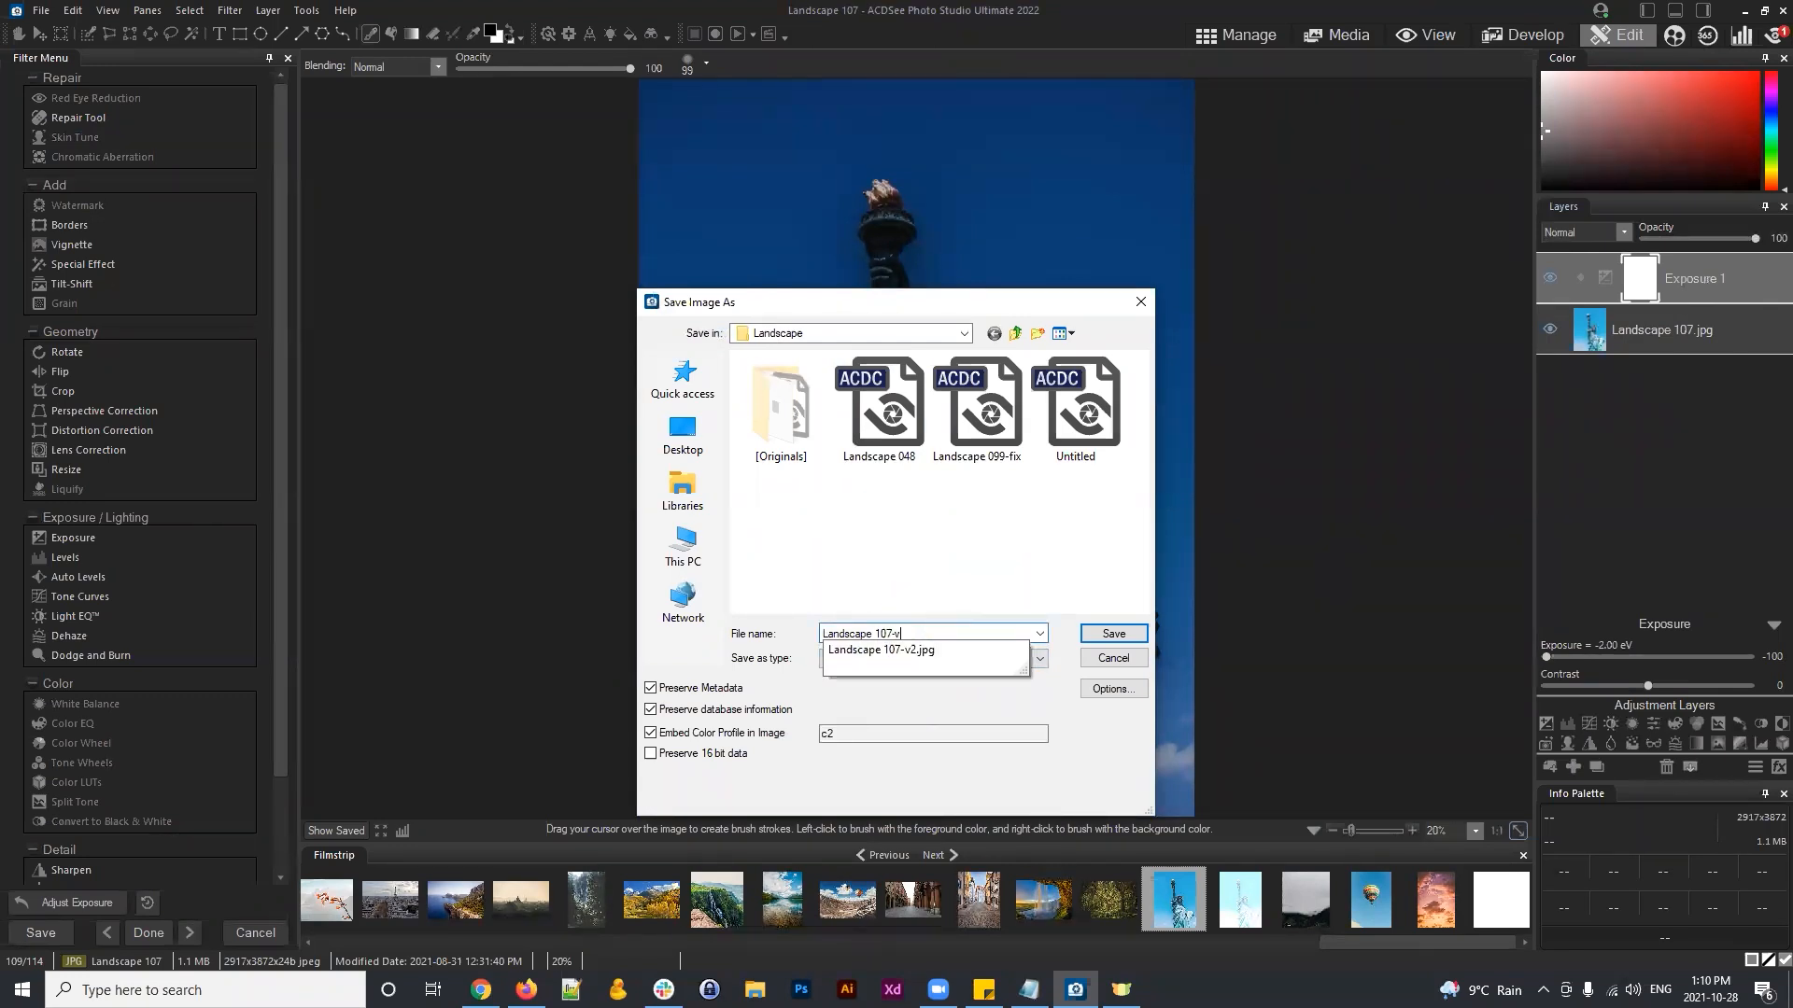
pyautogui.write('3')
pyautogui.click(1021, 566)
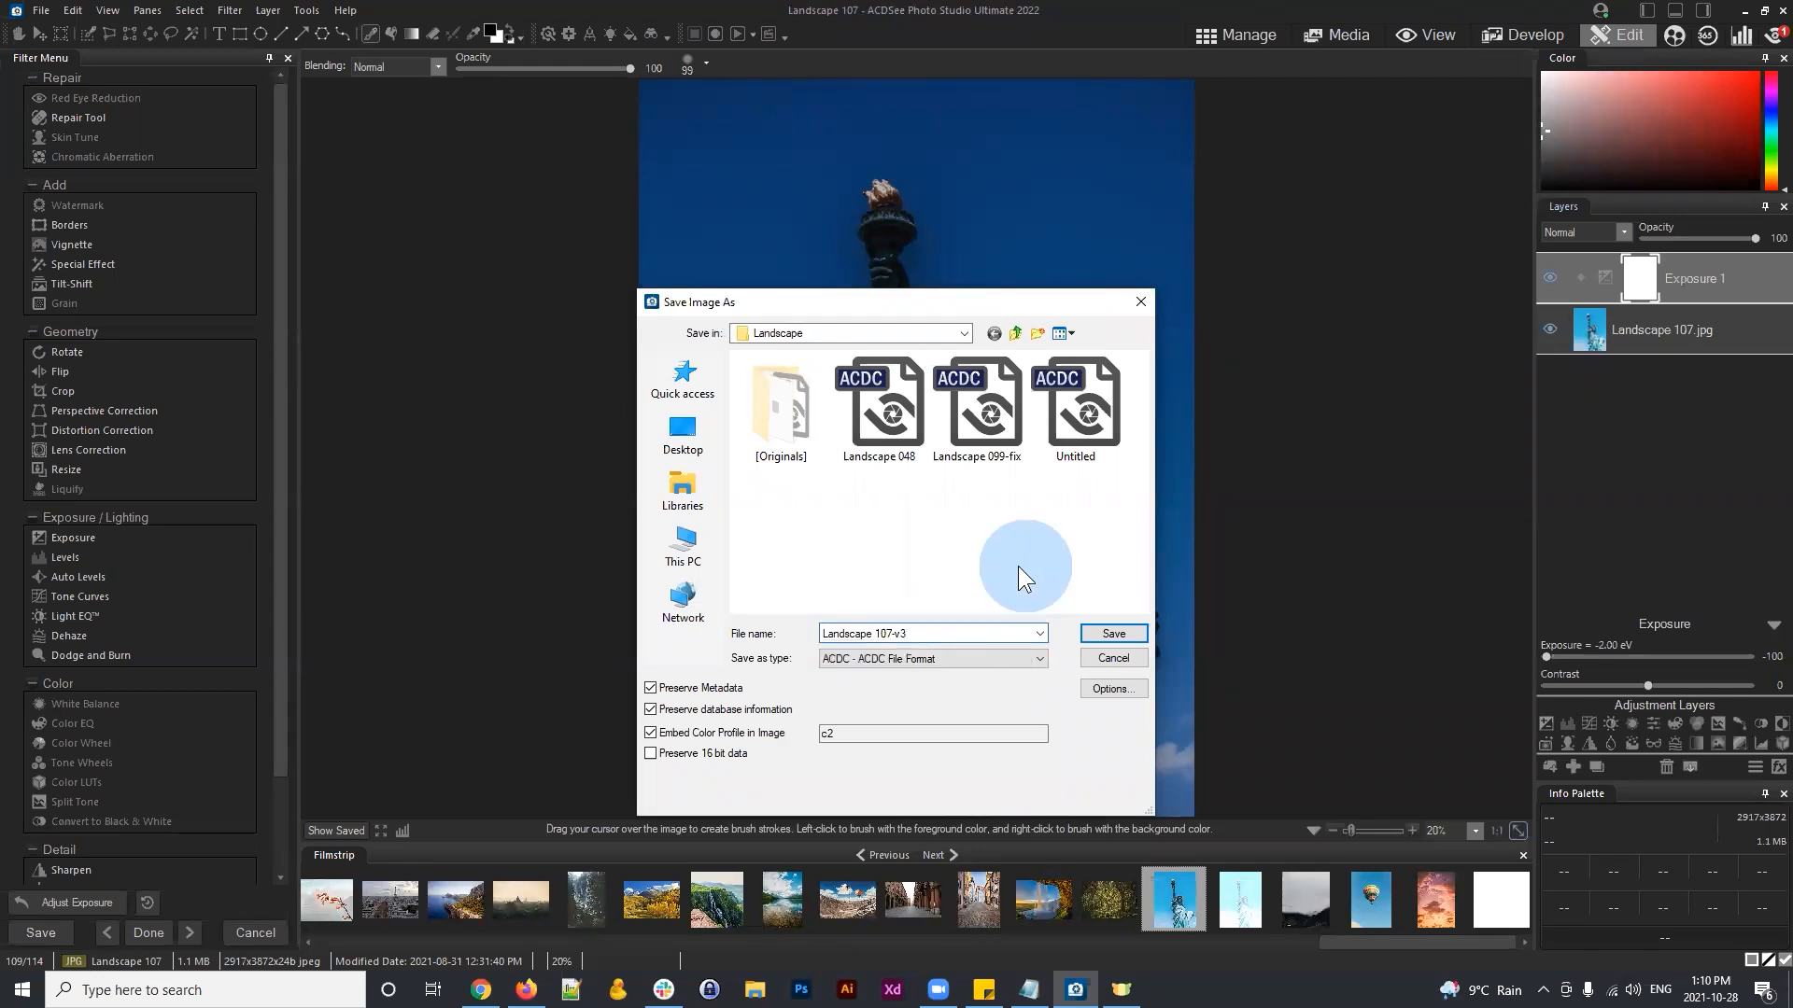
pyautogui.click(922, 658)
pyautogui.click(920, 656)
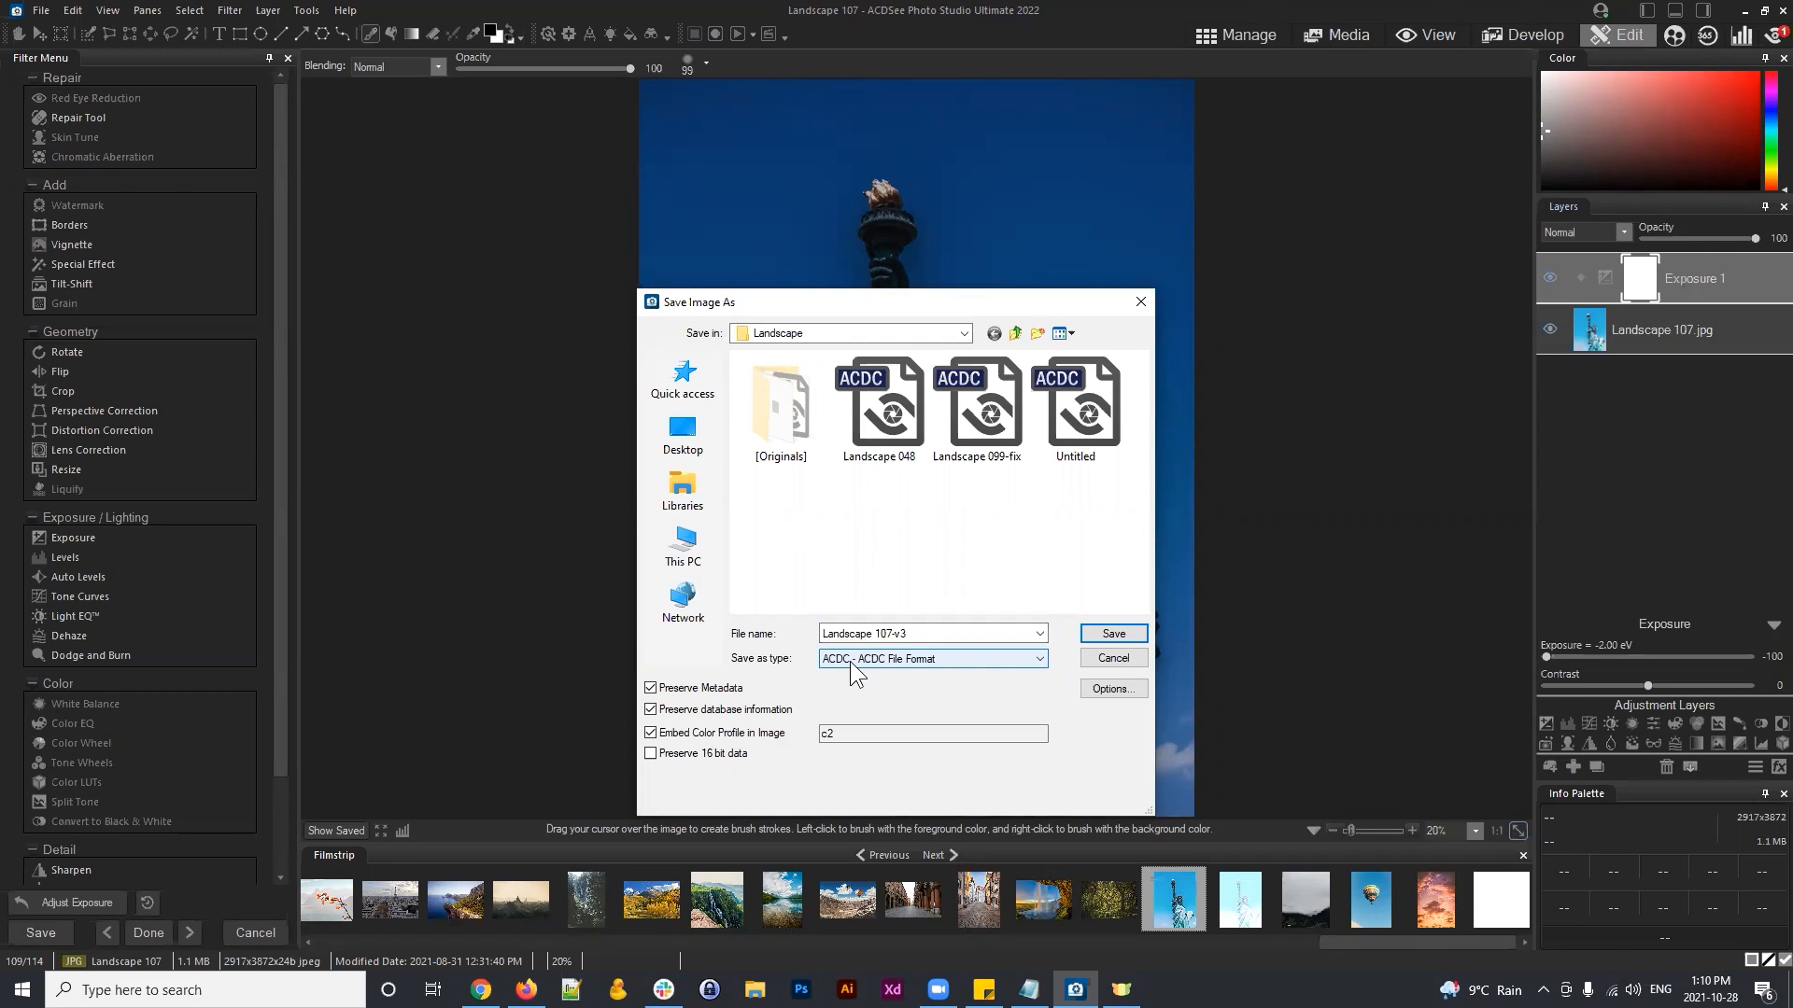
pyautogui.click(915, 624)
pyautogui.press('BackSpace')
pyautogui.press('BackSpace')
pyautogui.write('v3')
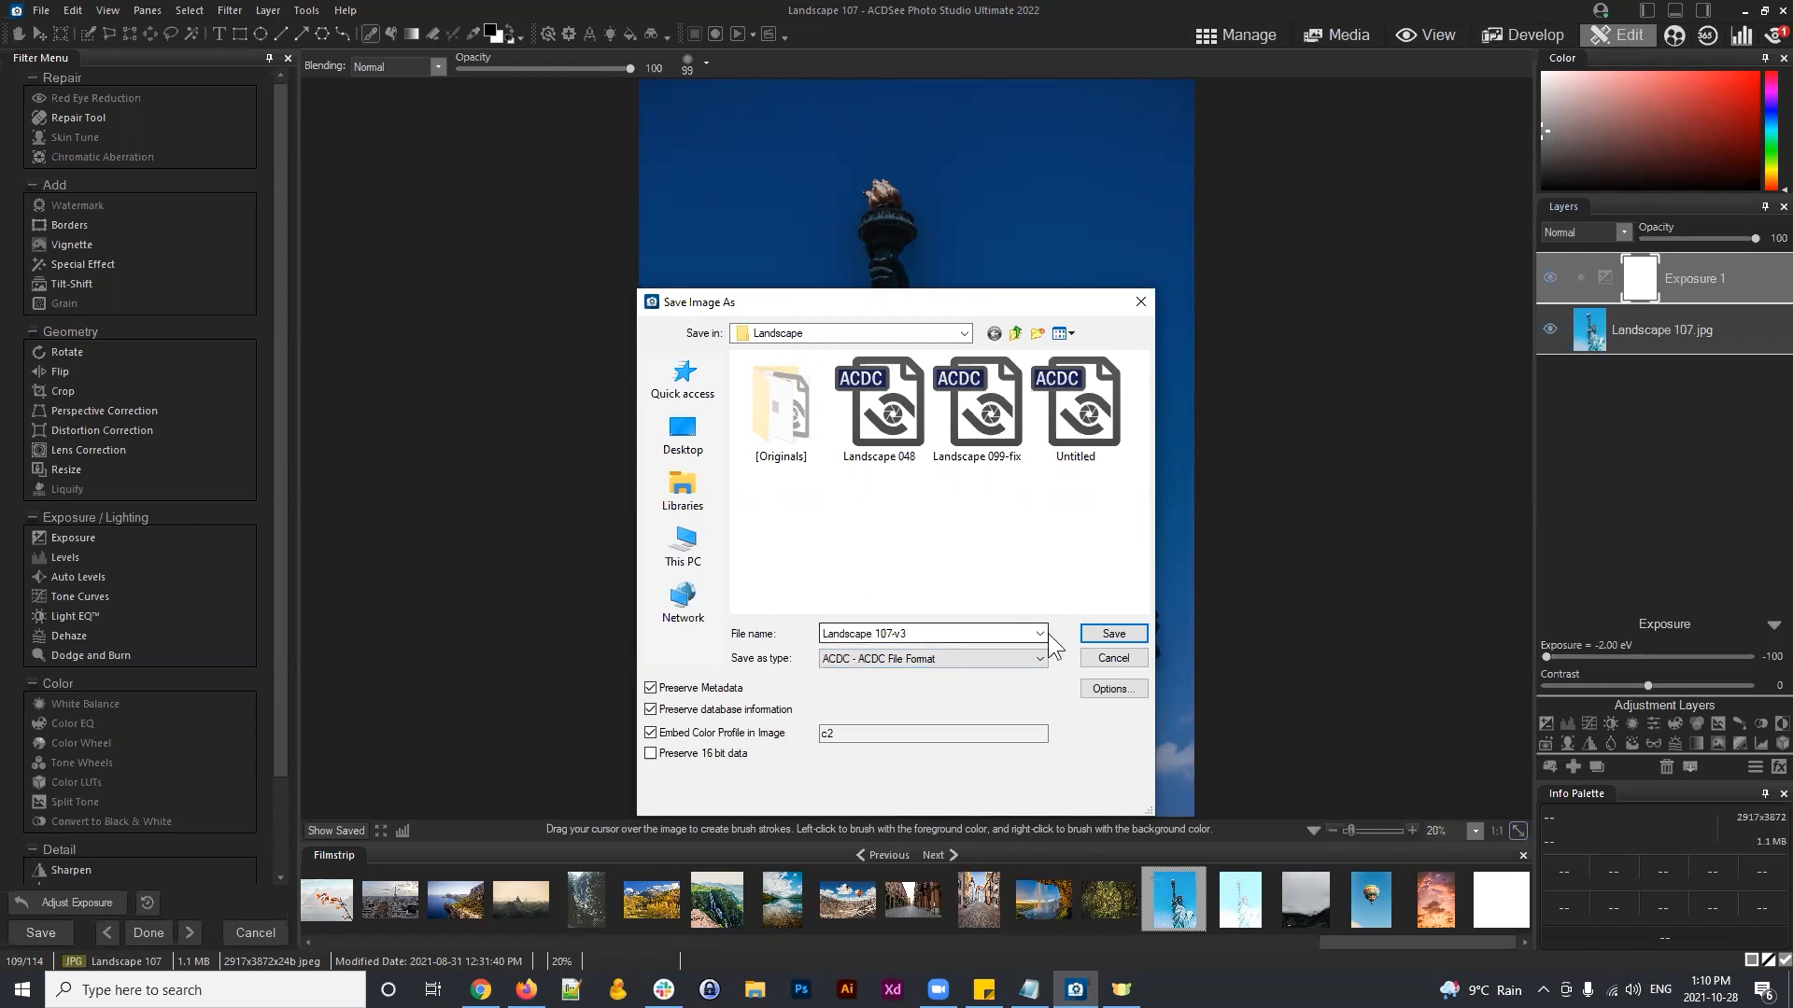
pyautogui.click(1114, 633)
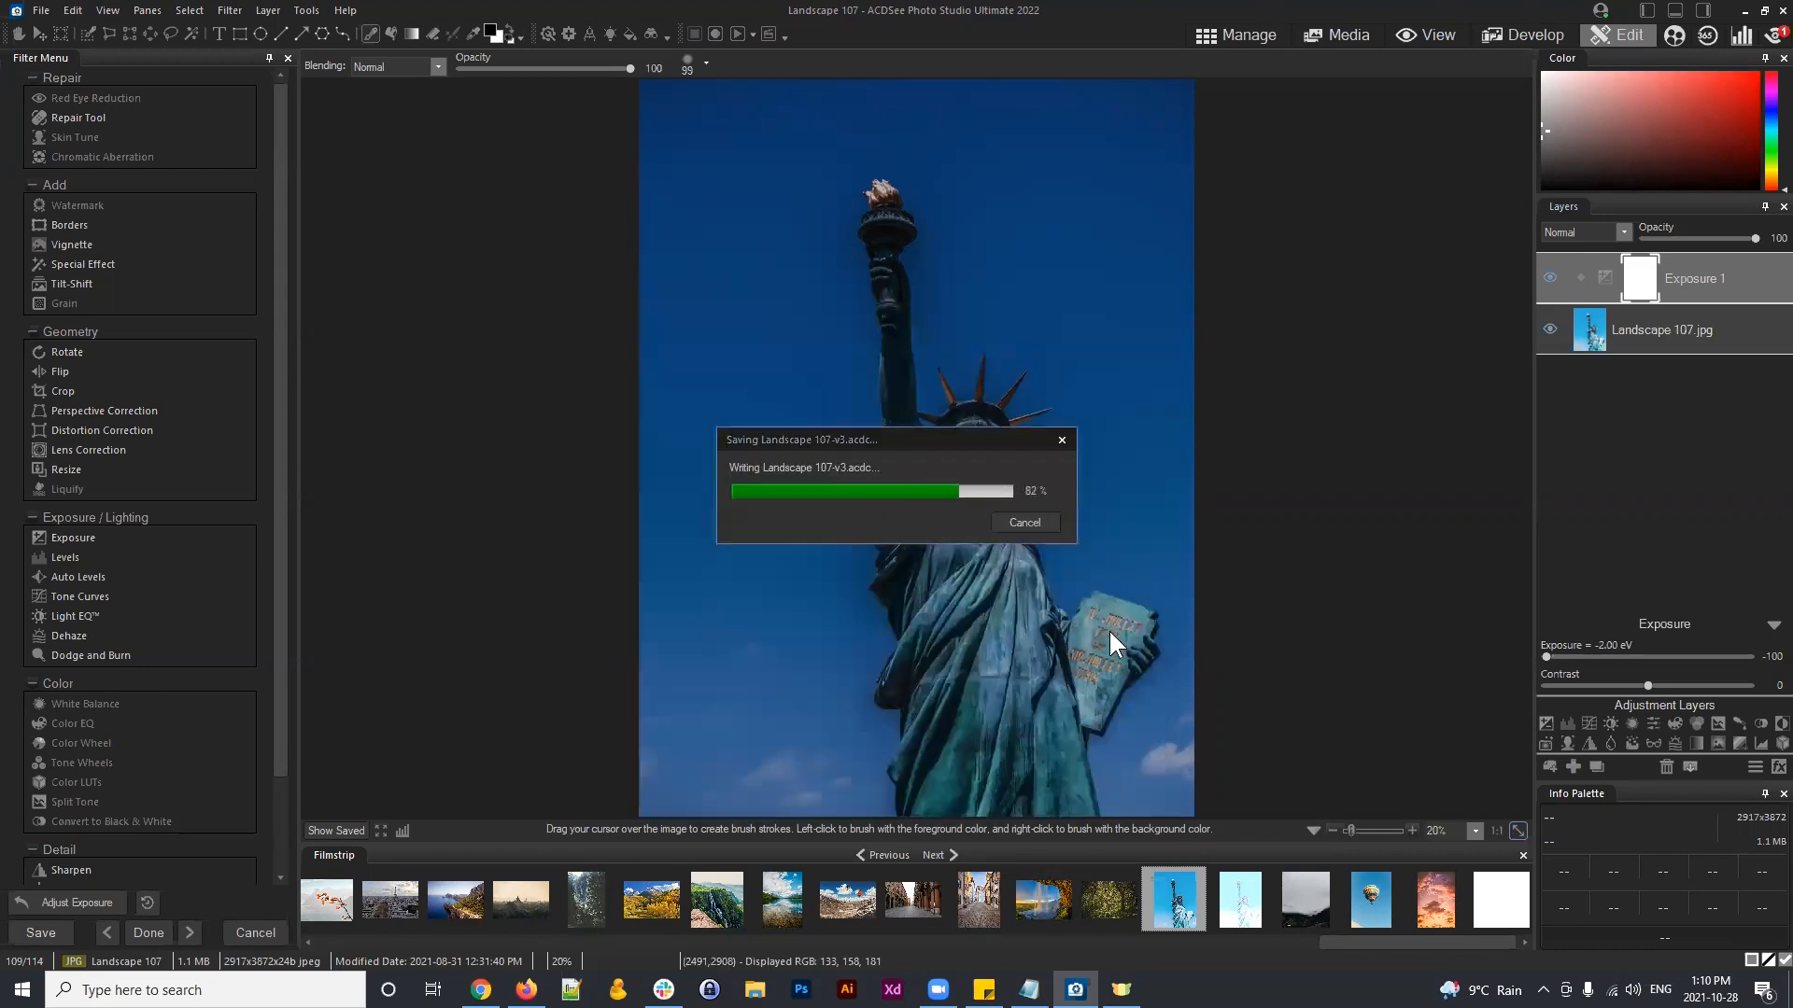
# Step: In Manage mode, compare the original Landscape 107 with the Landscape 107-v2 JPEG and the Landscape 107-v3 ACDC file
pyautogui.click(1232, 39)
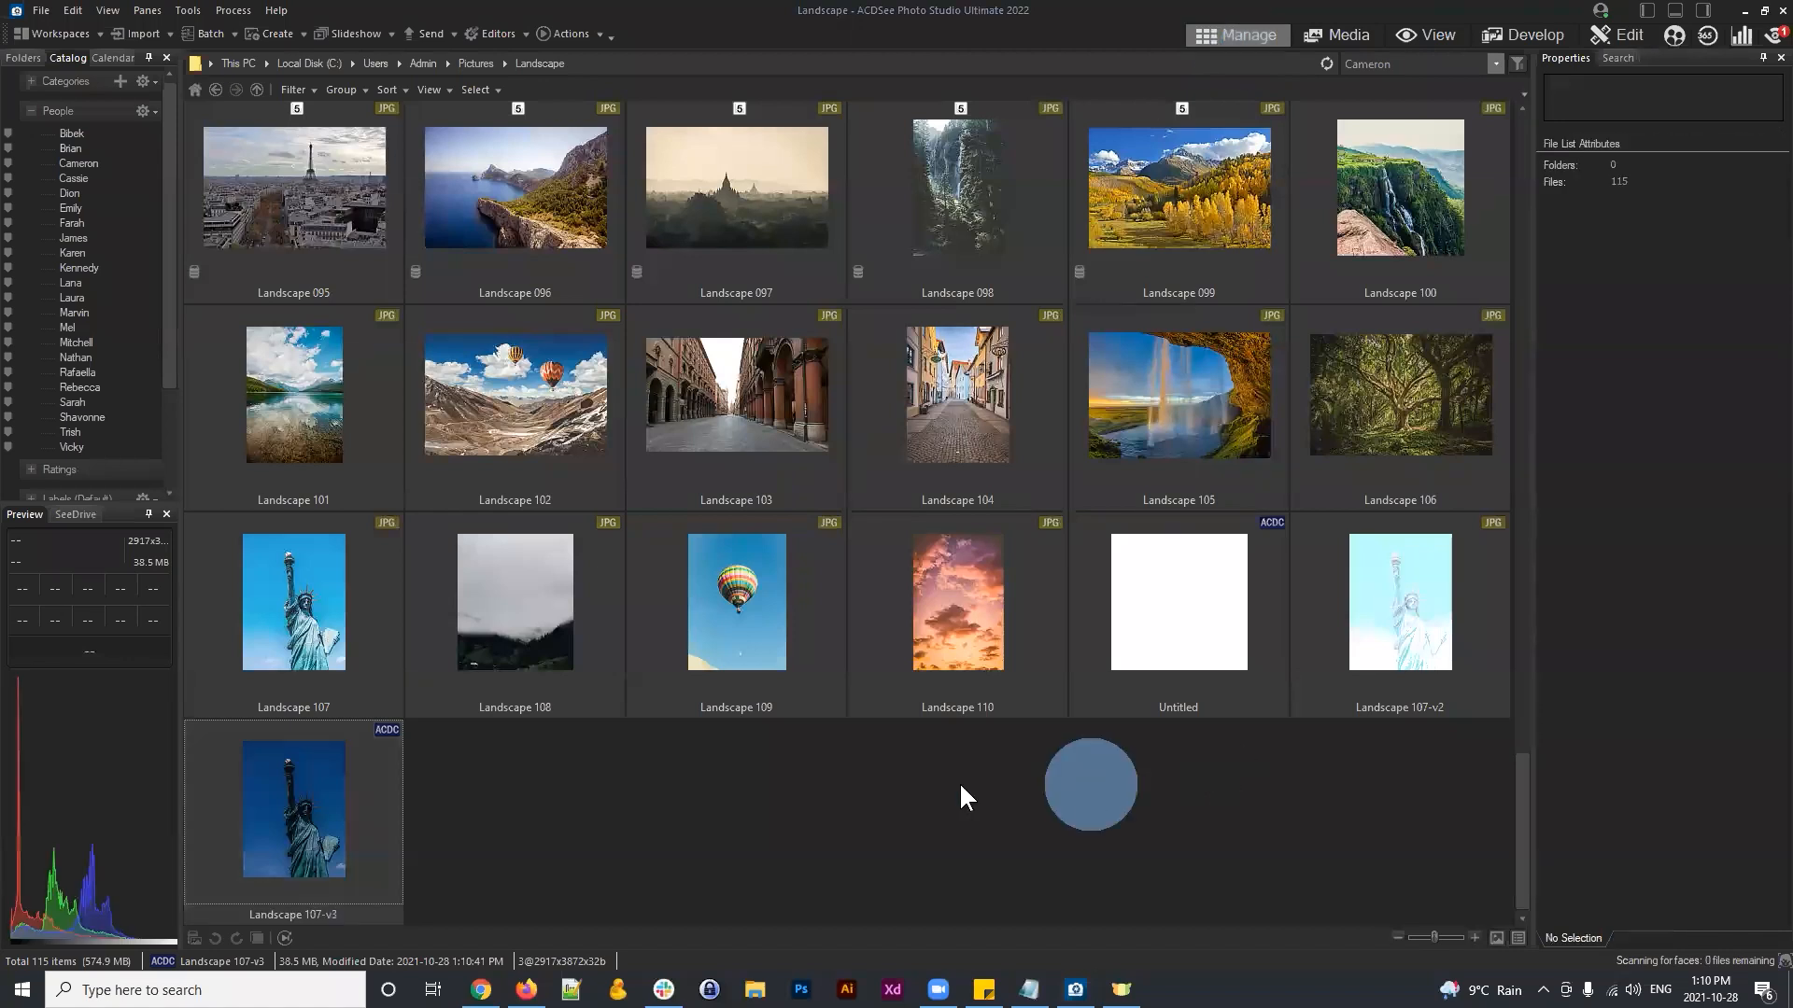
pyautogui.click(318, 635)
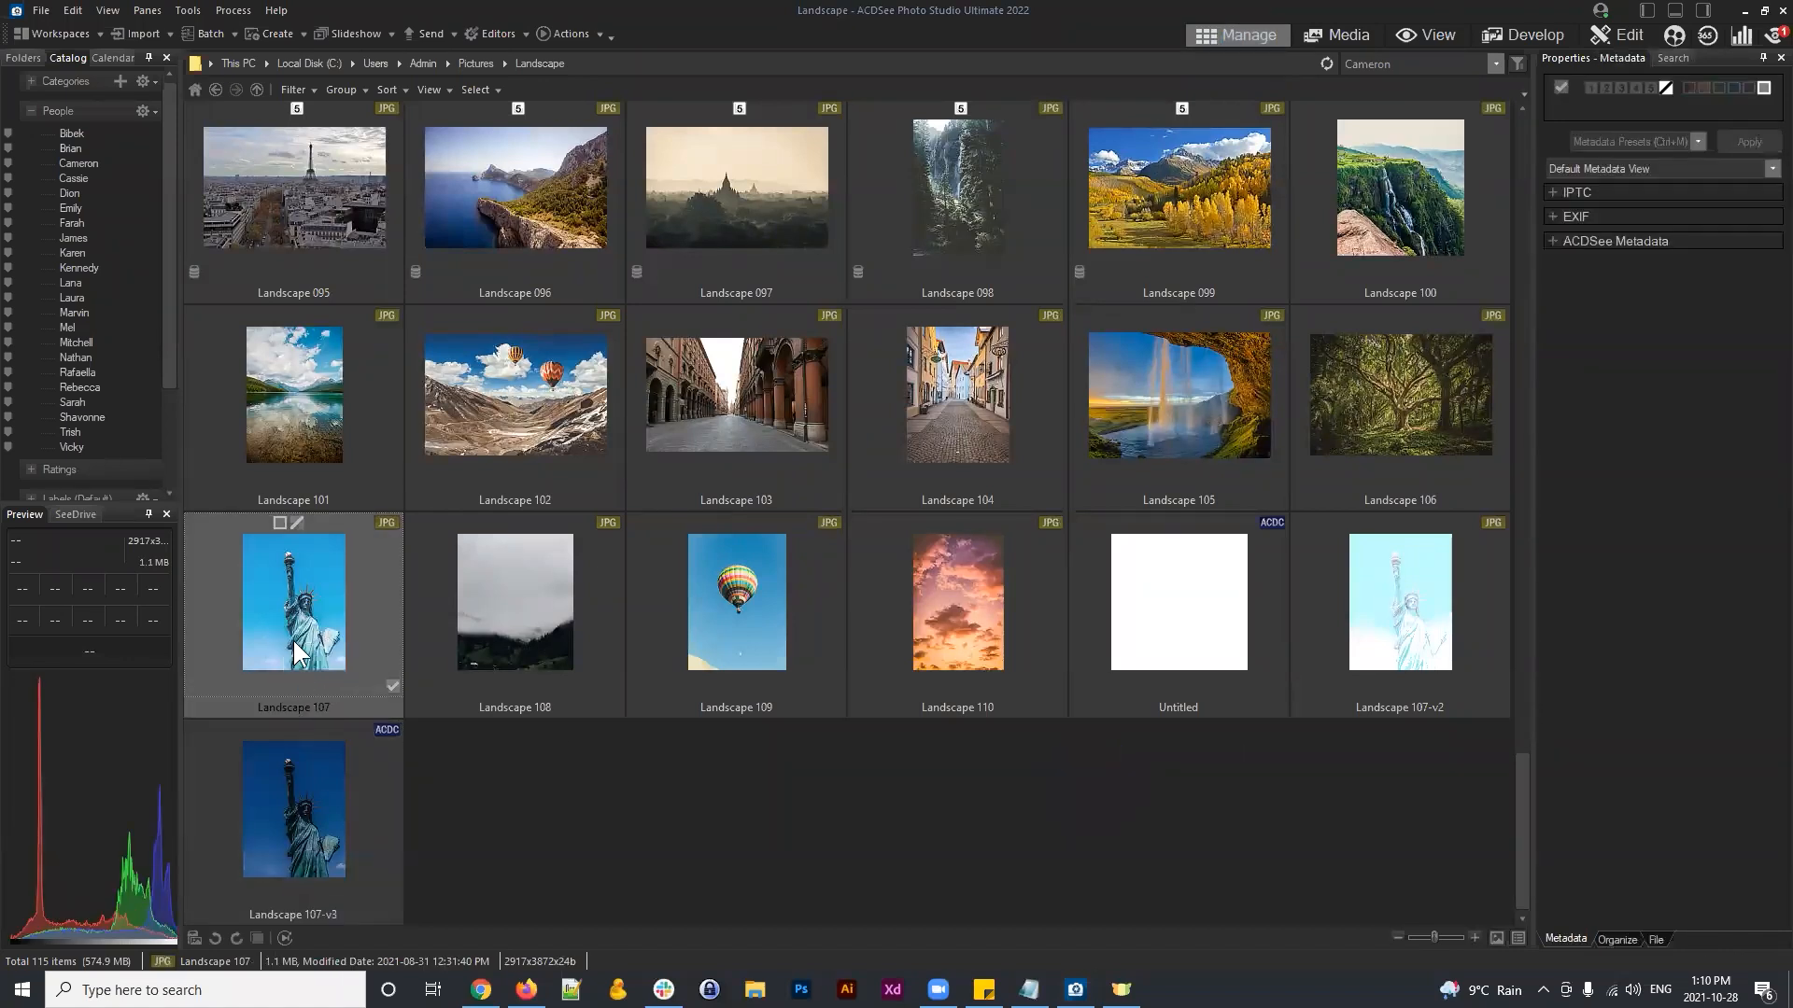
pyautogui.click(1412, 605)
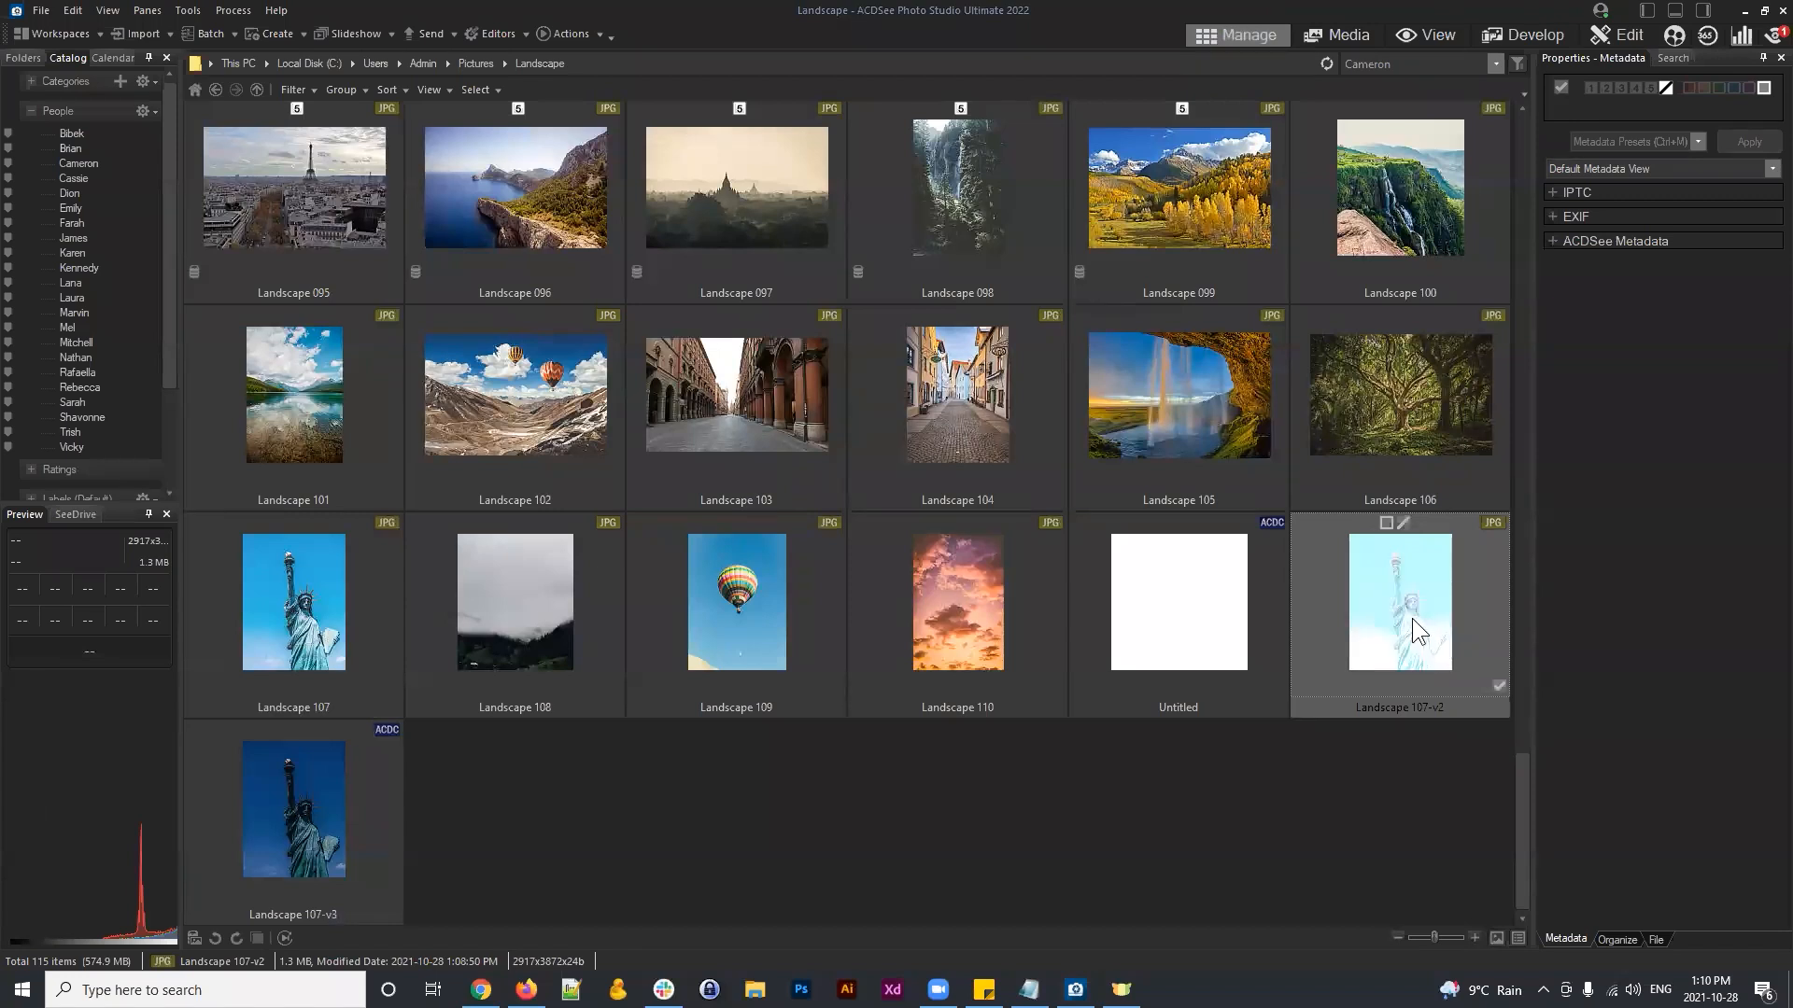
pyautogui.click(328, 798)
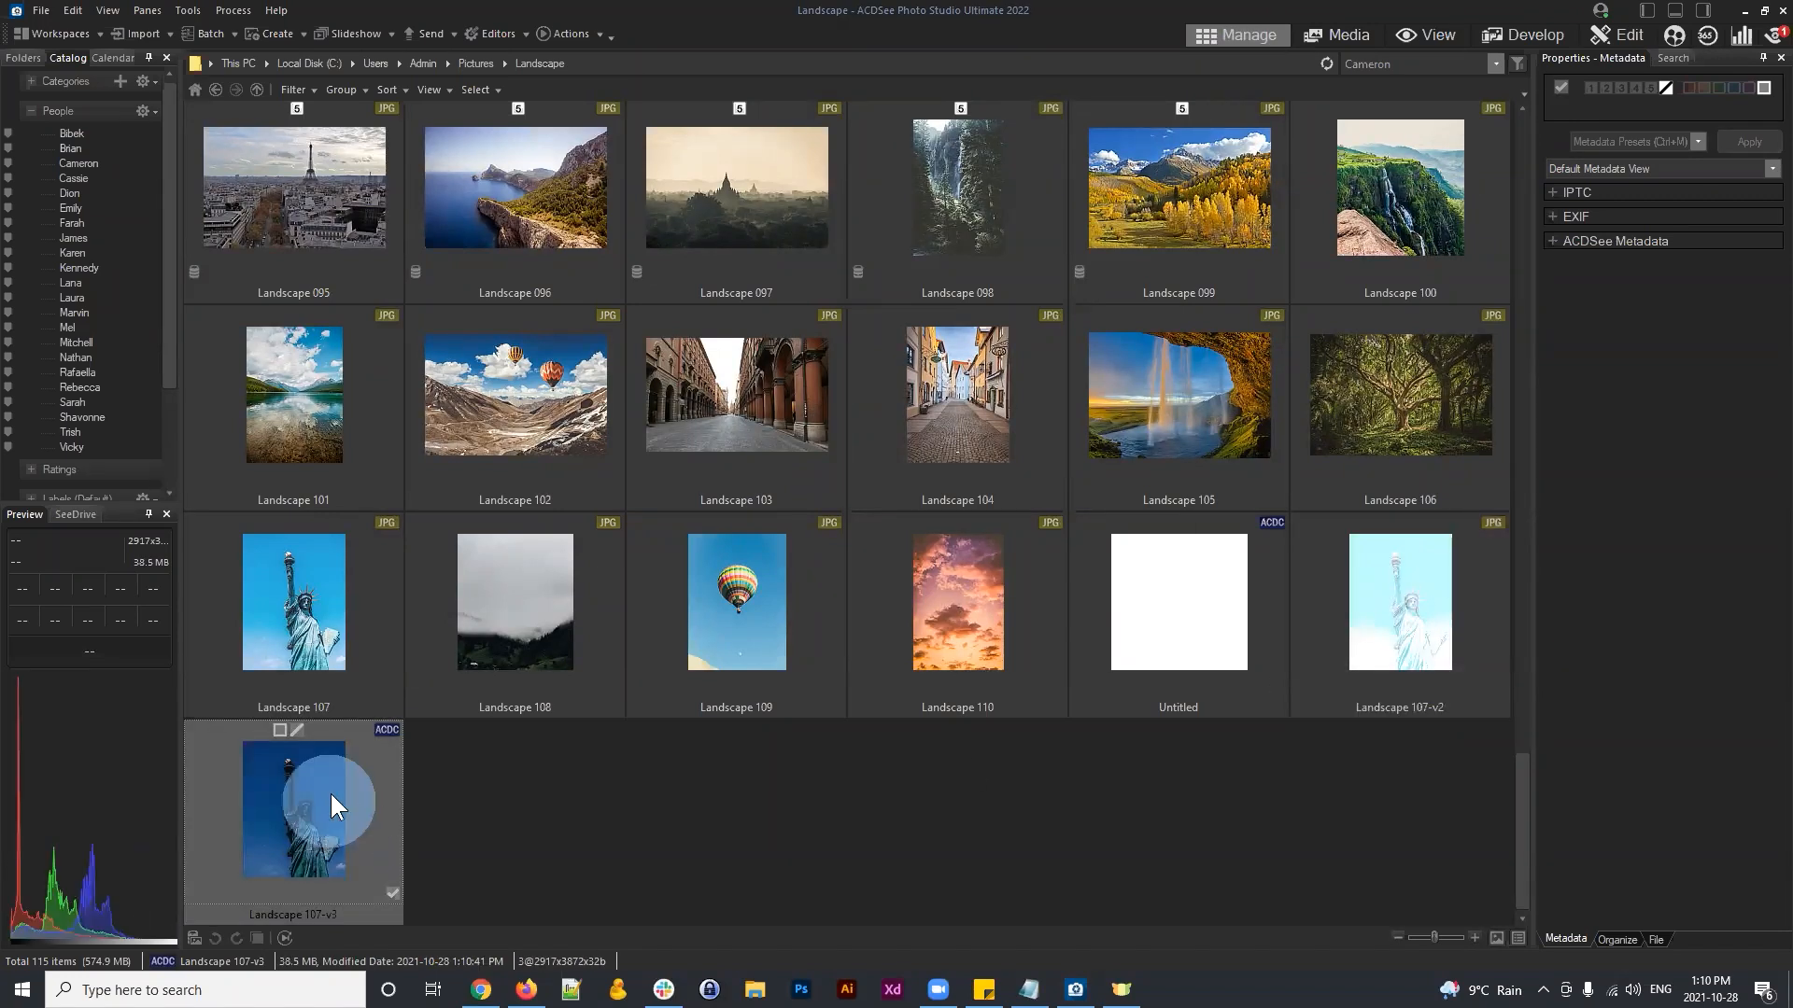
pyautogui.click(1493, 523)
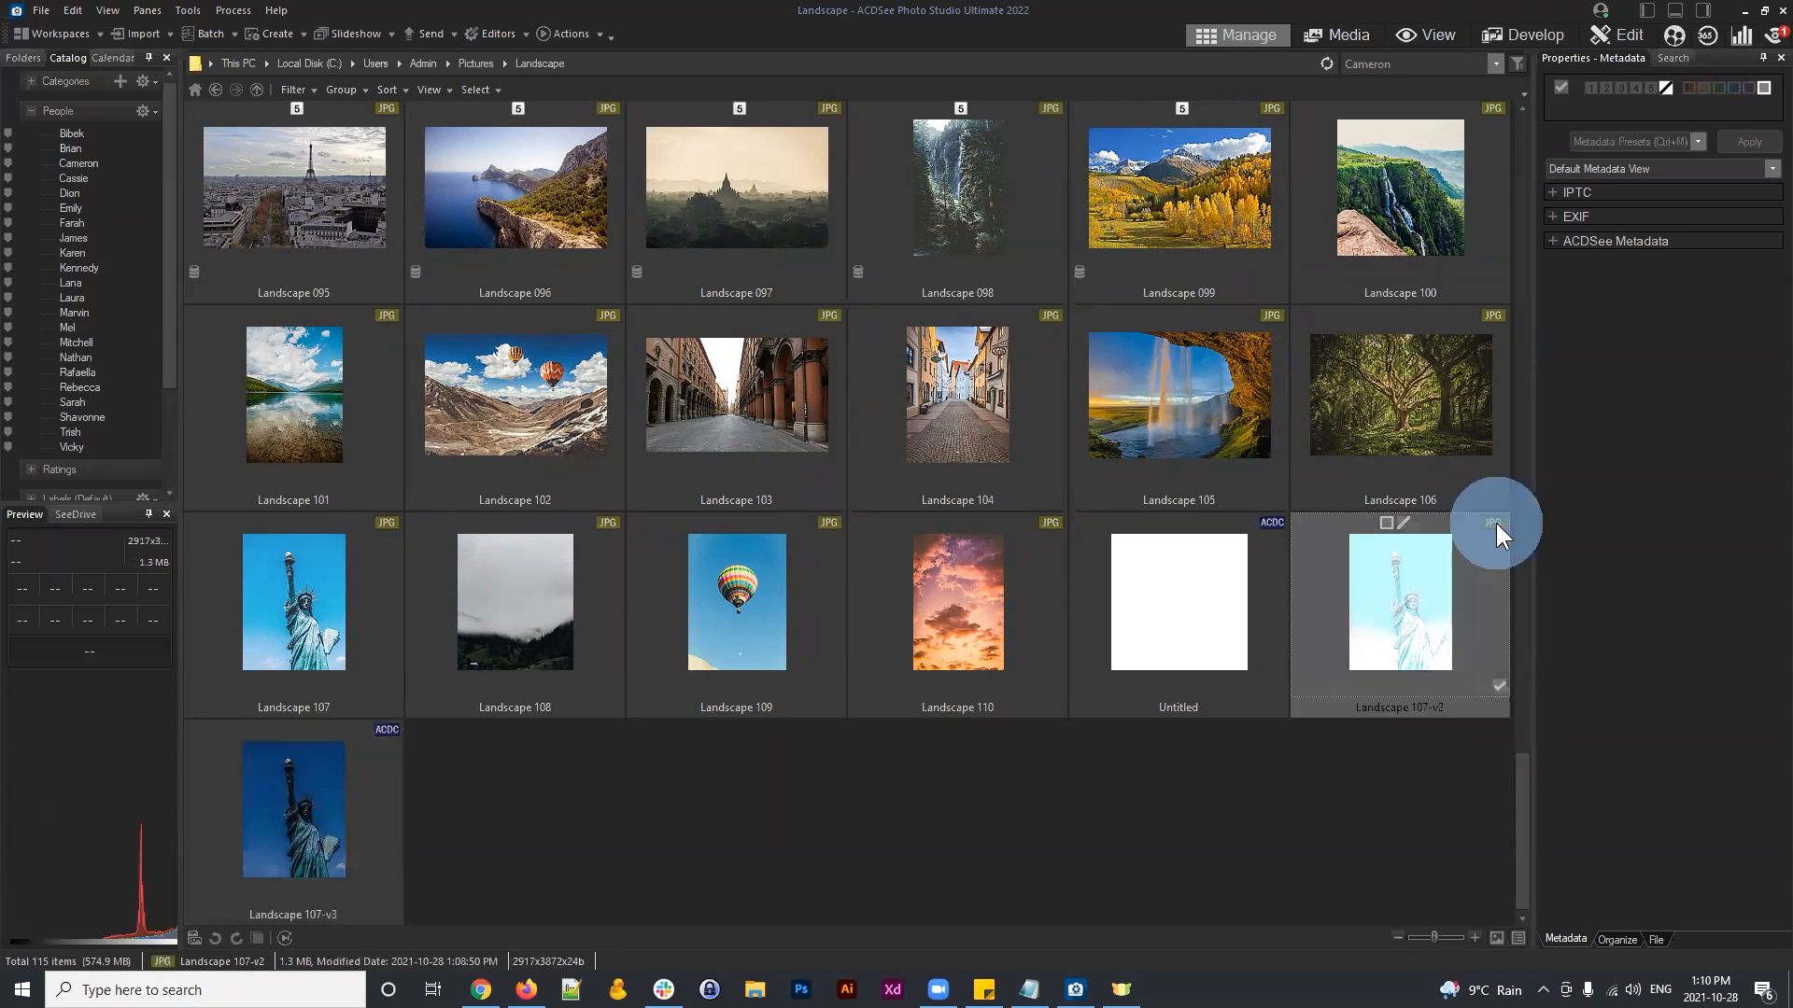
pyautogui.click(392, 726)
pyautogui.click(300, 810)
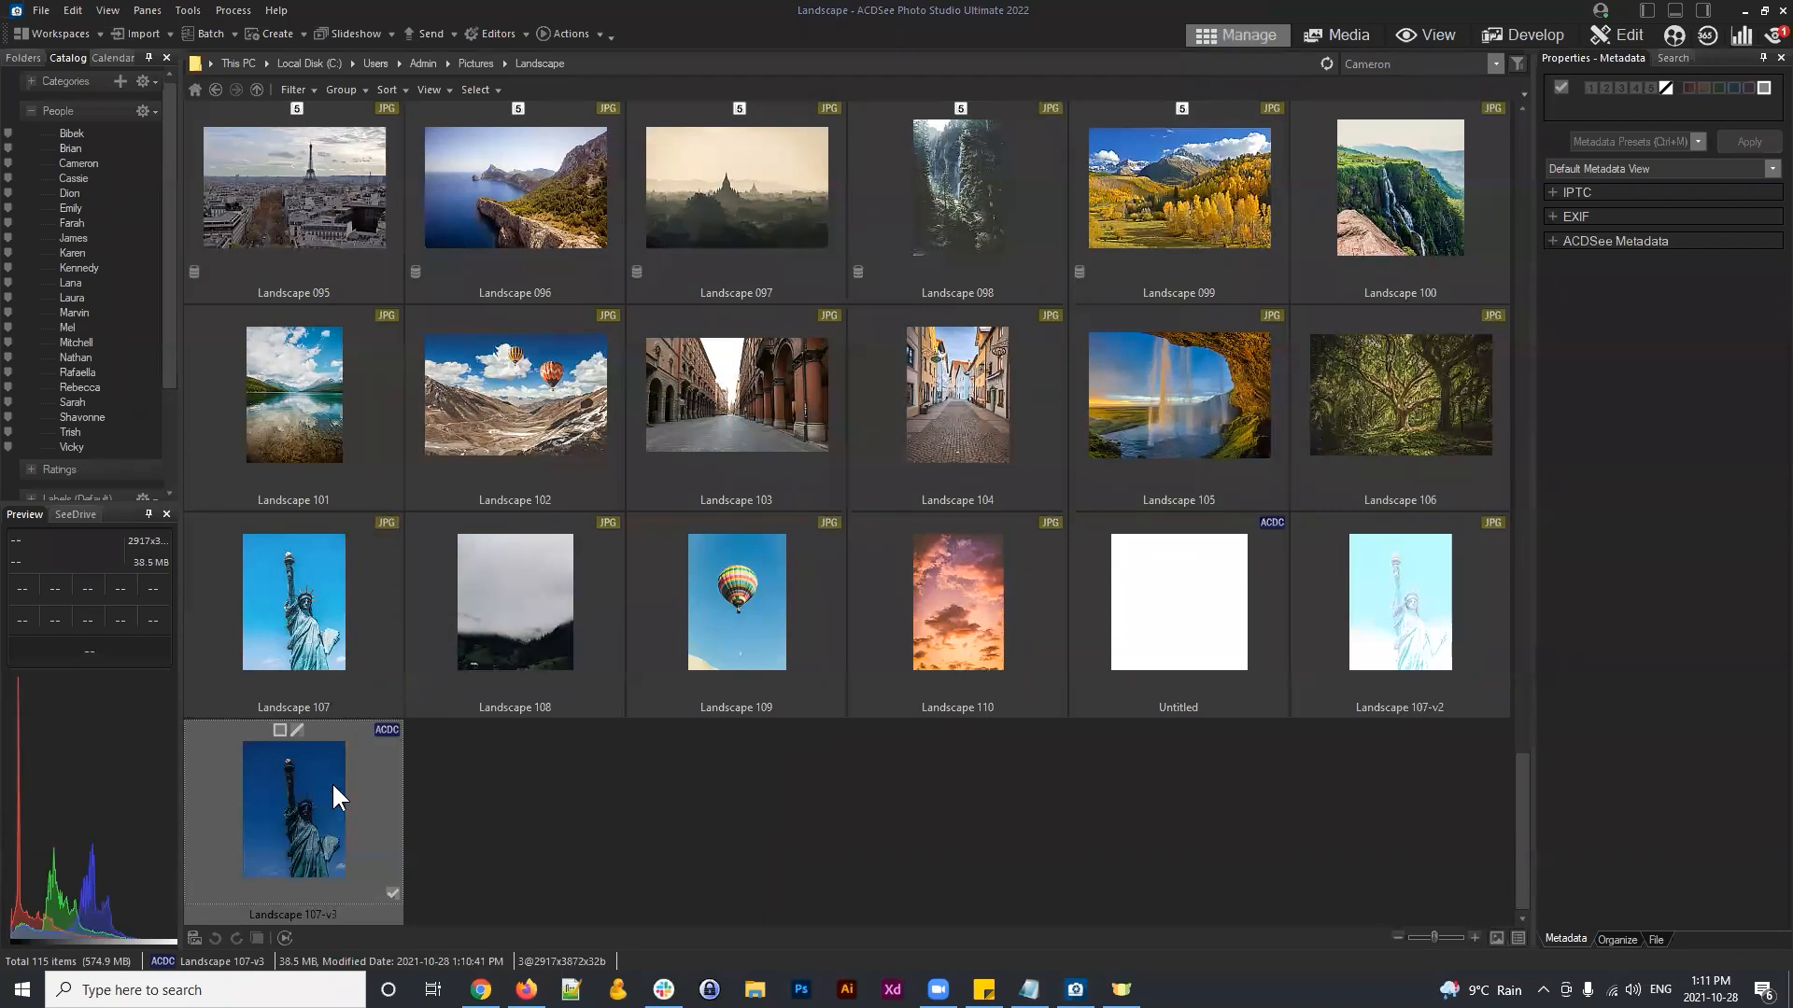
pyautogui.click(287, 798)
# Step: Open Landscape 107-v3 in Edit mode and check its undo options
pyautogui.click(1608, 35)
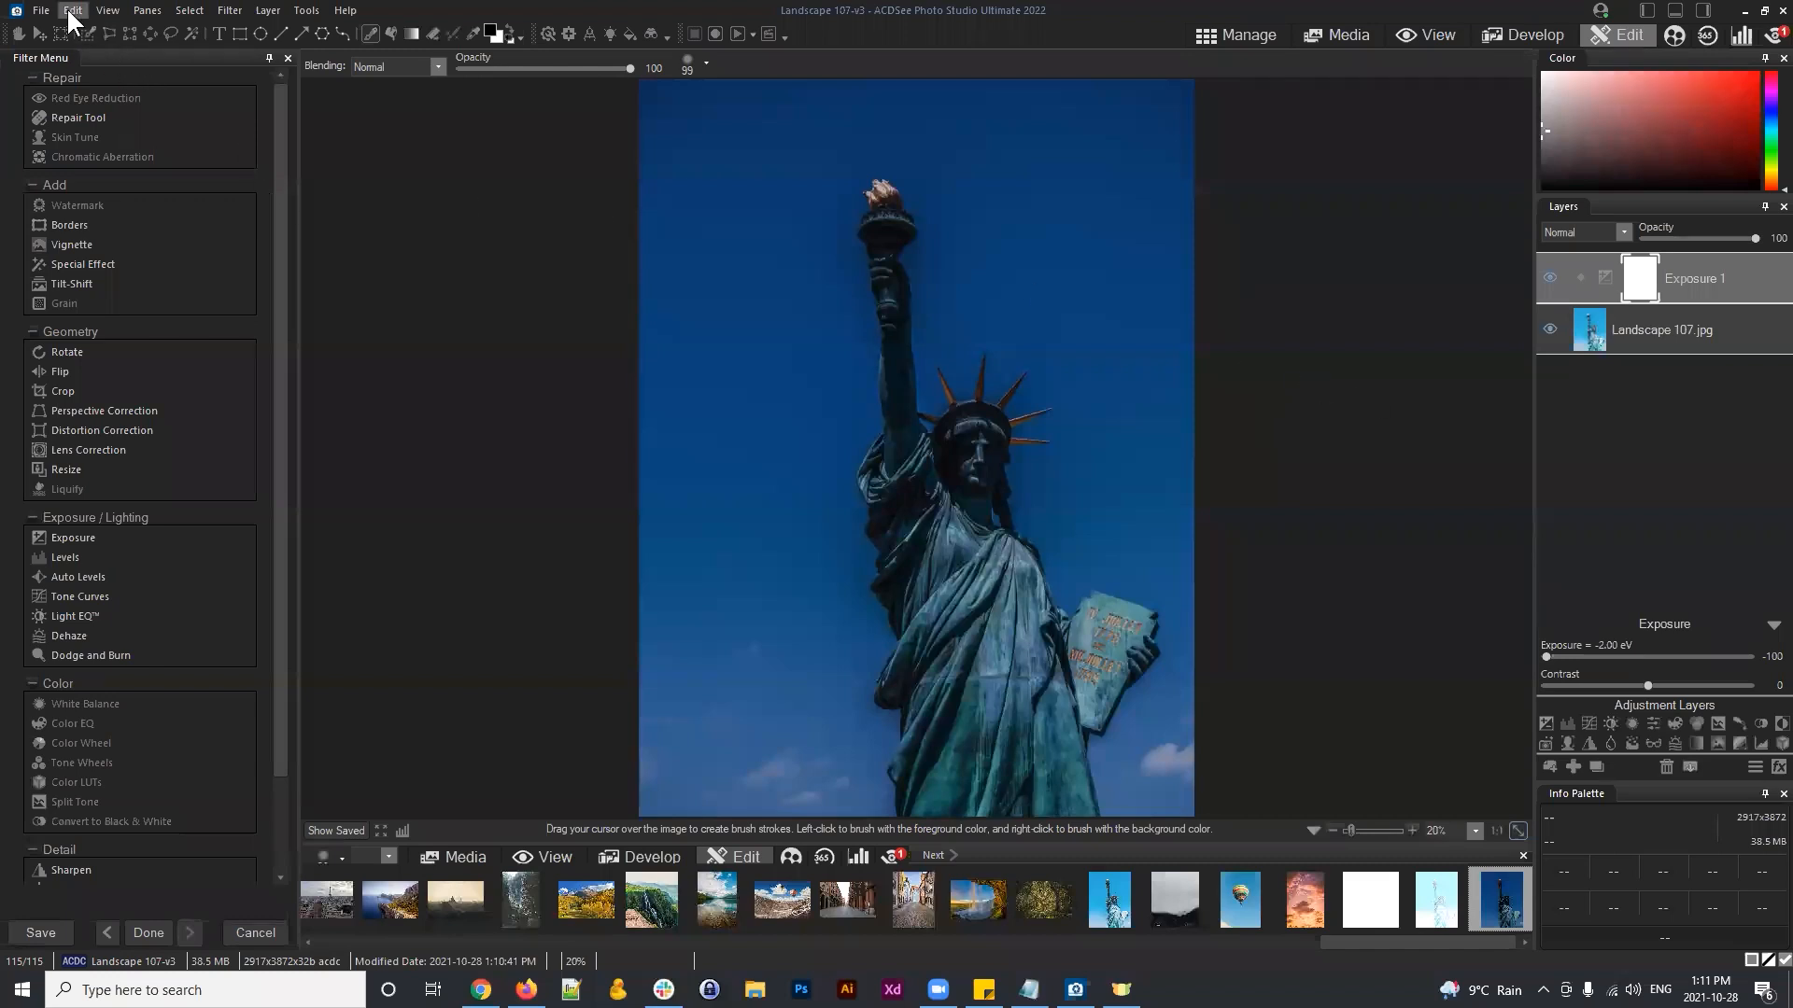
pyautogui.click(72, 12)
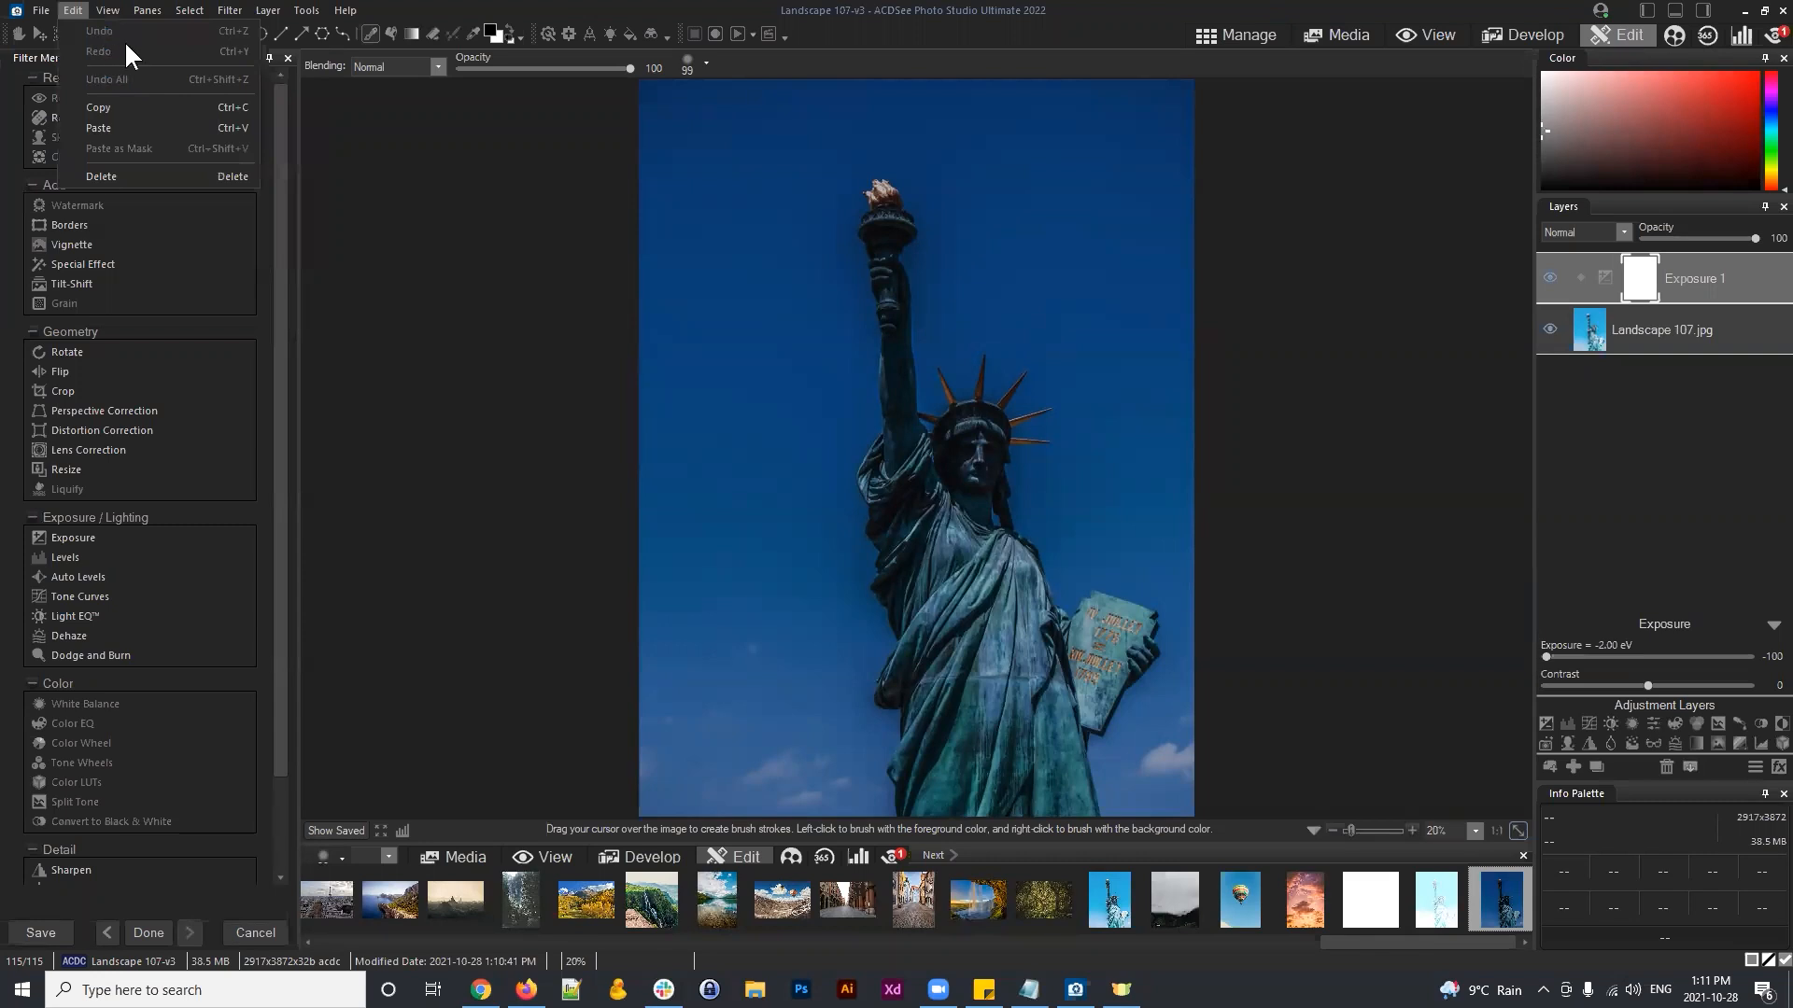
pyautogui.click(457, 231)
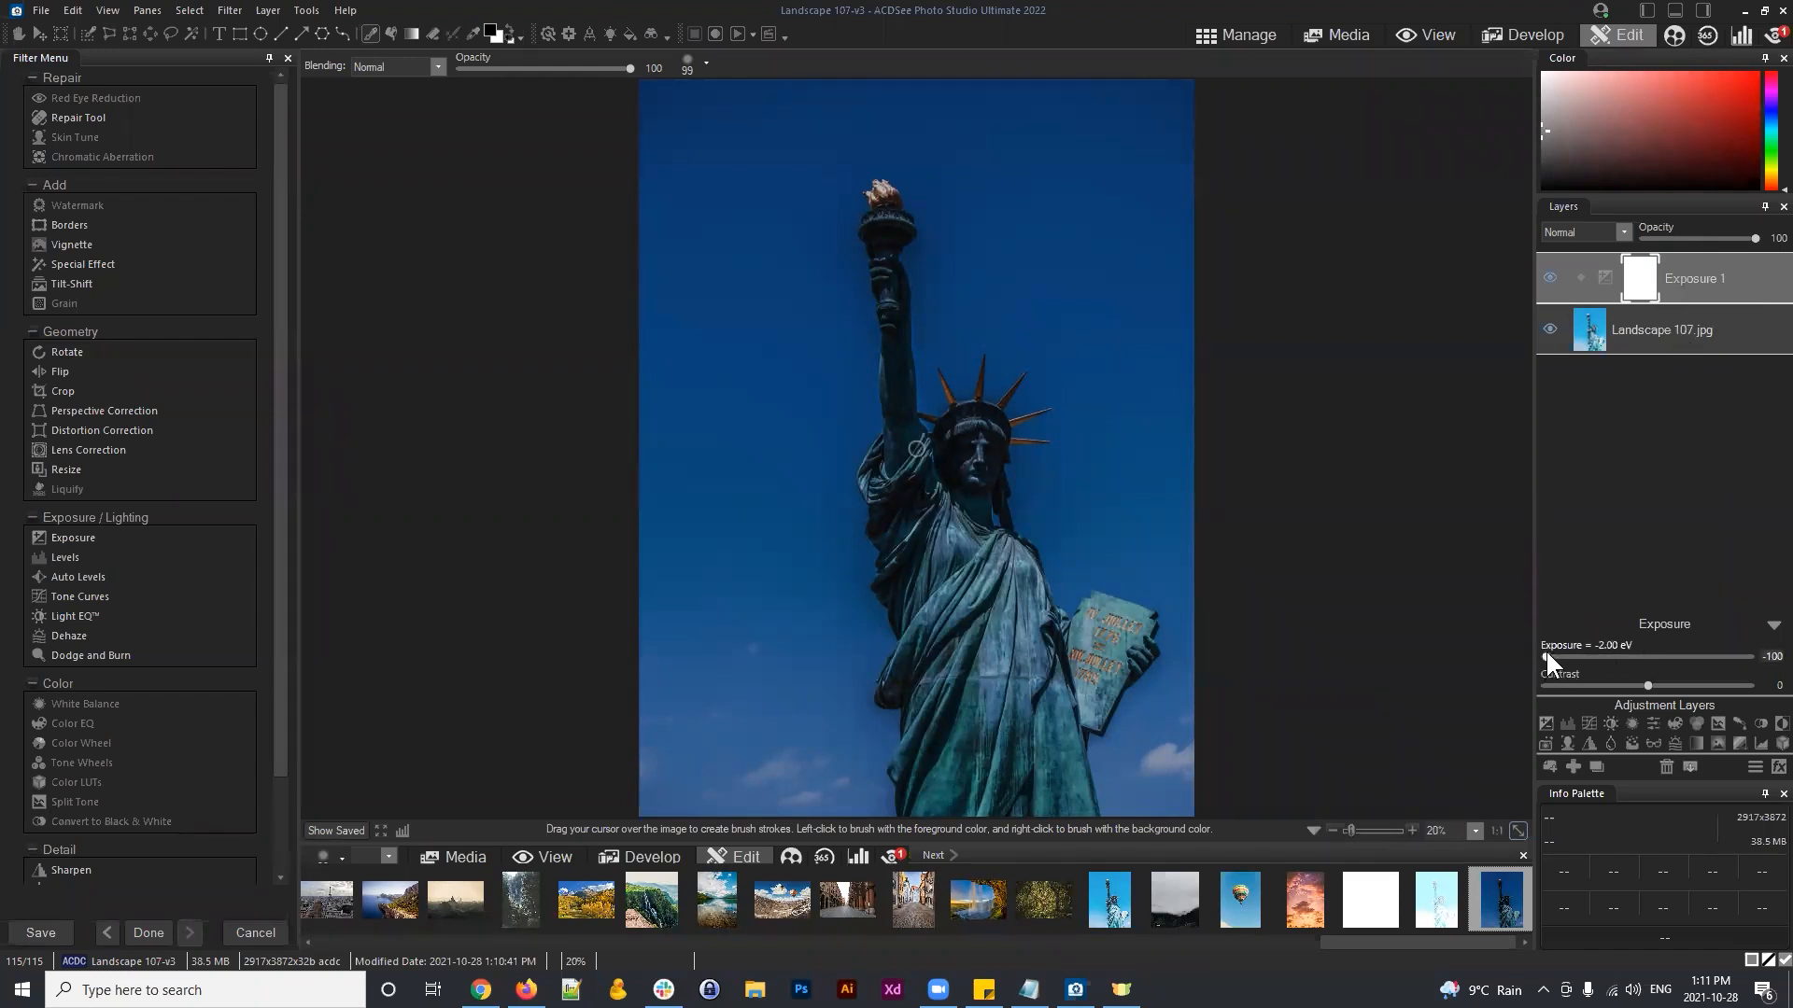
# Step: Raise the Exposure layer of Landscape 107-v3 to 100 (+2.00 eV) and save over the same file
pyautogui.moveTo(1545, 657); pyautogui.dragTo(1767, 658)
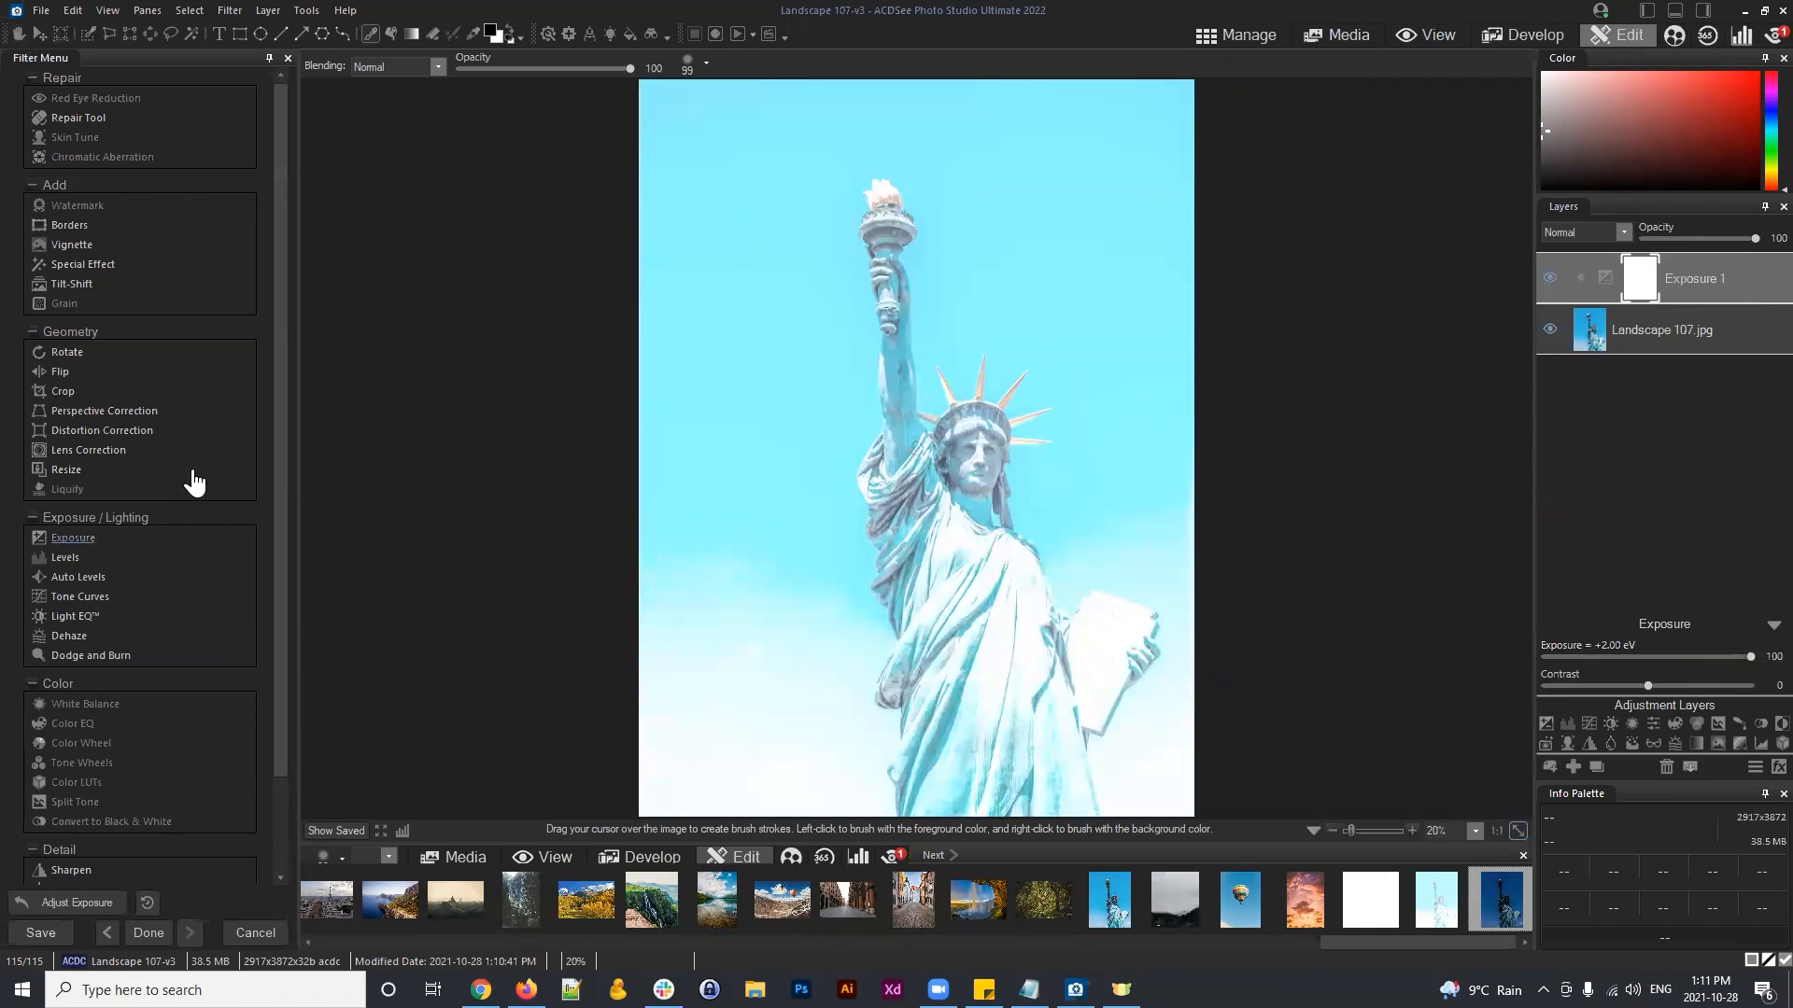
pyautogui.click(41, 13)
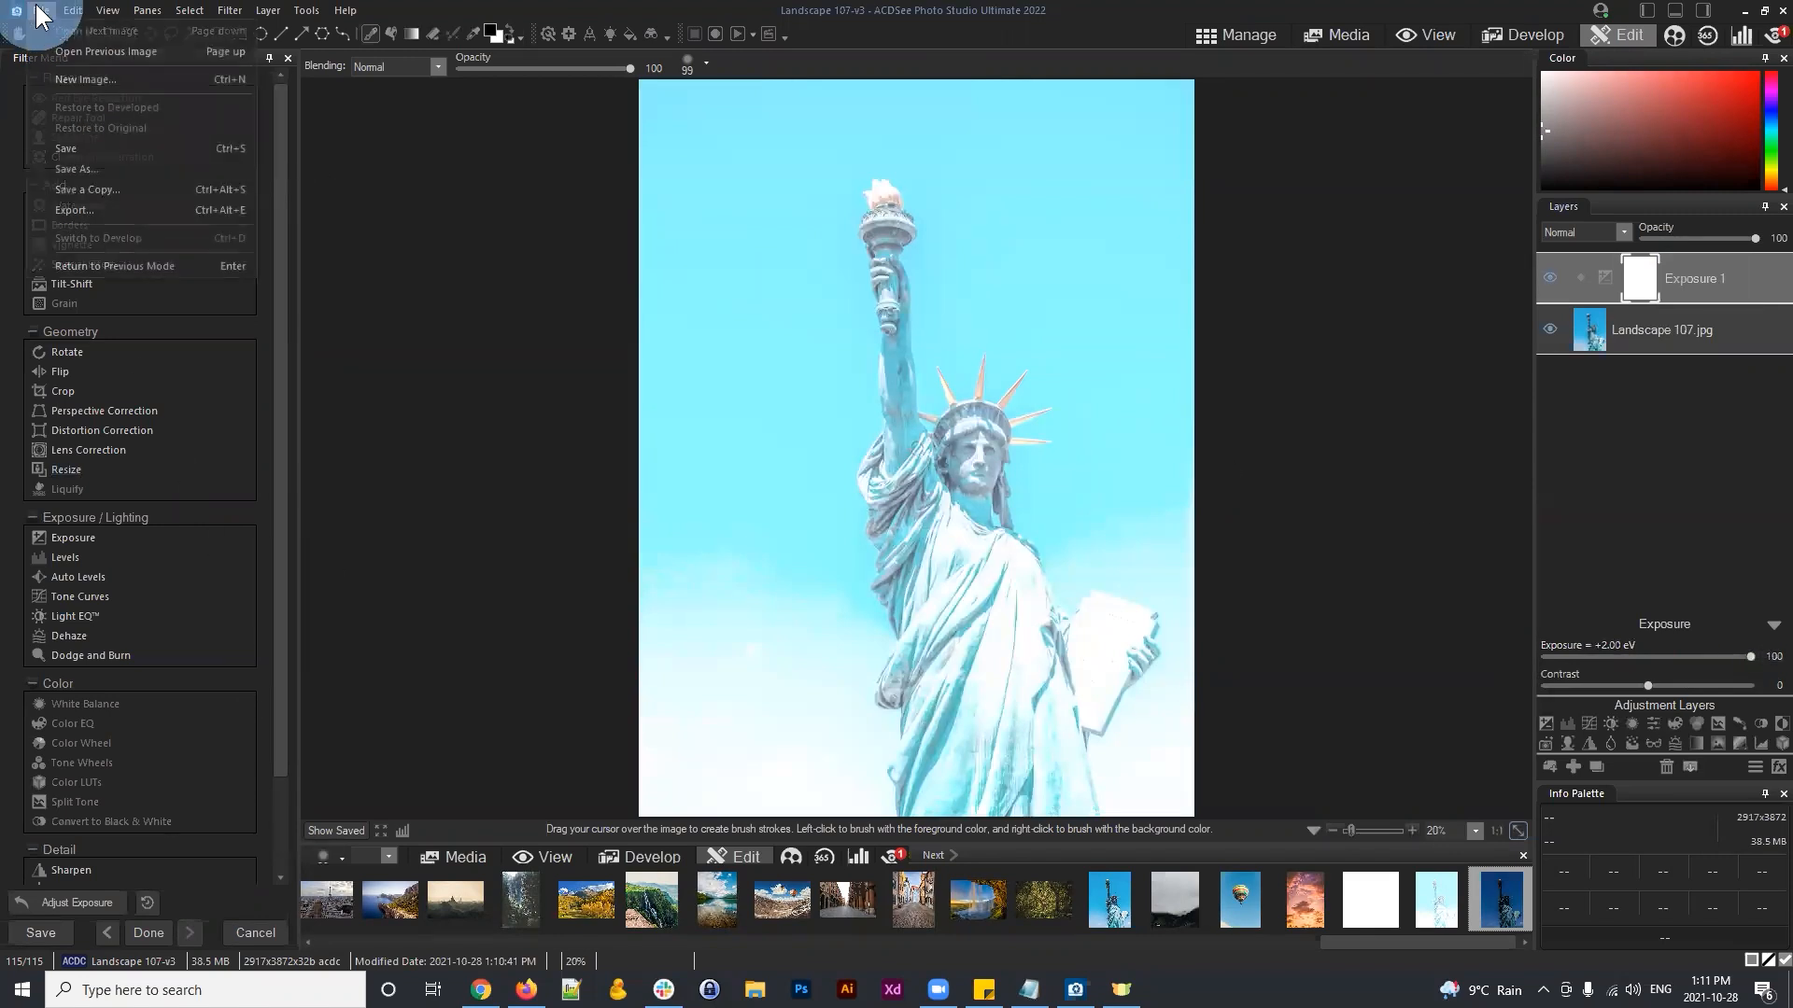
pyautogui.click(111, 147)
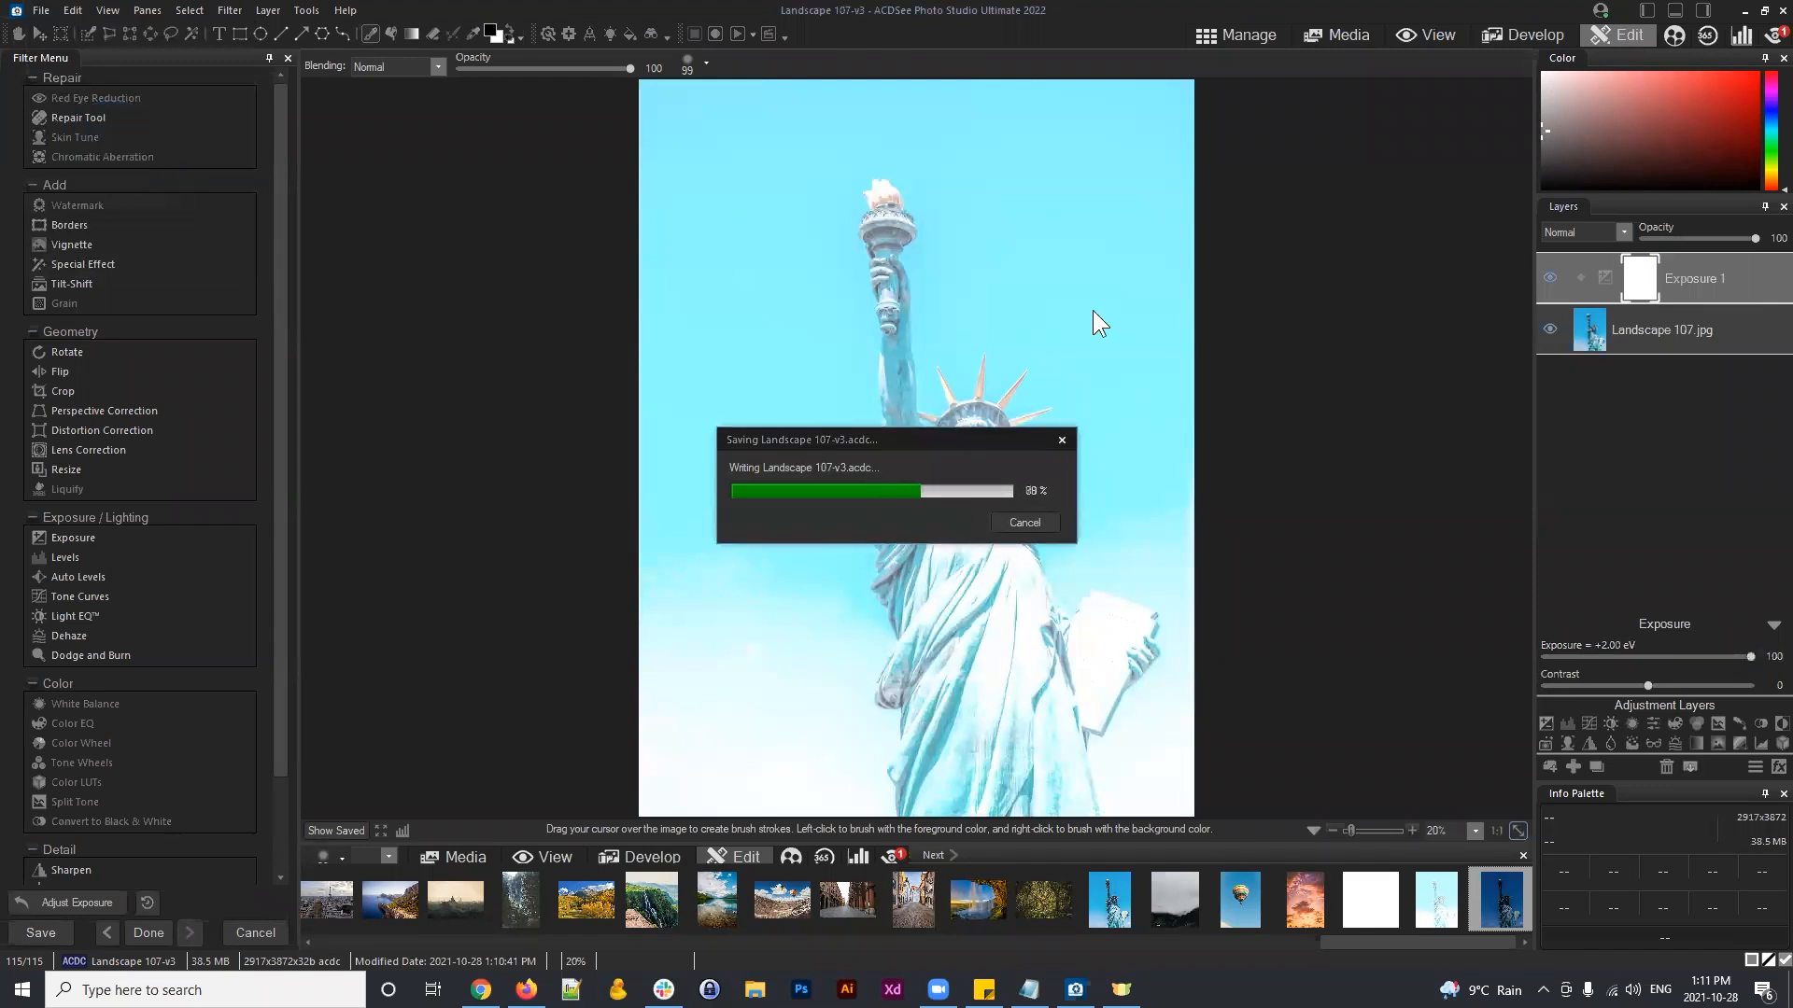
# Step: Check the re-saved Landscape 107-v3 in Manage mode and reopen it in Edit mode
pyautogui.click(1235, 36)
pyautogui.click(967, 816)
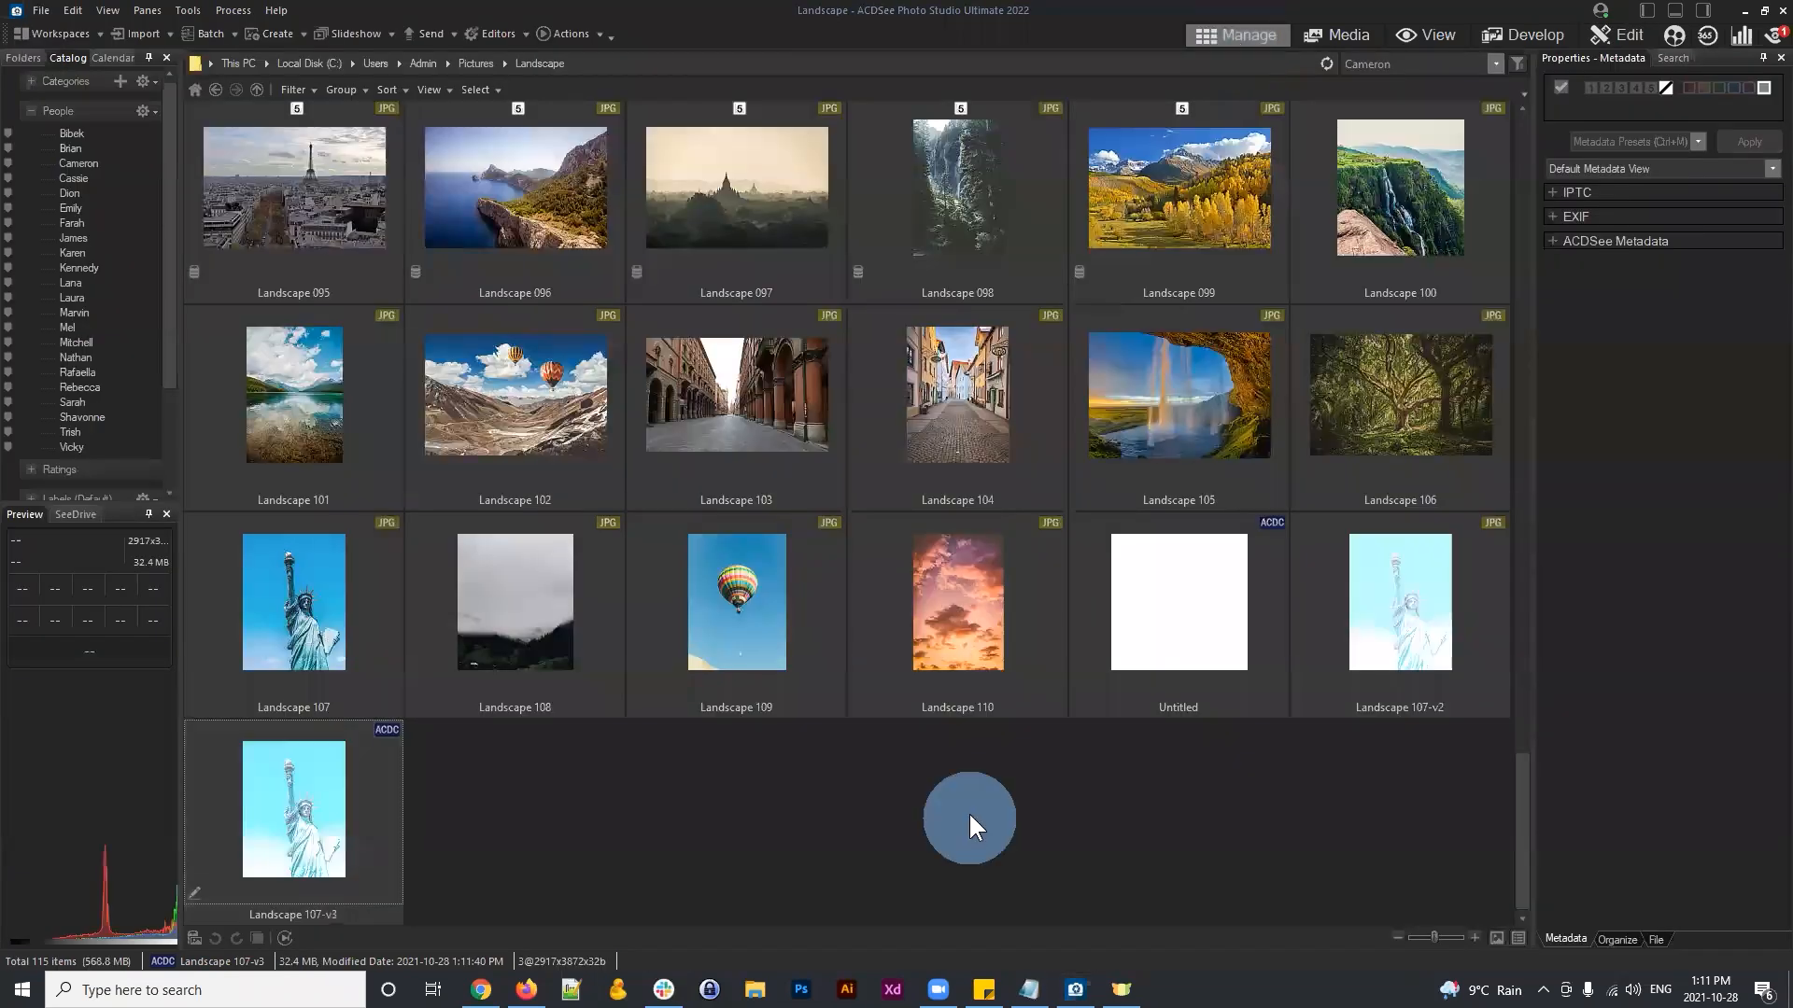
pyautogui.click(327, 801)
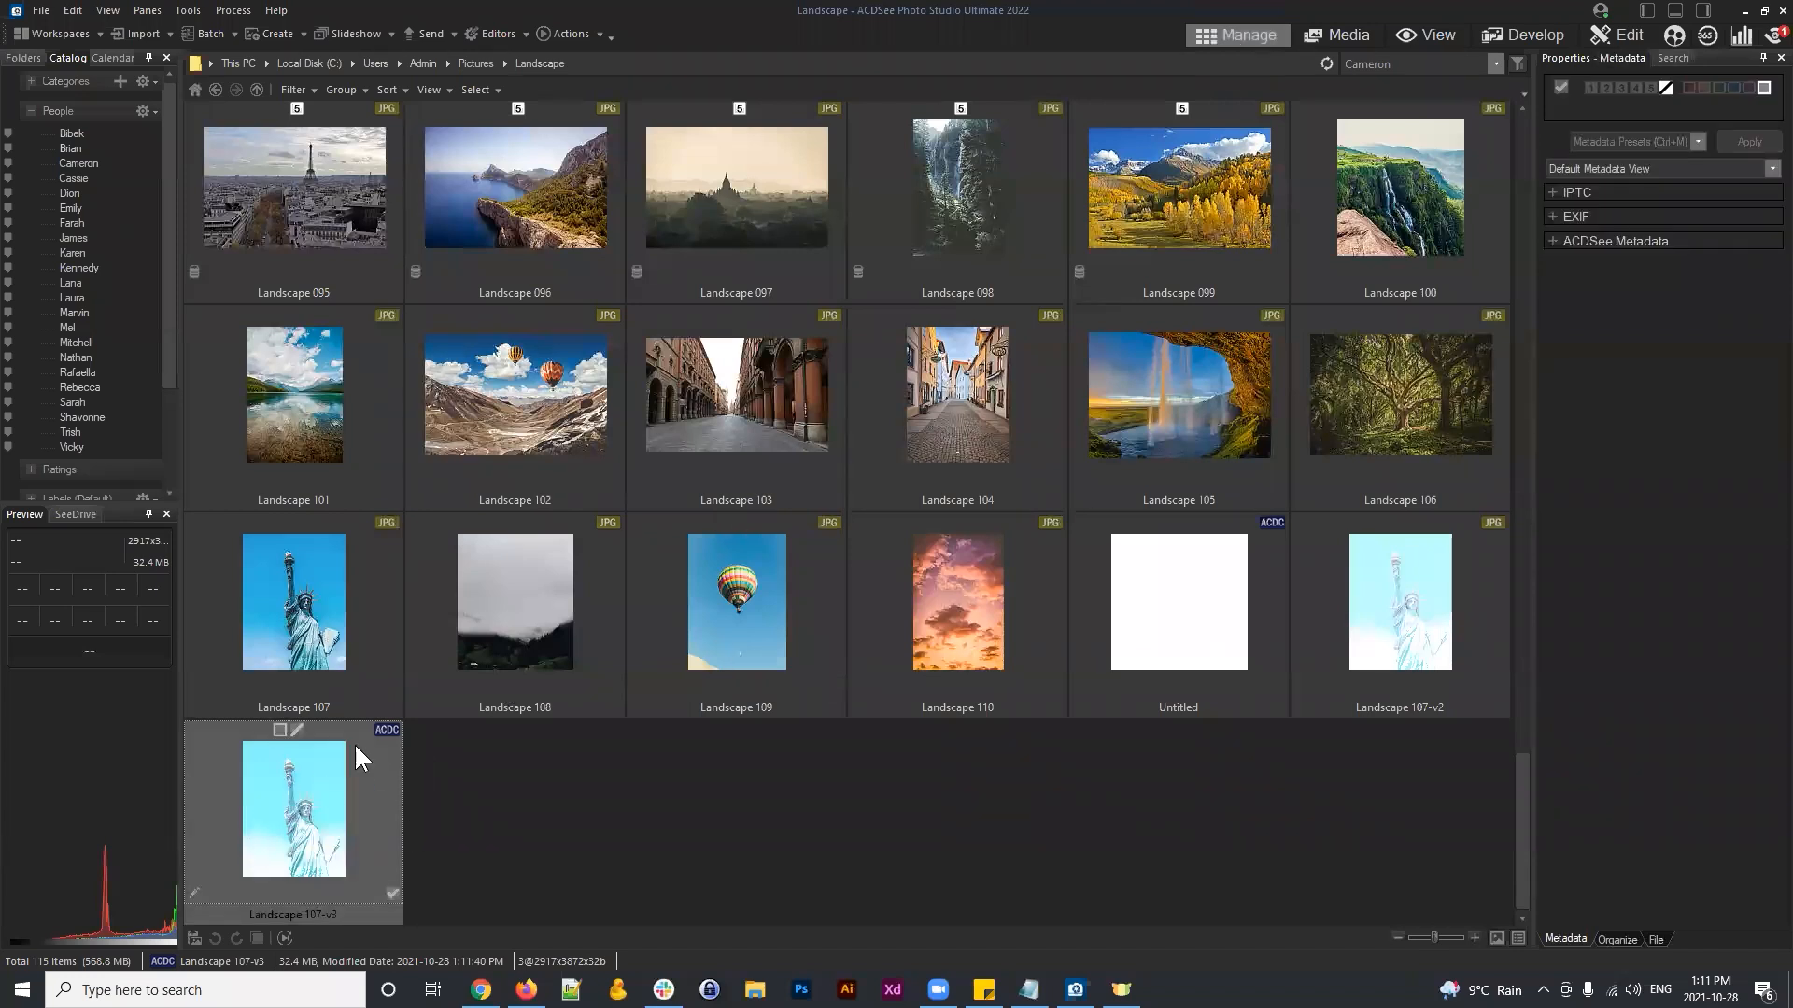
pyautogui.click(1615, 36)
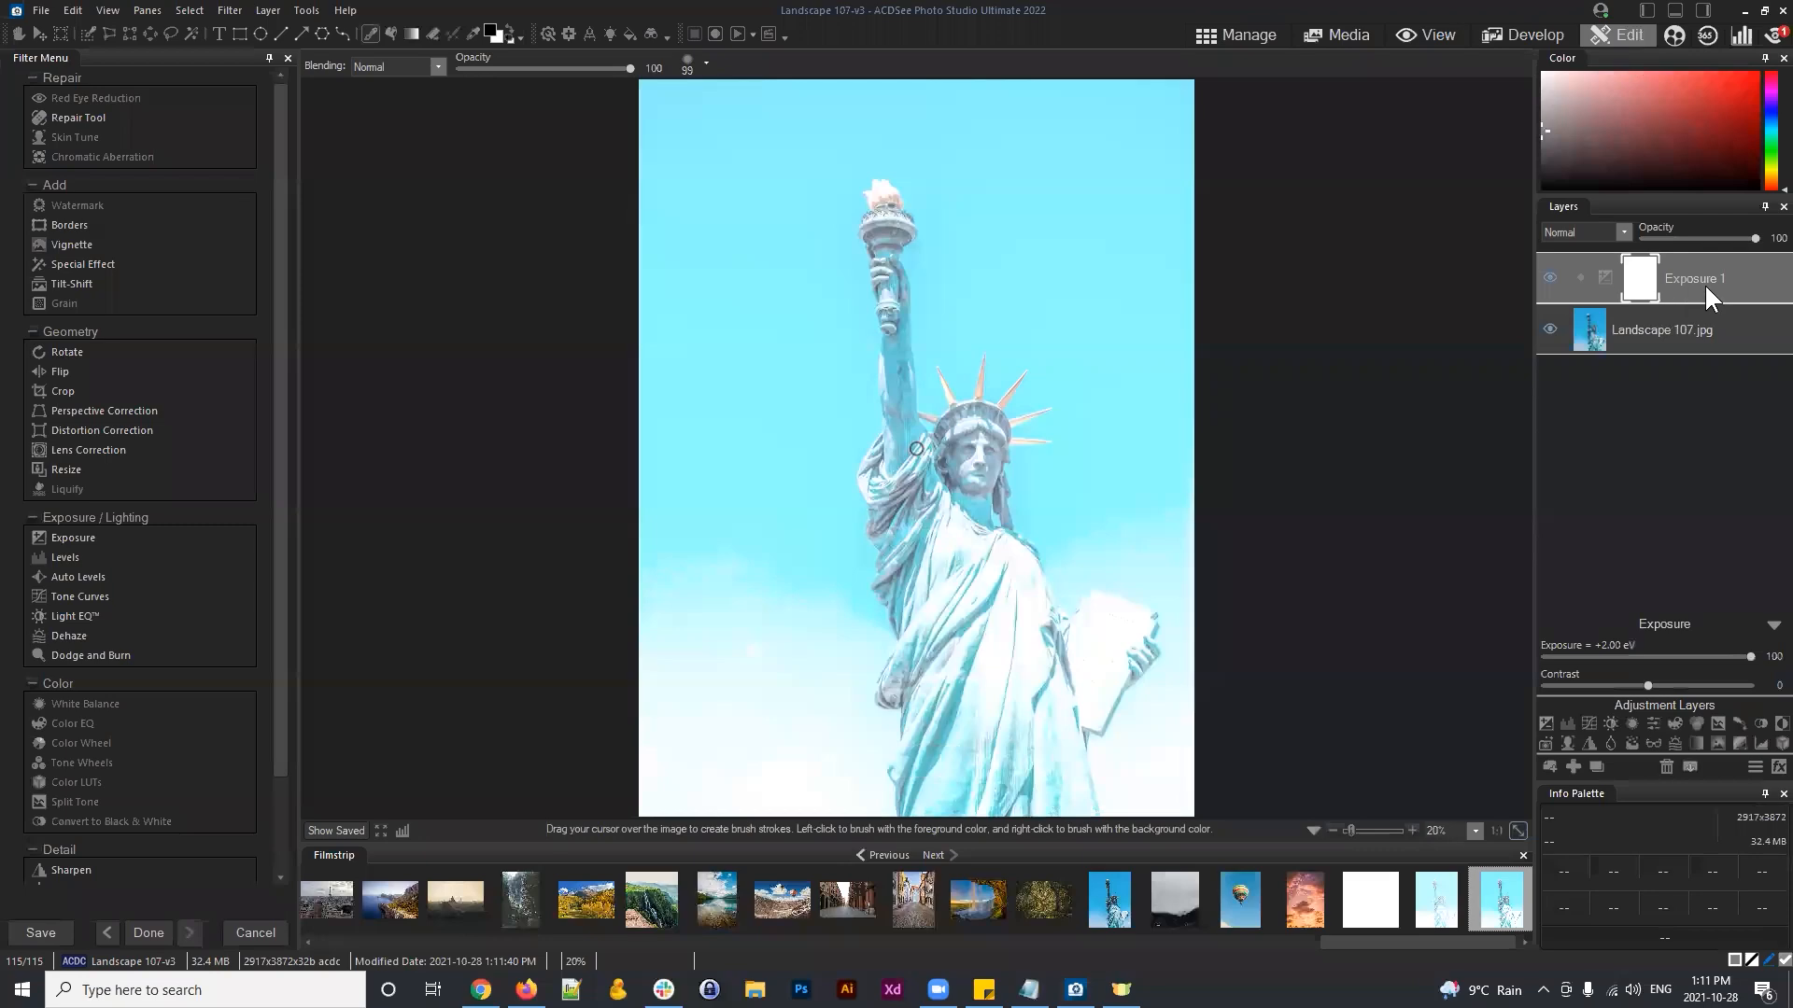
# Step: Set the Exposure layer to 99 (+1.98 eV) and examine the base photo layer and the Exposure layer
pyautogui.moveTo(1750, 656)
pyautogui.mouseDown()
pyautogui.moveTo(1615, 643)
pyautogui.moveTo(1749, 648)
pyautogui.mouseUp()
pyautogui.click(1662, 336)
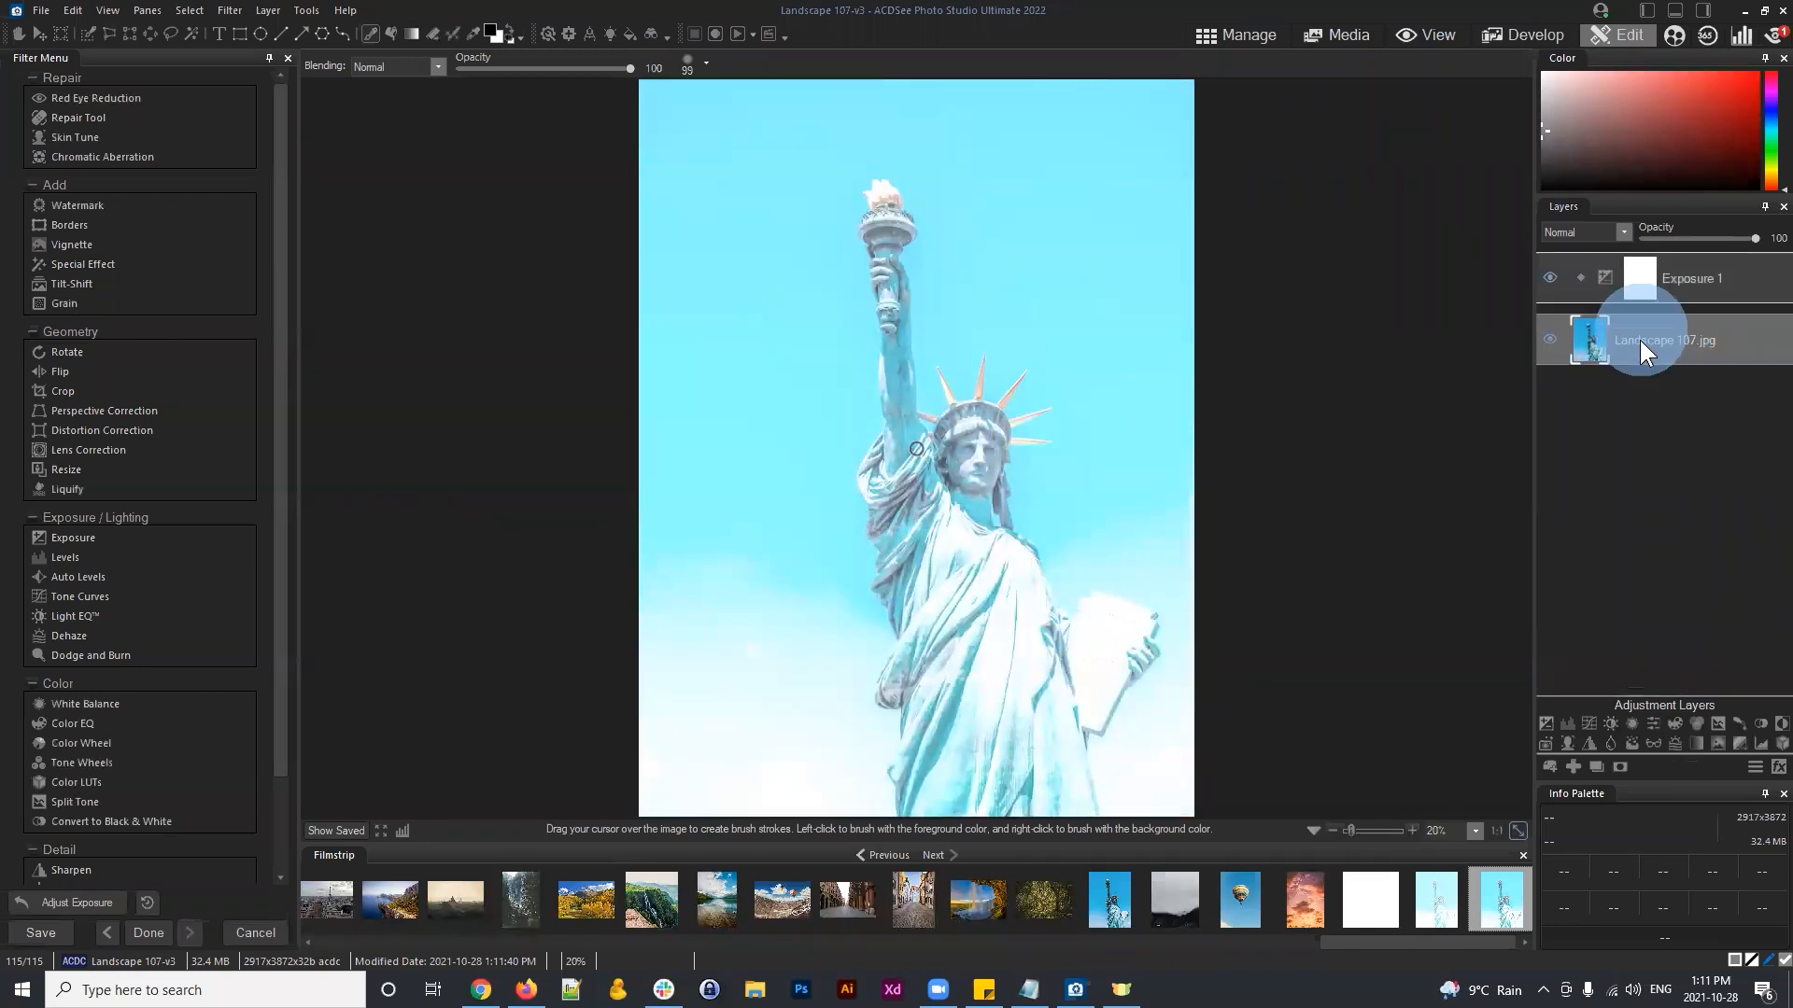
pyautogui.click(1697, 280)
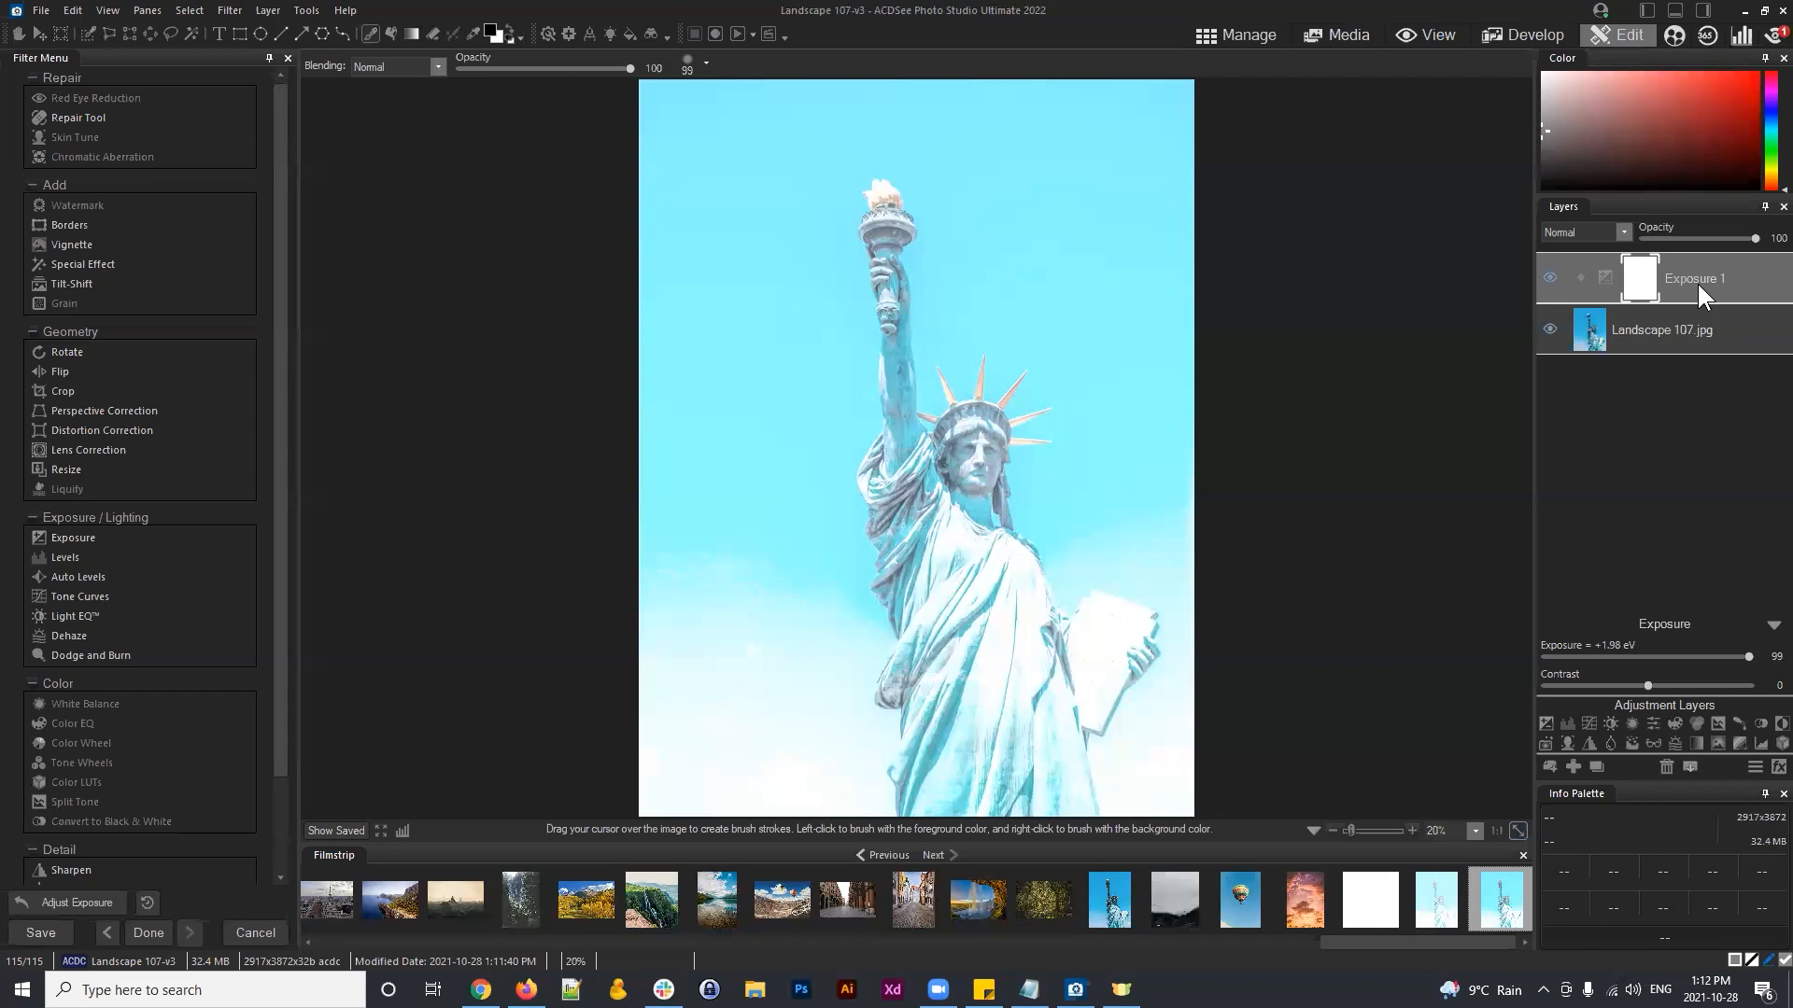
pyautogui.click(1682, 401)
pyautogui.click(1618, 432)
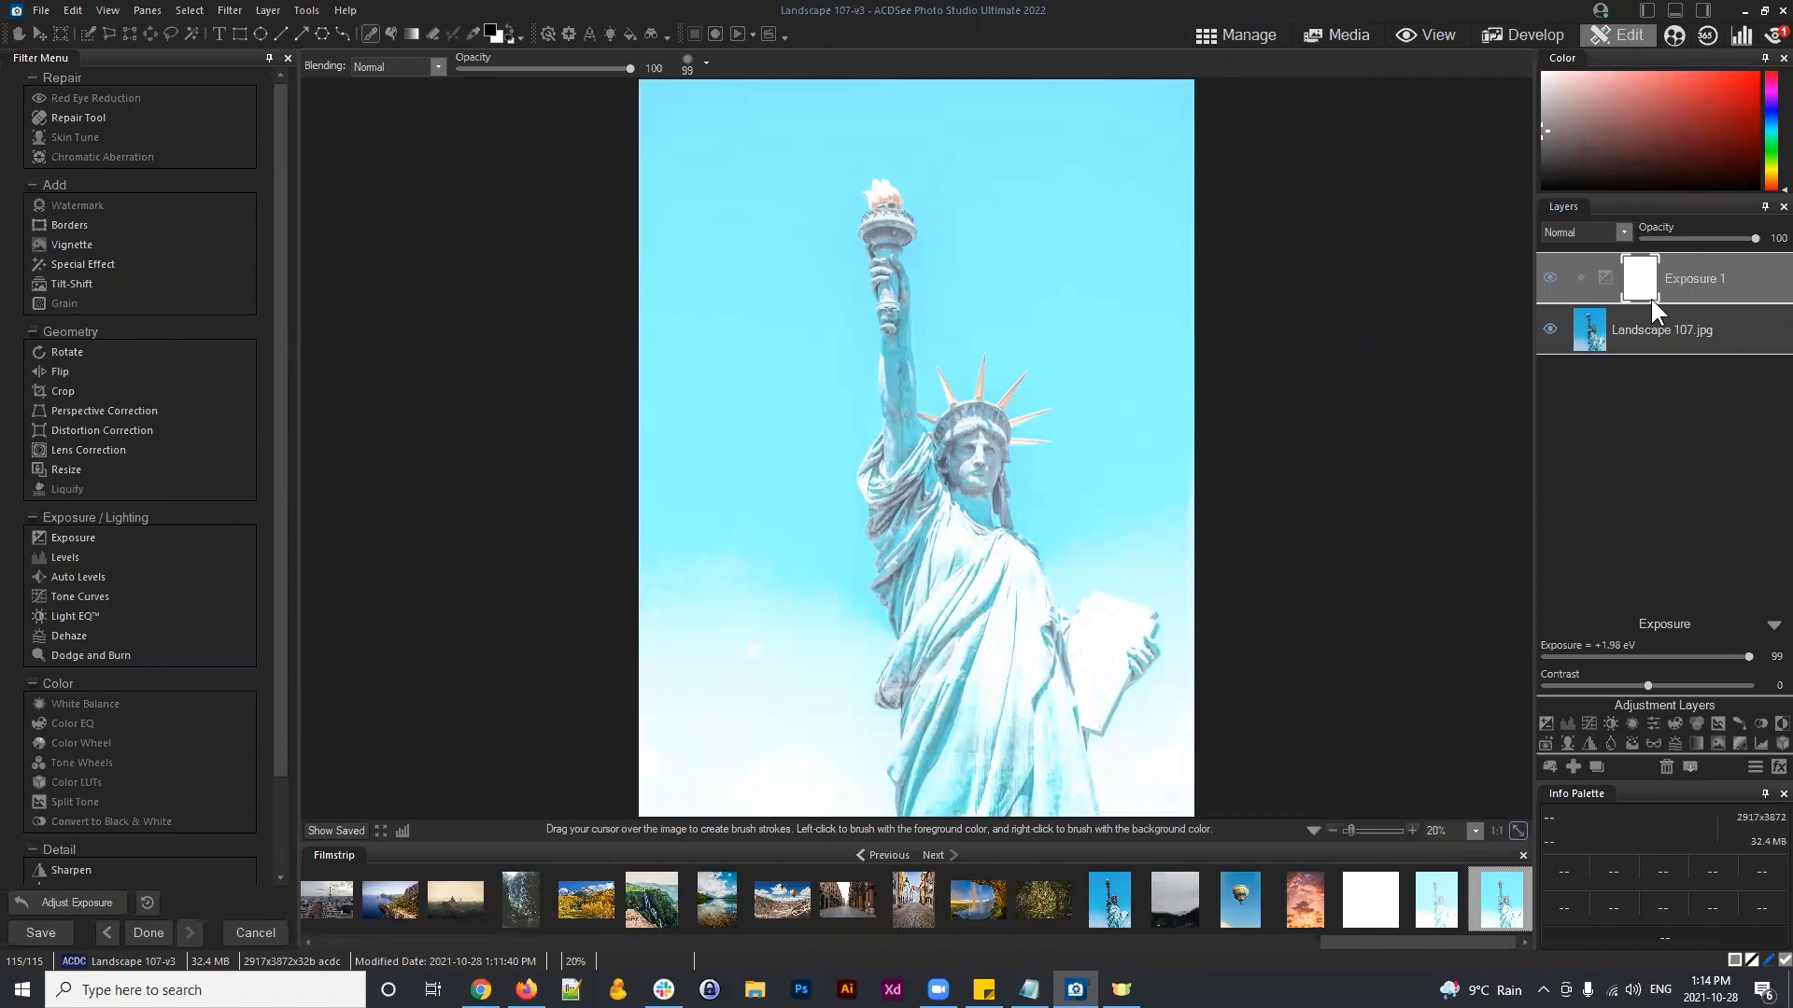
pyautogui.click(1461, 379)
pyautogui.click(1756, 271)
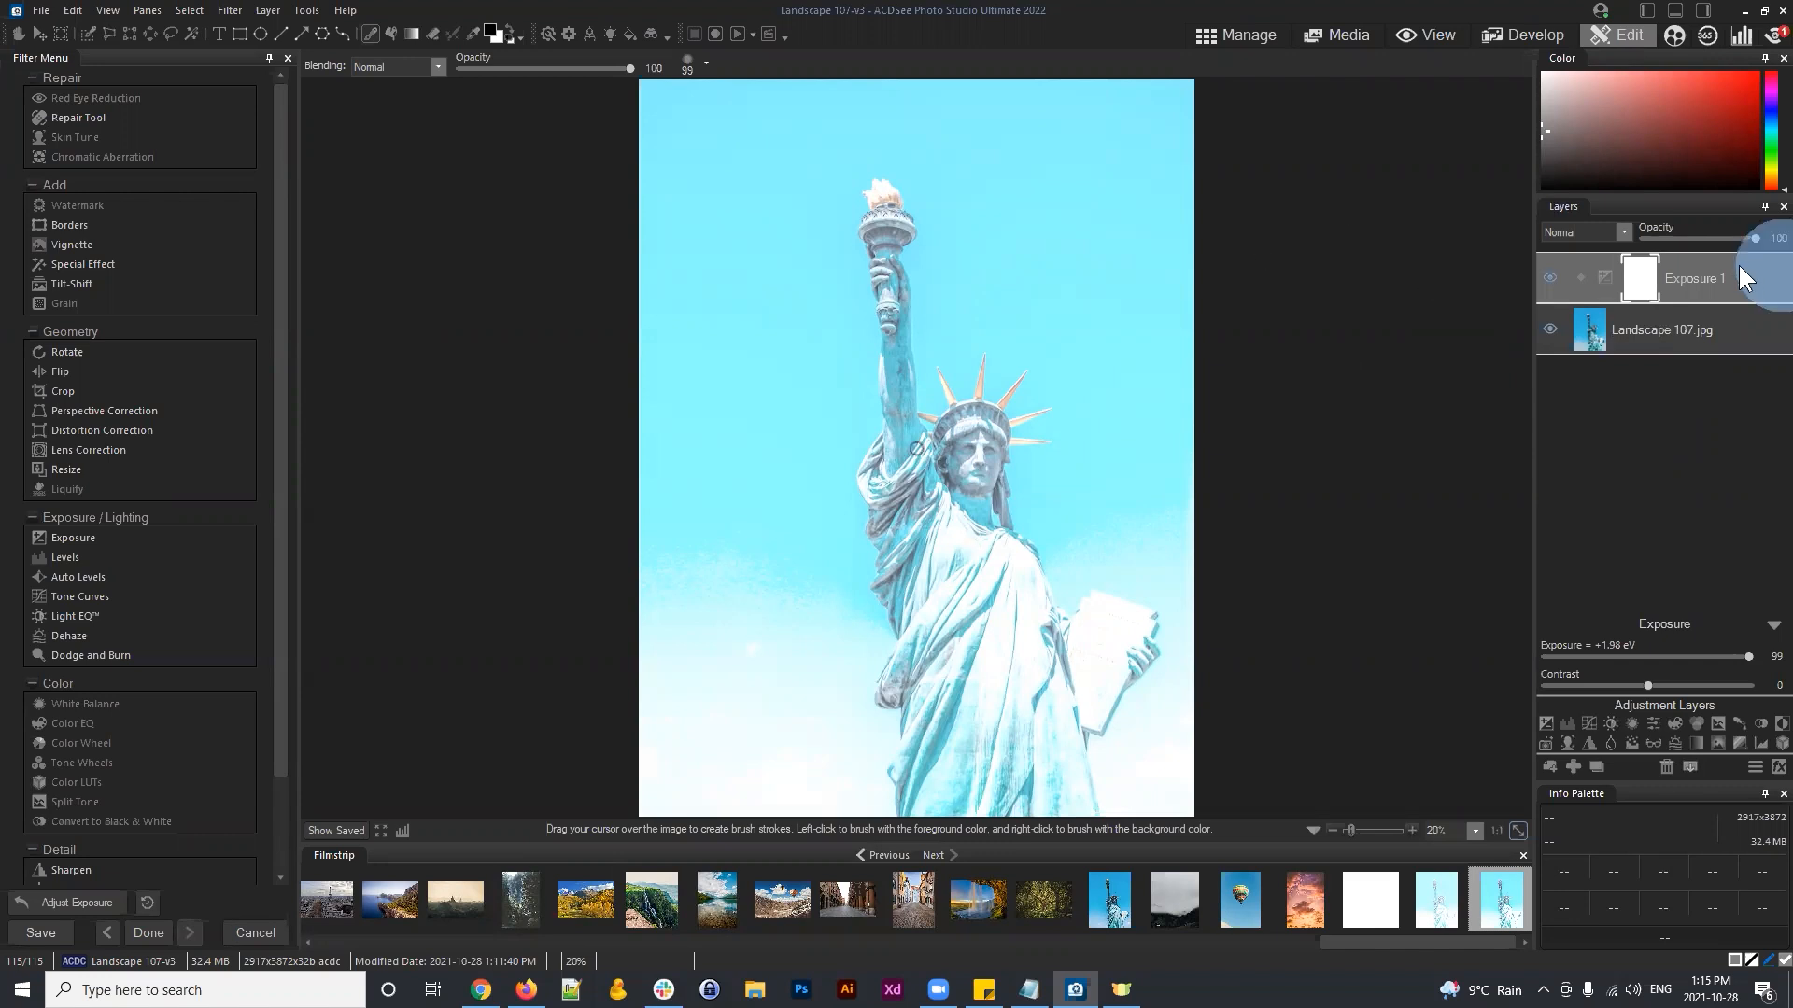
# Step: Lower the Exposure layer to 77 (+1.54 eV), return to Manage mode and discard the changes
pyautogui.click(1746, 652)
pyautogui.moveTo(1751, 656)
pyautogui.mouseDown()
pyautogui.moveTo(1654, 648)
pyautogui.moveTo(1727, 656)
pyautogui.mouseUp()
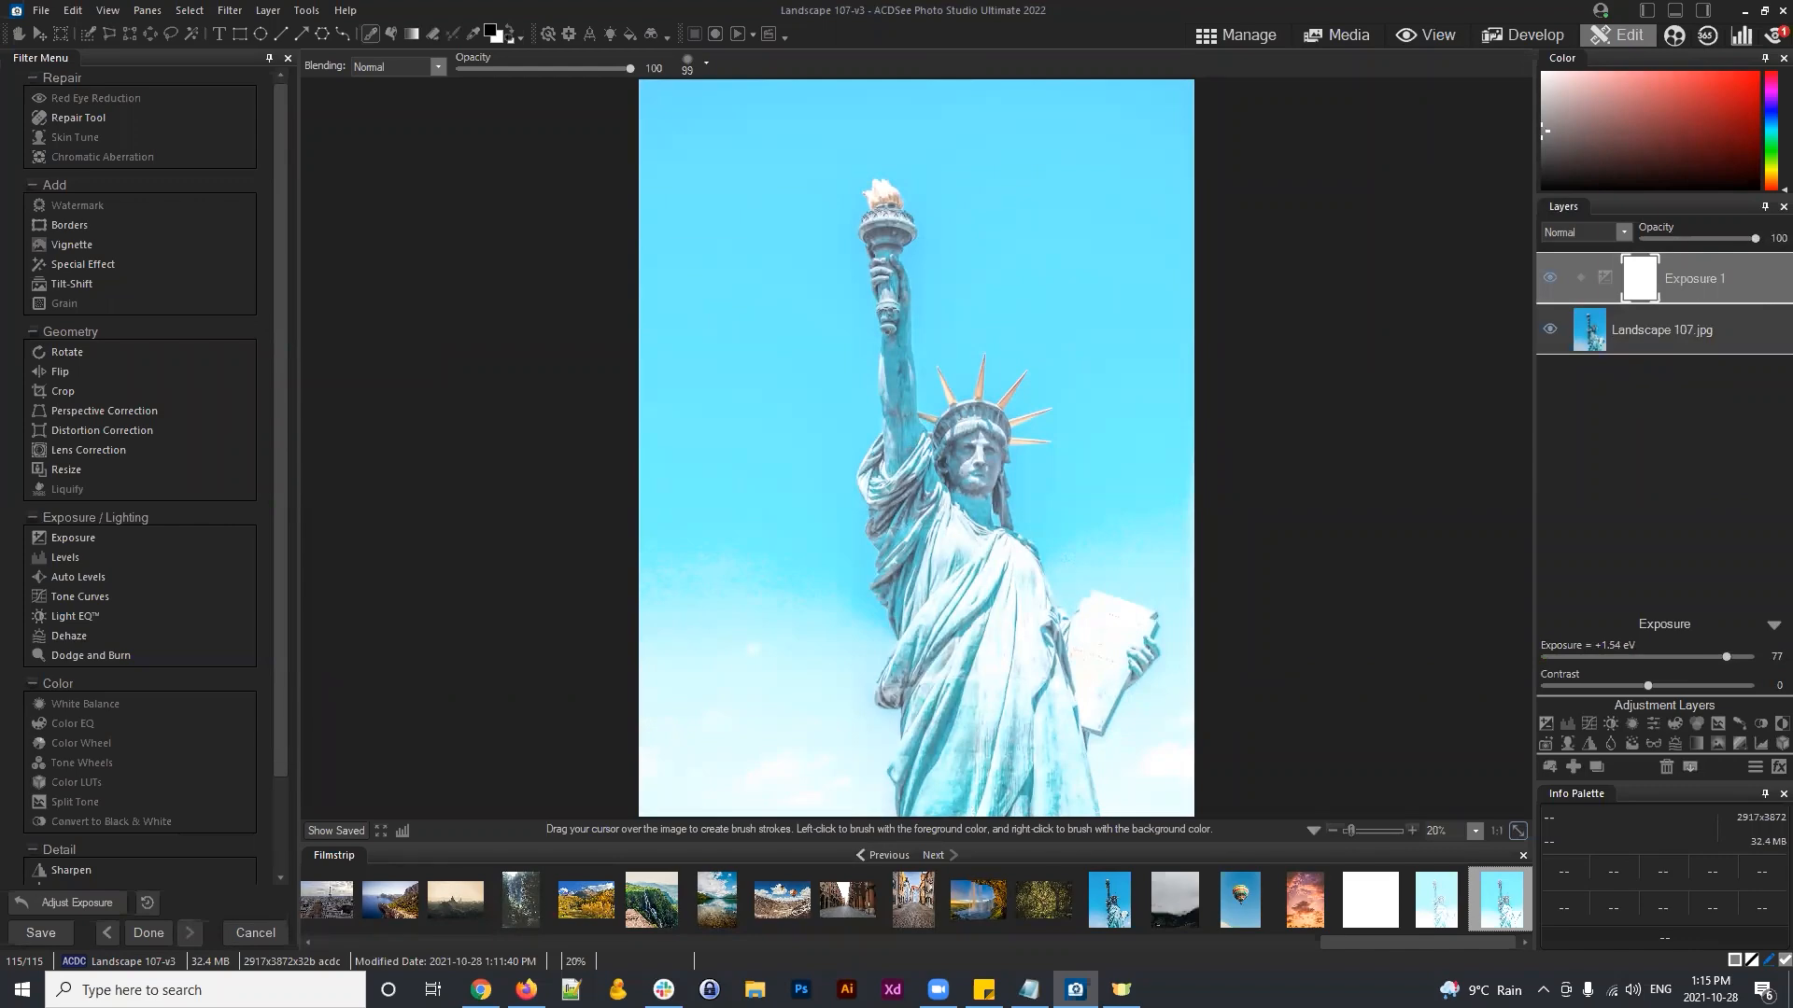
pyautogui.click(1241, 35)
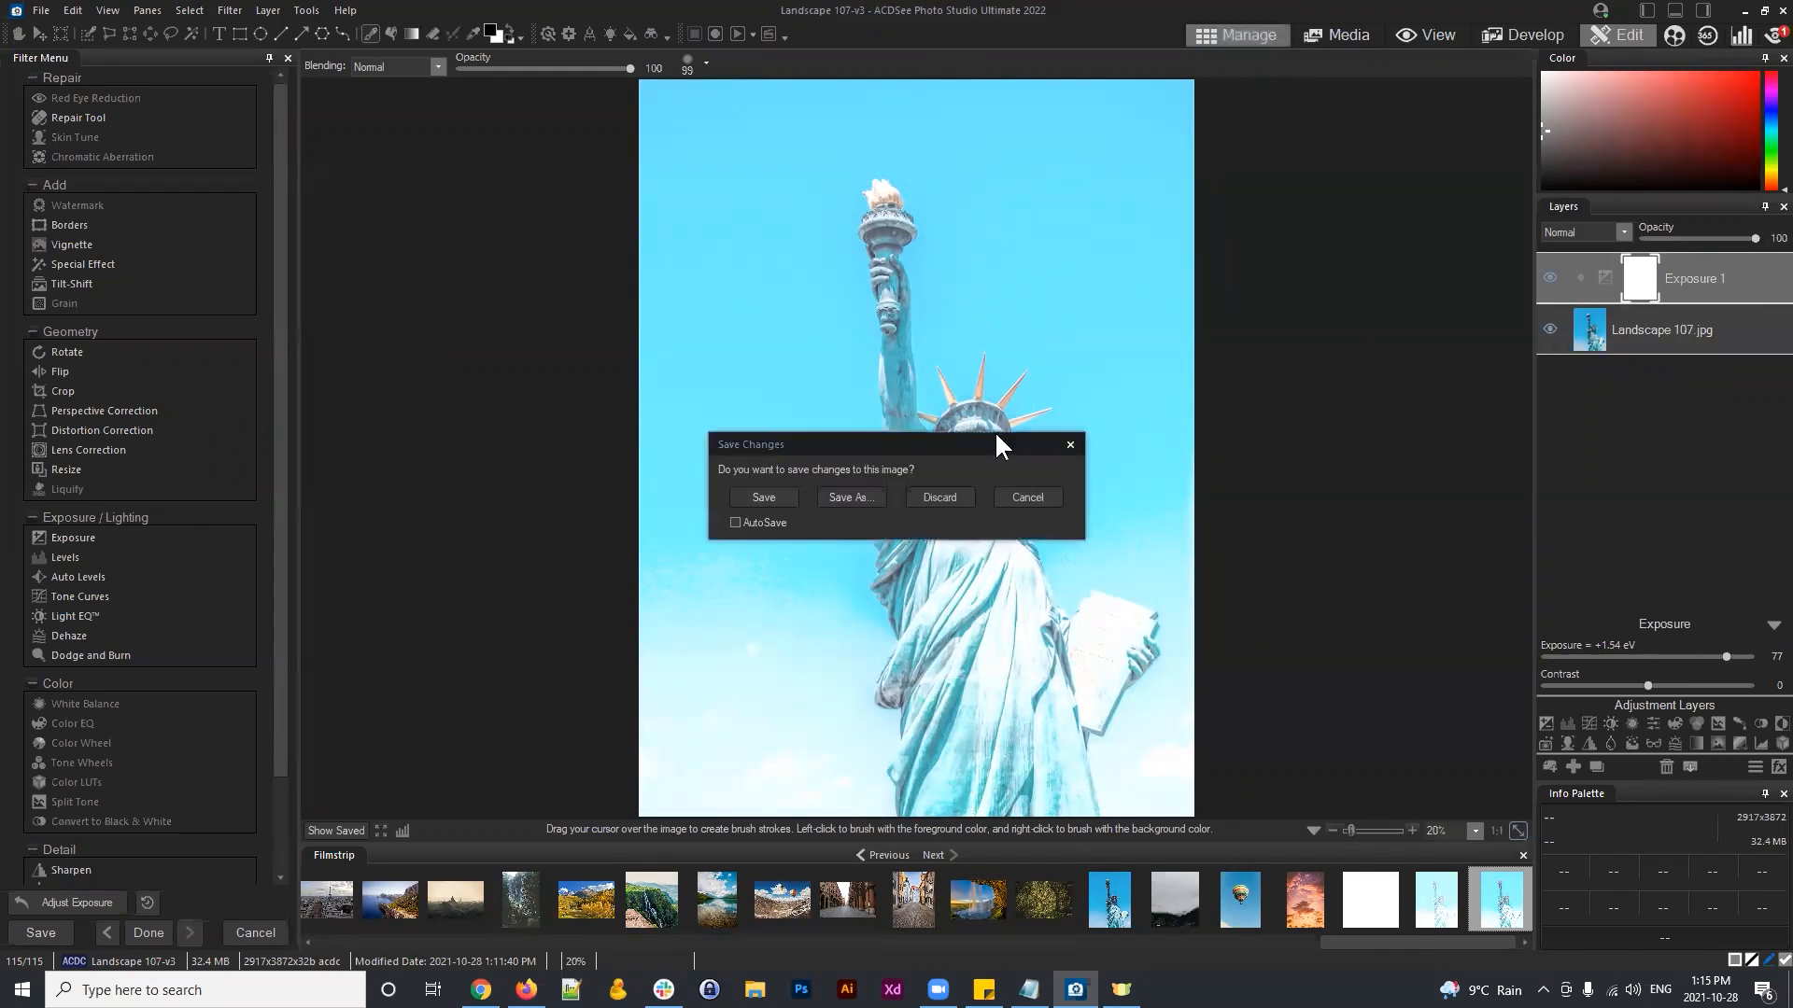
pyautogui.click(940, 498)
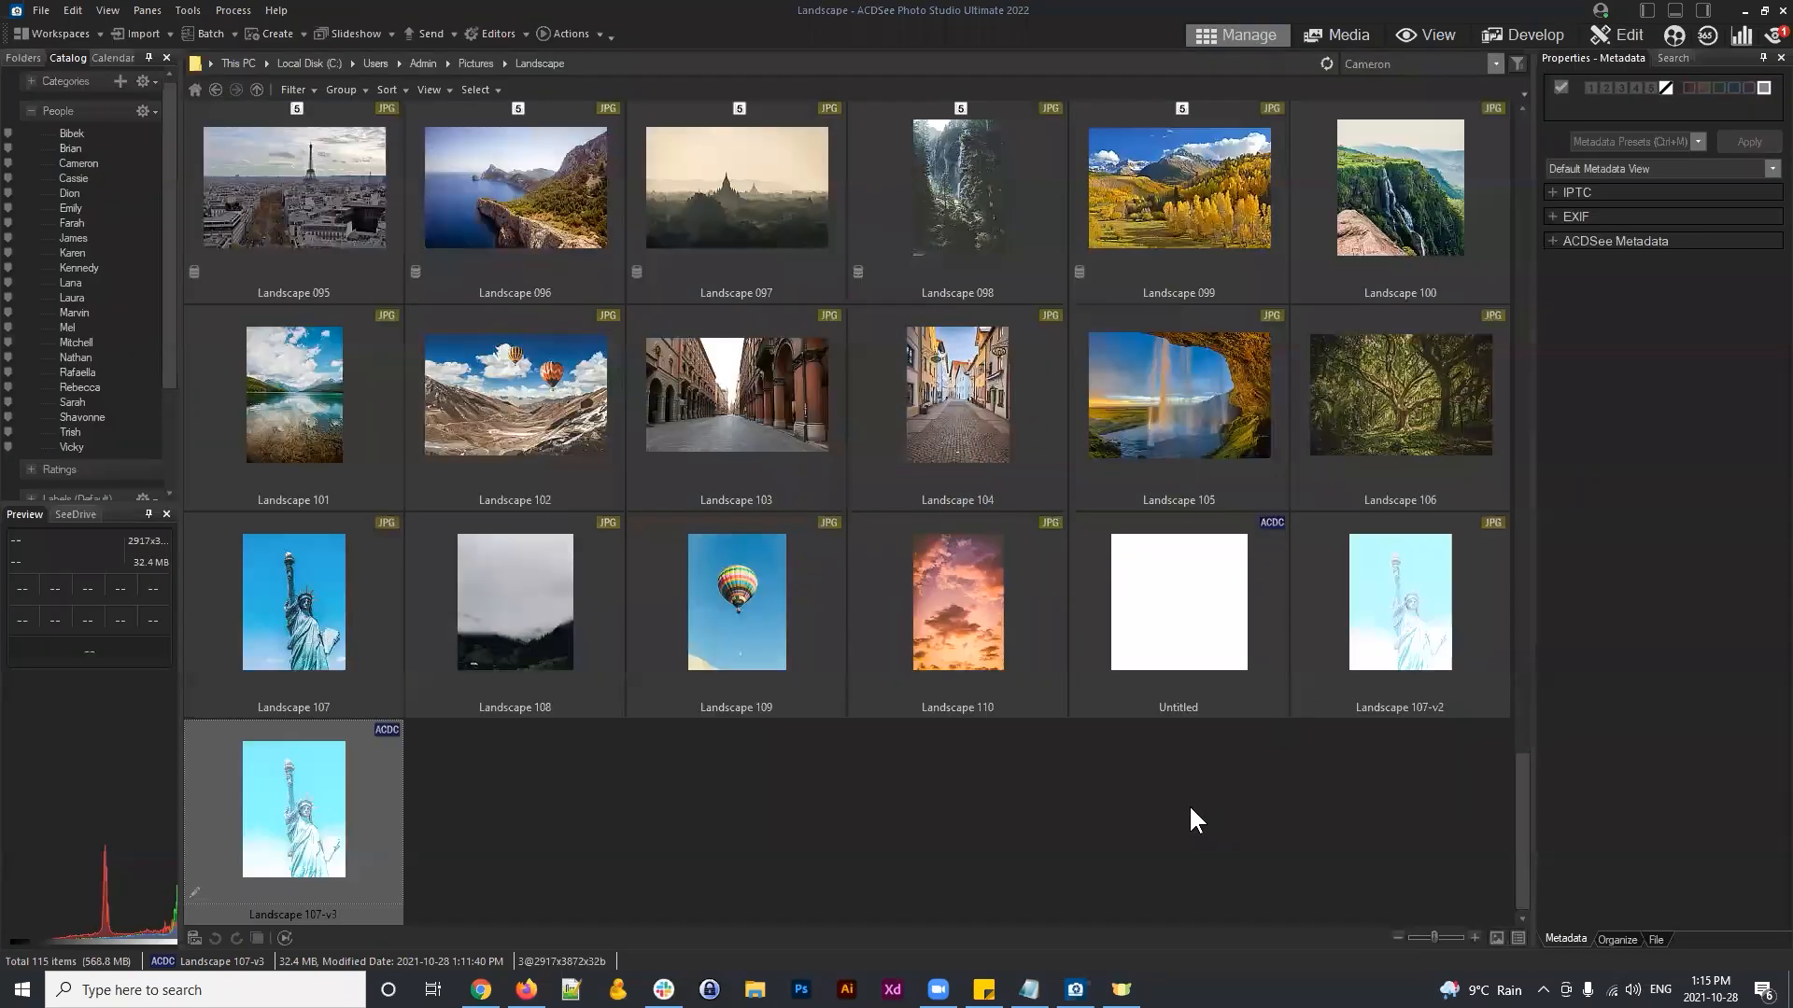
# Step: Open the blank Untitled ACDC image from the Landscape folder in Edit mode
pyautogui.click(1175, 597)
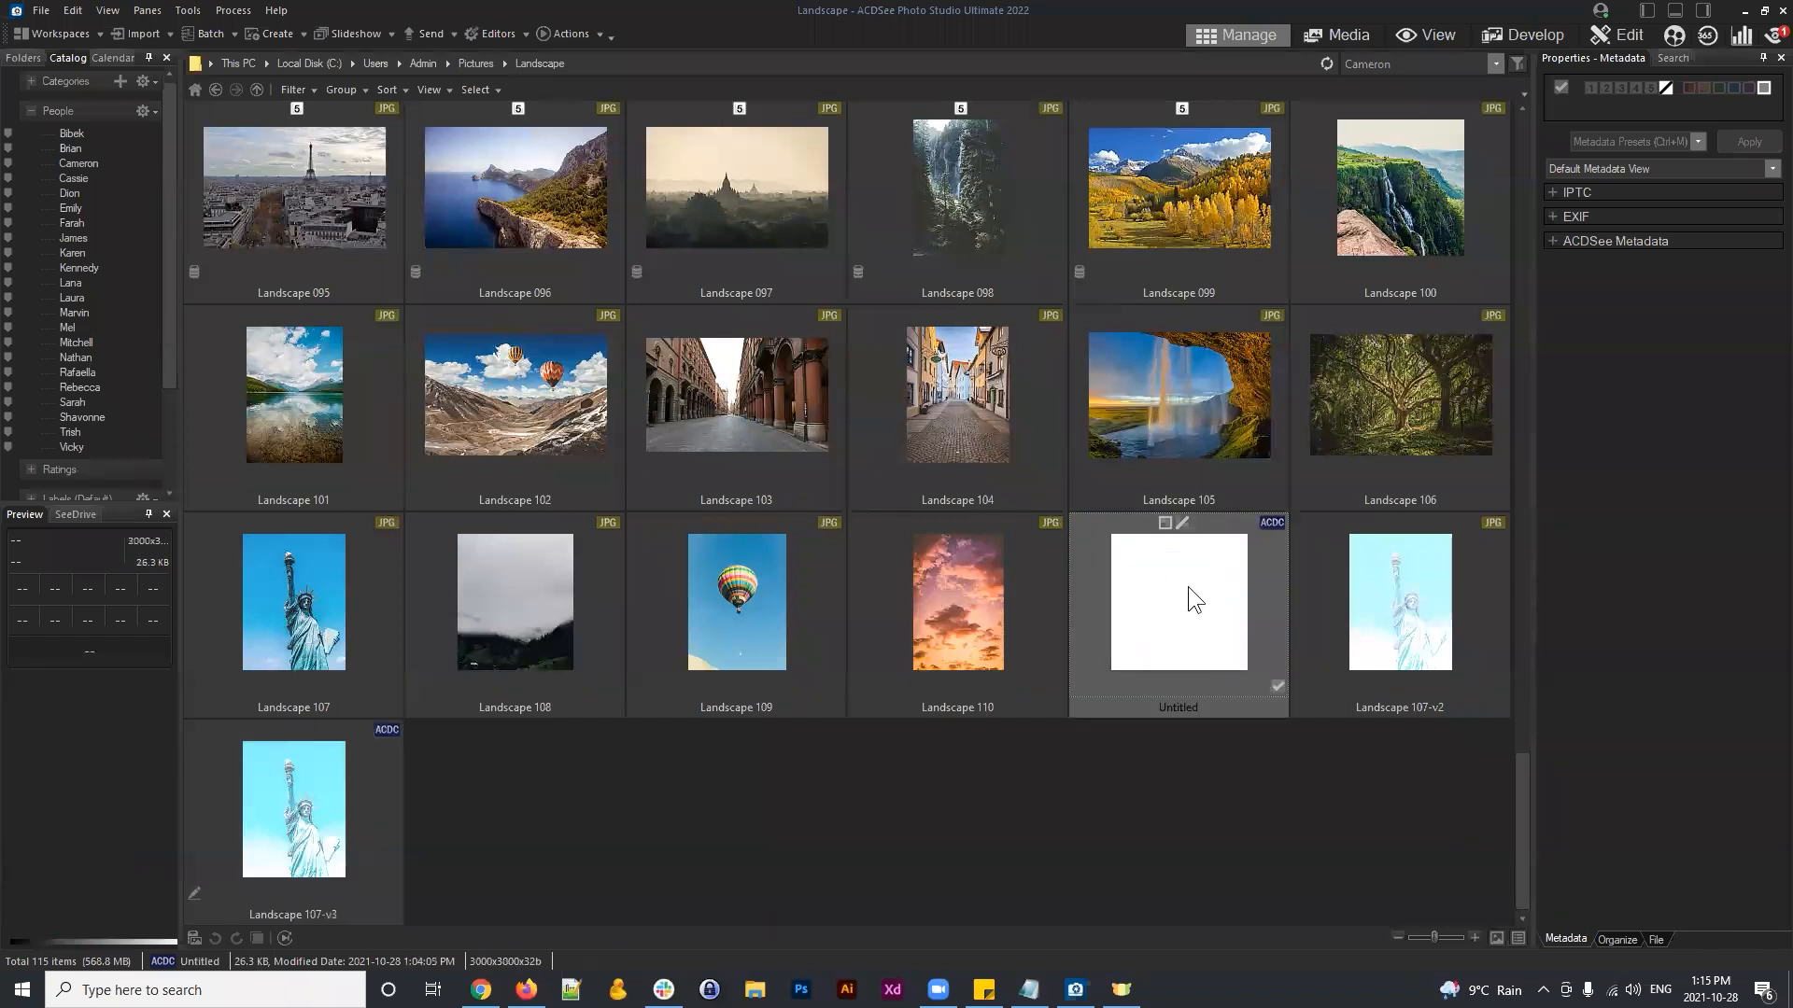
pyautogui.click(1614, 34)
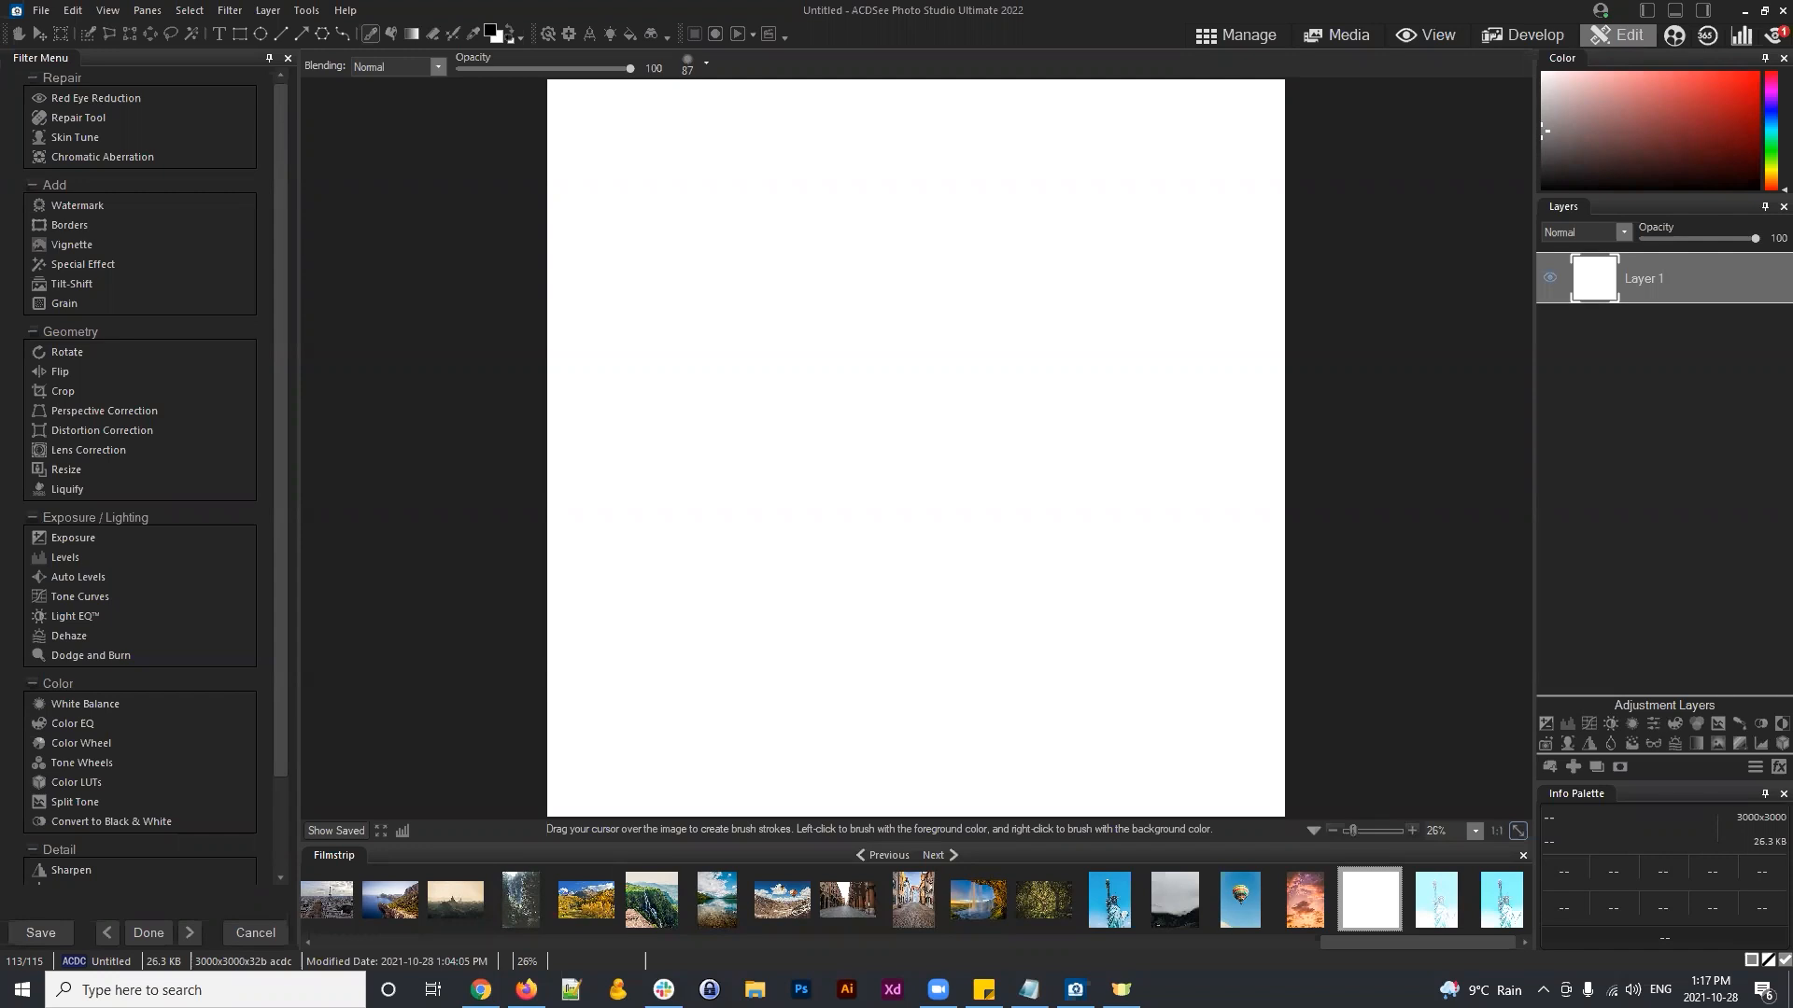
pyautogui.click(1420, 242)
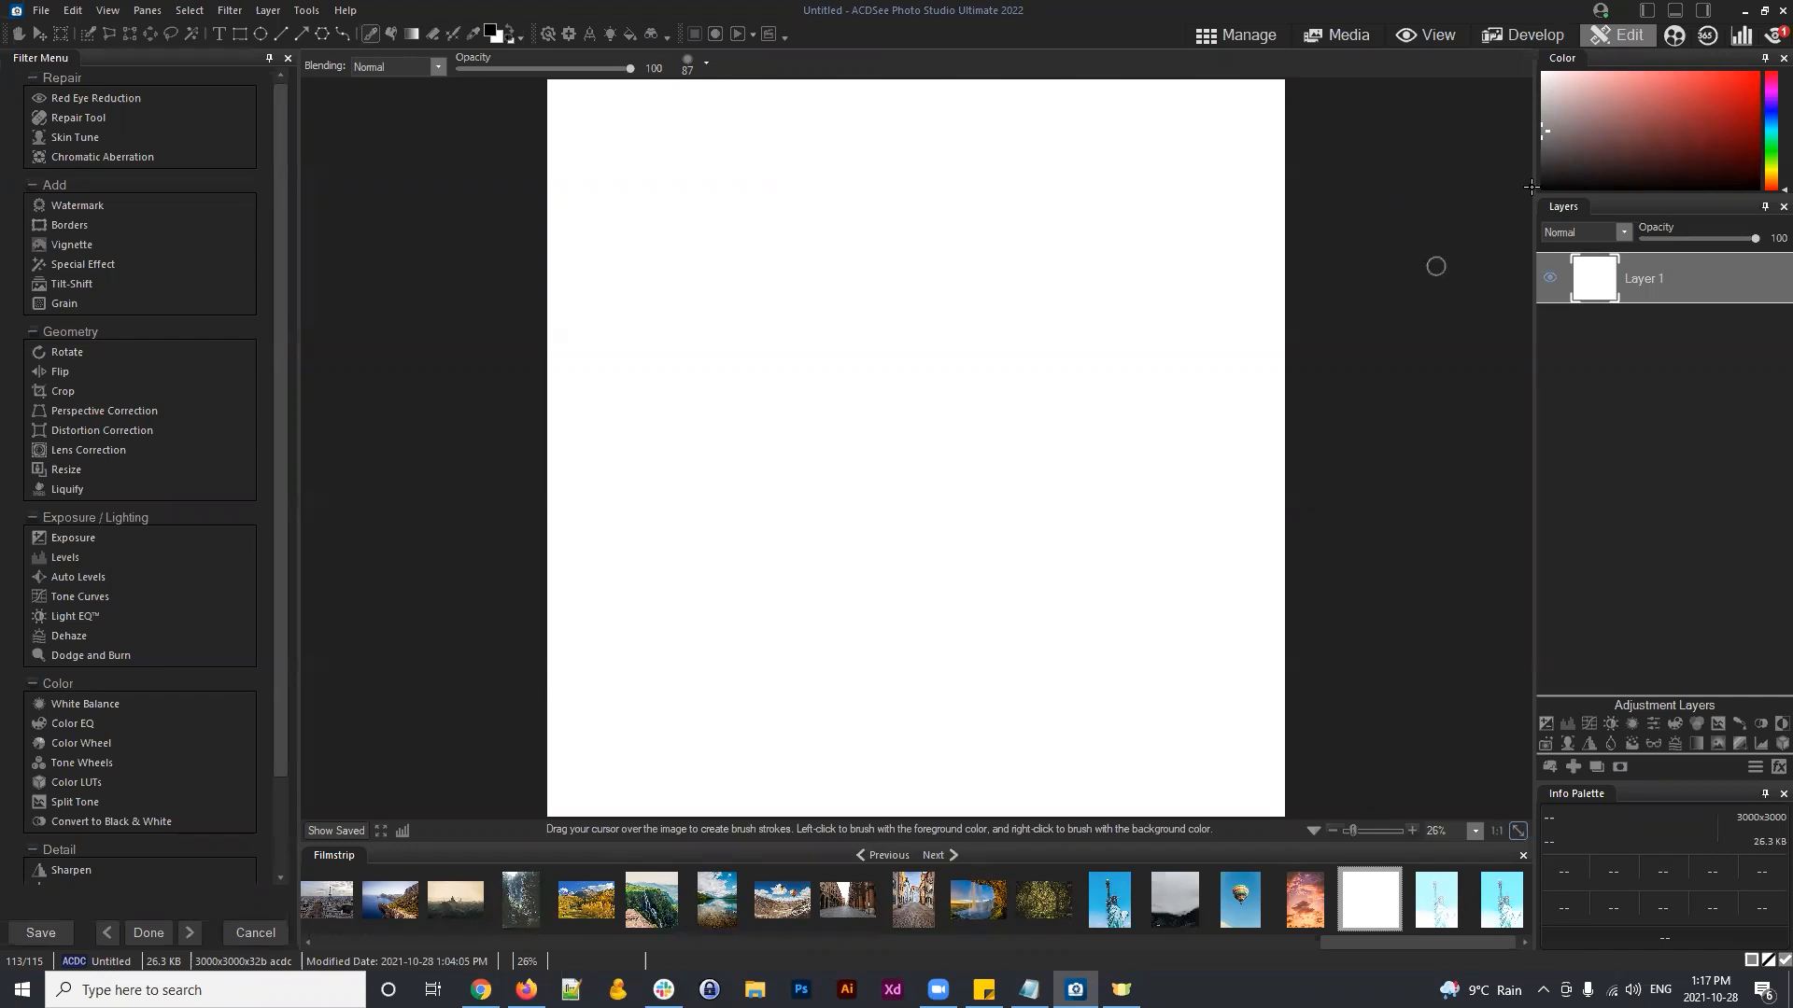
# Step: Hide the Filter Menu and fit the blank image to the freed workspace
pyautogui.click(1645, 10)
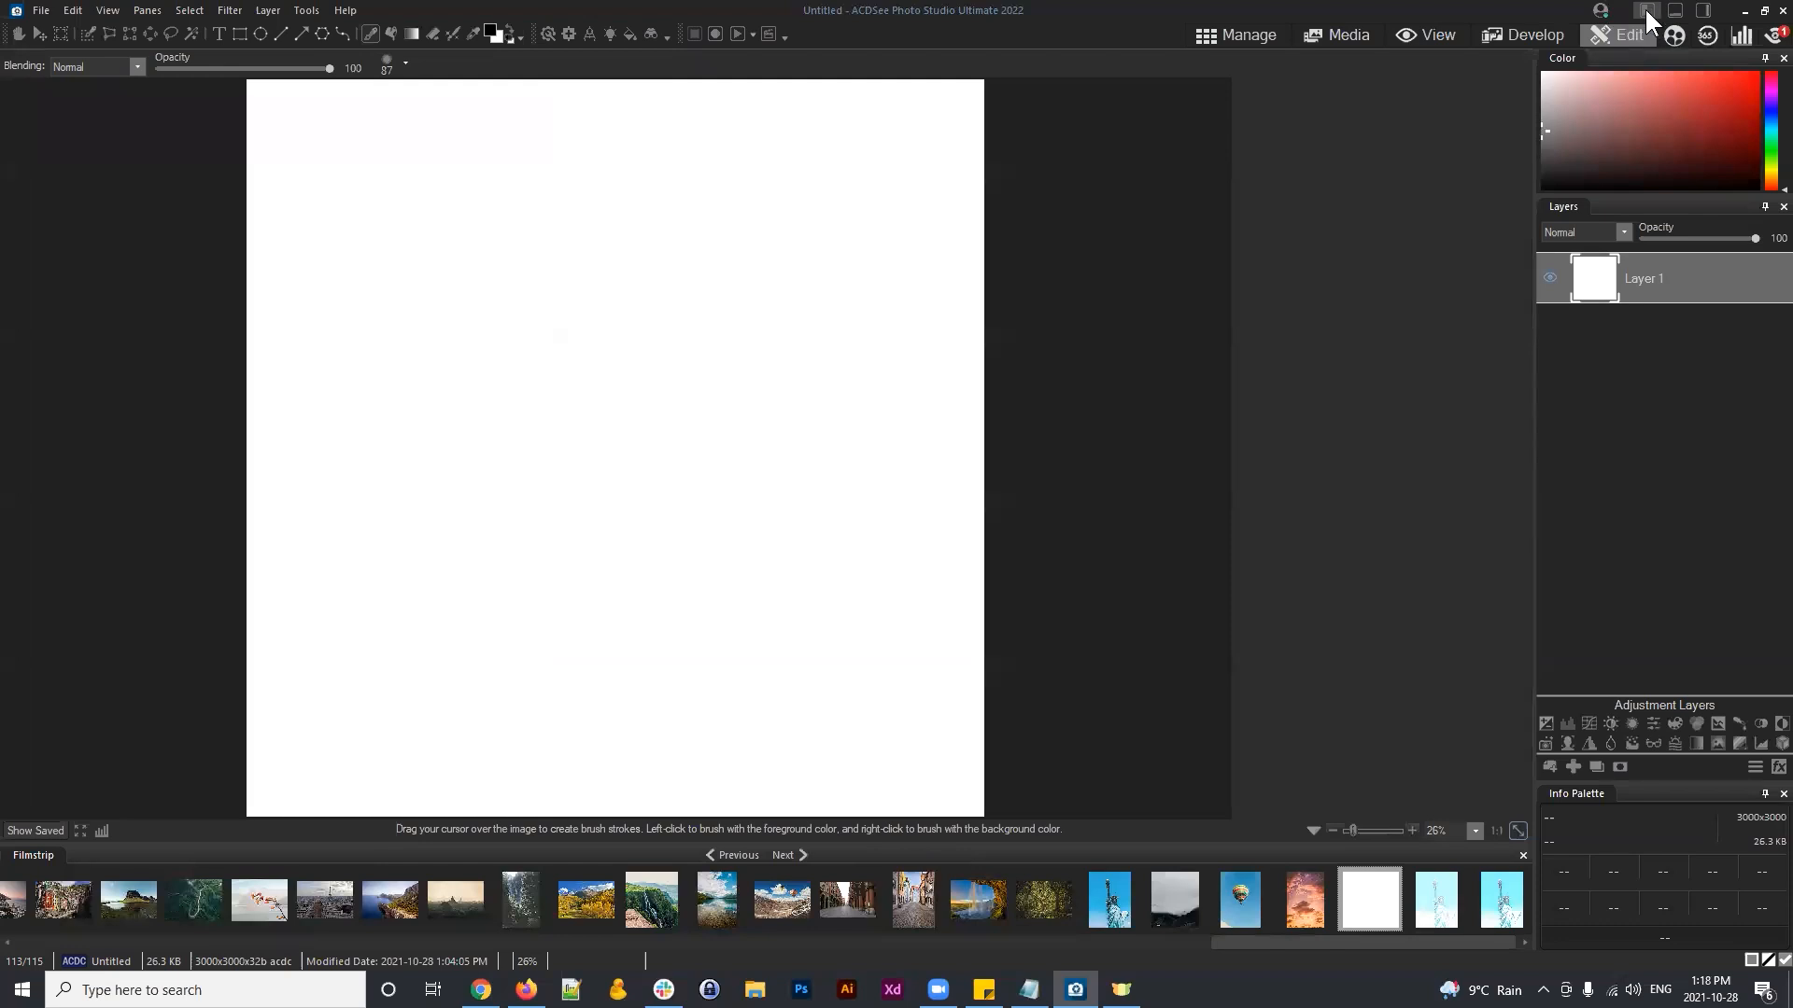
pyautogui.click(1644, 8)
pyautogui.click(1644, 8)
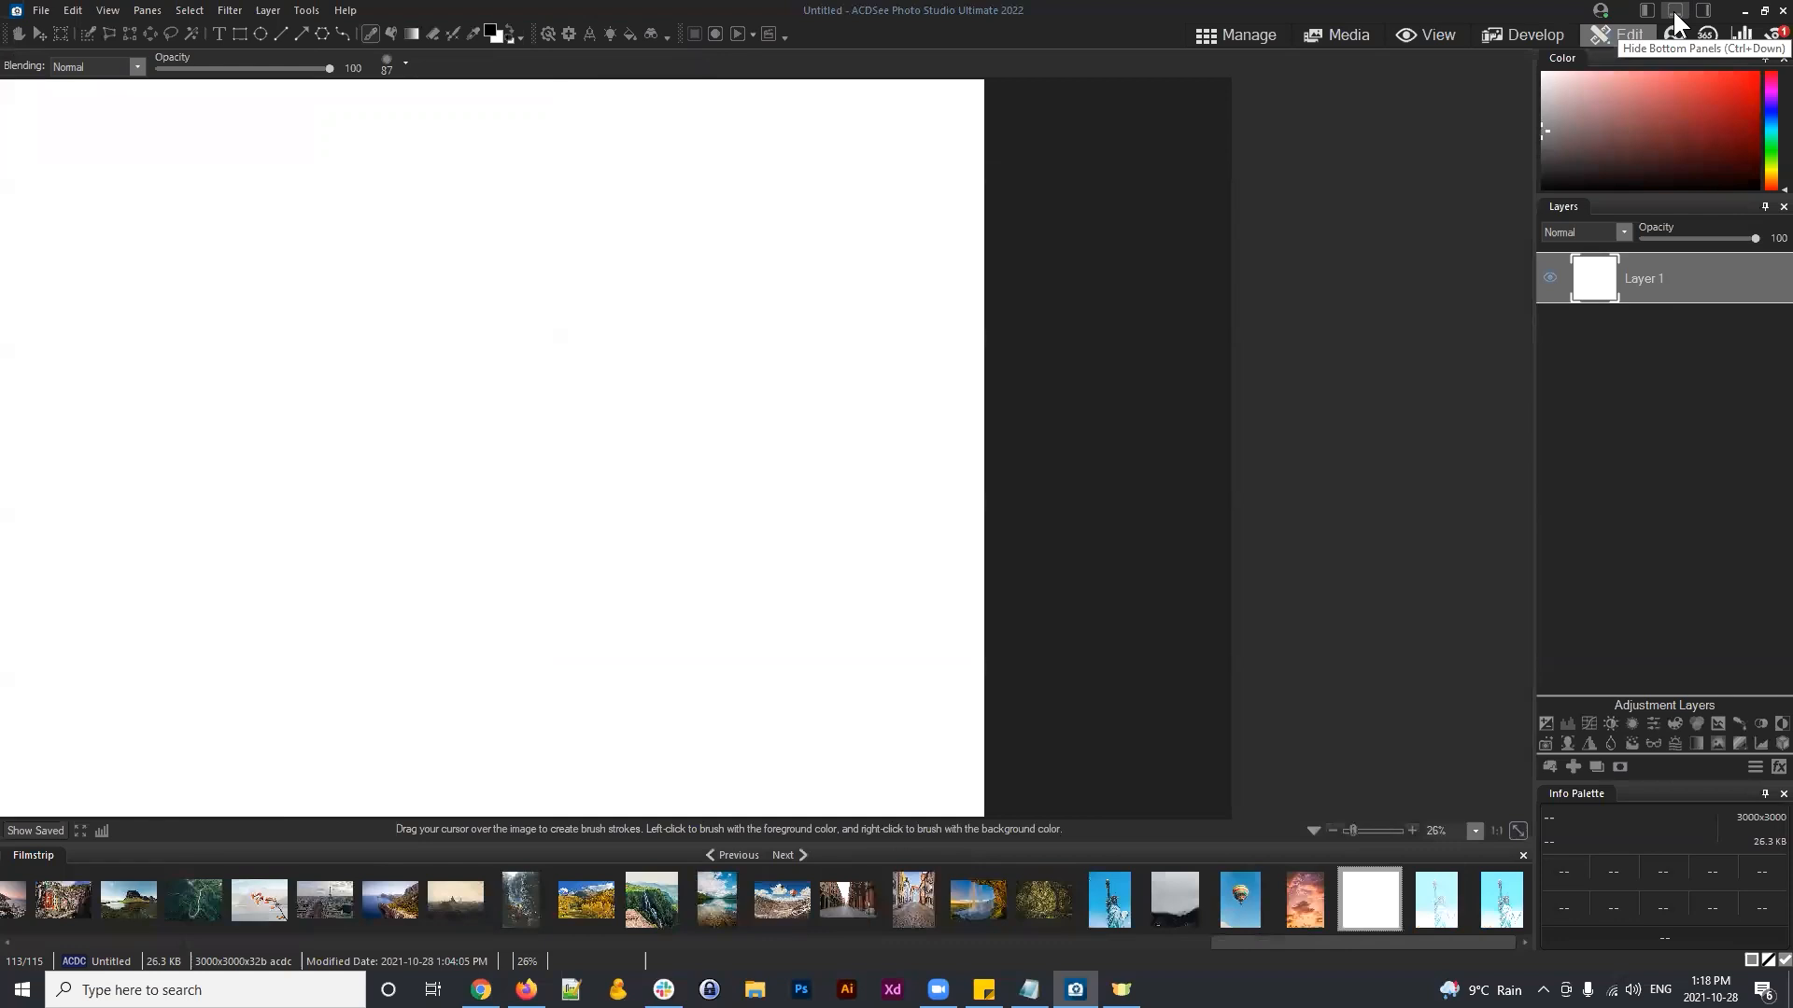
pyautogui.click(1644, 8)
pyautogui.click(1644, 9)
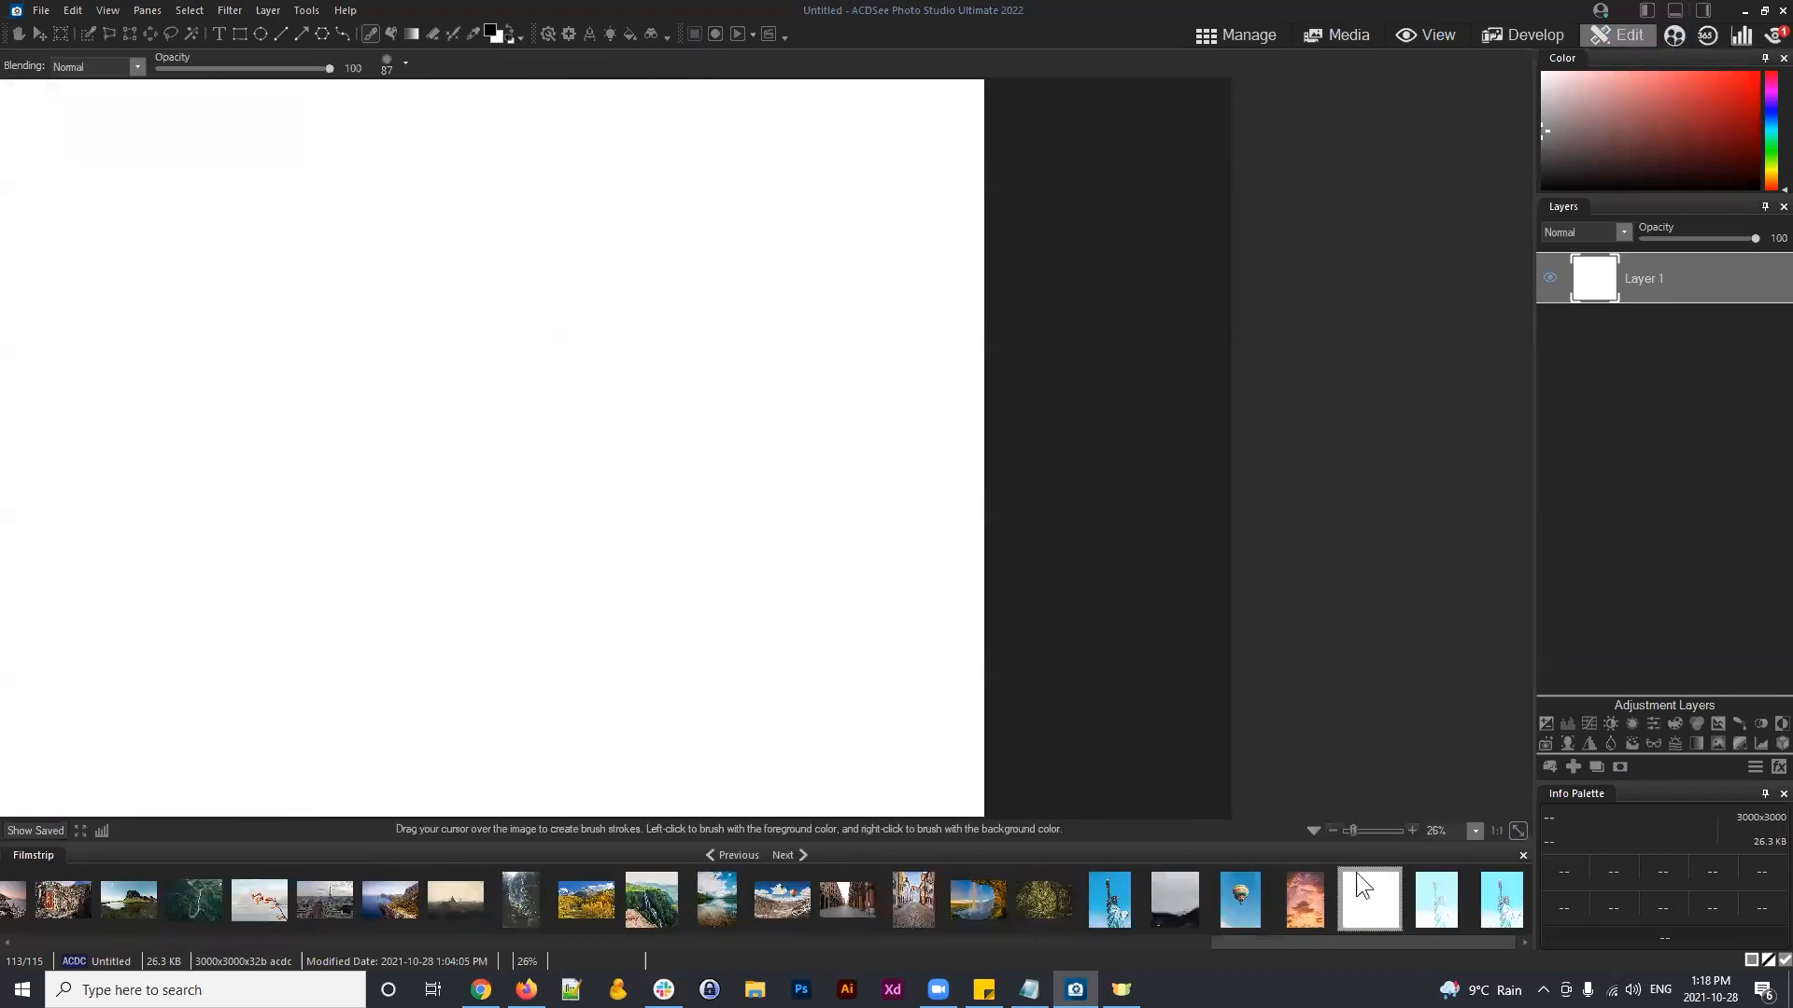
pyautogui.click(1518, 830)
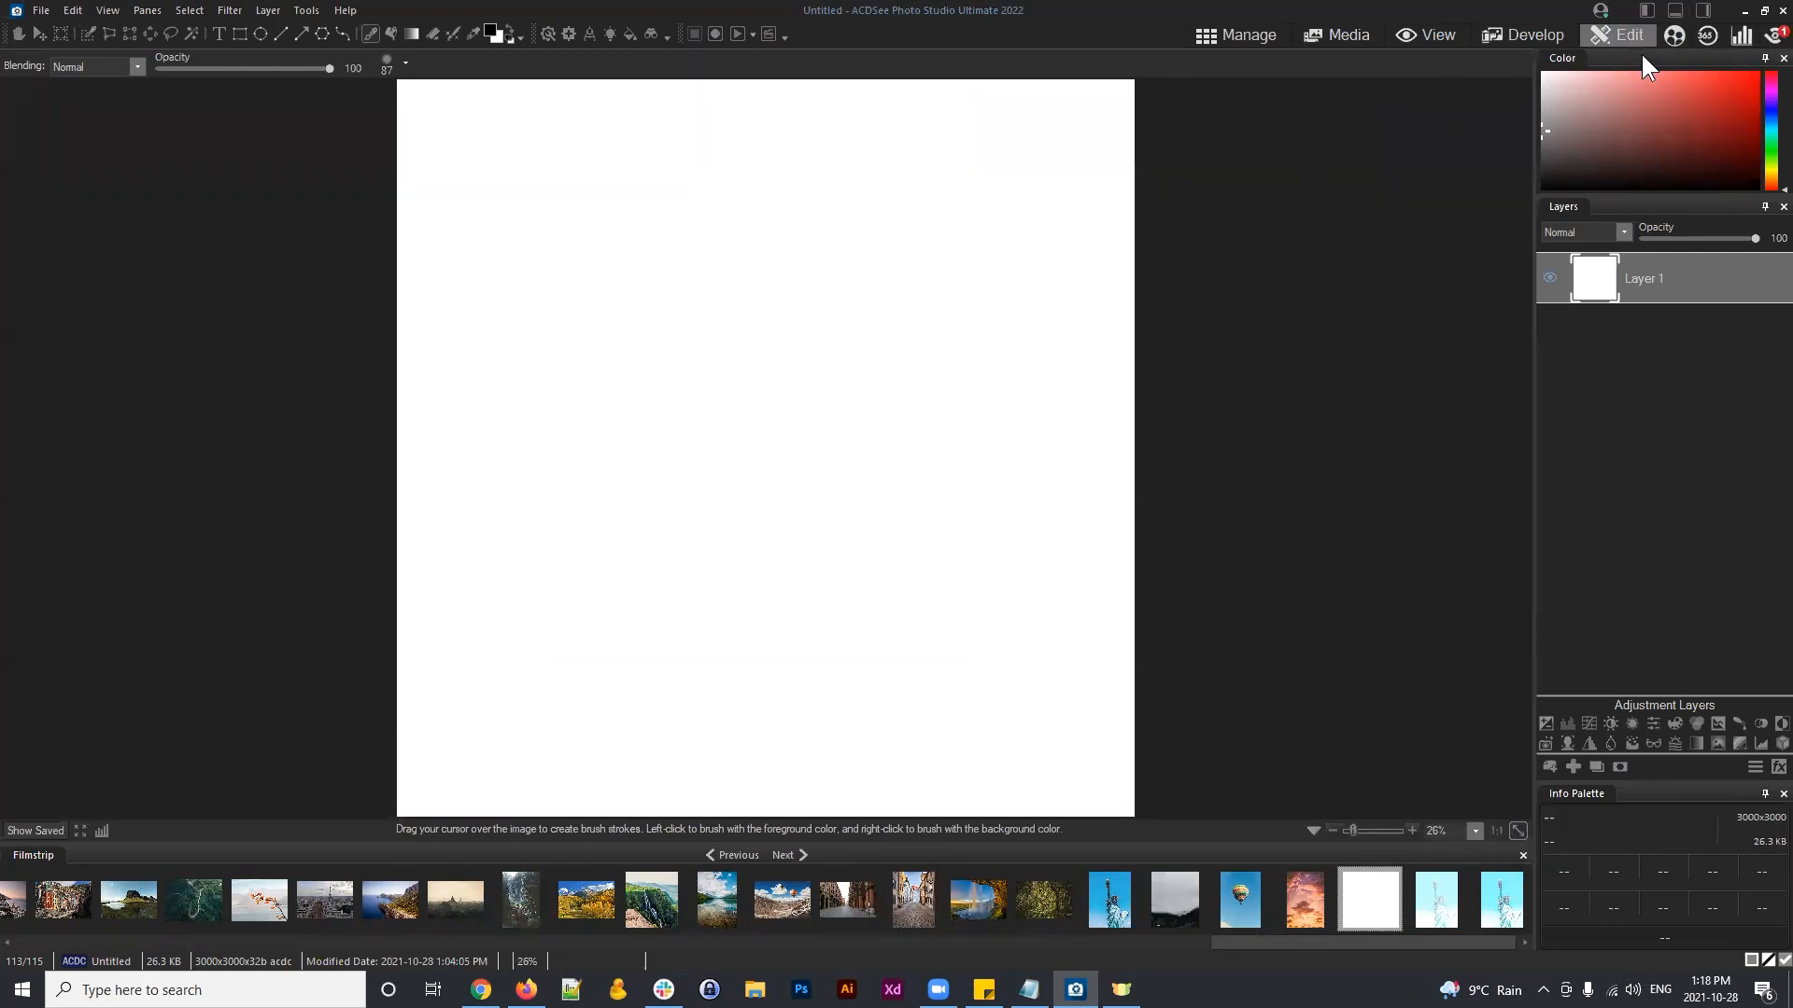
# Step: Hide the Filmstrip and refit the blank image to the enlarged viewing area
pyautogui.click(1677, 11)
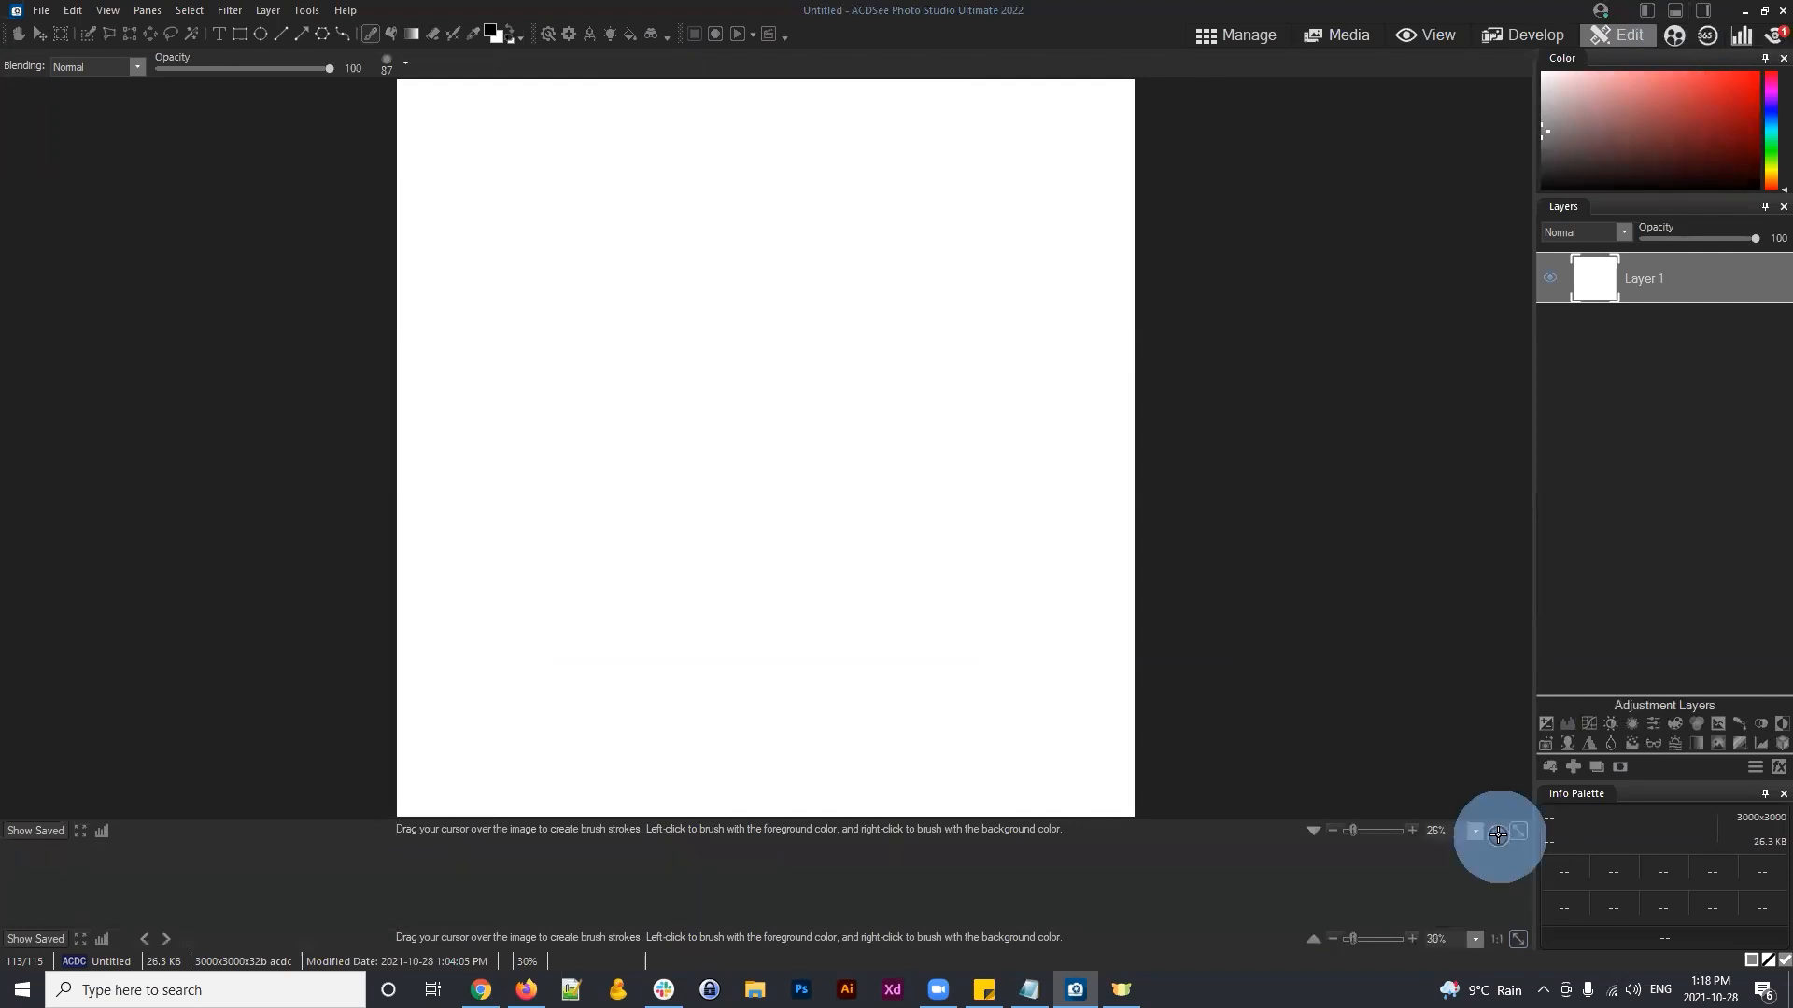
pyautogui.click(1497, 939)
pyautogui.click(1510, 934)
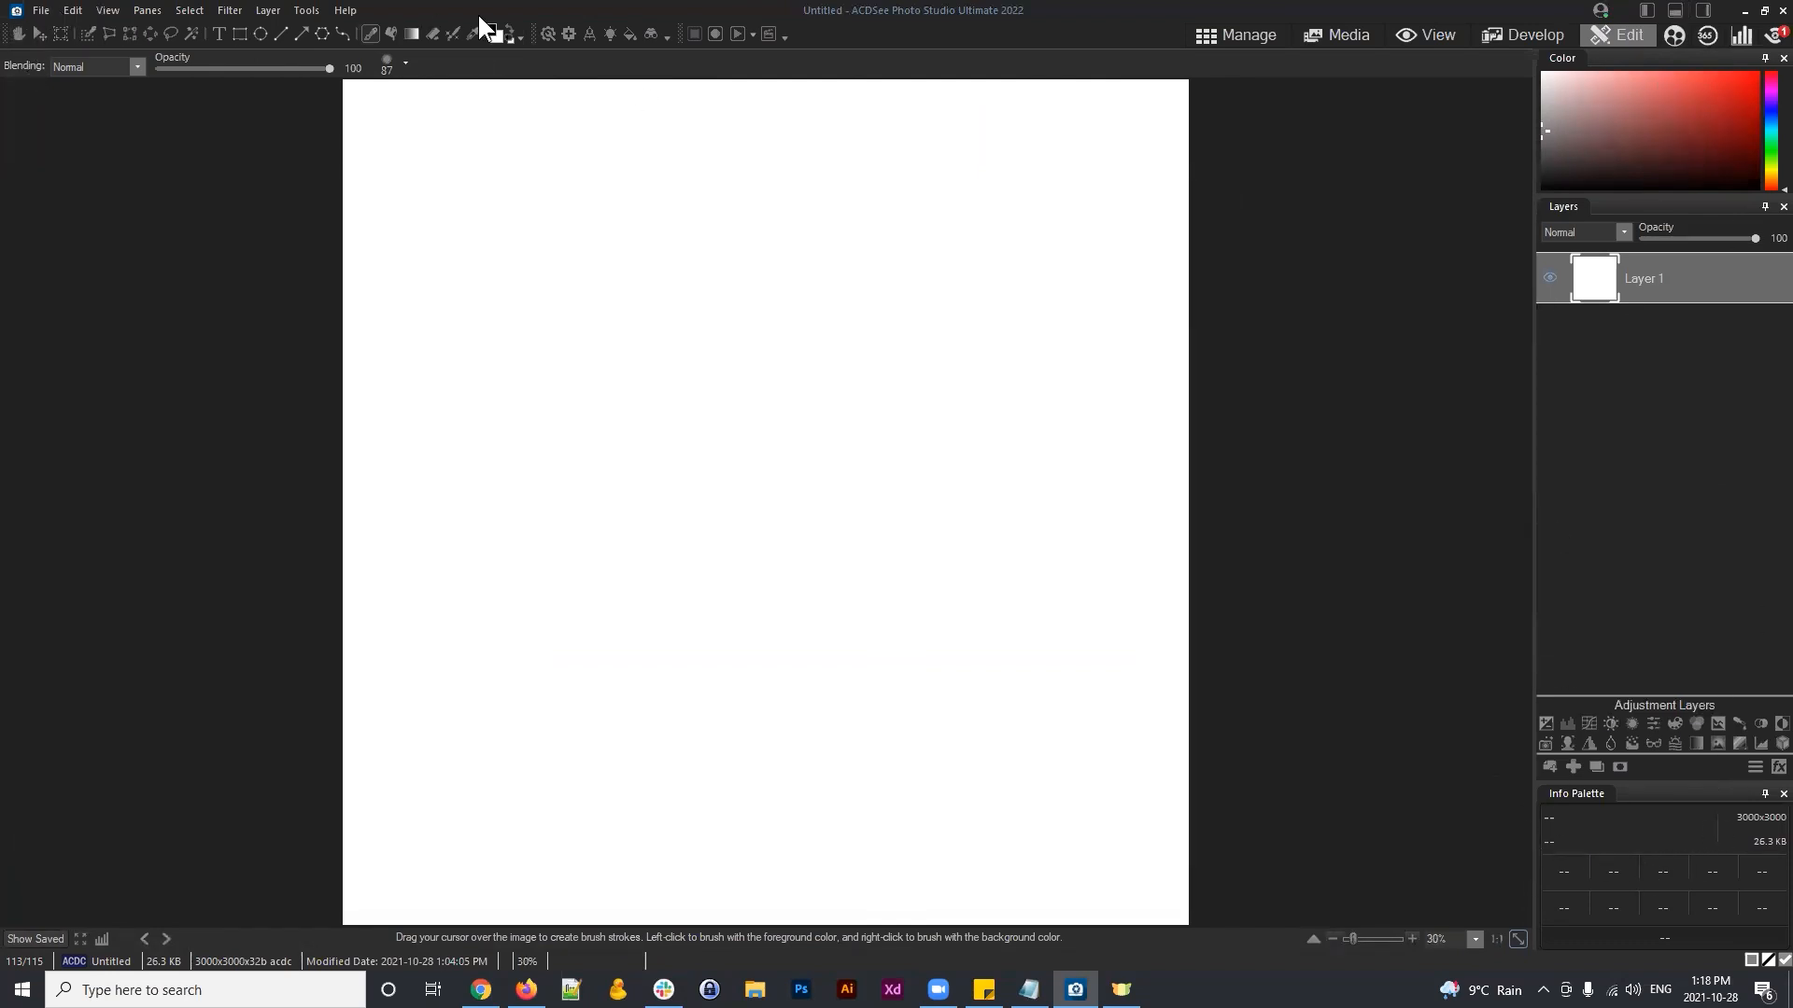
pyautogui.click(830, 32)
pyautogui.click(1597, 416)
pyautogui.click(1677, 305)
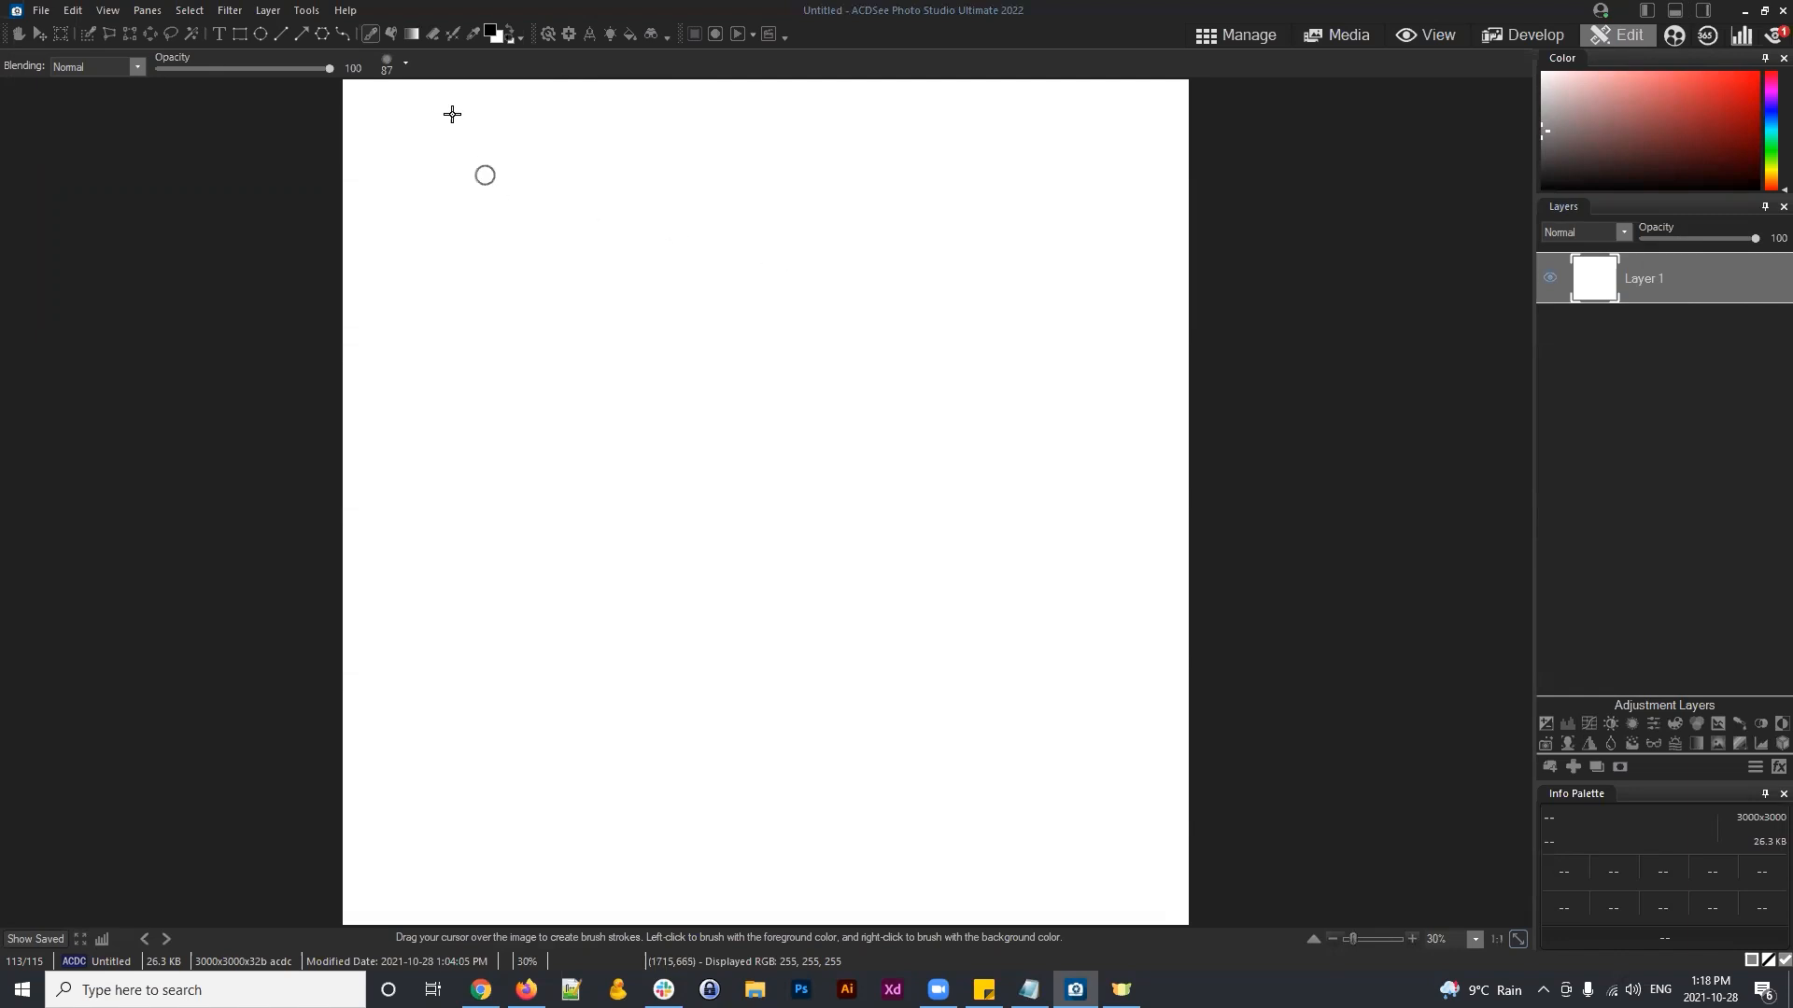
# Step: Choose a bright red foreground color (RGB 255, 0, 64) and fill the whole white layer with the fill tool
pyautogui.click(392, 34)
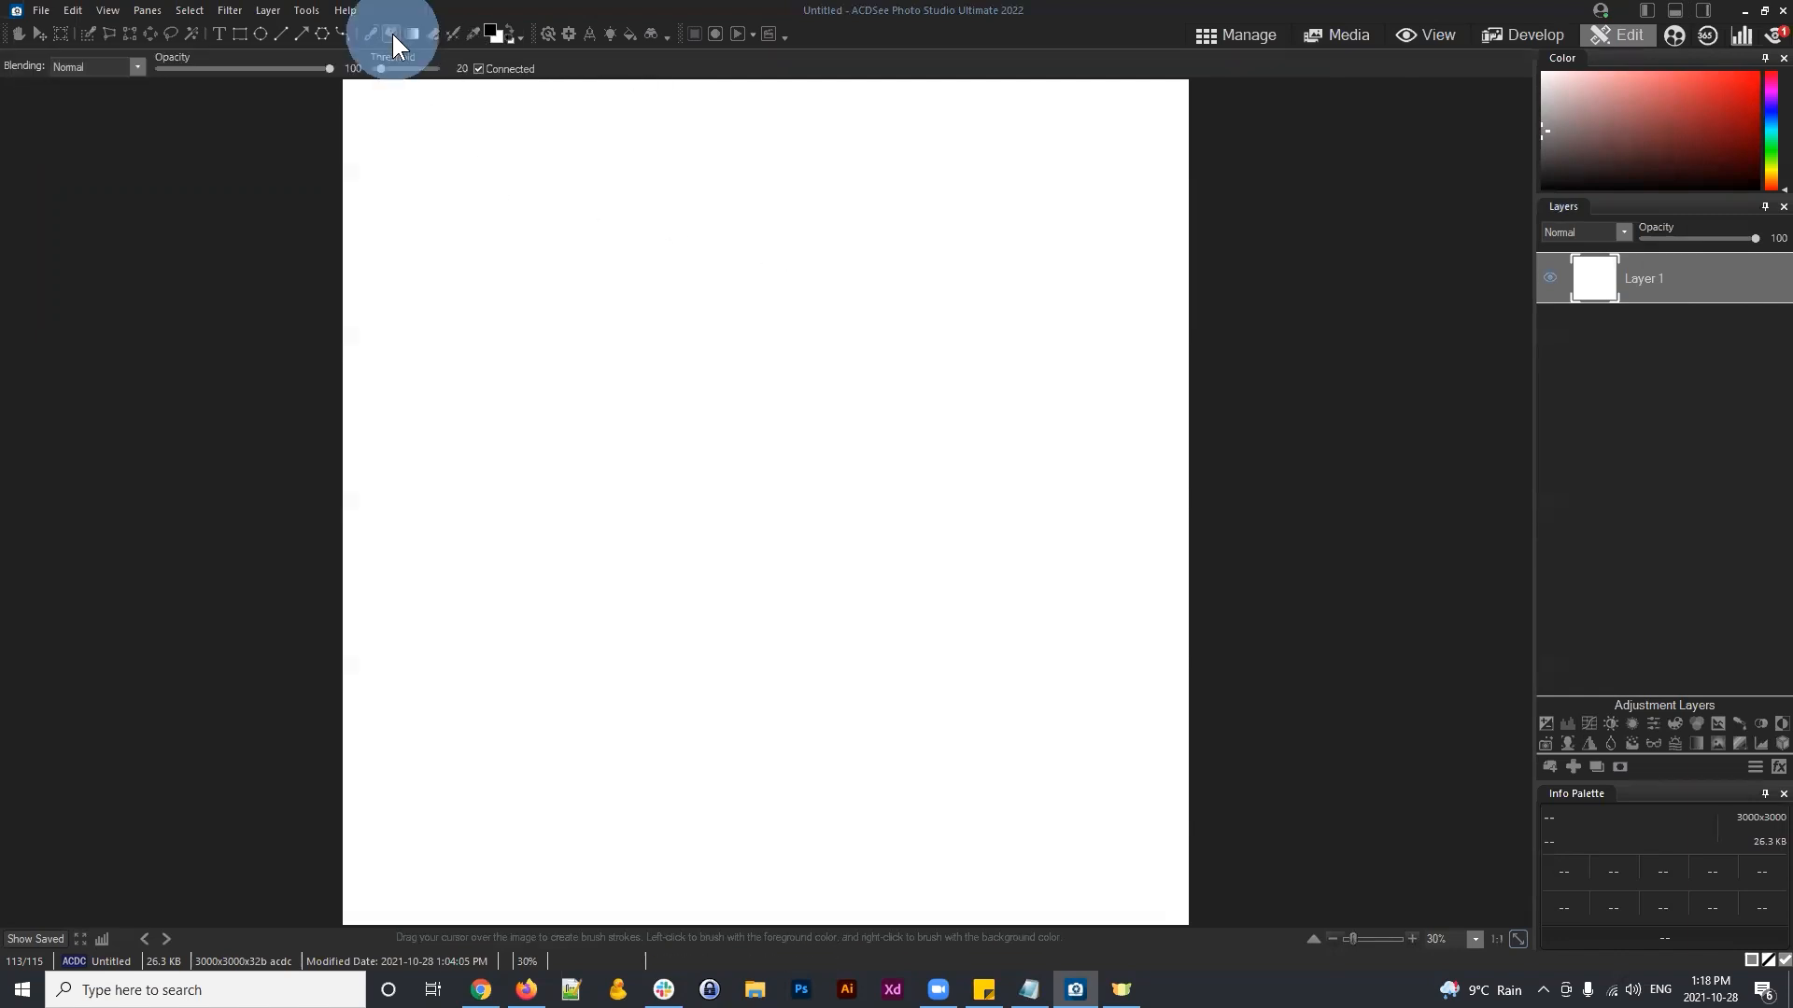
pyautogui.click(490, 32)
pyautogui.click(893, 434)
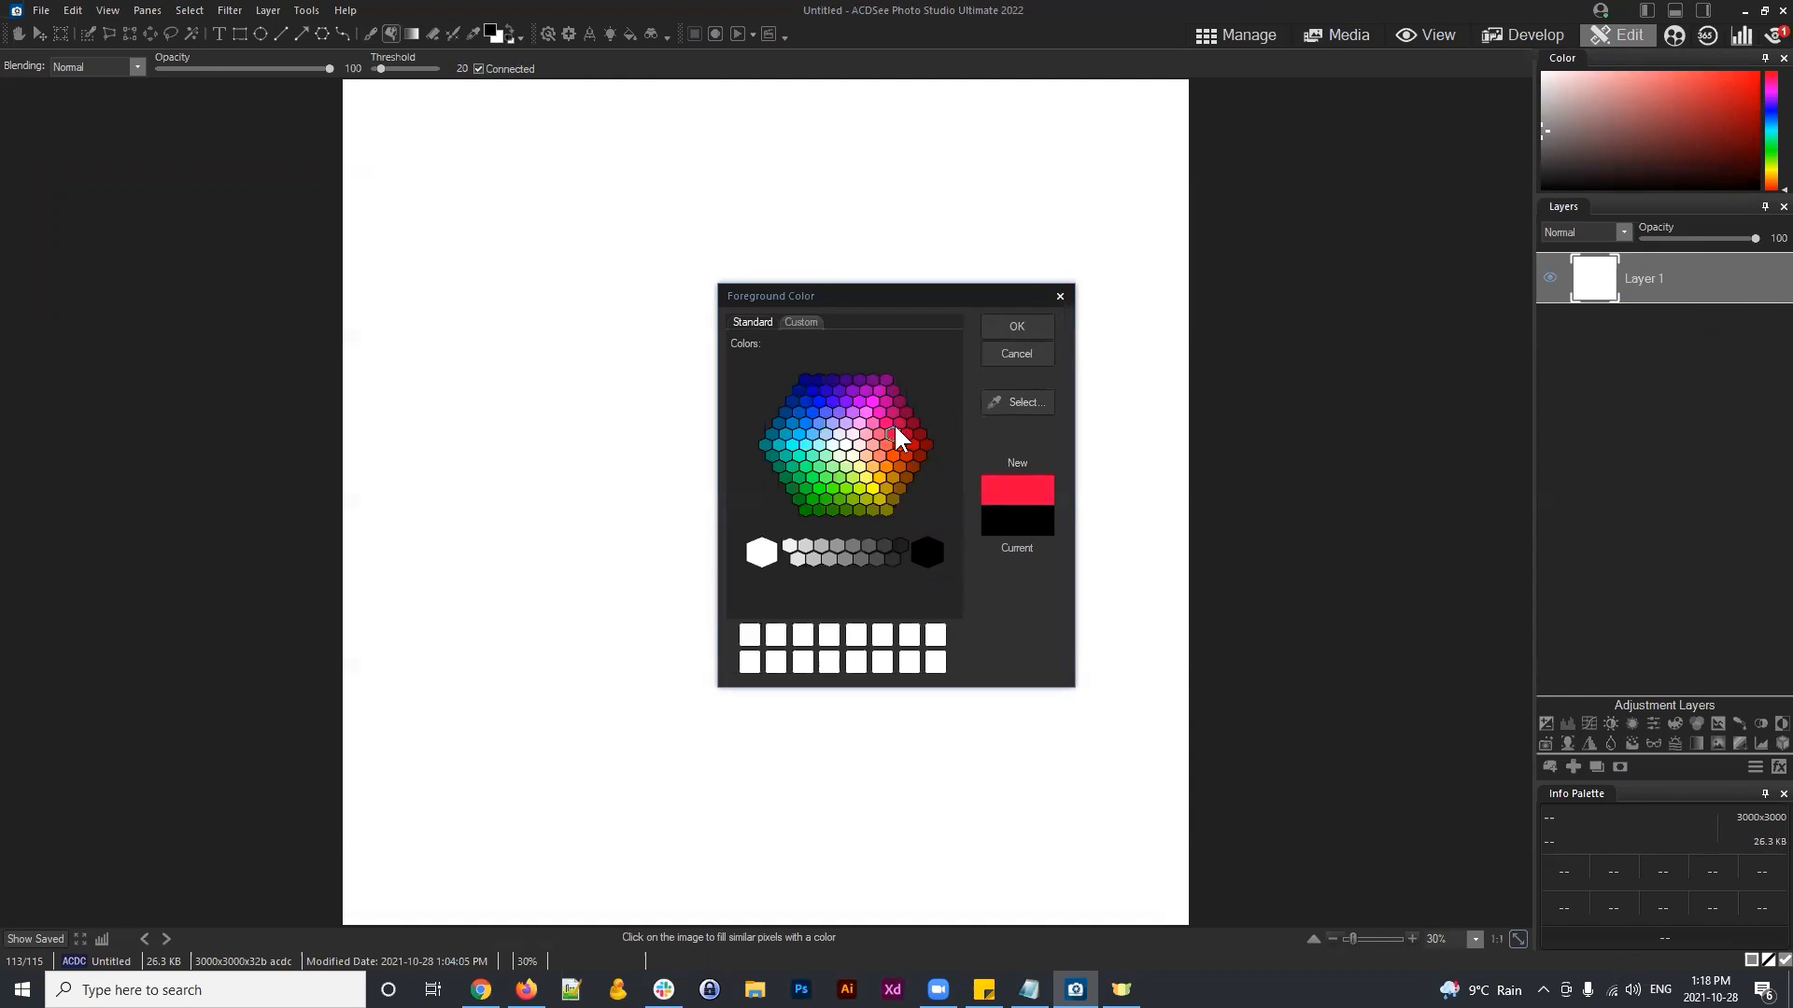
pyautogui.click(1017, 326)
pyautogui.click(736, 354)
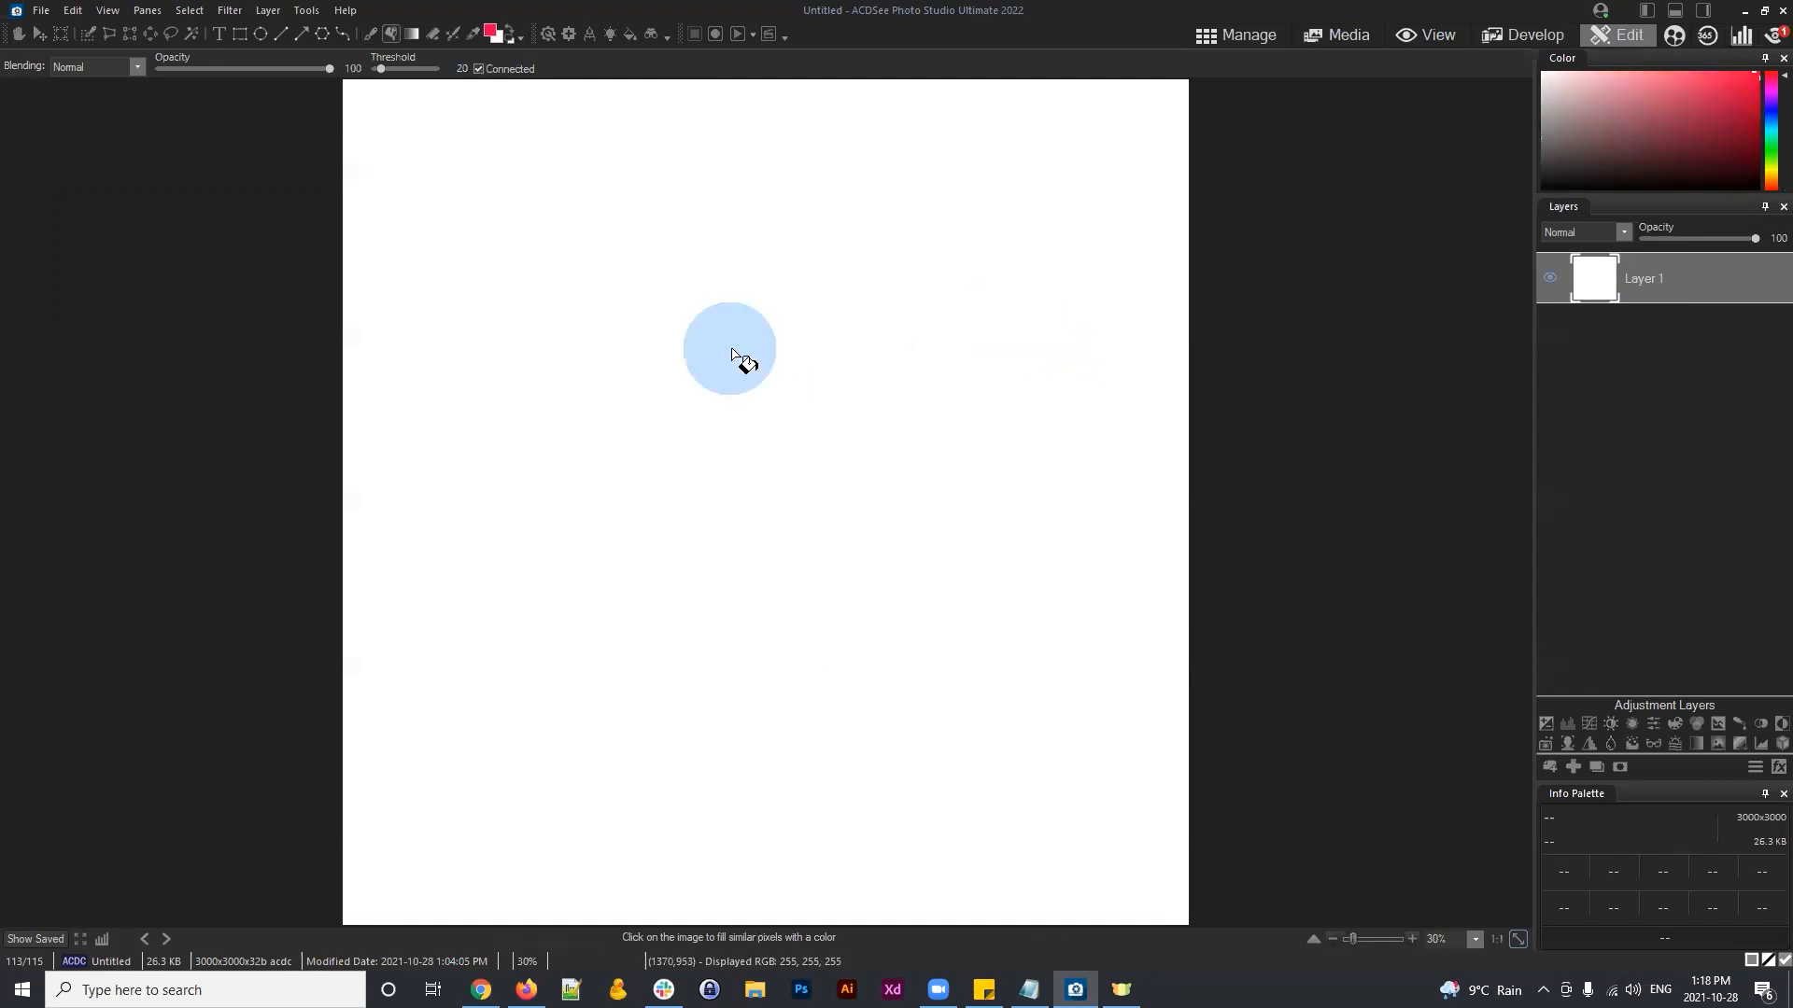
# Step: Rename the filled layer as RED
pyautogui.moveTo(1681, 265); pyautogui.dragTo(1673, 271)
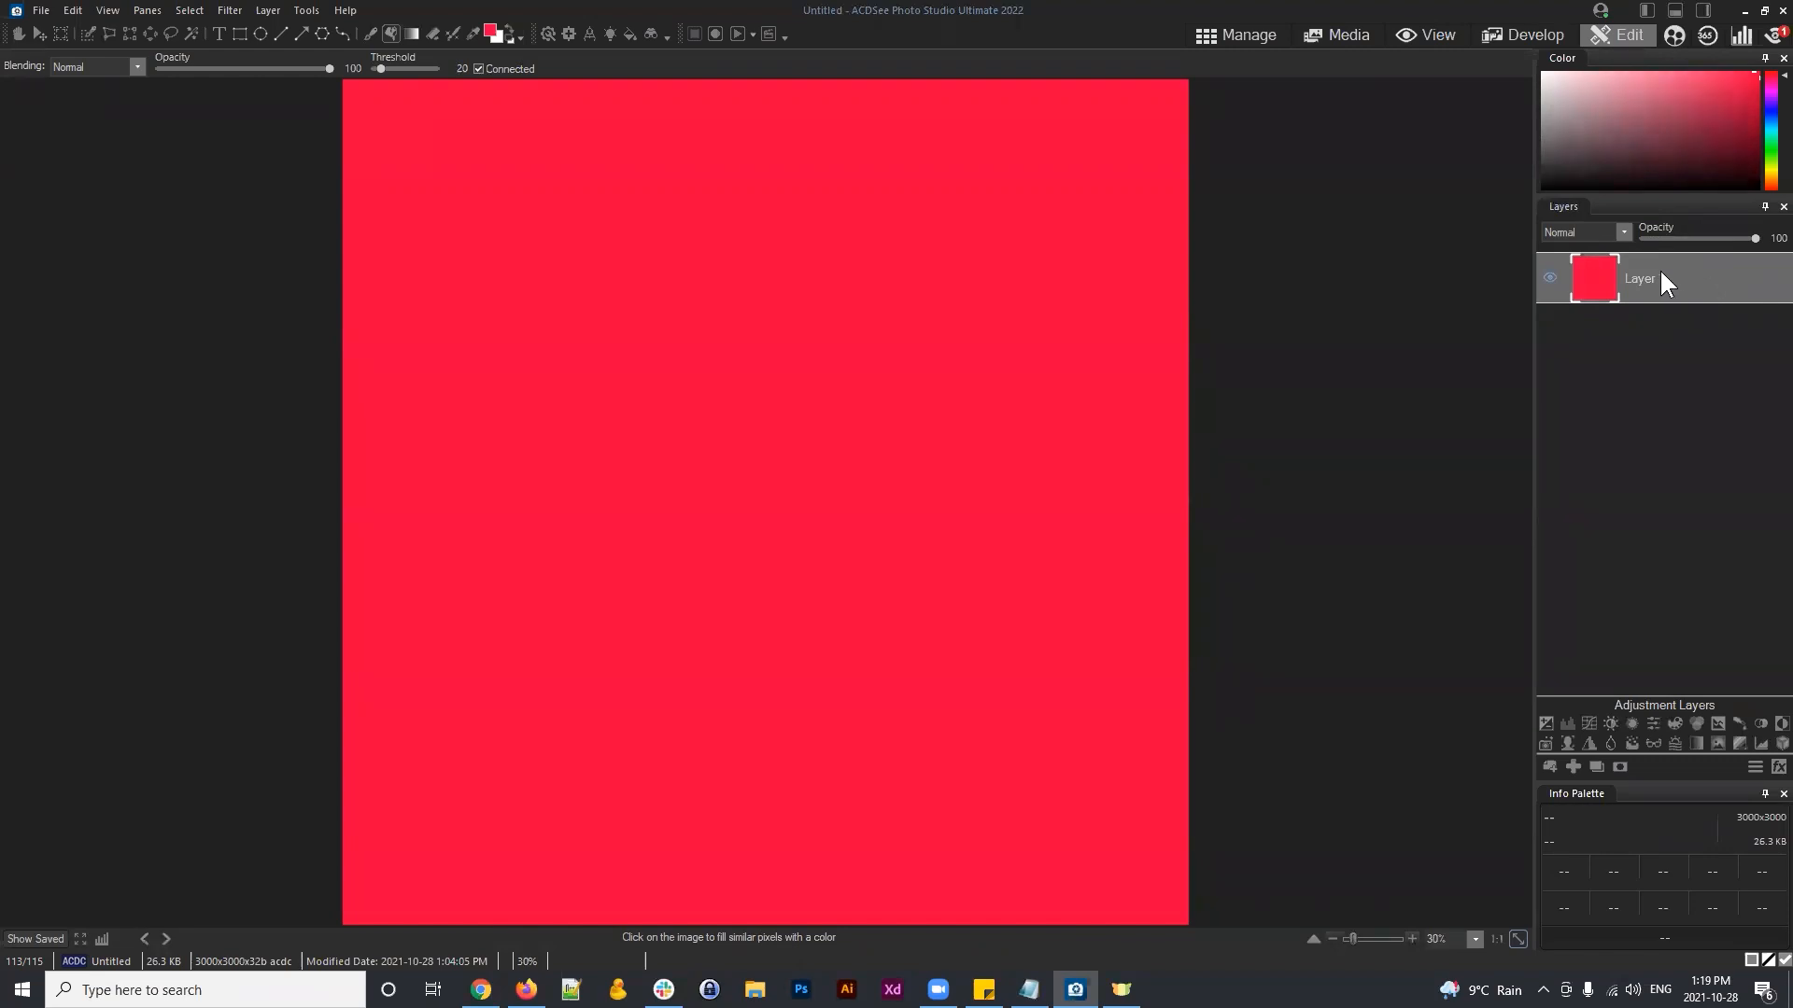
pyautogui.rightClick(1679, 265)
pyautogui.click(1587, 285)
pyautogui.write('RED')
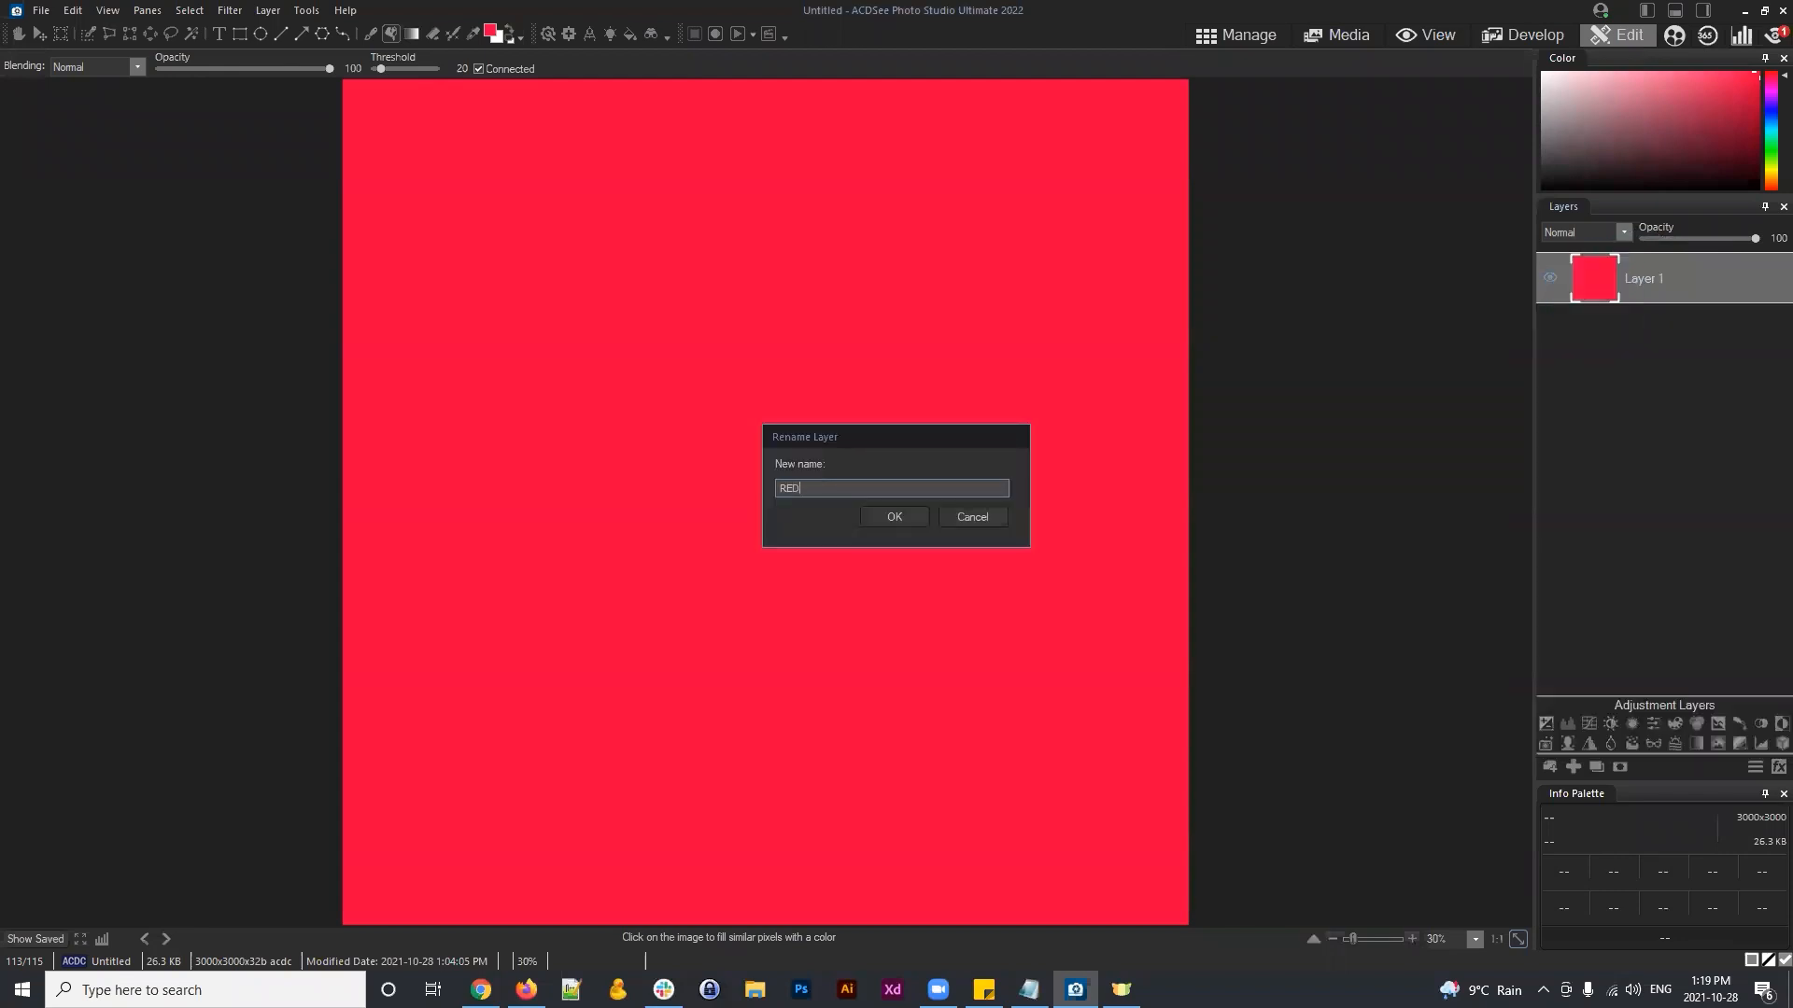
pyautogui.press('Return')
pyautogui.moveTo(1656, 284)
pyautogui.mouseDown()
pyautogui.moveTo(1667, 306)
pyautogui.moveTo(1660, 288)
pyautogui.mouseUp()
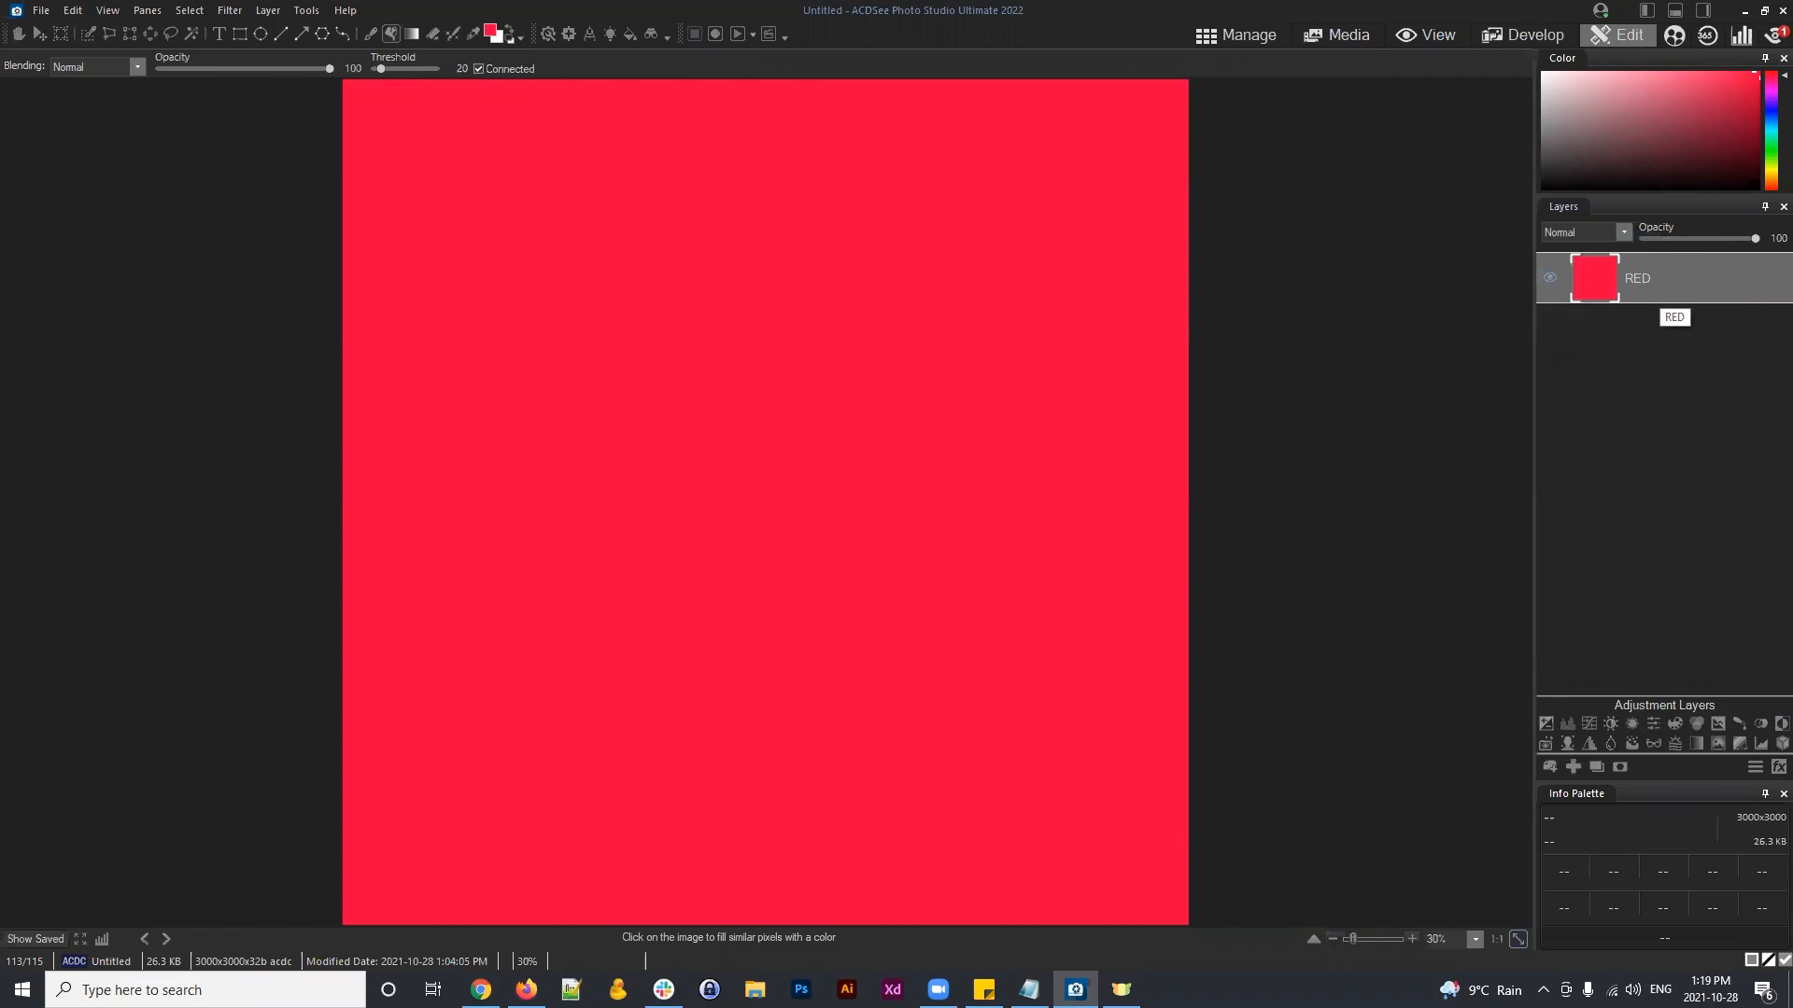
# Step: Hide and show the RED layer to examine the transparent canvas behind it, leaving the layer visible
pyautogui.click(1548, 275)
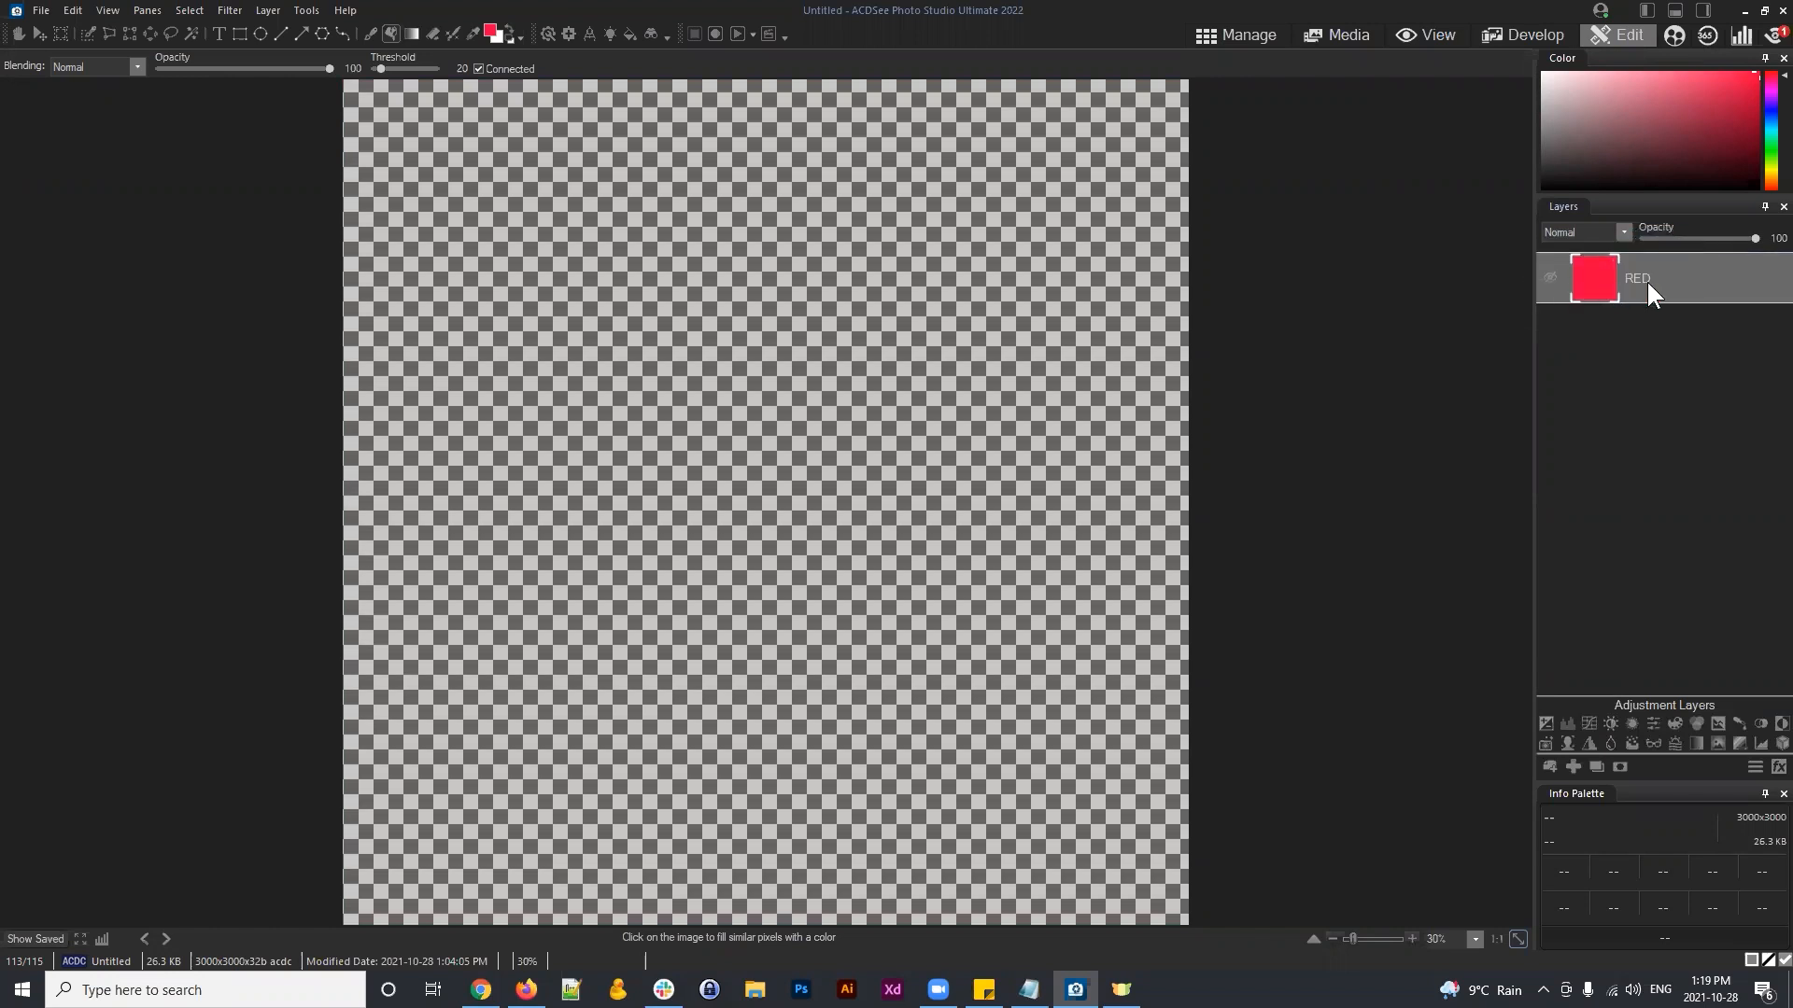
pyautogui.click(1548, 277)
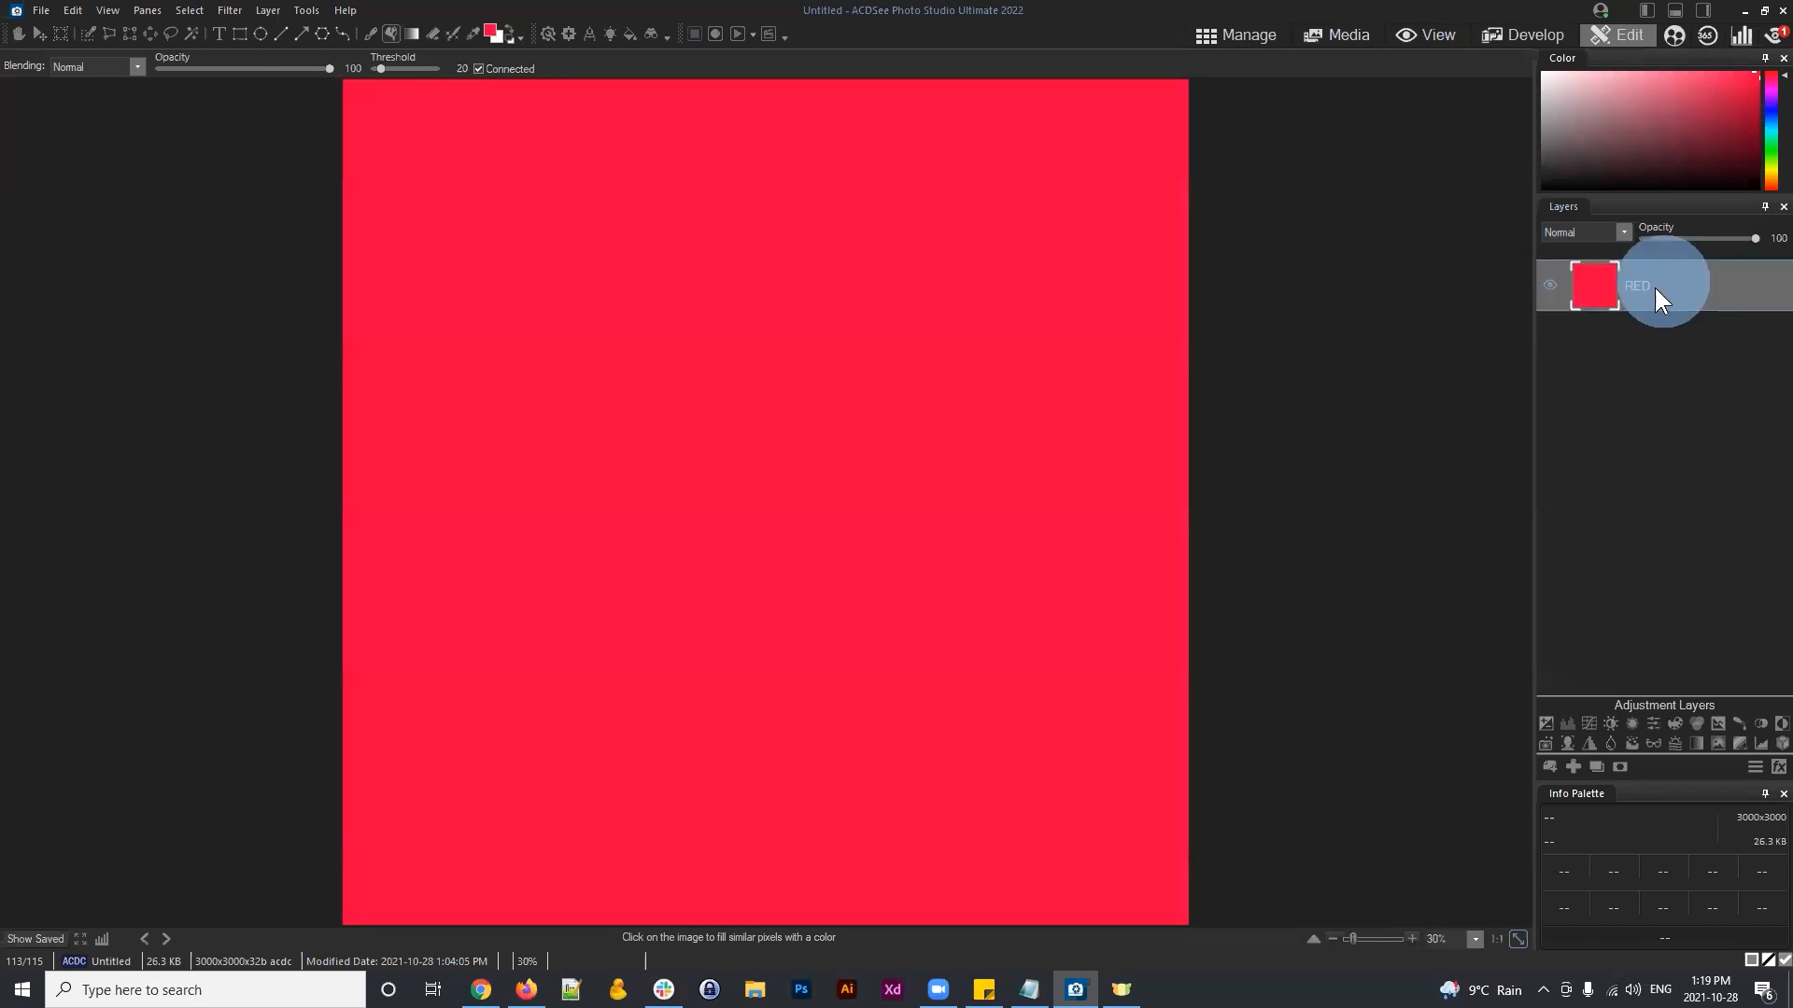
pyautogui.click(1548, 277)
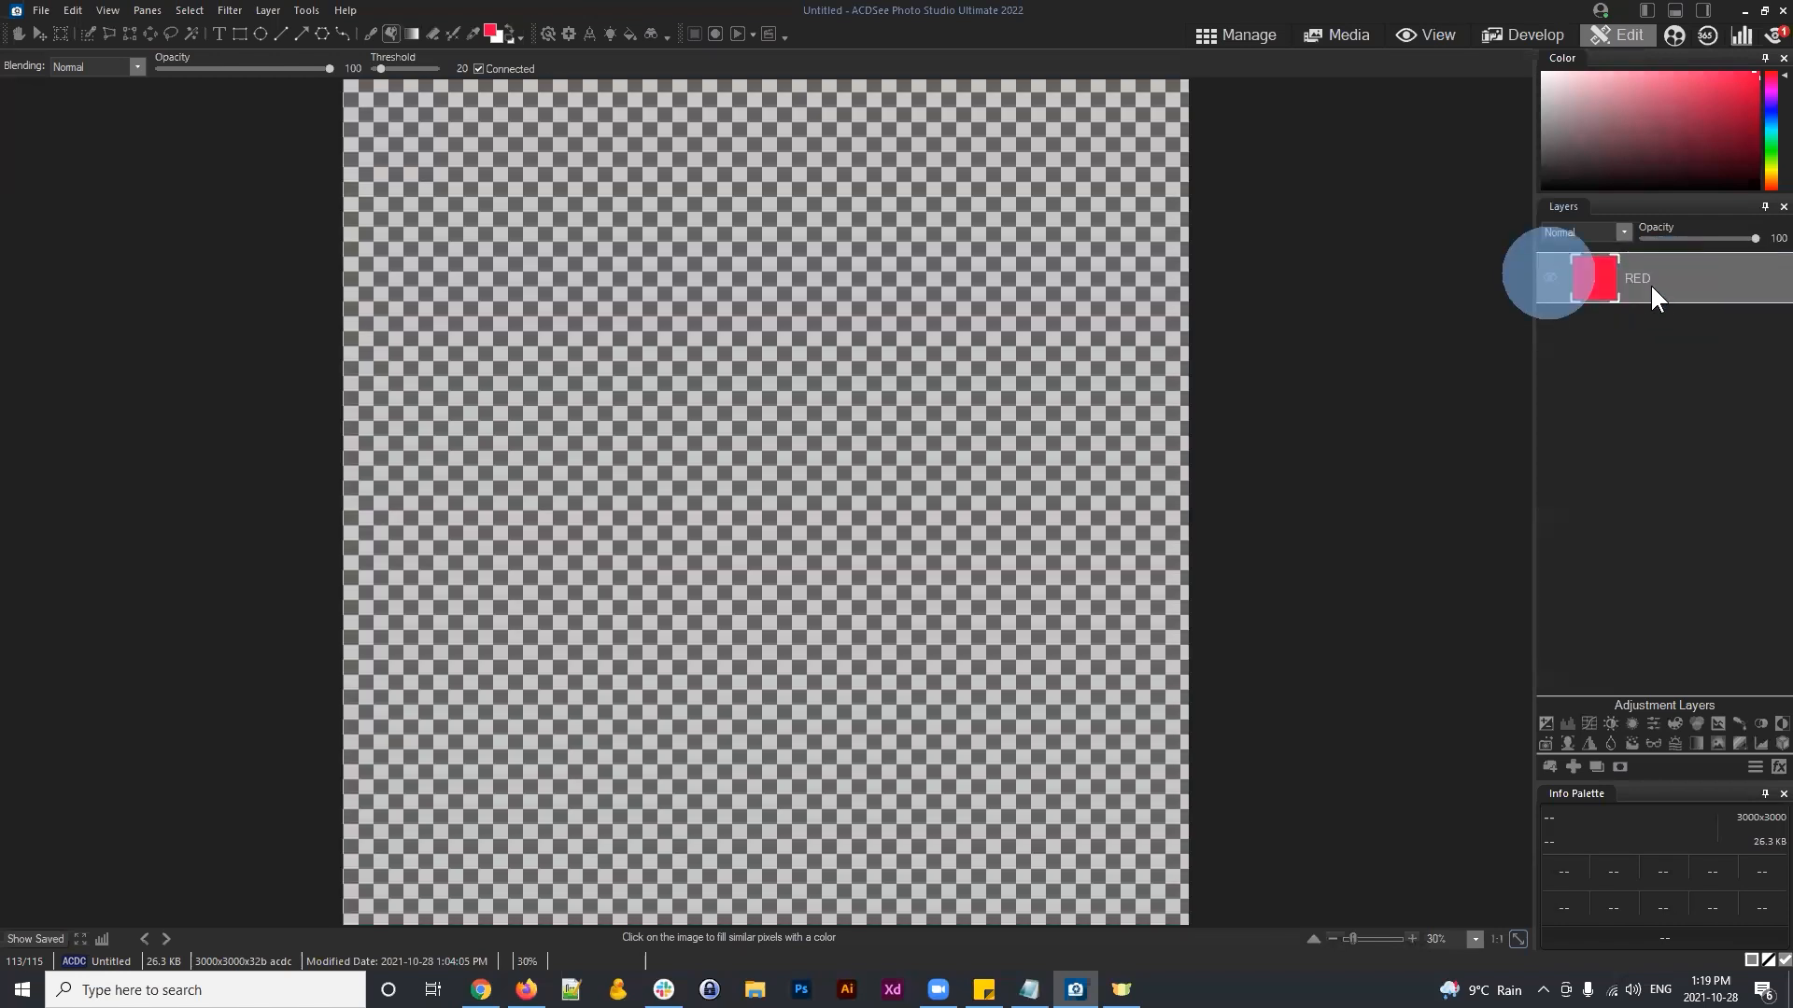
pyautogui.click(1548, 277)
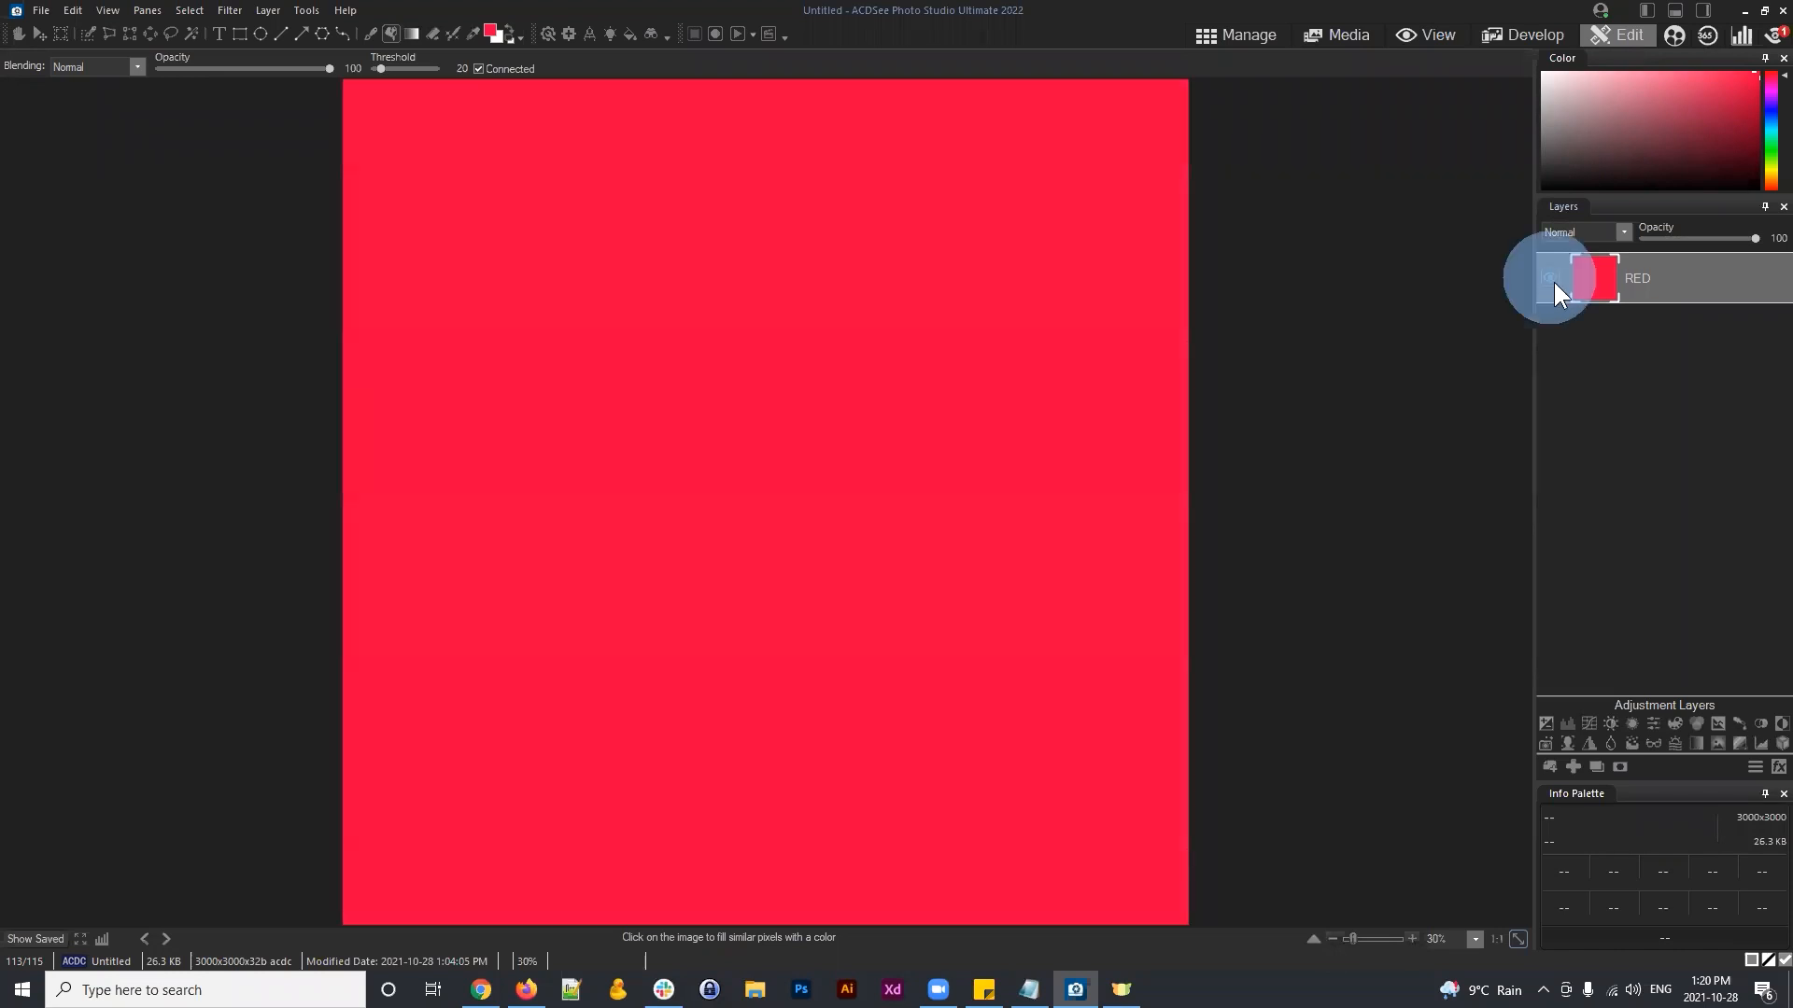
pyautogui.click(1548, 279)
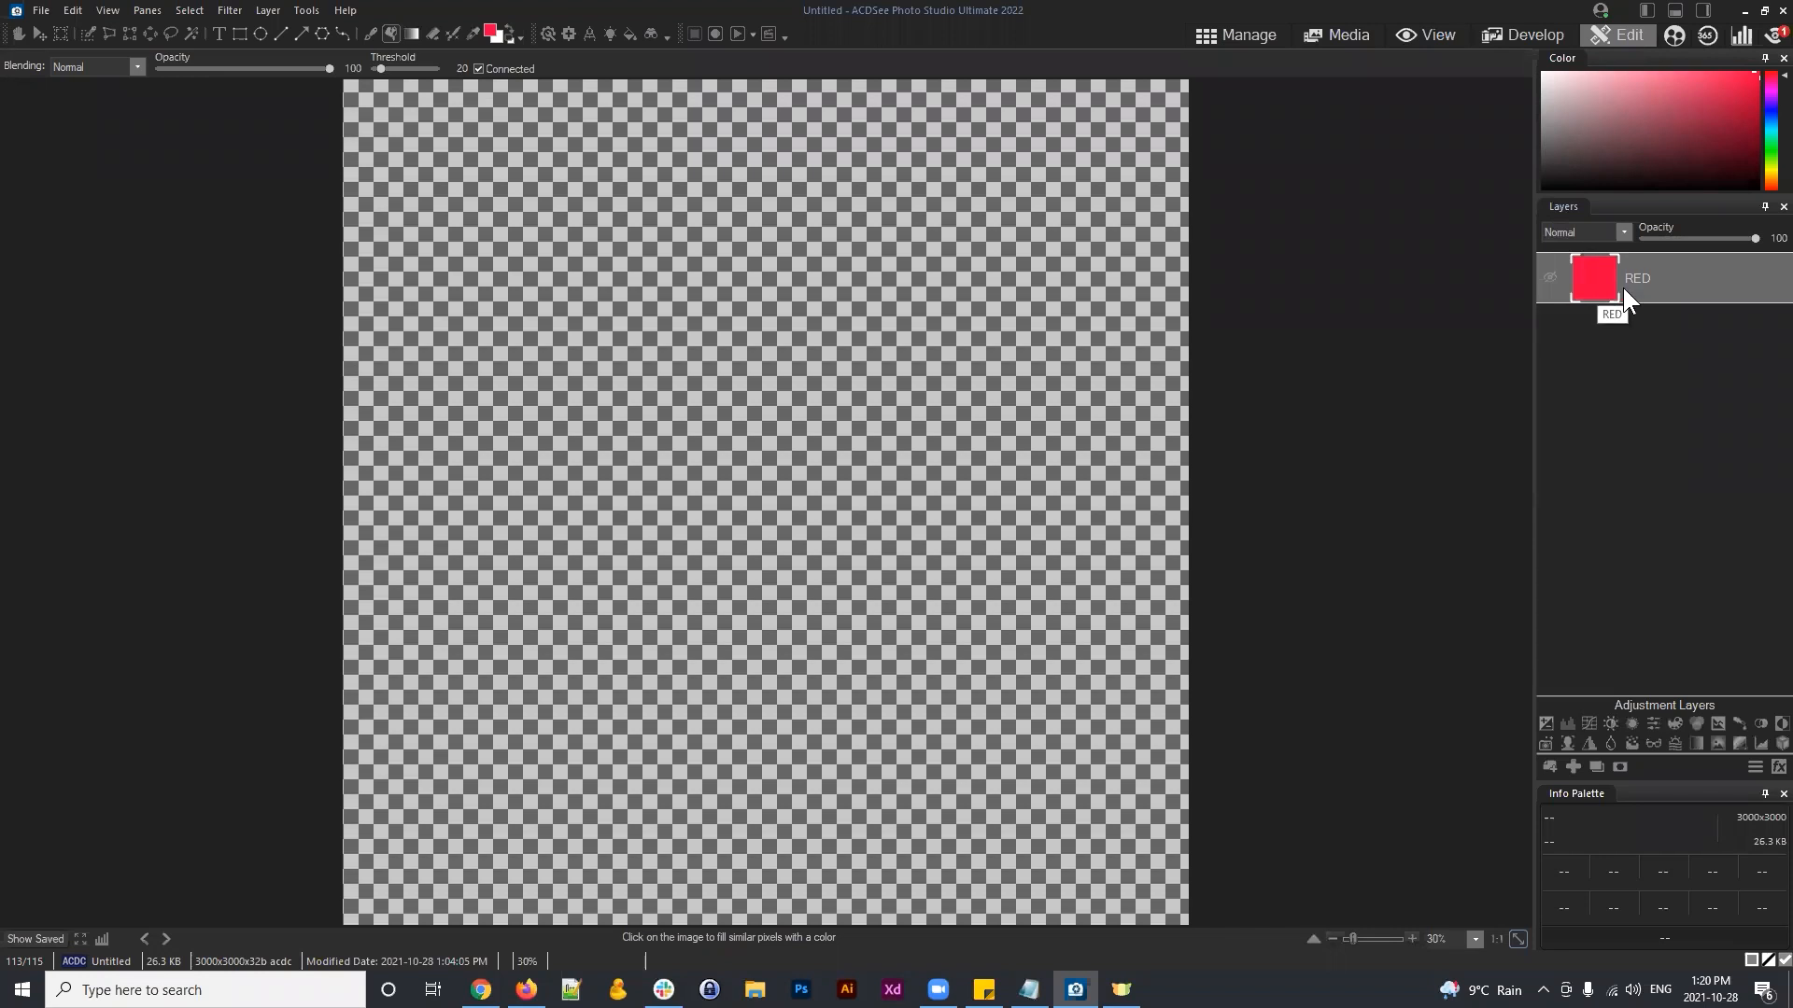
pyautogui.click(1669, 272)
pyautogui.click(1333, 939)
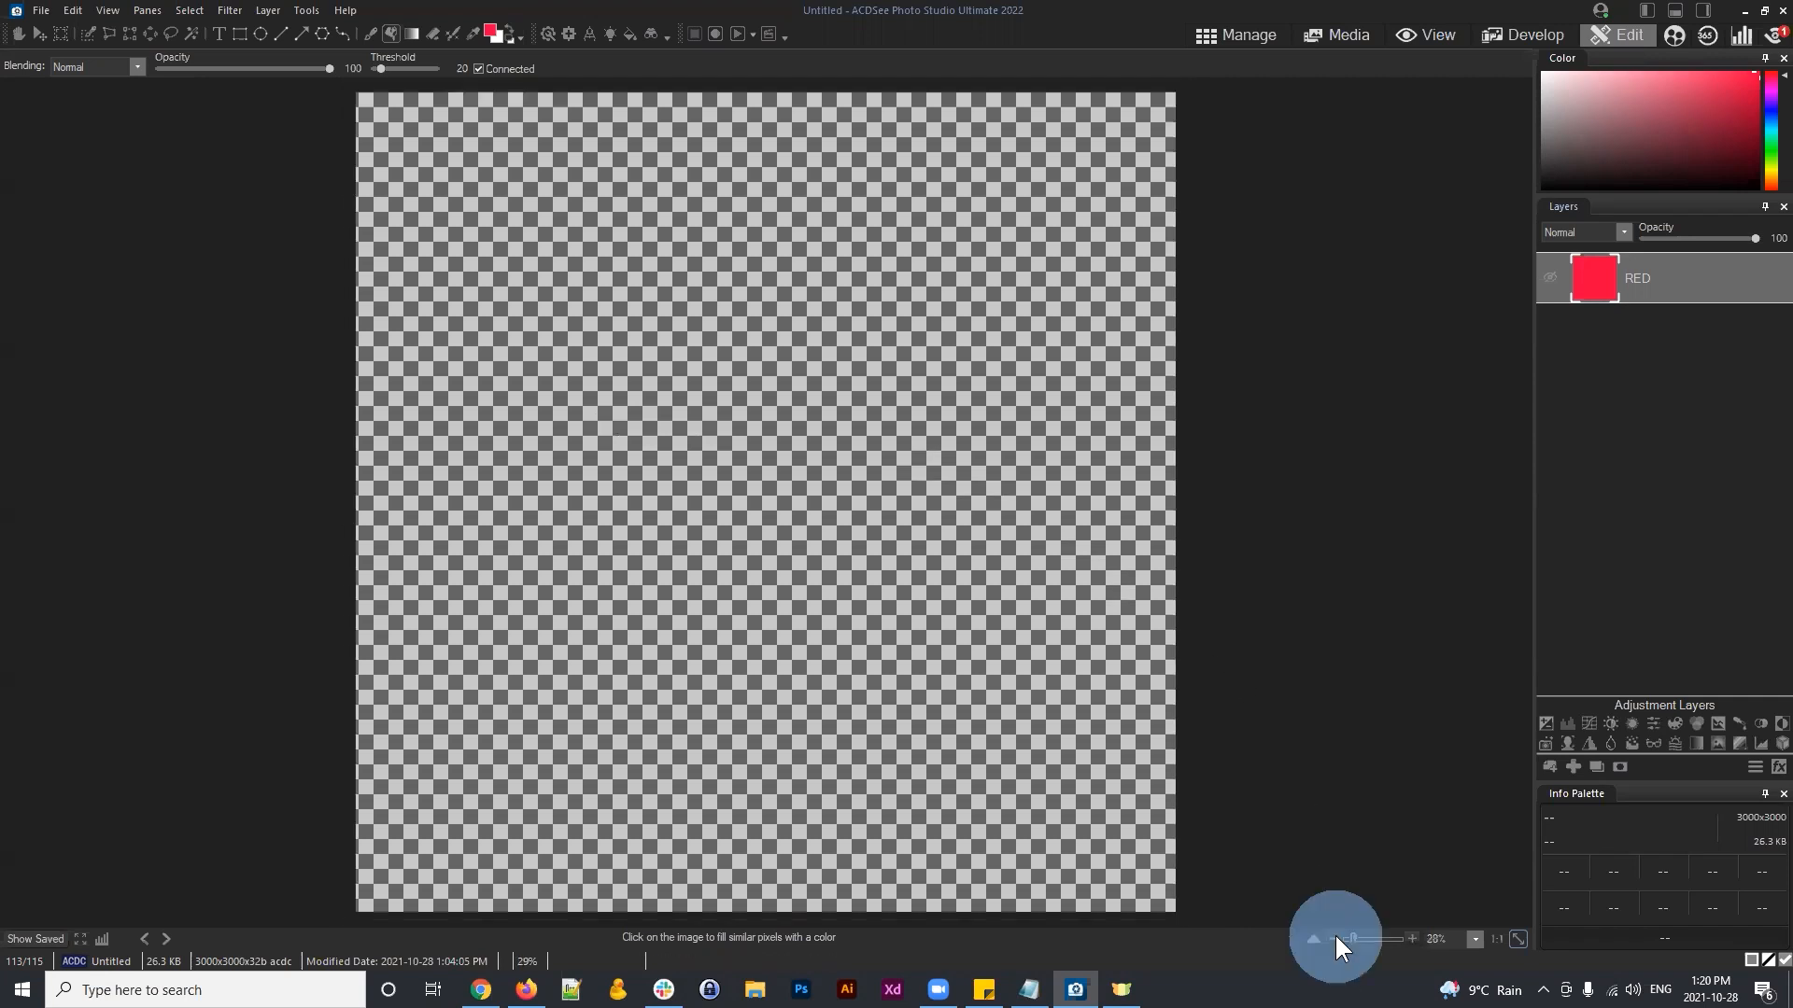
pyautogui.click(1336, 938)
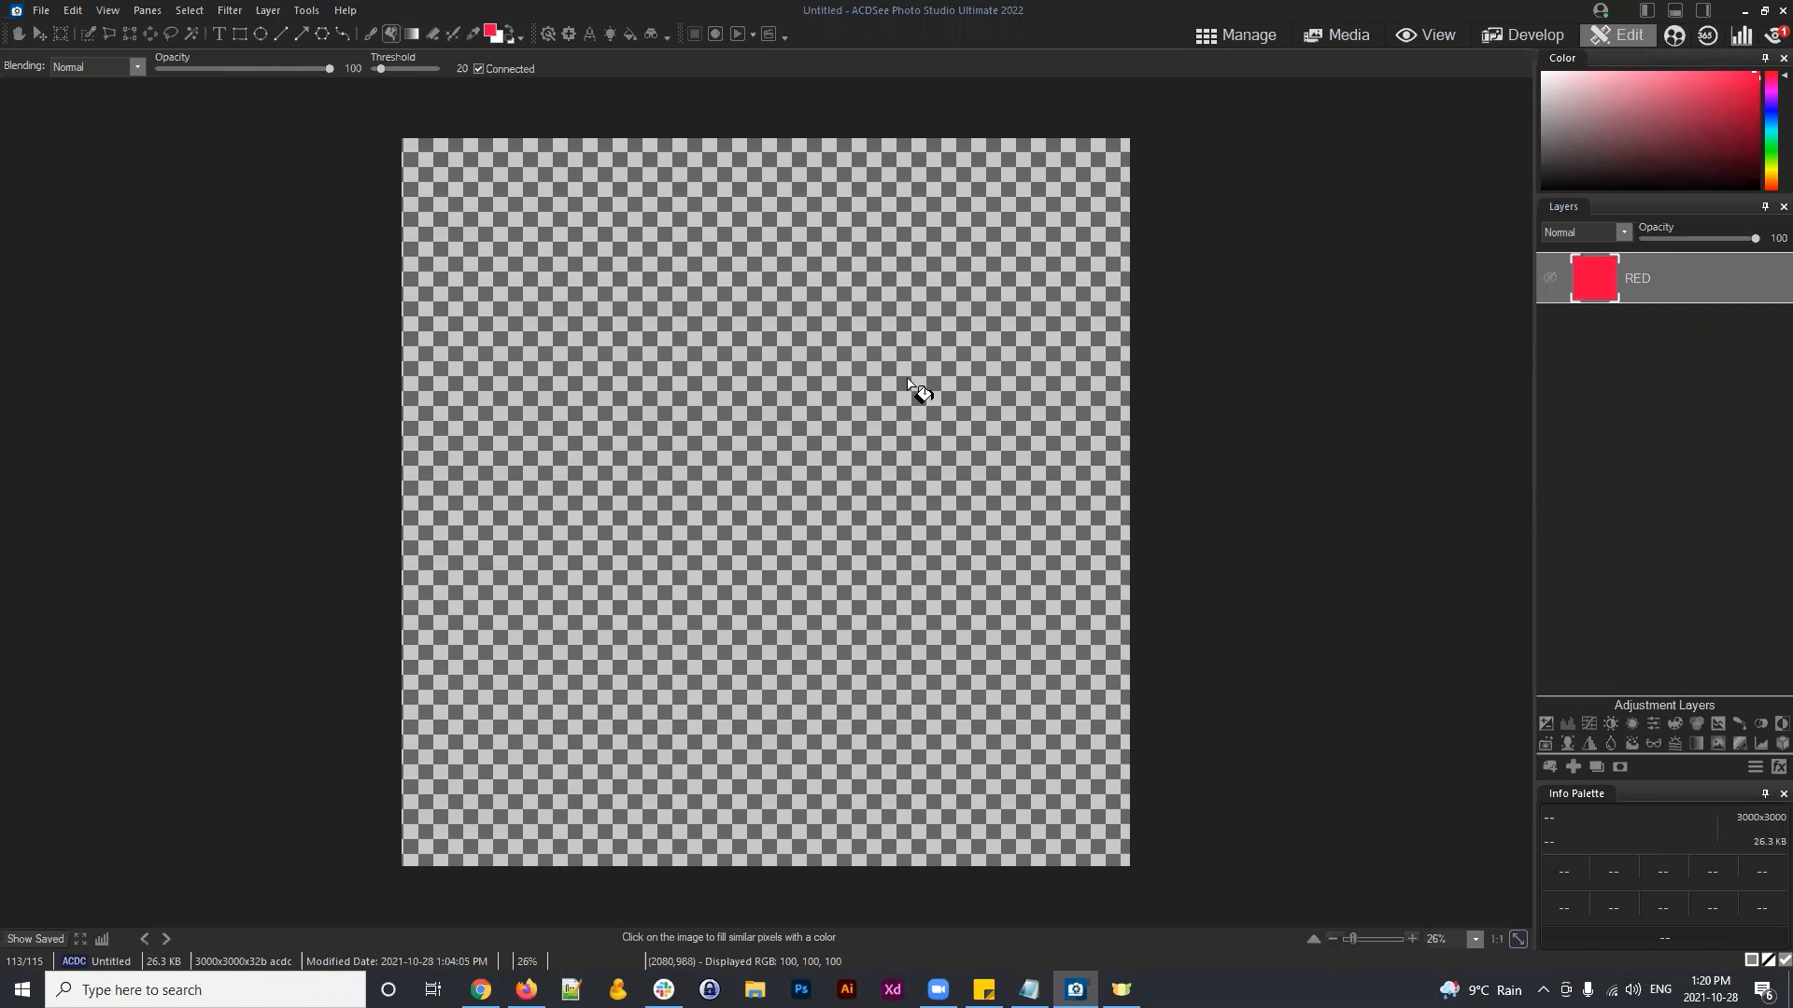
pyautogui.click(1550, 278)
pyautogui.click(1605, 278)
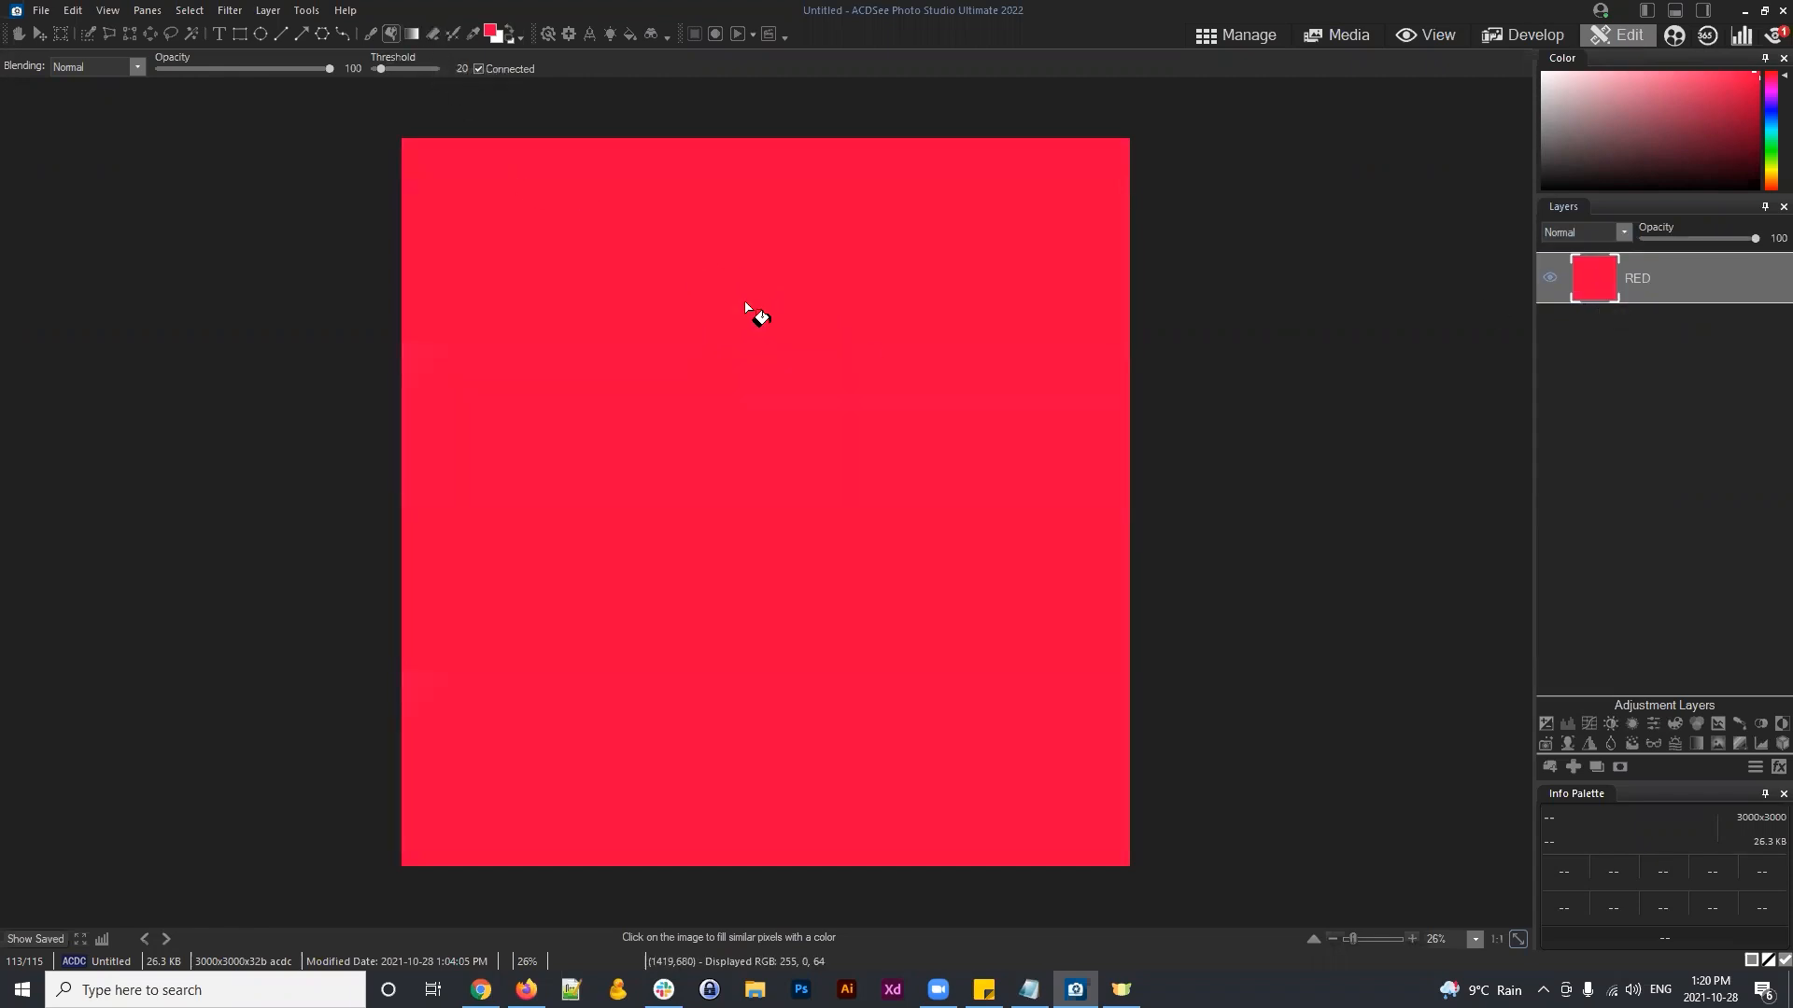
# Step: Erase a wavy vertical strip through the RED layer with the Eraser at nib width 299 and feathering 0
pyautogui.click(430, 34)
pyautogui.scroll(10, 865, 305)
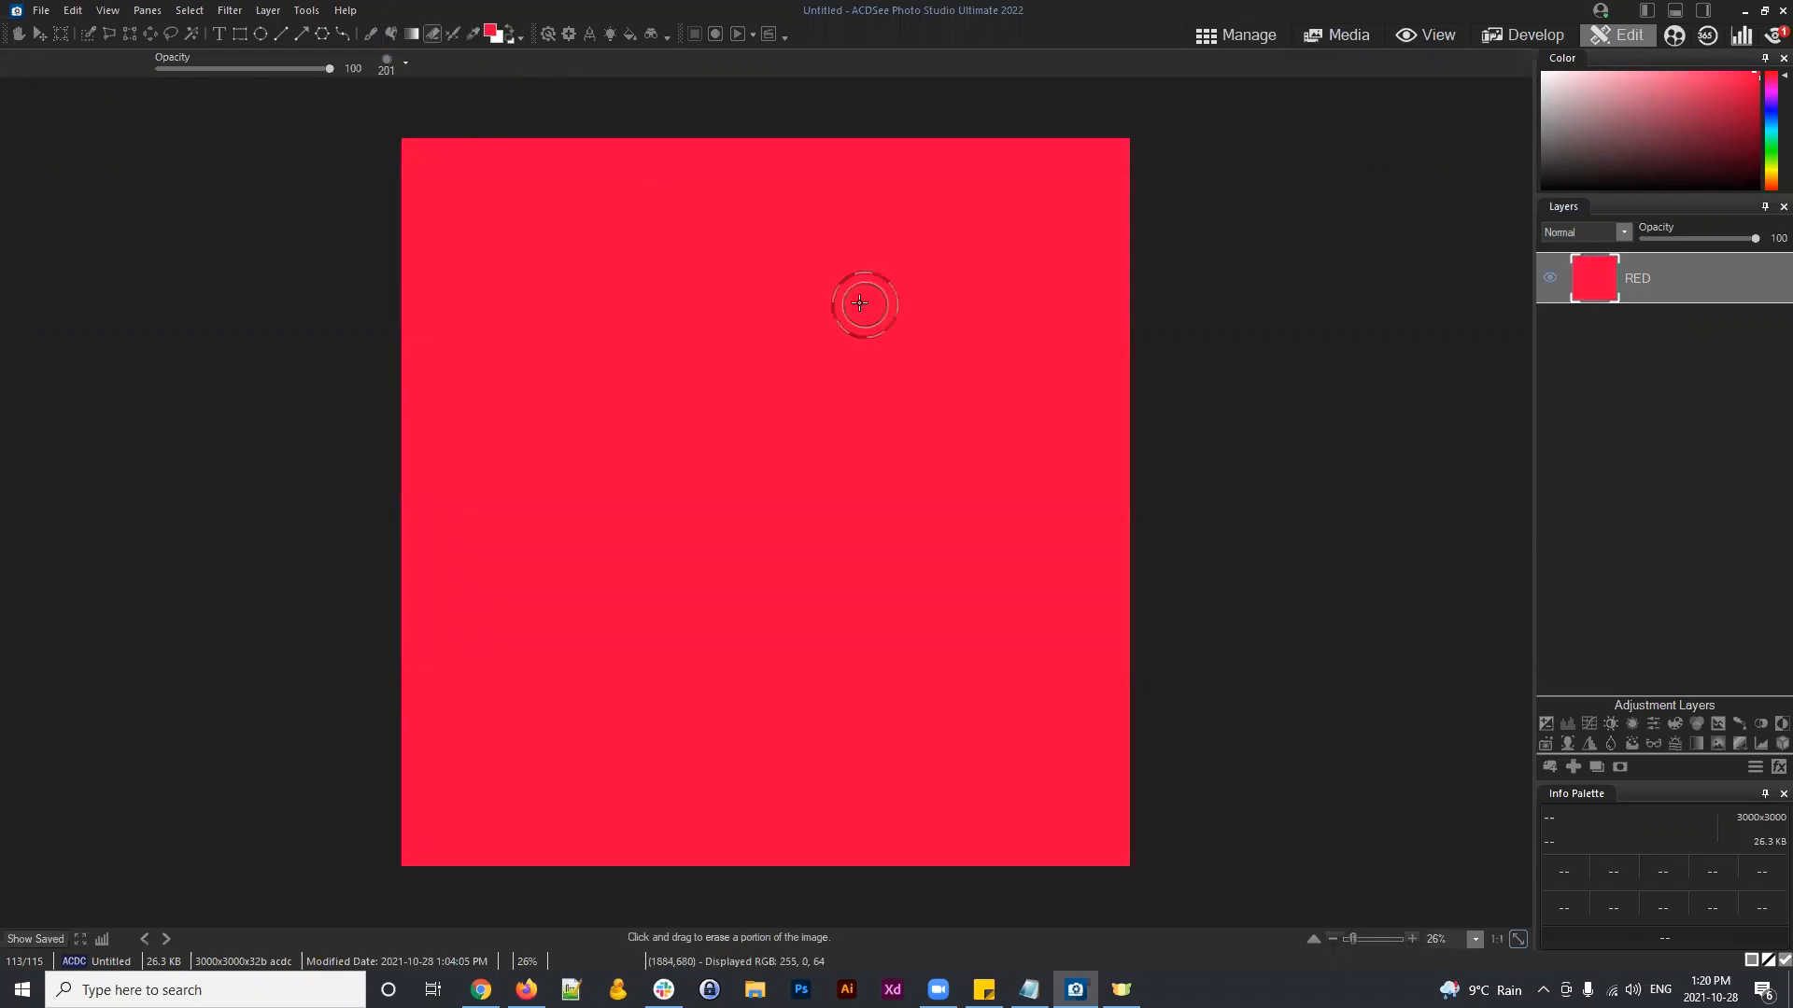
pyautogui.click(387, 68)
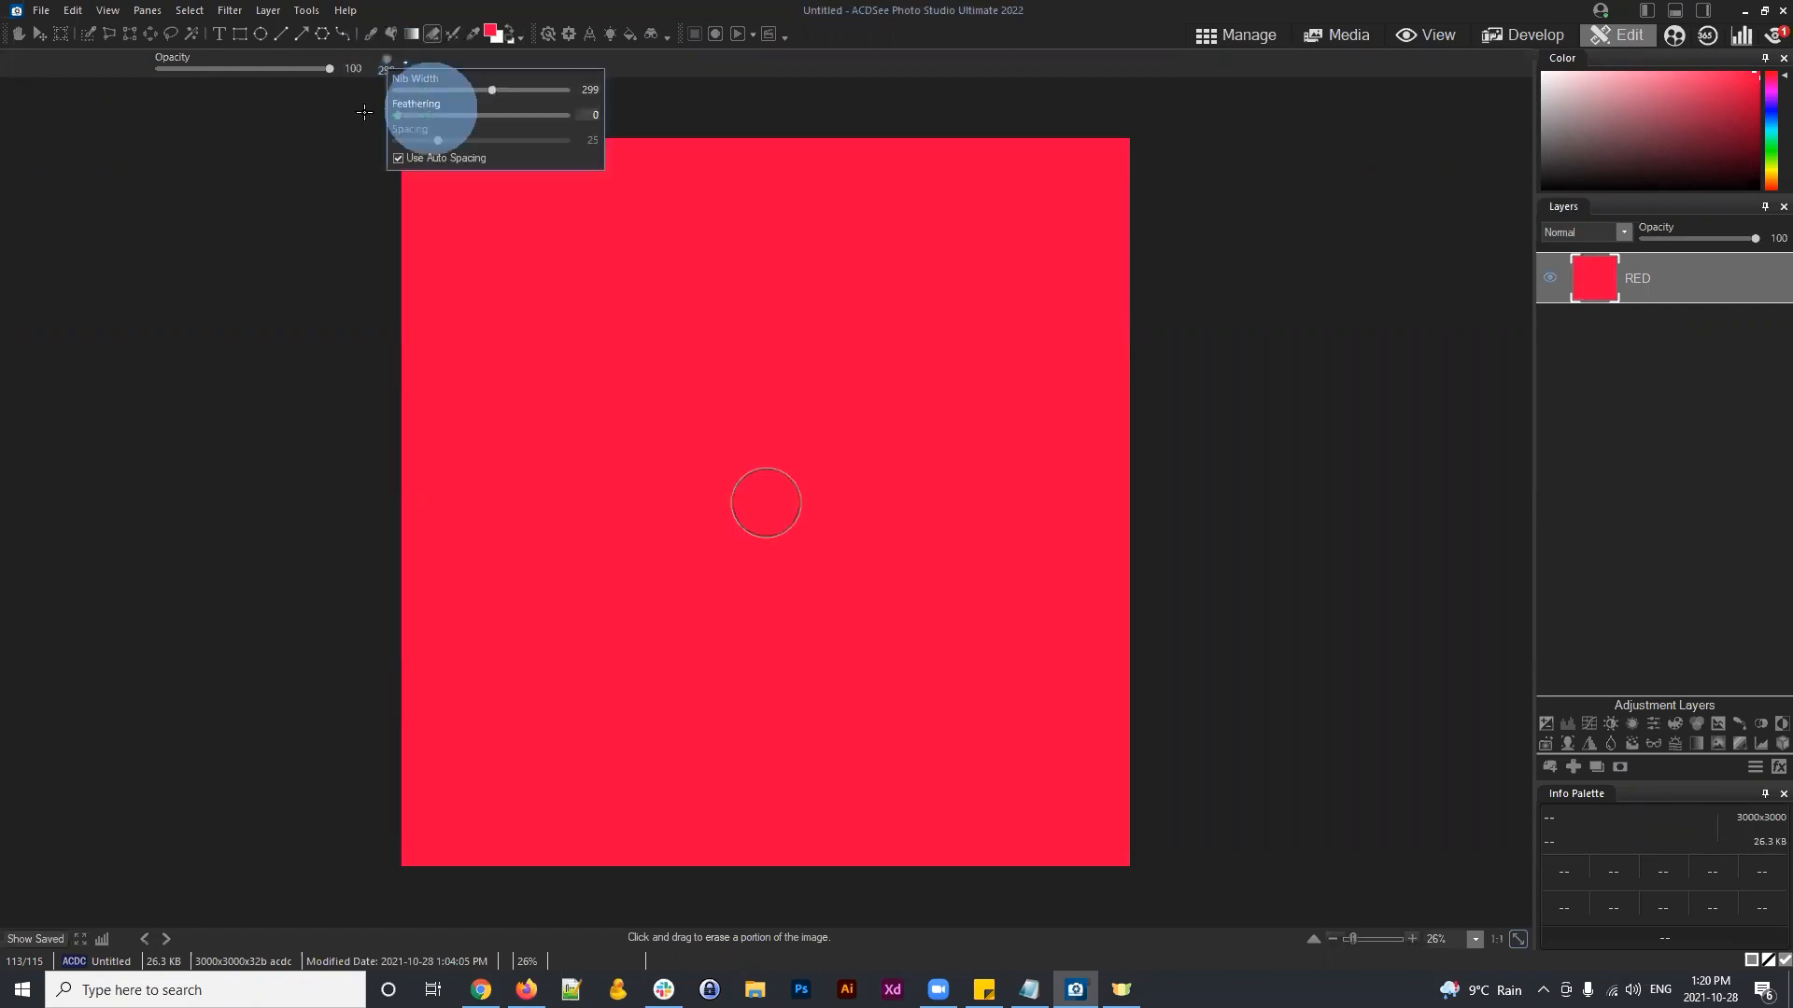
pyautogui.moveTo(874, 170)
pyautogui.mouseDown()
pyautogui.moveTo(860, 336)
pyautogui.moveTo(918, 892)
pyautogui.mouseUp()
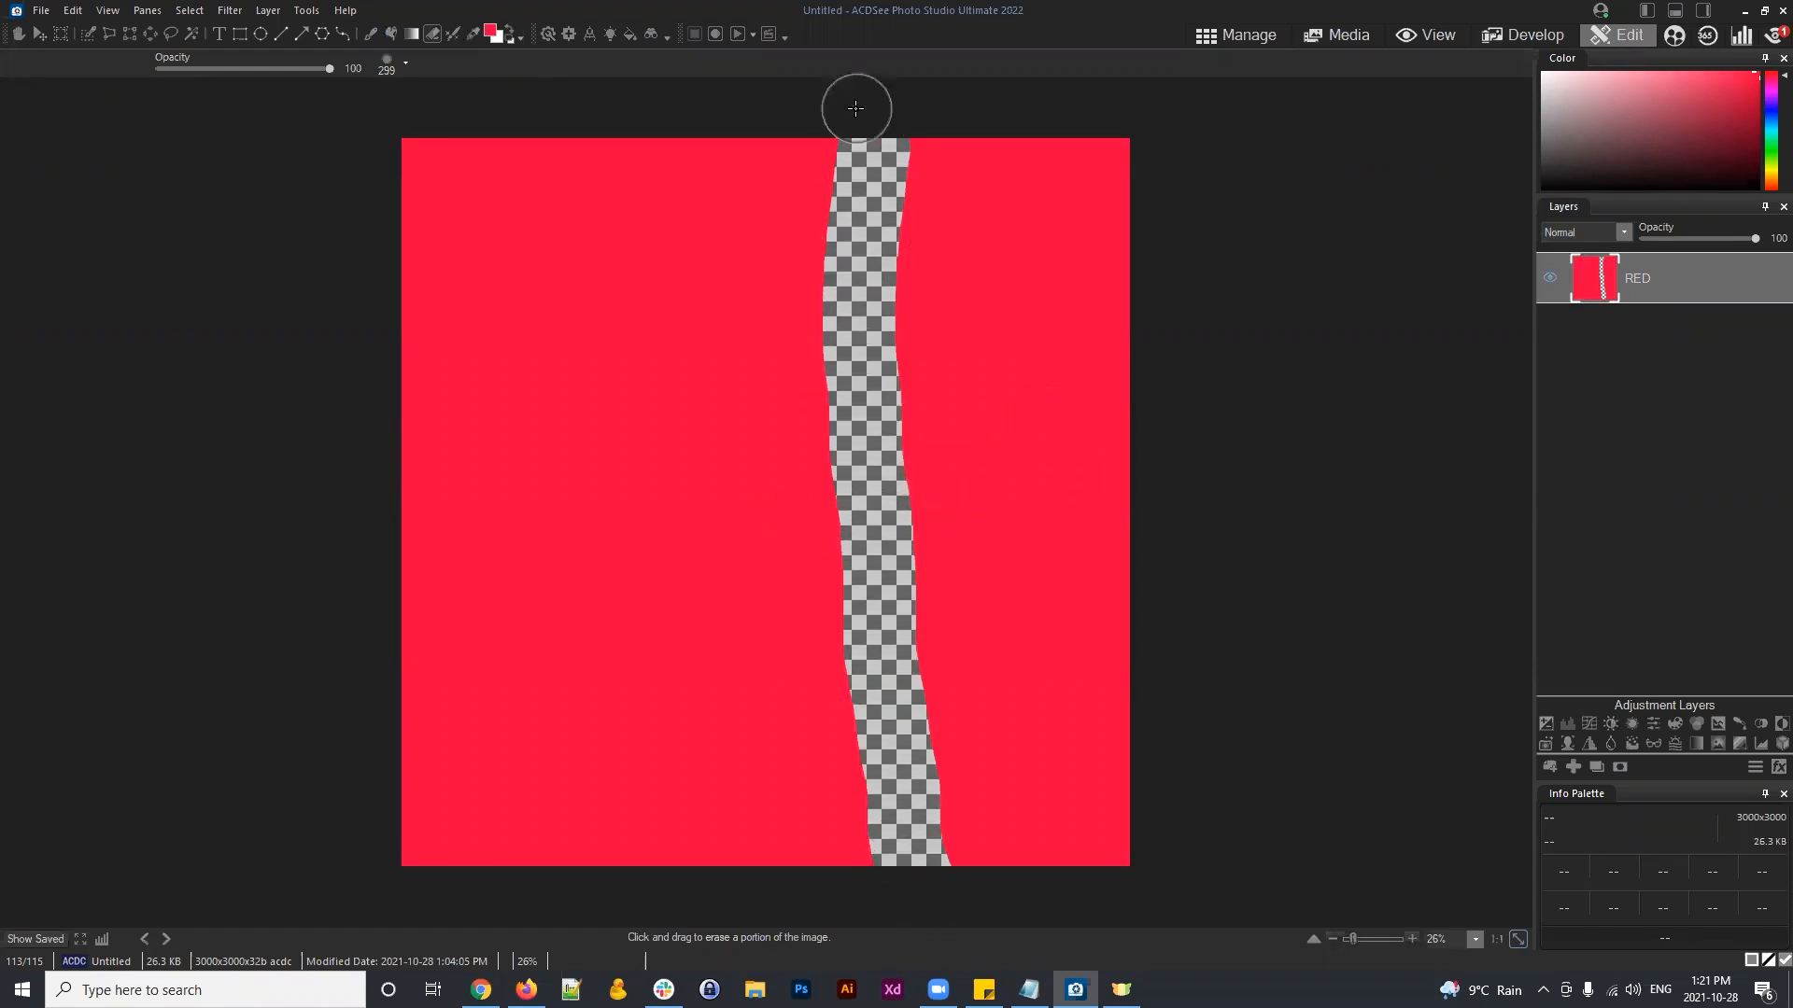
# Step: Switch the partly erased RED layer off and on to compare the erased strip with the fully hidden layer
pyautogui.click(1654, 277)
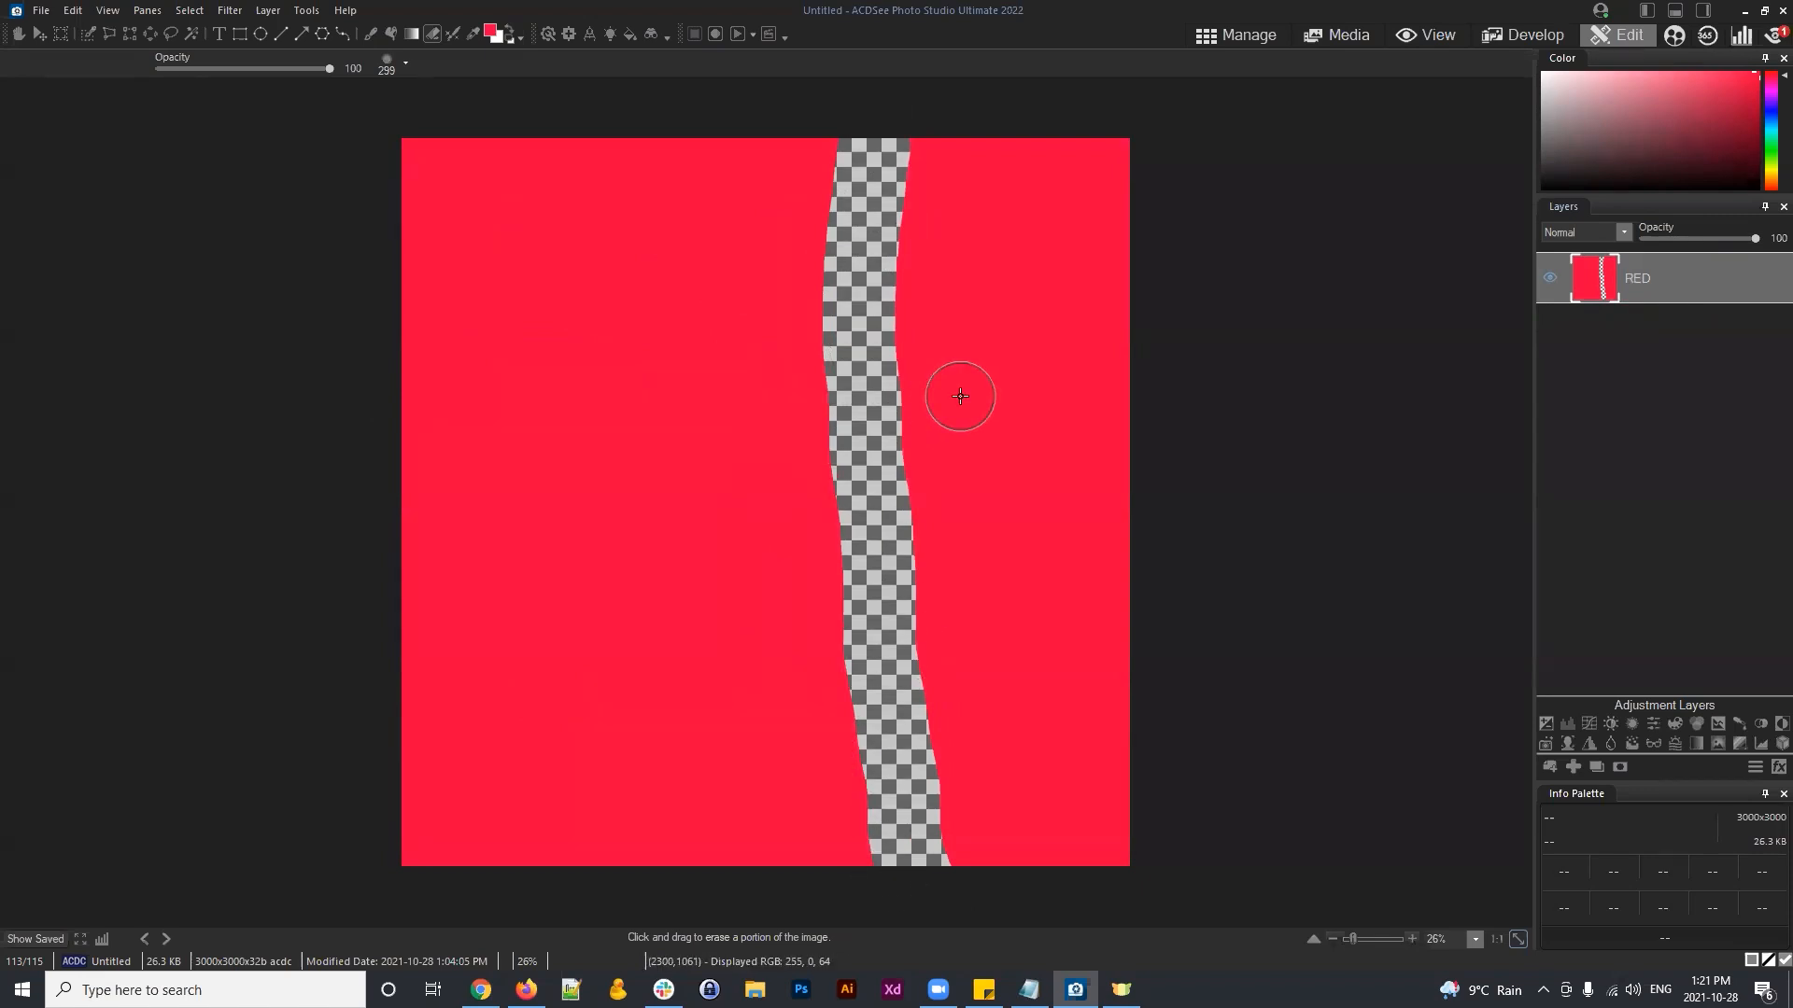
pyautogui.click(1550, 278)
pyautogui.click(1550, 277)
pyautogui.click(1550, 277)
pyautogui.click(1550, 277)
pyautogui.click(1649, 283)
pyautogui.click(1550, 278)
pyautogui.click(1550, 277)
# Step: Undo the eraser stroke on the RED layer
pyautogui.click(72, 10)
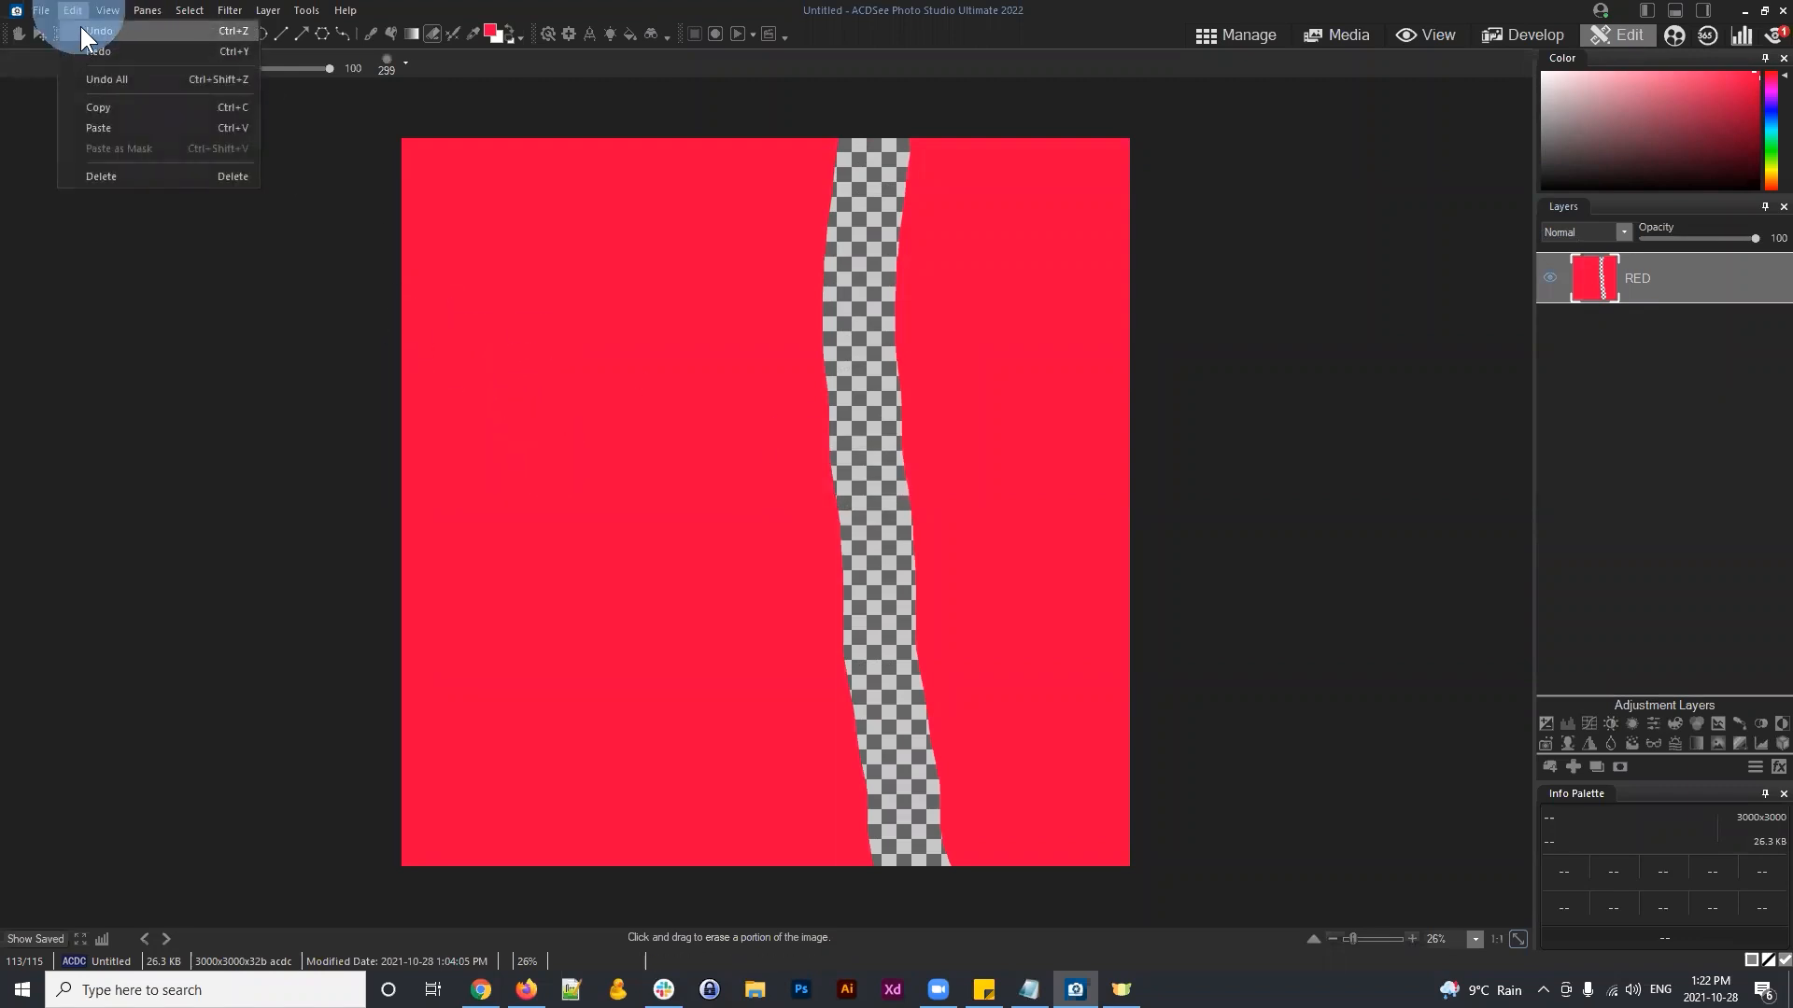
pyautogui.click(94, 31)
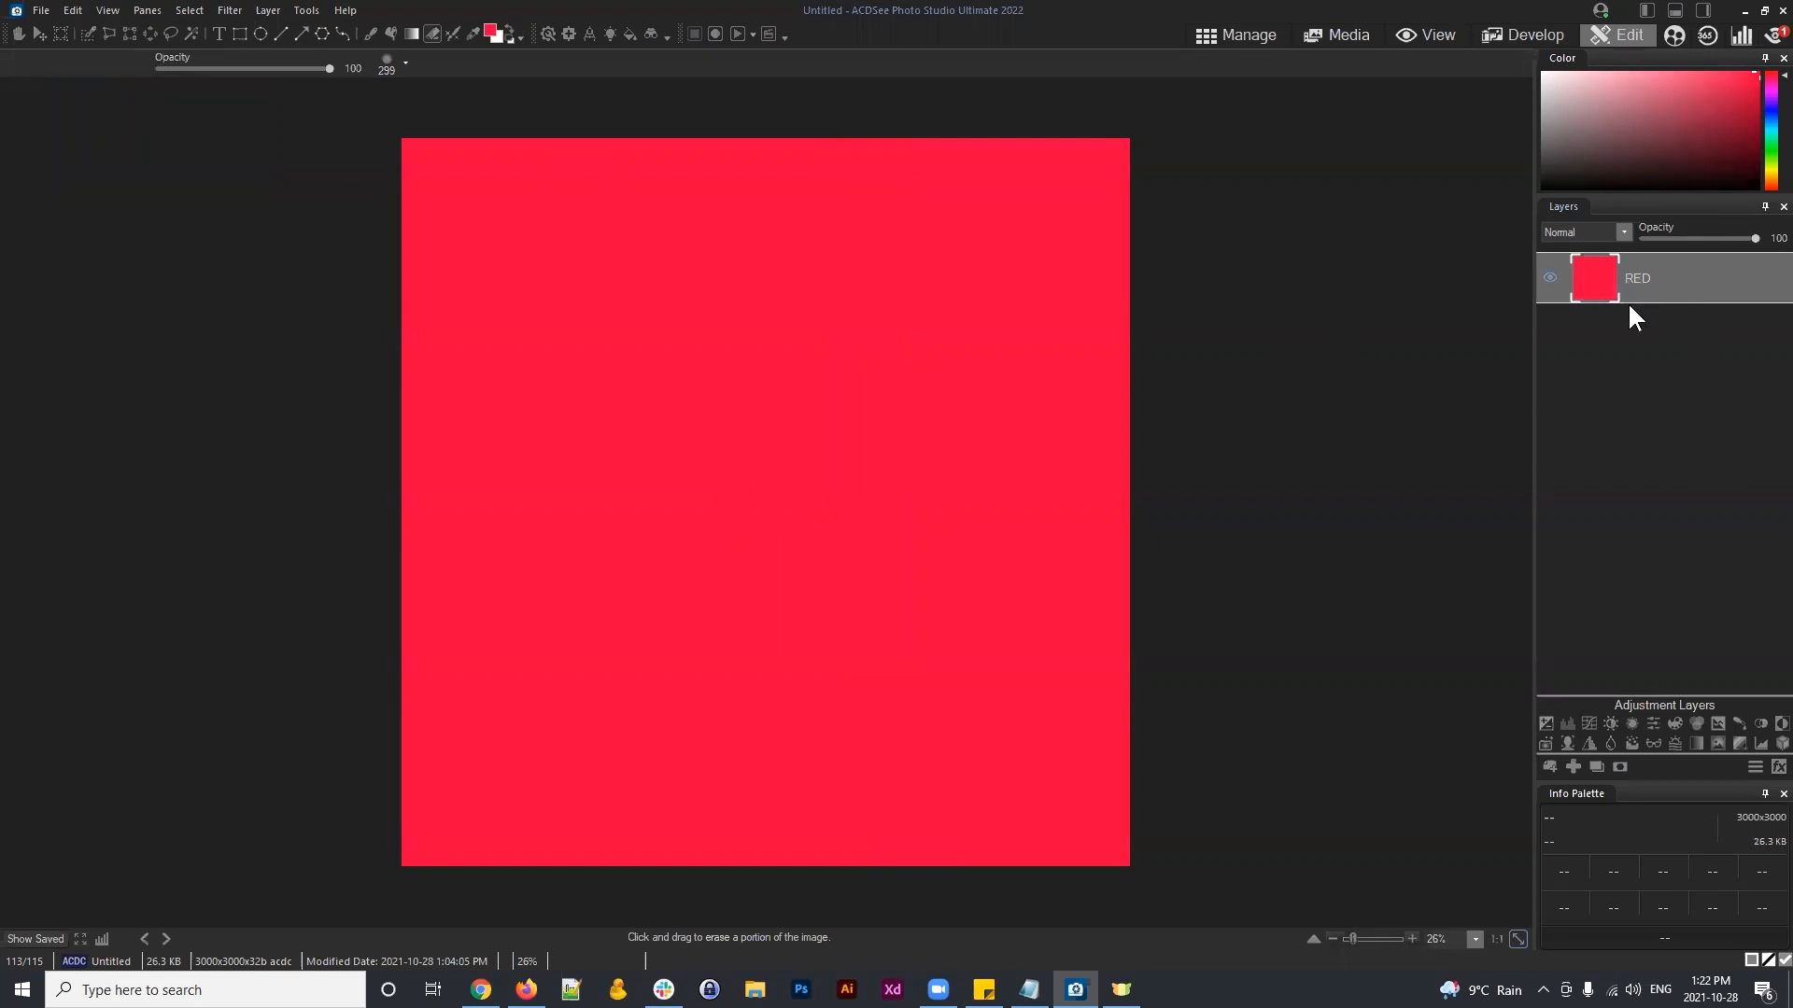
pyautogui.click(1604, 362)
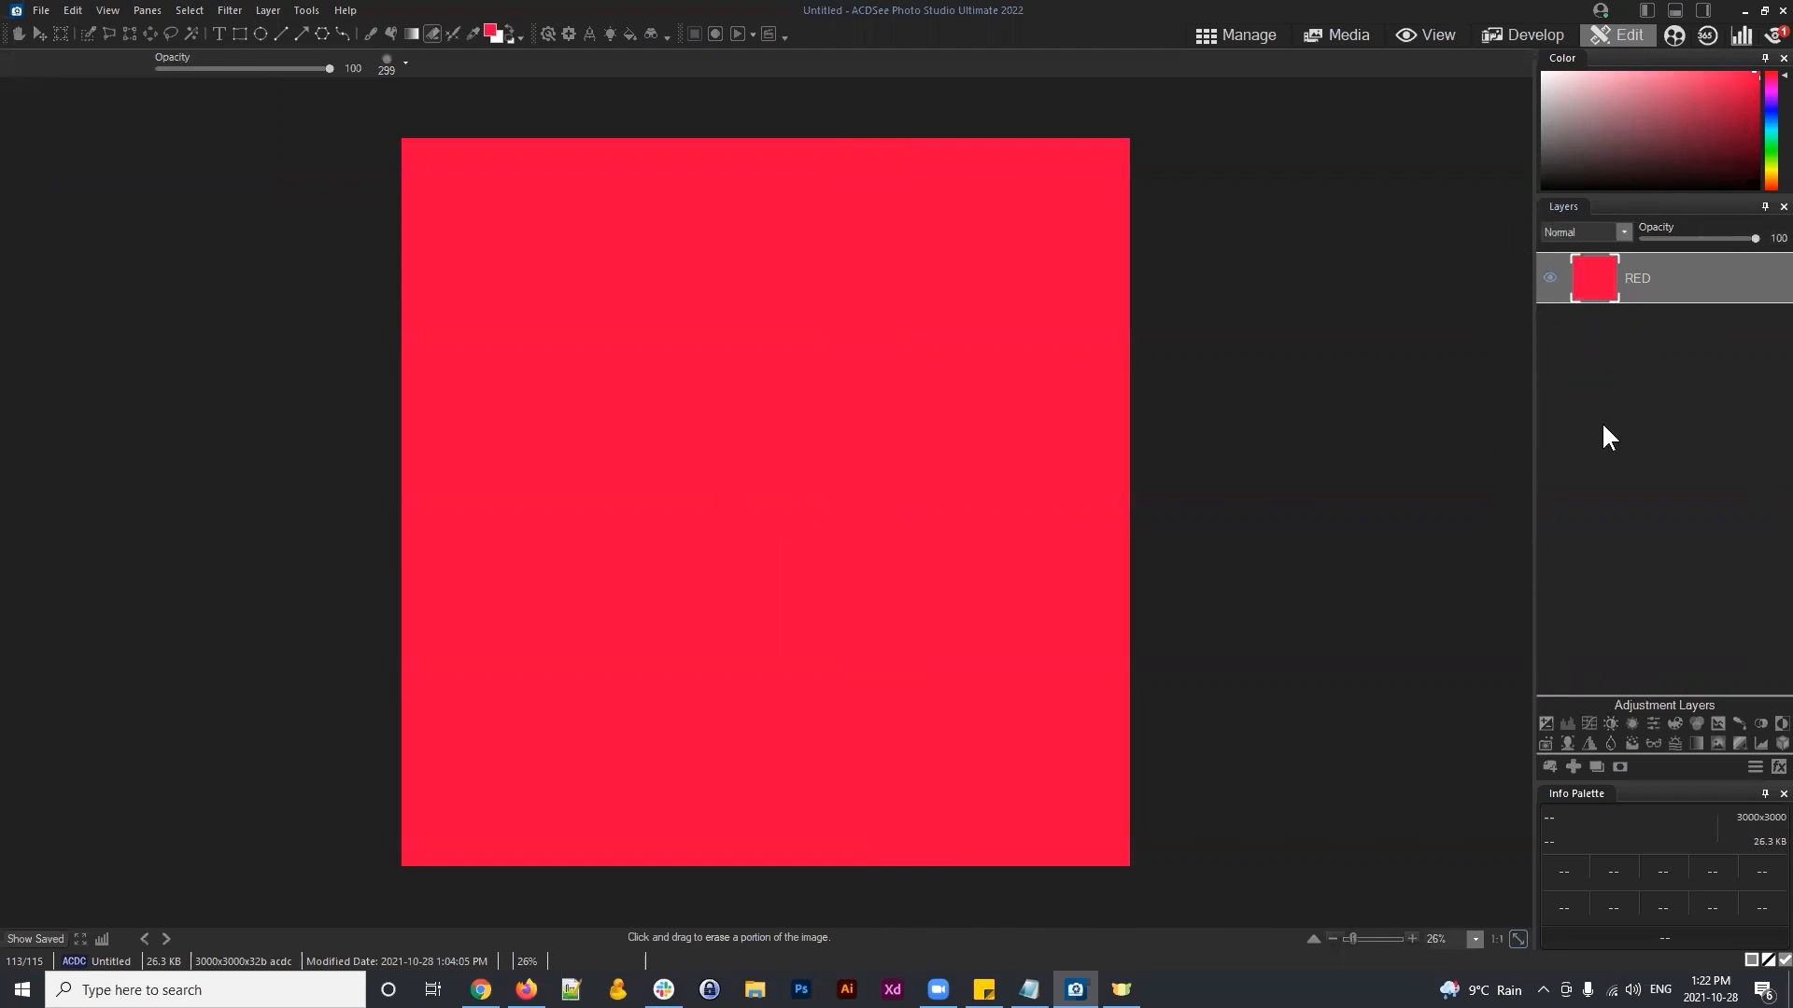
# Step: Import the Landscape 002 photo from the Landscape folder as a new layer above RED
pyautogui.click(1548, 766)
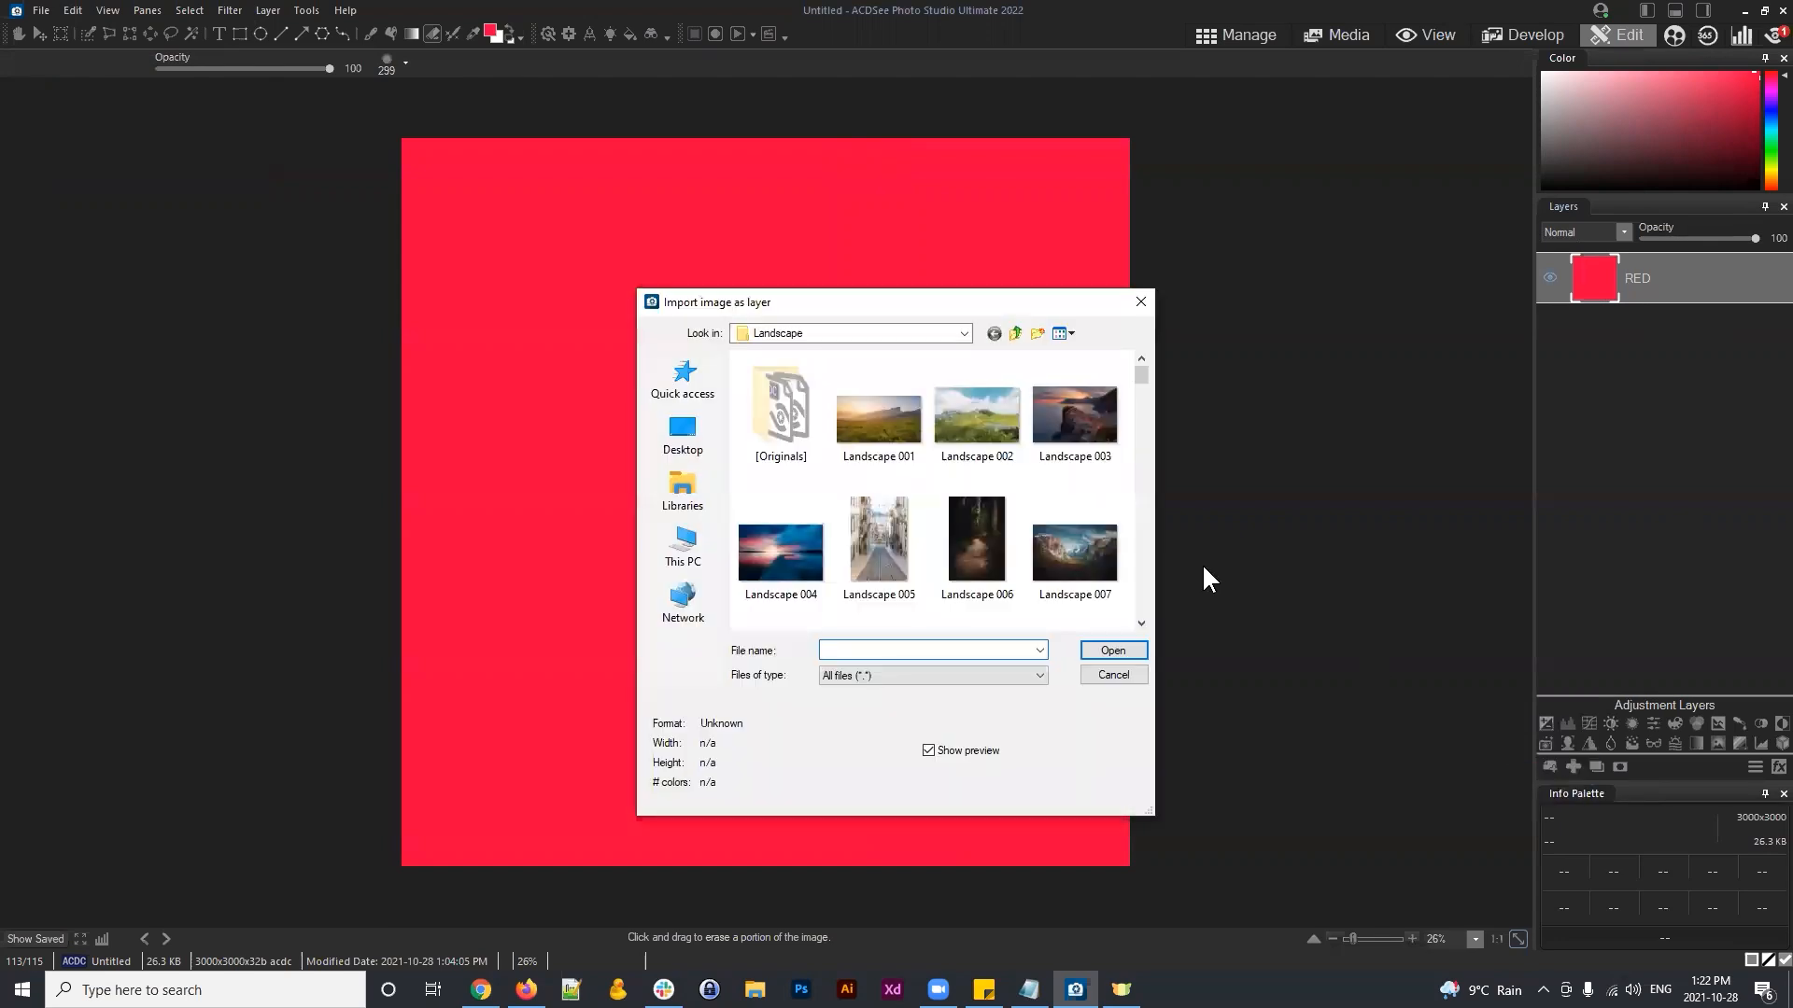
pyautogui.click(978, 407)
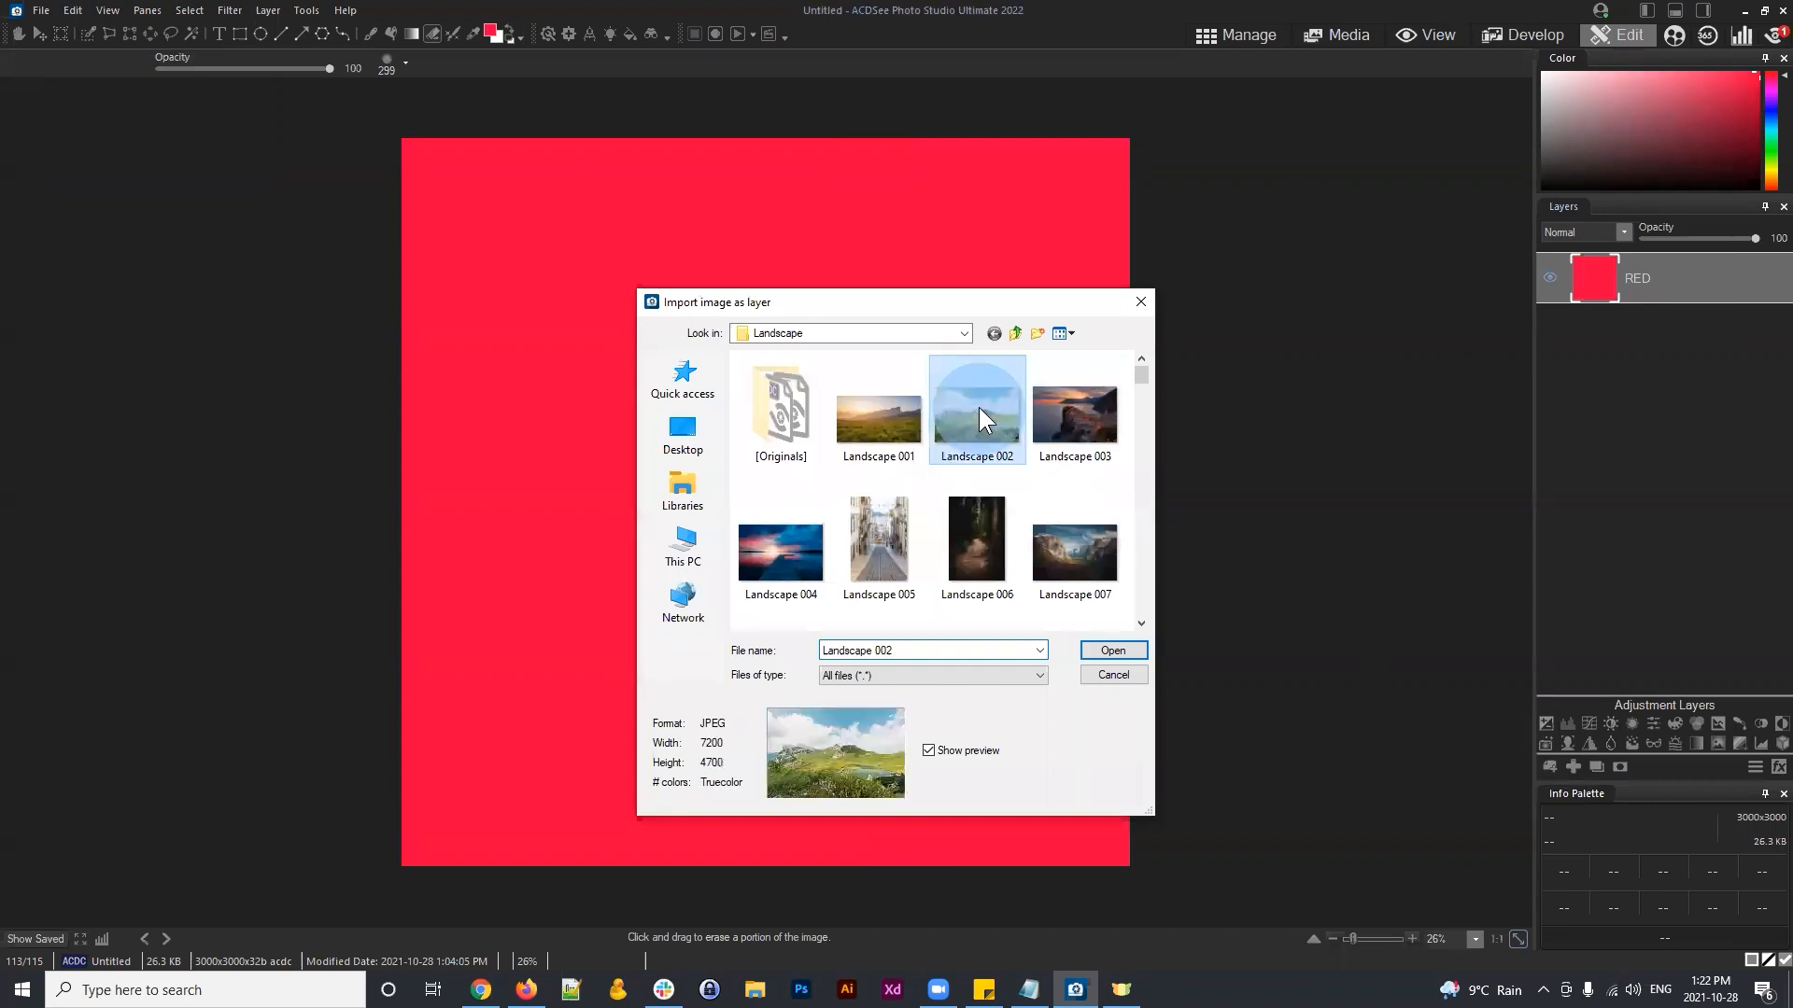
pyautogui.click(1104, 652)
# Step: Scale the imported Landscape 002 layer down to about the canvas height, position it over the canvas and commit the placement
pyautogui.moveTo(787, 464); pyautogui.dragTo(948, 335)
pyautogui.moveTo(1668, 255); pyautogui.dragTo(1667, 254)
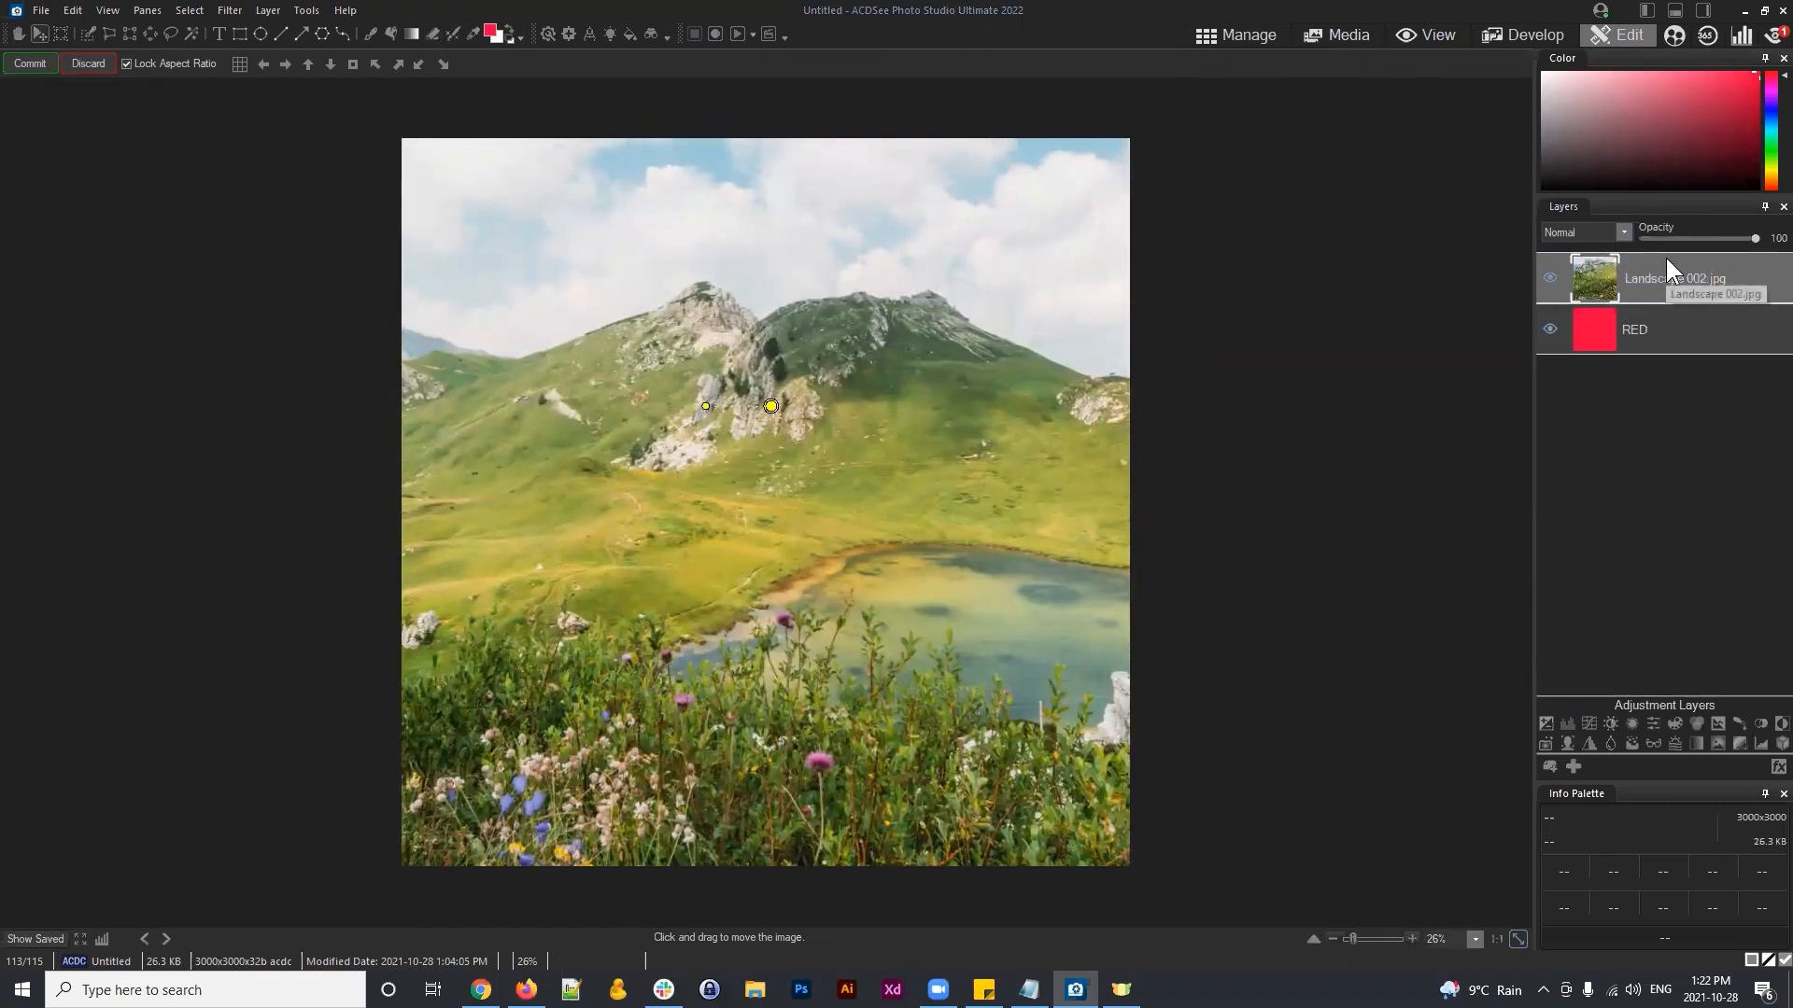
pyautogui.moveTo(825, 436); pyautogui.dragTo(893, 477)
pyautogui.moveTo(995, 306); pyautogui.dragTo(923, 358)
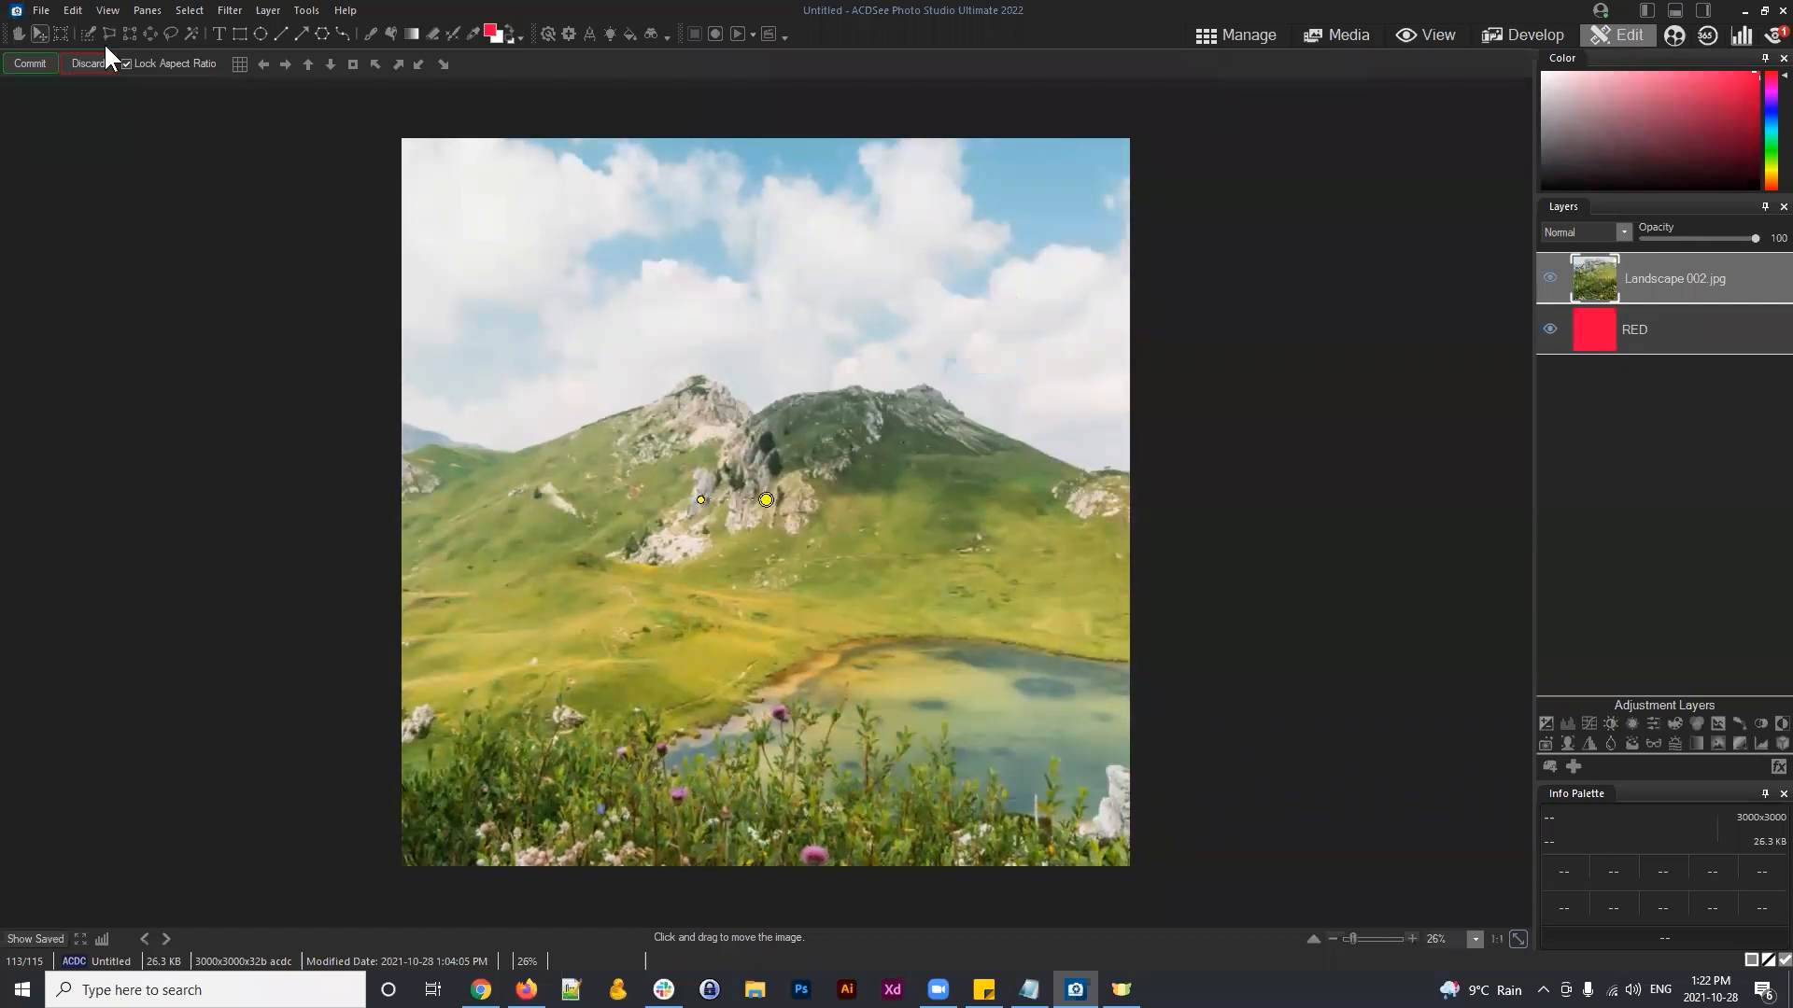
pyautogui.moveTo(1073, 293); pyautogui.dragTo(931, 411)
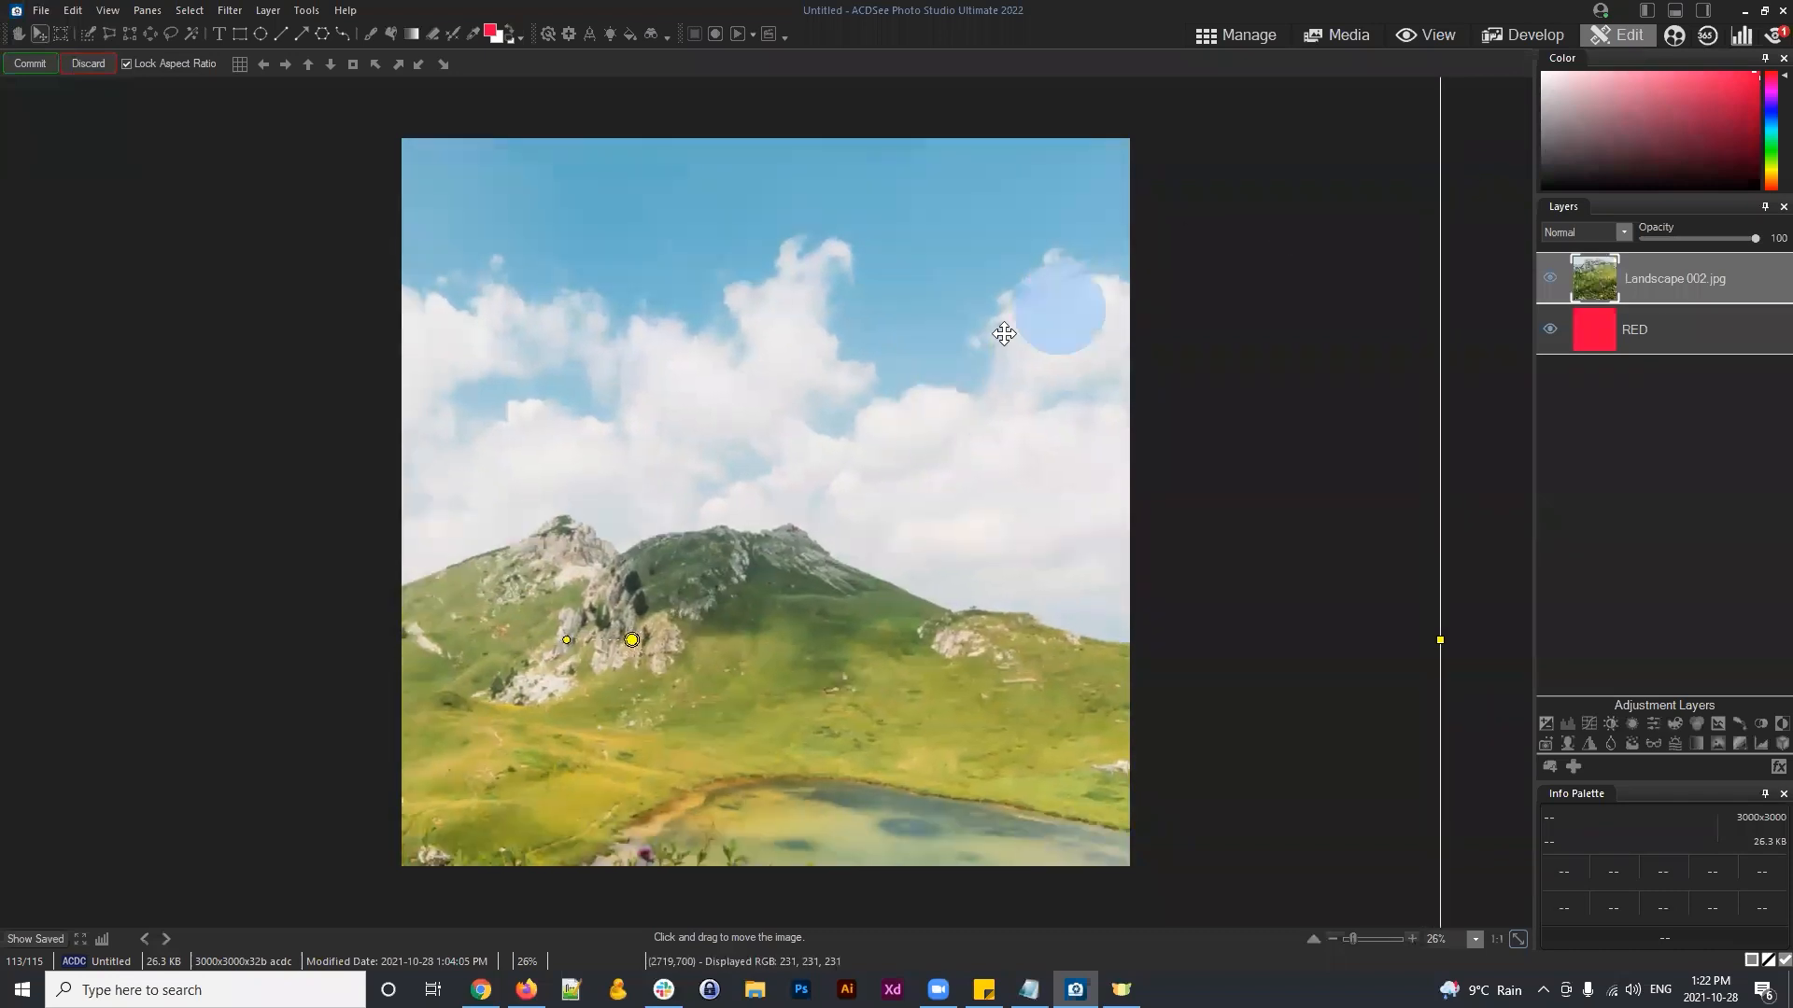
pyautogui.moveTo(1383, 98); pyautogui.dragTo(749, 438)
pyautogui.moveTo(560, 688); pyautogui.dragTo(1140, 313)
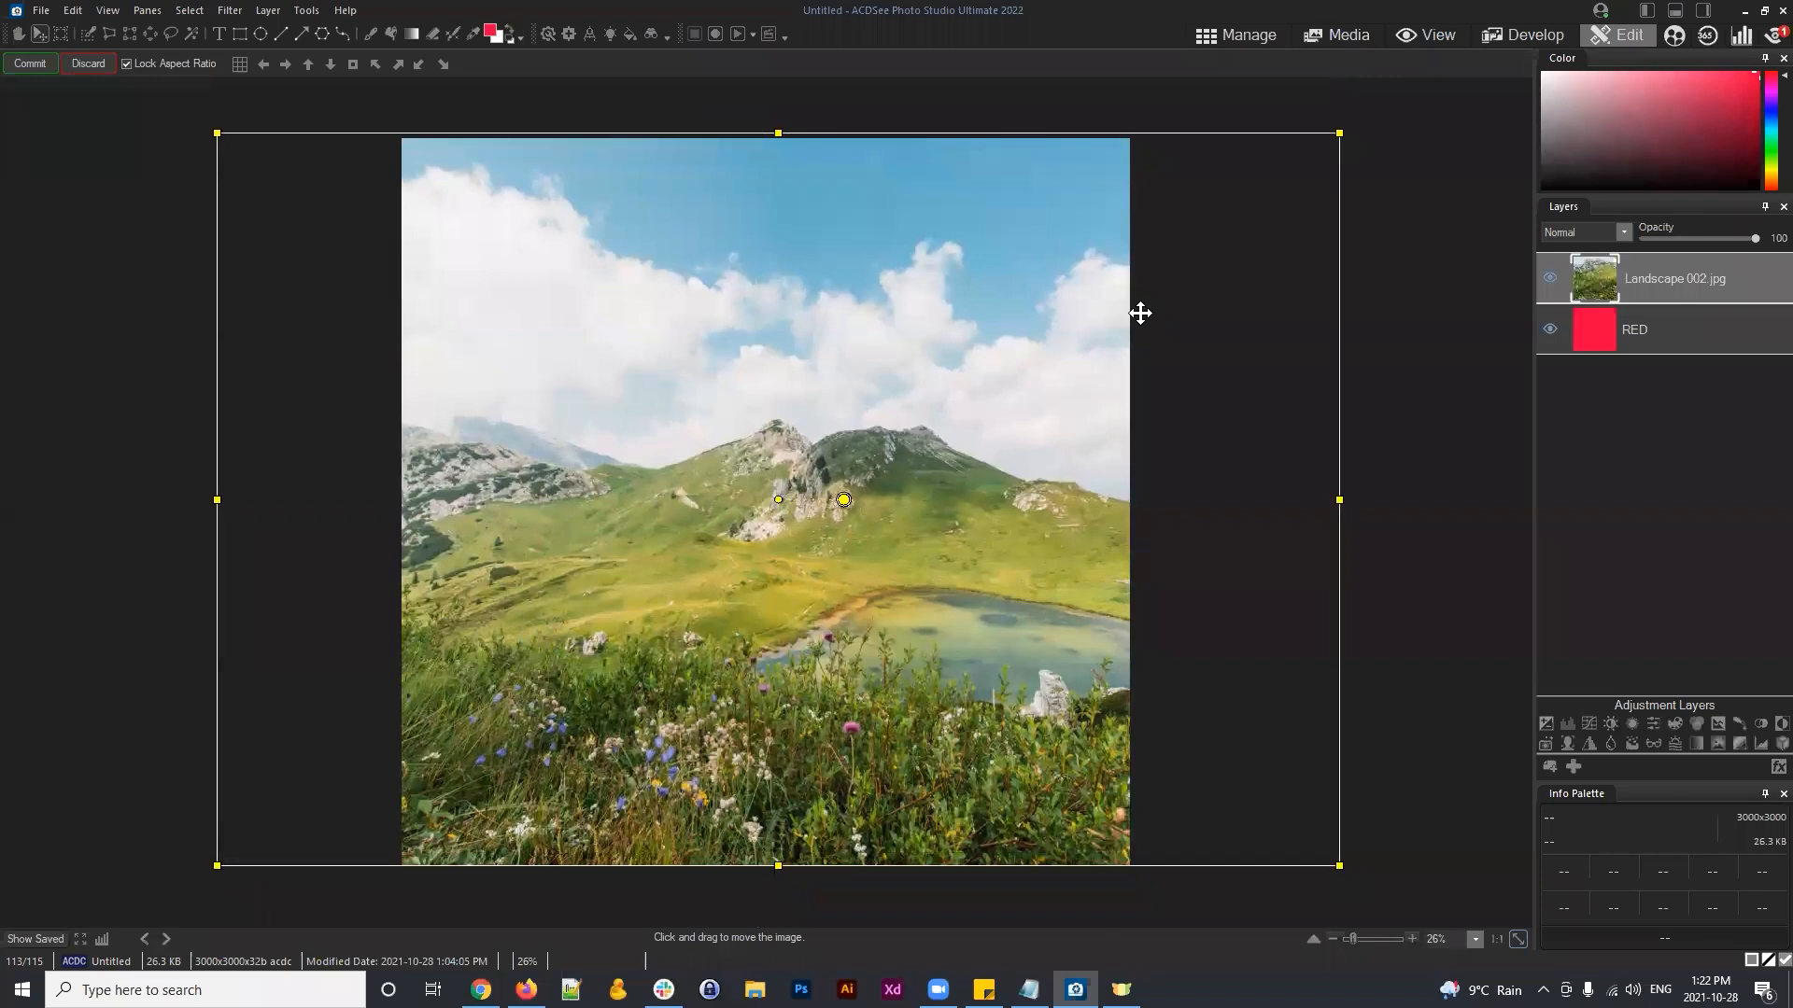
pyautogui.moveTo(891, 325); pyautogui.dragTo(940, 325)
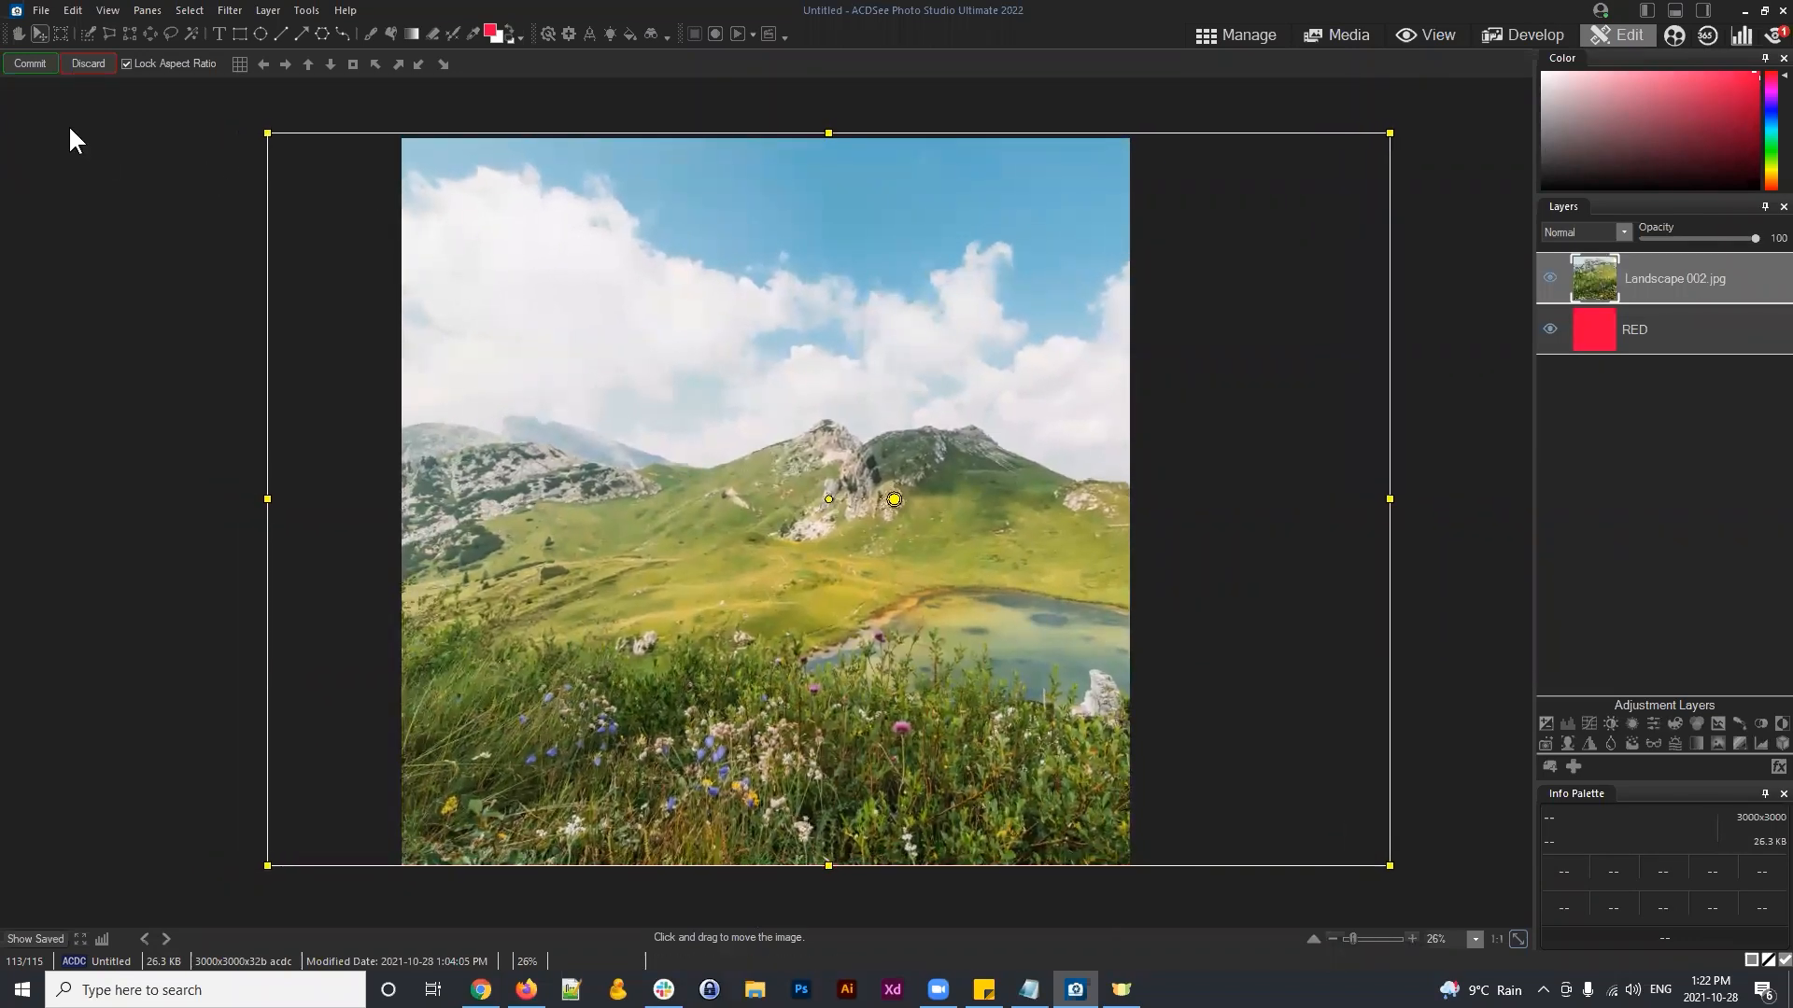
pyautogui.click(23, 60)
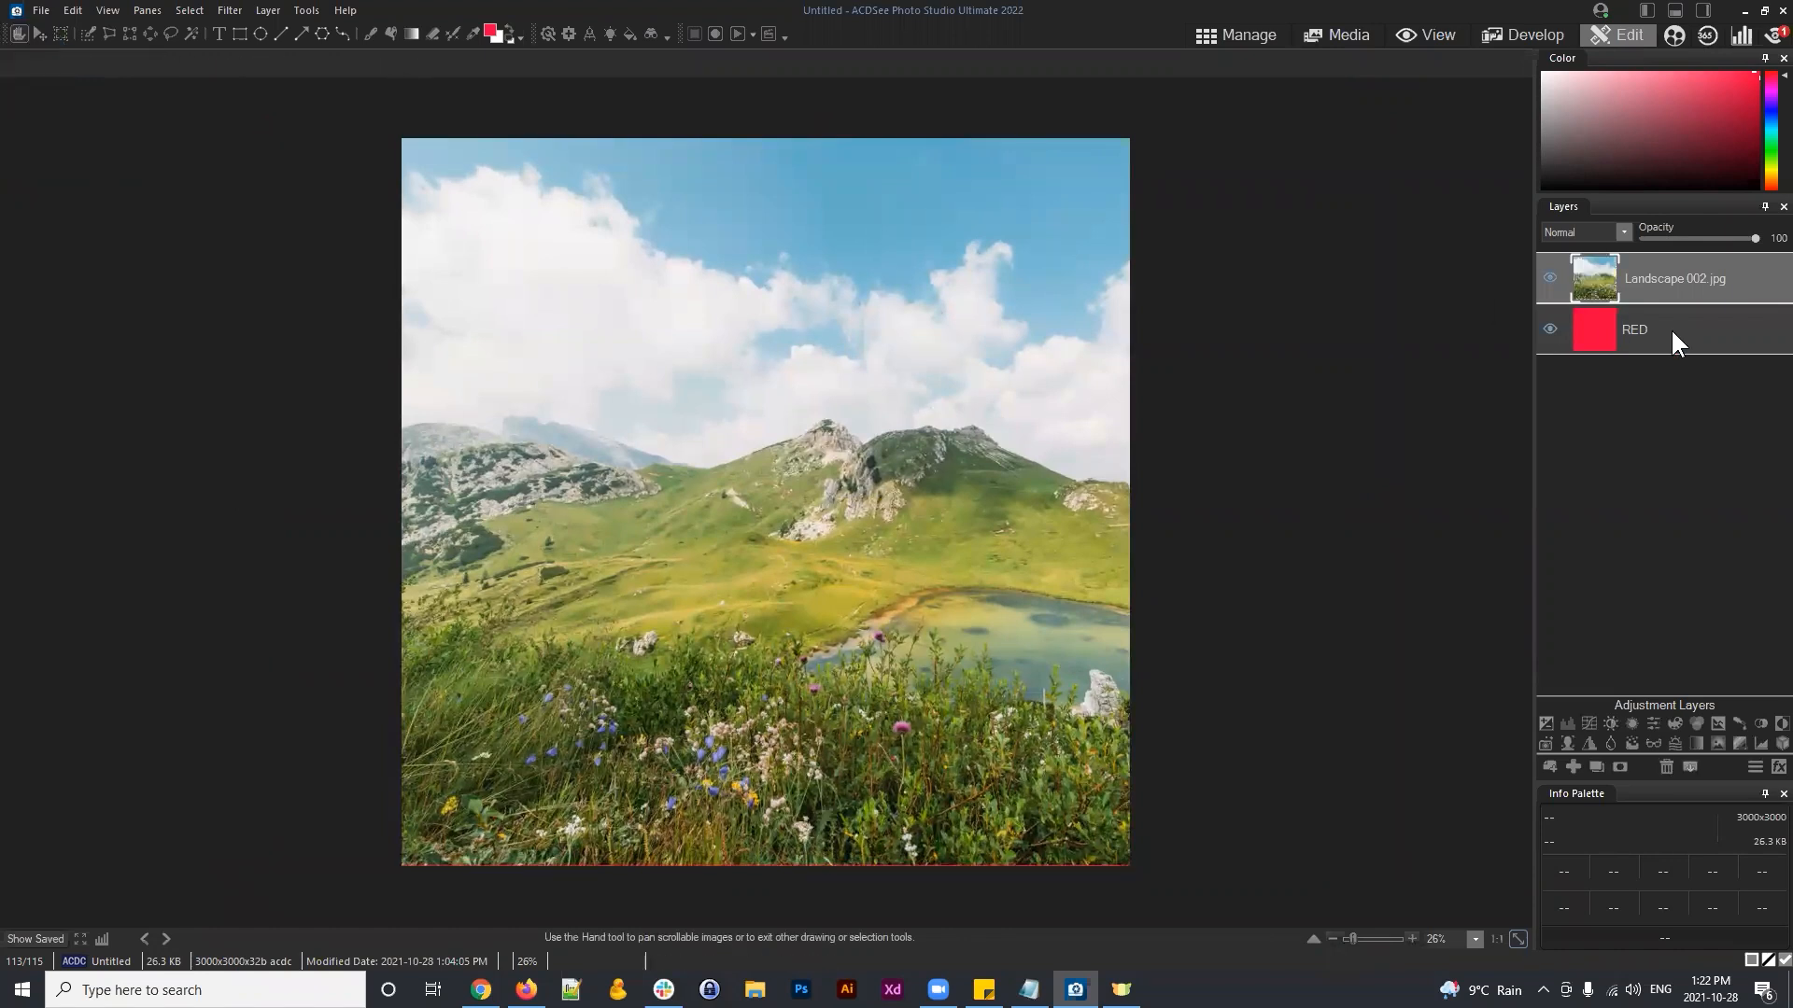
# Step: Delete the Landscape 002.jpg layer
pyautogui.click(1701, 280)
pyautogui.click(1686, 284)
pyautogui.moveTo(1643, 286); pyautogui.dragTo(1602, 269)
pyautogui.moveTo(1669, 278)
pyautogui.mouseDown()
pyautogui.moveTo(1660, 356)
pyautogui.moveTo(1667, 280)
pyautogui.mouseUp()
pyautogui.click(1665, 767)
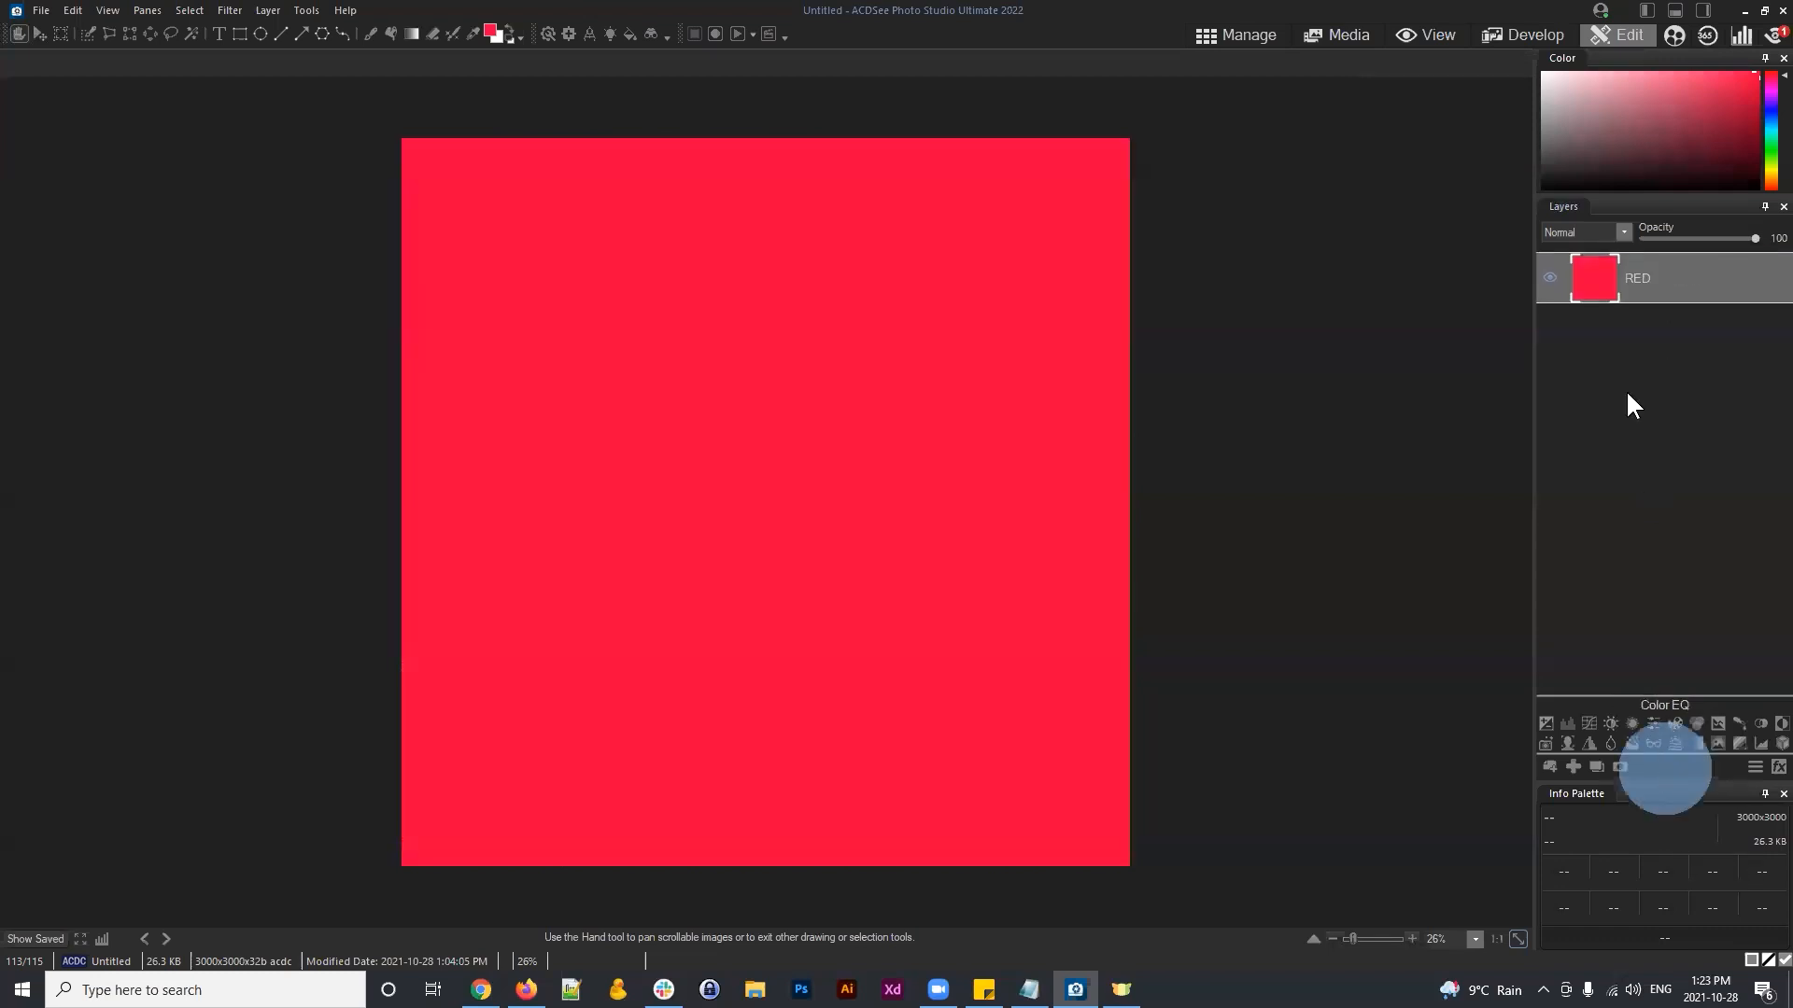
# Step: Add a new blank layer above the RED layer and select it
pyautogui.click(1660, 271)
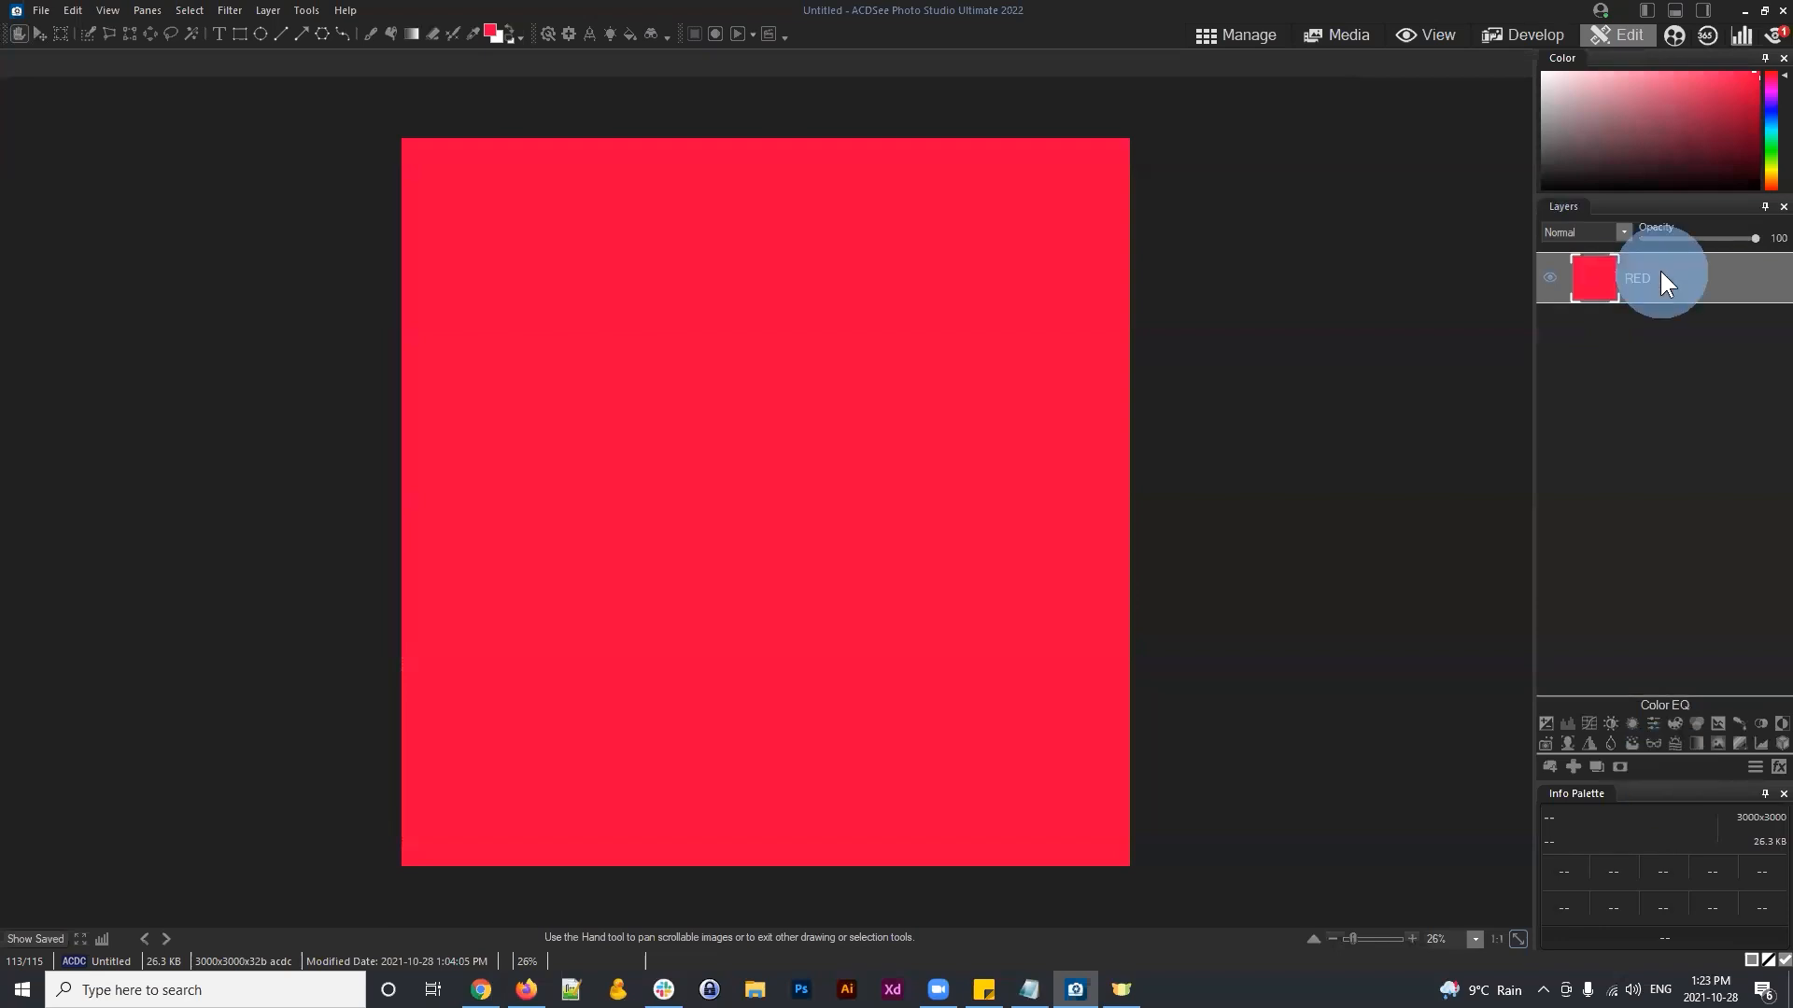
pyautogui.click(1574, 761)
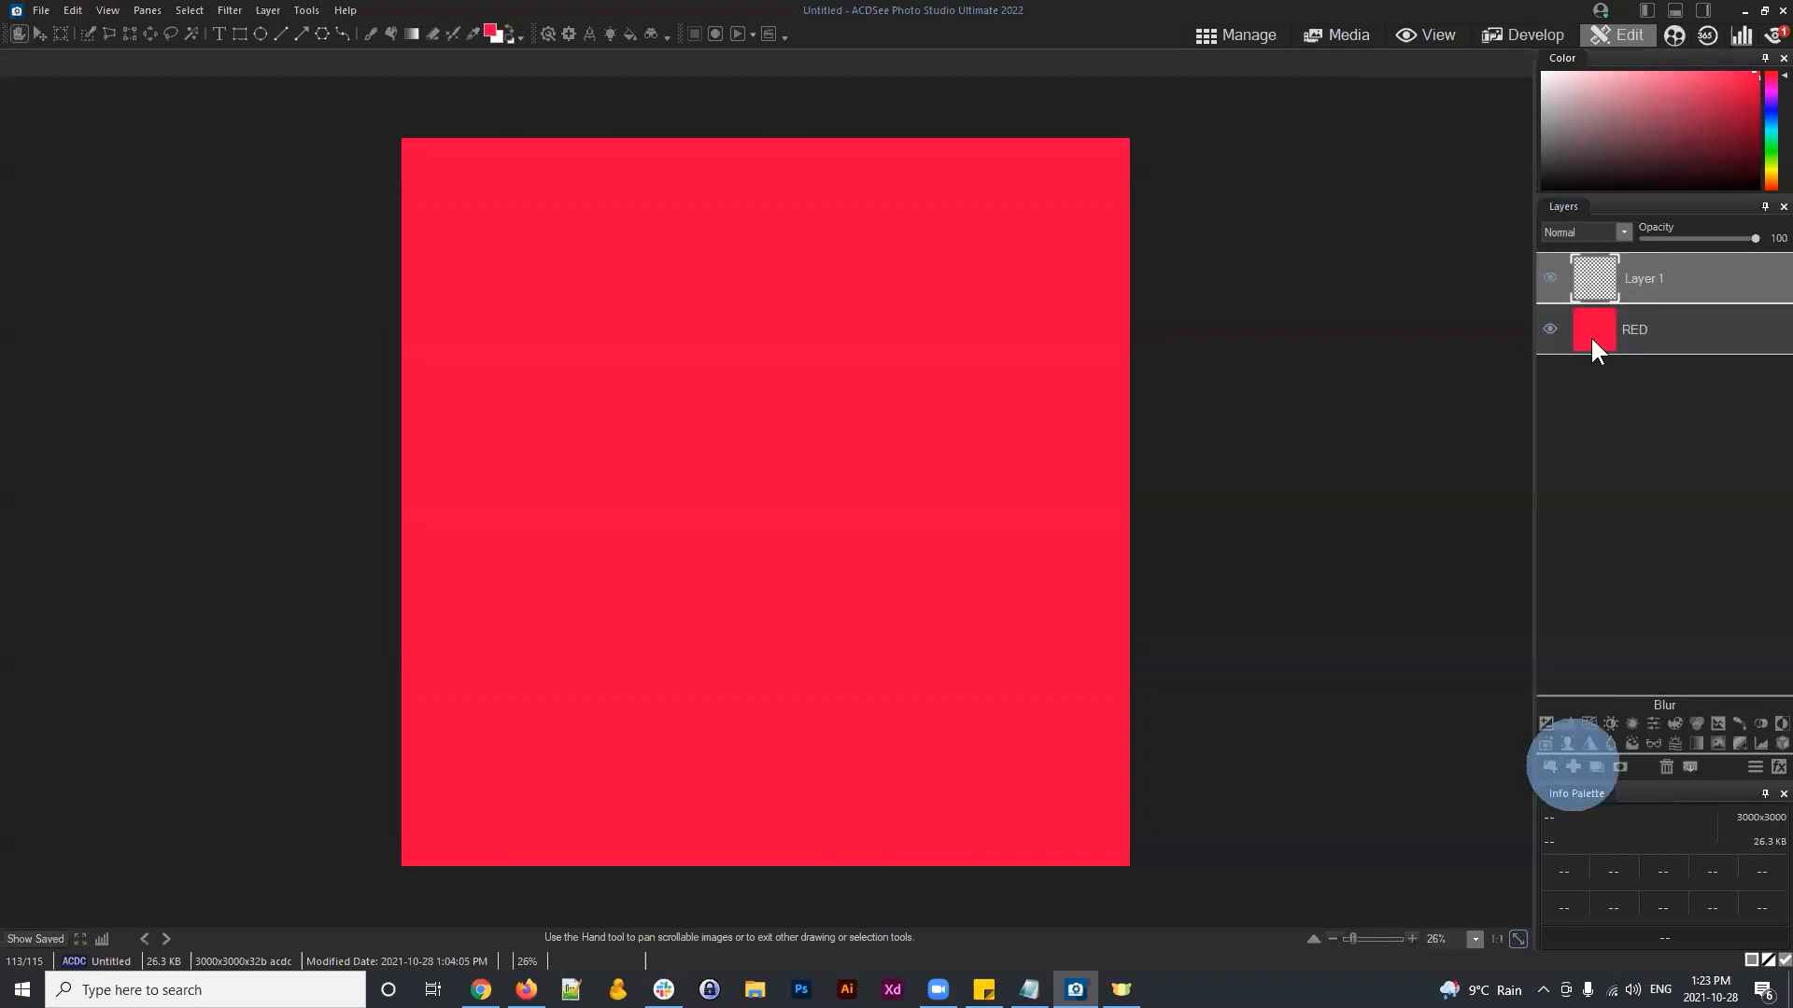
pyautogui.click(1666, 263)
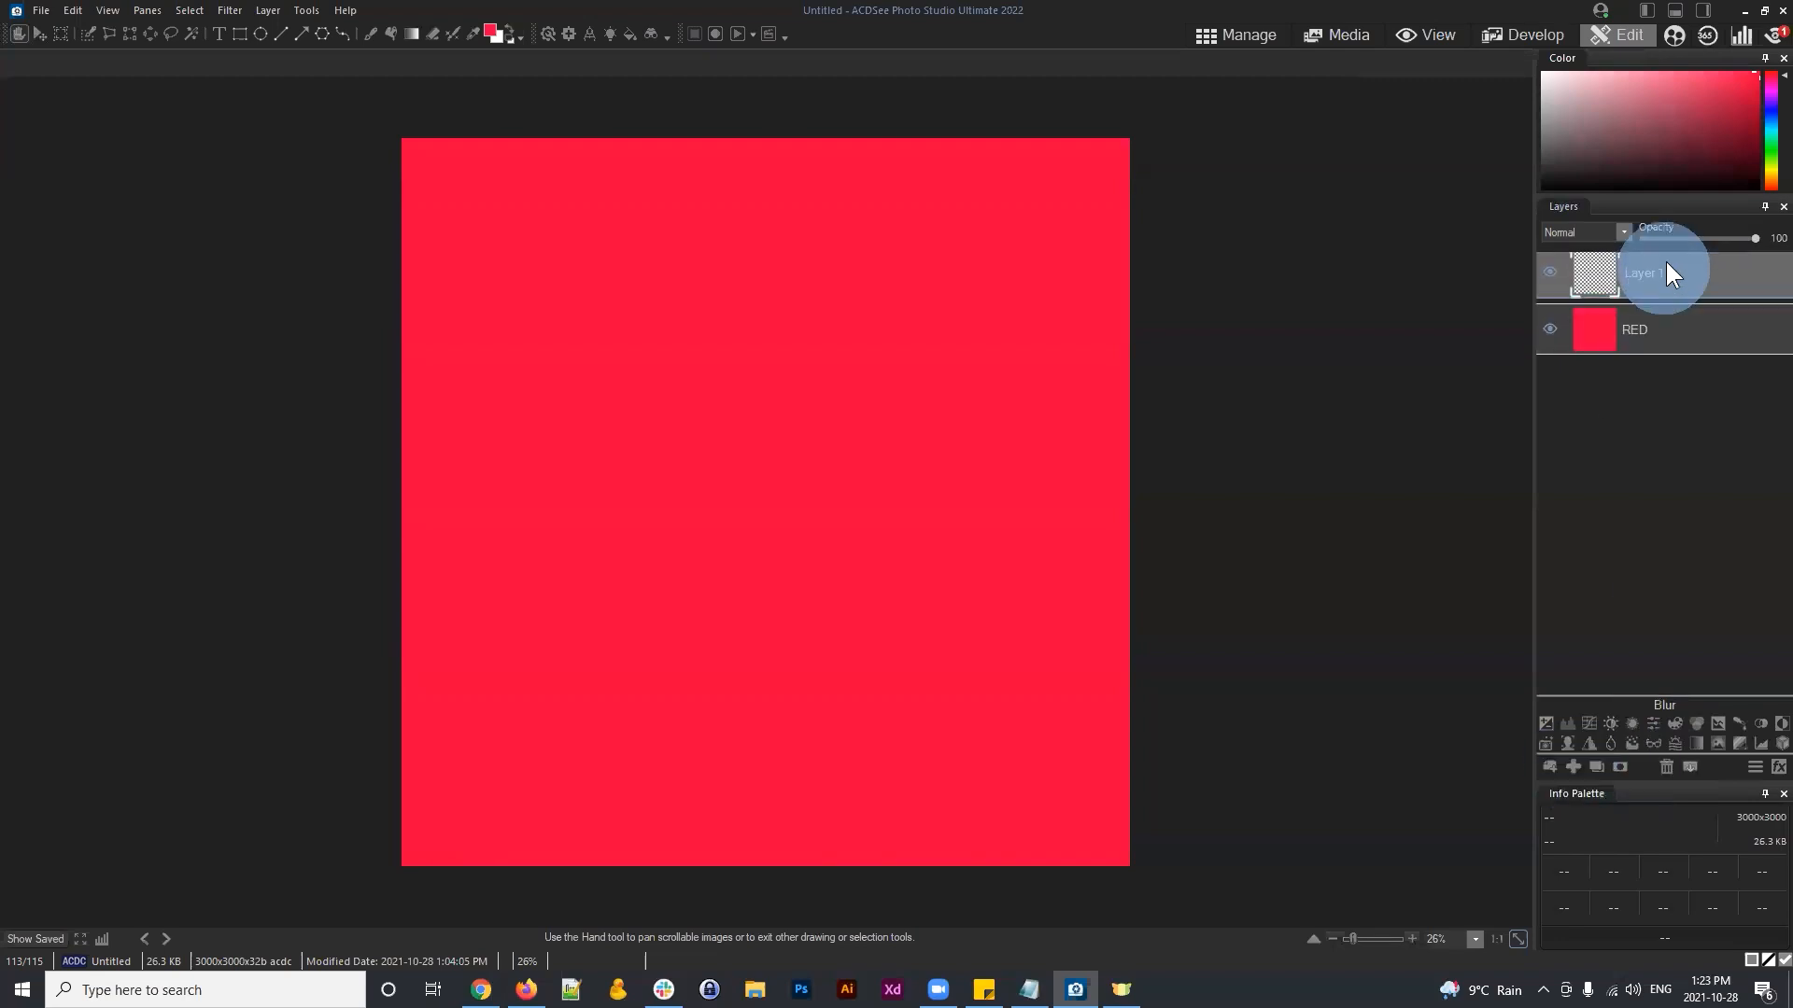
pyautogui.click(1598, 273)
pyautogui.click(1590, 280)
# Step: Duplicate the RED layer and select the copy
pyautogui.click(1639, 335)
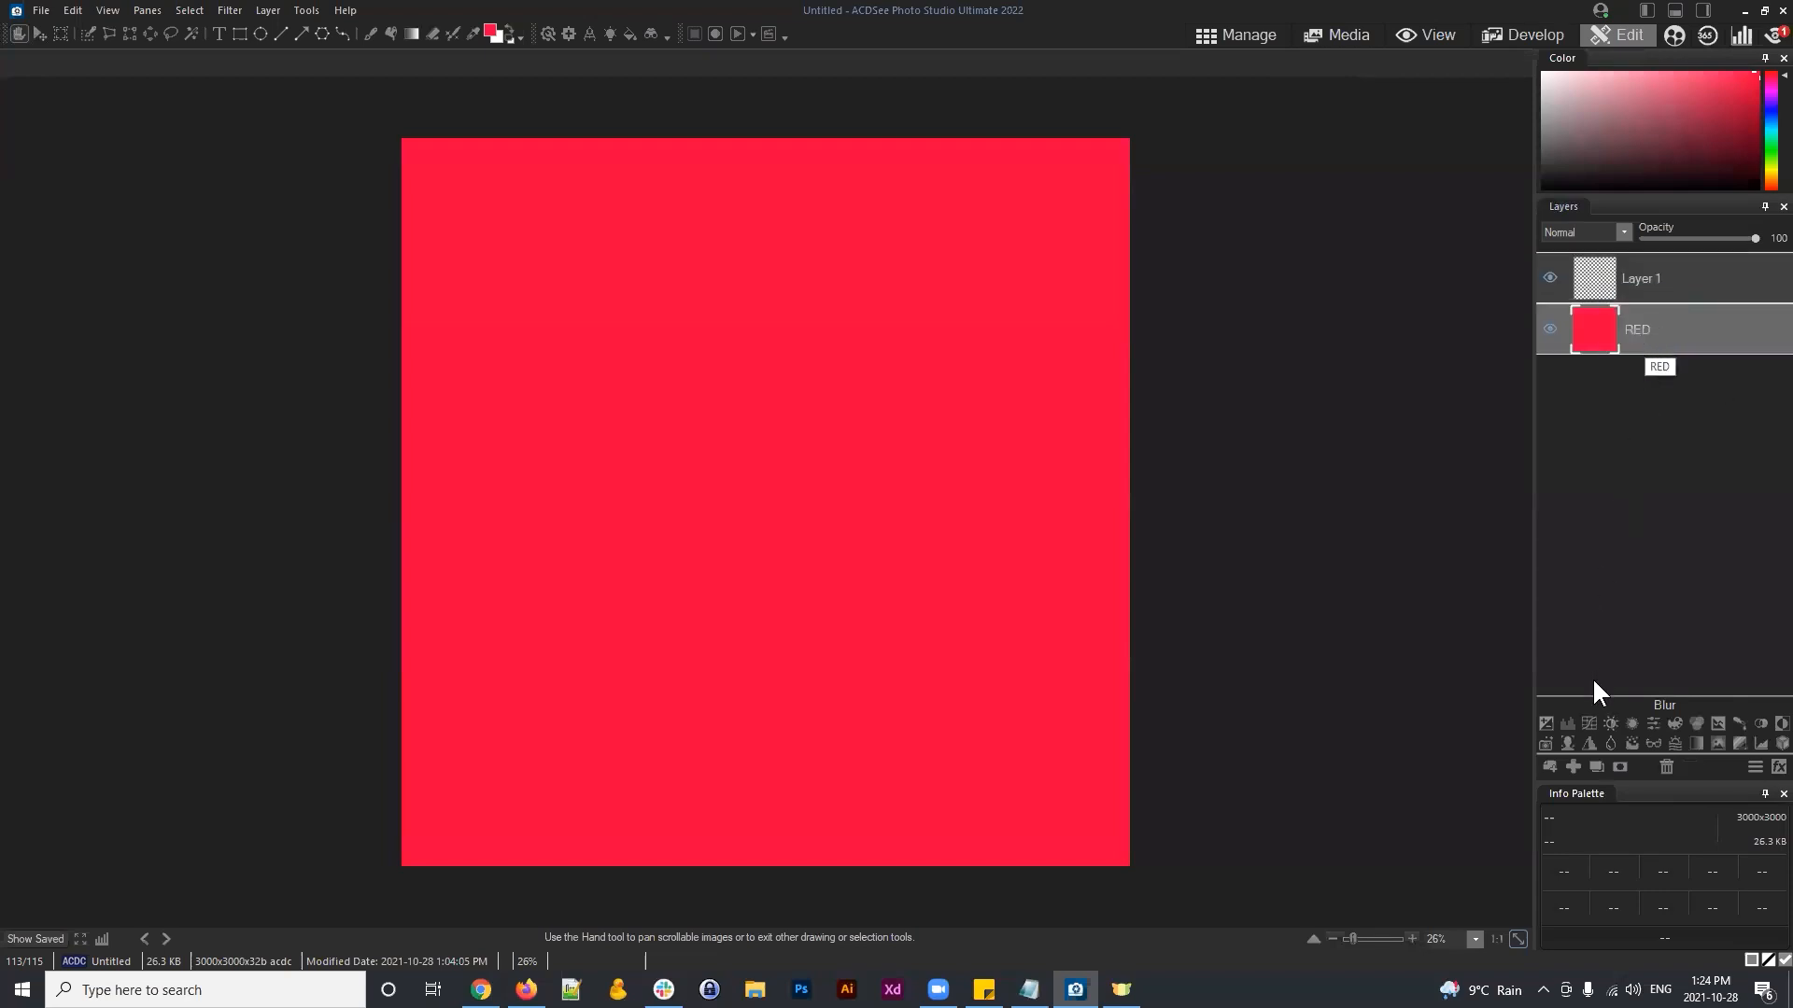
pyautogui.click(1597, 766)
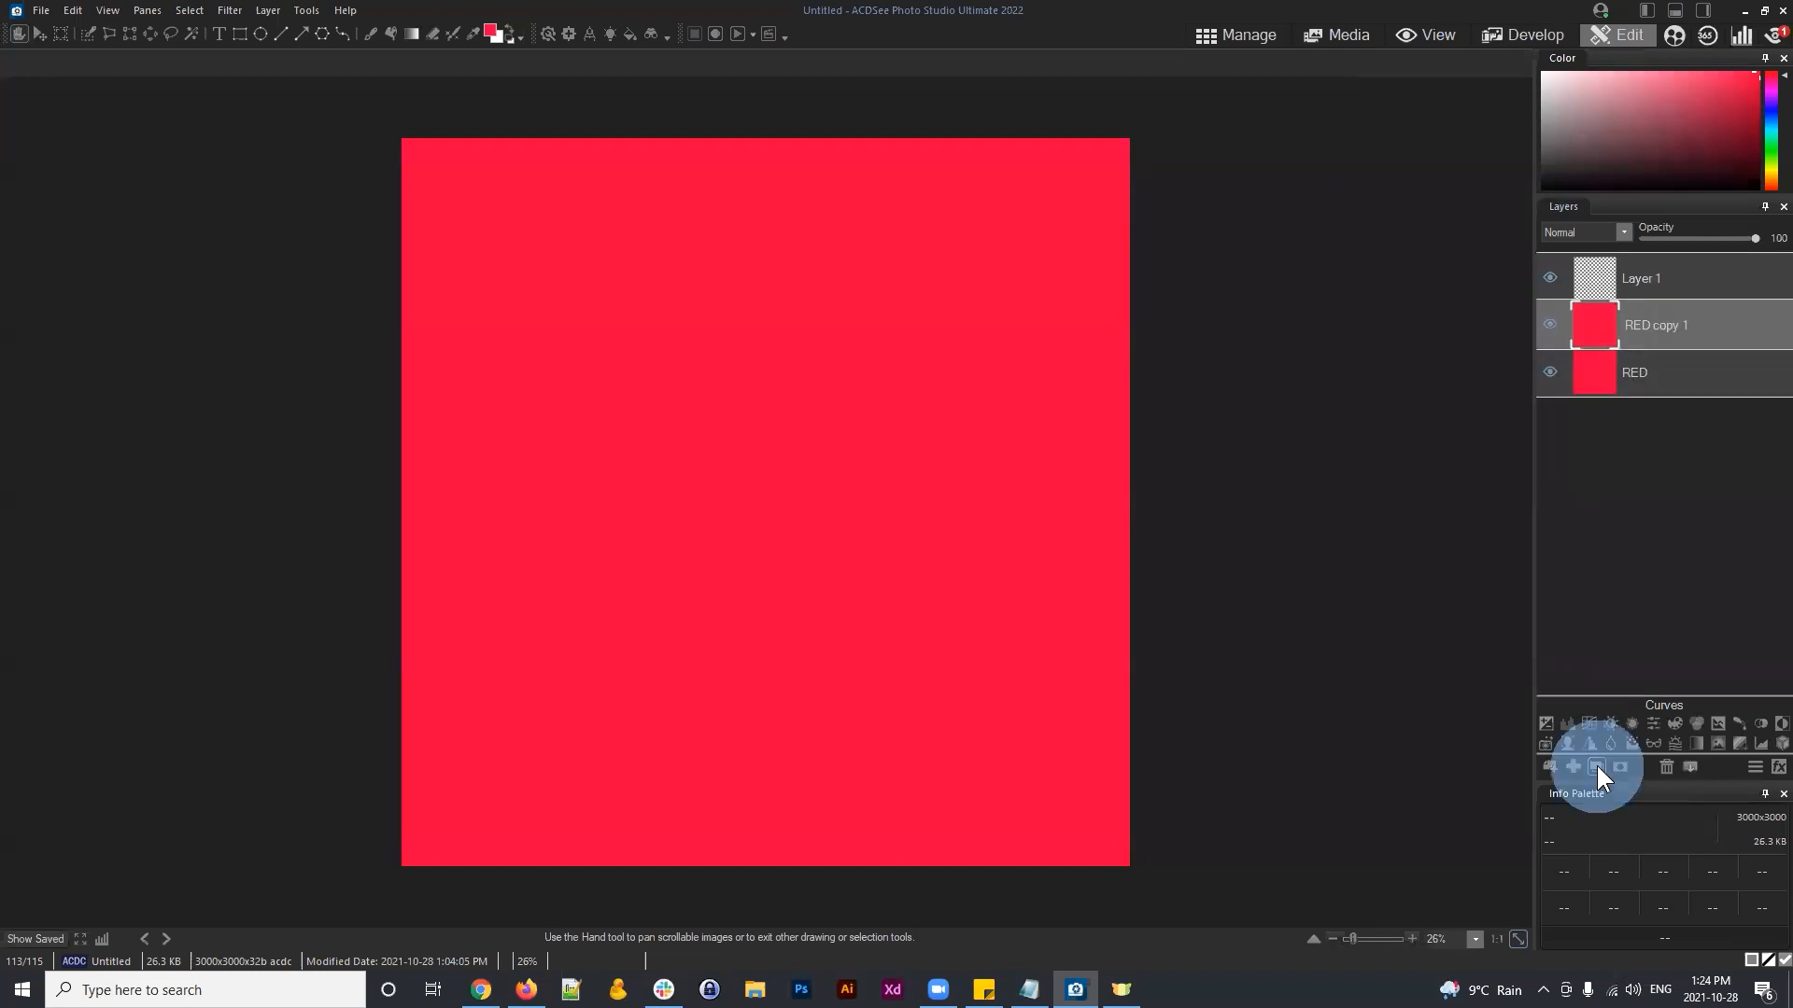
pyautogui.click(1679, 330)
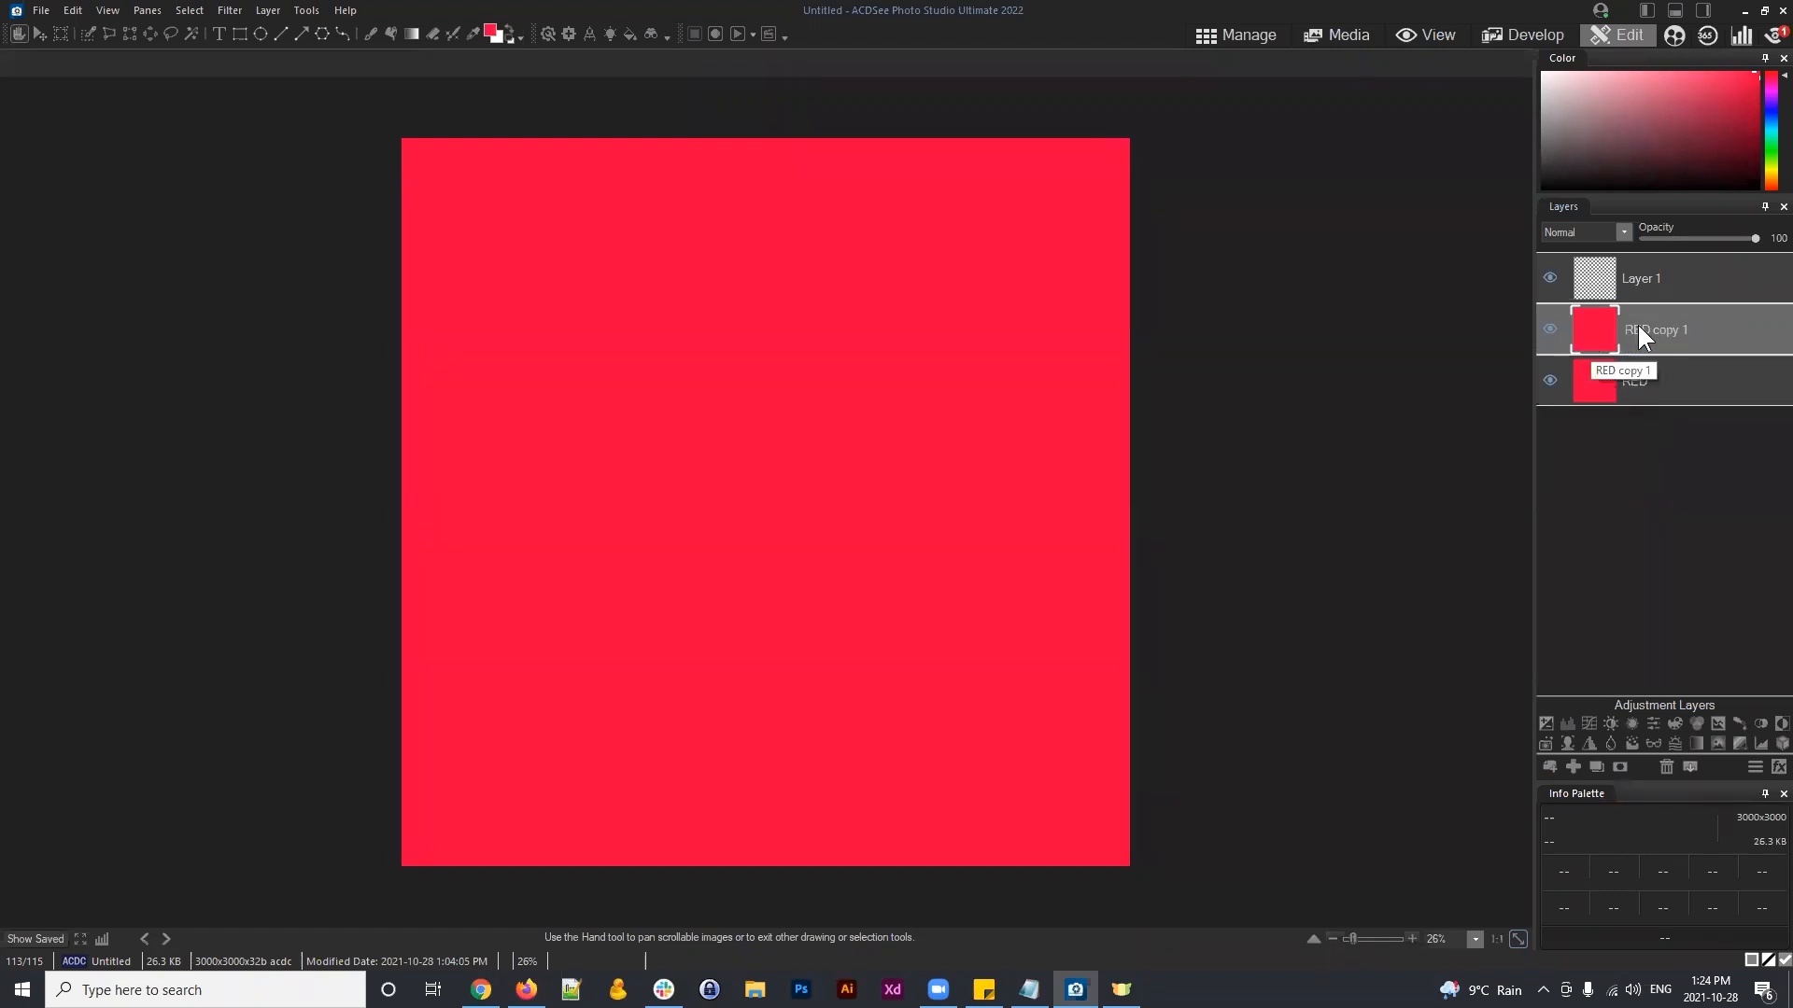
# Step: Delete the duplicate of the RED layer and the blank layer, leaving only RED
pyautogui.click(1664, 766)
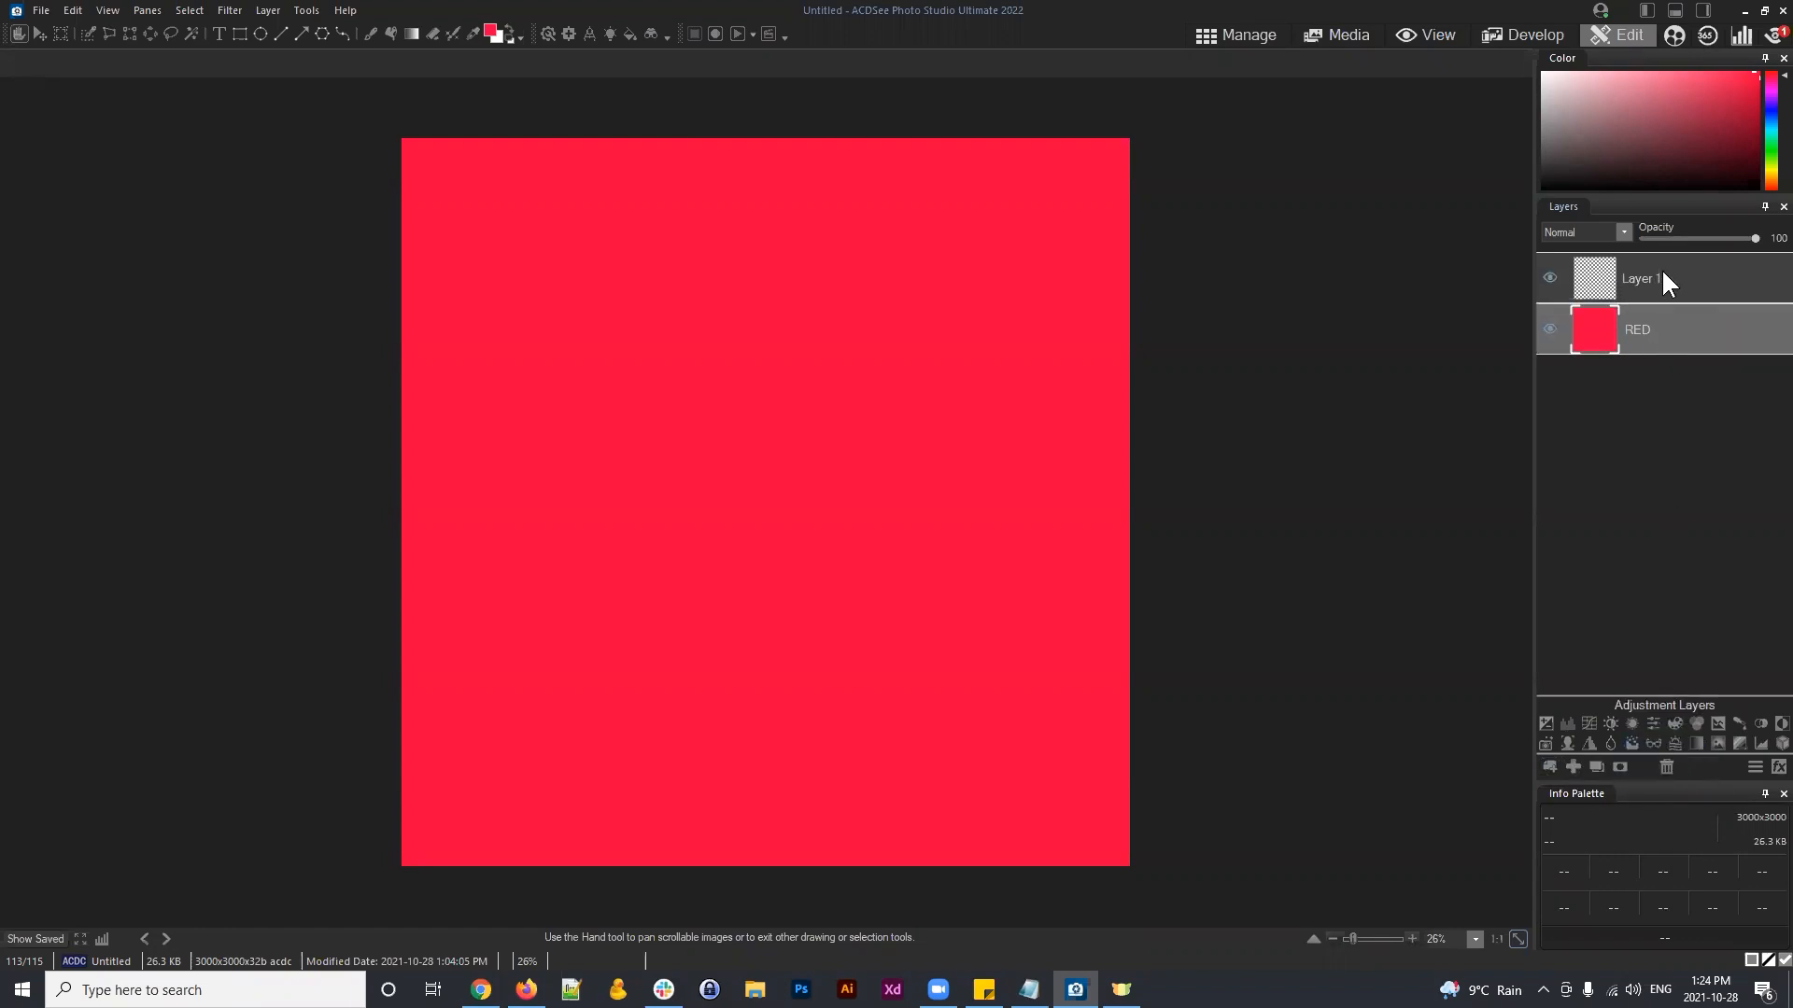
pyautogui.click(1666, 278)
pyautogui.click(1666, 767)
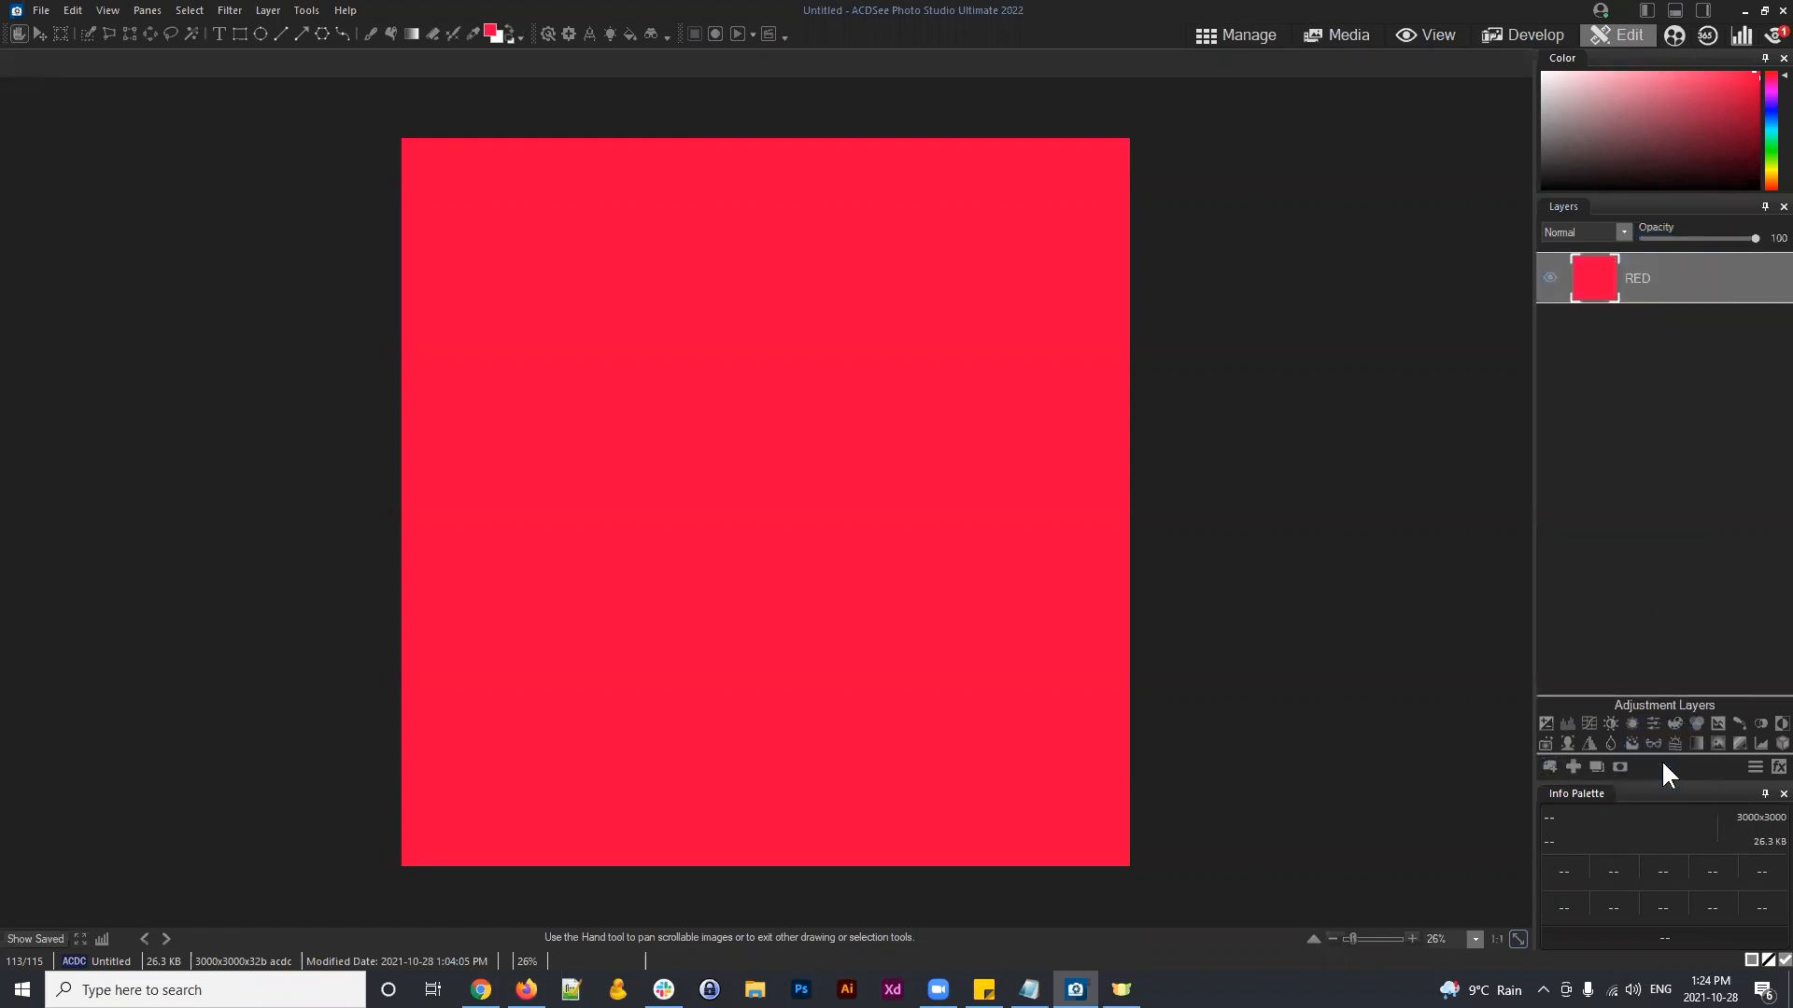
# Step: Add a new blank layer above RED and rename it BLUE
pyautogui.click(1574, 766)
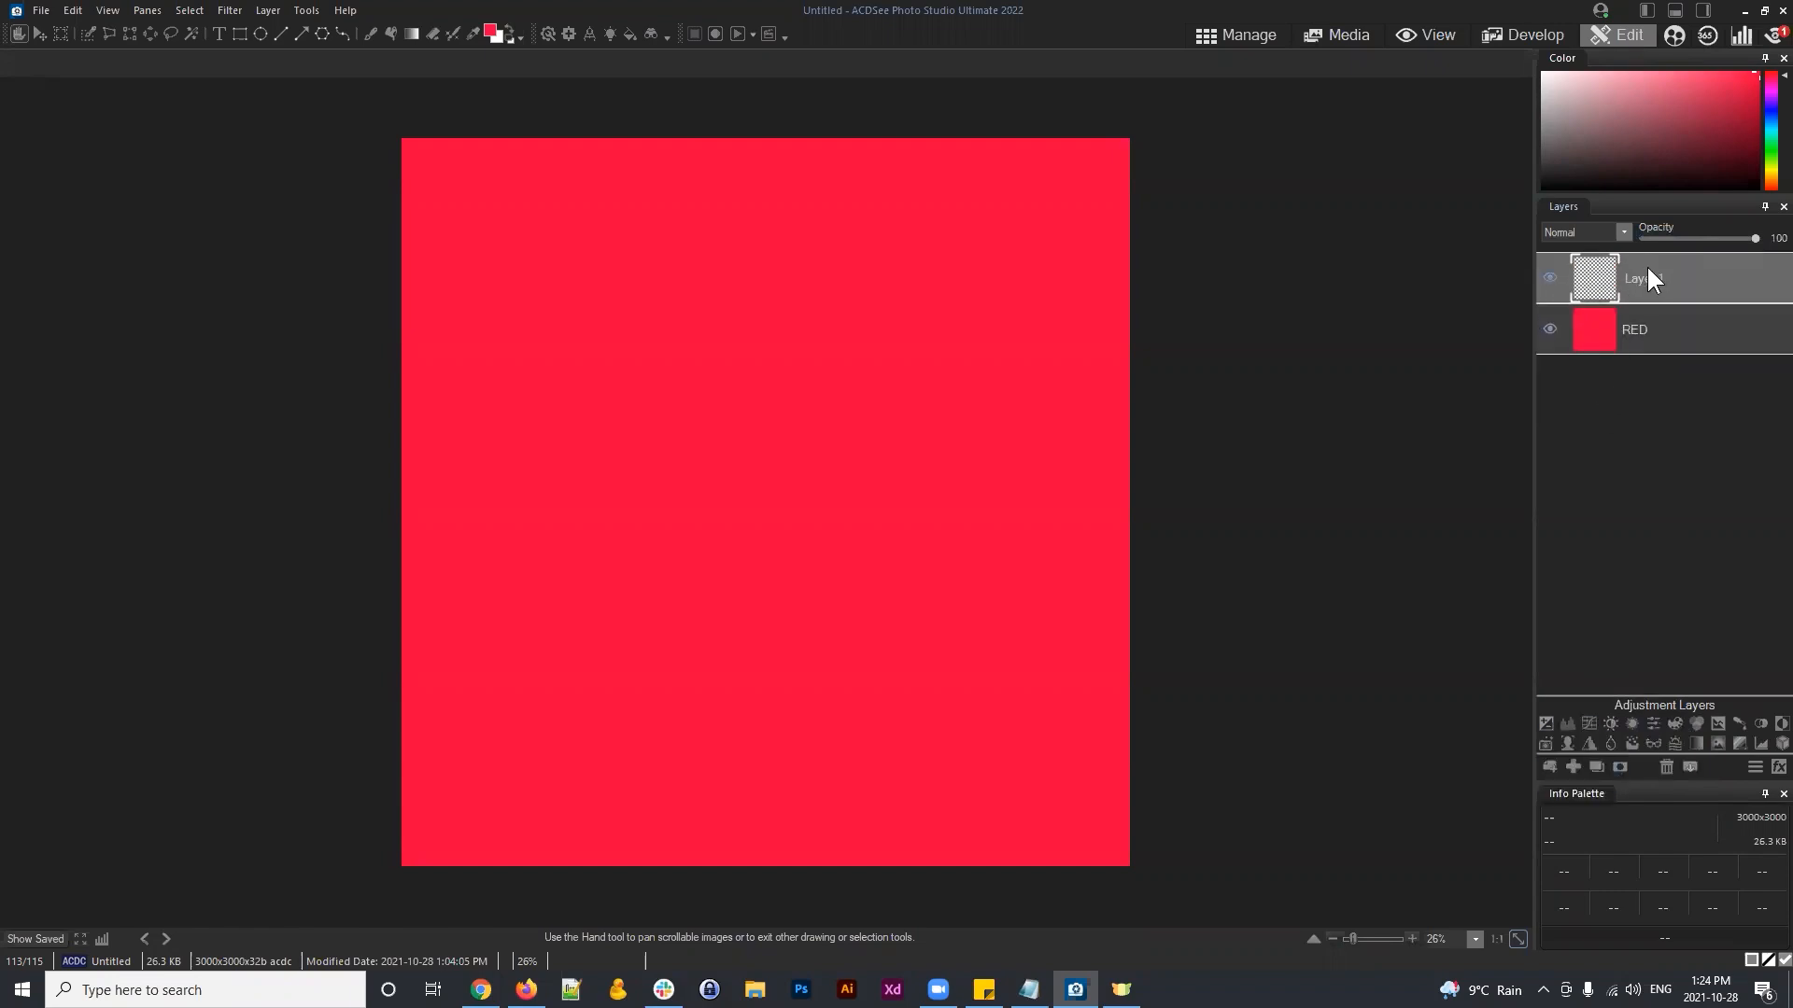
pyautogui.click(1644, 273)
pyautogui.rightClick(1644, 274)
pyautogui.click(1627, 286)
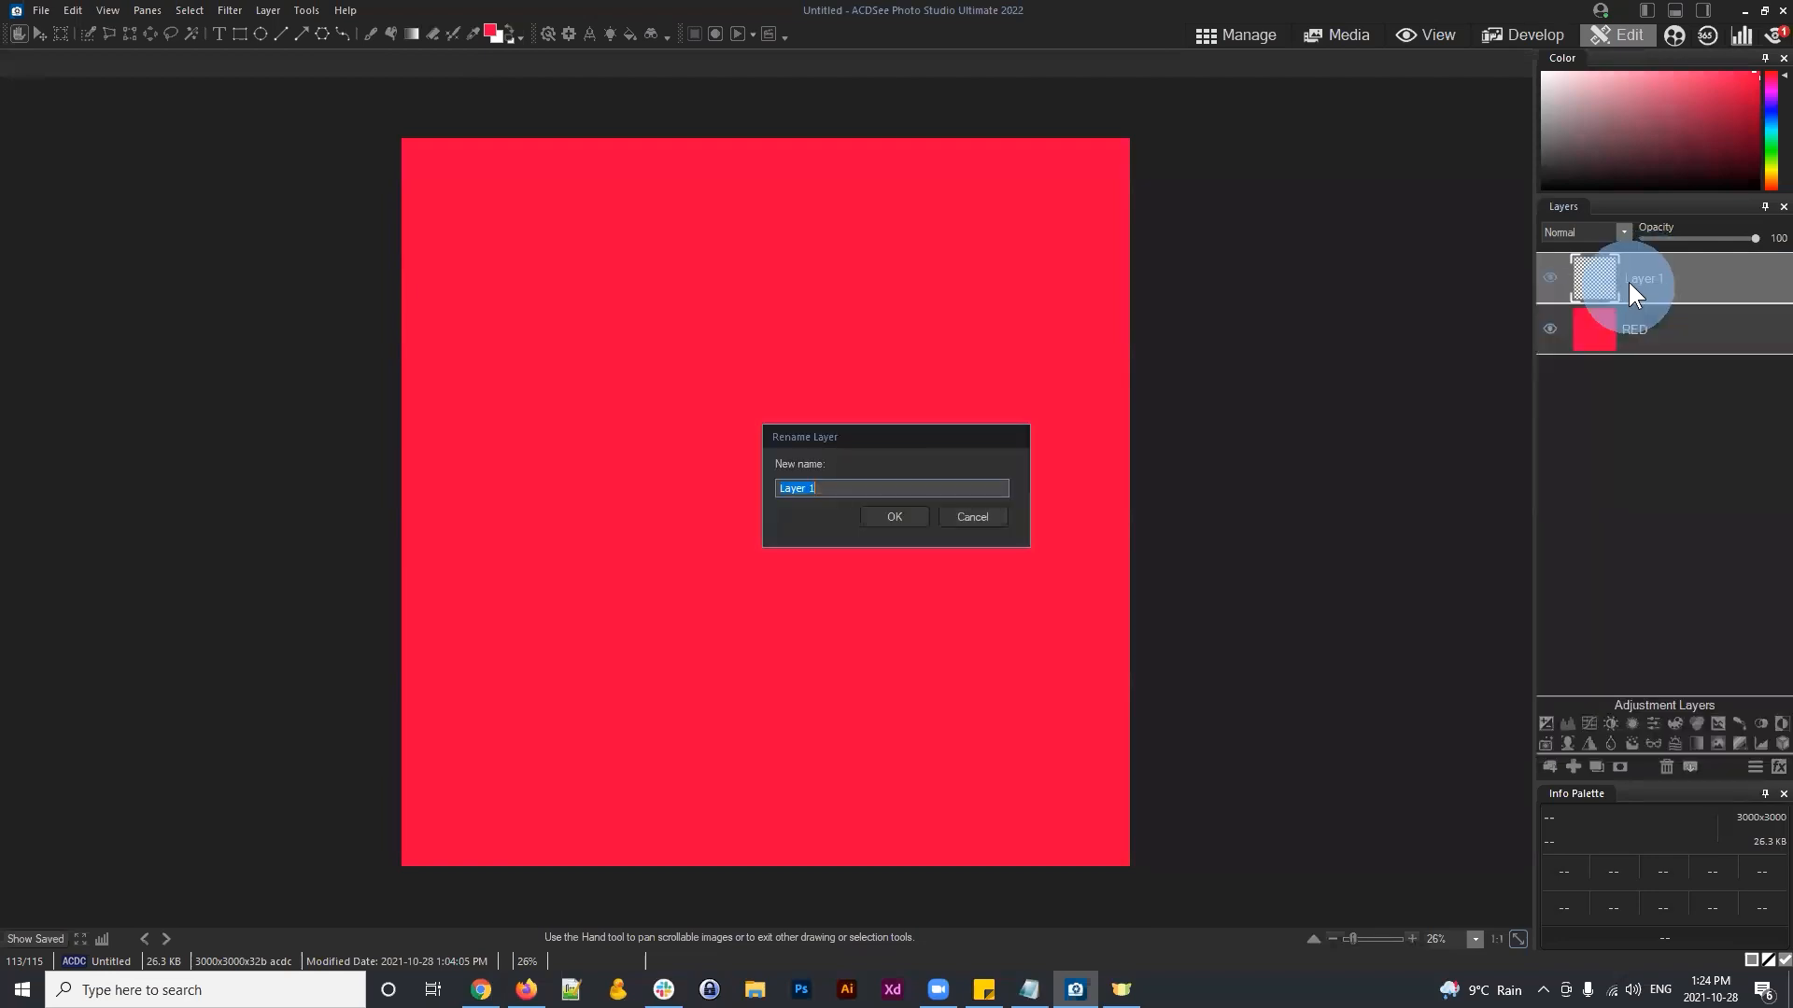
pyautogui.write('BLUE')
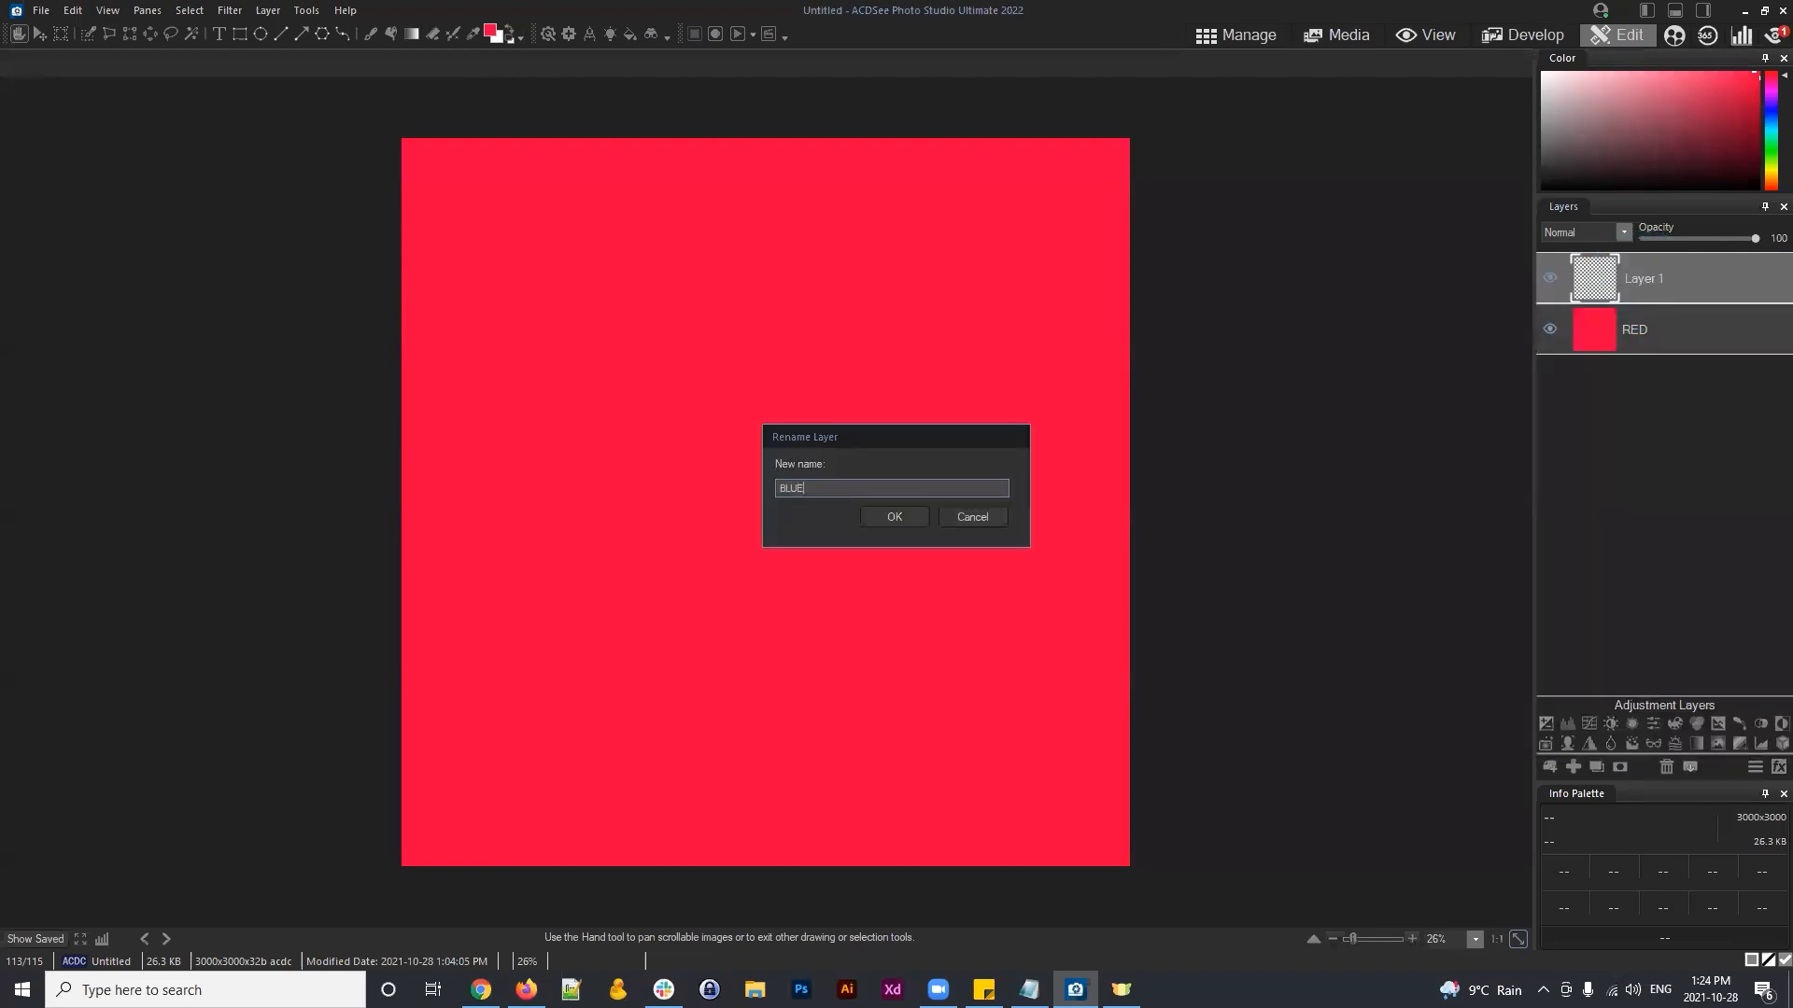
pyautogui.press('Return')
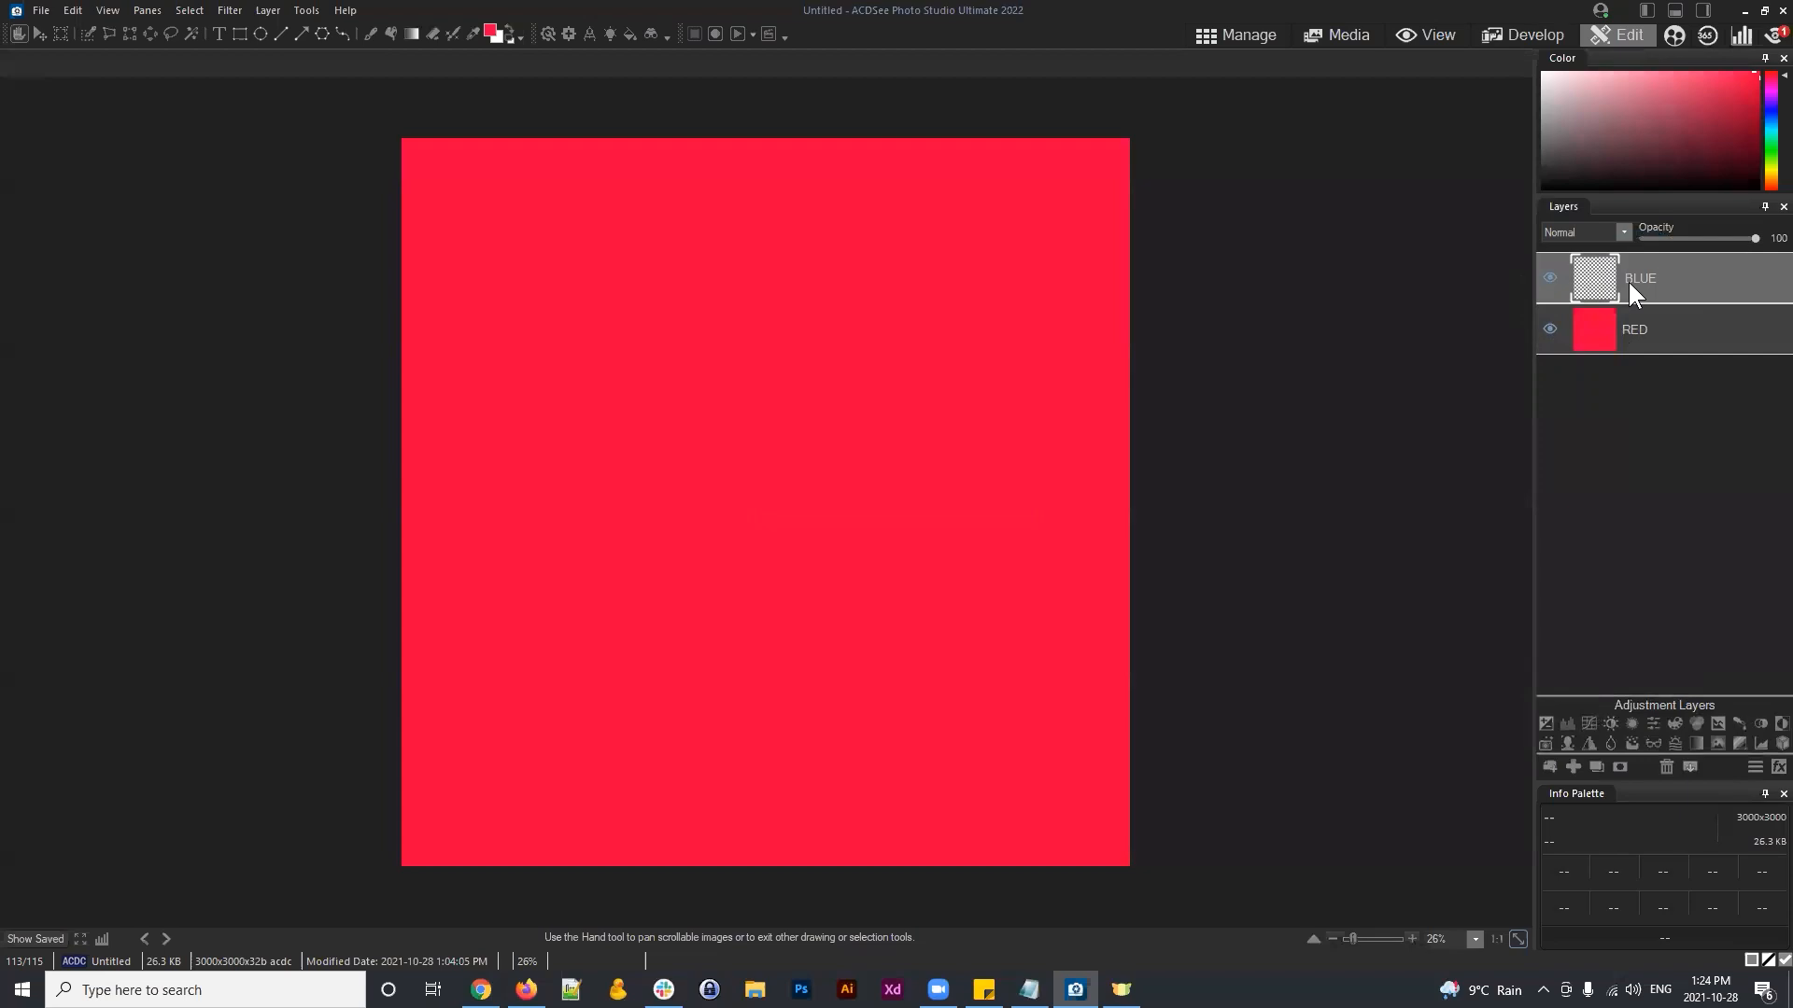
# Step: Set the foreground color to blue and fill the whole BLUE layer with the Fill tool at threshold 20
pyautogui.click(492, 28)
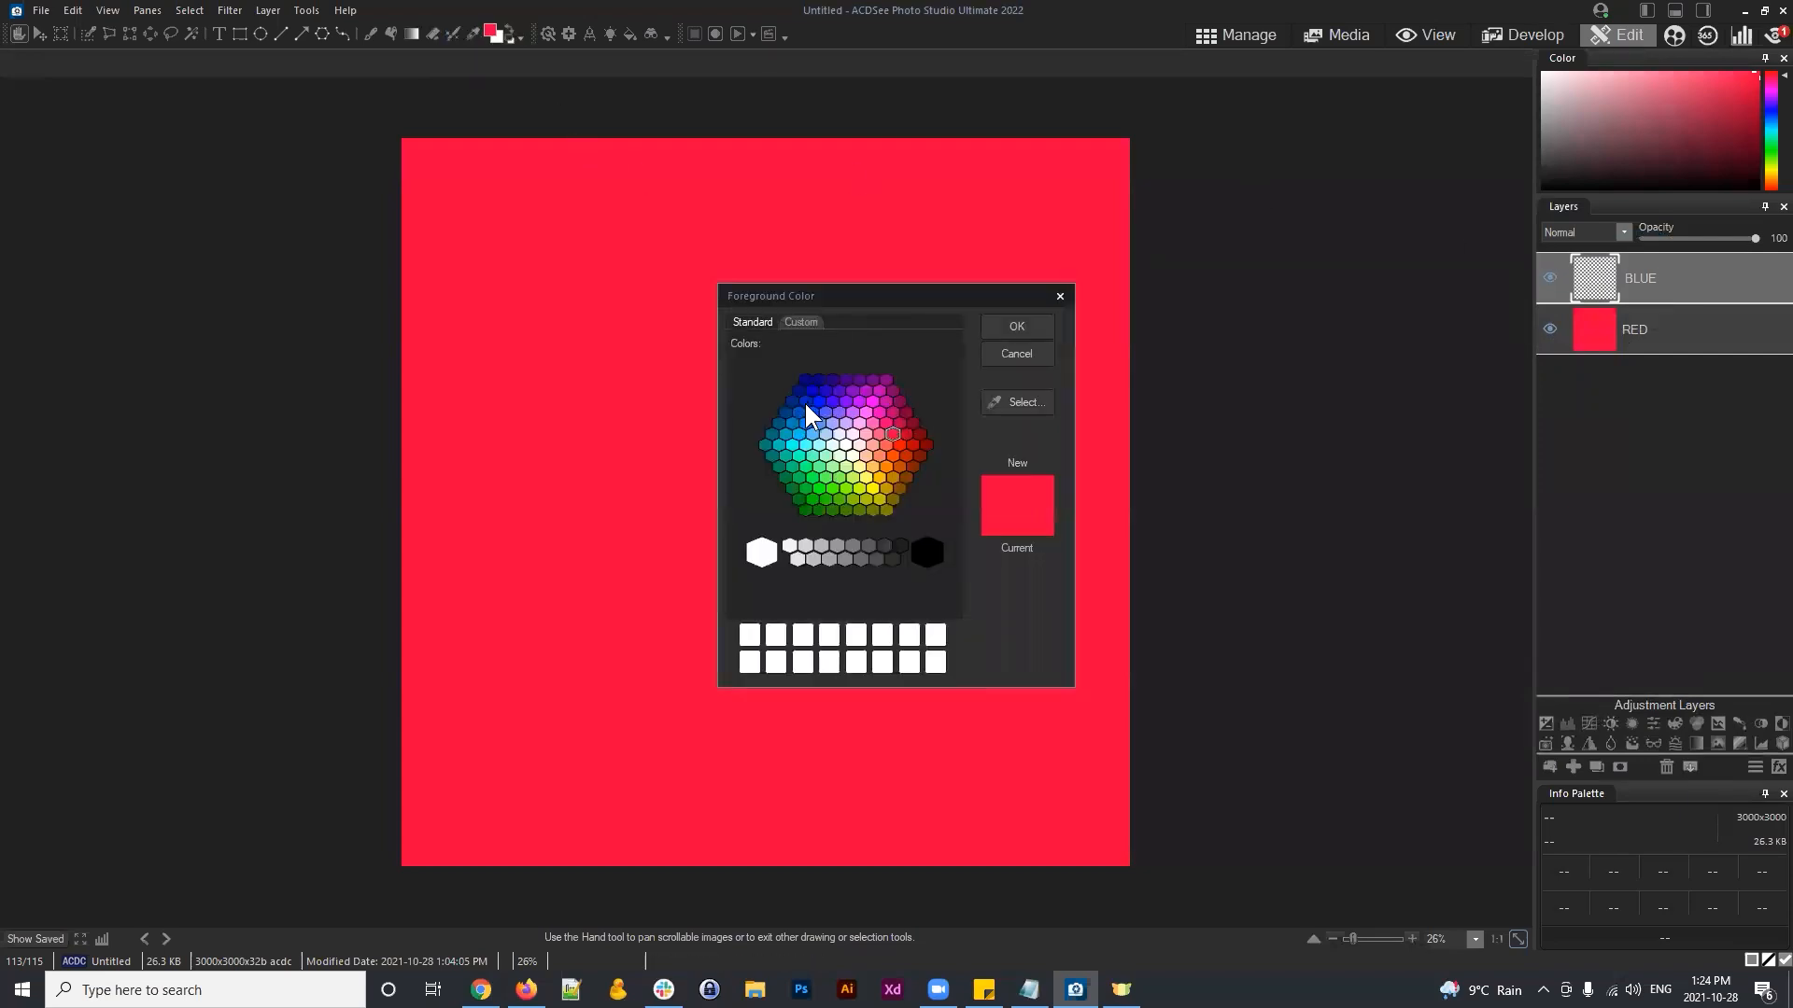
pyautogui.click(1013, 355)
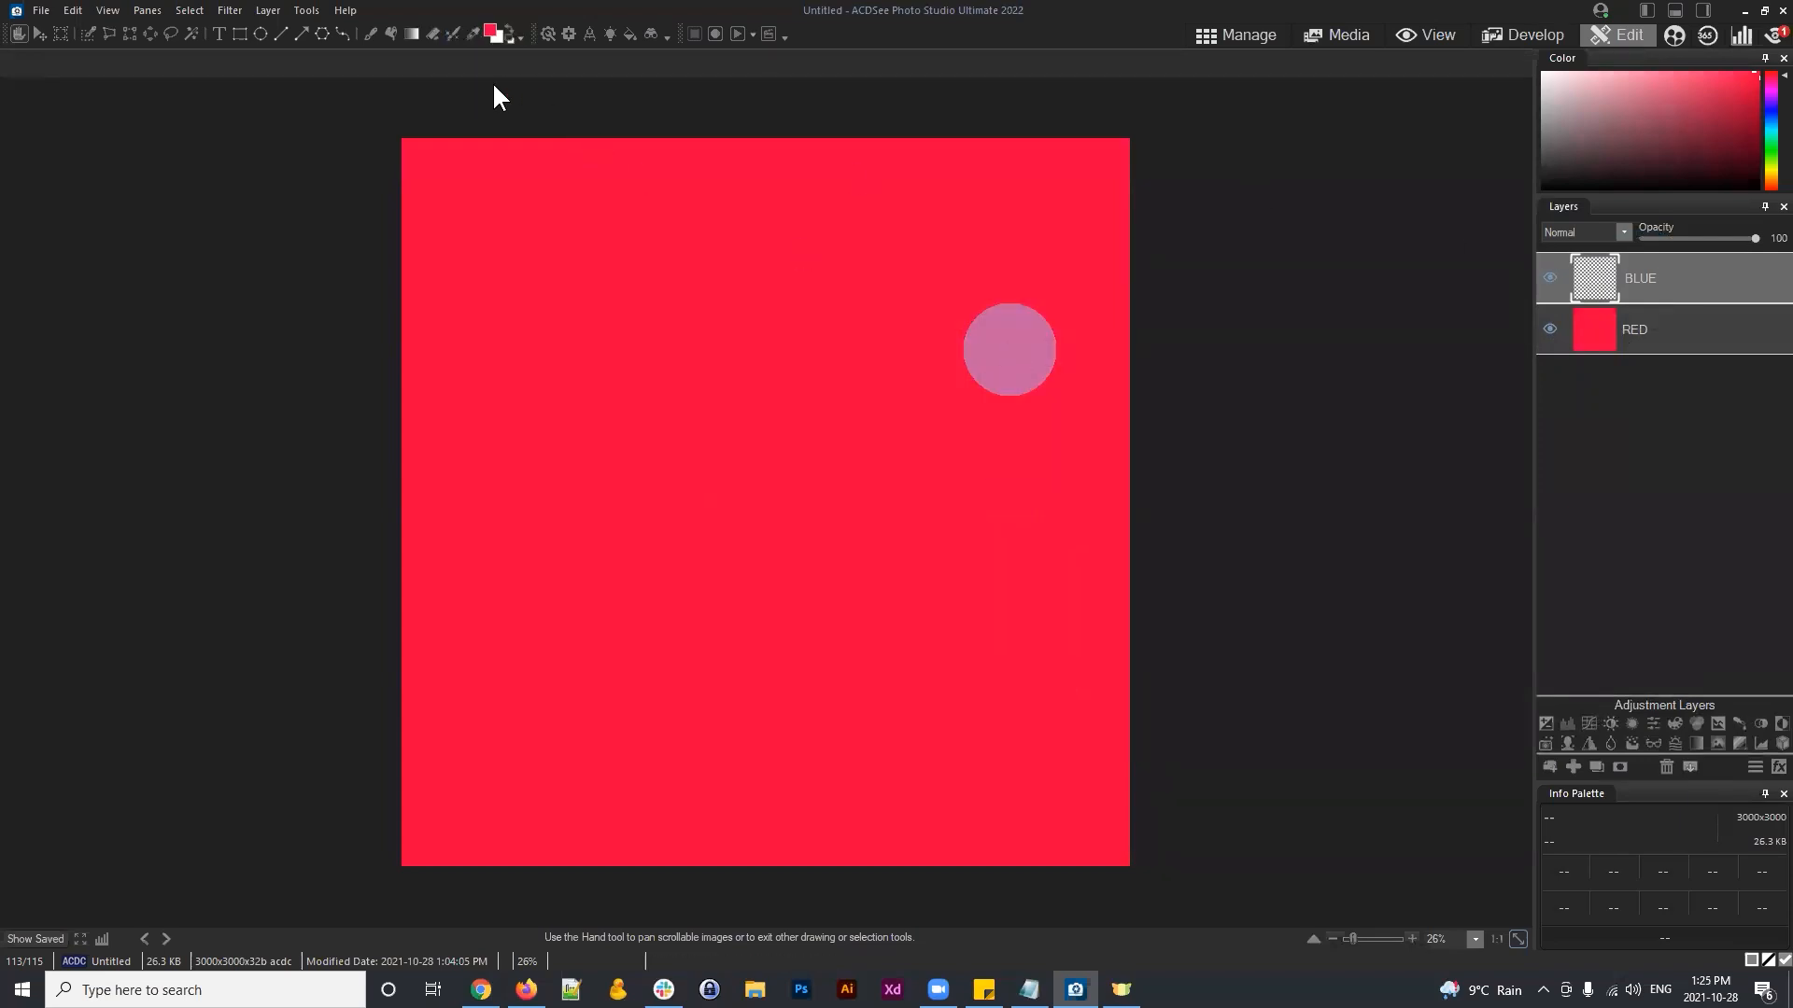
pyautogui.click(391, 35)
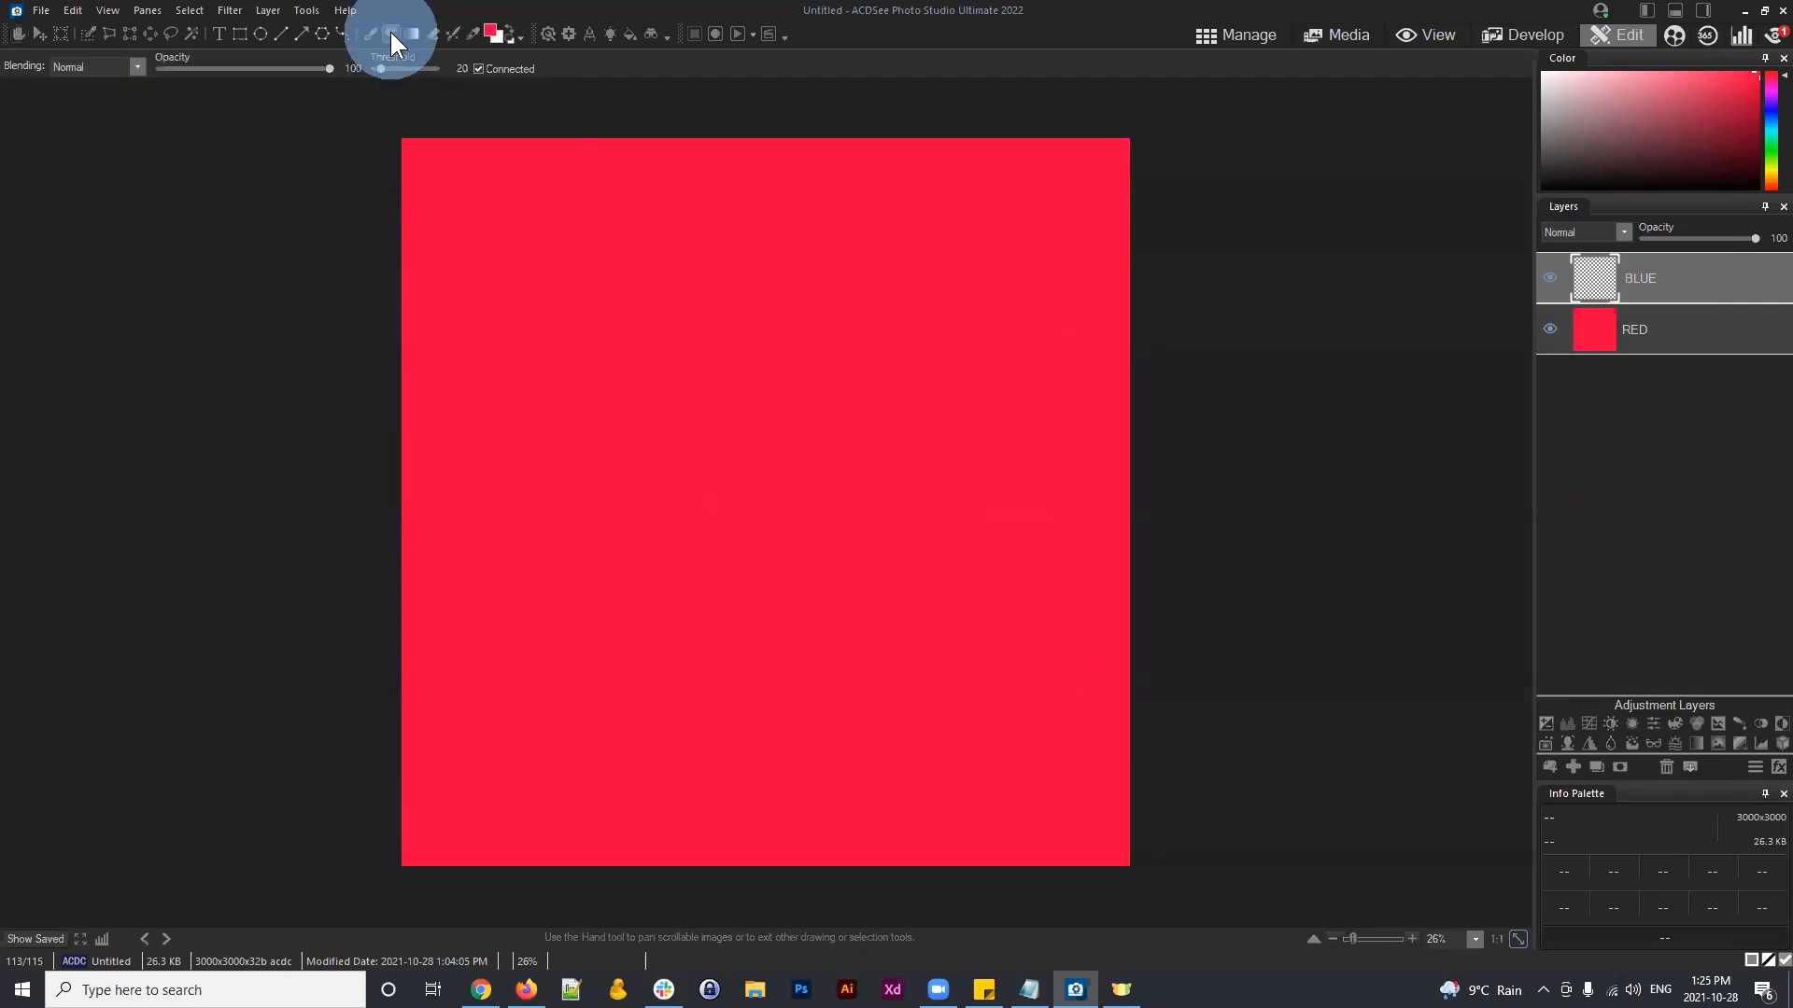
pyautogui.click(491, 30)
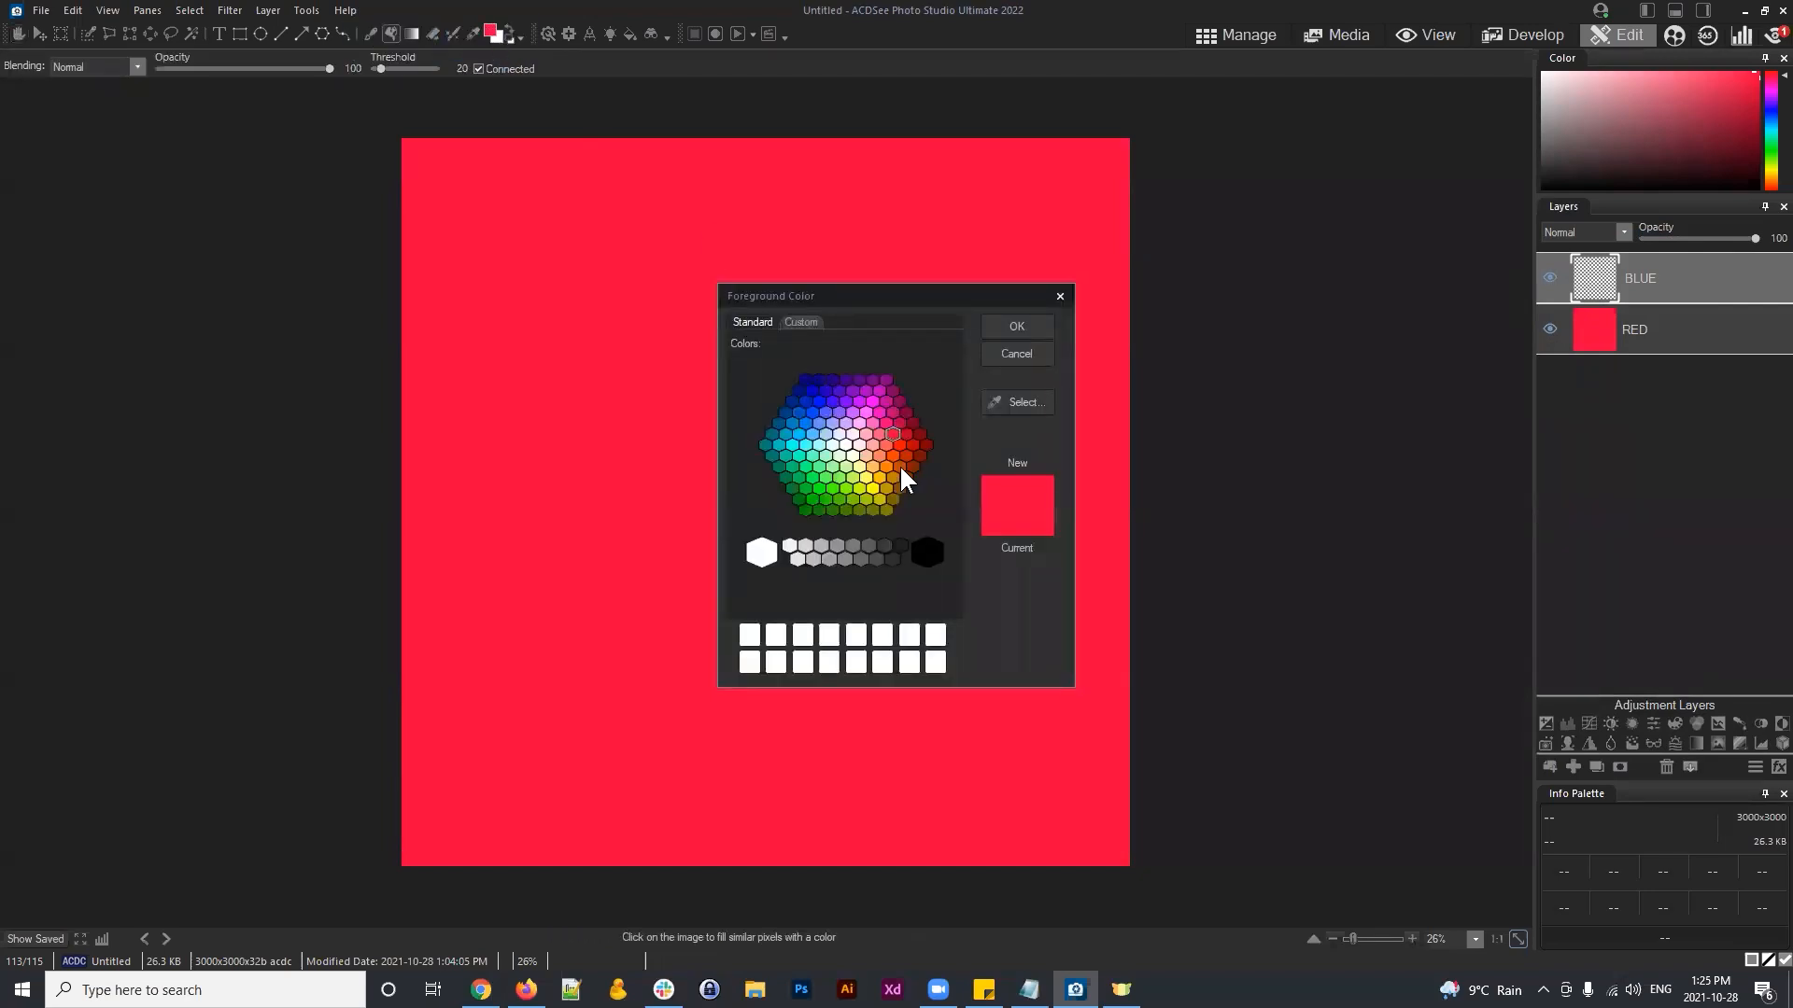
pyautogui.click(804, 395)
pyautogui.click(1016, 327)
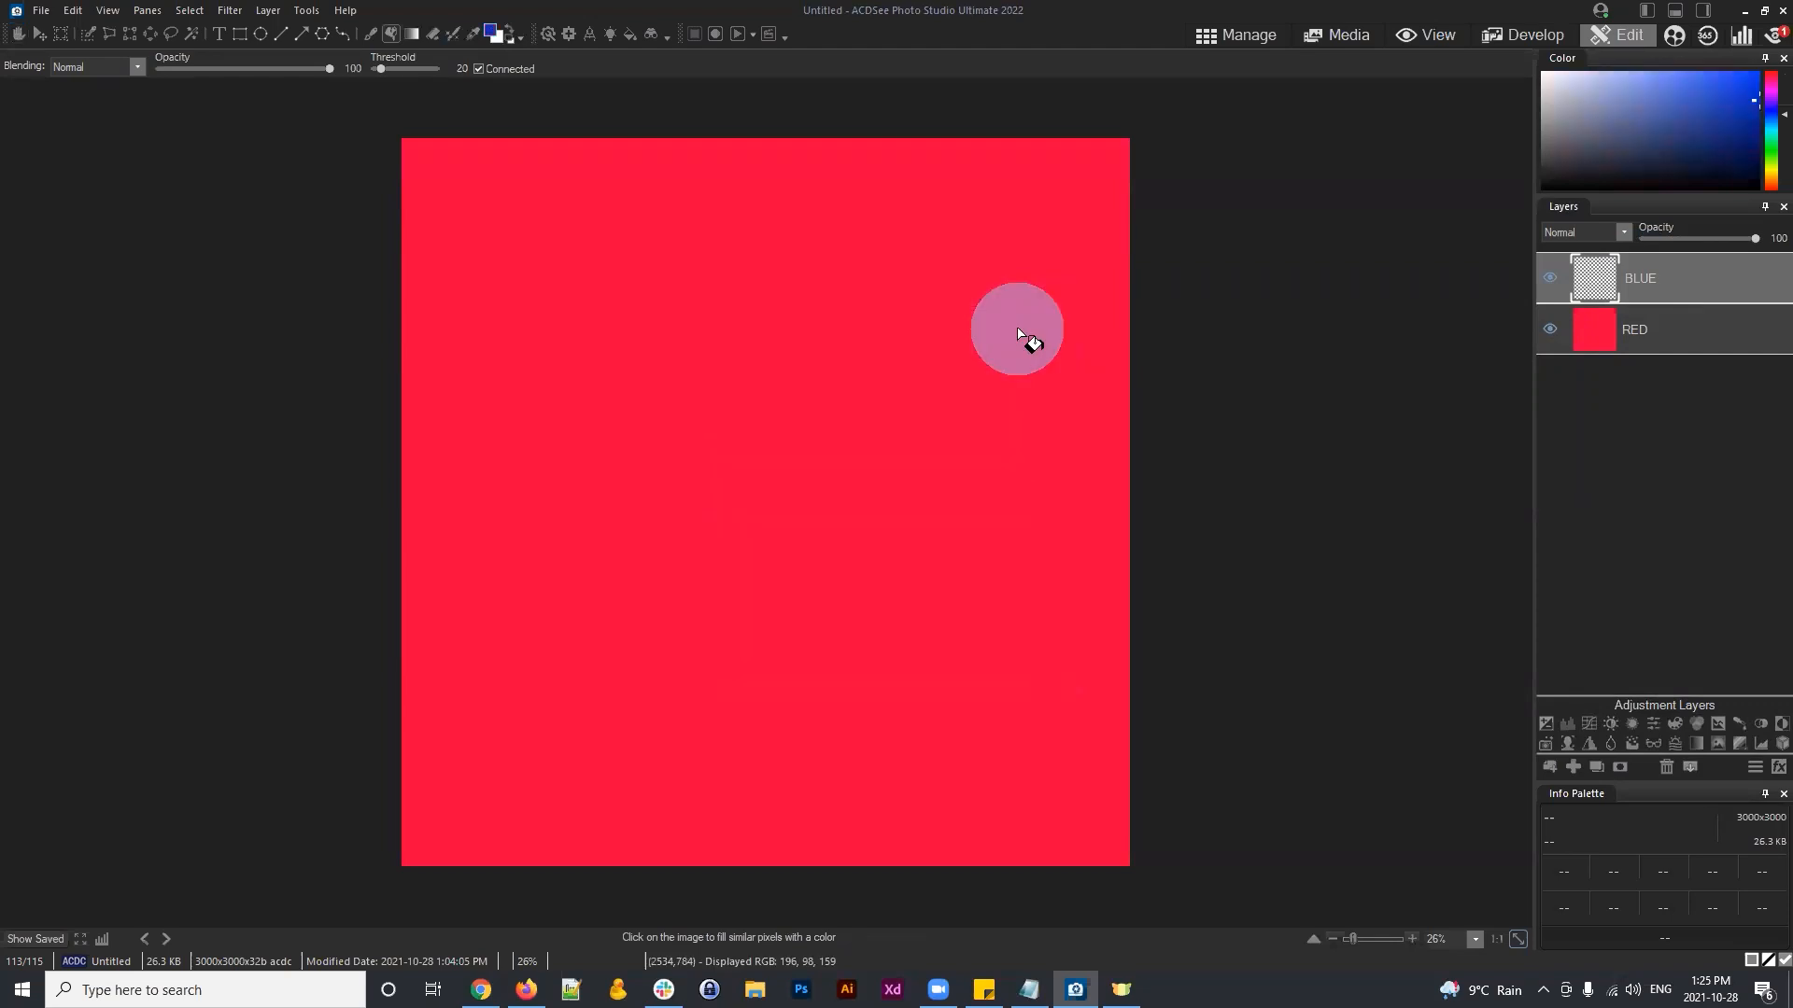
pyautogui.click(794, 310)
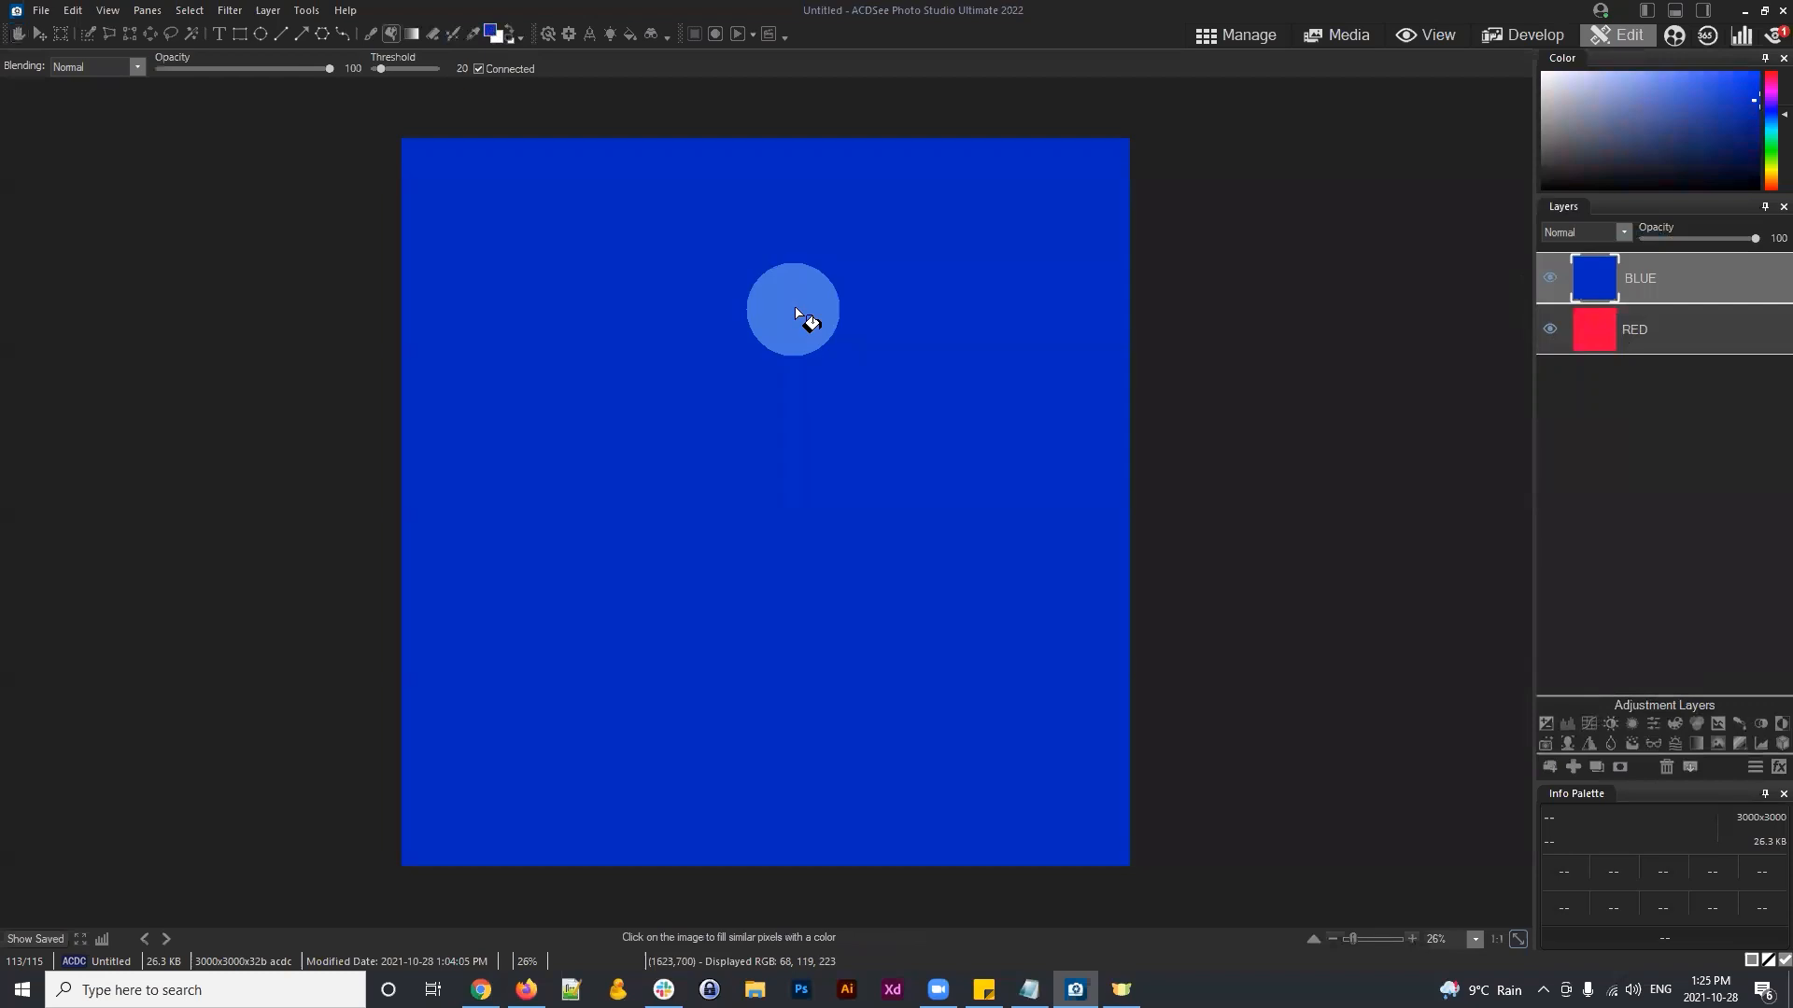
# Step: Demonstrate layer order by moving BLUE below RED and restoring it to the top of the stack
pyautogui.click(1669, 278)
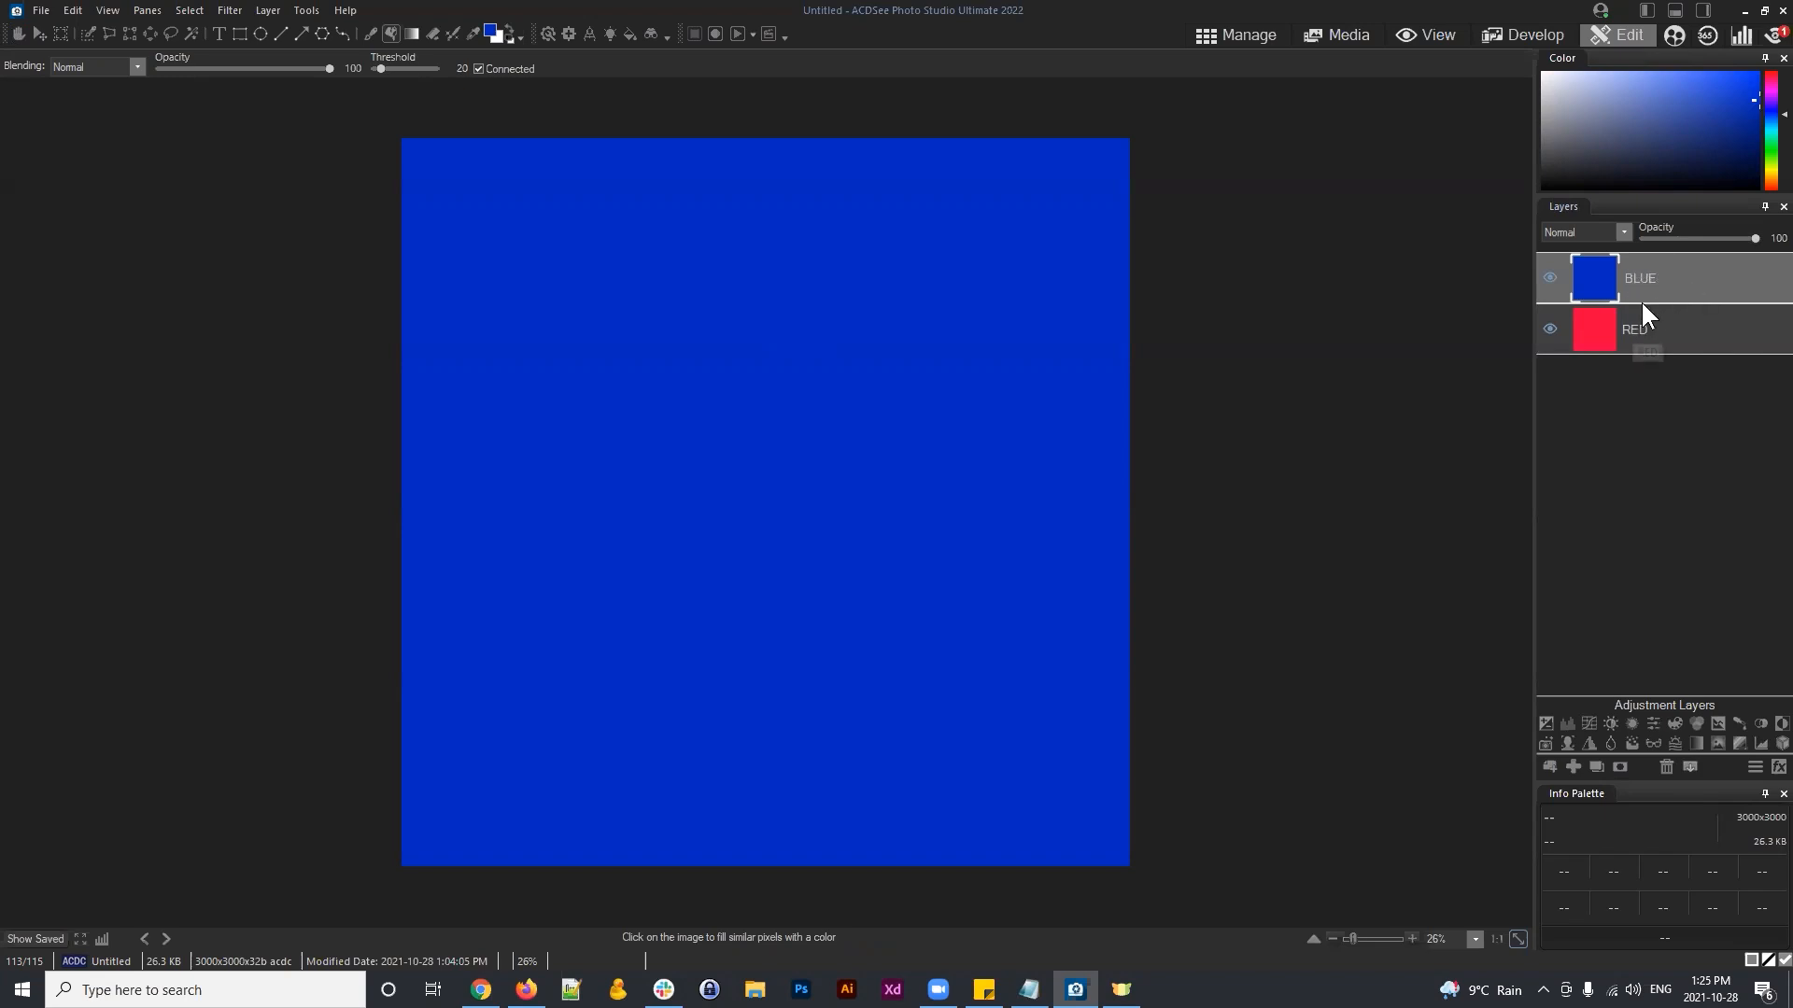
pyautogui.click(1655, 267)
pyautogui.moveTo(1677, 280); pyautogui.dragTo(1657, 281)
pyautogui.moveTo(1661, 280); pyautogui.dragTo(1665, 289)
pyautogui.moveTo(1638, 333)
pyautogui.mouseDown()
pyautogui.moveTo(1645, 254)
pyautogui.moveTo(1657, 360)
pyautogui.mouseUp()
pyautogui.moveTo(1648, 279); pyautogui.dragTo(1650, 339)
pyautogui.moveTo(1644, 255); pyautogui.dragTo(1649, 346)
pyautogui.moveTo(1643, 272); pyautogui.dragTo(1645, 351)
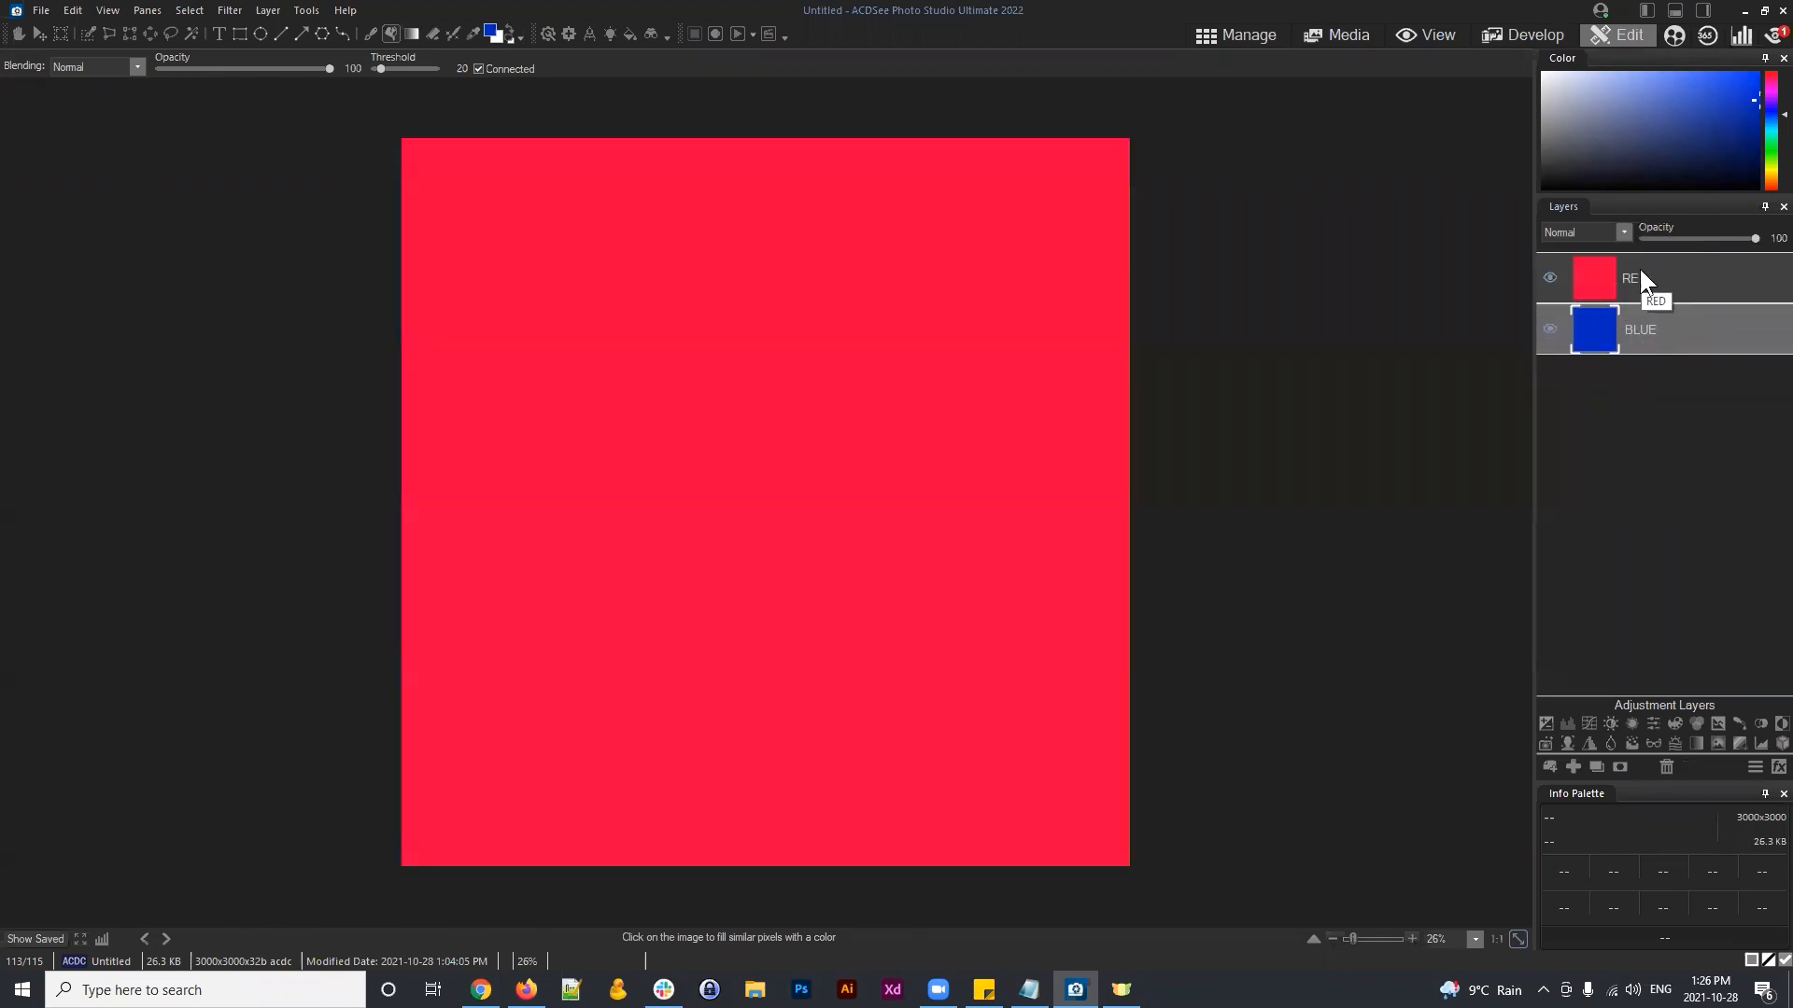
pyautogui.moveTo(1641, 267); pyautogui.dragTo(1651, 343)
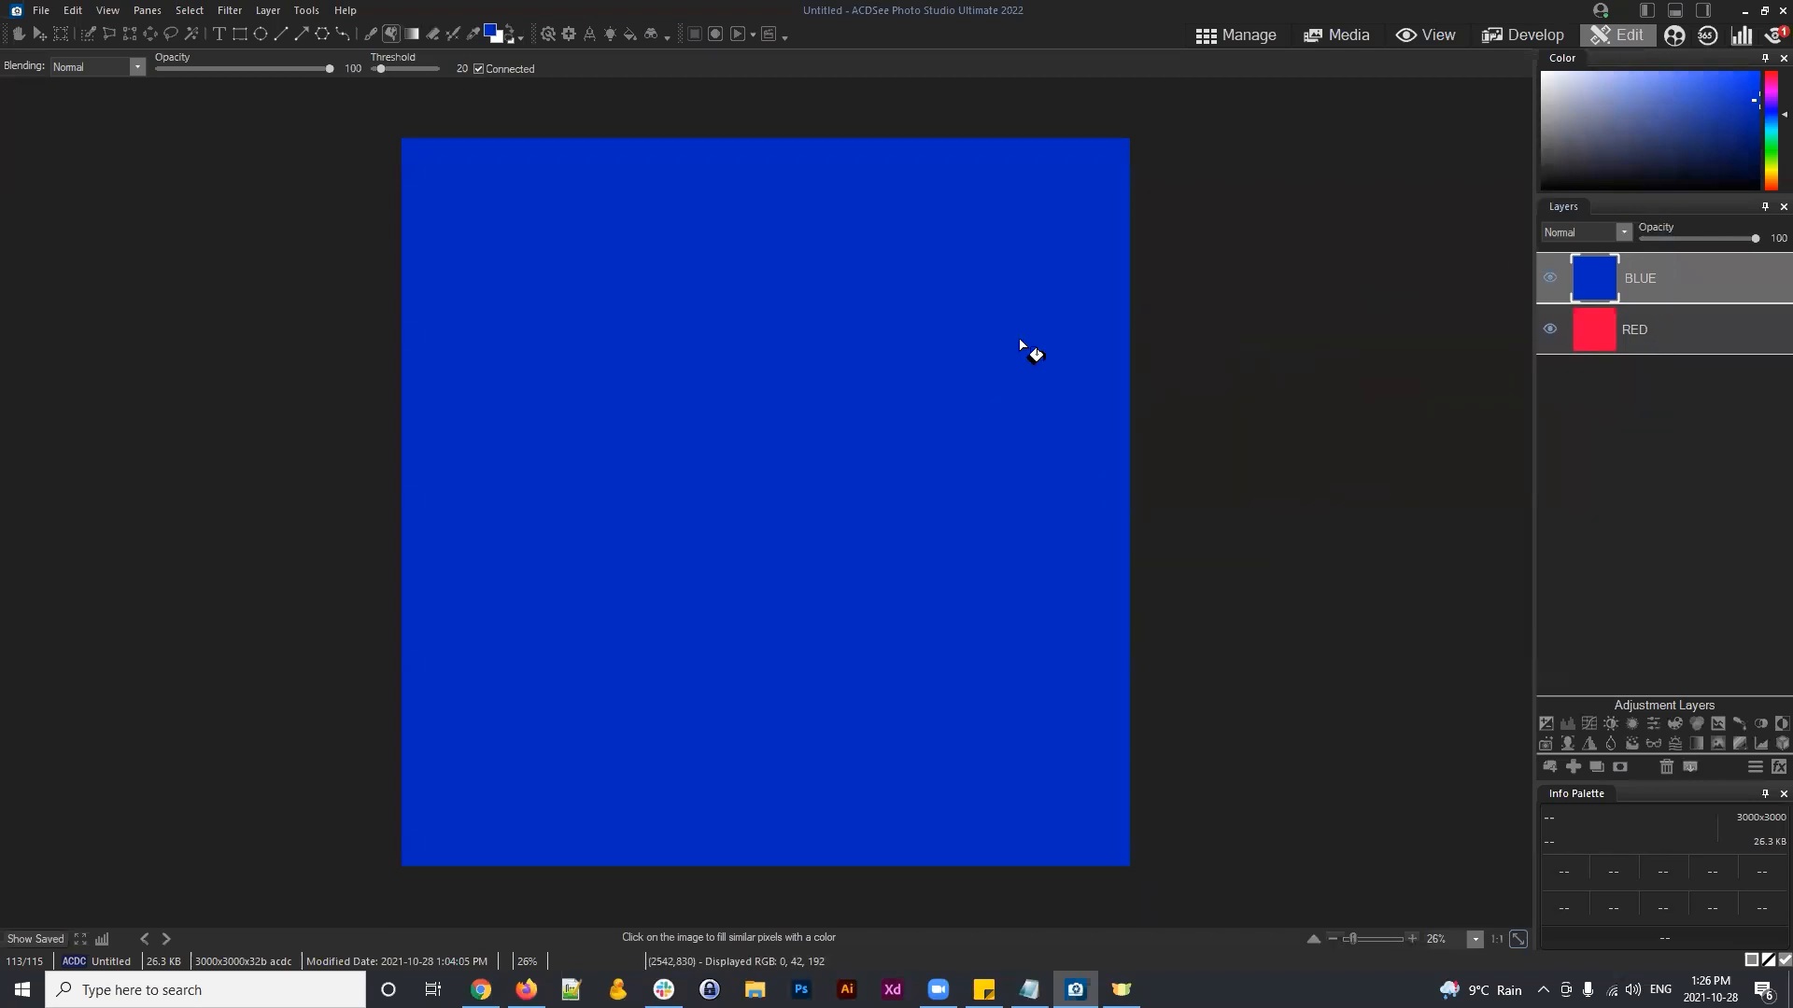
# Step: Hide the BLUE layer to view RED beneath it, and select the RED layer
pyautogui.moveTo(1650, 284)
pyautogui.mouseDown()
pyautogui.moveTo(1673, 345)
pyautogui.moveTo(1671, 328)
pyautogui.moveTo(1651, 360)
pyautogui.moveTo(1656, 317)
pyautogui.mouseUp()
pyautogui.click(1673, 274)
pyautogui.click(1549, 278)
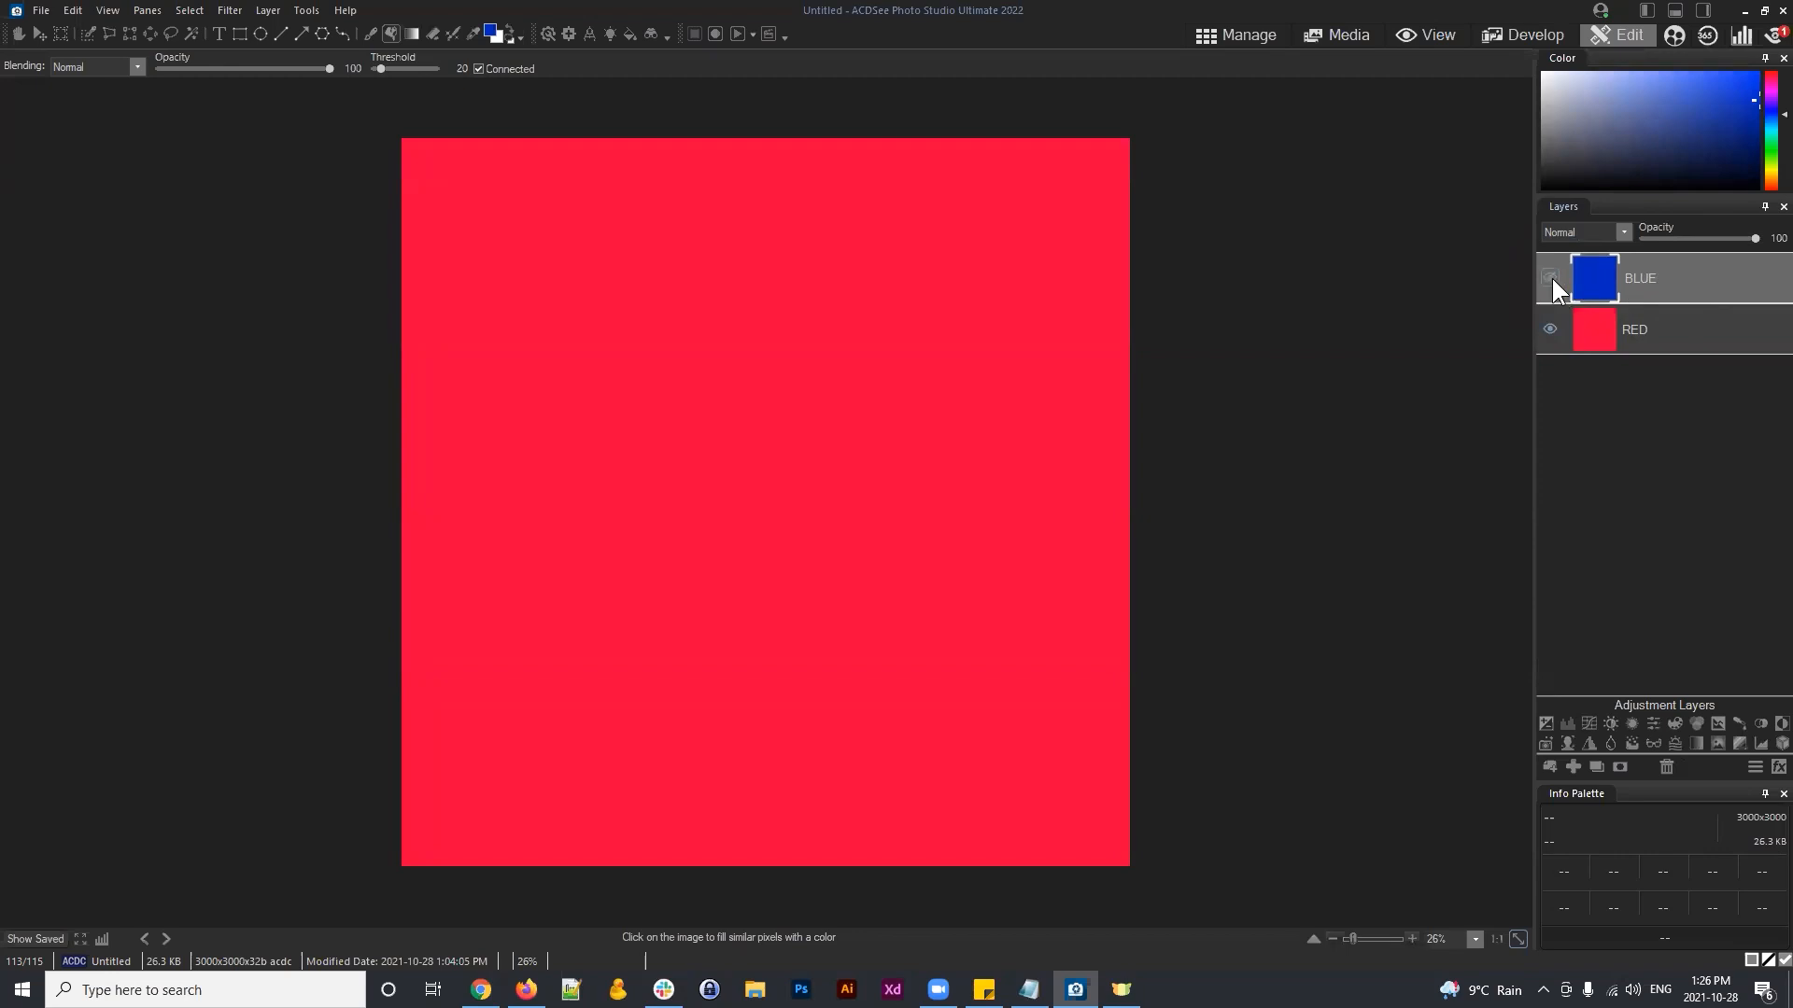
pyautogui.click(1673, 329)
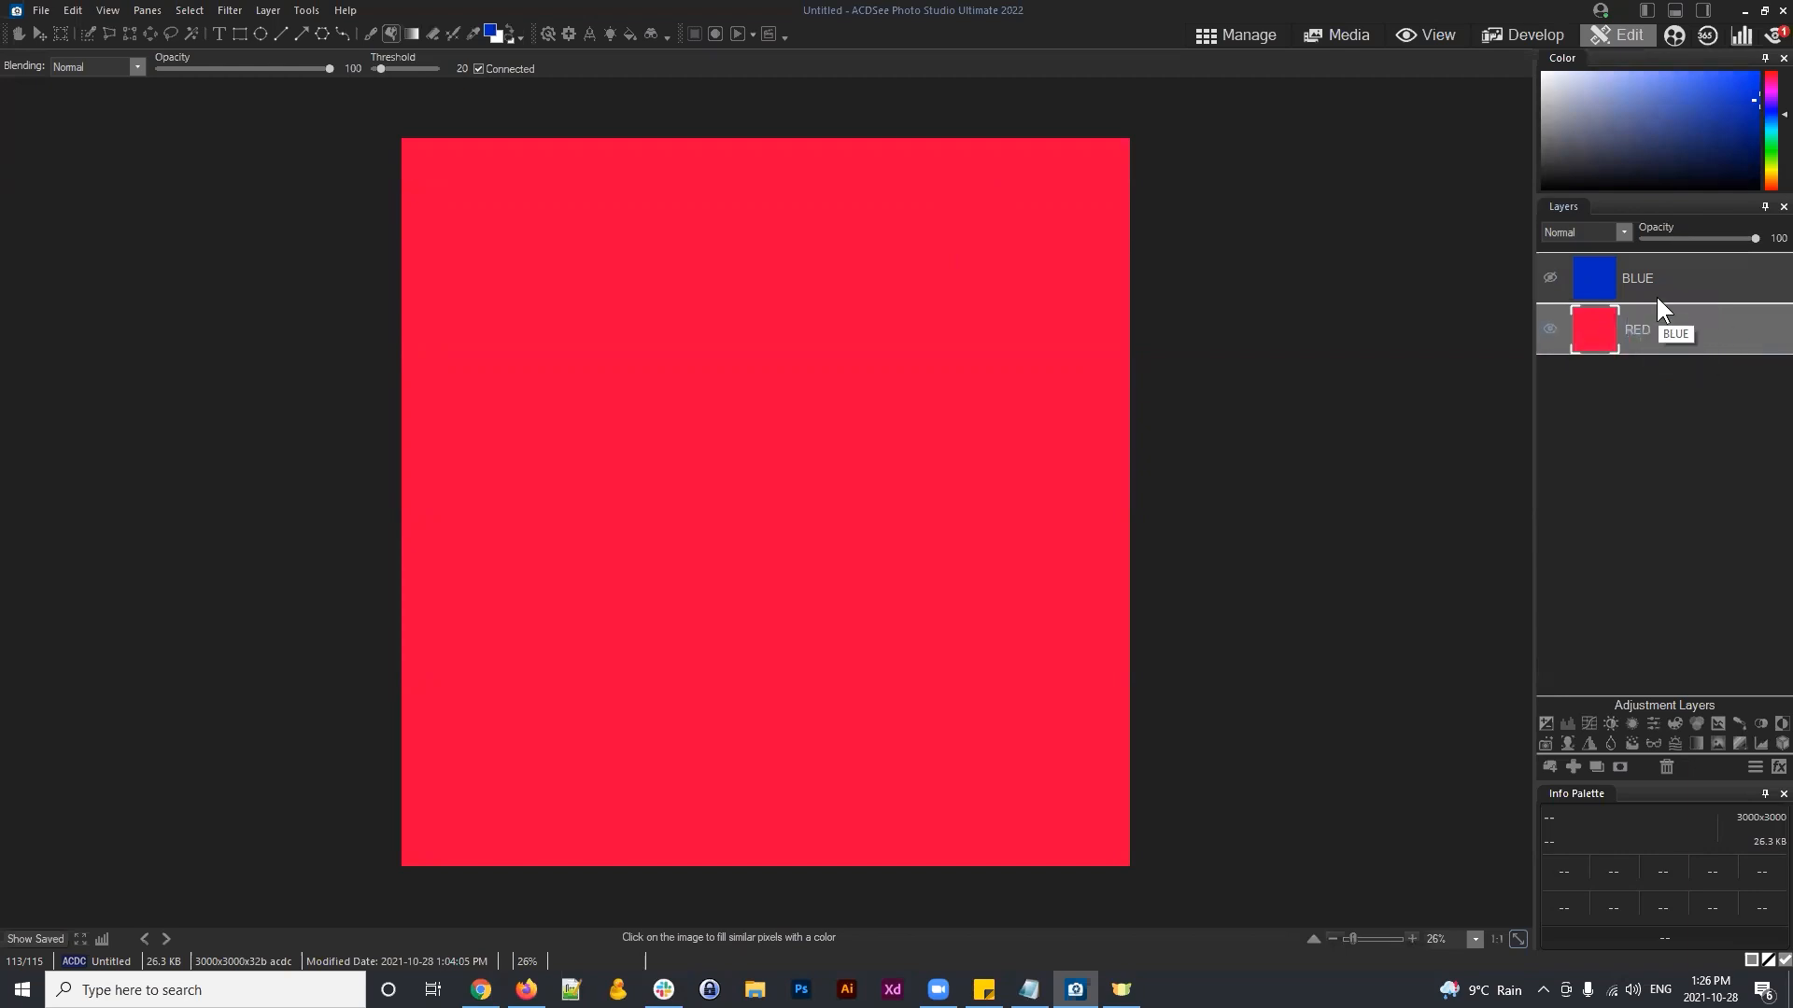
pyautogui.click(1672, 266)
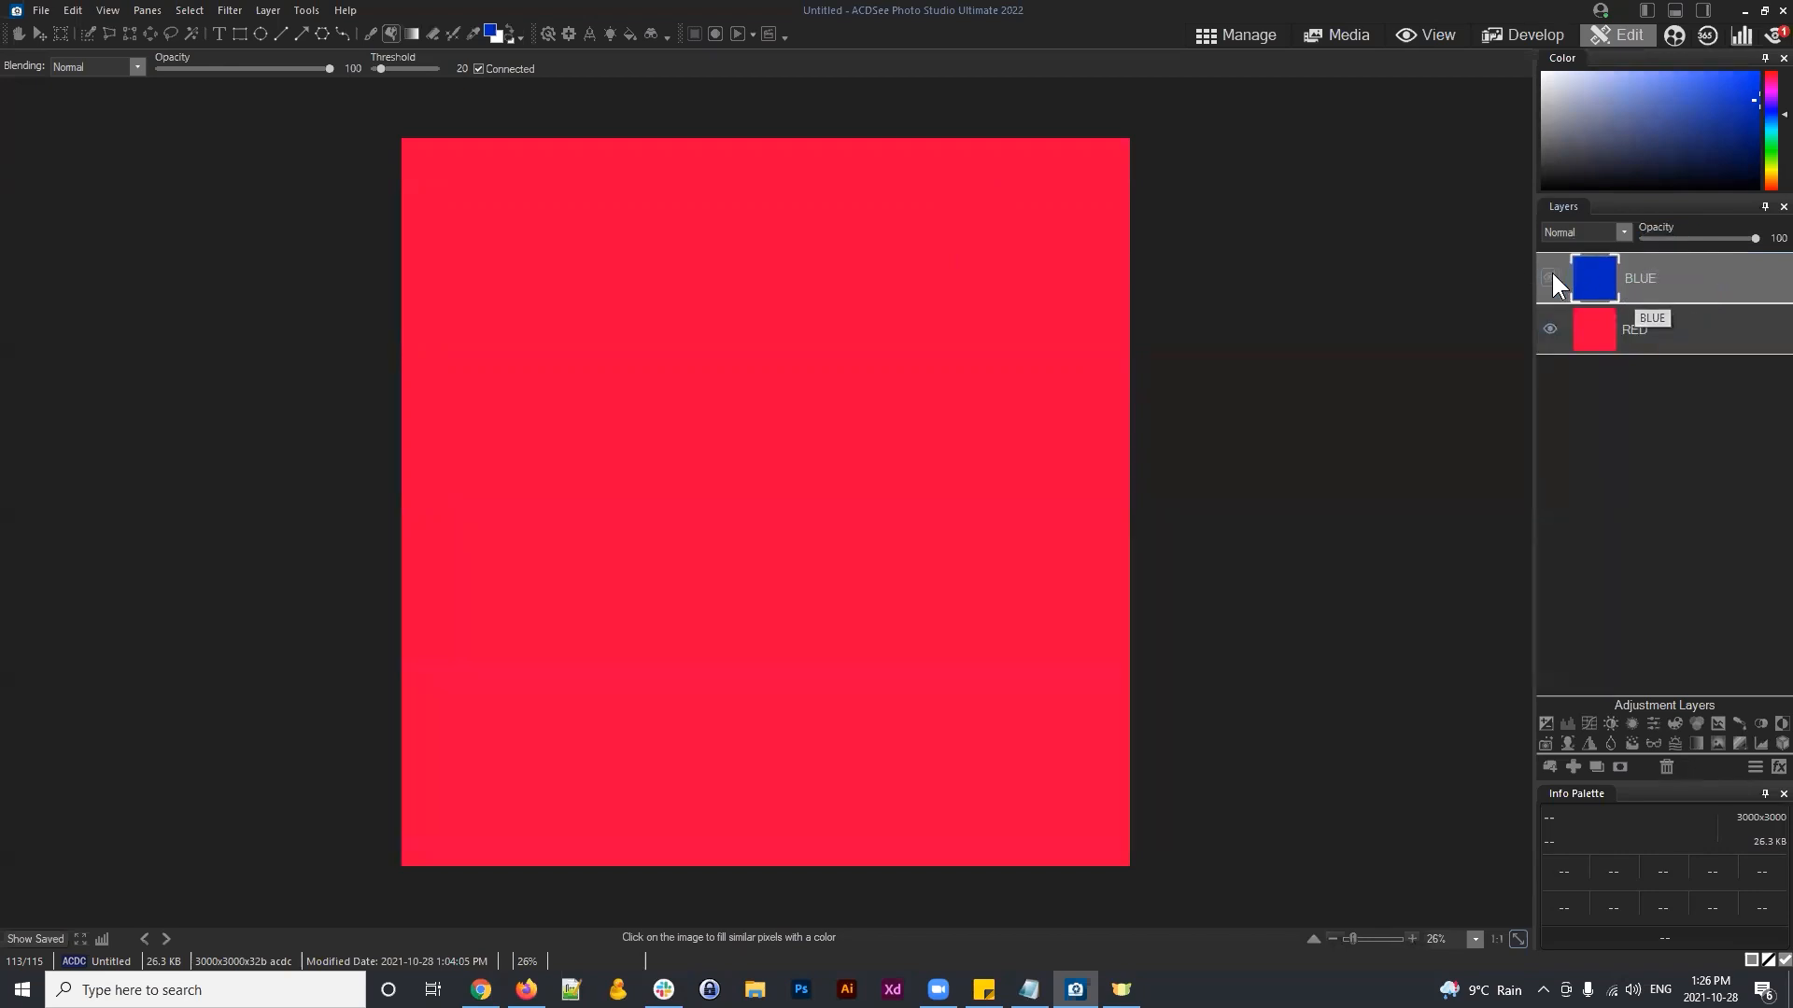
pyautogui.click(1645, 347)
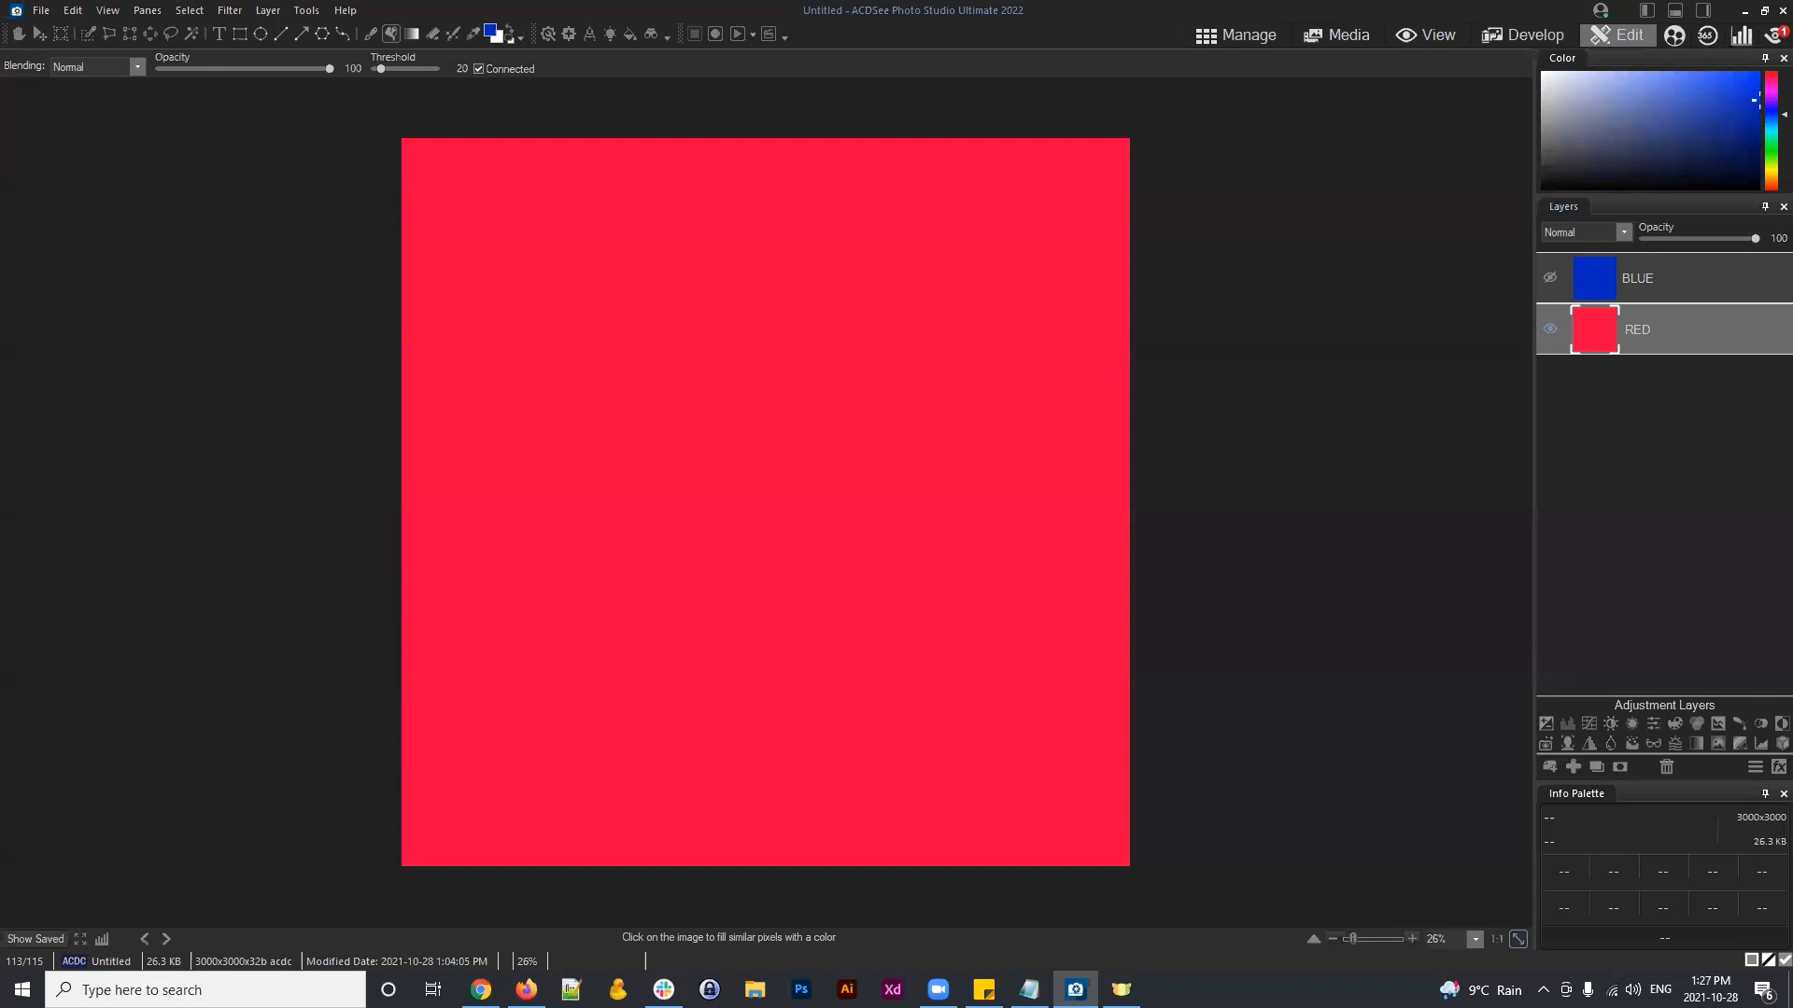
# Step: Hide the RED layer to view the empty canvas, and turn both RED and BLUE back on
pyautogui.click(1551, 329)
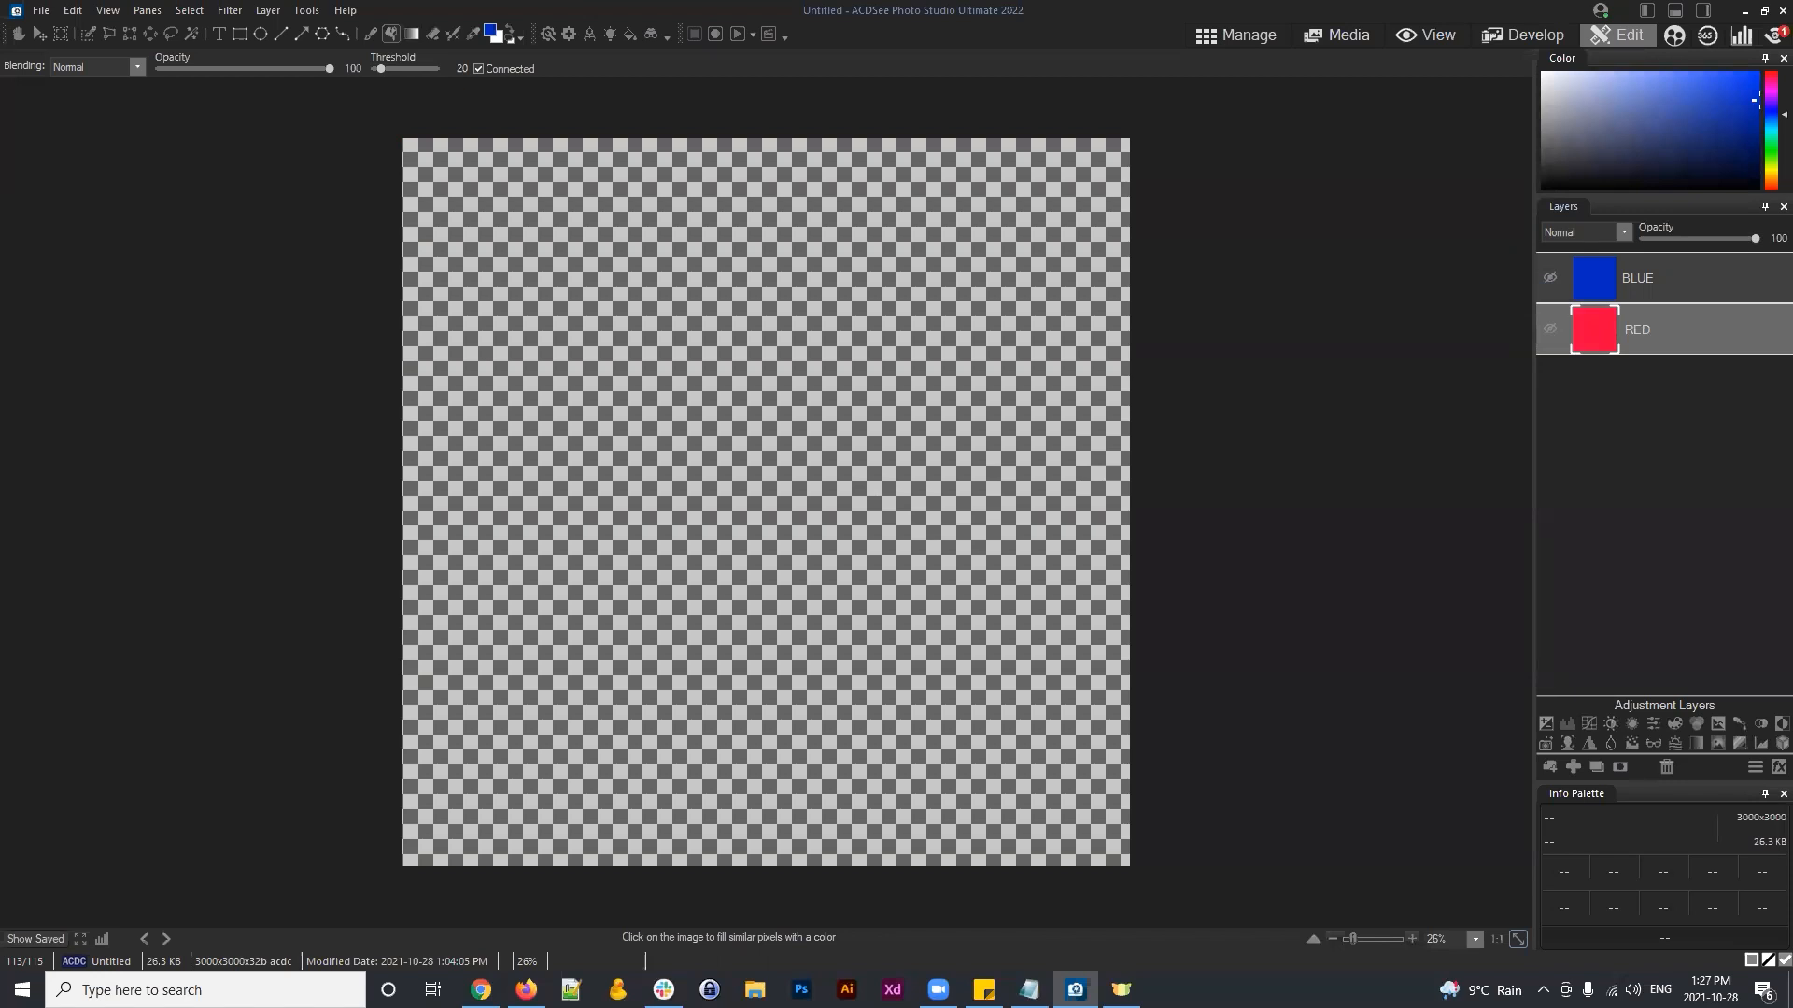
pyautogui.click(1548, 329)
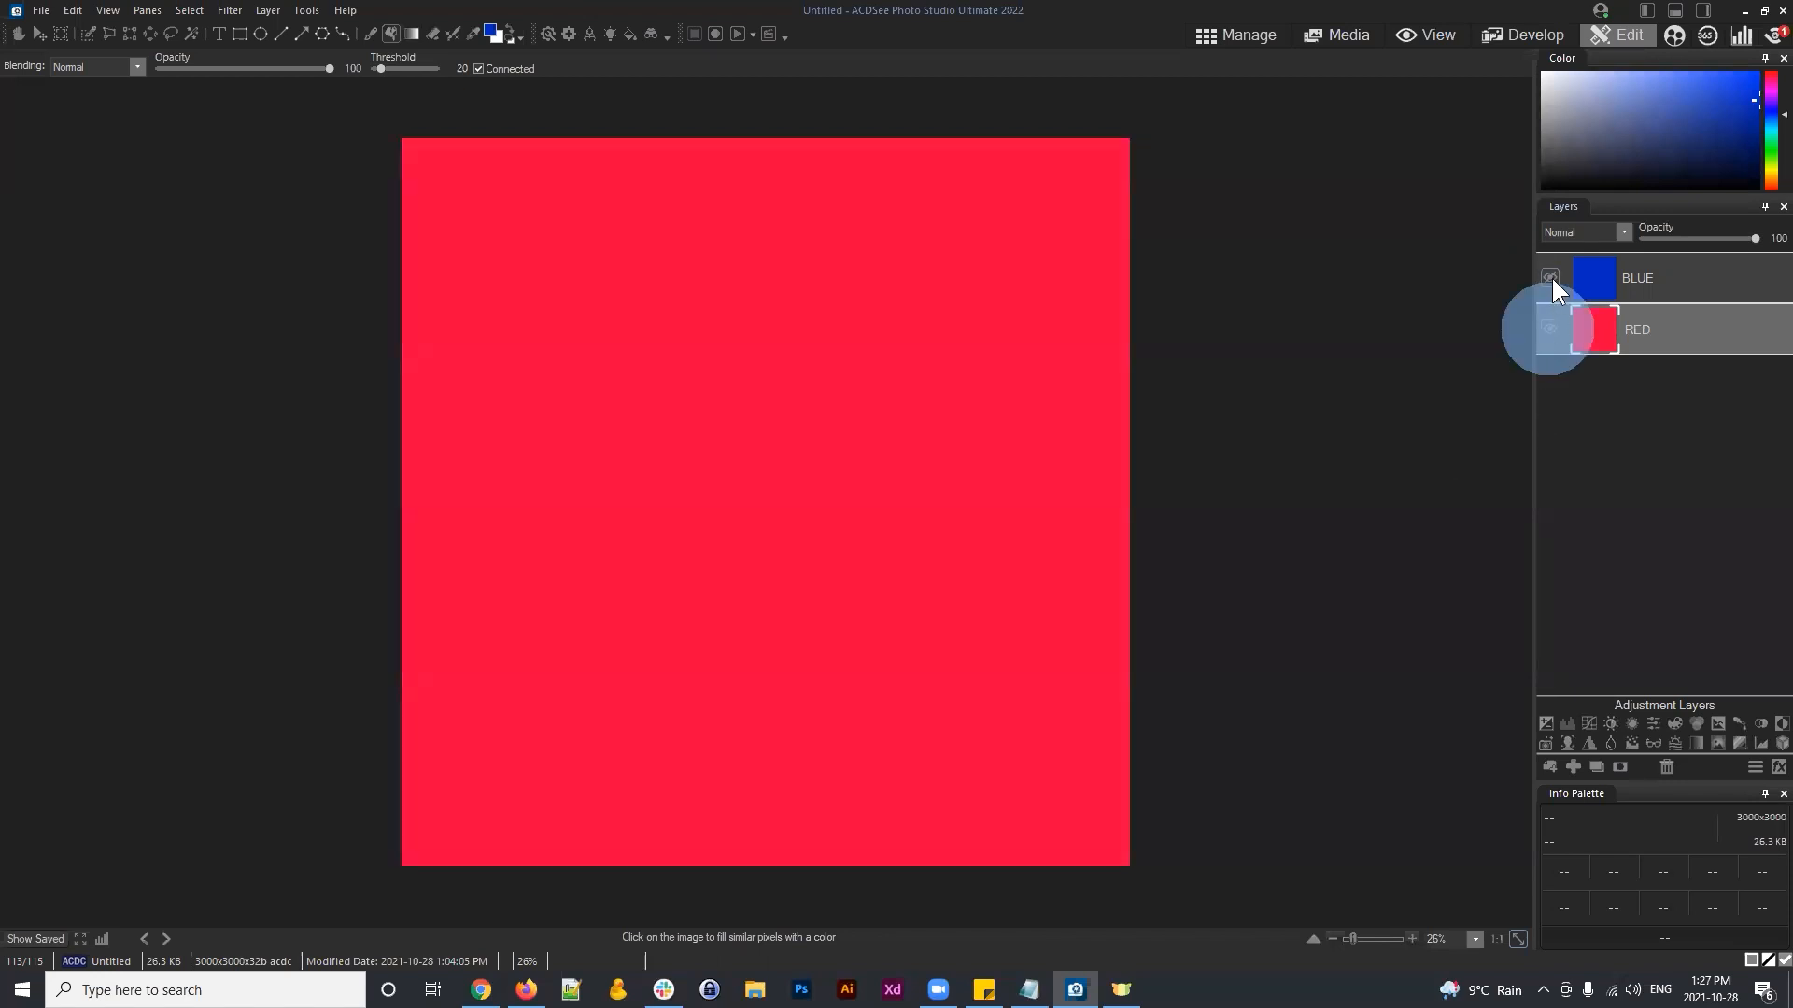
pyautogui.click(1549, 278)
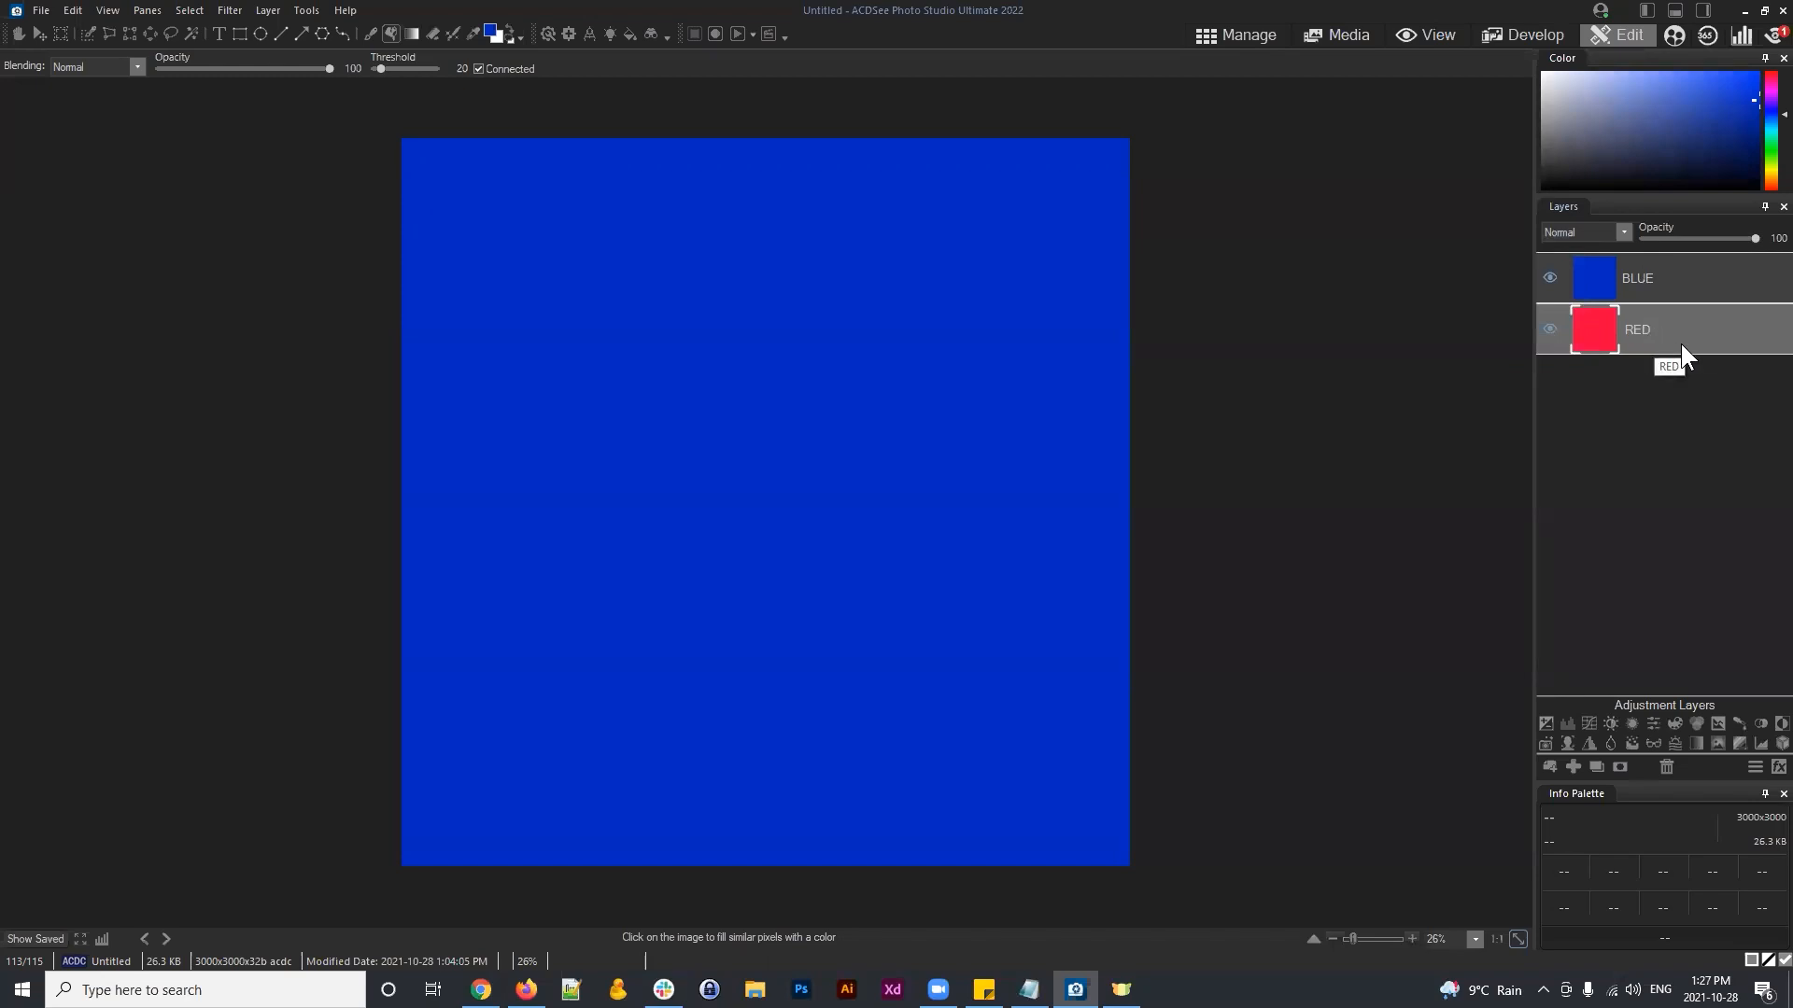
# Step: Hide both the RED and BLUE layers to view the transparent canvas, turn them back on, and select BLUE
pyautogui.click(1549, 329)
pyautogui.click(1549, 277)
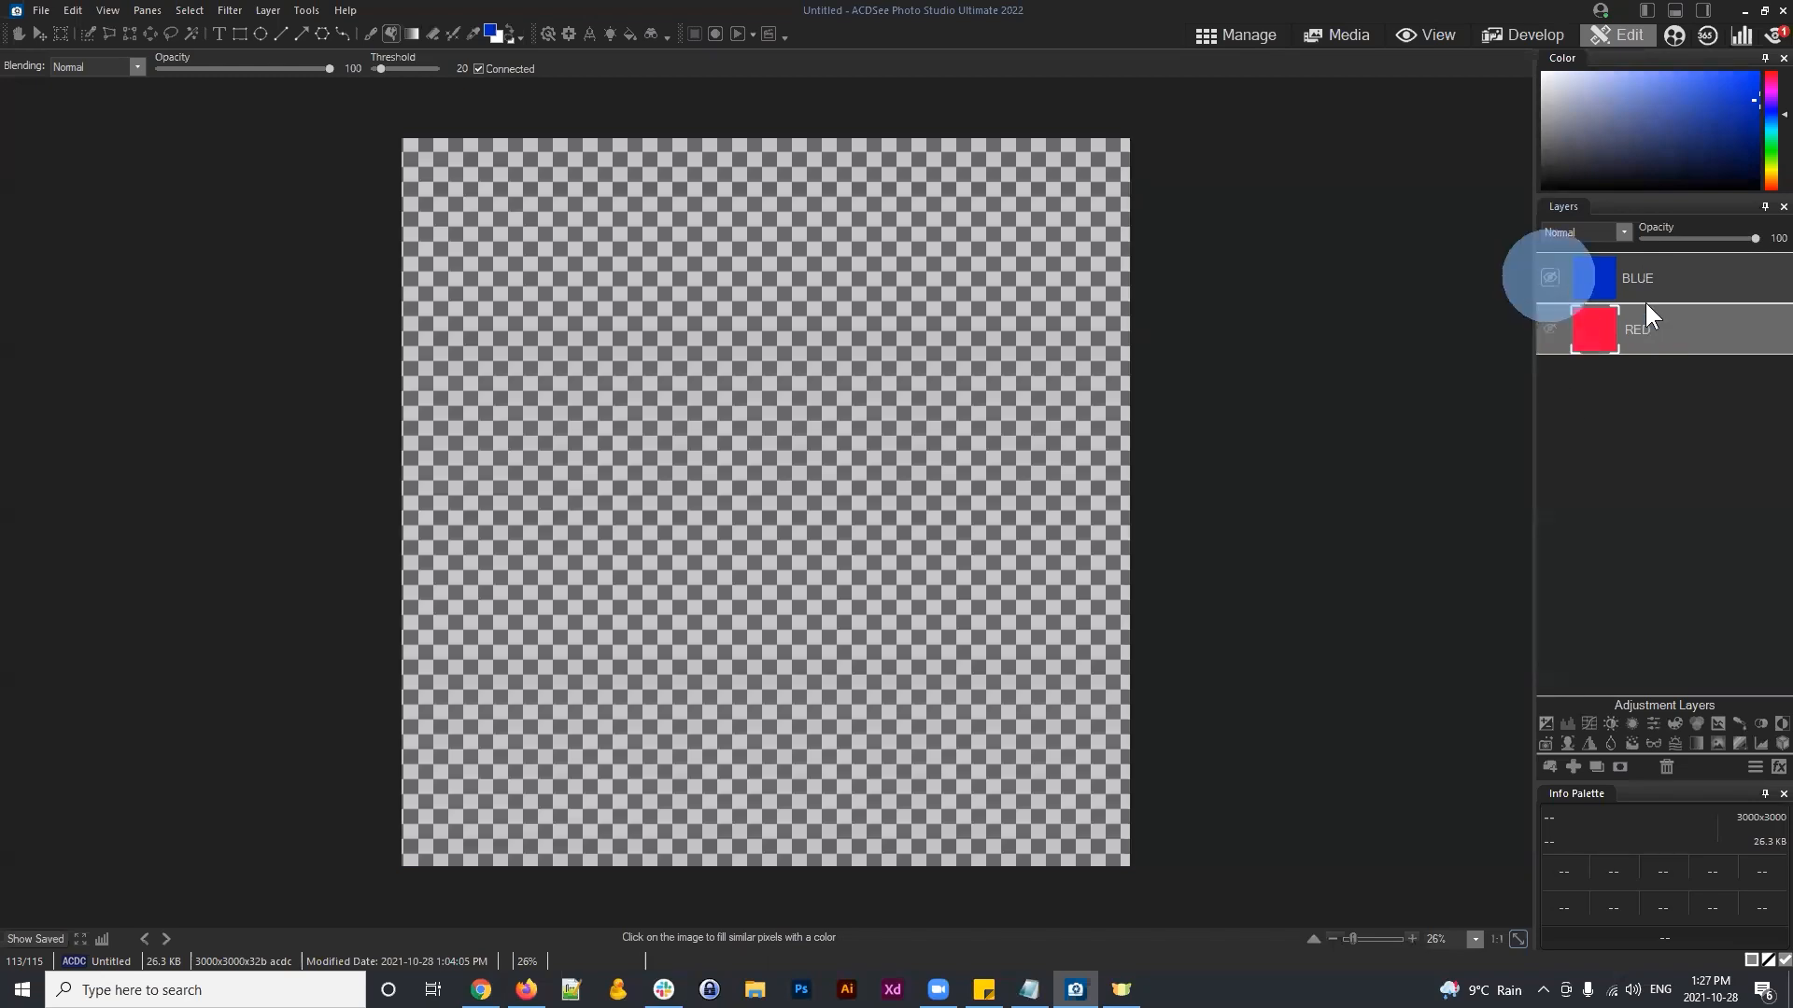
pyautogui.click(1655, 428)
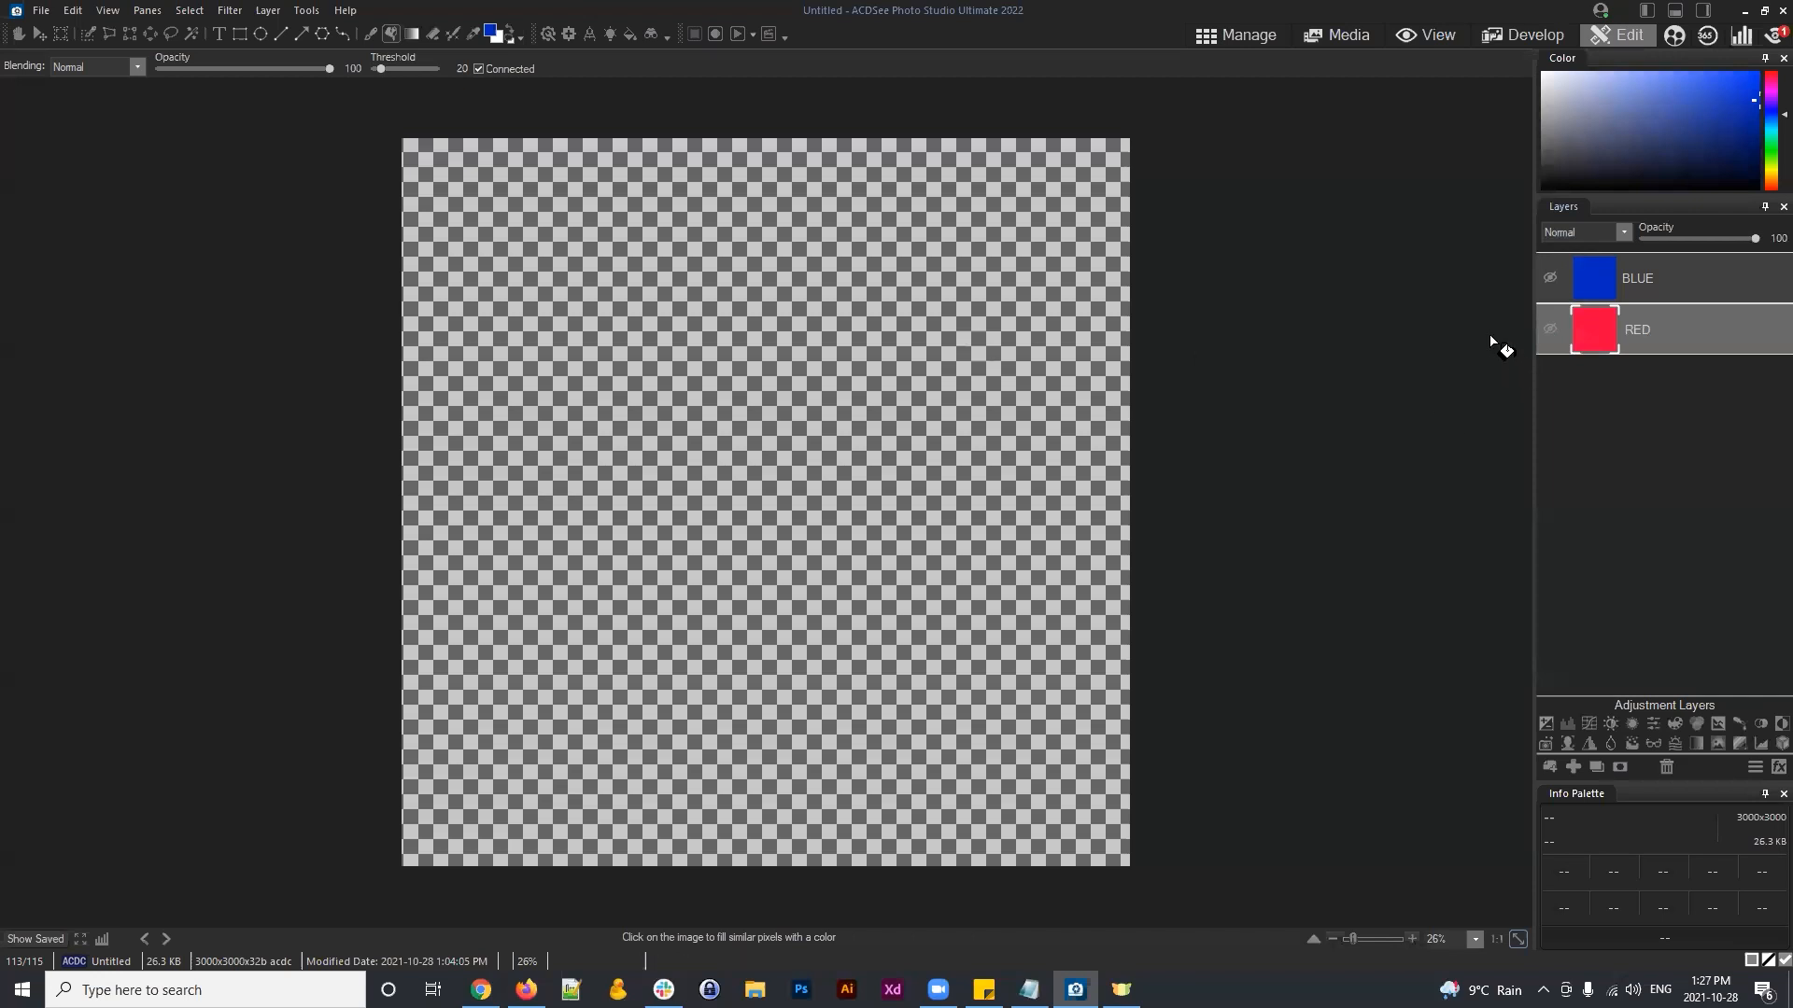
pyautogui.click(1550, 329)
pyautogui.click(1550, 277)
pyautogui.moveTo(1650, 278); pyautogui.dragTo(1654, 350)
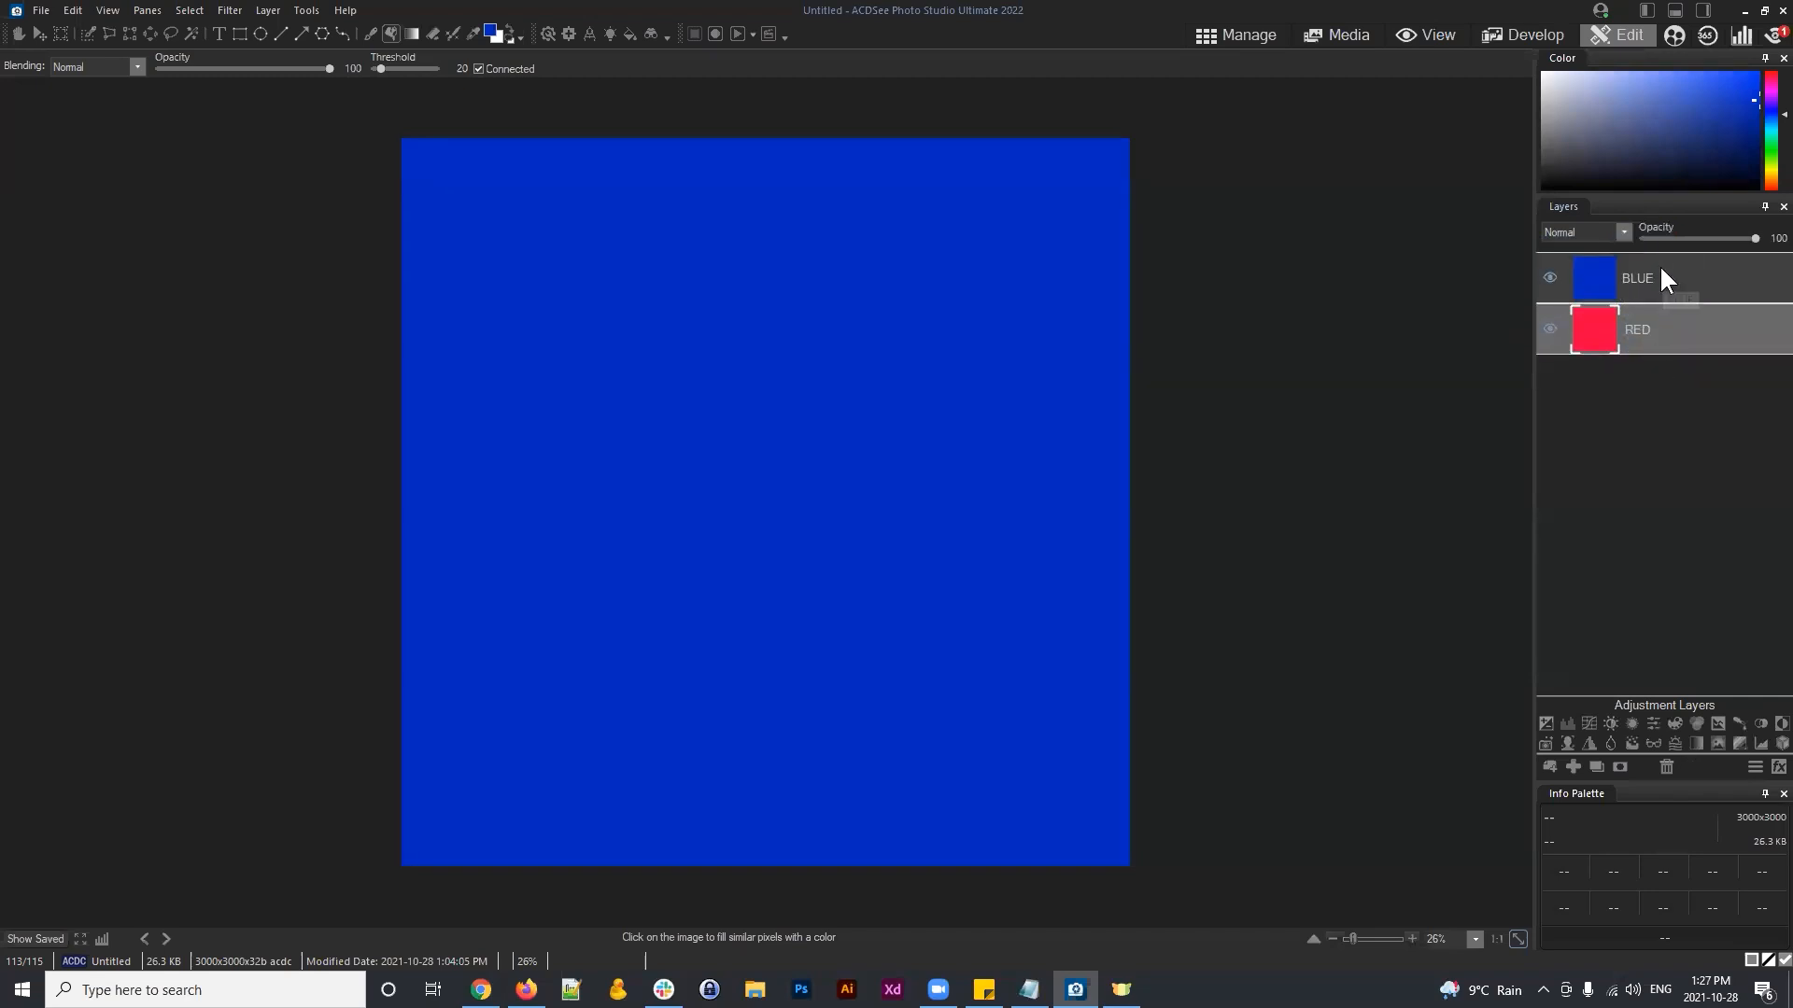
pyautogui.click(1661, 273)
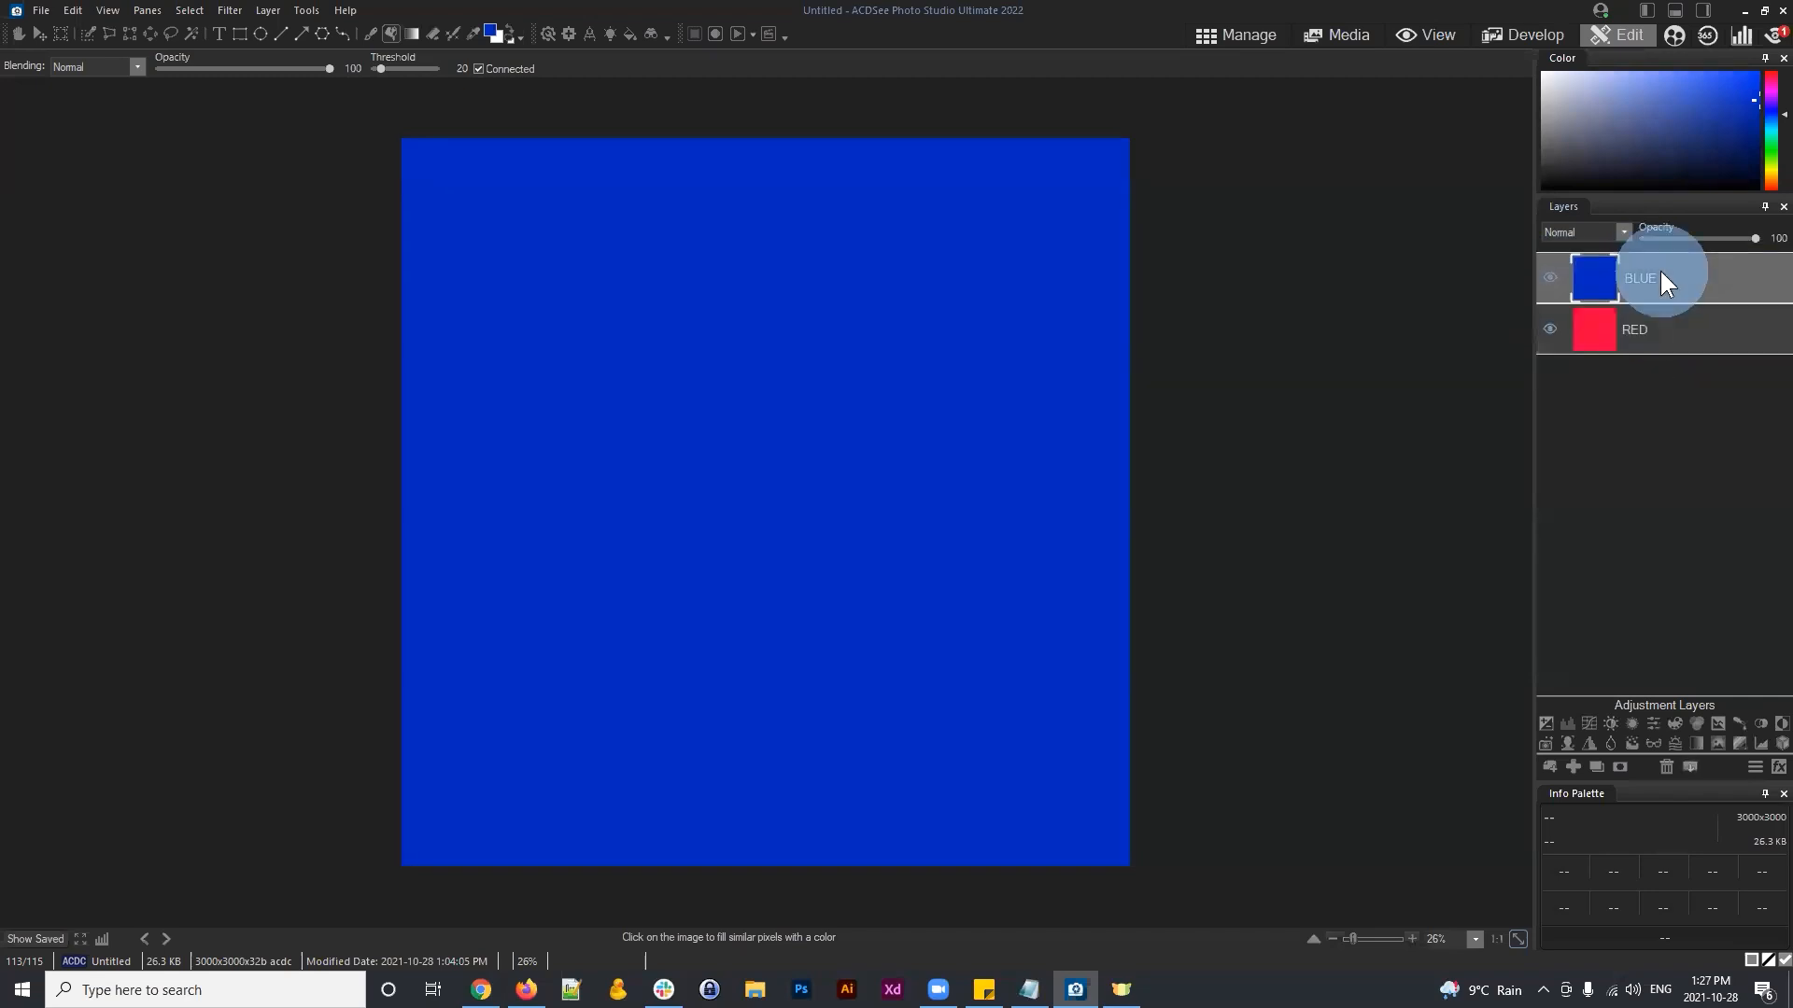
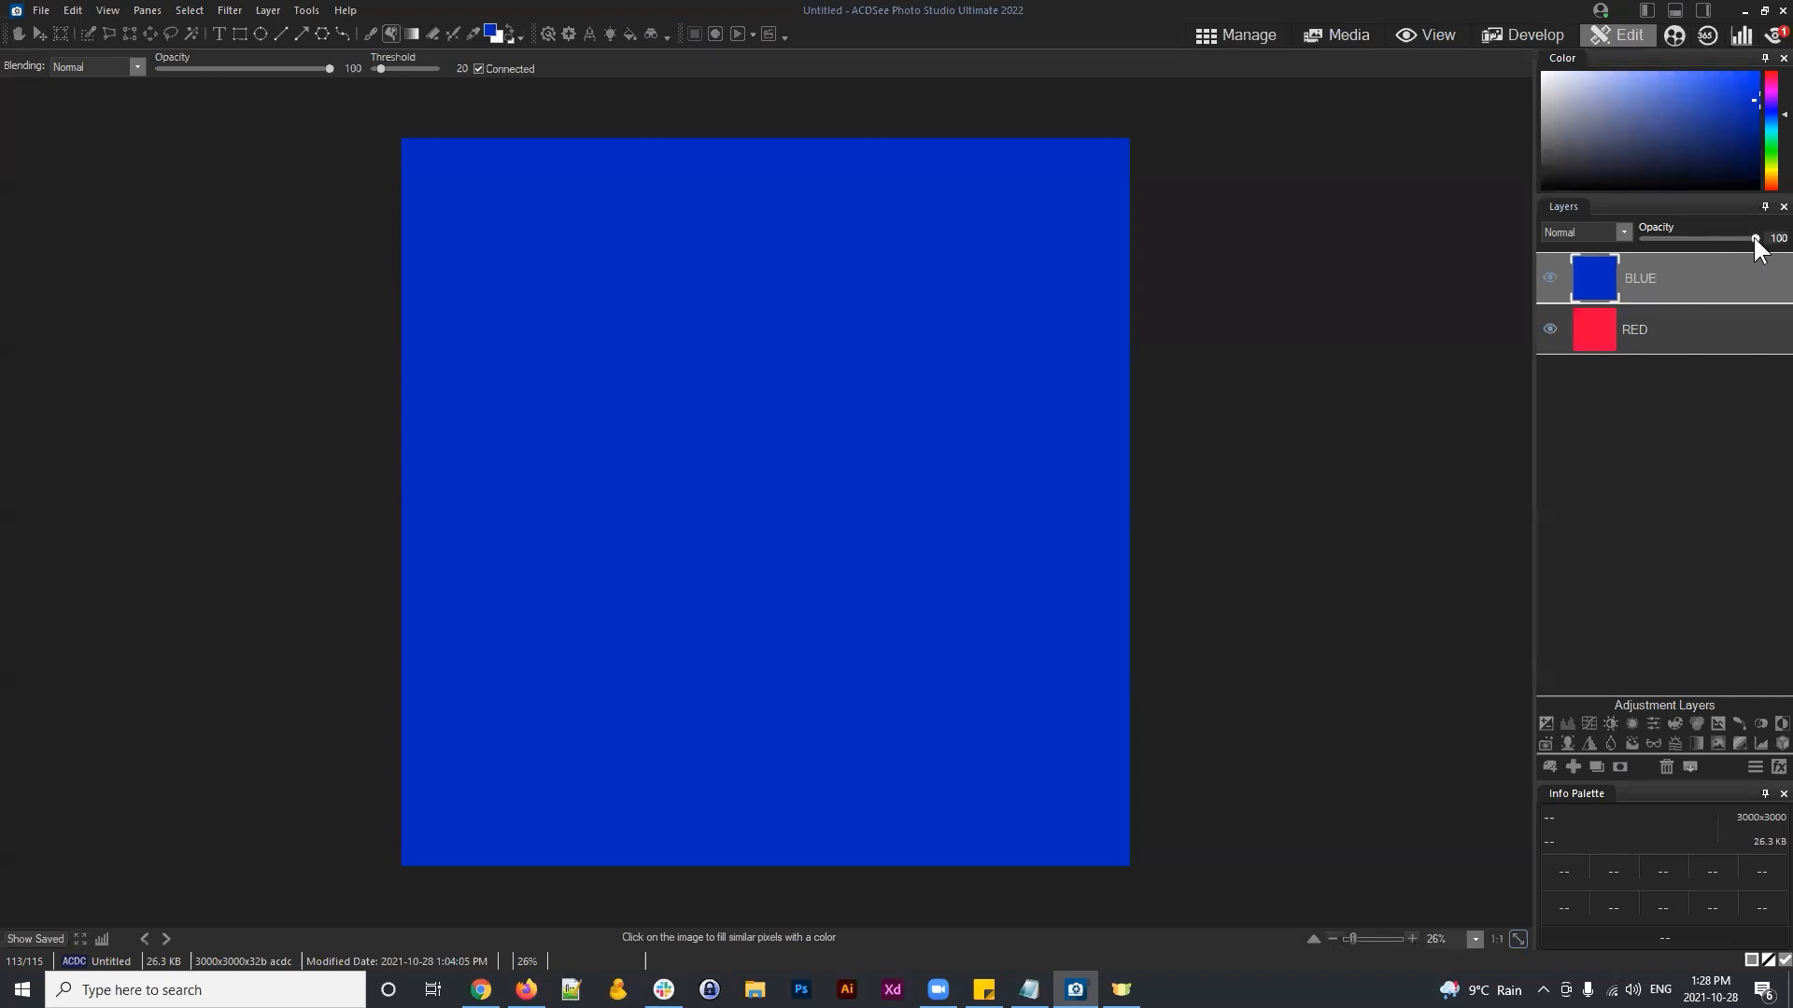
# Step: Drop the BLUE layer's opacity to 0, raise it again, and set it to 50 to blend with RED
pyautogui.click(1651, 280)
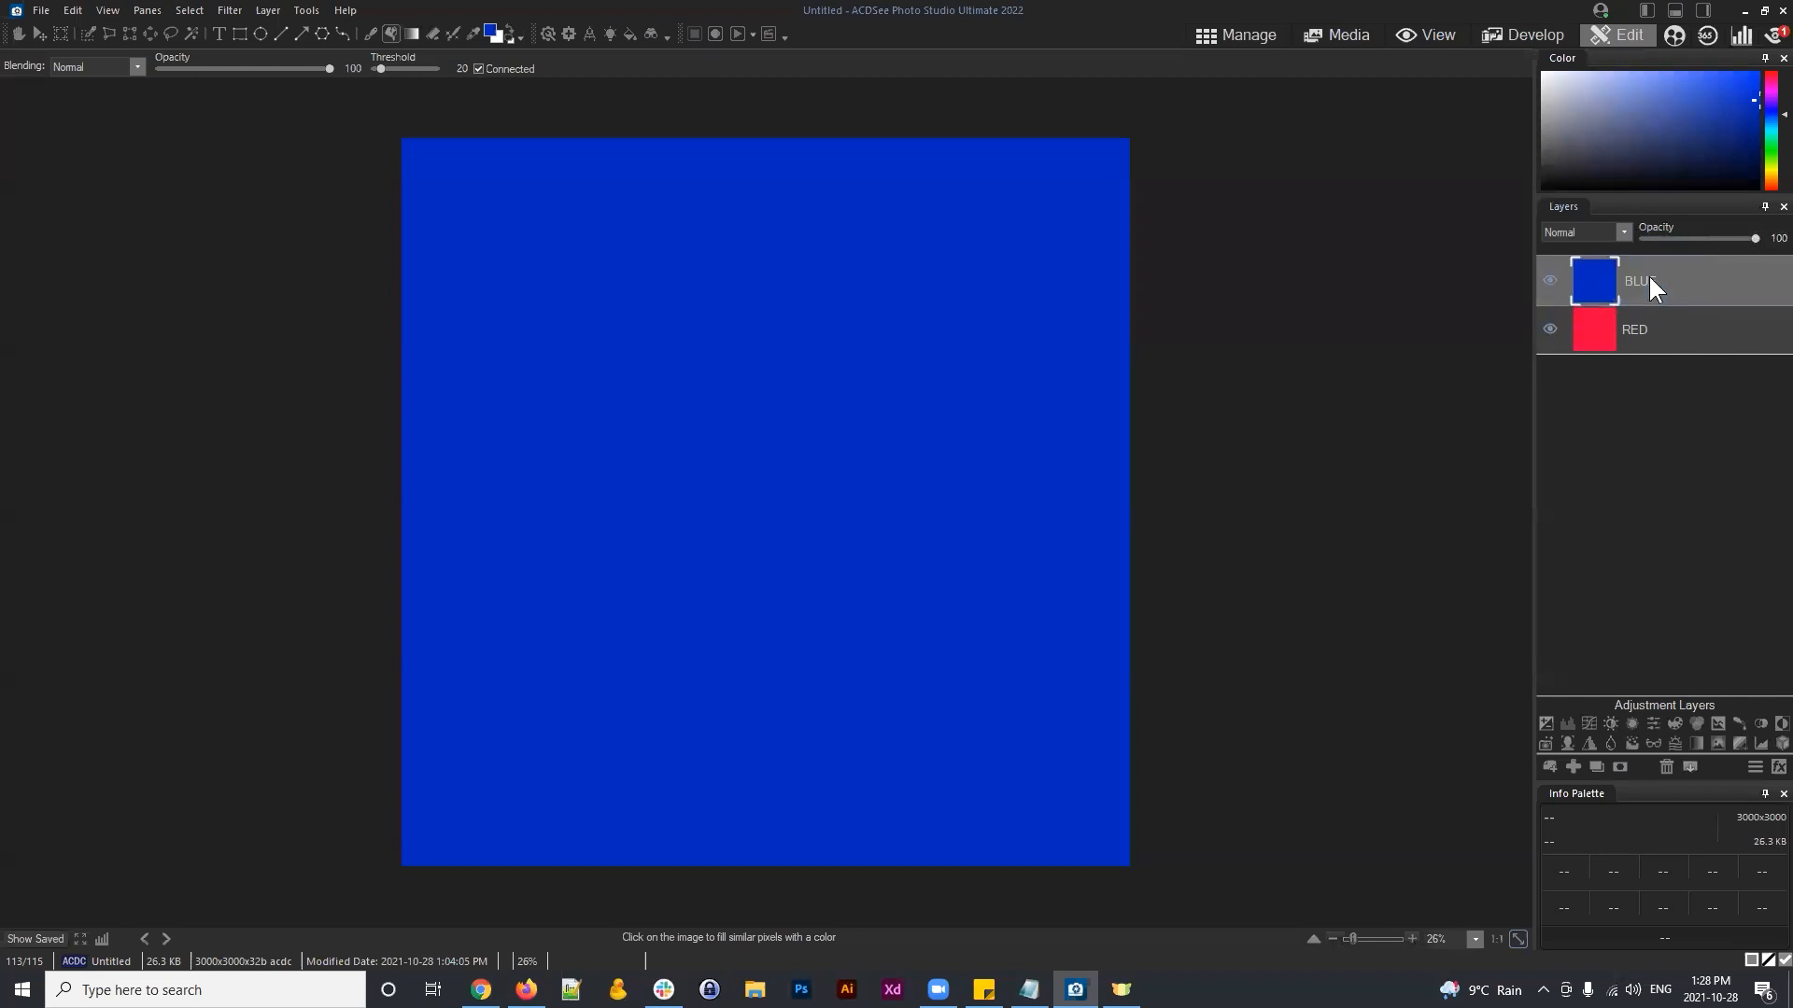
pyautogui.moveTo(1753, 238); pyautogui.dragTo(1498, 244)
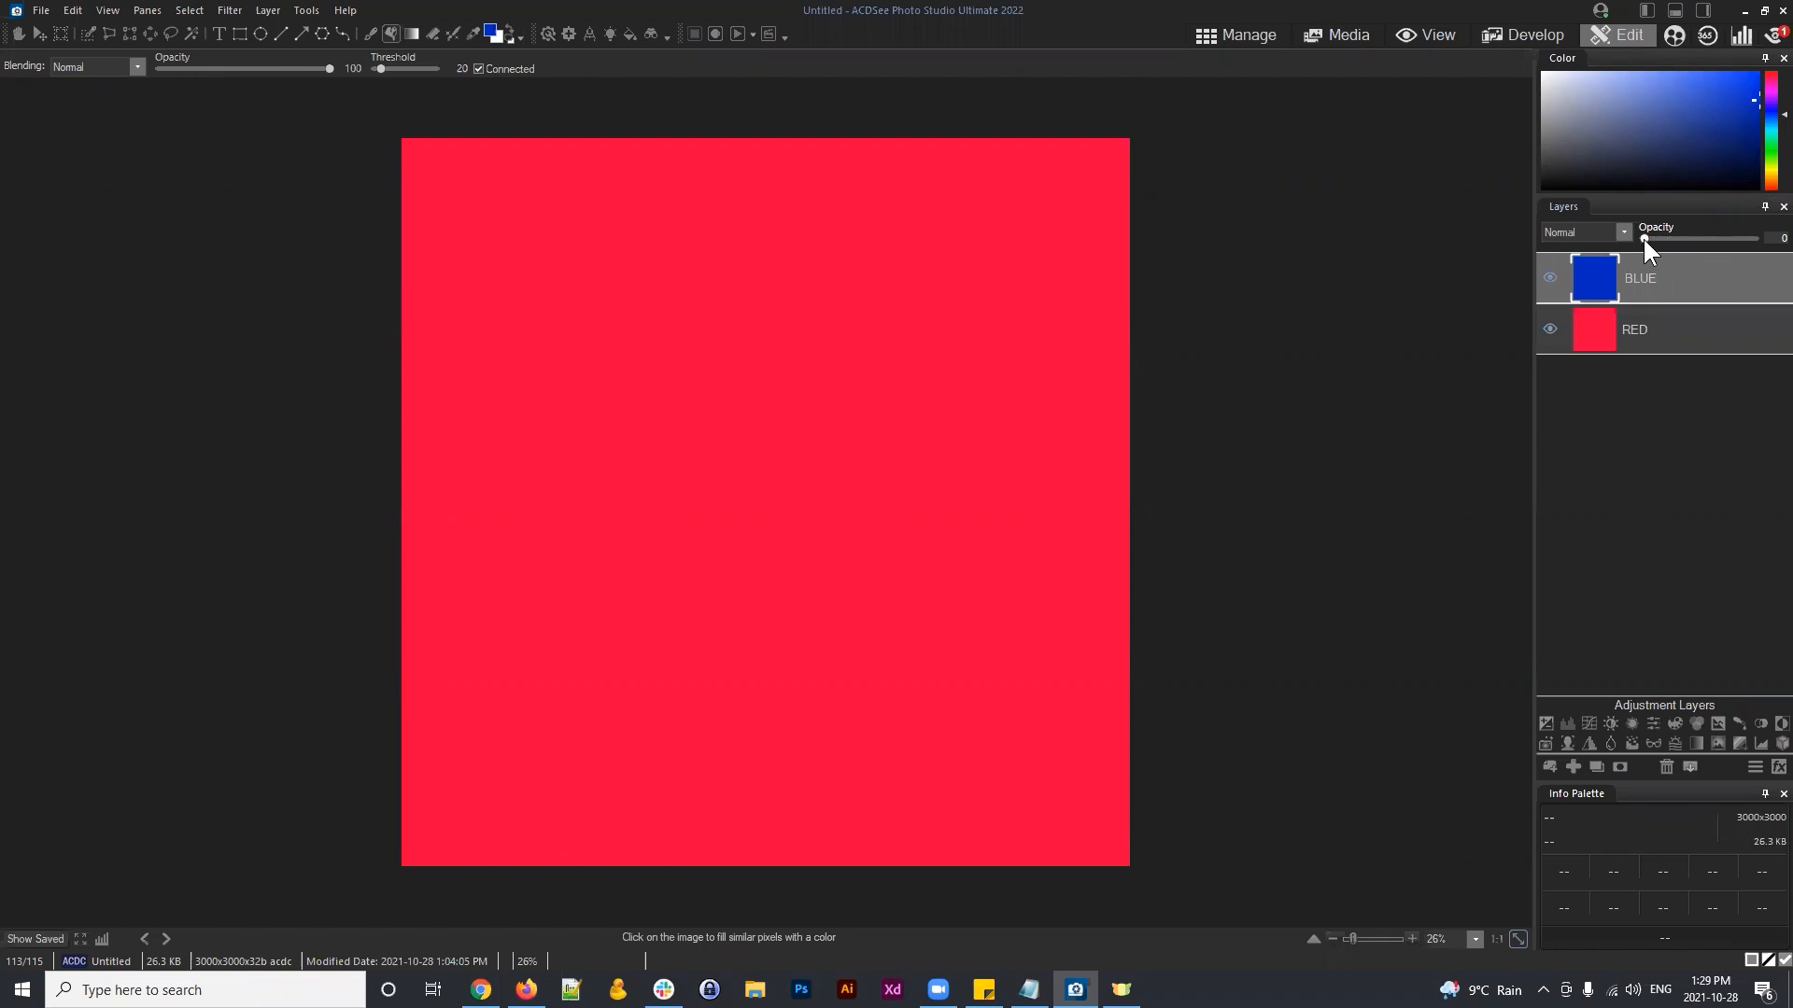
pyautogui.moveTo(1646, 238); pyautogui.dragTo(1755, 238)
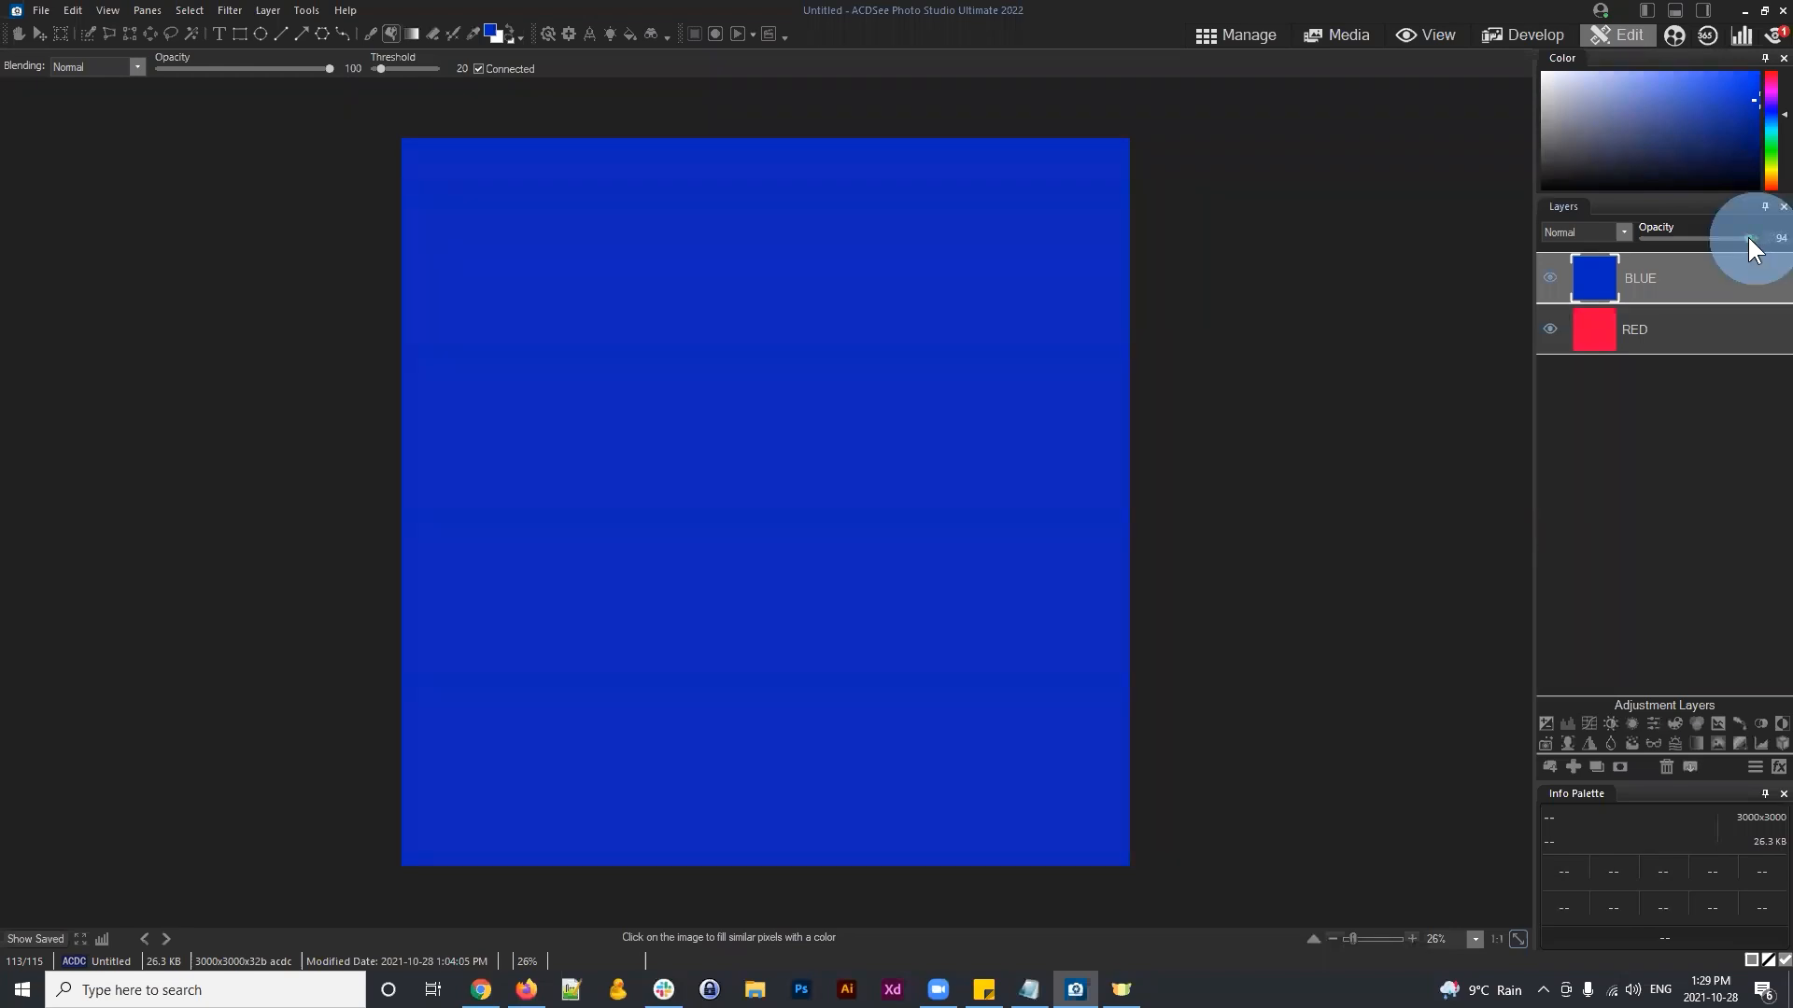
pyautogui.moveTo(1738, 239); pyautogui.dragTo(1700, 235)
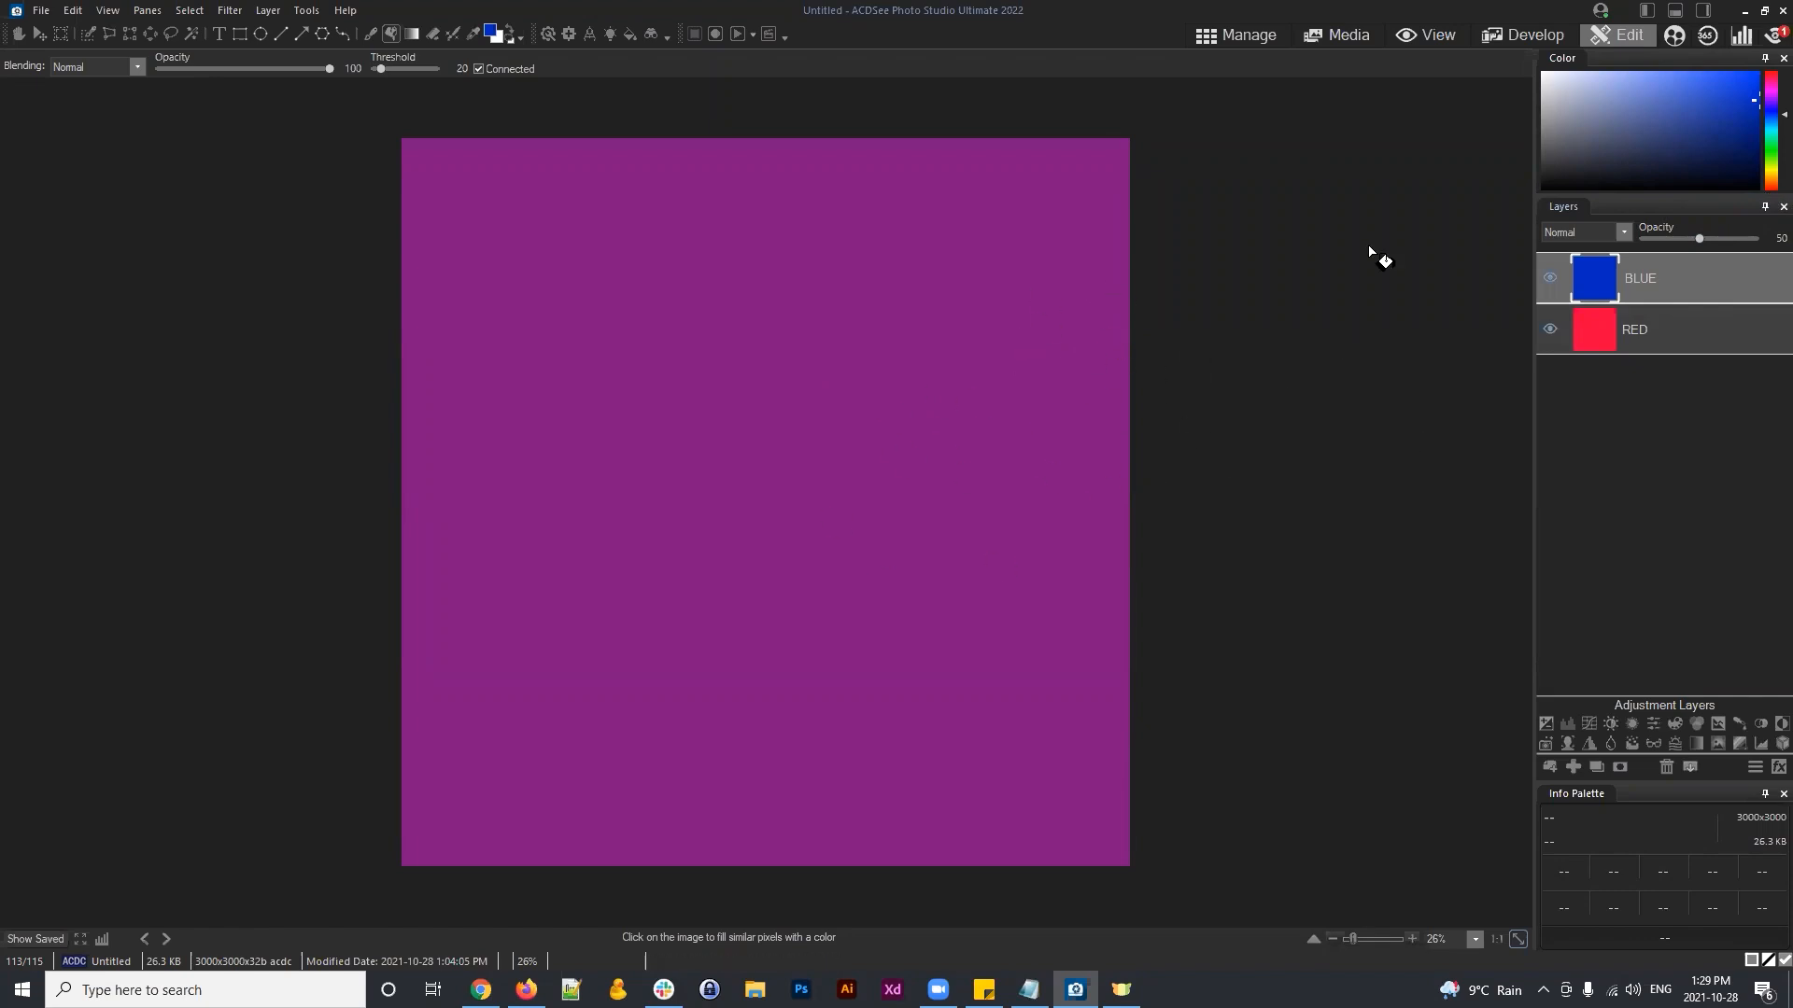
# Step: Select the RED and BLUE layers in turn to compare their individual opacity settings, ending on BLUE
pyautogui.click(1681, 273)
pyautogui.click(1662, 333)
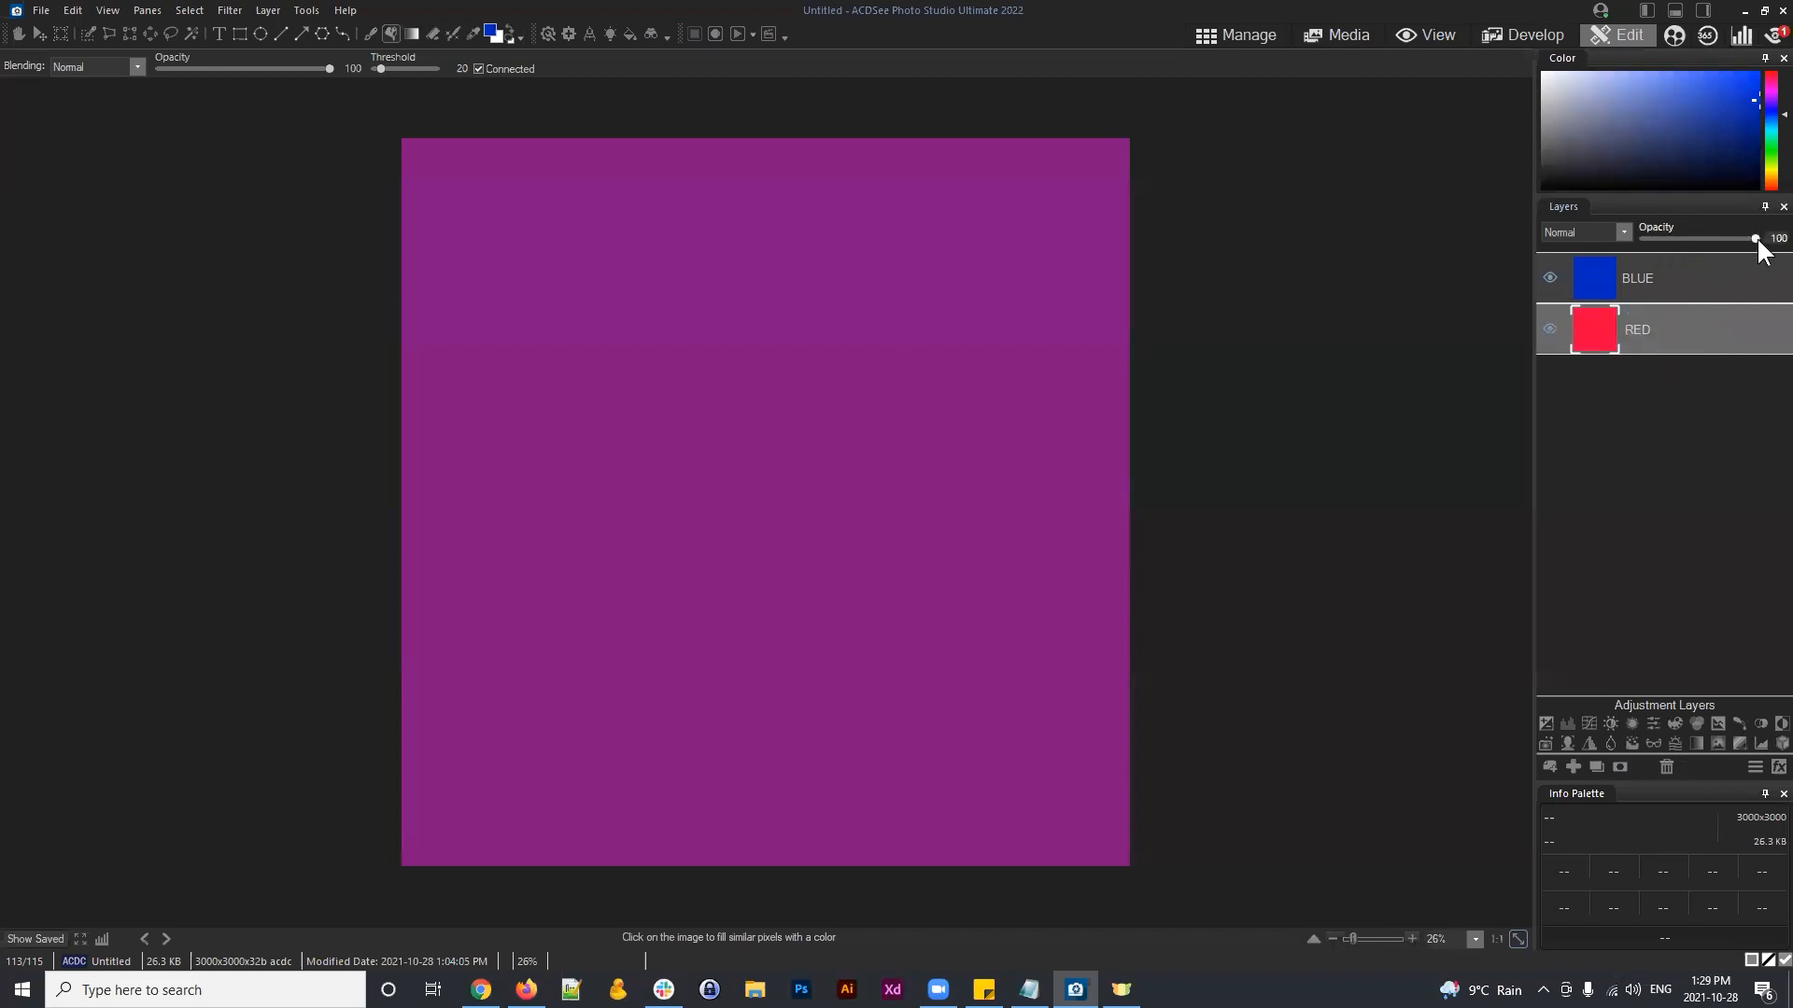
pyautogui.click(1669, 332)
pyautogui.click(1662, 287)
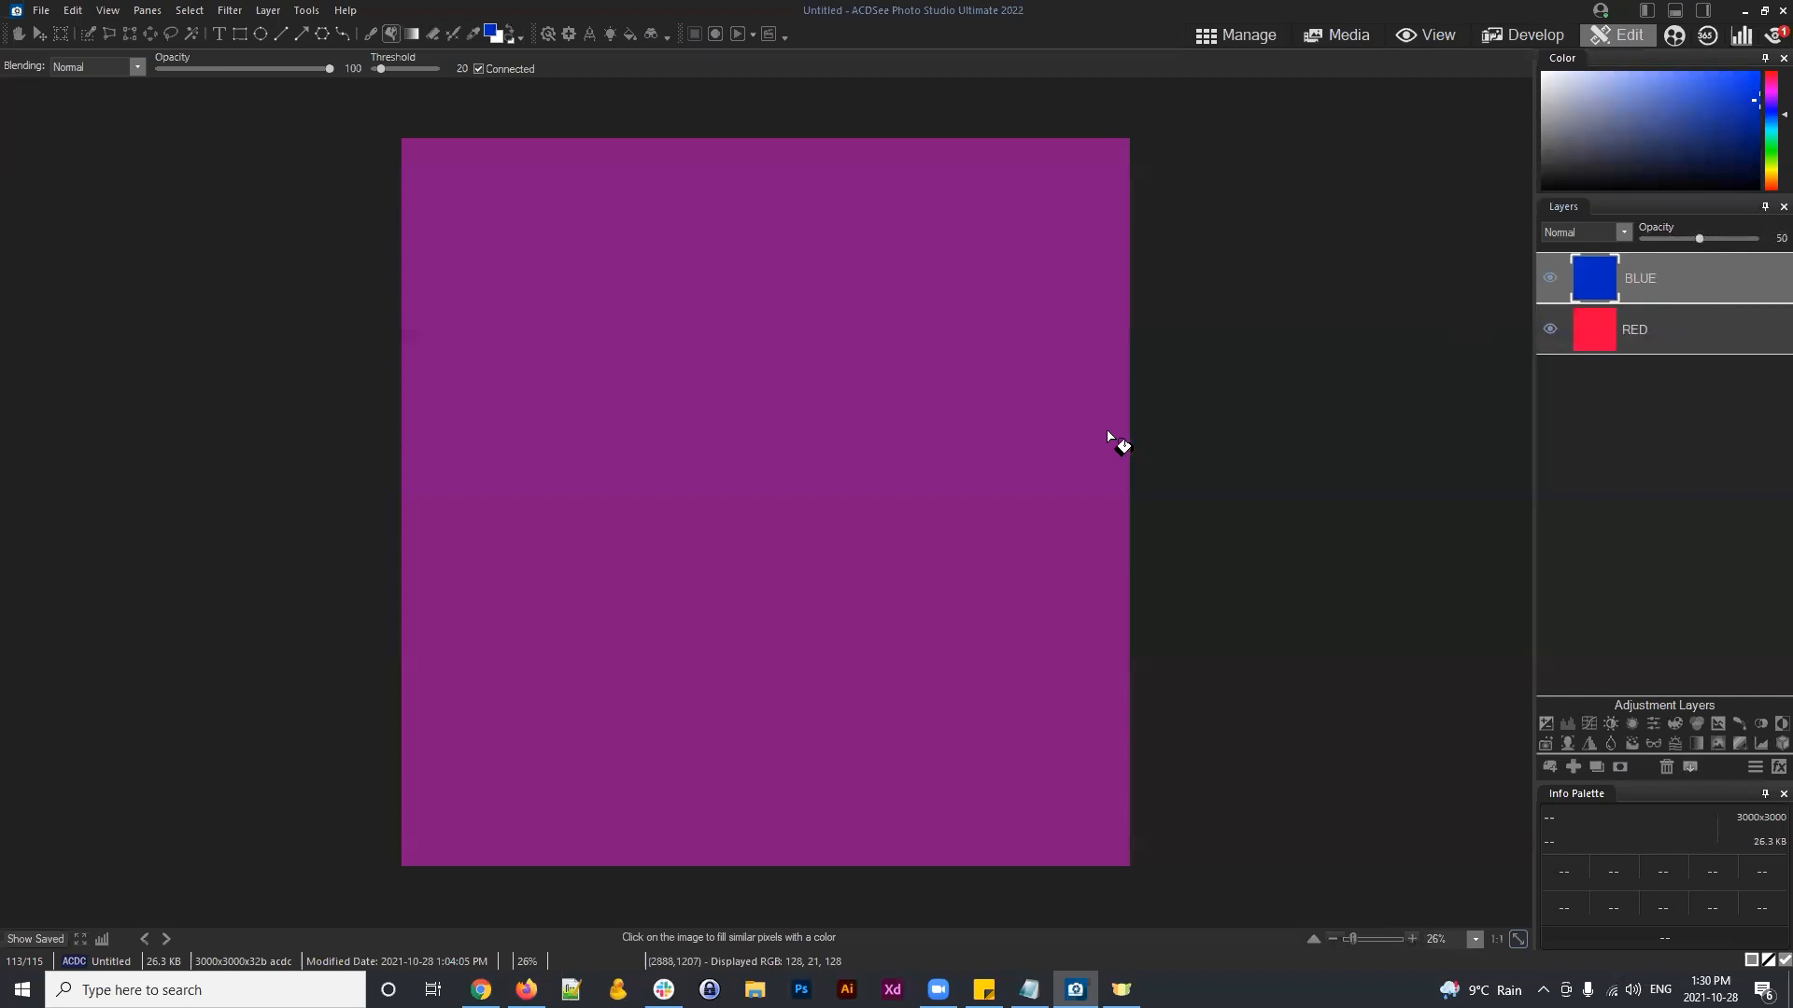
pyautogui.click(1679, 264)
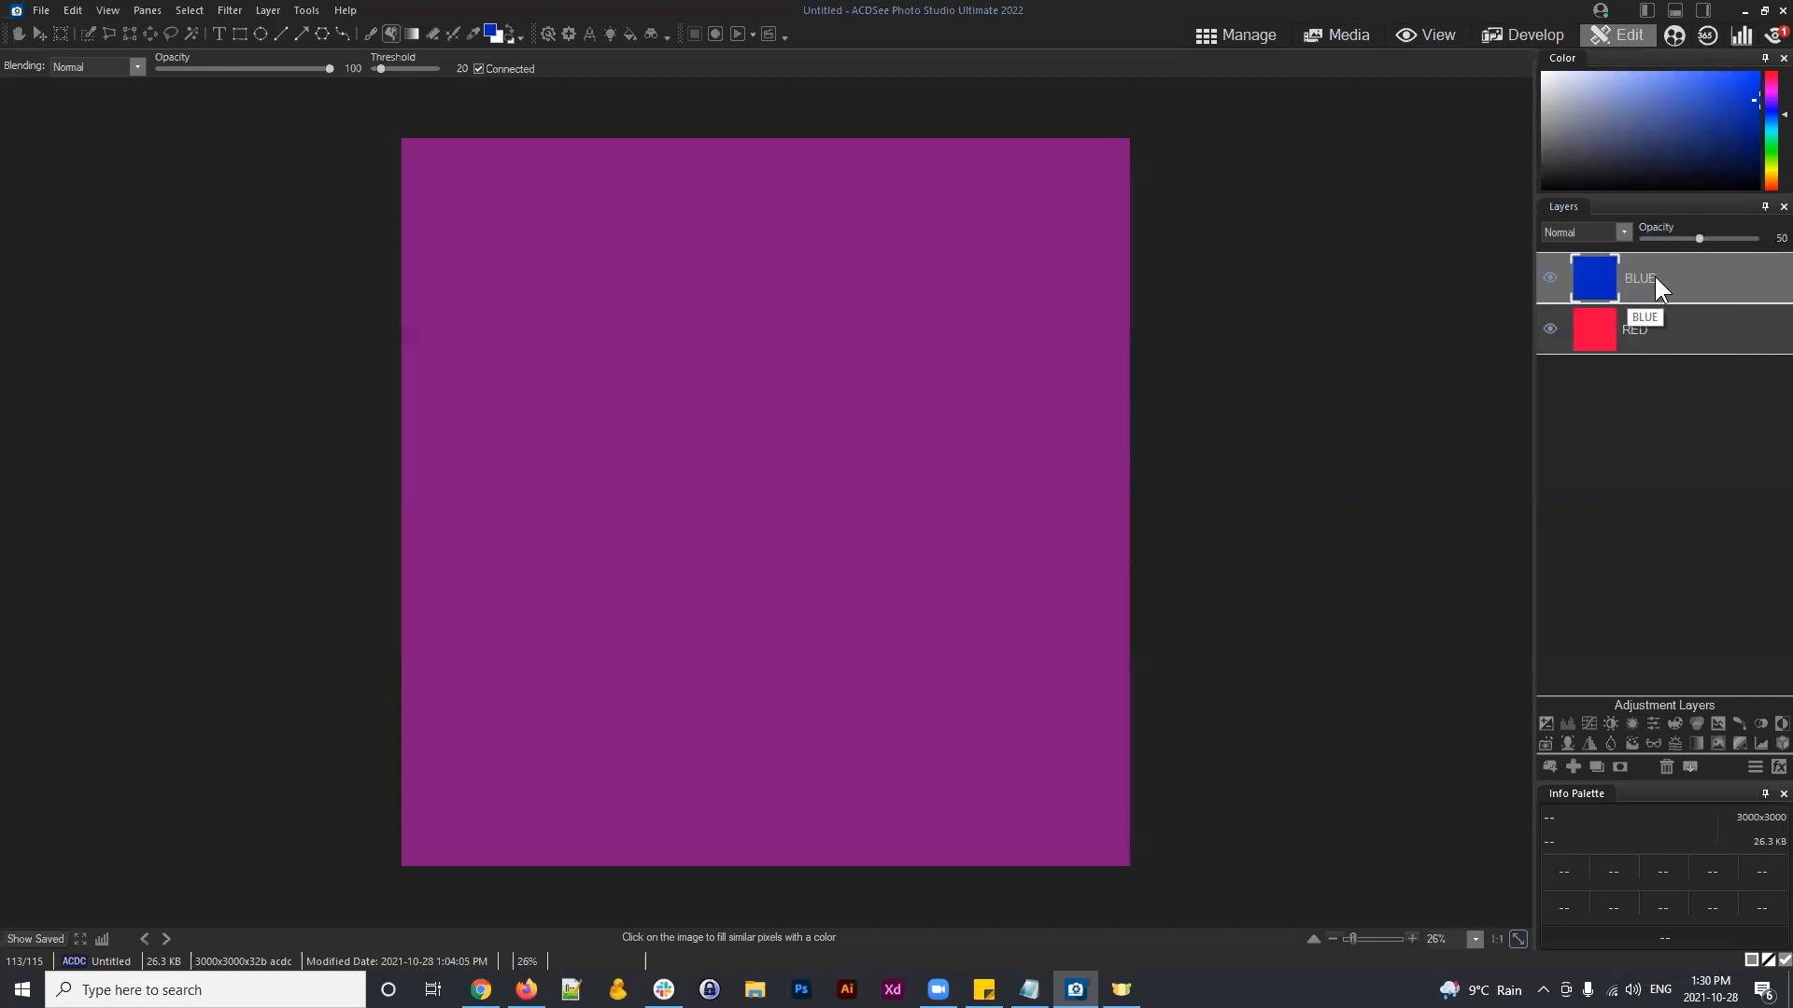
pyautogui.click(1640, 334)
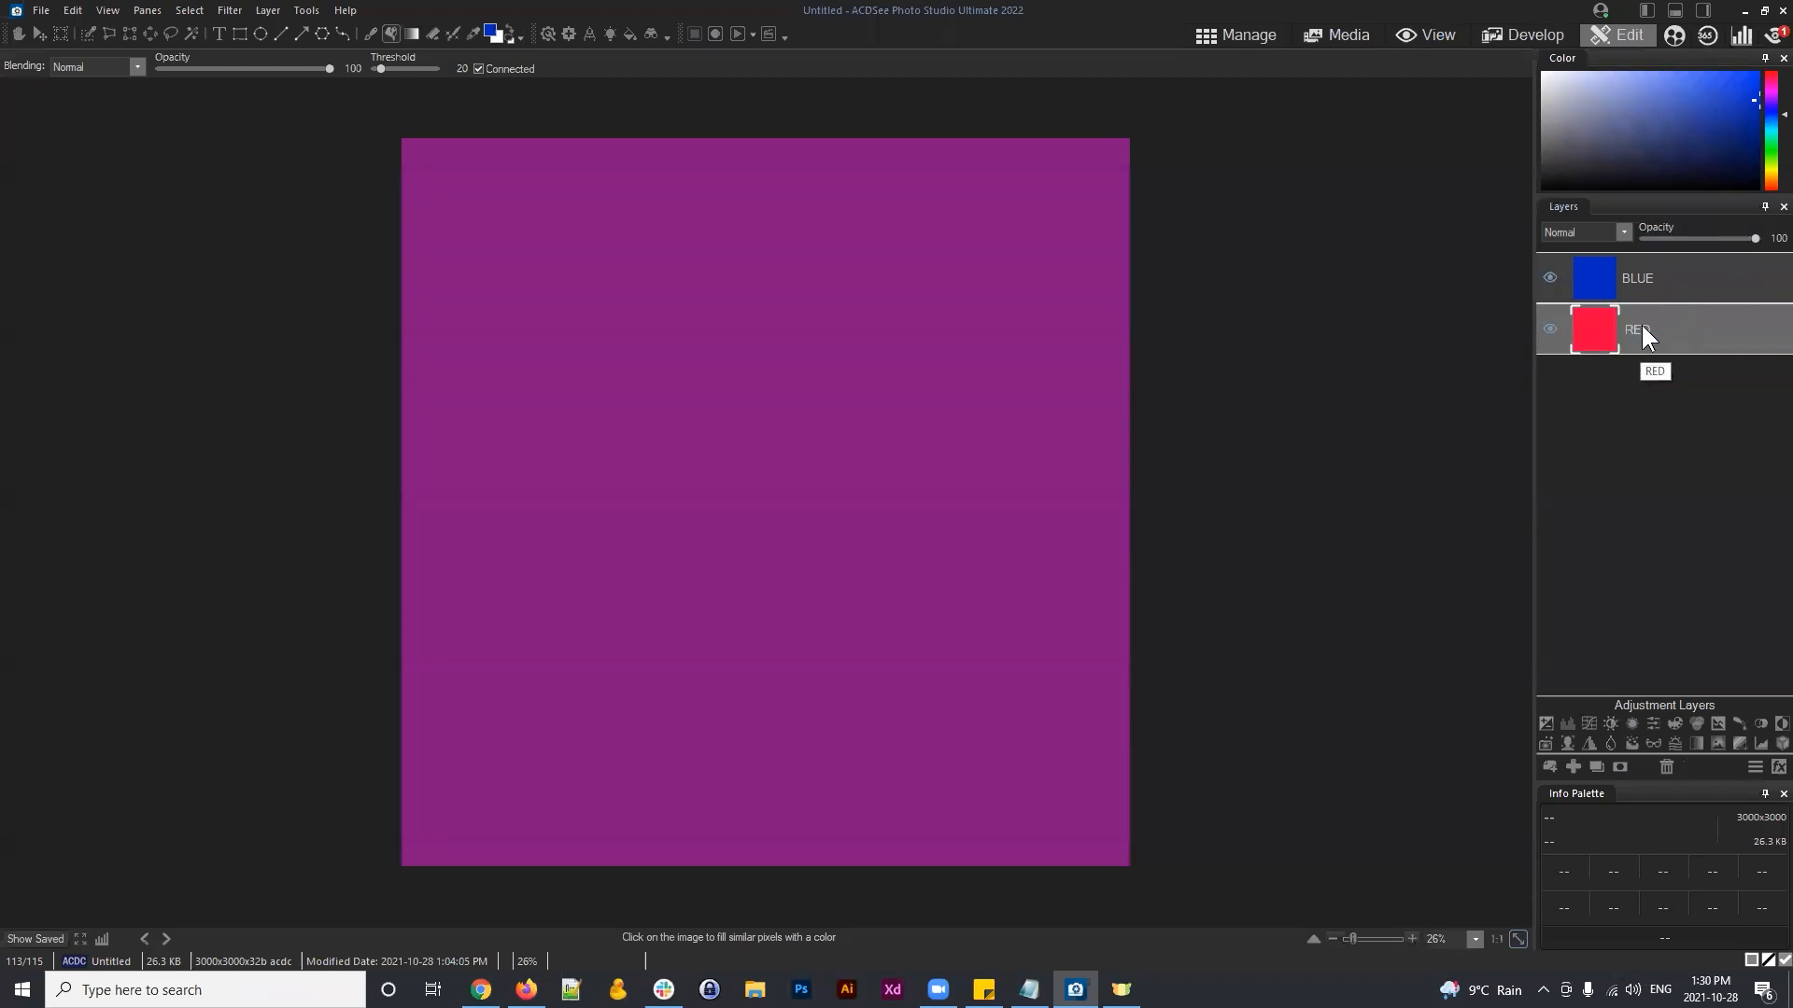
pyautogui.click(1649, 277)
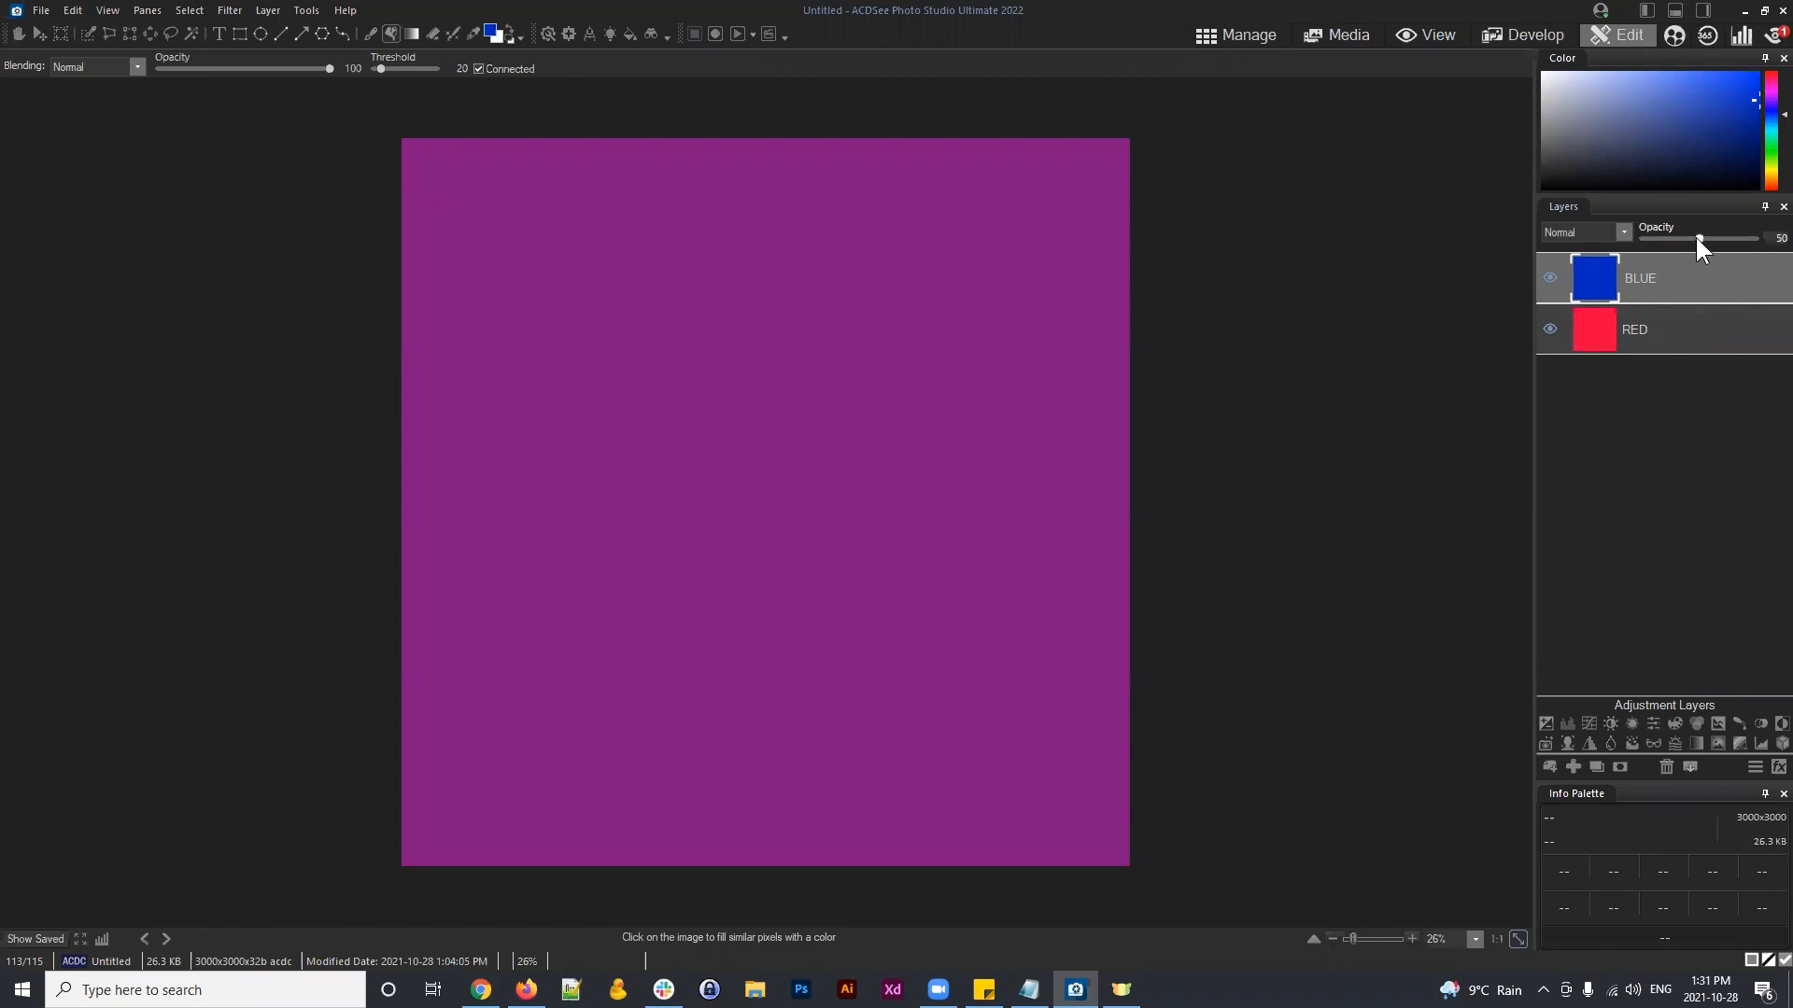
# Step: Vary the BLUE layer's opacity to 76 and 22, and return it to 100
pyautogui.moveTo(1698, 238); pyautogui.dragTo(1727, 239)
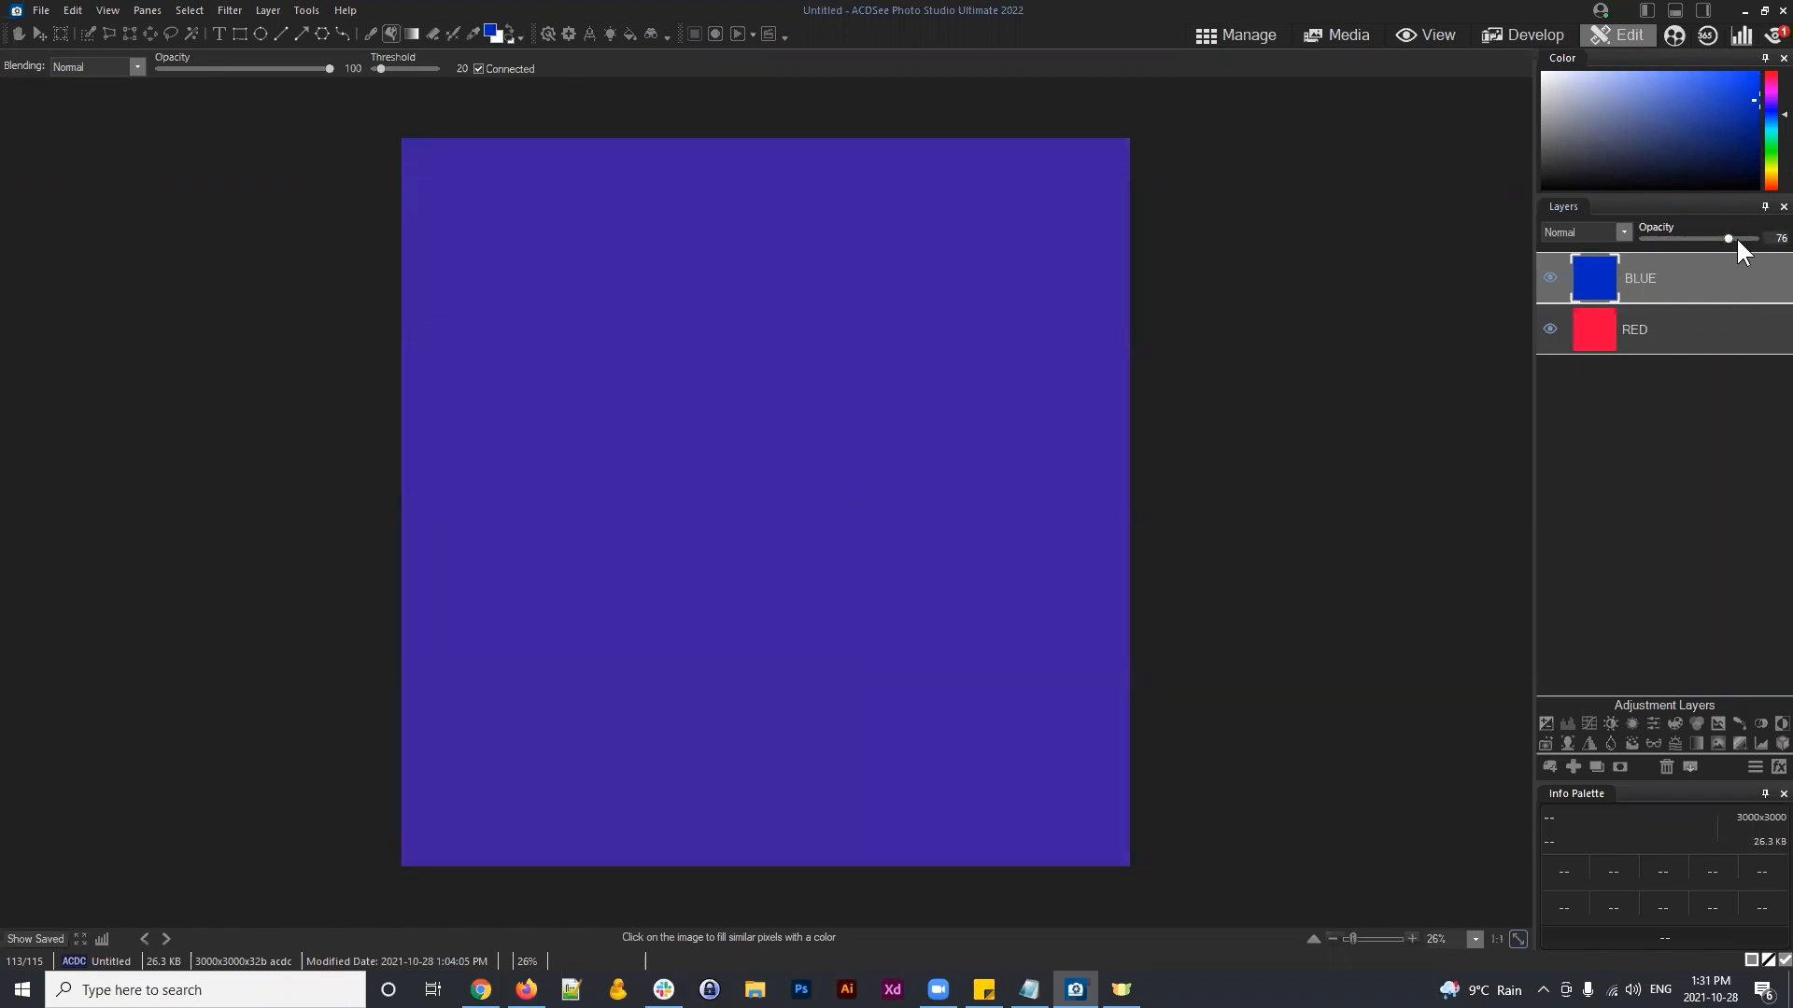
pyautogui.moveTo(1726, 237); pyautogui.dragTo(1669, 241)
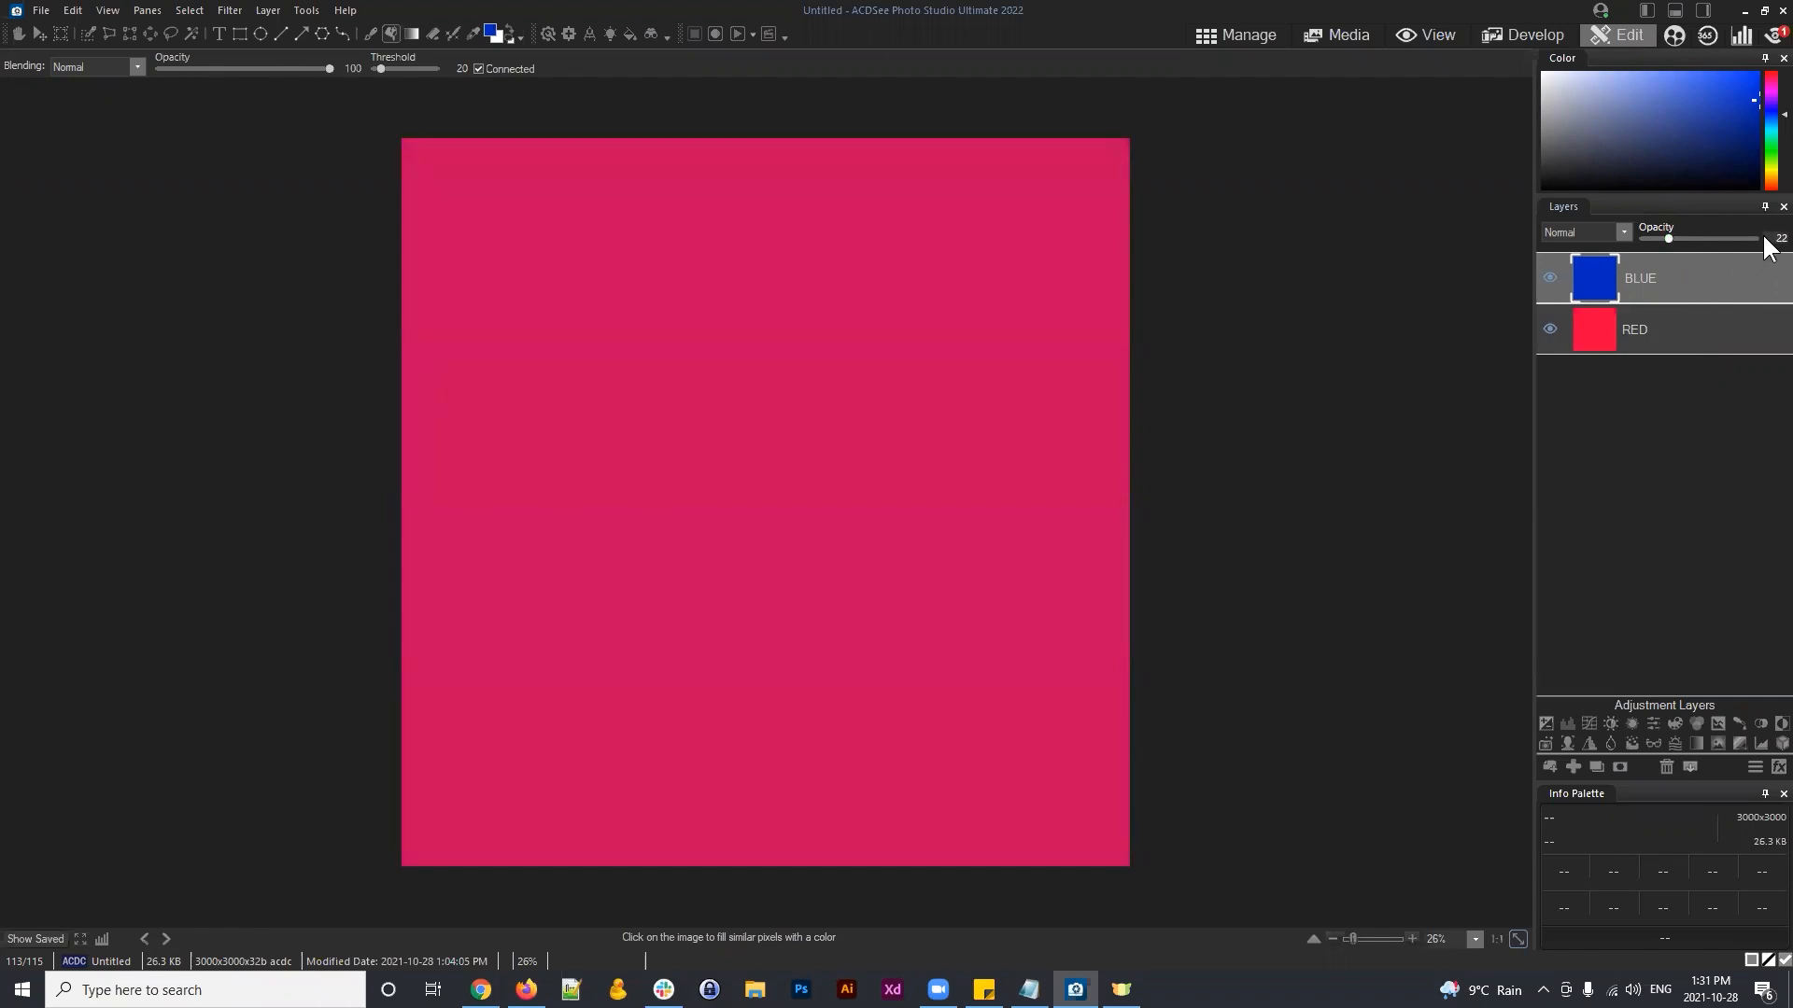
pyautogui.moveTo(1666, 237); pyautogui.dragTo(1761, 239)
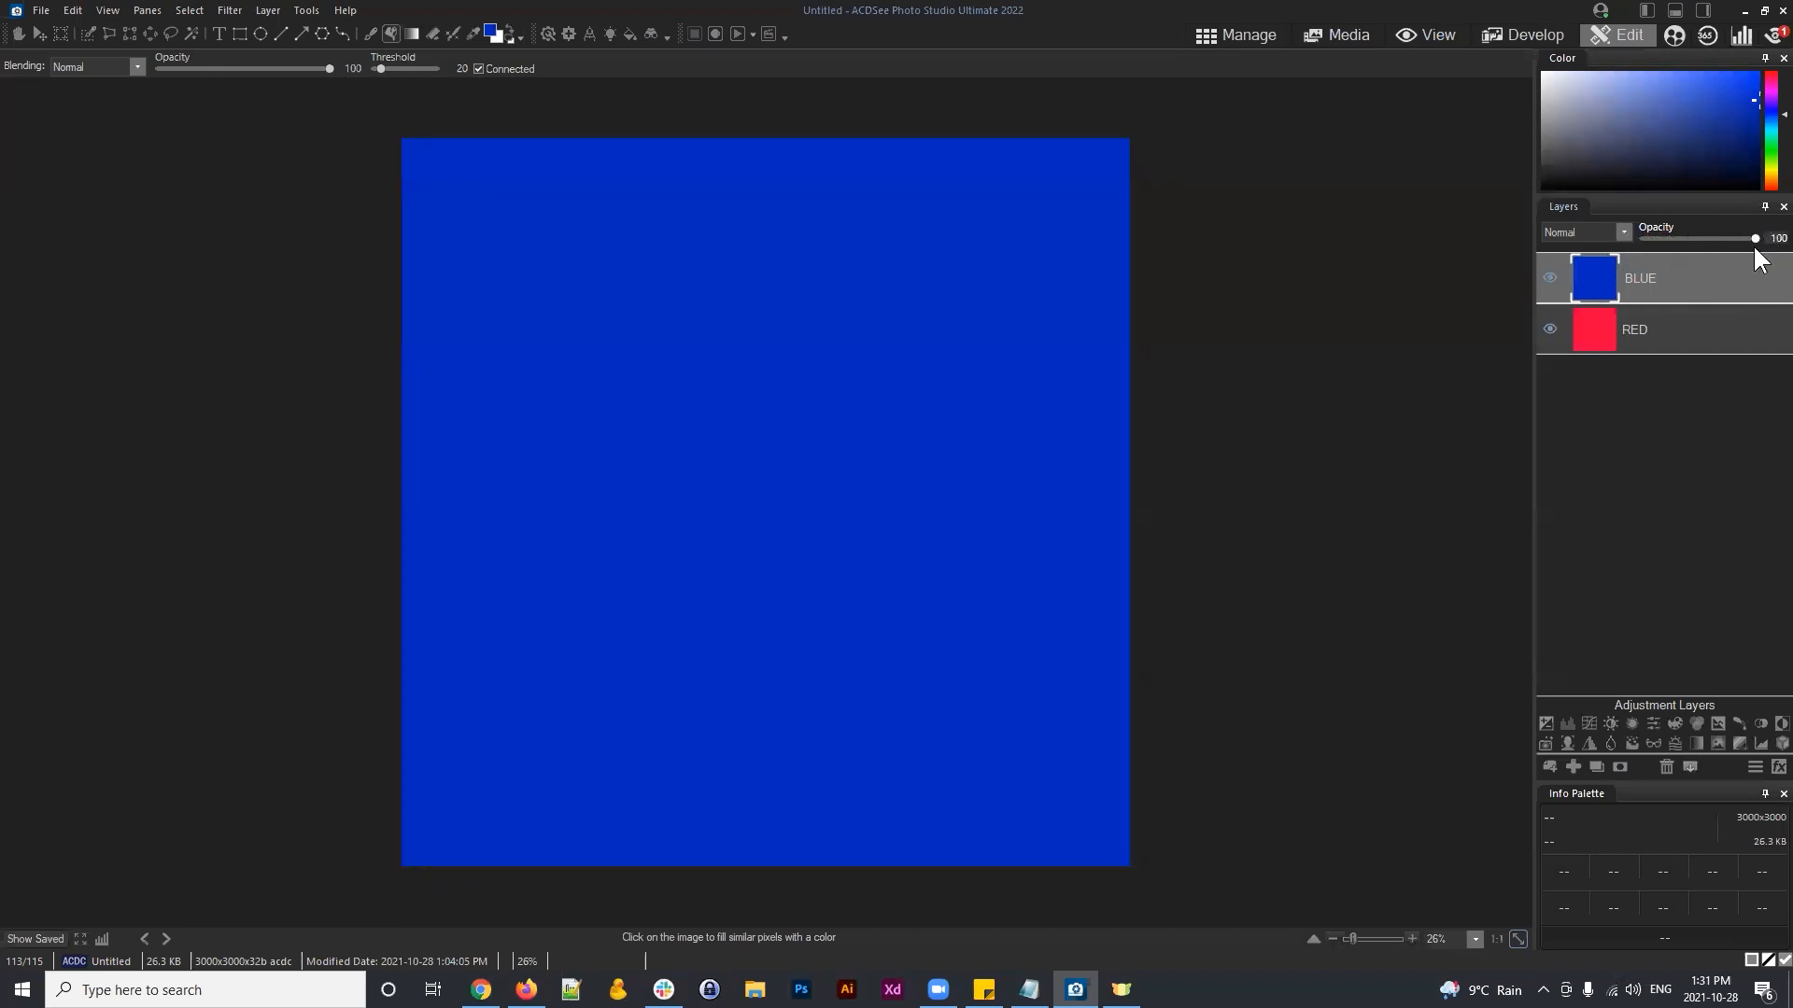
# Step: Move the RED layer above BLUE and leave RED selected
pyautogui.moveTo(1639, 336); pyautogui.dragTo(1641, 265)
pyautogui.click(1627, 330)
pyautogui.click(1655, 327)
pyautogui.click(1642, 282)
pyautogui.click(1647, 335)
pyautogui.click(1640, 284)
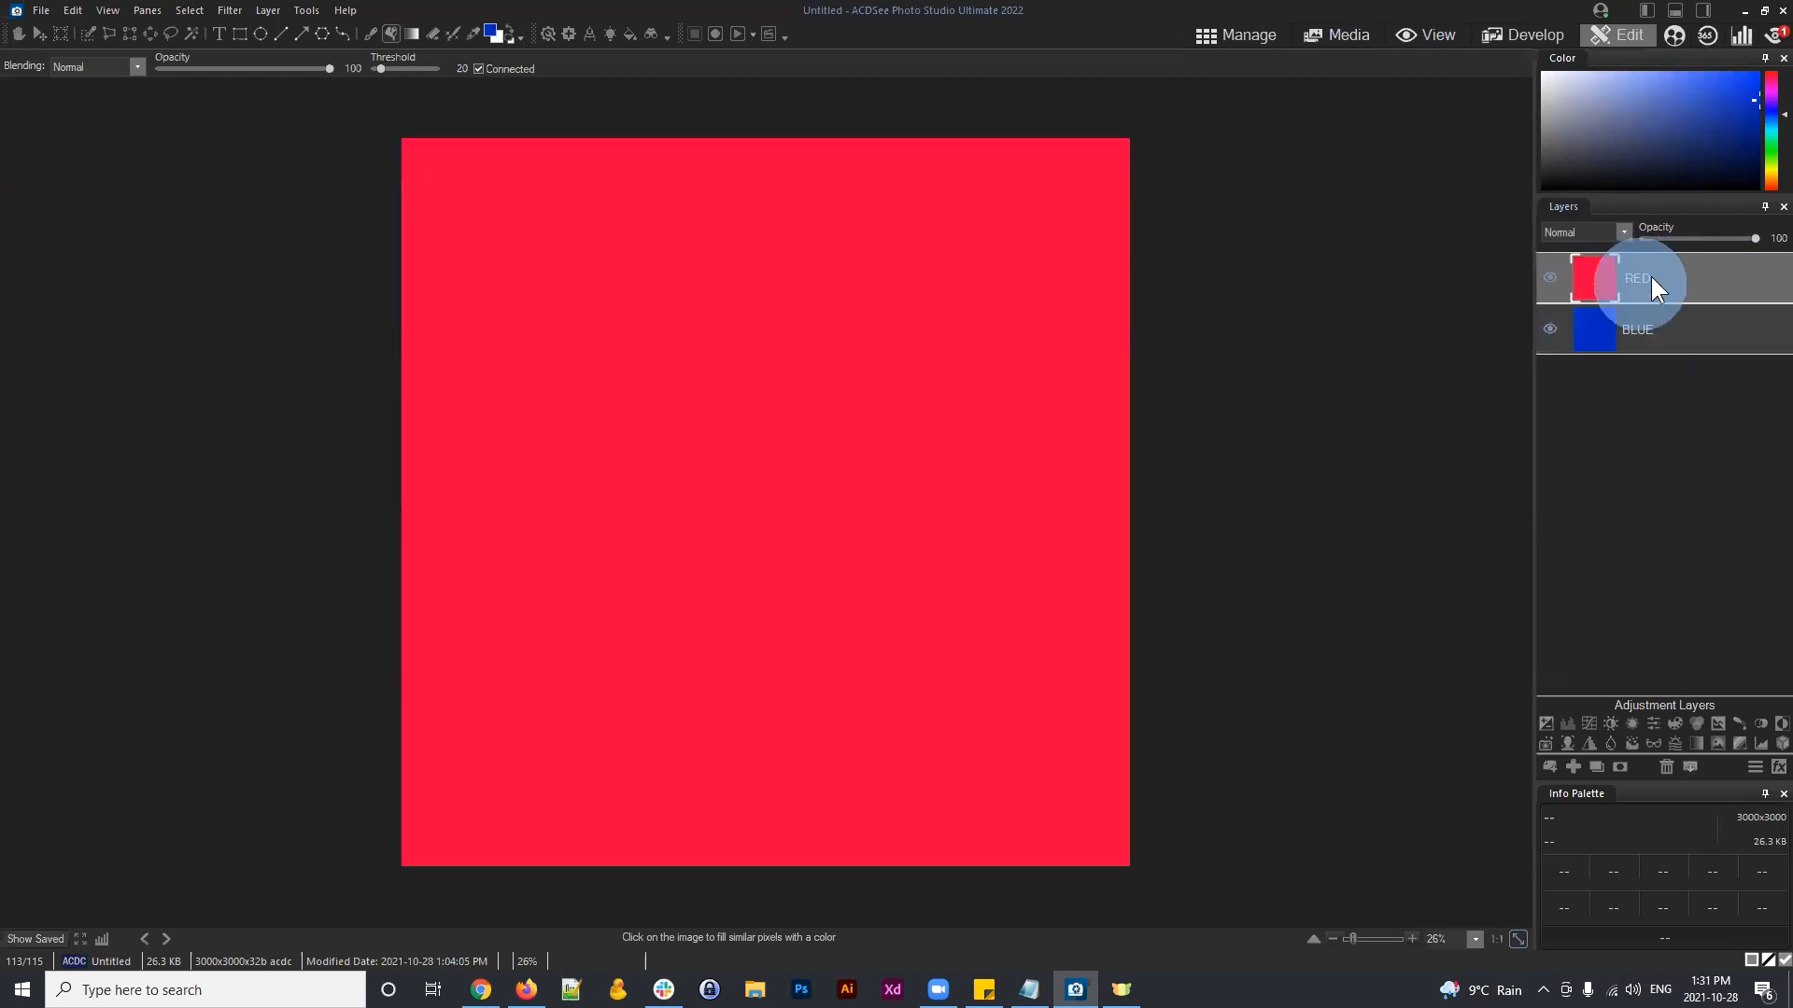
# Step: Set the foreground color to golden yellow and fill the whole RED layer with it
pyautogui.click(489, 31)
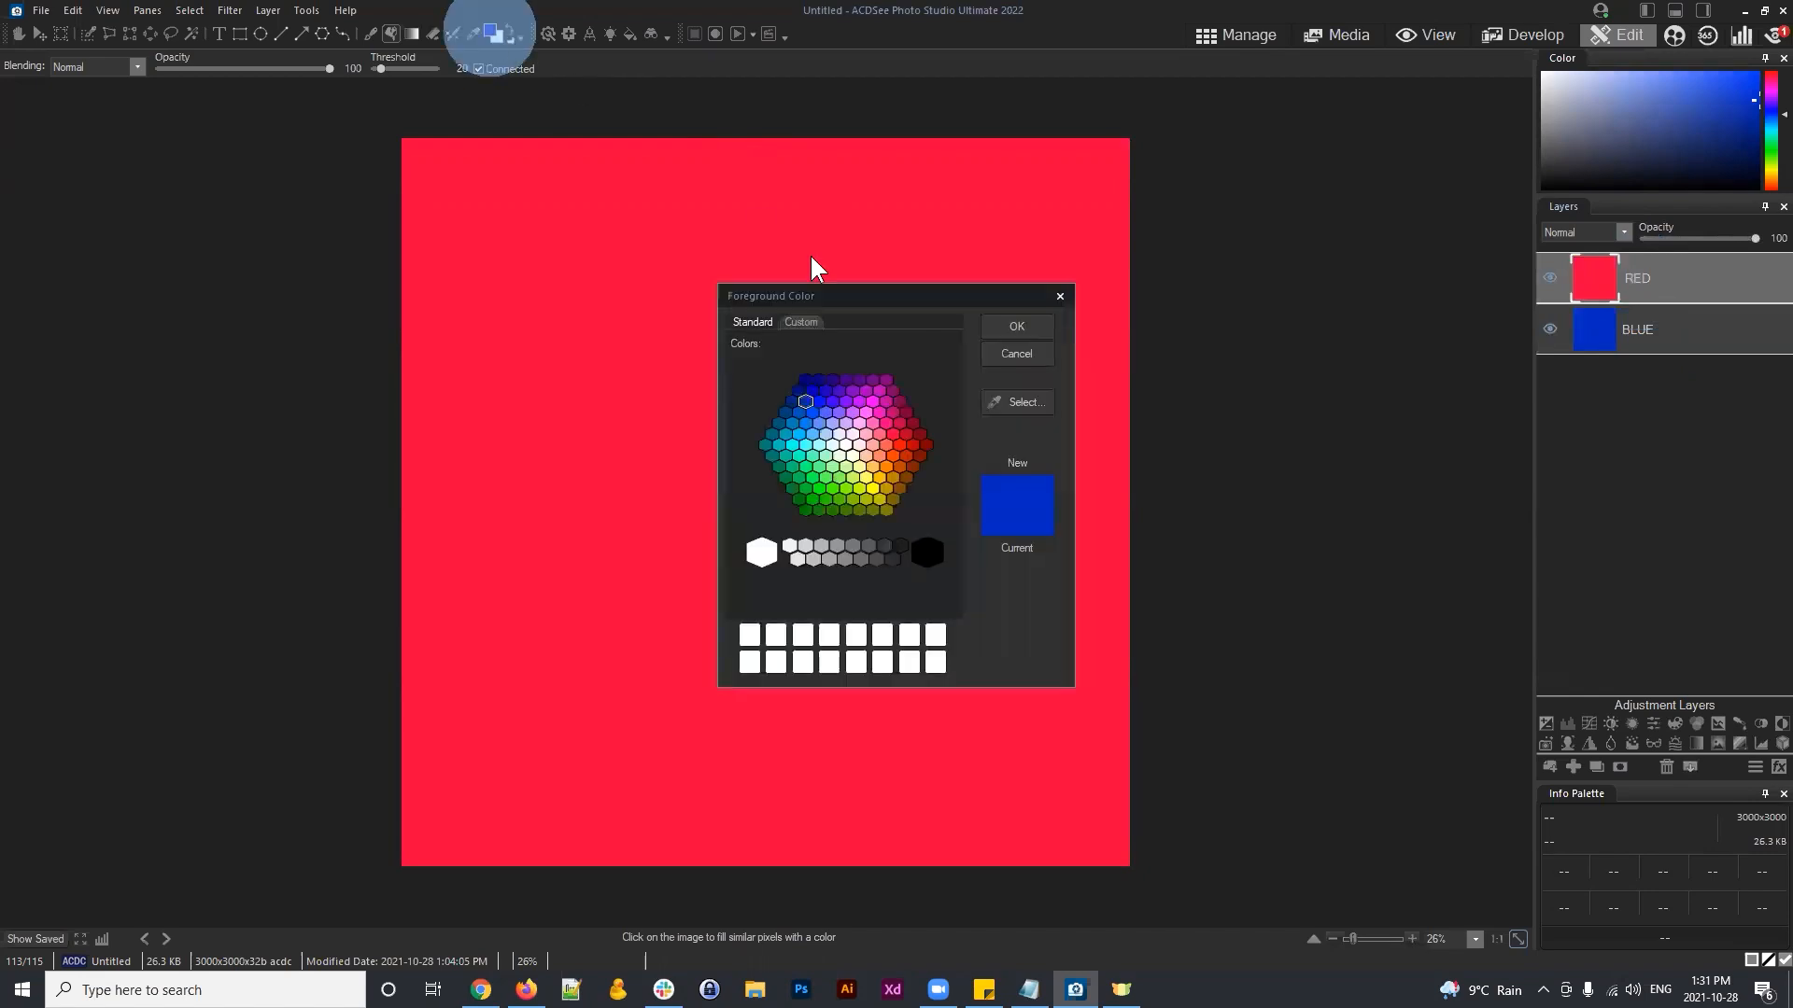
pyautogui.click(866, 475)
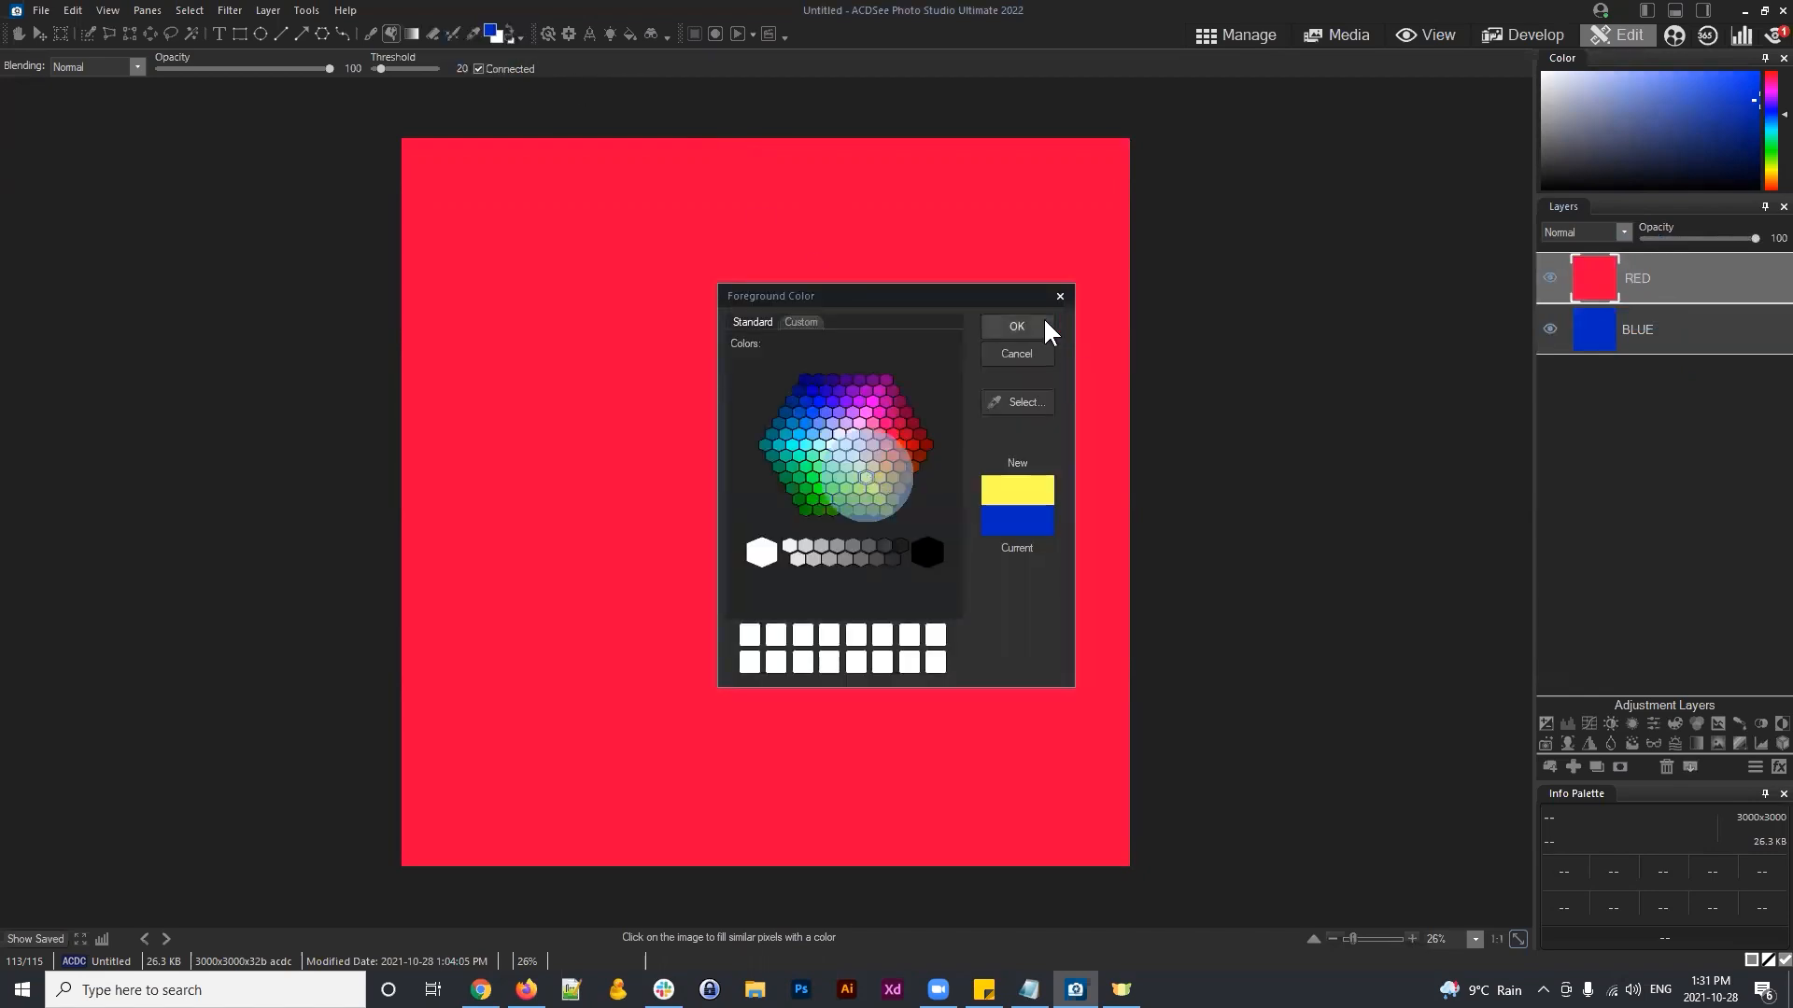
pyautogui.click(1039, 326)
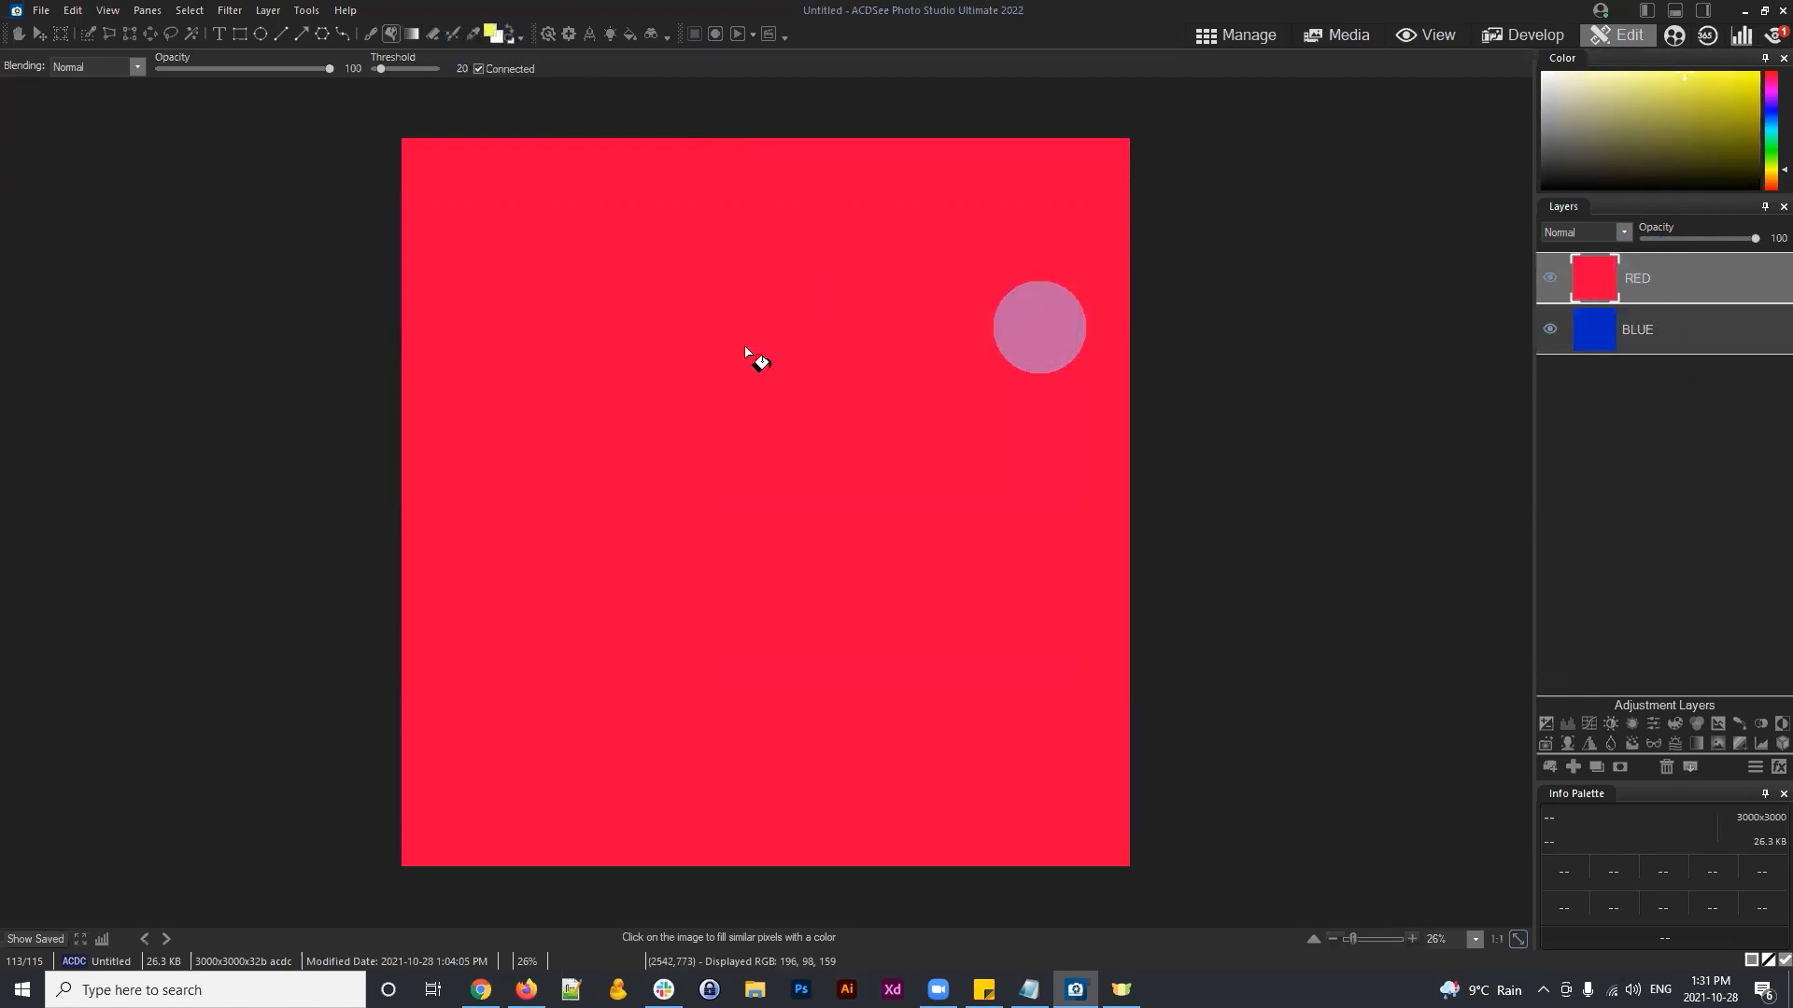
pyautogui.click(491, 35)
pyautogui.click(877, 479)
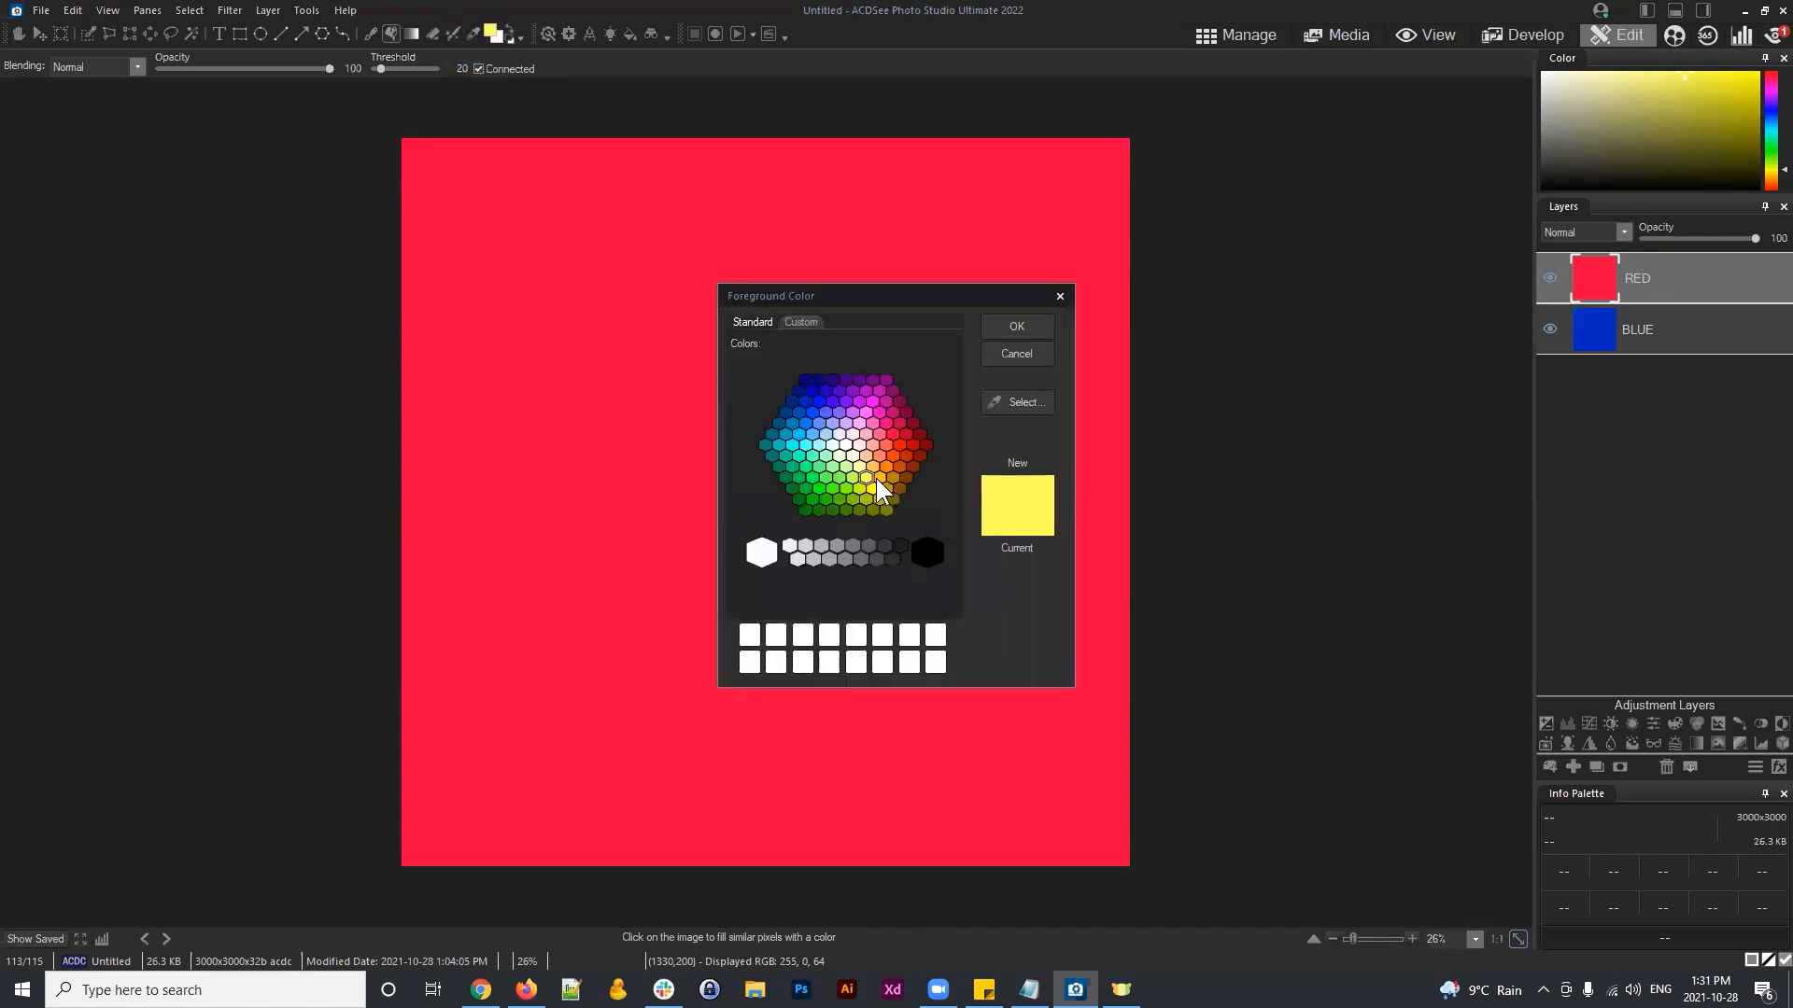
pyautogui.click(1017, 326)
pyautogui.click(857, 348)
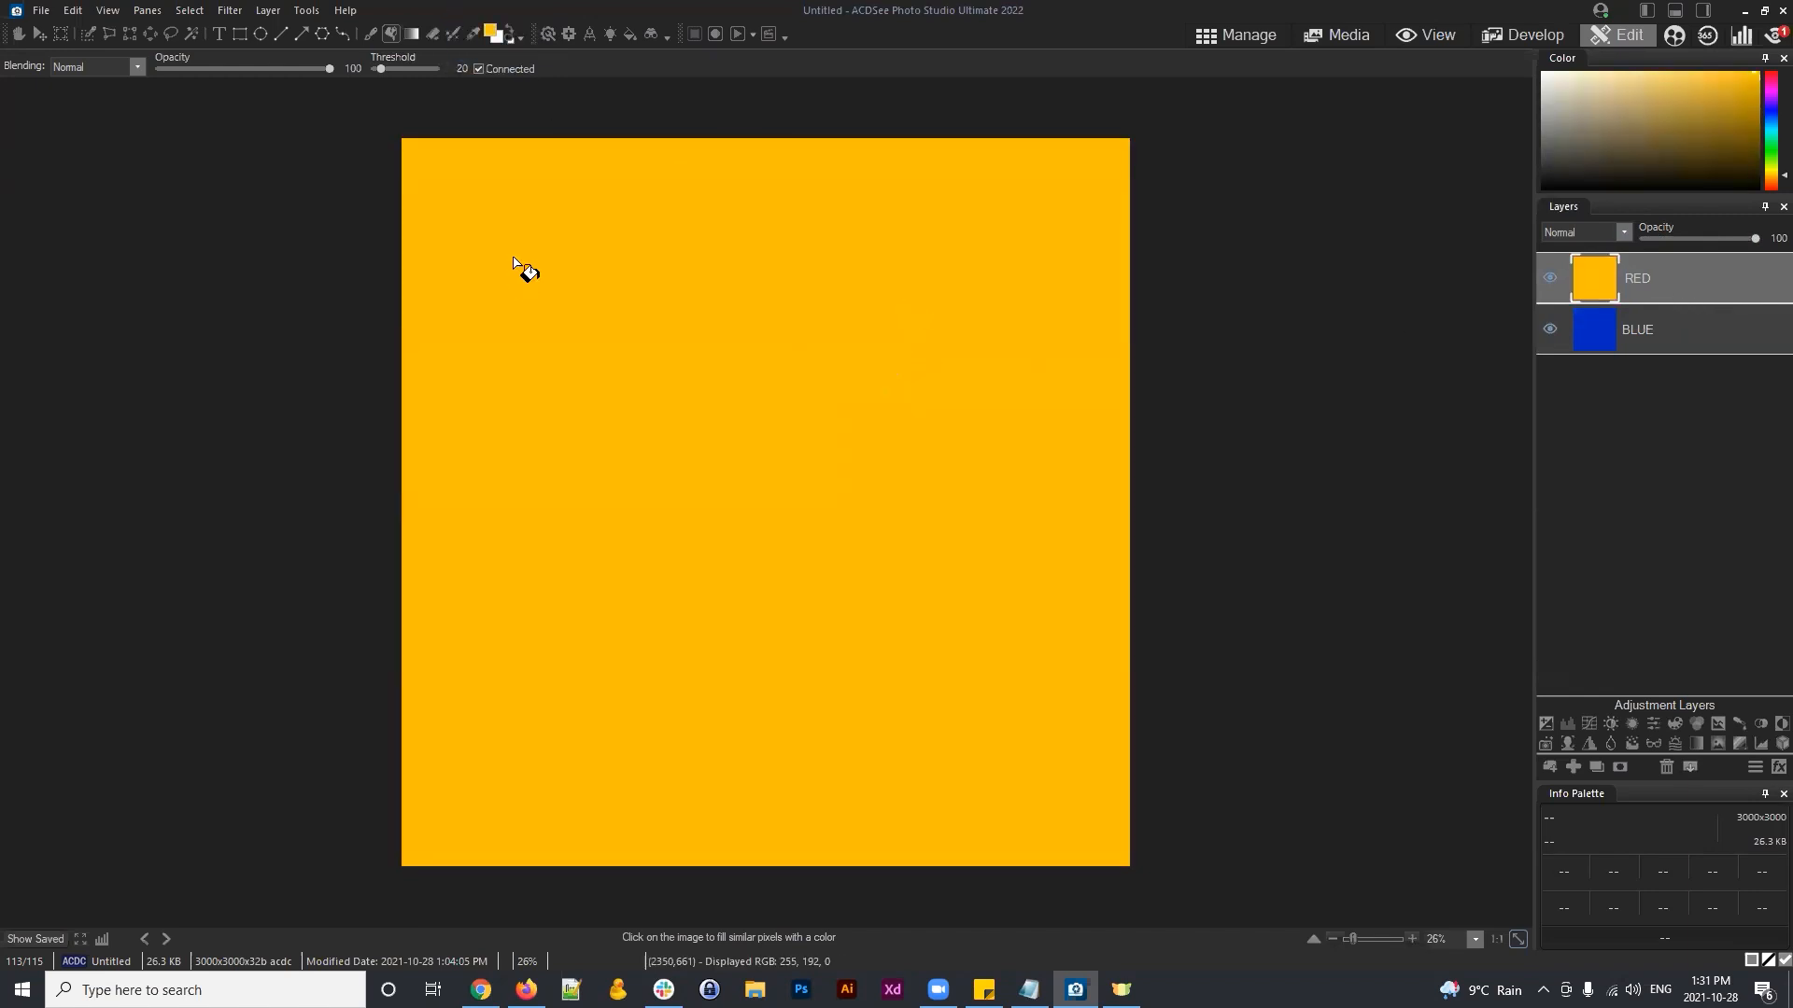
# Step: Vary the yellow-filled RED layer's opacity, move it below BLUE, and return it to the top at 100 opacity
pyautogui.click(1675, 279)
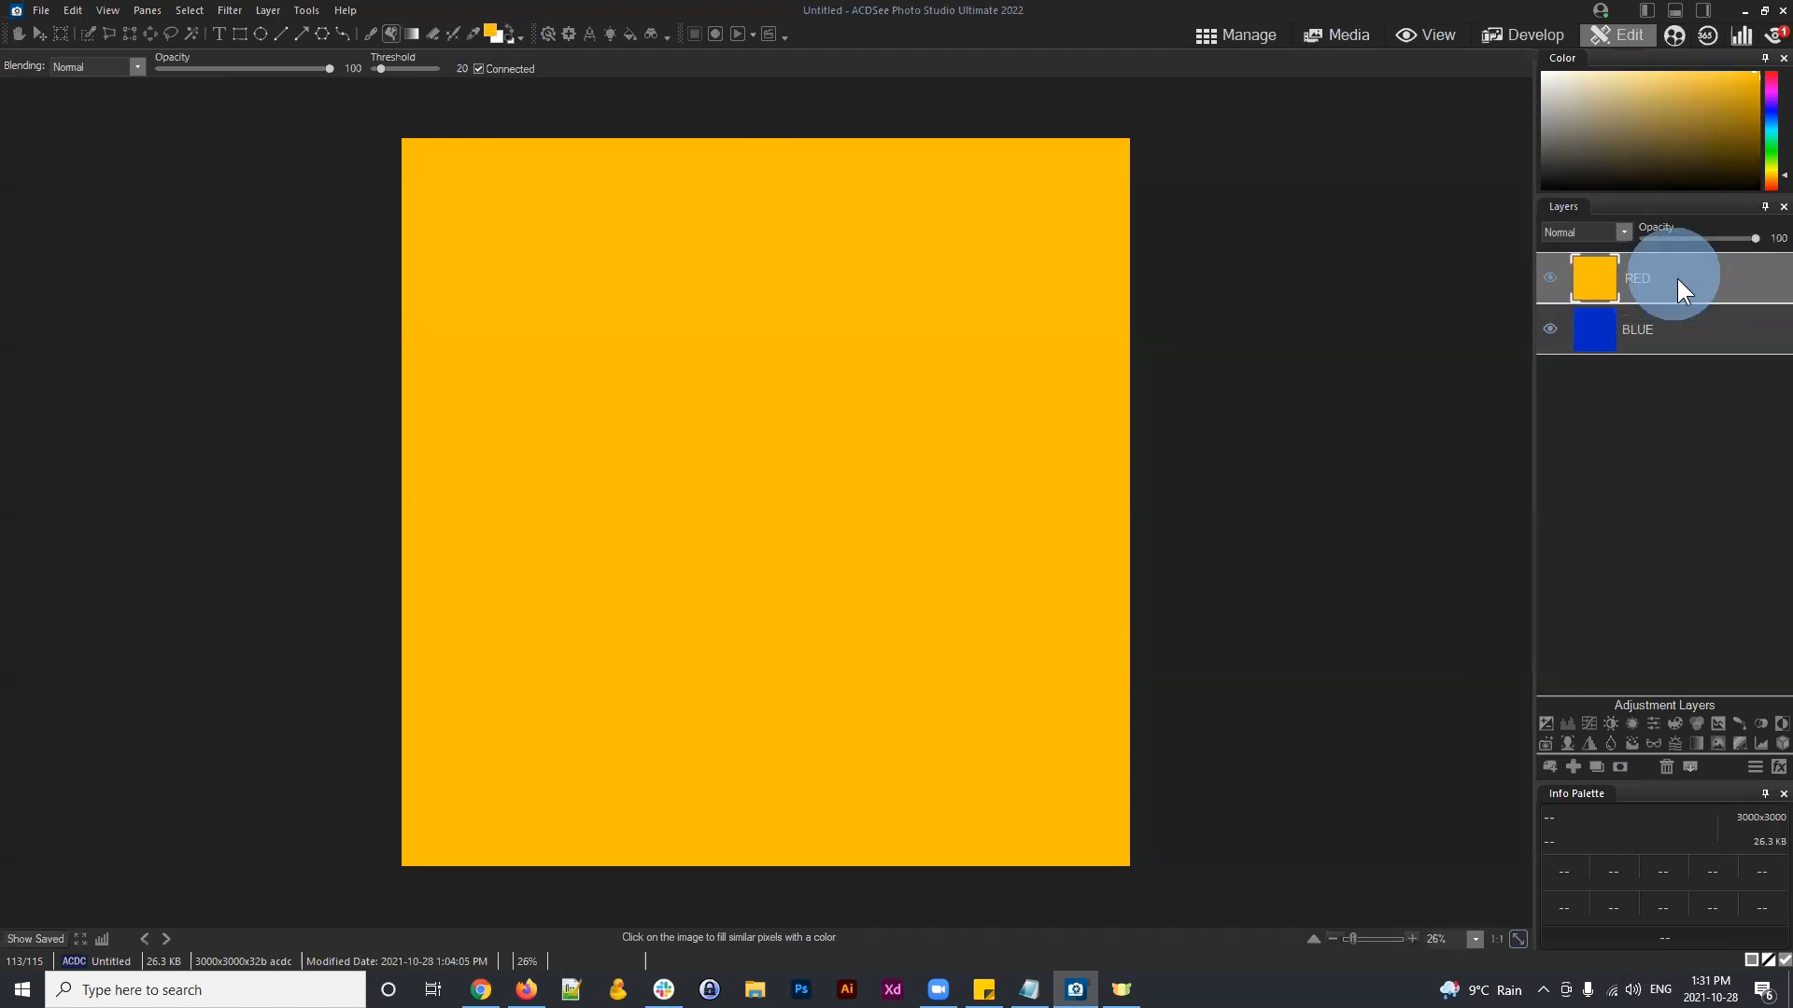
pyautogui.moveTo(1753, 238)
pyautogui.mouseDown()
pyautogui.moveTo(1640, 234)
pyautogui.moveTo(1765, 226)
pyautogui.mouseUp()
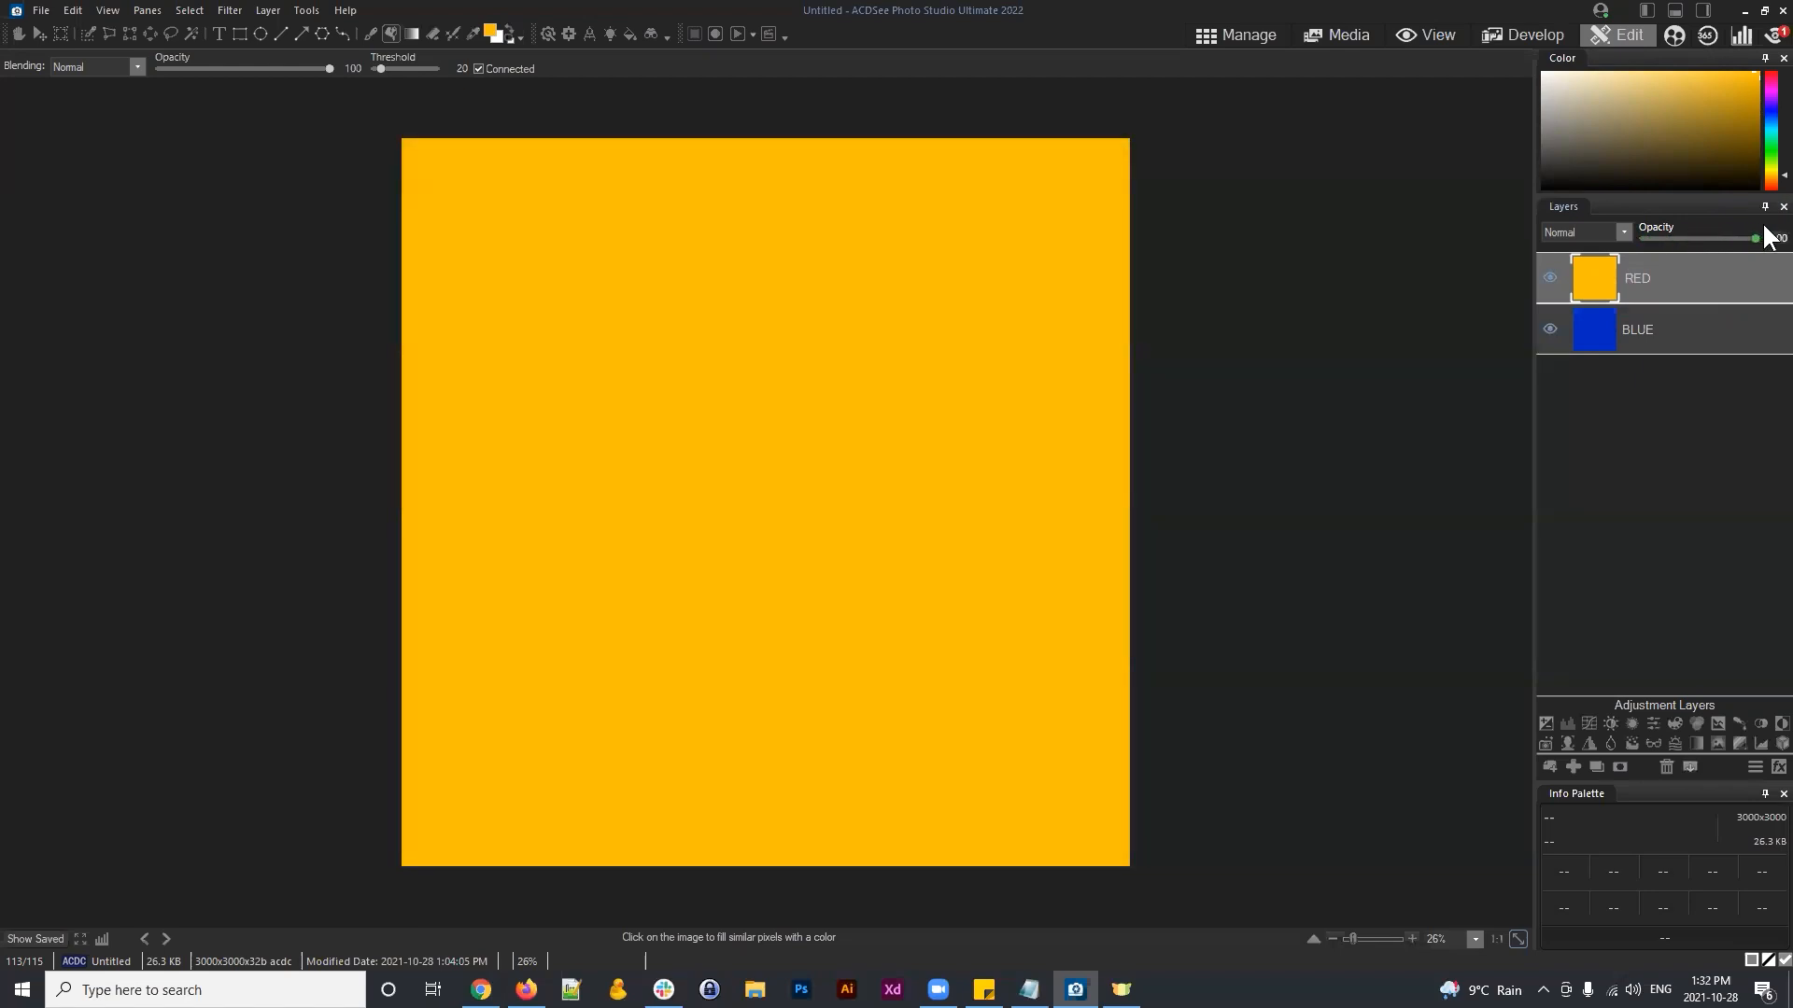
pyautogui.moveTo(1663, 272); pyautogui.dragTo(1656, 326)
pyautogui.moveTo(1741, 239)
pyautogui.mouseDown()
pyautogui.moveTo(1650, 237)
pyautogui.moveTo(1756, 238)
pyautogui.mouseUp()
pyautogui.moveTo(1634, 338); pyautogui.dragTo(1648, 272)
# Step: Rename the yellow-filled RED layer to YELLOW
pyautogui.click(1655, 284)
pyautogui.rightClick(1609, 282)
pyautogui.click(1609, 283)
pyautogui.write('YERL')
pyautogui.press('BackSpace')
pyautogui.press('BackSpace')
pyautogui.write('LLOW')
pyautogui.press('Return')
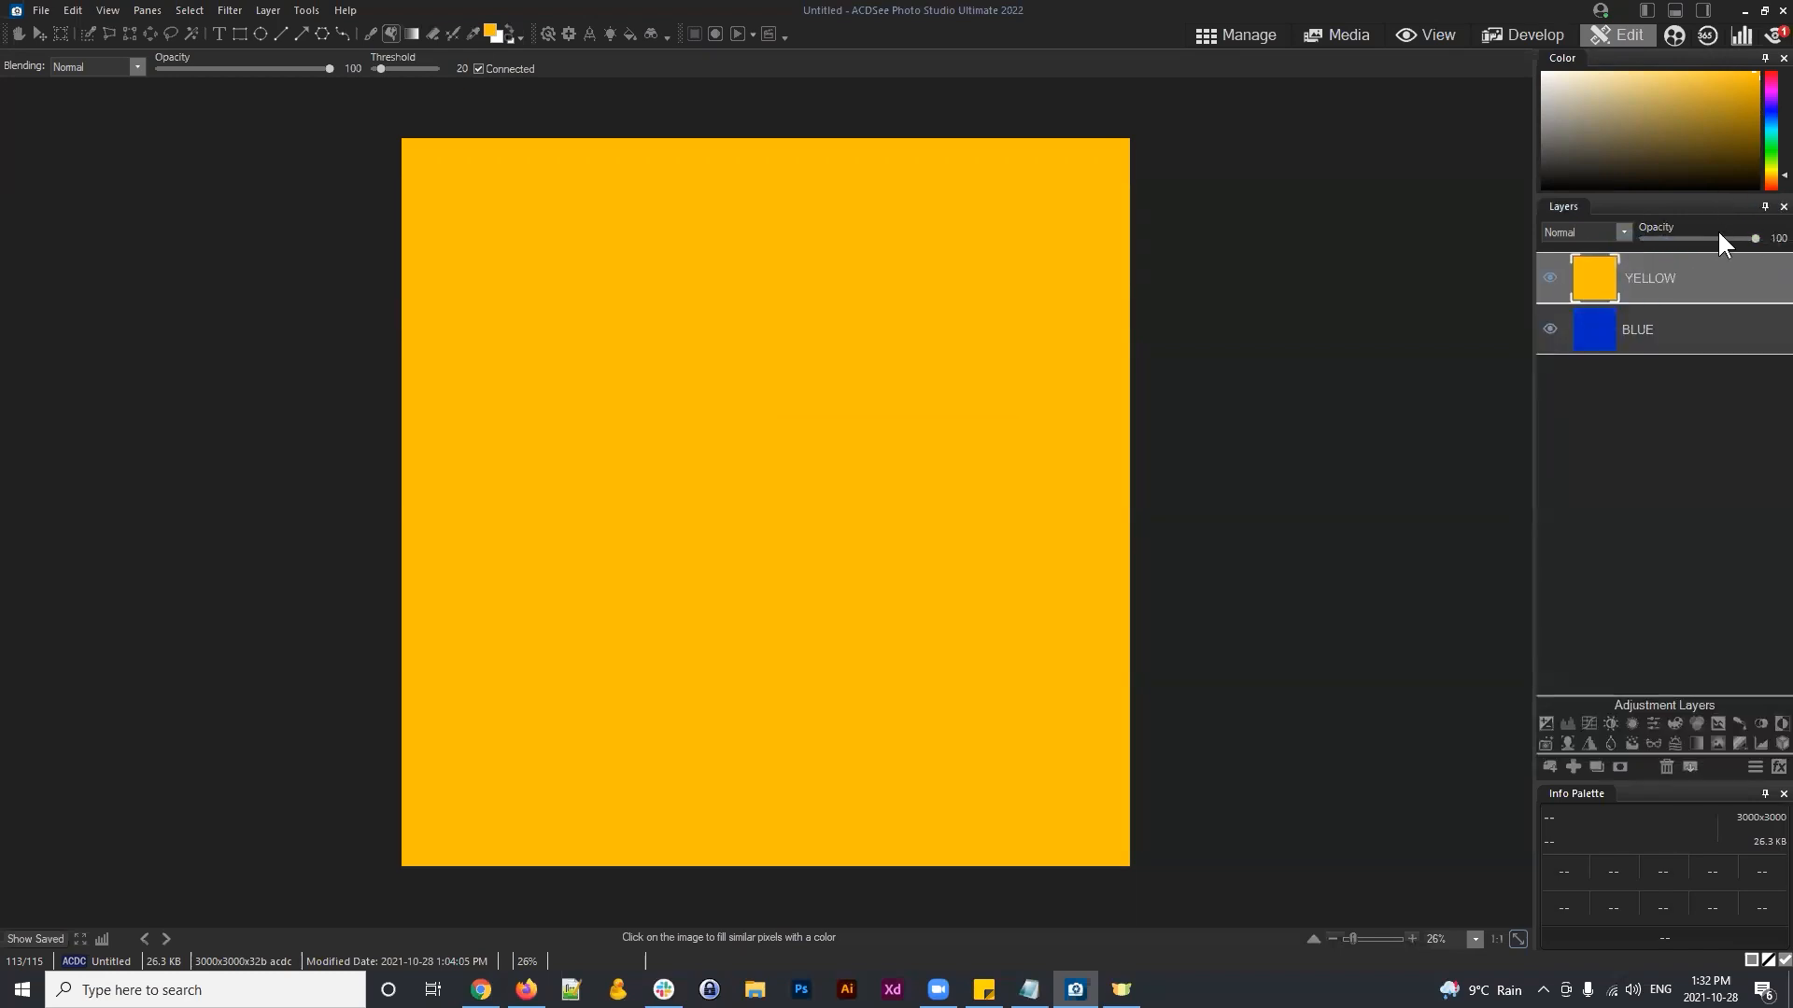
# Step: Vary the YELLOW layer's opacity over BLUE and set it to 53
pyautogui.moveTo(1754, 238)
pyautogui.mouseDown()
pyautogui.moveTo(1690, 238)
pyautogui.moveTo(1764, 250)
pyautogui.mouseUp()
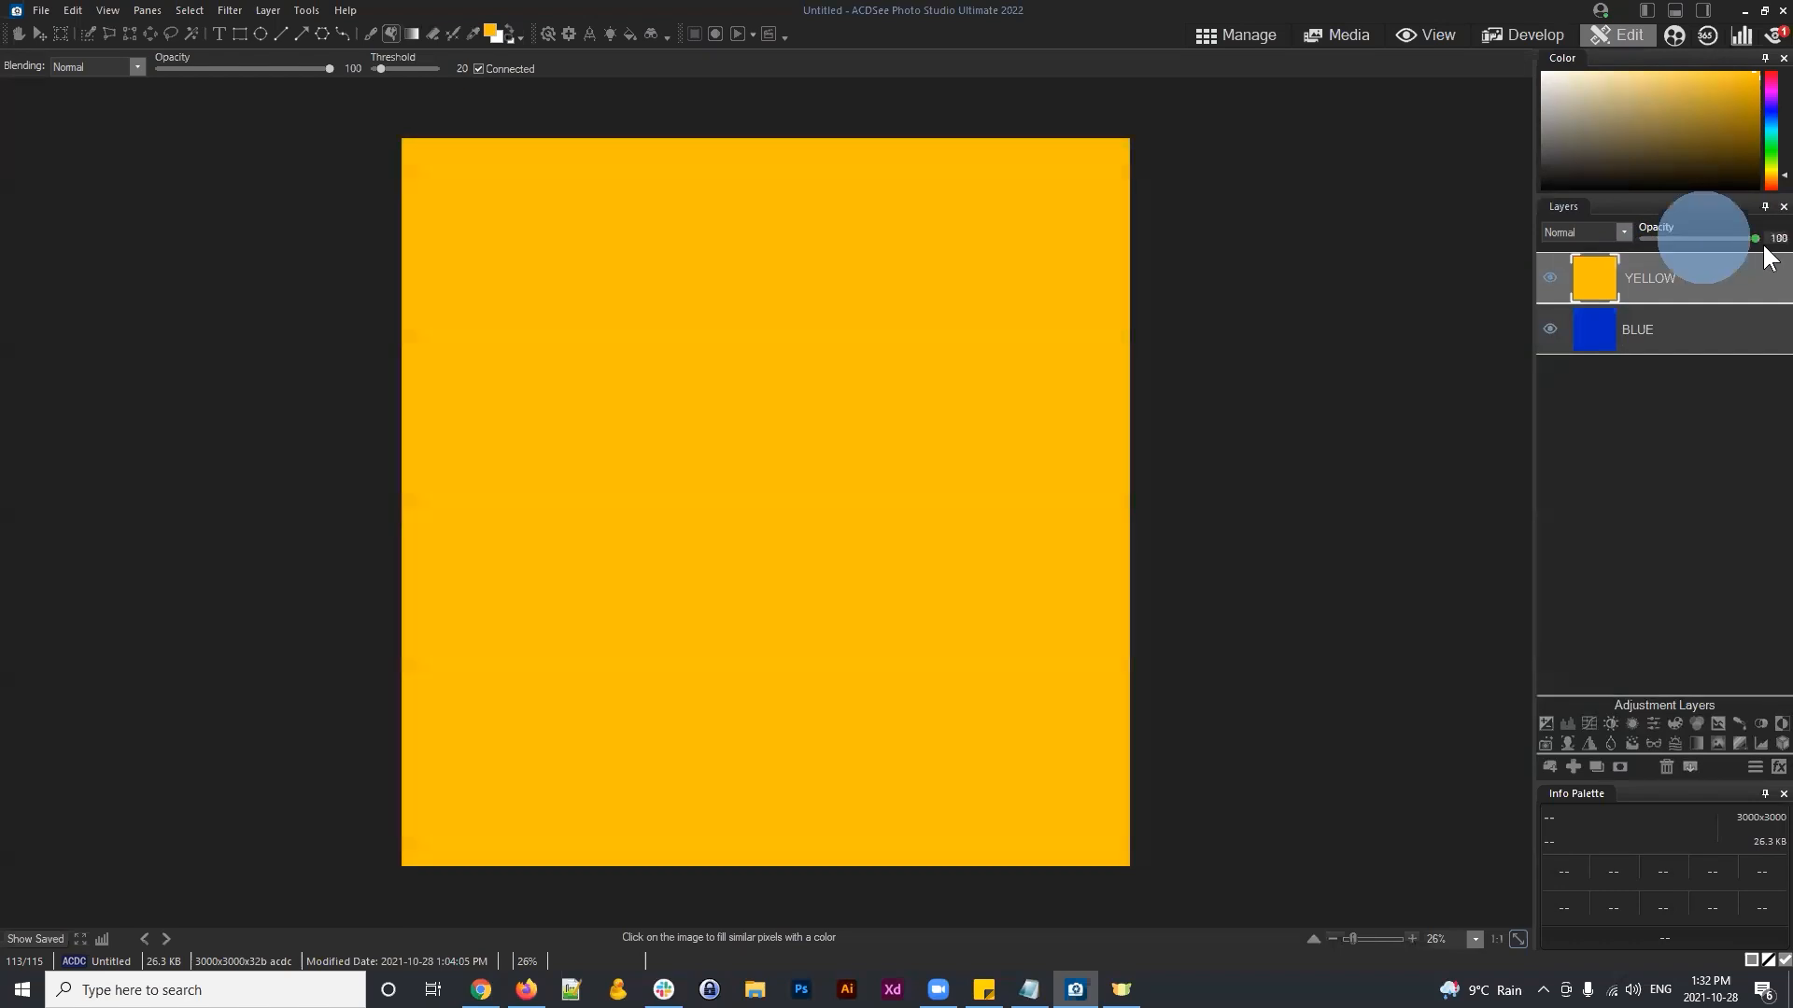
pyautogui.click(1646, 237)
pyautogui.moveTo(1645, 237); pyautogui.dragTo(1705, 248)
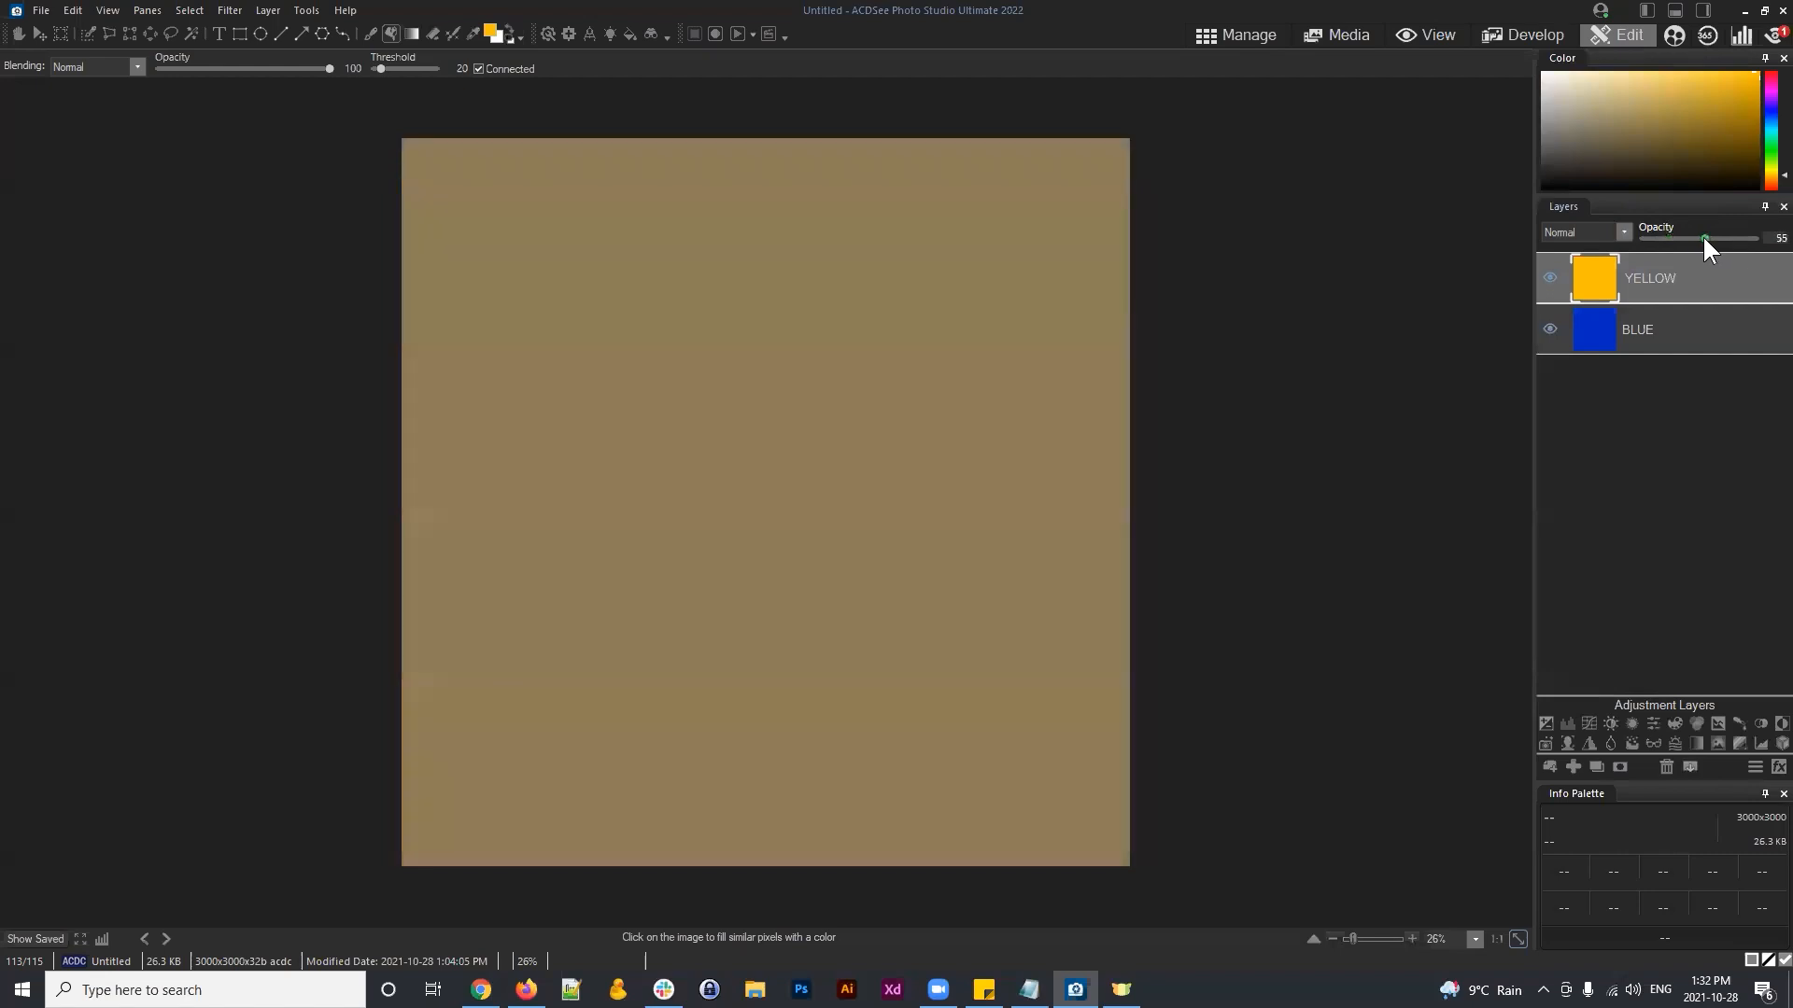
# Step: Rename the YELLOW layer back to RED
pyautogui.rightClick(1652, 276)
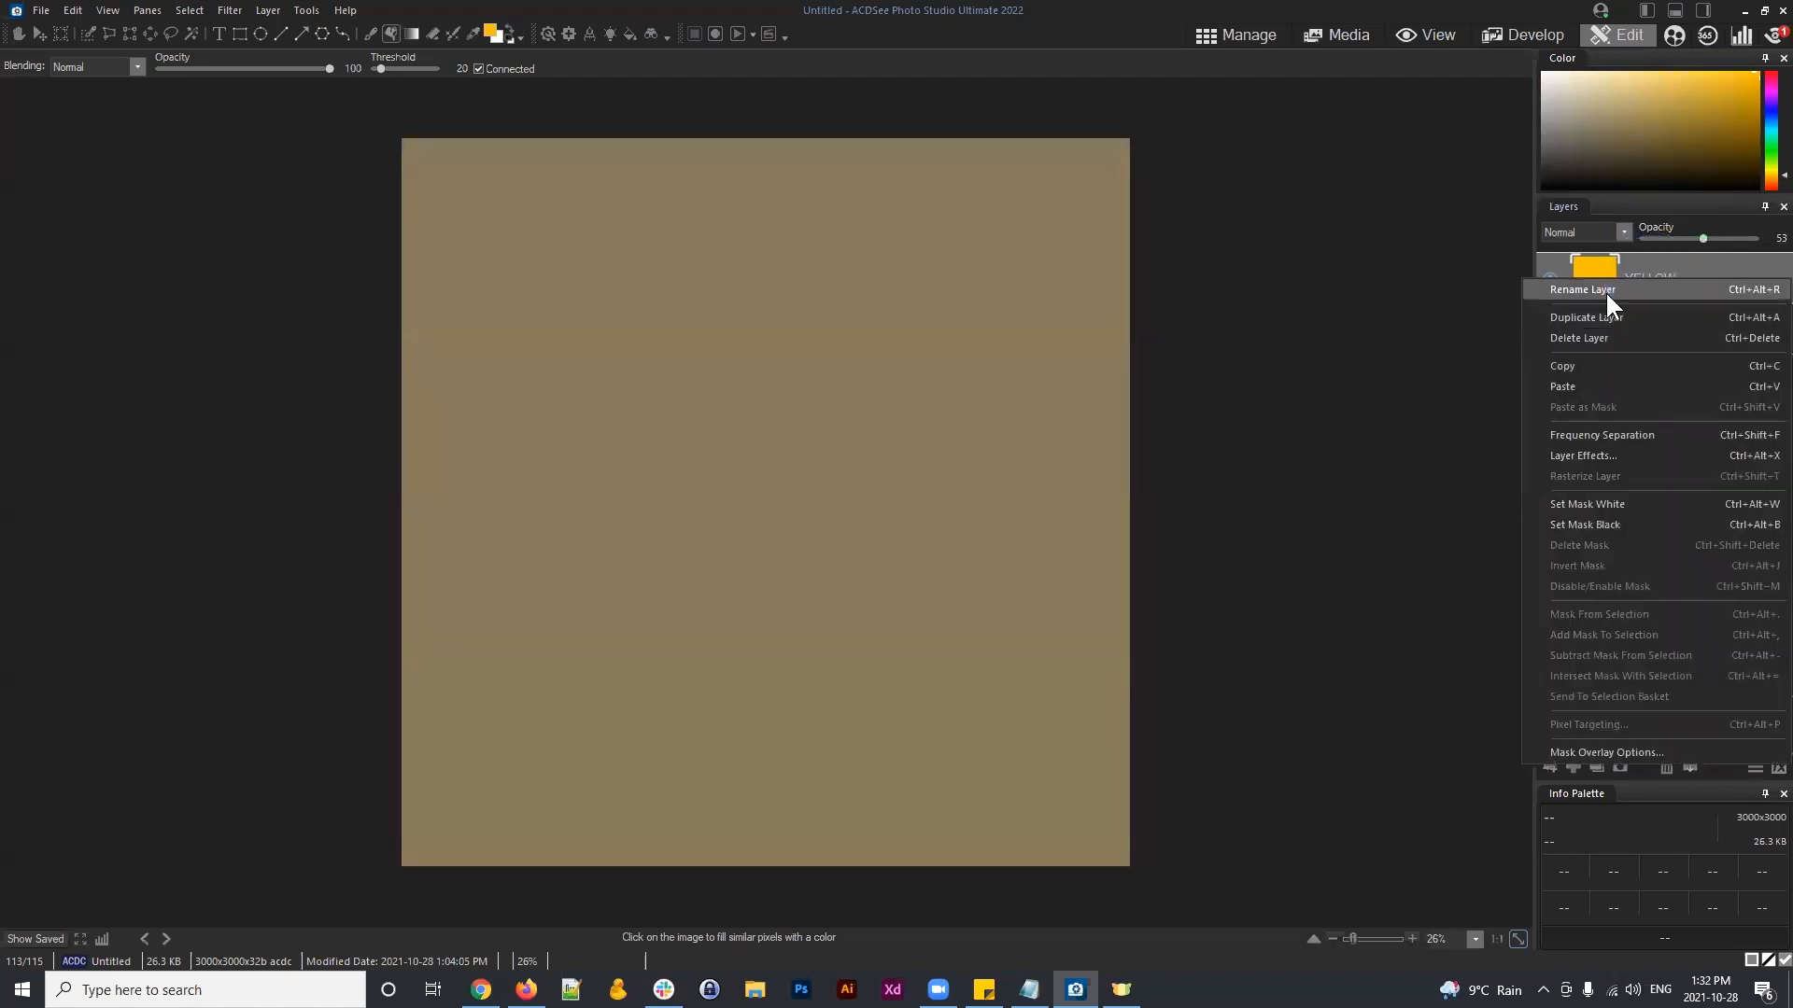
pyautogui.click(1605, 290)
pyautogui.write('RED')
pyautogui.press('Return')
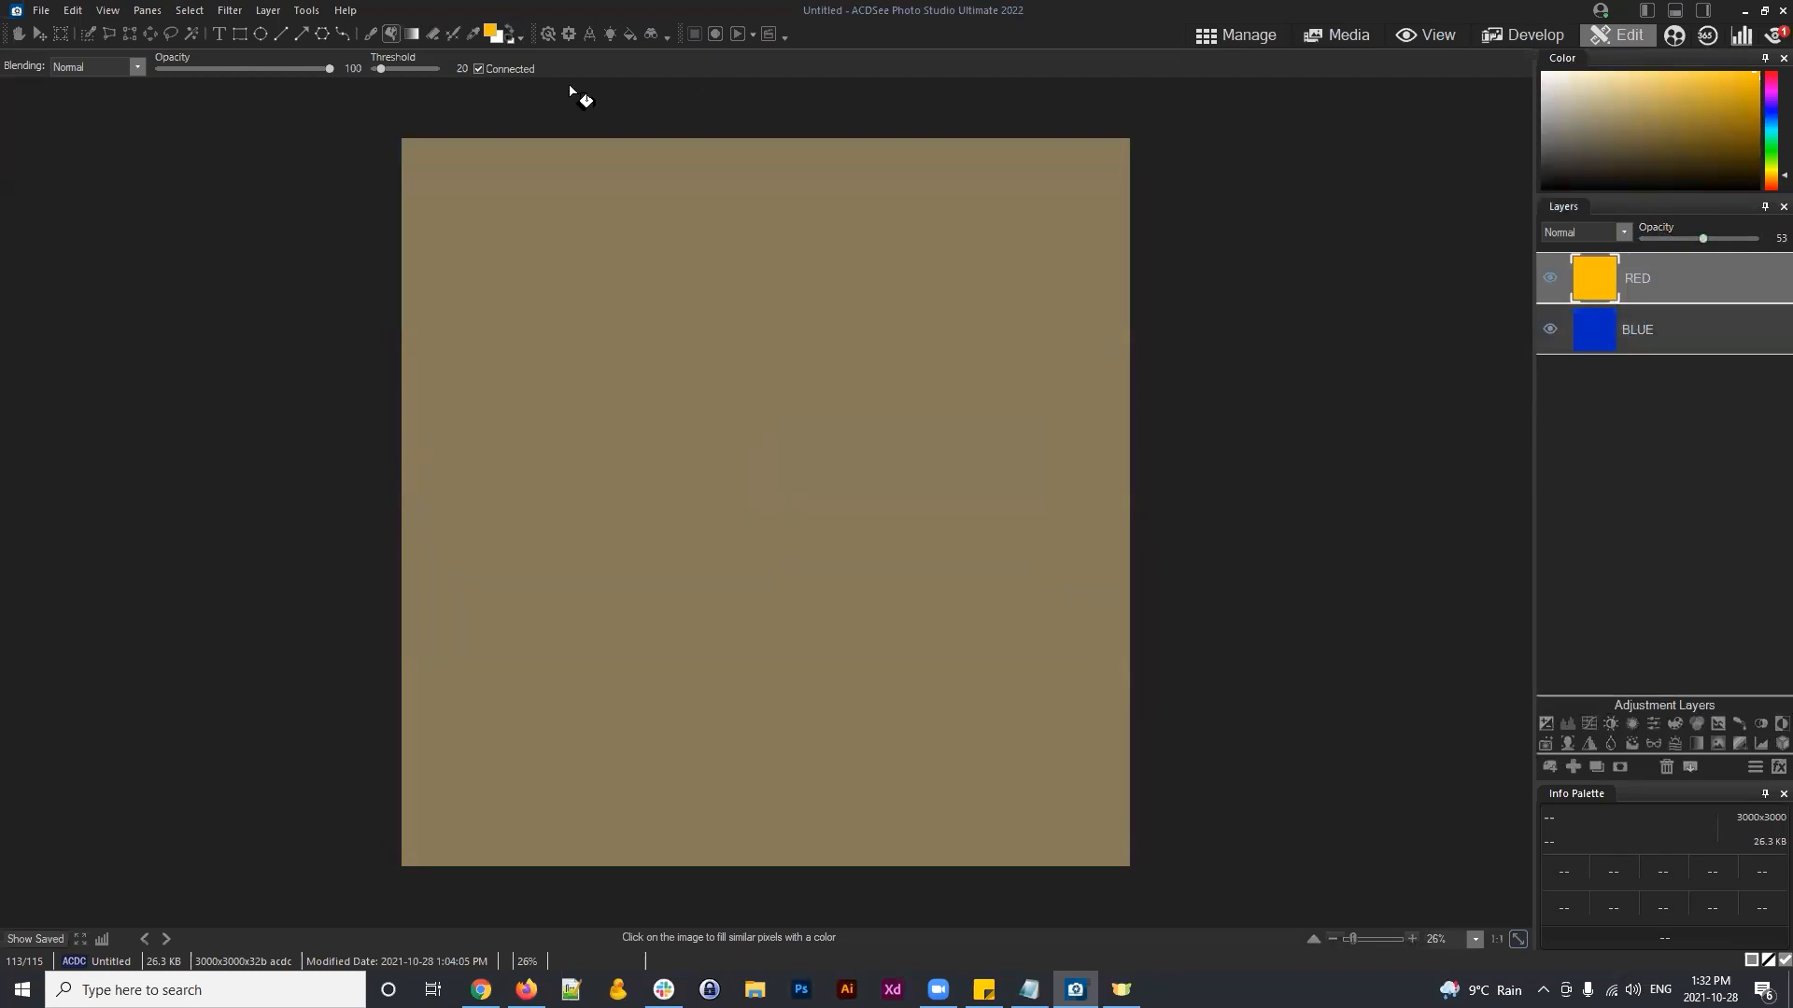
# Step: Set the foreground color to red and refill the whole RED layer with it
pyautogui.click(488, 31)
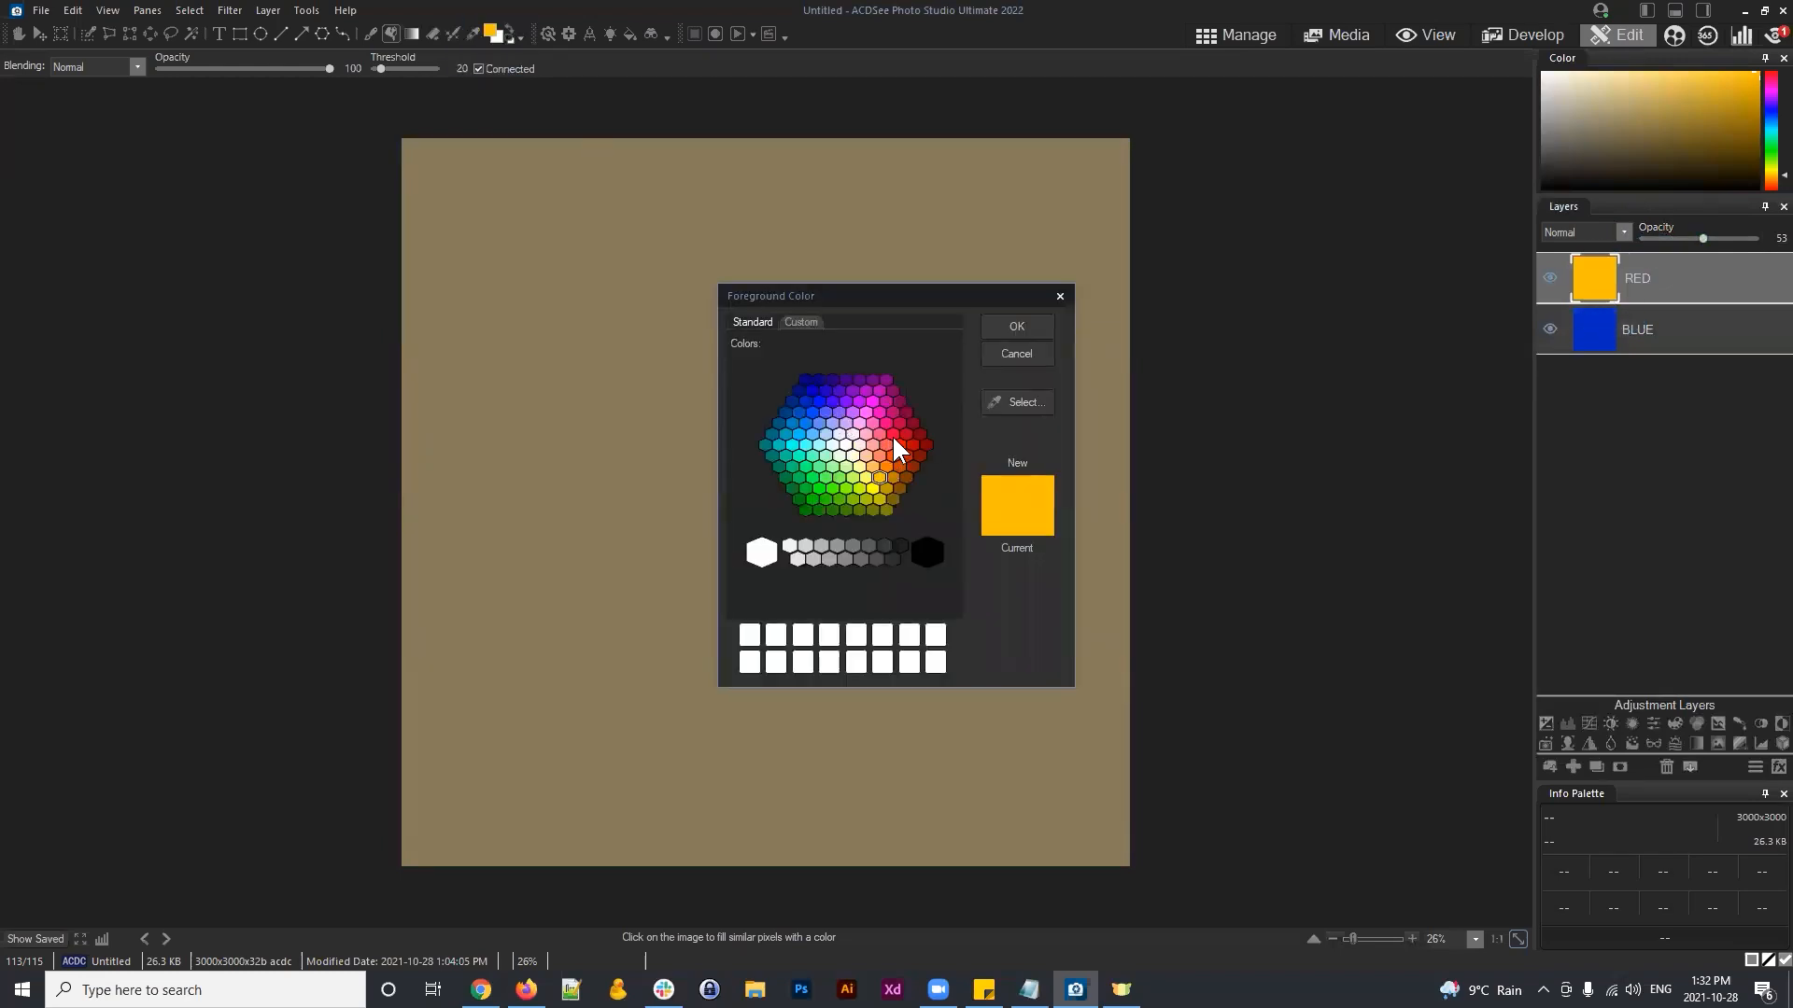
pyautogui.click(879, 412)
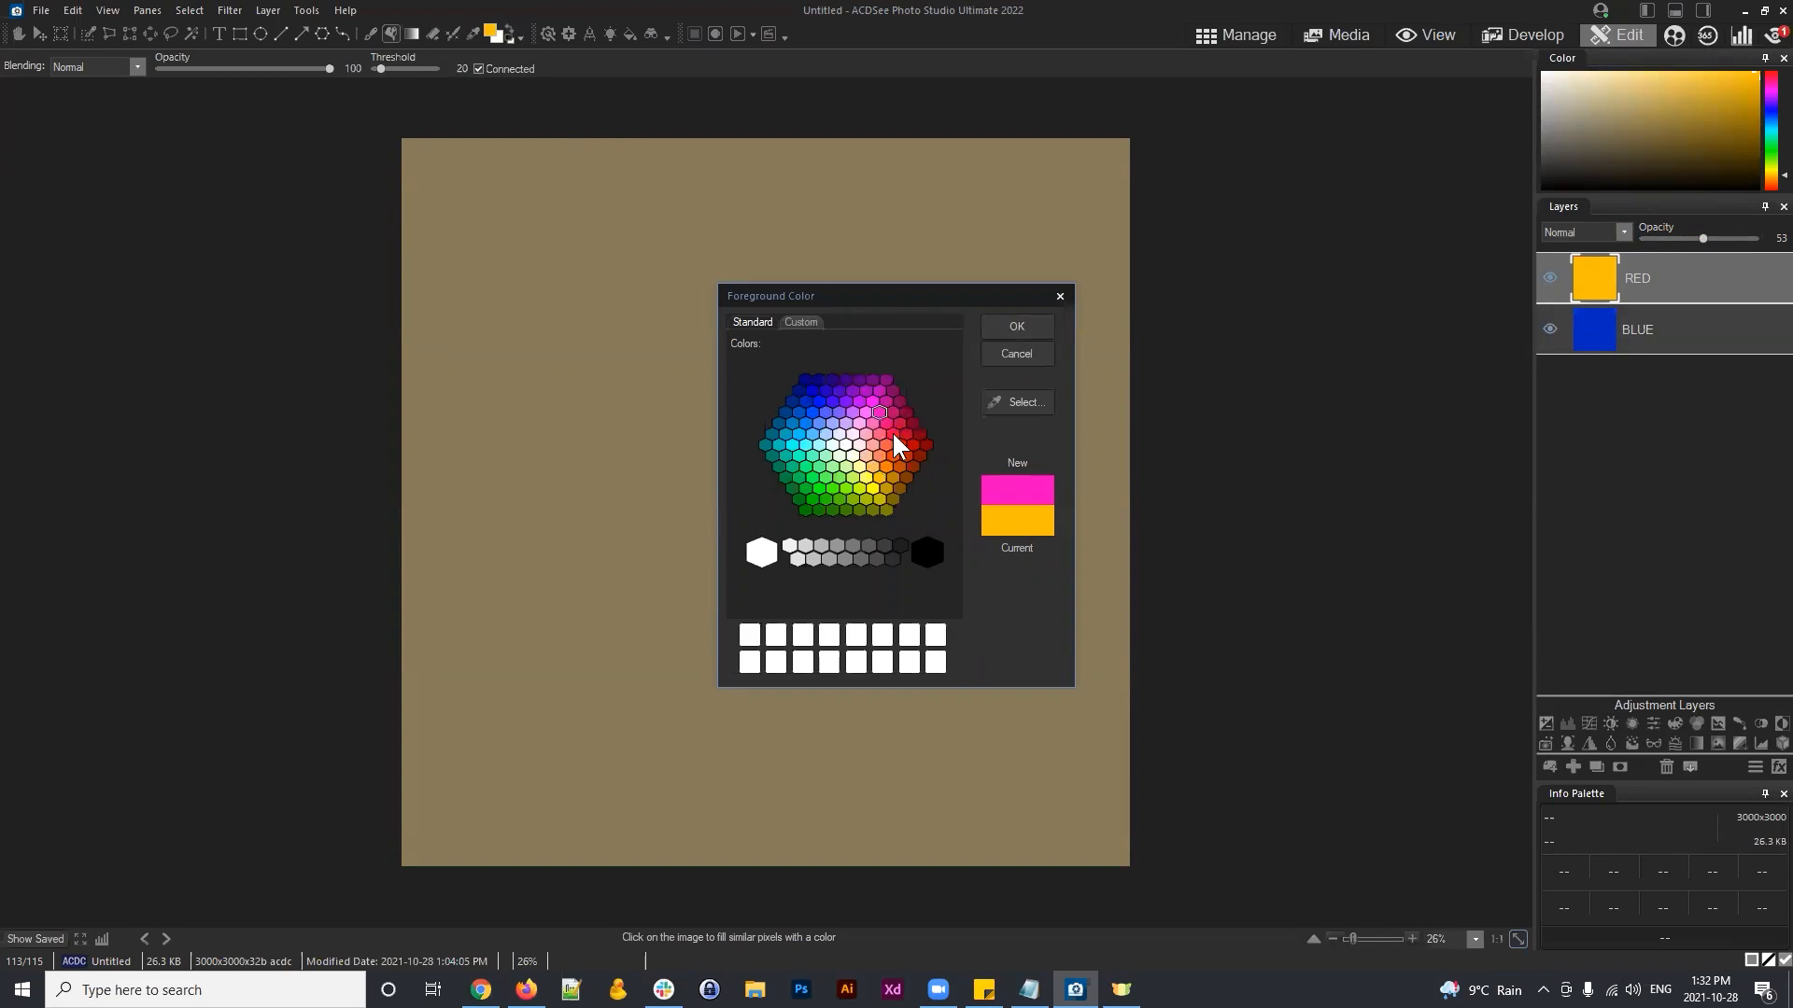
pyautogui.click(902, 433)
pyautogui.click(1018, 326)
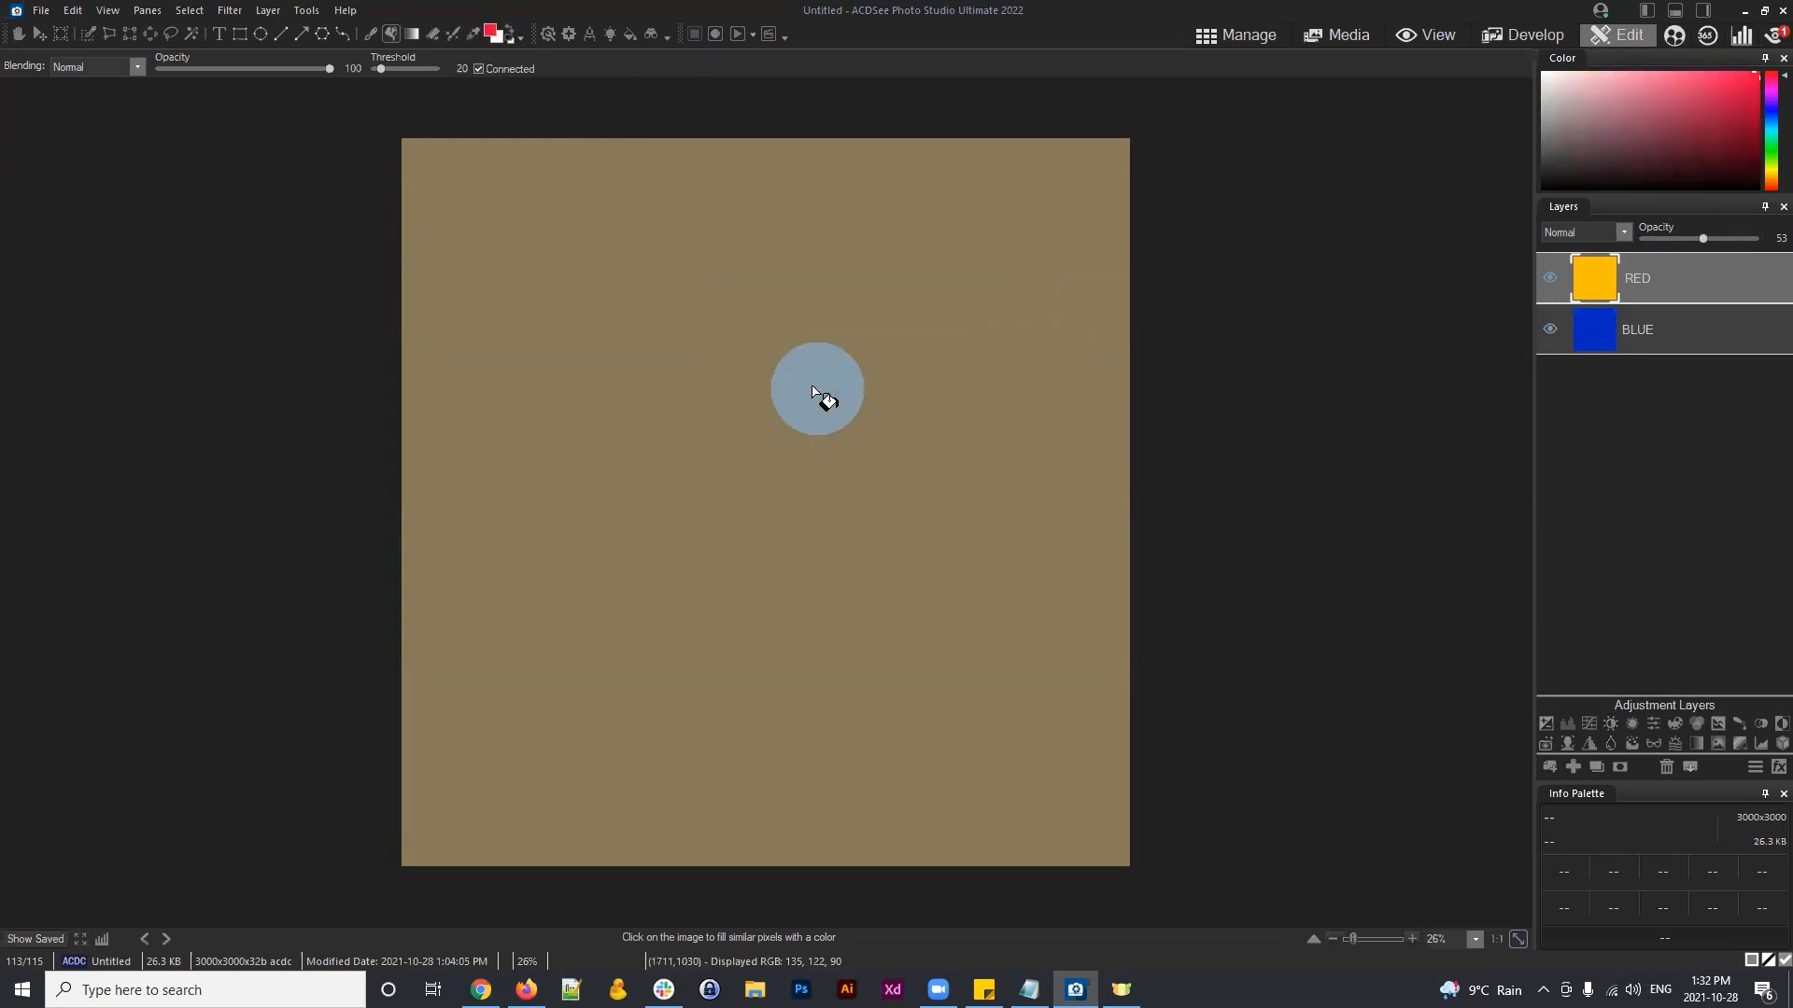
pyautogui.click(818, 389)
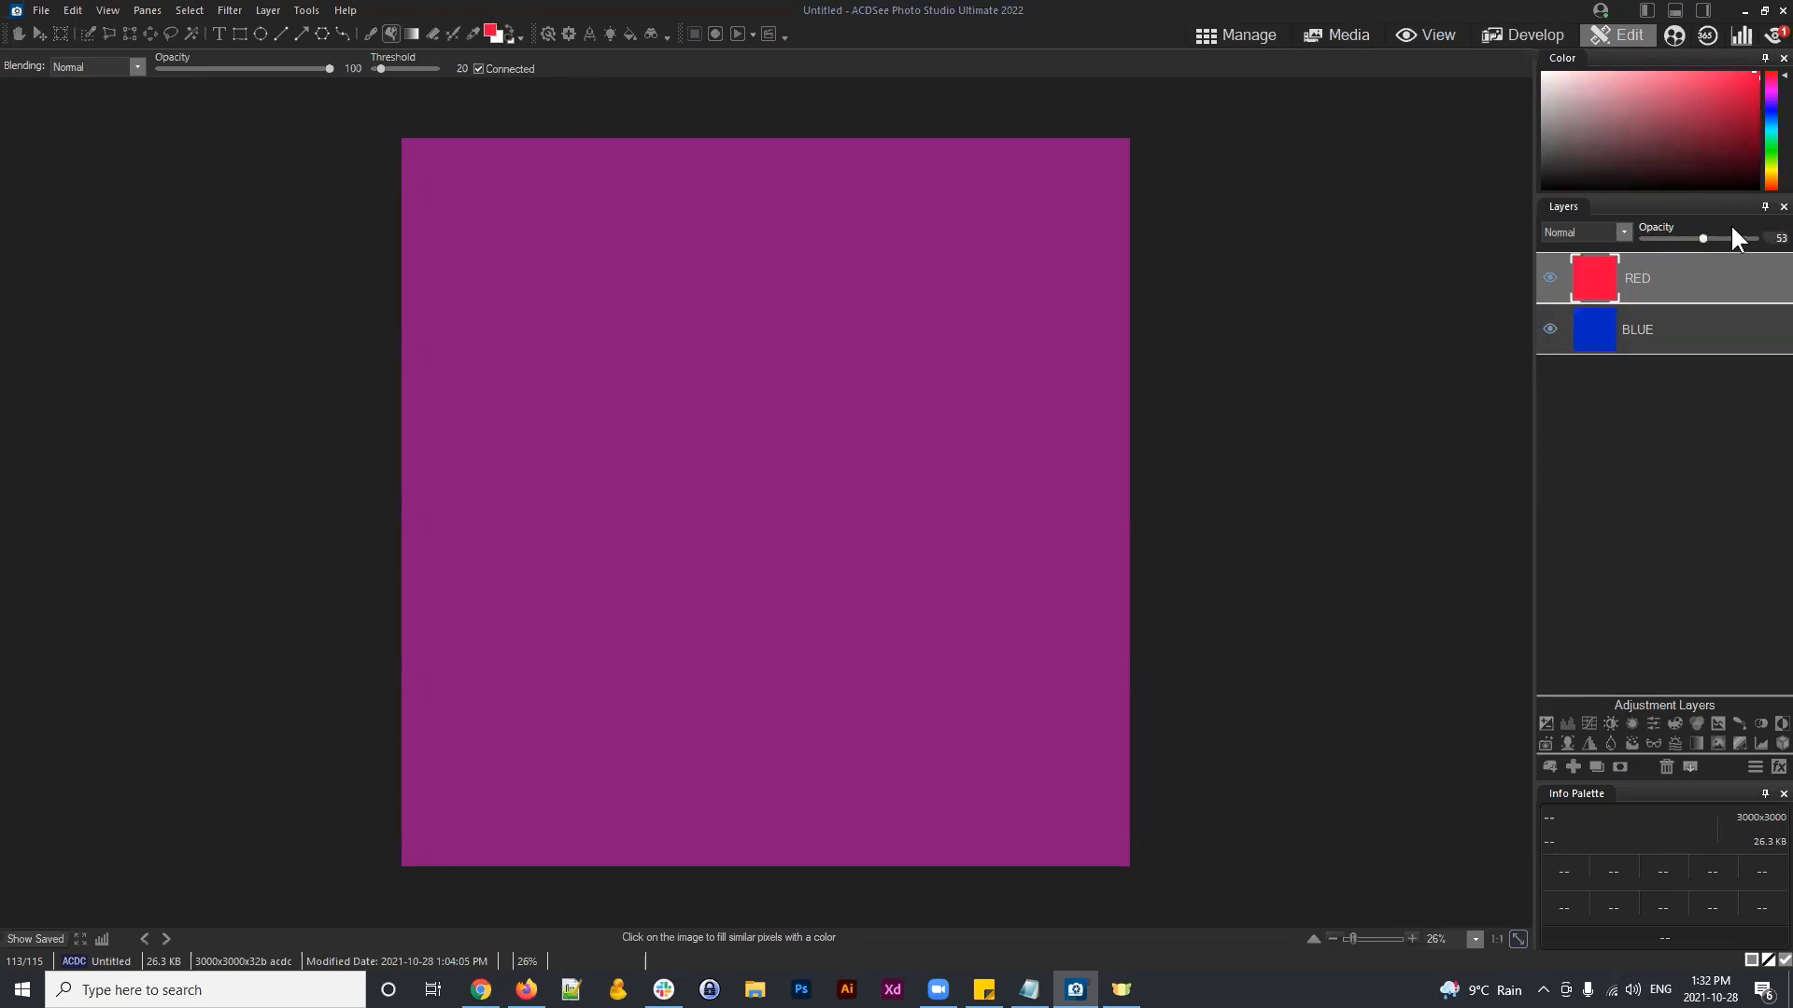
# Step: Set the RED layer's opacity to 100, and select BLUE briefly before reselecting RED
pyautogui.moveTo(1704, 238); pyautogui.dragTo(1755, 238)
pyautogui.click(1685, 327)
pyautogui.click(1682, 276)
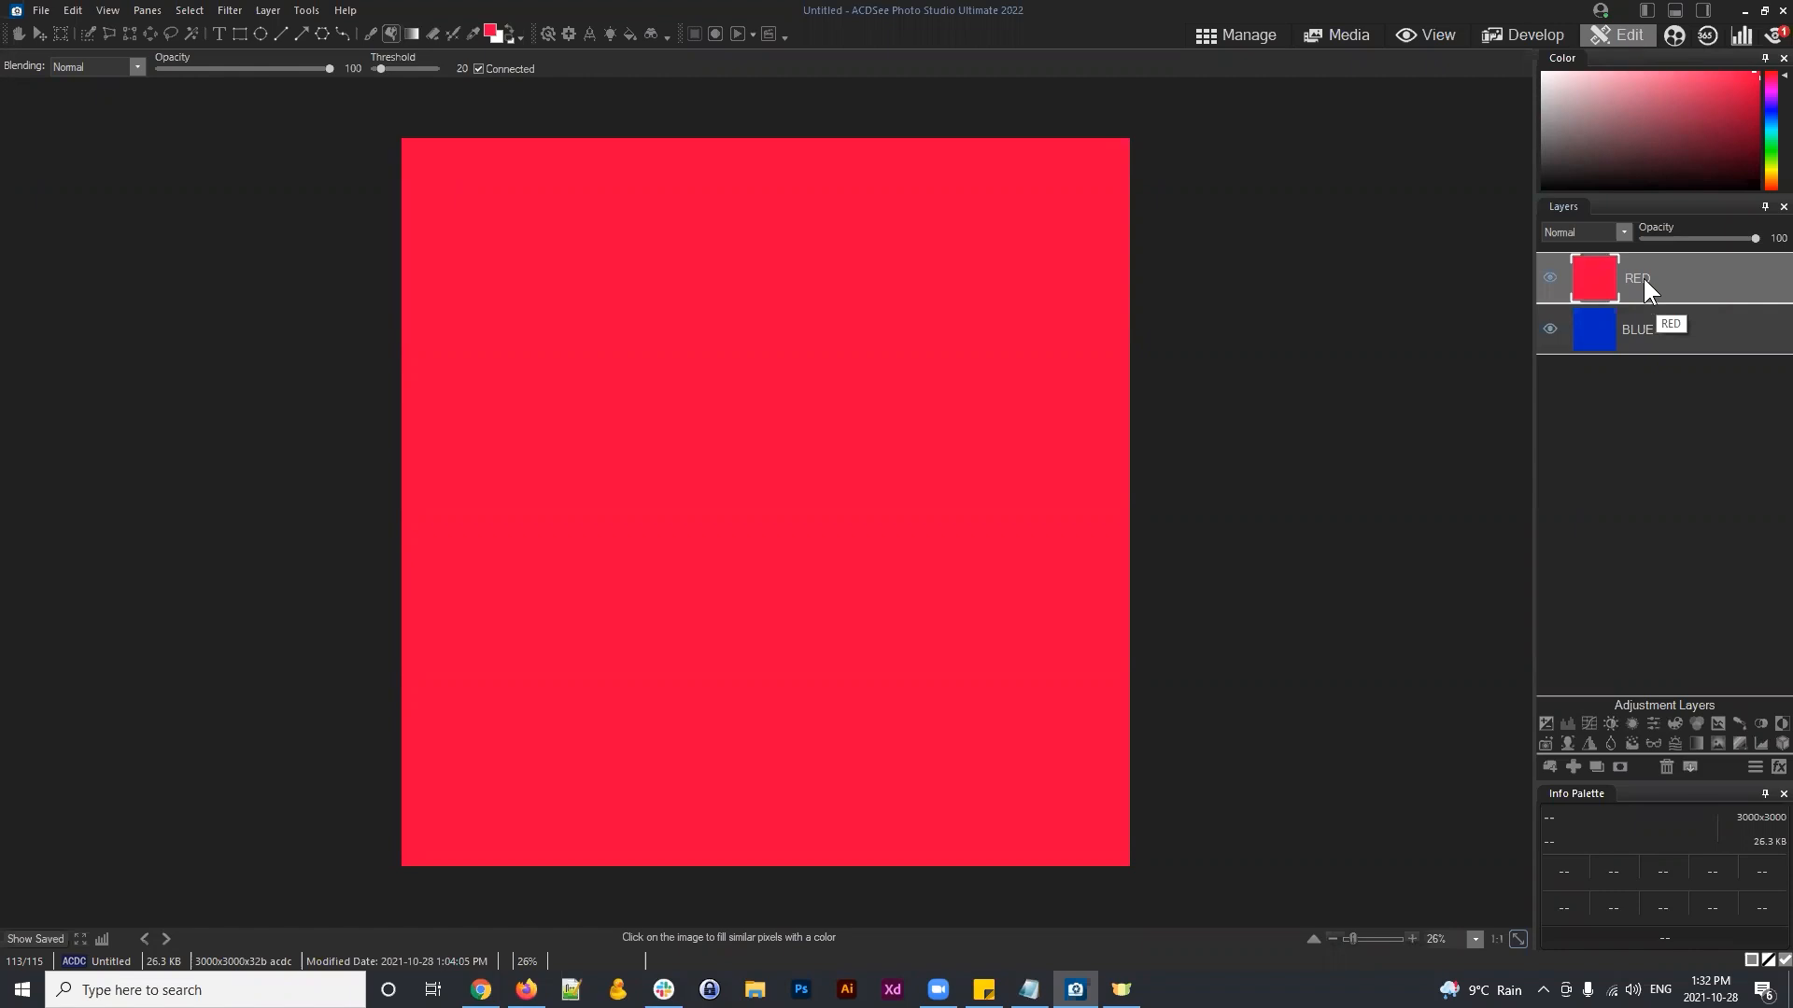
# Step: Import the Landscape 002 image as a new layer above RED
pyautogui.click(1547, 766)
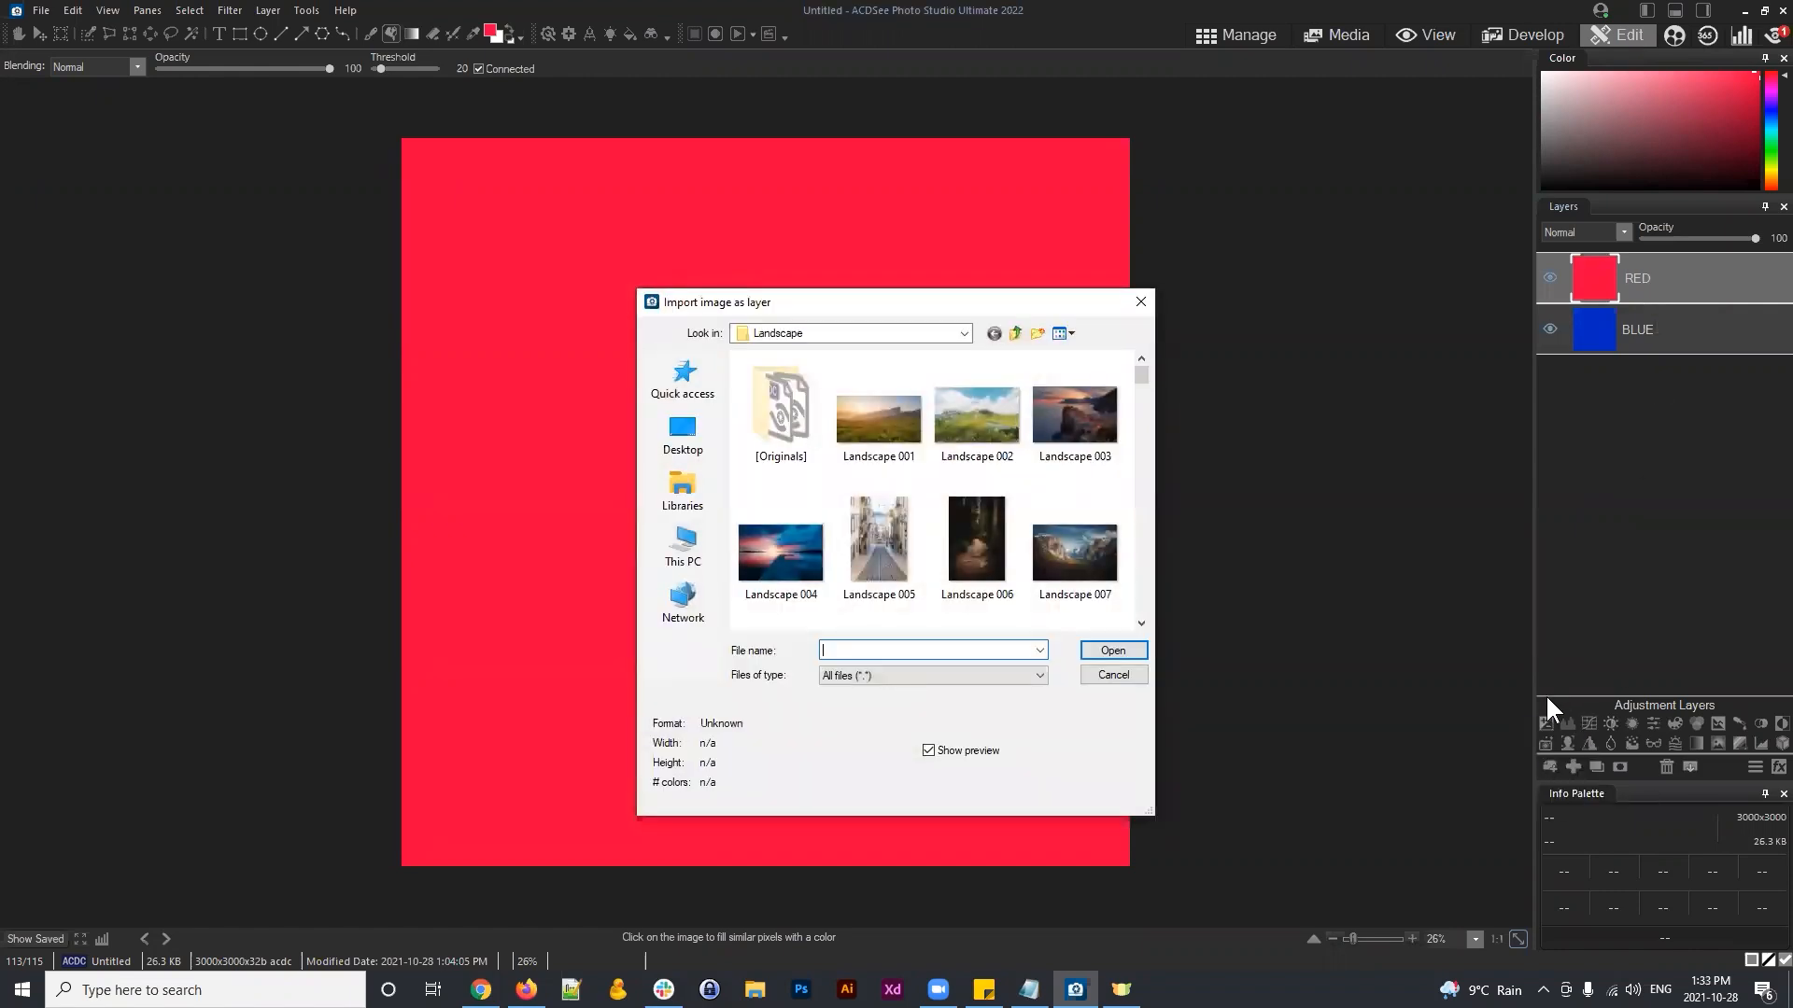
pyautogui.click(977, 409)
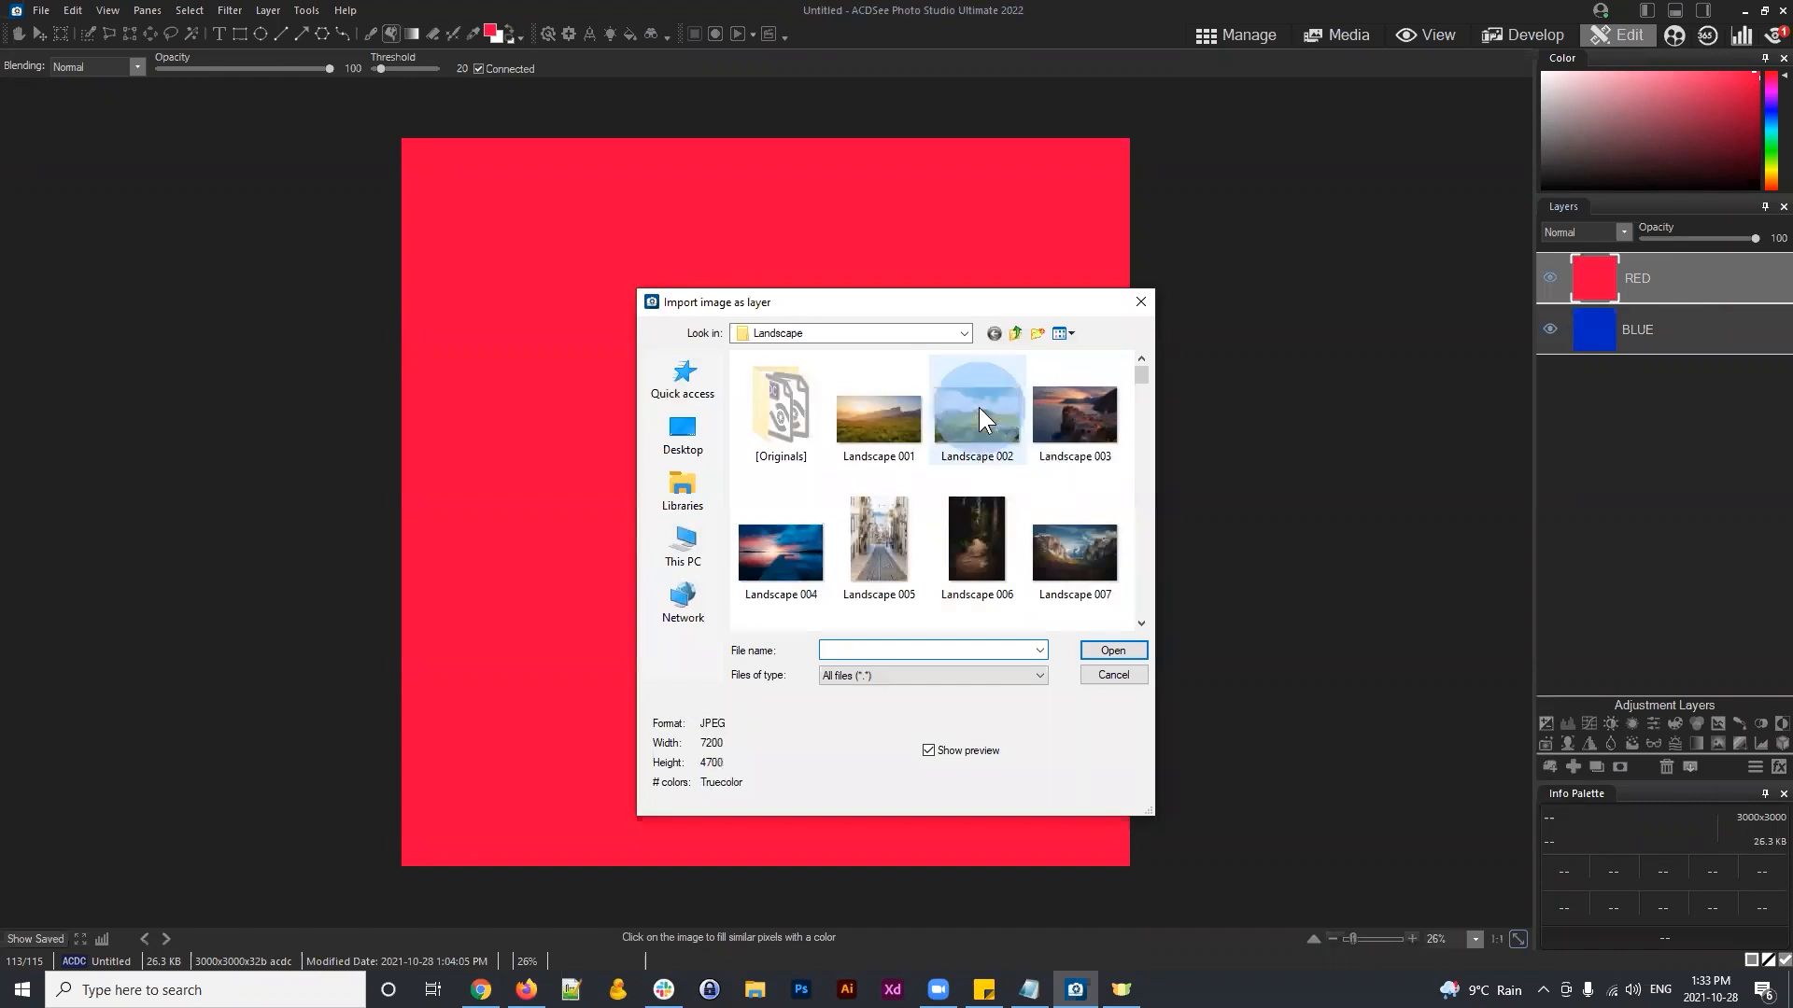
pyautogui.click(1104, 650)
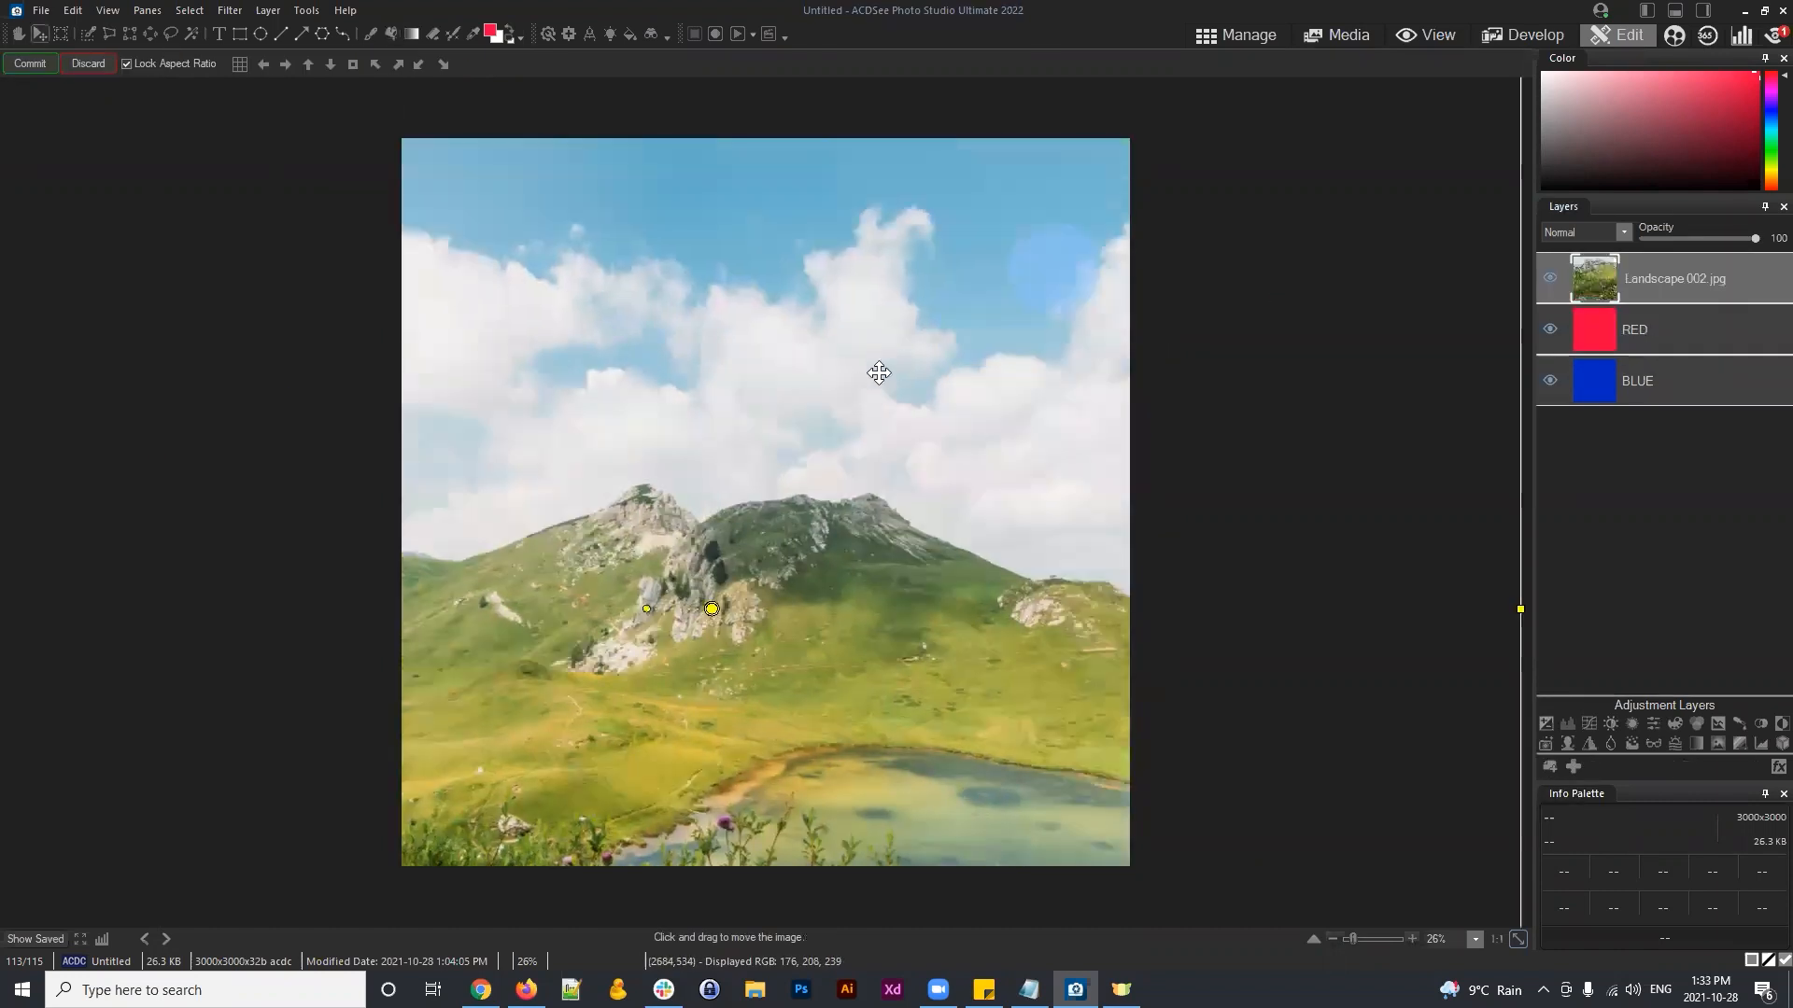
# Step: Scale down the imported landscape, reposition it to cover the whole canvas, and commit the placement
pyautogui.click(1050, 236)
pyautogui.moveTo(1381, 112); pyautogui.dragTo(793, 450)
pyautogui.moveTo(522, 691); pyautogui.dragTo(1080, 304)
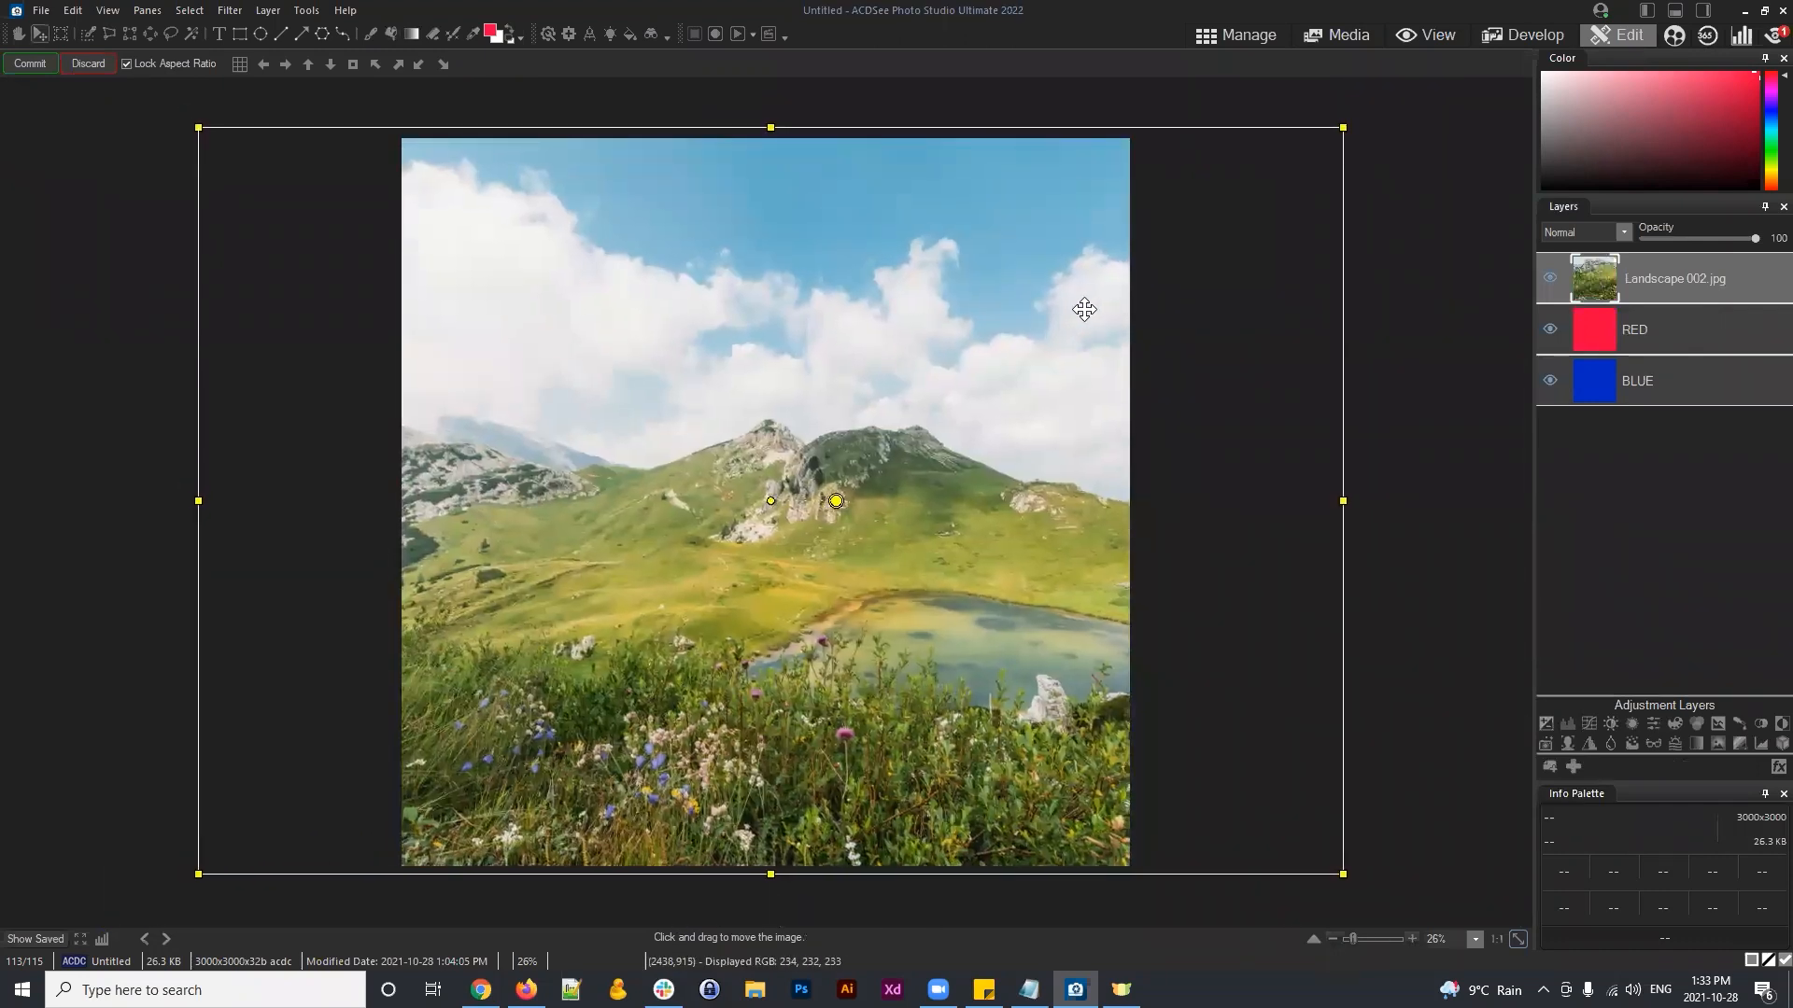
pyautogui.click(31, 61)
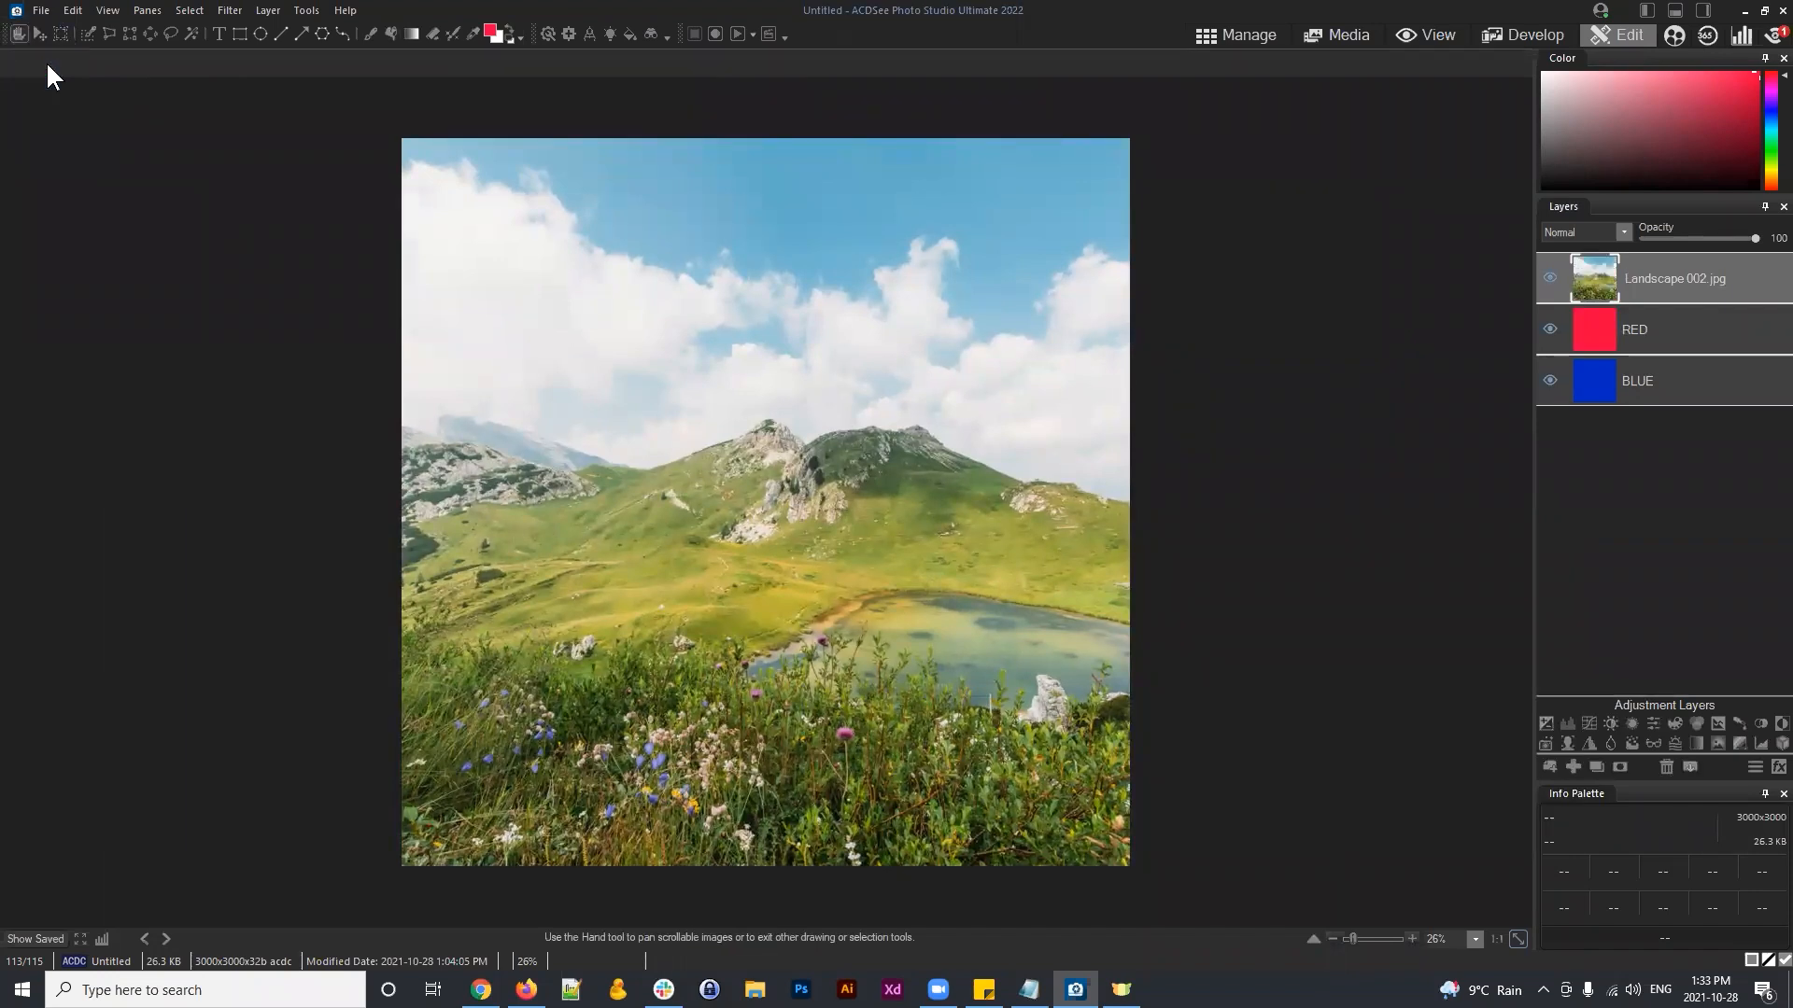
pyautogui.moveTo(1671, 284); pyautogui.dragTo(1661, 270)
pyautogui.moveTo(1669, 278)
pyautogui.mouseDown()
pyautogui.moveTo(1701, 269)
pyautogui.moveTo(1647, 277)
pyautogui.mouseUp()
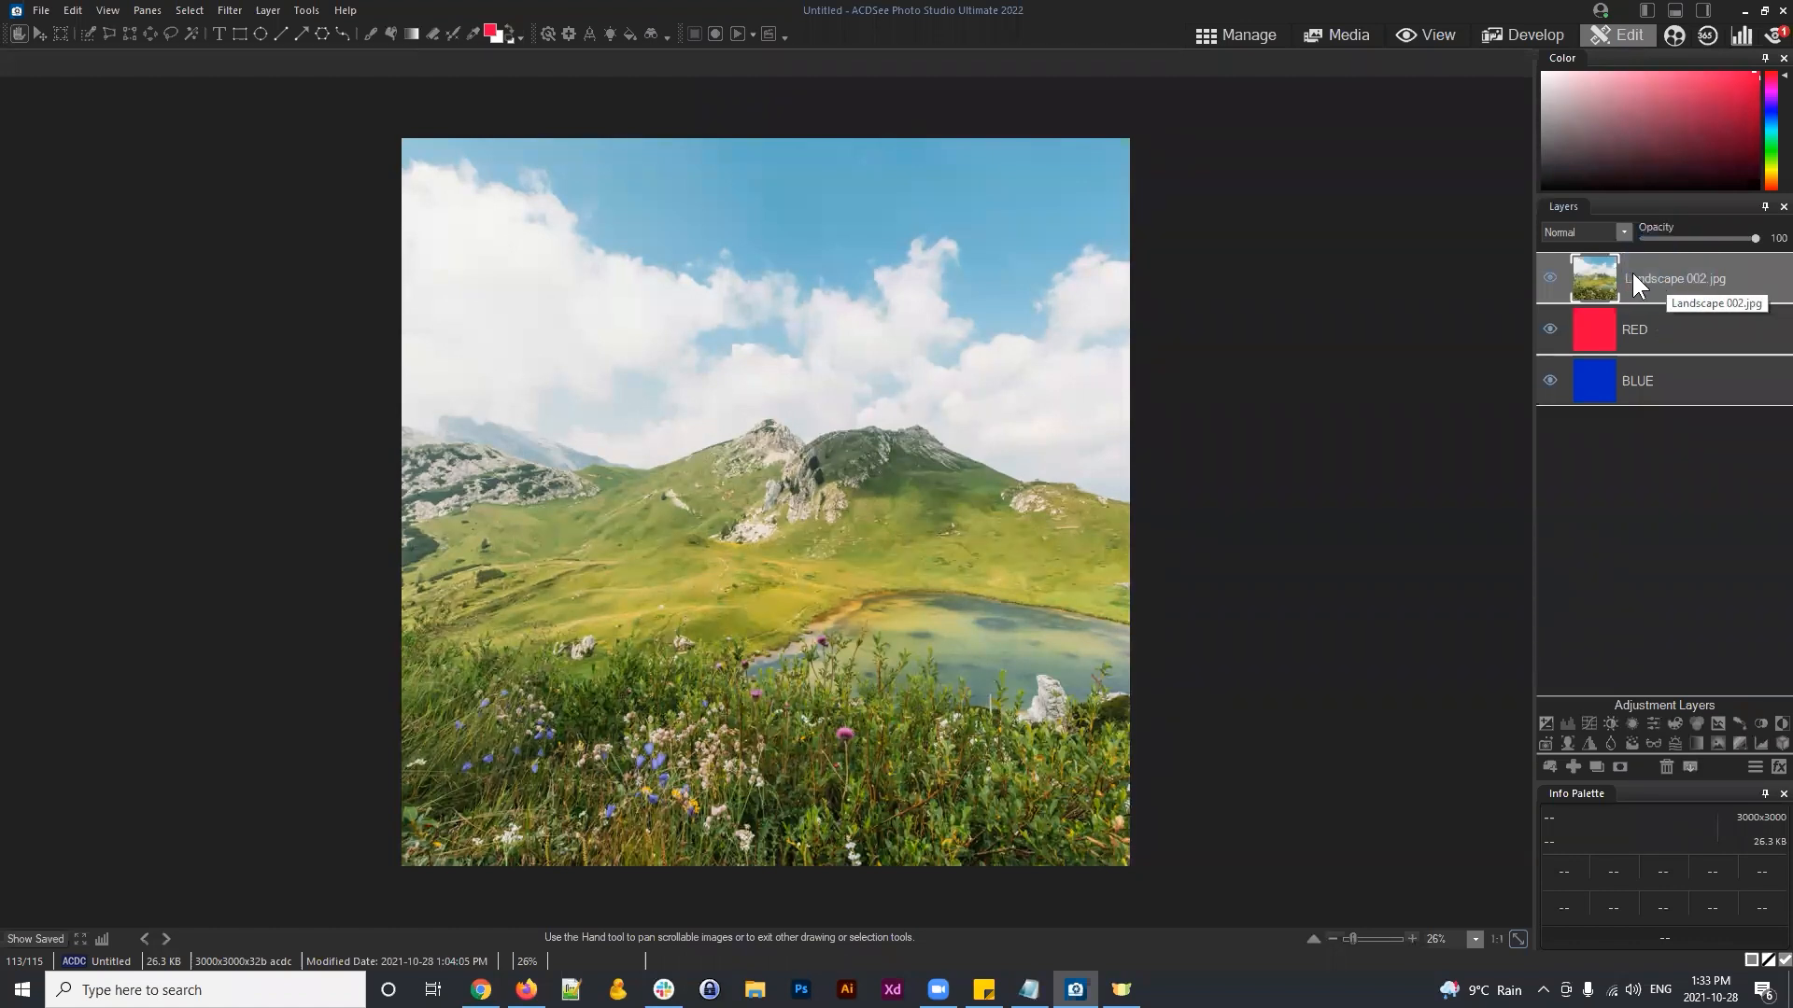
# Step: Add a blank layer above Landscape 002.jpg and fill it entirely with a cyan foreground color
pyautogui.click(1572, 766)
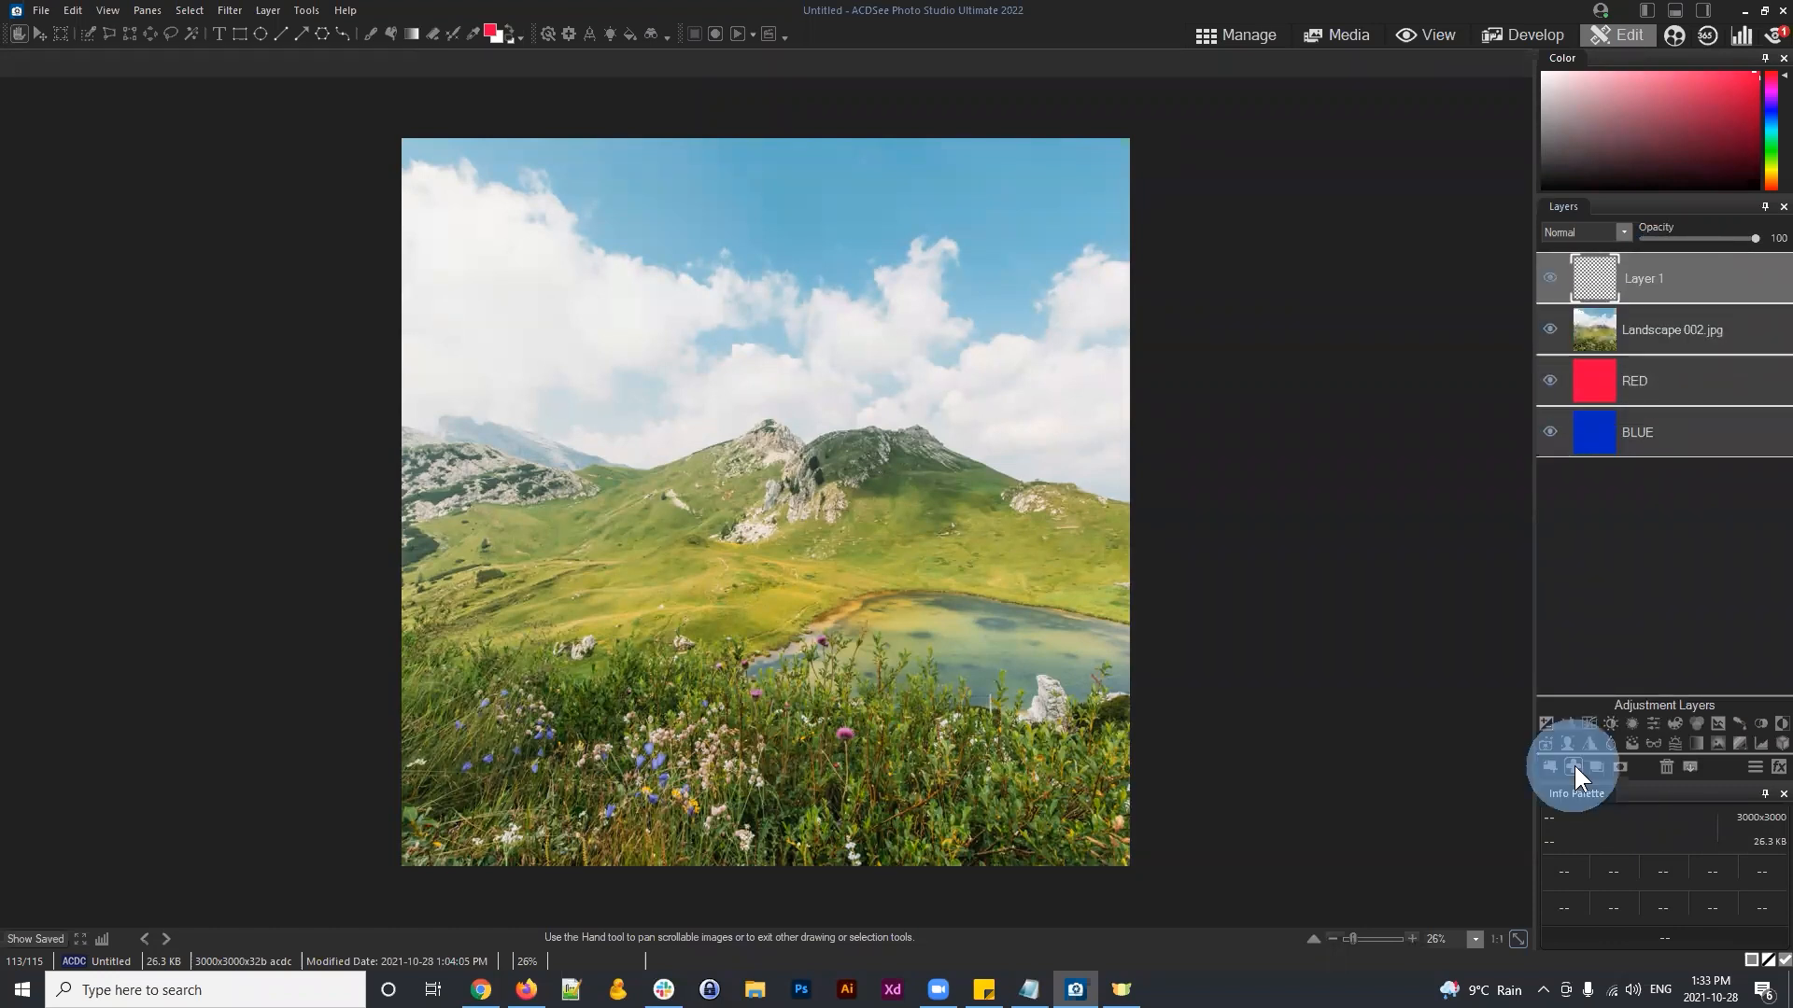
pyautogui.click(490, 33)
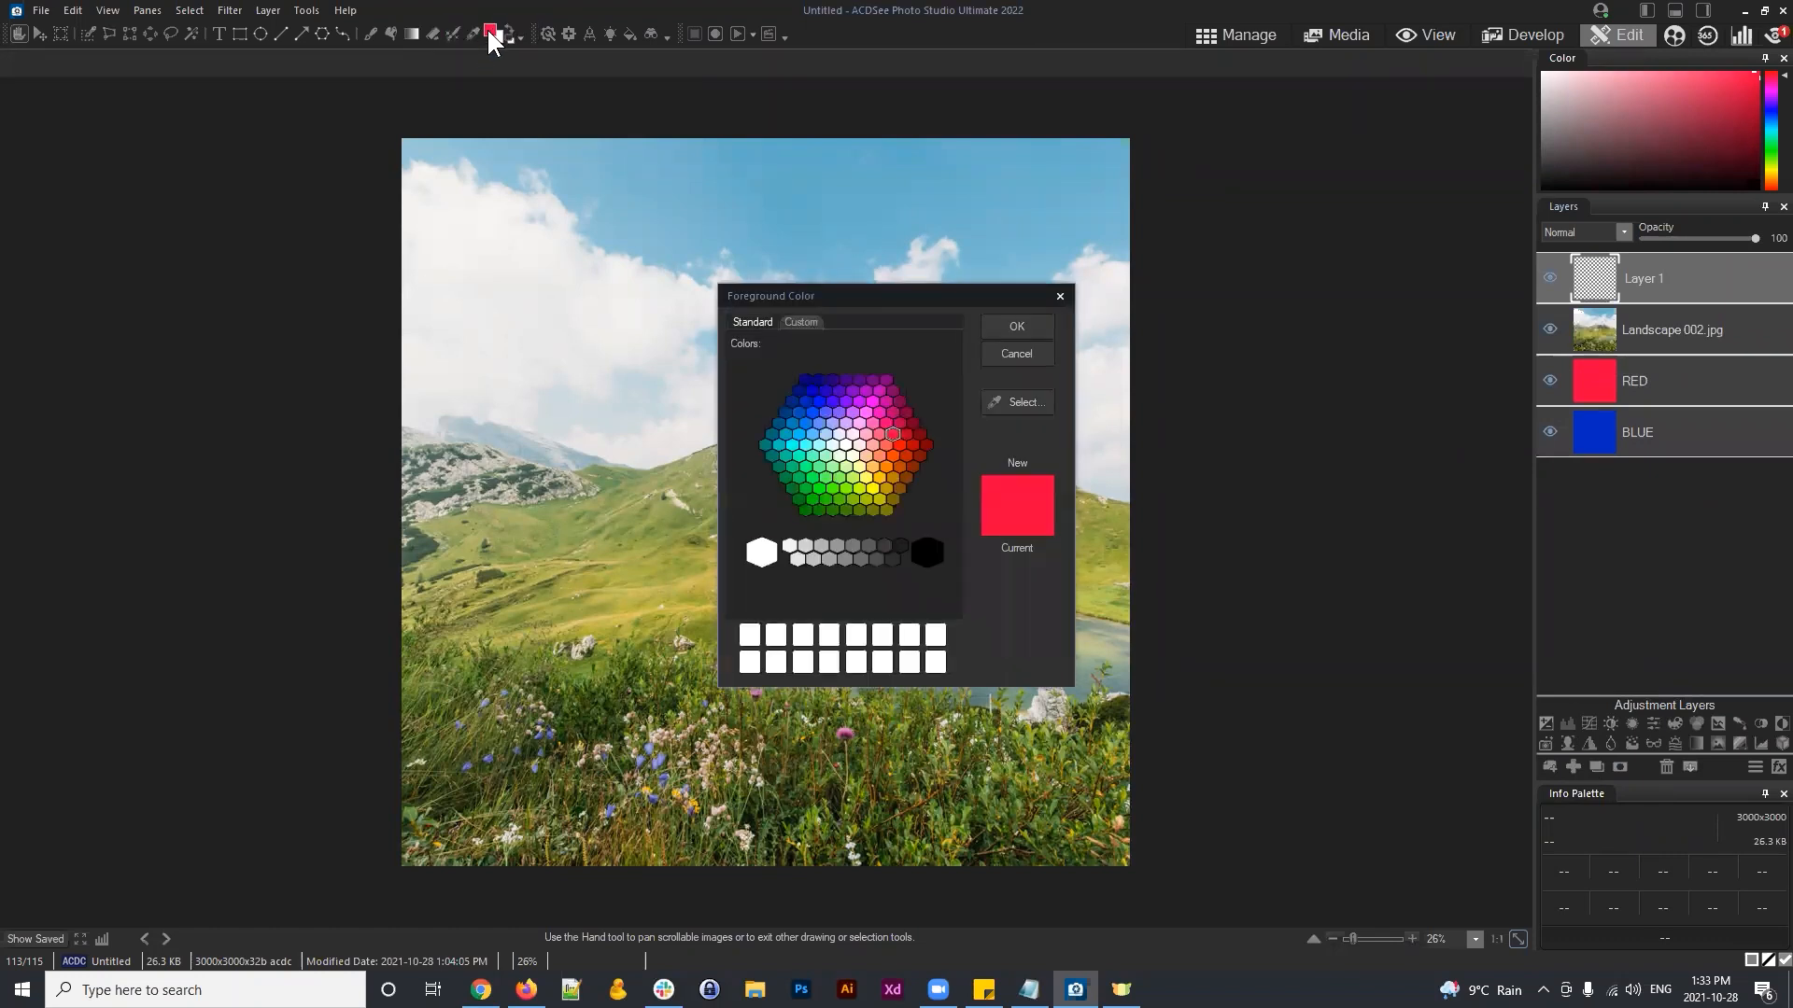
pyautogui.click(781, 444)
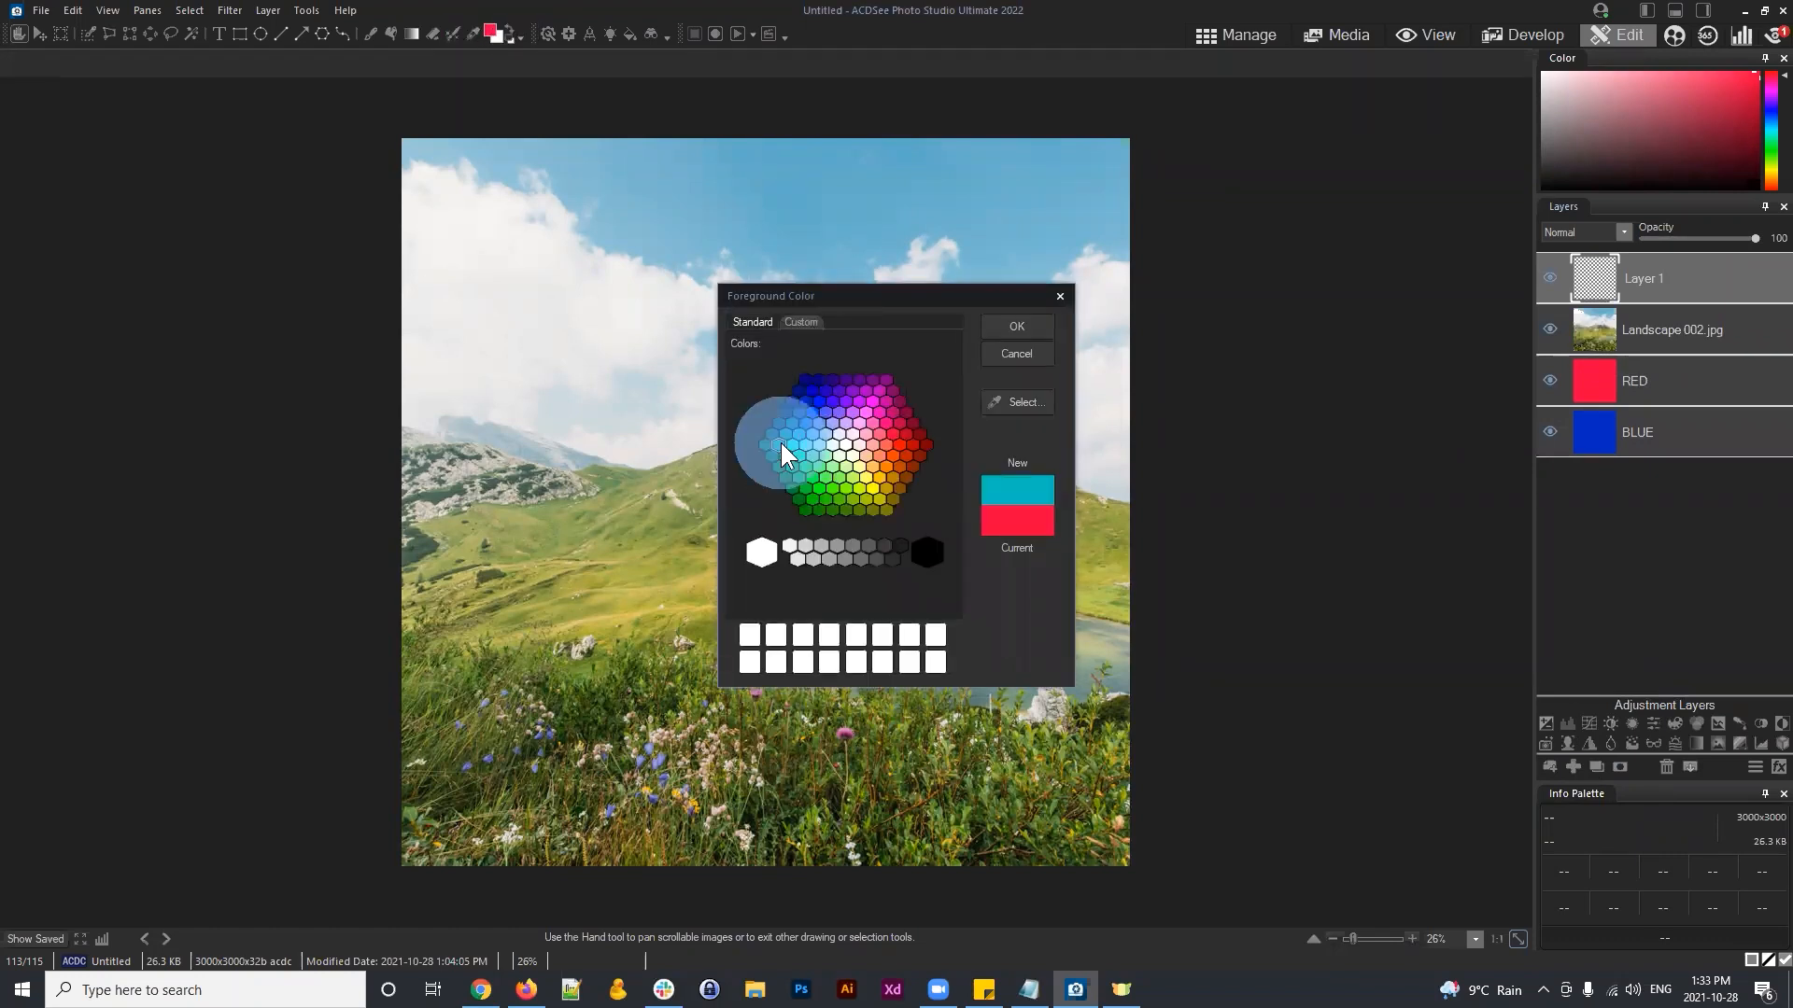
pyautogui.click(1012, 325)
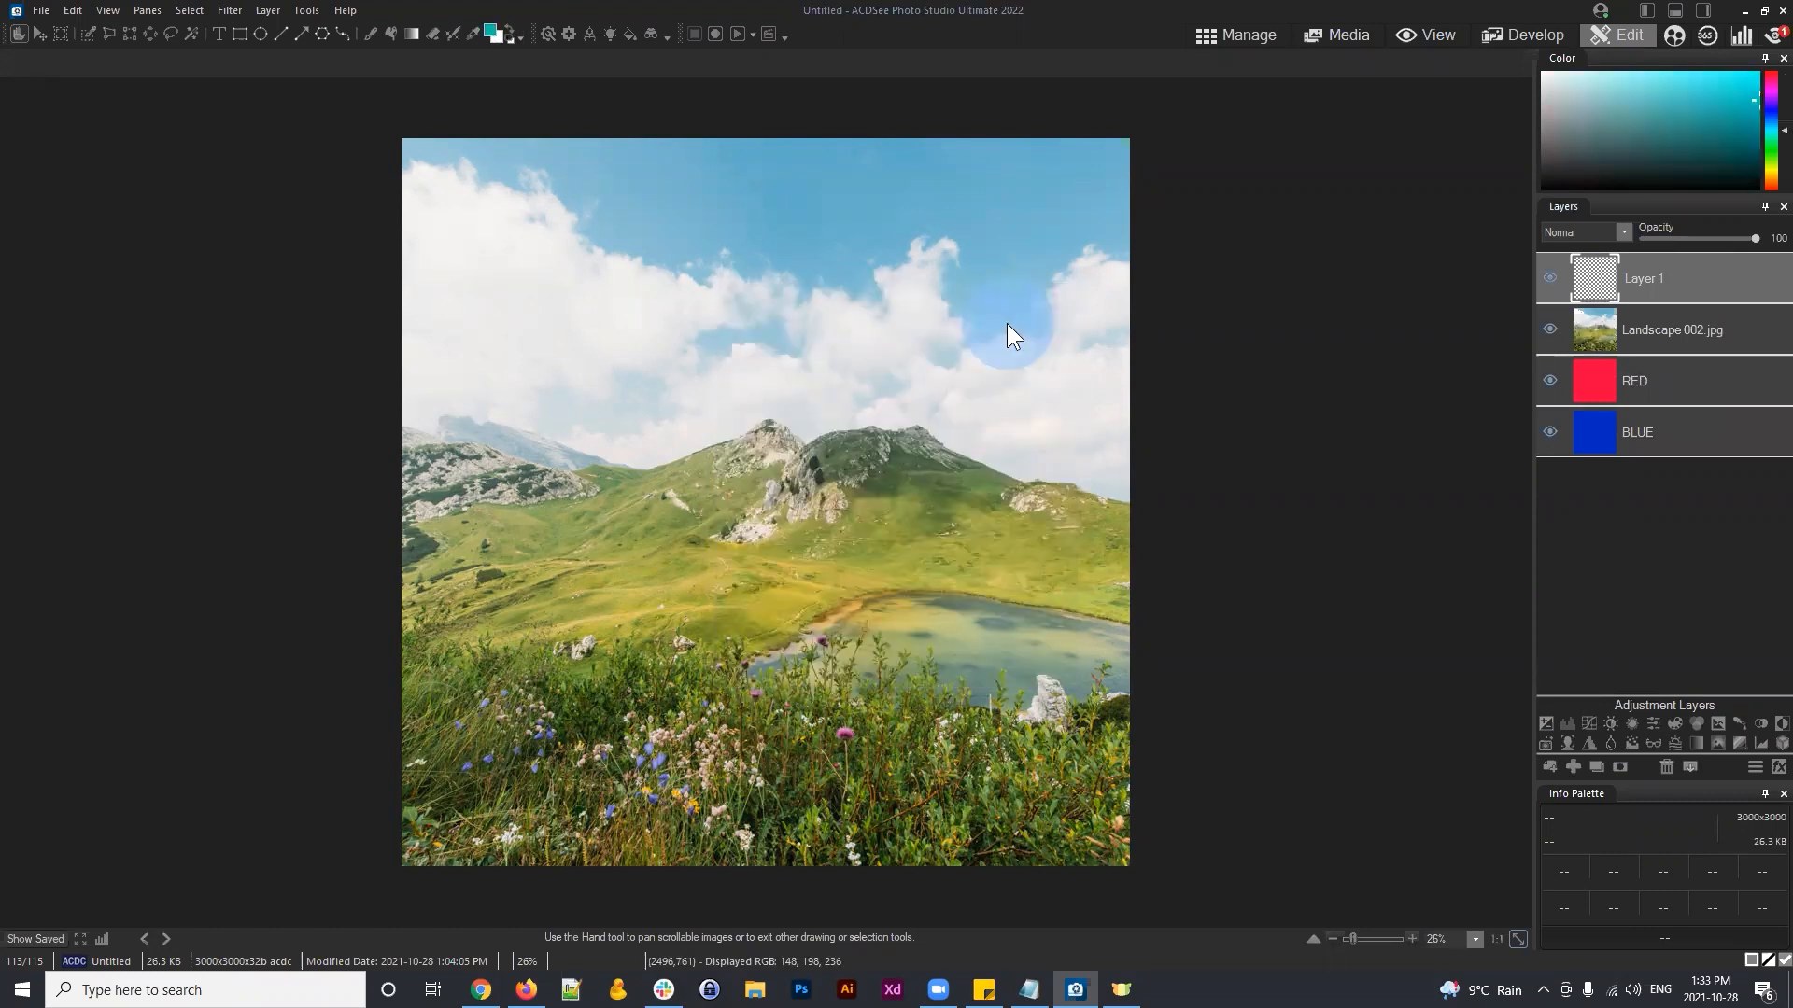
pyautogui.click(390, 34)
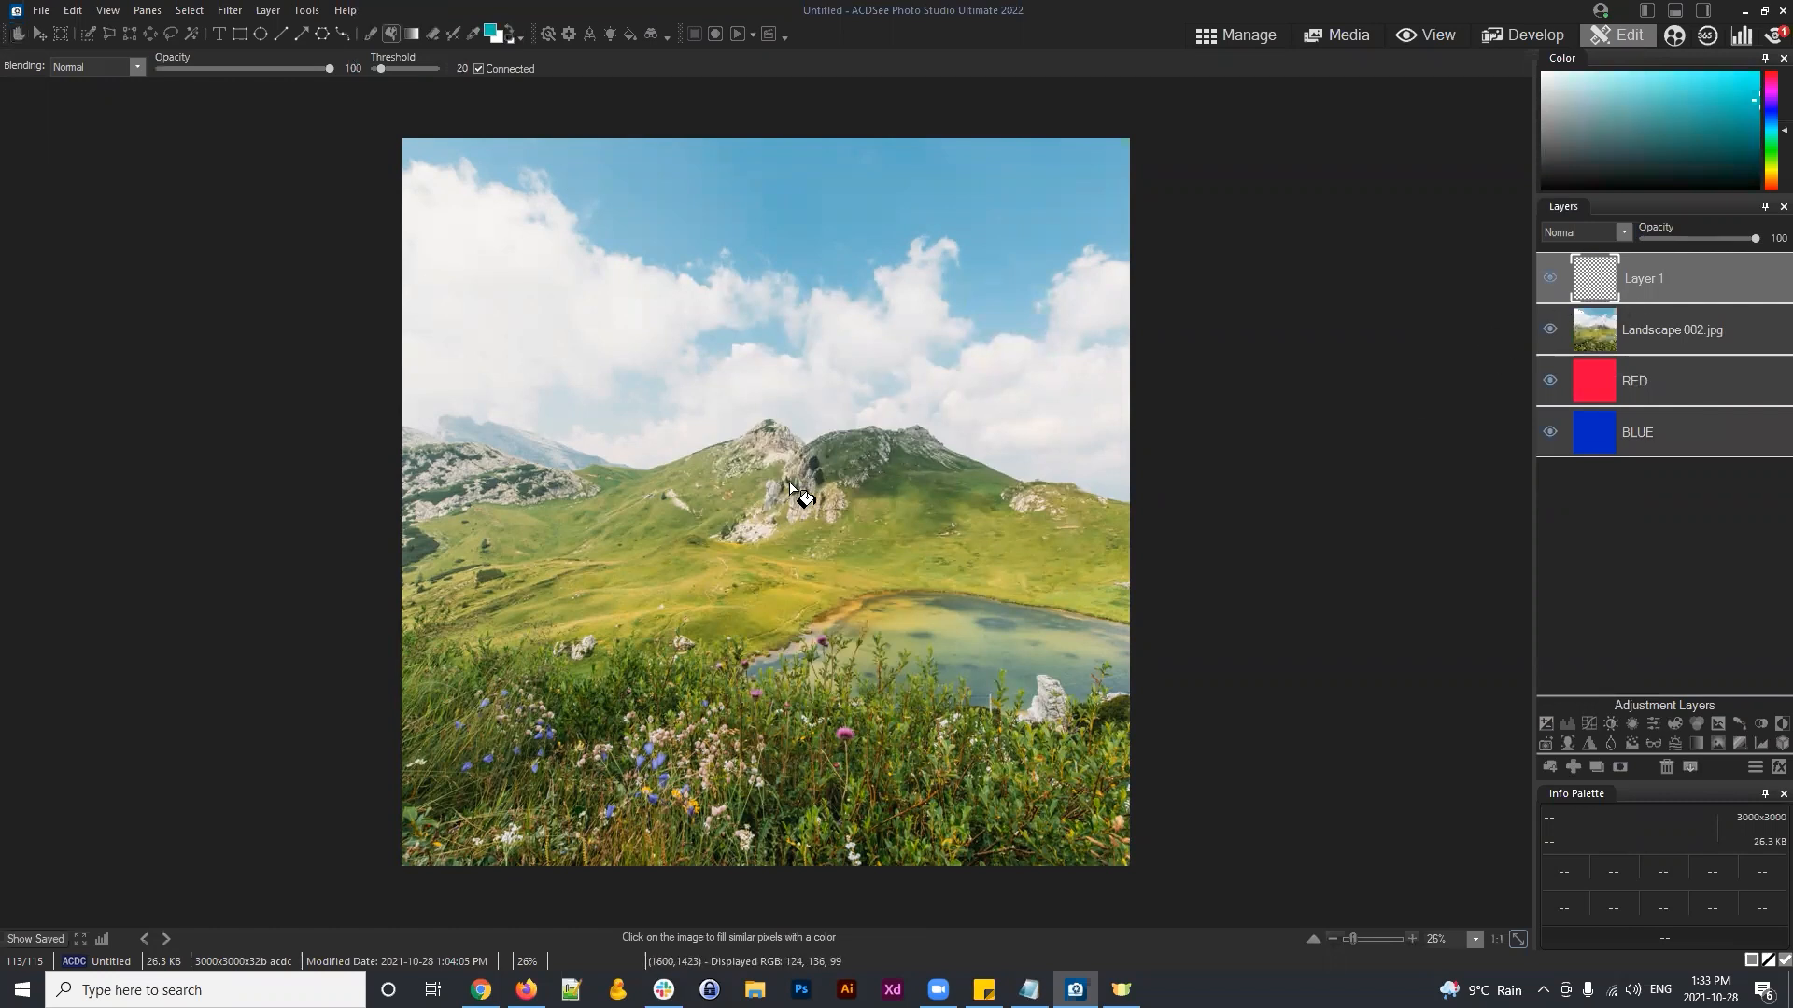
pyautogui.click(789, 486)
# Step: Rename the cyan-filled layer as CYAN
pyautogui.click(1660, 271)
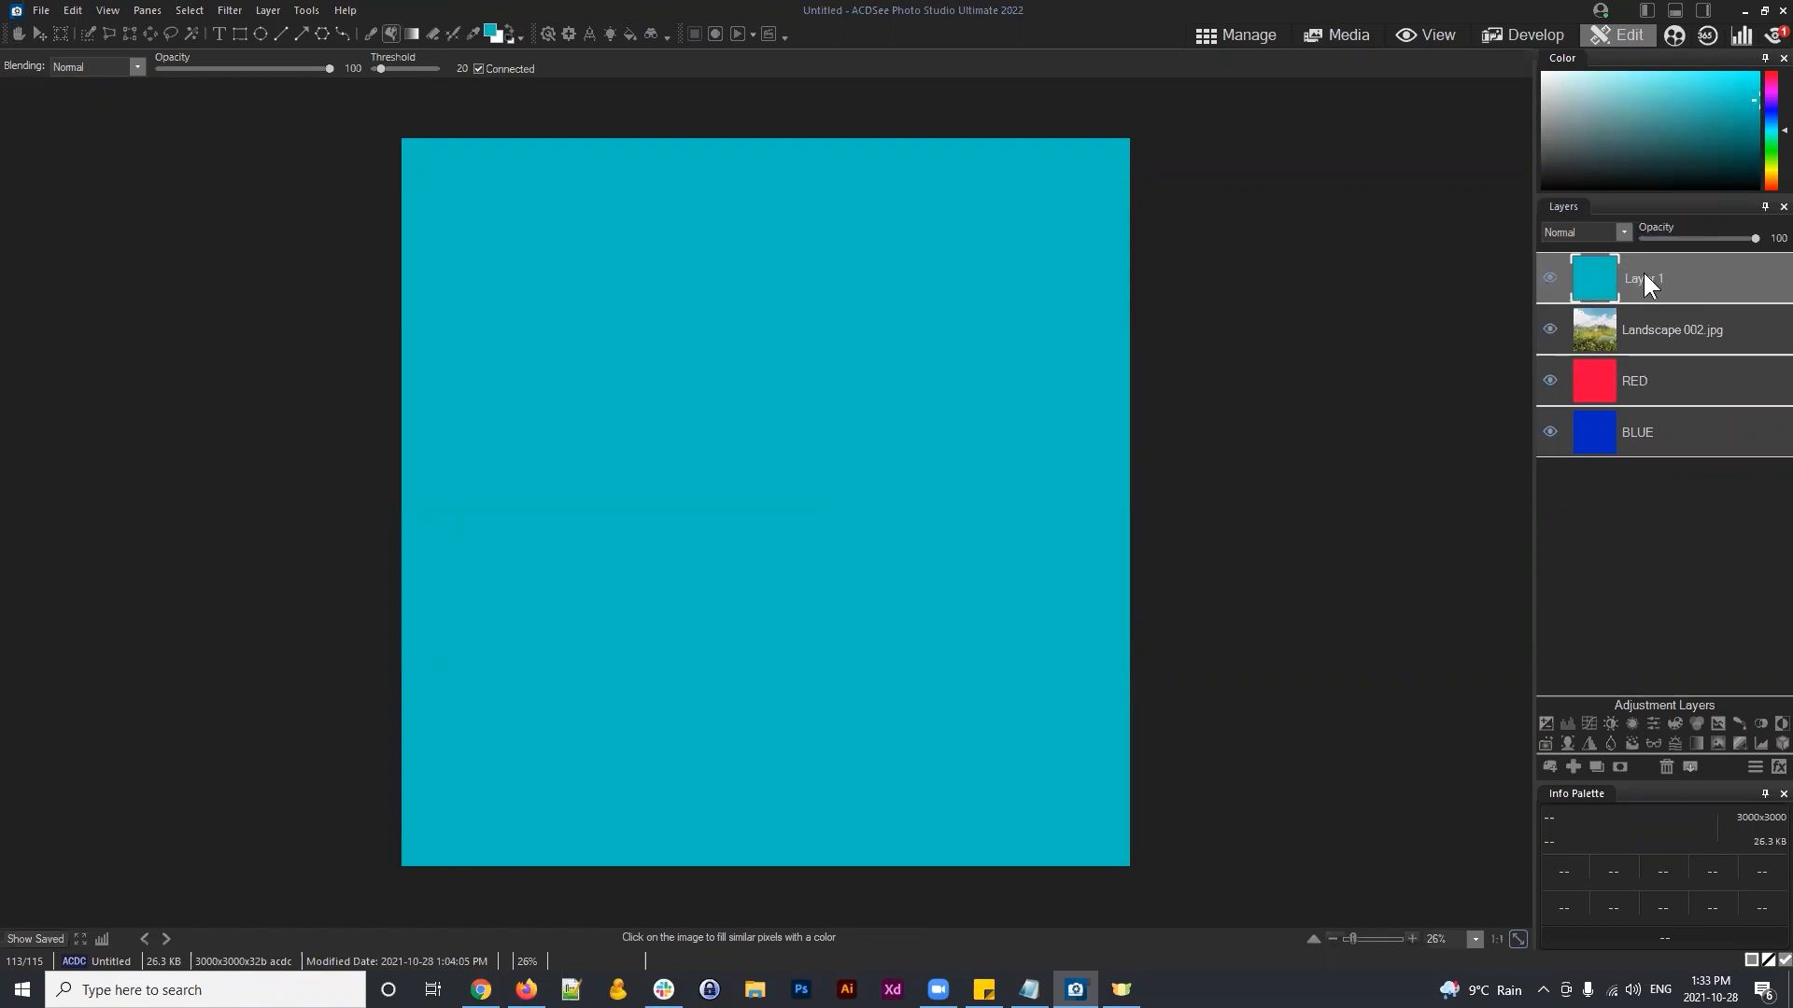
pyautogui.rightClick(1649, 285)
pyautogui.click(1616, 284)
pyautogui.write('CYAN')
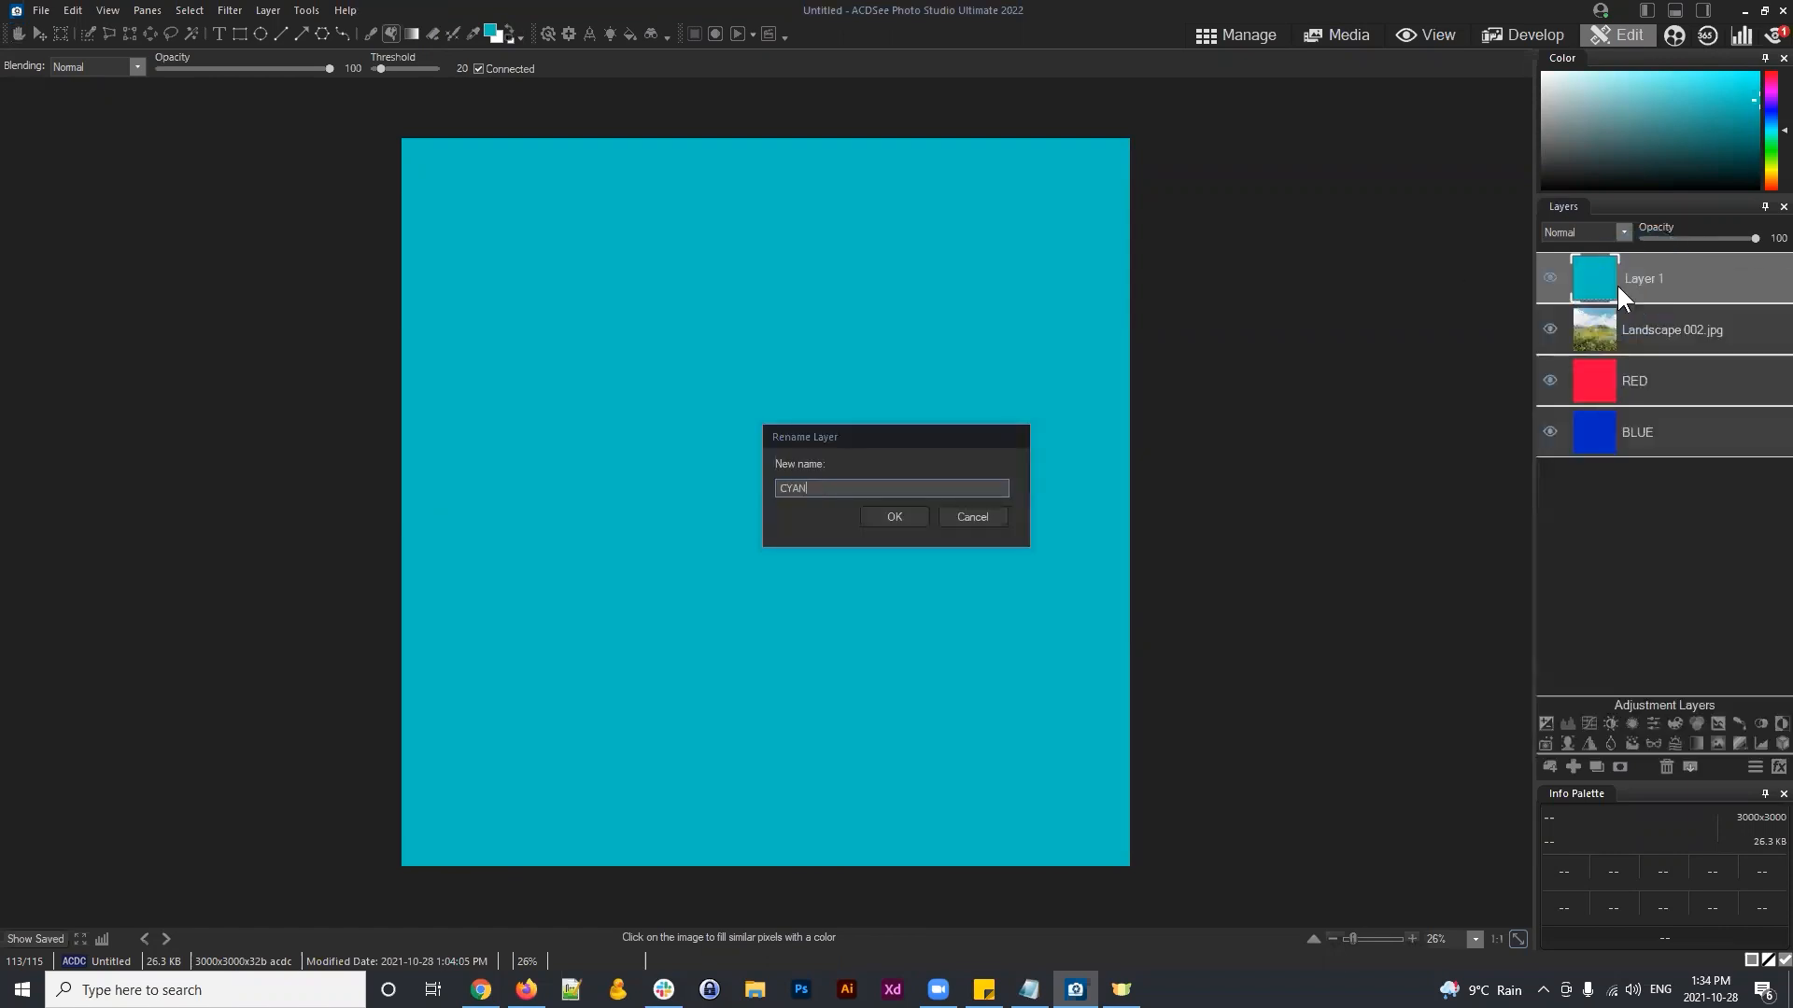
pyautogui.press('Return')
pyautogui.click(1662, 273)
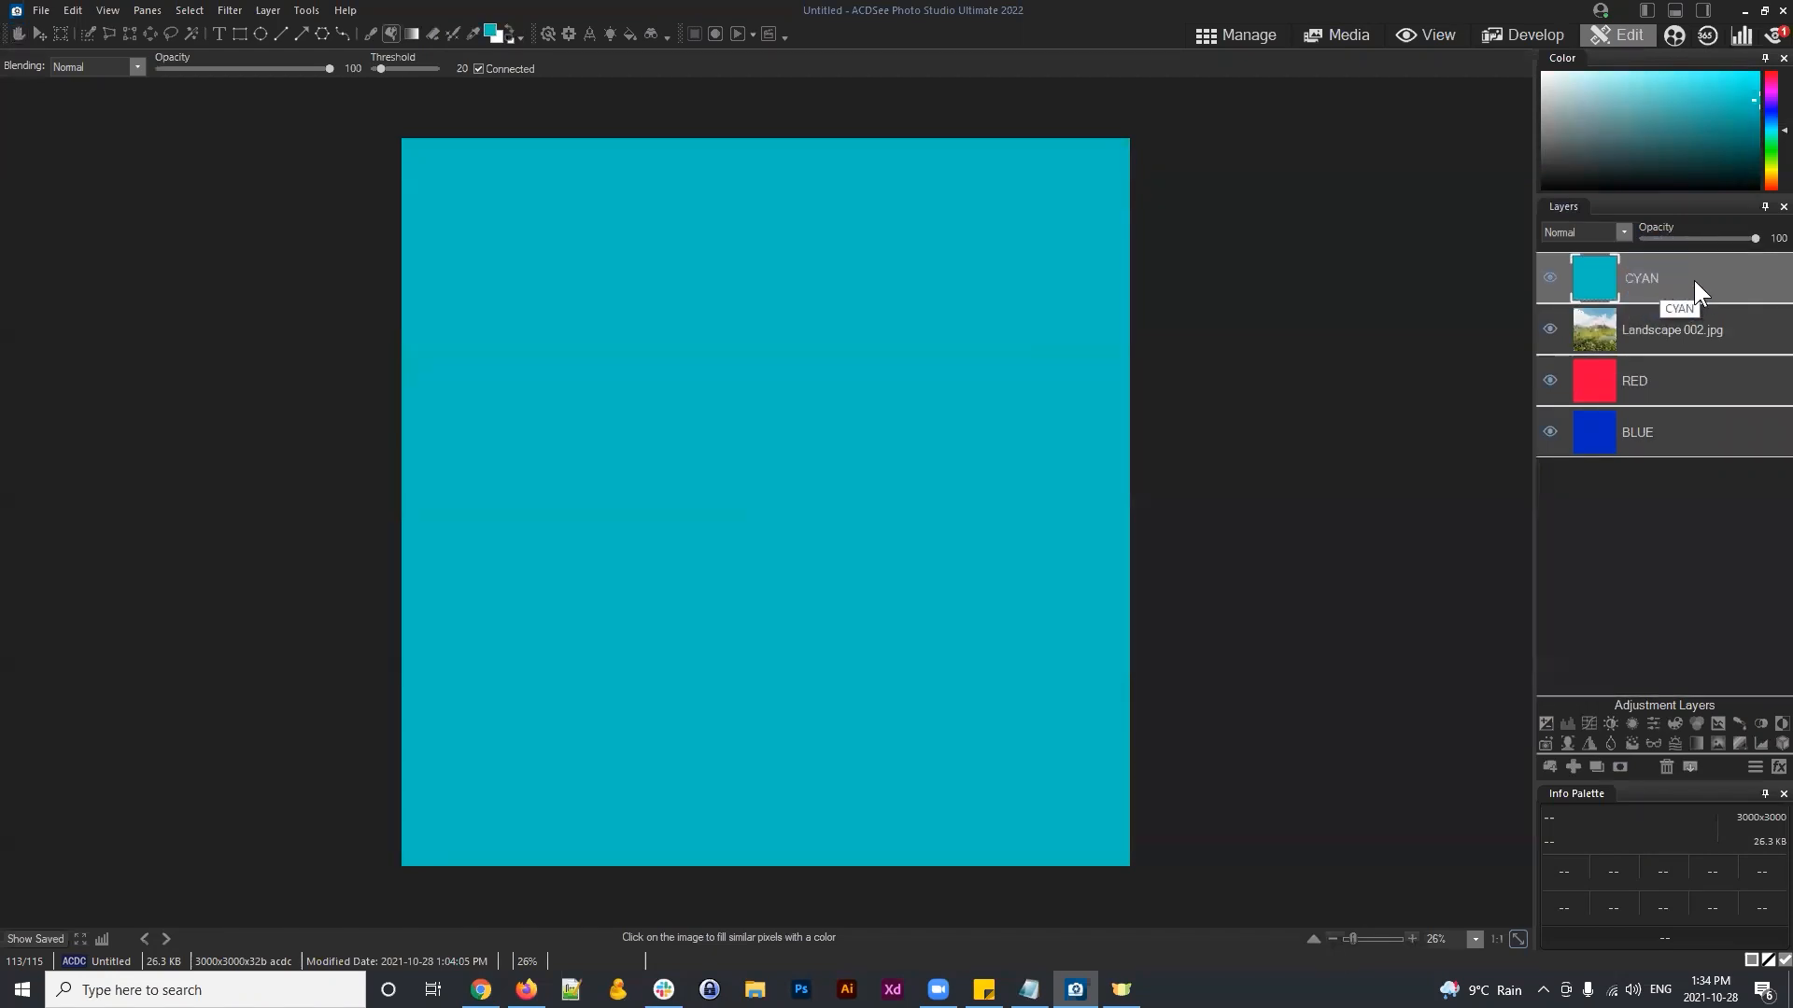
# Step: Lower the CYAN layer's opacity to 50 over the landscape layer
pyautogui.moveTo(1751, 237); pyautogui.dragTo(1696, 233)
pyautogui.click(1667, 278)
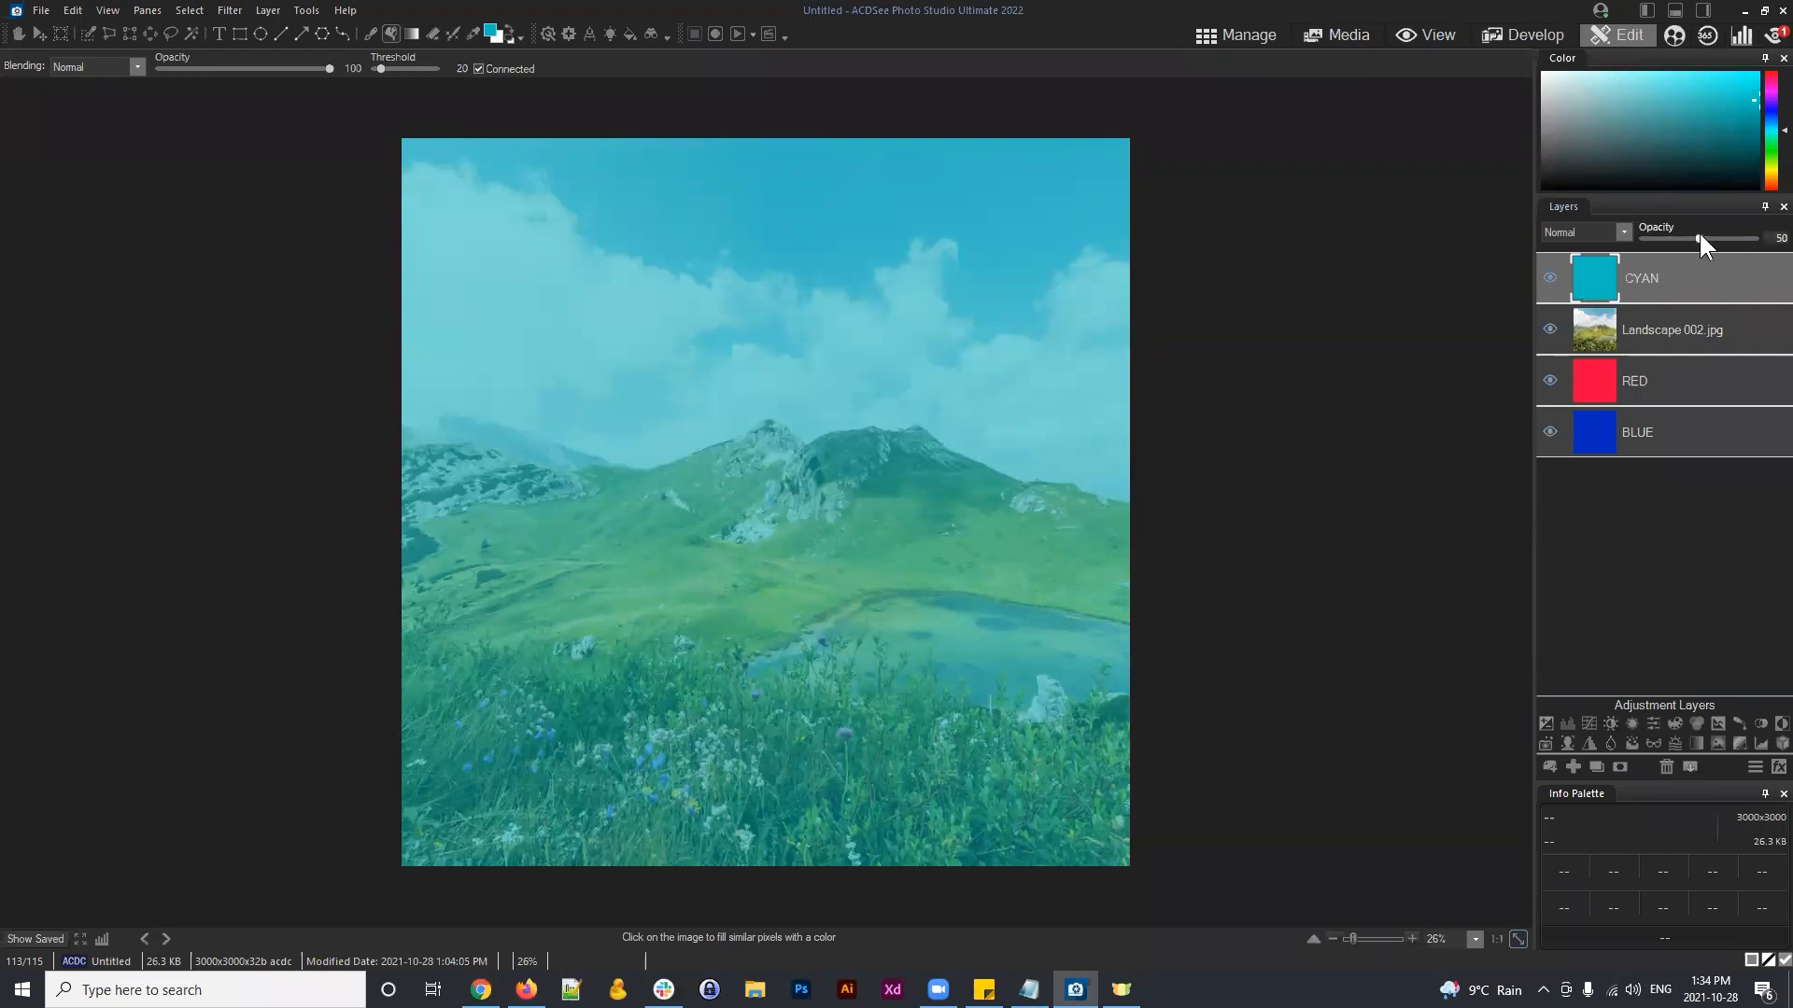
pyautogui.moveTo(1670, 286); pyautogui.dragTo(1675, 327)
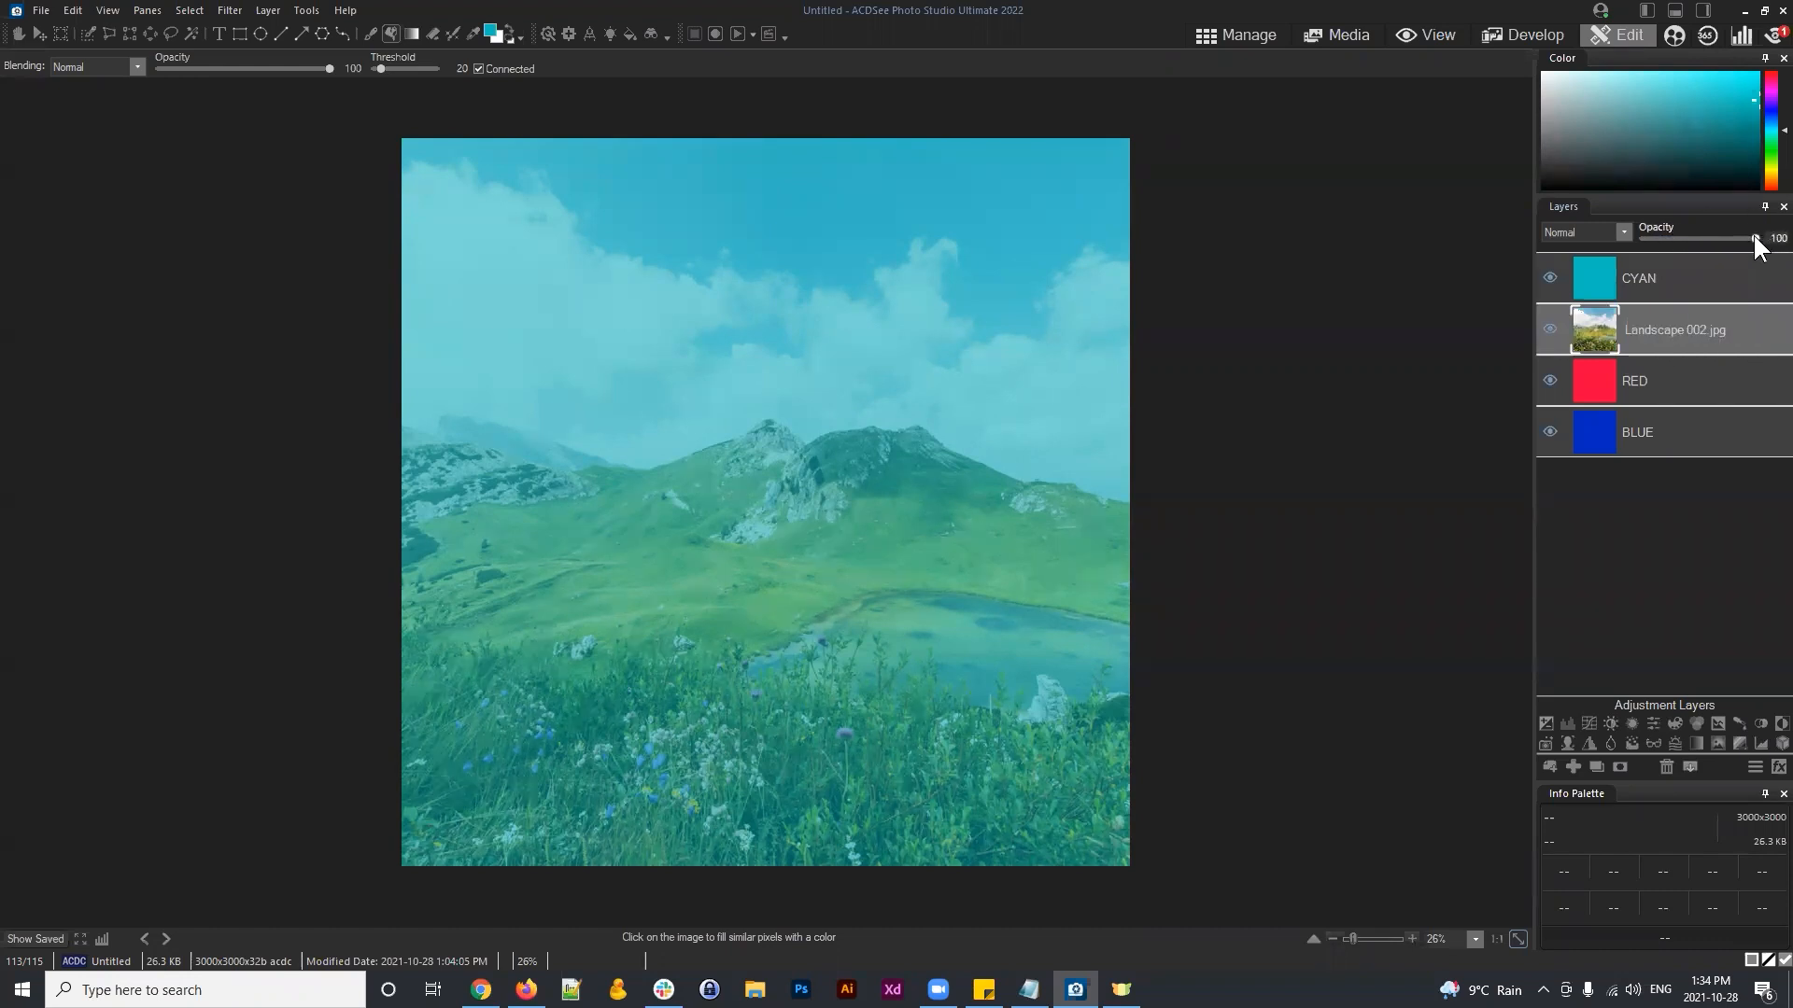
pyautogui.click(1666, 267)
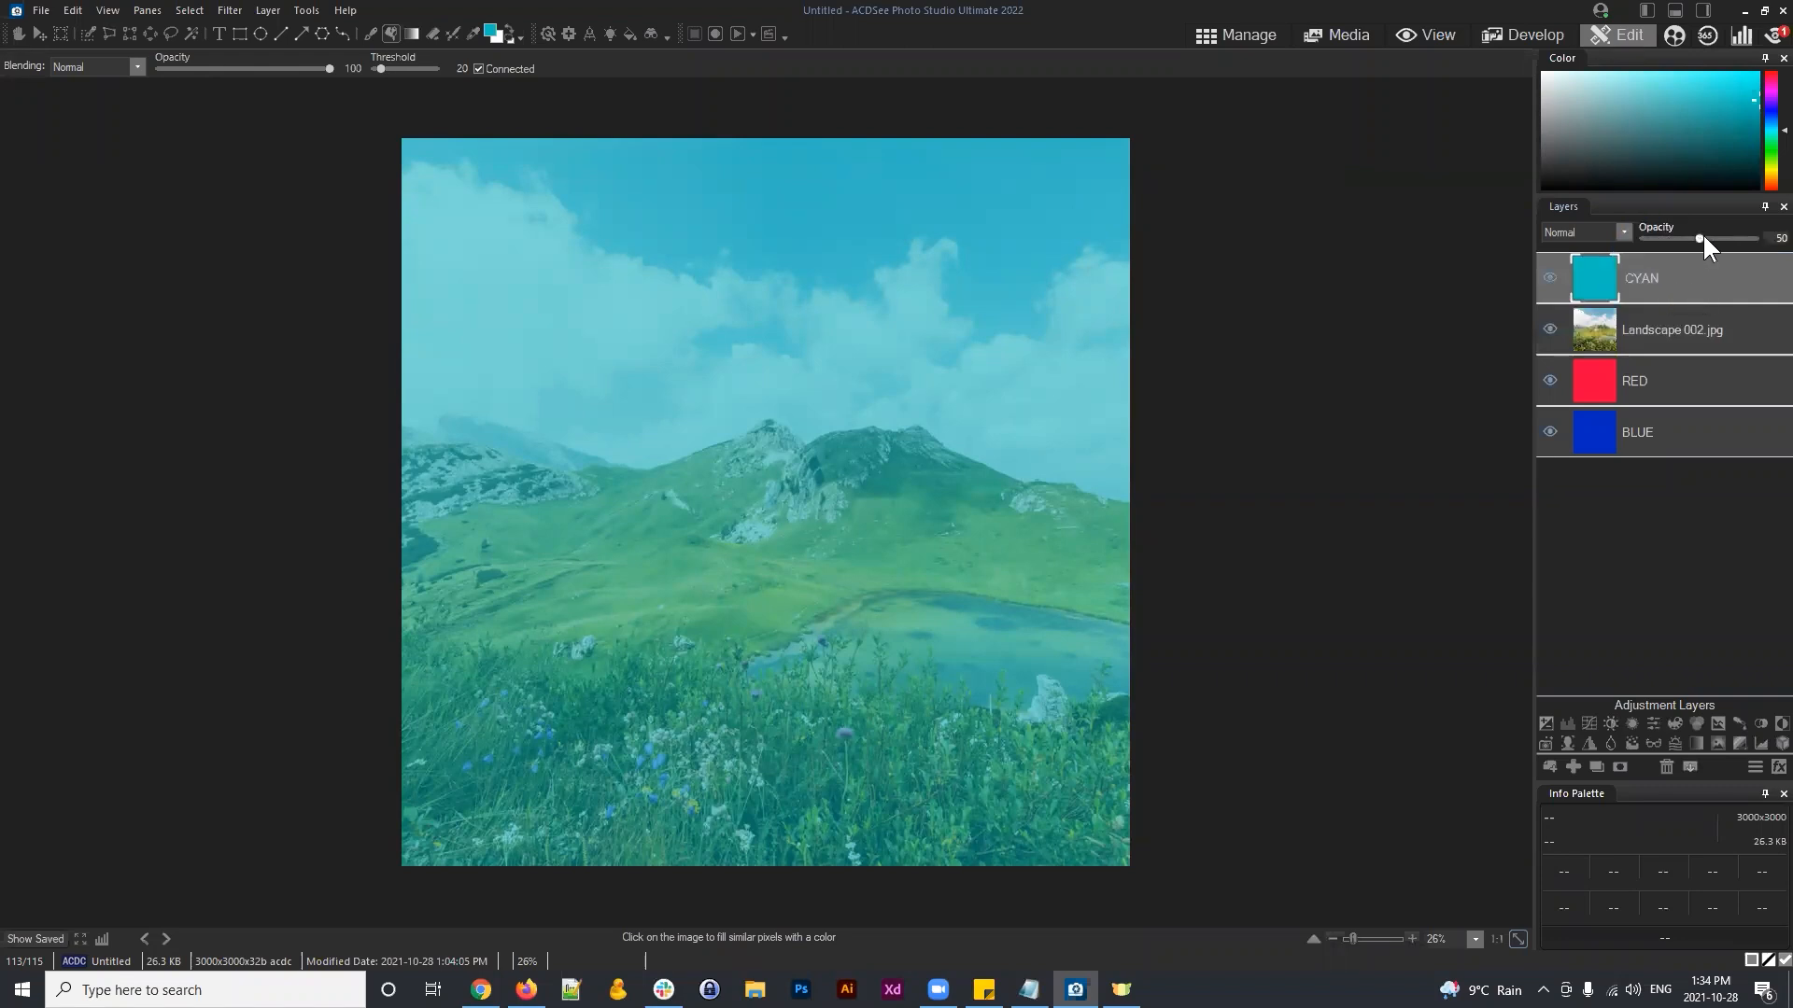
# Step: Examine the individual opacity settings of the Landscape 002.jpg, RED and BLUE layers by selecting each in turn
pyautogui.click(1671, 331)
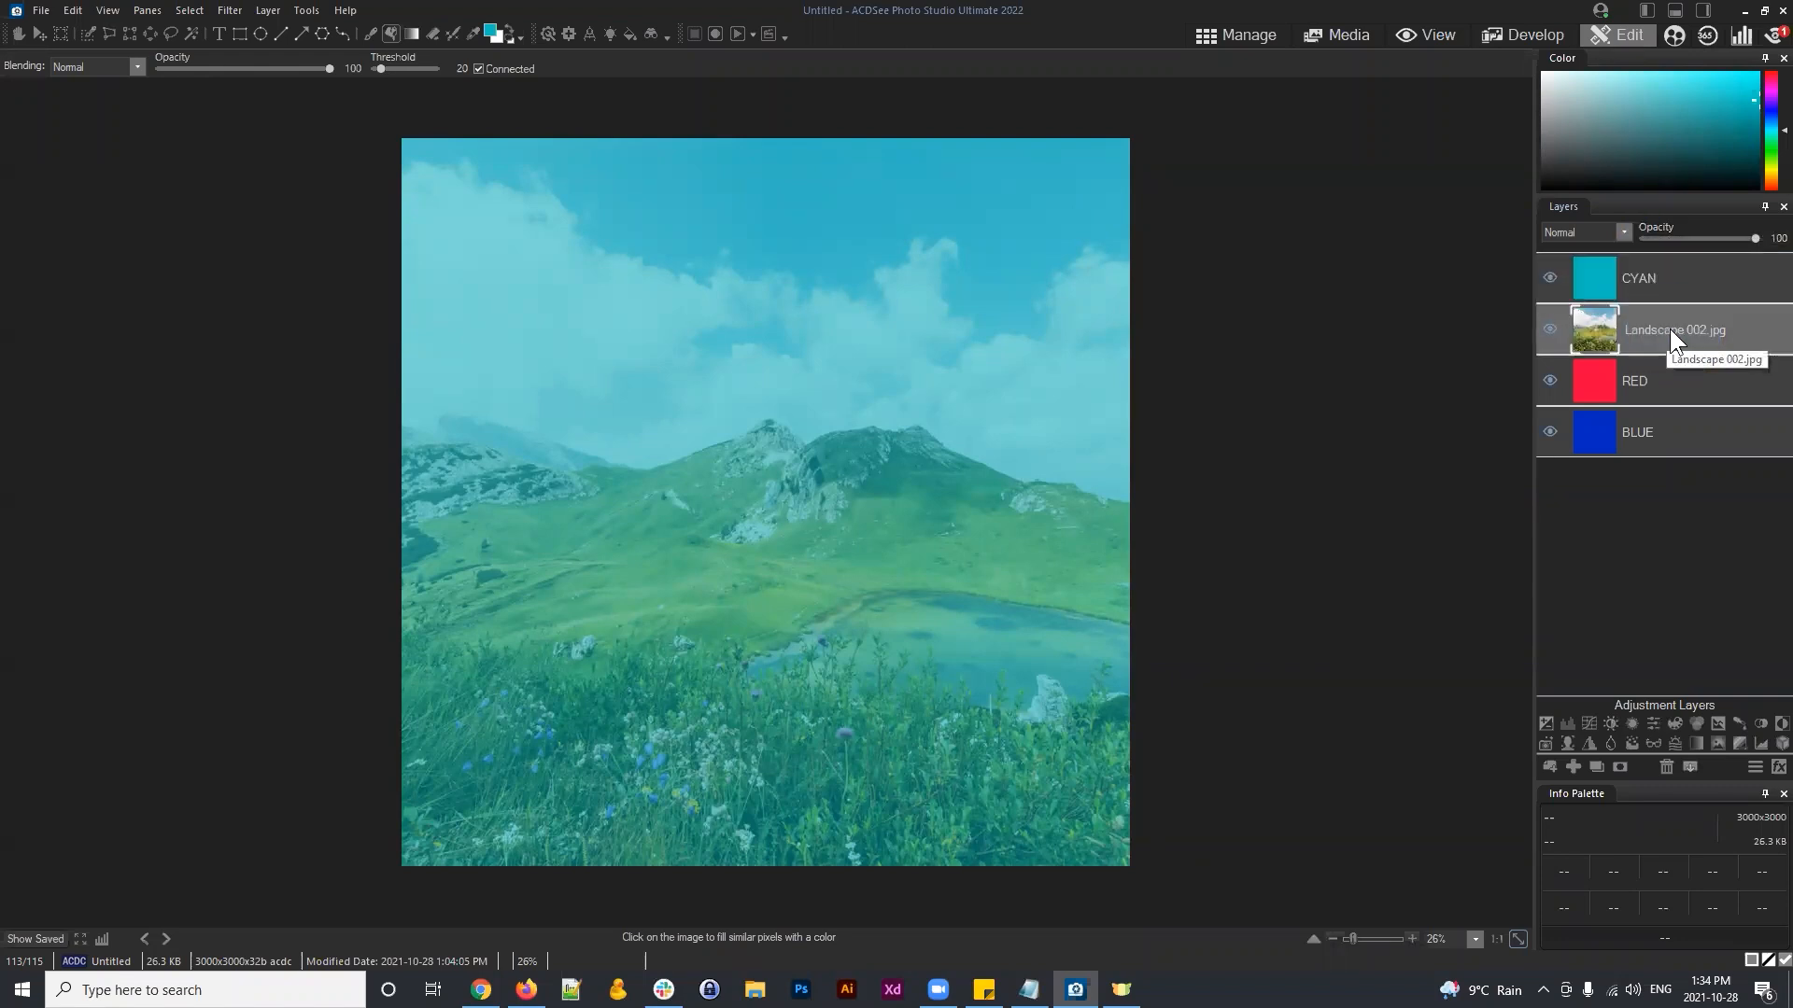
pyautogui.click(1655, 379)
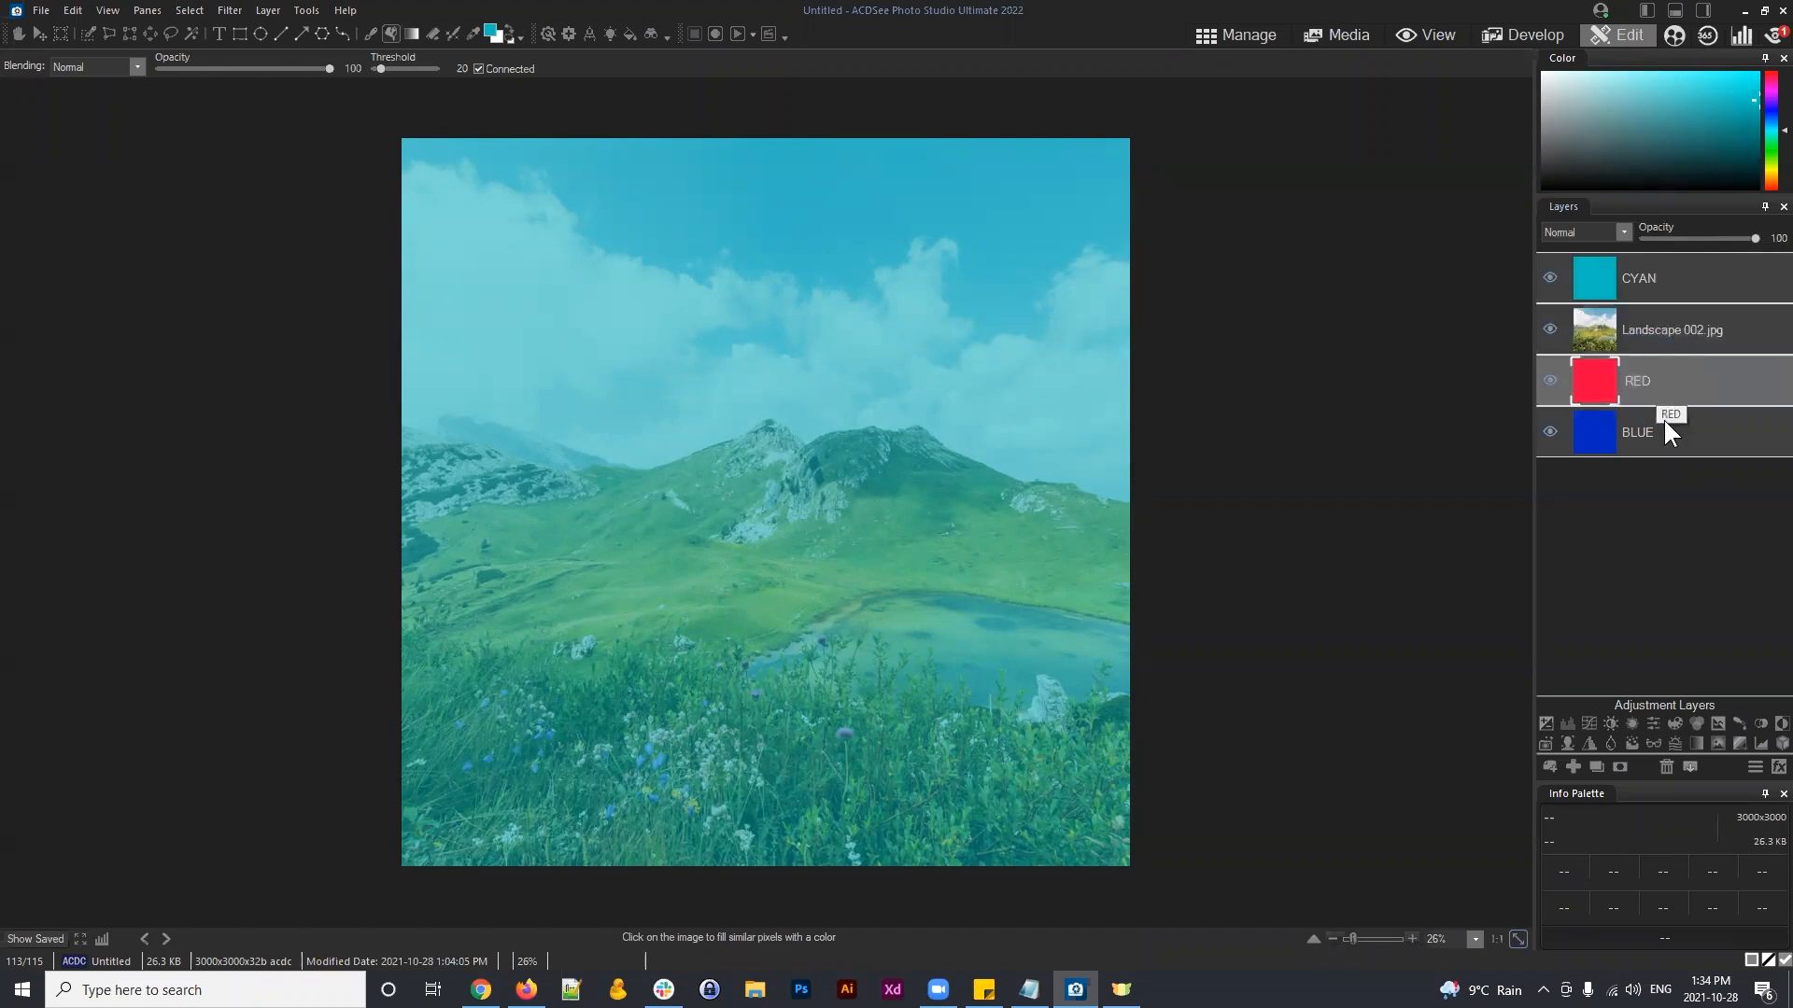
pyautogui.click(1660, 424)
pyautogui.click(1654, 383)
pyautogui.click(1653, 435)
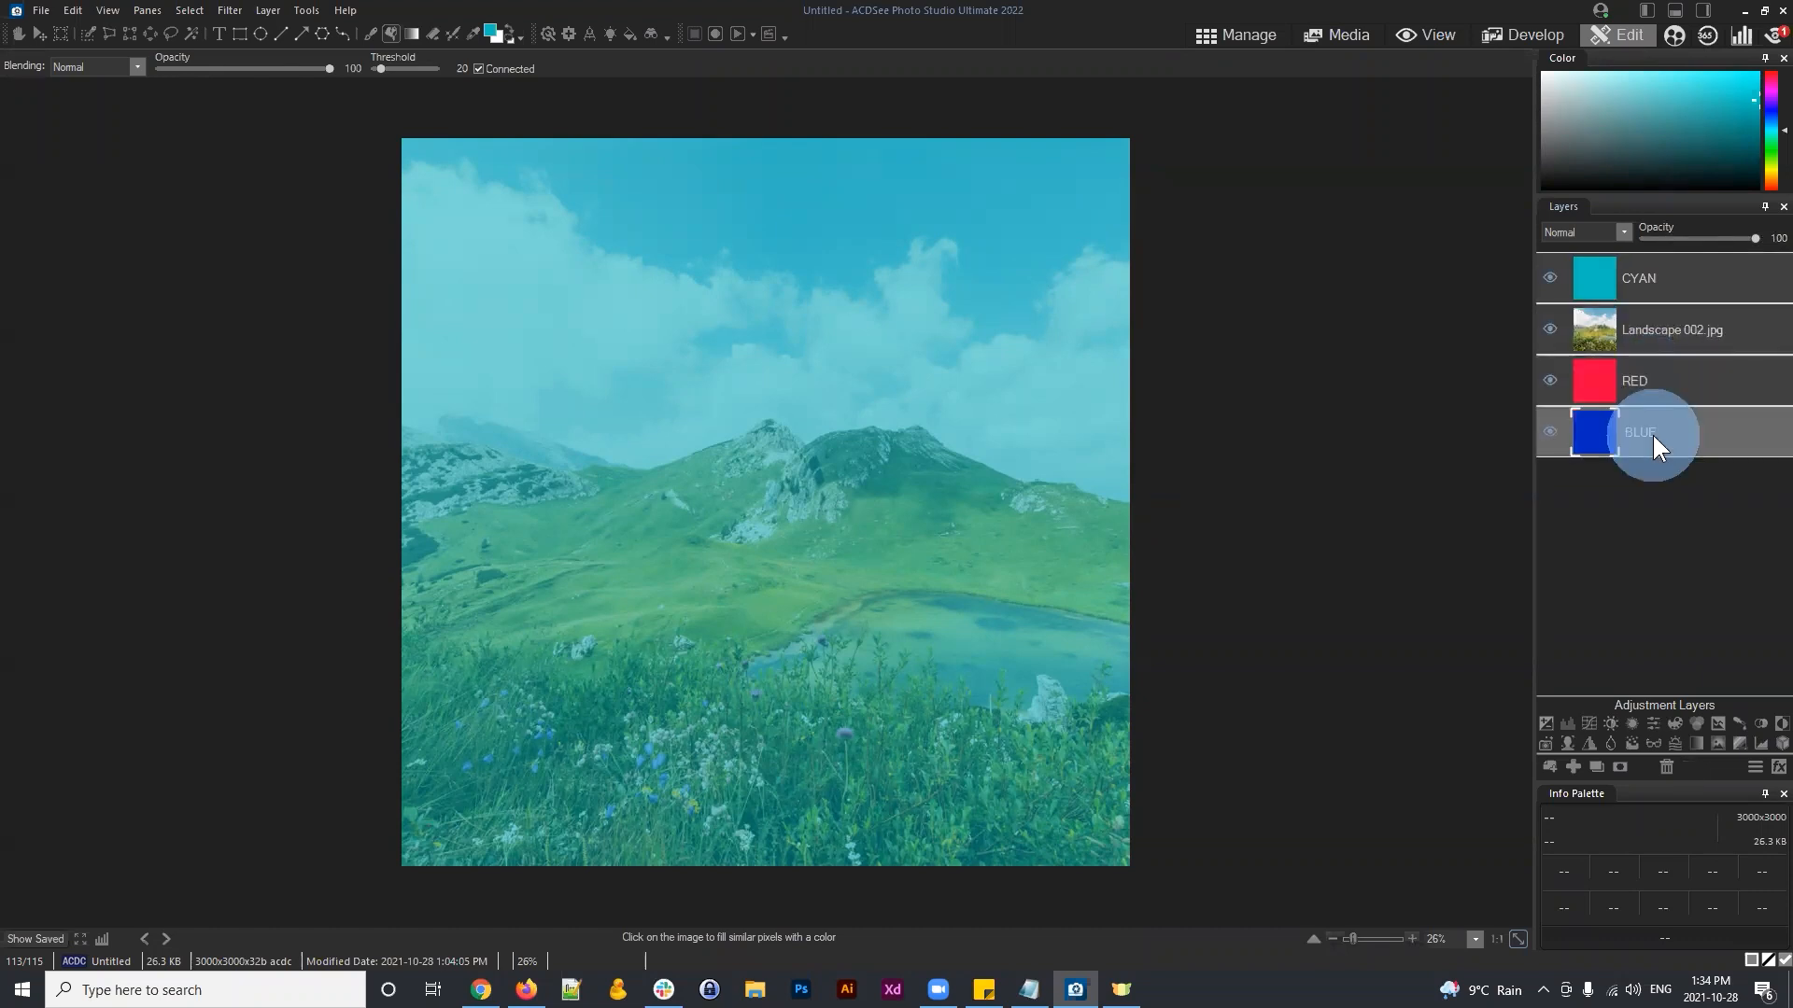
pyautogui.click(1653, 383)
pyautogui.click(1664, 332)
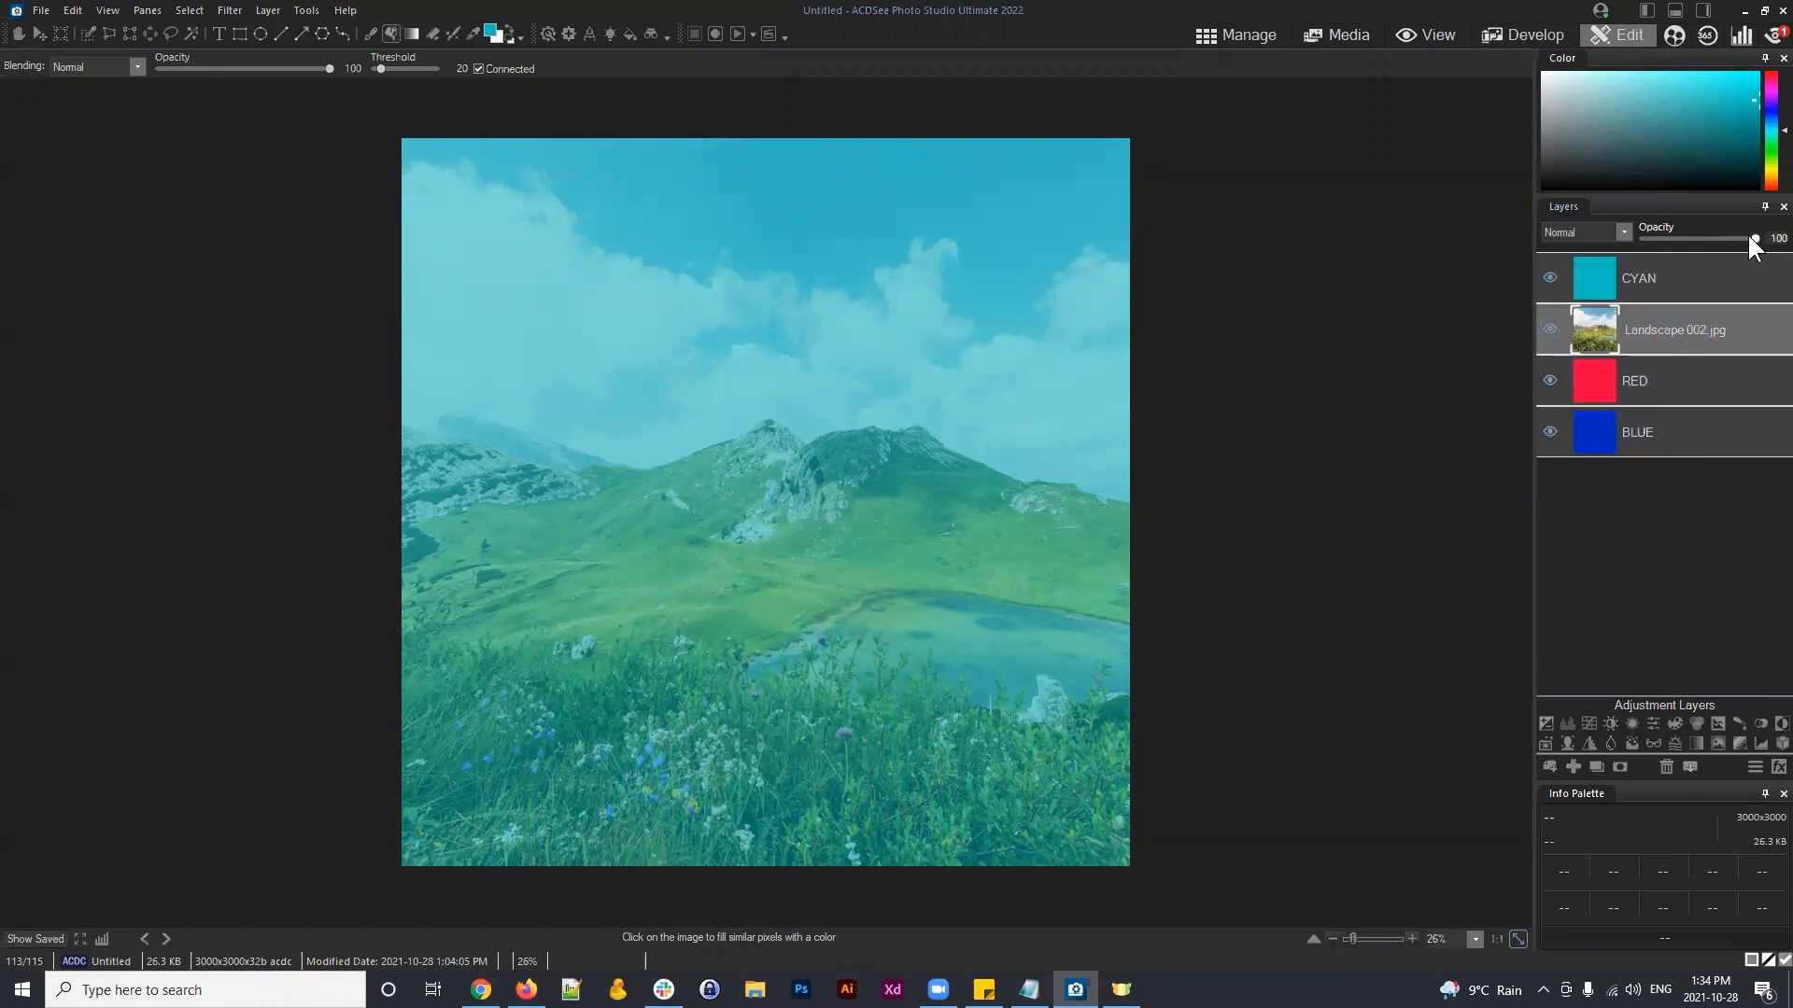
pyautogui.moveTo(1688, 330); pyautogui.dragTo(1661, 316)
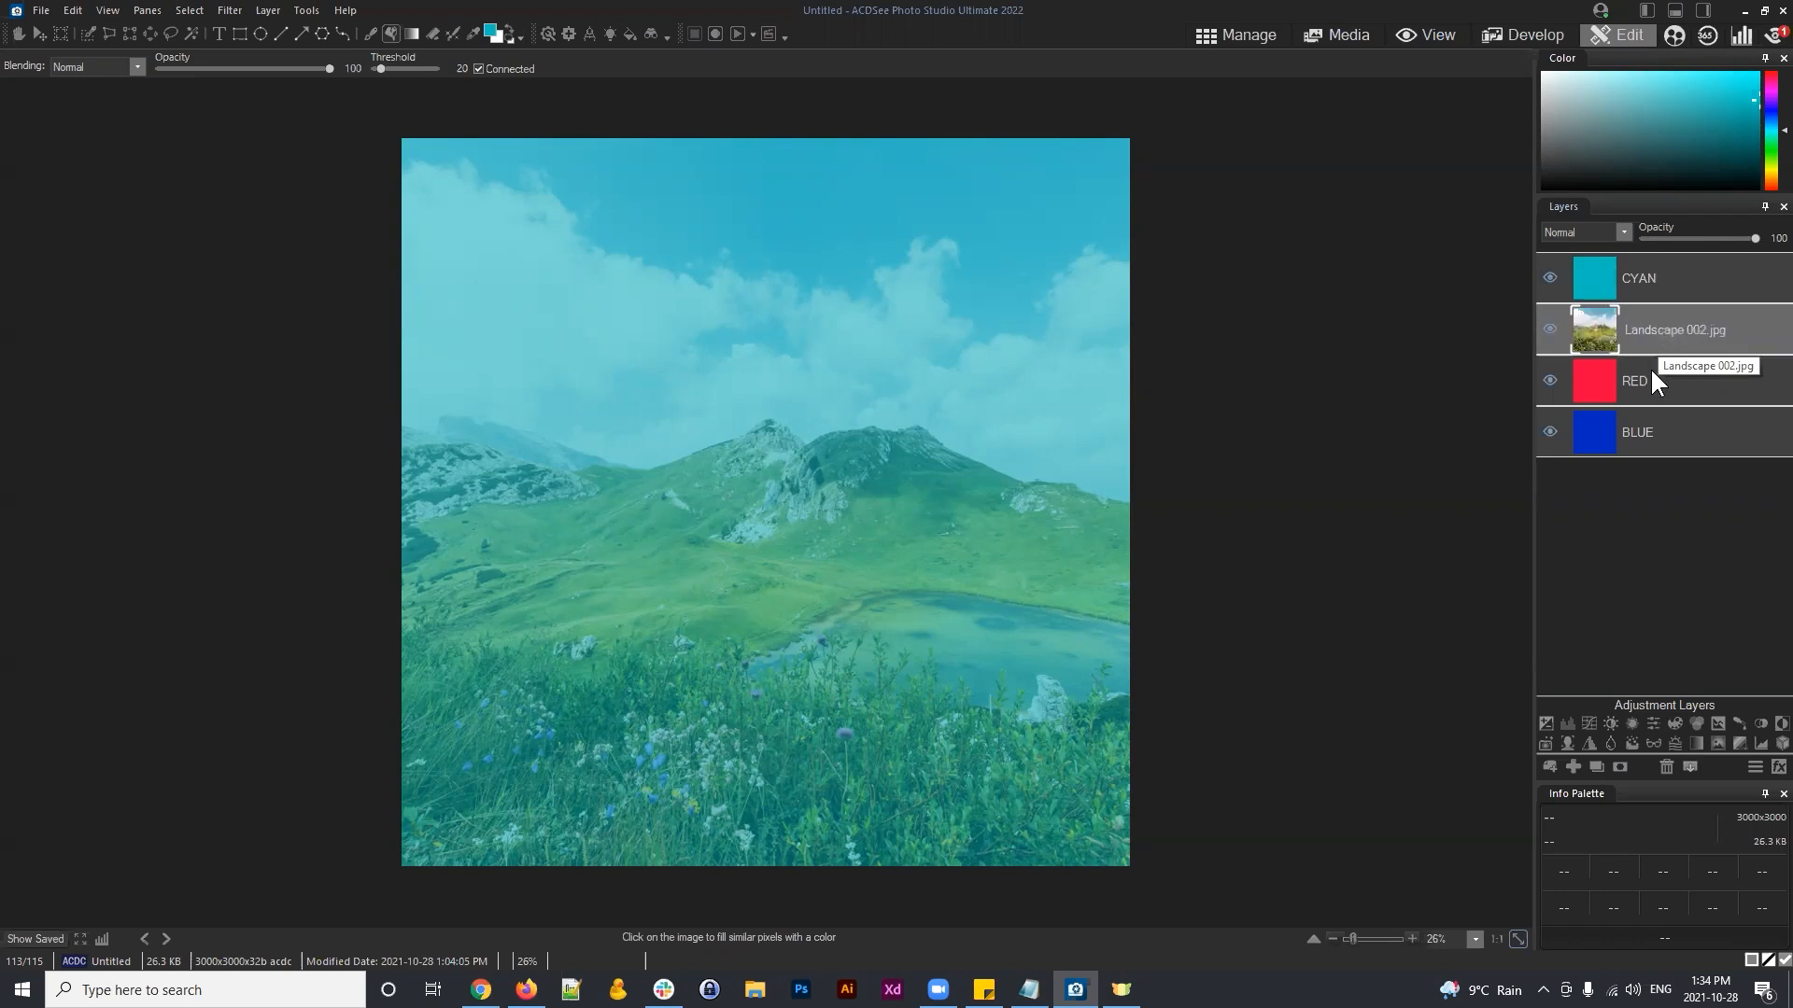
pyautogui.click(1640, 380)
pyautogui.click(1643, 440)
# Step: Set the Landscape 002.jpg layer's opacity to 50, and toggle the RED layer's visibility to compare its influence
pyautogui.click(1646, 321)
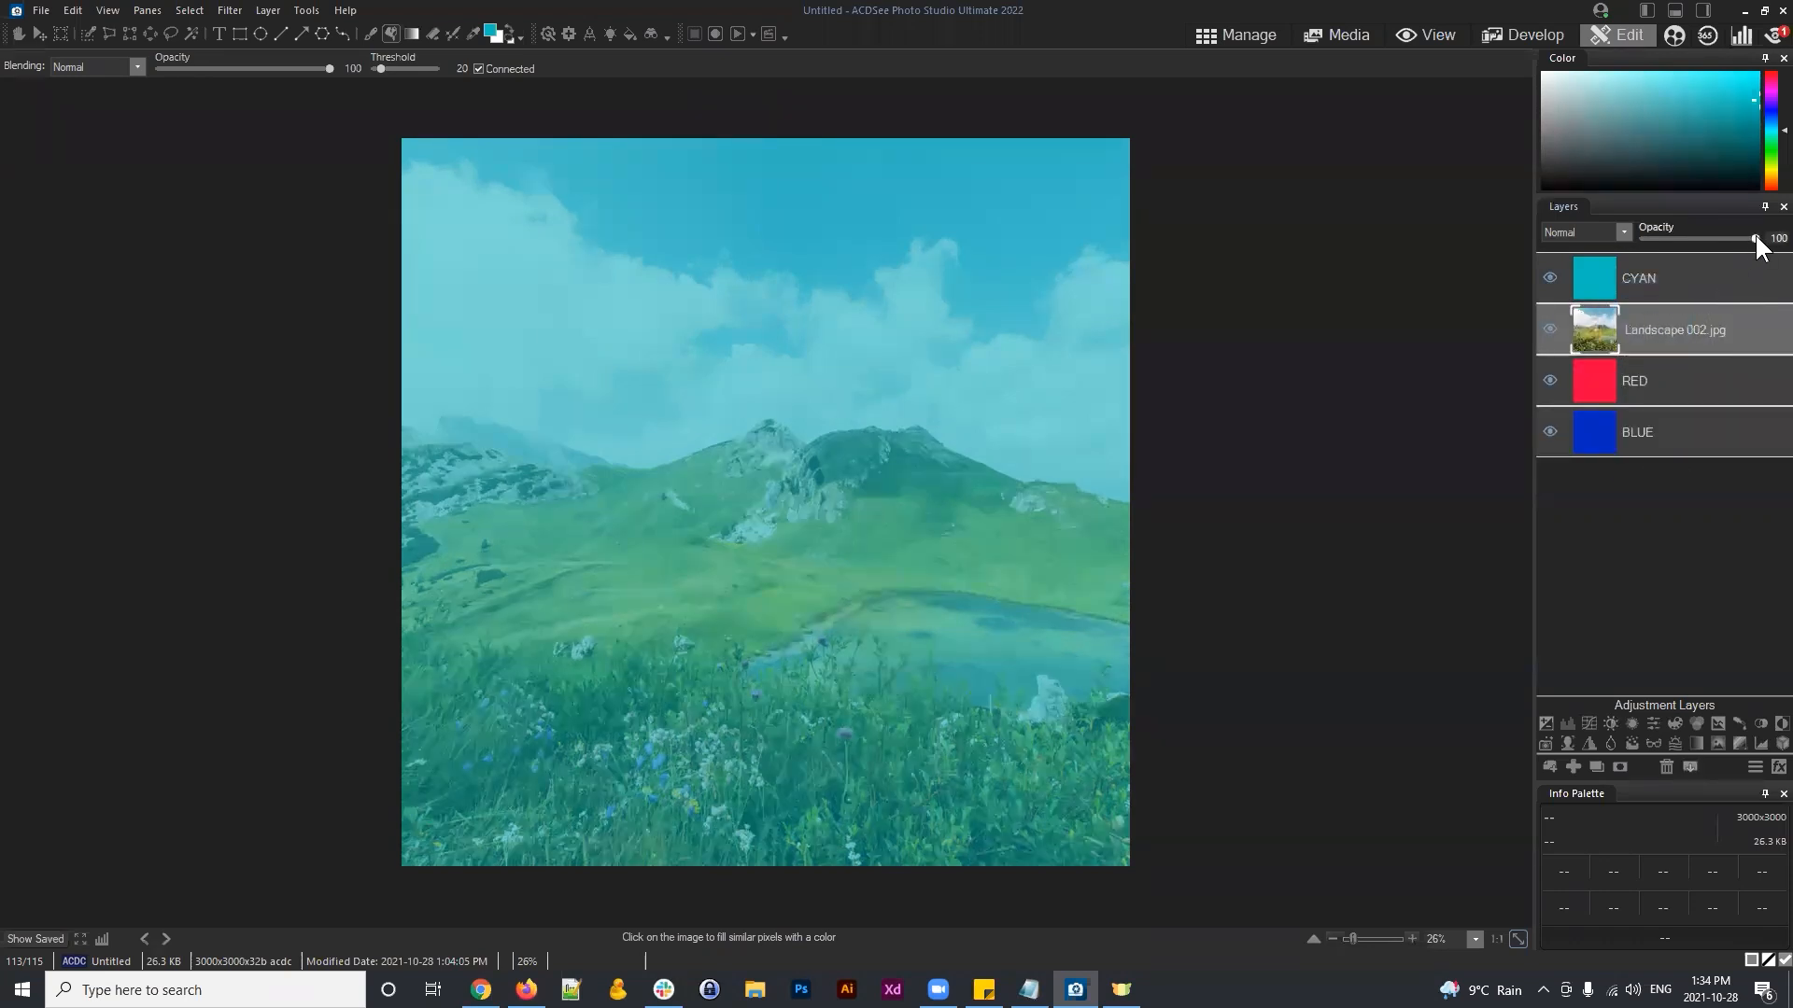
pyautogui.moveTo(1742, 237); pyautogui.dragTo(1696, 238)
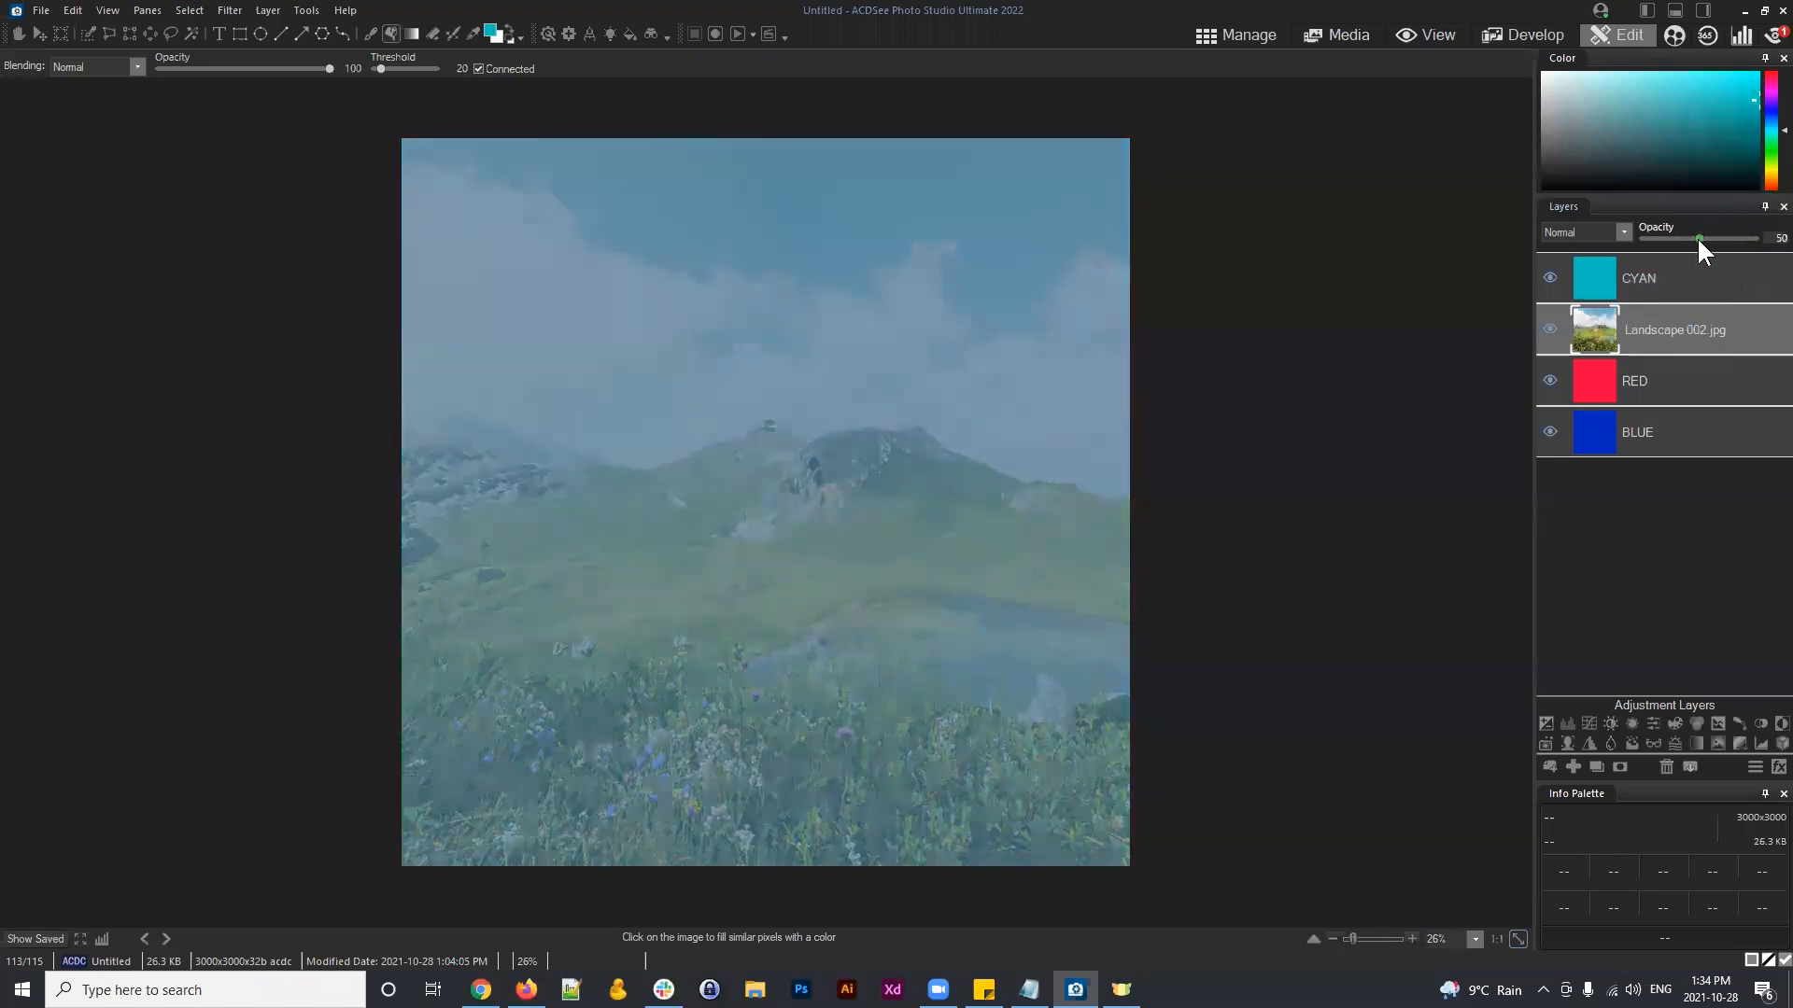
pyautogui.click(1655, 364)
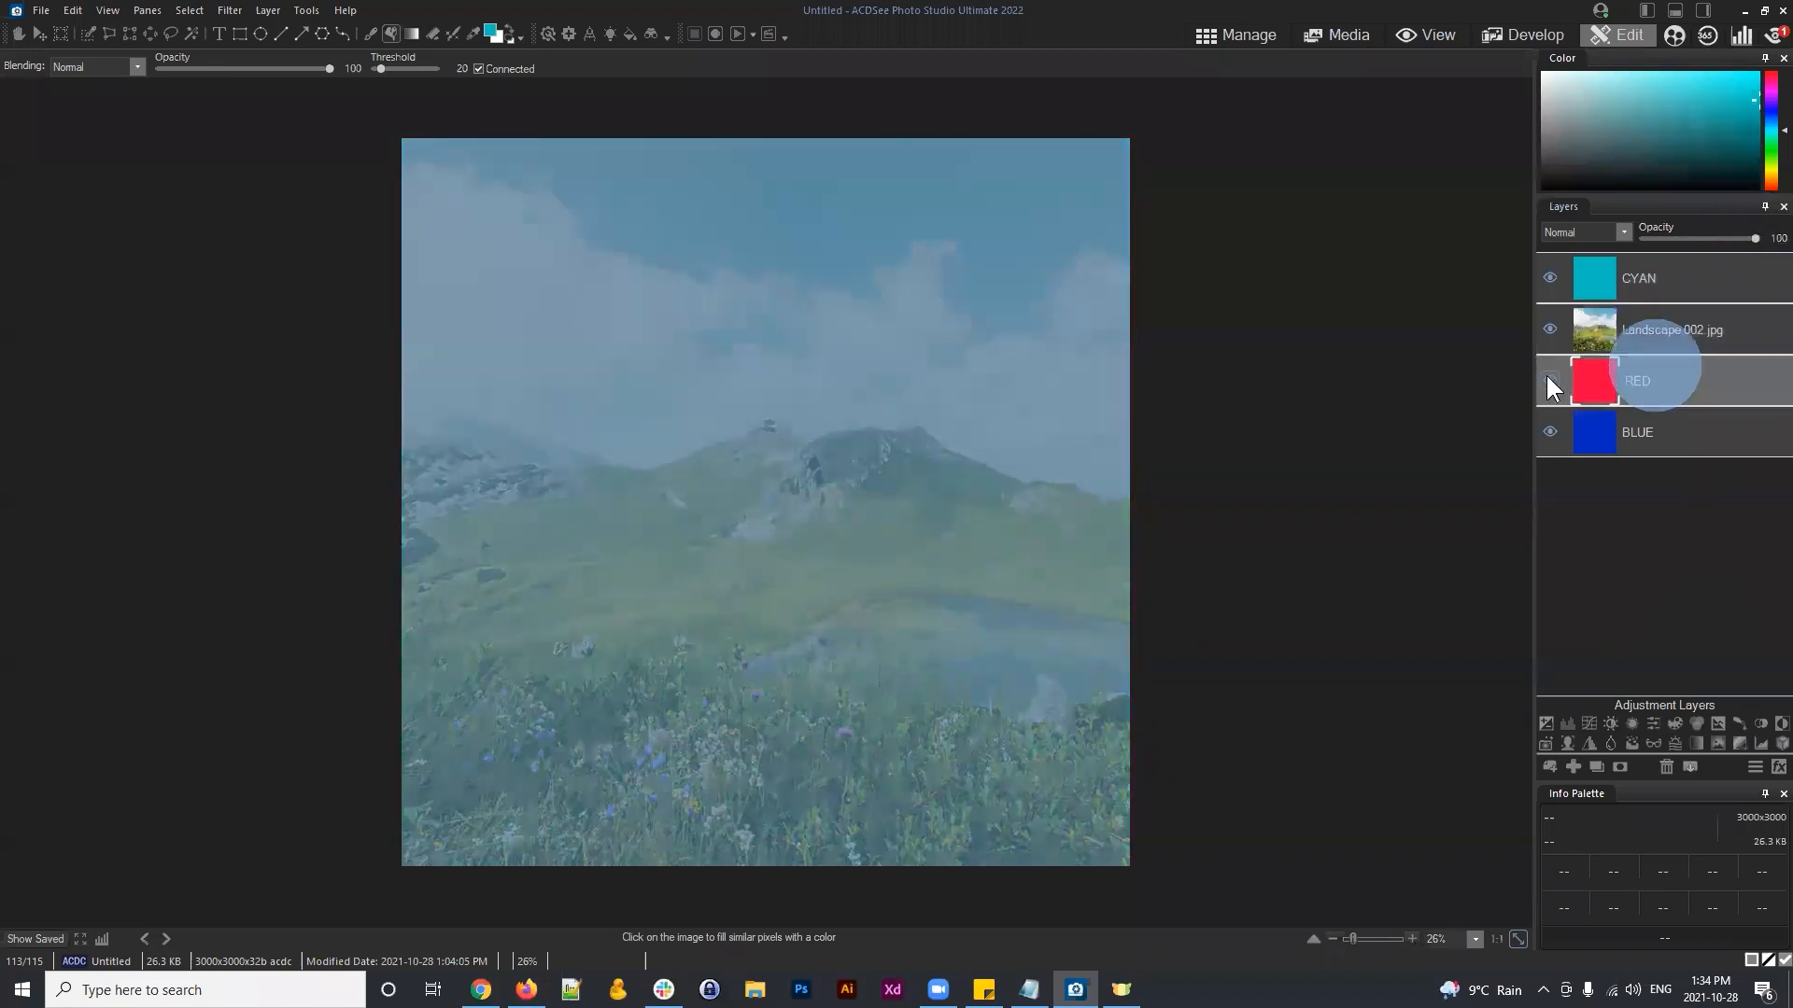
pyautogui.click(1546, 375)
pyautogui.click(1547, 376)
pyautogui.click(1550, 375)
pyautogui.click(1553, 374)
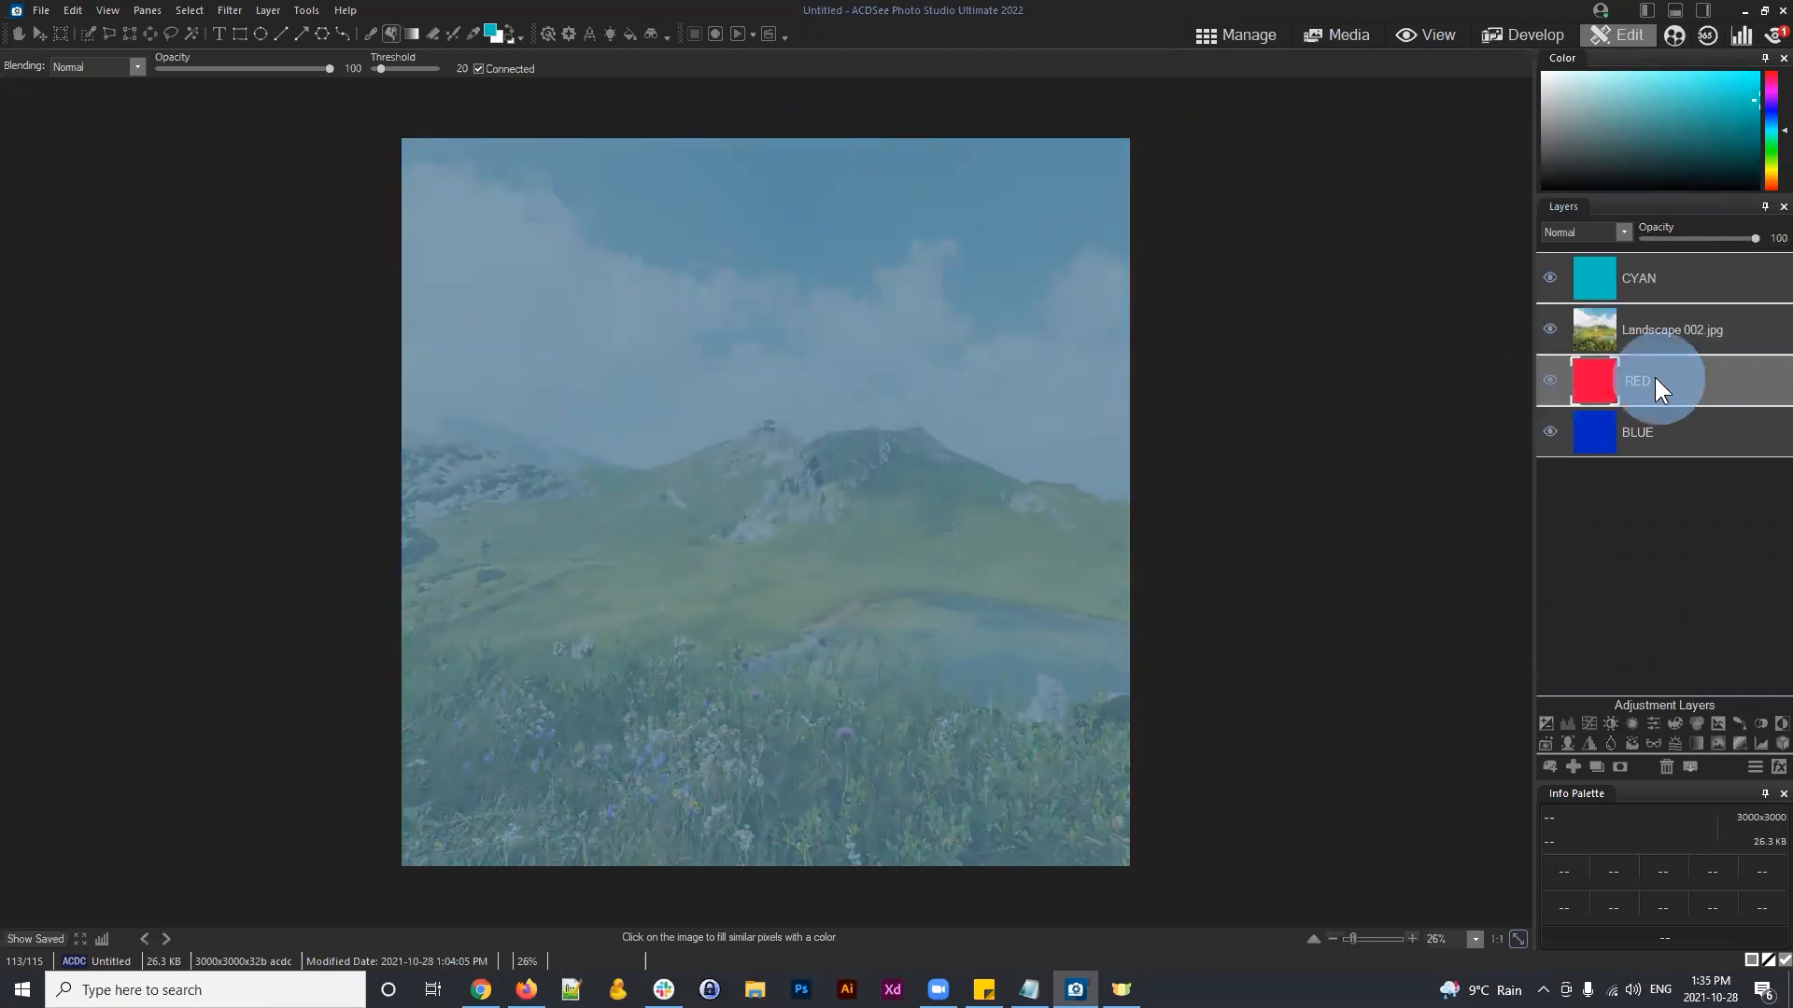
# Step: Reset the opacity of both the CYAN and Landscape 002.jpg layers to 100, leaving CYAN selected
pyautogui.click(1663, 338)
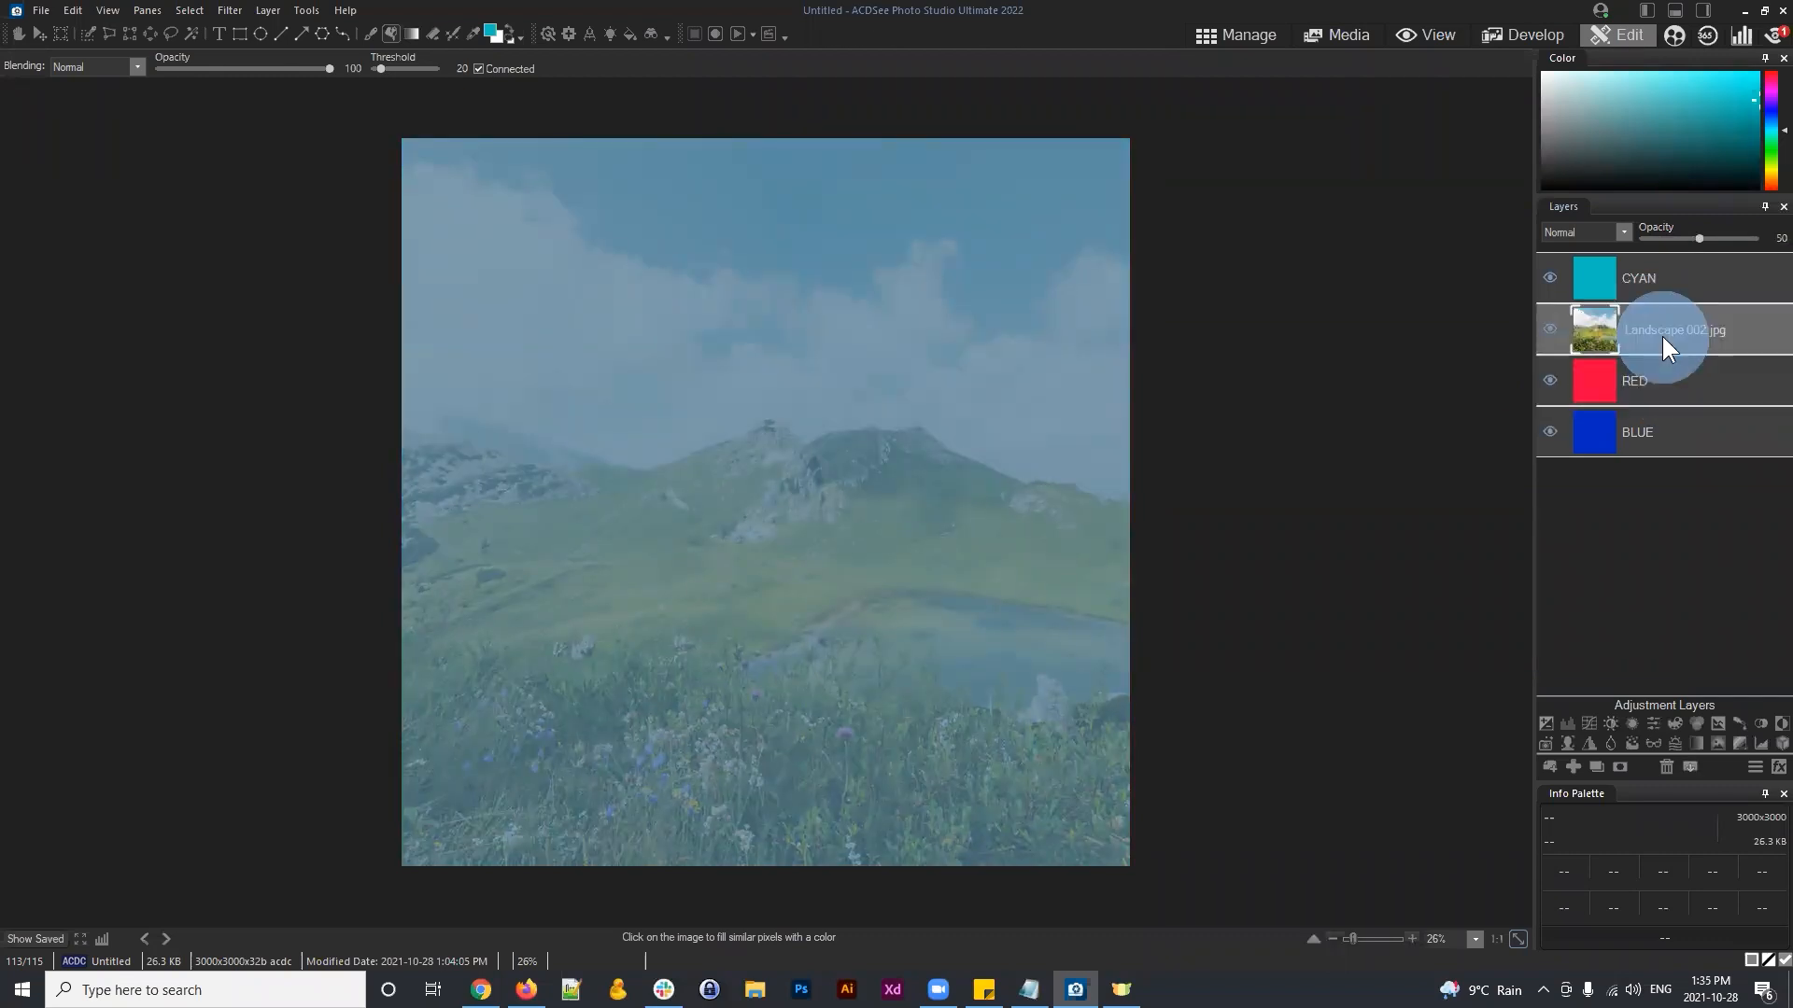
pyautogui.click(1646, 279)
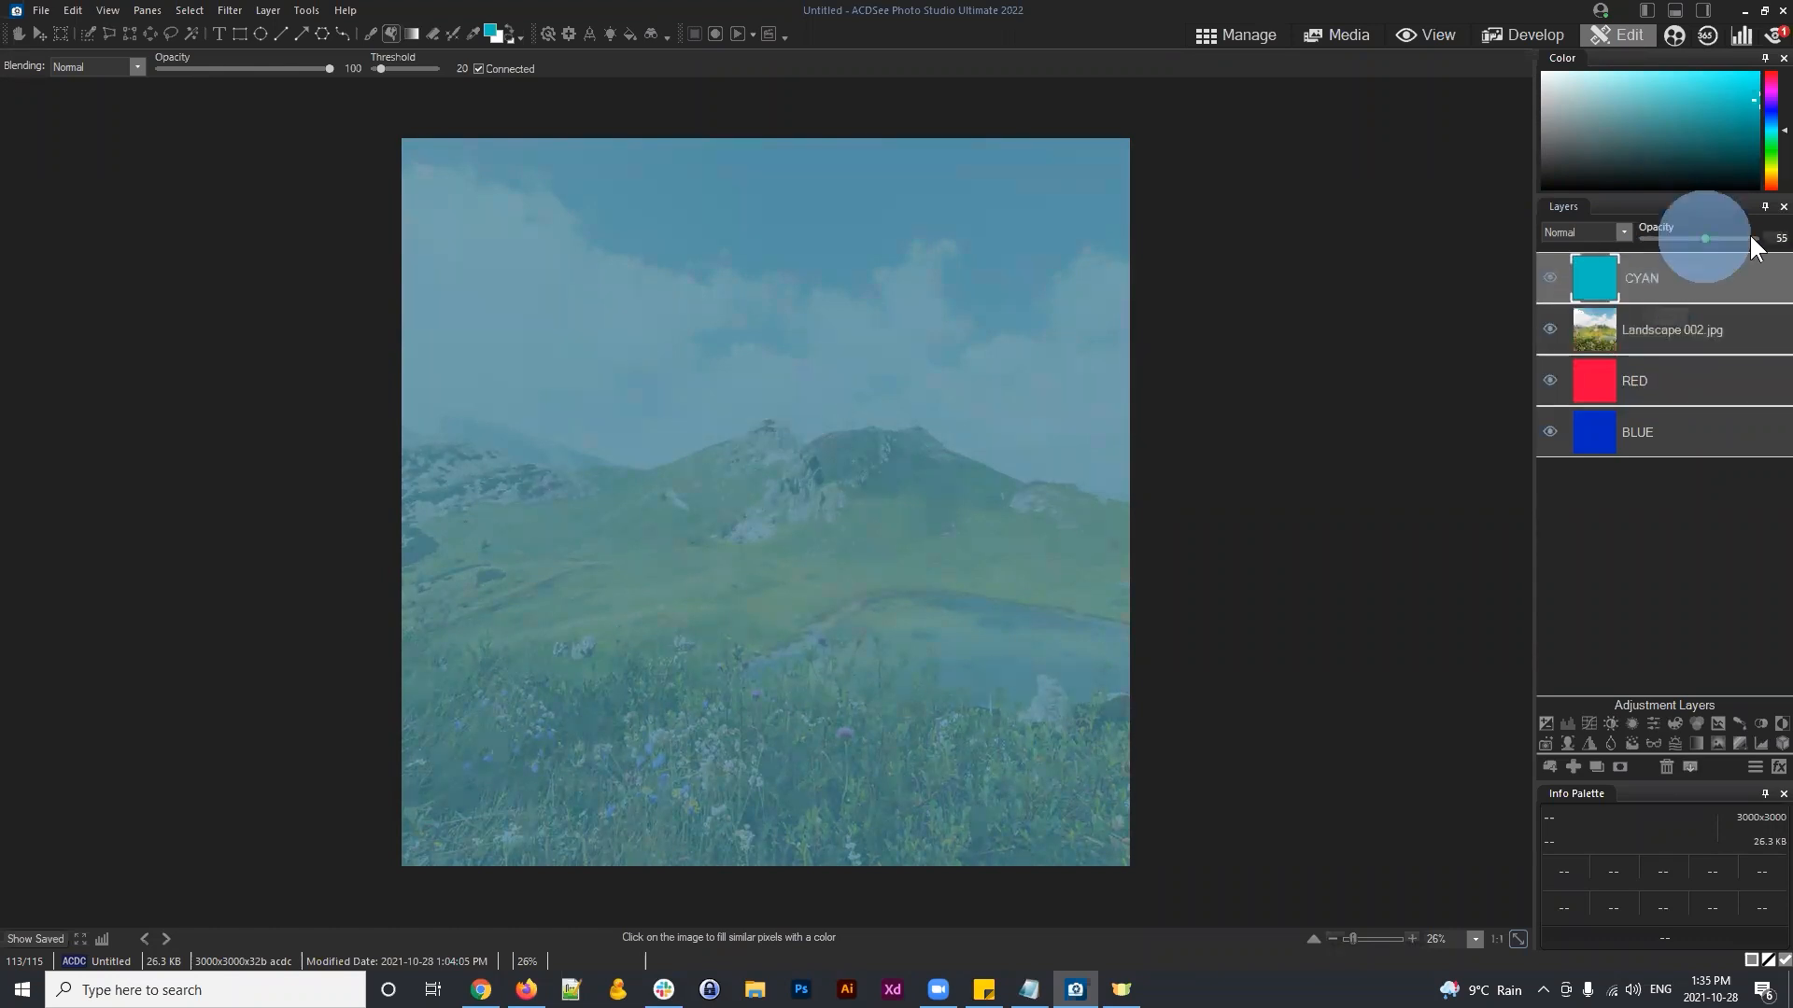
pyautogui.doubleClick(1704, 237)
pyautogui.click(1681, 331)
pyautogui.doubleClick(1700, 239)
pyautogui.click(1655, 267)
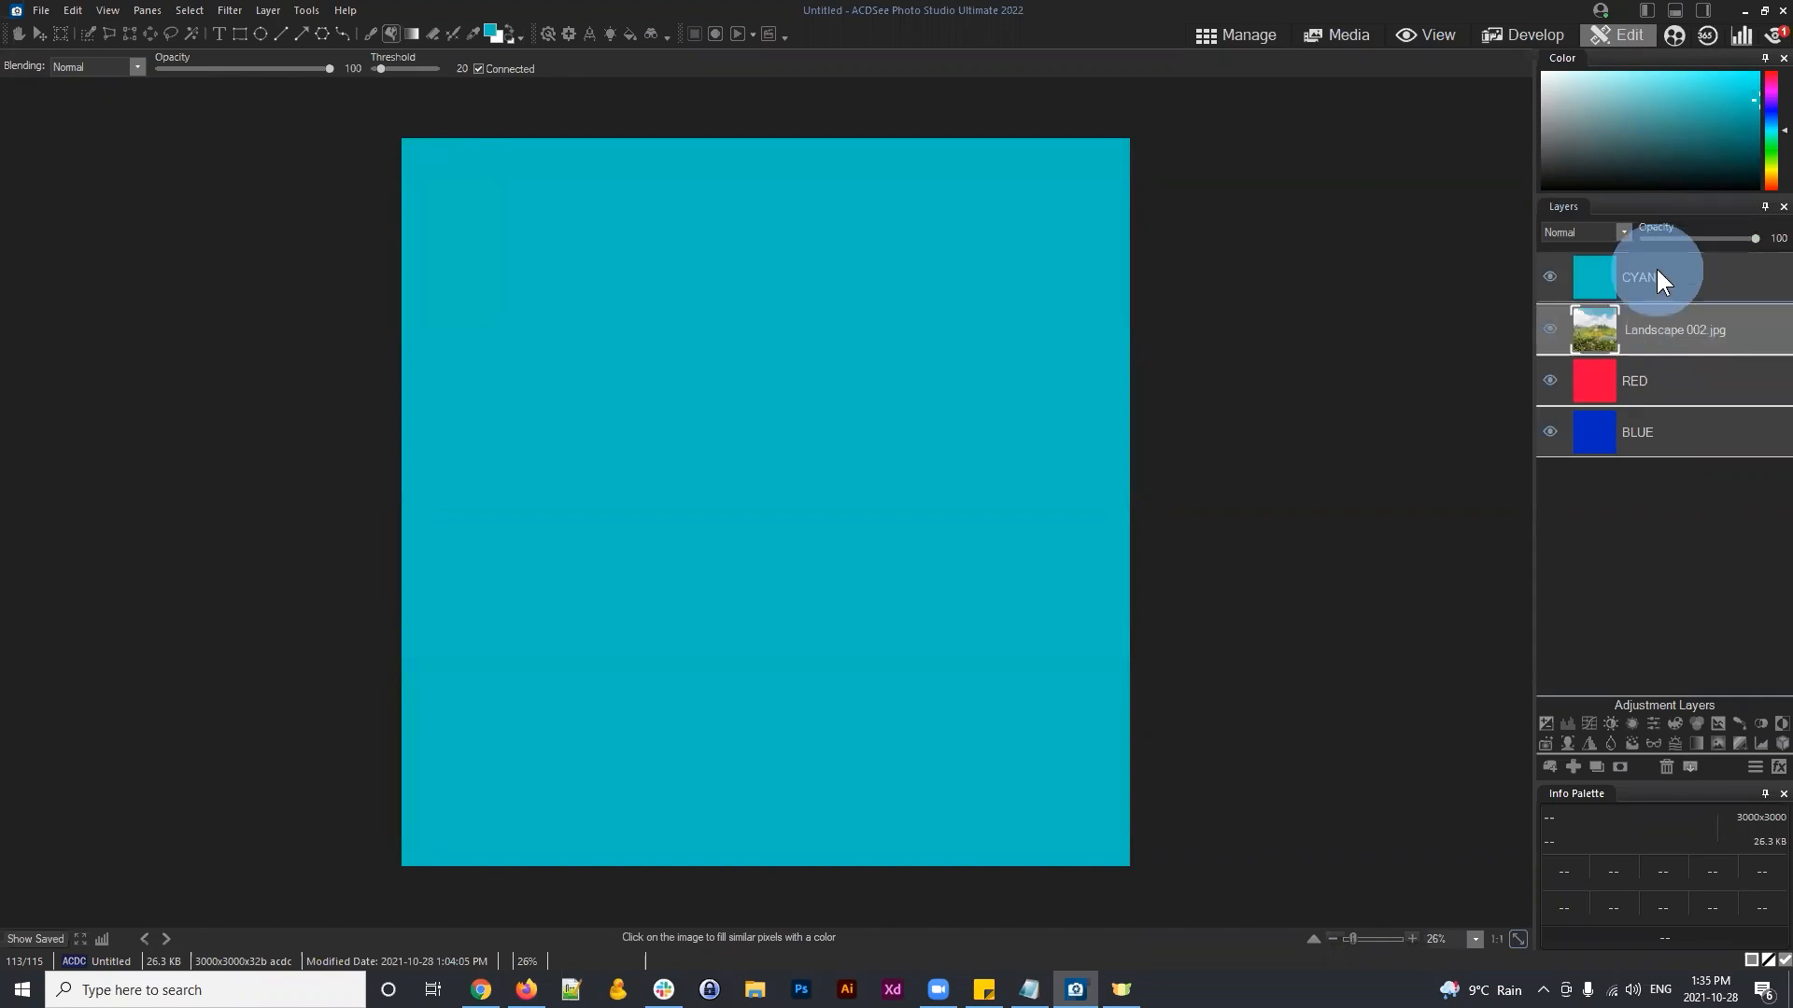
pyautogui.moveTo(1654, 273); pyautogui.dragTo(1666, 272)
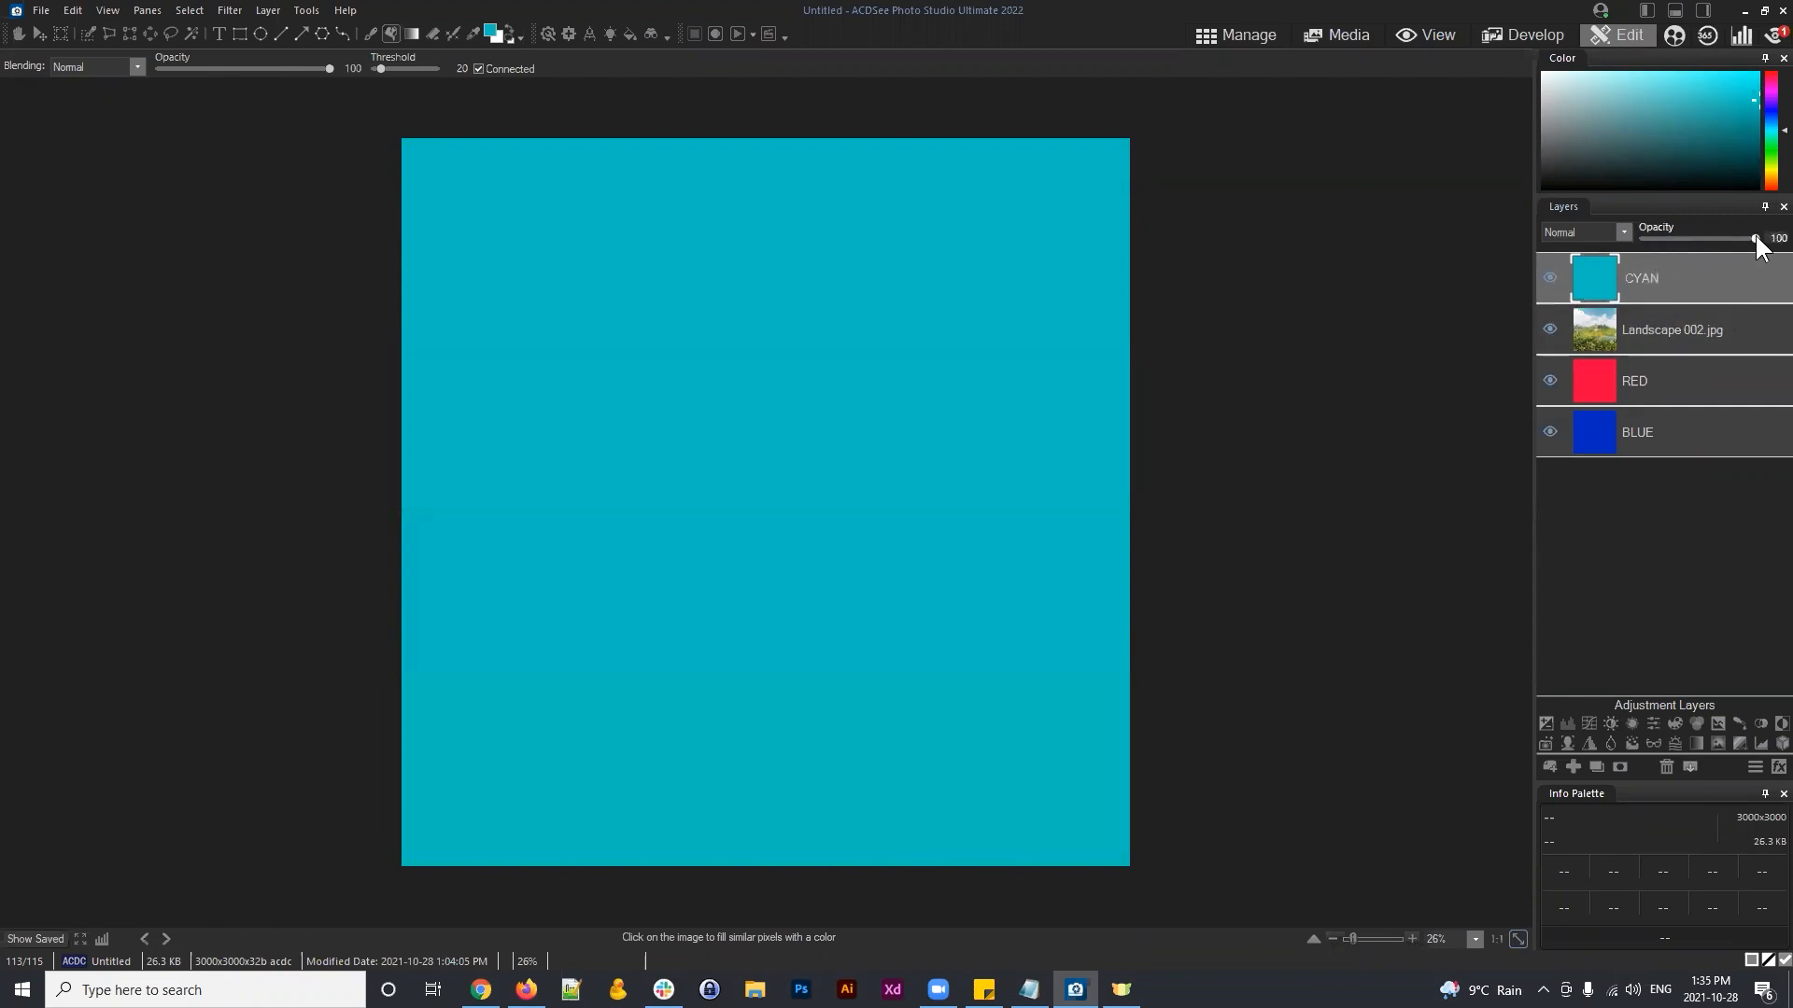
# Step: Review the available blend modes and set the CYAN layer's blend mode to Multiply
pyautogui.click(1623, 234)
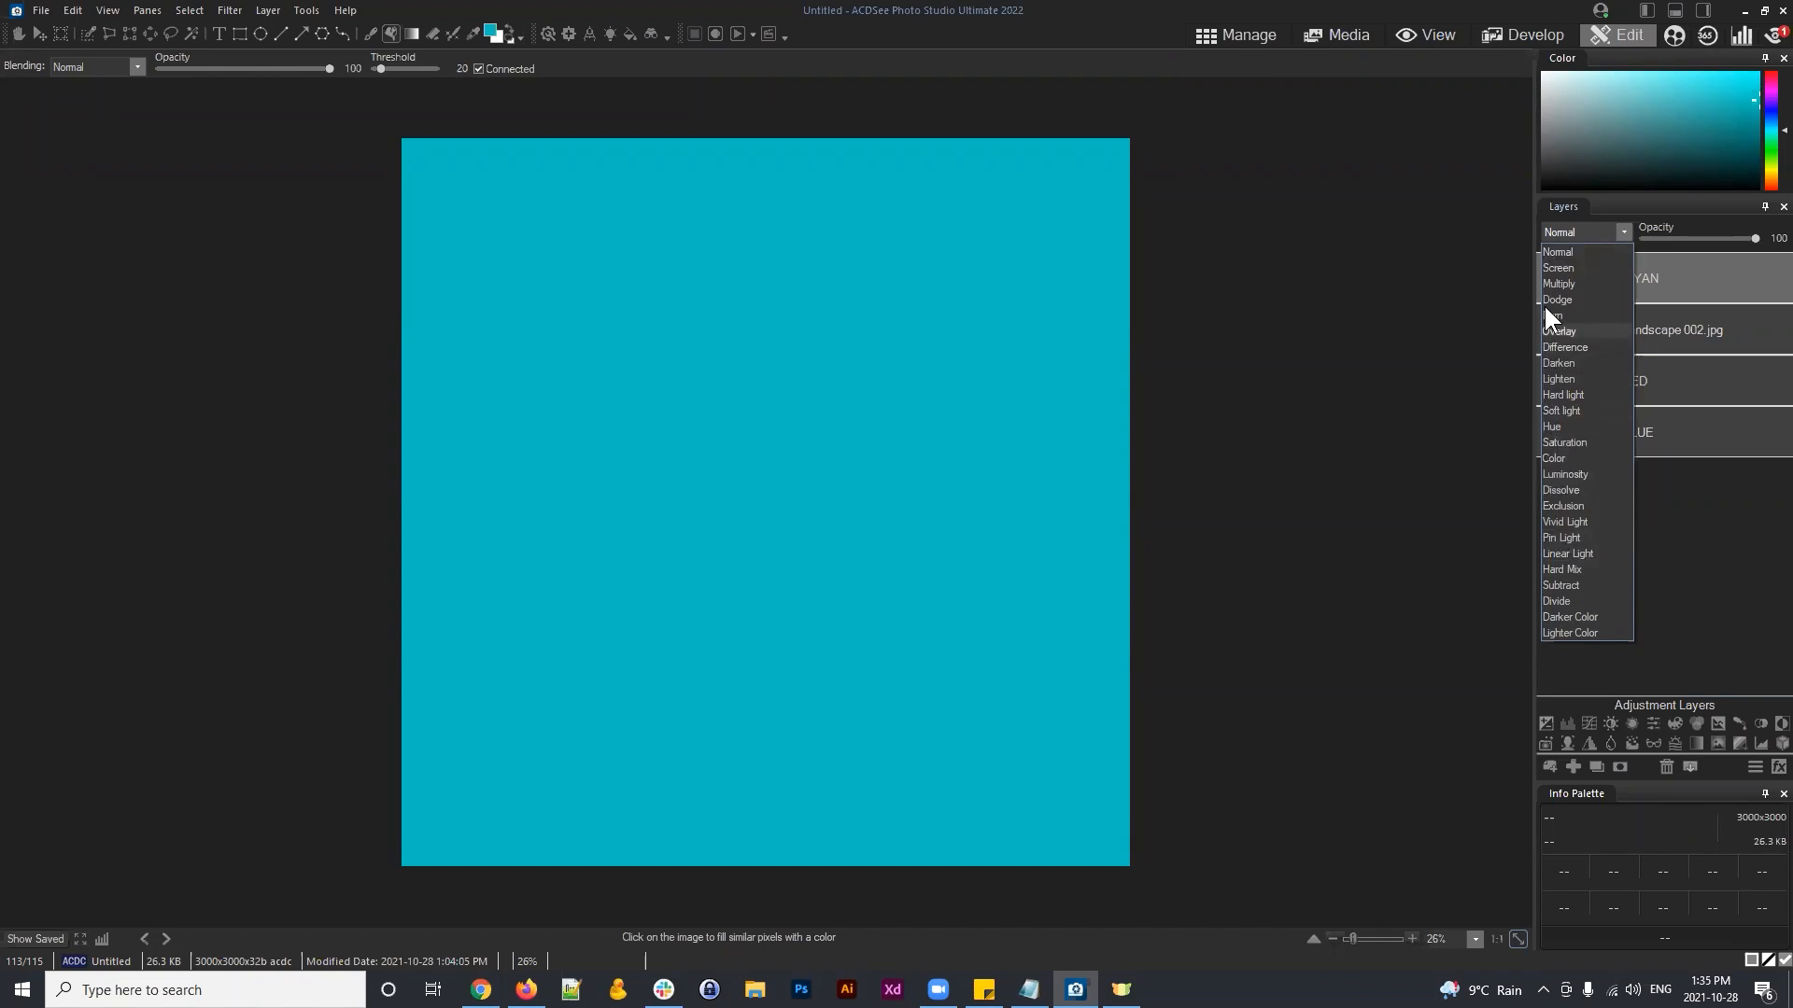
pyautogui.click(1576, 232)
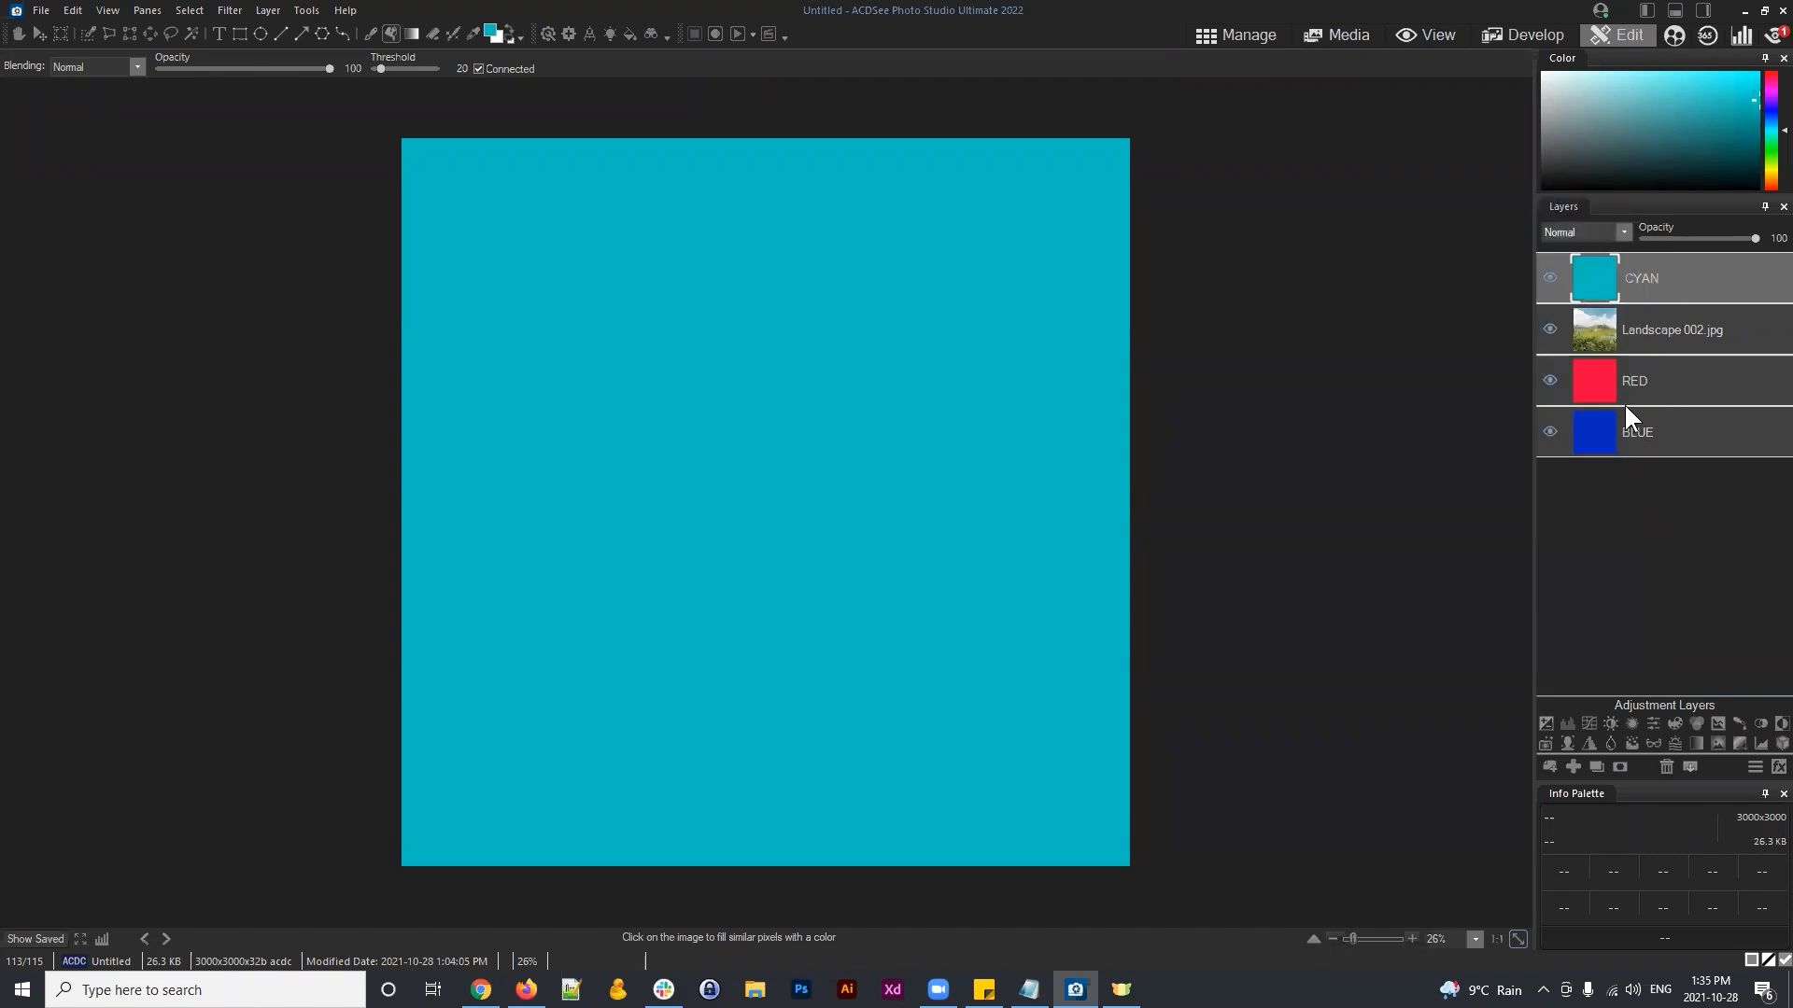
pyautogui.click(1646, 269)
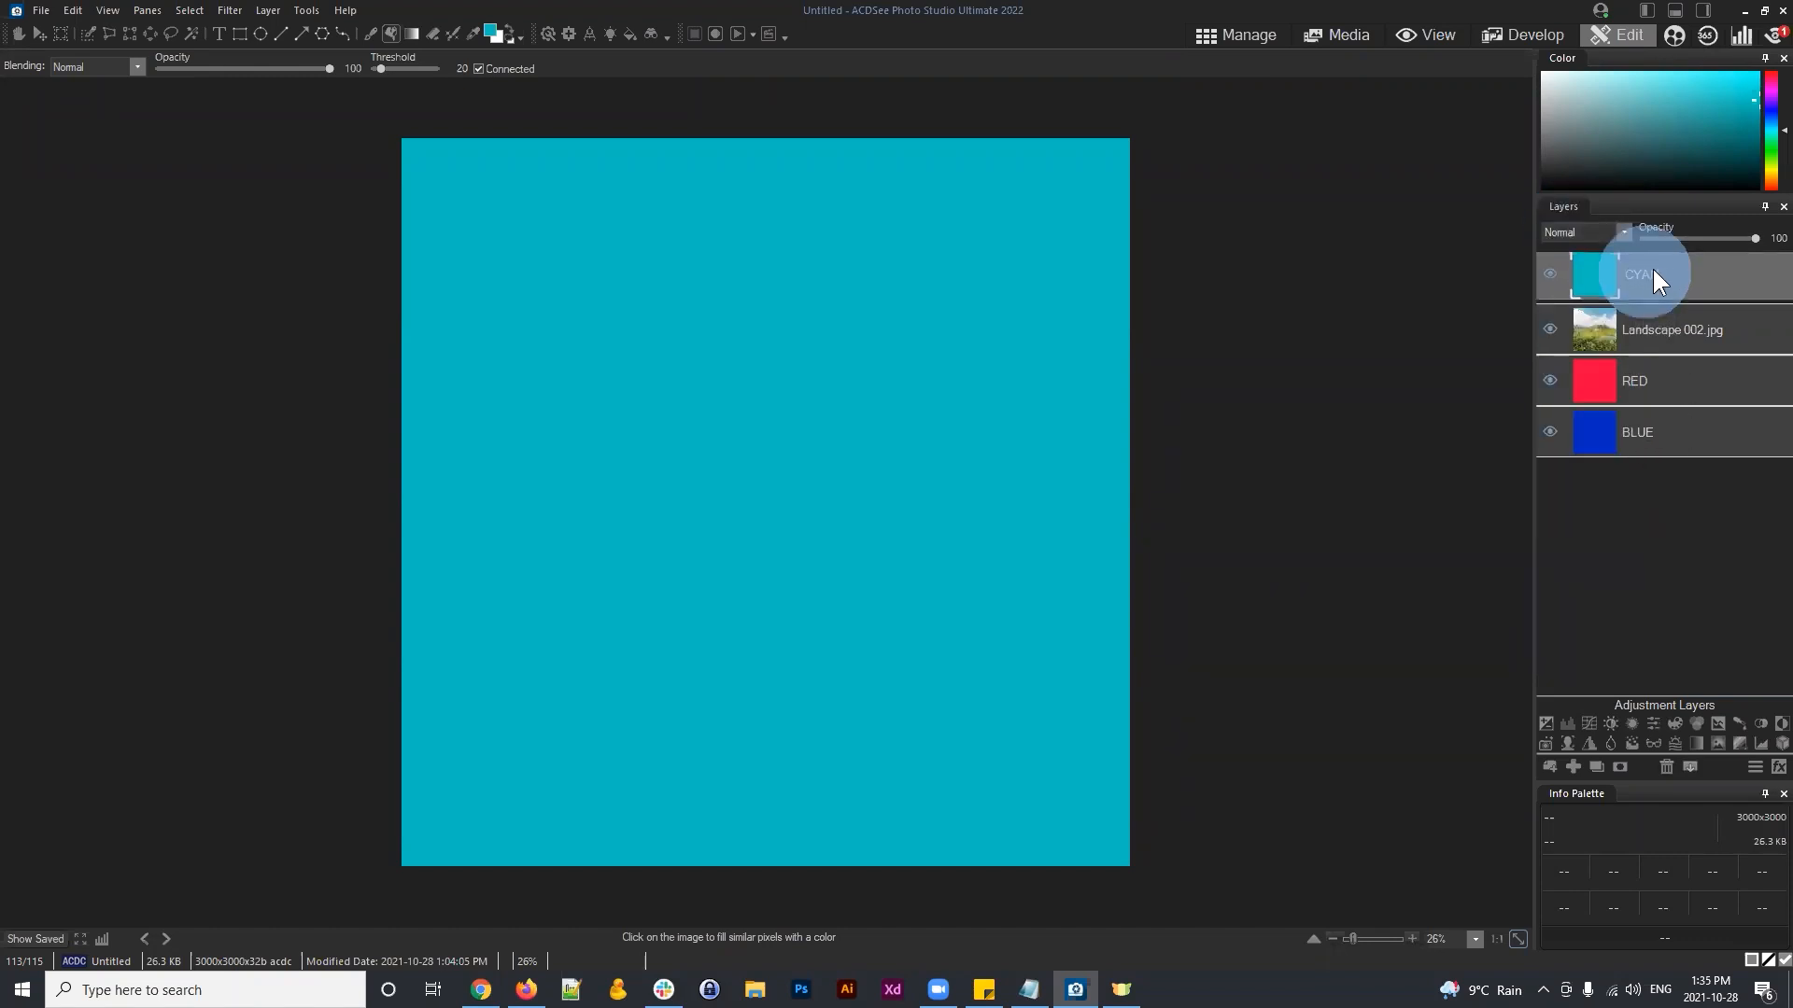
pyautogui.click(1625, 232)
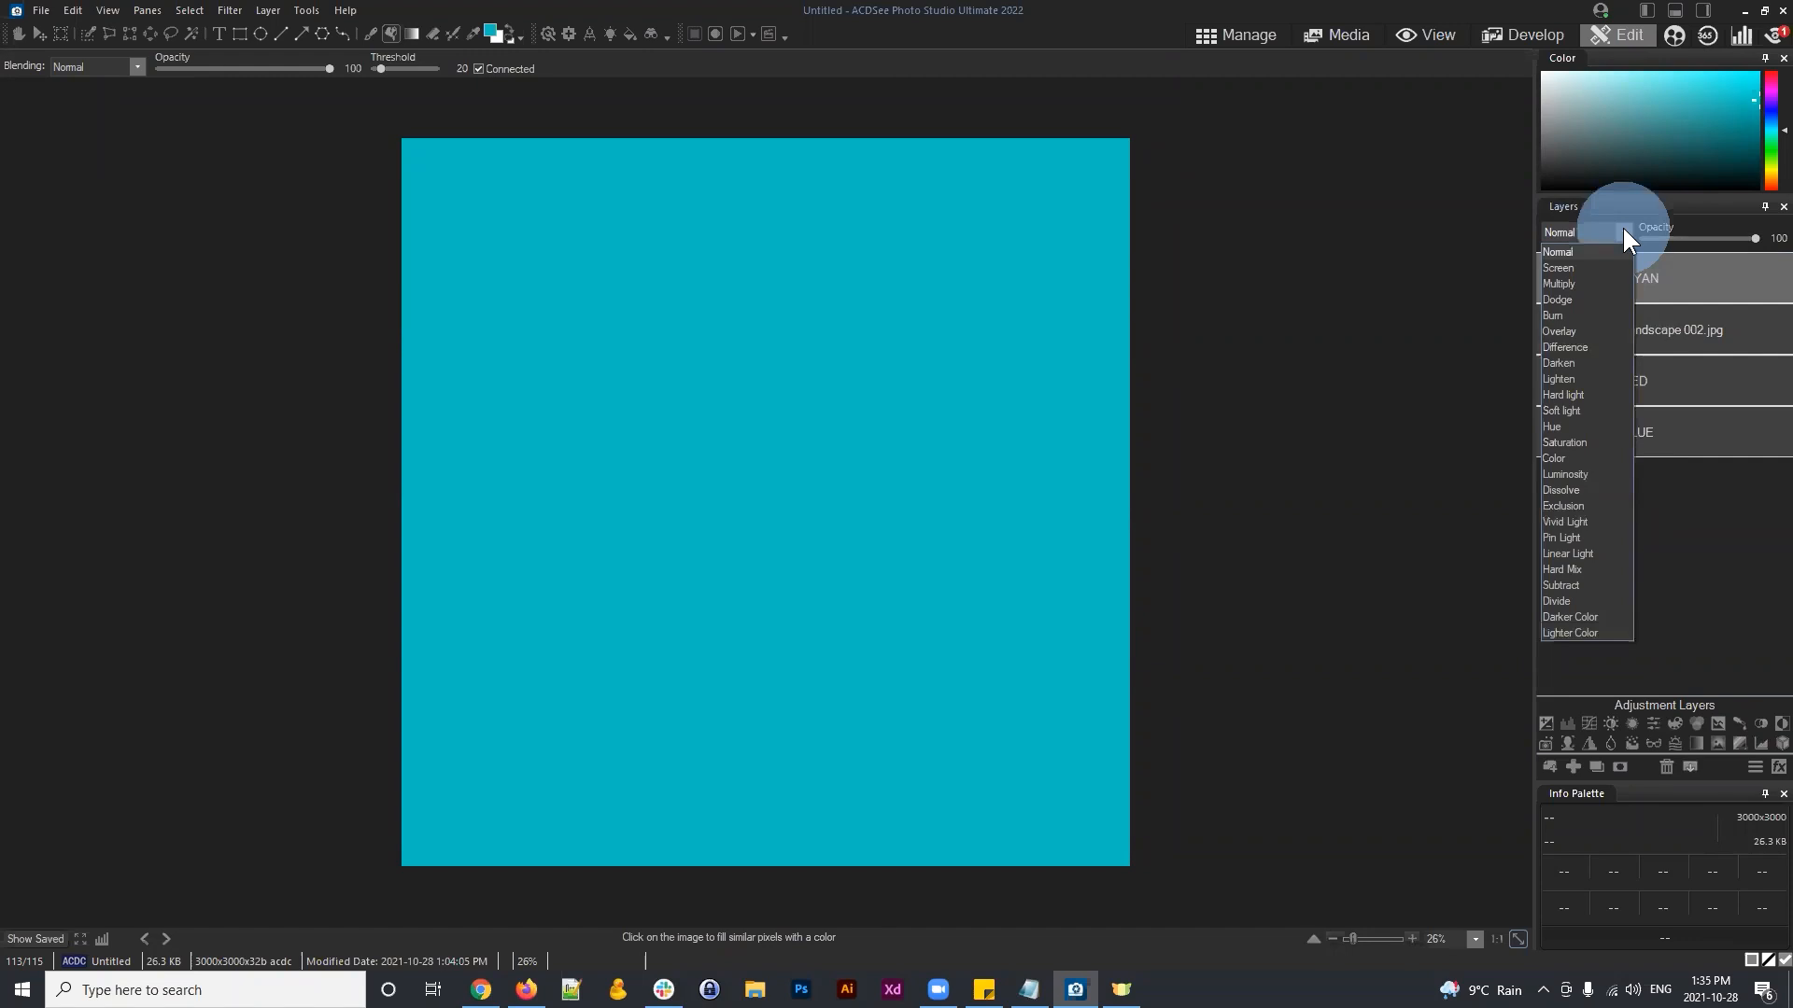
pyautogui.click(1563, 281)
pyautogui.click(1664, 267)
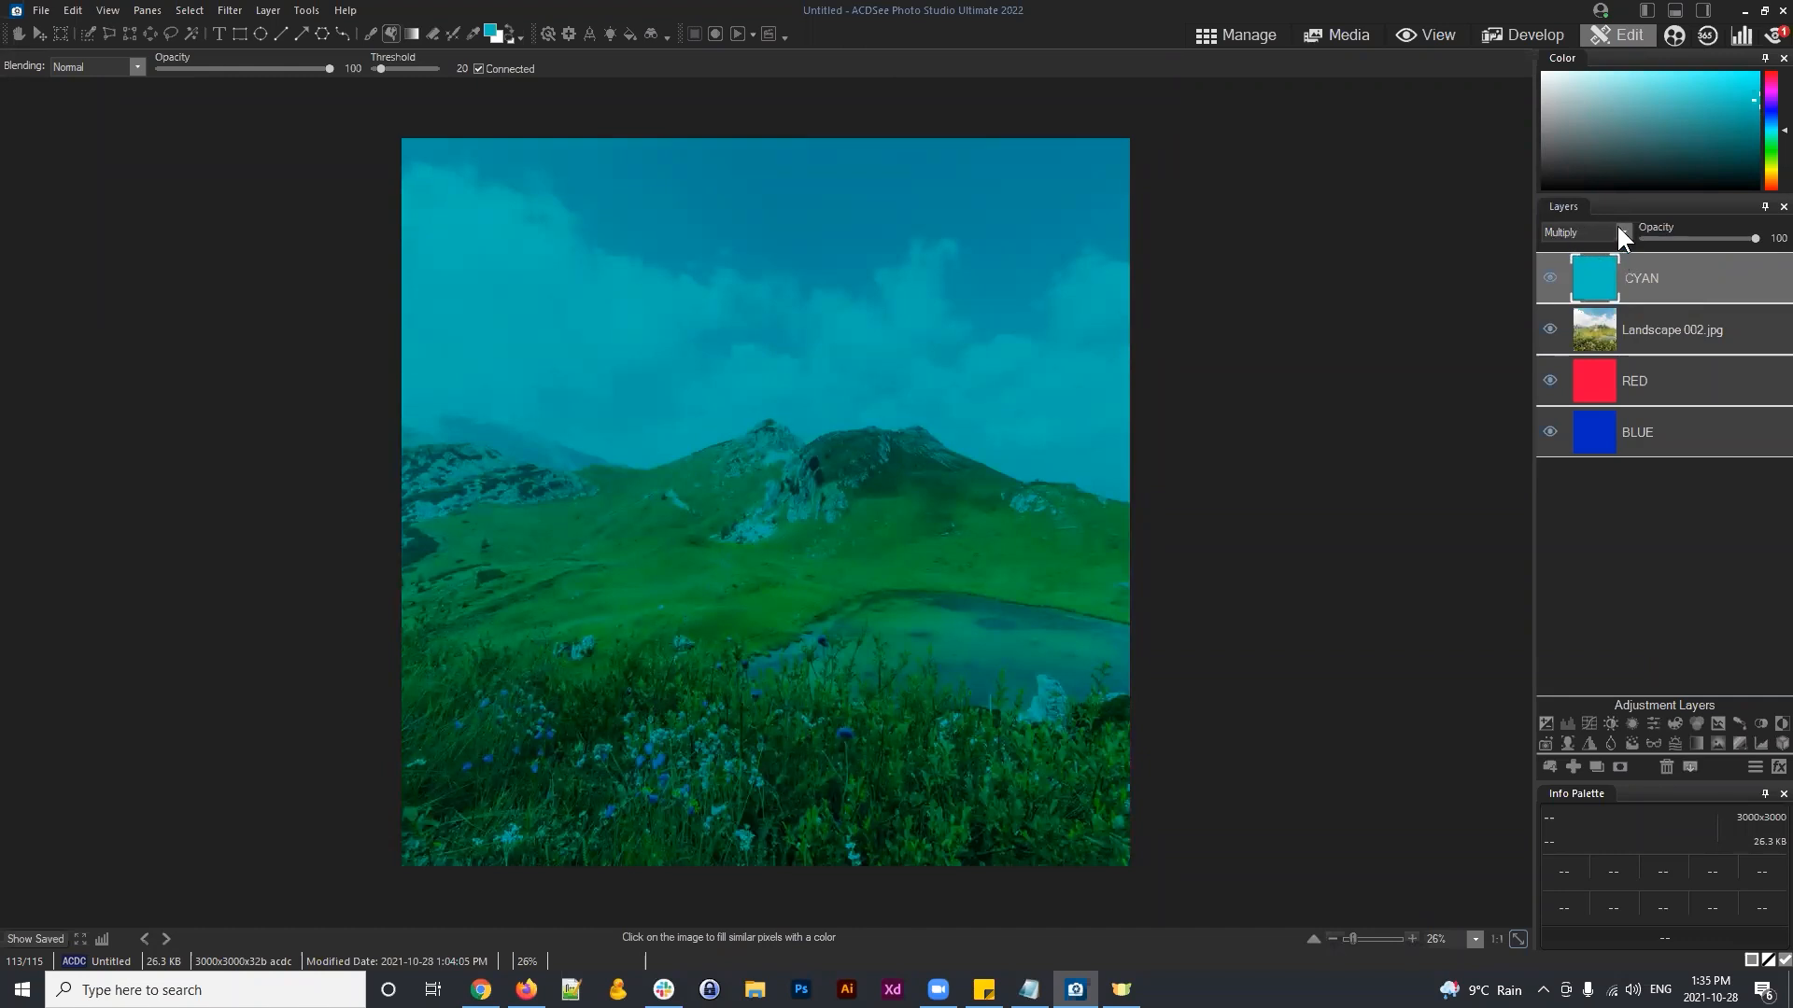
# Step: Try the Dodge, Burn and Overlay blend modes in turn on the CYAN layer
pyautogui.click(1649, 278)
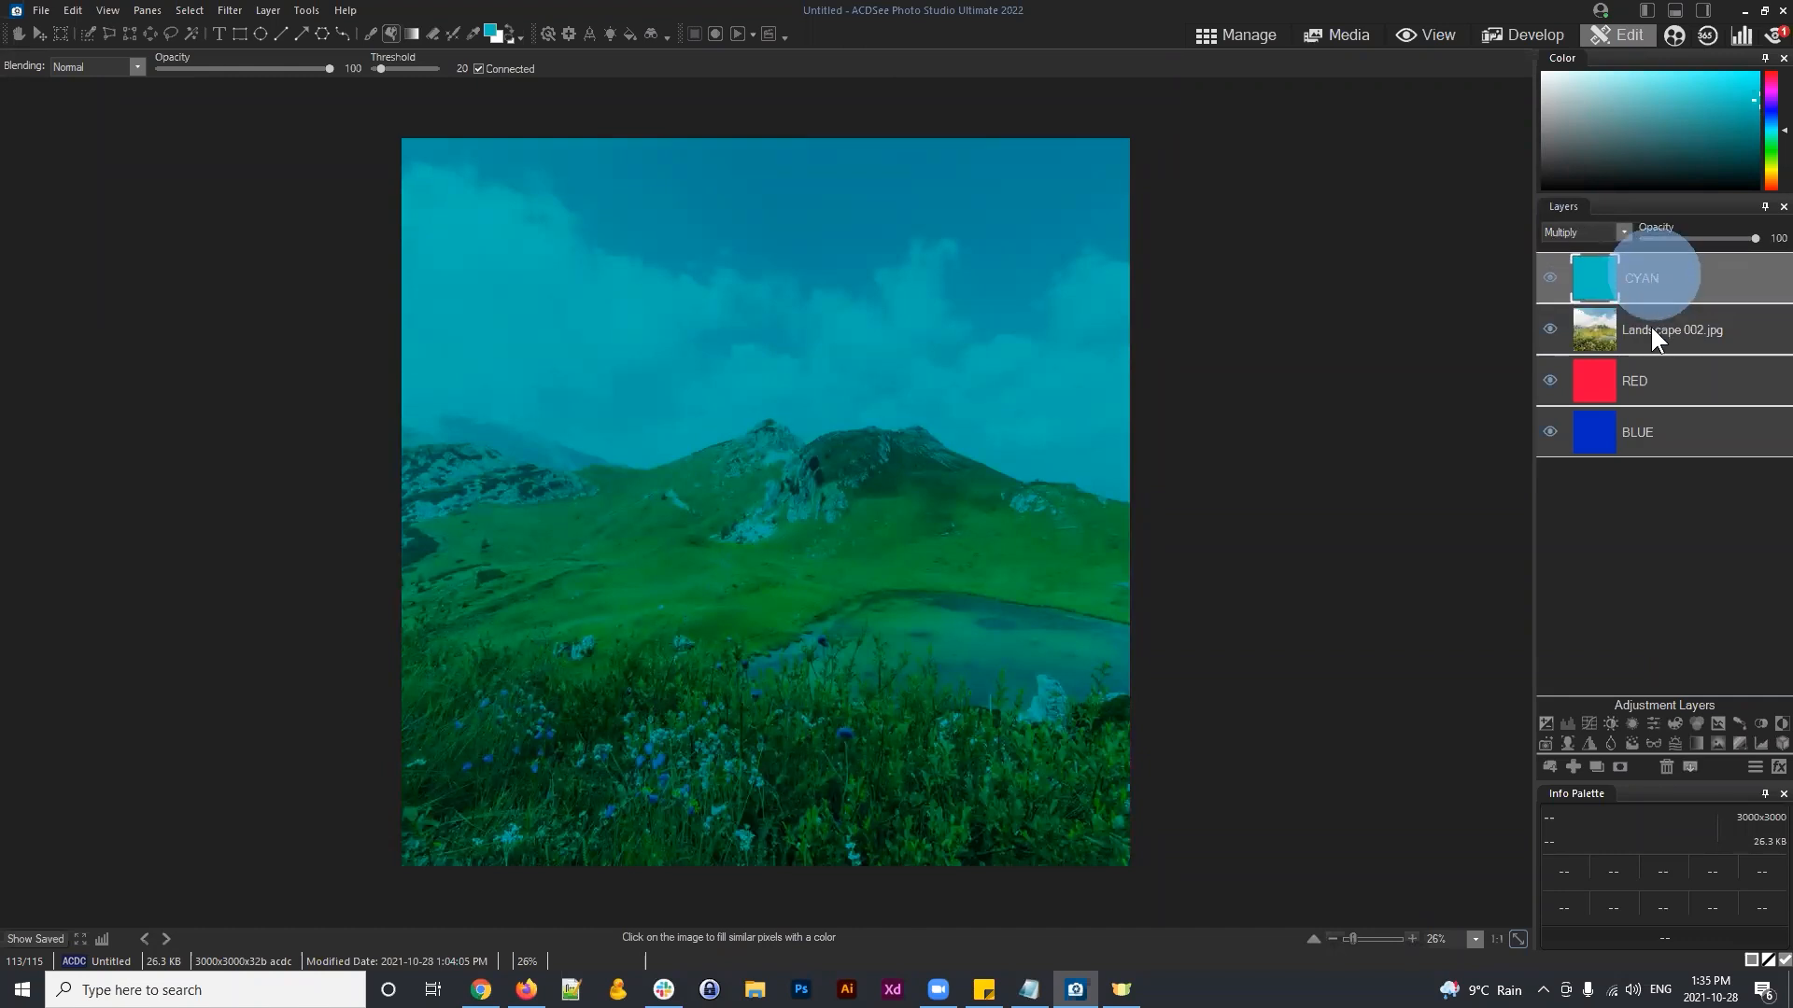
pyautogui.click(1619, 229)
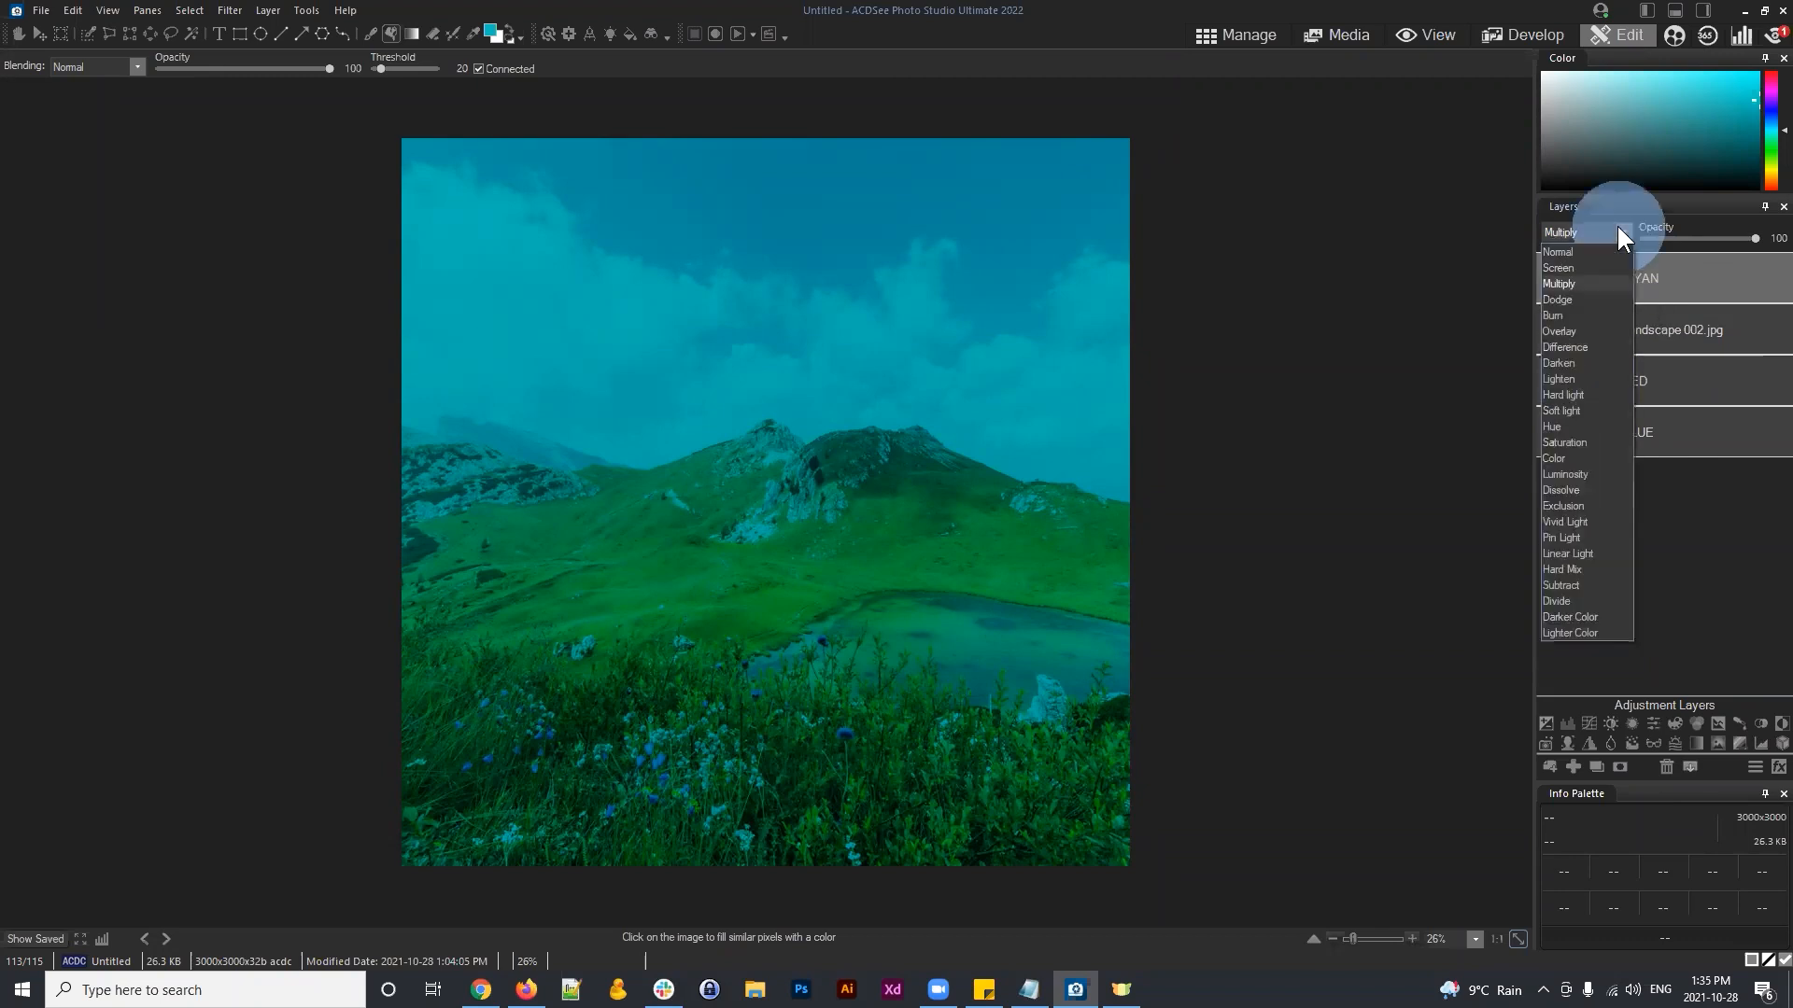
pyautogui.click(1565, 300)
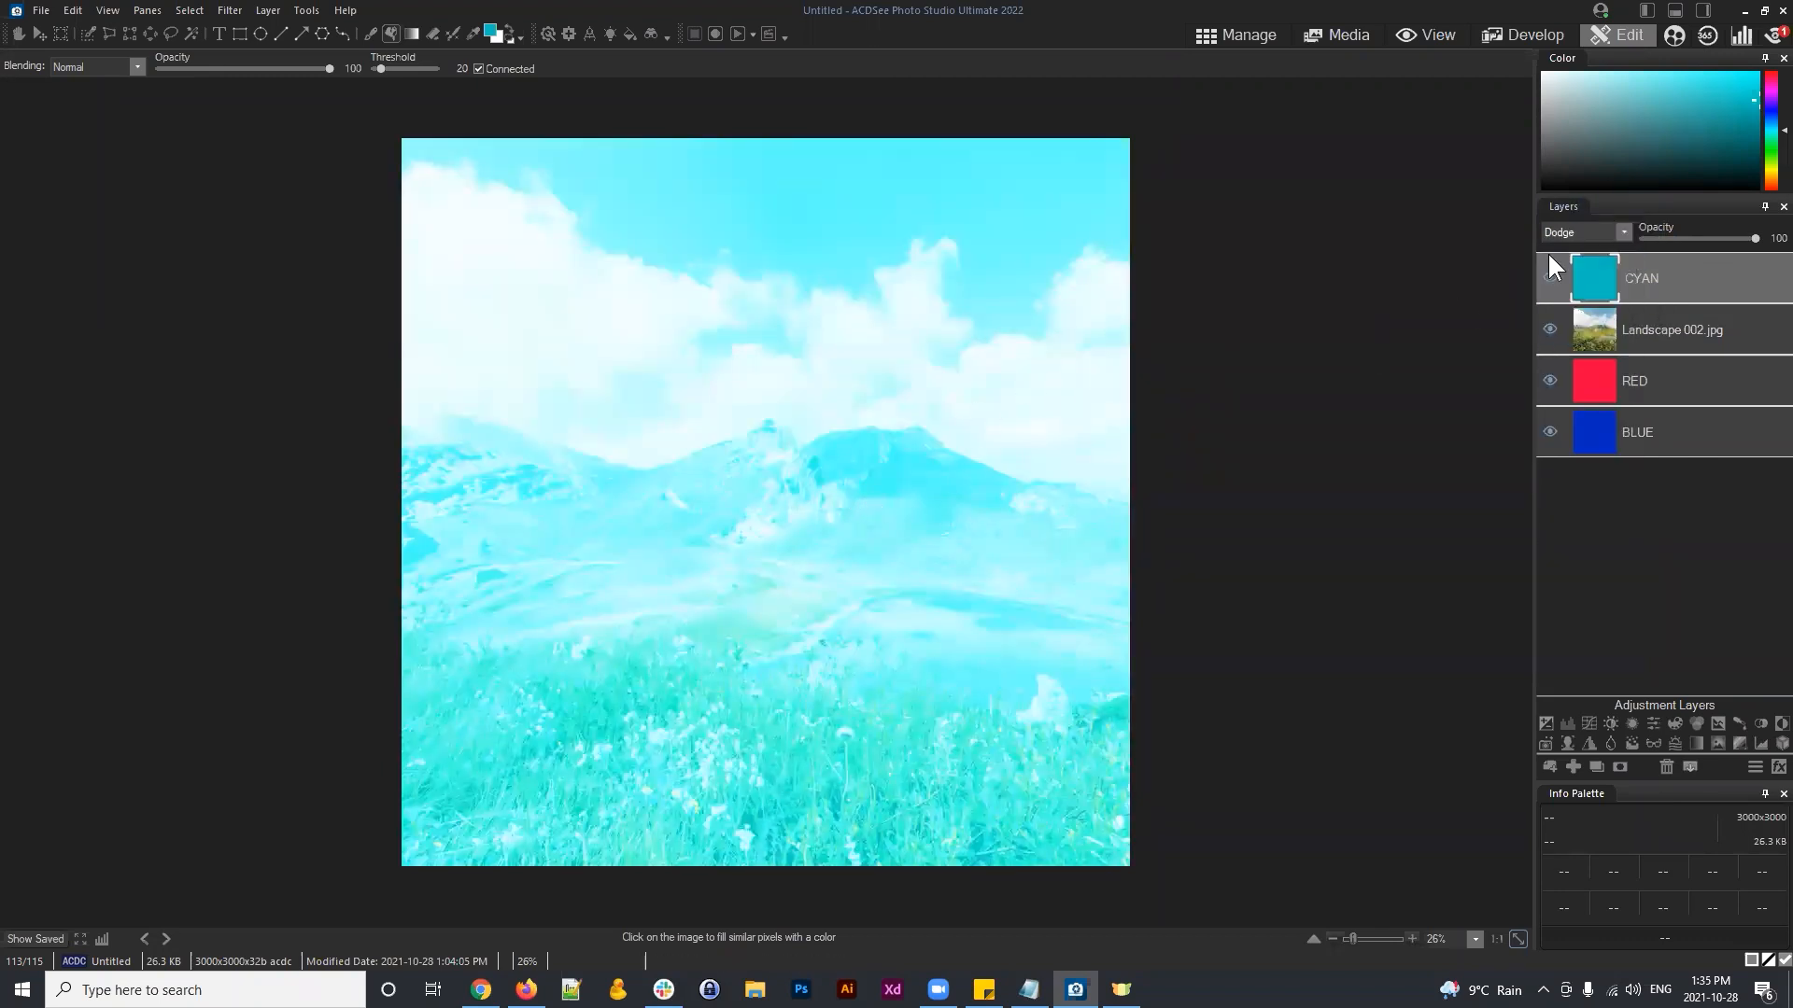
pyautogui.click(1615, 228)
pyautogui.click(1571, 314)
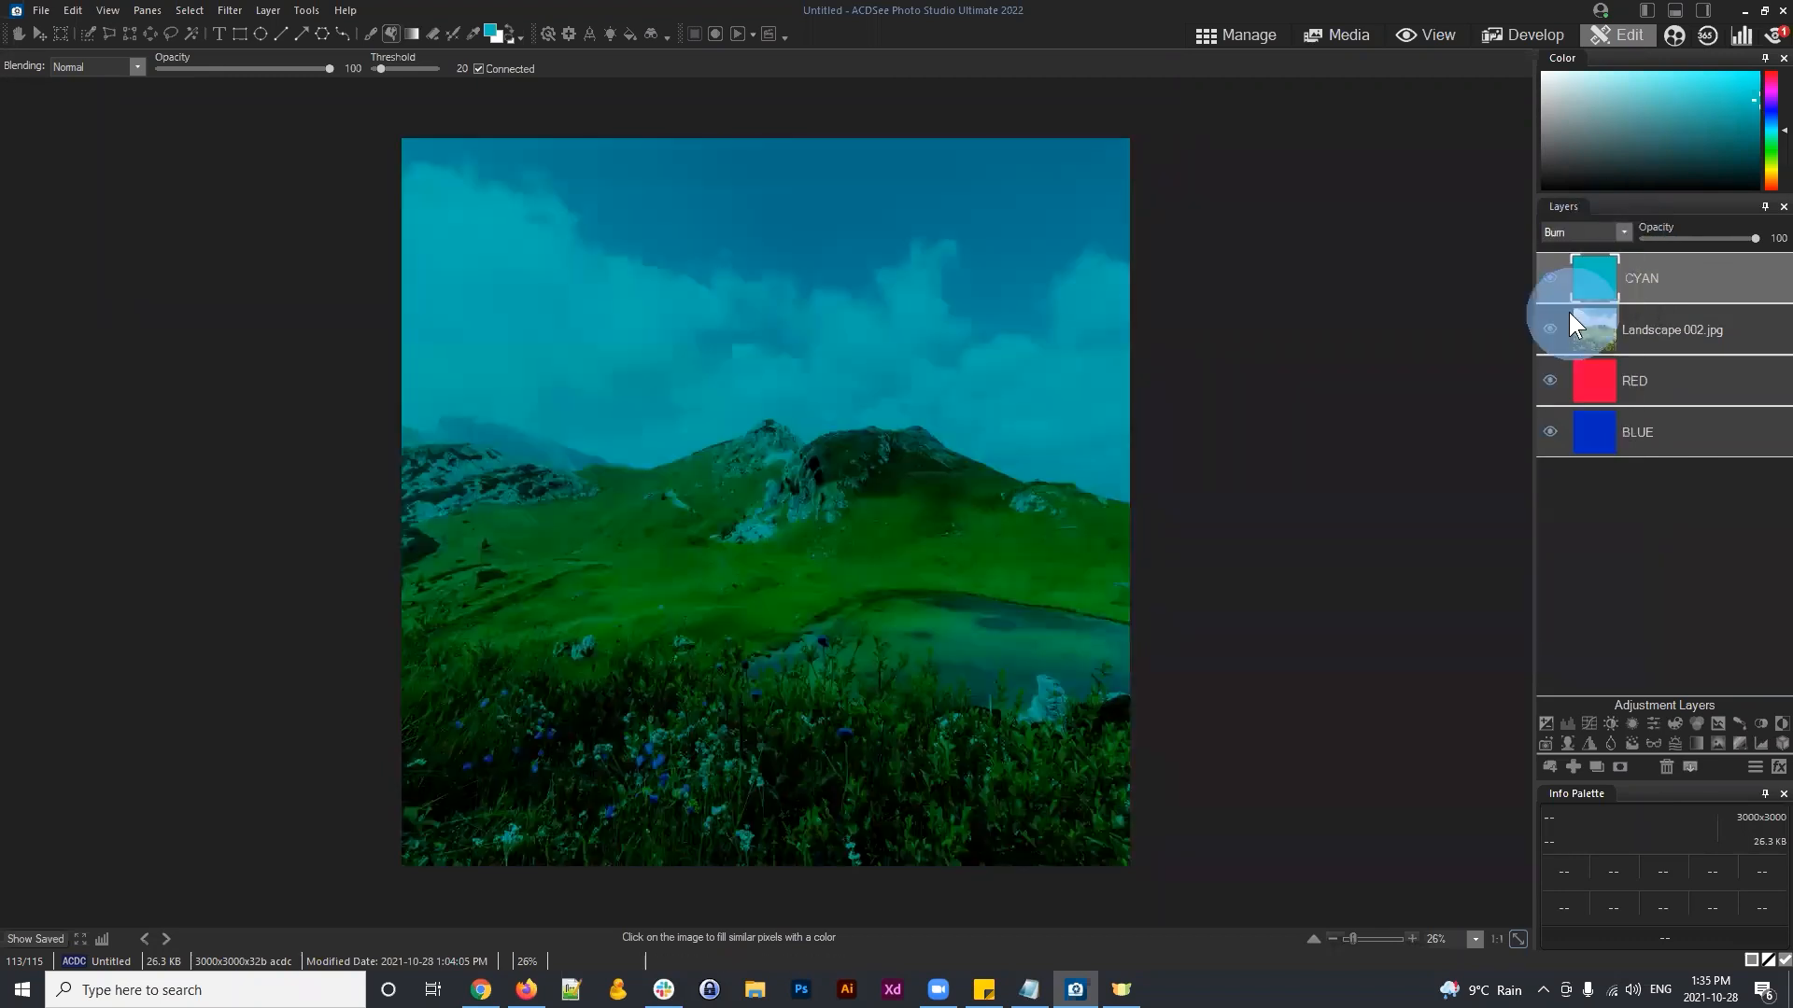
pyautogui.click(1607, 229)
pyautogui.click(1559, 330)
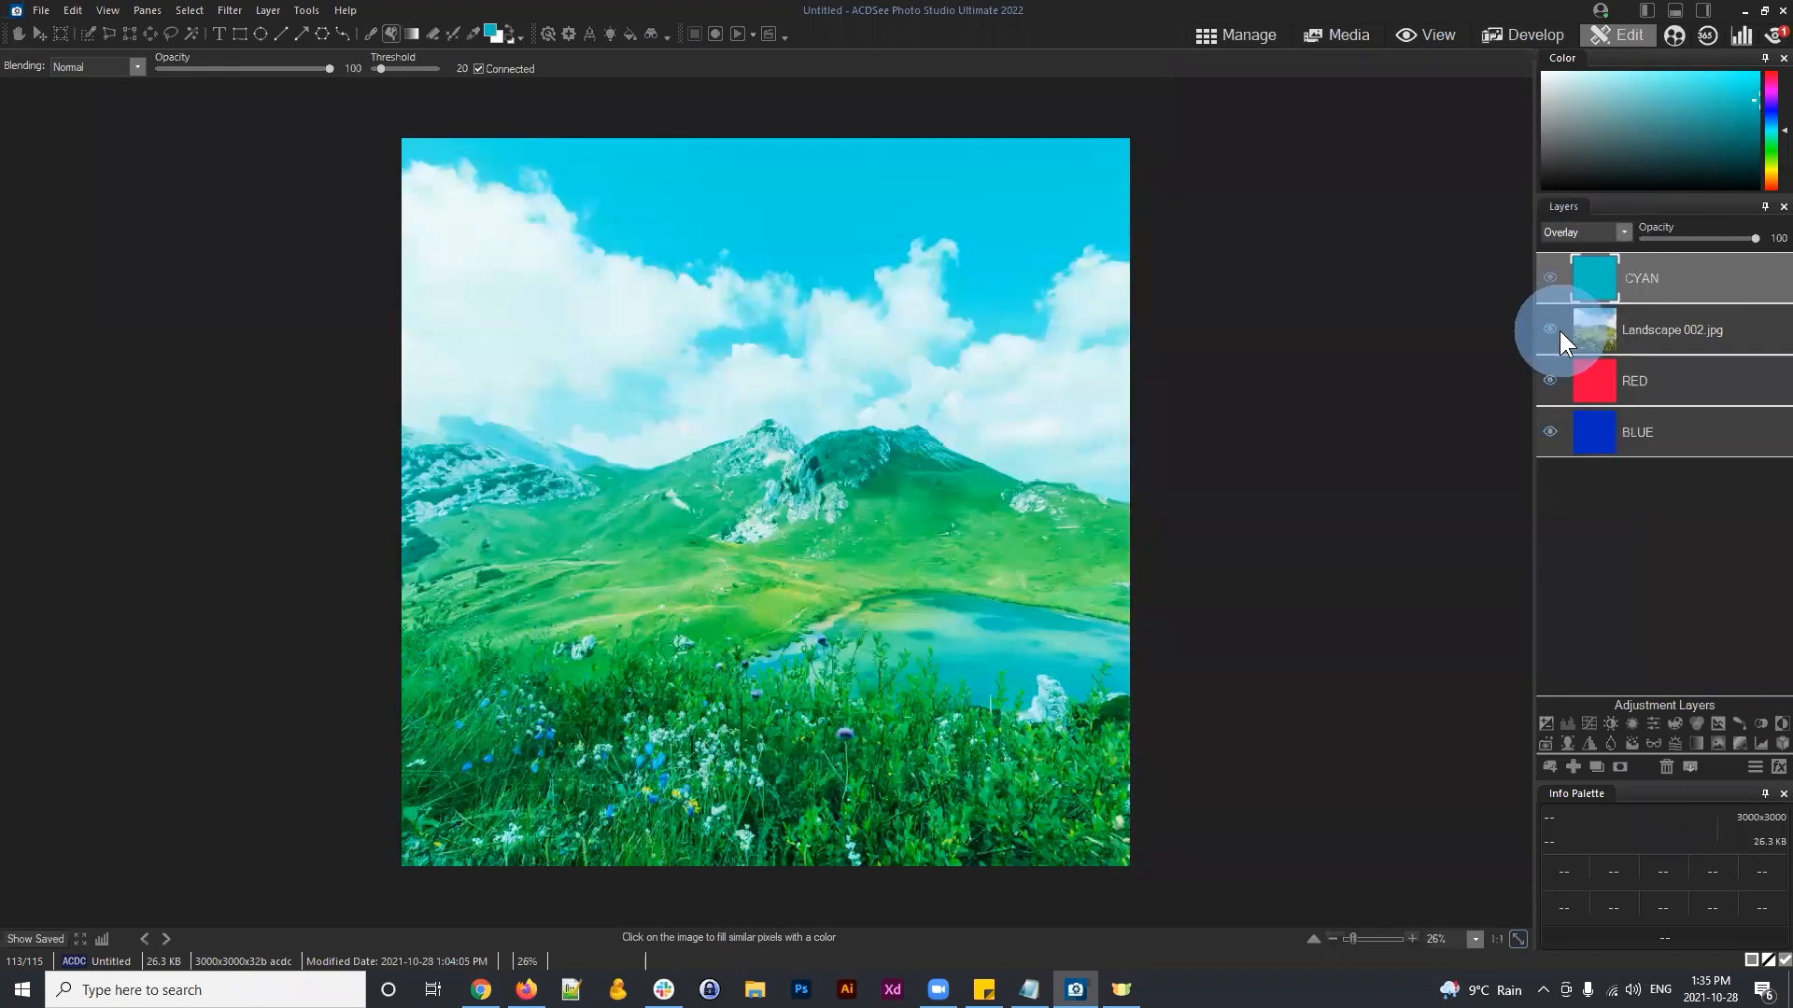
# Step: Look over the list of blend modes again and set the CYAN layer's blend mode to Normal
pyautogui.click(1593, 227)
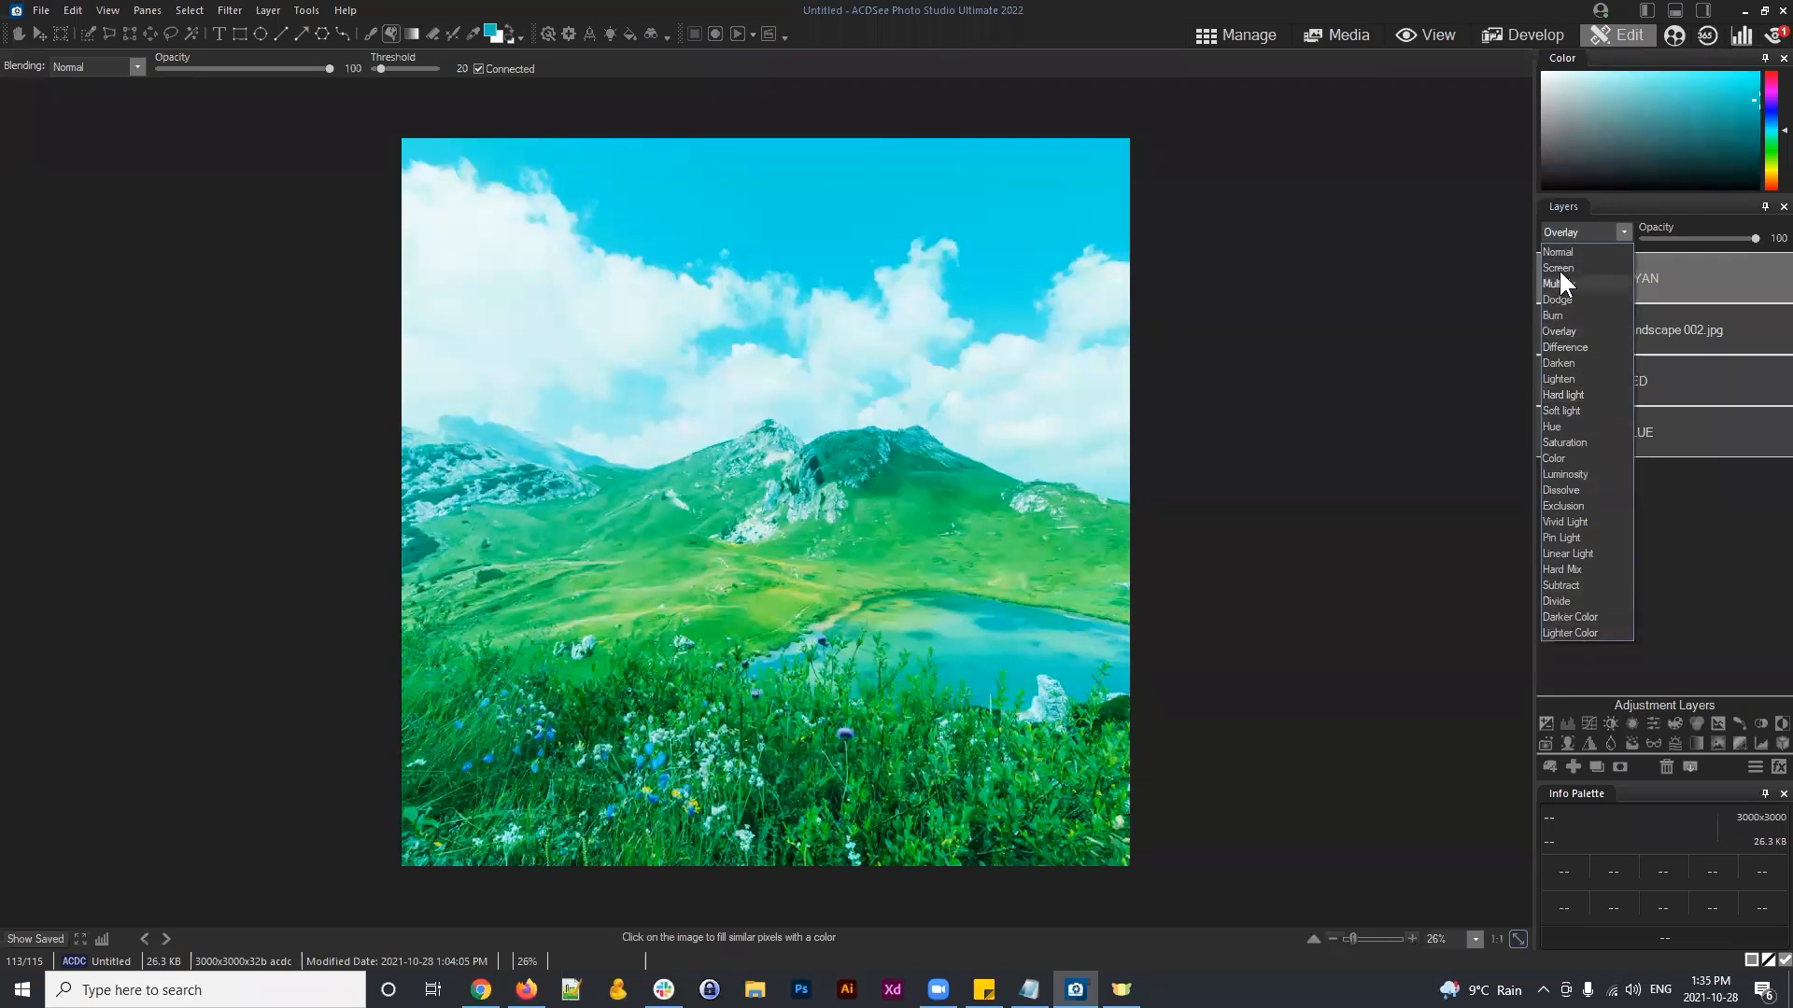
pyautogui.click(1577, 227)
pyautogui.click(1593, 227)
pyautogui.click(1612, 229)
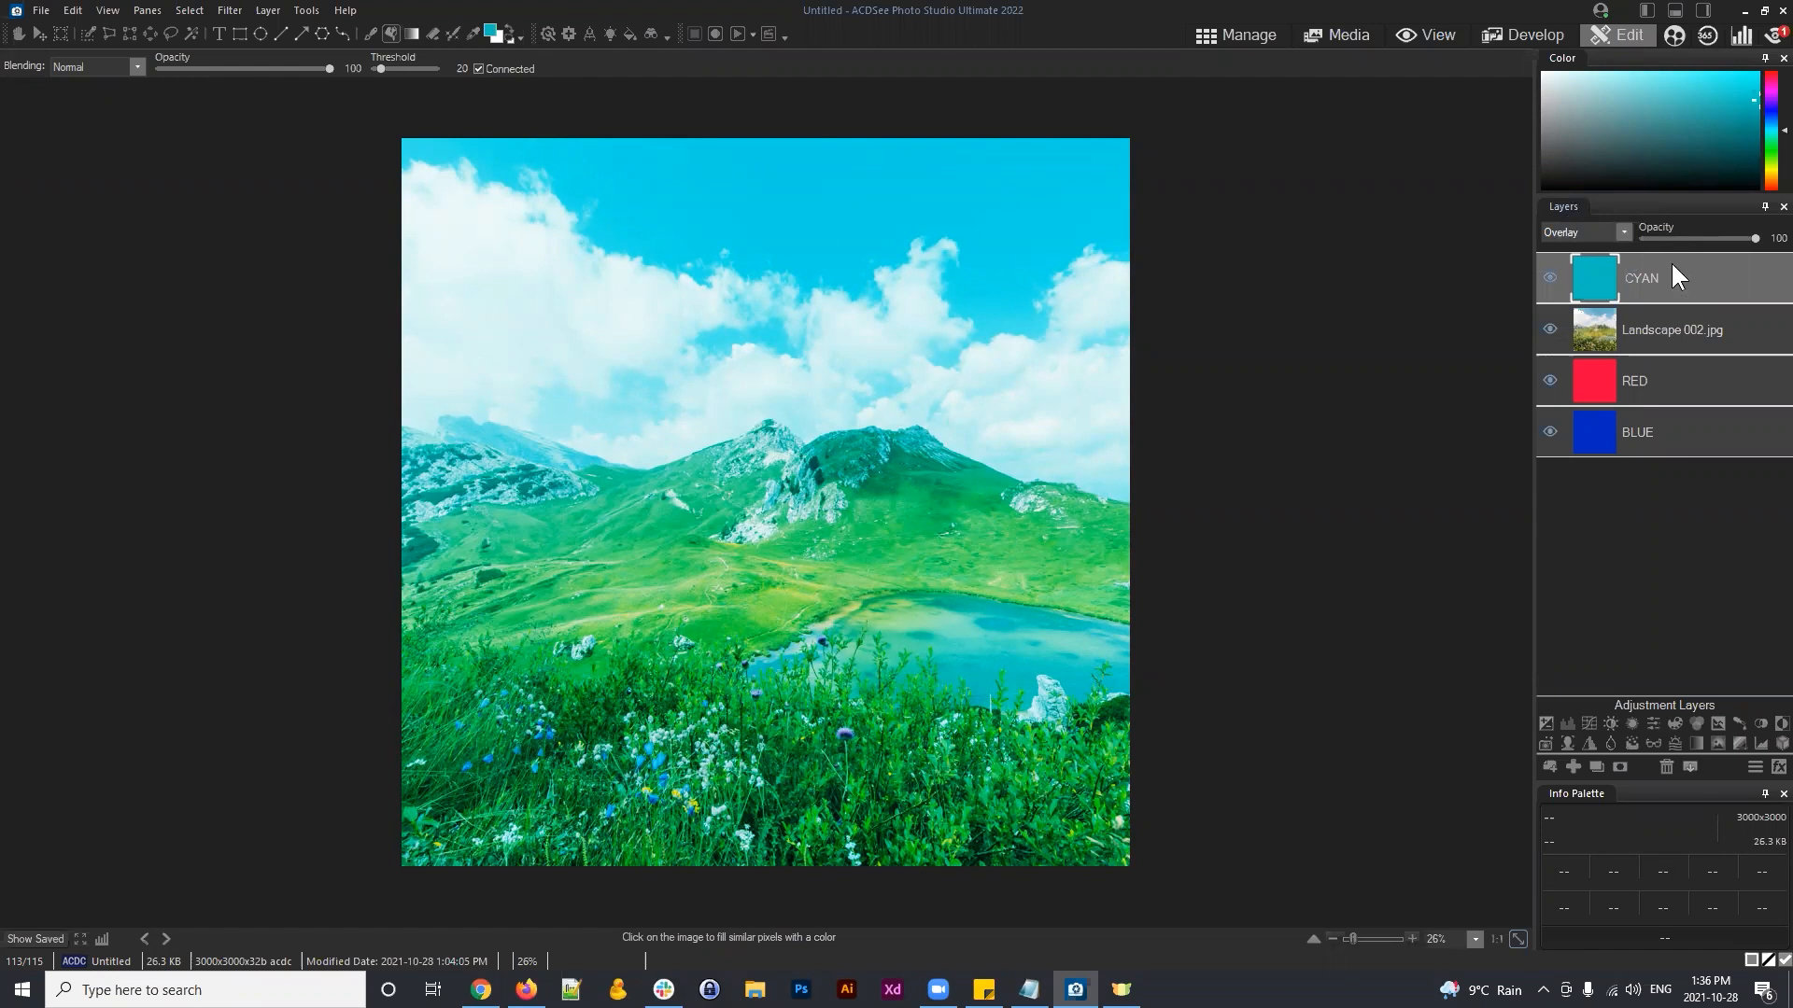
pyautogui.click(1626, 231)
pyautogui.click(1566, 249)
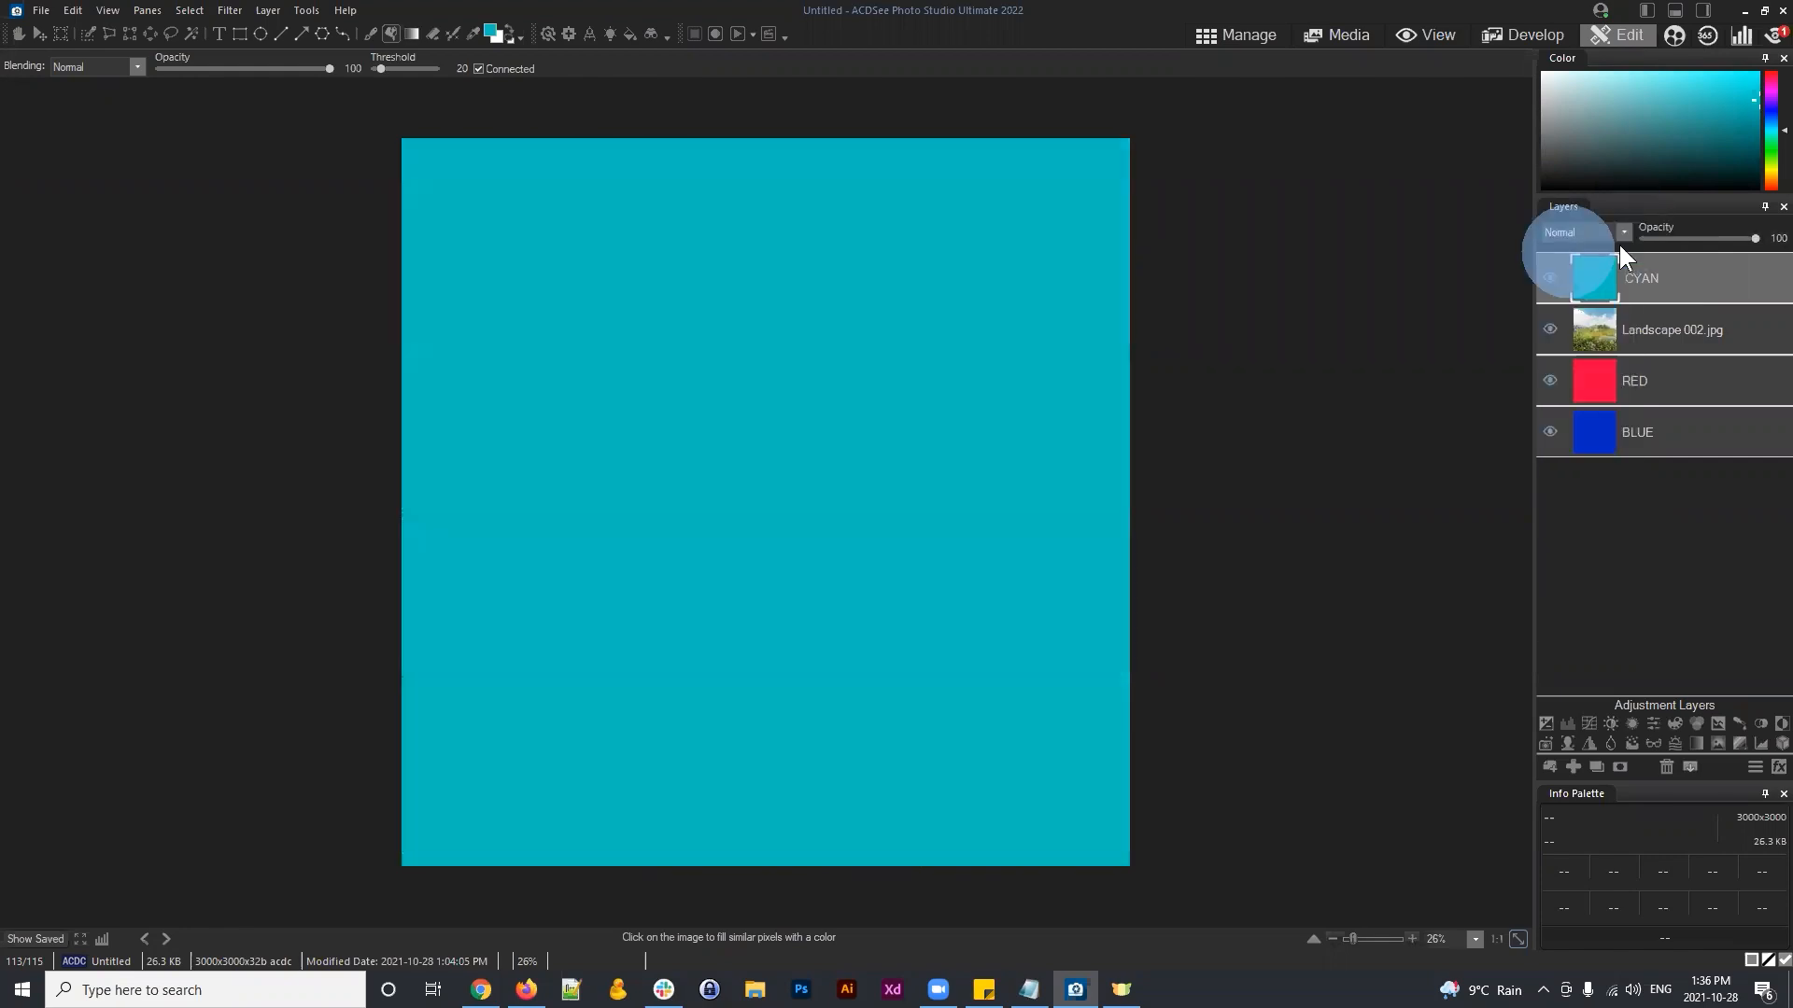
# Step: Toggle the CYAN layer's visibility off and on to compare it with the landscape beneath, keeping its opacity at 100
pyautogui.moveTo(1742, 239)
pyautogui.mouseDown()
pyautogui.moveTo(1654, 238)
pyautogui.moveTo(1765, 239)
pyautogui.mouseUp()
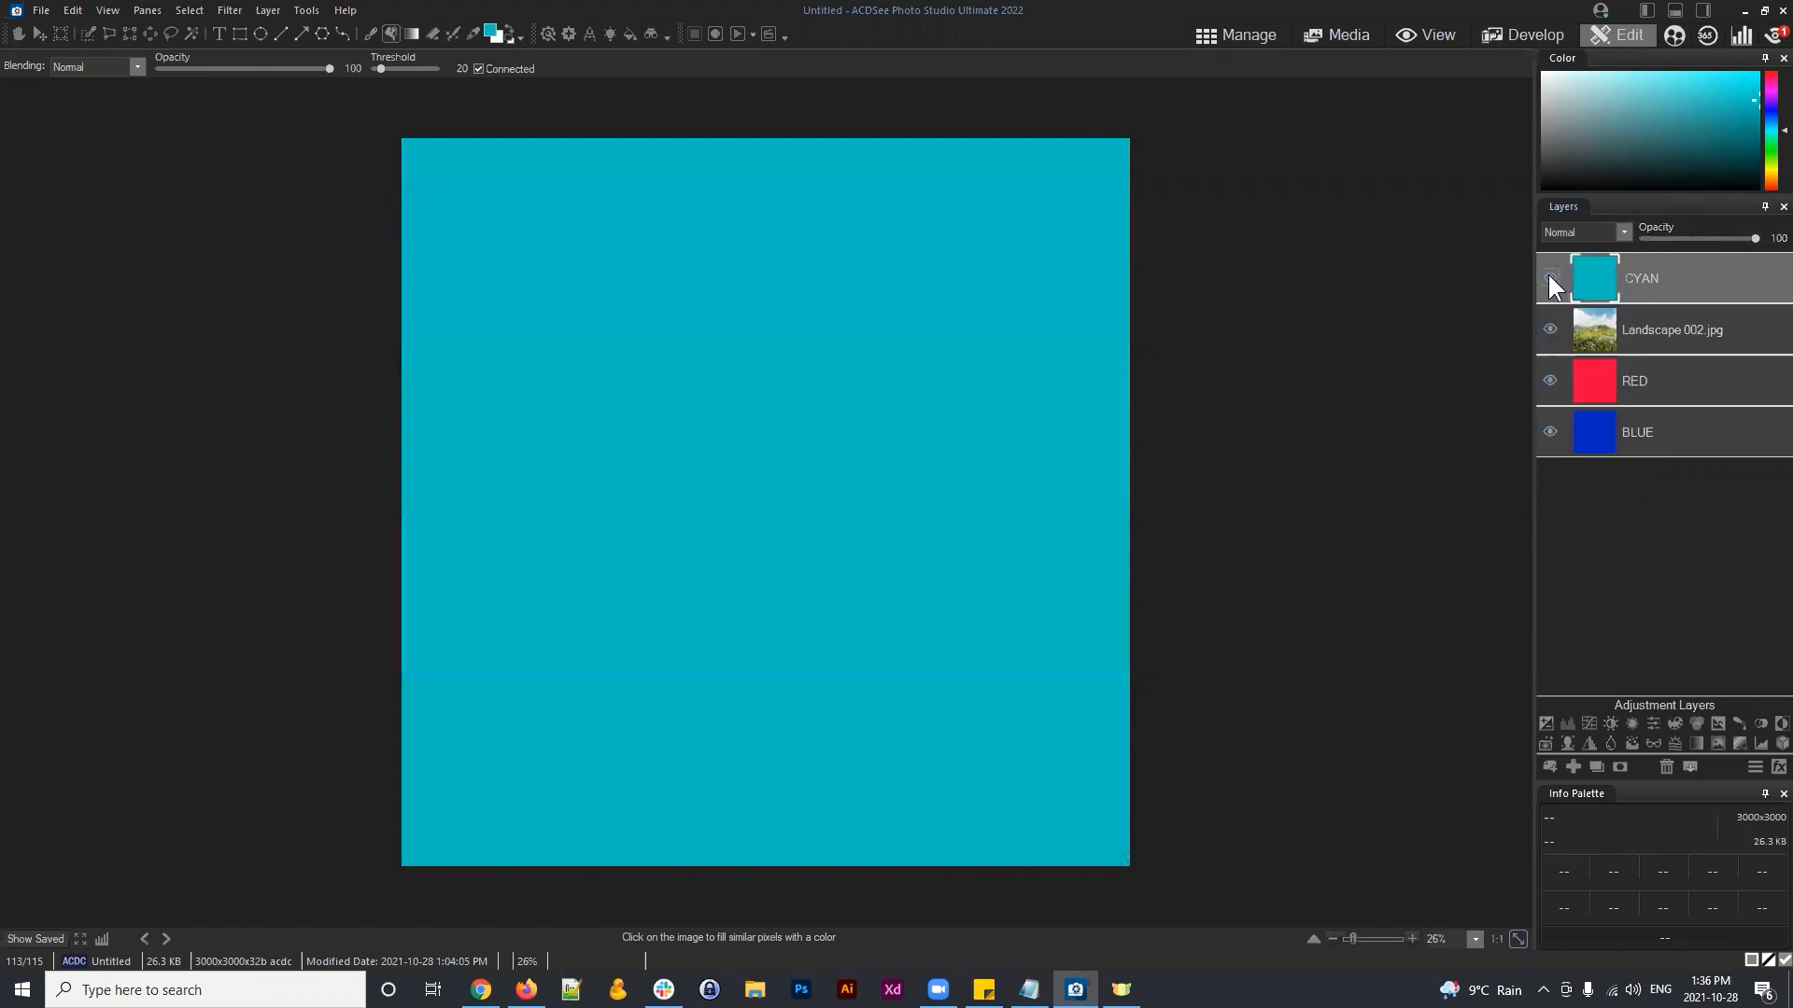
pyautogui.click(1549, 277)
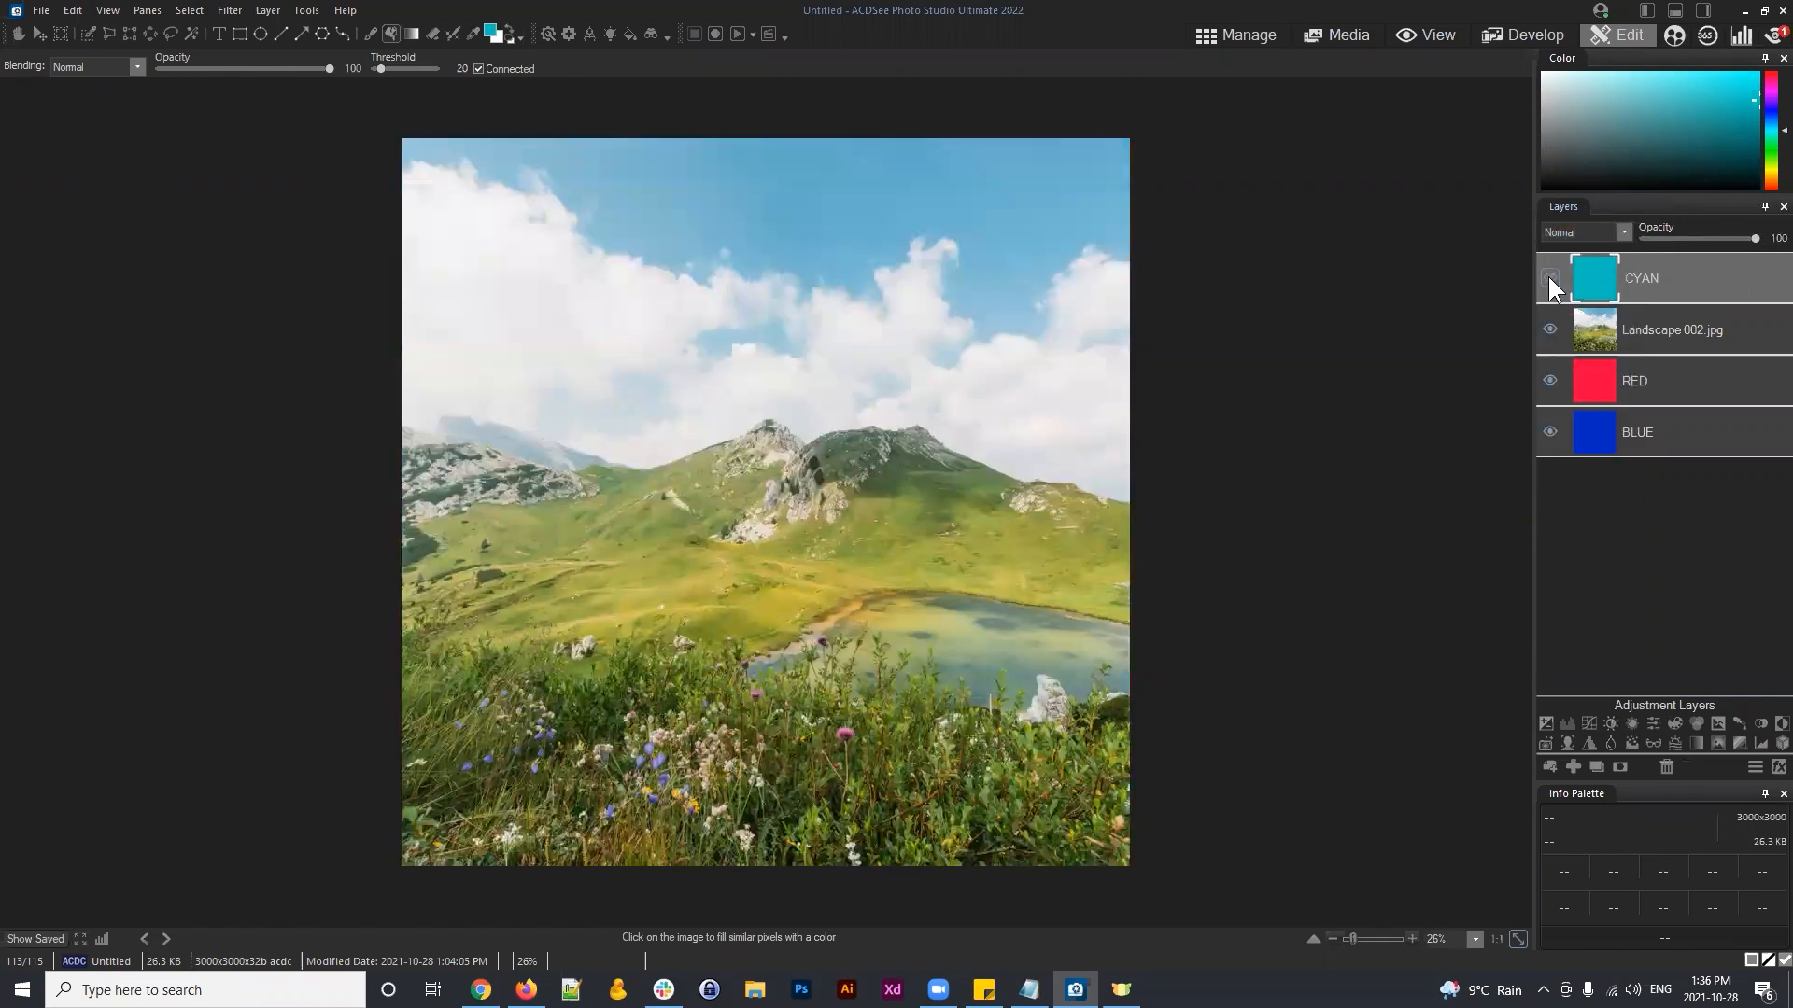
pyautogui.click(1549, 278)
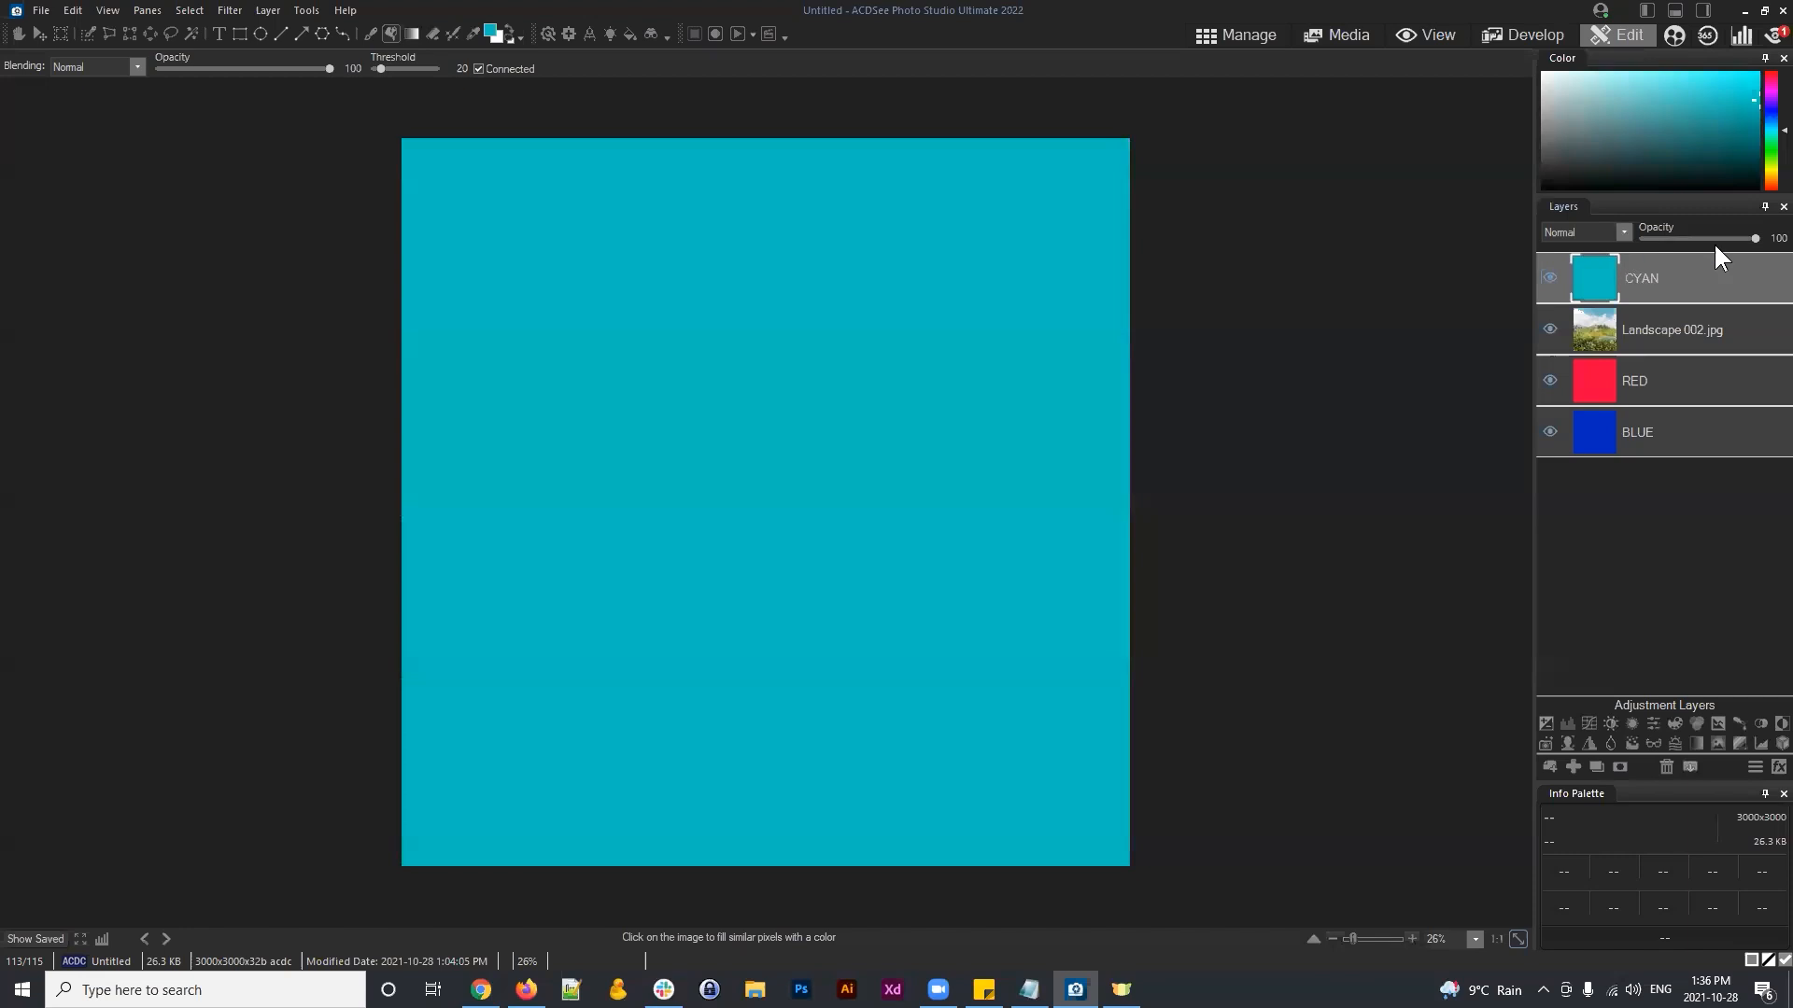
# Step: Leave the Fill tool for the Hand tool and reduce the canvas zoom to 28%
pyautogui.click(1675, 272)
pyautogui.click(390, 34)
pyautogui.click(39, 34)
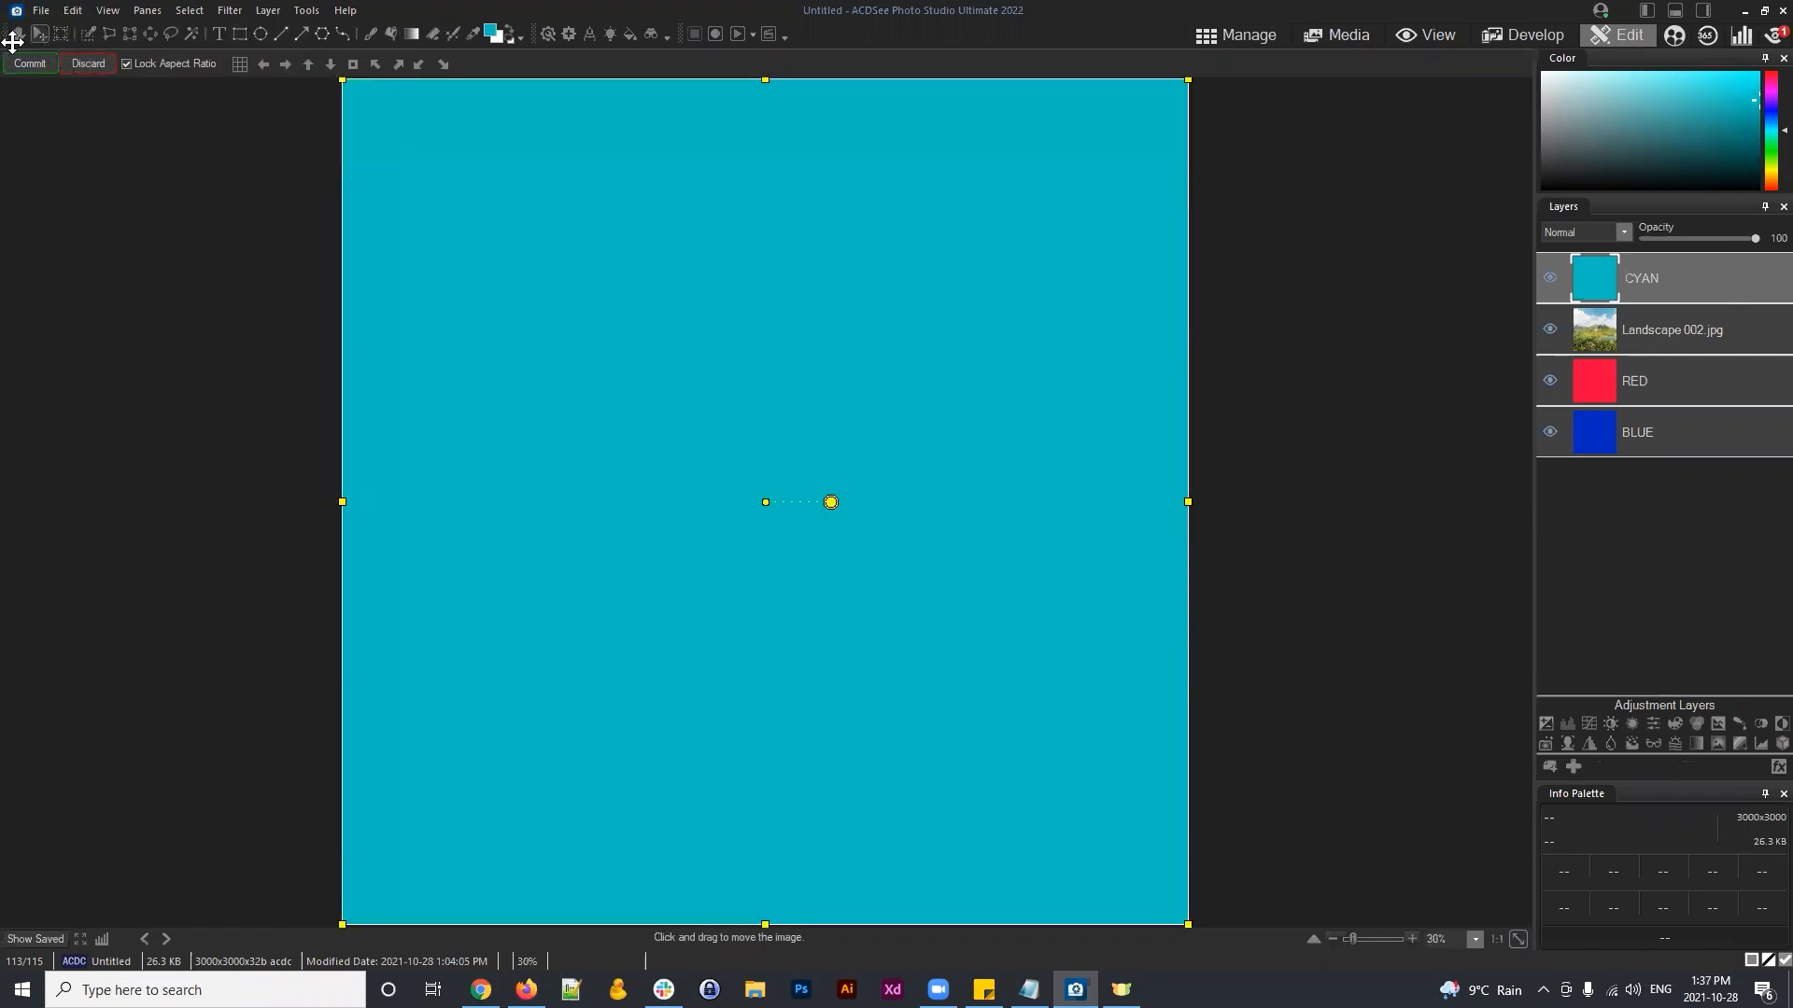
pyautogui.click(18, 34)
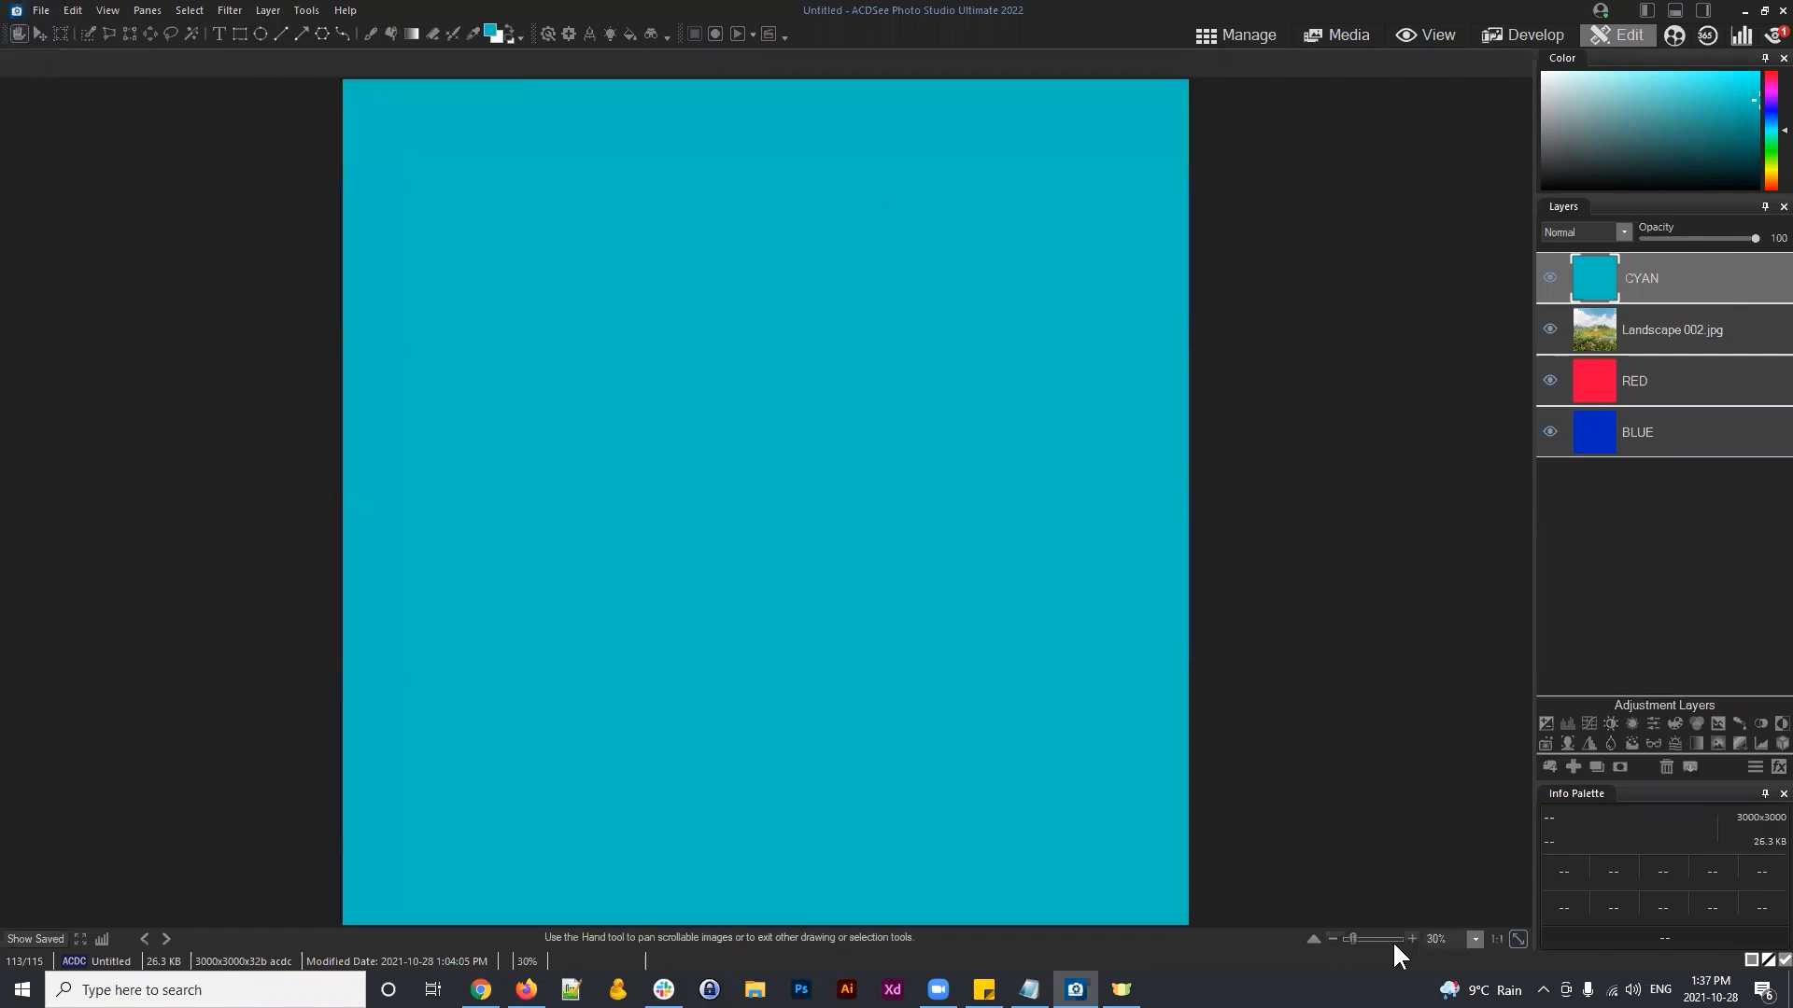
pyautogui.click(1333, 939)
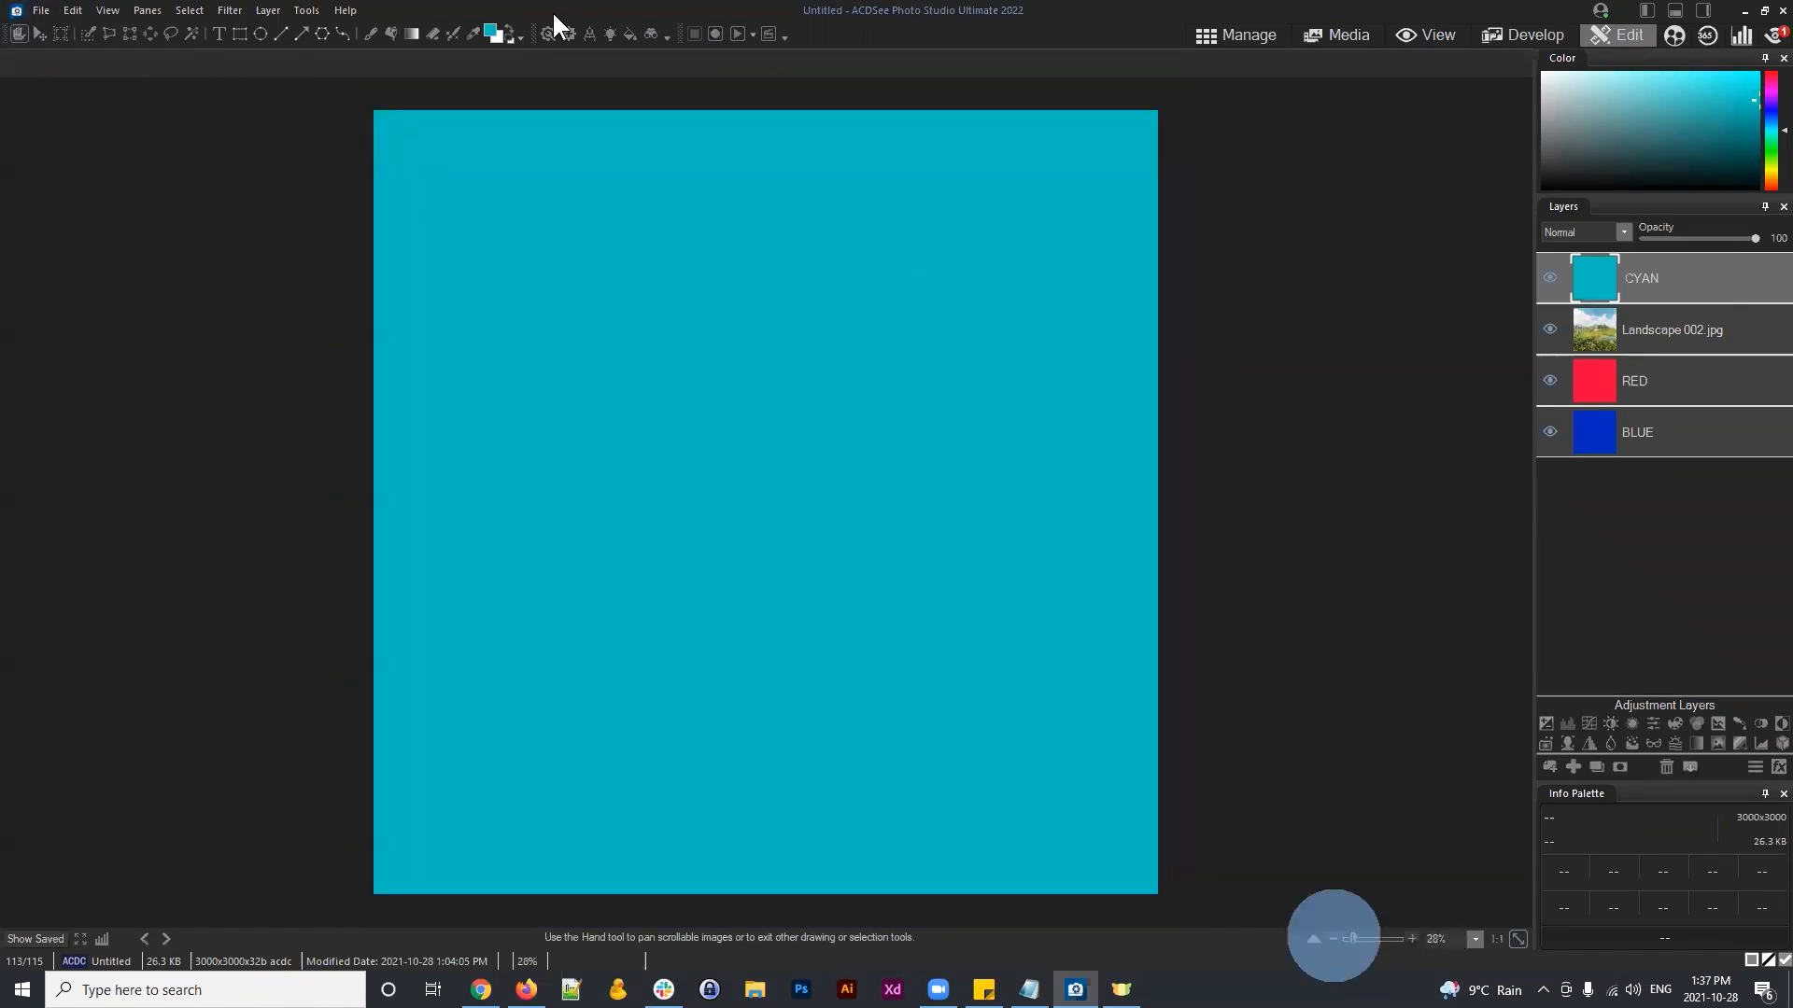
pyautogui.click(390, 34)
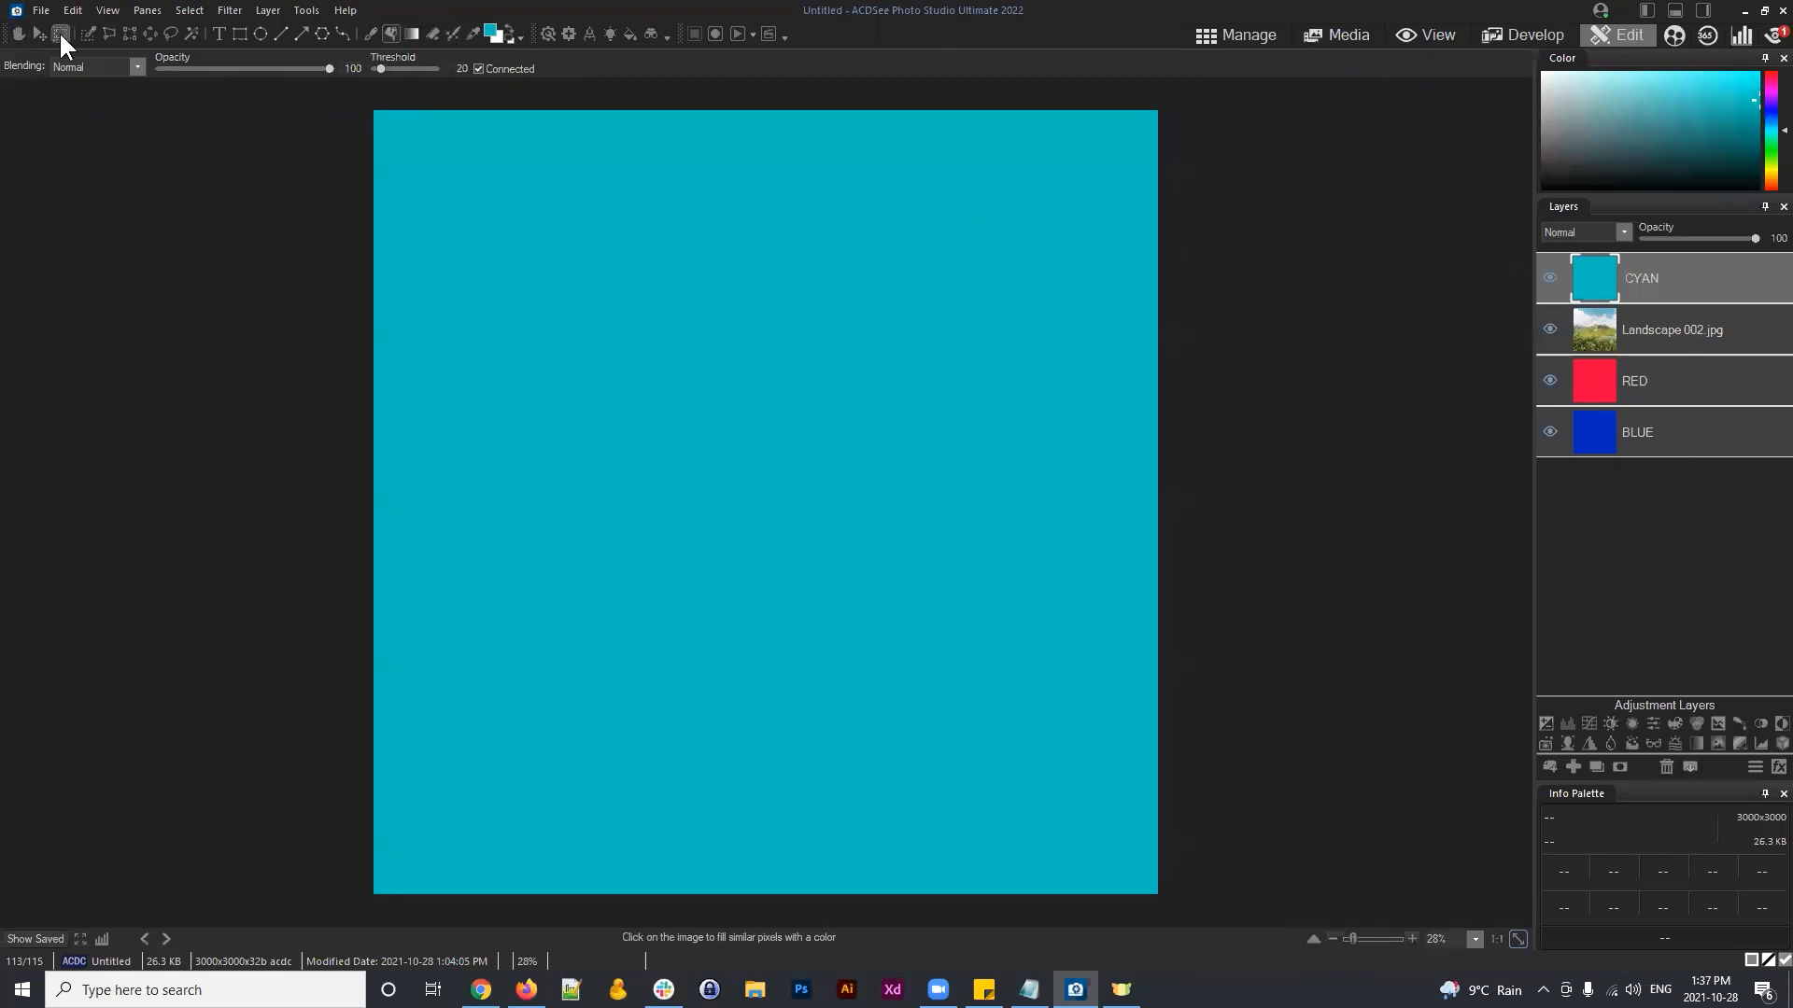
pyautogui.click(18, 34)
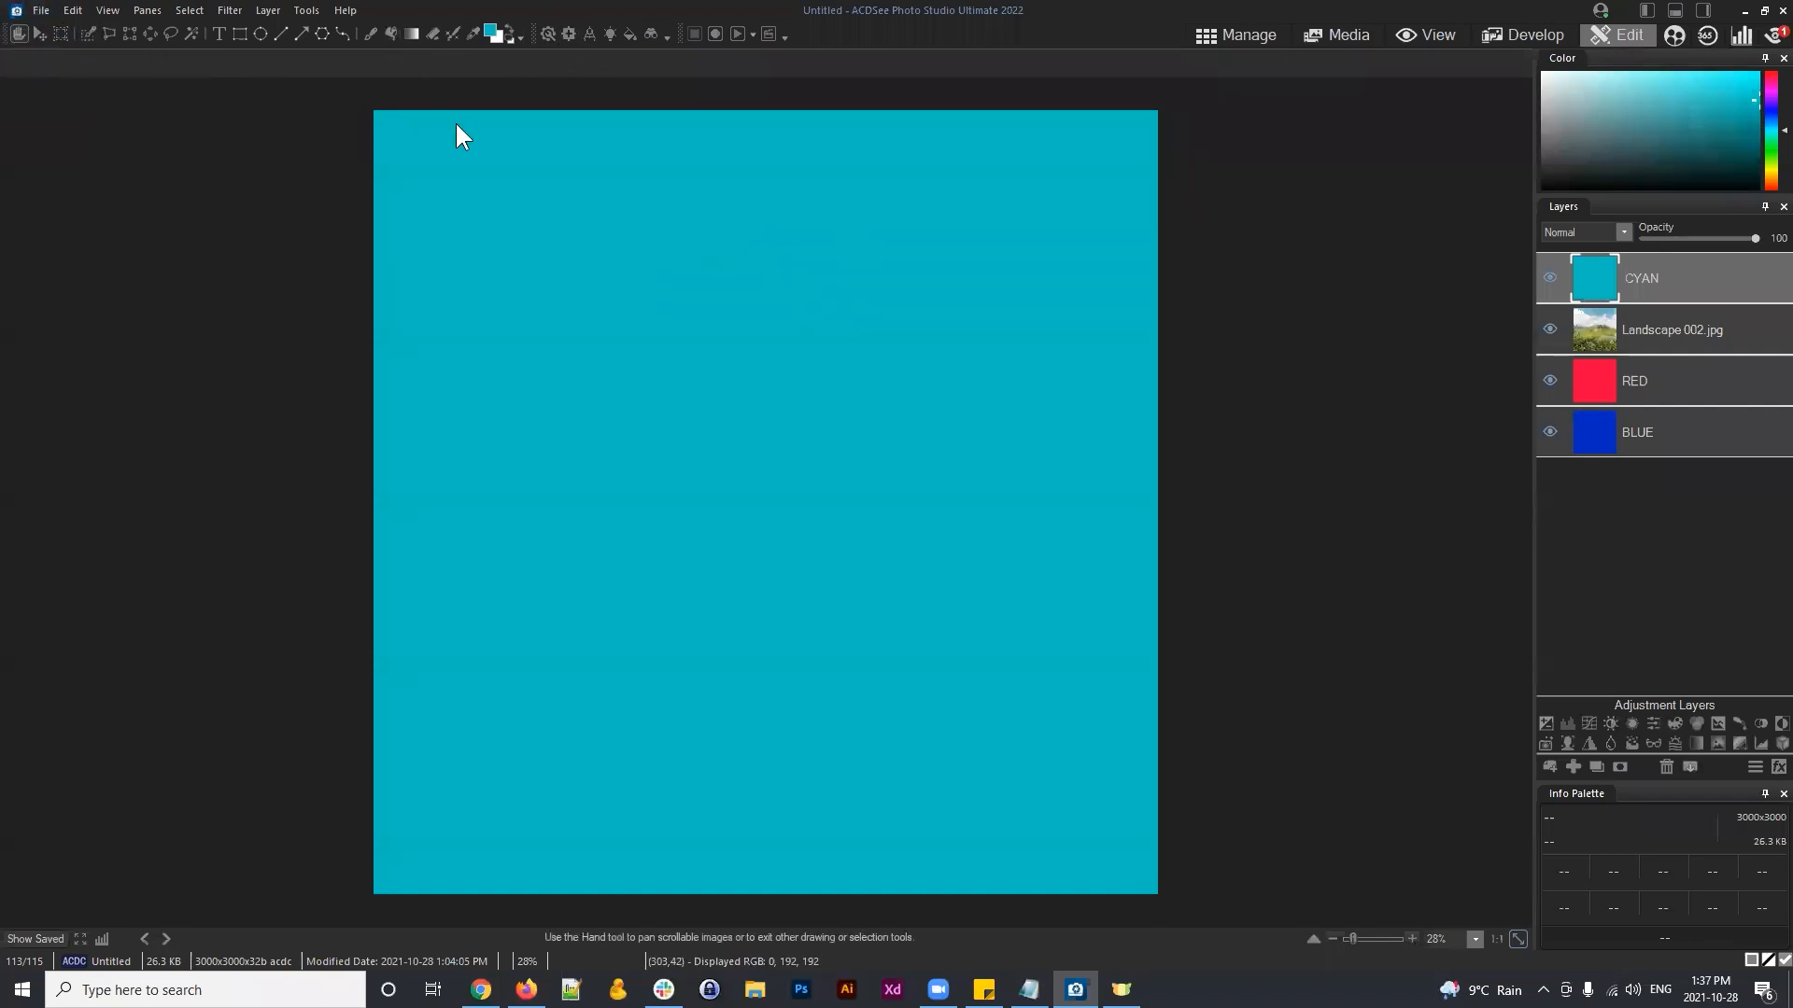
# Step: Delete the CYAN and Landscape 002.jpg layers, leaving only RED and BLUE
pyautogui.click(1653, 266)
pyautogui.click(1652, 284)
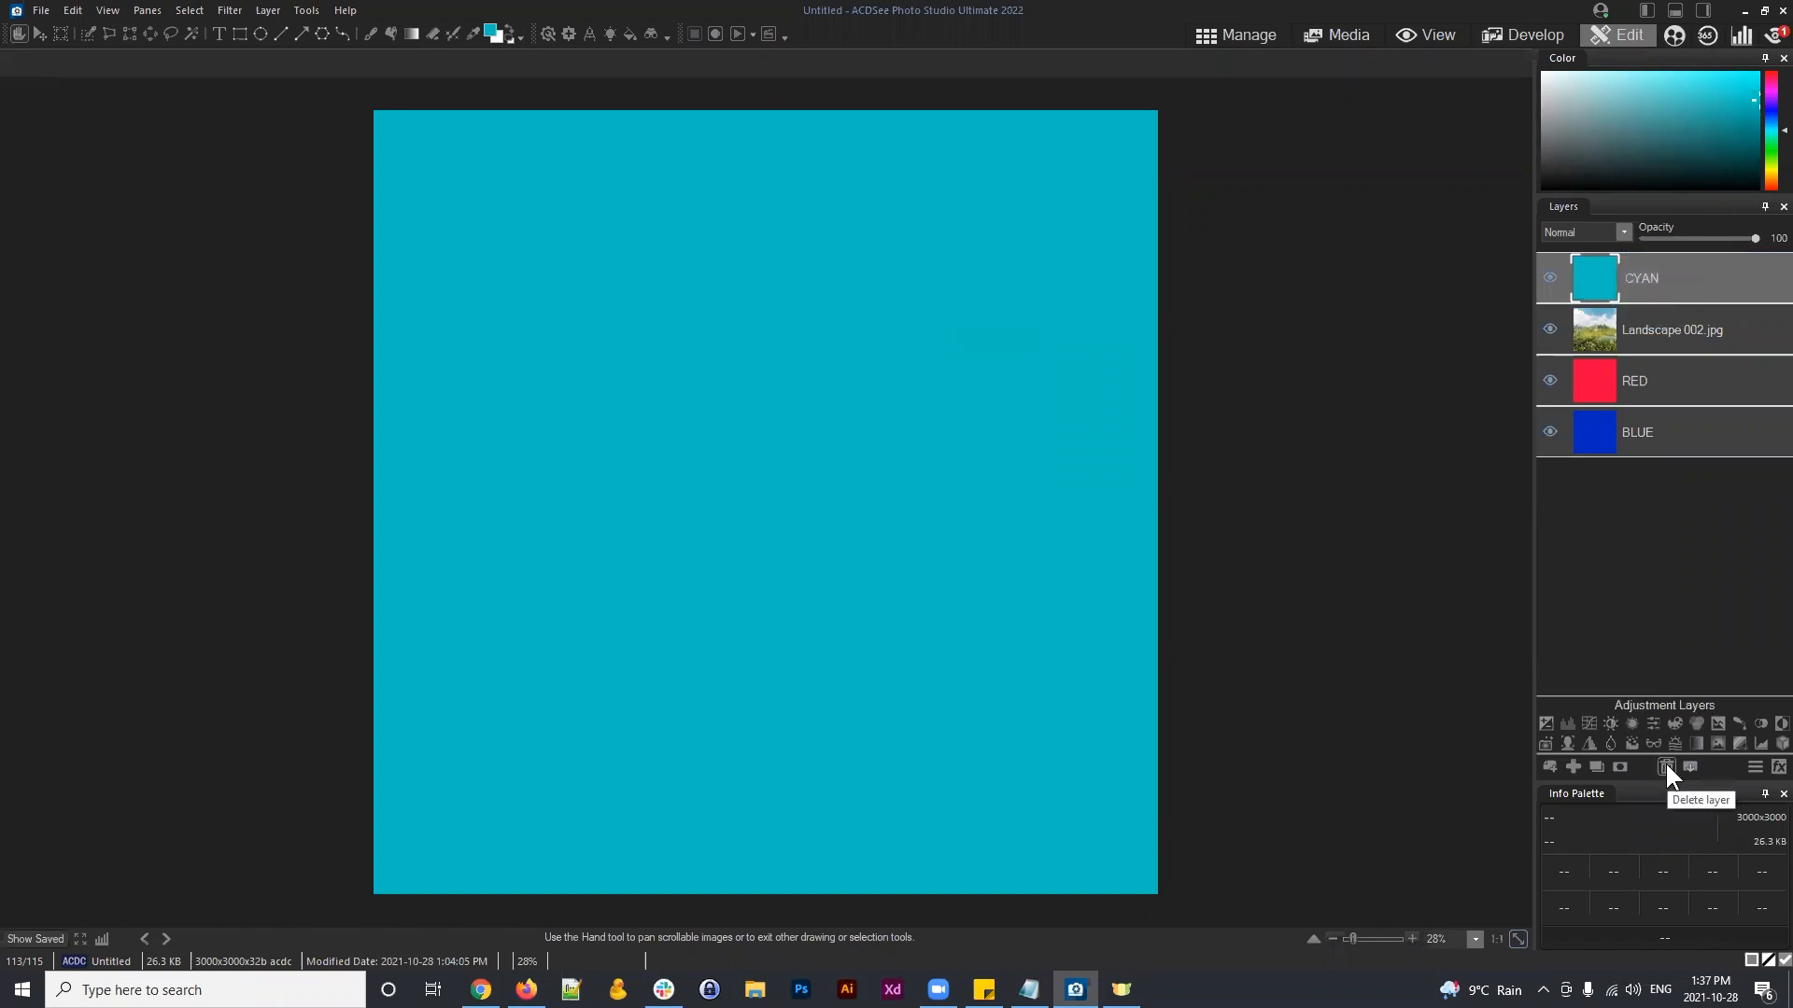
pyautogui.click(1666, 767)
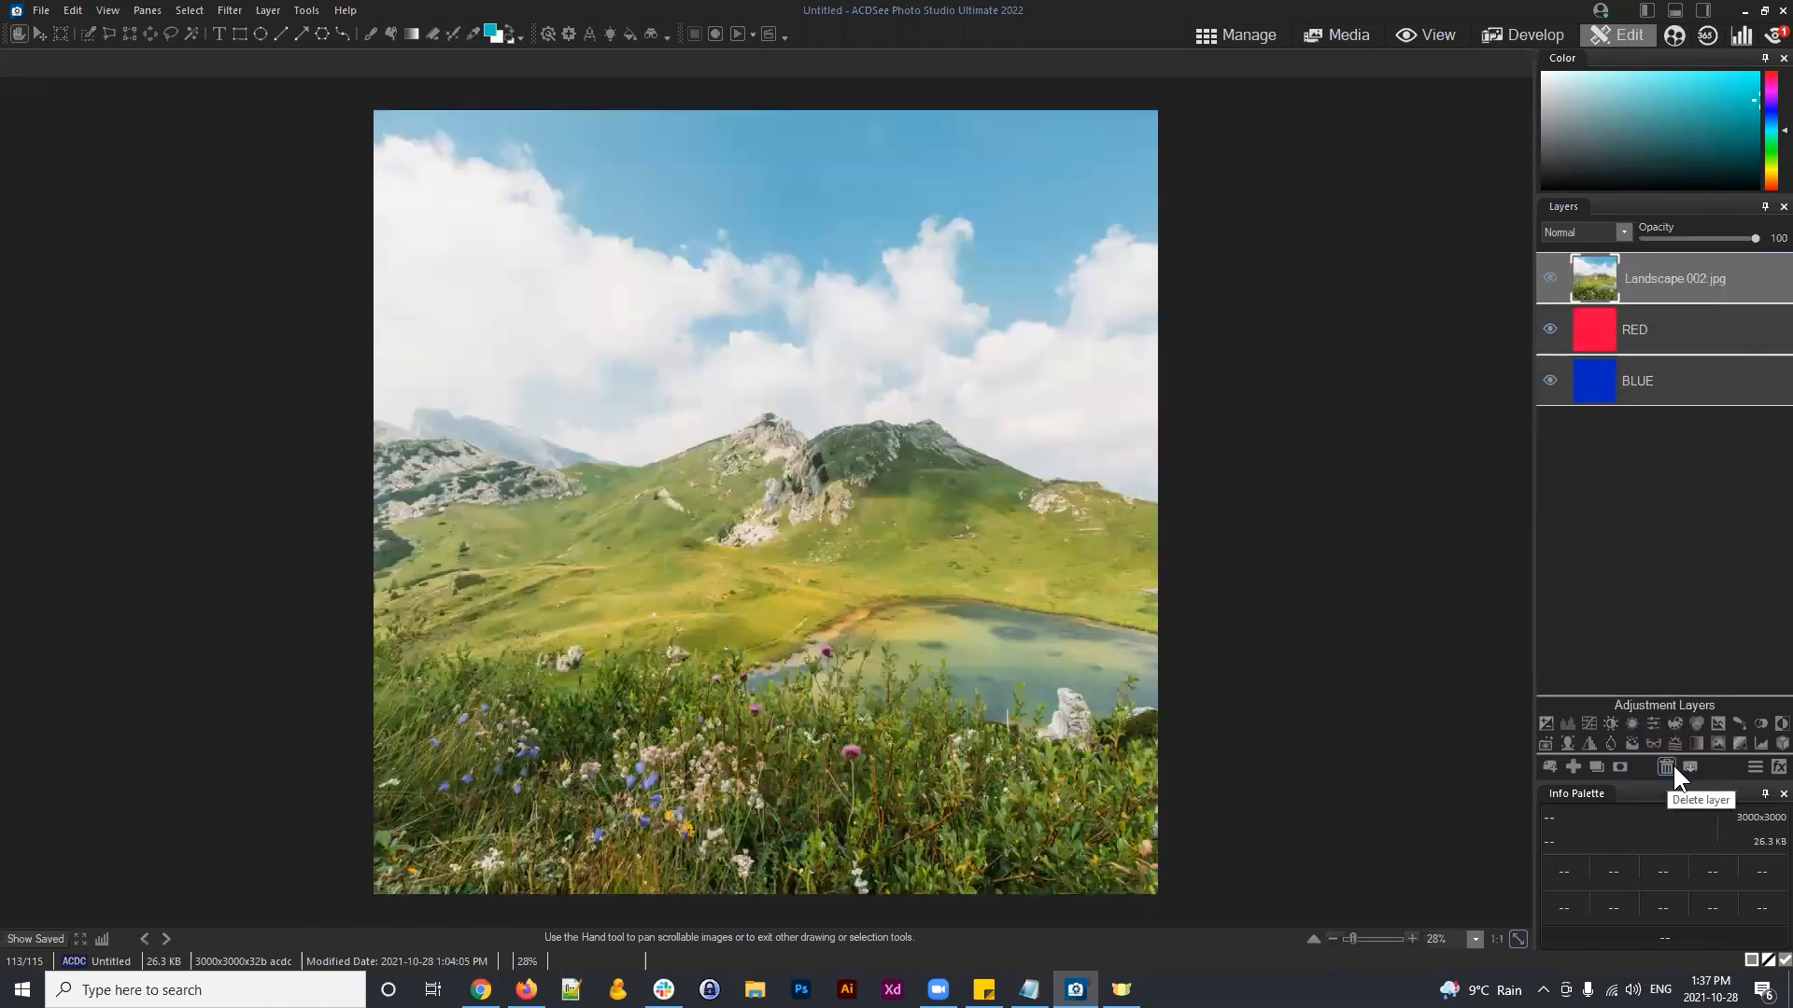
pyautogui.click(1665, 766)
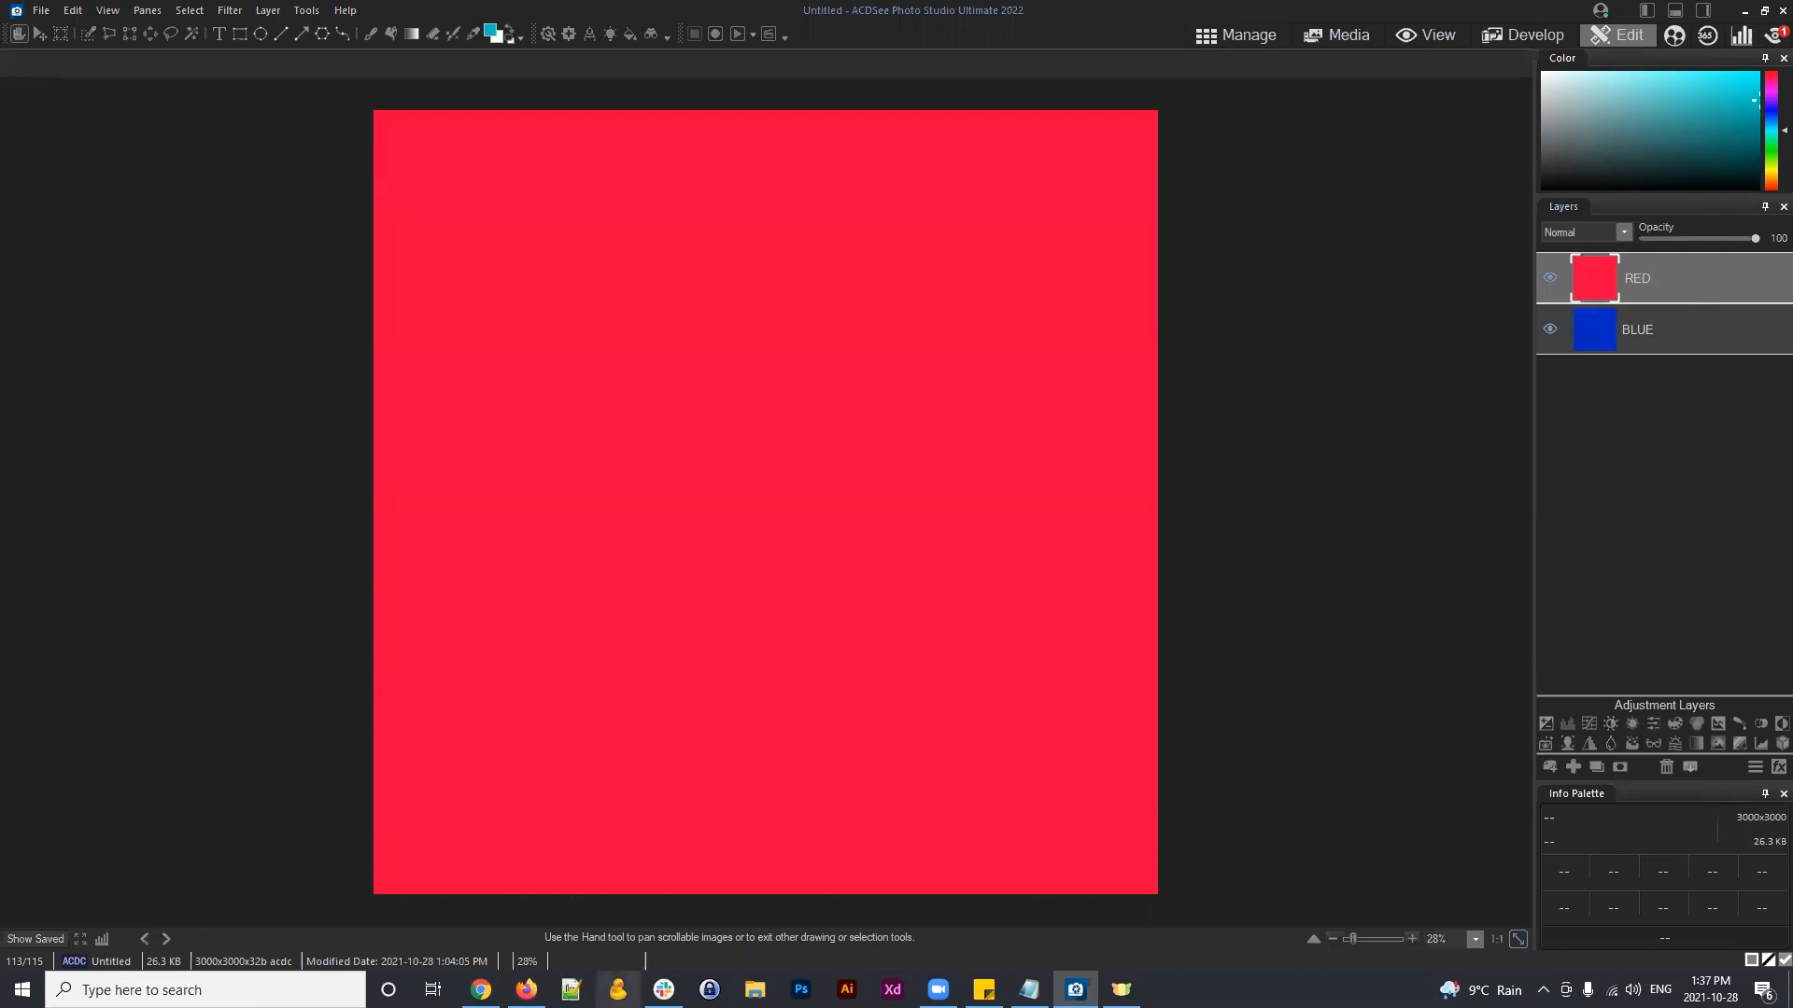
pyautogui.click(525, 988)
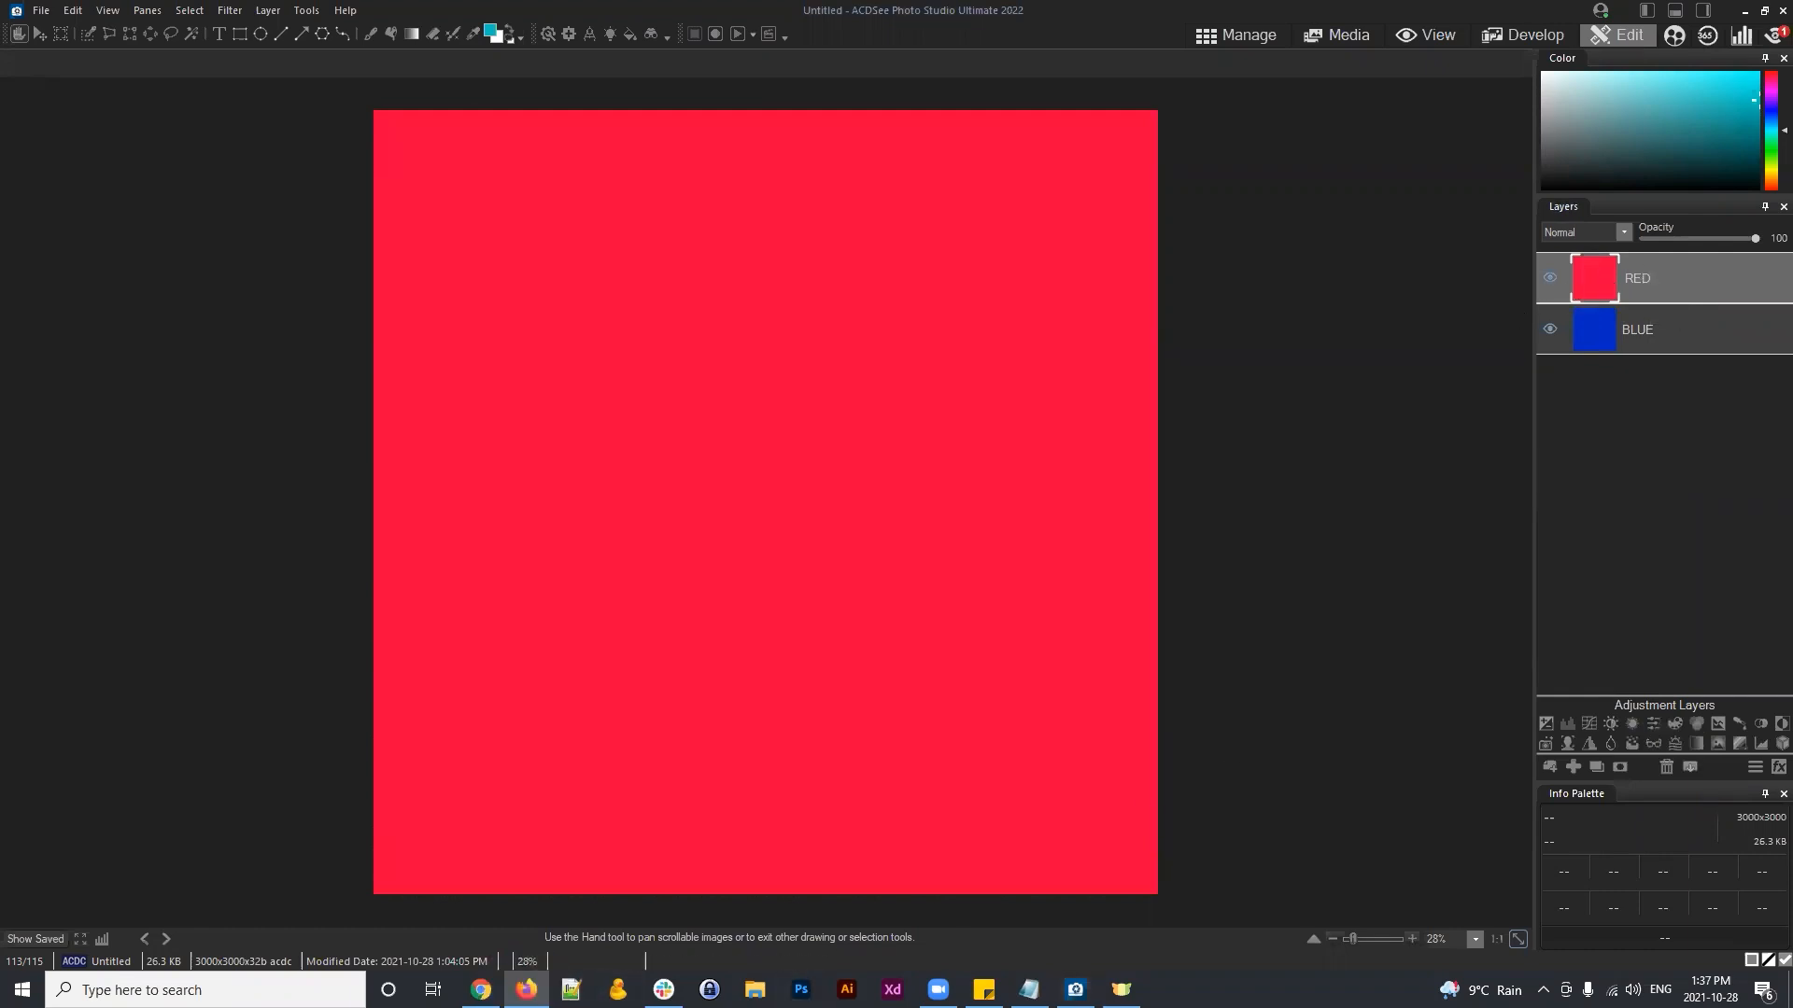
pyautogui.hotkey('alt', 'Tab')
pyautogui.click(1634, 439)
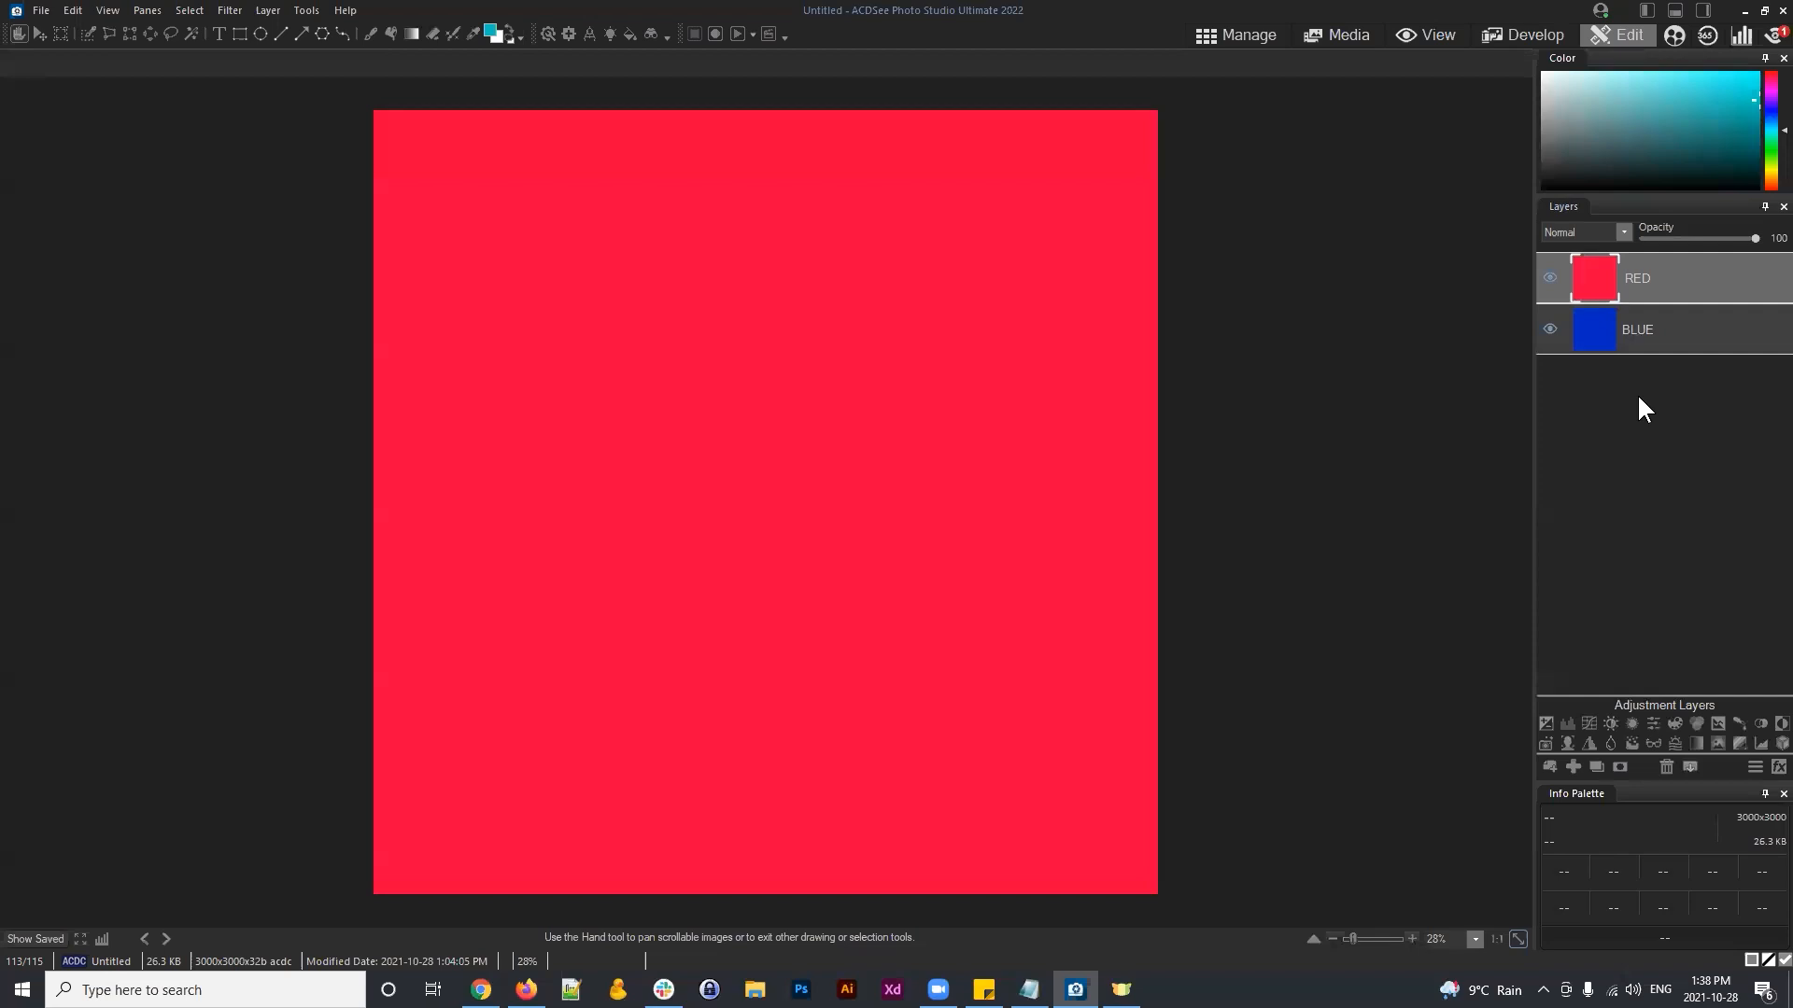
# Step: Add a layer mask to the RED layer and keep the mask thumbnail selected
pyautogui.click(1657, 282)
pyautogui.click(1619, 766)
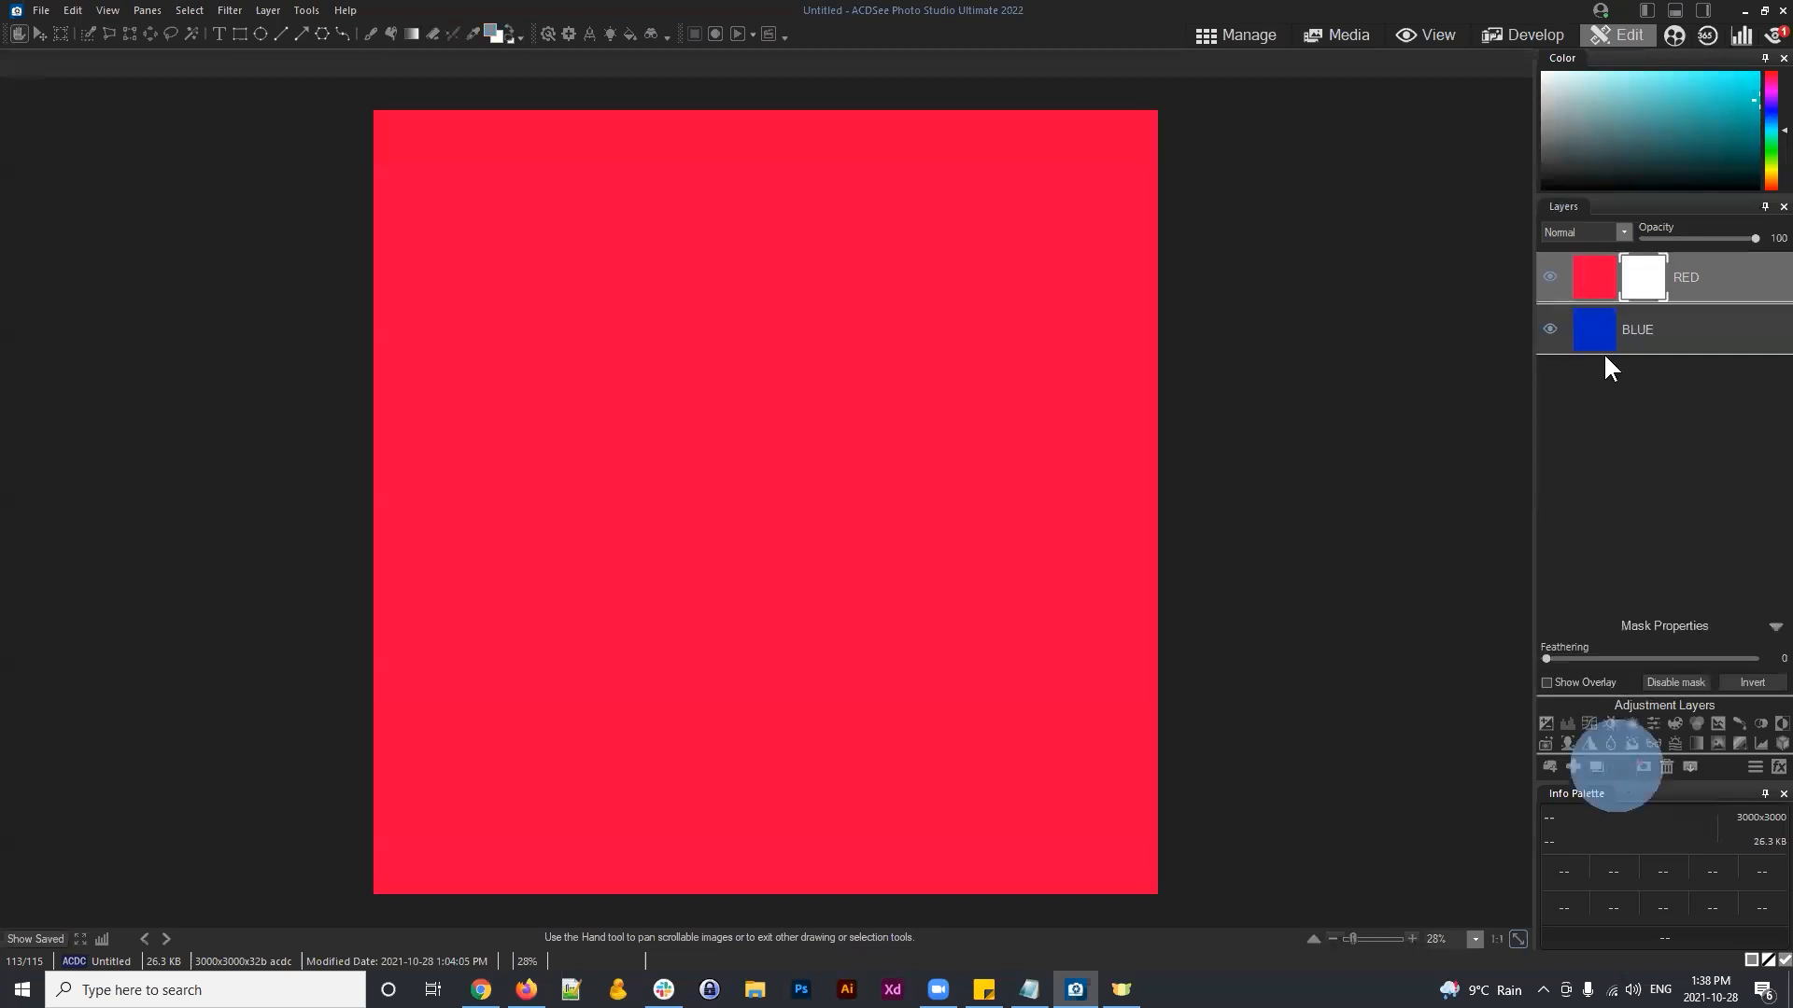
pyautogui.click(1647, 282)
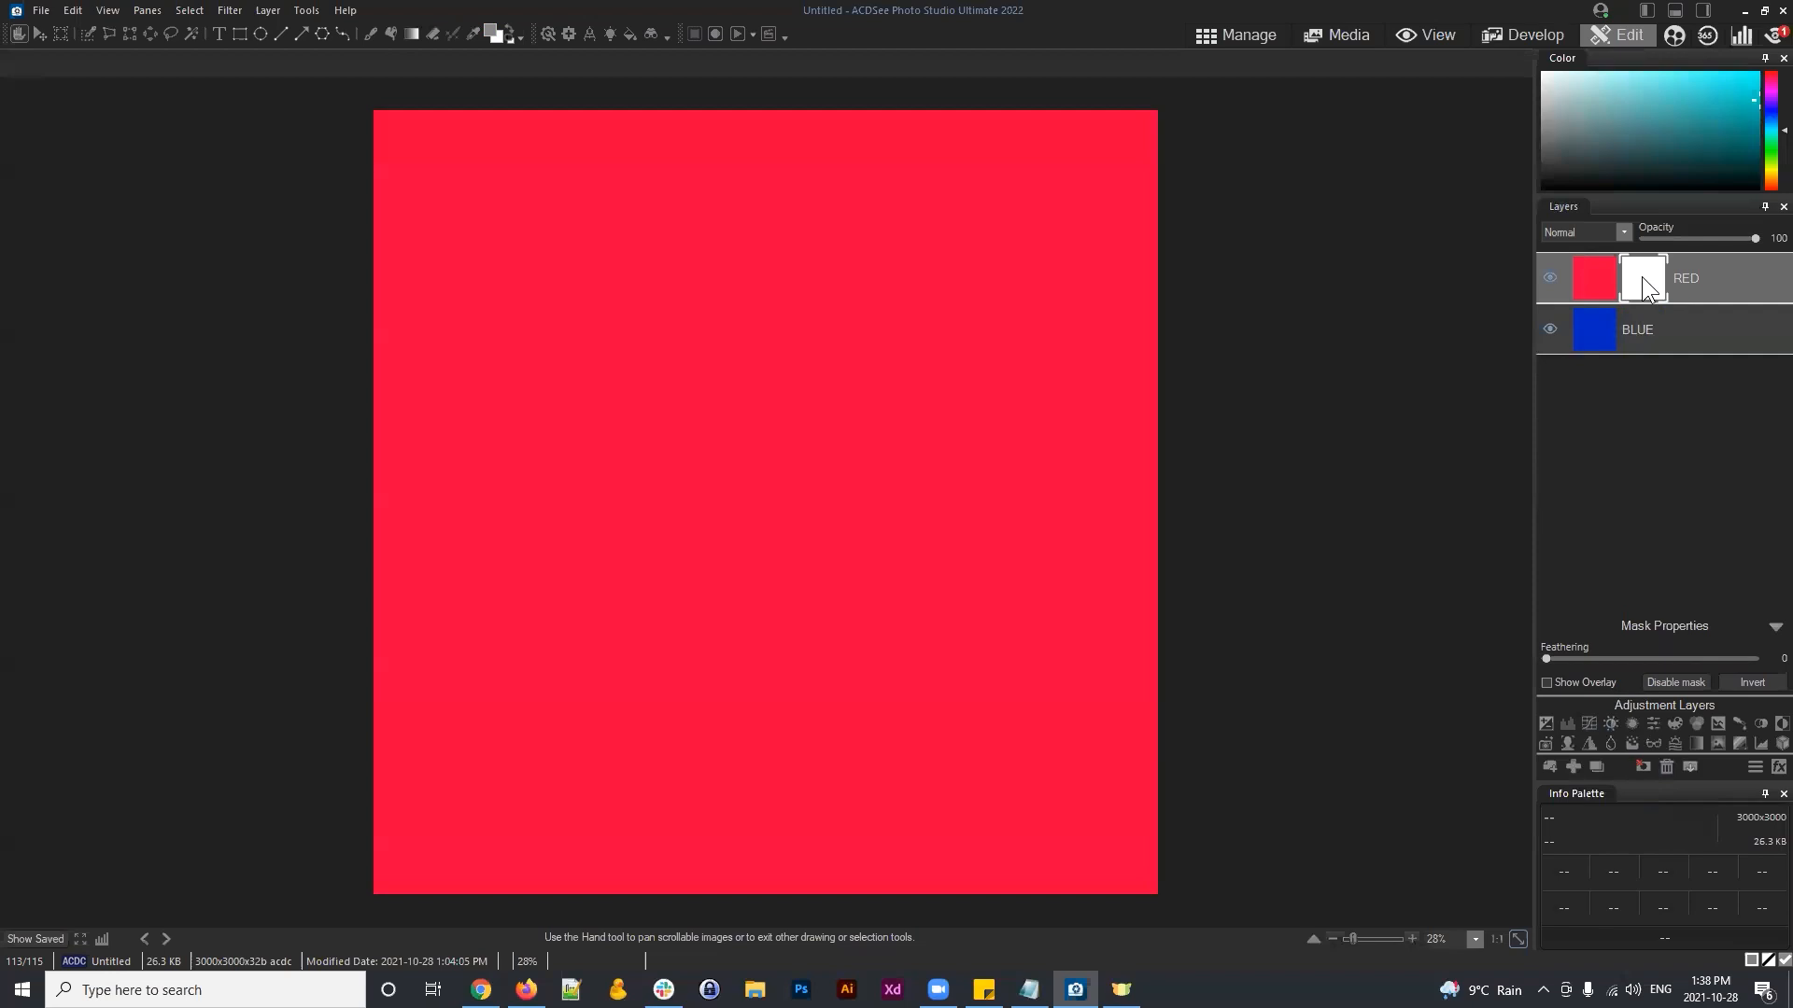
pyautogui.click(1643, 289)
pyautogui.click(1645, 289)
# Step: Activate the Eraser tool and alternate between the RED layer's colour thumbnail and its mask, ending on the mask
pyautogui.click(431, 33)
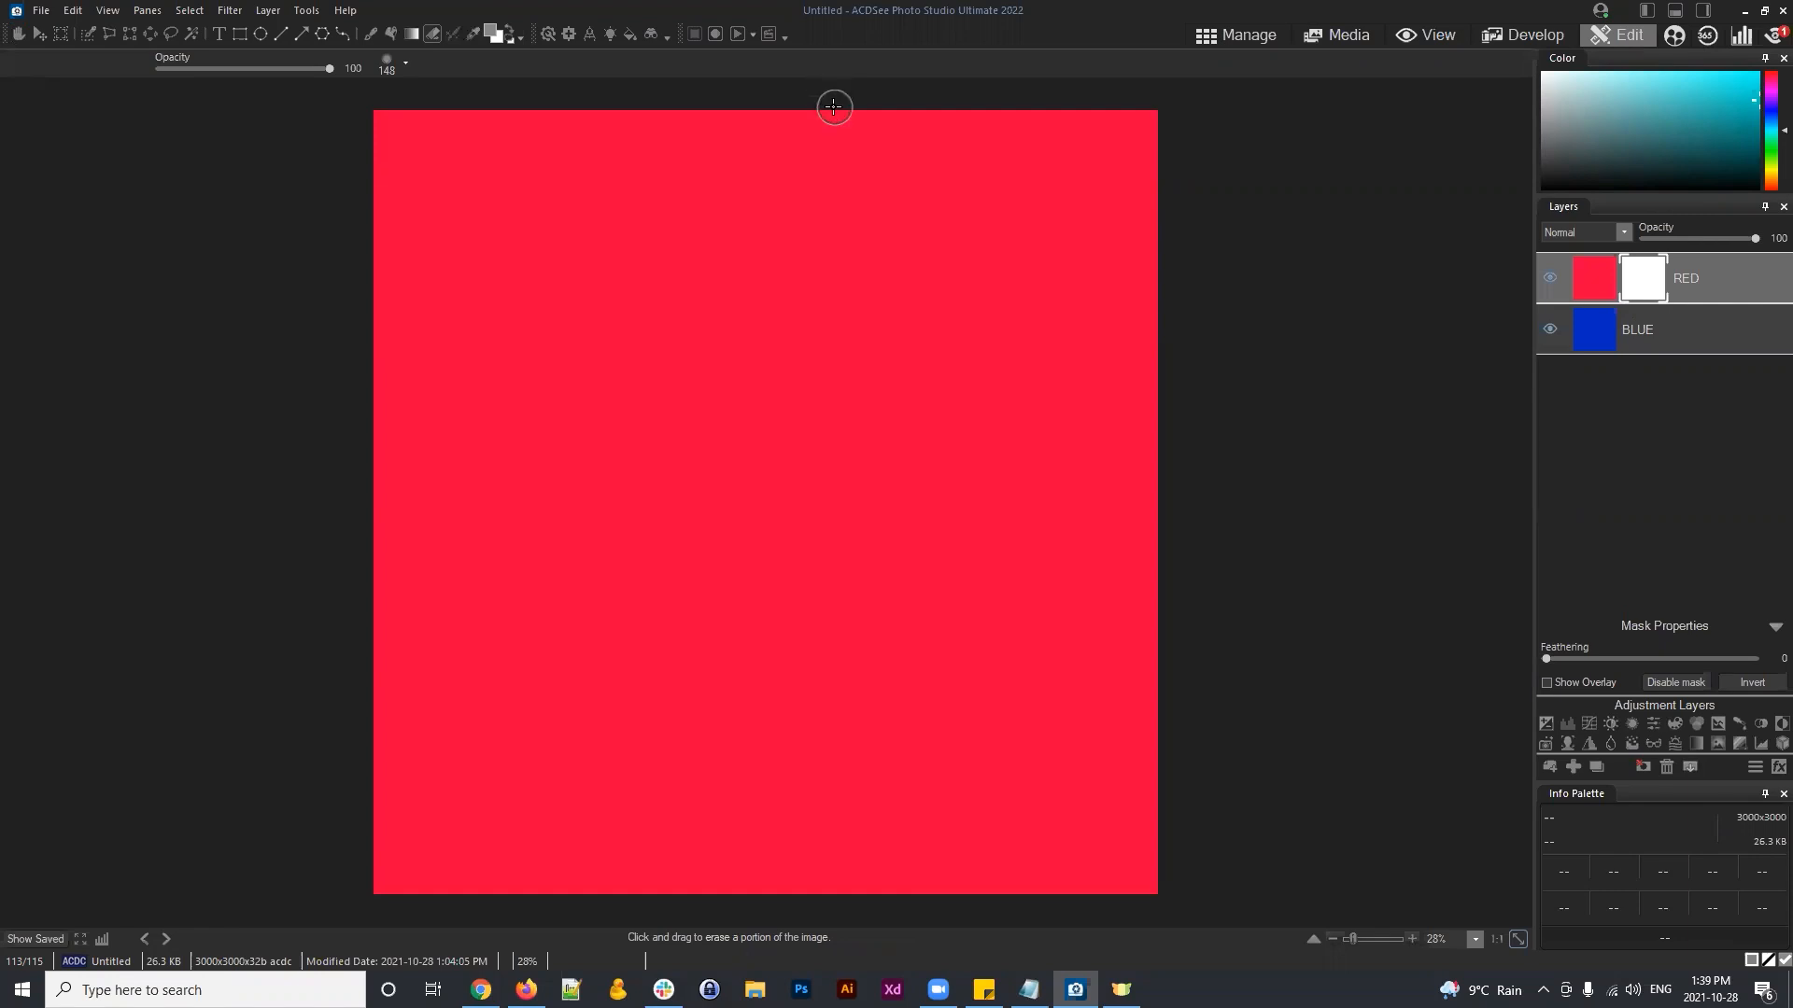
pyautogui.click(1639, 274)
pyautogui.click(1596, 275)
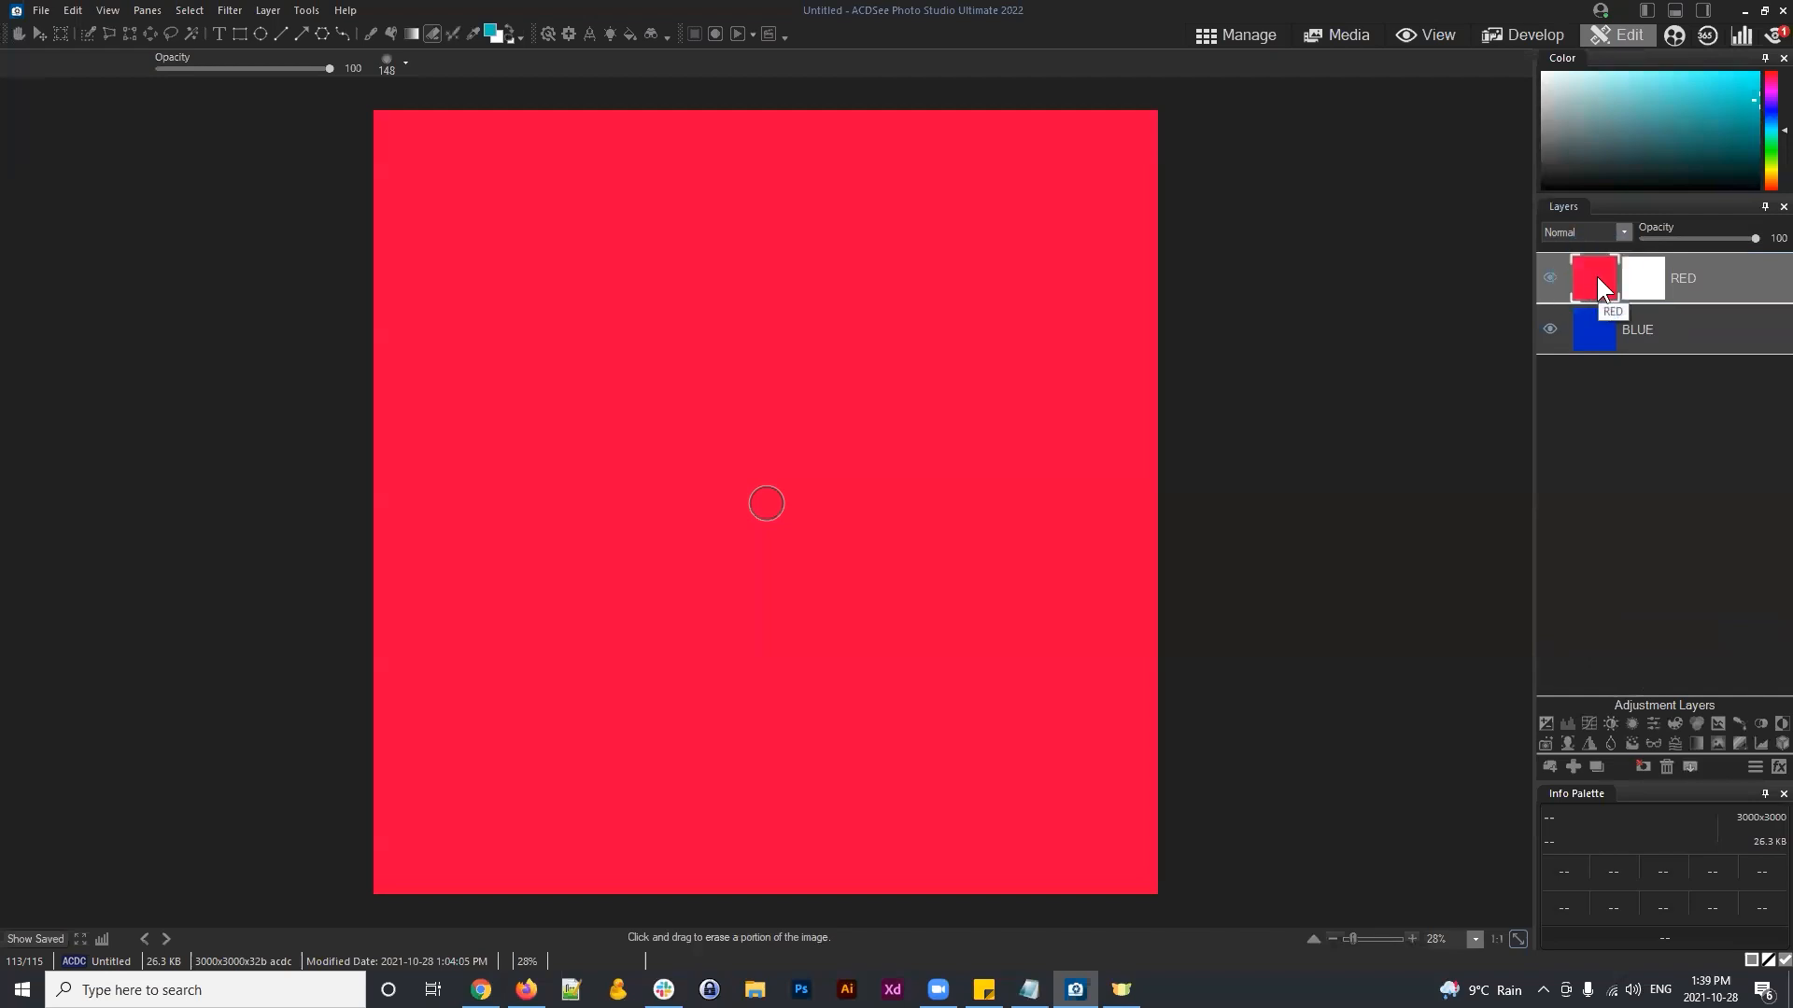
pyautogui.click(1599, 280)
pyautogui.click(1639, 279)
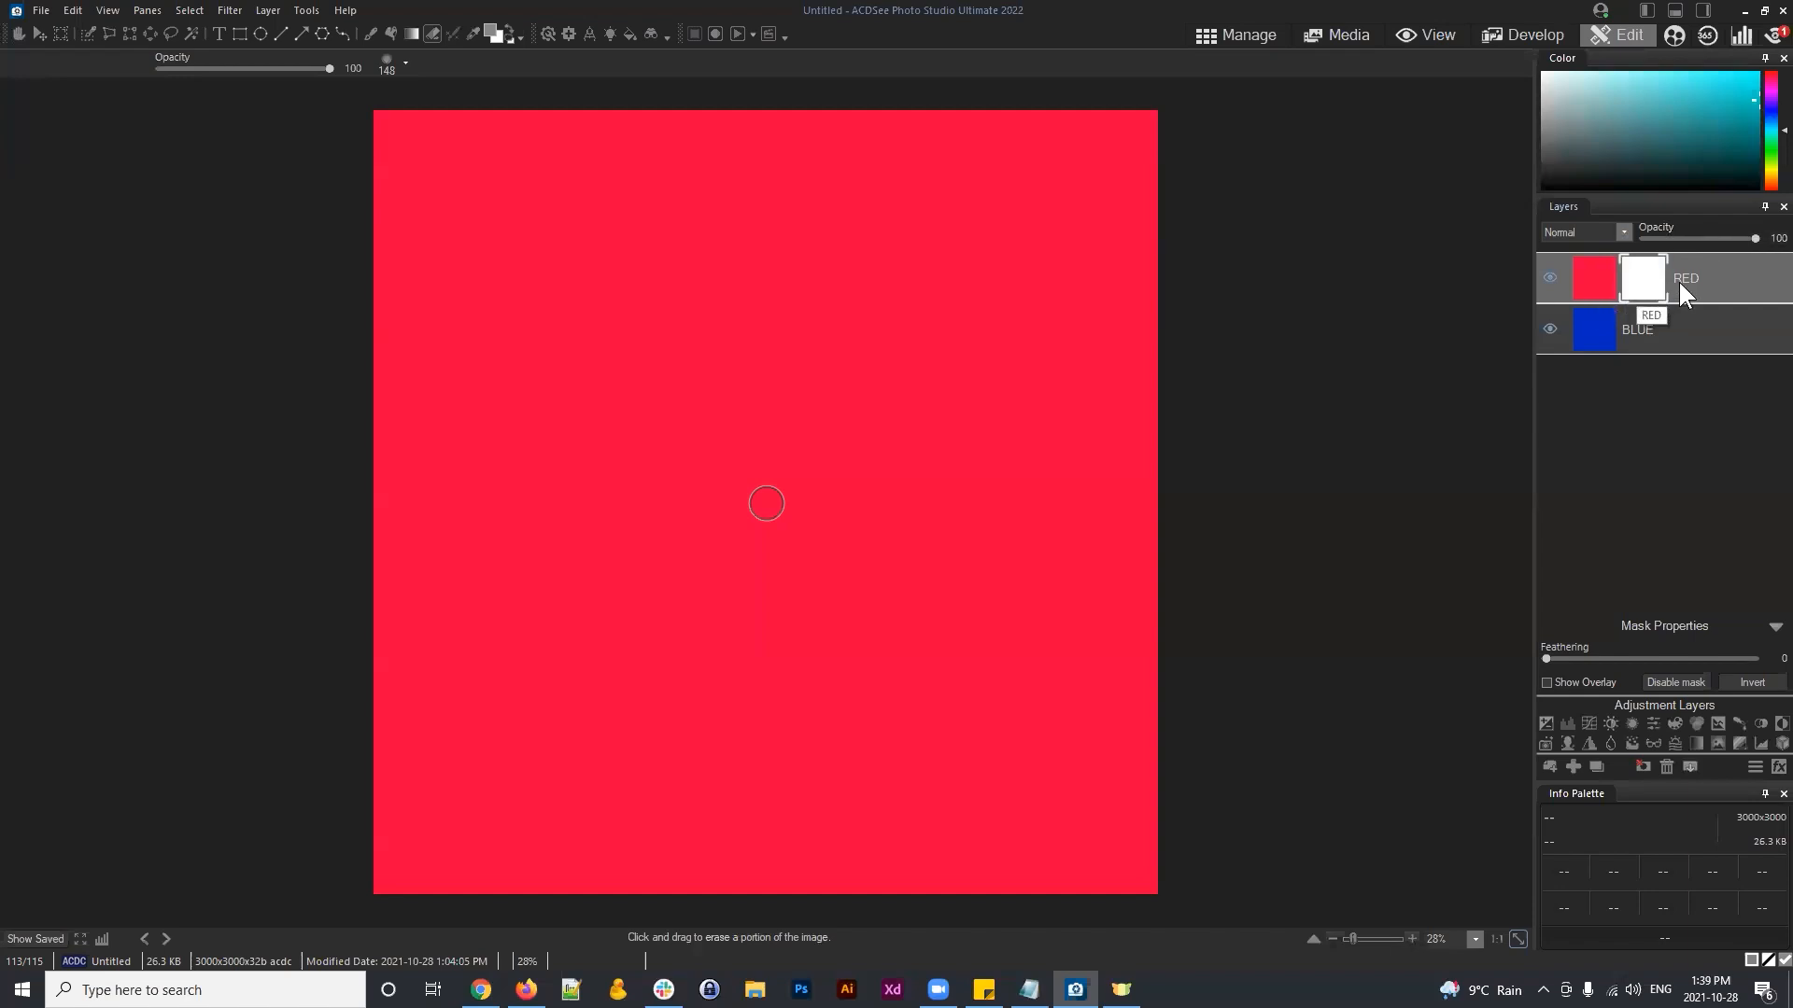
pyautogui.click(1642, 277)
# Step: Invert the RED layer's mask to black so that the layer is hidden, keeping the mask selected
pyautogui.click(1746, 685)
pyautogui.click(1645, 276)
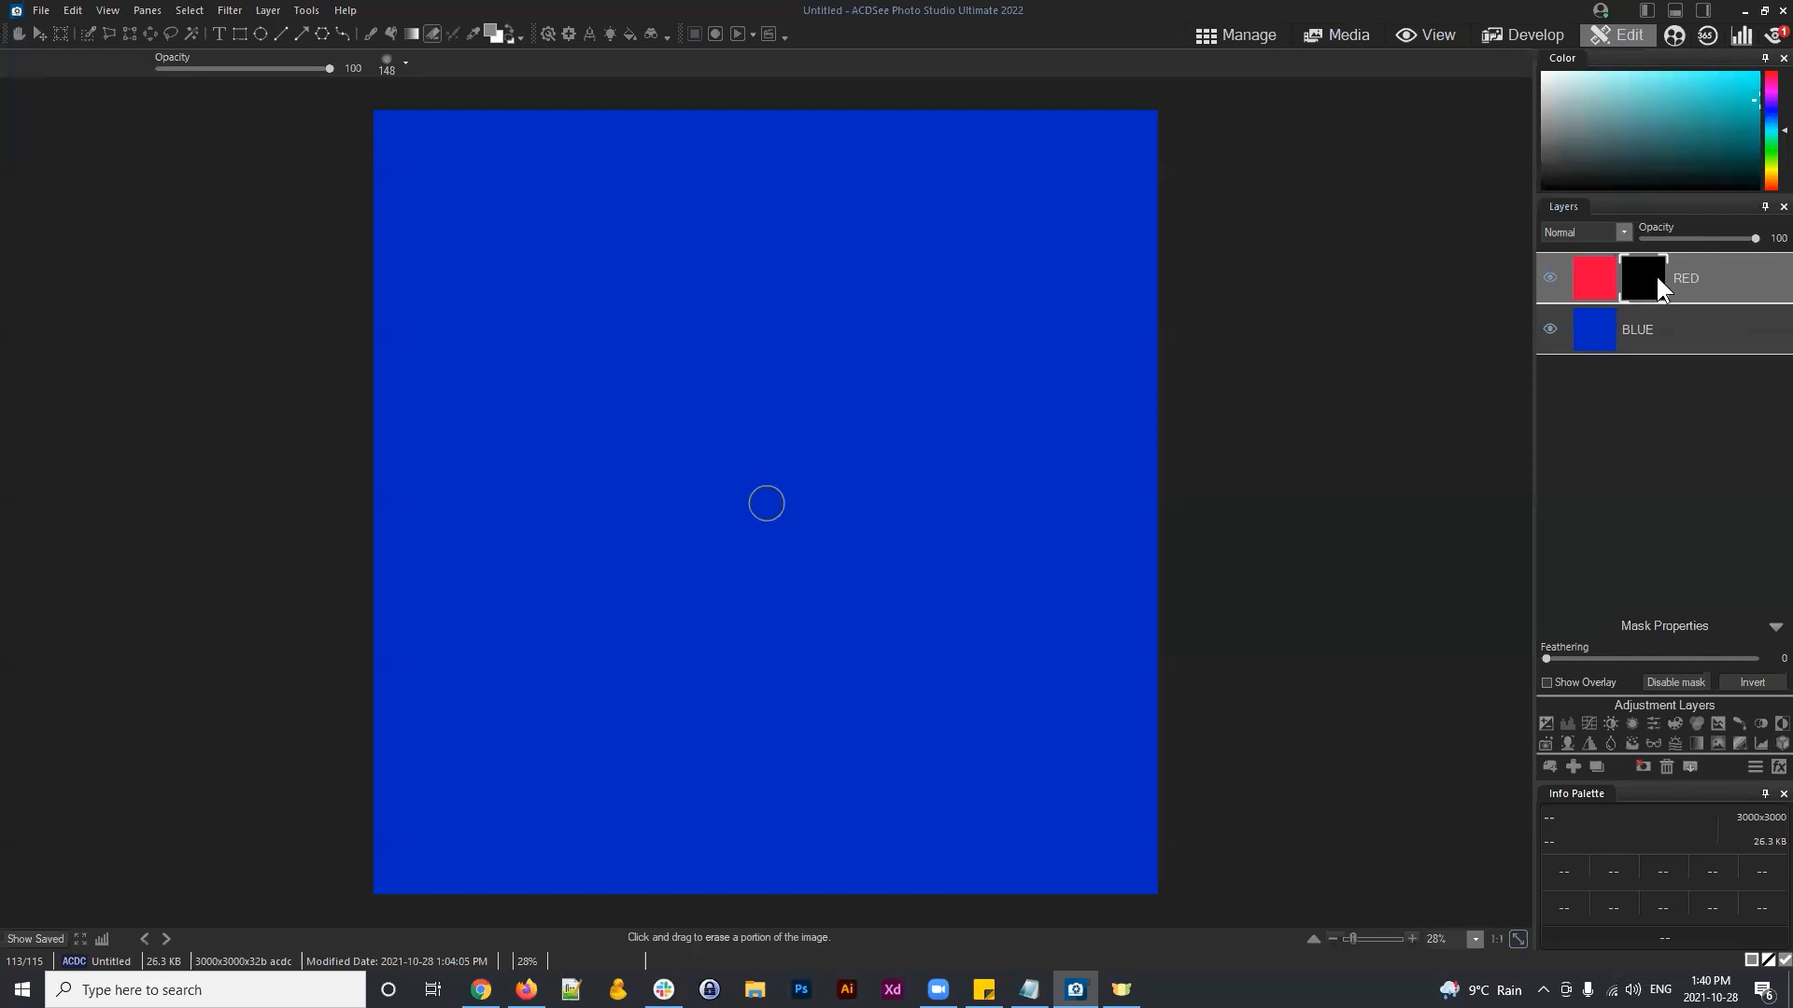
pyautogui.click(1645, 282)
pyautogui.click(1645, 280)
pyautogui.click(1552, 276)
pyautogui.click(1699, 276)
# Step: Invert the RED layer's mask back and forth between white and black, ending on black
pyautogui.click(1747, 682)
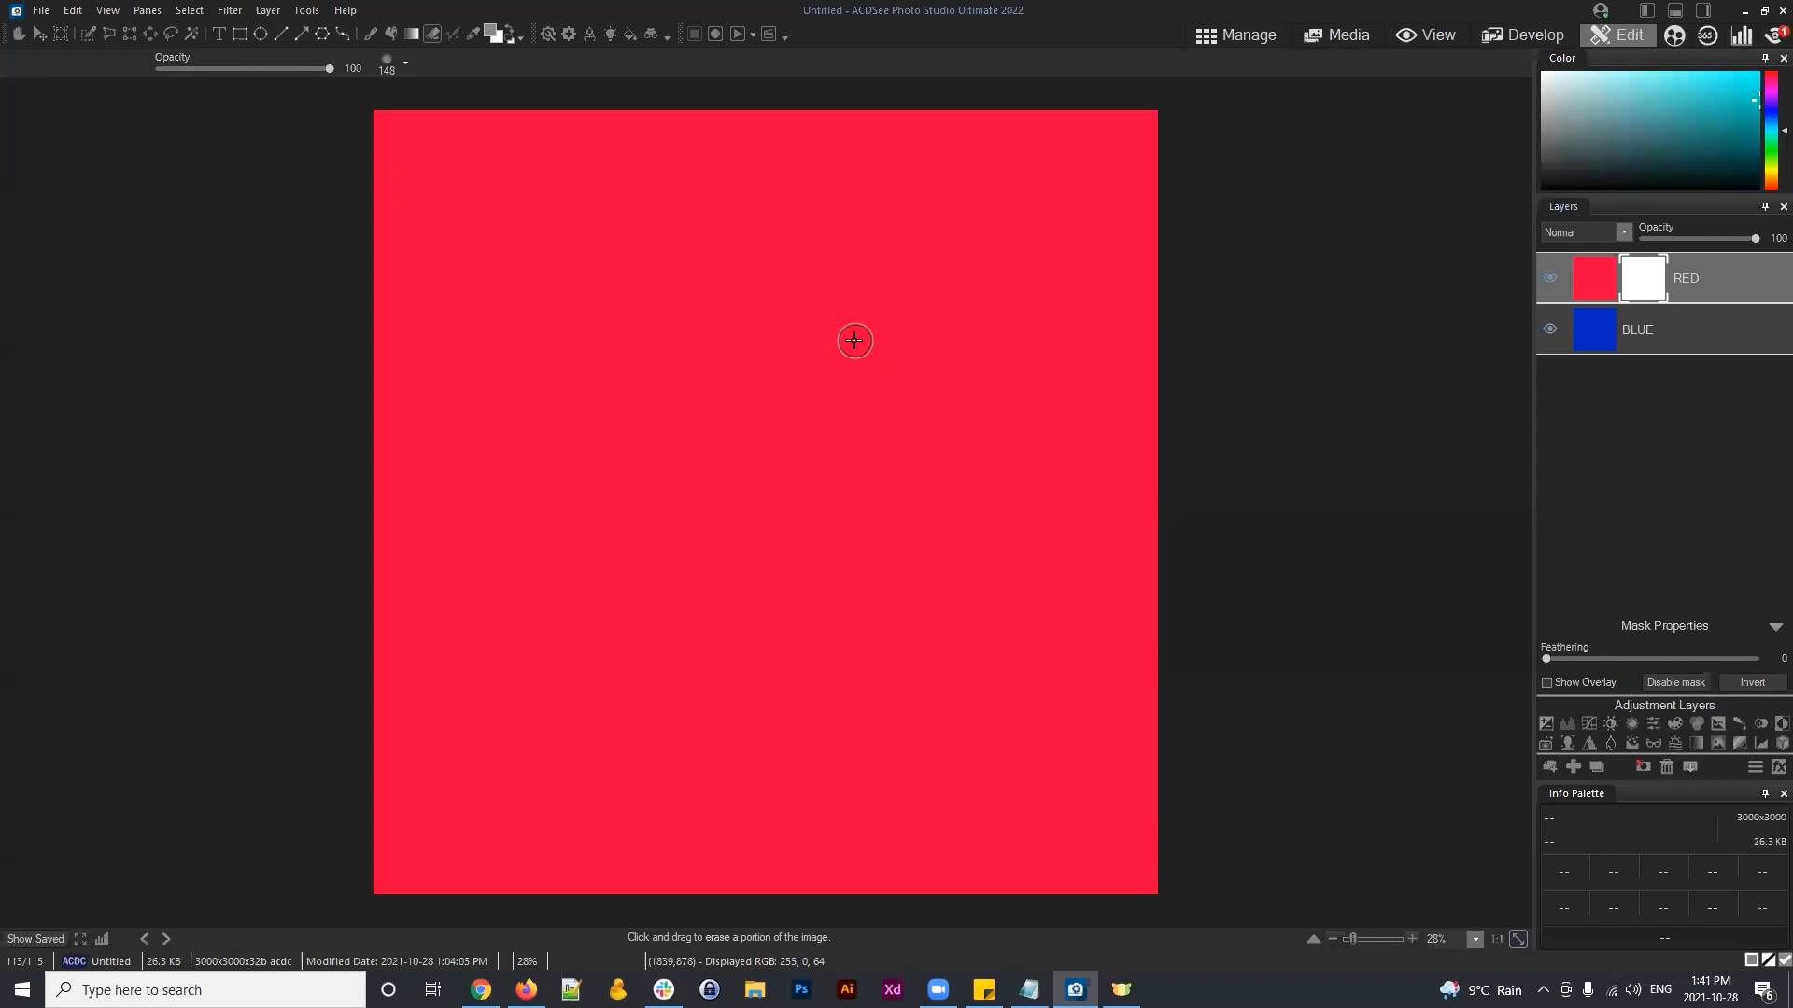
pyautogui.click(1756, 683)
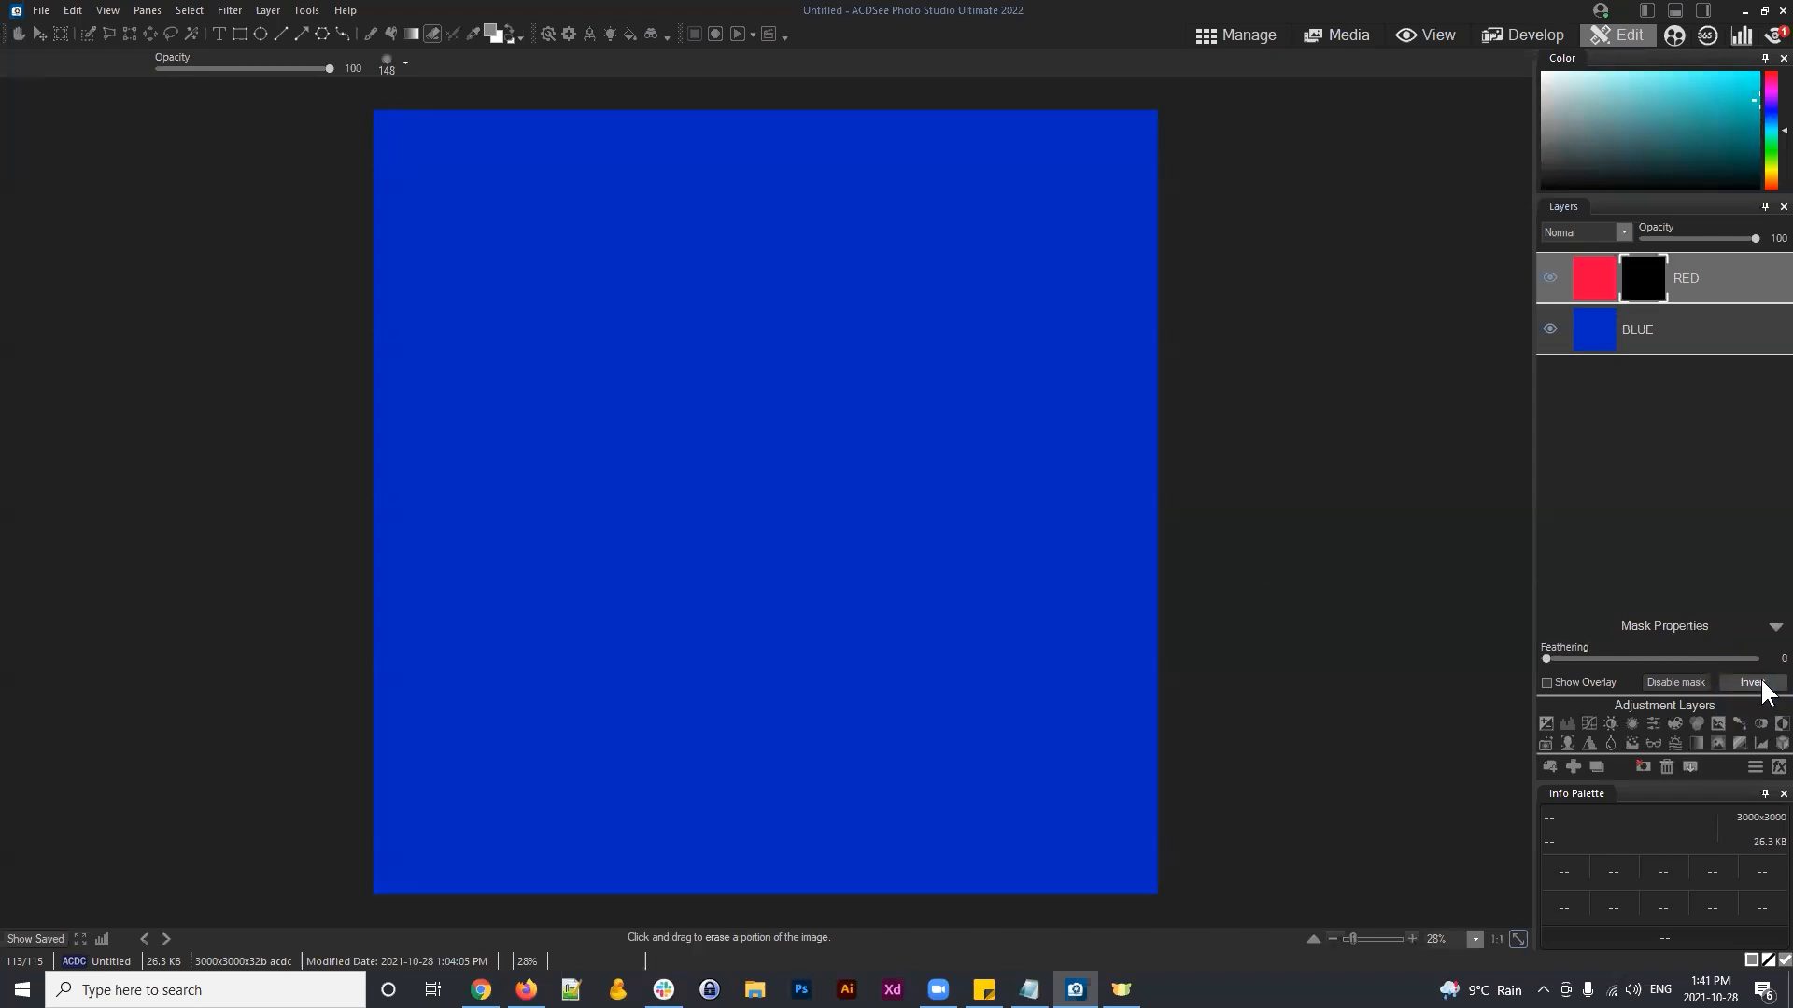
pyautogui.click(1755, 684)
pyautogui.click(1755, 684)
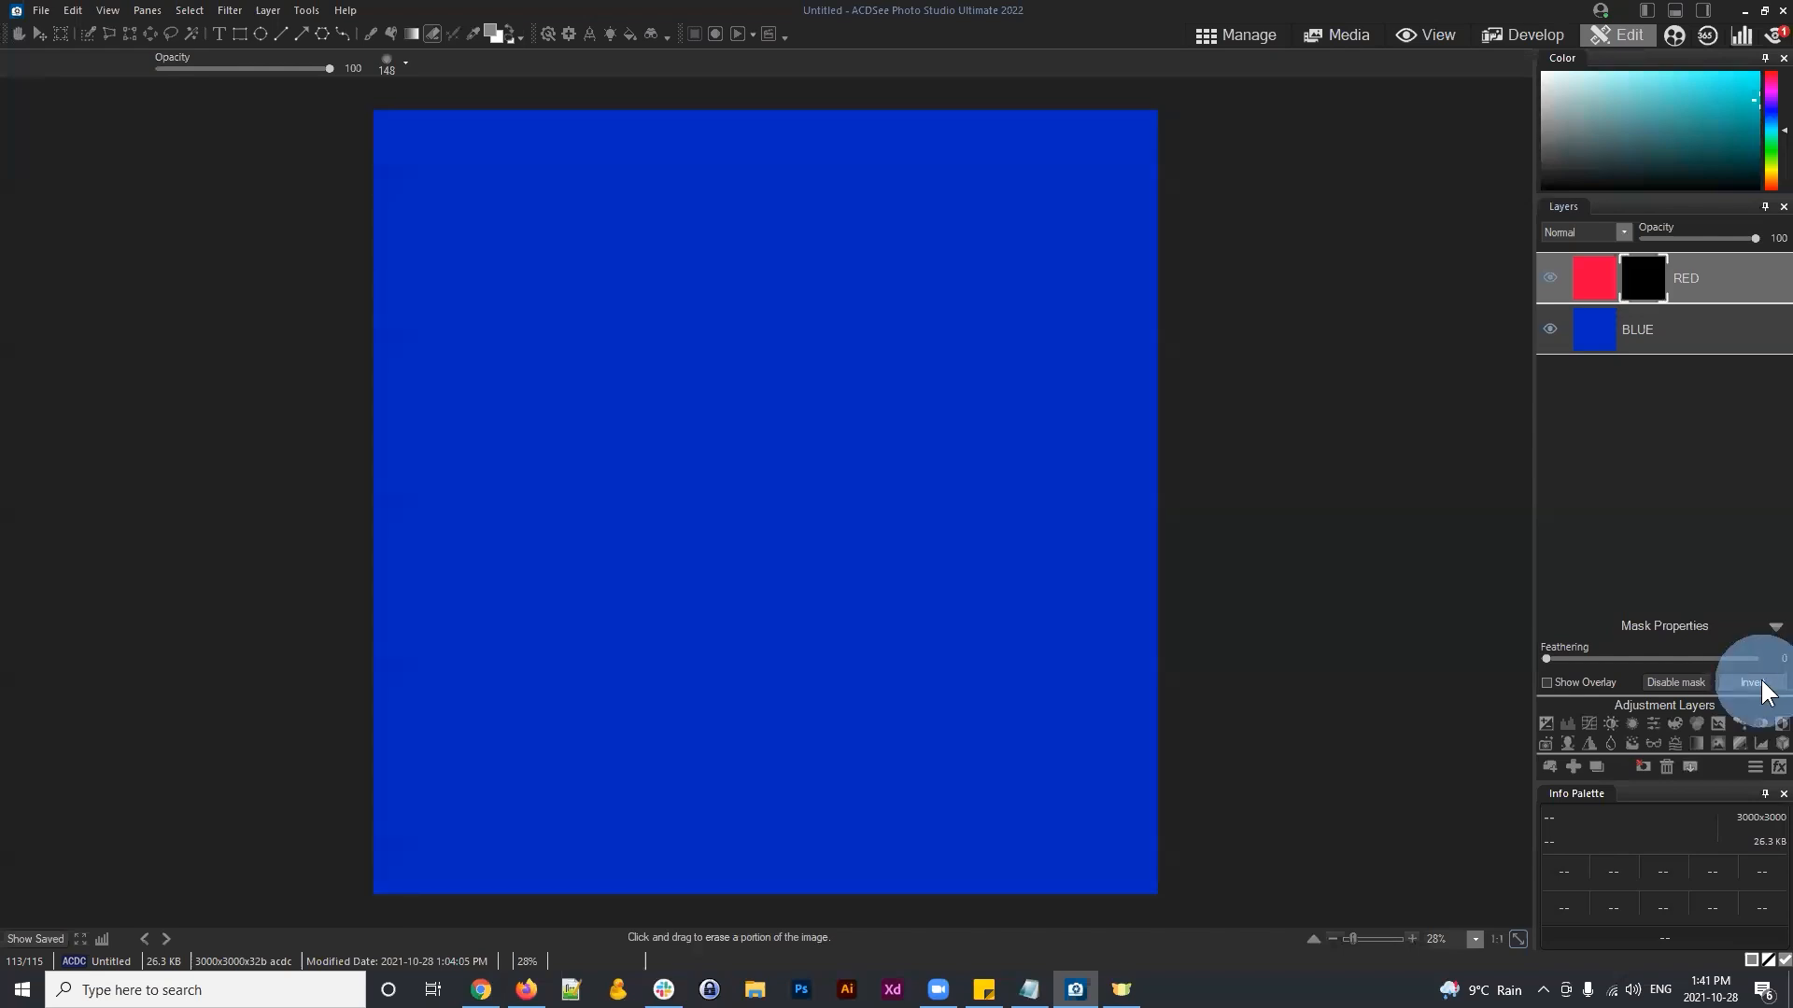
pyautogui.click(1642, 283)
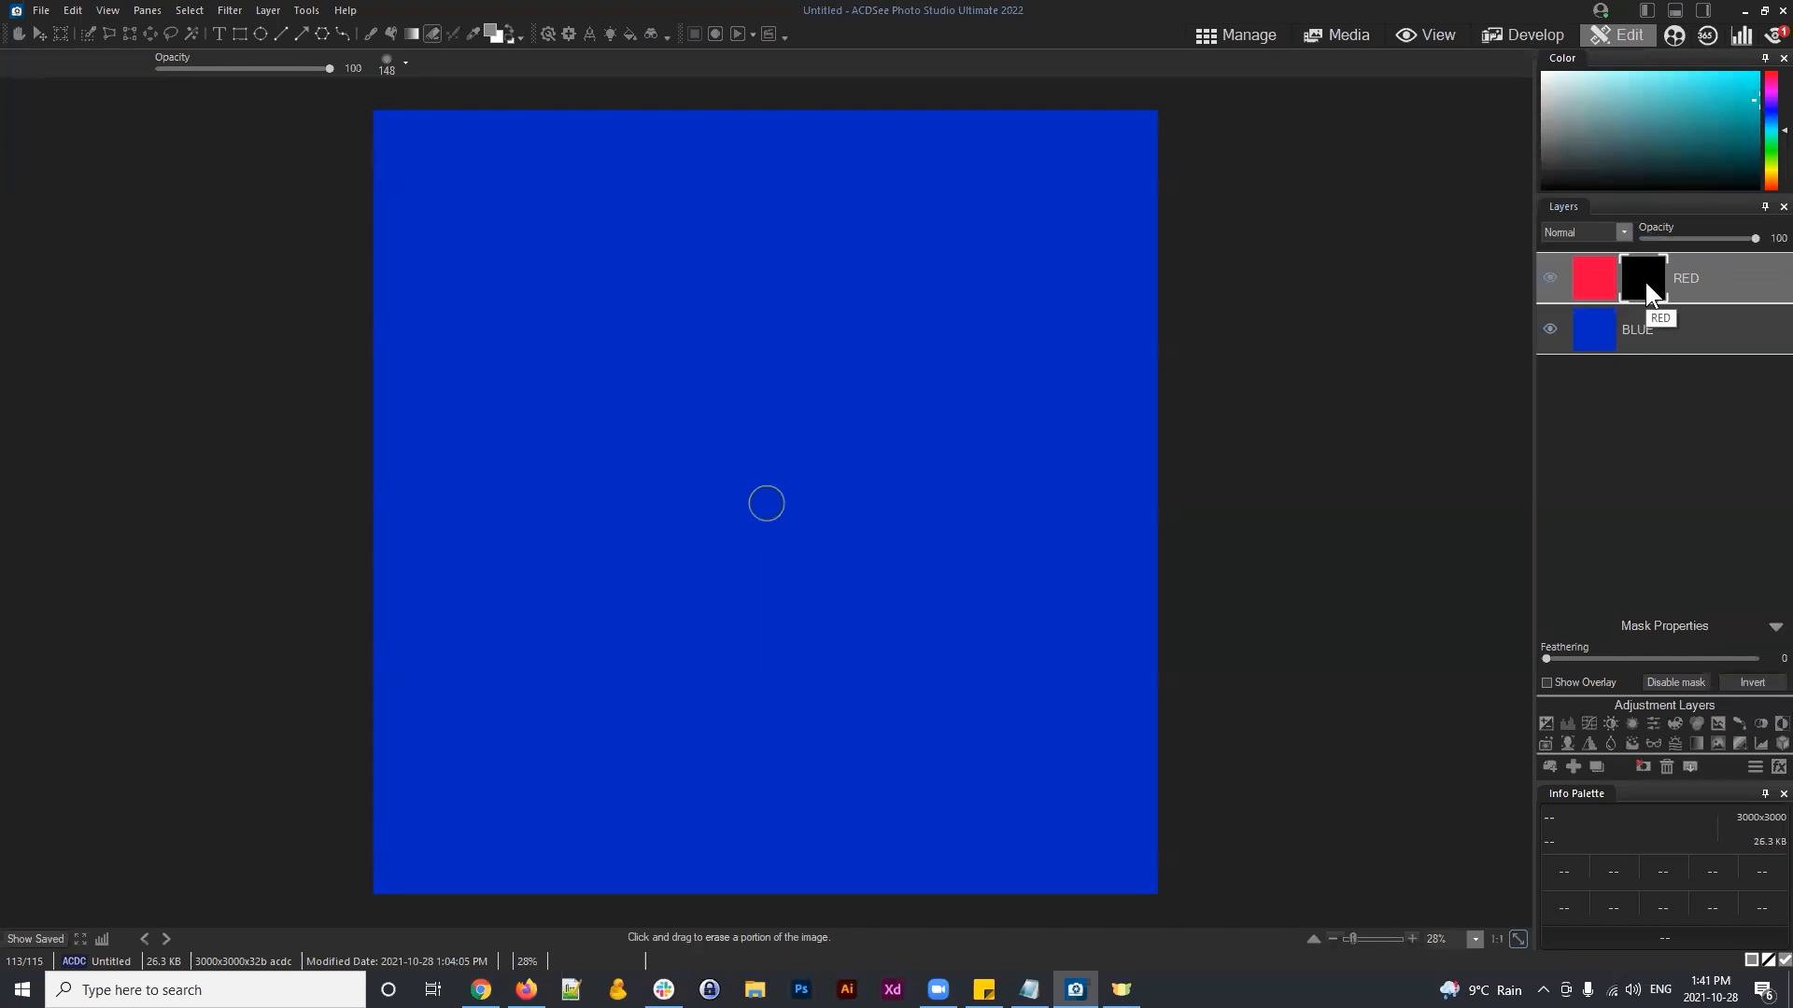
# Step: Add a white layer mask to the BLUE layer, and reselect the RED layer's mask
pyautogui.click(1659, 333)
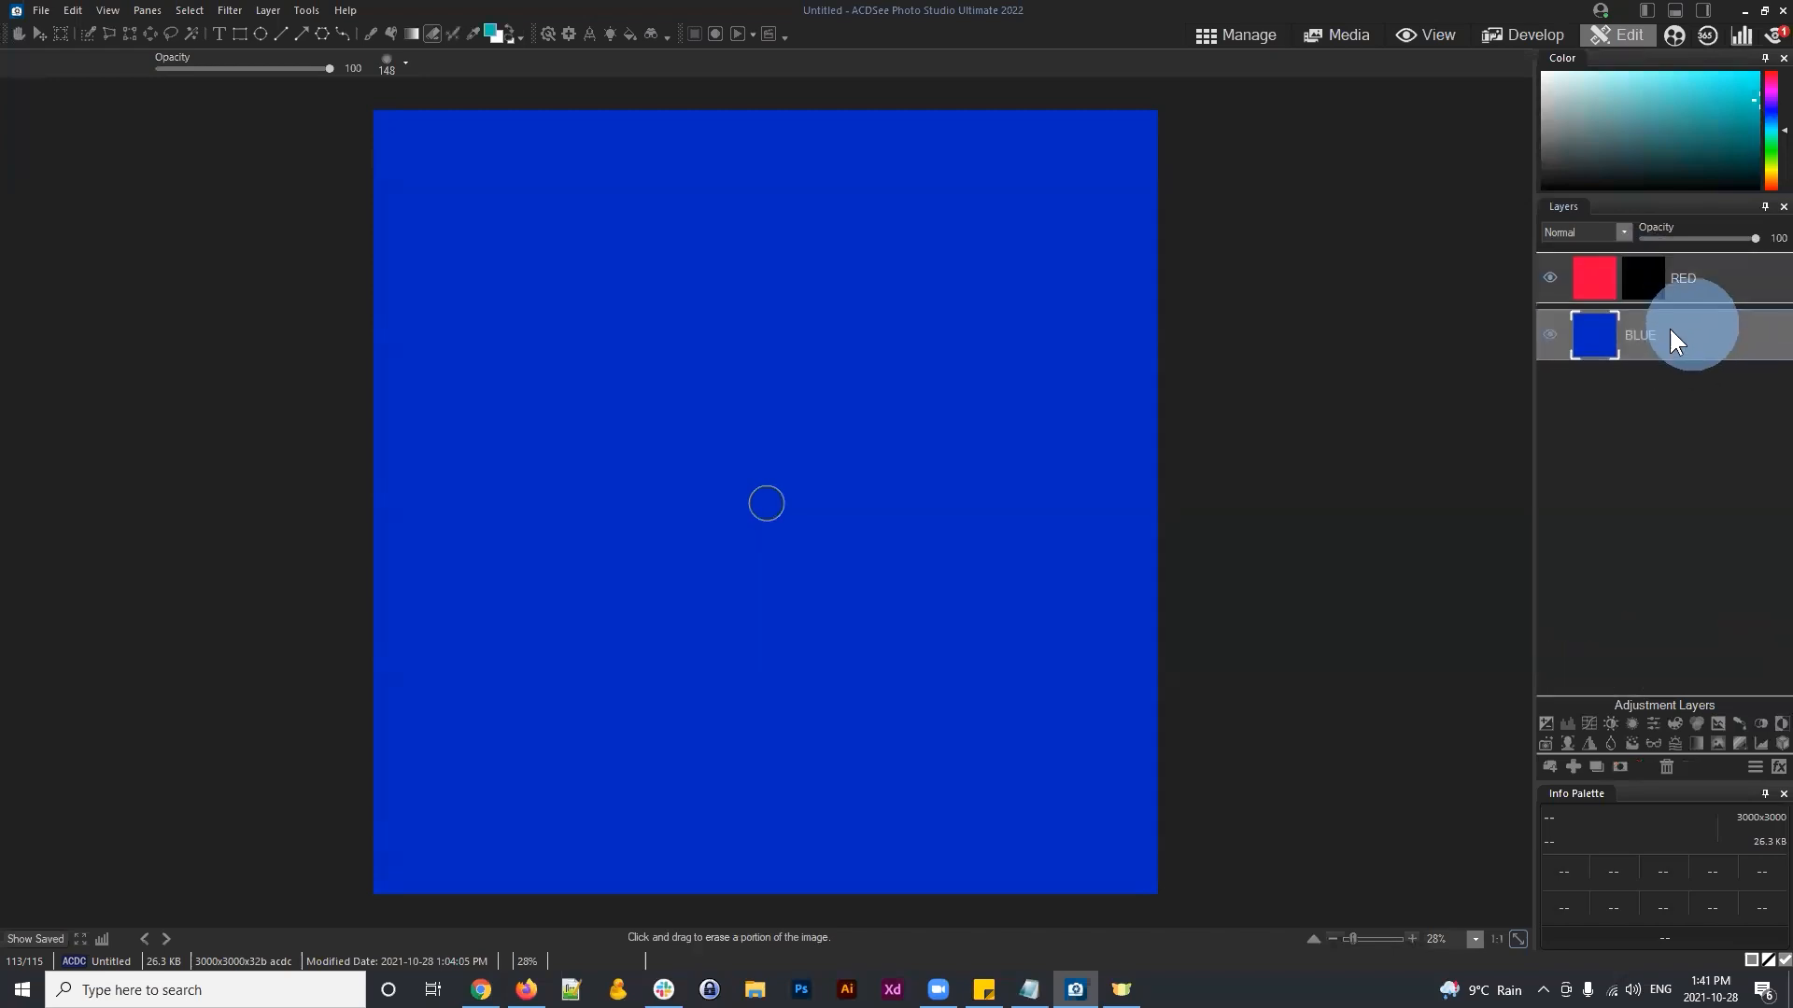
pyautogui.click(1647, 334)
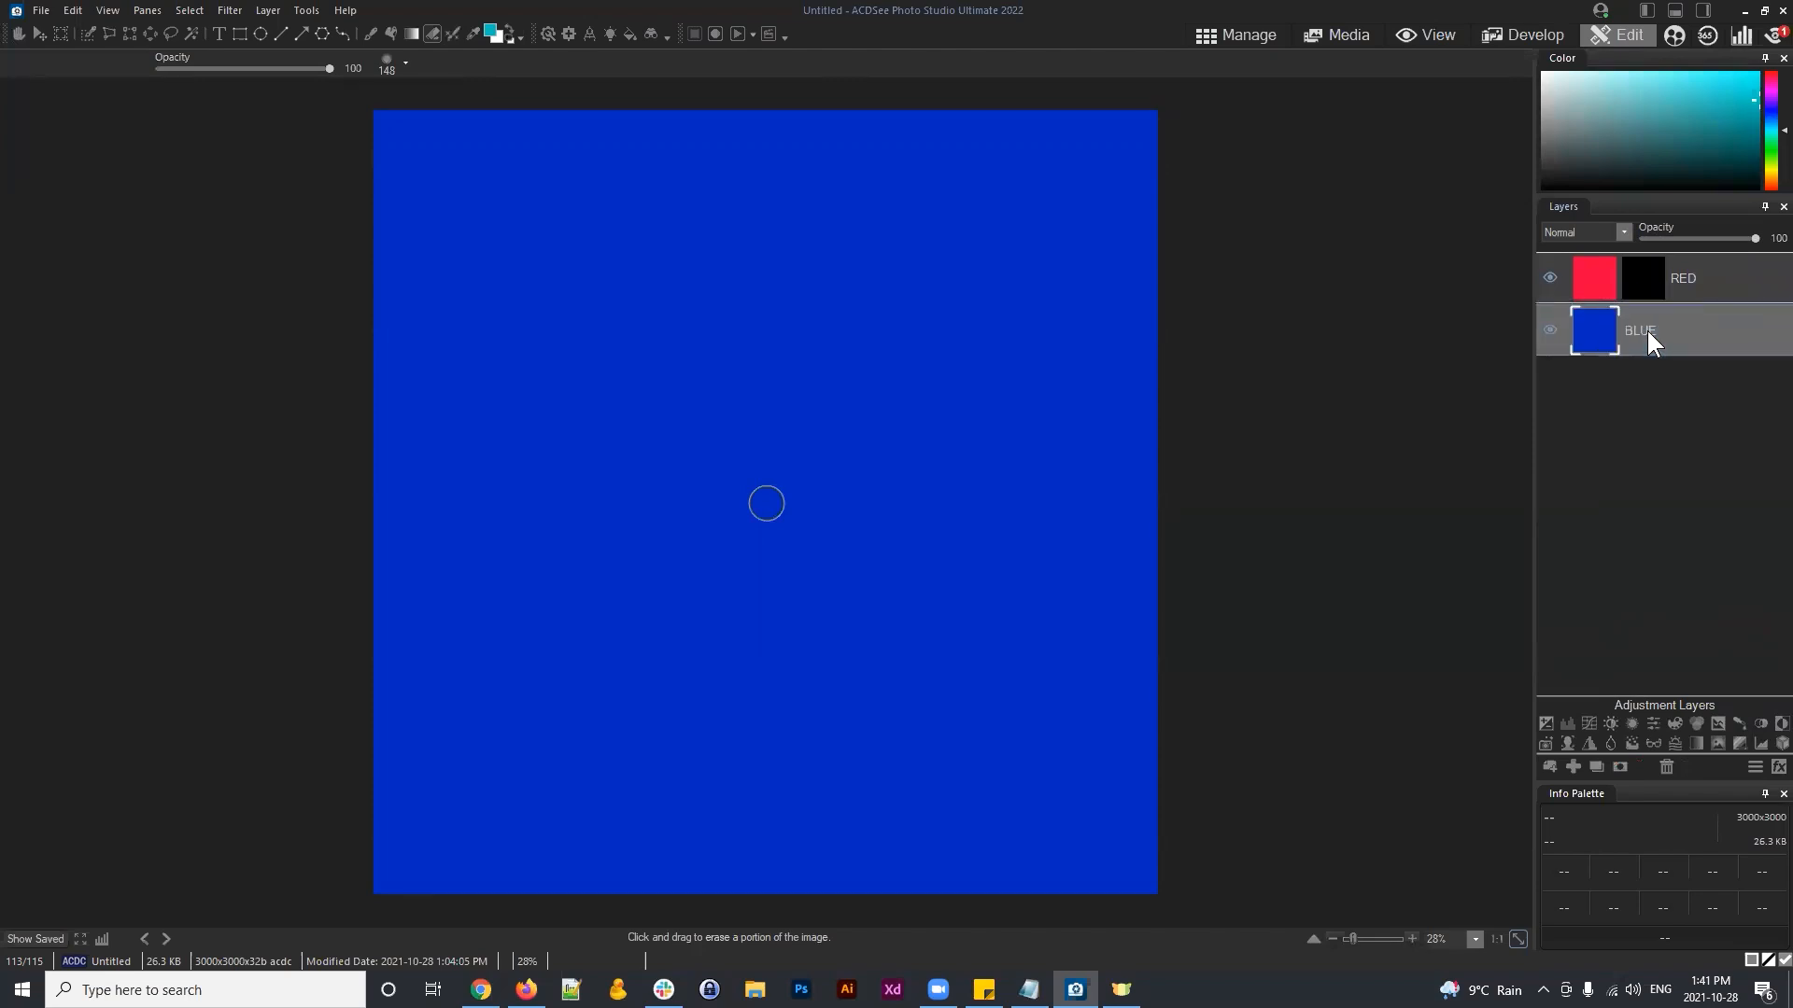
pyautogui.click(1621, 768)
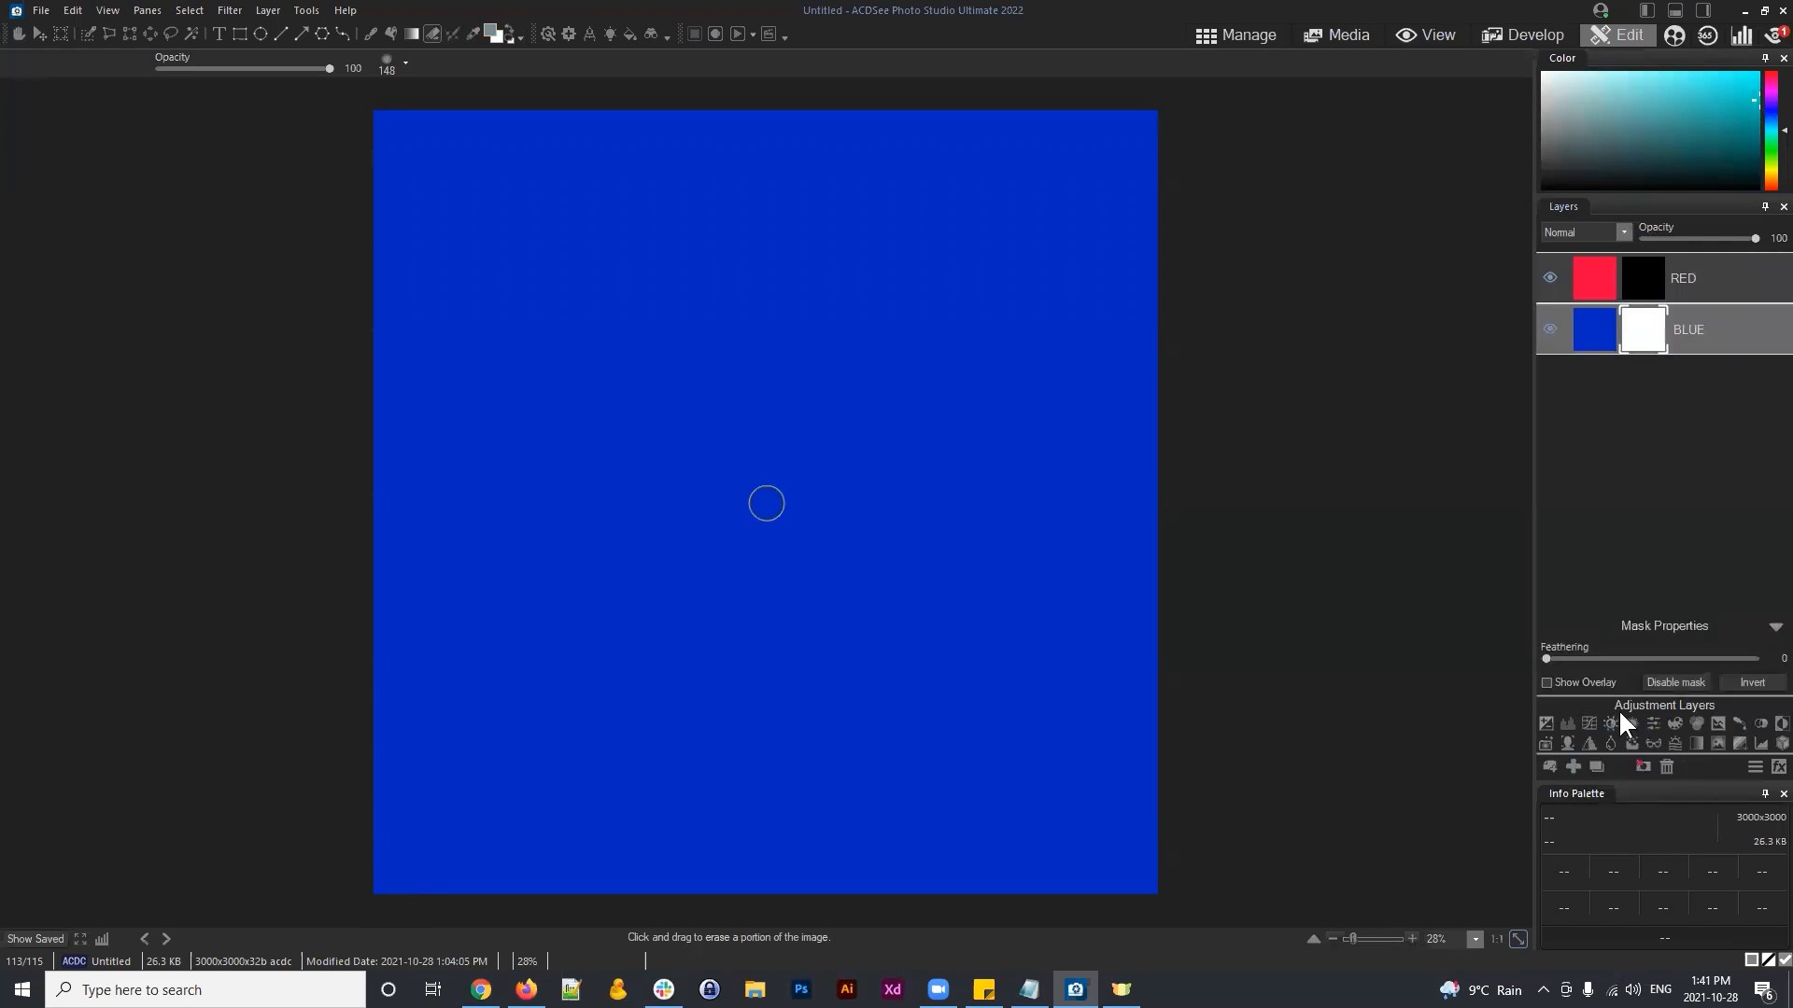
pyautogui.click(1634, 319)
pyautogui.click(1649, 329)
pyautogui.click(1593, 279)
pyautogui.click(1643, 280)
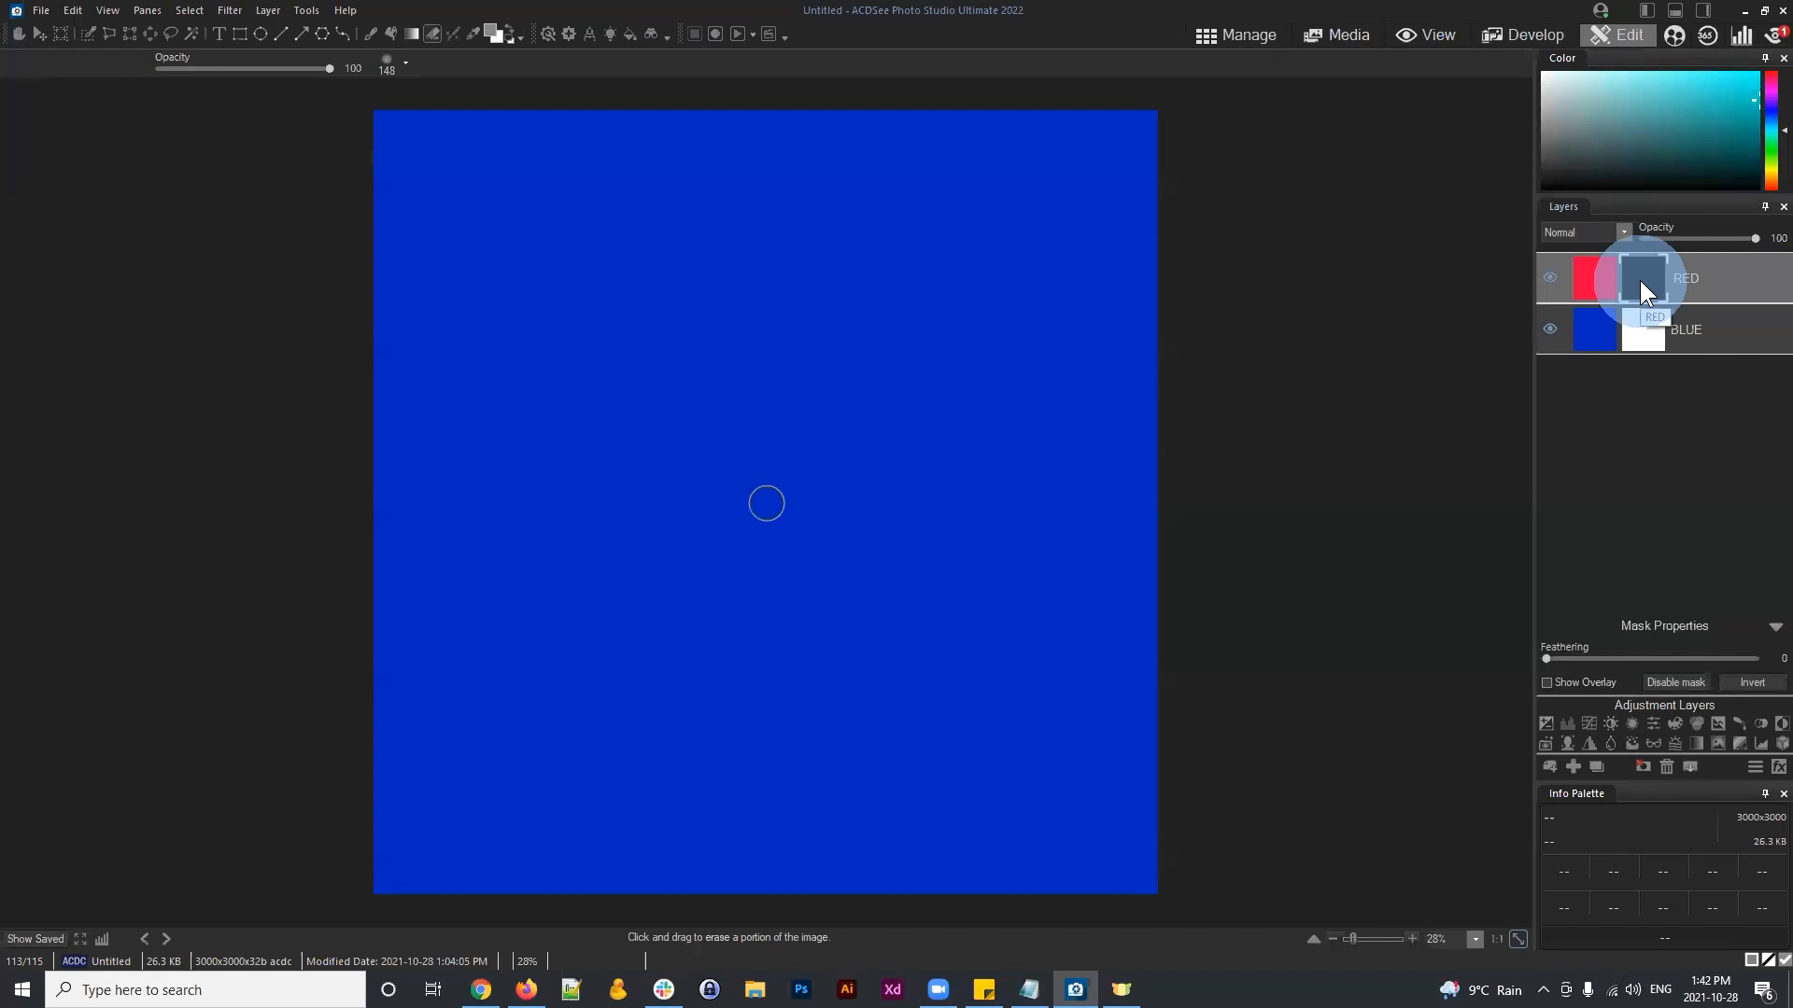
# Step: Invert the BLUE layer's mask to black to hide the layer, and invert it back to white
pyautogui.click(1595, 323)
pyautogui.click(1647, 330)
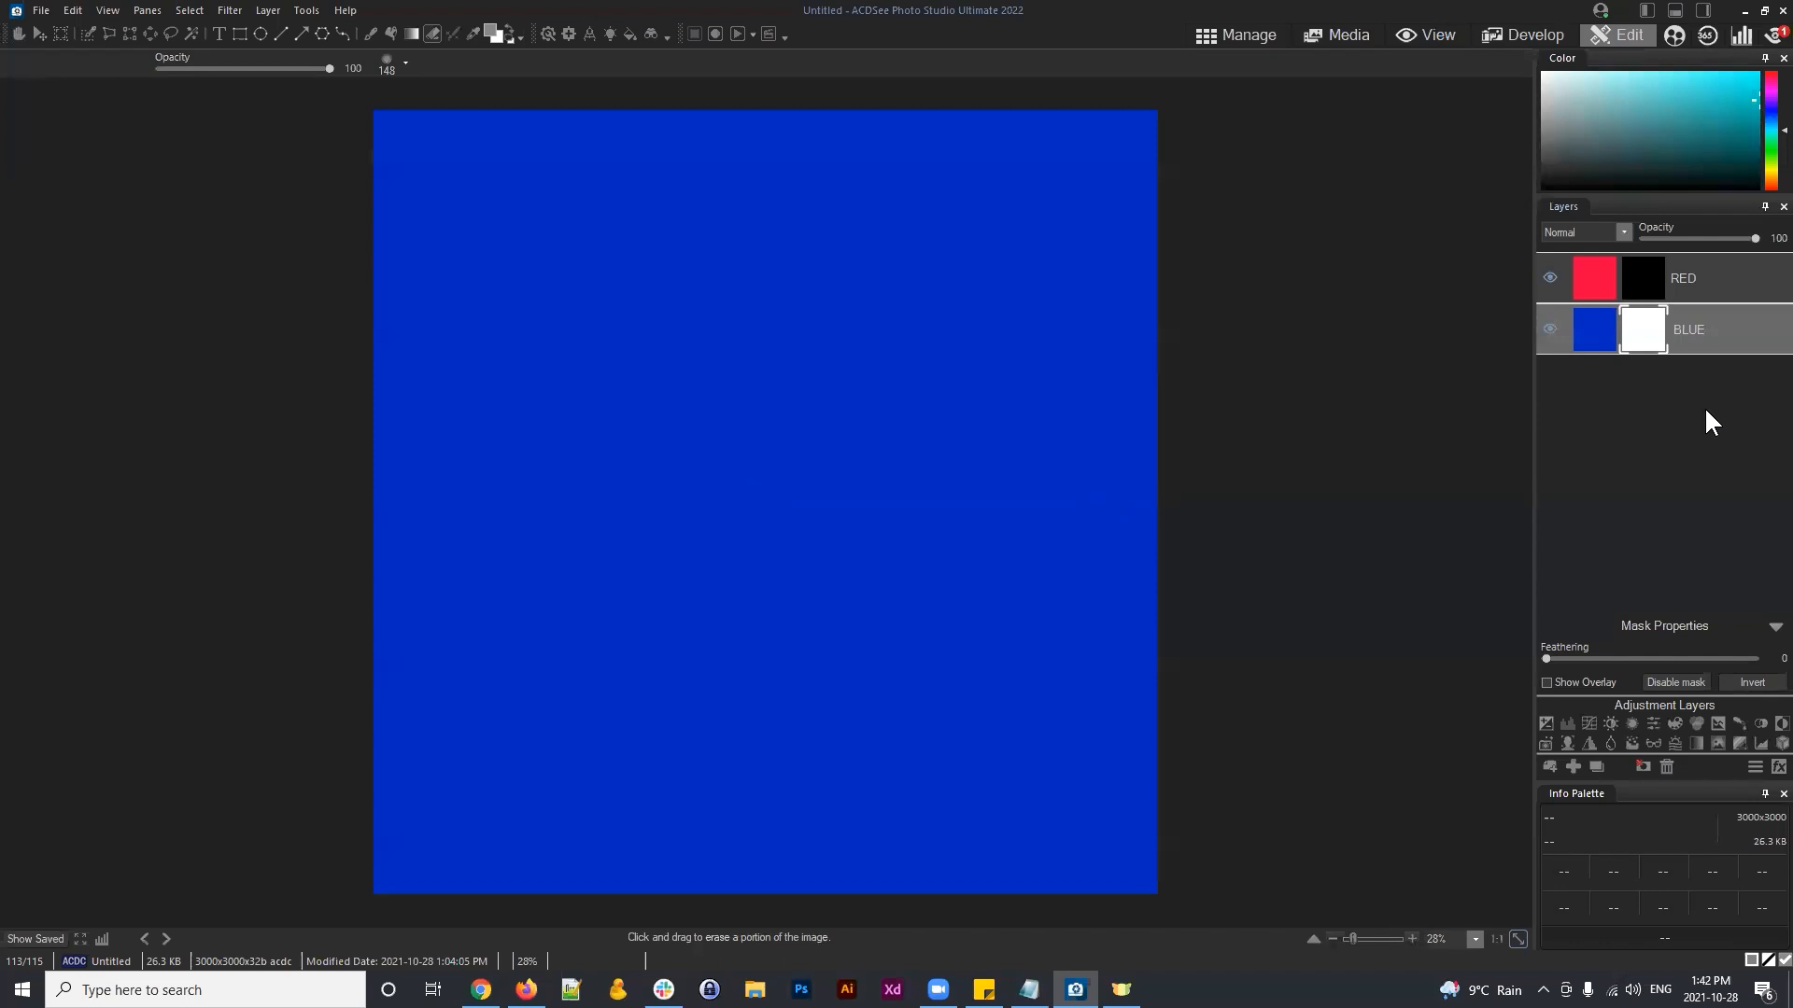
pyautogui.click(1754, 684)
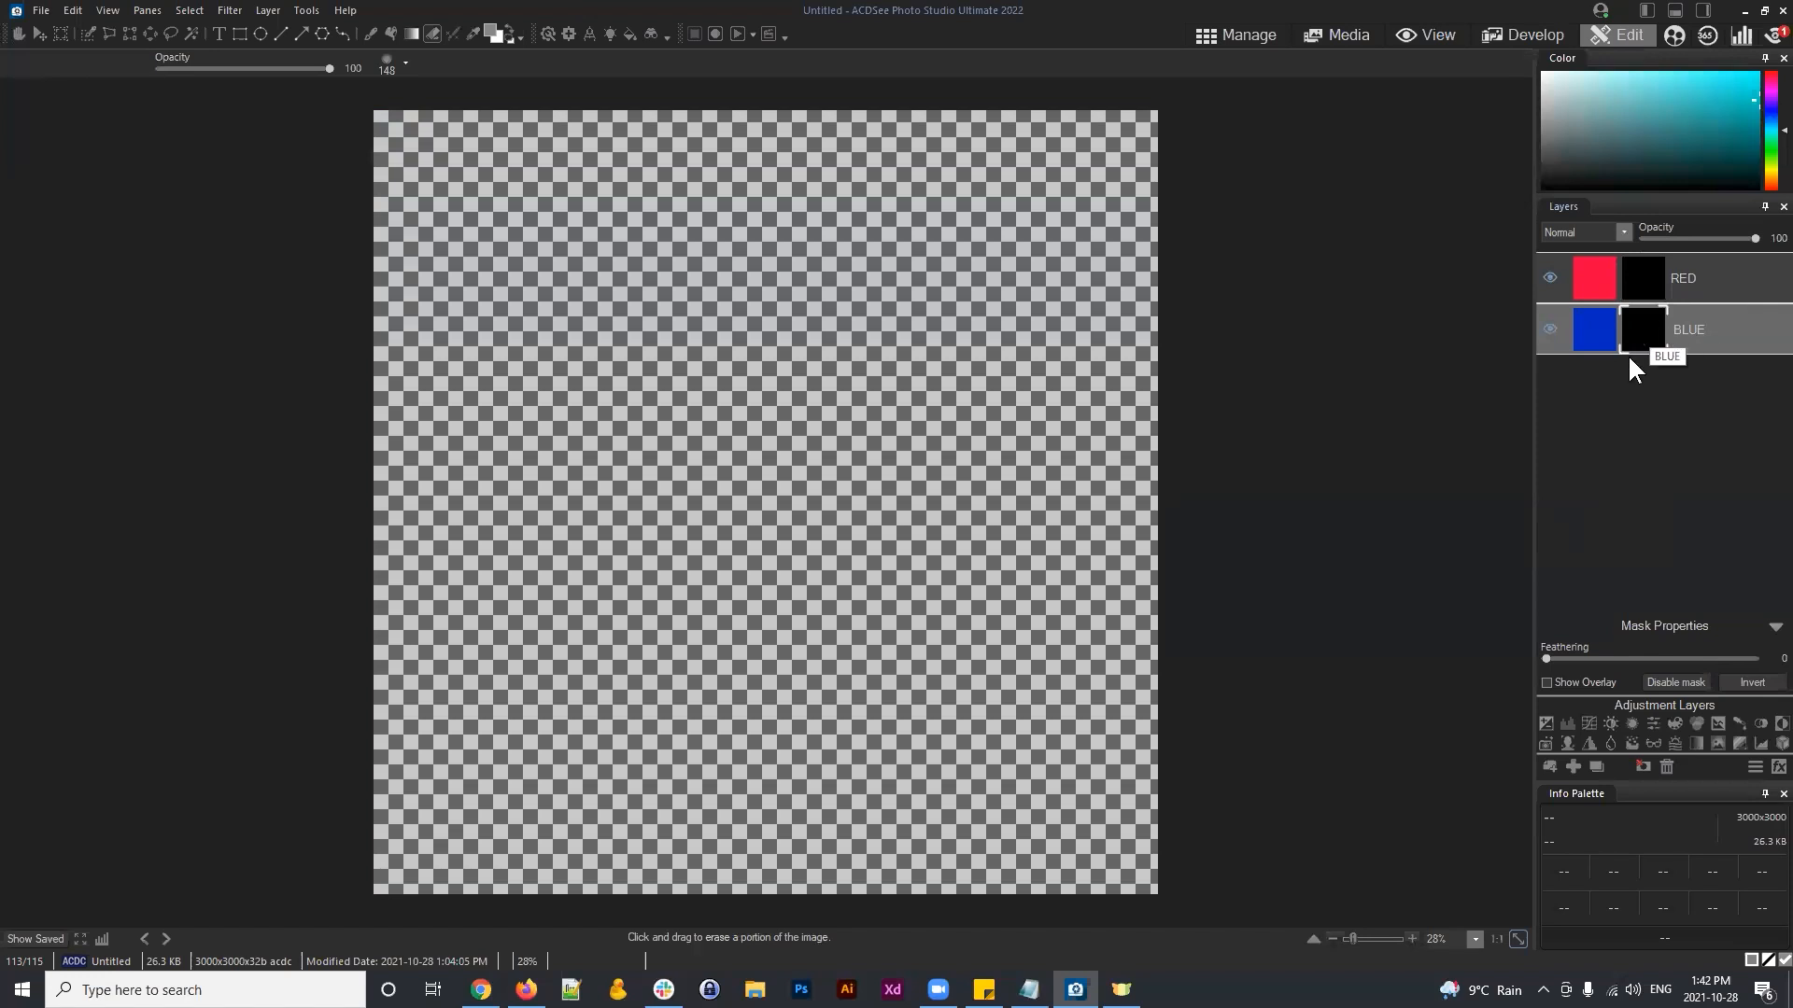
pyautogui.click(1647, 327)
pyautogui.click(1744, 682)
# Step: Invert the RED layer's mask to white so that the red fill shows, keeping the mask selected
pyautogui.click(1661, 277)
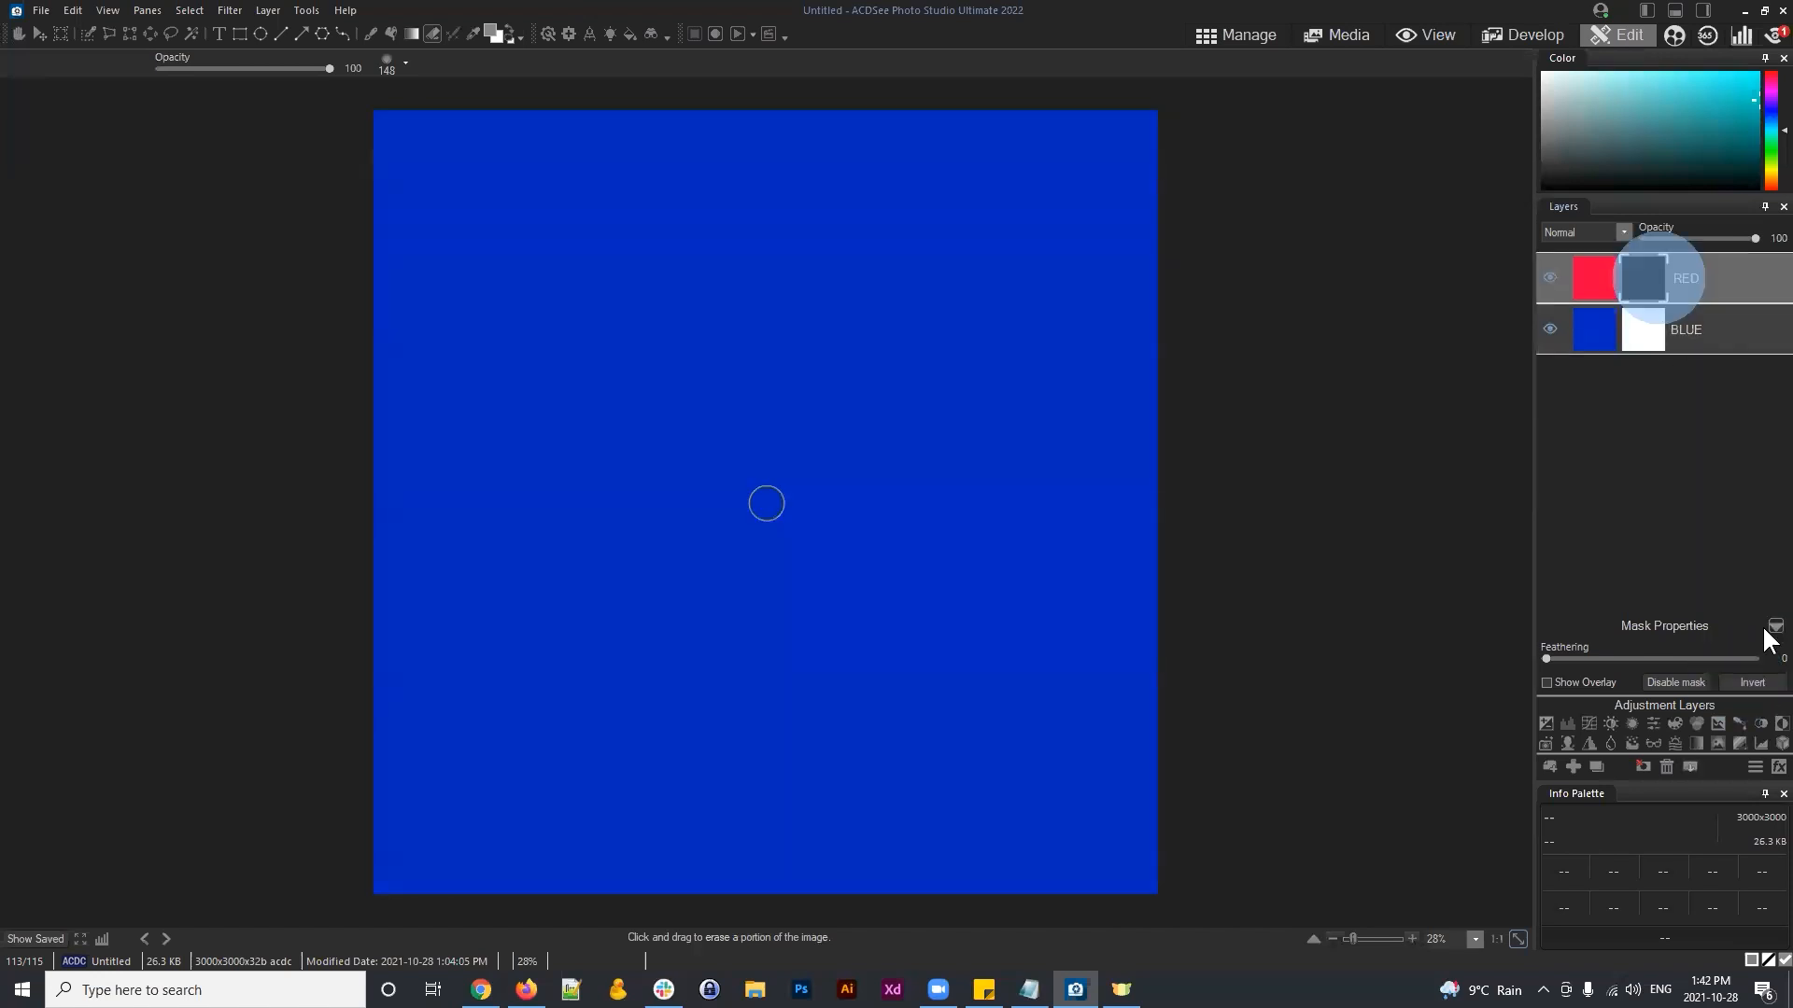
pyautogui.click(1744, 682)
pyautogui.click(1646, 285)
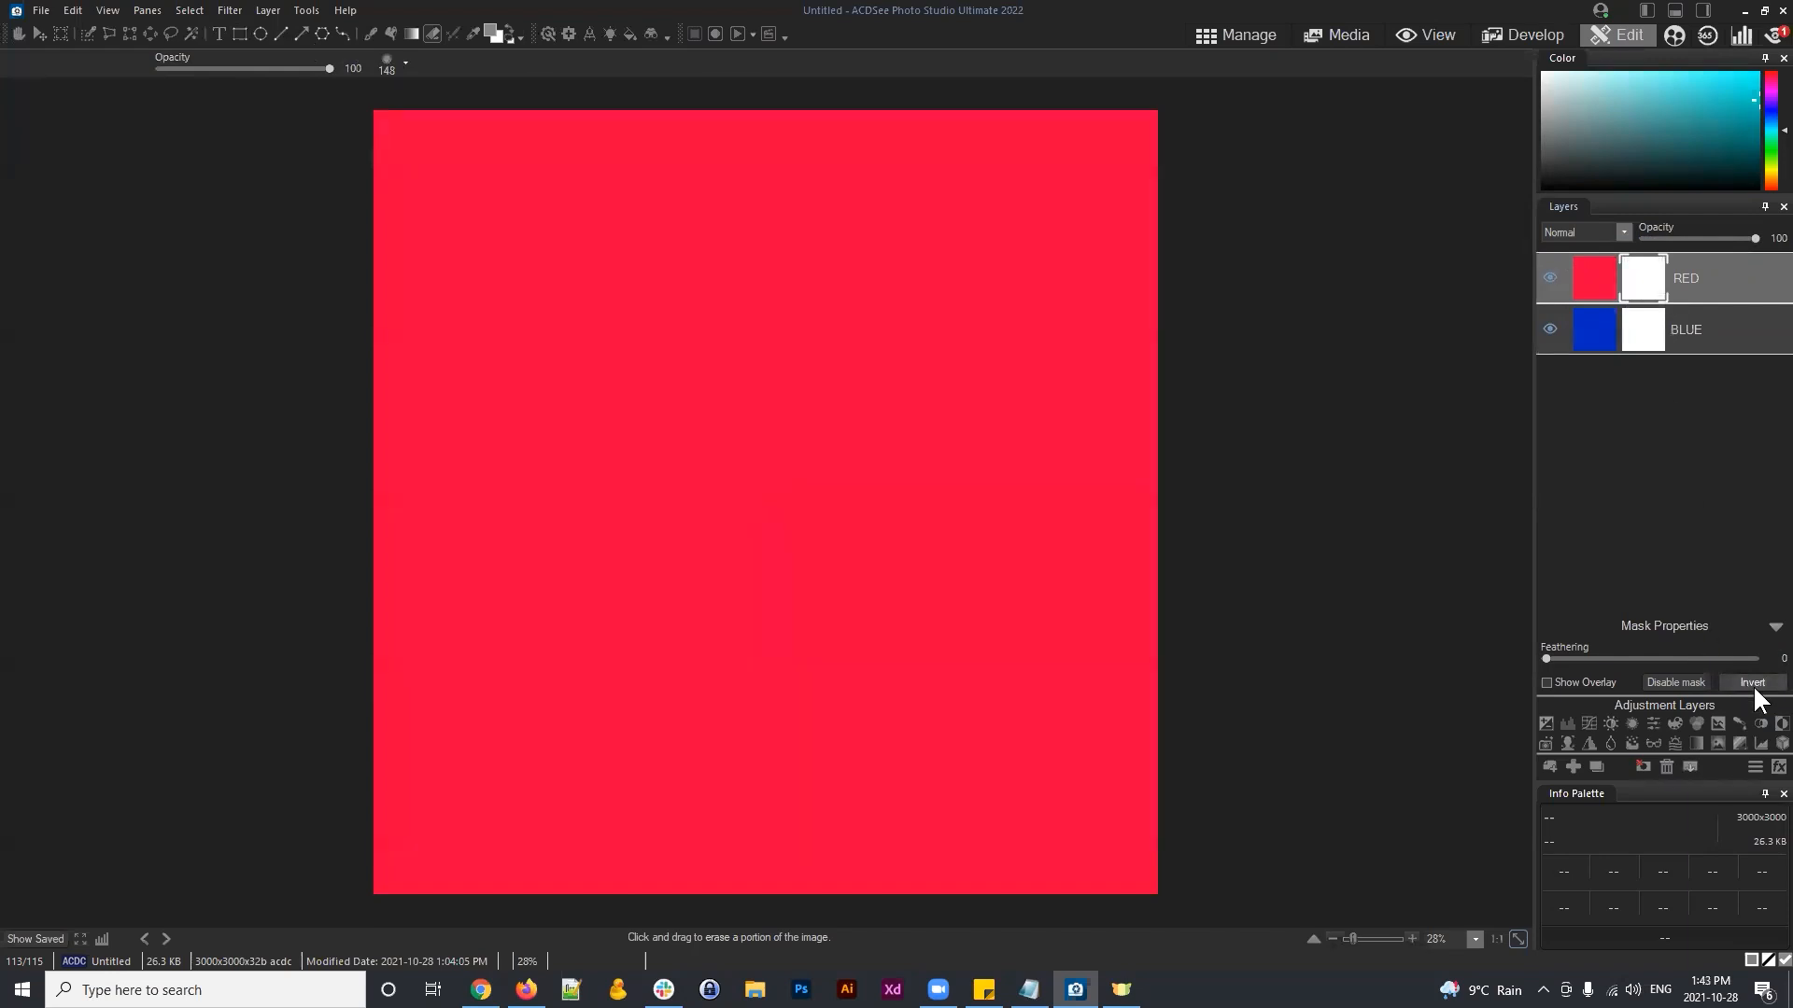
# Step: Set the RED layer's mask to black with Set Mask Black, and return it to white with Set Mask White
pyautogui.click(1645, 280)
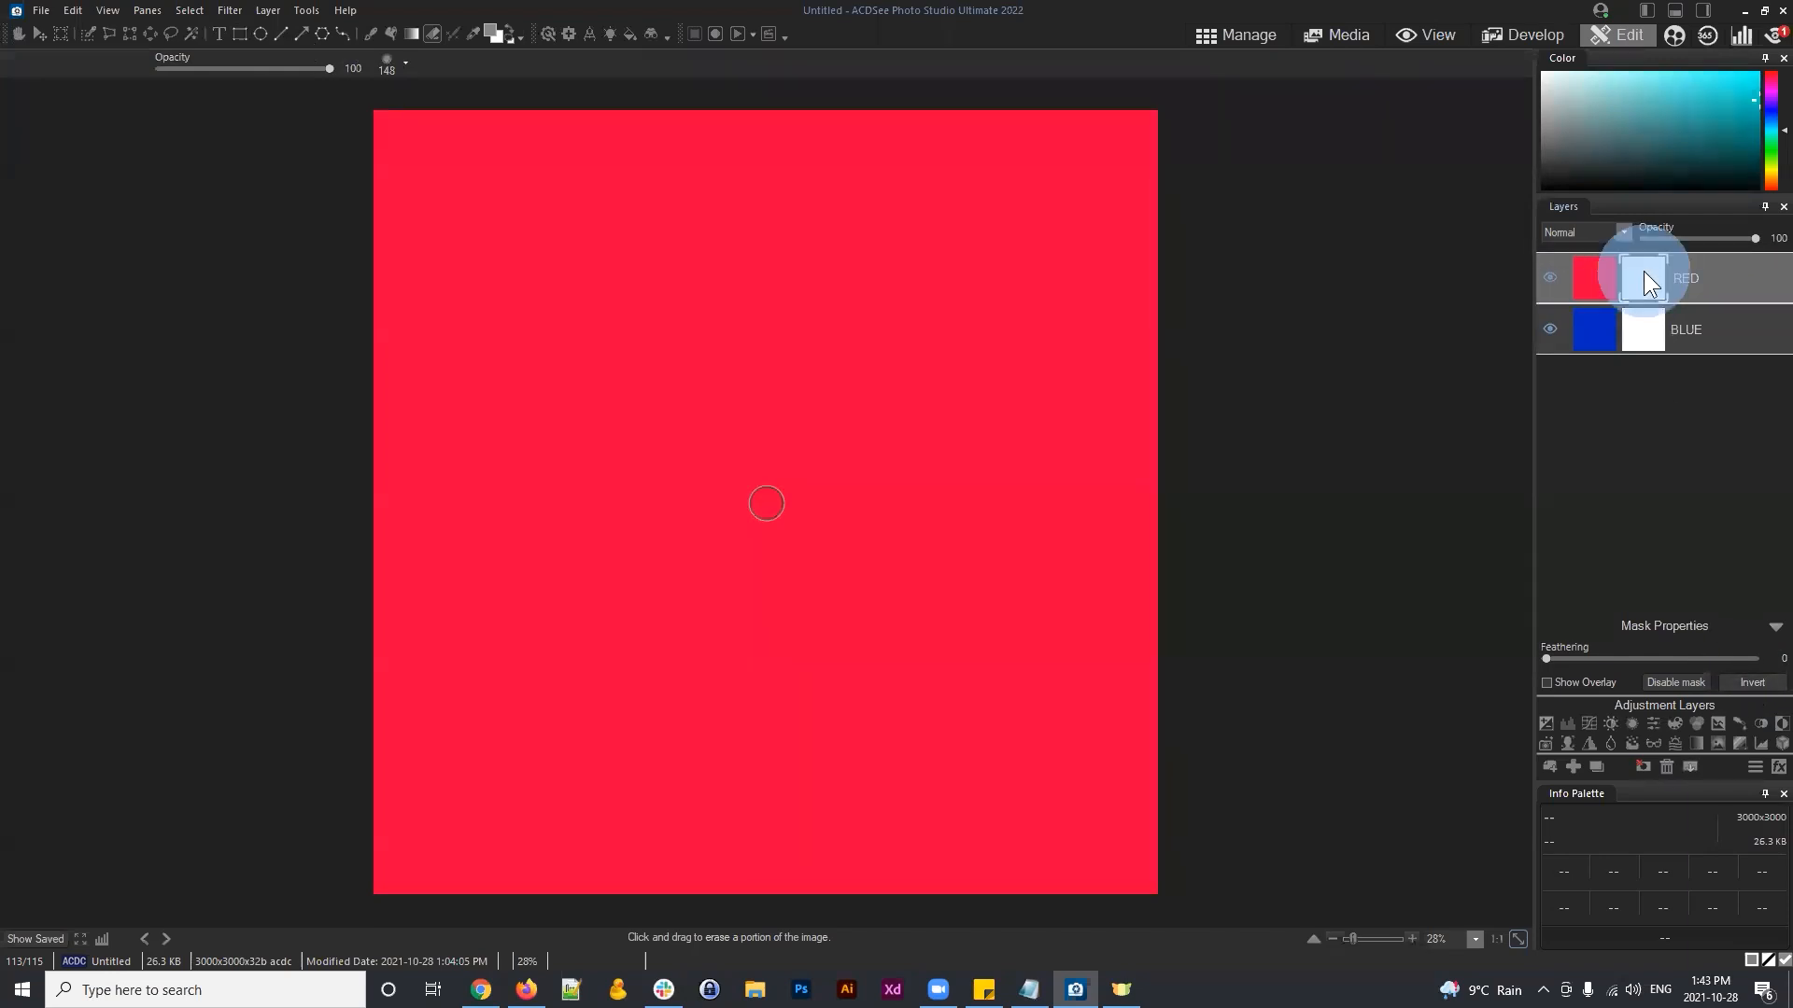
pyautogui.rightClick(1645, 280)
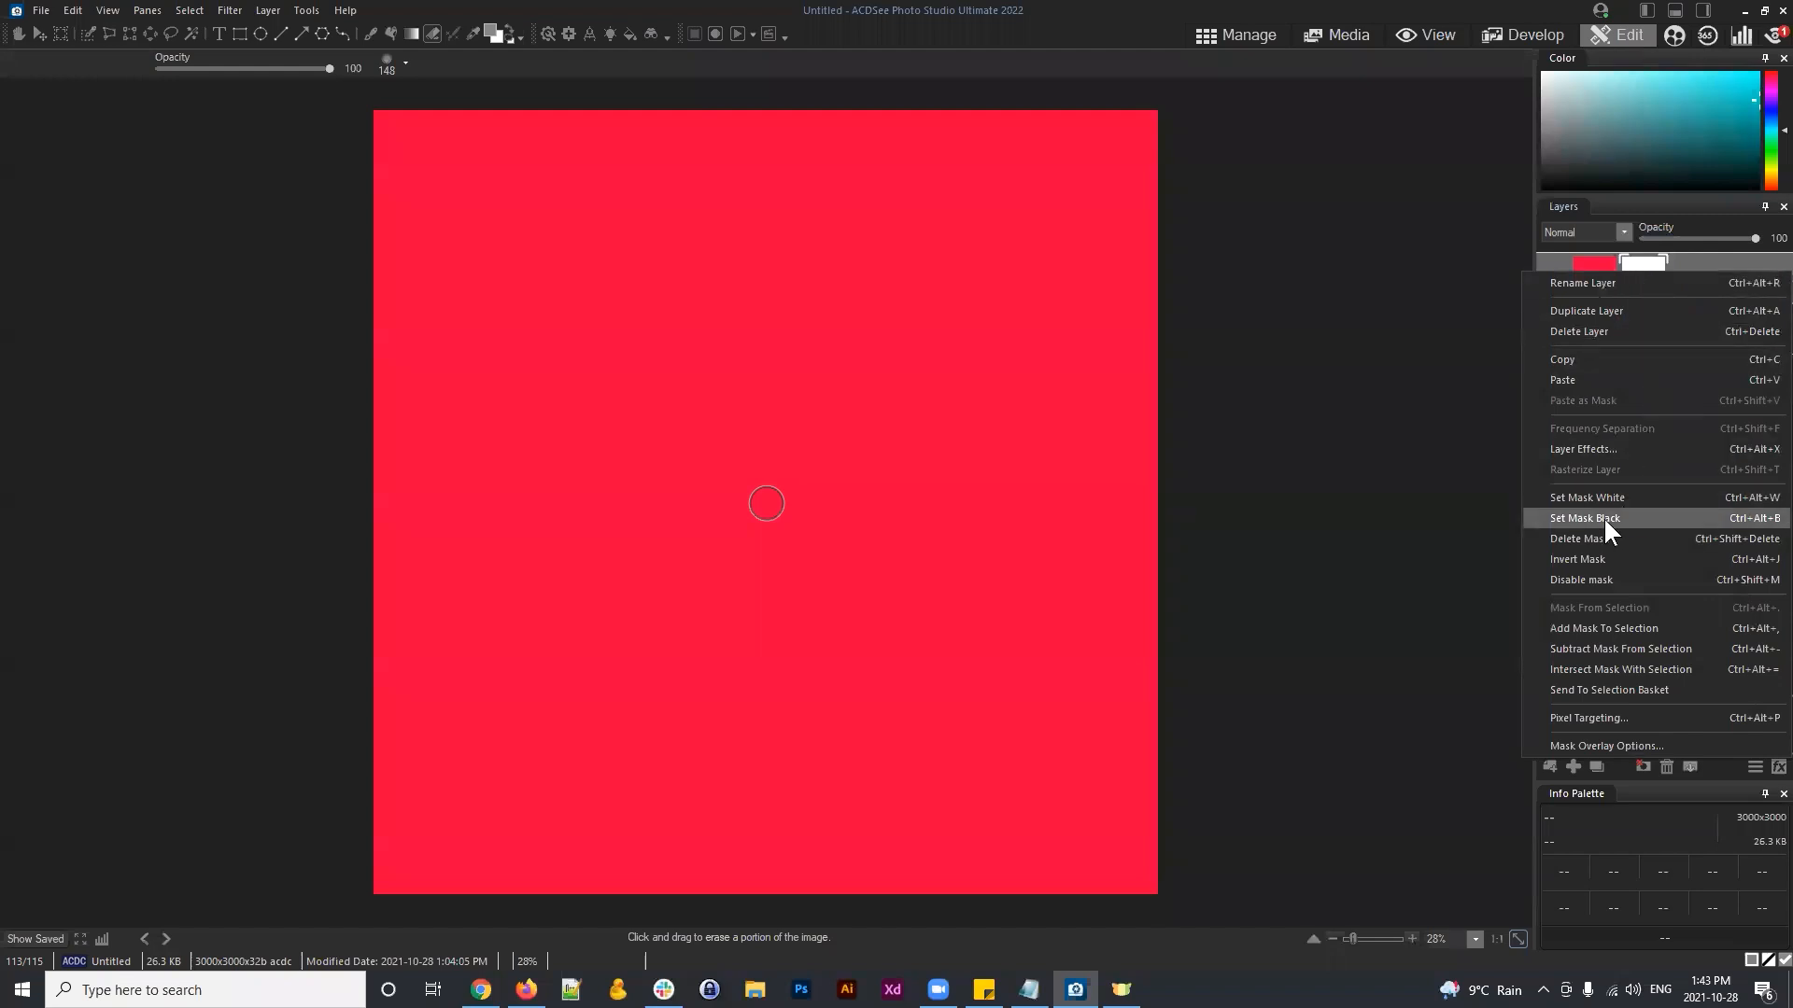
pyautogui.click(1604, 517)
pyautogui.rightClick(1643, 275)
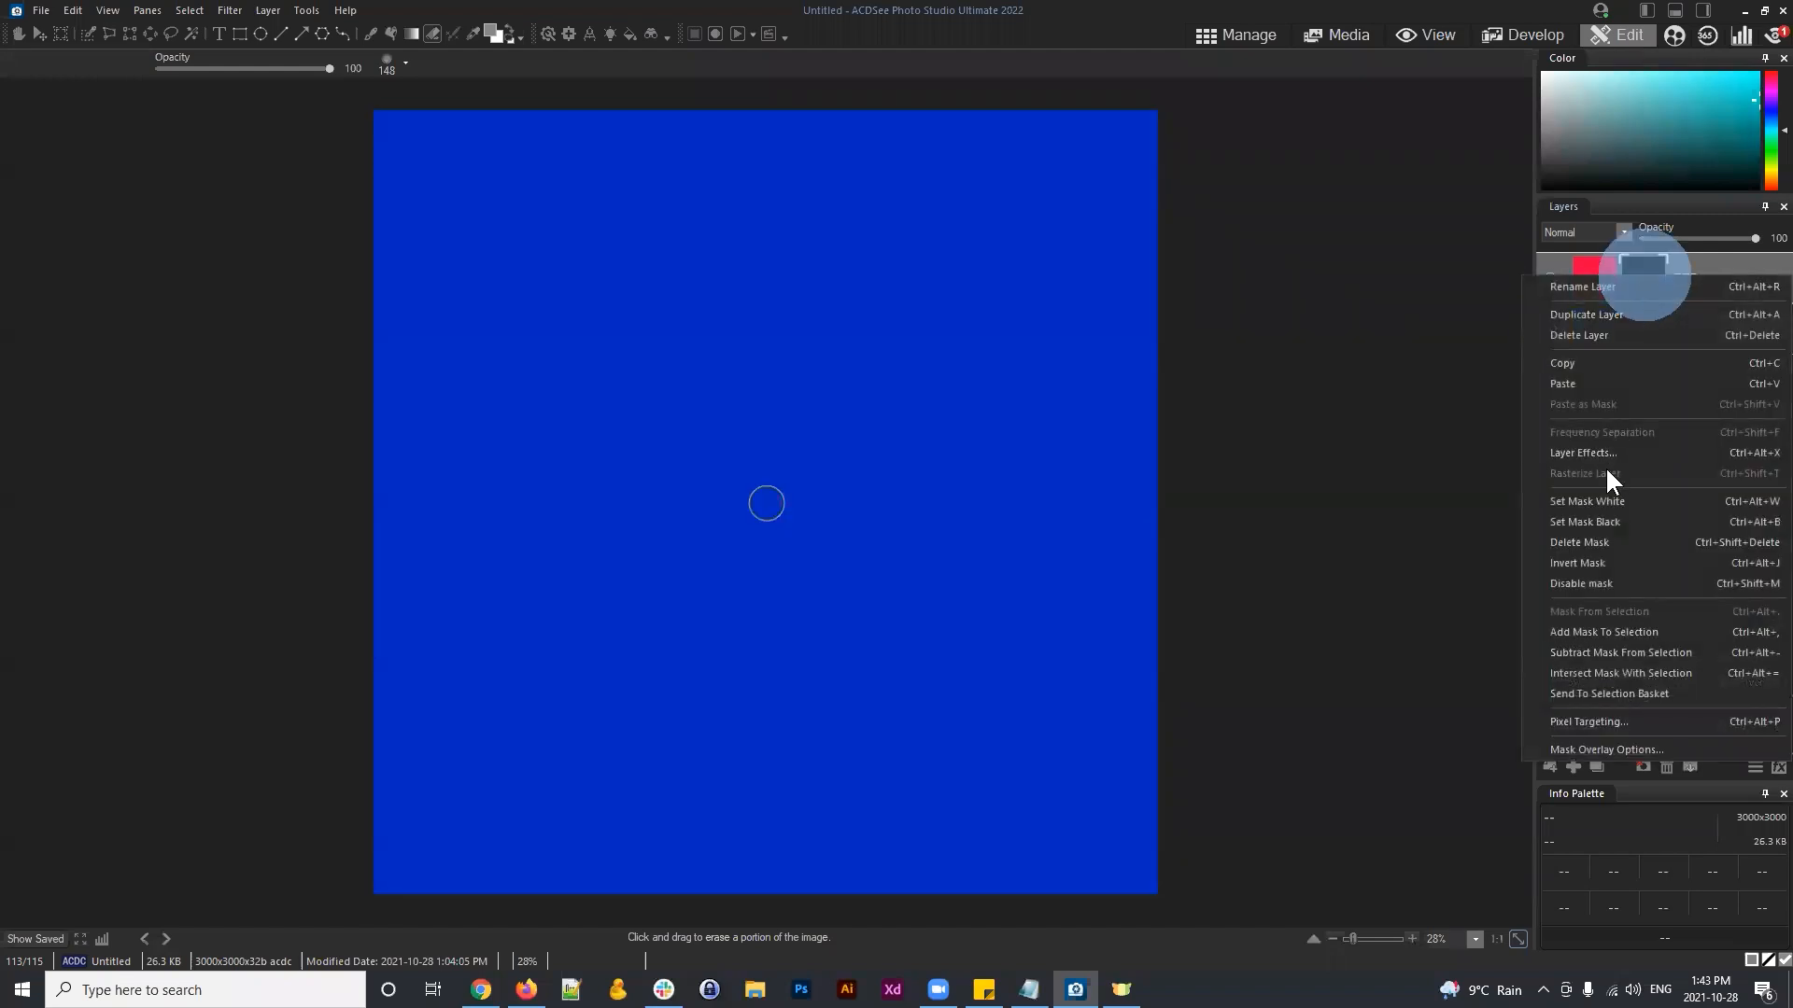
pyautogui.click(1609, 500)
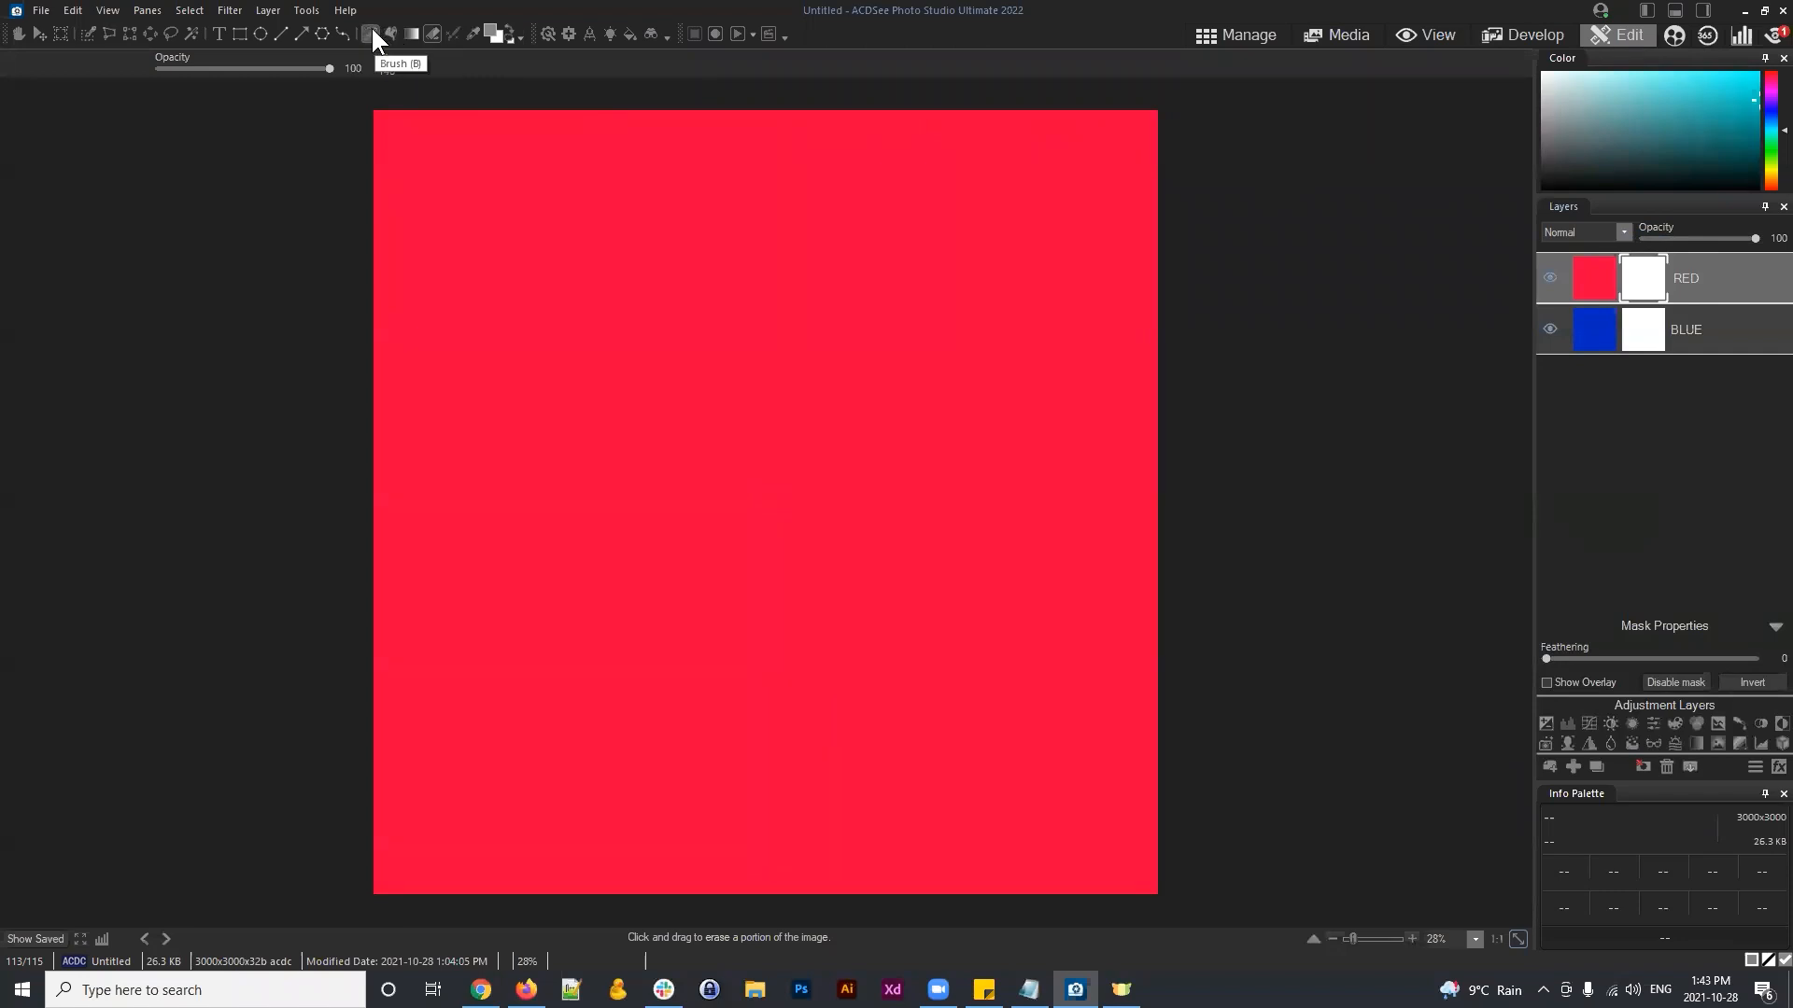
# Step: Make black the foreground colour and activate the Fill tool
pyautogui.click(510, 26)
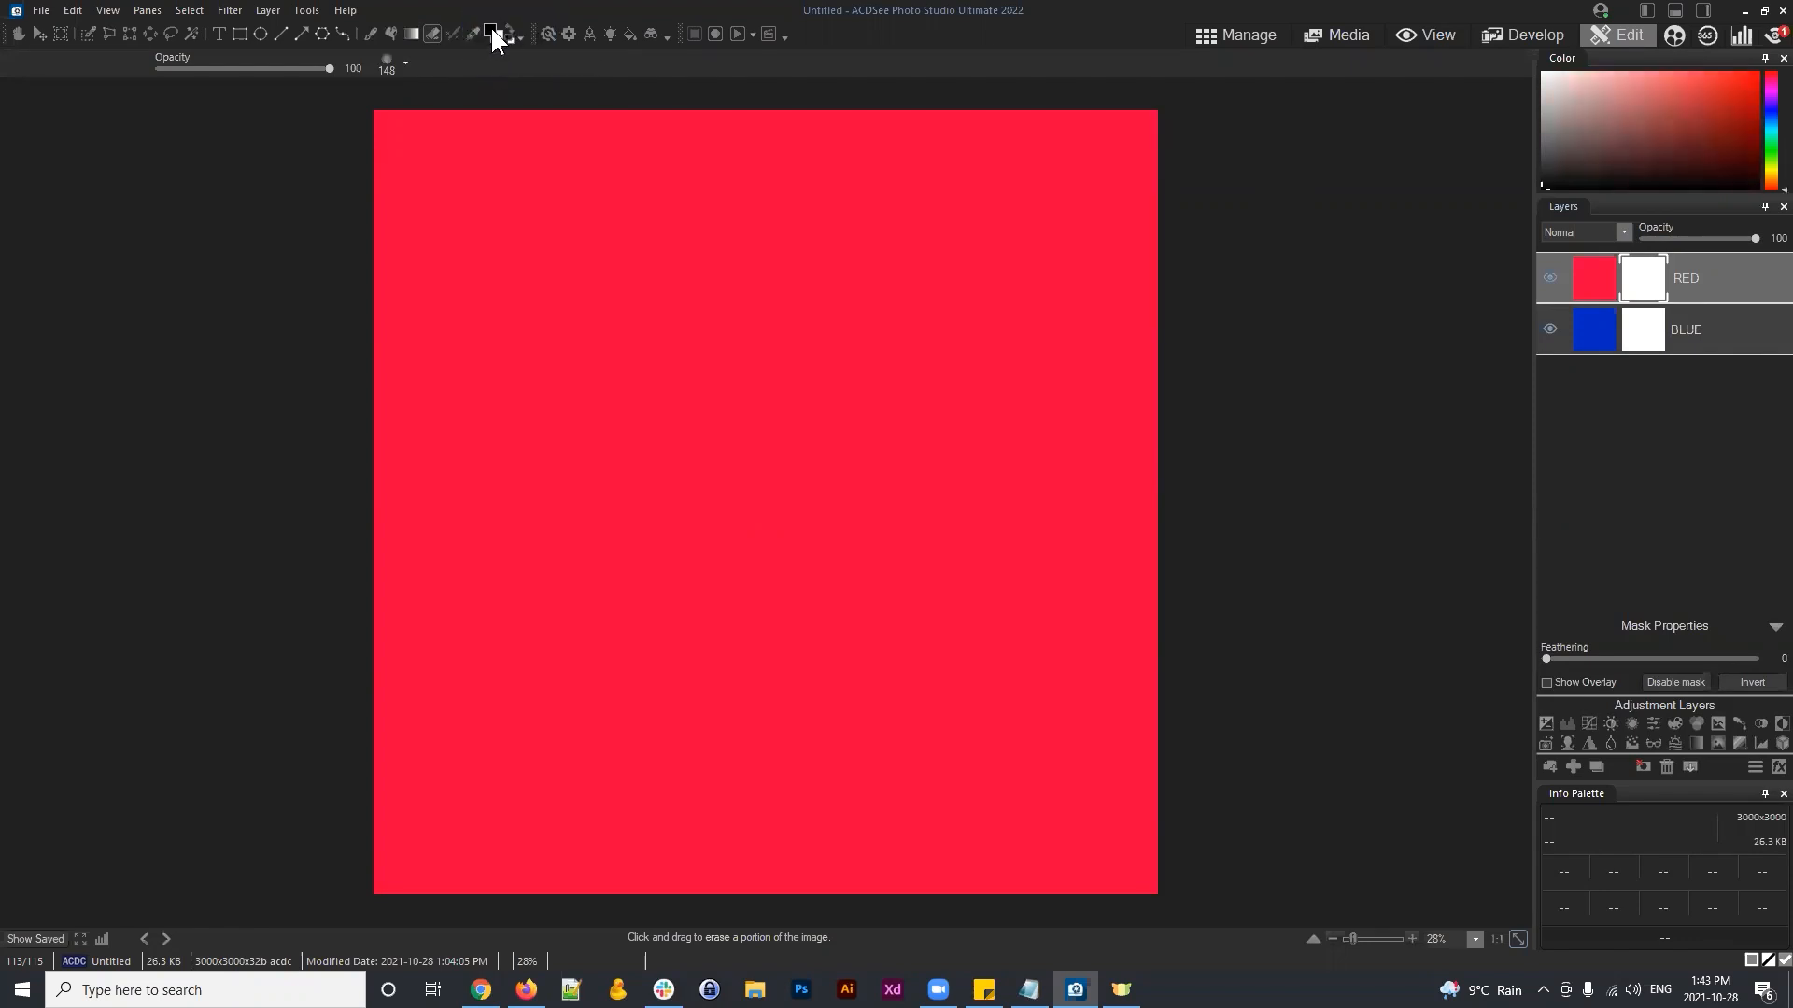
pyautogui.click(492, 30)
pyautogui.click(1060, 300)
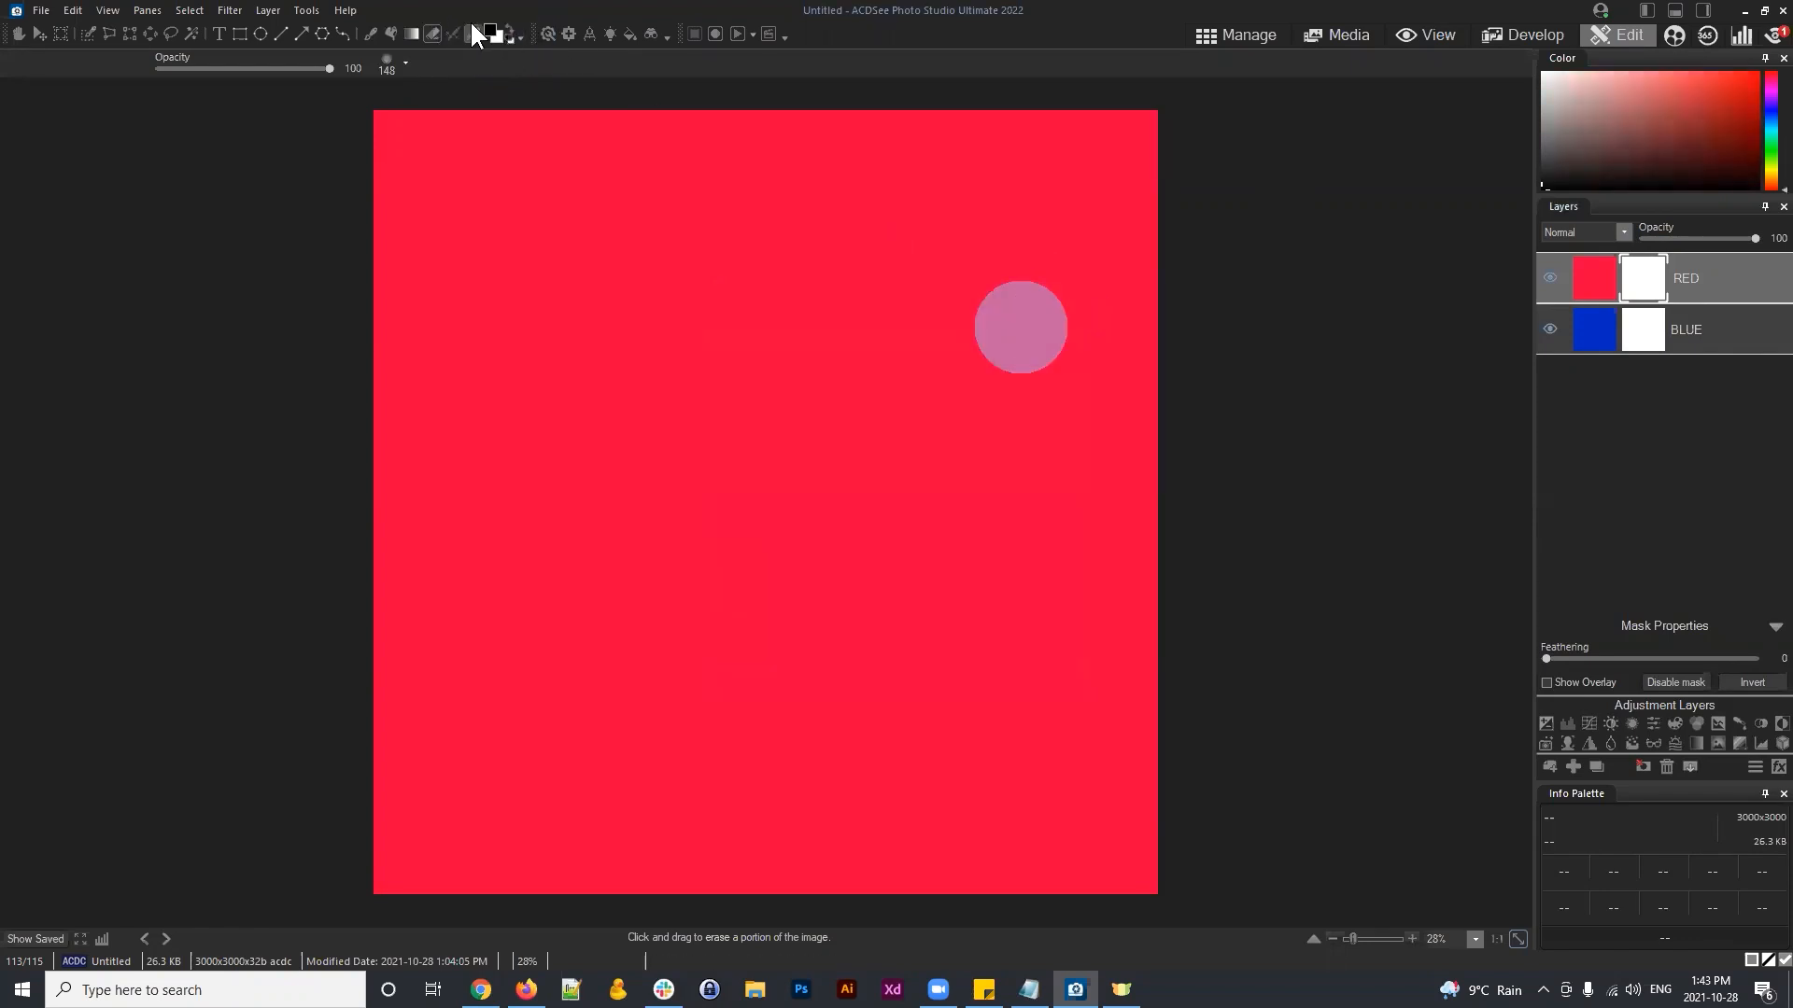
pyautogui.click(390, 31)
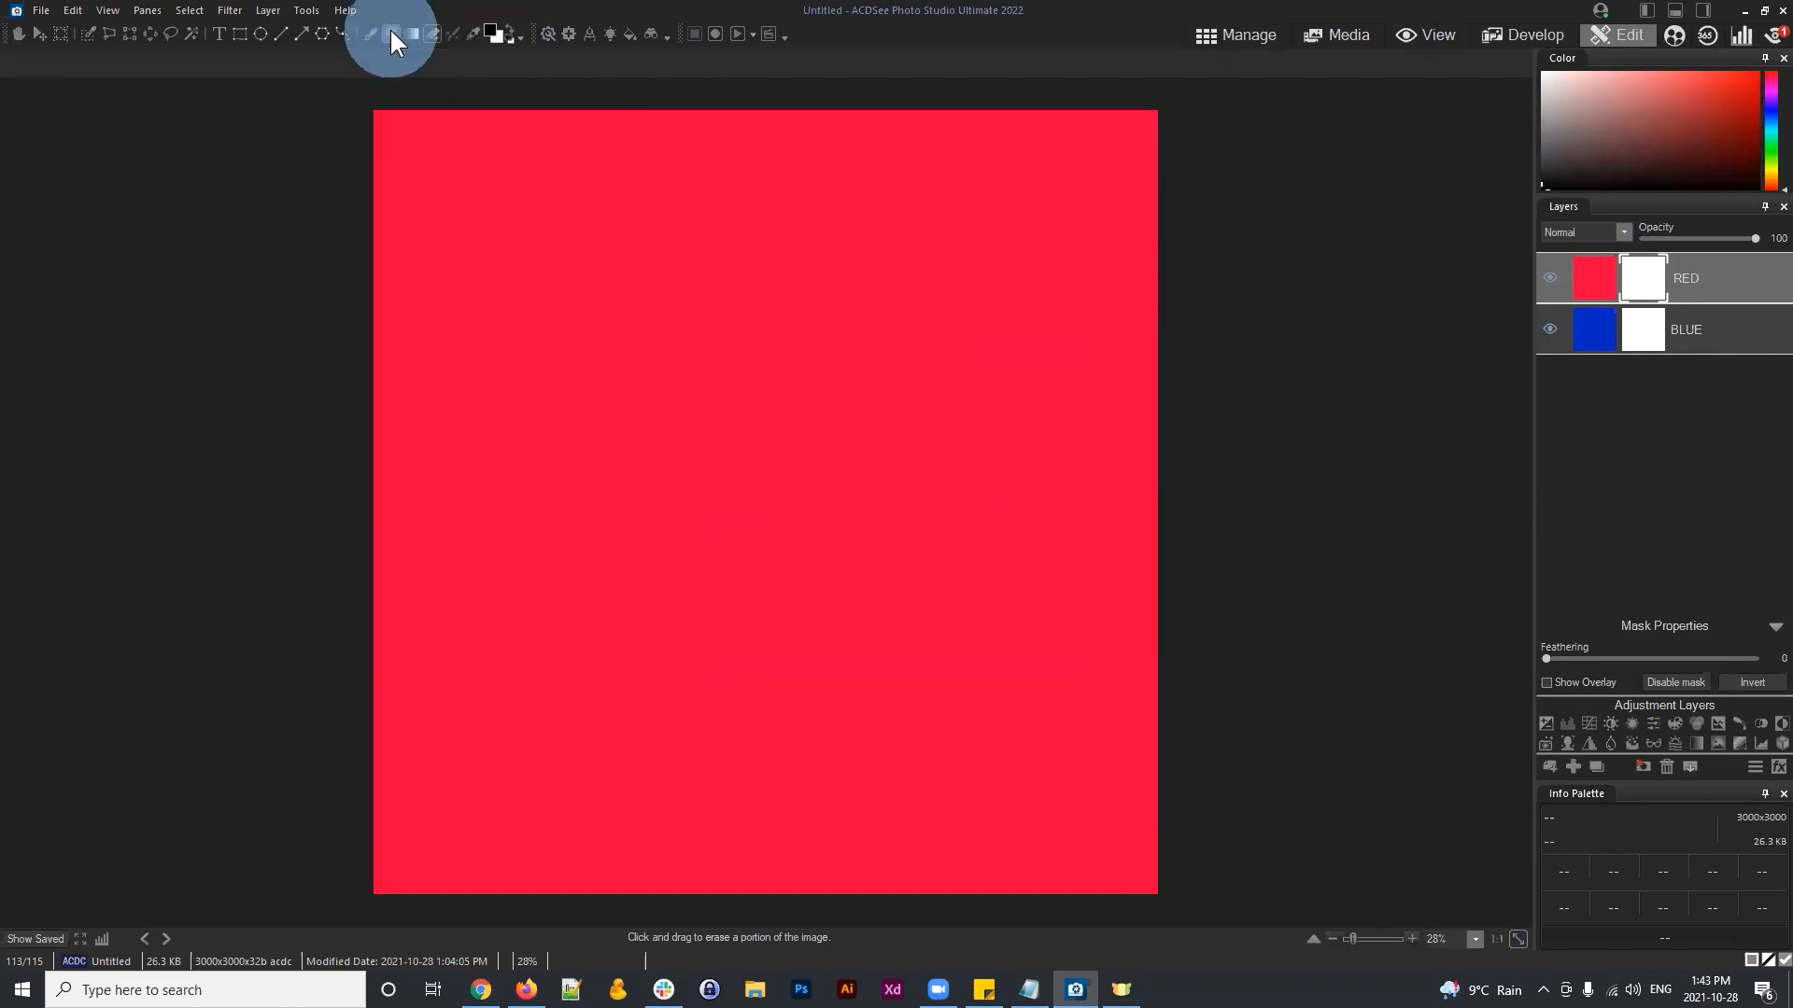
# Step: Fill the RED layer's colour content with black, and undo that fill
pyautogui.click(1606, 272)
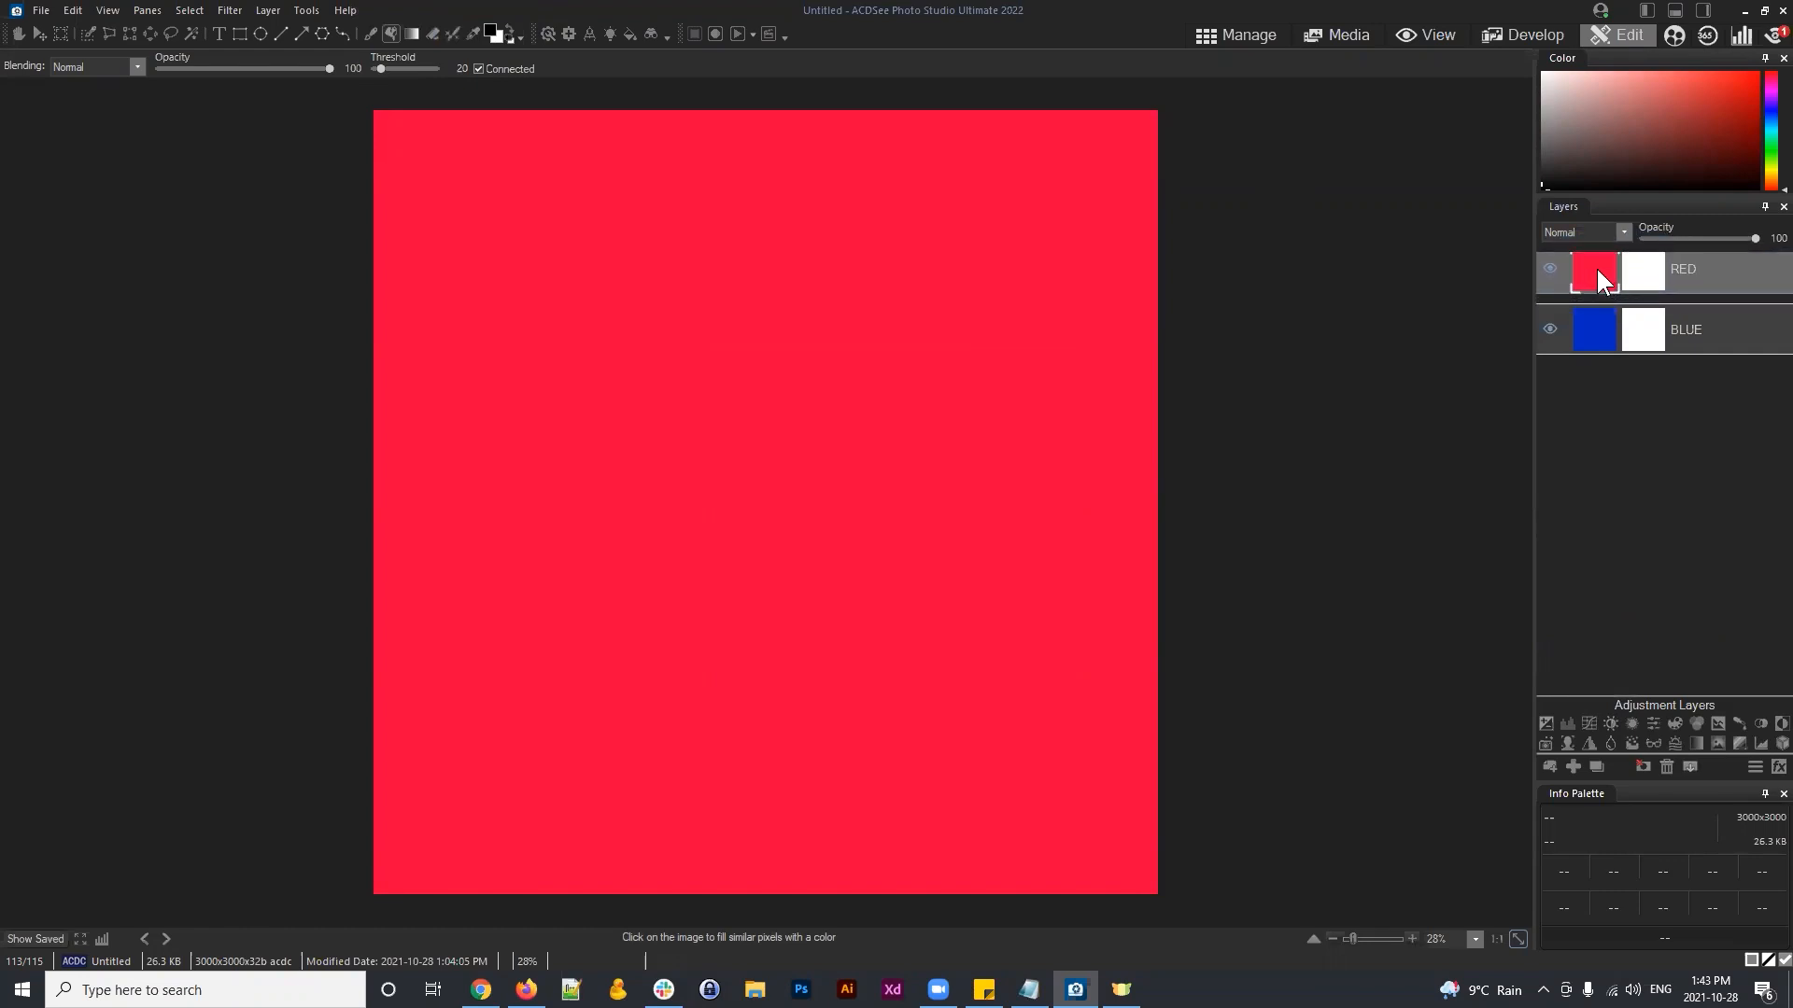
pyautogui.click(767, 407)
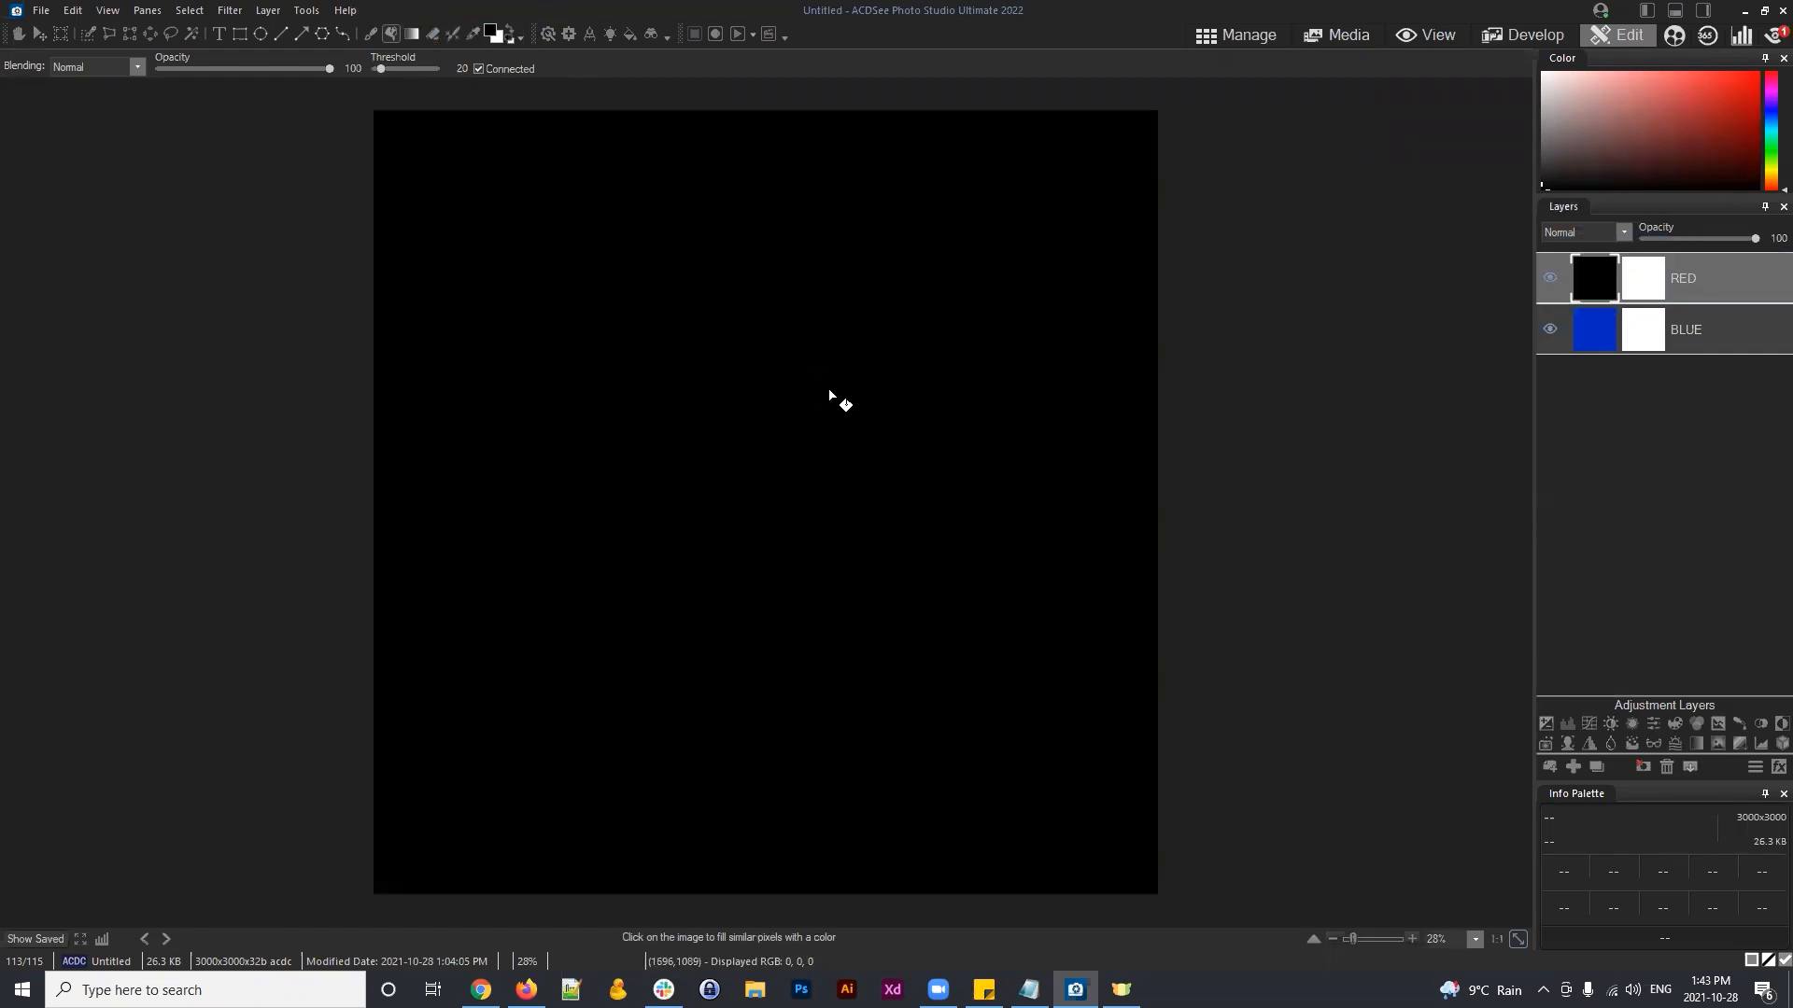
pyautogui.click(73, 11)
pyautogui.click(82, 31)
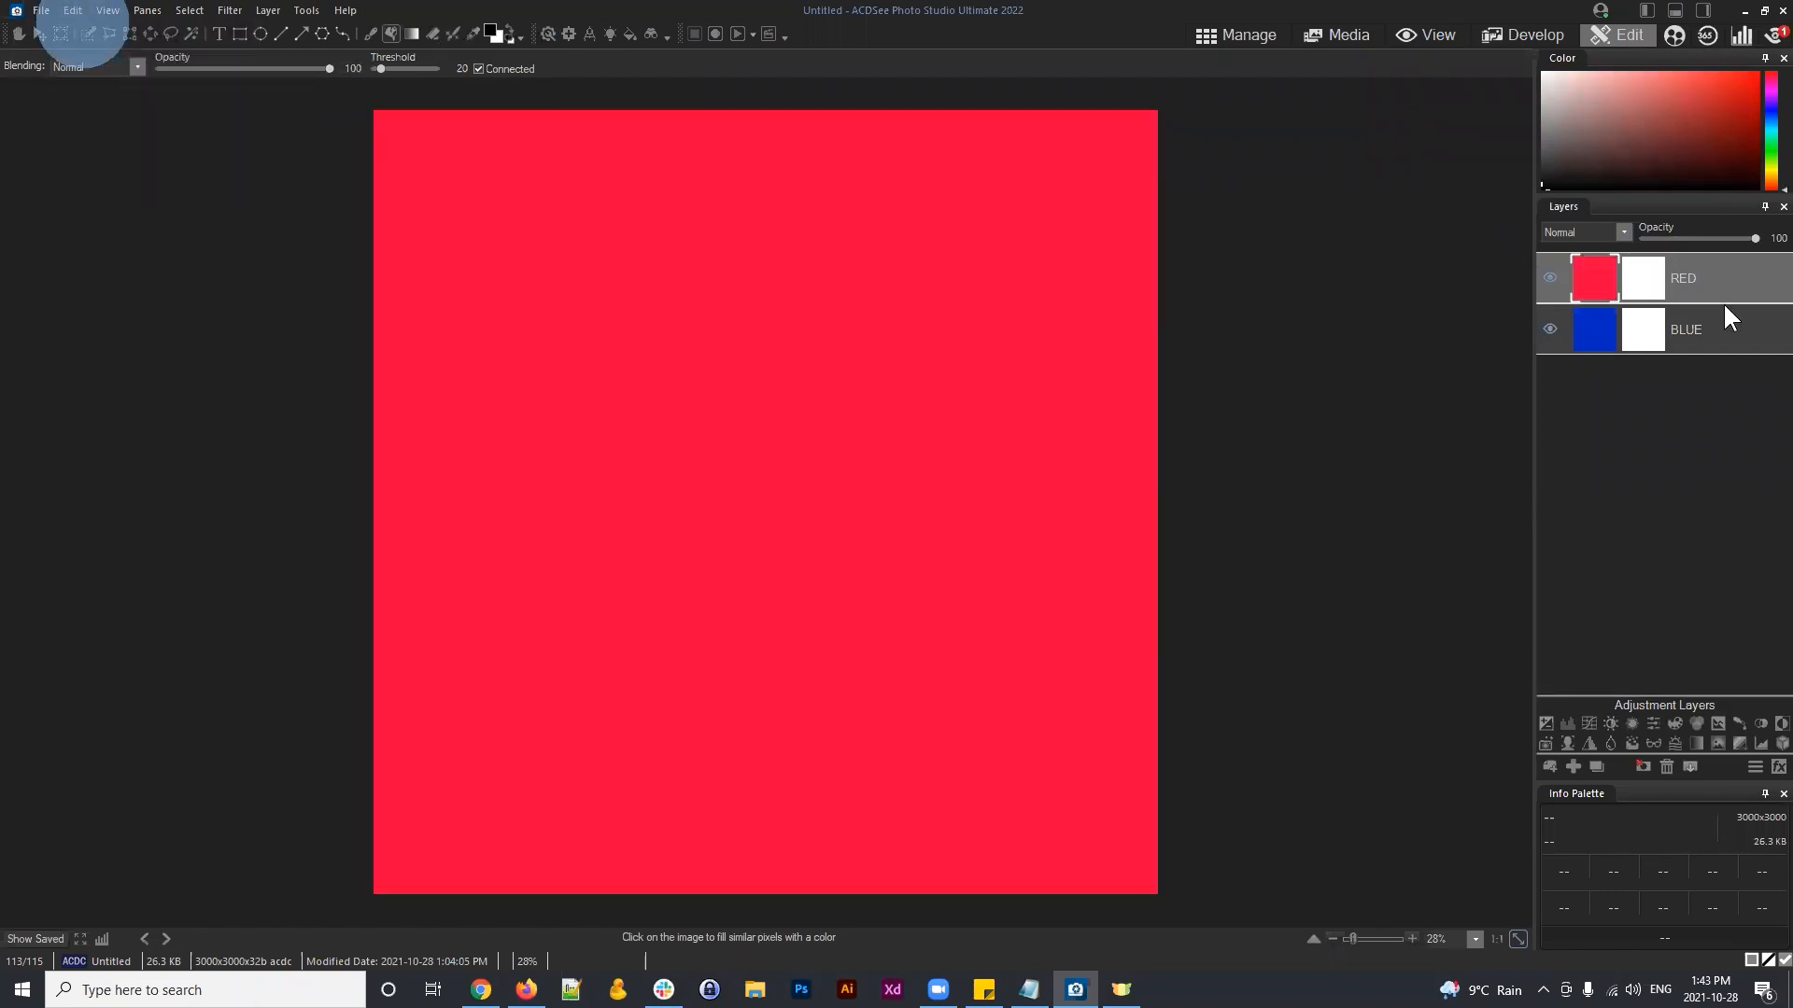
# Step: Fill the RED layer's mask with black to hide the layer, keeping the mask selected
pyautogui.click(1640, 286)
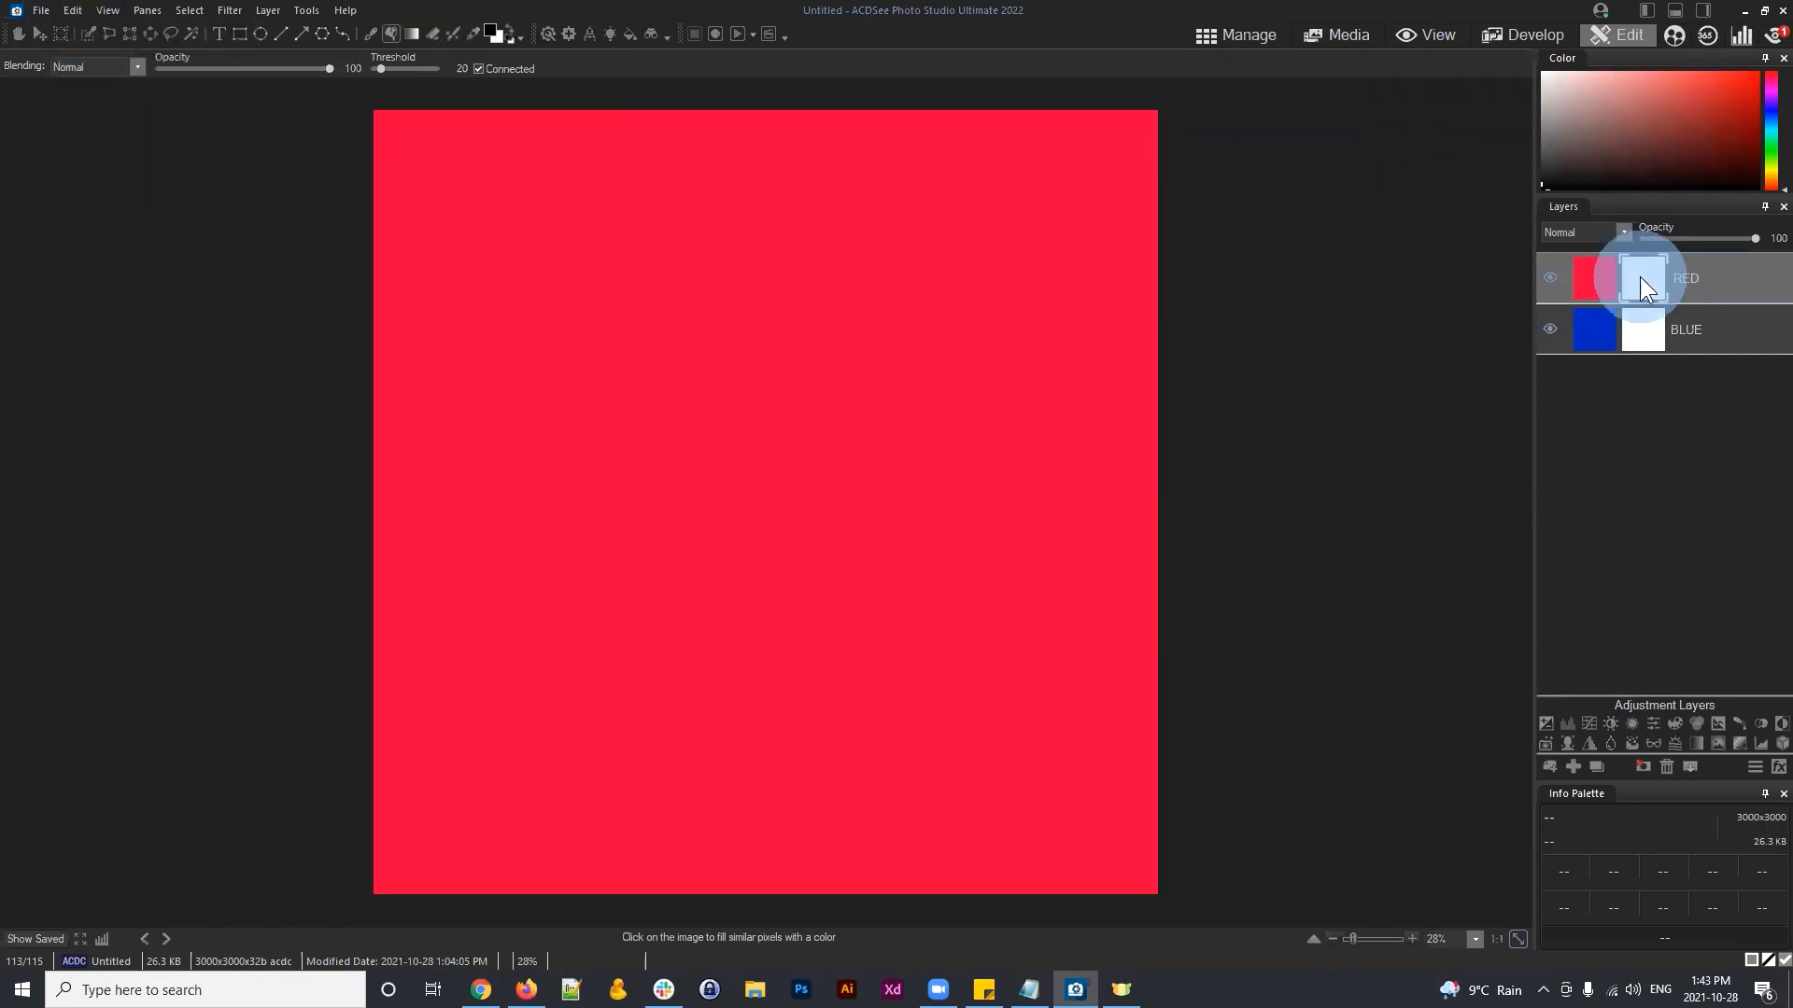
pyautogui.click(729, 371)
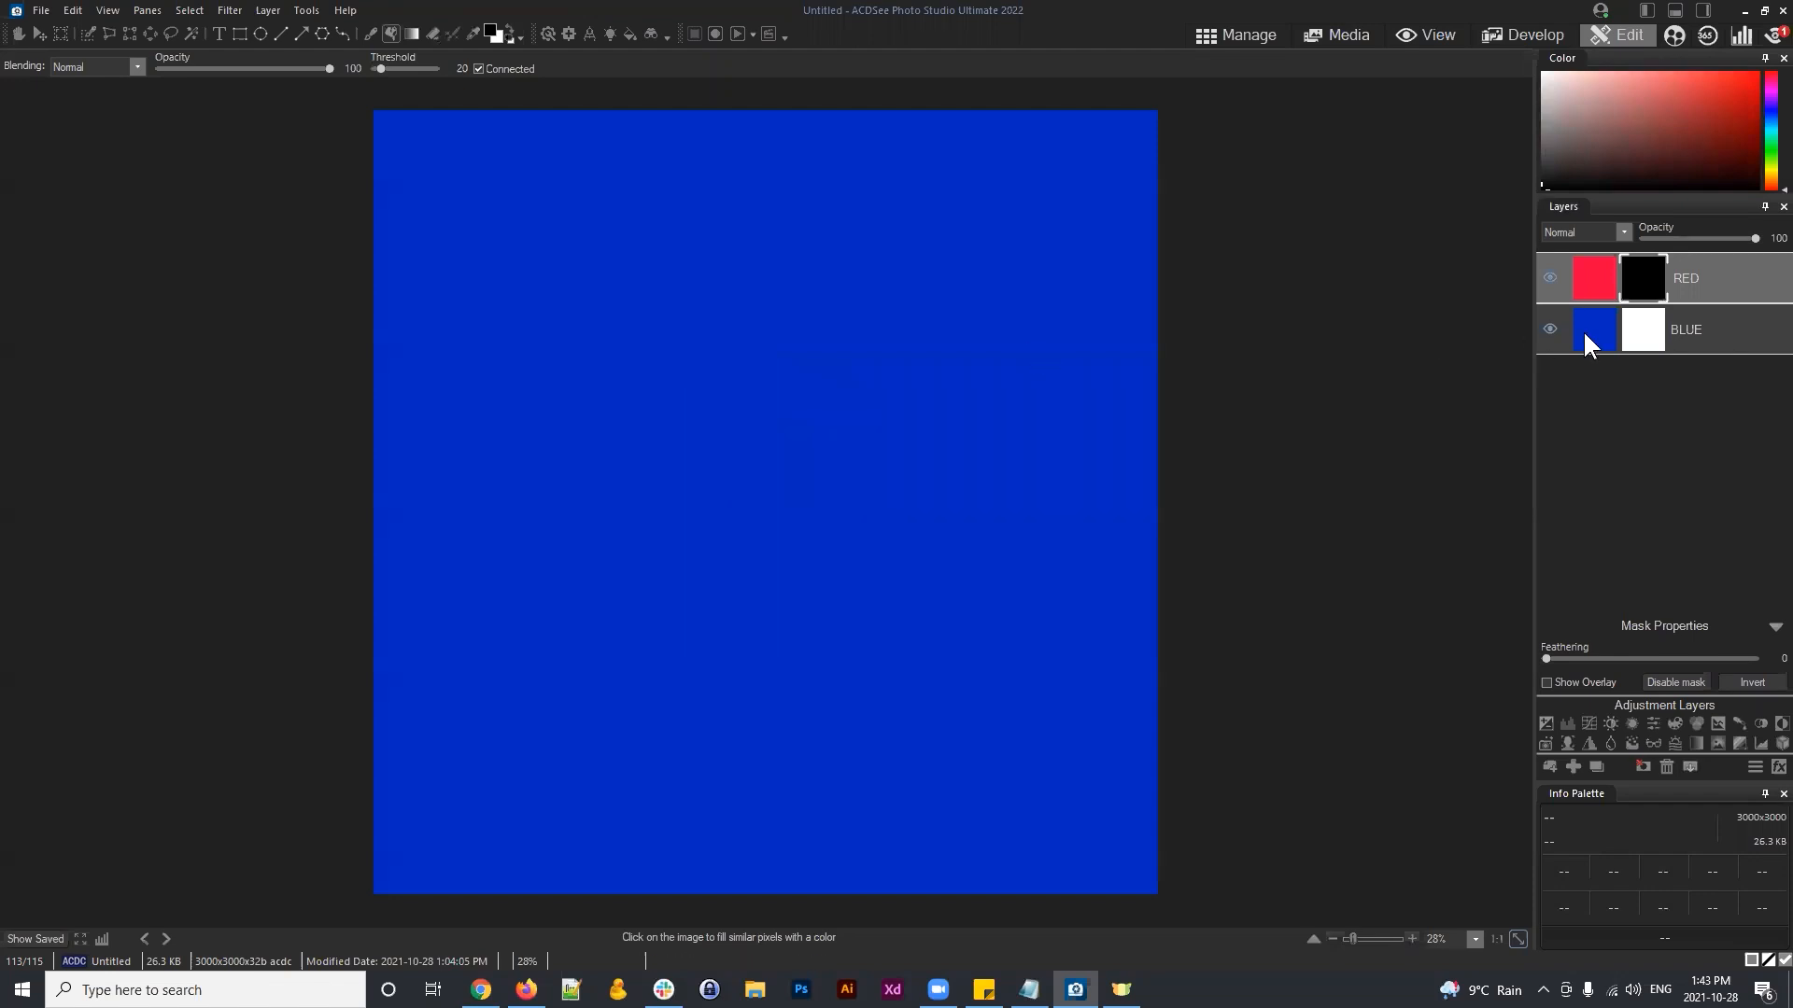
pyautogui.click(1718, 278)
pyautogui.click(1709, 274)
# Step: Swap the foreground colour to white and fill the RED layer's mask with it to reveal the layer
pyautogui.click(507, 26)
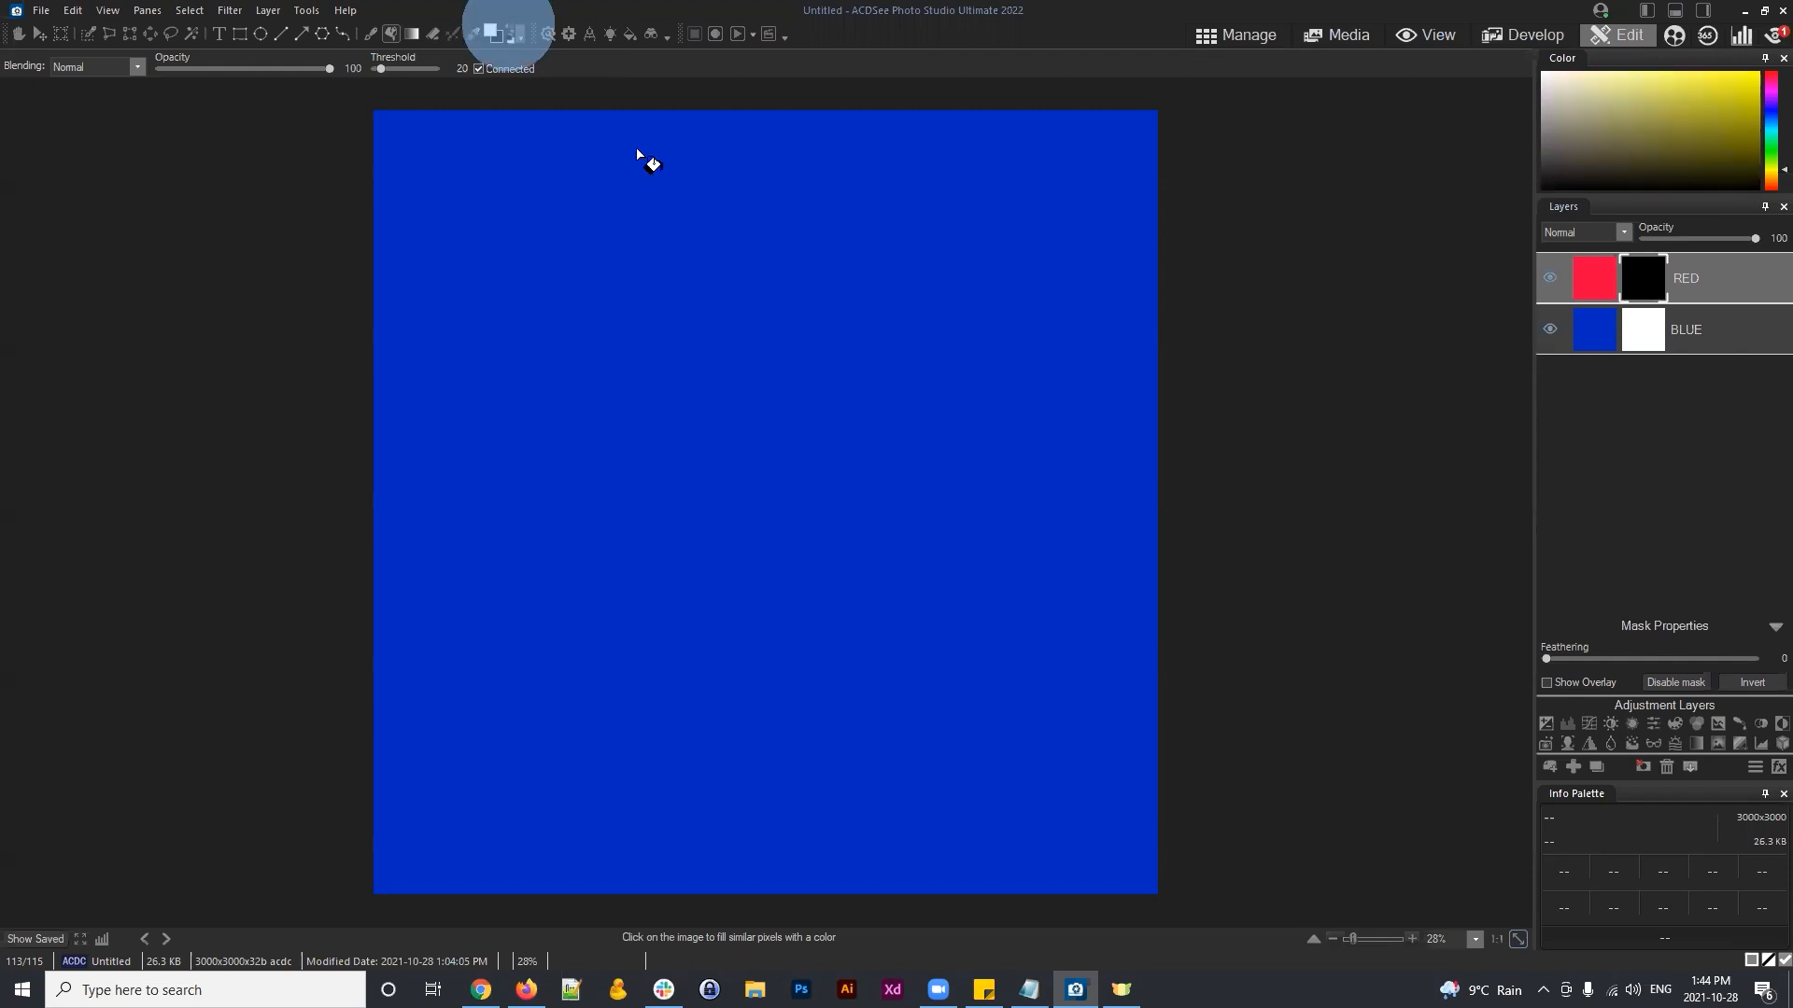
pyautogui.click(859, 377)
pyautogui.click(1647, 280)
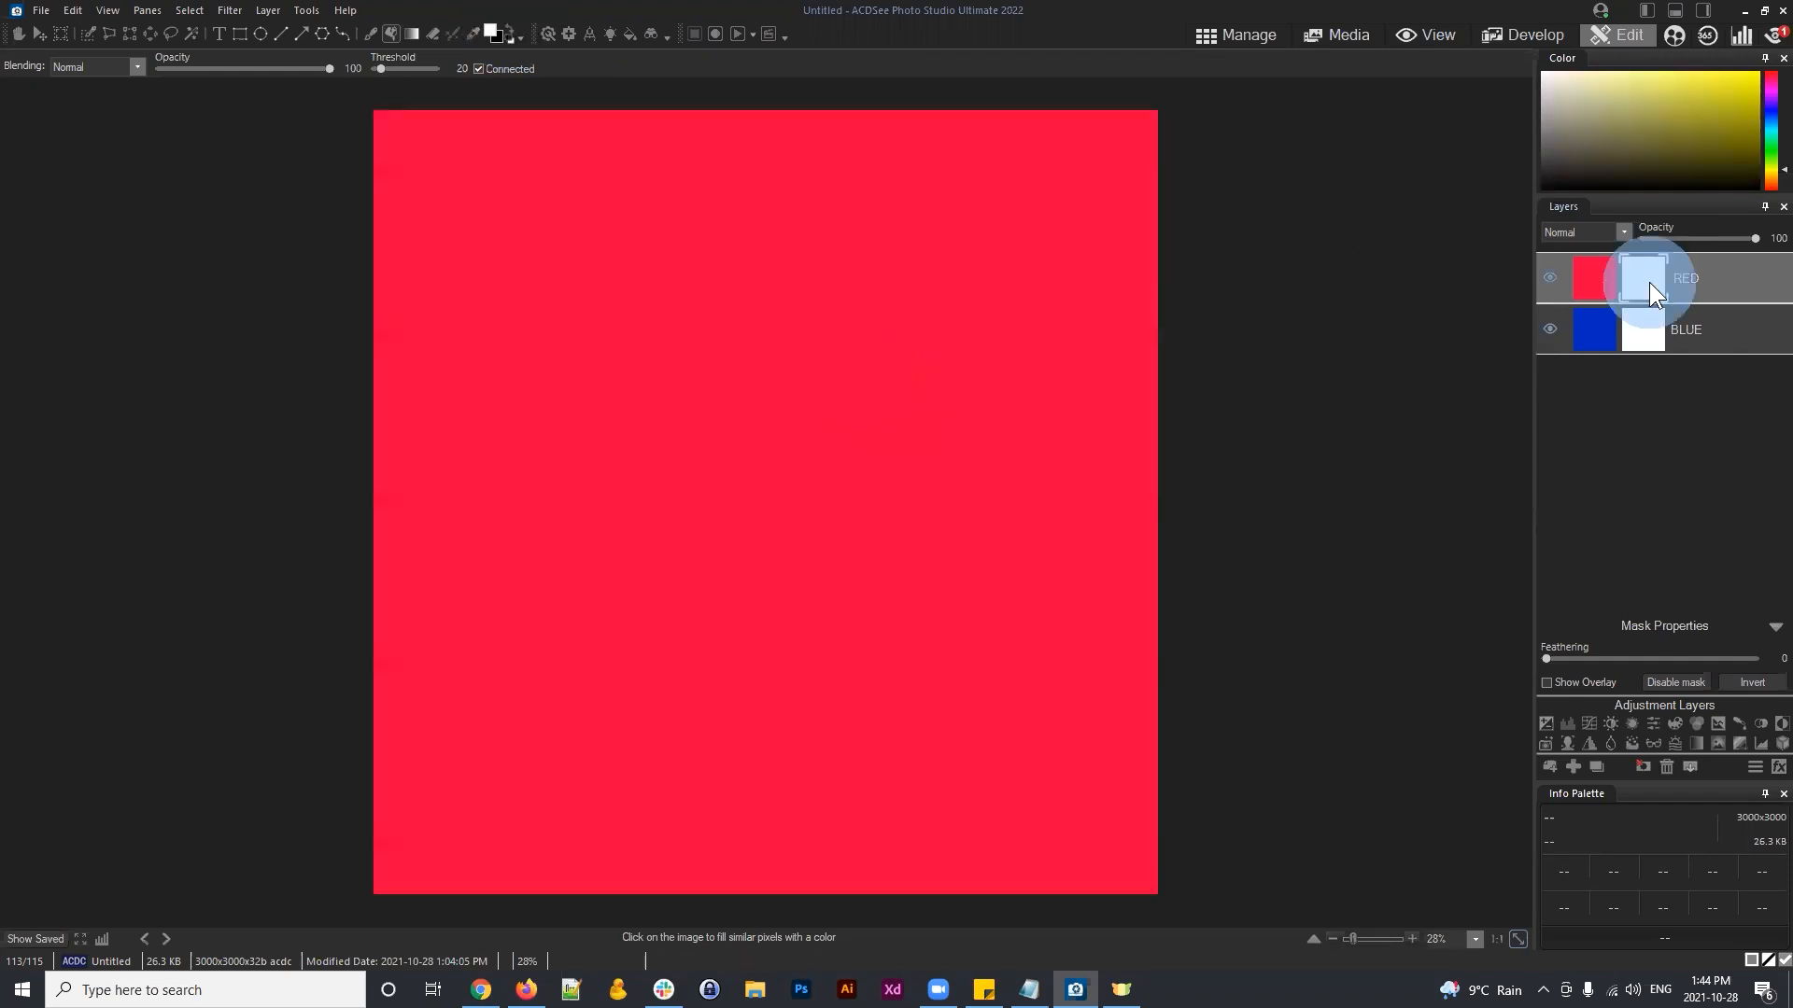
# Step: Handwrite a first name across the RED layer's mask with a black brush of size 129, revealing the blue layer beneath
pyautogui.click(368, 36)
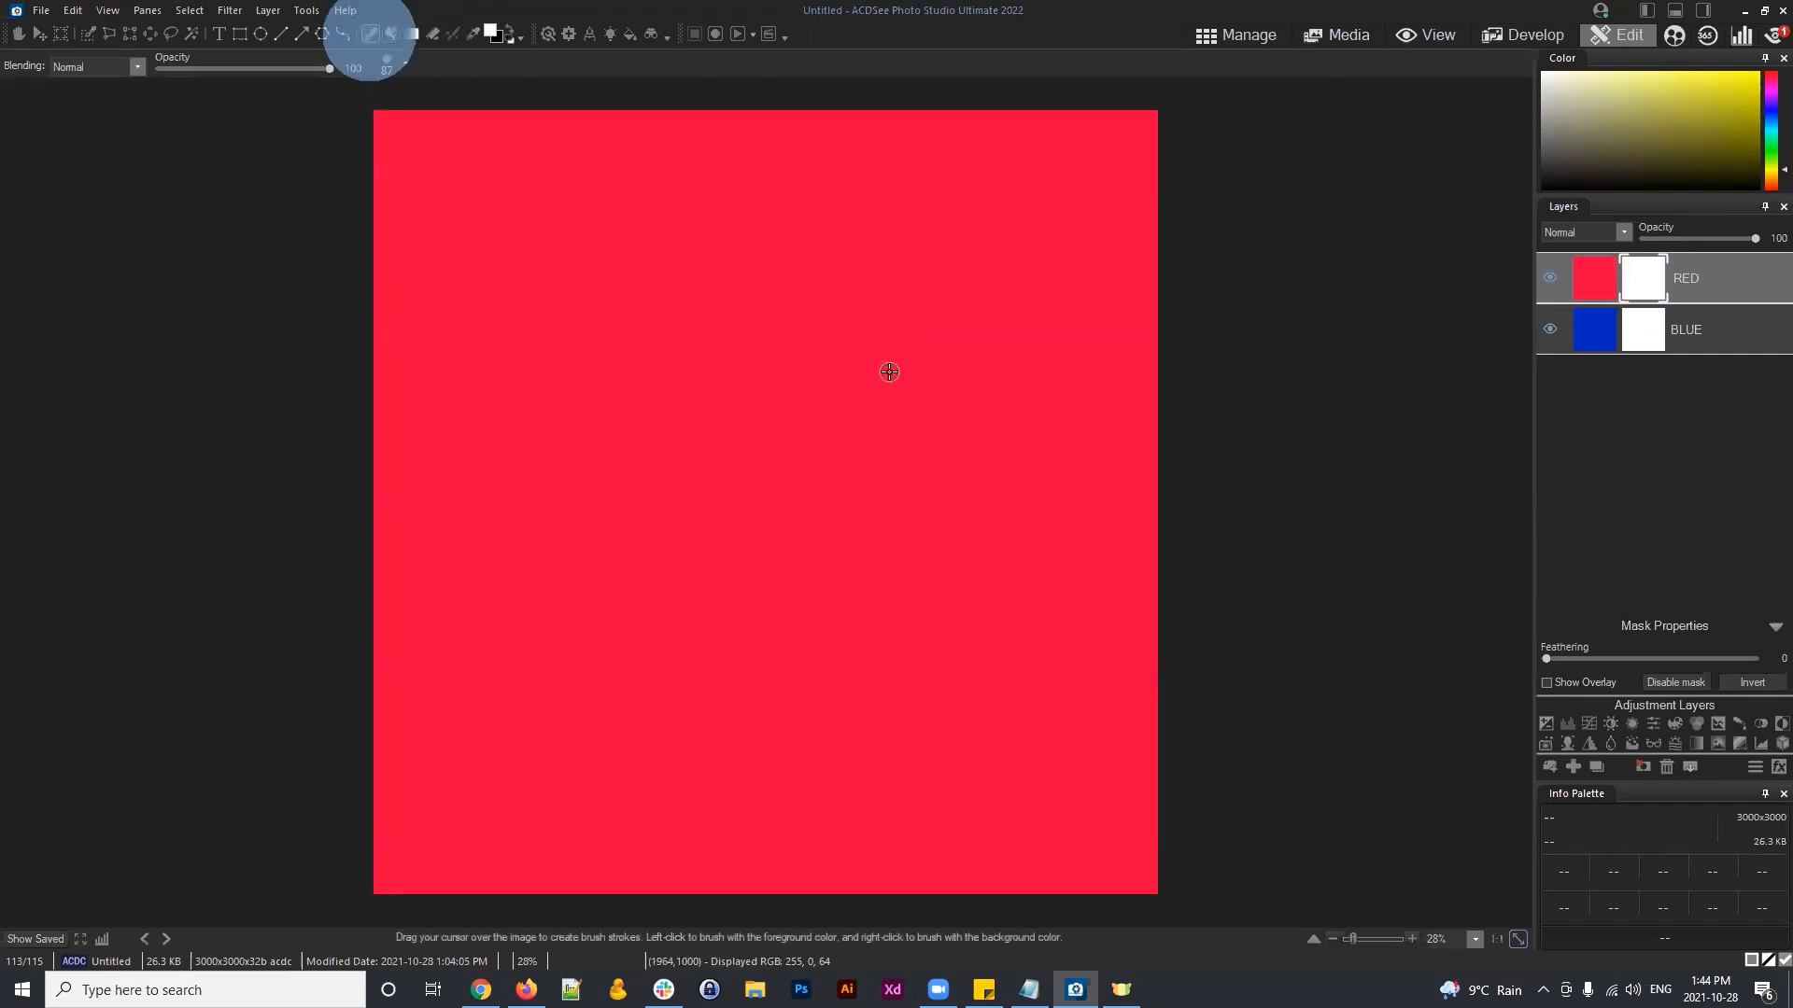
pyautogui.scroll(-4, 878, 358)
pyautogui.scroll(8, 831, 346)
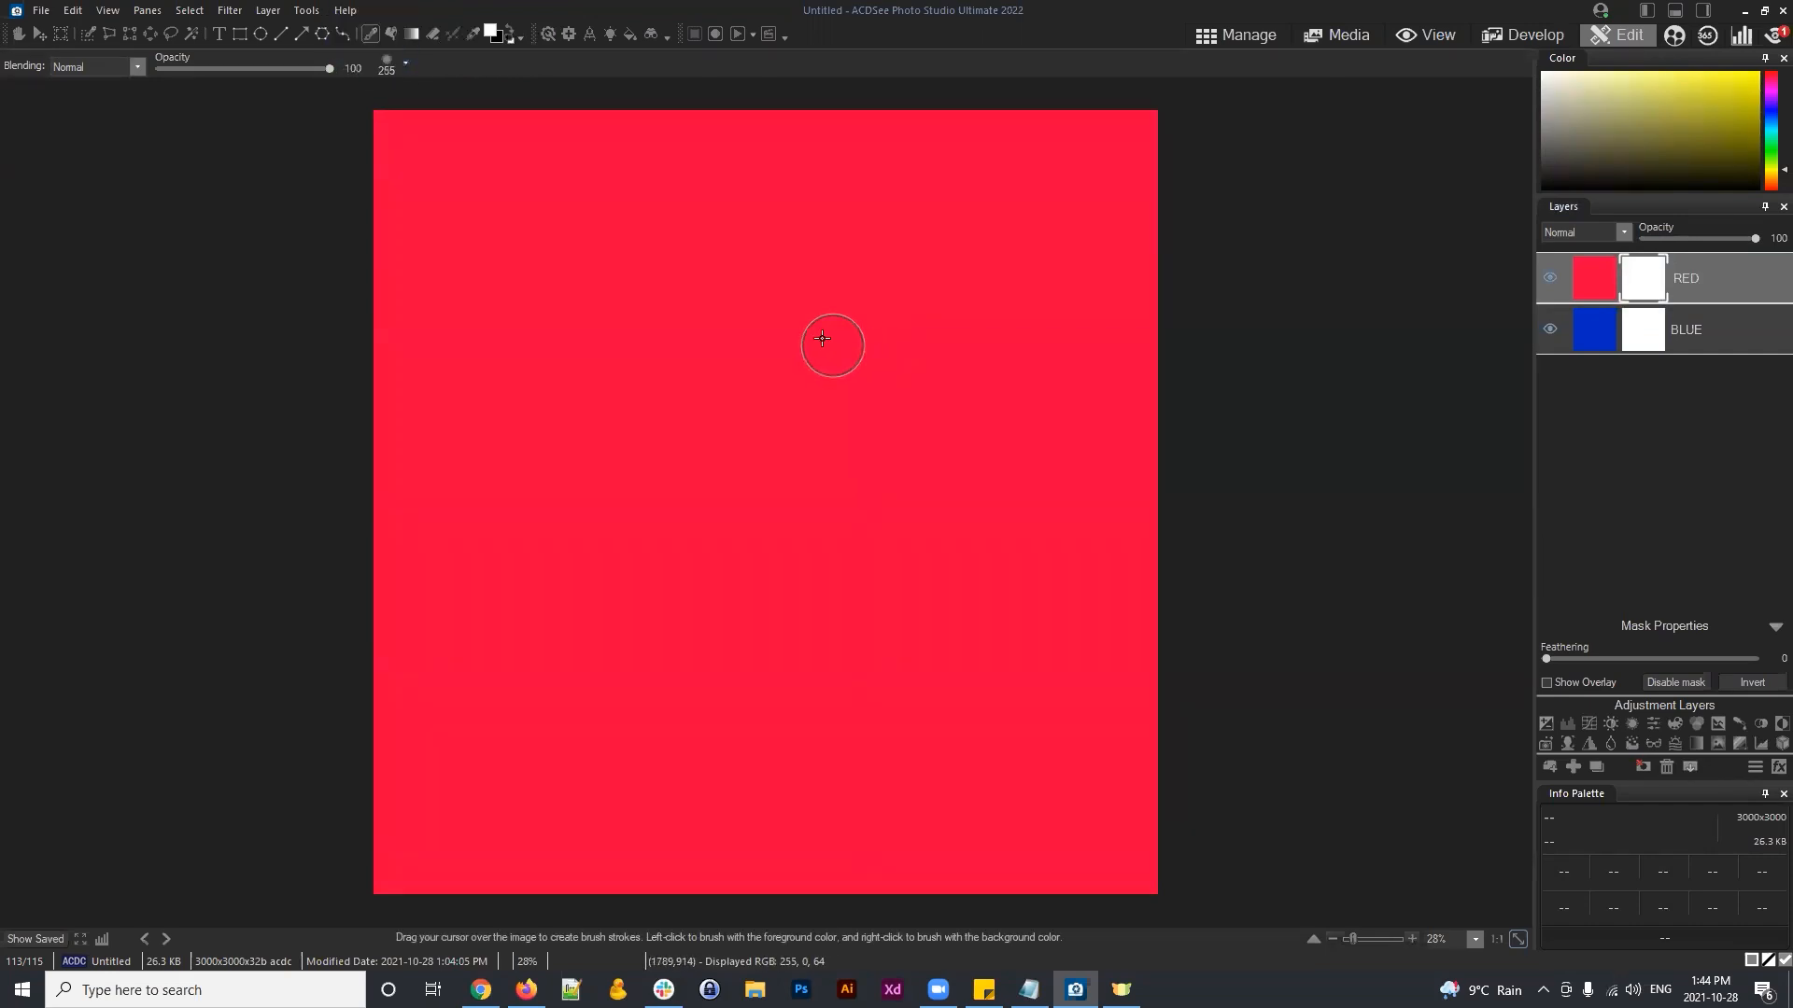
pyautogui.click(511, 29)
pyautogui.scroll(-4, 647, 379)
pyautogui.moveTo(519, 583)
pyautogui.mouseDown()
pyautogui.moveTo(523, 420)
pyautogui.moveTo(550, 327)
pyautogui.moveTo(637, 587)
pyautogui.mouseUp()
pyautogui.moveTo(524, 485); pyautogui.dragTo(588, 471)
pyautogui.moveTo(704, 308)
pyautogui.mouseDown()
pyautogui.moveTo(749, 532)
pyautogui.moveTo(689, 446)
pyautogui.moveTo(654, 515)
pyautogui.moveTo(747, 527)
pyautogui.mouseUp()
pyautogui.moveTo(840, 425)
pyautogui.mouseDown()
pyautogui.moveTo(794, 456)
pyautogui.moveTo(825, 531)
pyautogui.moveTo(851, 430)
pyautogui.moveTo(920, 552)
pyautogui.mouseUp()
pyautogui.moveTo(920, 408)
pyautogui.mouseDown()
pyautogui.moveTo(970, 530)
pyautogui.moveTo(949, 464)
pyautogui.moveTo(1003, 417)
pyautogui.moveTo(1057, 423)
pyautogui.moveTo(1067, 542)
pyautogui.mouseUp()
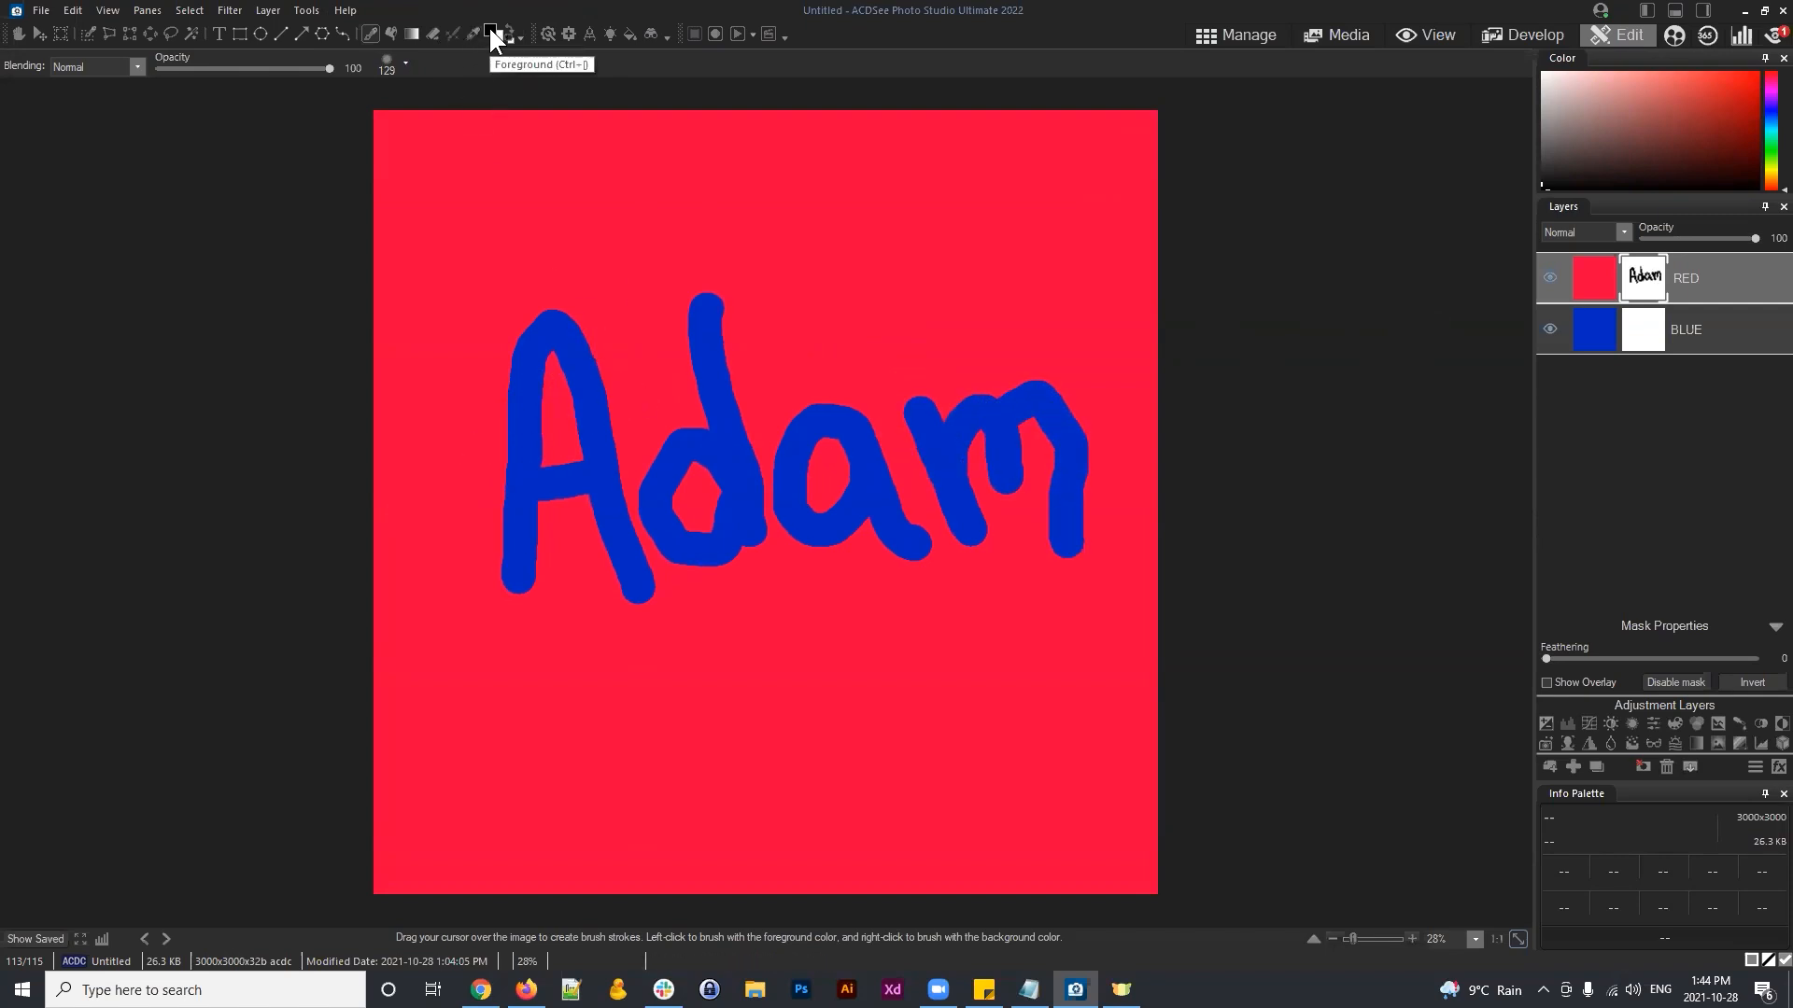
# Step: Compare the RED layer's colour thumbnail and painted mask with the BLUE layer's white mask by selecting each in turn
pyautogui.click(1645, 295)
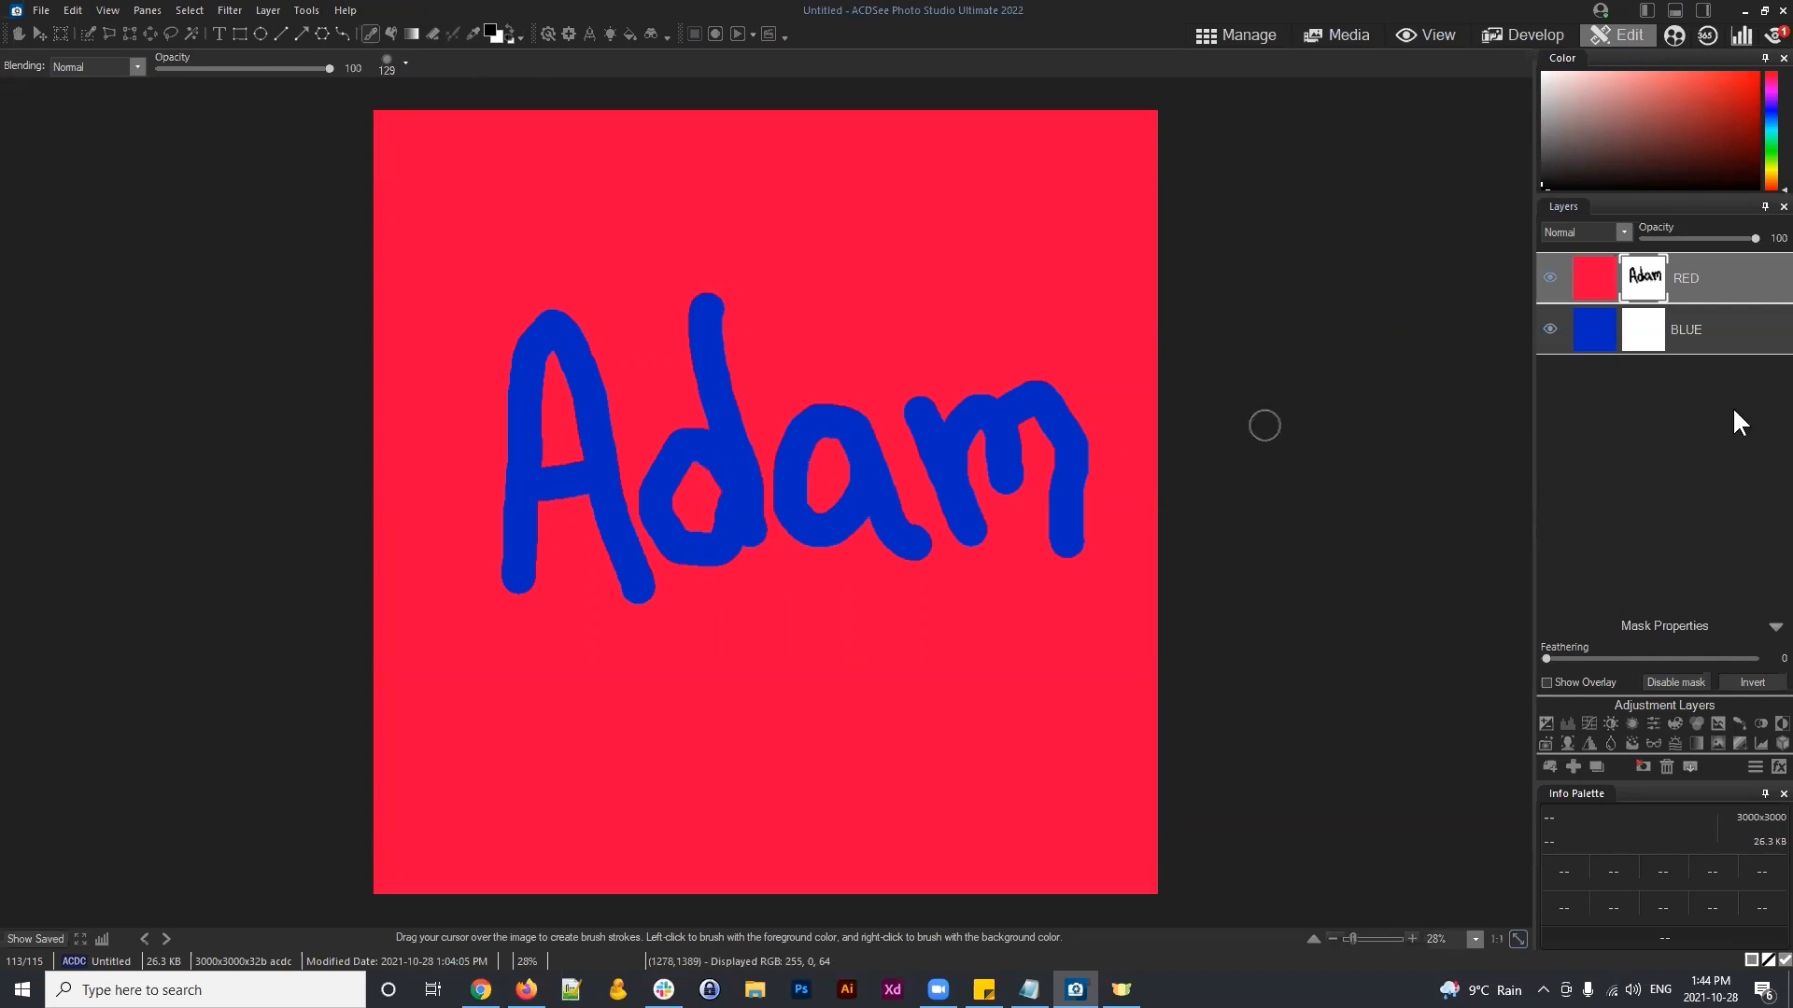
pyautogui.click(1649, 282)
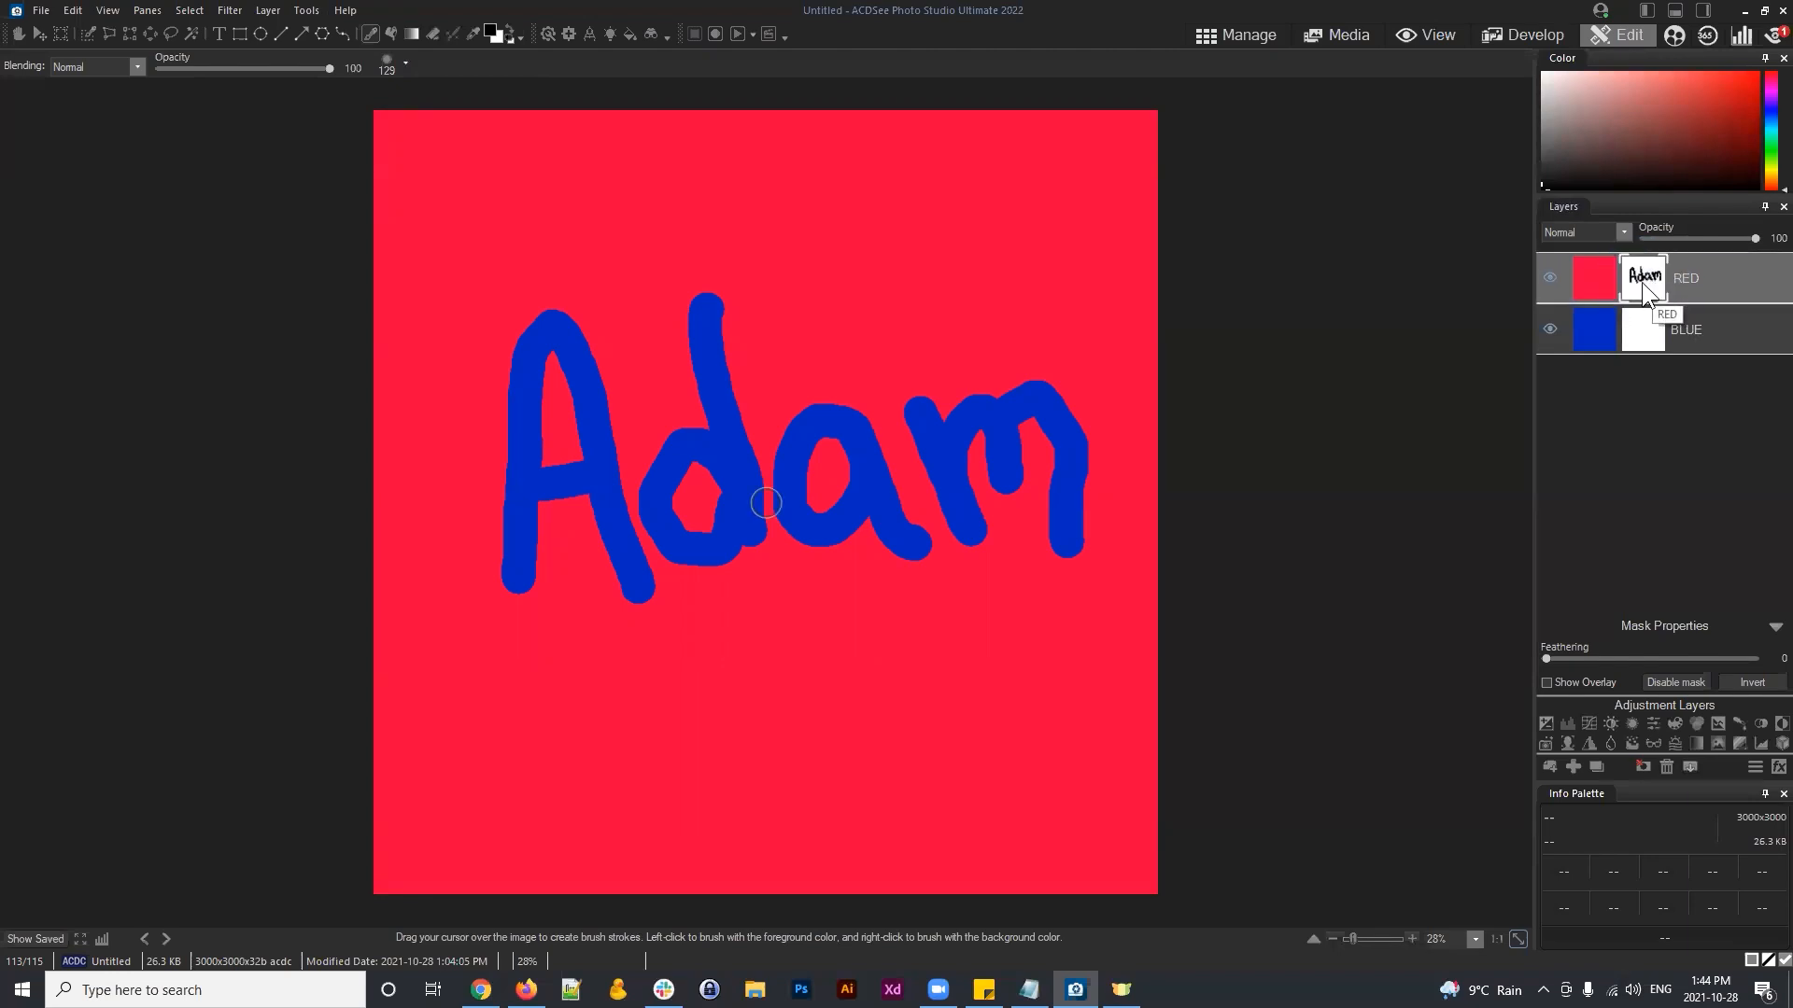
pyautogui.click(1599, 272)
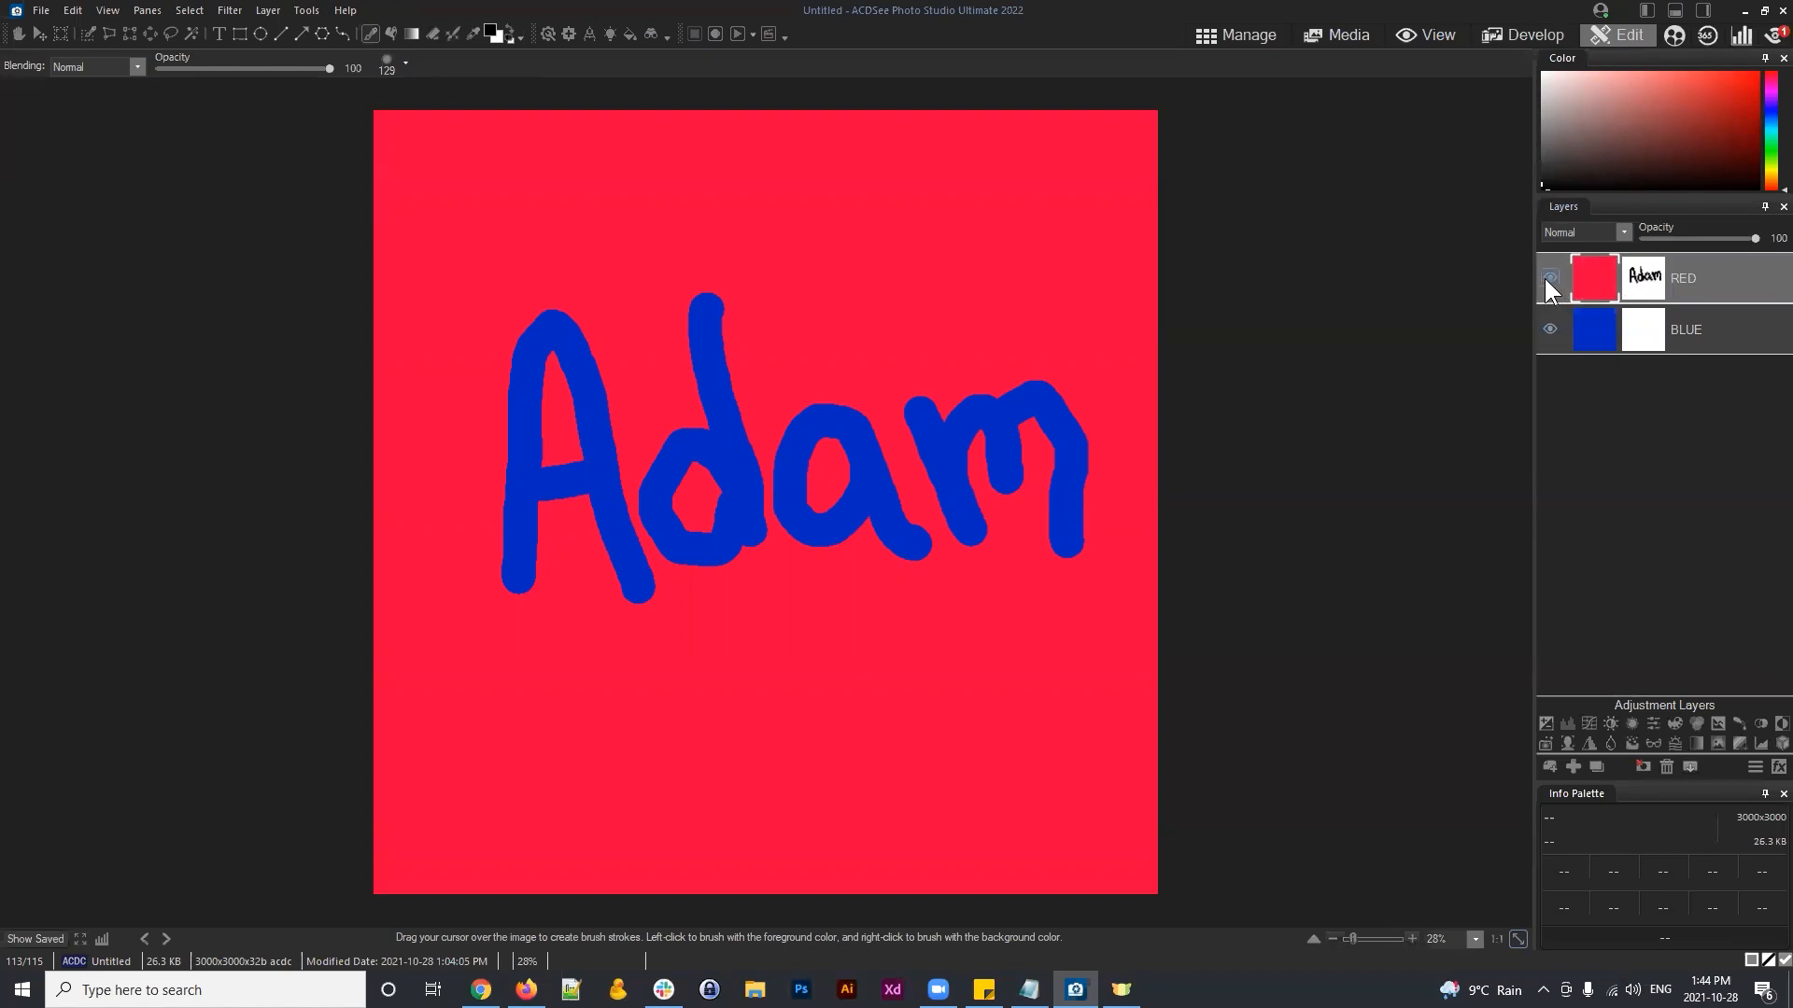
pyautogui.click(1647, 282)
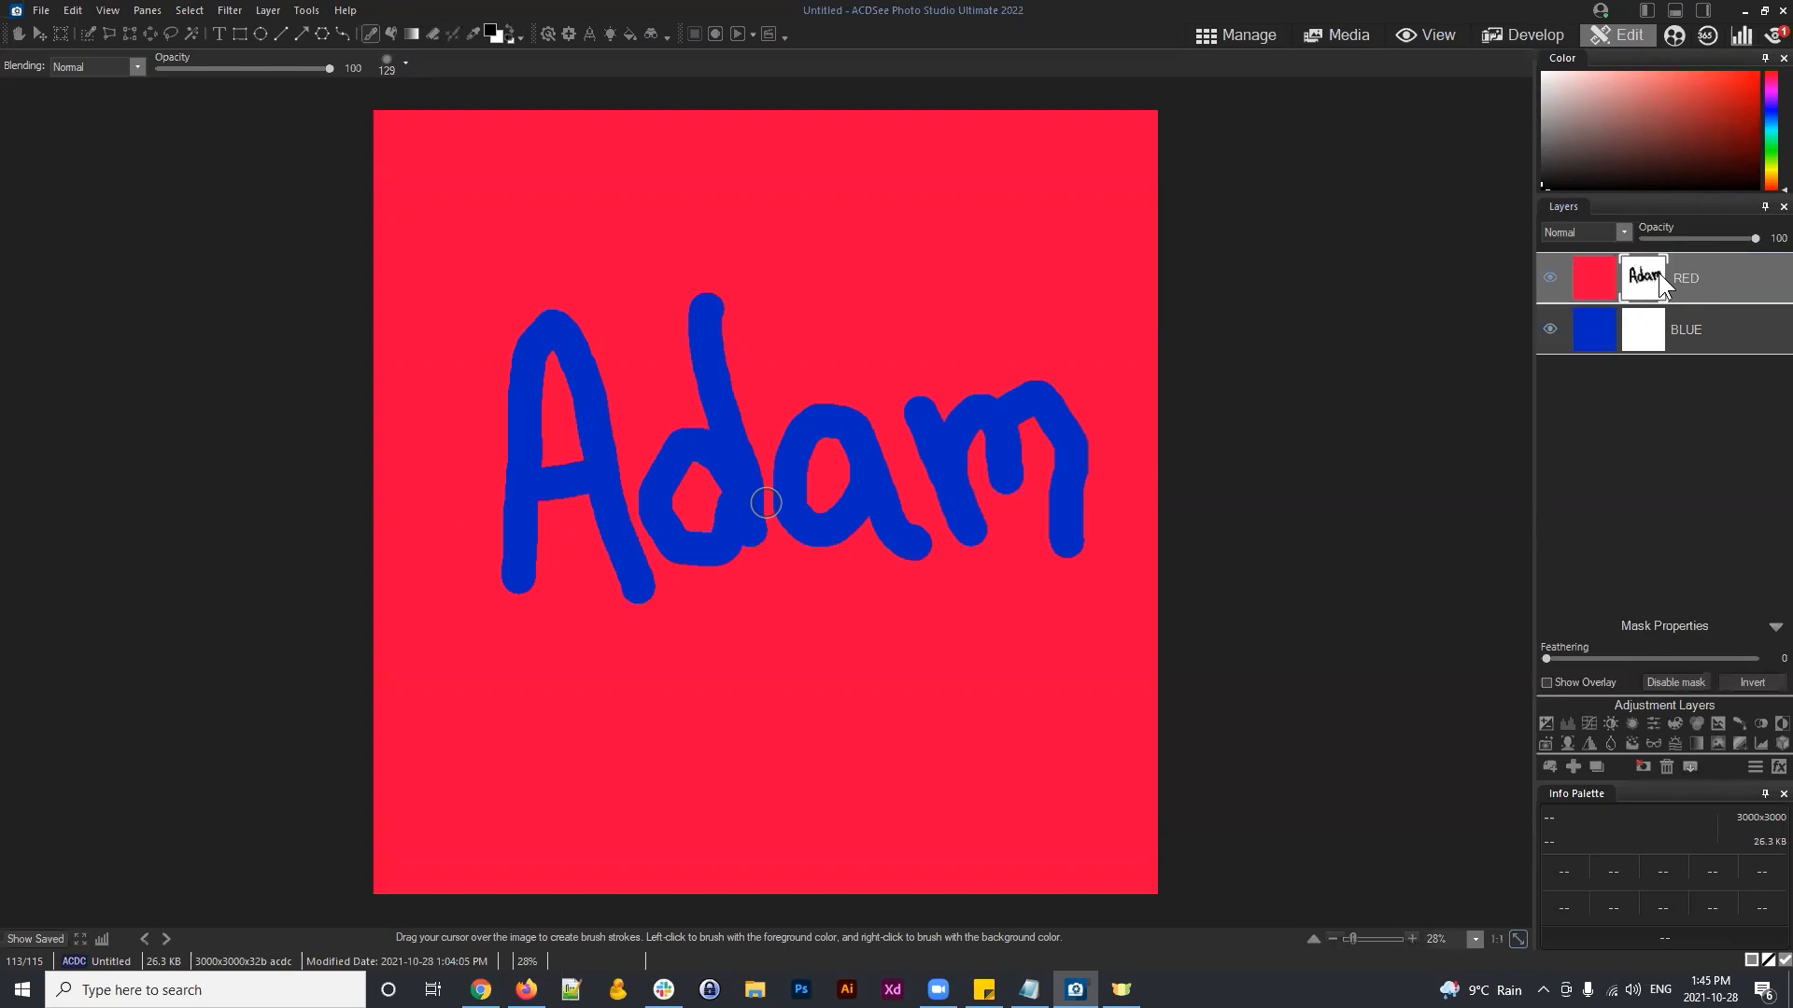
pyautogui.click(1647, 281)
pyautogui.click(1643, 329)
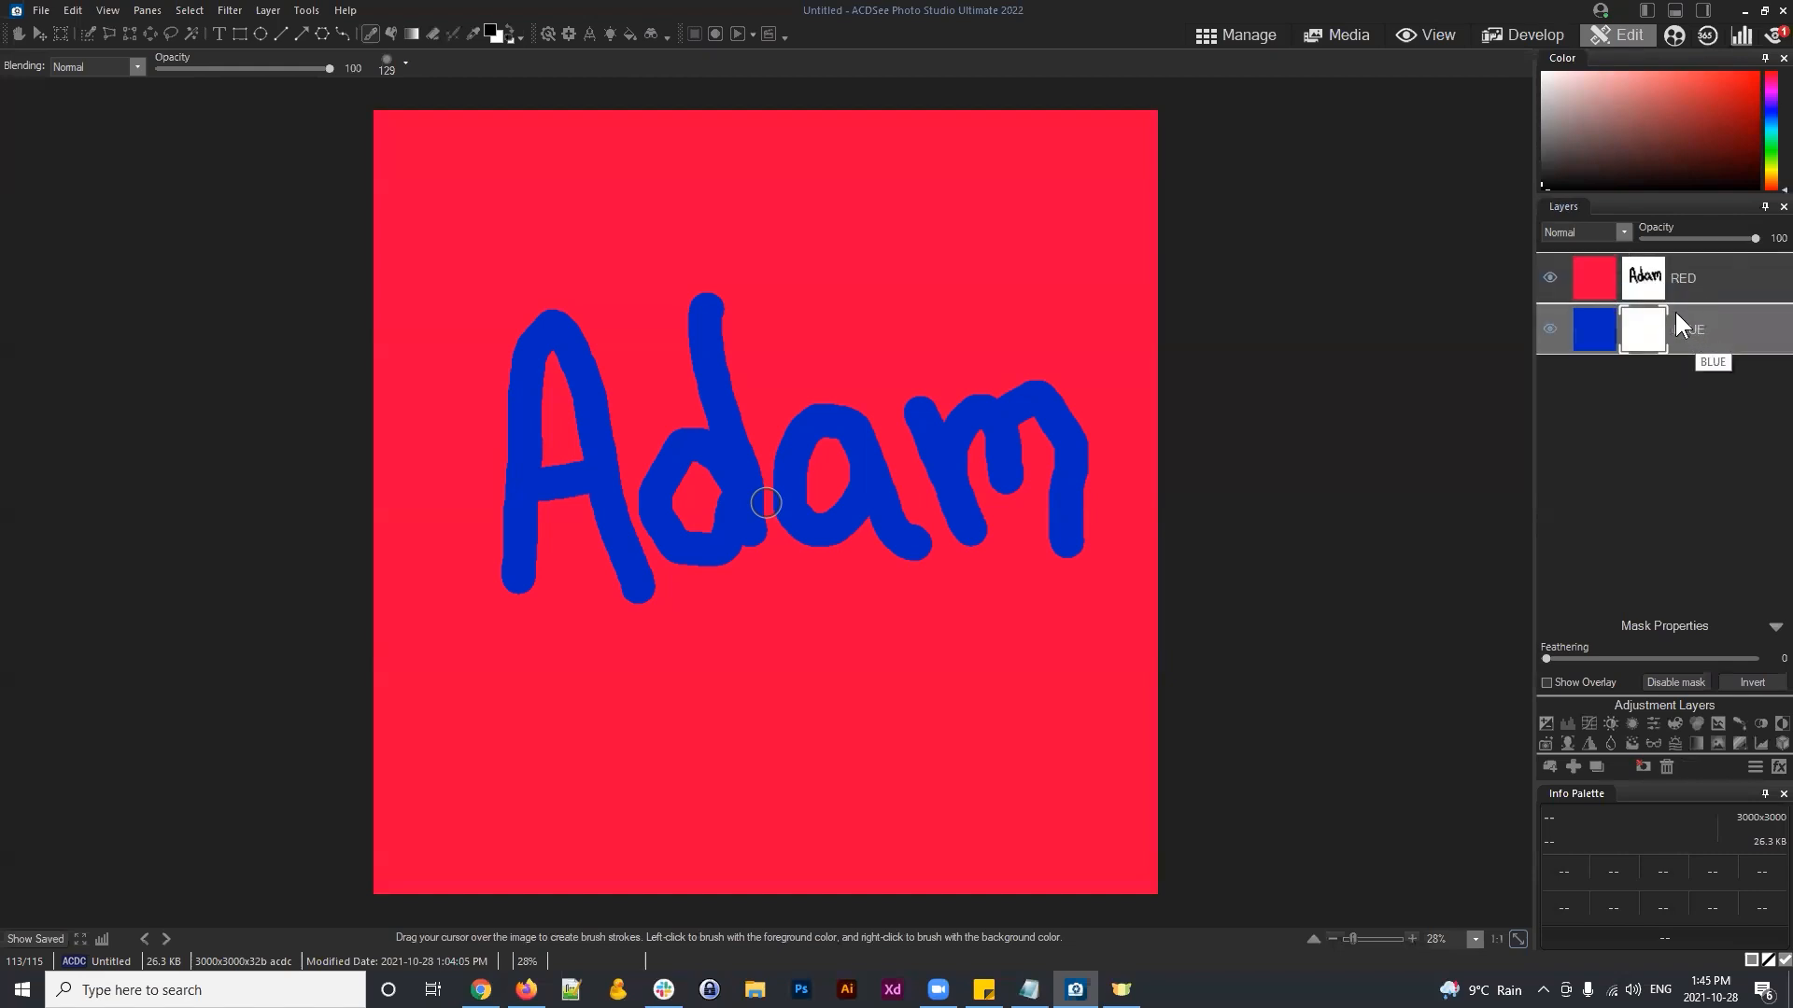
pyautogui.click(1695, 280)
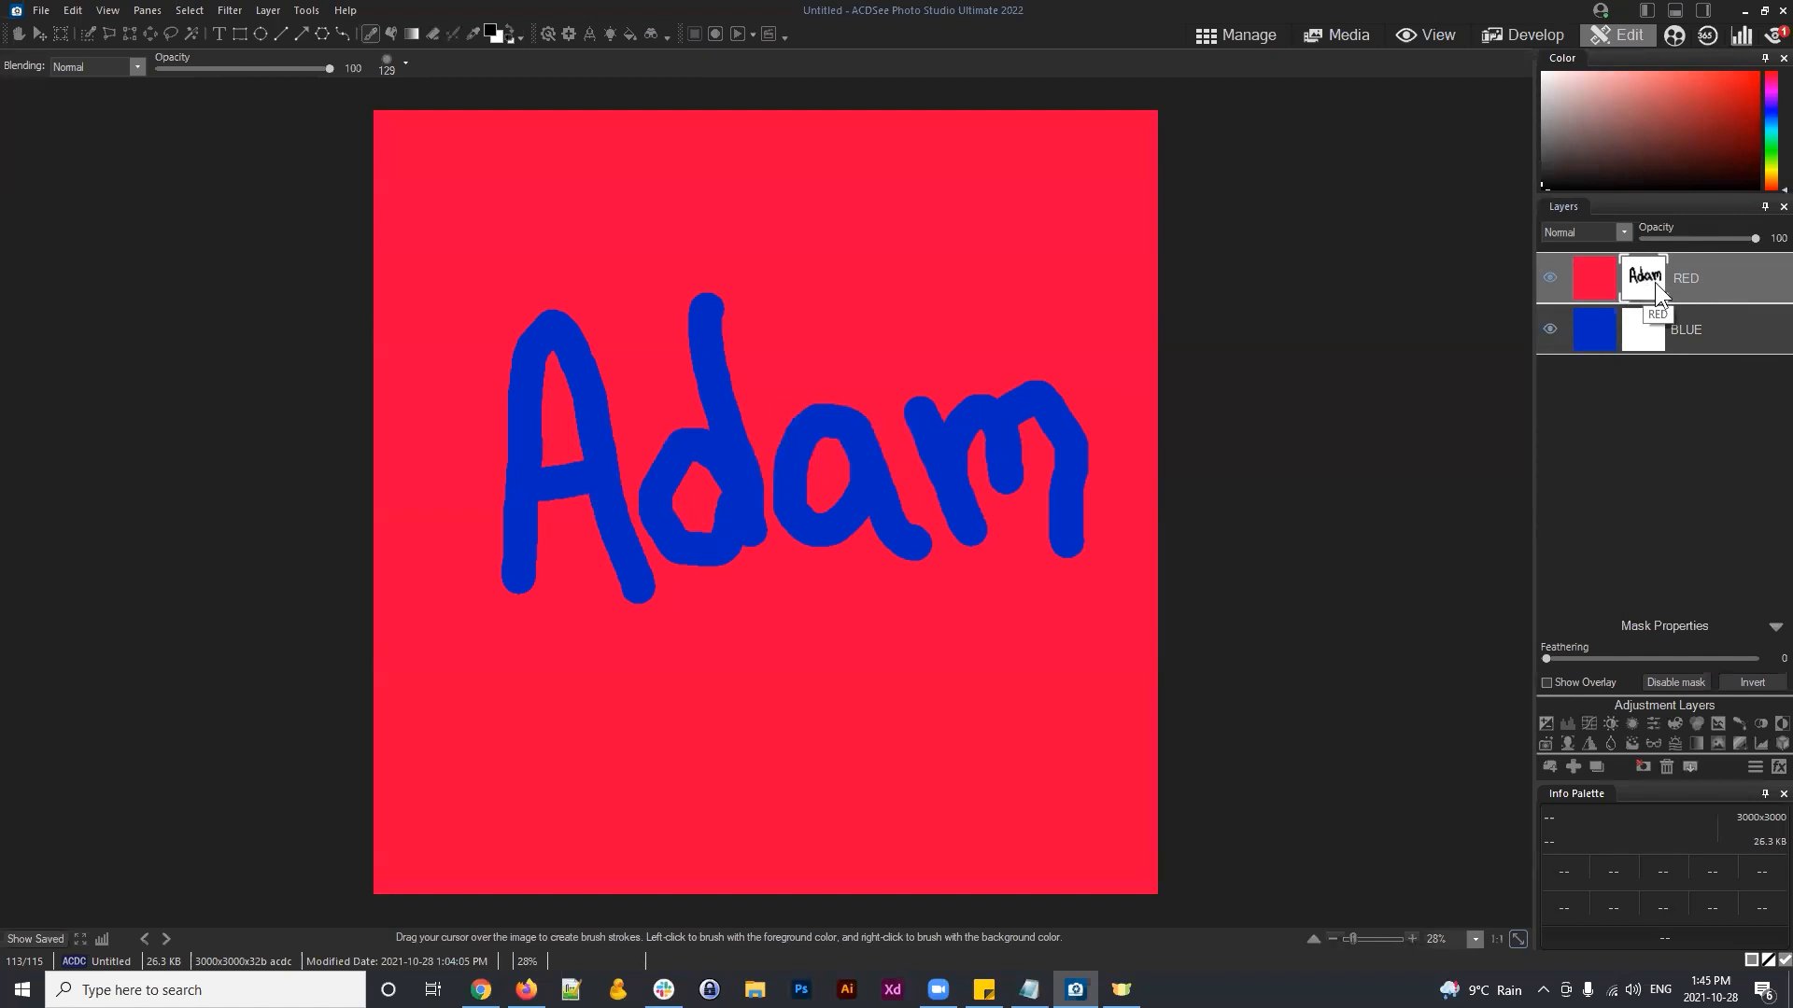
pyautogui.click(1738, 316)
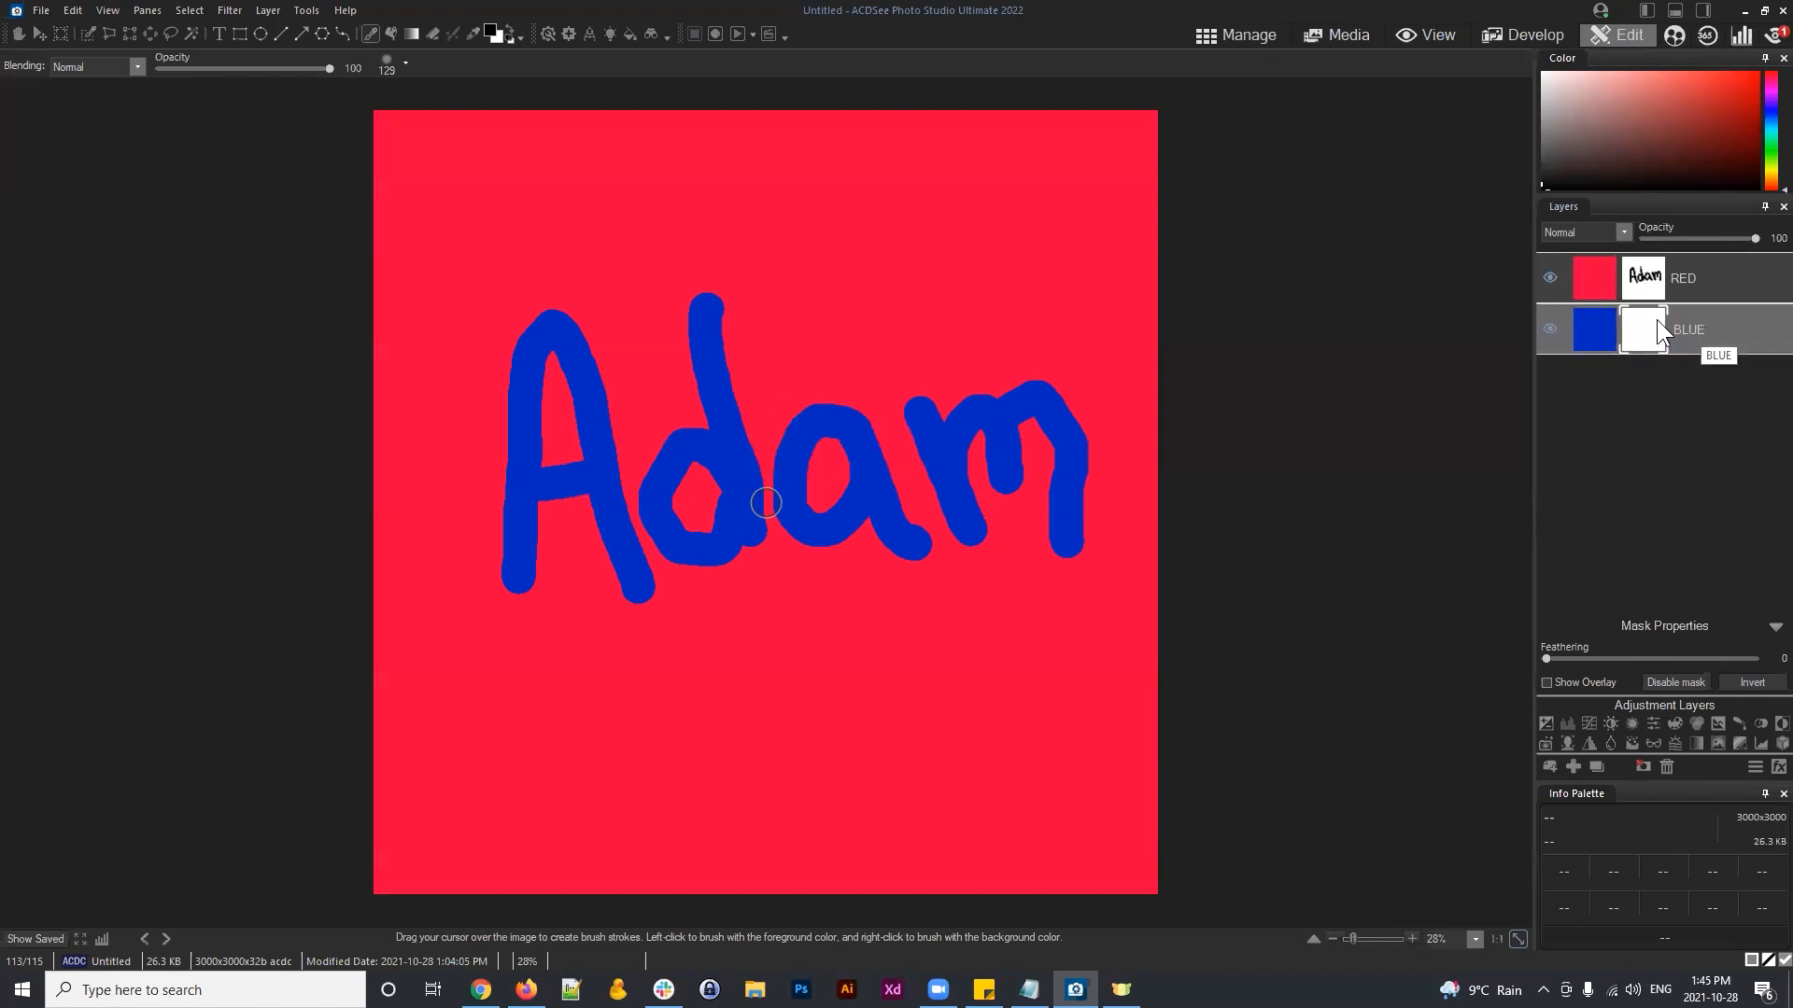
pyautogui.click(1647, 278)
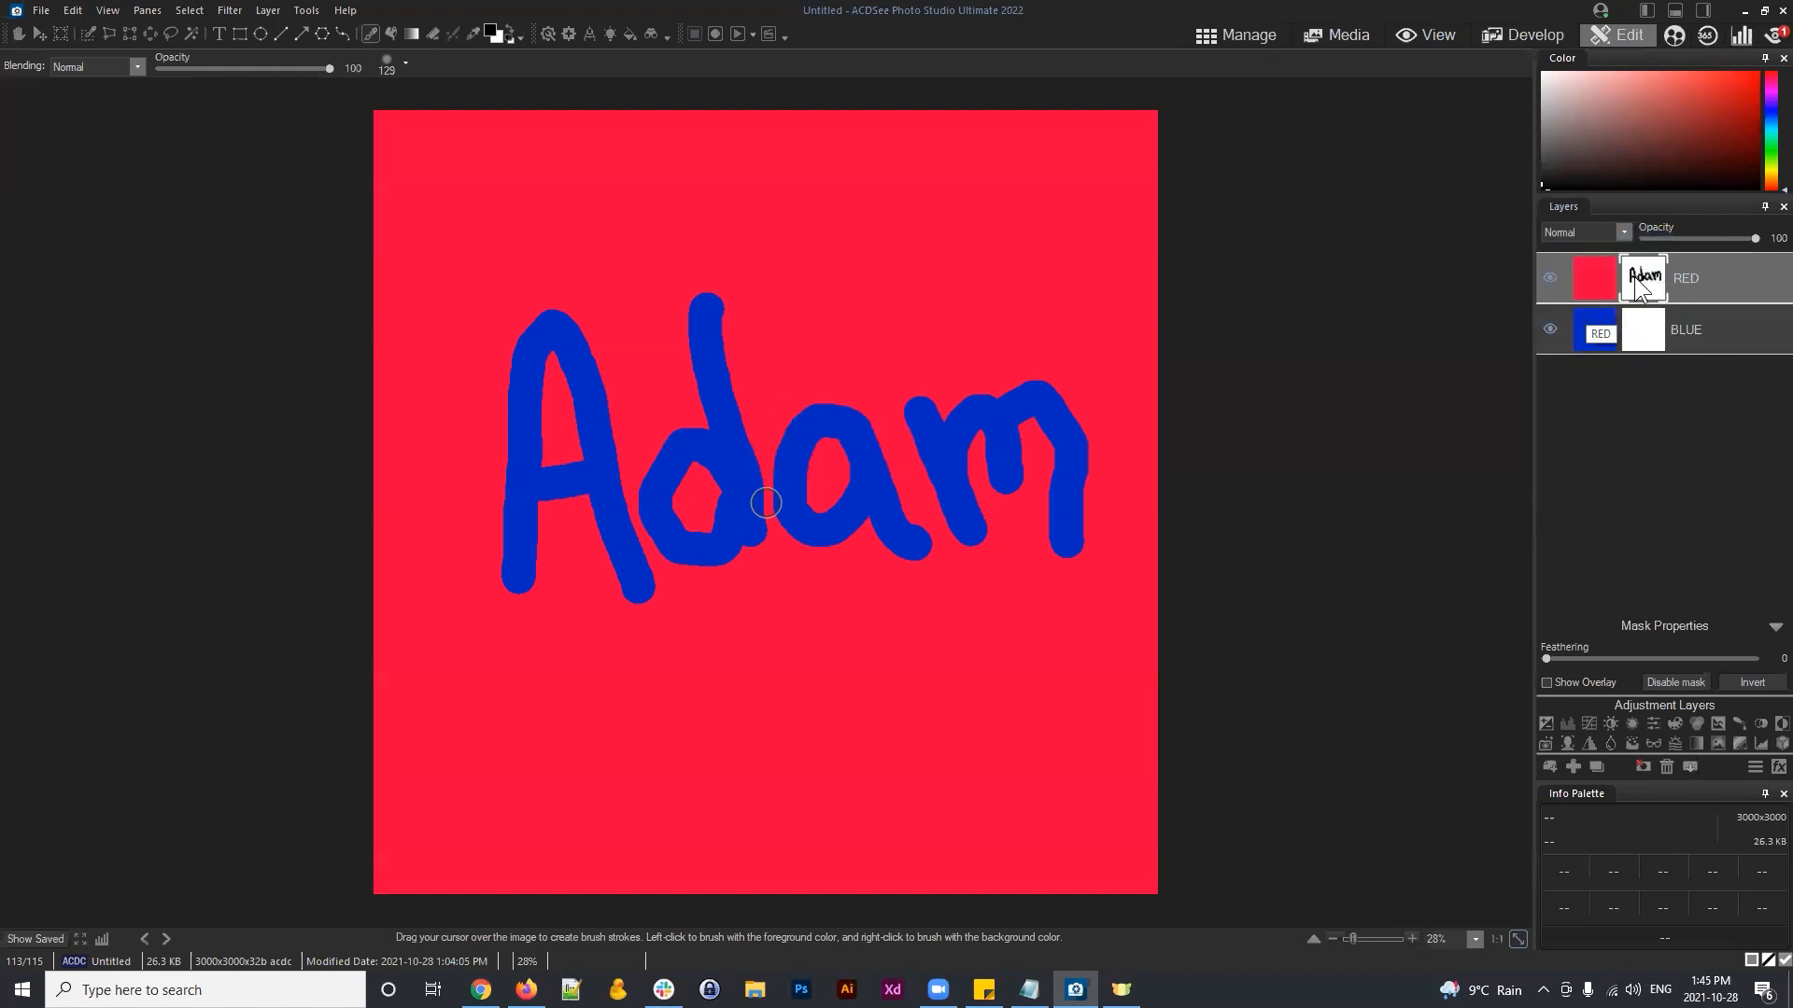
# Step: Invert the RED layer's painted mask so that only the handwriting shows red, keeping the mask selected
pyautogui.click(1643, 280)
pyautogui.click(1756, 685)
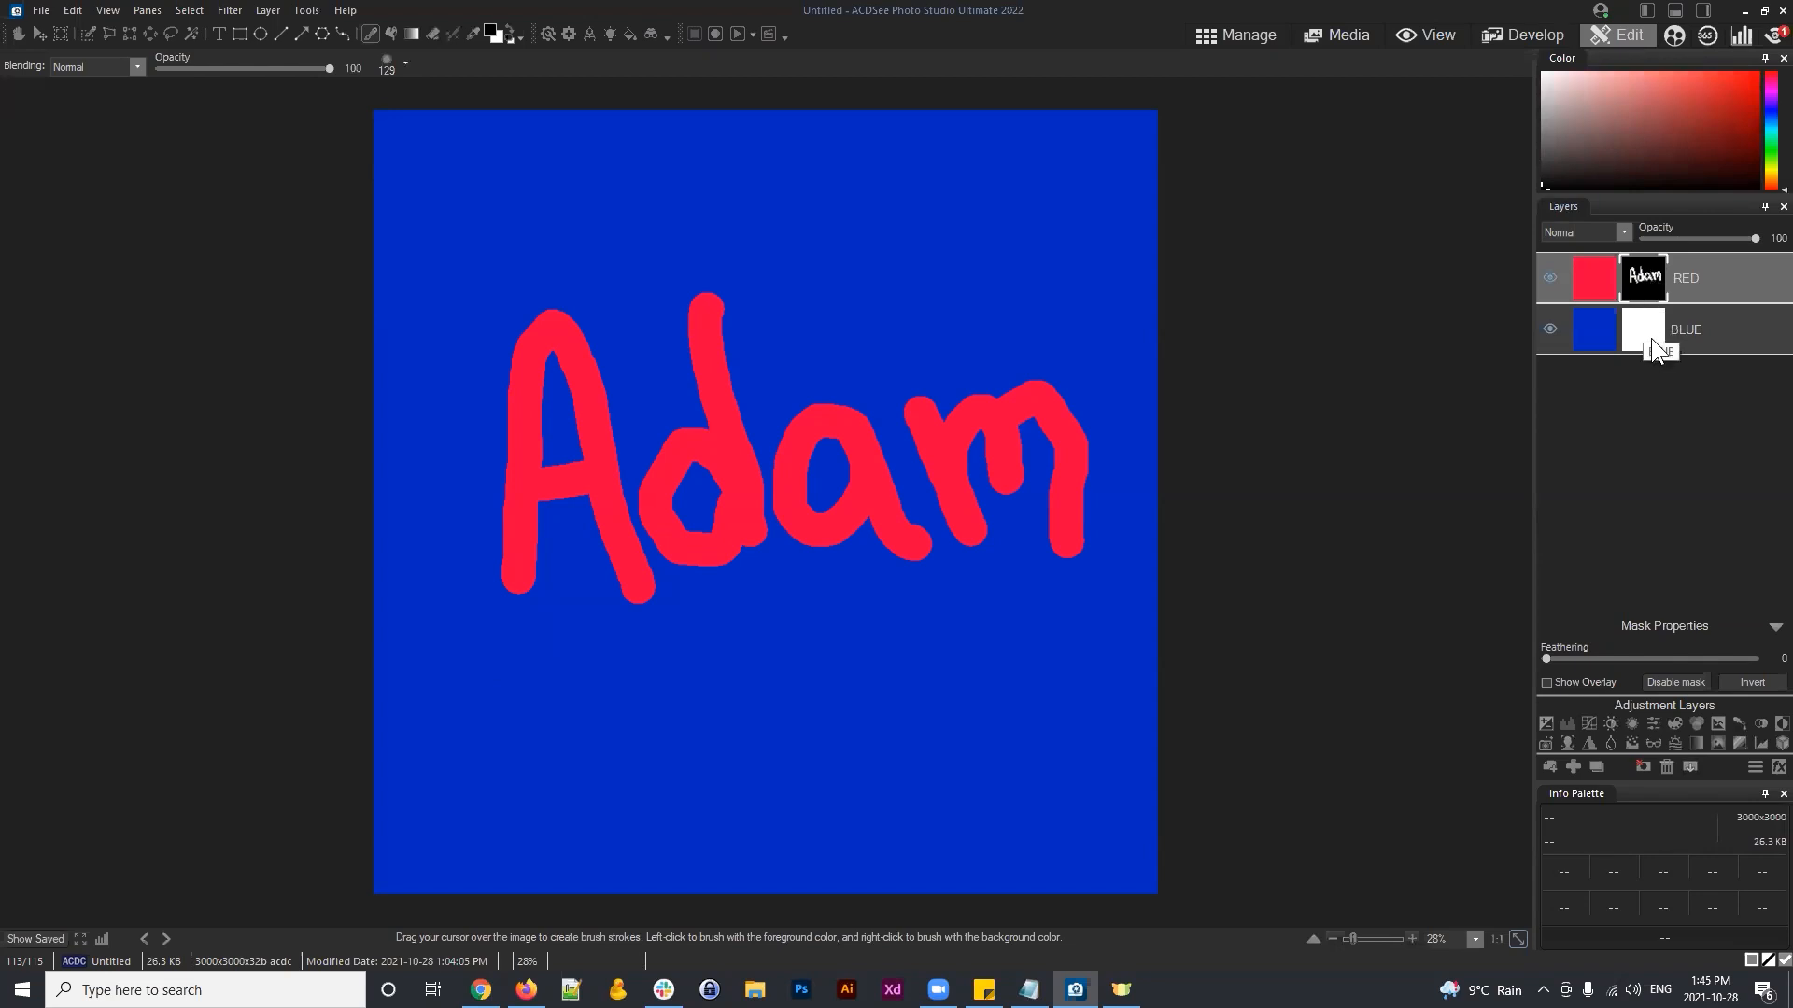
pyautogui.click(1640, 276)
pyautogui.click(1604, 274)
pyautogui.click(1640, 279)
# Step: With the Fill tool active, replace the RED layer's painted mask with a new white mask
pyautogui.click(393, 35)
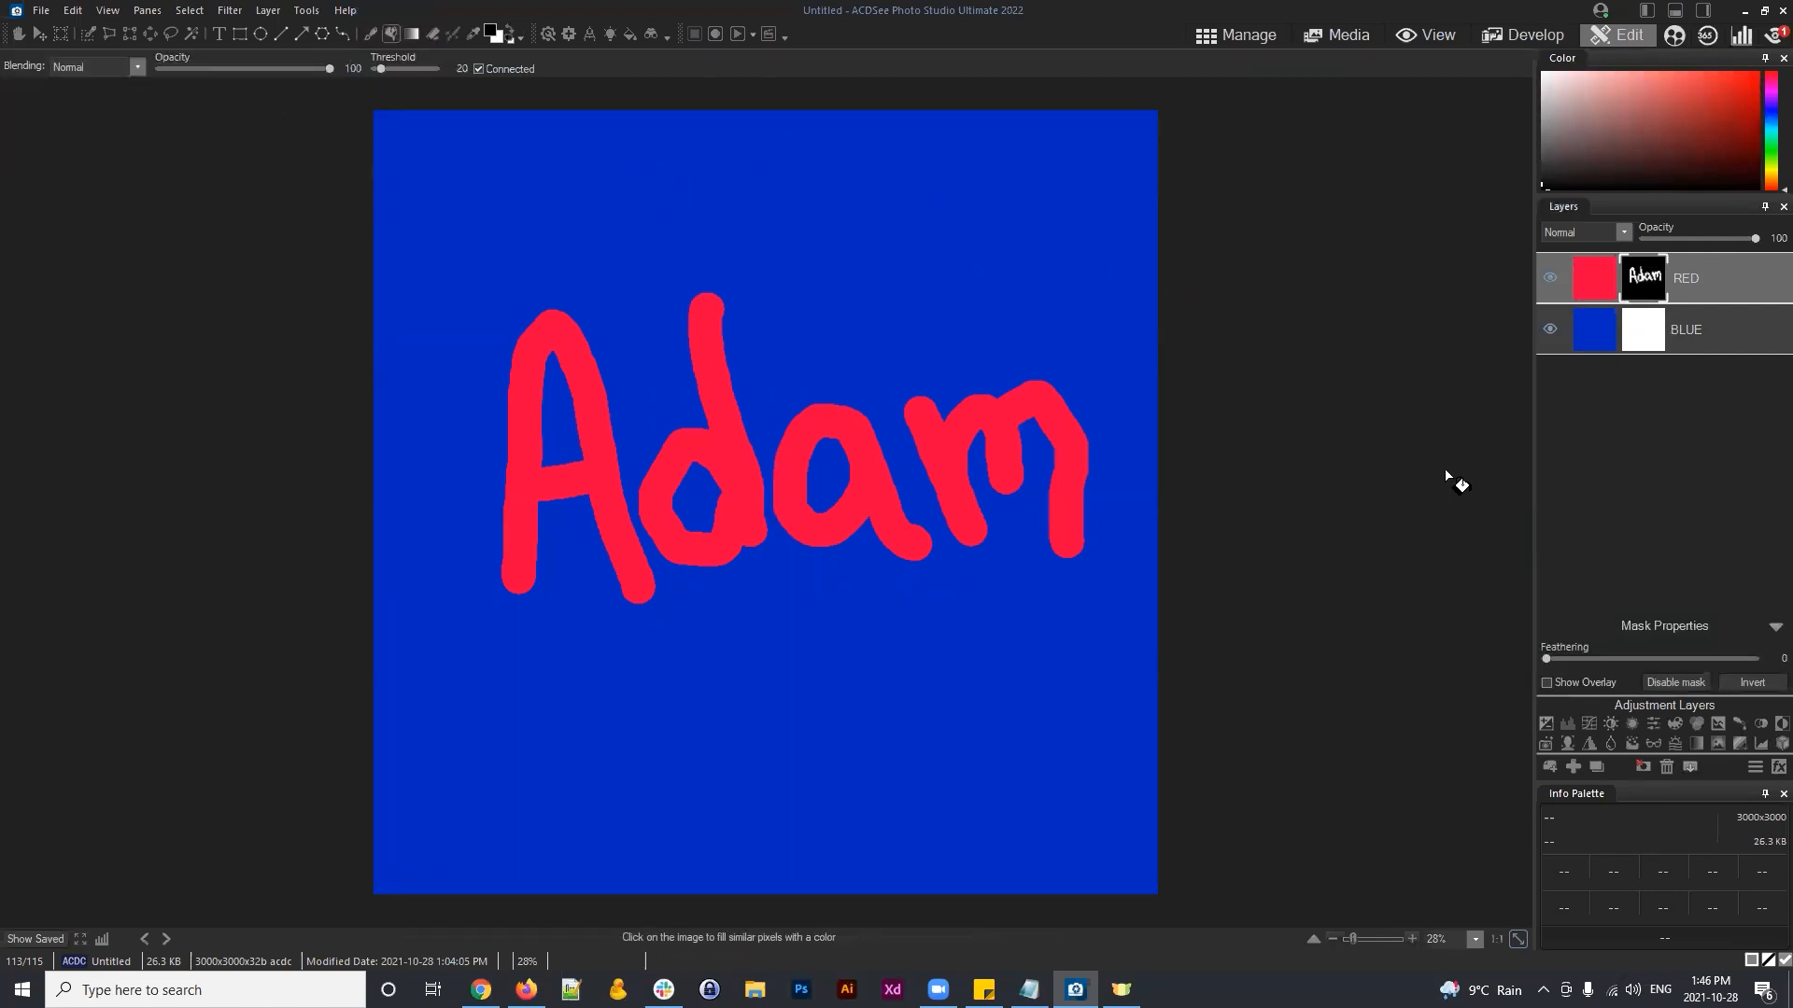
pyautogui.click(1641, 268)
pyautogui.click(1641, 271)
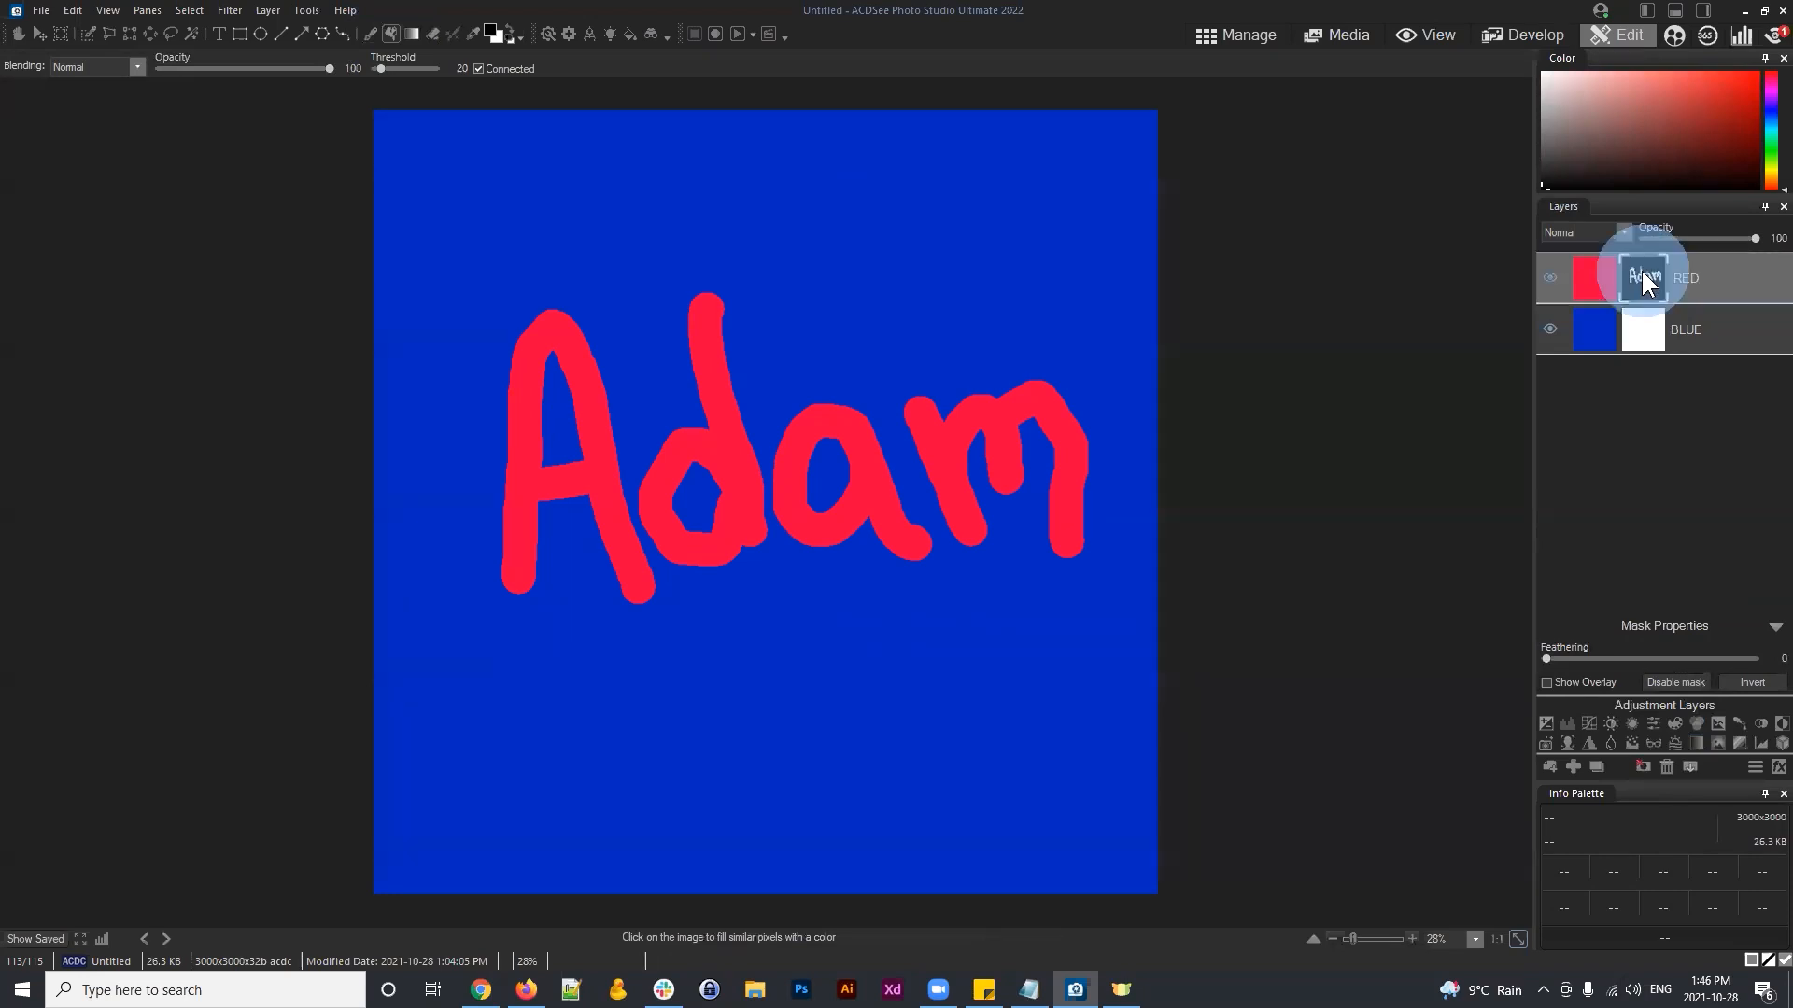
pyautogui.click(1641, 766)
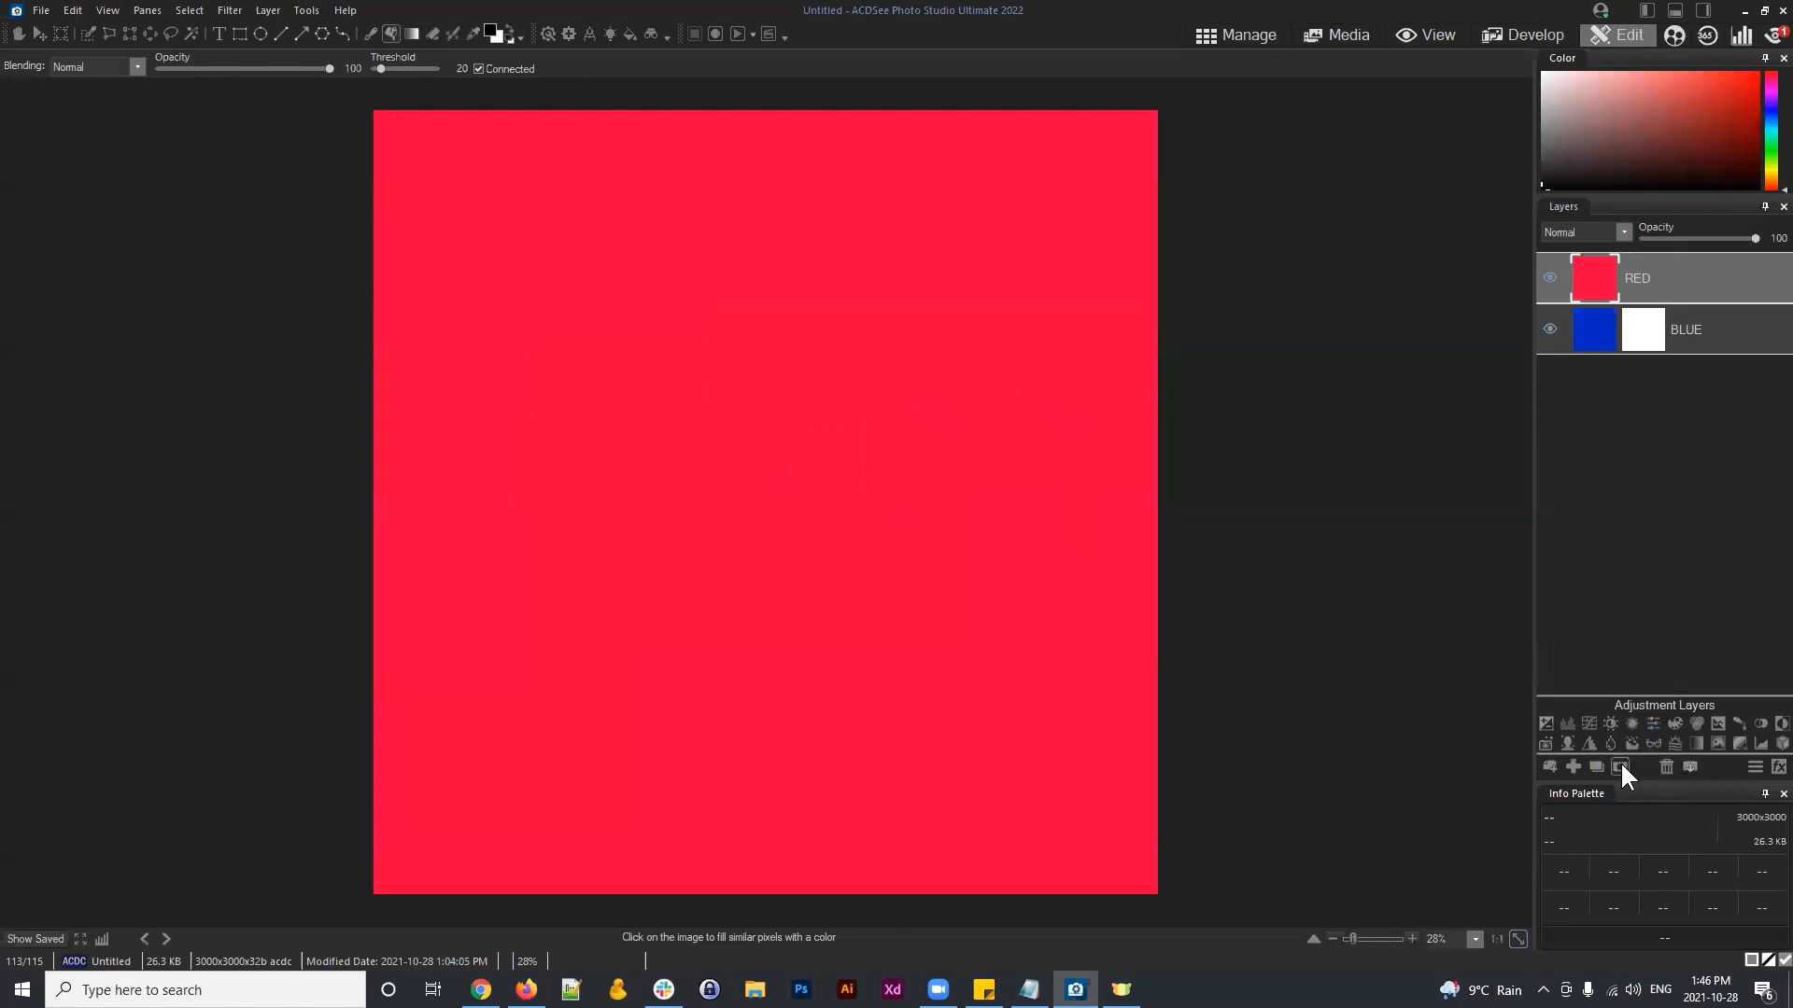
pyautogui.click(1621, 765)
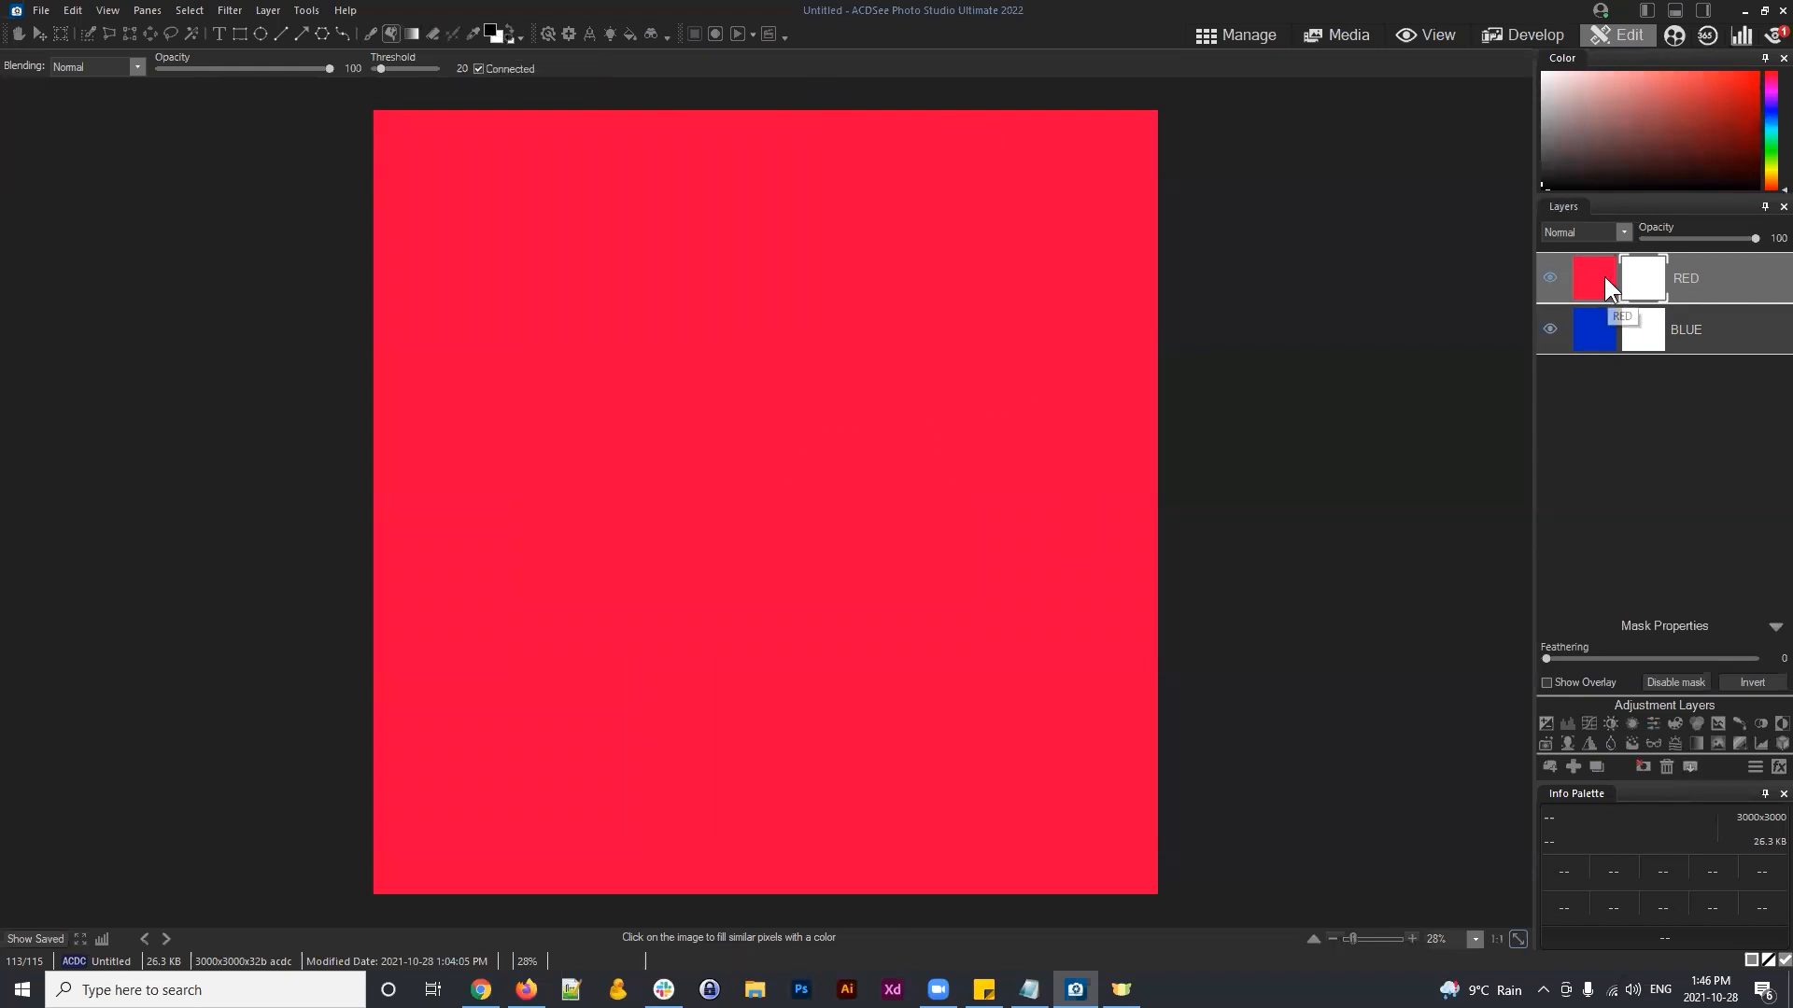
# Step: Set the foreground colour to light orange and check the chosen colour while the RED layer's mask is selected
pyautogui.click(488, 30)
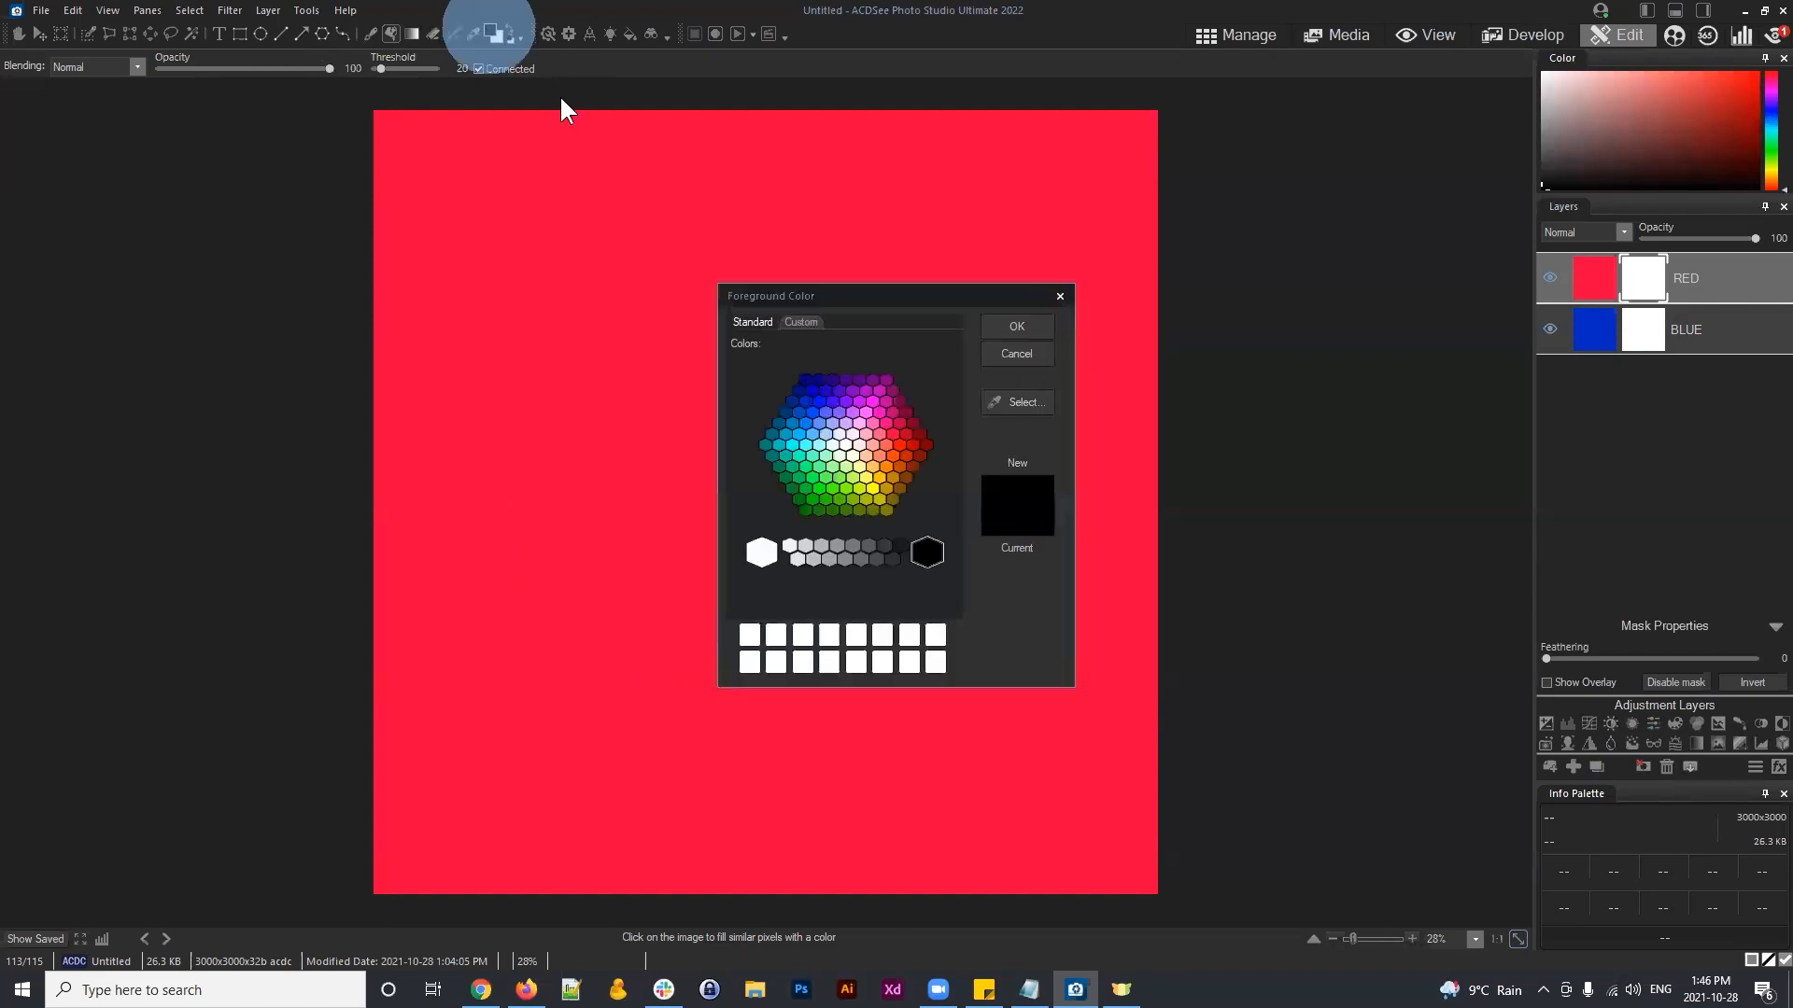
pyautogui.click(867, 474)
pyautogui.click(1016, 327)
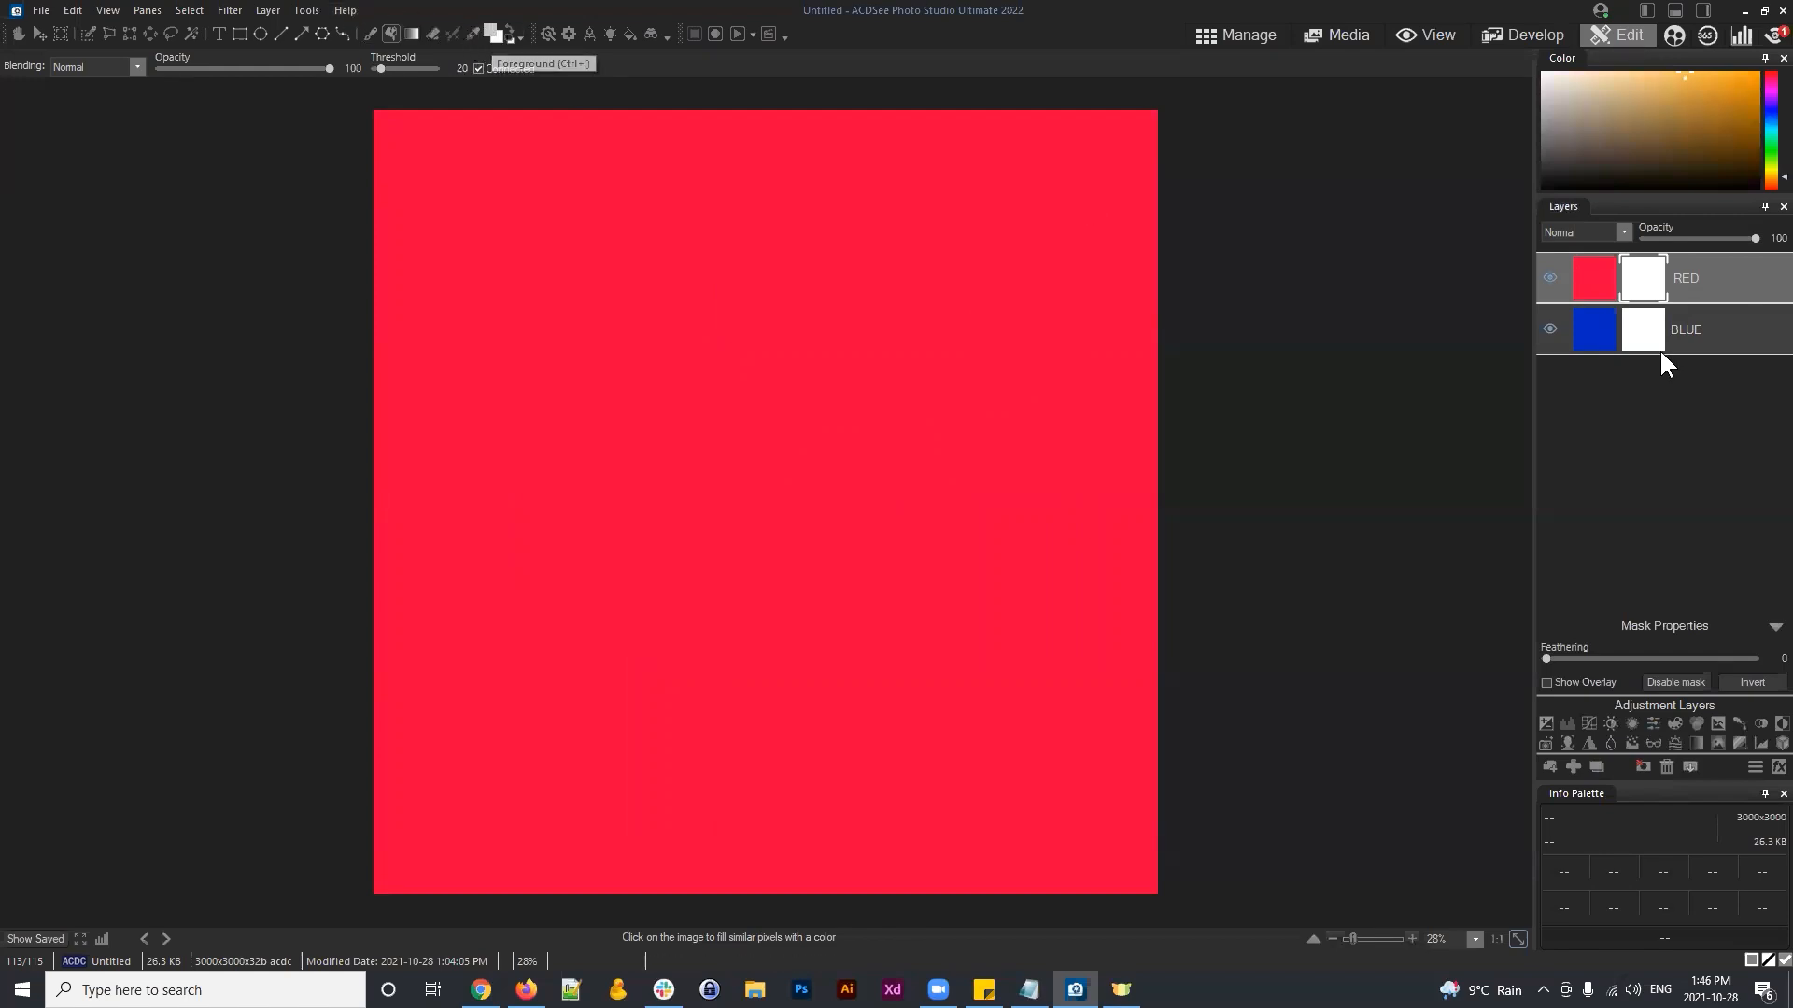
pyautogui.click(1647, 280)
pyautogui.click(1644, 274)
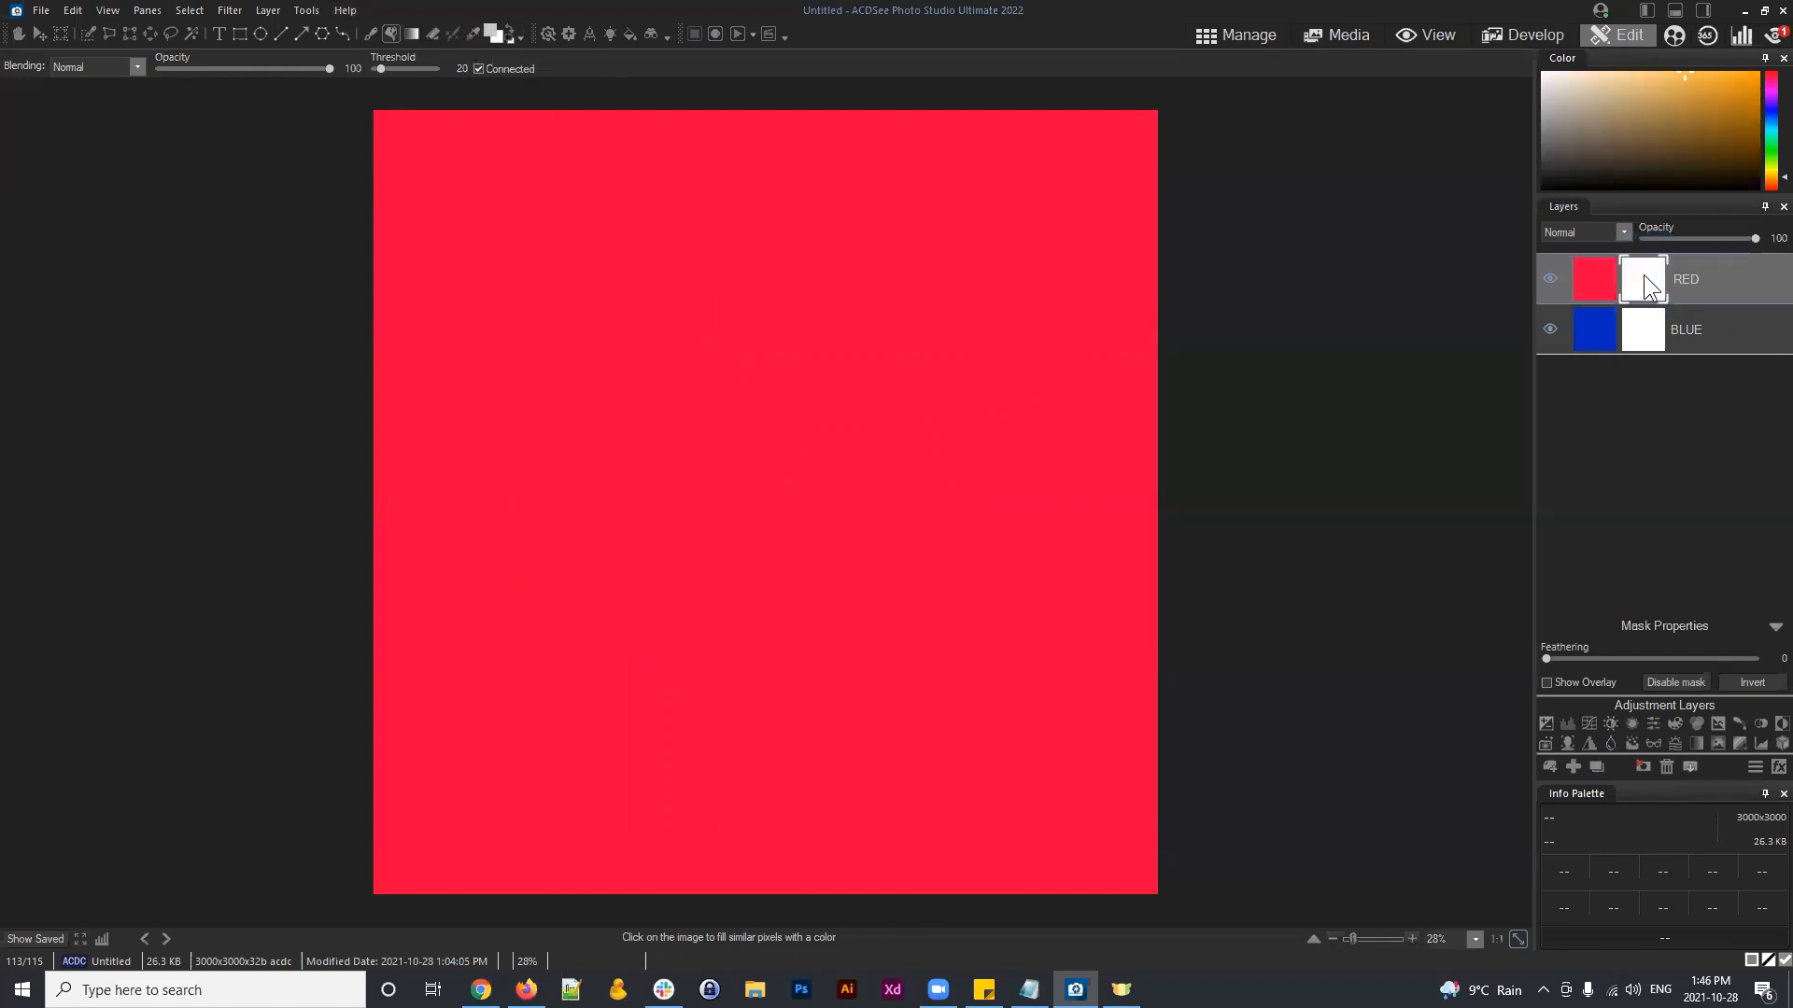
pyautogui.moveTo(1649, 290); pyautogui.dragTo(1645, 280)
pyautogui.click(491, 35)
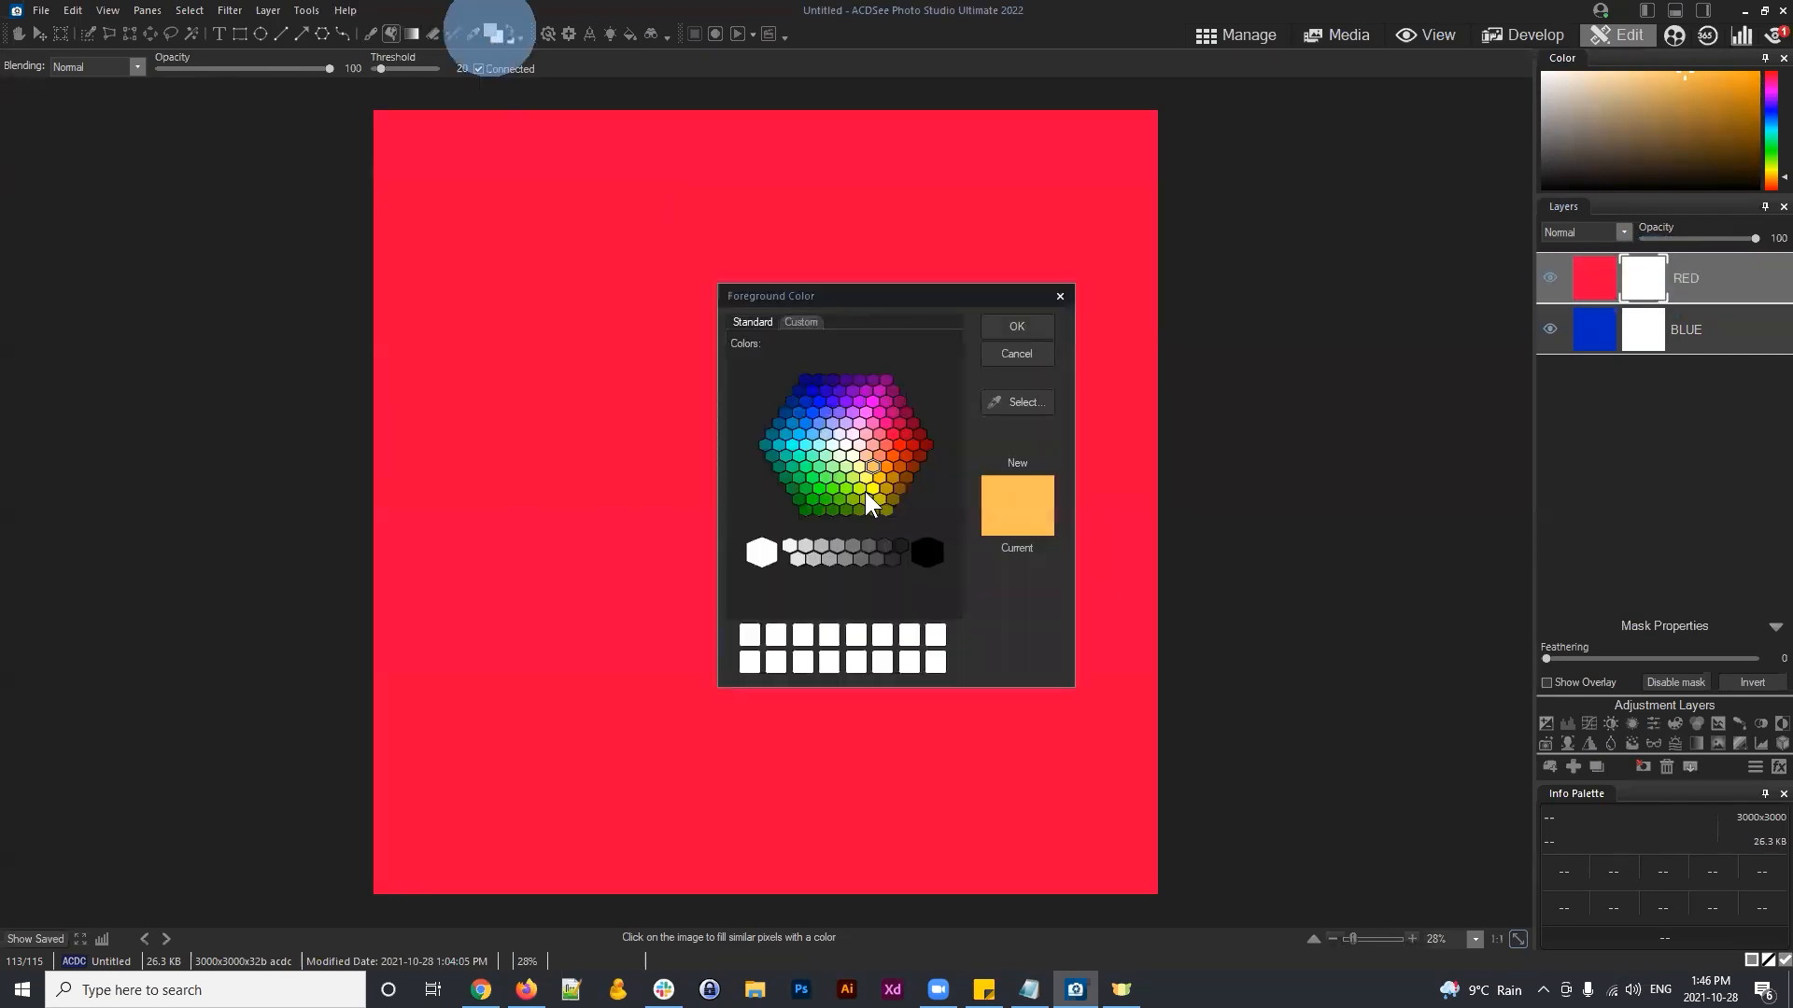
pyautogui.click(1013, 328)
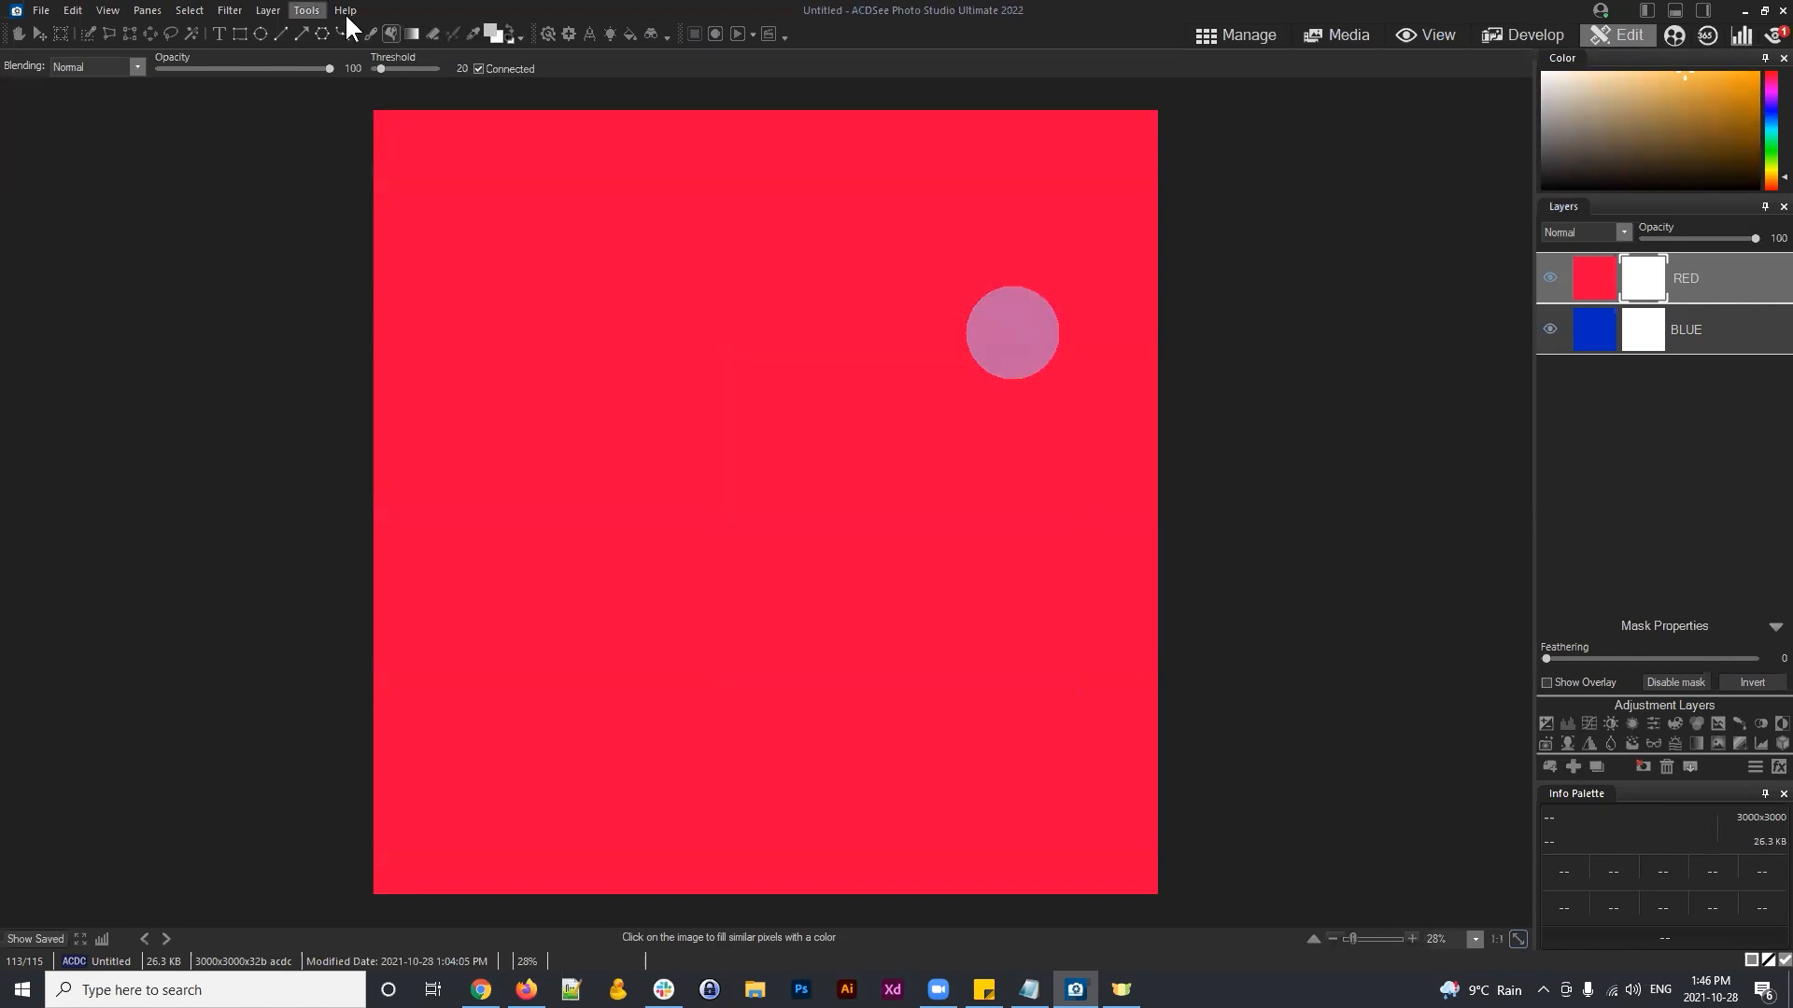
pyautogui.click(489, 30)
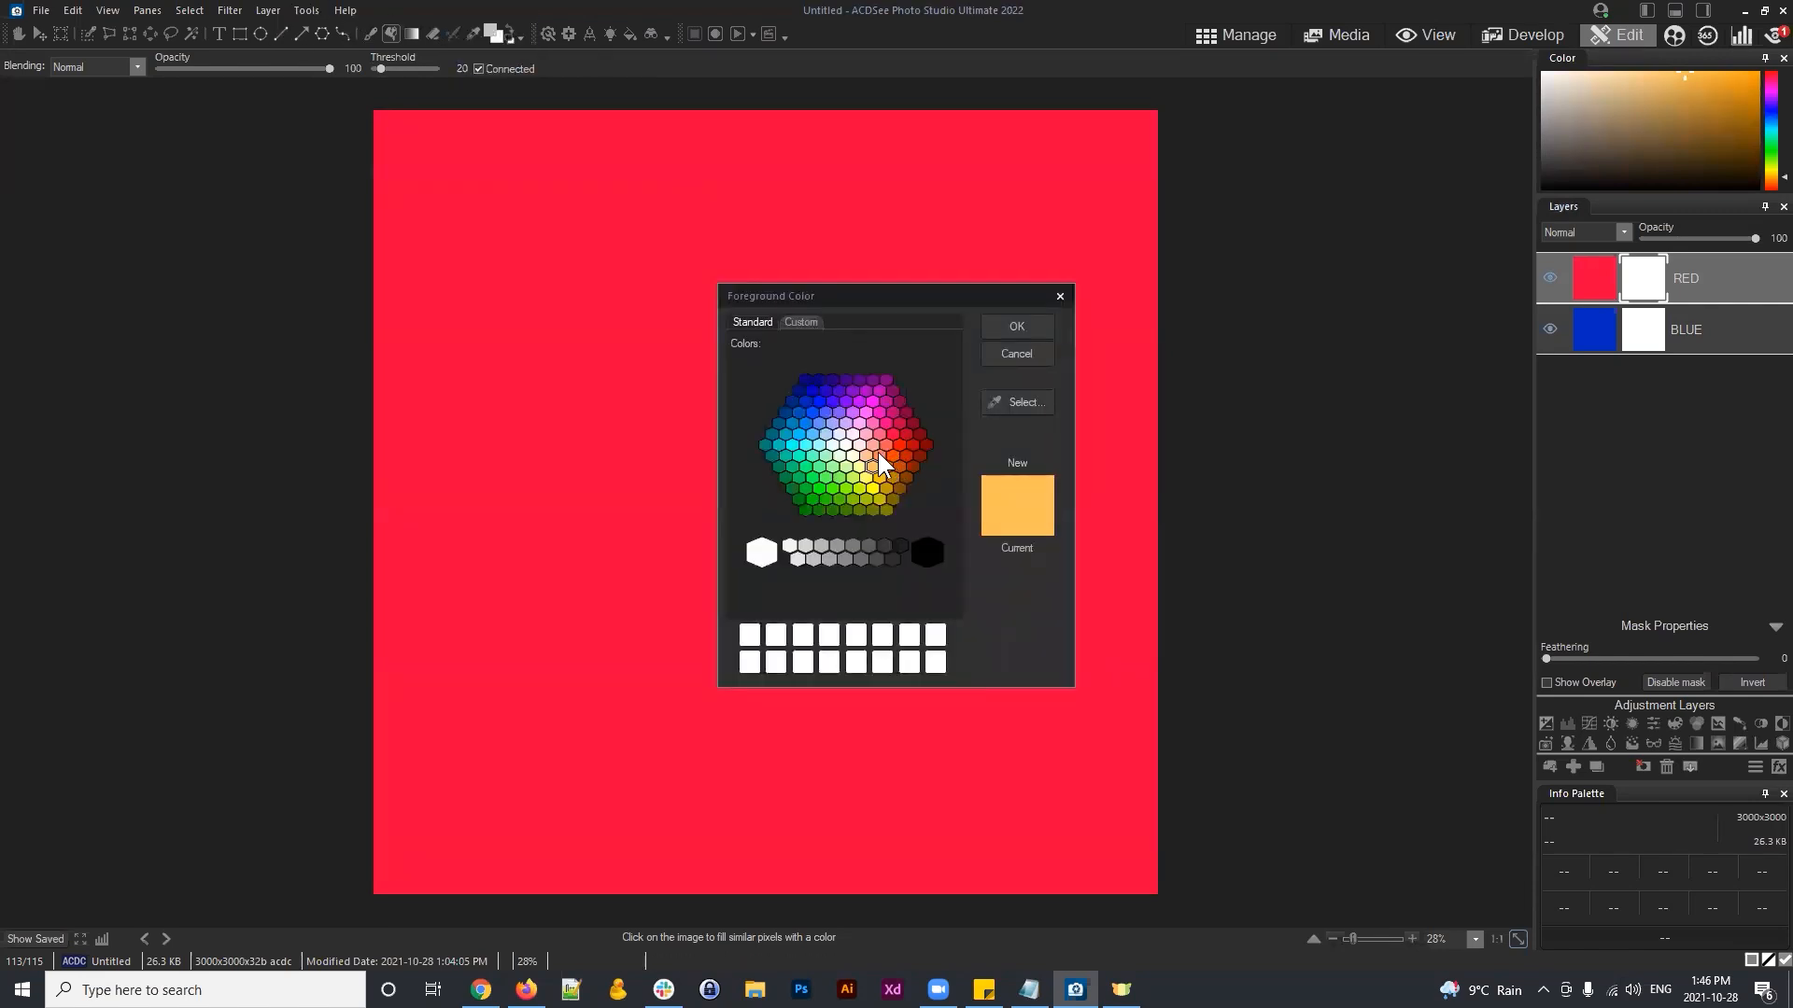
pyautogui.click(1016, 327)
# Step: Handwrite a first name across the RED layer's white mask with the size 129 brush, using the light orange foreground colour
pyautogui.click(367, 34)
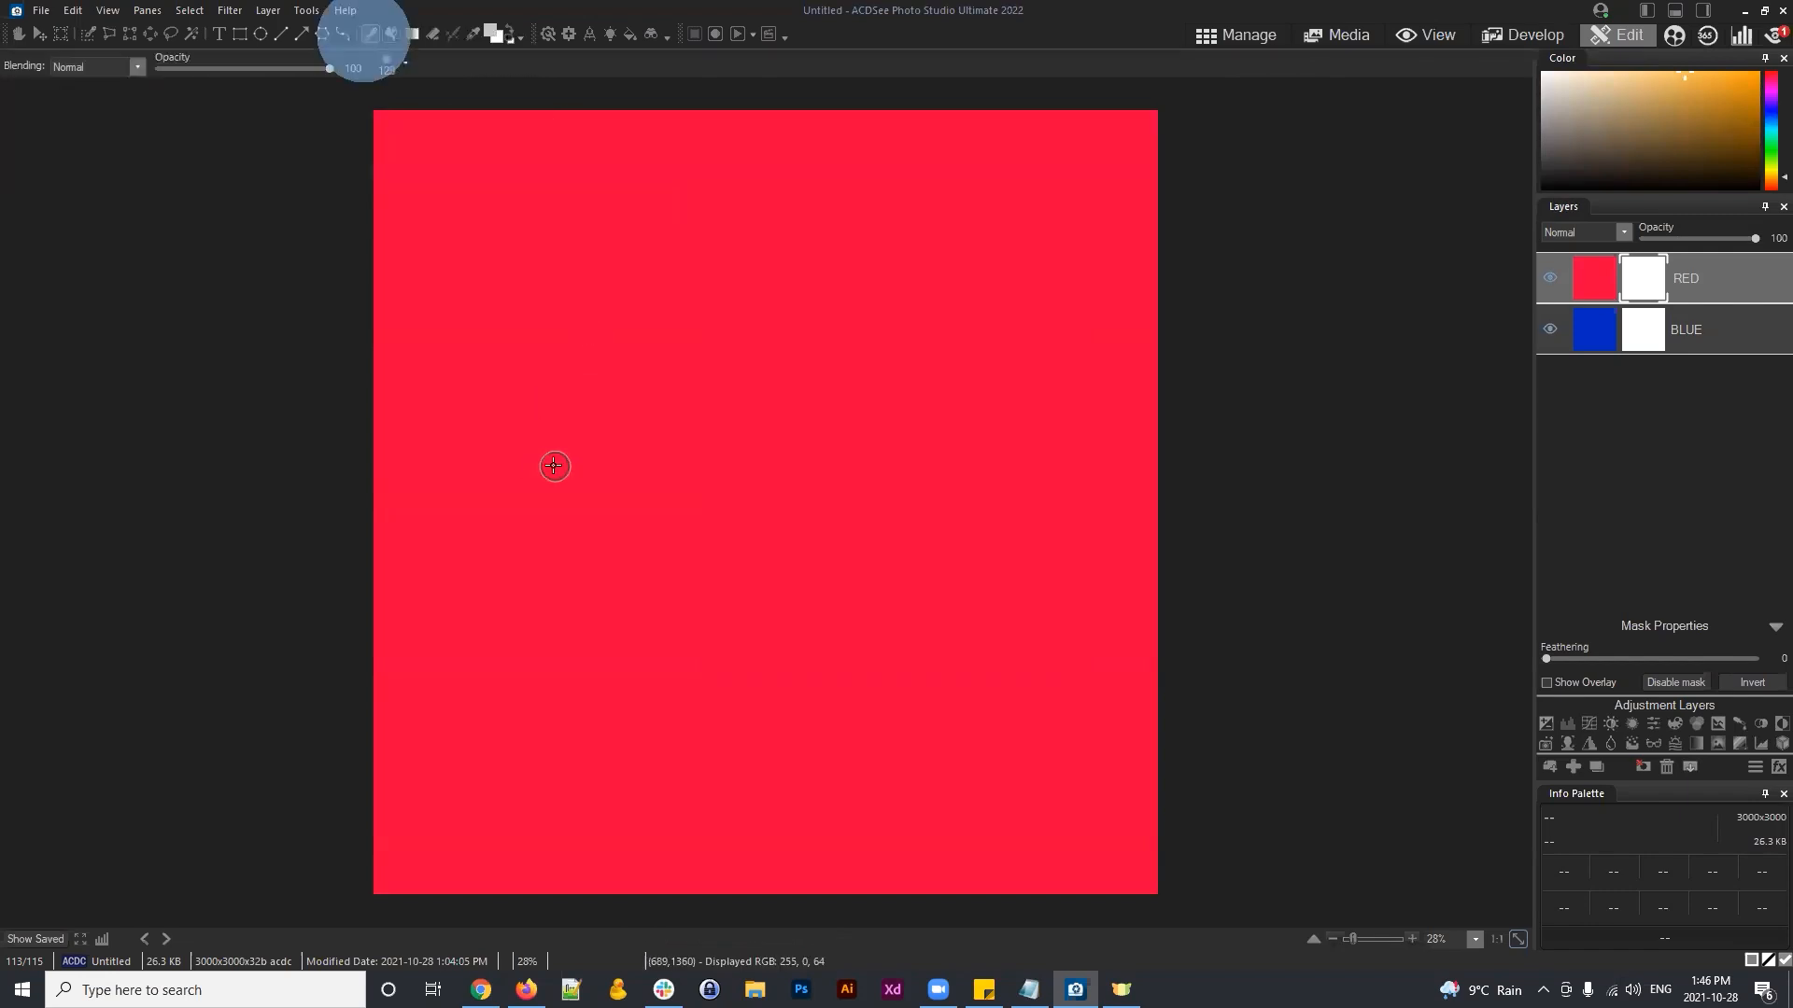
pyautogui.click(491, 30)
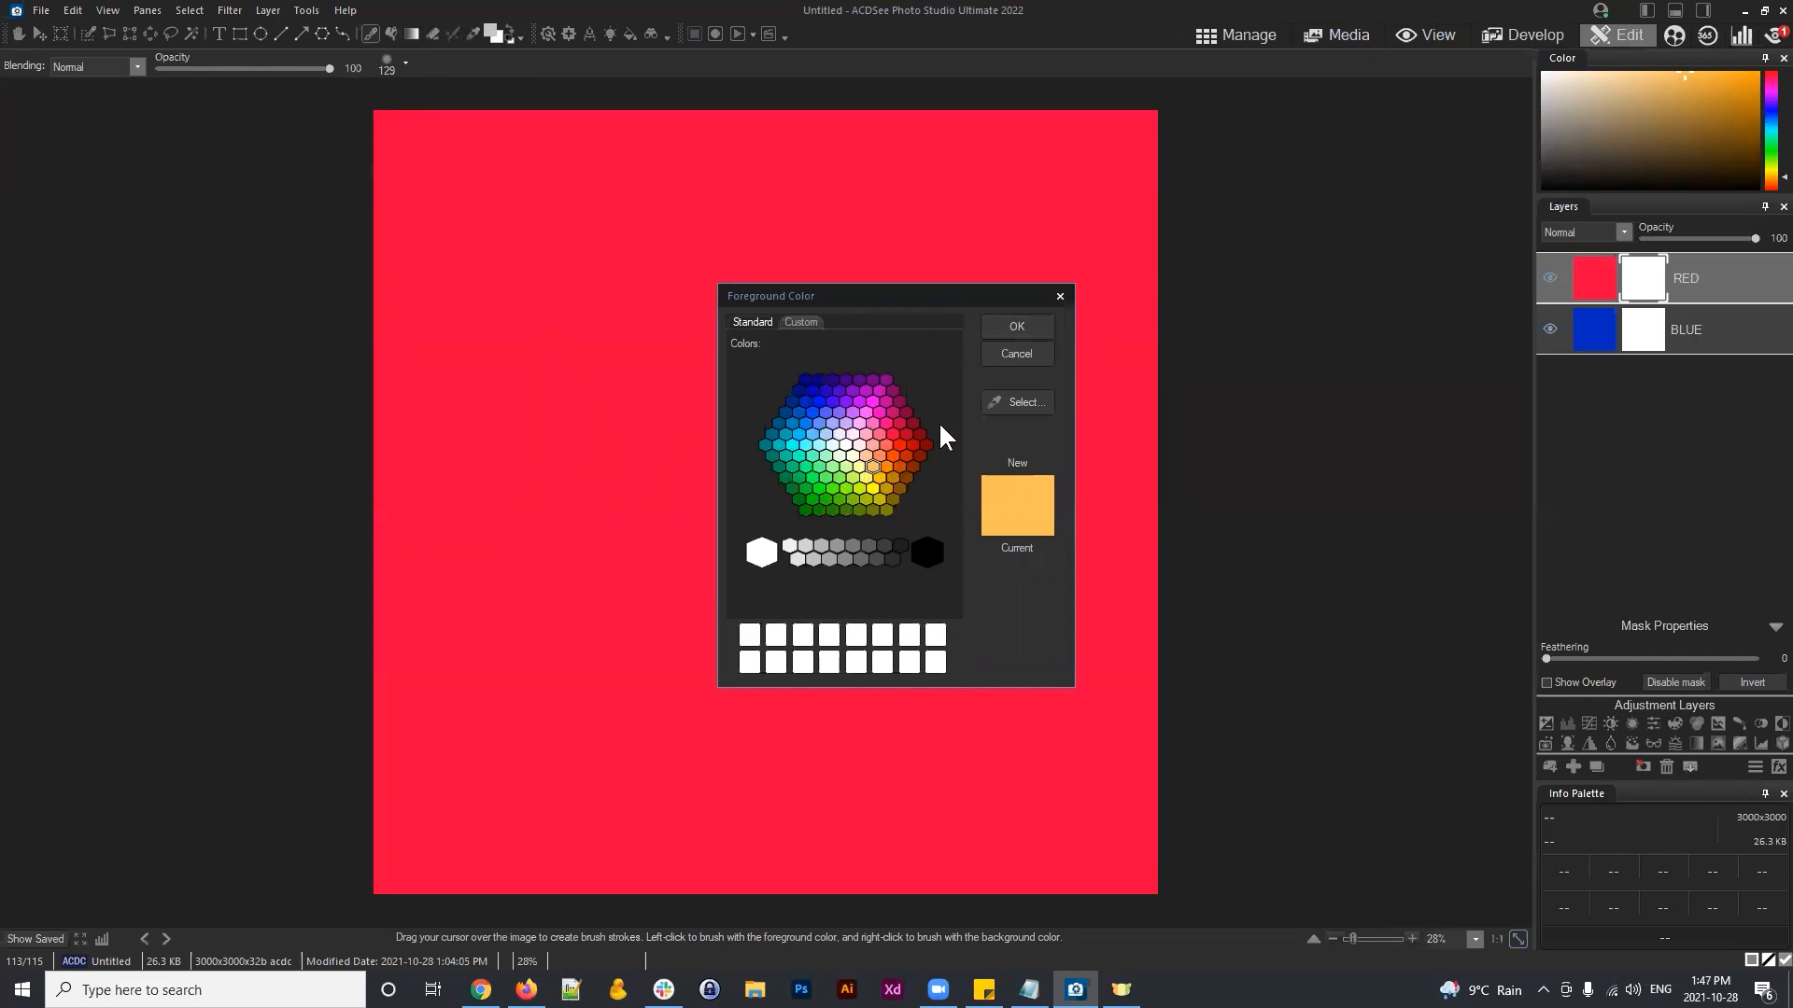
pyautogui.click(1017, 326)
pyautogui.moveTo(558, 546)
pyautogui.mouseDown()
pyautogui.moveTo(601, 327)
pyautogui.moveTo(671, 555)
pyautogui.mouseUp()
pyautogui.moveTo(548, 450); pyautogui.dragTo(663, 437)
pyautogui.moveTo(743, 295)
pyautogui.mouseDown()
pyautogui.moveTo(793, 540)
pyautogui.moveTo(733, 464)
pyautogui.moveTo(964, 549)
pyautogui.moveTo(1028, 464)
pyautogui.moveTo(1088, 553)
pyautogui.mouseUp()
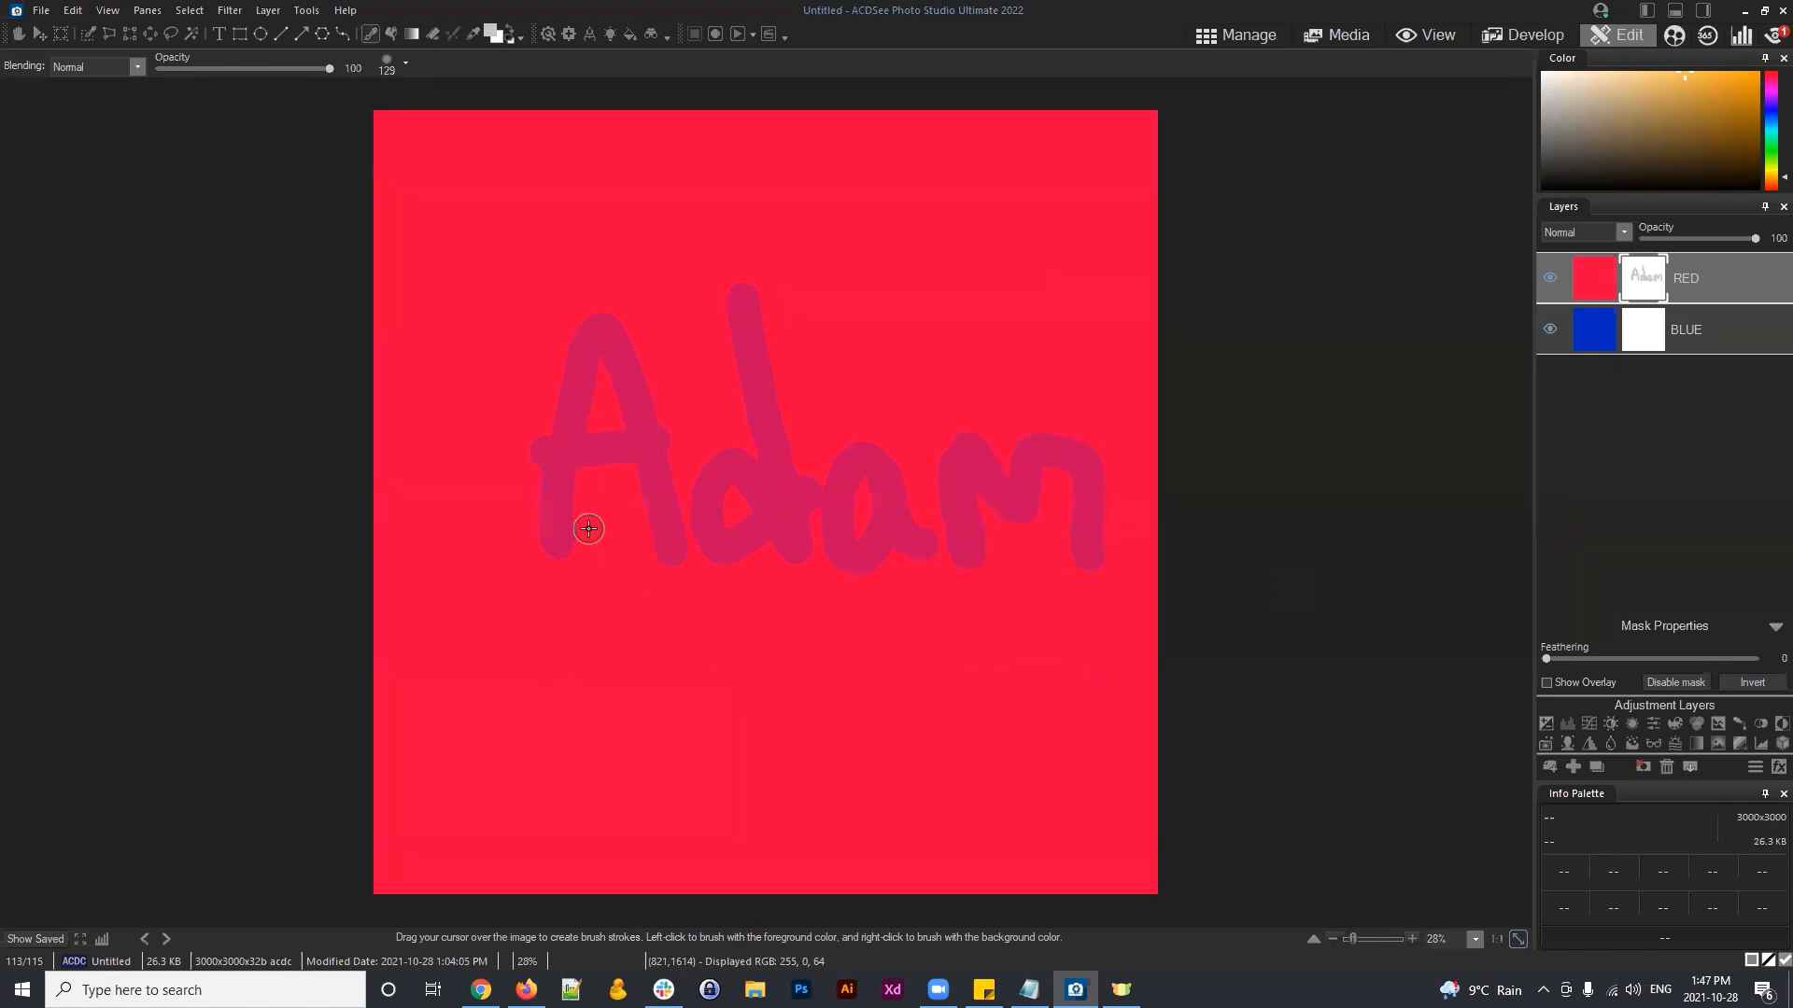
# Step: Examine the RED layer's painted mask and check which foreground colour is set while the mask is selected
pyautogui.click(1653, 278)
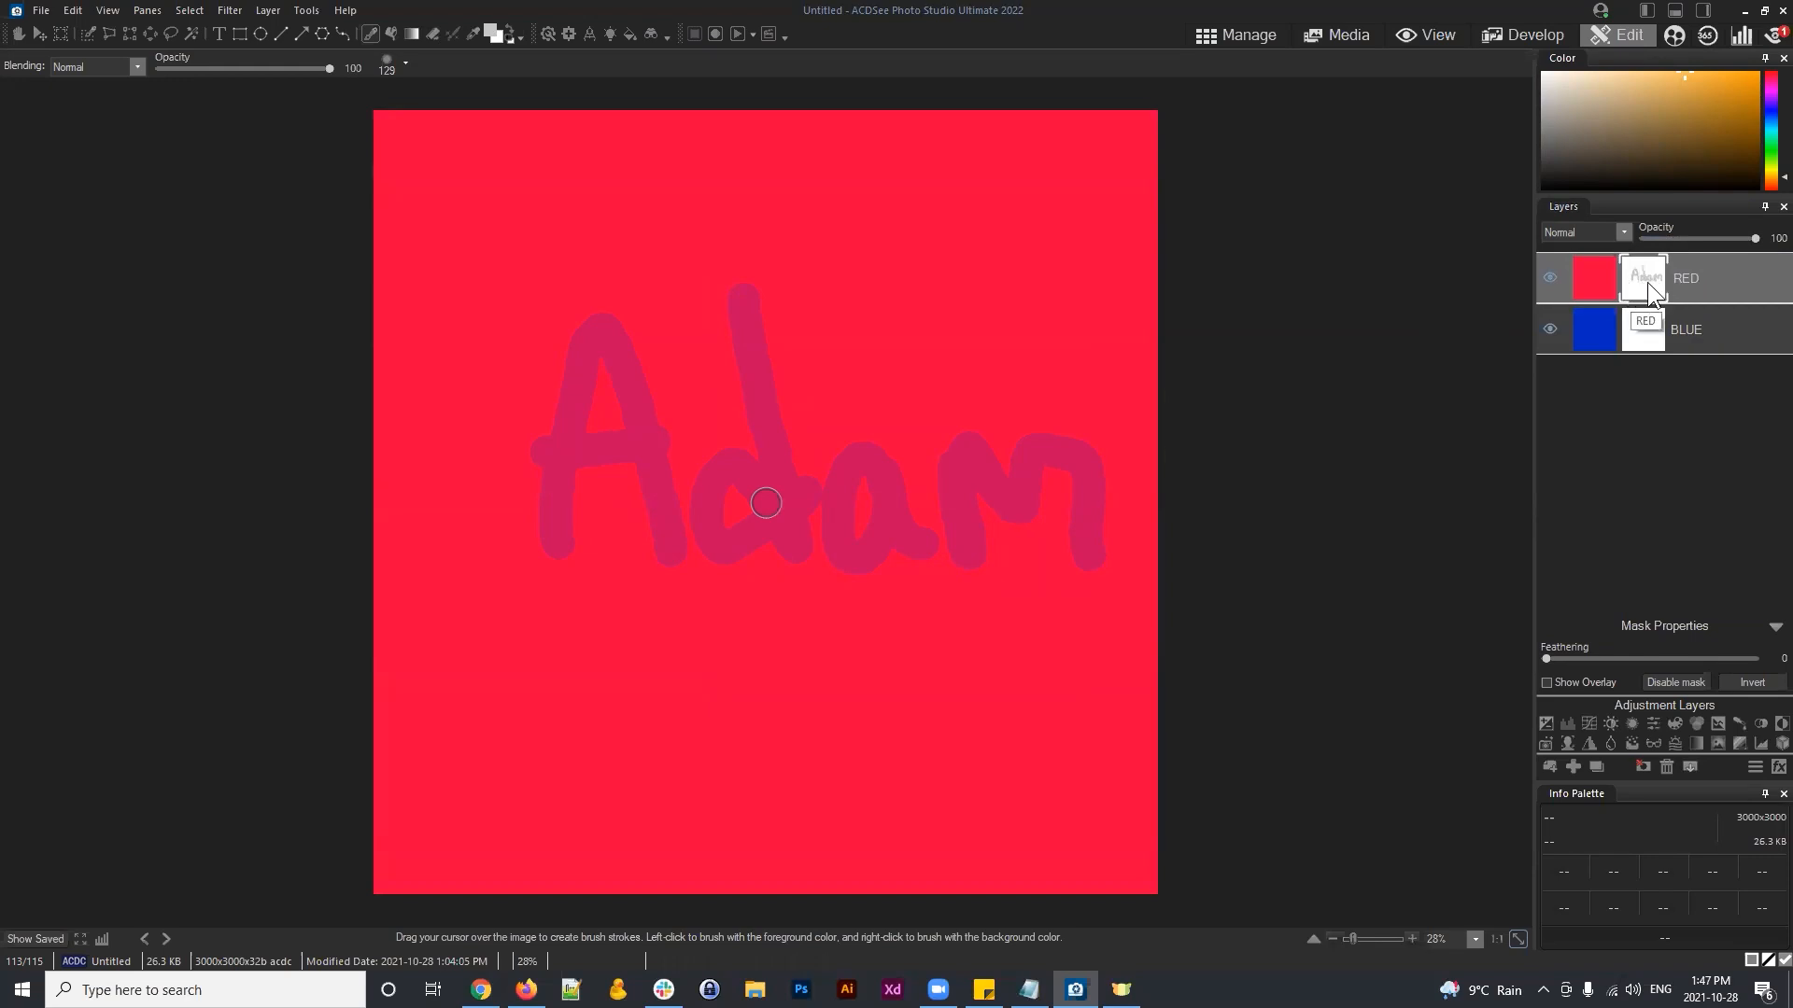
pyautogui.click(1646, 284)
pyautogui.click(1645, 287)
pyautogui.click(1645, 282)
pyautogui.click(491, 30)
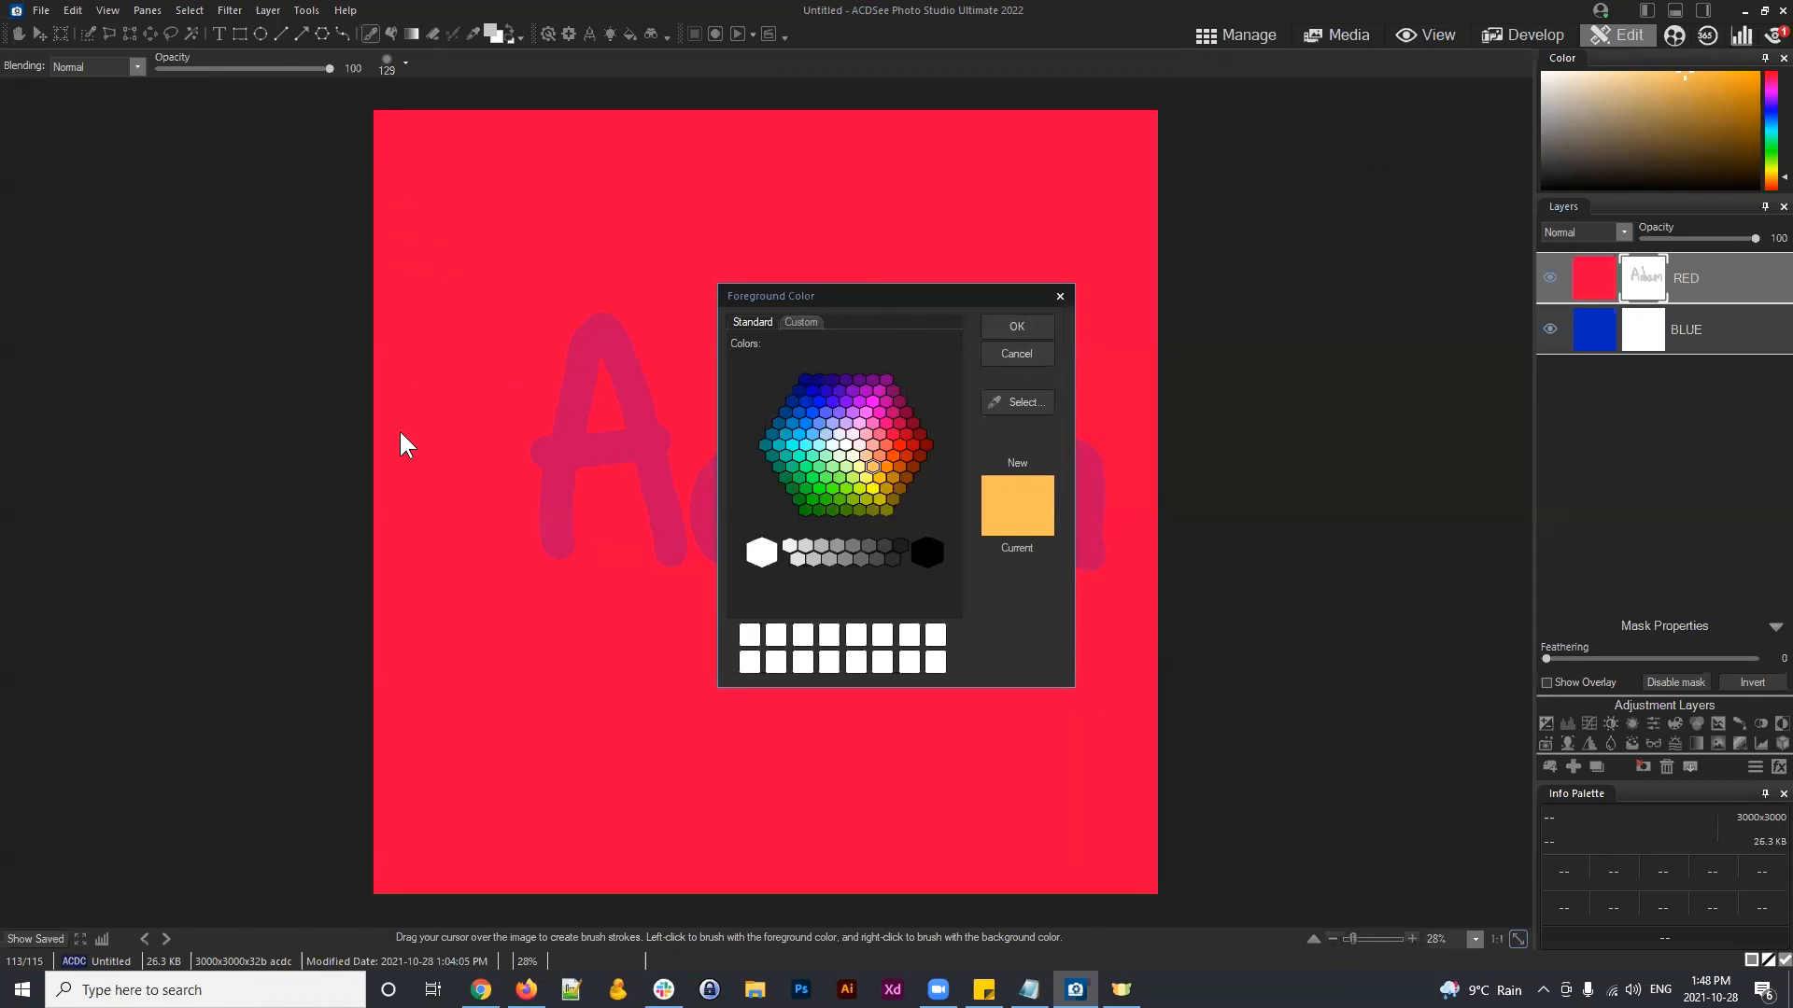
pyautogui.click(1045, 361)
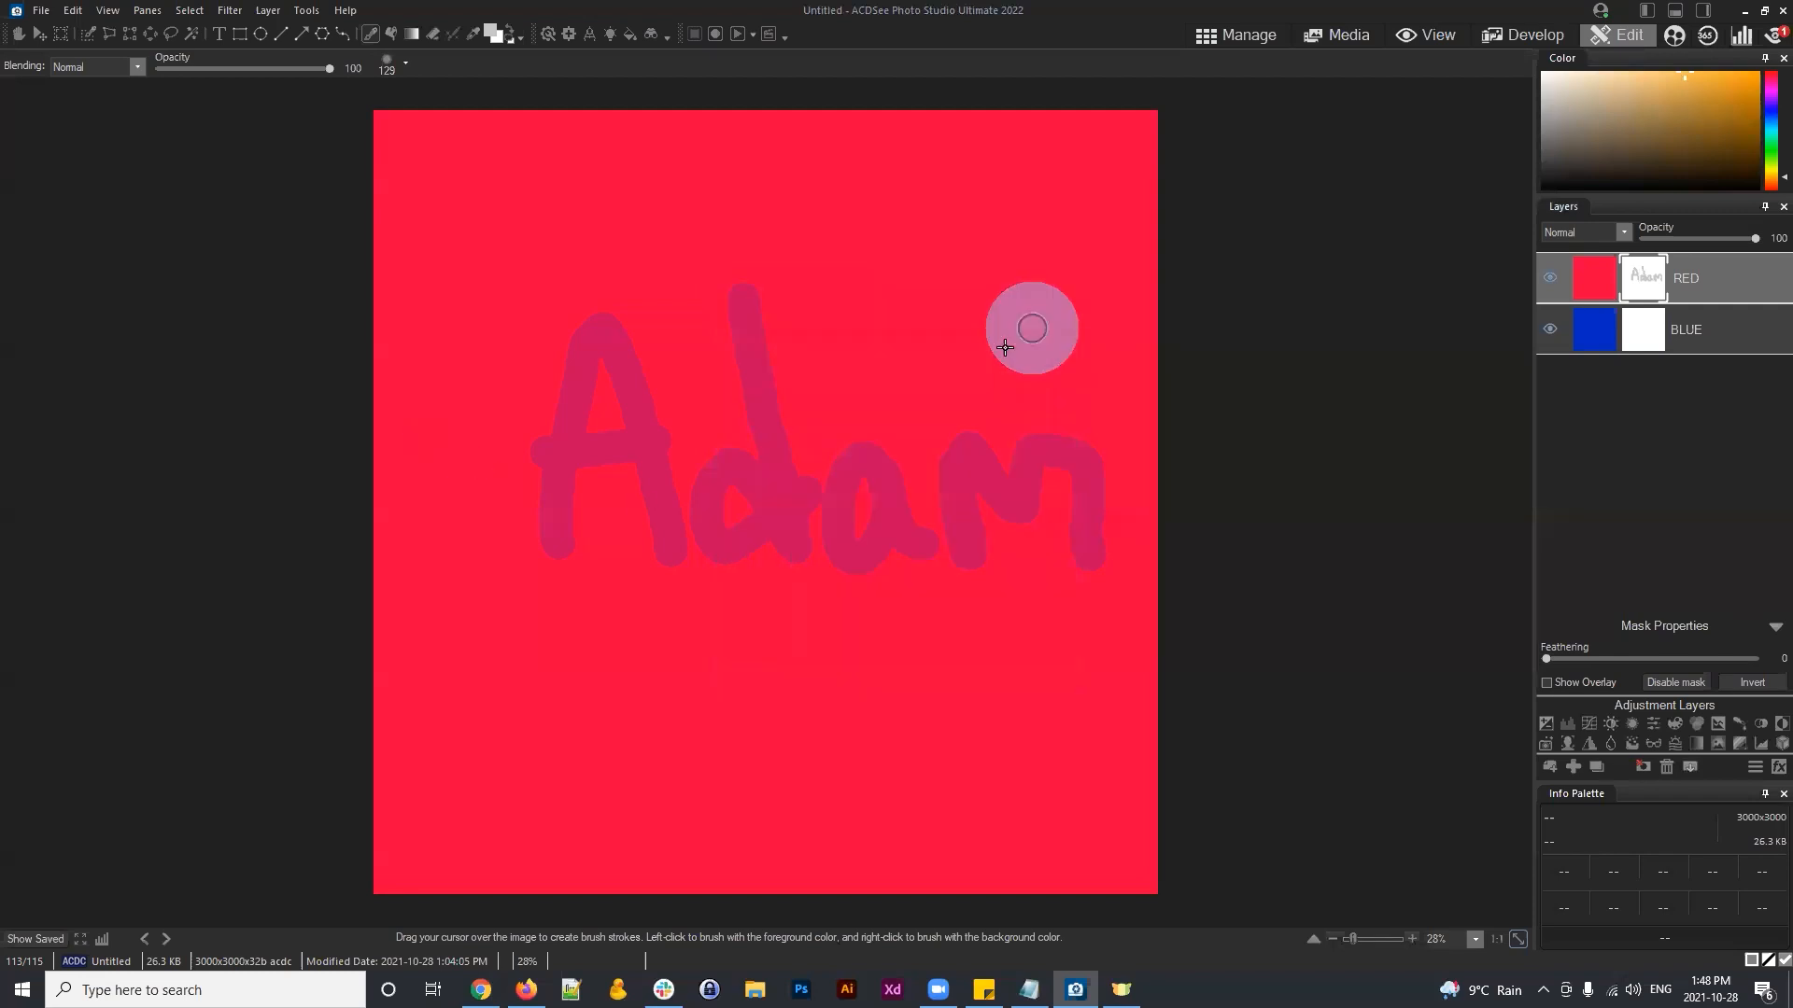
pyautogui.click(492, 30)
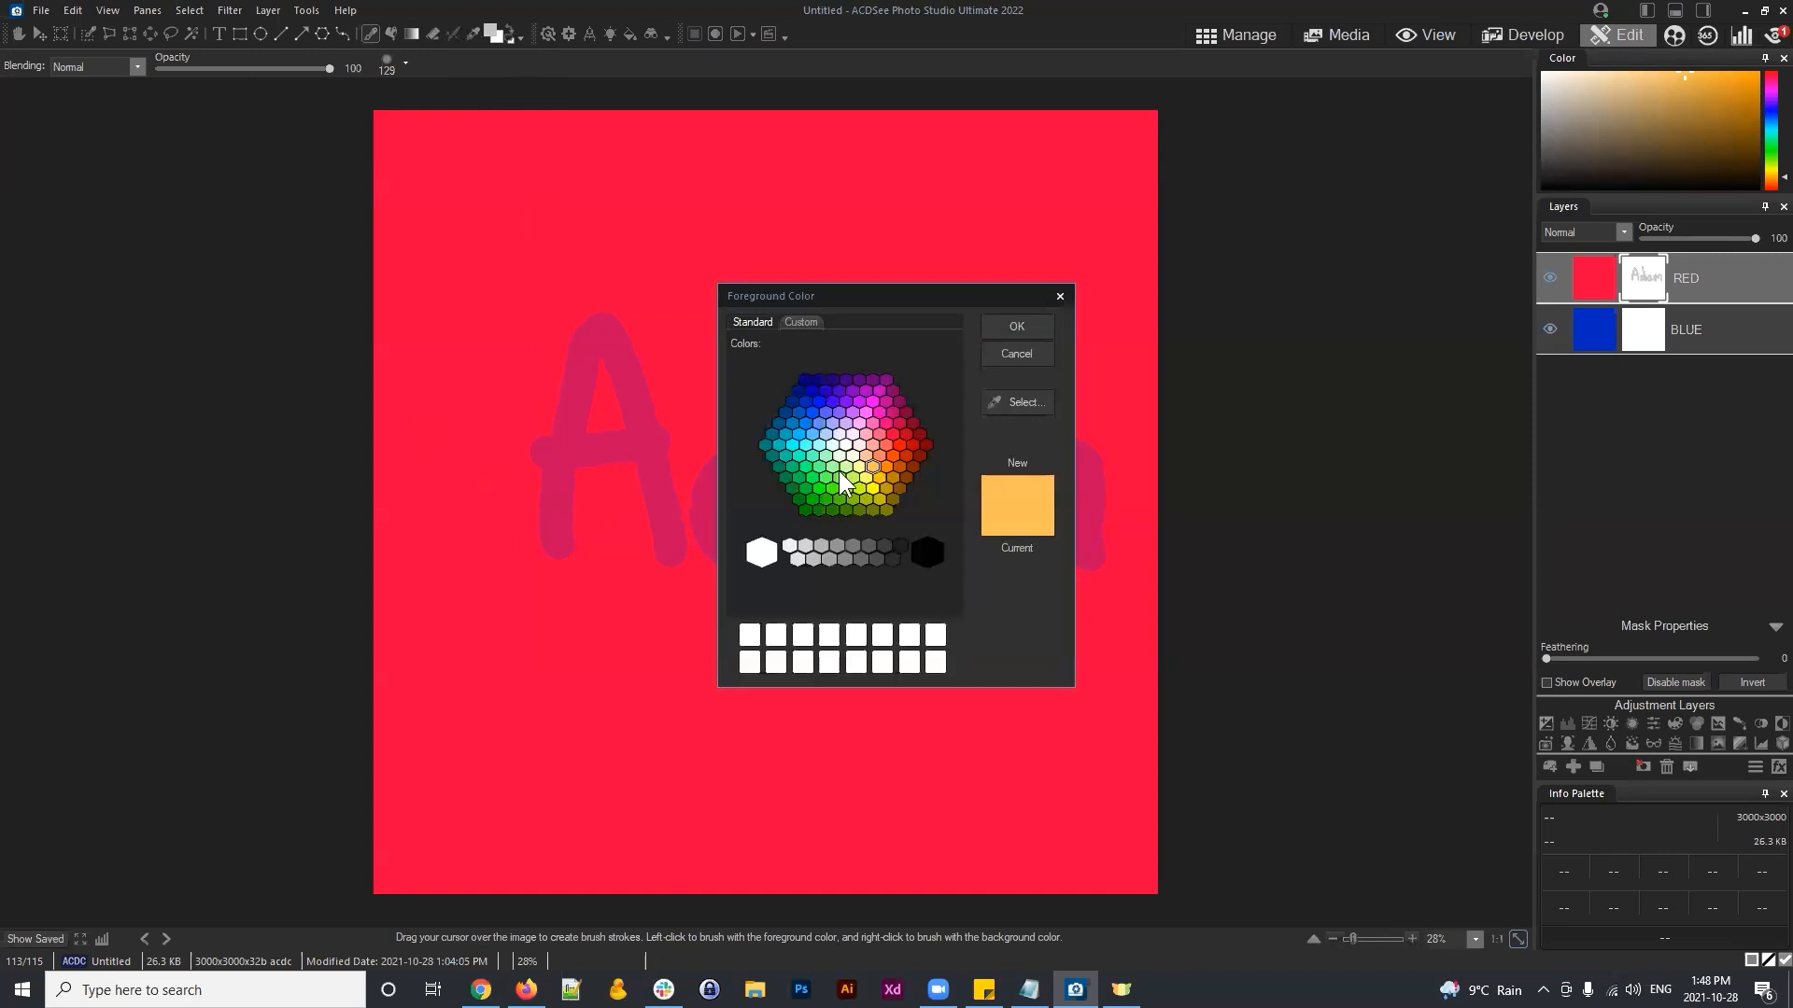
pyautogui.click(1017, 327)
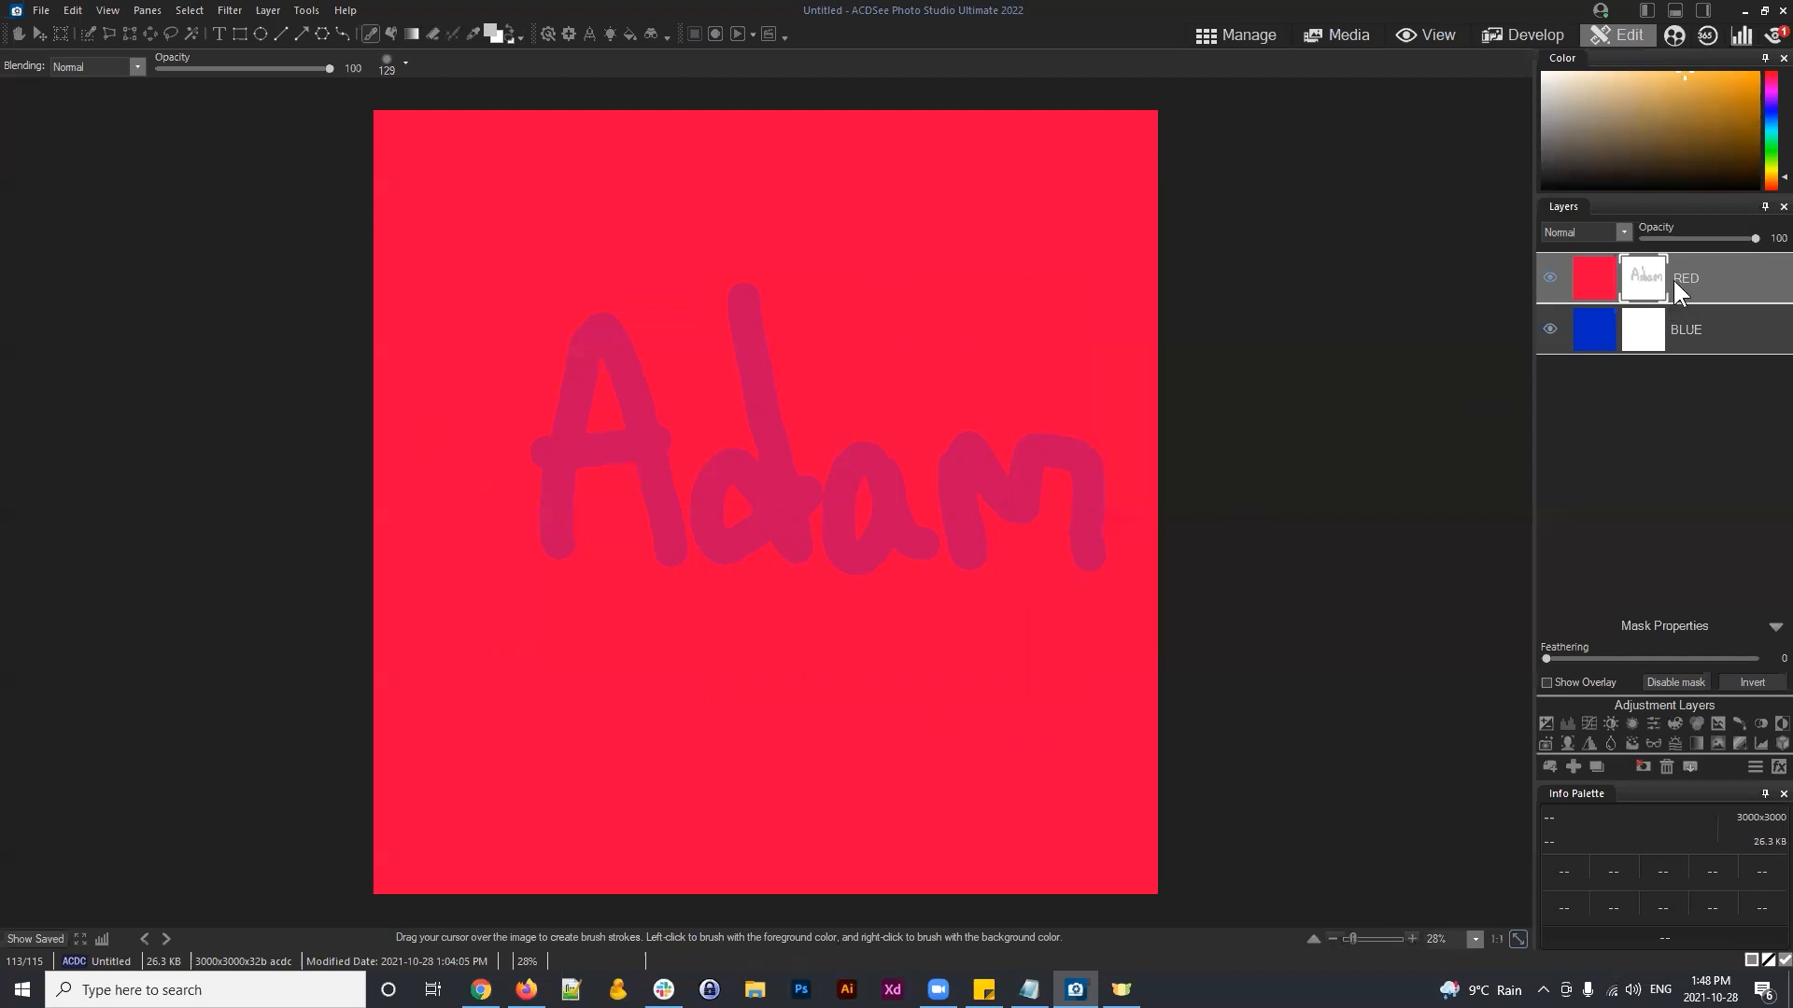
# Step: Compare how the foreground swatch displays by alternately selecting the RED layer's colour thumbnail and its mask, ending on the mask
pyautogui.click(1594, 278)
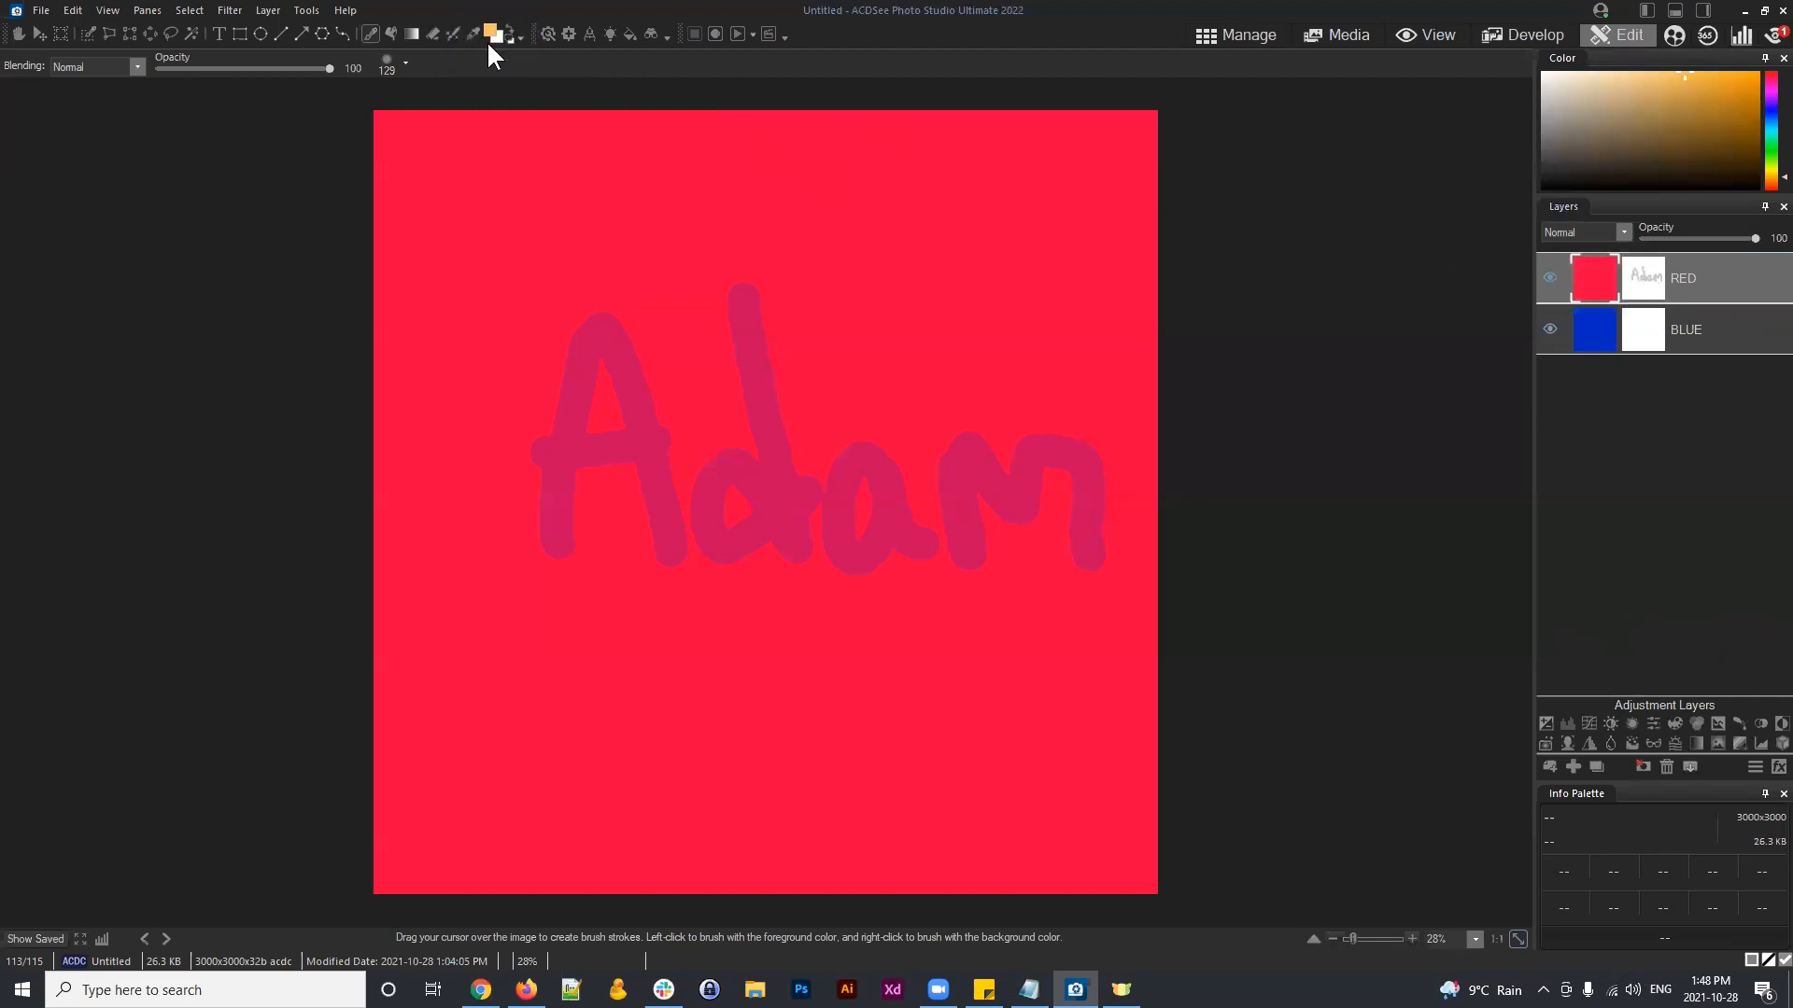
pyautogui.click(1643, 280)
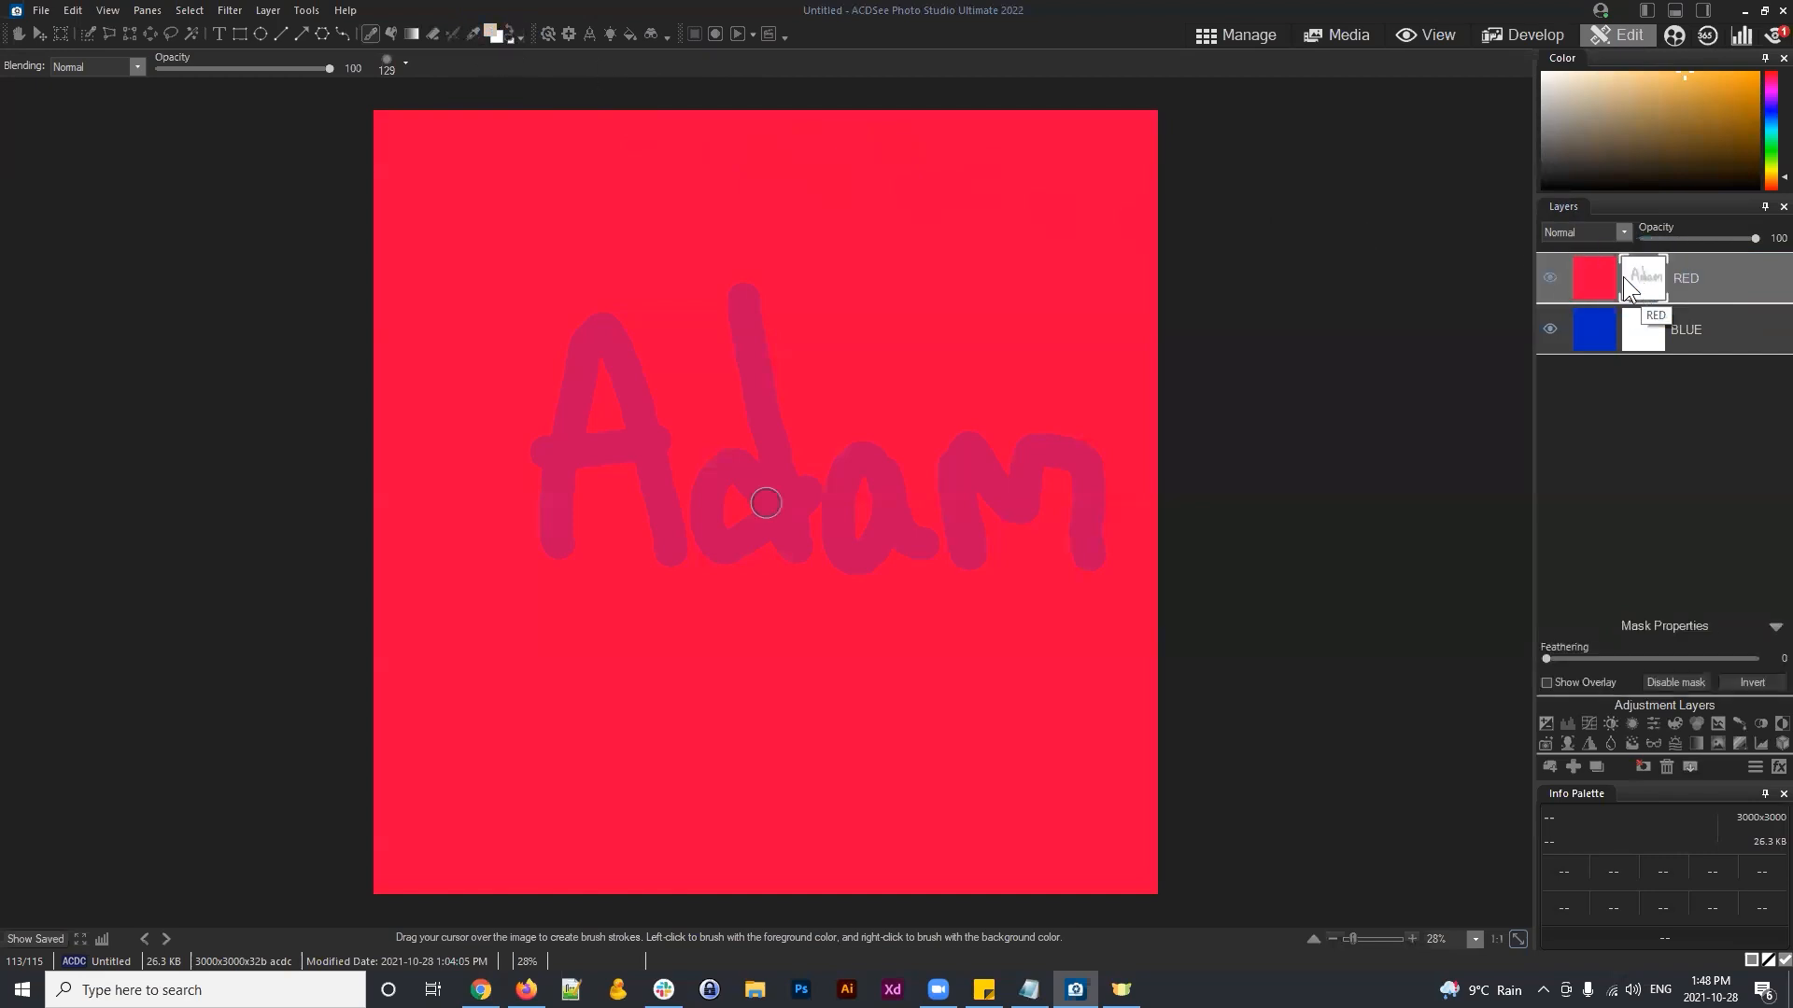
pyautogui.click(1599, 273)
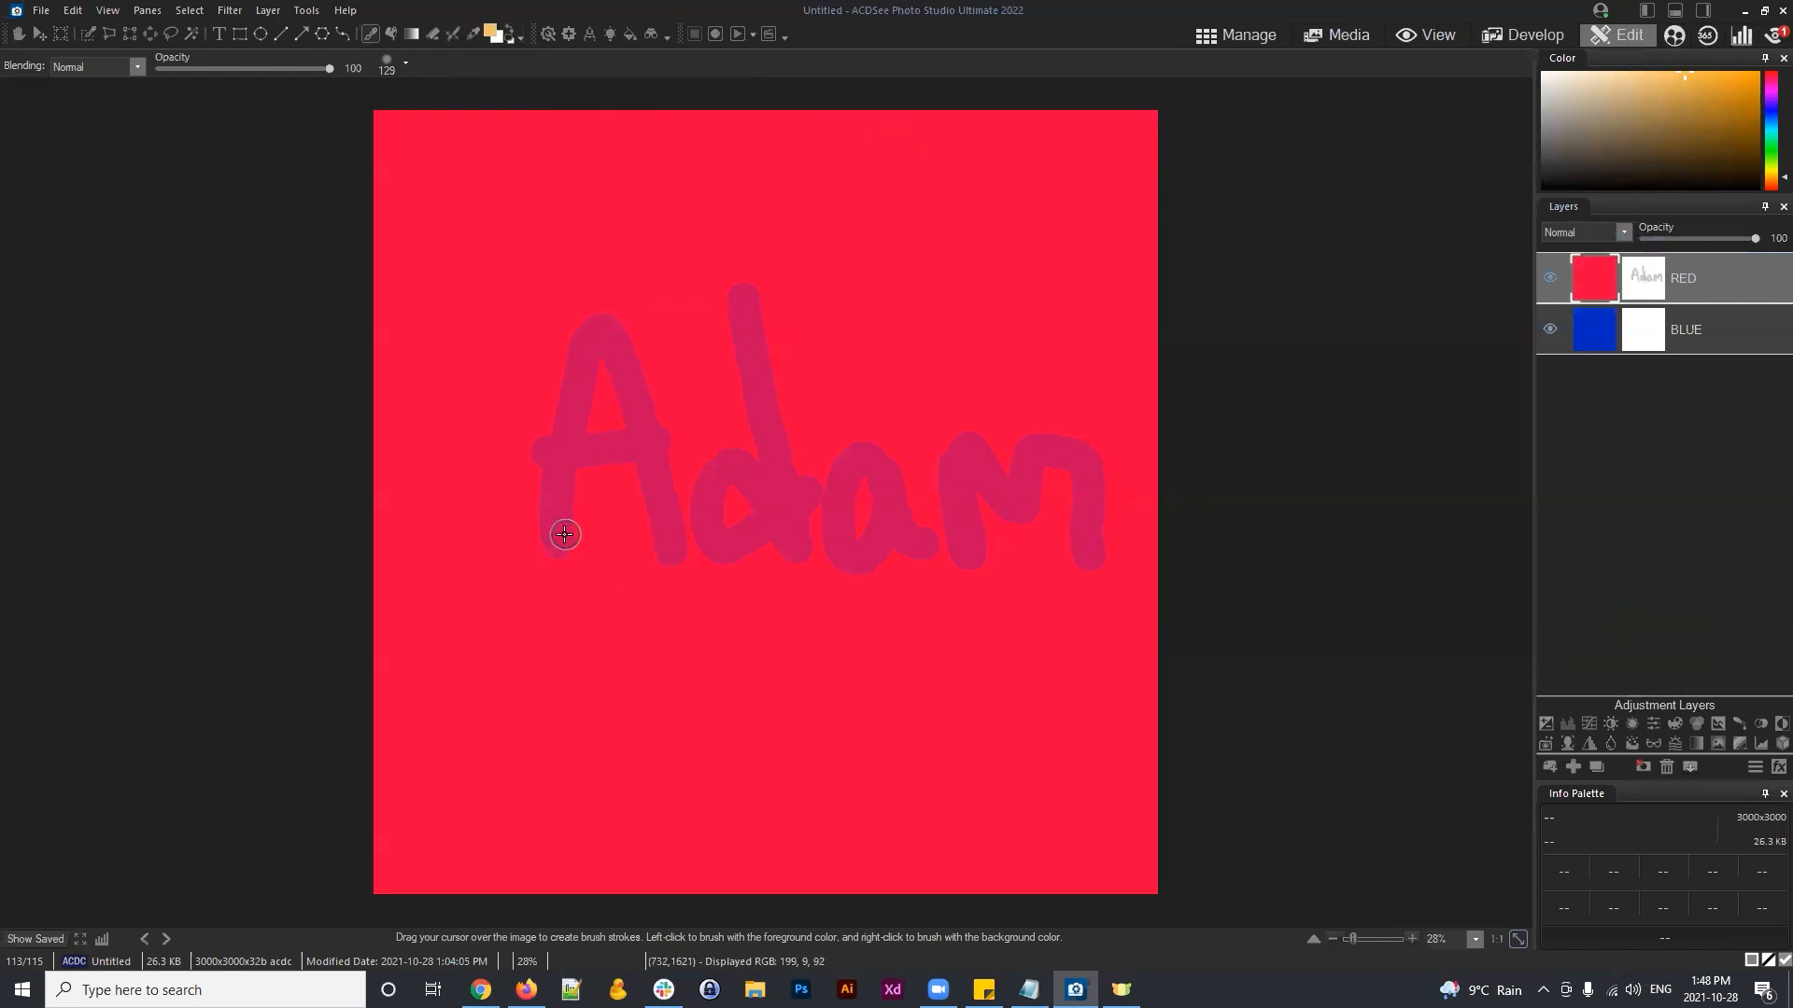
pyautogui.click(1602, 279)
pyautogui.click(1601, 275)
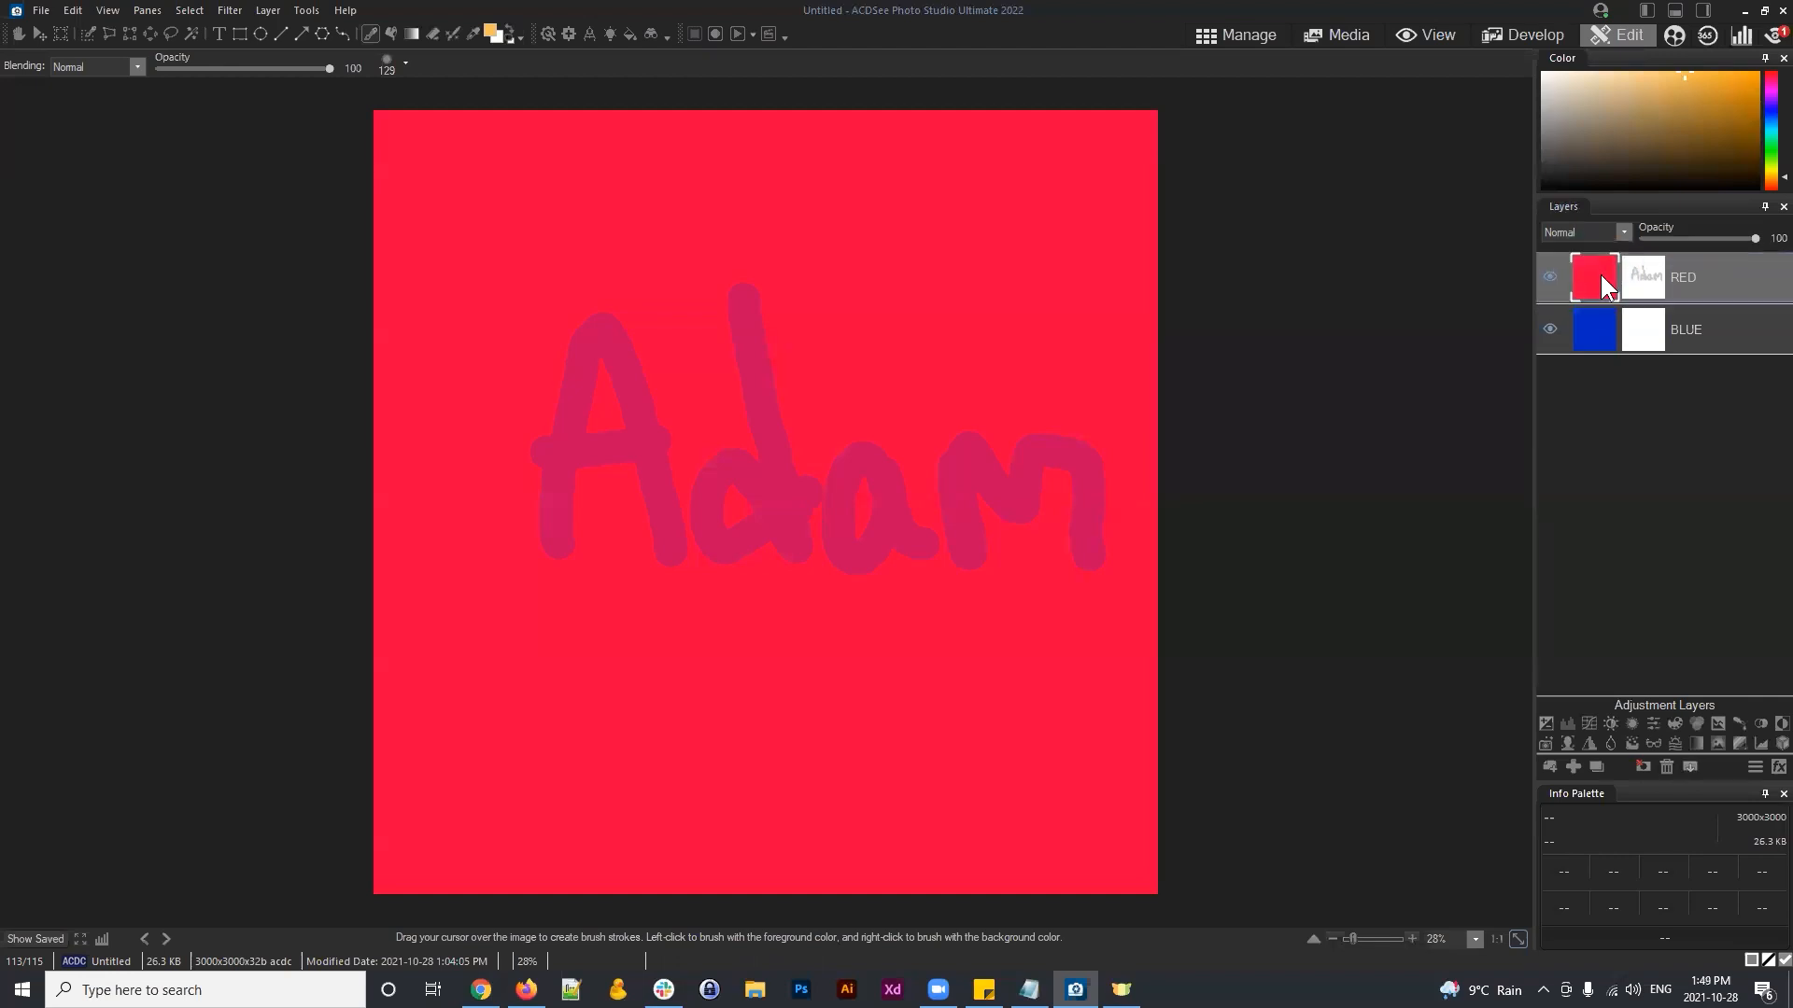
pyautogui.click(1643, 278)
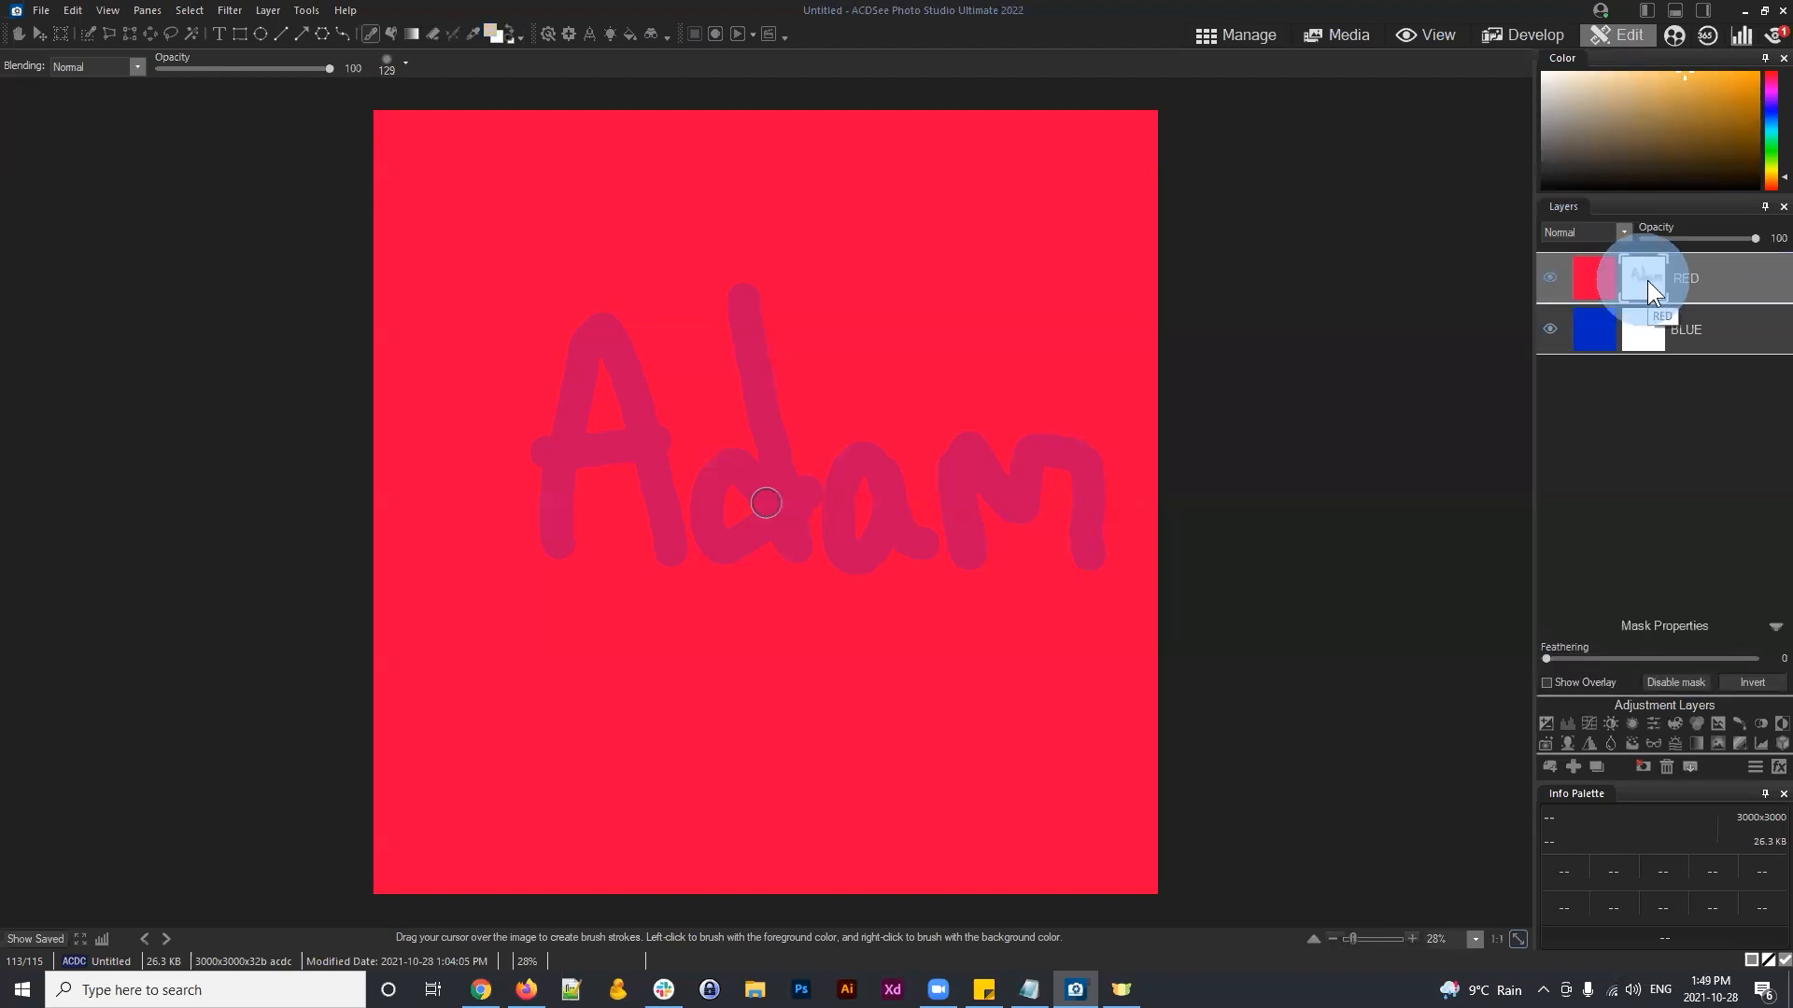
pyautogui.click(1644, 280)
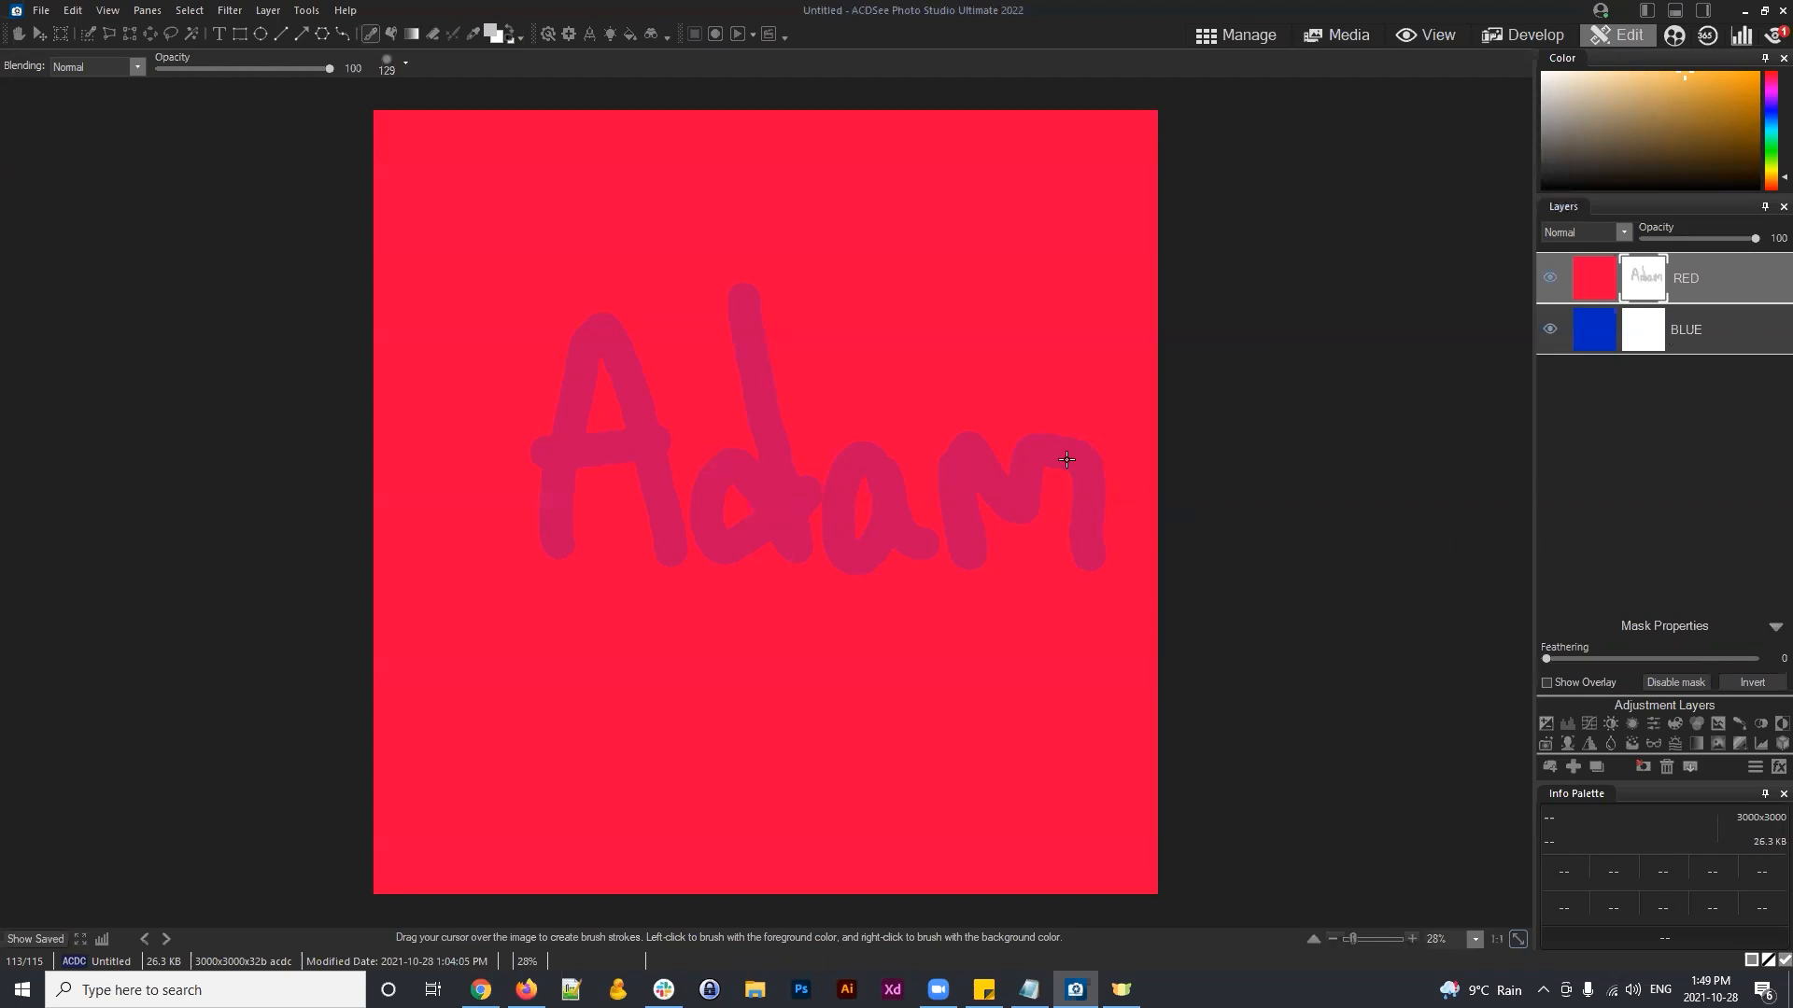
# Step: Undo the handwriting and earlier mask edits until the RED layer has no mask, and add a new white mask to it
pyautogui.click(72, 10)
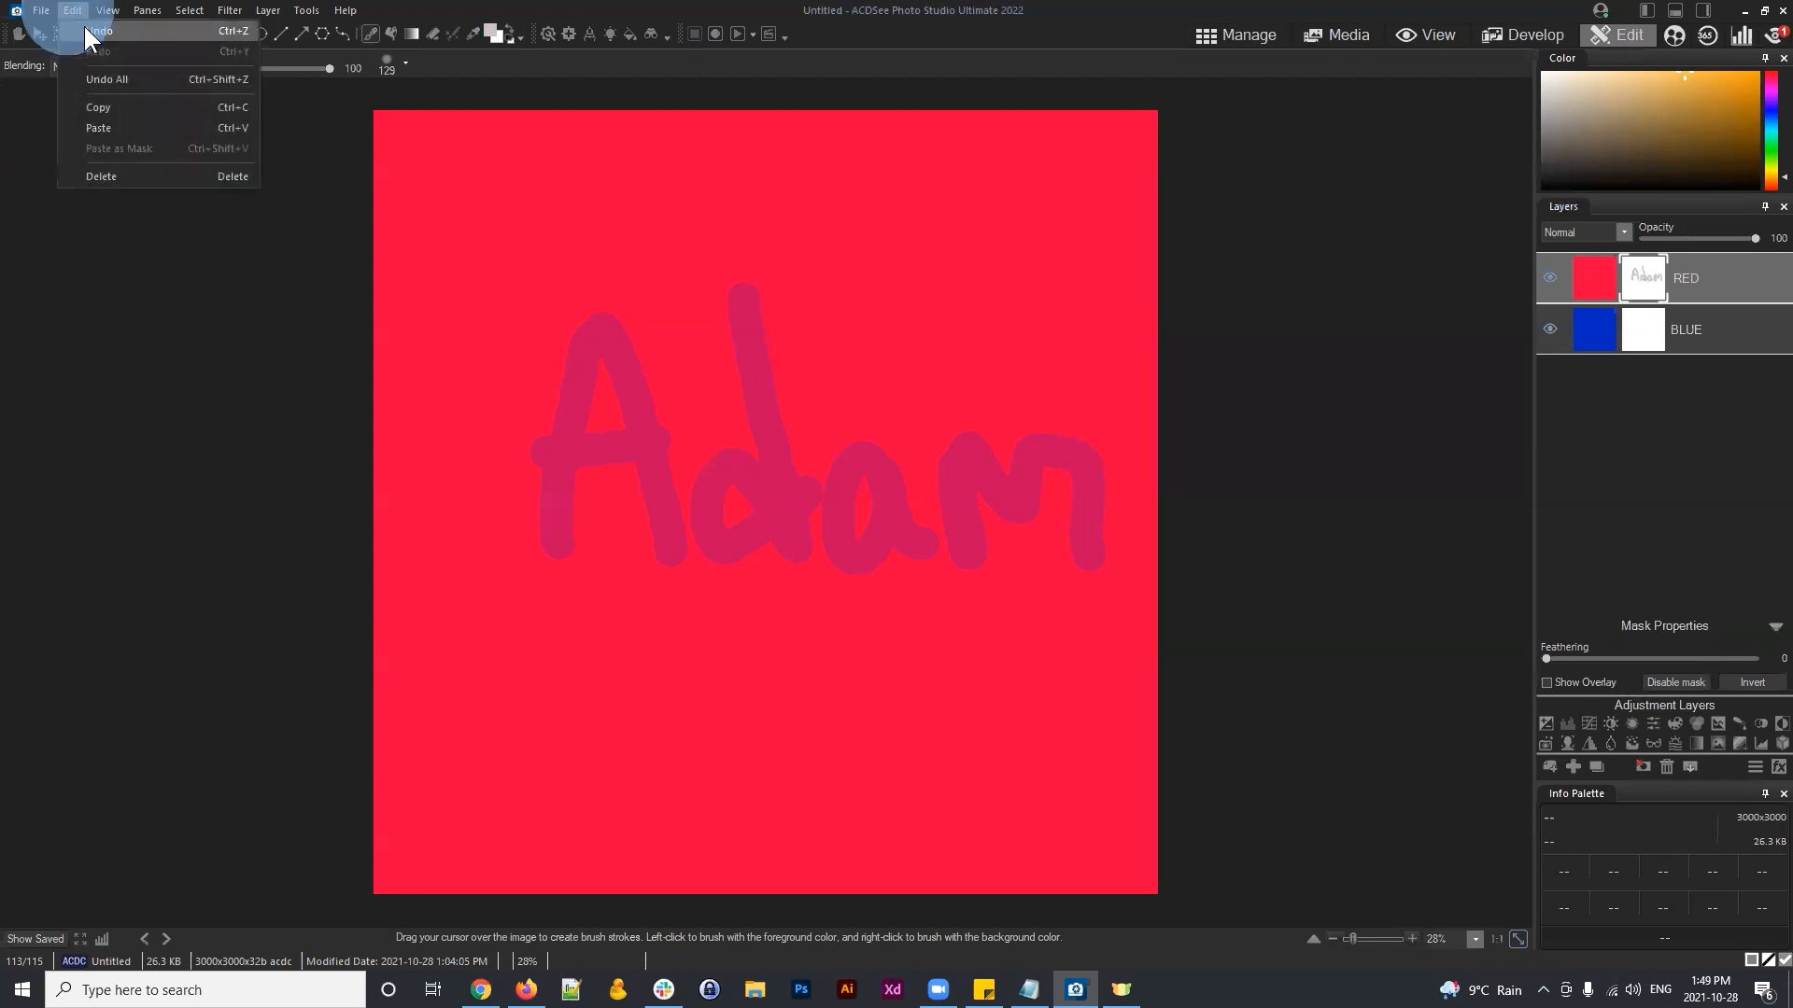
pyautogui.click(84, 28)
pyautogui.click(73, 11)
pyautogui.click(72, 34)
pyautogui.click(69, 15)
pyautogui.click(75, 32)
pyautogui.click(73, 12)
pyautogui.click(75, 28)
pyautogui.click(71, 12)
pyautogui.click(71, 30)
pyautogui.click(70, 12)
pyautogui.click(70, 28)
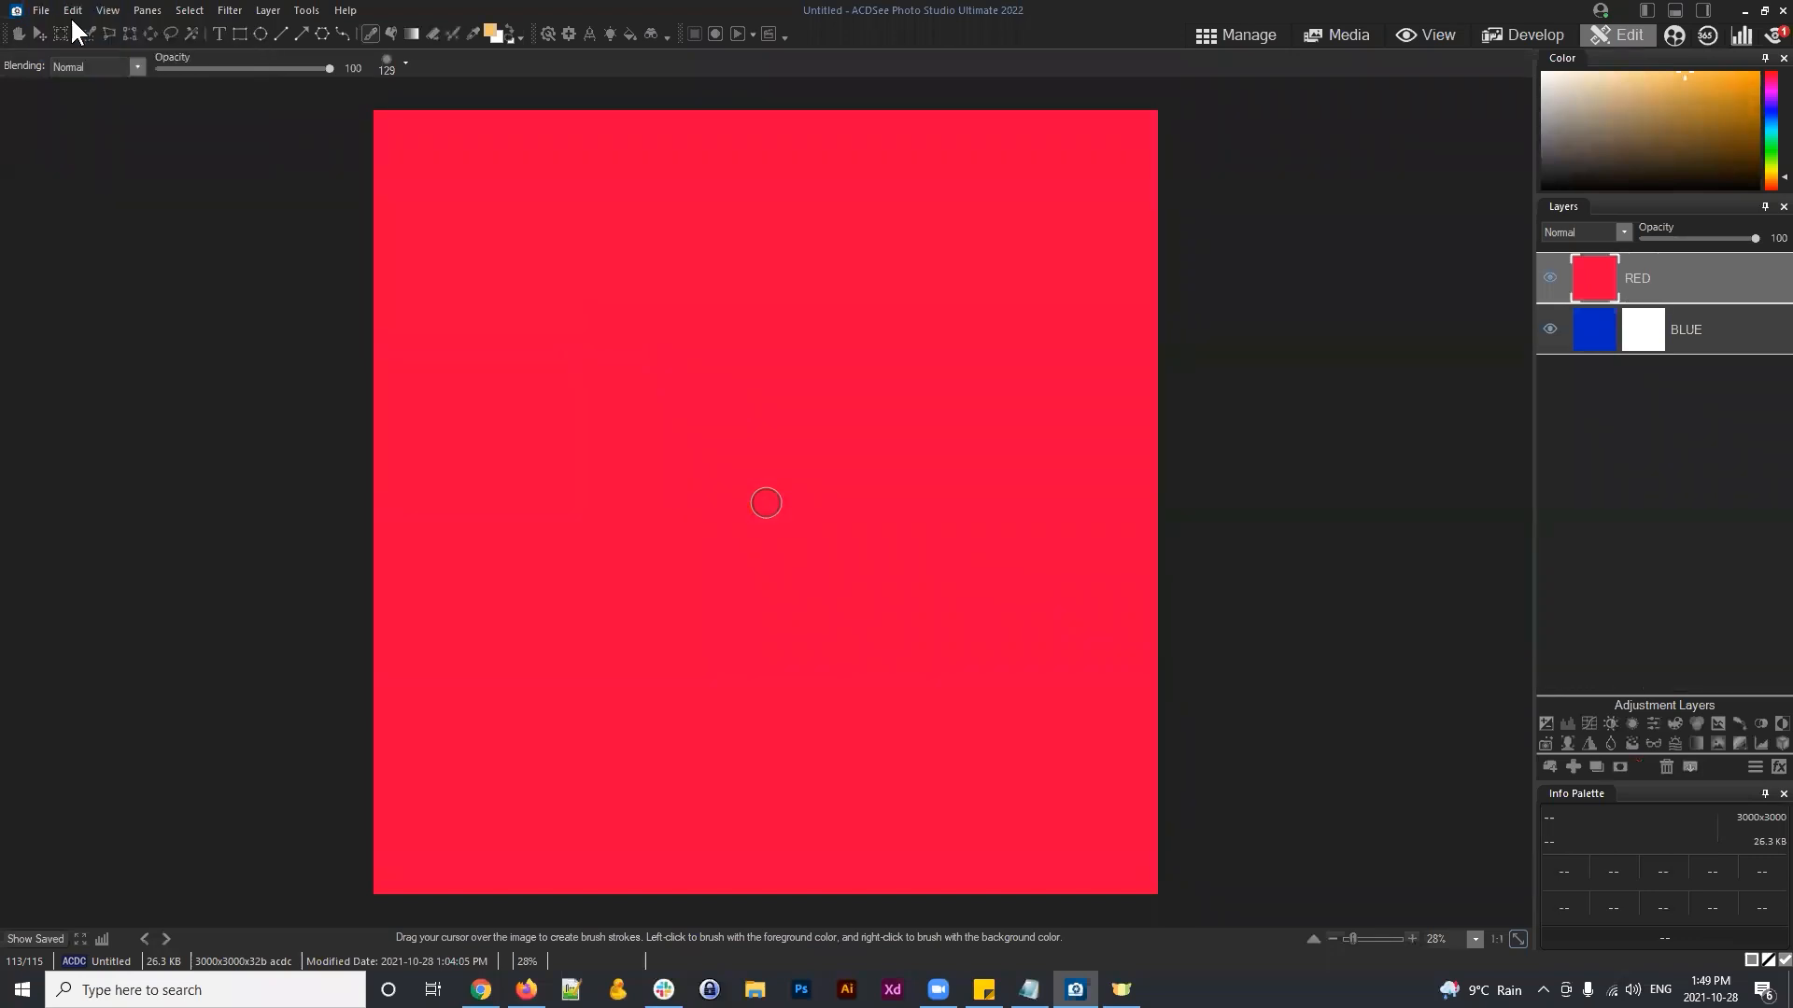
pyautogui.click(1620, 768)
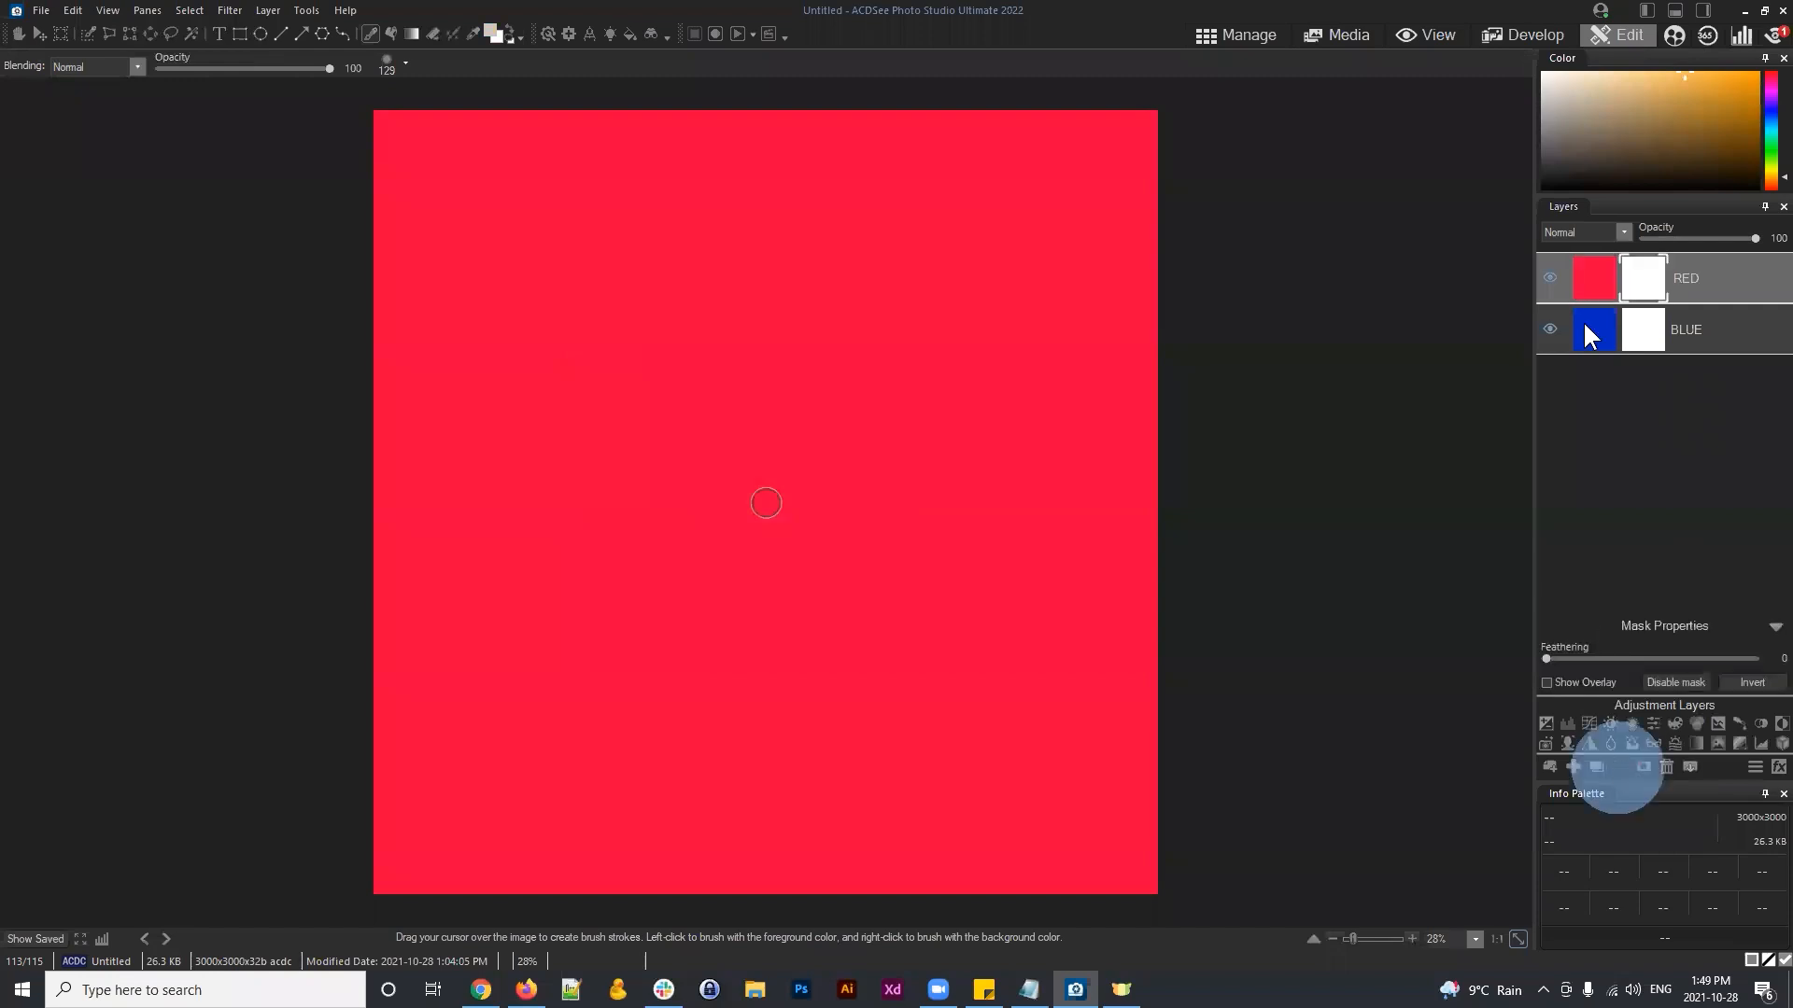
# Step: Switch the foreground colour to black and paint a smiley face on the RED layer's mask with the size 129 brush
pyautogui.click(509, 31)
pyautogui.moveTo(775, 311)
pyautogui.mouseDown()
pyautogui.moveTo(847, 540)
pyautogui.moveTo(733, 284)
pyautogui.mouseUp()
pyautogui.click(717, 393)
pyautogui.click(789, 388)
pyautogui.moveTo(694, 423)
pyautogui.mouseDown()
pyautogui.moveTo(747, 463)
pyautogui.moveTo(827, 422)
pyautogui.mouseUp()
pyautogui.moveTo(1718, 289); pyautogui.dragTo(1648, 289)
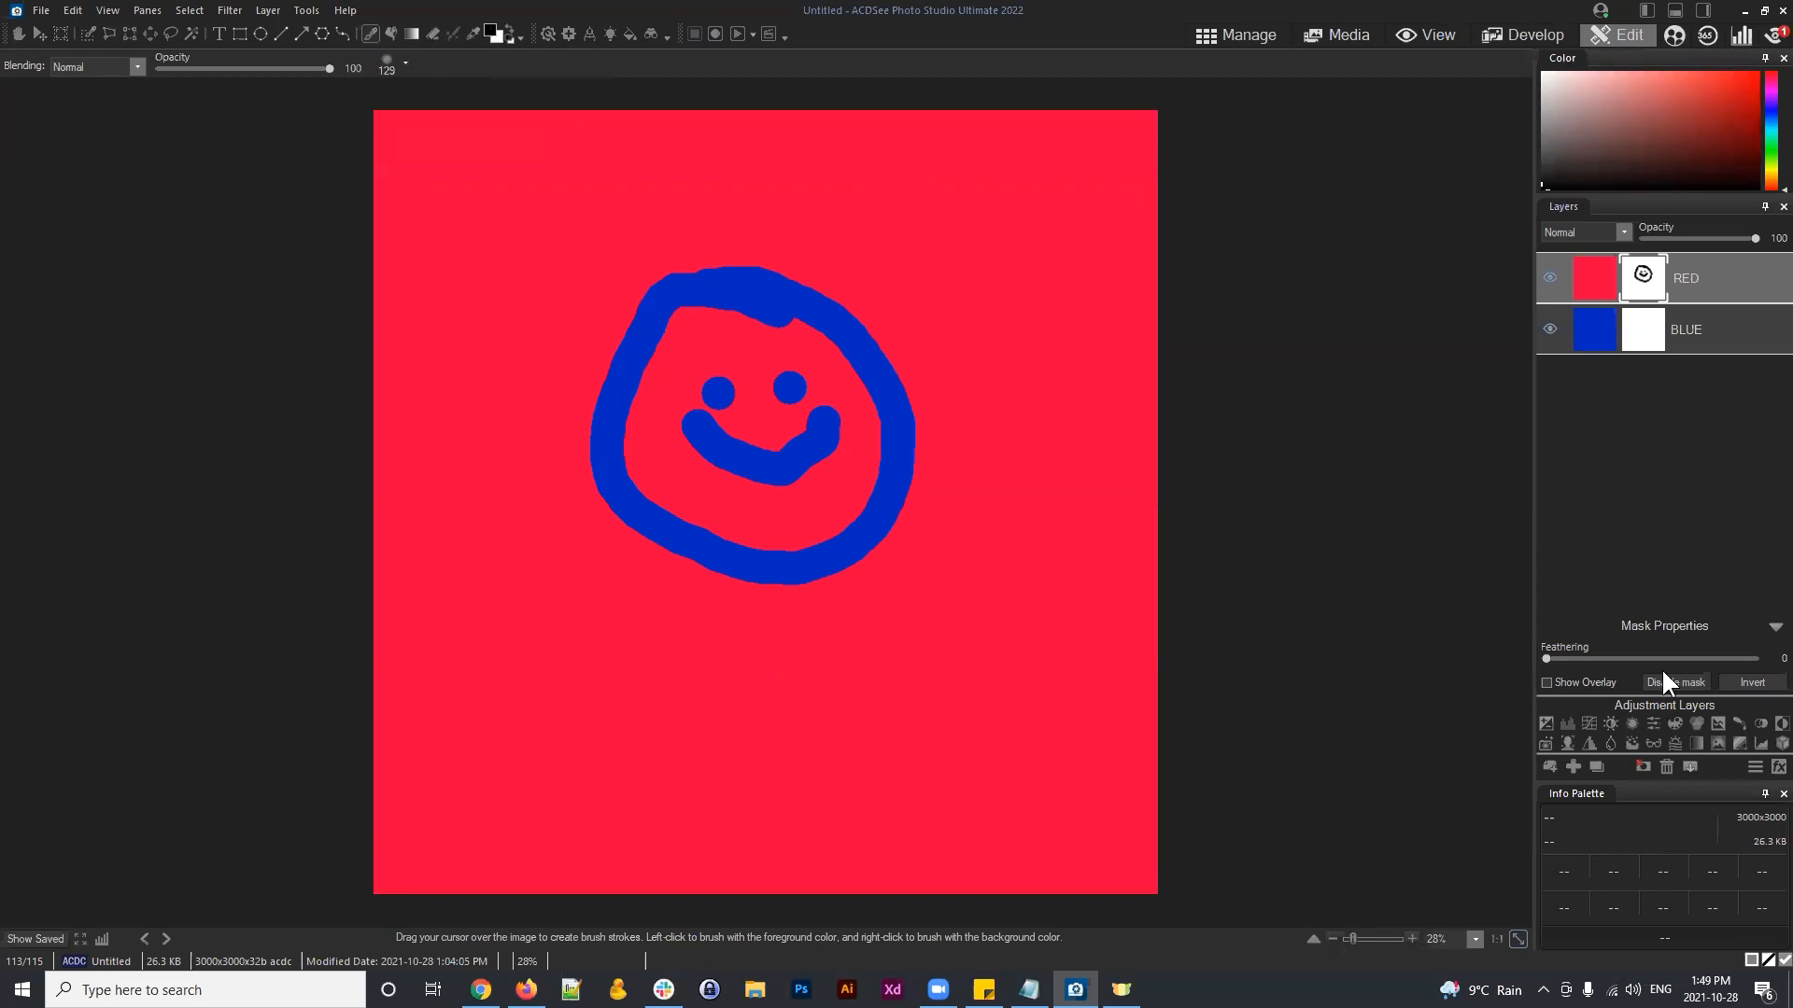
# Step: Invert the RED layer's smiley mask and reset that mask to solid white
pyautogui.click(1739, 691)
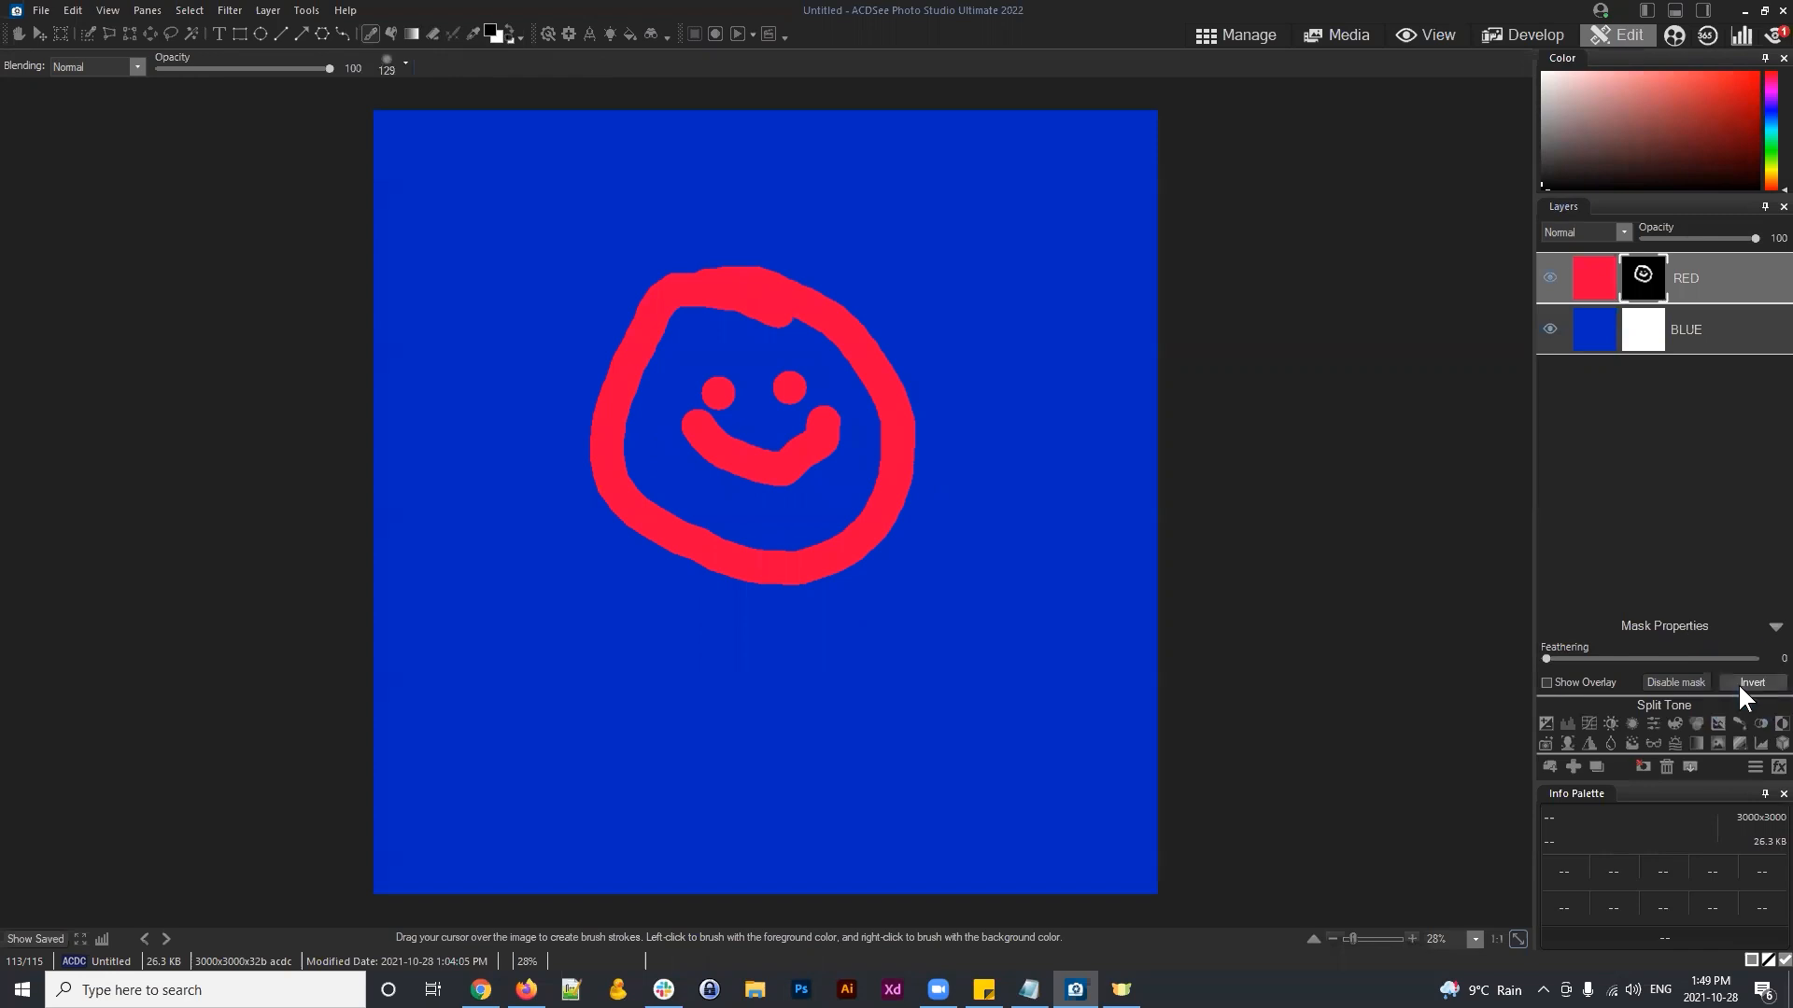
pyautogui.rightClick(1641, 280)
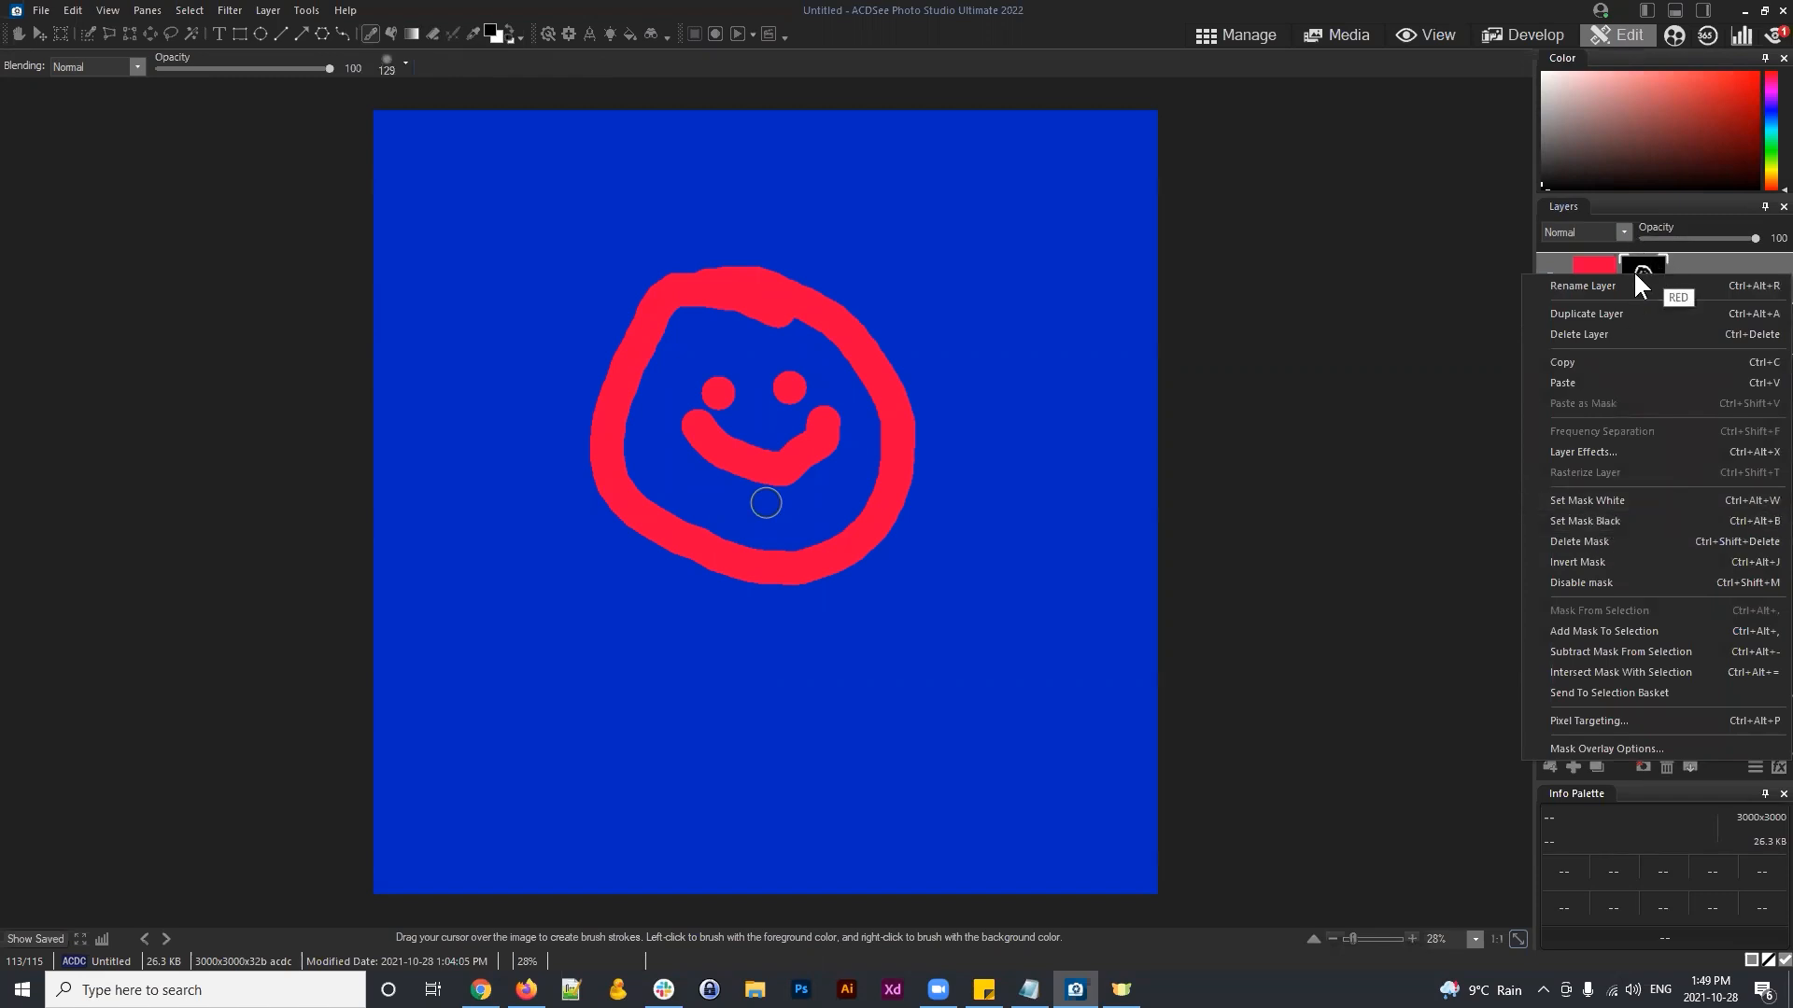
pyautogui.click(1566, 500)
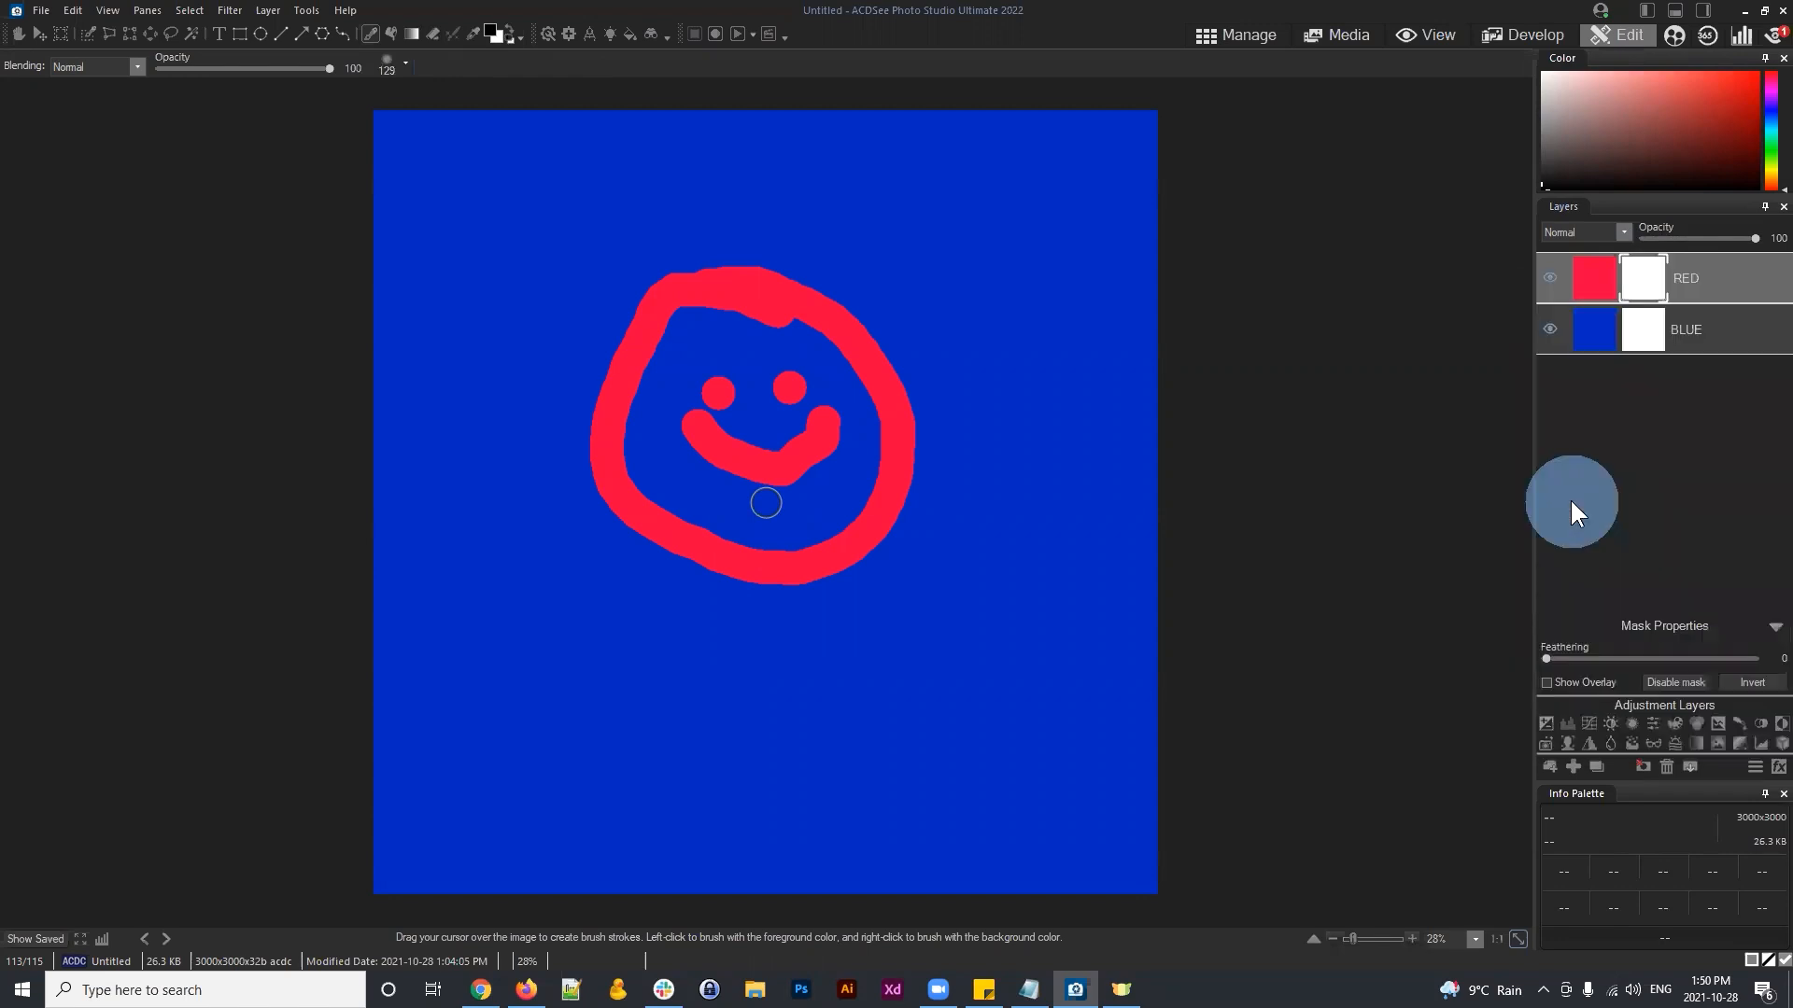
# Step: Paint a new smiley face with outline, two eyes and mouth in black on the RED layer's white mask
pyautogui.click(1638, 292)
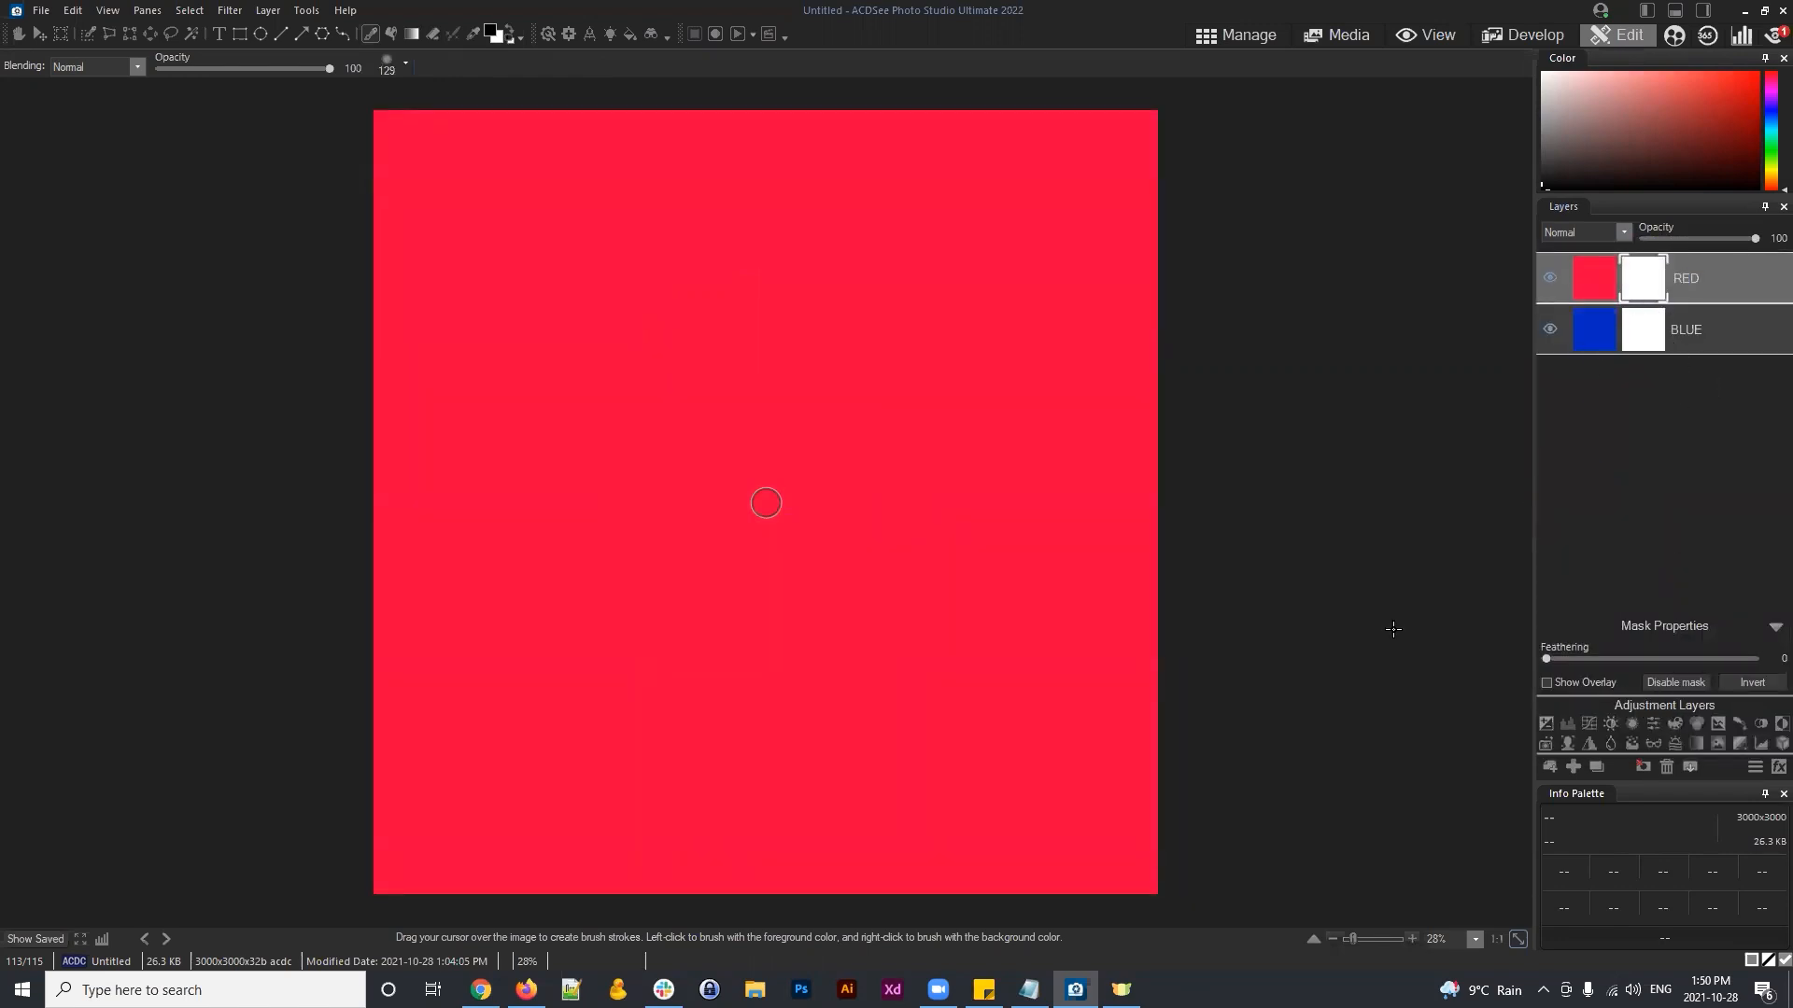
pyautogui.moveTo(901, 382)
pyautogui.mouseDown()
pyautogui.moveTo(870, 349)
pyautogui.moveTo(591, 392)
pyautogui.moveTo(638, 612)
pyautogui.moveTo(997, 501)
pyautogui.moveTo(911, 359)
pyautogui.mouseUp()
pyautogui.click(701, 422)
pyautogui.click(800, 418)
pyautogui.moveTo(660, 486)
pyautogui.mouseDown()
pyautogui.moveTo(813, 515)
pyautogui.moveTo(845, 464)
pyautogui.mouseUp()
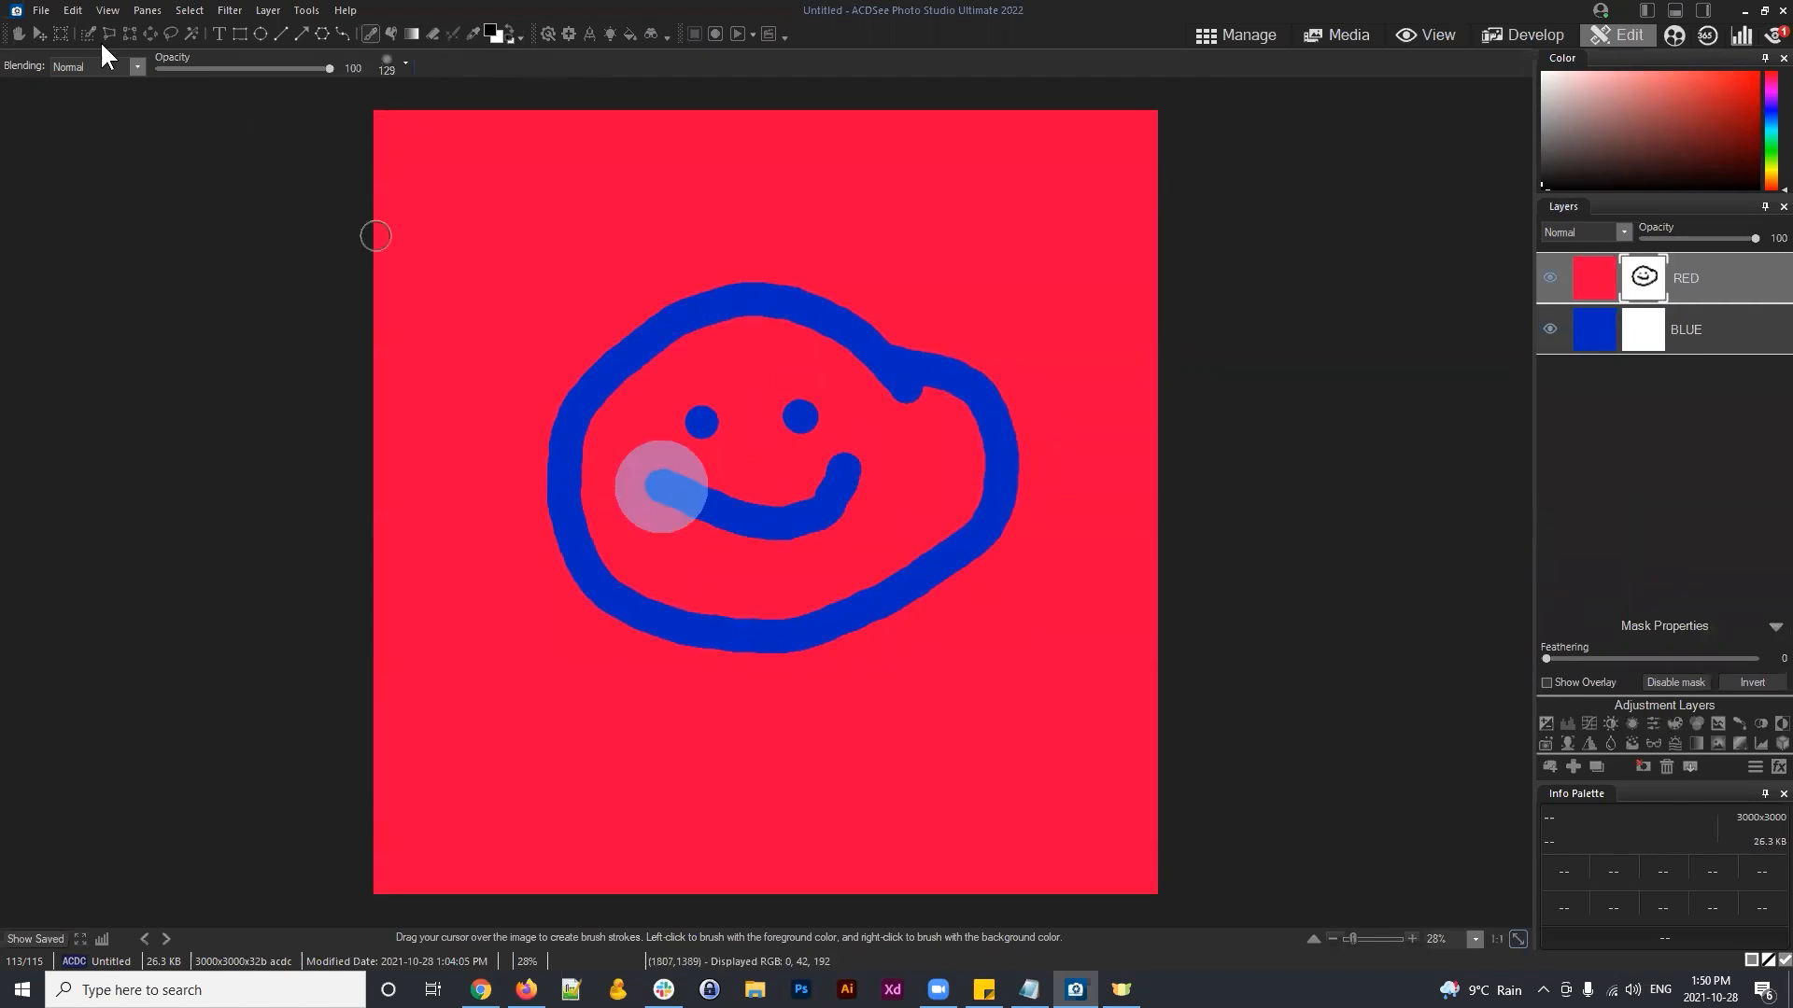
# Step: Save the image as a new file named Layers in the Landscape folder, using the ACDC file format
pyautogui.click(41, 10)
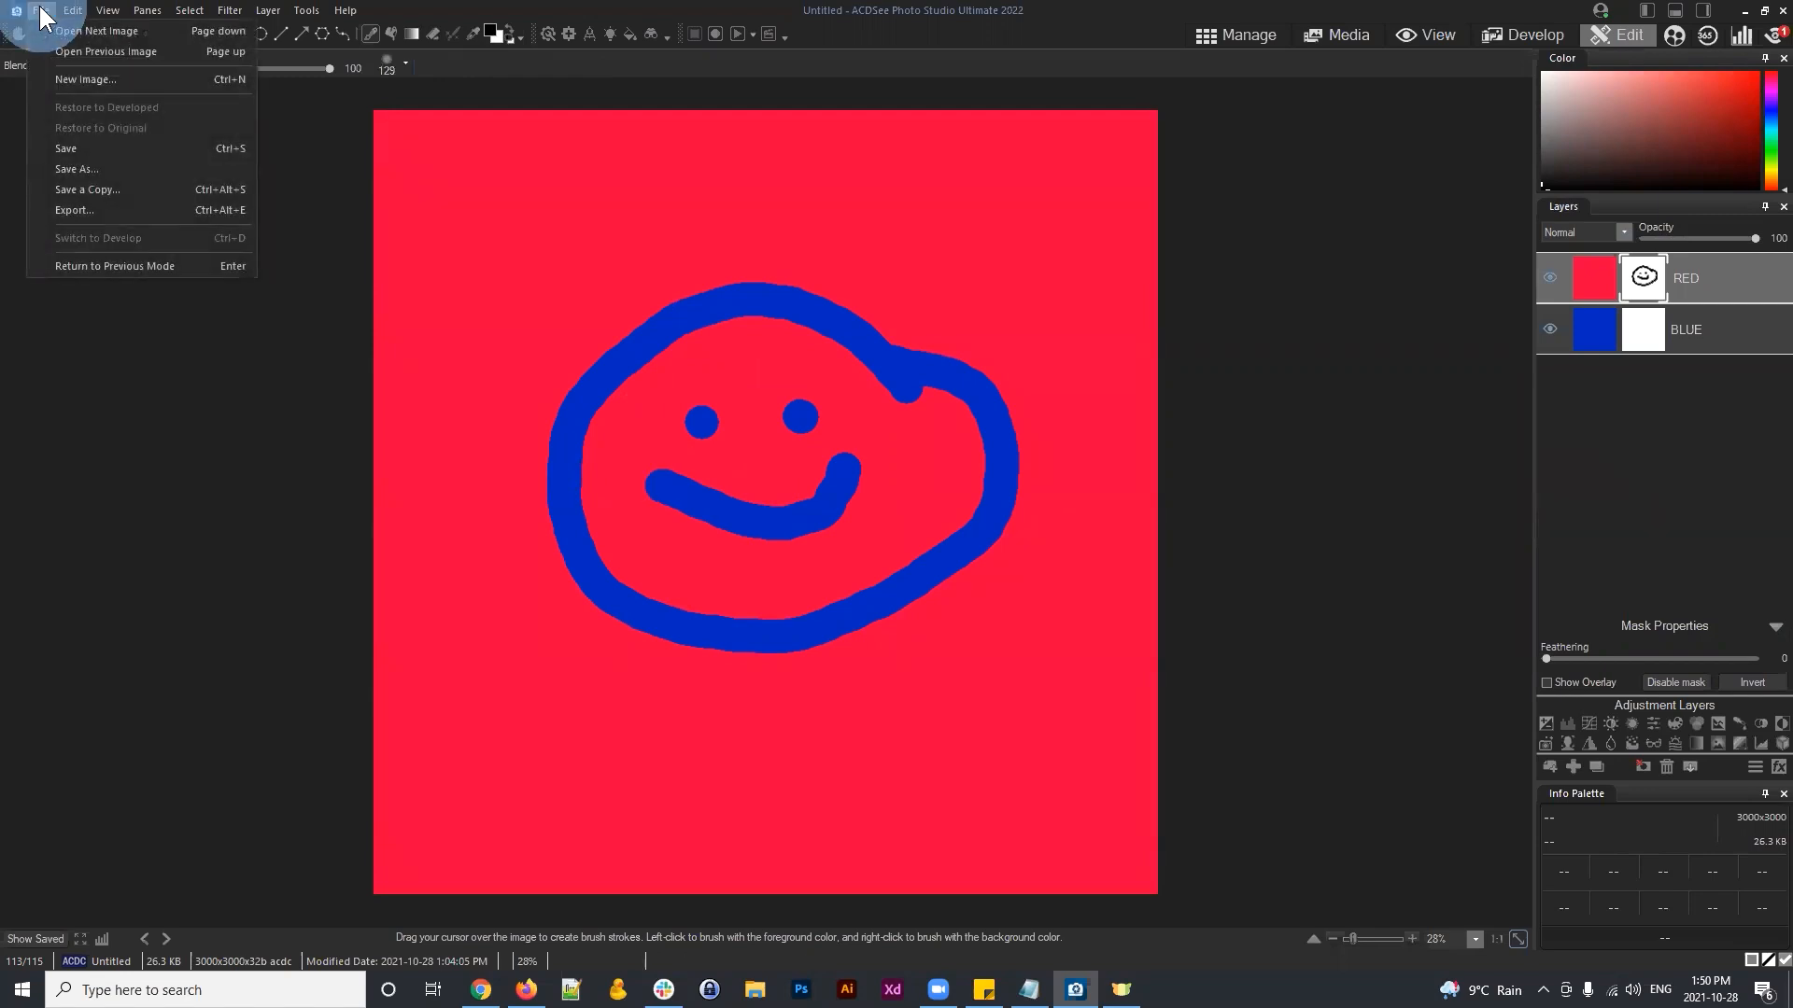
pyautogui.click(81, 170)
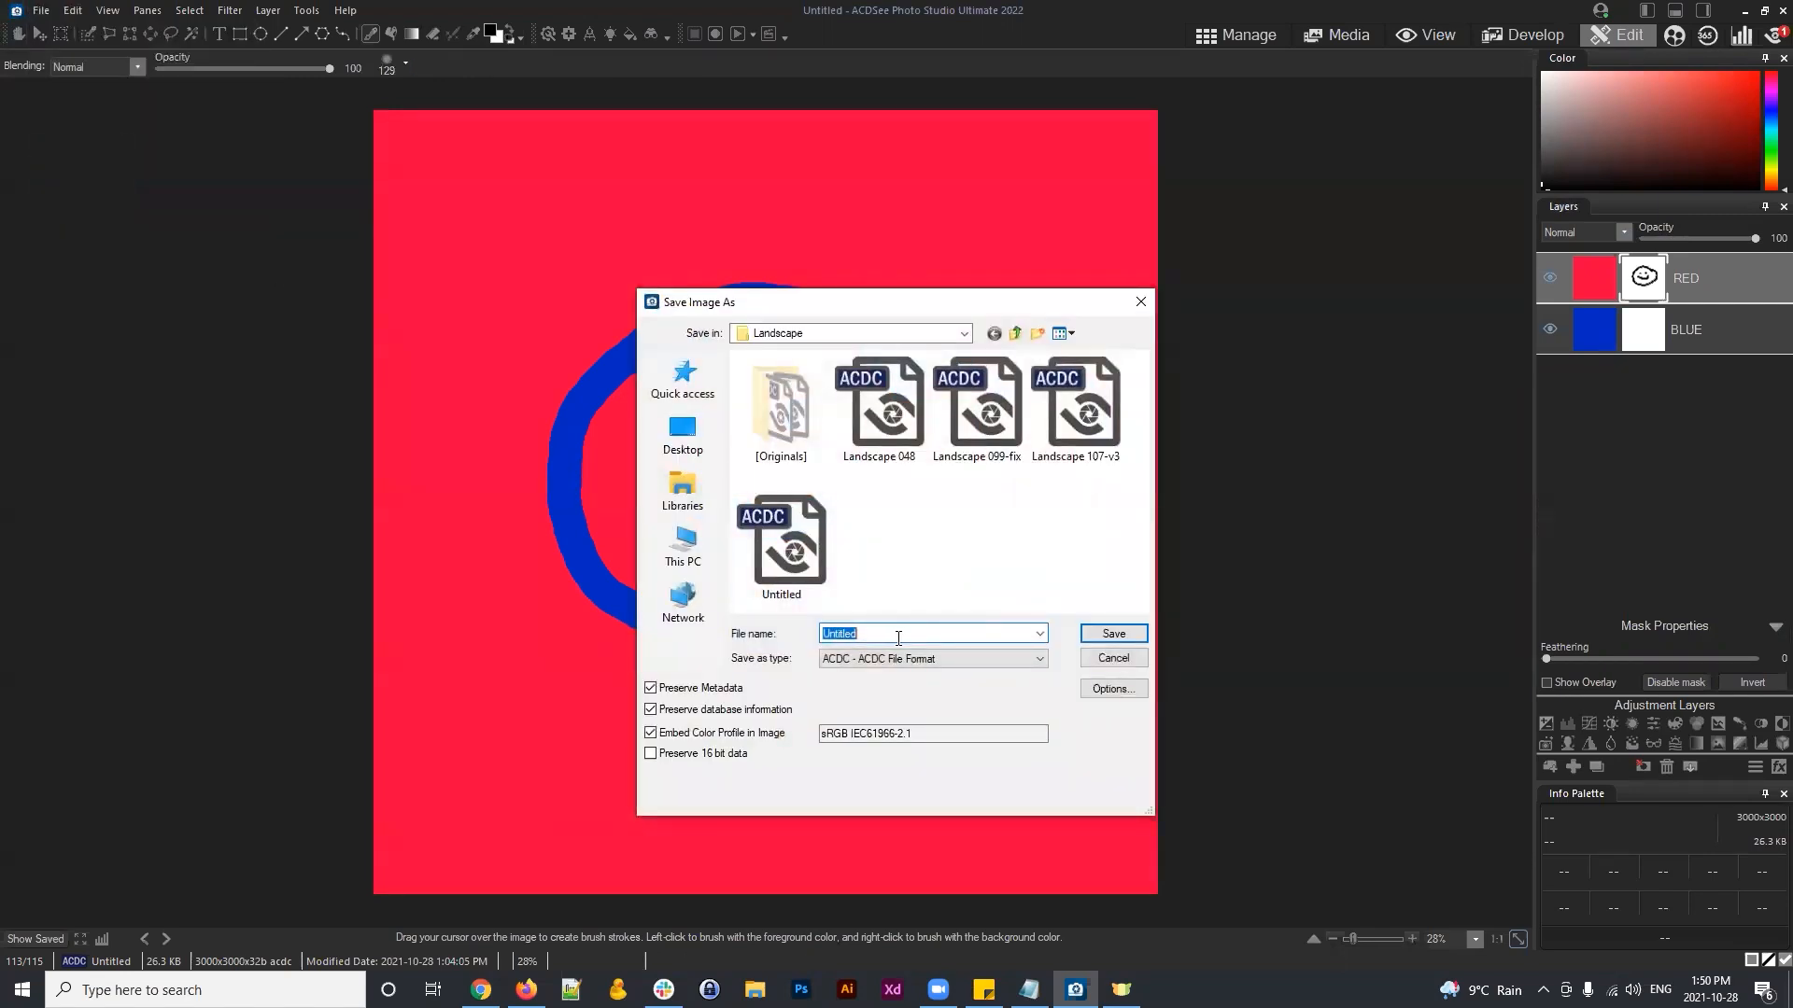
pyautogui.doubleClick(924, 635)
pyautogui.write('Layers')
pyautogui.click(937, 546)
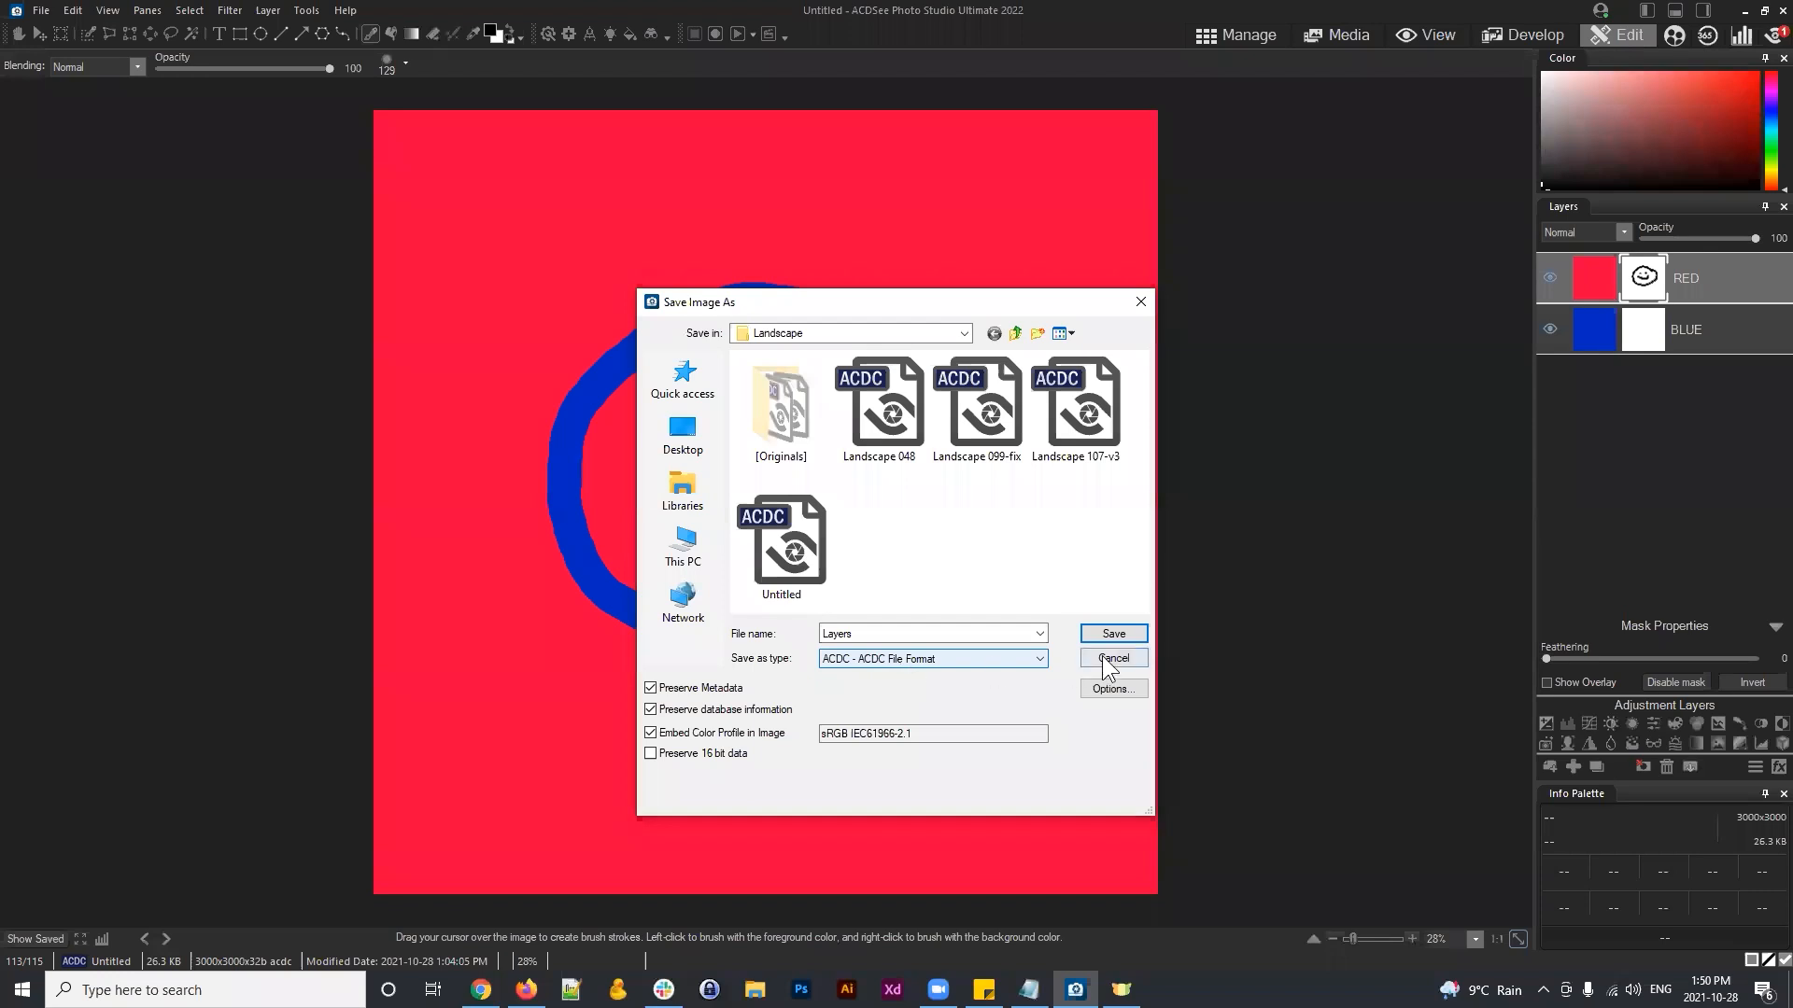
pyautogui.click(1098, 629)
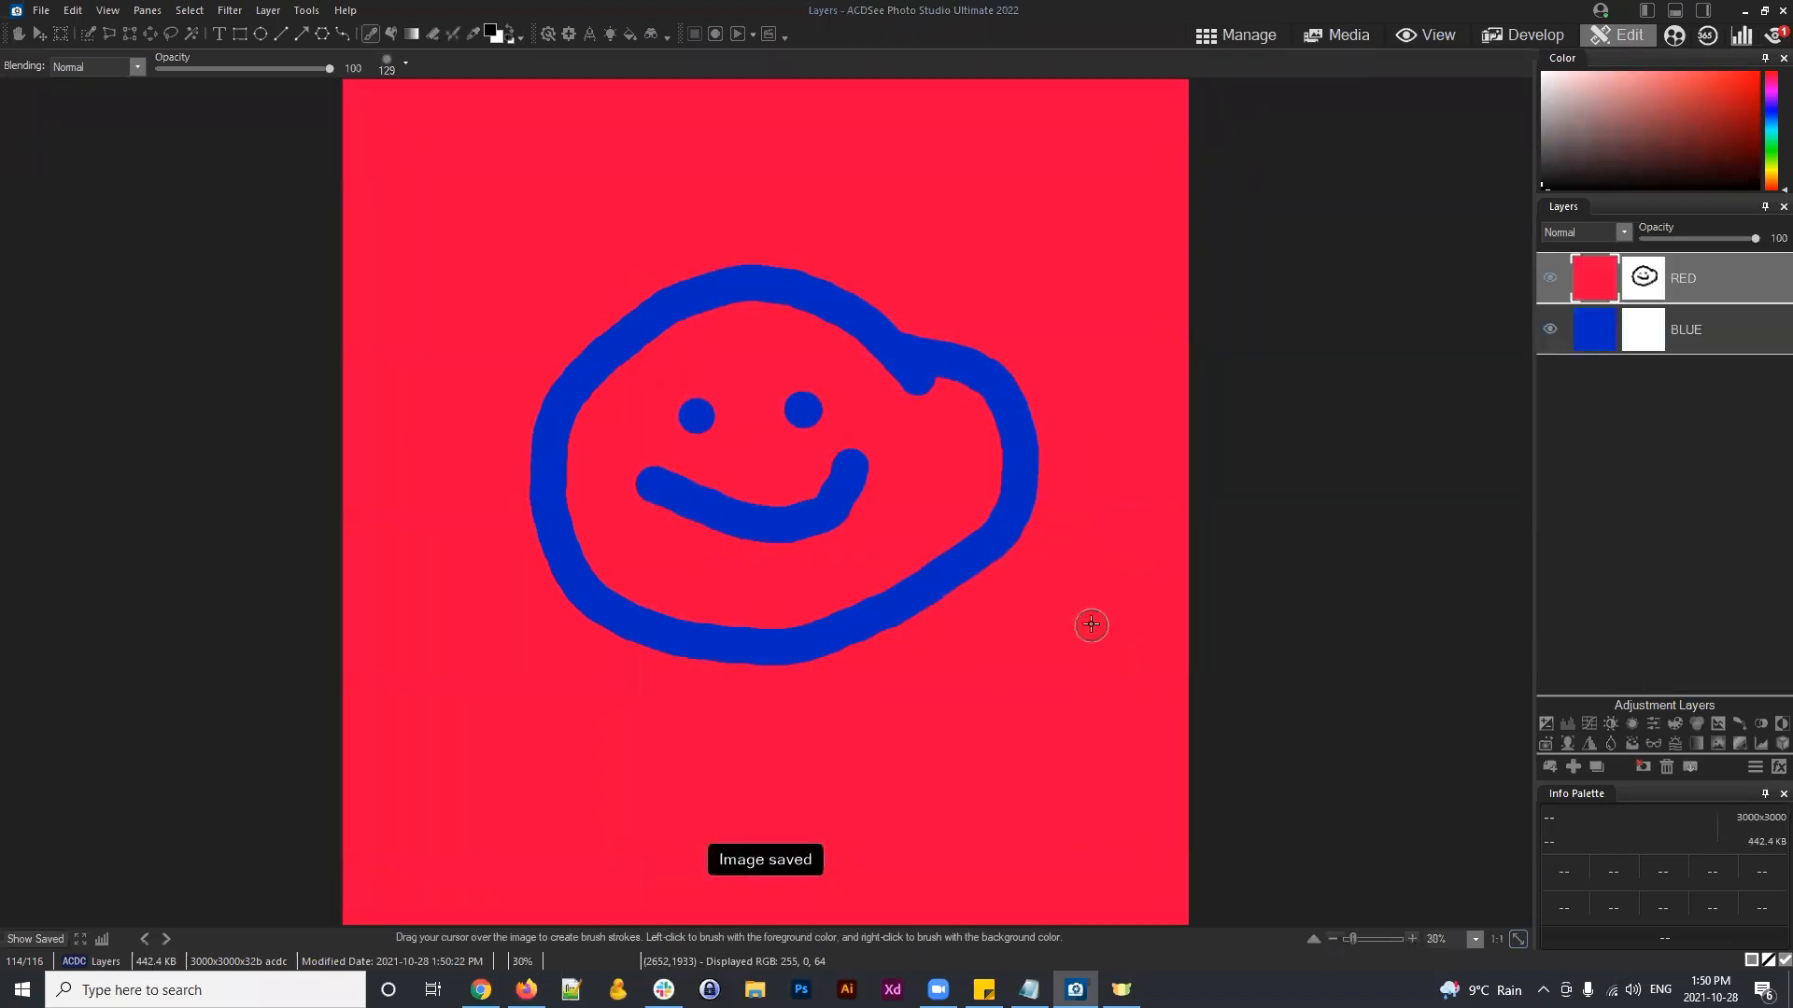
# Step: Return to Manage mode and open the misty forest photo Landscape 063 in Edit mode
pyautogui.click(1223, 37)
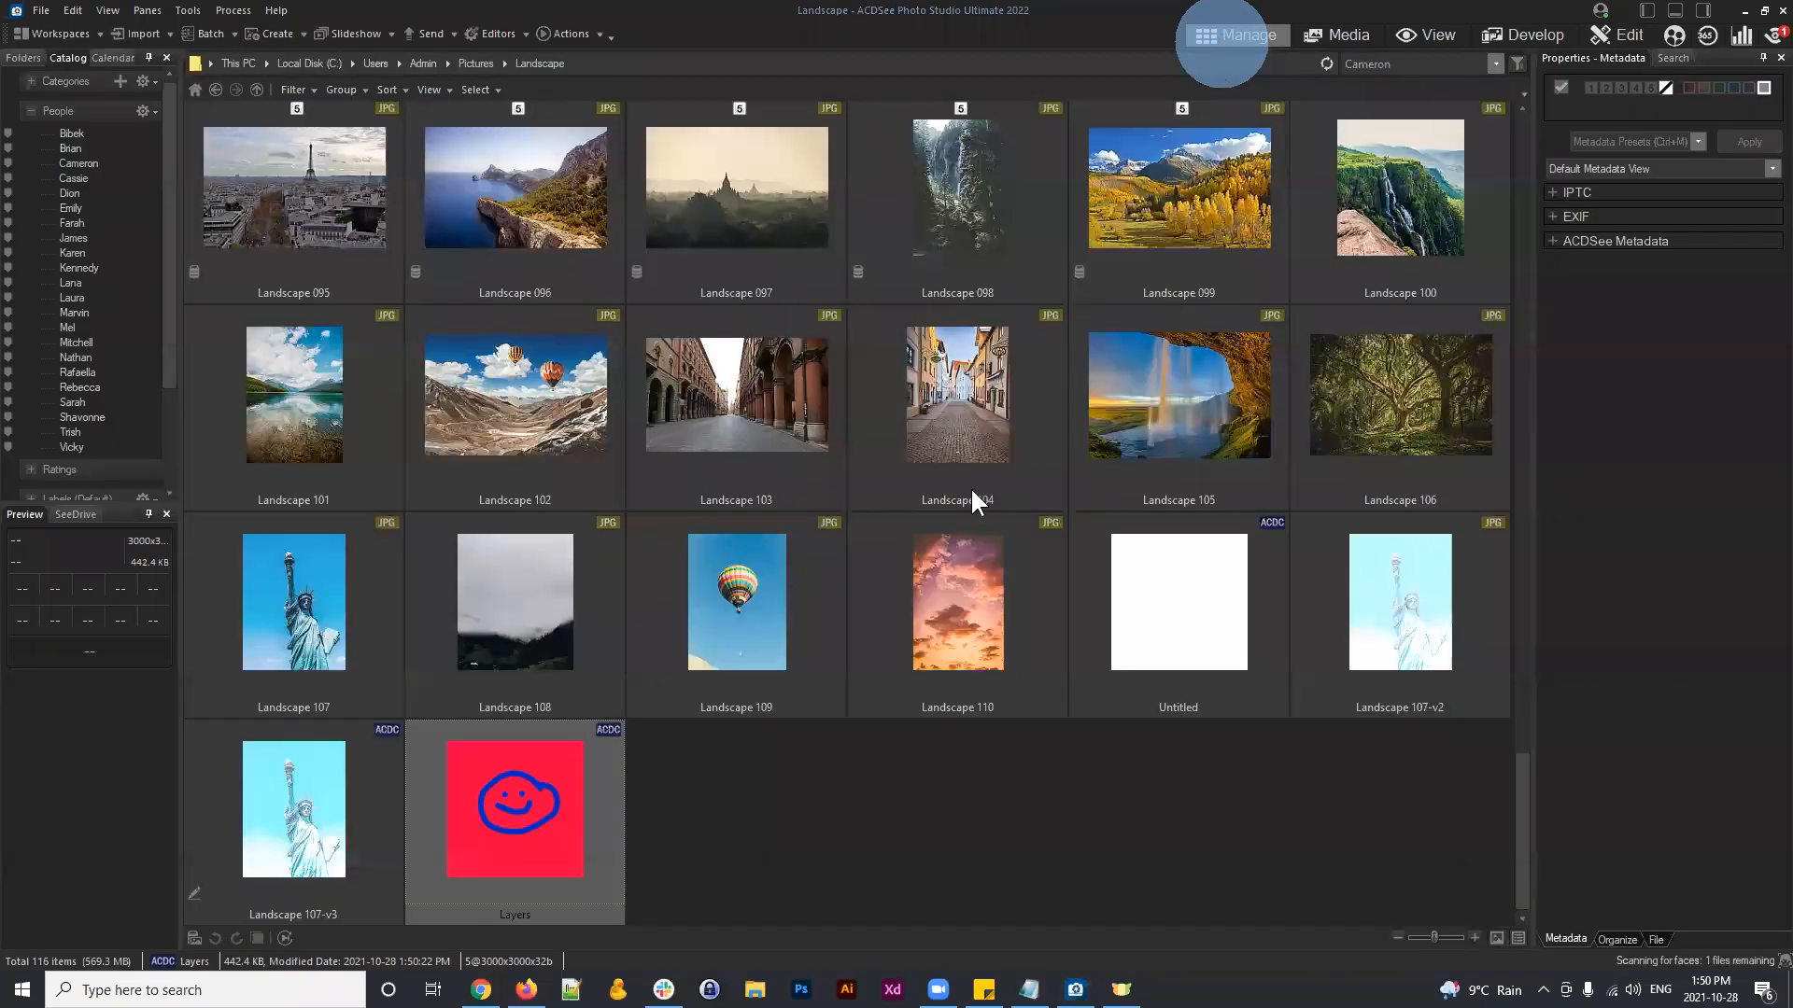
pyautogui.scroll(5, 976, 420)
pyautogui.click(1184, 323)
pyautogui.click(1604, 30)
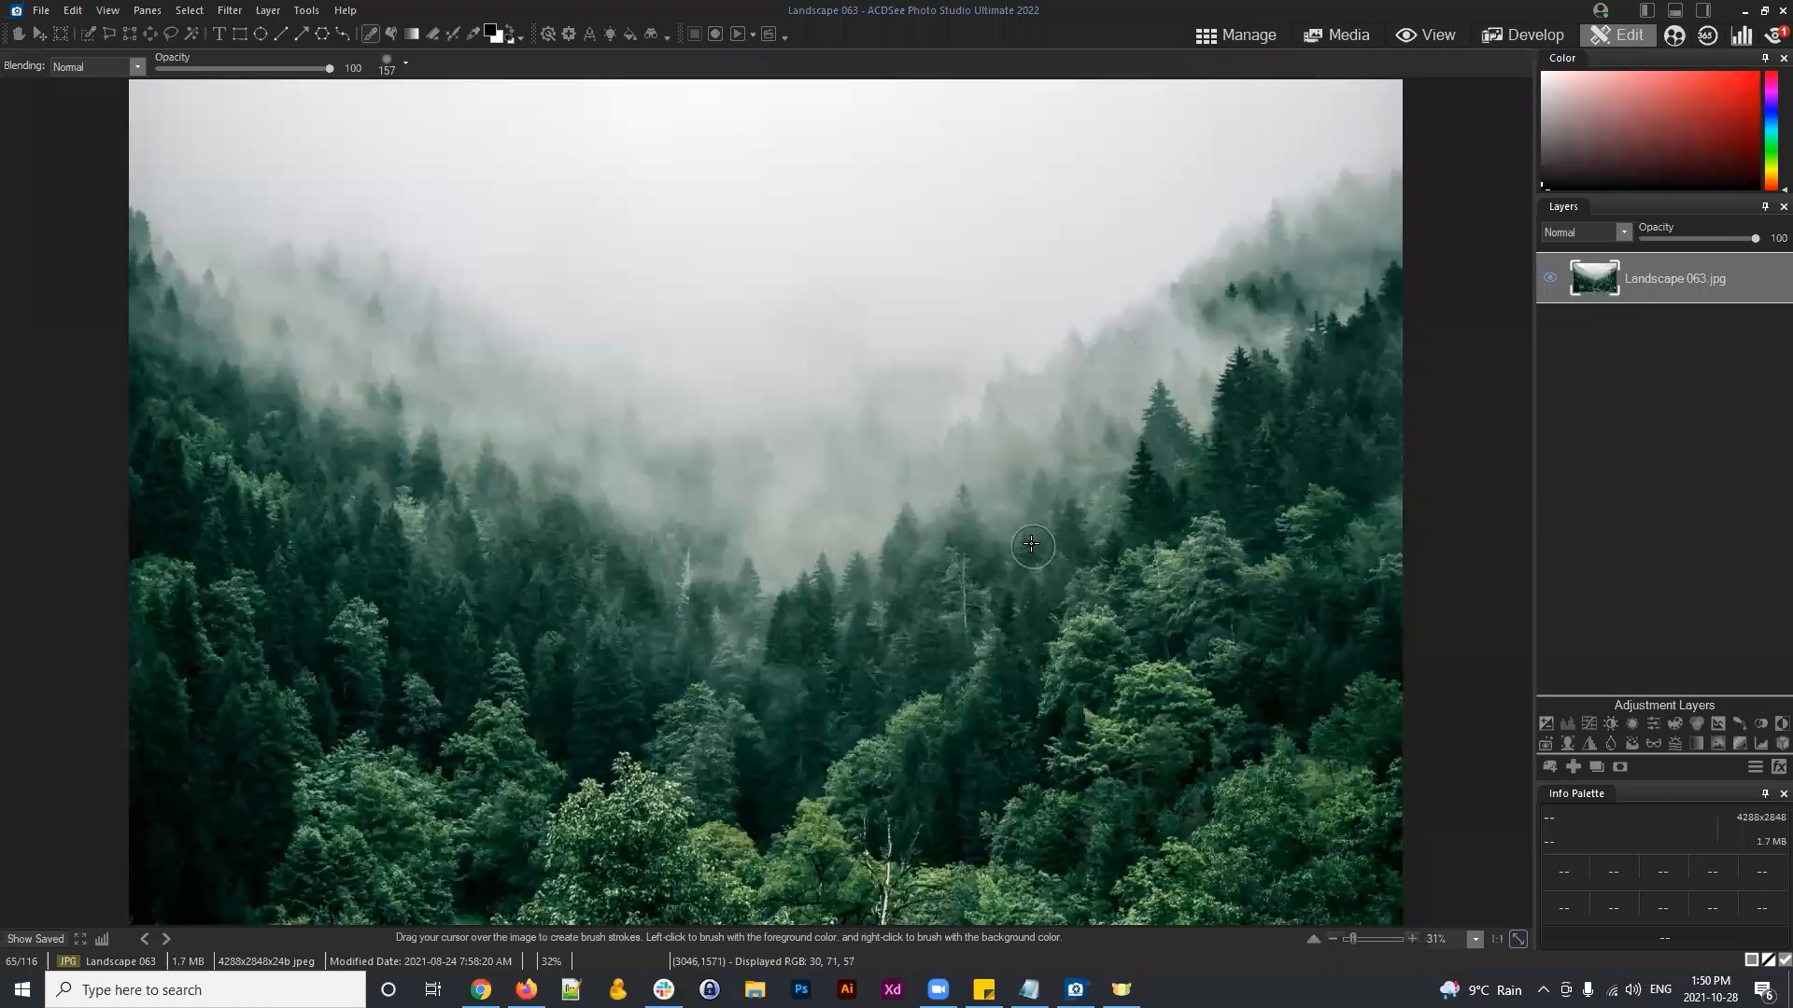
# Step: Return to Manage mode and open the saved Layers file in Edit mode
pyautogui.click(1225, 33)
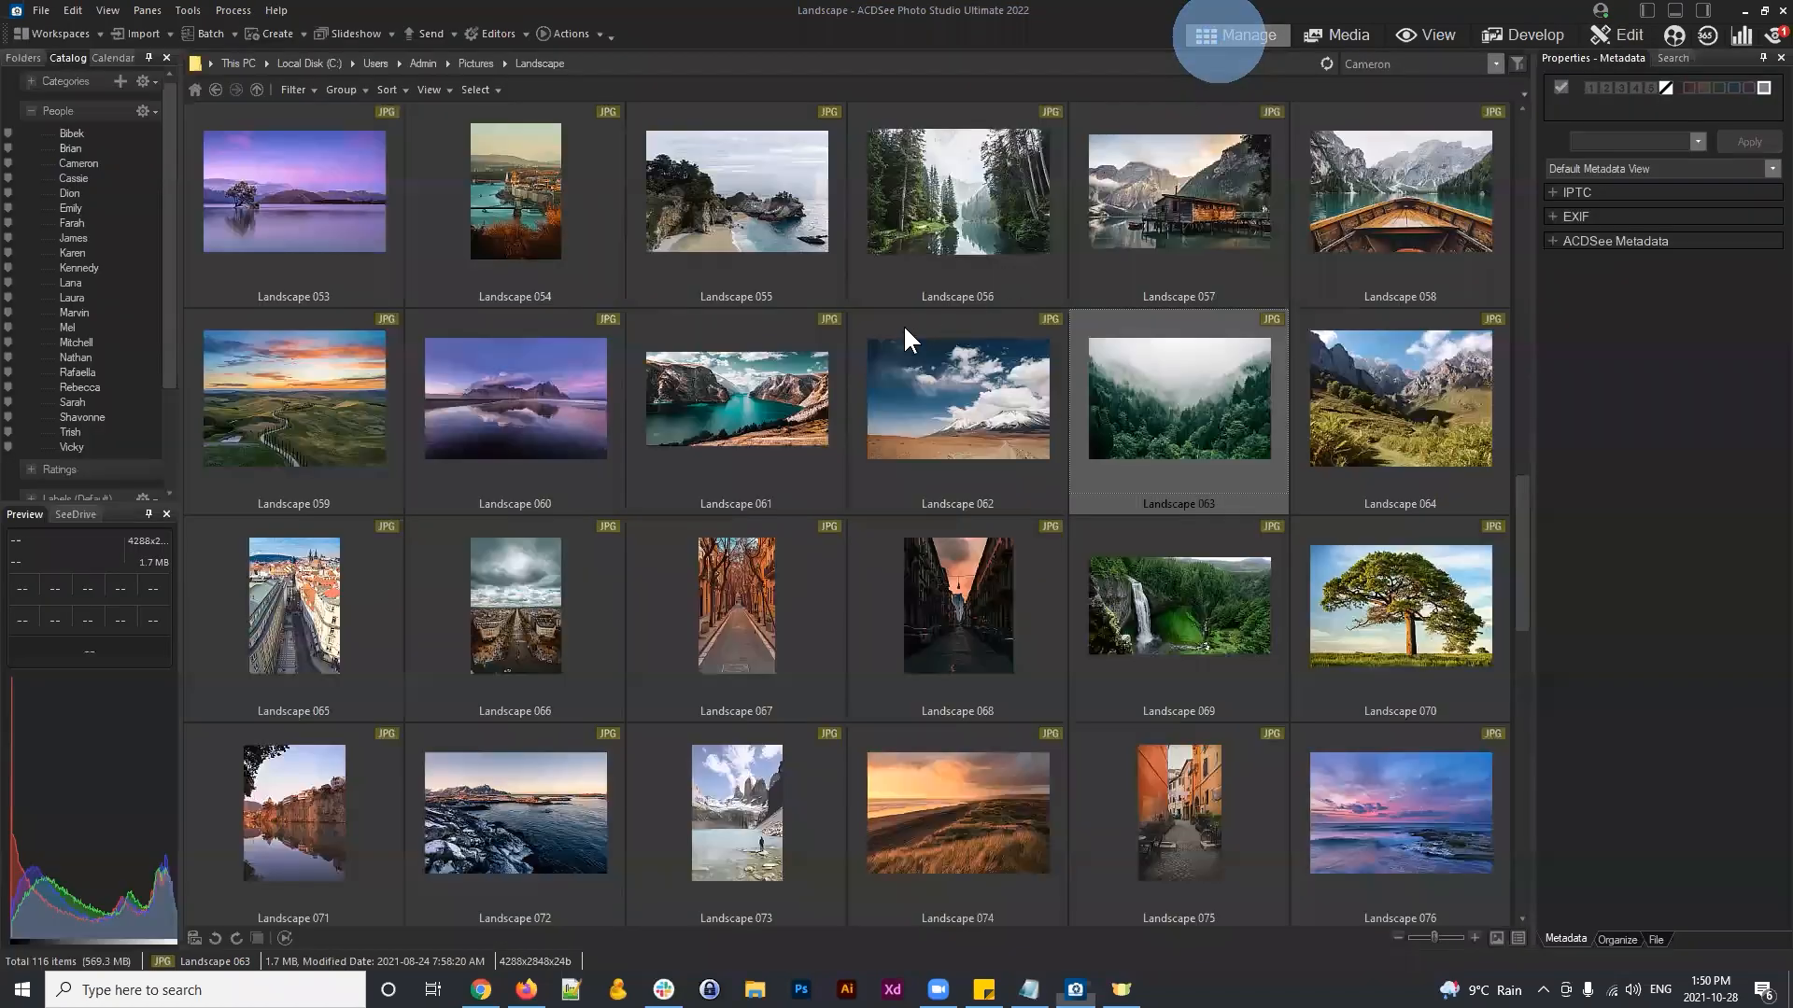
pyautogui.scroll(-5, 620, 759)
pyautogui.click(558, 814)
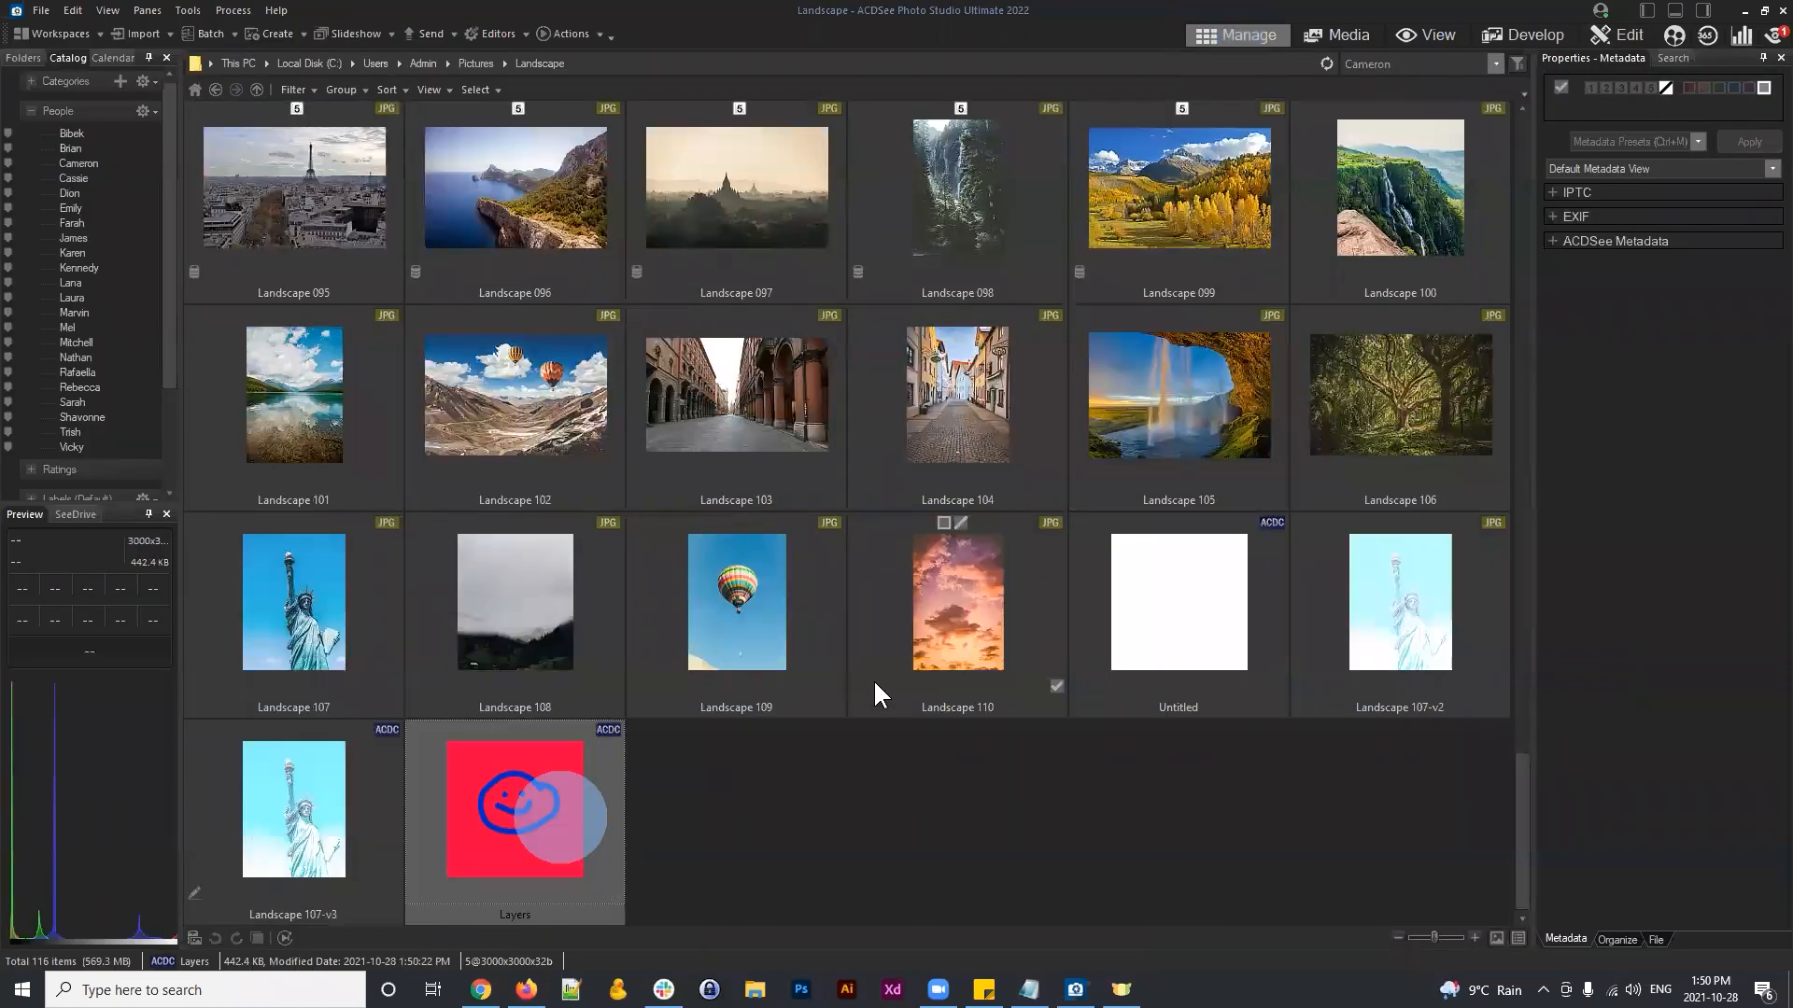
pyautogui.click(1646, 23)
pyautogui.click(1699, 271)
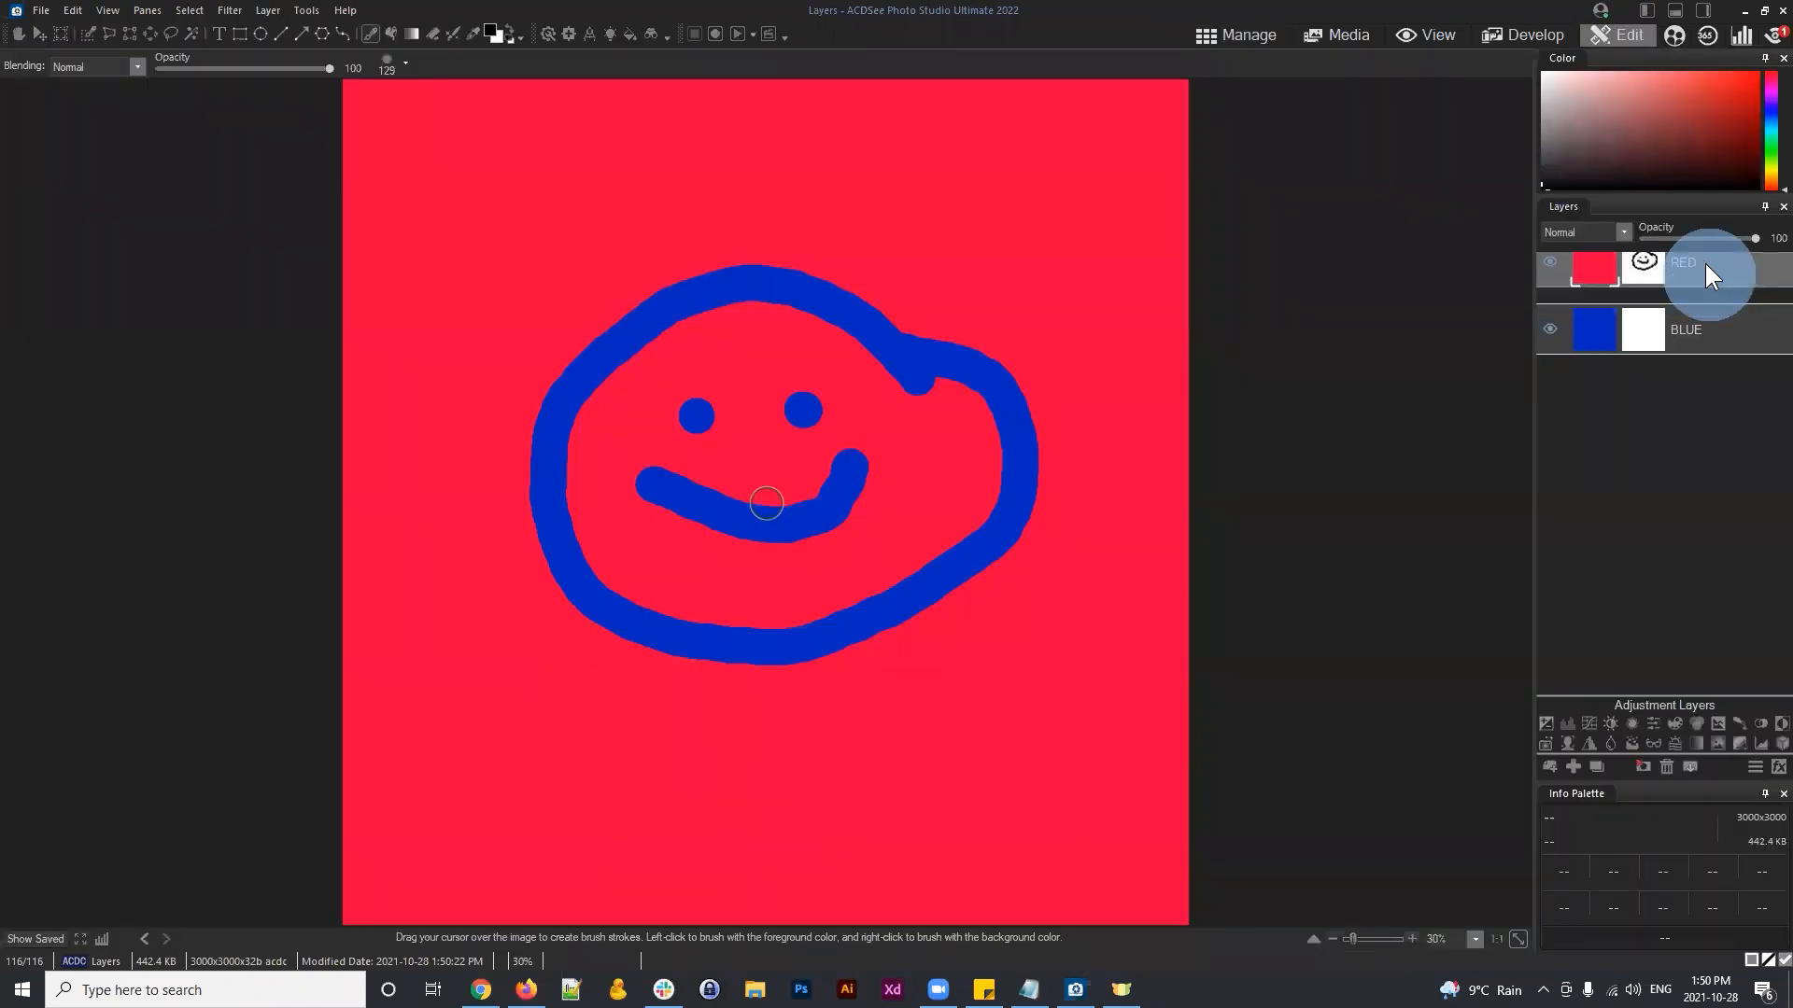
# Step: Invert the RED layer's smiley mask twice and reset that mask to solid white
pyautogui.click(1647, 278)
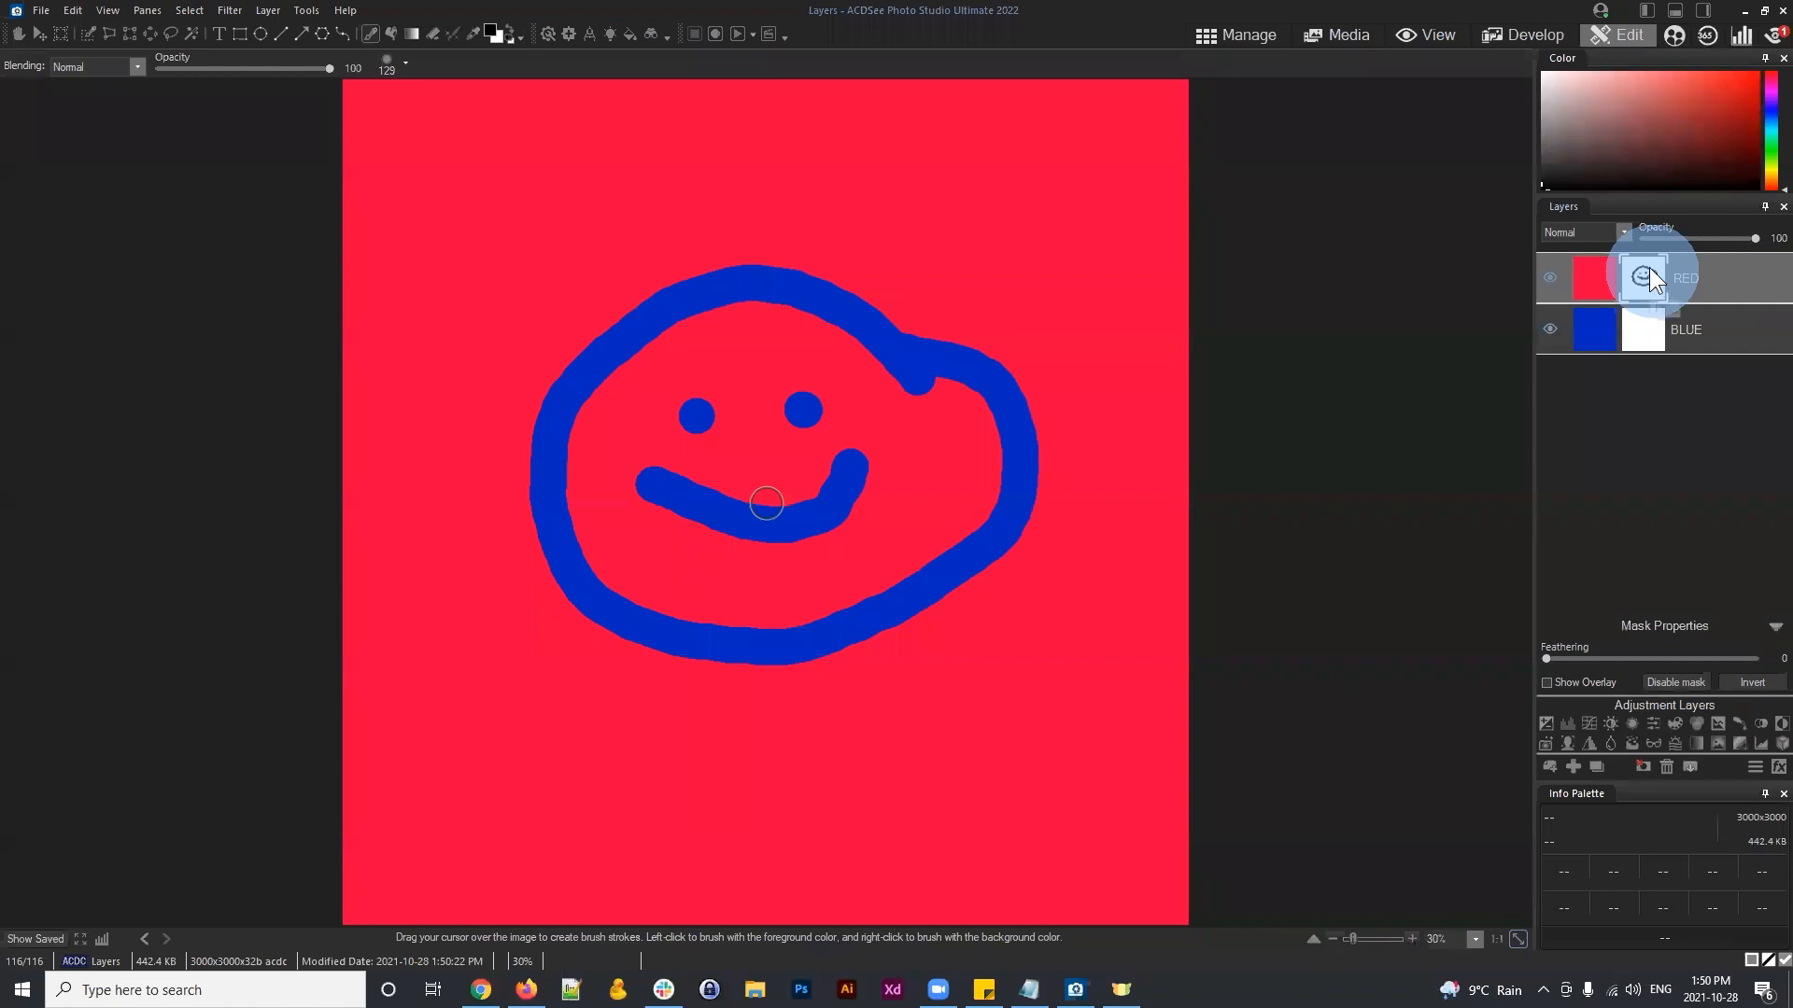
pyautogui.click(1752, 682)
pyautogui.click(1751, 682)
pyautogui.rightClick(1641, 278)
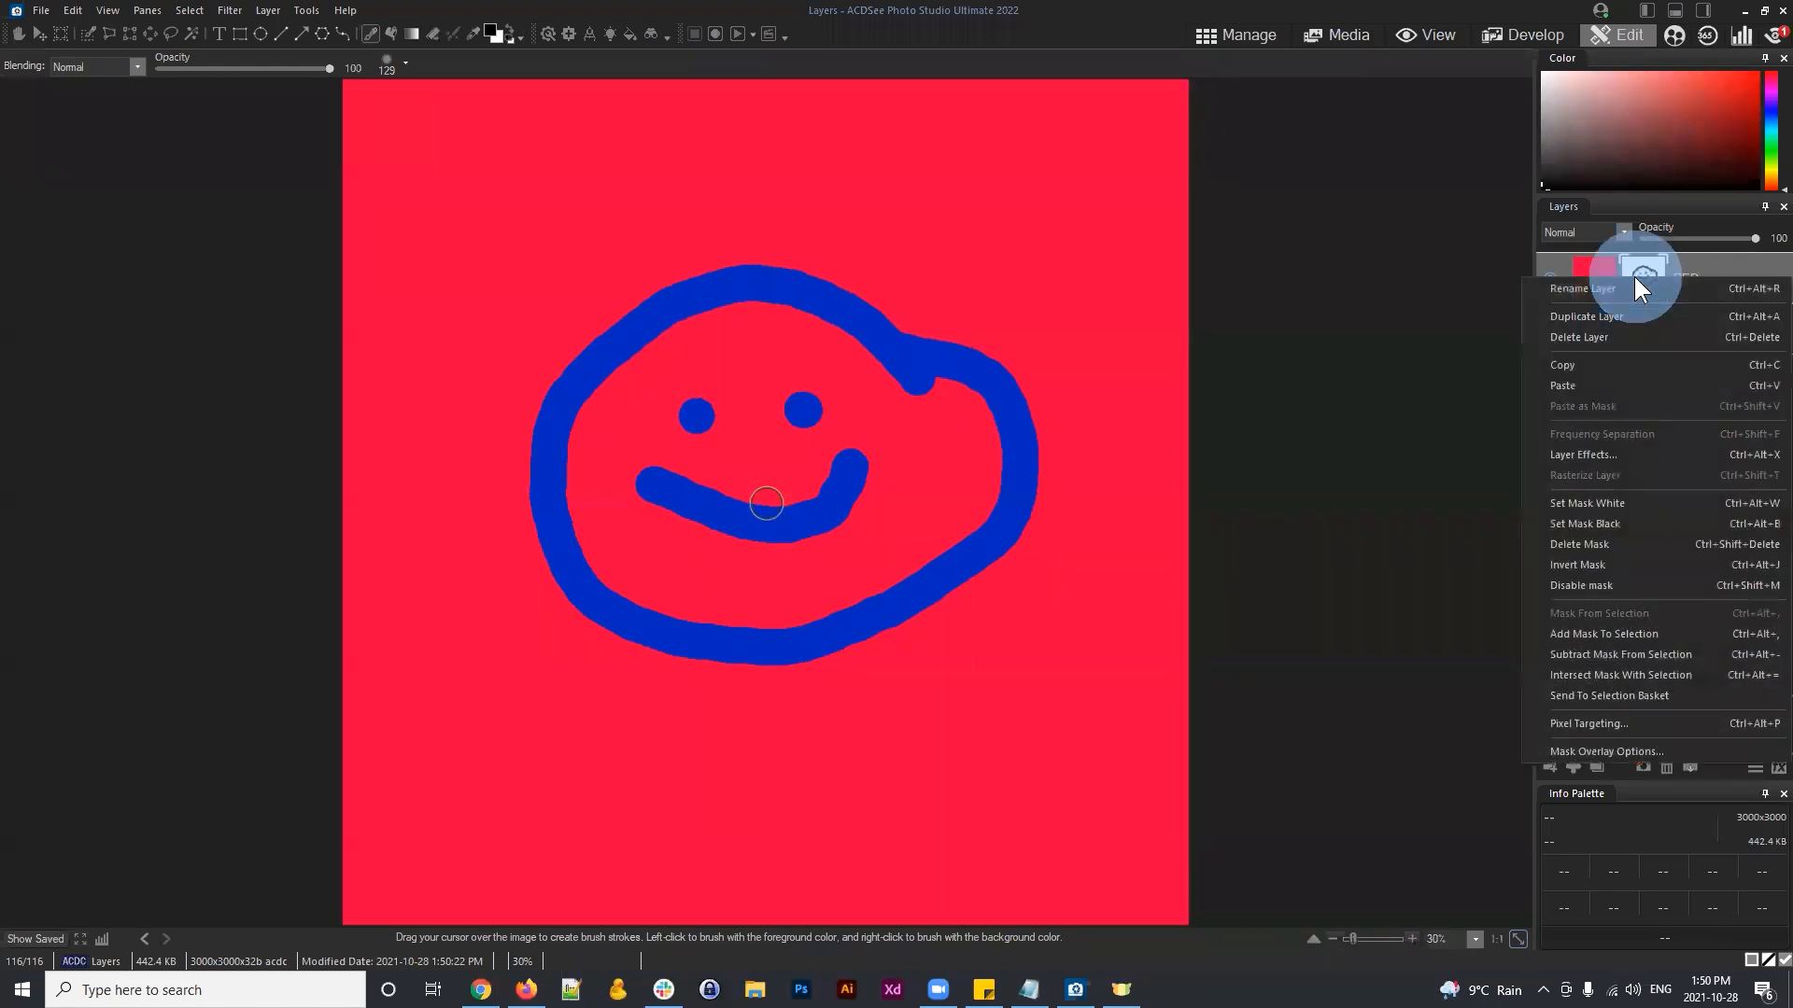
pyautogui.click(1610, 502)
pyautogui.click(1716, 271)
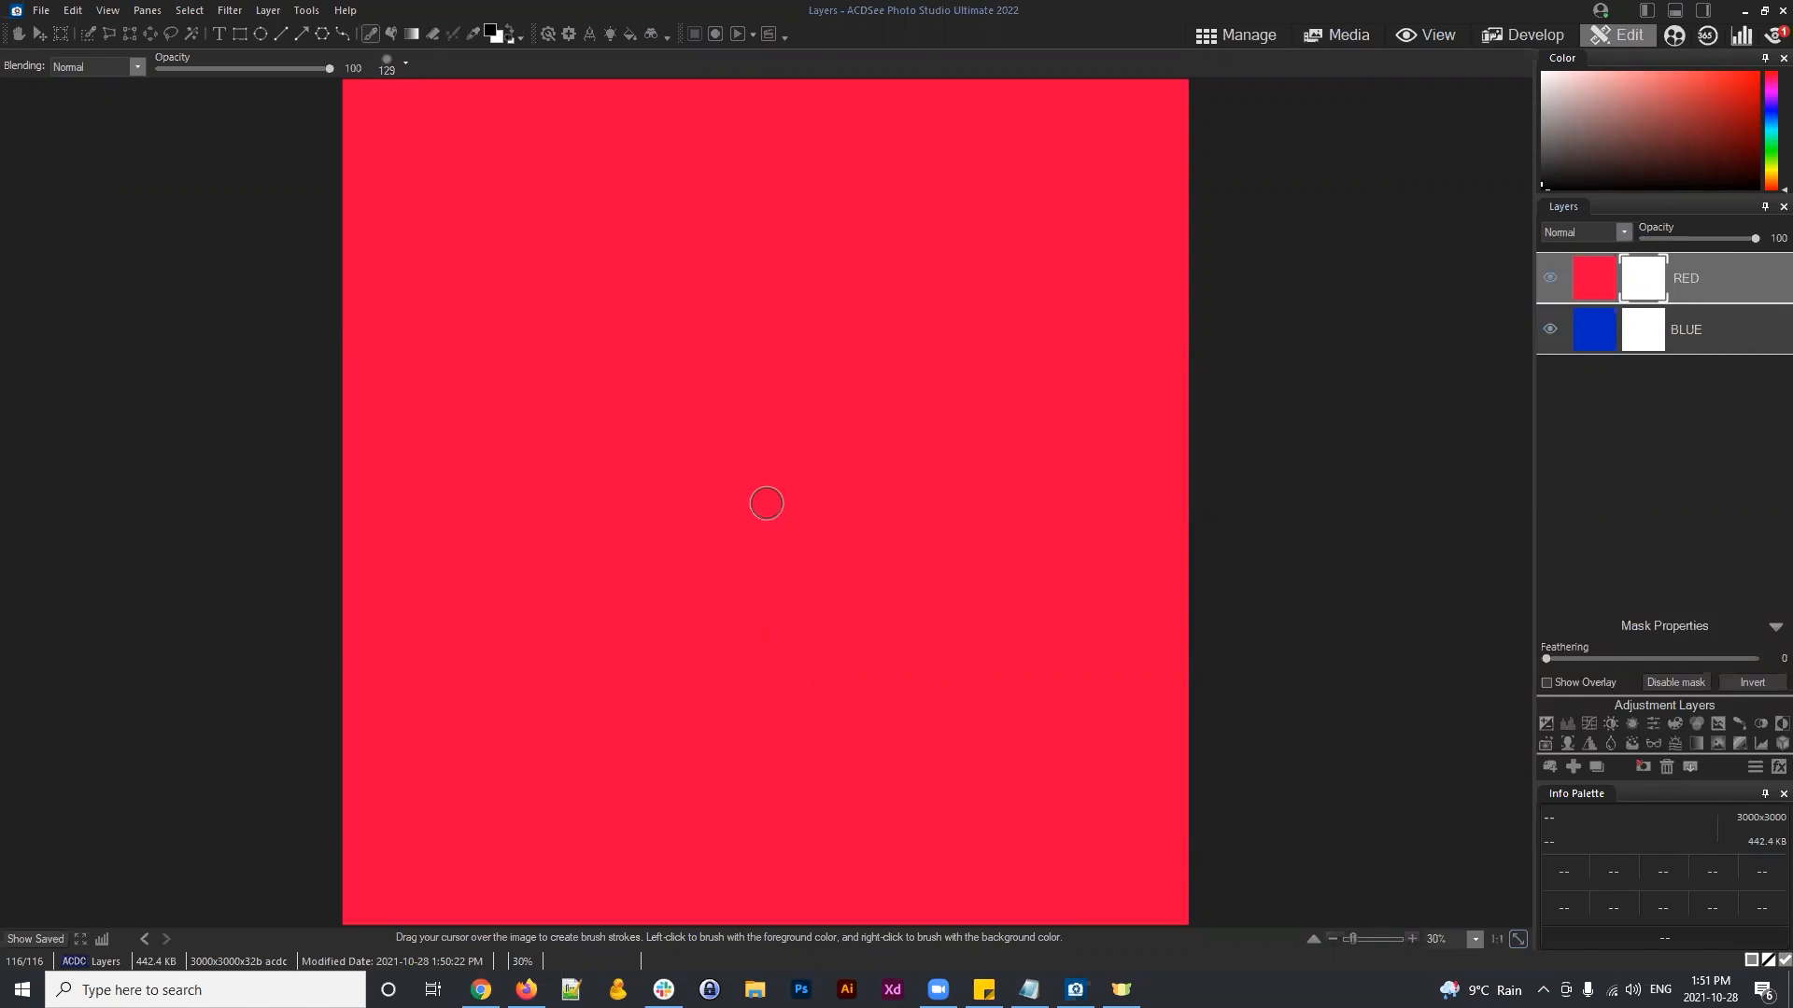
pyautogui.click(1686, 289)
pyautogui.click(1706, 286)
# Step: Return to Manage mode and open the hot-air balloon photo Landscape 109 in Edit mode
pyautogui.click(1230, 34)
pyautogui.click(943, 496)
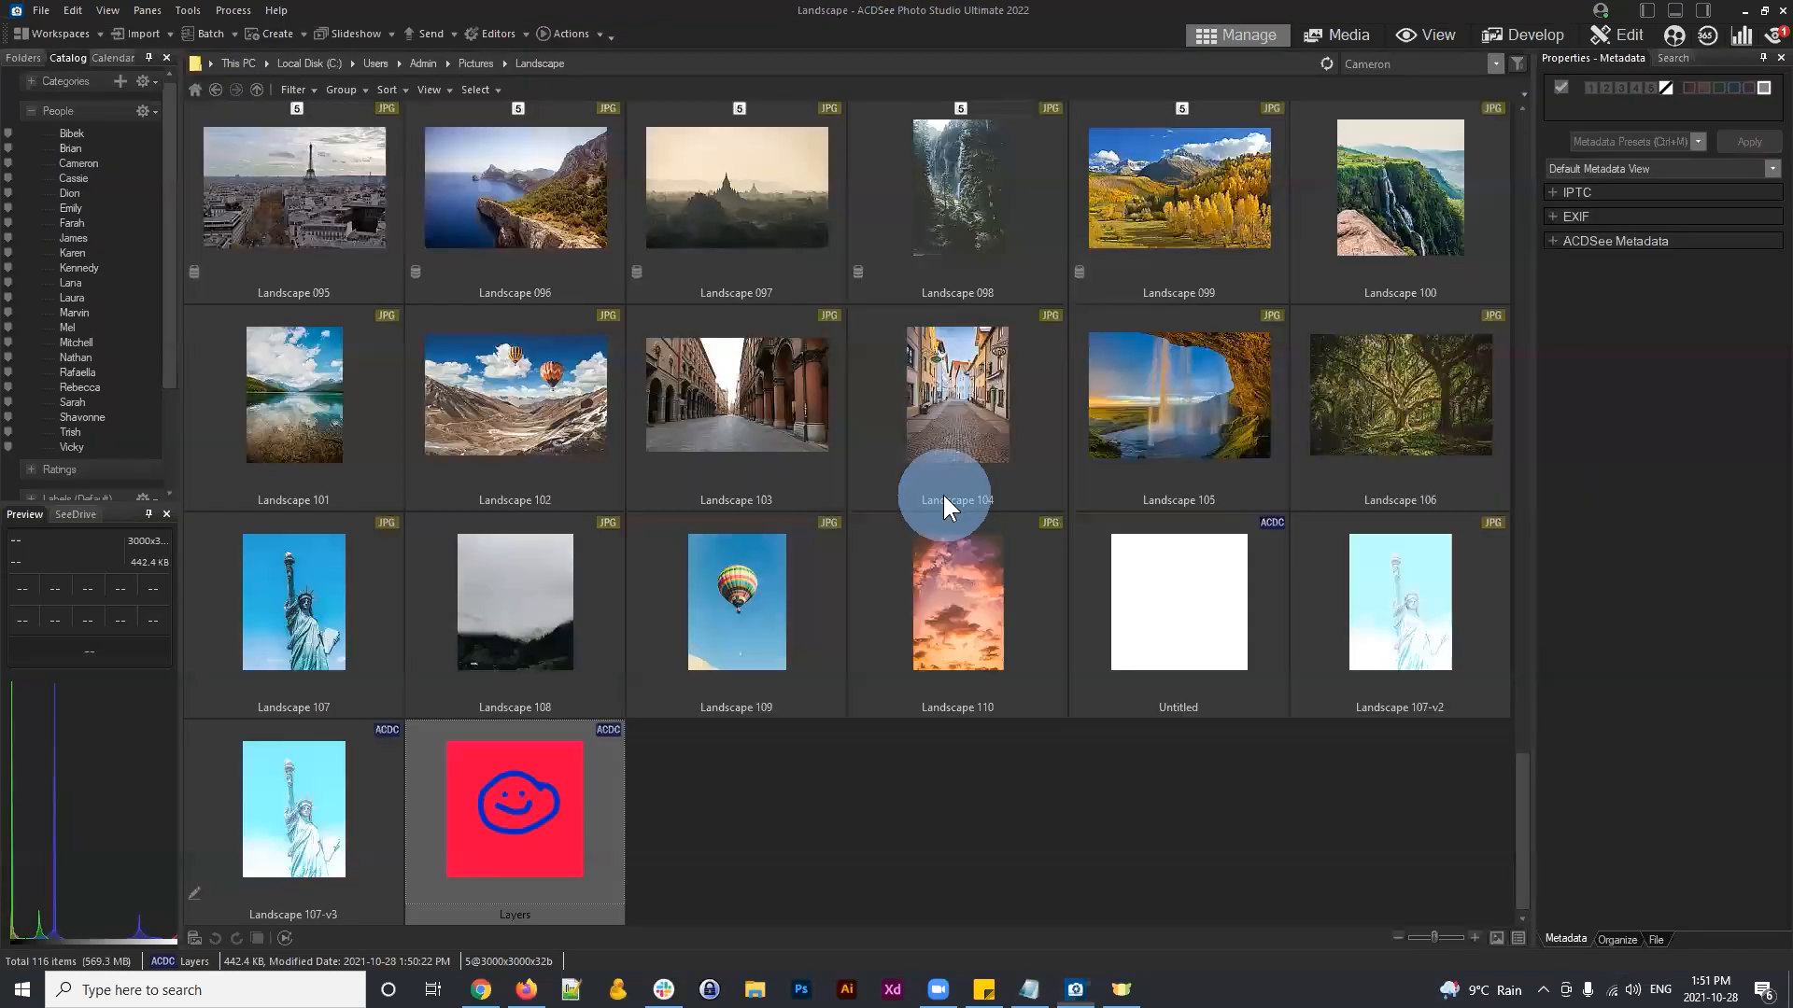
pyautogui.click(1017, 832)
pyautogui.click(767, 627)
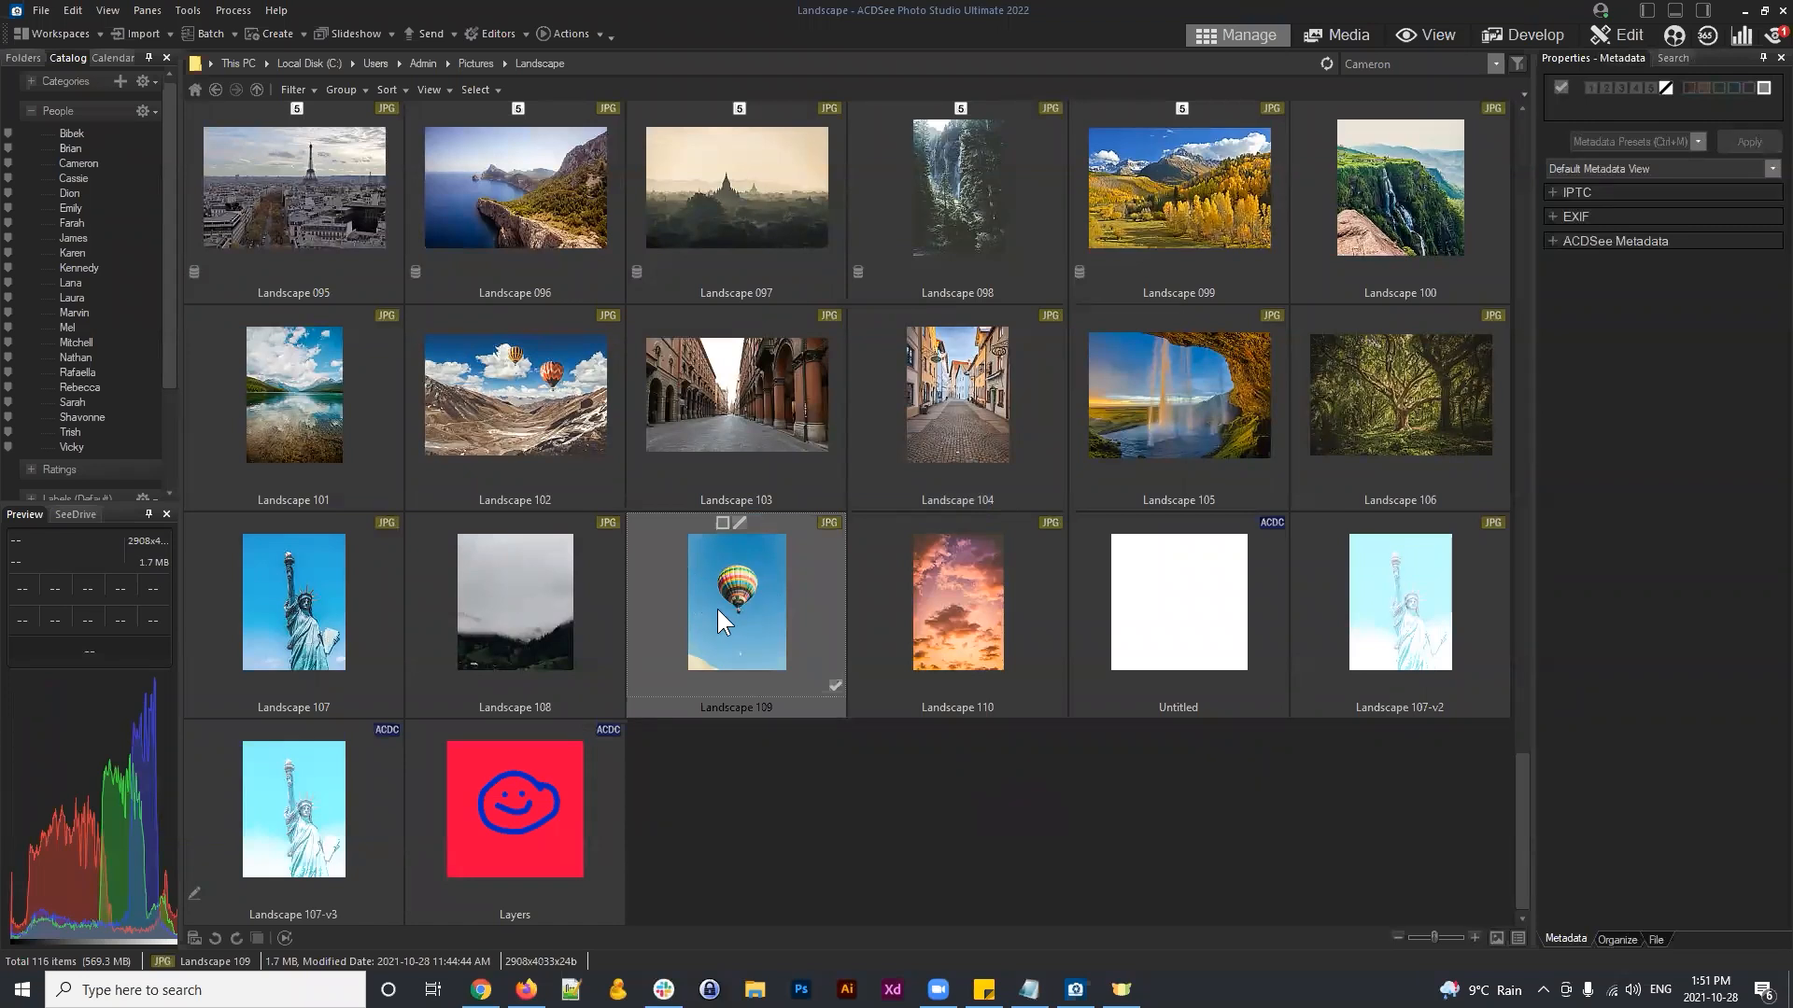
pyautogui.click(1613, 35)
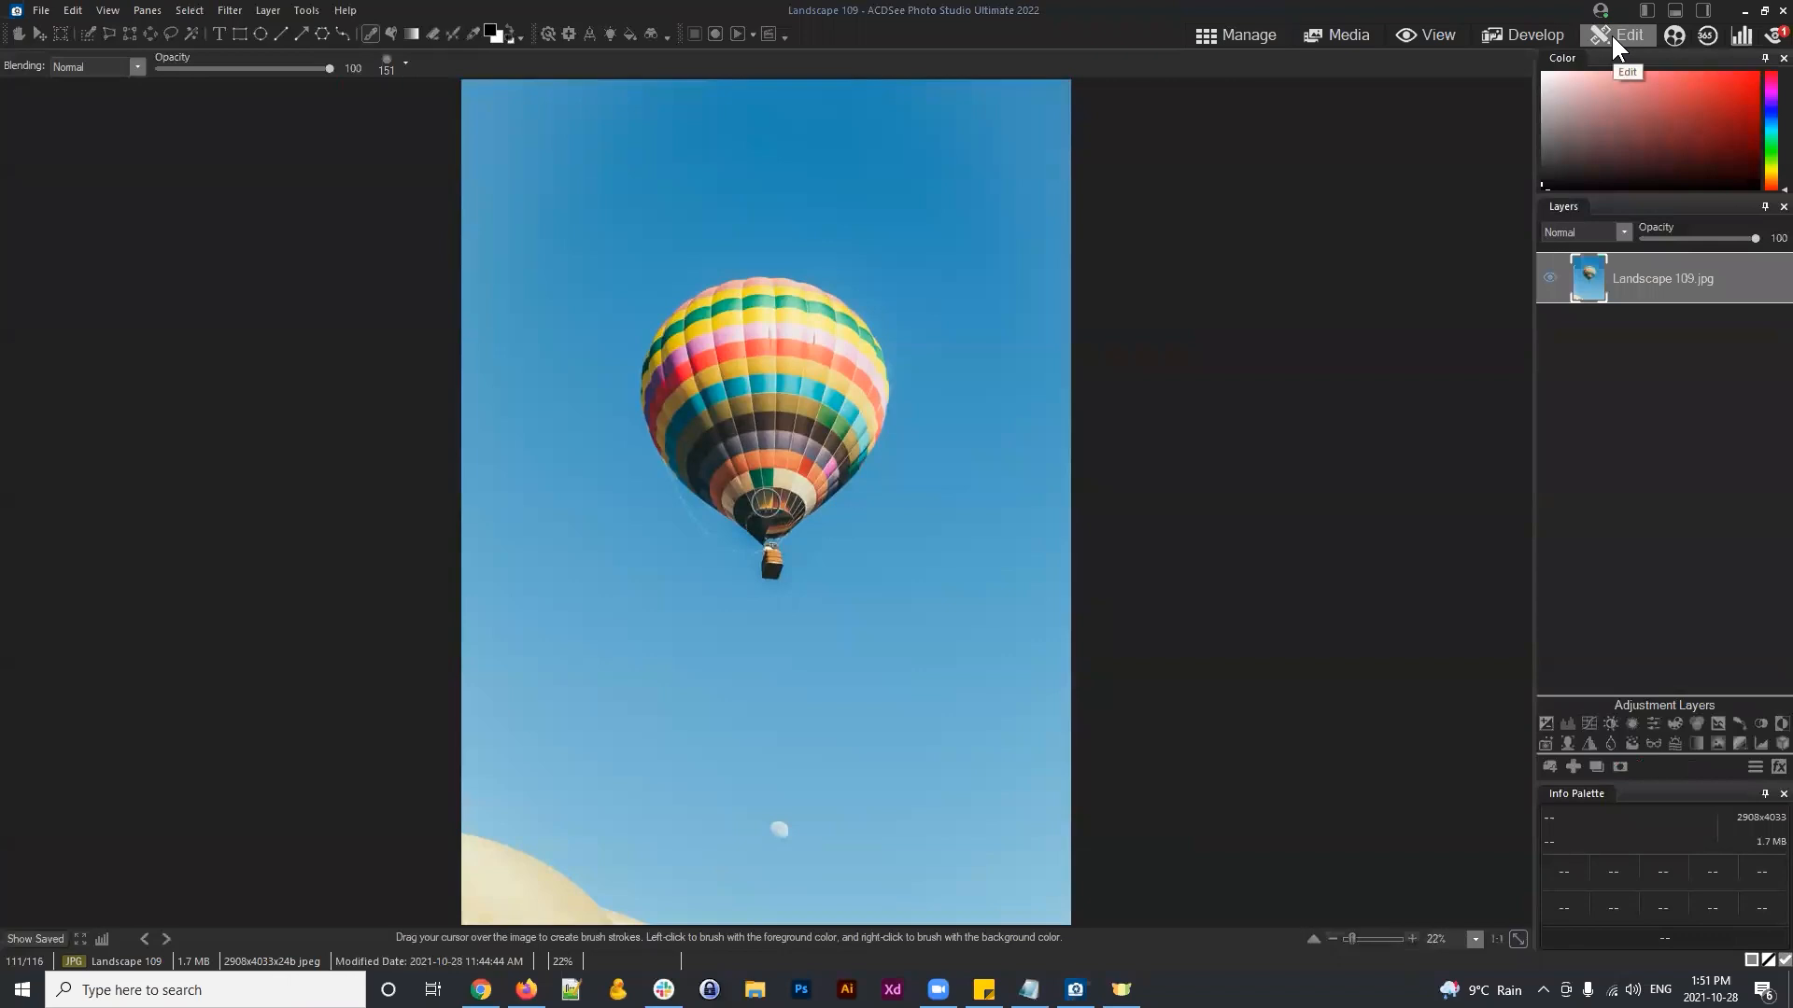
# Step: Add a white layer mask to the Landscape 109 layer and remove it again
pyautogui.moveTo(1644, 284); pyautogui.dragTo(1589, 300)
pyautogui.click(1620, 766)
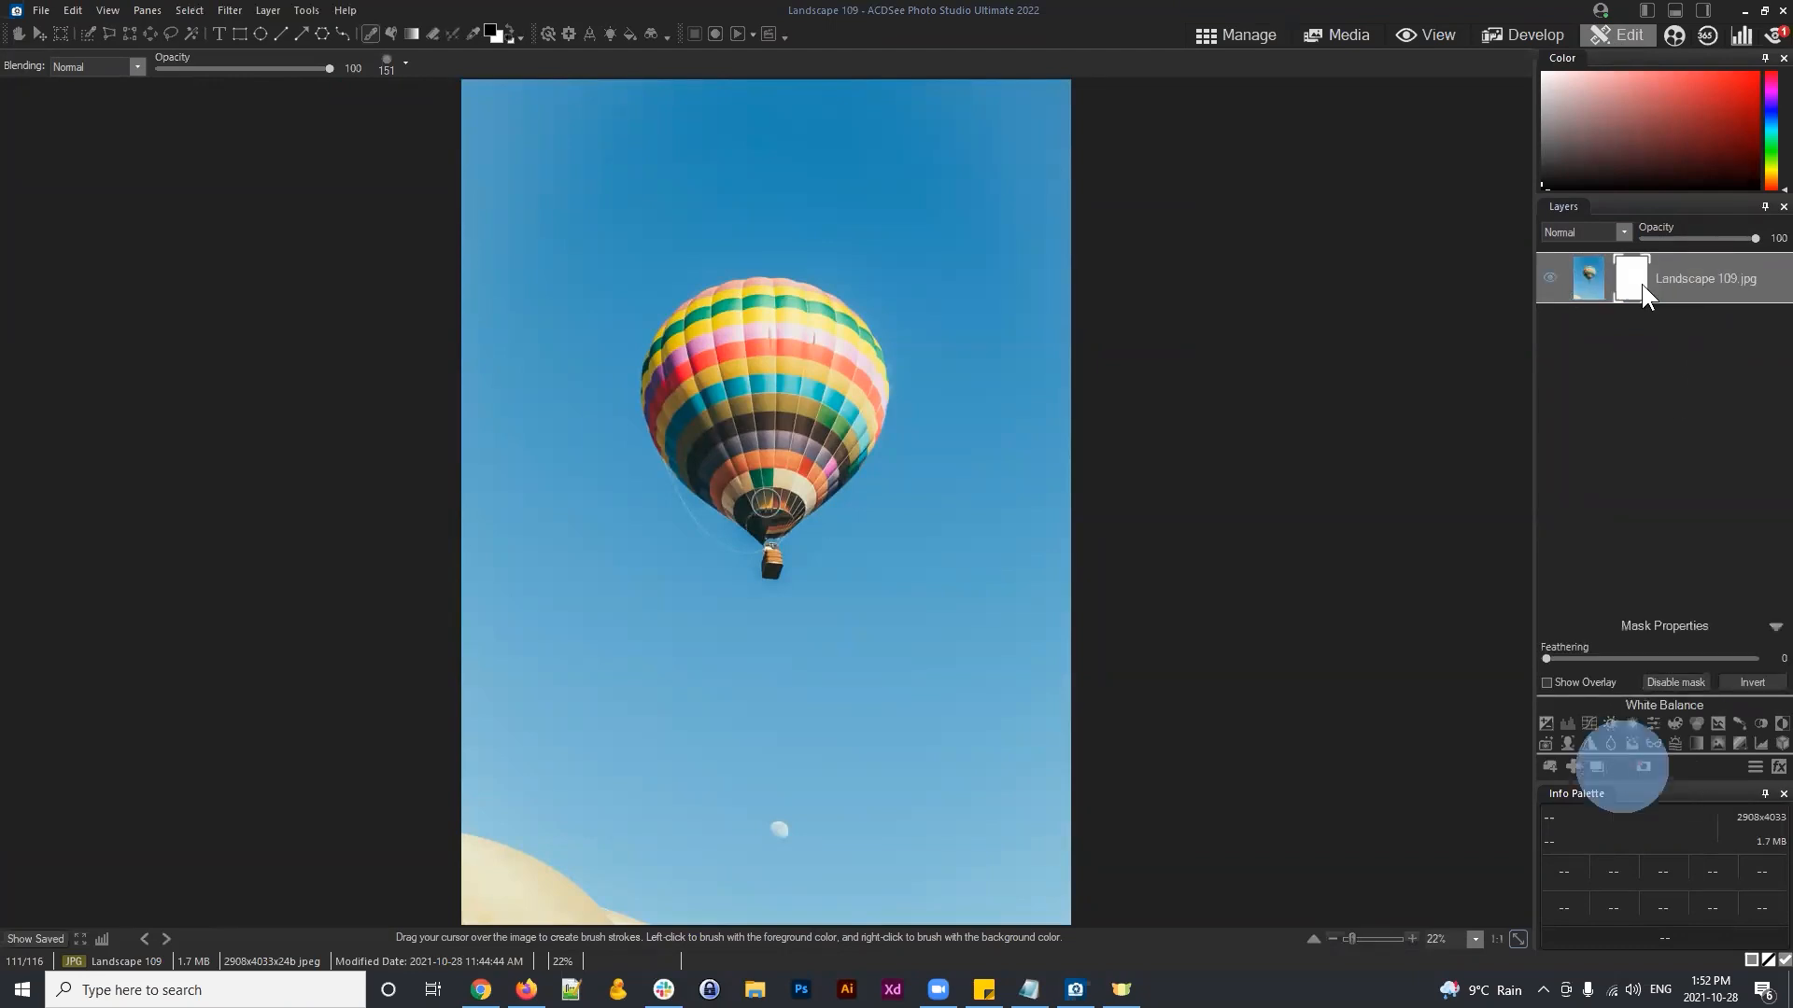
pyautogui.click(1634, 282)
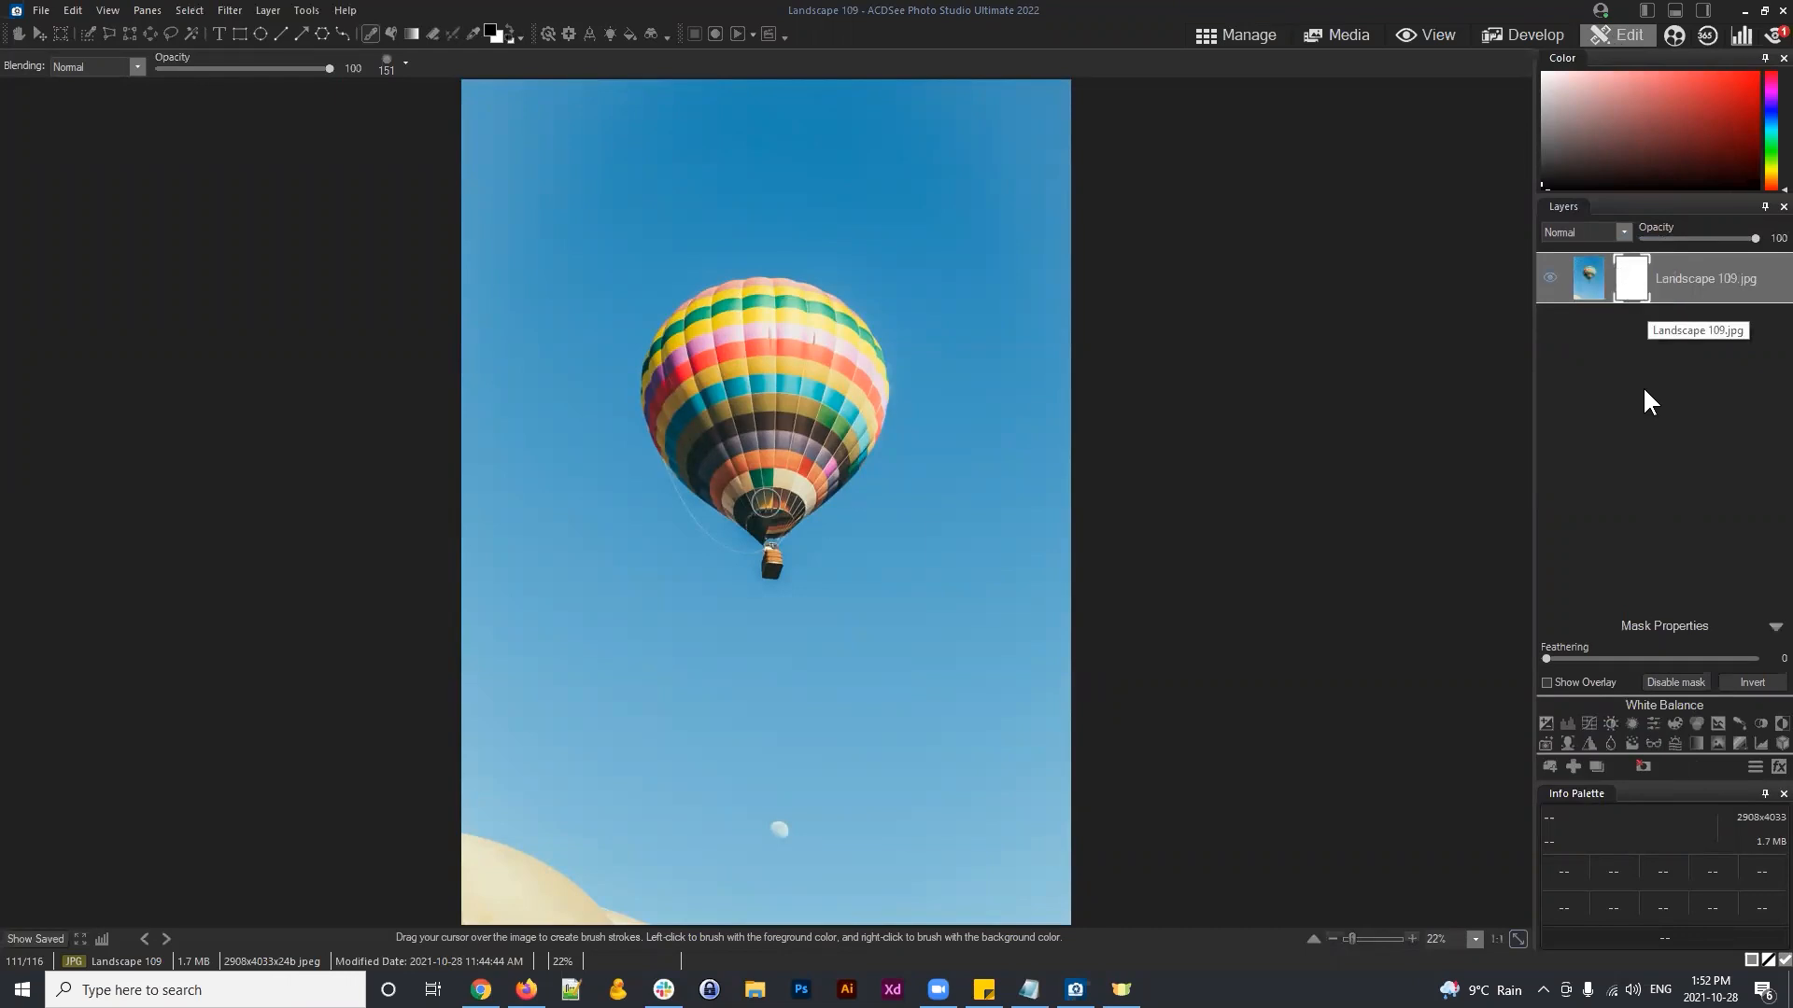
pyautogui.click(1639, 760)
pyautogui.click(1647, 287)
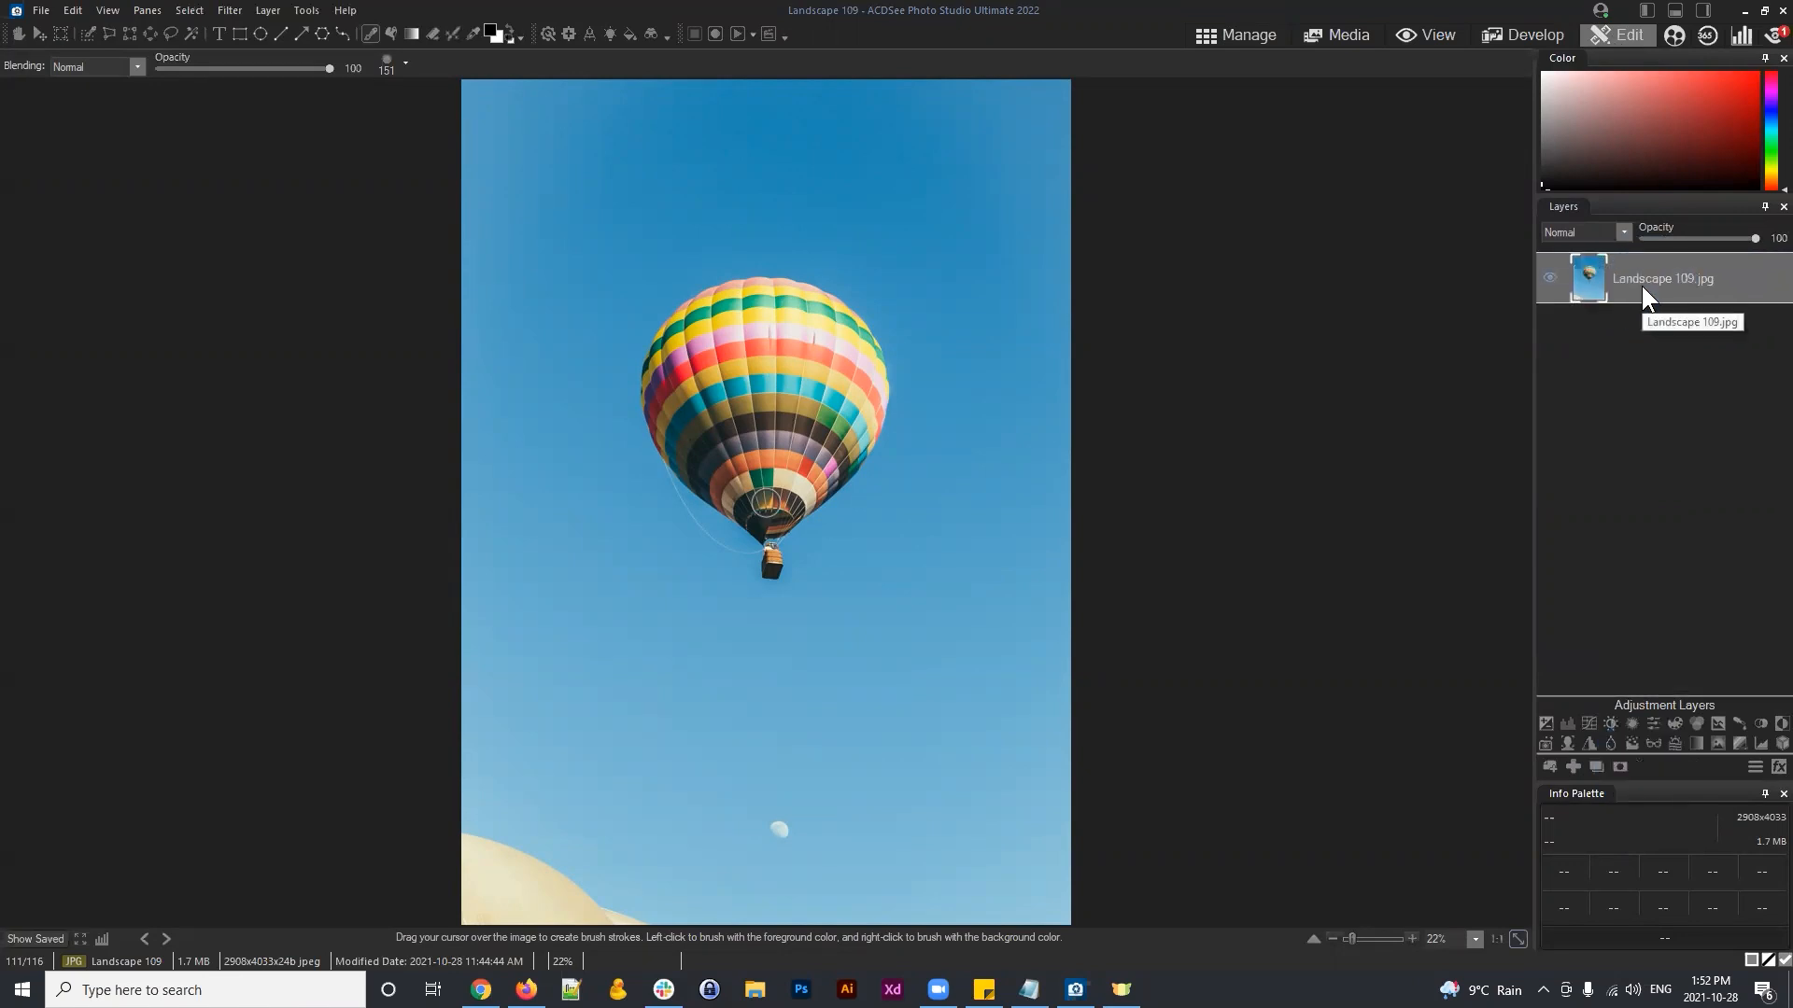
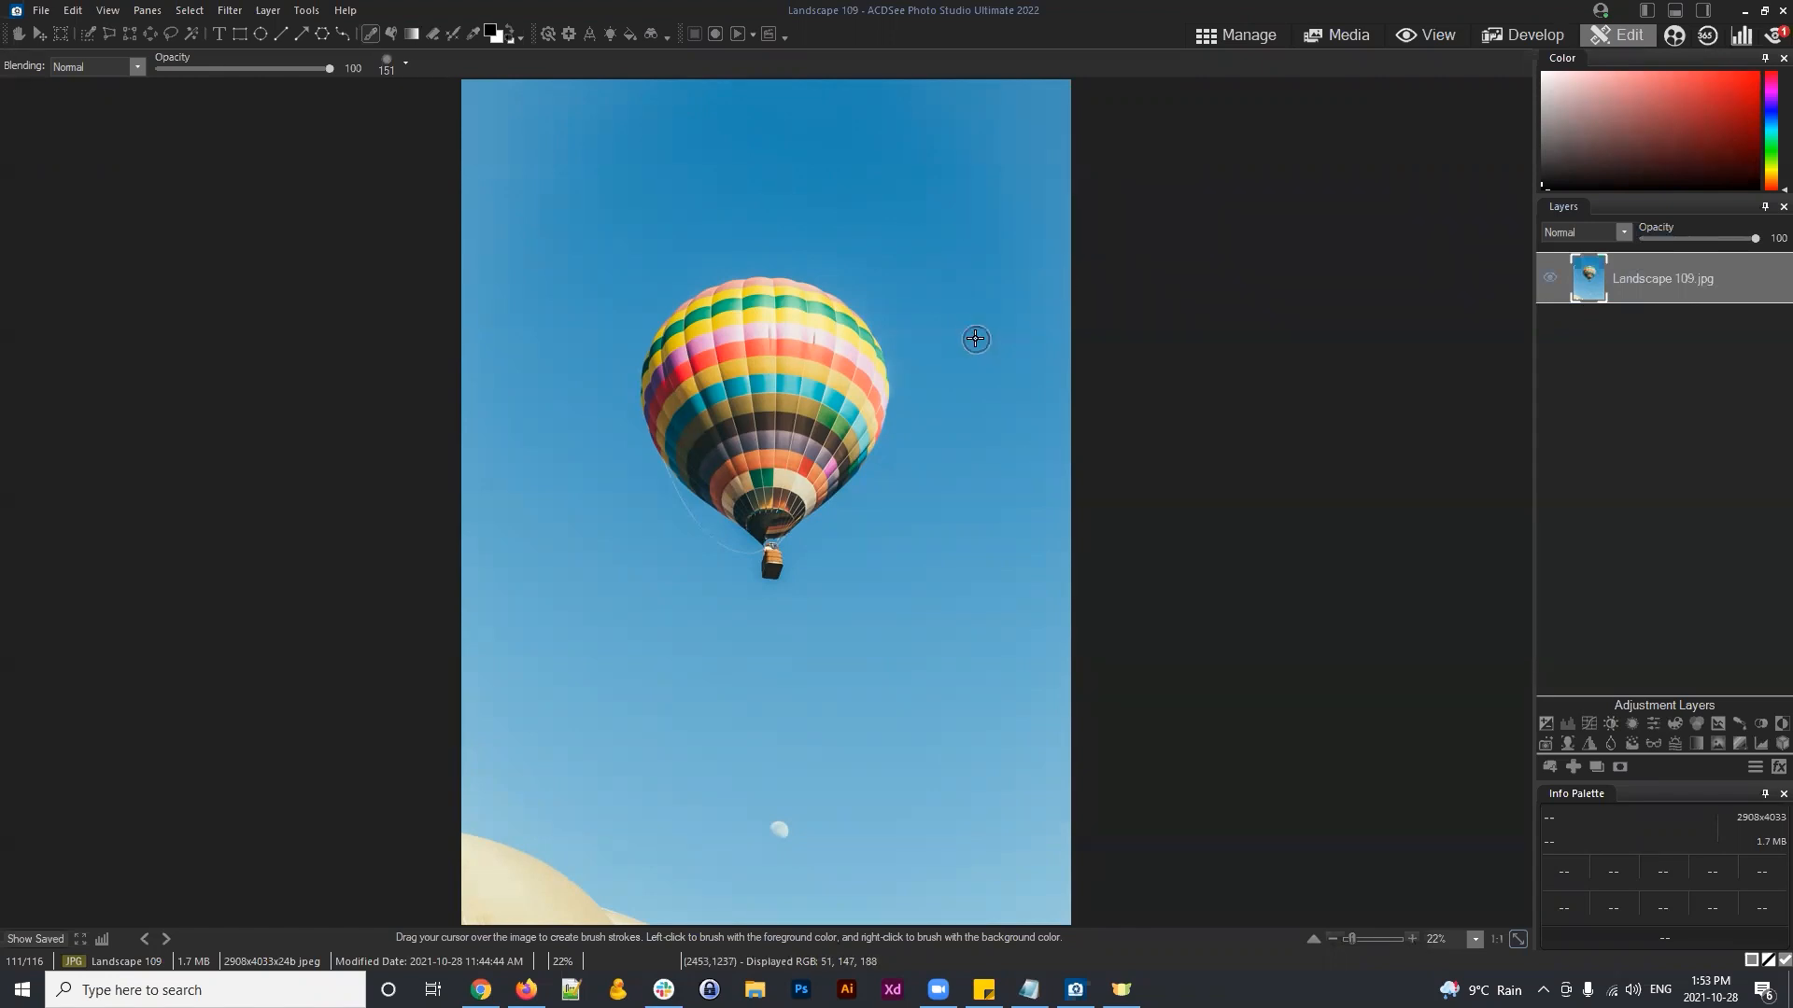
# Step: Display the filmstrip beneath the Landscape 109 image
pyautogui.click(1678, 16)
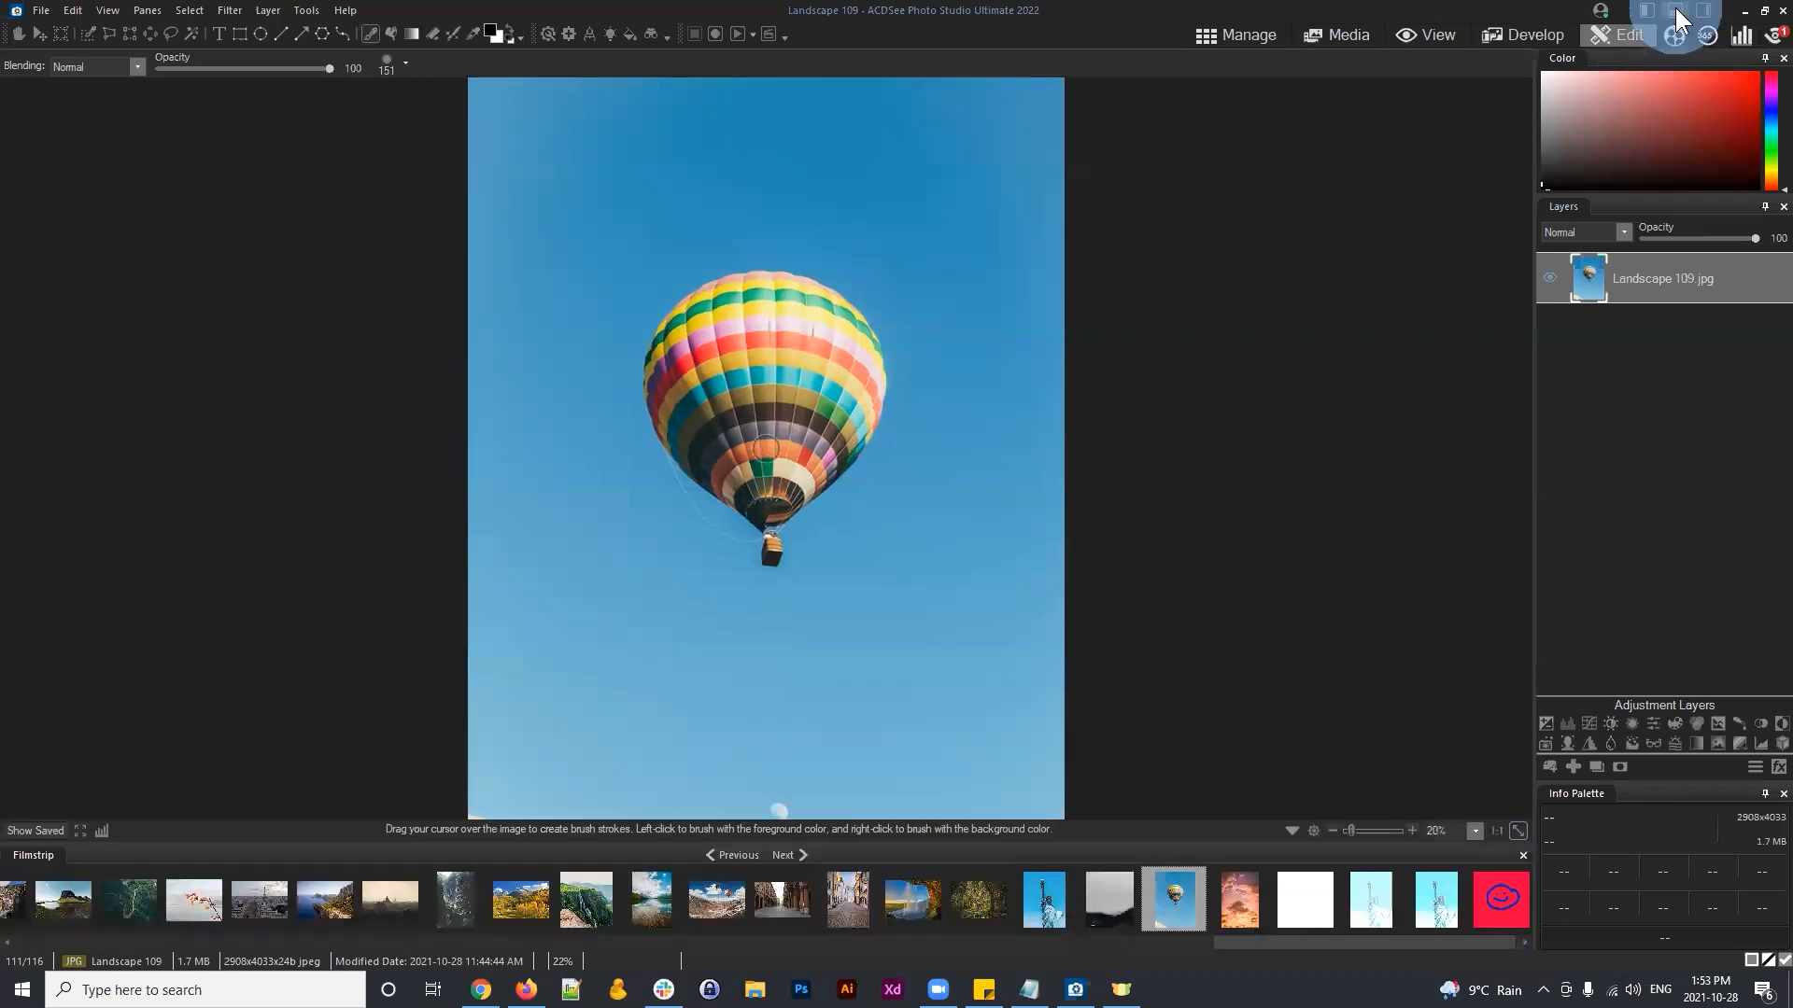
pyautogui.click(1668, 286)
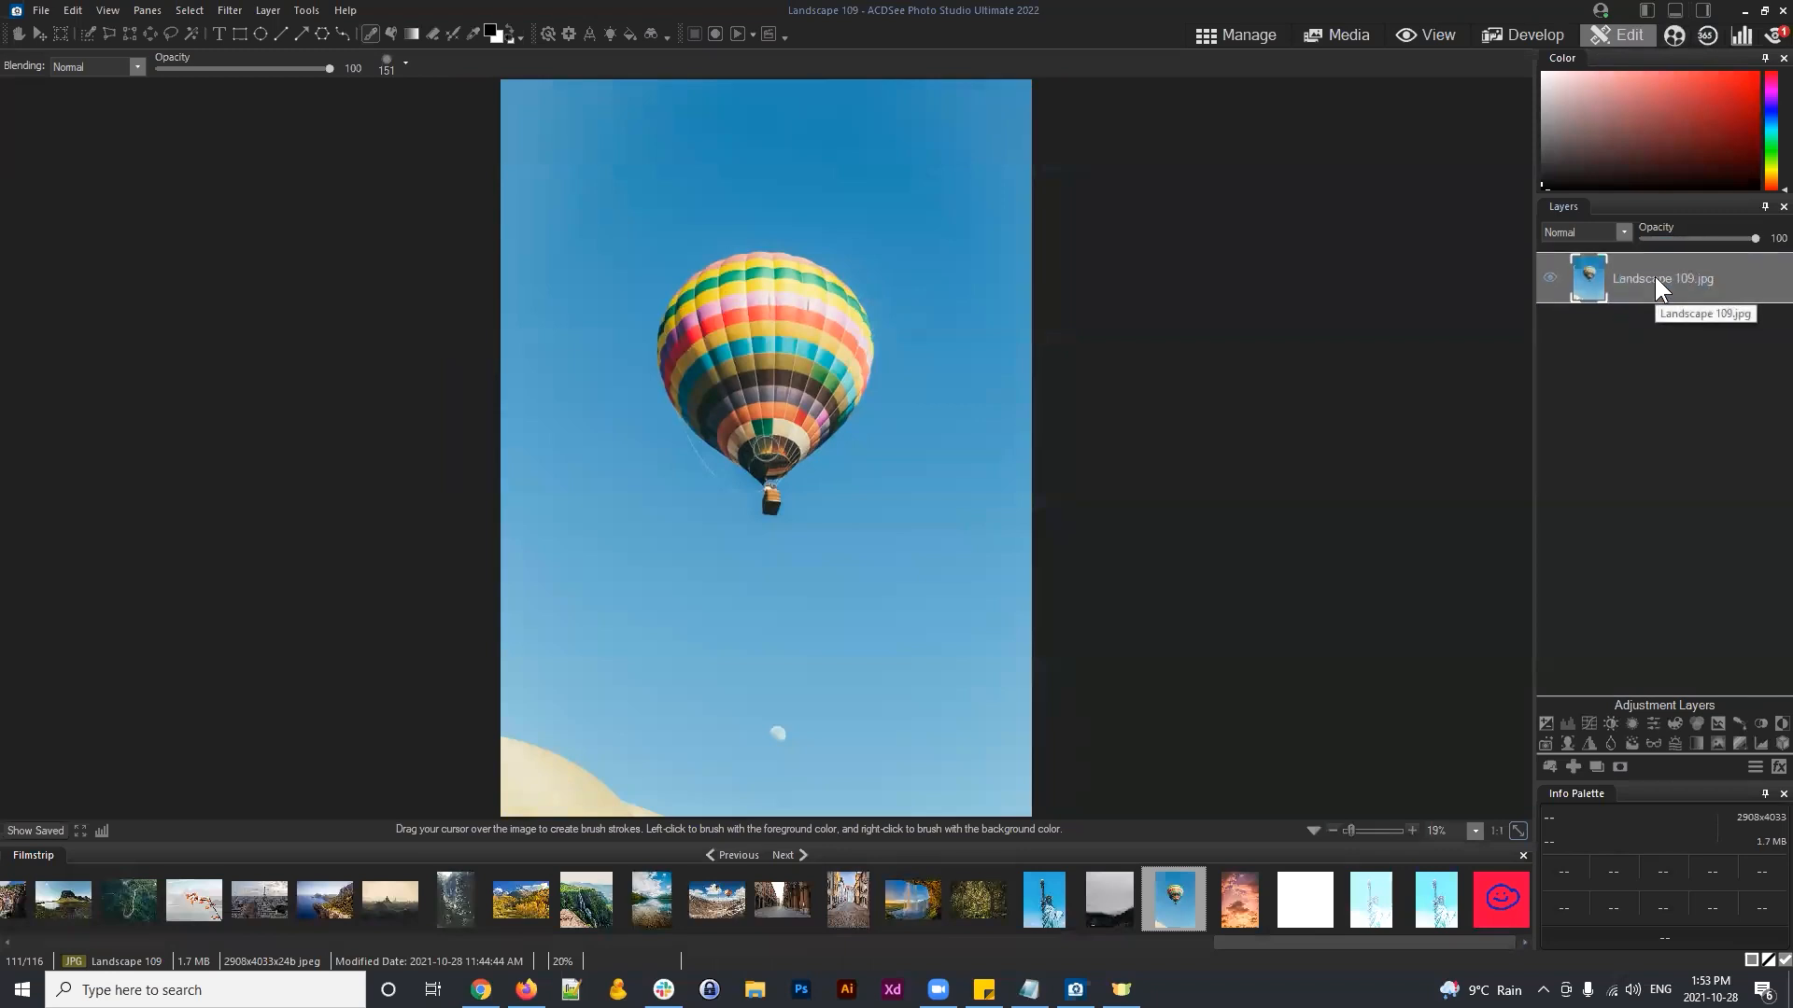
# Step: Import the coastal village sunset photo from a file as a new layer and discard it
pyautogui.click(1546, 767)
pyautogui.click(1054, 402)
pyautogui.click(1112, 649)
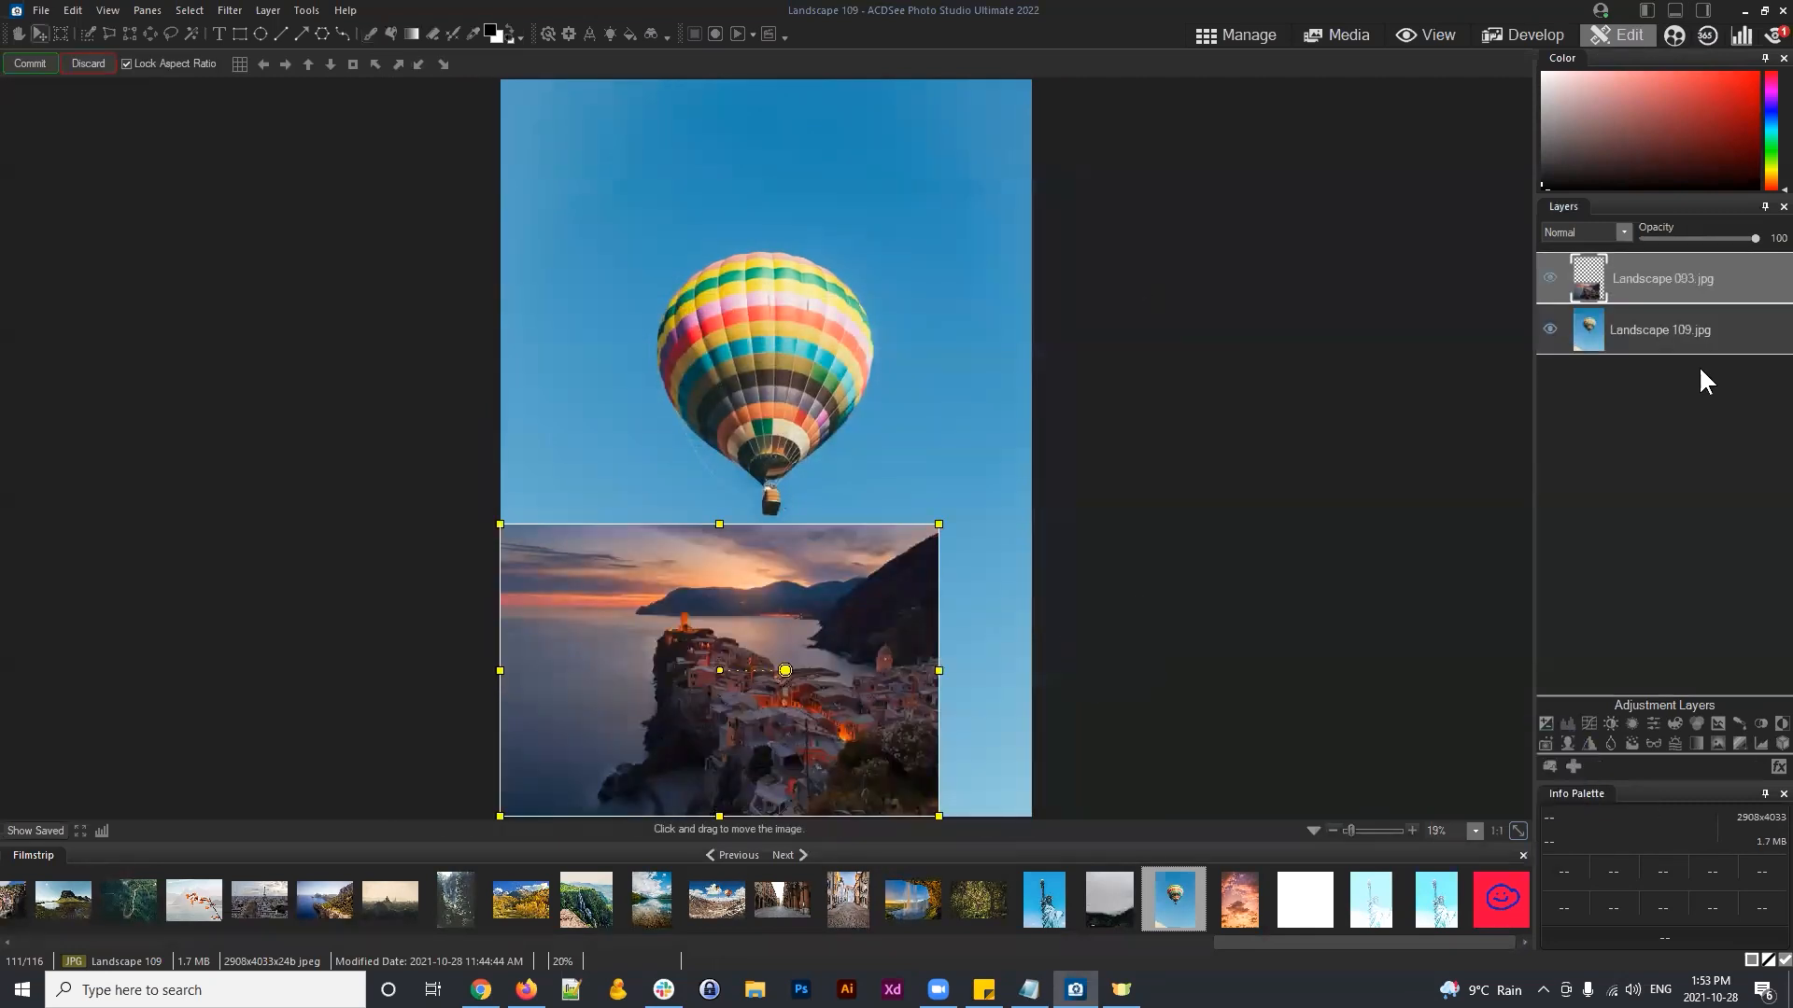
pyautogui.click(100, 65)
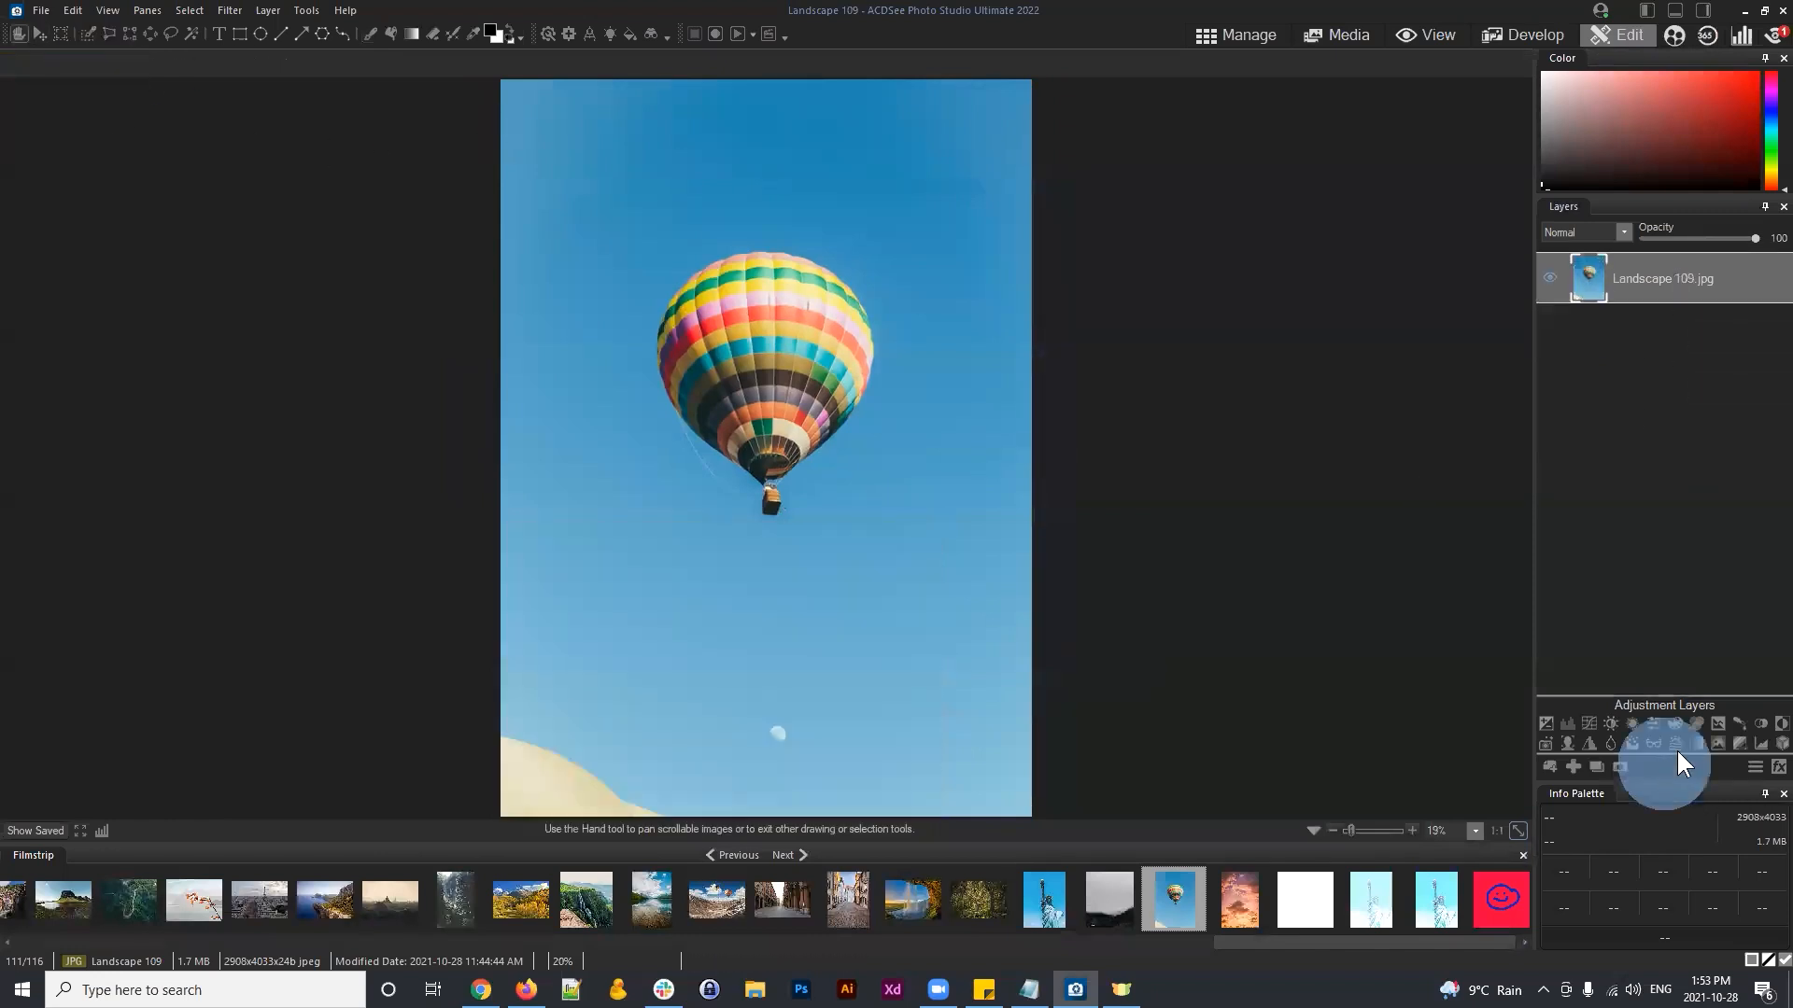
pyautogui.click(1636, 276)
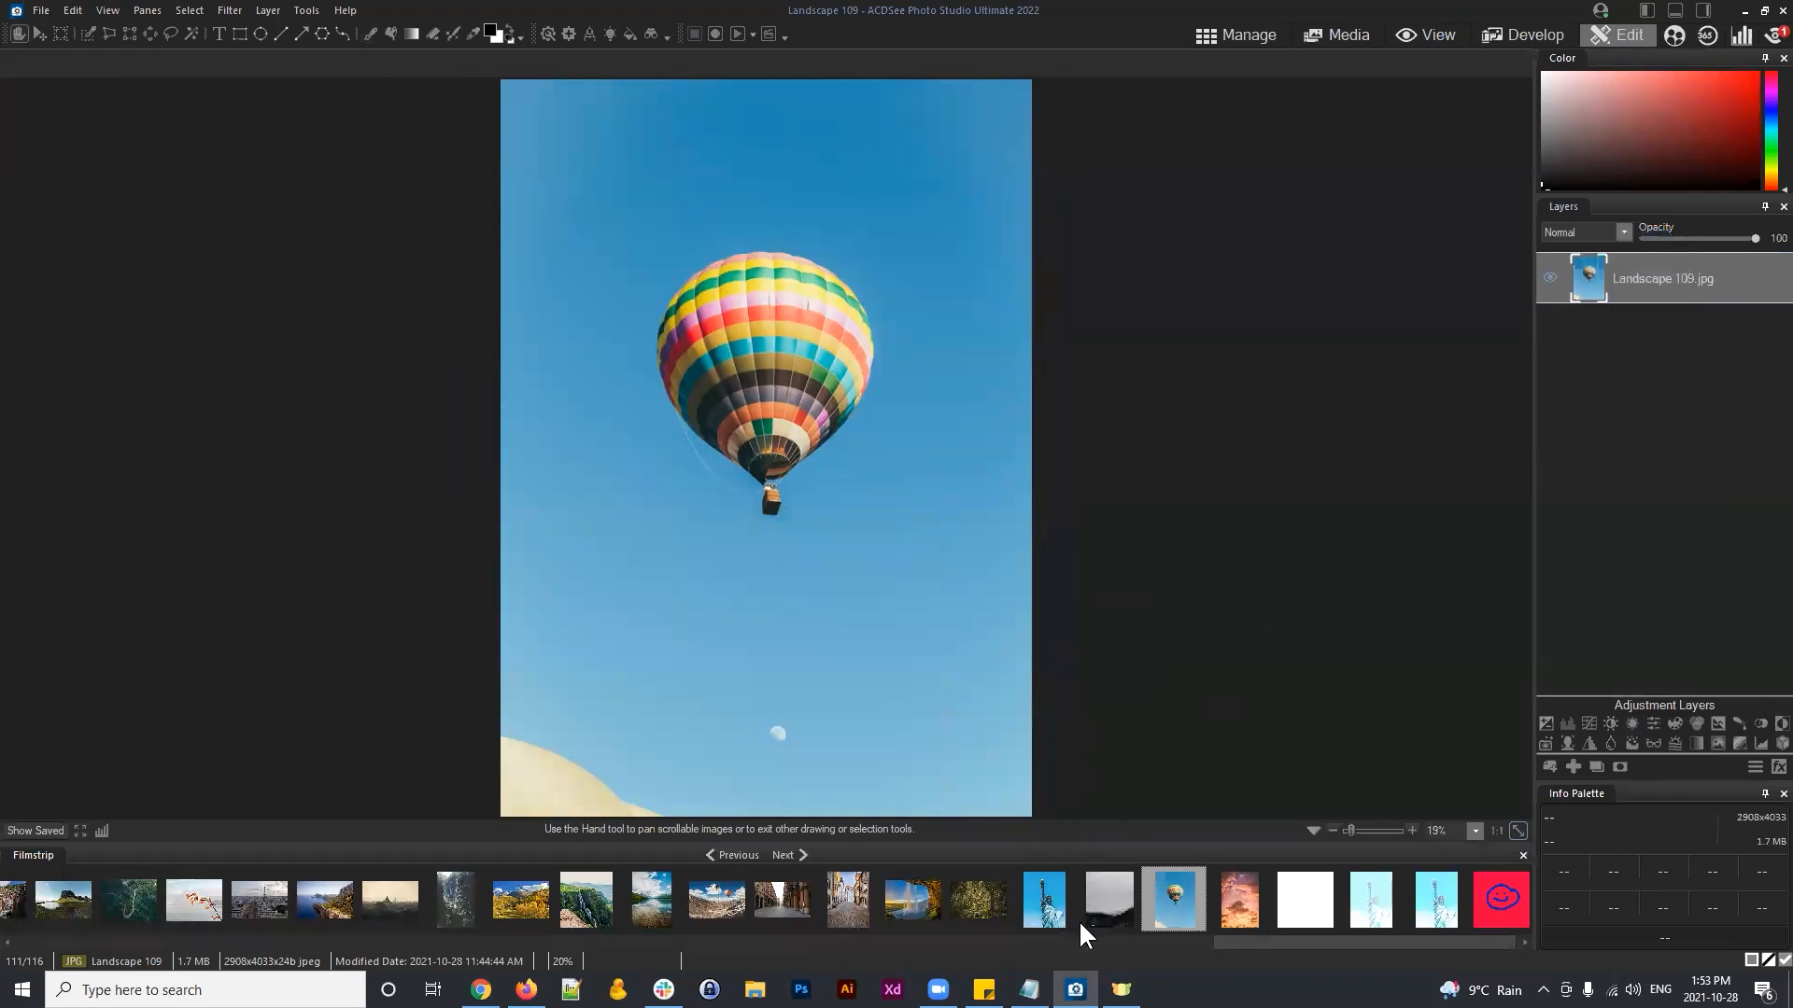
# Step: Add Landscape 107 from the filmstrip as a new layer, resize and position the statue to cover the canvas, and commit the placement
pyautogui.moveTo(1236, 937); pyautogui.dragTo(1323, 918)
pyautogui.moveTo(1042, 898); pyautogui.dragTo(1672, 263)
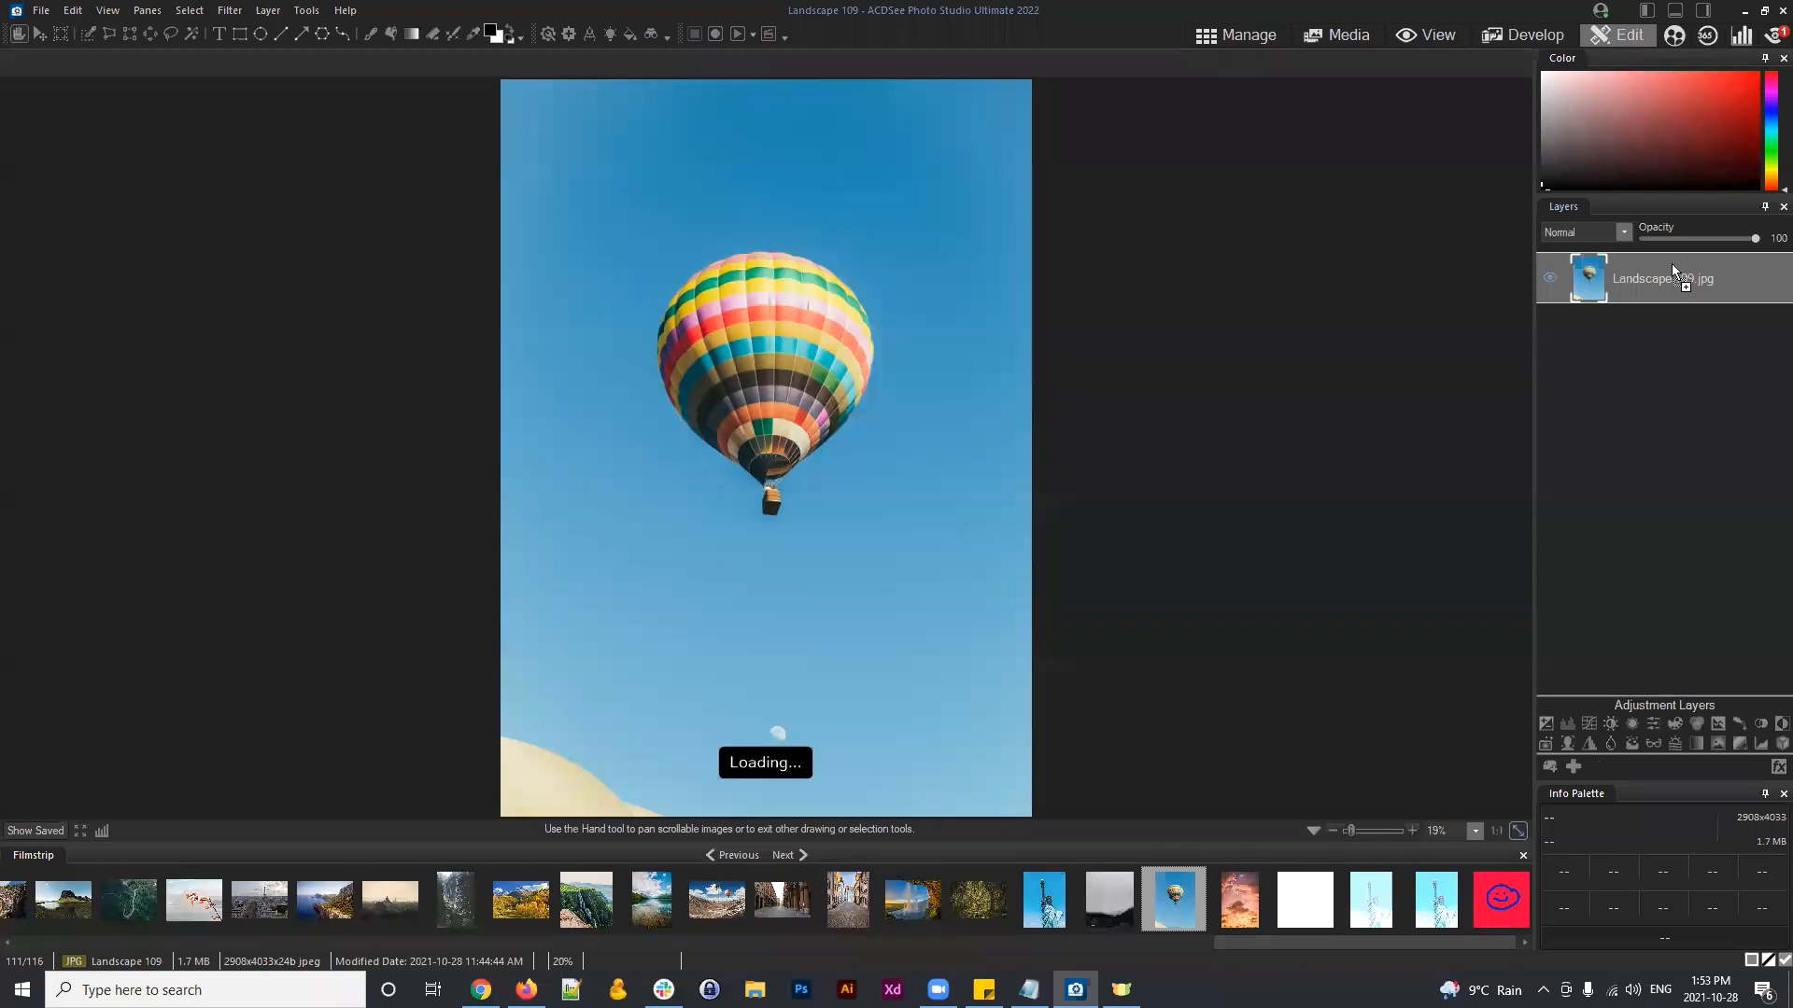
pyautogui.moveTo(810, 579); pyautogui.dragTo(797, 528)
pyautogui.moveTo(1019, 760); pyautogui.dragTo(1074, 829)
pyautogui.moveTo(1000, 715); pyautogui.dragTo(942, 643)
pyautogui.moveTo(828, 499); pyautogui.dragTo(732, 383)
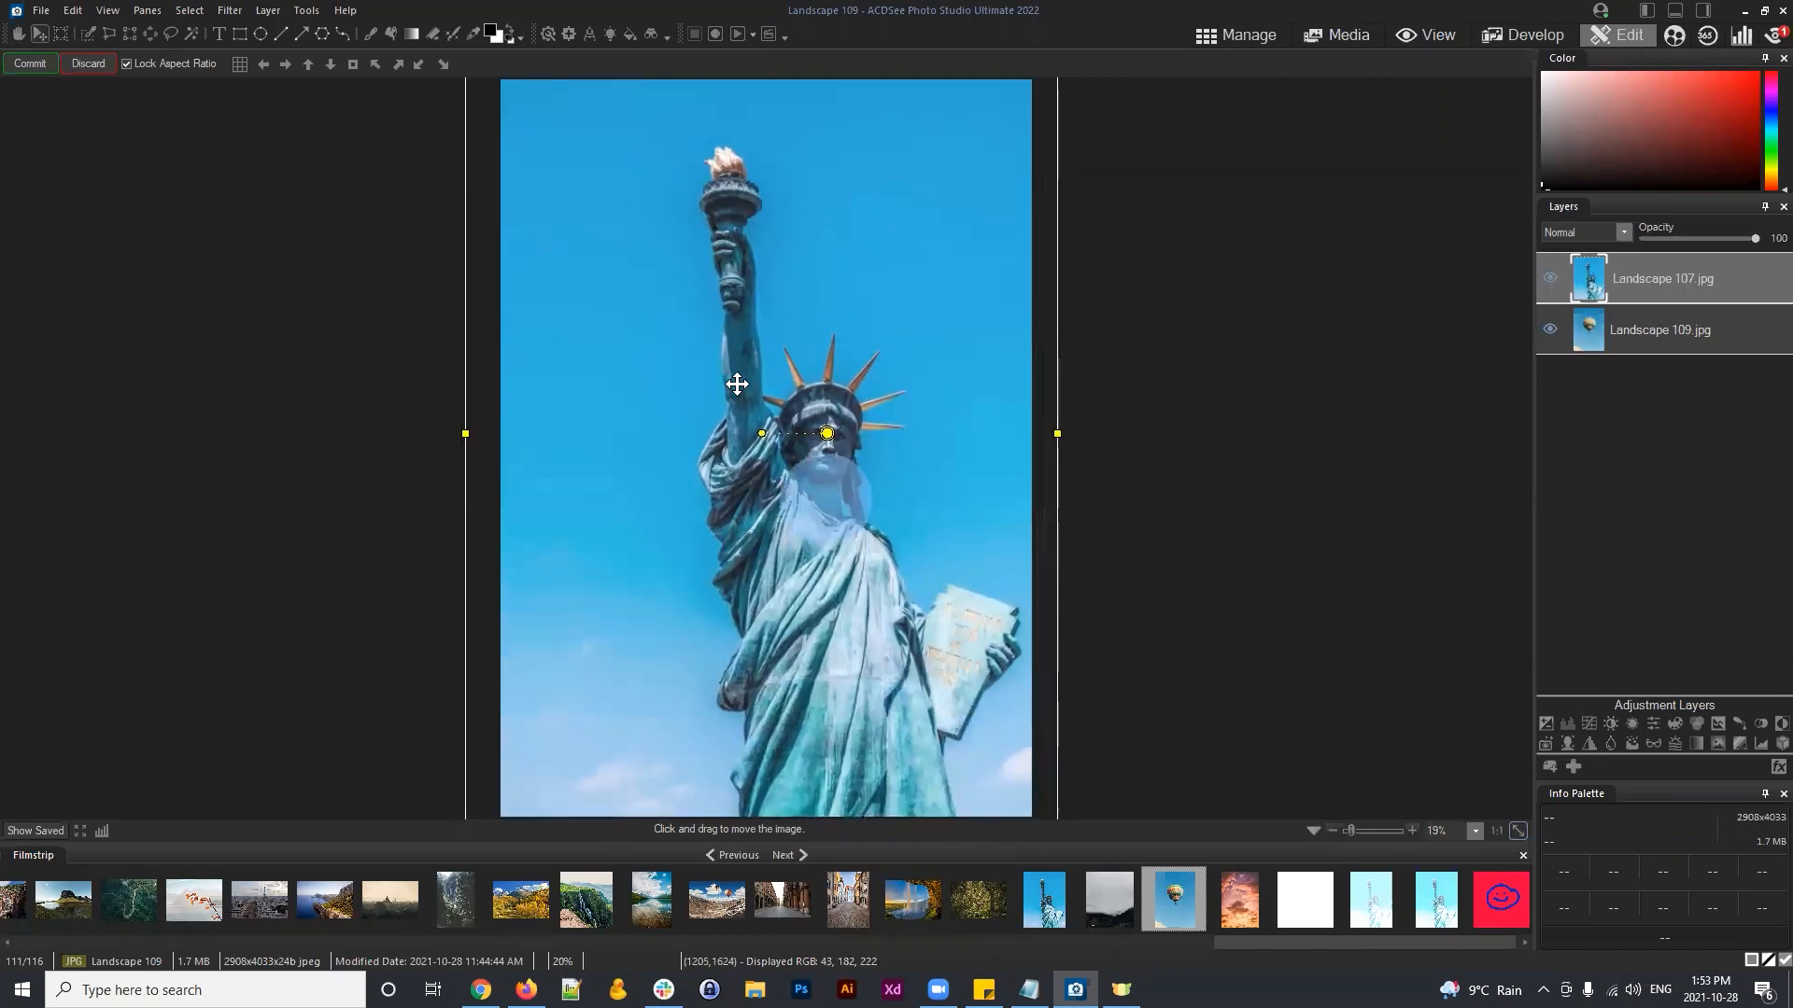
pyautogui.click(30, 63)
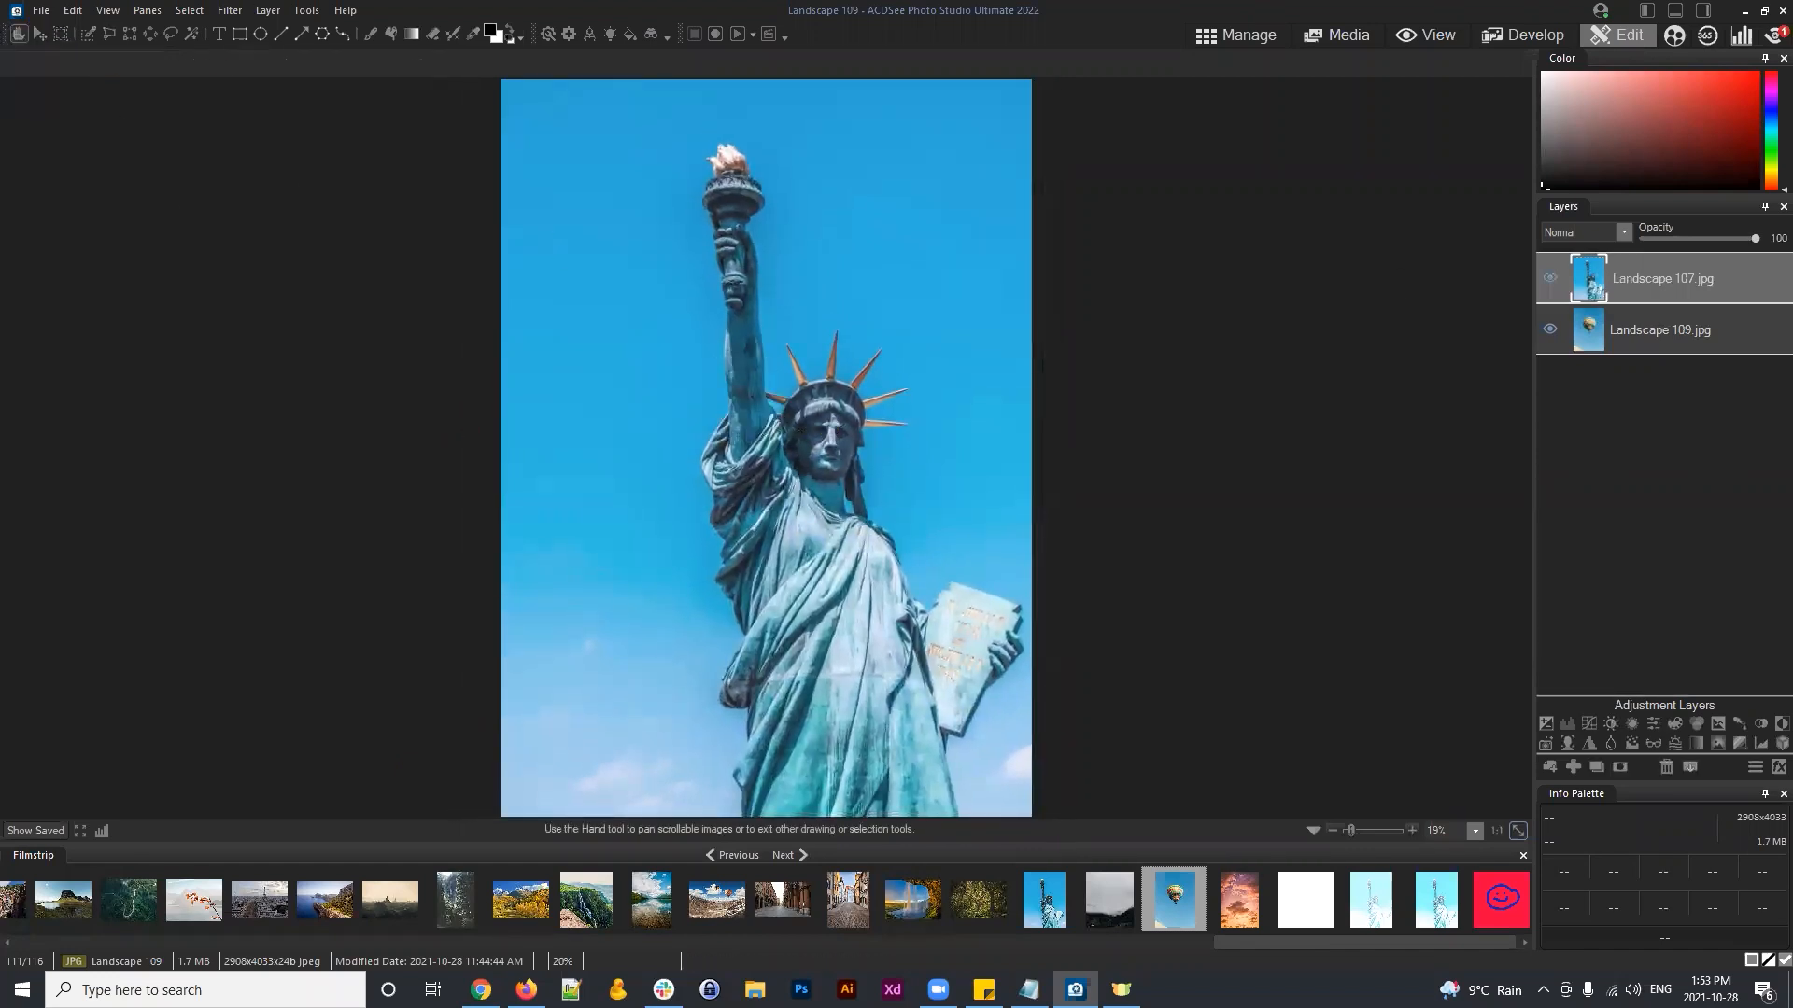
# Step: Move the Landscape 107 statue layer beneath the Landscape 109 balloon layer
pyautogui.click(1348, 827)
pyautogui.click(1688, 264)
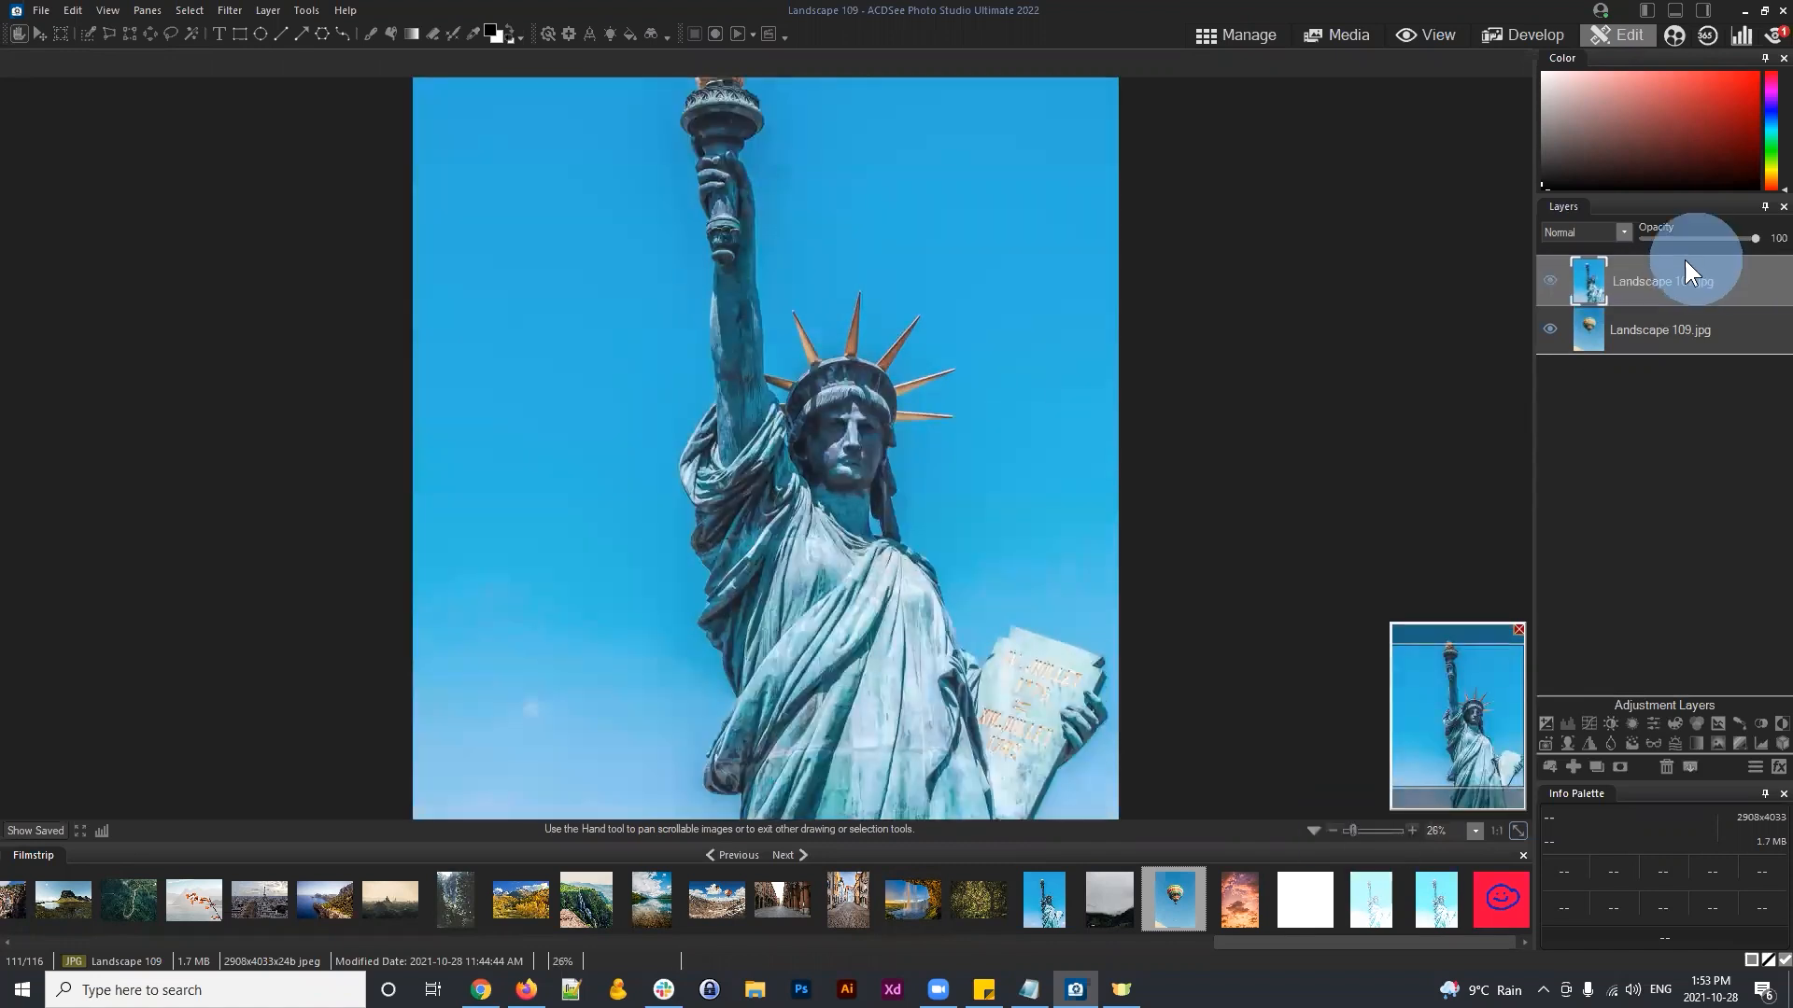
pyautogui.click(1654, 321)
pyautogui.click(1645, 273)
pyautogui.click(1331, 828)
pyautogui.click(1331, 828)
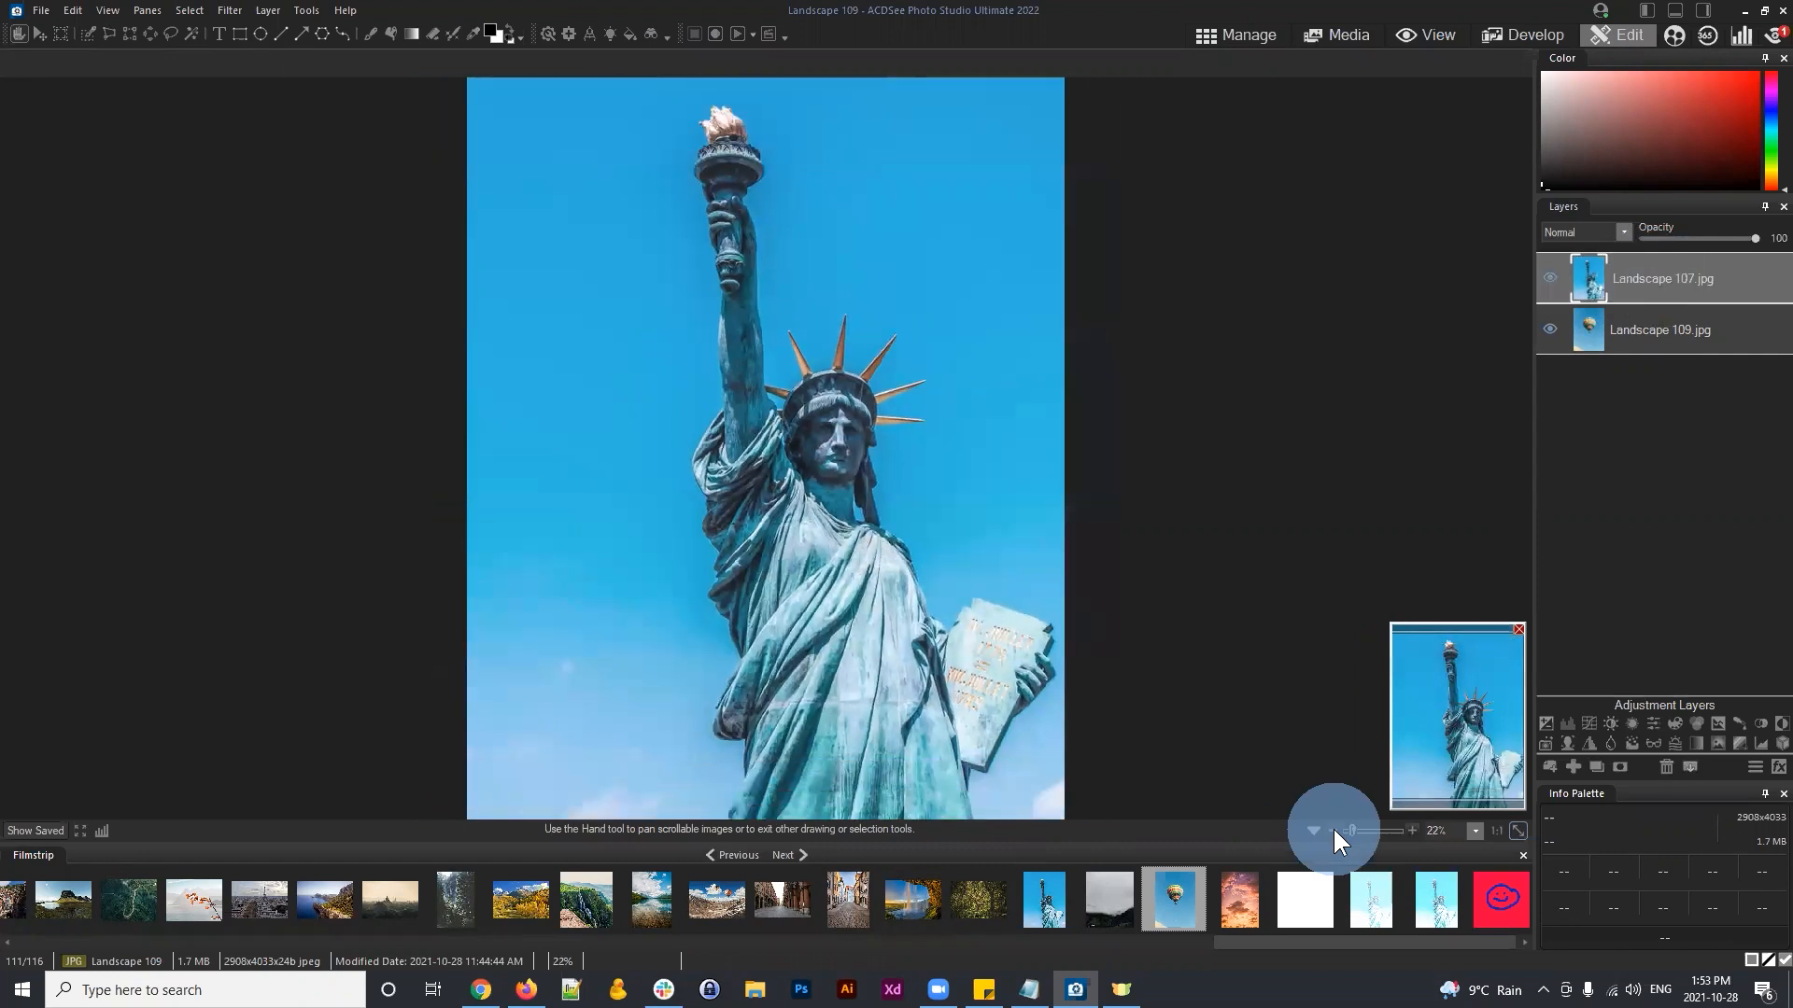
pyautogui.click(1330, 828)
pyautogui.click(1331, 828)
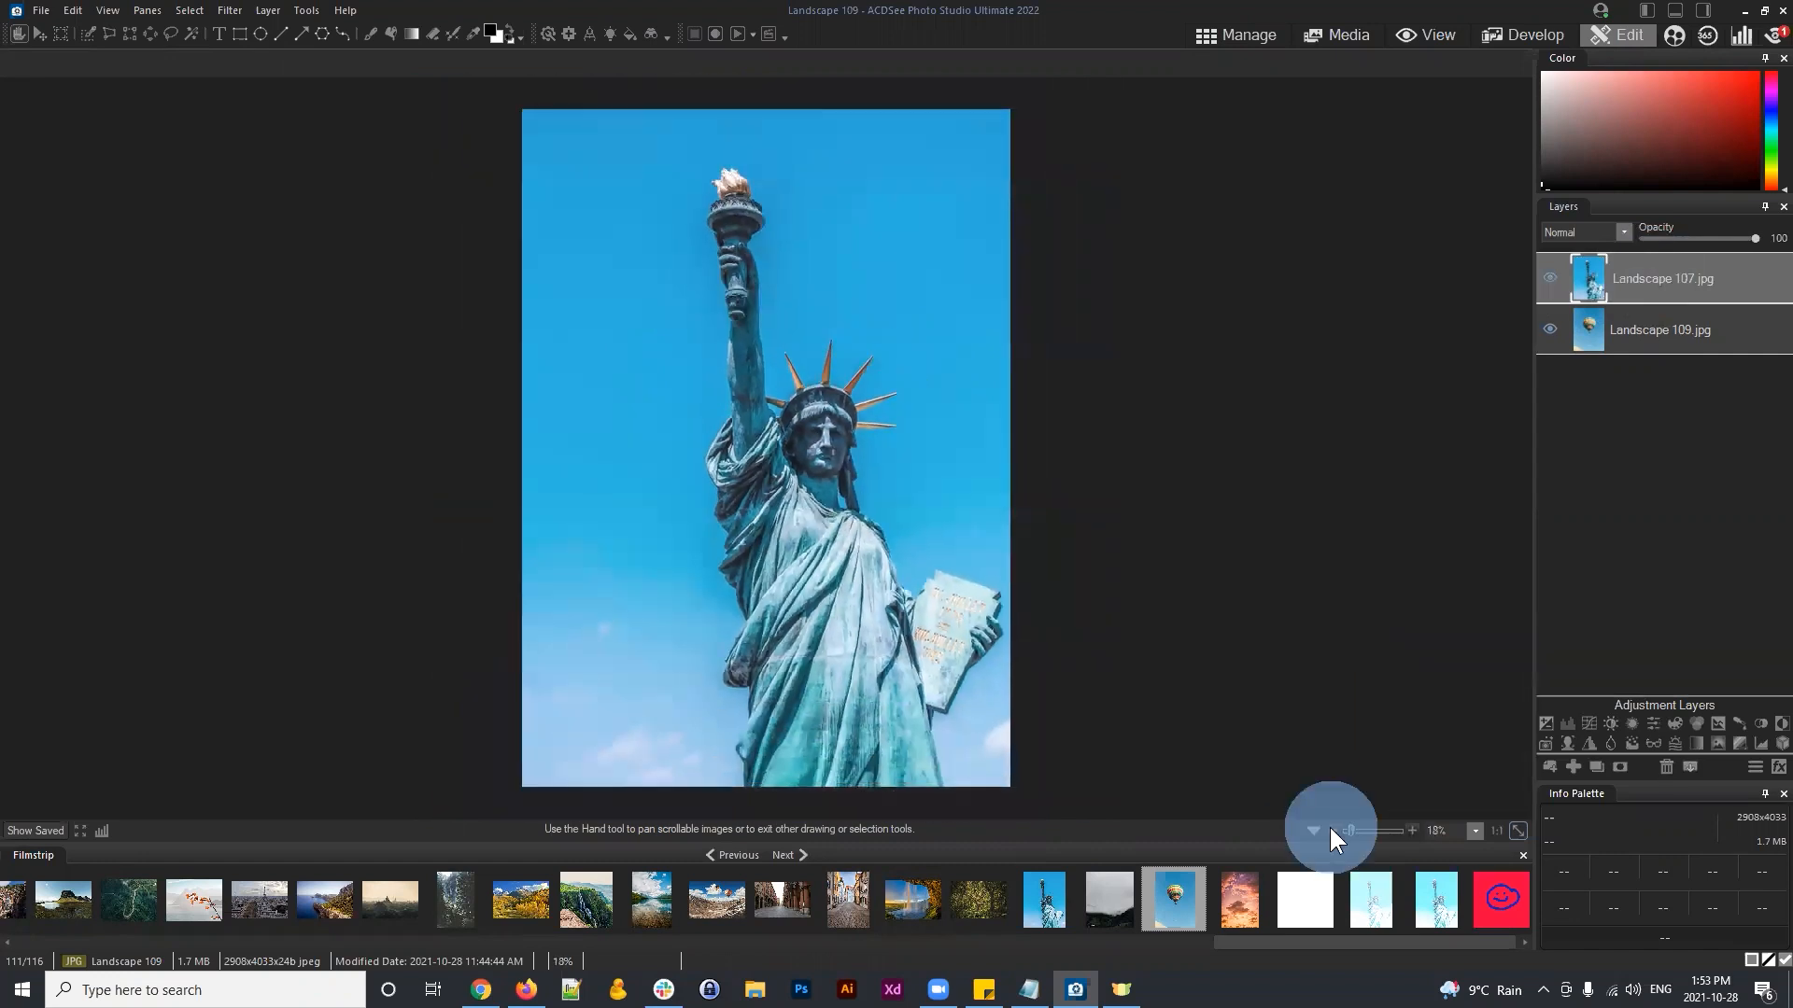
pyautogui.click(1643, 275)
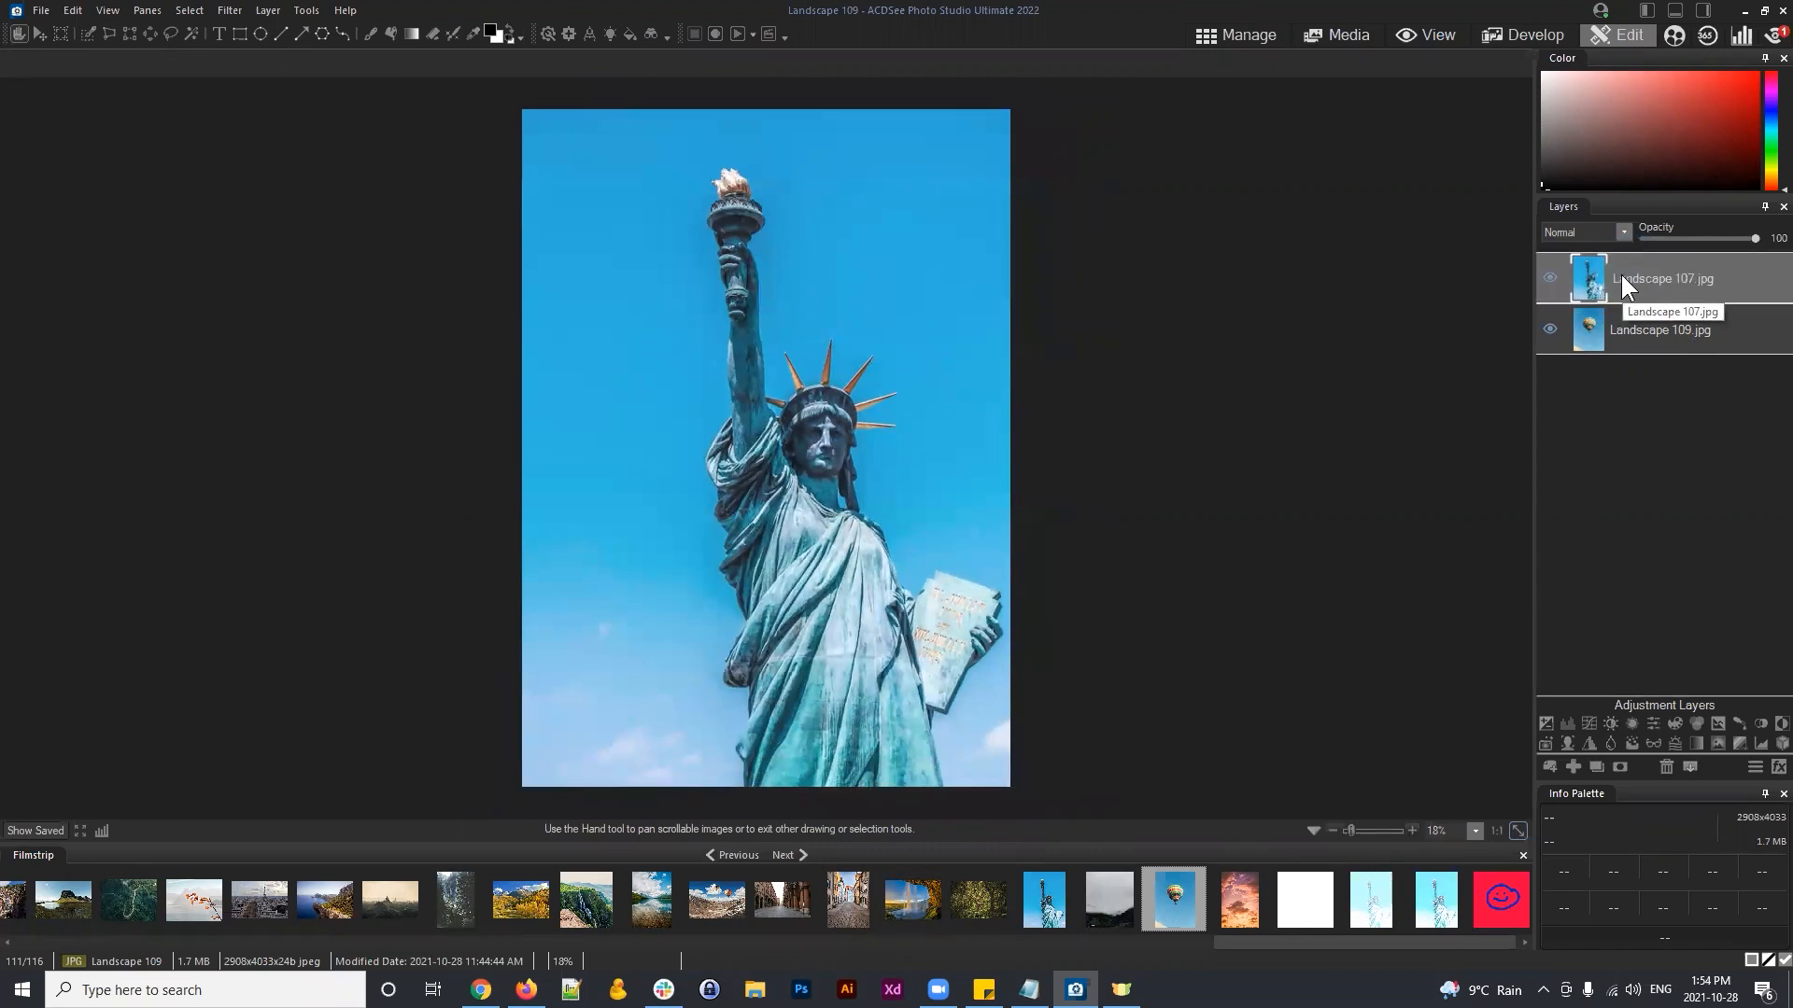
pyautogui.moveTo(1662, 273); pyautogui.dragTo(1647, 329)
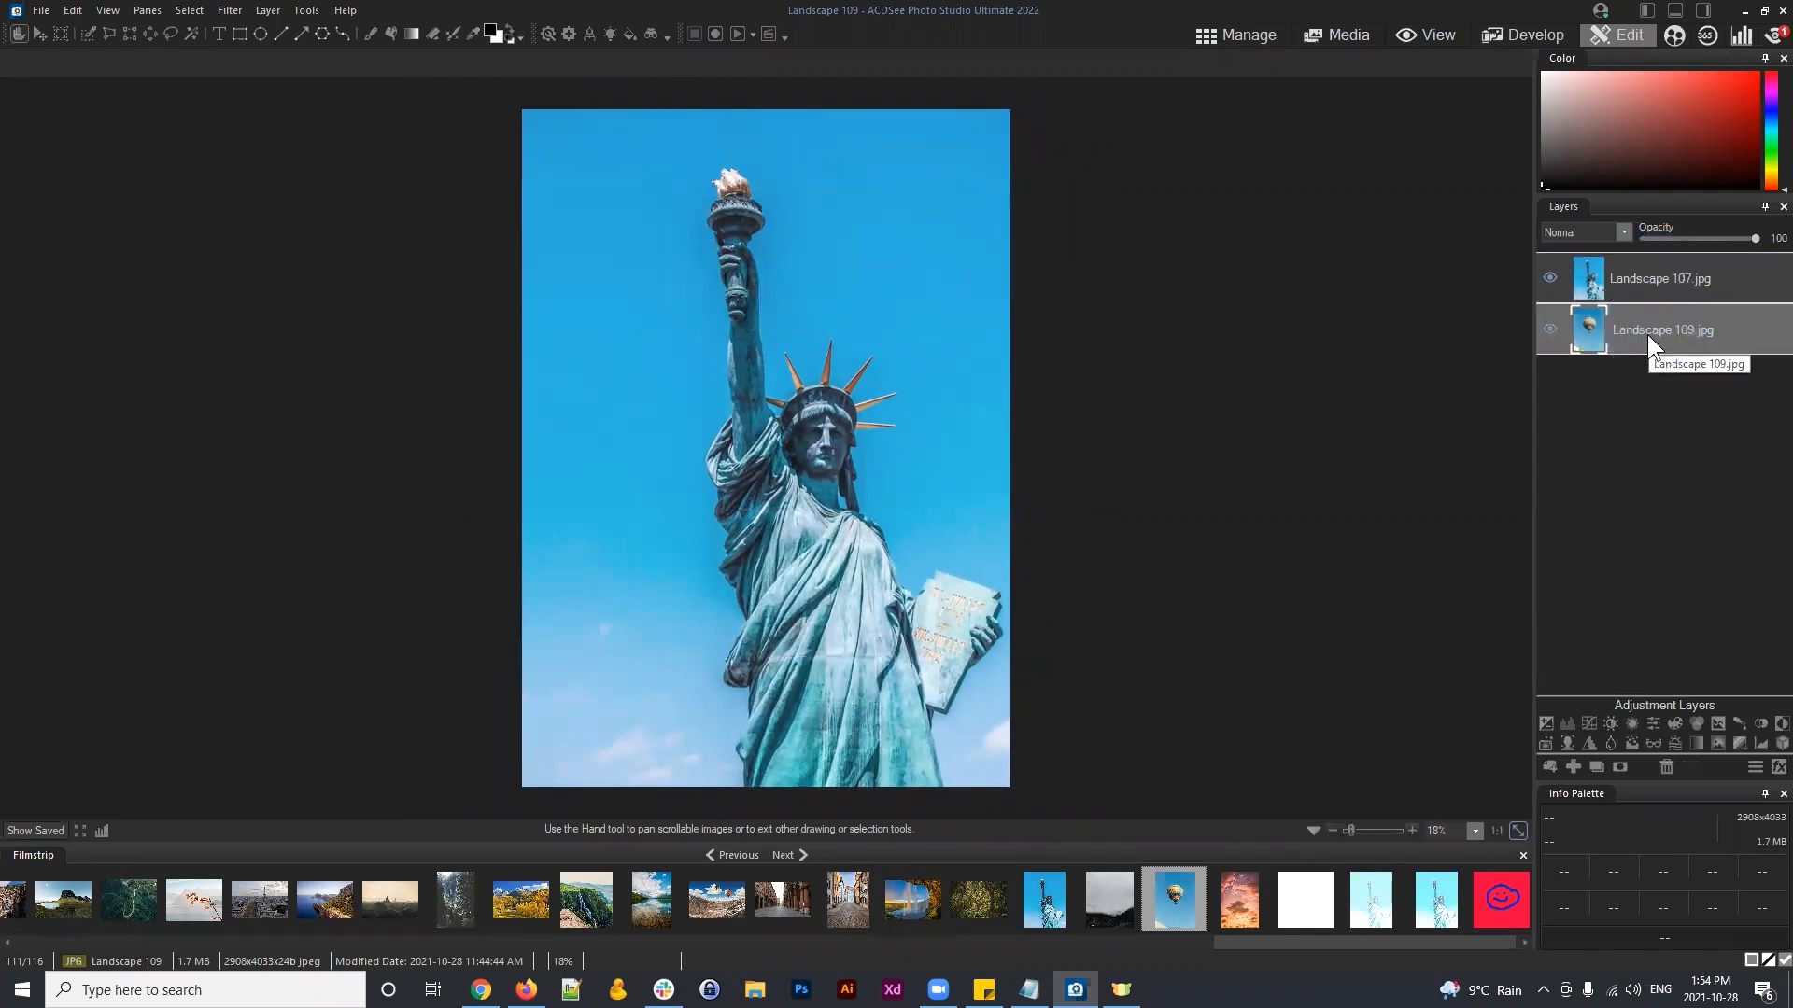
pyautogui.click(1684, 286)
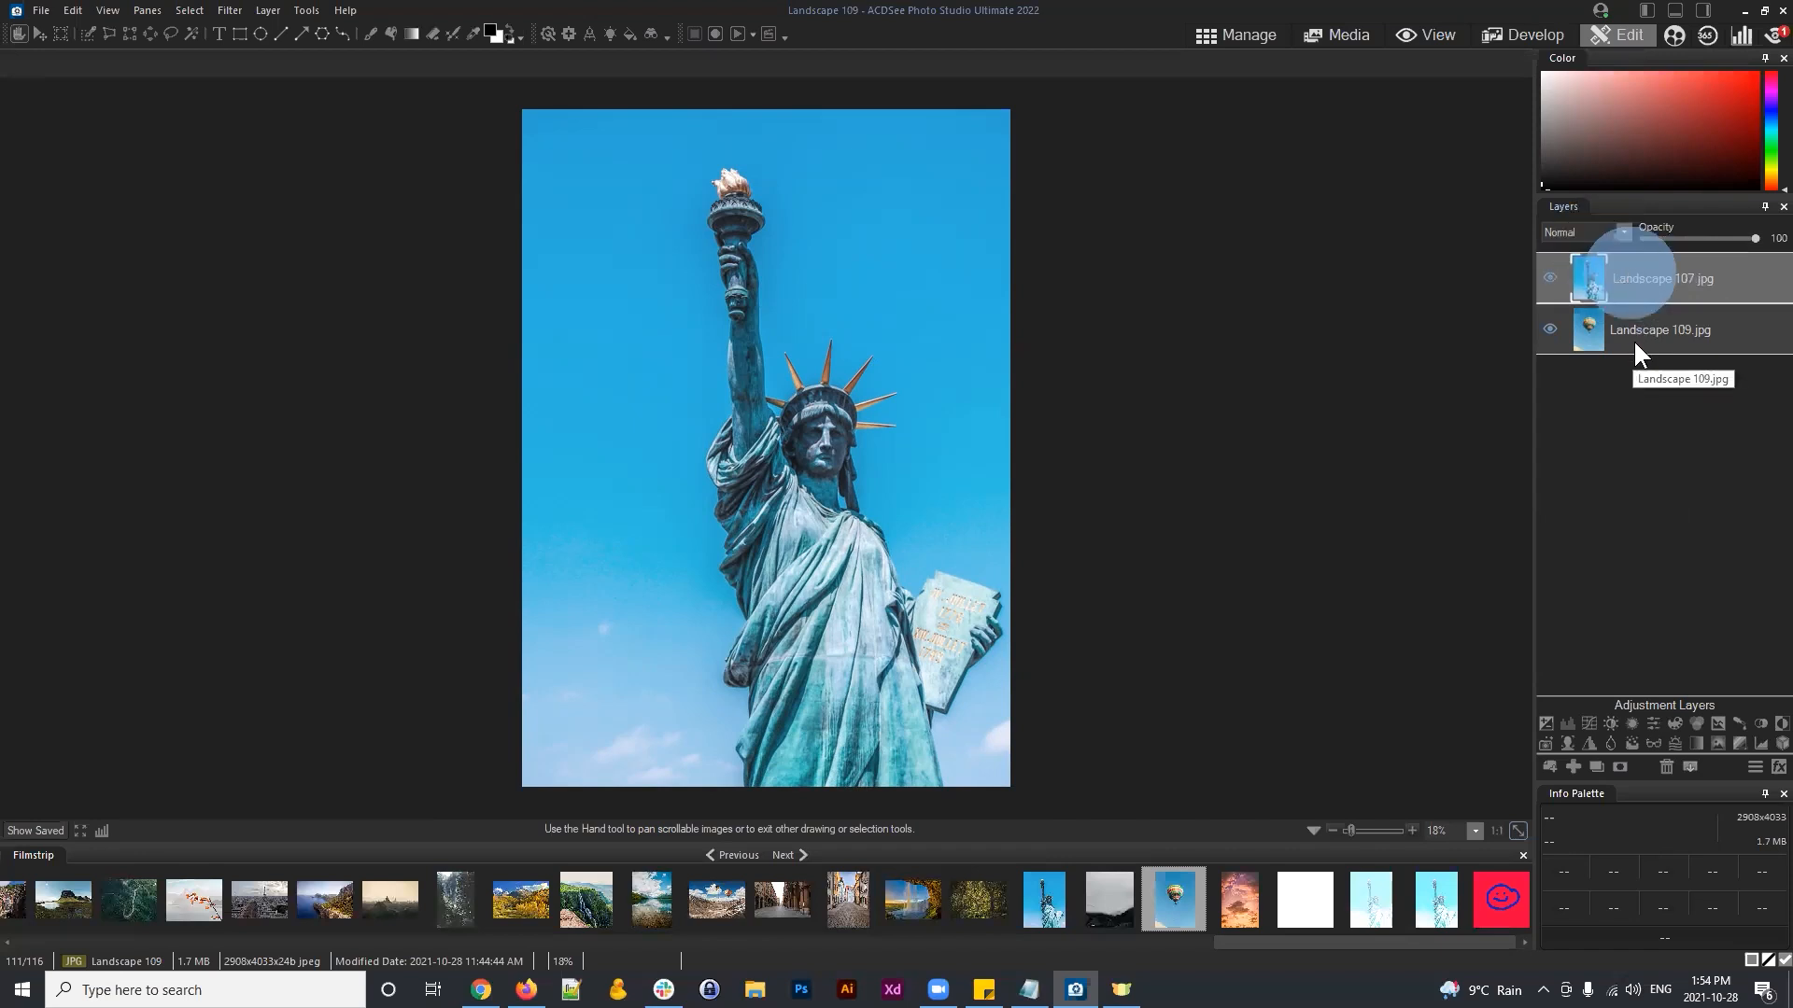
pyautogui.moveTo(1632, 339); pyautogui.dragTo(1634, 346)
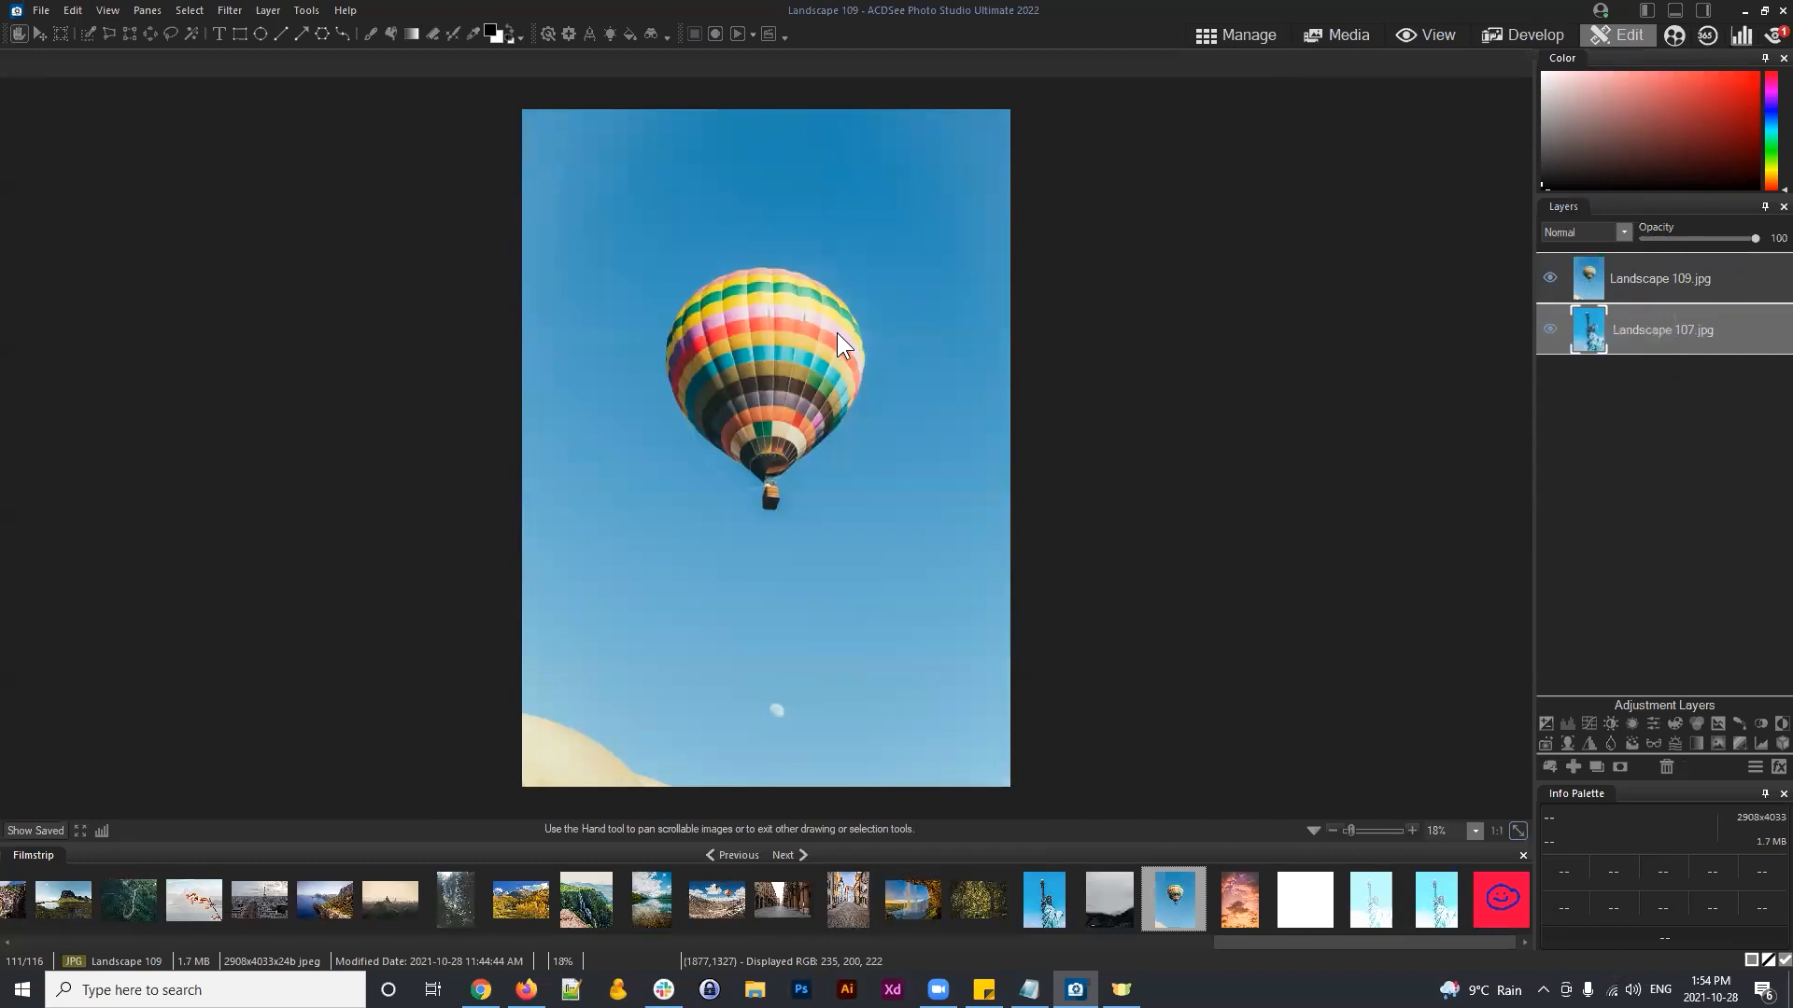
# Step: Lower the Landscape 109 layer's opacity to 50 and restore it to 100
pyautogui.click(1640, 282)
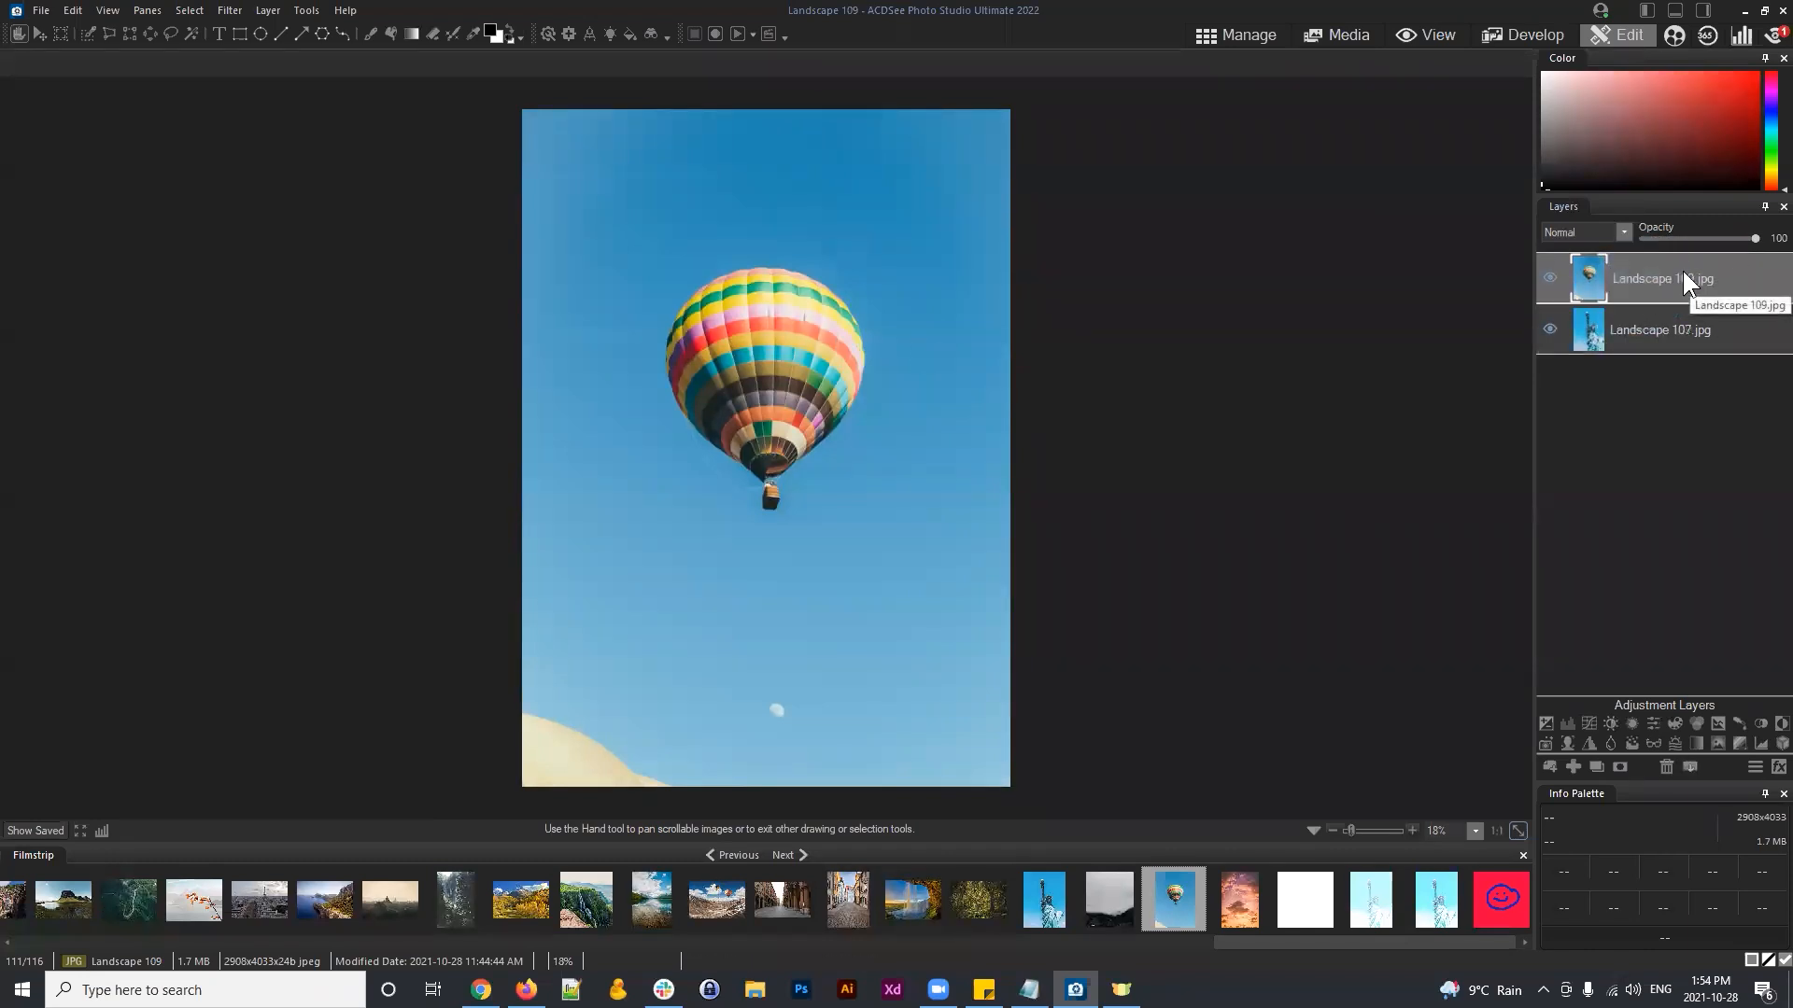
pyautogui.moveTo(1729, 239); pyautogui.dragTo(1697, 237)
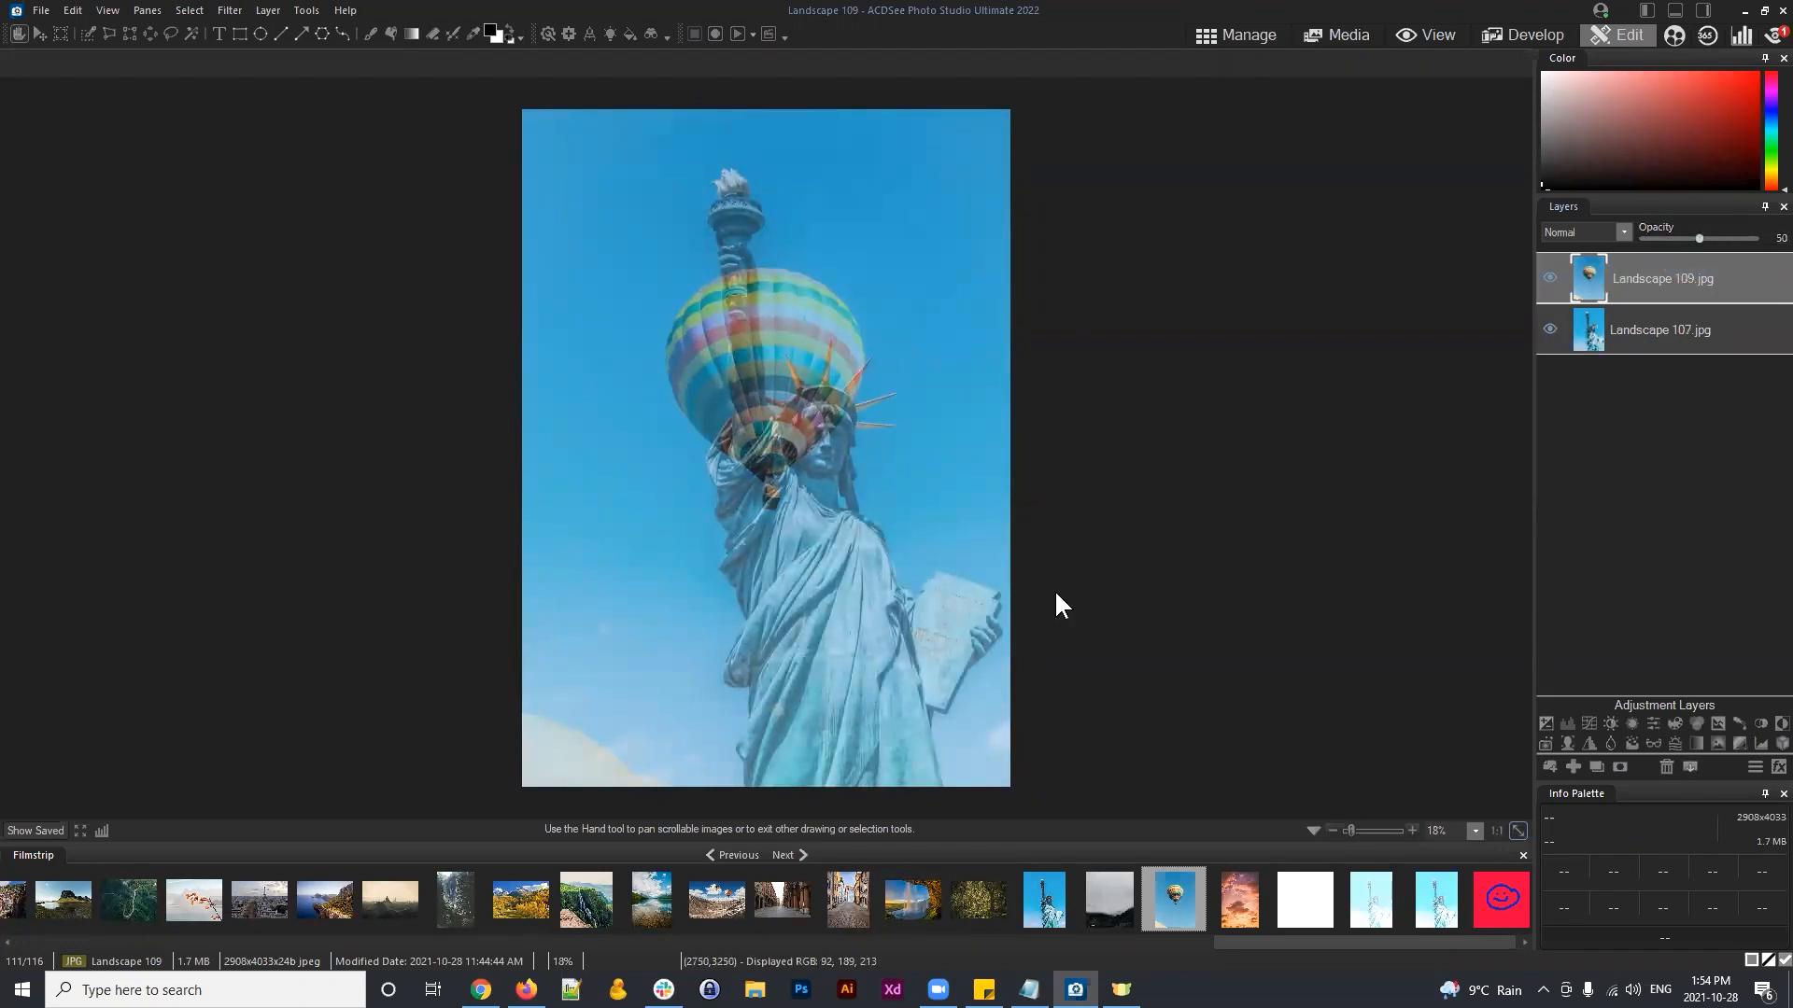
pyautogui.click(1656, 341)
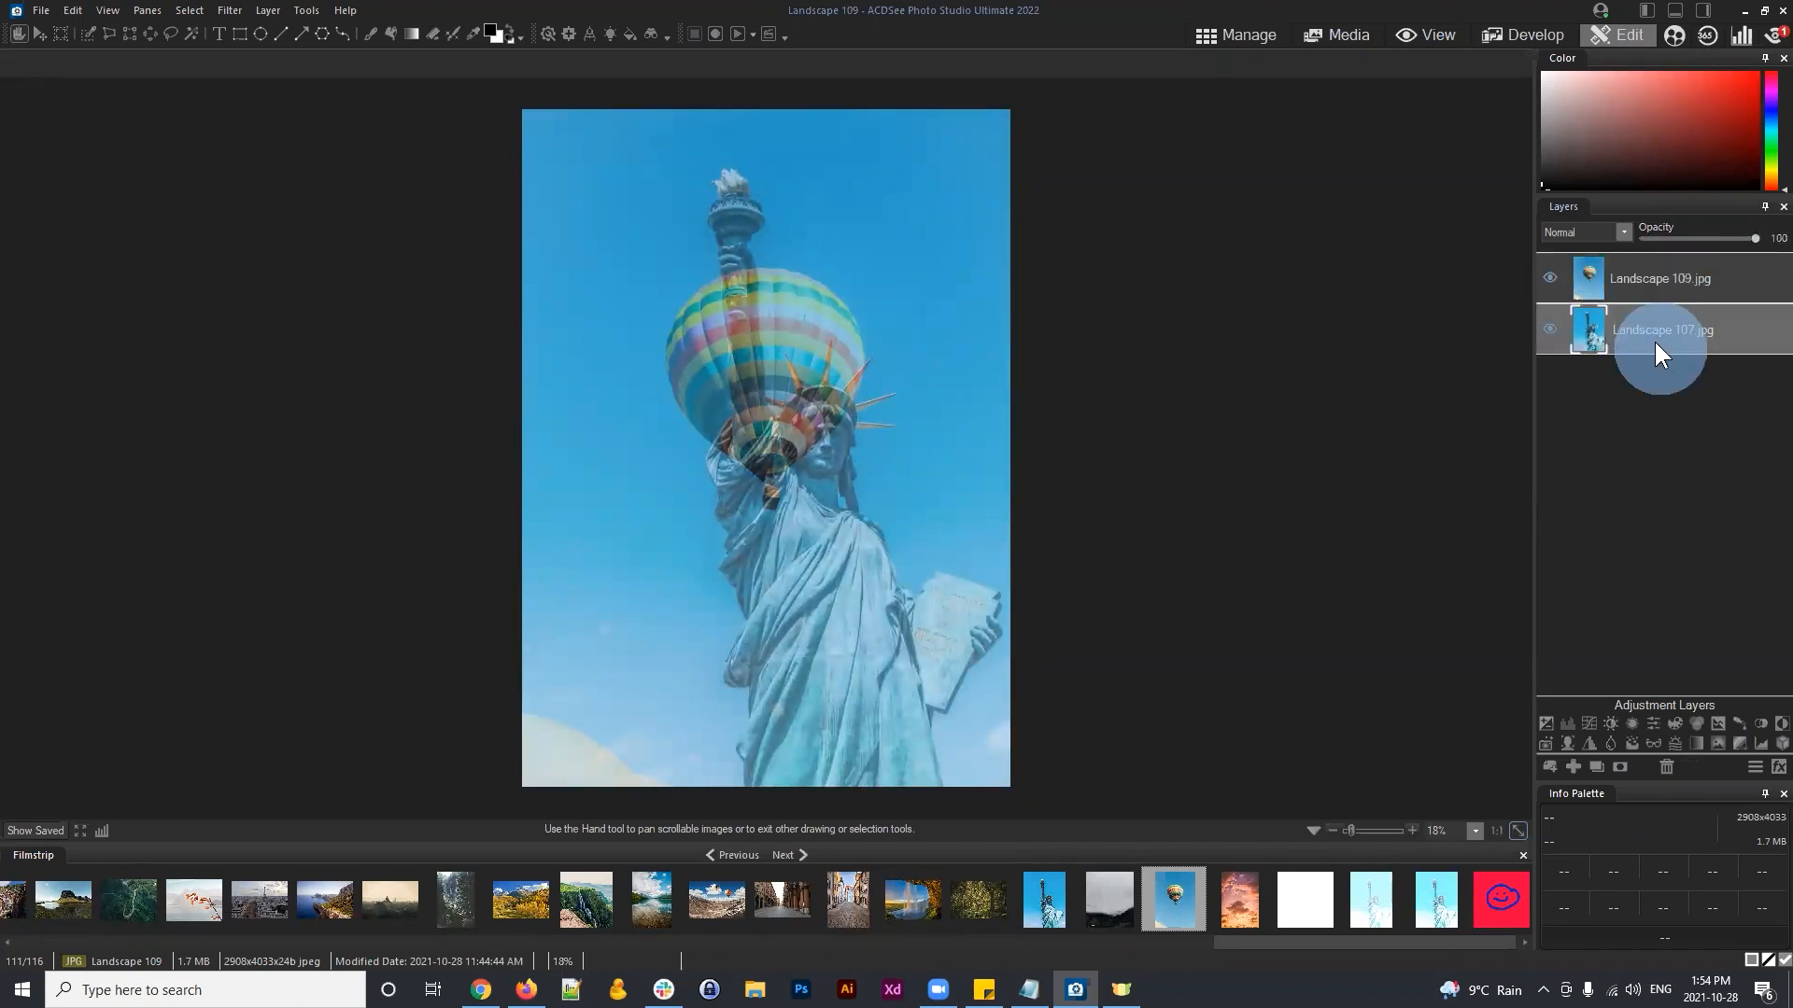
pyautogui.click(1656, 282)
pyautogui.moveTo(1696, 239); pyautogui.dragTo(1755, 238)
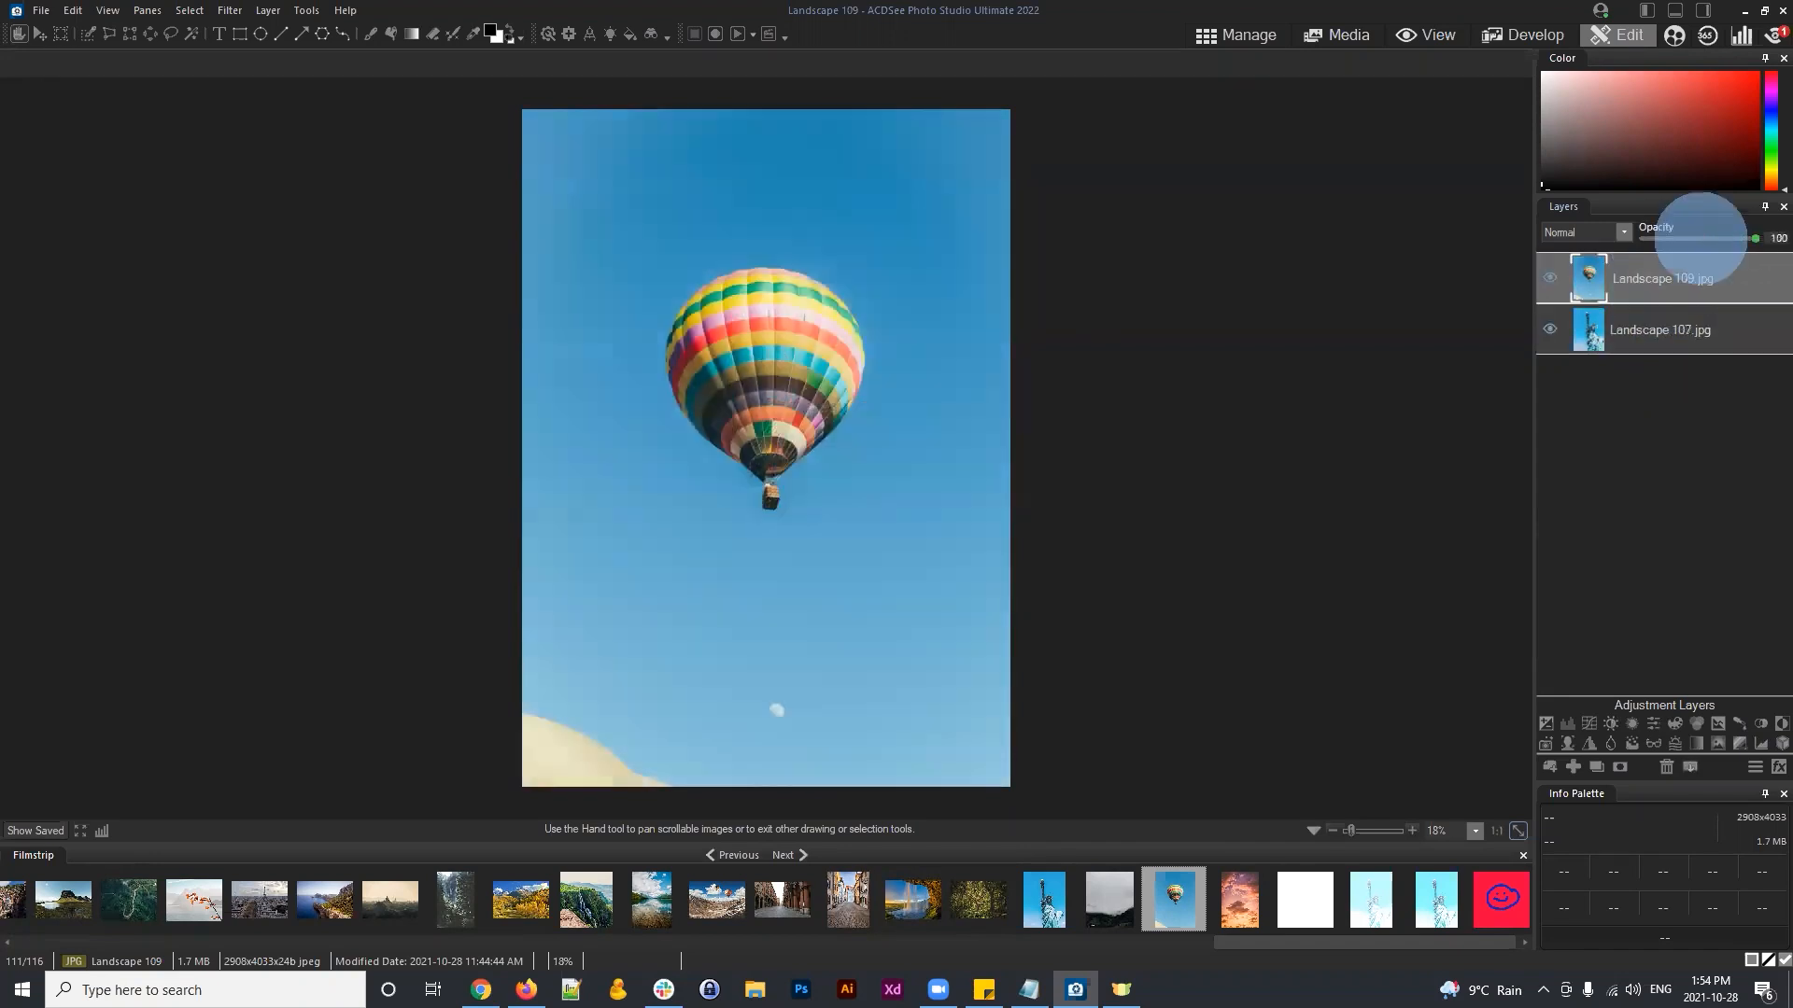
# Step: Try the Multiply, Darken and Overlay blending modes on the Landscape 109 layer, and return it to visible Normal blending
pyautogui.click(1604, 232)
pyautogui.click(1561, 280)
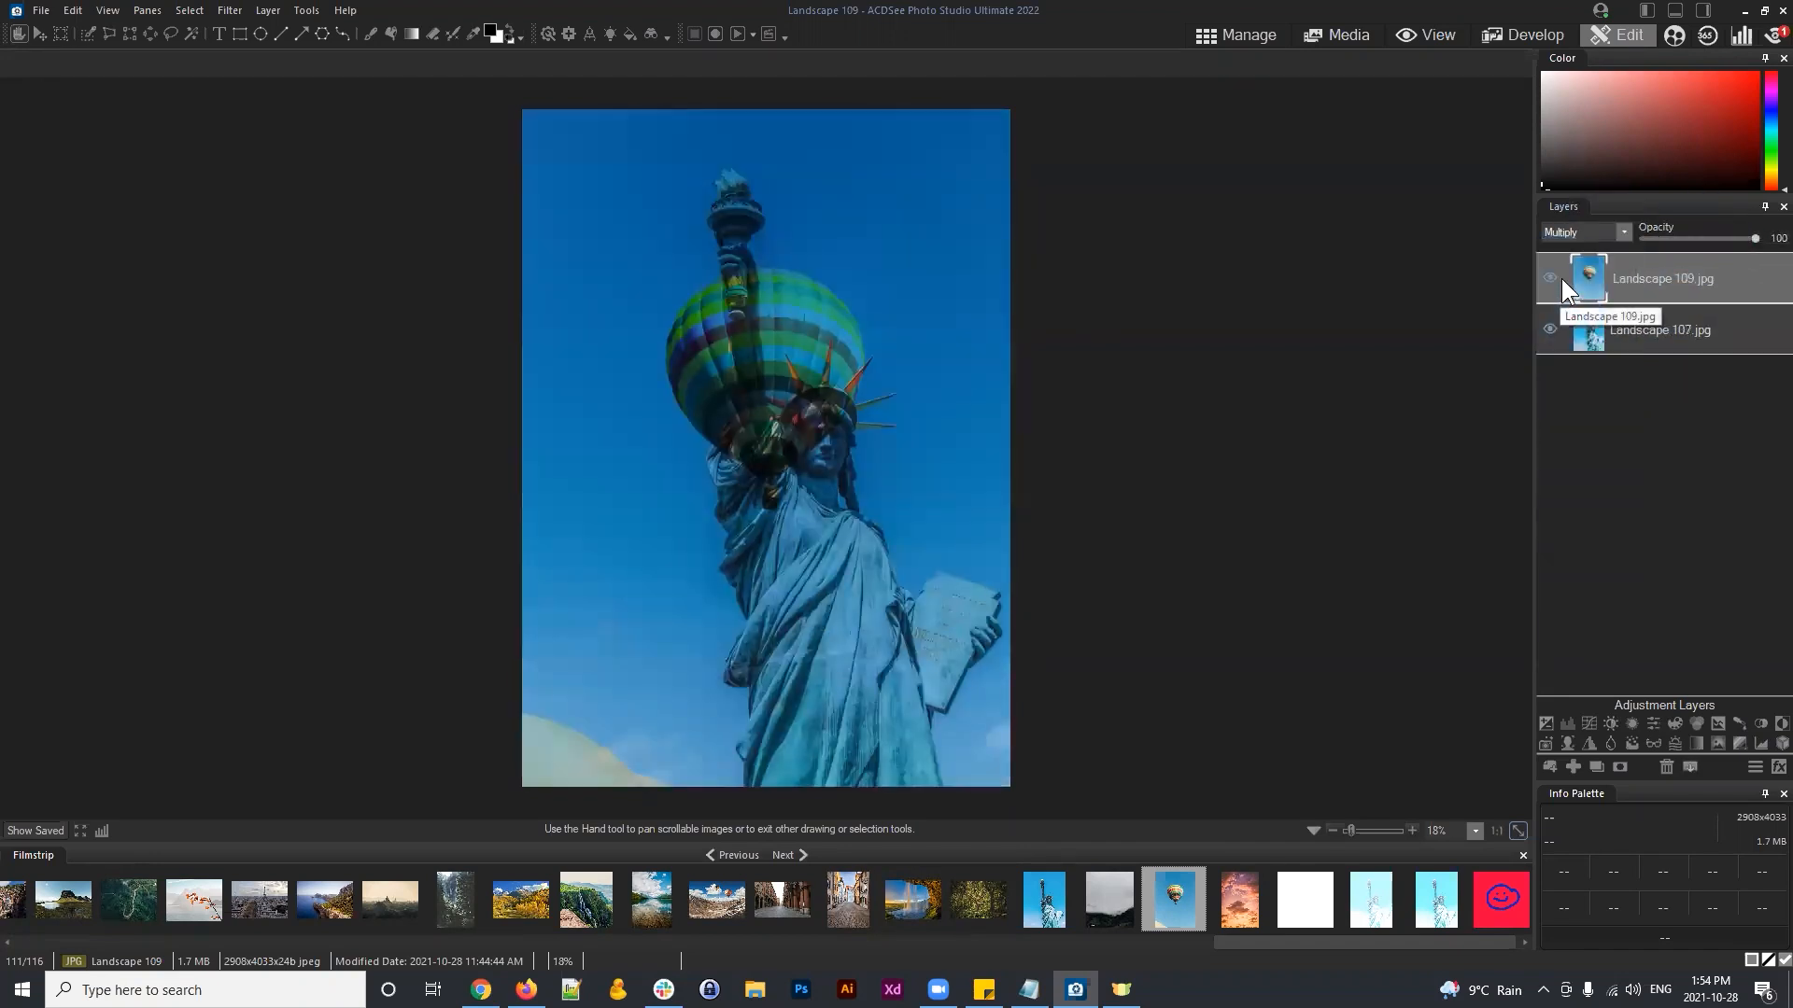
pyautogui.click(1605, 231)
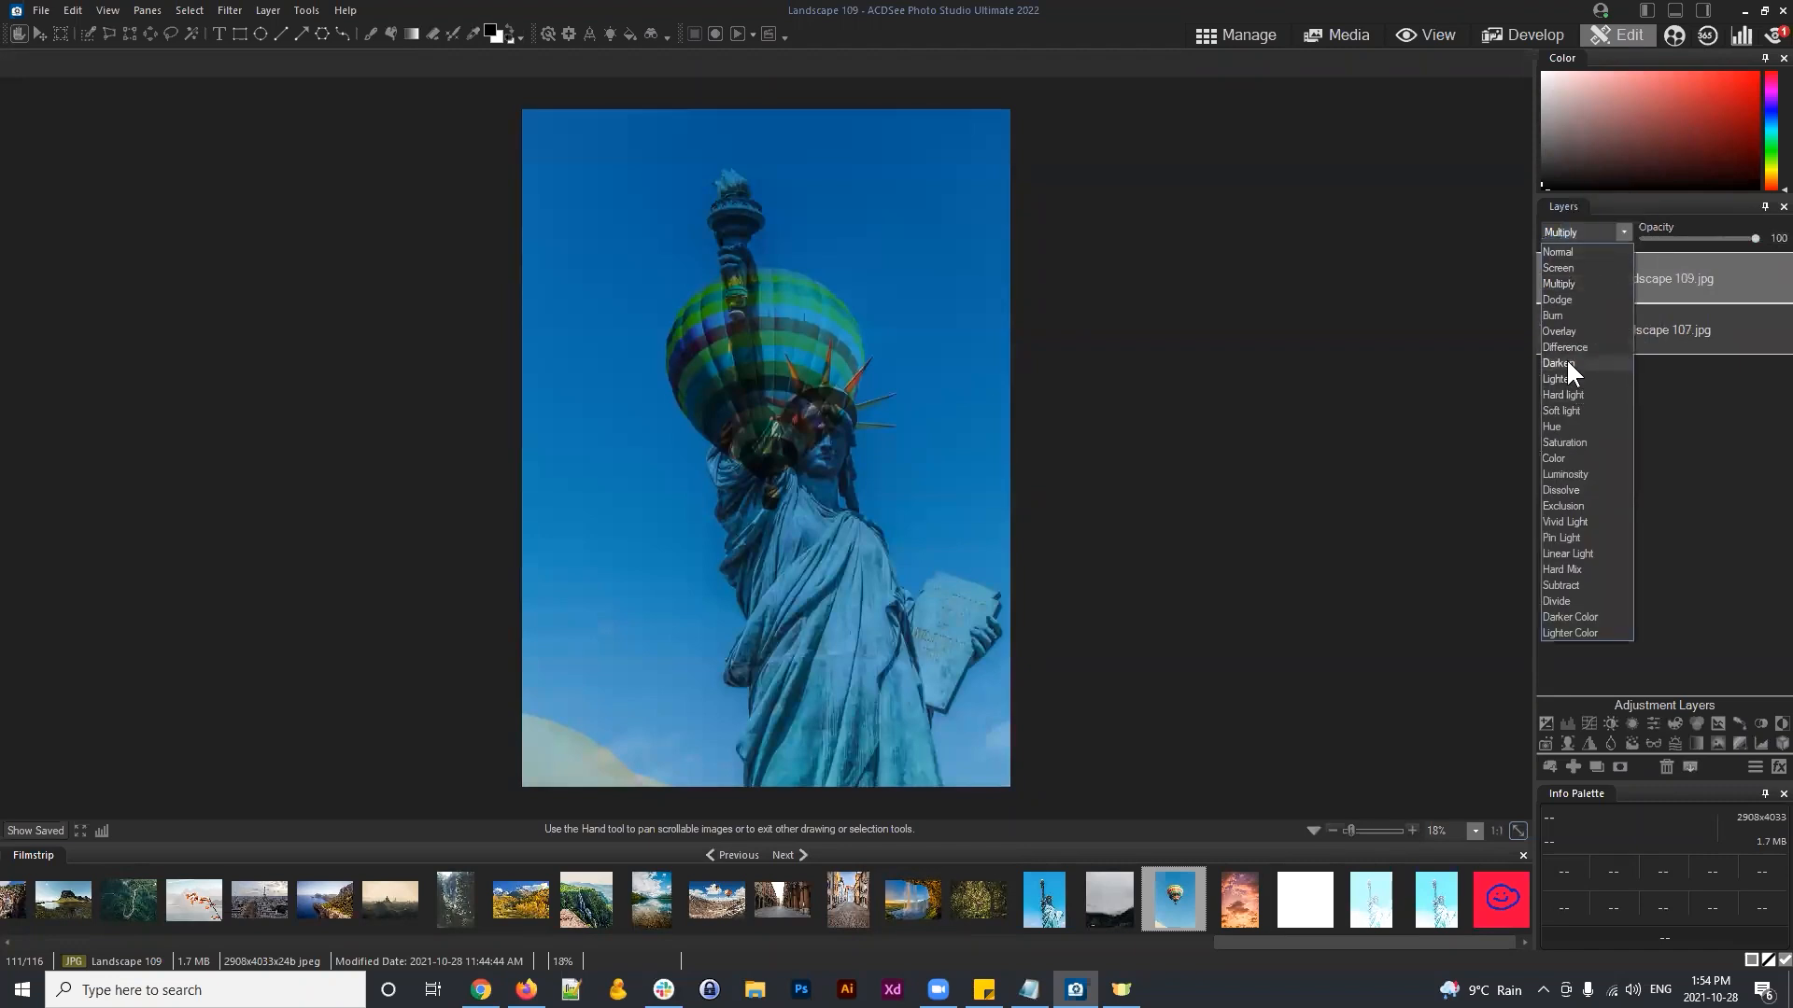
pyautogui.click(1566, 362)
pyautogui.click(1605, 232)
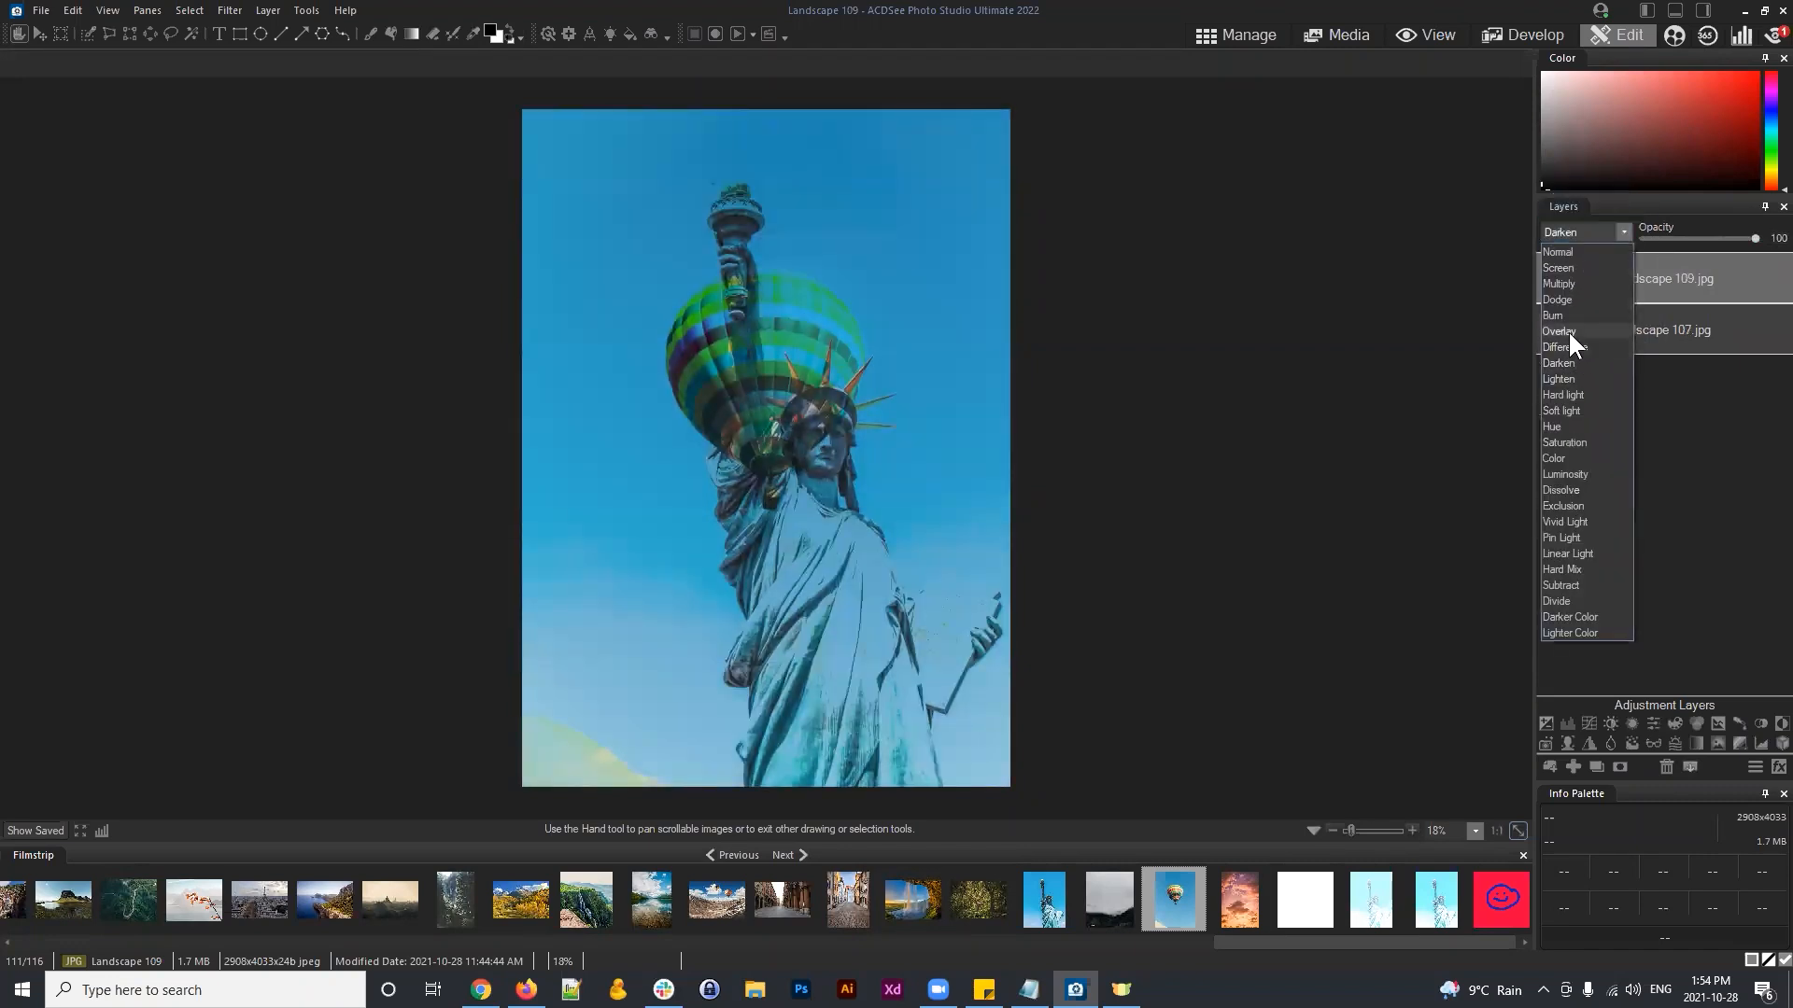
pyautogui.click(1559, 332)
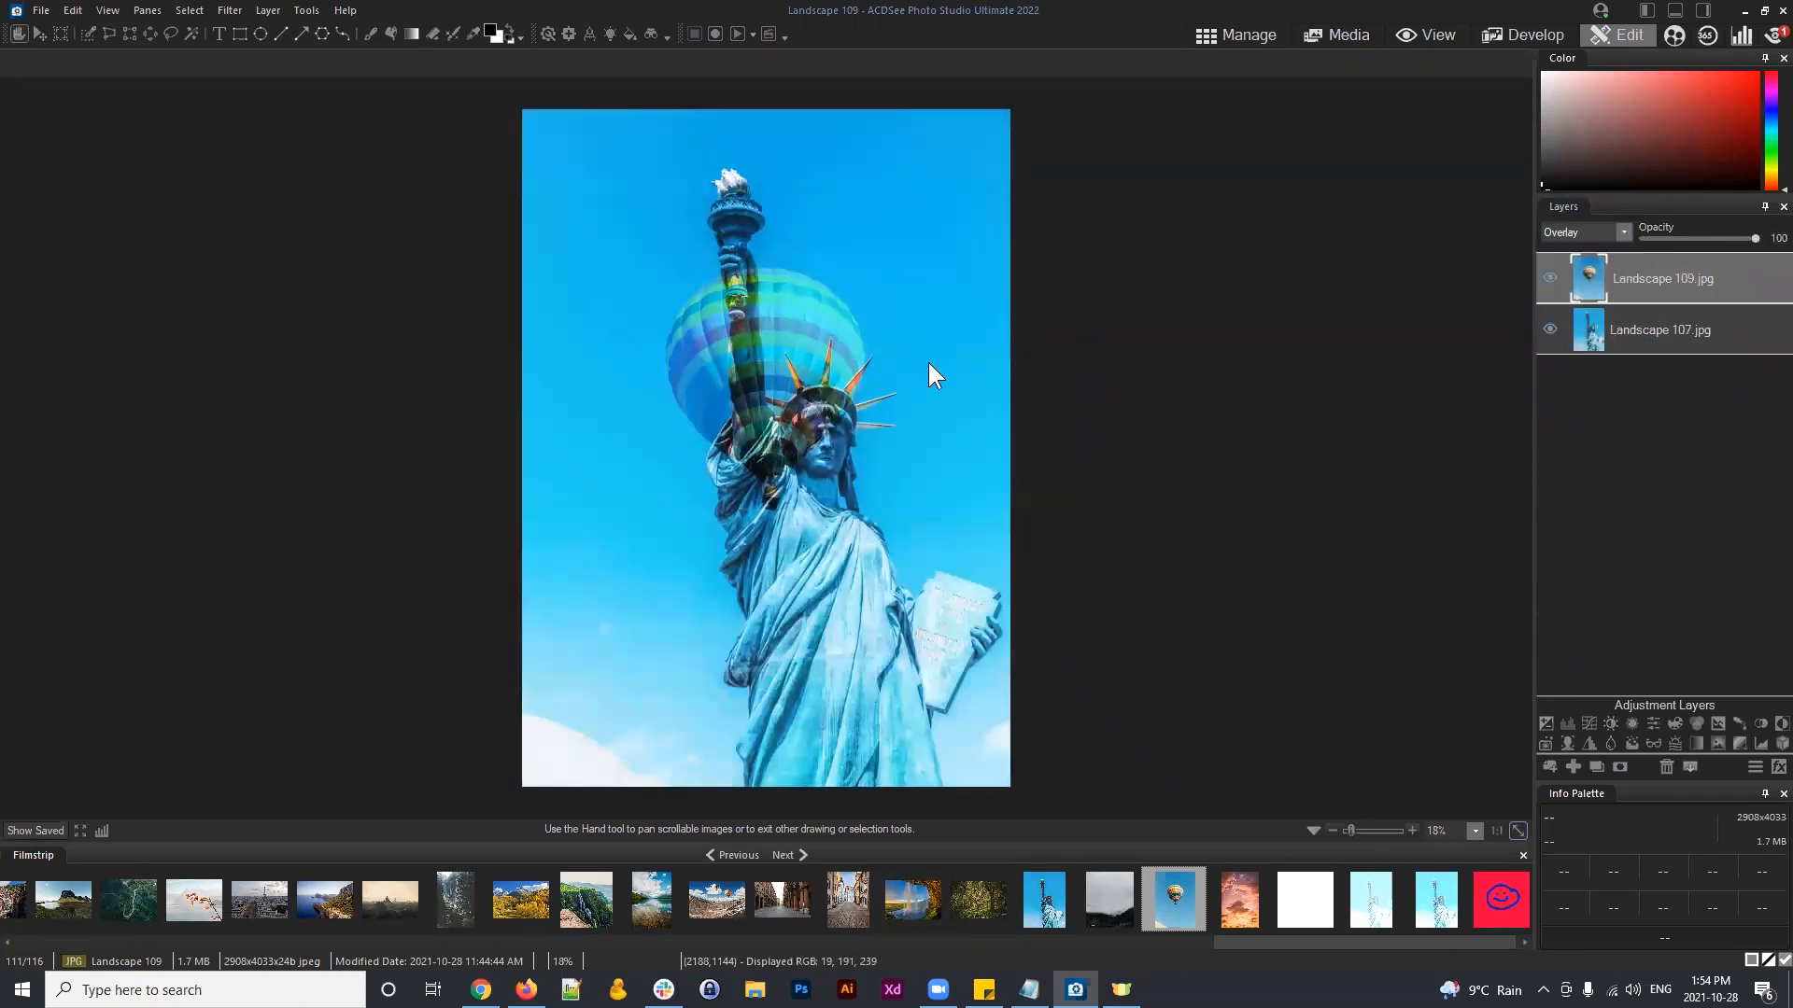
pyautogui.click(1647, 271)
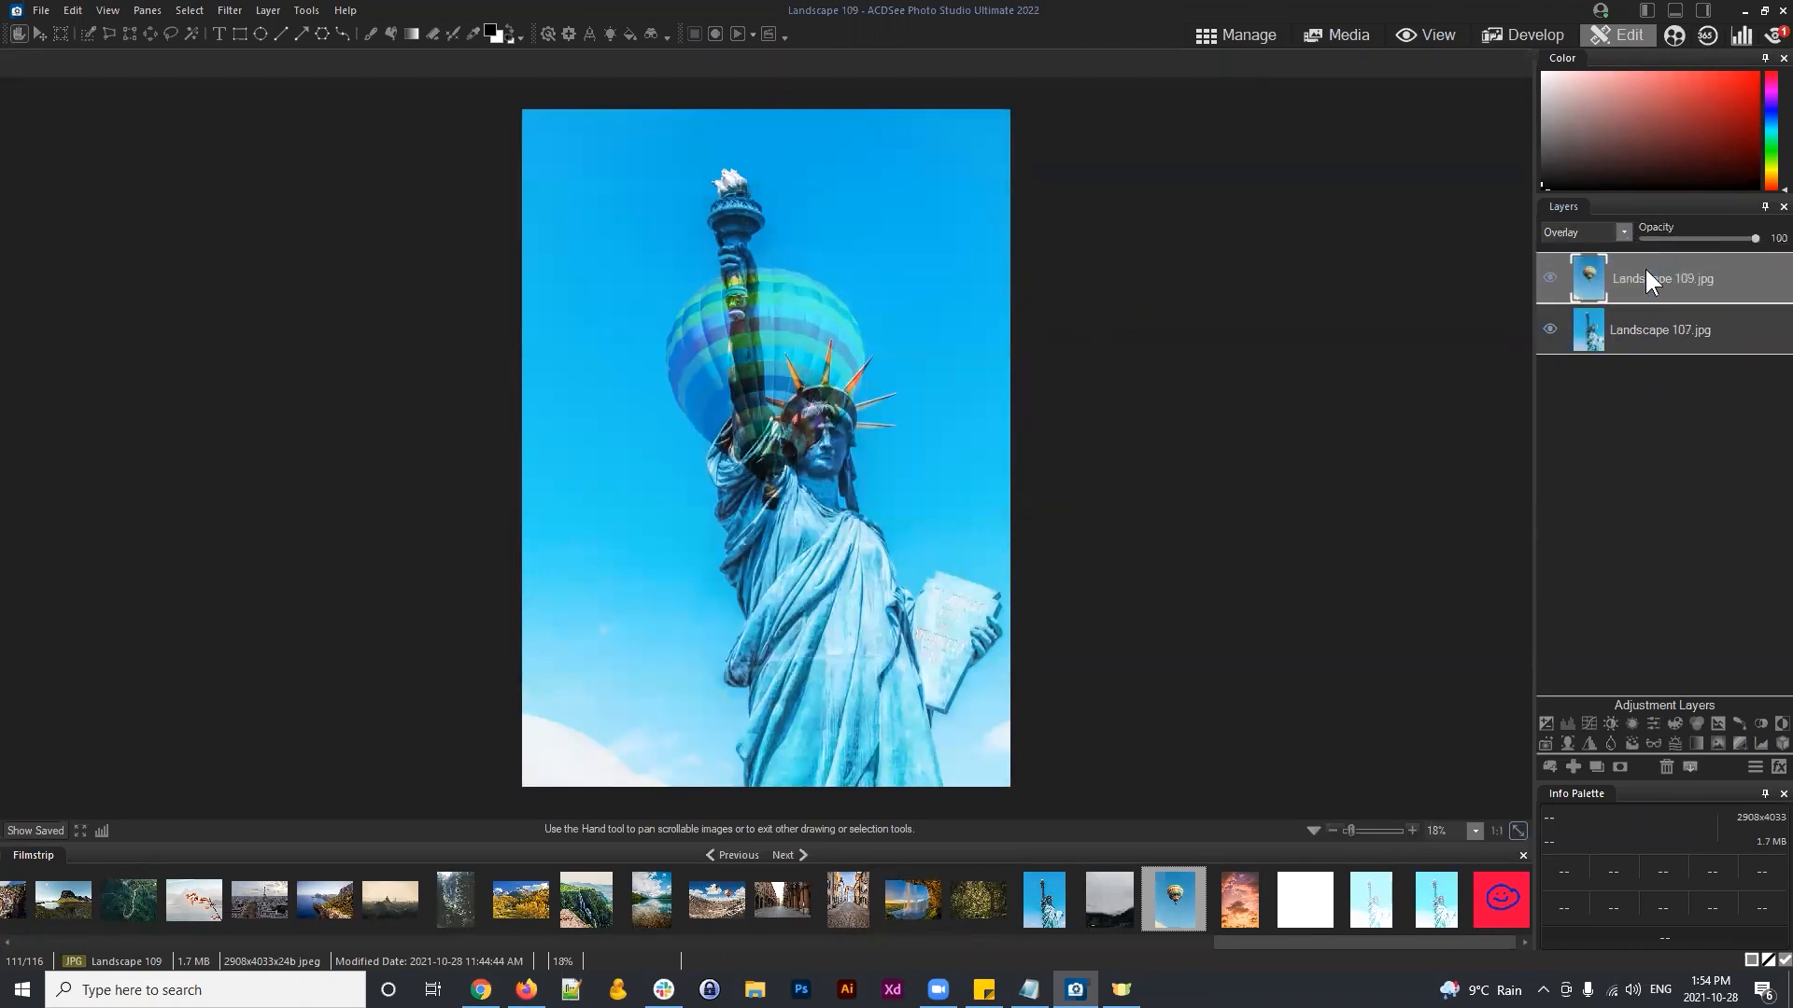
pyautogui.click(1615, 232)
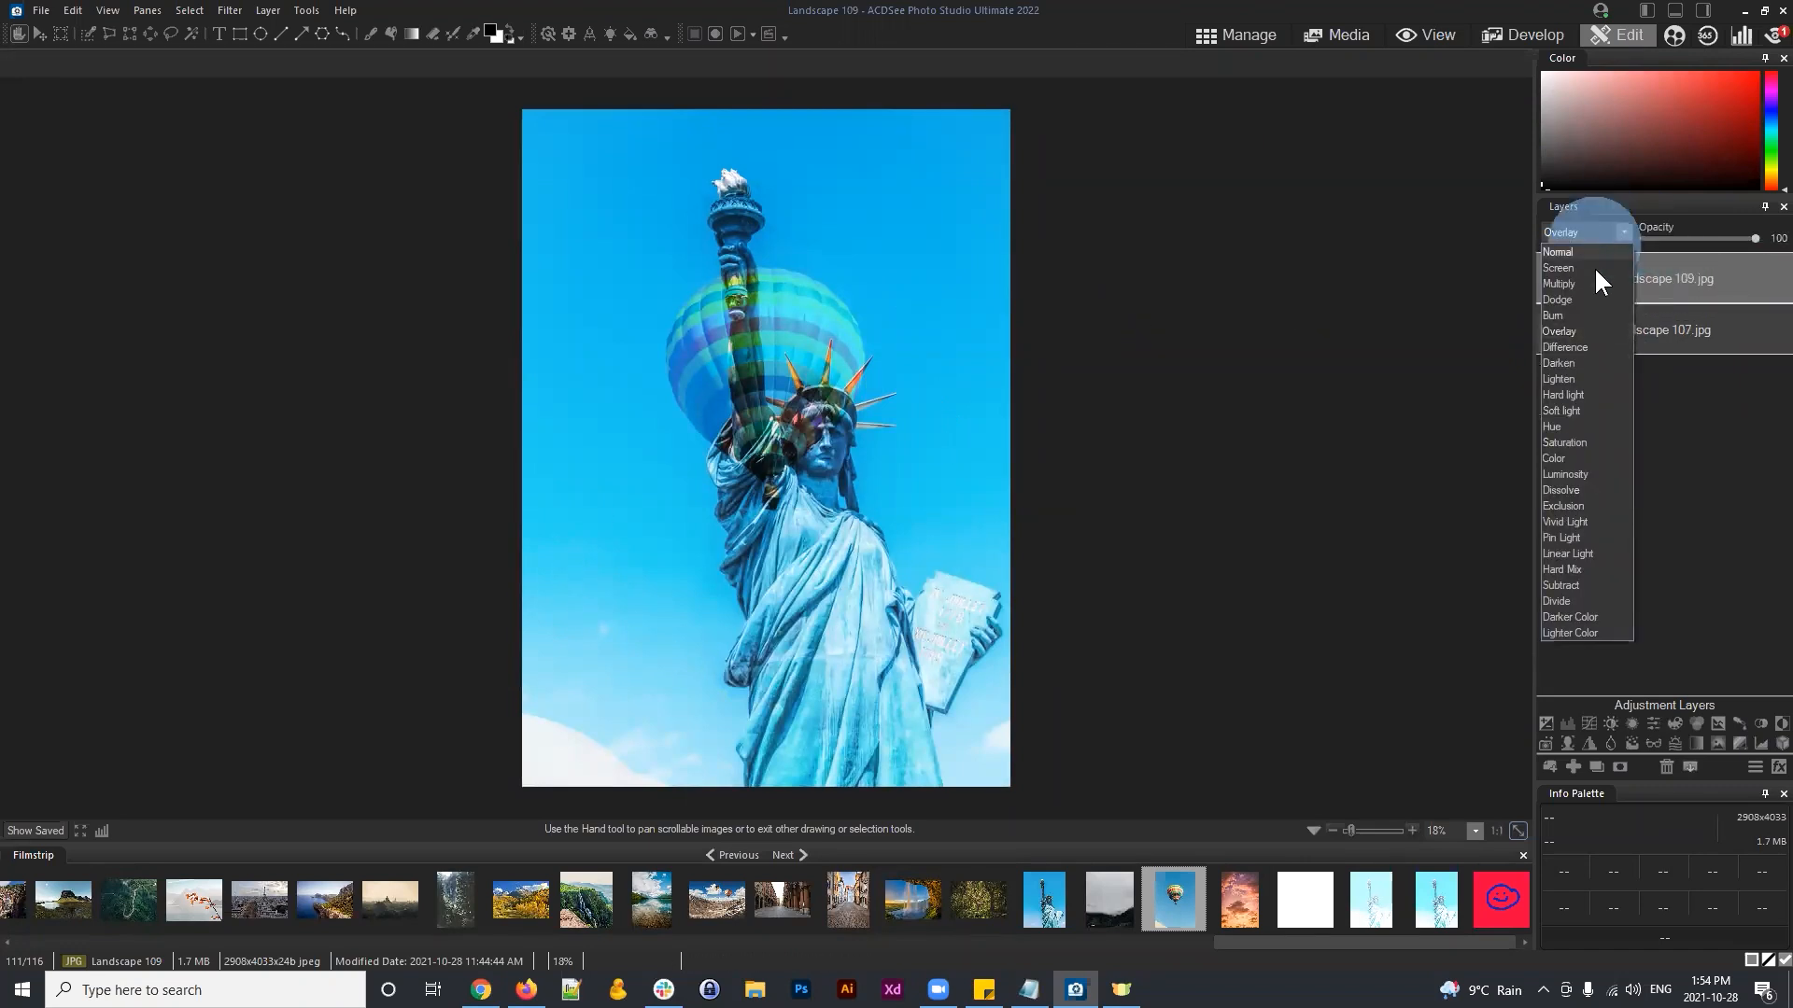
pyautogui.click(1576, 251)
pyautogui.click(1718, 467)
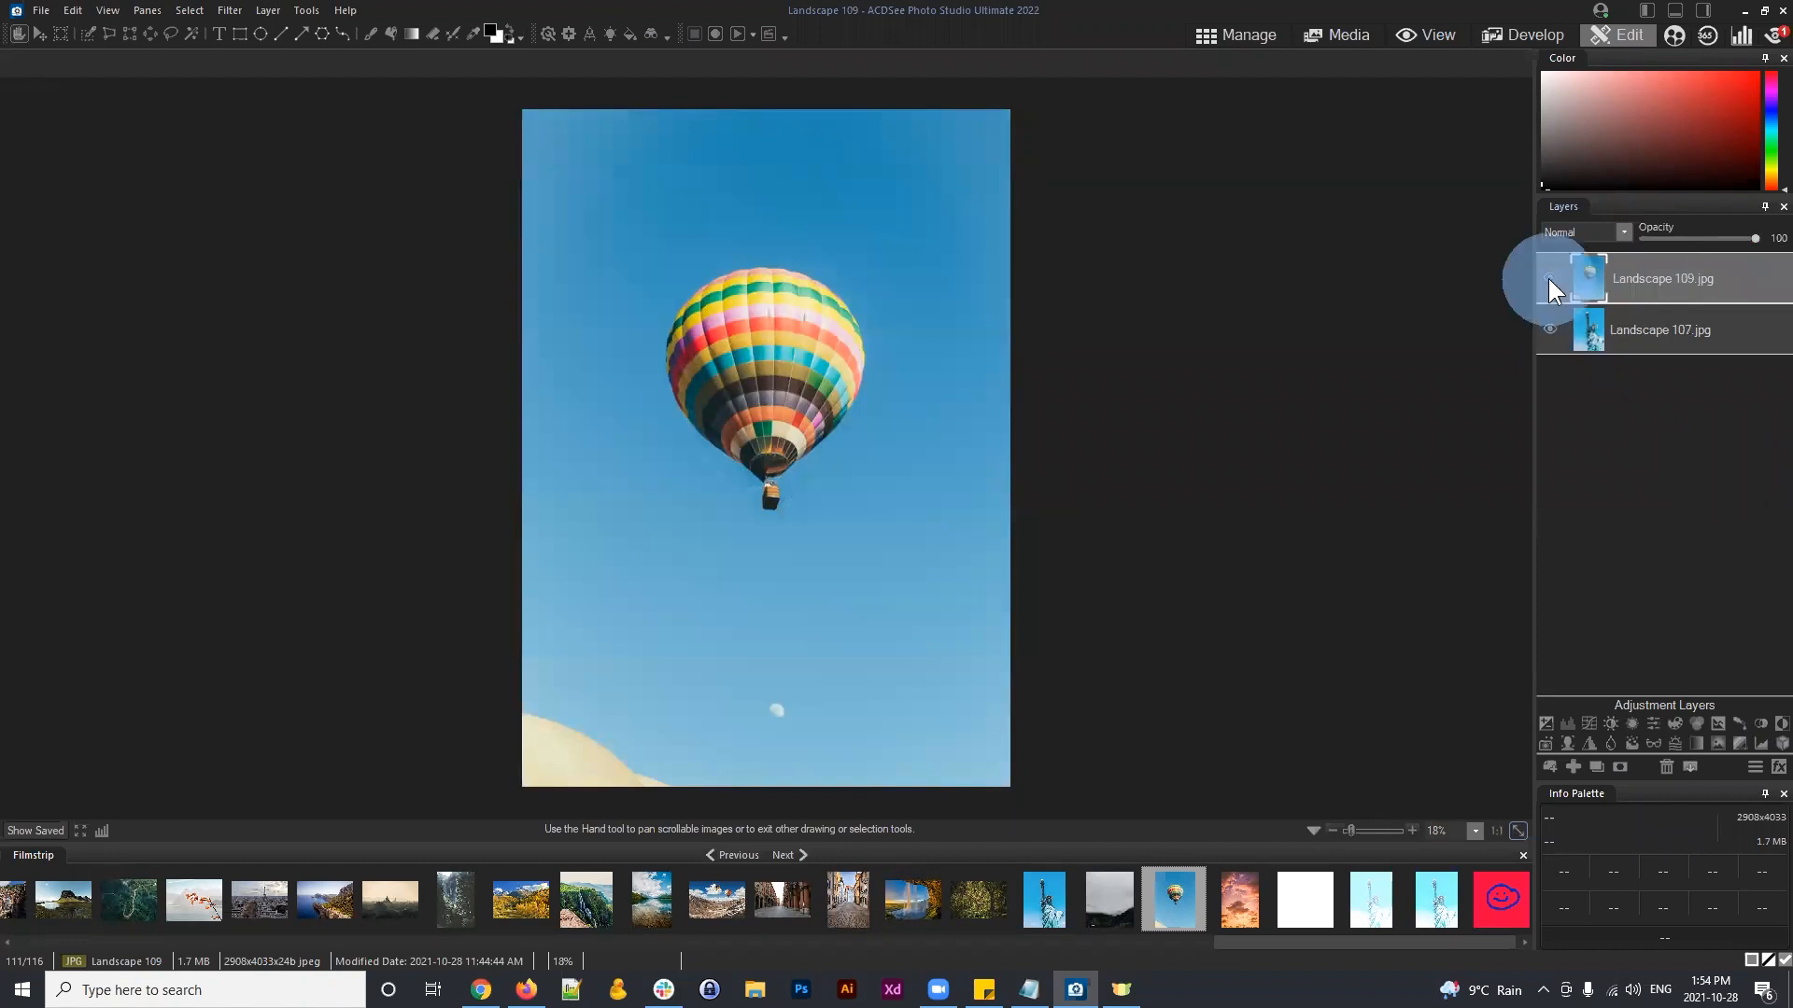
pyautogui.click(1548, 278)
pyautogui.click(1548, 278)
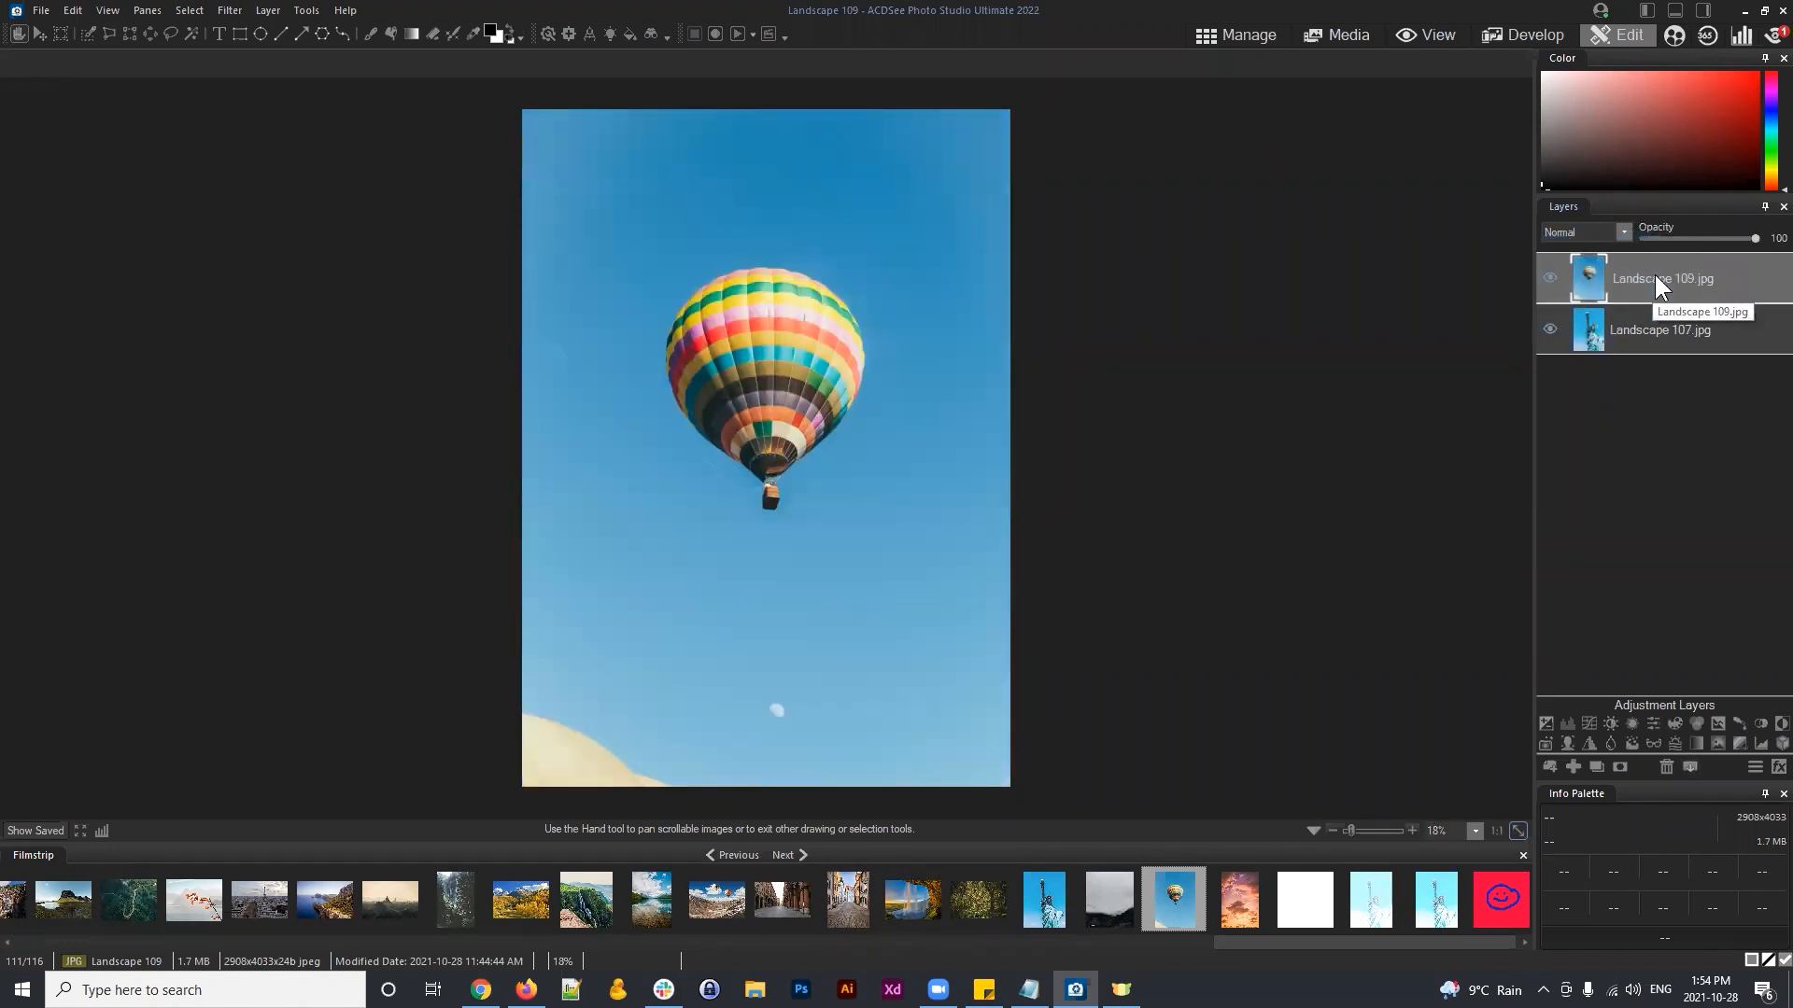
# Step: Add a mask to the Landscape 109 balloon layer and invert it to black
pyautogui.click(1620, 765)
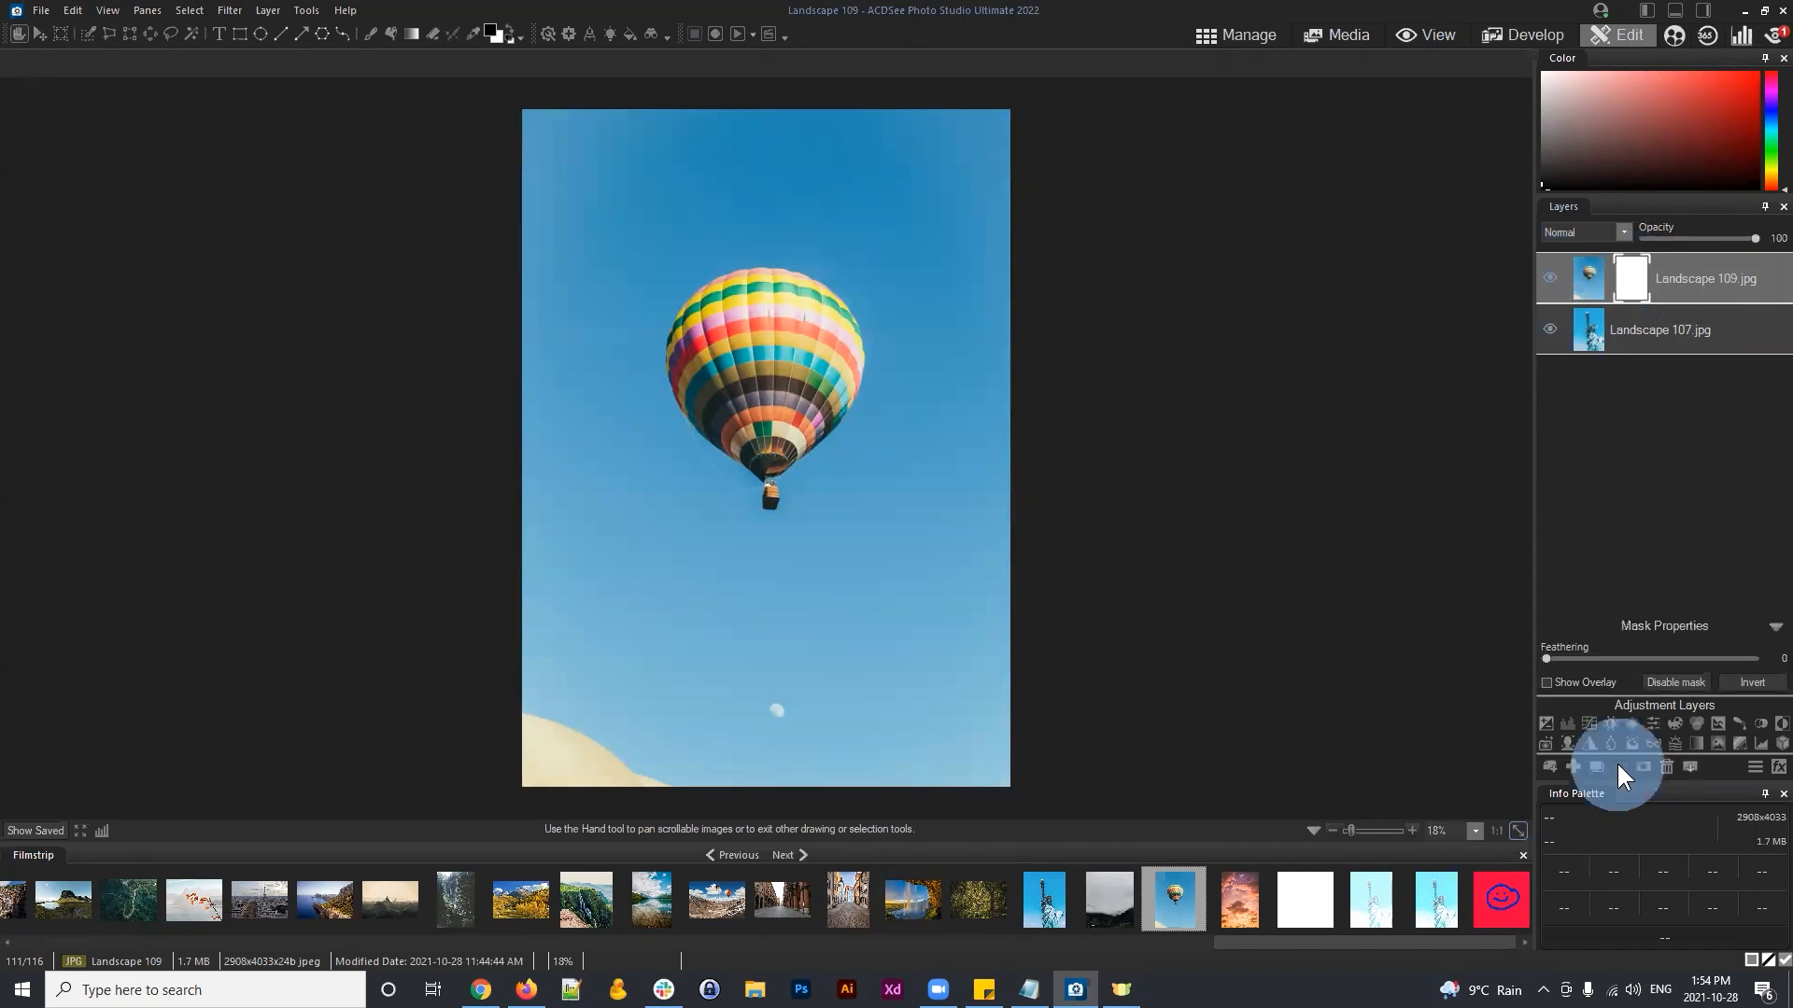
pyautogui.click(1614, 280)
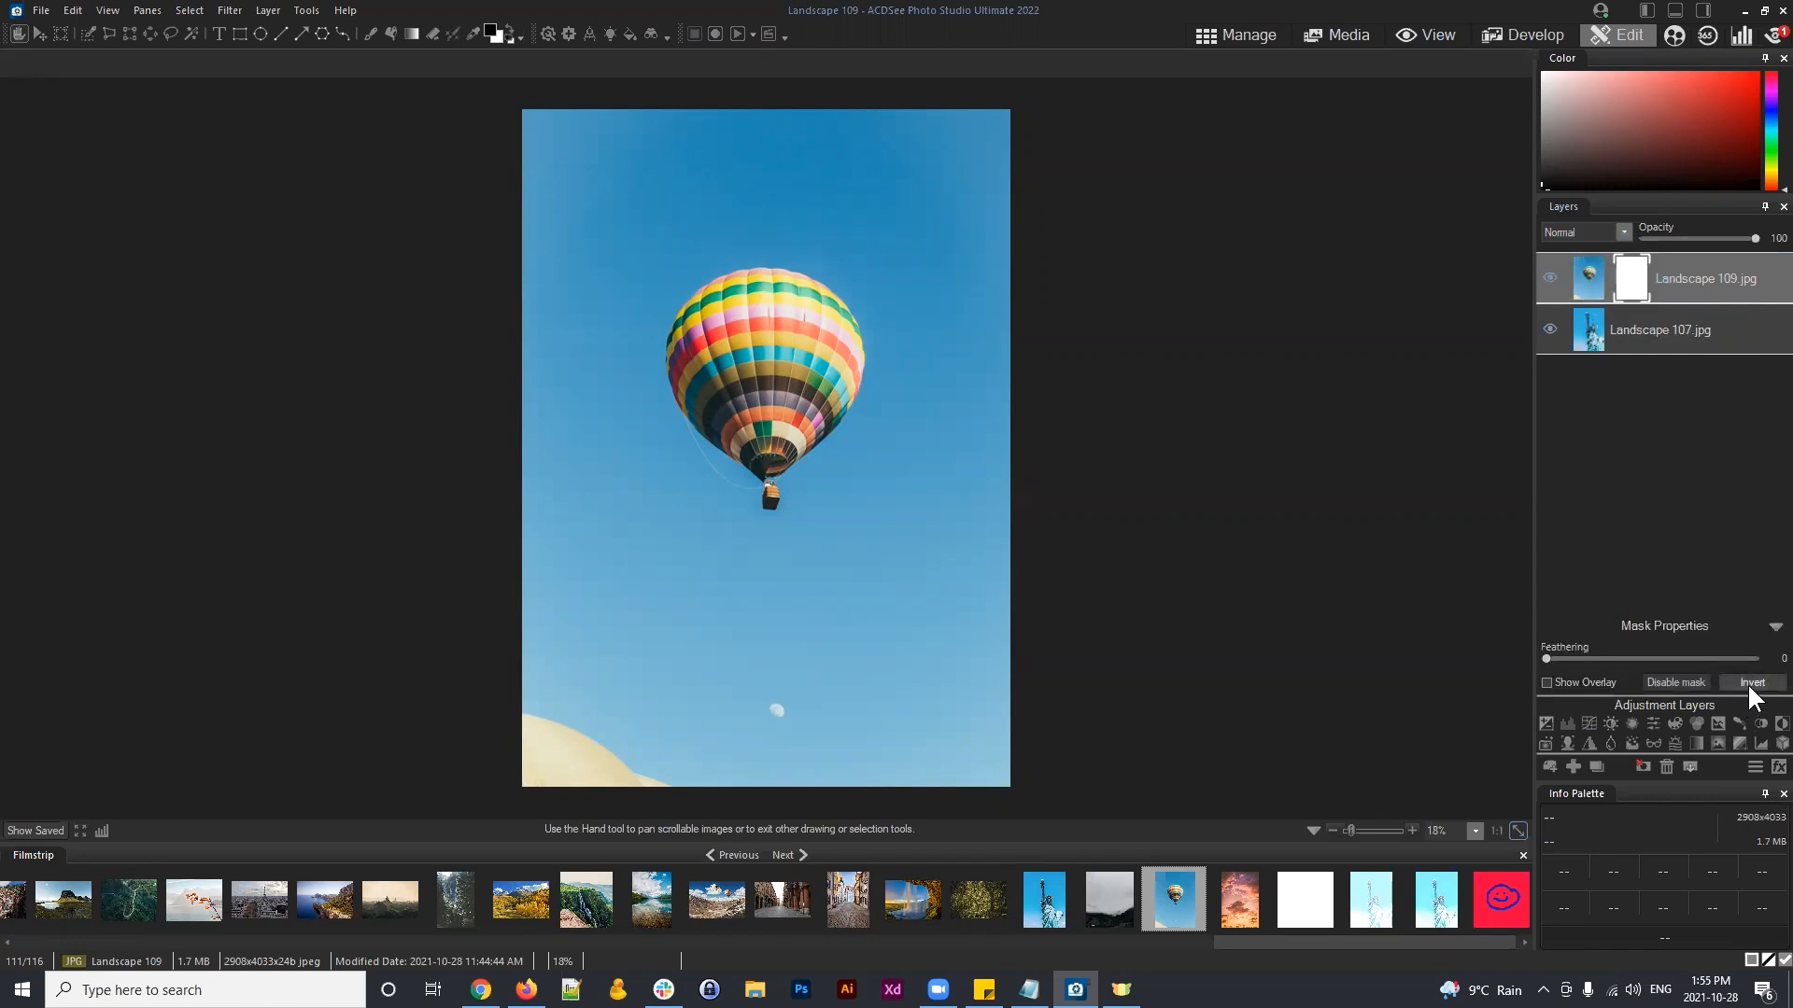
pyautogui.click(1619, 277)
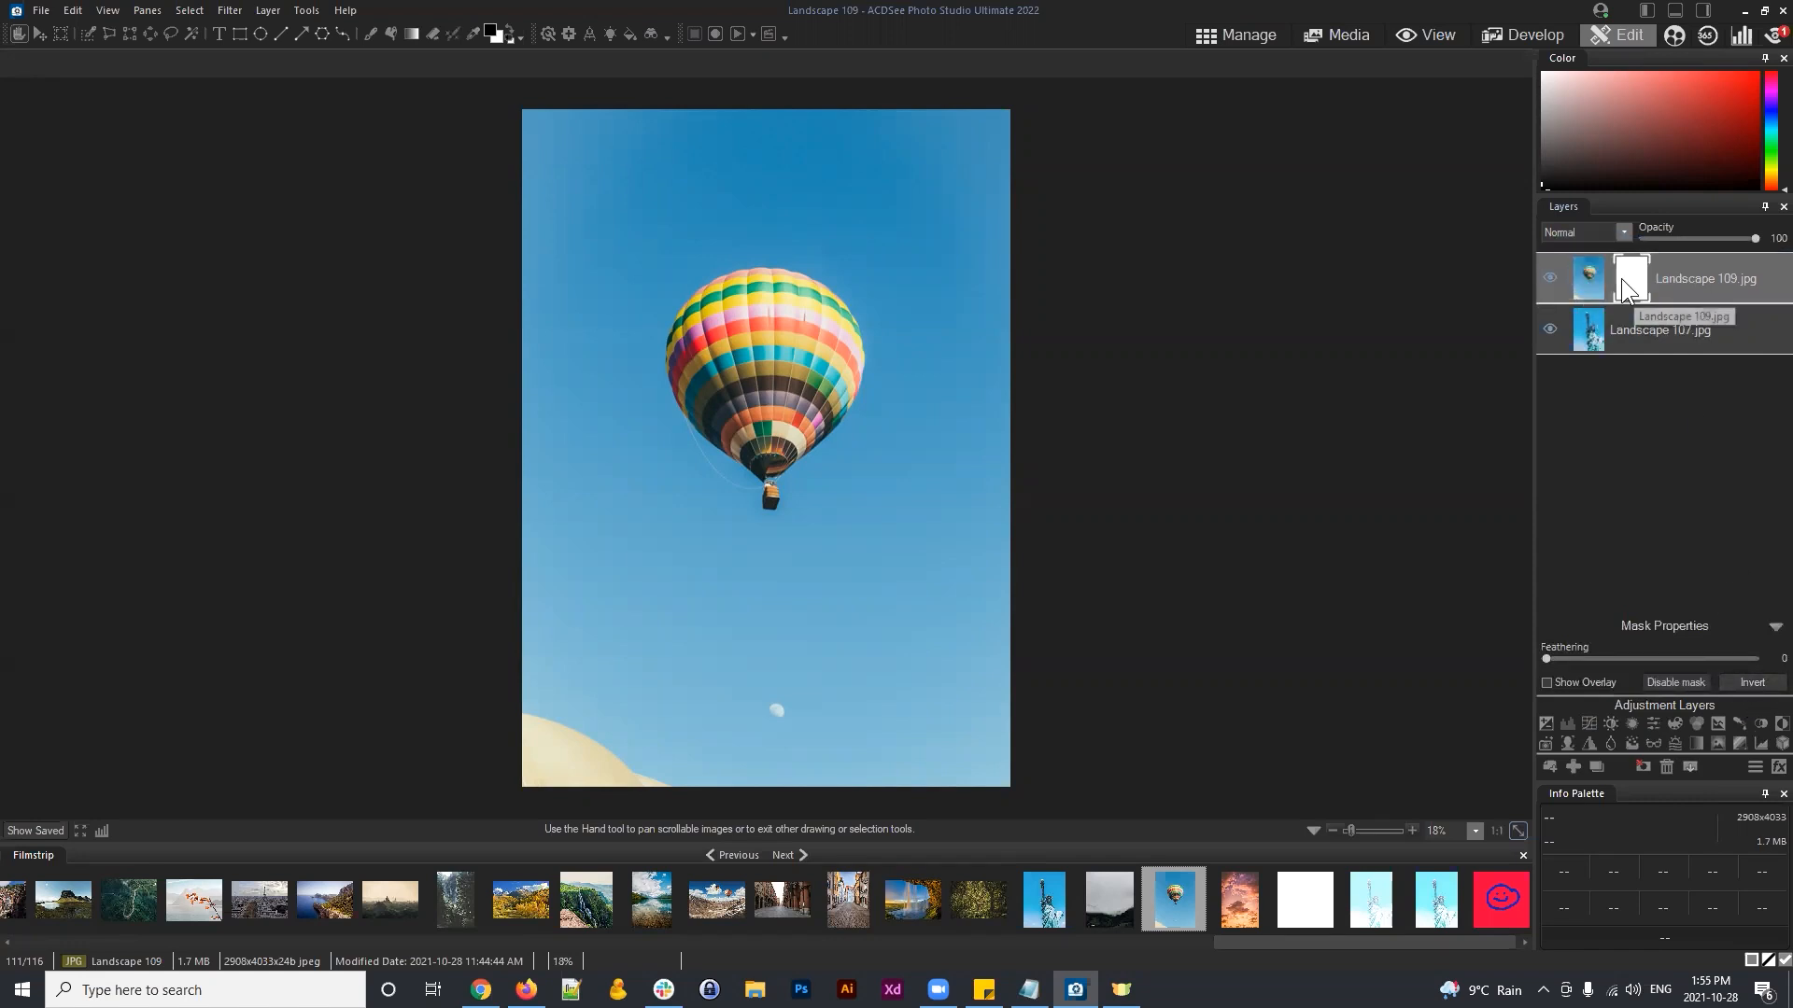
pyautogui.click(1754, 684)
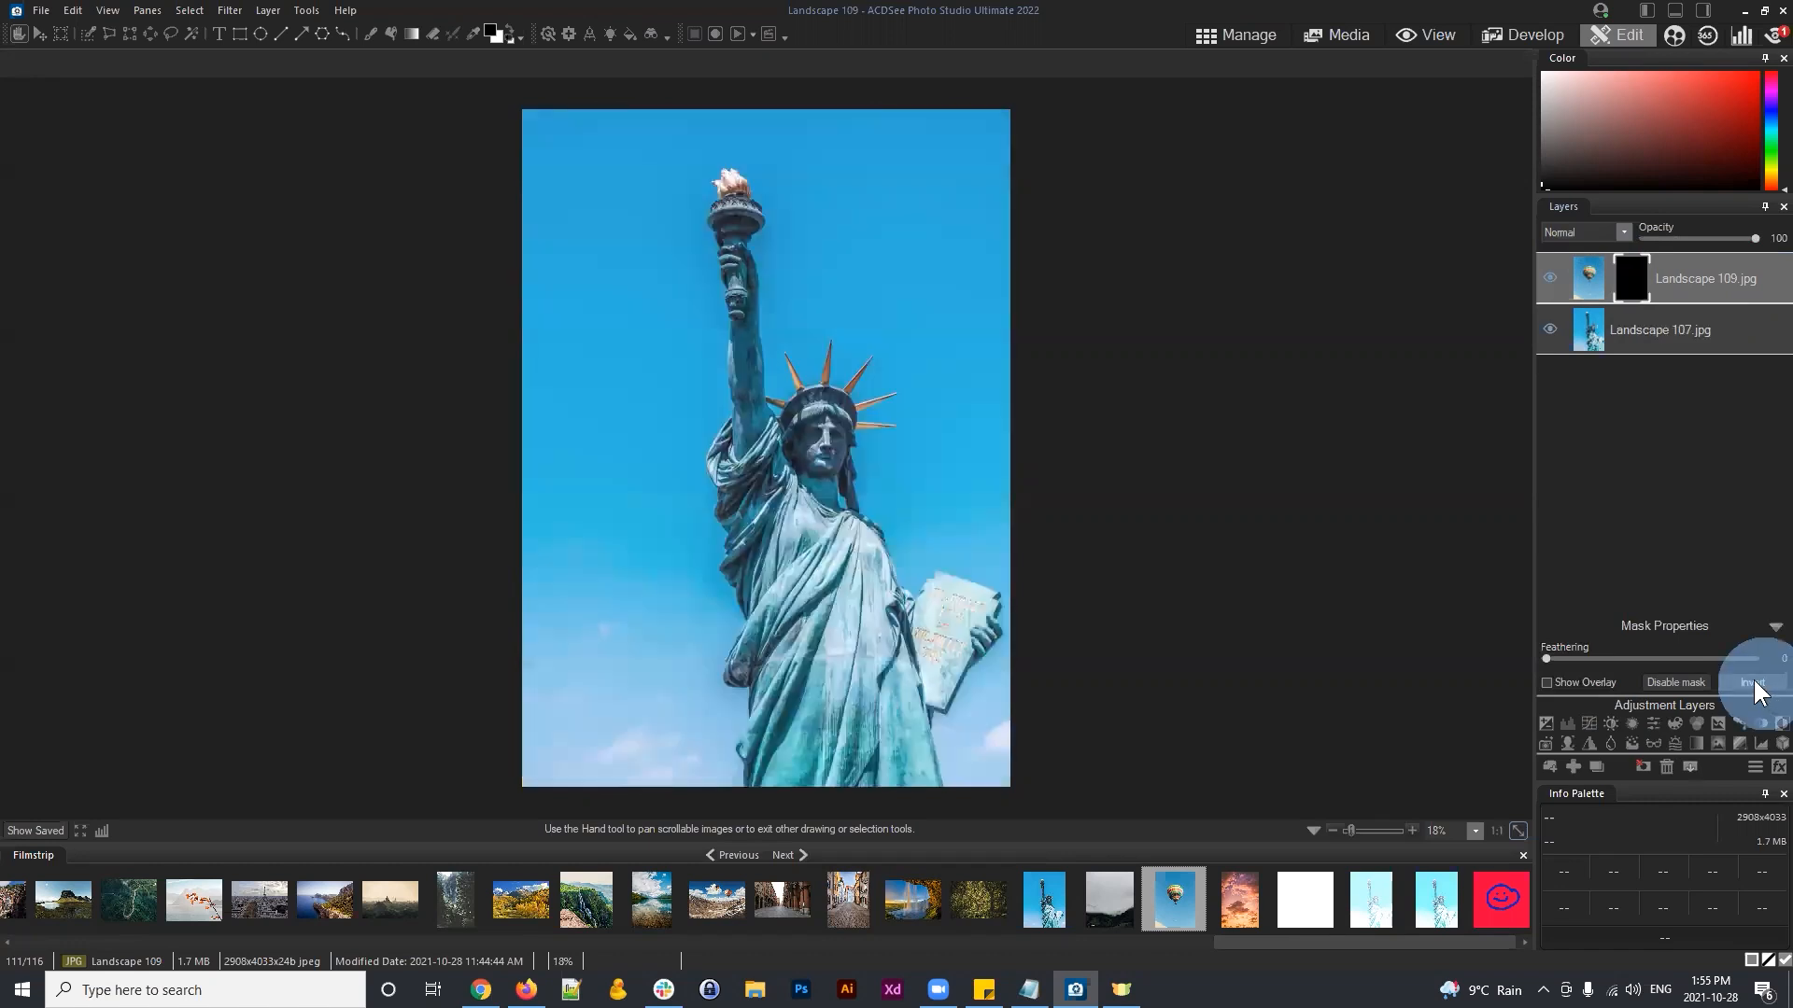
# Step: Paint the balloon area white on the Landscape 109 layer's mask using the Brush with a size of 403
pyautogui.click(1629, 277)
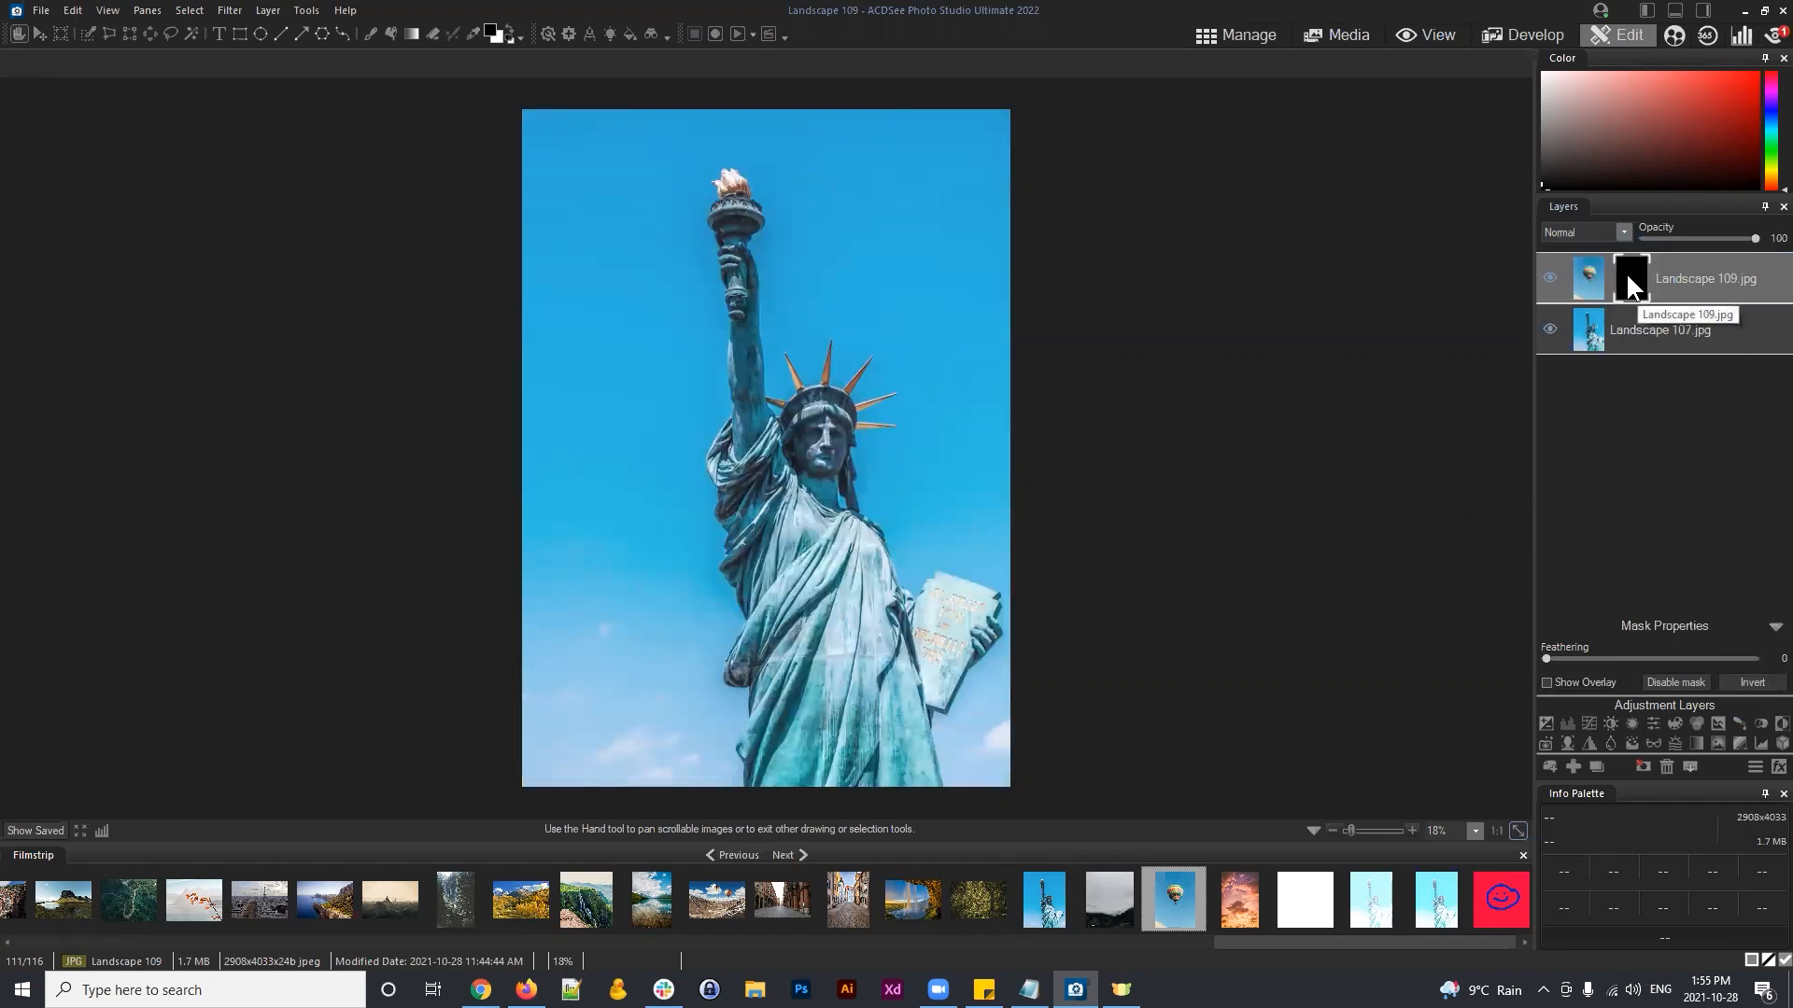
pyautogui.click(1634, 271)
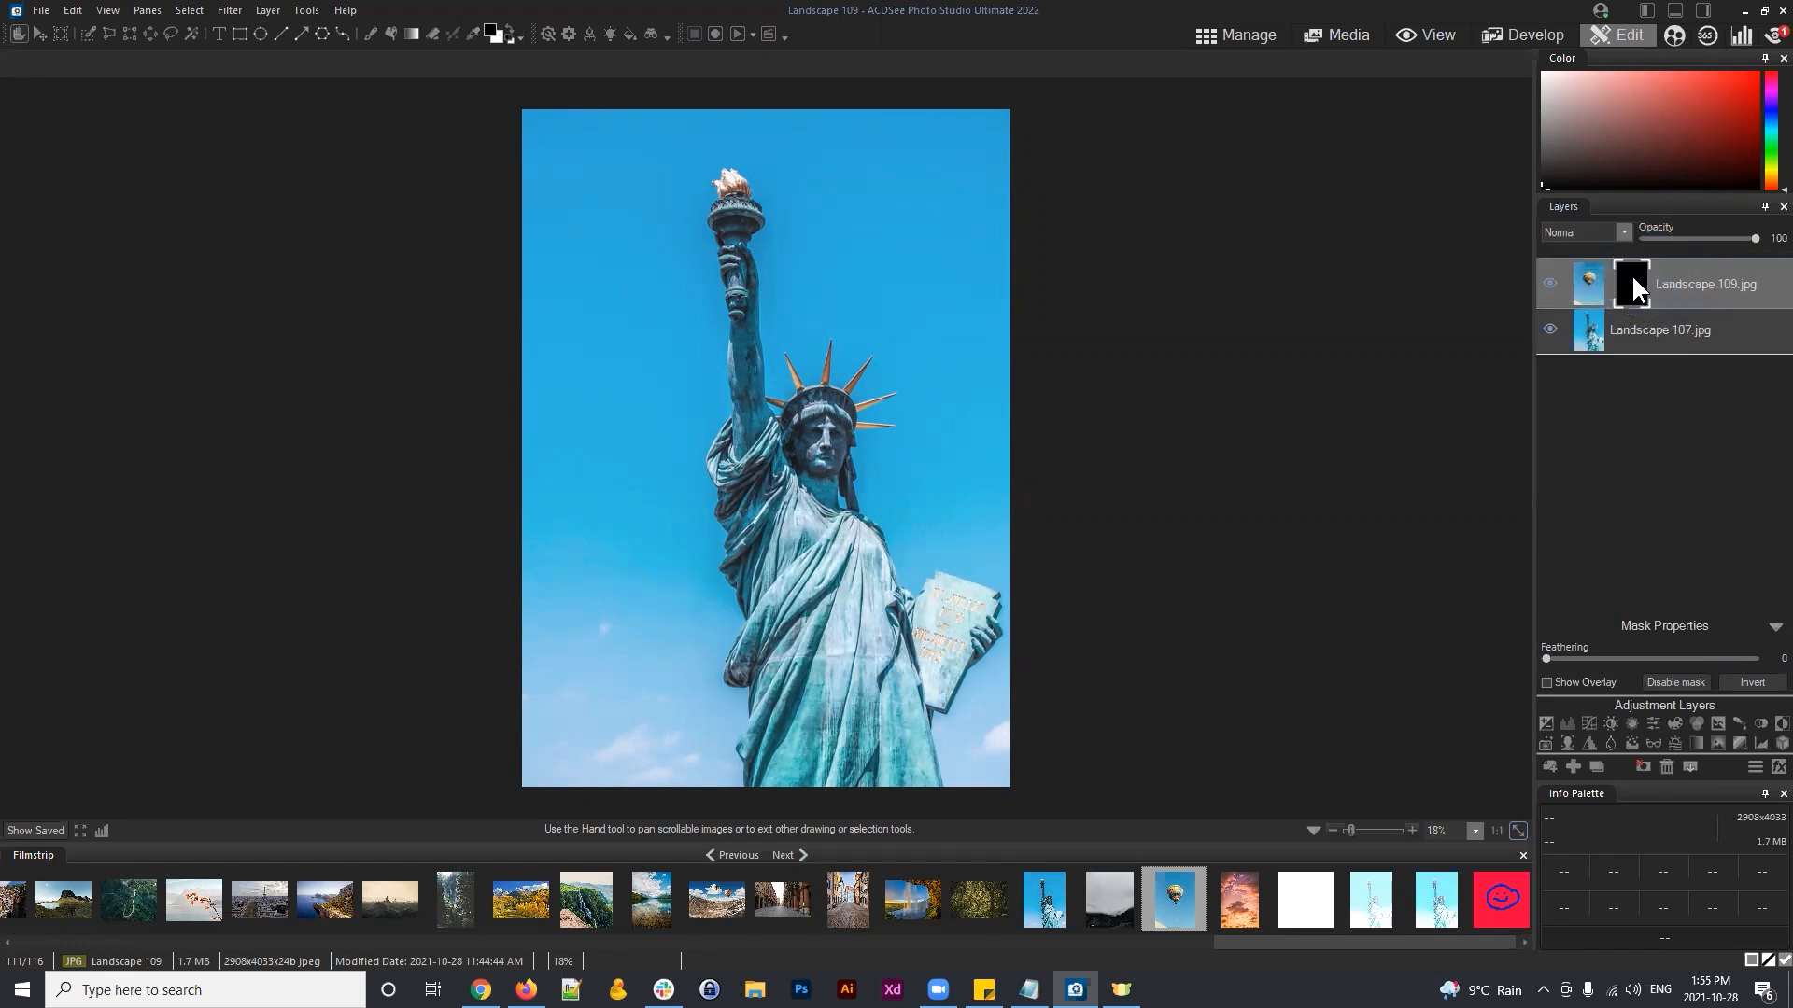
pyautogui.click(1636, 349)
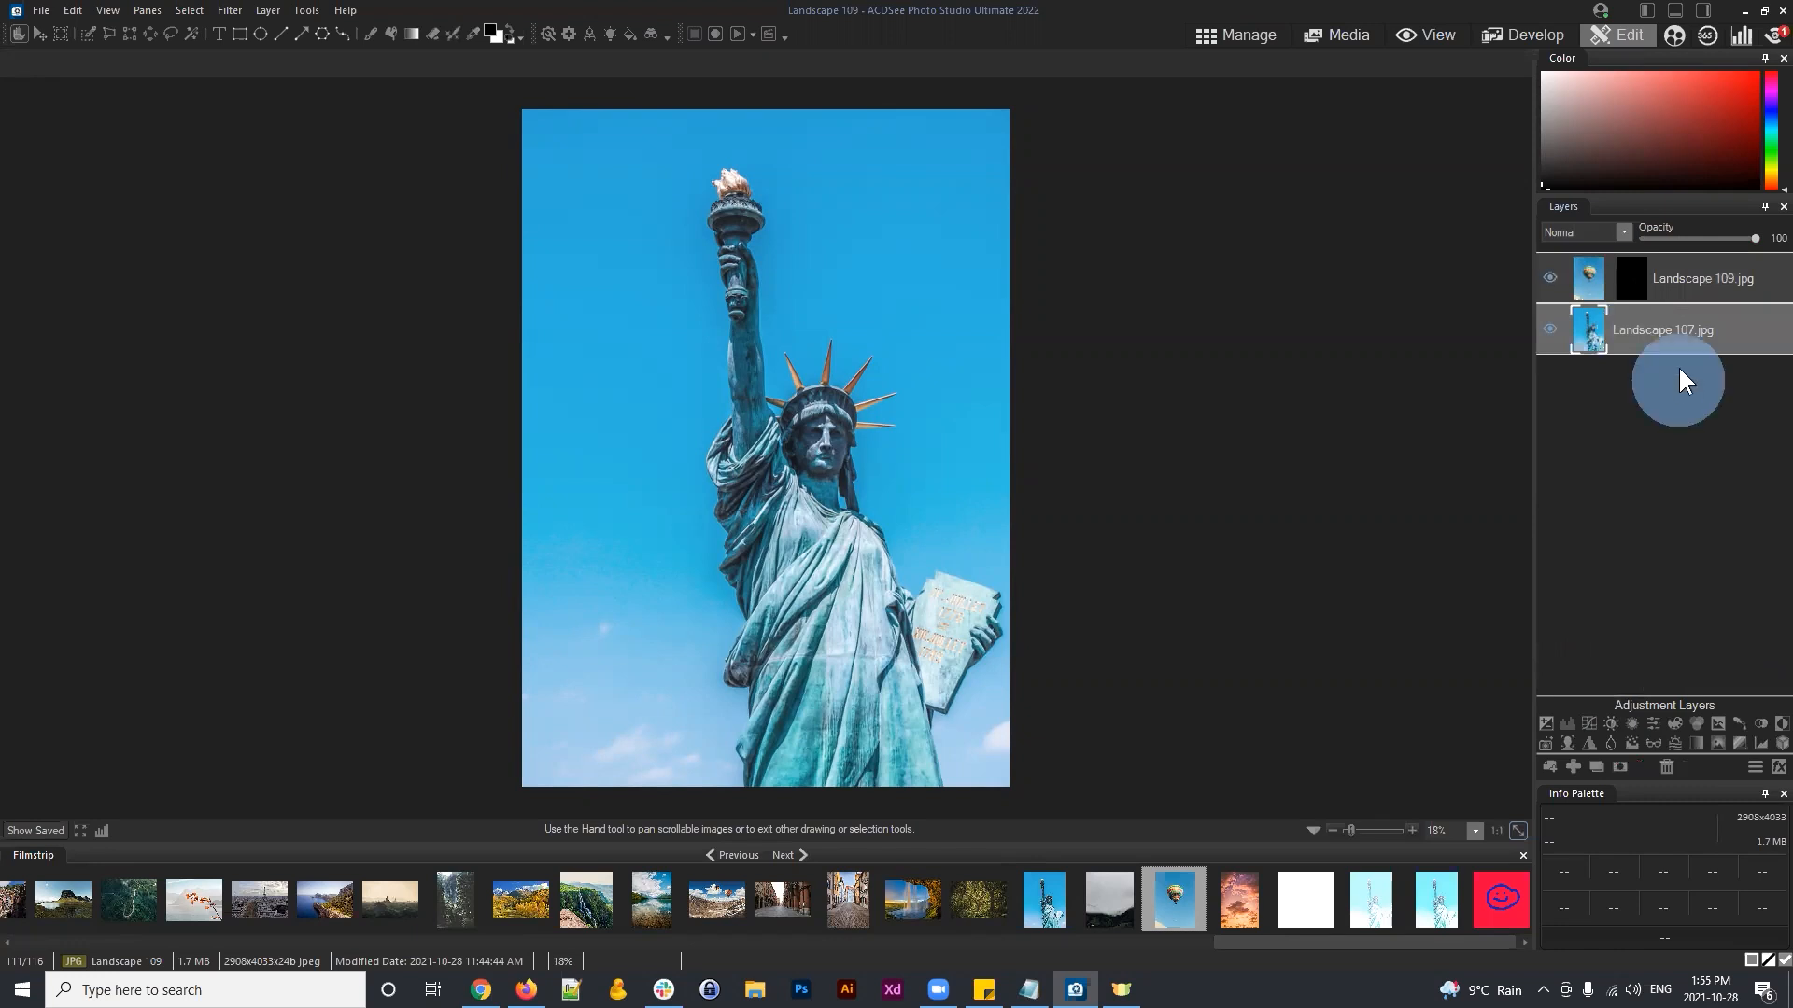
pyautogui.click(1630, 285)
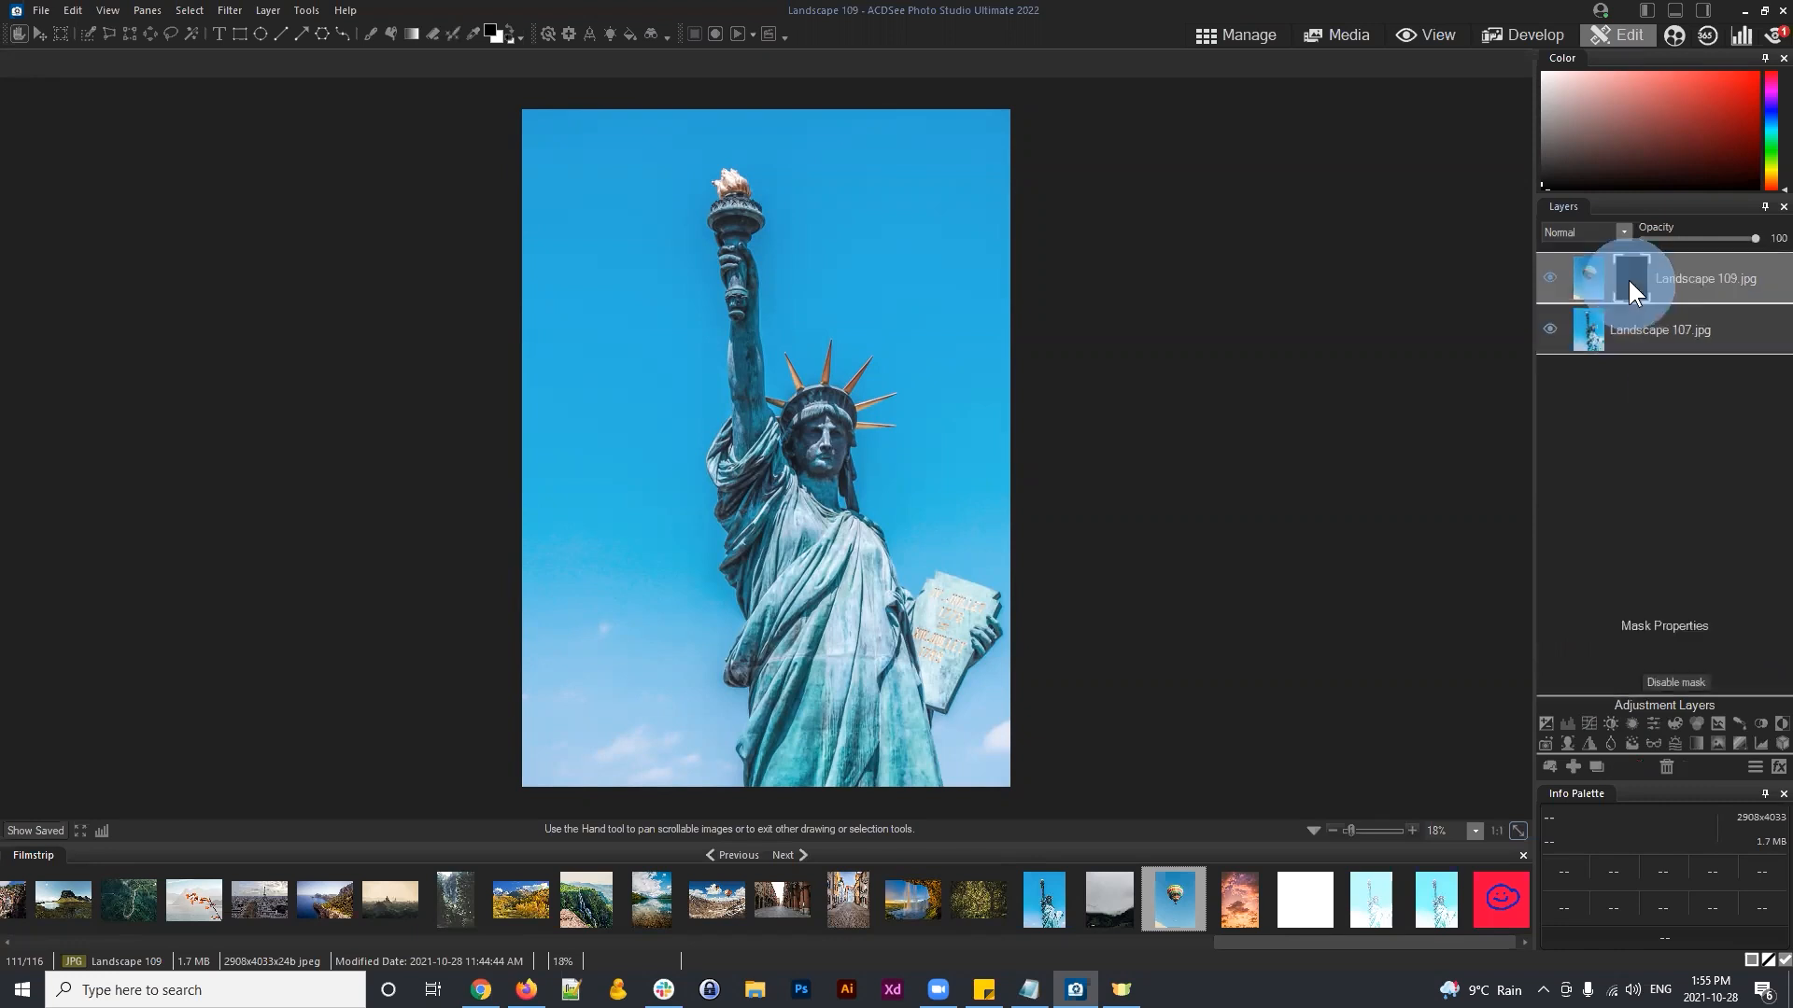
pyautogui.click(370, 35)
pyautogui.click(501, 31)
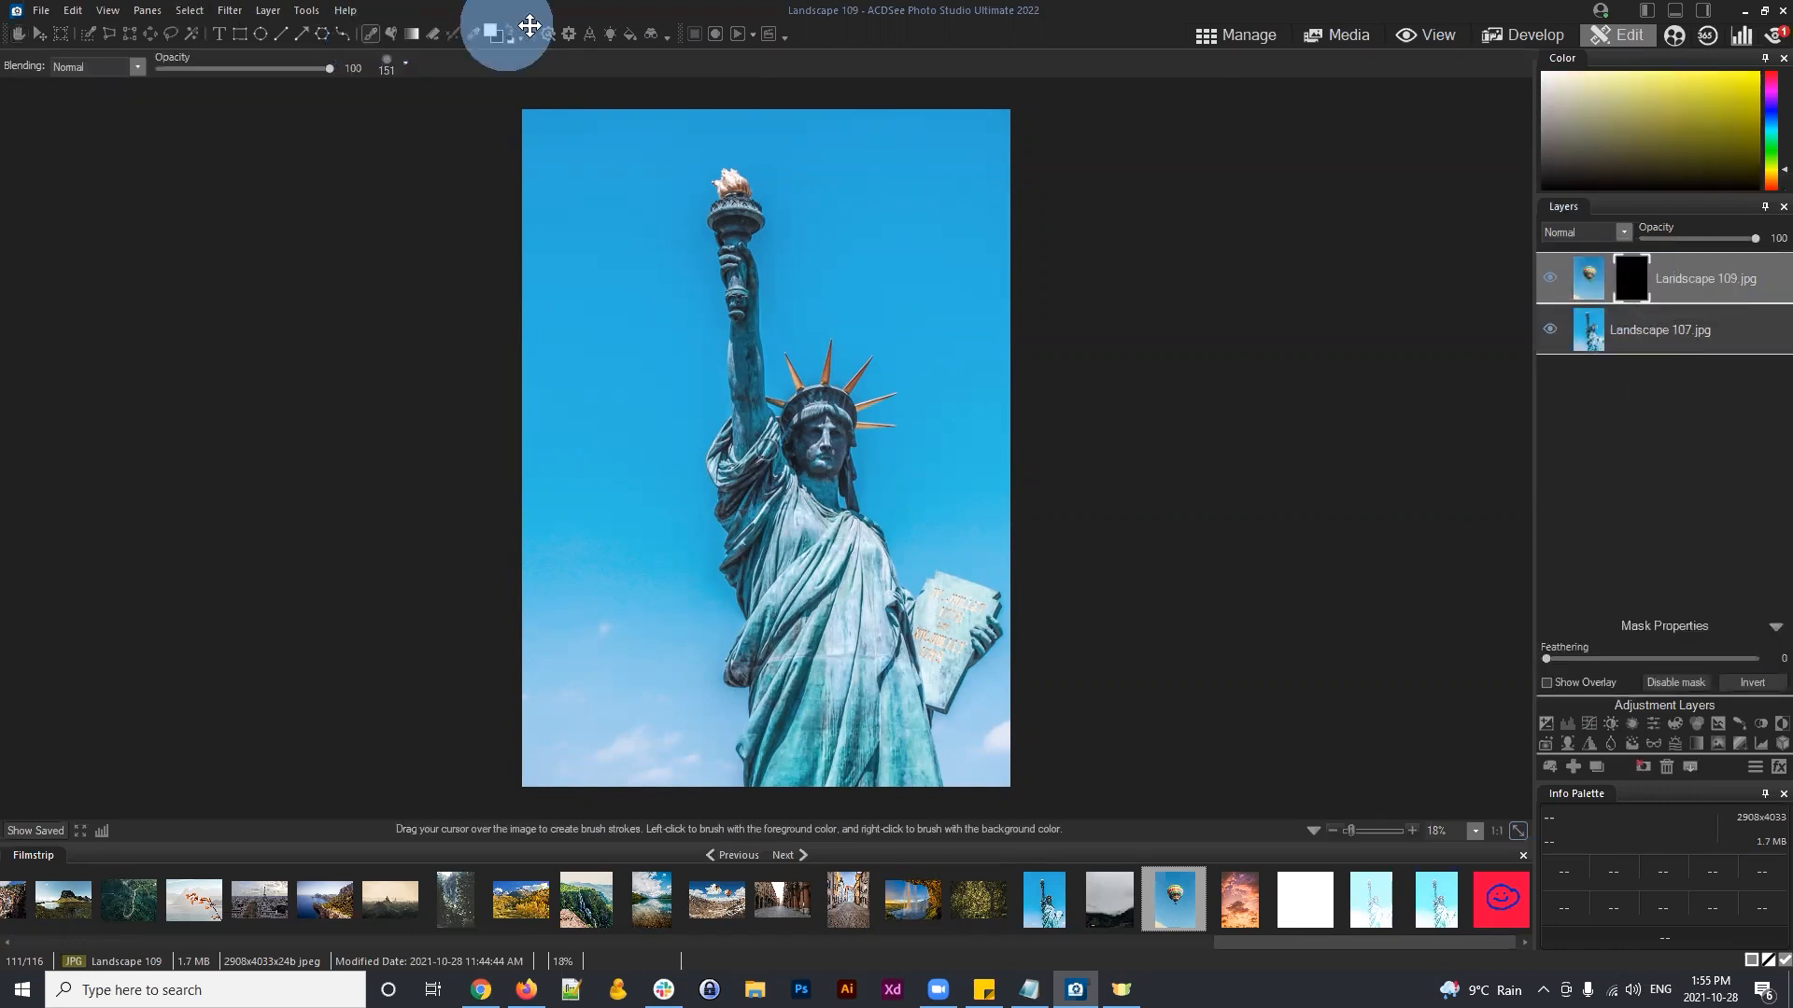
pyautogui.scroll(10, 747, 411)
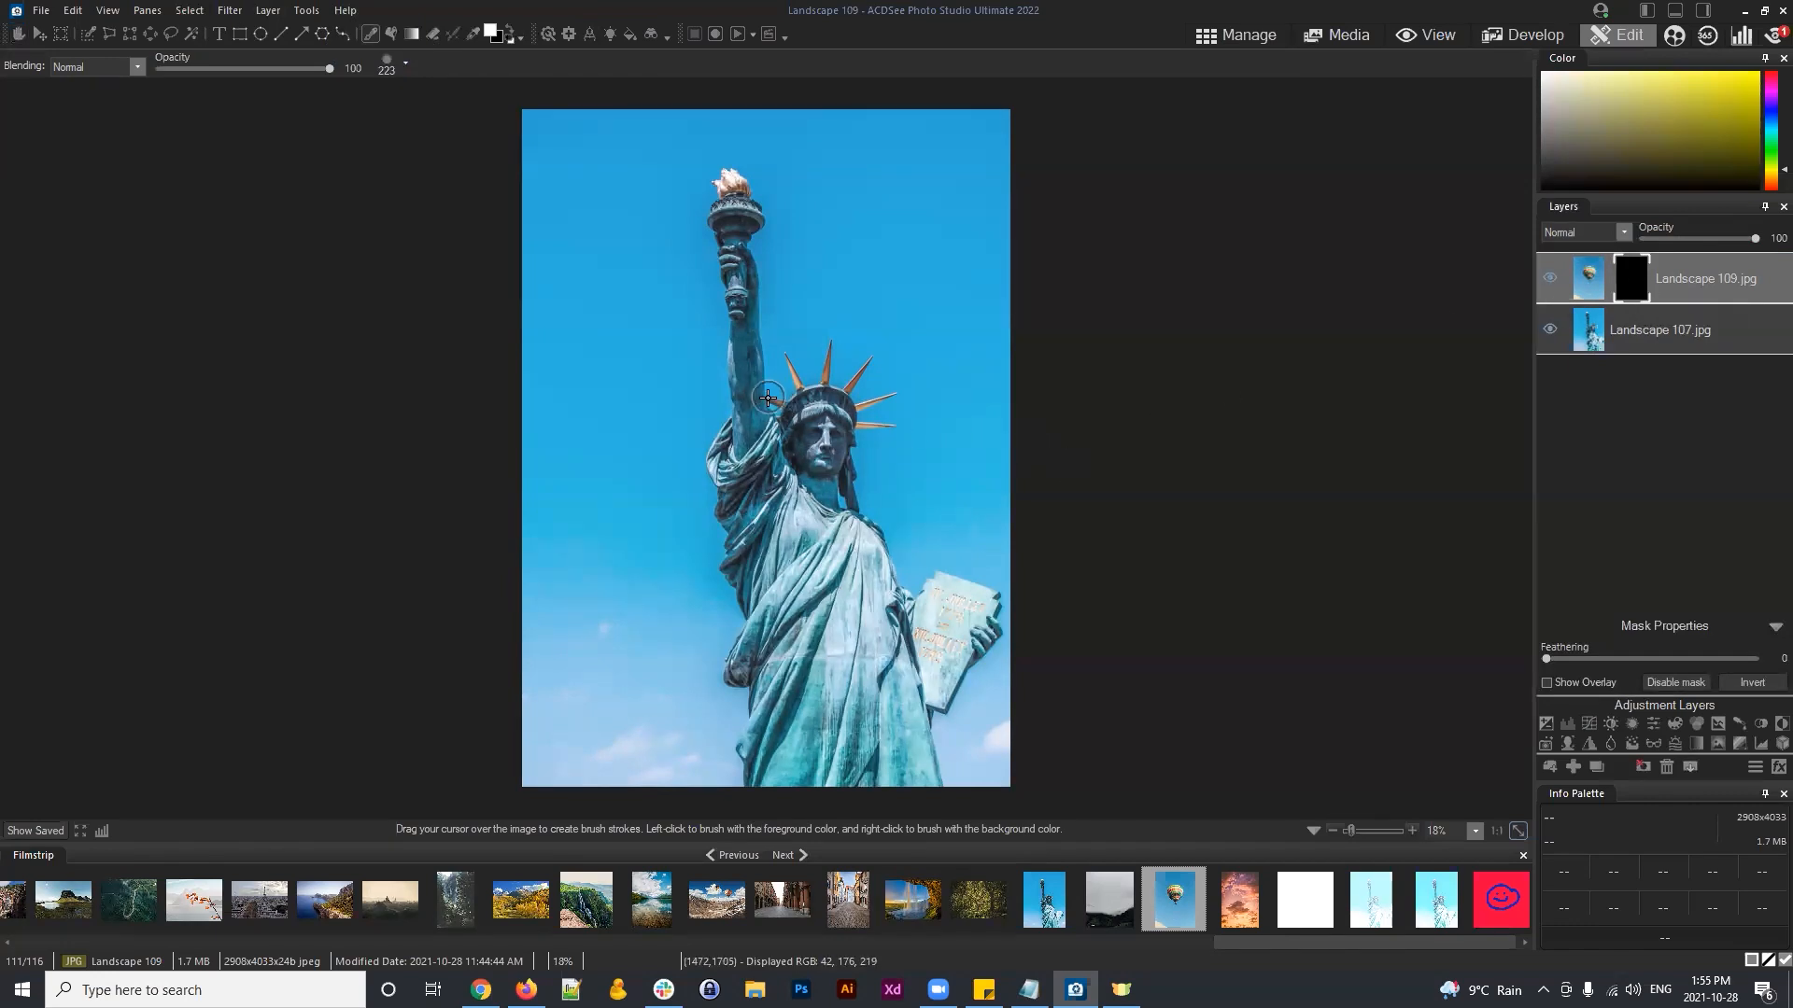
pyautogui.scroll(2, 737, 387)
pyautogui.moveTo(728, 295)
pyautogui.mouseDown()
pyautogui.moveTo(778, 357)
pyautogui.moveTo(736, 413)
pyautogui.moveTo(775, 388)
pyautogui.moveTo(777, 286)
pyautogui.moveTo(820, 337)
pyautogui.moveTo(816, 431)
pyautogui.moveTo(846, 351)
pyautogui.moveTo(783, 474)
pyautogui.moveTo(712, 389)
pyautogui.moveTo(716, 424)
pyautogui.moveTo(702, 302)
pyautogui.moveTo(787, 288)
pyautogui.moveTo(841, 338)
pyautogui.moveTo(789, 486)
pyautogui.moveTo(756, 482)
pyautogui.moveTo(704, 420)
pyautogui.mouseUp()
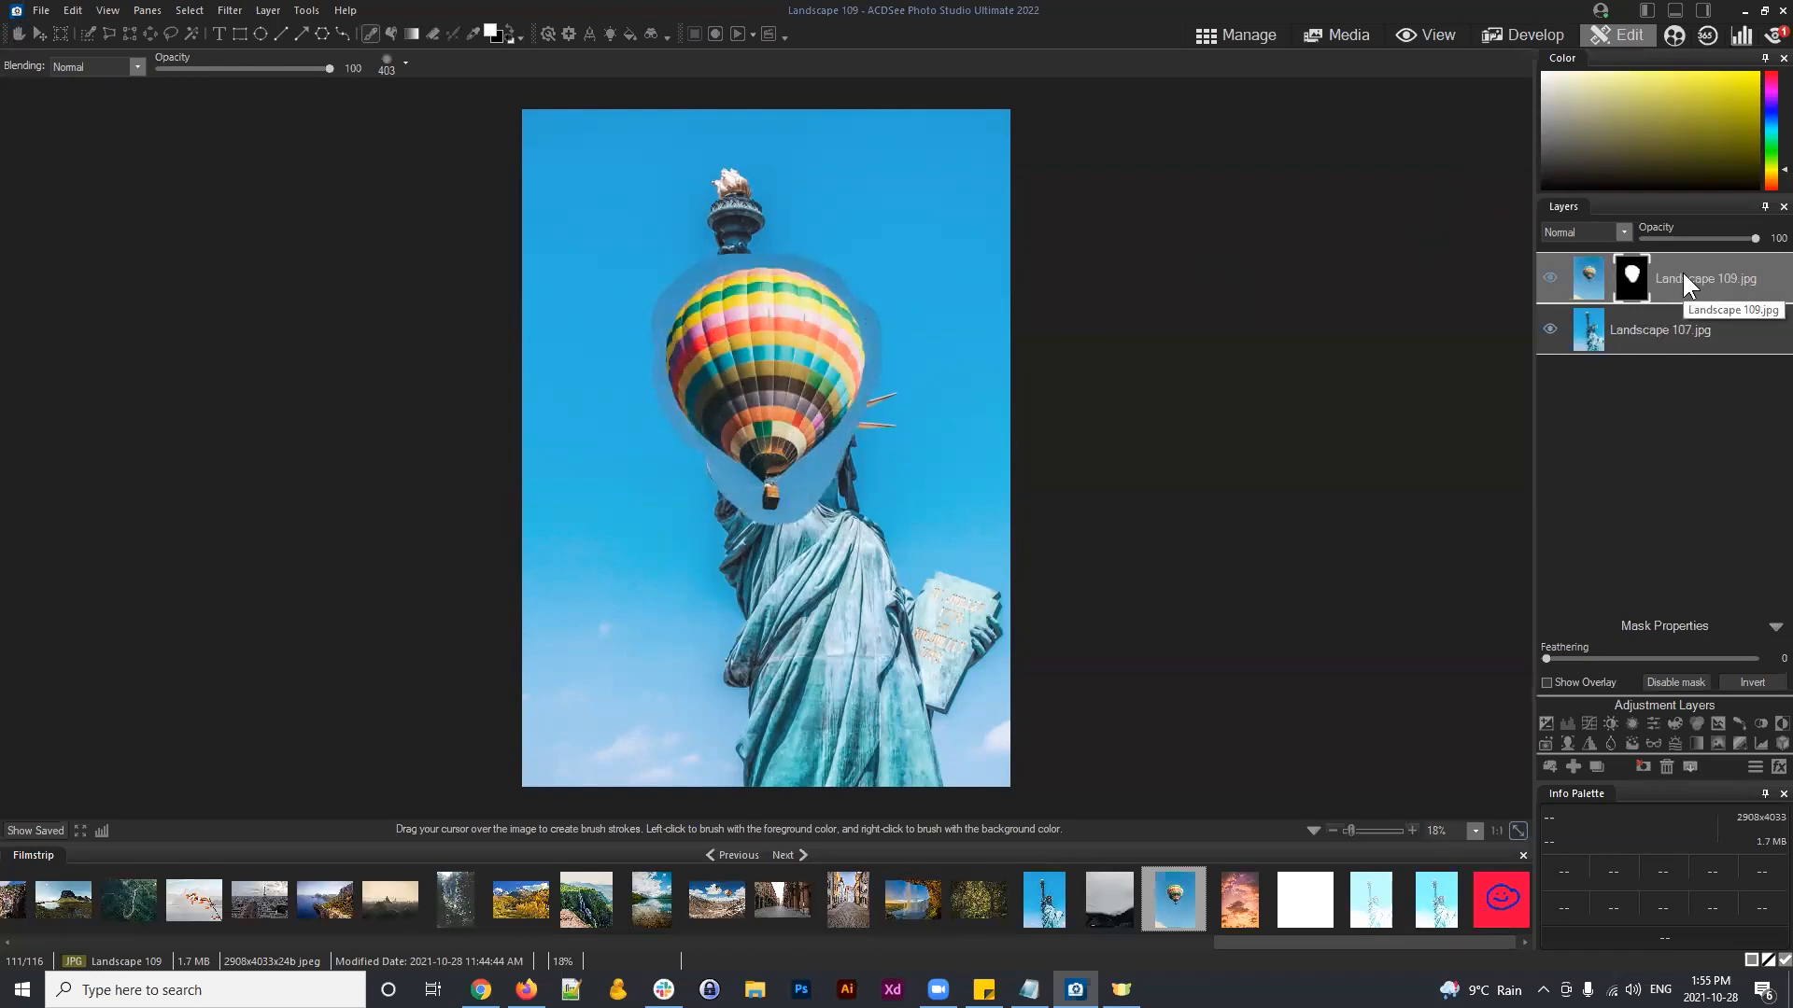
# Step: Delete the painted mask from the Landscape 109 layer
pyautogui.click(1633, 279)
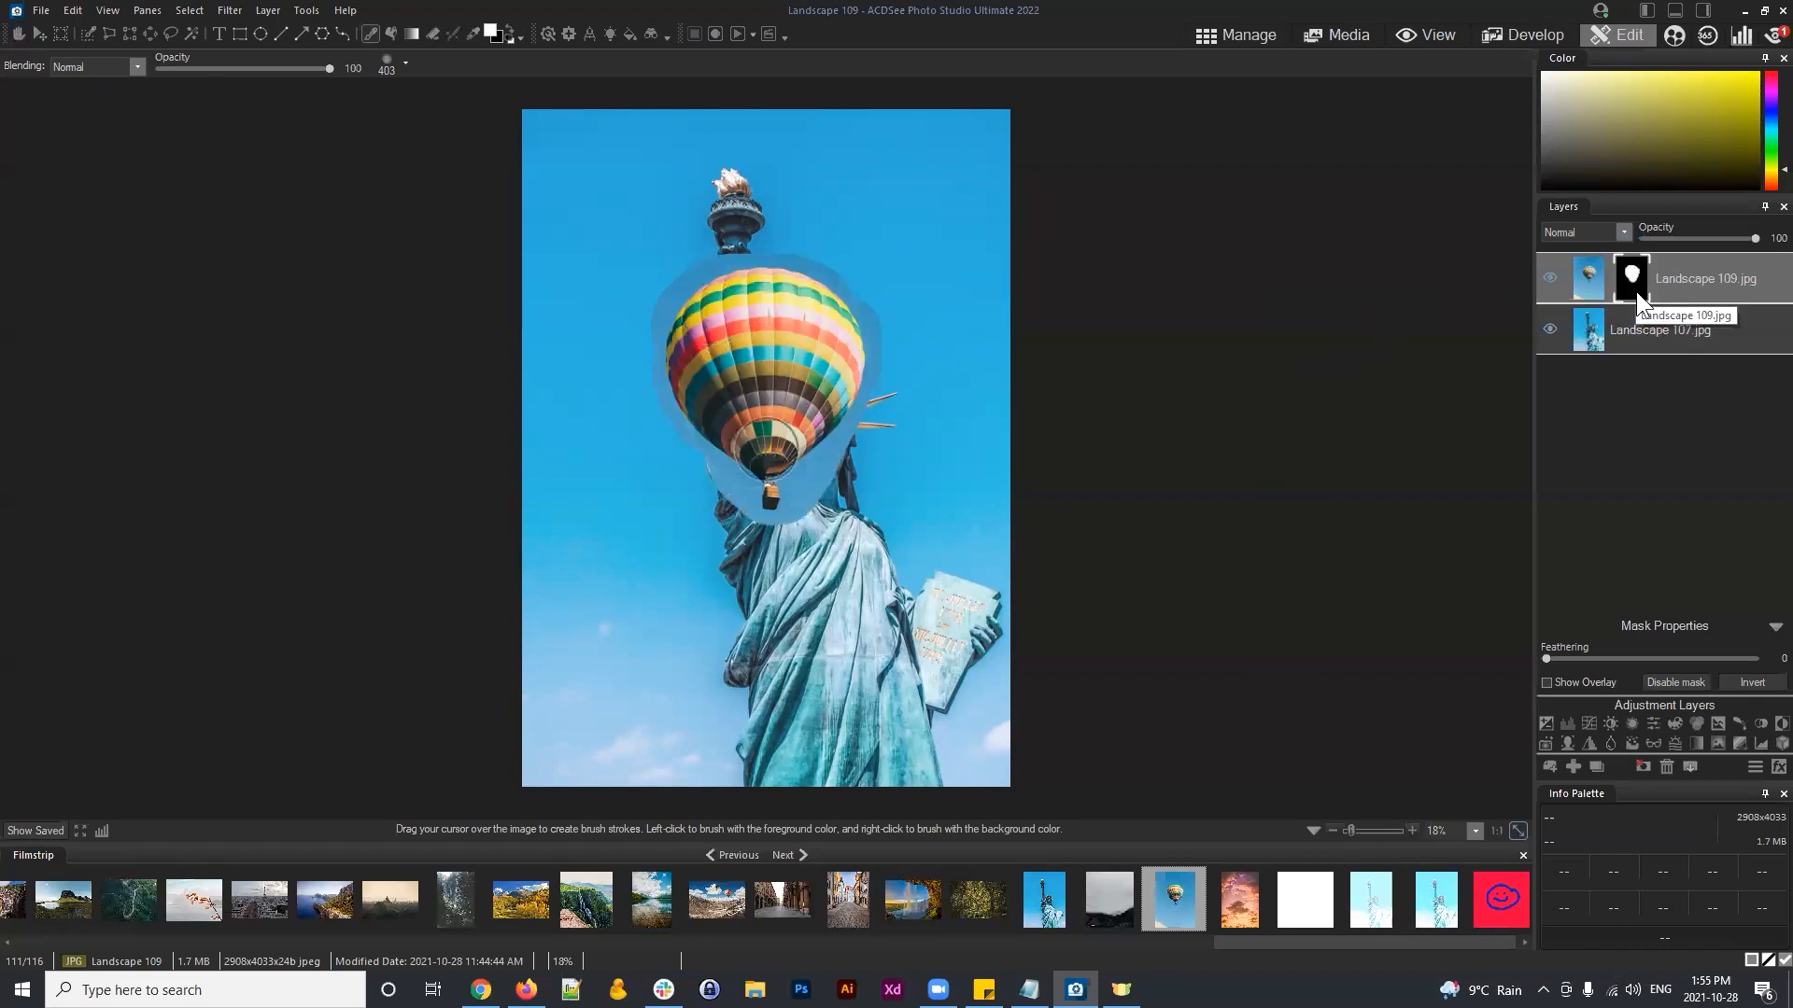
pyautogui.click(1632, 283)
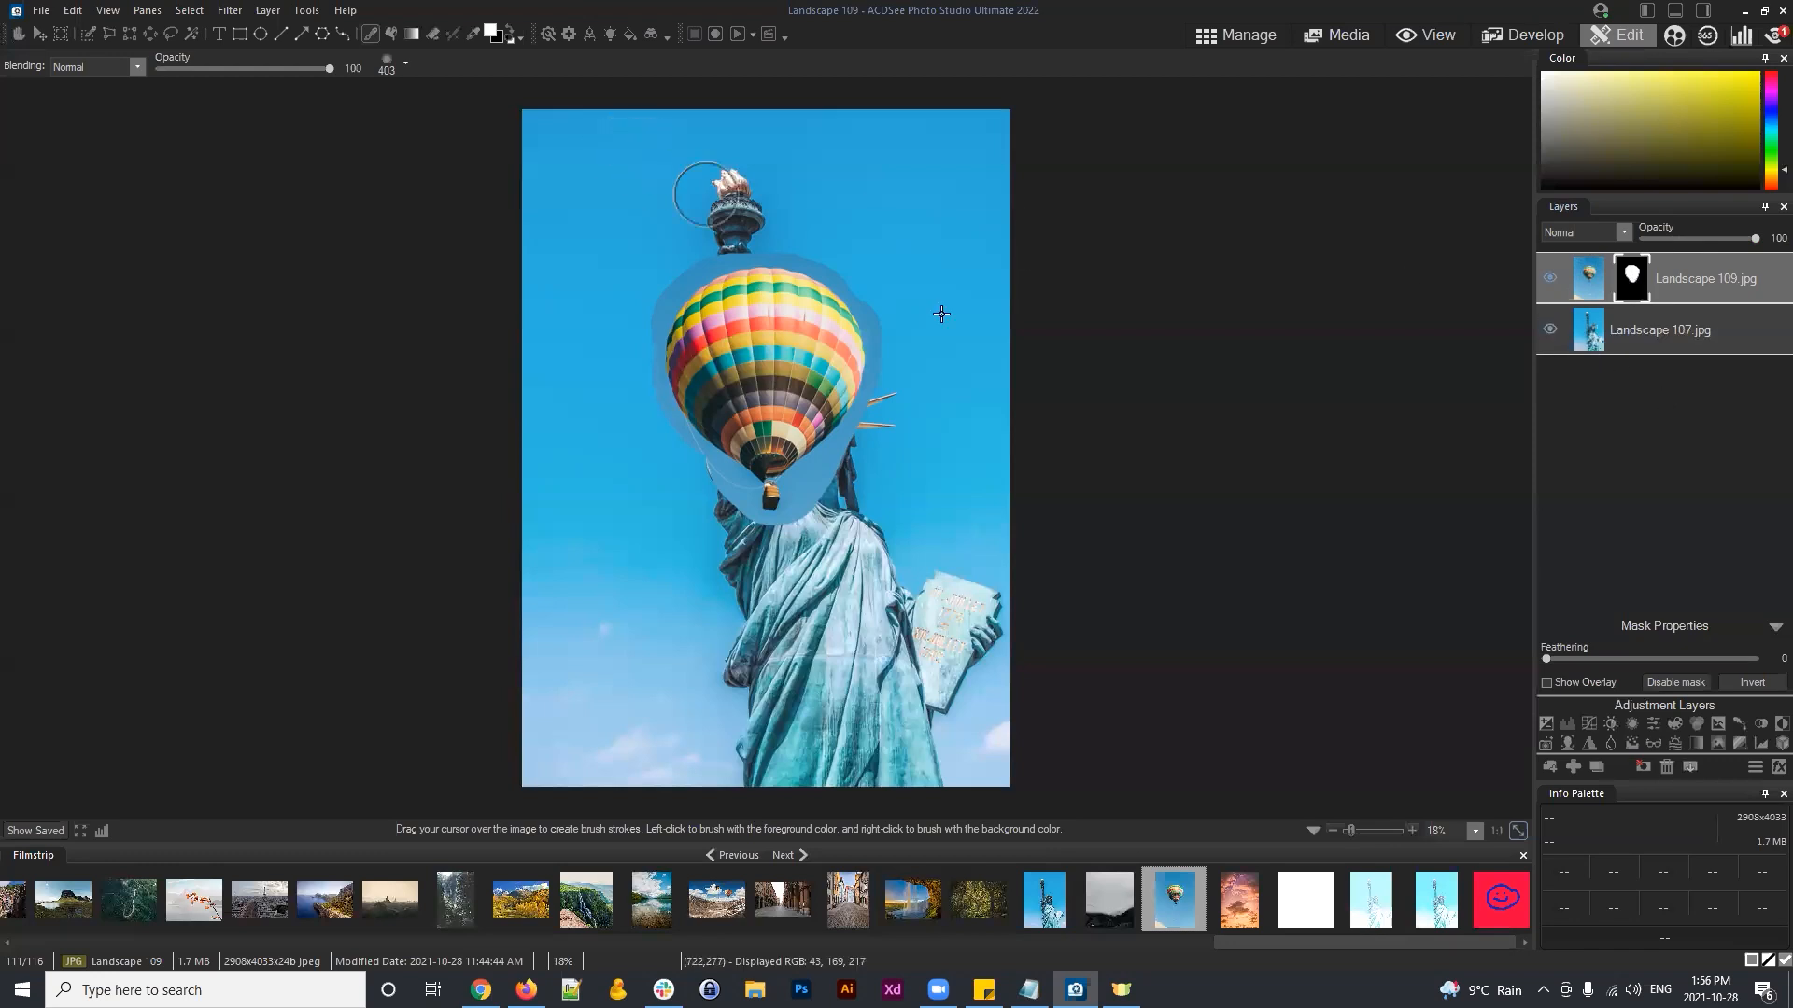
pyautogui.click(1591, 279)
pyautogui.click(1626, 278)
pyautogui.click(1645, 765)
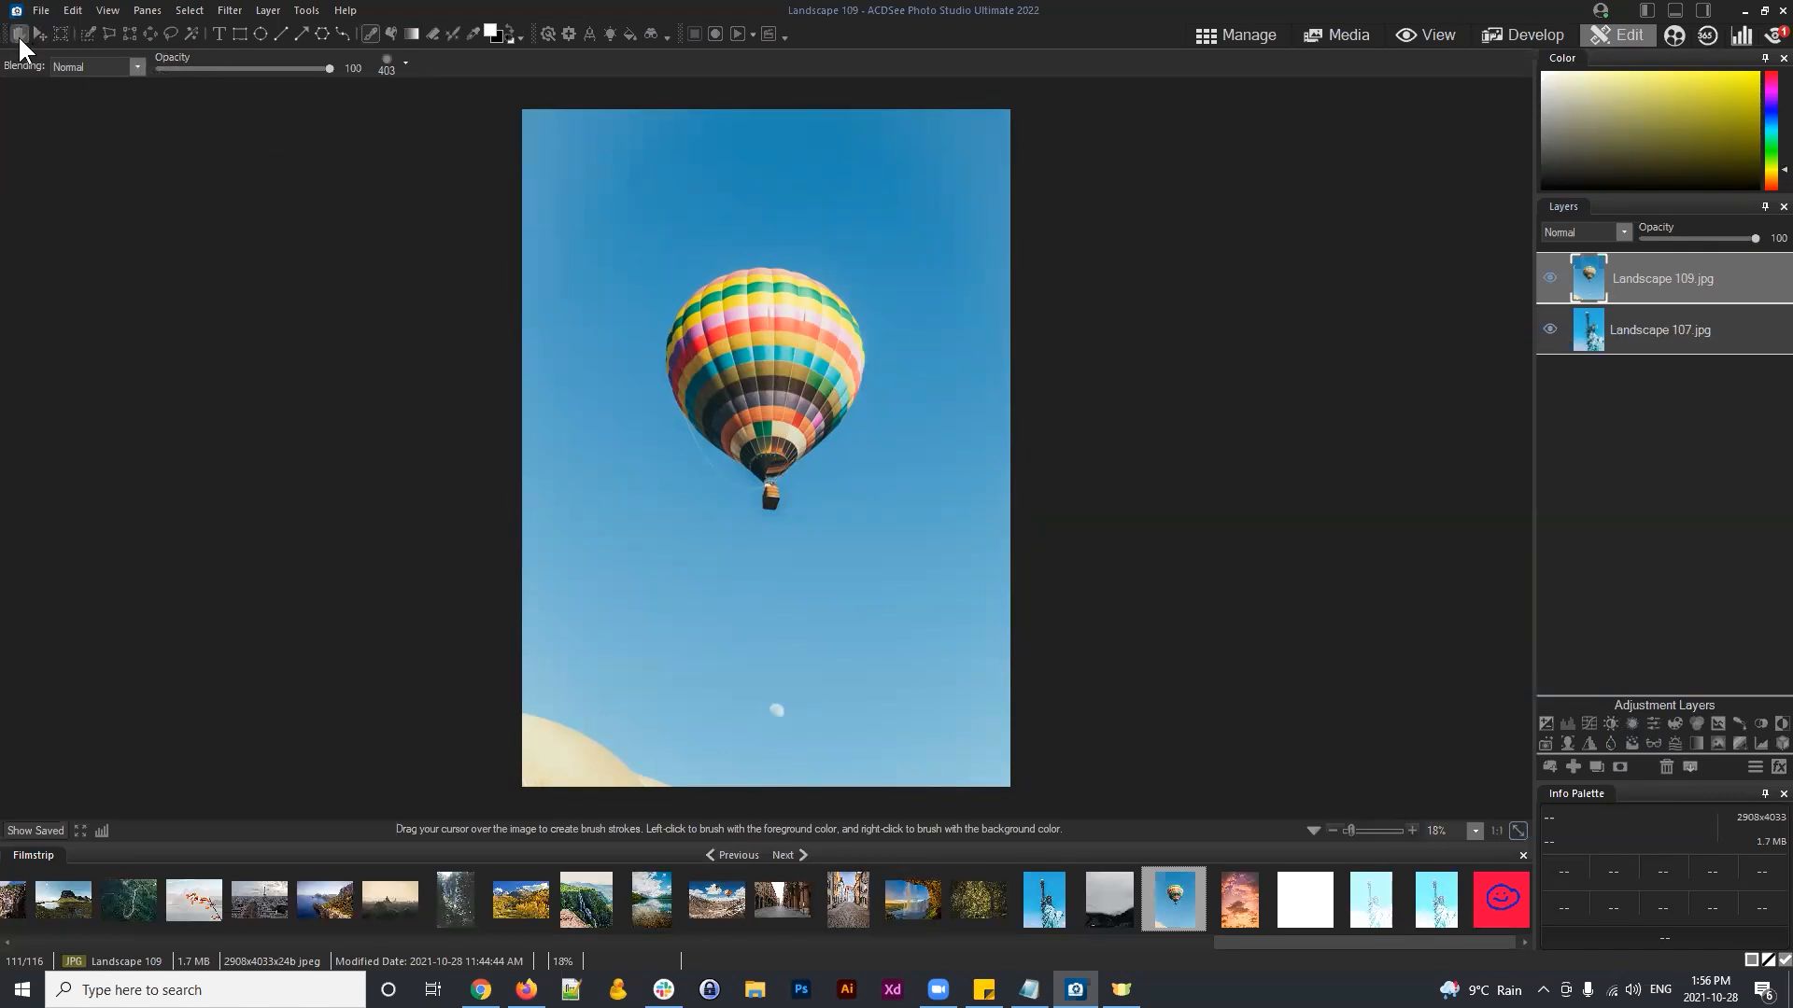
# Step: Examine the options of the selection tools, from brush and polygon selection through to the Magic Wand
pyautogui.click(88, 34)
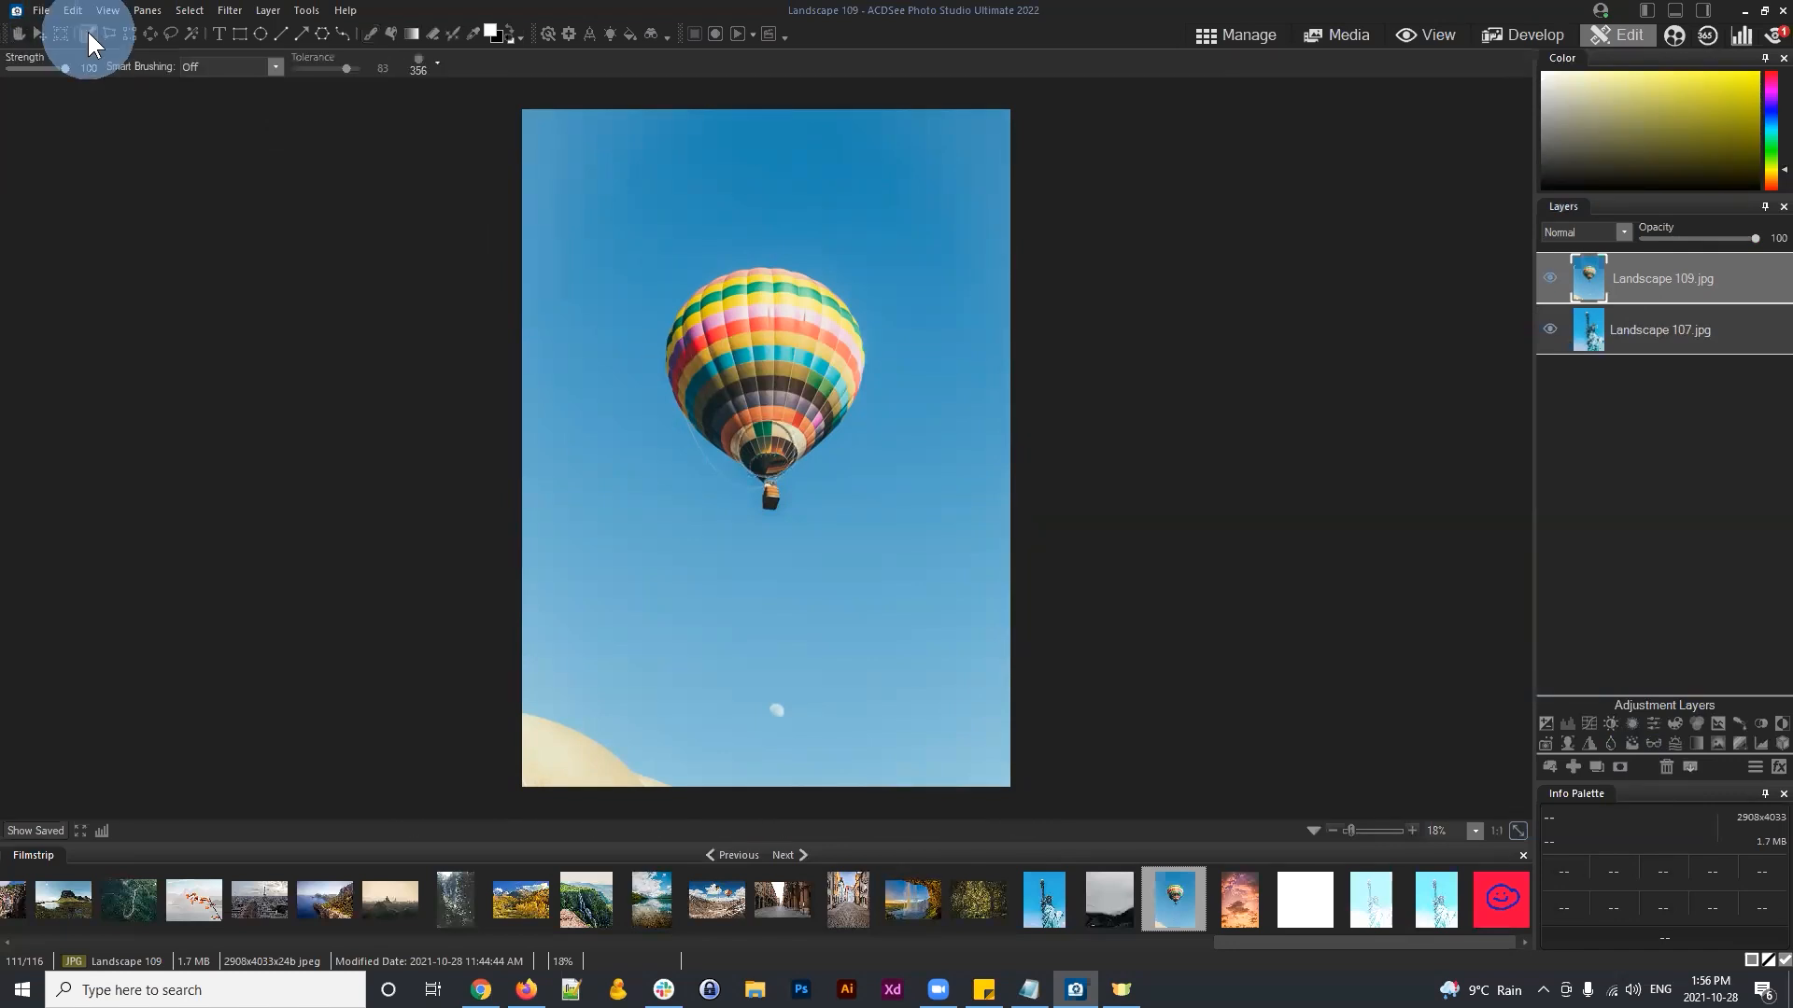
pyautogui.click(109, 34)
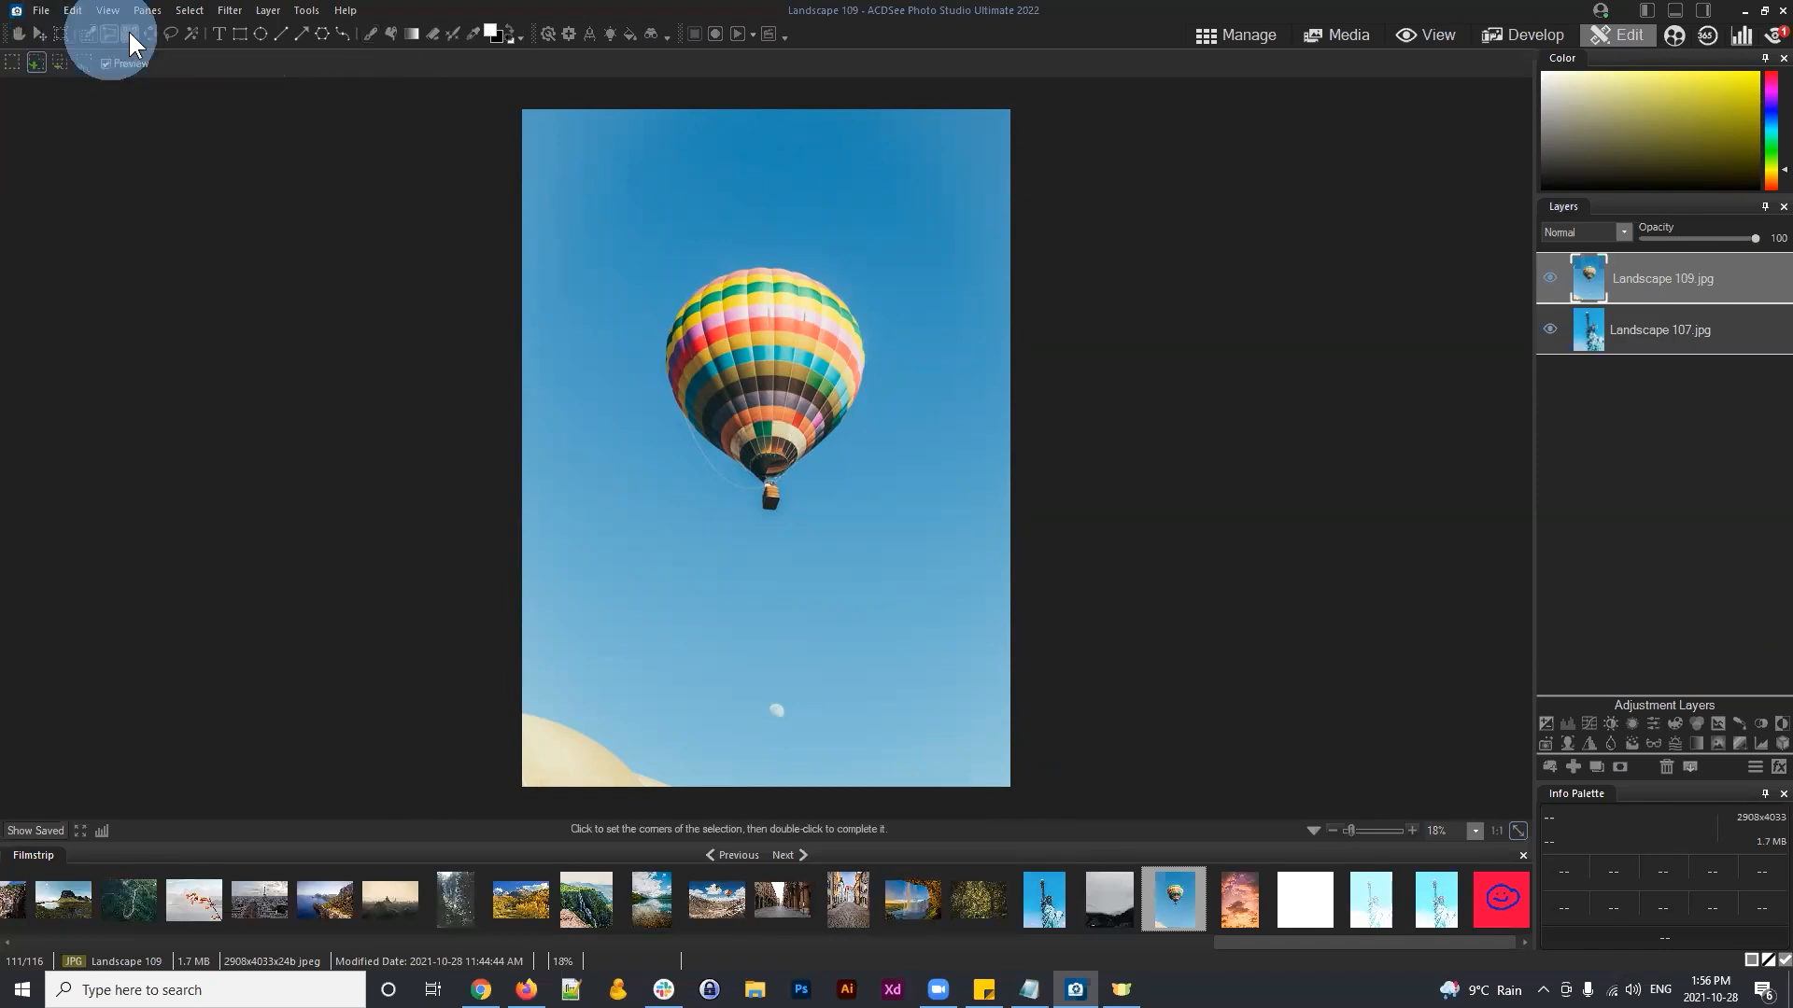
pyautogui.click(128, 33)
pyautogui.click(149, 34)
pyautogui.click(171, 34)
pyautogui.click(193, 33)
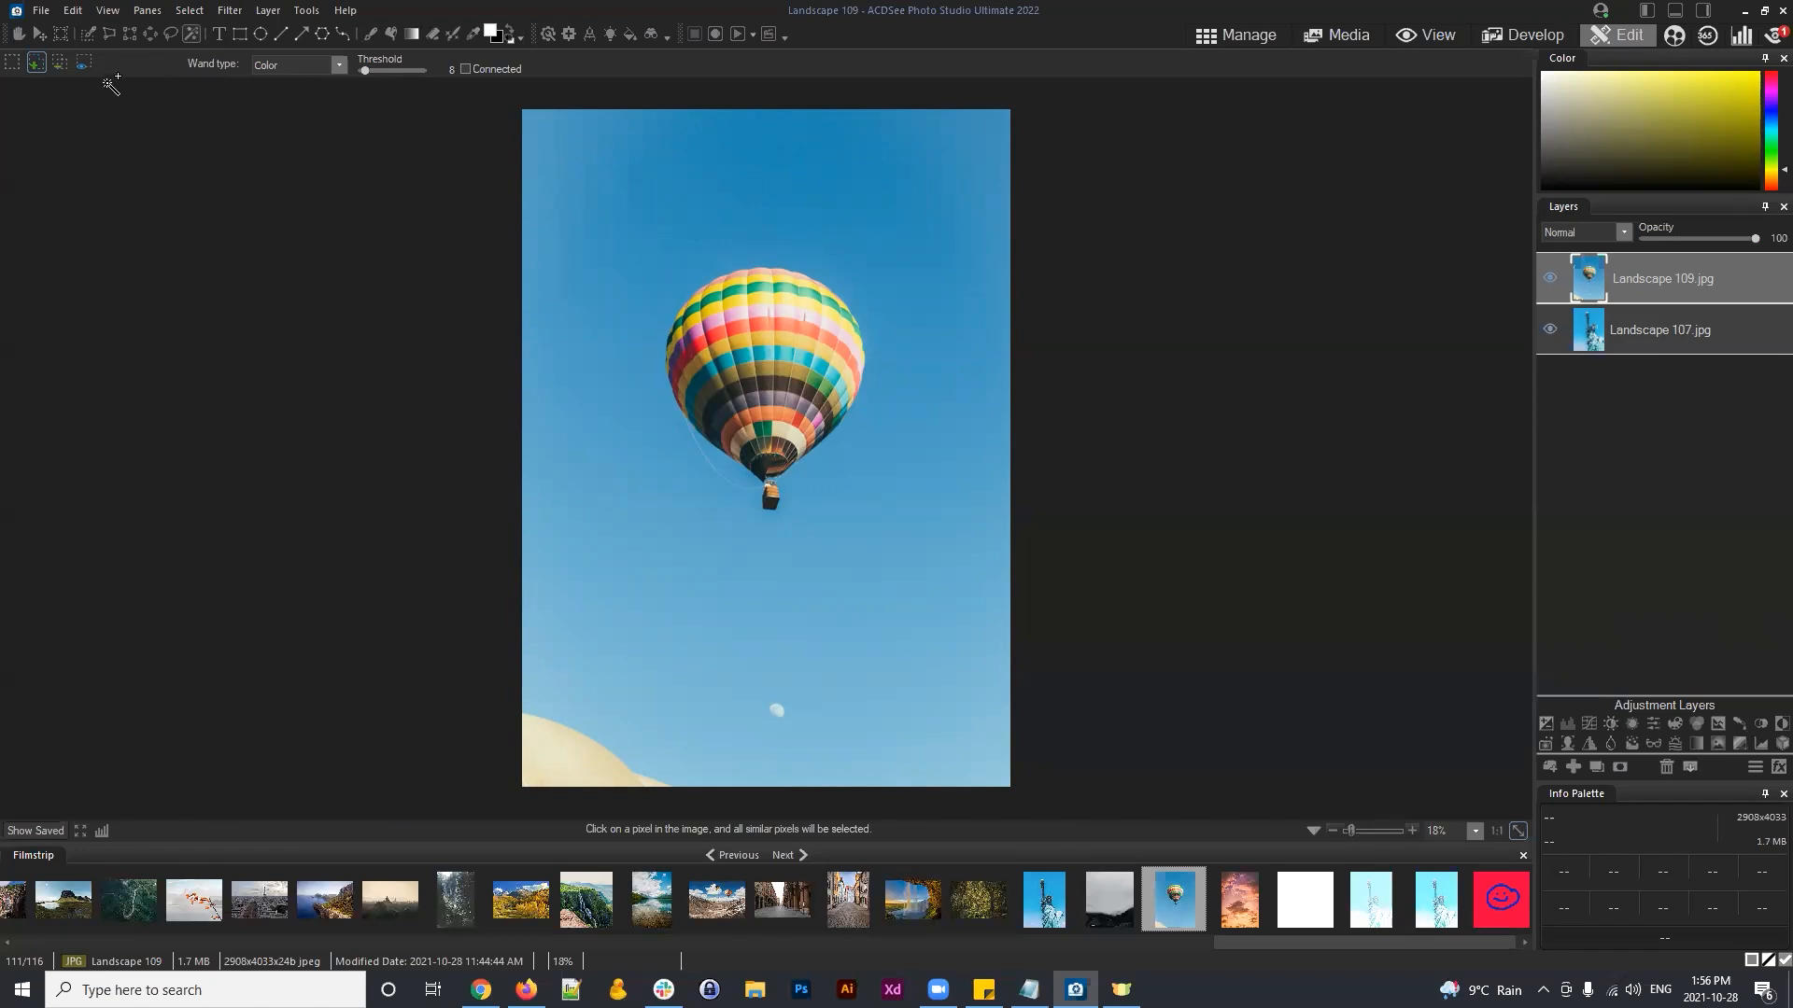
pyautogui.click(84, 34)
pyautogui.click(109, 33)
pyautogui.click(193, 31)
pyautogui.click(1652, 284)
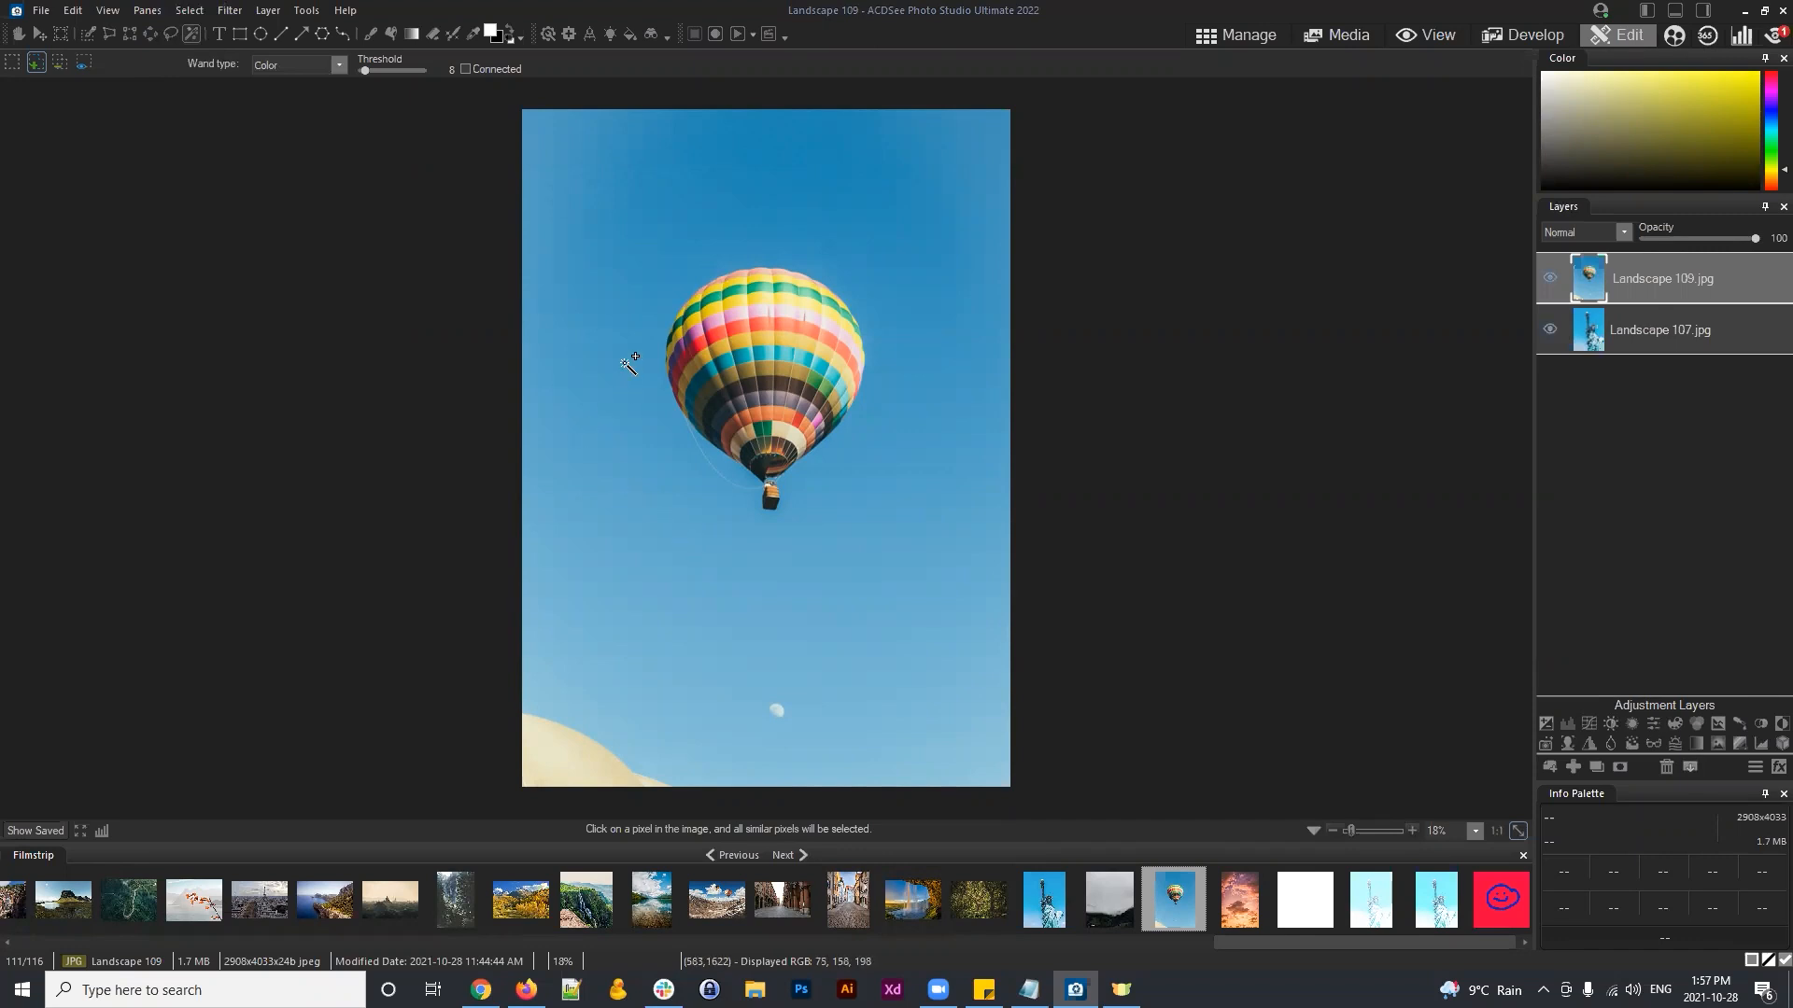
# Step: Set the Magic Wand type to RGB and select similar pixels in the balloon's gold band below the red stripe
pyautogui.click(188, 29)
pyautogui.click(339, 64)
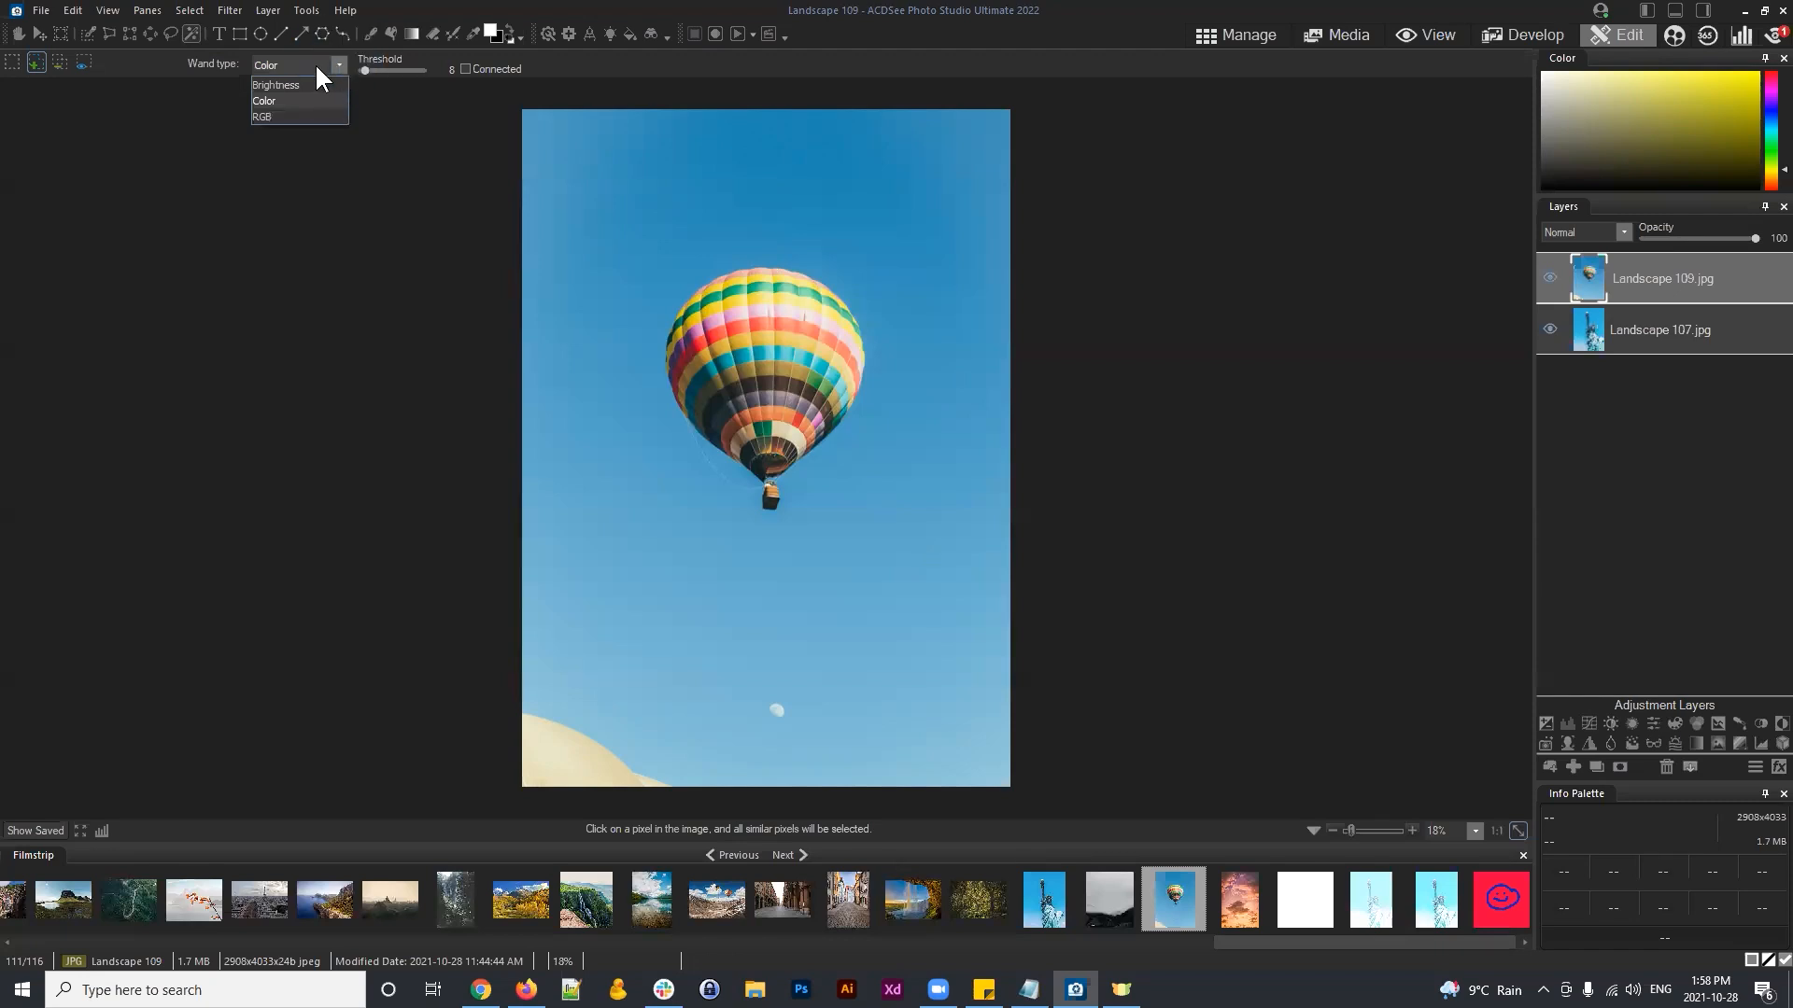
pyautogui.click(273, 97)
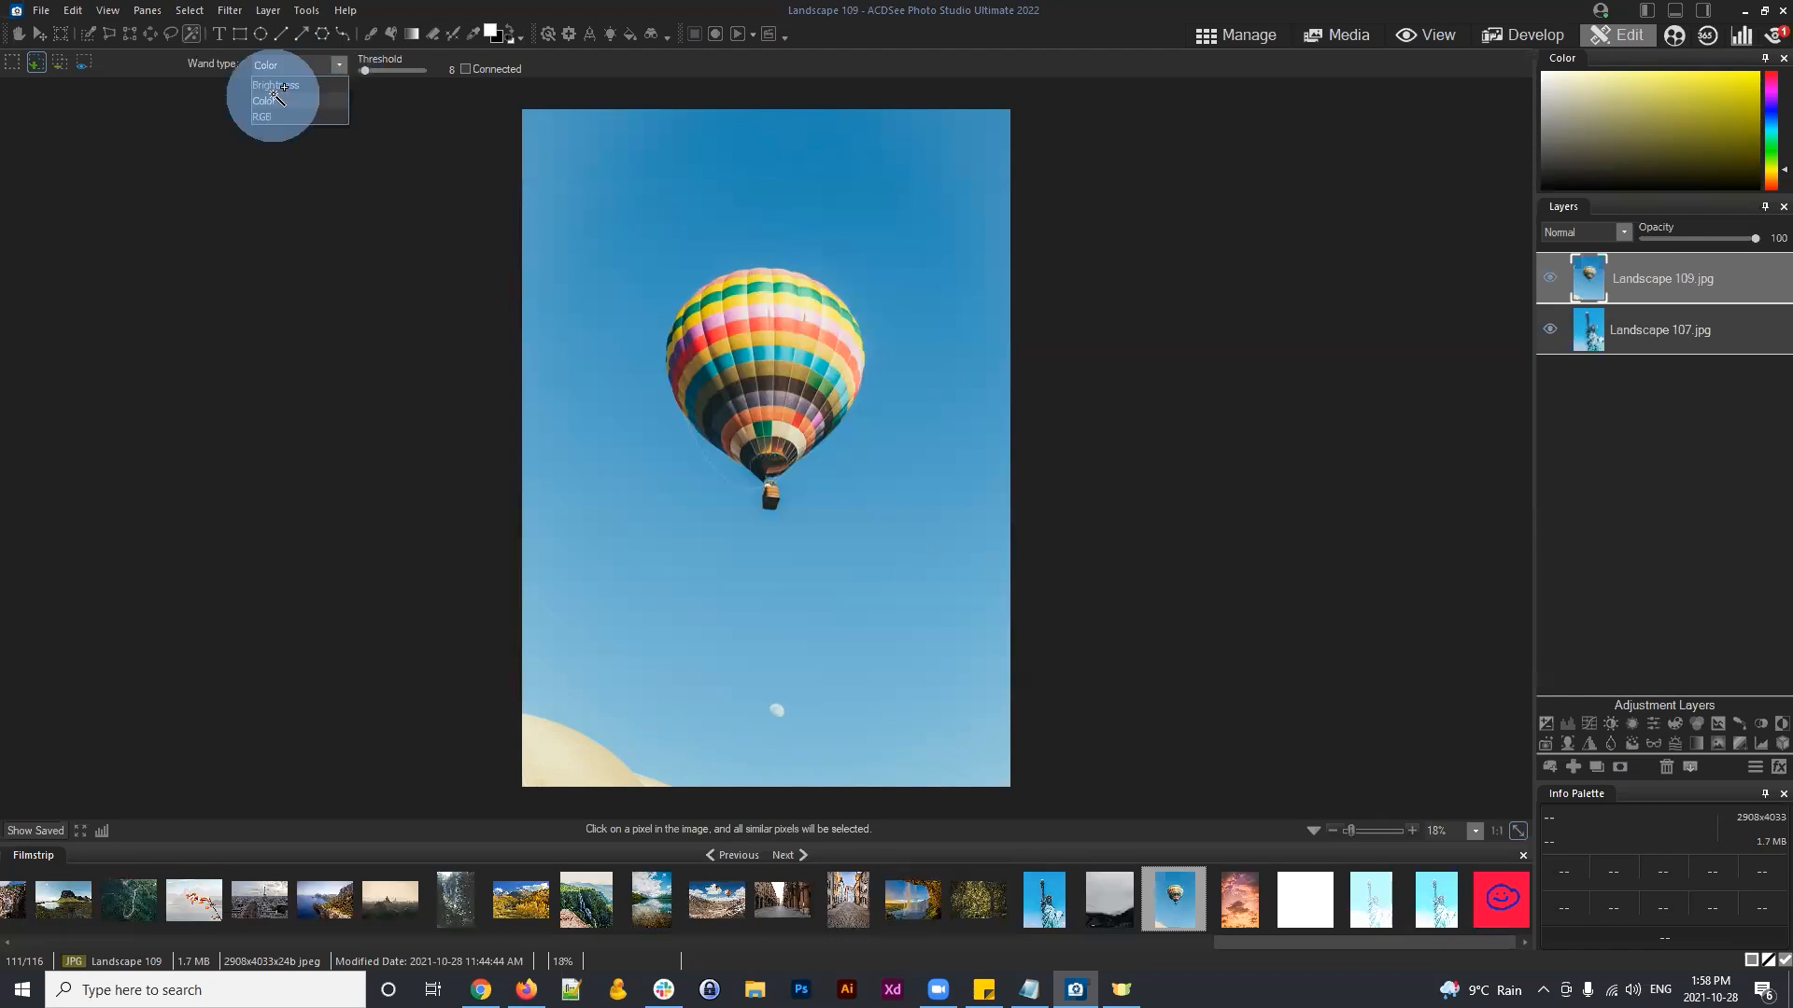
pyautogui.click(339, 64)
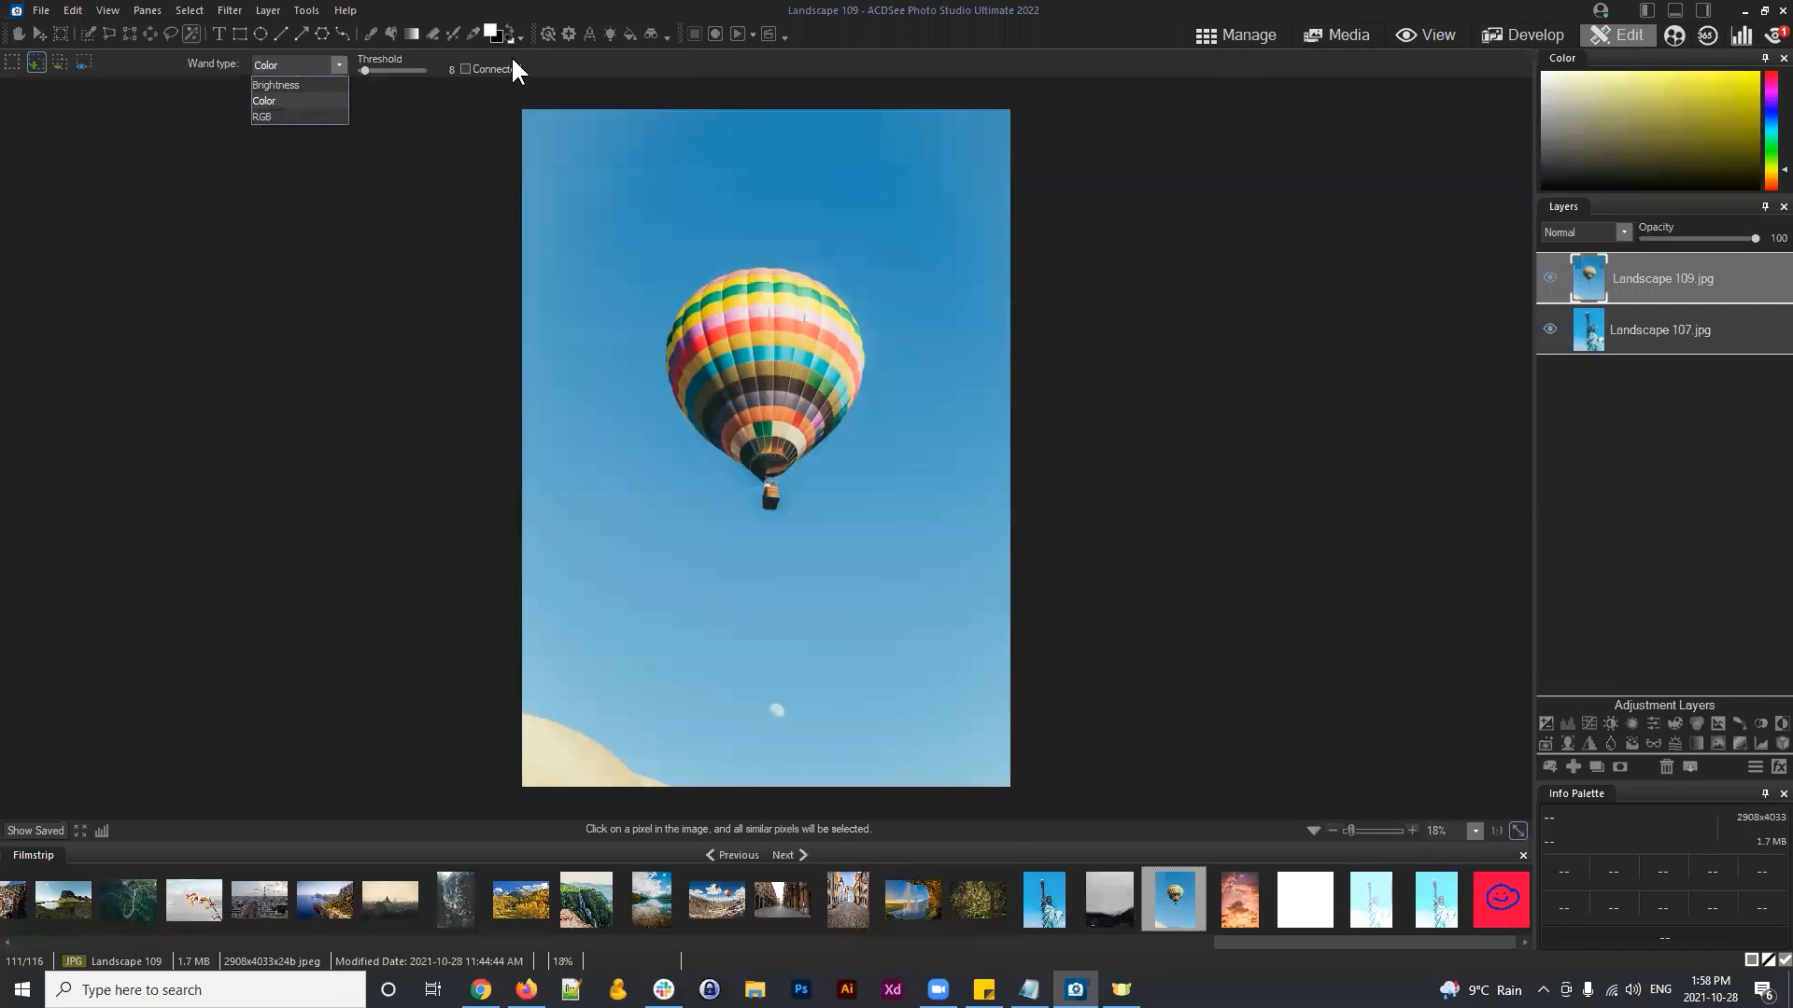
pyautogui.click(219, 60)
pyautogui.click(337, 62)
pyautogui.click(270, 113)
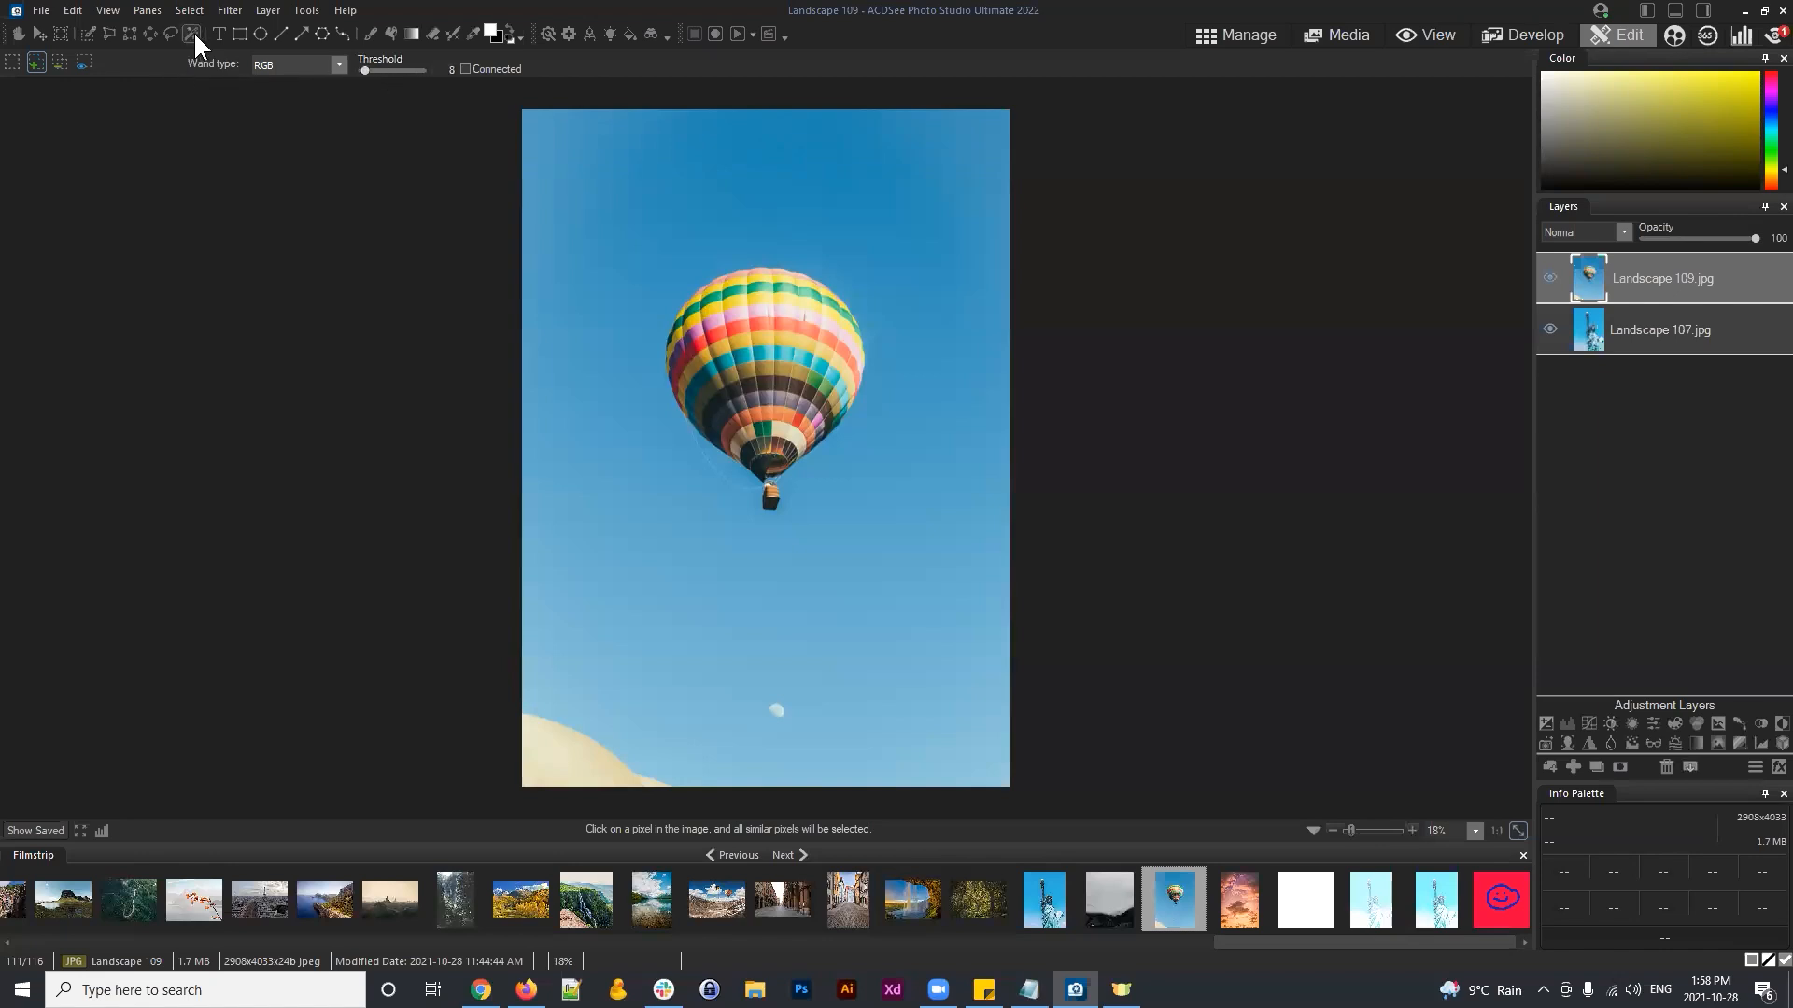
pyautogui.click(363, 68)
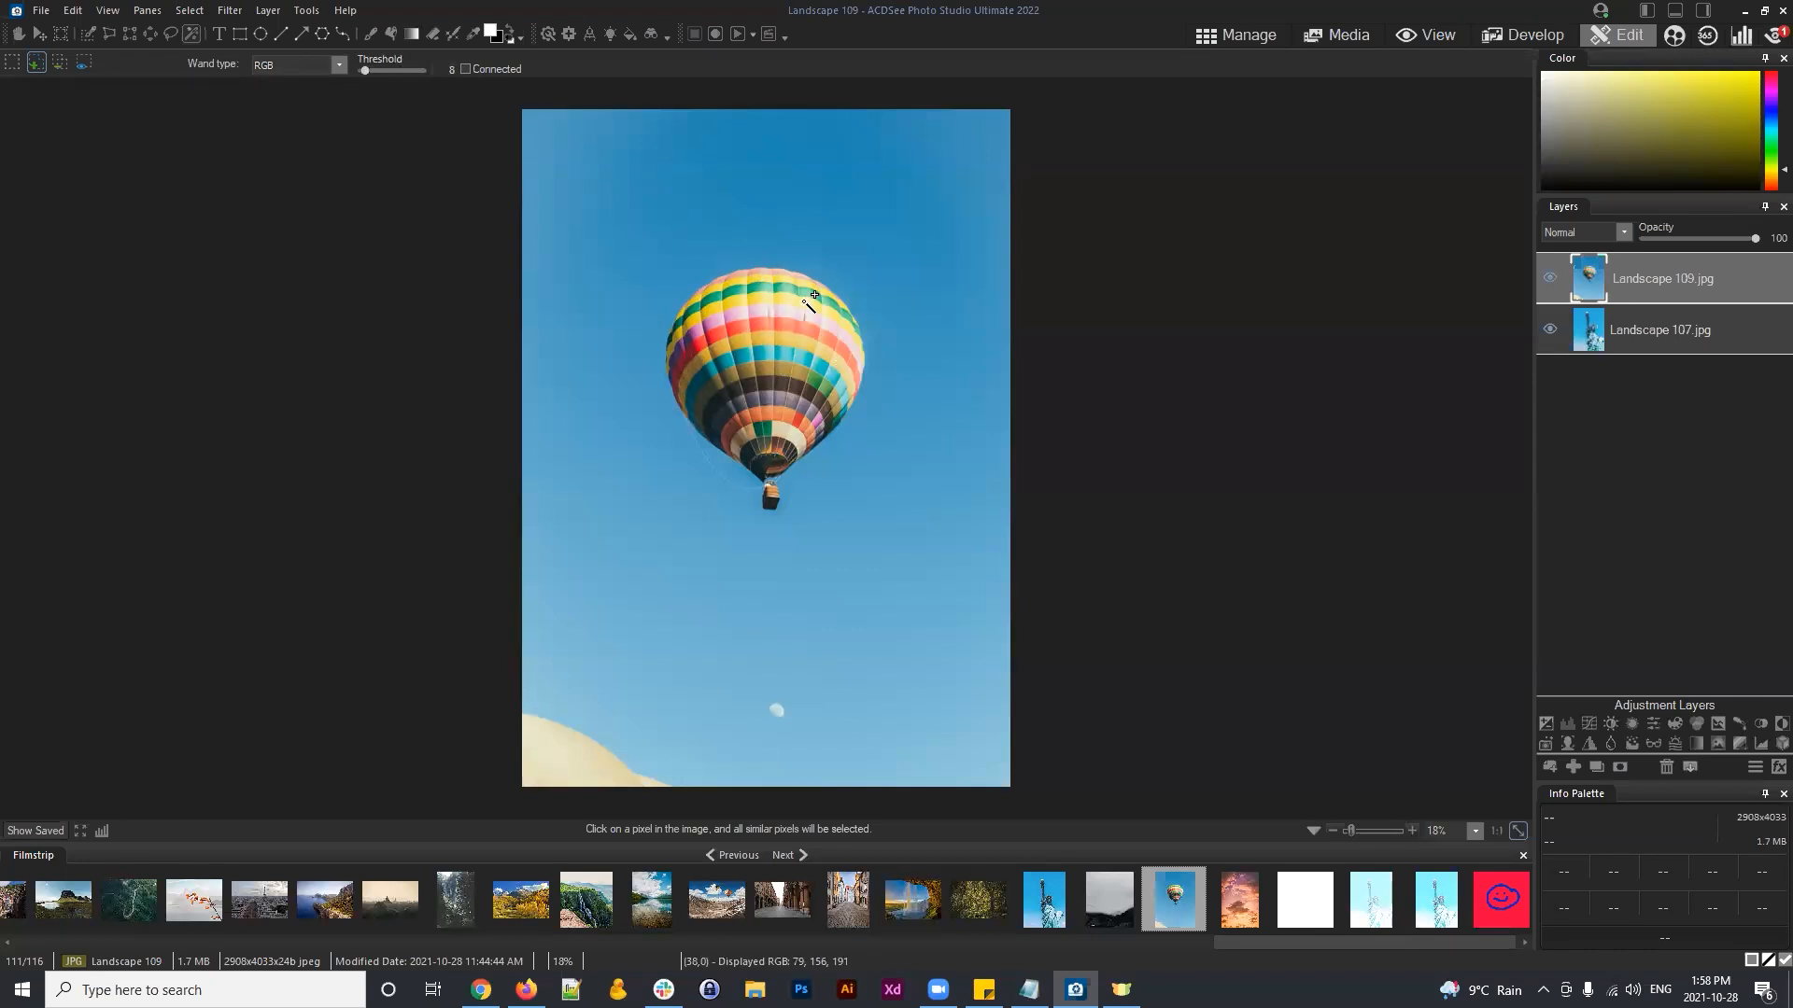
pyautogui.click(773, 328)
pyautogui.click(775, 315)
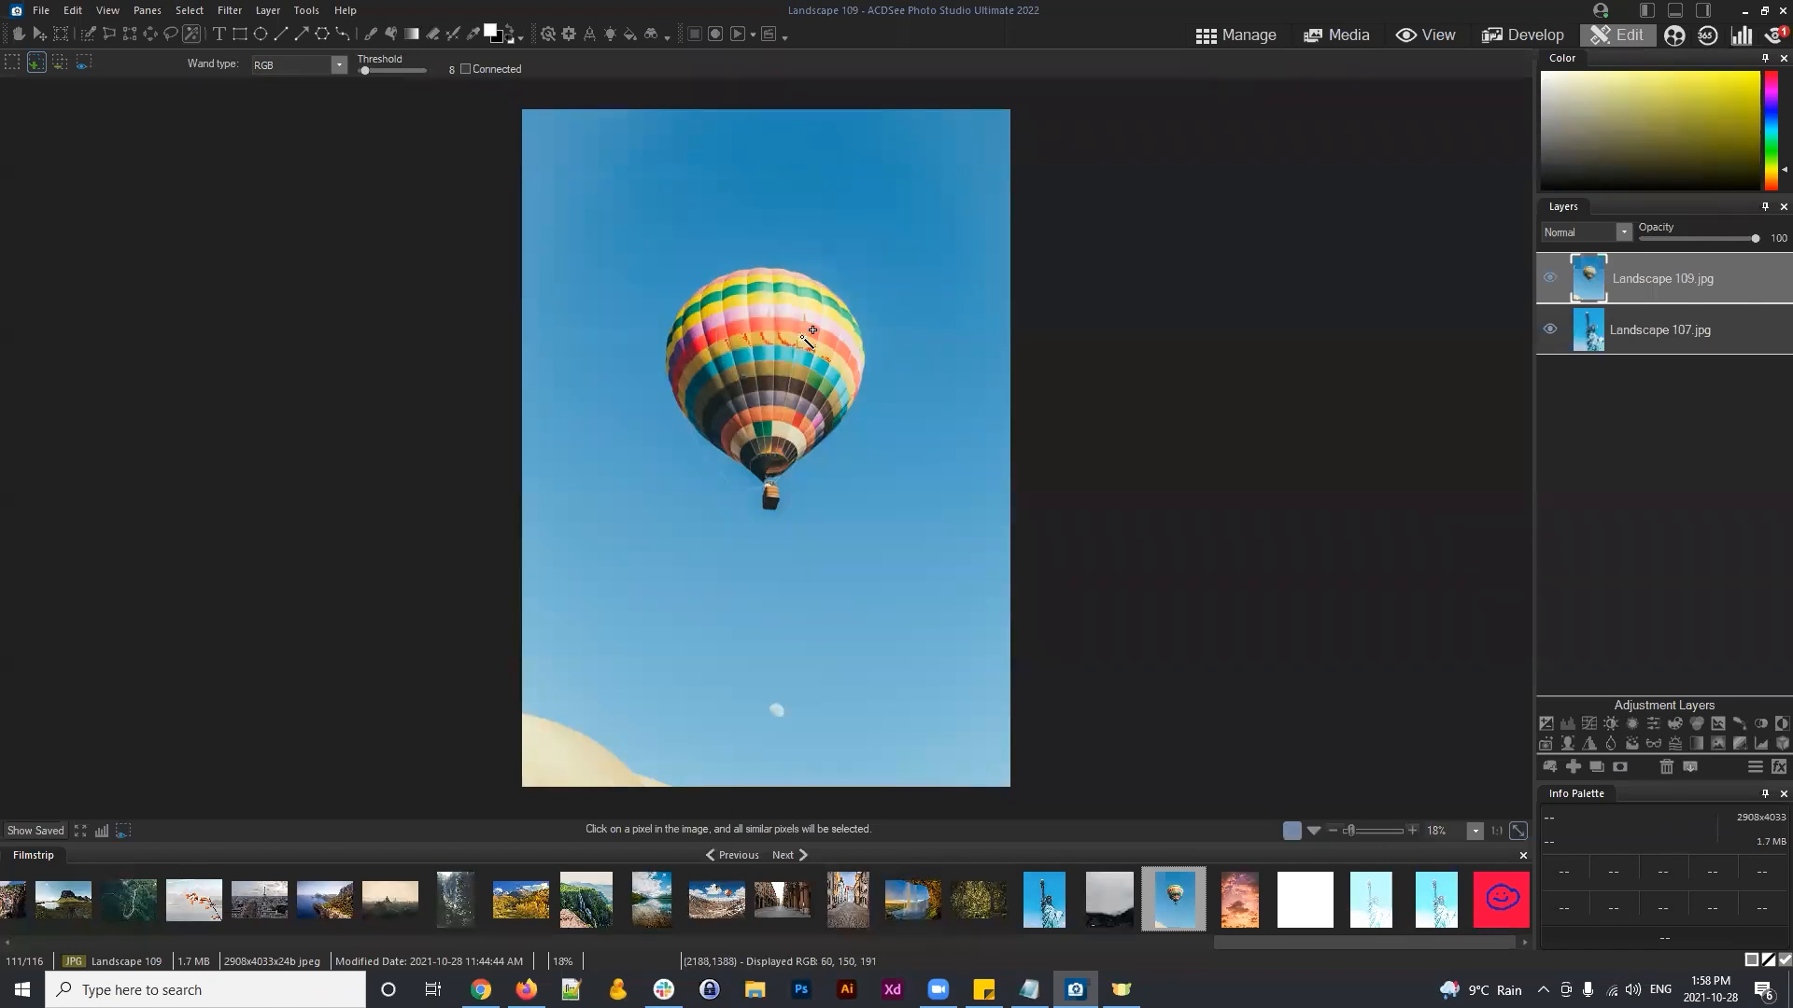
# Step: Raise the Magic Wand threshold to 16 and extend the selection across the balloon's gold band
pyautogui.scroll(5, 775, 316)
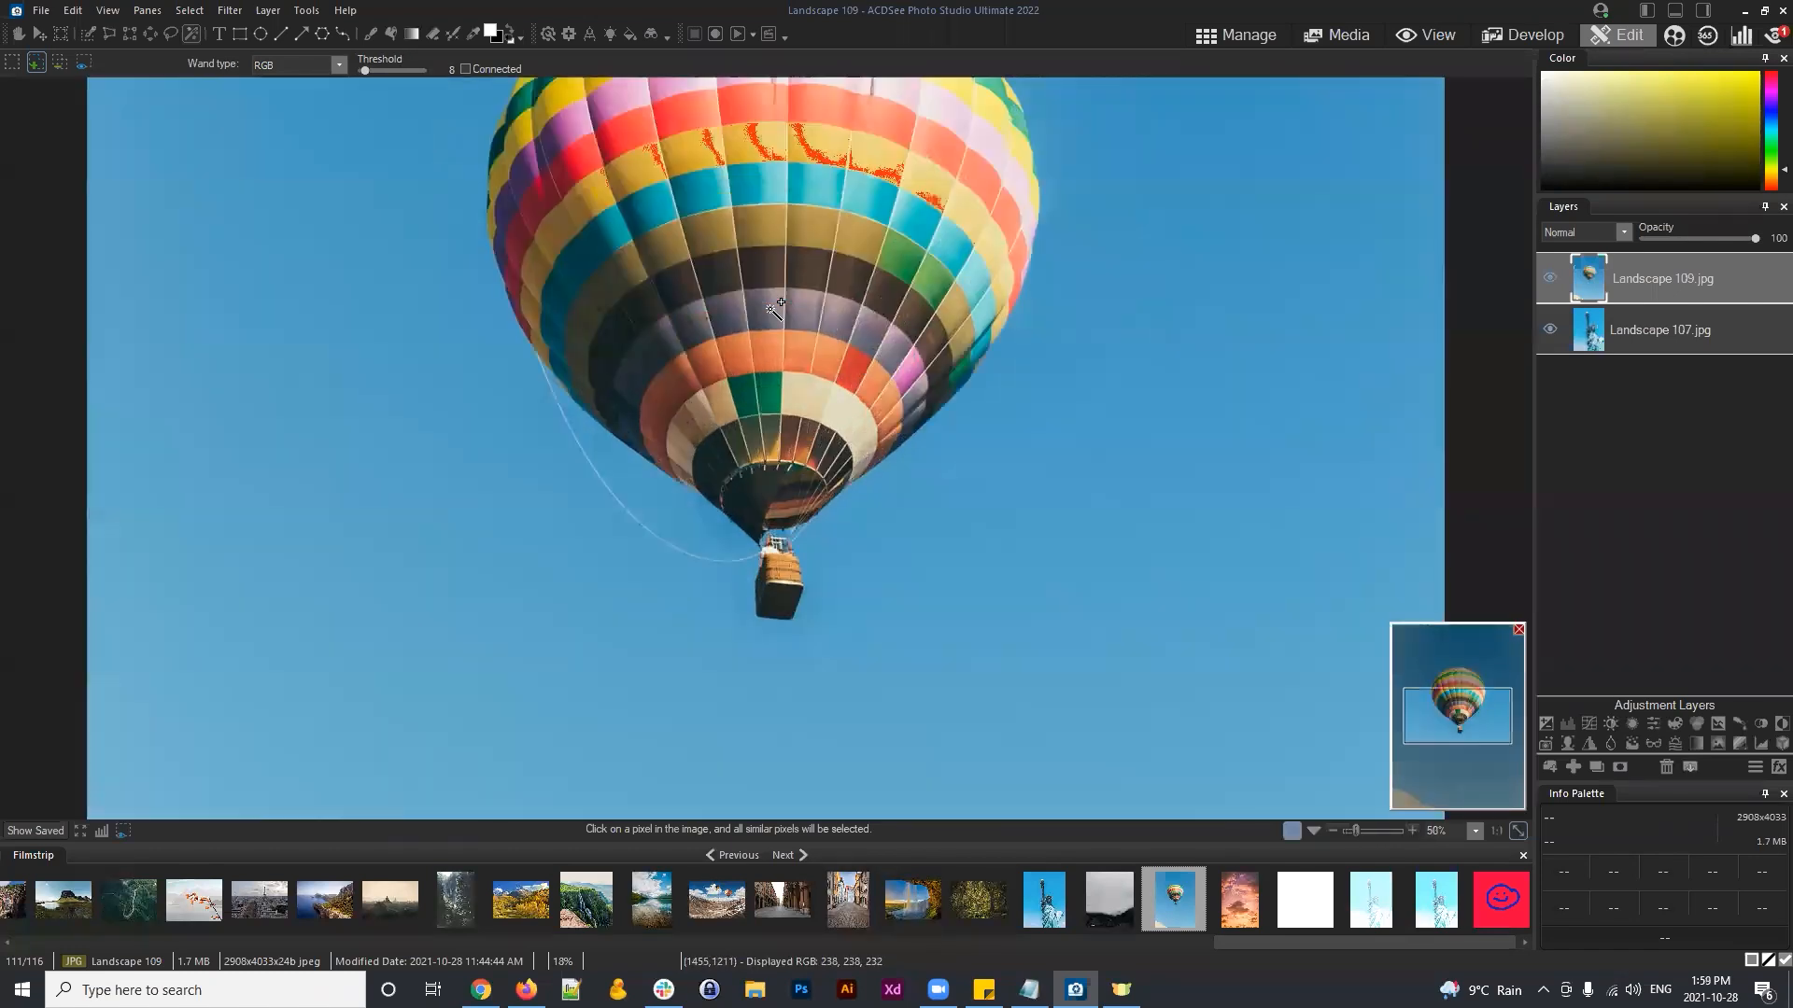
pyautogui.moveTo(1475, 726); pyautogui.dragTo(1470, 704)
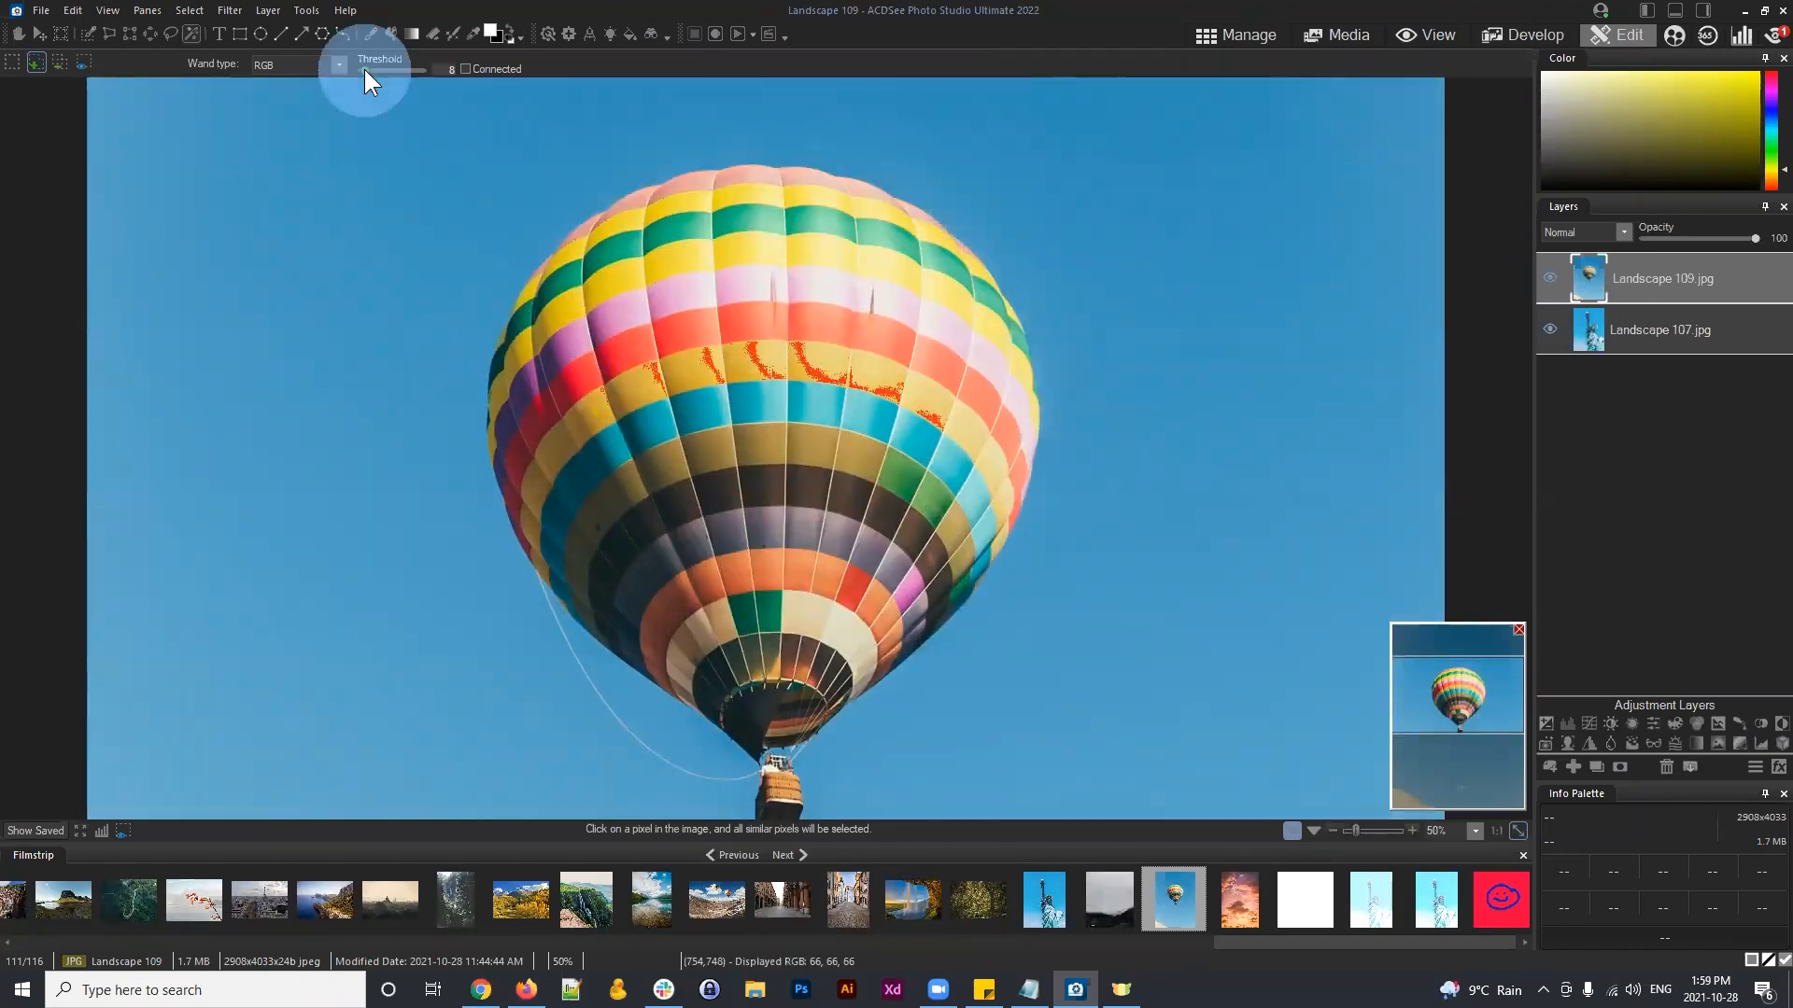
pyautogui.click(824, 354)
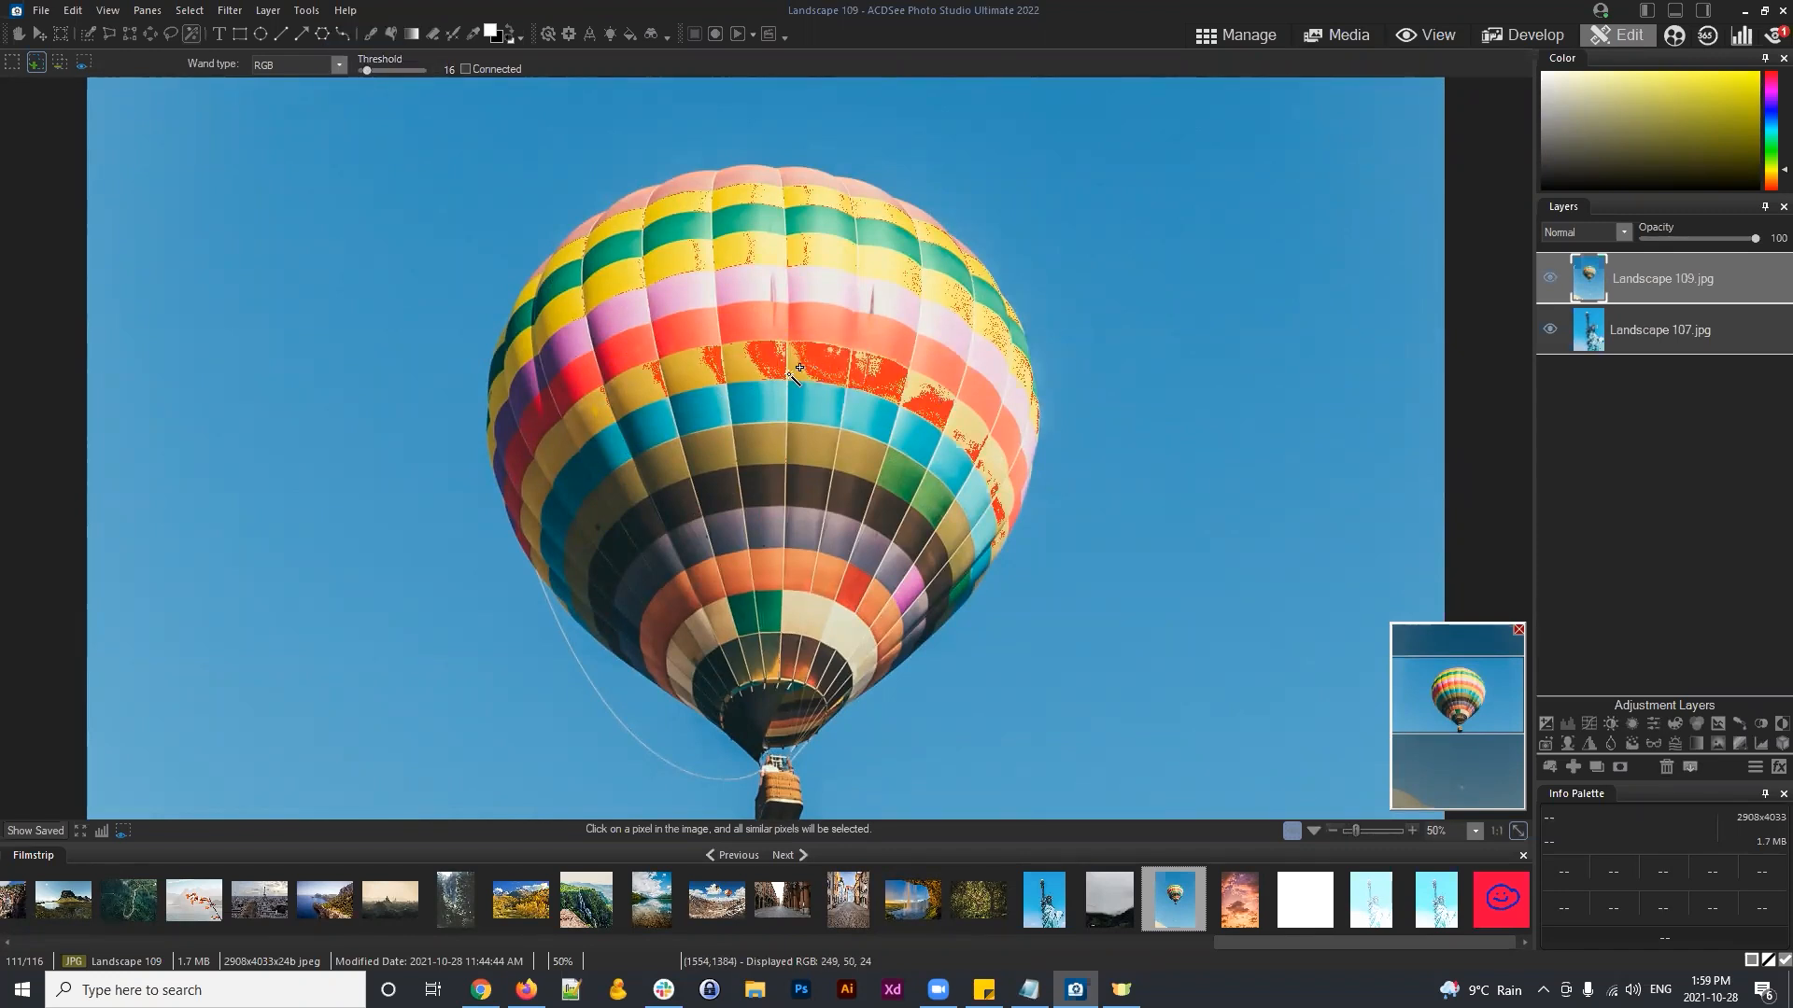
# Step: Add the unselected gold panels on the left half of the band below the balloon's red stripe to the Magic Wand selection
pyautogui.click(741, 367)
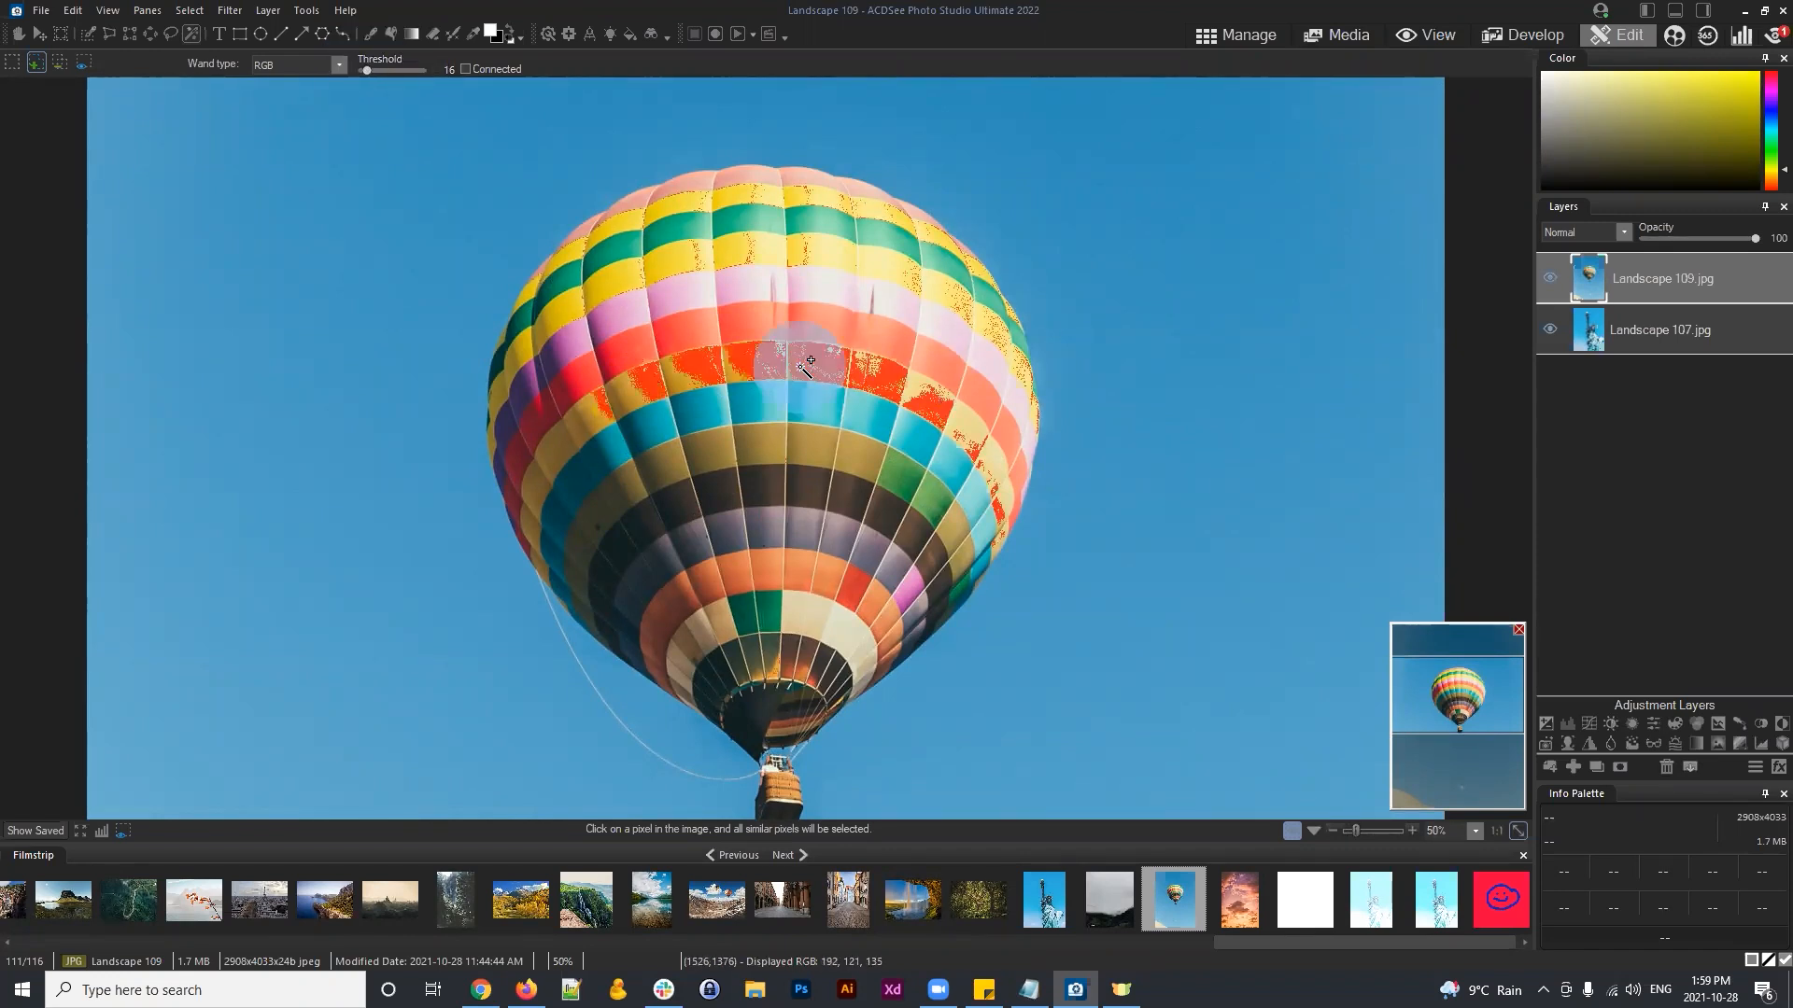
pyautogui.click(741, 367)
pyautogui.click(665, 383)
pyautogui.click(623, 404)
pyautogui.click(639, 387)
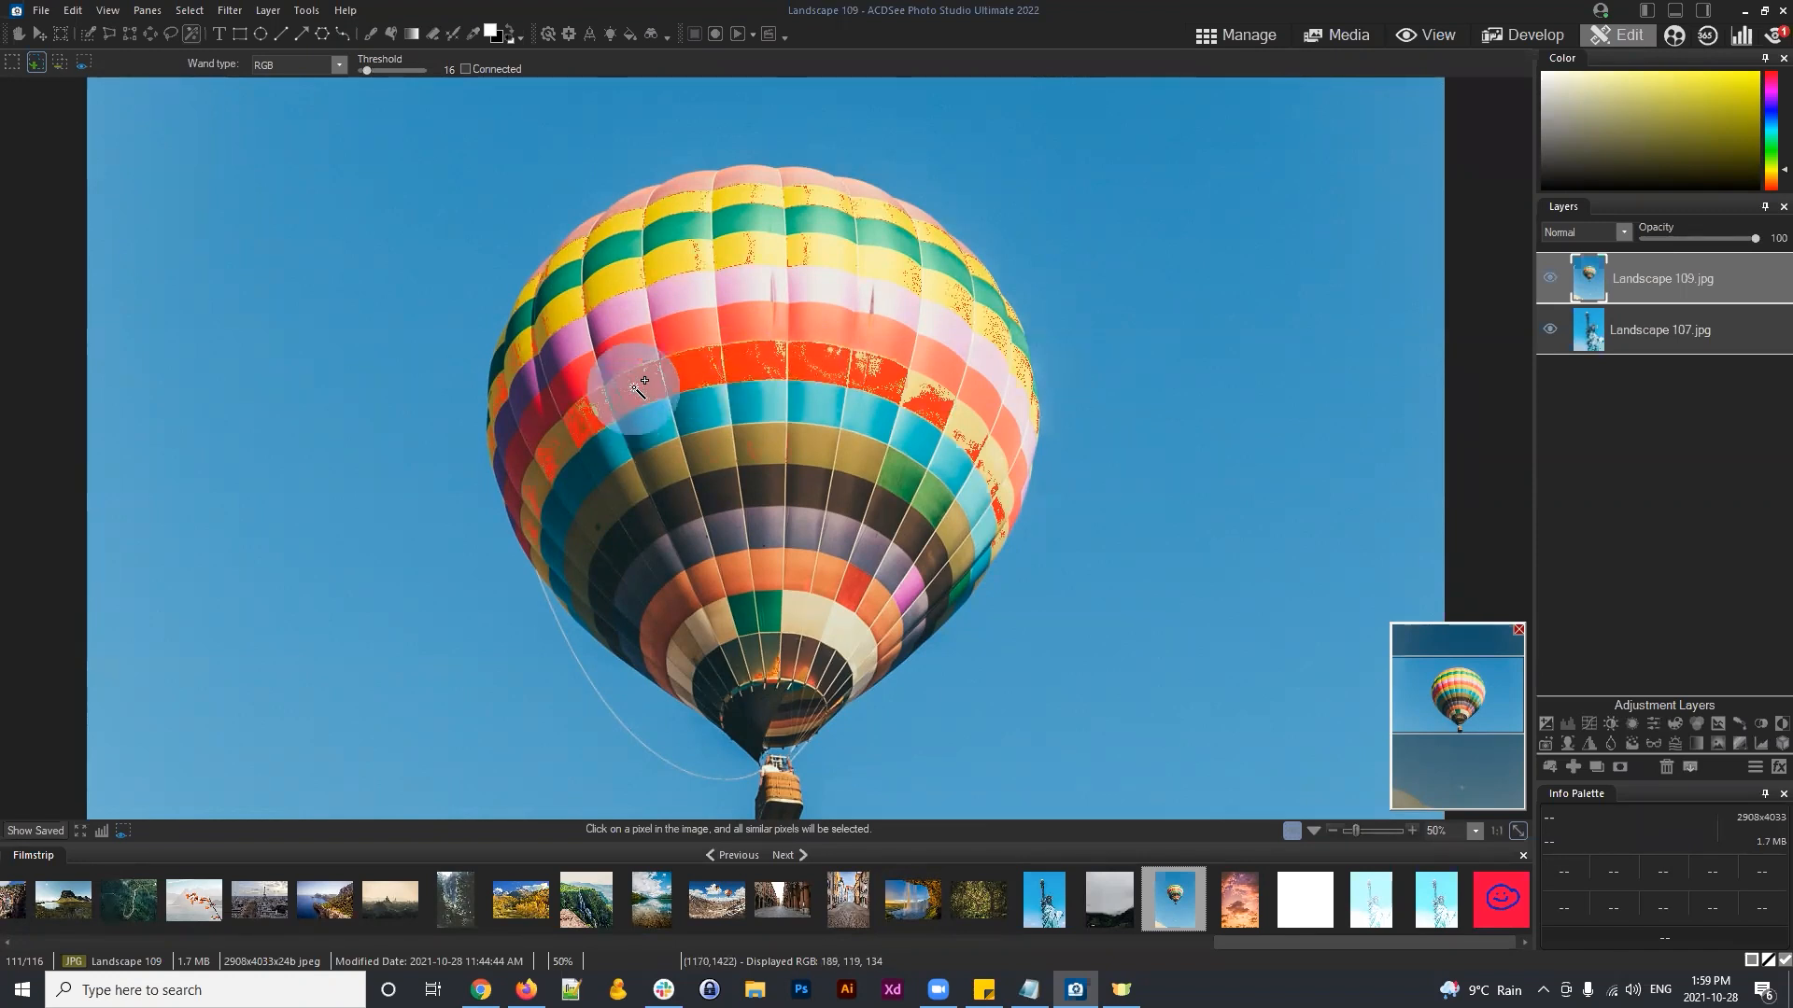
# Step: Raise the Magic Wand threshold to 24 and add the rest of the gold band and the balloon's upper yellow bands to the selection
pyautogui.moveTo(370, 73); pyautogui.dragTo(369, 71)
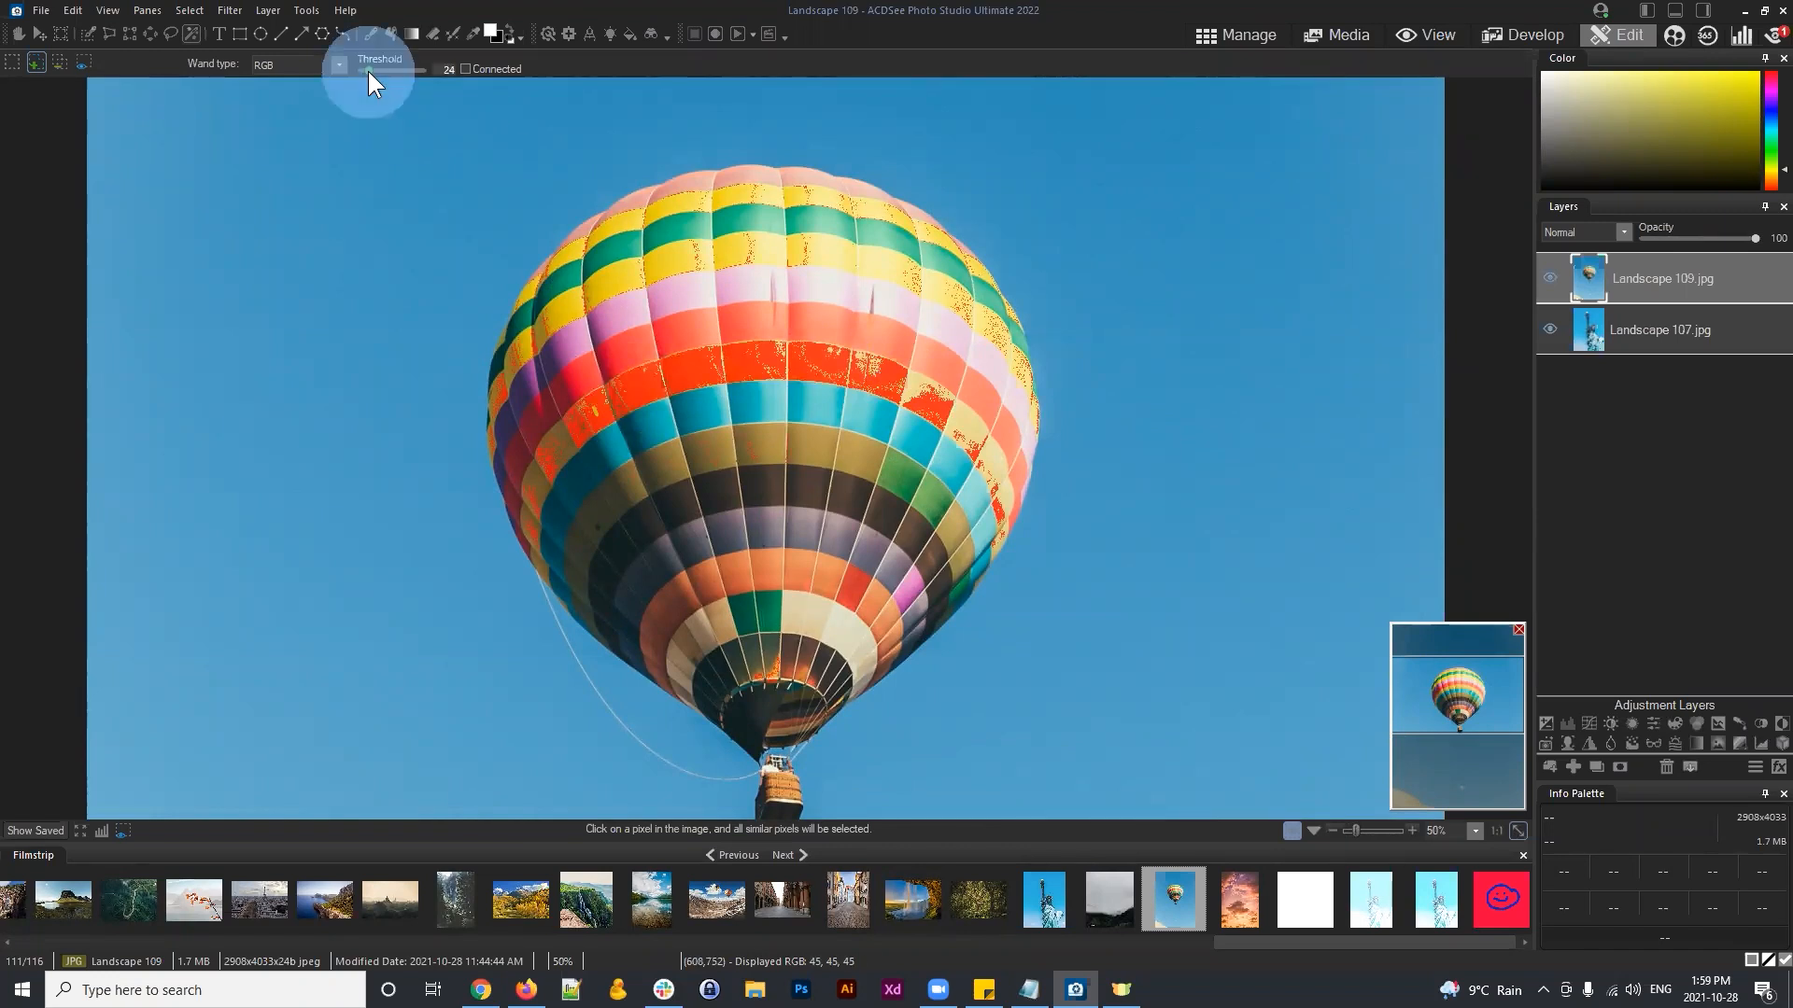
pyautogui.click(920, 386)
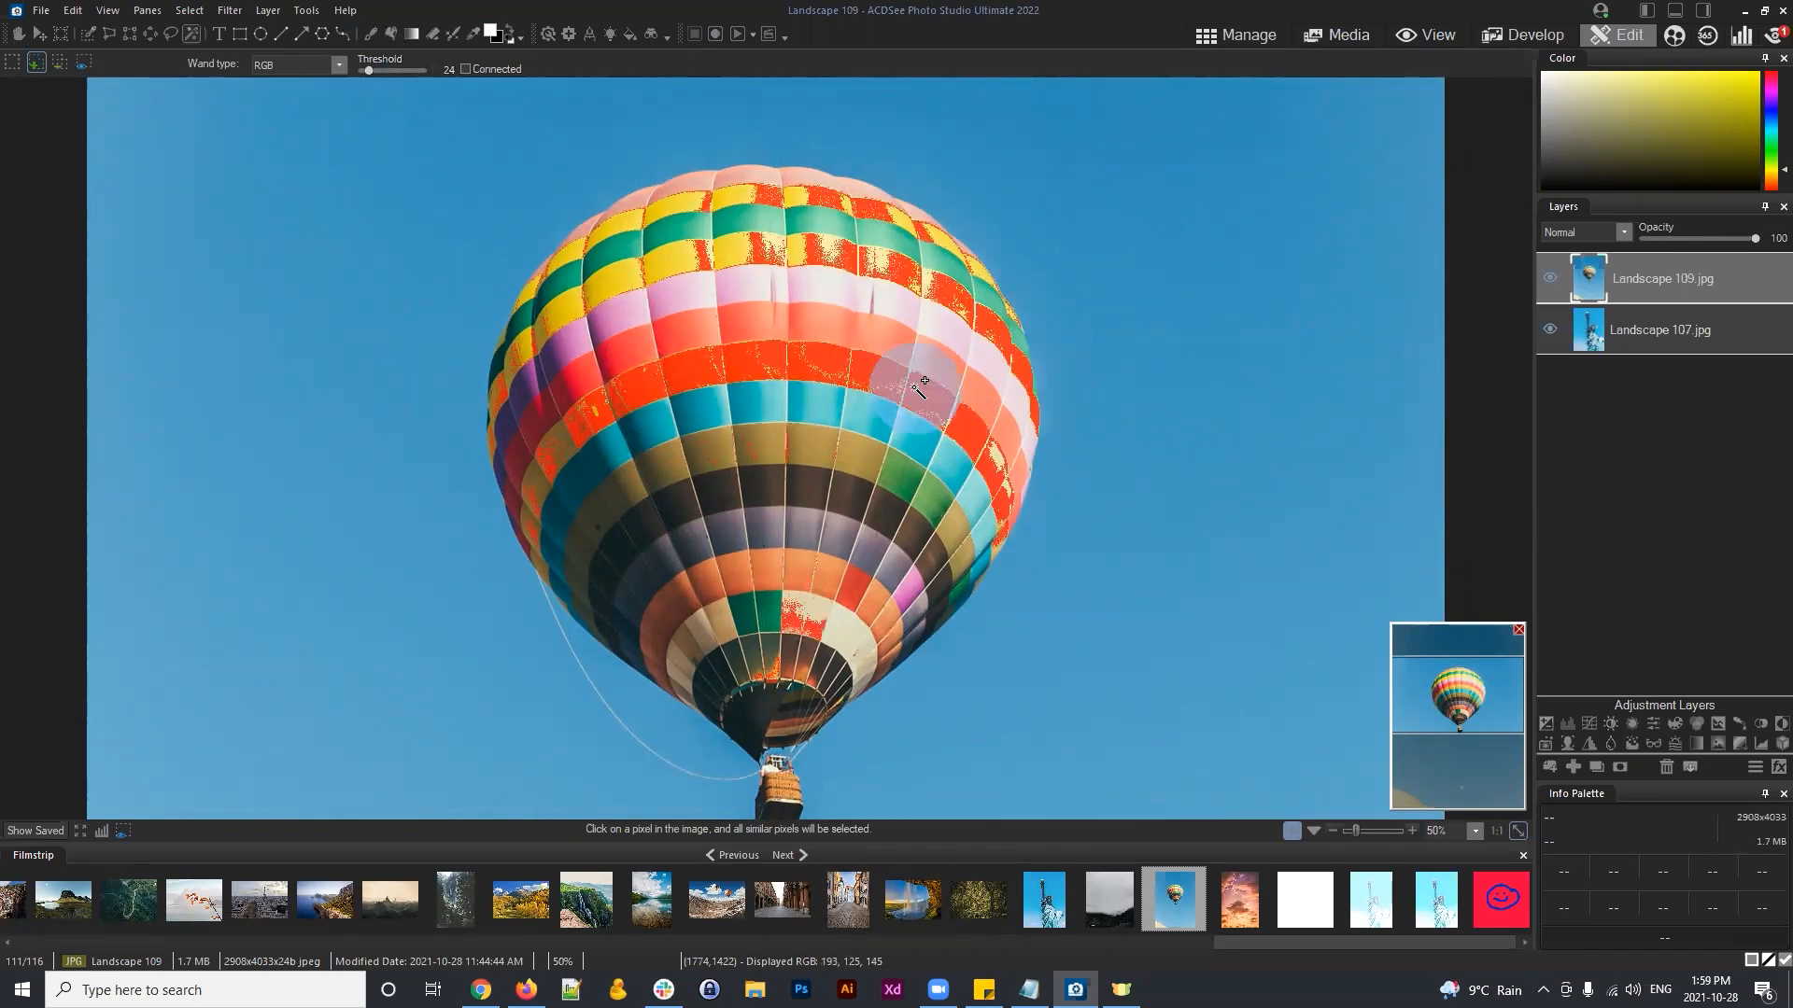
pyautogui.click(821, 239)
pyautogui.click(716, 251)
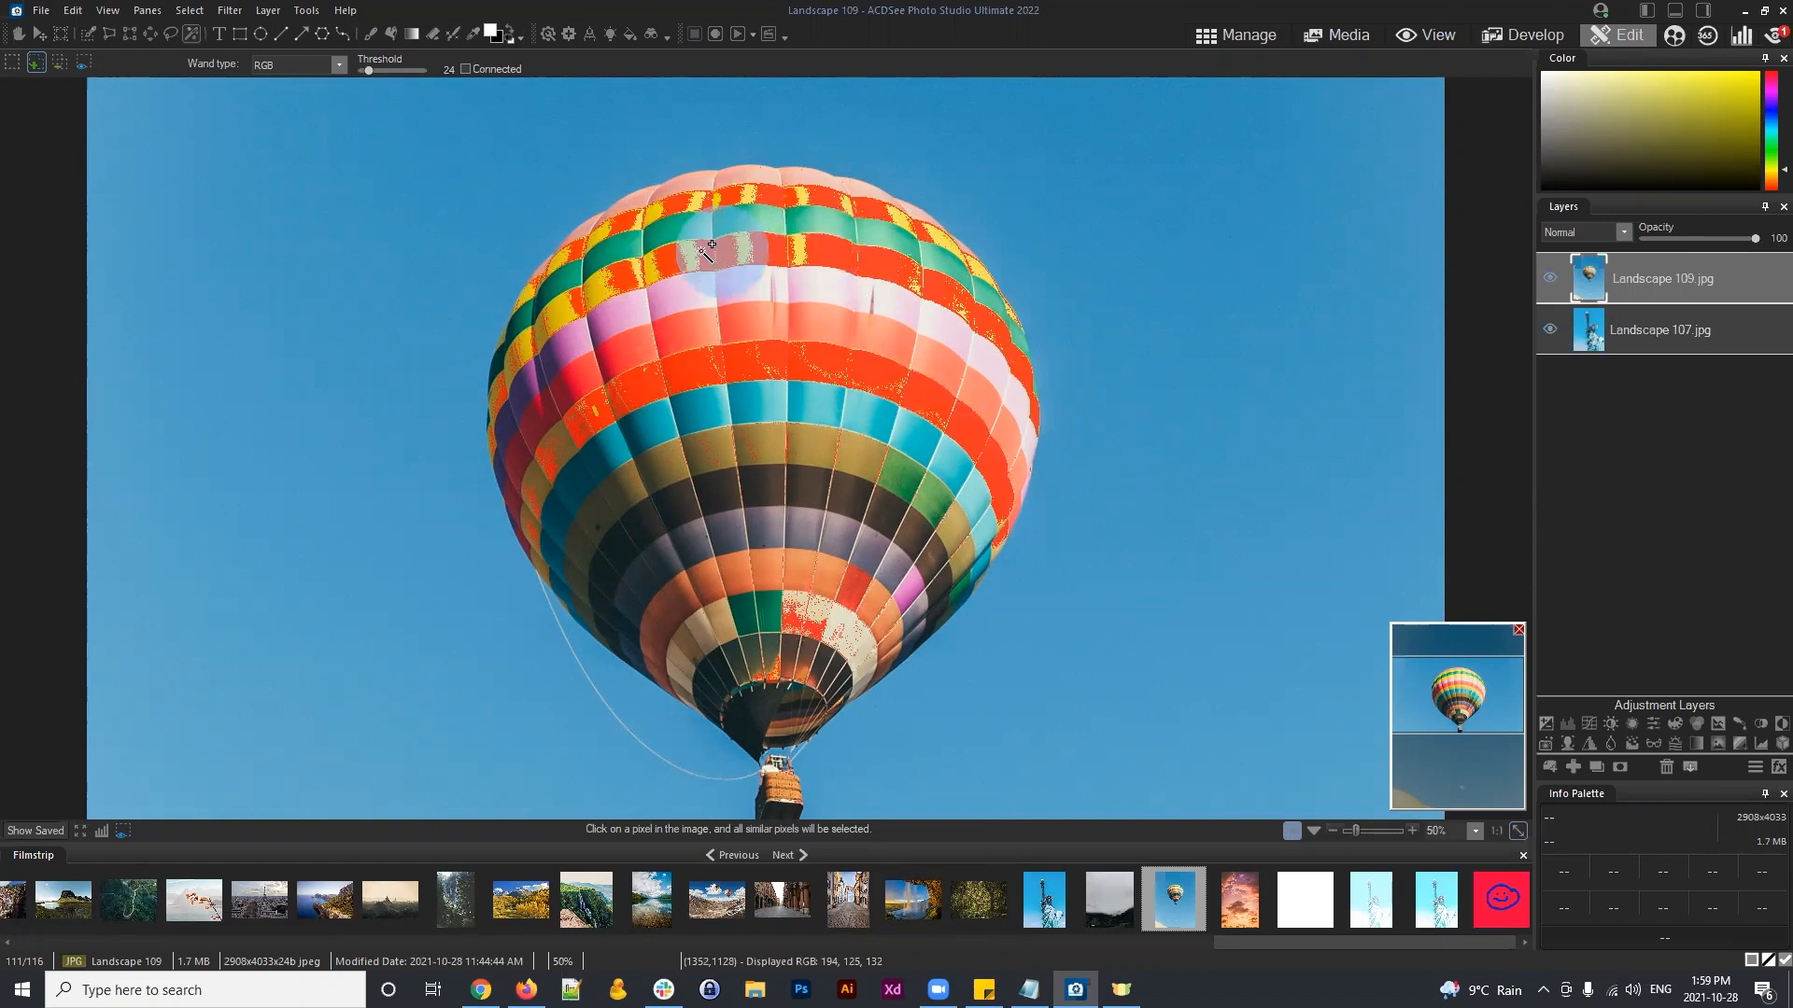
pyautogui.click(810, 245)
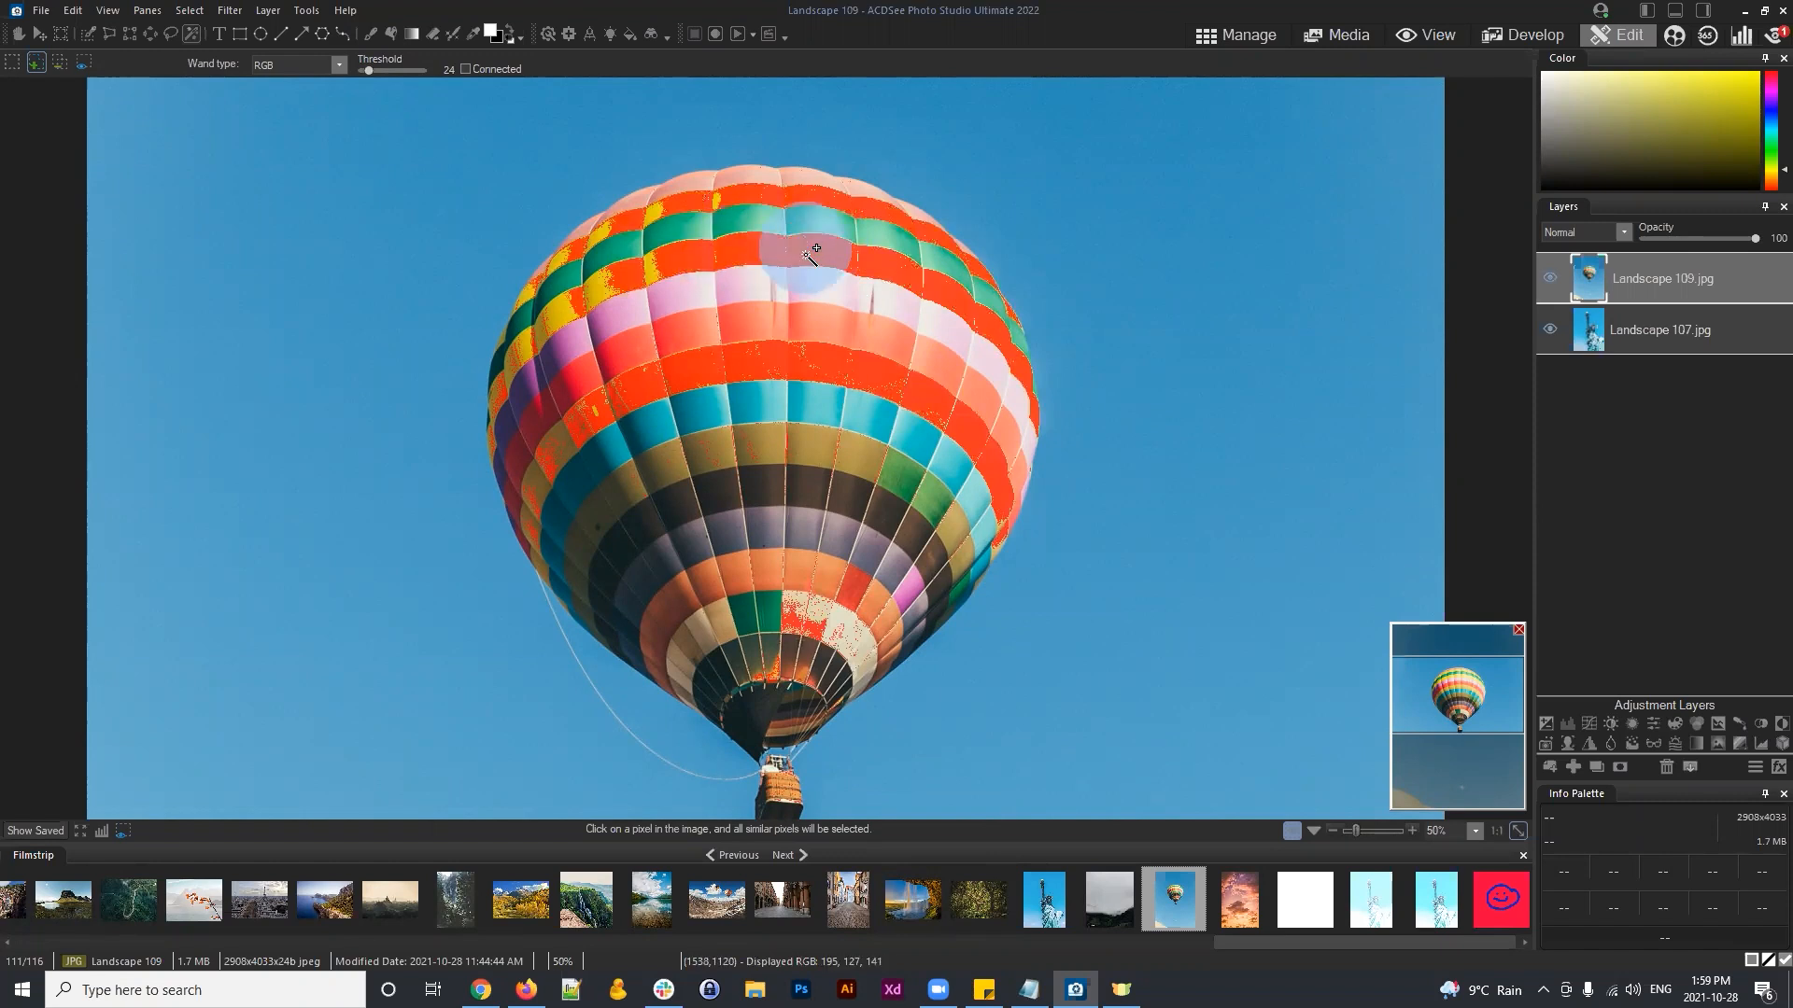
pyautogui.click(803, 352)
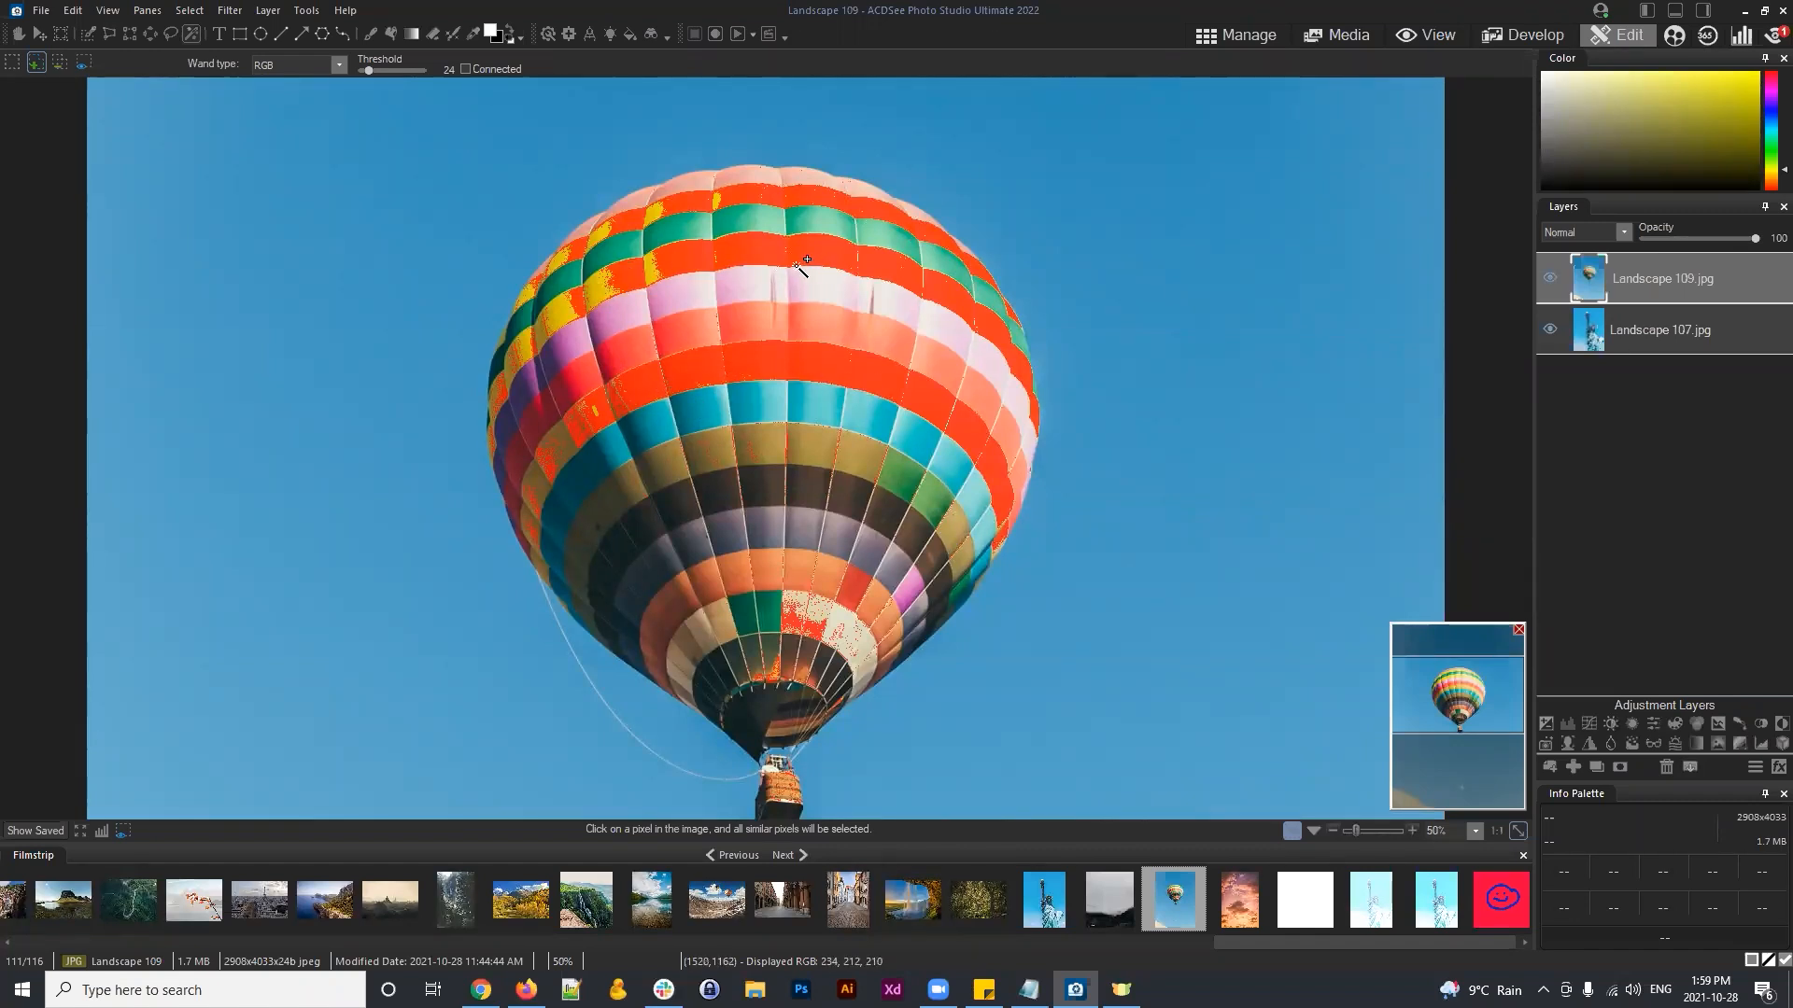
# Step: Set the selection overlay to Marching Ants in the overlay options
pyautogui.click(182, 9)
pyautogui.click(272, 312)
pyautogui.moveTo(883, 378); pyautogui.dragTo(1218, 200)
pyautogui.click(1080, 262)
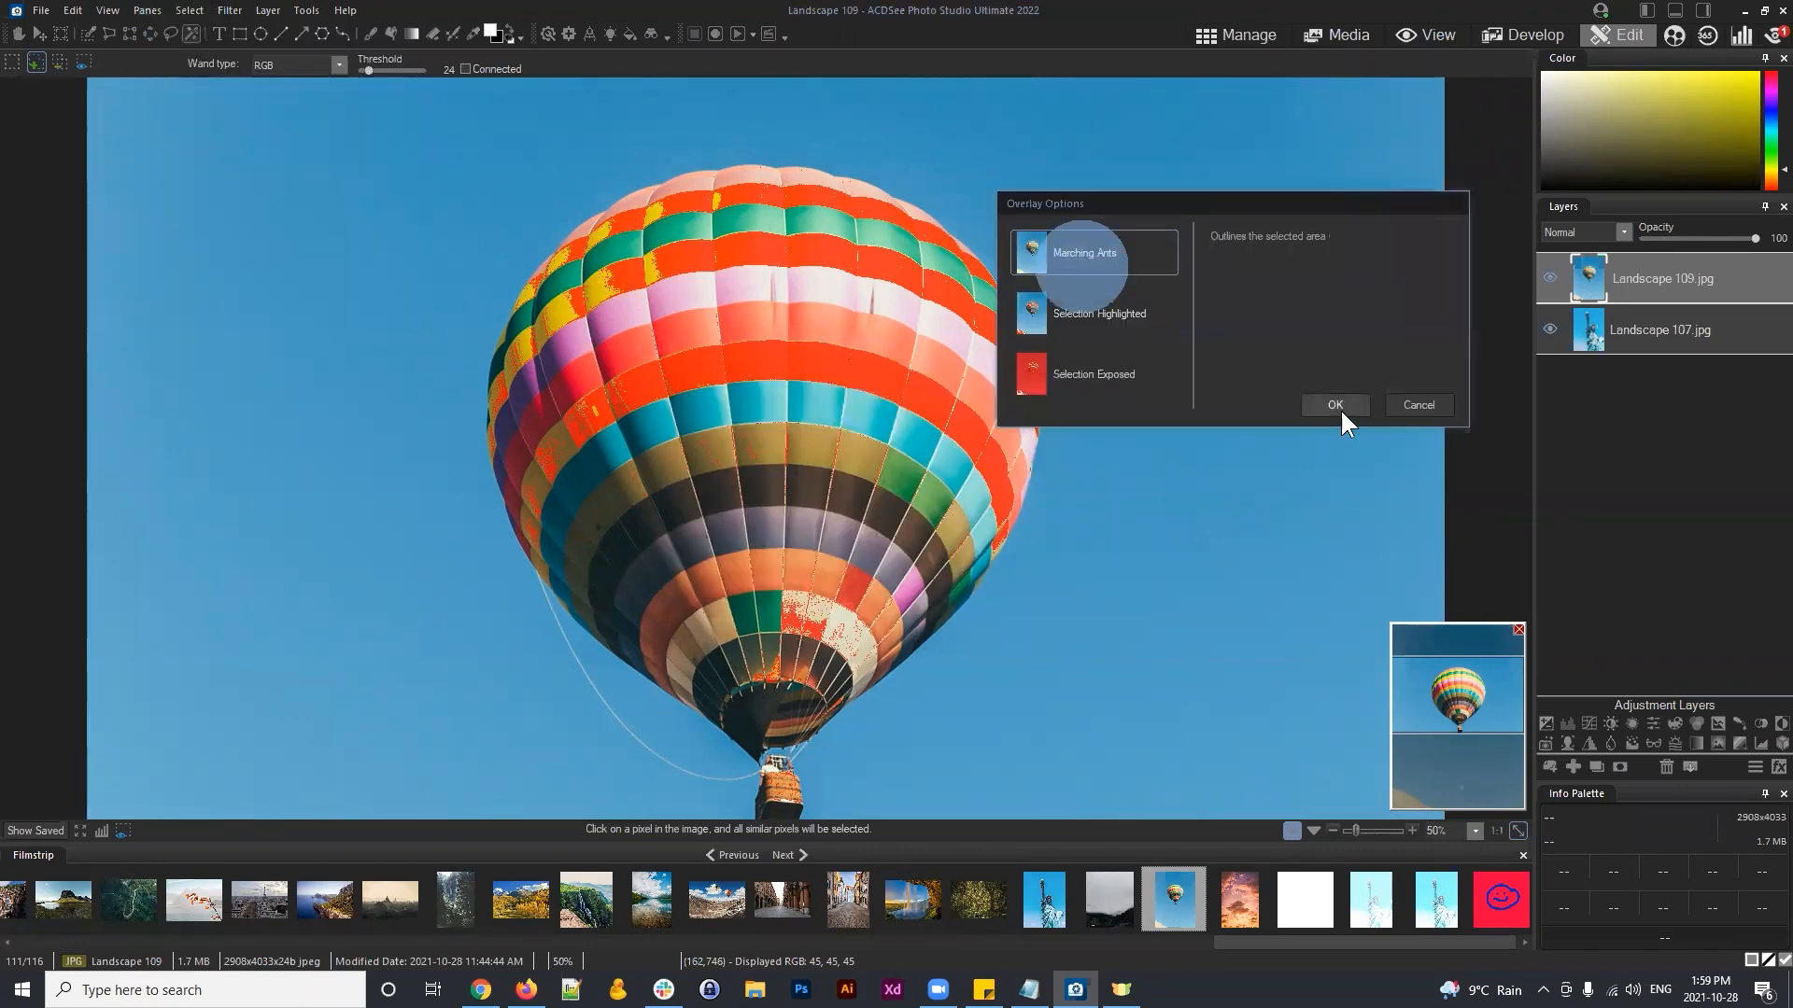
pyautogui.click(1336, 406)
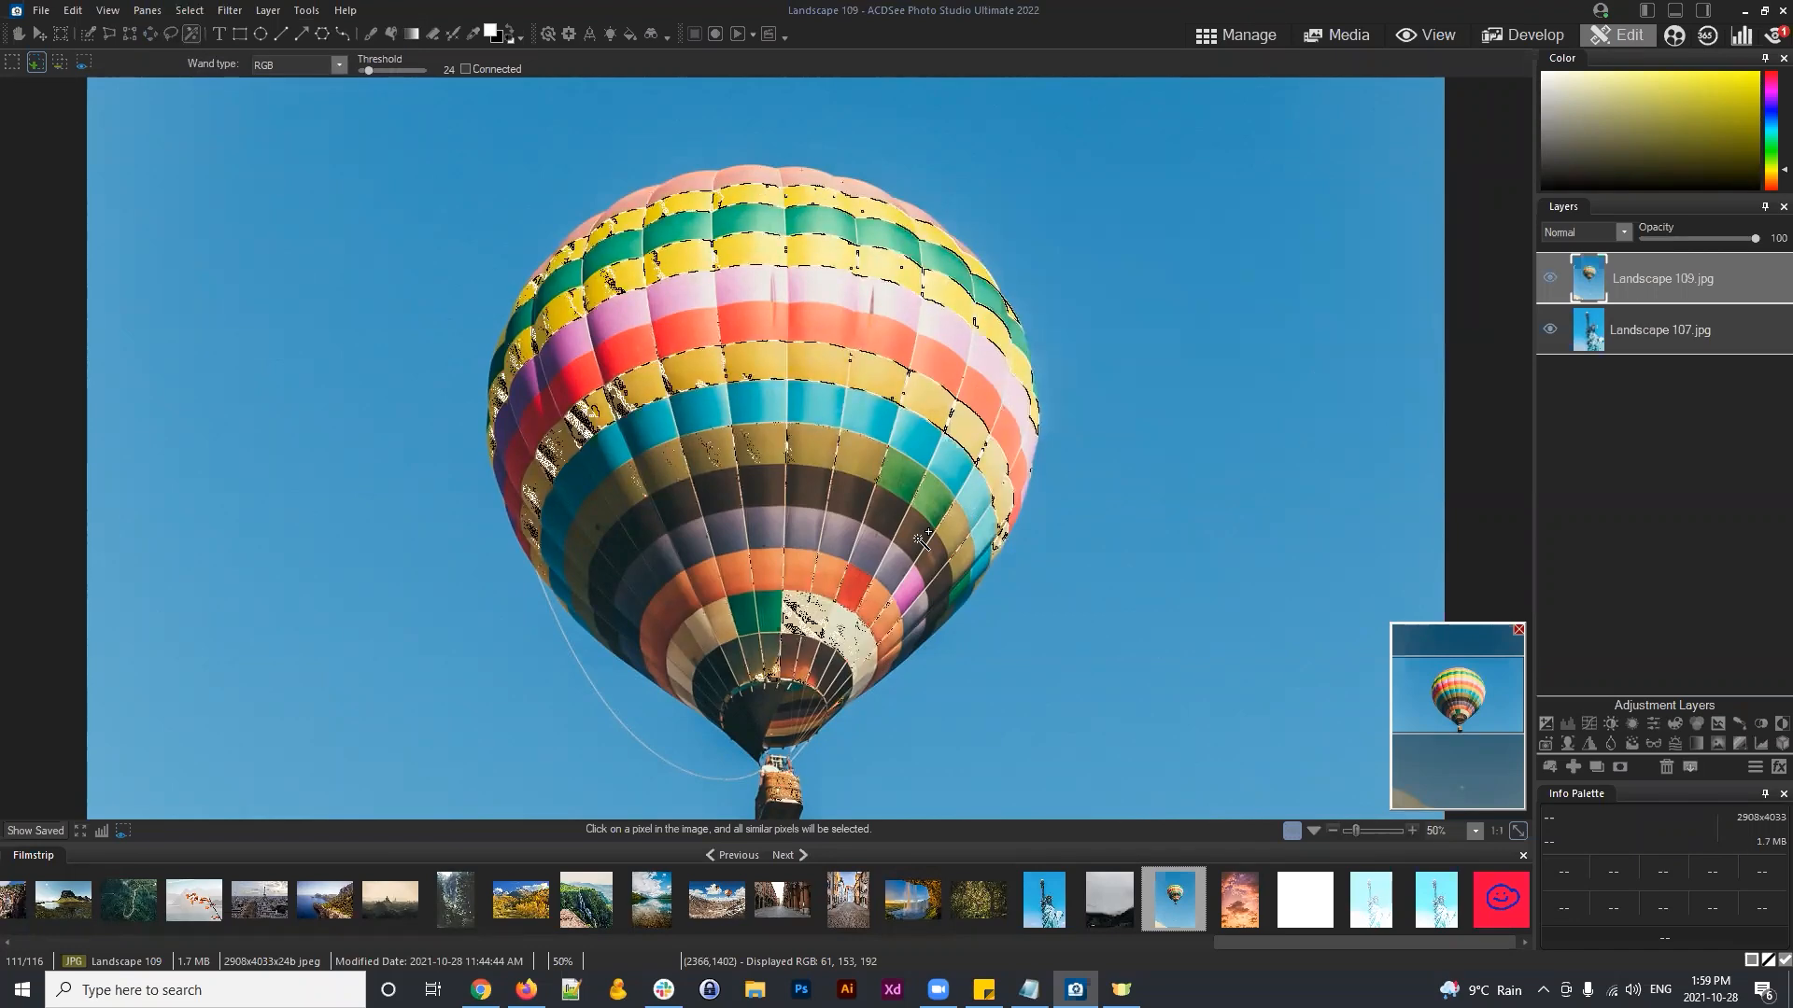
# Step: Change the selection overlay to Selection Highlighted with black as the highlight colour
pyautogui.click(182, 11)
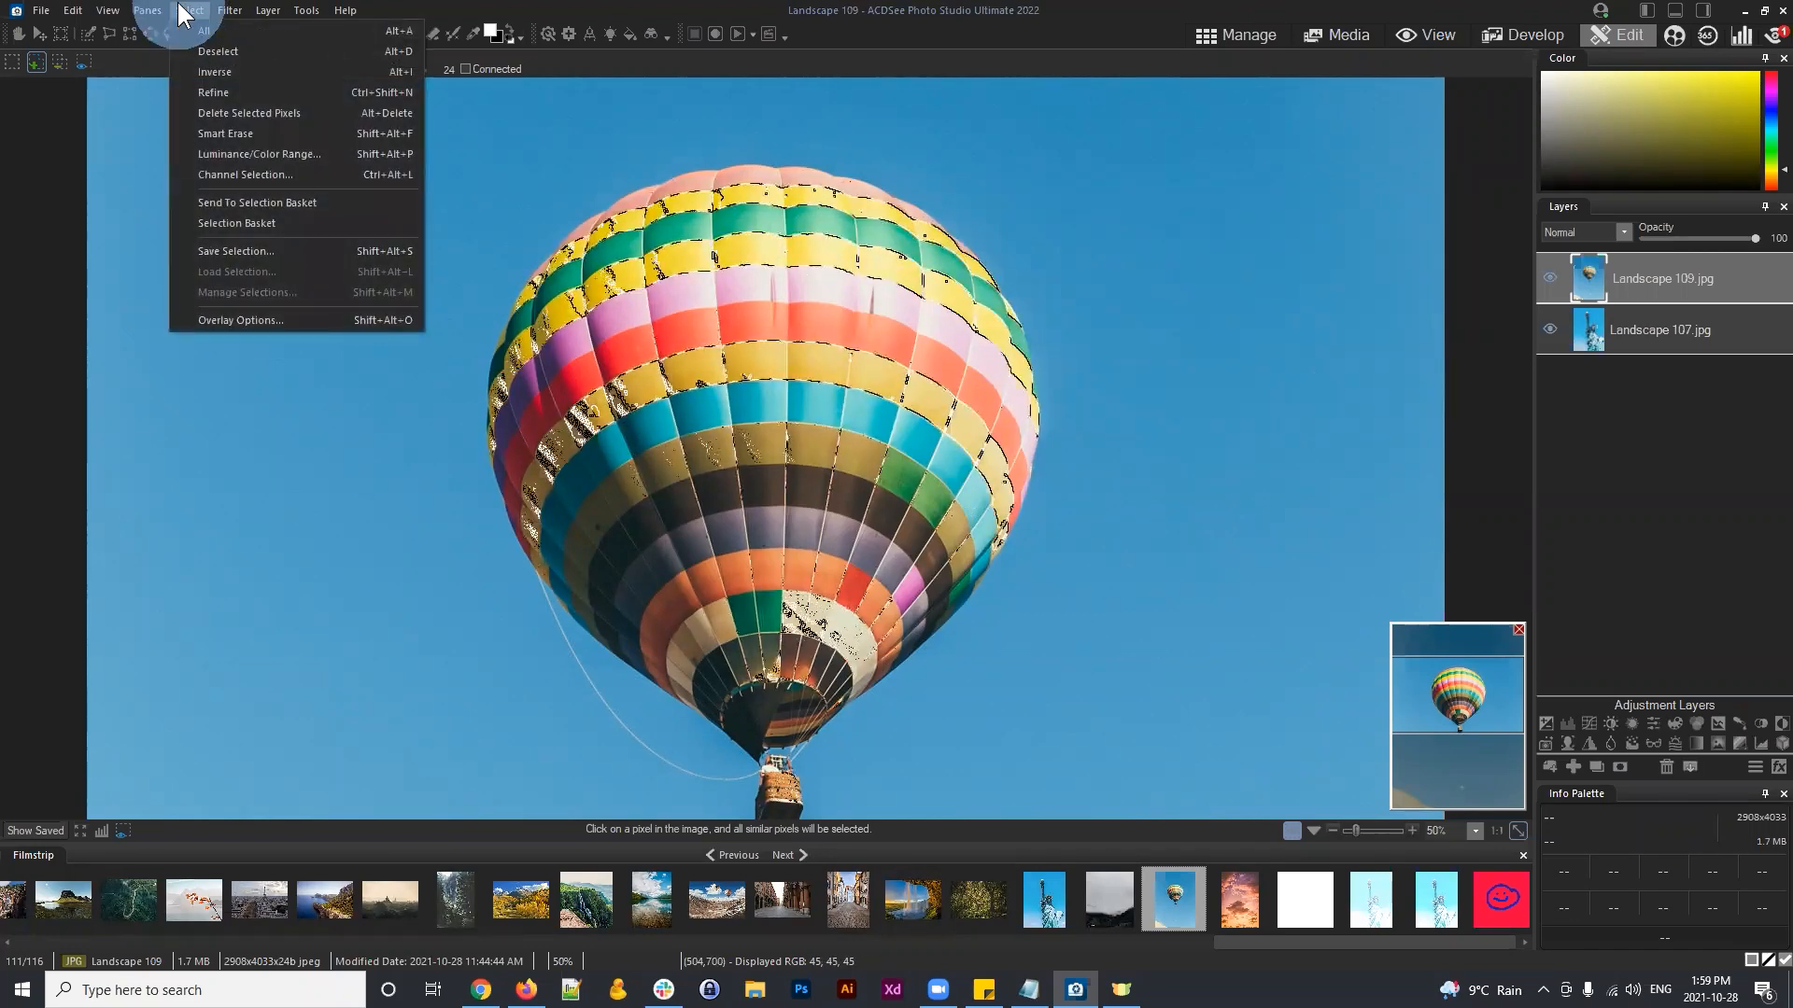
pyautogui.click(247, 320)
pyautogui.click(711, 499)
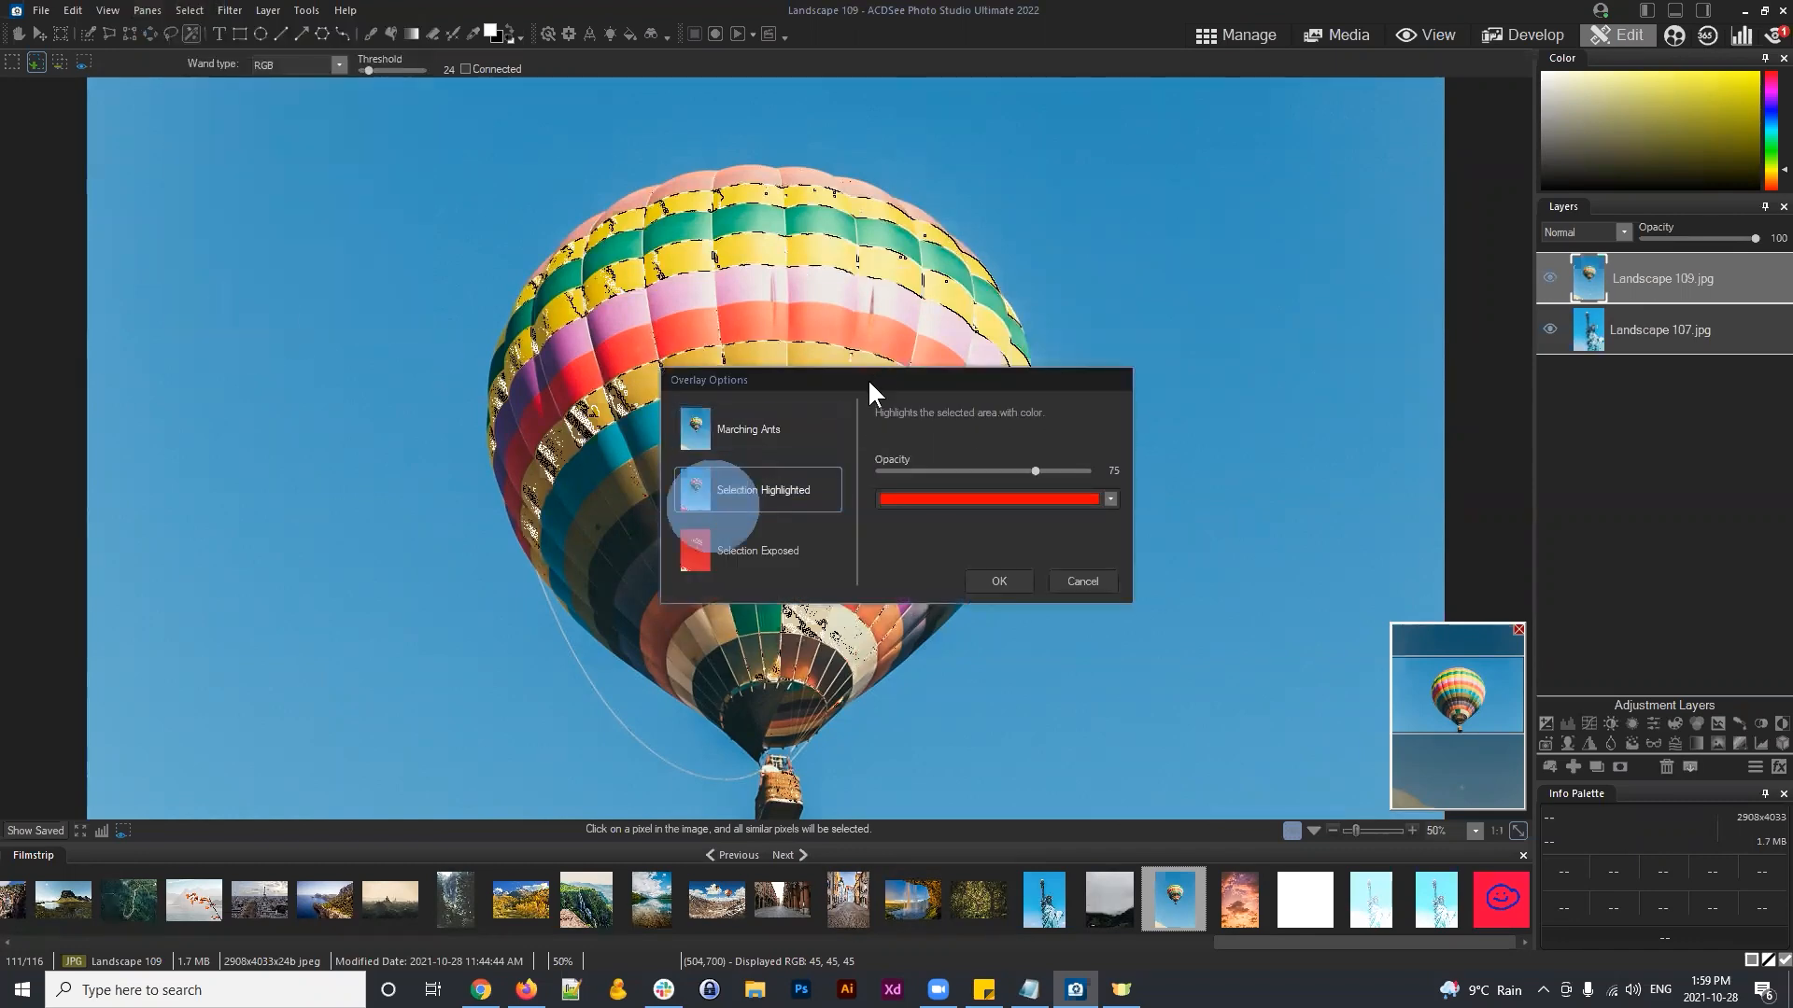
pyautogui.moveTo(880, 378); pyautogui.dragTo(1205, 242)
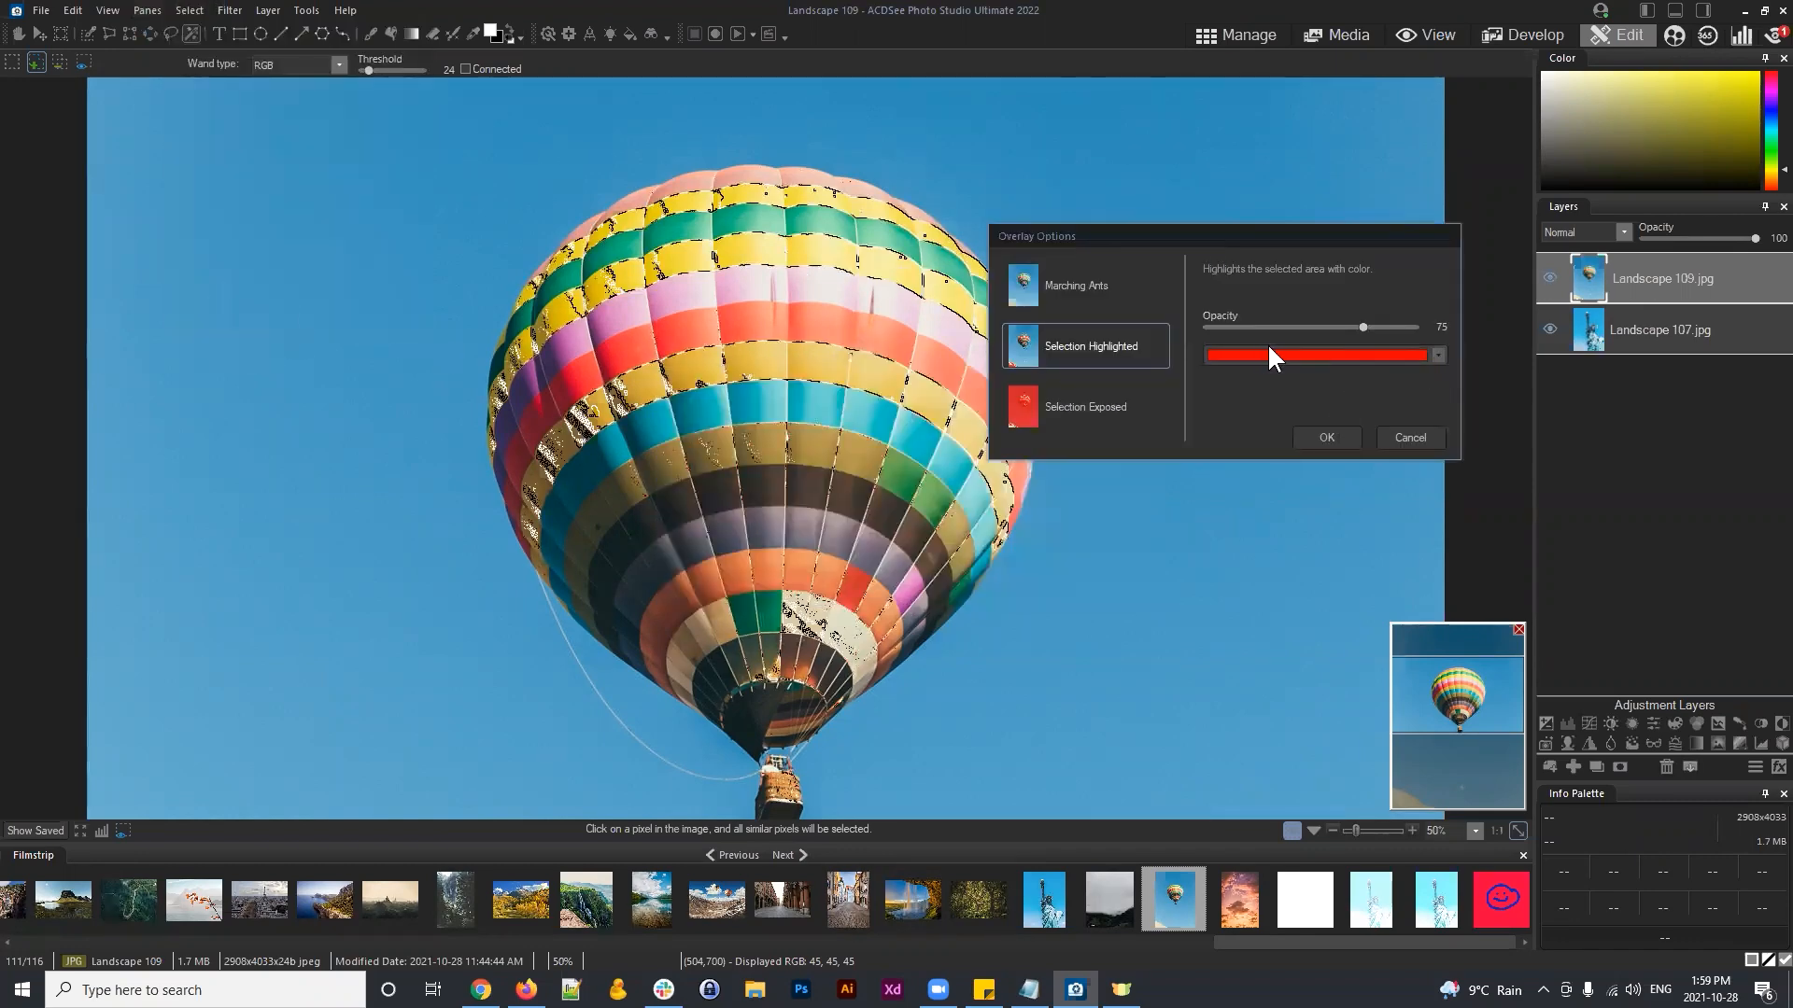
pyautogui.click(1387, 355)
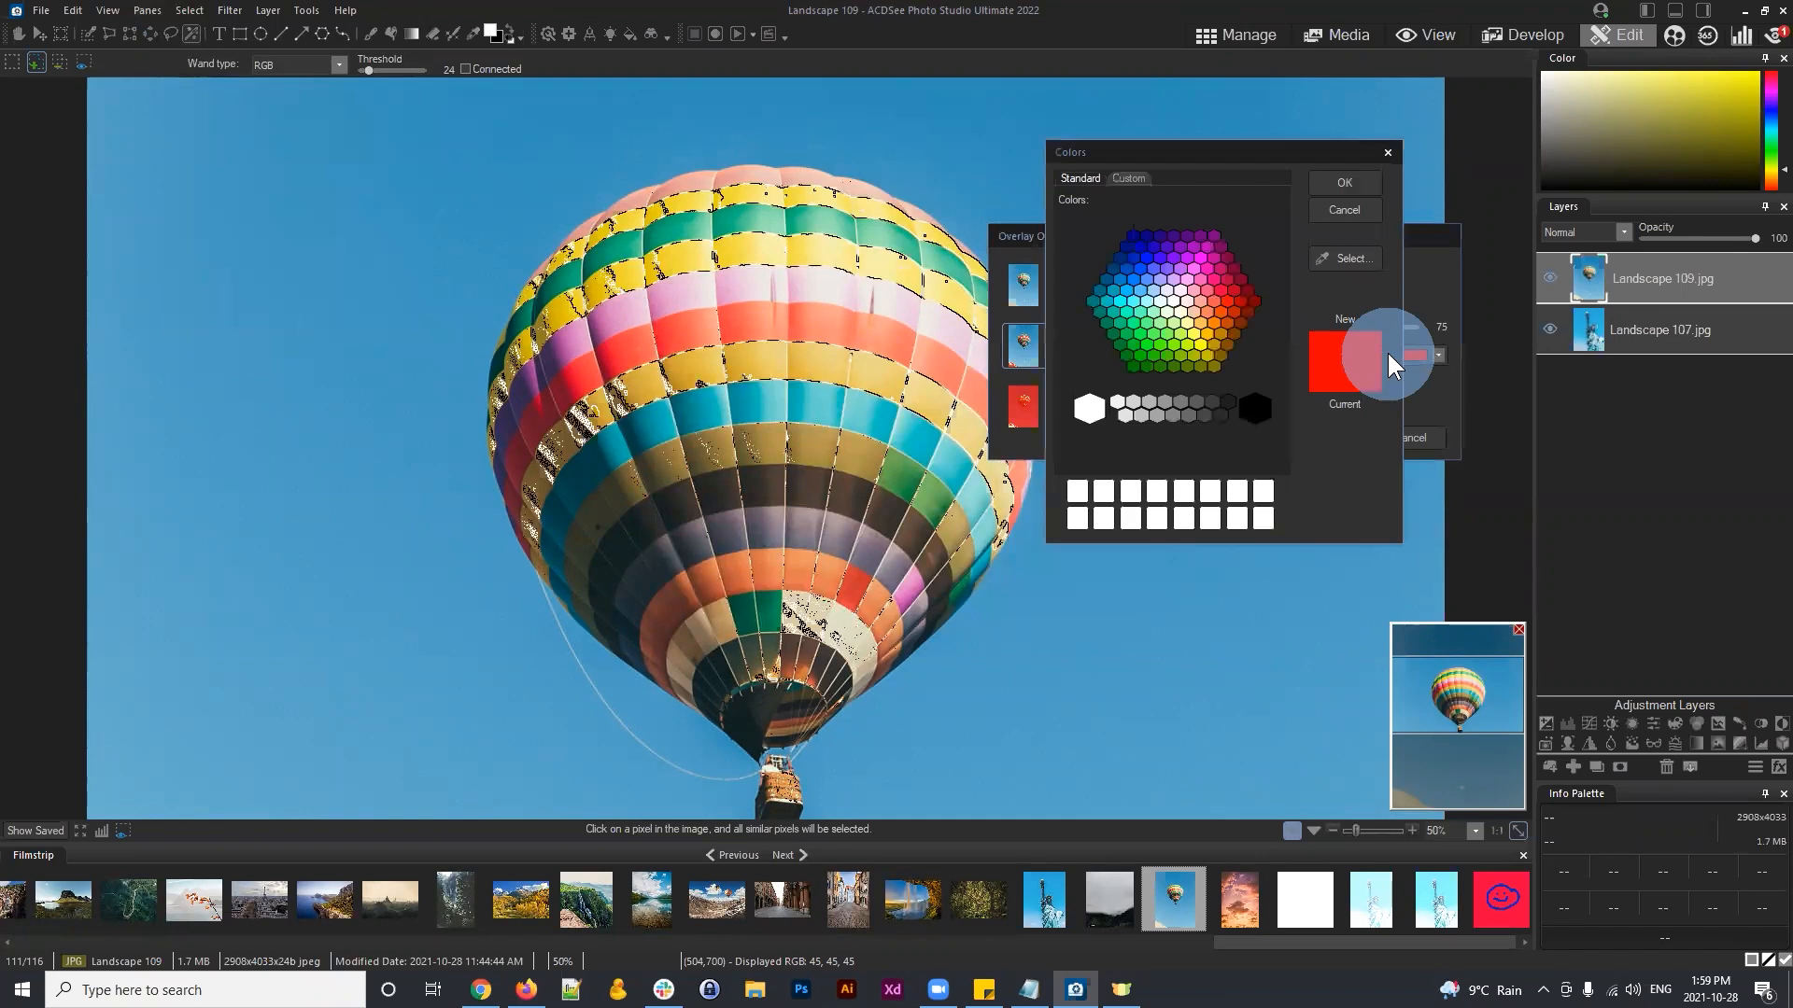
pyautogui.click(1255, 408)
pyautogui.click(1344, 182)
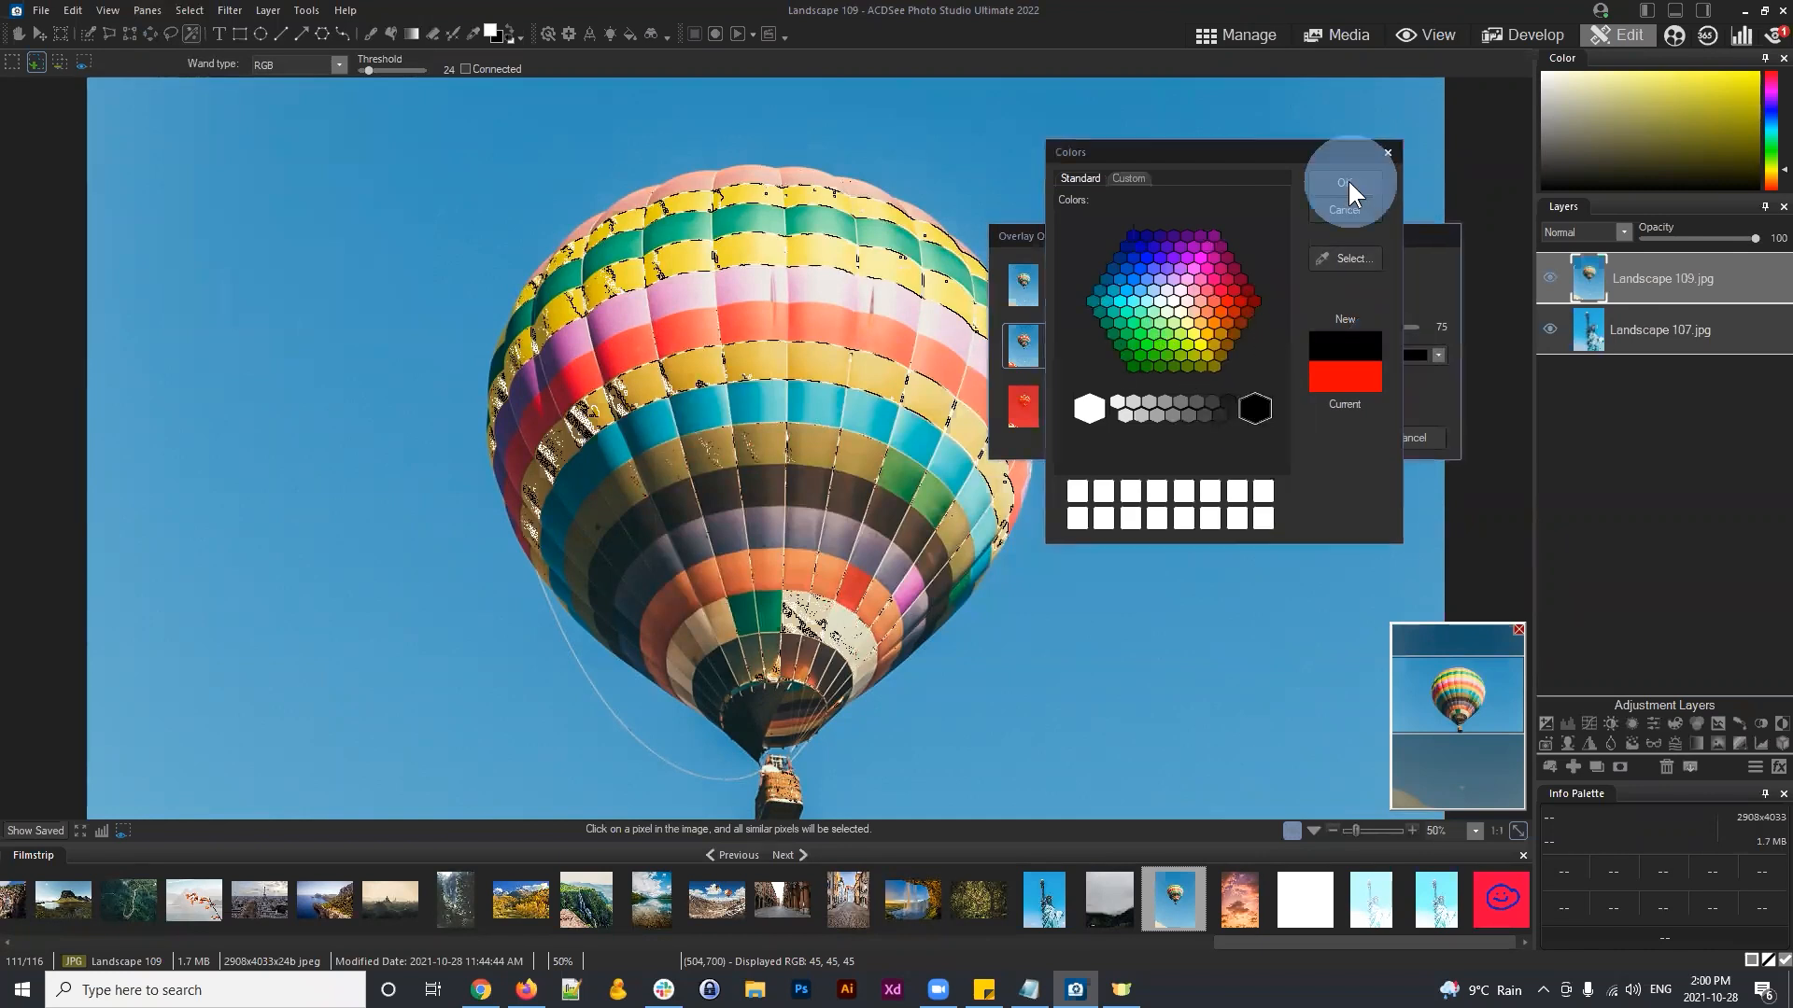
pyautogui.click(1331, 431)
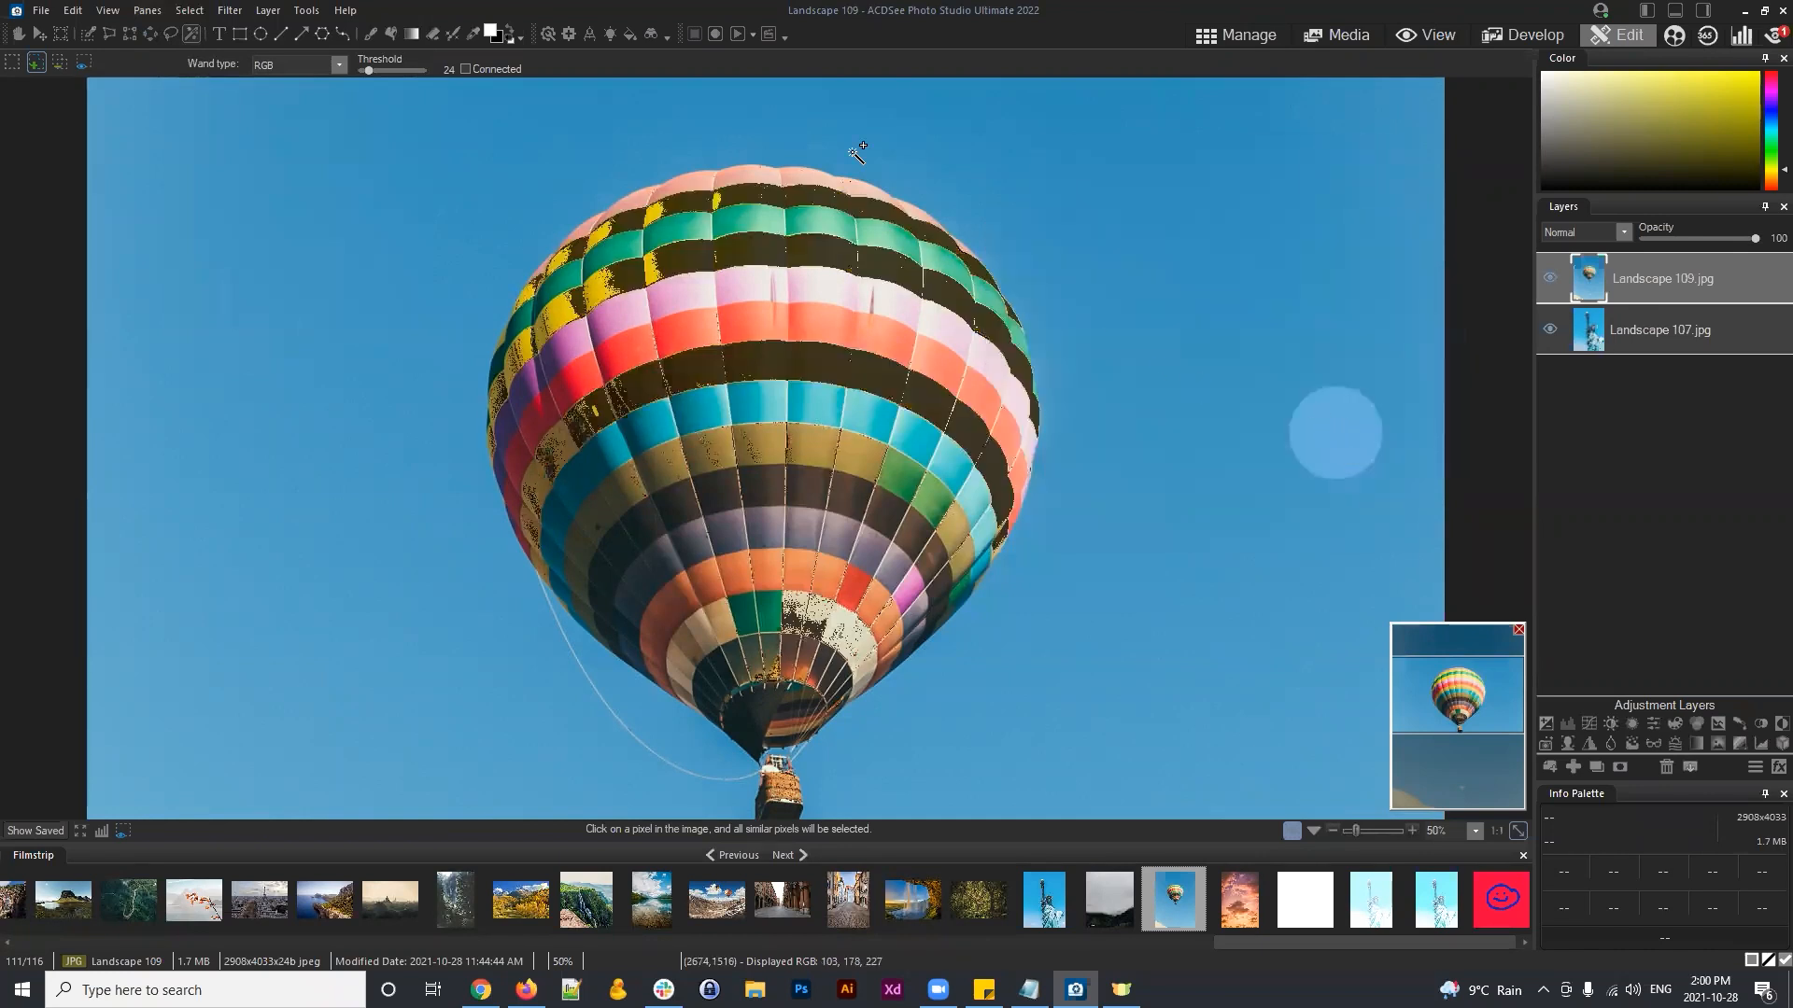
# Step: Add the remaining yellow patches on the shaded side of the balloon to the Magic Wand selection
pyautogui.click(557, 428)
pyautogui.click(565, 310)
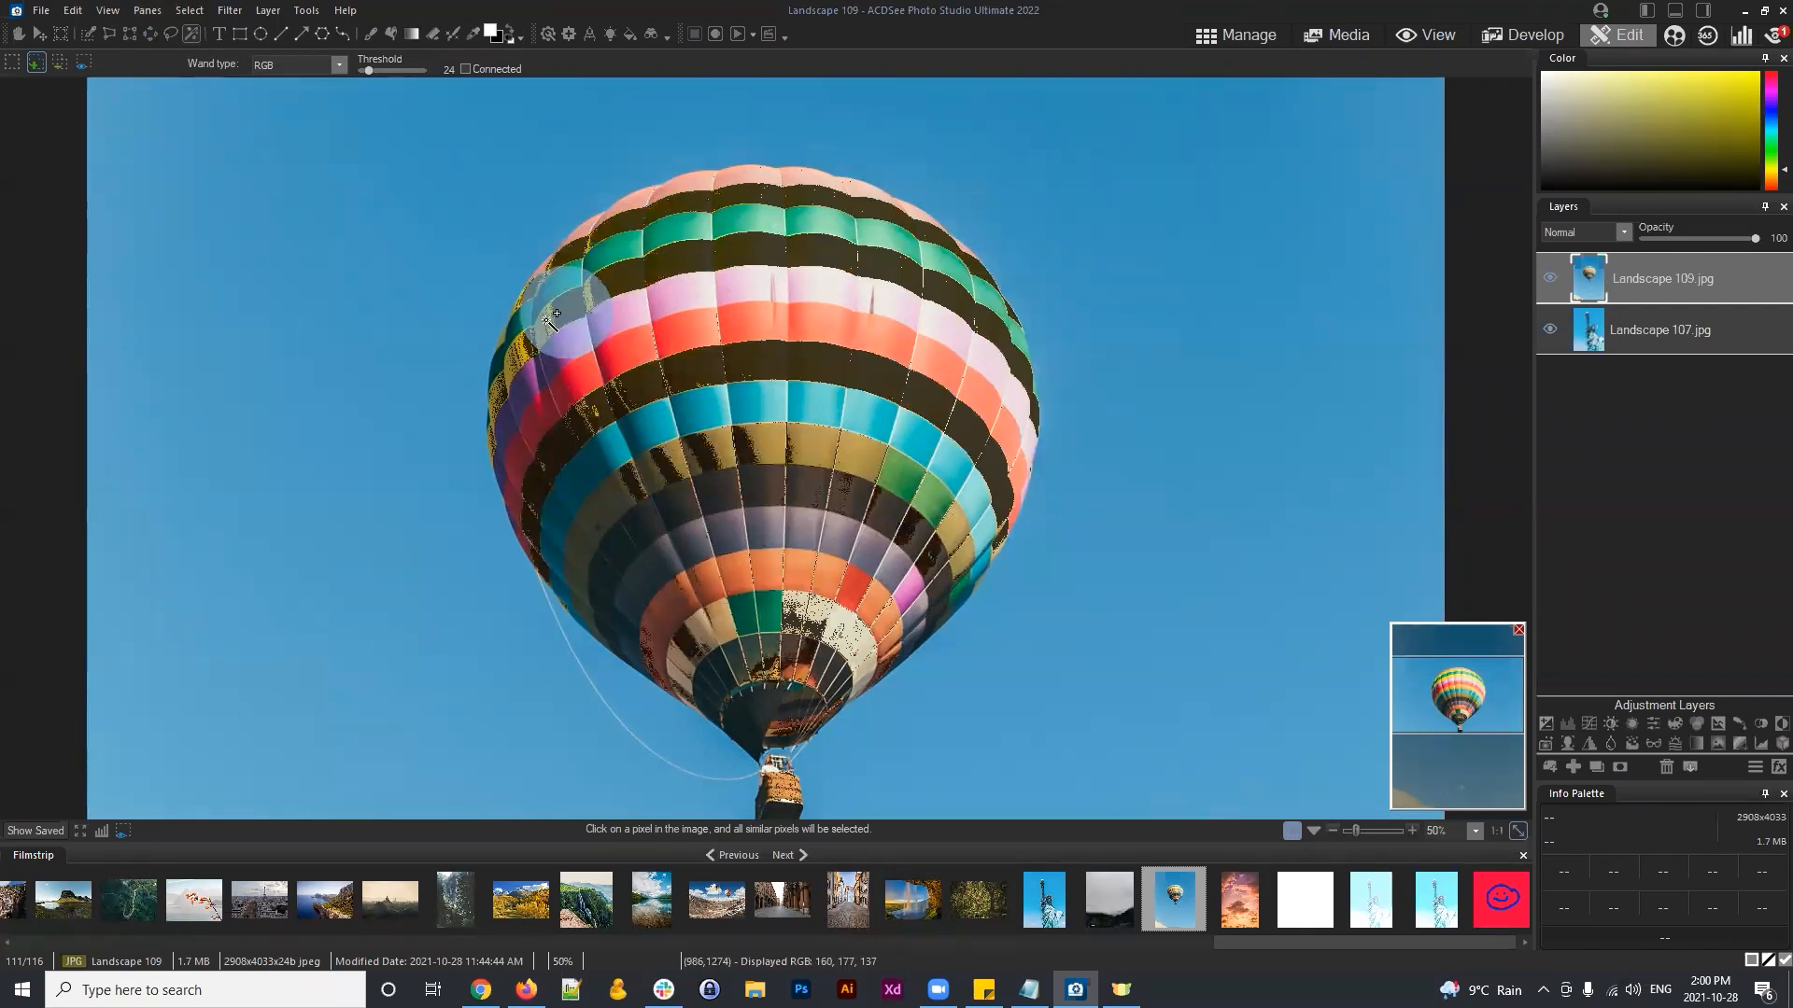
pyautogui.click(549, 322)
pyautogui.click(538, 330)
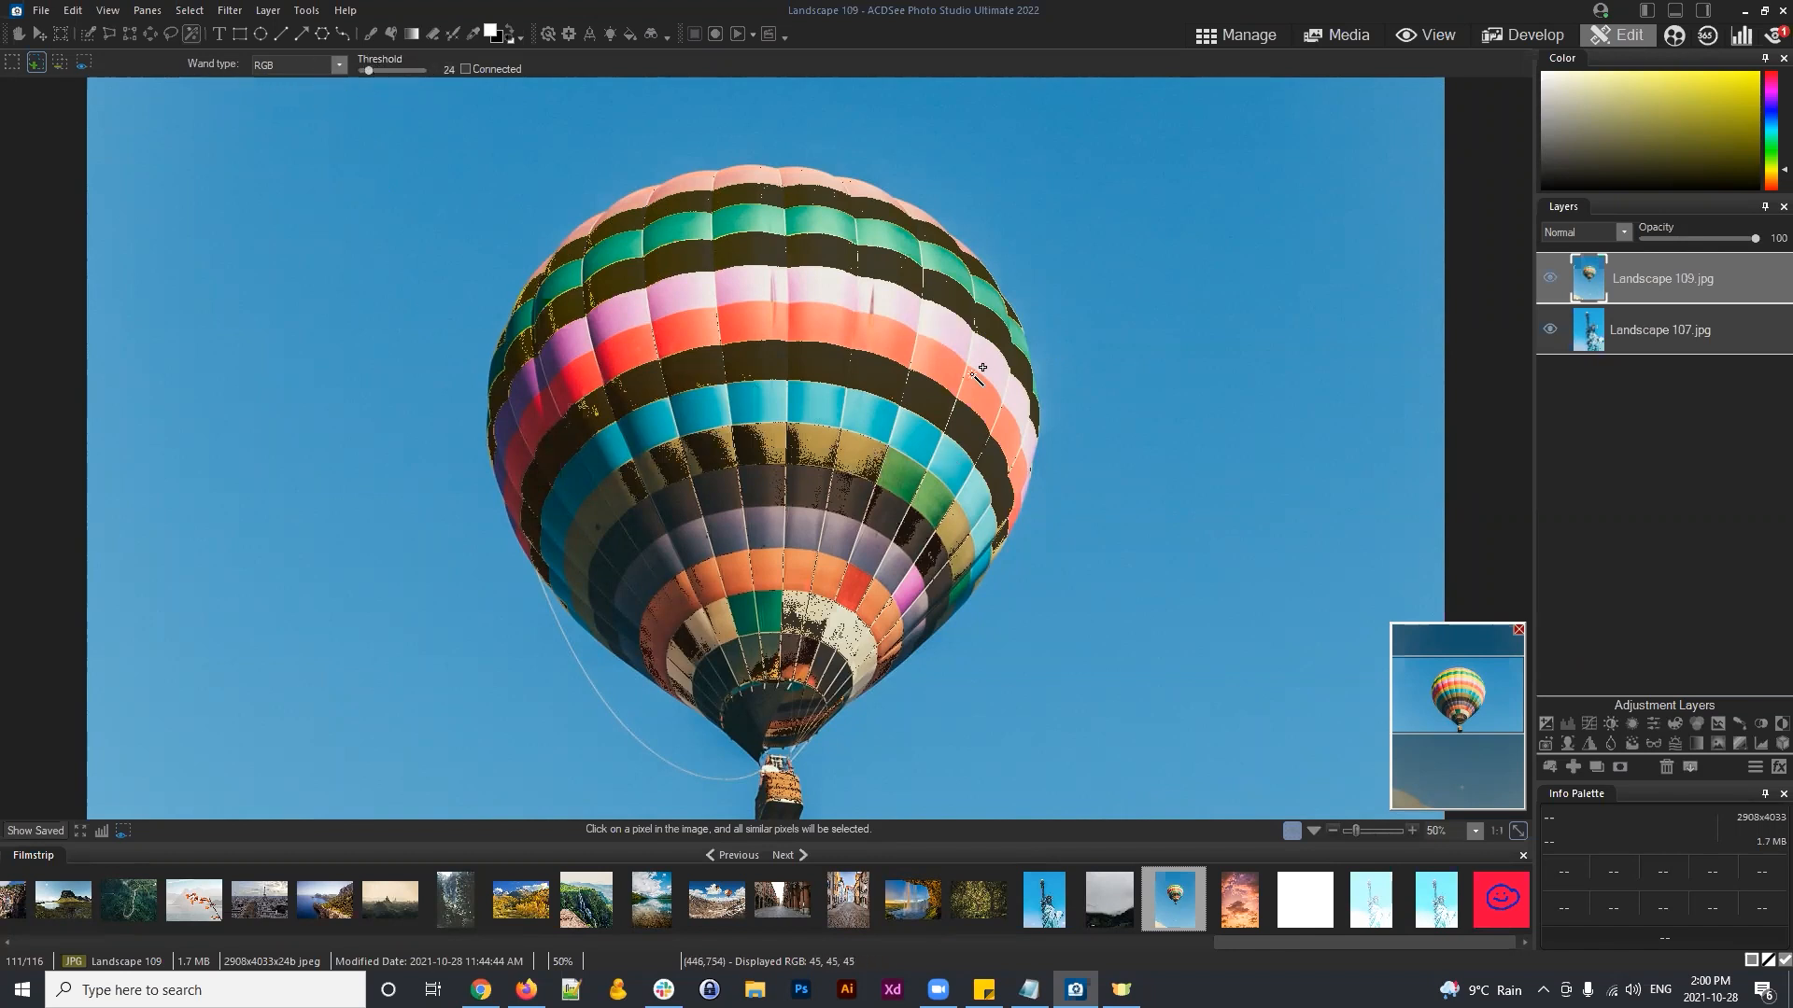
# Step: Put the Magic Wand in new-selection mode, with Connected off, and select different coloured stripes of the balloon one after another
pyautogui.click(1518, 830)
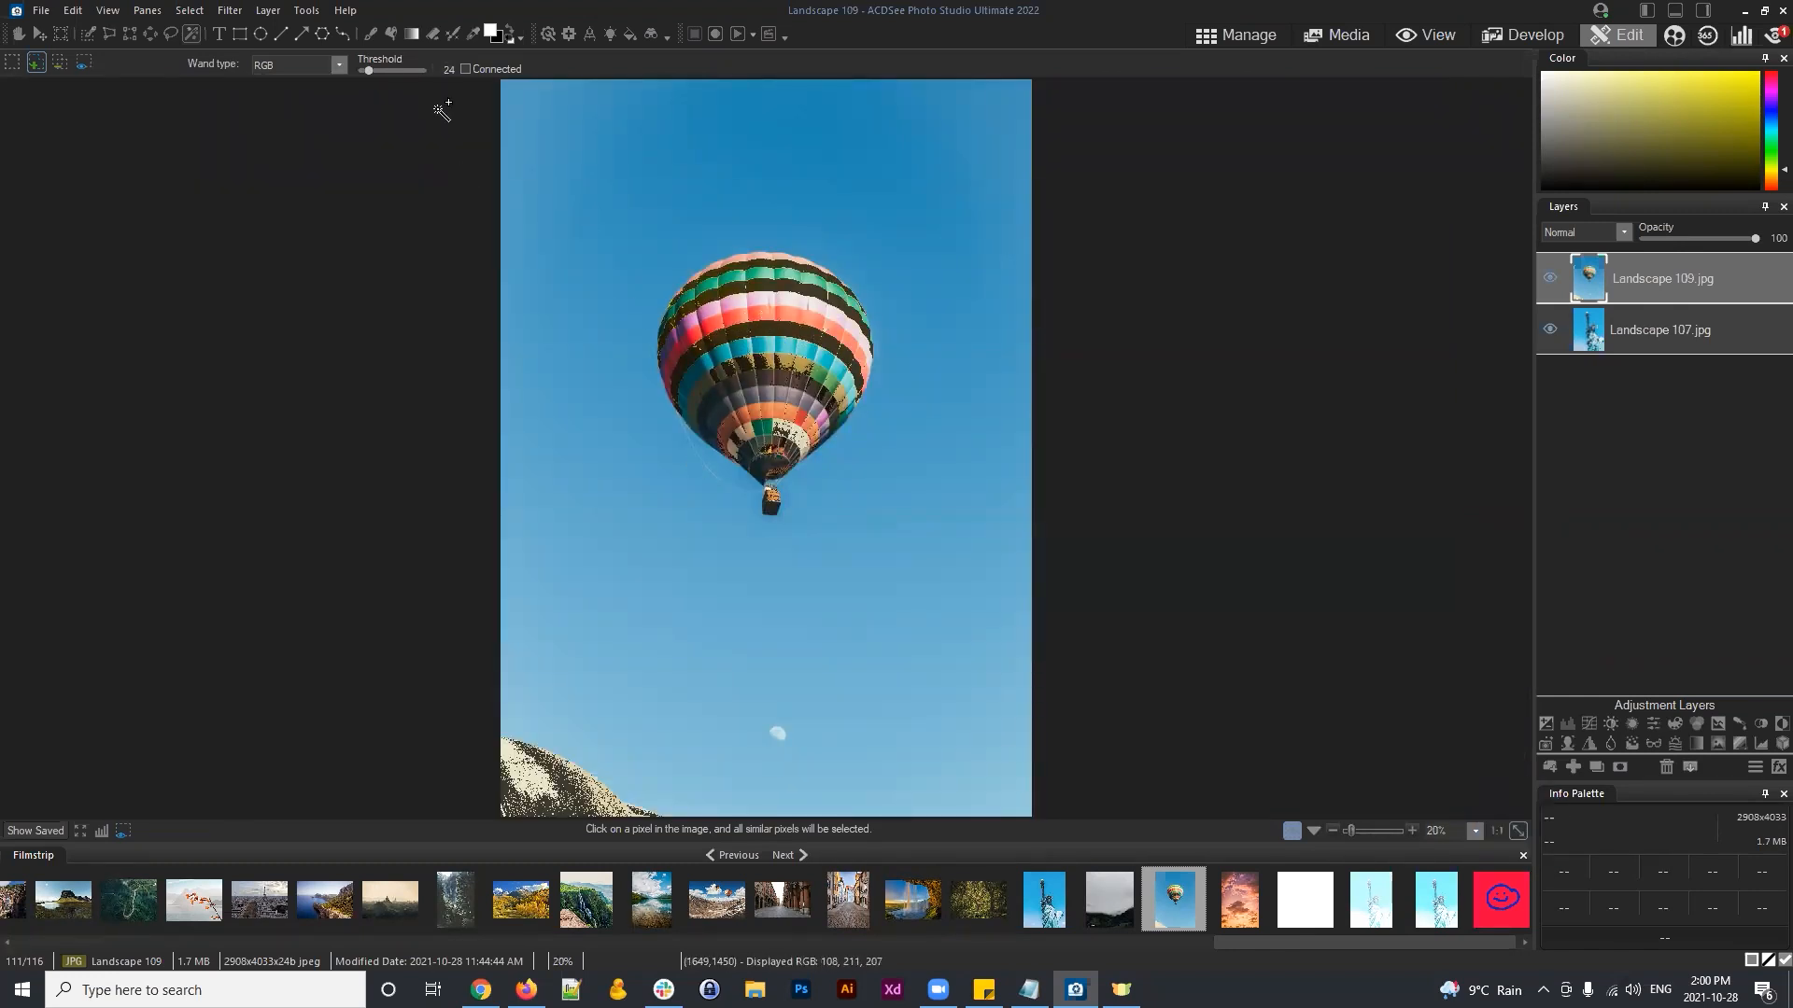
pyautogui.click(465, 69)
pyautogui.click(465, 69)
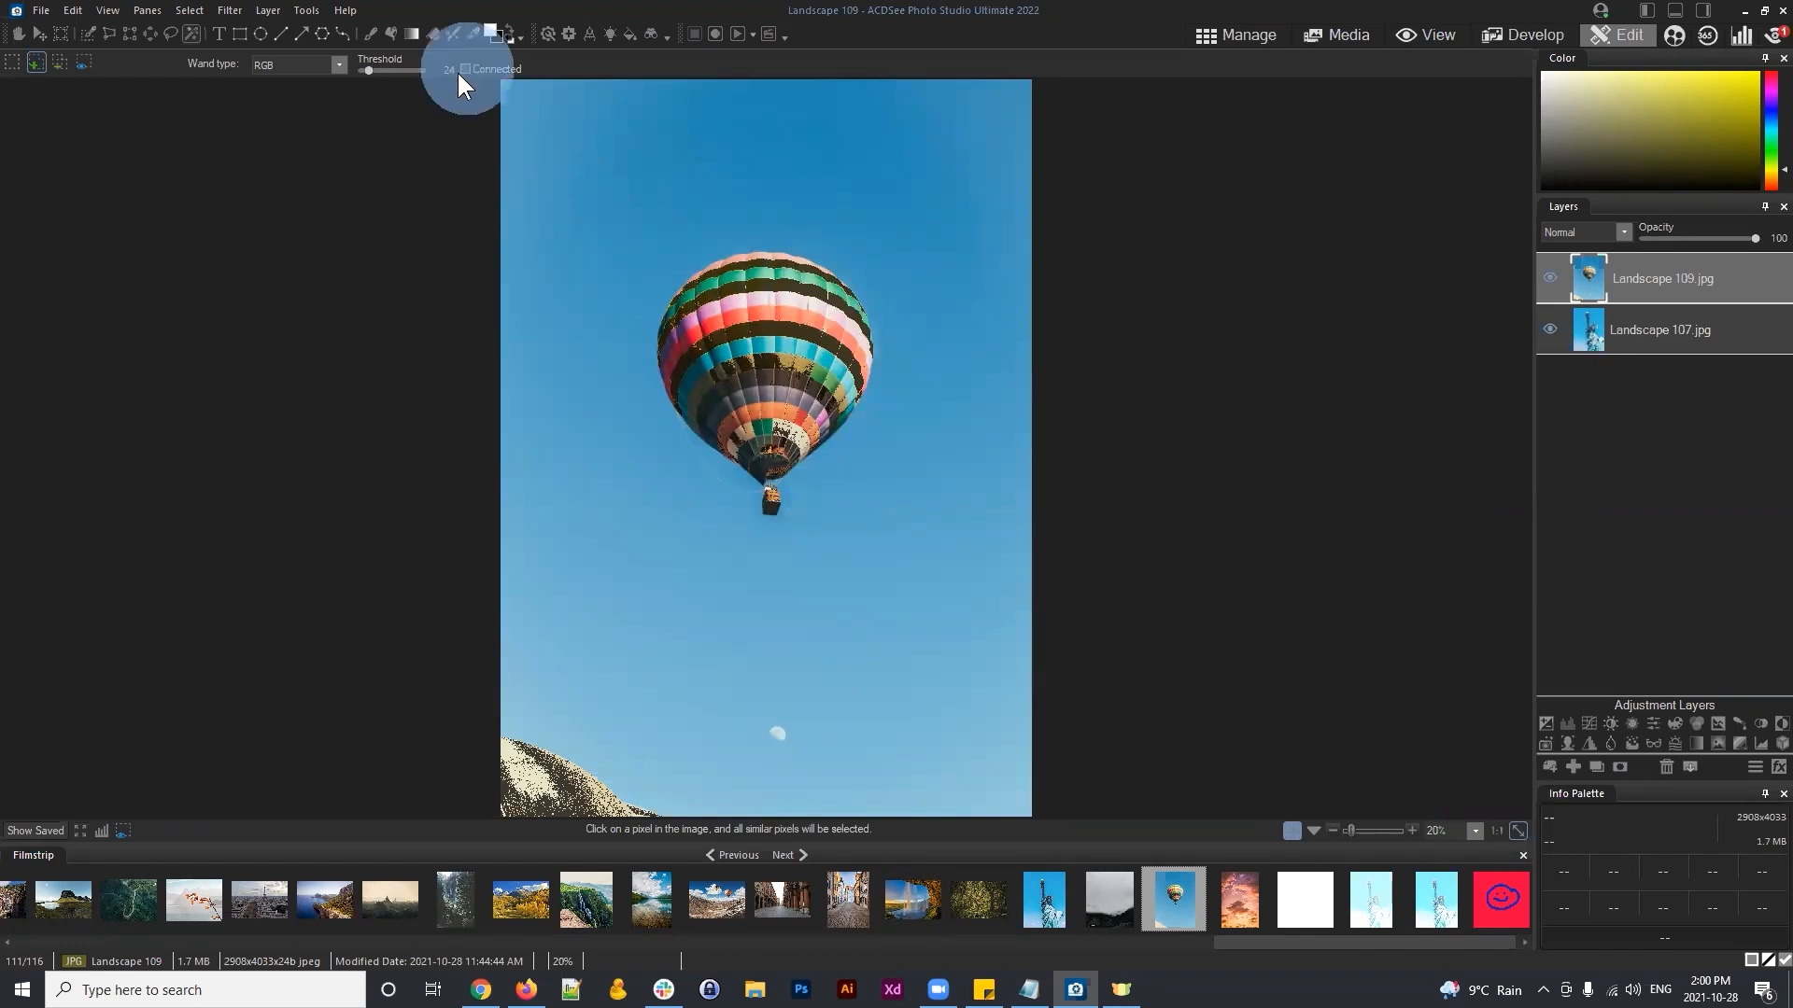
pyautogui.click(12, 63)
pyautogui.click(773, 315)
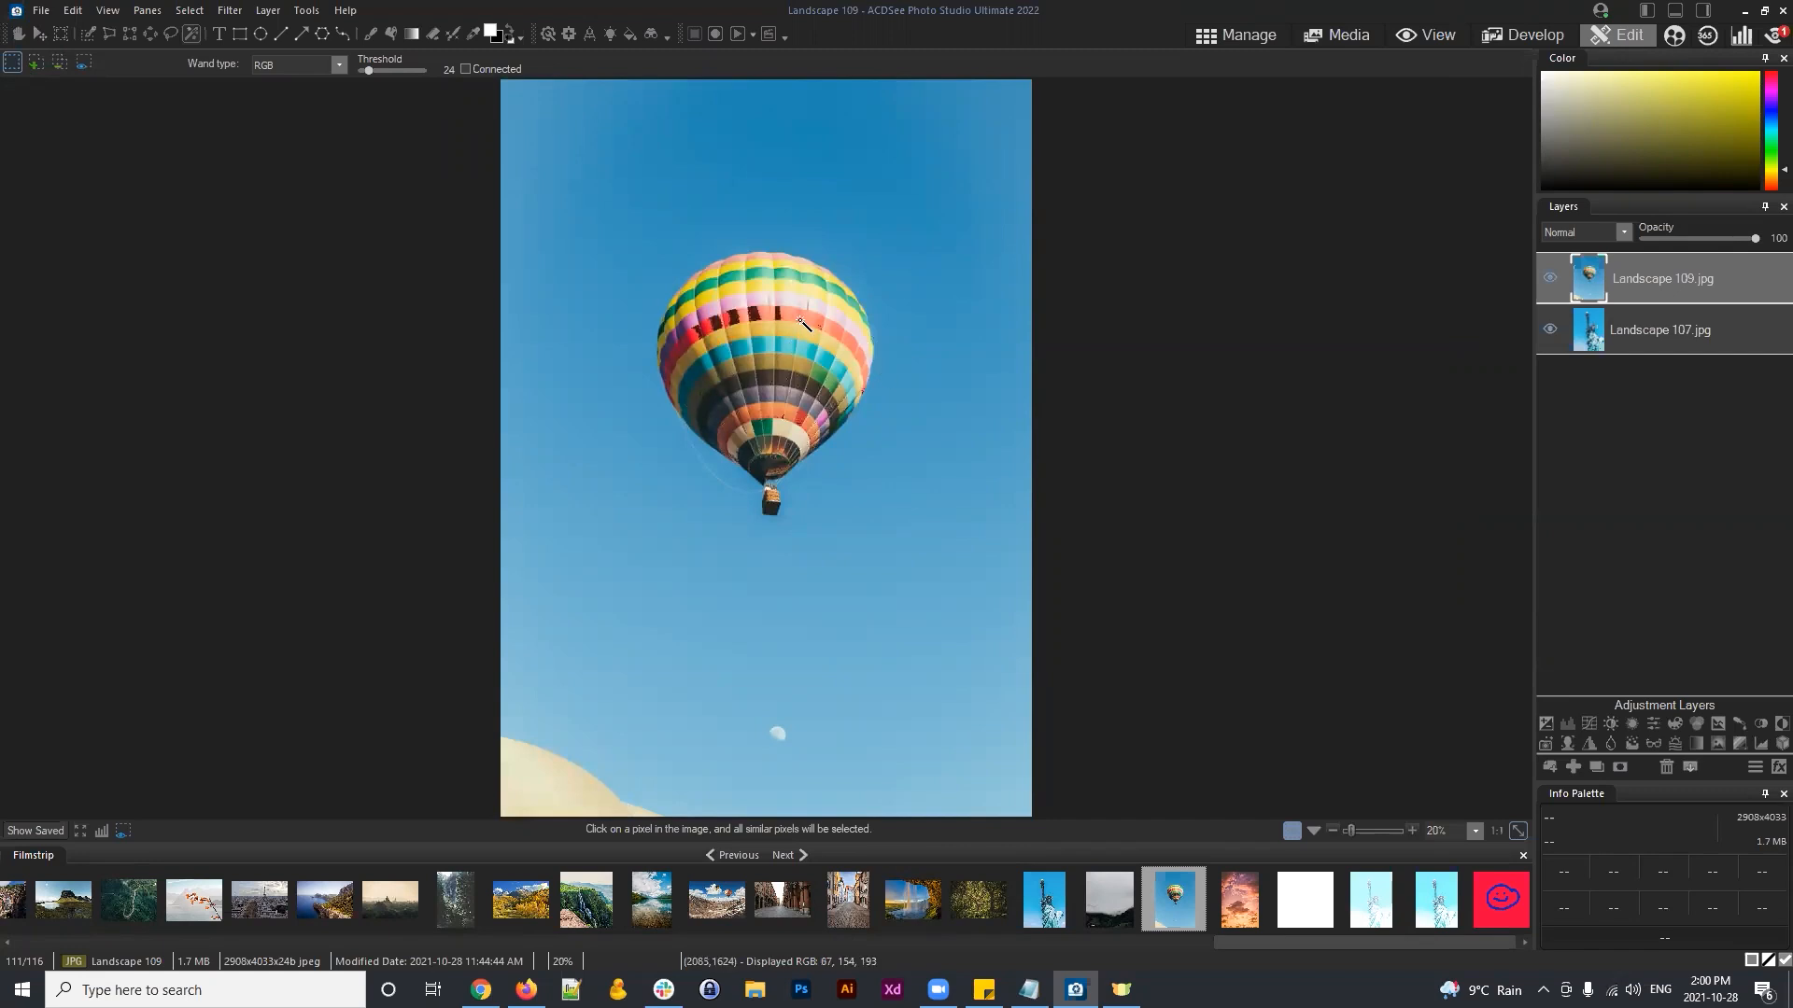
pyautogui.click(762, 316)
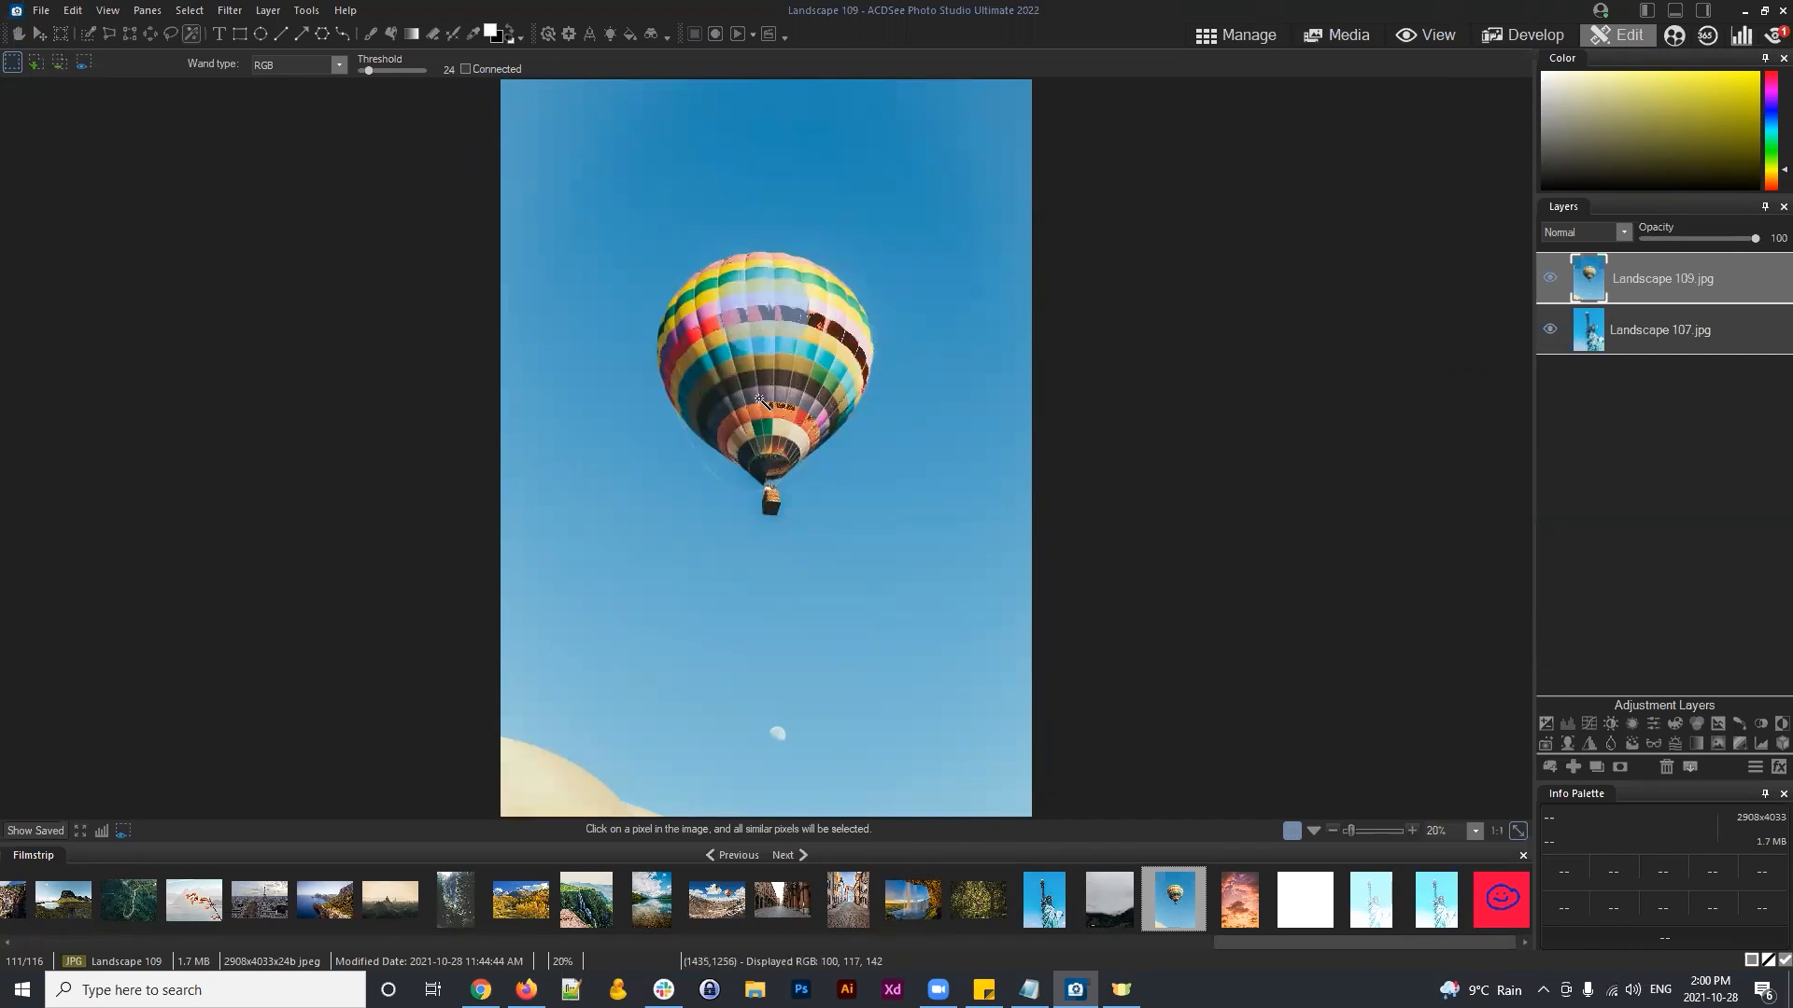
pyautogui.click(748, 367)
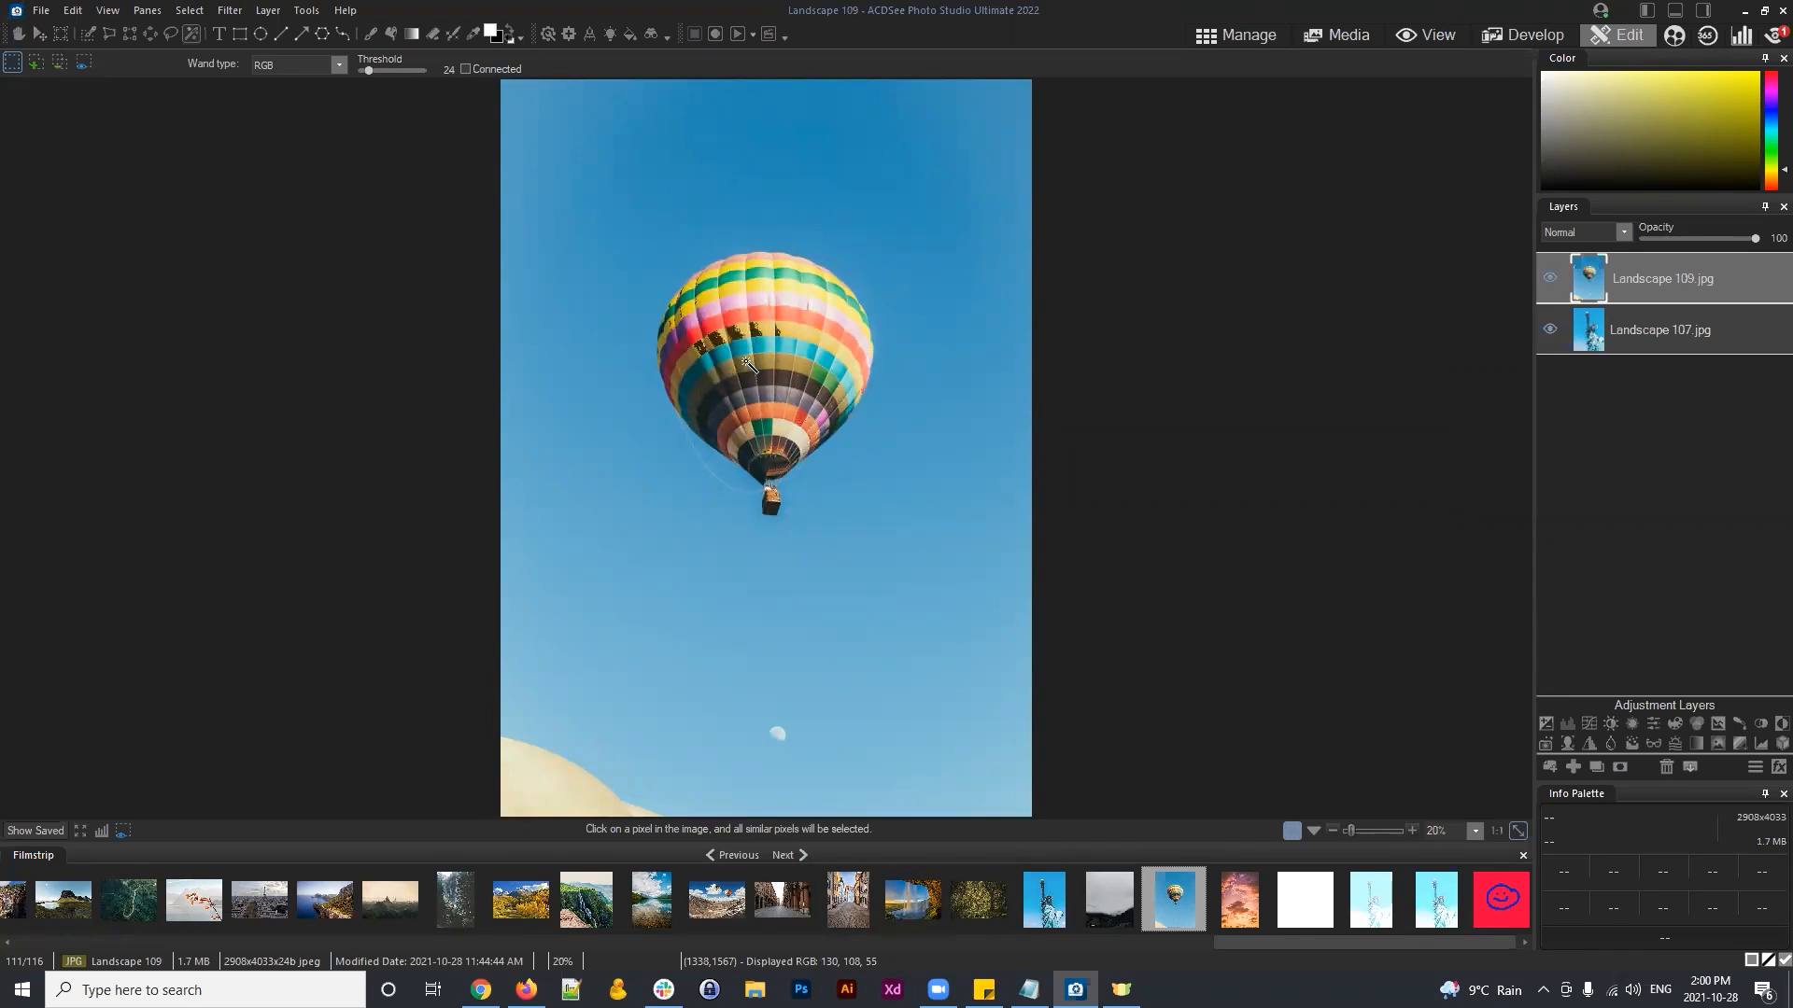
pyautogui.click(780, 347)
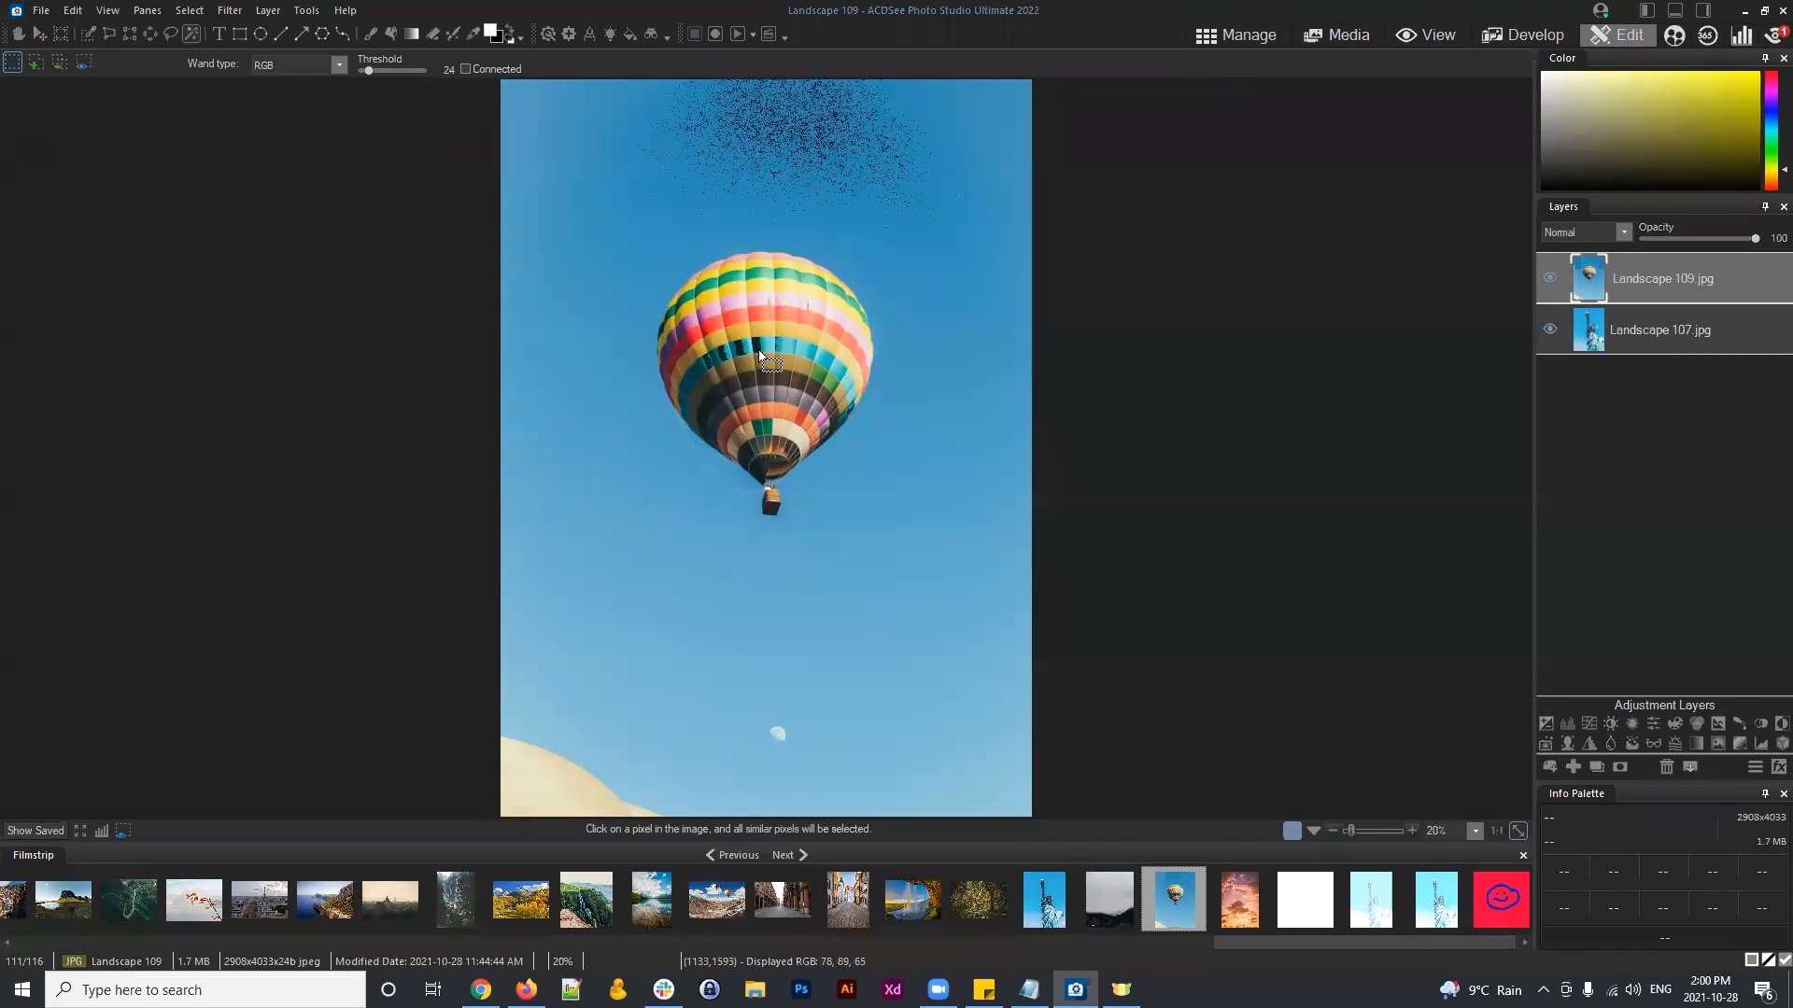
# Step: Switch the Magic Wand to add mode and add several more balloon stripes to the selection
pyautogui.click(35, 62)
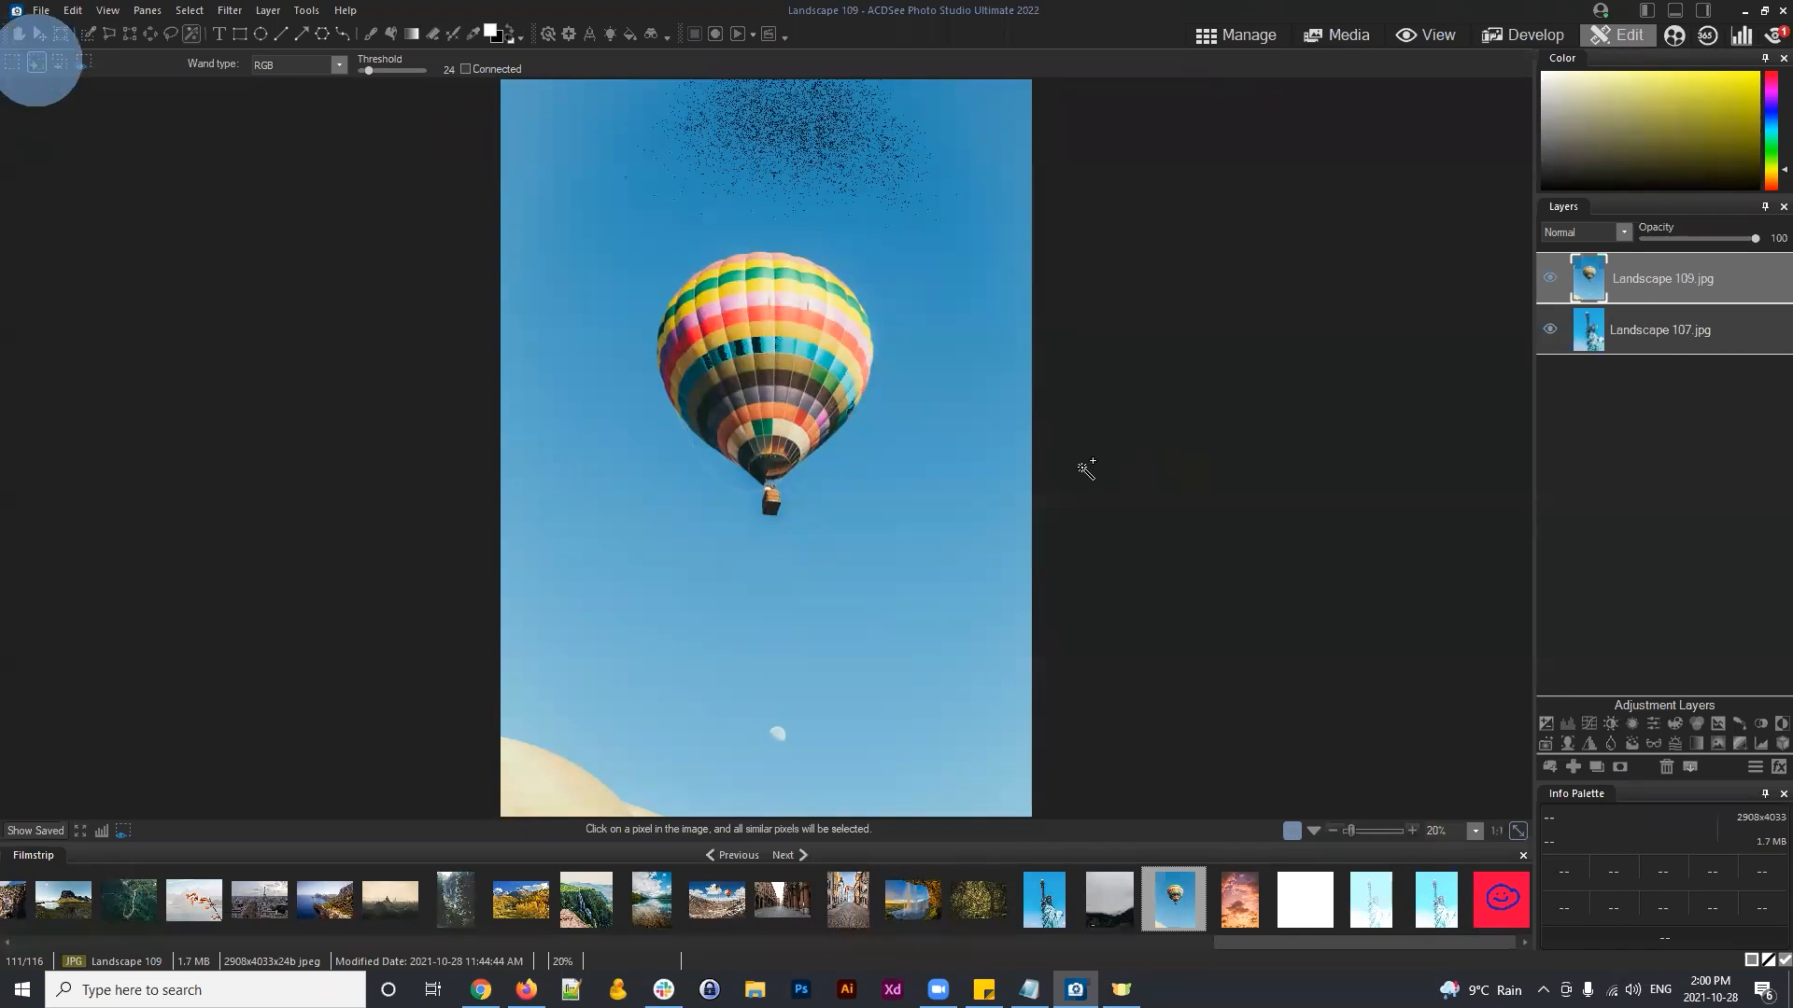
pyautogui.click(784, 319)
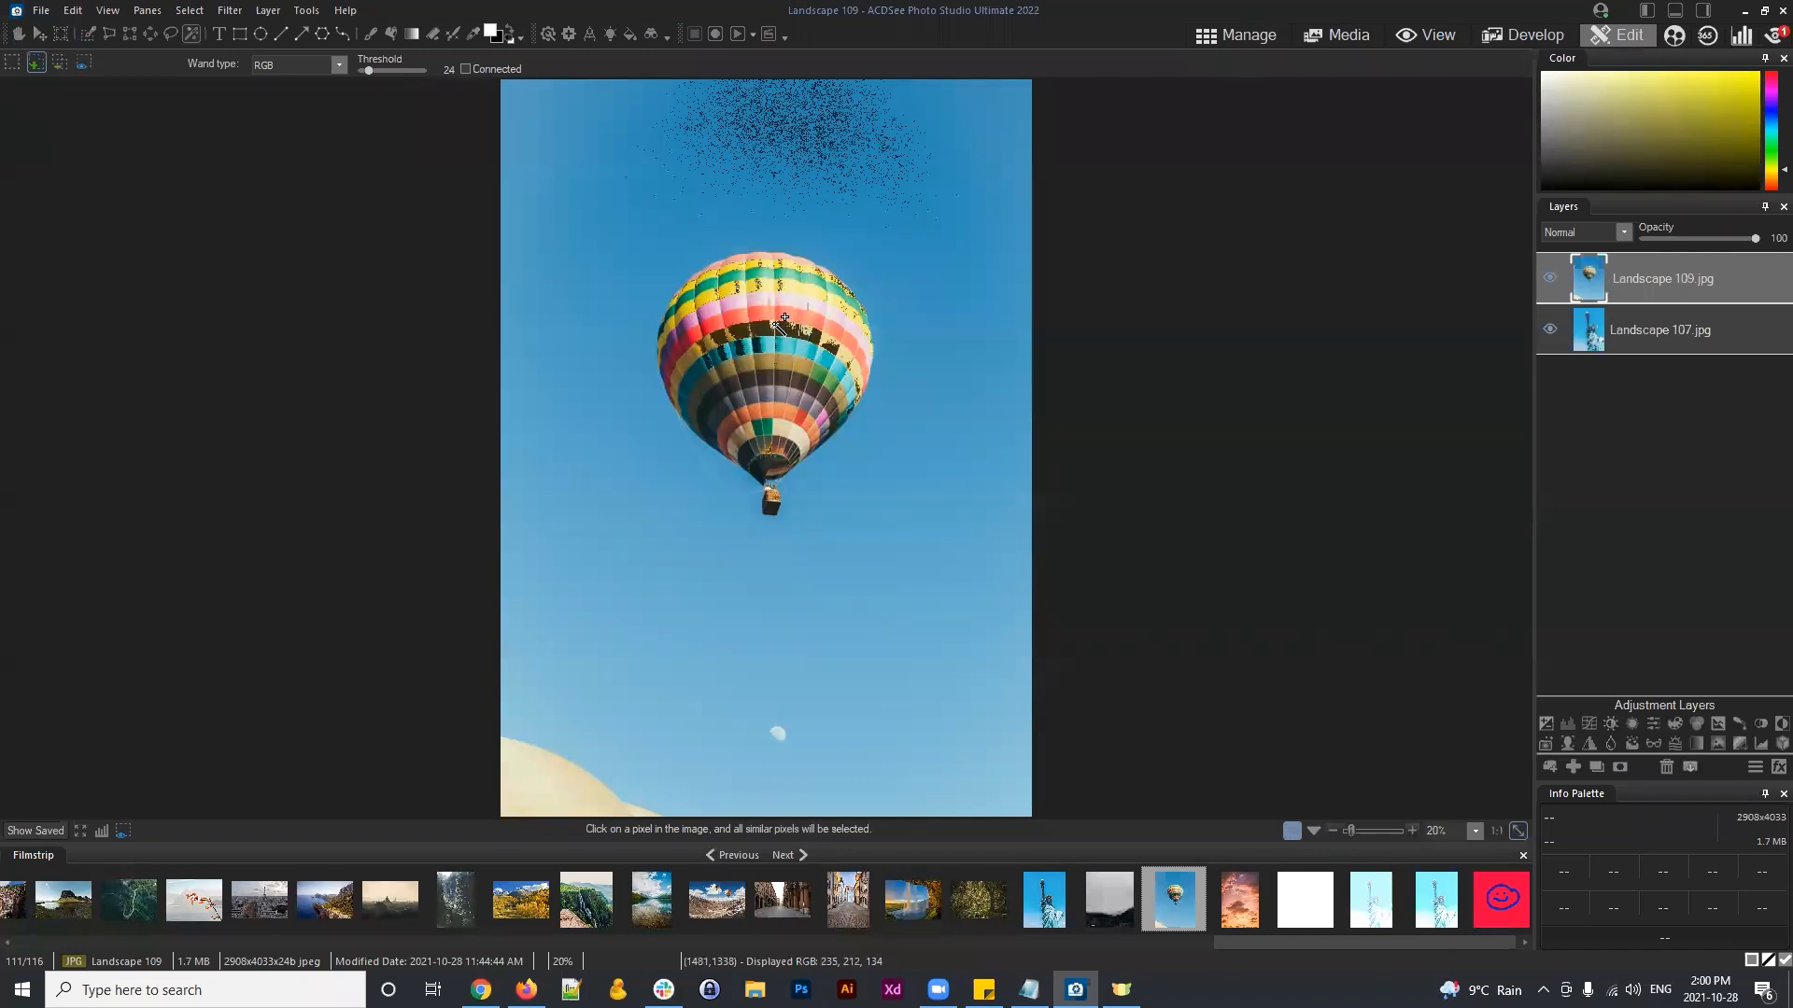
pyautogui.click(767, 336)
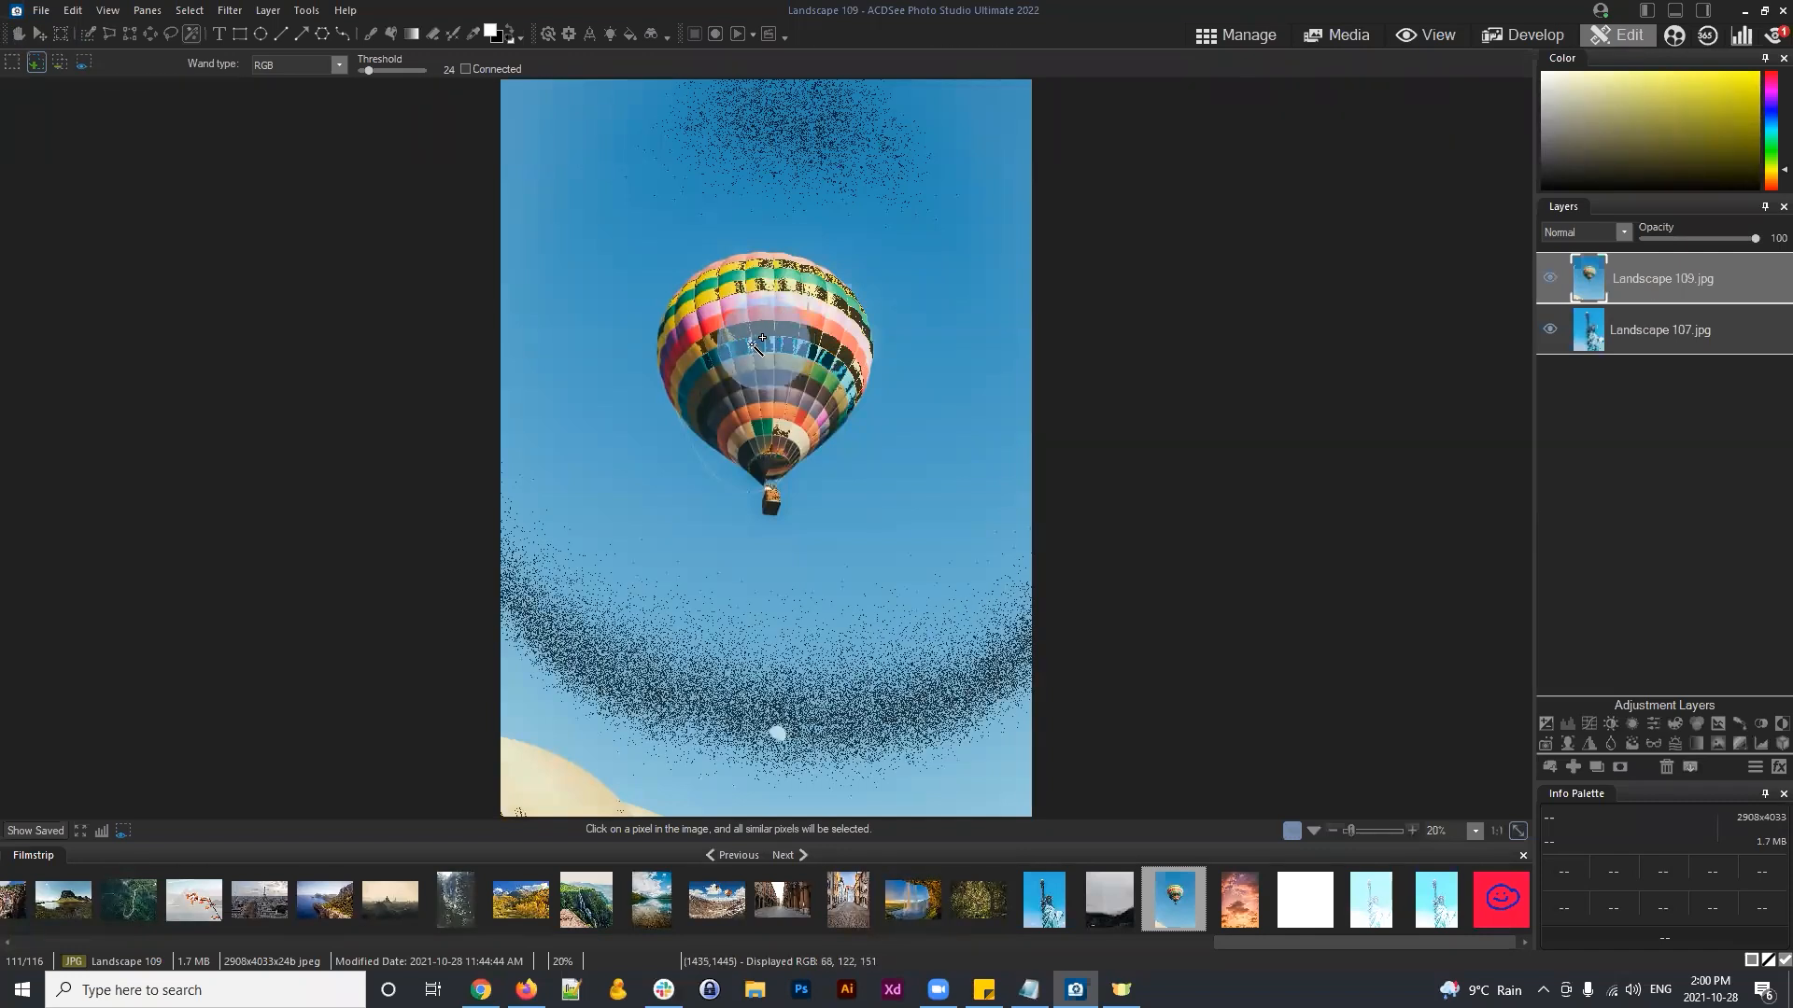
pyautogui.click(741, 315)
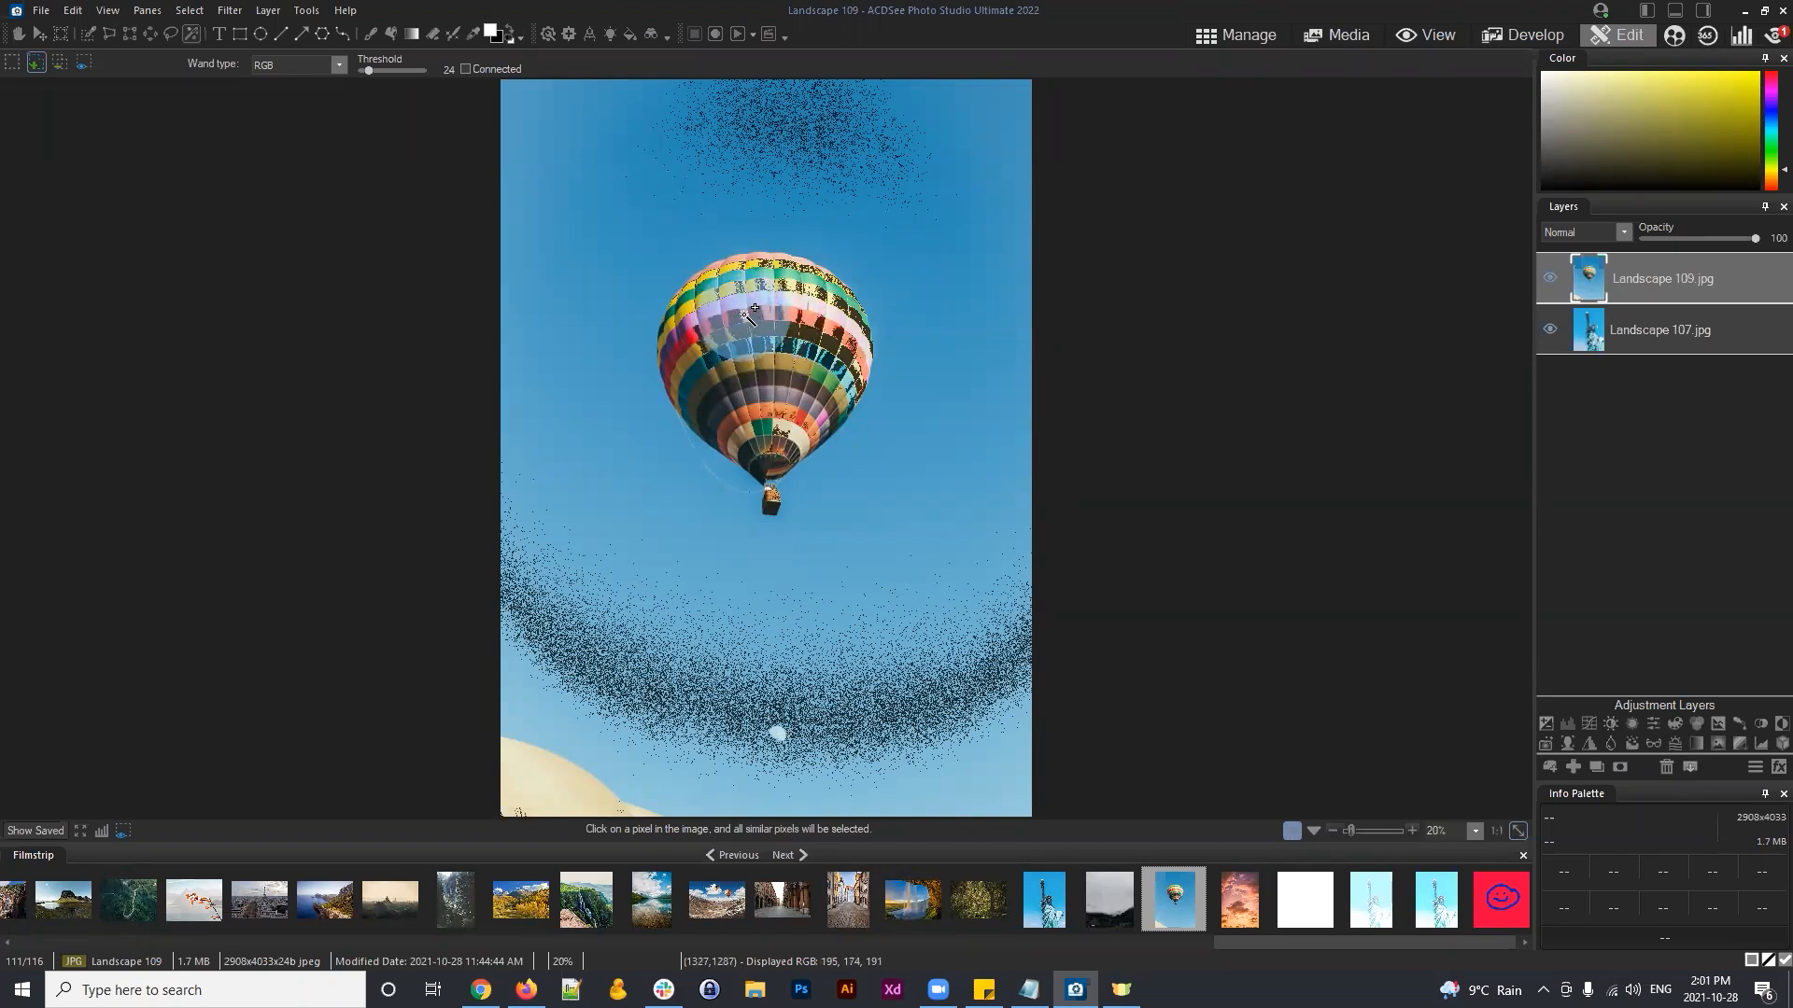
# Step: Switch the Magic Wand to subtract mode and remove the speckled sky areas and some middle balloon stripes from the selection
pyautogui.click(60, 62)
pyautogui.click(778, 123)
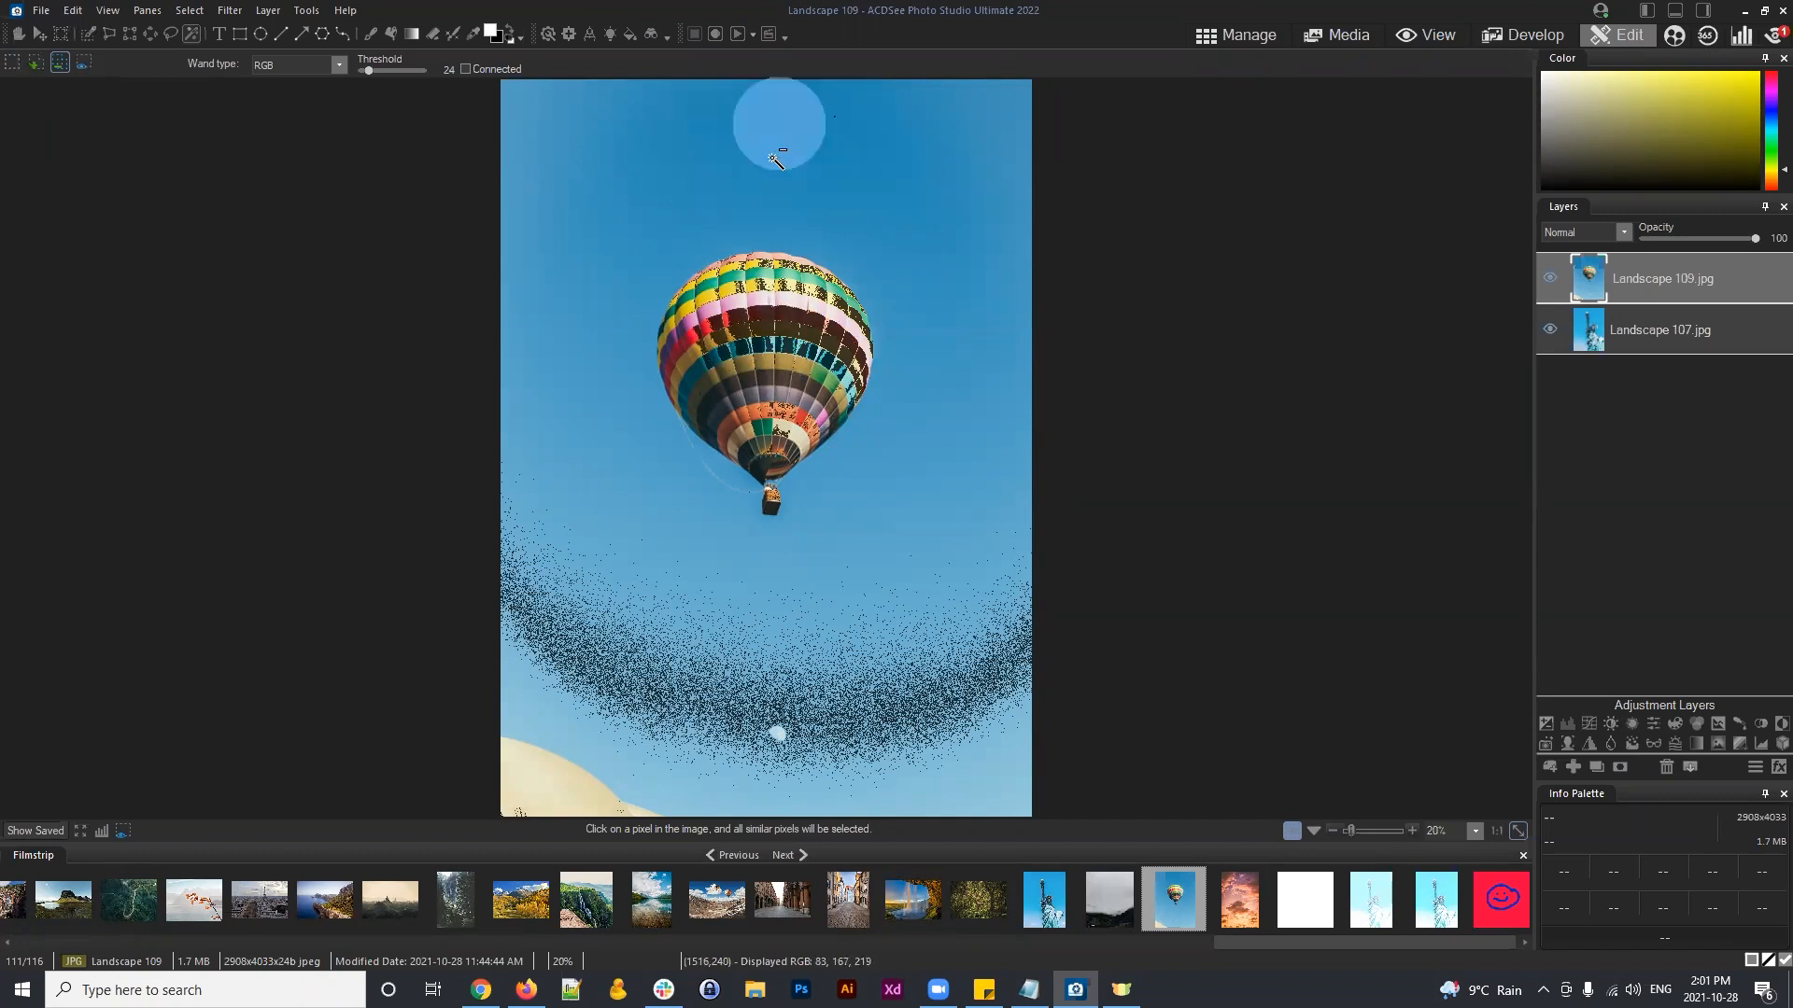
pyautogui.click(809, 721)
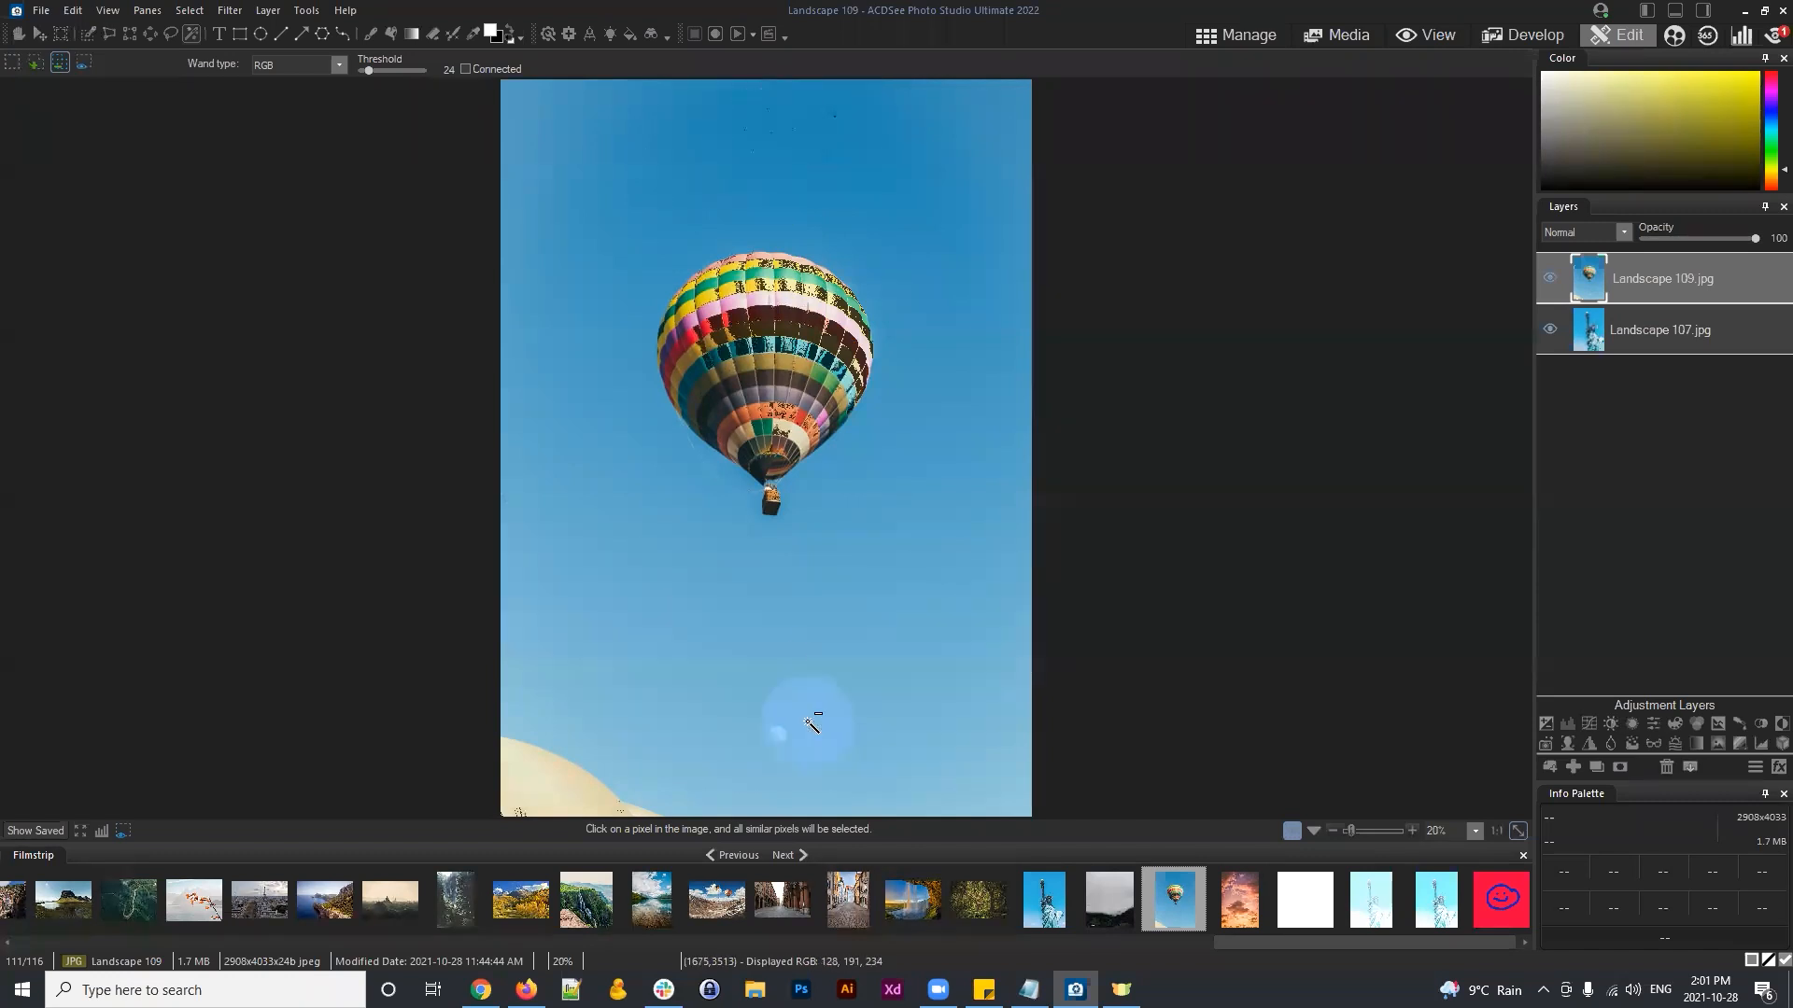
pyautogui.click(785, 341)
pyautogui.click(789, 330)
pyautogui.click(789, 311)
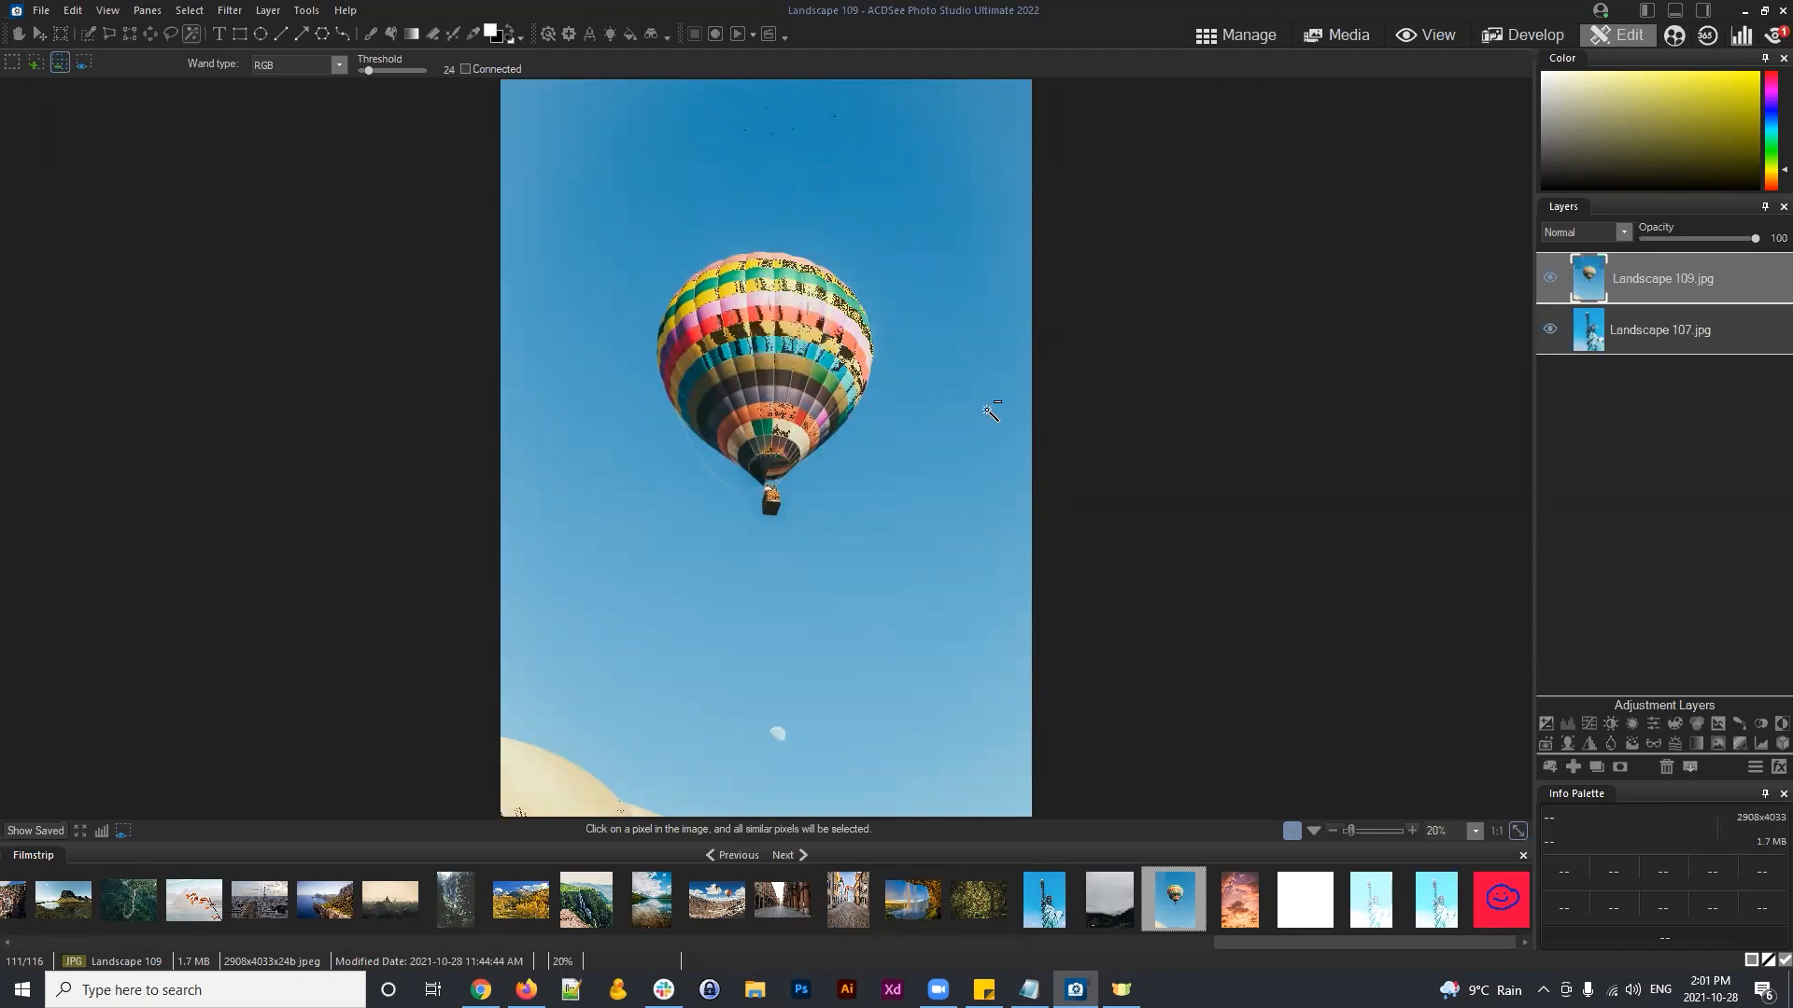
# Step: Return the Magic Wand to add mode and add the pale pink stripe of the balloon to the selection
pyautogui.click(84, 60)
pyautogui.click(29, 58)
pyautogui.click(721, 301)
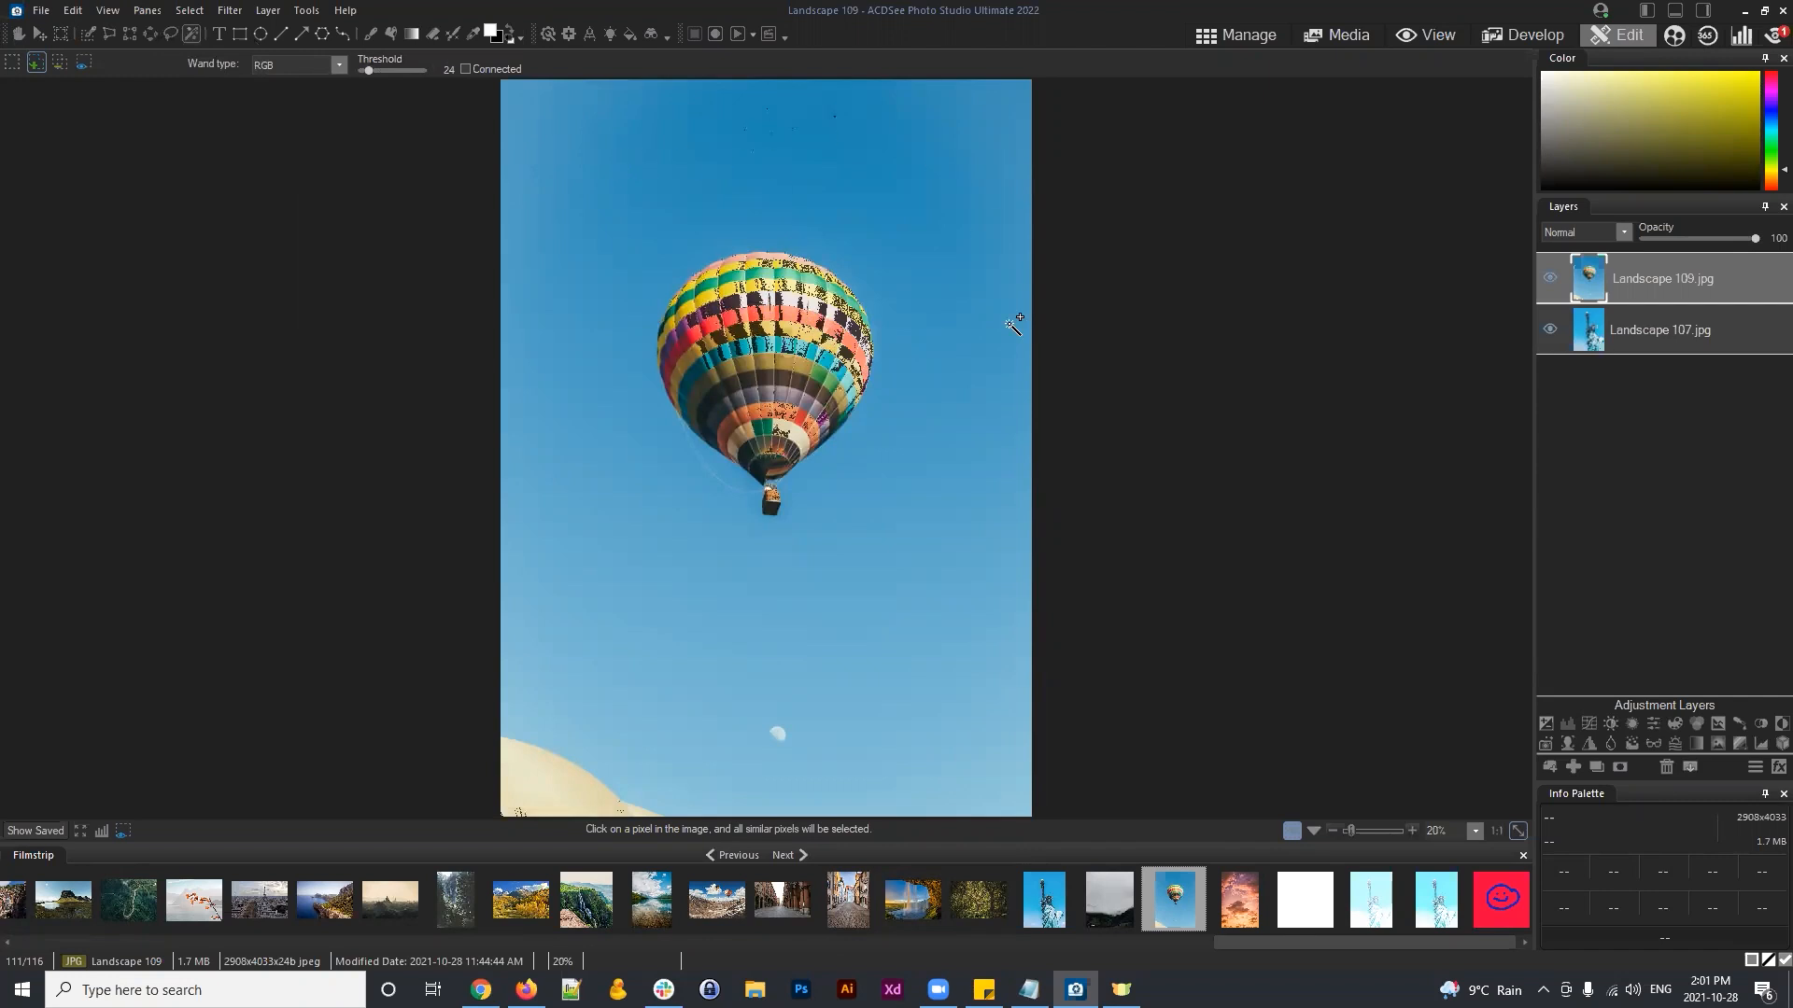
# Step: Set the selection overlay's highlight colour to red, and clear the current selection
pyautogui.click(148, 10)
pyautogui.moveTo(188, 11)
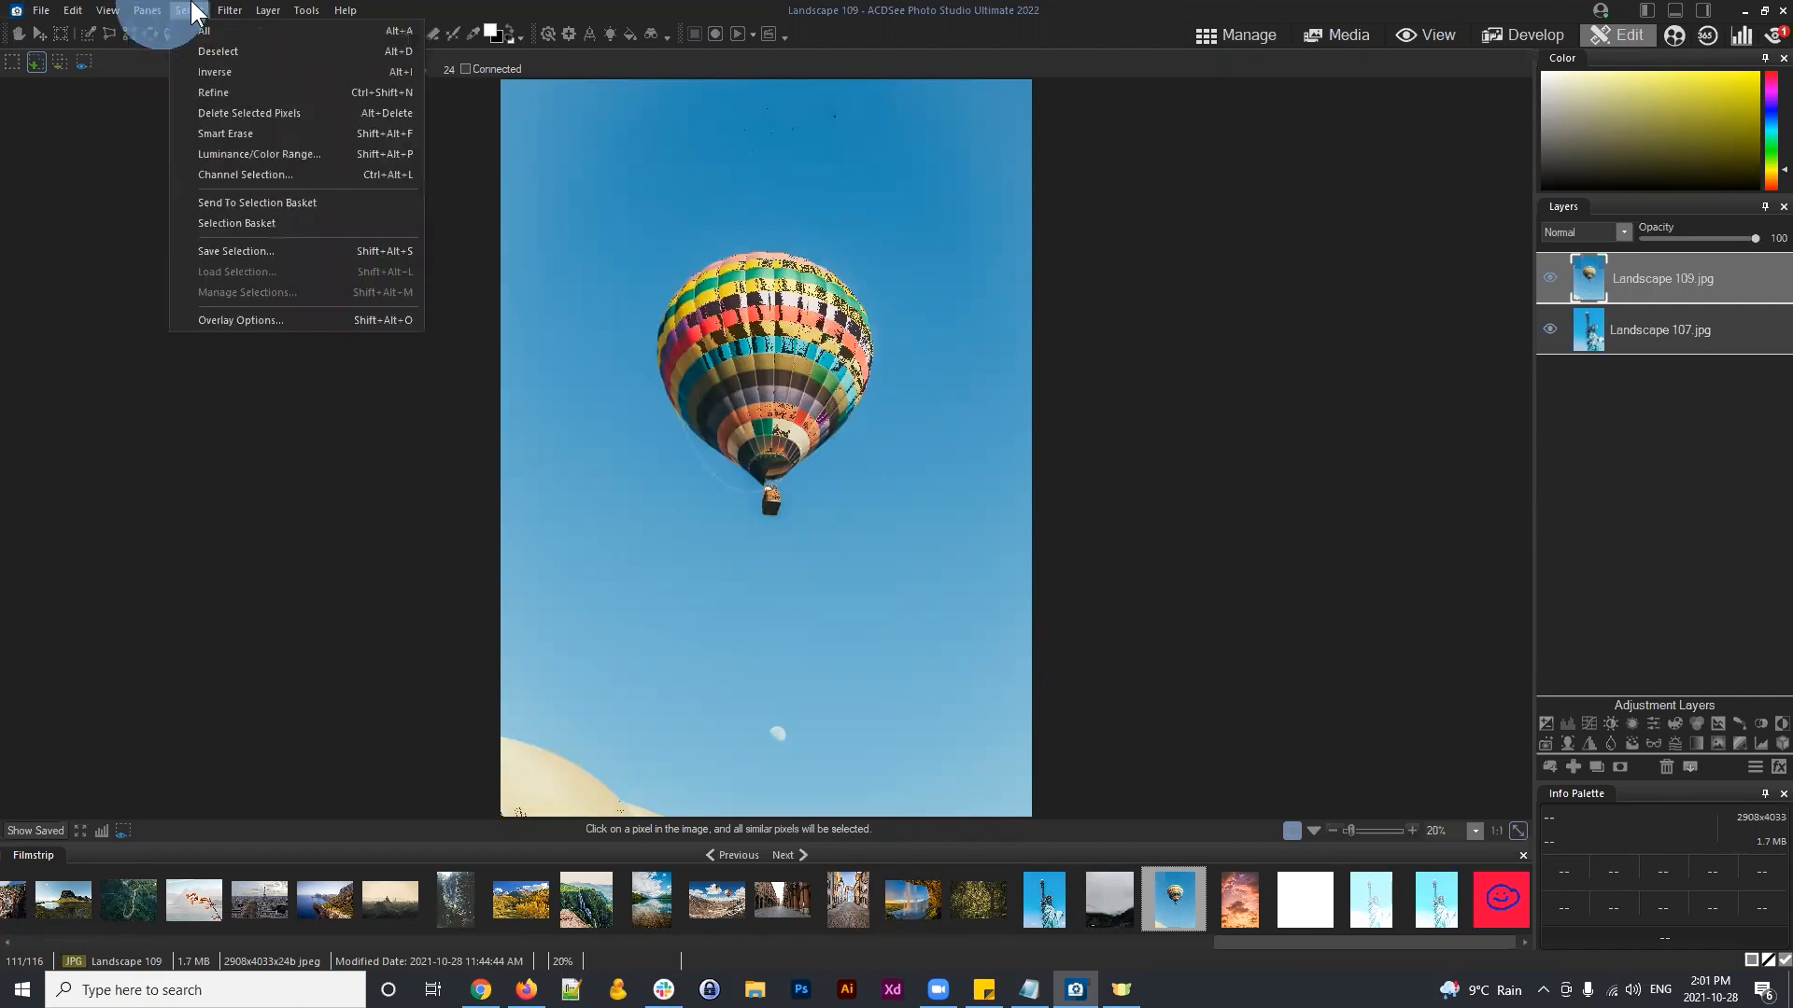
pyautogui.click(234, 320)
pyautogui.click(1021, 500)
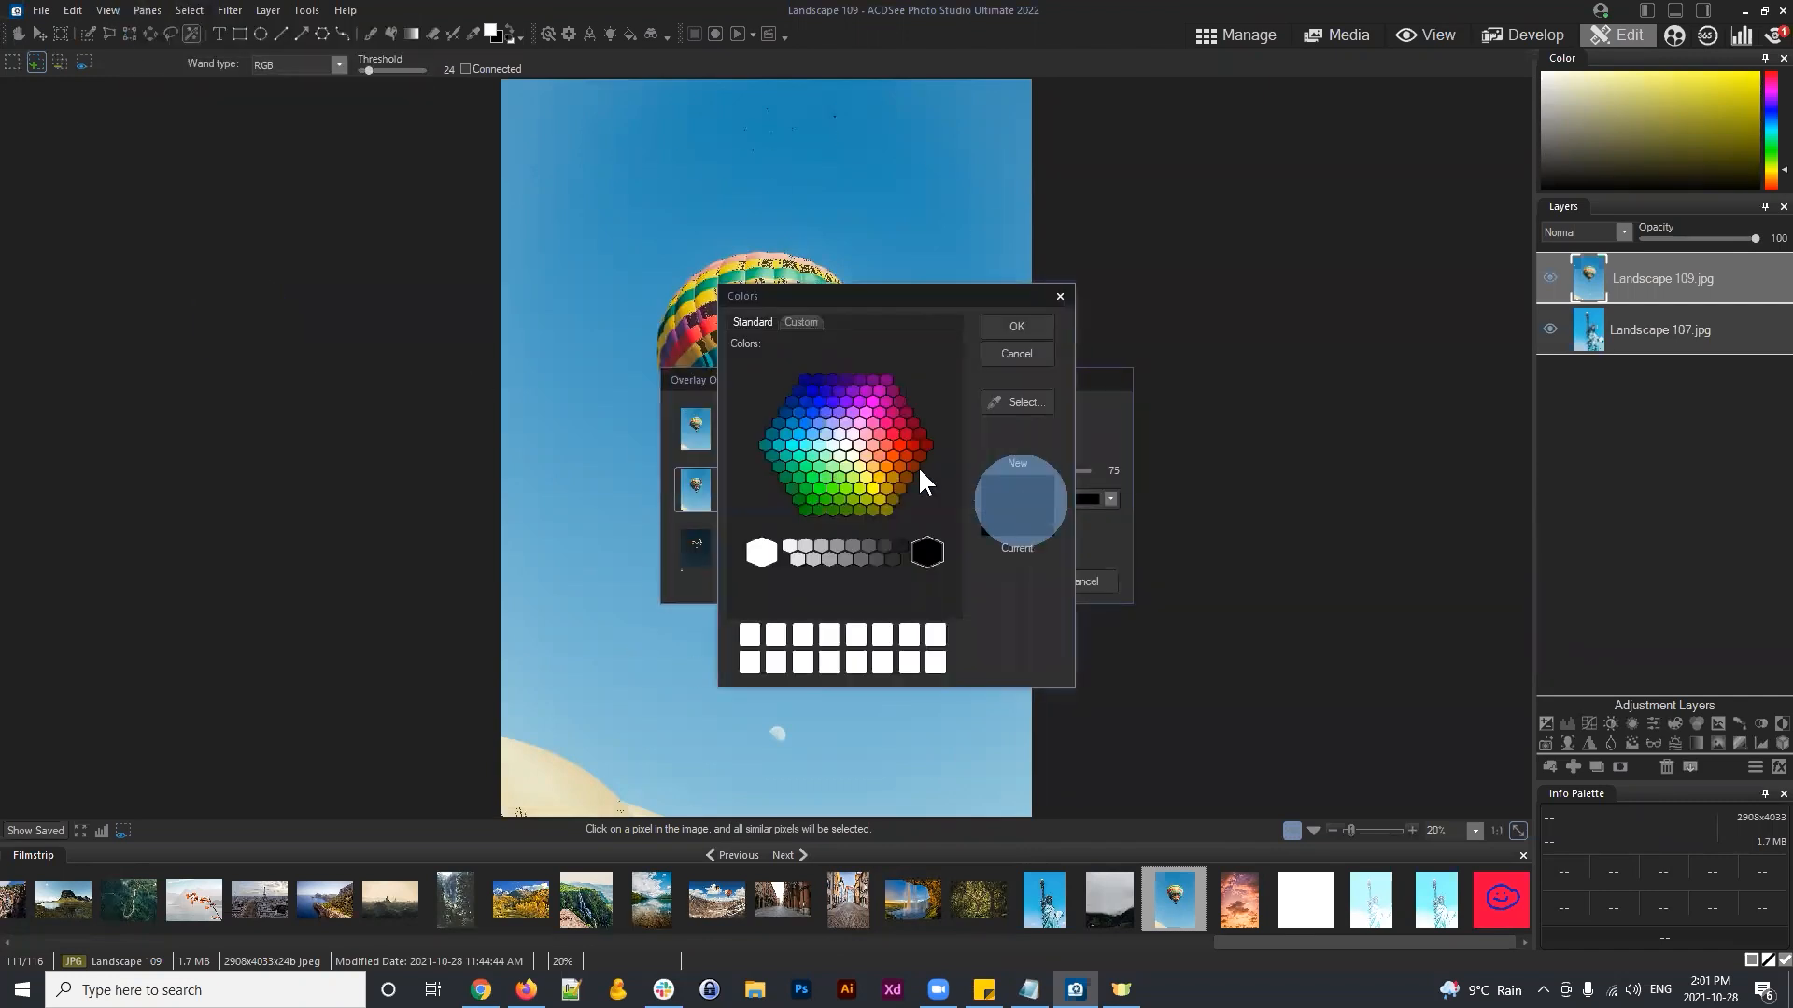
pyautogui.click(906, 445)
pyautogui.click(1017, 327)
pyautogui.click(989, 580)
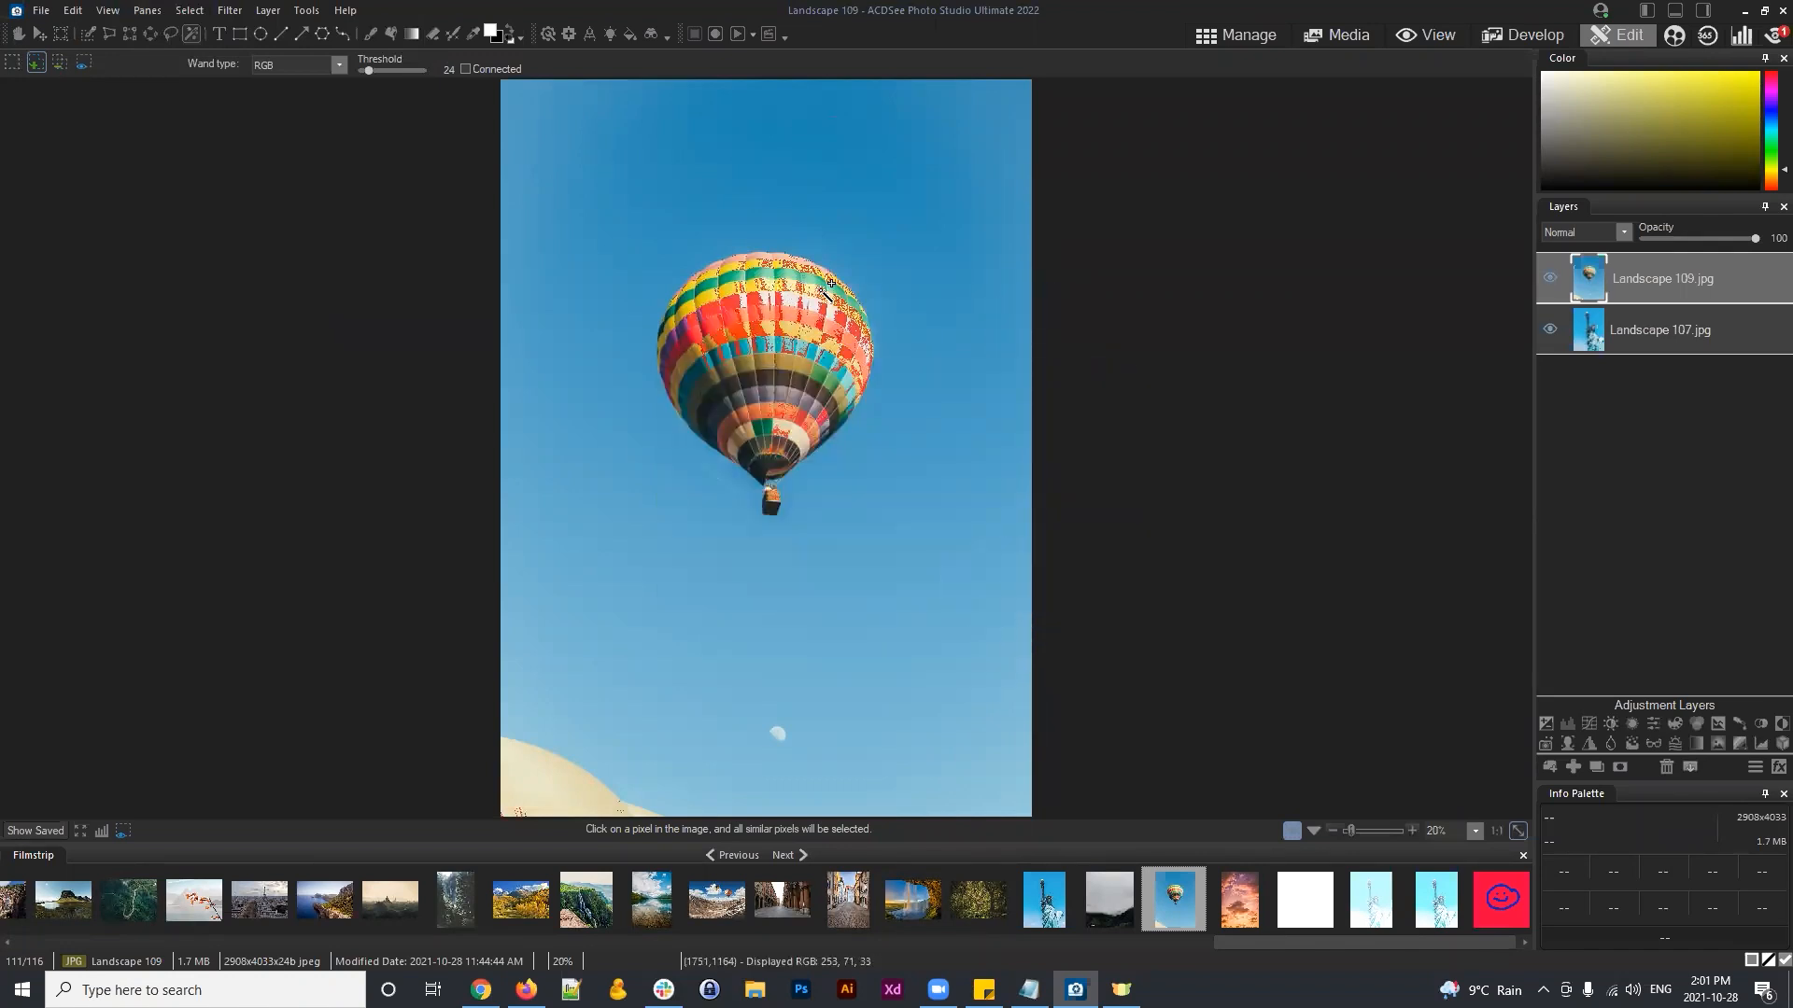
pyautogui.click(192, 10)
pyautogui.click(217, 41)
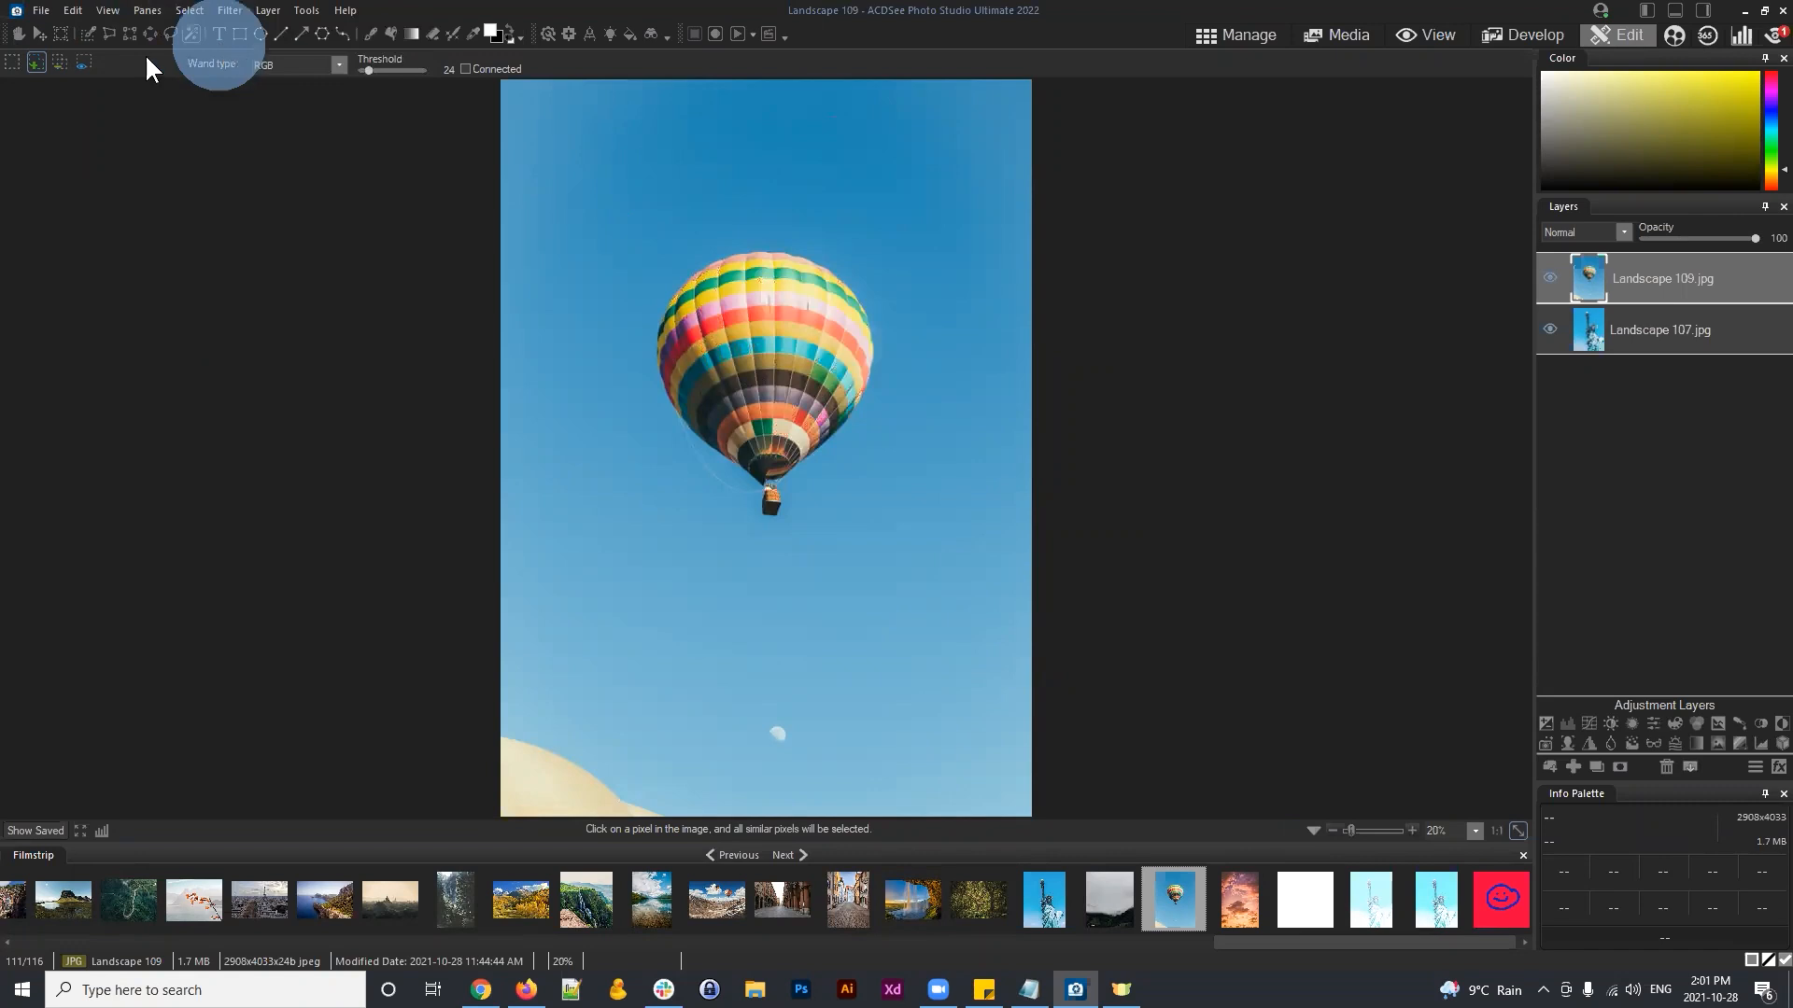
# Step: Paint a rough selection around the balloon's edge with the Selection Brush at size 167, and deselect it
pyautogui.click(88, 34)
pyautogui.scroll(-5, 726, 308)
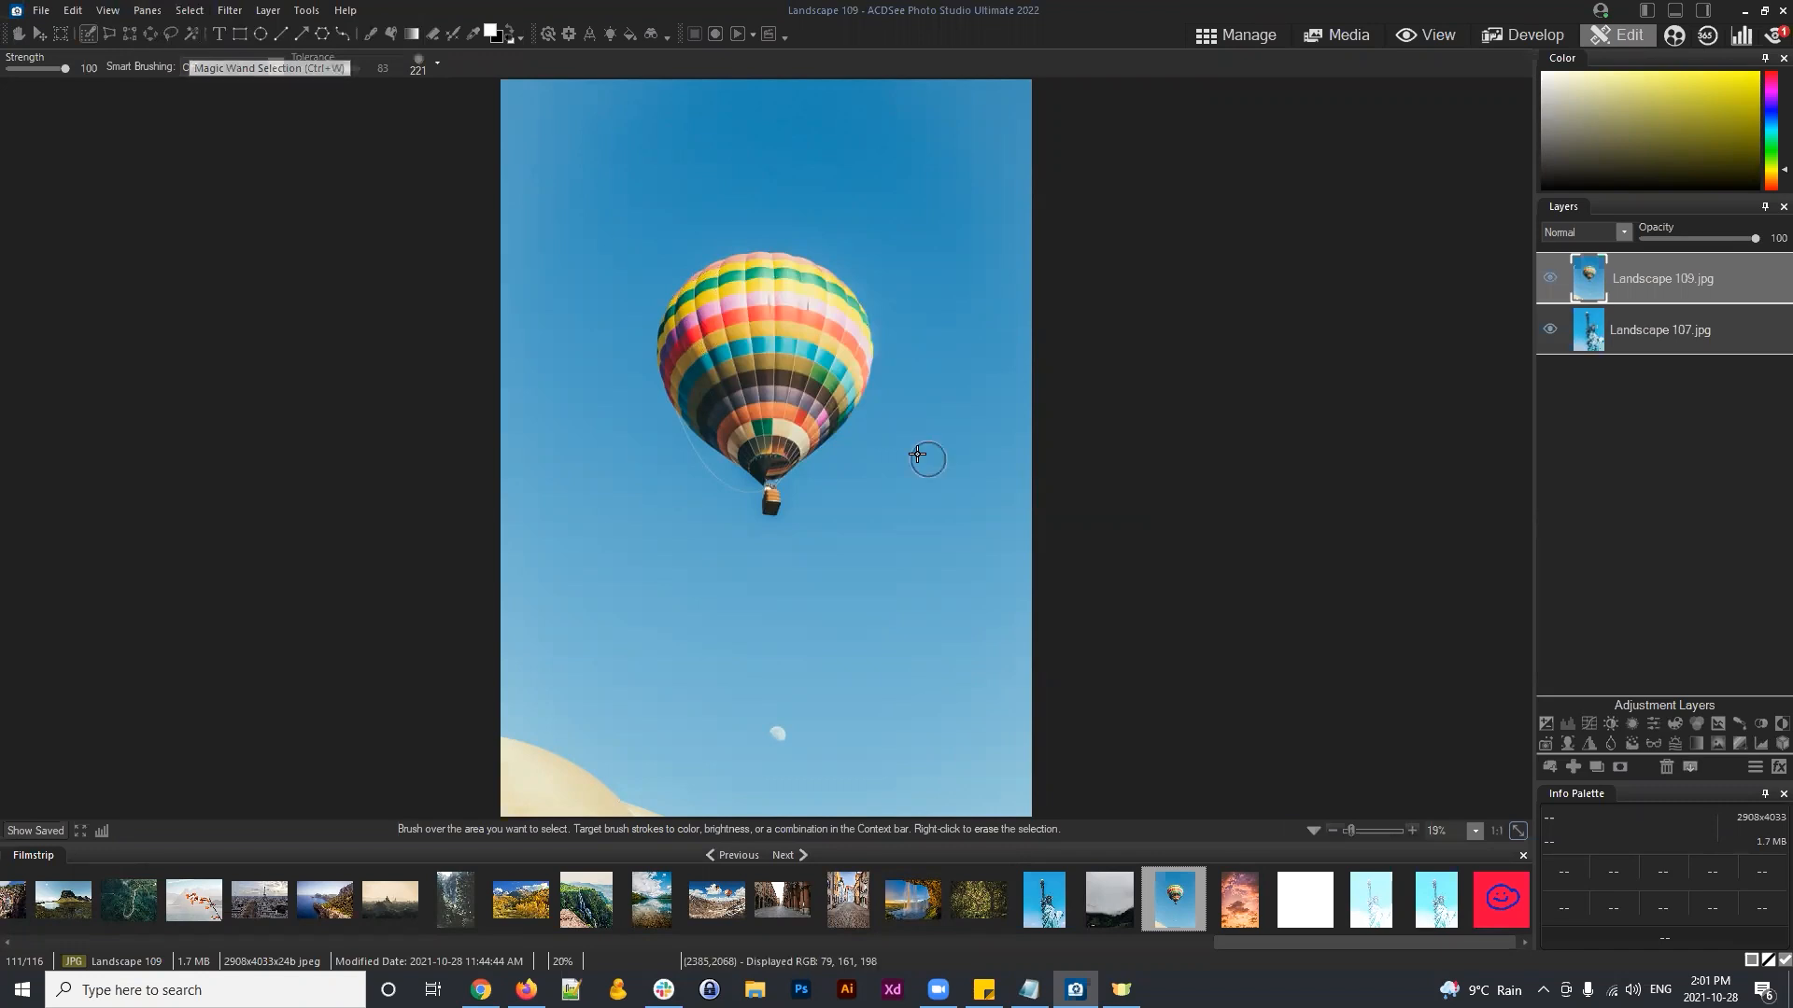
pyautogui.scroll(-2, 679, 349)
pyautogui.moveTo(679, 348)
pyautogui.mouseDown()
pyautogui.moveTo(777, 237)
pyautogui.moveTo(817, 248)
pyautogui.moveTo(809, 301)
pyautogui.moveTo(875, 328)
pyautogui.moveTo(860, 355)
pyautogui.moveTo(881, 402)
pyautogui.moveTo(863, 434)
pyautogui.moveTo(805, 451)
pyautogui.moveTo(802, 485)
pyautogui.moveTo(763, 520)
pyautogui.moveTo(717, 512)
pyautogui.moveTo(719, 432)
pyautogui.moveTo(650, 387)
pyautogui.moveTo(676, 355)
pyautogui.moveTo(648, 316)
pyautogui.moveTo(689, 254)
pyautogui.mouseUp()
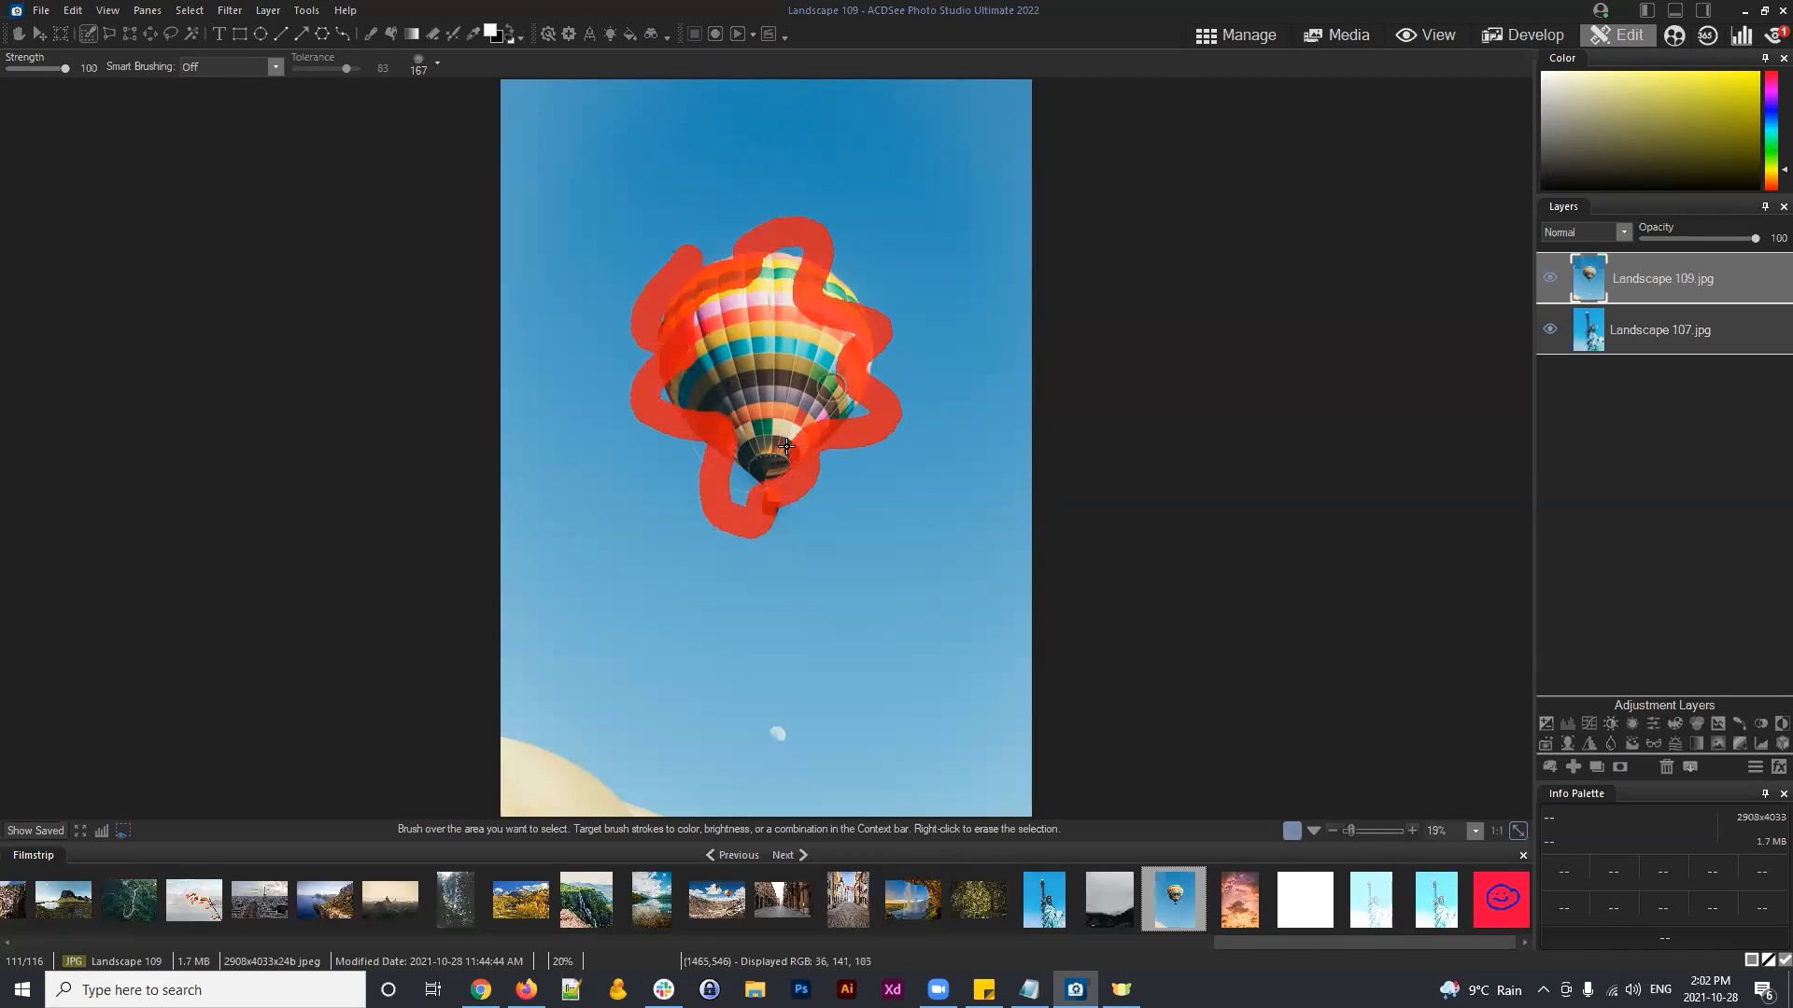
pyautogui.click(188, 12)
pyautogui.click(209, 42)
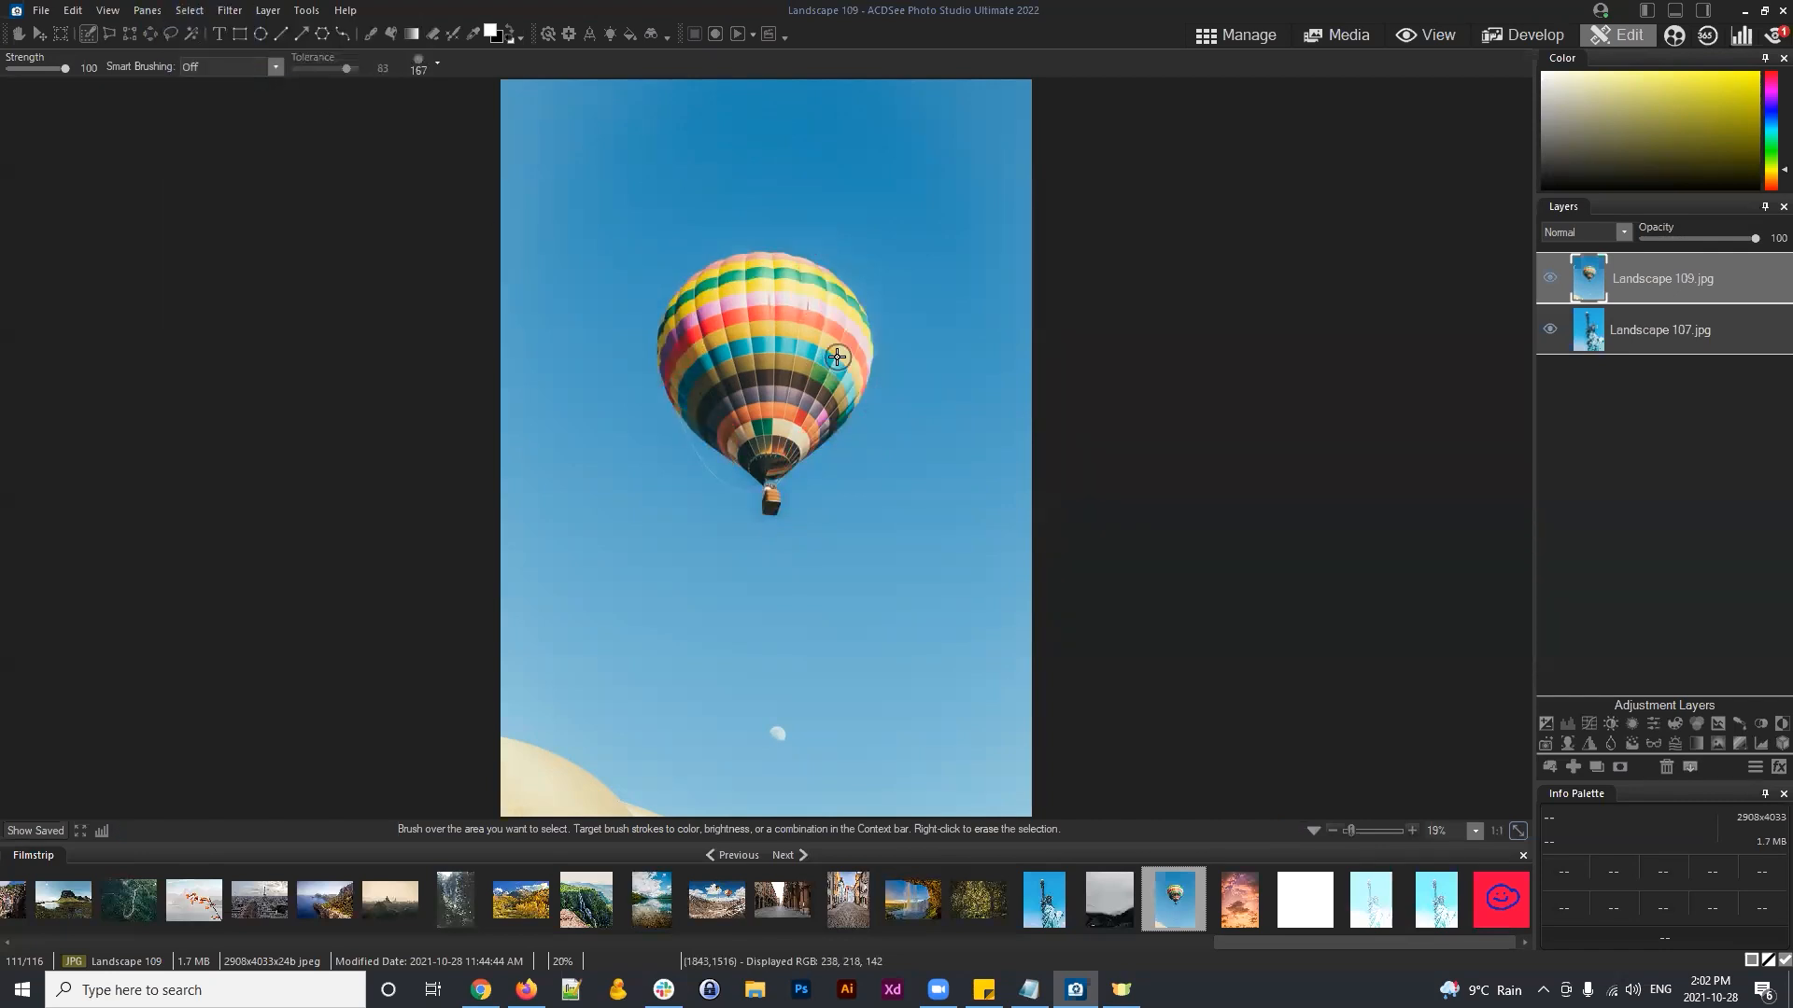
# Step: Select the blue sky beside the balloon with the Magic Wand at threshold 24, and deselect it
pyautogui.click(192, 28)
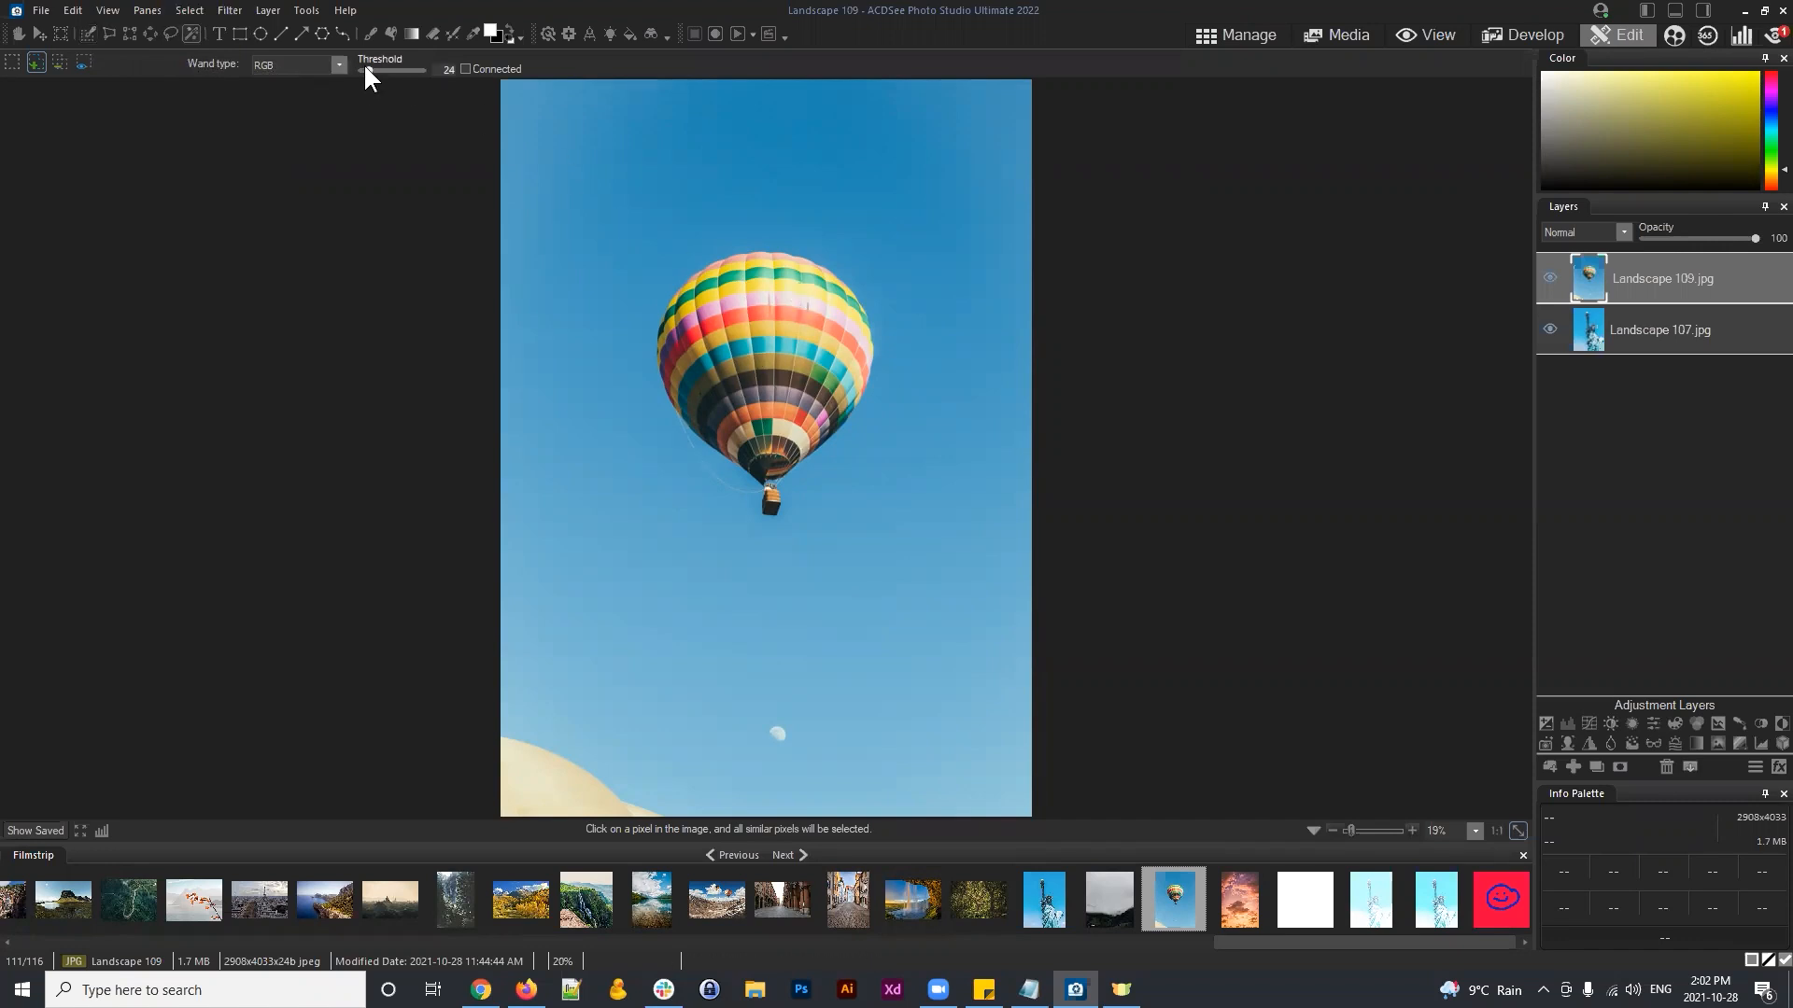
pyautogui.click(583, 414)
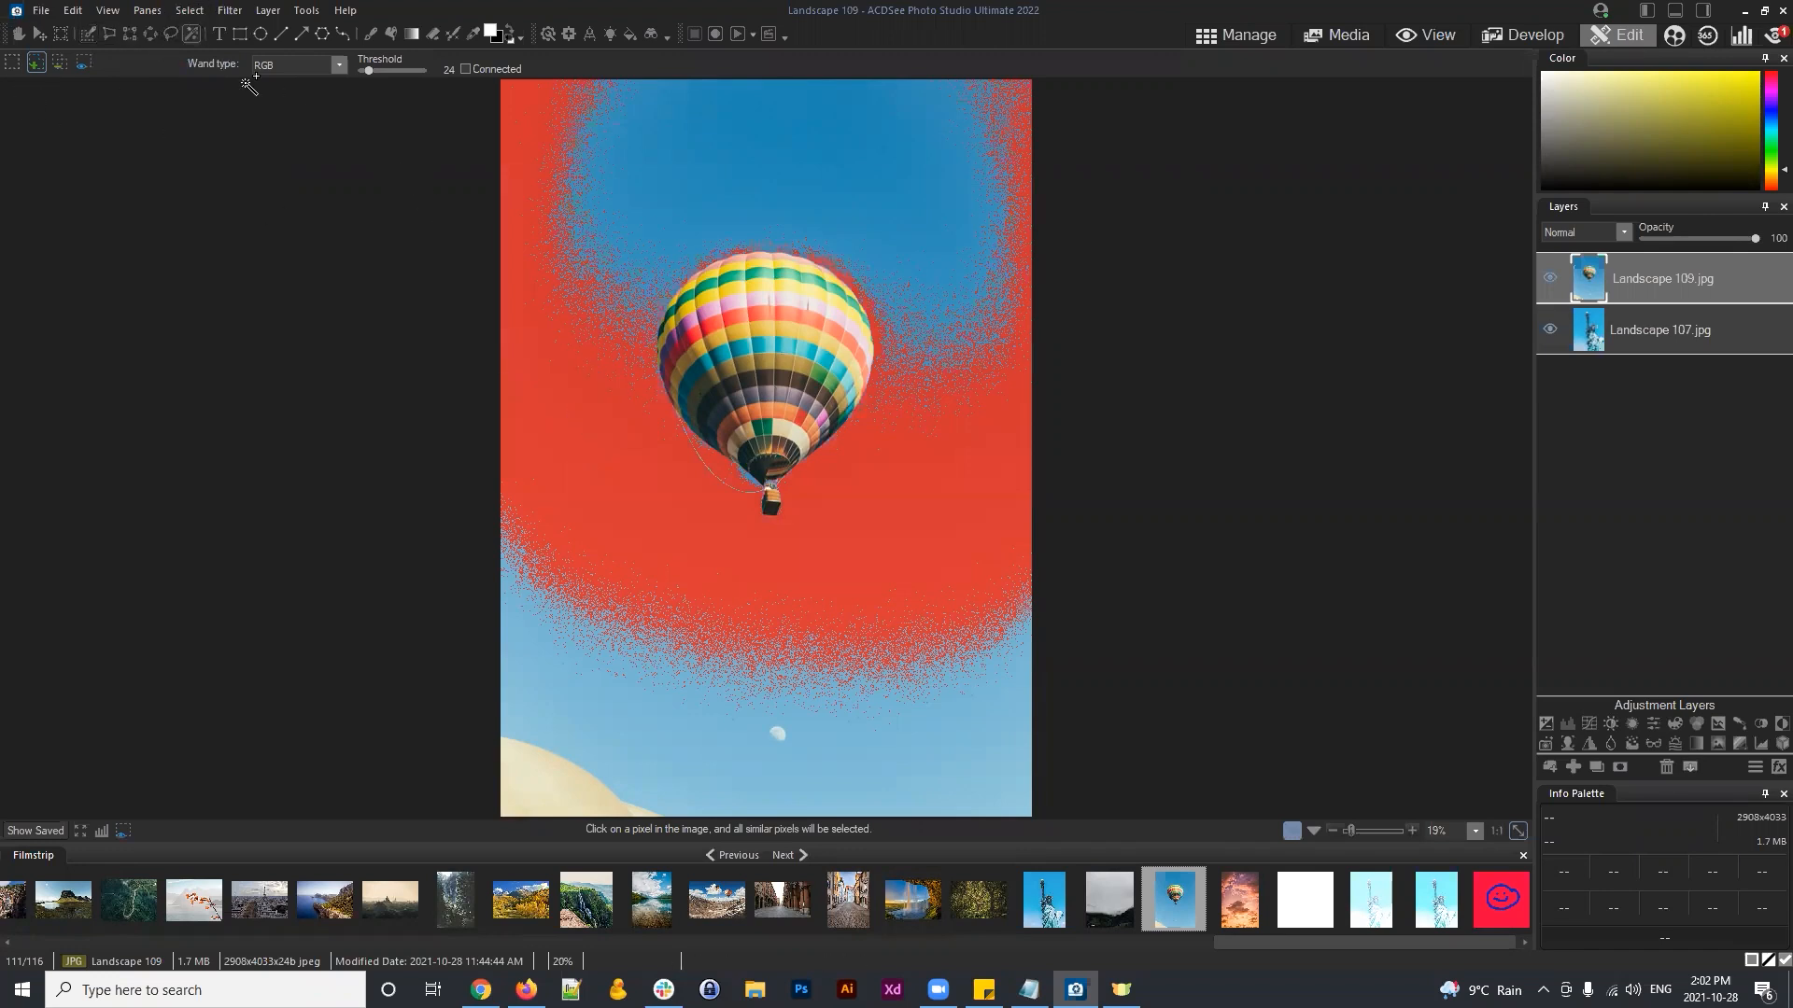
pyautogui.click(200, 9)
pyautogui.click(211, 46)
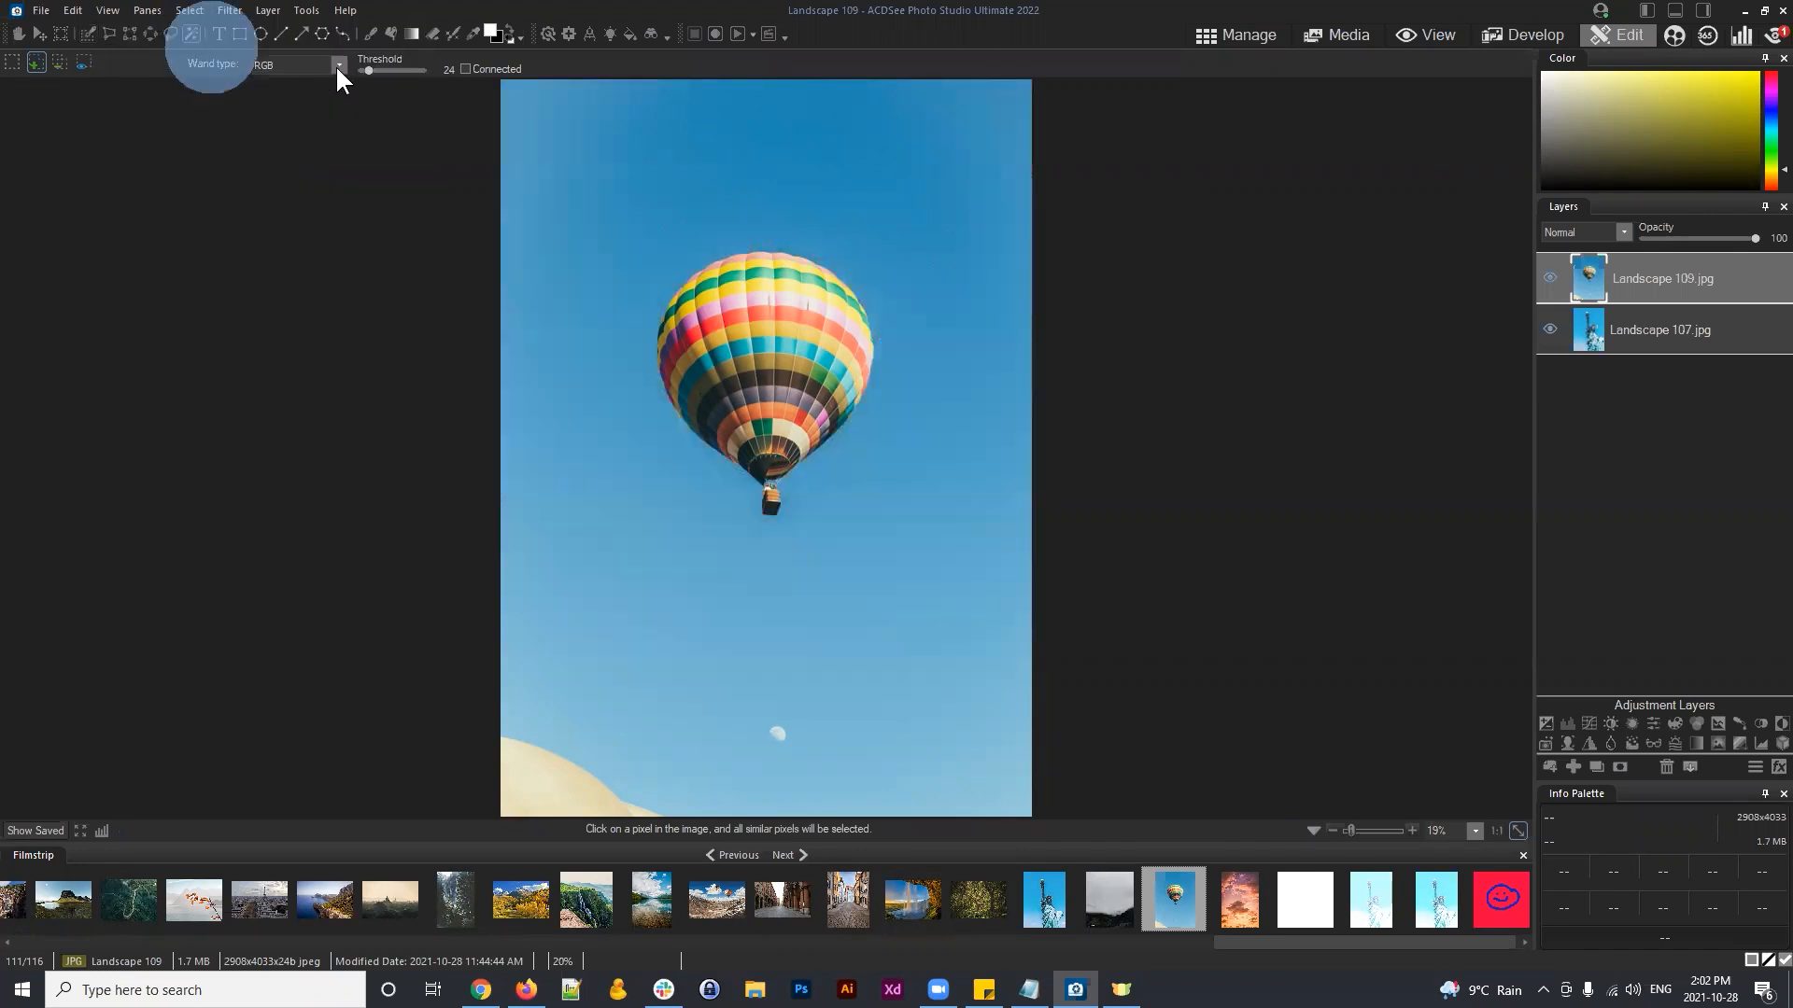
# Step: Select the blue sky beside the balloon with the Magic Wand at threshold 56, and deselect it
pyautogui.moveTo(368, 66); pyautogui.dragTo(372, 67)
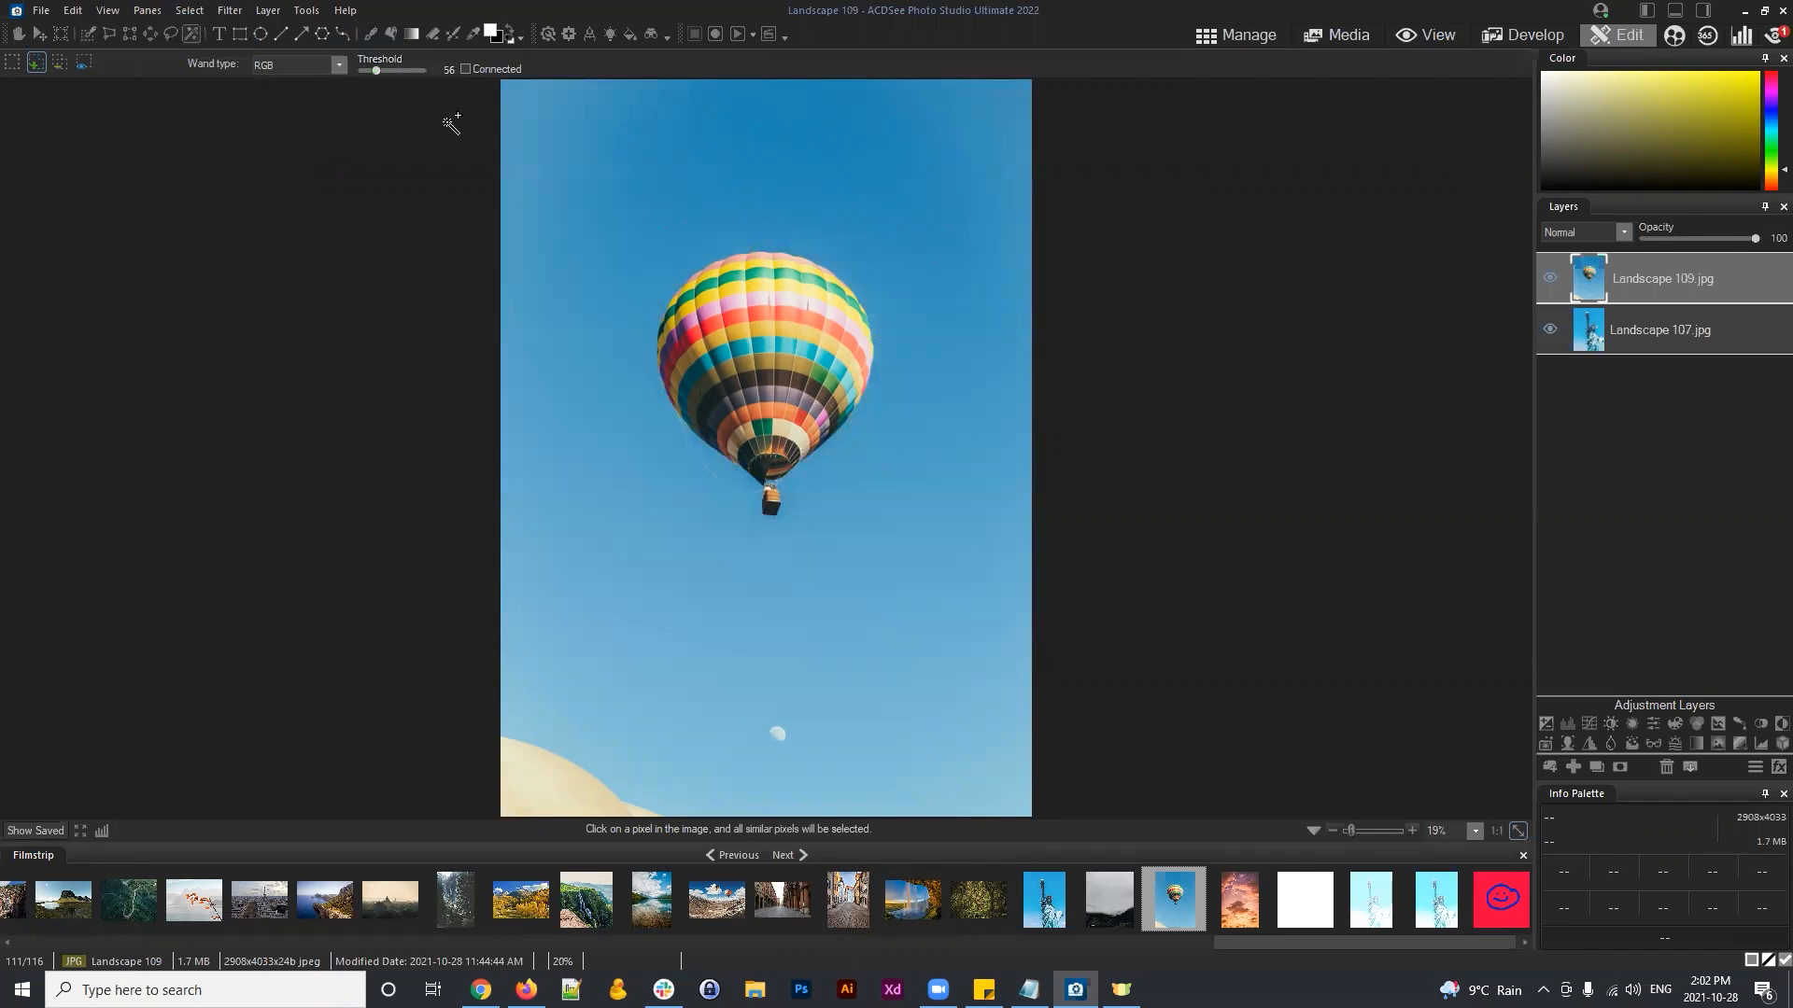
pyautogui.click(632, 178)
pyautogui.click(189, 11)
pyautogui.click(224, 50)
# Step: Select the upper and lower parts of the sky with the RGB Magic Wand at threshold 44
pyautogui.click(377, 72)
pyautogui.moveTo(377, 71); pyautogui.dragTo(371, 70)
pyautogui.click(579, 164)
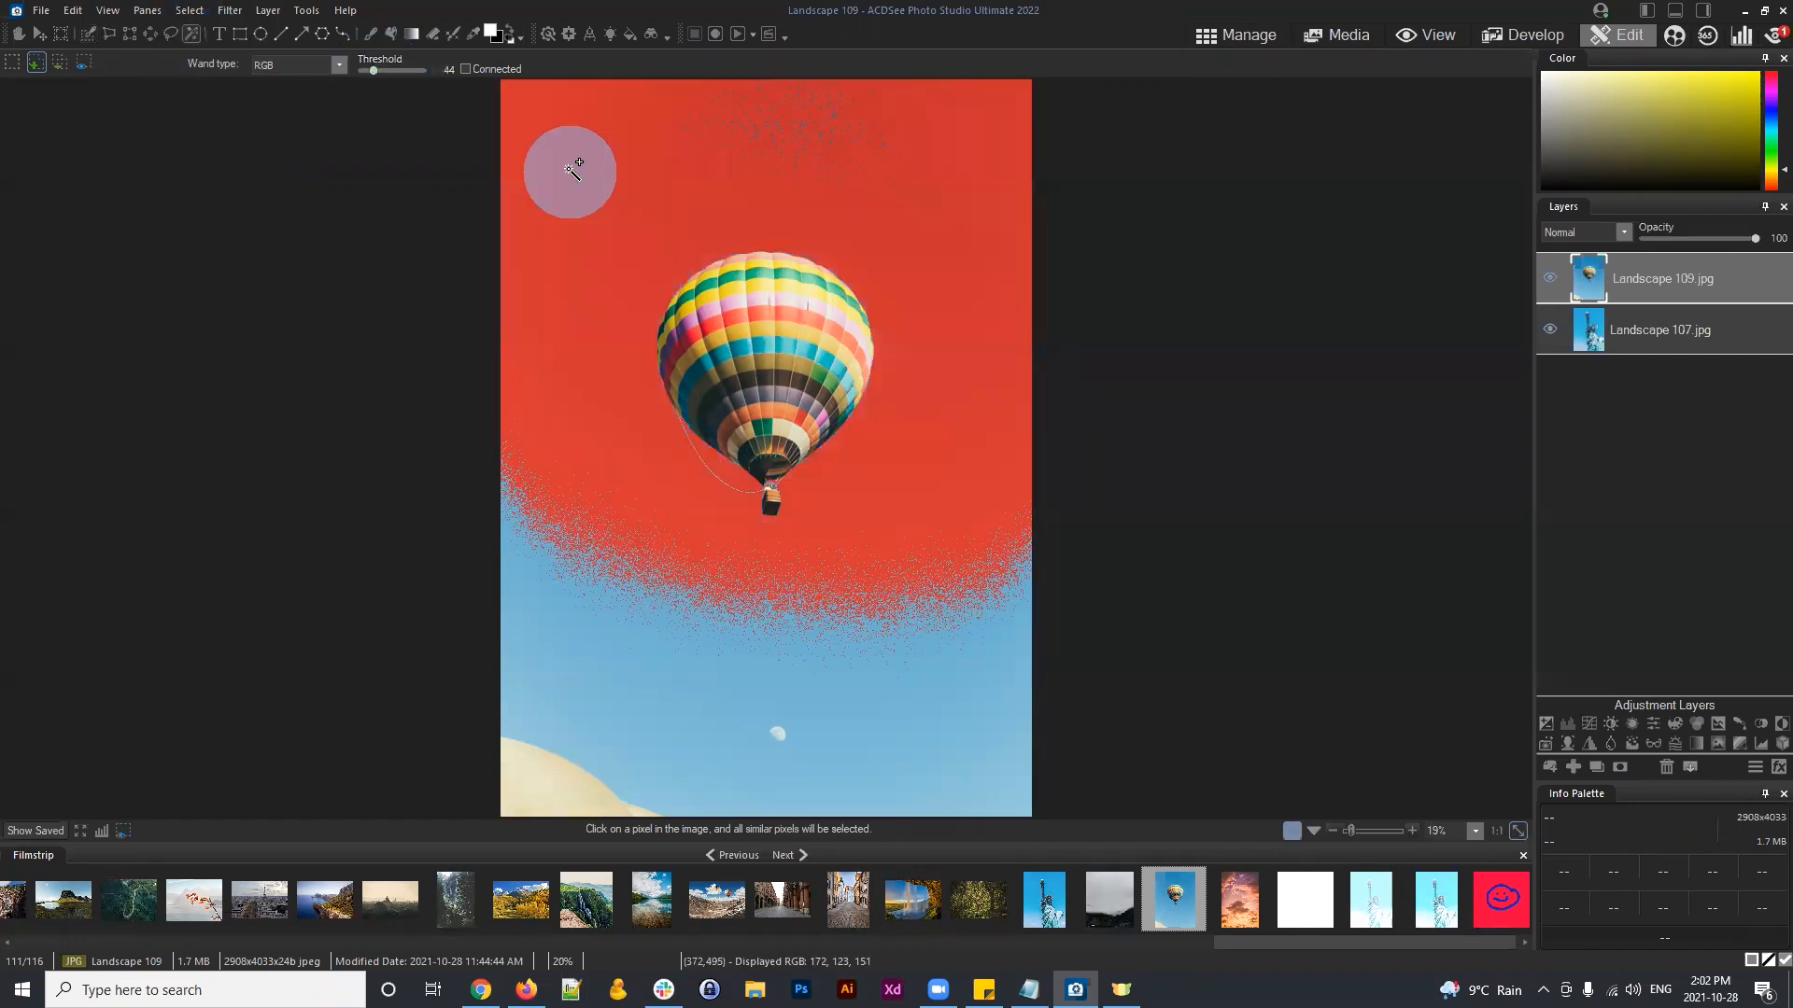
pyautogui.click(932, 735)
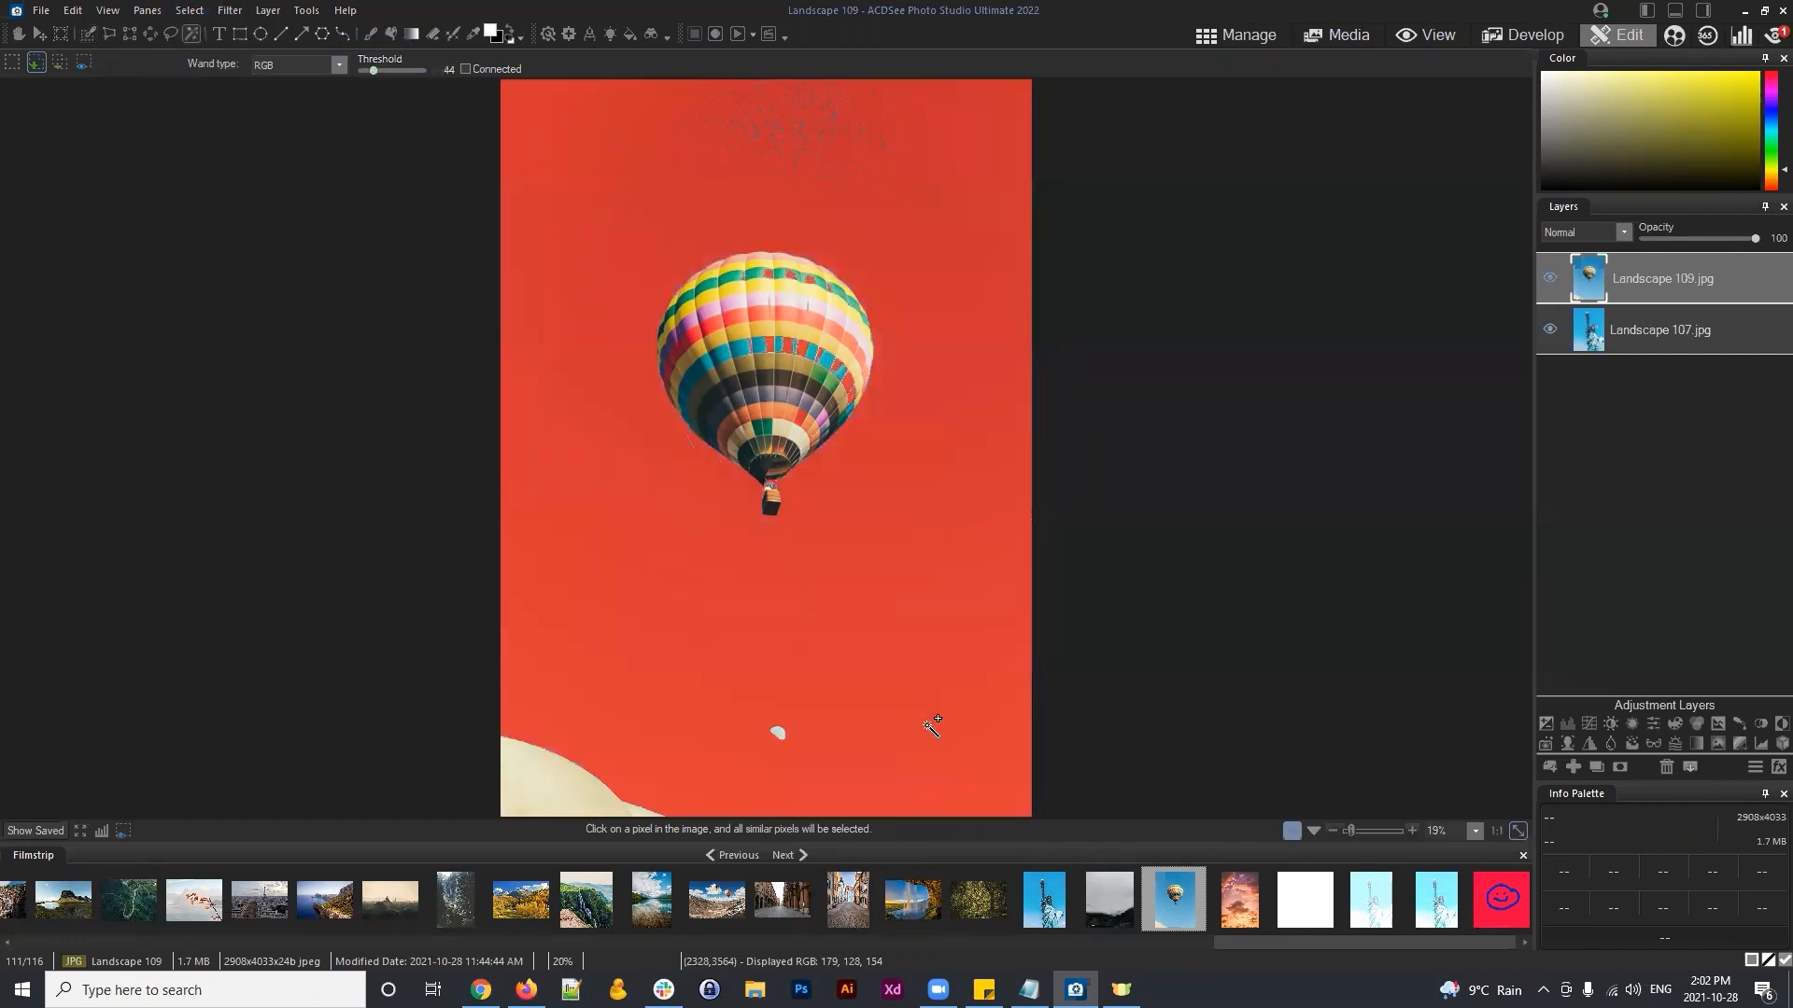
# Step: Switch the Magic Wand to the Color type and subtract mode, and subtract the balloon's blue stripe colour from the selection
pyautogui.click(285, 100)
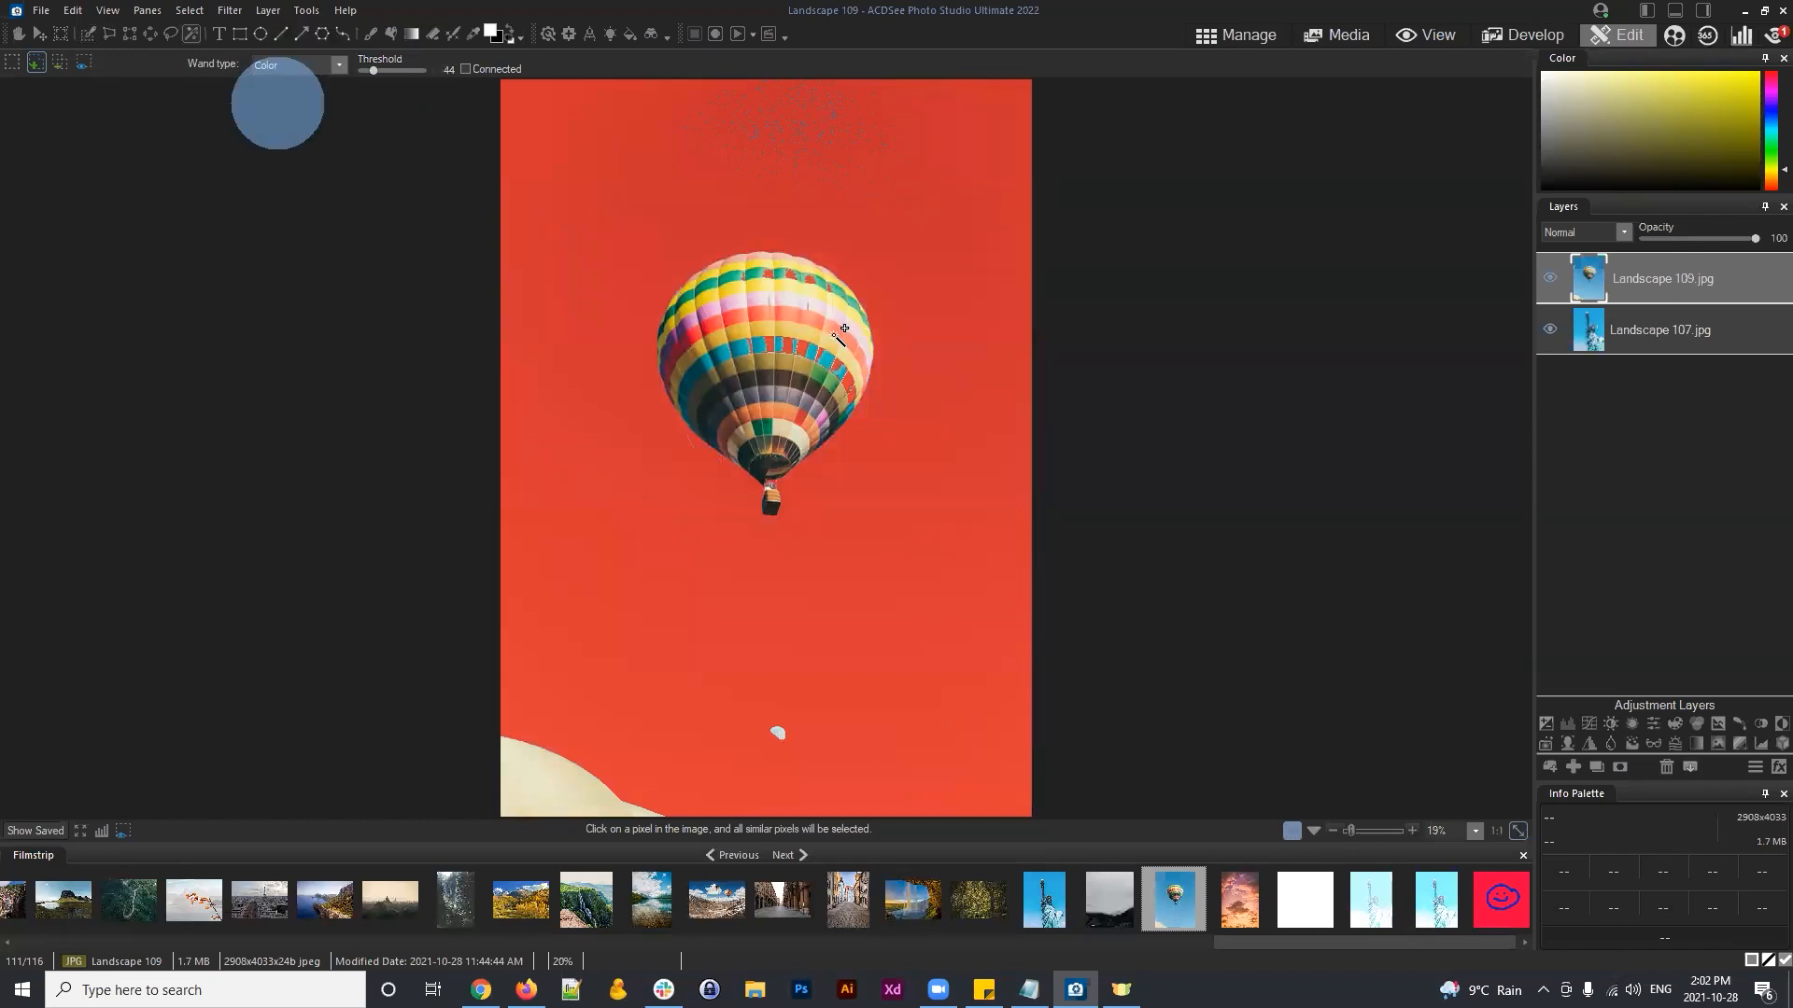
pyautogui.click(59, 62)
pyautogui.click(788, 348)
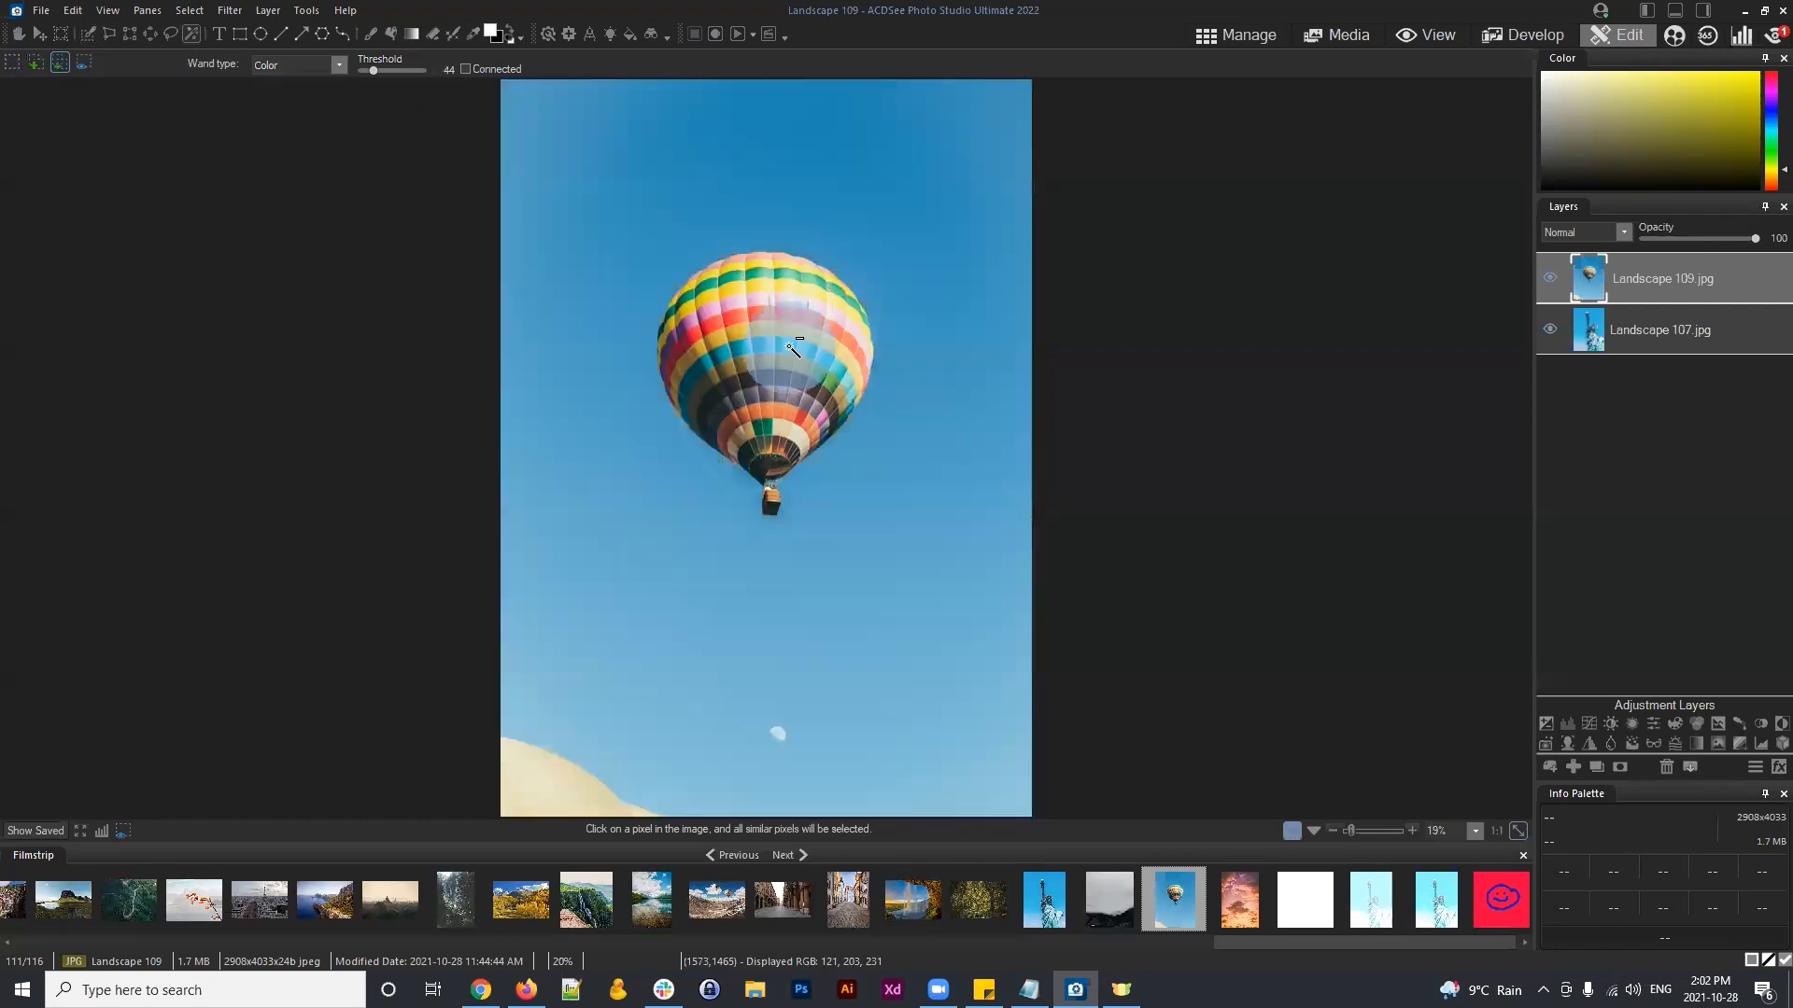
# Step: Select the sky in add mode with the Brightness wand type at threshold 28, and deselect it
pyautogui.click(340, 64)
pyautogui.click(277, 80)
pyautogui.moveTo(372, 68); pyautogui.dragTo(367, 65)
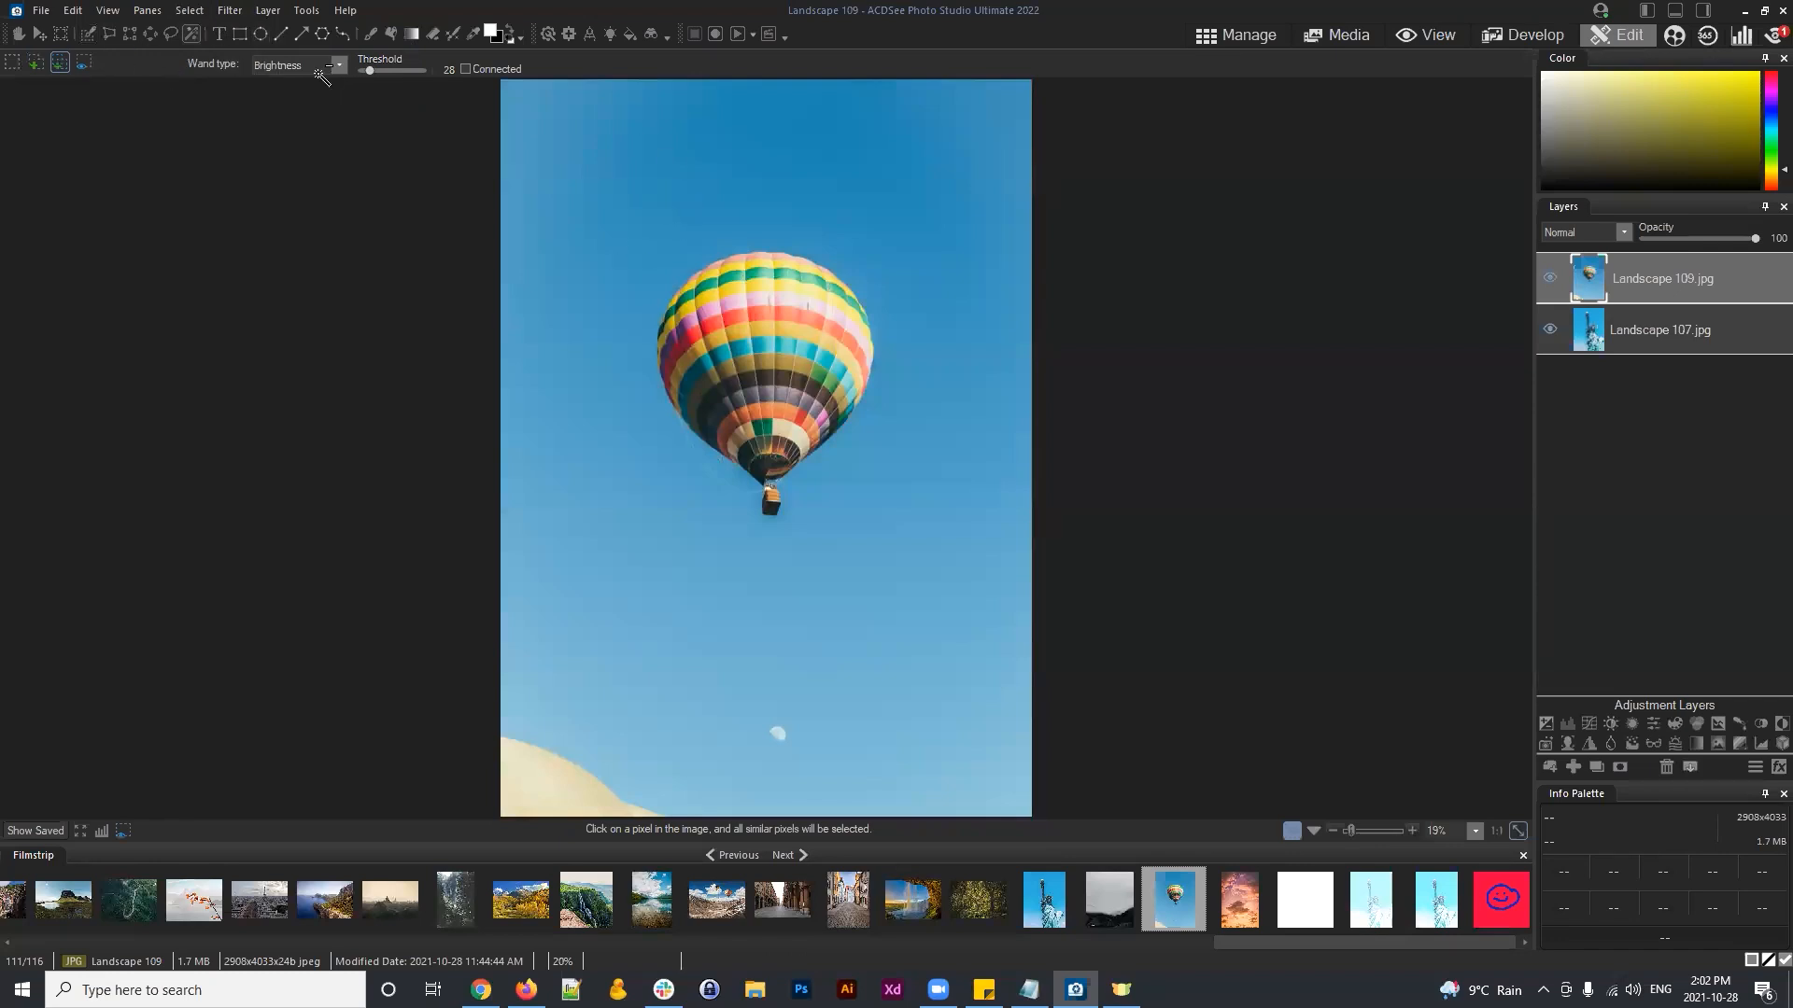
pyautogui.click(37, 63)
pyautogui.click(609, 230)
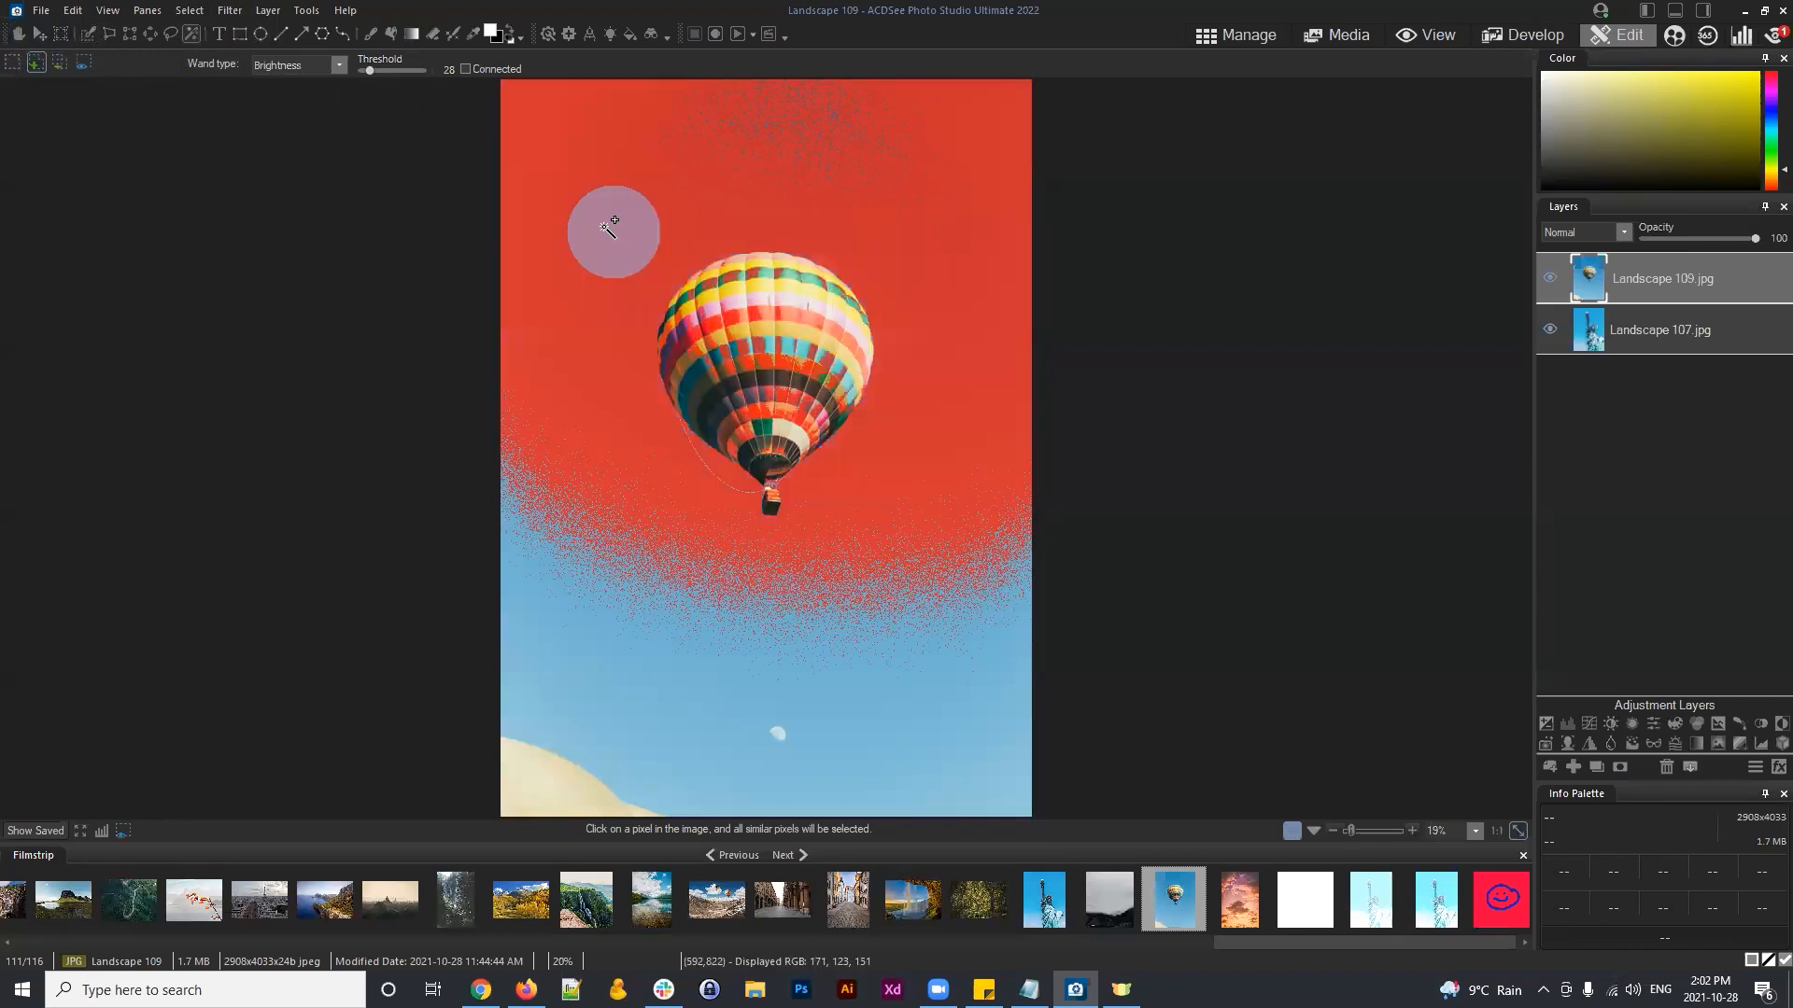
pyautogui.click(196, 10)
pyautogui.click(193, 51)
# Step: Change the wand type to Color, select the sky at threshold 28, and deselect it
pyautogui.click(339, 64)
pyautogui.click(279, 97)
pyautogui.click(590, 231)
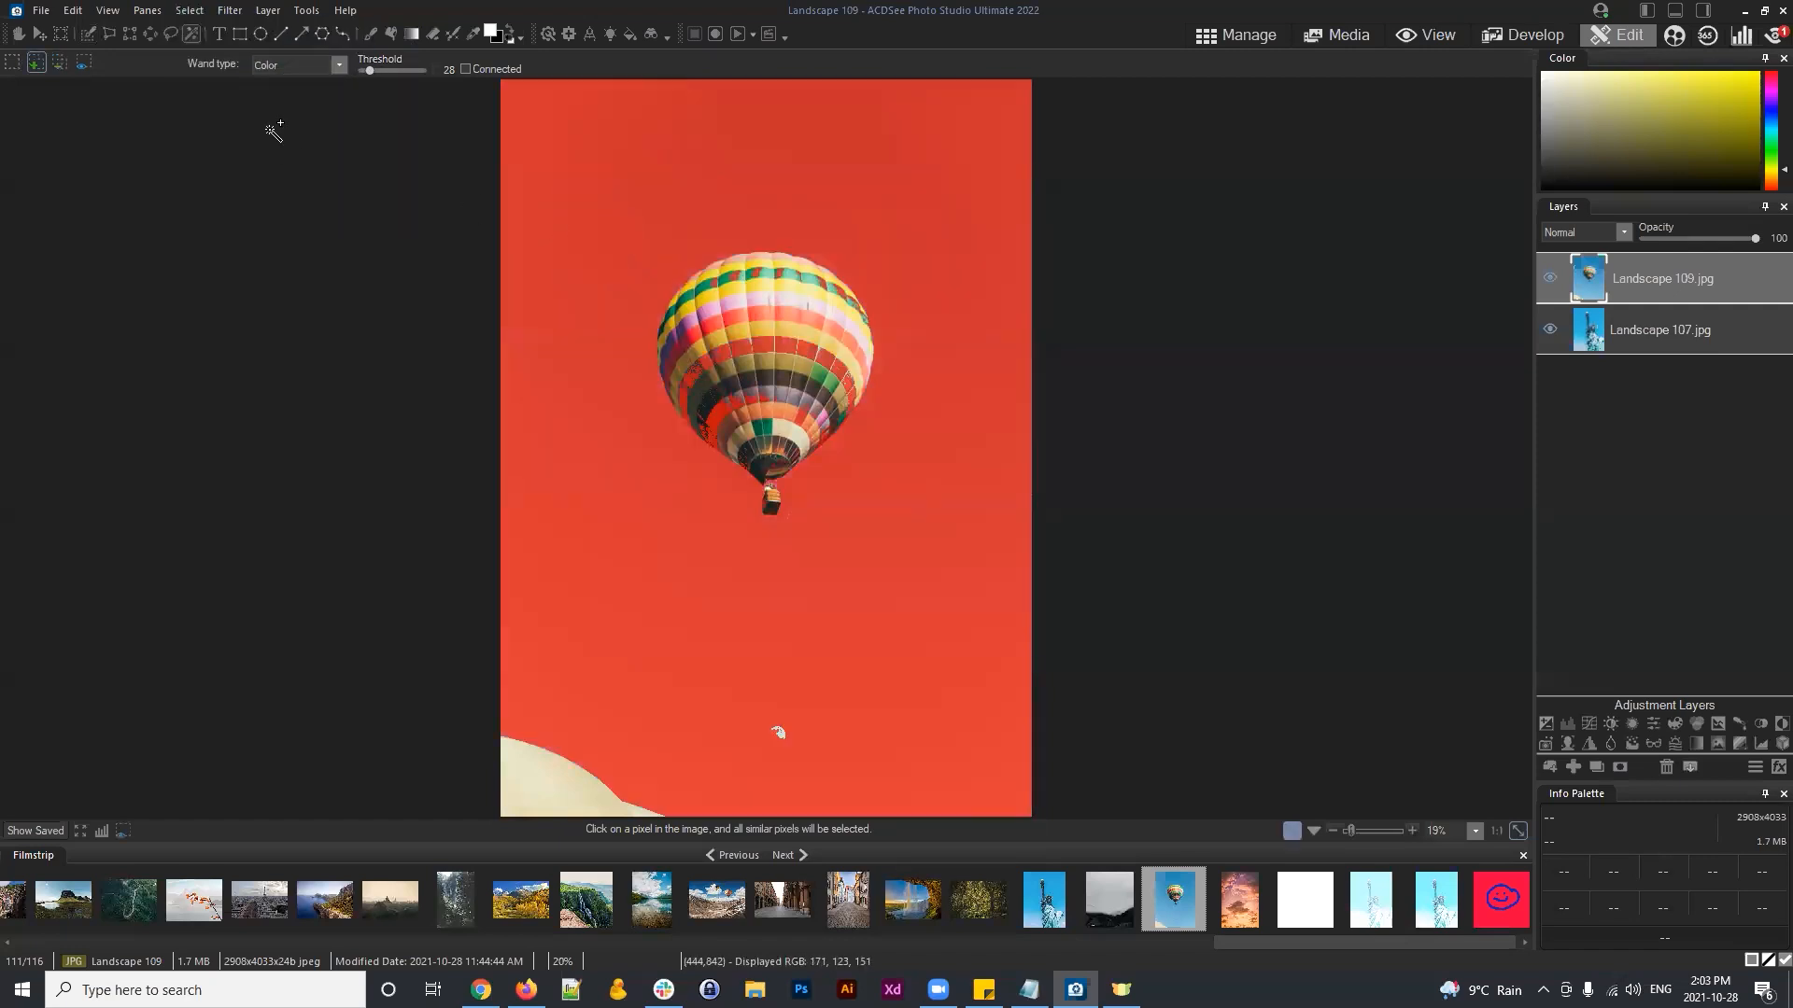
pyautogui.click(200, 13)
pyautogui.click(208, 51)
# Step: Select the sky with the Magic Wand at threshold 16, and deselect it
pyautogui.click(366, 67)
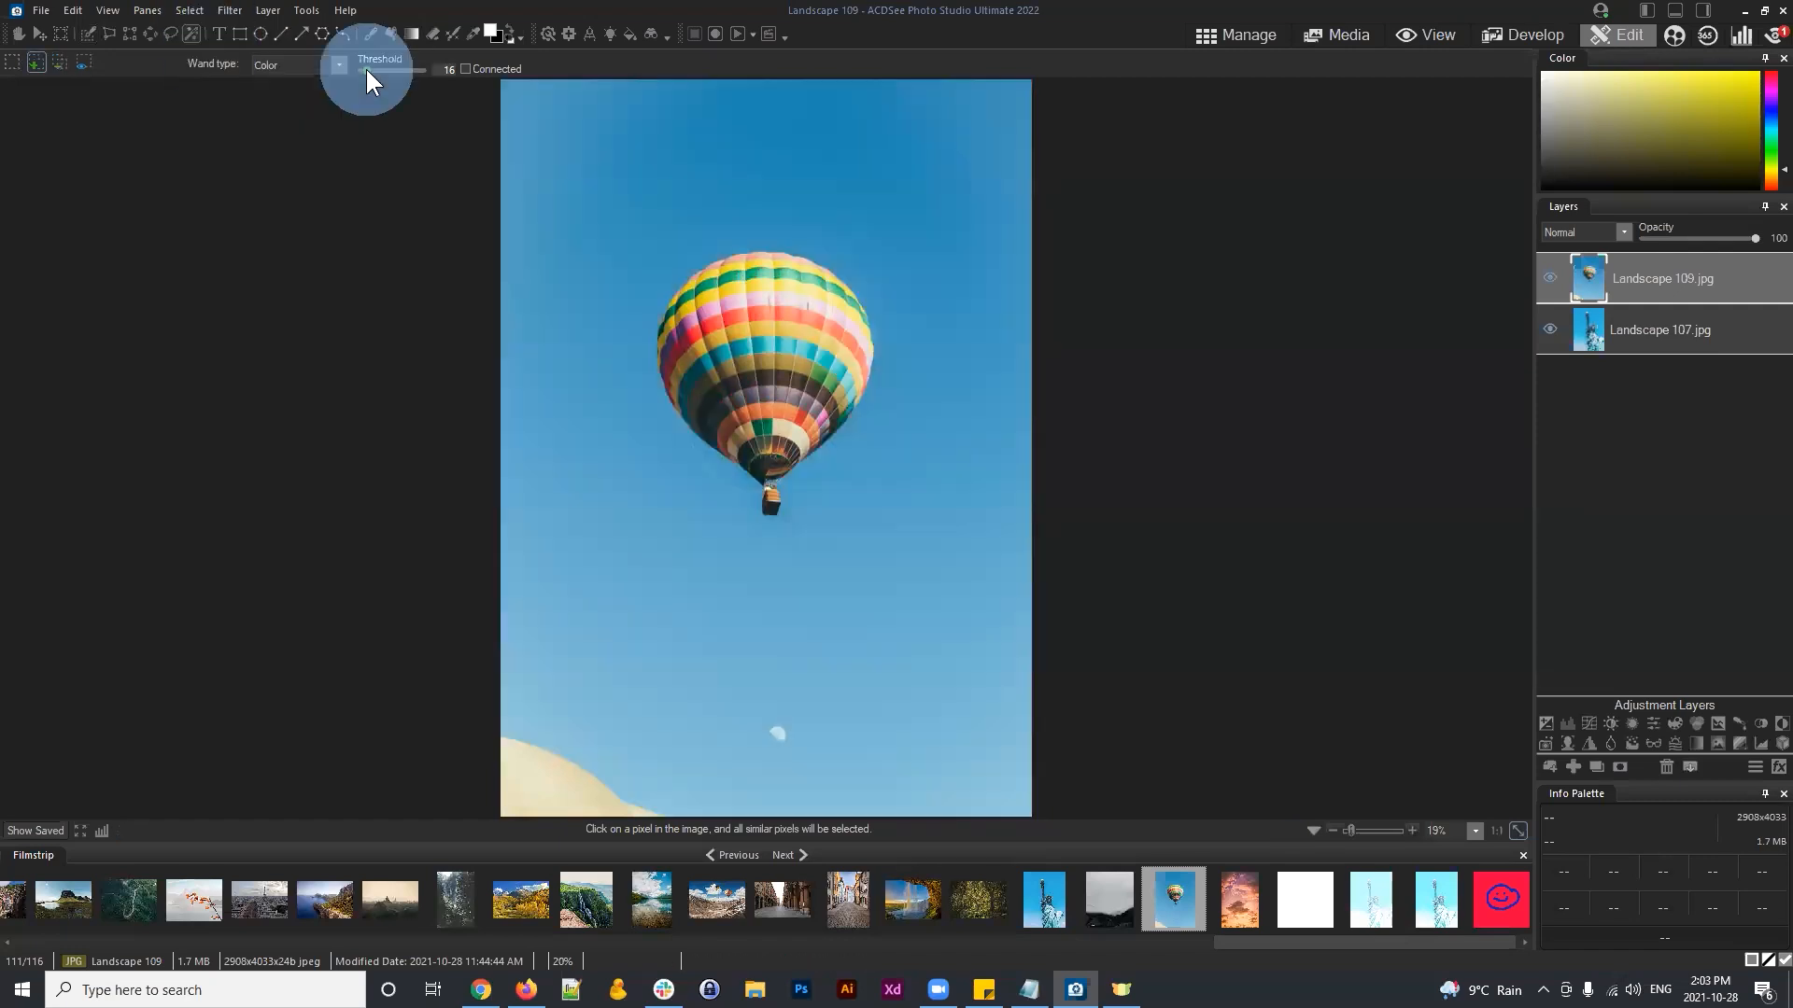
pyautogui.click(613, 254)
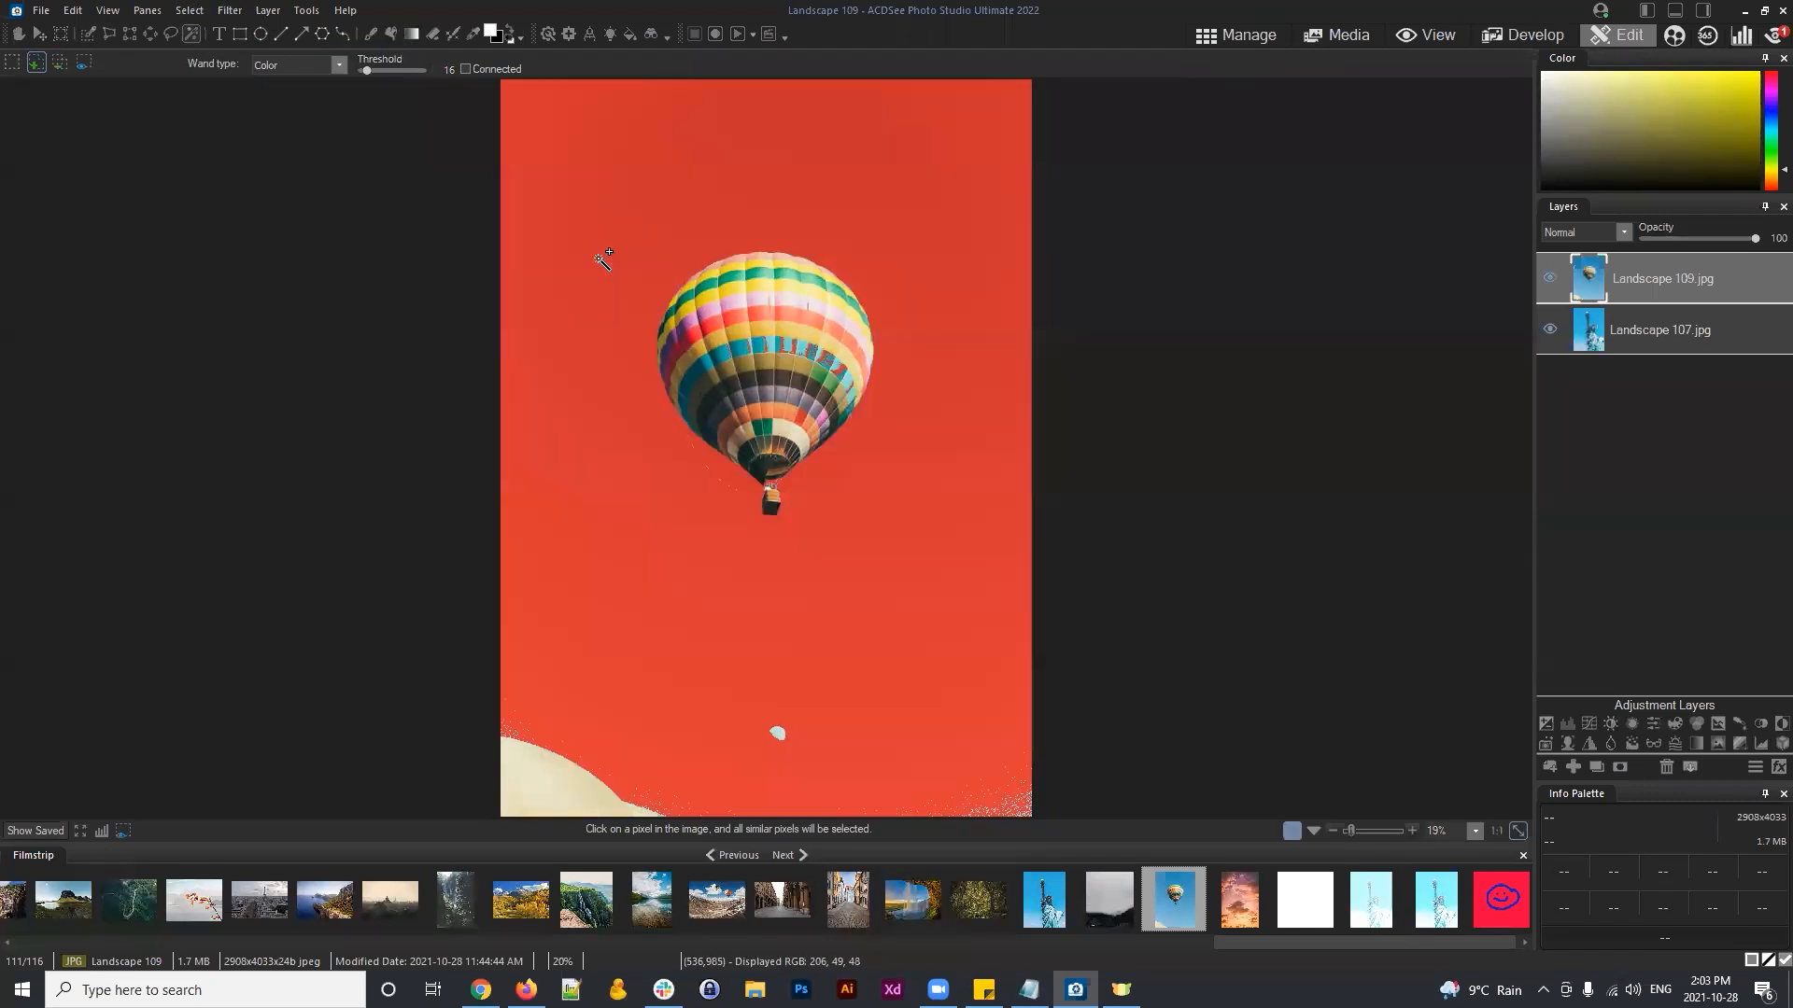
pyautogui.click(199, 9)
pyautogui.click(204, 46)
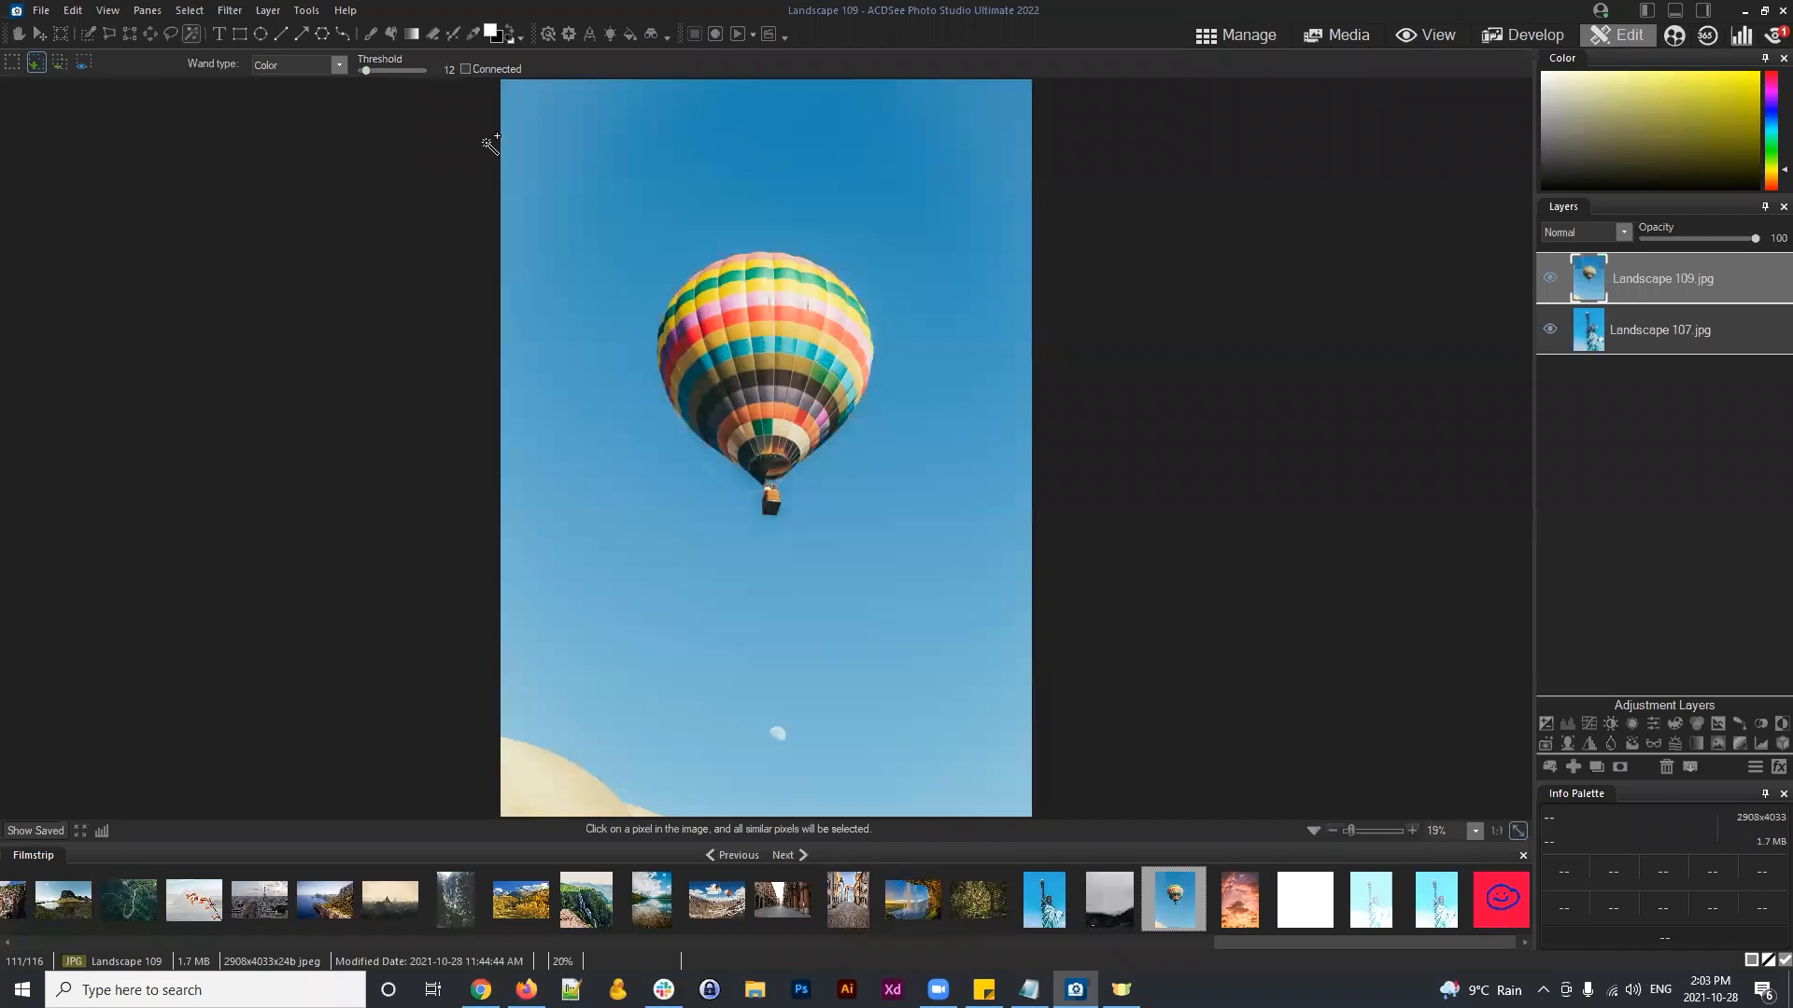
# Step: Try selecting the sky at threshold 12, first from two sample points and again from one, deselecting after each attempt
pyautogui.click(608, 228)
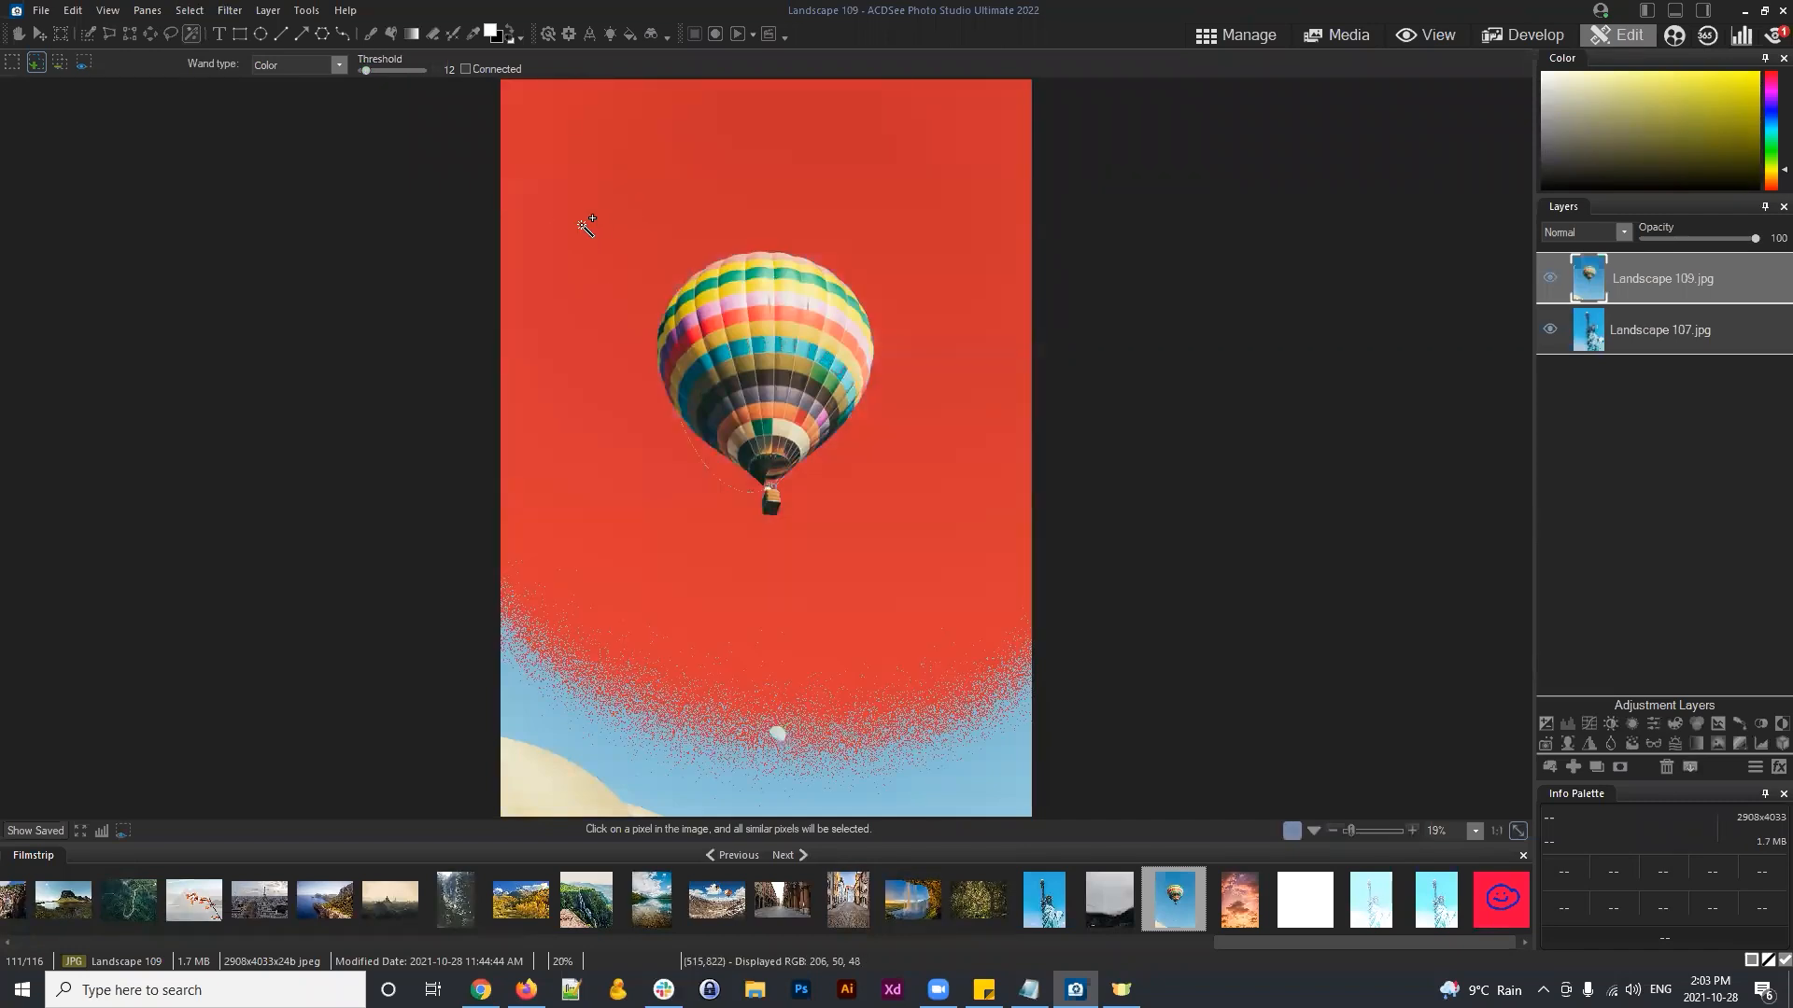
pyautogui.click(938, 783)
pyautogui.click(190, 10)
pyautogui.click(198, 48)
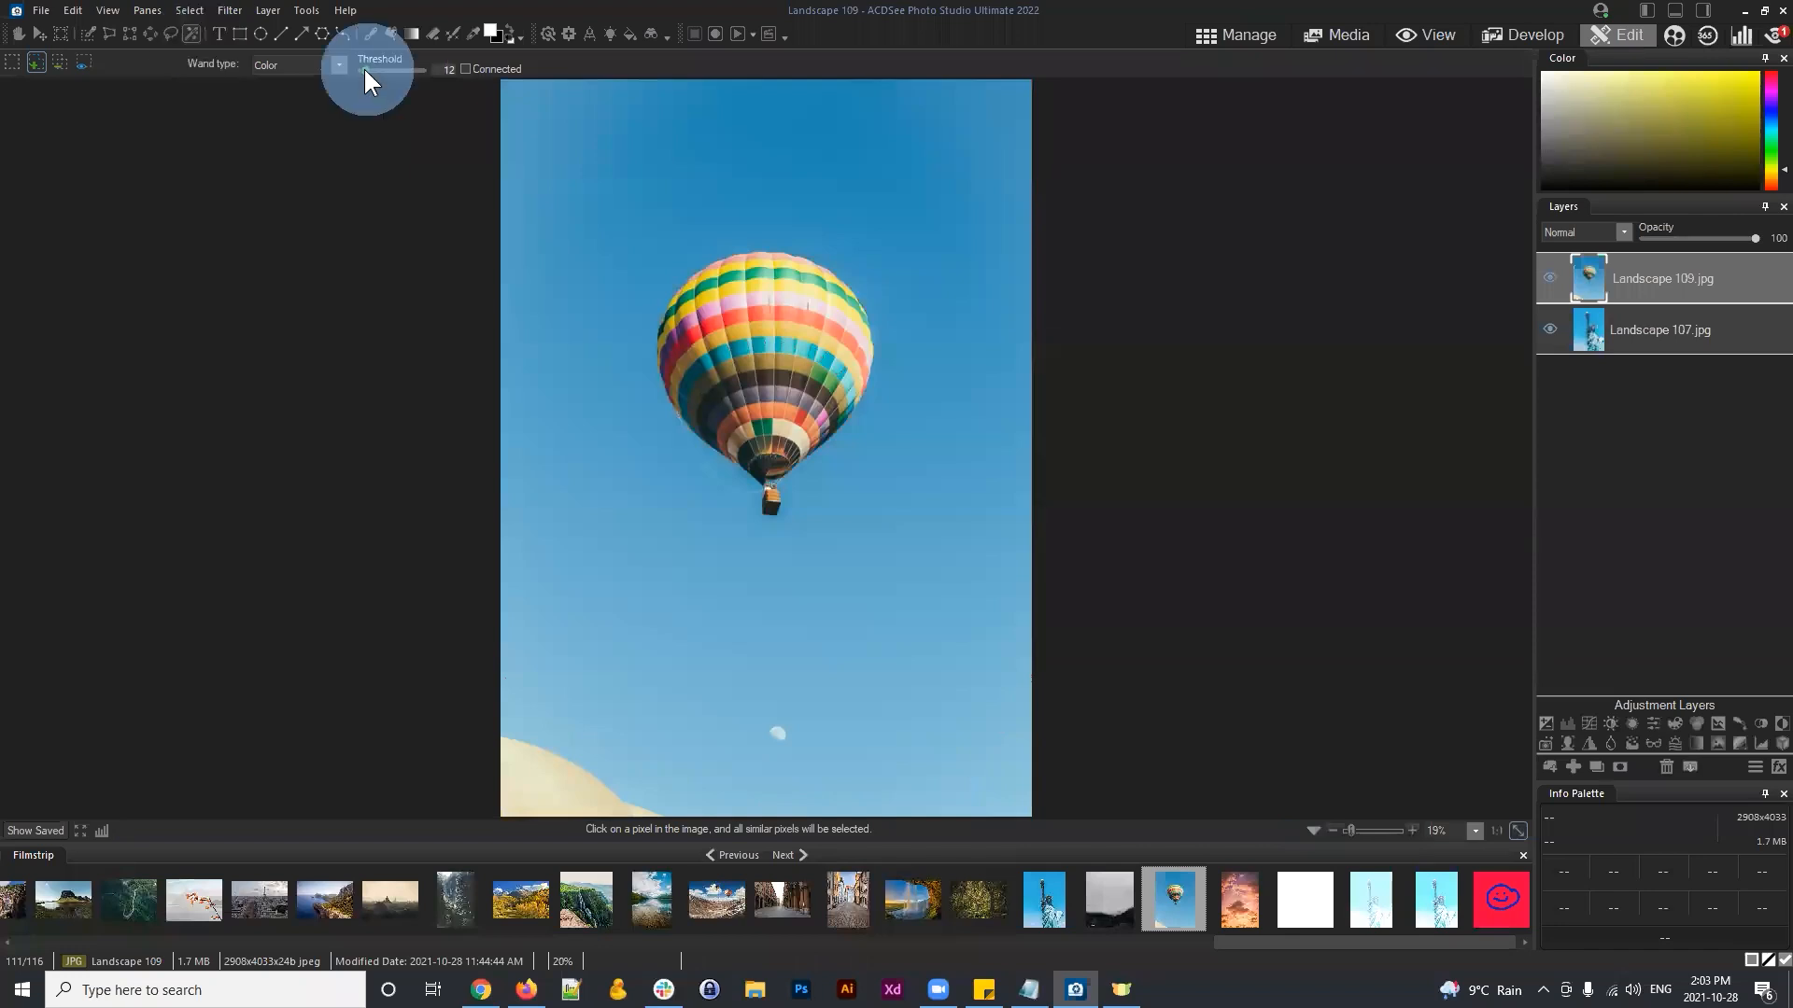
pyautogui.click(597, 232)
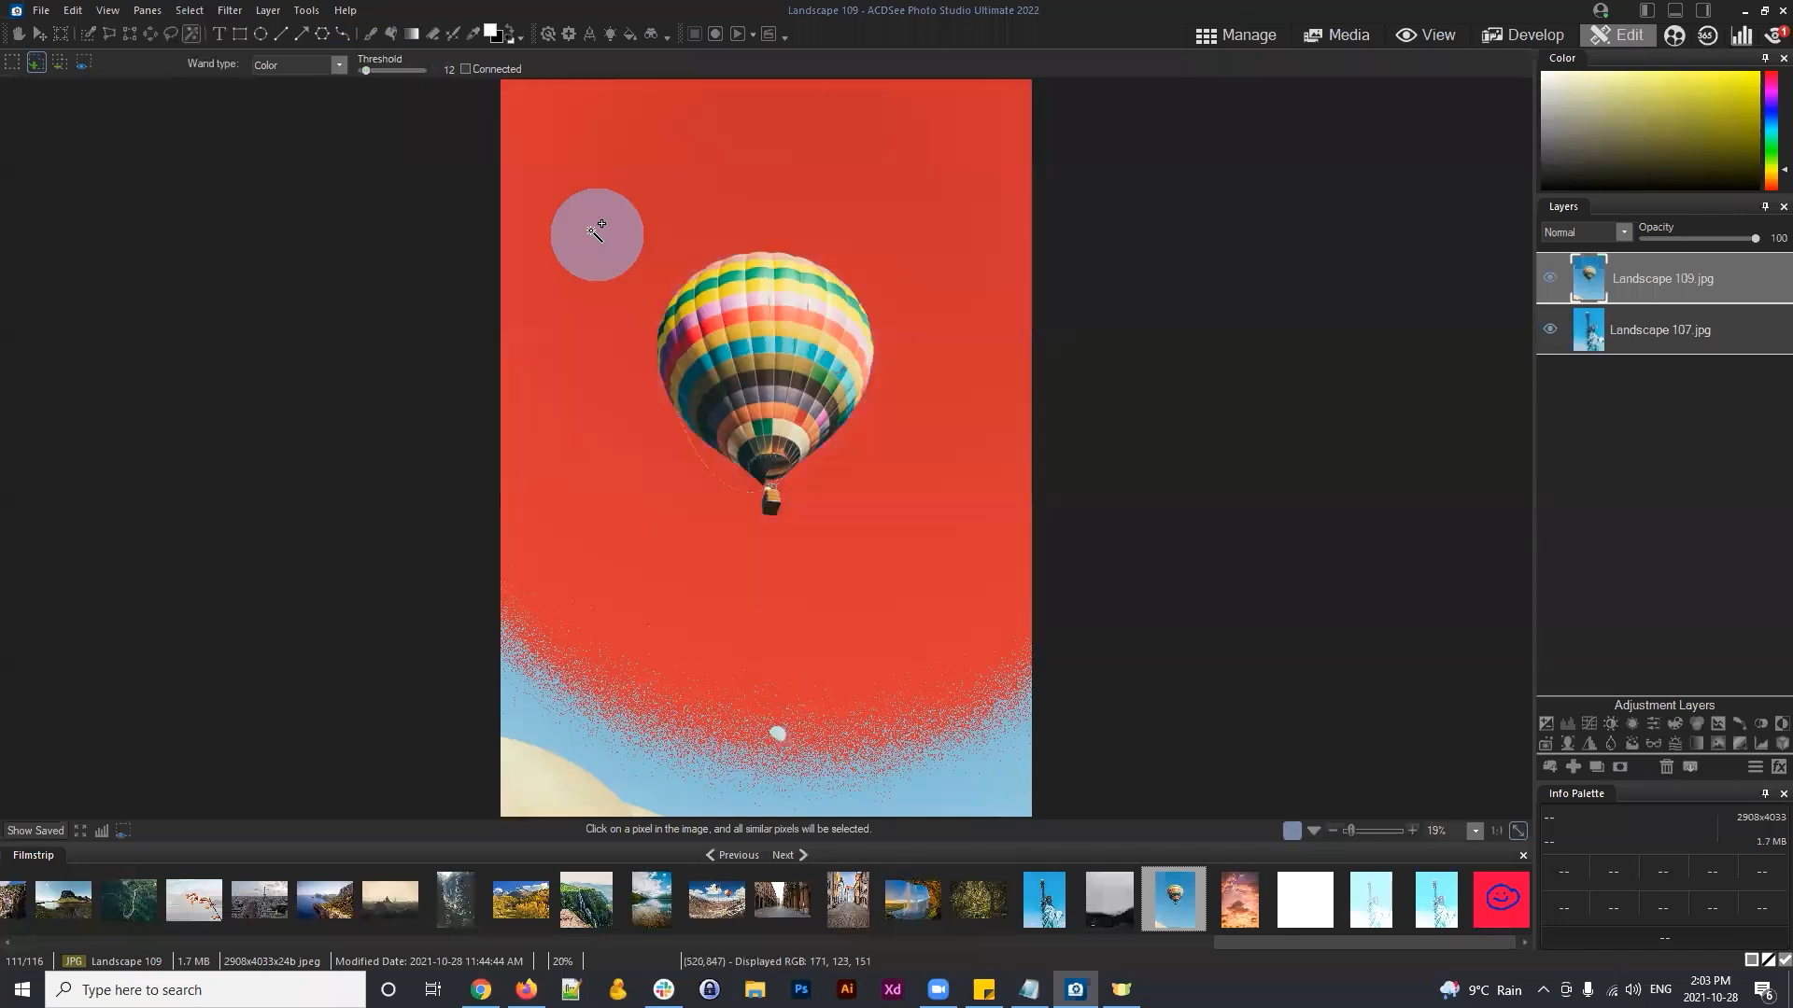
pyautogui.click(187, 10)
pyautogui.click(202, 48)
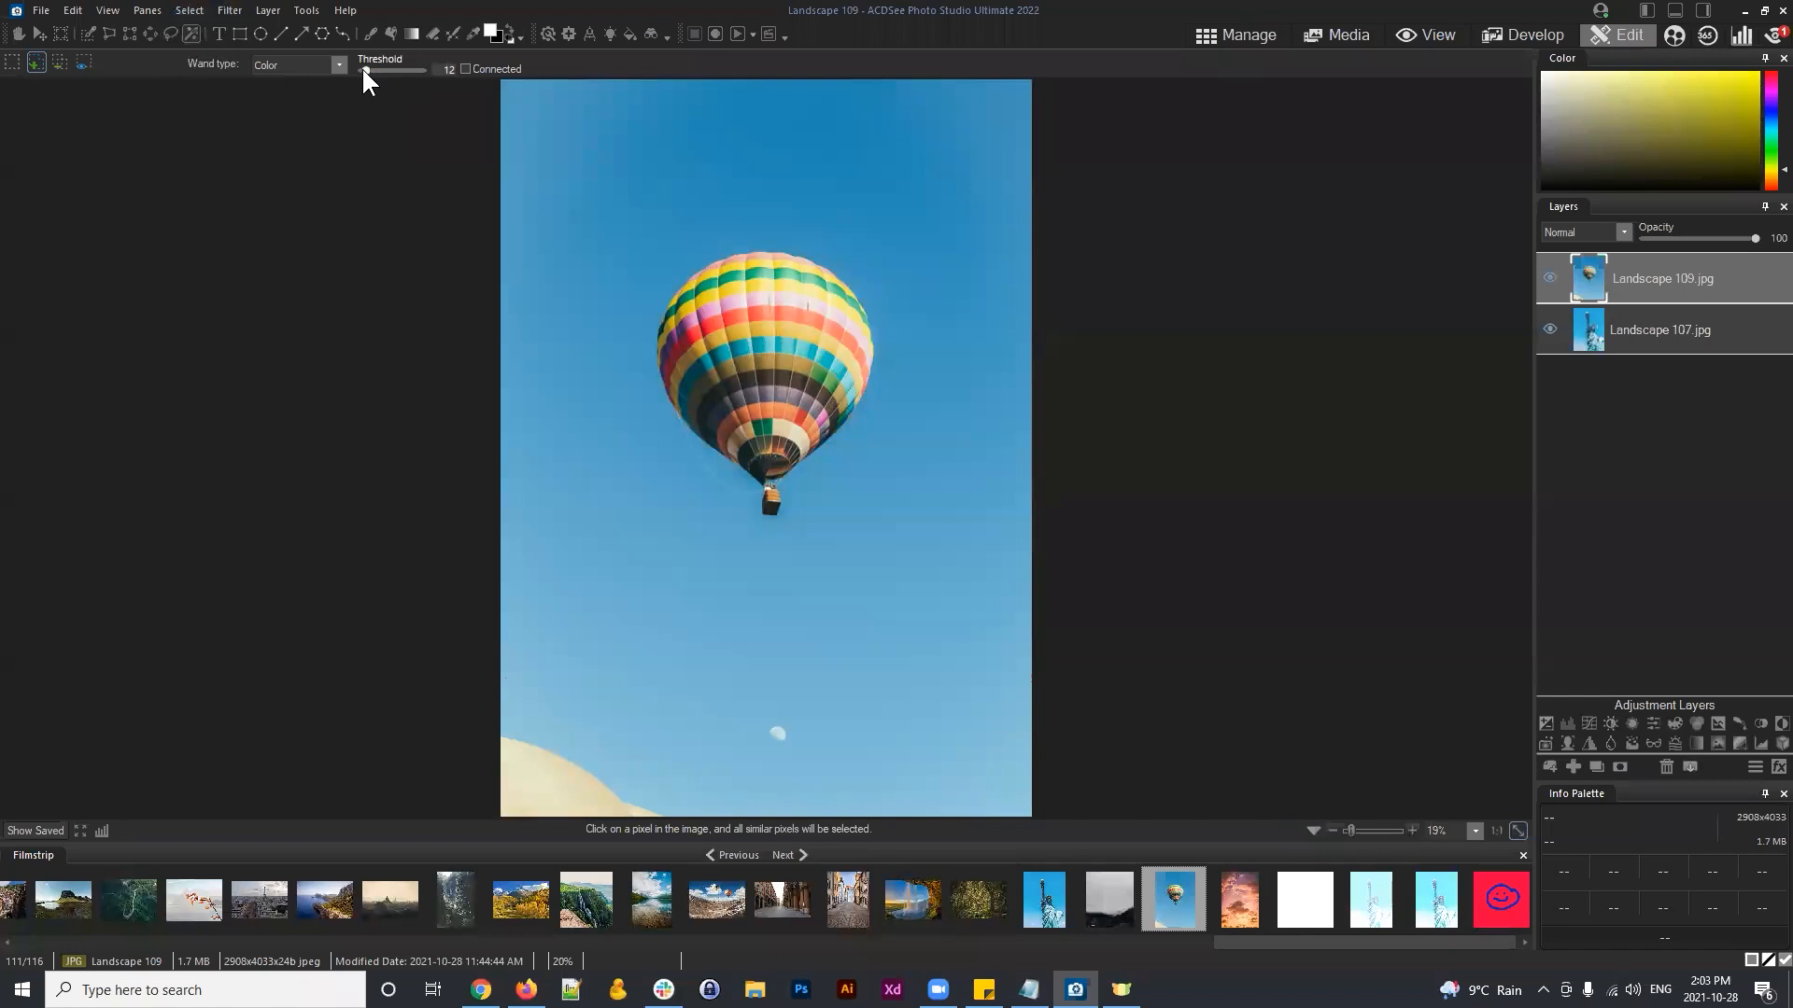
# Step: Select the whole sky from an upper and a lower sample point with the Color Magic Wand at threshold 8
pyautogui.click(648, 228)
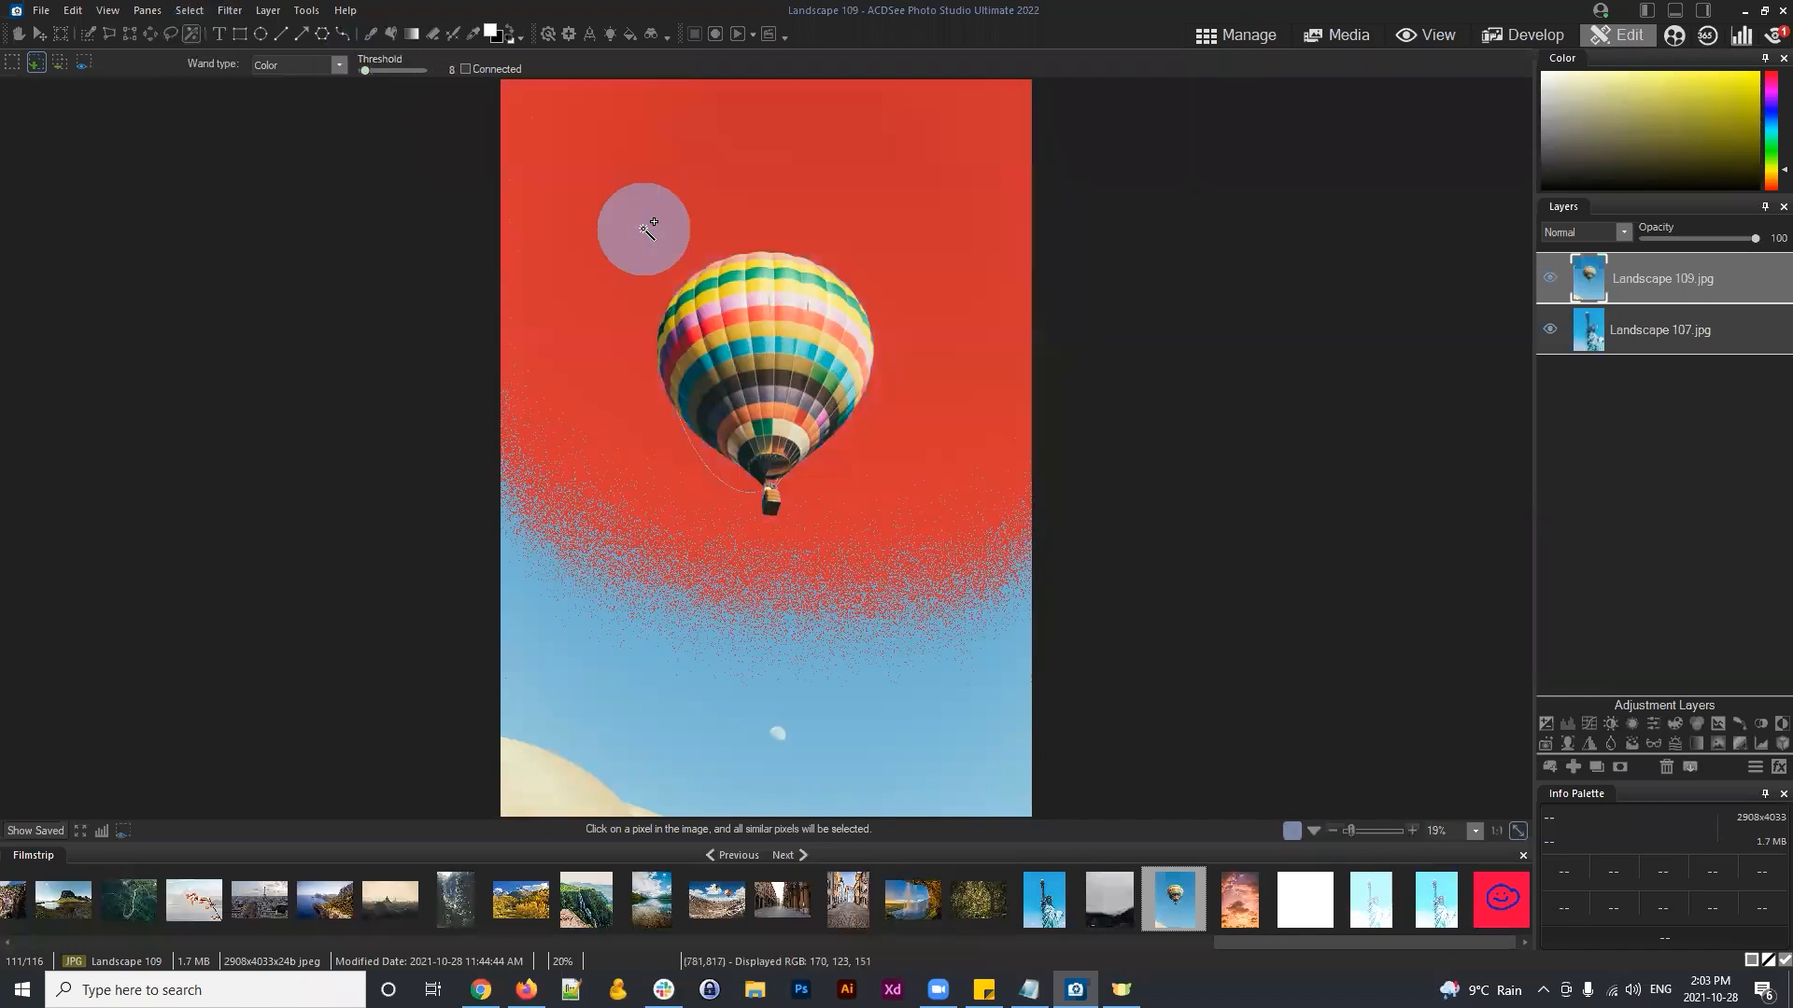
pyautogui.click(891, 711)
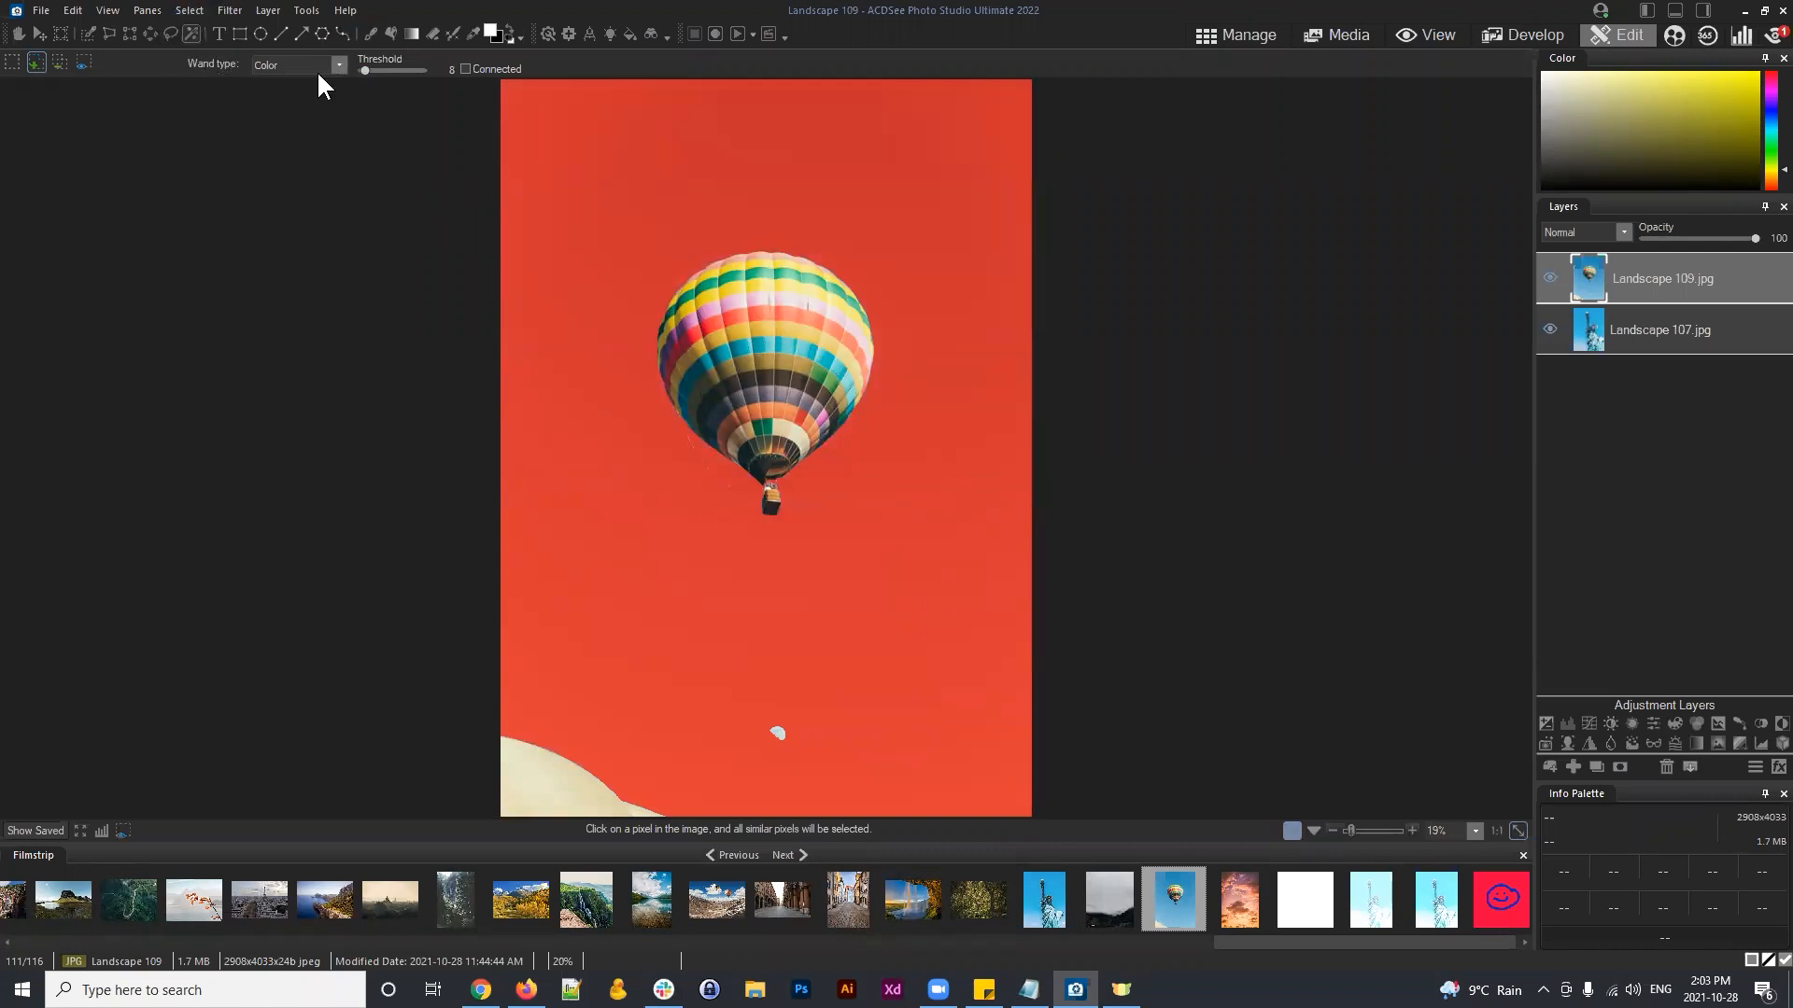
pyautogui.click(340, 64)
pyautogui.click(277, 97)
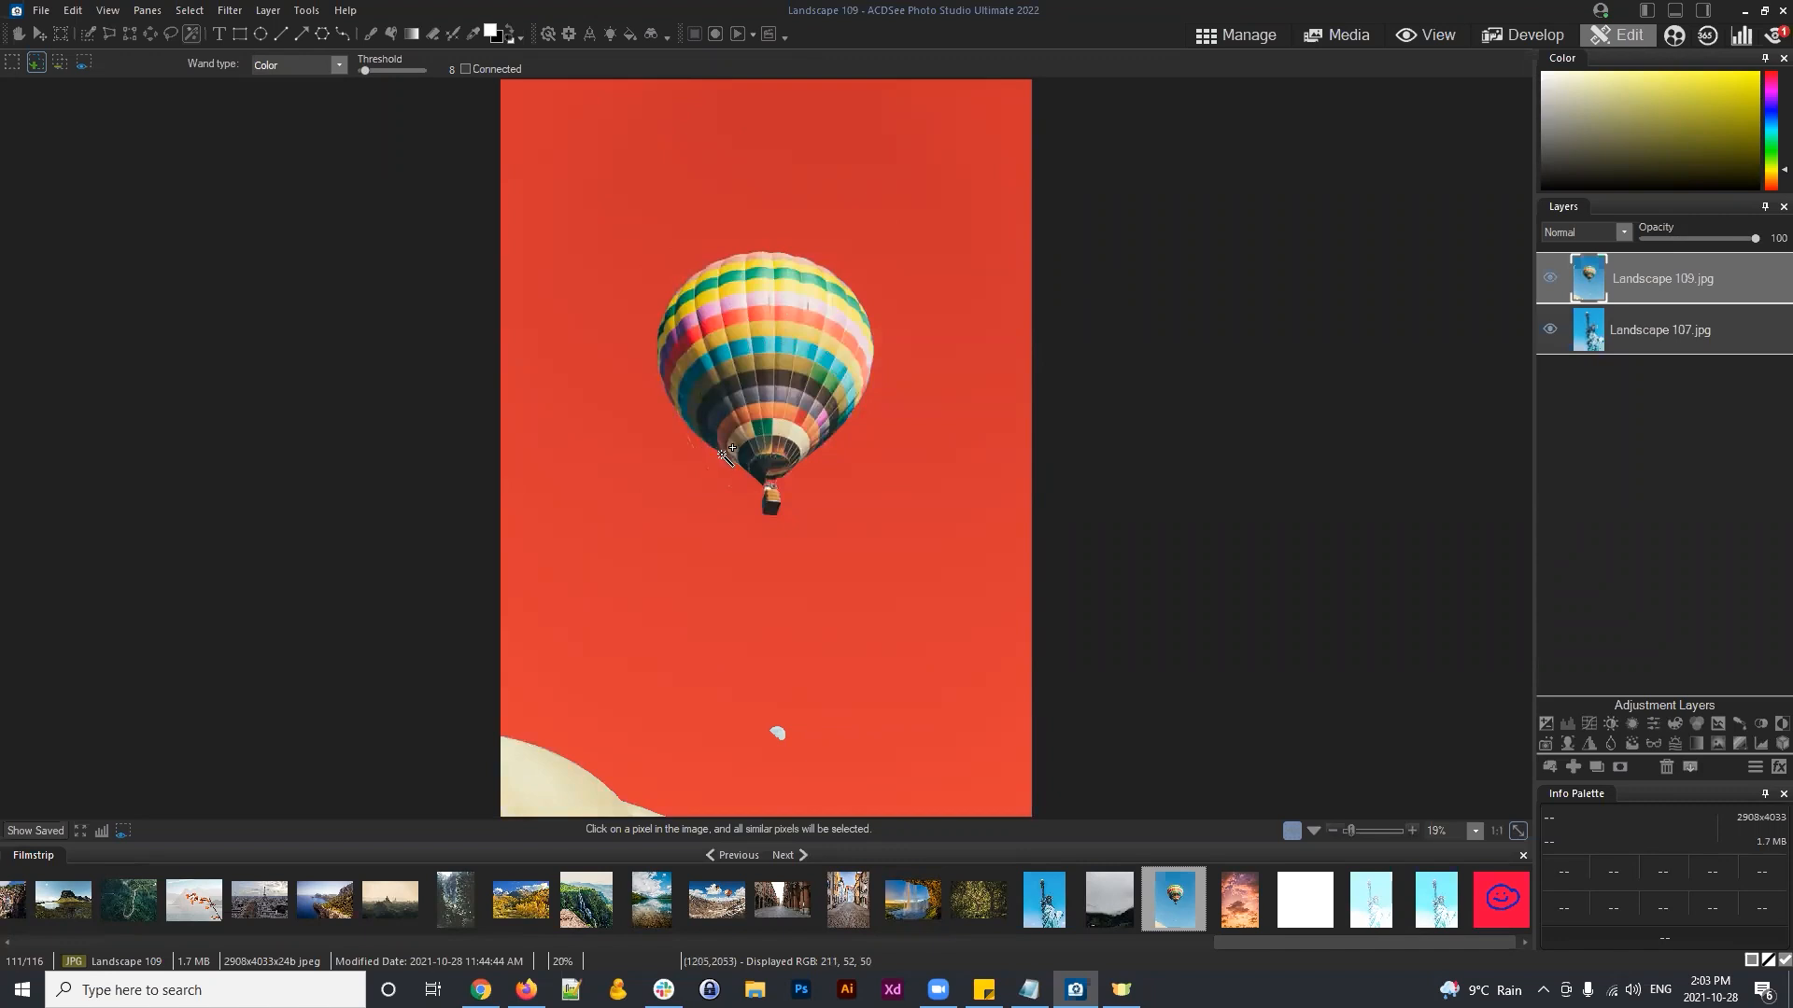
# Step: Add a mask to the Landscape 109.jpg layer from the sky selection, and deselect the sky
pyautogui.moveTo(1672, 272); pyautogui.dragTo(1656, 276)
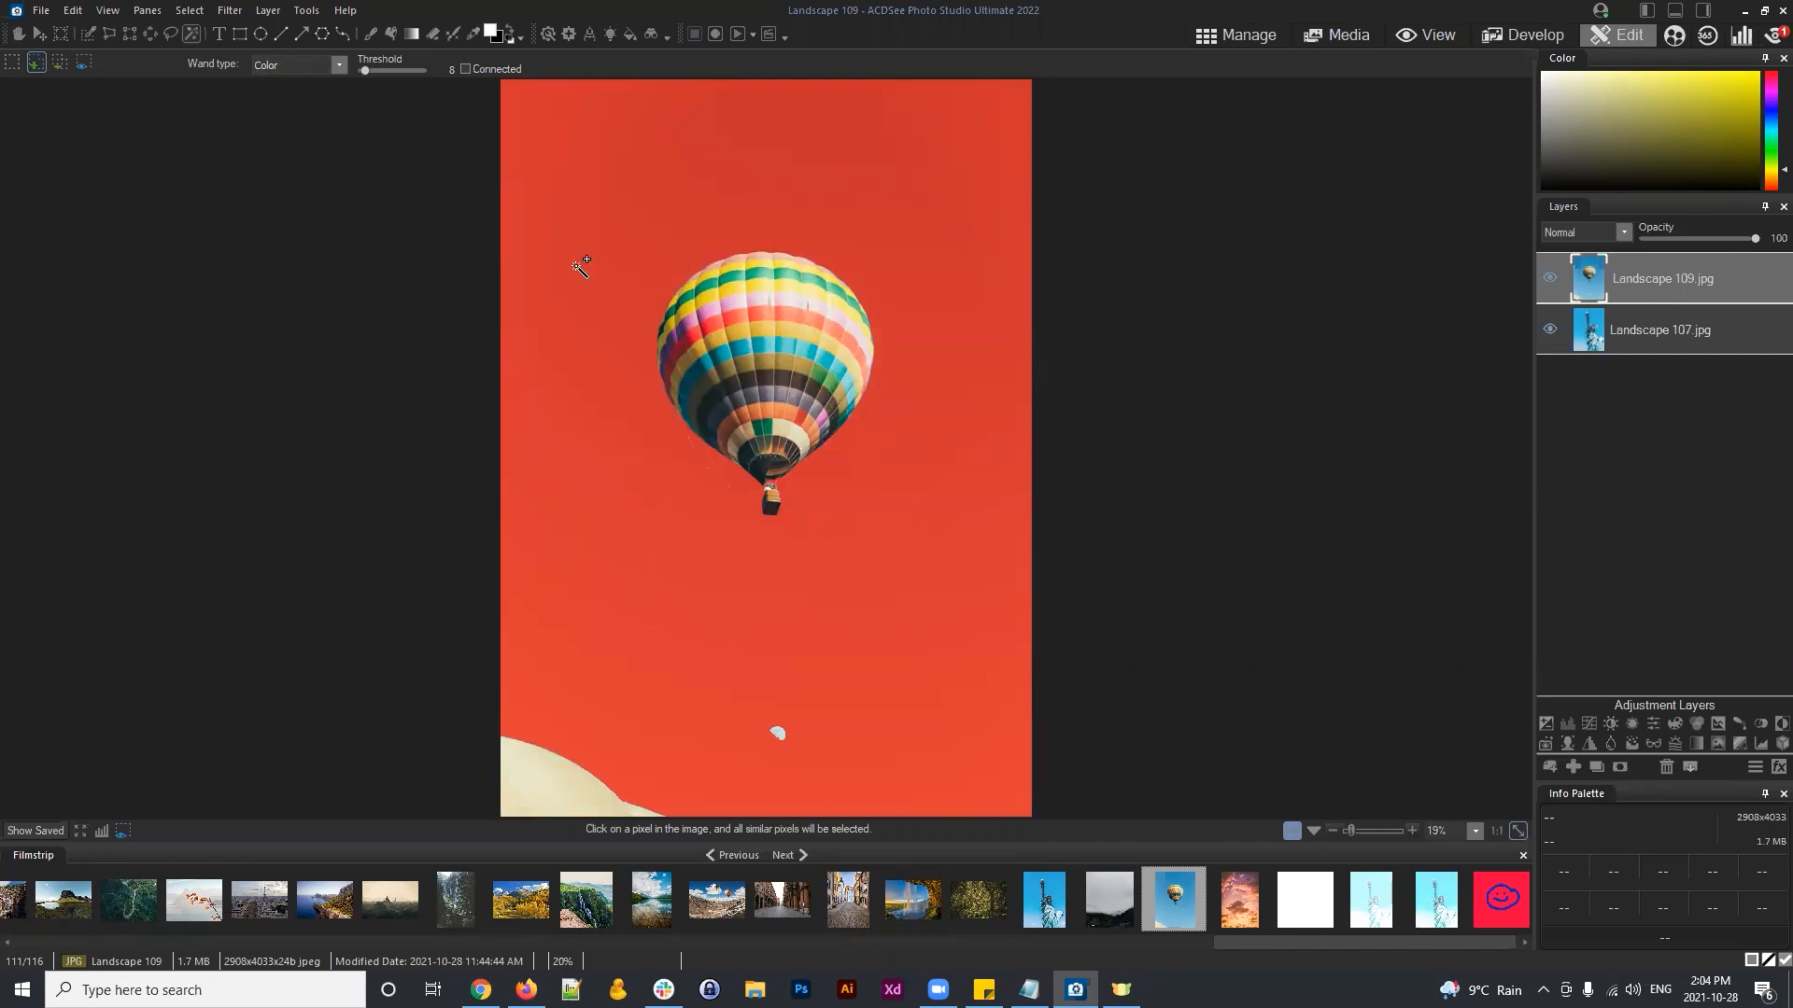
pyautogui.click(1618, 767)
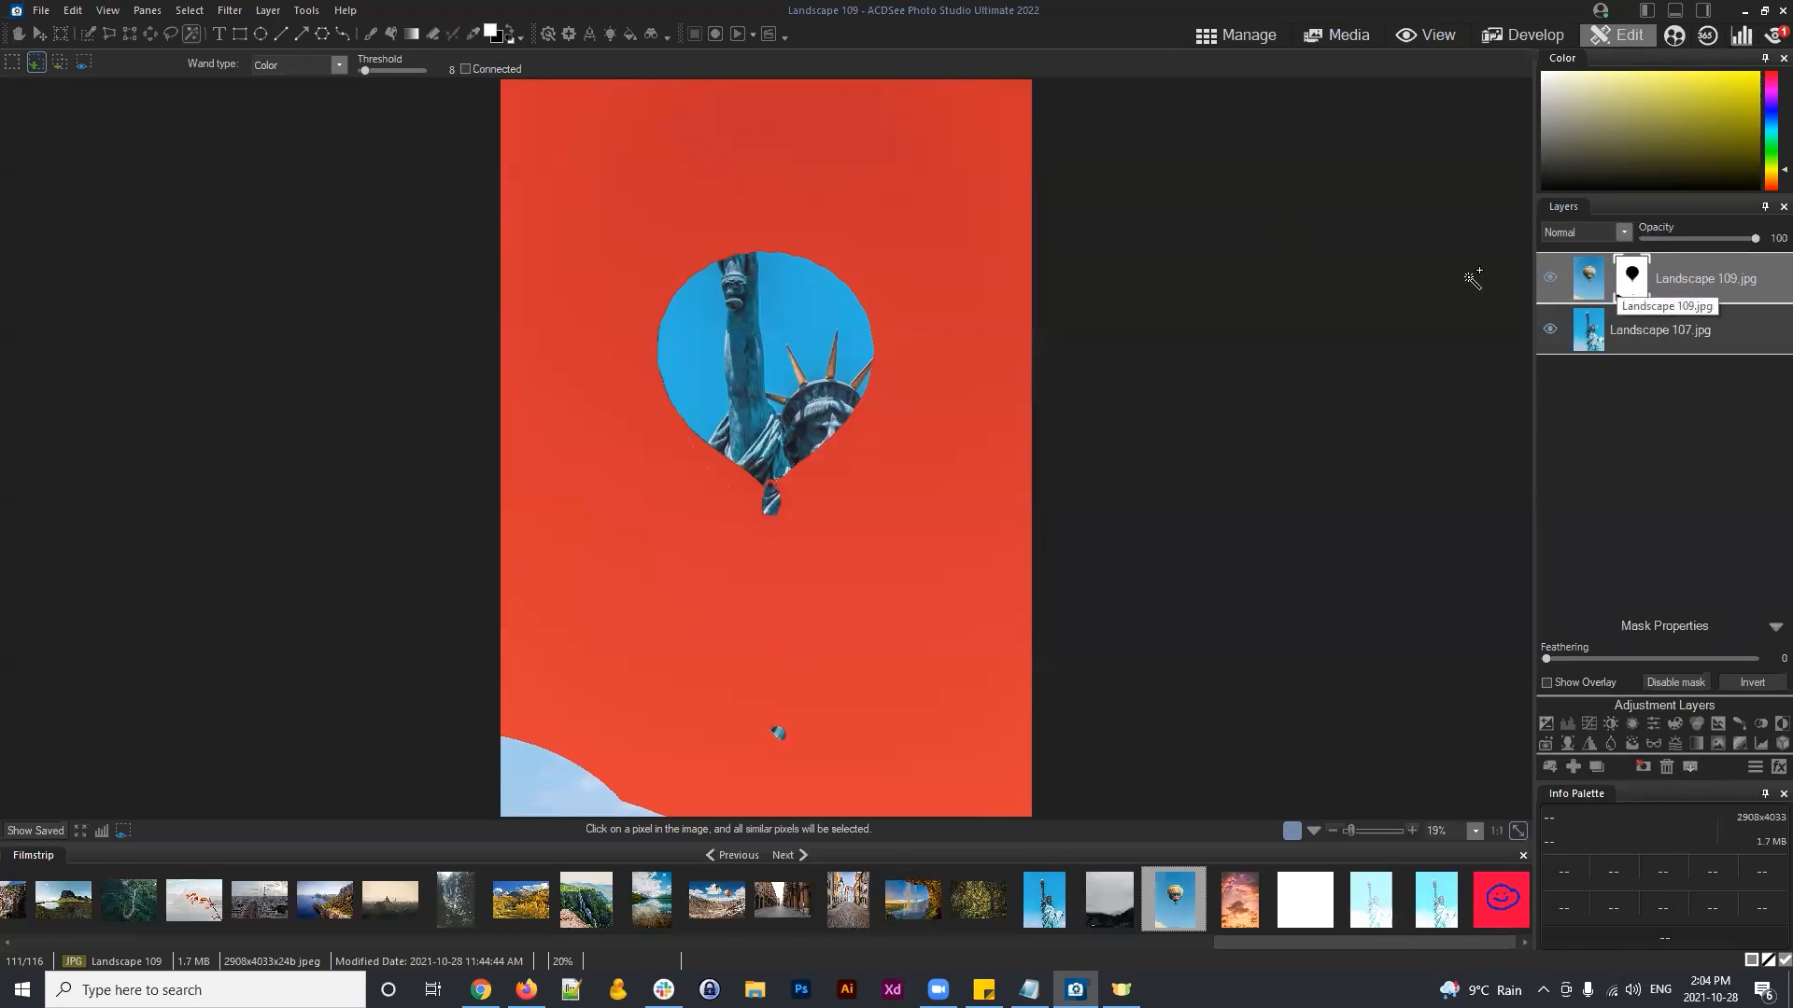
pyautogui.click(189, 11)
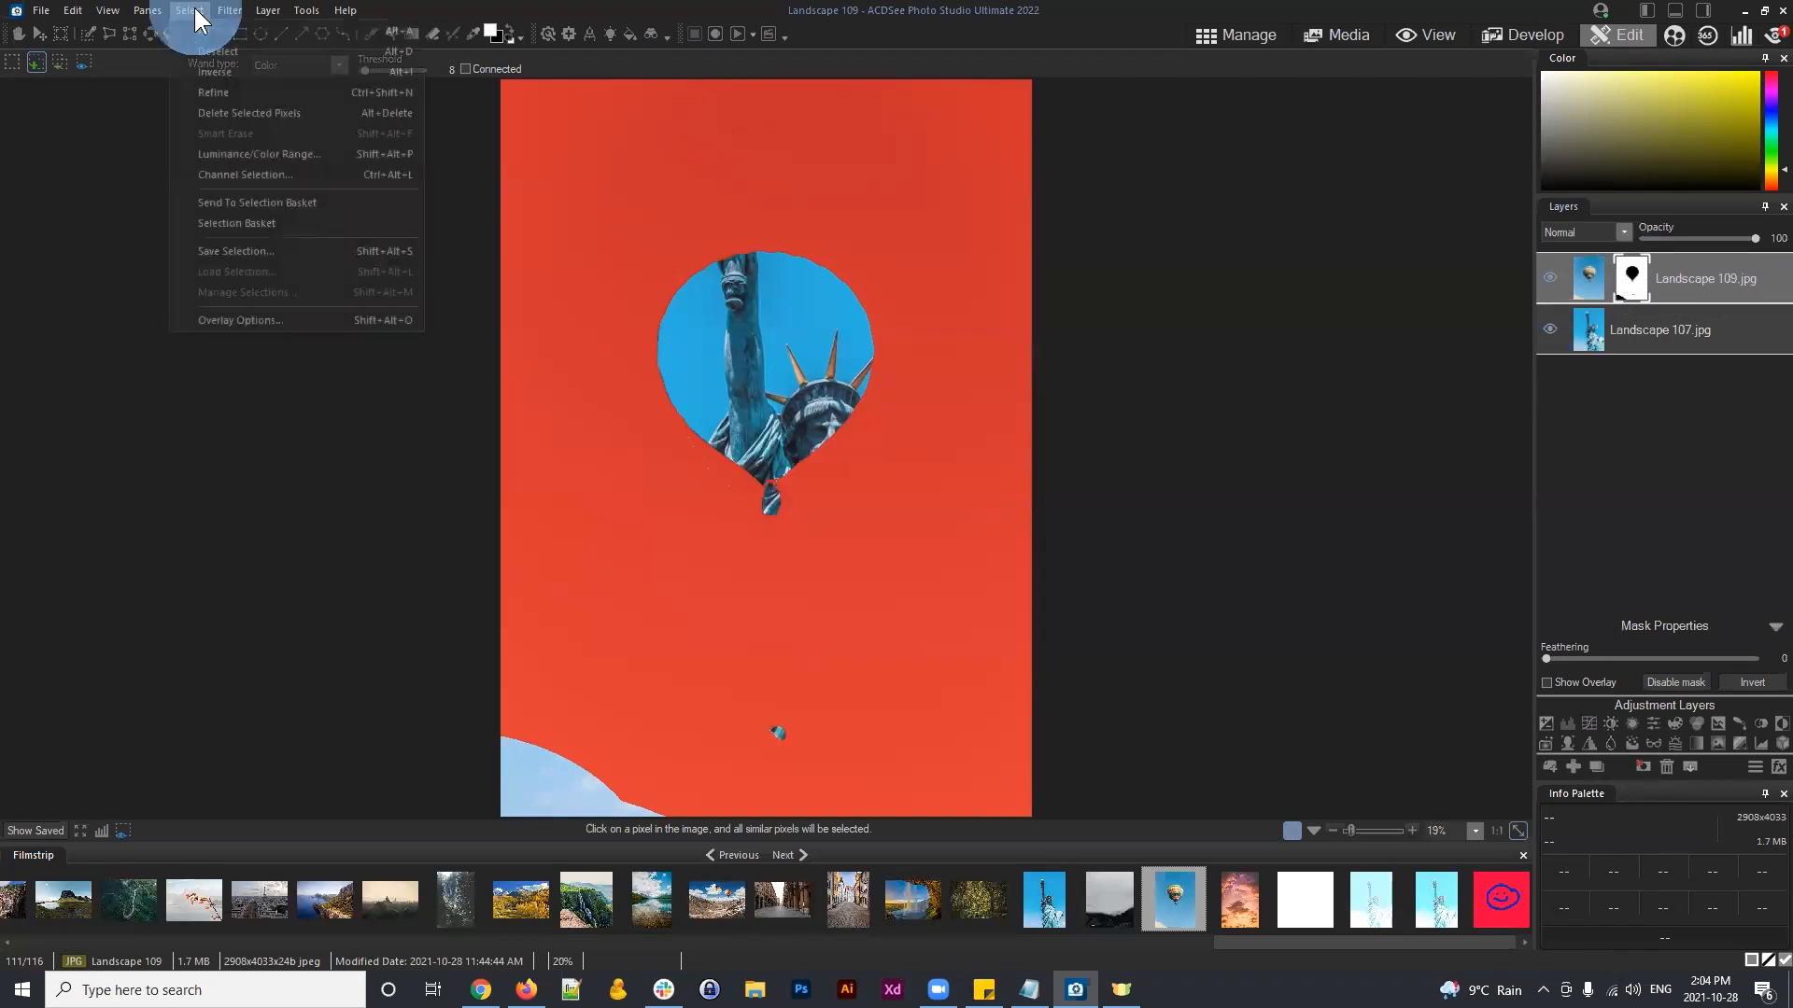
pyautogui.click(216, 51)
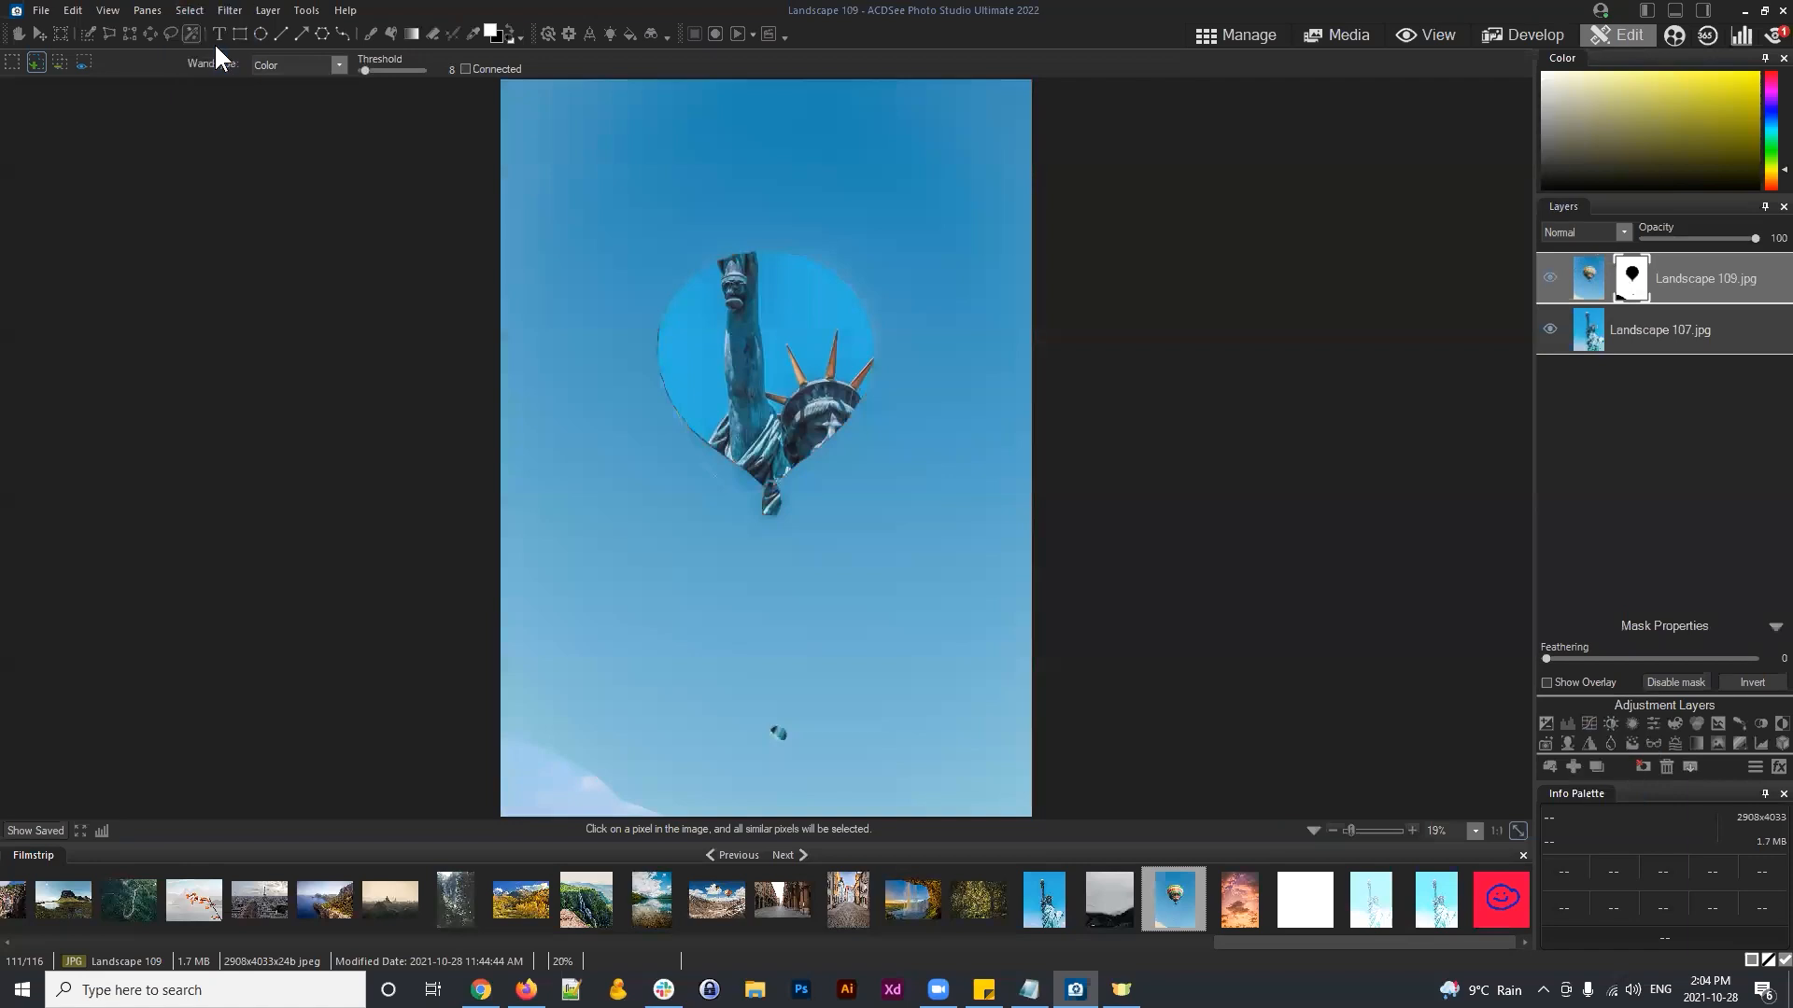
pyautogui.moveTo(1647, 276); pyautogui.dragTo(1681, 270)
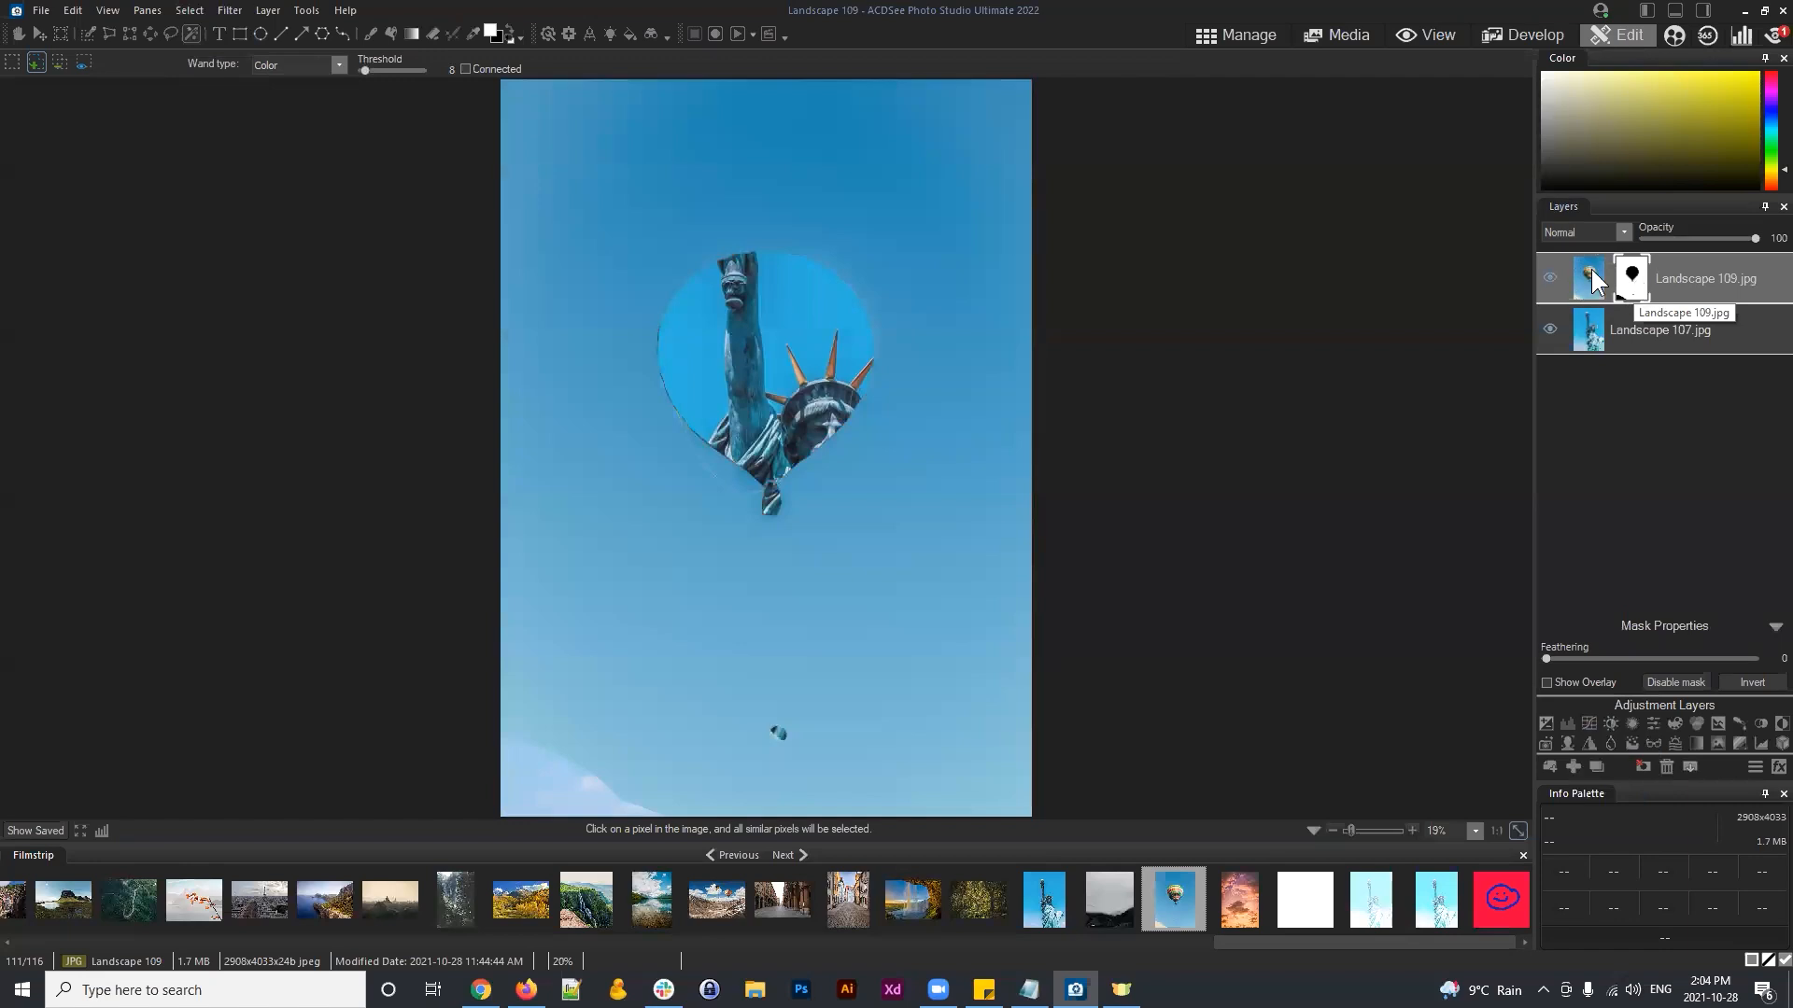
pyautogui.click(1599, 278)
pyautogui.click(1641, 276)
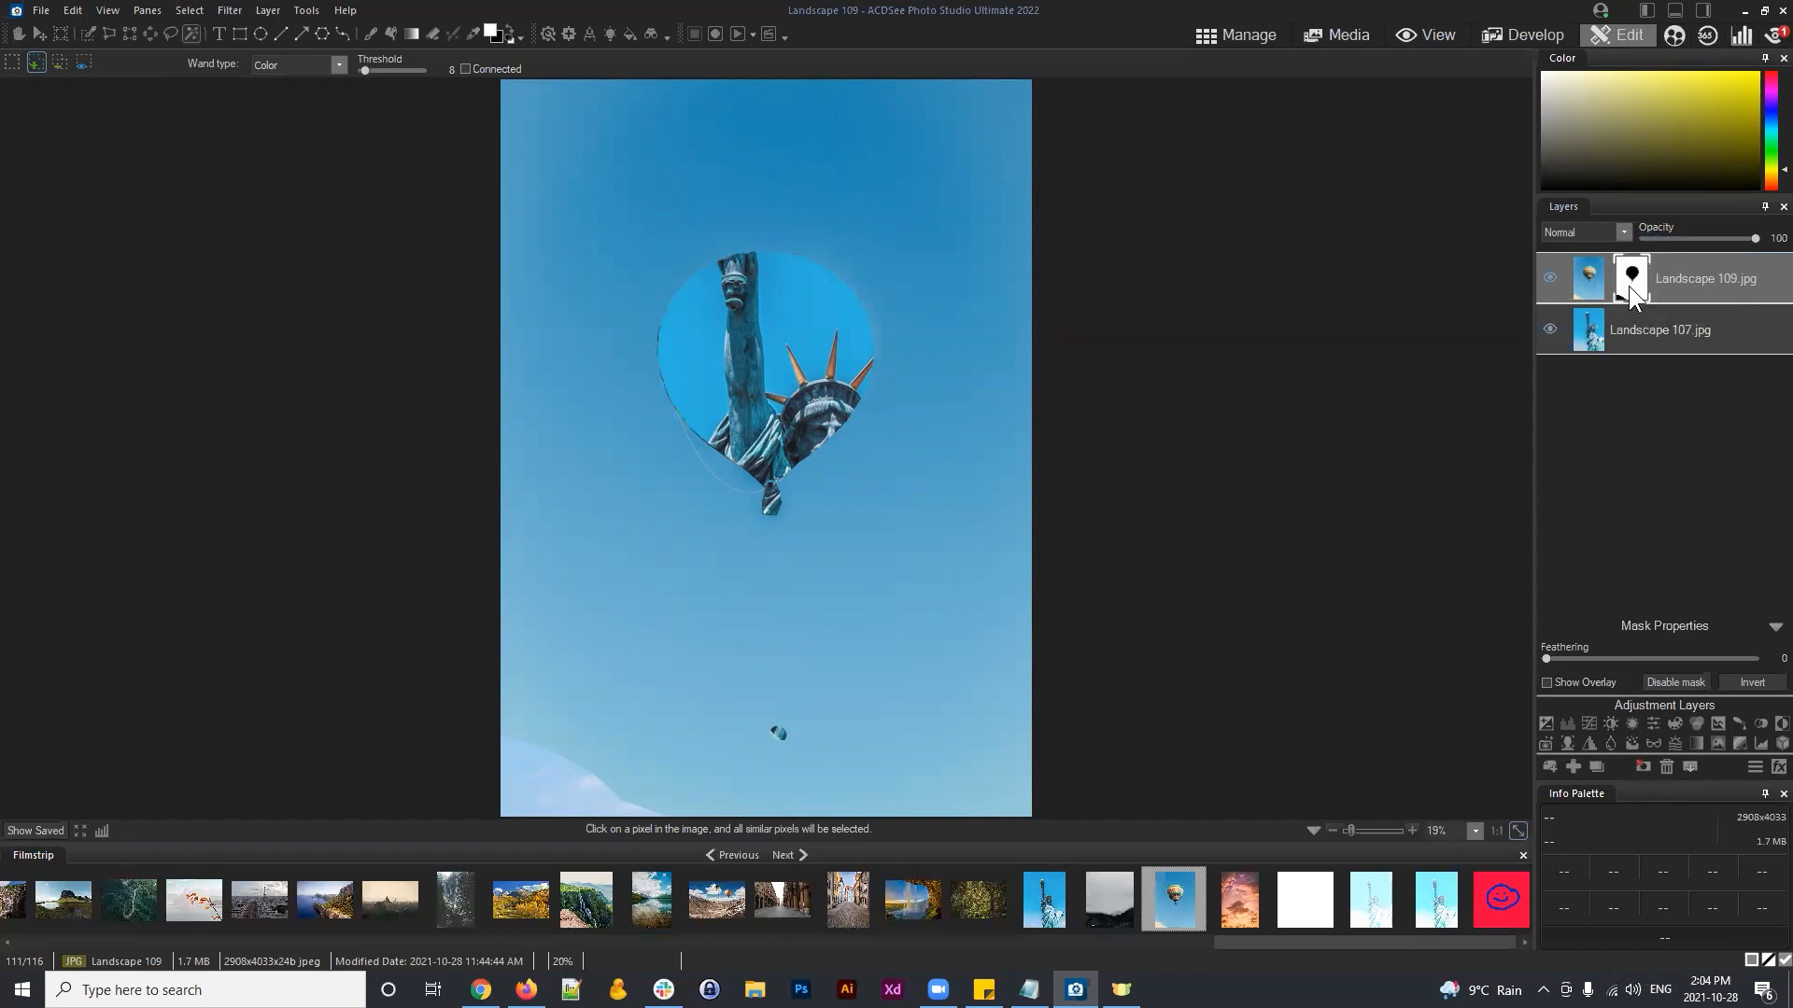
pyautogui.click(1698, 271)
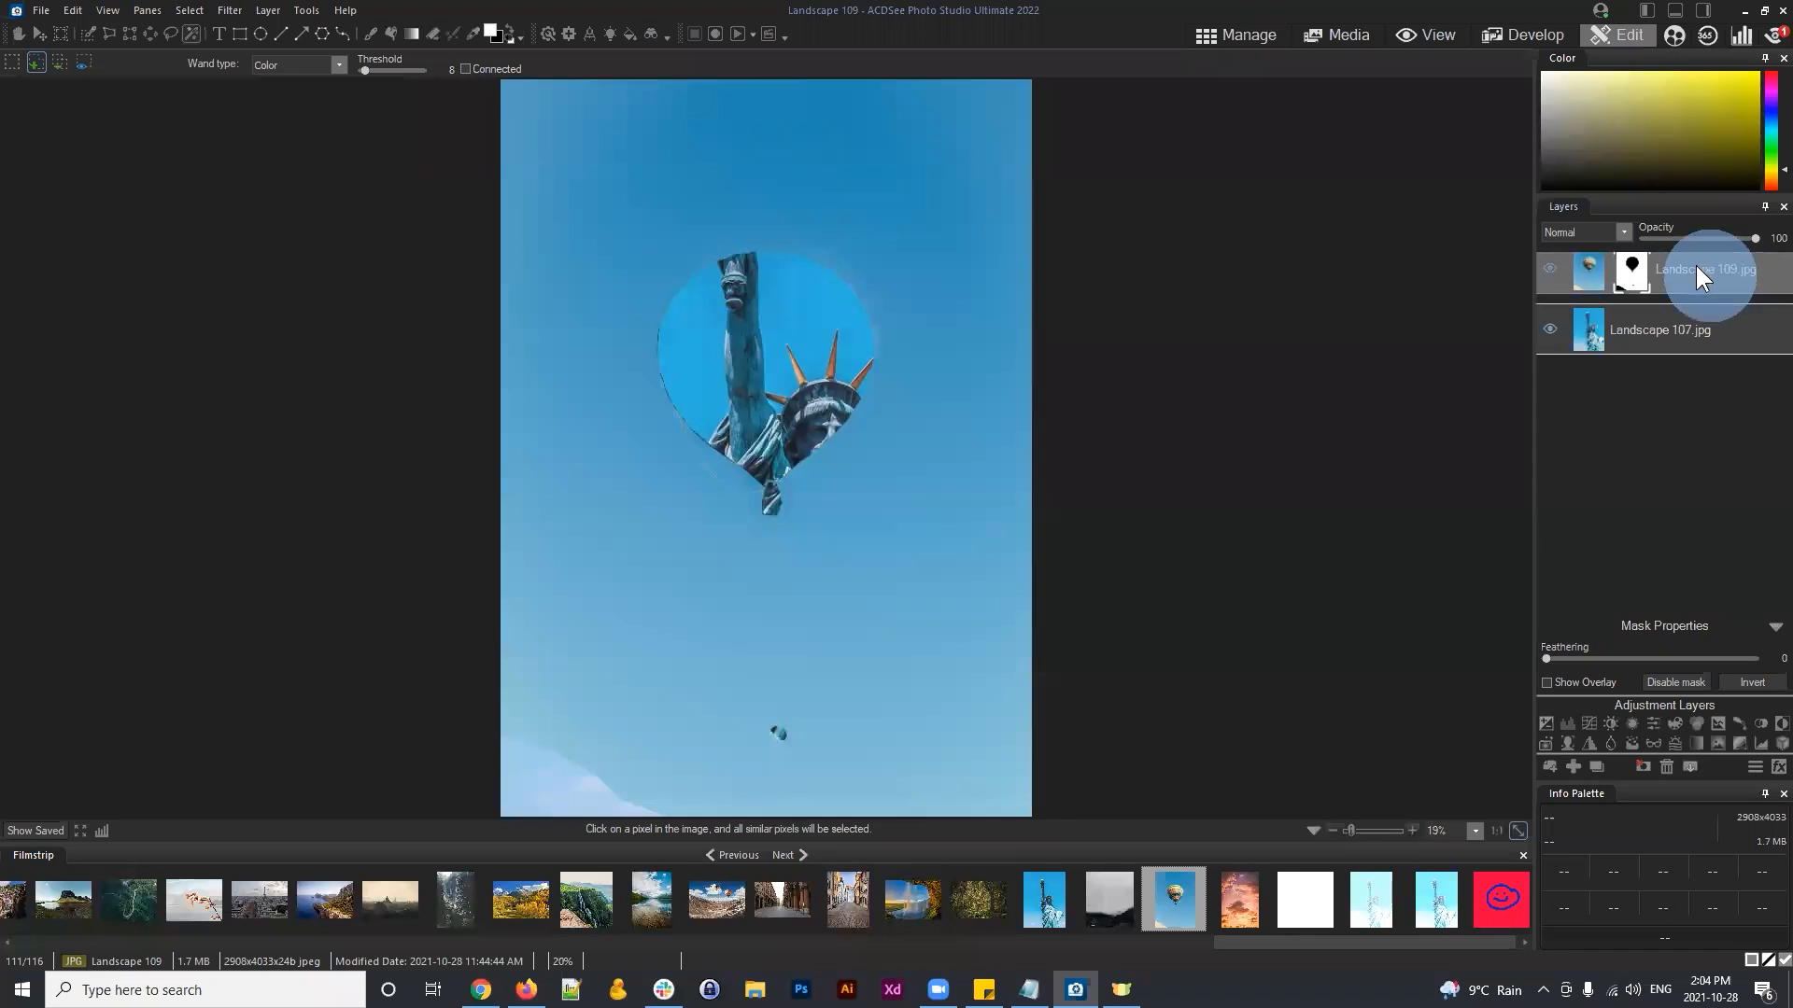
# Step: Delete the Landscape 107.jpg layer and make the Landscape 109.jpg layer active
pyautogui.click(1610, 336)
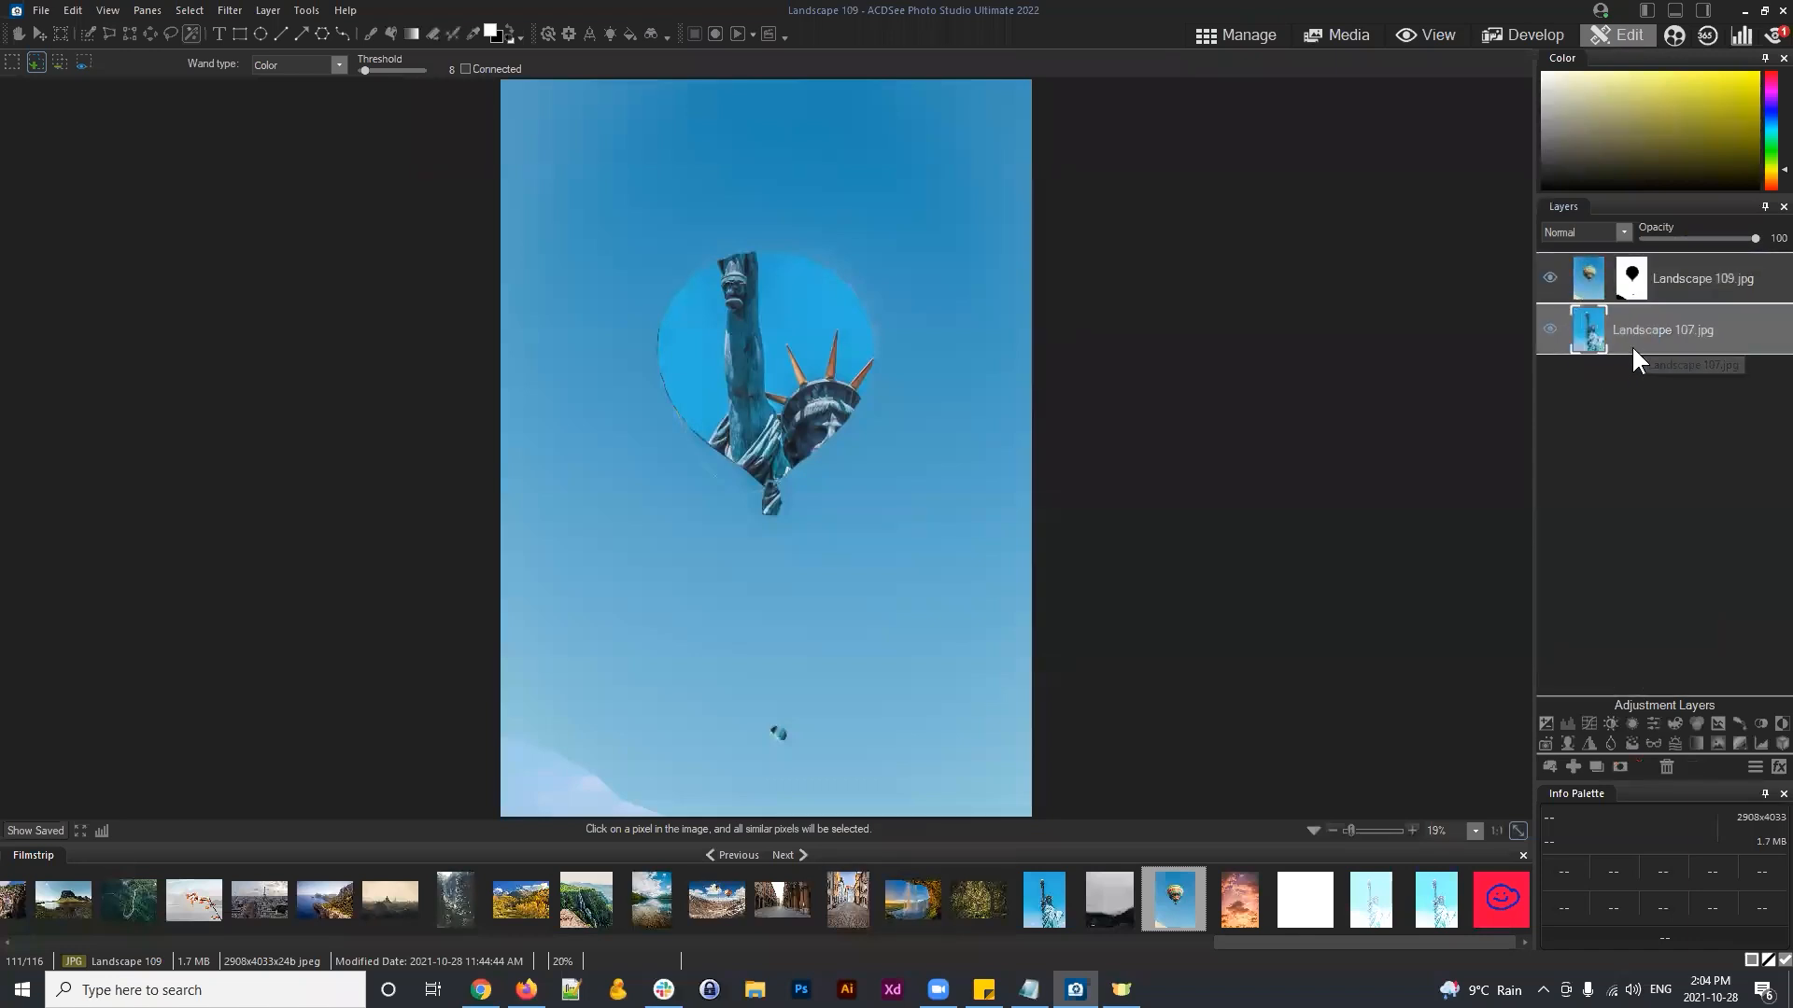
pyautogui.click(1665, 766)
pyautogui.click(1686, 271)
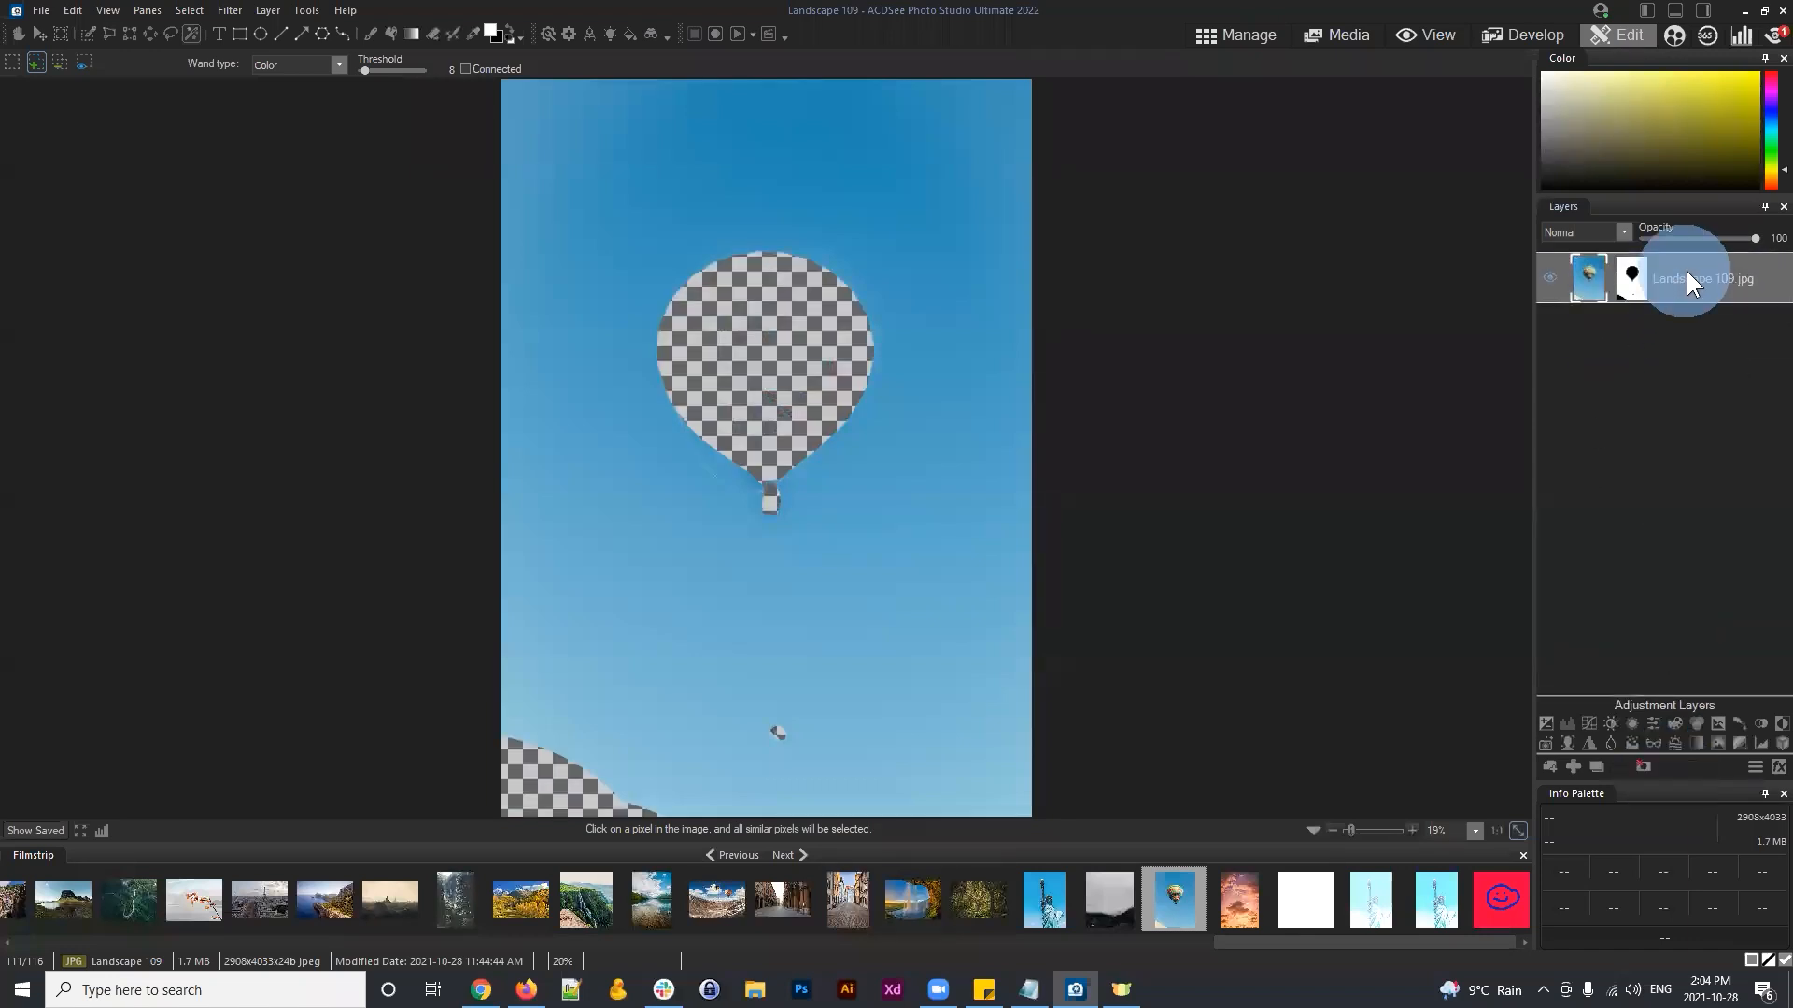
# Step: Invert the mask of the Landscape 109.jpg layer
pyautogui.click(1628, 276)
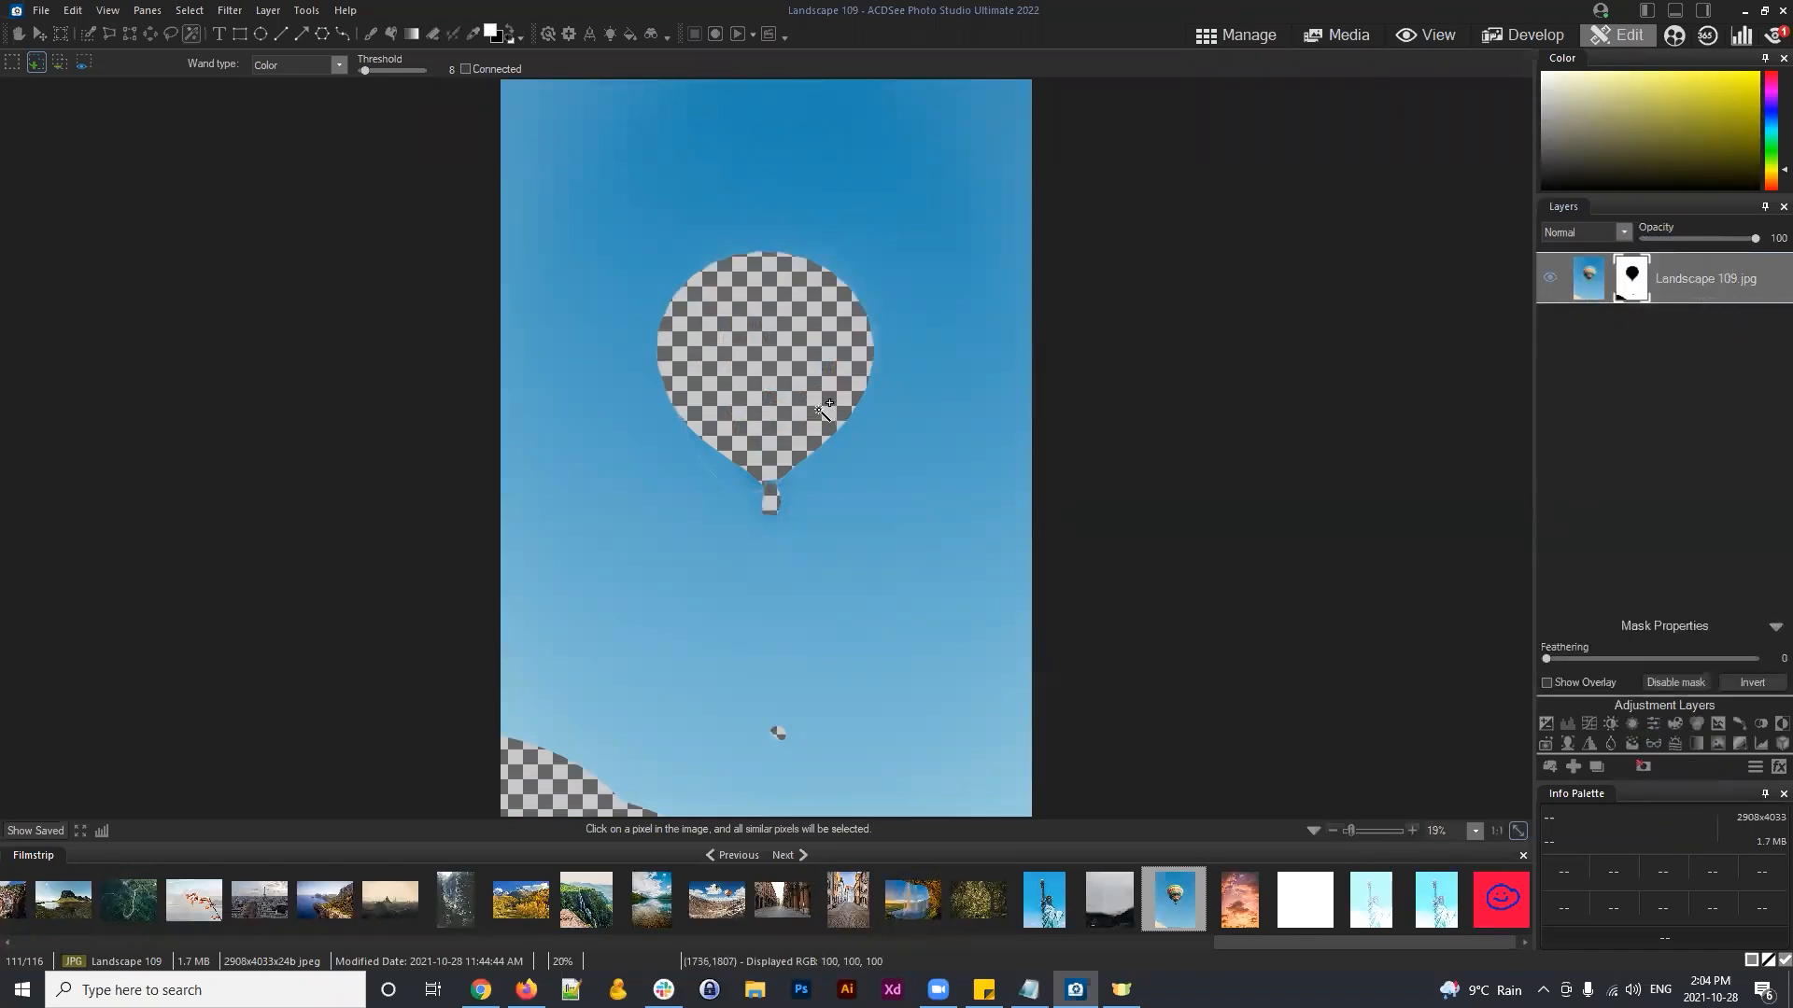
pyautogui.click(1638, 280)
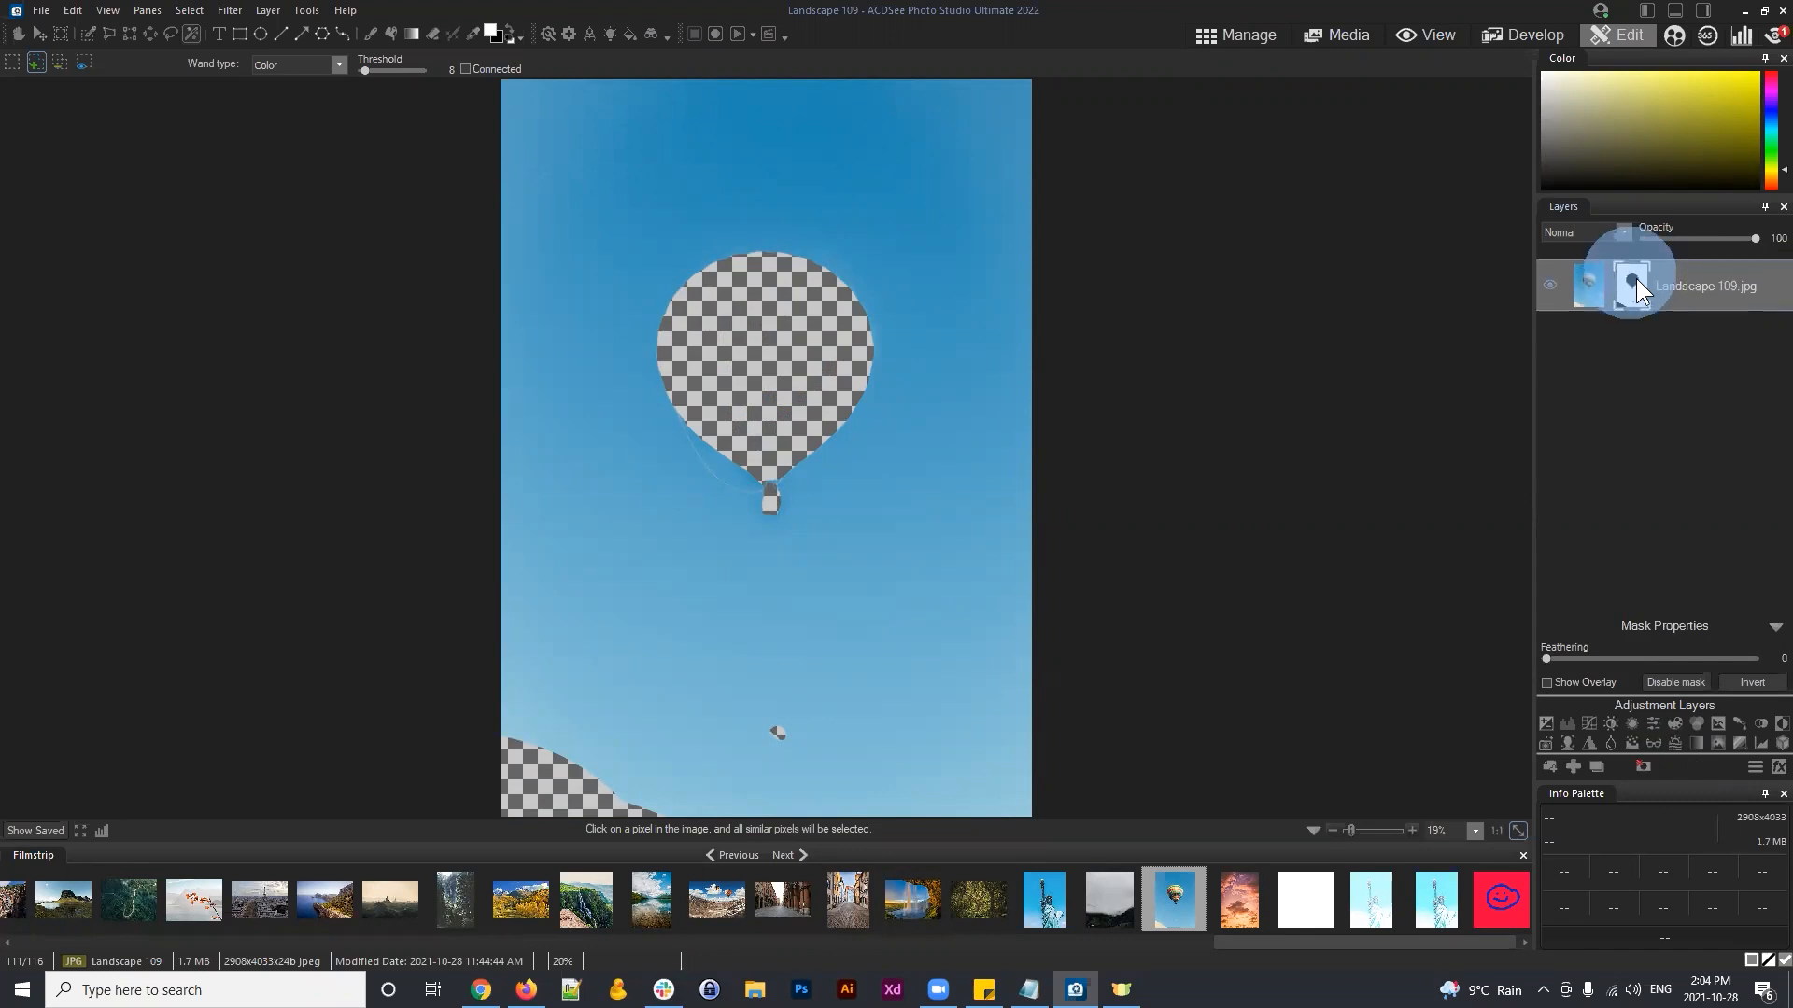
pyautogui.click(1744, 683)
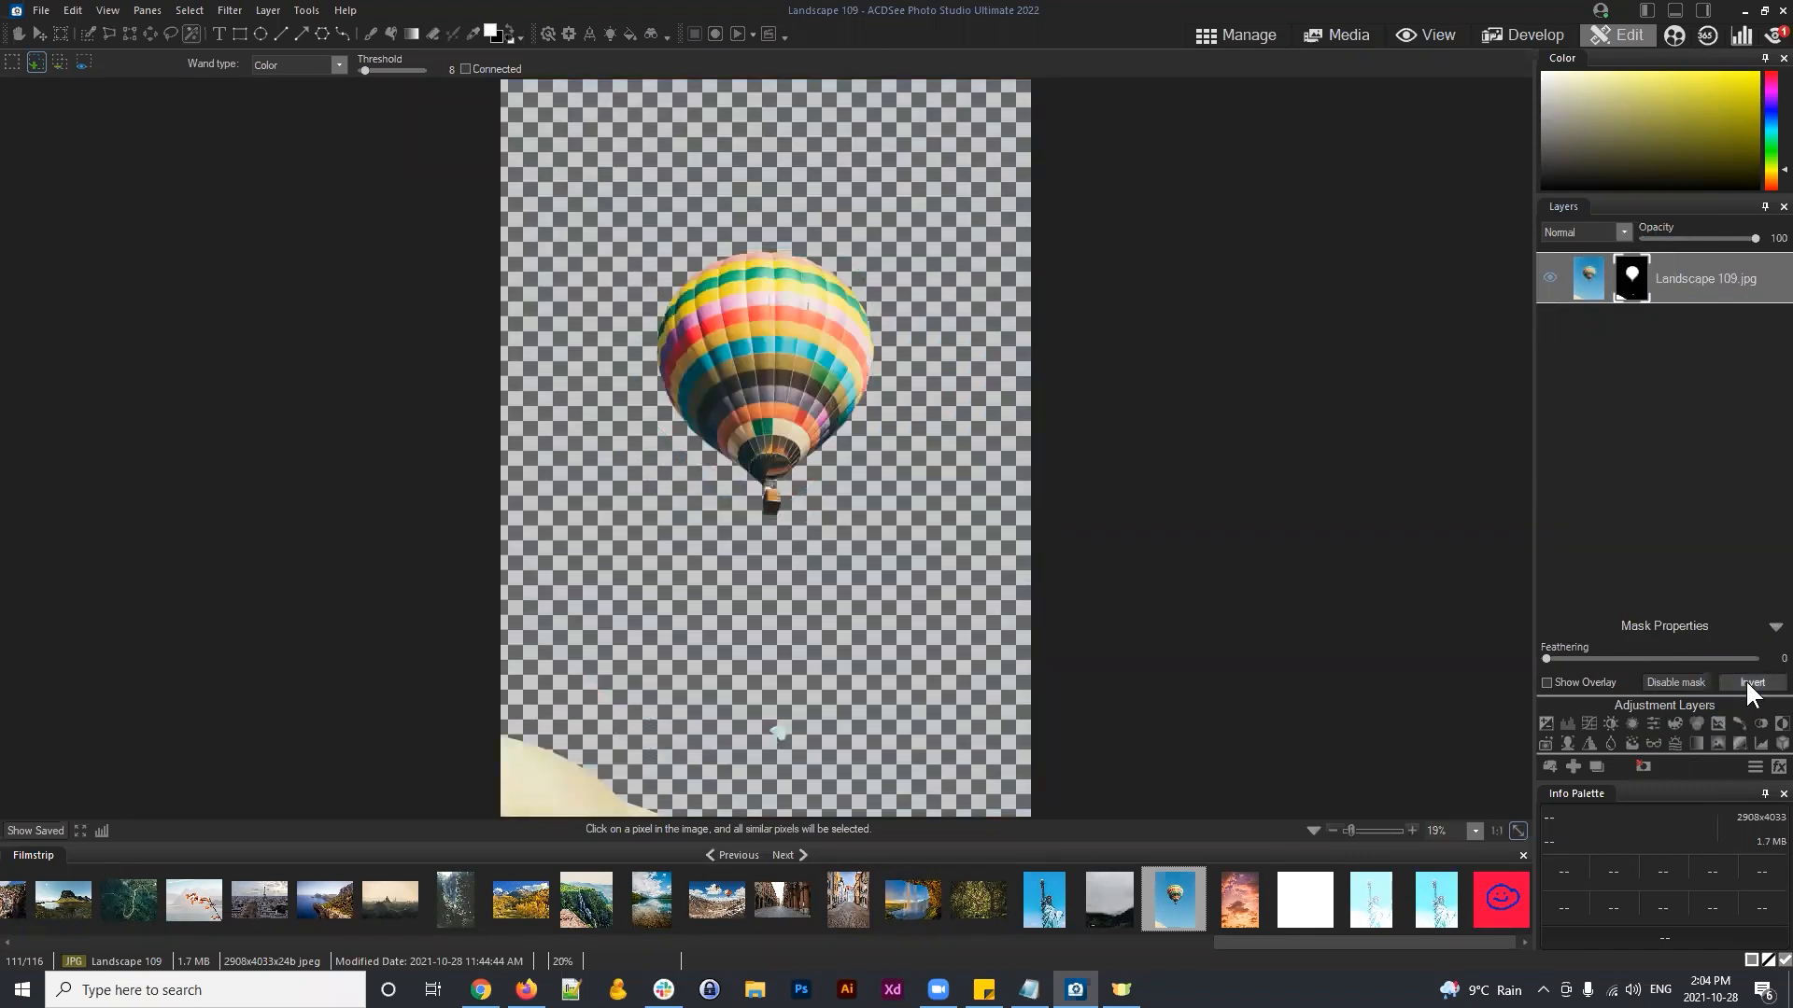
pyautogui.click(1664, 276)
pyautogui.click(1718, 274)
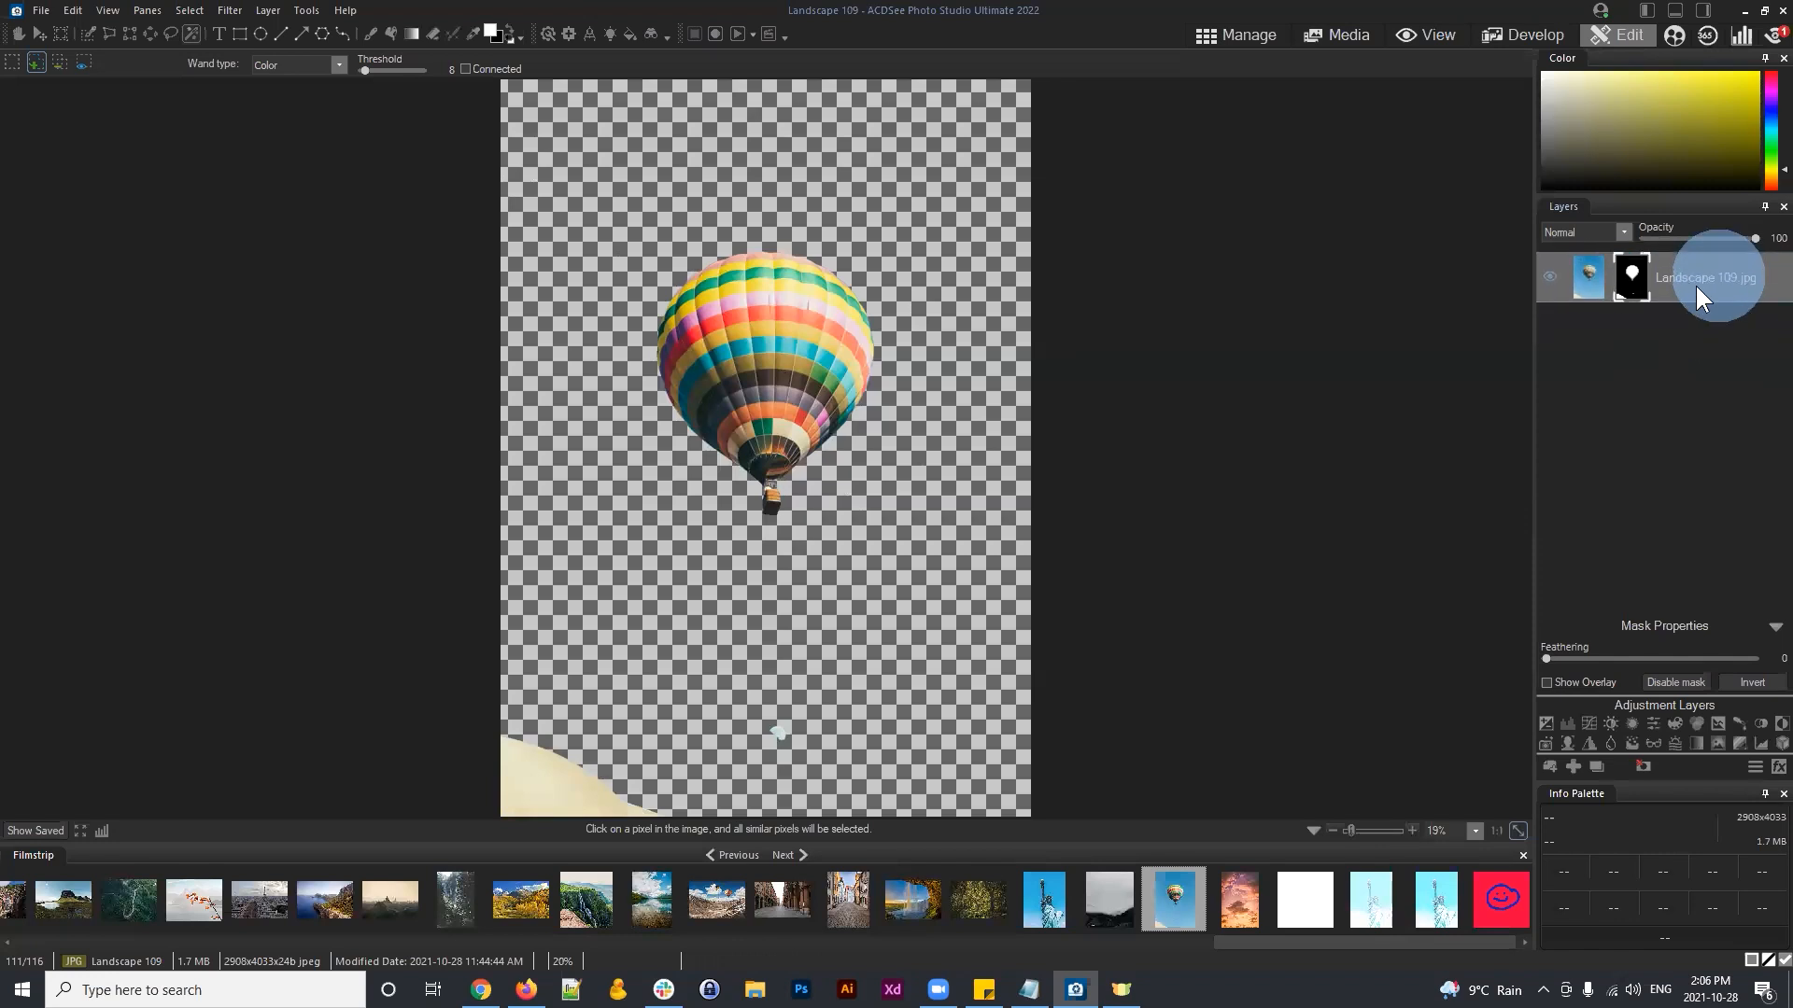
pyautogui.click(1631, 275)
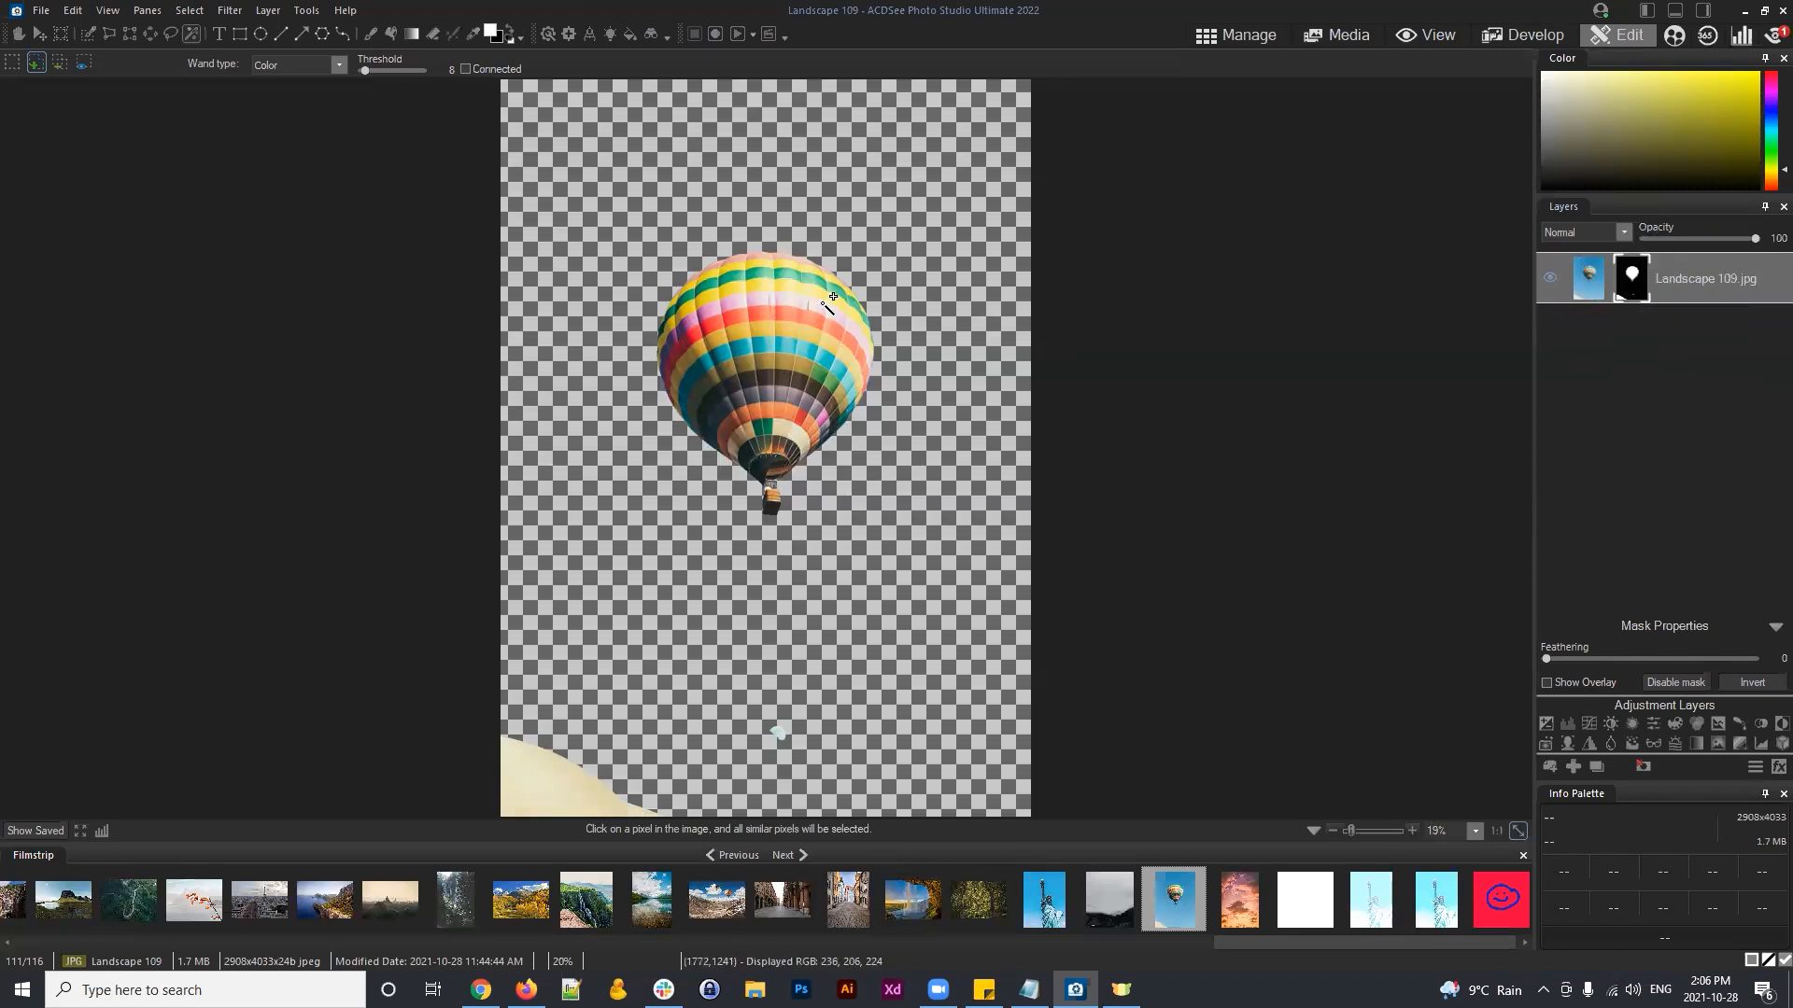
pyautogui.click(1710, 271)
# Step: Paint black on the Landscape 109.jpg mask with a 124-wide brush to hide the stray pale blue patch below the balloon
pyautogui.scroll(5, 815, 710)
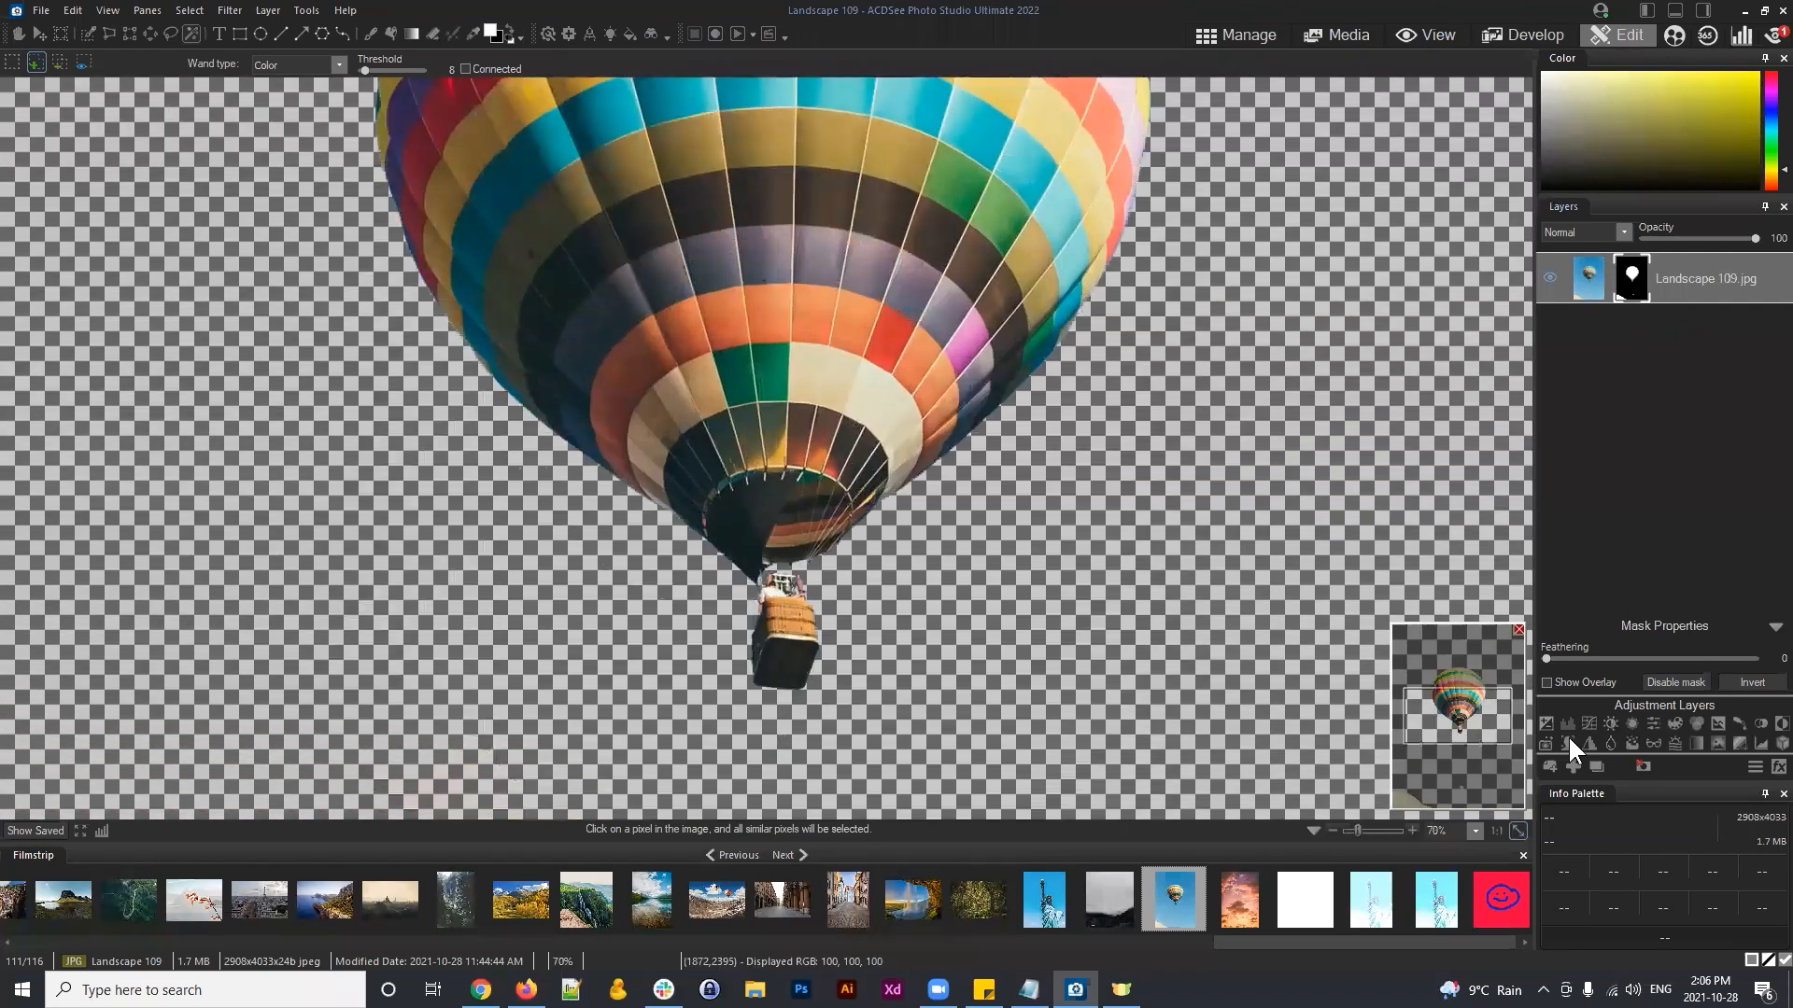
pyautogui.moveTo(1445, 713); pyautogui.dragTo(1448, 779)
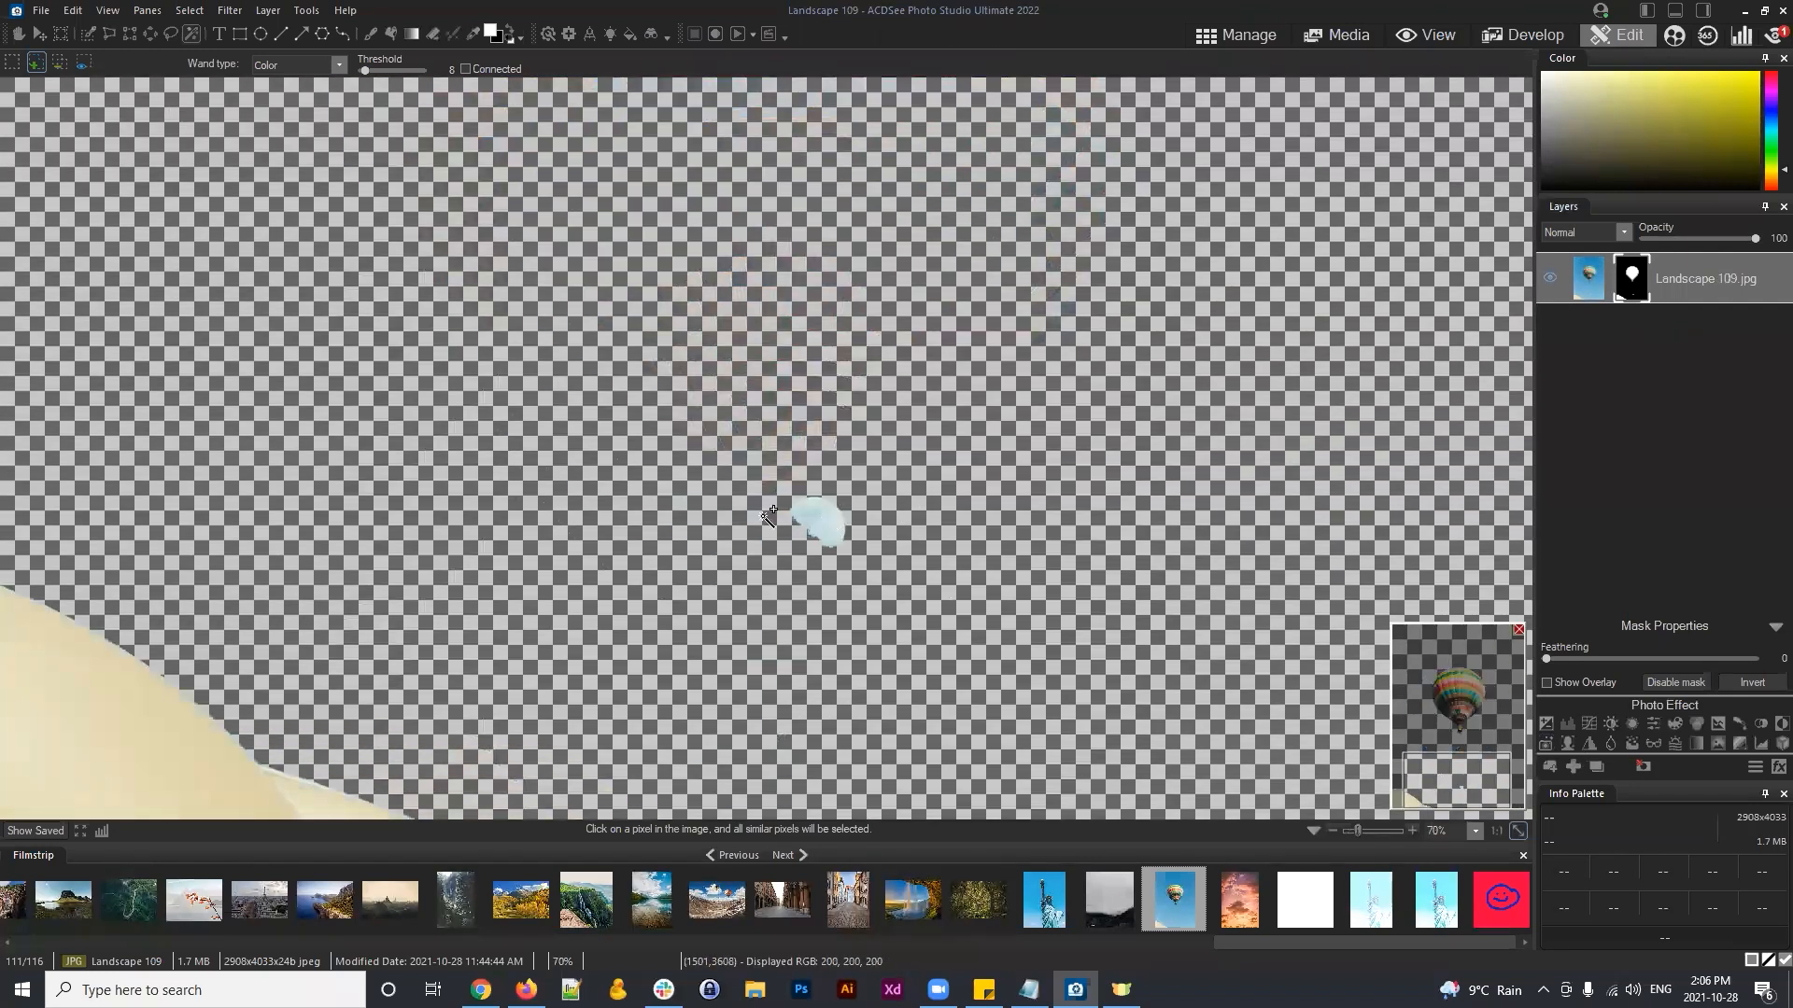
pyautogui.moveTo(1472, 792); pyautogui.dragTo(1461, 792)
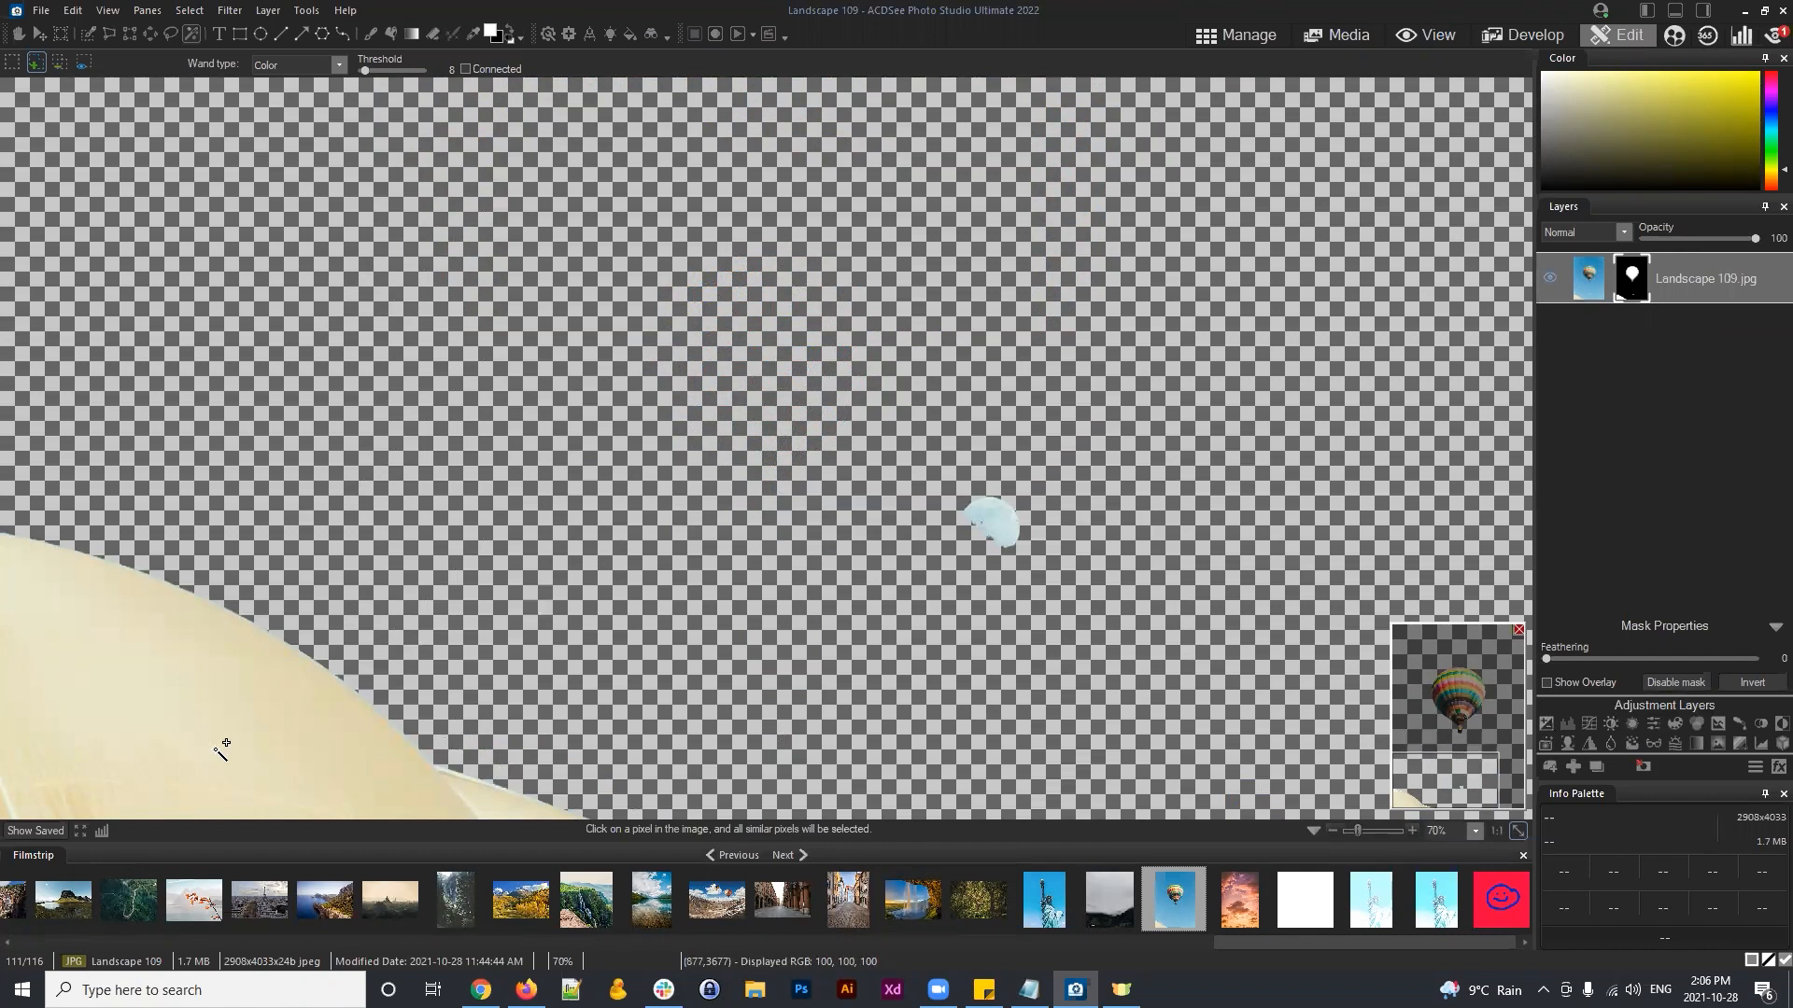
pyautogui.click(368, 35)
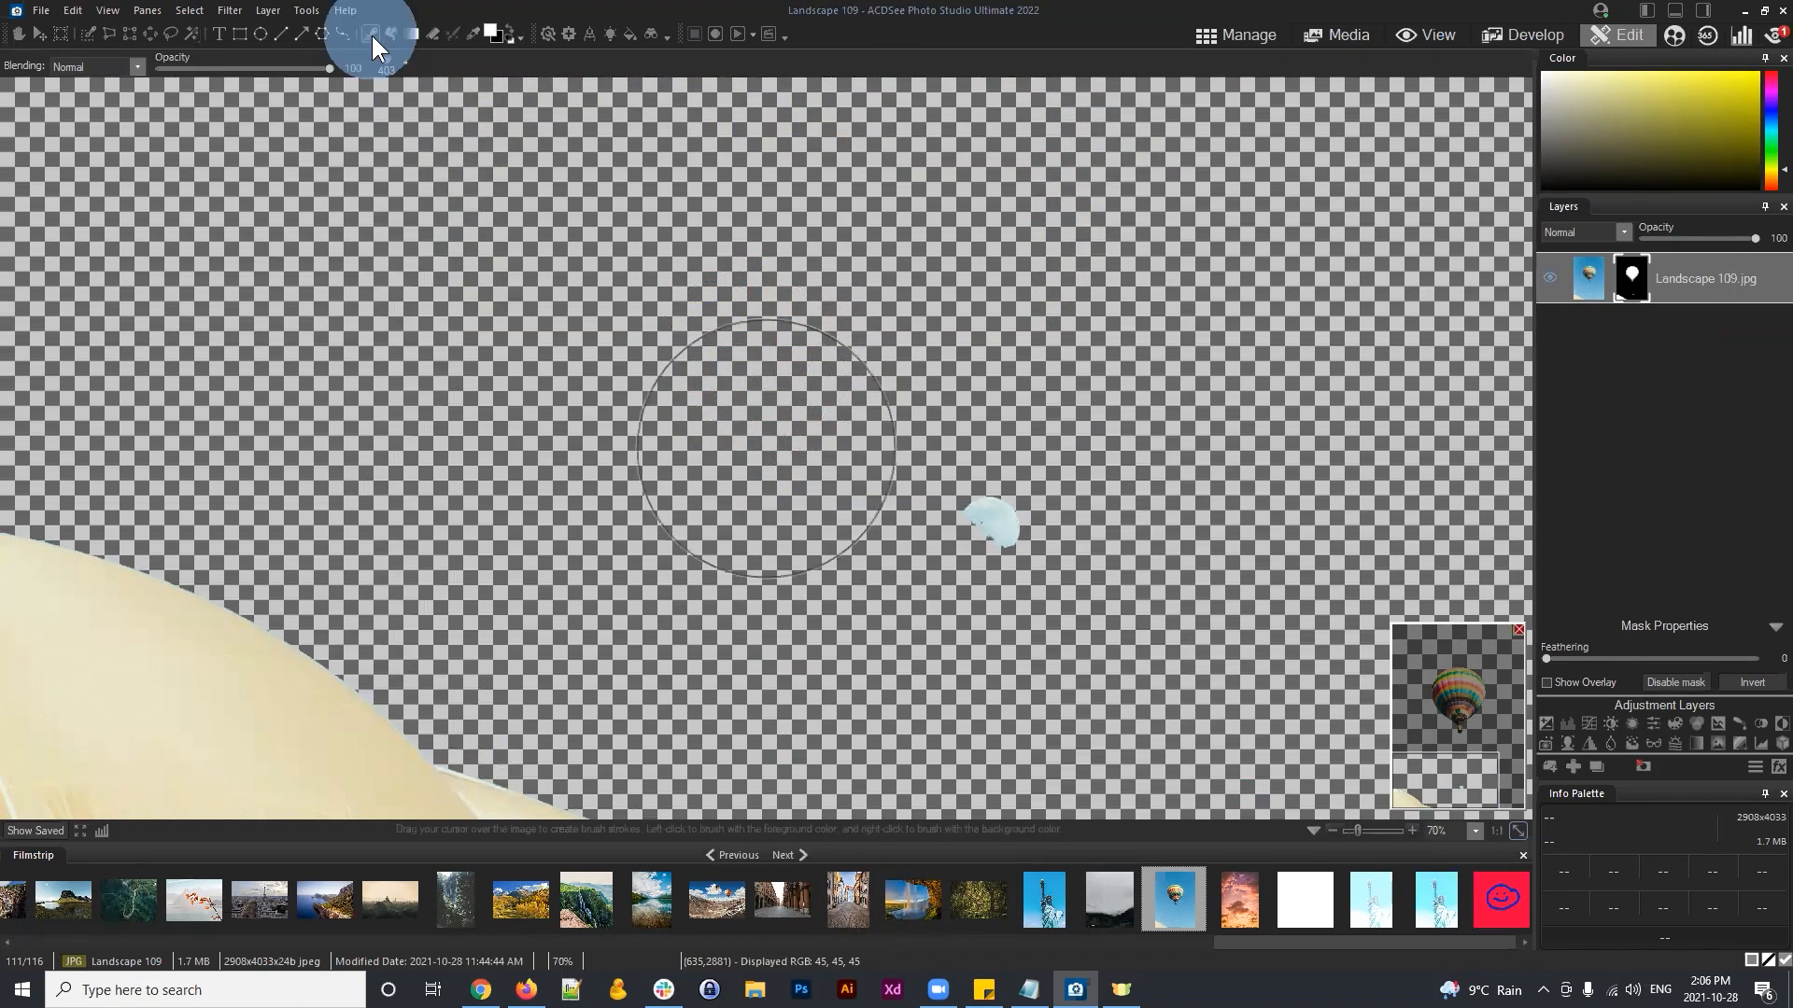
pyautogui.scroll(-5, 827, 520)
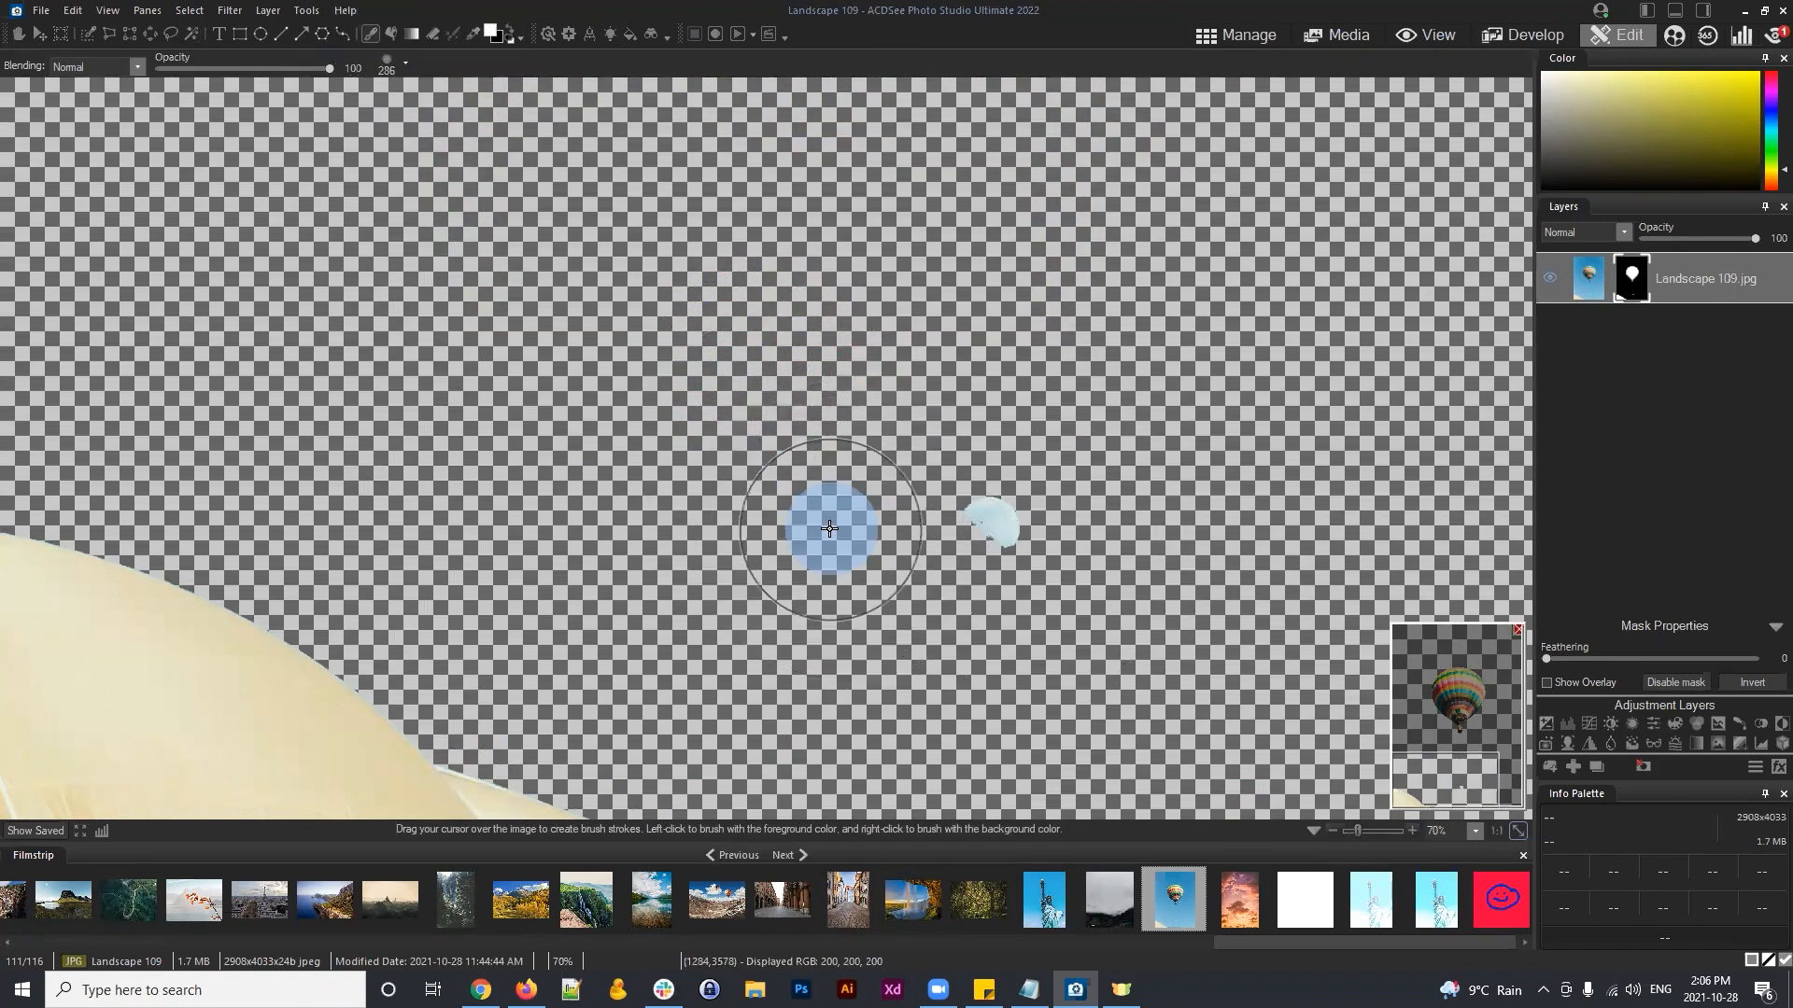
pyautogui.click(508, 35)
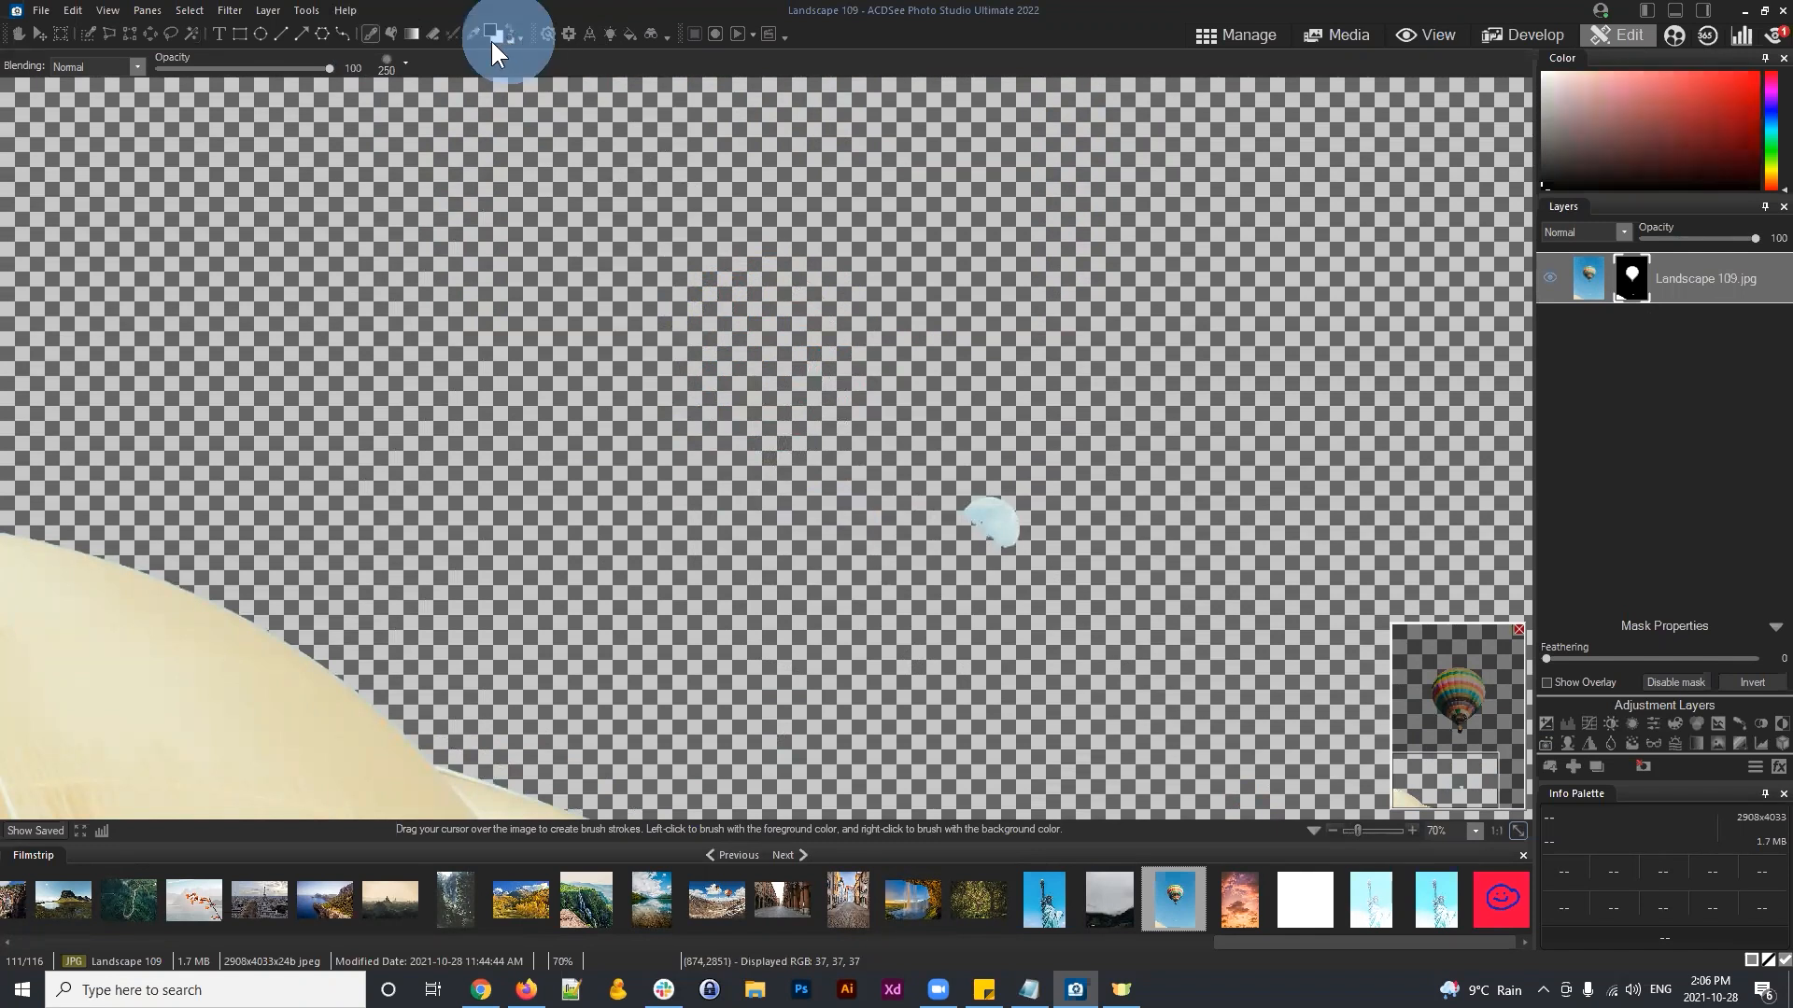
pyautogui.scroll(-7, 783, 416)
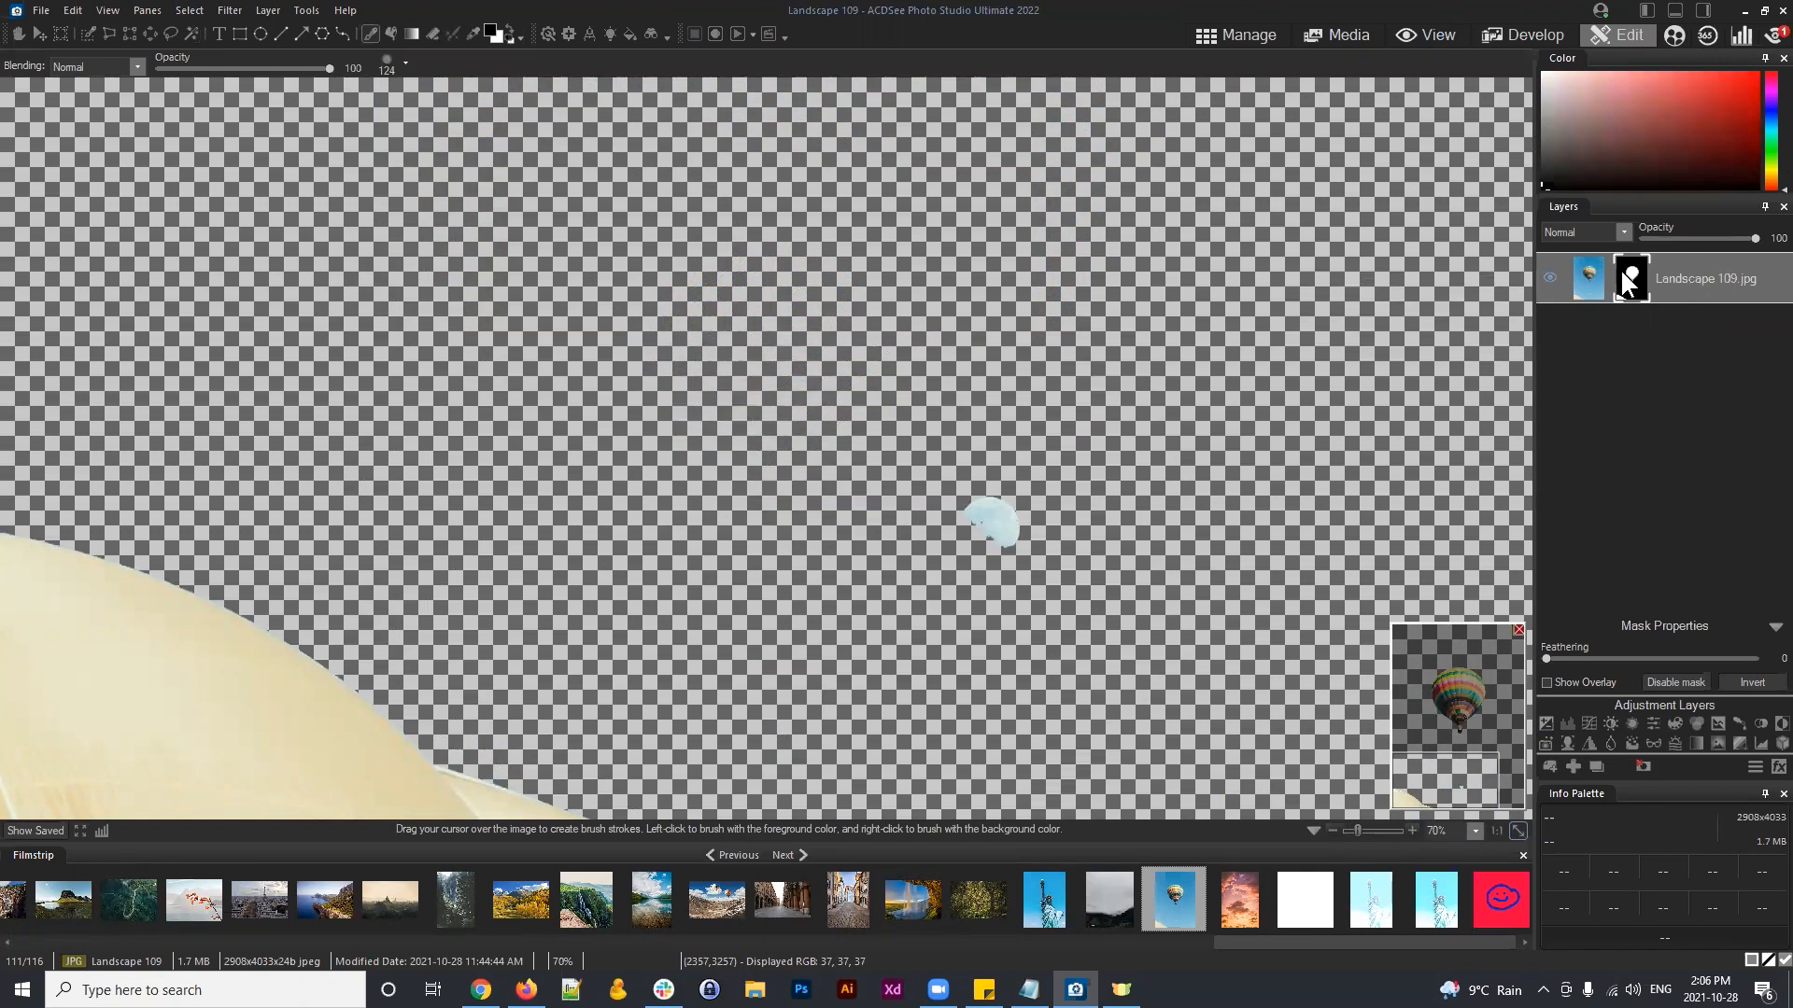
pyautogui.moveTo(802, 450)
pyautogui.mouseDown()
pyautogui.moveTo(903, 504)
pyautogui.moveTo(975, 493)
pyautogui.mouseUp()
pyautogui.moveTo(970, 460)
pyautogui.mouseDown()
pyautogui.moveTo(989, 489)
pyautogui.moveTo(981, 514)
pyautogui.moveTo(1023, 437)
pyautogui.mouseUp()
pyautogui.moveTo(1073, 417)
pyautogui.mouseDown()
pyautogui.moveTo(1034, 530)
pyautogui.moveTo(1001, 566)
pyautogui.mouseUp()
# Step: Hide parts of the cream-coloured foreground shape with black mask strokes, and reveal them again along with some sky in white
pyautogui.click(460, 551)
pyautogui.moveTo(396, 563)
pyautogui.mouseDown()
pyautogui.moveTo(316, 686)
pyautogui.moveTo(230, 734)
pyautogui.mouseUp()
pyautogui.moveTo(300, 644); pyautogui.dragTo(159, 592)
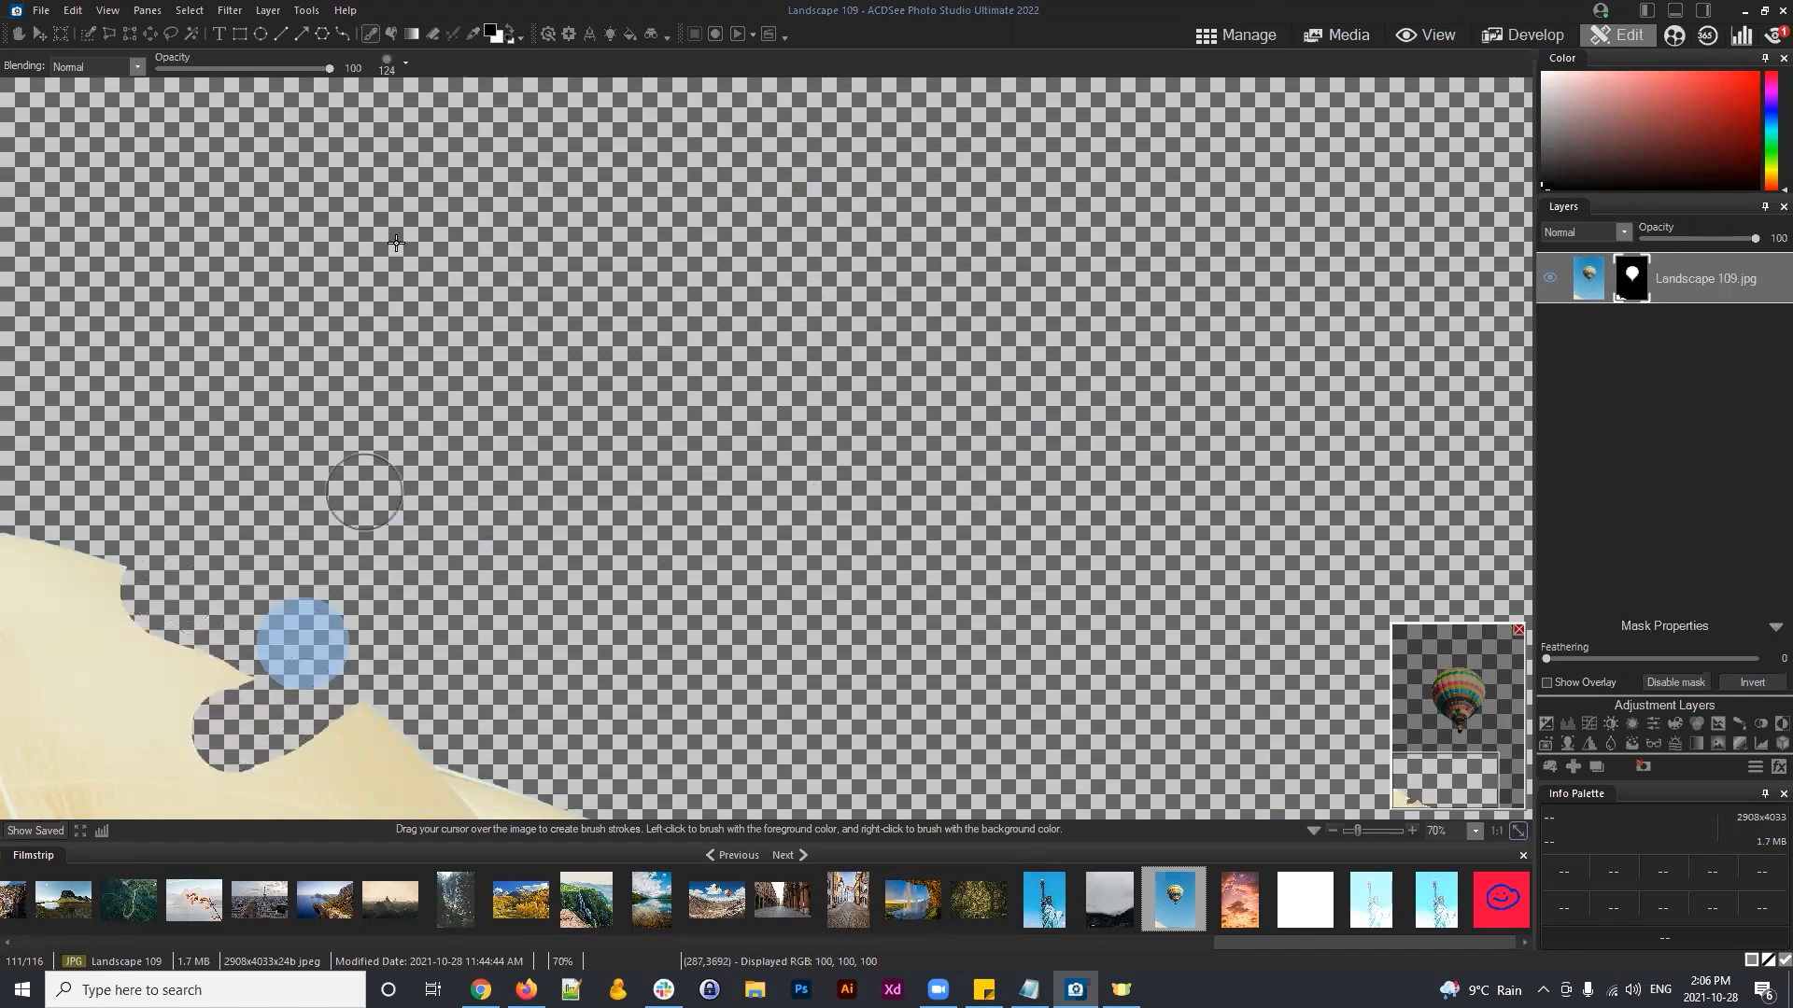
pyautogui.click(509, 30)
pyautogui.moveTo(336, 569)
pyautogui.mouseDown()
pyautogui.moveTo(443, 450)
pyautogui.moveTo(635, 440)
pyautogui.moveTo(797, 596)
pyautogui.moveTo(730, 653)
pyautogui.moveTo(485, 667)
pyautogui.moveTo(371, 713)
pyautogui.moveTo(118, 597)
pyautogui.moveTo(274, 768)
pyautogui.moveTo(210, 736)
pyautogui.mouseUp()
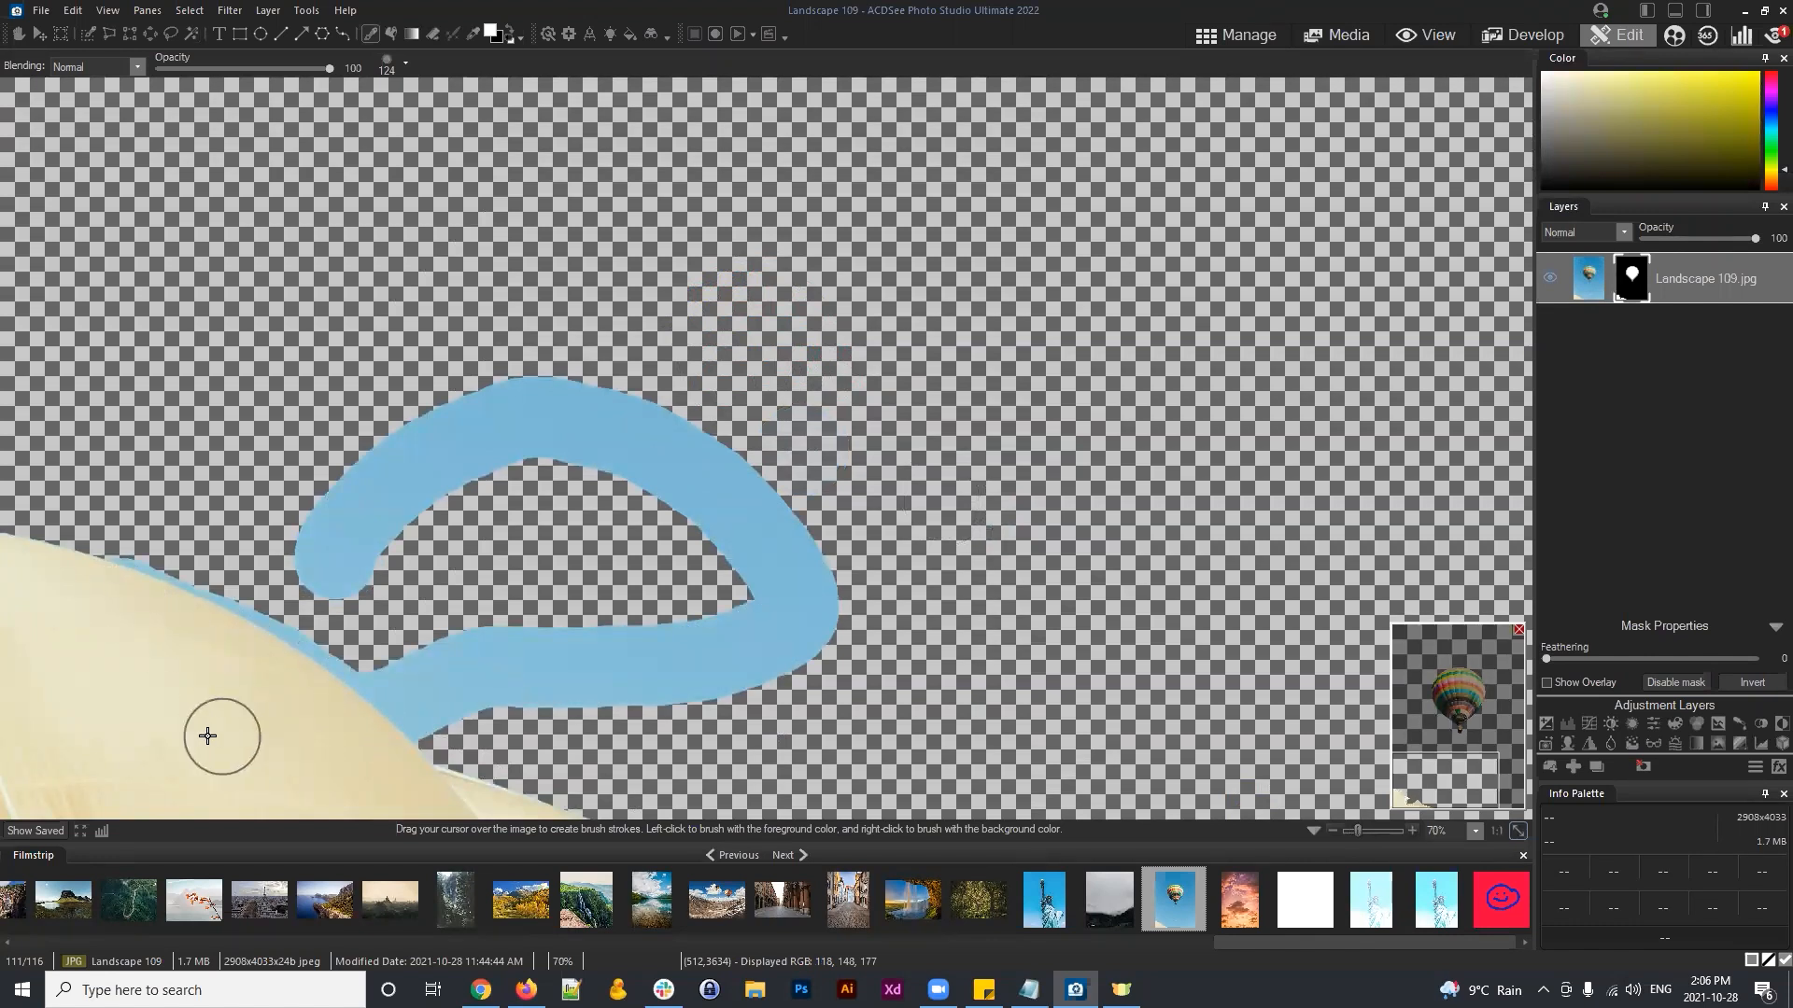
# Step: Paint black on the mask over the revealed sky and the whole cream-coloured foreground shape to hide them
pyautogui.click(509, 29)
pyautogui.moveTo(760, 560)
pyautogui.mouseDown()
pyautogui.moveTo(794, 597)
pyautogui.moveTo(439, 402)
pyautogui.moveTo(437, 470)
pyautogui.moveTo(720, 641)
pyautogui.moveTo(832, 552)
pyautogui.moveTo(603, 799)
pyautogui.moveTo(75, 803)
pyautogui.moveTo(53, 772)
pyautogui.moveTo(37, 581)
pyautogui.moveTo(65, 799)
pyautogui.moveTo(168, 728)
pyautogui.moveTo(270, 747)
pyautogui.moveTo(302, 786)
pyautogui.moveTo(504, 696)
pyautogui.moveTo(598, 467)
pyautogui.moveTo(584, 500)
pyautogui.mouseUp()
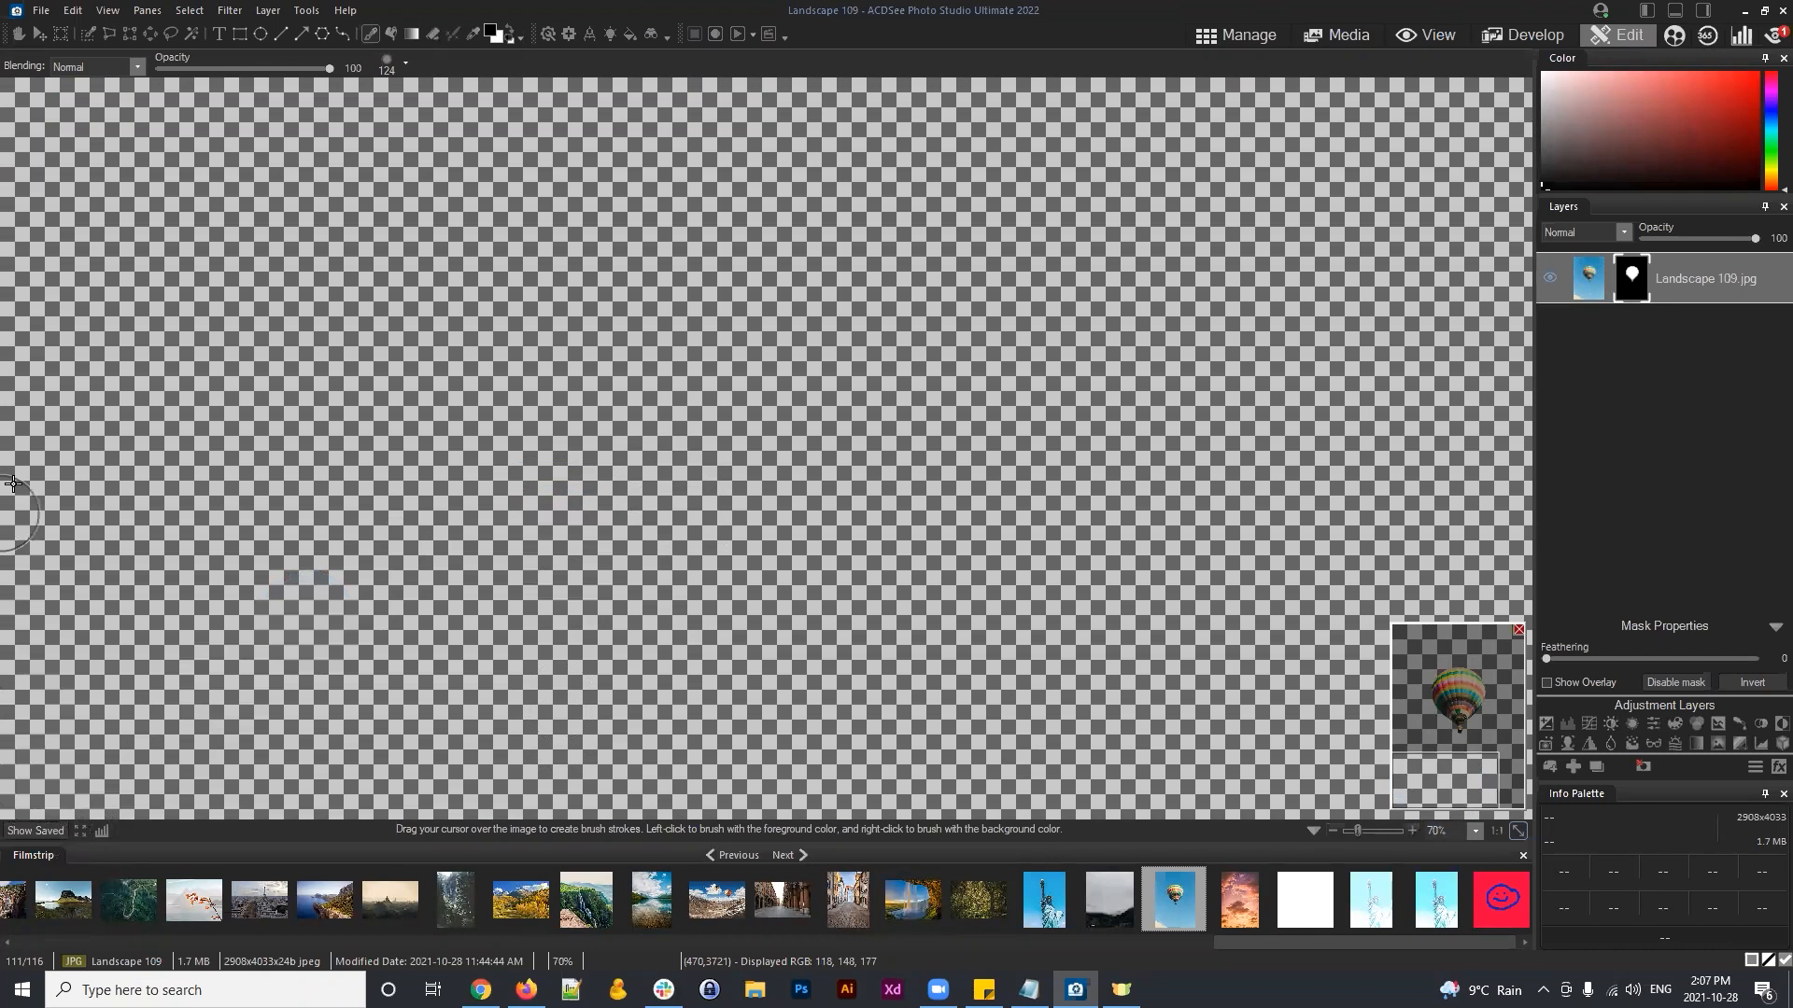
pyautogui.rightClick(157, 366)
pyautogui.hotkey('ctrl', 'z')
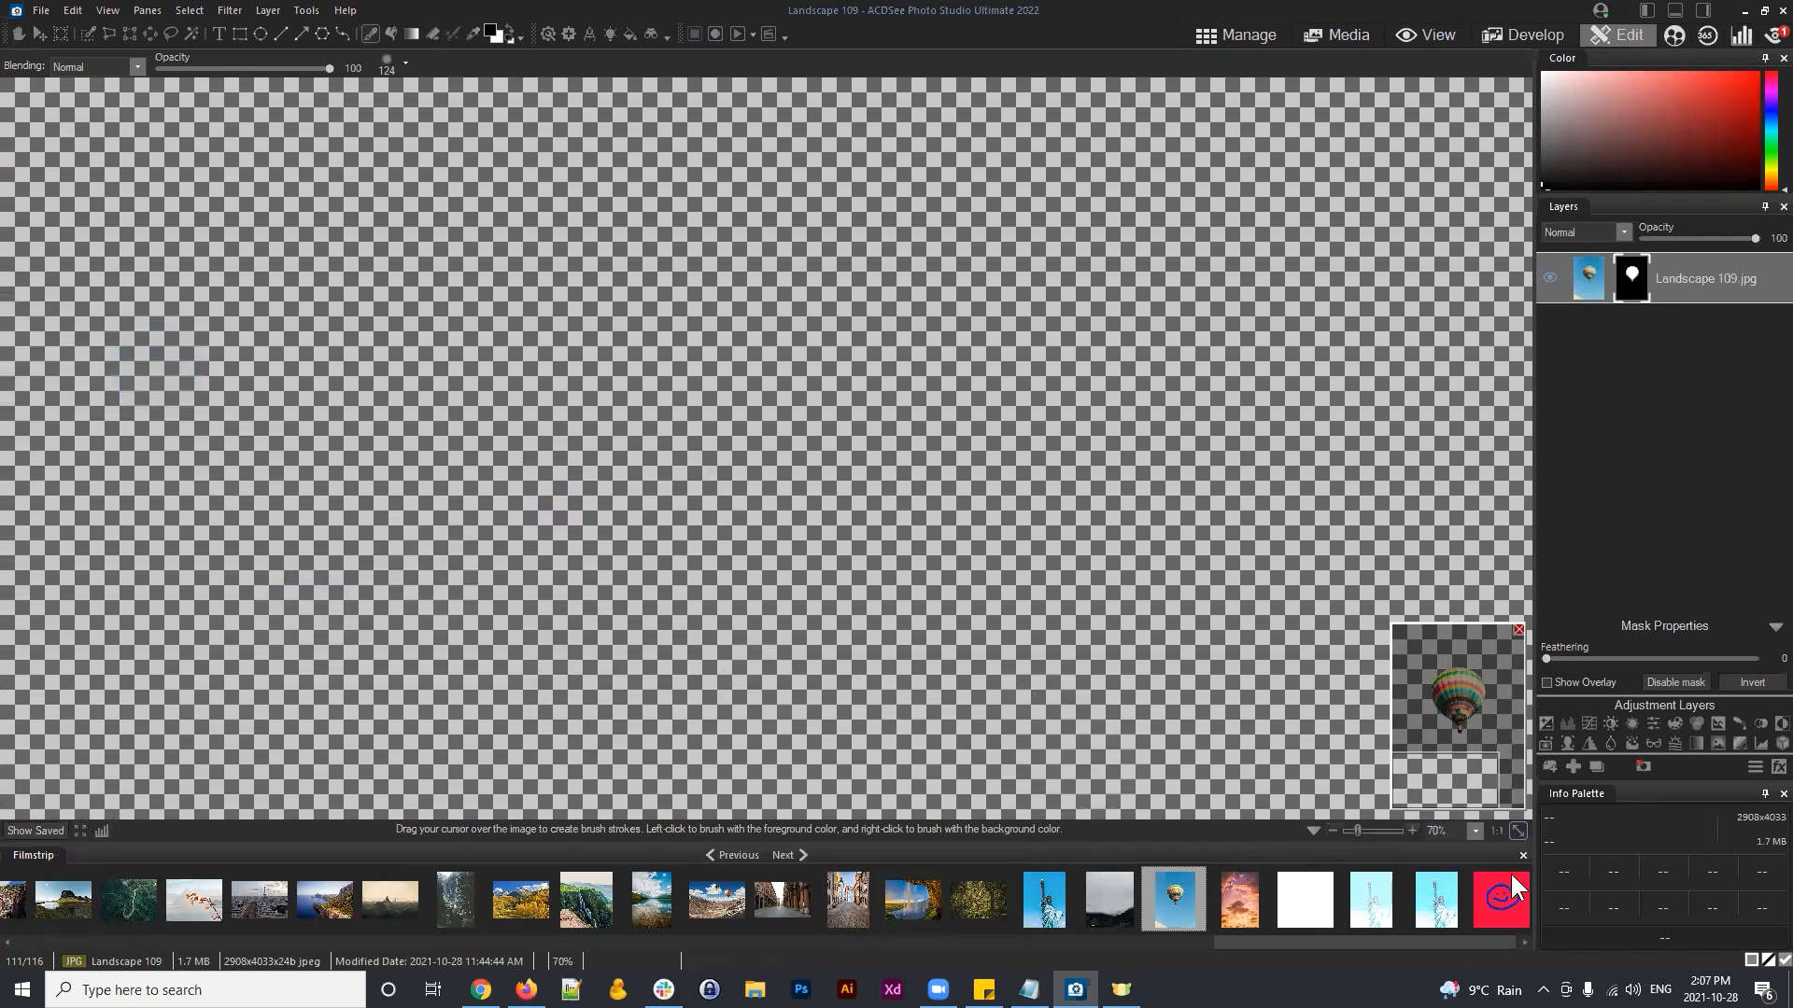
pyautogui.click(1519, 829)
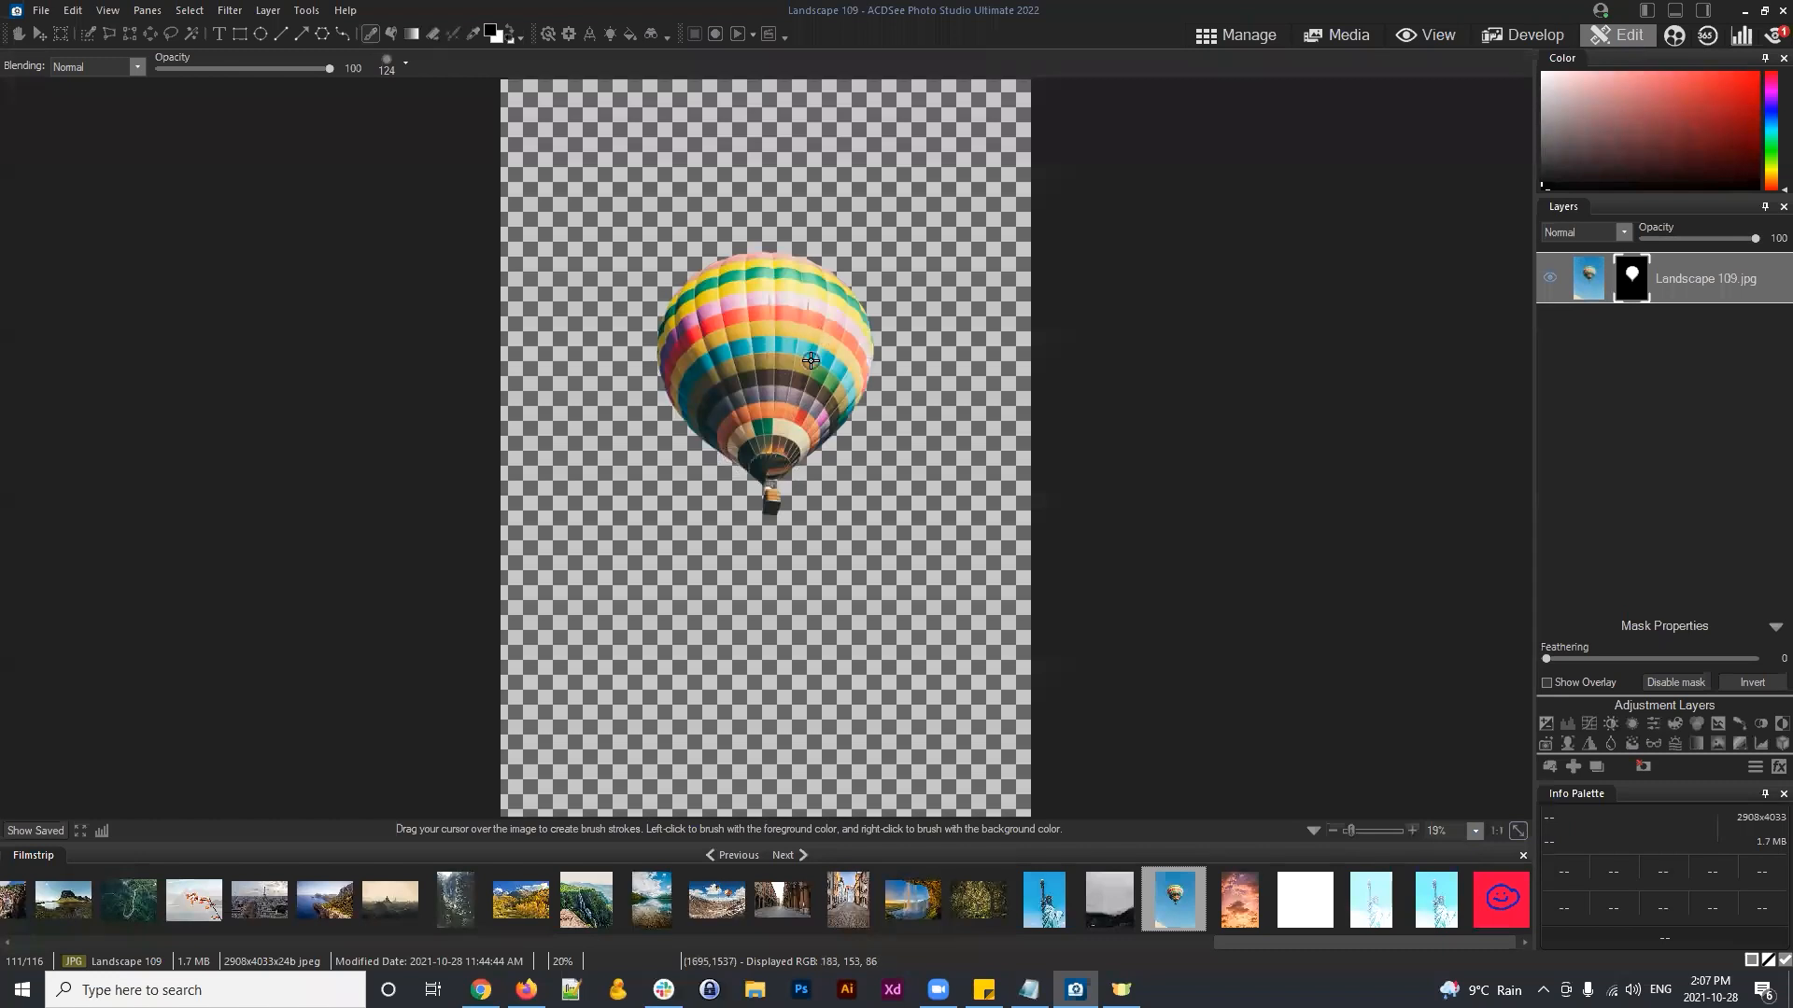
# Step: Reduce the mask brush width to 34 for detail work around the basket
pyautogui.scroll(8, 810, 360)
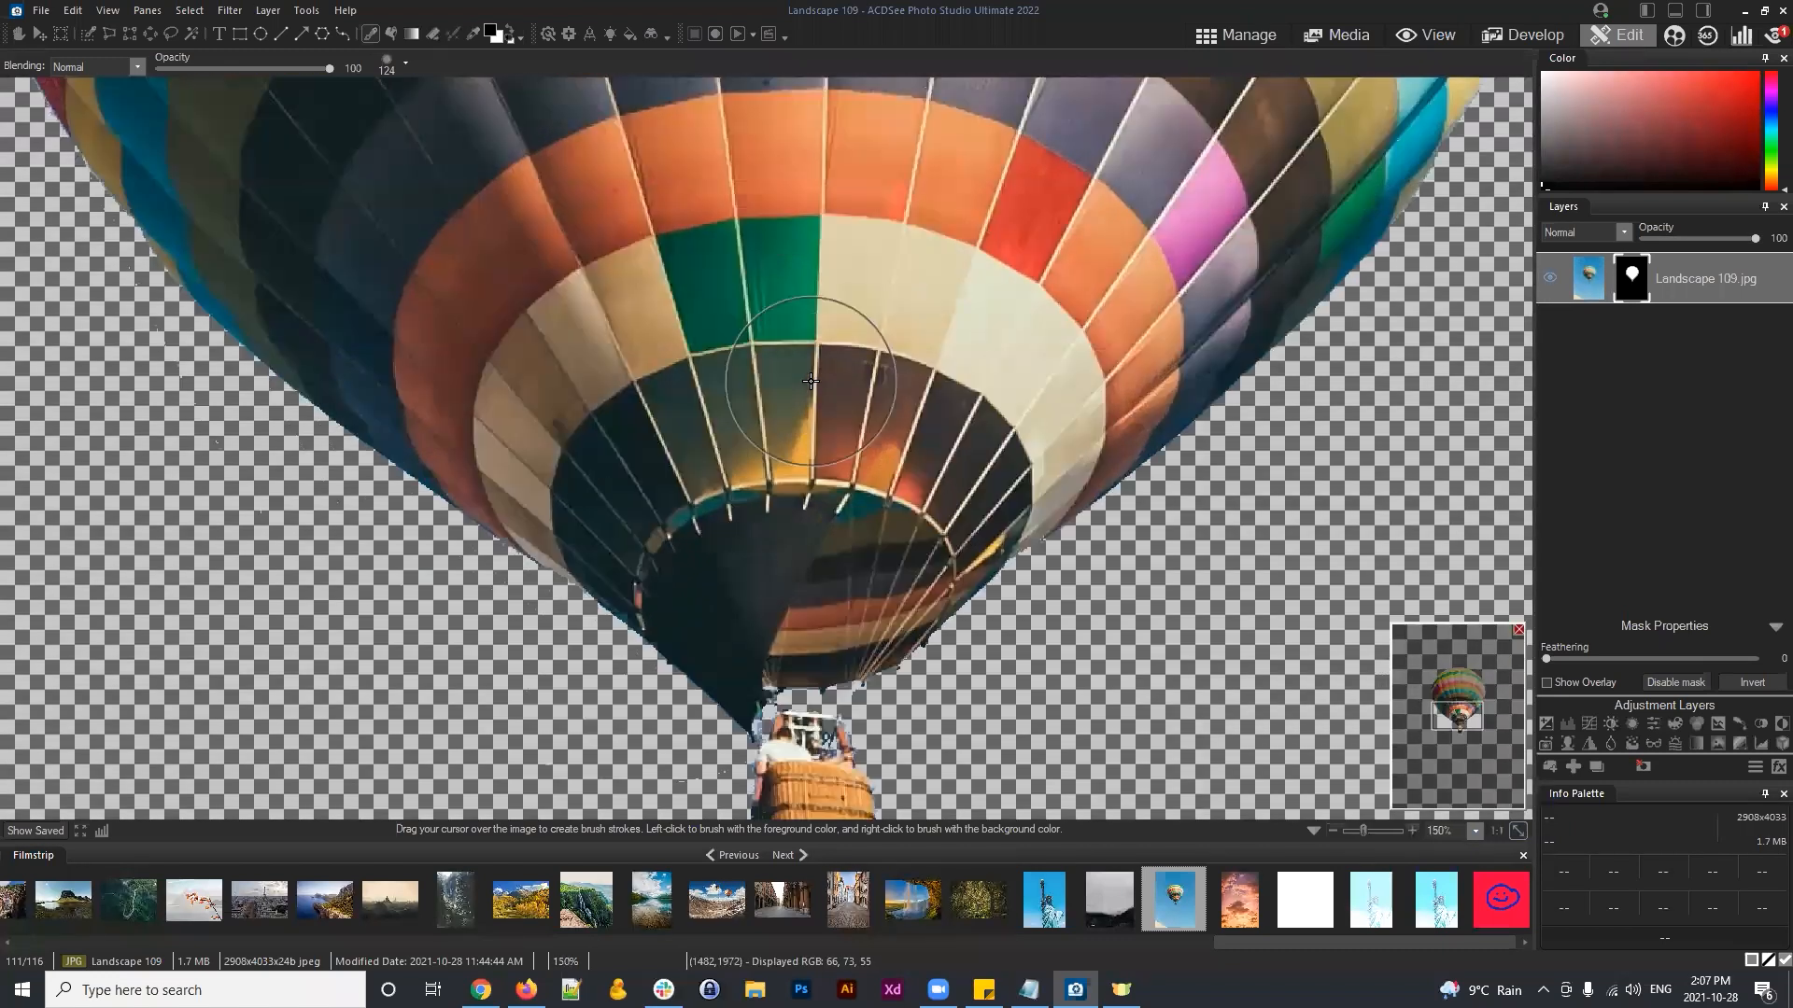
pyautogui.click(1462, 728)
pyautogui.moveTo(1460, 717); pyautogui.dragTo(1454, 727)
pyautogui.scroll(-9, 773, 488)
pyautogui.moveTo(809, 483)
pyautogui.mouseDown()
pyautogui.moveTo(825, 480)
pyautogui.moveTo(639, 470)
pyautogui.moveTo(516, 384)
pyautogui.mouseUp()
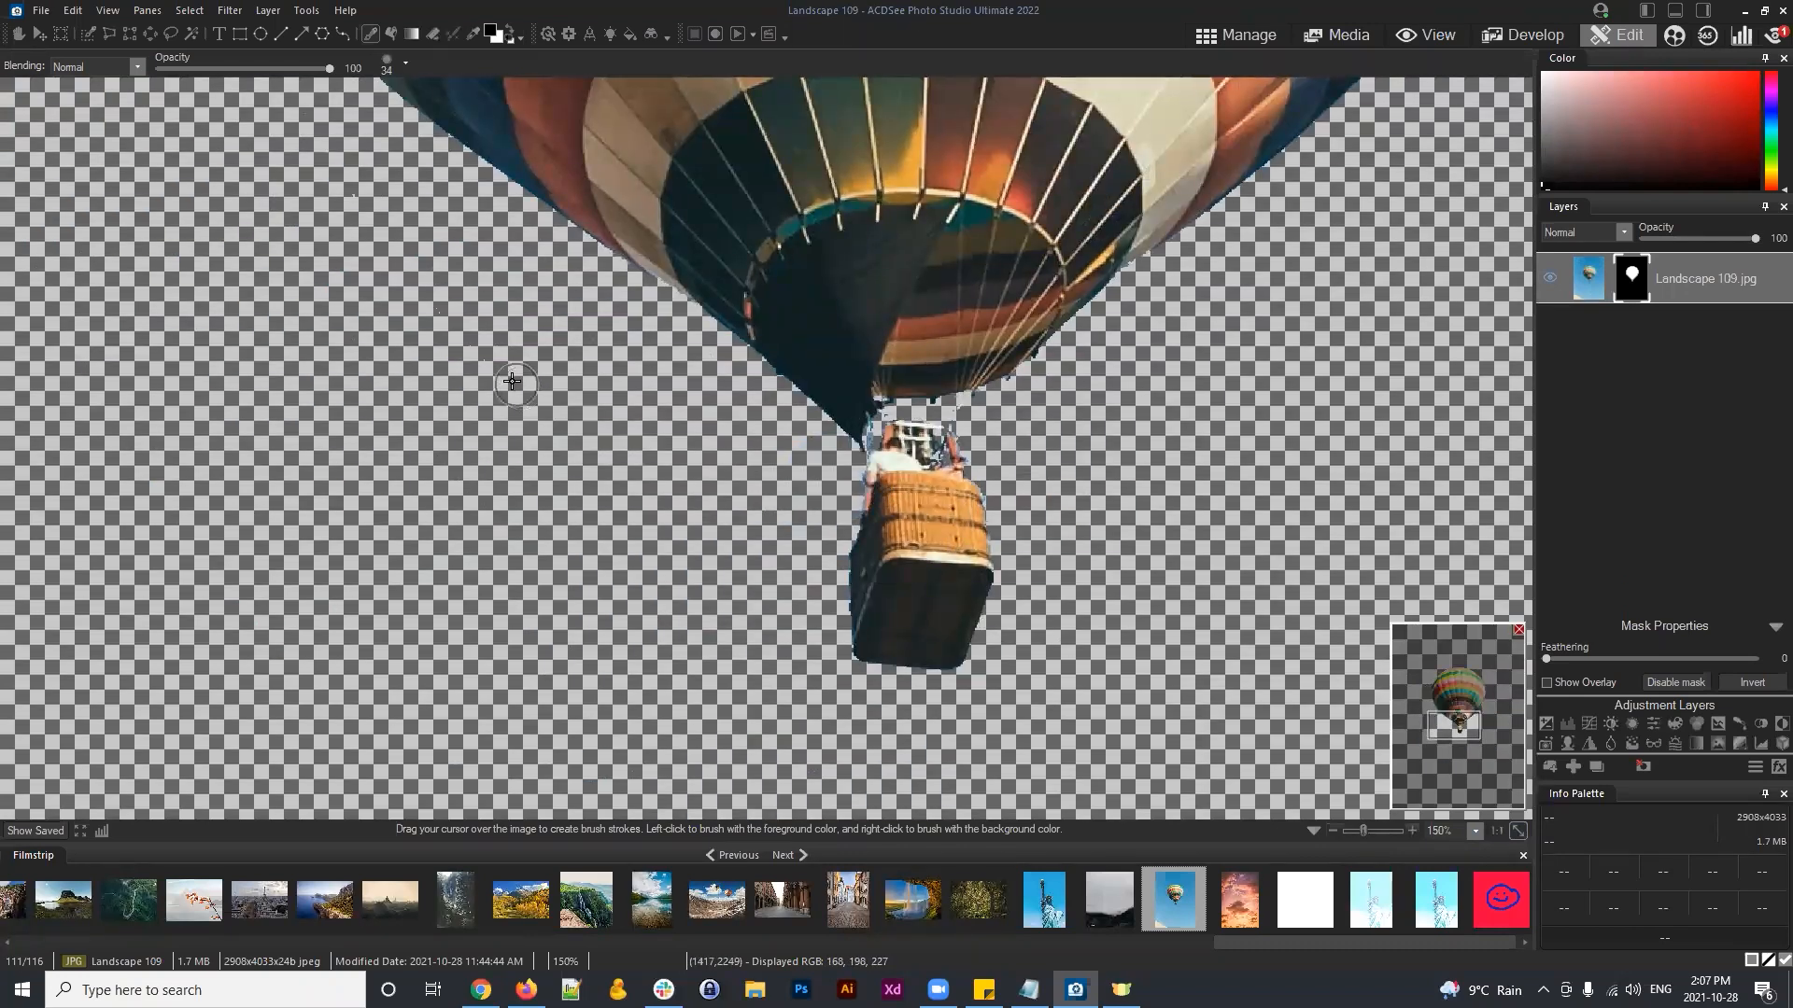
pyautogui.click(406, 63)
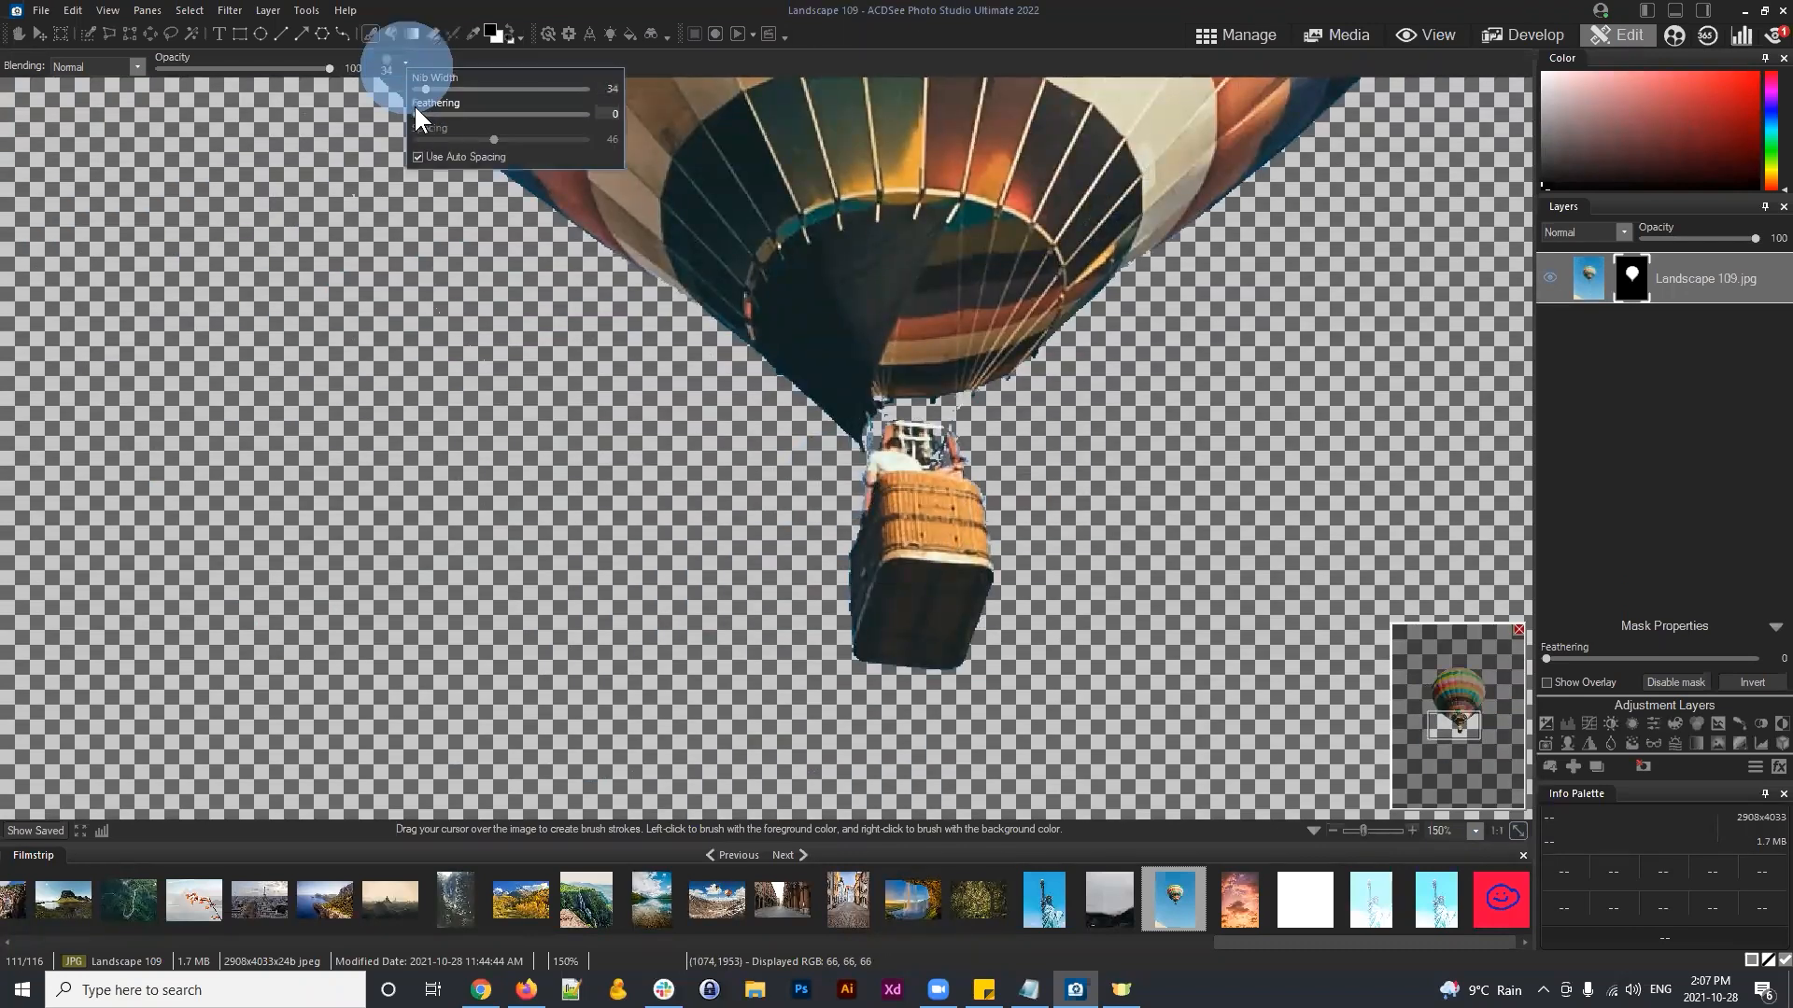
pyautogui.click(469, 62)
# Step: Trim the mask along the balloon's lower left edge with black
pyautogui.press('space')
pyautogui.moveTo(902, 419)
pyautogui.mouseDown()
pyautogui.moveTo(870, 473)
pyautogui.moveTo(952, 584)
pyautogui.moveTo(896, 452)
pyautogui.moveTo(981, 537)
pyautogui.moveTo(996, 488)
pyautogui.mouseUp()
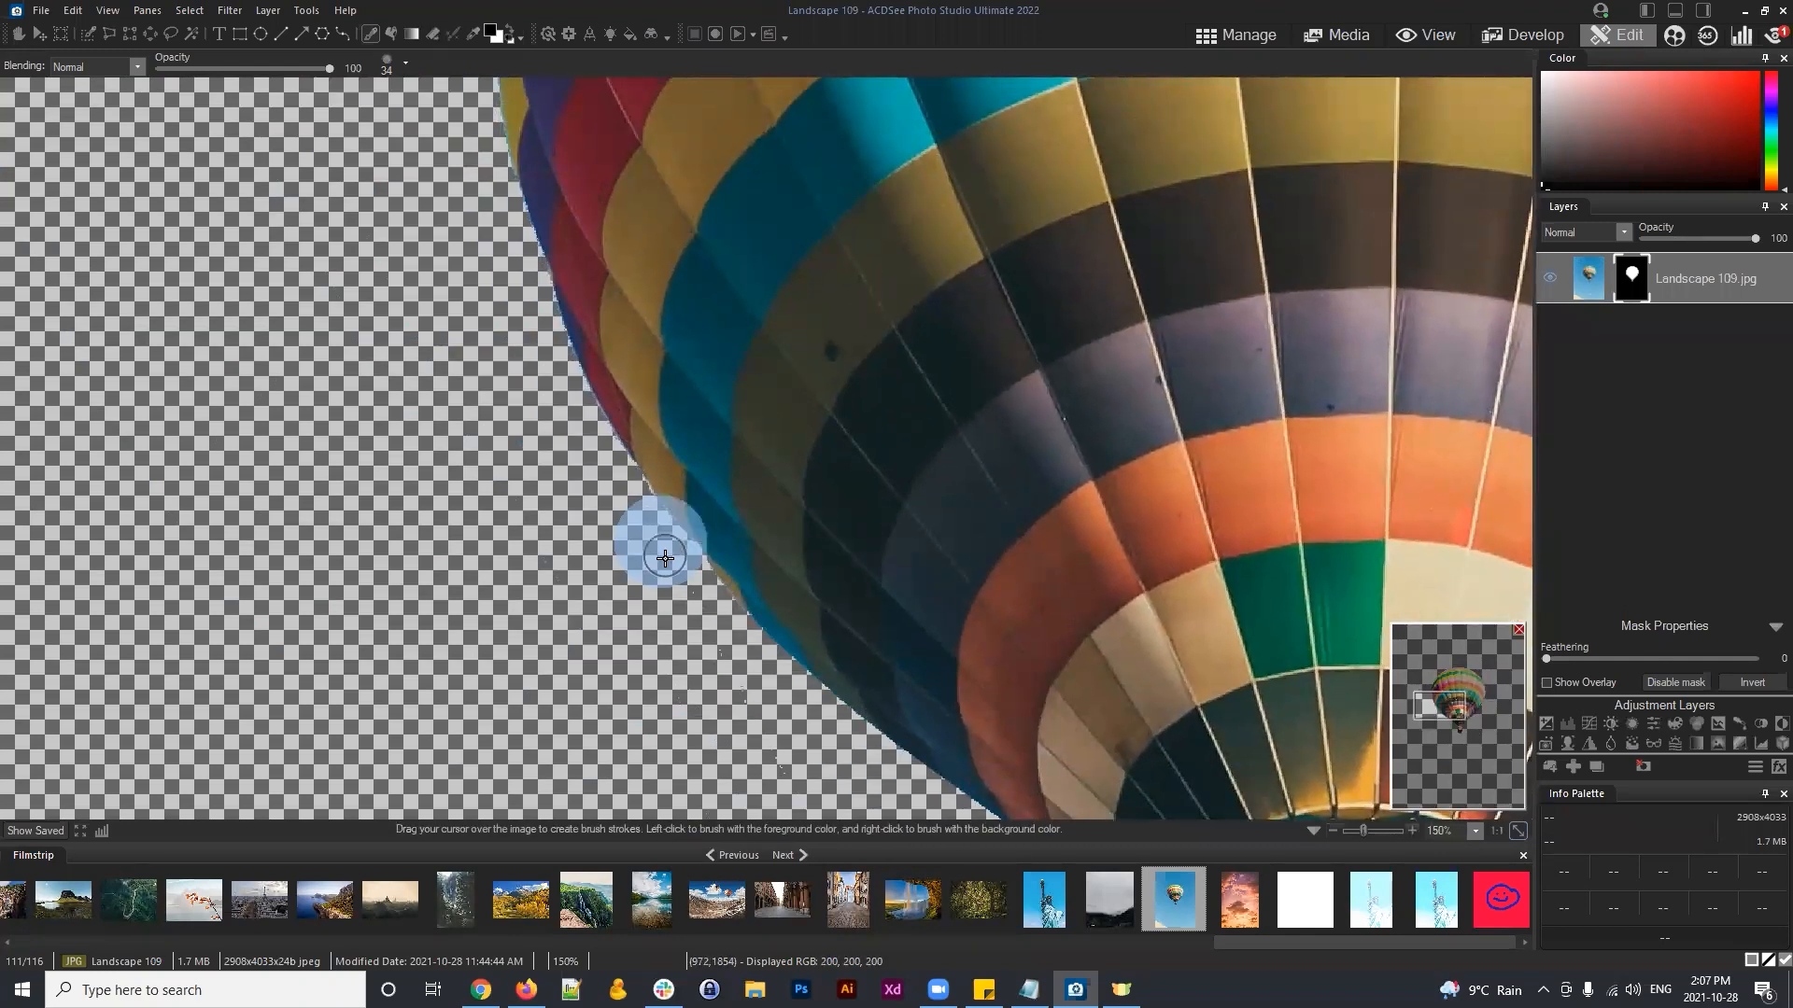
pyautogui.press('space')
pyautogui.moveTo(803, 745)
pyautogui.mouseDown()
pyautogui.moveTo(664, 598)
pyautogui.moveTo(734, 661)
pyautogui.mouseUp()
pyautogui.press('space')
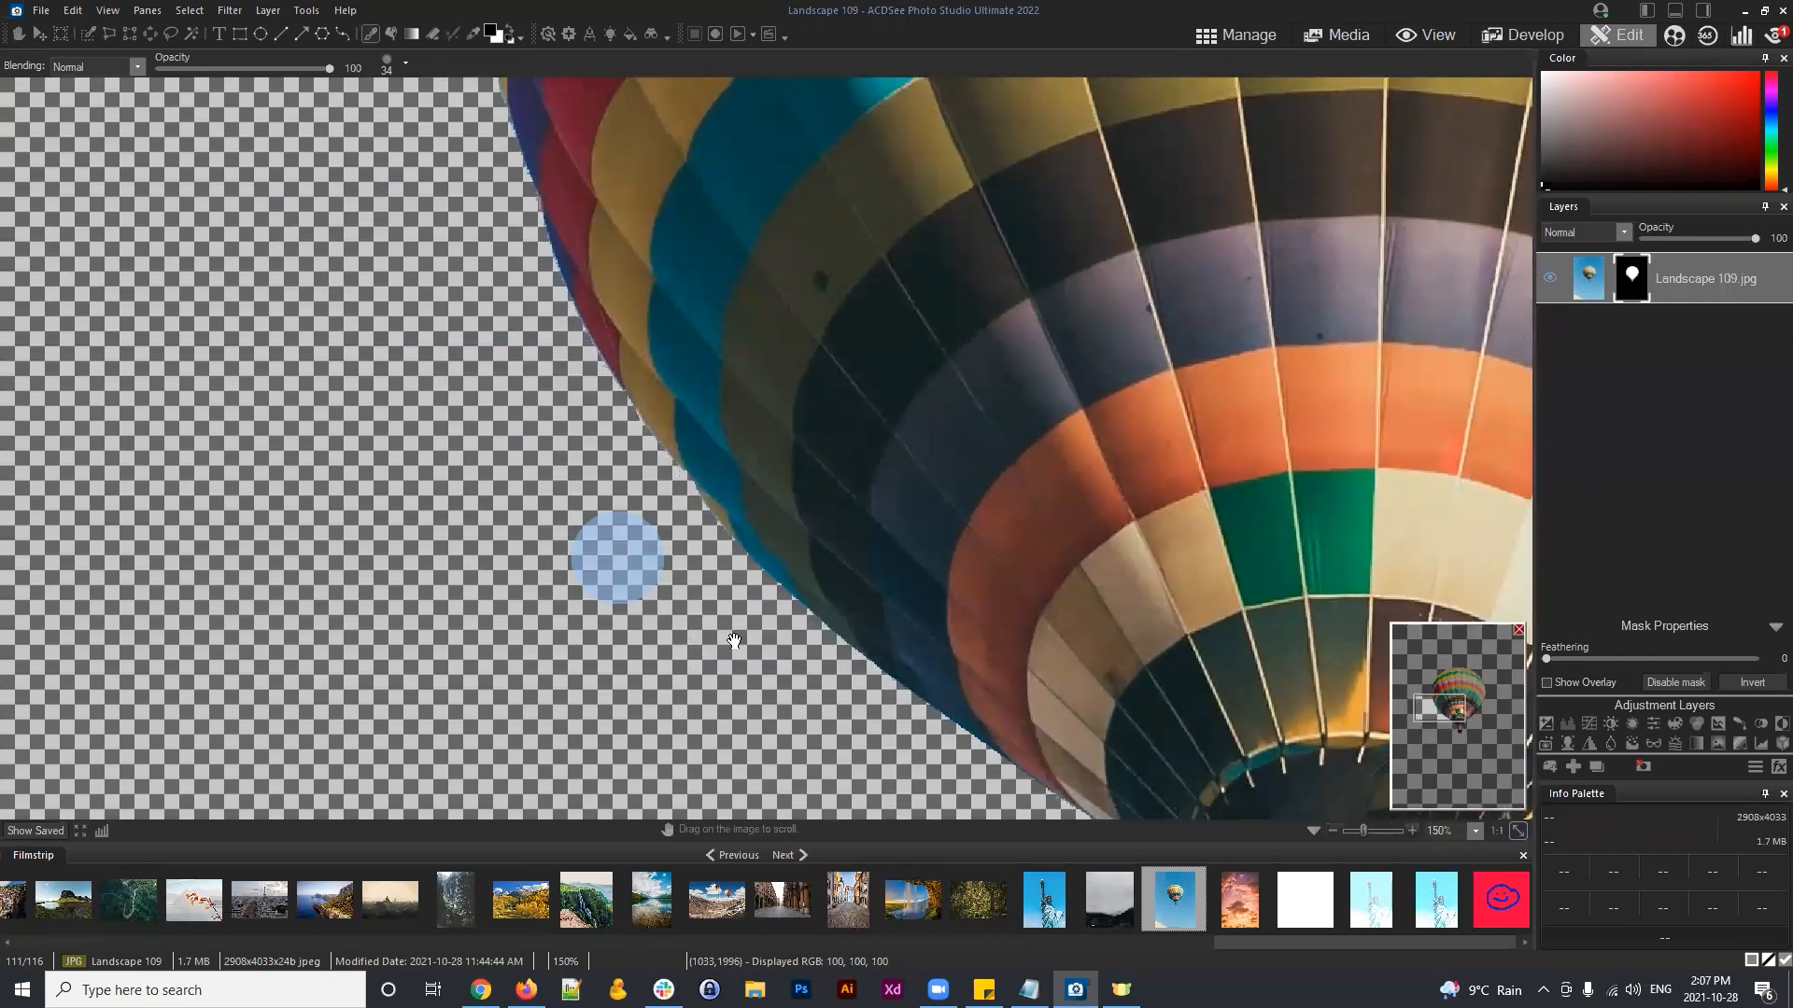
# Step: Touch up the mask along the balloon's left edge with white to restore missing parts
pyautogui.click(507, 25)
pyautogui.moveTo(711, 470)
pyautogui.mouseDown()
pyautogui.moveTo(703, 454)
pyautogui.moveTo(716, 474)
pyautogui.mouseUp()
pyautogui.press('space')
pyautogui.moveTo(641, 265); pyautogui.dragTo(724, 521)
pyautogui.moveTo(711, 263); pyautogui.dragTo(727, 529)
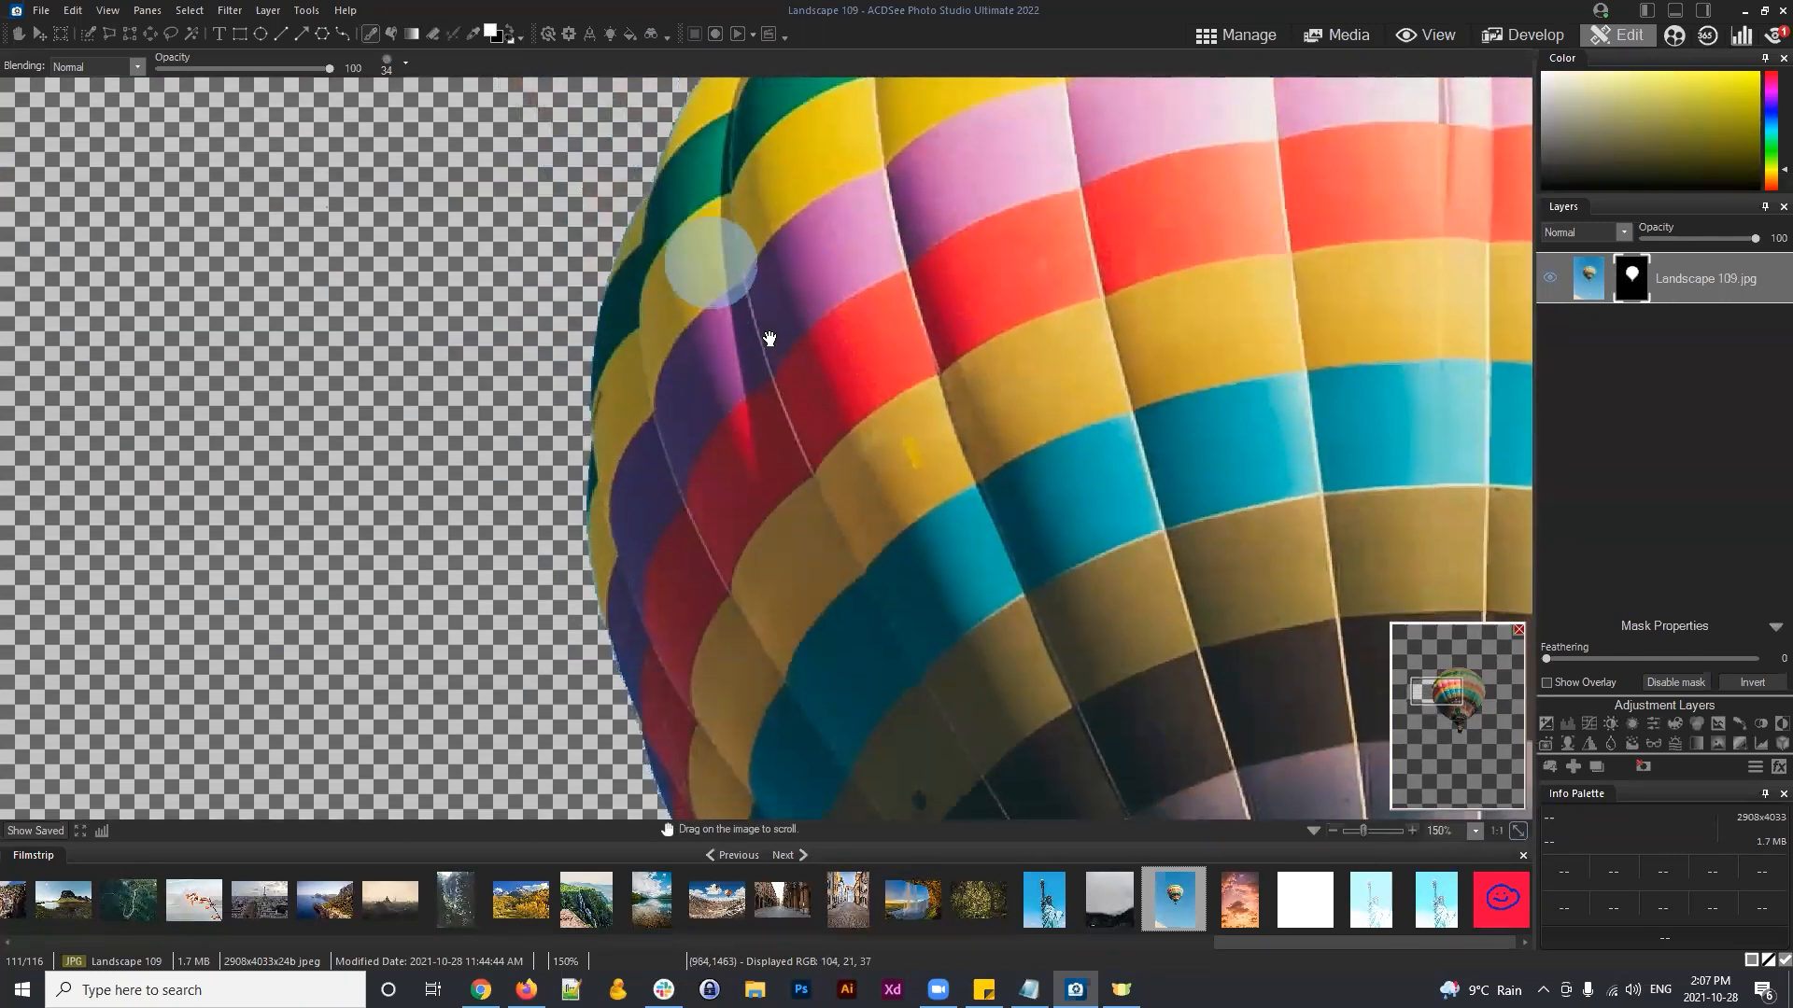
pyautogui.moveTo(769, 345); pyautogui.dragTo(627, 684)
pyautogui.moveTo(800, 372); pyautogui.dragTo(765, 450)
# Step: Paint black on the mask just outside the balloon's upper edge, and check the edge around its right side
pyautogui.click(510, 28)
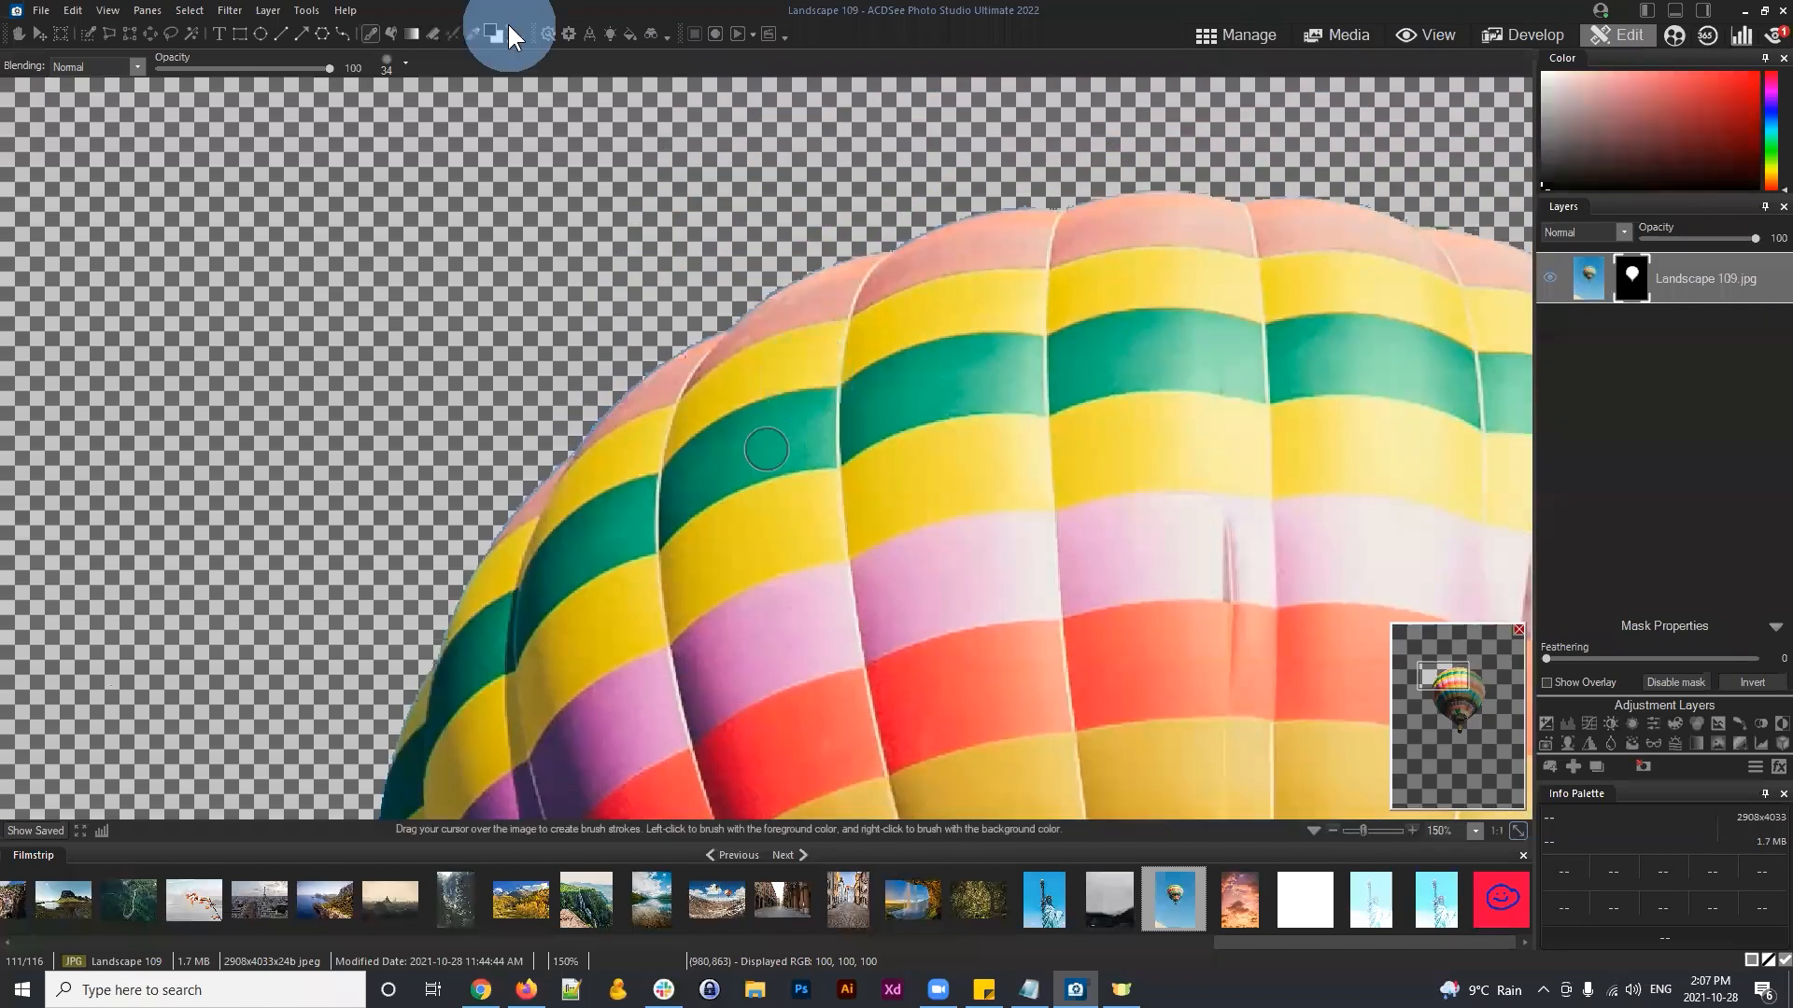
pyautogui.moveTo(870, 216); pyautogui.dragTo(997, 184)
pyautogui.press('space')
pyautogui.moveTo(1291, 263)
pyautogui.mouseDown()
pyautogui.moveTo(1183, 284)
pyautogui.moveTo(846, 304)
pyautogui.moveTo(760, 267)
pyautogui.mouseUp()
pyautogui.press('space')
pyautogui.moveTo(1060, 249); pyautogui.dragTo(779, 175)
pyautogui.press('space')
pyautogui.moveTo(997, 444); pyautogui.dragTo(980, 149)
pyautogui.moveTo(1062, 539); pyautogui.dragTo(1113, 271)
pyautogui.moveTo(1067, 554); pyautogui.dragTo(1359, 191)
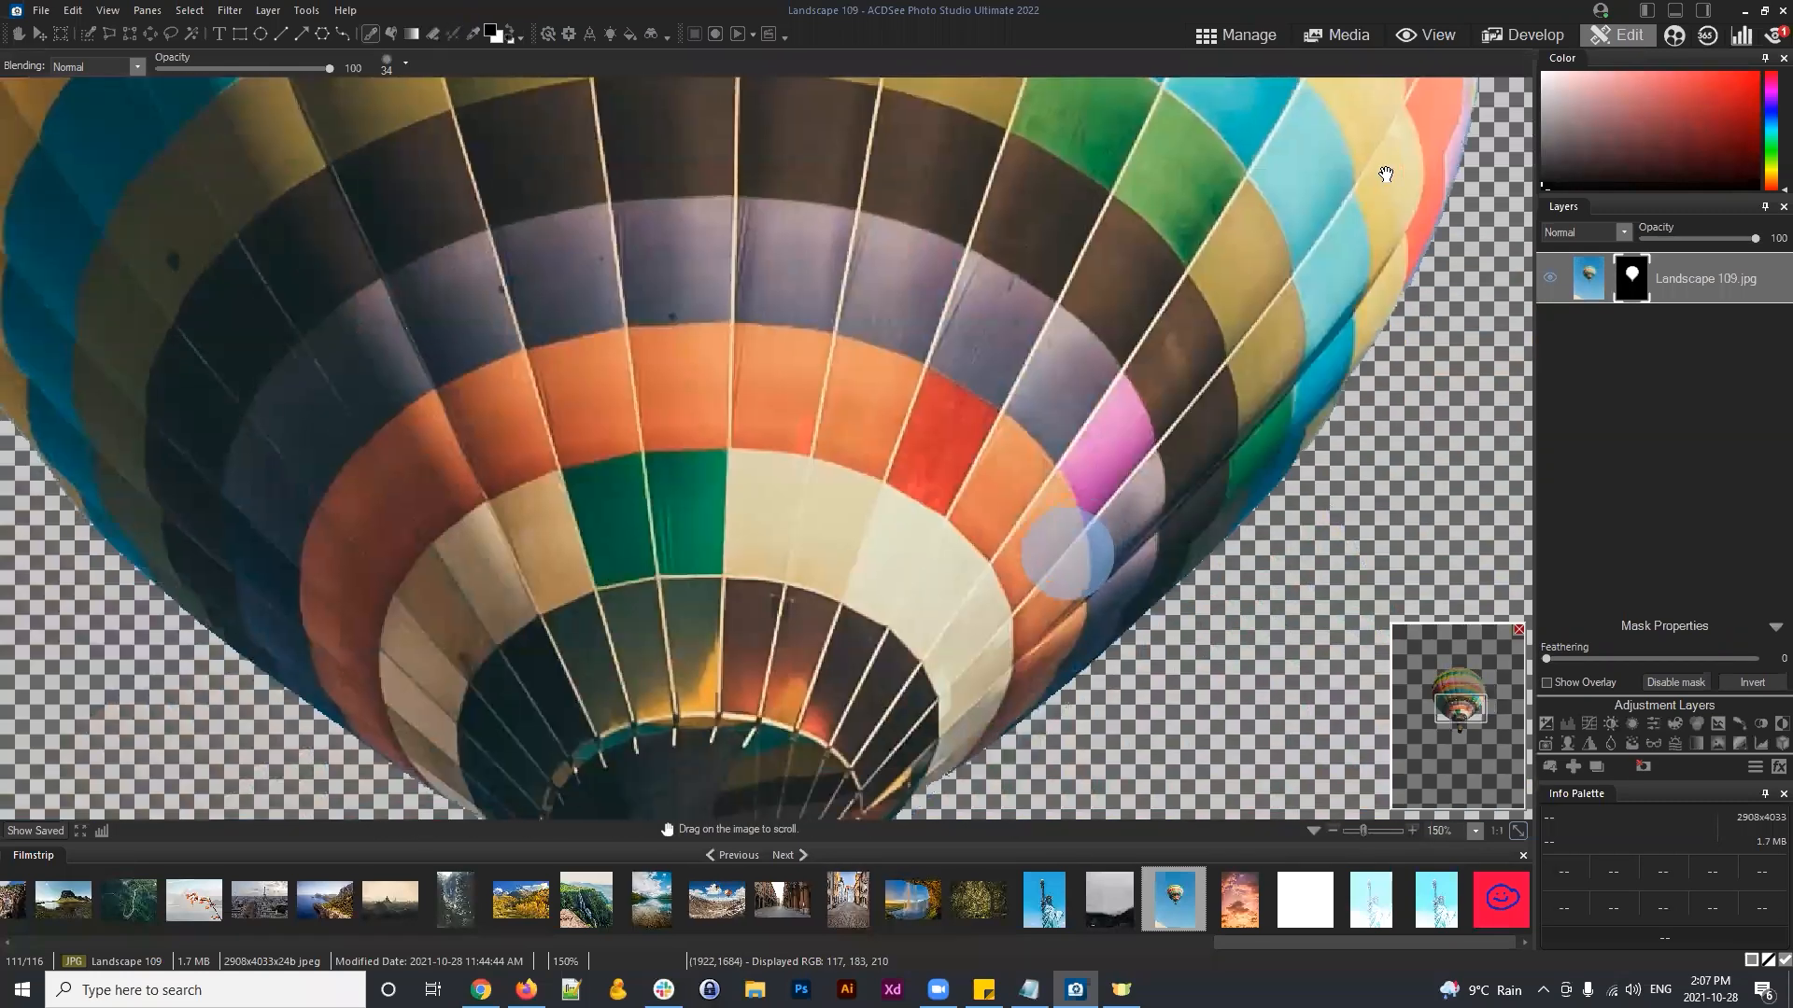
pyautogui.moveTo(1323, 414); pyautogui.dragTo(1382, 321)
pyautogui.click(1517, 829)
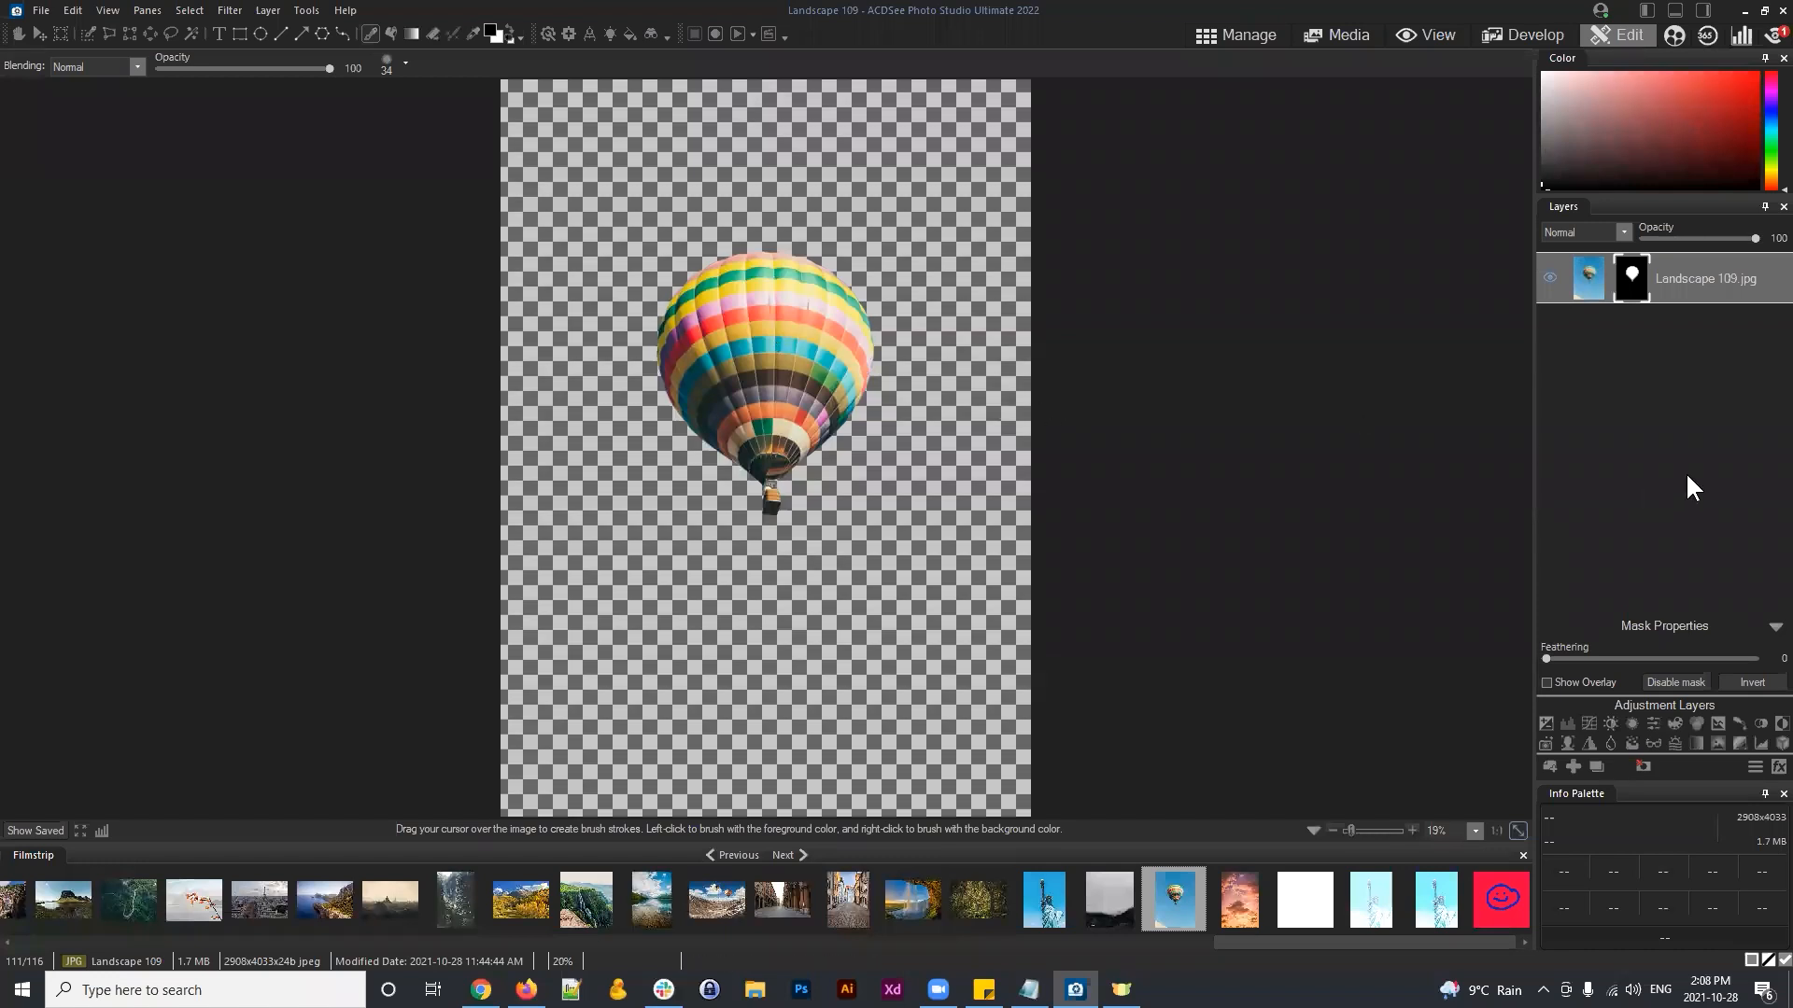
# Step: Add a new layer above Landscape 109.jpg and fill it with bright pinkish red using the Fill tool at threshold 20
pyautogui.click(1704, 414)
pyautogui.click(1573, 764)
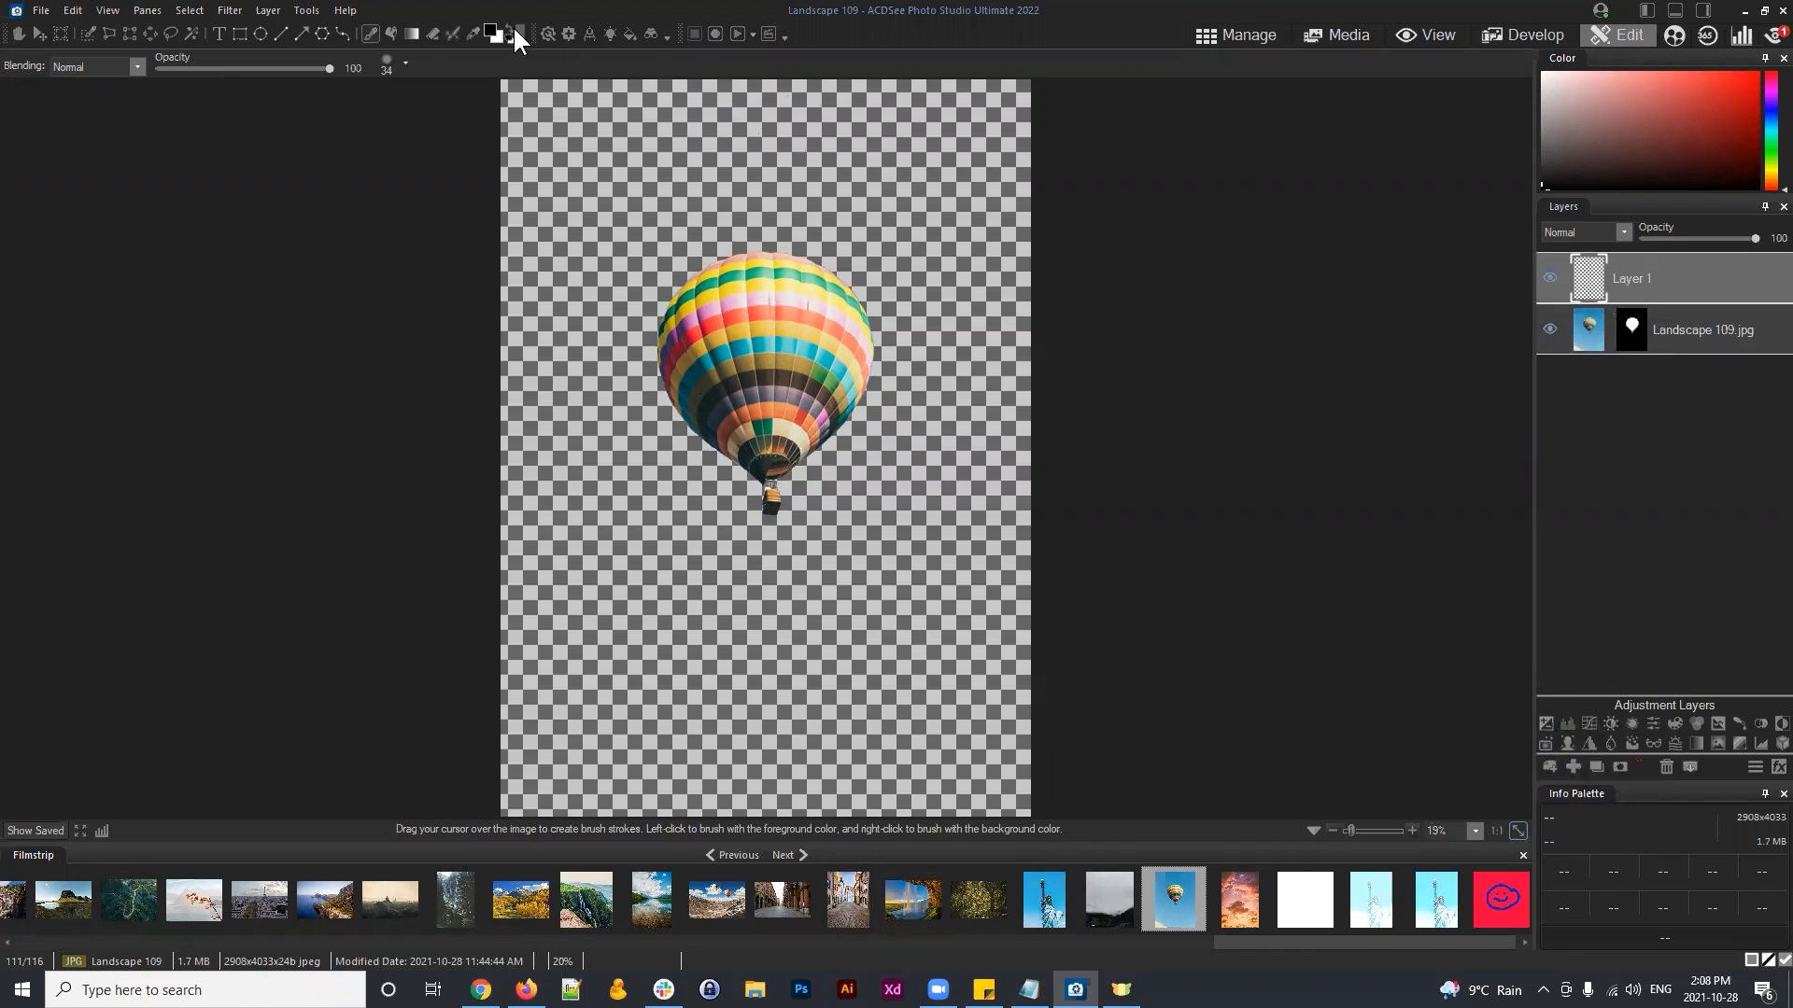
pyautogui.click(488, 28)
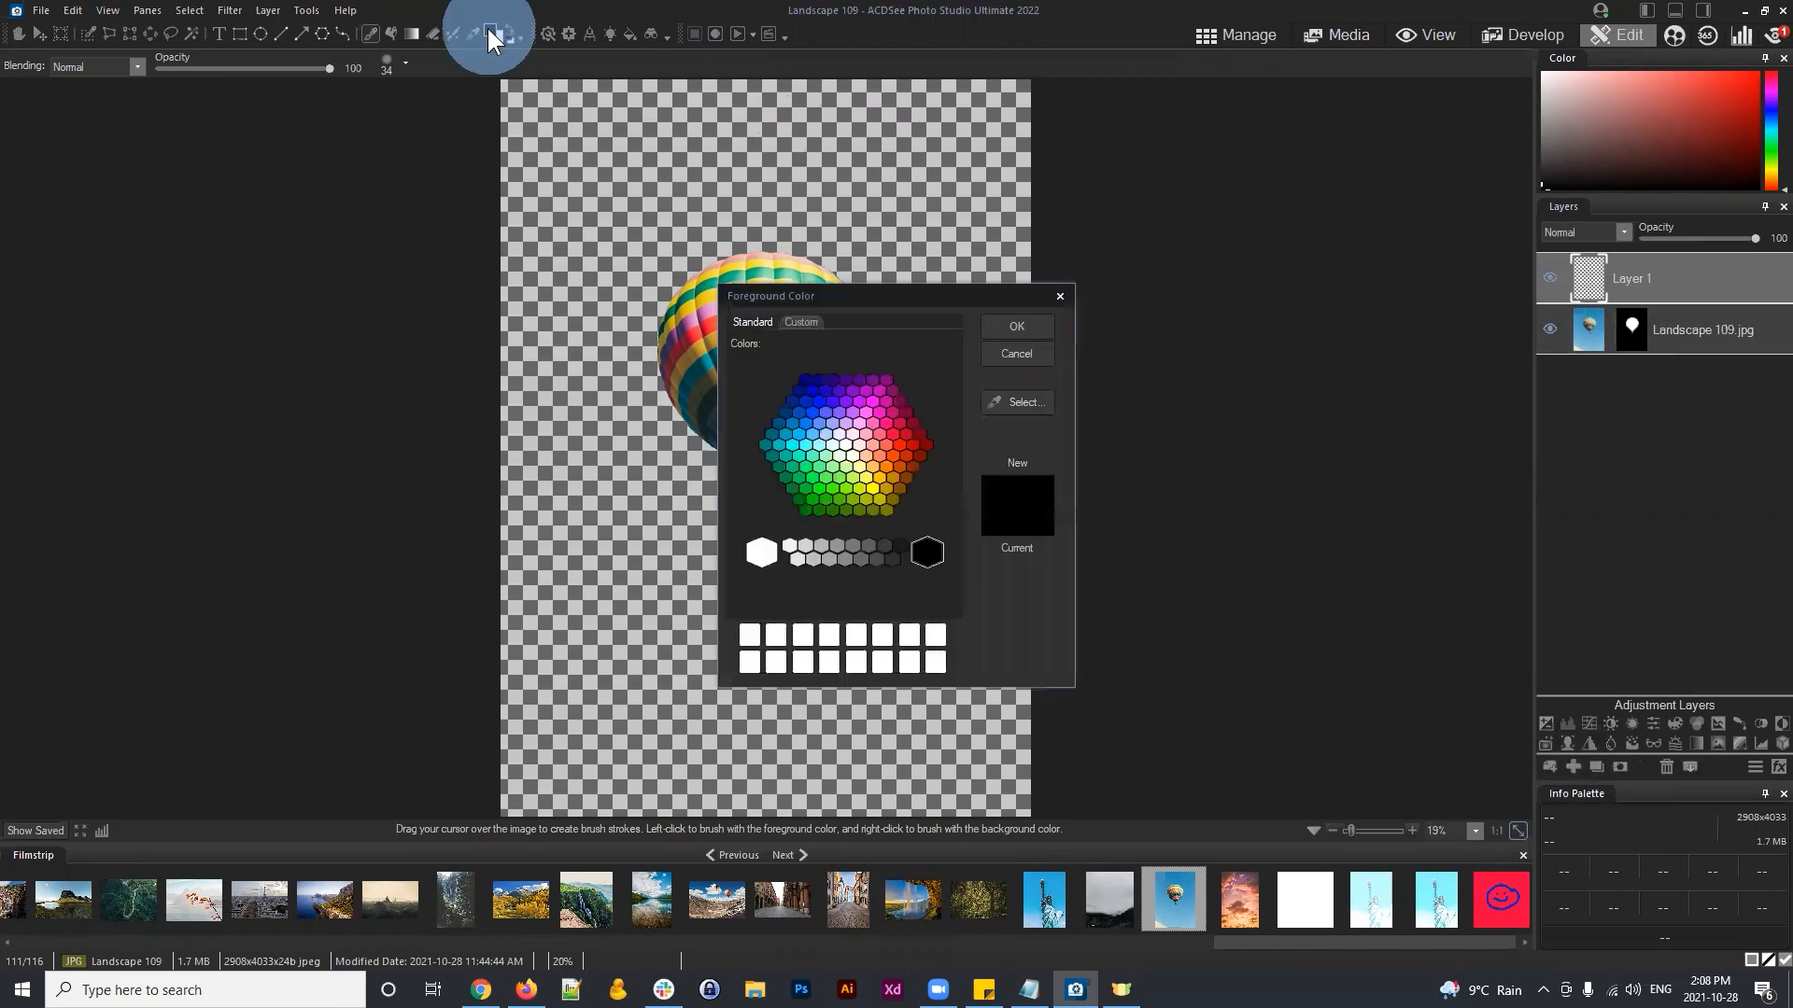
pyautogui.click(896, 440)
pyautogui.click(1017, 326)
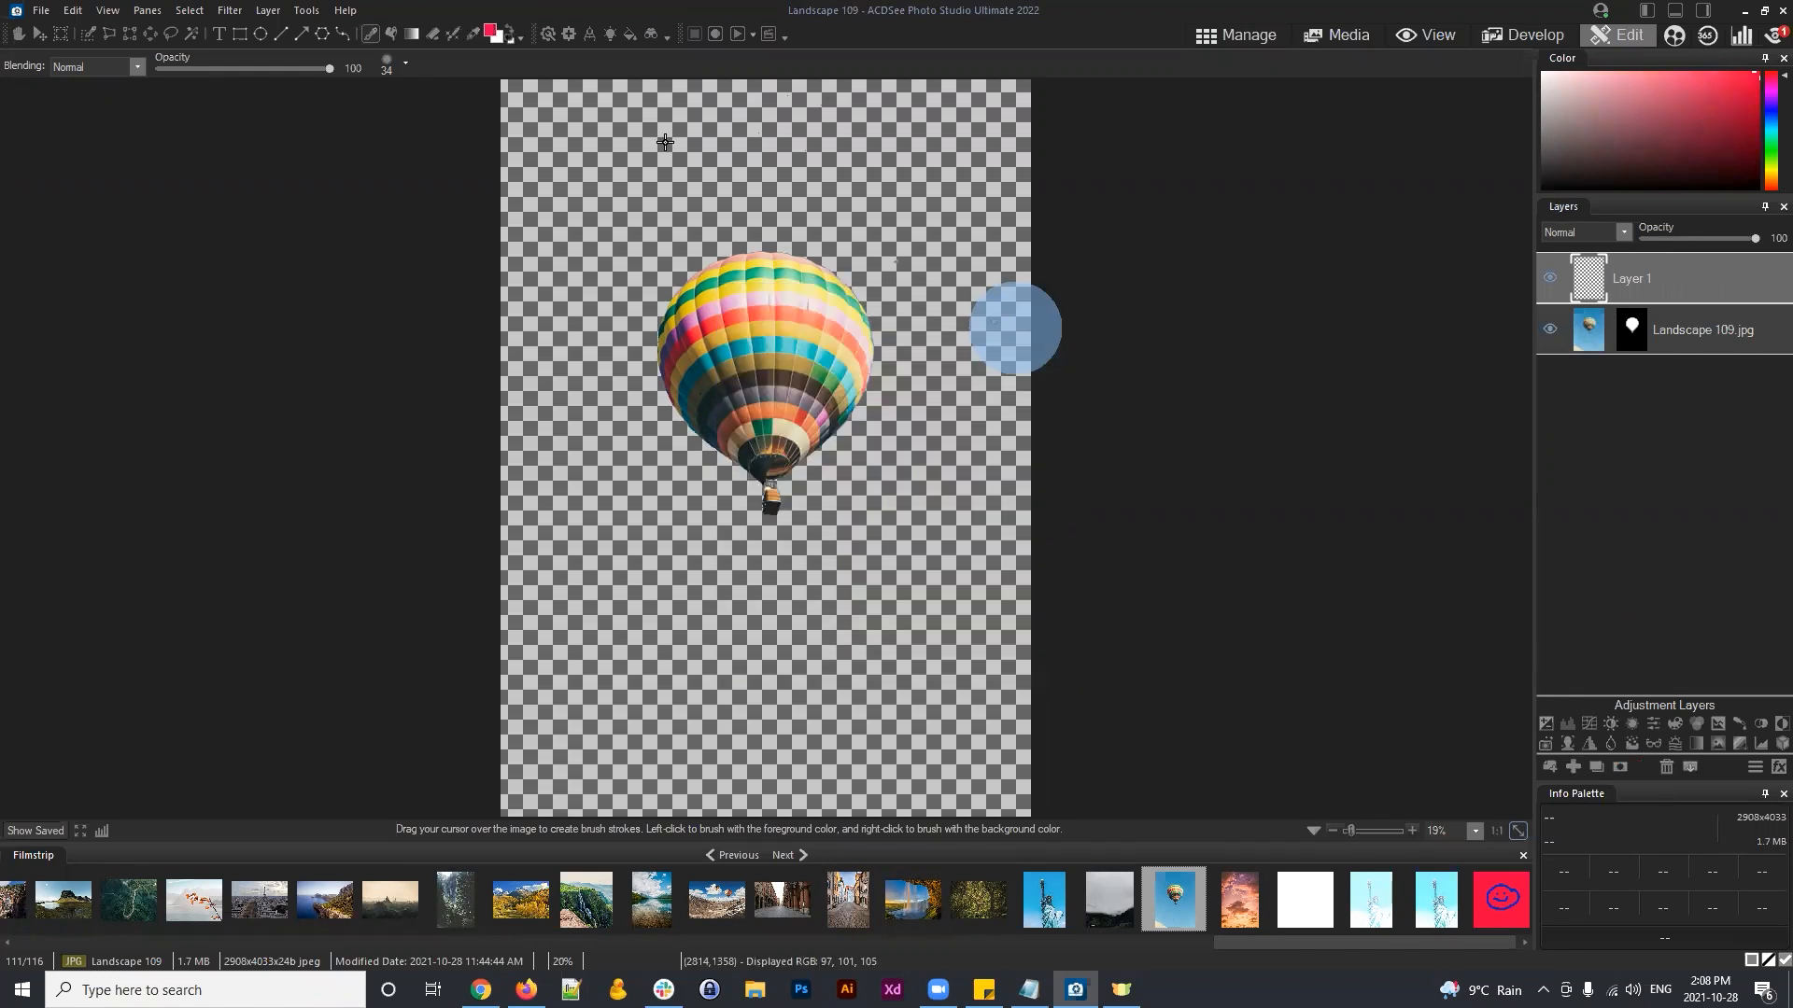
pyautogui.click(392, 34)
pyautogui.click(878, 202)
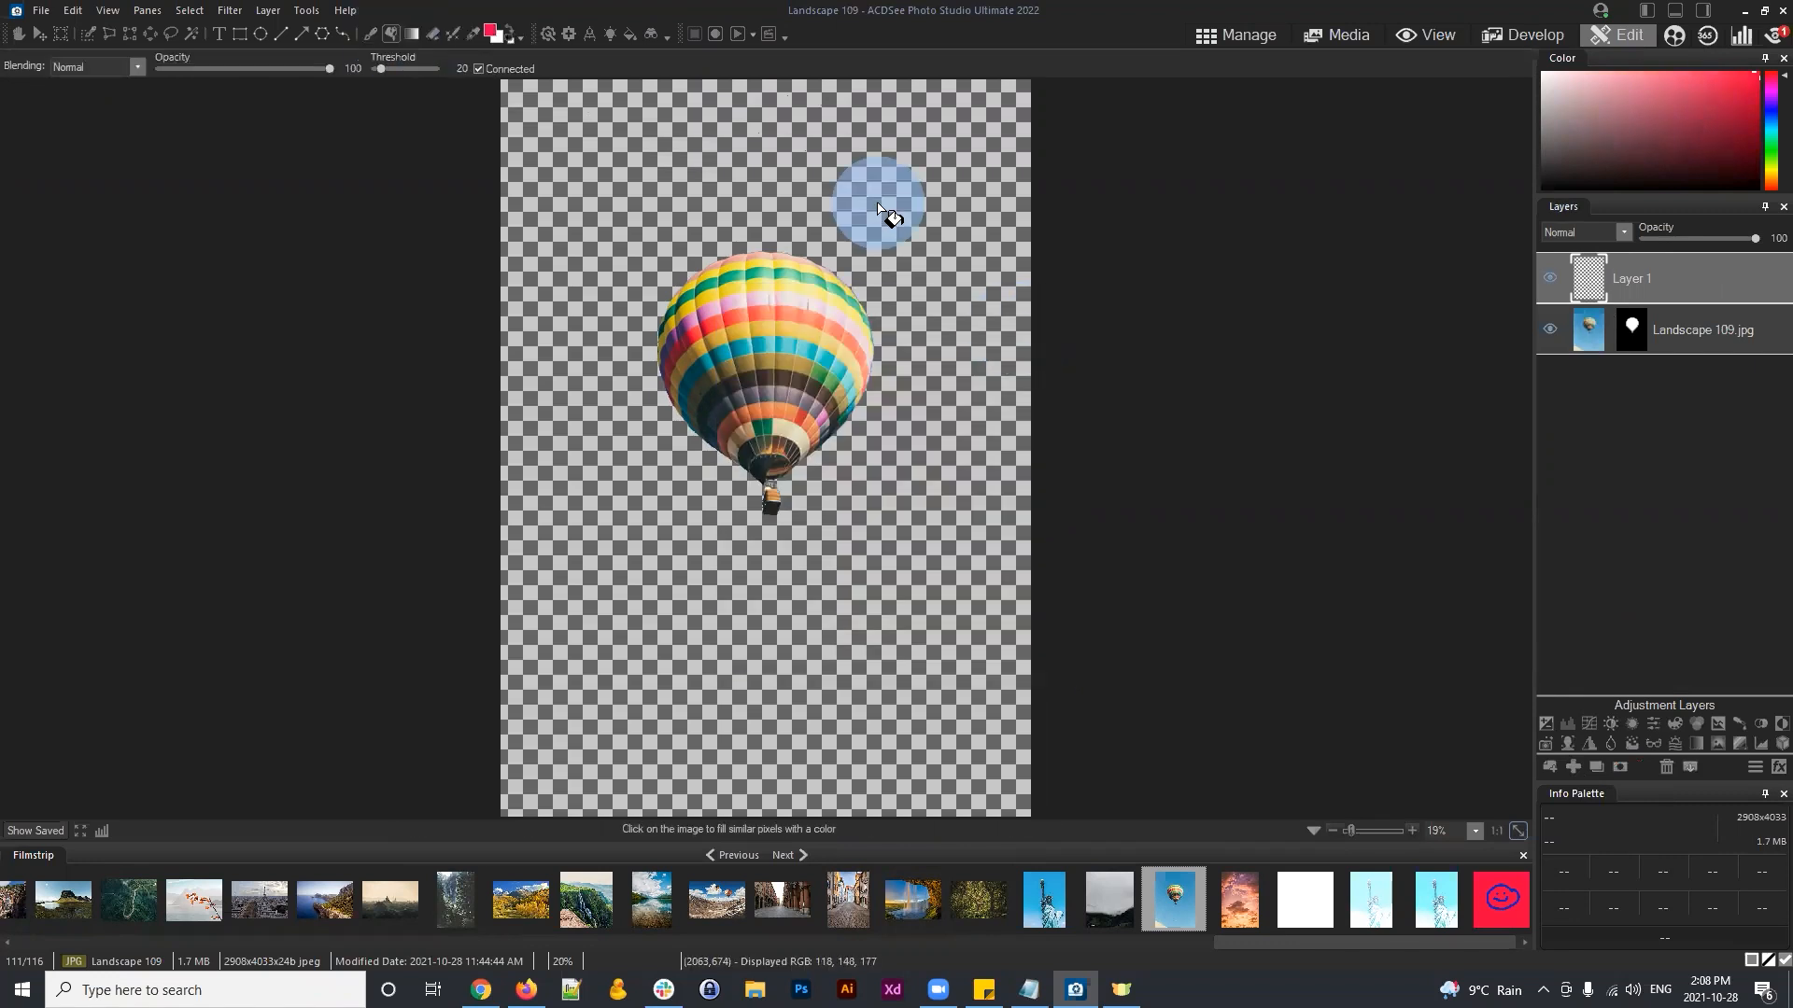
# Step: Move the red layer below the Landscape 109.jpg layer so it forms the balloon's background
pyautogui.click(1662, 276)
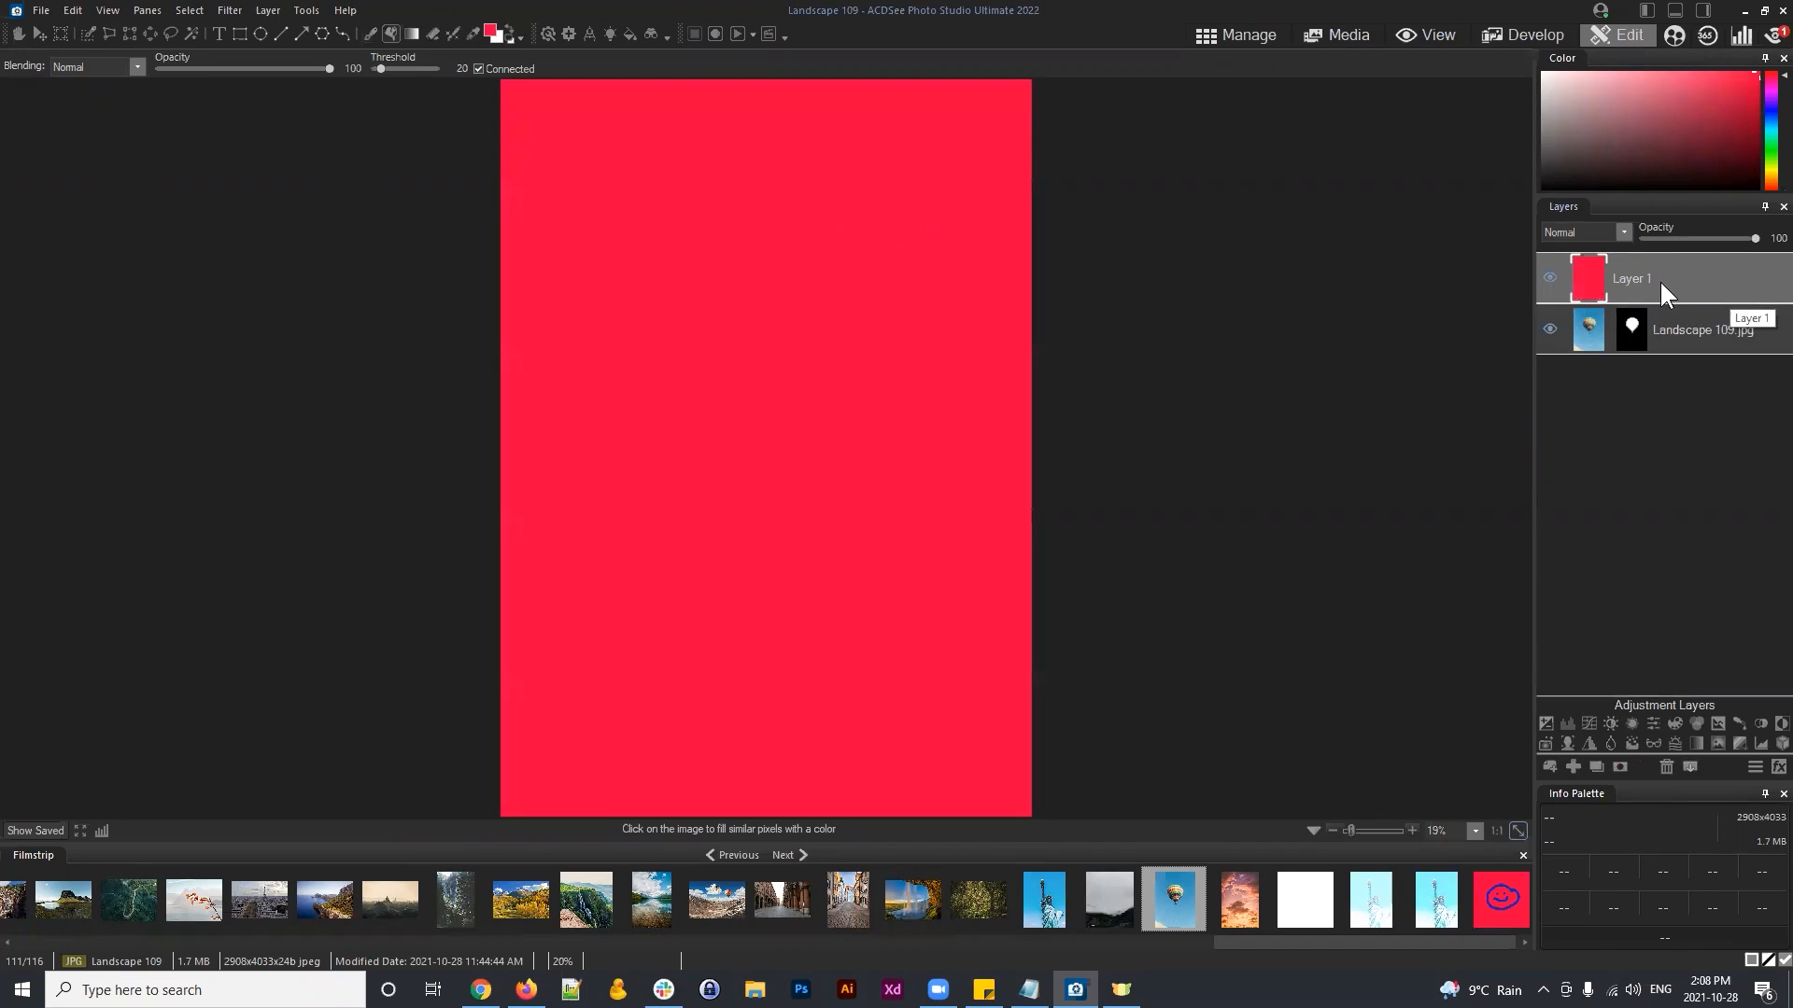
pyautogui.moveTo(1627, 278); pyautogui.dragTo(1634, 347)
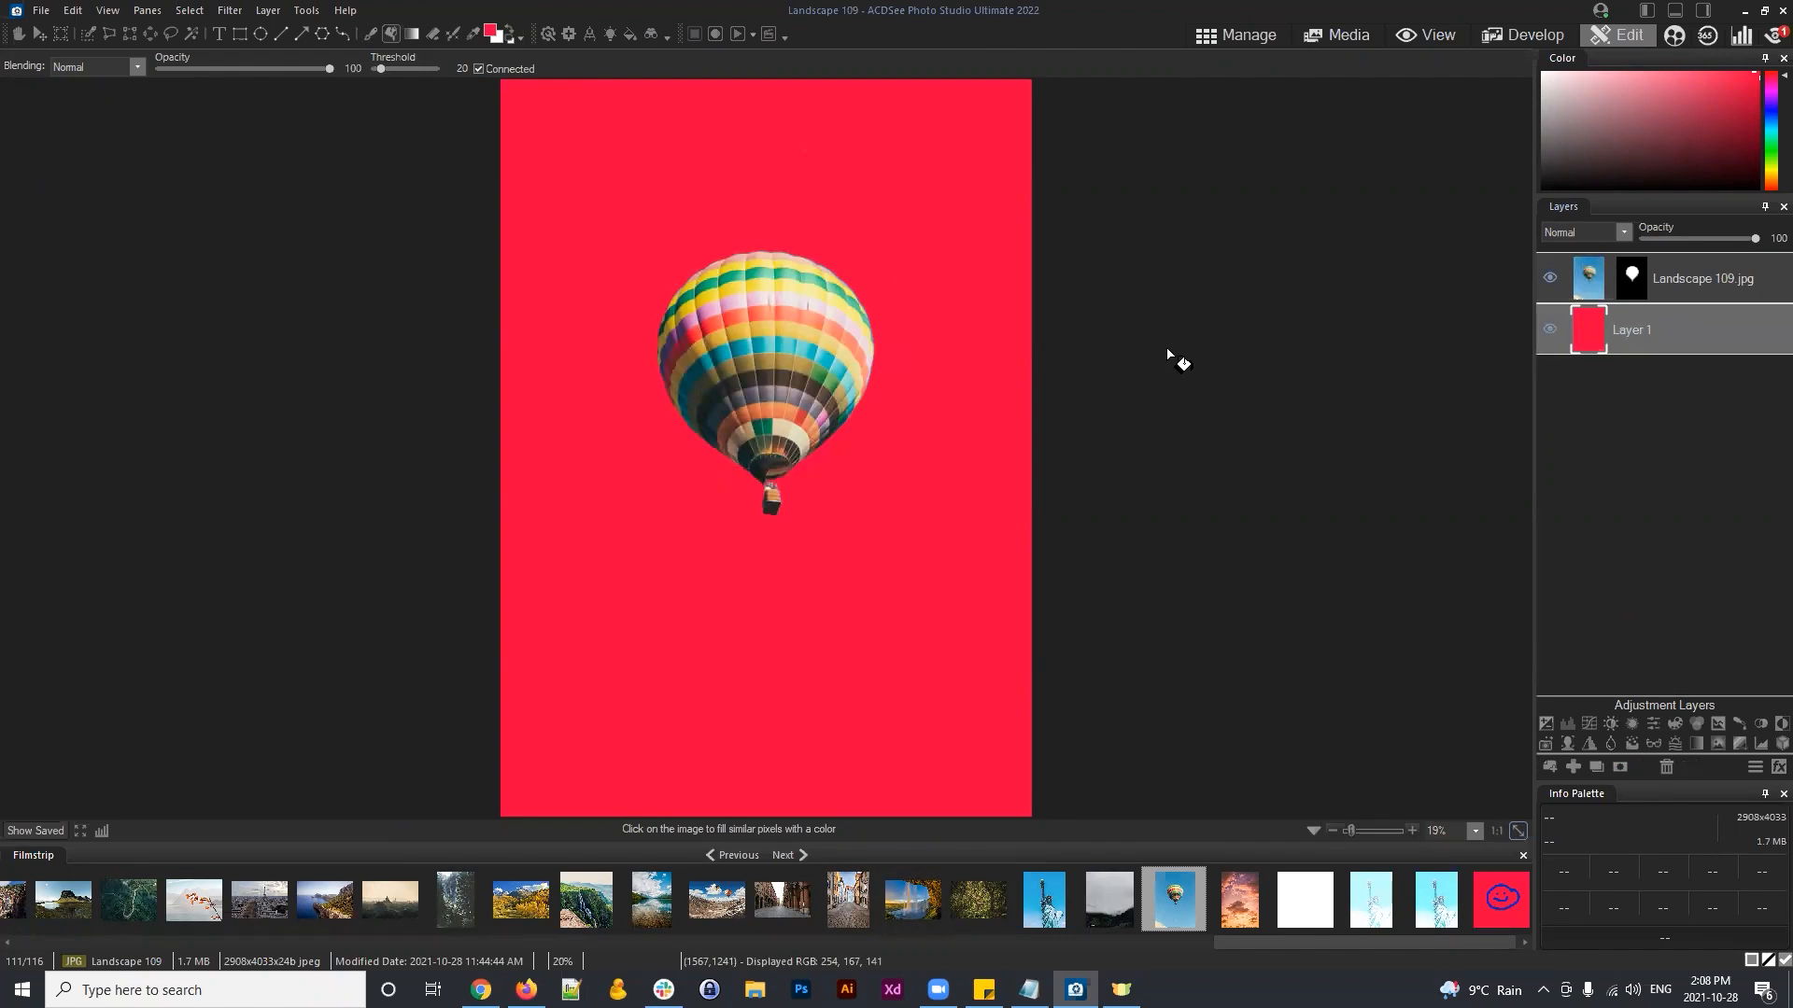
pyautogui.click(1722, 285)
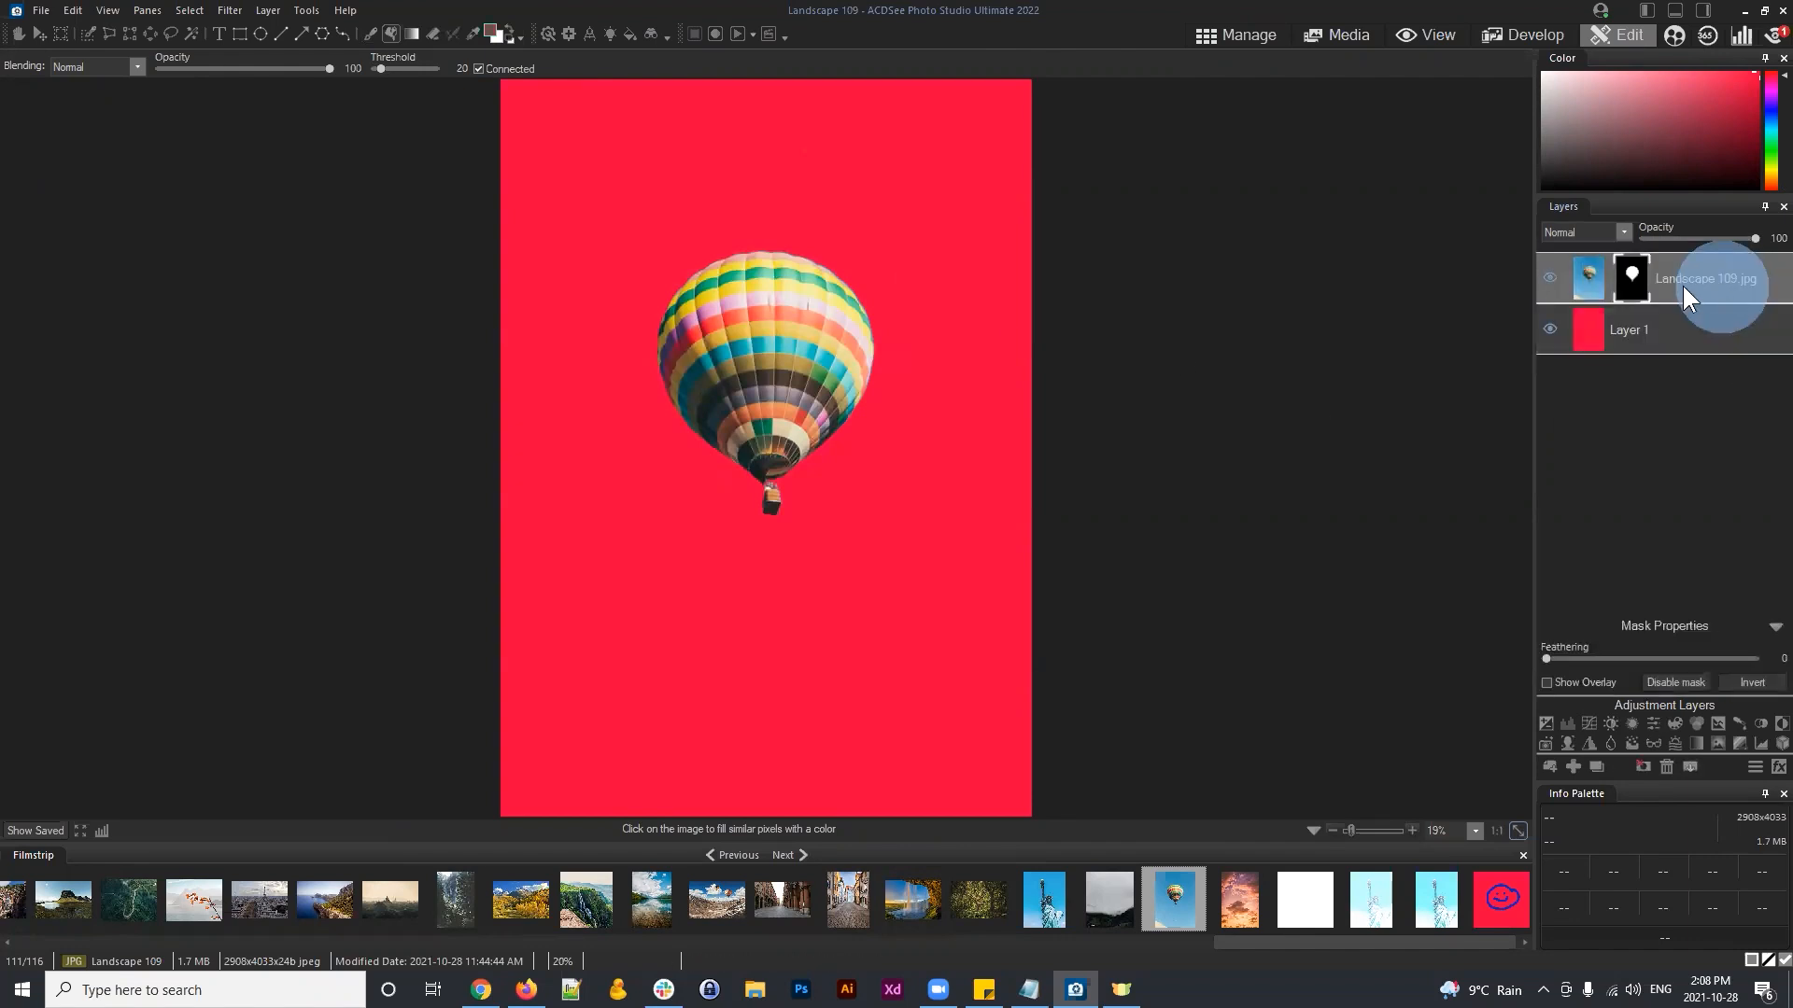
pyautogui.click(1645, 325)
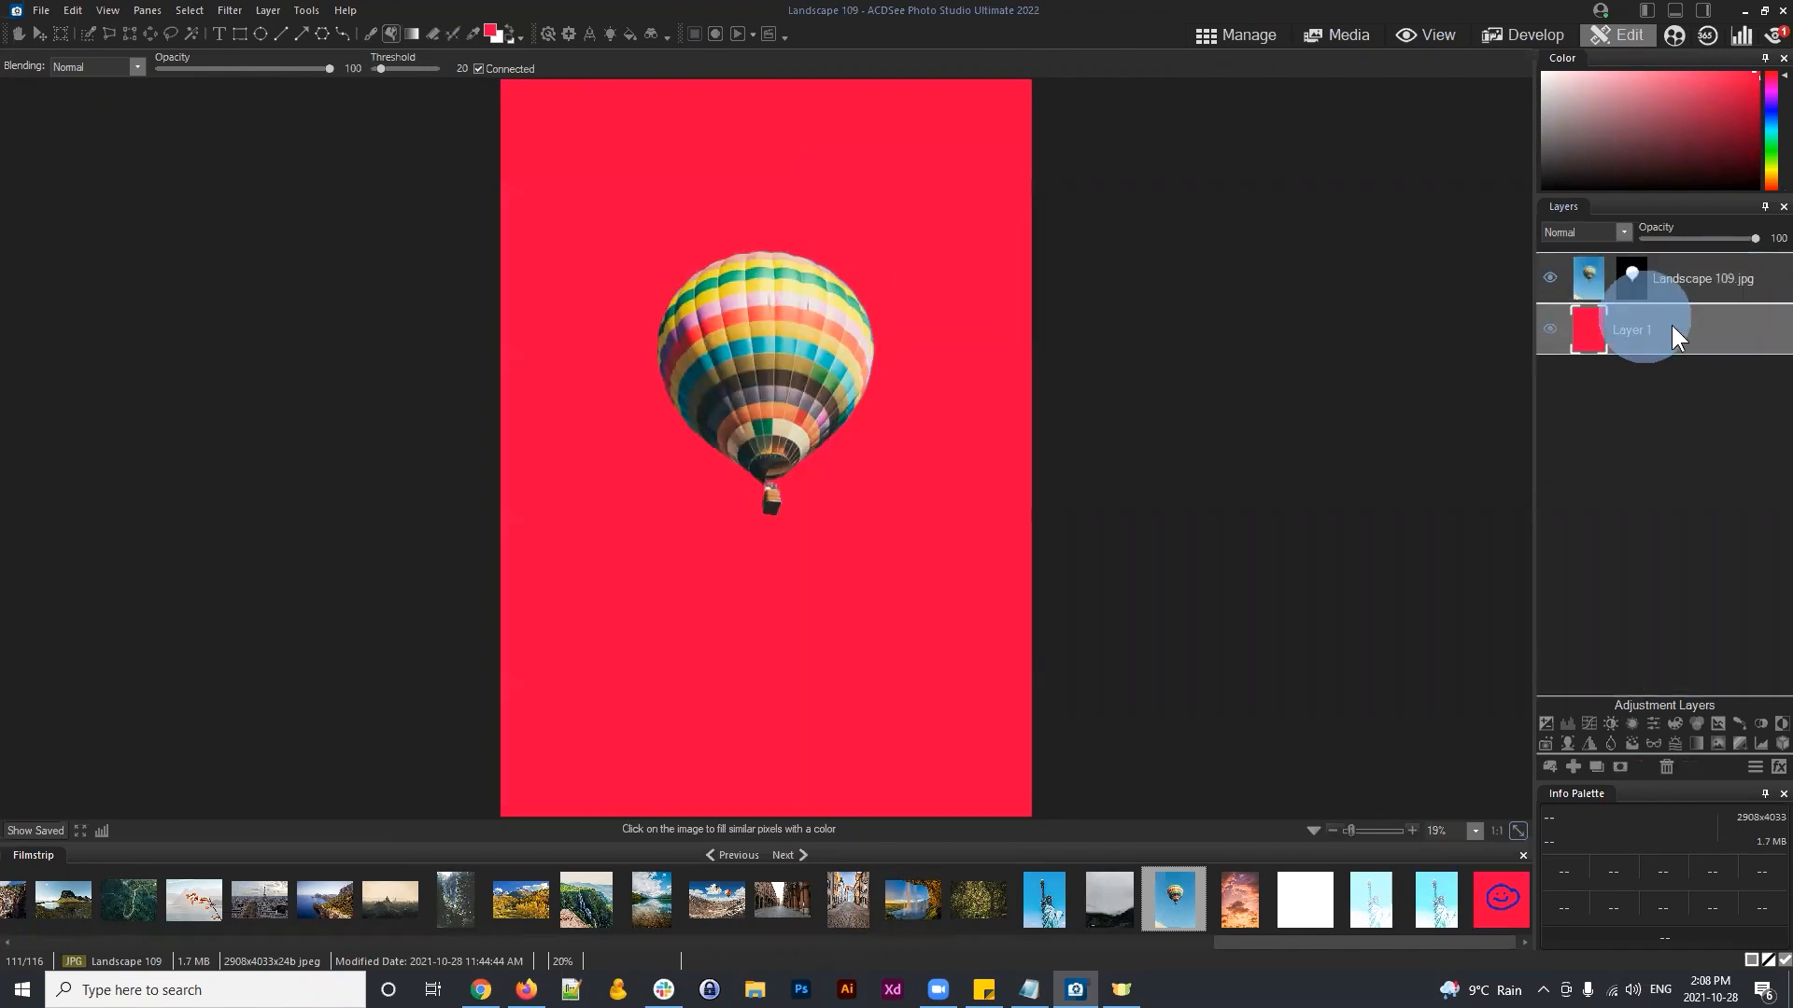
# Step: Delete the red background layer beneath Landscape 109.jpg
pyautogui.click(1634, 292)
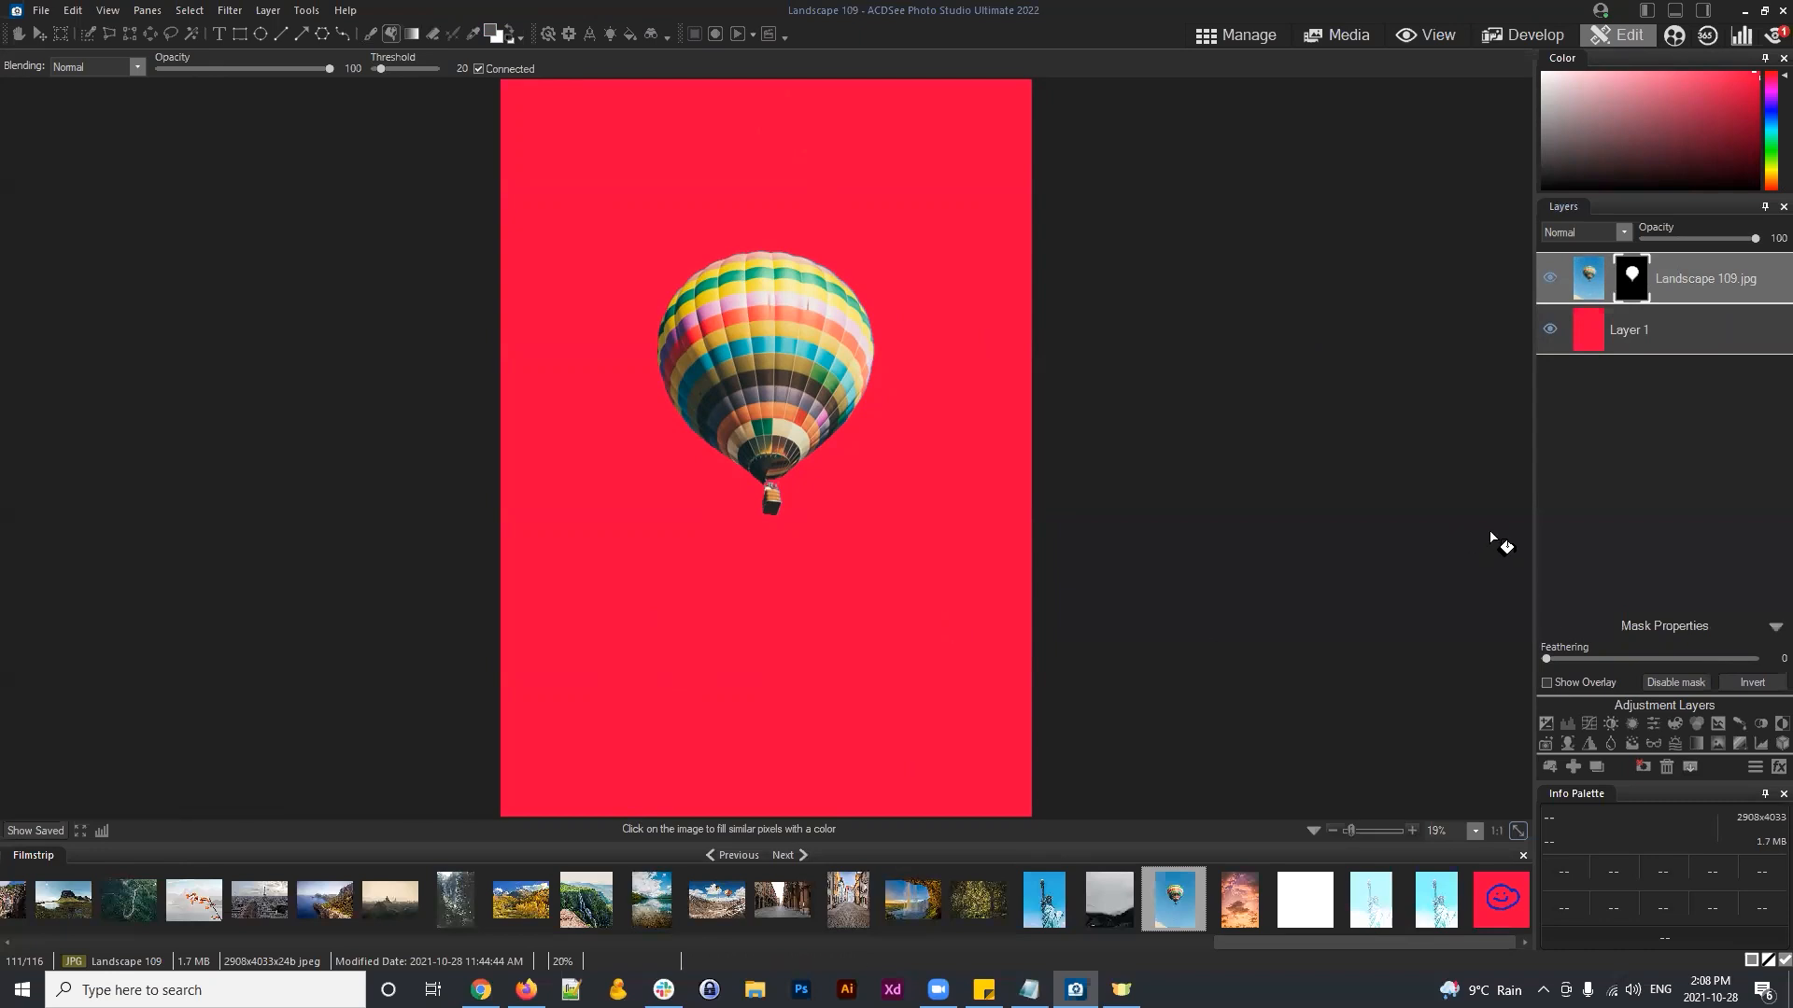
pyautogui.click(1690, 272)
pyautogui.click(1646, 328)
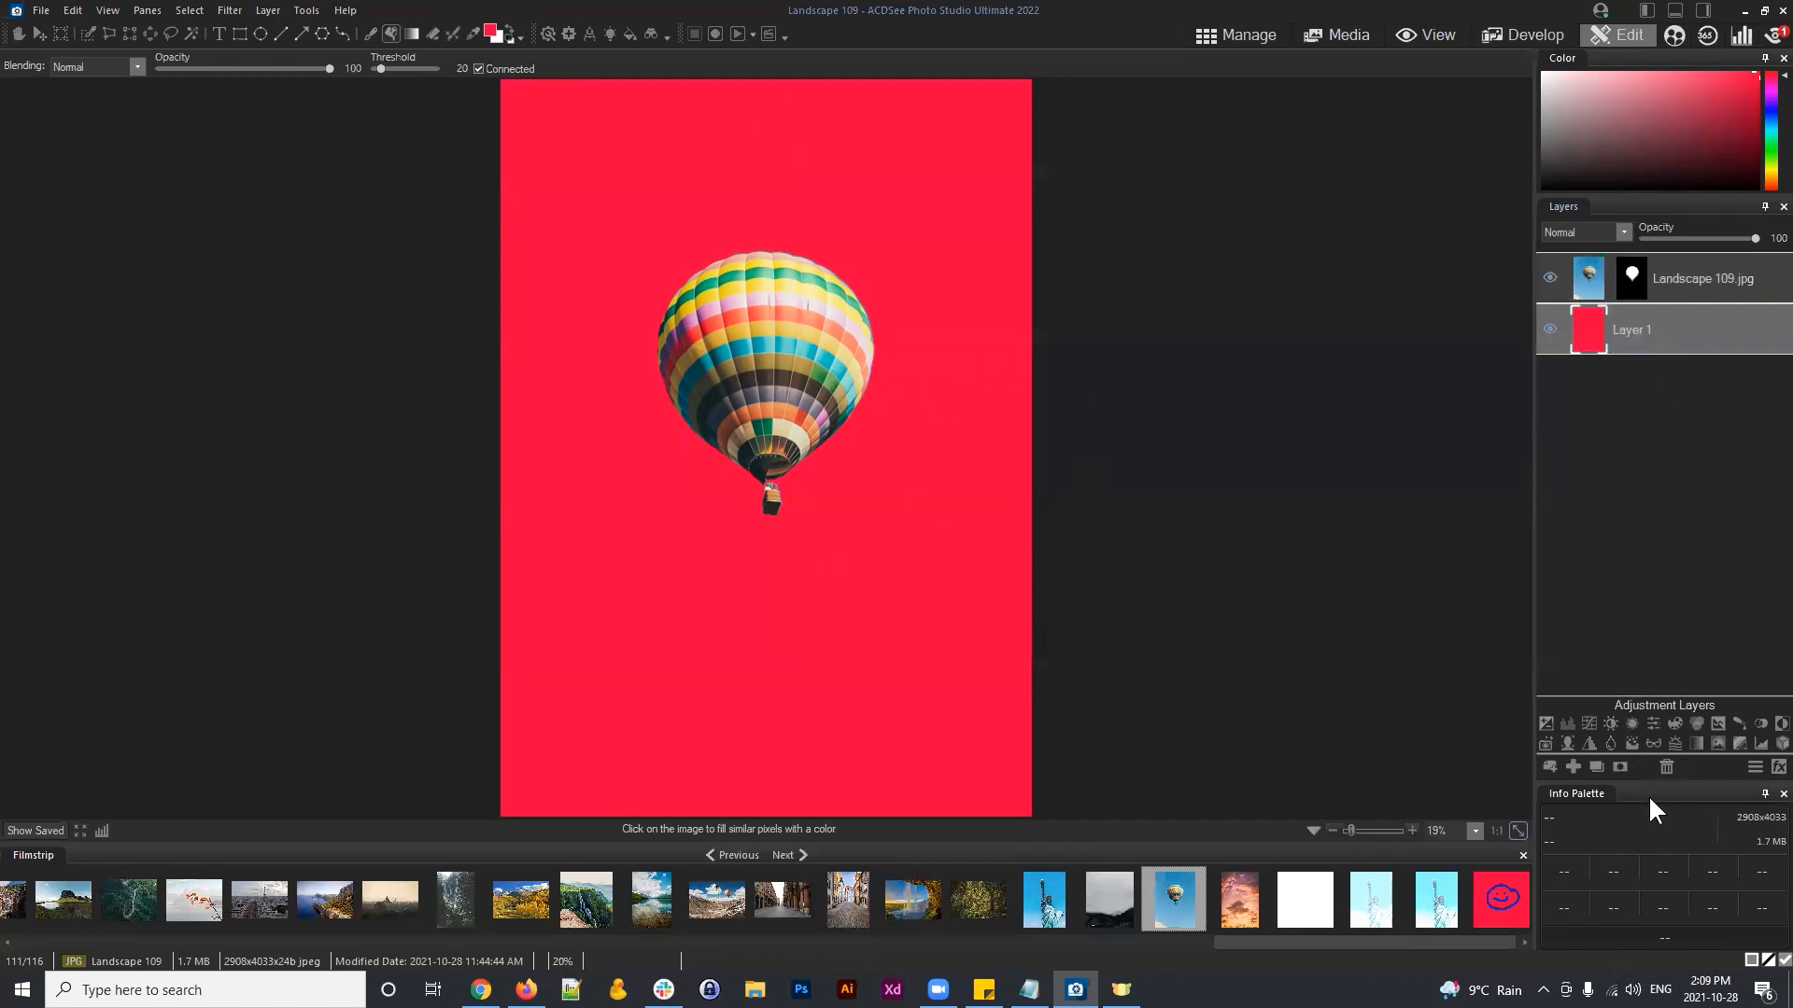
pyautogui.click(1666, 766)
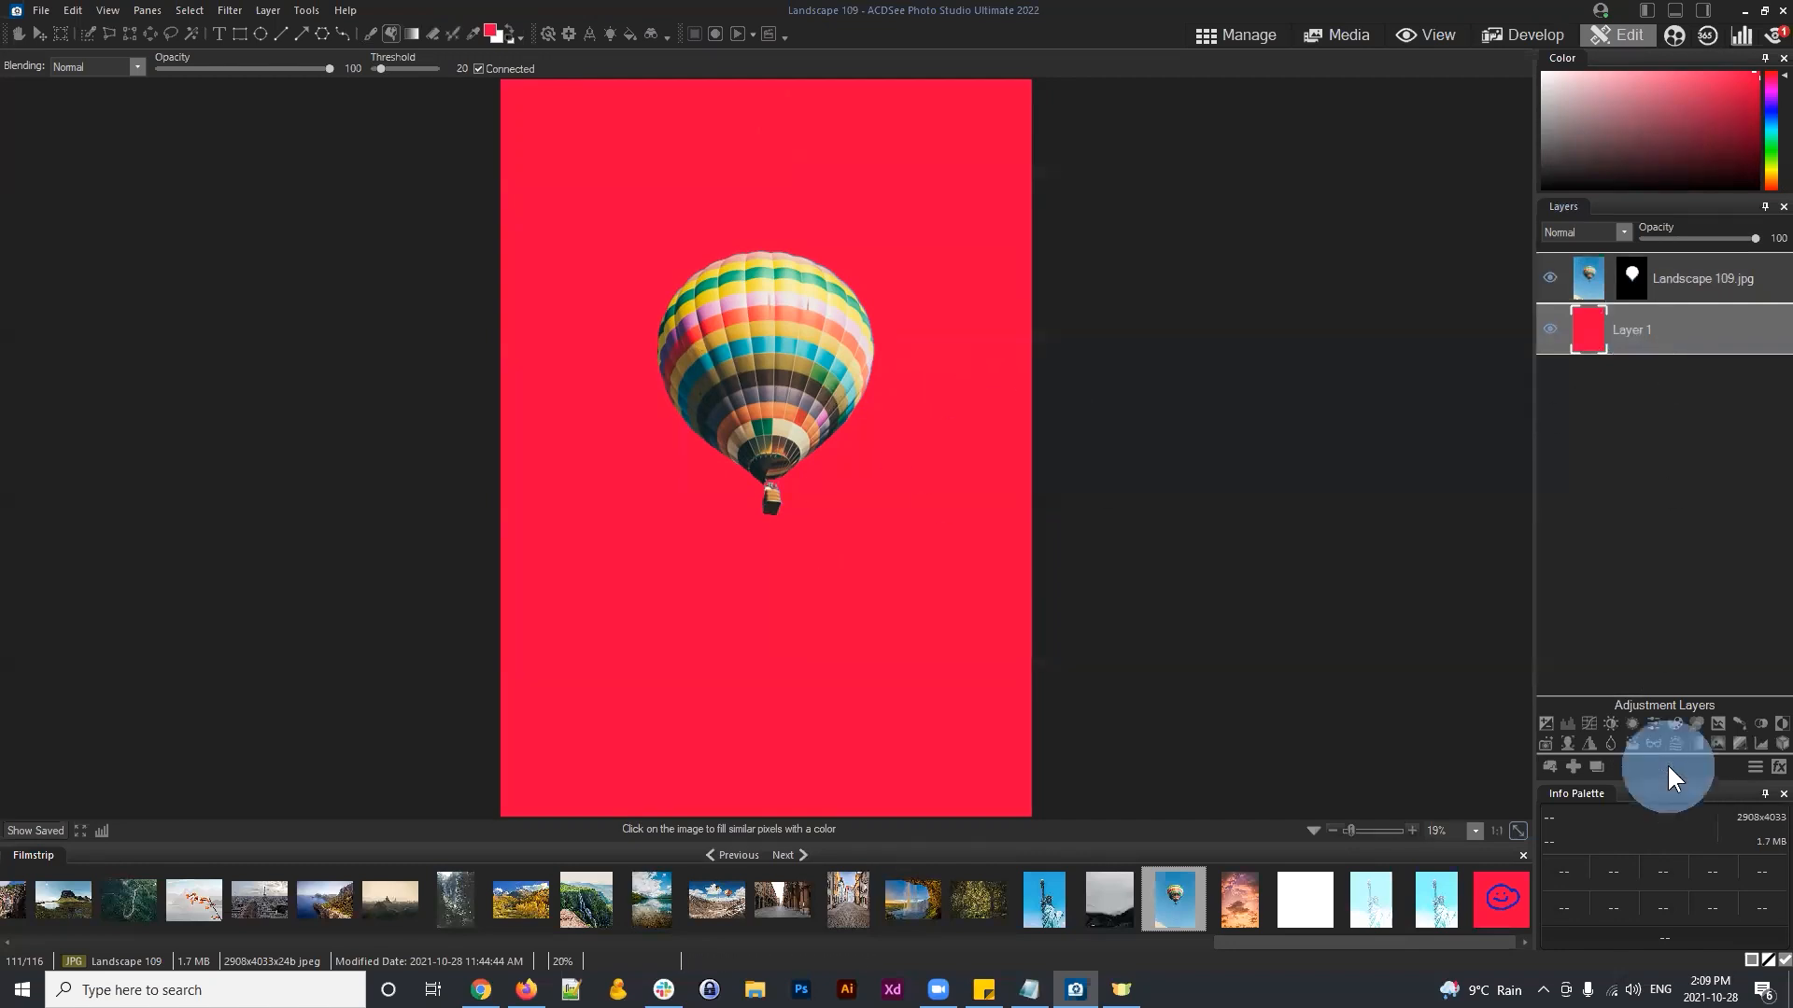
# Step: Add Landscape 110.jpg from the filmstrip as a new layer, then scale and position it to cover the whole canvas
pyautogui.moveTo(1240, 898); pyautogui.dragTo(1551, 474)
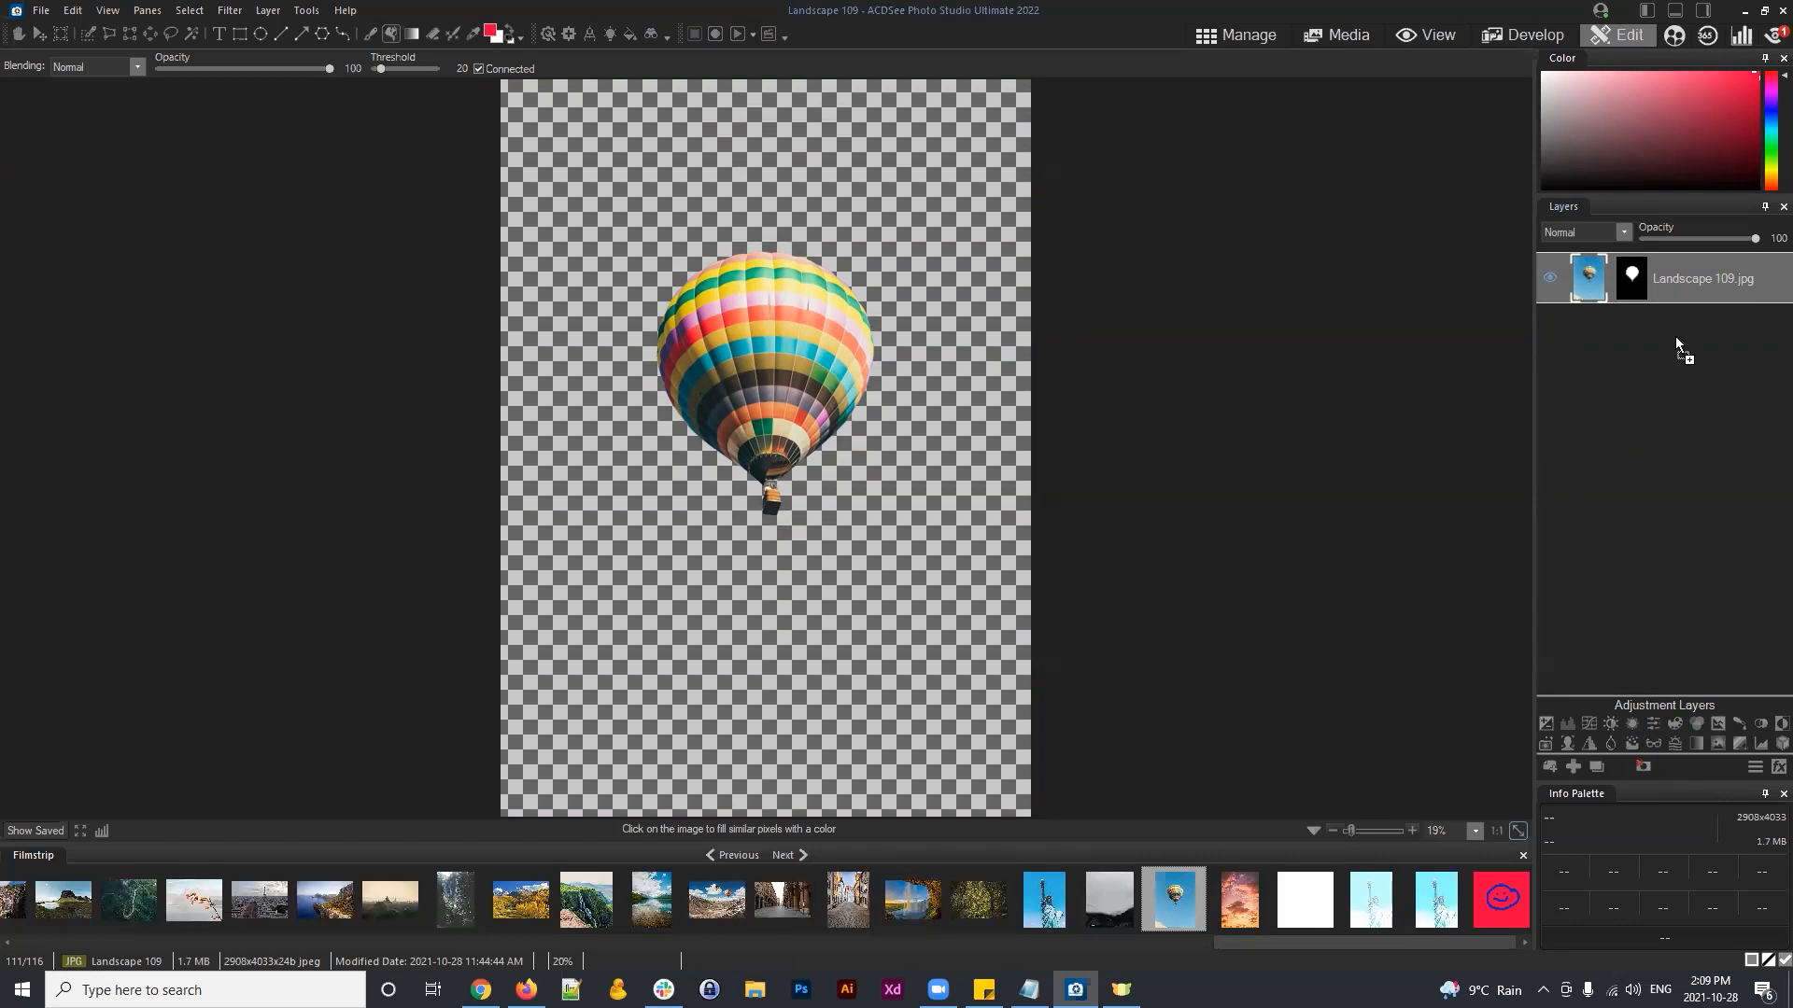
pyautogui.moveTo(1676, 340); pyautogui.dragTo(1673, 342)
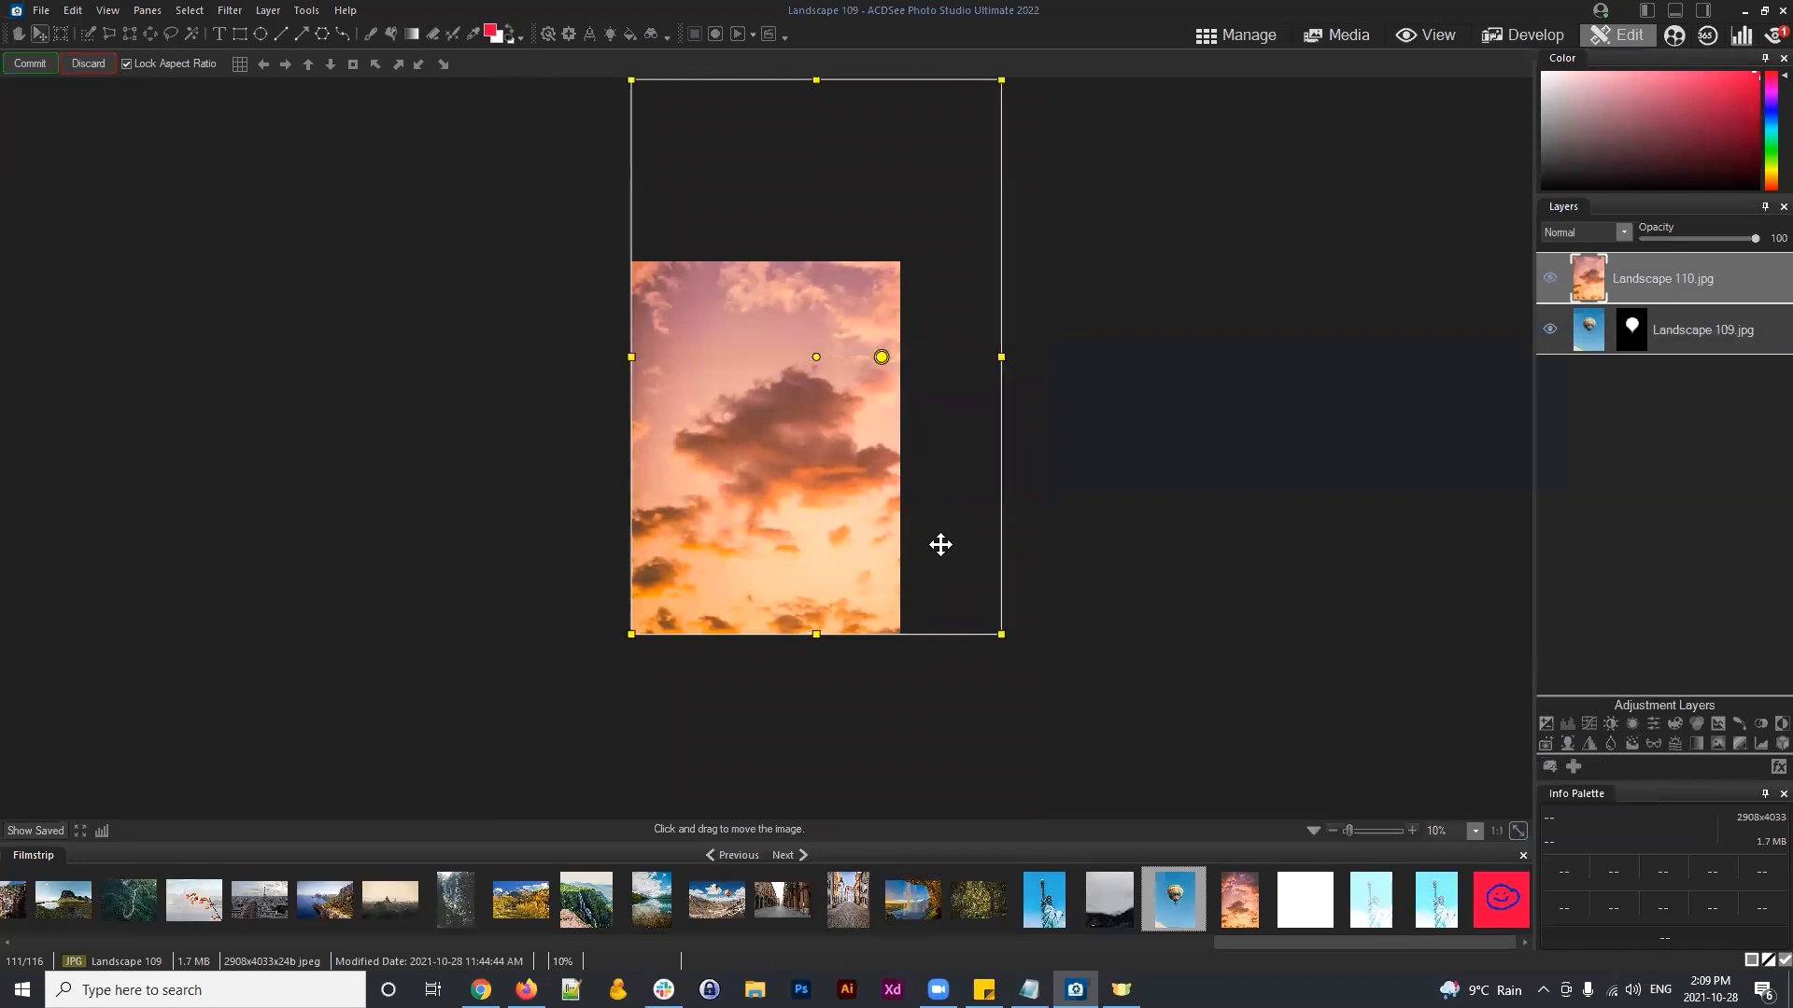
pyautogui.moveTo(813, 450); pyautogui.dragTo(808, 458)
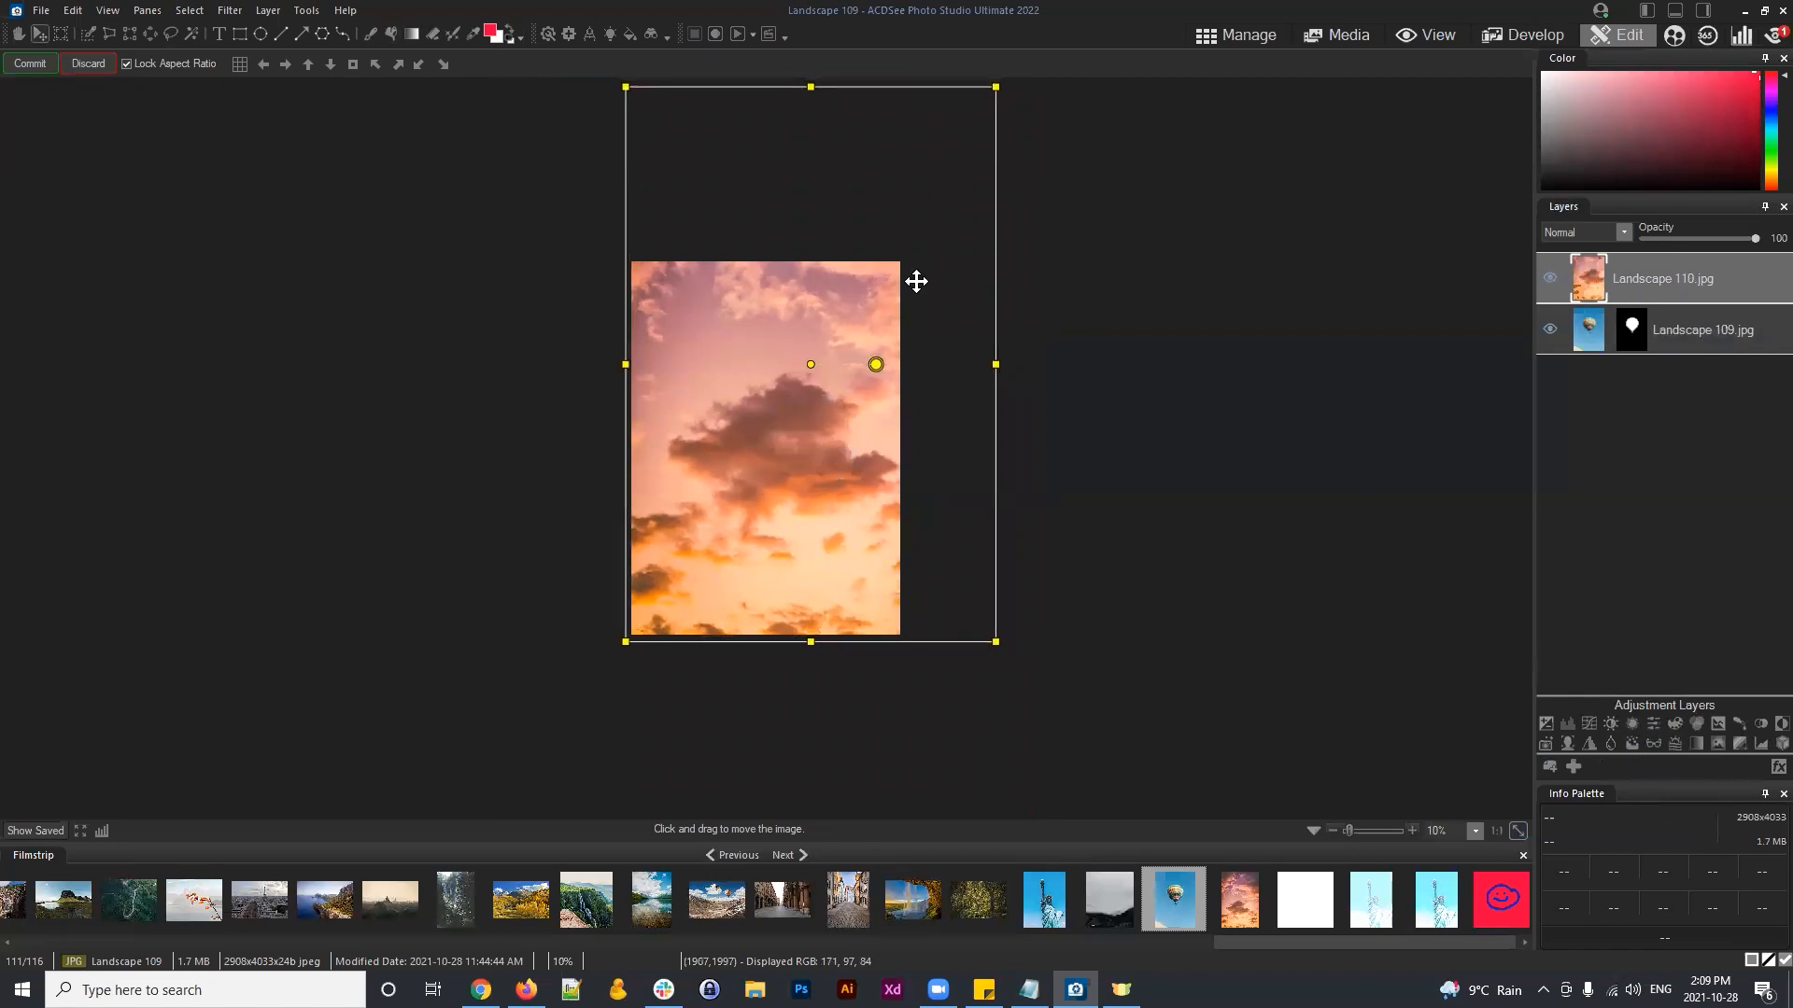
pyautogui.moveTo(995, 87); pyautogui.dragTo(900, 225)
pyautogui.moveTo(812, 353); pyautogui.dragTo(817, 398)
pyautogui.moveTo(905, 656); pyautogui.dragTo(902, 653)
pyautogui.moveTo(618, 653); pyautogui.dragTo(620, 651)
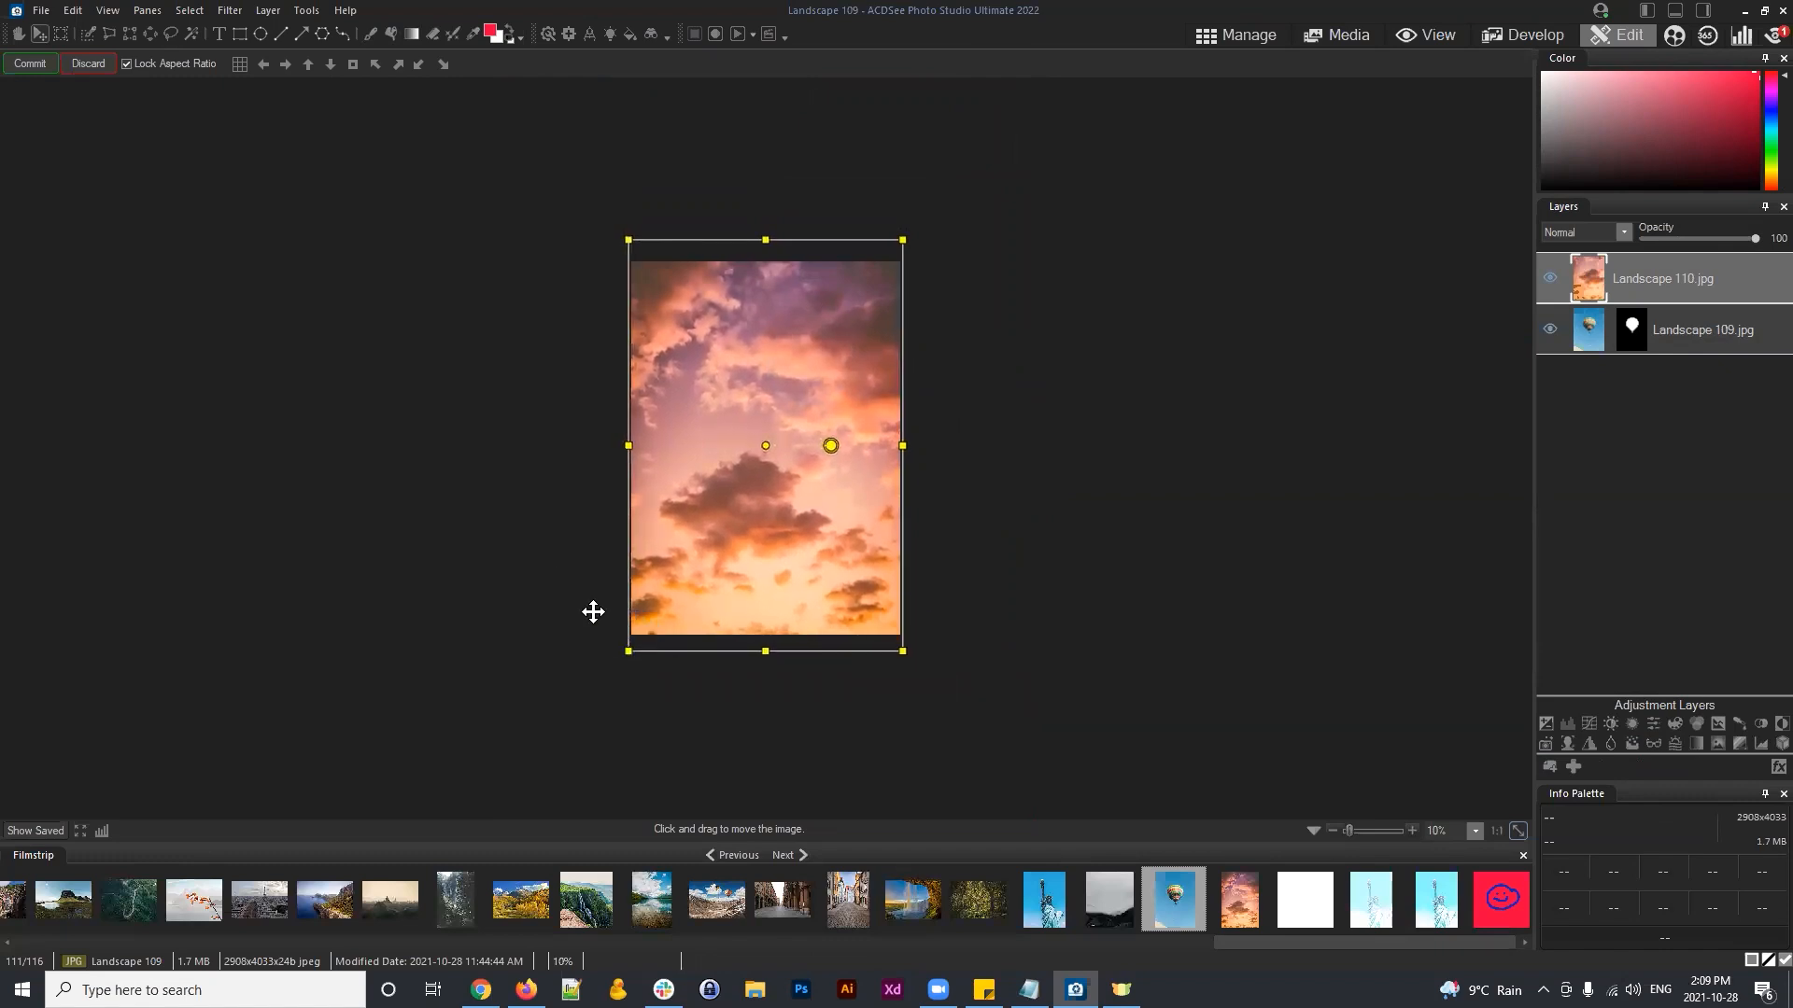
pyautogui.click(29, 64)
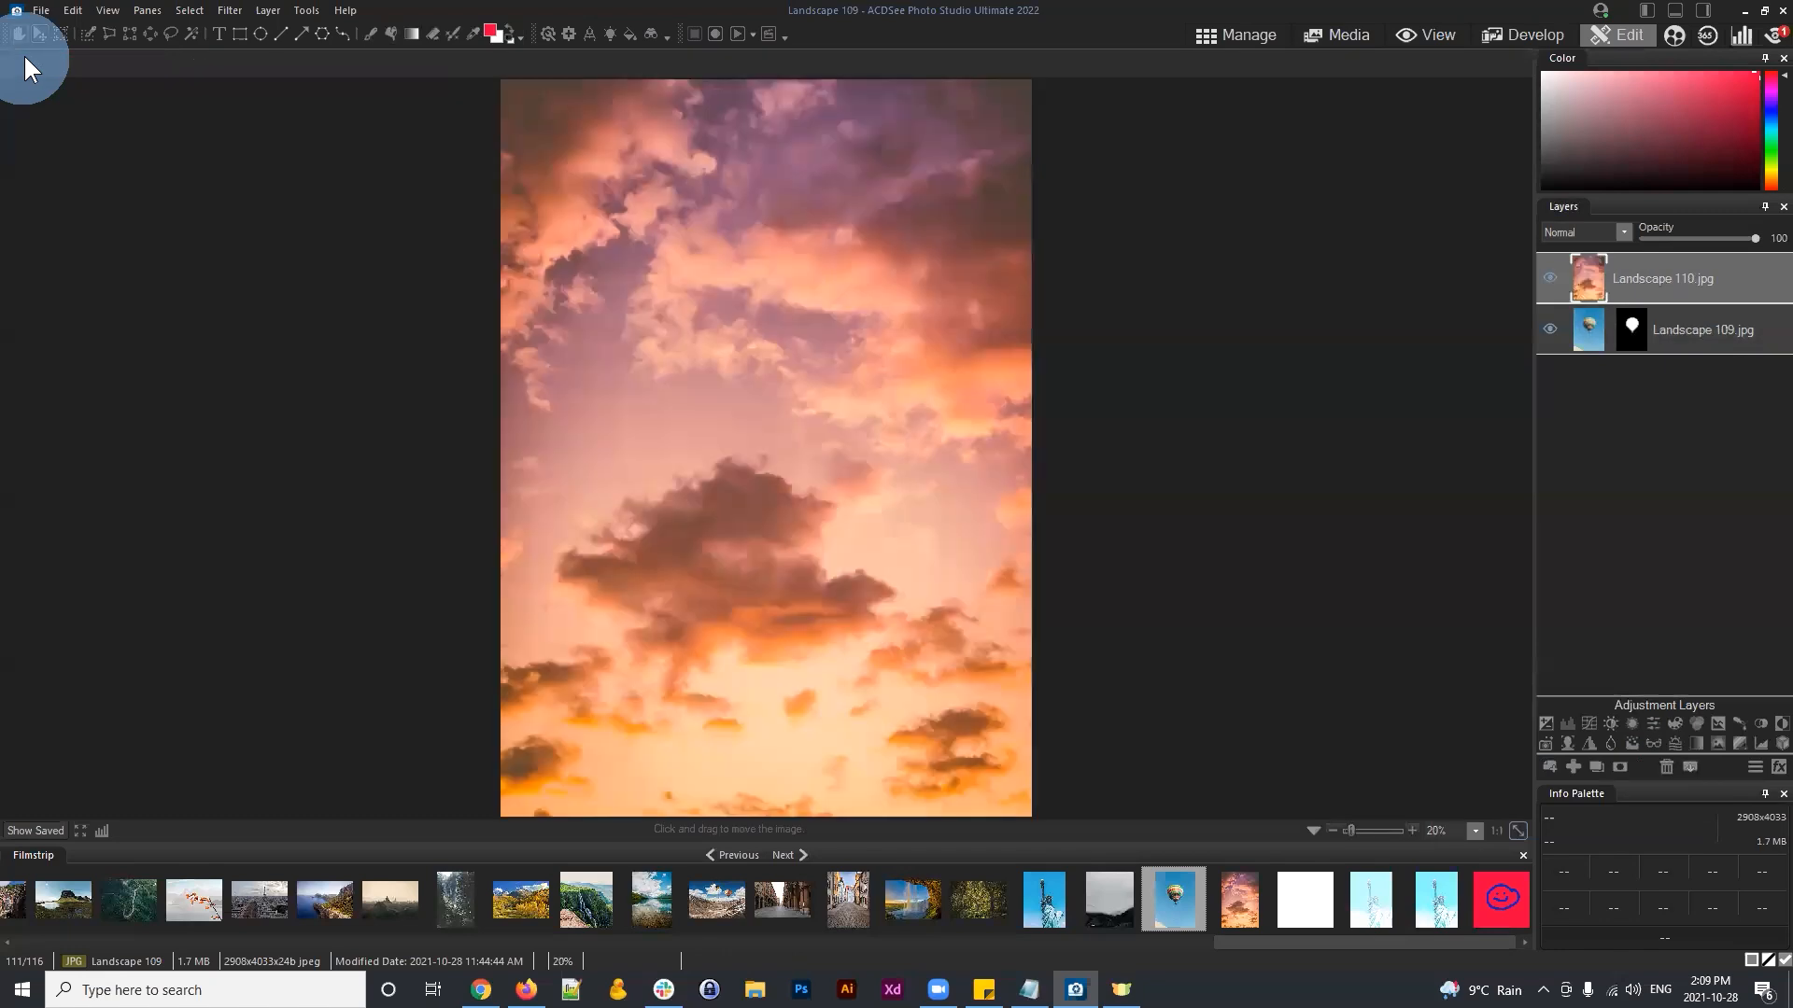
# Step: Move the Landscape 110.jpg layer beneath Landscape 109.jpg so the sunset sky forms the balloon's background
pyautogui.click(1651, 268)
pyautogui.moveTo(1644, 268); pyautogui.dragTo(1651, 344)
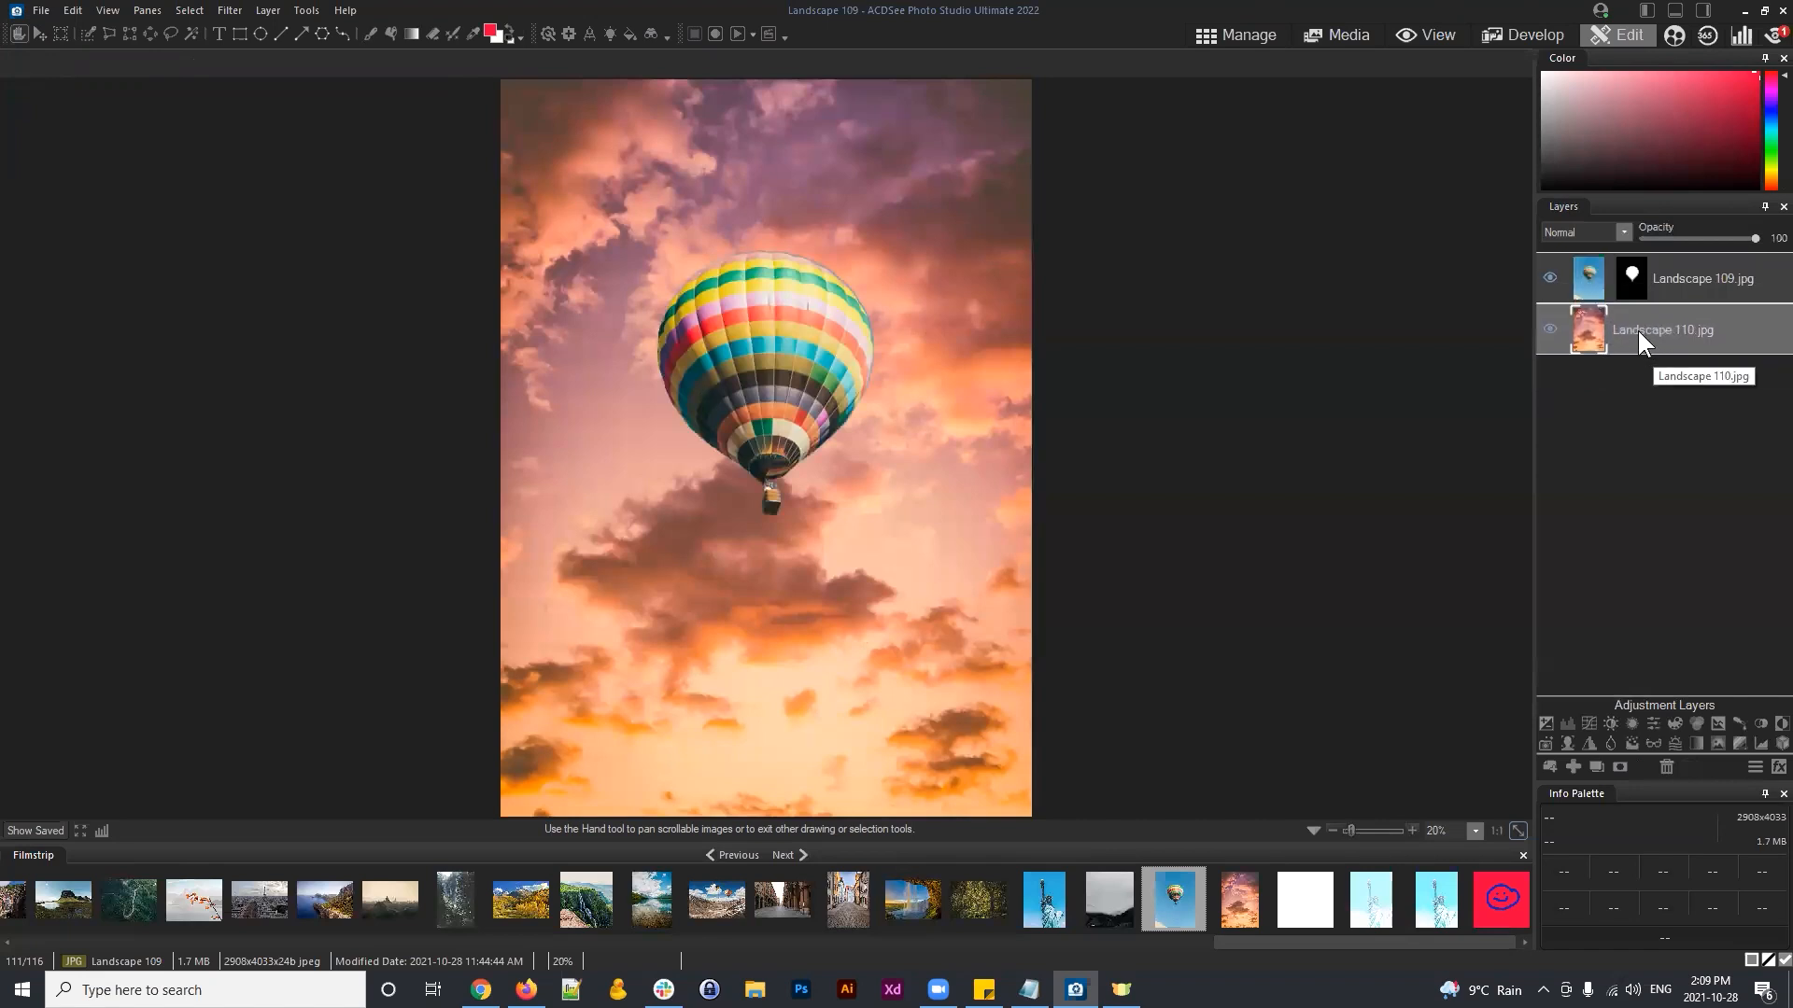
pyautogui.click(1520, 828)
pyautogui.click(1332, 830)
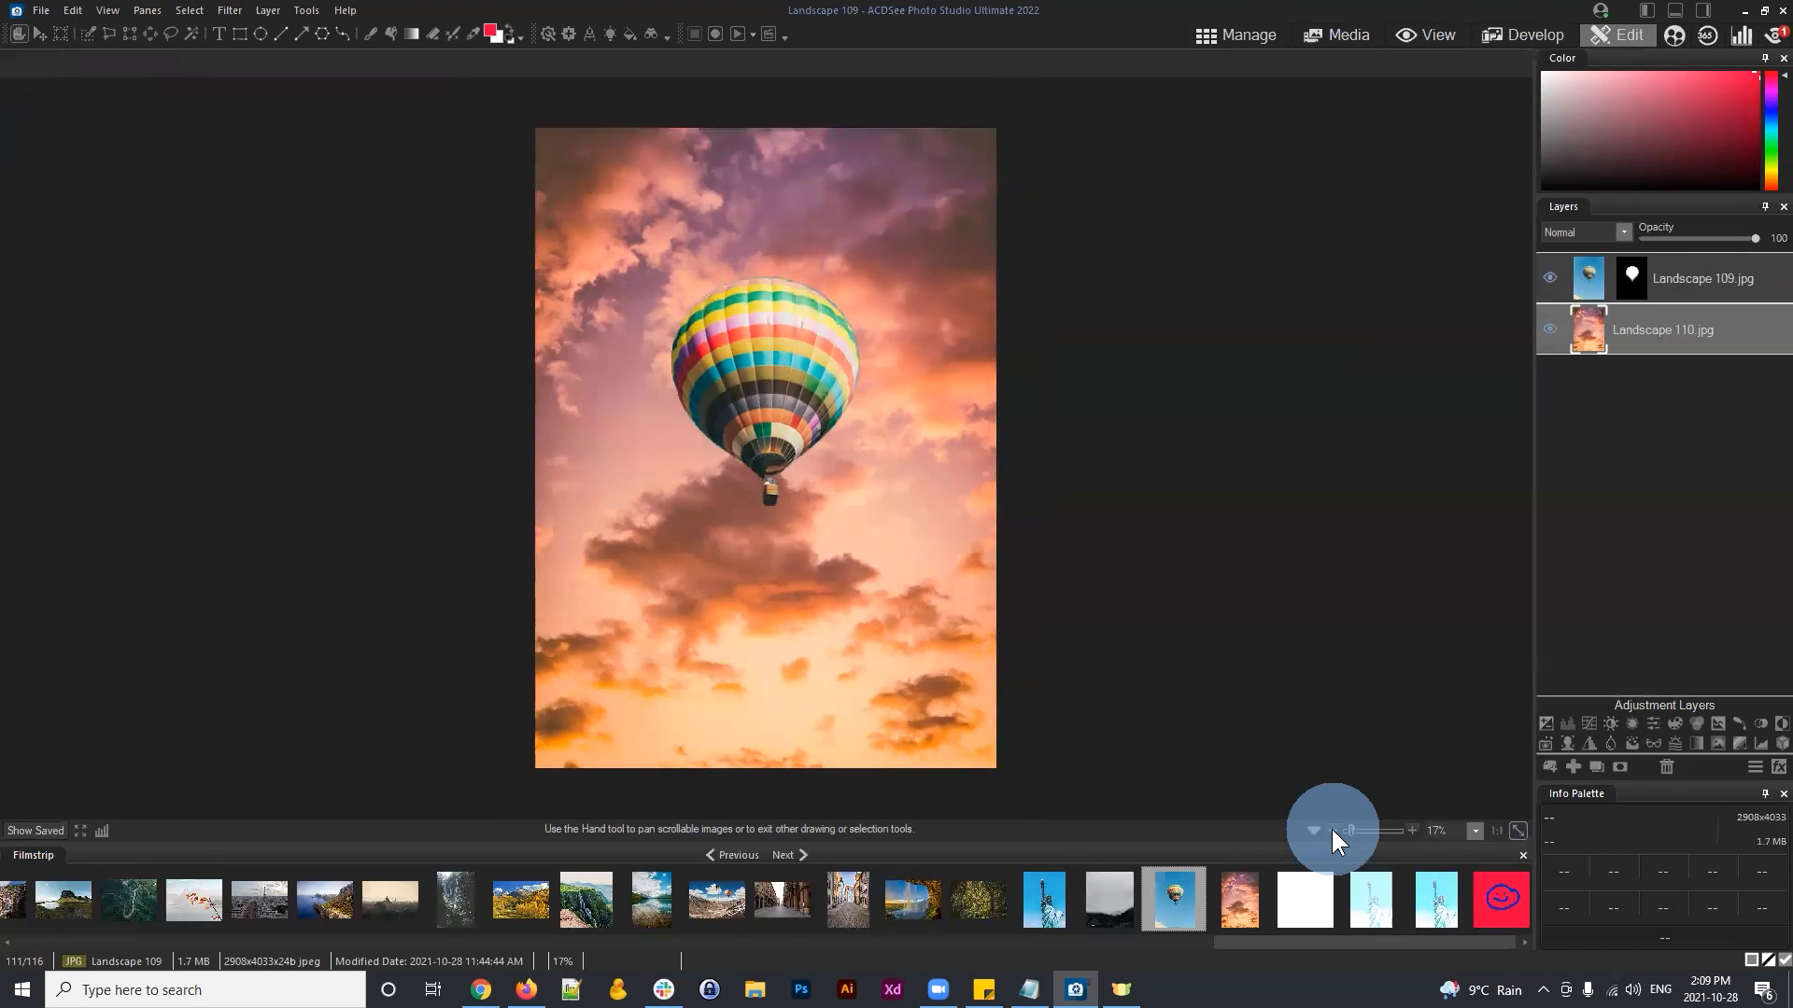
pyautogui.click(1333, 830)
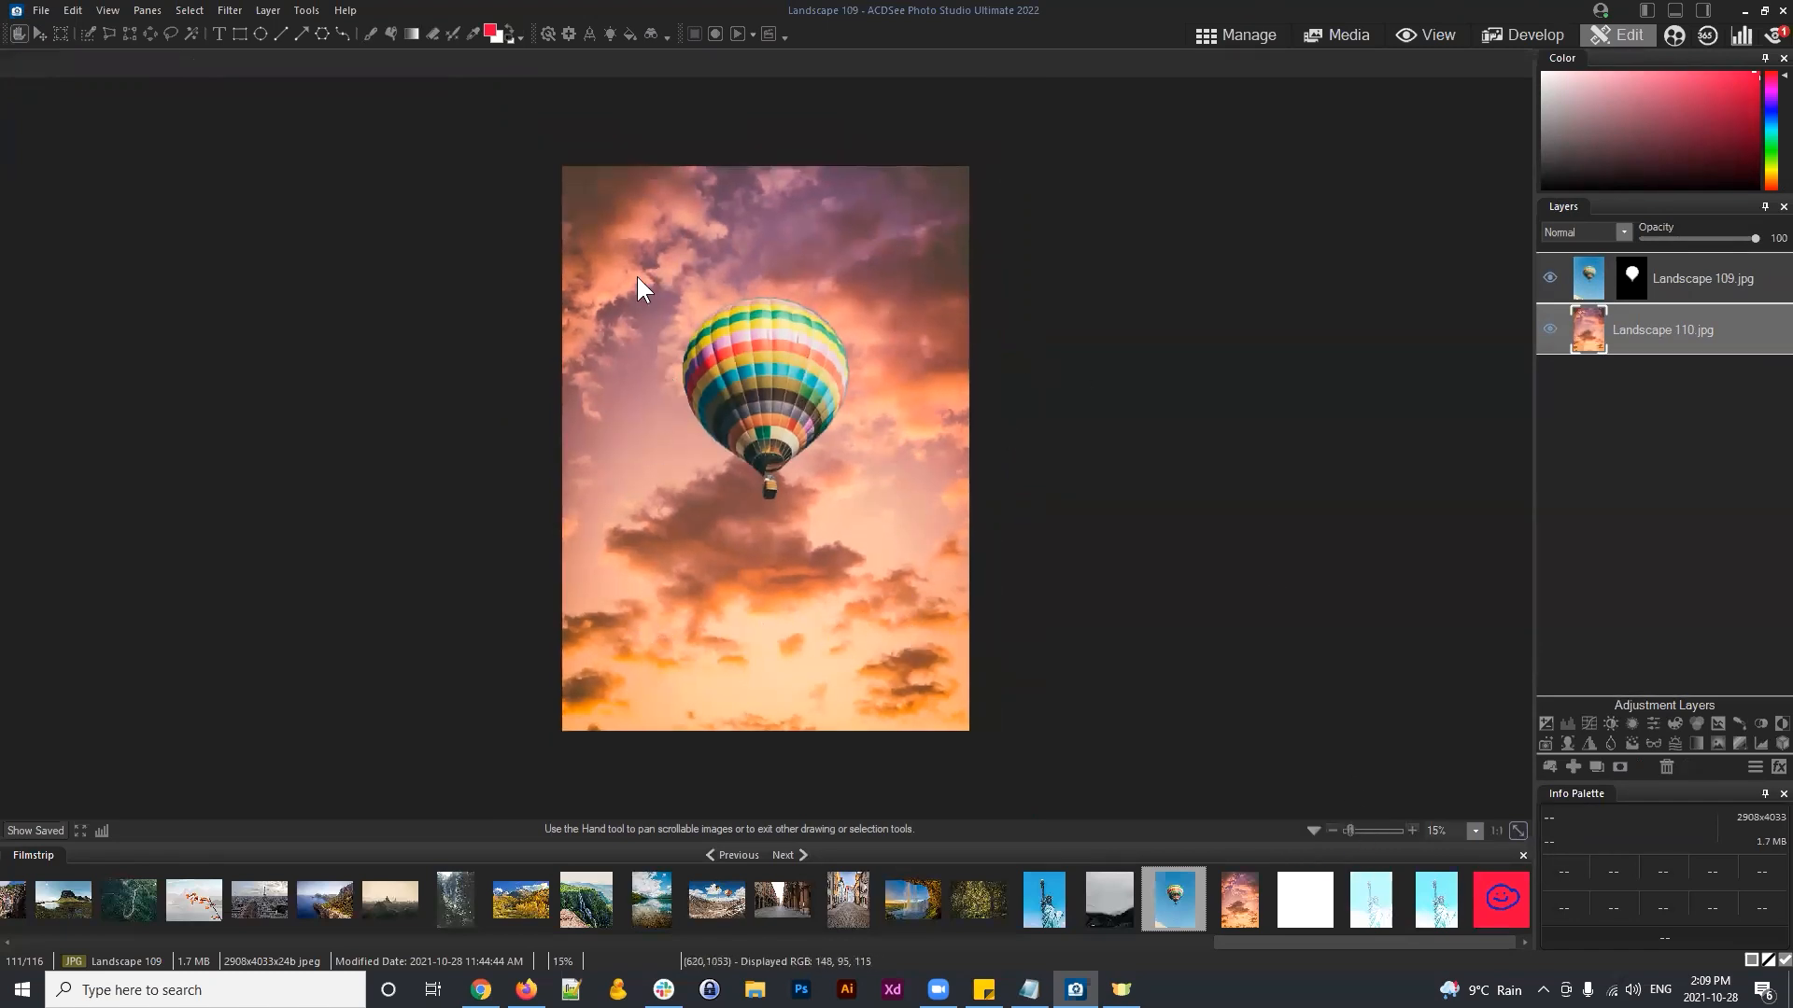
# Step: Hide and reshow the Landscape 110.jpg and Landscape 109.jpg layers in turn to compare sky and balloon
pyautogui.click(1547, 323)
pyautogui.click(1547, 323)
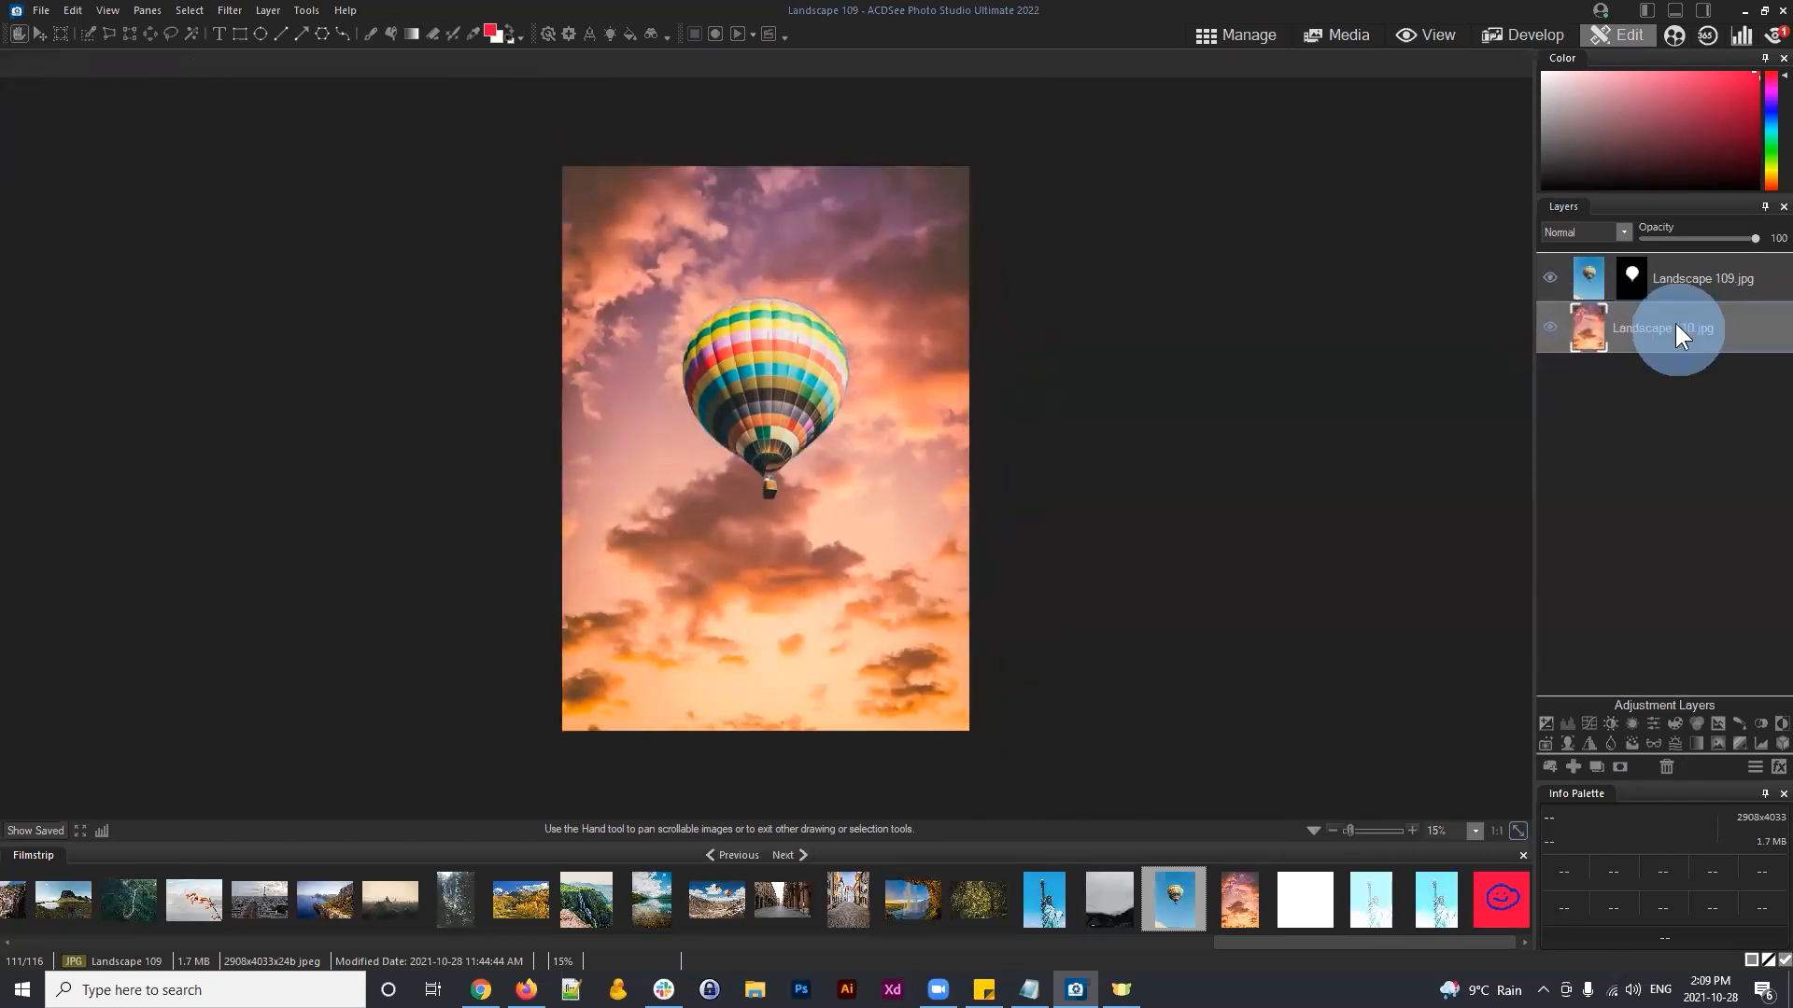
pyautogui.click(1695, 276)
pyautogui.click(1550, 276)
pyautogui.click(1550, 277)
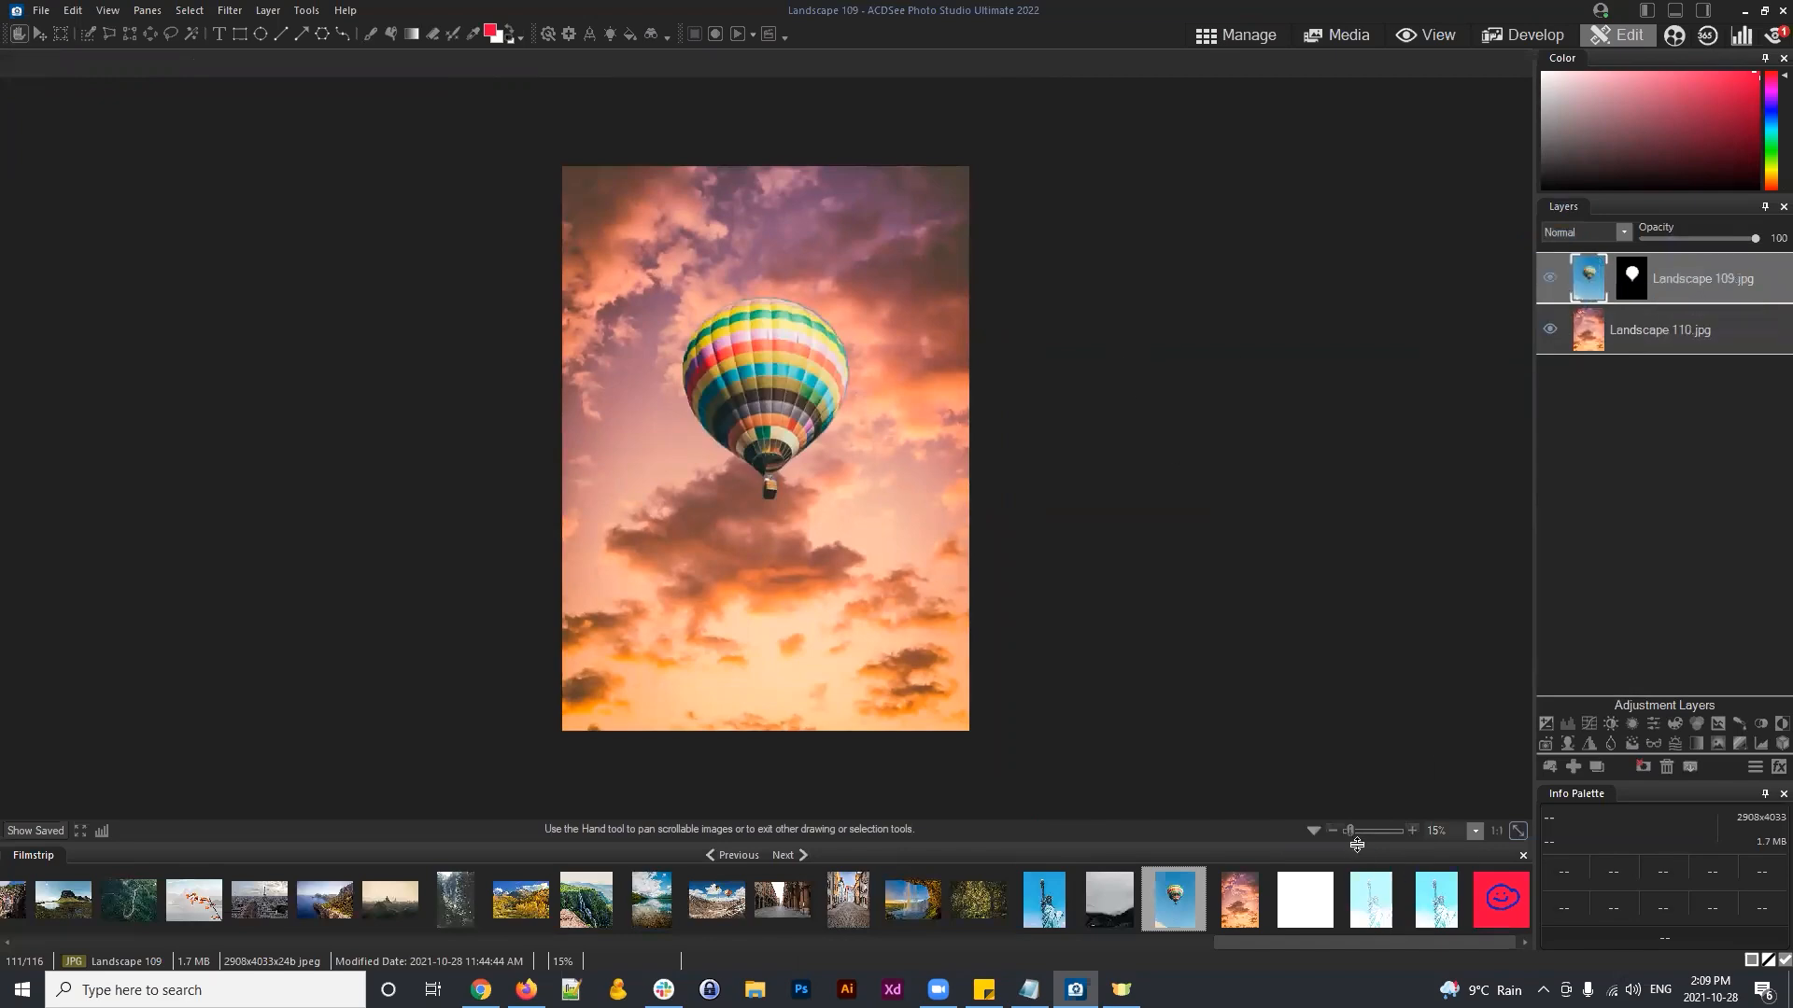
# Step: Try a feathering of 15 on the layer mask of Landscape 109.jpg
pyautogui.moveTo(1350, 829); pyautogui.dragTo(1354, 829)
pyautogui.moveTo(1490, 712); pyautogui.dragTo(1471, 698)
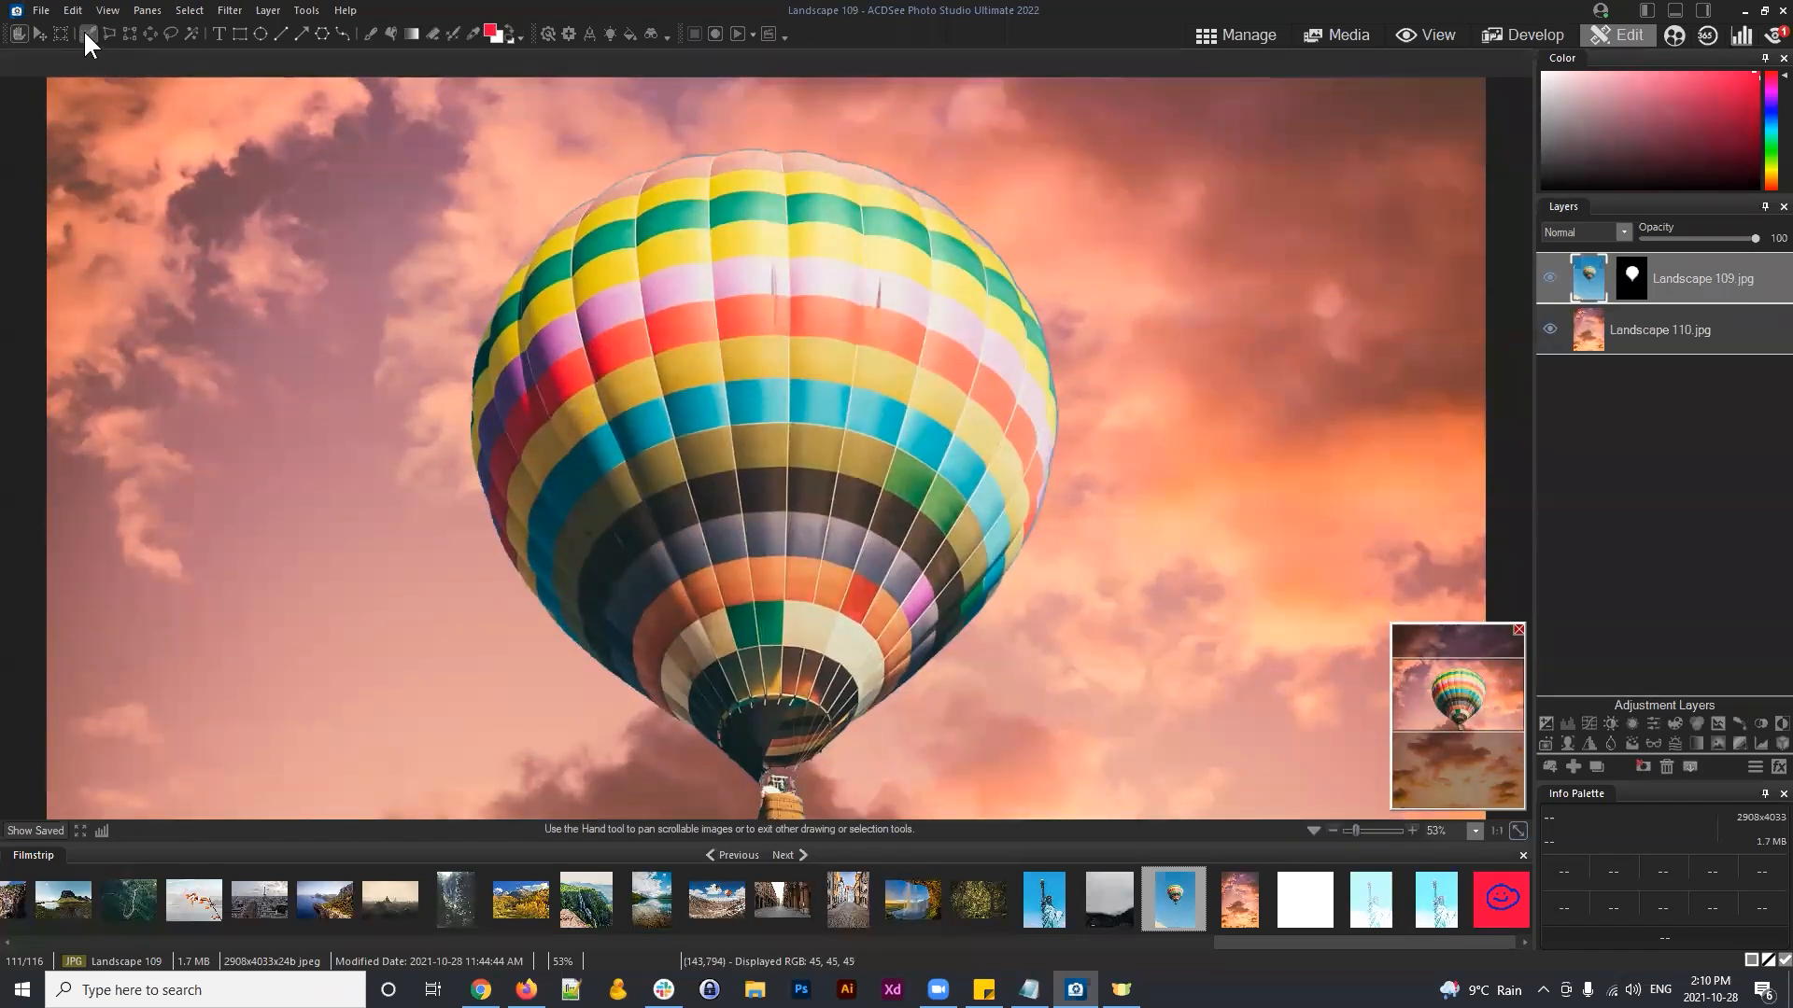
pyautogui.click(190, 33)
pyautogui.click(190, 9)
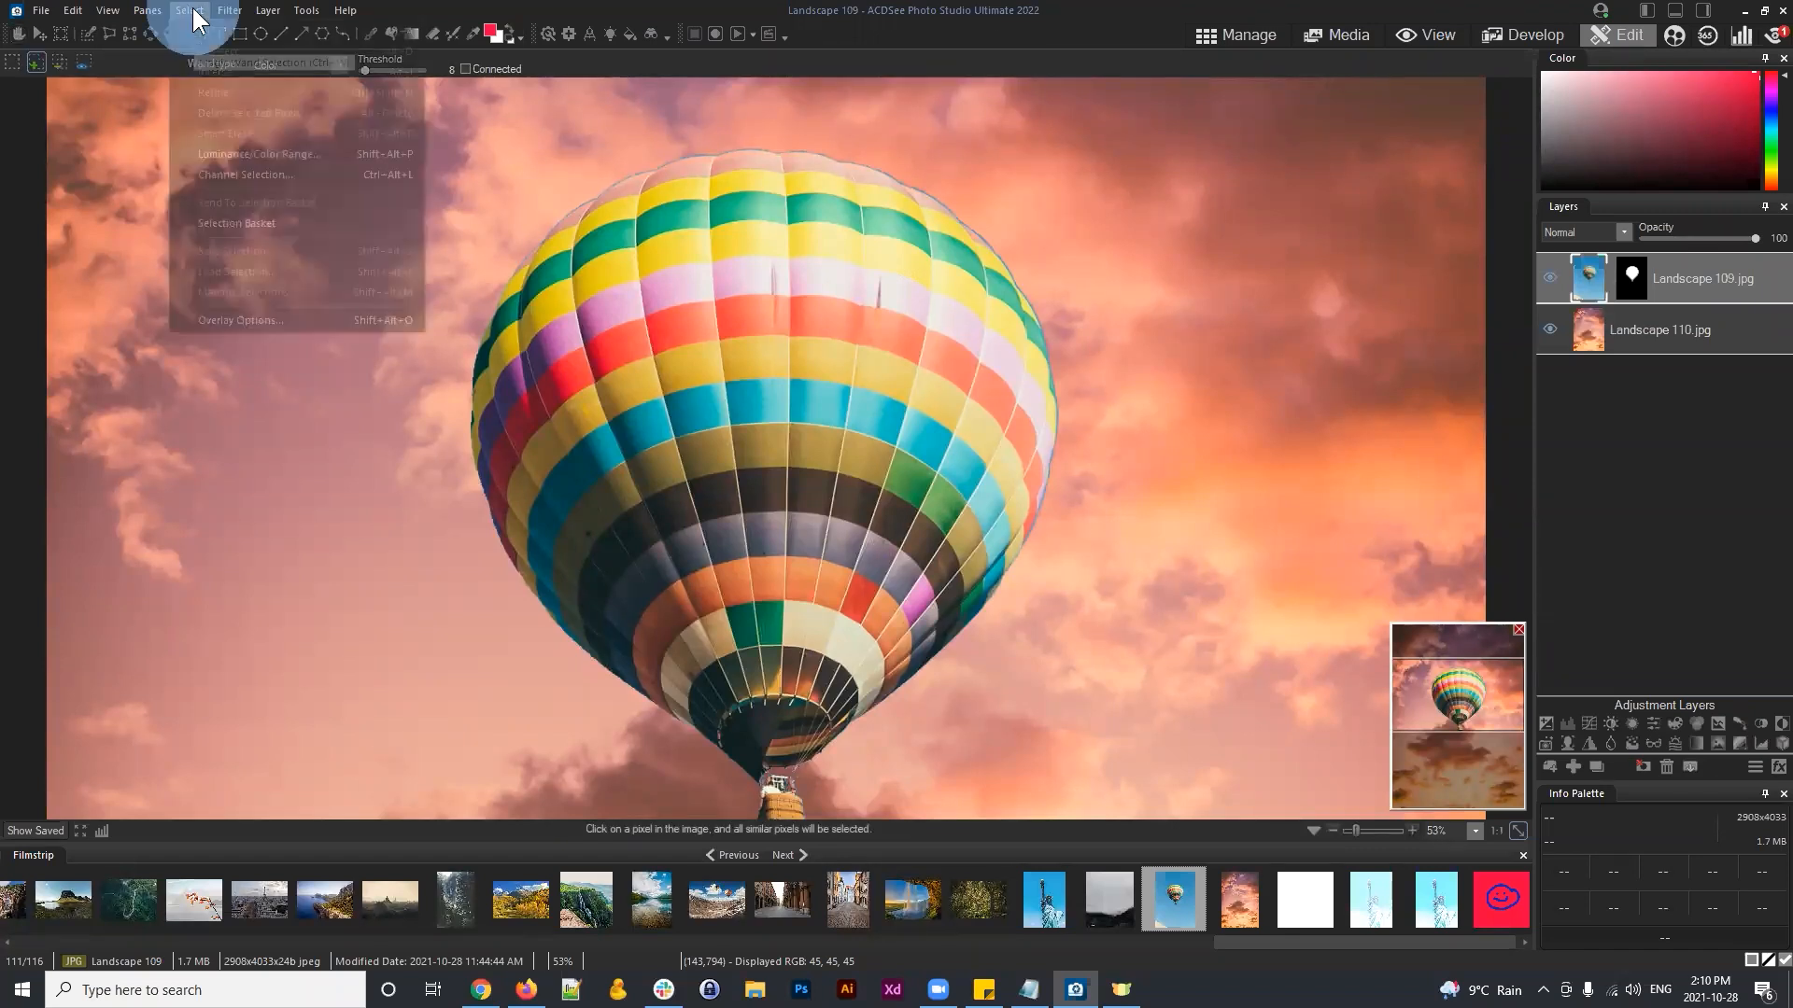
pyautogui.click(190, 9)
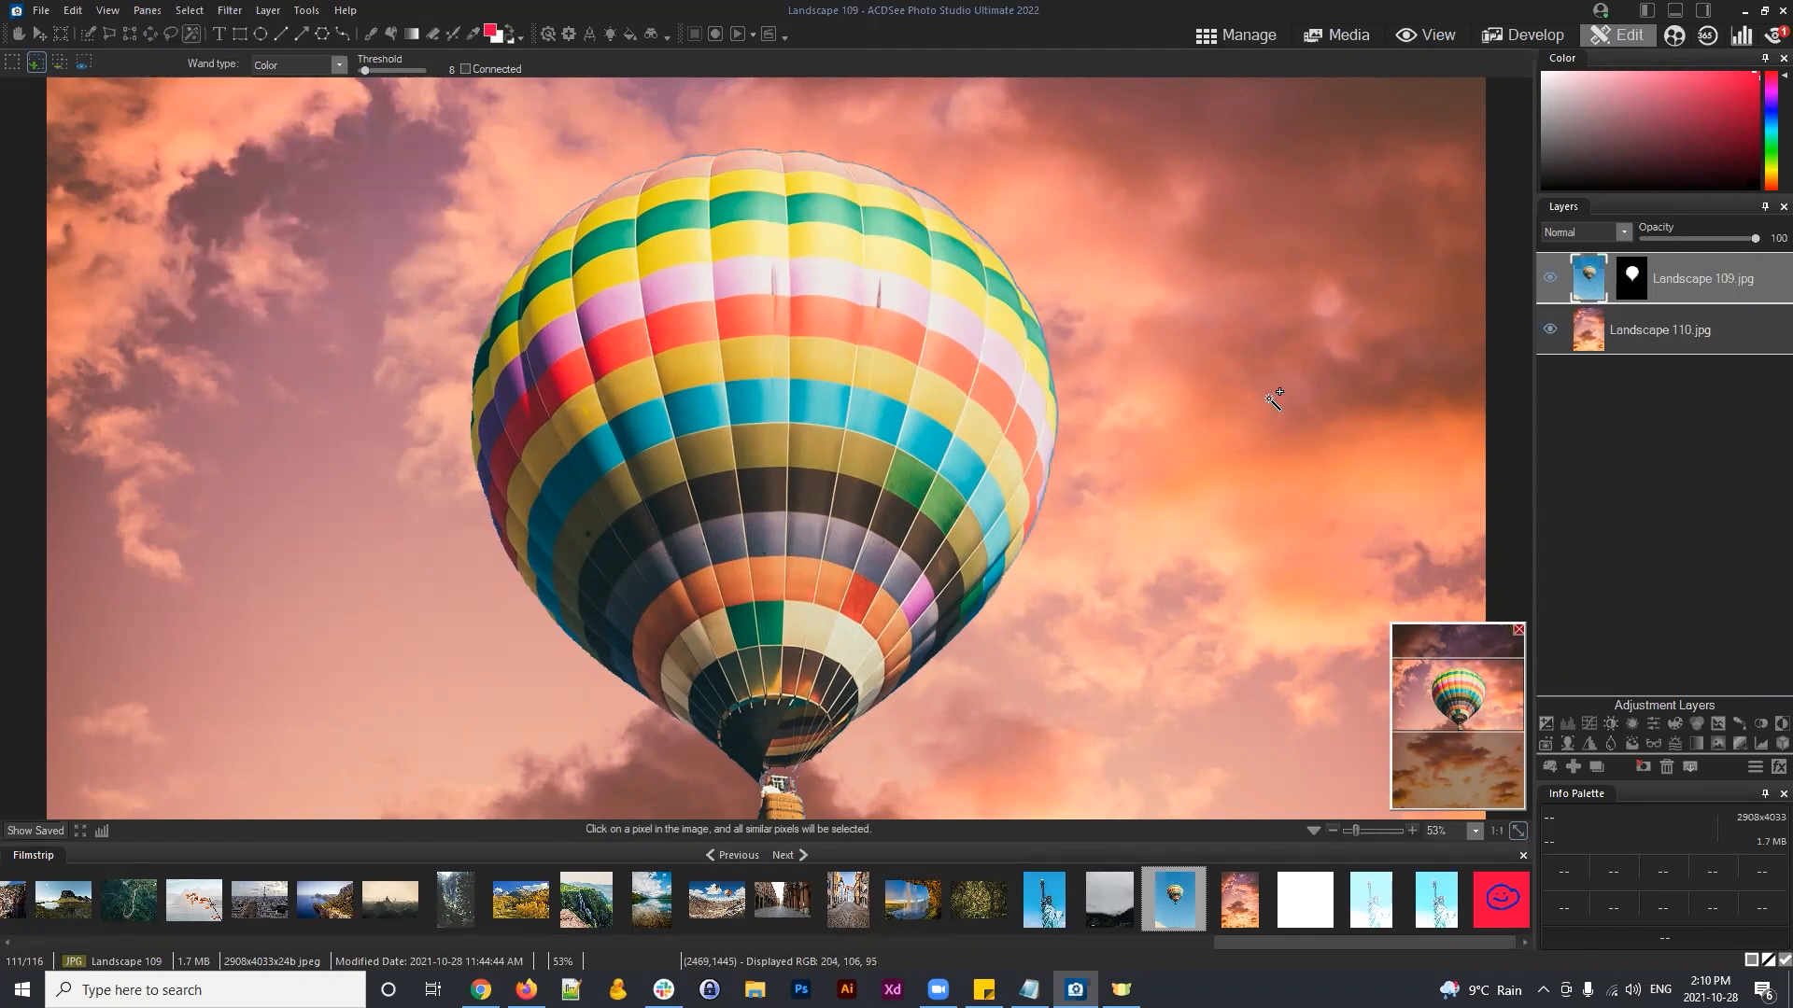
pyautogui.click(1634, 263)
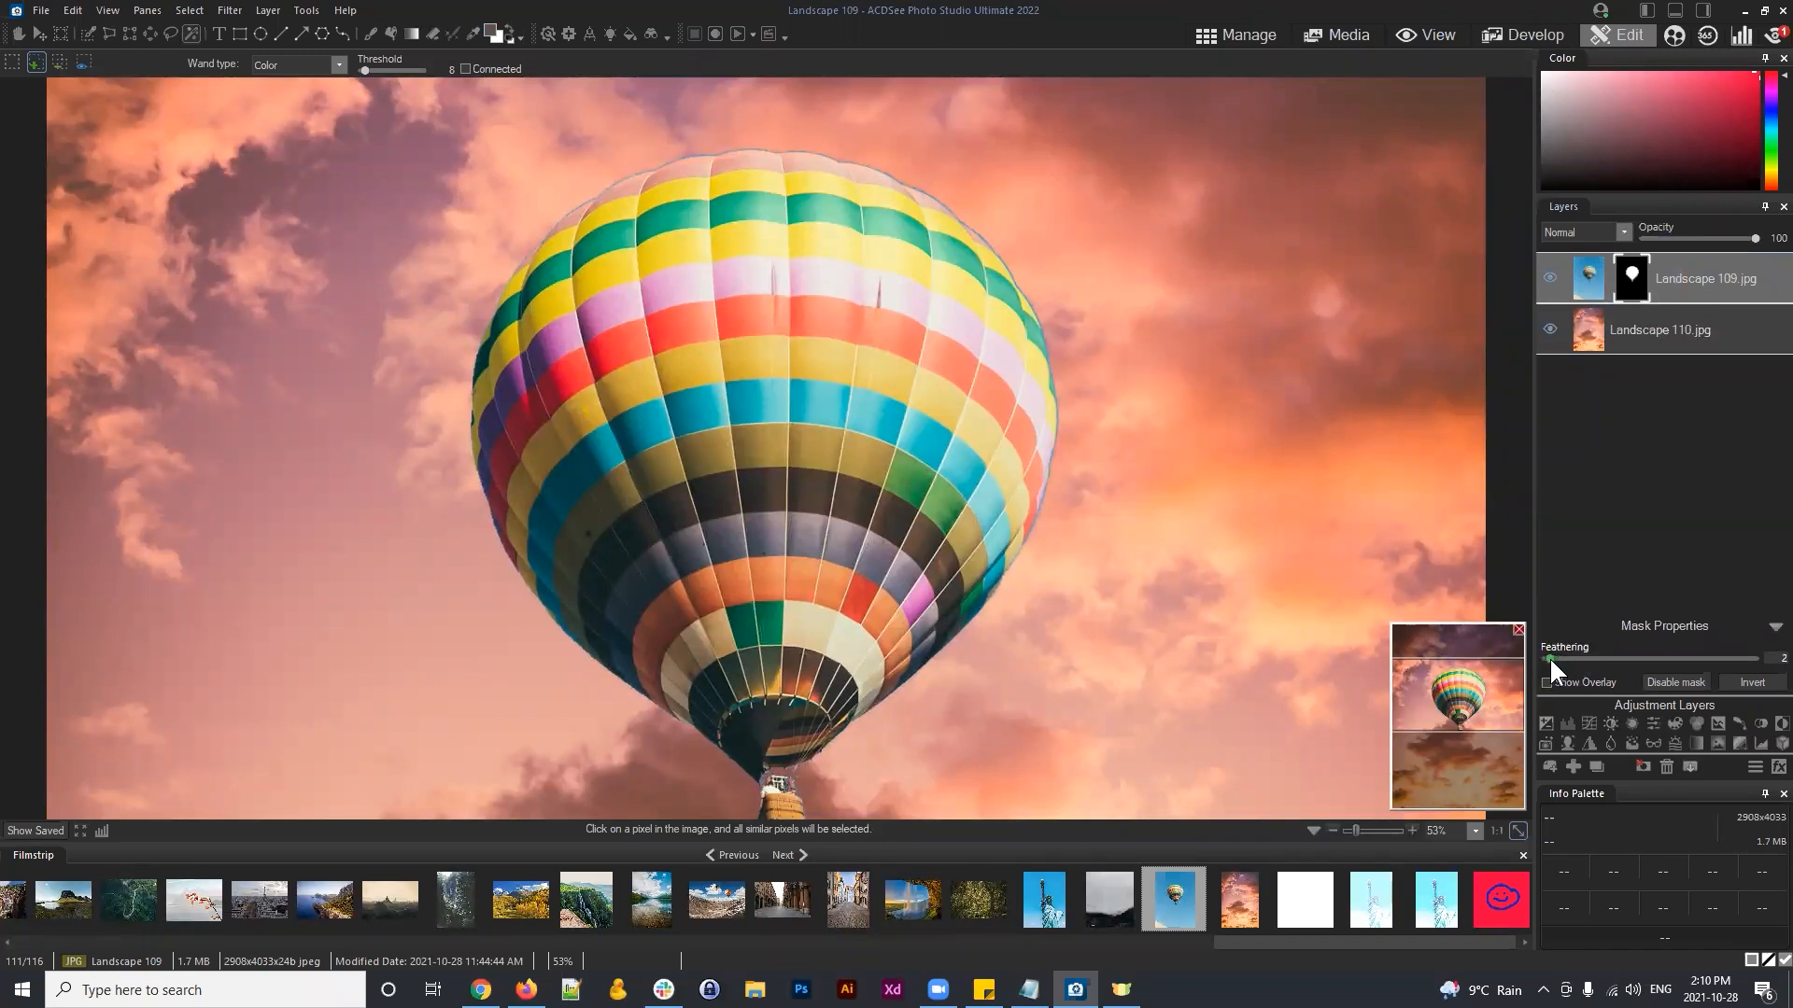
pyautogui.moveTo(1549, 657); pyautogui.dragTo(1576, 657)
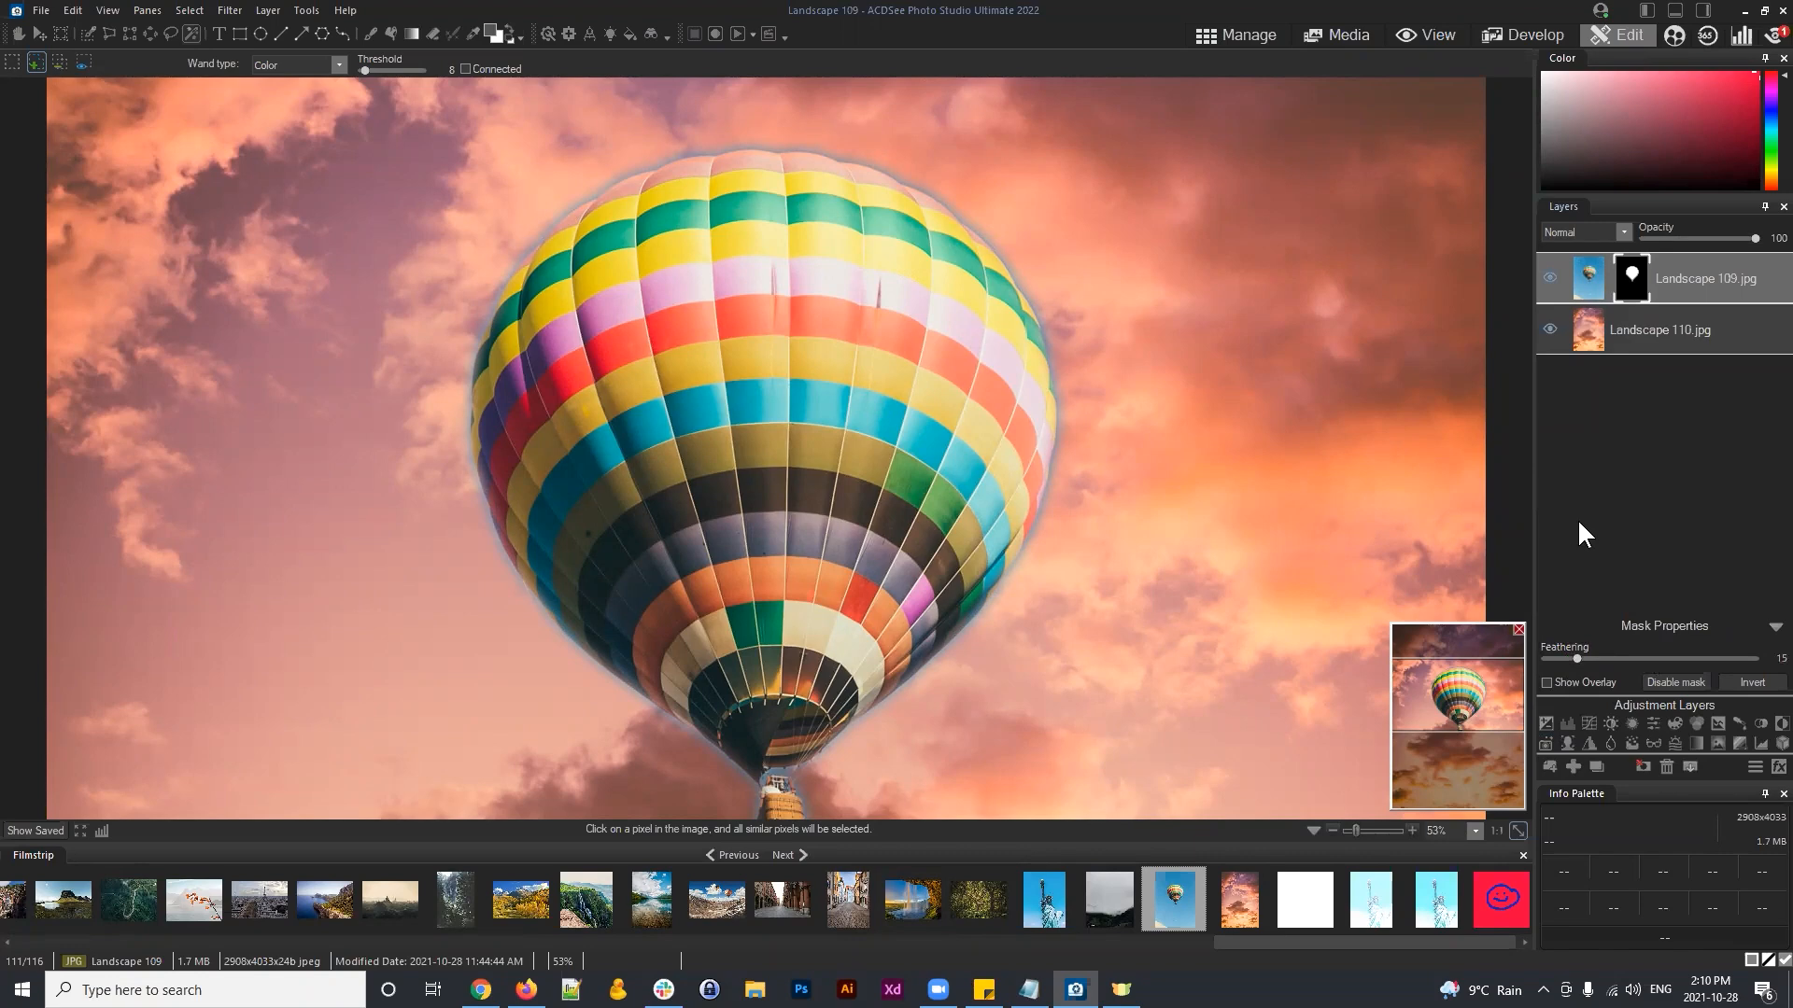
# Step: Try a Photo Effect adjustment layer with the Sepia effect above the balloon, and delete that layer
pyautogui.click(1545, 743)
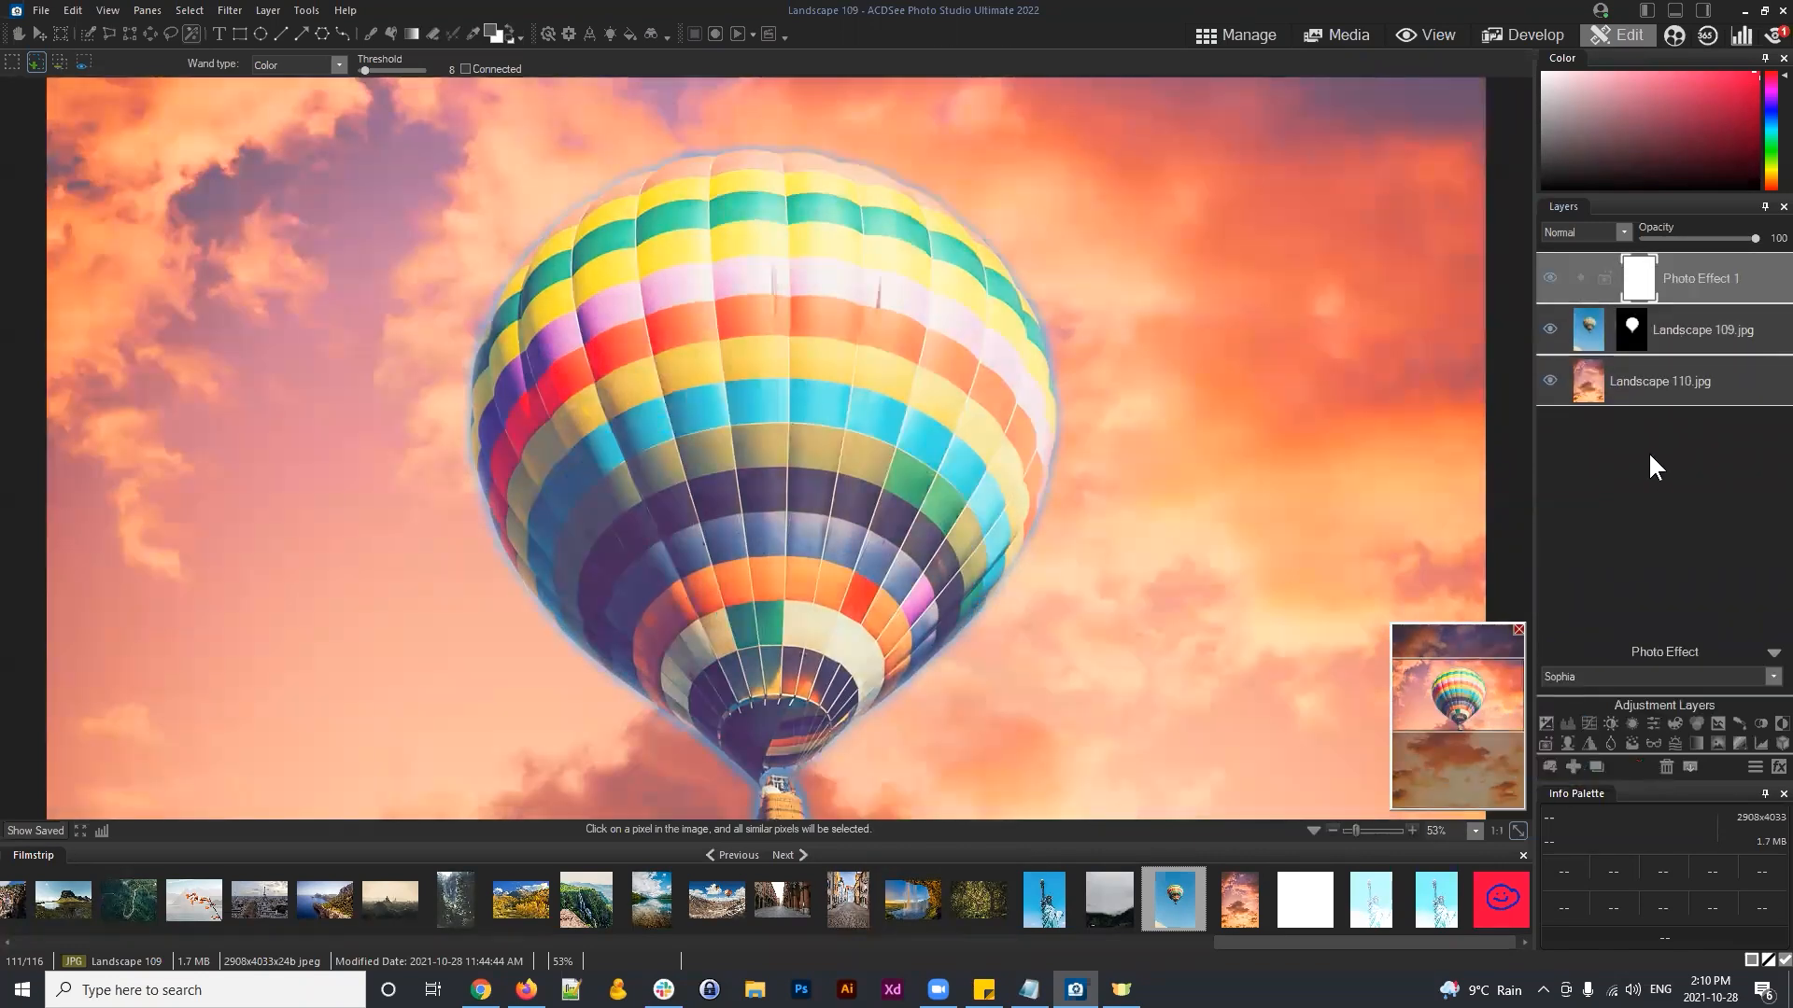
pyautogui.click(1634, 671)
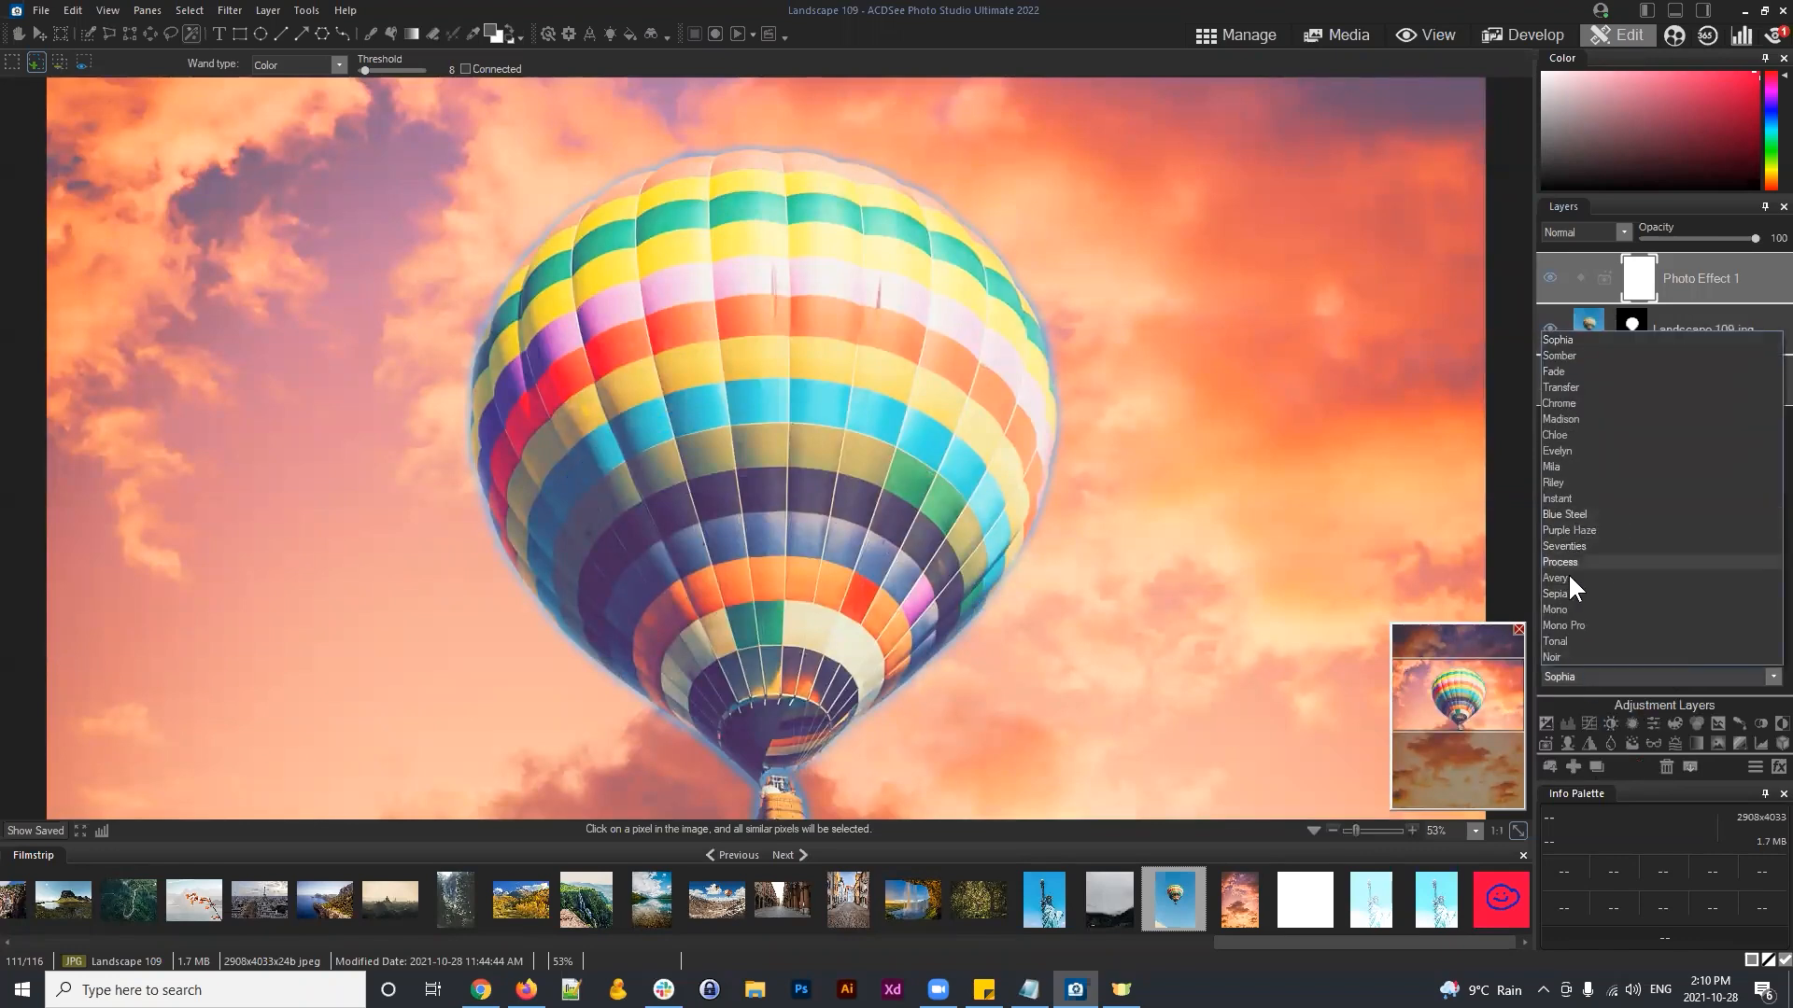
pyautogui.click(1565, 592)
pyautogui.click(1611, 670)
pyautogui.click(1611, 670)
pyautogui.click(1705, 280)
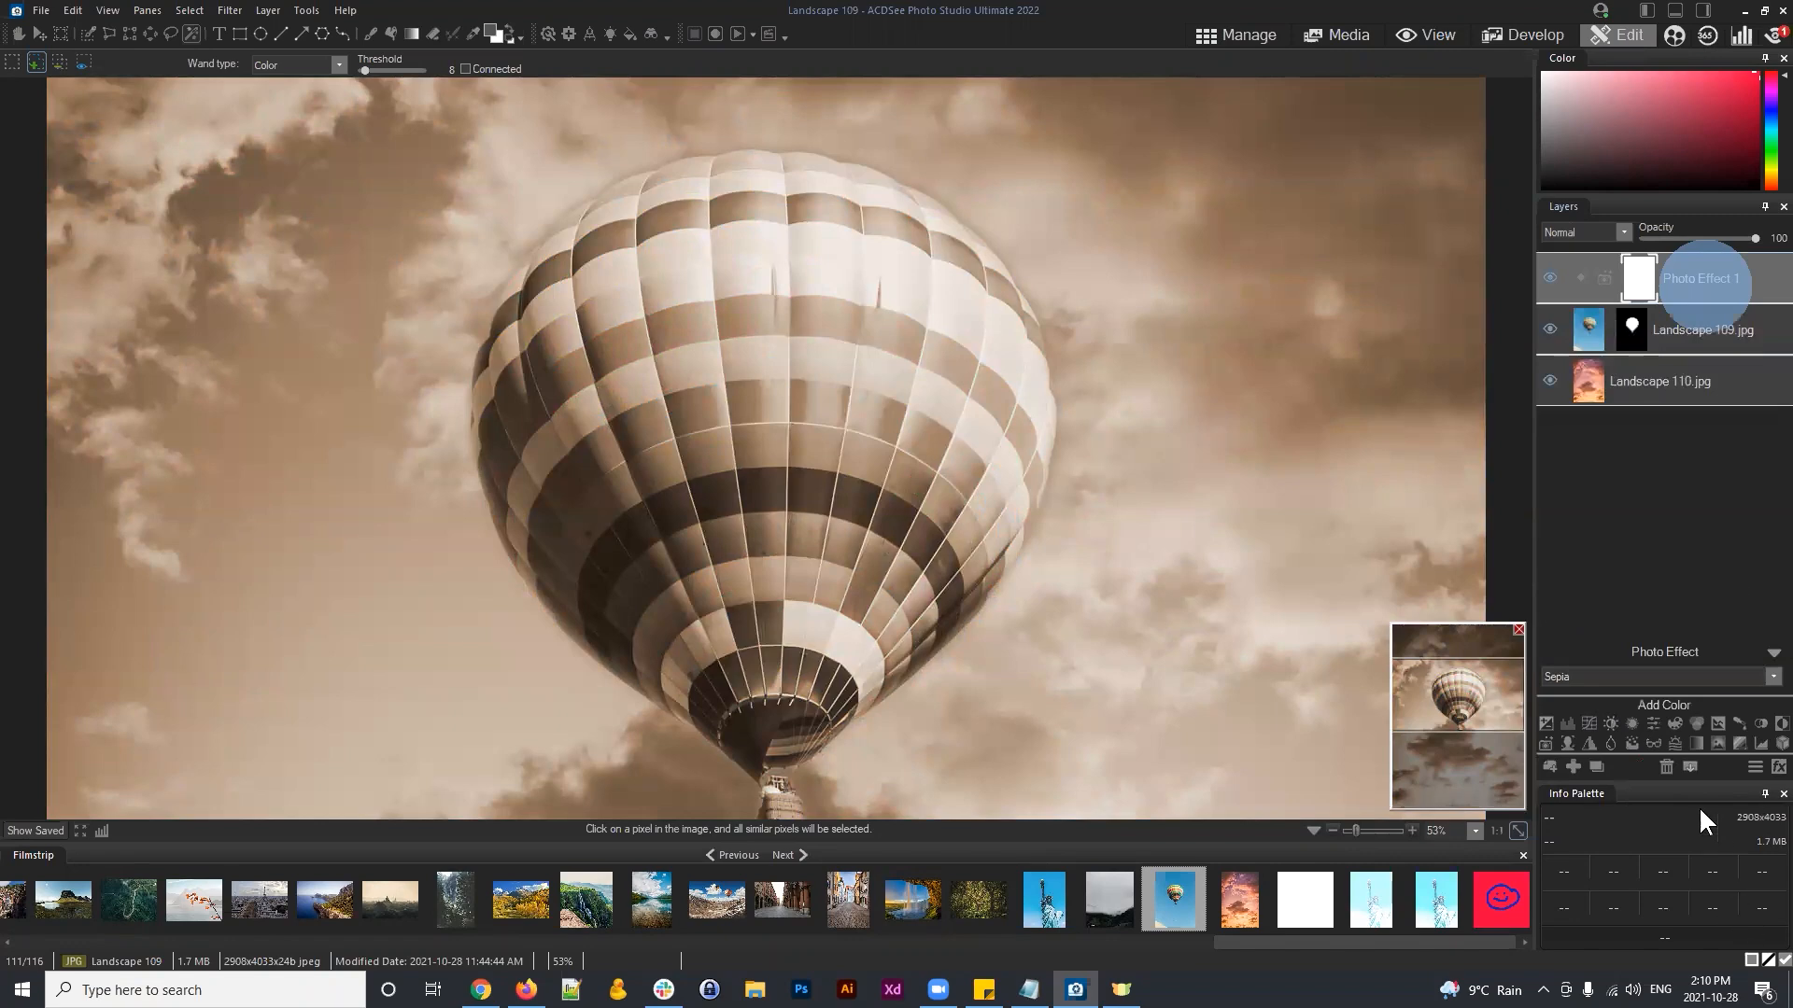
pyautogui.click(1666, 766)
# Step: Set the feathering of the Landscape 109.jpg layer mask to 5
pyautogui.click(1626, 272)
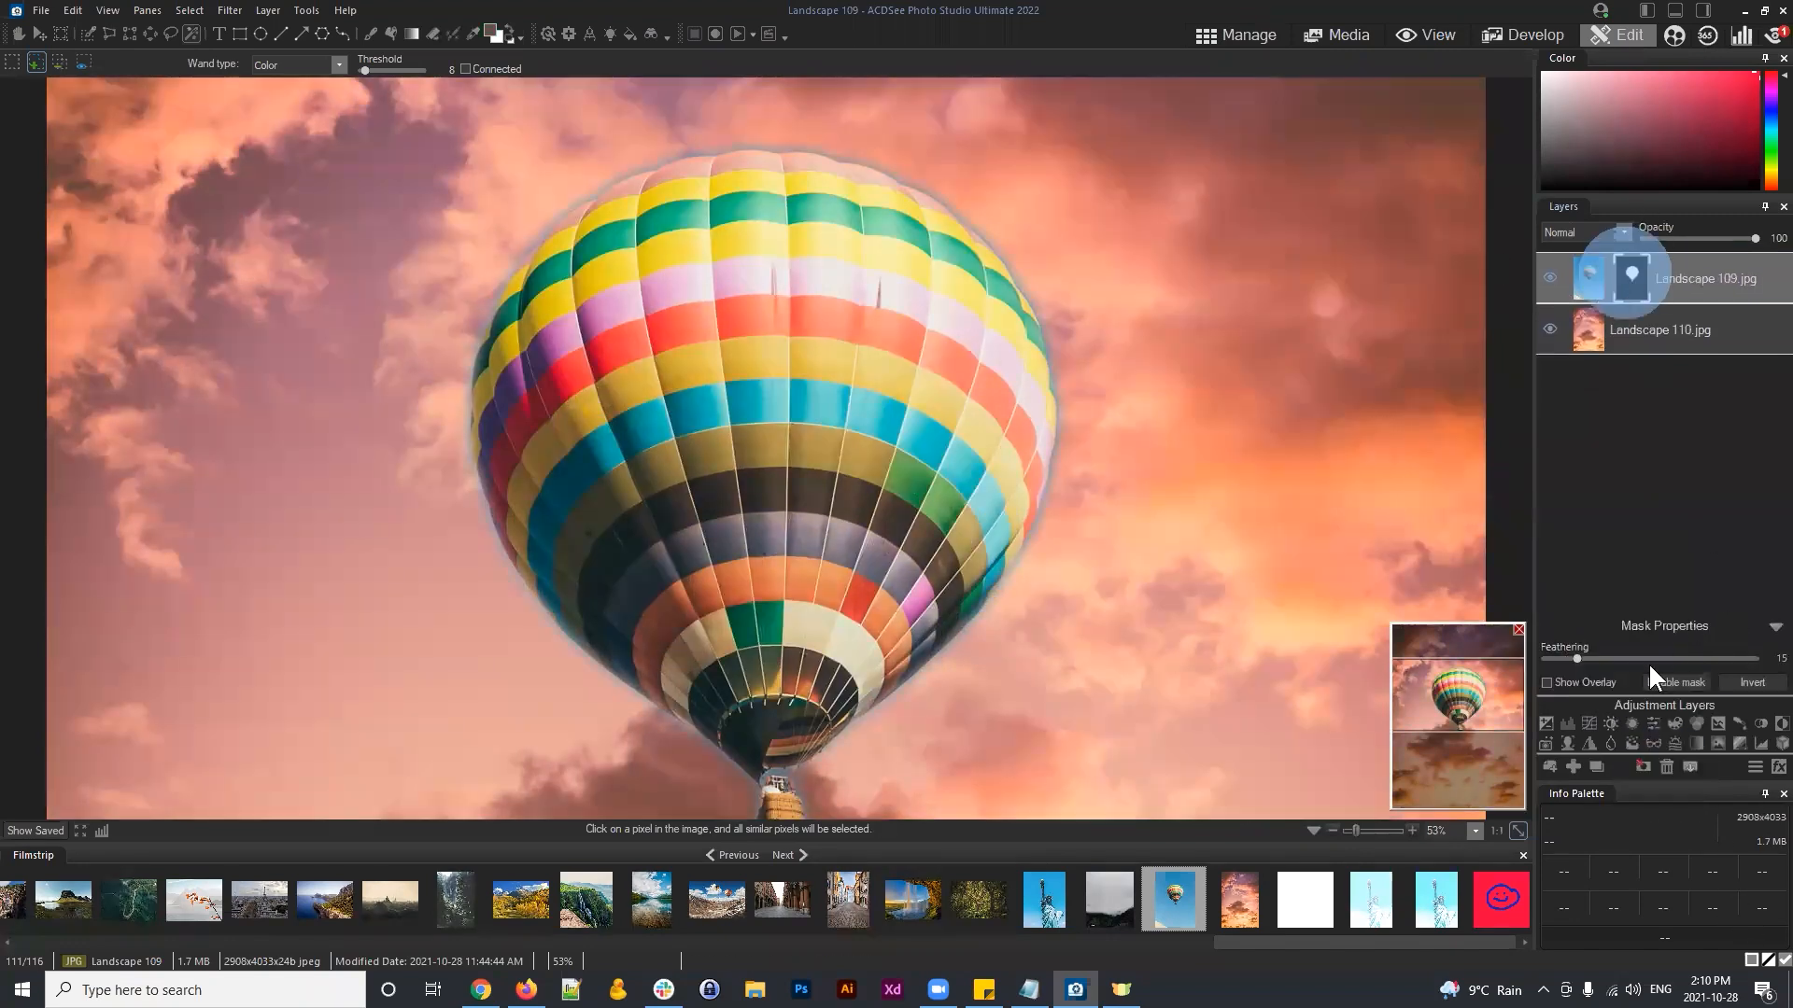
pyautogui.moveTo(1575, 658); pyautogui.dragTo(1555, 657)
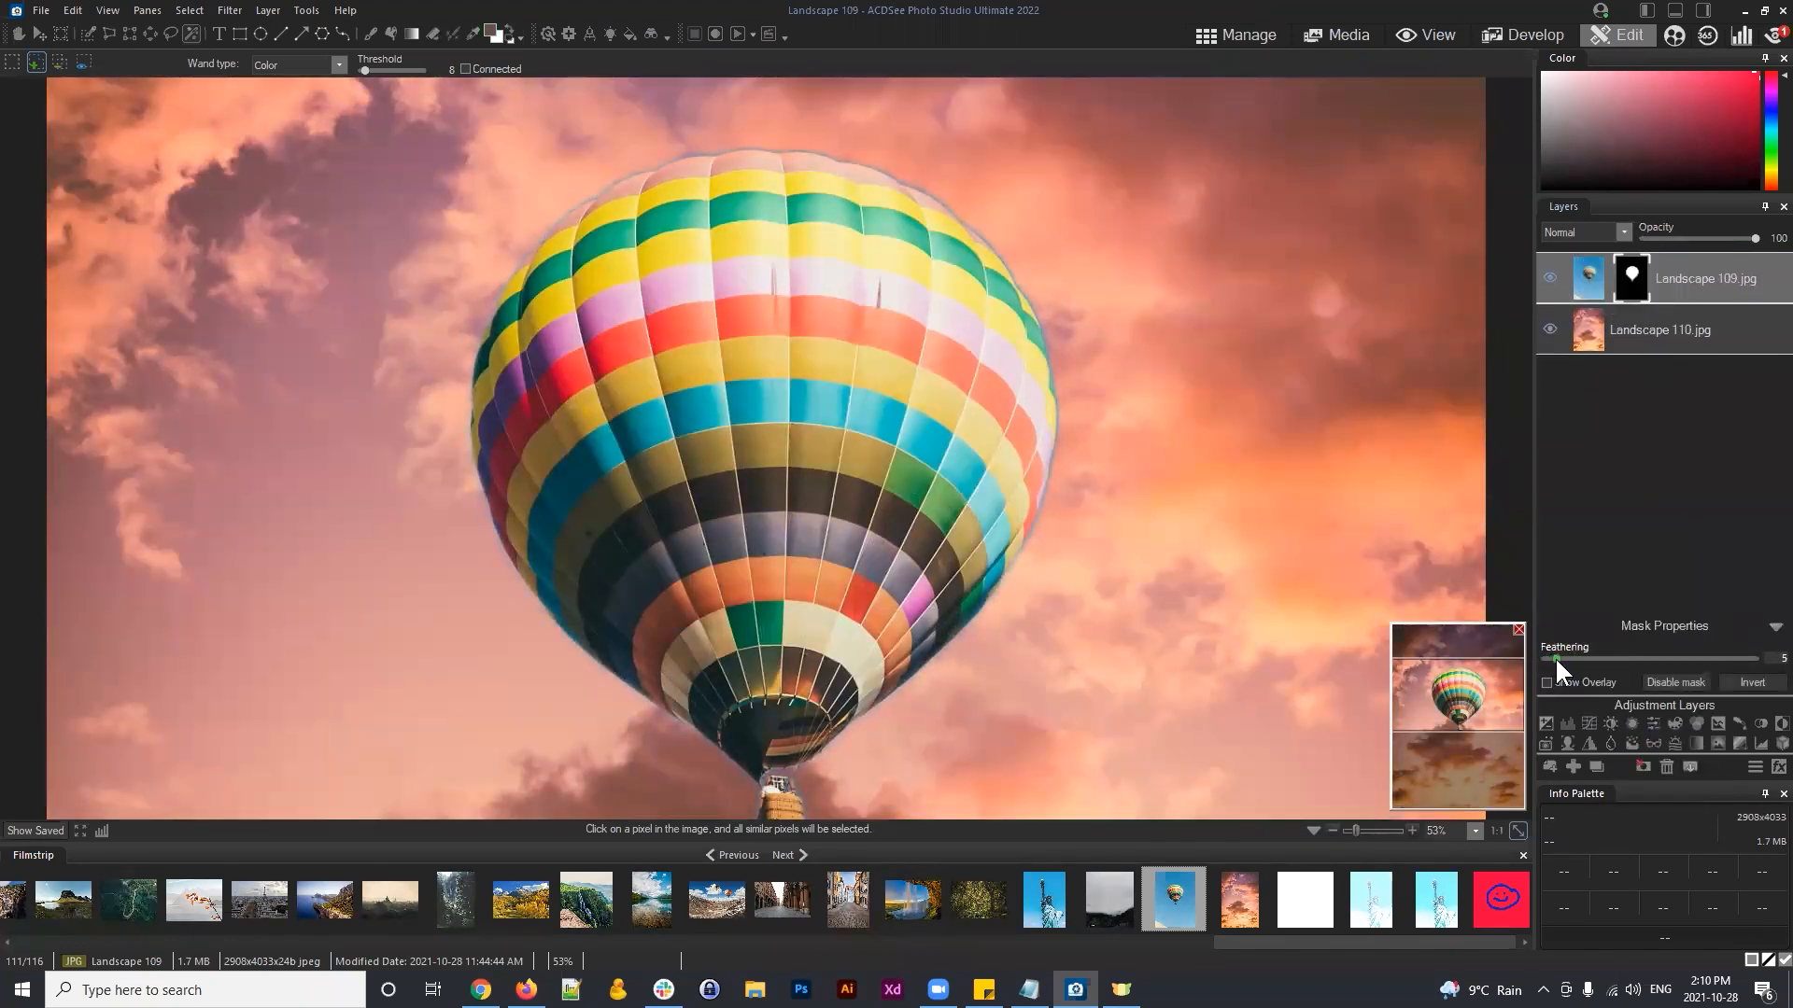
pyautogui.click(1518, 832)
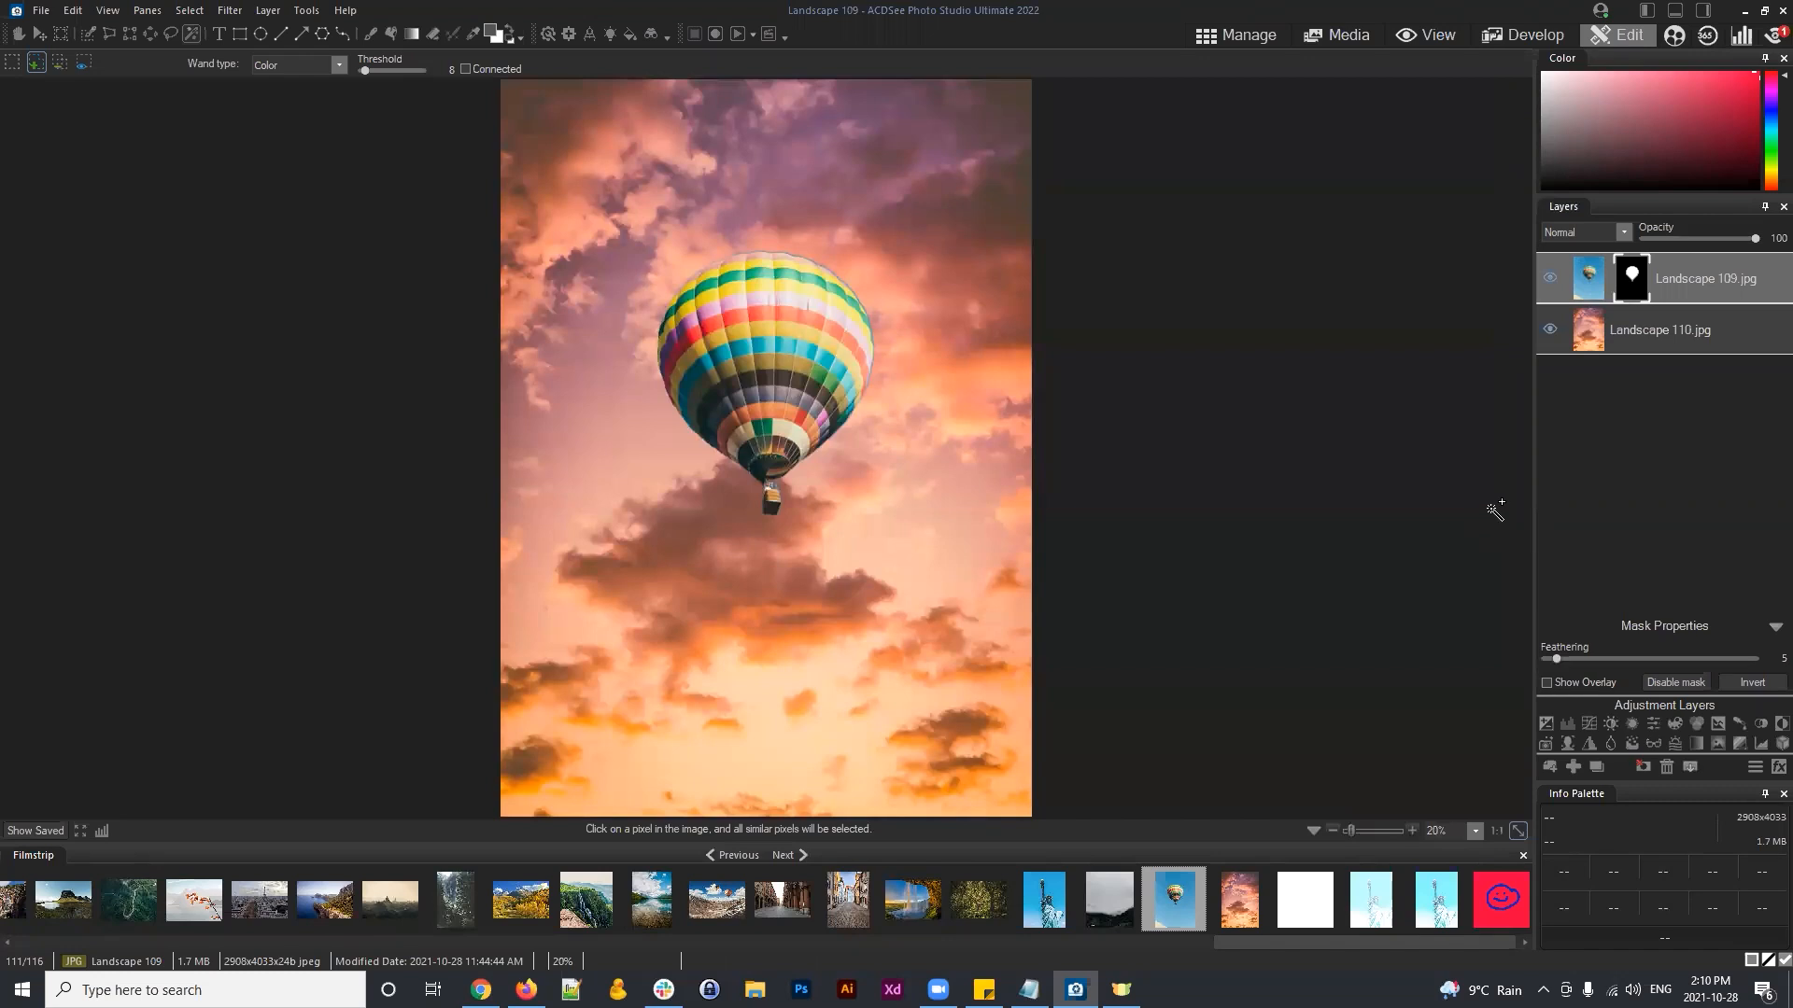
# Step: Add a White Balance adjustment layer above Landscape 109.jpg and set its temperature to 21
pyautogui.click(1631, 723)
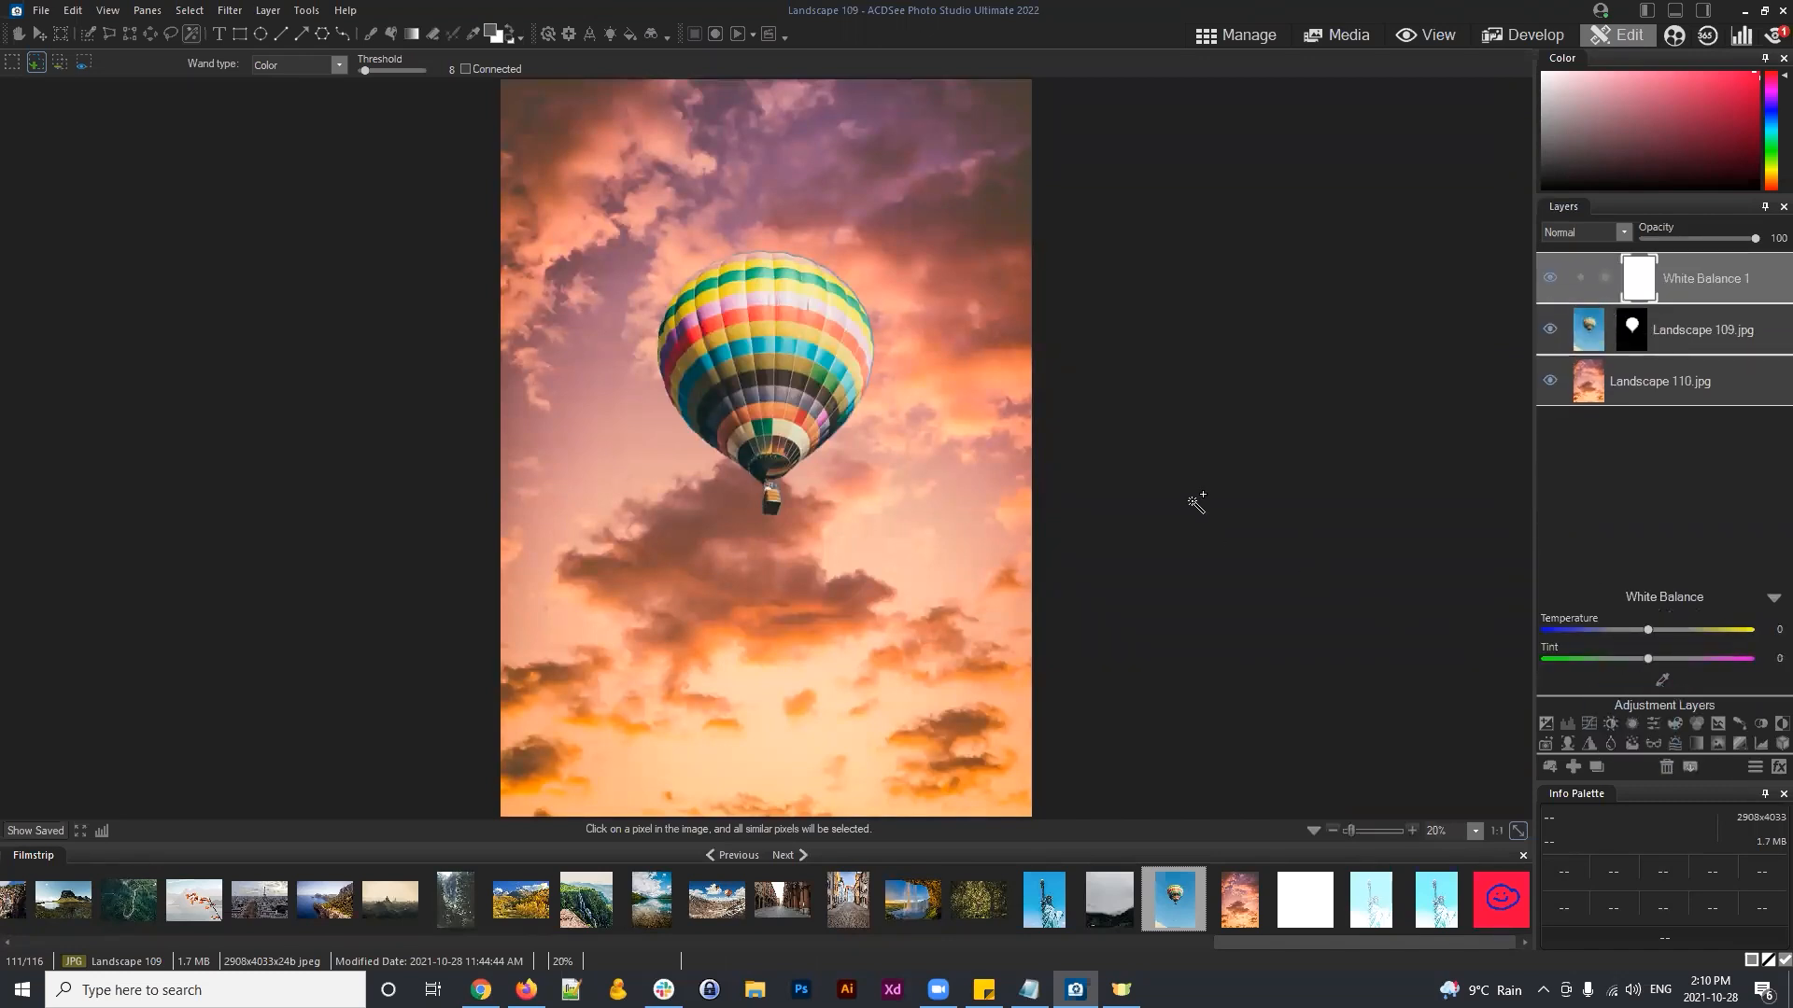
pyautogui.moveTo(1353, 831); pyautogui.dragTo(1359, 826)
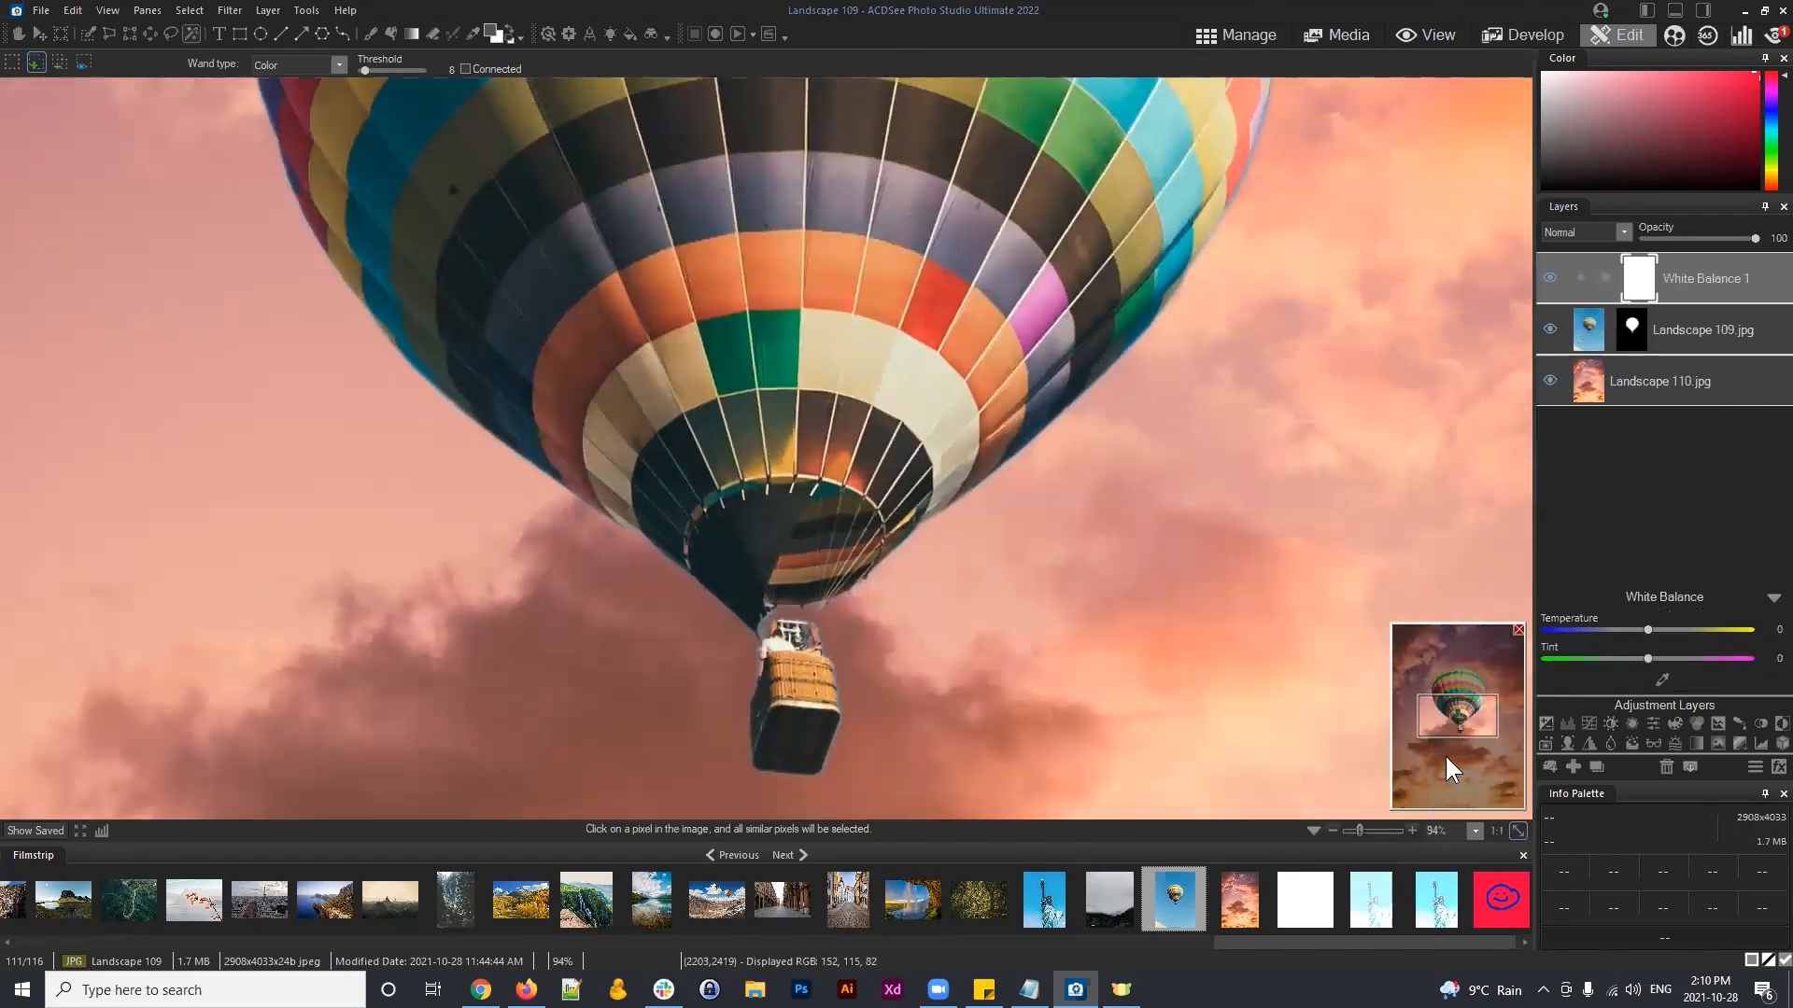
pyautogui.moveTo(1445, 767); pyautogui.dragTo(1458, 681)
pyautogui.click(1649, 631)
pyautogui.moveTo(1649, 620)
pyautogui.mouseDown()
pyautogui.moveTo(1754, 621)
pyautogui.moveTo(1657, 621)
pyautogui.mouseUp()
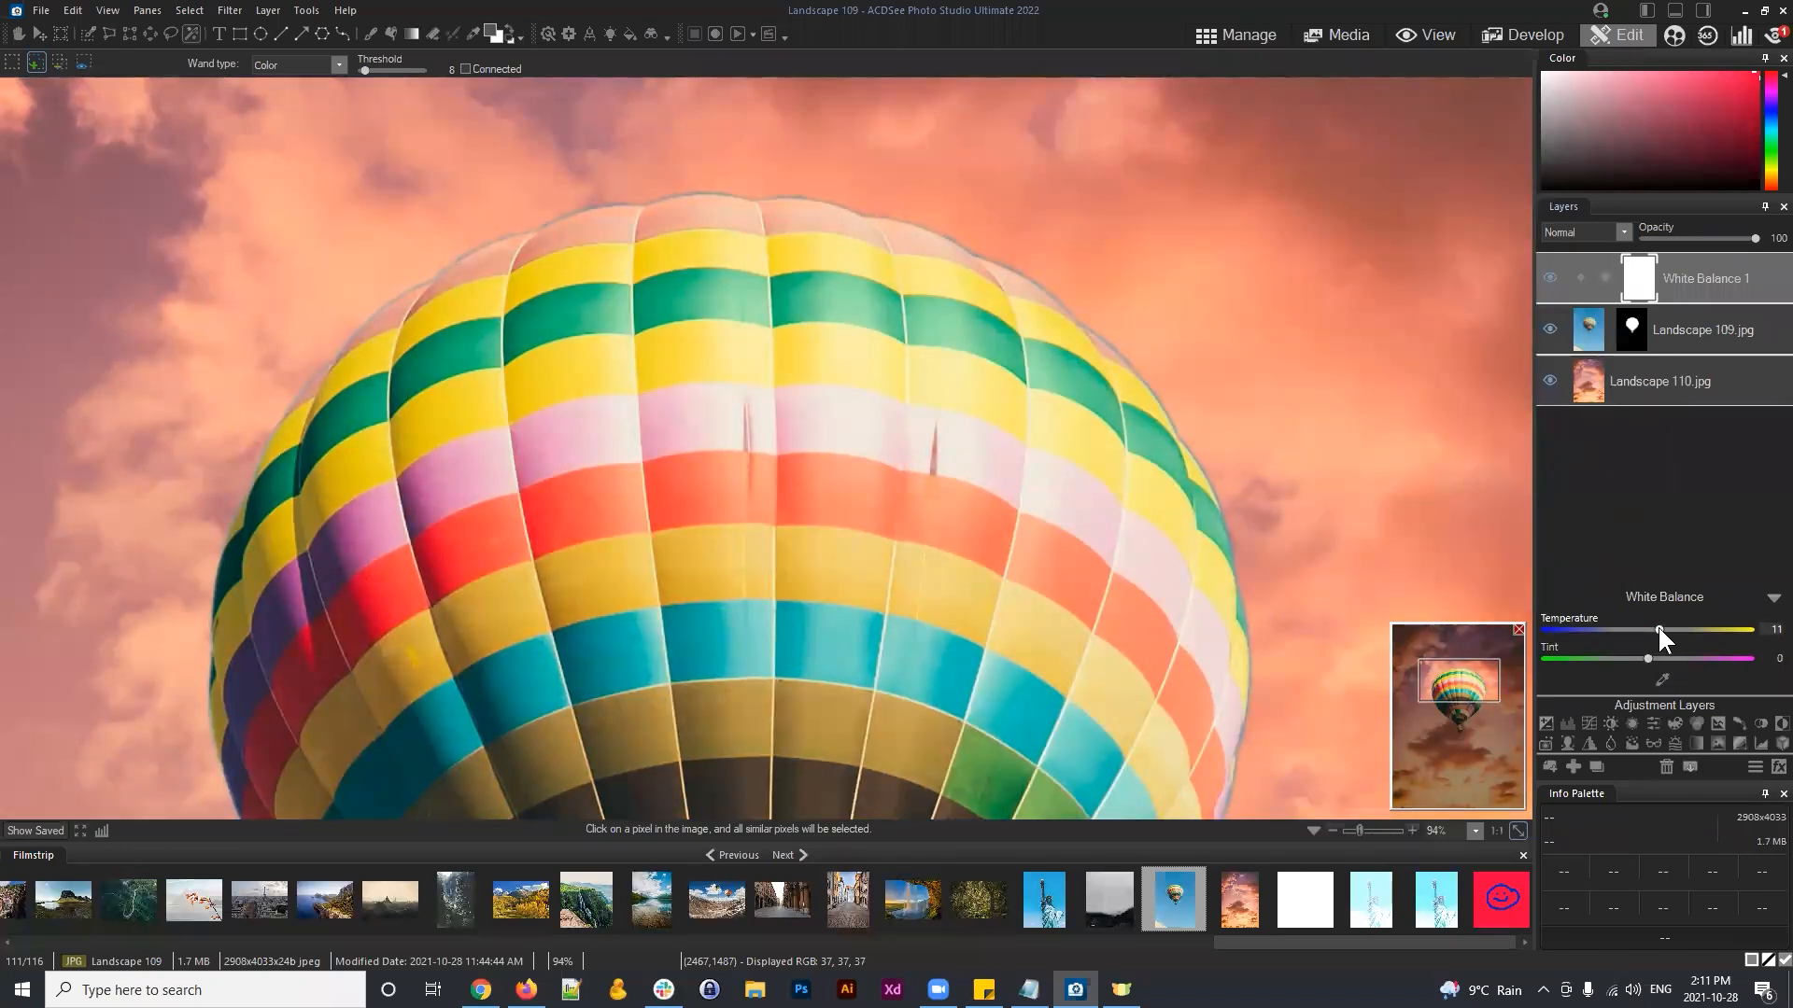
pyautogui.moveTo(1684, 272)
pyautogui.mouseDown()
pyautogui.moveTo(1683, 298)
pyautogui.moveTo(1699, 277)
pyautogui.mouseUp()
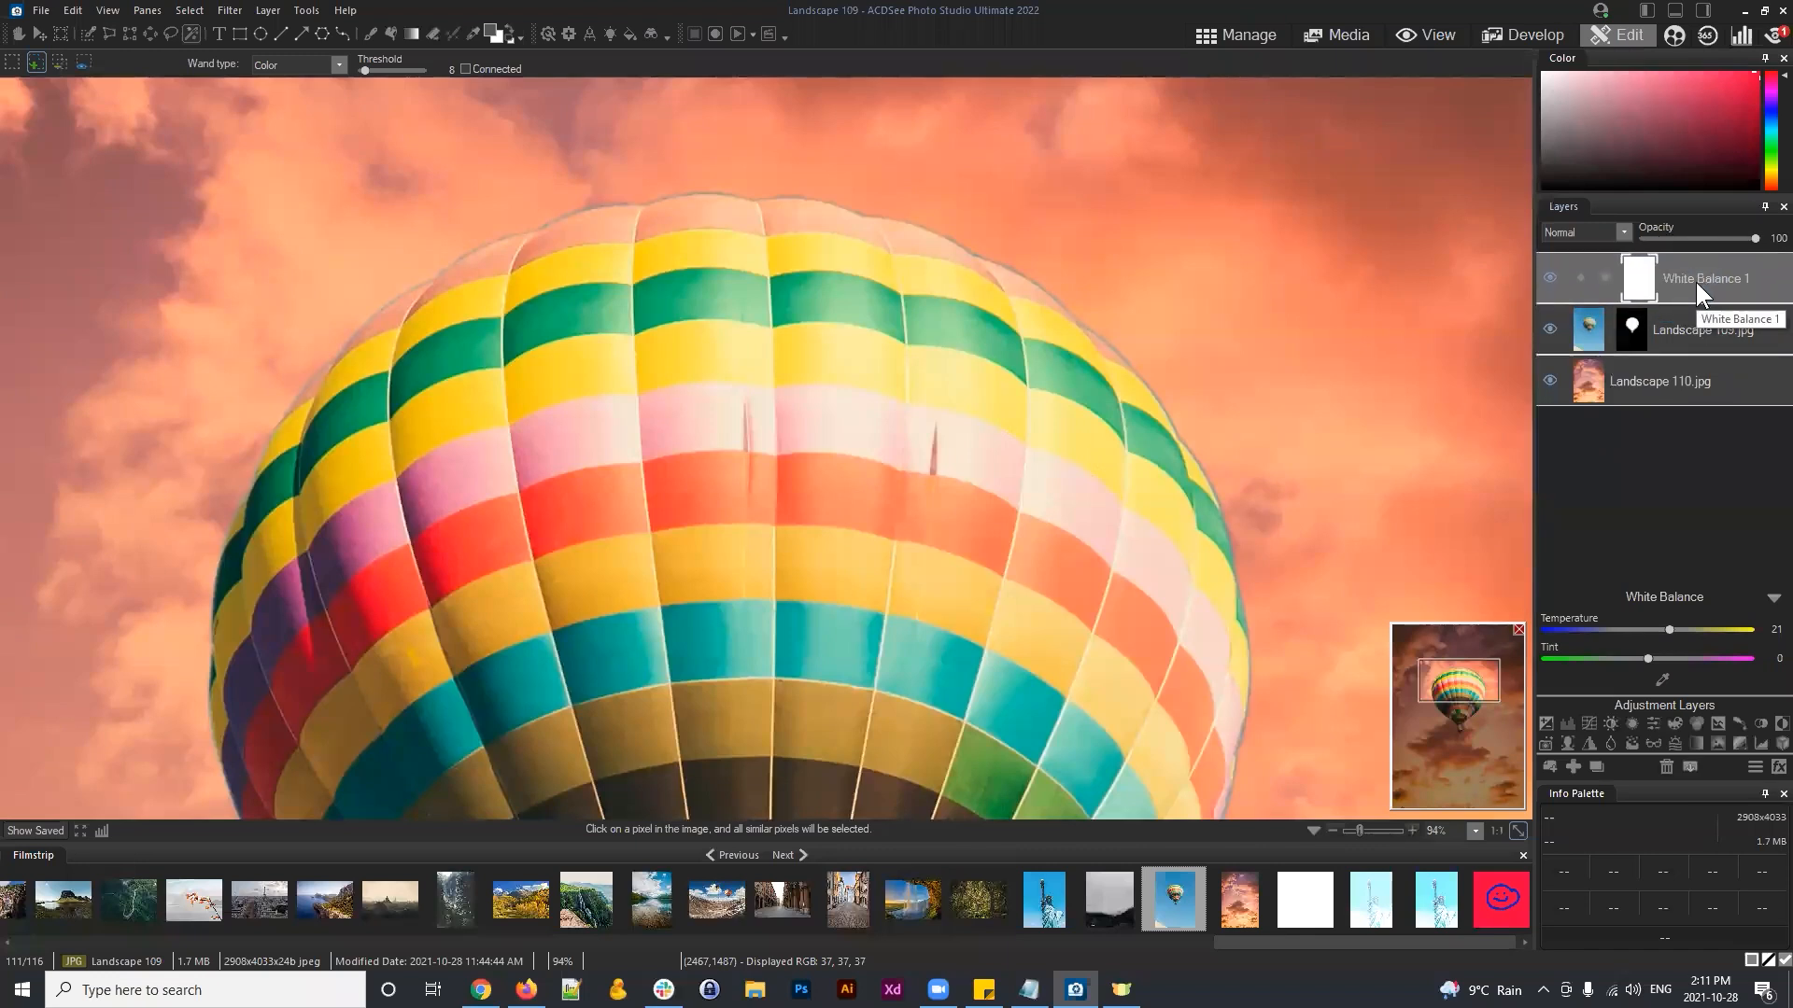
# Step: Examine the White Balance layer's effect on the whole picture, with its mask selected
pyautogui.click(1639, 277)
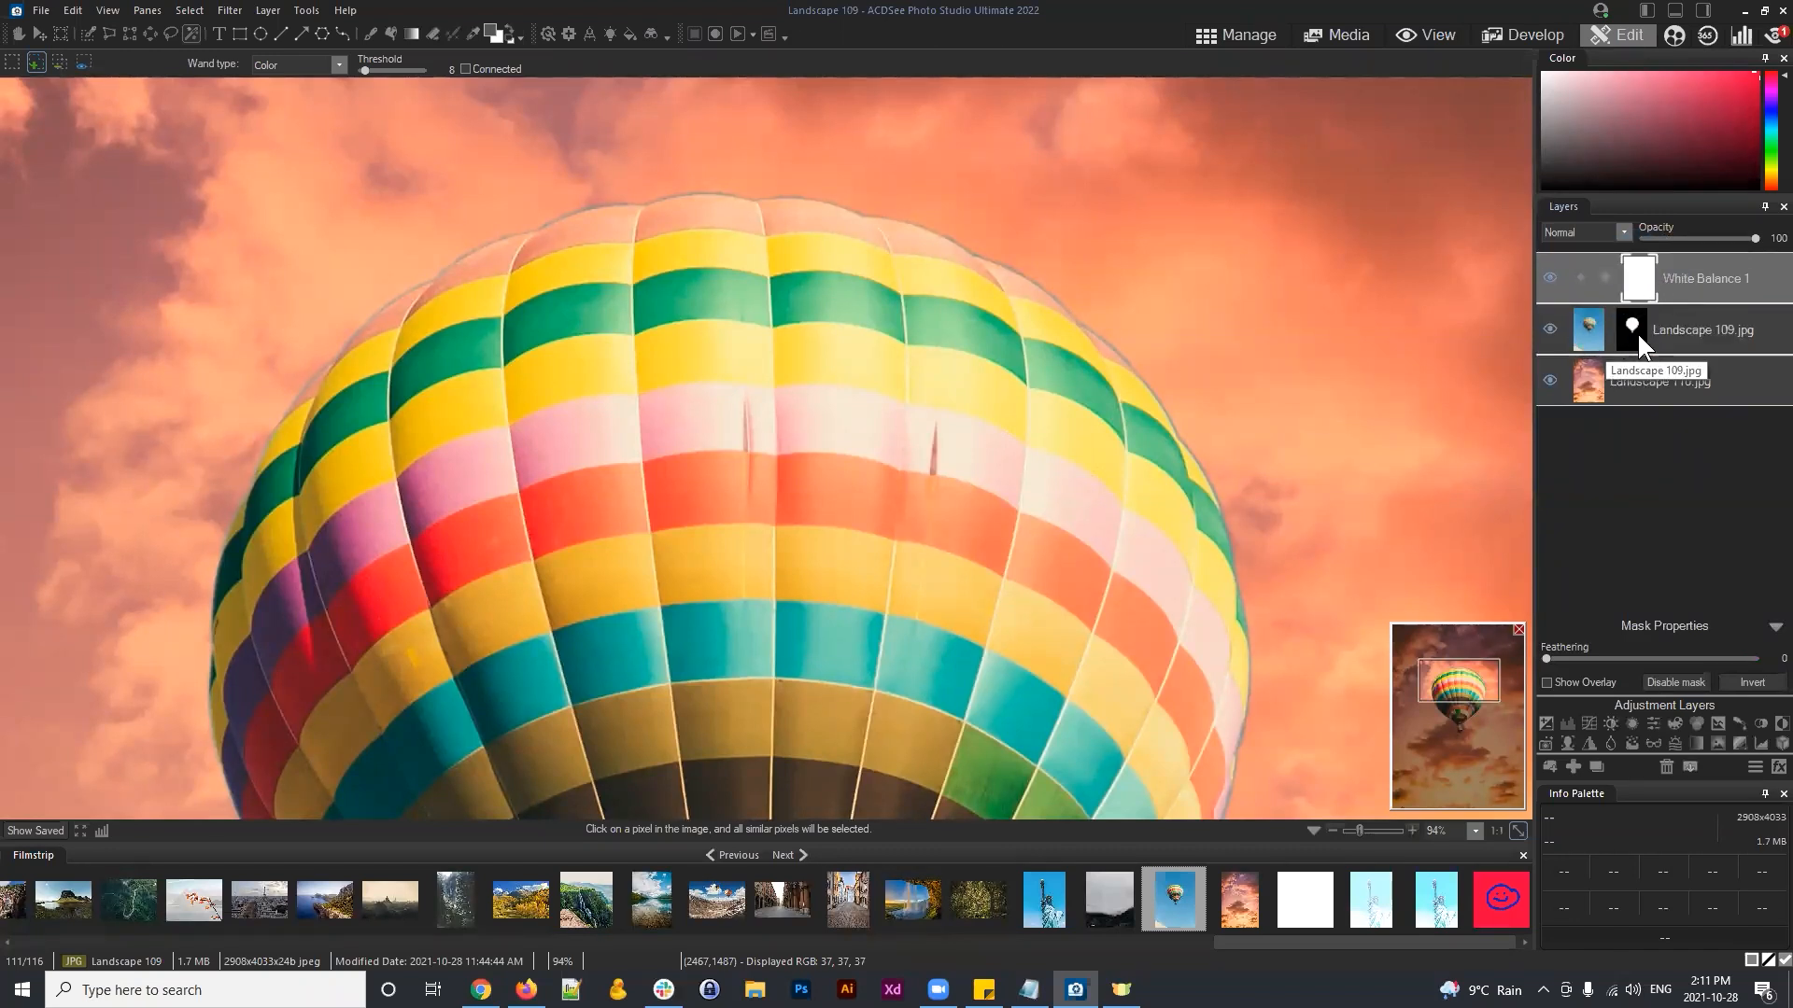
pyautogui.click(1518, 831)
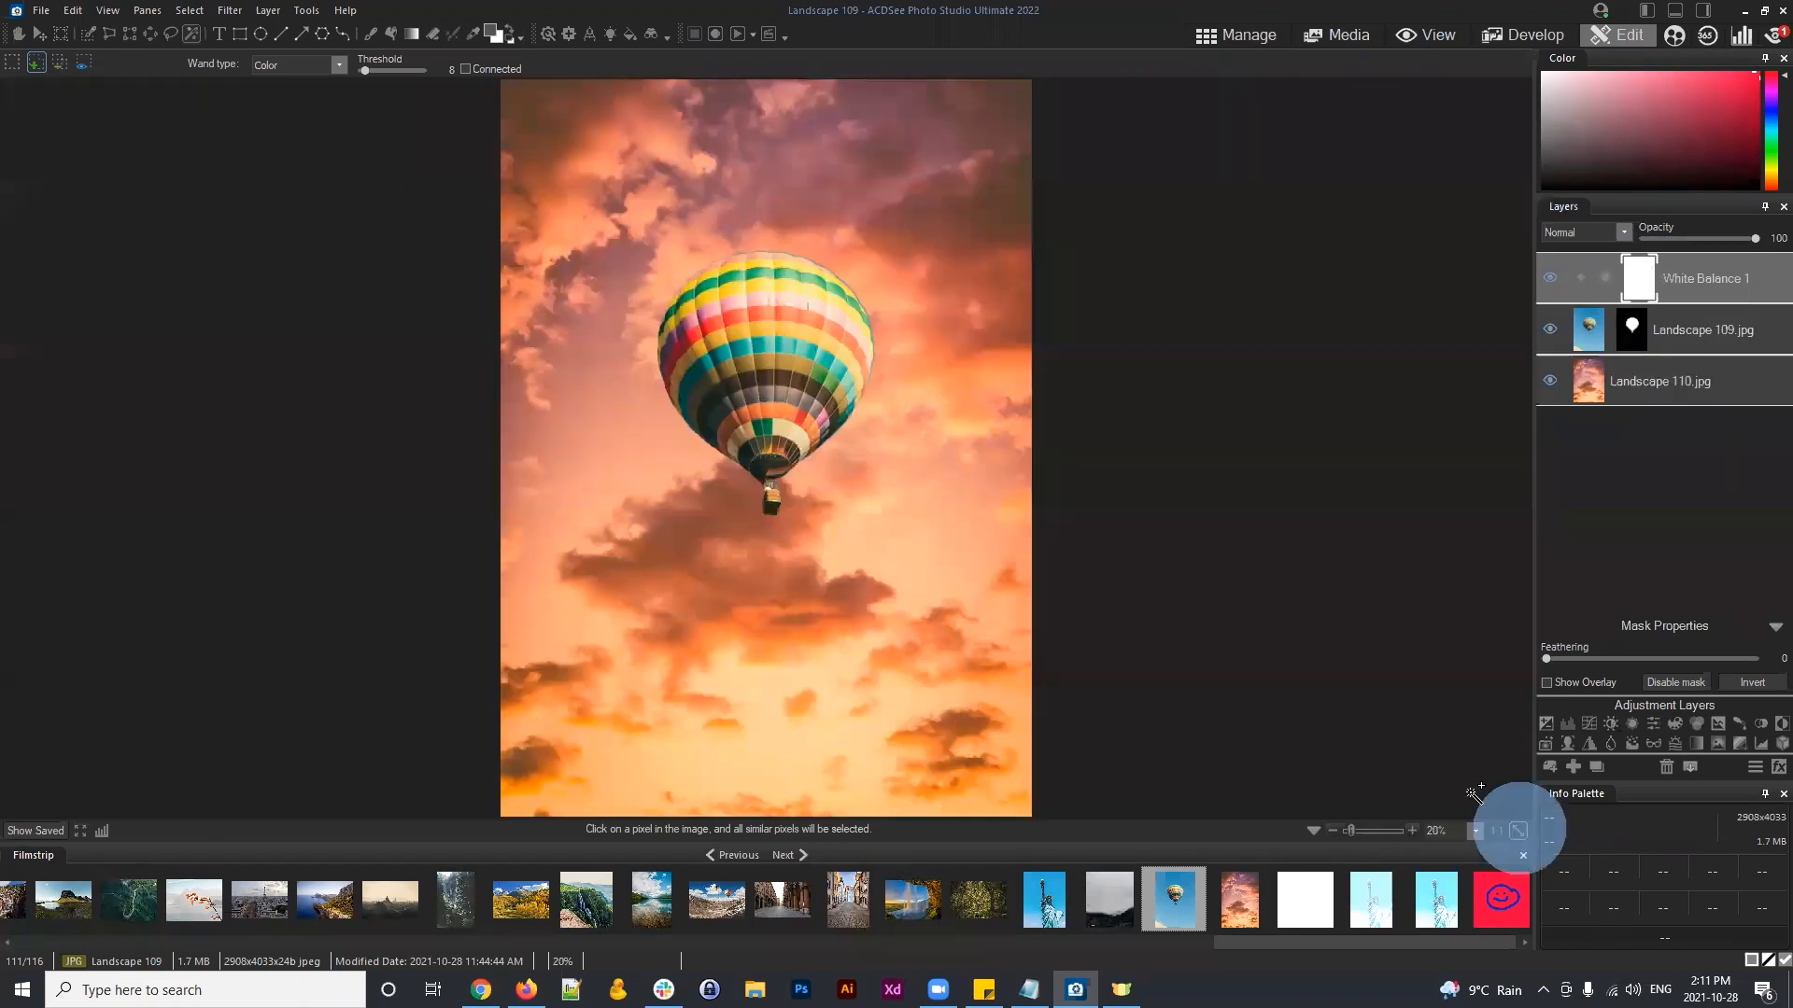
pyautogui.click(1615, 275)
pyautogui.click(1546, 274)
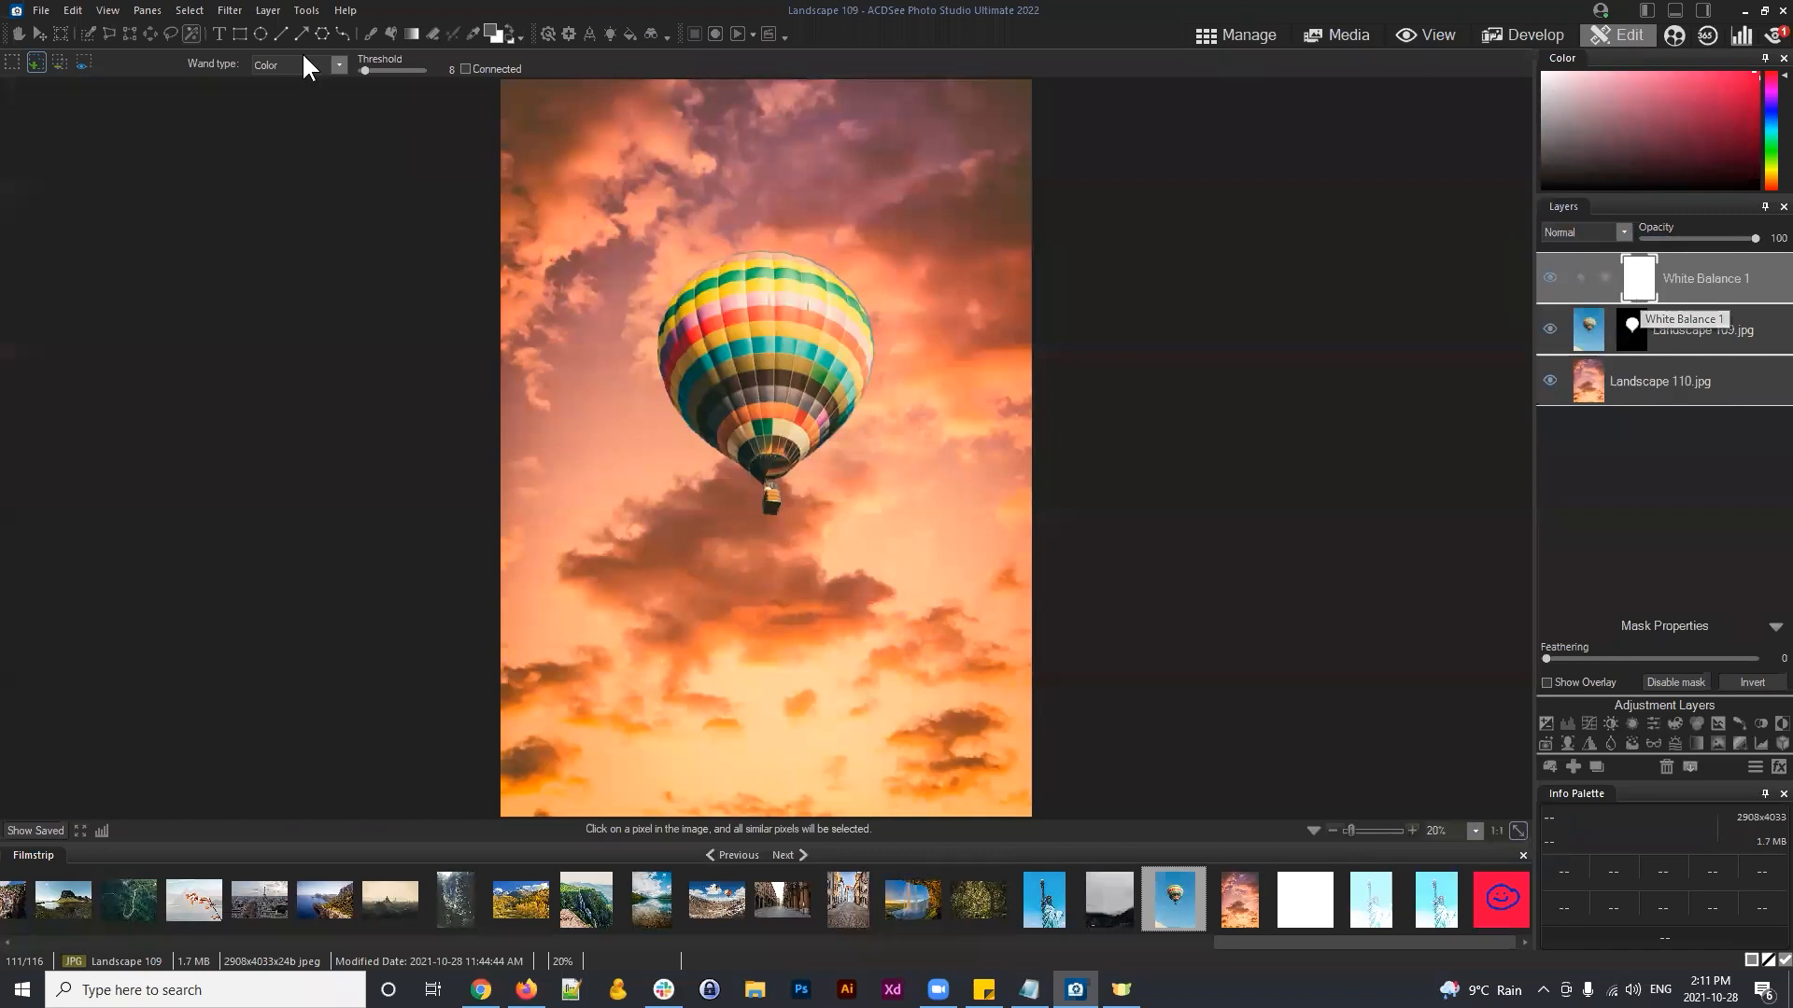
# Step: Try painting black on the White Balance mask around the balloon's upper right edge with the Brush tool, and undo it
pyautogui.click(513, 33)
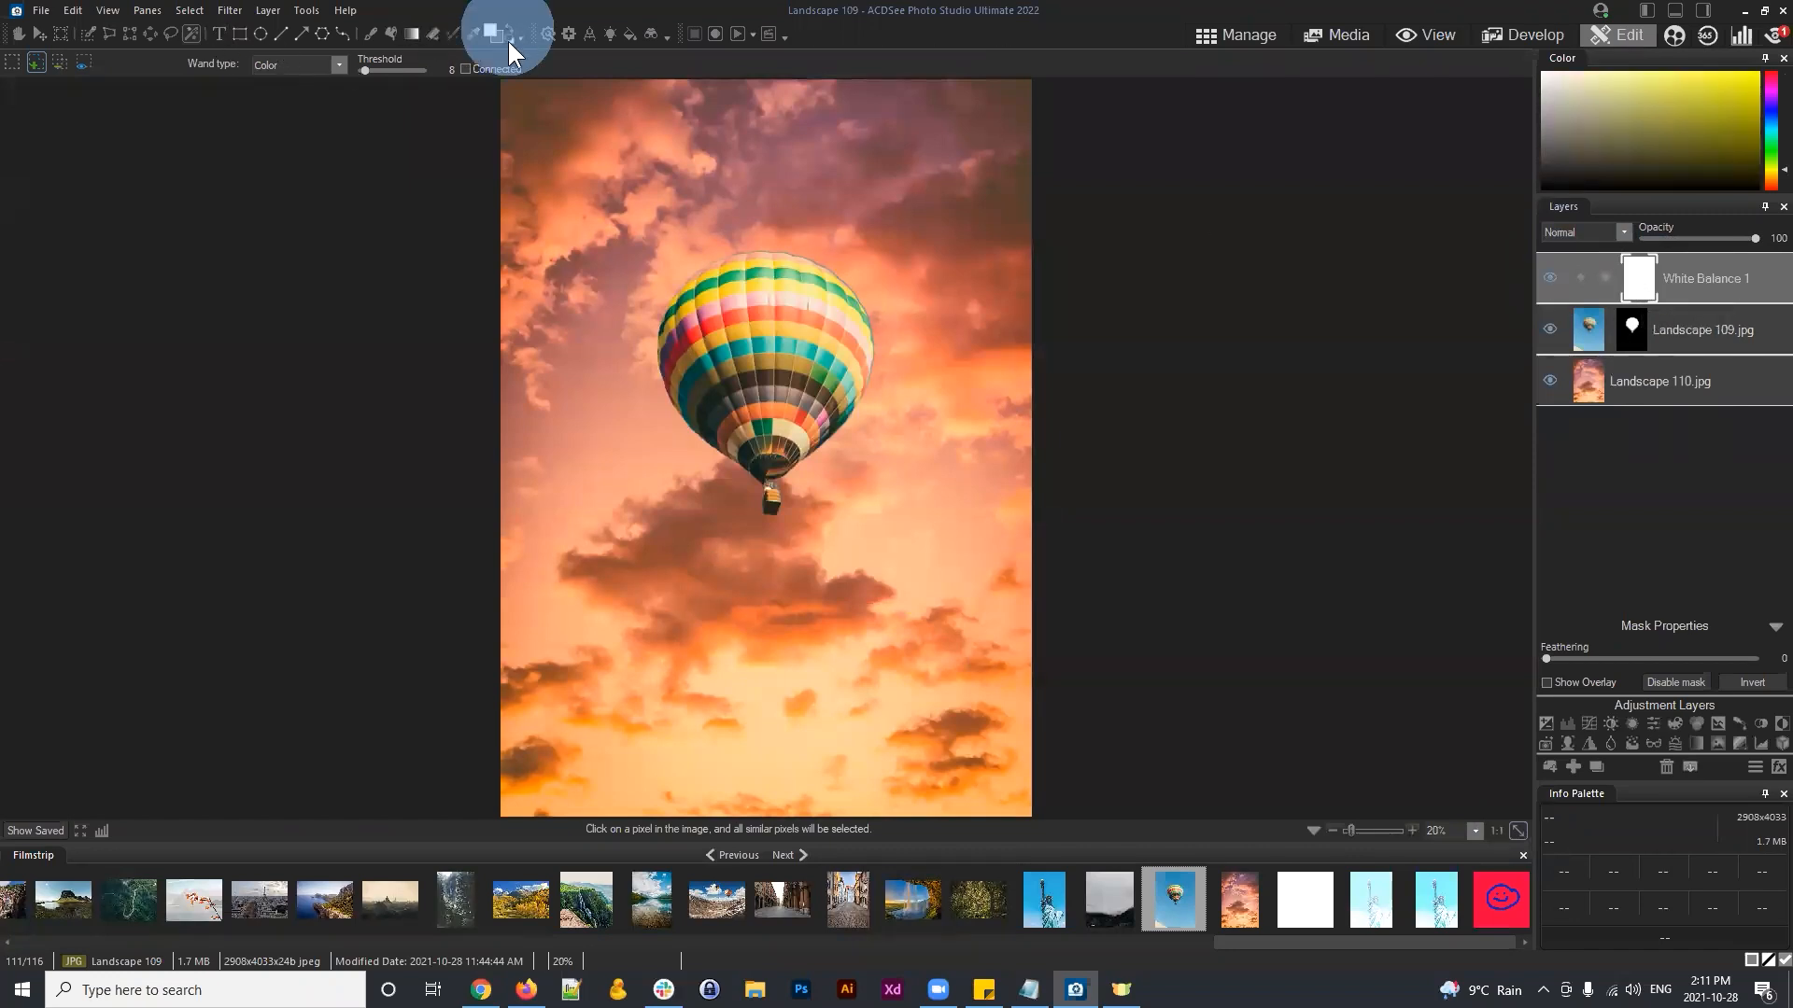
pyautogui.click(370, 35)
pyautogui.scroll(10, 872, 271)
pyautogui.moveTo(880, 255)
pyautogui.mouseDown()
pyautogui.moveTo(771, 138)
pyautogui.moveTo(854, 149)
pyautogui.mouseUp()
pyautogui.moveTo(861, 160)
pyautogui.mouseDown()
pyautogui.moveTo(981, 299)
pyautogui.moveTo(899, 68)
pyautogui.moveTo(1045, 380)
pyautogui.moveTo(903, 273)
pyautogui.moveTo(1004, 476)
pyautogui.mouseUp()
pyautogui.click(75, 13)
pyautogui.click(79, 28)
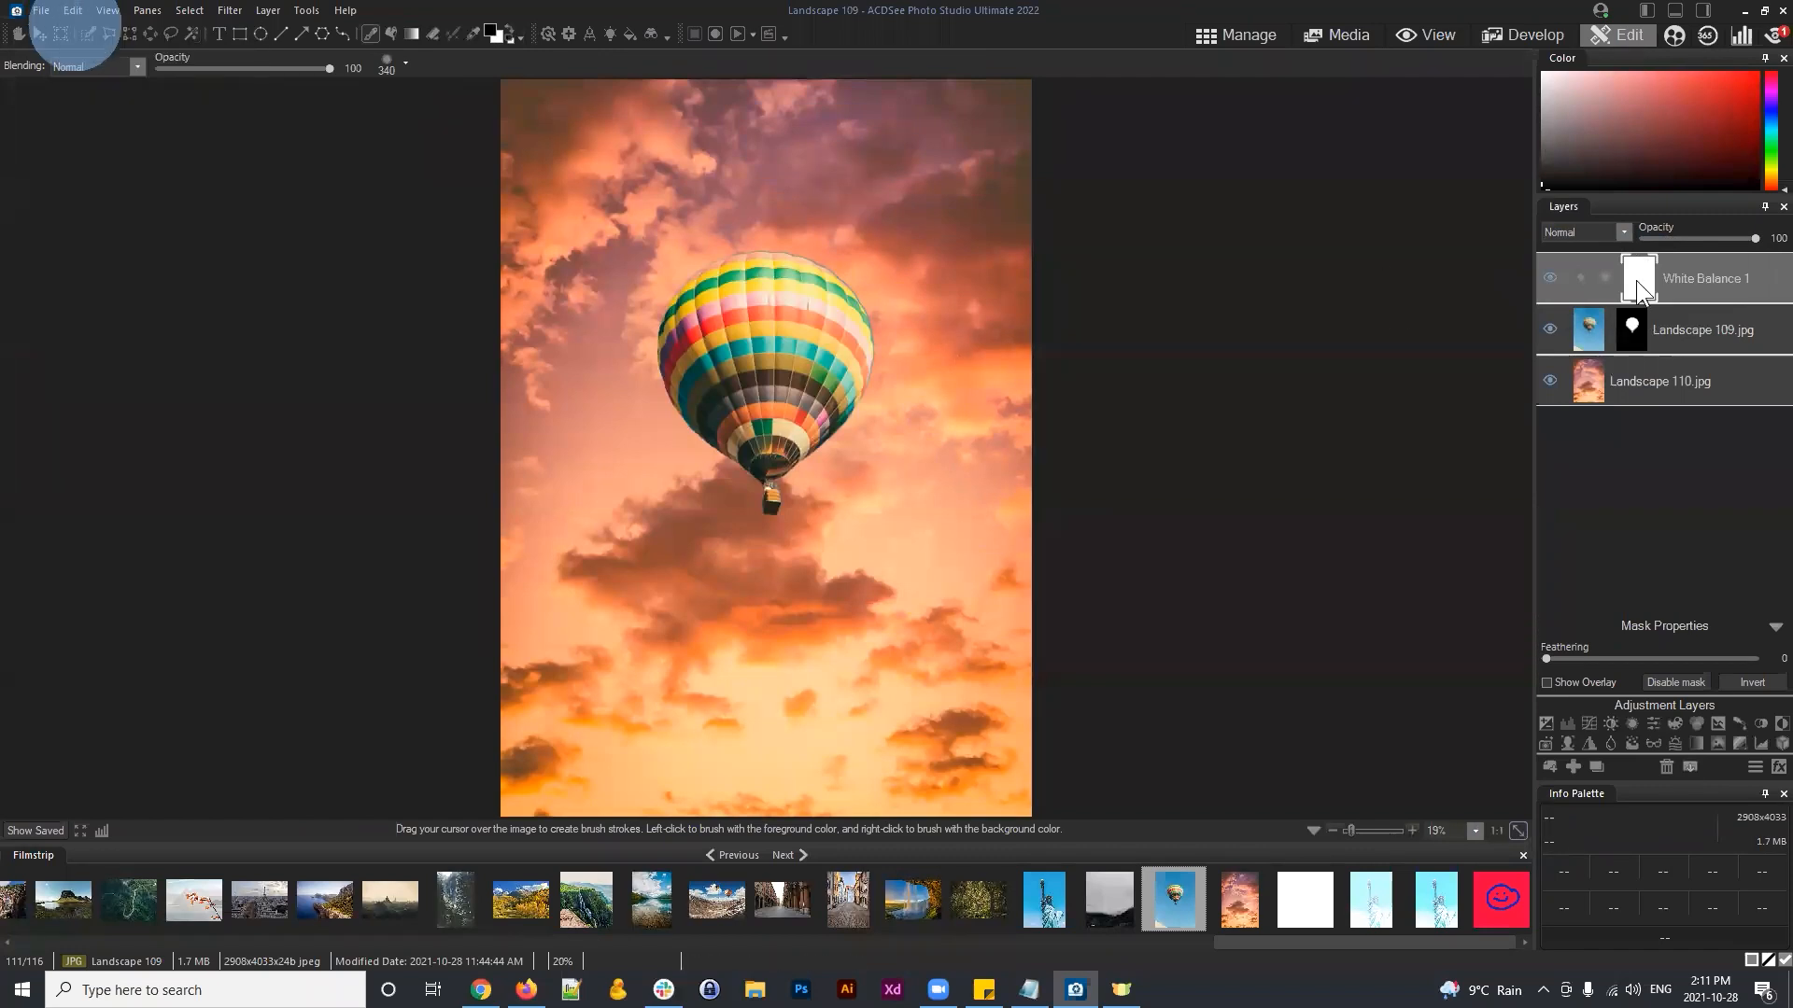
# Step: Set the temperature of the White Balance adjustment layer to -100
pyautogui.click(1640, 275)
pyautogui.click(1696, 271)
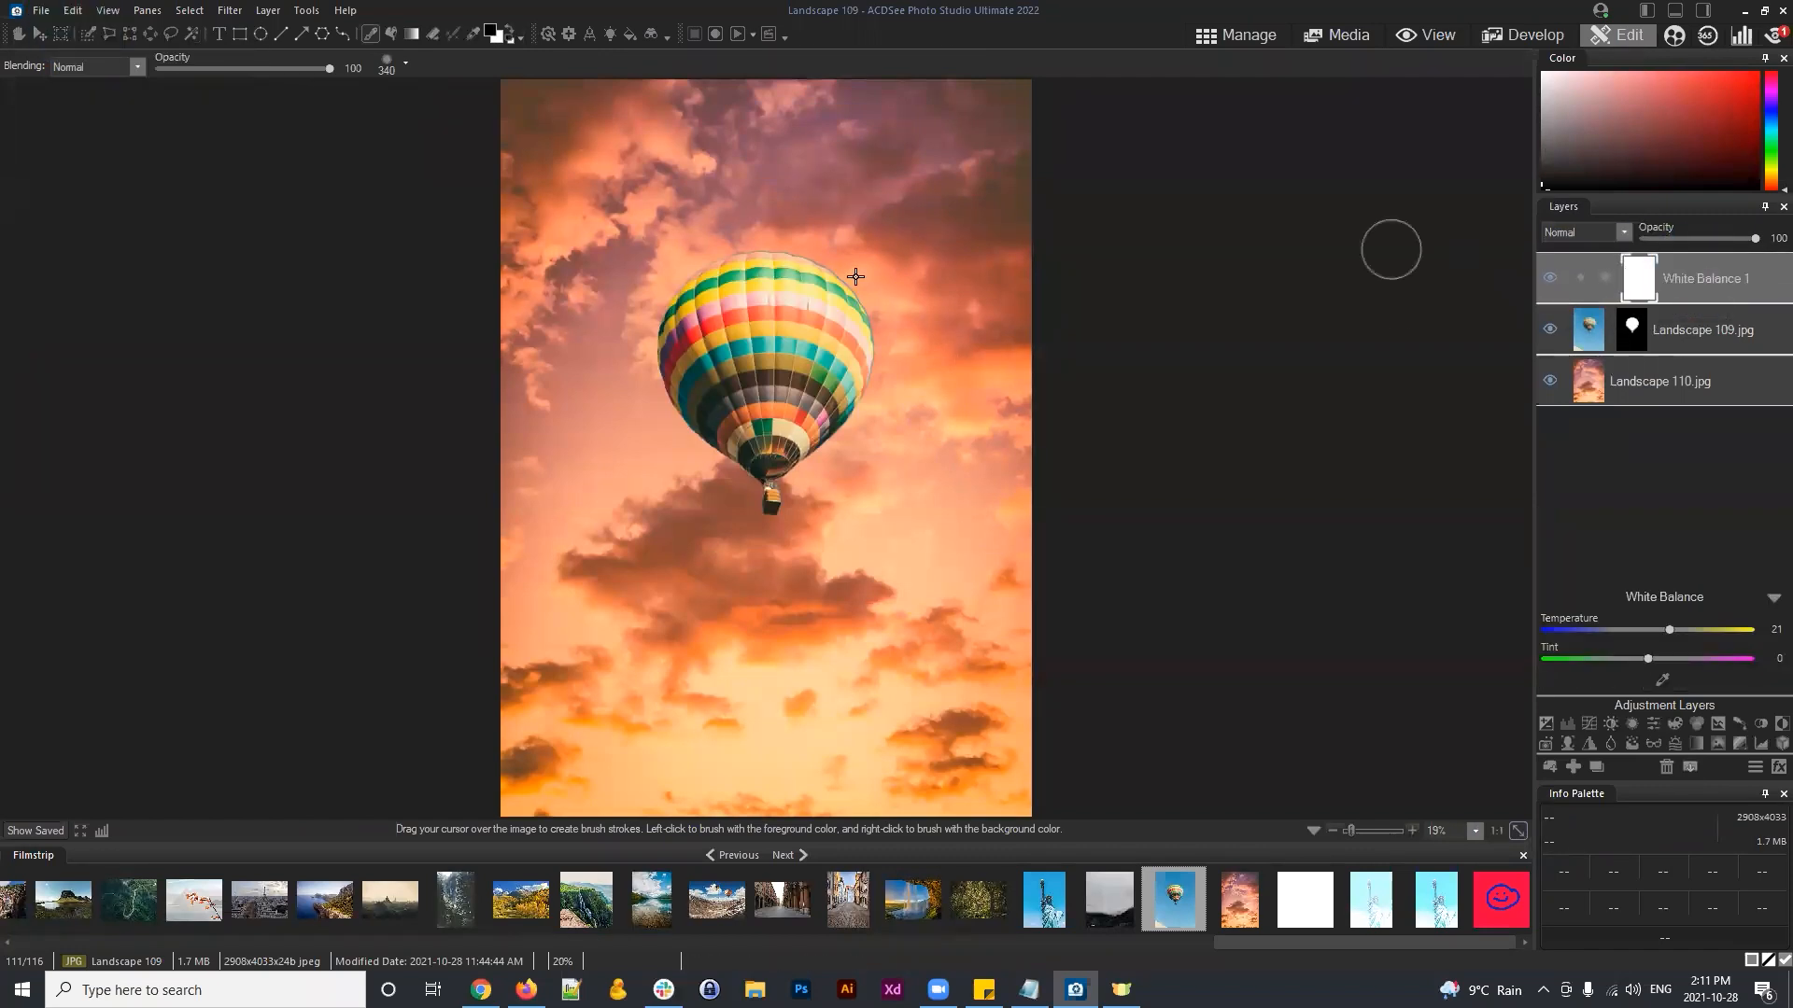
pyautogui.moveTo(1349, 831); pyautogui.dragTo(1358, 831)
pyautogui.moveTo(1467, 714); pyautogui.dragTo(1461, 685)
pyautogui.click(1722, 271)
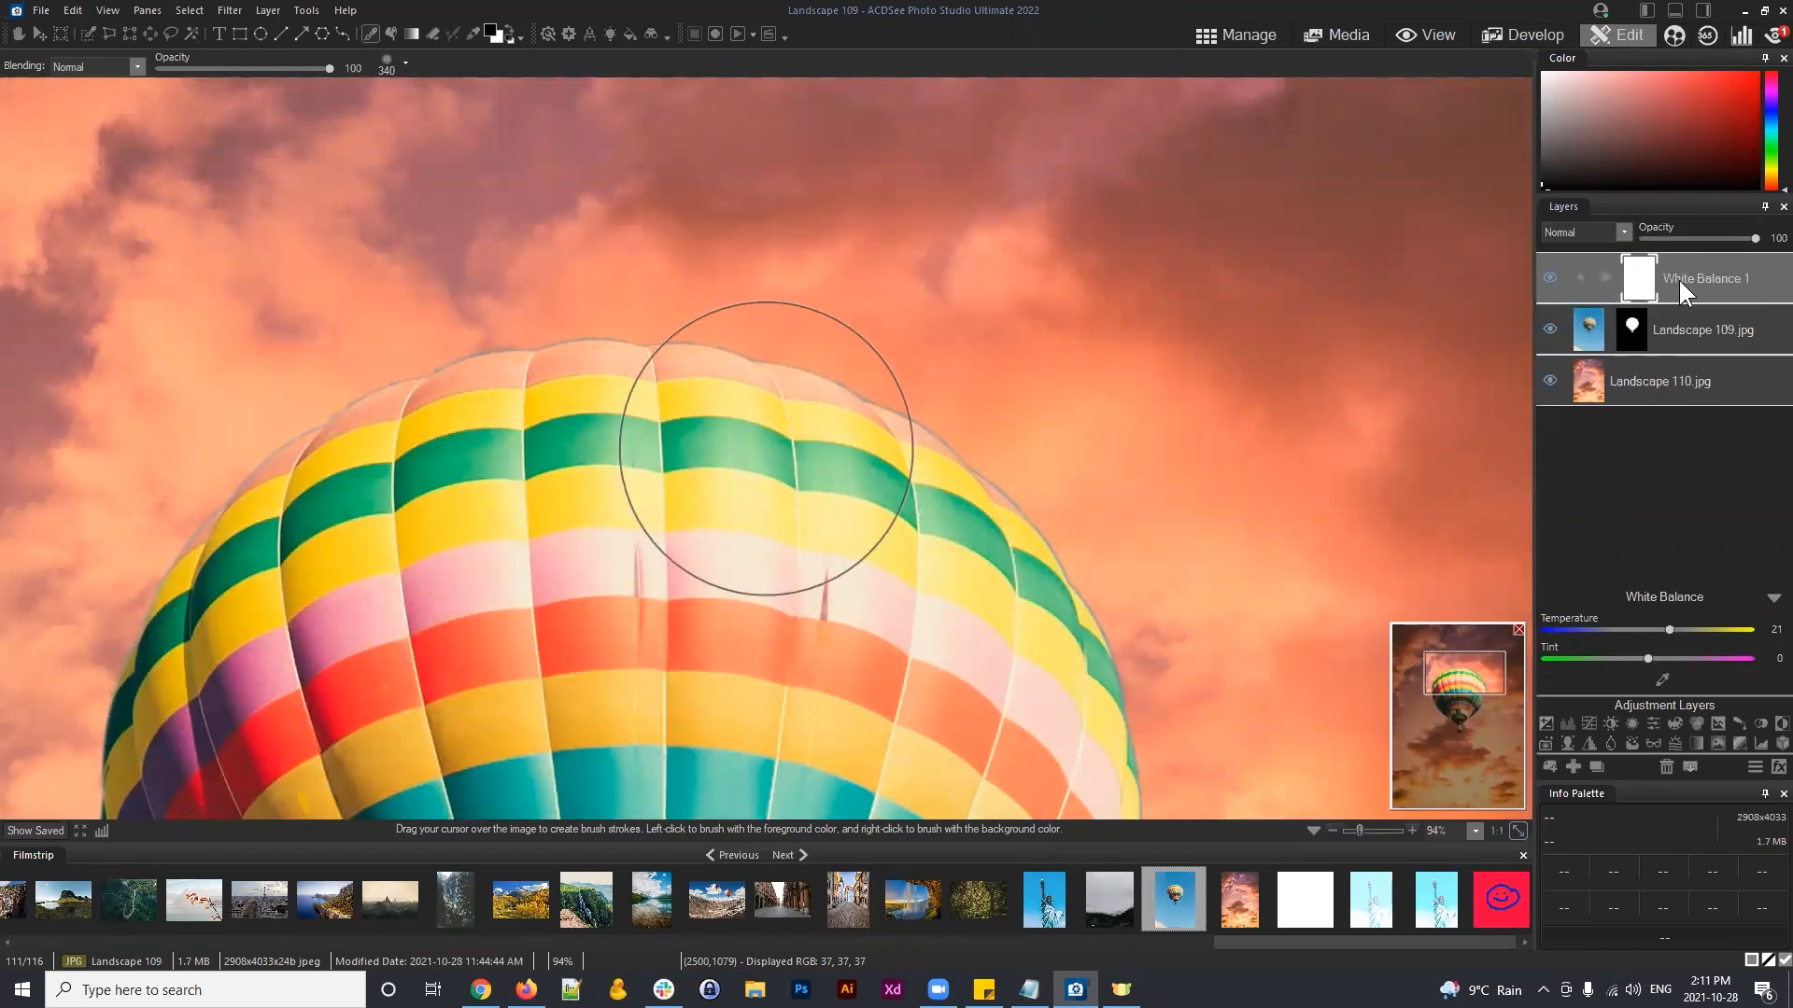
pyautogui.moveTo(1673, 627); pyautogui.dragTo(1354, 616)
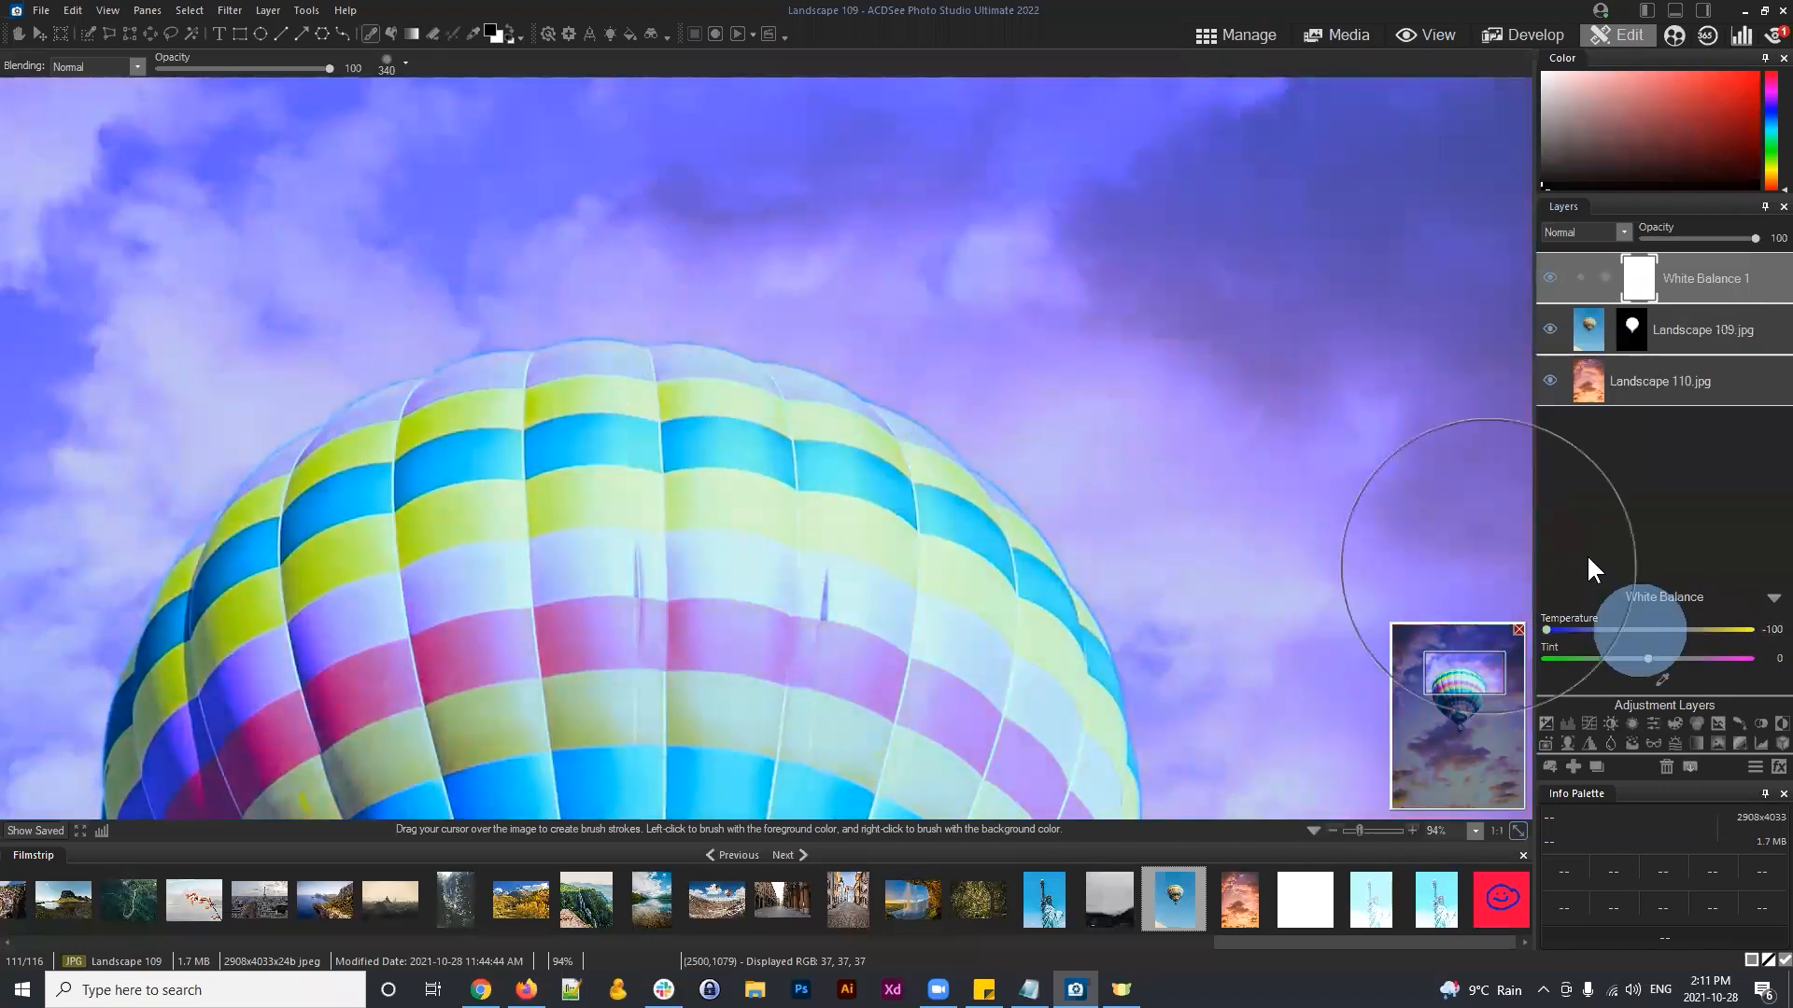
pyautogui.click(1518, 830)
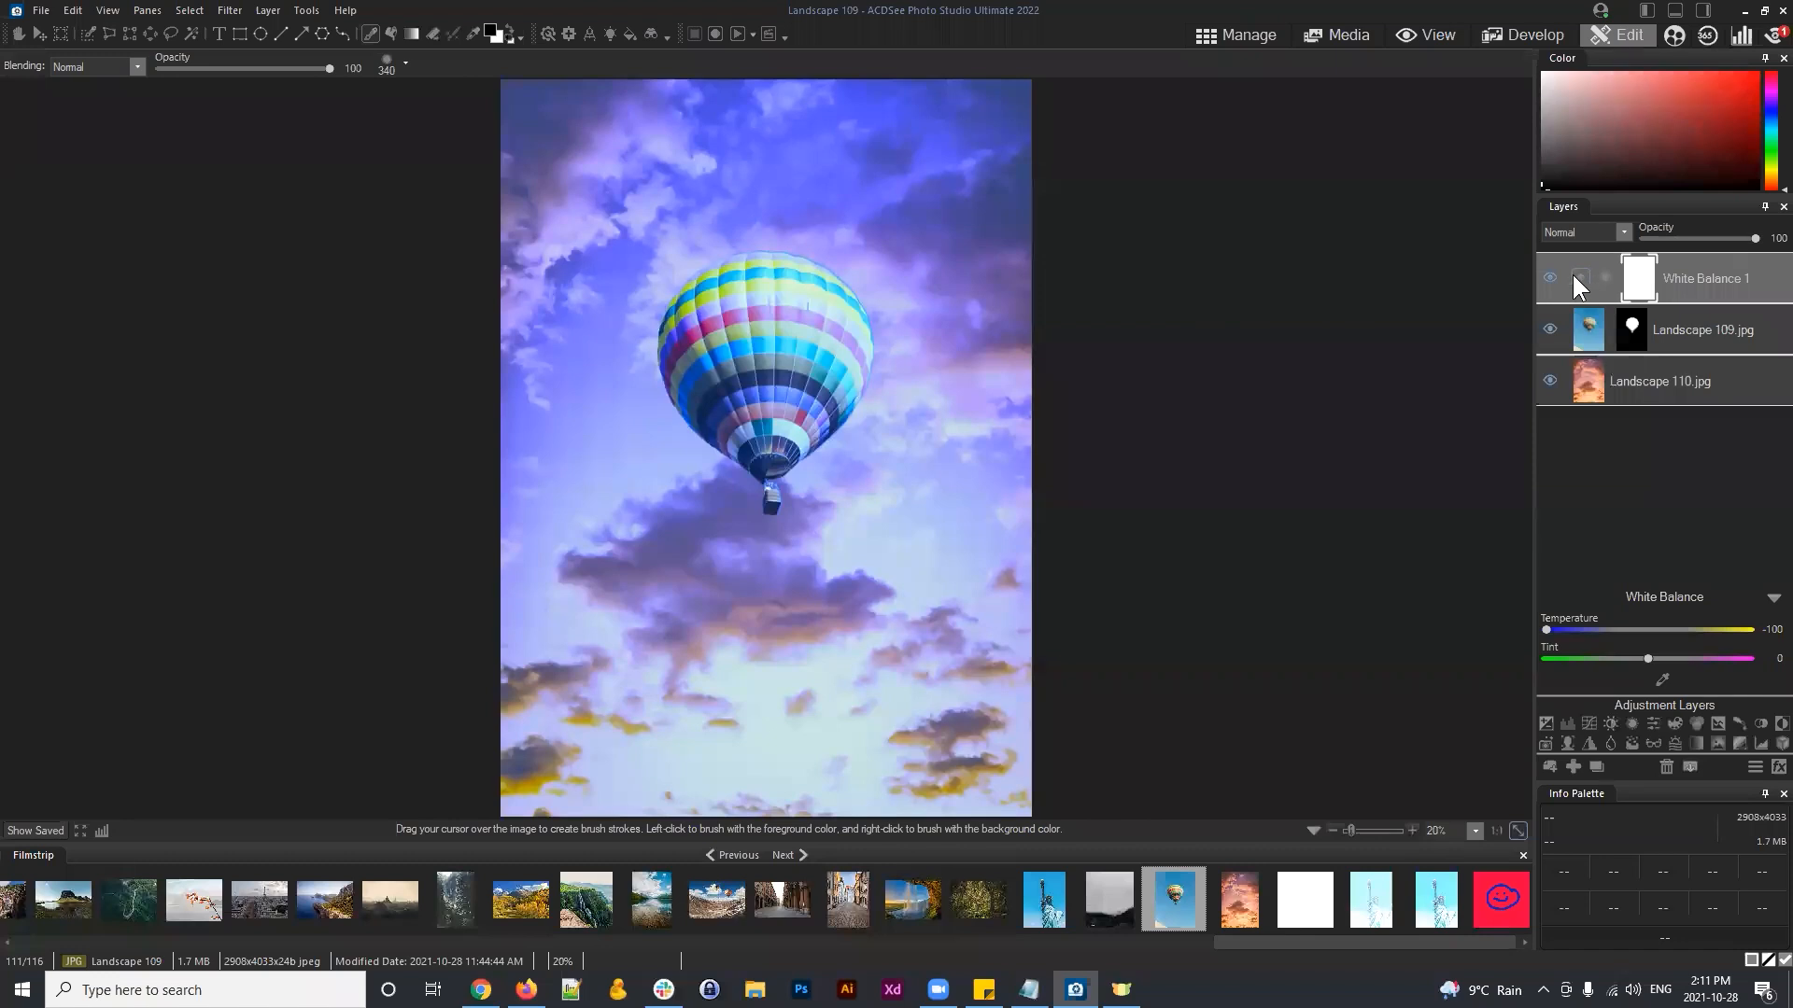
pyautogui.click(1704, 275)
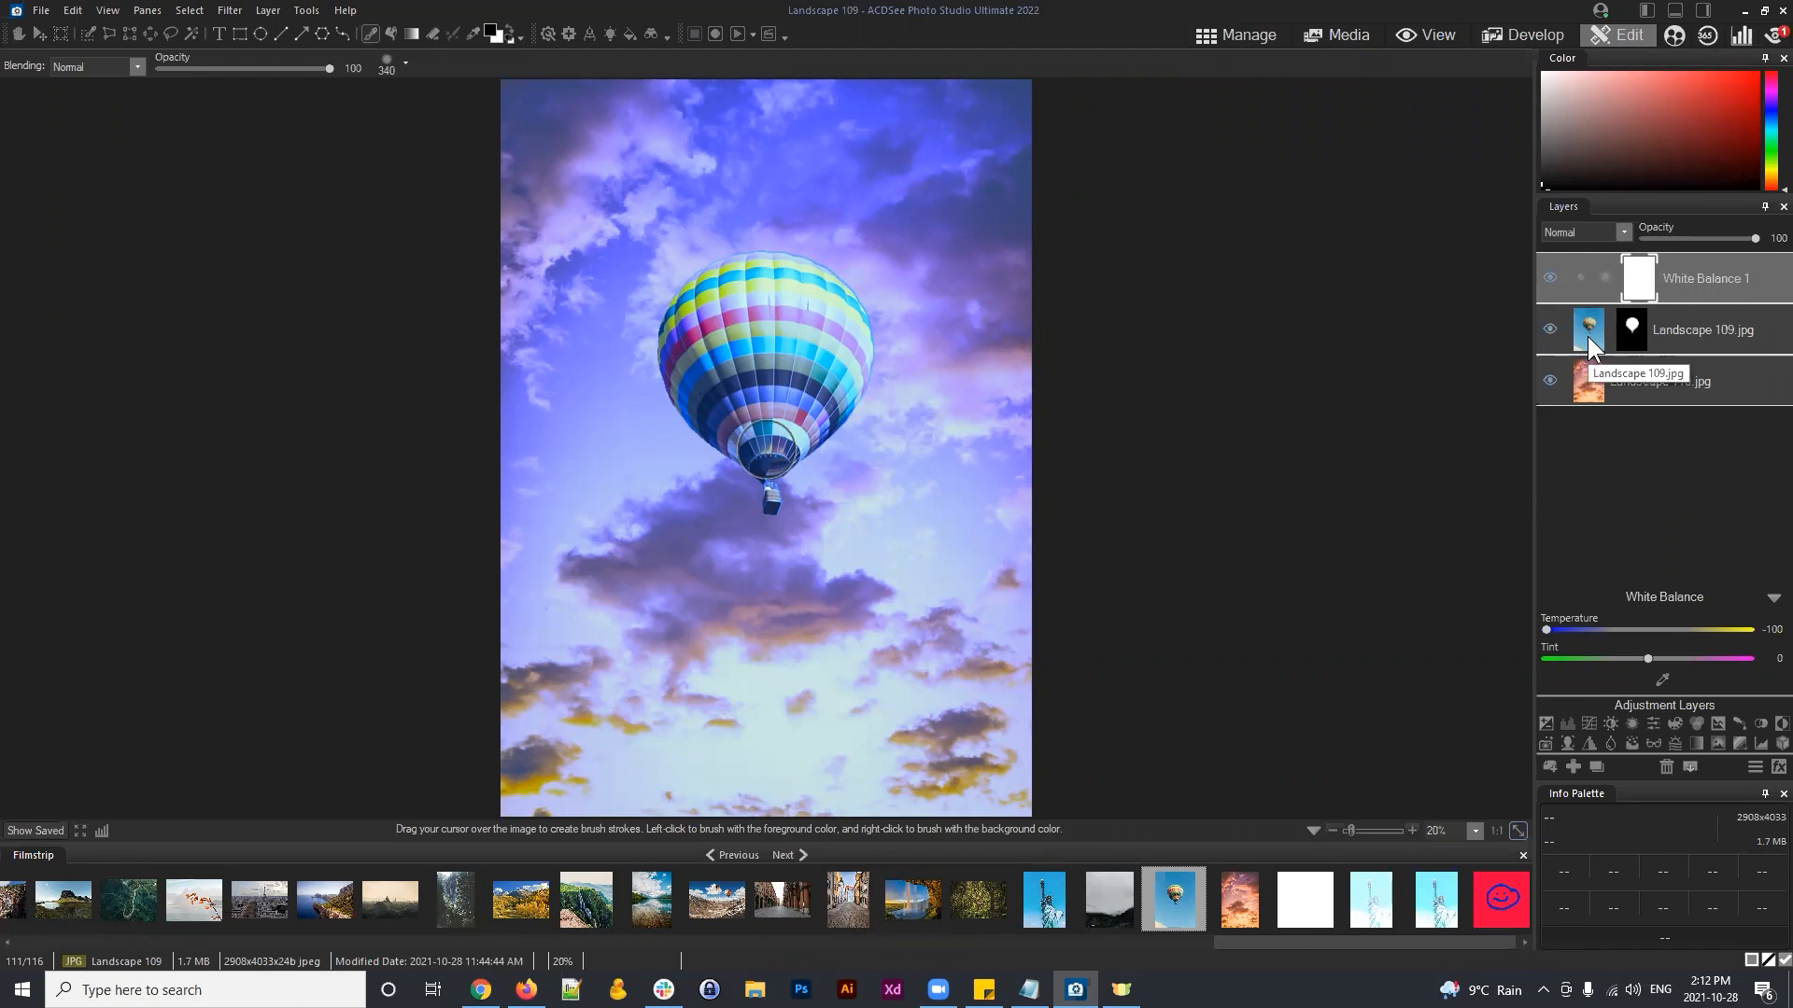
# Step: Clip the White Balance adjustment layer to the Landscape 109.jpg layer beneath it
pyautogui.click(1709, 277)
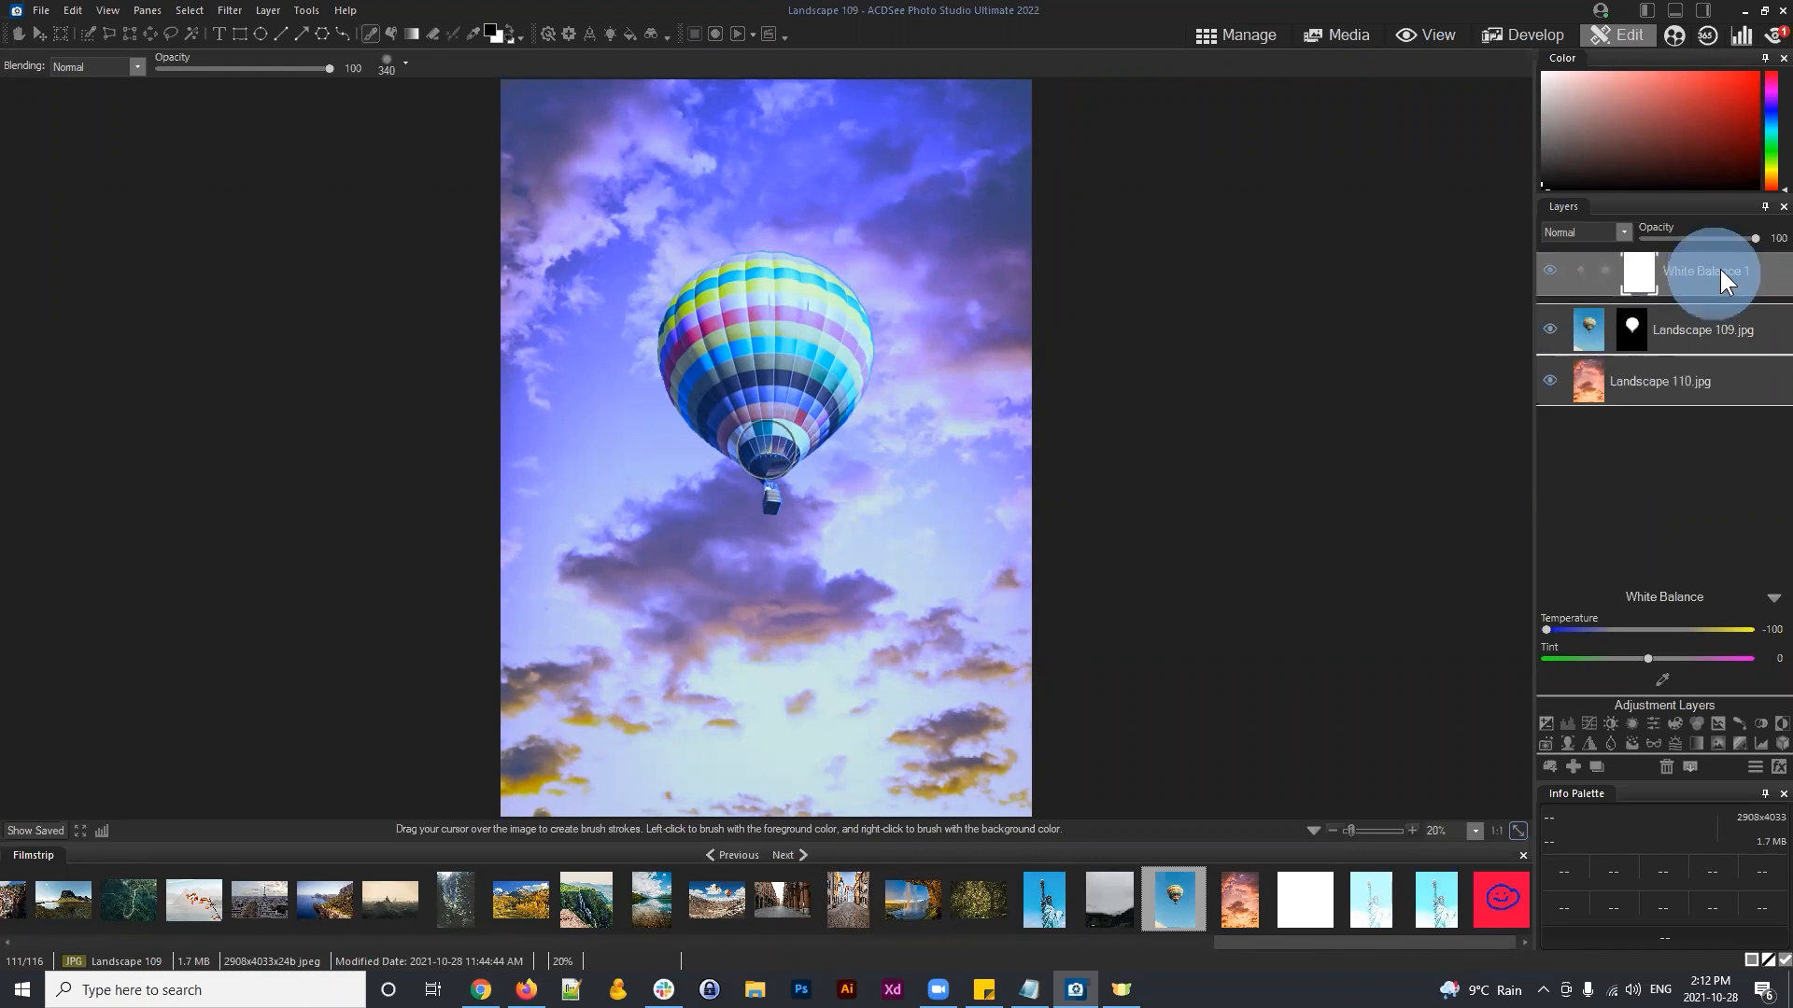
pyautogui.click(1581, 280)
pyautogui.click(1700, 328)
pyautogui.moveTo(1591, 327)
pyautogui.mouseDown()
pyautogui.moveTo(1602, 312)
pyautogui.moveTo(1591, 323)
pyautogui.mouseUp()
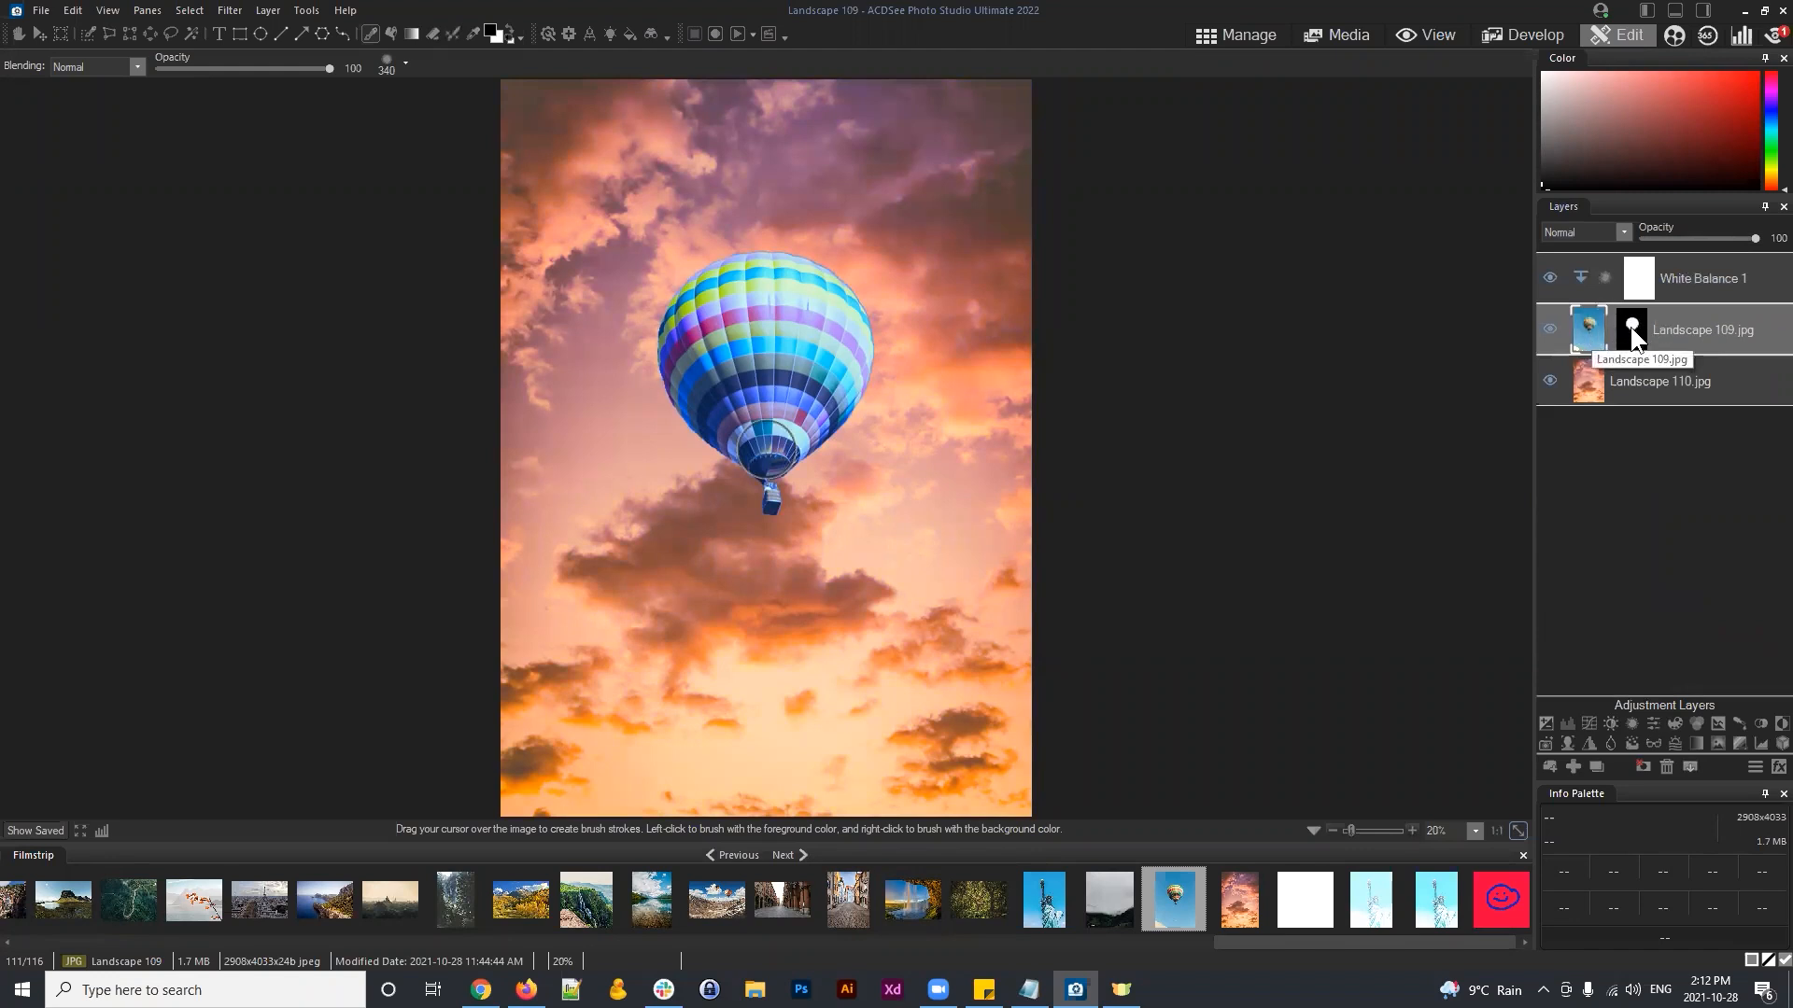
pyautogui.click(1701, 292)
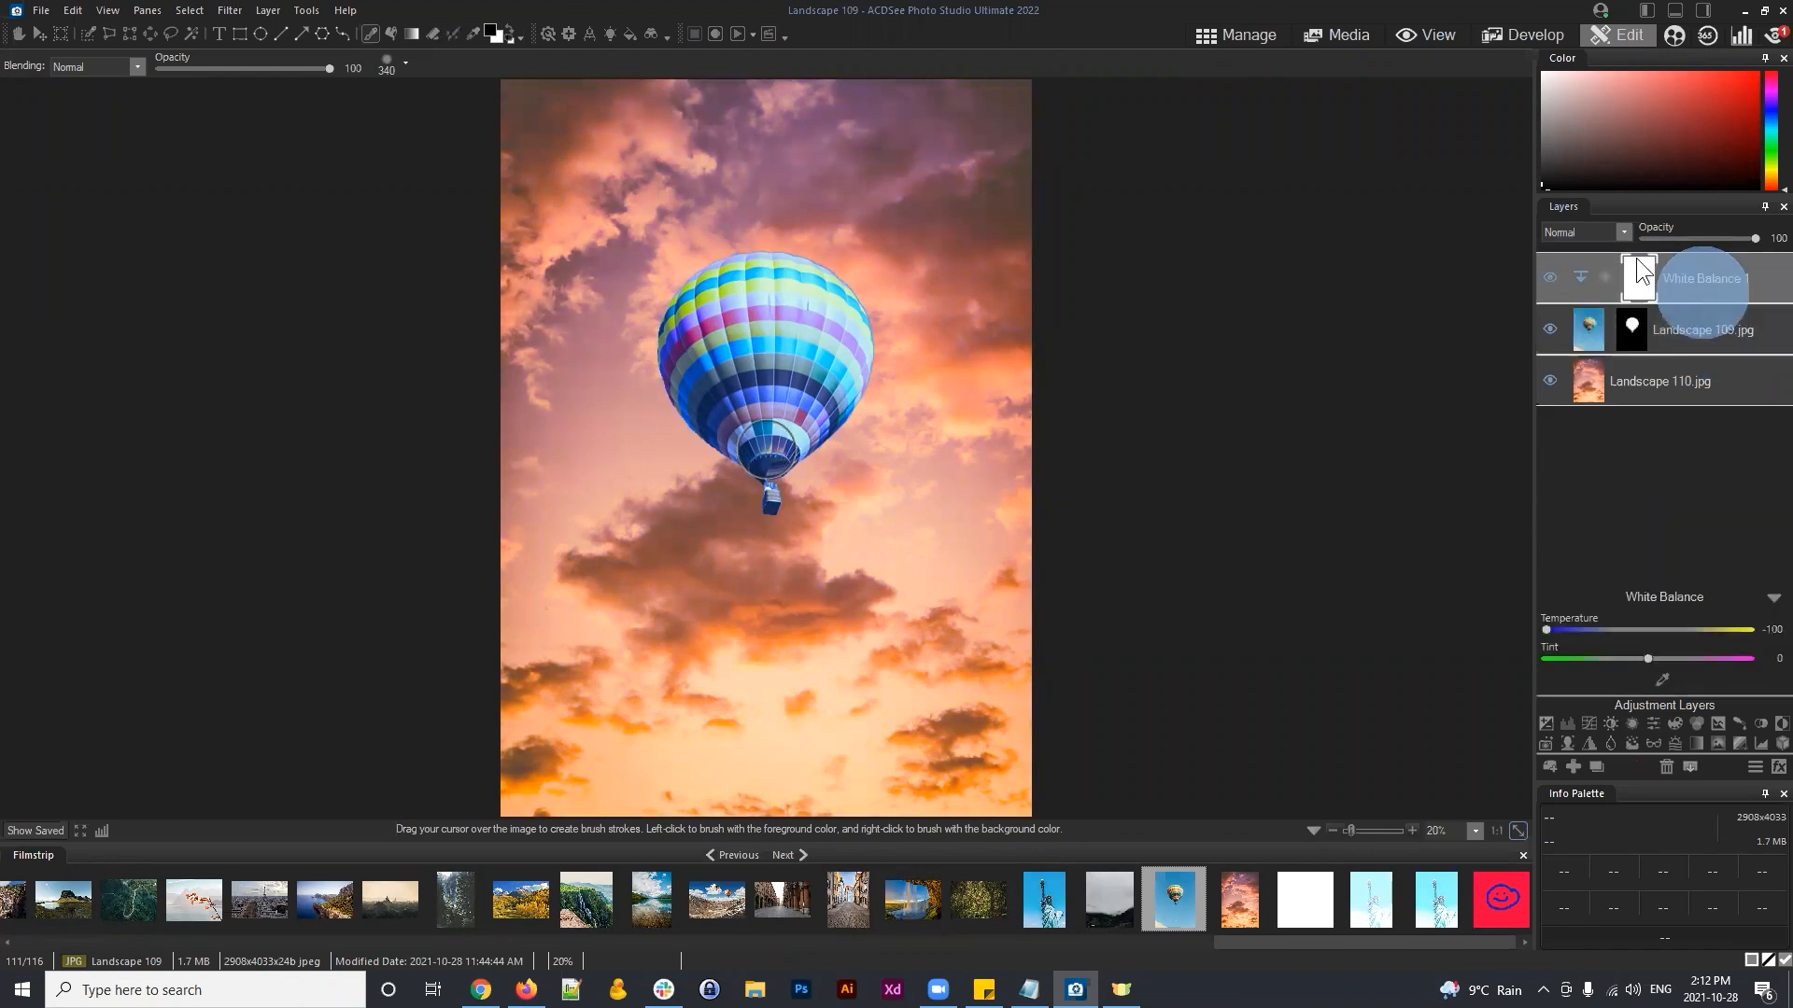
# Step: Try the clipped White Balance layer directly above Landscape 110.jpg, and return it above Landscape 109.jpg
pyautogui.moveTo(1680, 279); pyautogui.dragTo(1701, 350)
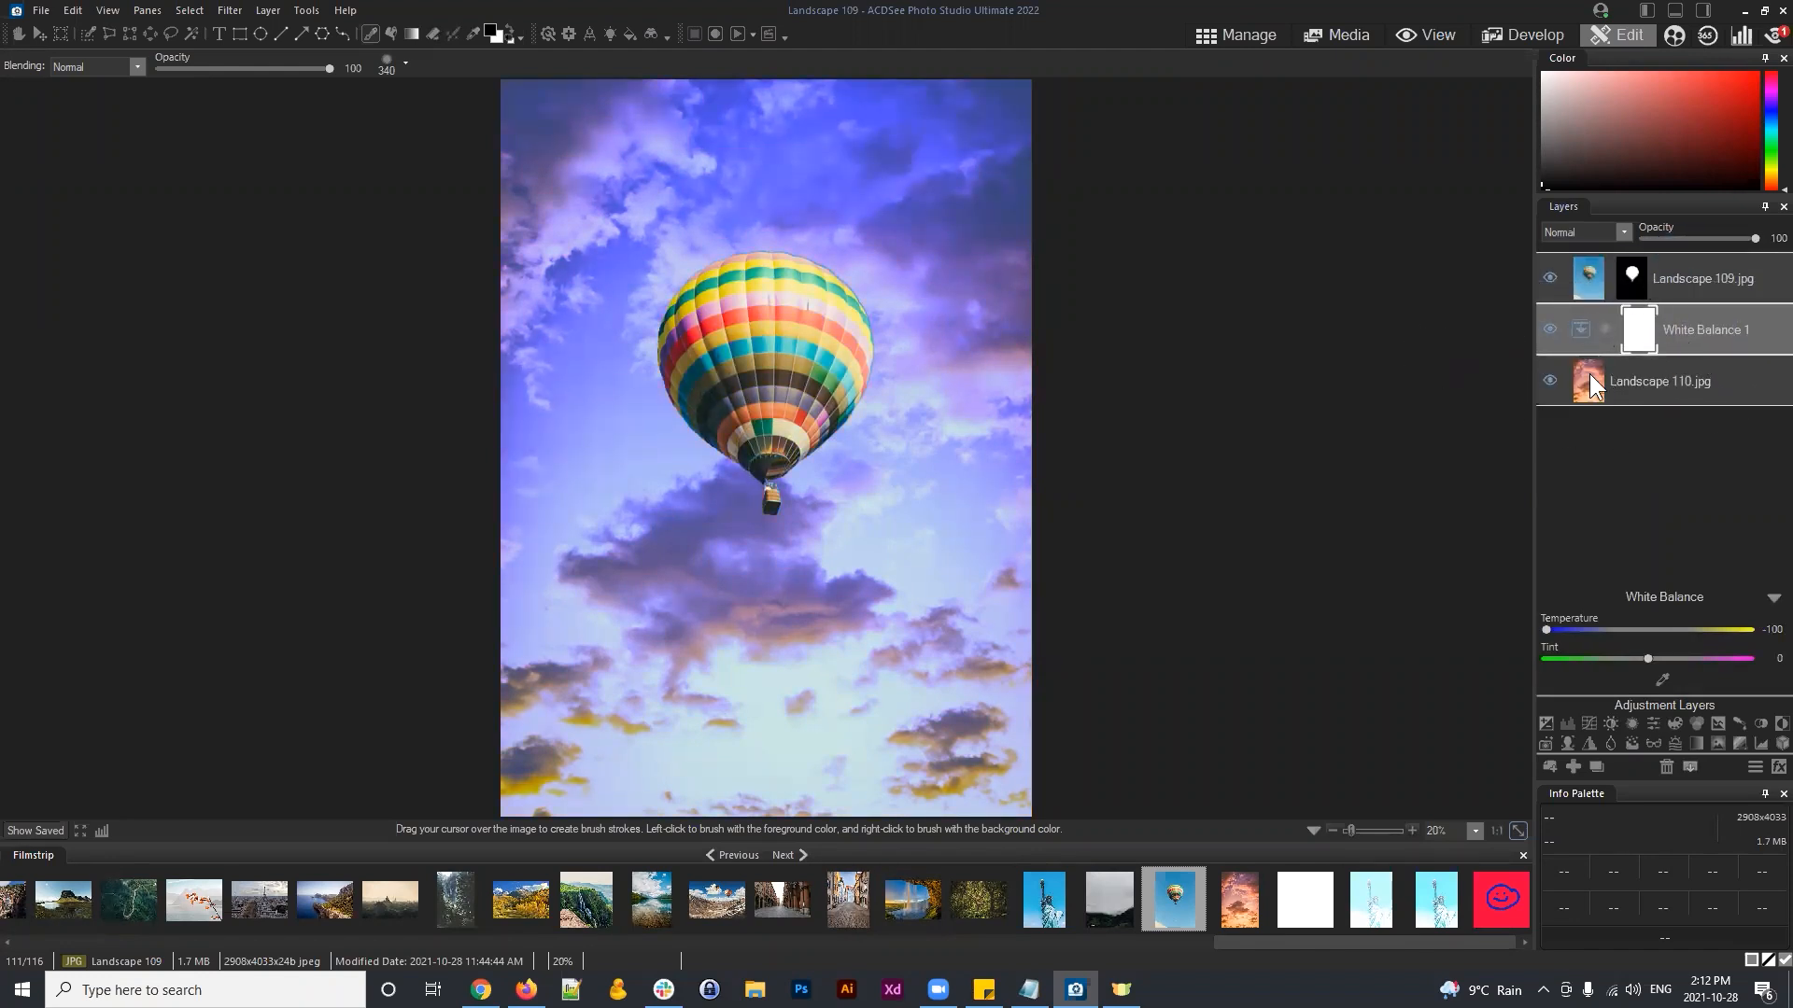
pyautogui.click(1668, 384)
pyautogui.moveTo(1685, 334); pyautogui.dragTo(1676, 273)
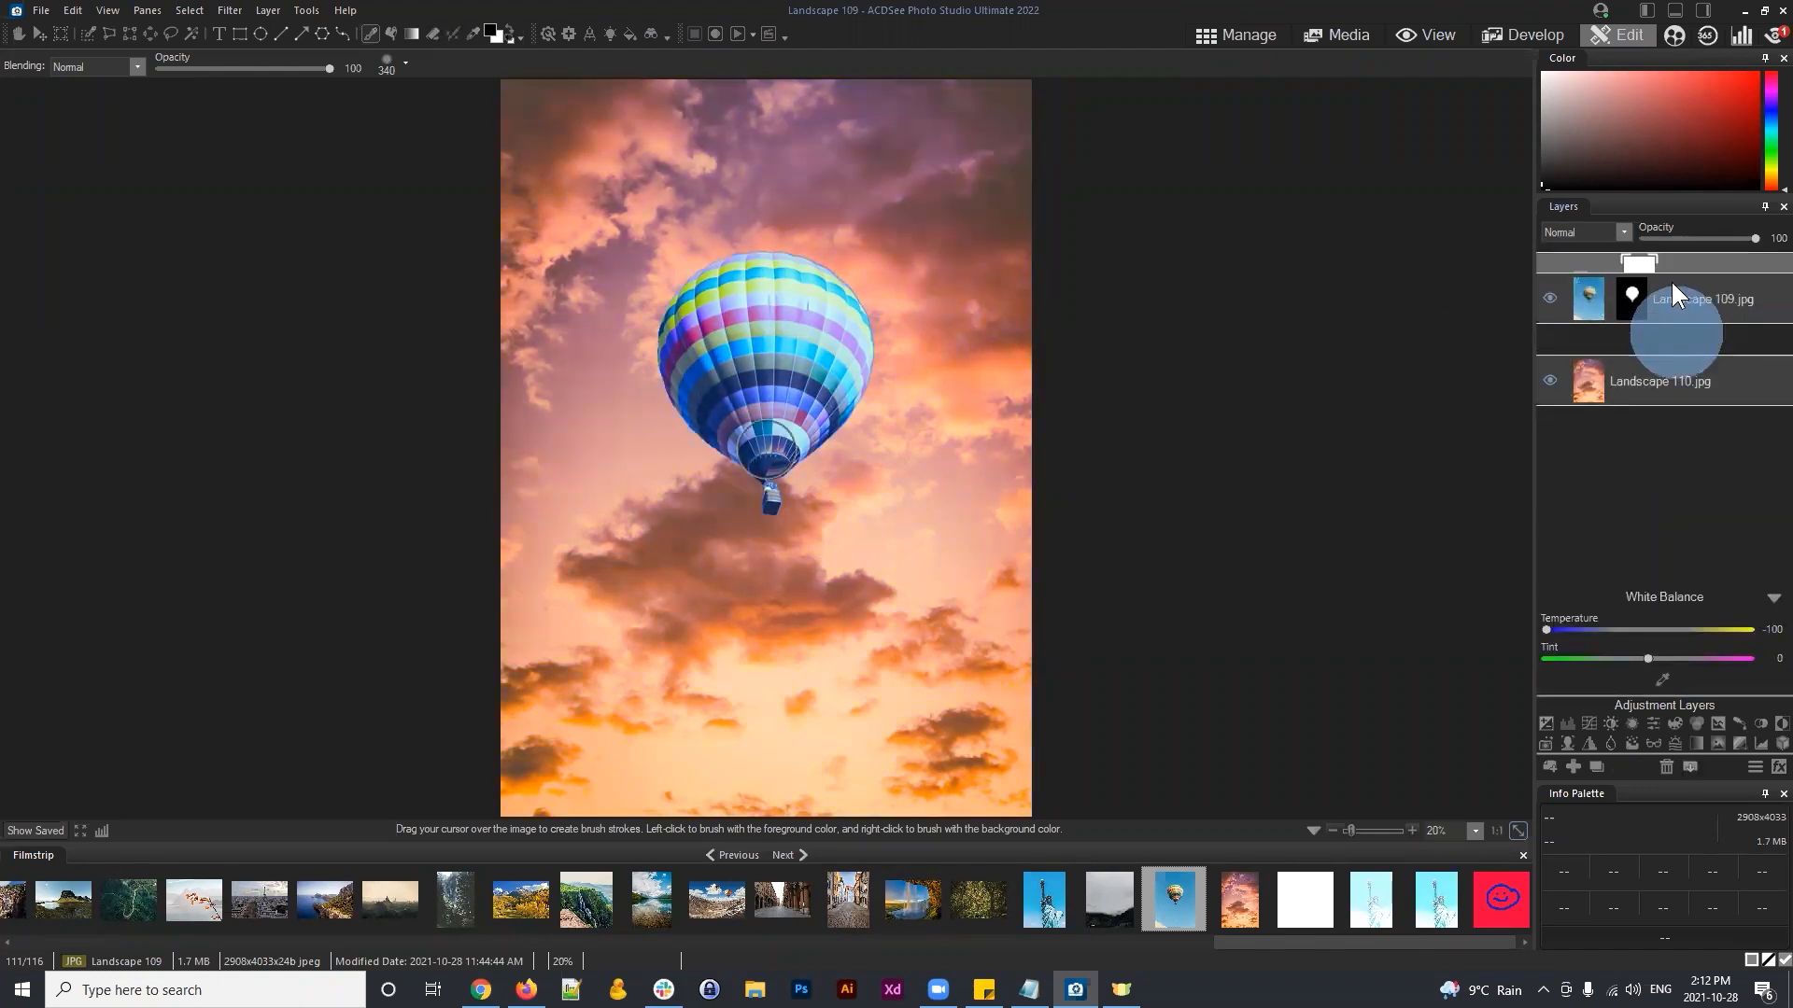
# Step: Release the White Balance layer's clipping and compare it with the mask of the Landscape 109.jpg layer
pyautogui.click(1576, 274)
pyautogui.click(1581, 275)
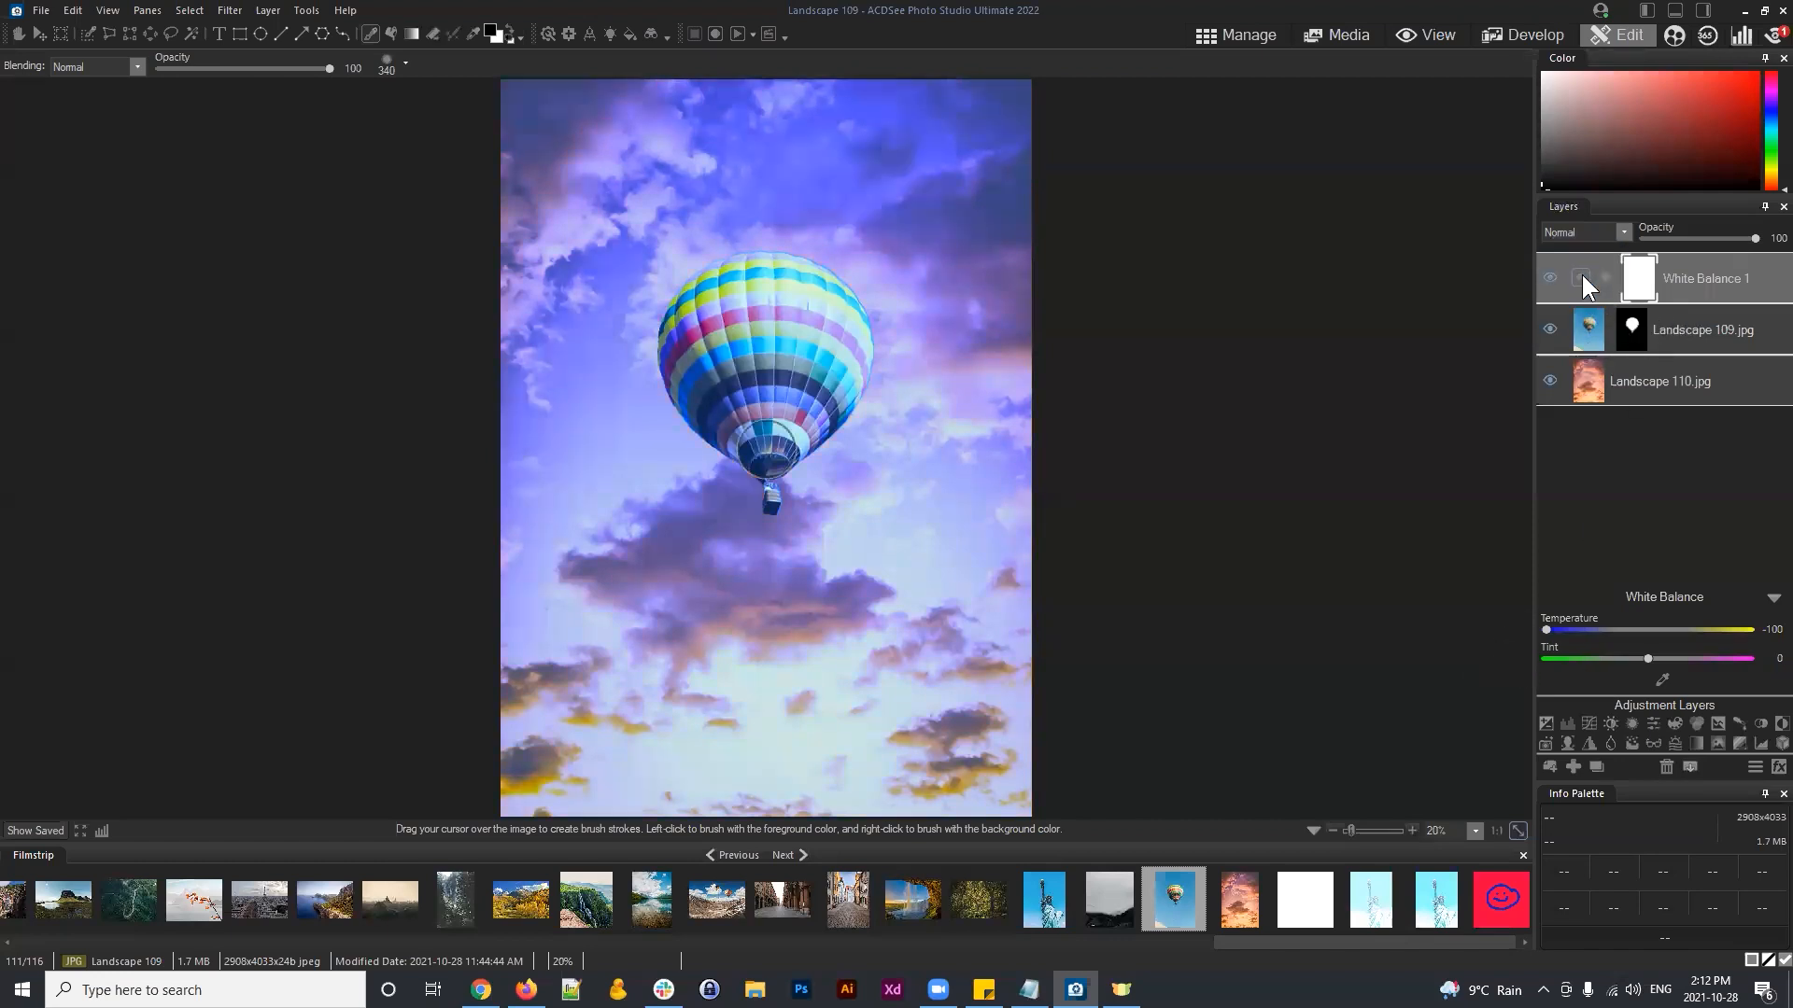
pyautogui.click(1707, 280)
pyautogui.click(1696, 279)
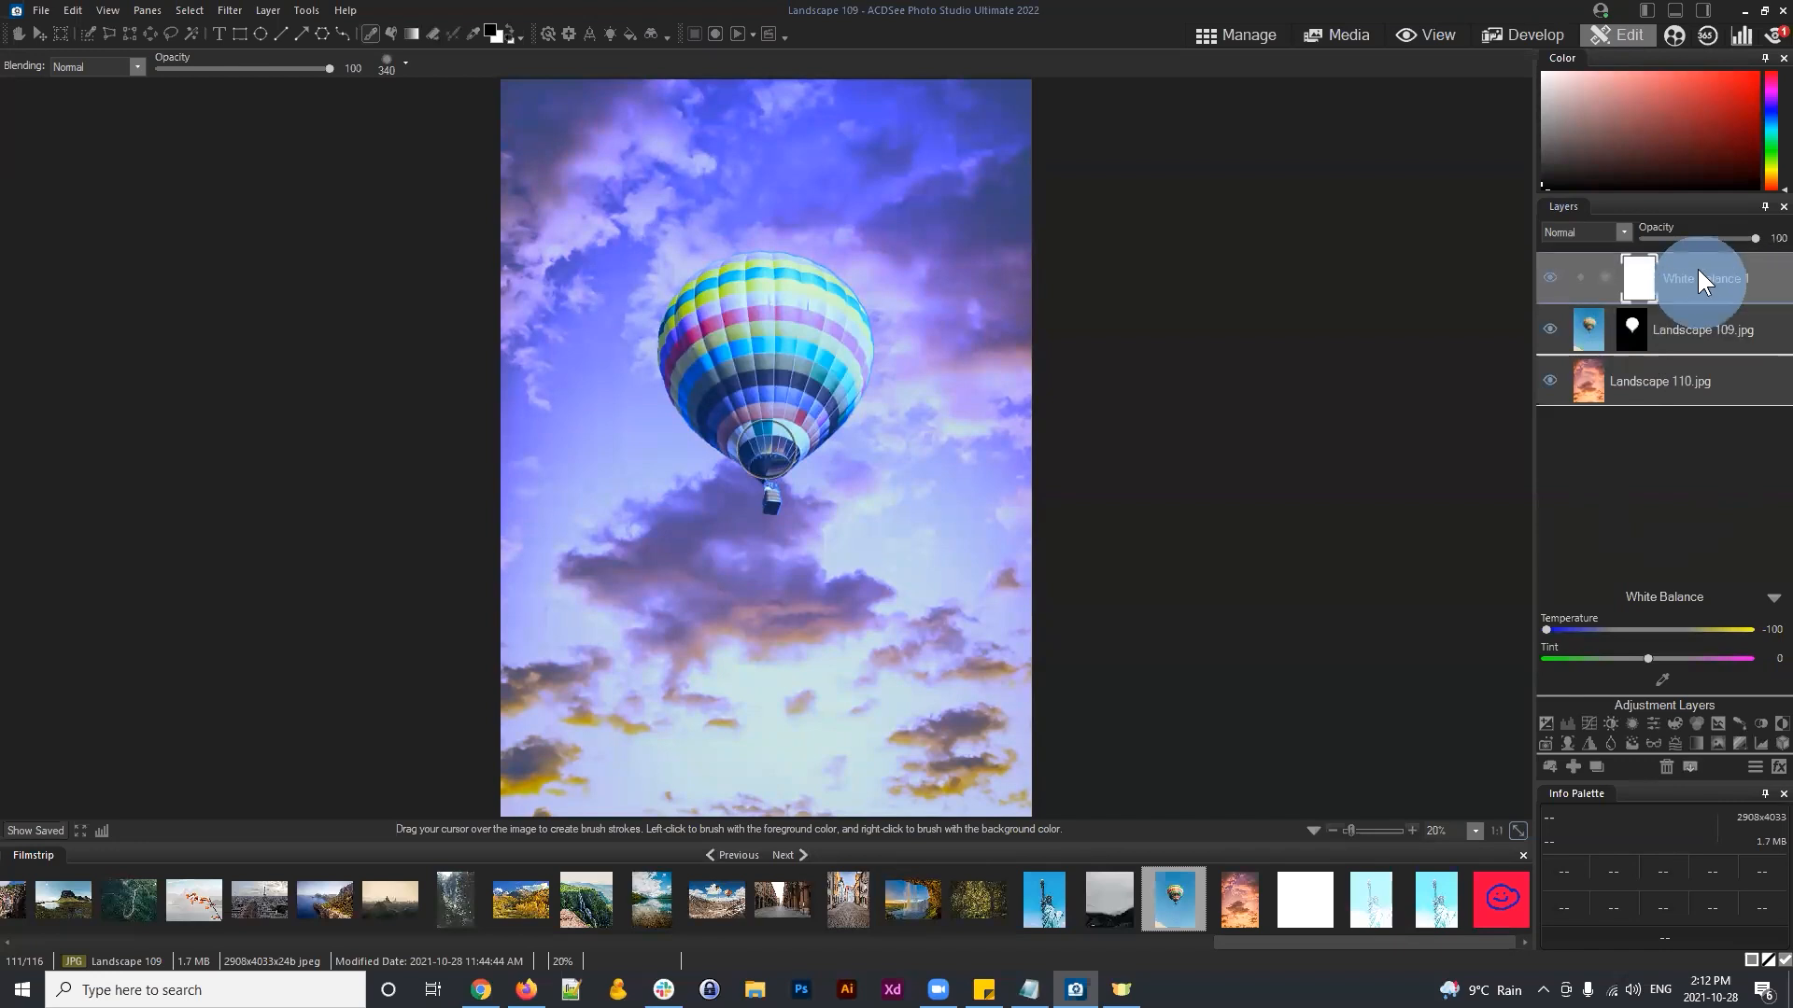
pyautogui.click(1632, 329)
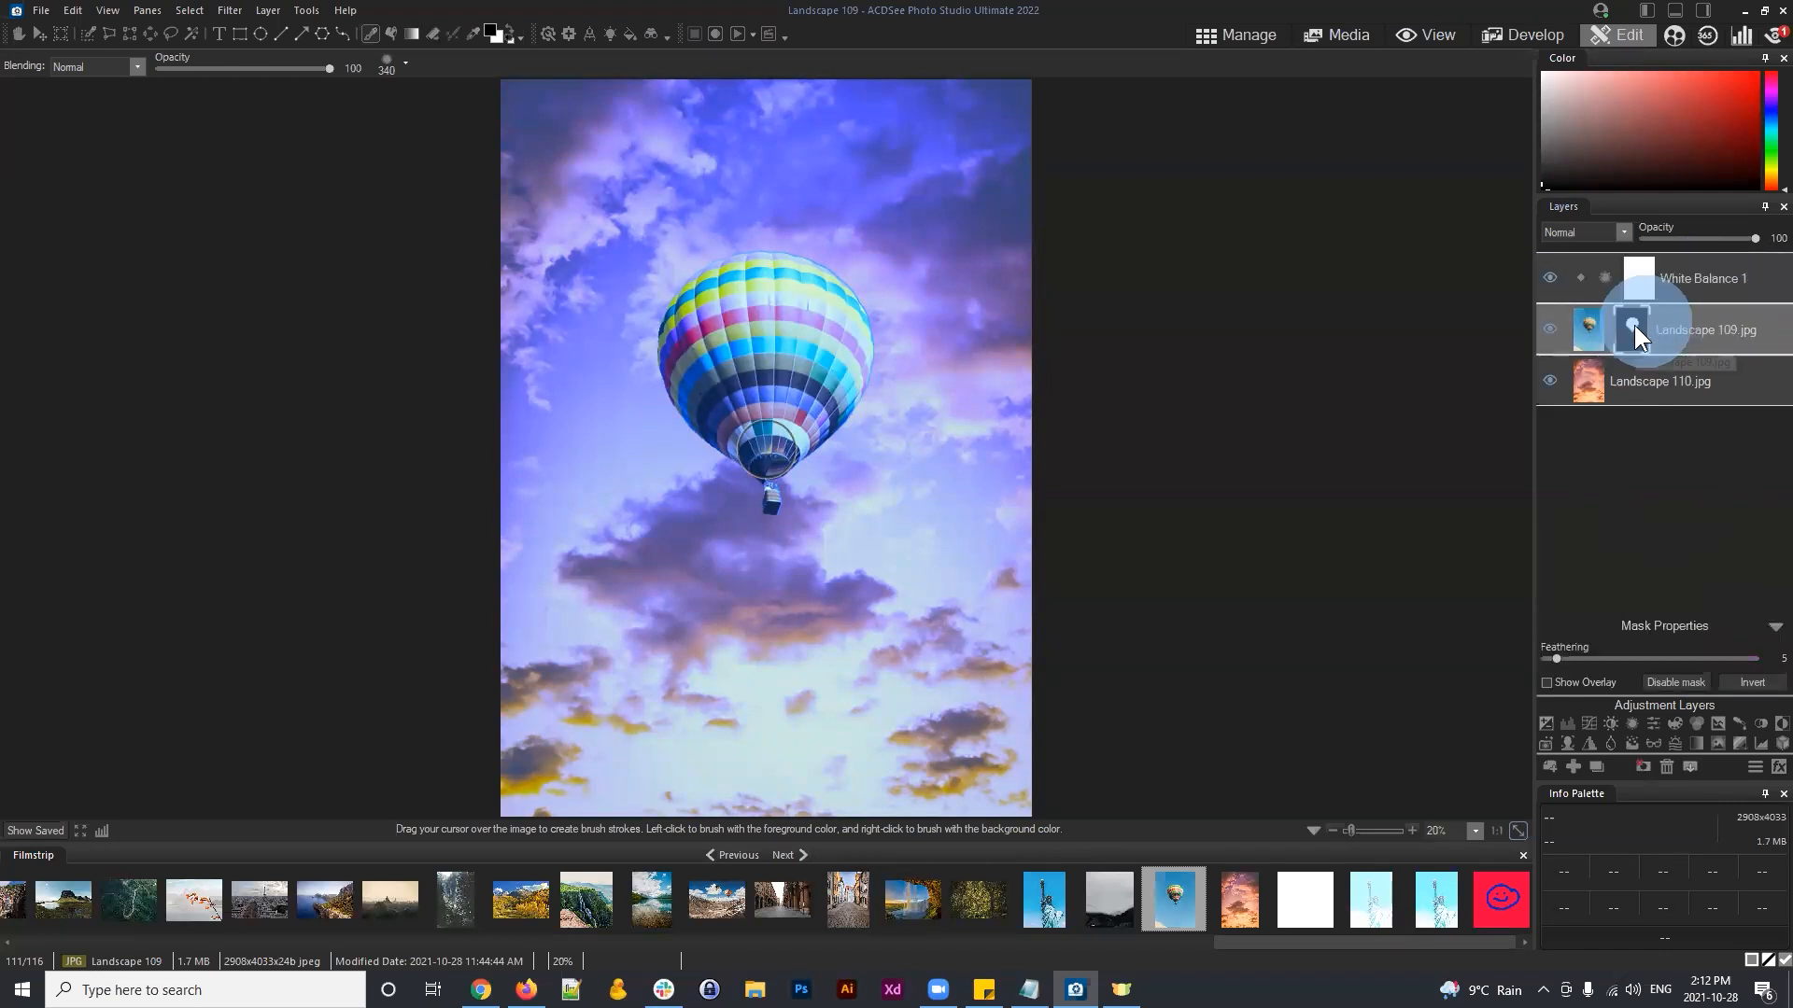
pyautogui.click(1708, 274)
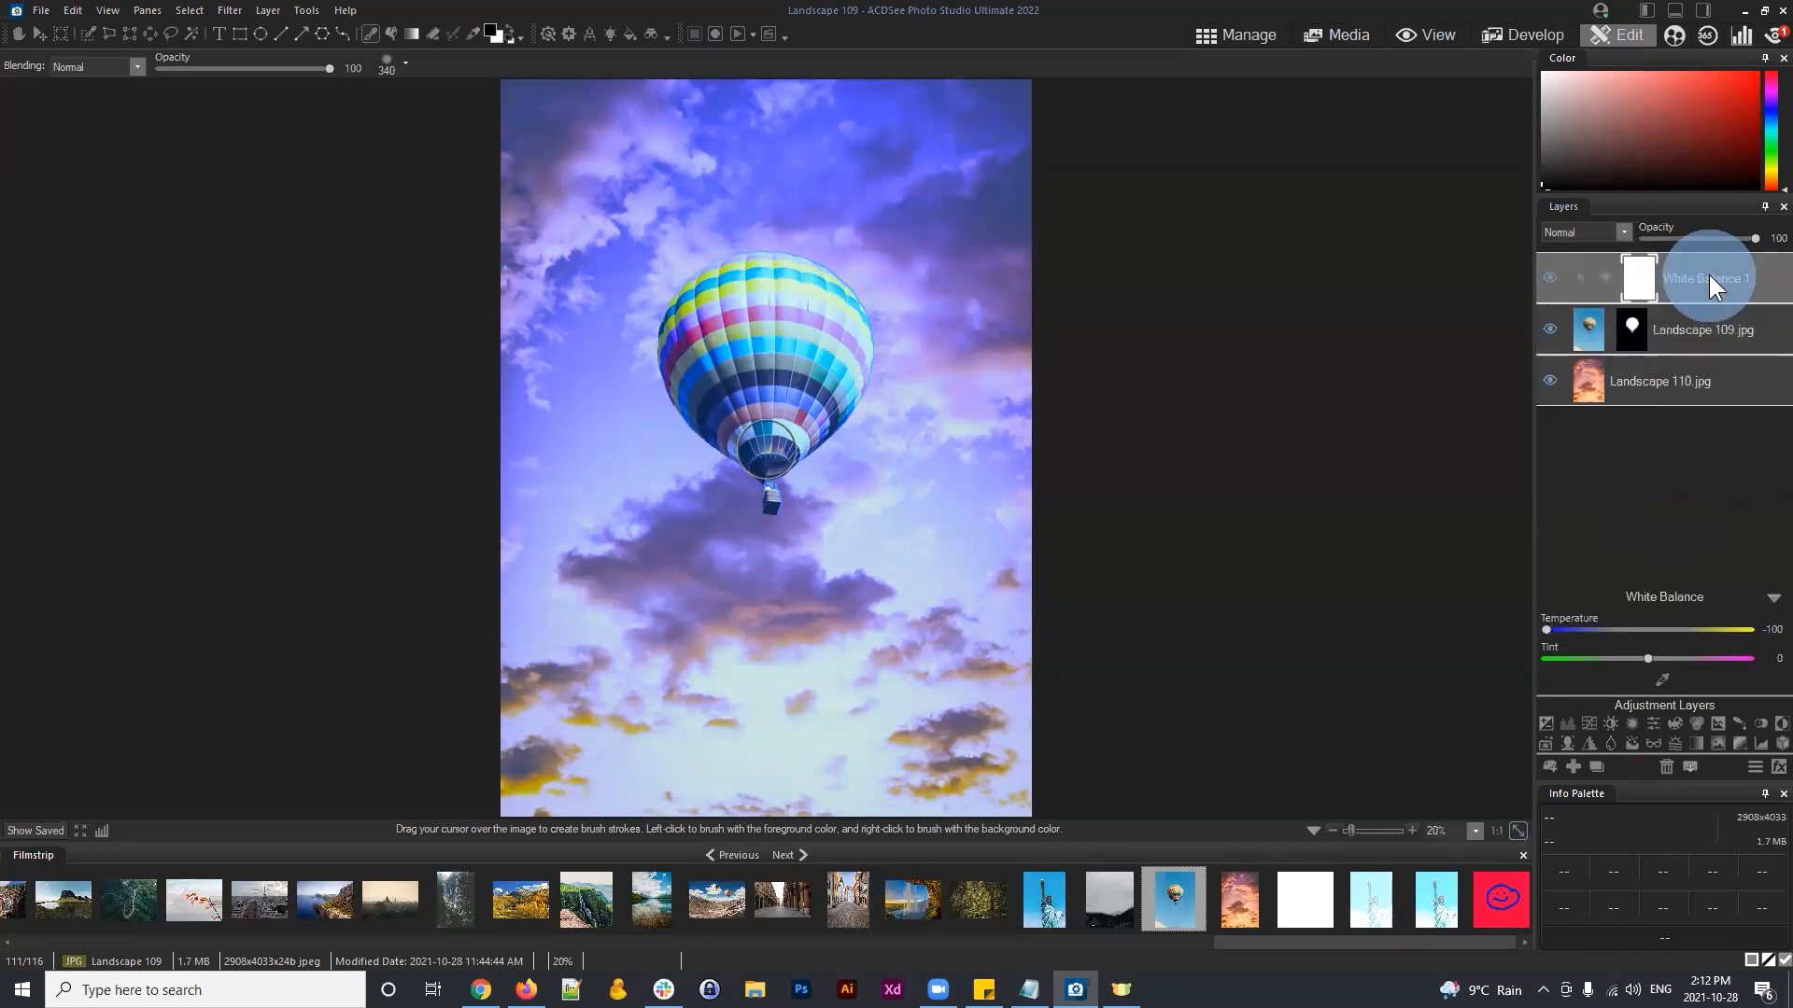
# Step: With Landscape 109.jpg hidden, try the White Balance layer beneath it, and restore the layer order and visibility
pyautogui.click(1554, 329)
pyautogui.moveTo(1724, 272); pyautogui.dragTo(1707, 332)
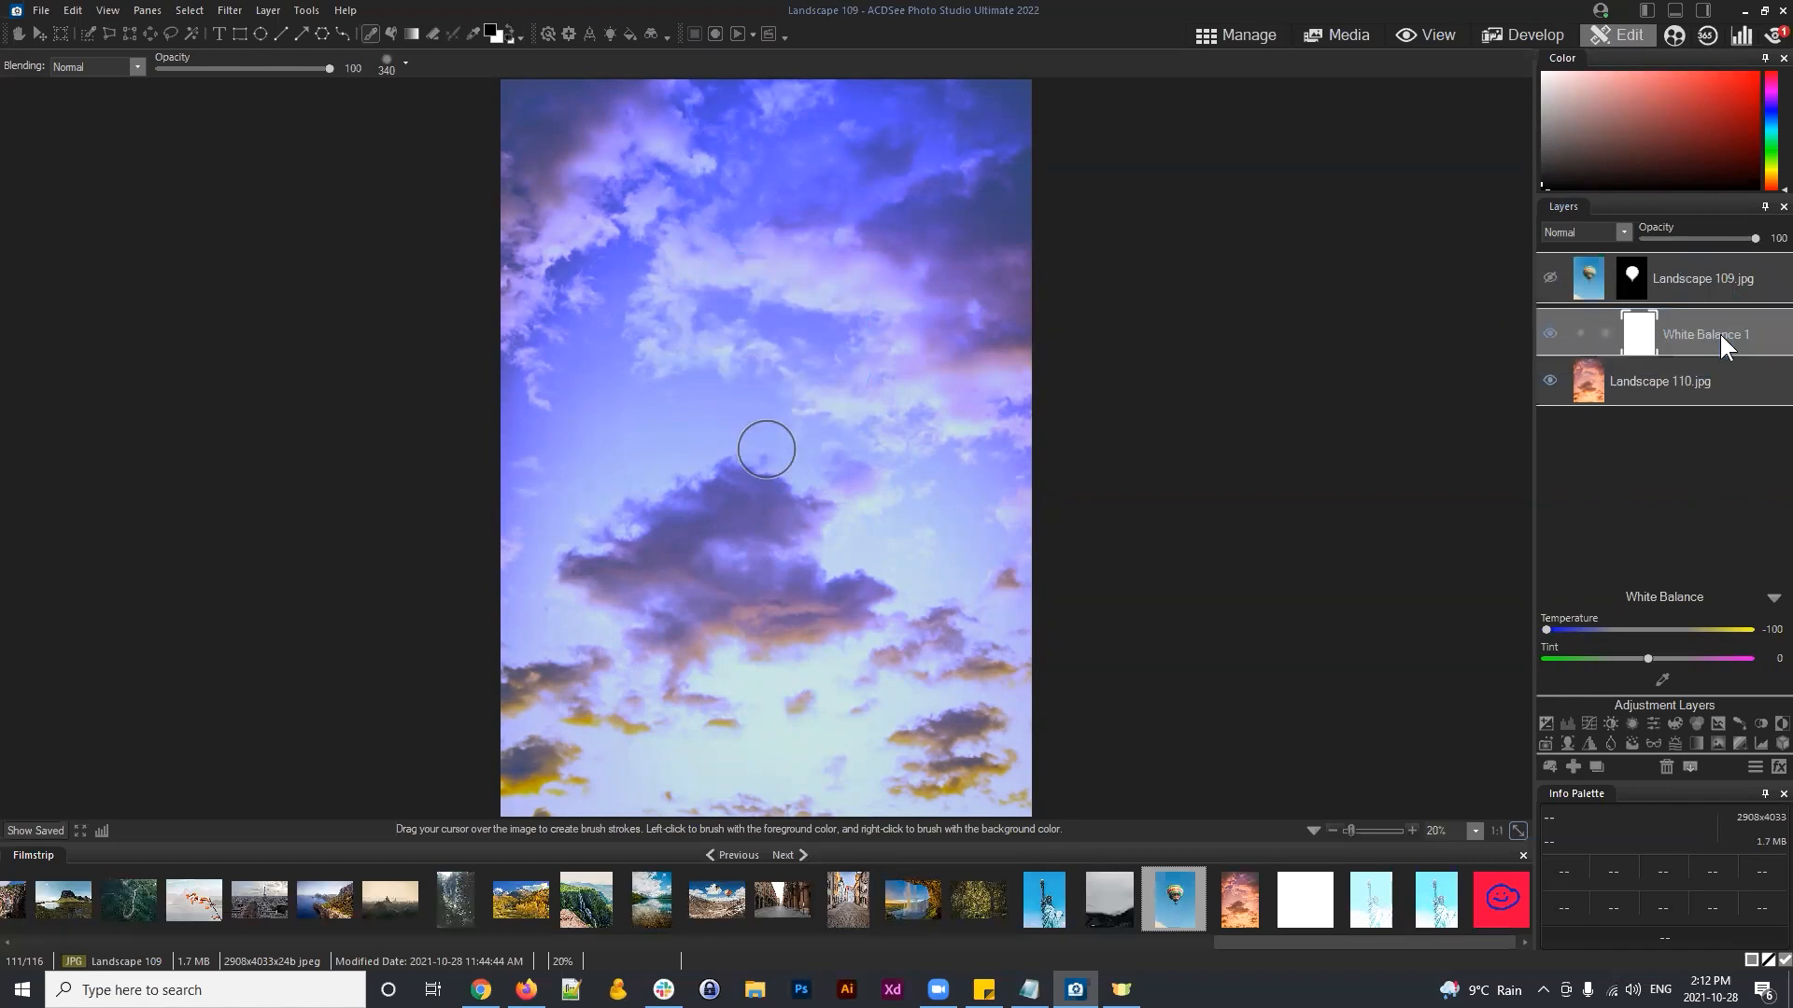
pyautogui.moveTo(1689, 316); pyautogui.dragTo(1697, 277)
pyautogui.click(1550, 329)
pyautogui.click(1585, 330)
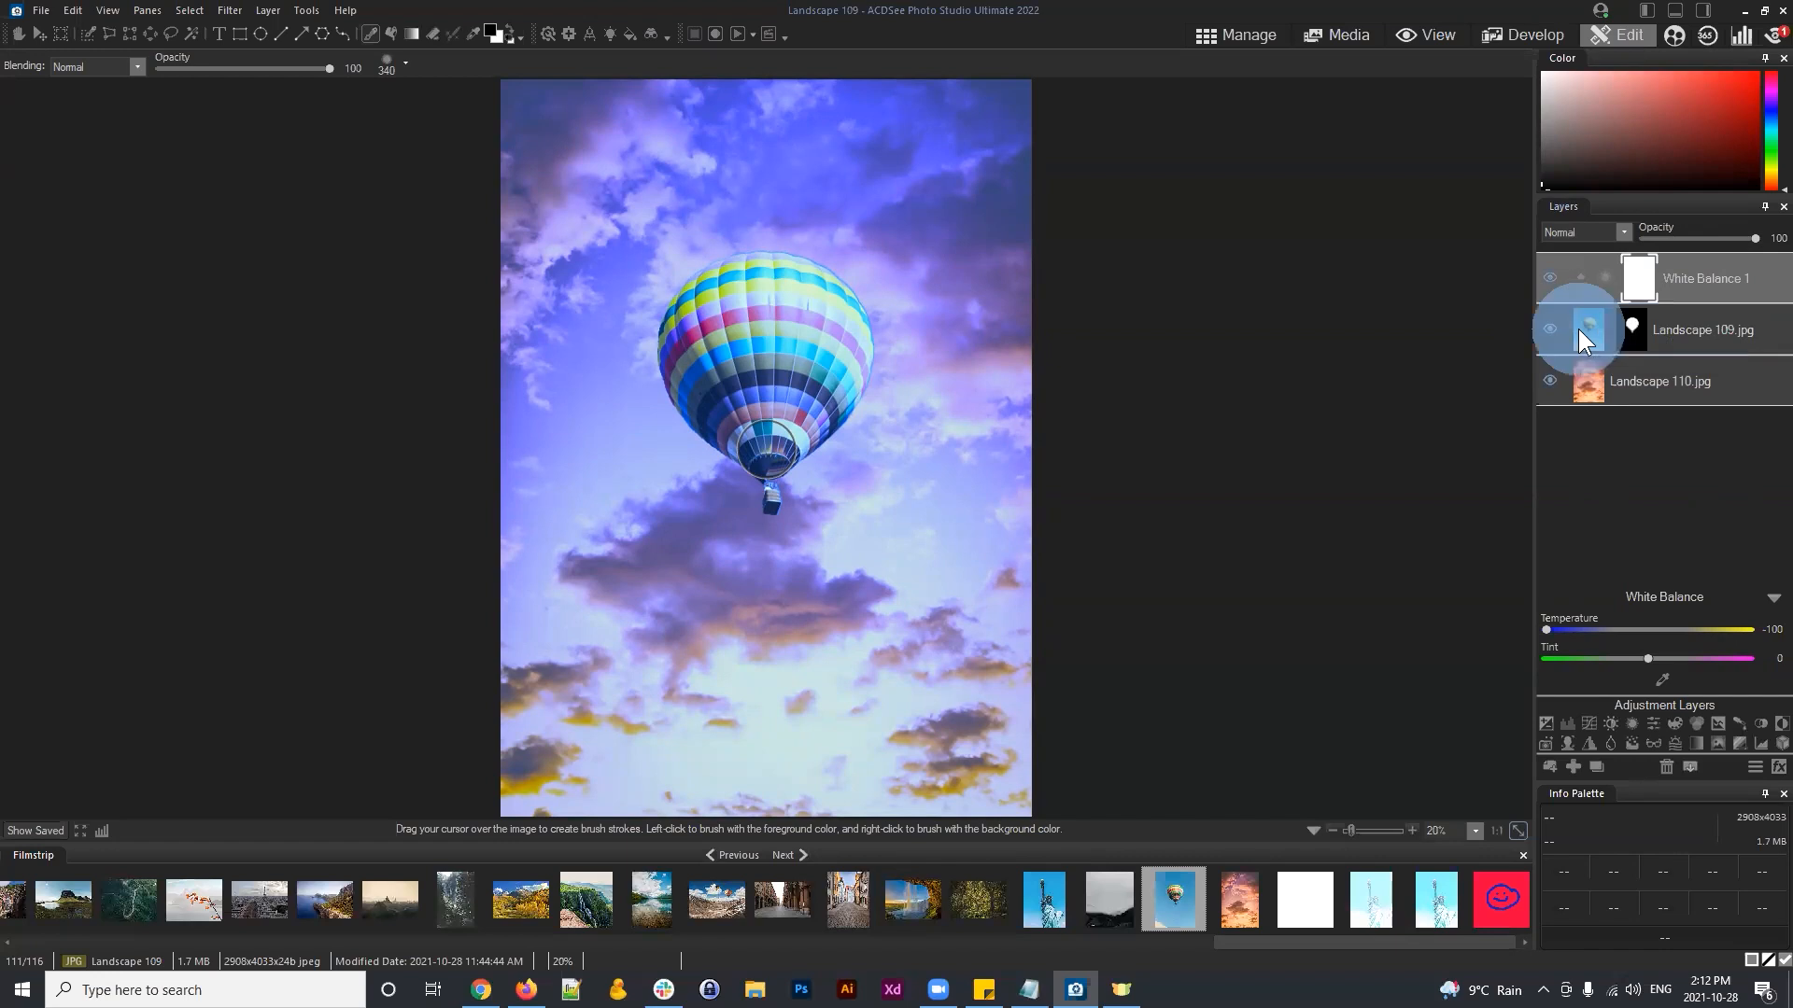
# Step: Clip the White Balance layer to Landscape 109.jpg and set its temperature to 15
pyautogui.click(1582, 274)
pyautogui.click(1716, 282)
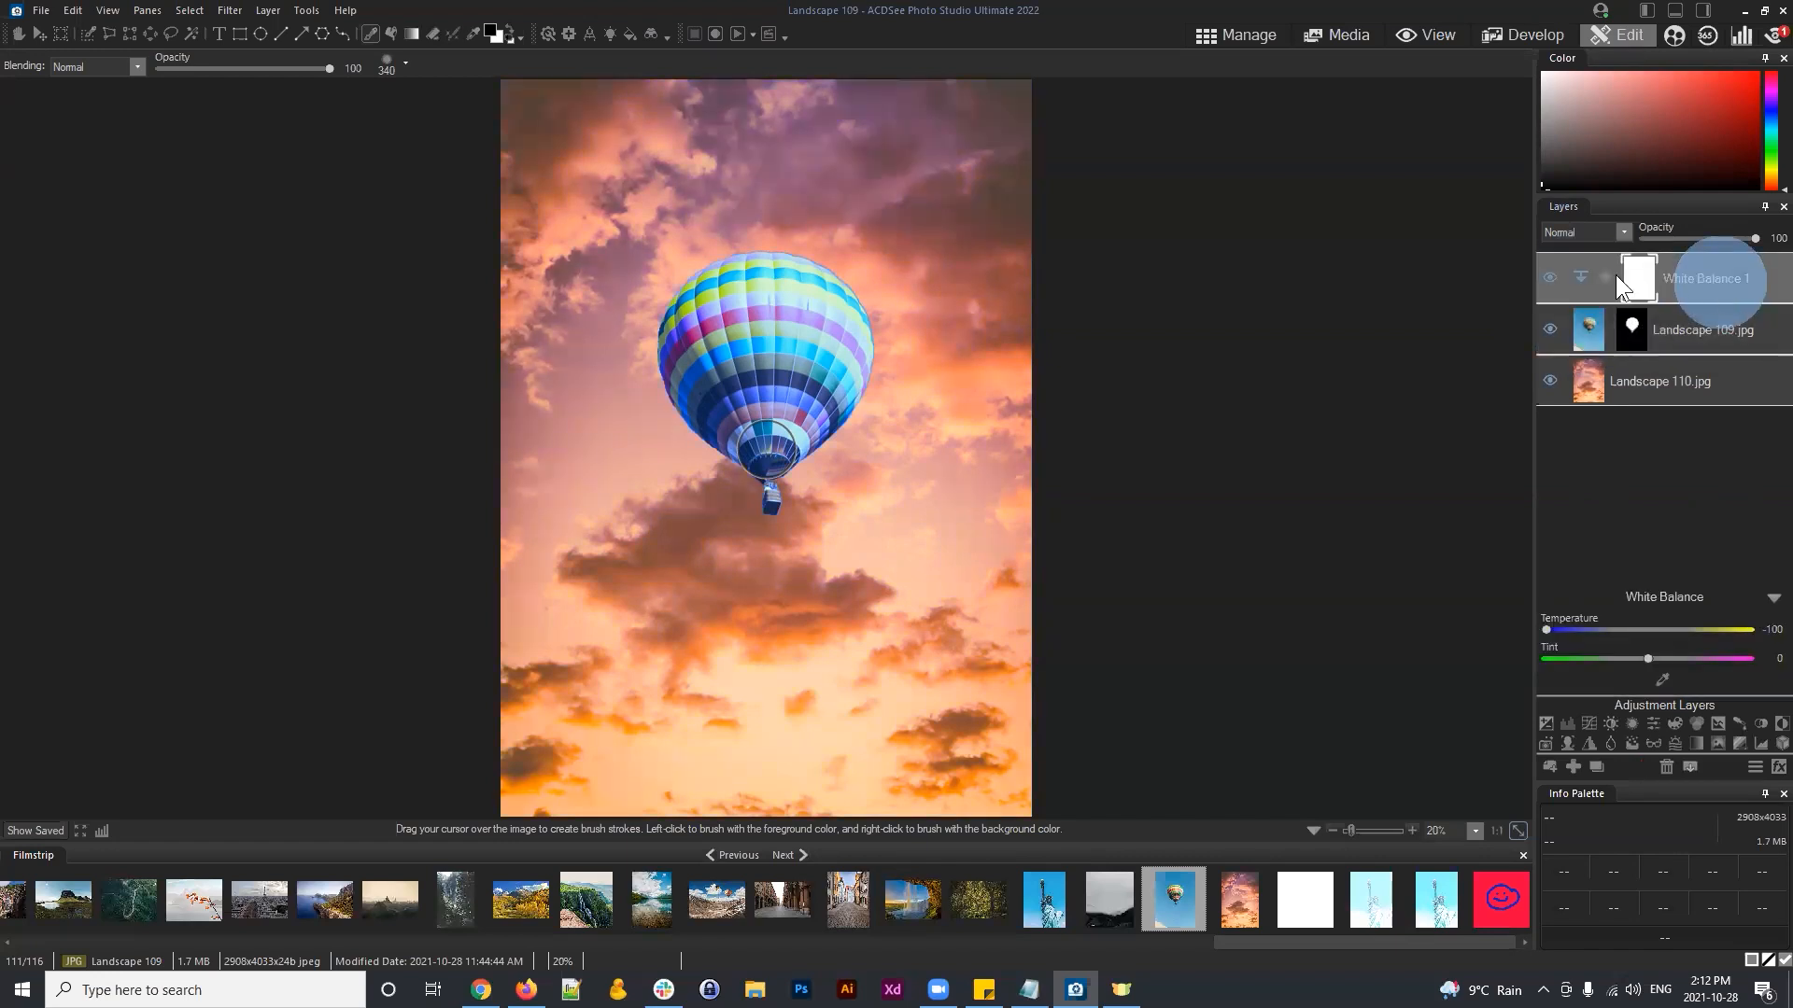
pyautogui.moveTo(1547, 630); pyautogui.dragTo(1673, 642)
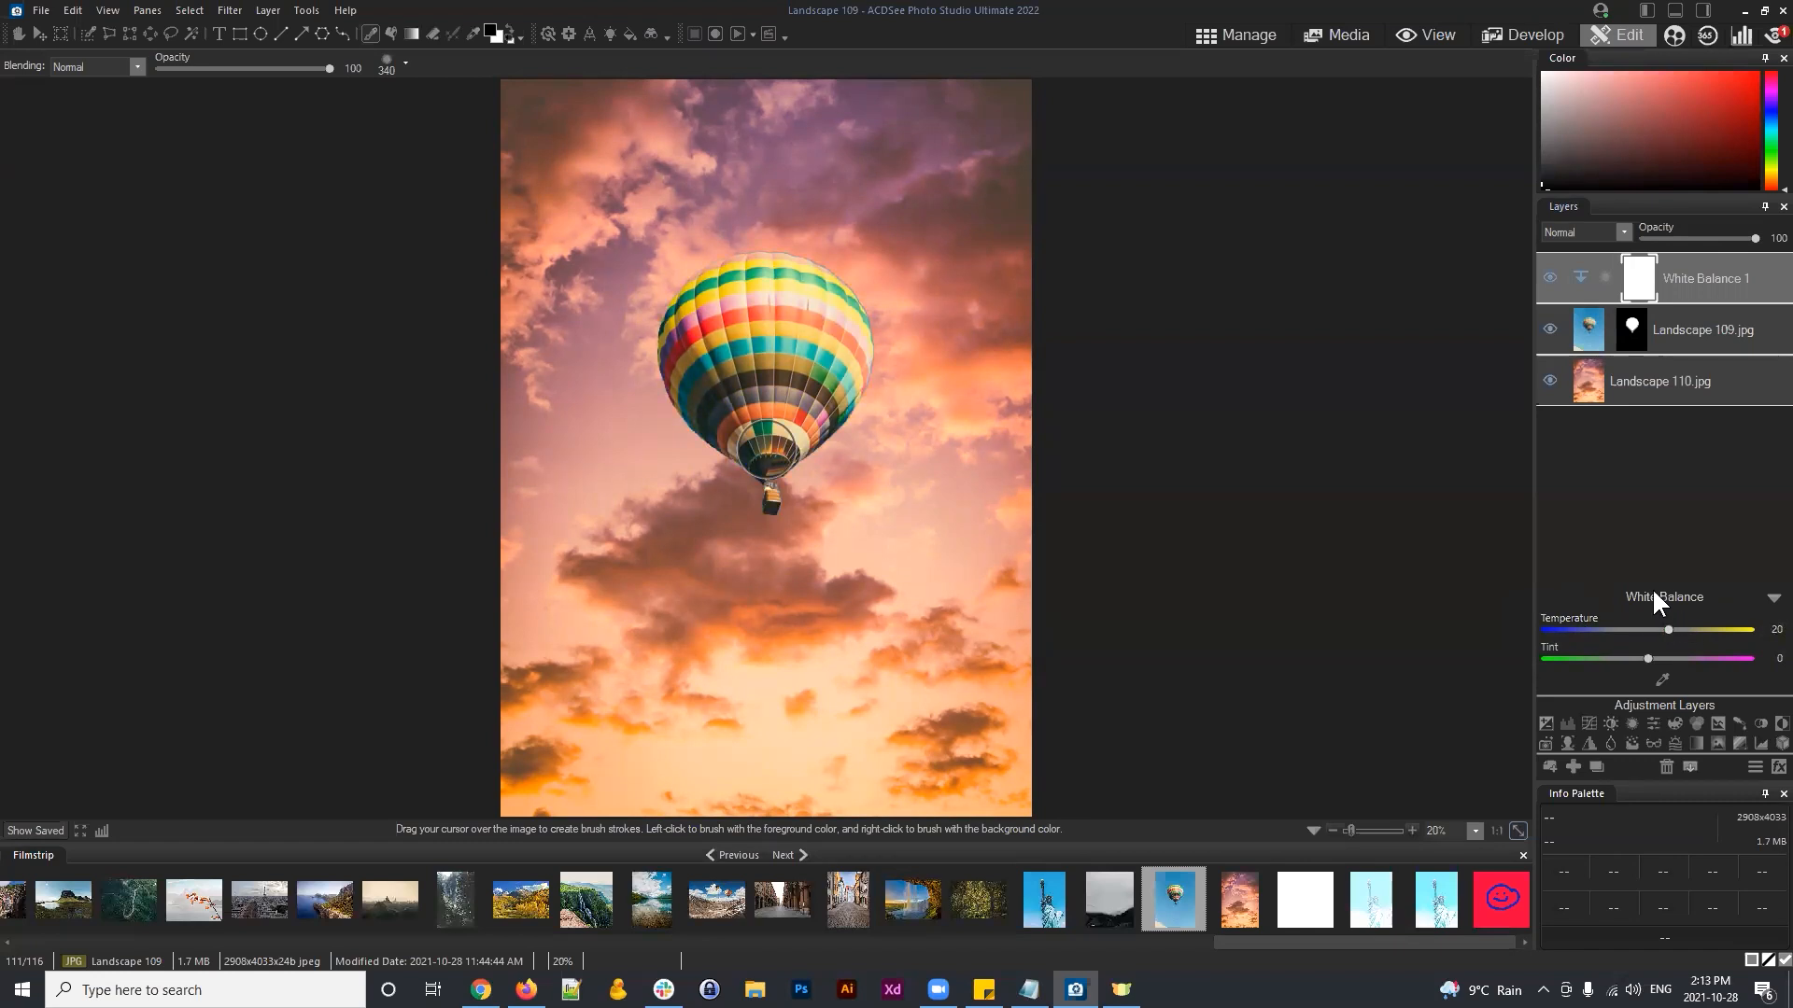
pyautogui.moveTo(1662, 624); pyautogui.dragTo(1661, 630)
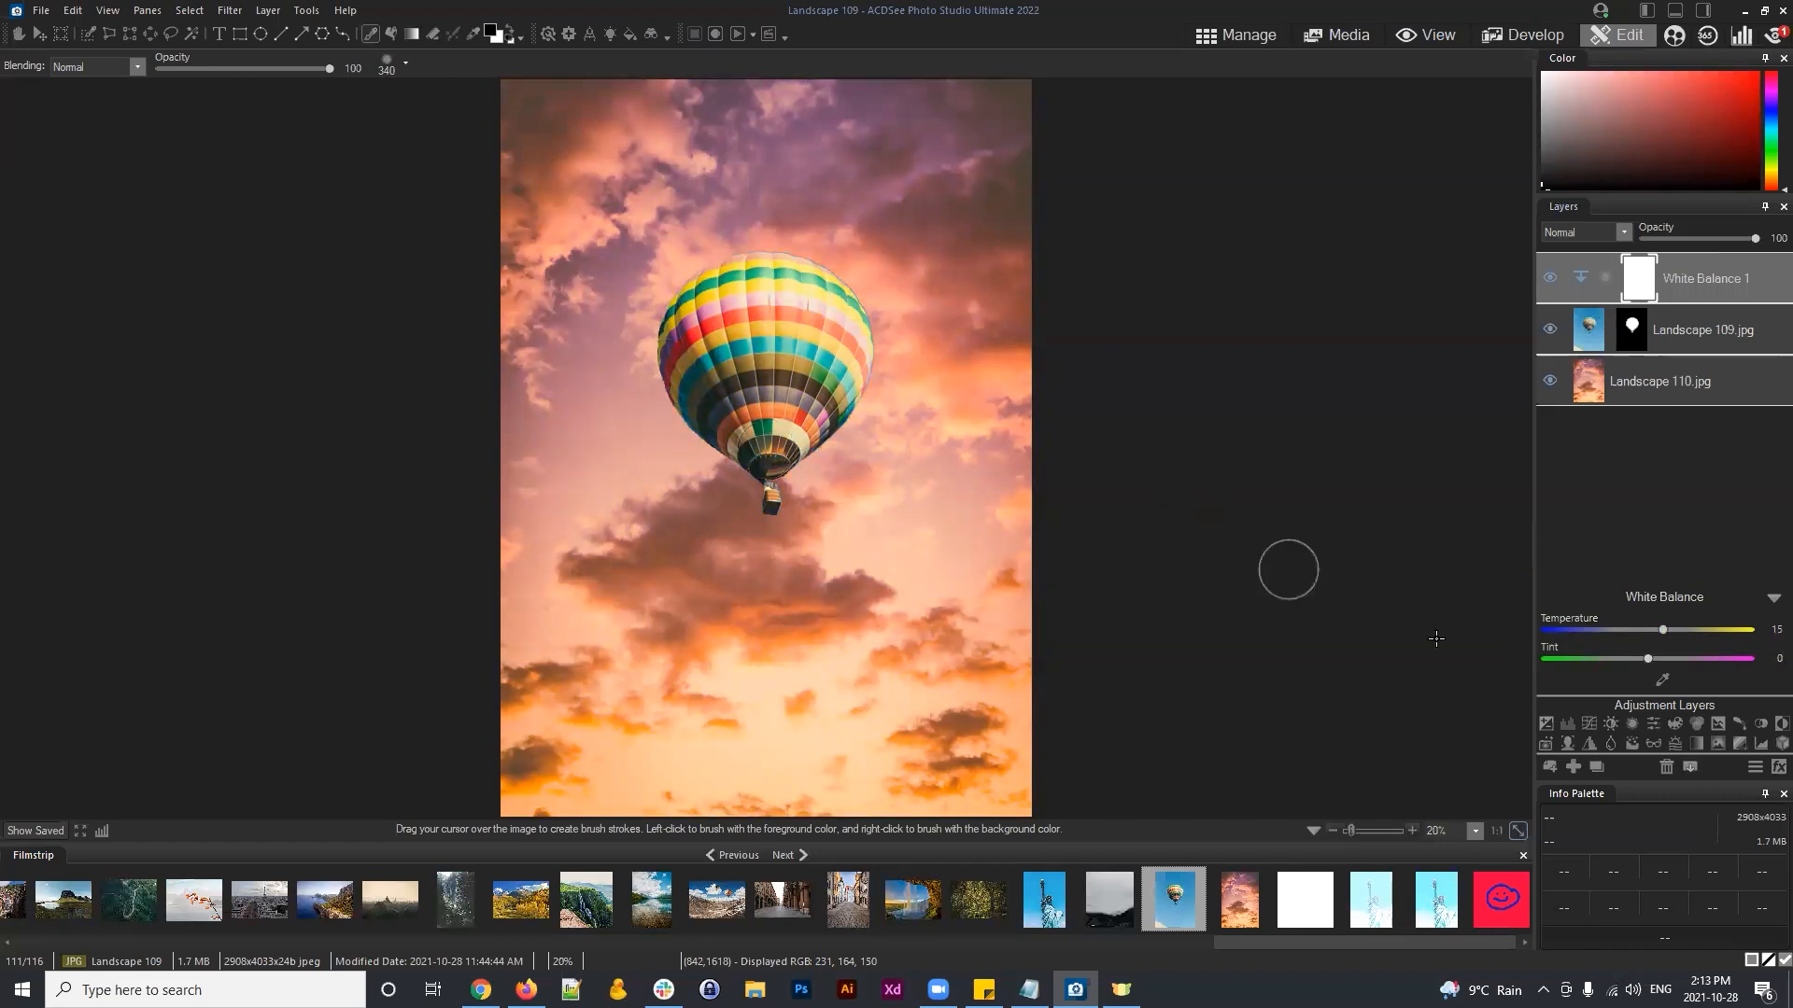
pyautogui.click(1550, 272)
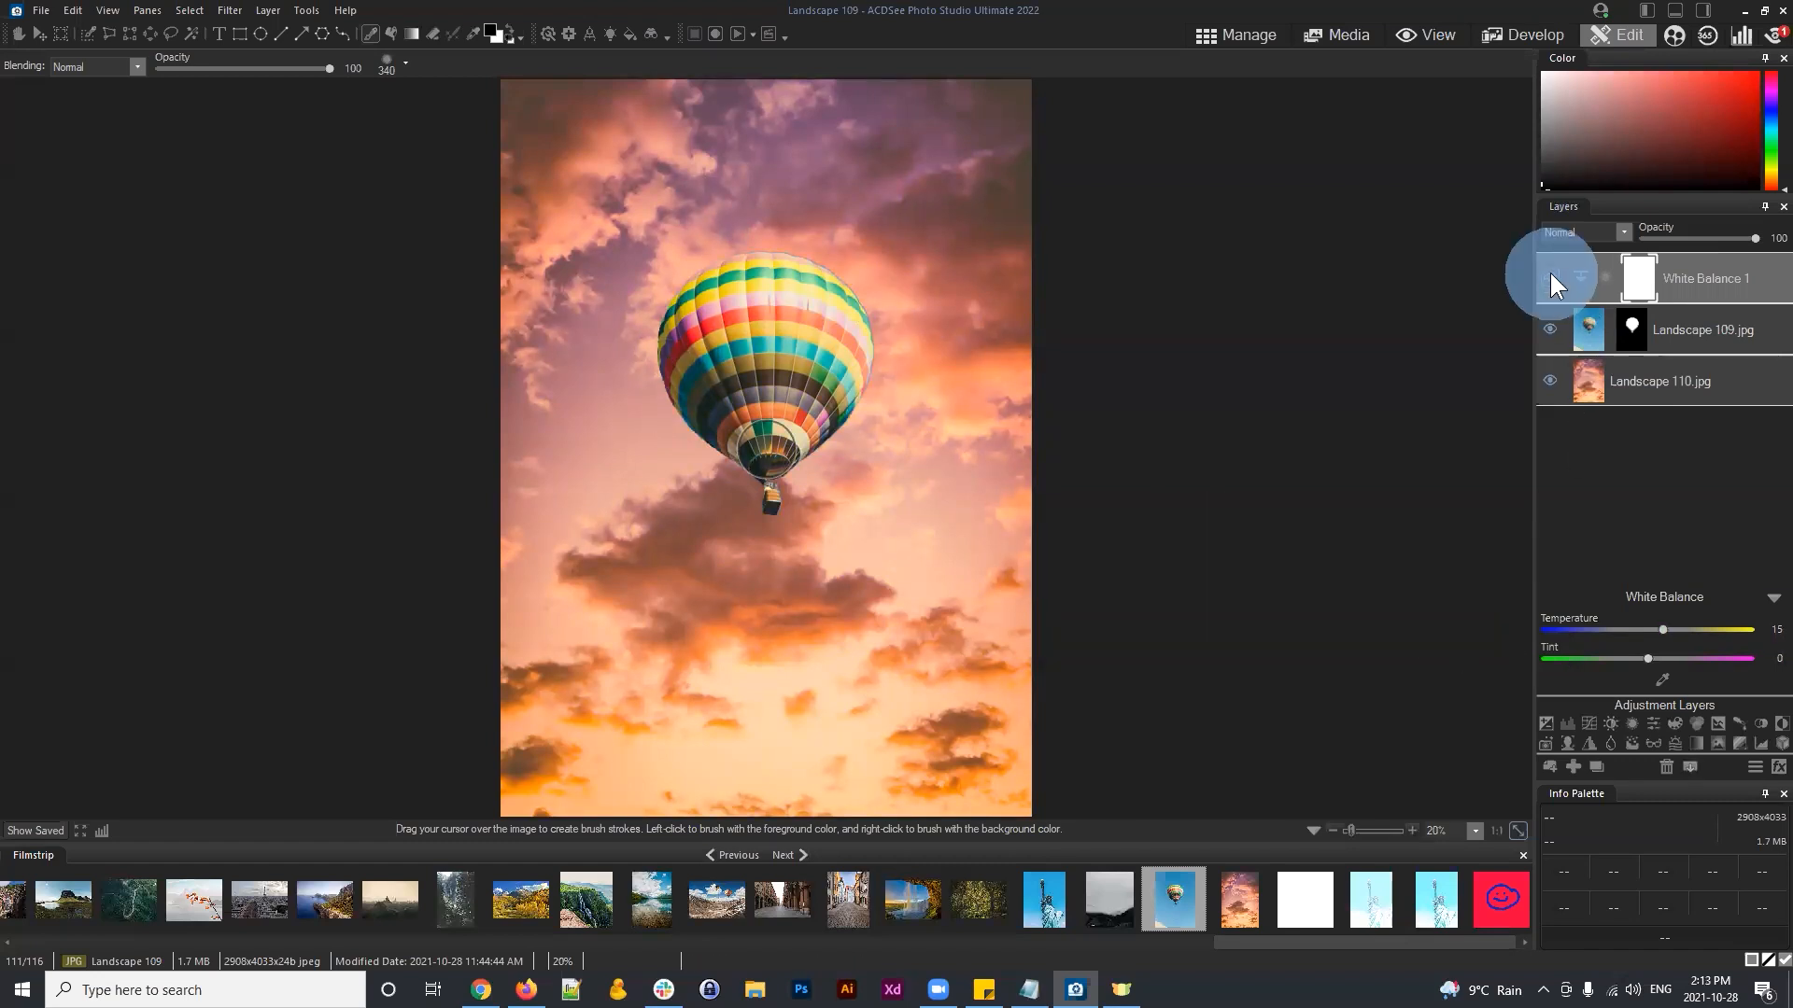
pyautogui.click(1690, 463)
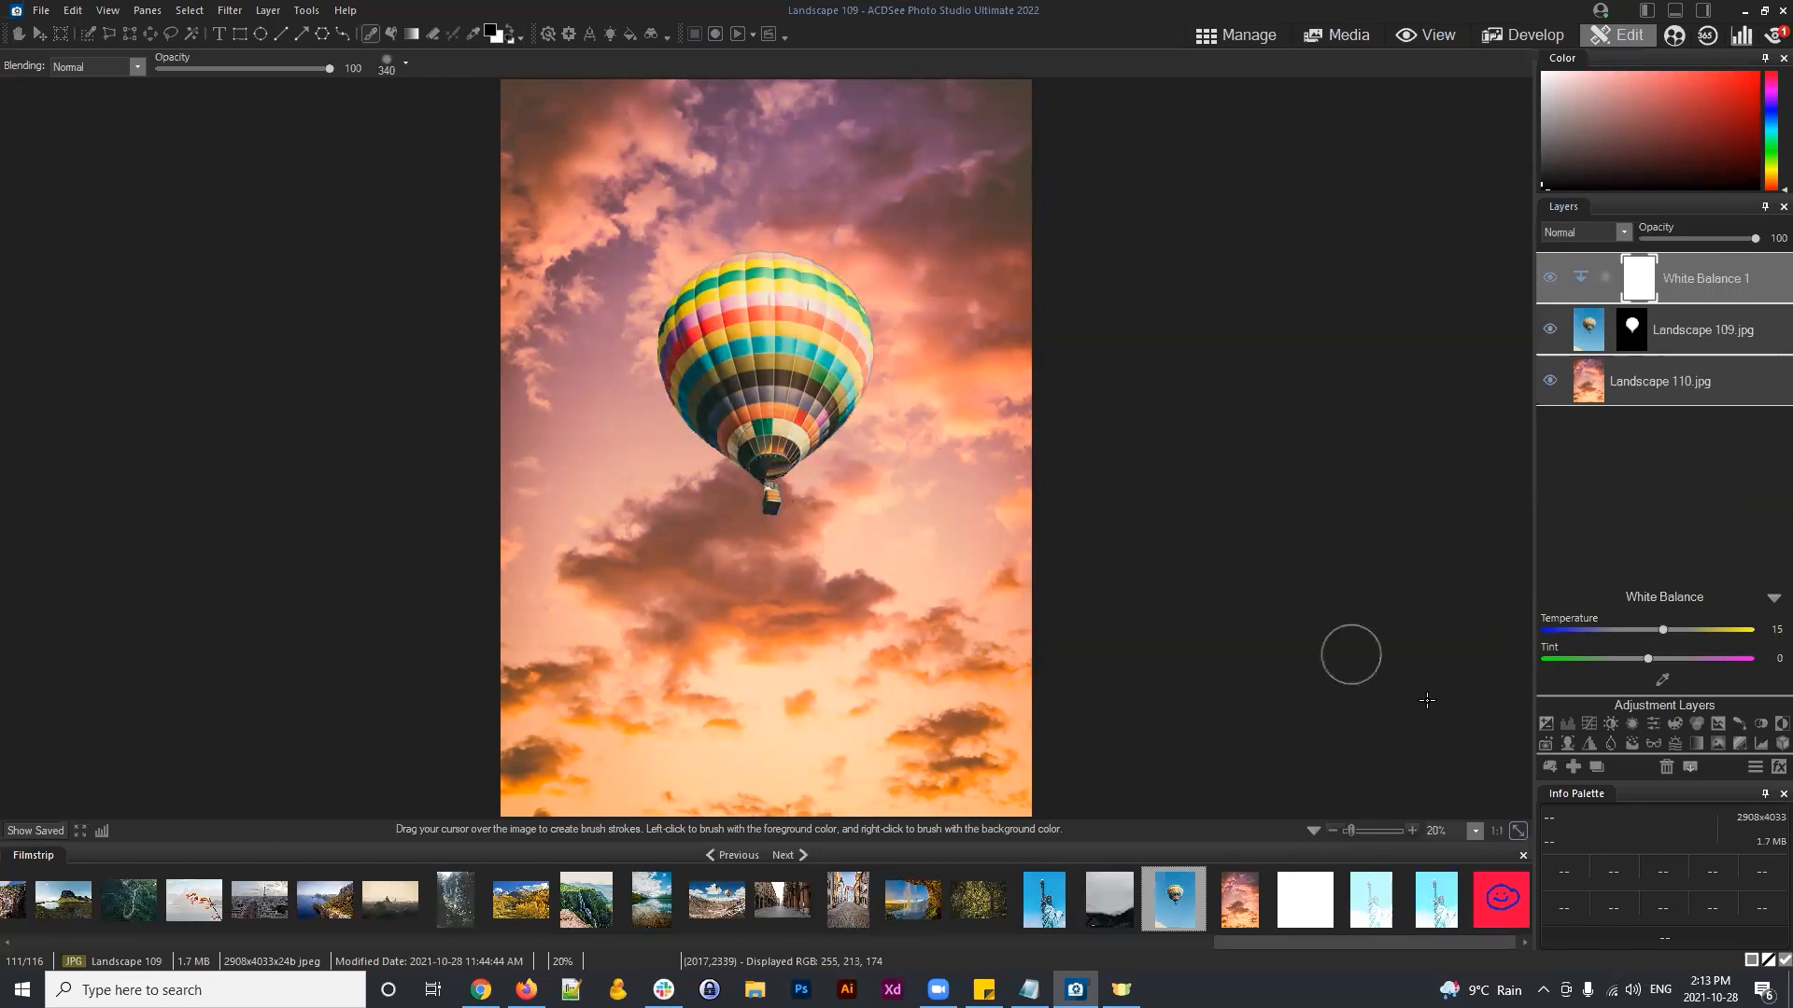
# Step: Paint black on the Landscape 109.jpg mask along the balloon's upper right edge, using the Brush tool at size 19
pyautogui.moveTo(1348, 831); pyautogui.dragTo(1363, 832)
pyautogui.moveTo(1466, 711); pyautogui.dragTo(1472, 691)
pyautogui.click(1629, 332)
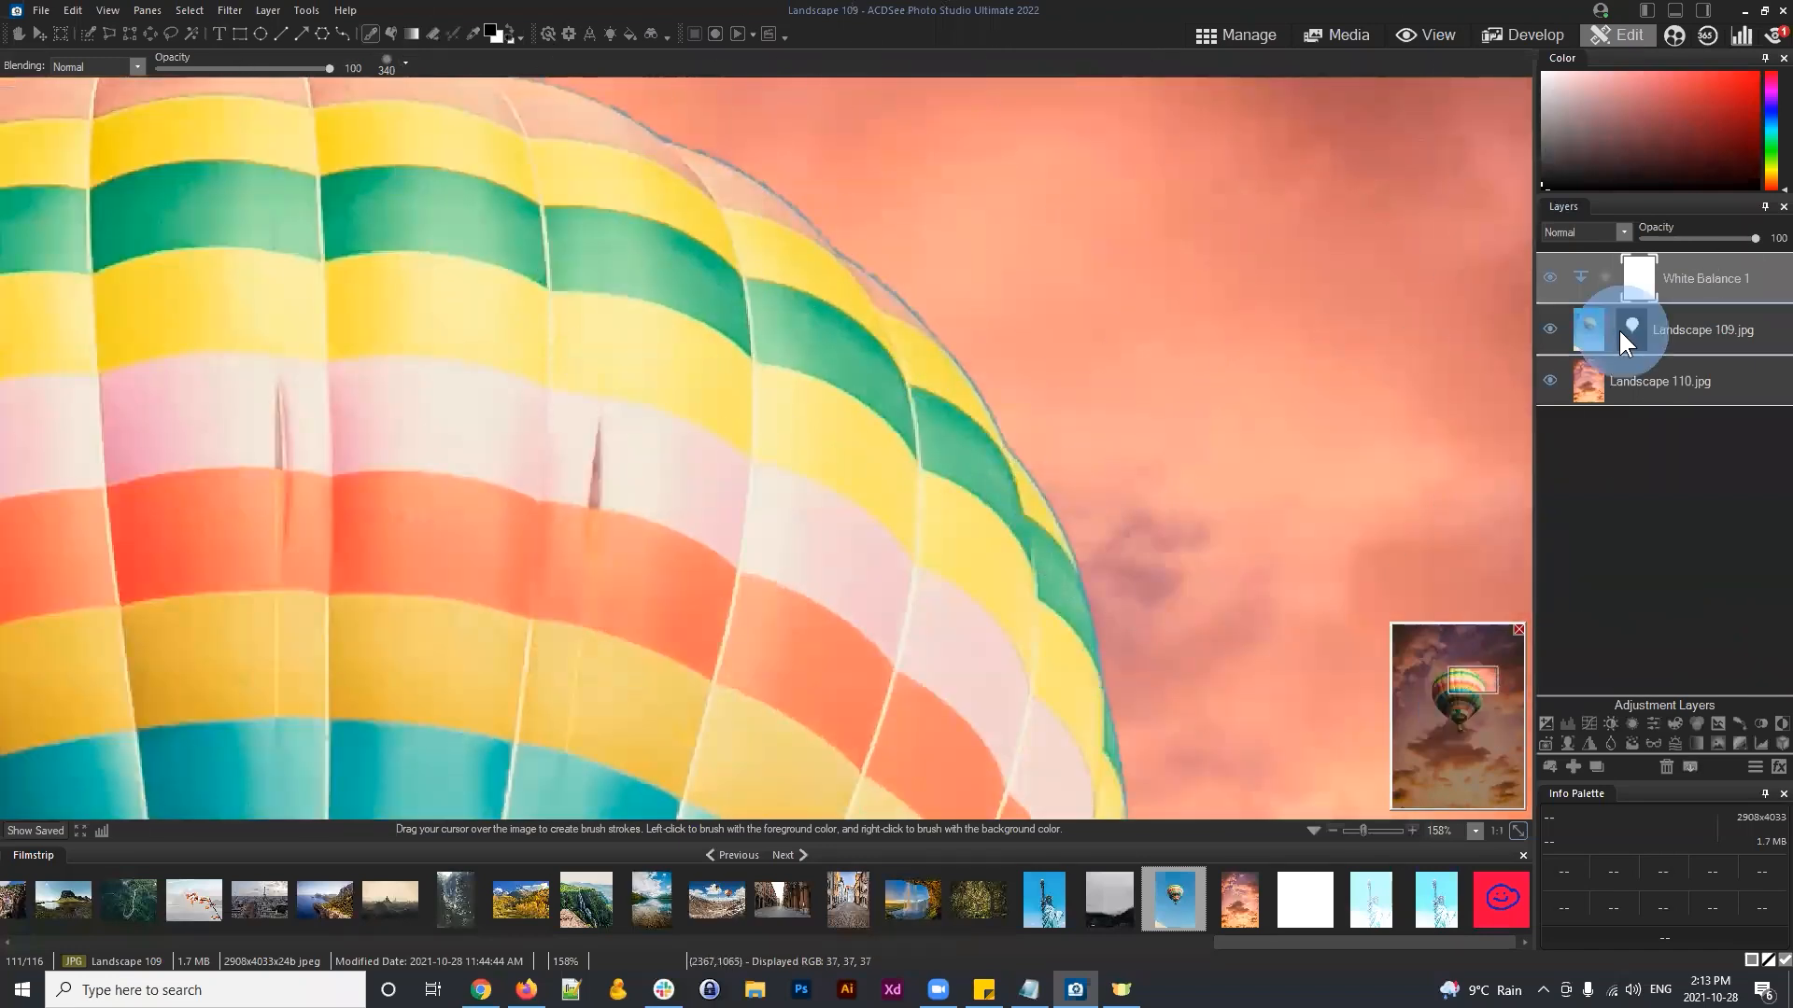
pyautogui.click(372, 34)
pyautogui.scroll(-20, 1008, 276)
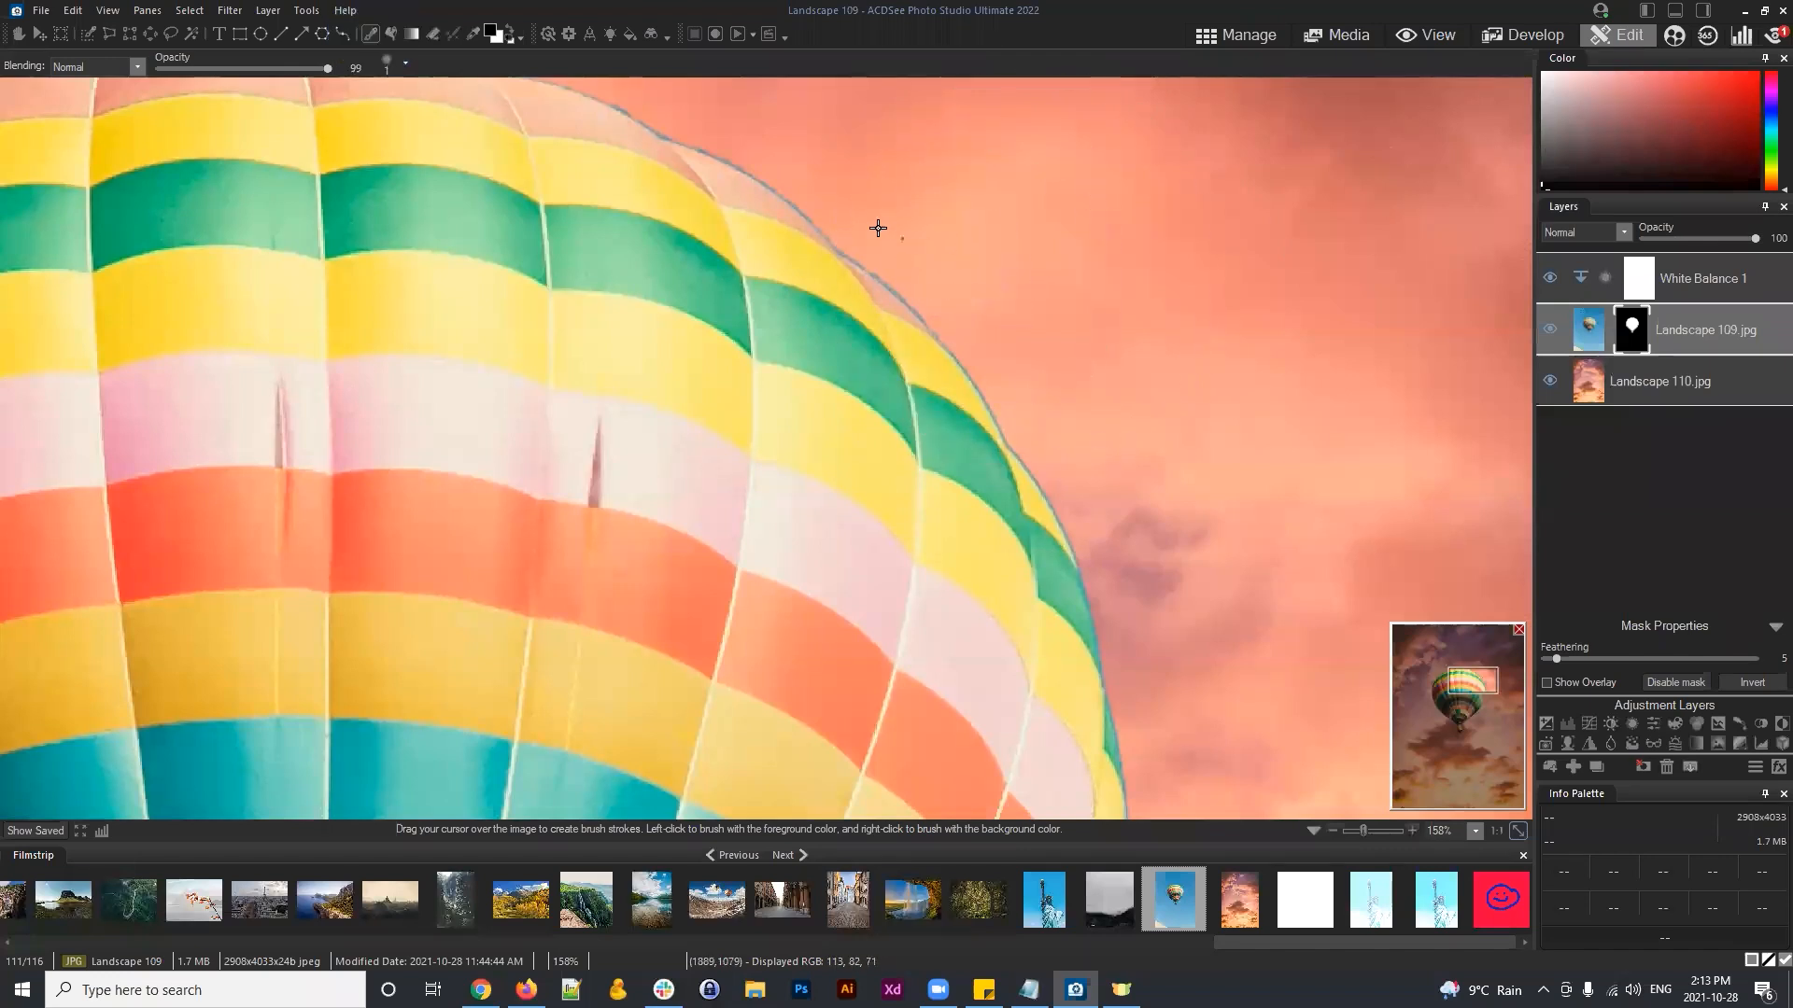
pyautogui.scroll(4, 840, 238)
pyautogui.moveTo(843, 235)
pyautogui.mouseDown()
pyautogui.moveTo(976, 368)
pyautogui.moveTo(960, 352)
pyautogui.mouseUp()
pyautogui.click(1518, 830)
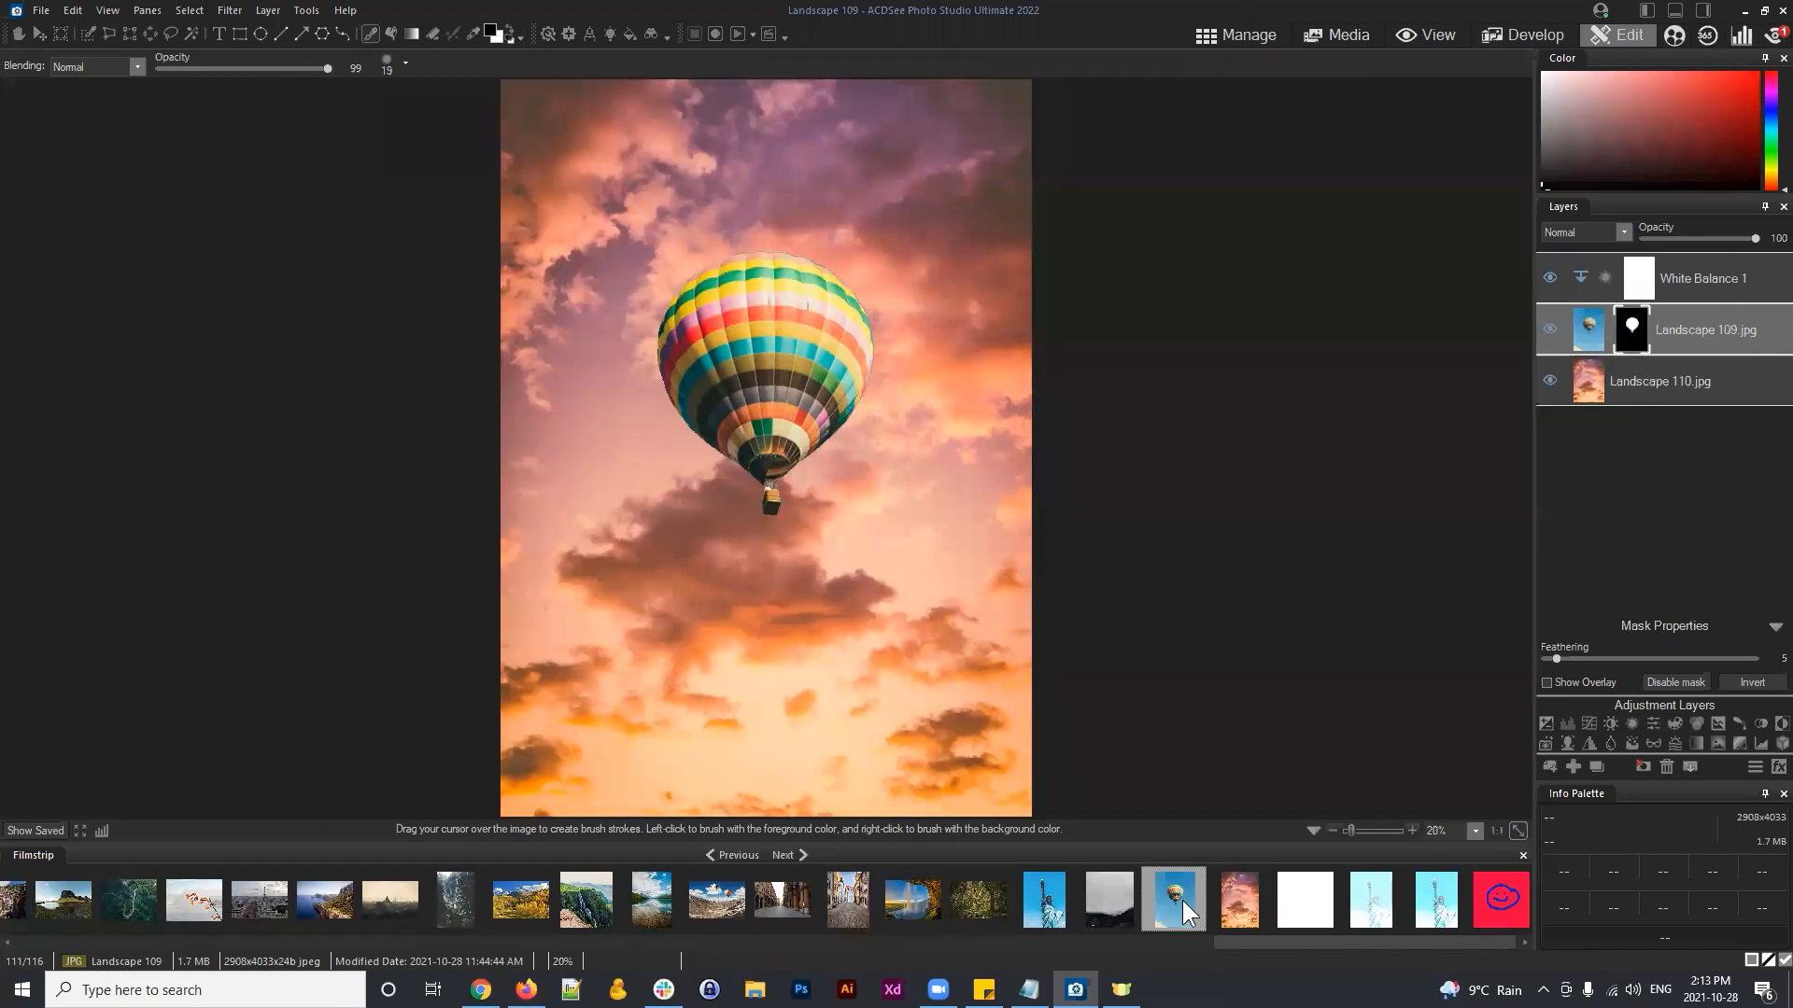
# Step: Add Landscape 109.jpg from the filmstrip as a new layer at the top of the stack
pyautogui.moveTo(1175, 899); pyautogui.dragTo(1597, 424)
pyautogui.moveTo(1688, 265); pyautogui.dragTo(1686, 265)
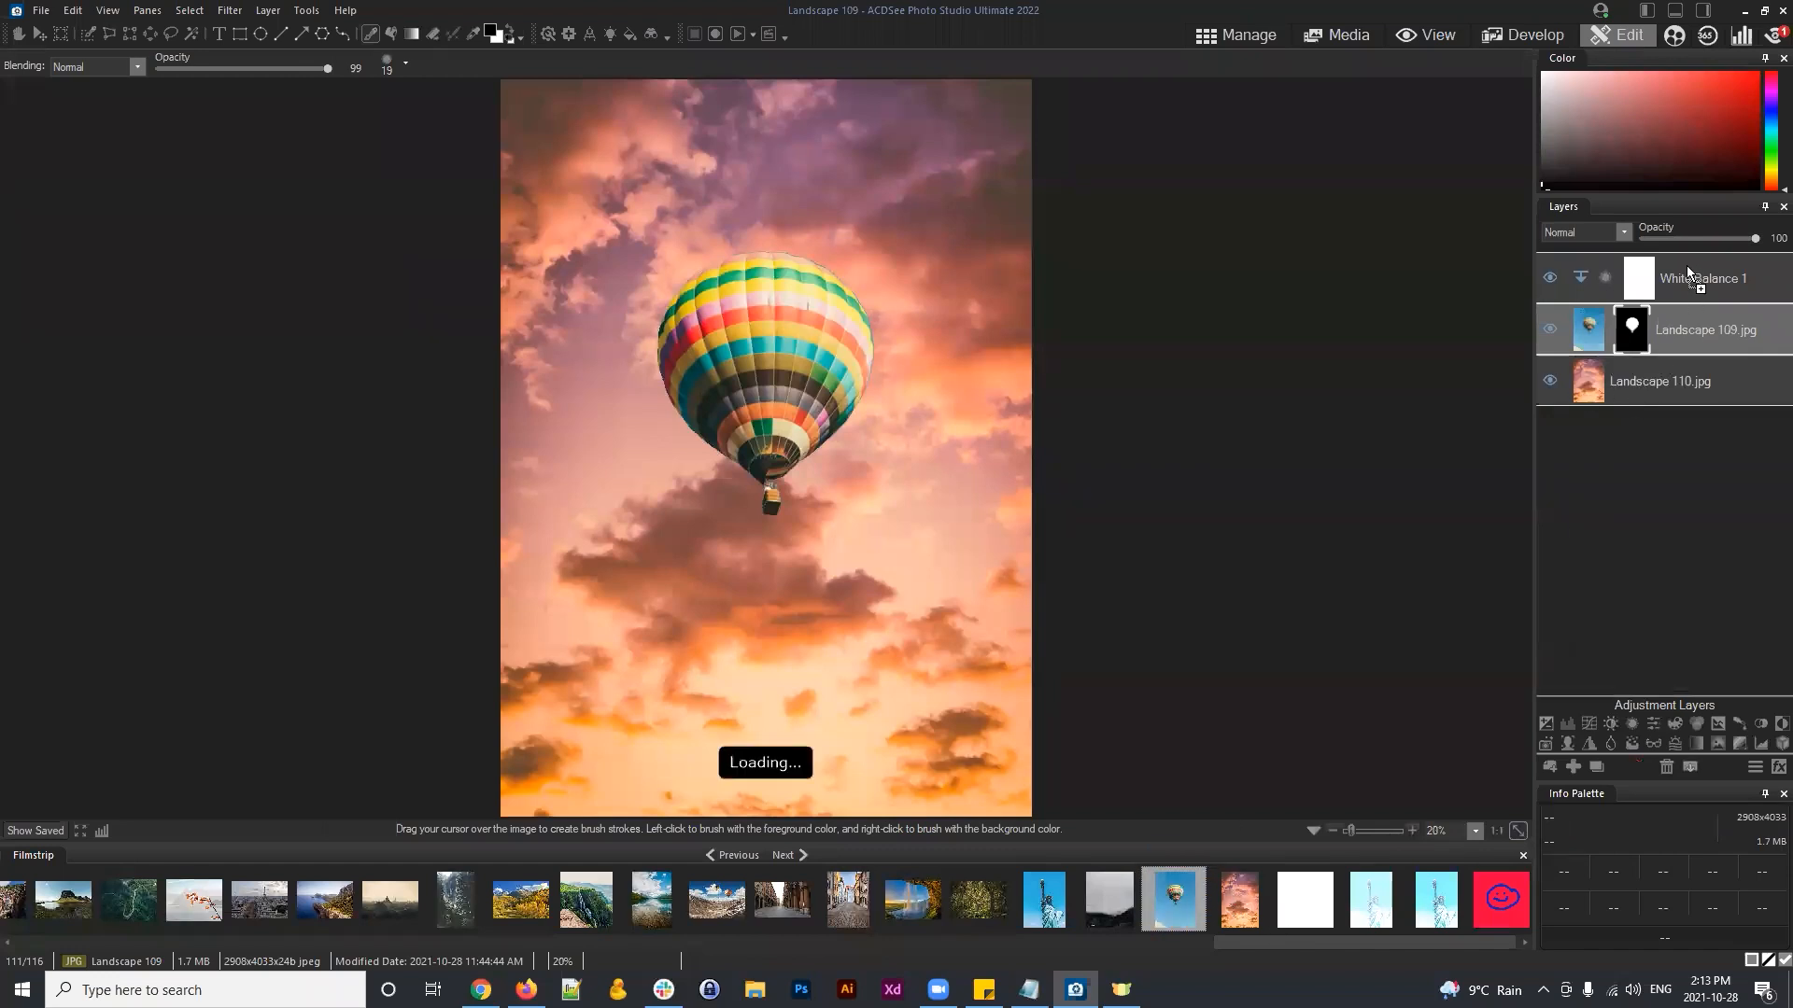
pyautogui.moveTo(1686, 346); pyautogui.dragTo(1683, 273)
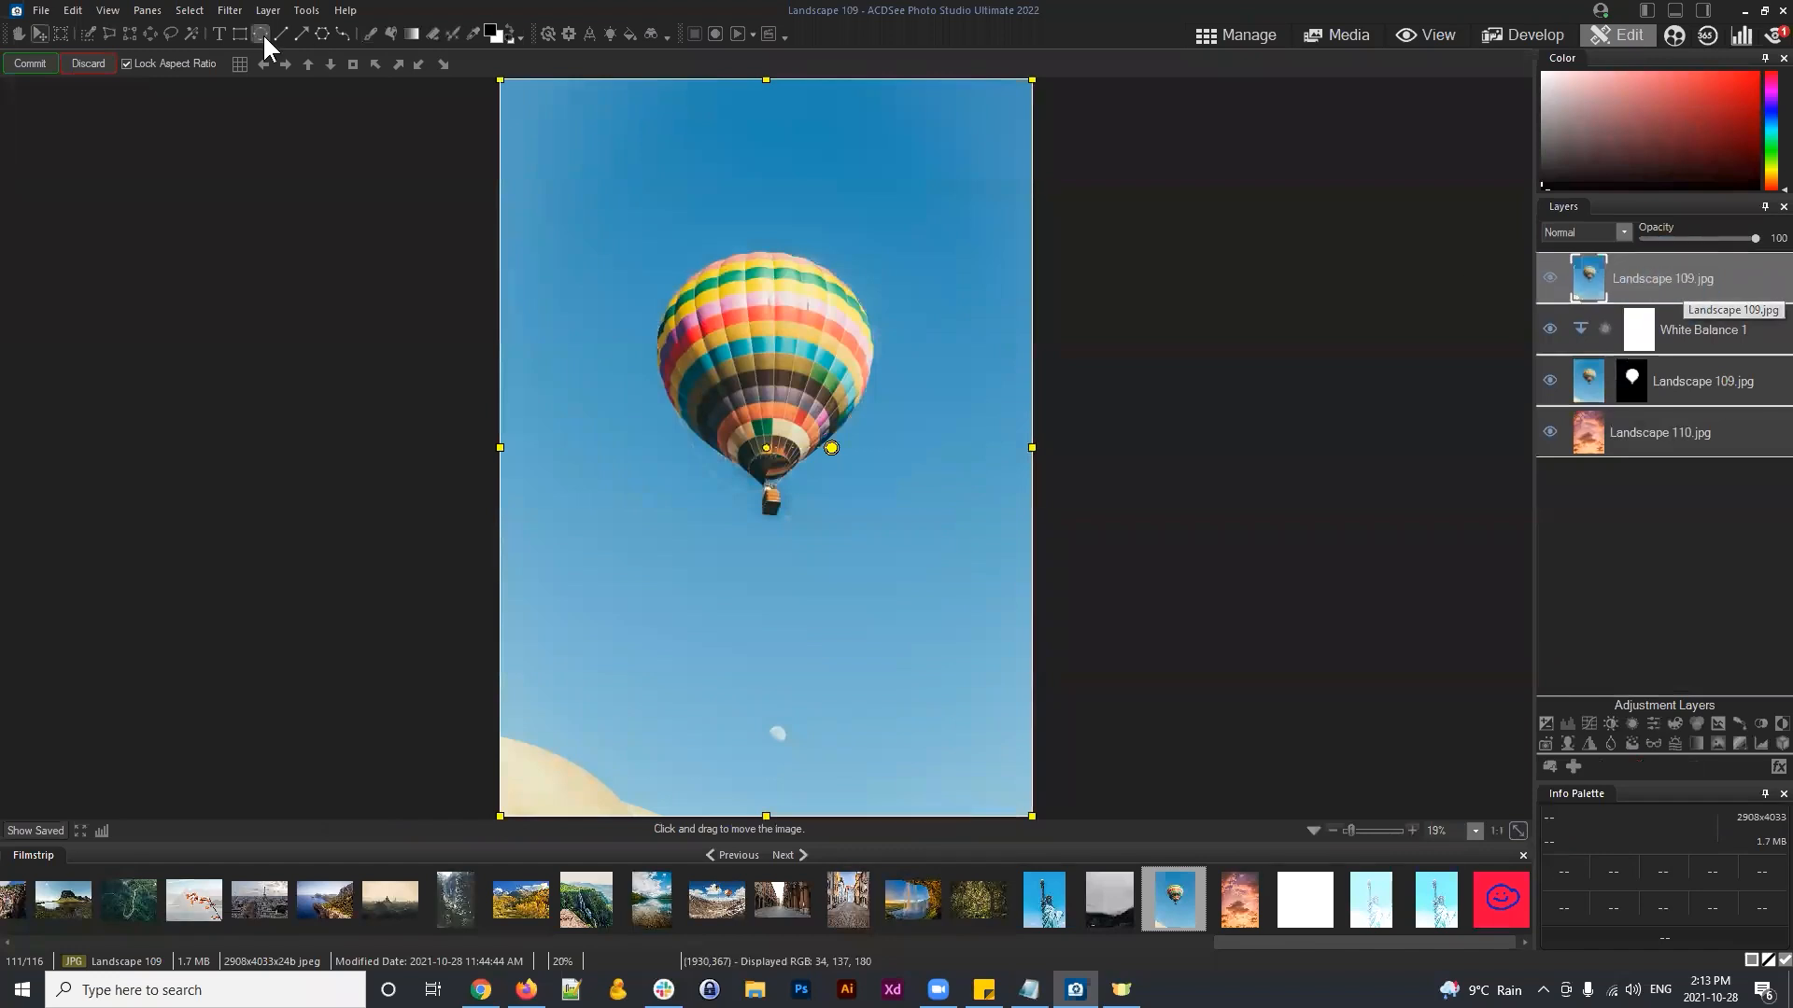
# Step: Select the blue sky of the new Landscape 109.jpg layer with the Magic Wand, by colour at threshold 8
pyautogui.click(192, 34)
pyautogui.click(813, 184)
pyautogui.click(907, 686)
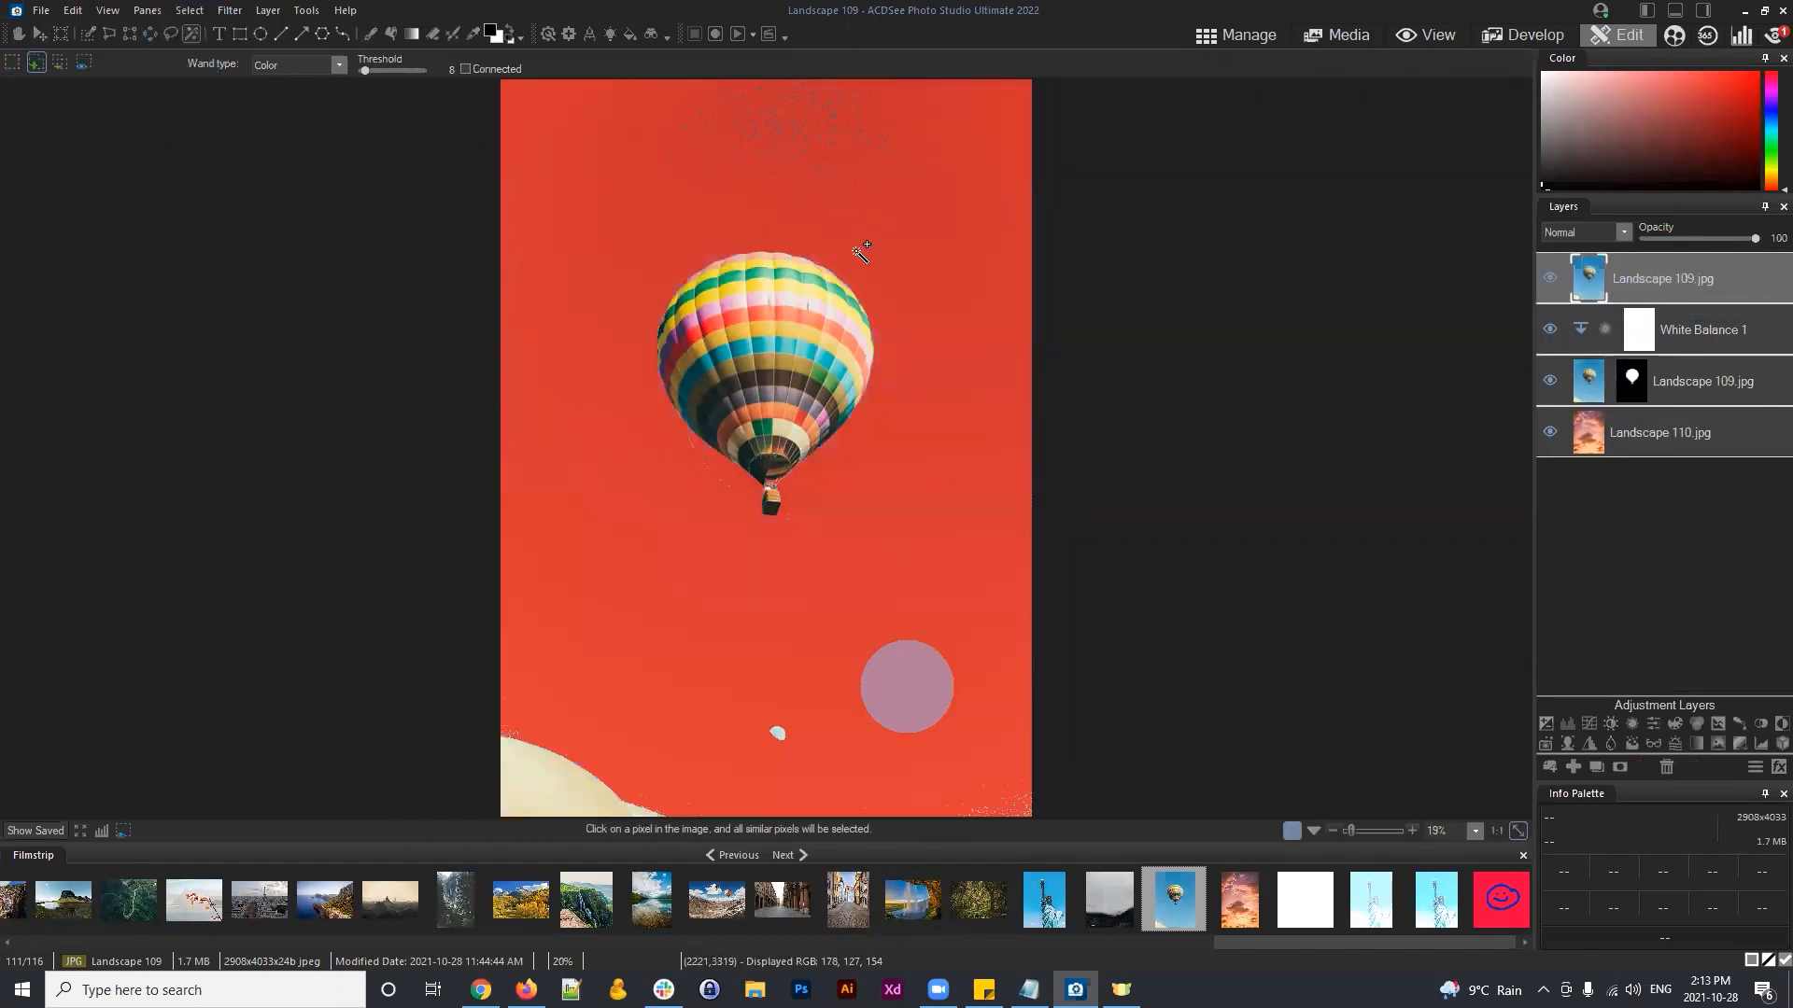
# Step: Refine the sky selection with a shift edge of 15 and feathering of 6
pyautogui.click(194, 11)
pyautogui.click(220, 95)
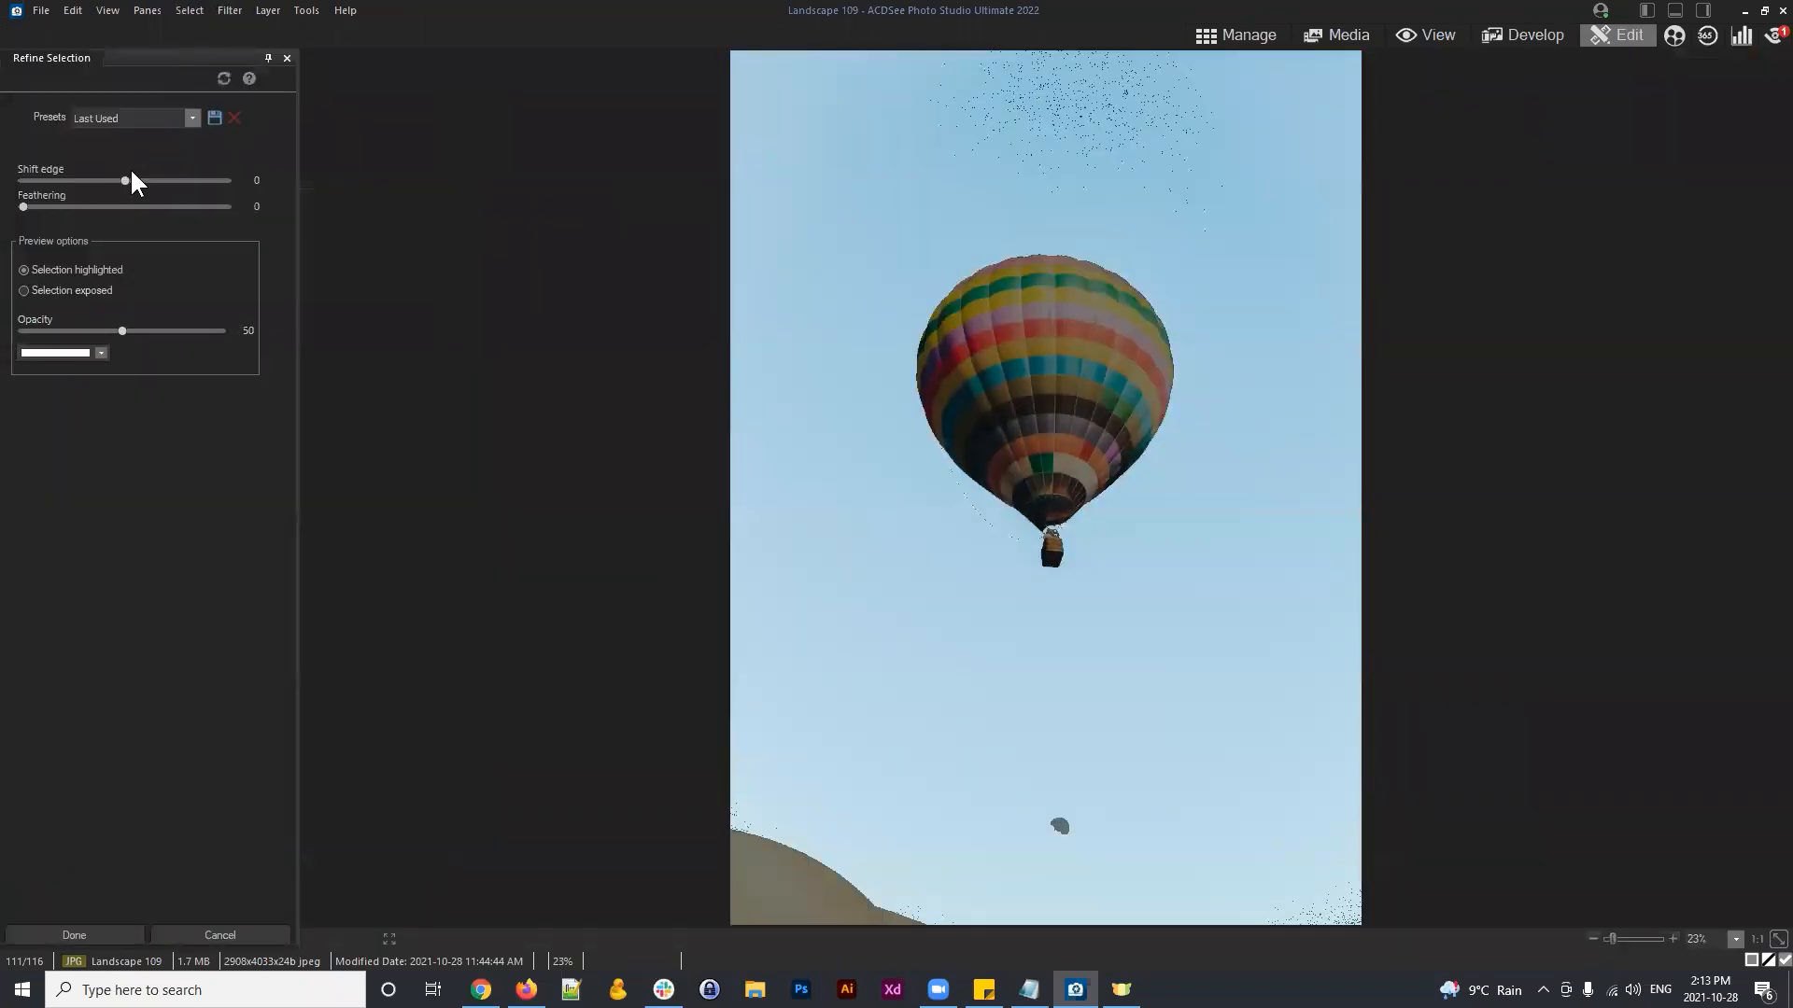
pyautogui.moveTo(125, 179)
pyautogui.mouseDown()
pyautogui.moveTo(41, 181)
pyautogui.moveTo(155, 180)
pyautogui.moveTo(139, 180)
pyautogui.mouseUp()
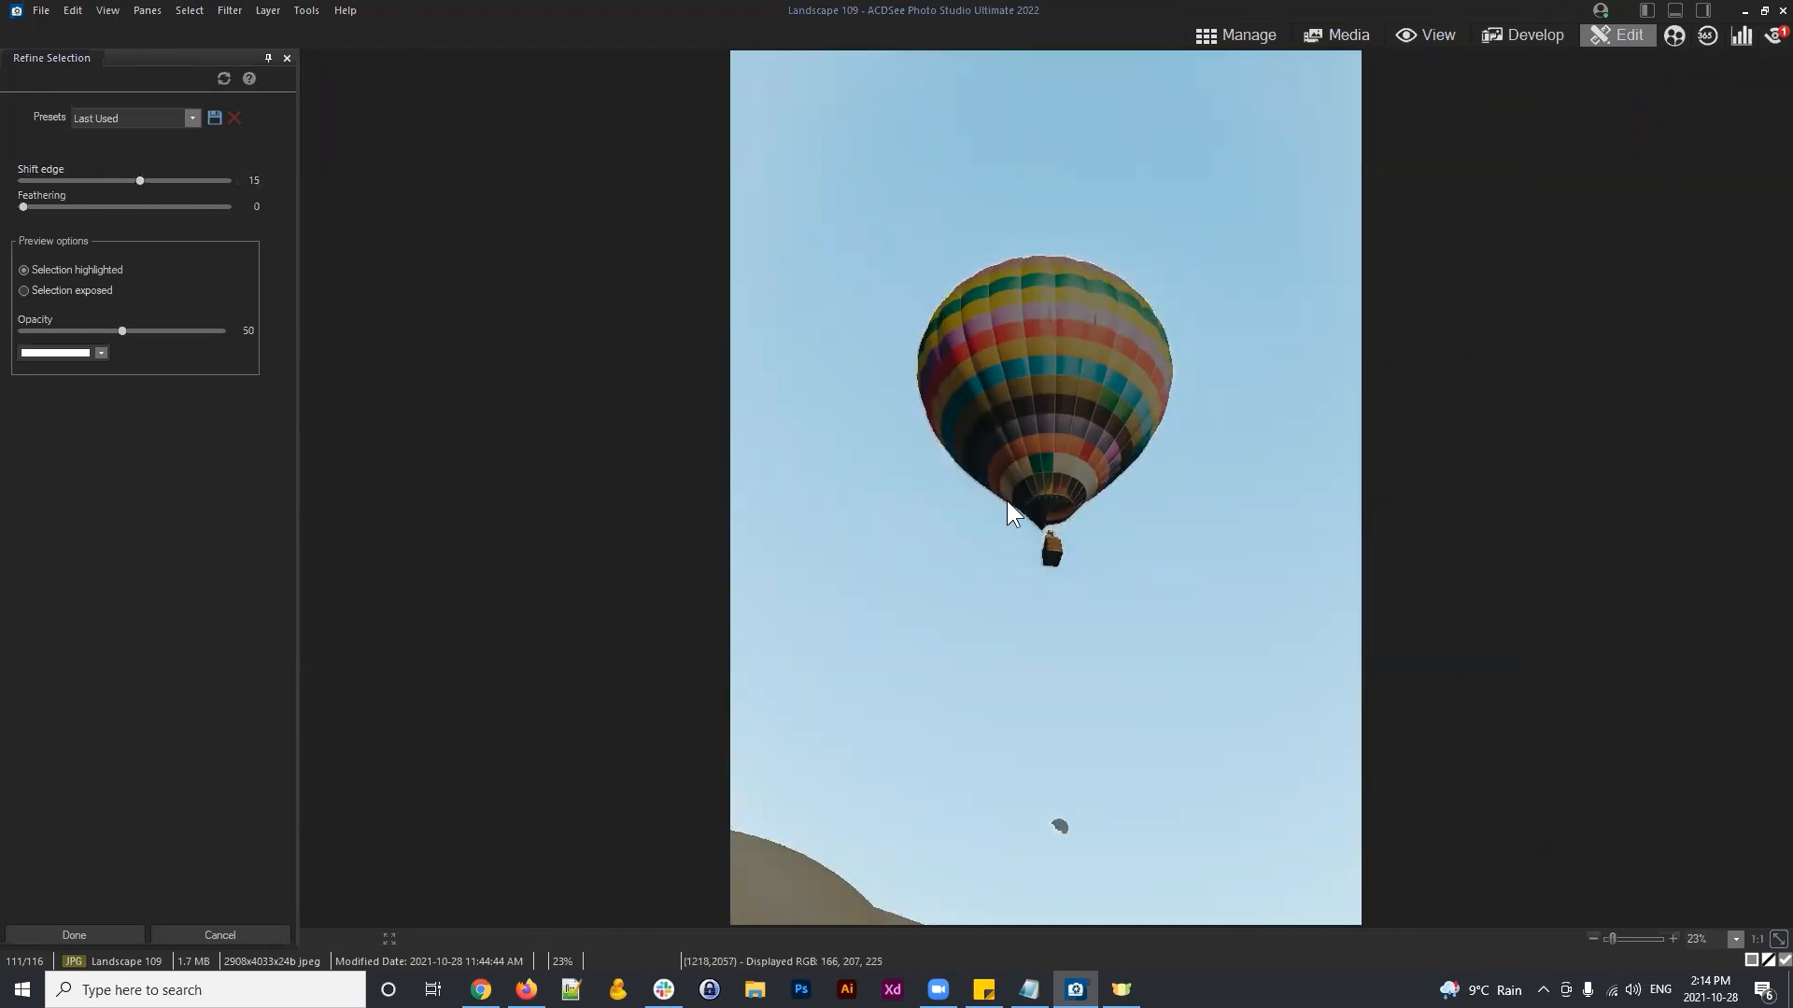
pyautogui.moveTo(24, 206)
pyautogui.mouseDown()
pyautogui.moveTo(53, 207)
pyautogui.moveTo(36, 207)
pyautogui.mouseUp()
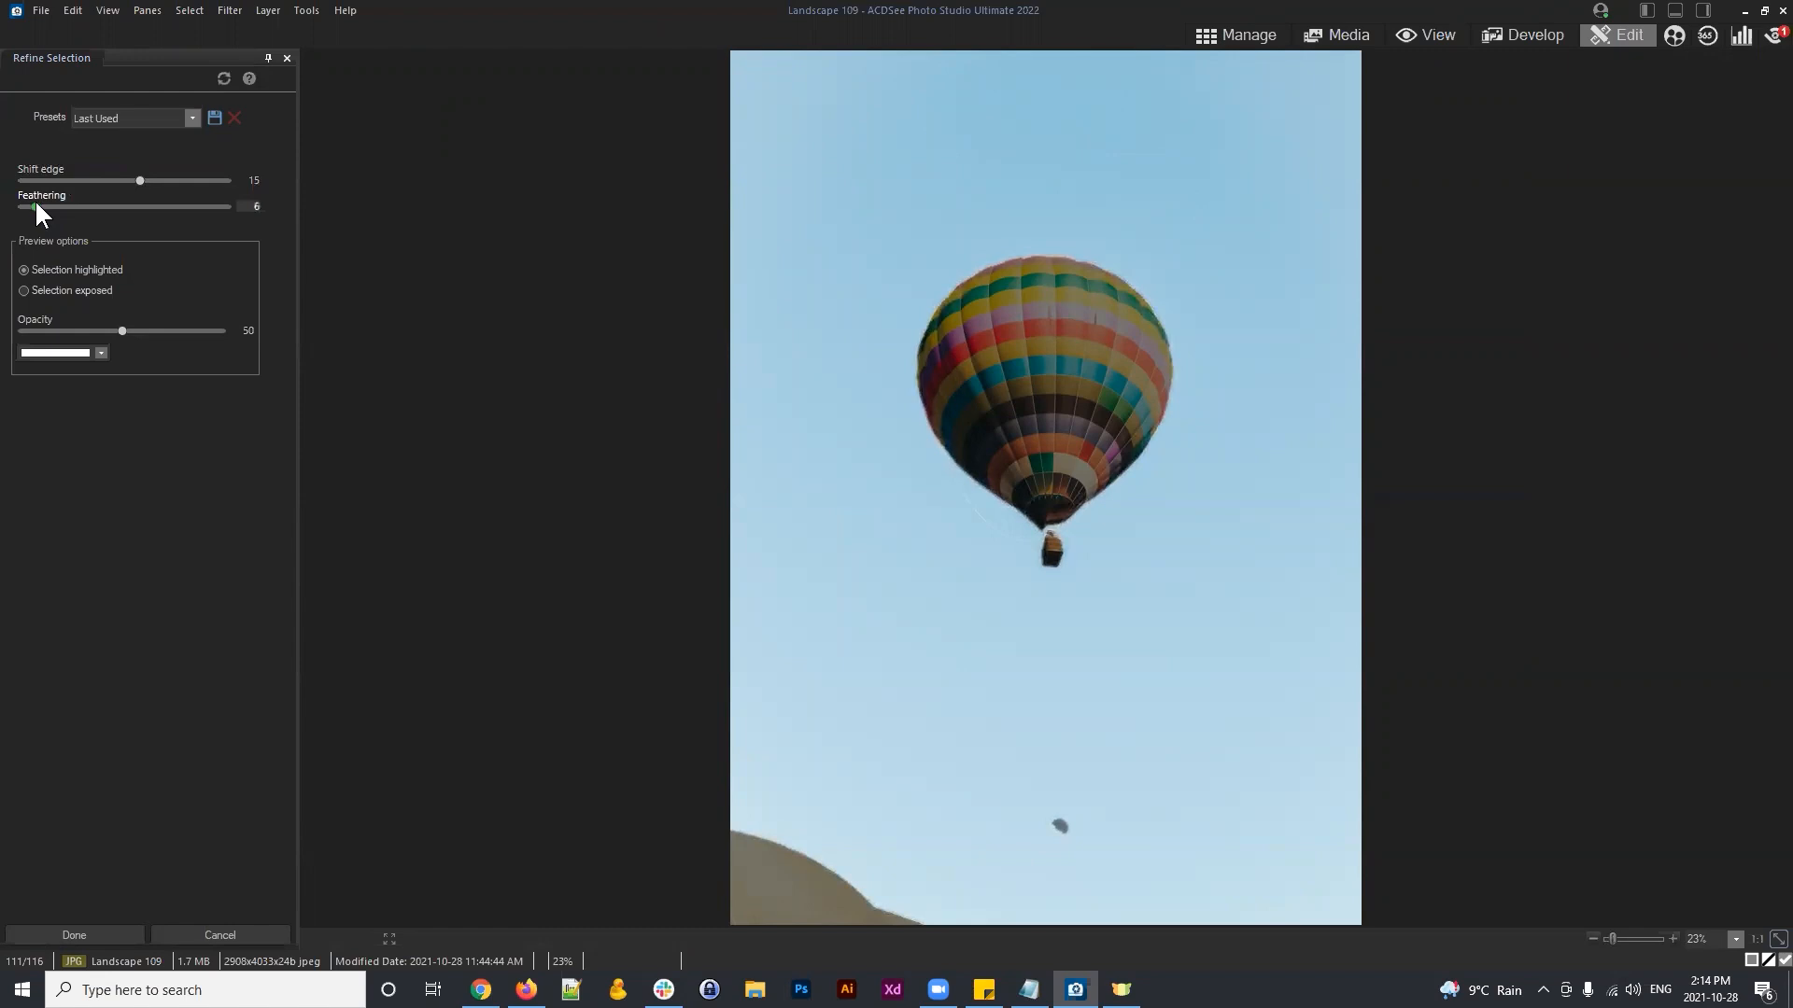
pyautogui.click(115, 935)
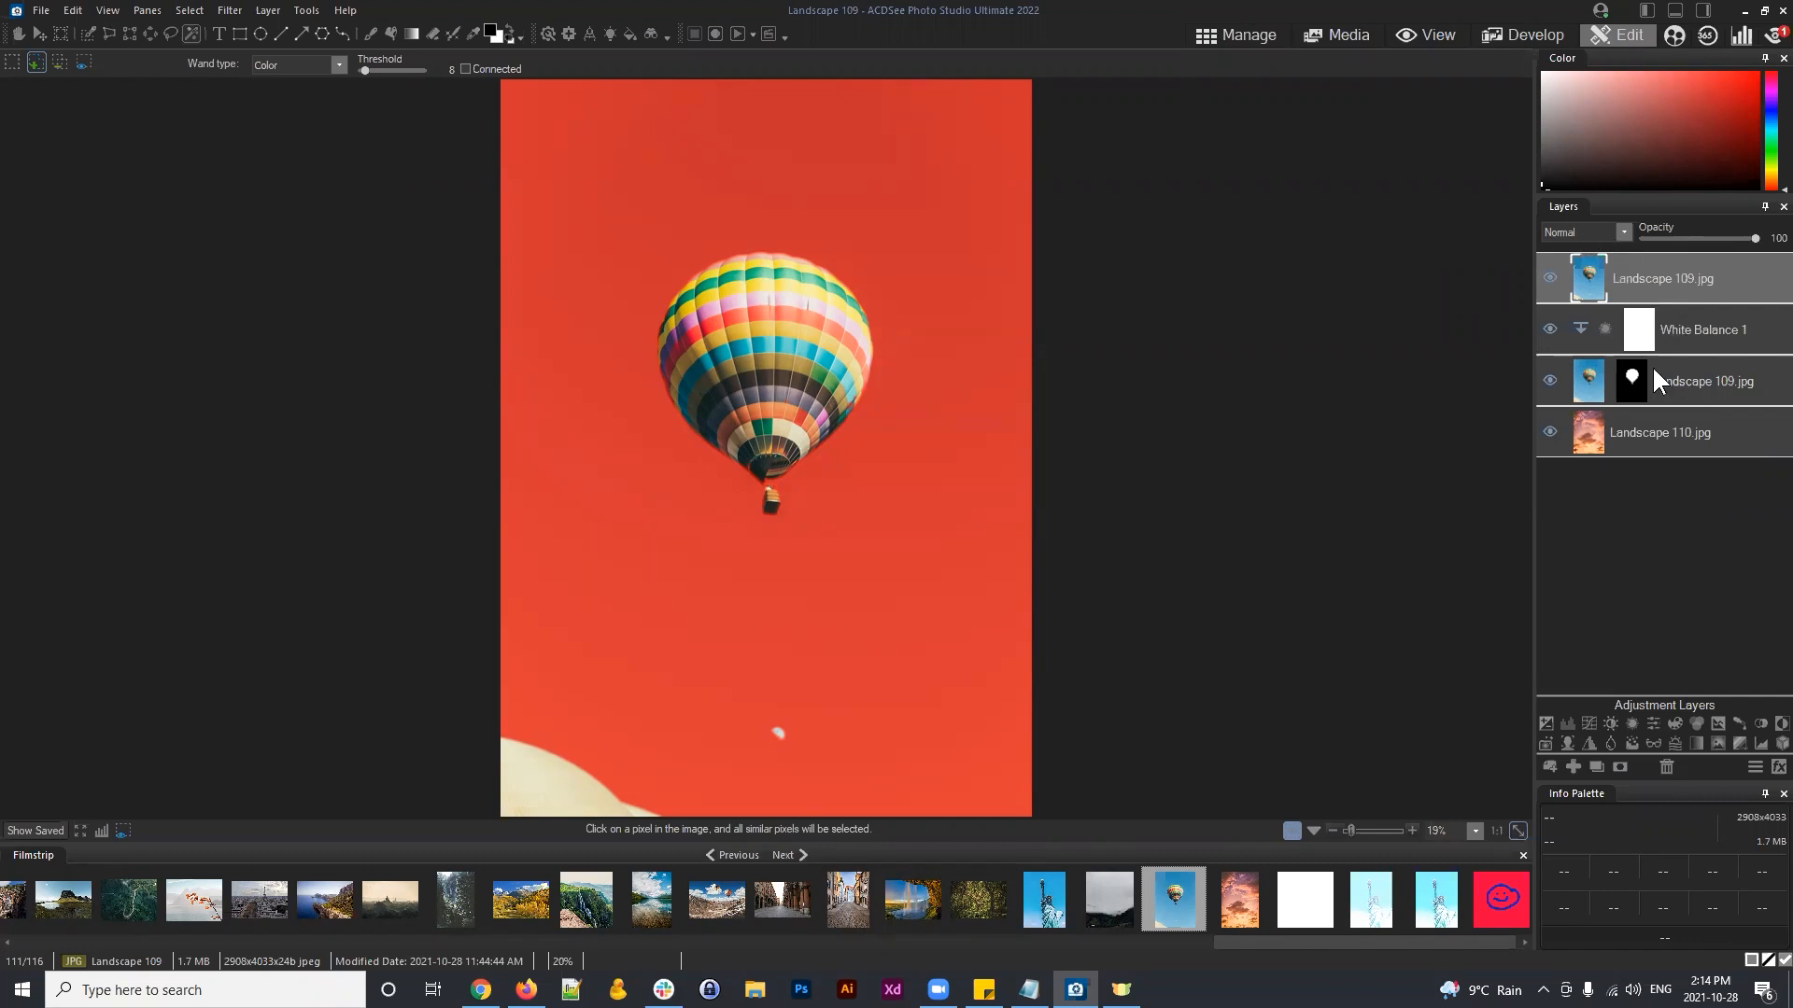
# Step: Clear the sky selection and hide the unmasked Landscape 109.jpg layer
pyautogui.click(1550, 278)
pyautogui.click(1550, 278)
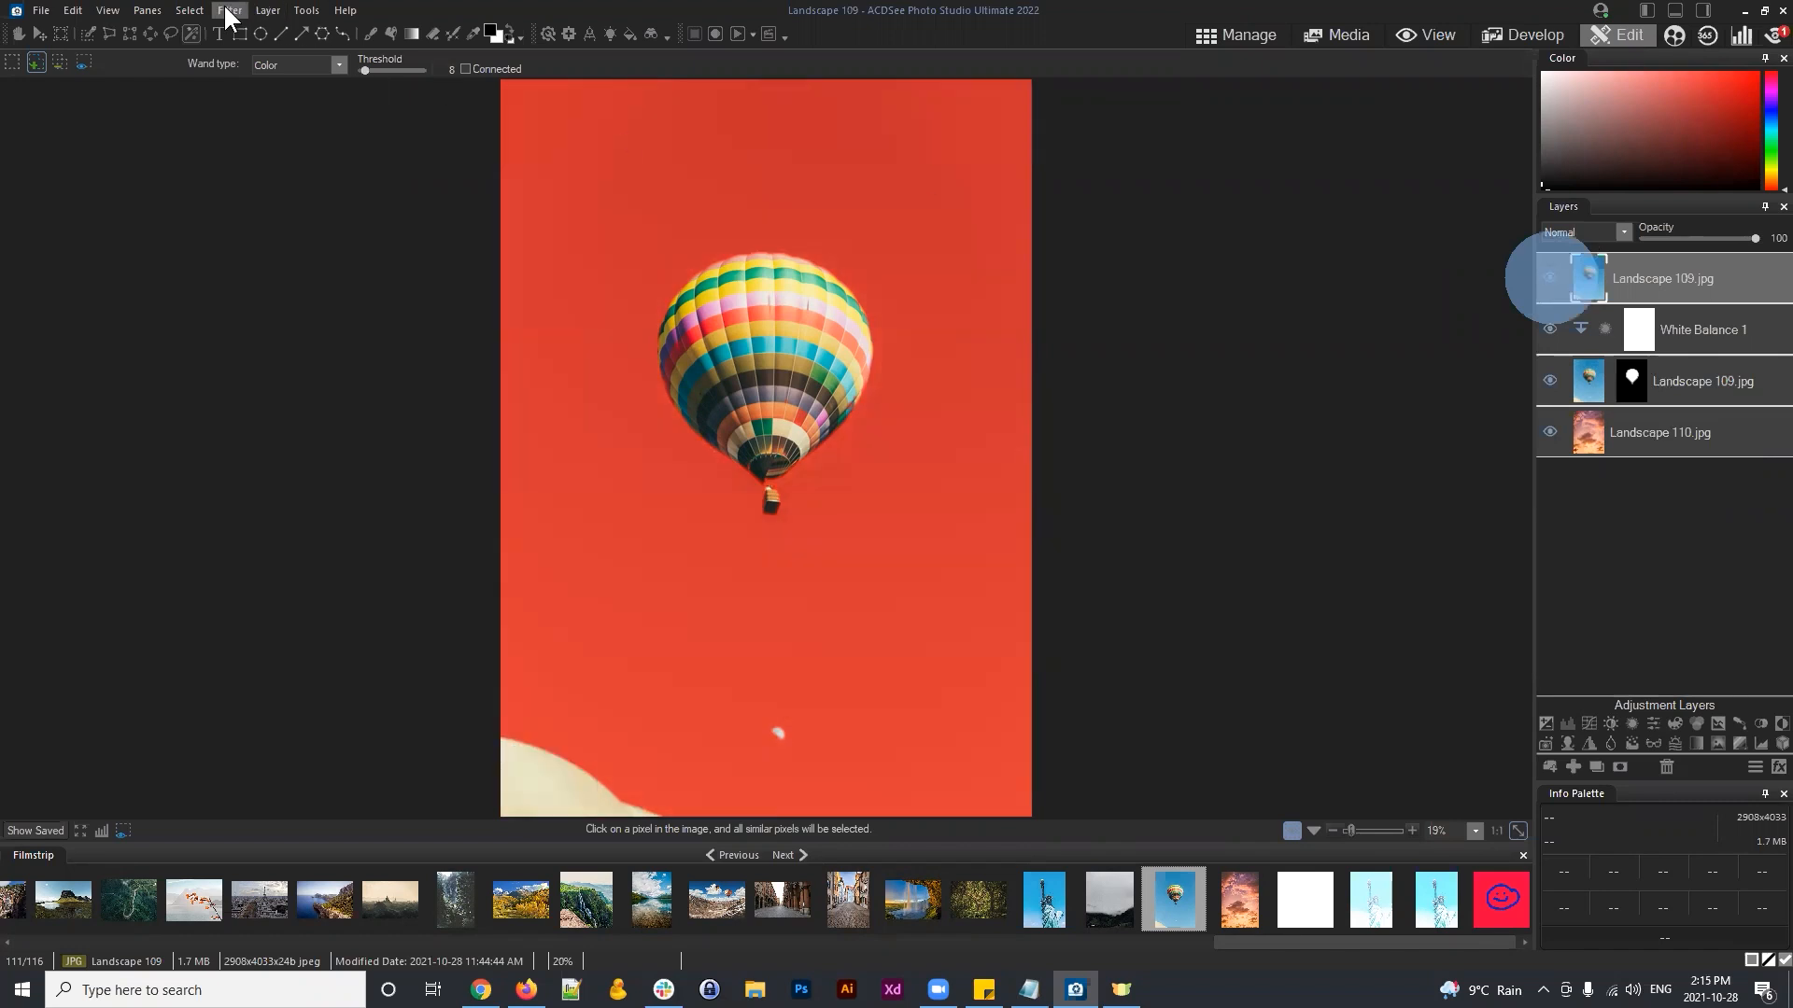
pyautogui.click(191, 6)
pyautogui.click(205, 52)
pyautogui.click(1550, 277)
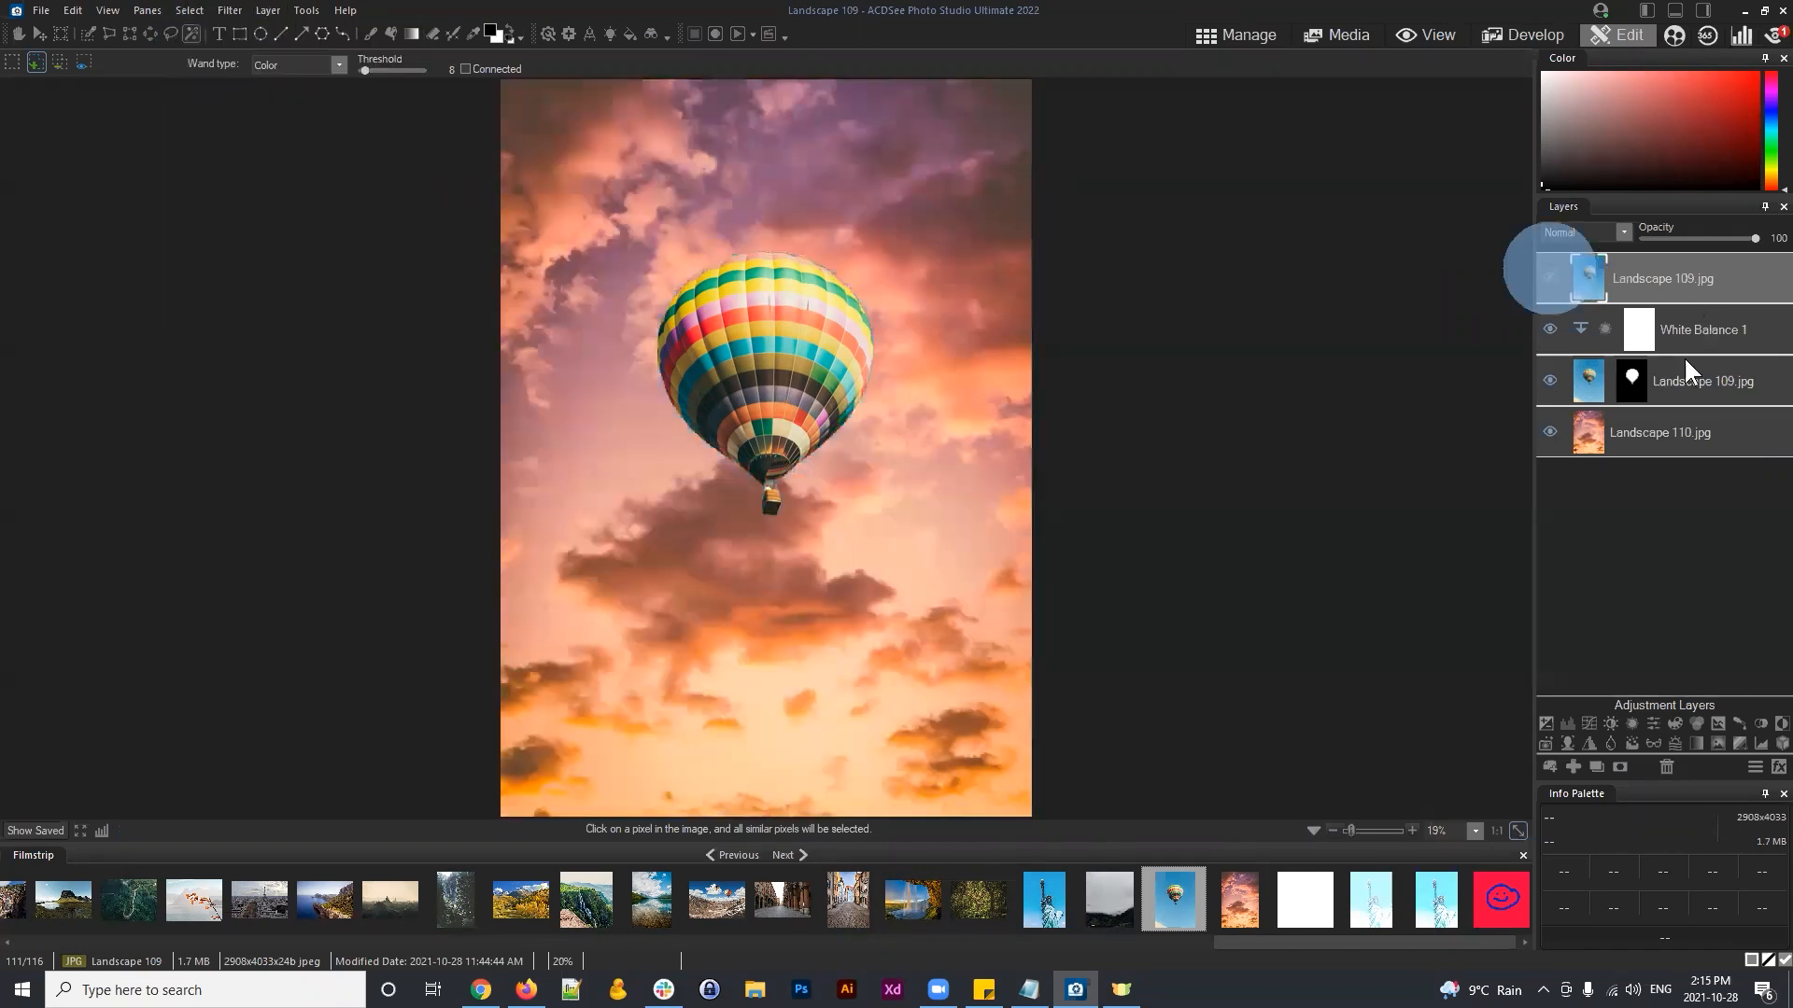
# Step: Delete the White Balance layer and the unmasked Landscape 109.jpg layer
pyautogui.click(1672, 435)
pyautogui.click(1687, 374)
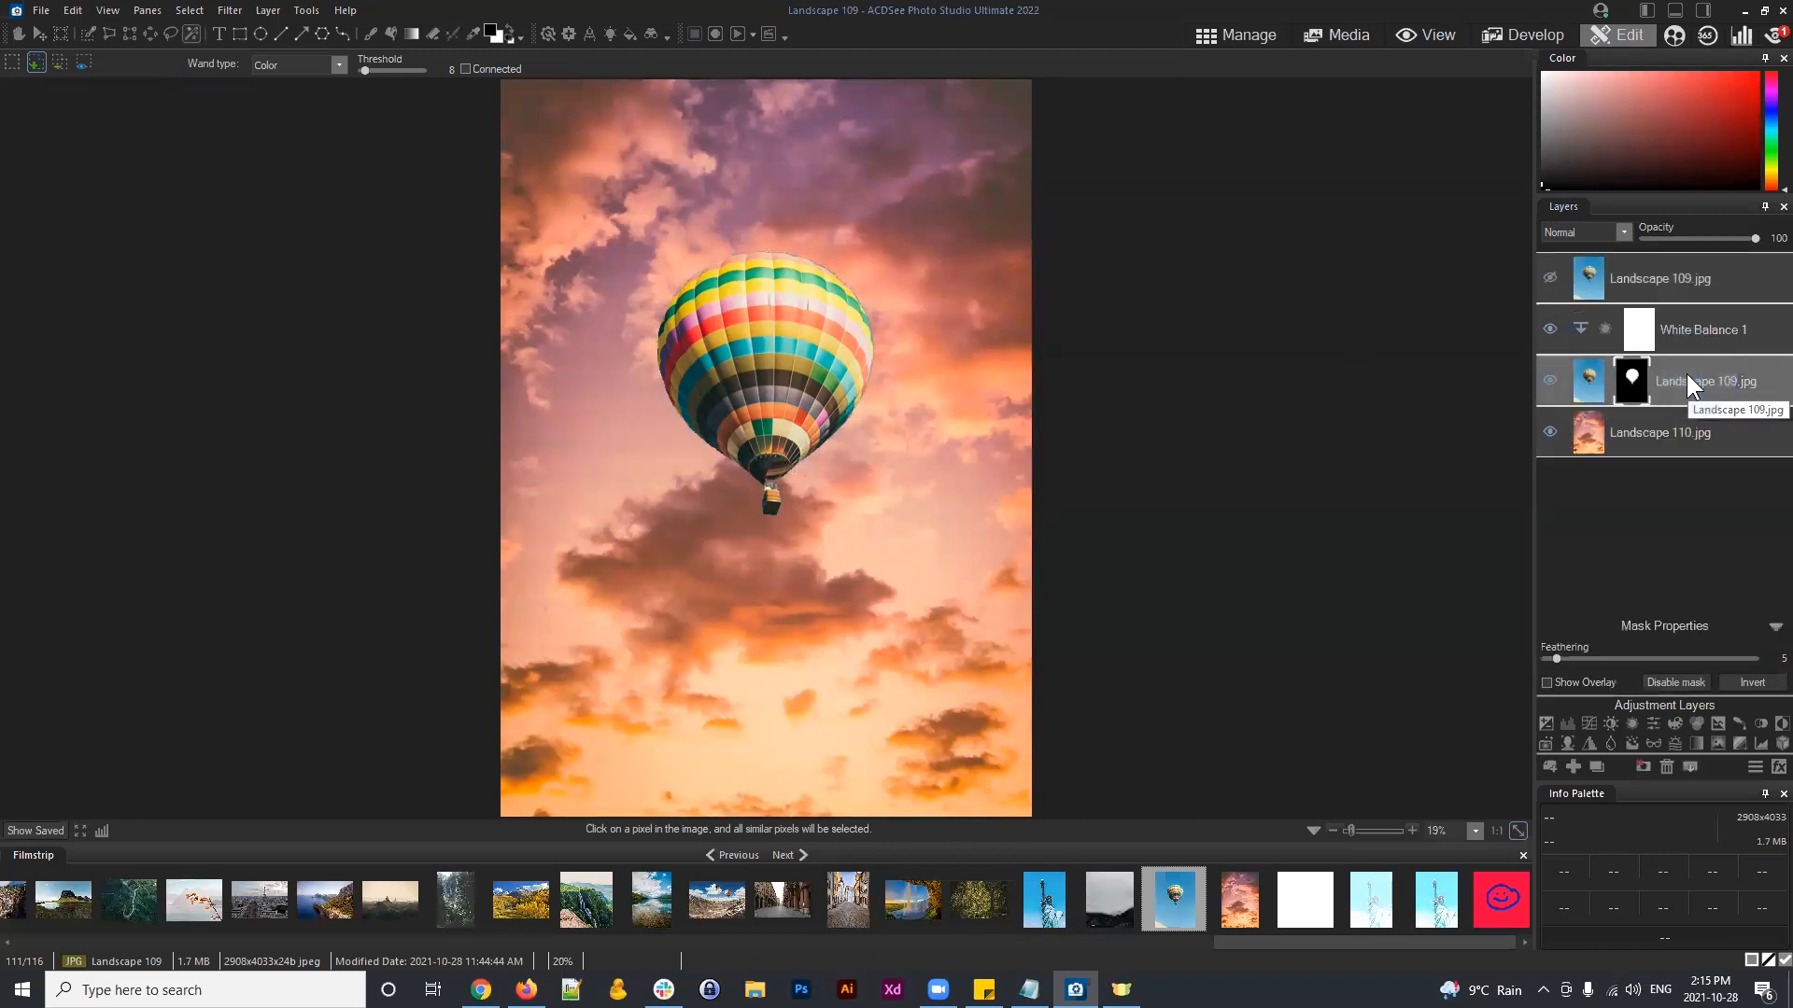
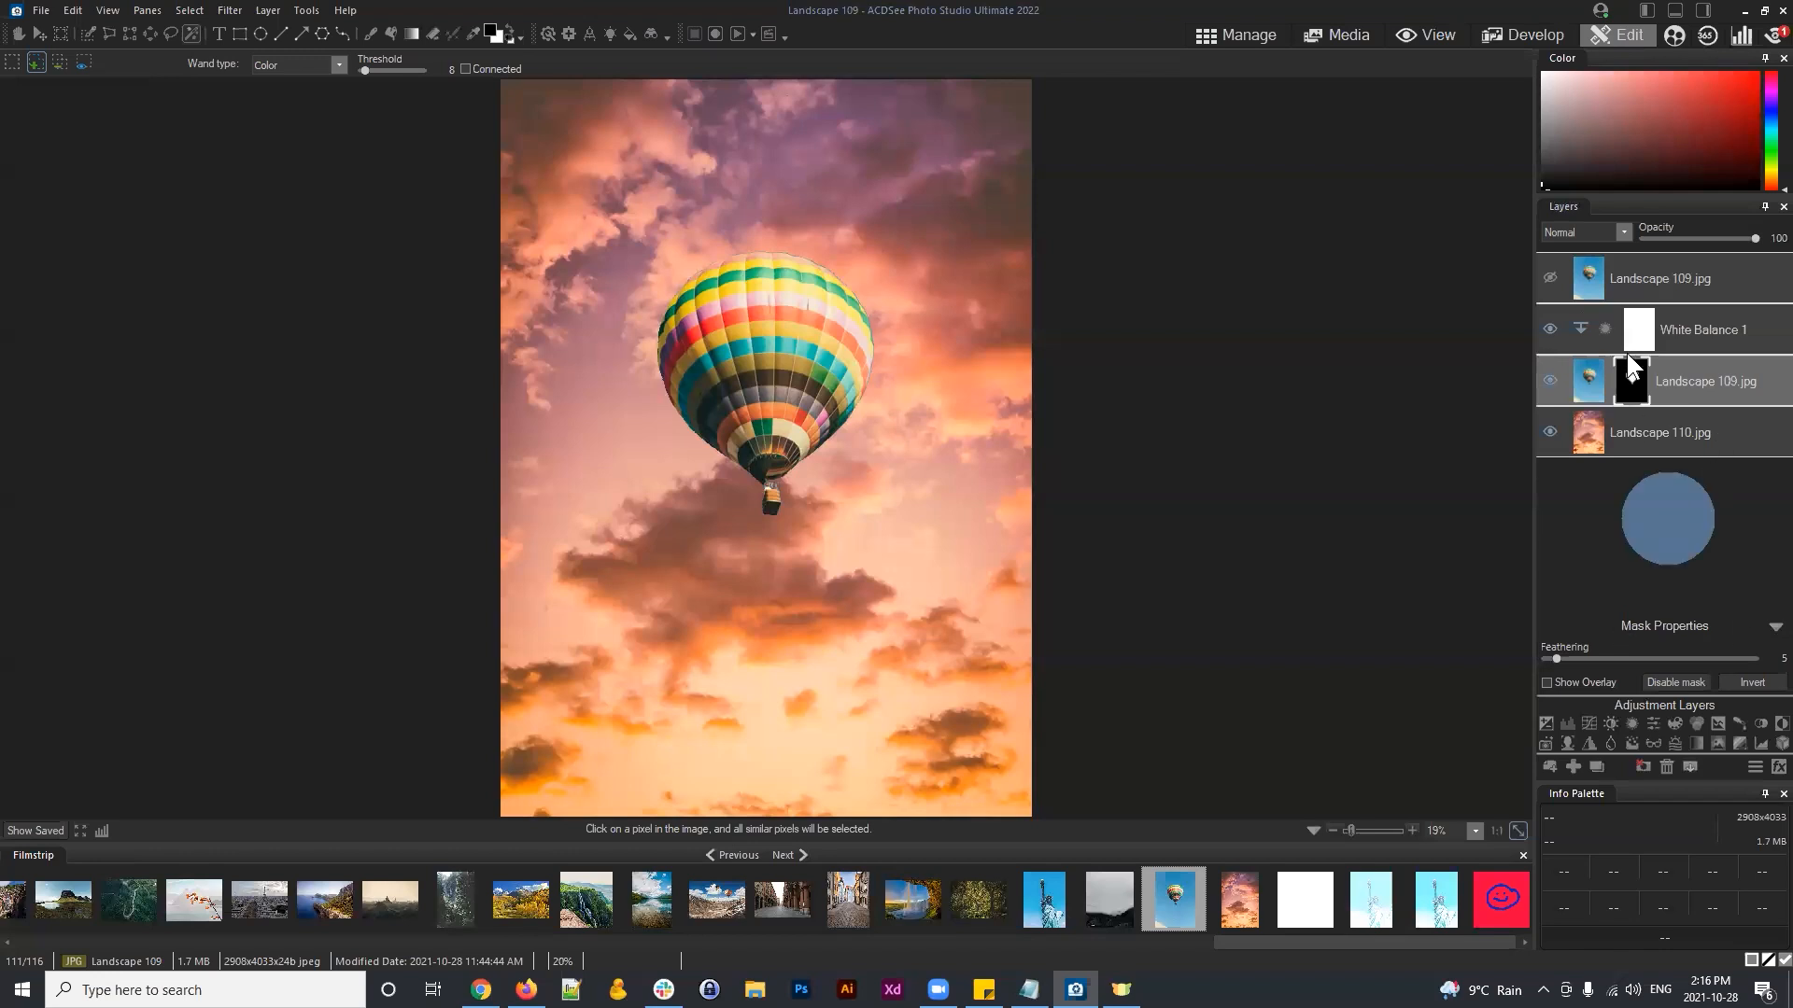
pyautogui.moveTo(1647, 325); pyautogui.dragTo(1634, 392)
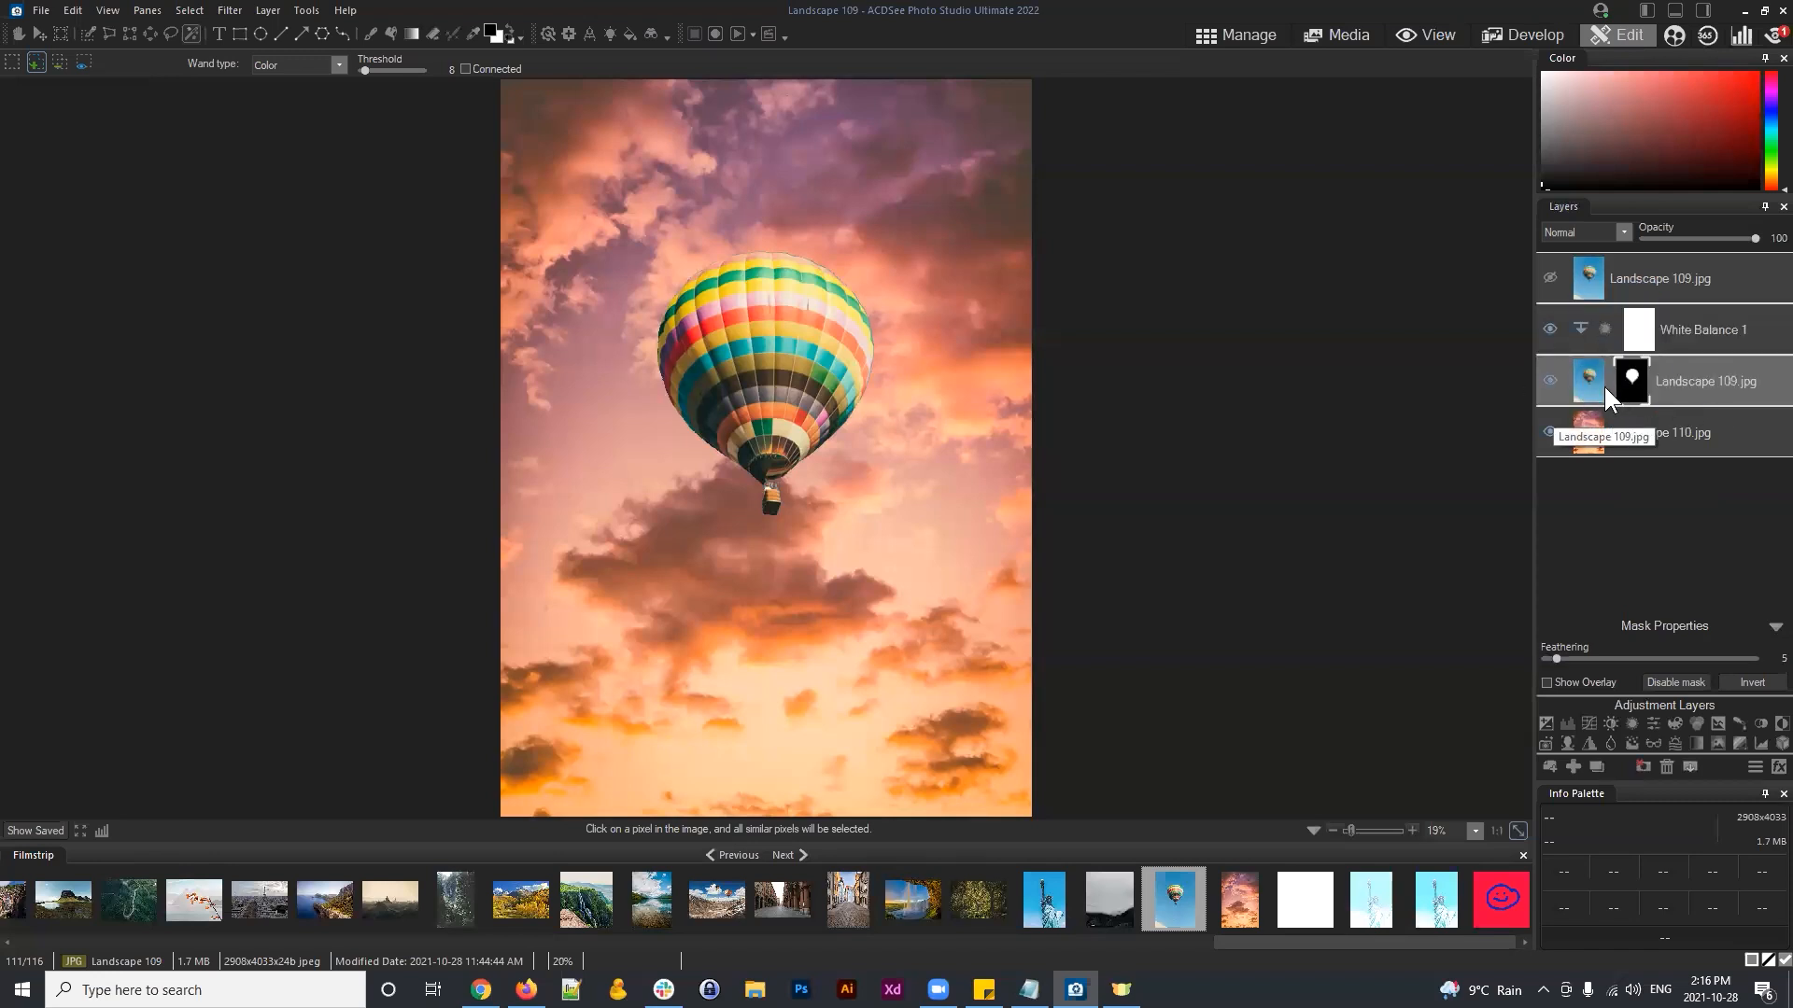
pyautogui.click(1720, 297)
pyautogui.click(1708, 325)
pyautogui.click(1698, 278)
pyautogui.click(1666, 765)
# Step: Apply a linear black-to-white gradient down the Landscape 109.jpg mask, starting near the top of the picture
pyautogui.click(1629, 276)
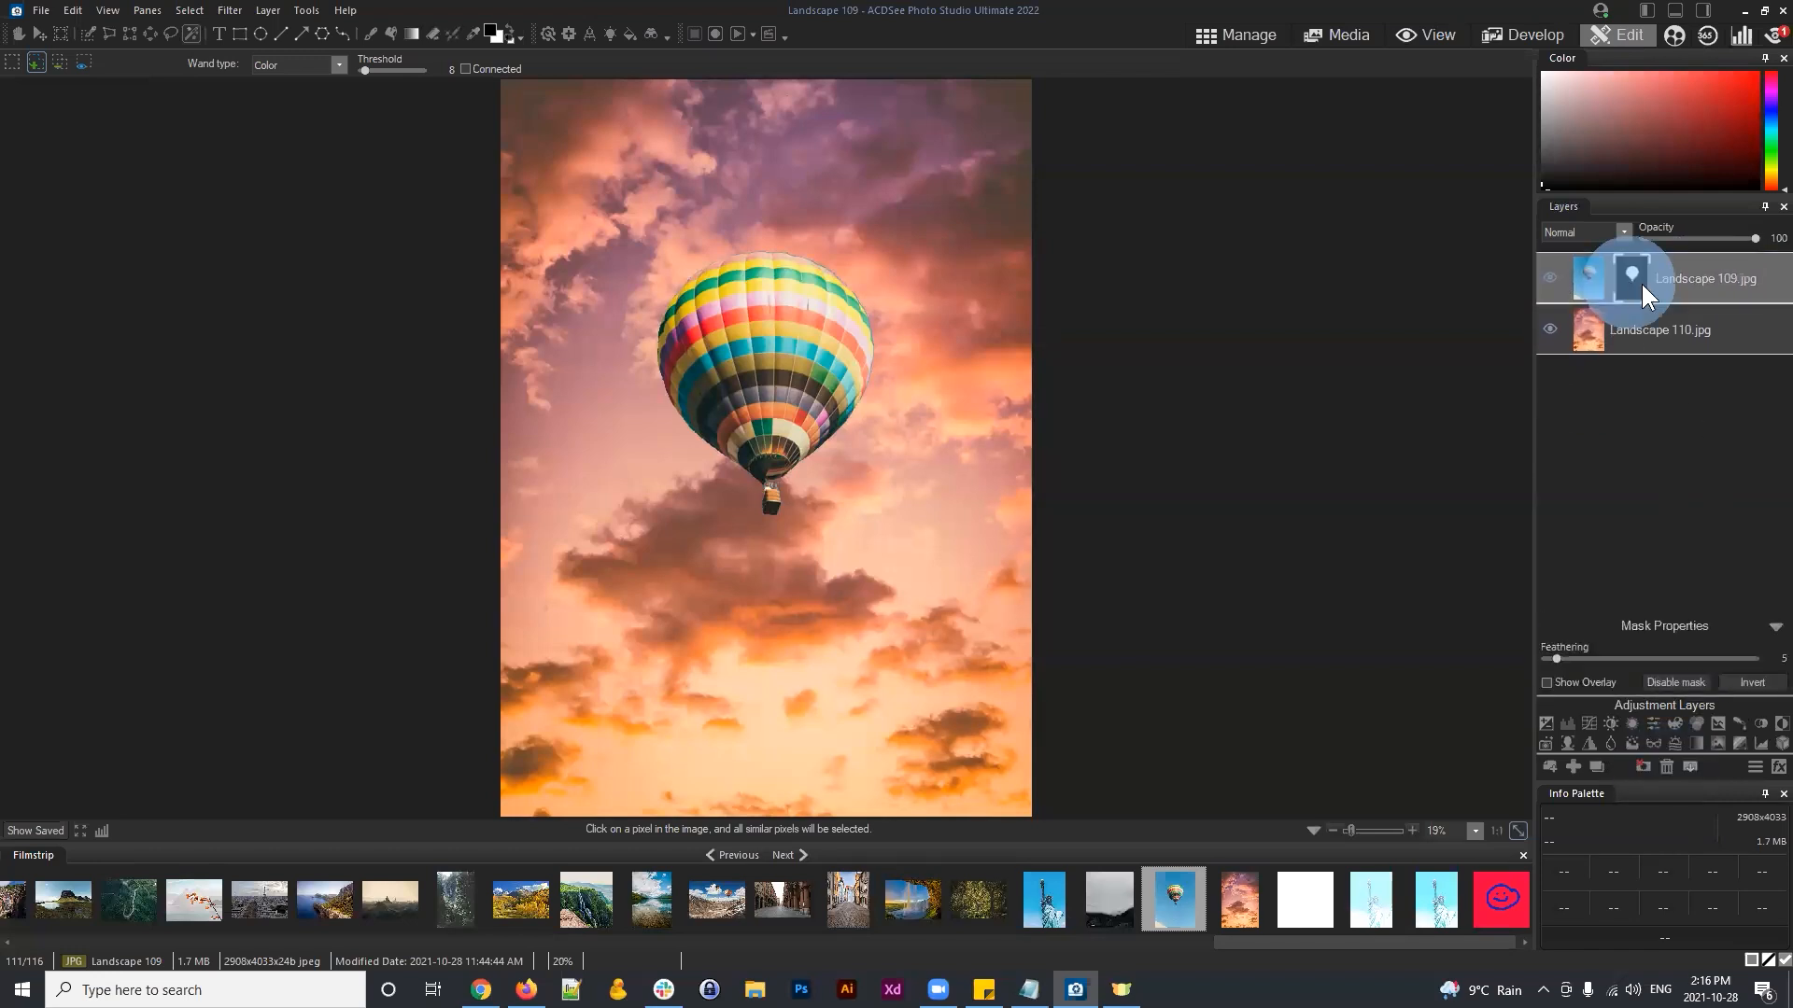
pyautogui.click(412, 37)
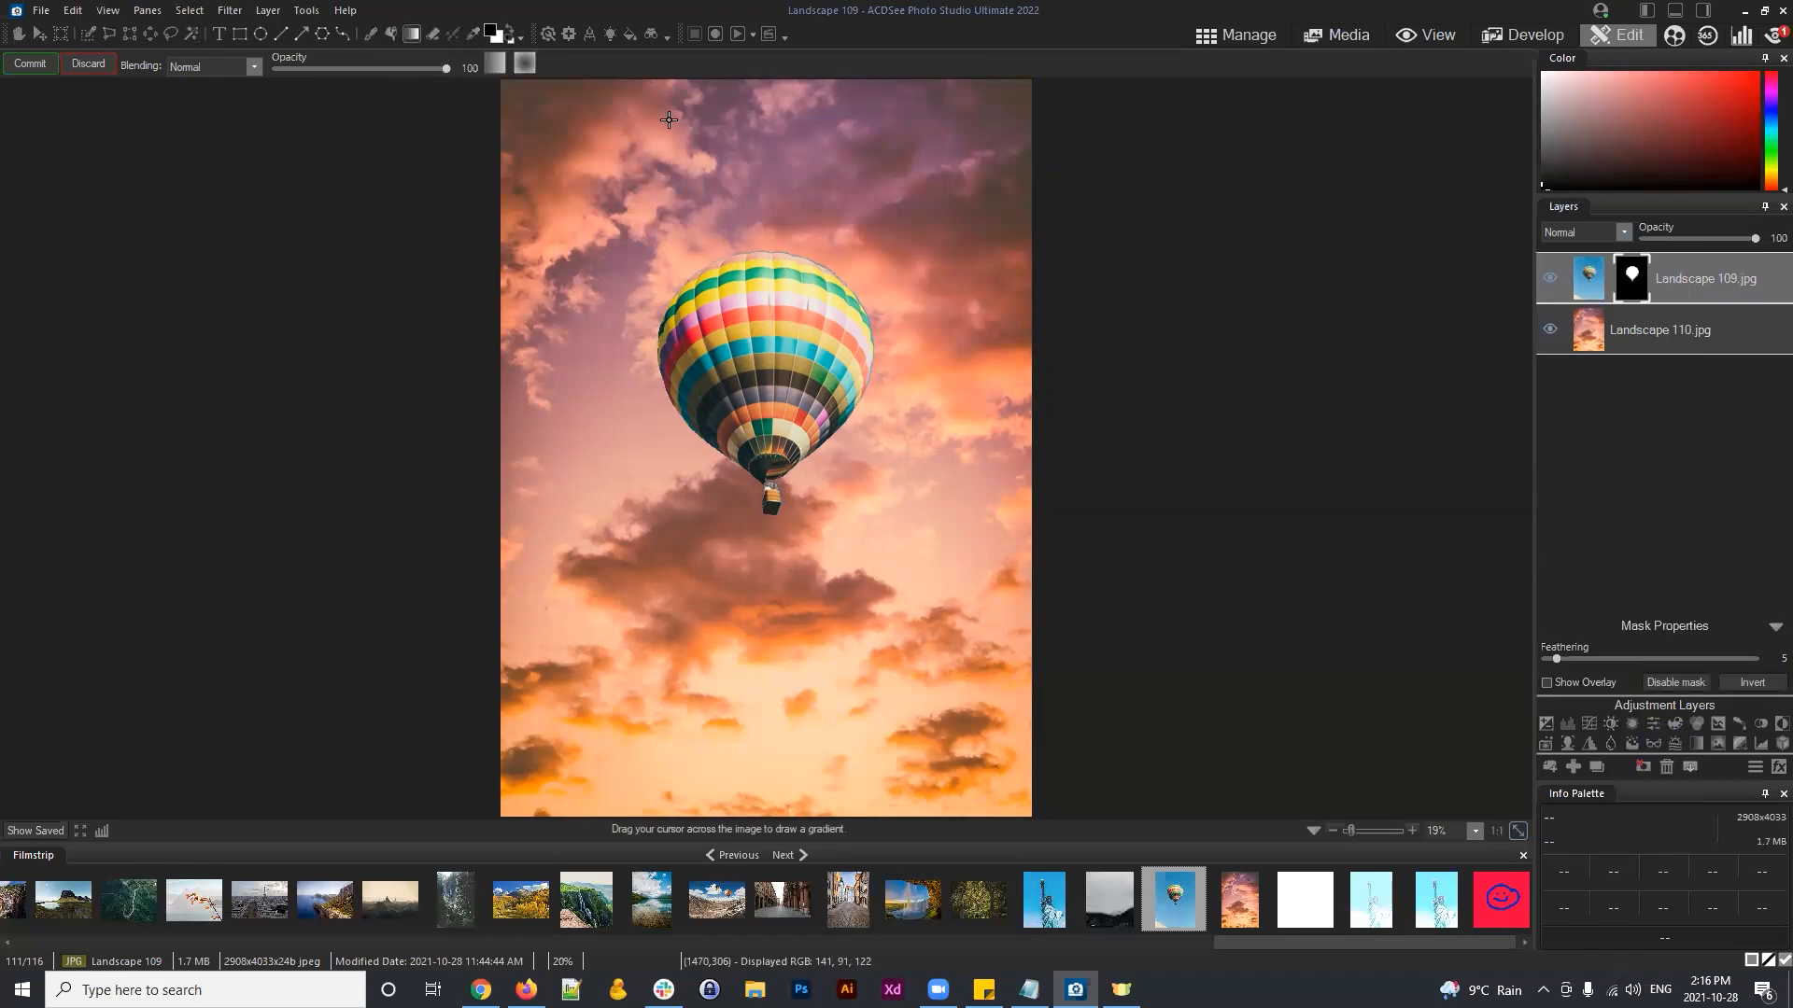
pyautogui.click(494, 63)
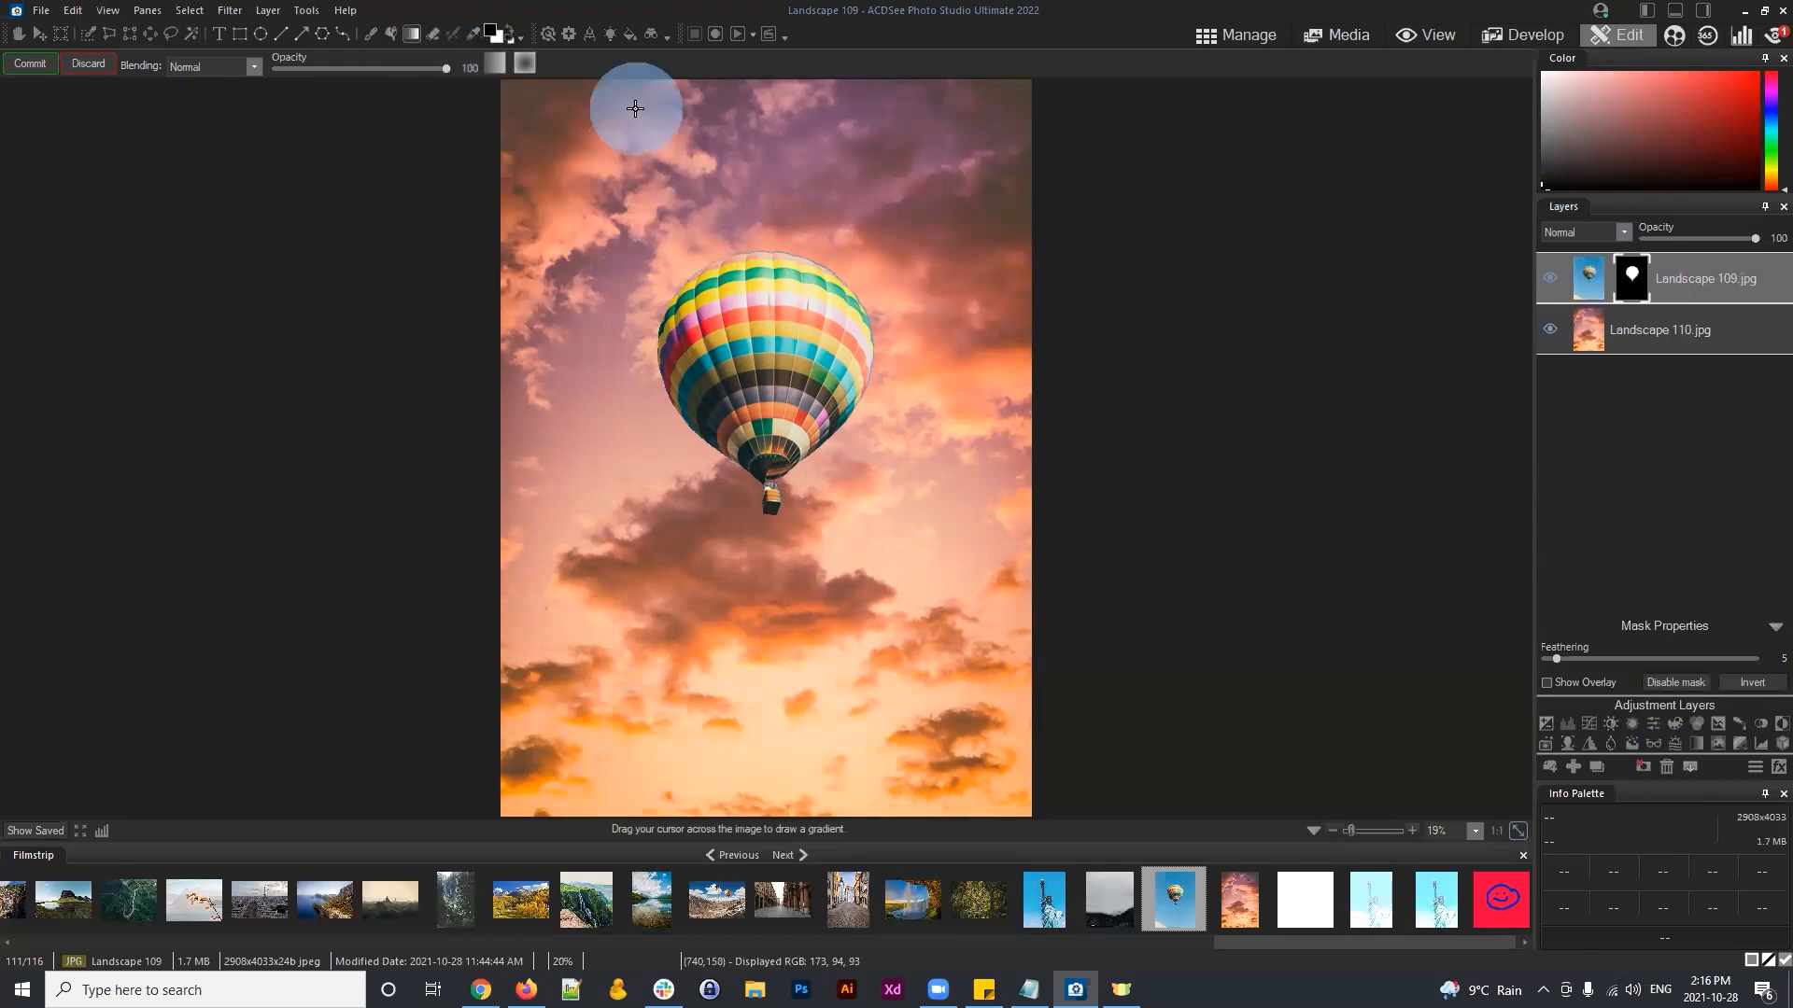
pyautogui.moveTo(635, 109); pyautogui.dragTo(729, 349)
pyautogui.moveTo(755, 448); pyautogui.dragTo(814, 758)
pyautogui.click(42, 65)
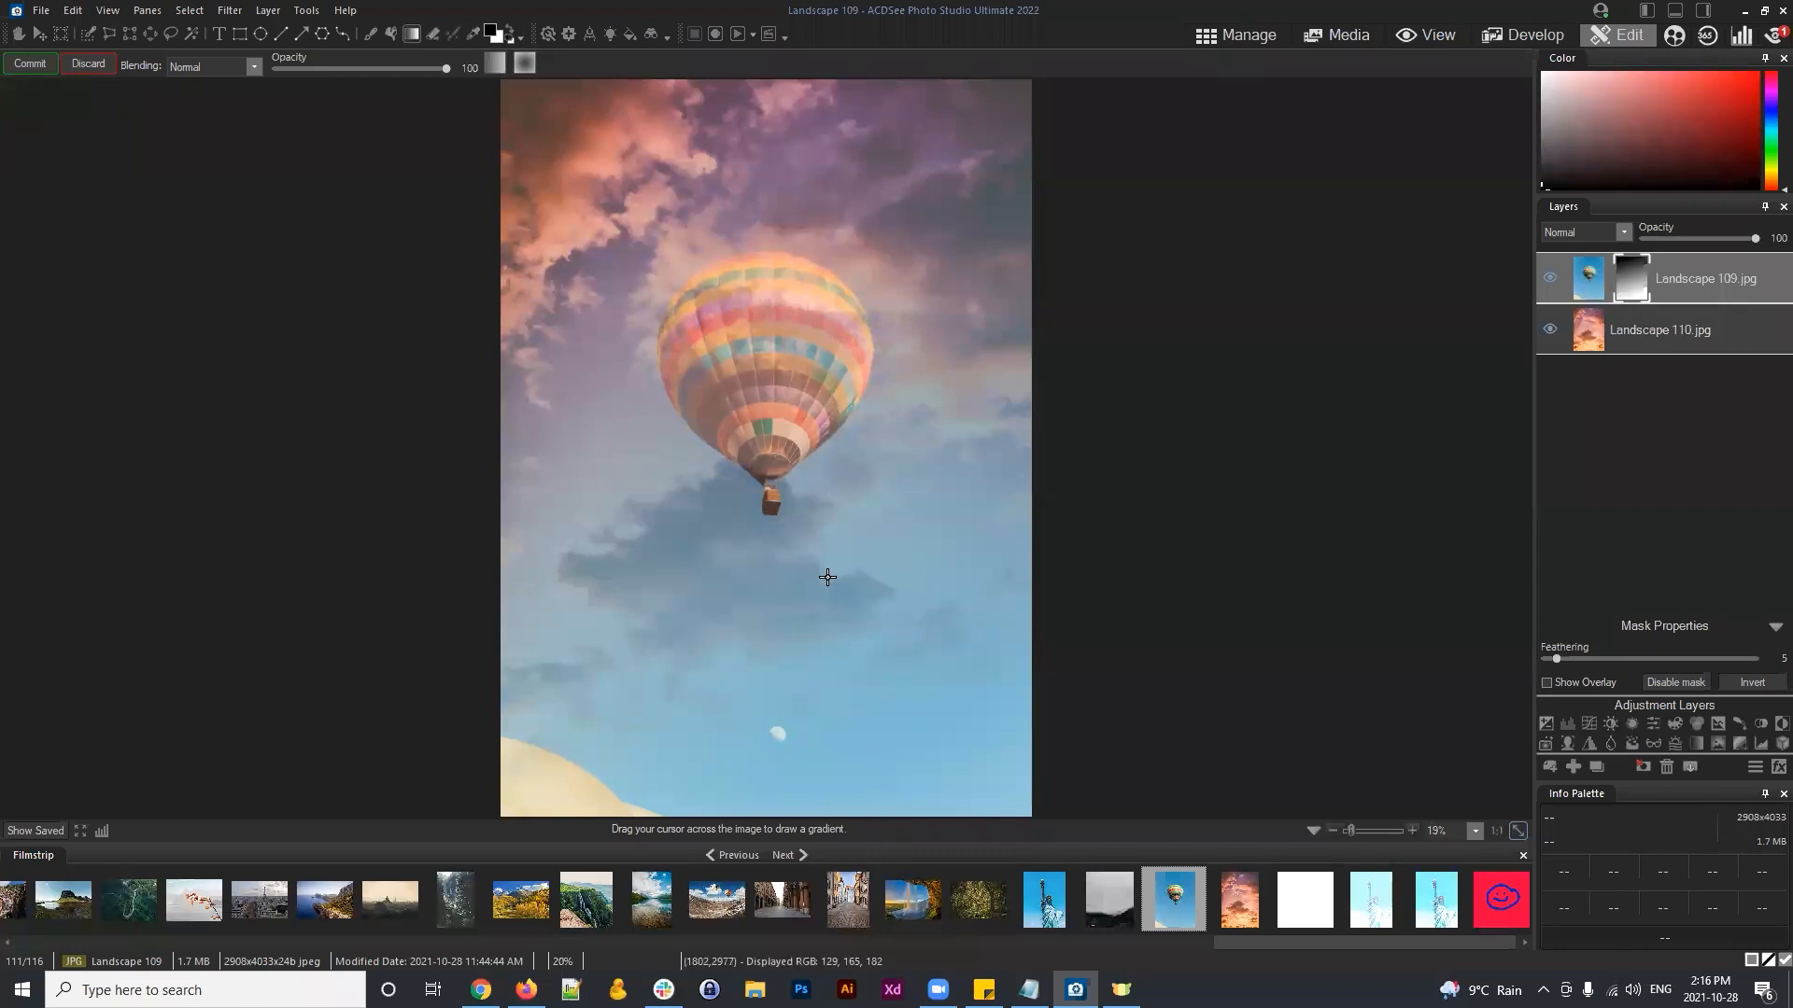
# Step: Draw a radial gradient with feathering 15 around the balloon on the Landscape 109.jpg mask, and invert the mask to reveal the balloon
pyautogui.click(525, 65)
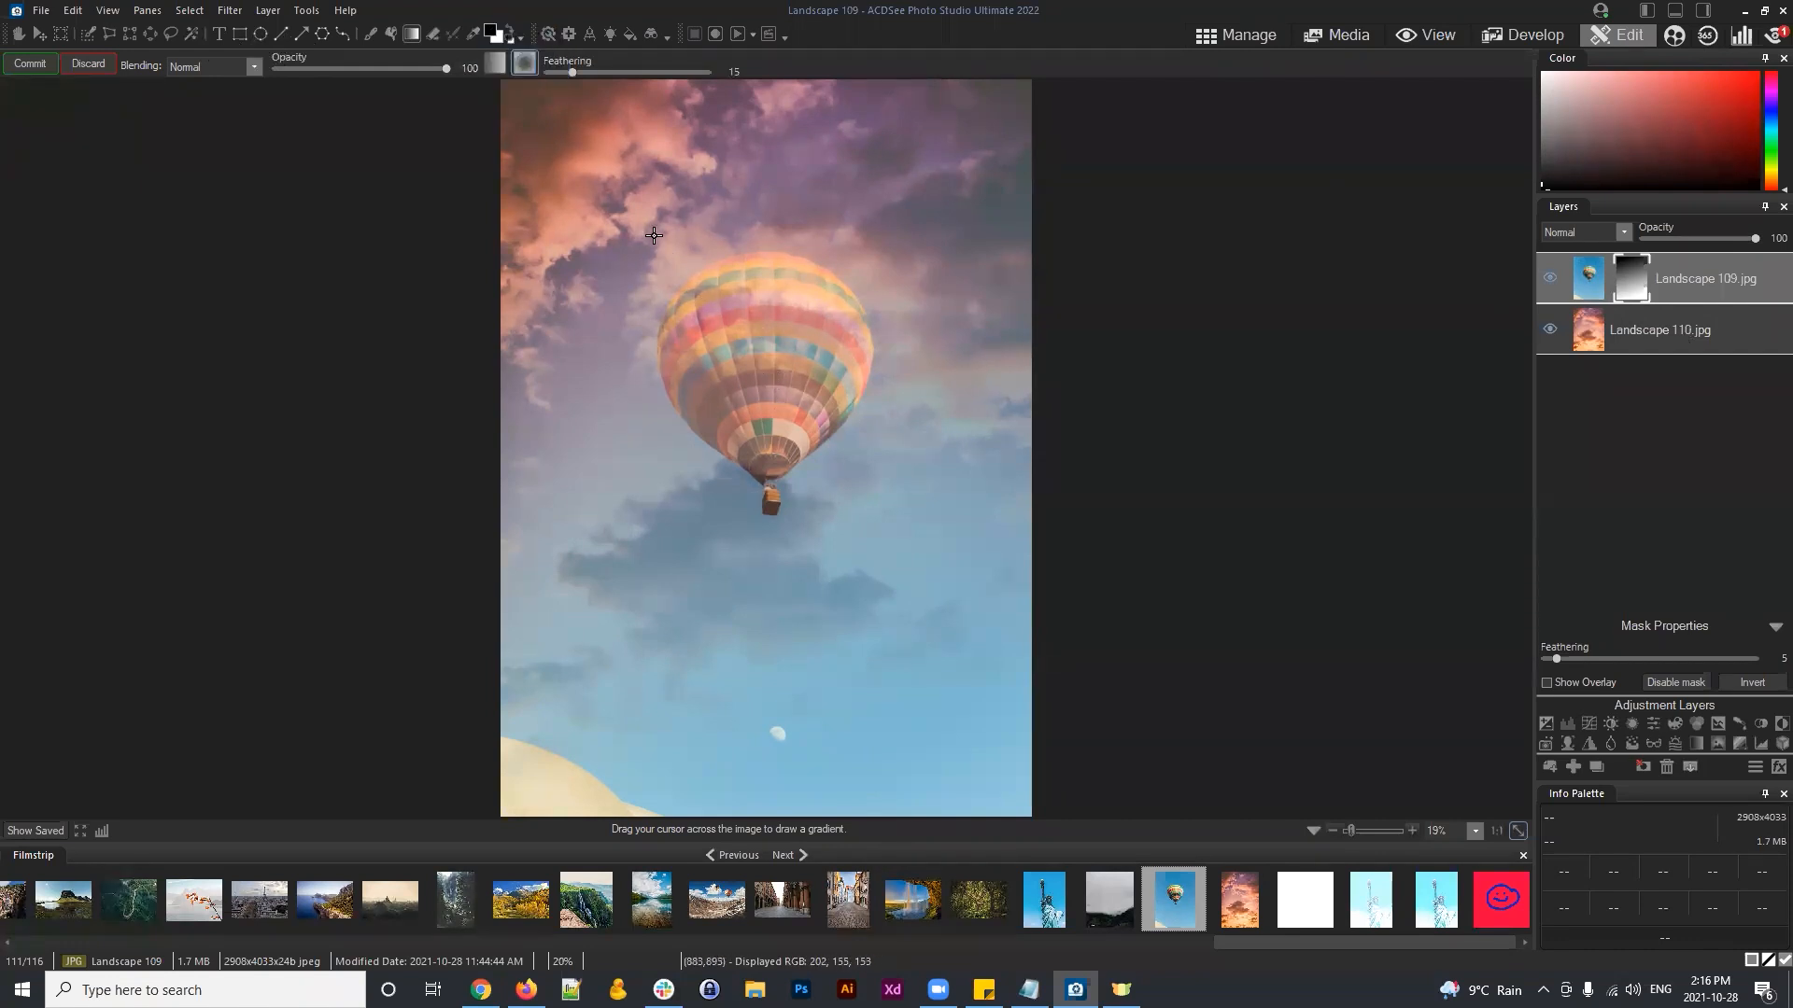
pyautogui.moveTo(764, 366); pyautogui.dragTo(902, 202)
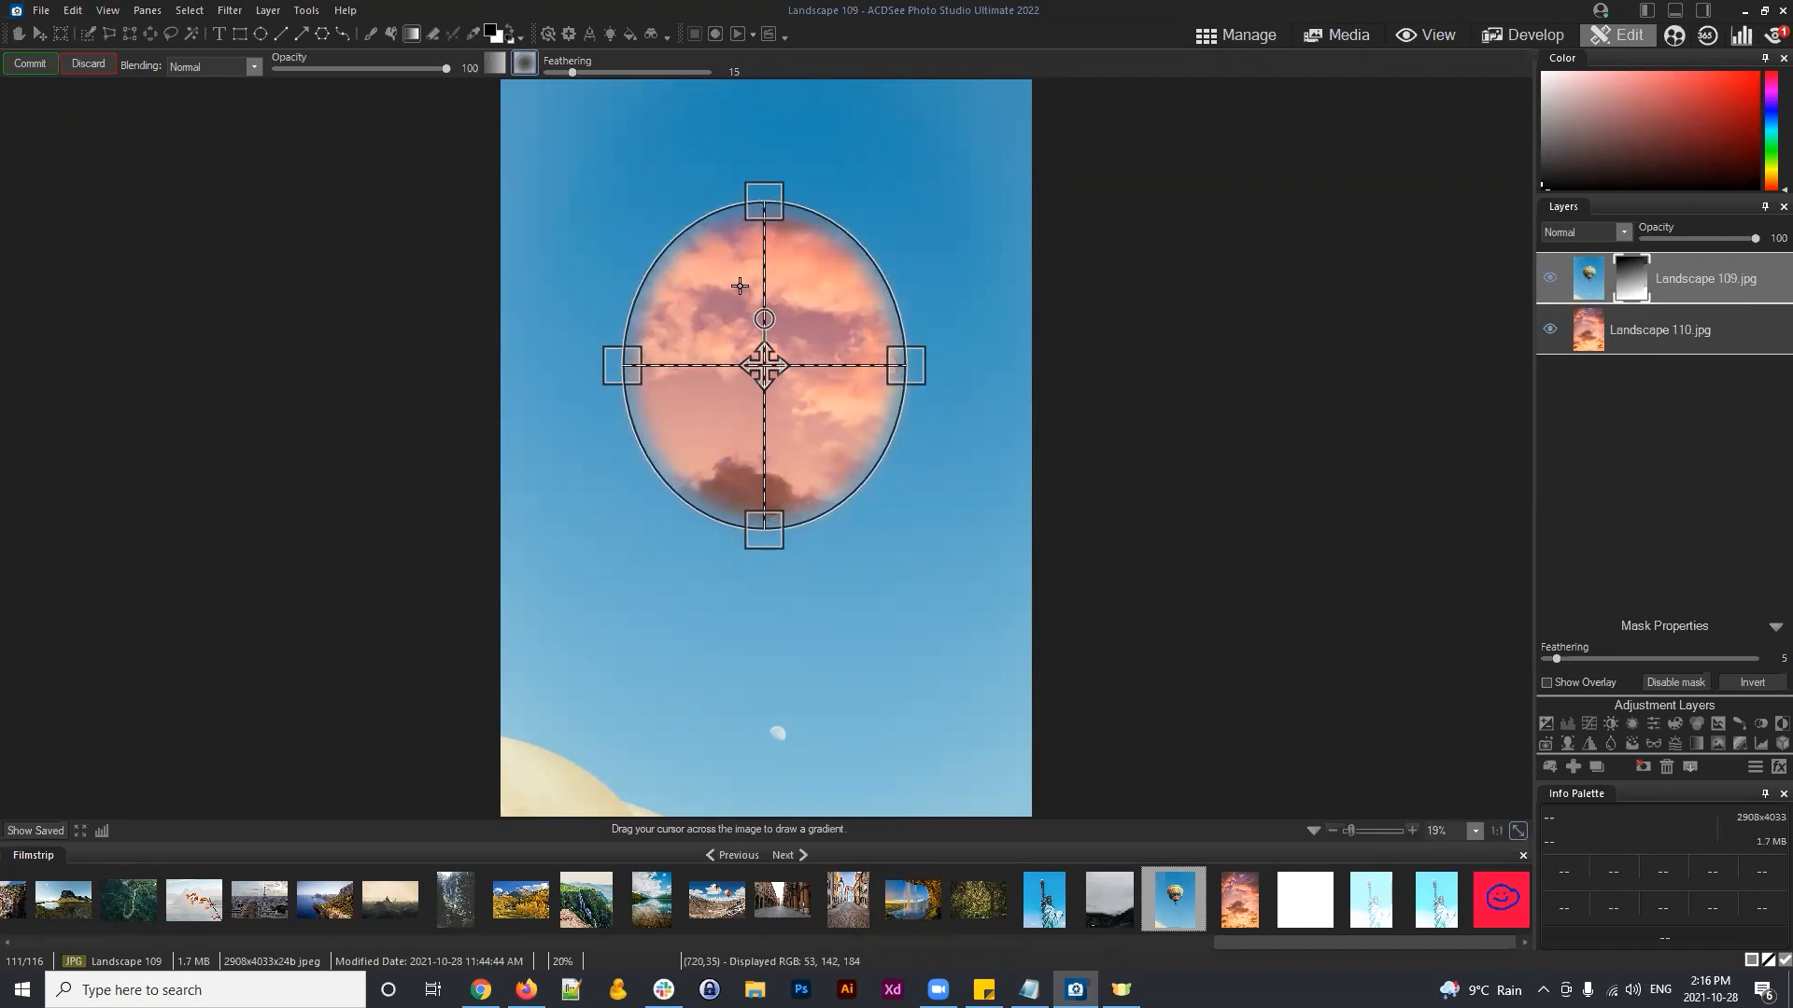
pyautogui.click(1753, 684)
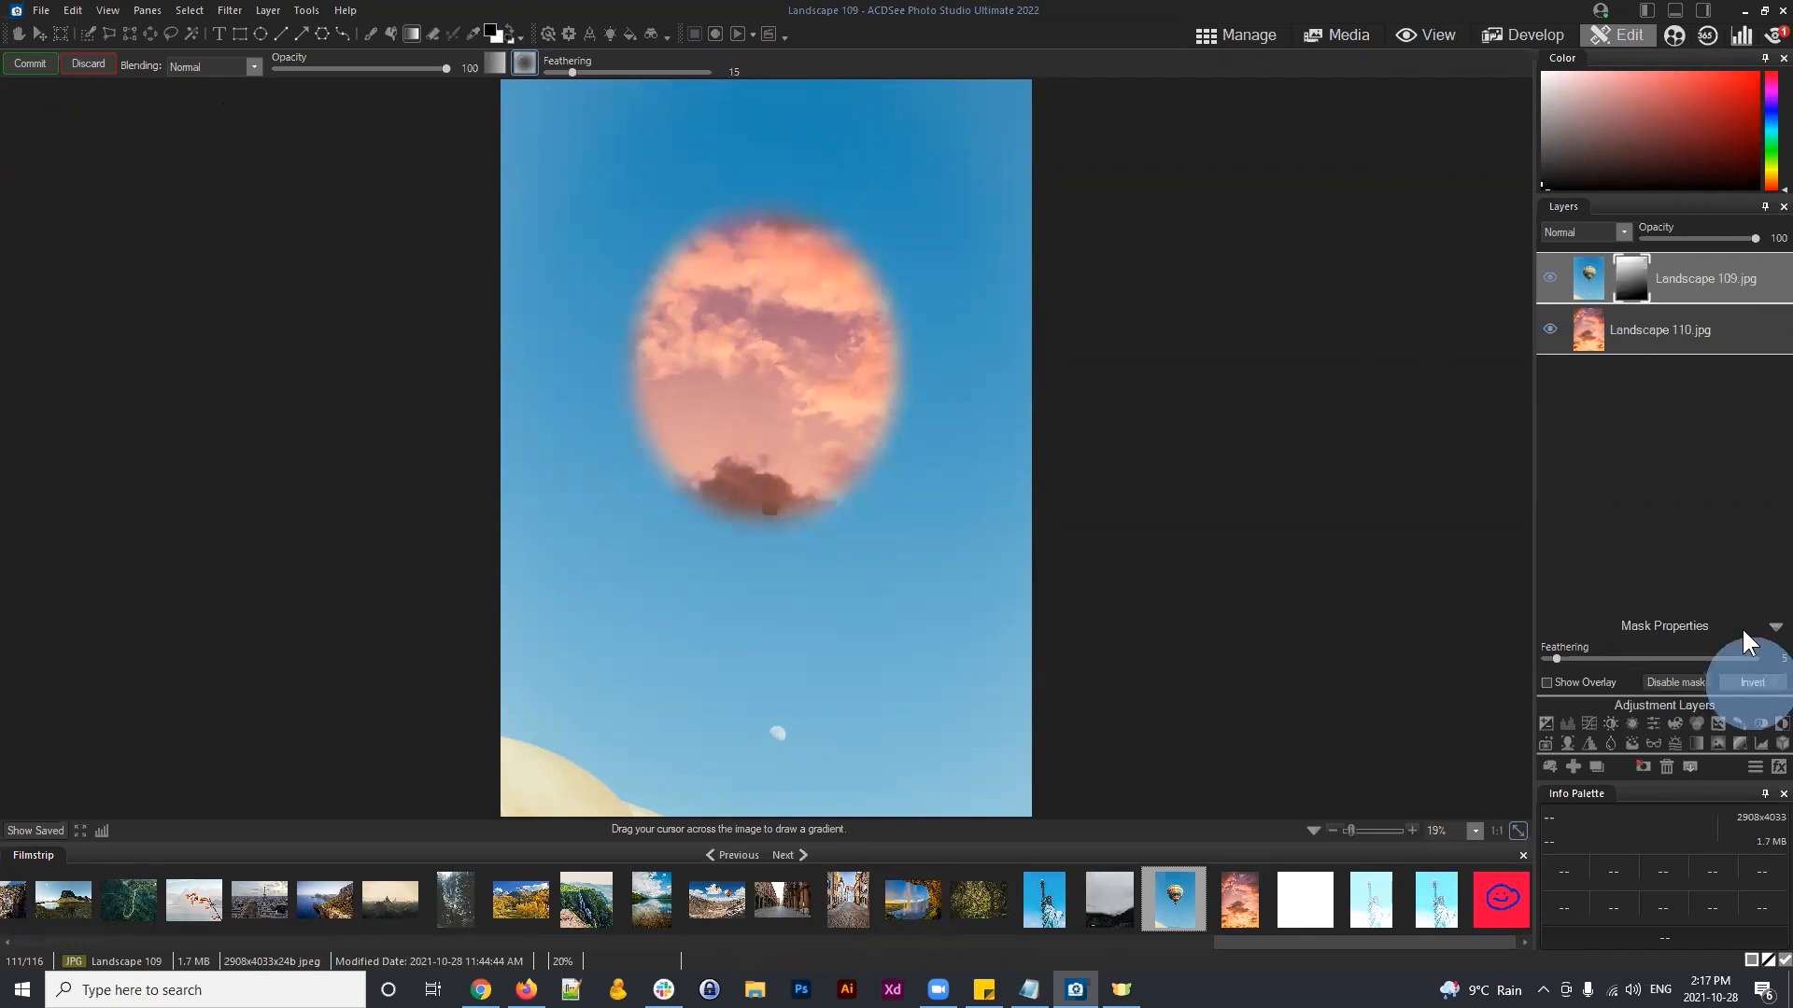
pyautogui.click(33, 64)
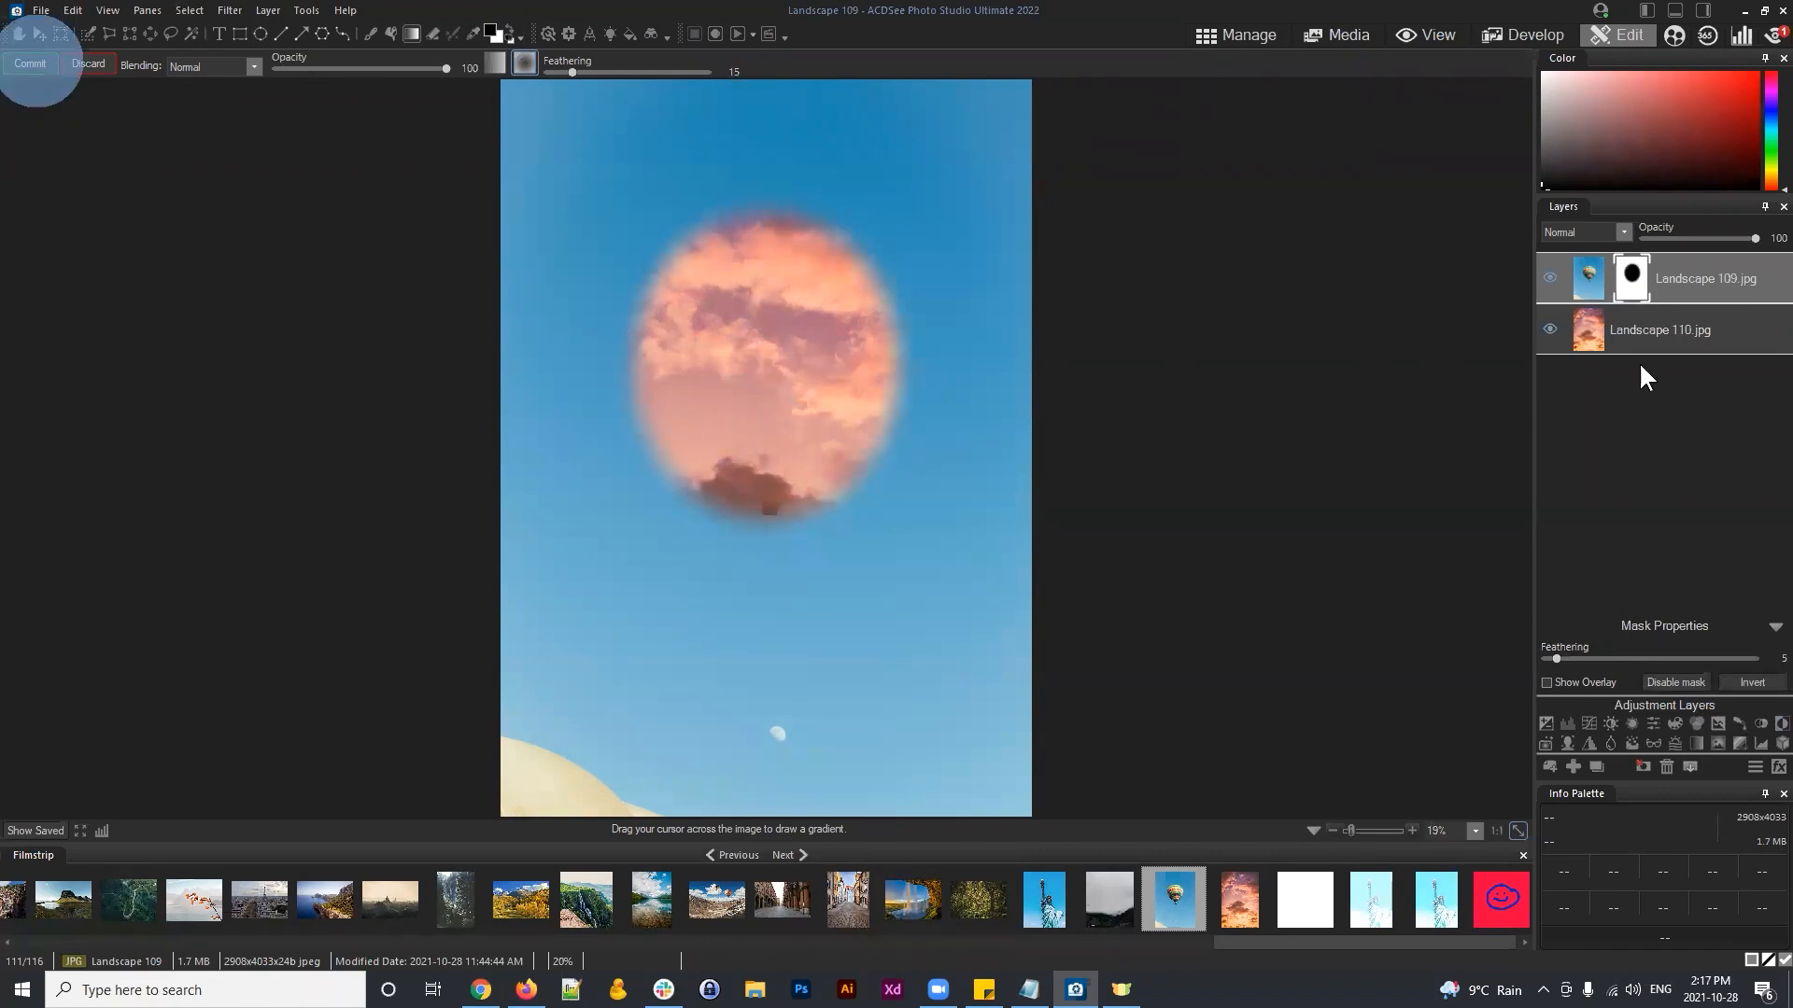
pyautogui.click(1632, 278)
pyautogui.click(1753, 685)
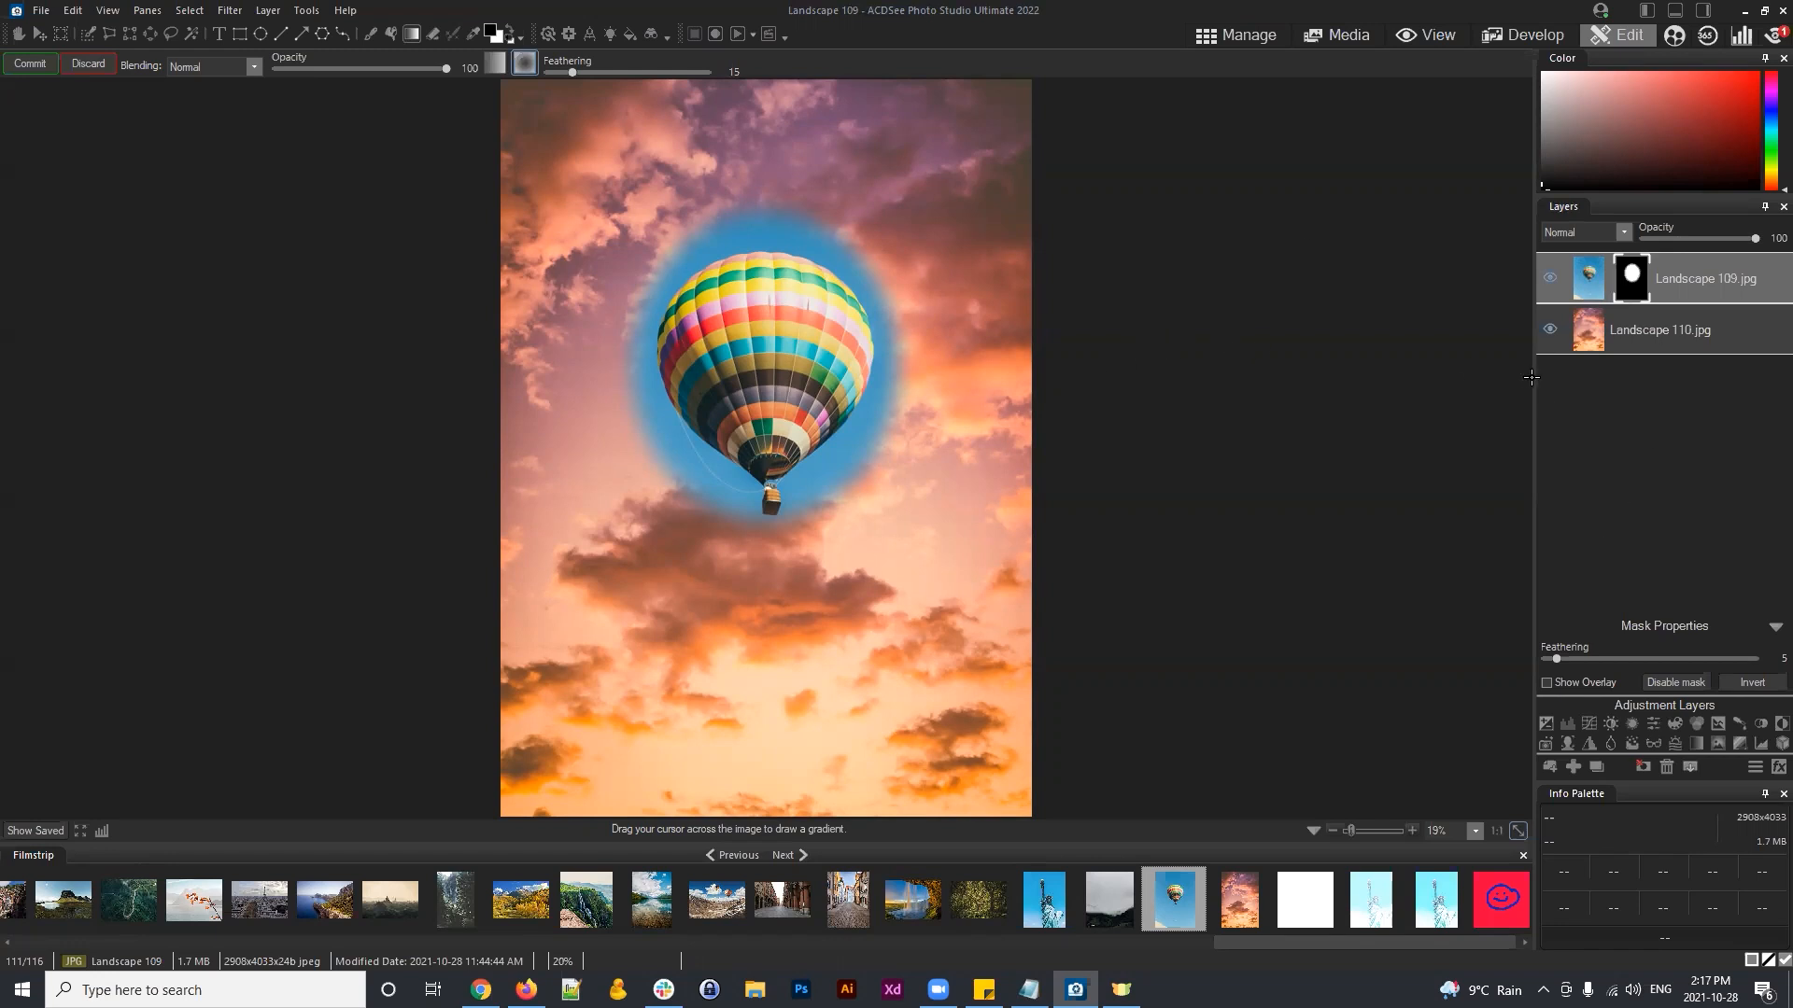
# Step: Delete the mask from the Landscape 109.jpg layer
pyautogui.click(94, 66)
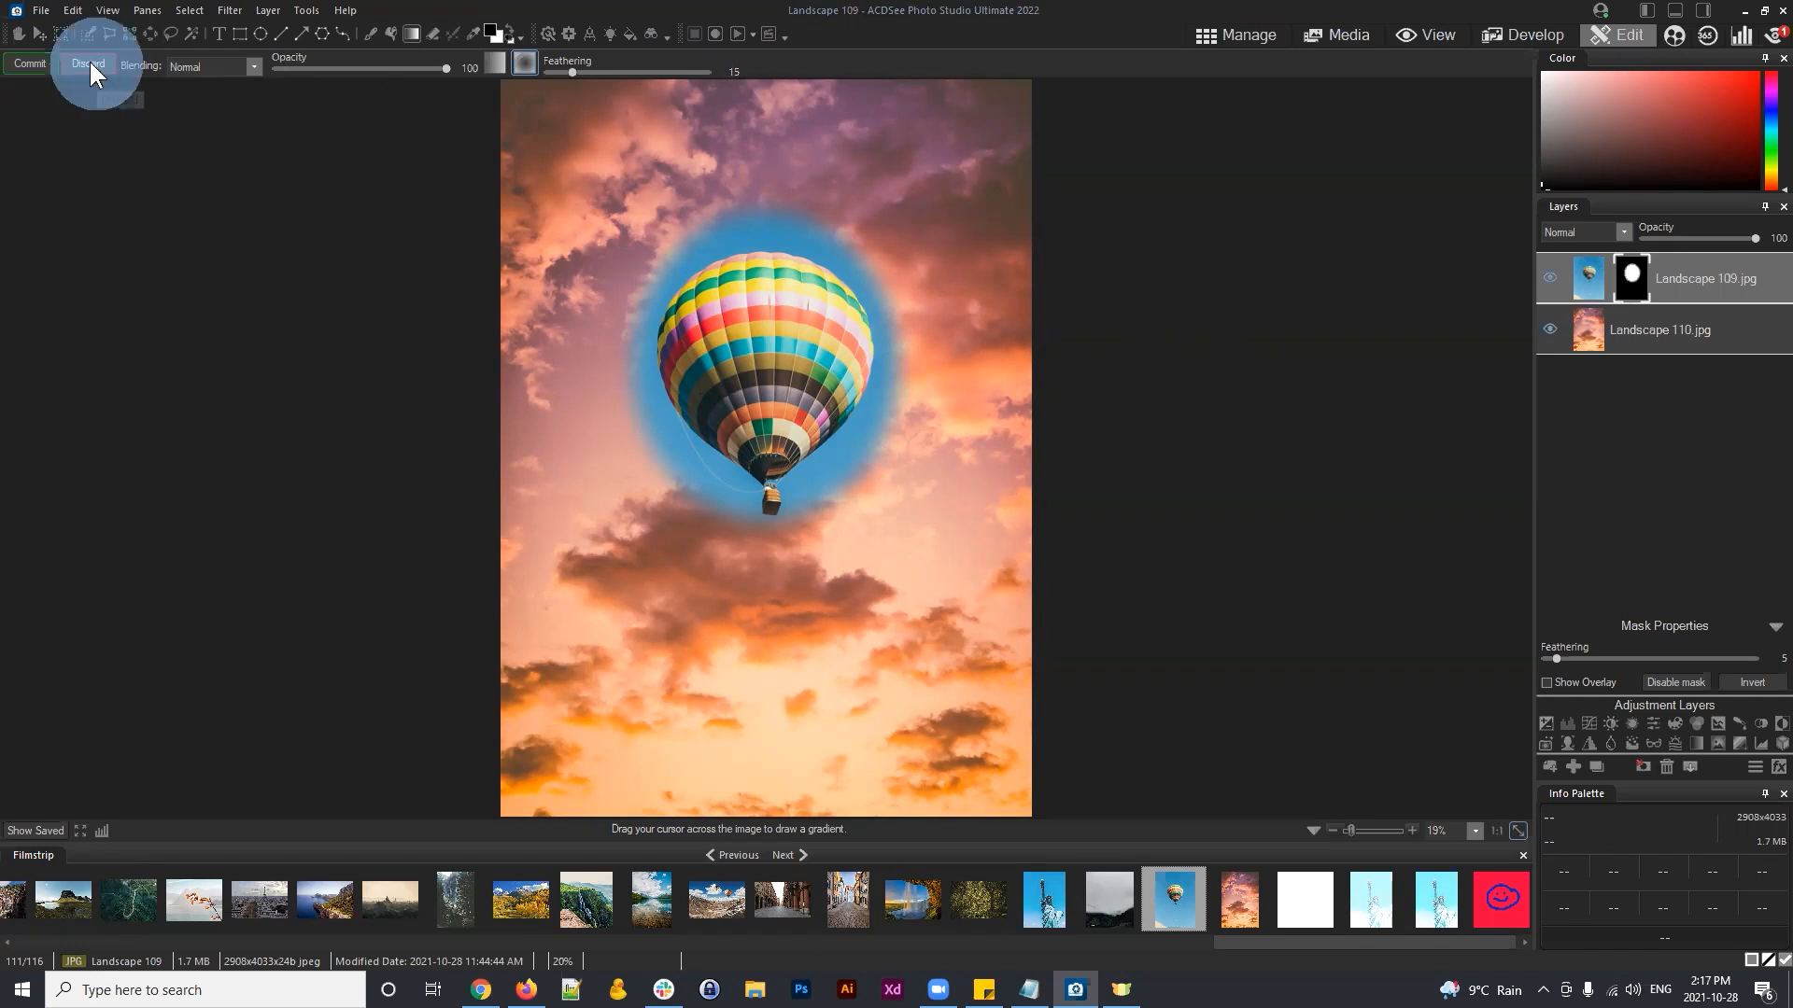
pyautogui.click(1631, 275)
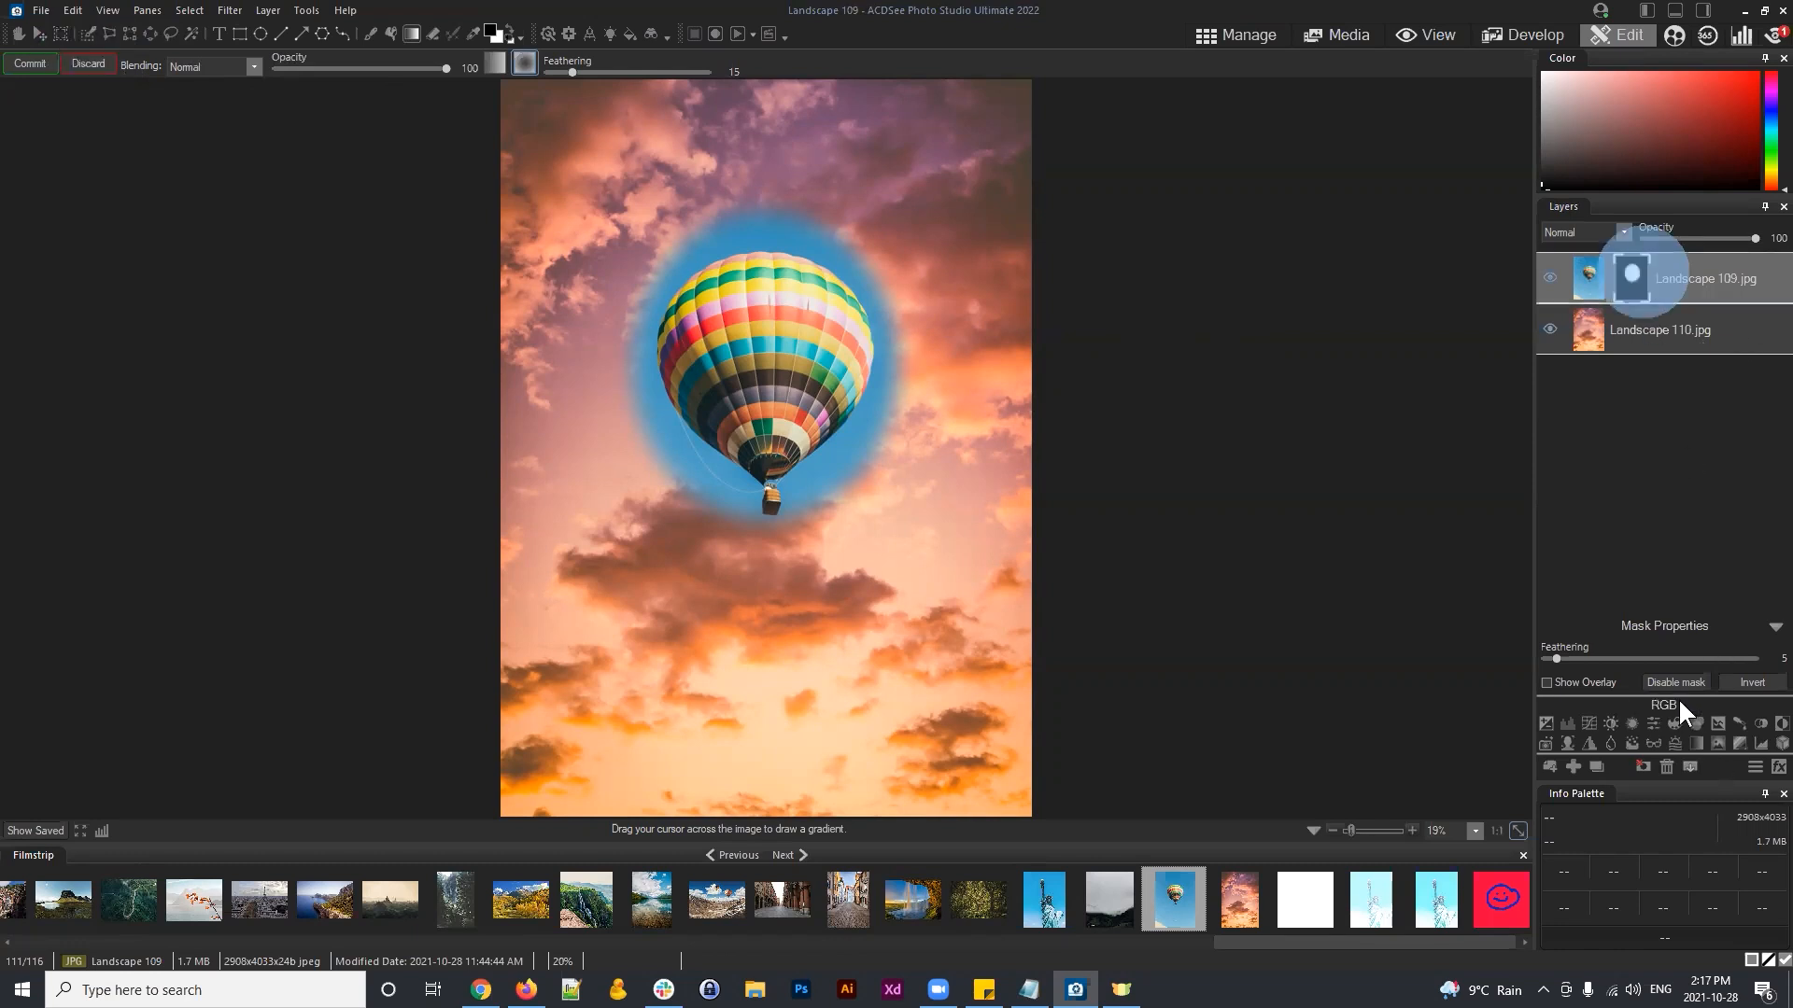
pyautogui.click(1643, 767)
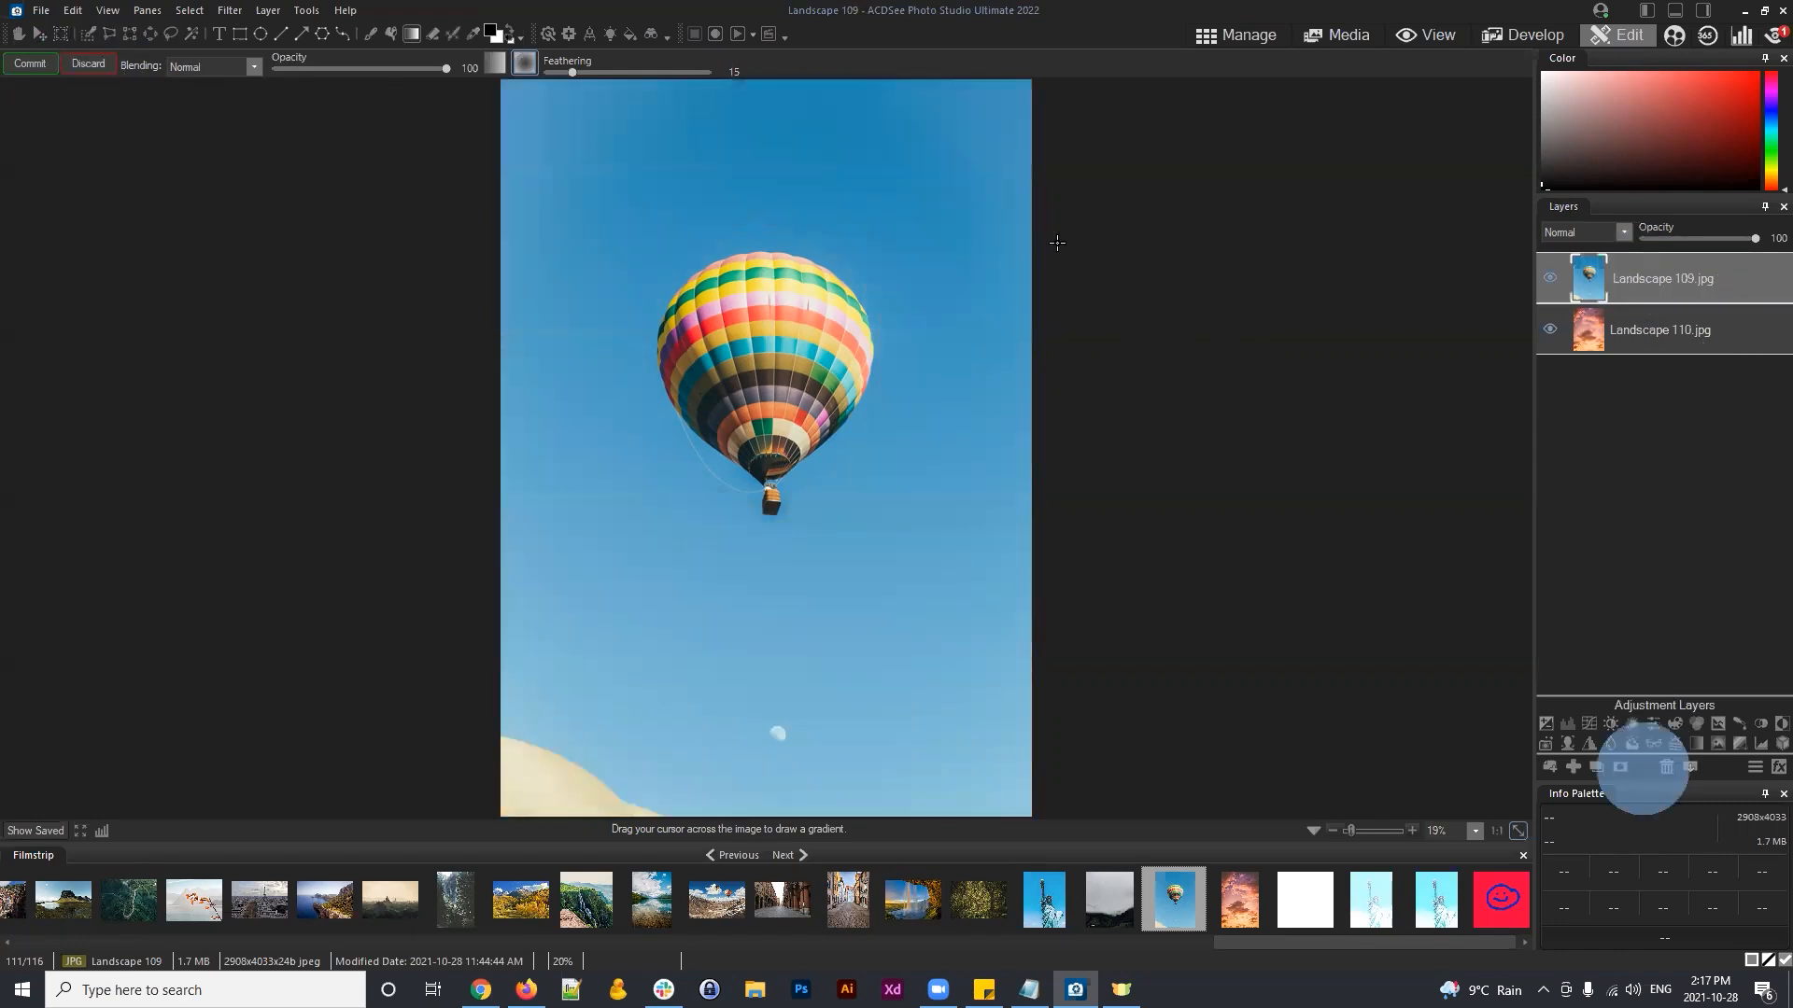
# Step: Try brushing a selection over the balloon's edge with smart brushing off, and undo the brushing
pyautogui.click(188, 9)
pyautogui.click(80, 133)
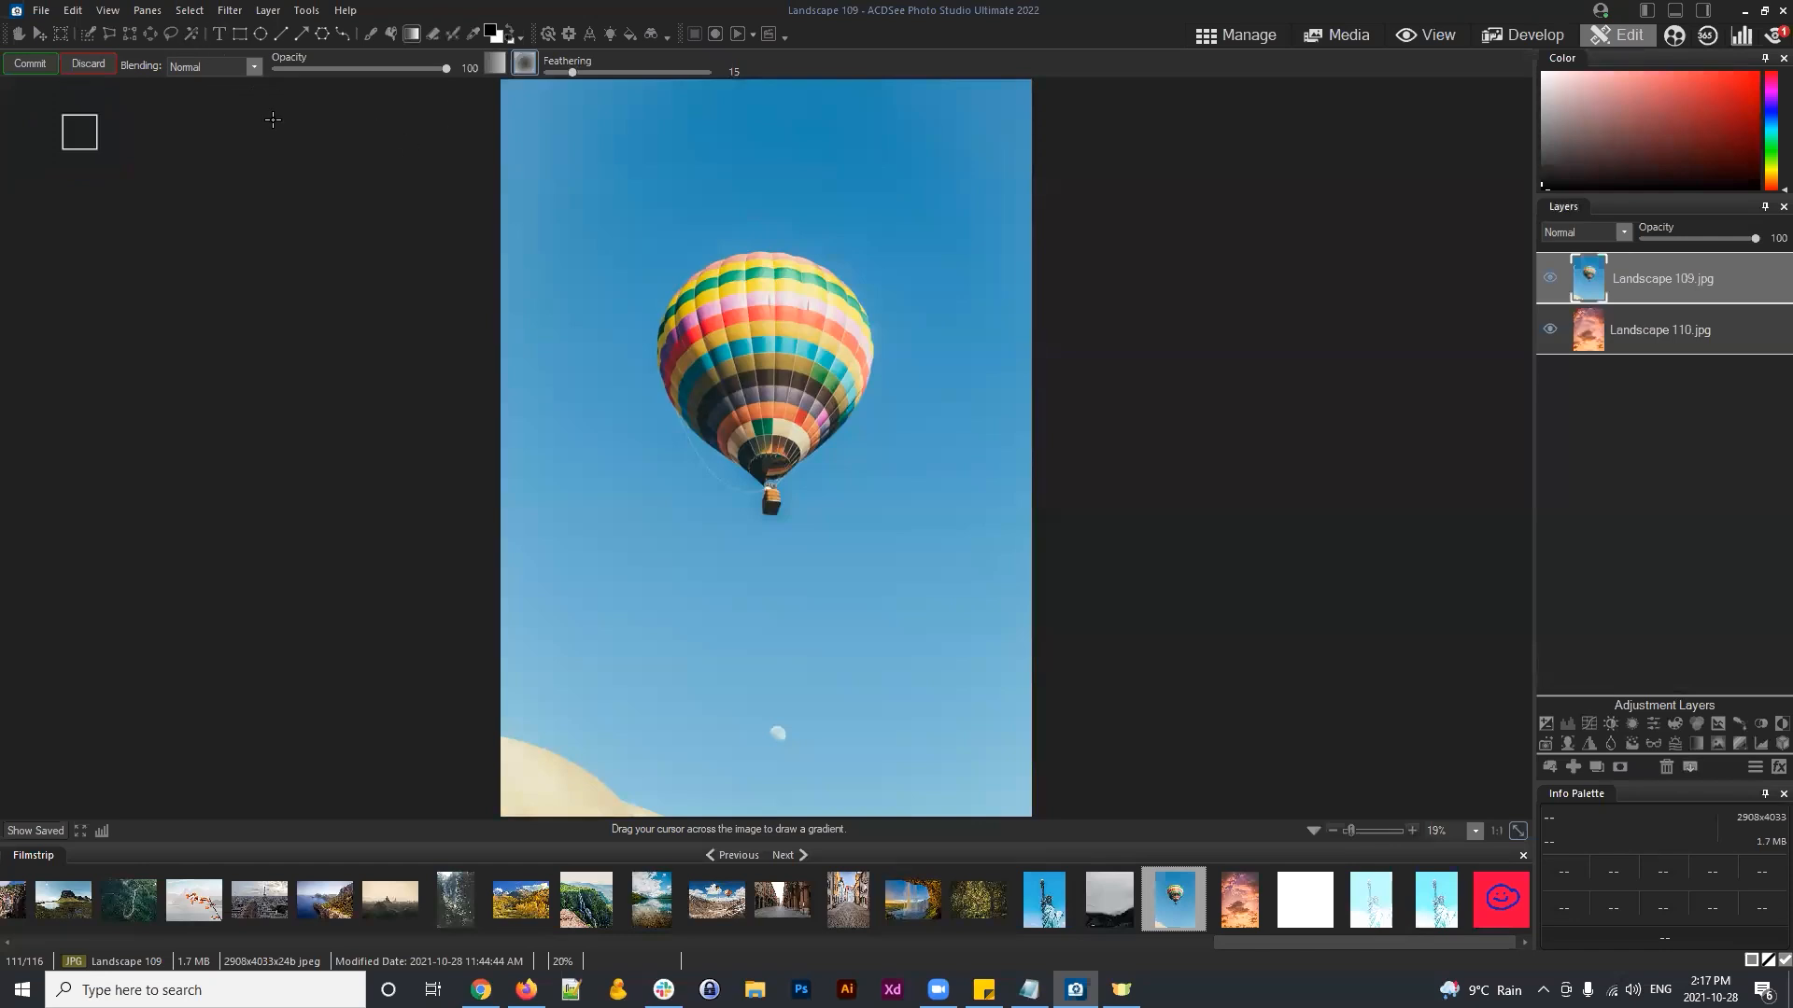
pyautogui.click(189, 31)
pyautogui.click(87, 32)
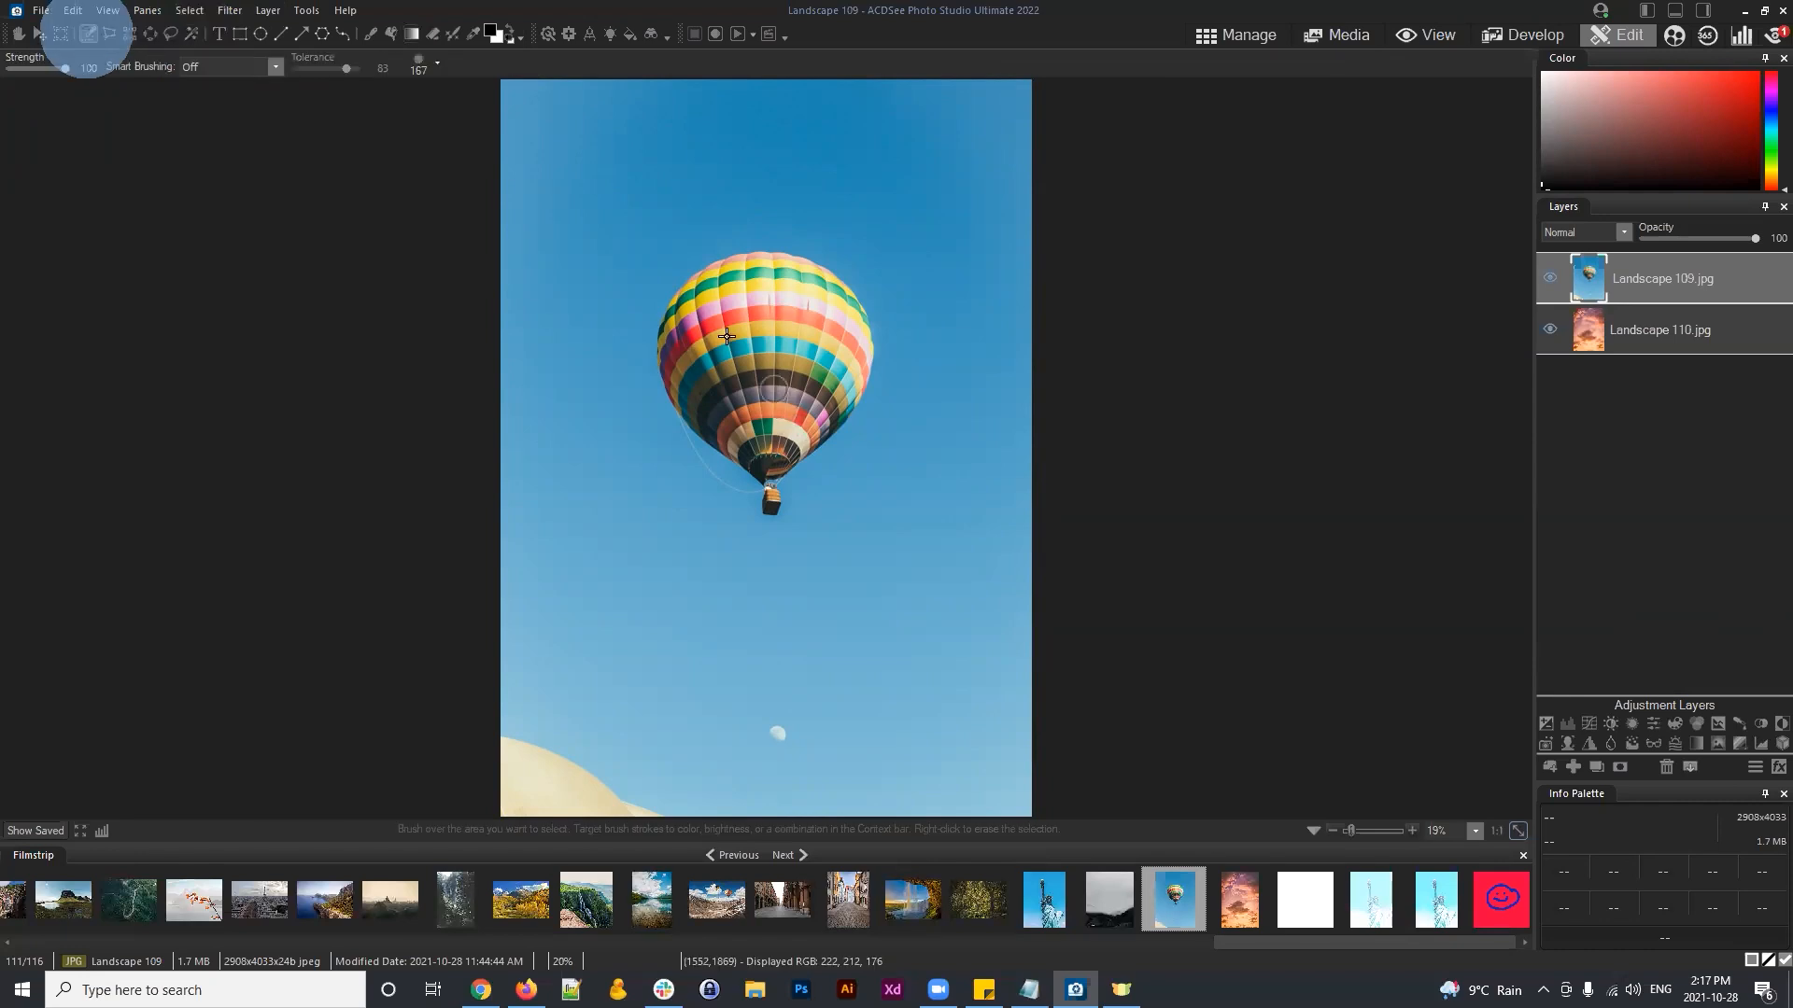
pyautogui.moveTo(753, 246); pyautogui.dragTo(829, 328)
pyautogui.moveTo(635, 465)
pyautogui.mouseDown()
pyautogui.moveTo(664, 452)
pyautogui.moveTo(617, 383)
pyautogui.mouseUp()
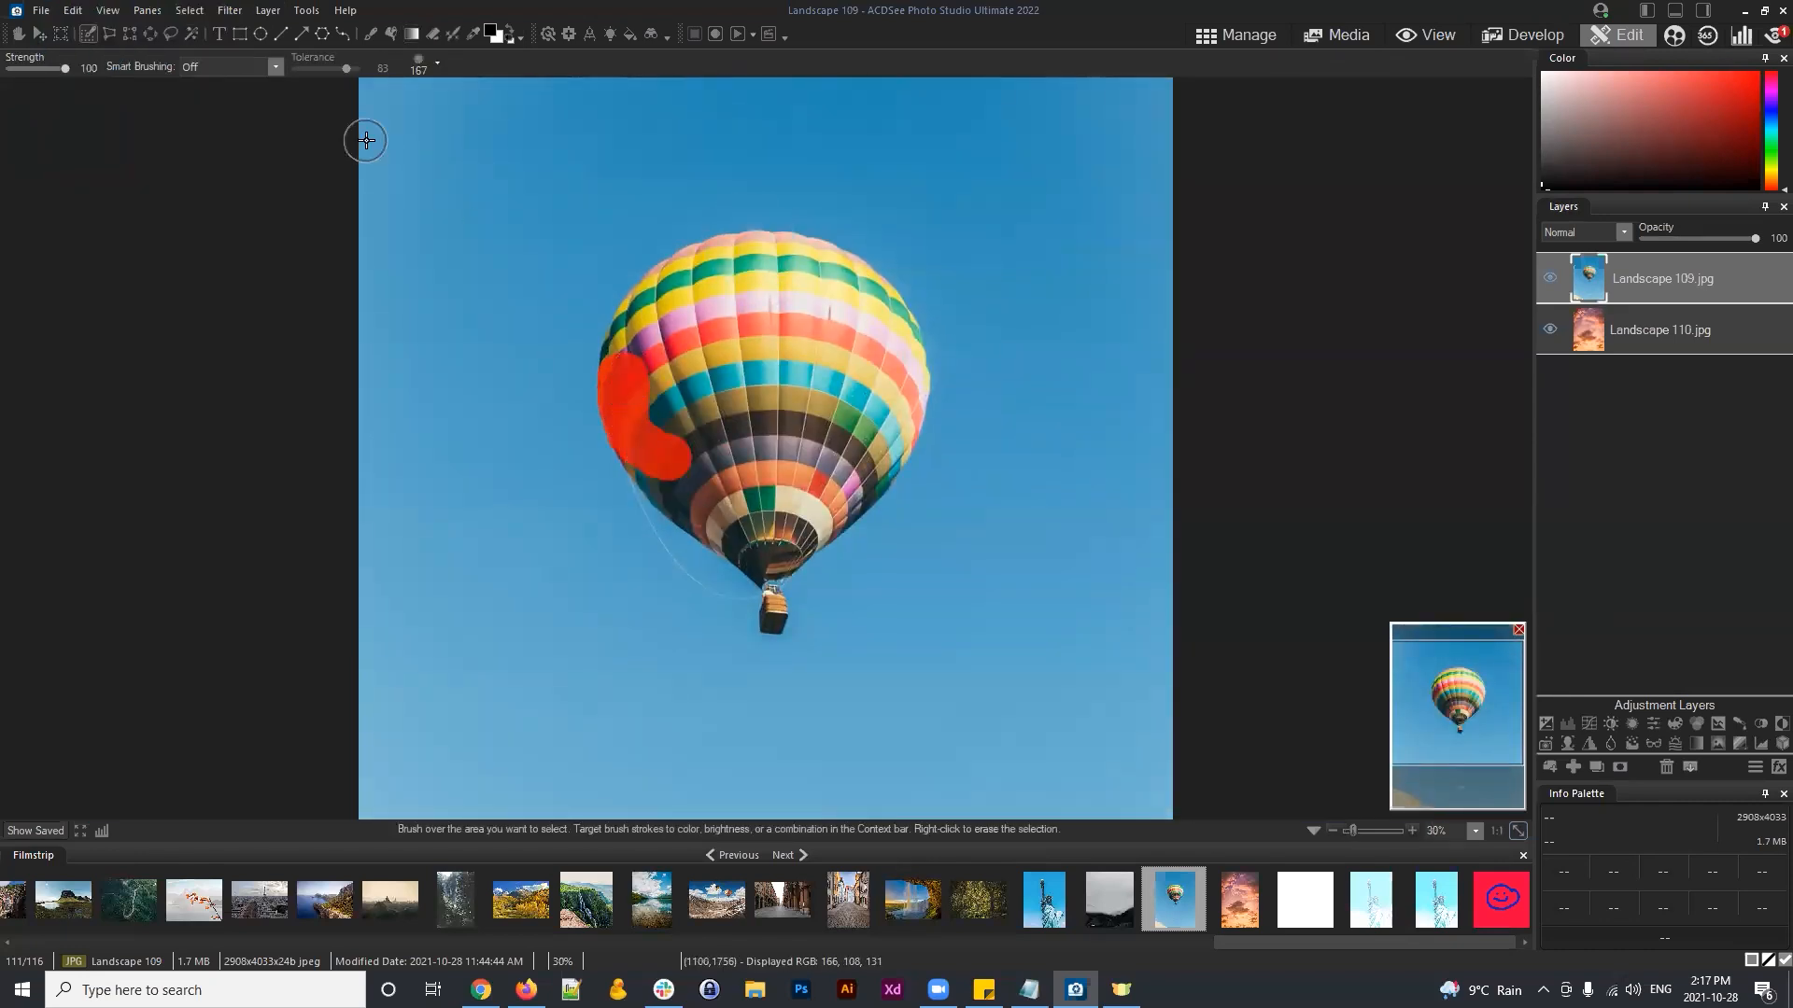
pyautogui.hotkey('ctrl', 'z')
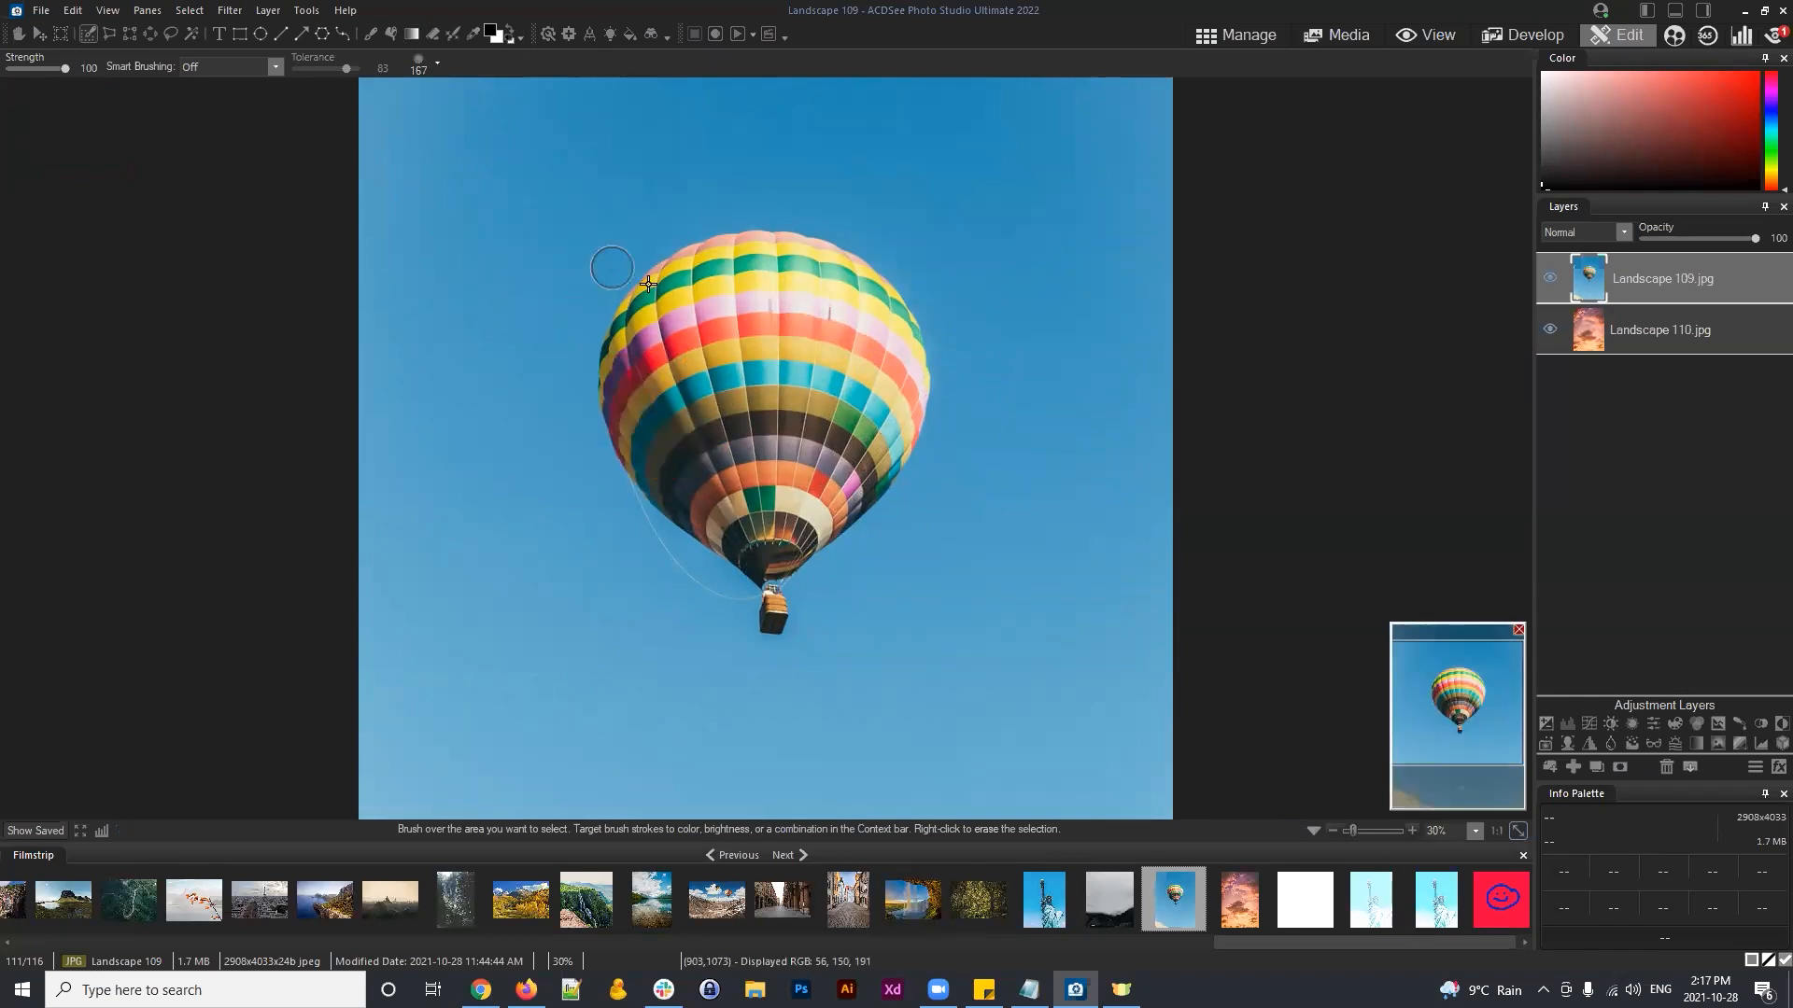
# Step: Brush a selection over the sky closely around the balloon, using Magic smart brushing with a tolerance of 100
pyautogui.click(275, 66)
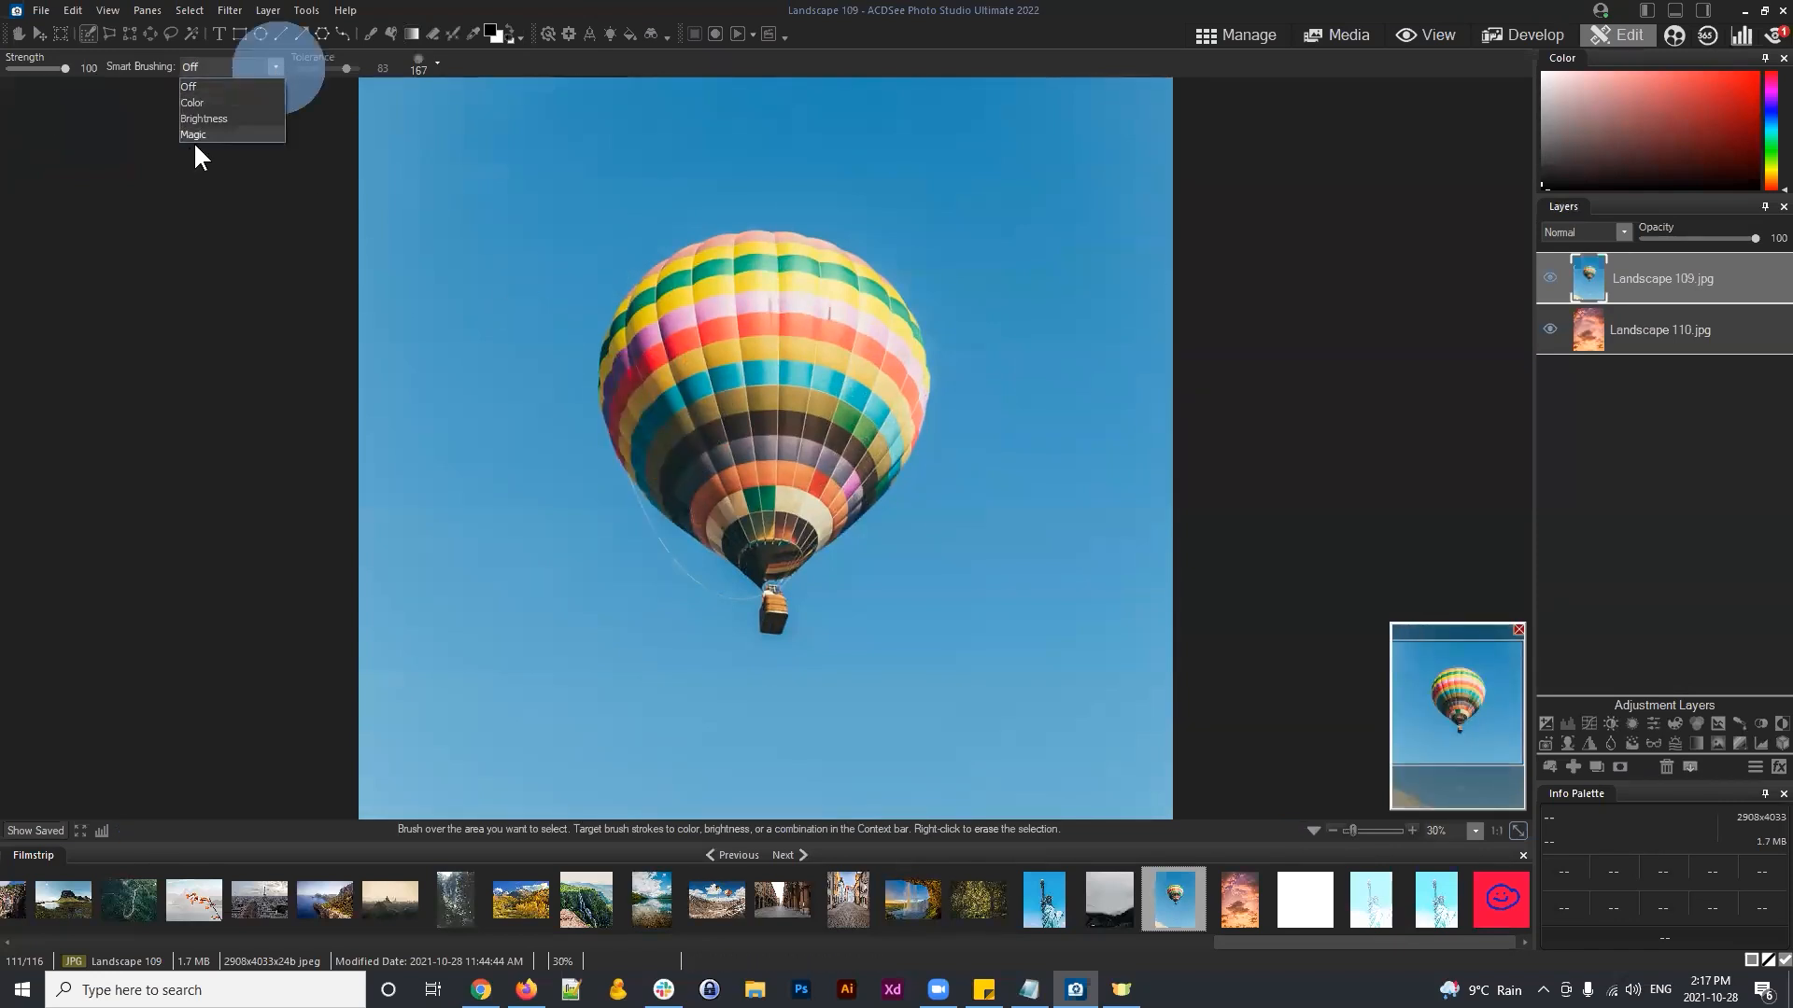
pyautogui.click(198, 135)
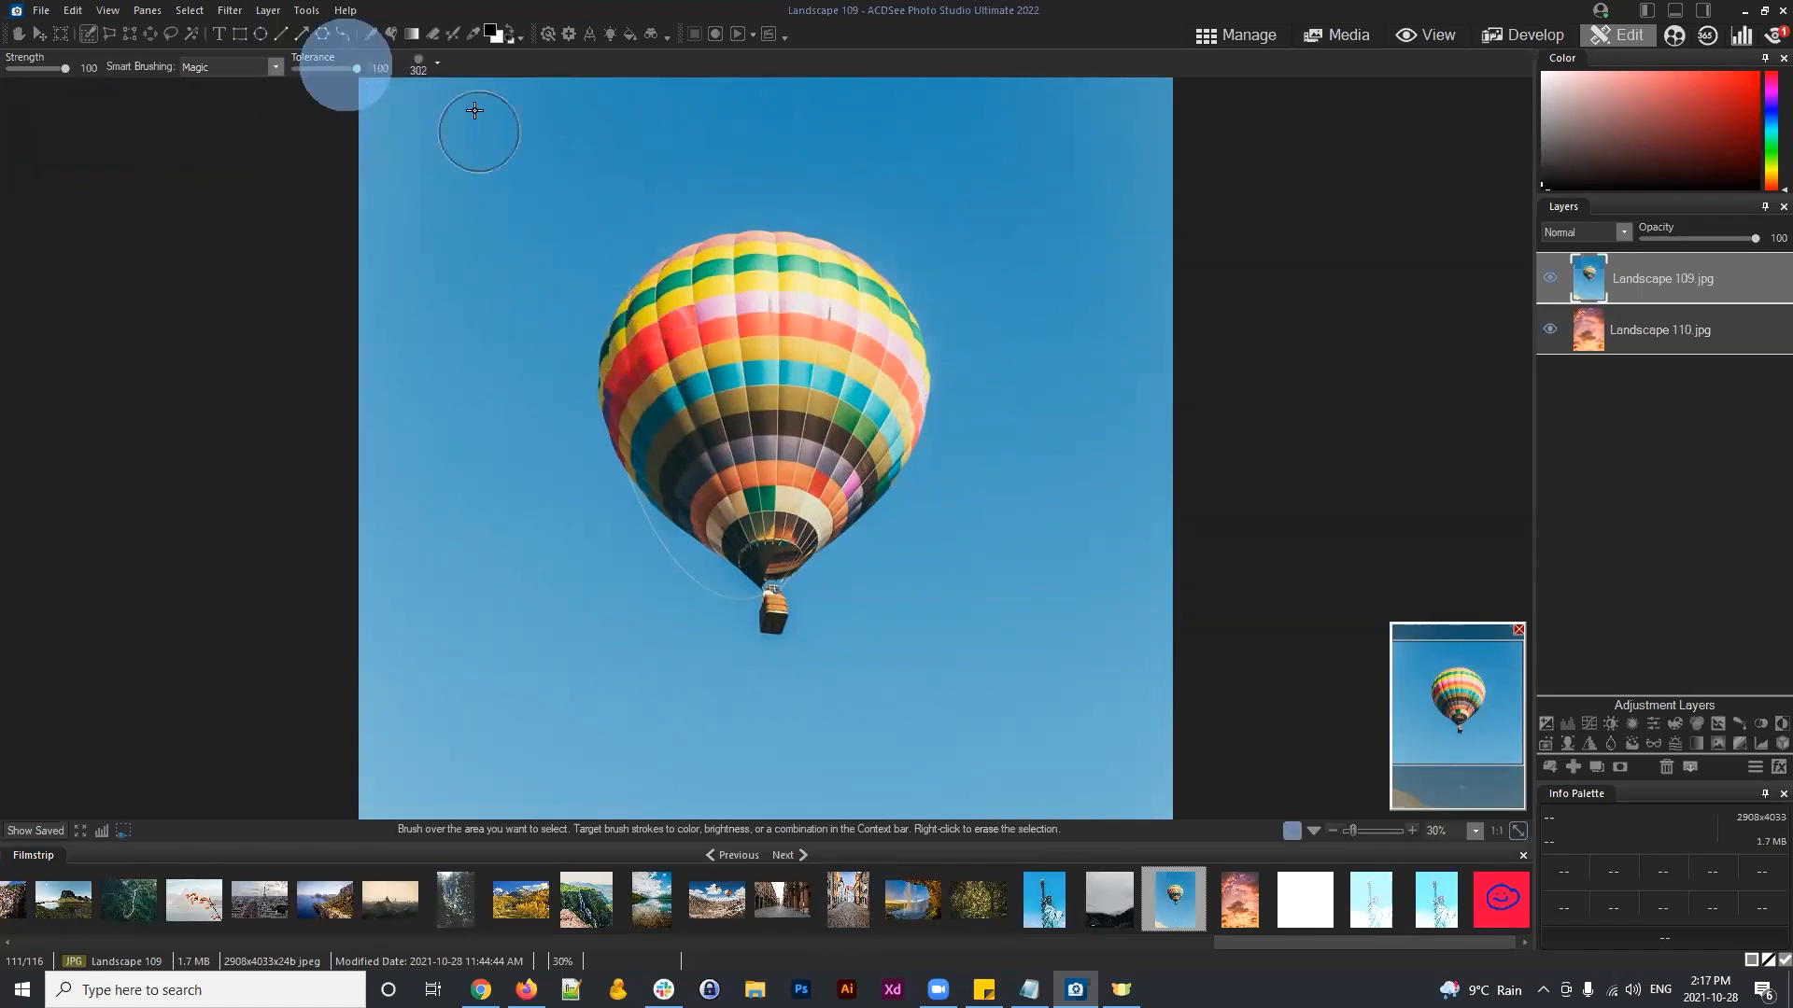
pyautogui.moveTo(646, 322)
pyautogui.mouseDown()
pyautogui.moveTo(704, 271)
pyautogui.moveTo(784, 303)
pyautogui.moveTo(722, 274)
pyautogui.moveTo(780, 268)
pyautogui.moveTo(810, 216)
pyautogui.mouseUp()
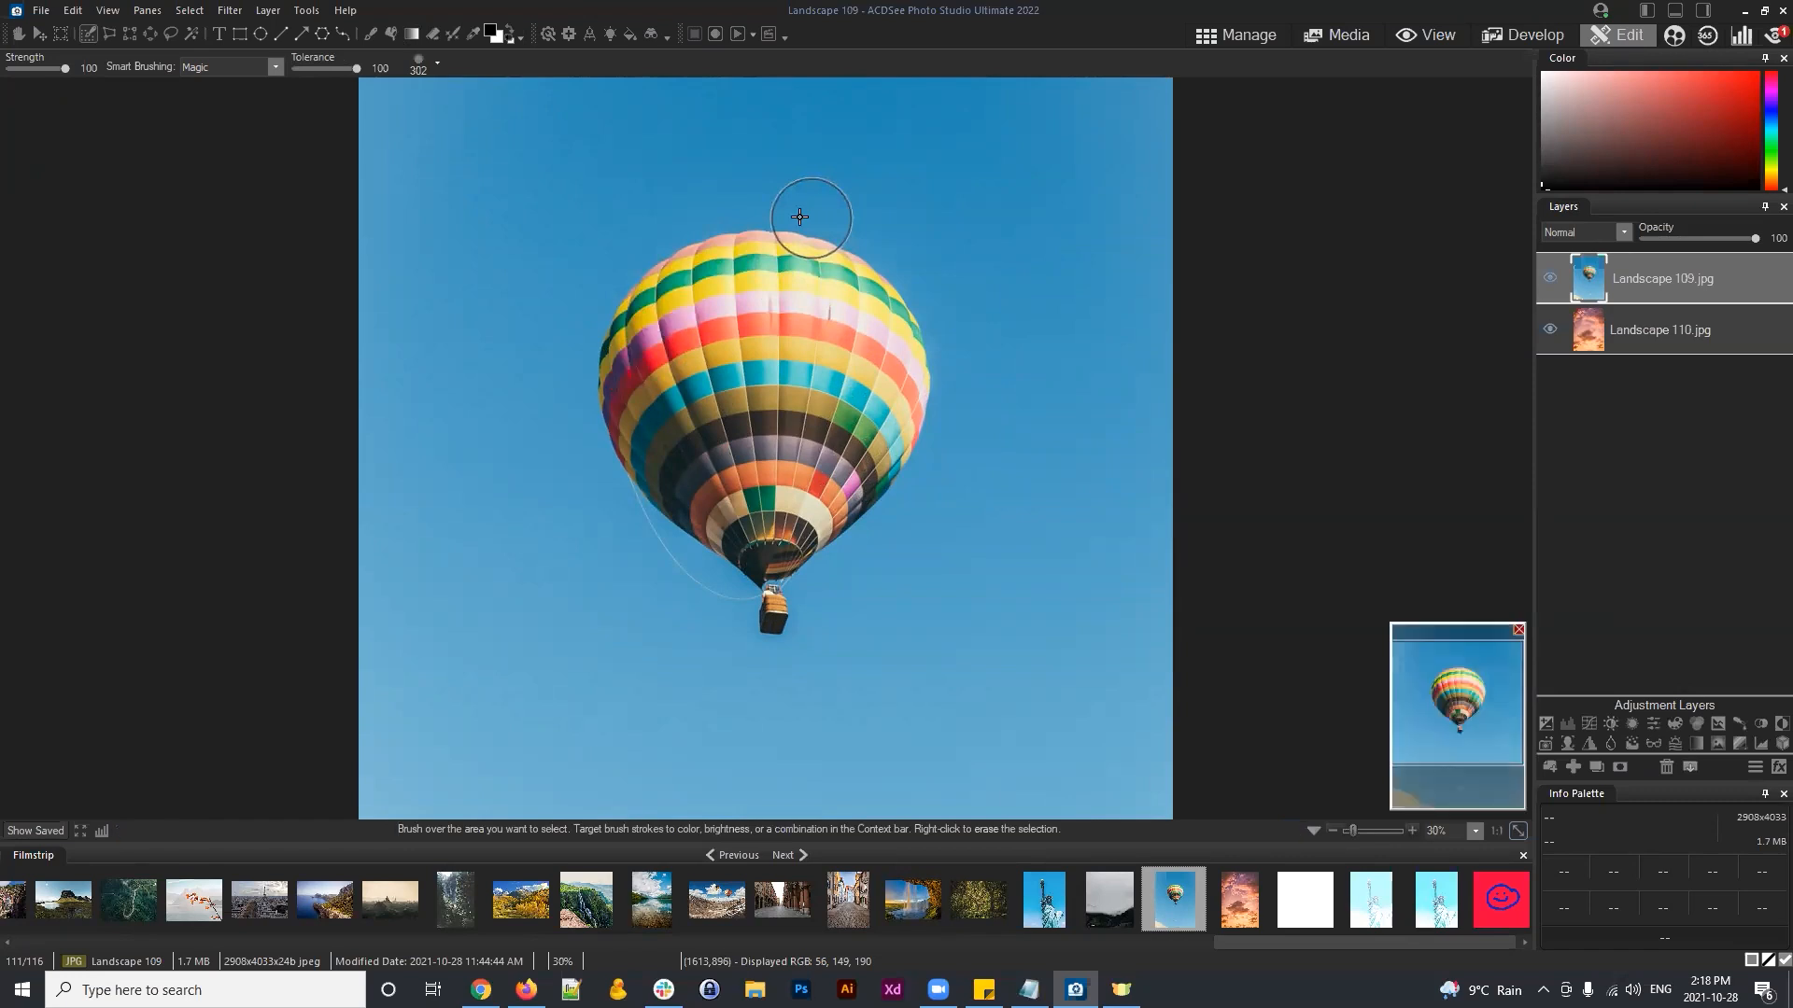
pyautogui.moveTo(700, 192)
pyautogui.mouseDown()
pyautogui.moveTo(783, 197)
pyautogui.moveTo(873, 235)
pyautogui.moveTo(937, 311)
pyautogui.moveTo(962, 395)
pyautogui.moveTo(943, 478)
pyautogui.moveTo(922, 502)
pyautogui.moveTo(947, 463)
pyautogui.moveTo(833, 567)
pyautogui.moveTo(811, 632)
pyautogui.moveTo(771, 656)
pyautogui.moveTo(590, 498)
pyautogui.moveTo(609, 519)
pyautogui.moveTo(551, 399)
pyautogui.moveTo(583, 469)
pyautogui.moveTo(555, 330)
pyautogui.moveTo(551, 408)
pyautogui.moveTo(582, 287)
pyautogui.moveTo(674, 193)
pyautogui.mouseUp()
pyautogui.moveTo(560, 435)
pyautogui.mouseDown()
pyautogui.moveTo(585, 508)
pyautogui.moveTo(572, 493)
pyautogui.mouseUp()
pyautogui.click(771, 581)
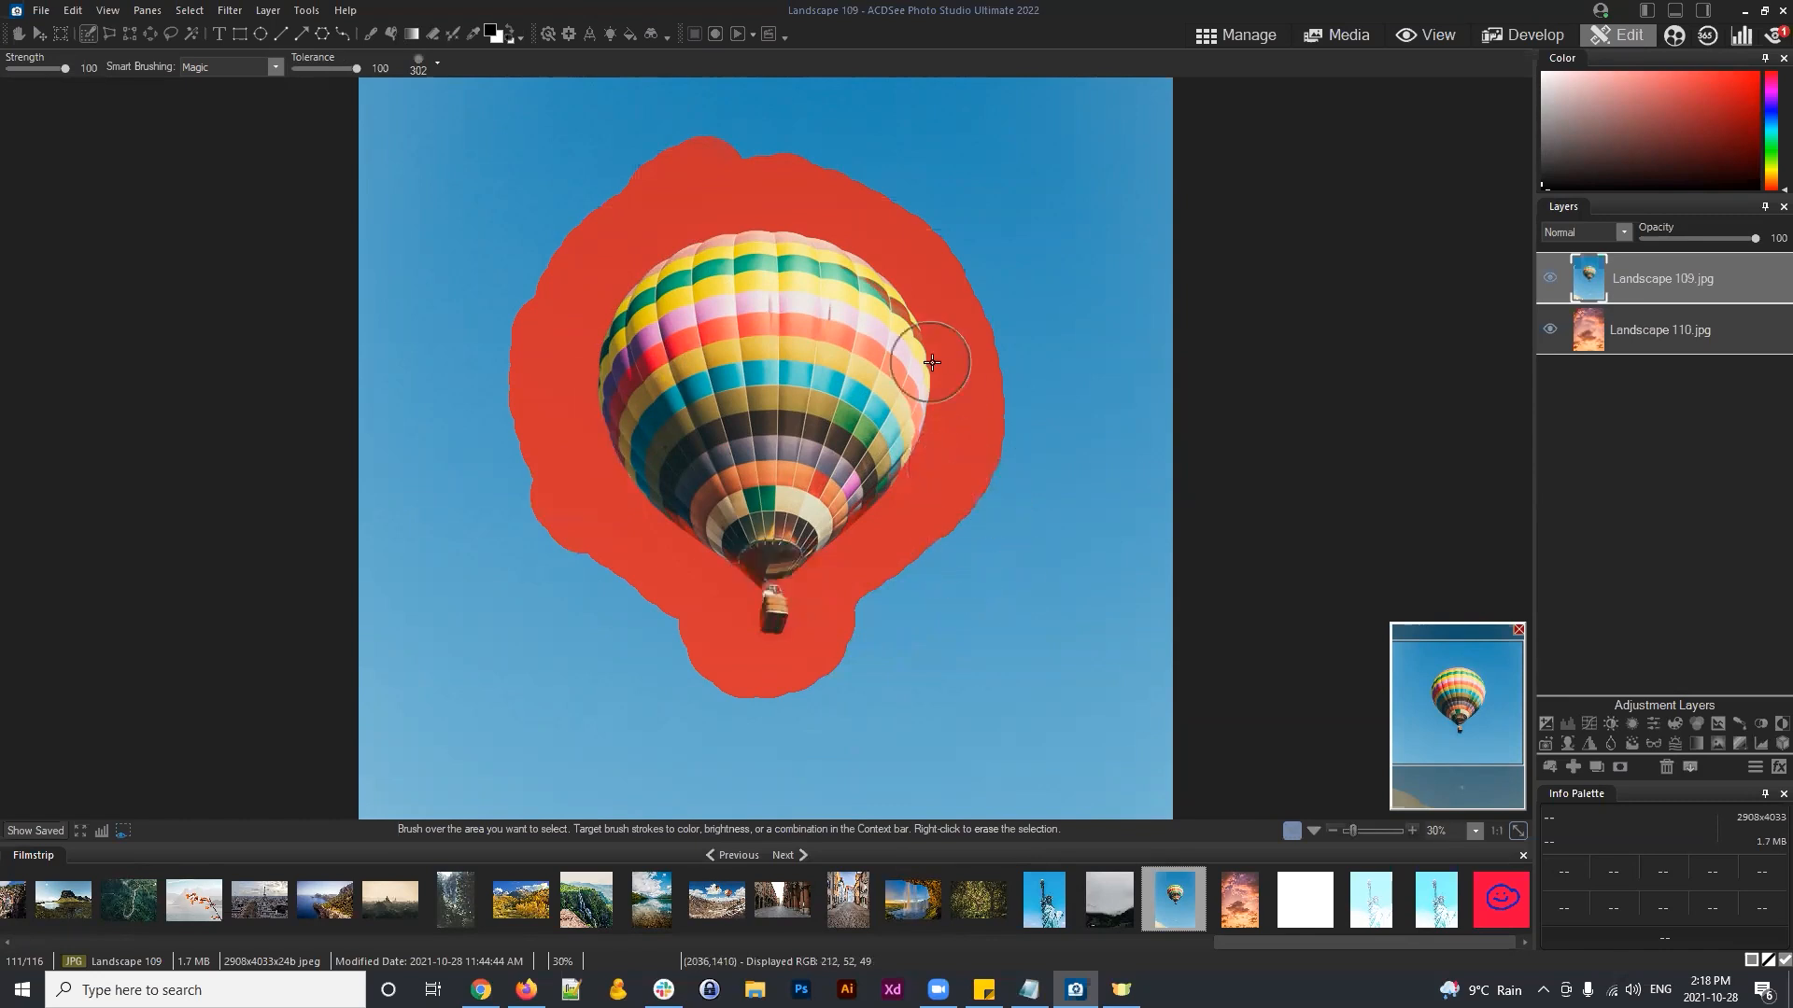
# Step: Turn smart brushing off and extend the selection over the rest of the photo, leaving only the balloon unselected
pyautogui.scroll(-2, 981, 399)
pyautogui.scroll(1, 940, 368)
pyautogui.click(275, 67)
pyautogui.click(234, 88)
pyautogui.scroll(-1, 1027, 400)
pyautogui.moveTo(890, 357)
pyautogui.mouseDown()
pyautogui.moveTo(826, 261)
pyautogui.moveTo(719, 240)
pyautogui.moveTo(782, 222)
pyautogui.mouseUp()
pyautogui.moveTo(904, 240)
pyautogui.mouseDown()
pyautogui.moveTo(913, 165)
pyautogui.moveTo(979, 178)
pyautogui.moveTo(551, 248)
pyautogui.moveTo(591, 195)
pyautogui.moveTo(622, 656)
pyautogui.moveTo(649, 691)
pyautogui.mouseUp()
pyautogui.scroll(5, 652, 688)
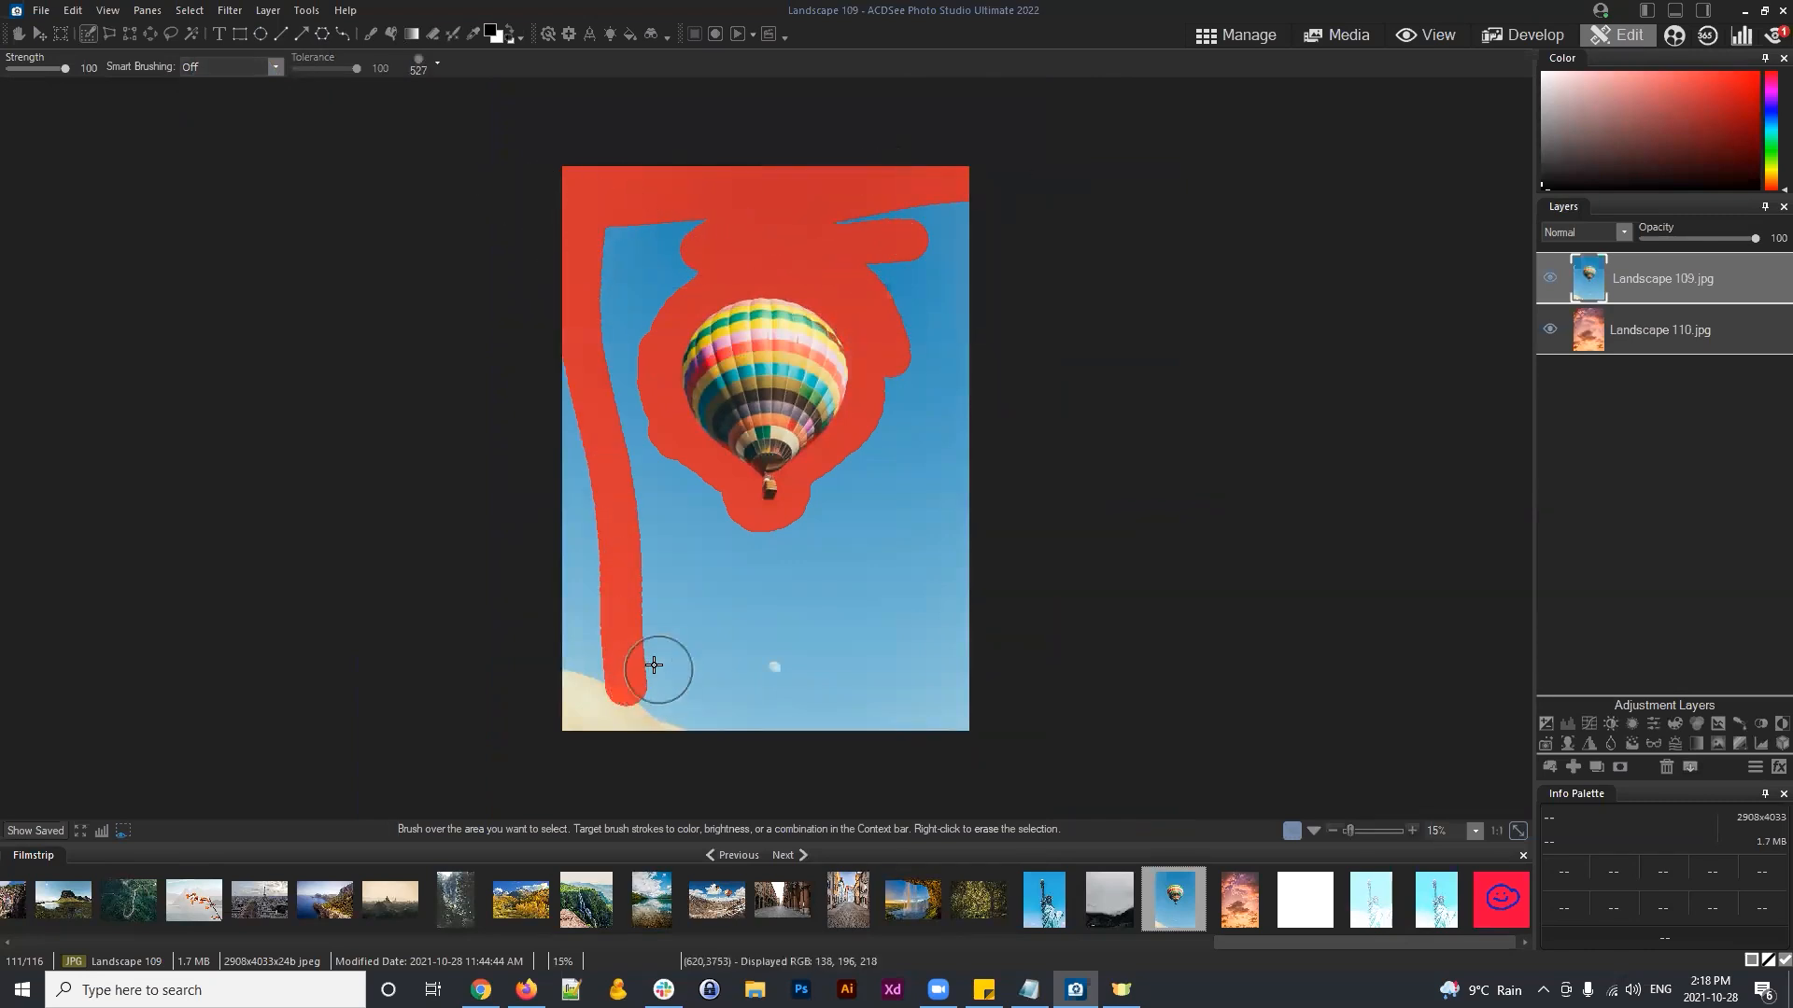
pyautogui.moveTo(813, 704)
pyautogui.mouseDown()
pyautogui.moveTo(560, 704)
pyautogui.moveTo(576, 575)
pyautogui.moveTo(557, 372)
pyautogui.moveTo(594, 242)
pyautogui.moveTo(790, 214)
pyautogui.moveTo(978, 216)
pyautogui.moveTo(878, 273)
pyautogui.moveTo(927, 328)
pyautogui.moveTo(962, 271)
pyautogui.moveTo(999, 714)
pyautogui.moveTo(872, 689)
pyautogui.moveTo(930, 626)
pyautogui.moveTo(905, 306)
pyautogui.moveTo(1001, 733)
pyautogui.moveTo(915, 652)
pyautogui.moveTo(858, 488)
pyautogui.moveTo(891, 448)
pyautogui.moveTo(840, 643)
pyautogui.moveTo(831, 562)
pyautogui.moveTo(787, 624)
pyautogui.moveTo(777, 560)
pyautogui.moveTo(829, 638)
pyautogui.moveTo(686, 669)
pyautogui.moveTo(687, 603)
pyautogui.moveTo(724, 562)
pyautogui.moveTo(600, 369)
pyautogui.moveTo(635, 254)
pyautogui.moveTo(682, 239)
pyautogui.moveTo(635, 314)
pyautogui.moveTo(641, 620)
pyautogui.mouseUp()
# Step: Invert the selection so that it covers only the balloon
pyautogui.click(191, 11)
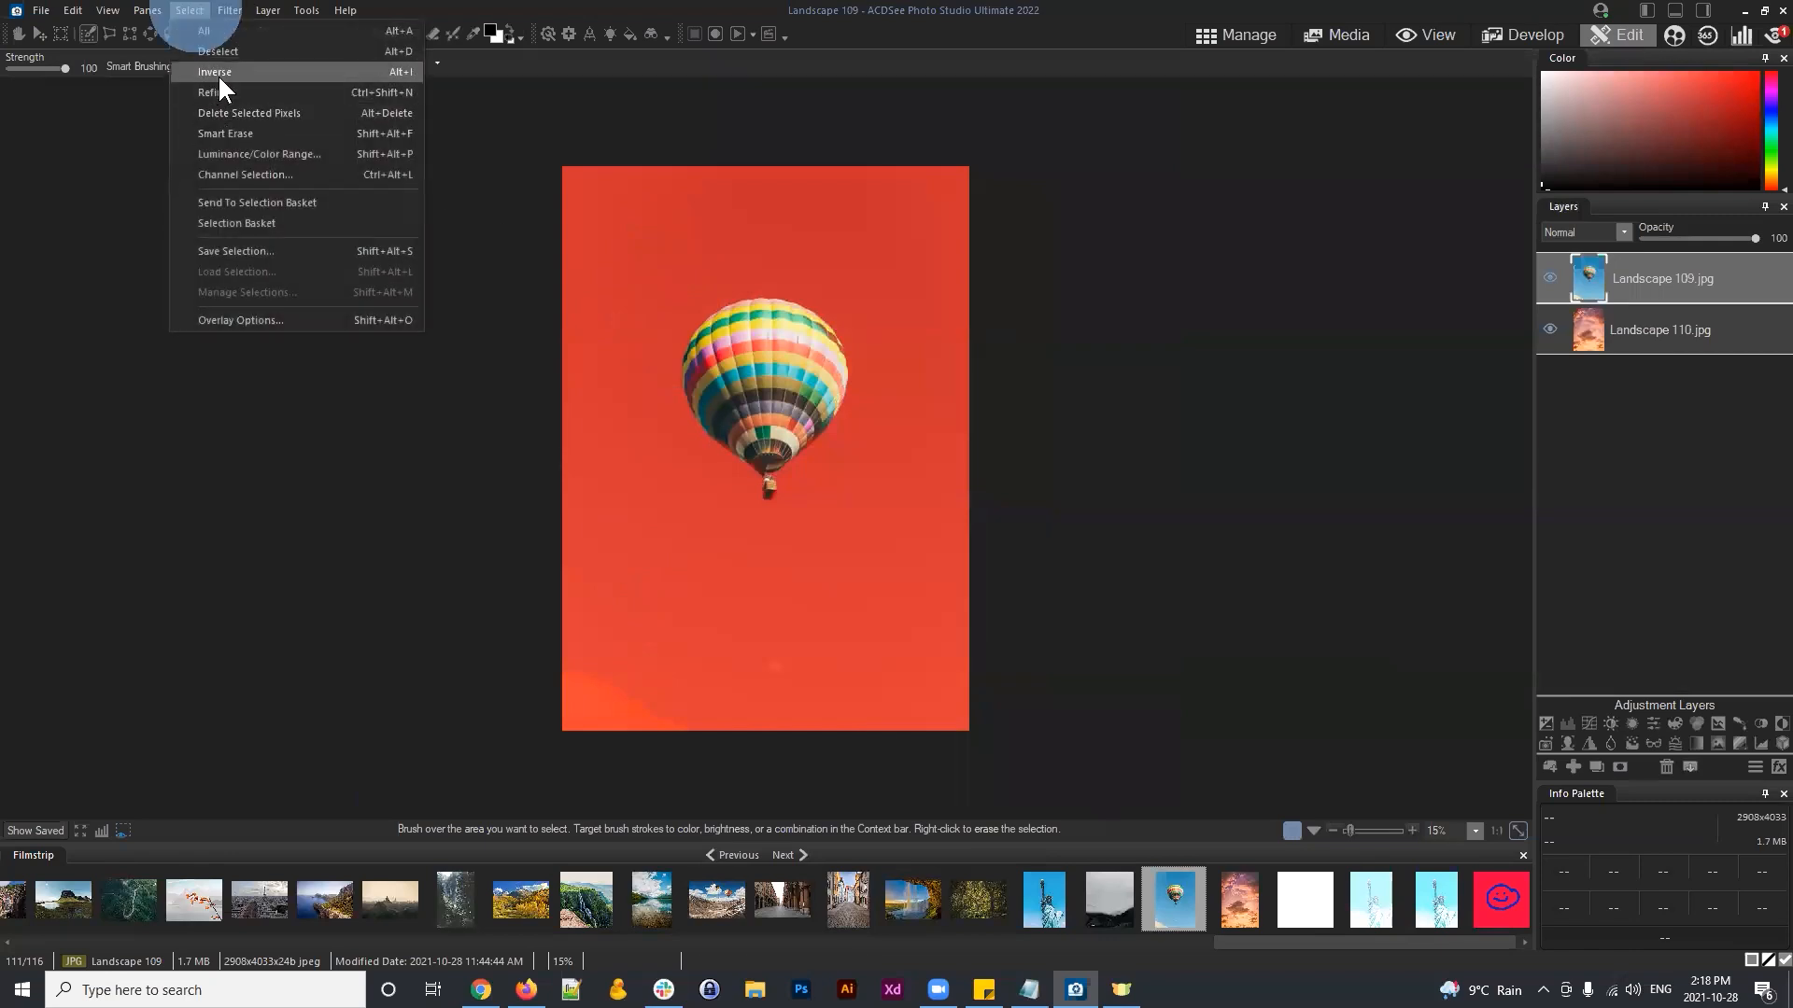
pyautogui.click(204, 69)
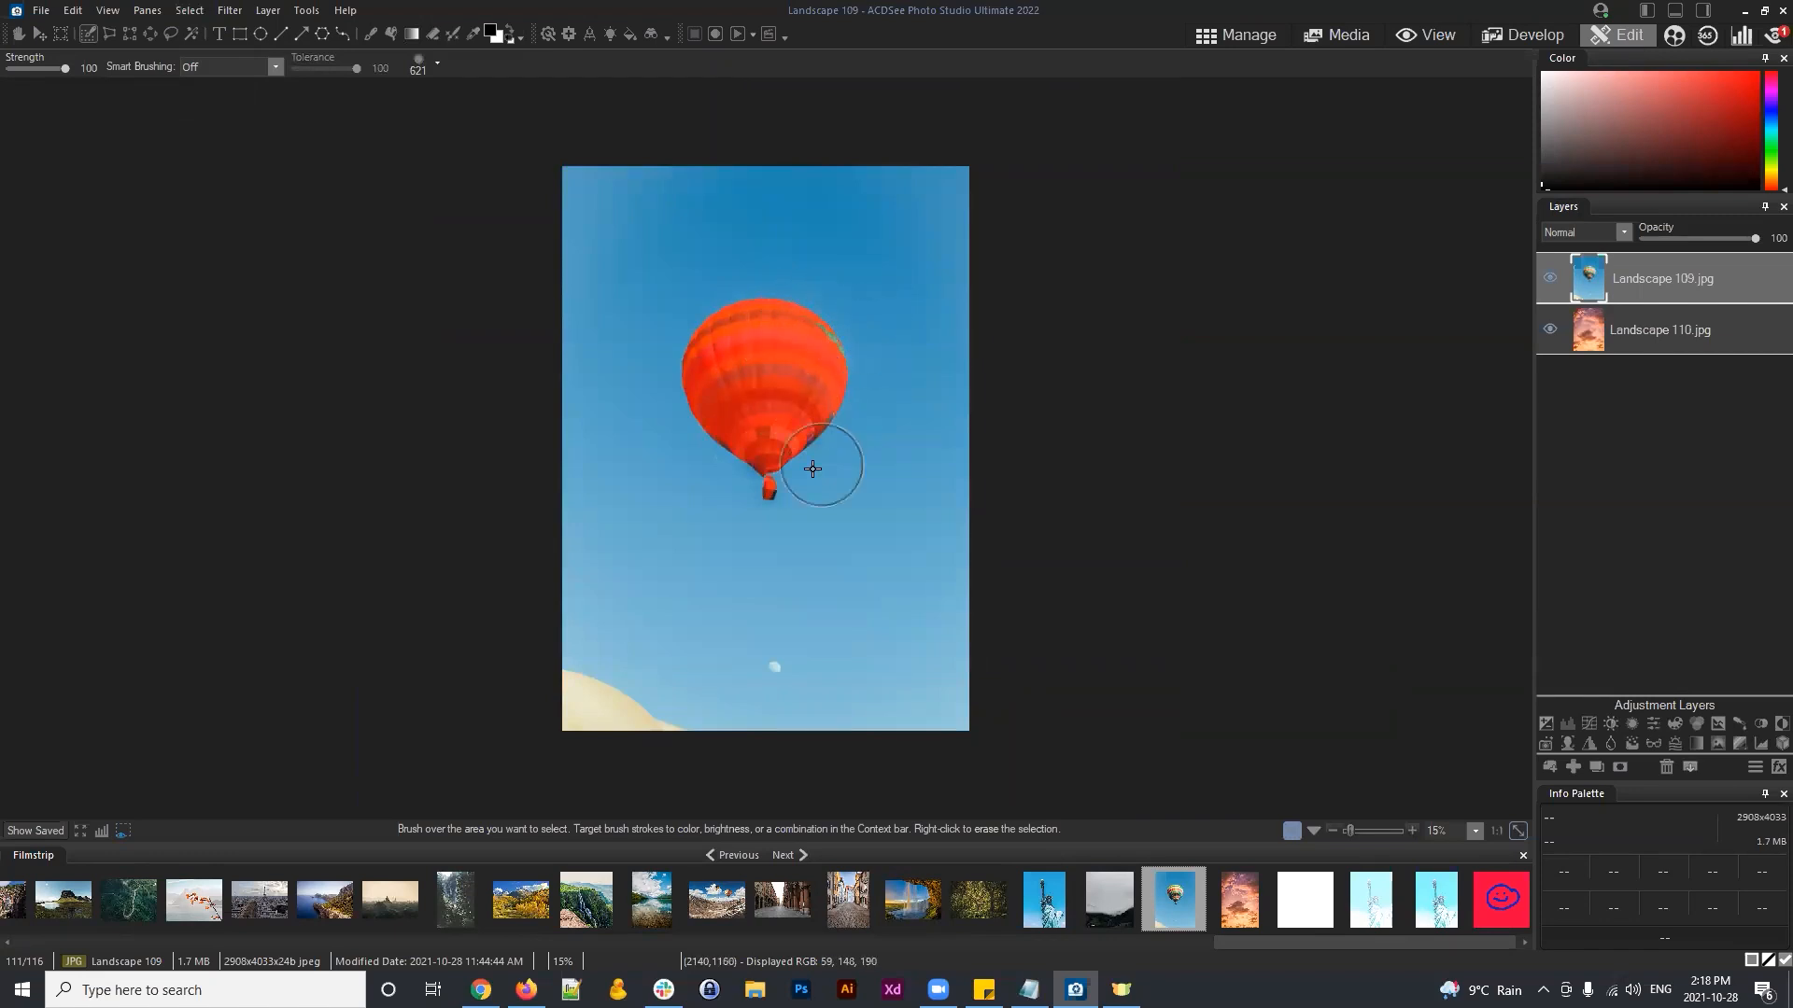
pyautogui.hotkey('ctrl', 'c')
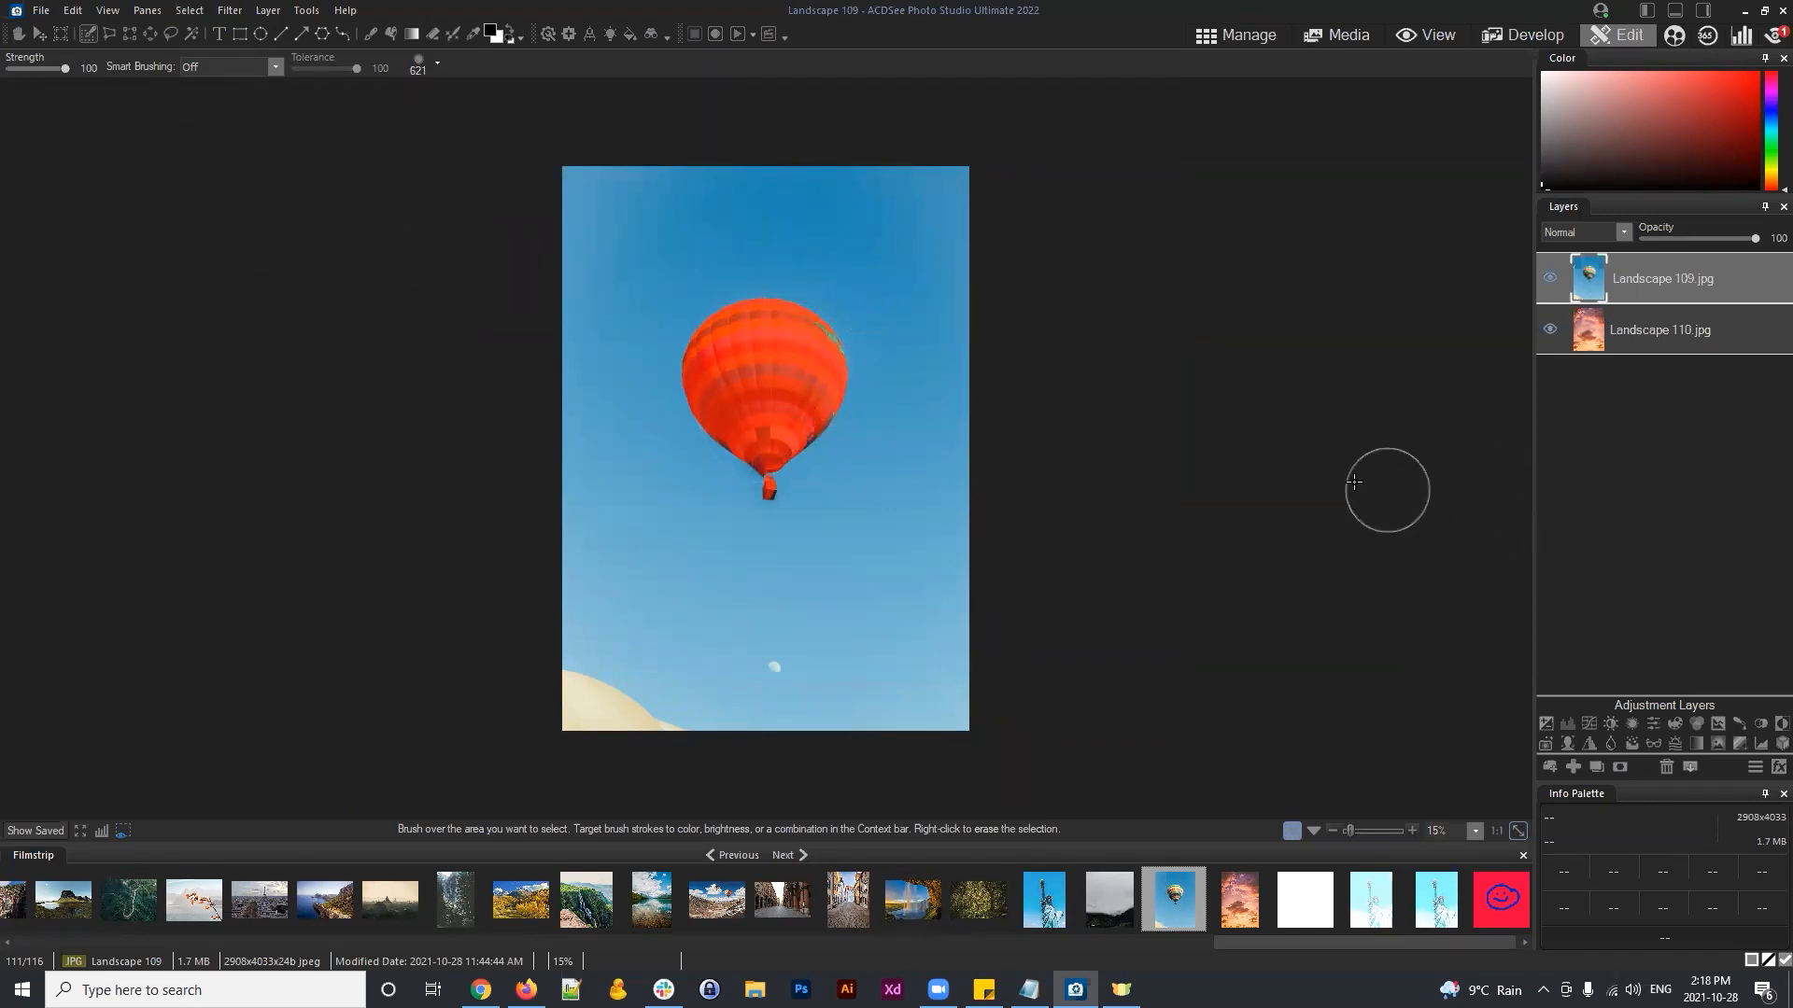
# Step: Add a mask to the Landscape 109.jpg layer from the balloon selection, and clear the selection
pyautogui.click(1620, 766)
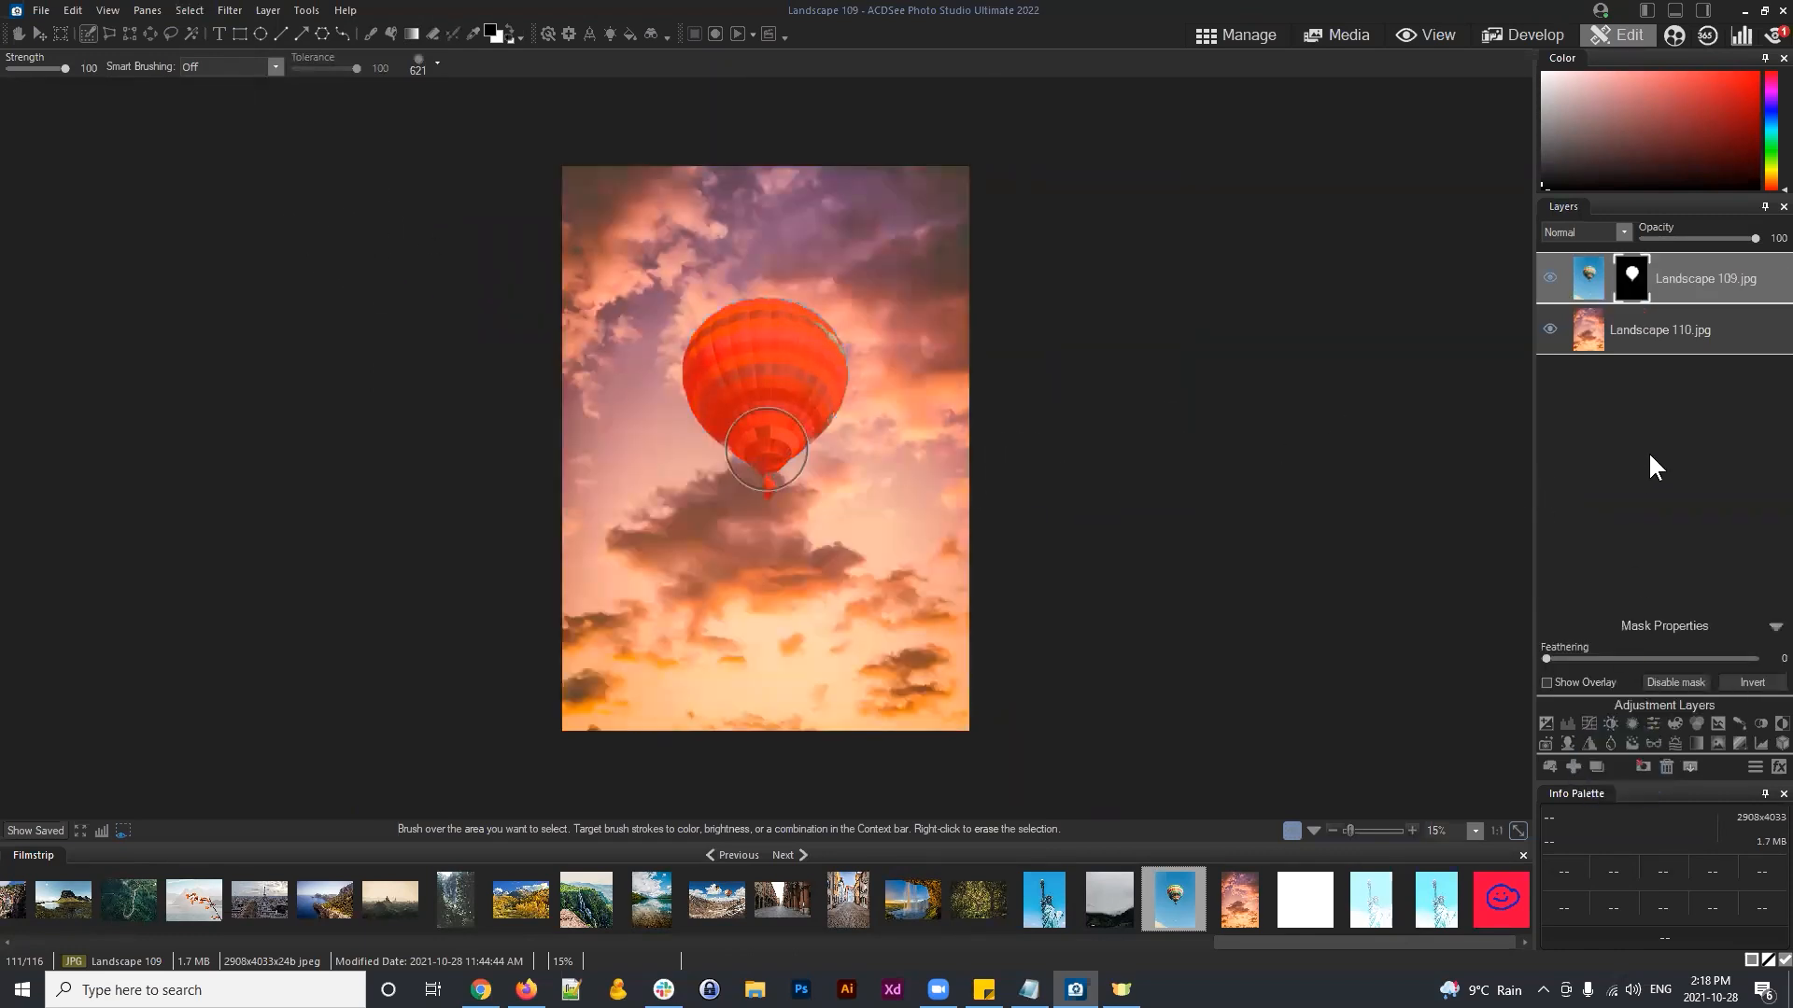
pyautogui.click(190, 11)
pyautogui.click(217, 49)
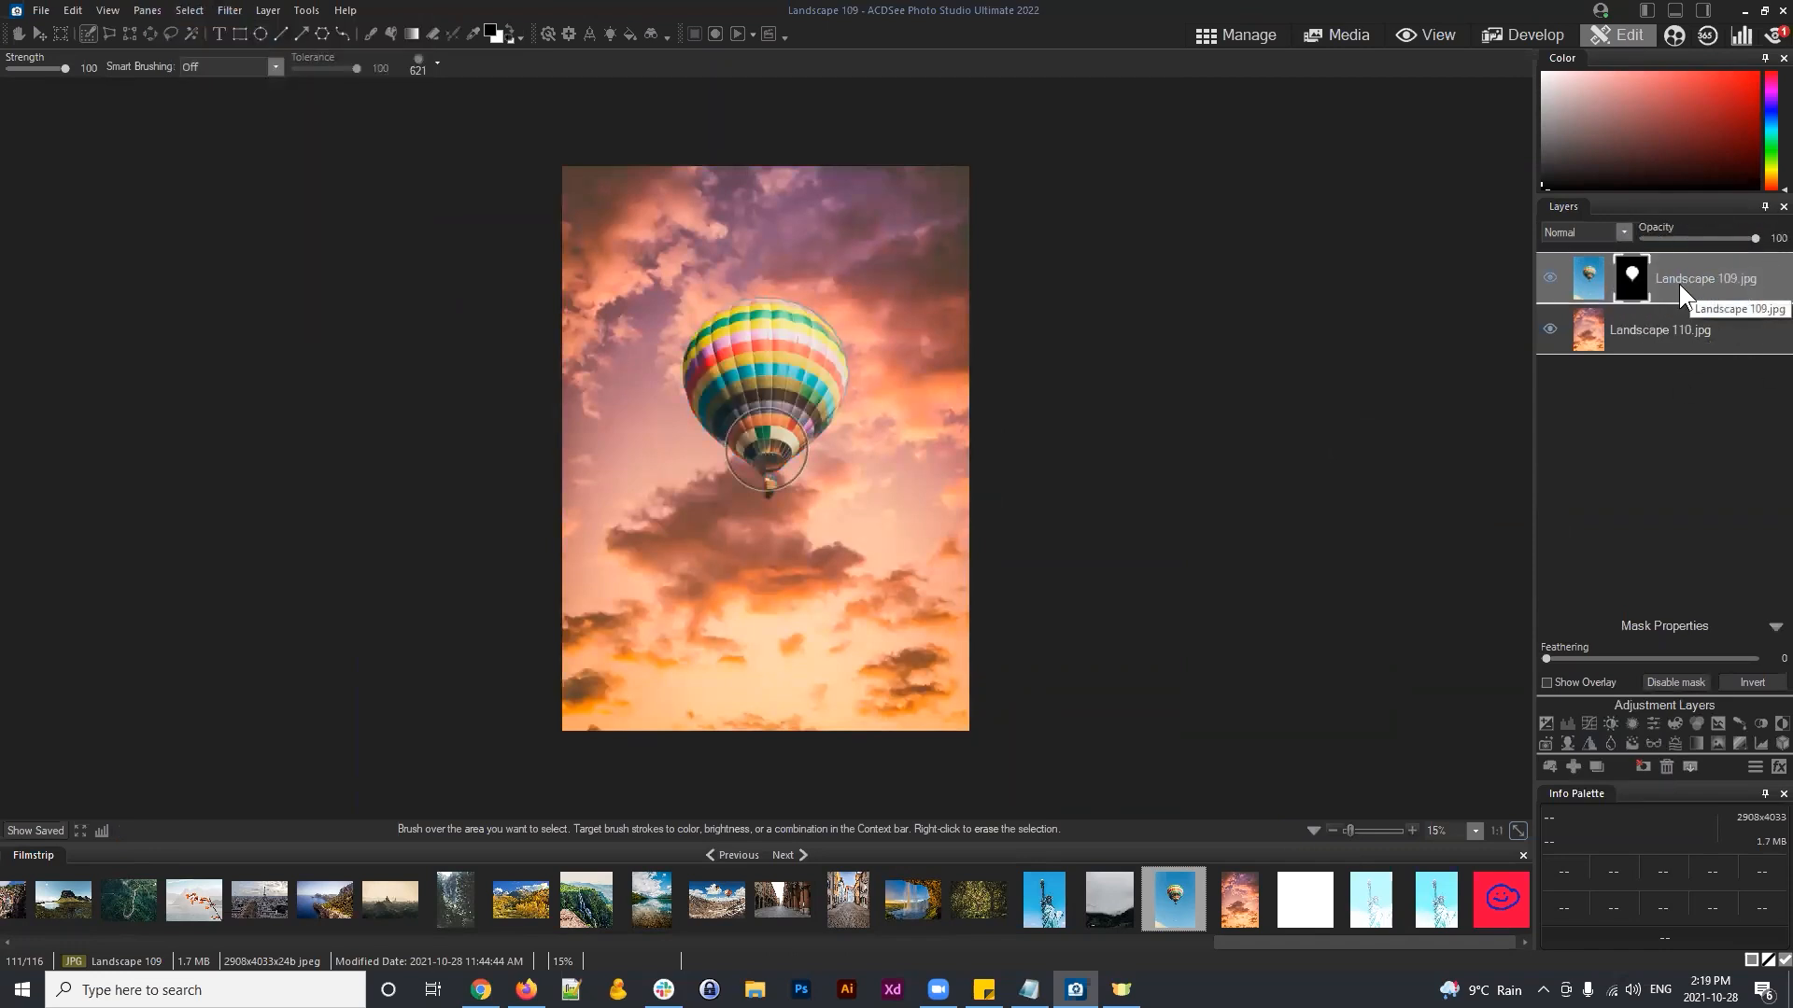
# Step: Try copying the Landscape 109.jpg mask into a new layer, and delete the pasted layer
pyautogui.hotkey('ctrl', 'c')
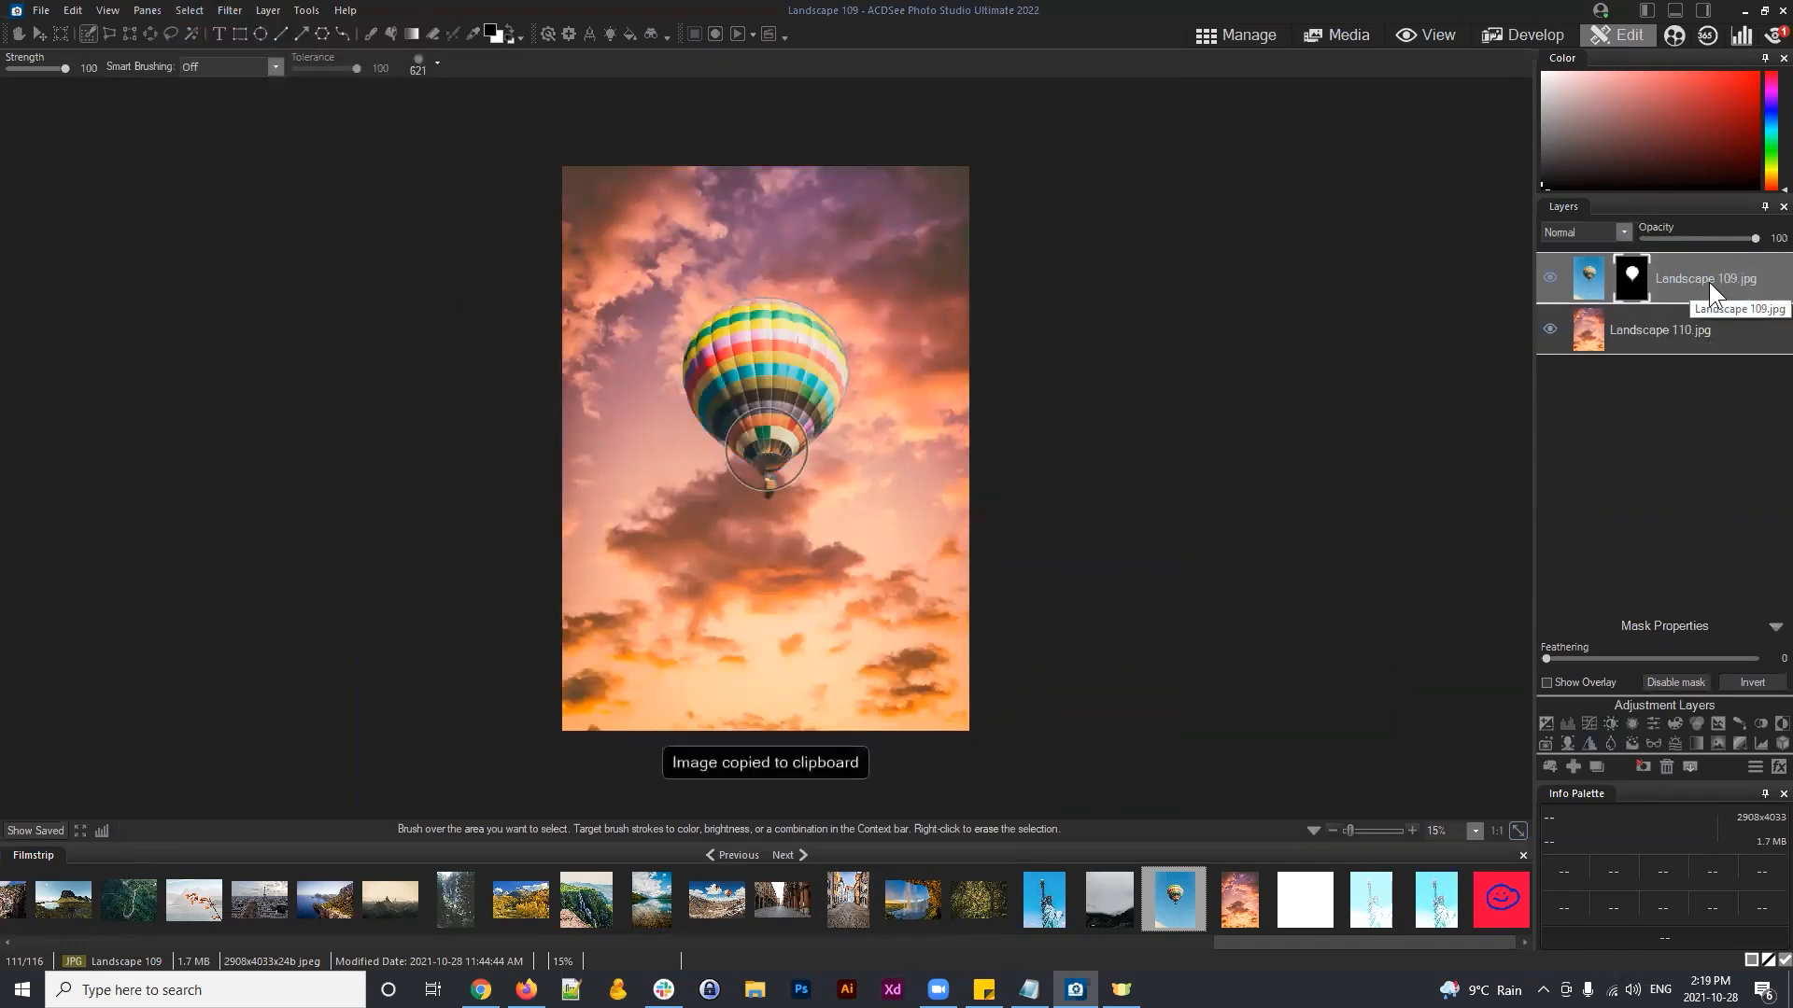
pyautogui.hotkey('ctrl', 'v')
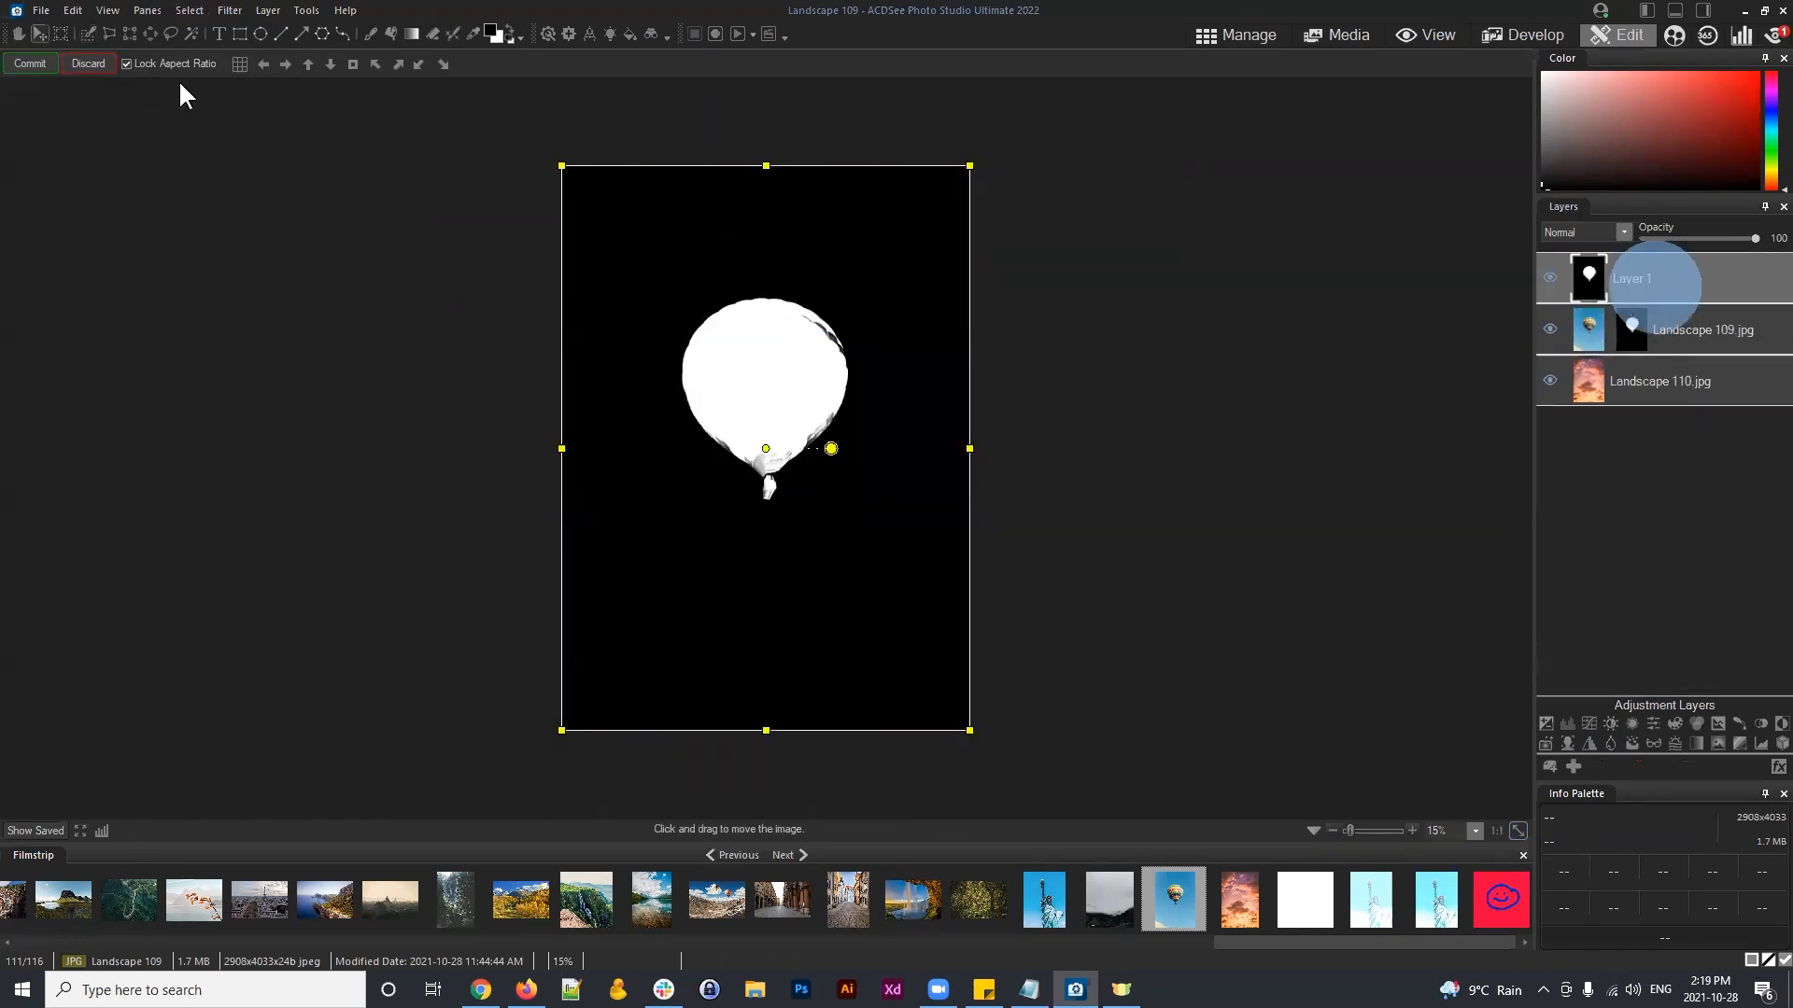
pyautogui.click(92, 62)
pyautogui.click(1644, 278)
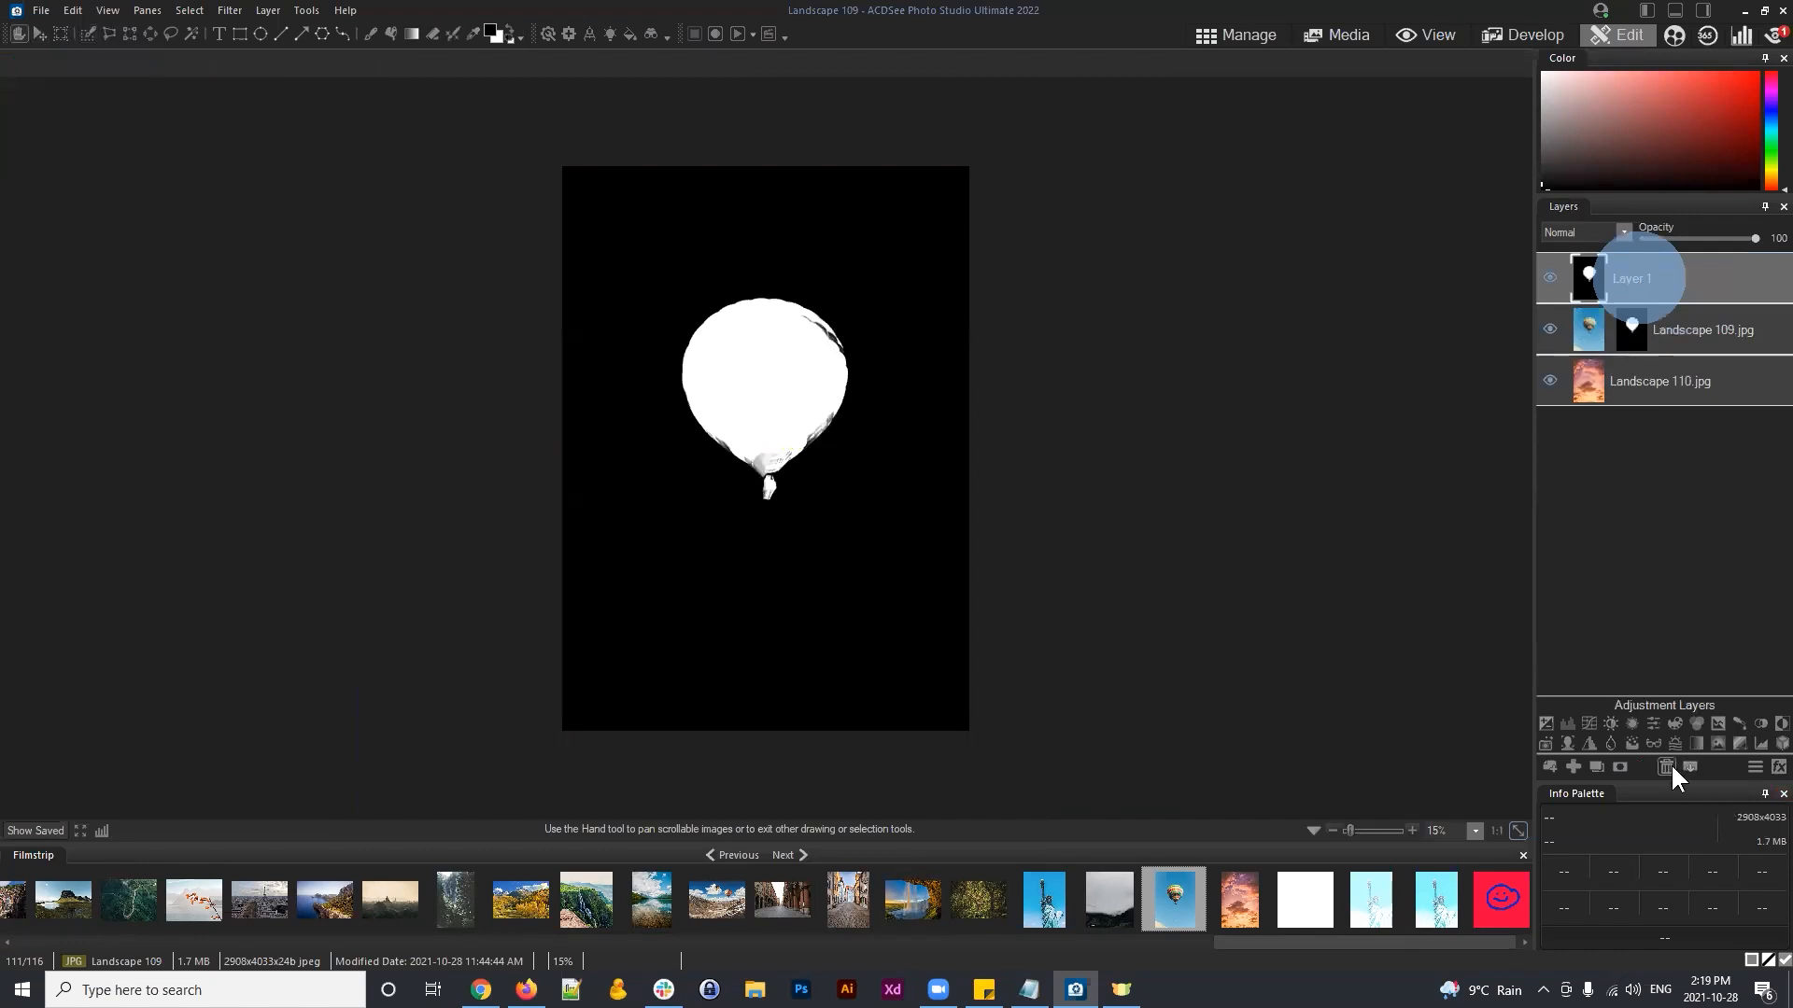
pyautogui.click(1668, 767)
# Step: Copy an elliptical selection around the balloon from the Landscape 109.jpg image, paste it and place the copy below the original balloon
pyautogui.click(1587, 278)
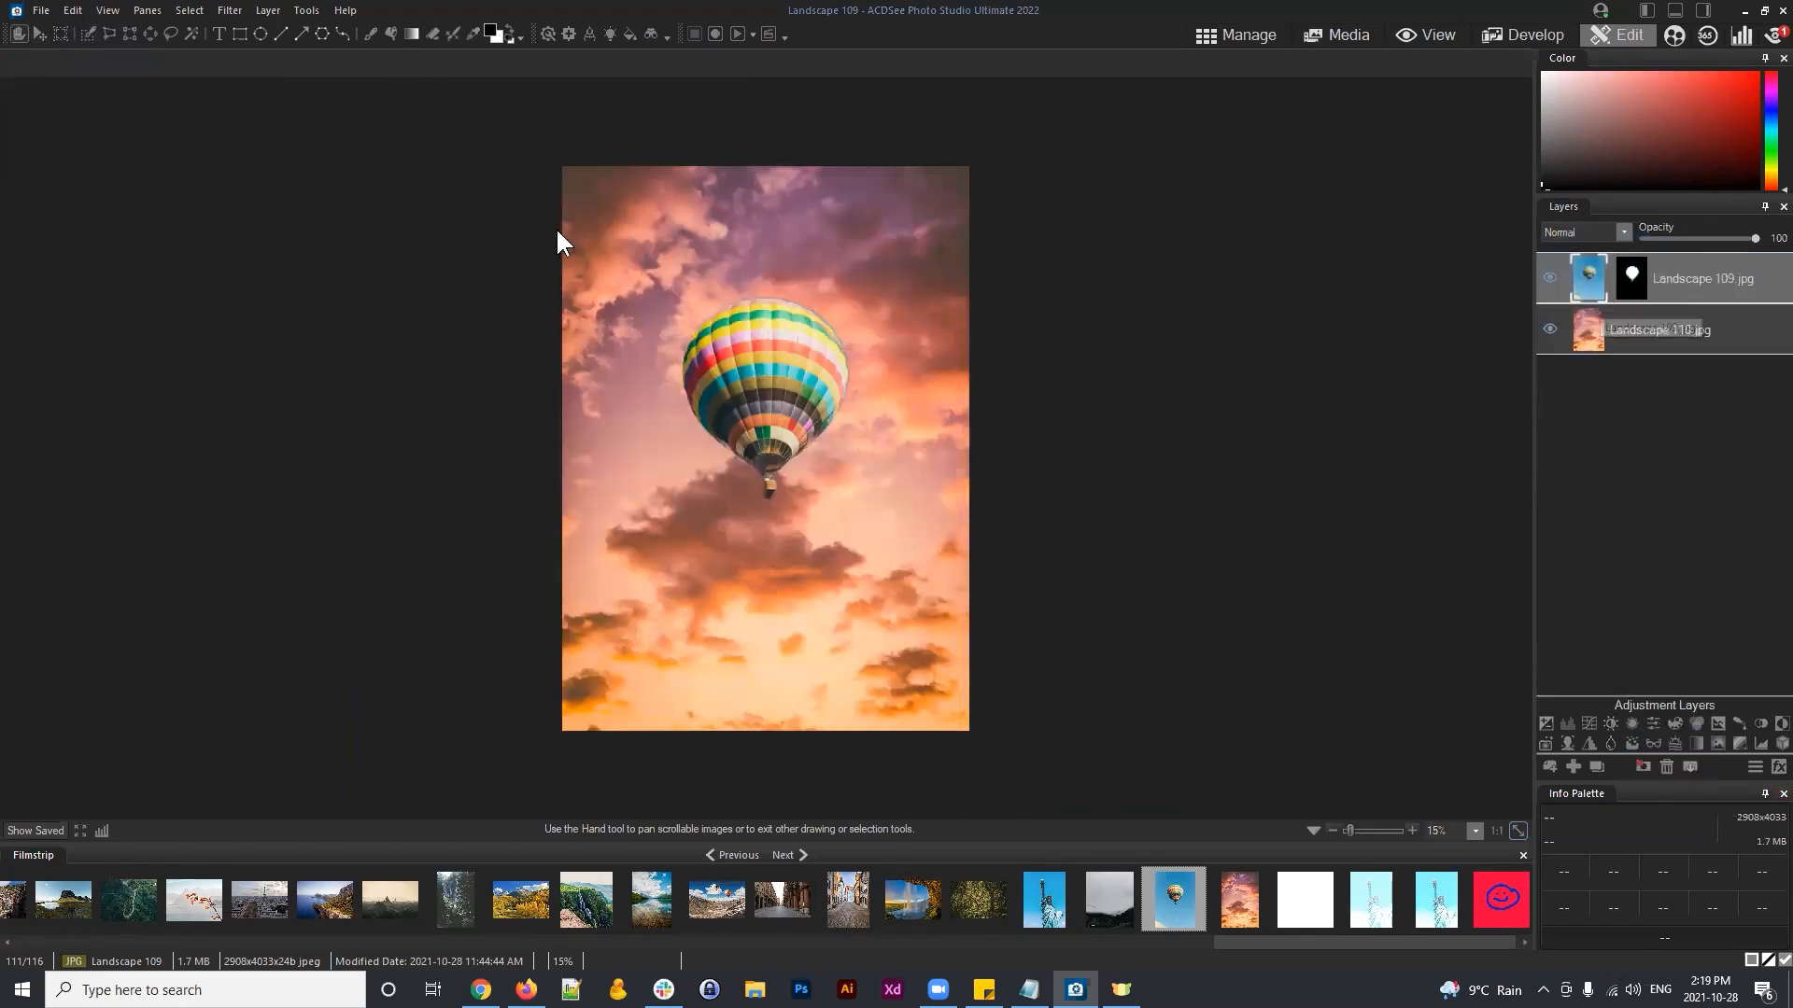
pyautogui.click(150, 34)
pyautogui.moveTo(641, 260); pyautogui.dragTo(883, 524)
pyautogui.hotkey('ctrl', 'c')
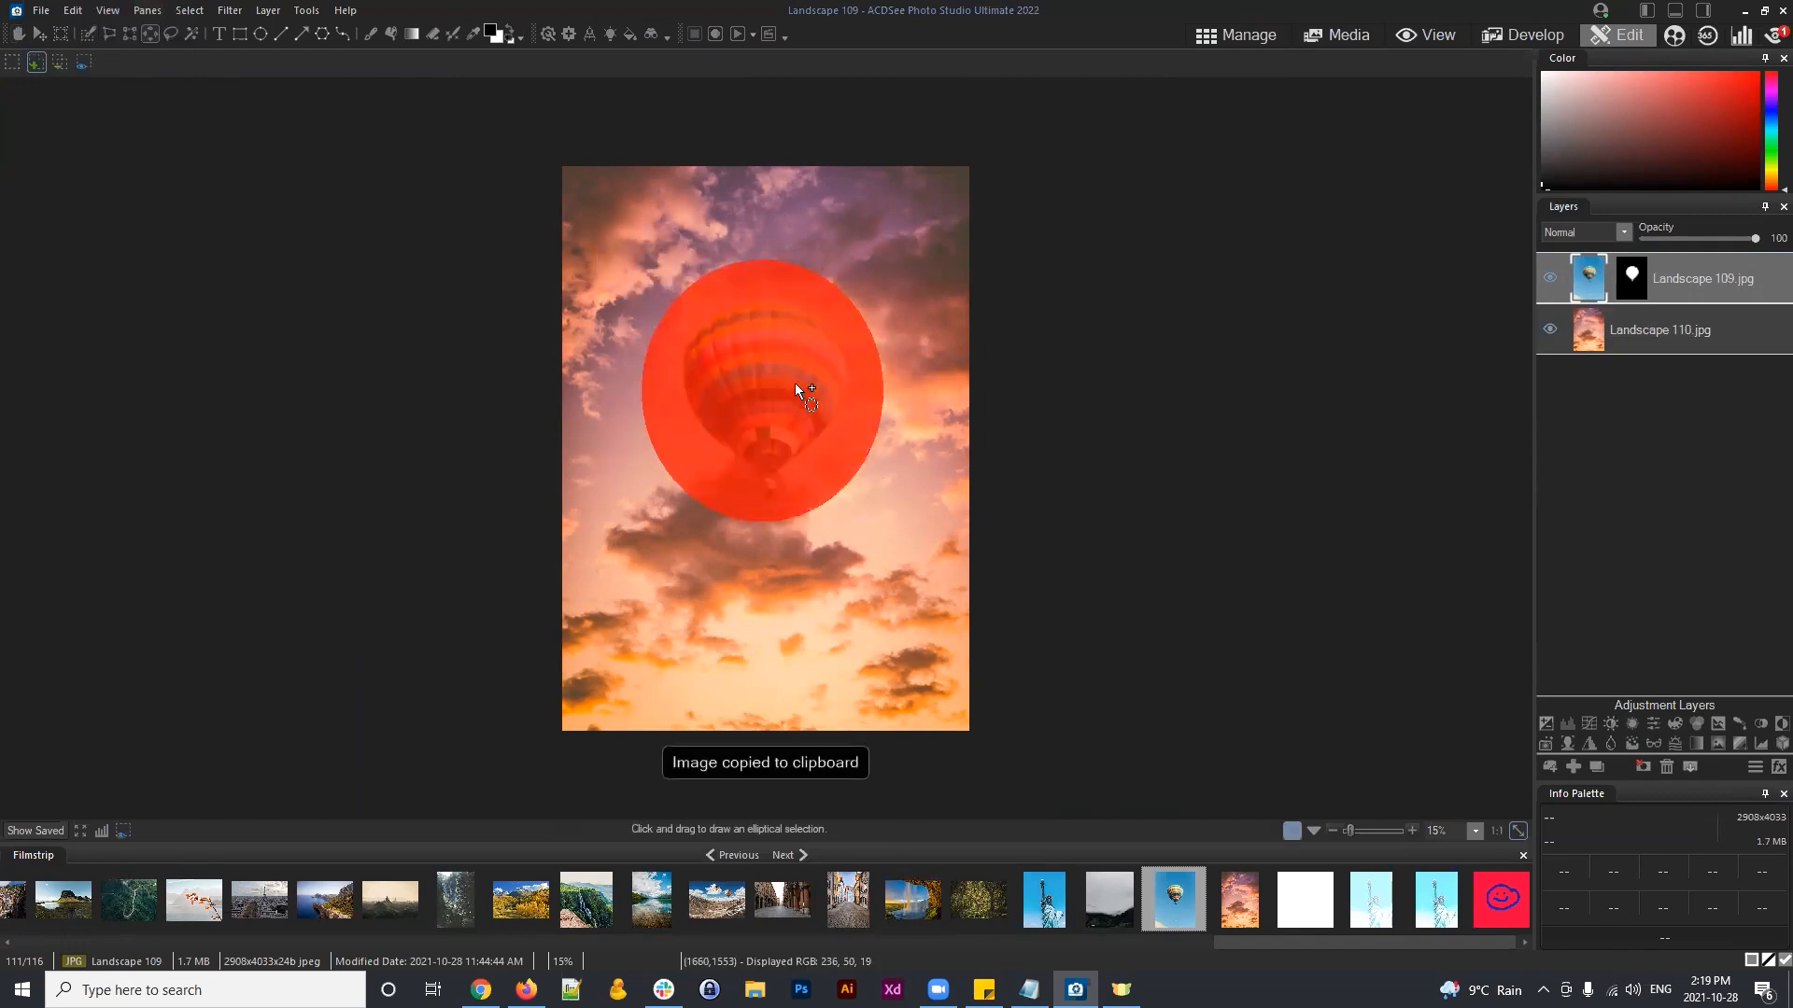
pyautogui.hotkey('ctrl', 'v')
pyautogui.moveTo(794, 417); pyautogui.dragTo(733, 579)
pyautogui.click(1631, 288)
pyautogui.moveTo(1630, 287); pyautogui.dragTo(1638, 271)
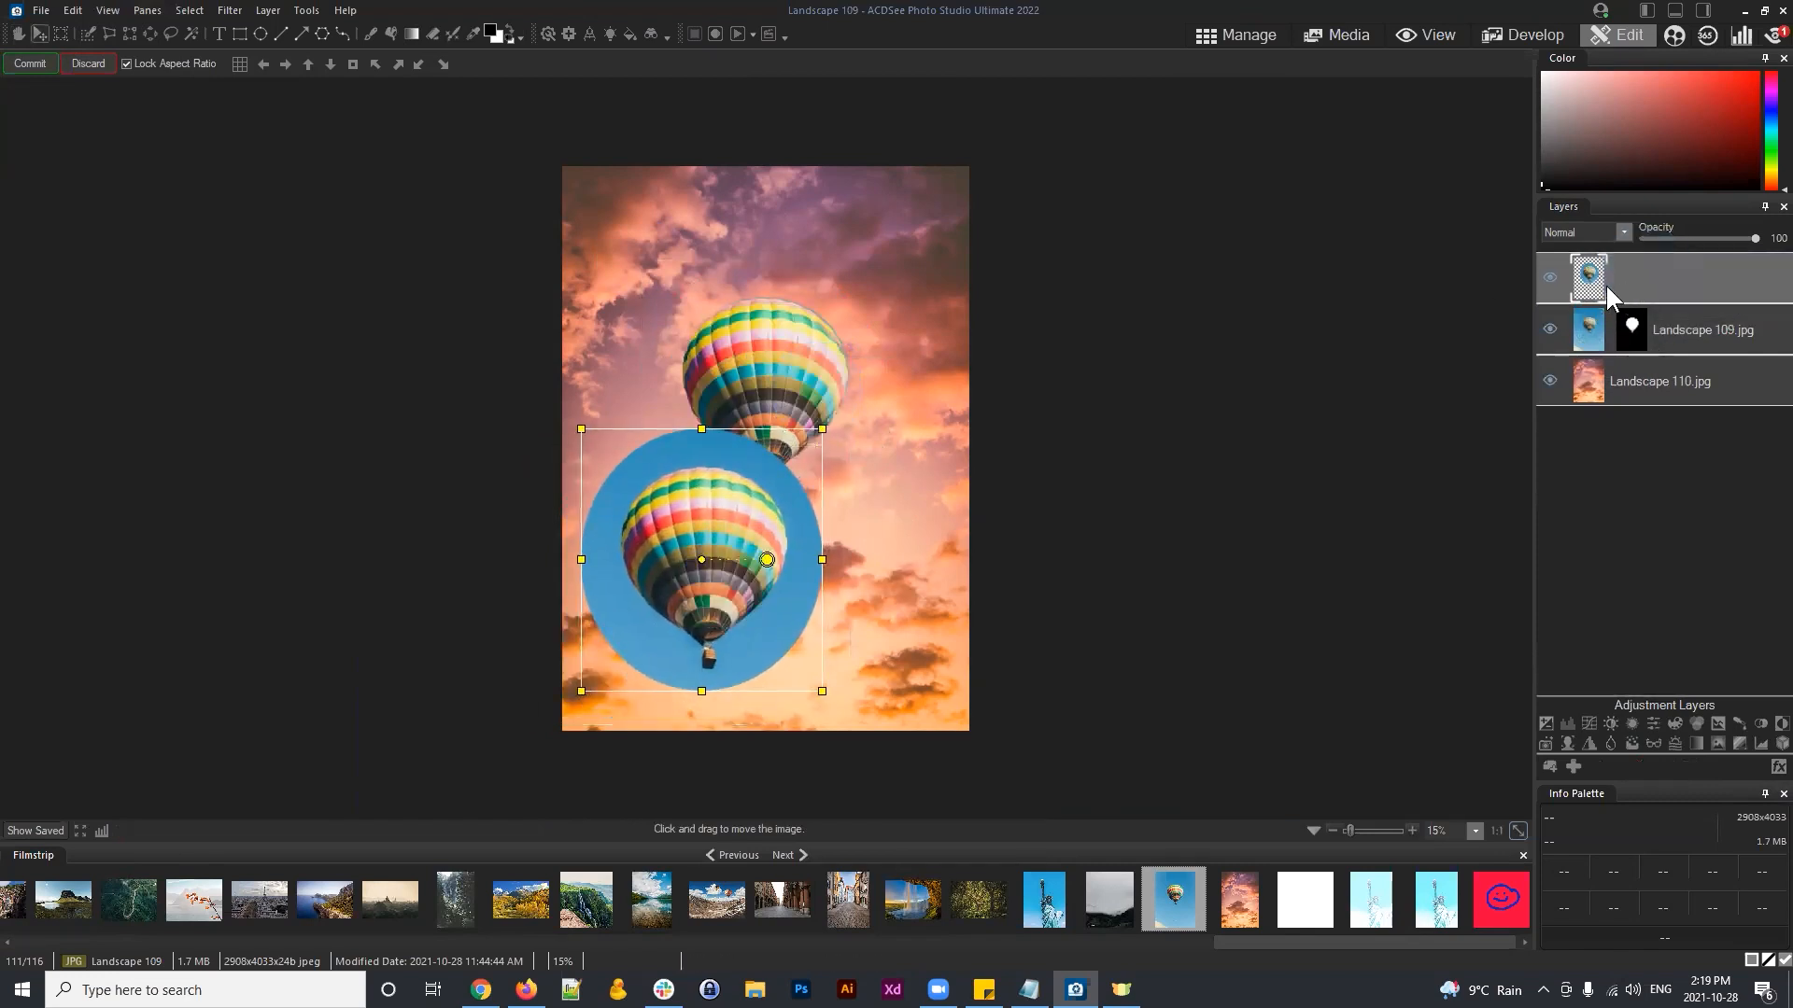
pyautogui.click(38, 64)
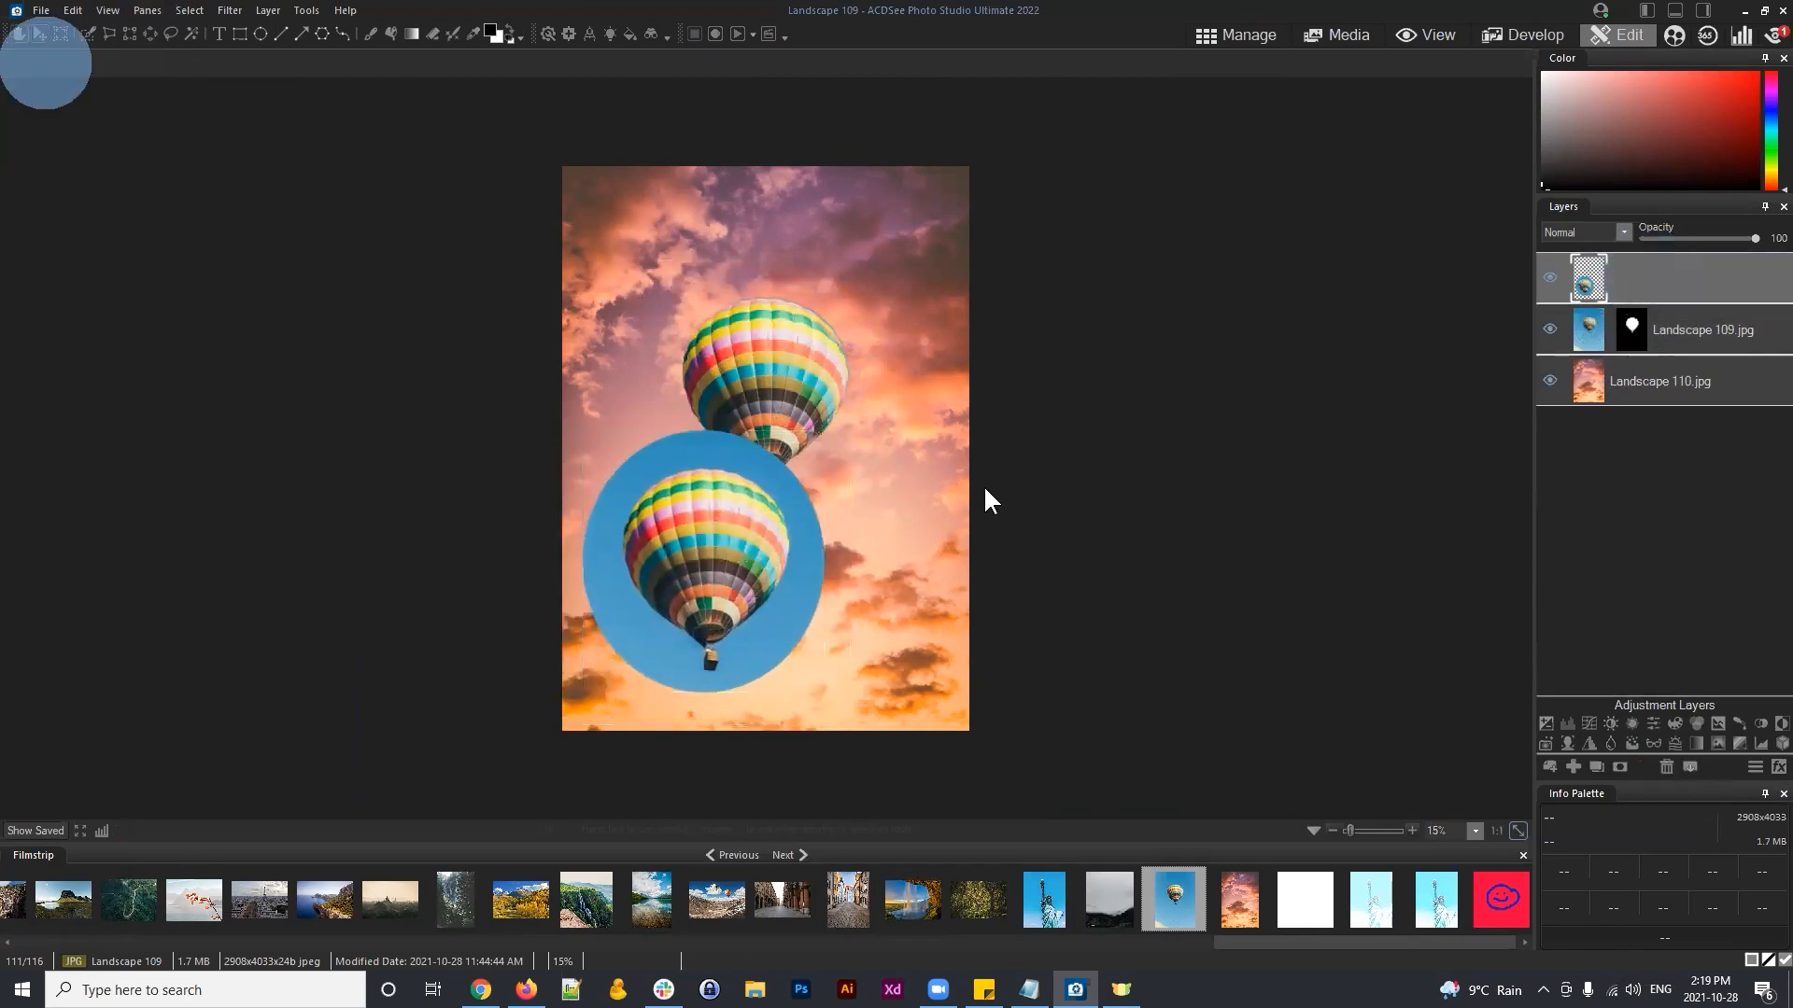
# Step: Toggle the visibility of the pasted elliptical balloon layer, and delete that layer
pyautogui.click(1549, 278)
pyautogui.click(1550, 278)
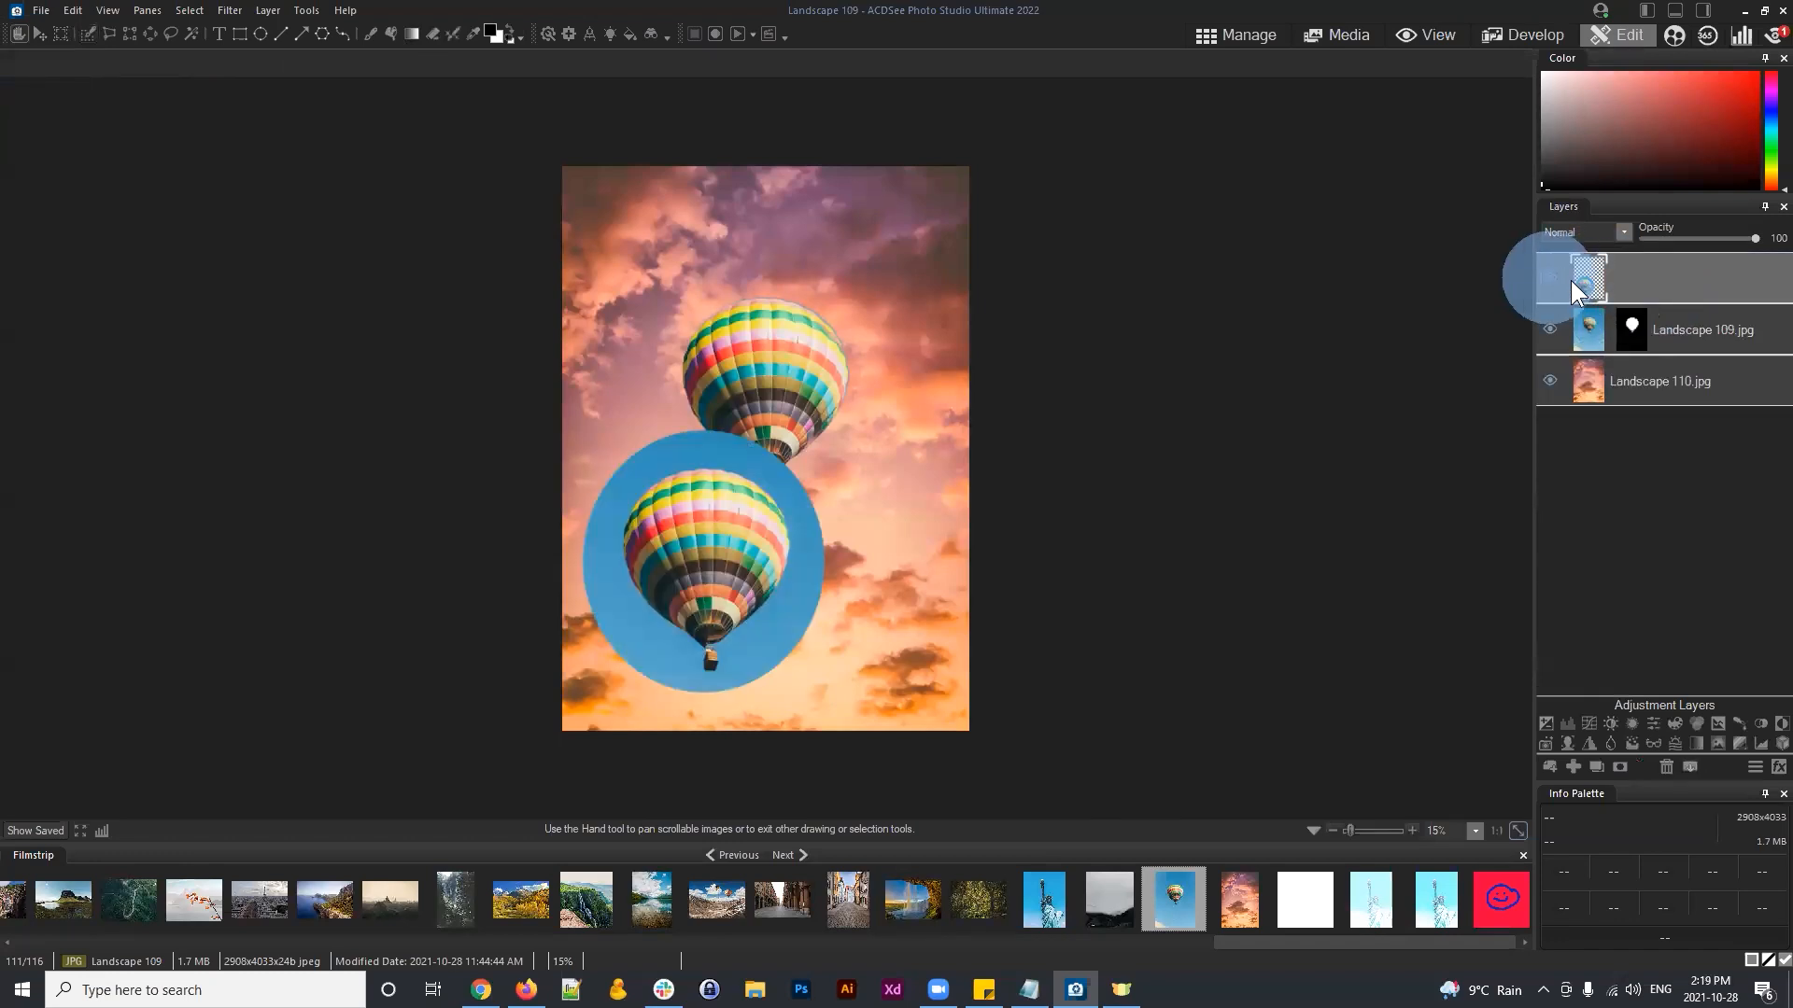
pyautogui.click(1632, 280)
pyautogui.click(1664, 767)
# Step: Duplicate the masked Landscape 109.jpg layer and move the copied balloon to the lower left of the picture
pyautogui.click(1679, 273)
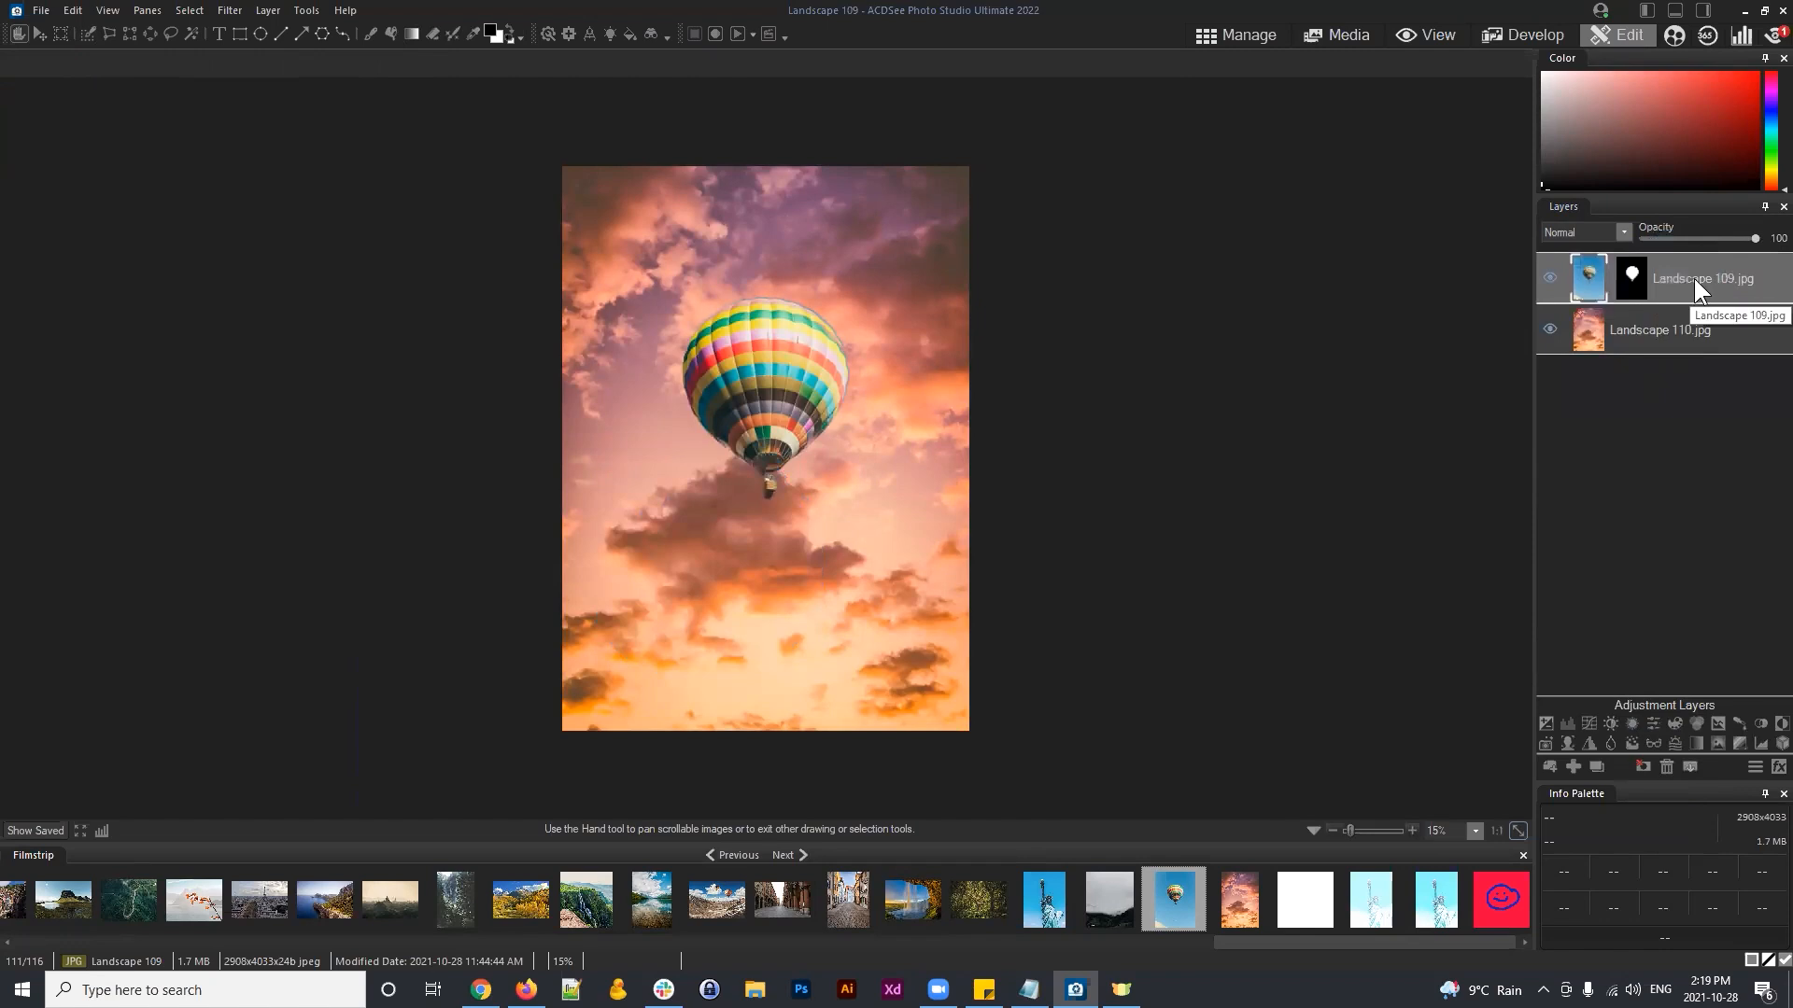
pyautogui.click(1597, 766)
pyautogui.click(39, 35)
pyautogui.moveTo(779, 349); pyautogui.dragTo(673, 496)
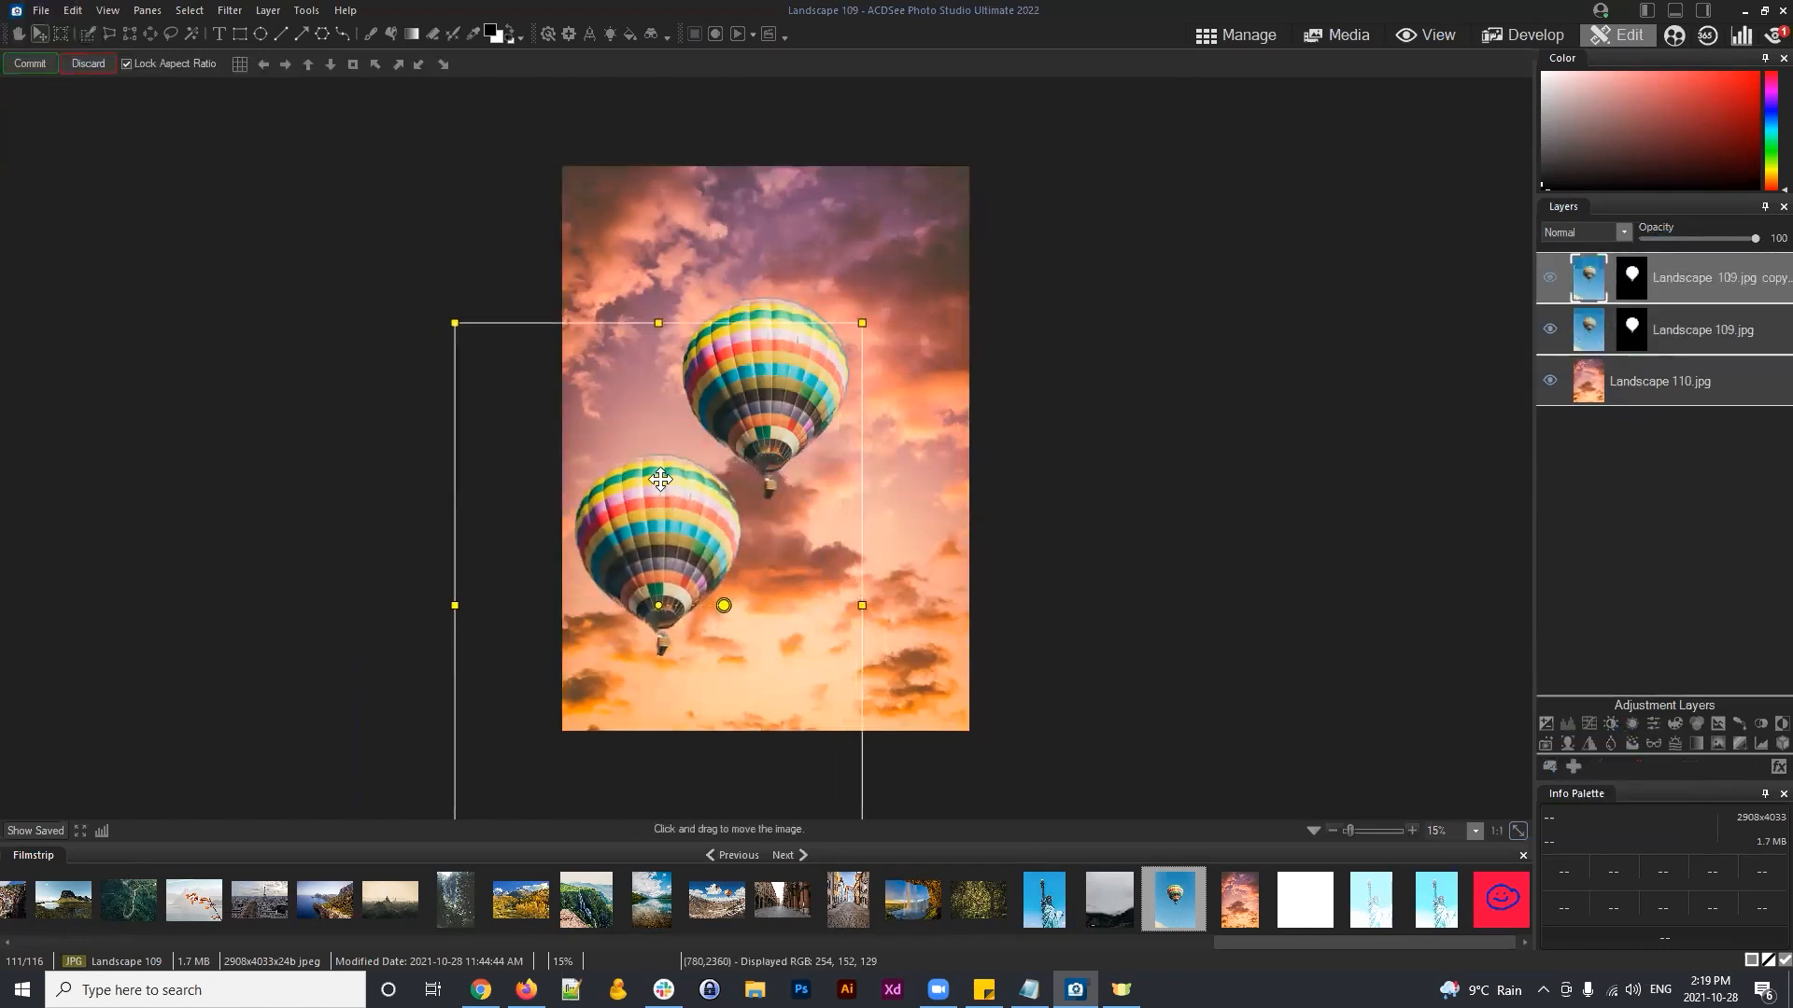
pyautogui.click(28, 63)
# Step: Duplicate the masked Landscape 109.jpg layer and move the copied balloon to the lower right of the picture
pyautogui.click(1695, 336)
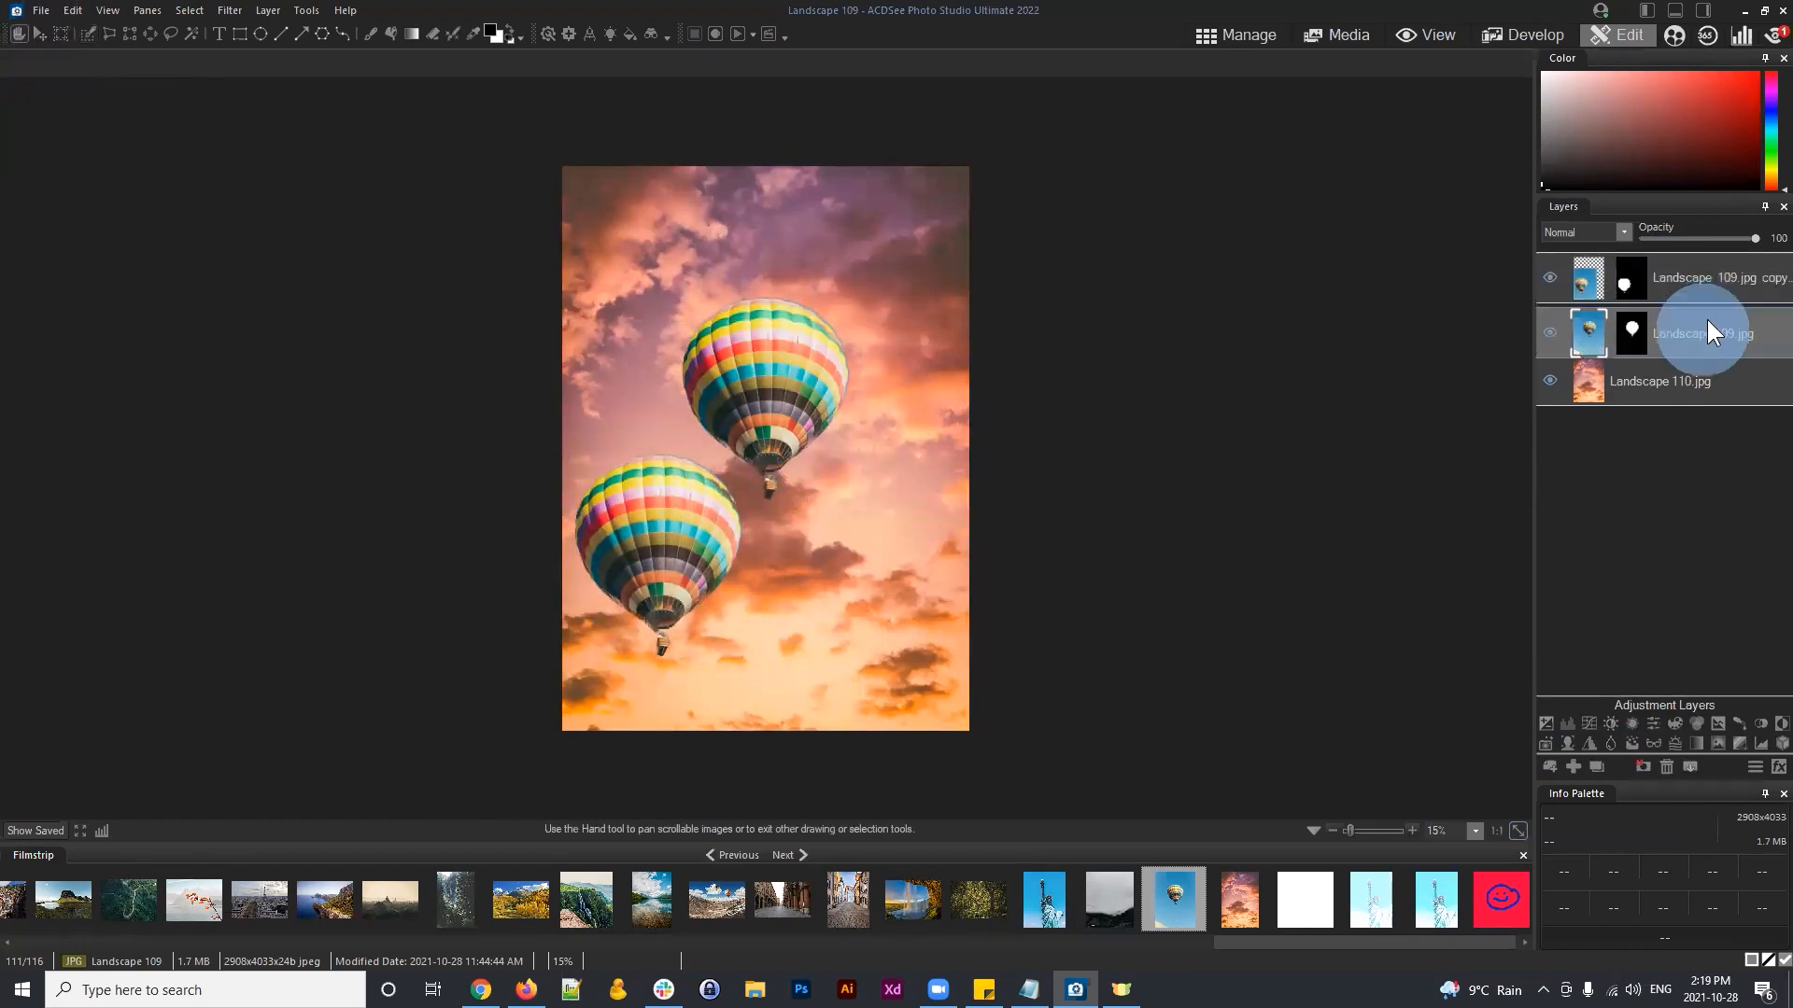
pyautogui.click(1599, 755)
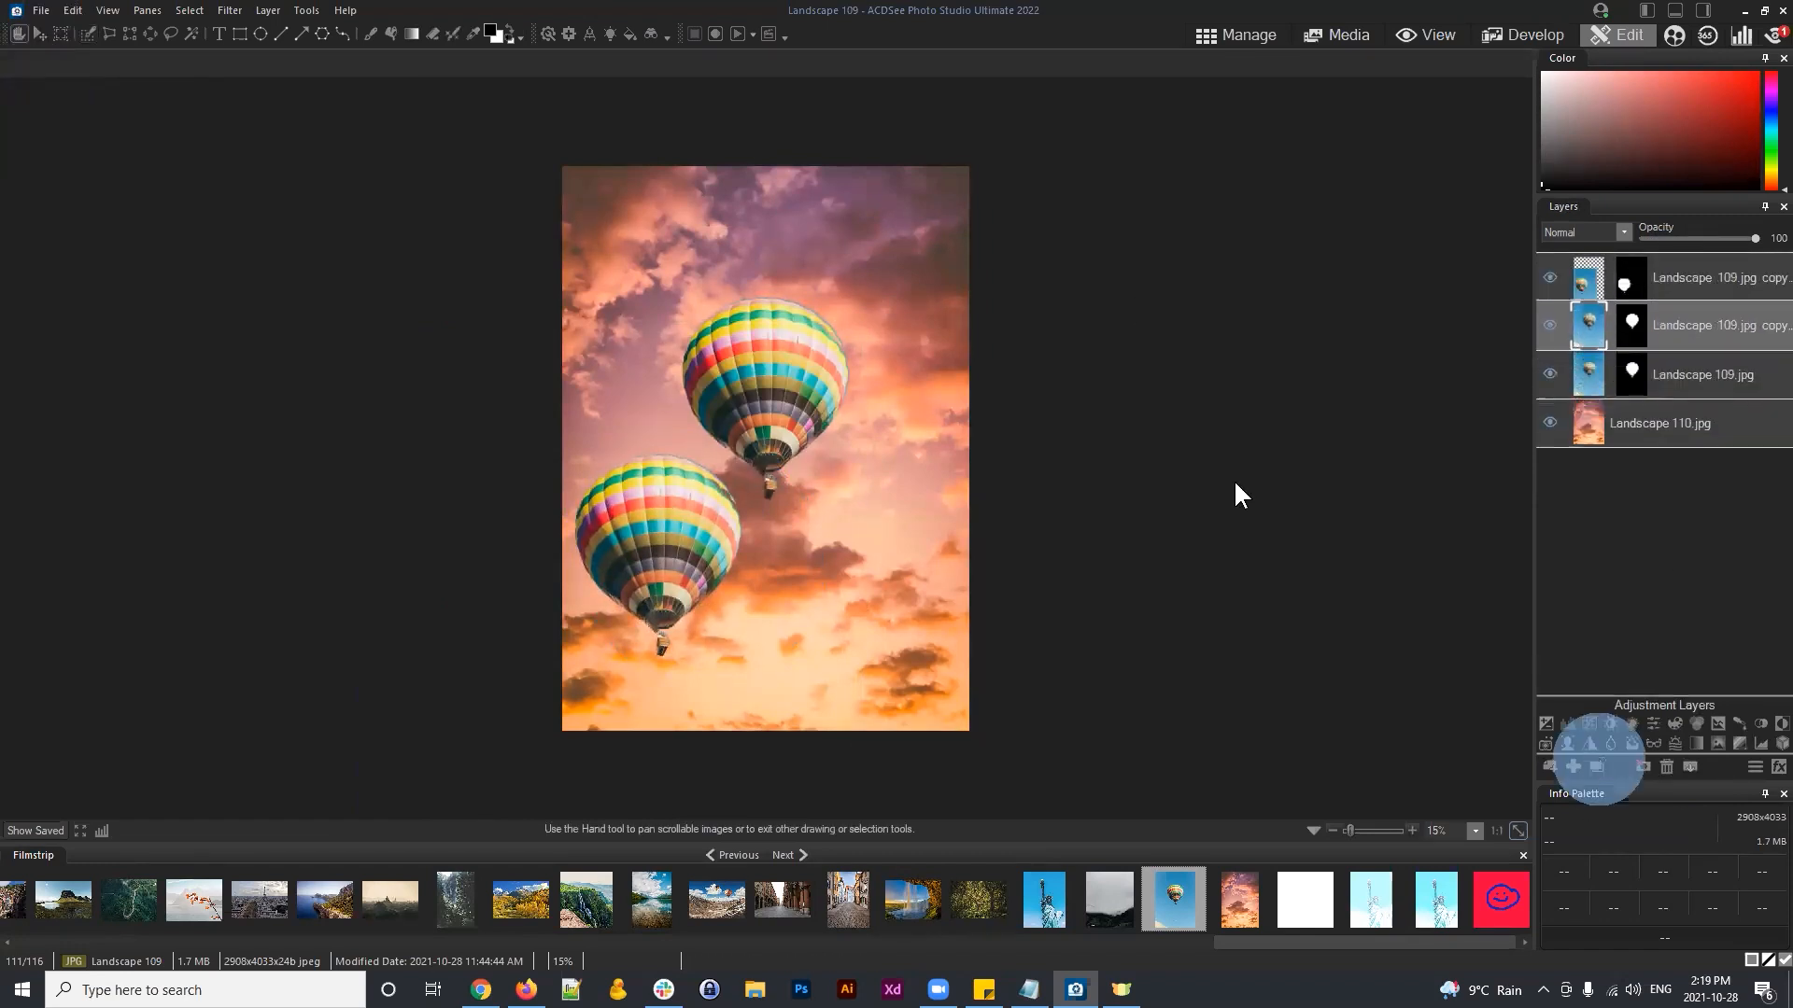
pyautogui.click(40, 34)
pyautogui.moveTo(766, 401); pyautogui.dragTo(868, 586)
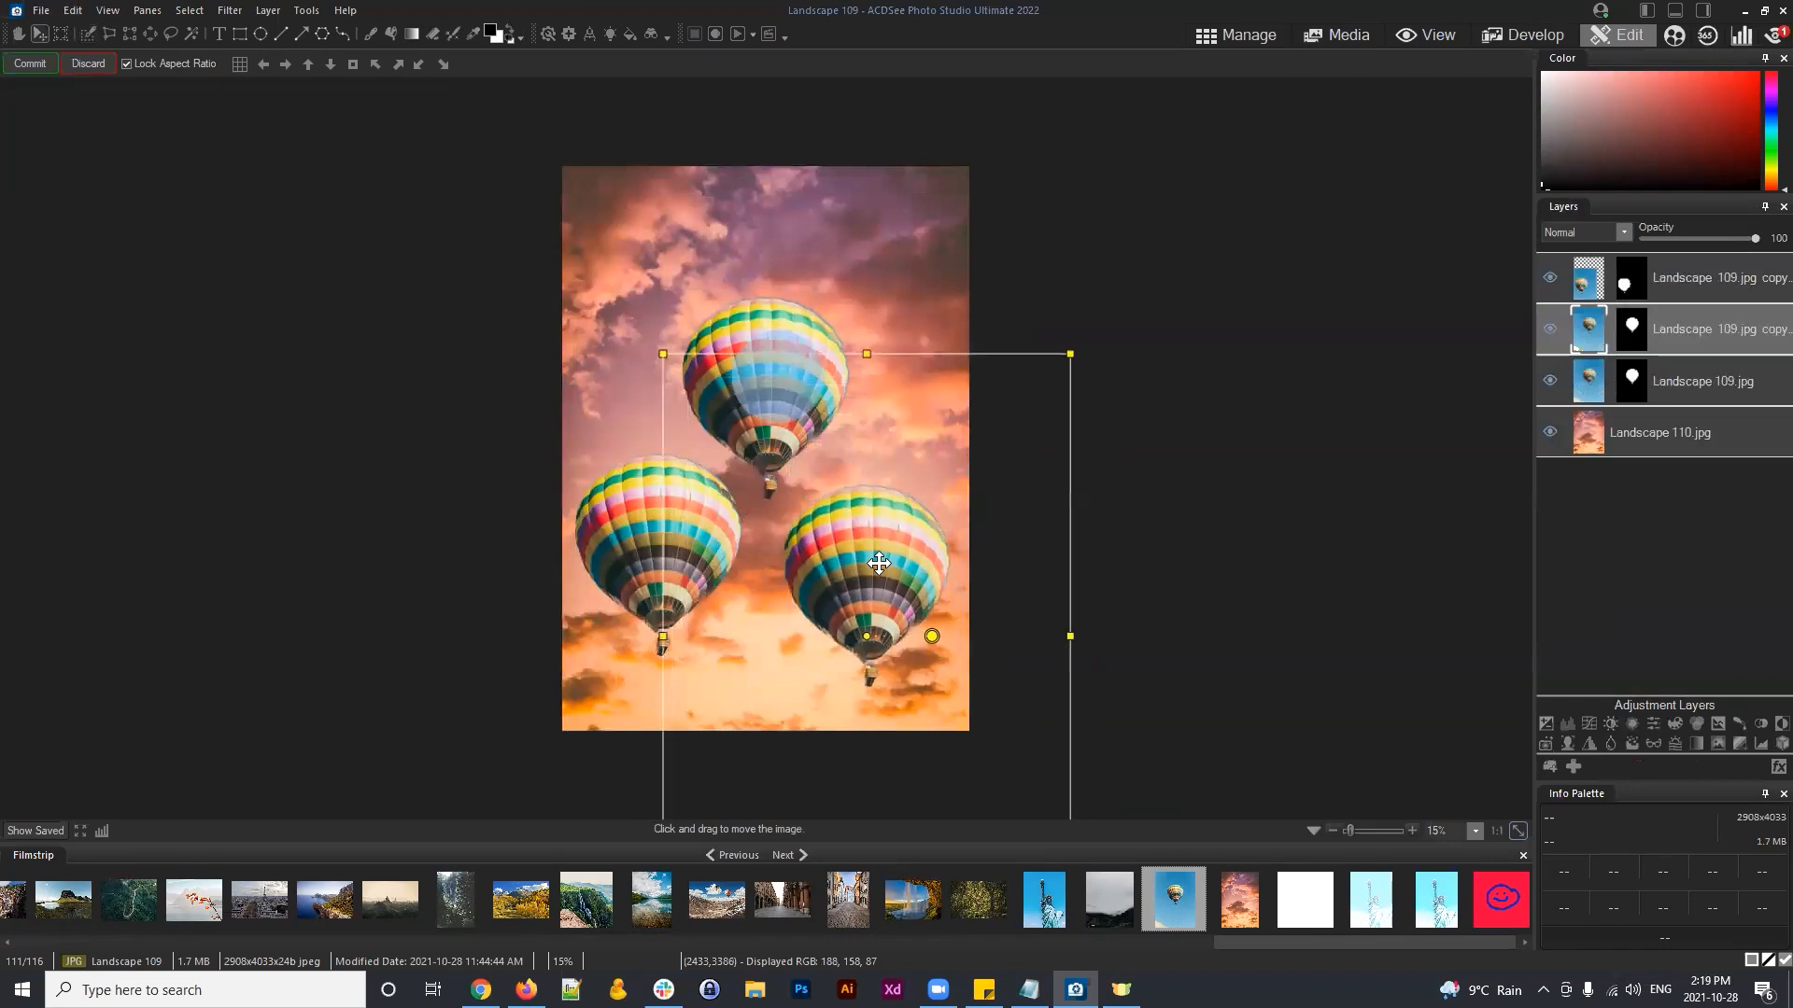
pyautogui.click(32, 62)
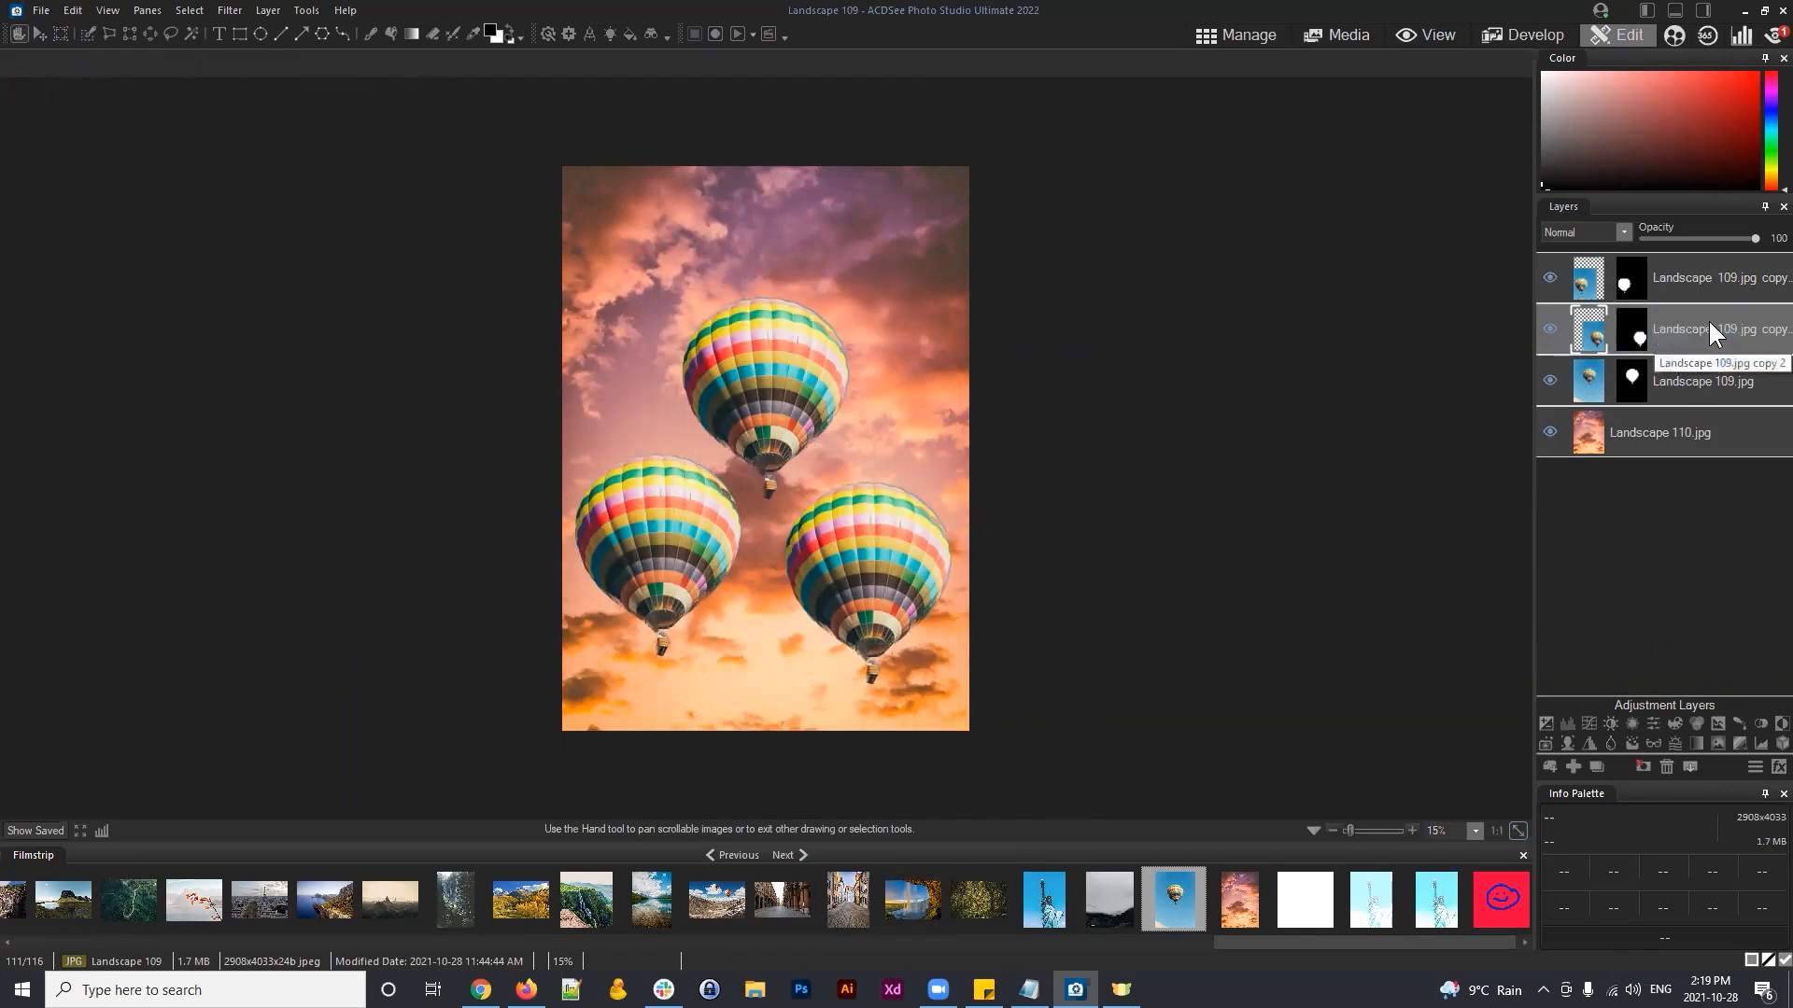
# Step: Try copying an elliptical selection around the original balloon from the topmost Landscape 109.jpg copy layer, and delete the pasted layer
pyautogui.click(1678, 332)
pyautogui.click(1681, 274)
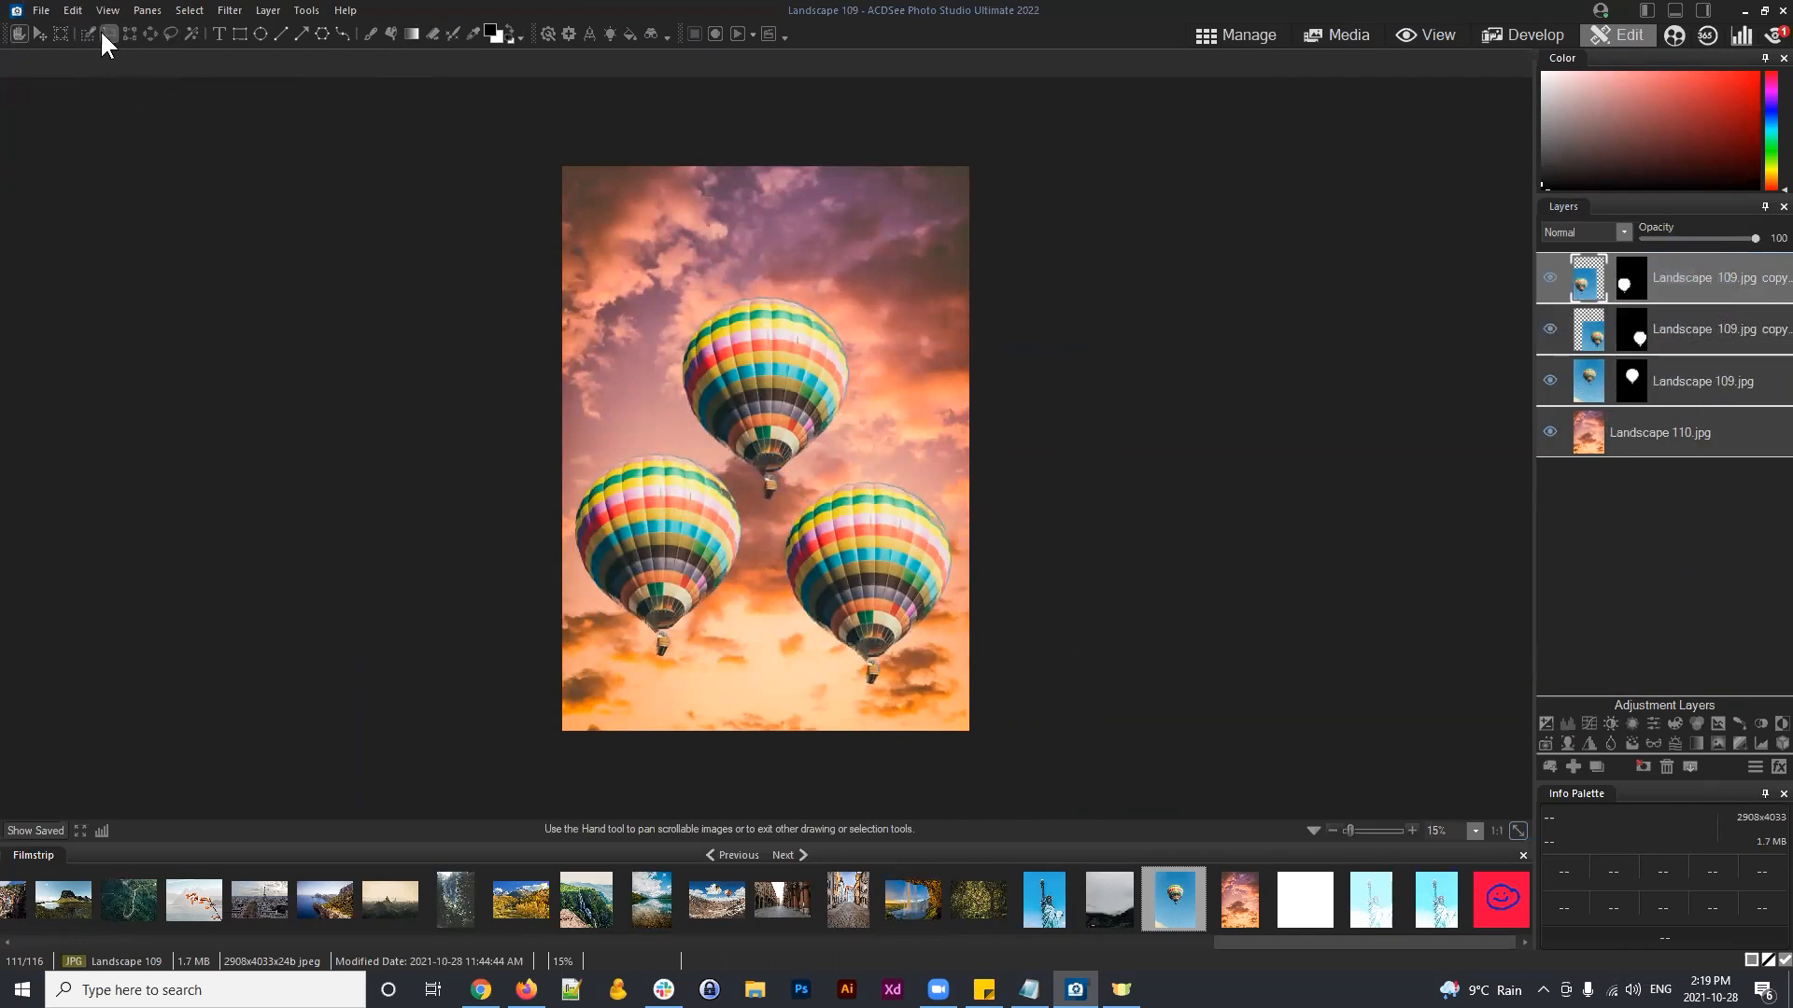
pyautogui.click(150, 33)
pyautogui.moveTo(682, 277); pyautogui.dragTo(868, 495)
pyautogui.hotkey('ctrl', 'c')
pyautogui.hotkey('ctrl', 'v')
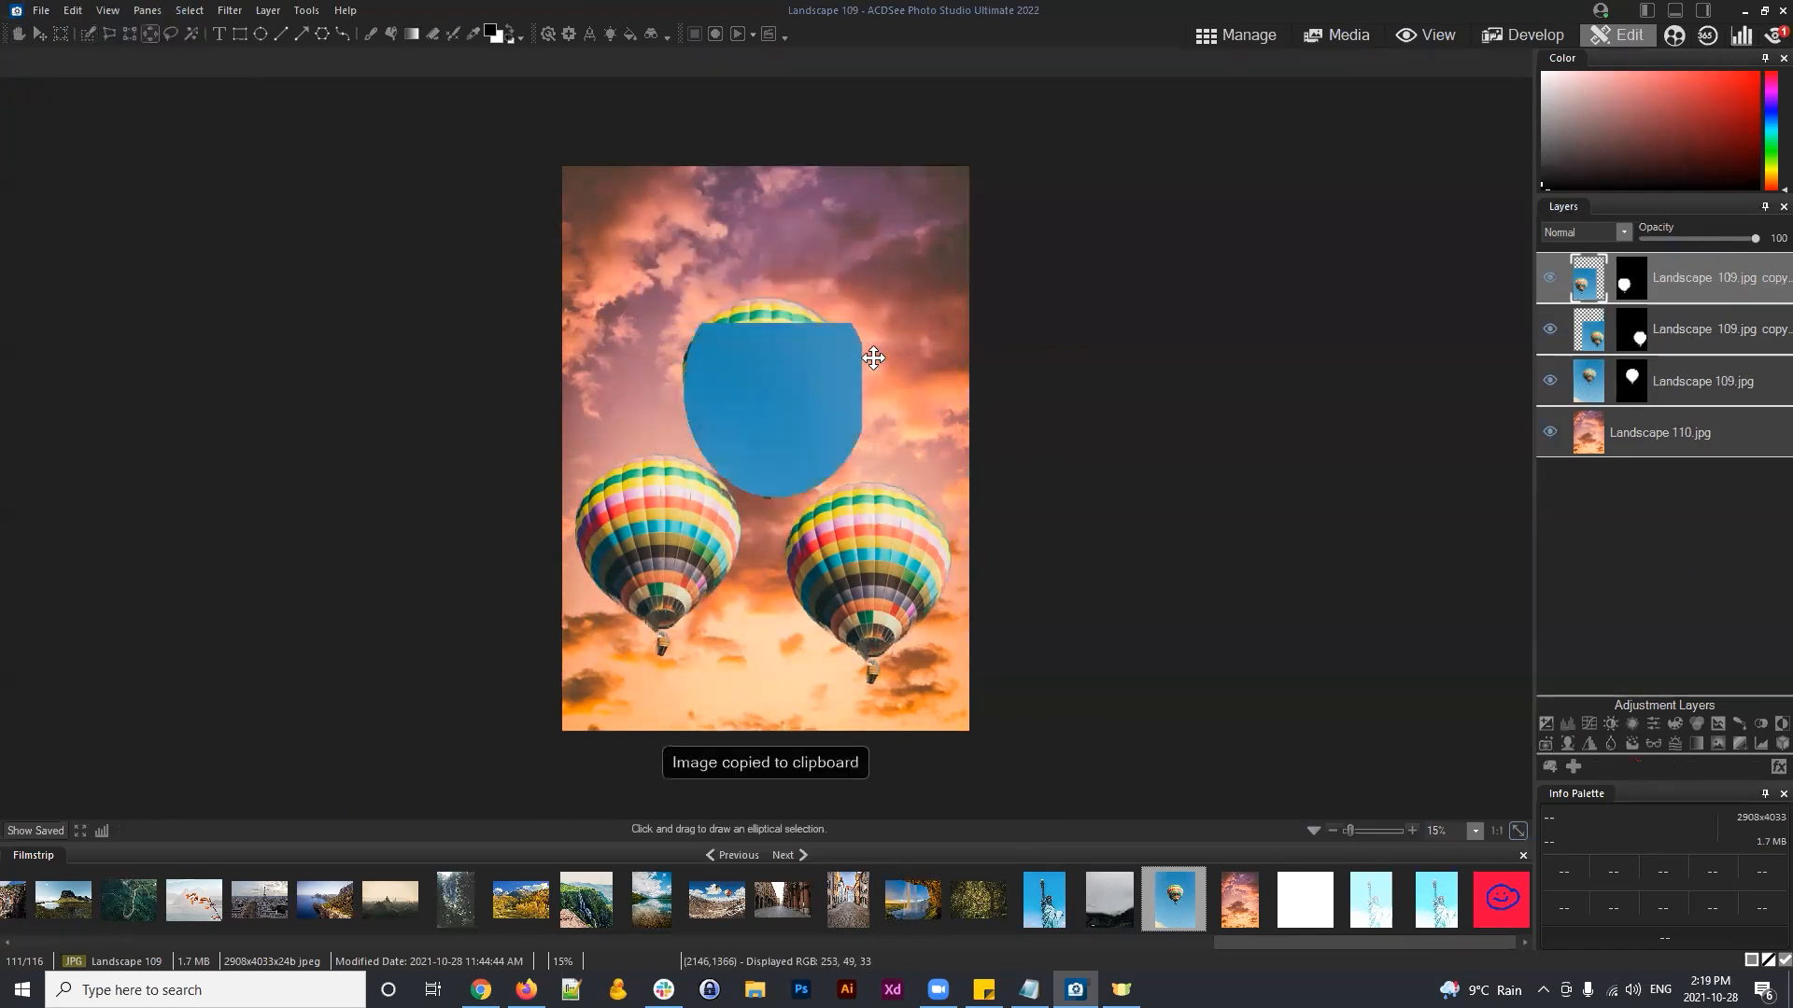
pyautogui.moveTo(788, 372); pyautogui.dragTo(884, 293)
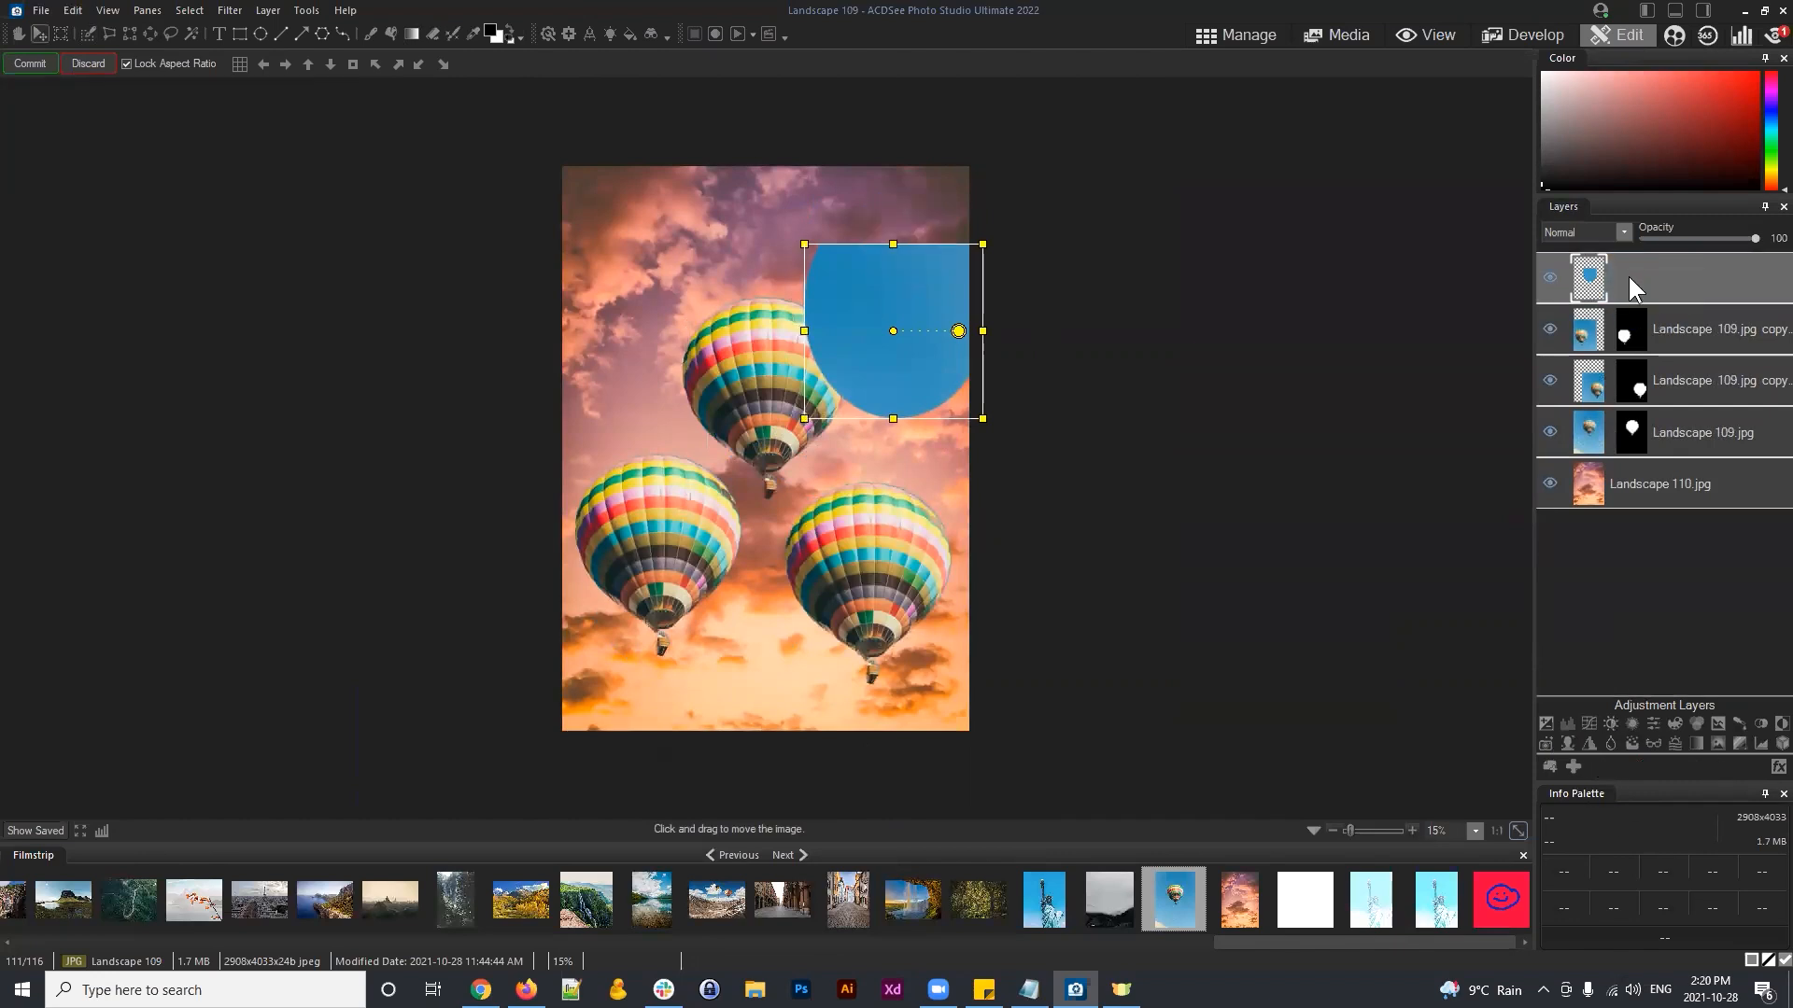
pyautogui.press('Delete')
pyautogui.click(1001, 518)
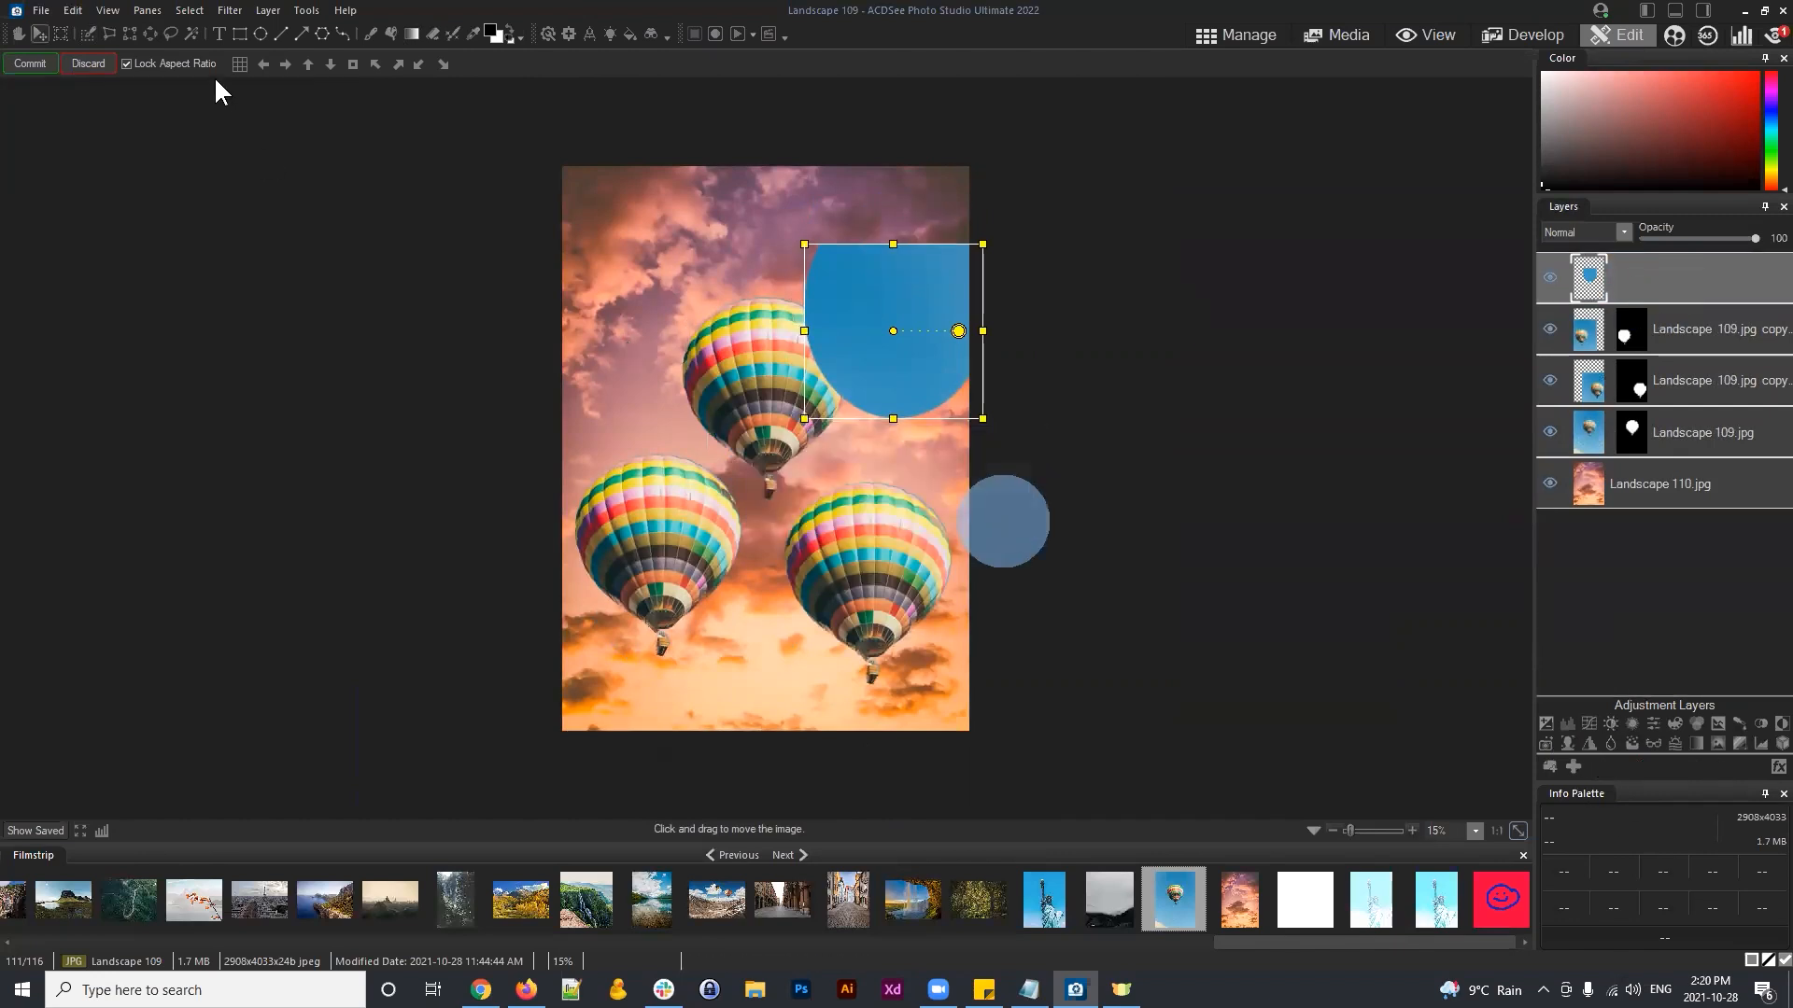
pyautogui.click(38, 63)
pyautogui.click(1690, 767)
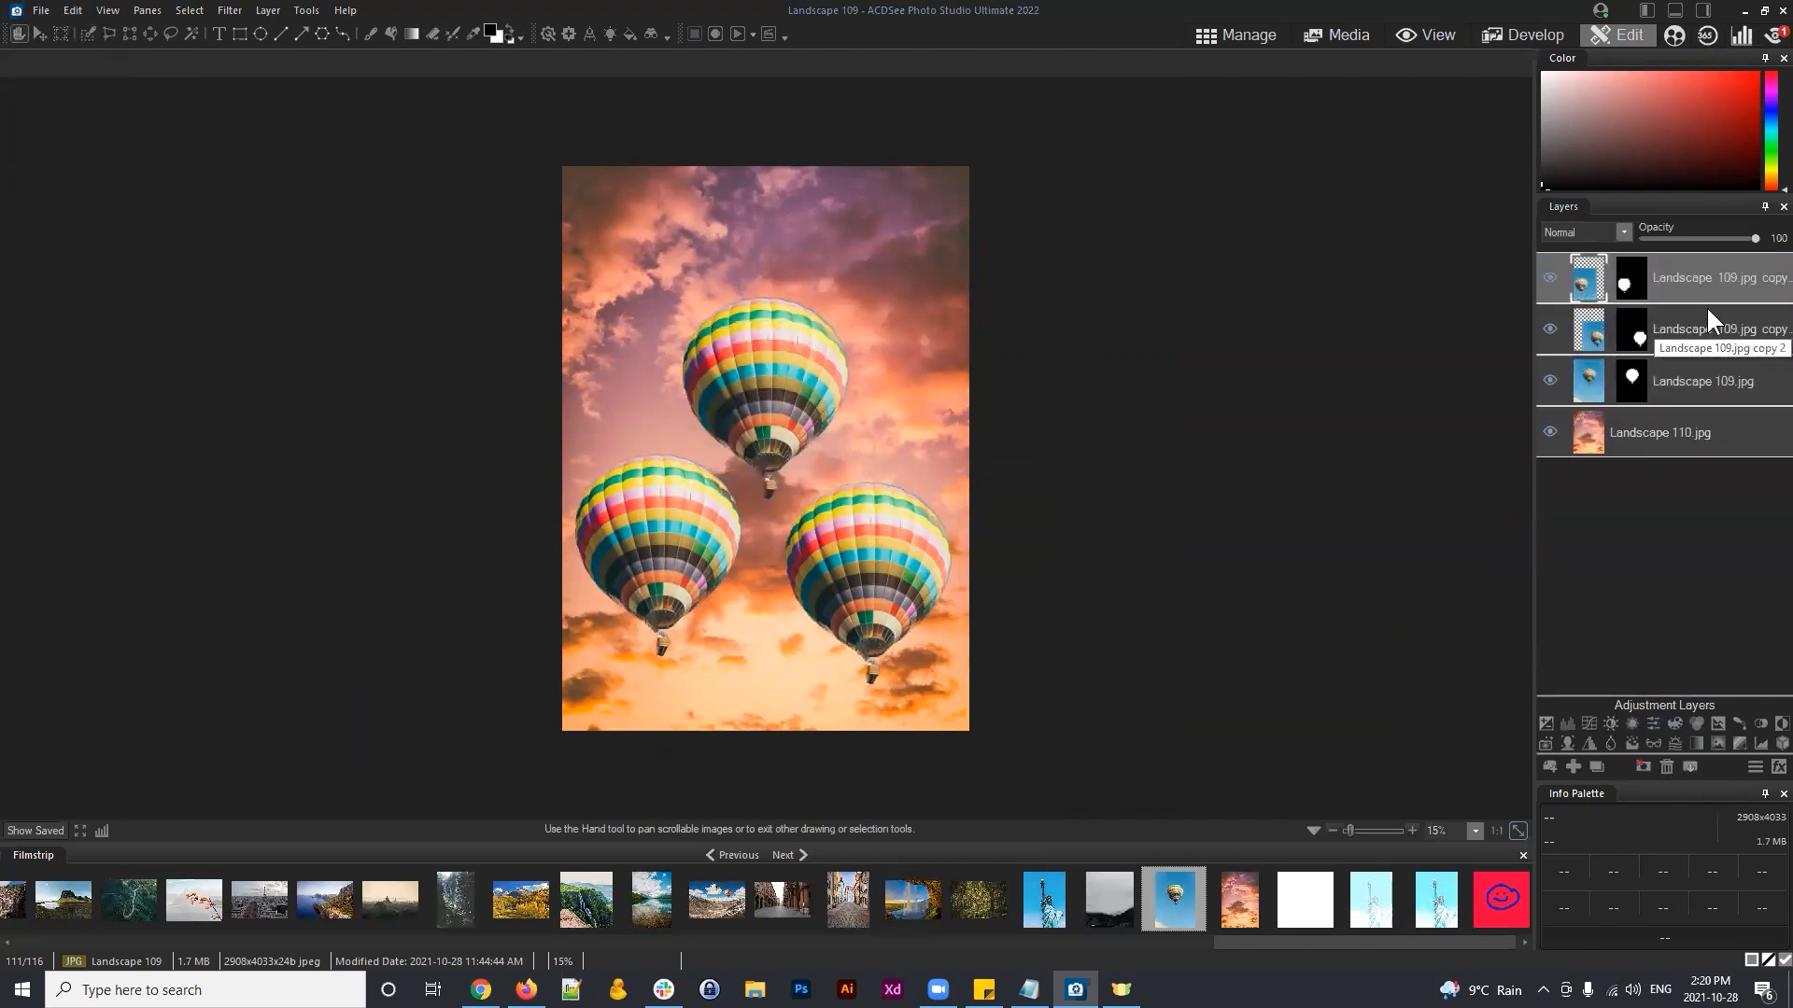
# Step: Copy an elliptical selection around the balloon from the original Landscape 109.jpg layer, paste it and place the copy in the picture's upper right corner
pyautogui.click(1634, 390)
pyautogui.click(149, 34)
pyautogui.moveTo(658, 280); pyautogui.dragTo(870, 483)
pyautogui.hotkey('ctrl', 'c')
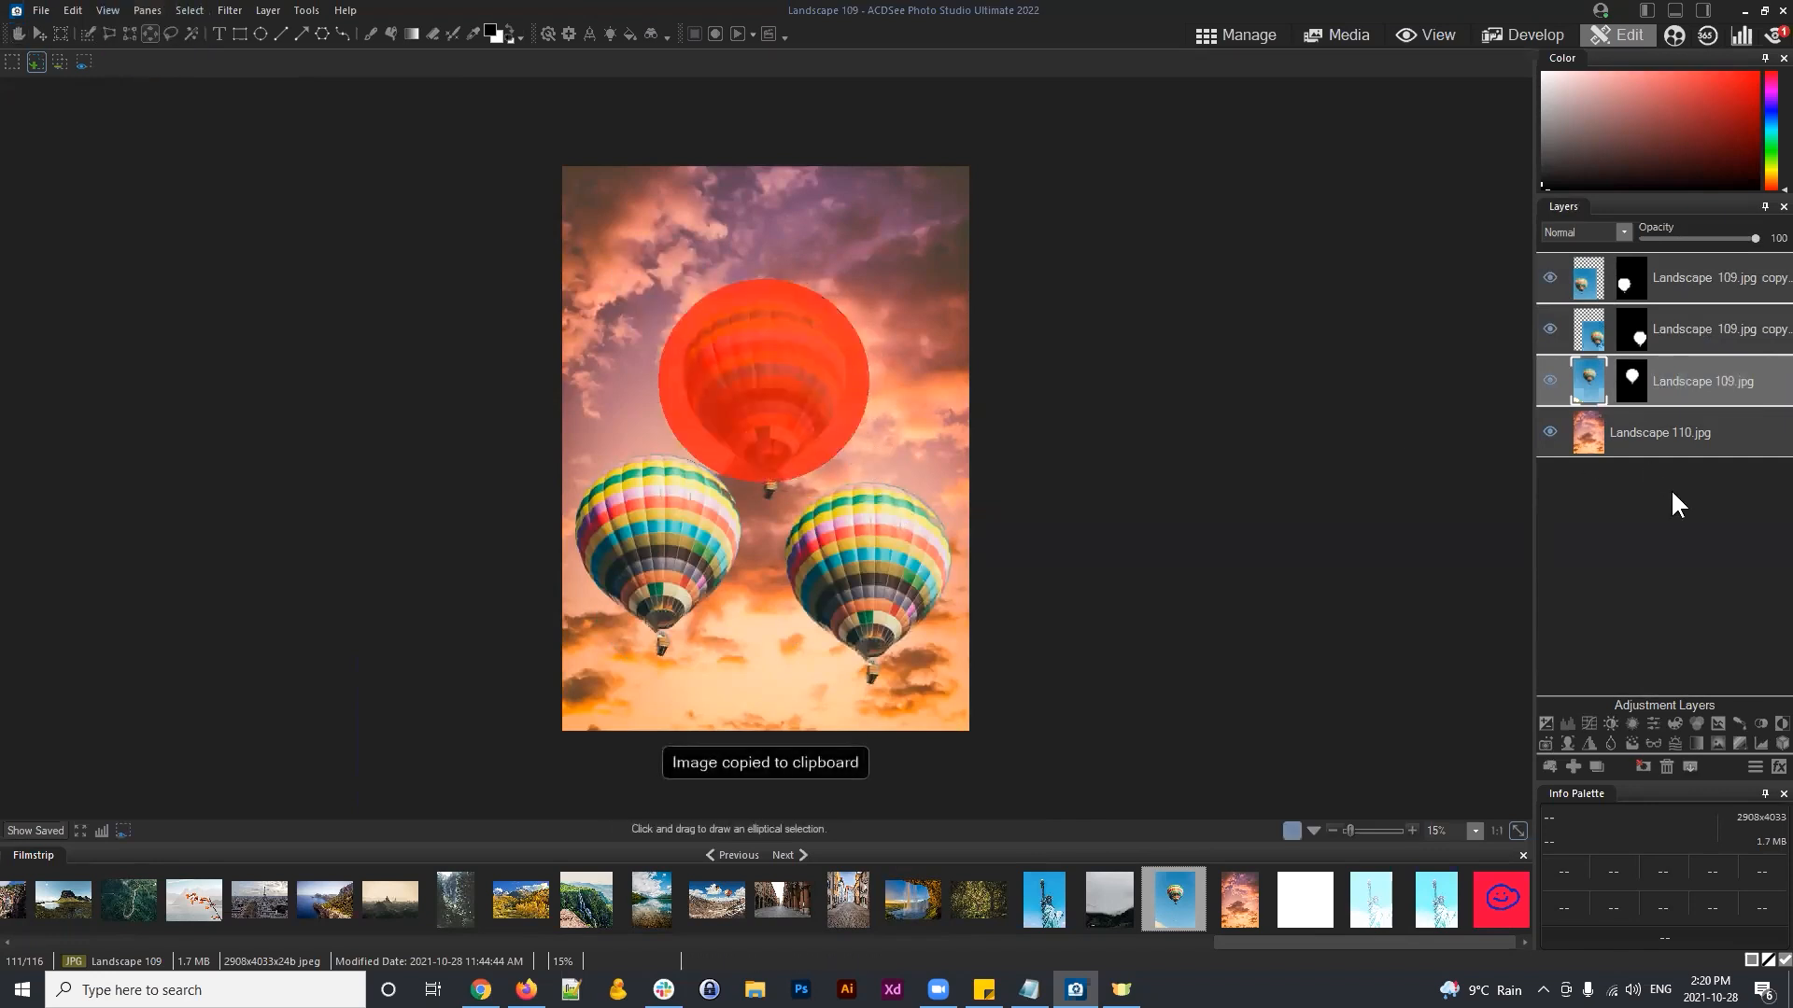
pyautogui.hotkey('ctrl', 'v')
pyautogui.moveTo(718, 345); pyautogui.dragTo(736, 228)
pyautogui.moveTo(1657, 383); pyautogui.dragTo(1648, 295)
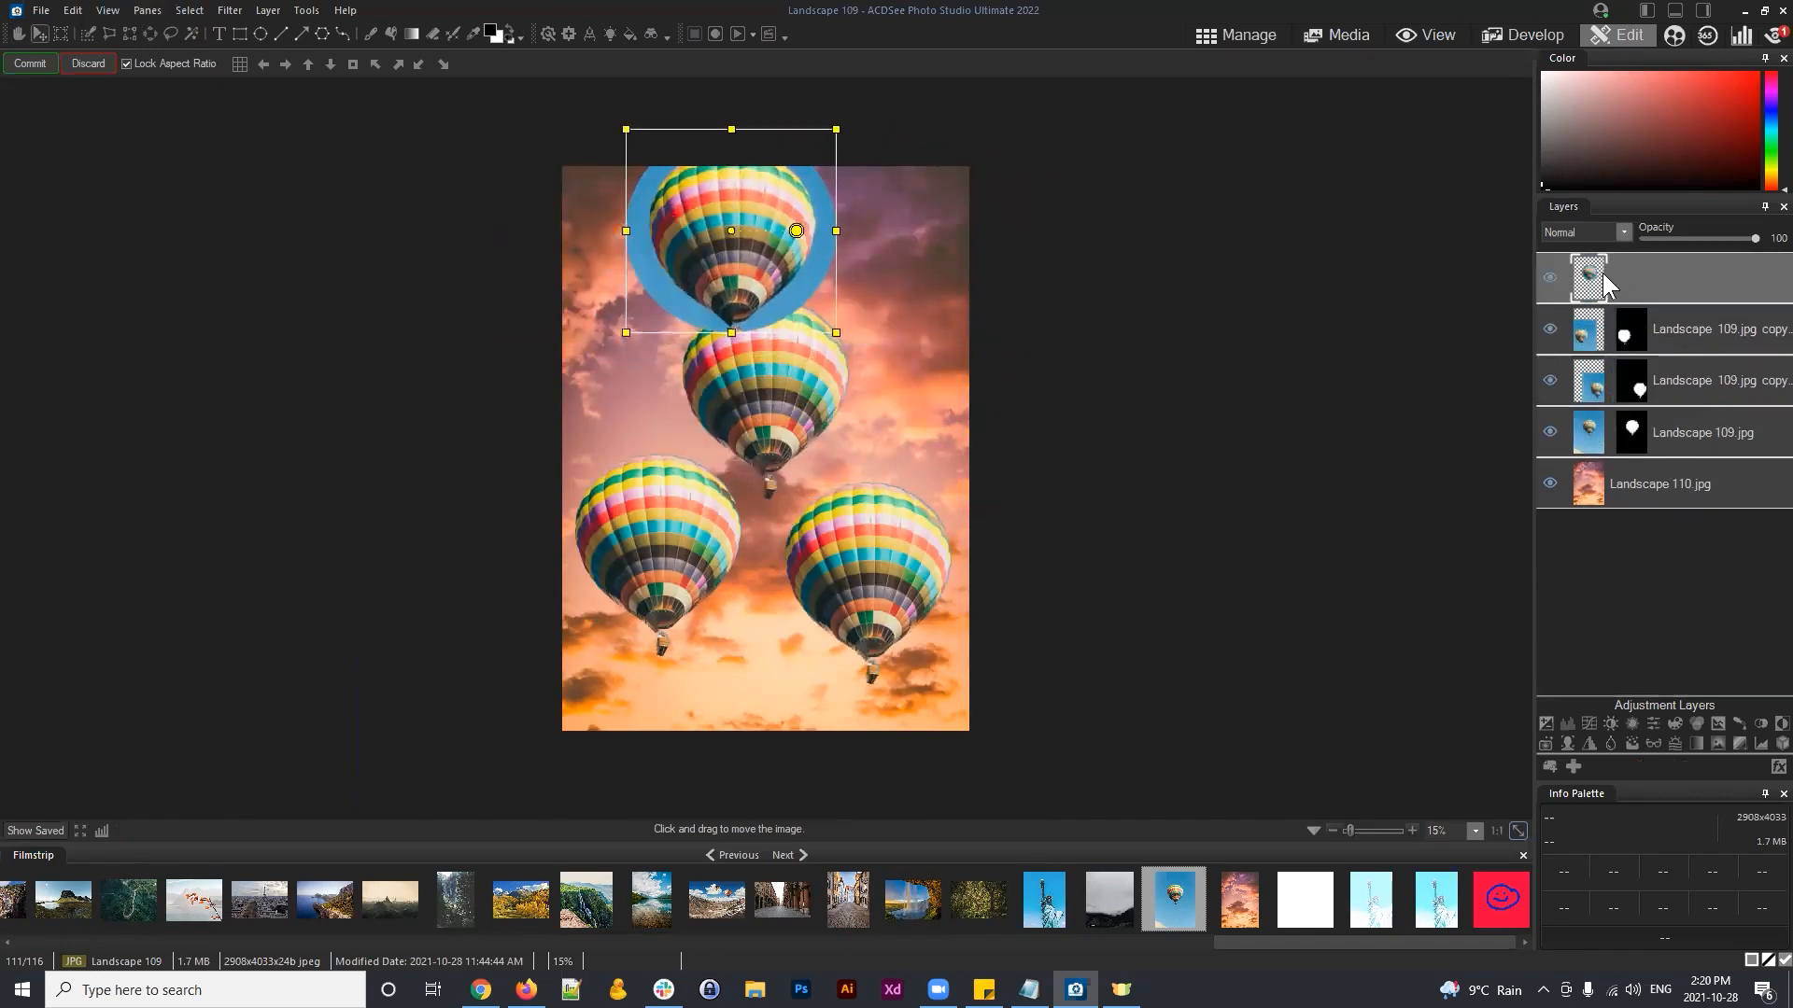
pyautogui.moveTo(790, 213); pyautogui.dragTo(939, 228)
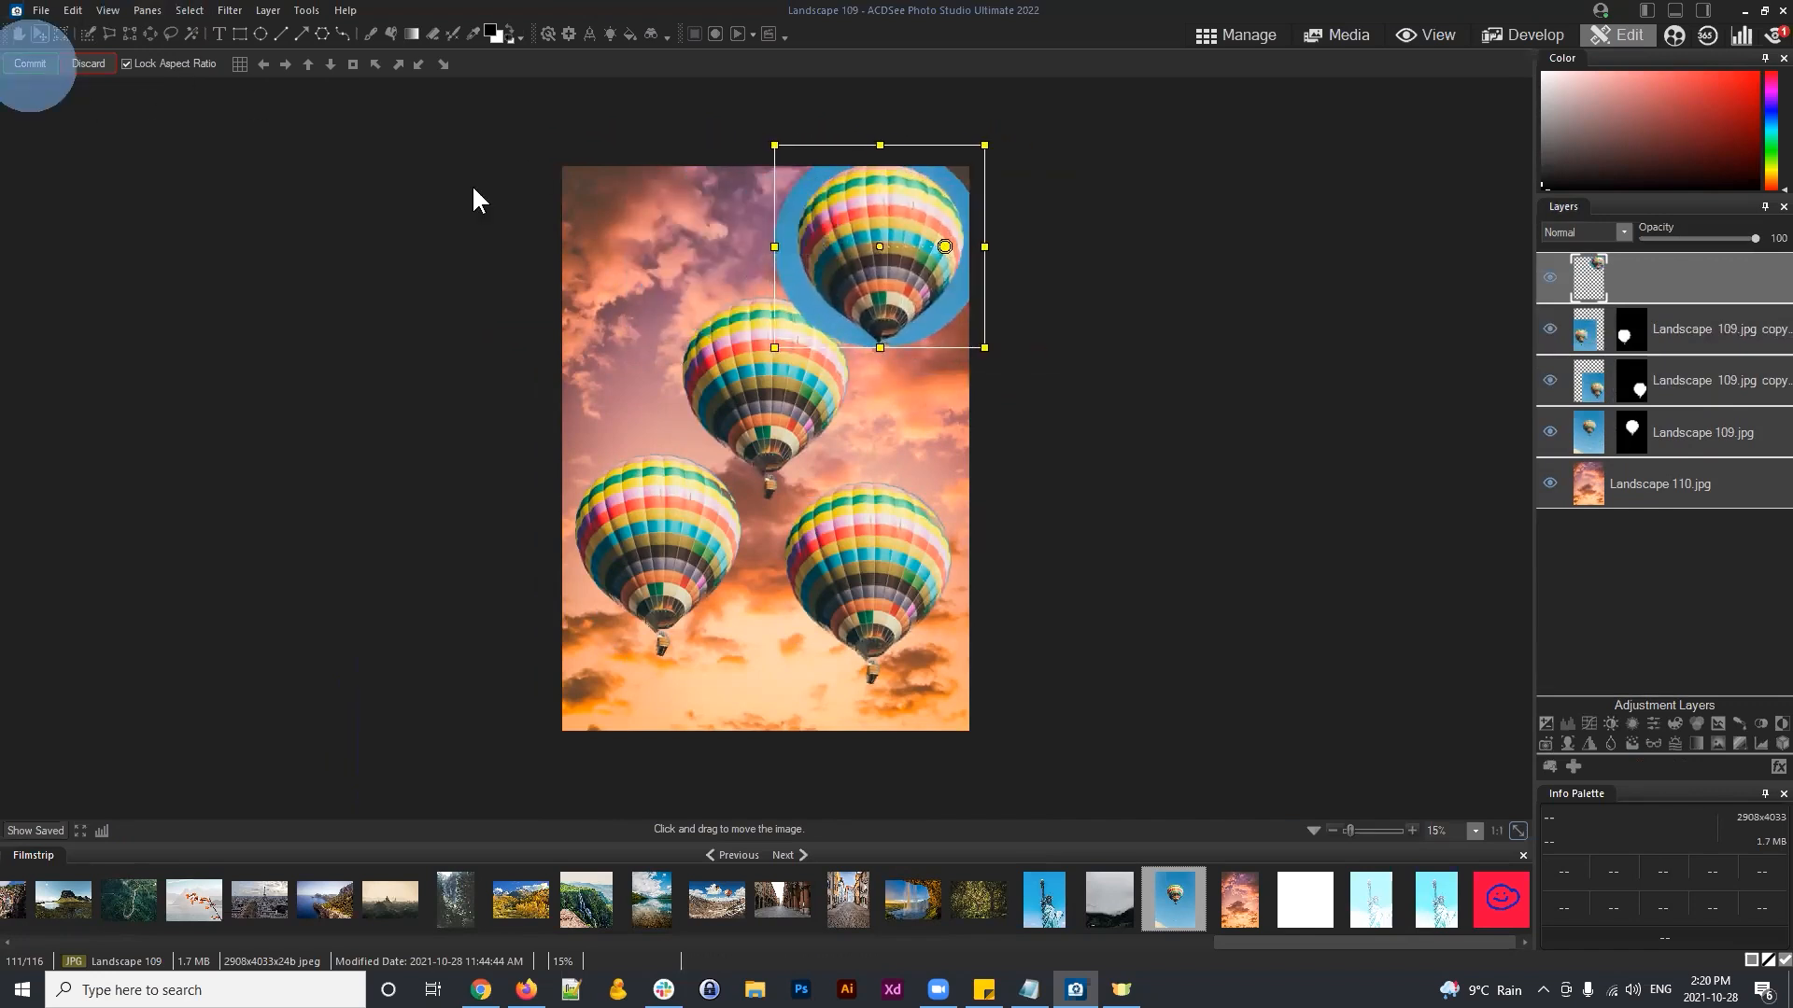
pyautogui.click(31, 64)
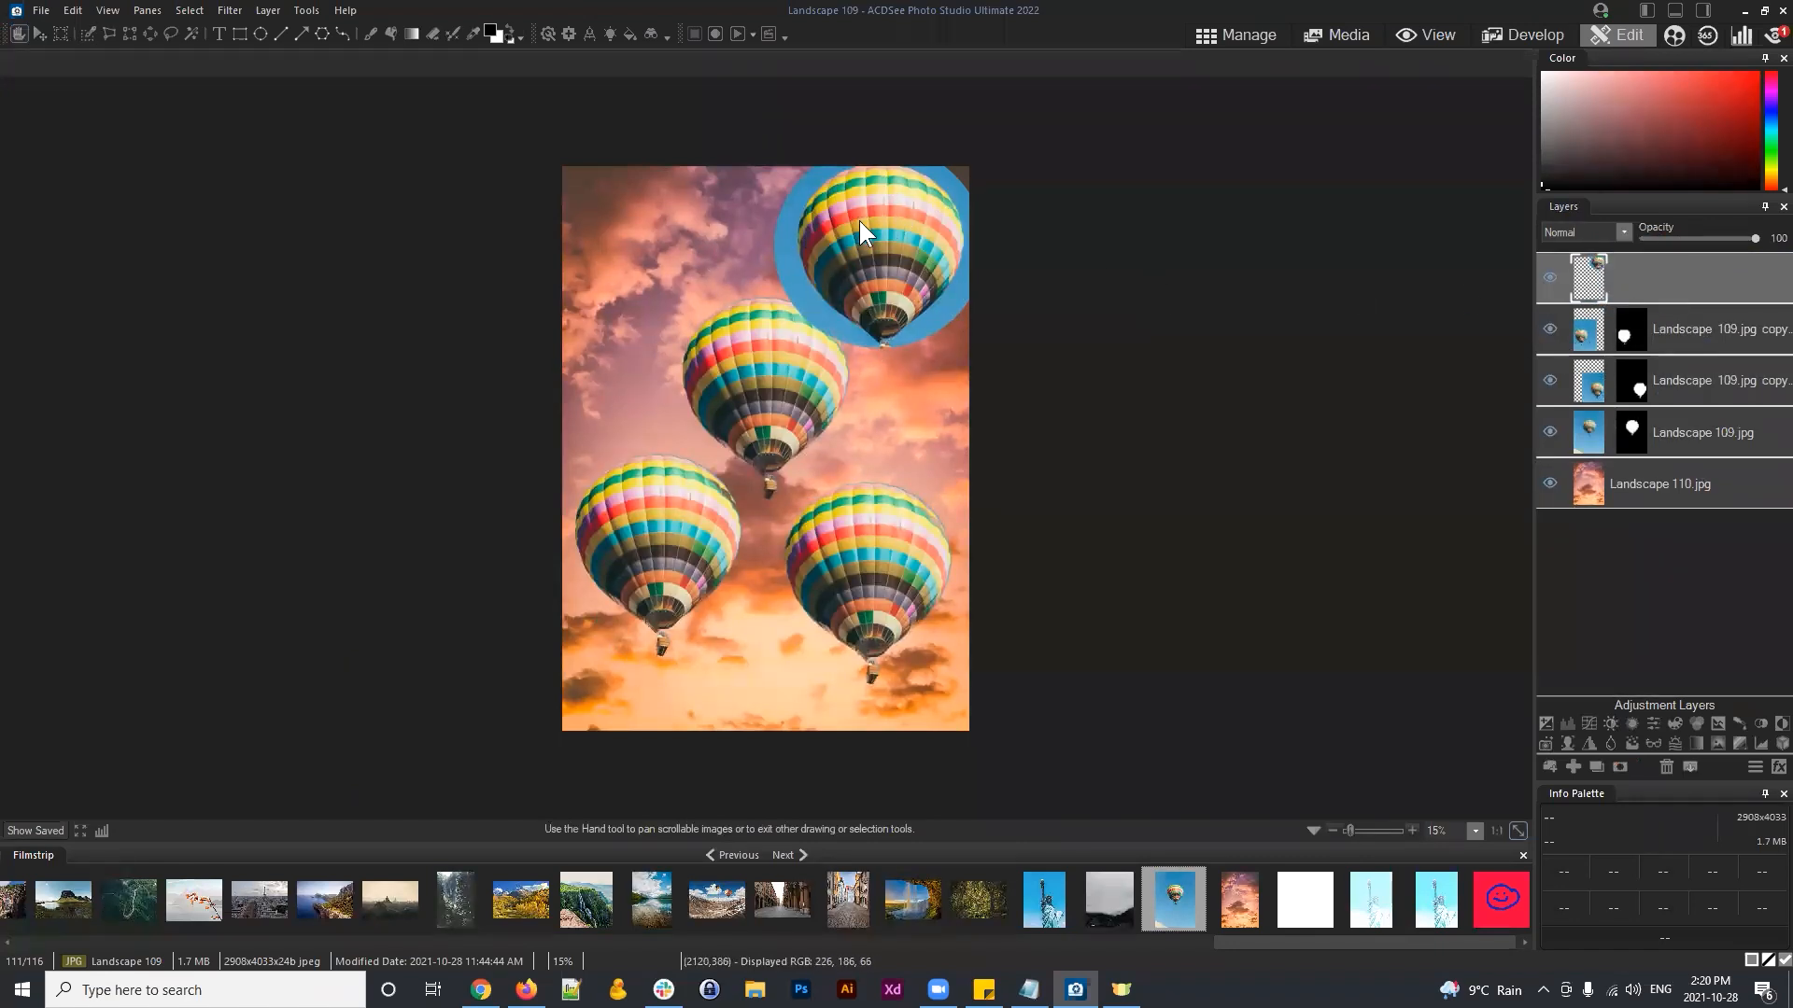
# Step: Toggle the visibility of the pasted elliptical balloon layer and select the original Landscape 109.jpg layer
pyautogui.click(1550, 276)
pyautogui.click(1550, 277)
pyautogui.click(1681, 433)
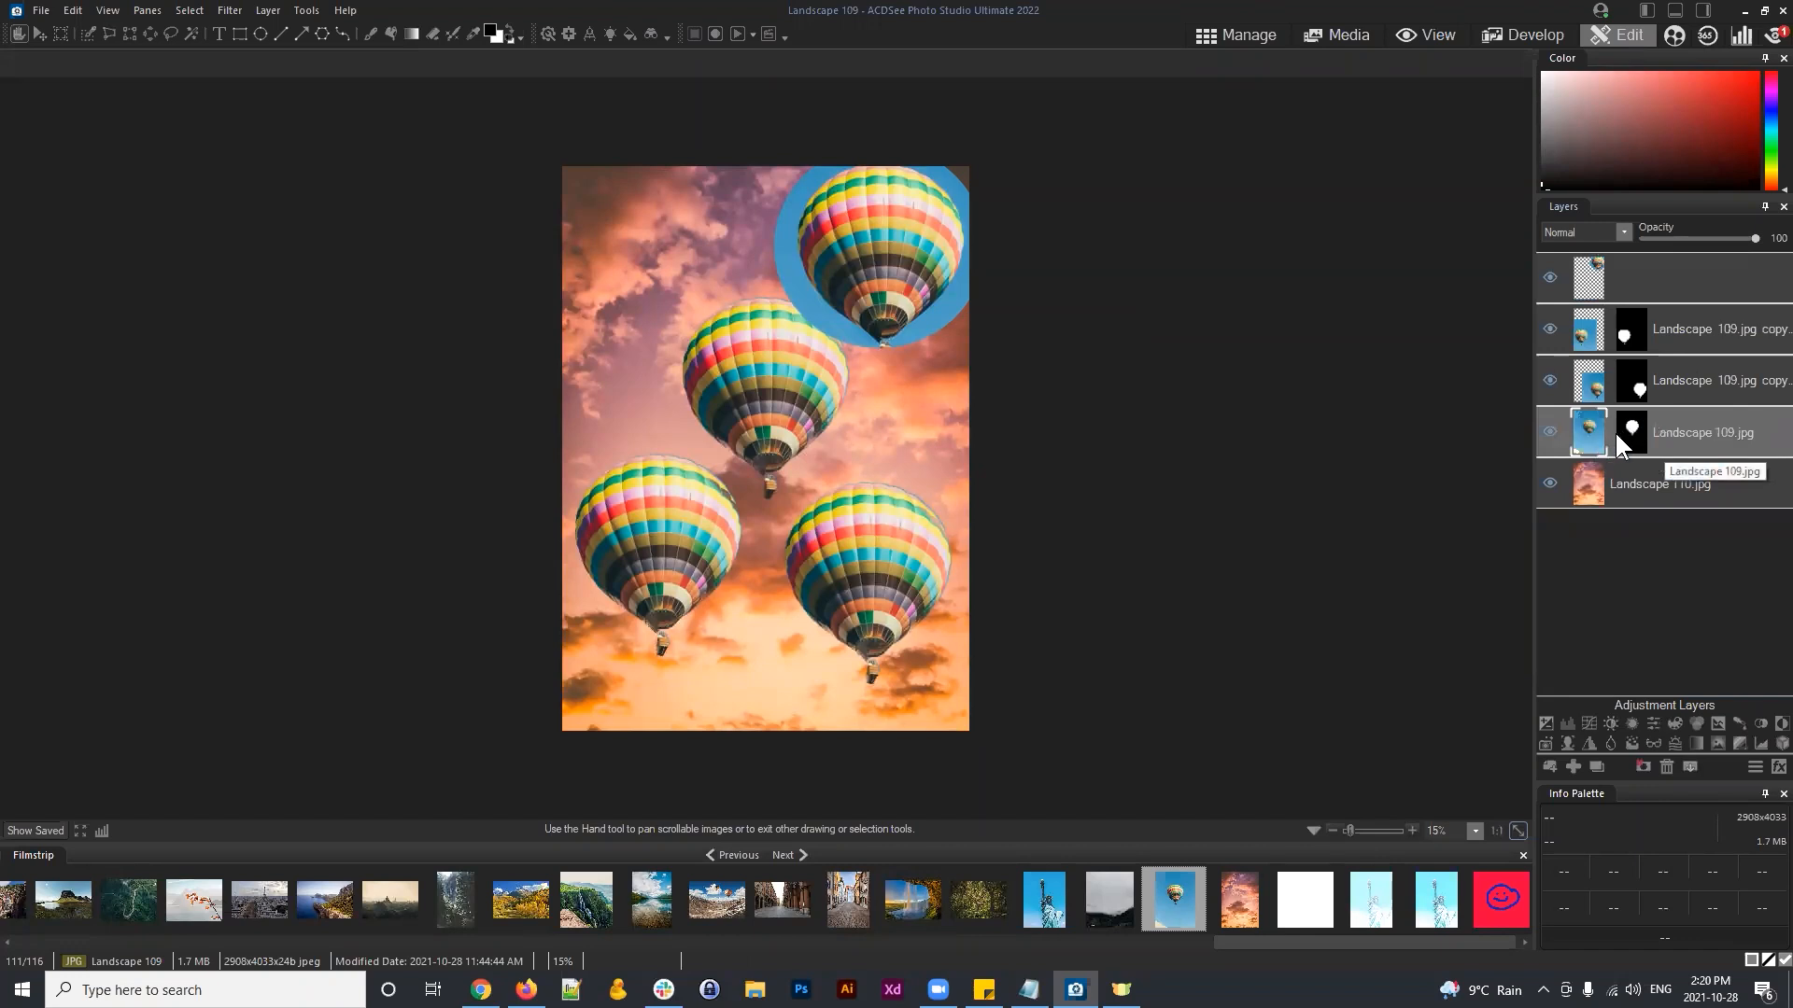
pyautogui.click(1709, 433)
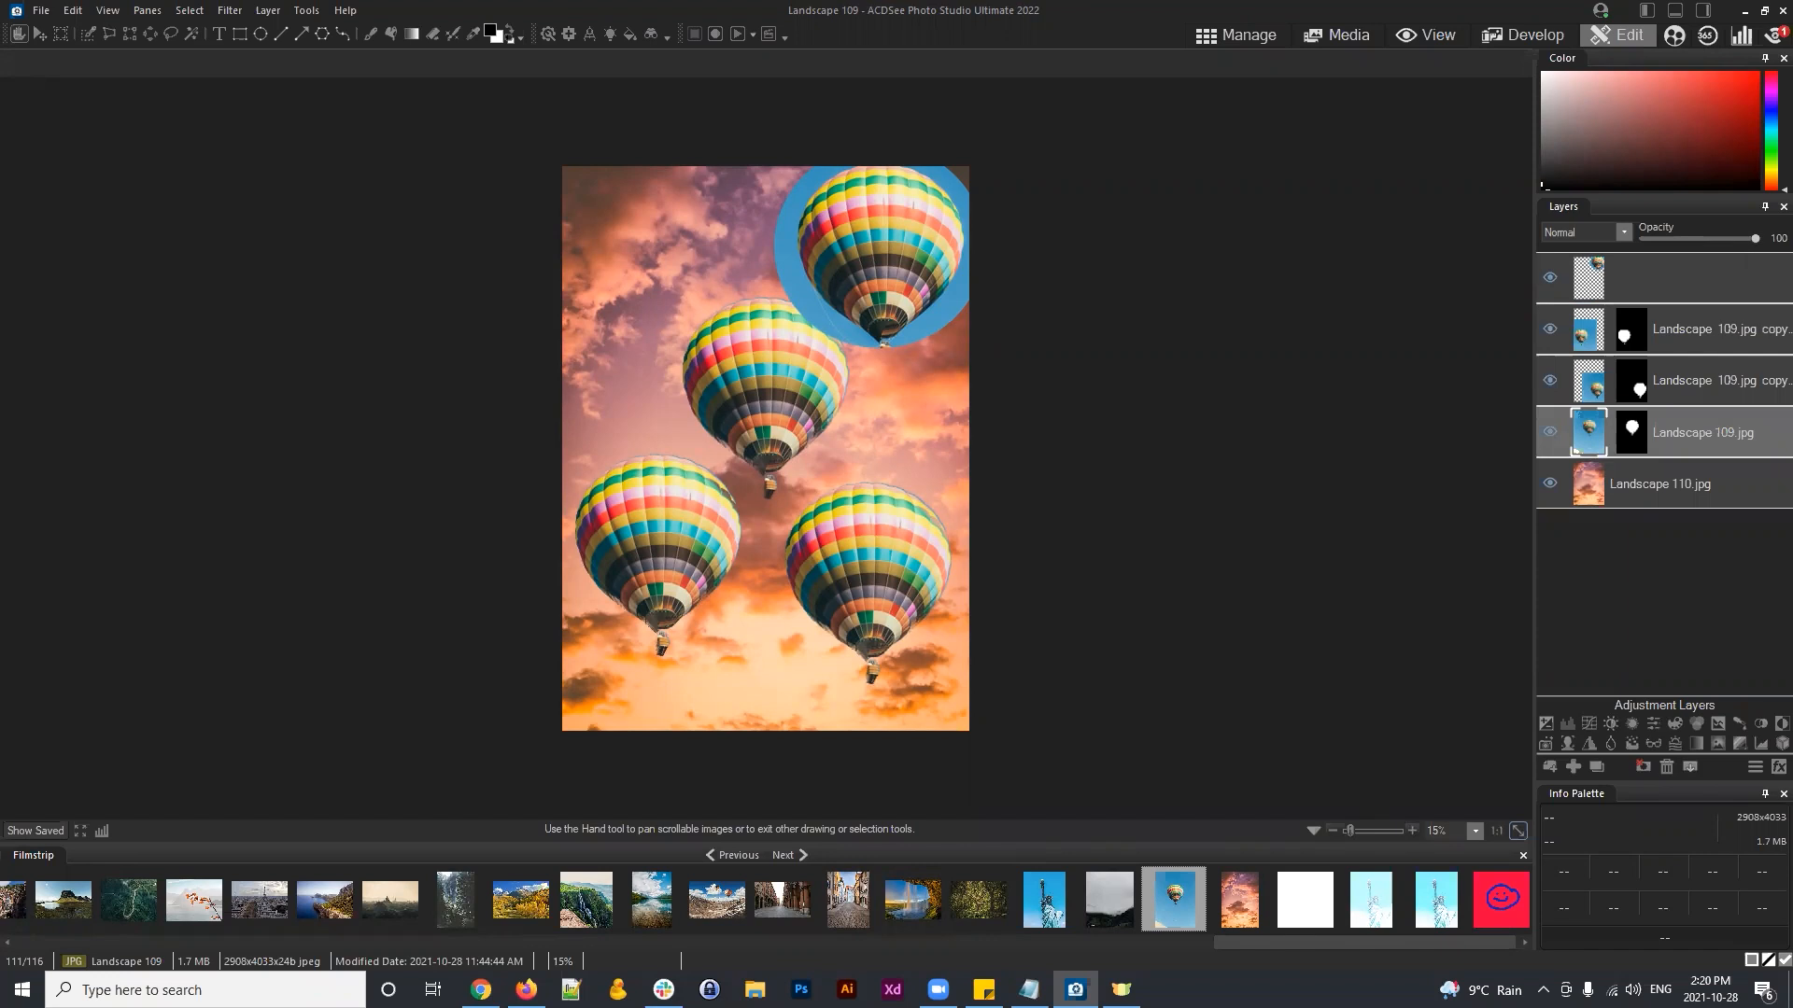
# Step: Delete the pasted elliptical balloon layer and both Landscape 109.jpg copy layers
pyautogui.click(1690, 277)
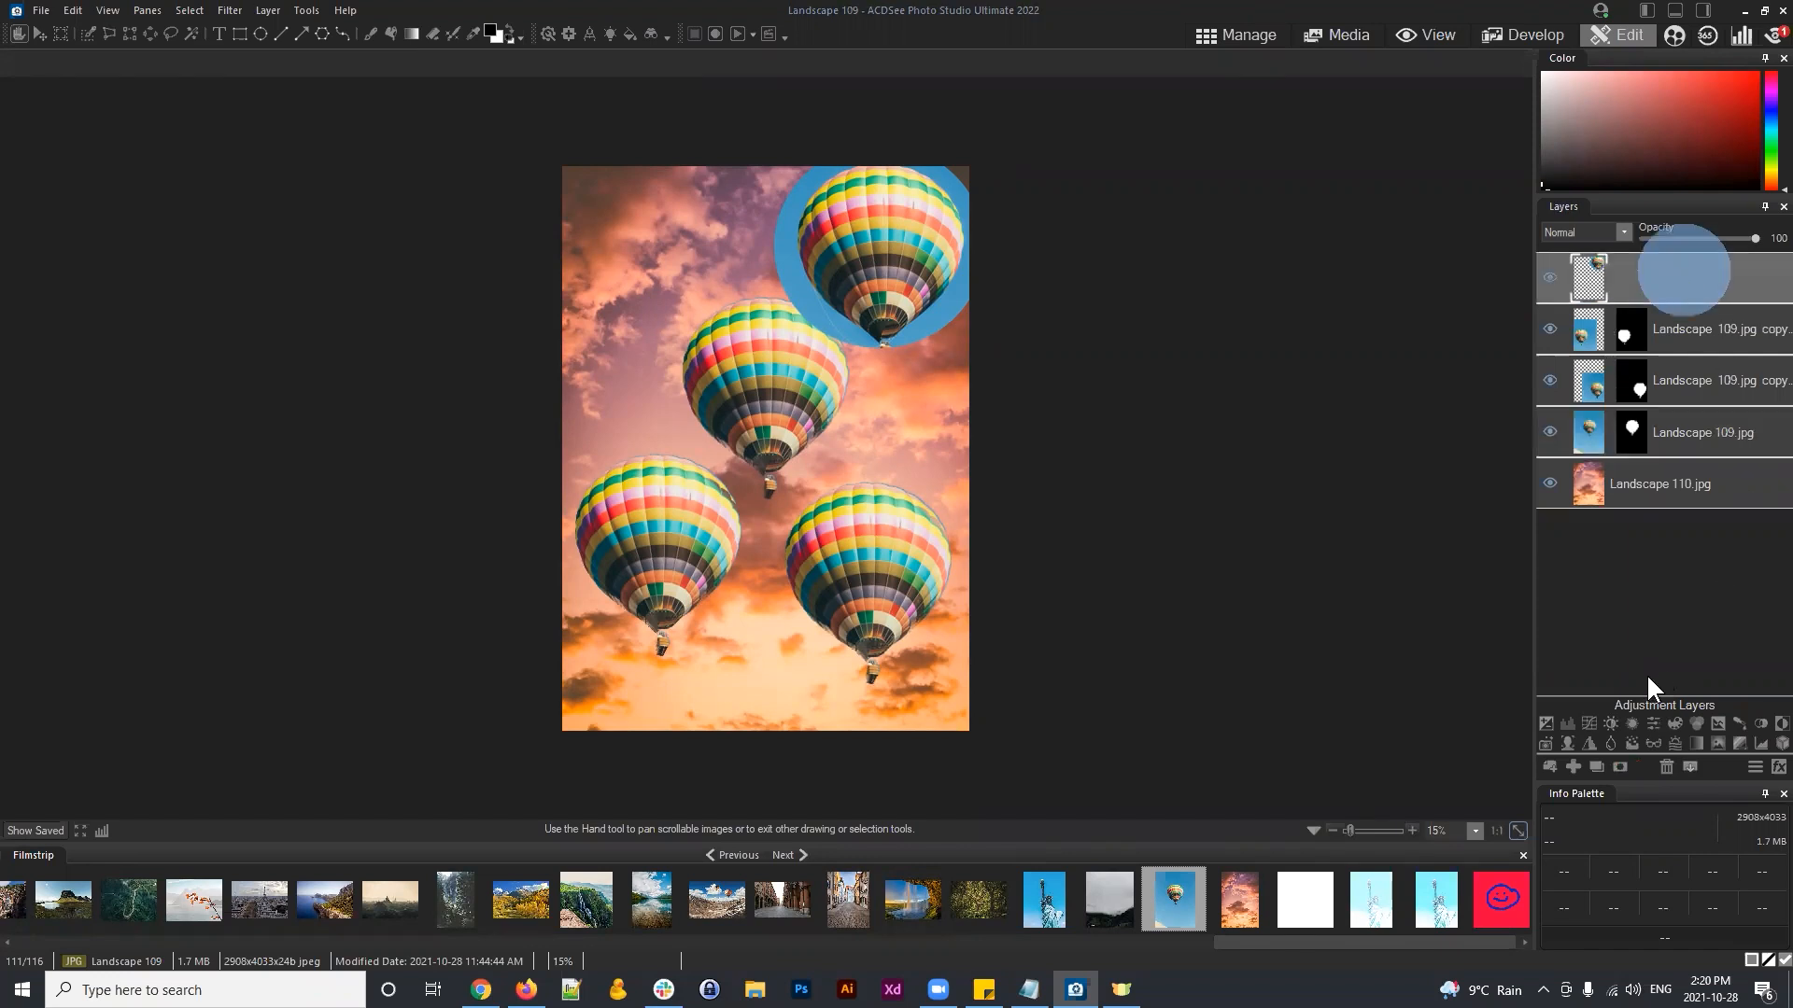
pyautogui.click(1666, 766)
pyautogui.click(1665, 765)
pyautogui.click(1665, 765)
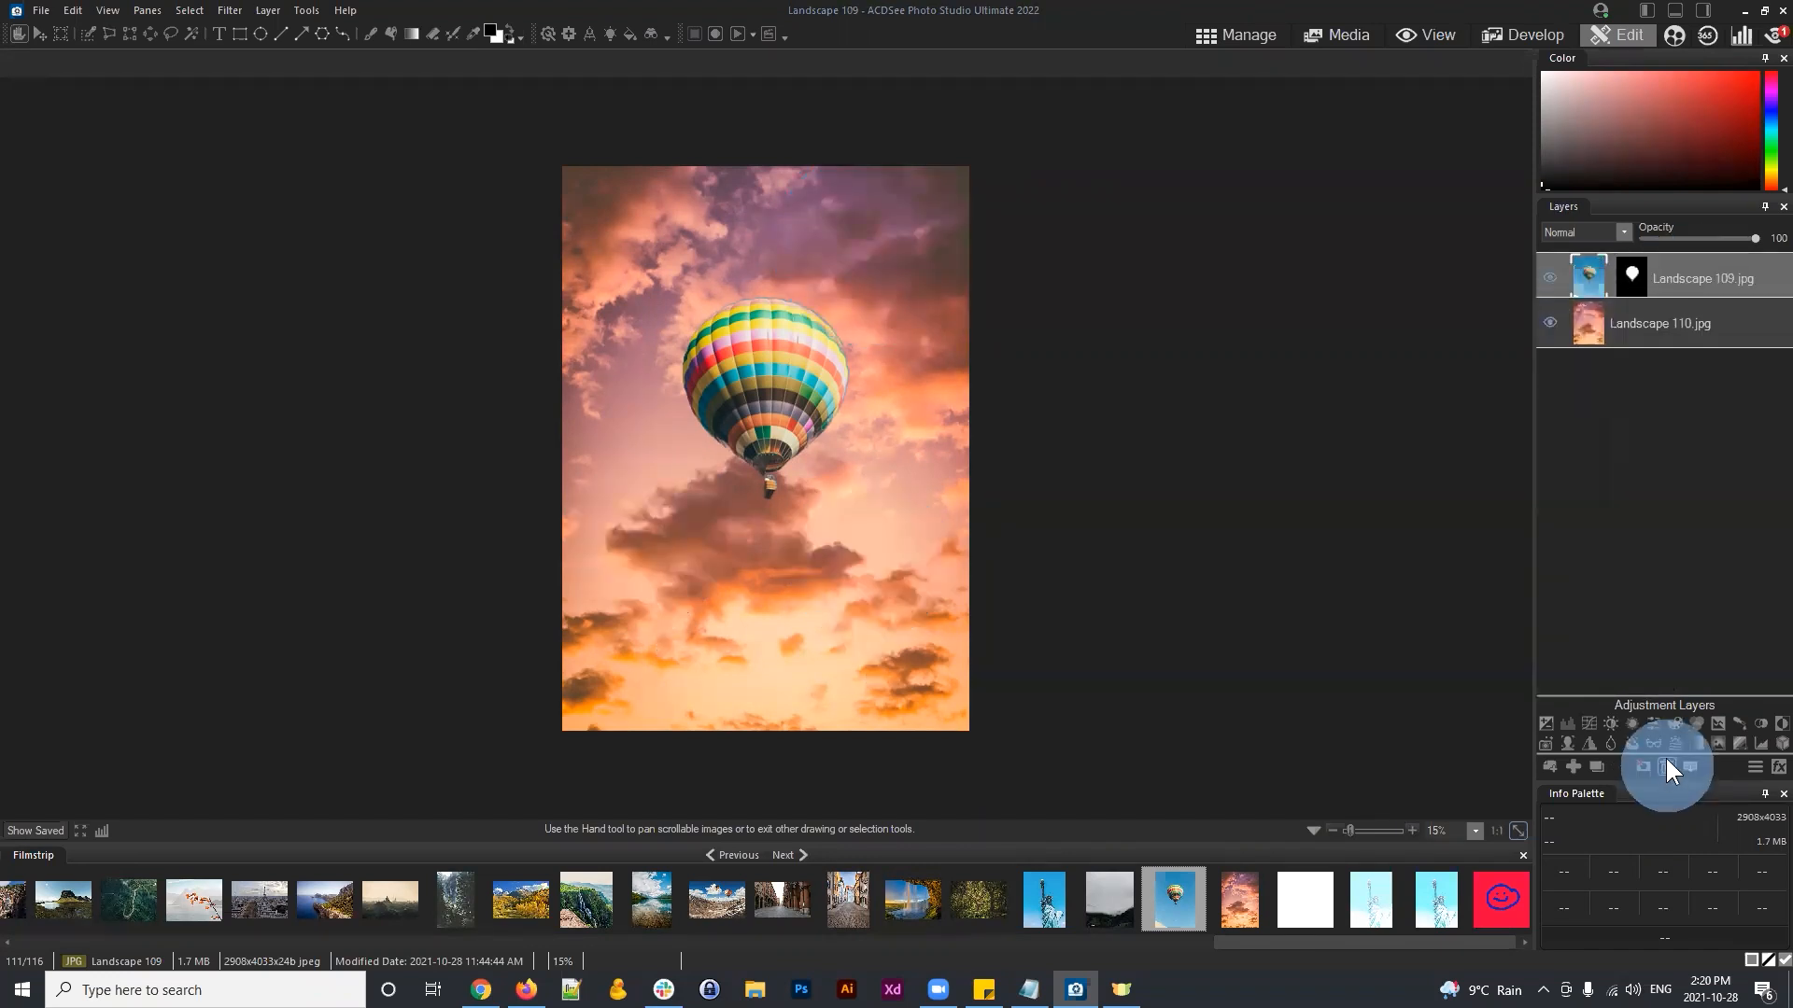
# Step: Add a text layer above the Landscape 109.jpg layer reading "BALLOON" at size 288
pyautogui.click(1705, 276)
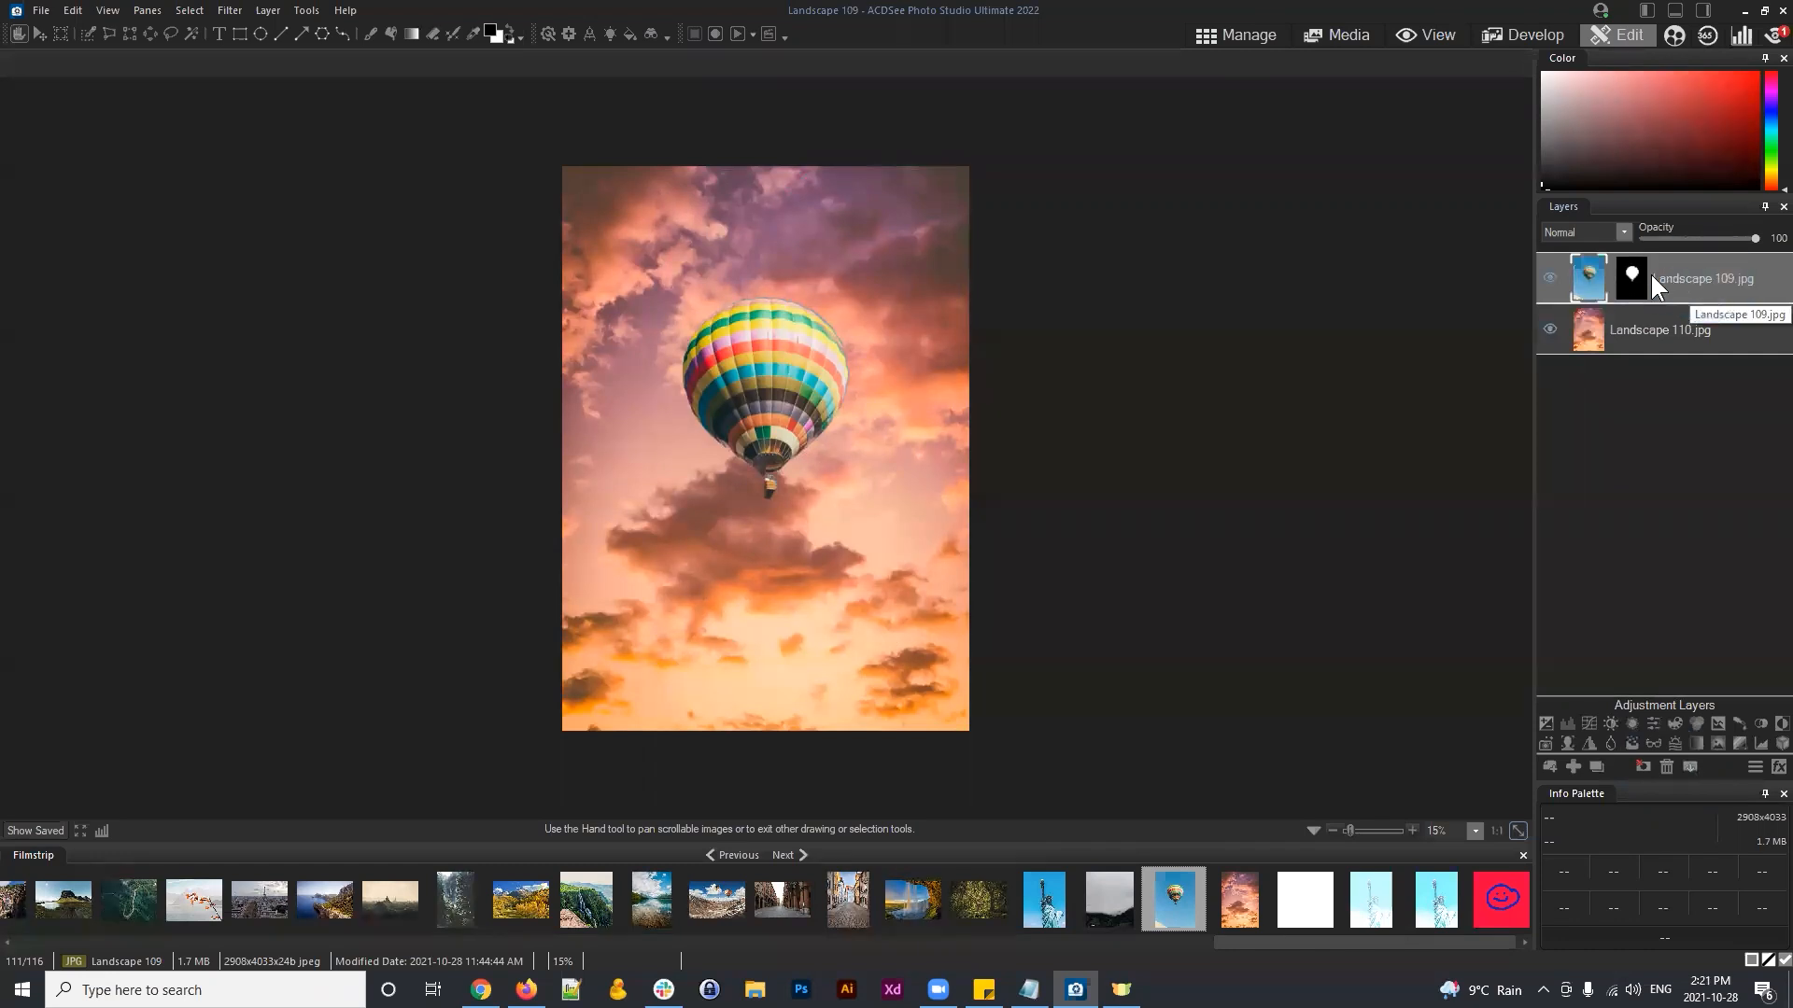
pyautogui.click(218, 34)
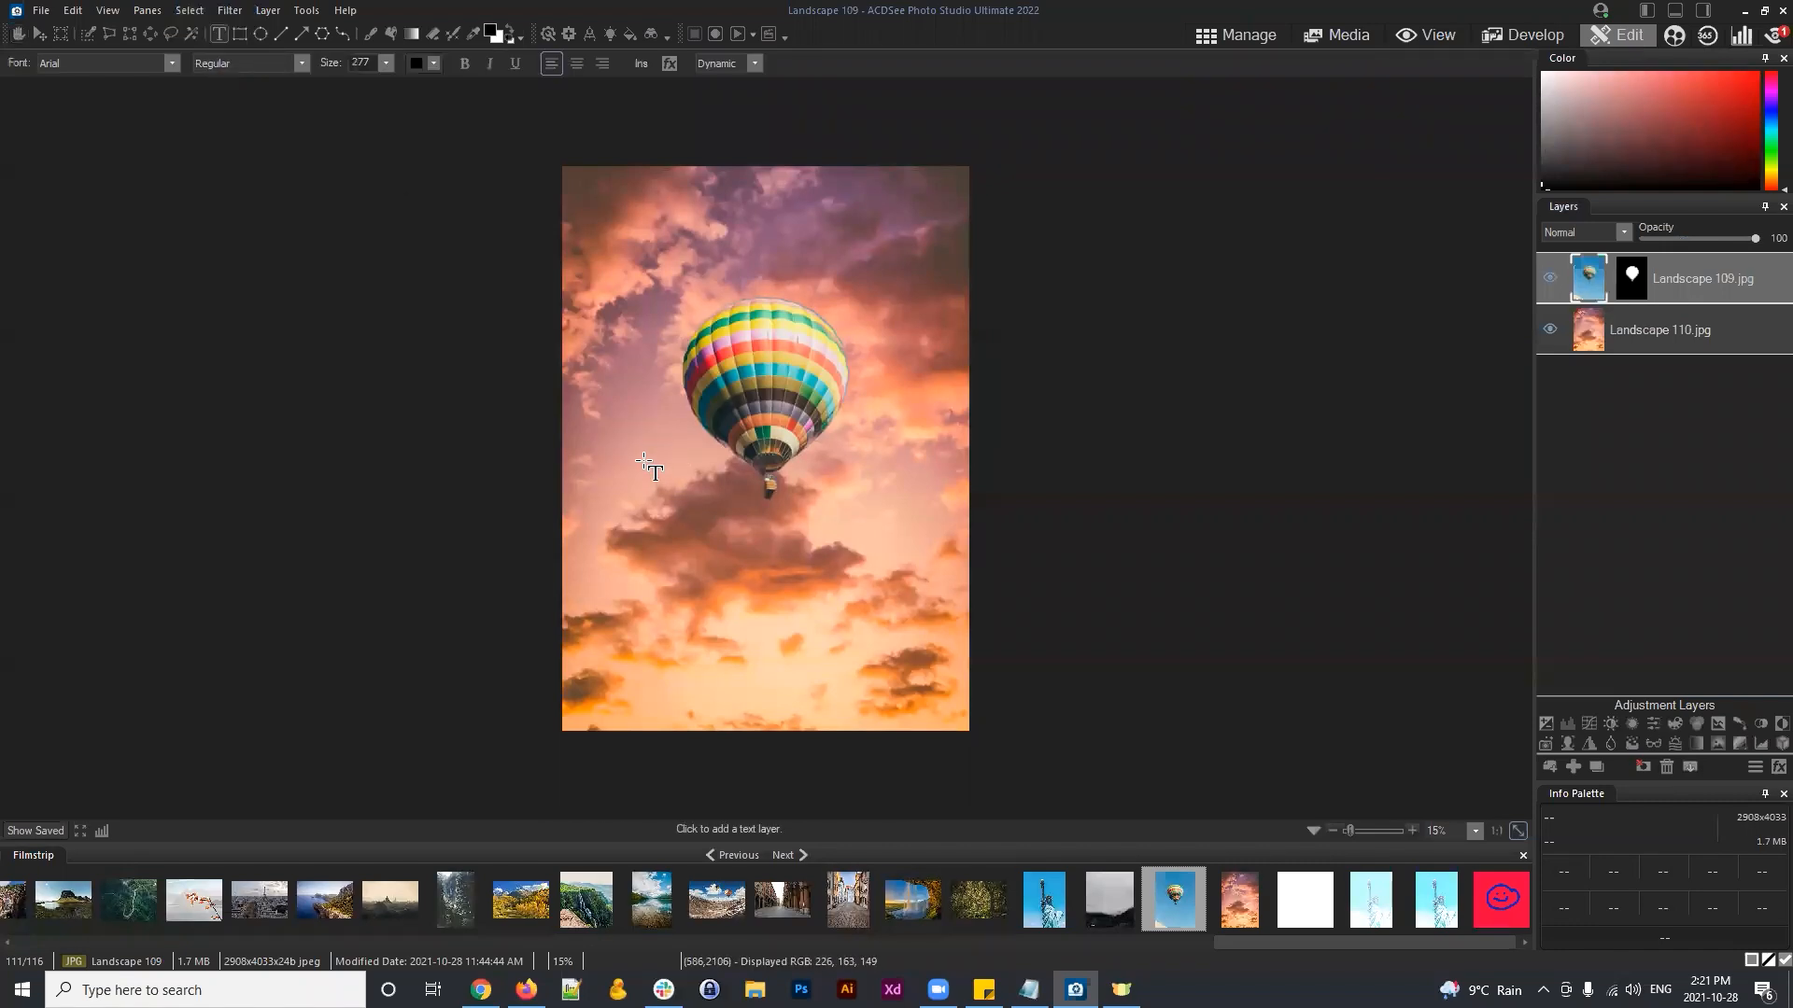
pyautogui.click(635, 428)
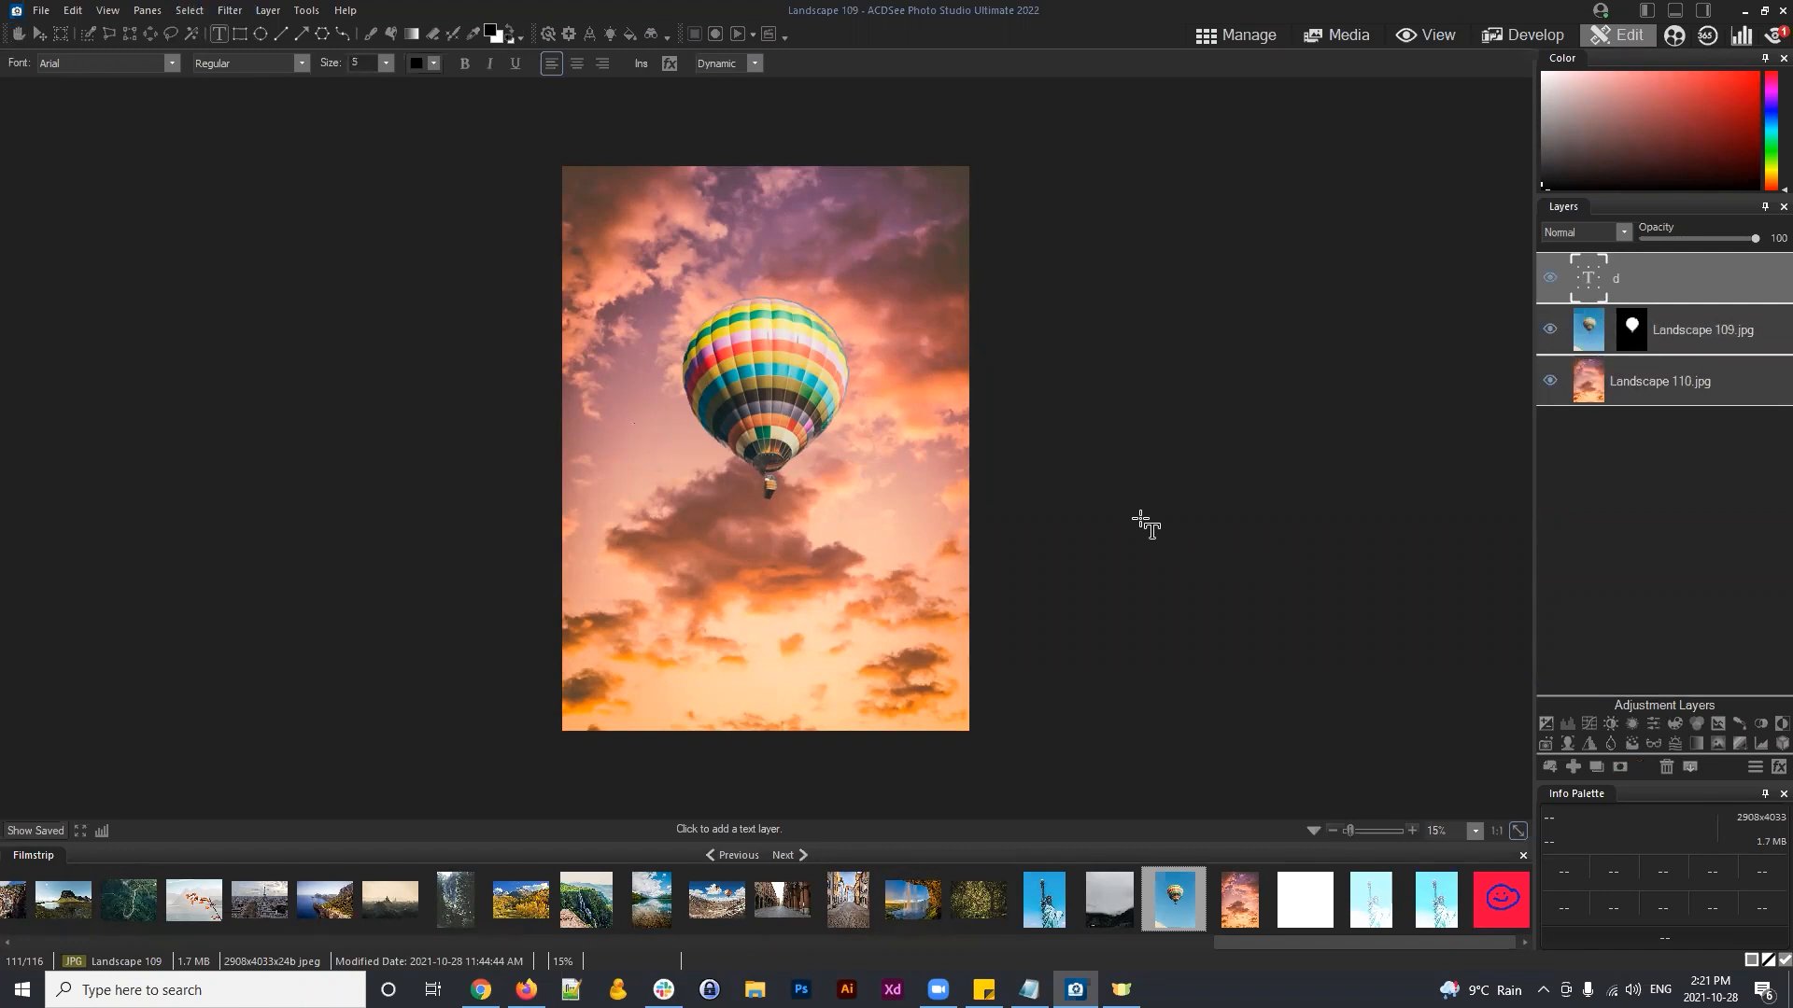
pyautogui.write('dsafdafsdfasdfdsafsdf')
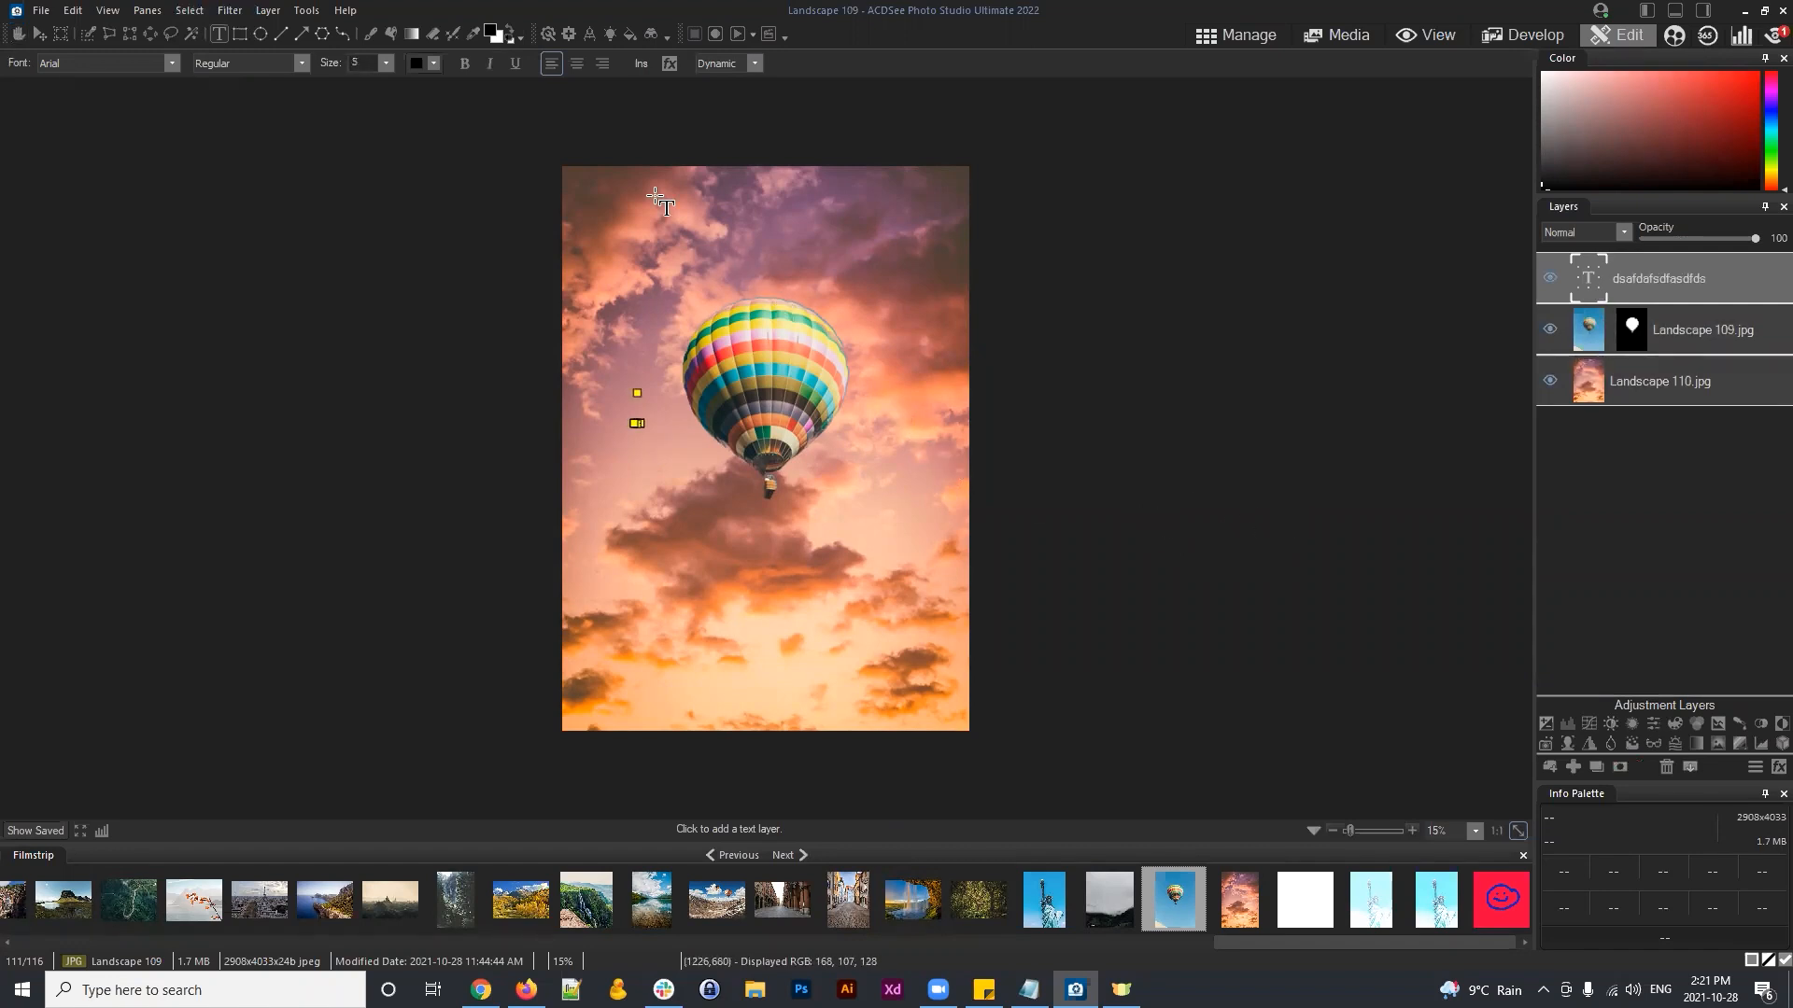
pyautogui.click(386, 63)
pyautogui.click(362, 327)
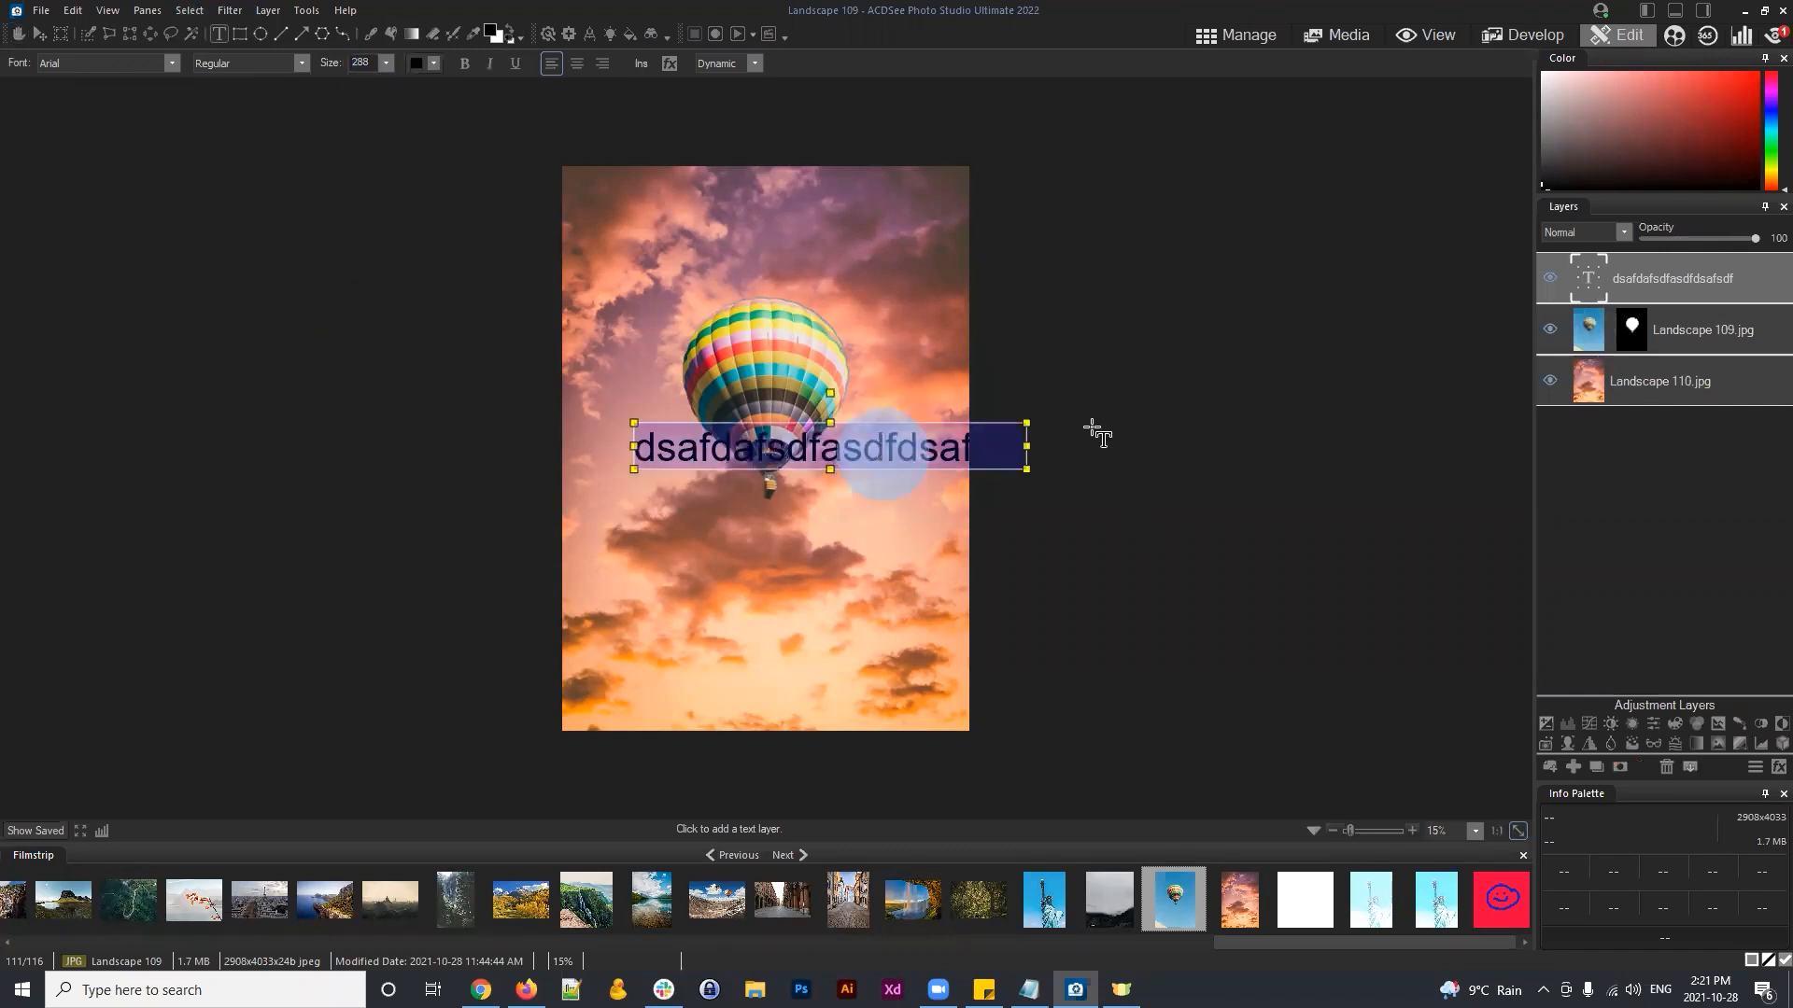
pyautogui.write('BALLOON')
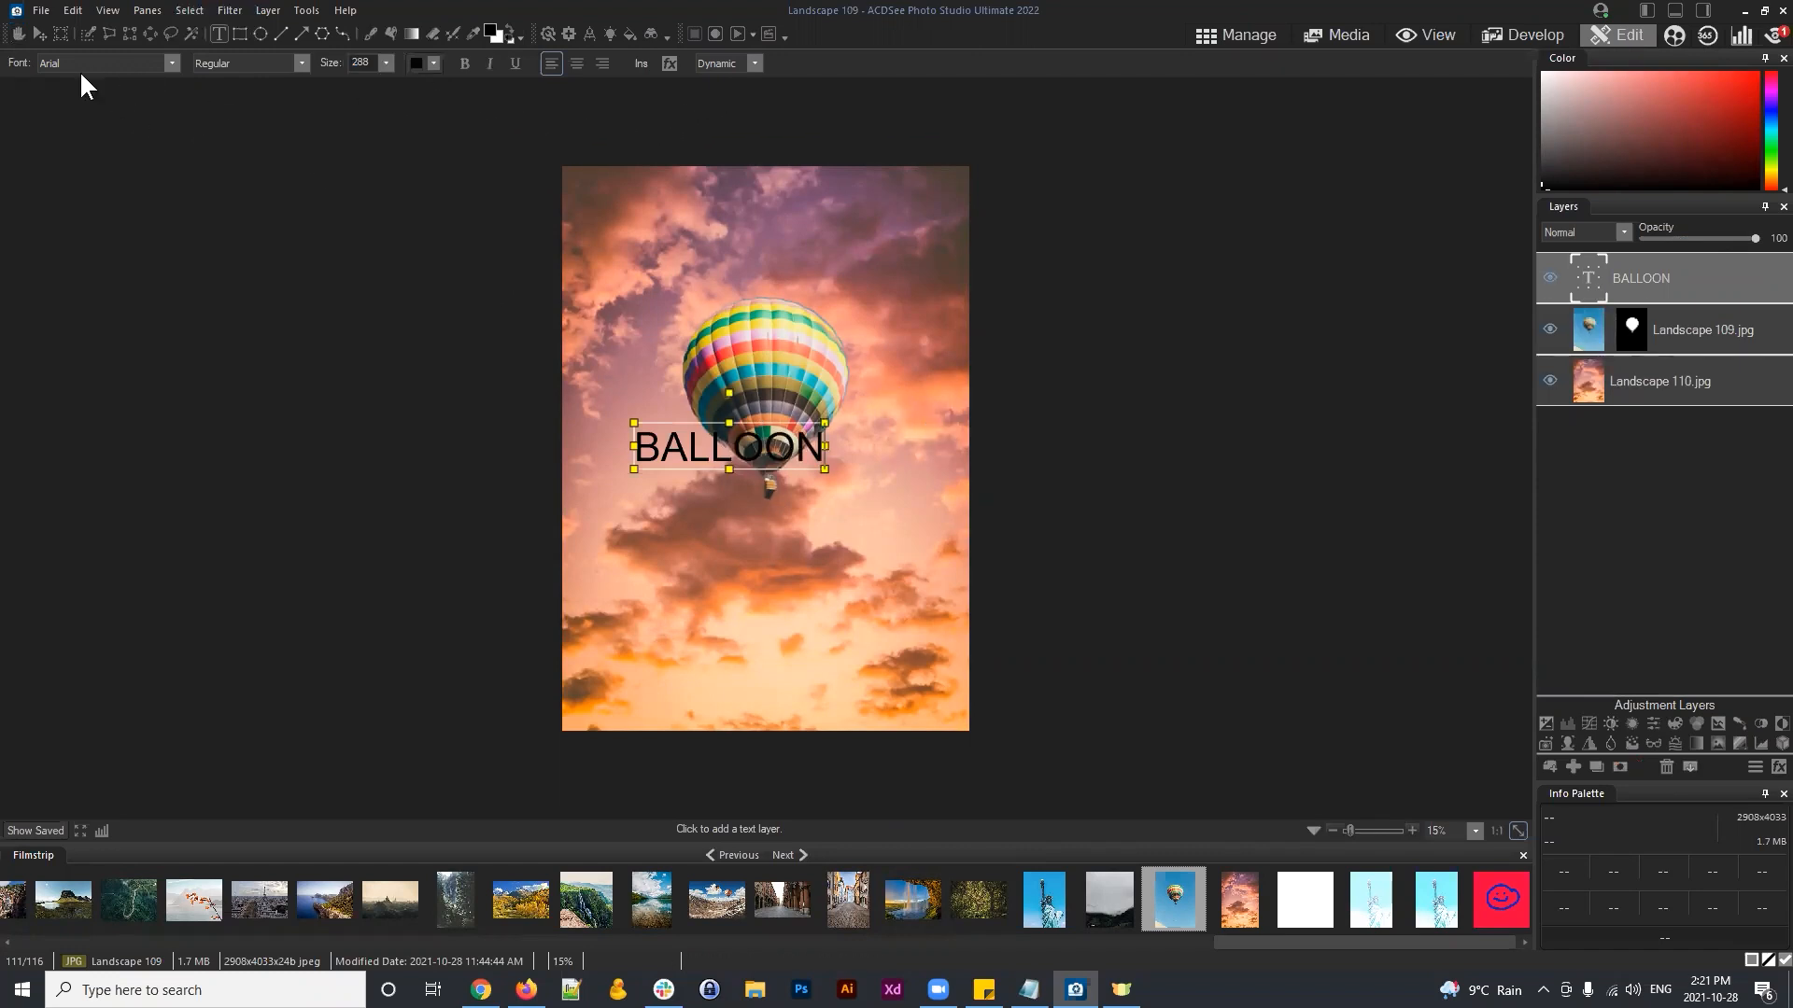
# Step: Move the BALLOON text into the sky above the balloon
pyautogui.click(40, 34)
pyautogui.moveTo(759, 448); pyautogui.dragTo(789, 245)
pyautogui.click(1656, 273)
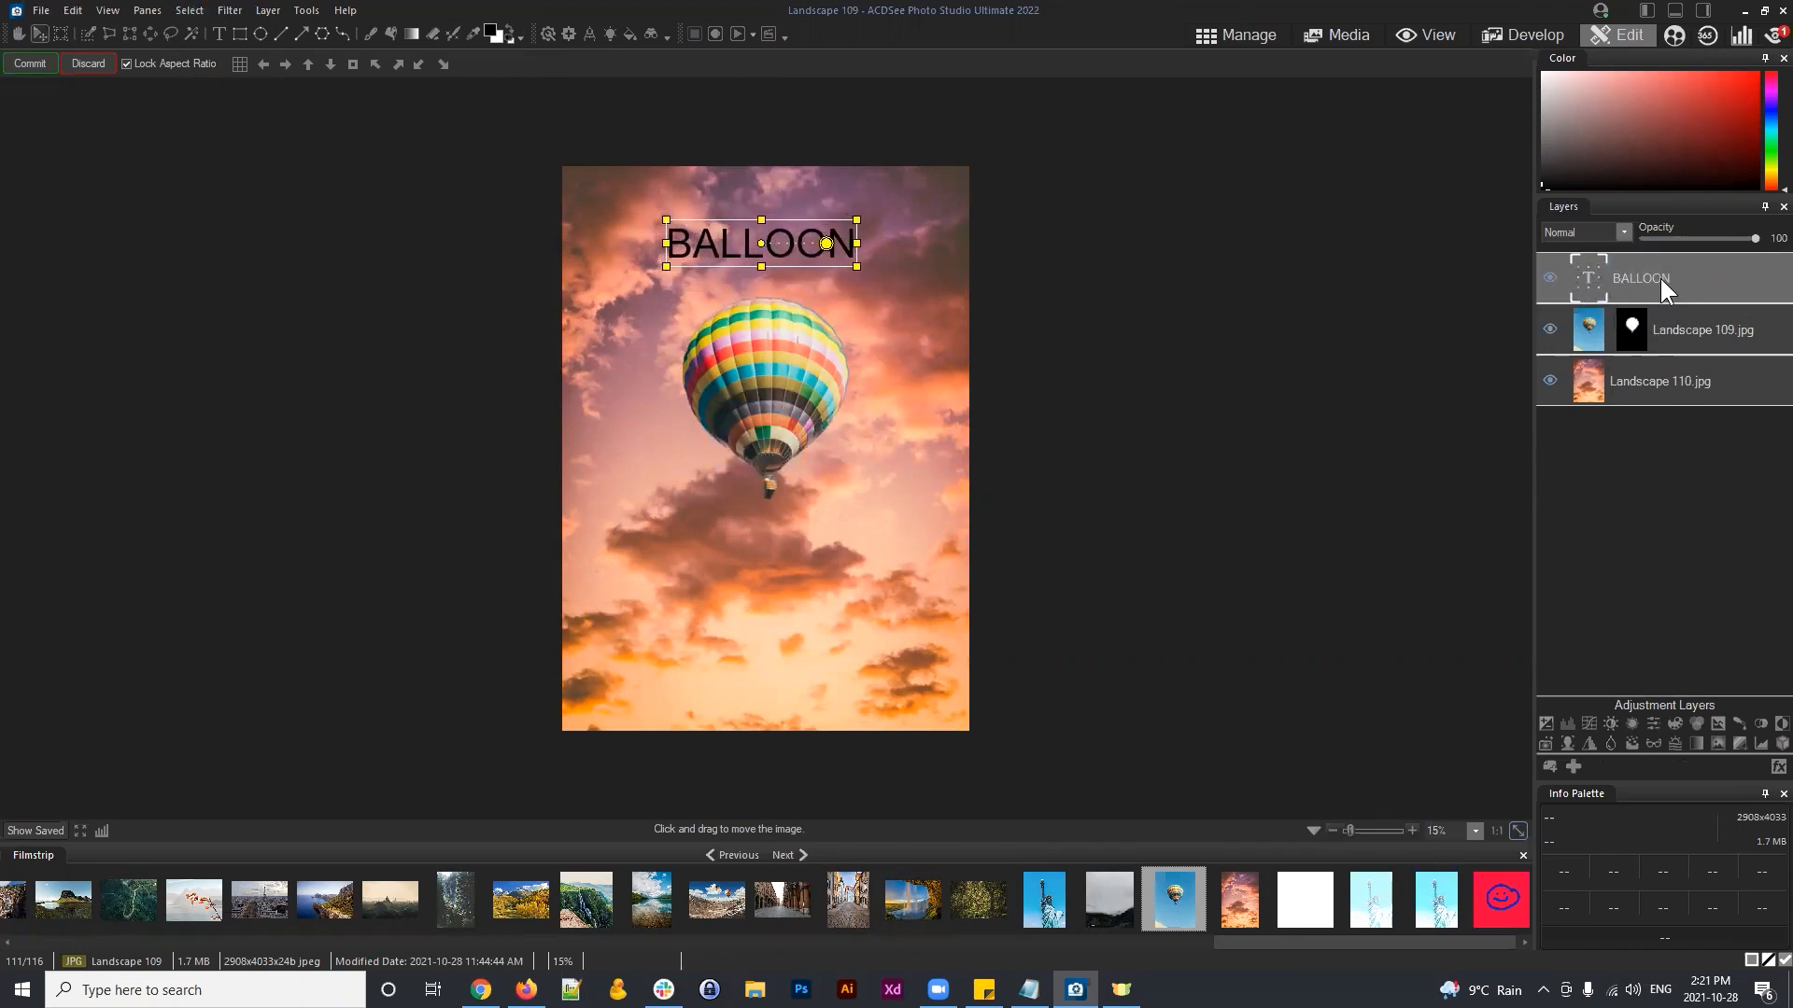
pyautogui.moveTo(778, 244); pyautogui.dragTo(786, 240)
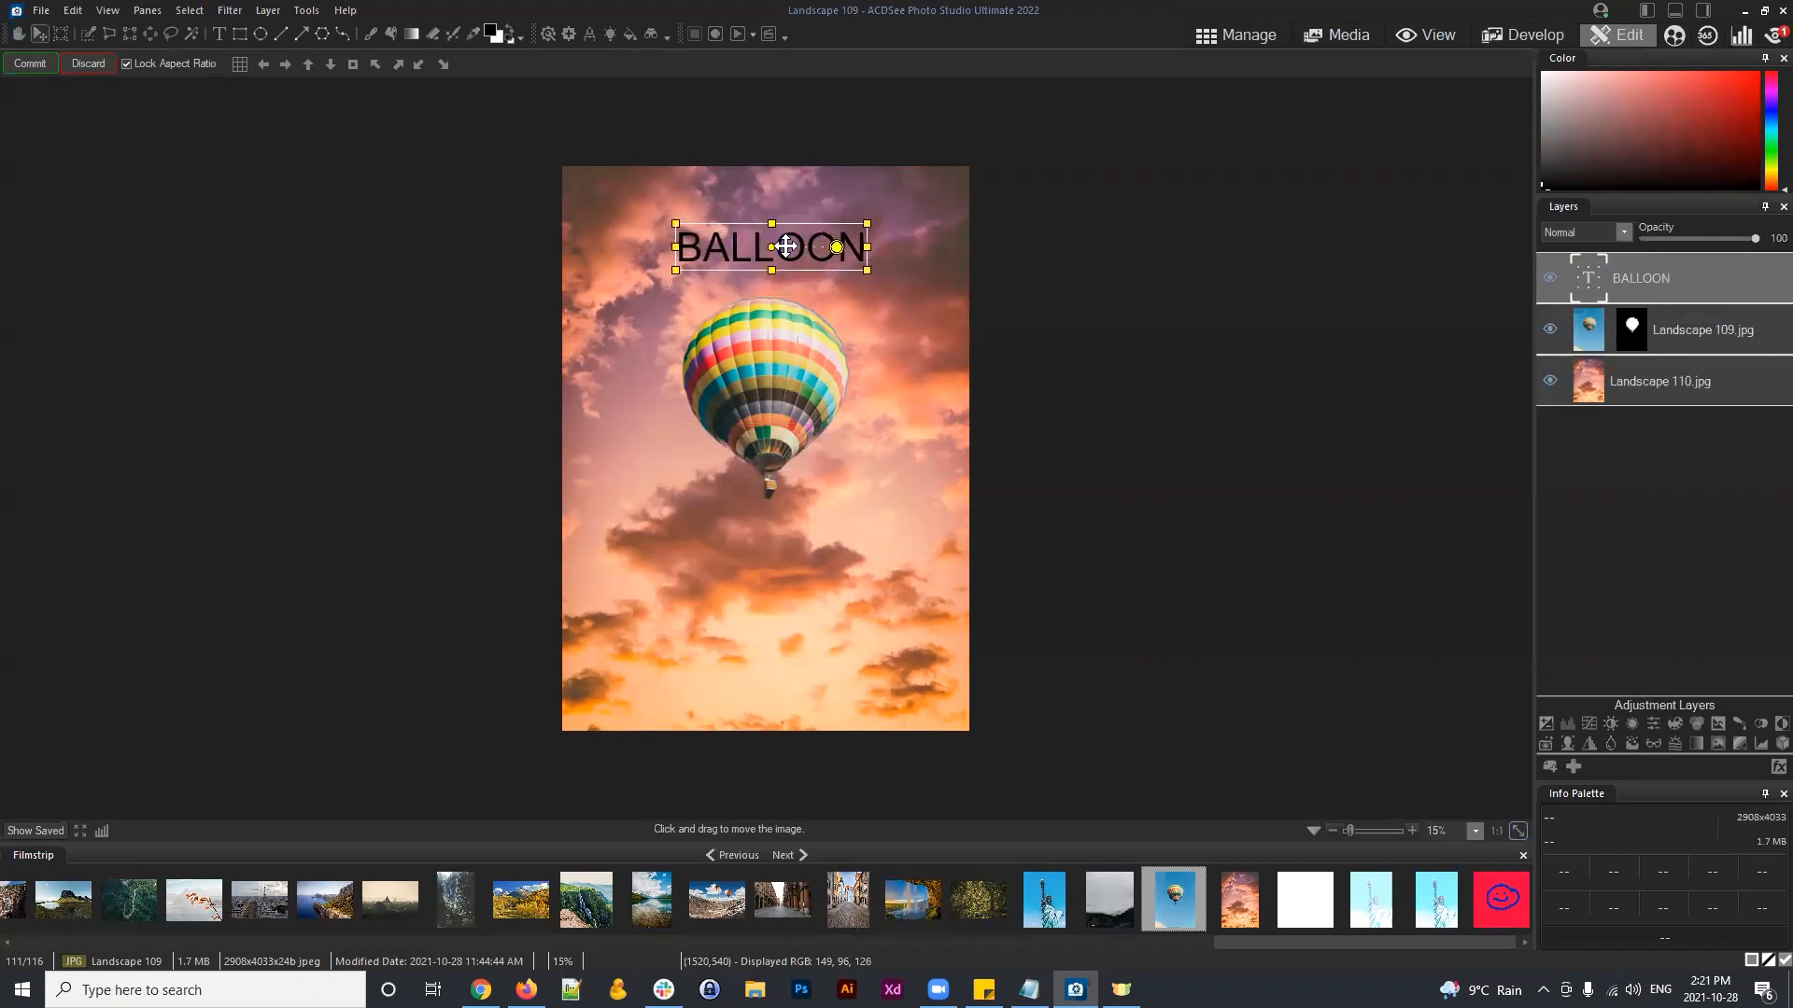
# Step: Try aligning the BALLOON text to the picture's centre, left edge and corners, and place it just below the balloon's basket
pyautogui.click(353, 63)
pyautogui.click(263, 64)
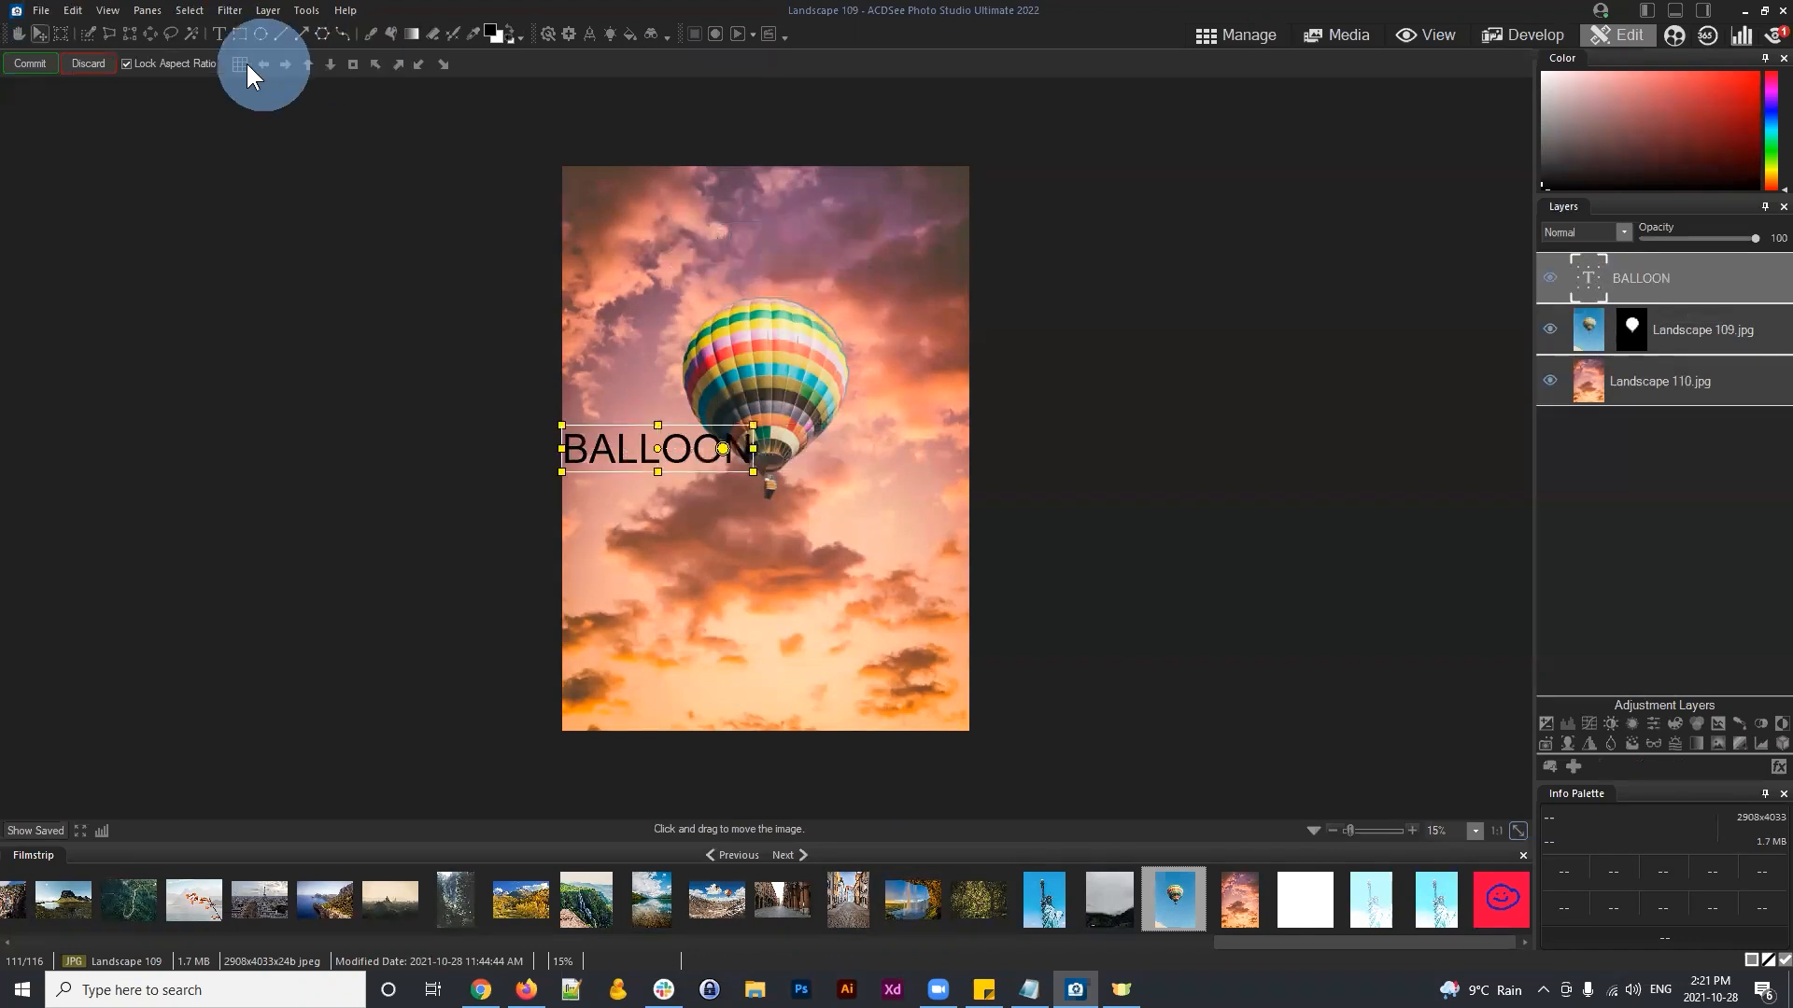
pyautogui.click(240, 63)
pyautogui.click(240, 64)
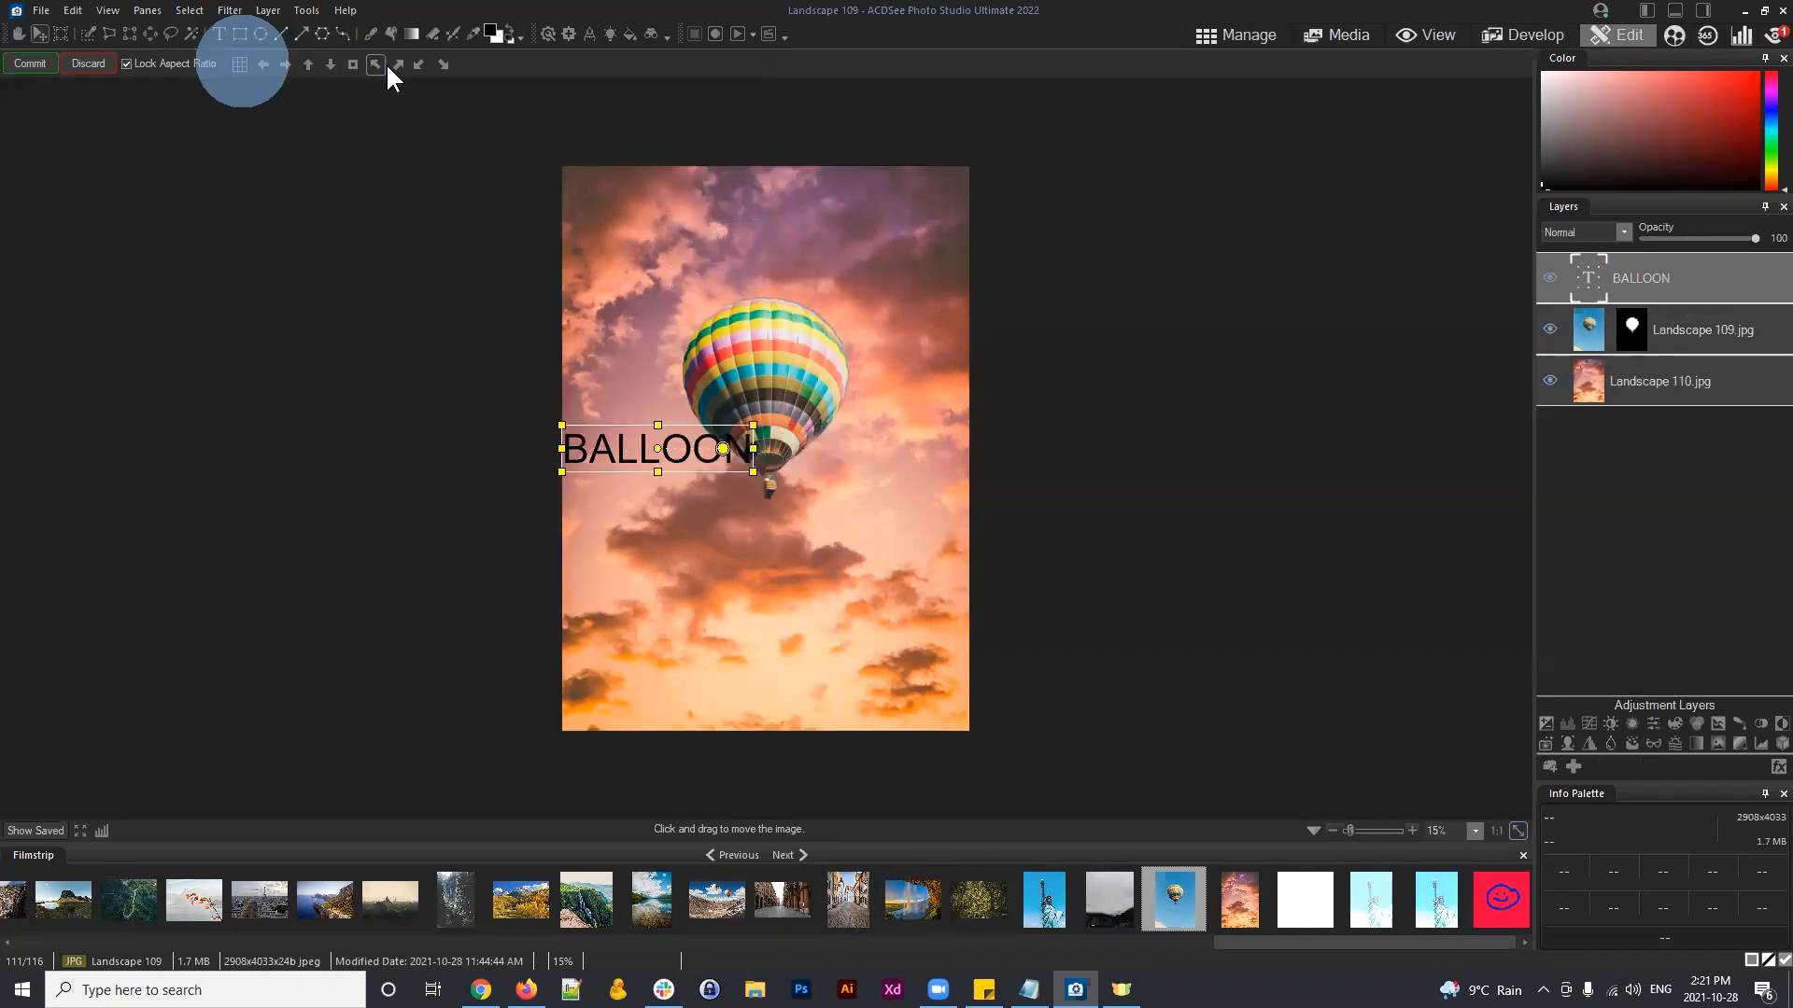
pyautogui.click(398, 63)
pyautogui.click(420, 64)
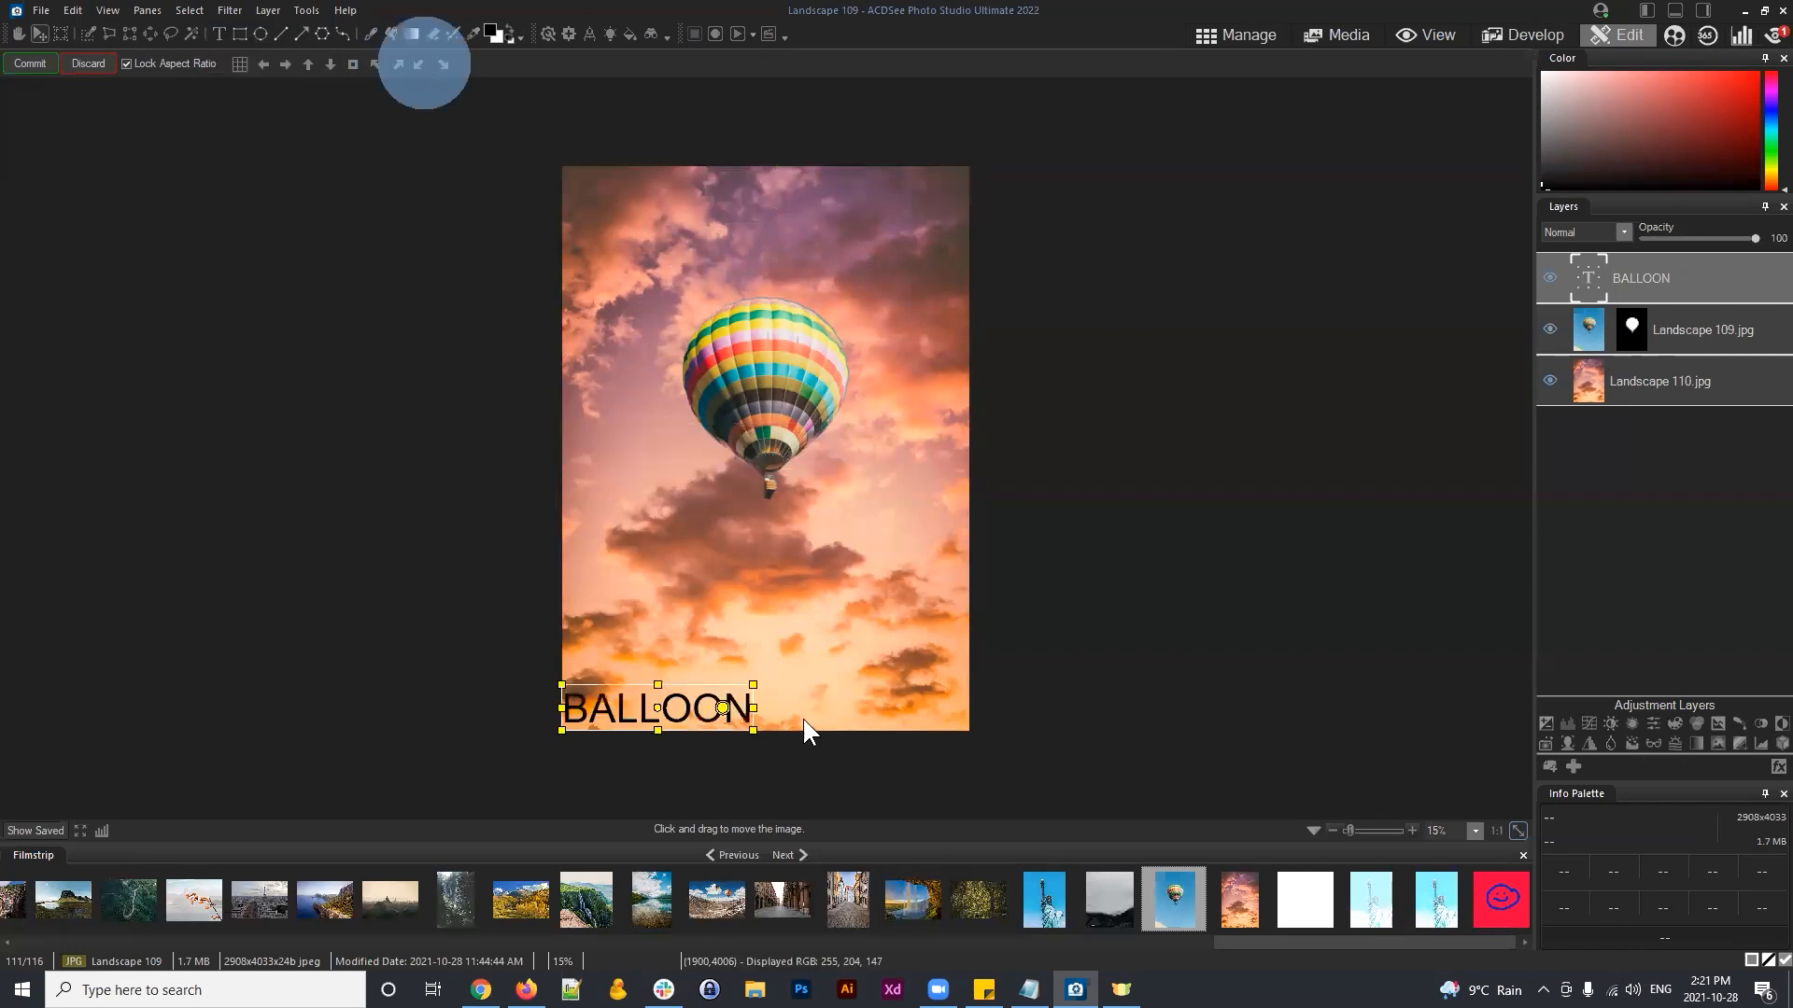
pyautogui.moveTo(680, 710); pyautogui.dragTo(782, 557)
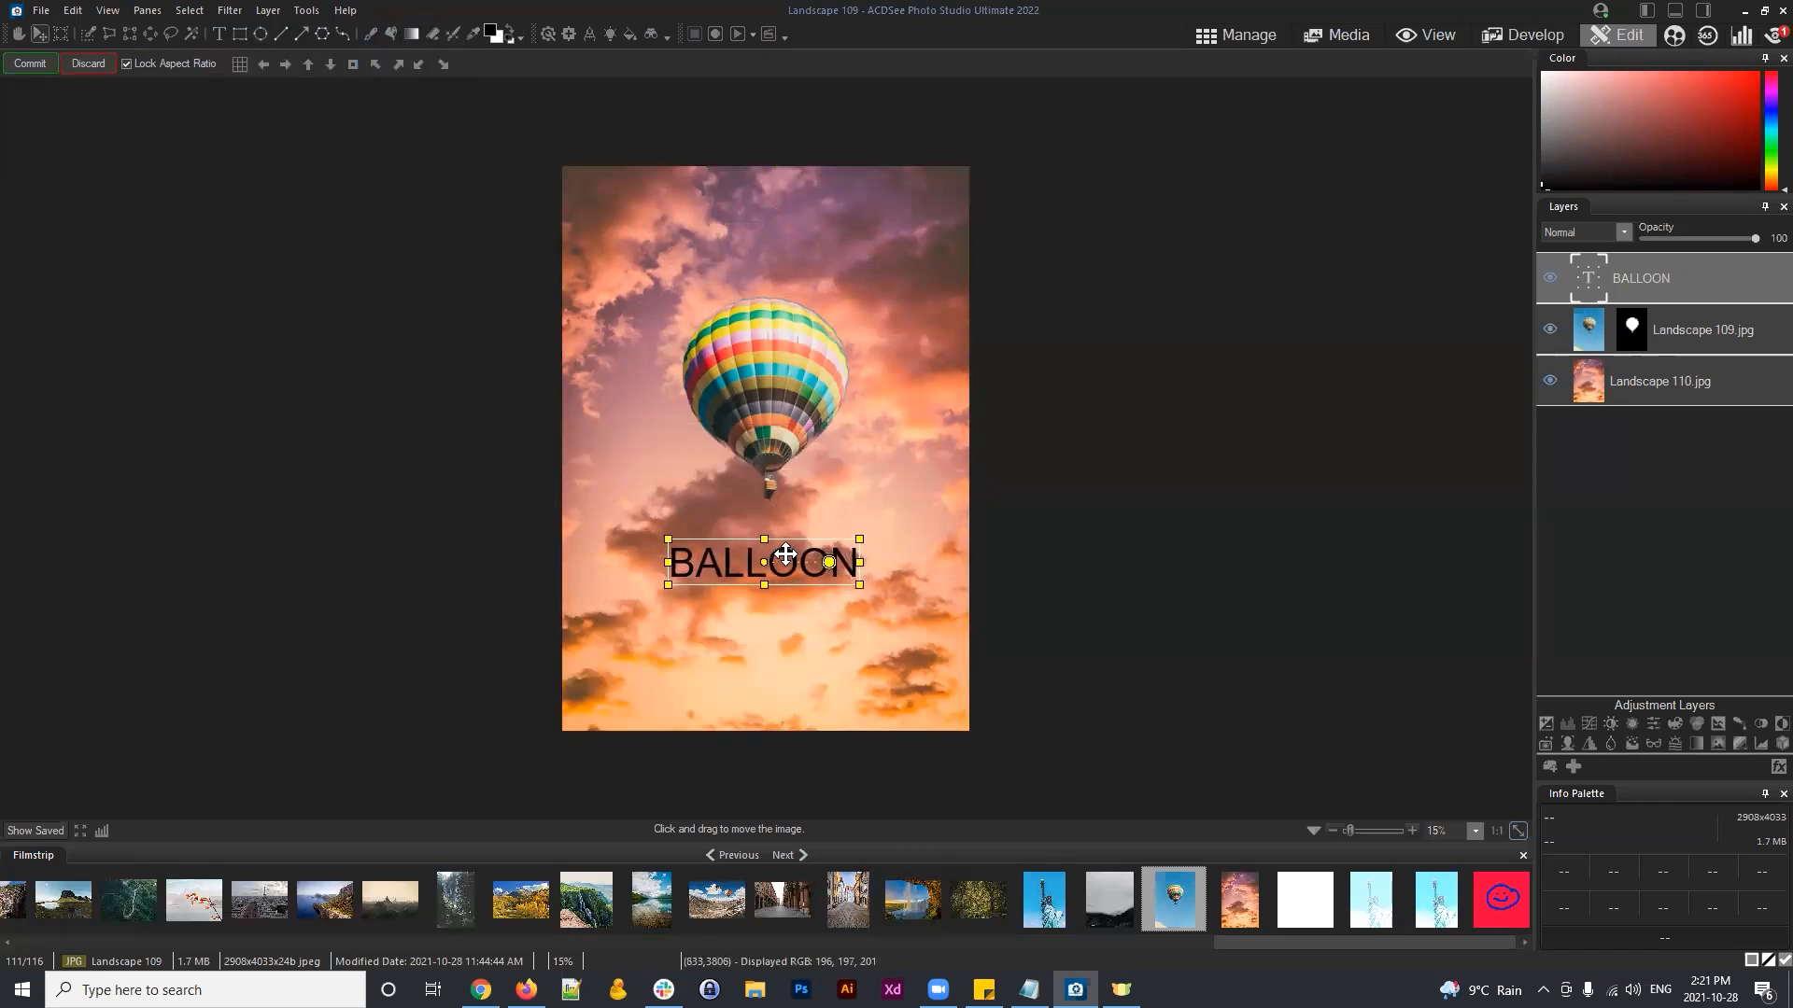
pyautogui.click(29, 63)
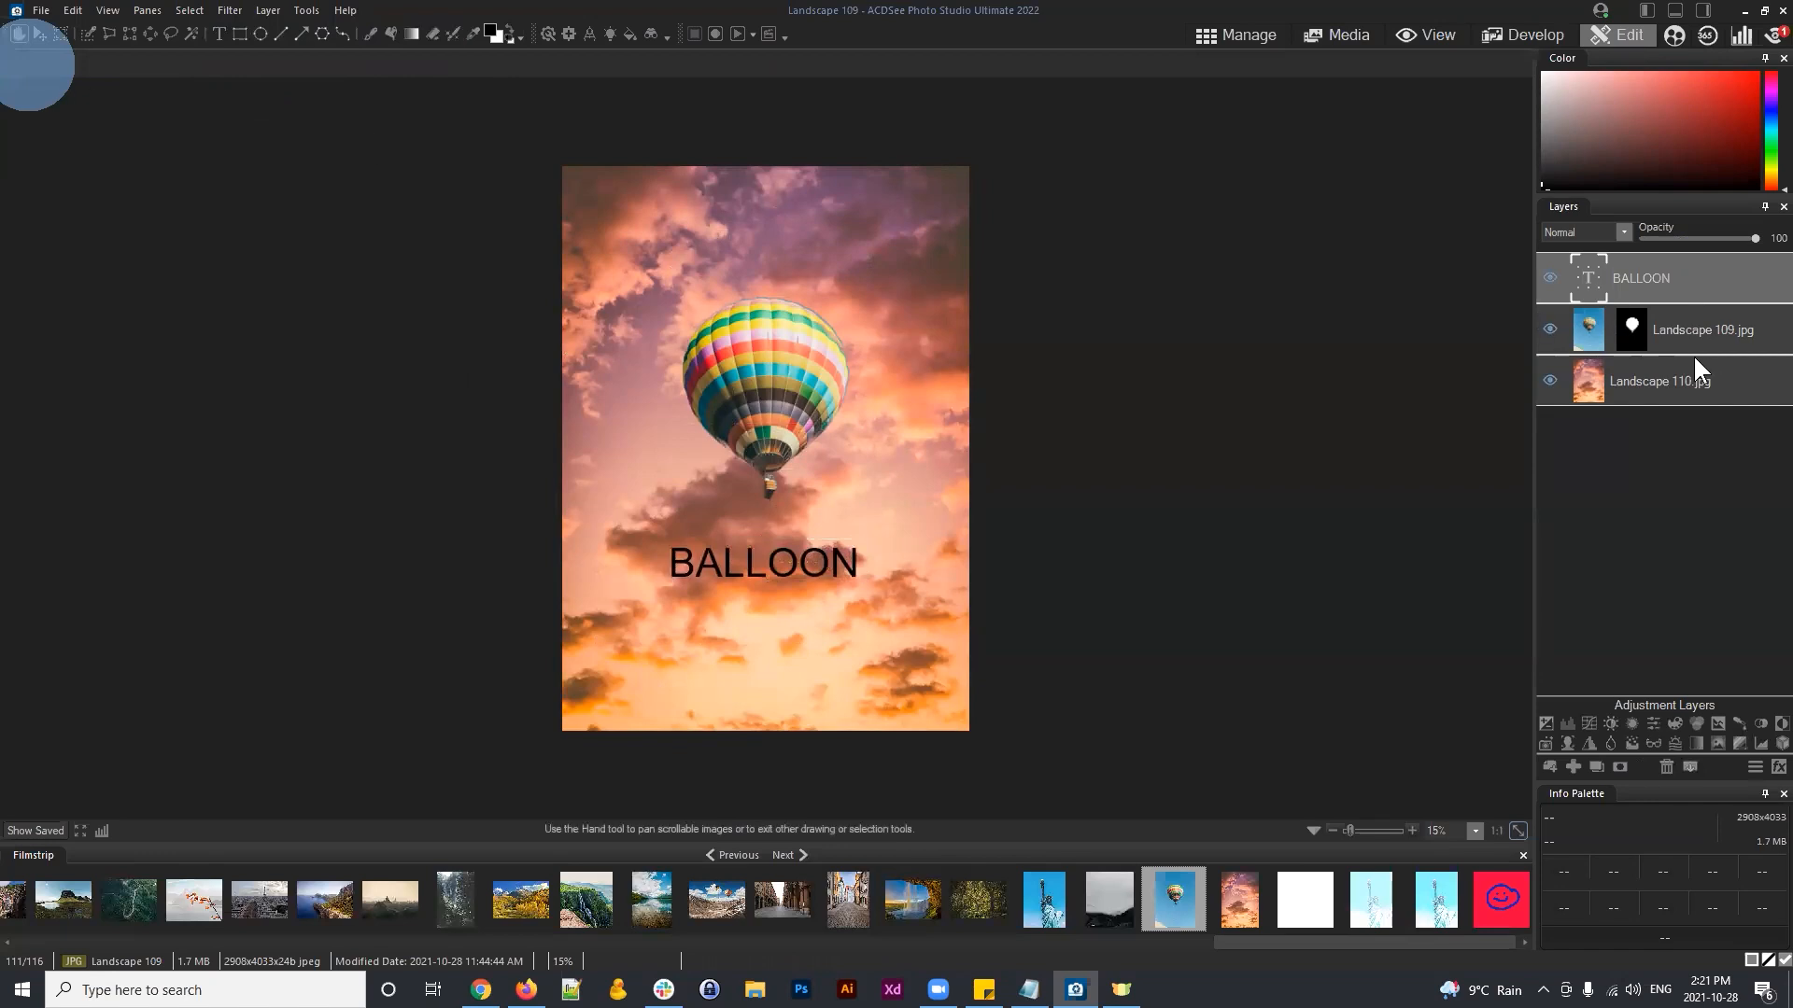
# Step: Change the font of the whole BALLOON text to D-DIN DINCondensed
pyautogui.click(1588, 266)
pyautogui.click(218, 35)
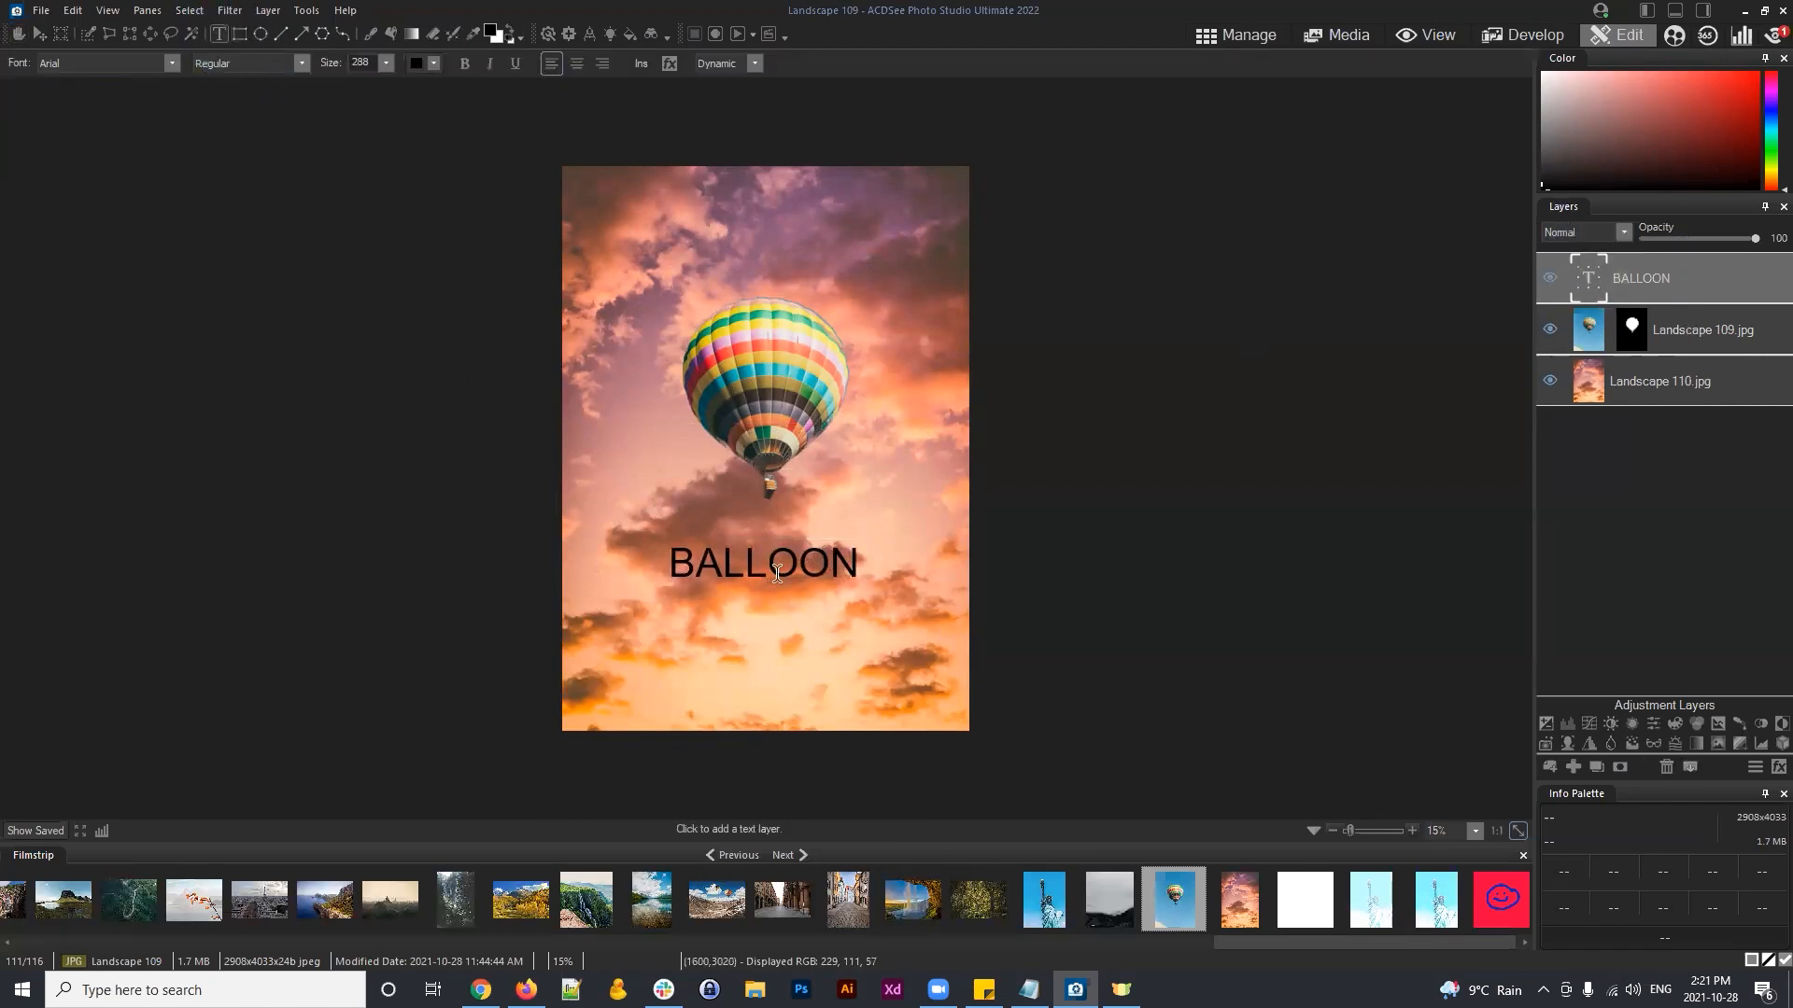
pyautogui.click(745, 561)
pyautogui.doubleClick(783, 561)
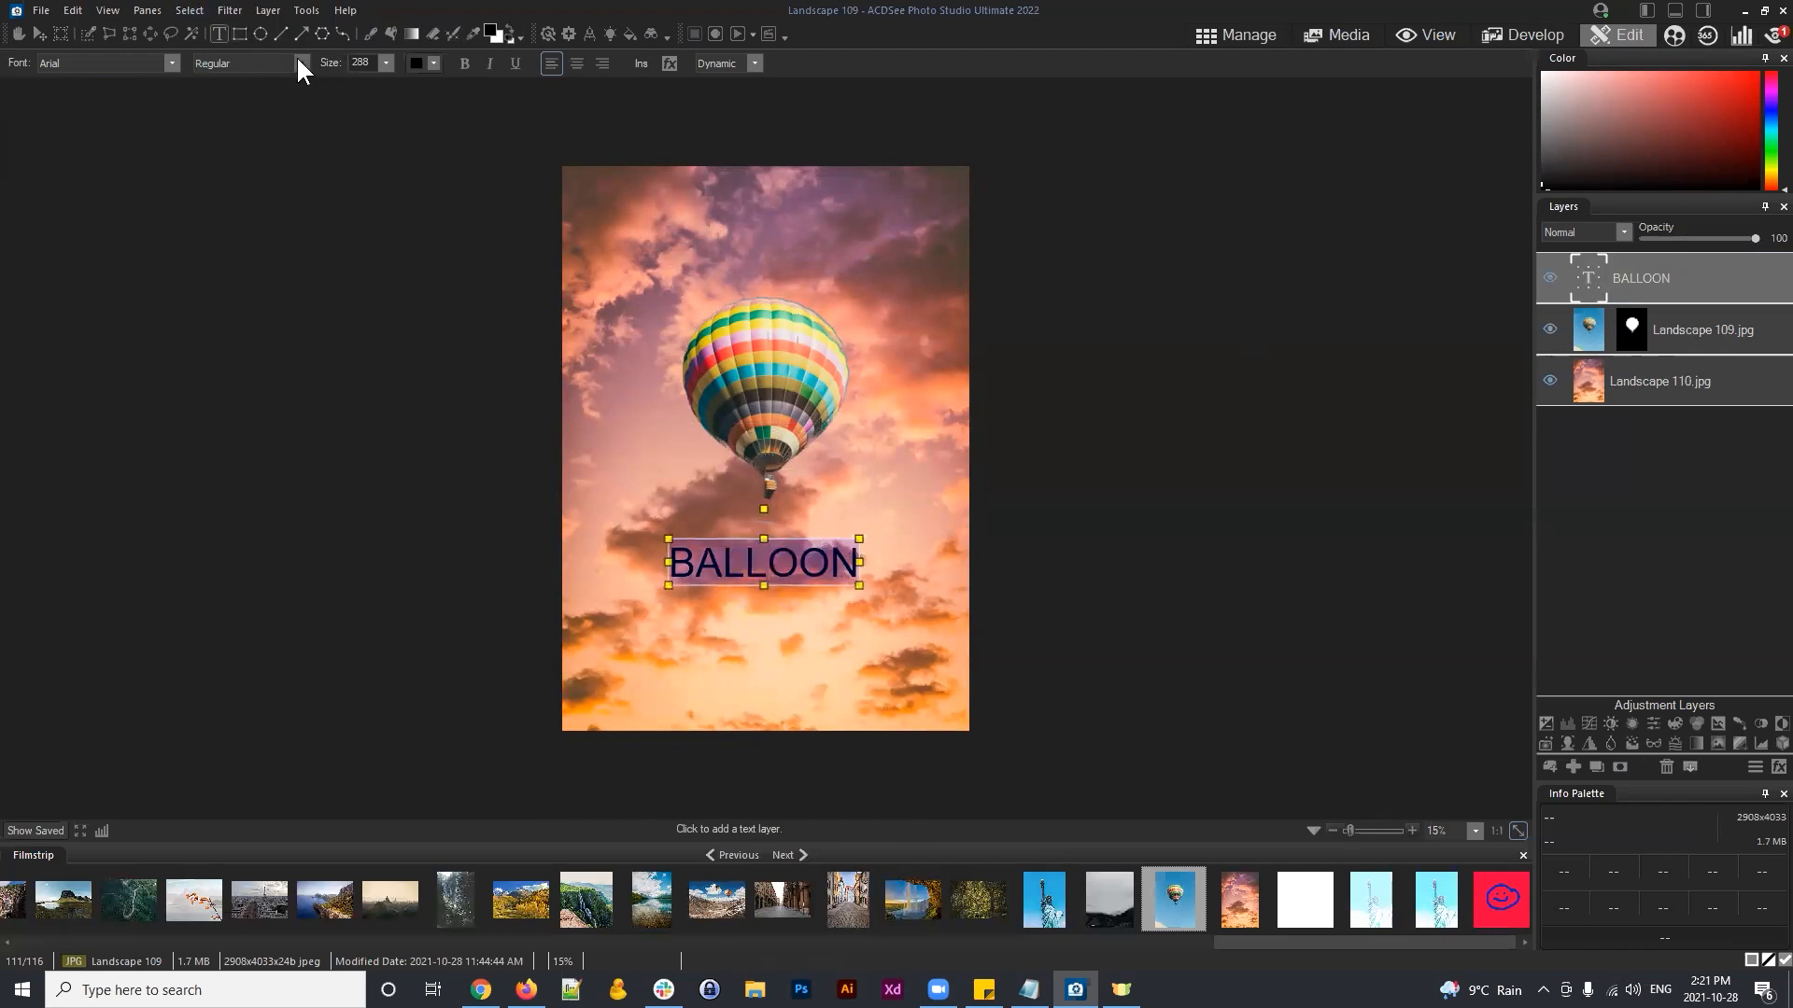
pyautogui.click(171, 64)
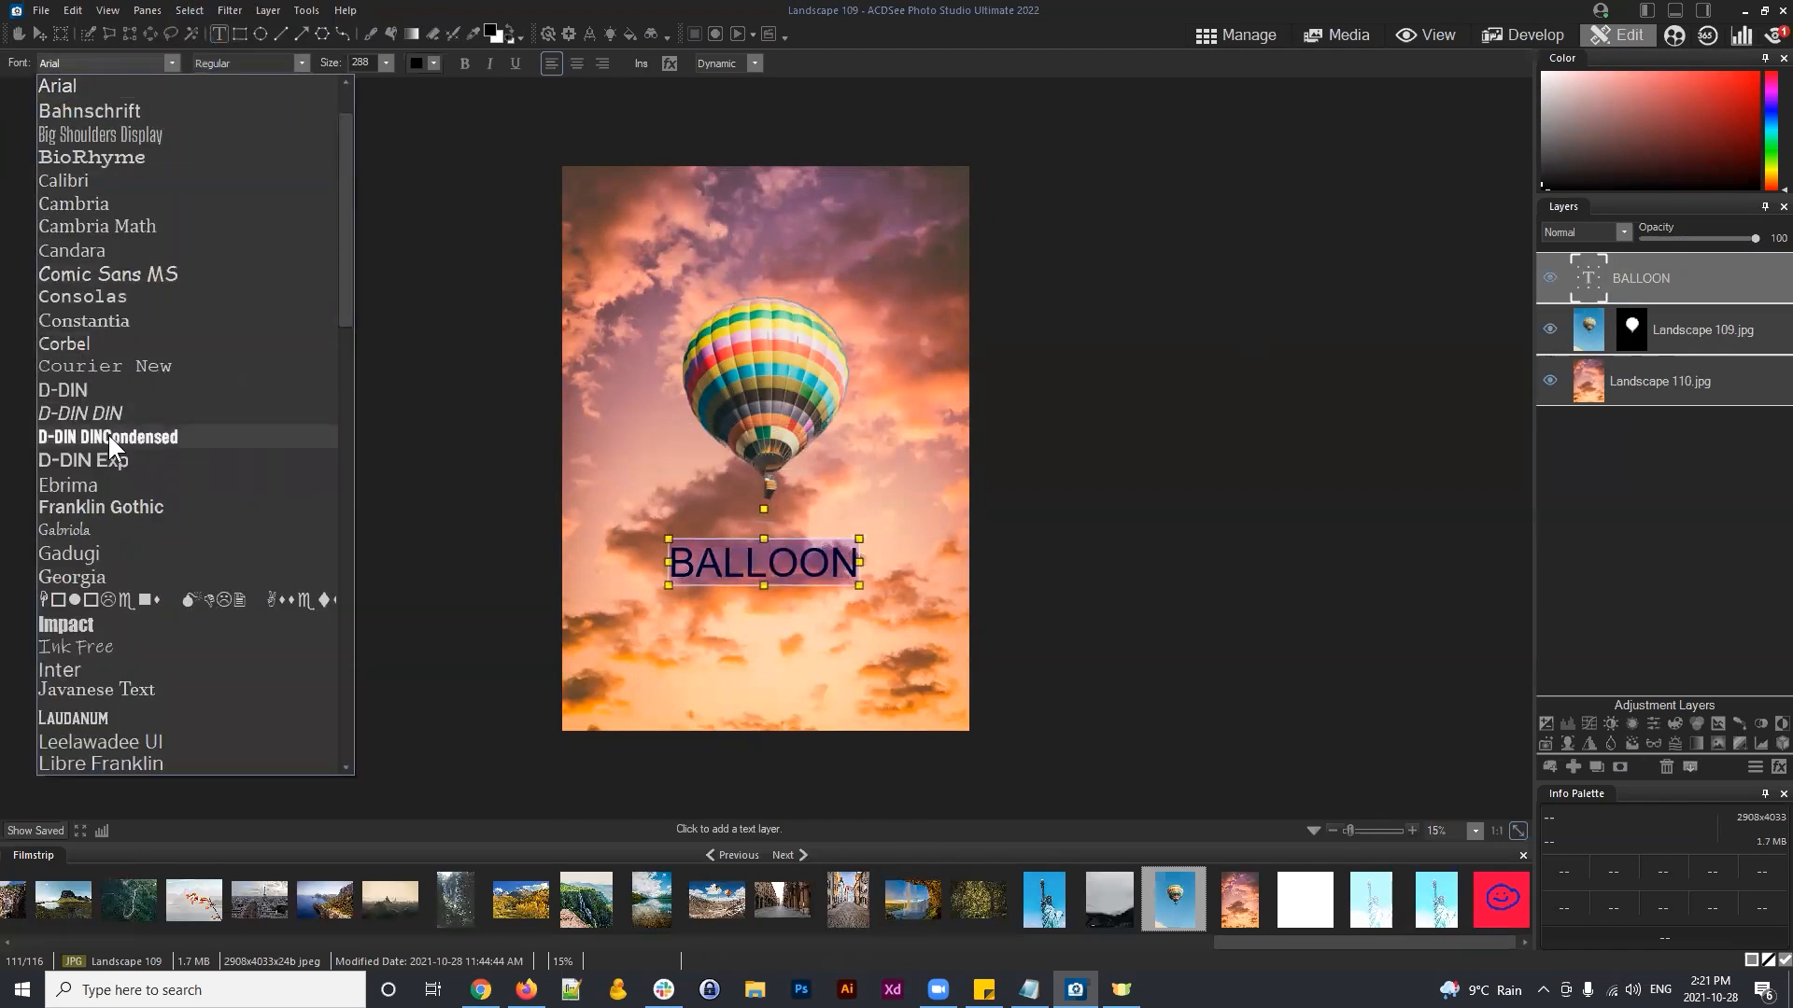
pyautogui.click(108, 435)
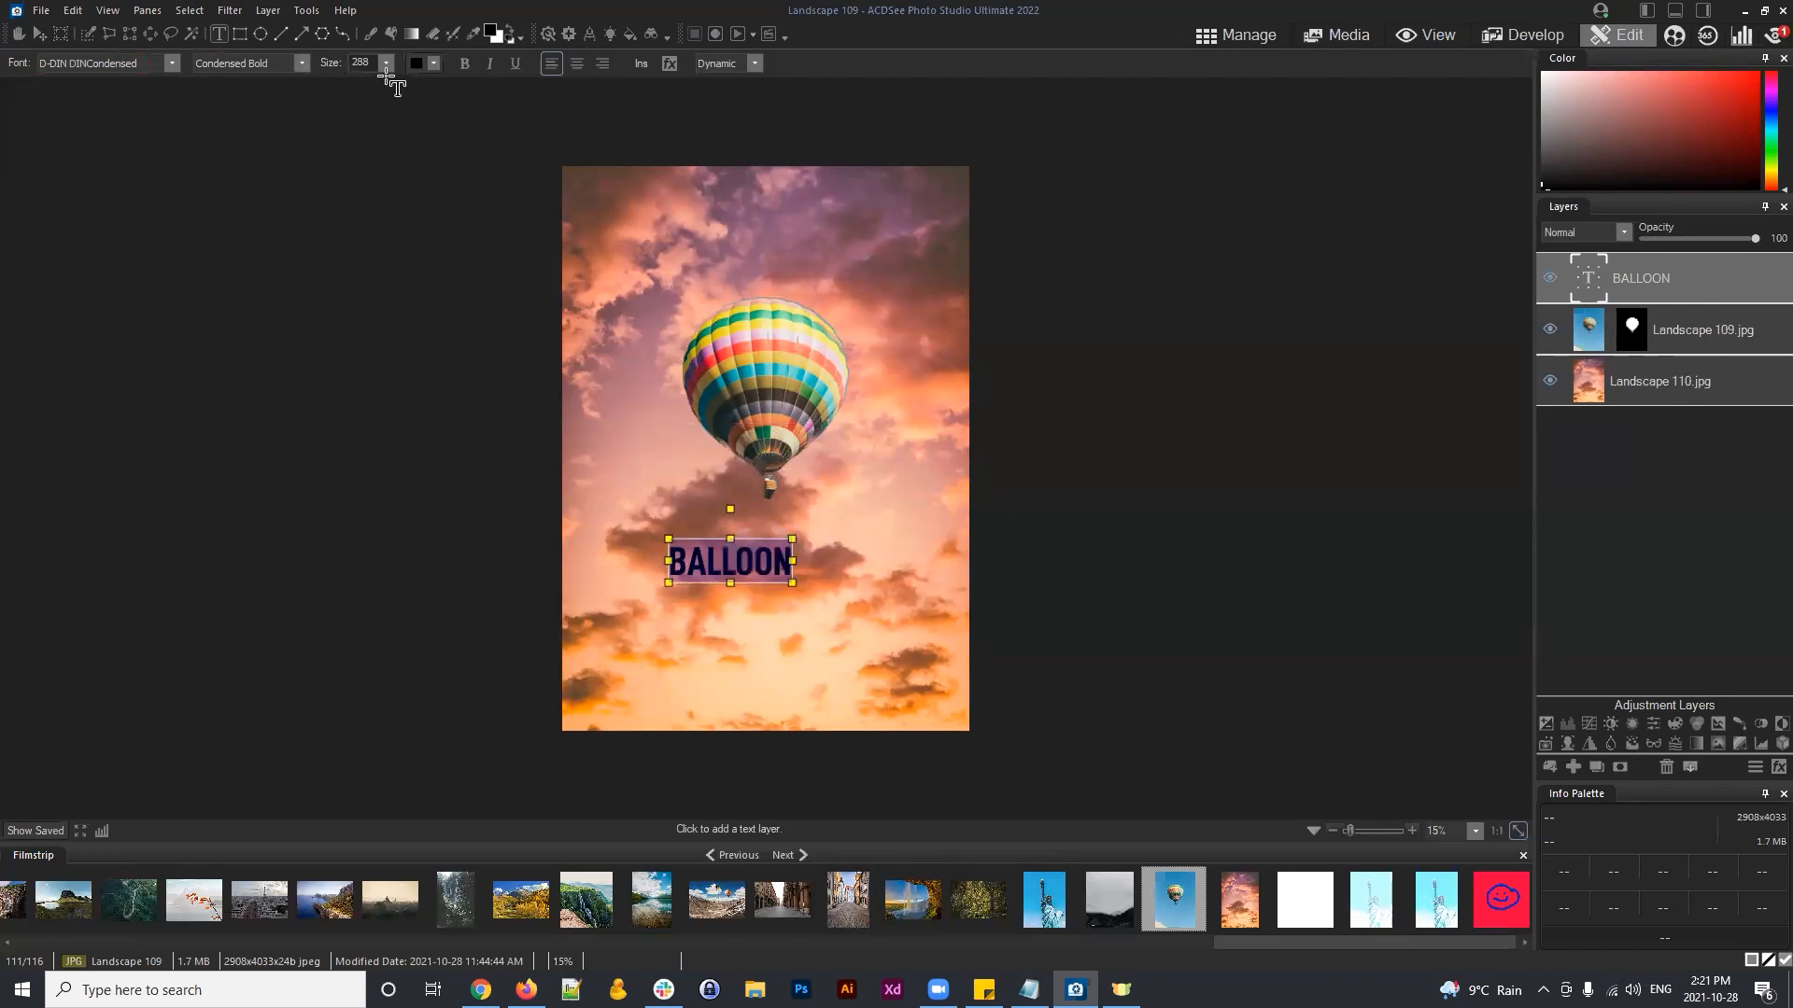
# Step: Set the BALLOON text's size to 500 and place it centred beneath the balloon's basket
pyautogui.click(385, 63)
pyautogui.click(365, 62)
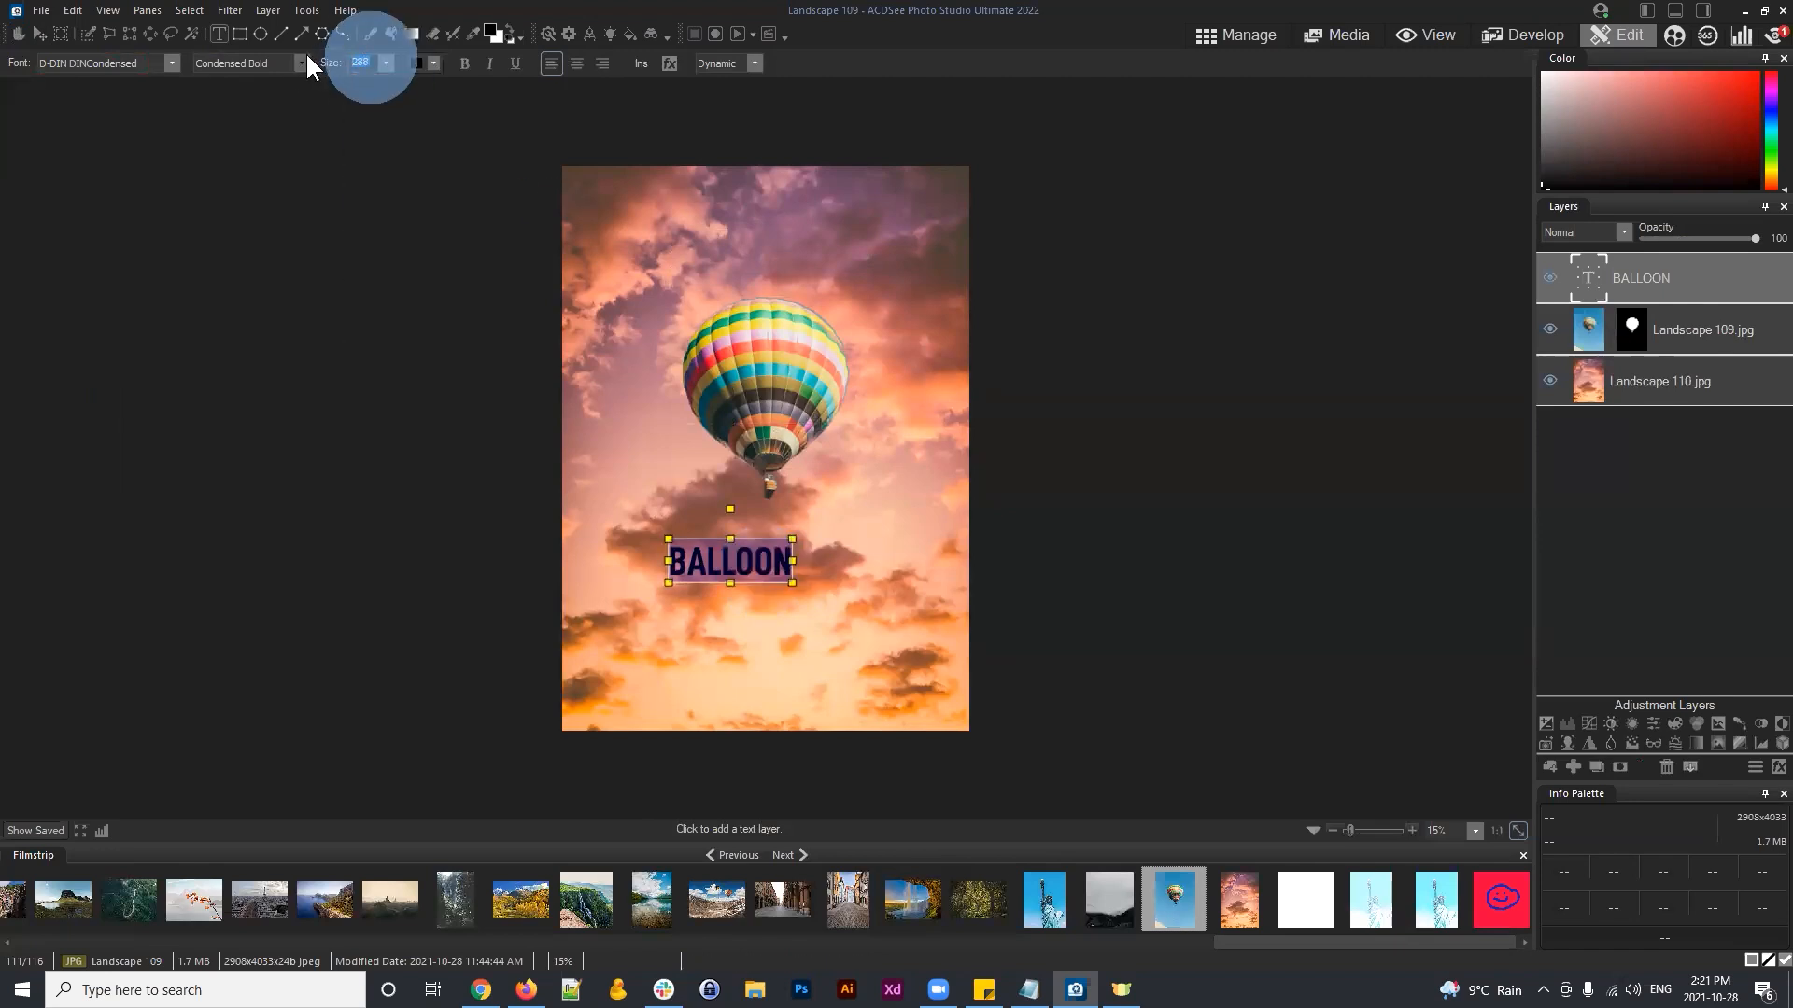
pyautogui.write('500')
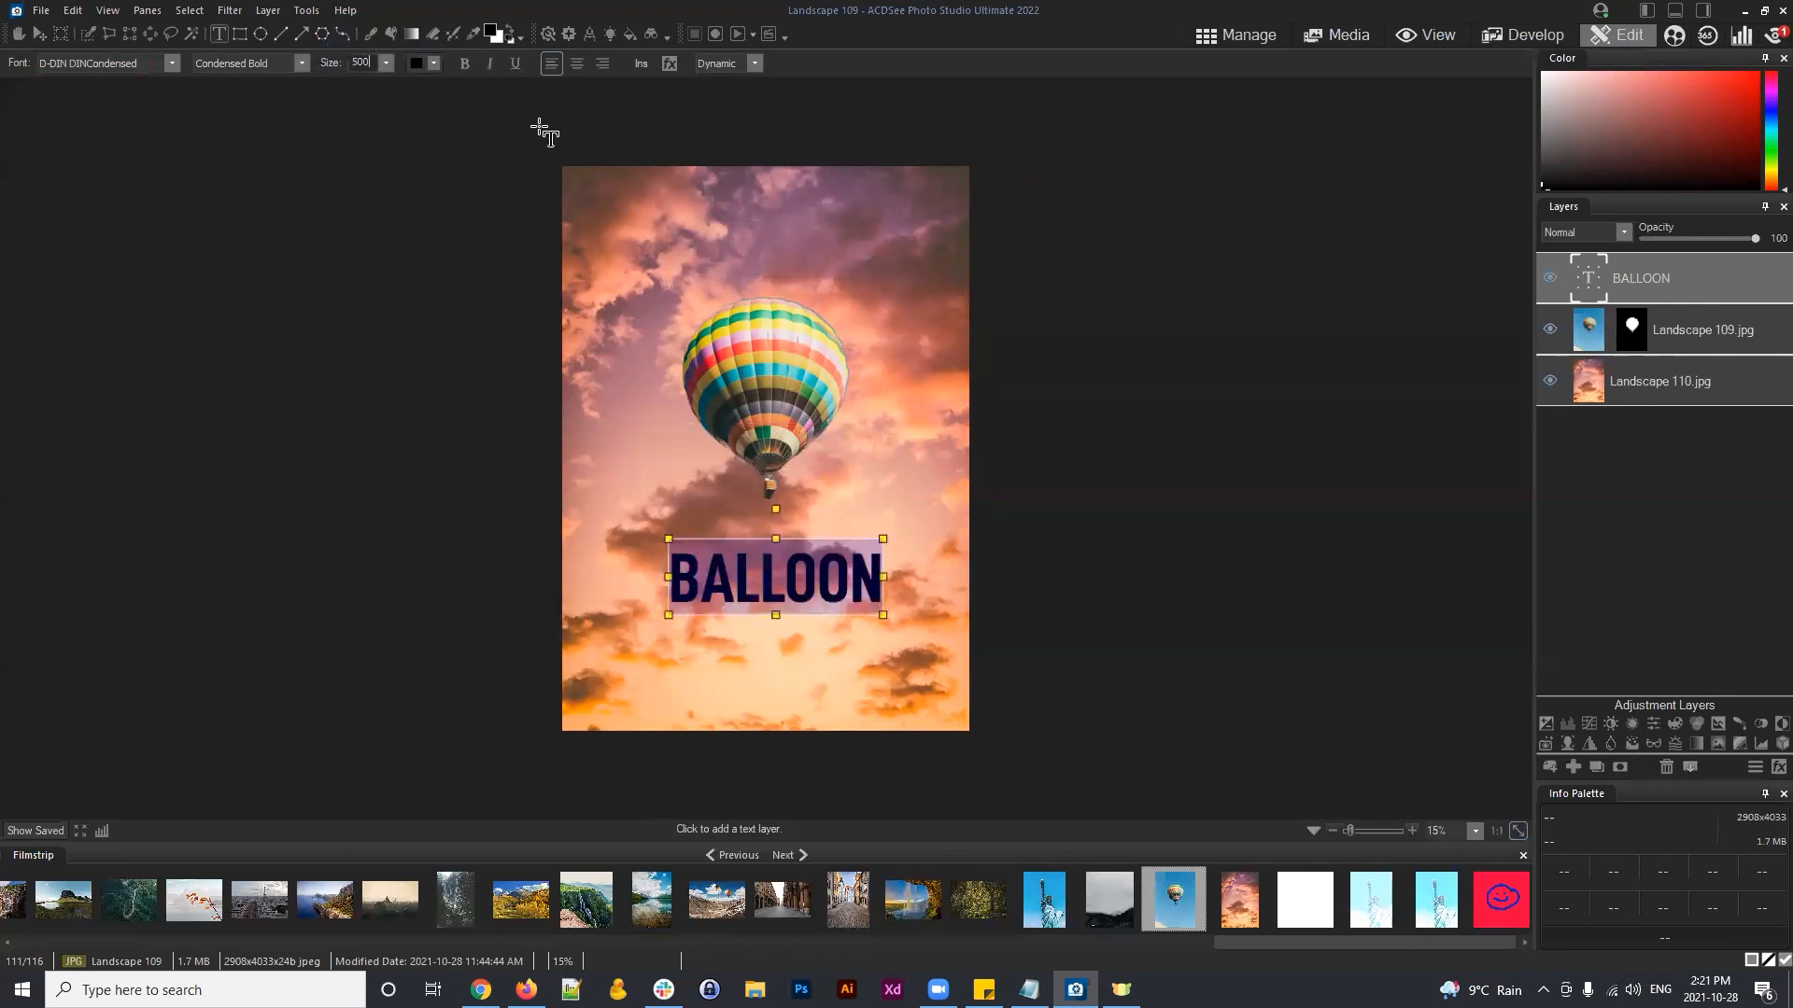
pyautogui.click(39, 33)
pyautogui.click(821, 566)
pyautogui.click(29, 63)
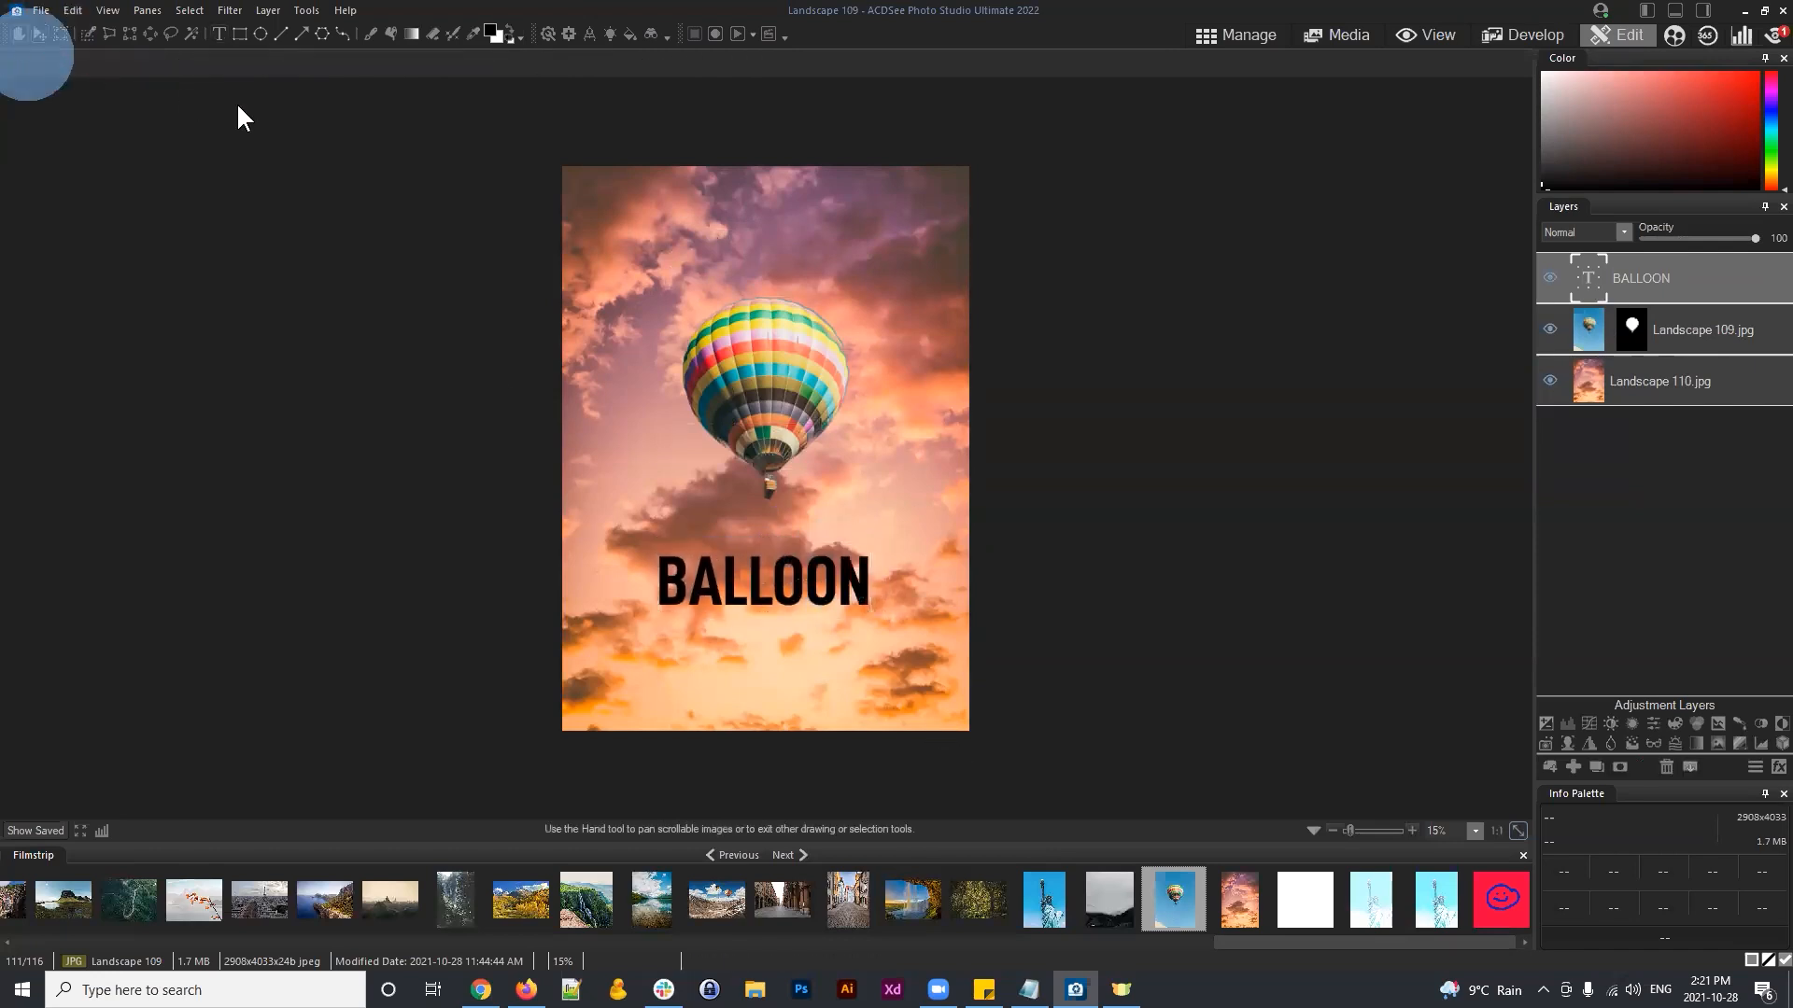
# Step: Add a layer mask to the BALLOON text layer, brush over part of the lettering, and swap the paint colours
pyautogui.moveTo(1643, 268)
pyautogui.mouseDown()
pyautogui.moveTo(1674, 264)
pyautogui.moveTo(1630, 280)
pyautogui.mouseUp()
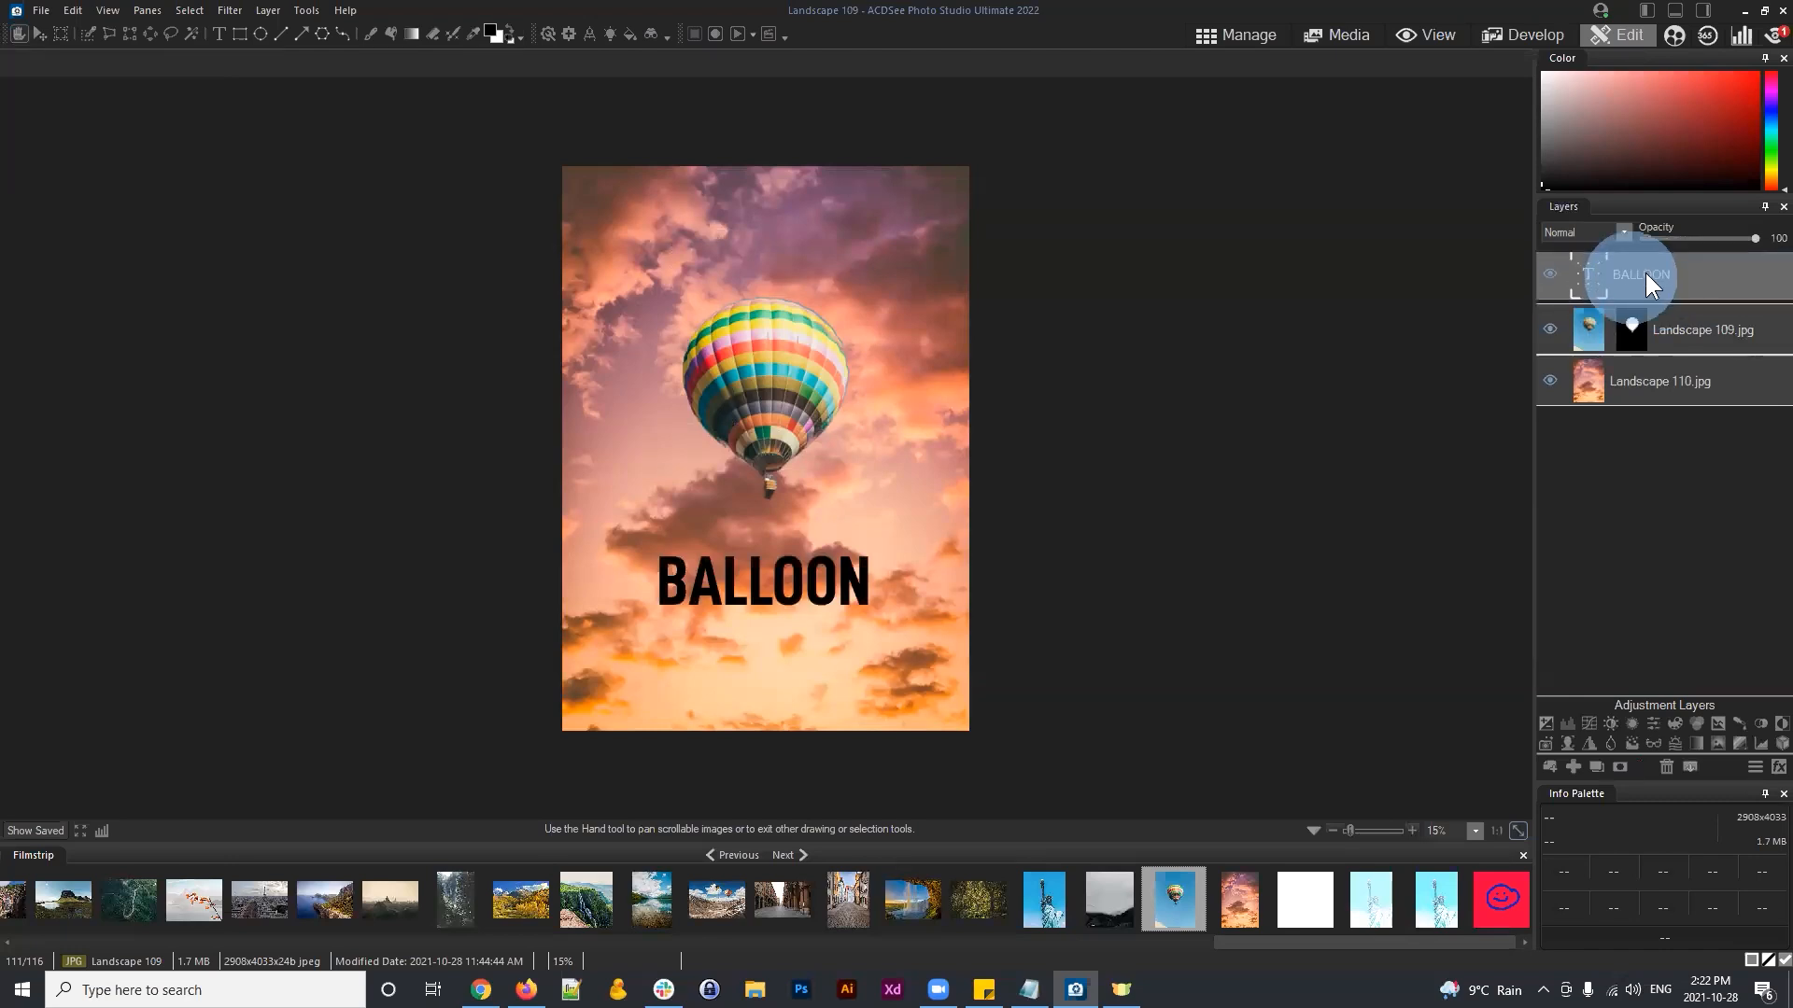
pyautogui.click(1621, 766)
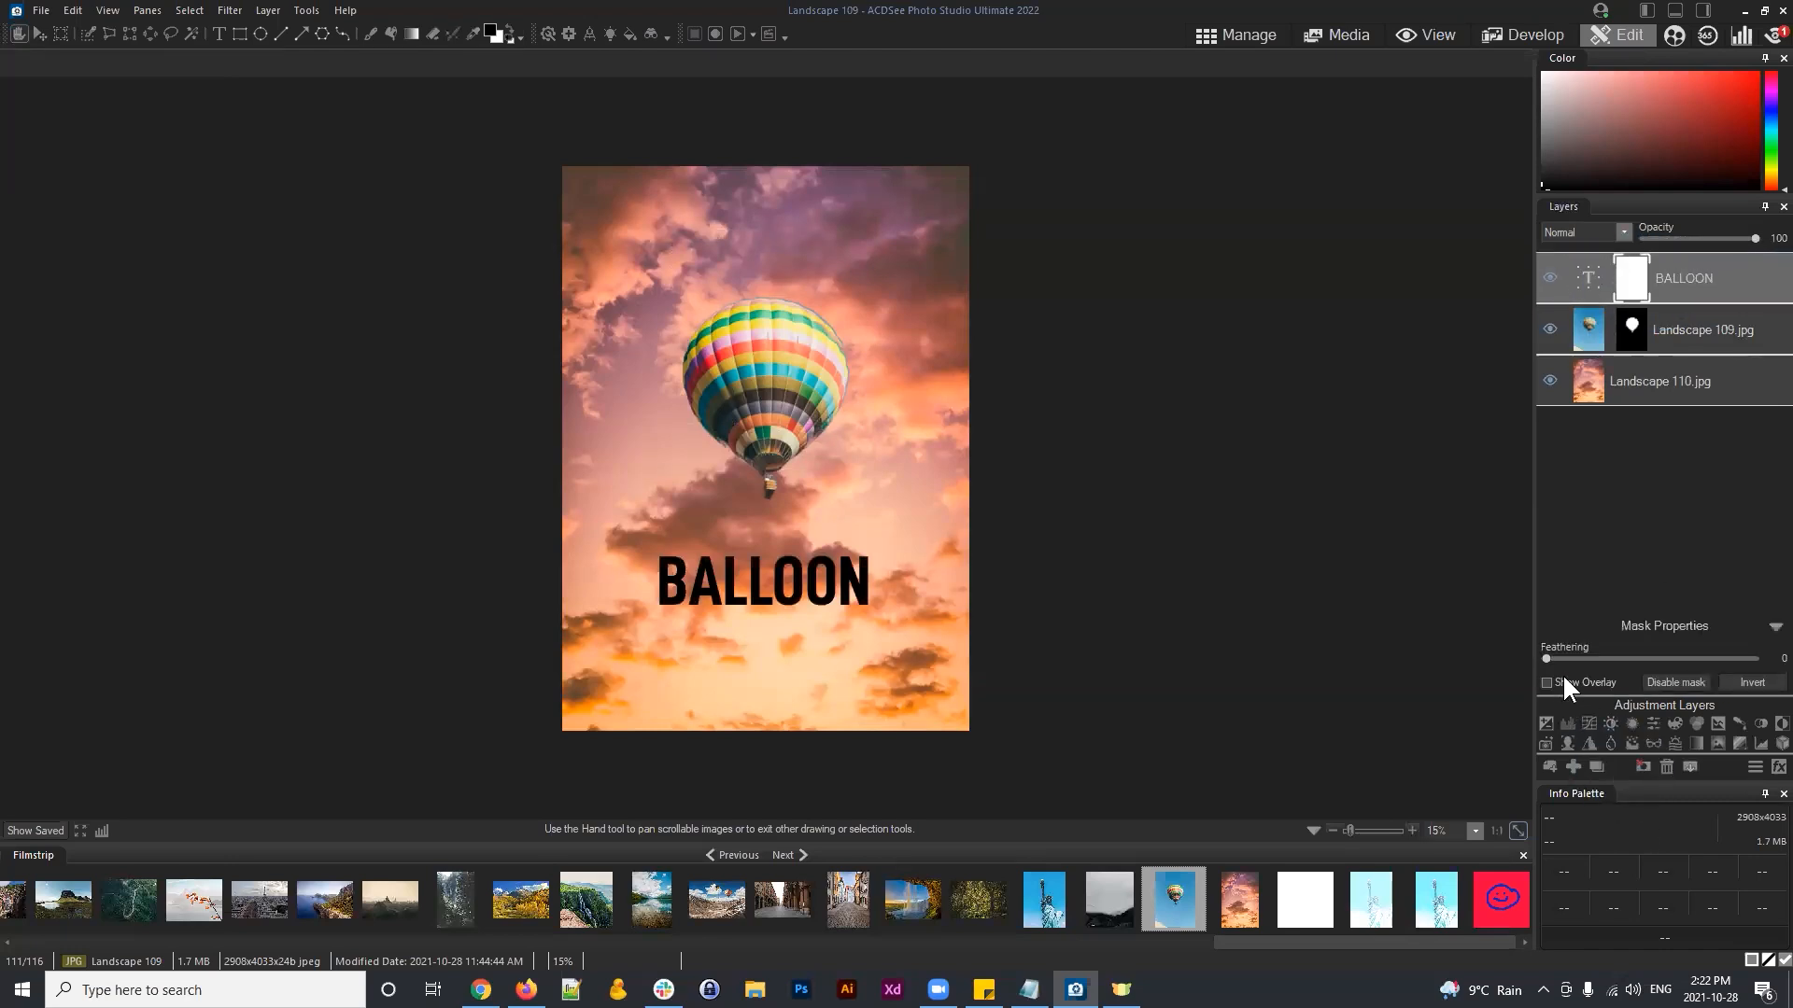
pyautogui.moveTo(1546, 659)
pyautogui.mouseDown()
pyautogui.moveTo(1640, 647)
pyautogui.moveTo(1522, 648)
pyautogui.mouseUp()
pyautogui.click(373, 33)
pyautogui.moveTo(829, 495)
pyautogui.mouseDown()
pyautogui.moveTo(785, 618)
pyautogui.moveTo(720, 674)
pyautogui.moveTo(701, 579)
pyautogui.moveTo(680, 586)
pyautogui.moveTo(763, 597)
pyautogui.moveTo(881, 569)
pyautogui.moveTo(724, 574)
pyautogui.moveTo(736, 605)
pyautogui.moveTo(816, 607)
pyautogui.mouseUp()
pyautogui.click(504, 37)
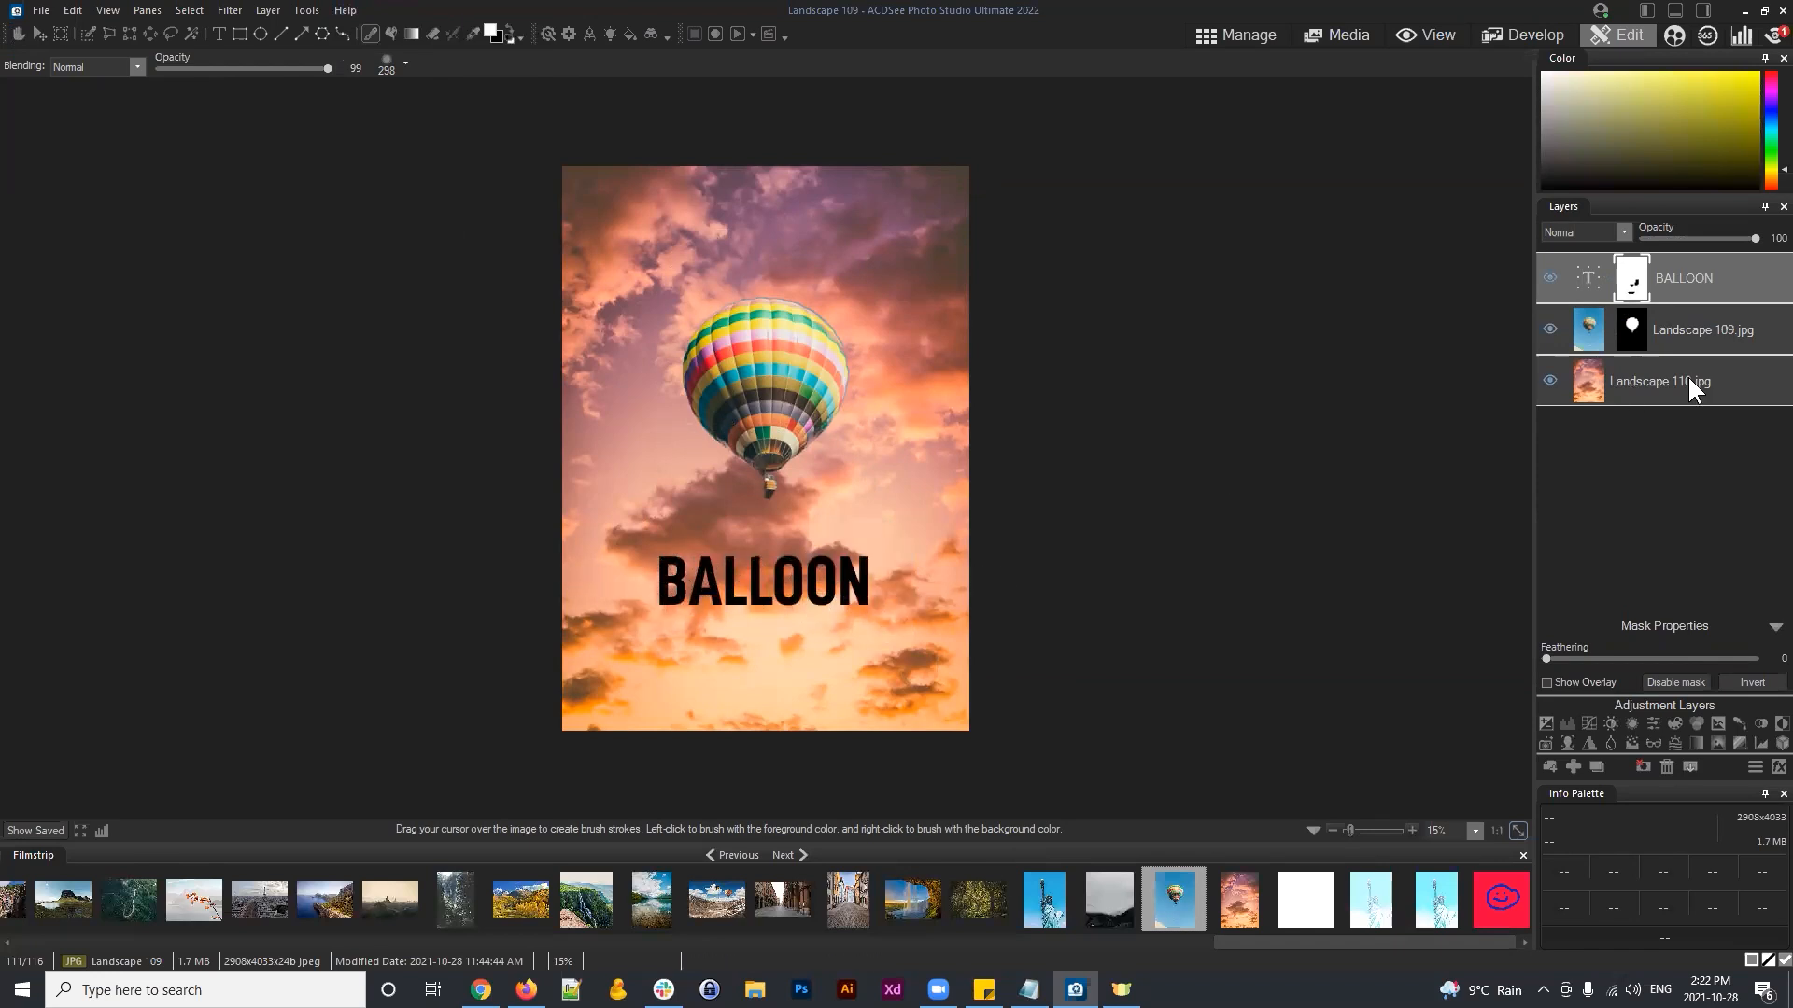
# Step: Try the Multiply and Overlay blend modes on the BALLOON text layer
pyautogui.click(1674, 282)
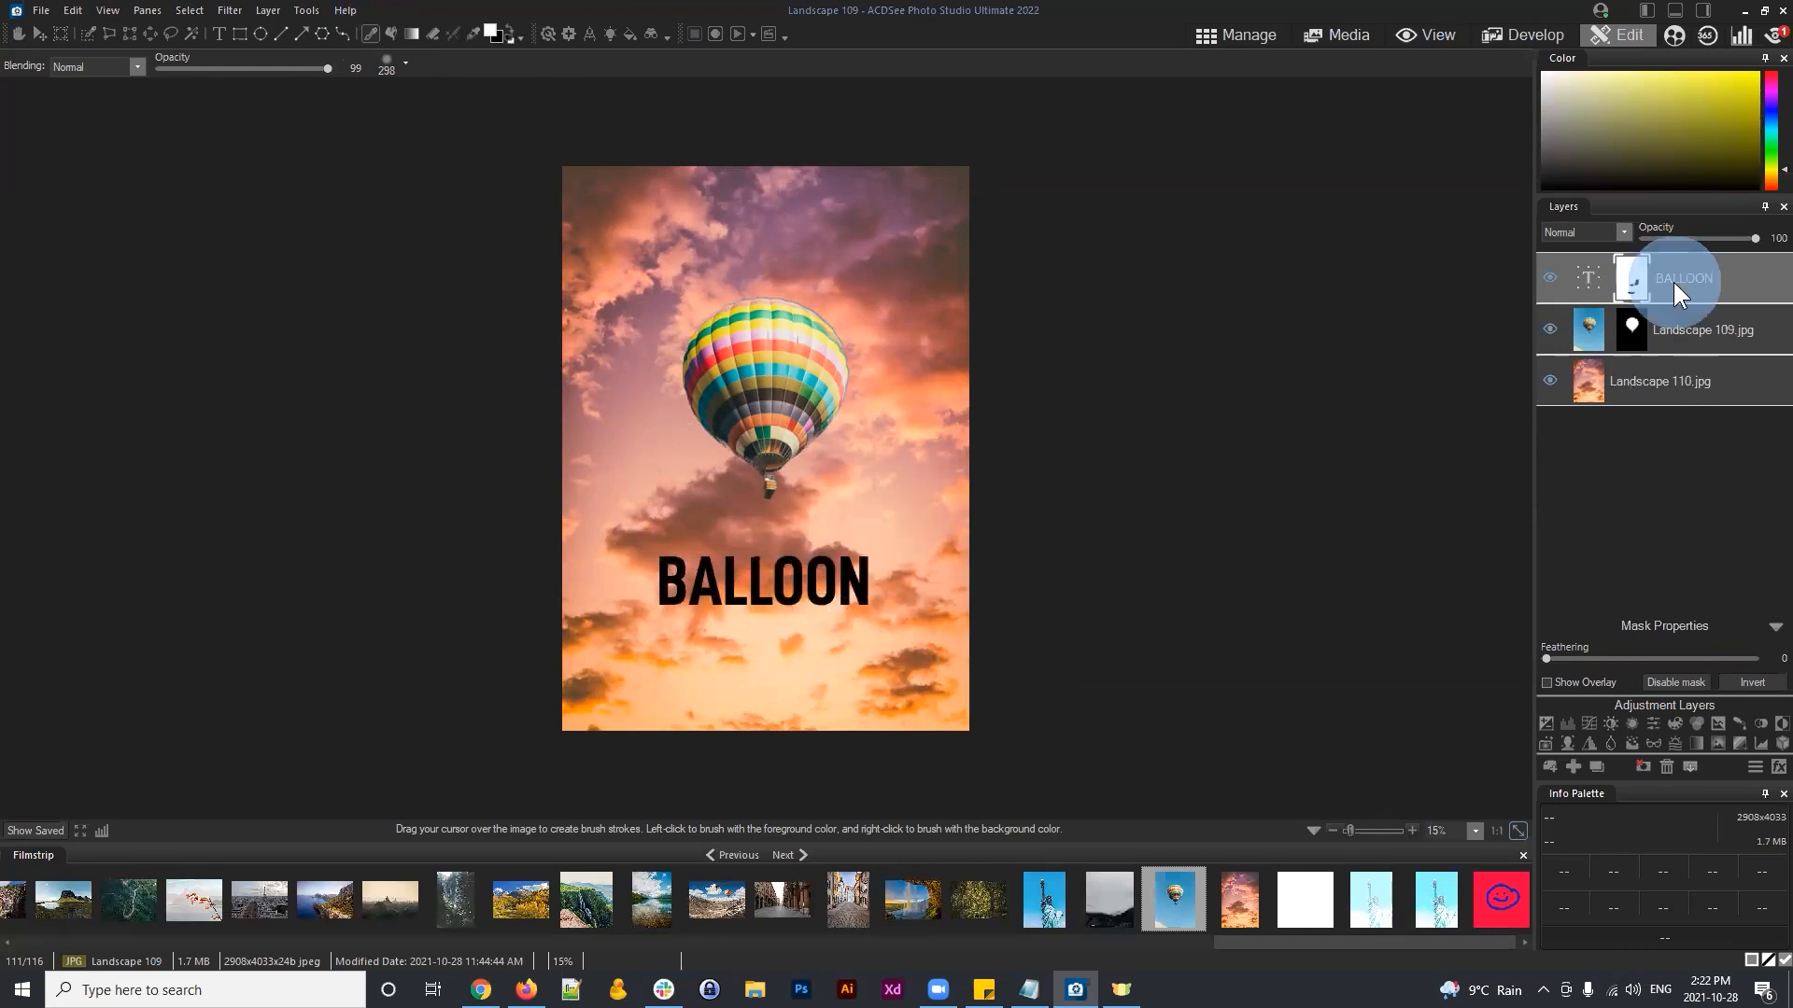
pyautogui.click(1621, 231)
pyautogui.click(1565, 282)
pyautogui.click(1608, 232)
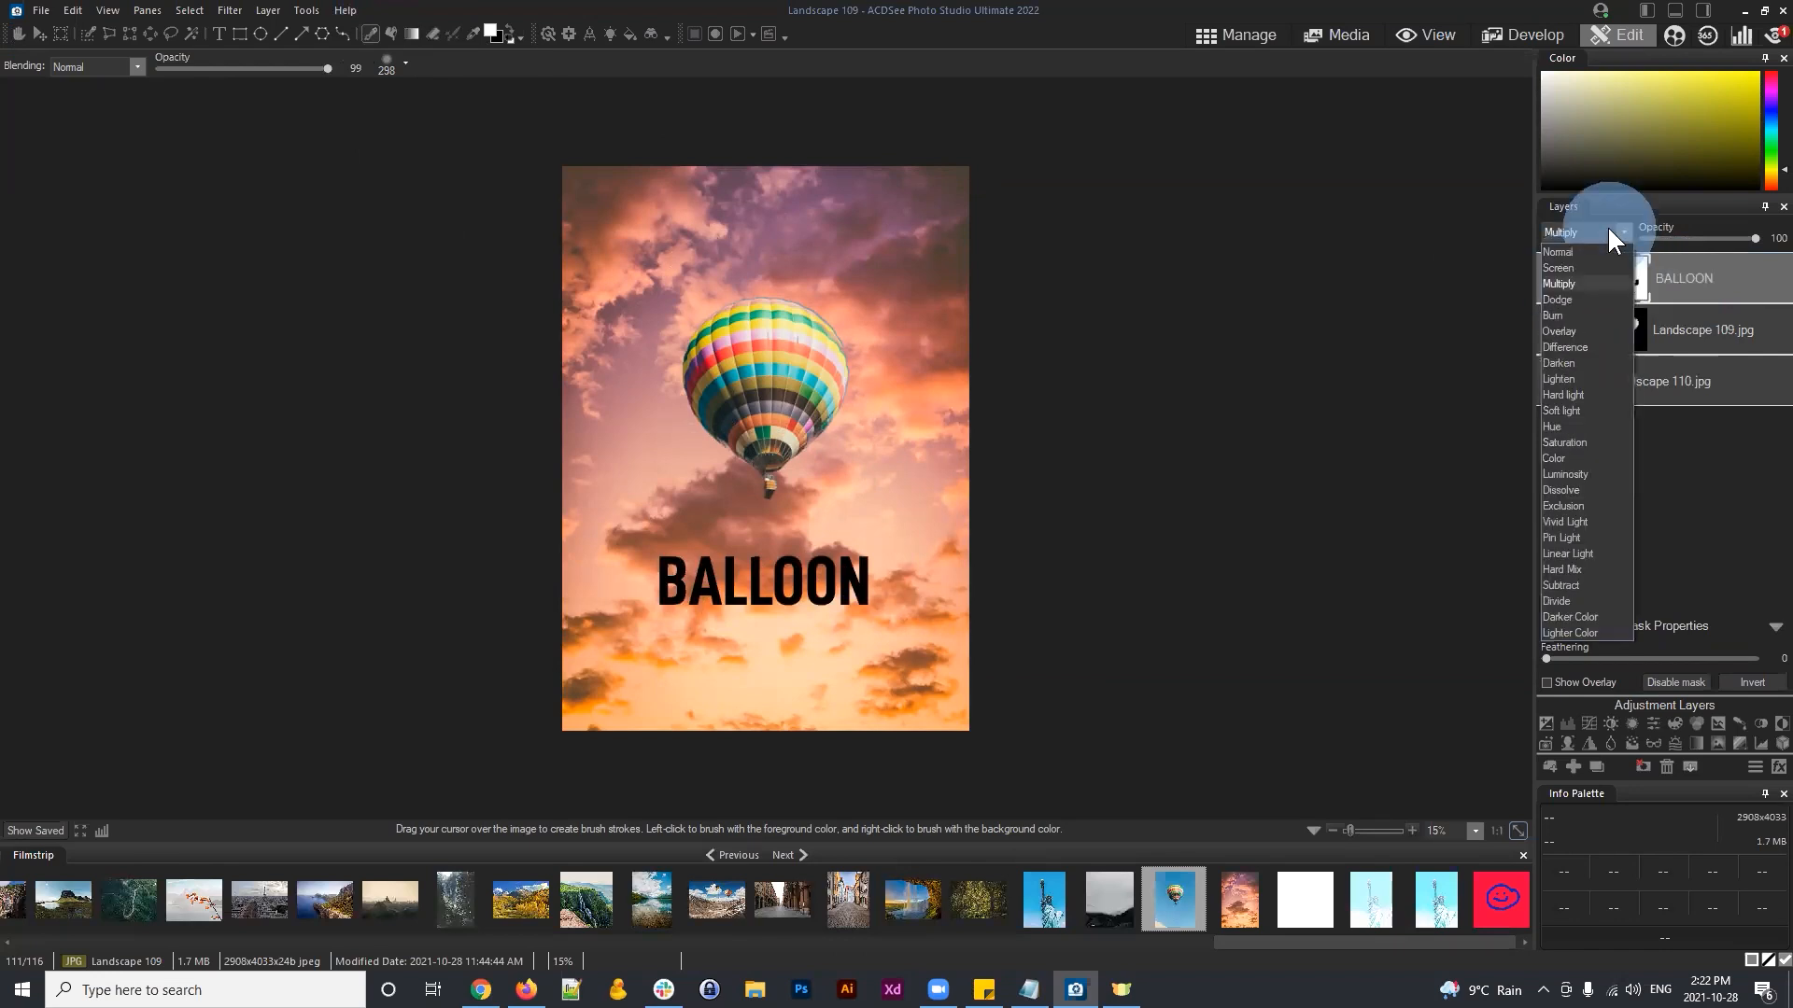
pyautogui.click(1571, 331)
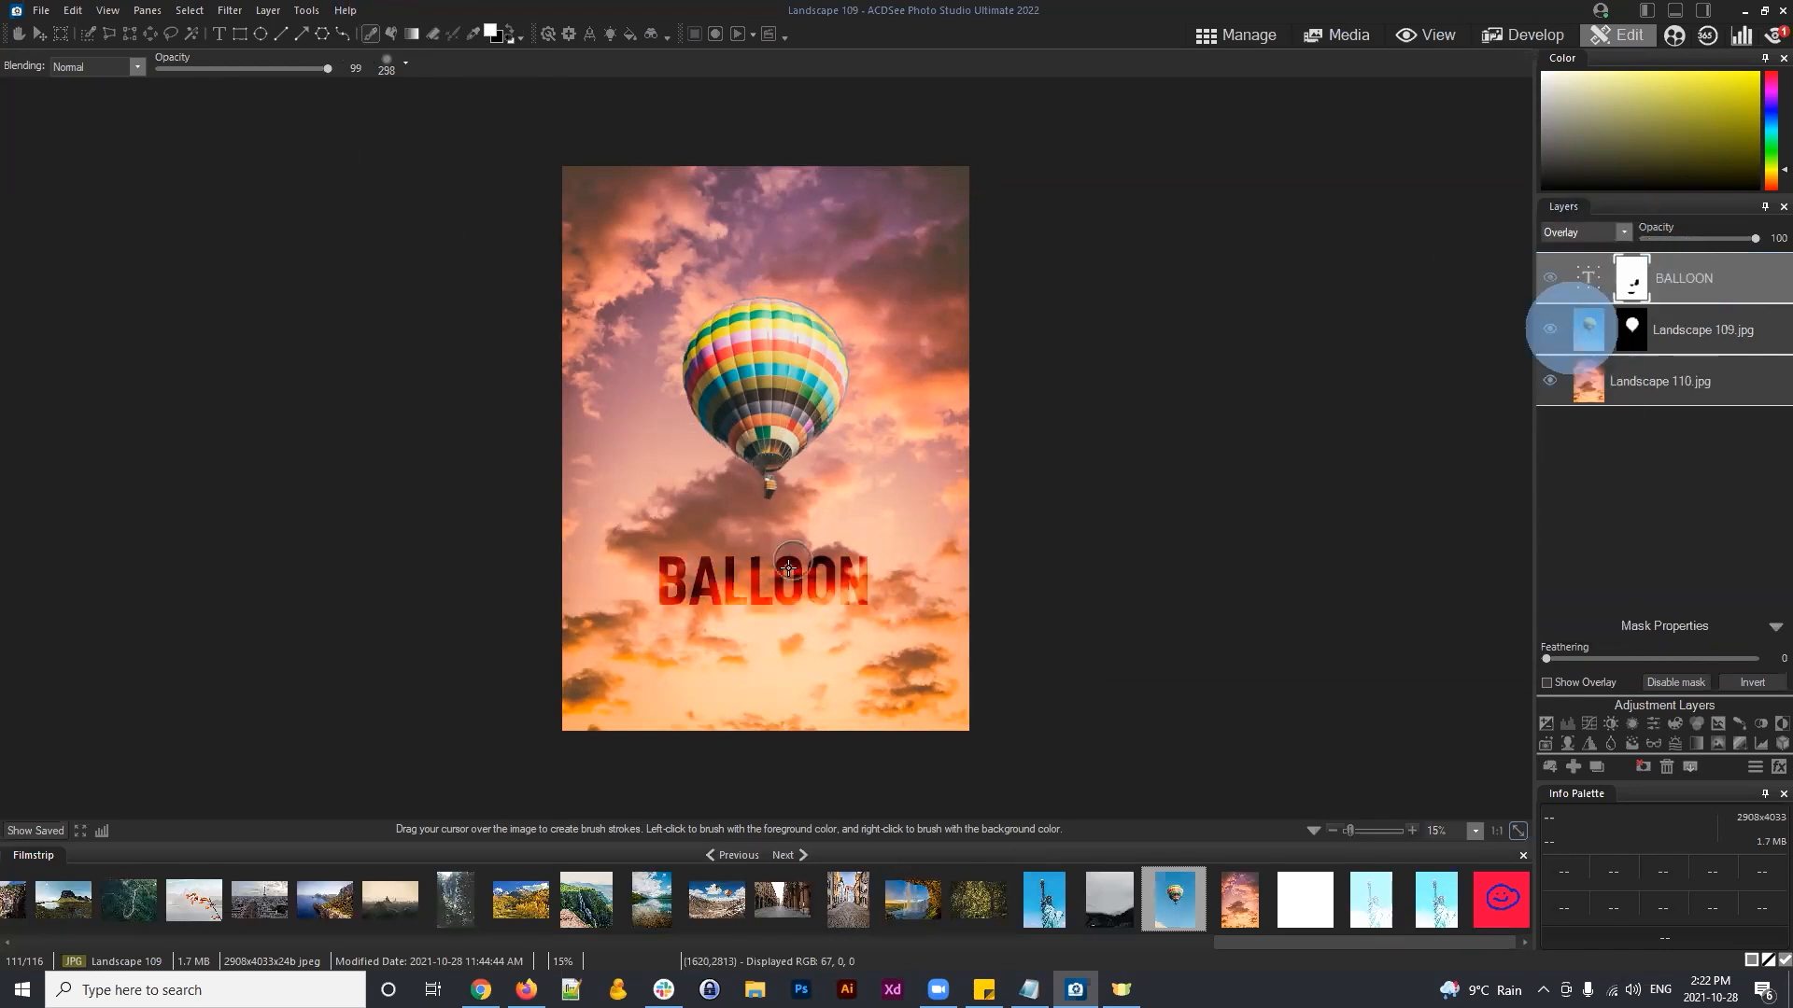
pyautogui.moveTo(1697, 278); pyautogui.dragTo(1682, 289)
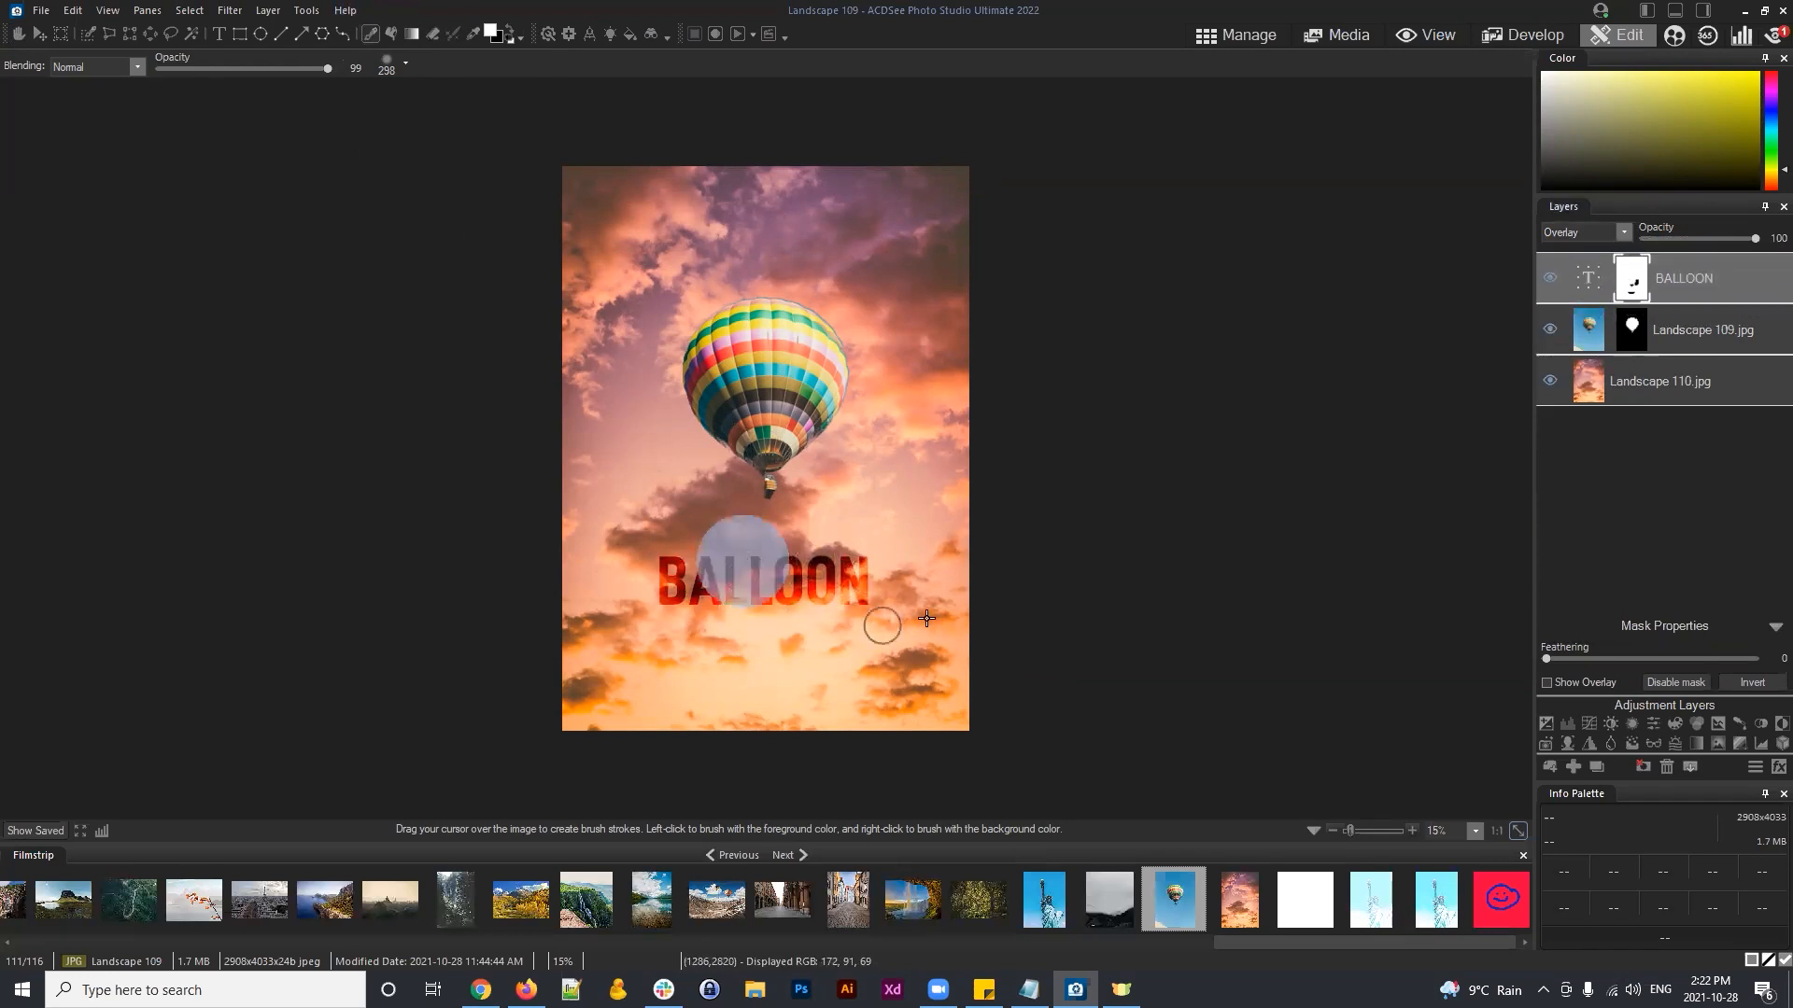
pyautogui.moveTo(1689, 285); pyautogui.dragTo(1681, 283)
pyautogui.click(1688, 276)
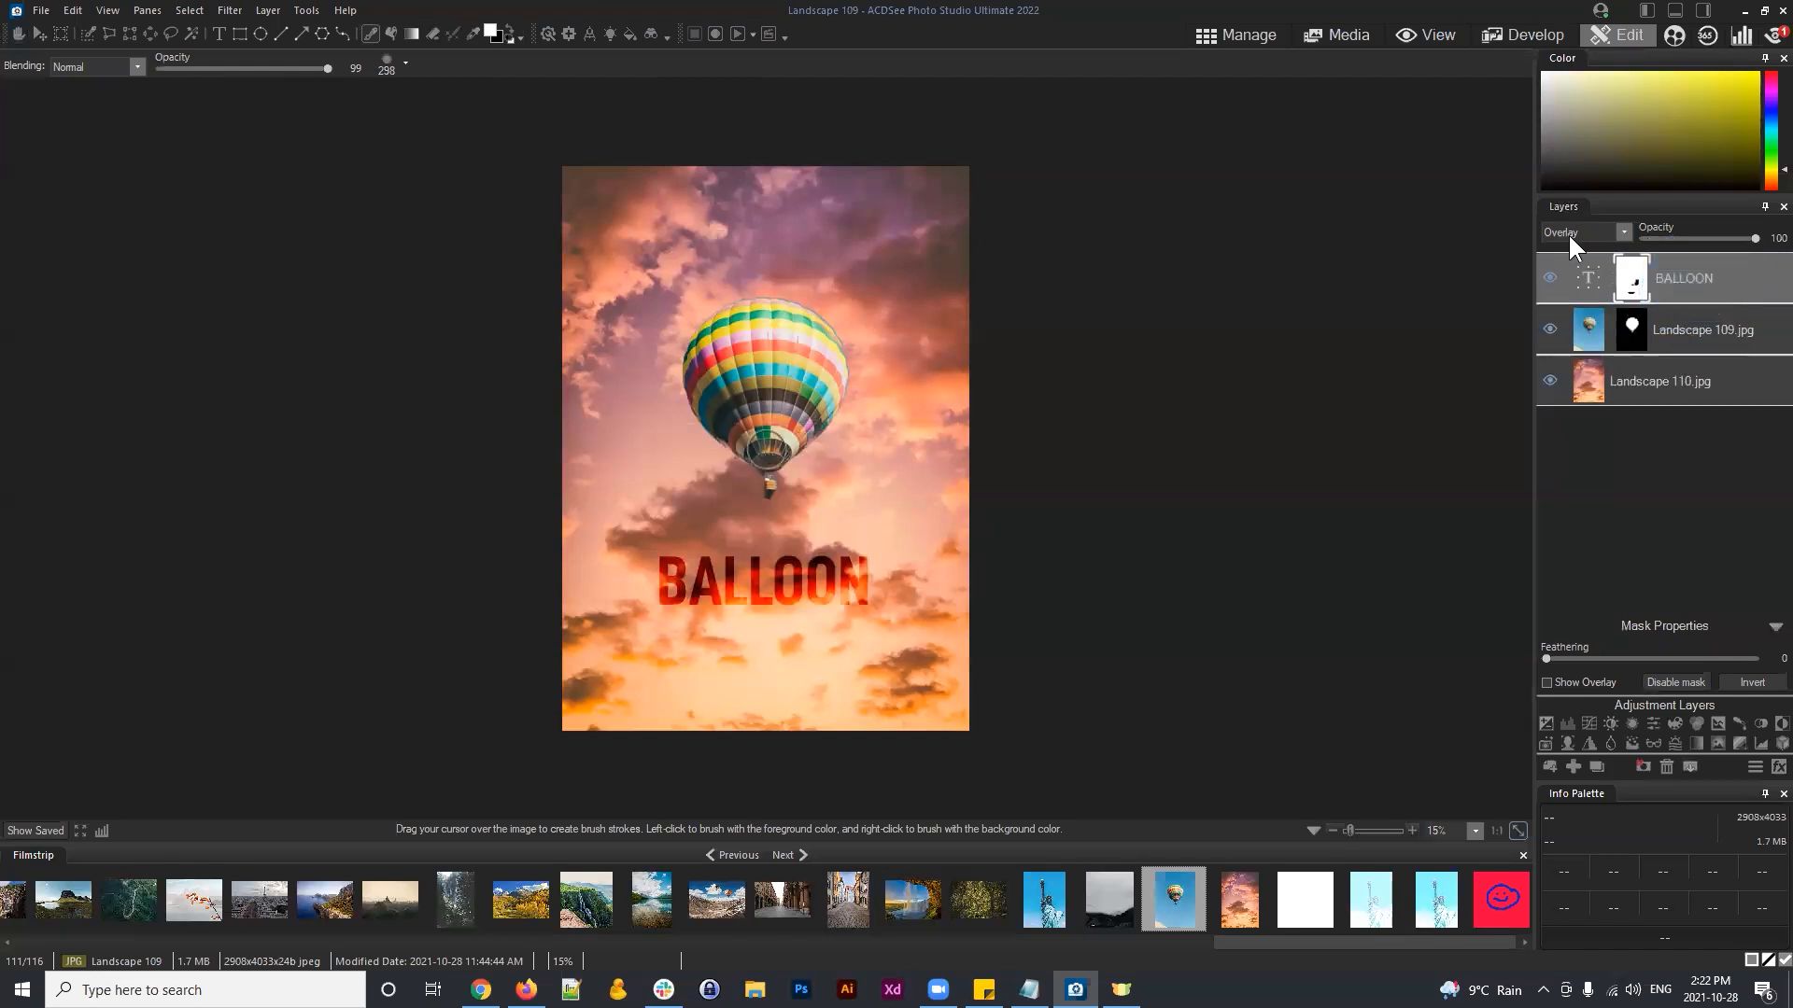
# Step: Try the Hard light and Soft light blend modes on the BALLOON text layer
pyautogui.click(1620, 233)
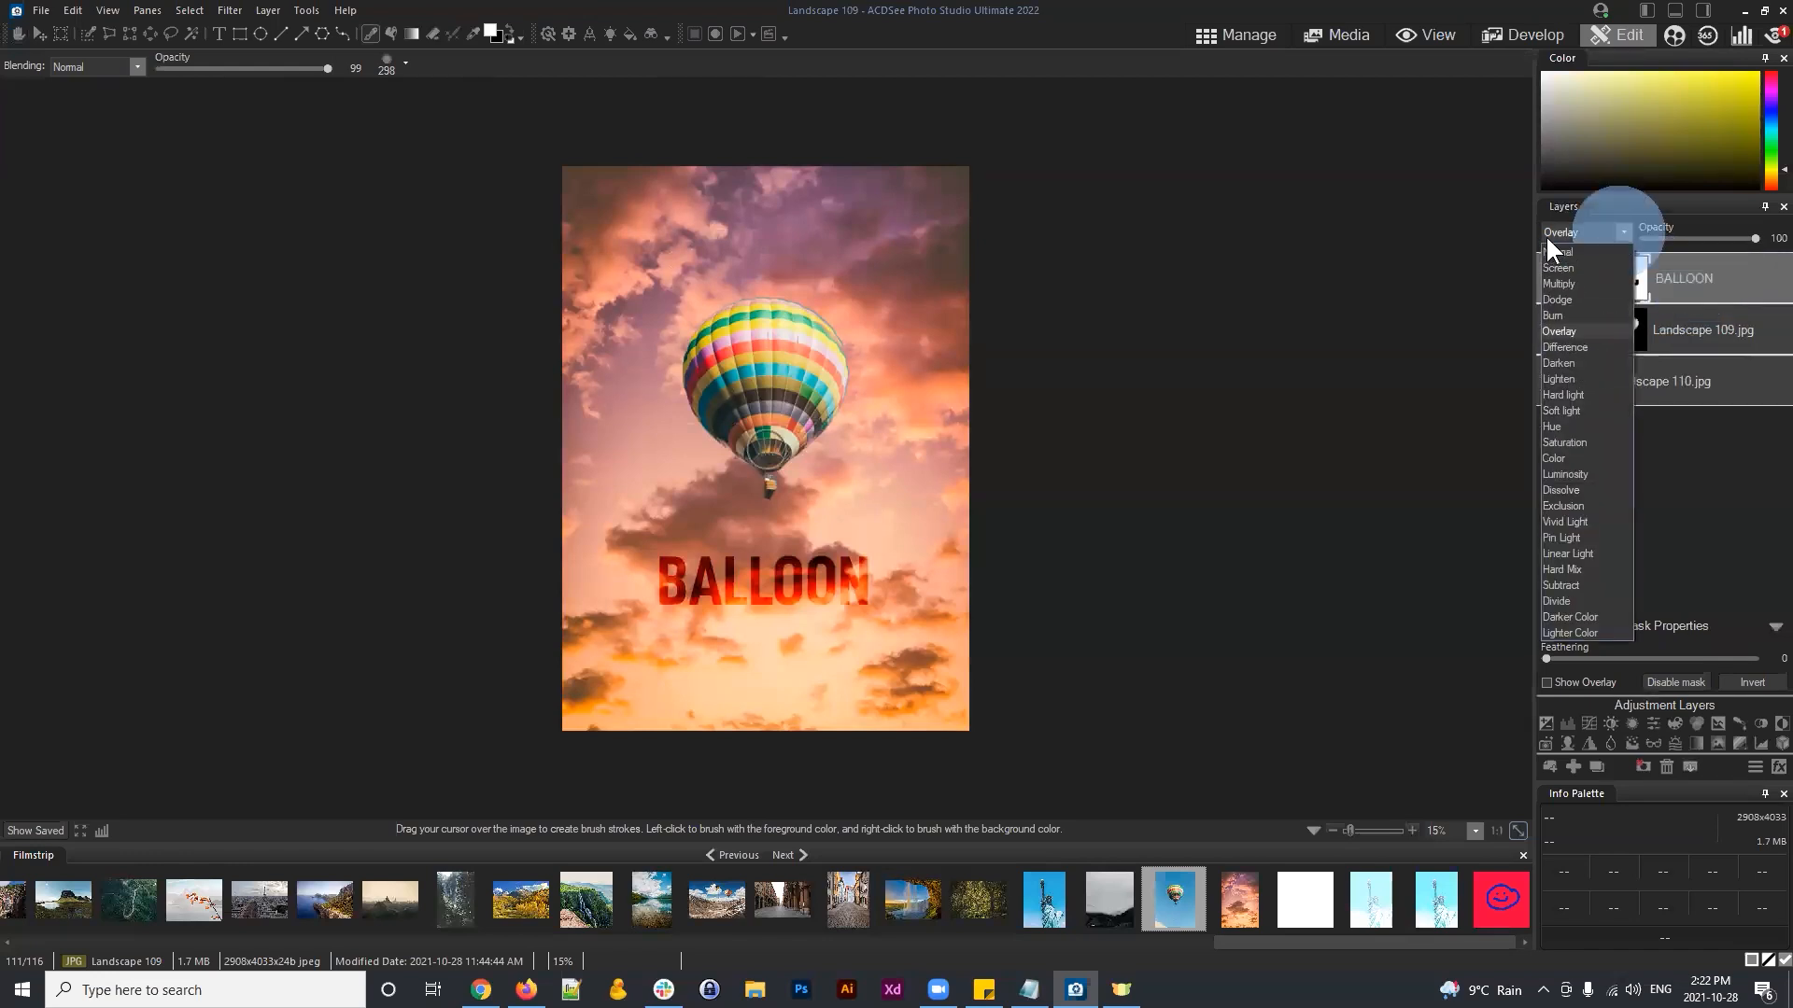
pyautogui.click(1569, 394)
pyautogui.click(1602, 231)
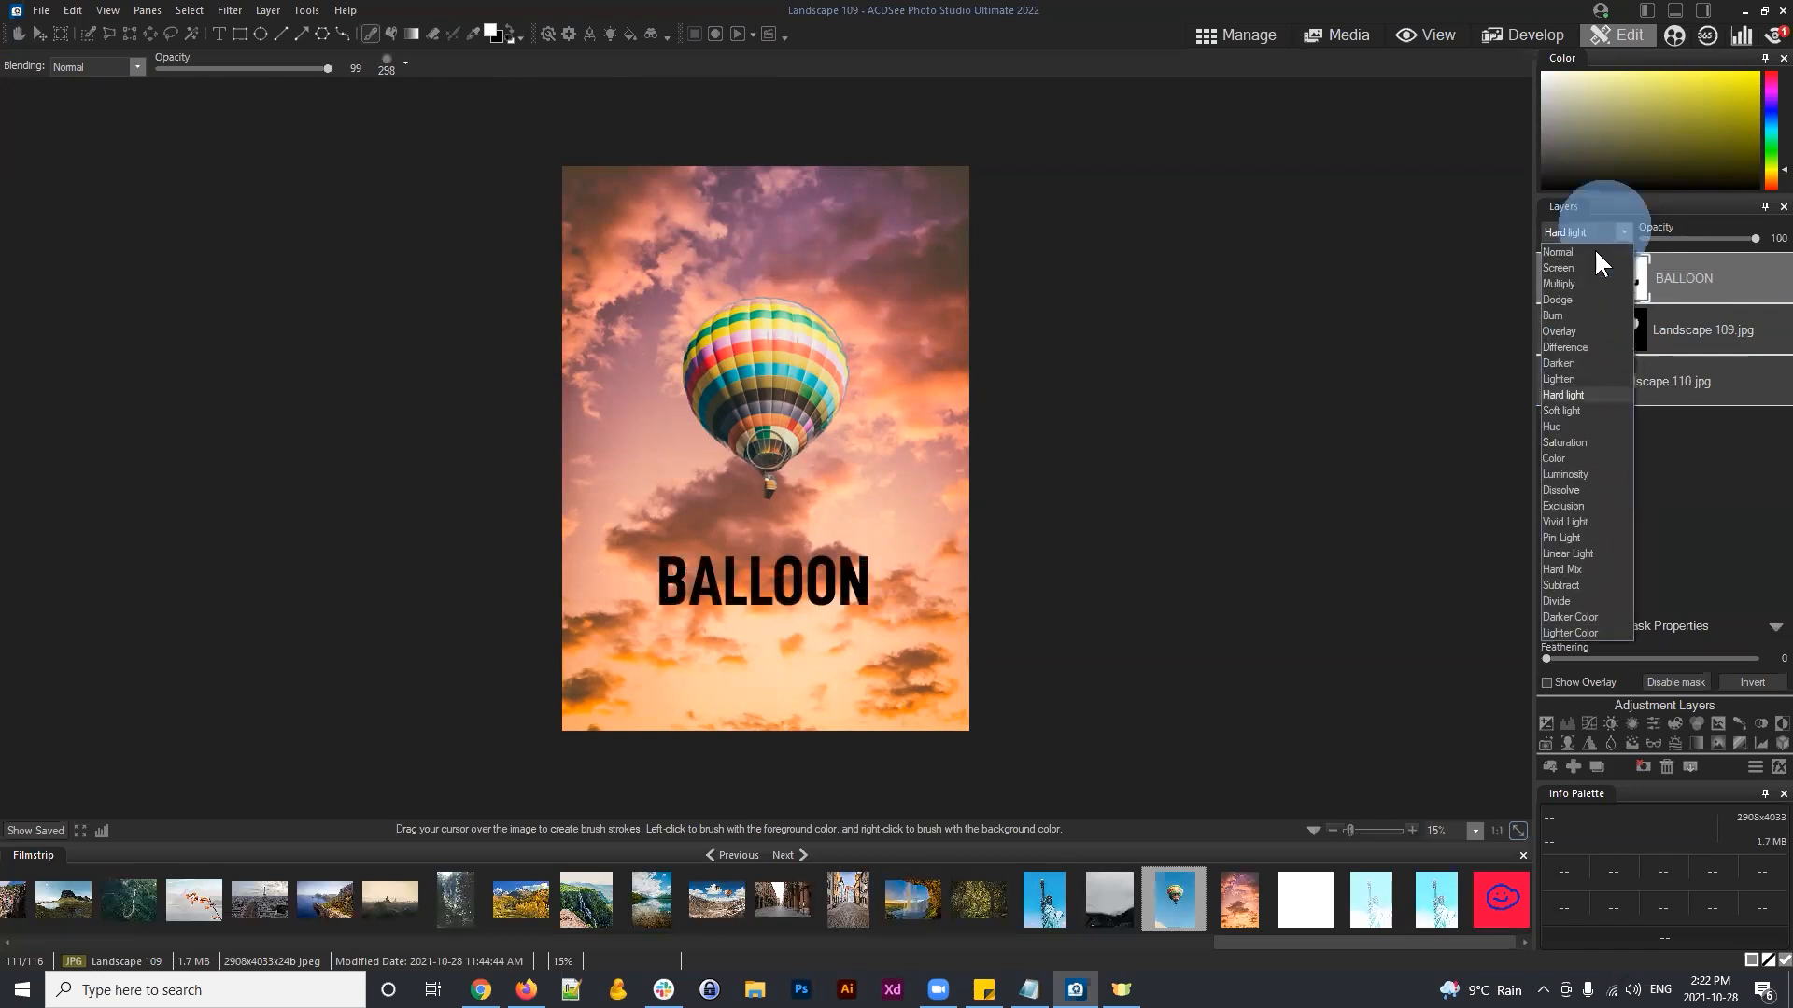
pyautogui.click(1565, 410)
pyautogui.click(1701, 289)
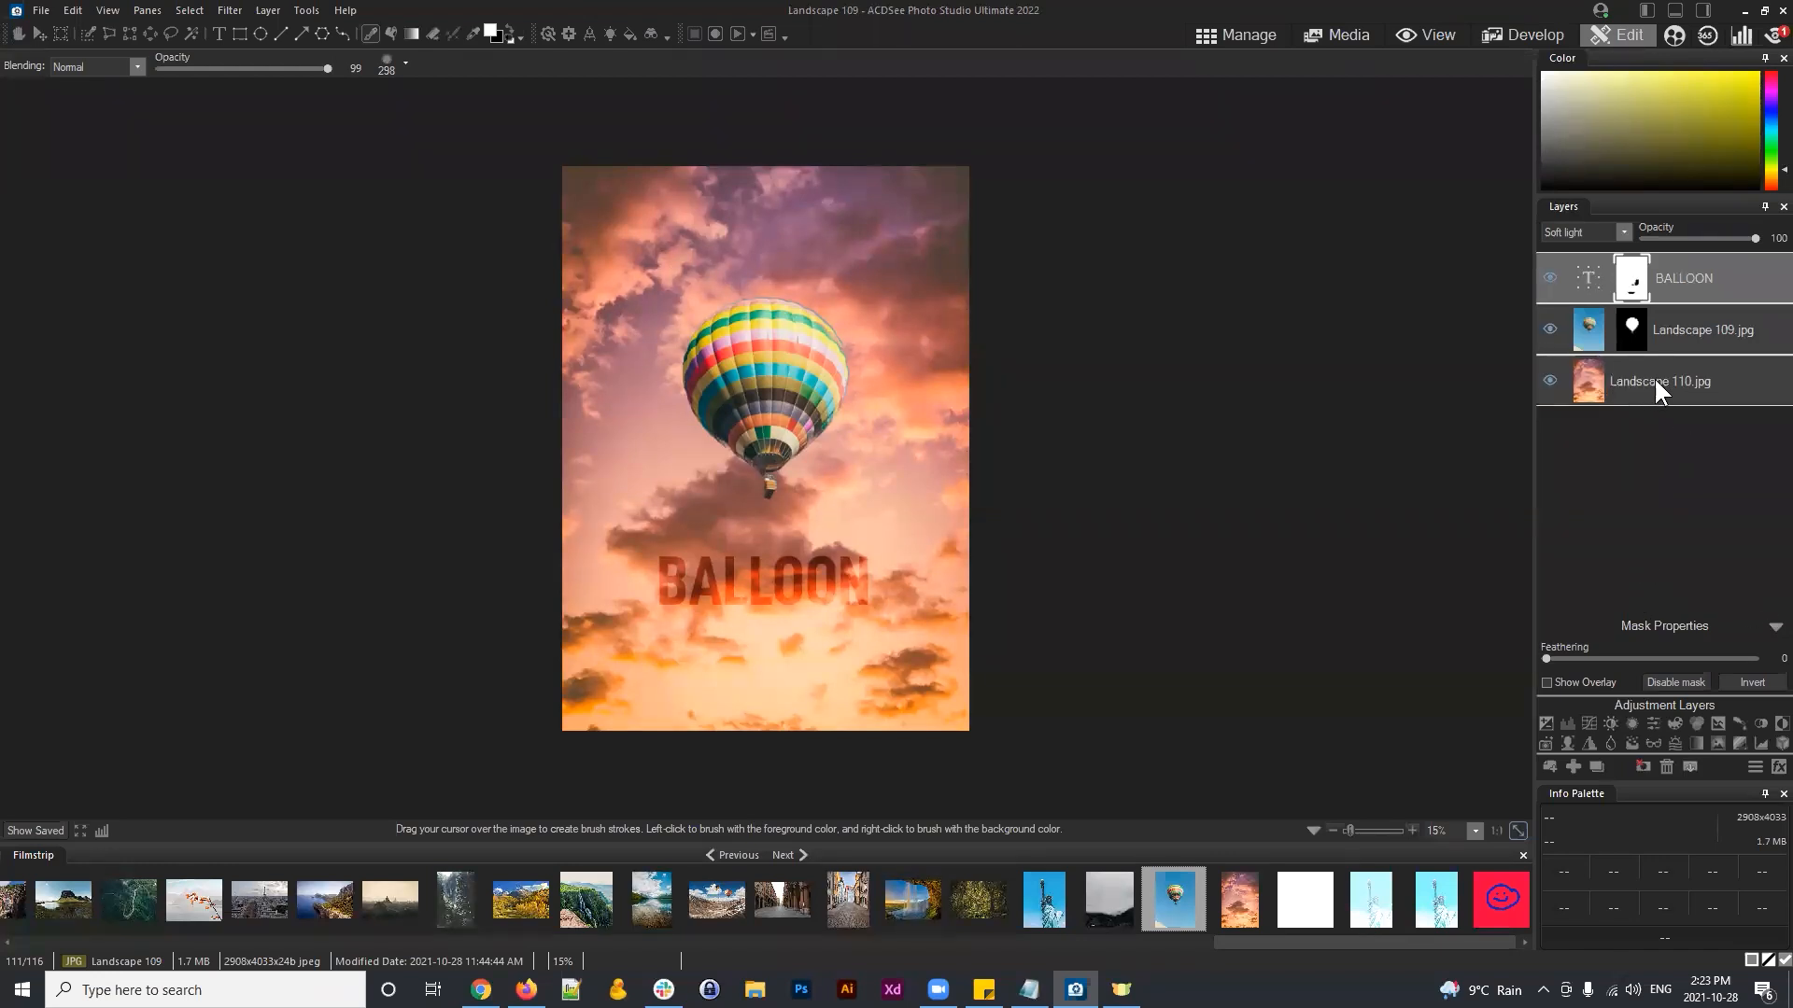
# Step: Delete the BALLOON text layer and remove the layer mask from Landscape 109.jpg
pyautogui.click(1666, 764)
pyautogui.click(1632, 273)
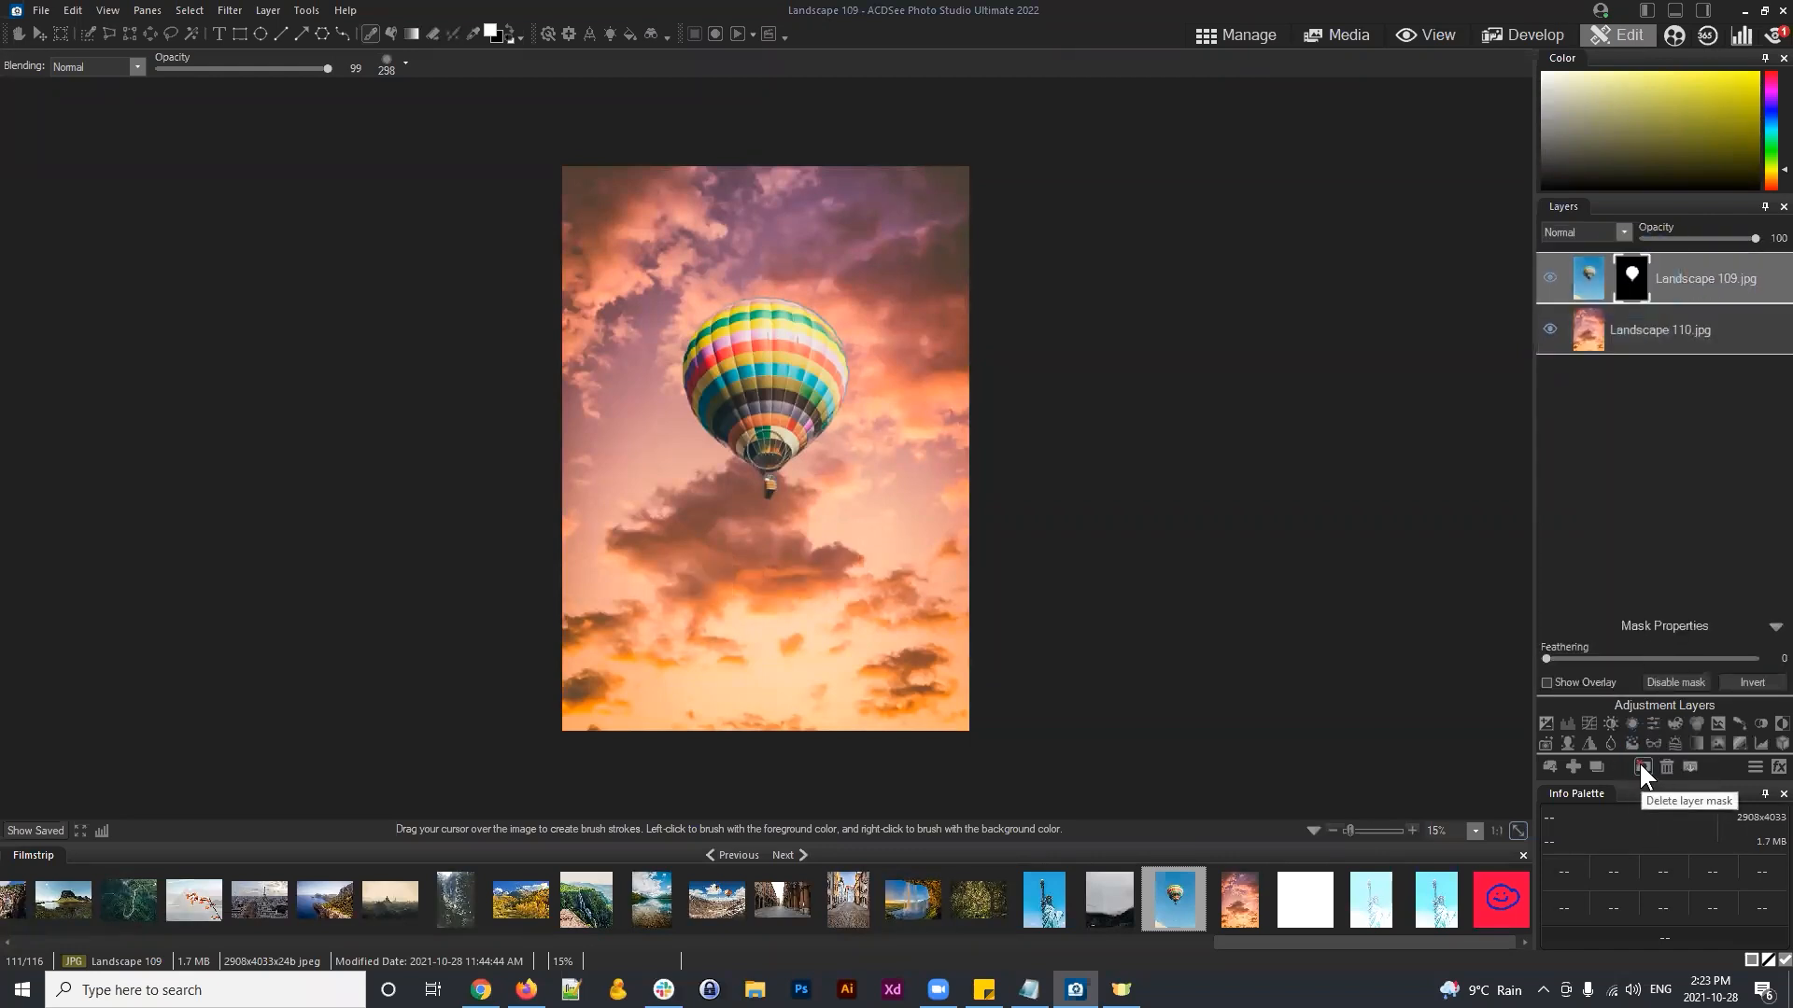
pyautogui.click(1641, 768)
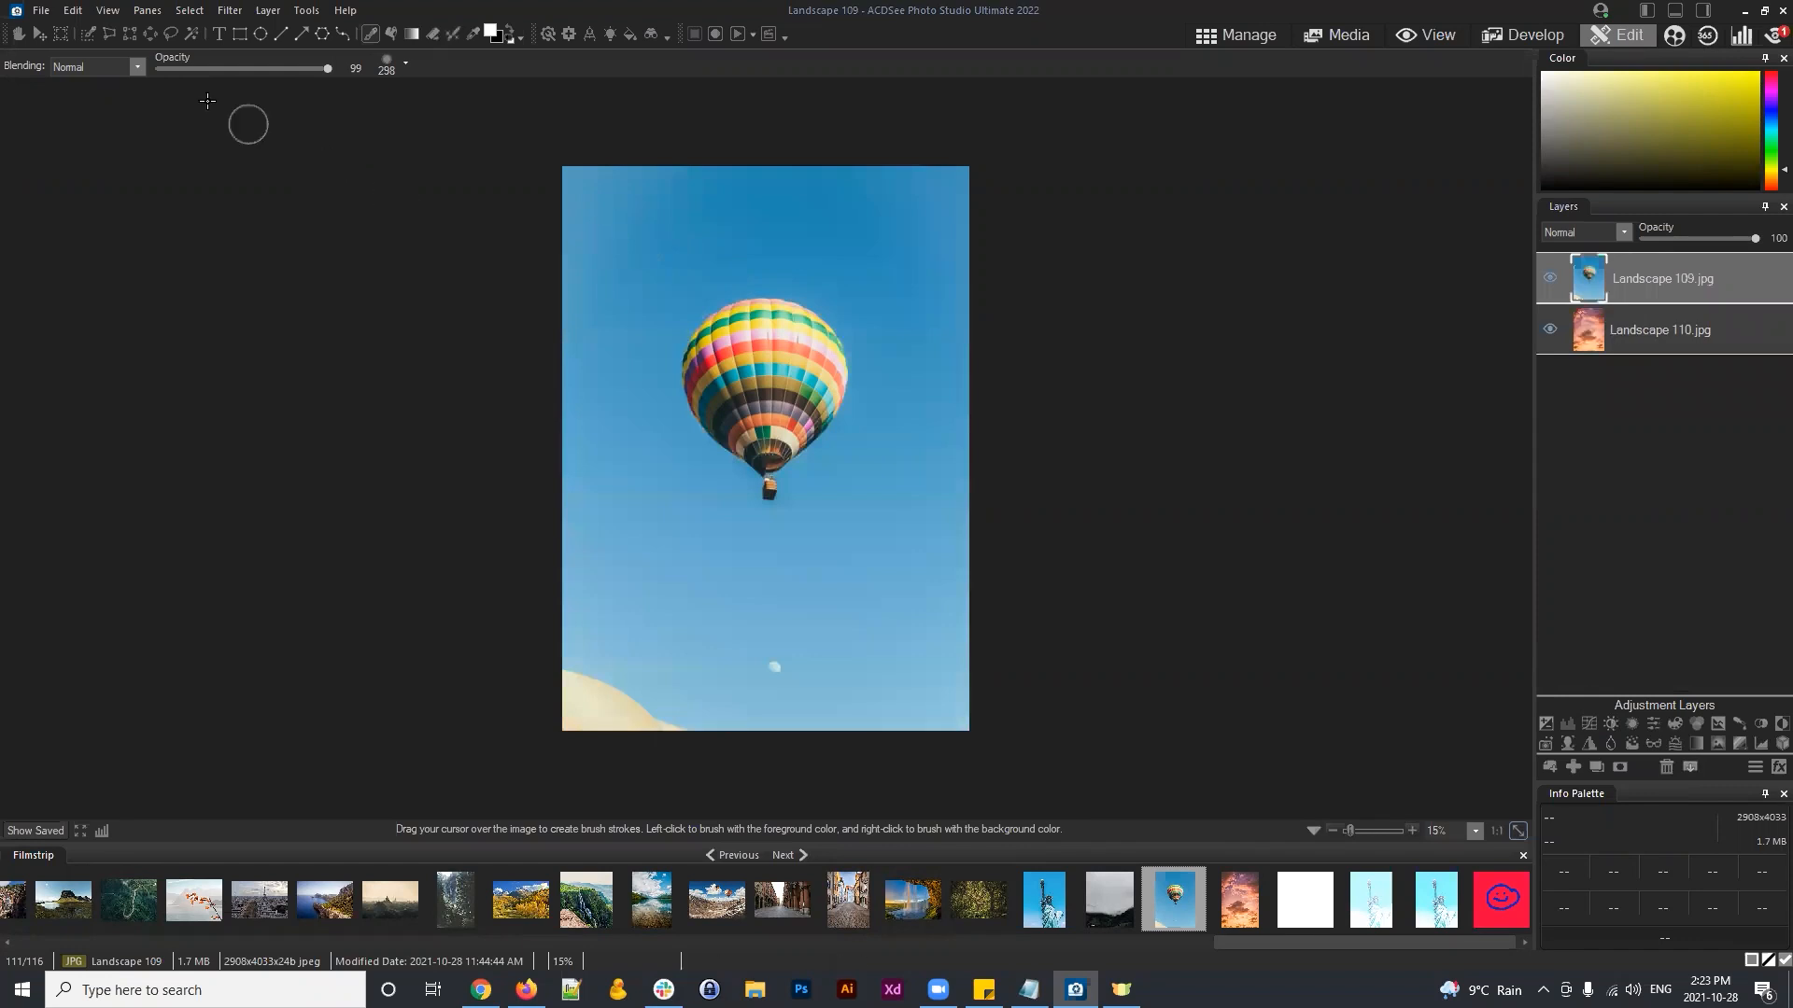
# Step: Select the whole blue sky with the colour-based Magic Wand and invert the selection to cover the balloon
pyautogui.click(192, 35)
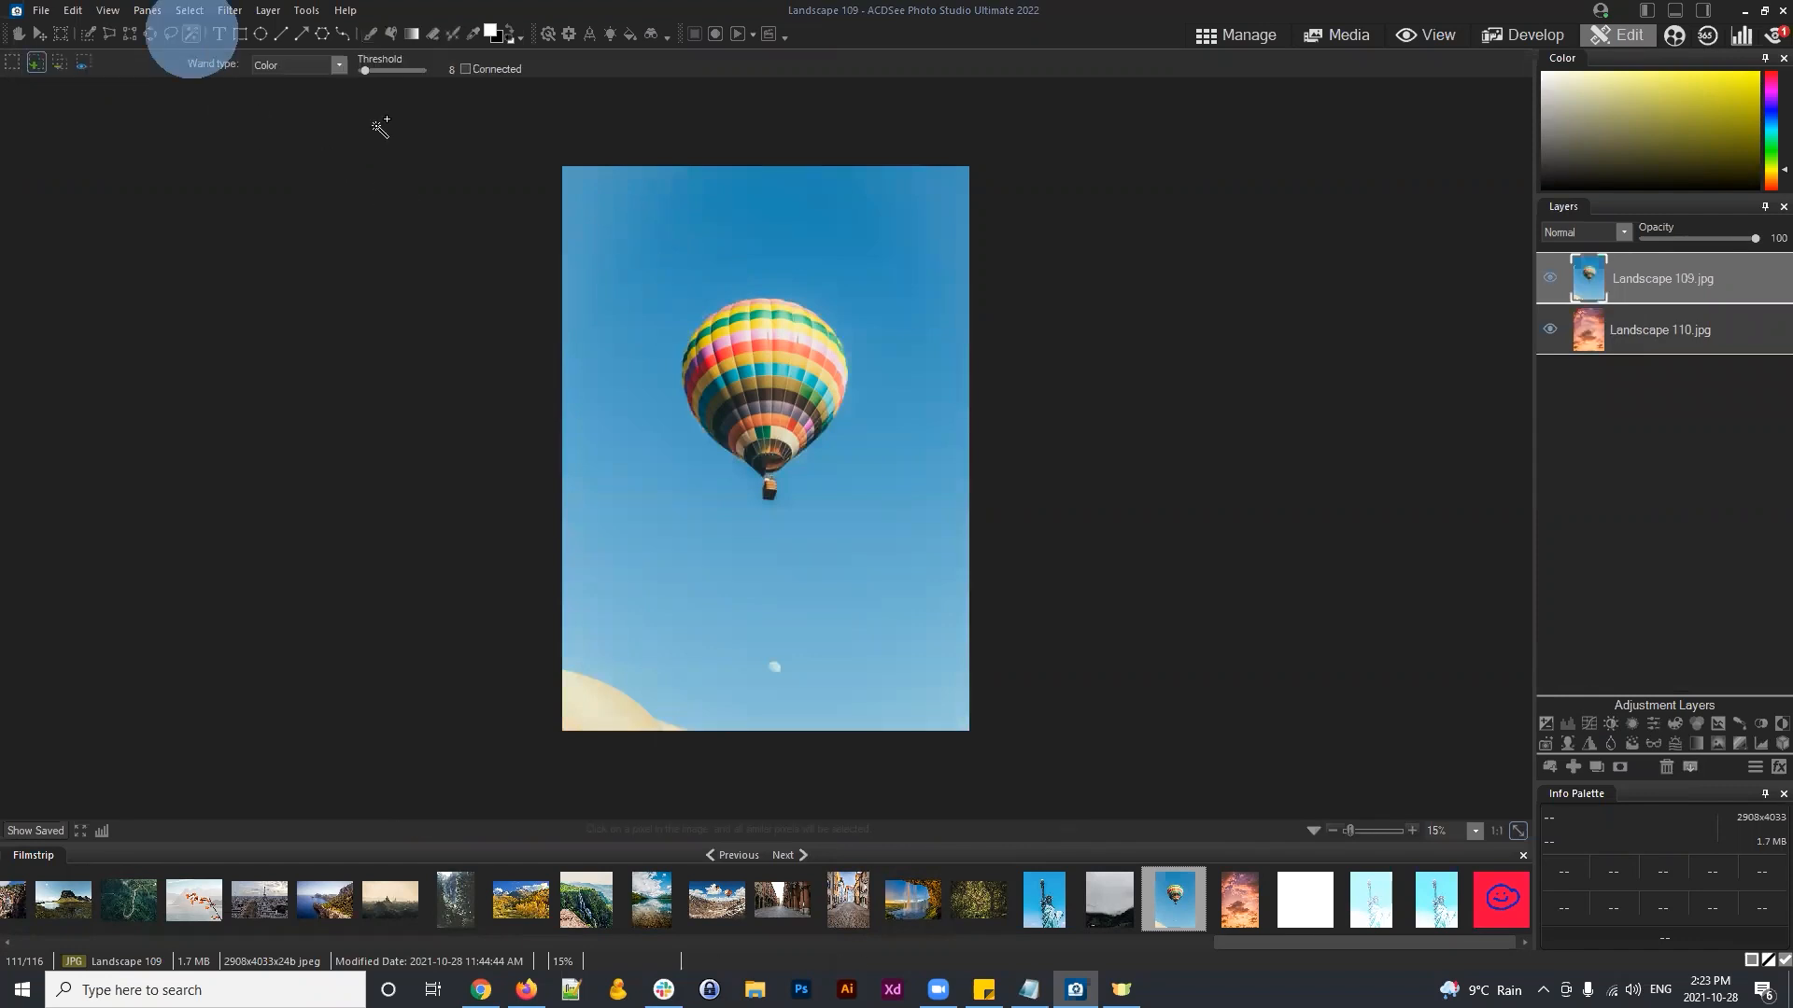
pyautogui.click(652, 304)
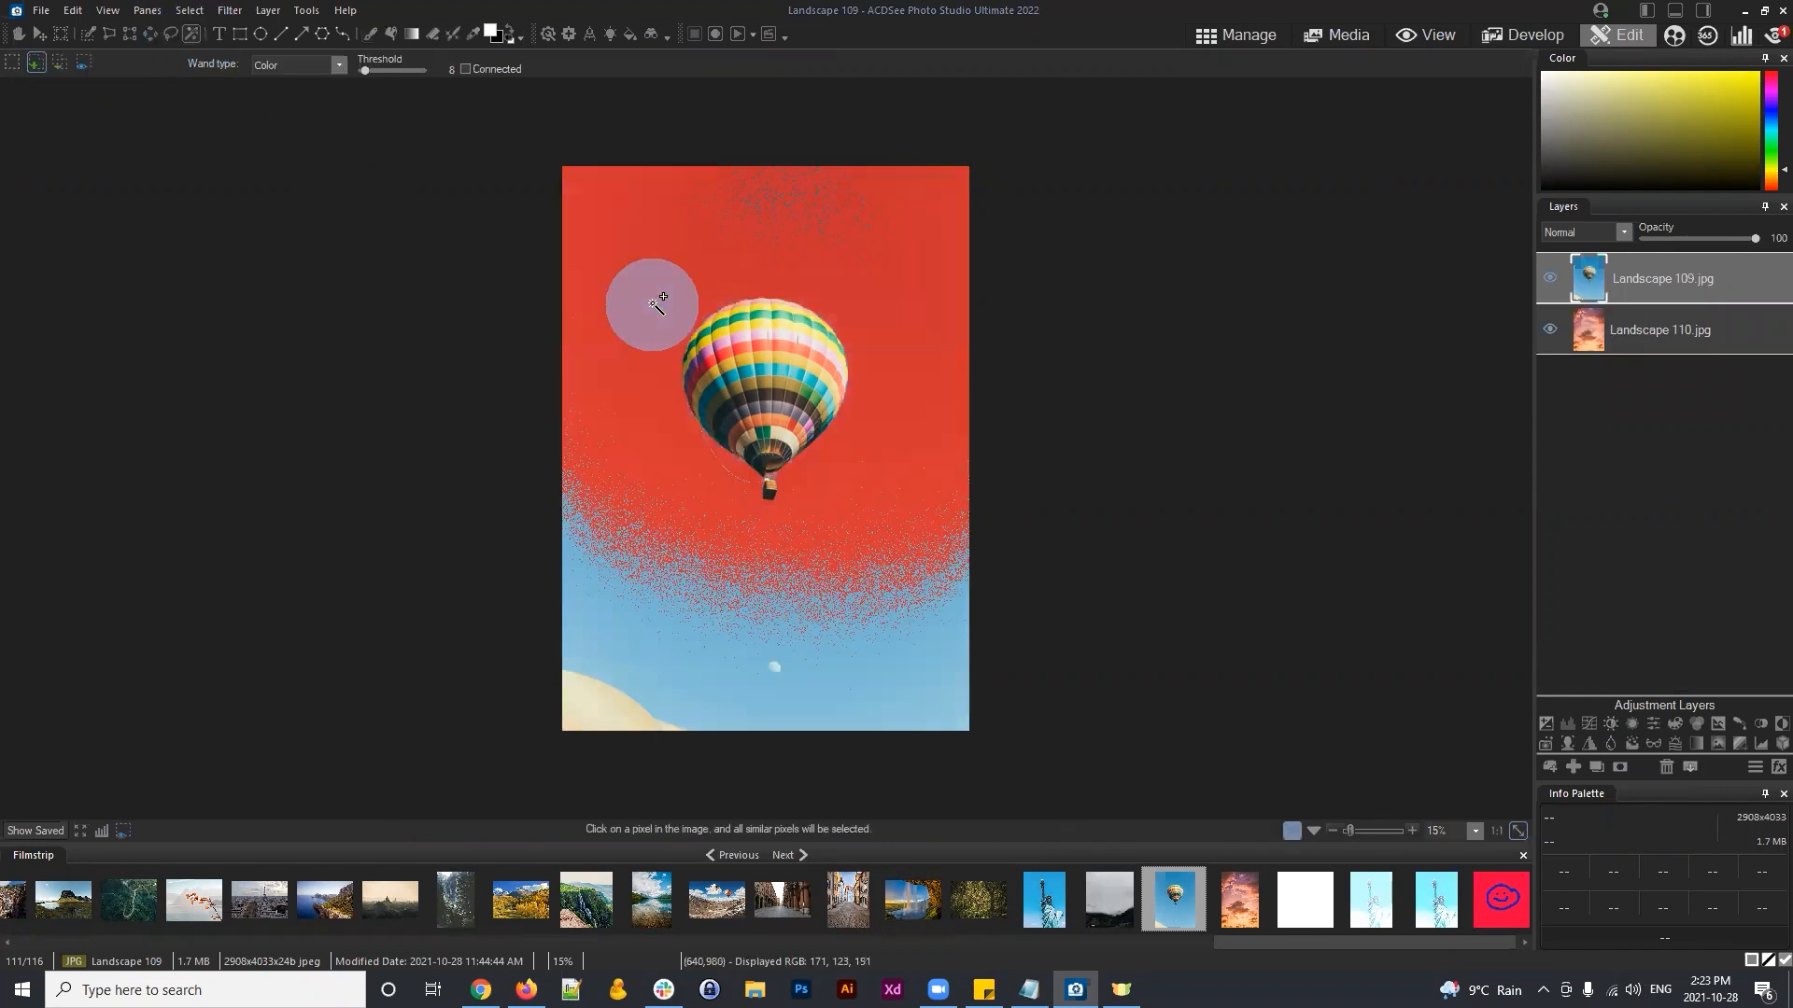
pyautogui.click(894, 653)
pyautogui.click(776, 196)
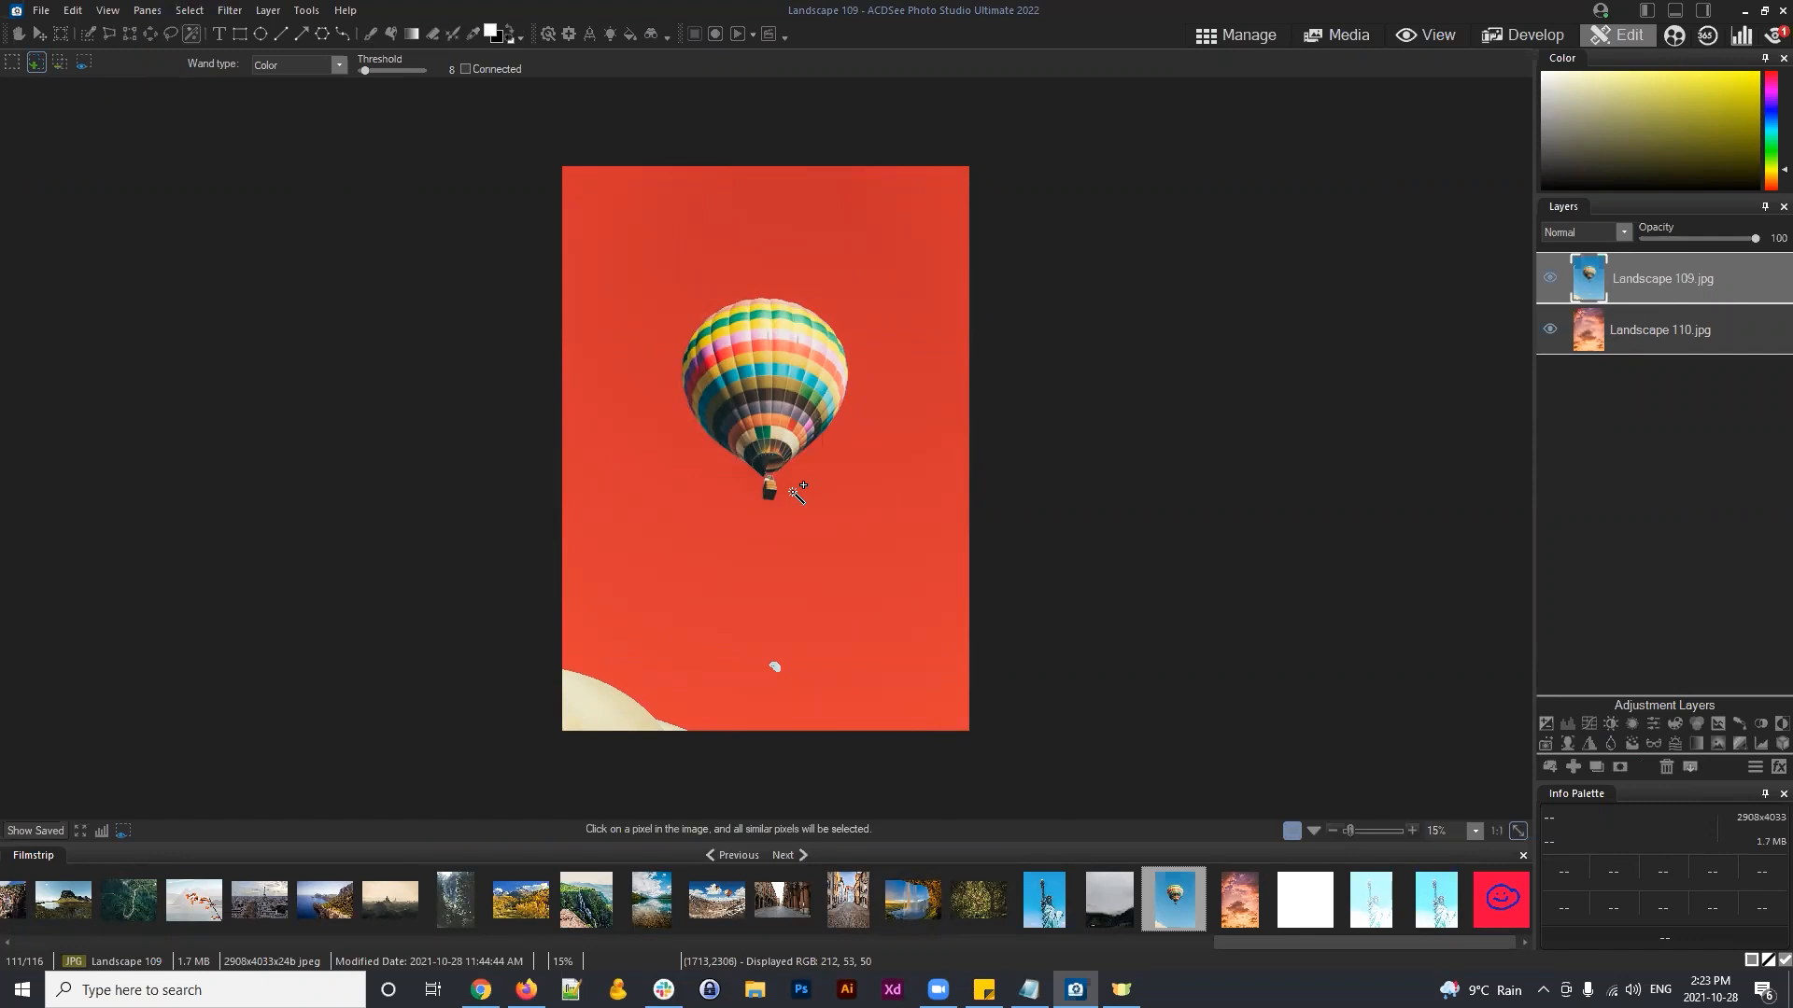
pyautogui.click(189, 10)
pyautogui.click(221, 73)
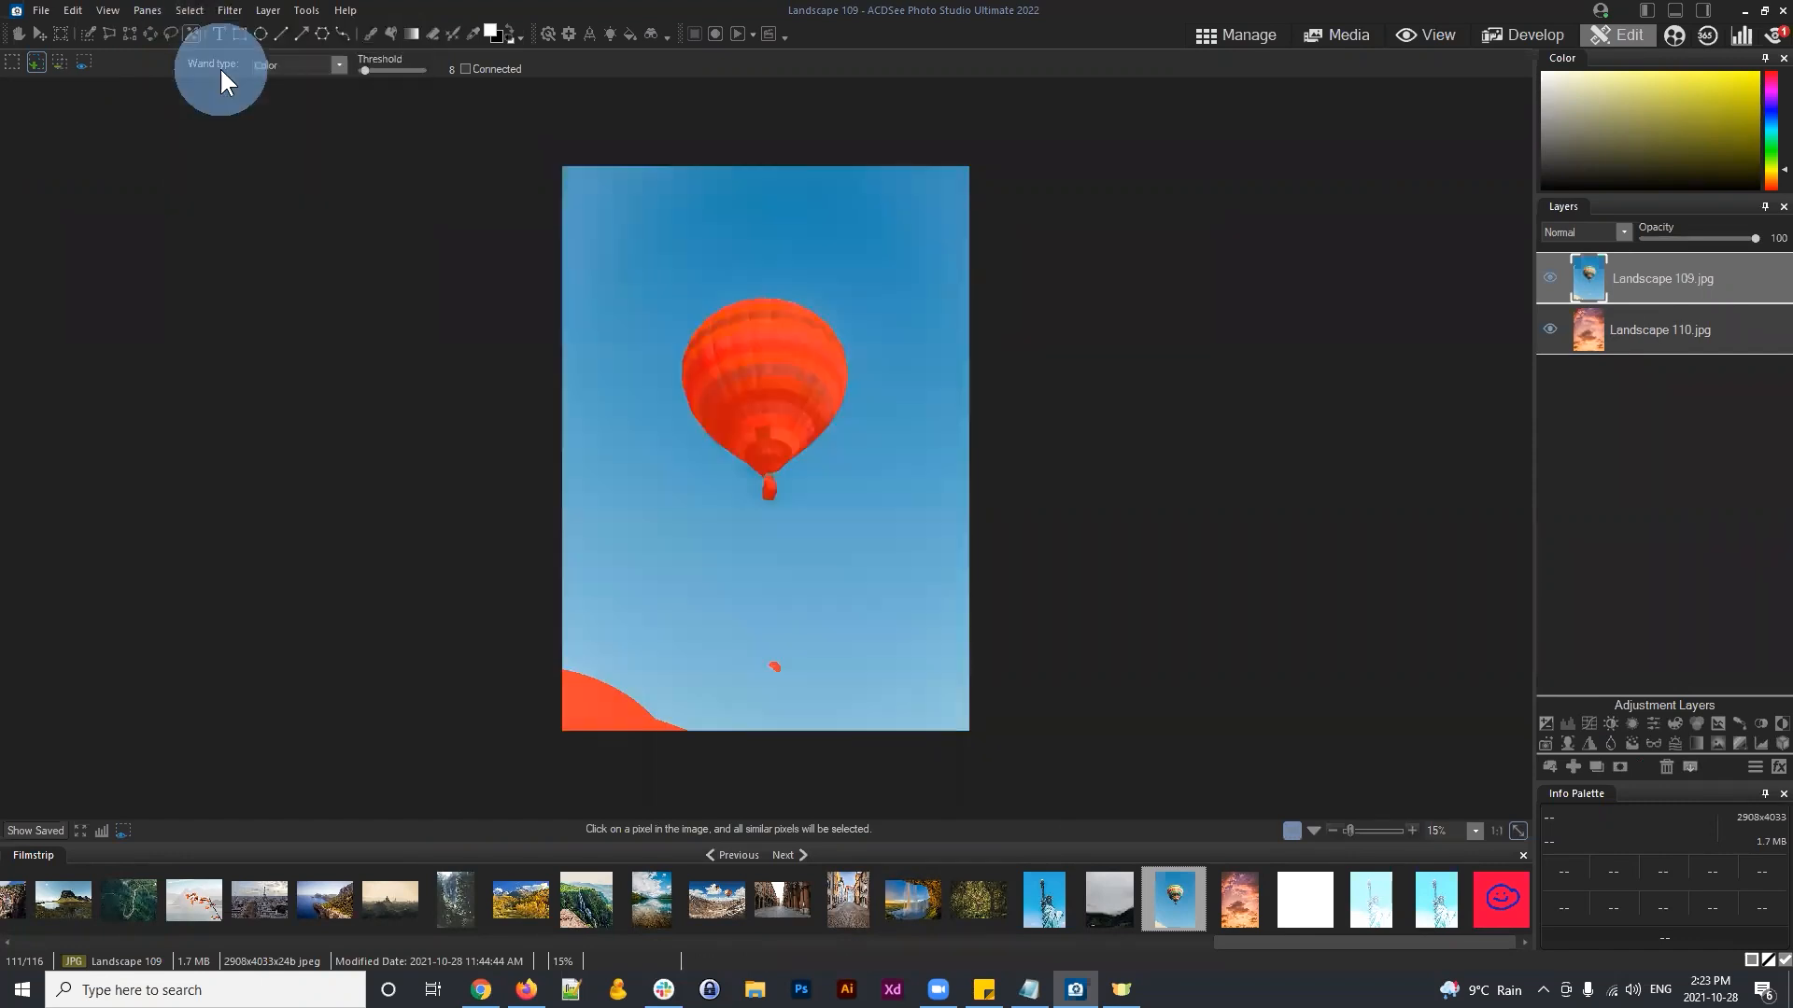
# Step: Refine the balloon selection with a shift edge of -13 and a feathering of 9
pyautogui.scroll(1, 682, 280)
pyautogui.scroll(3, 680, 282)
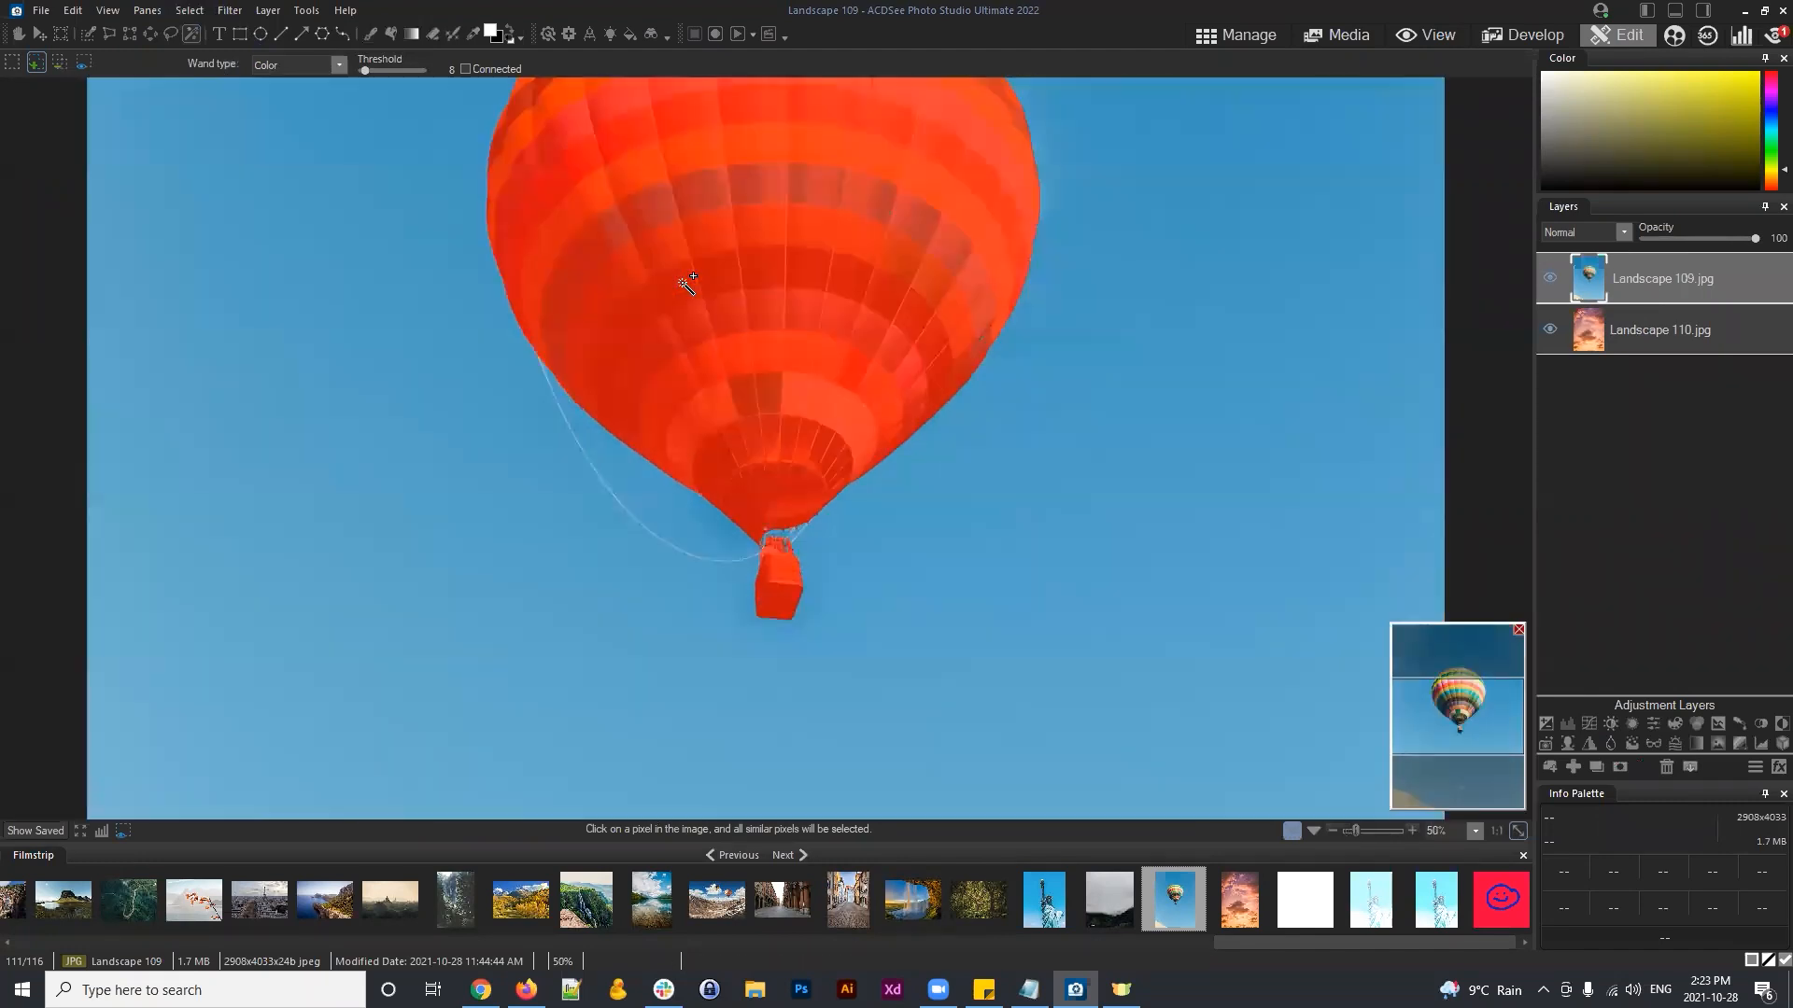
pyautogui.moveTo(854, 272); pyautogui.dragTo(1076, 483)
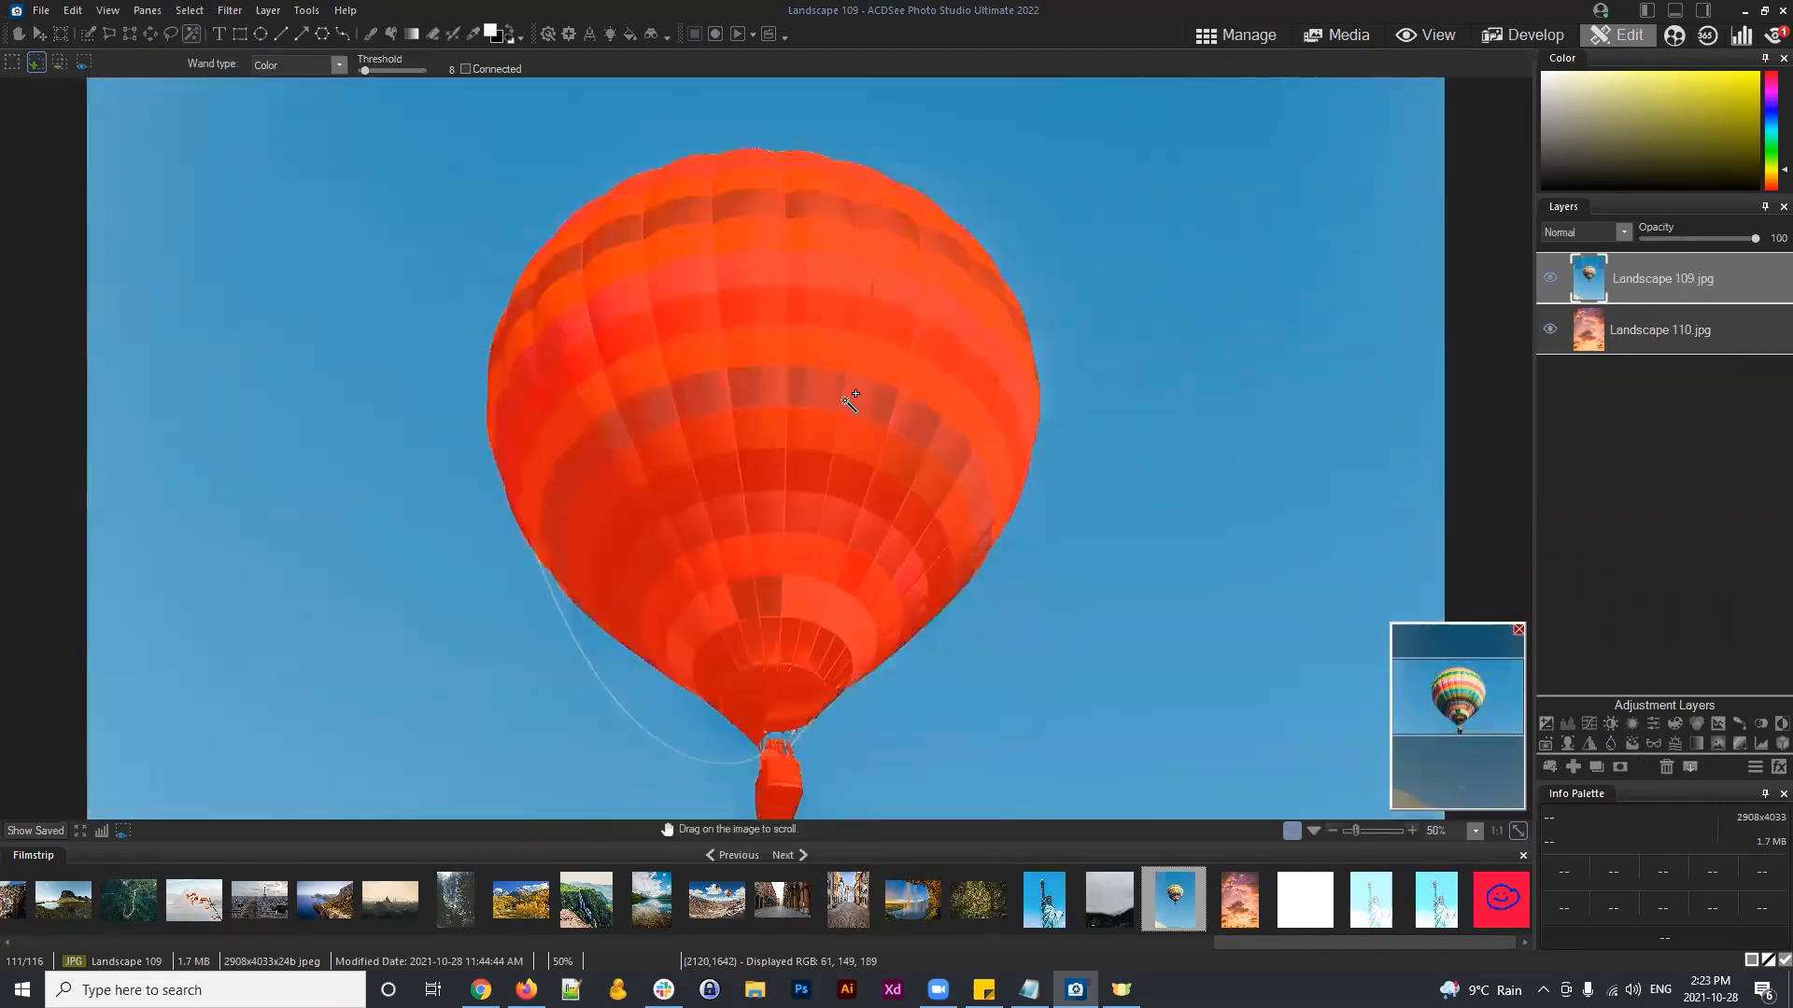
pyautogui.scroll(-2, 832, 388)
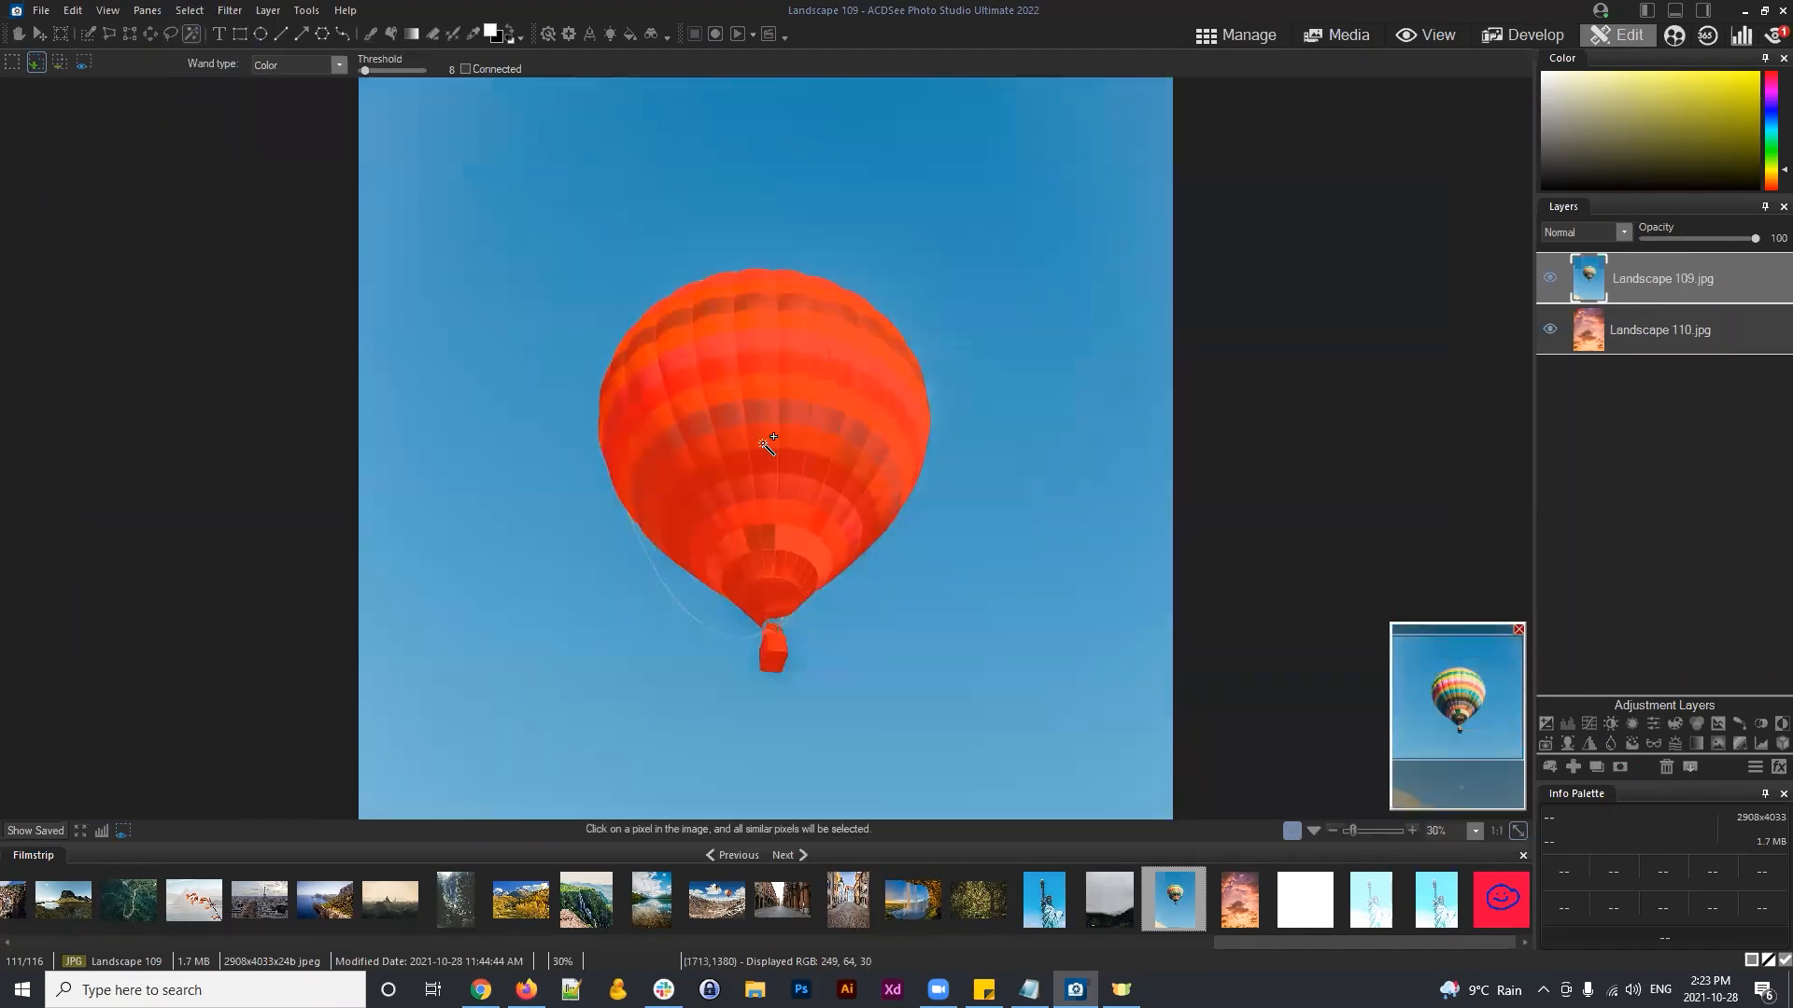
pyautogui.click(189, 12)
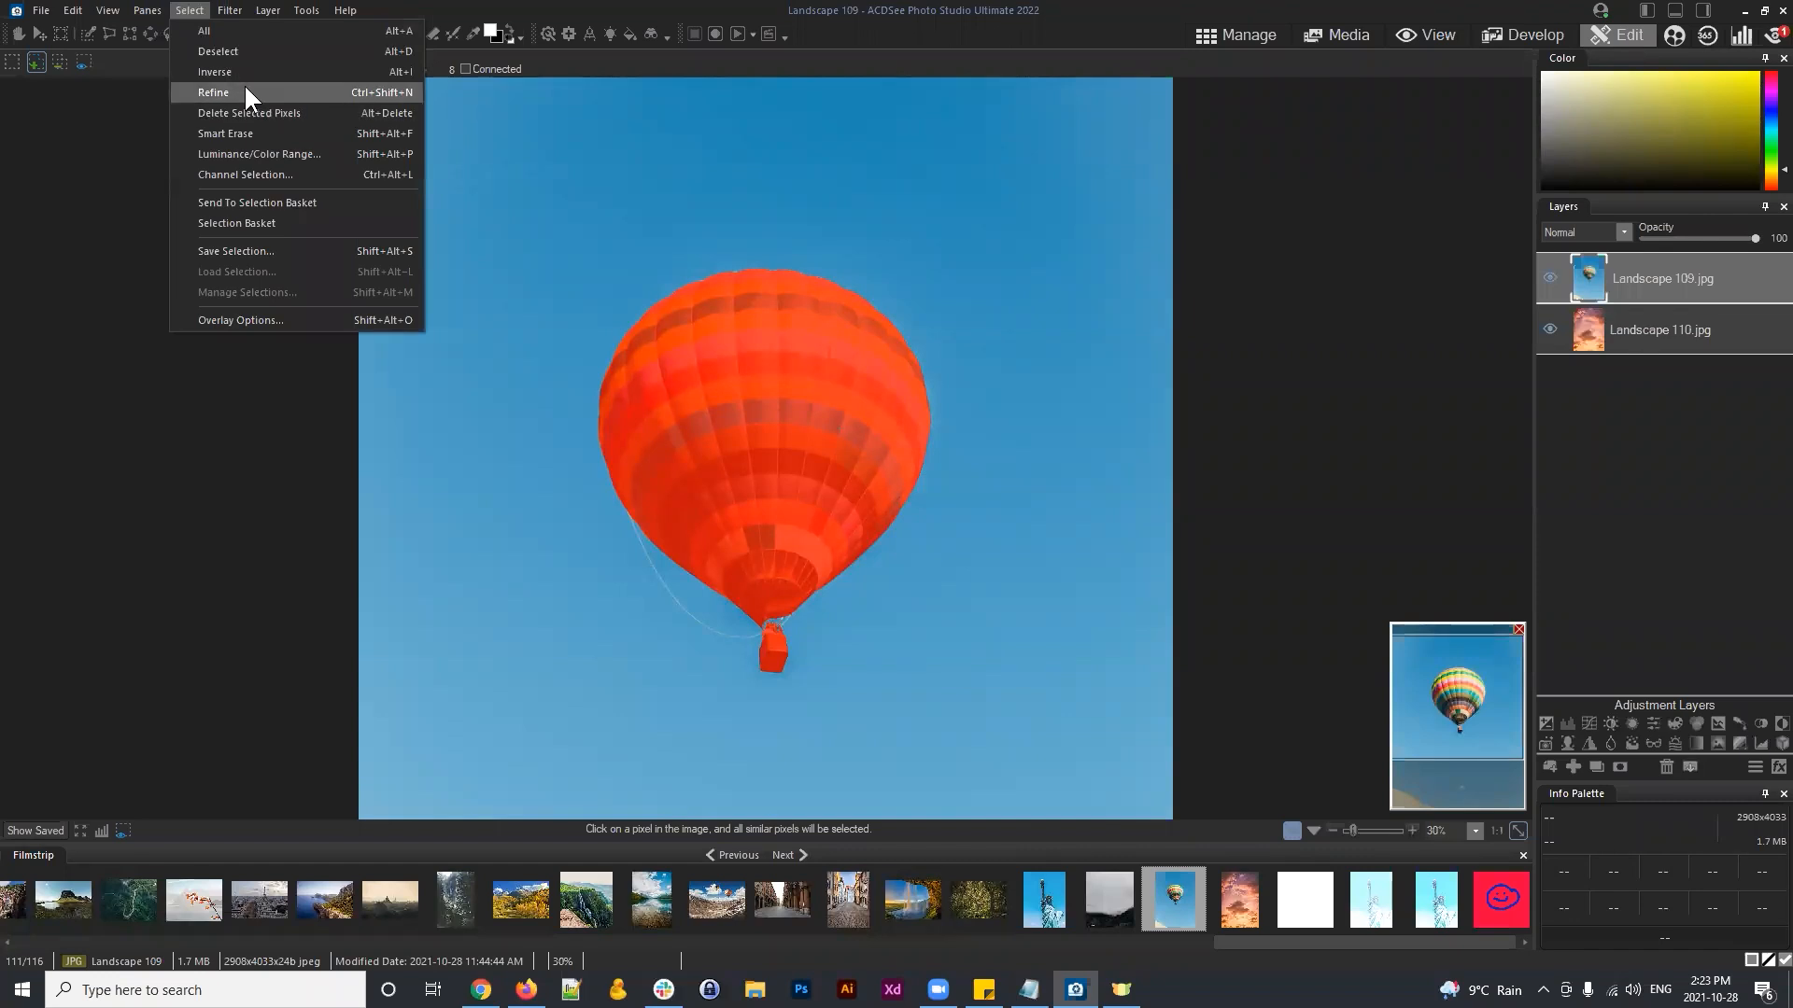
pyautogui.click(176, 20)
pyautogui.click(176, 19)
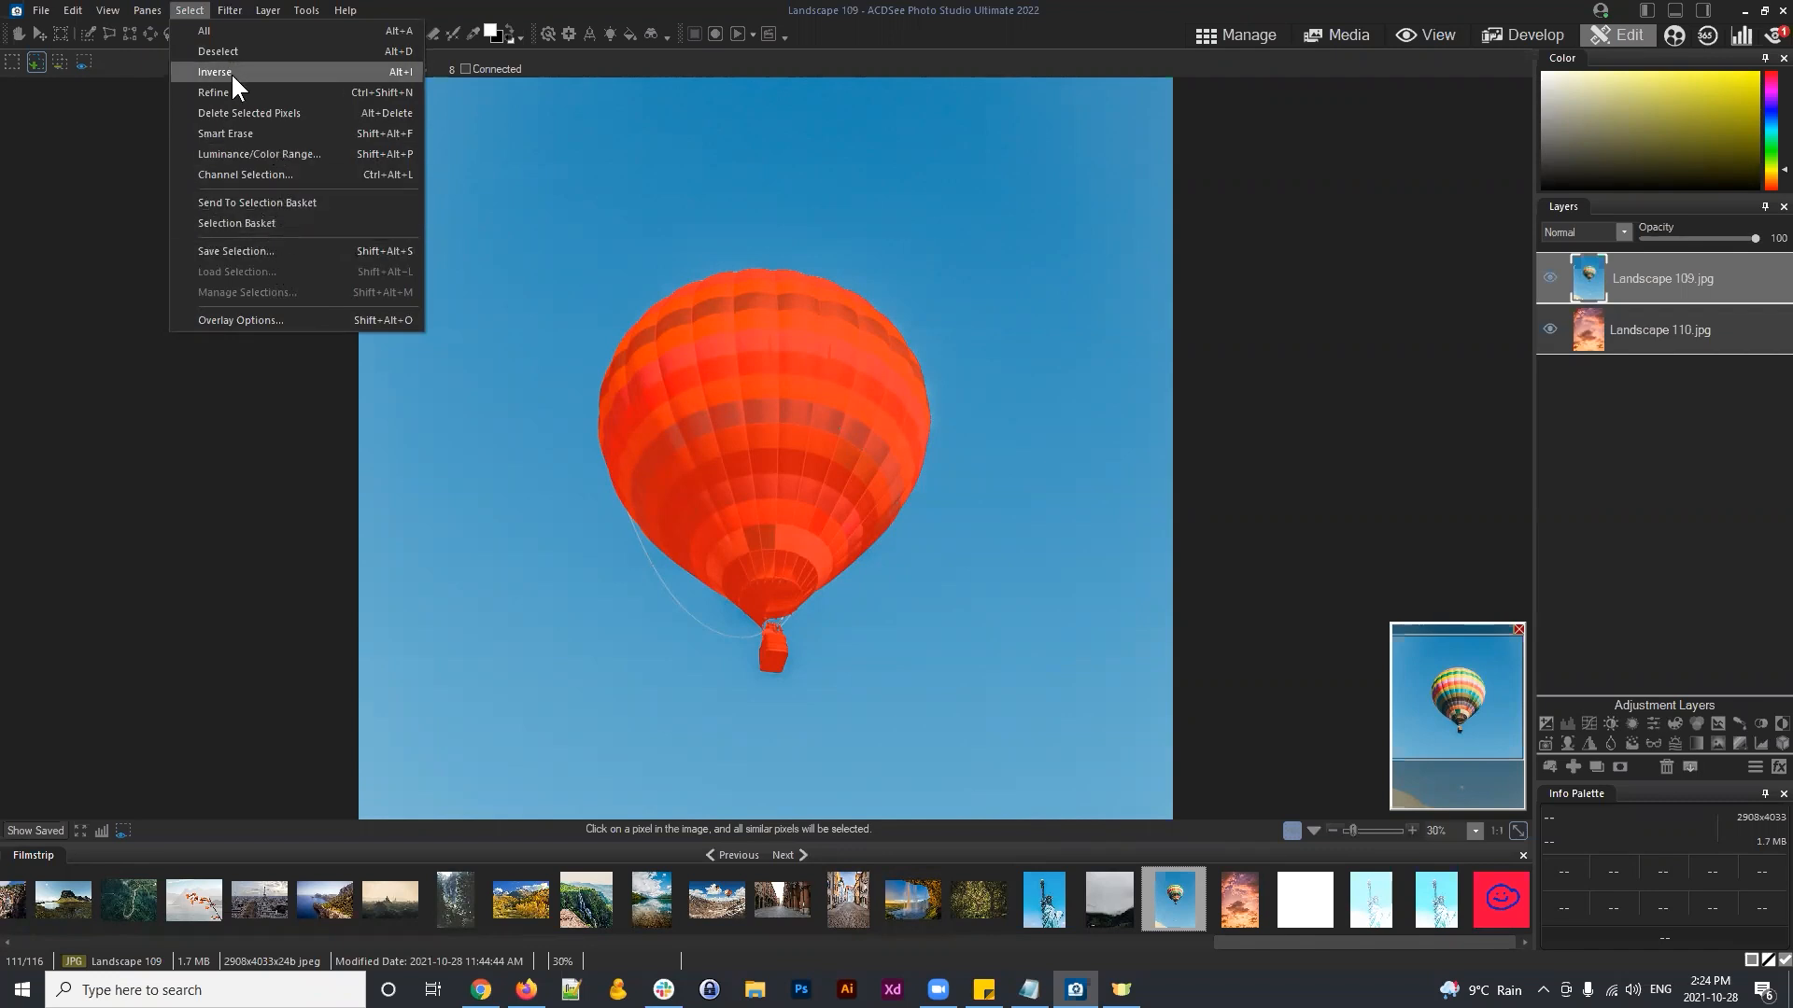
pyautogui.click(213, 90)
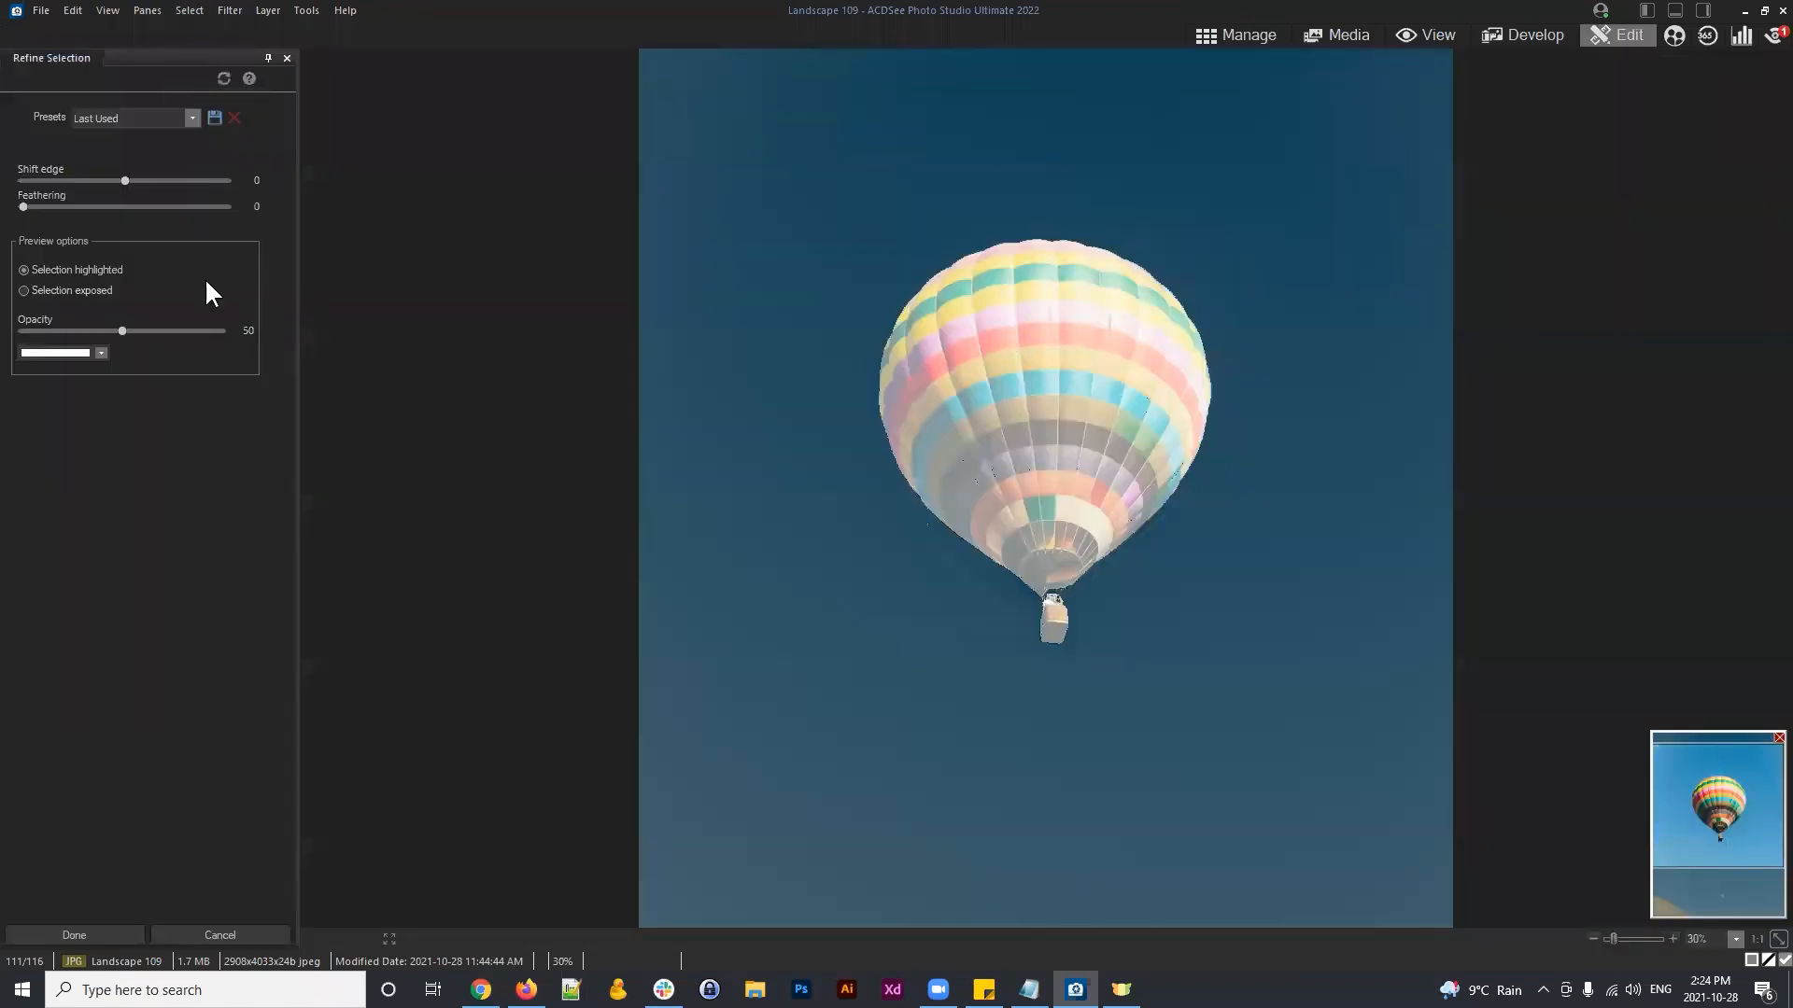
pyautogui.moveTo(125, 180)
pyautogui.mouseDown()
pyautogui.moveTo(370, 196)
pyautogui.moveTo(67, 174)
pyautogui.moveTo(152, 152)
pyautogui.moveTo(112, 150)
pyautogui.mouseUp()
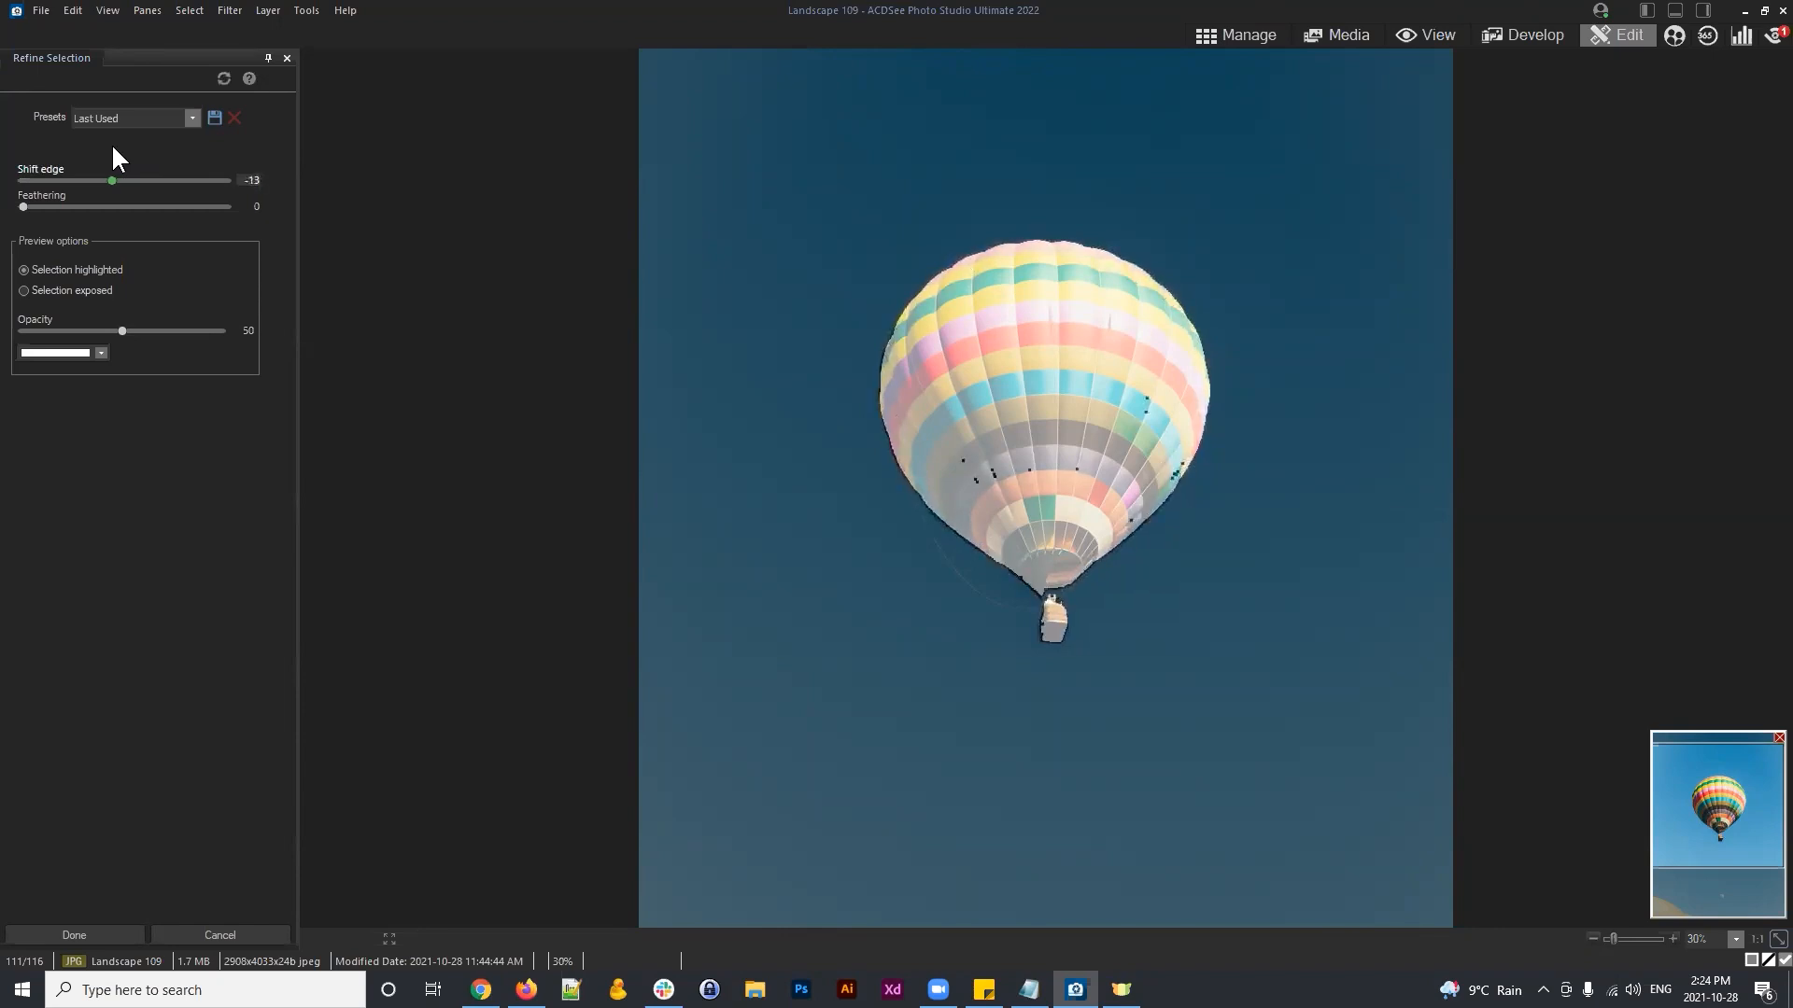
pyautogui.moveTo(25, 199)
pyautogui.mouseDown()
pyautogui.moveTo(81, 200)
pyautogui.moveTo(36, 199)
pyautogui.mouseUp()
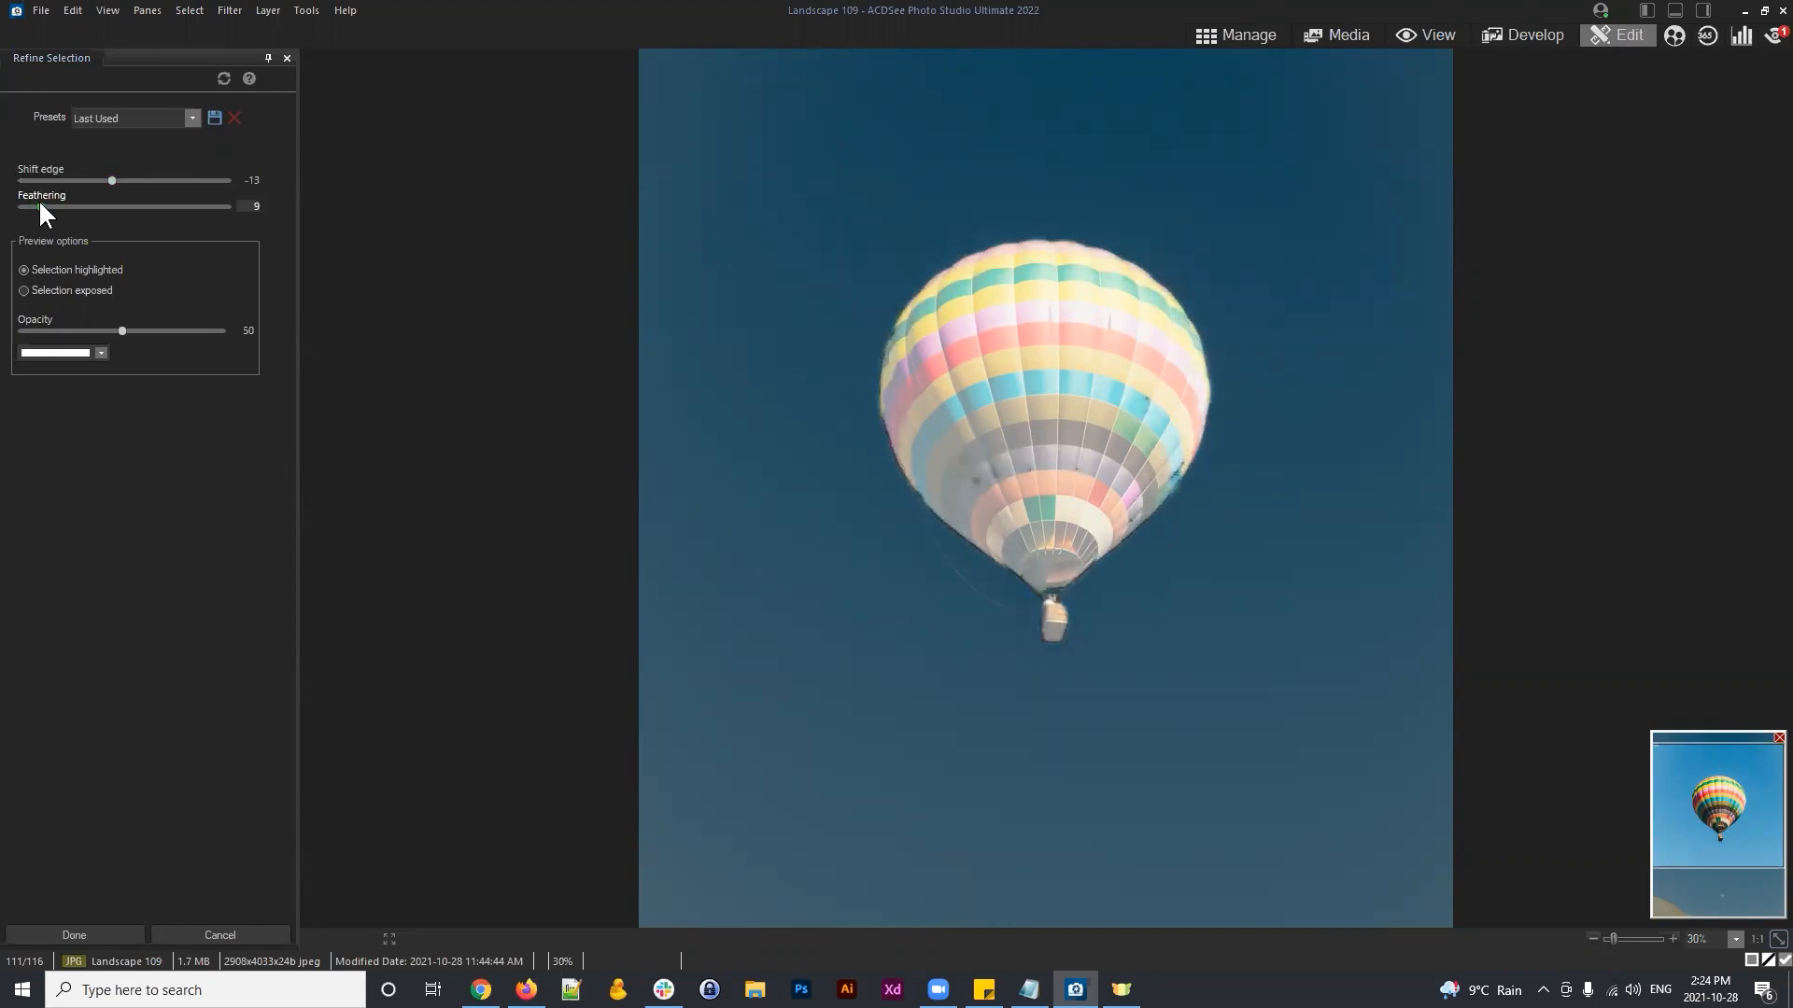
# Step: Return the feathering to 0, set the shift edge to -10 and apply the selection refinement
pyautogui.moveTo(99, 178); pyautogui.dragTo(2, 211)
pyautogui.moveTo(130, 180); pyautogui.dragTo(115, 180)
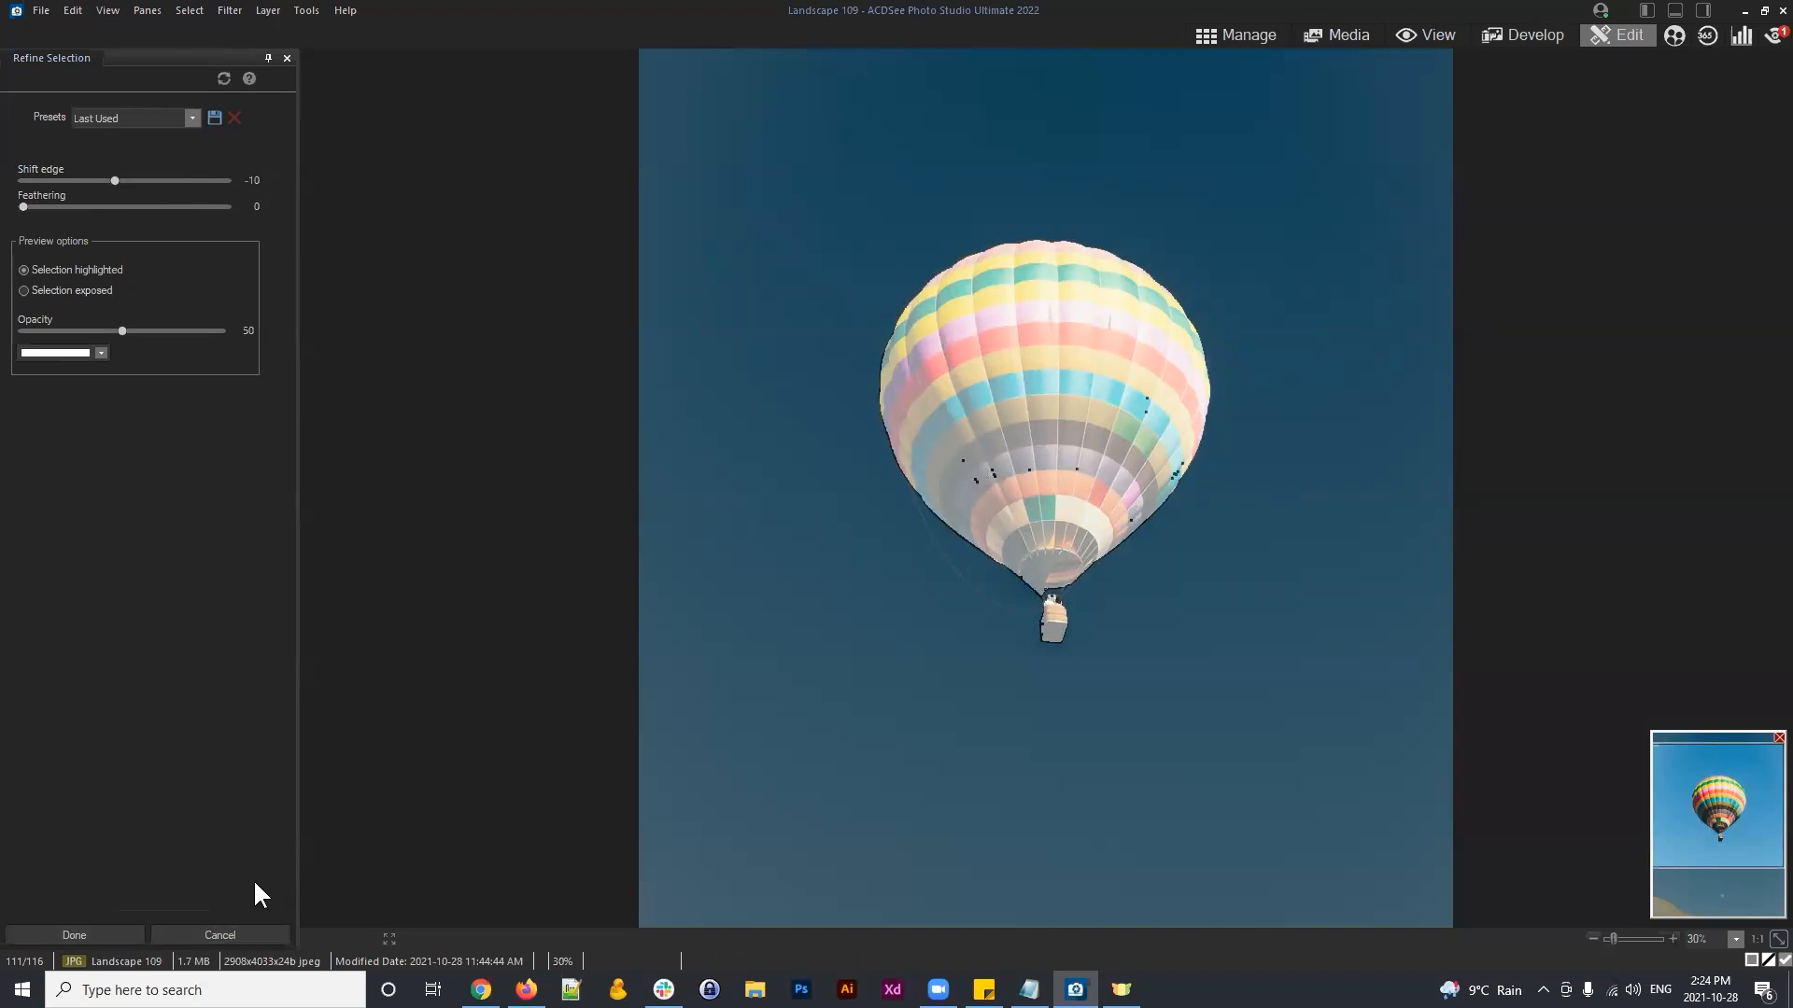
pyautogui.click(98, 934)
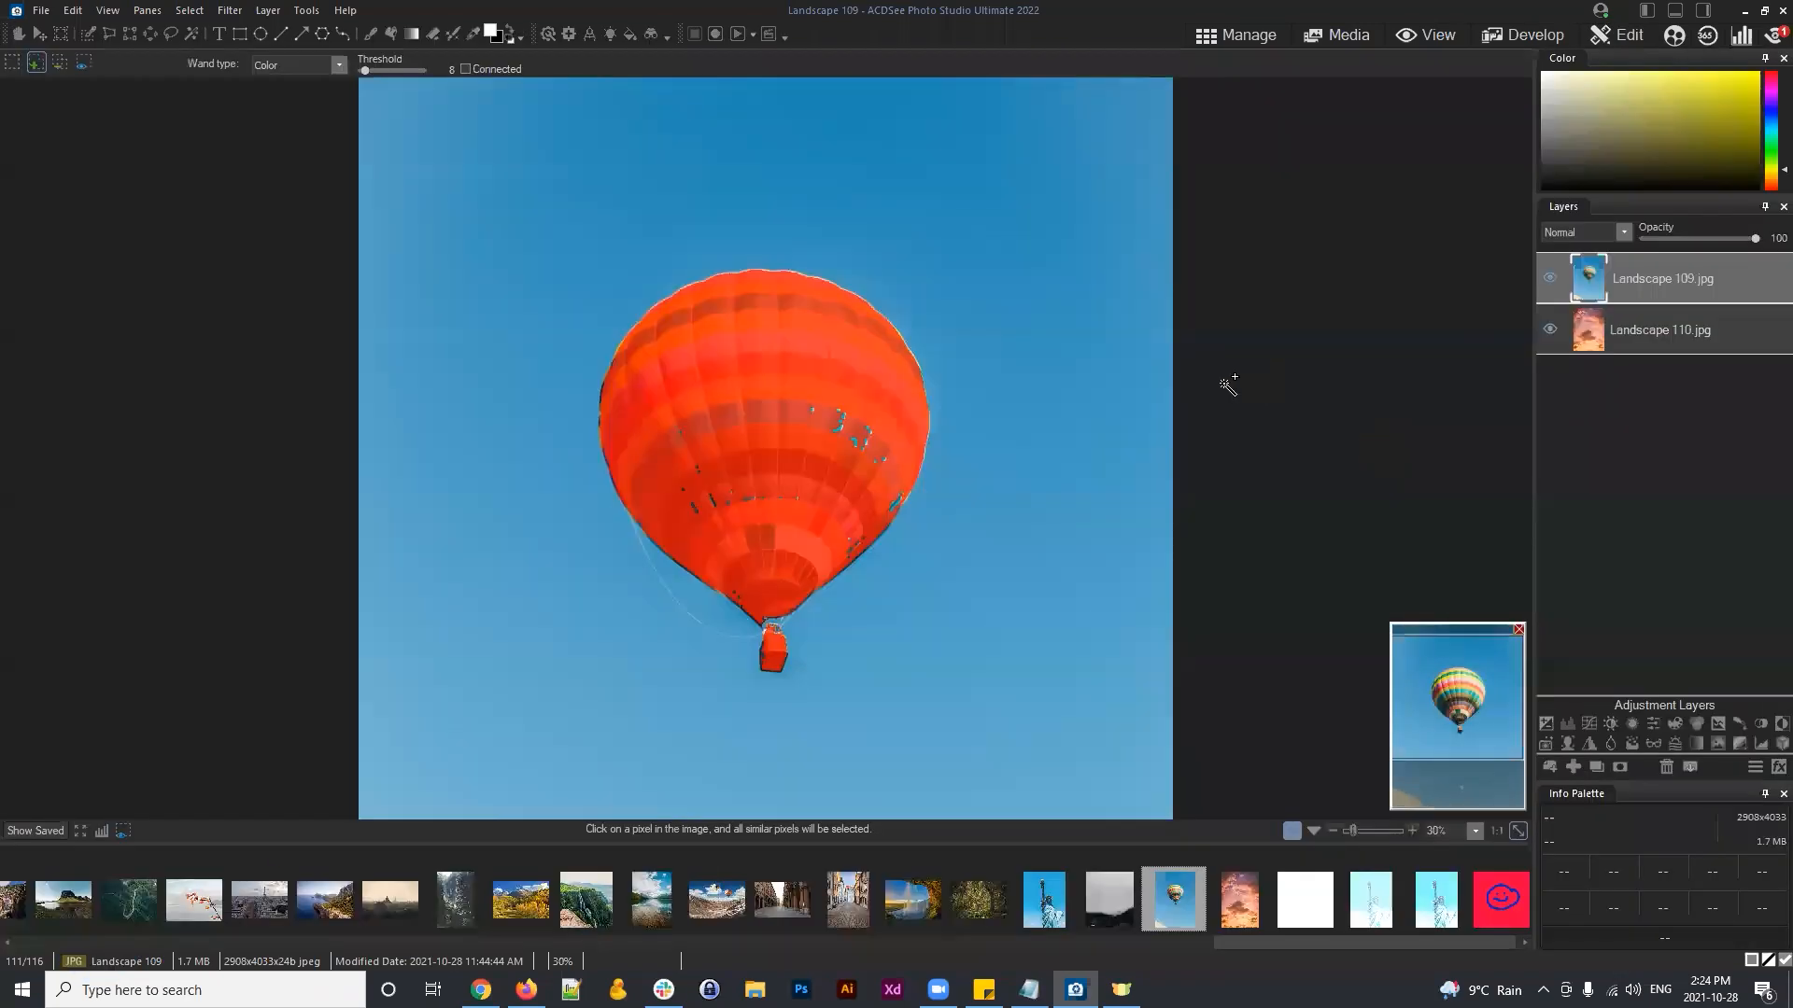
# Step: Add the unselected patches inside the balloon and its basket to the selection with the Brush Selection tool, using progressively smaller brush sizes
pyautogui.scroll(4, 781, 496)
pyautogui.scroll(-2, 784, 496)
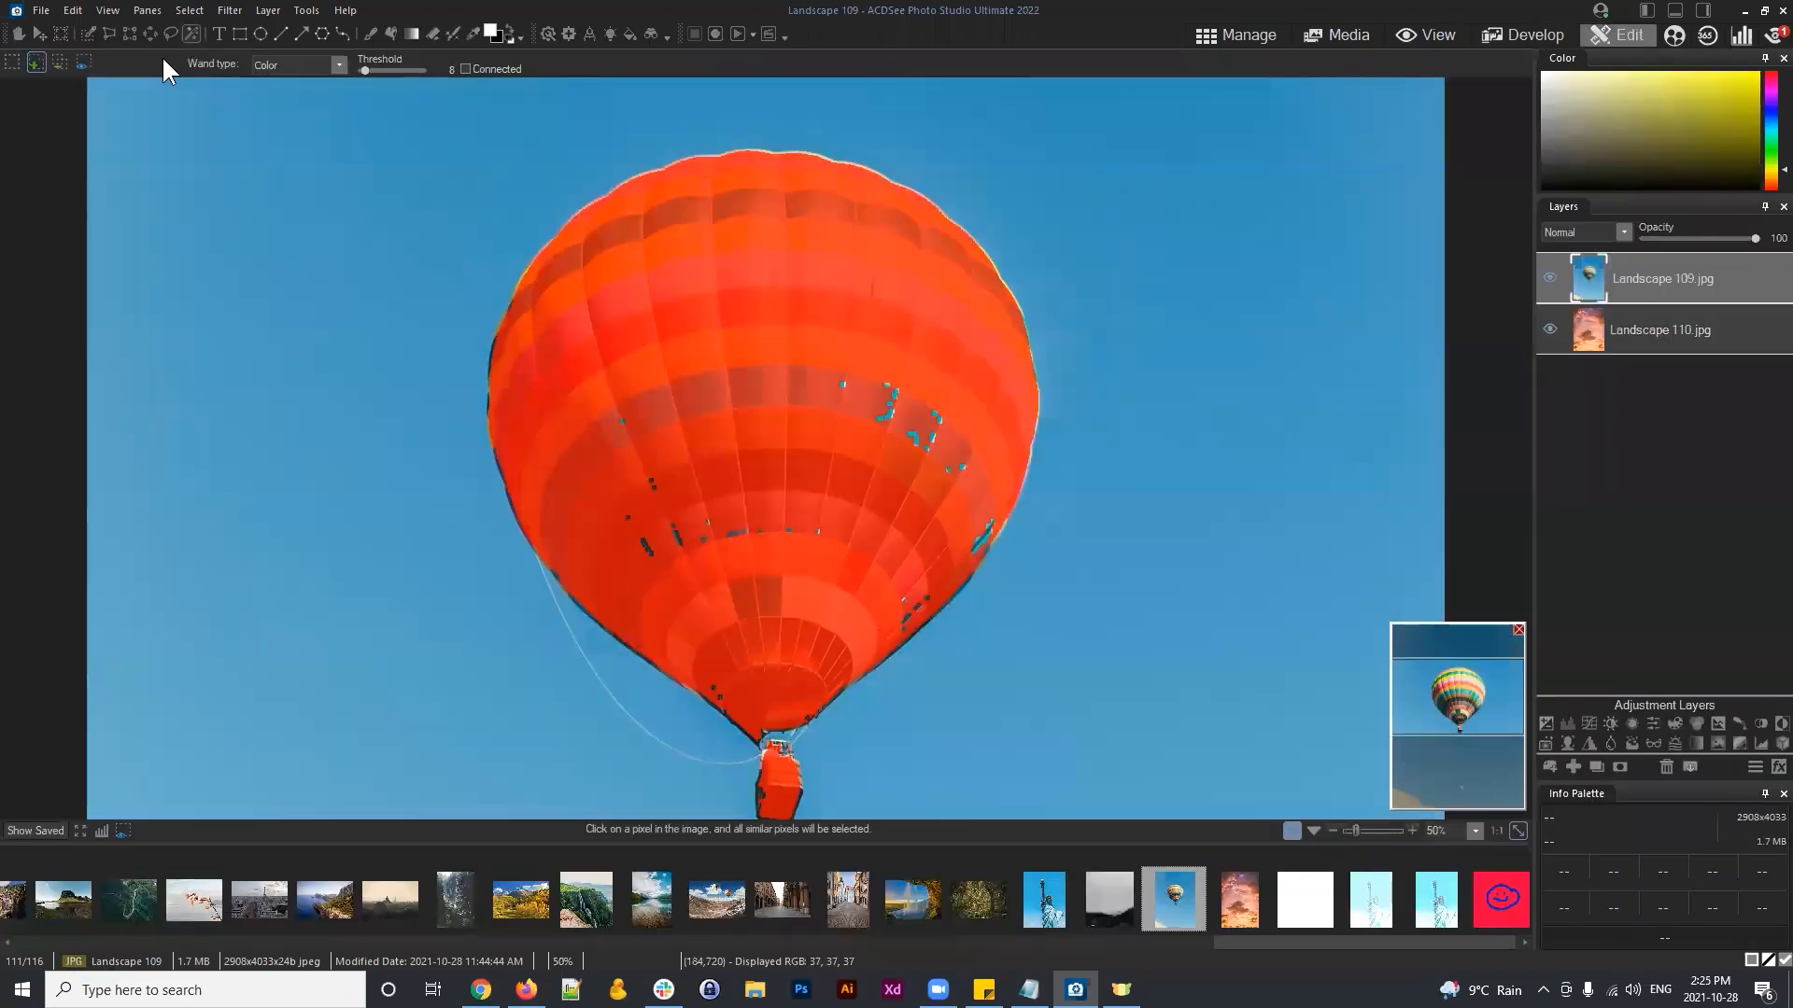
pyautogui.click(87, 33)
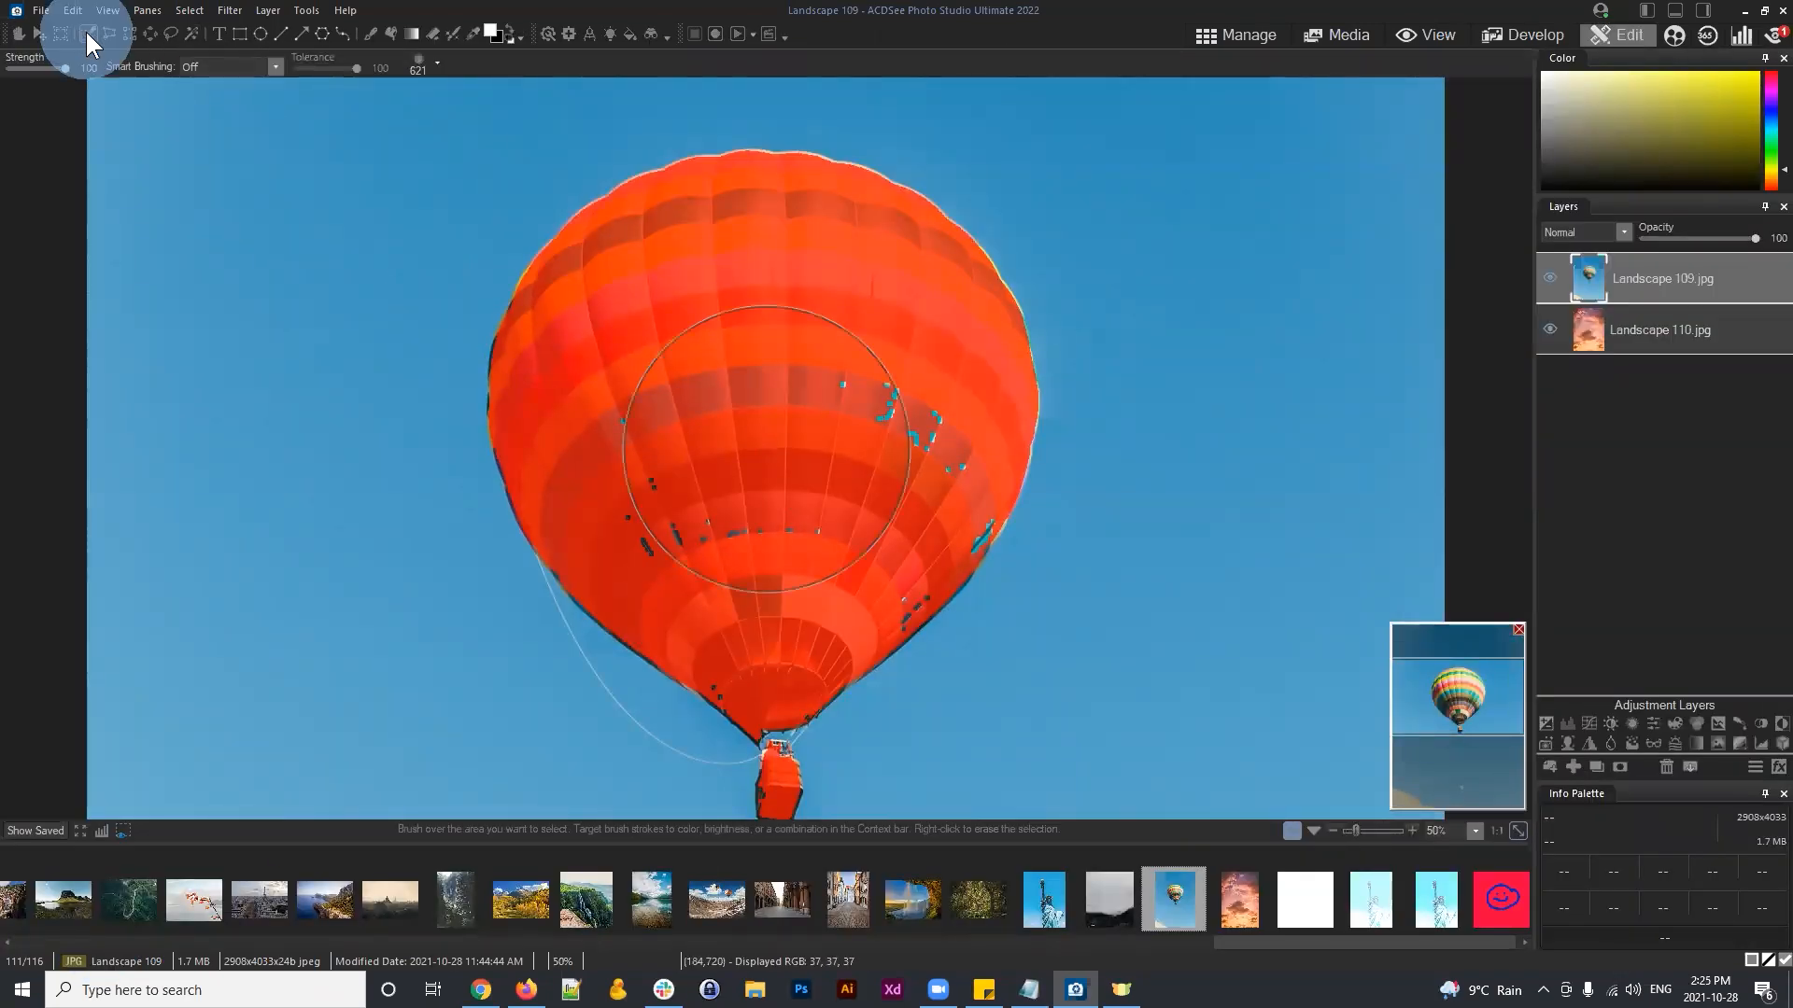
pyautogui.scroll(-12, 702, 381)
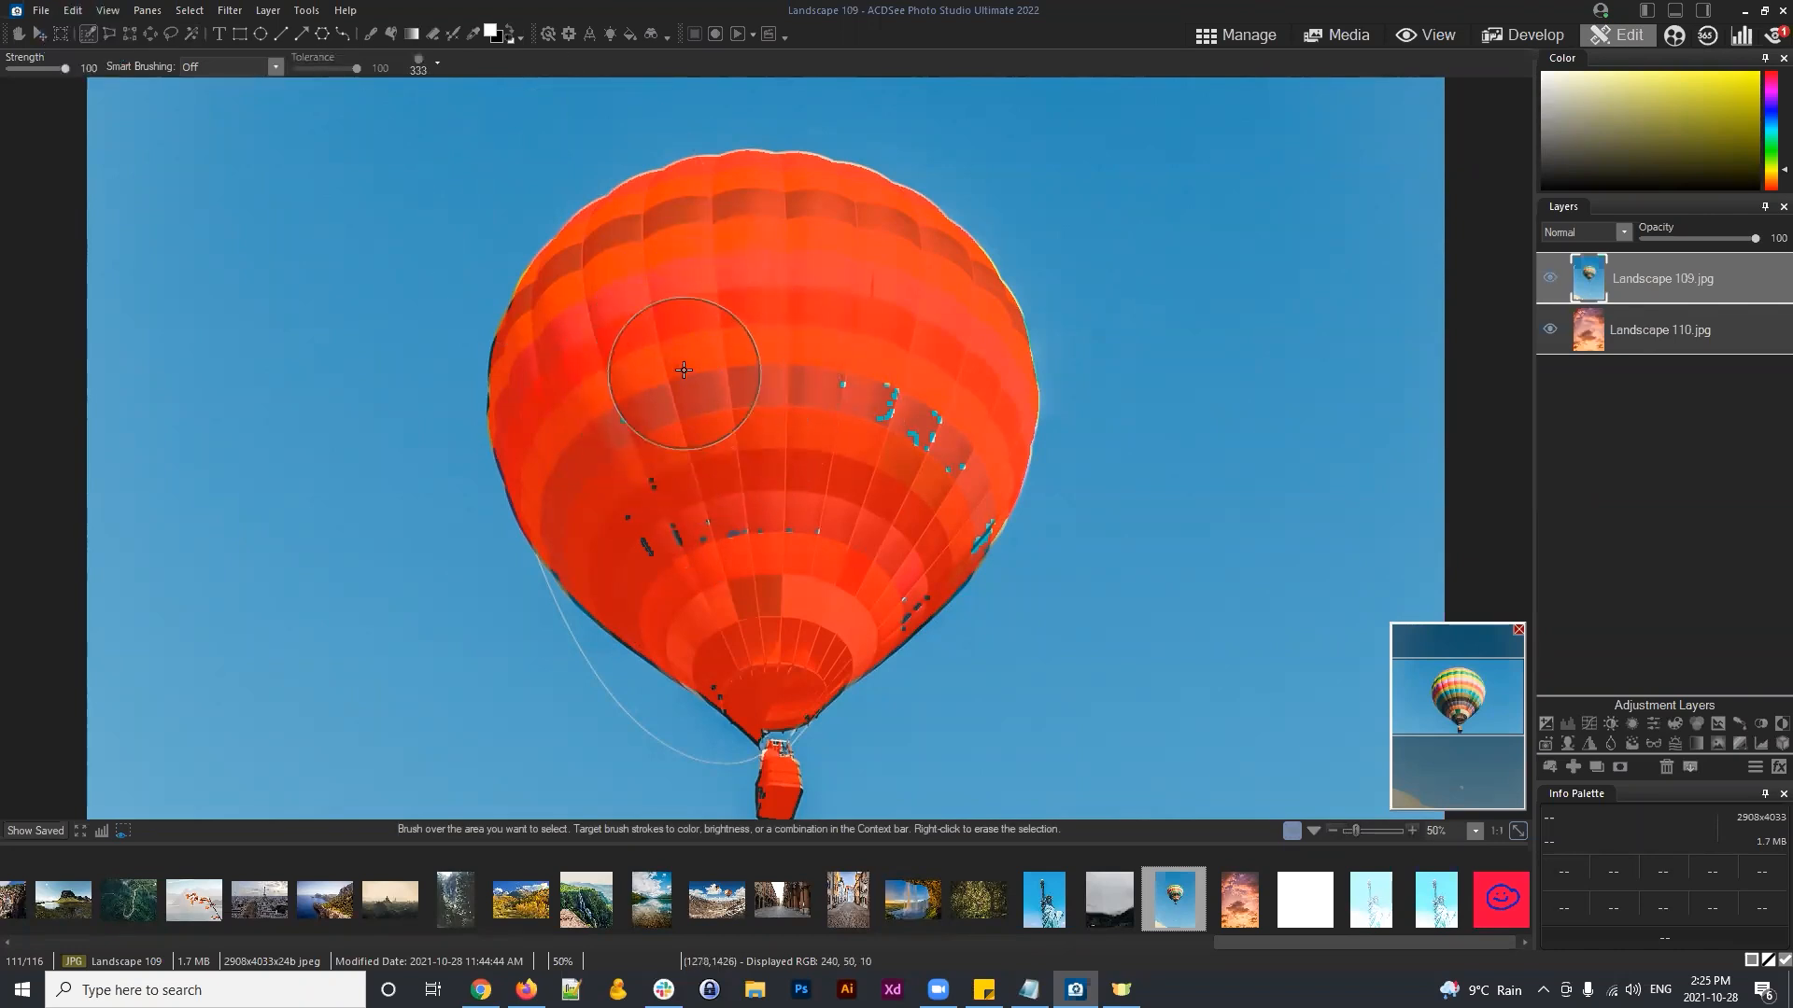
pyautogui.moveTo(644, 419); pyautogui.dragTo(646, 435)
pyautogui.click(600, 374)
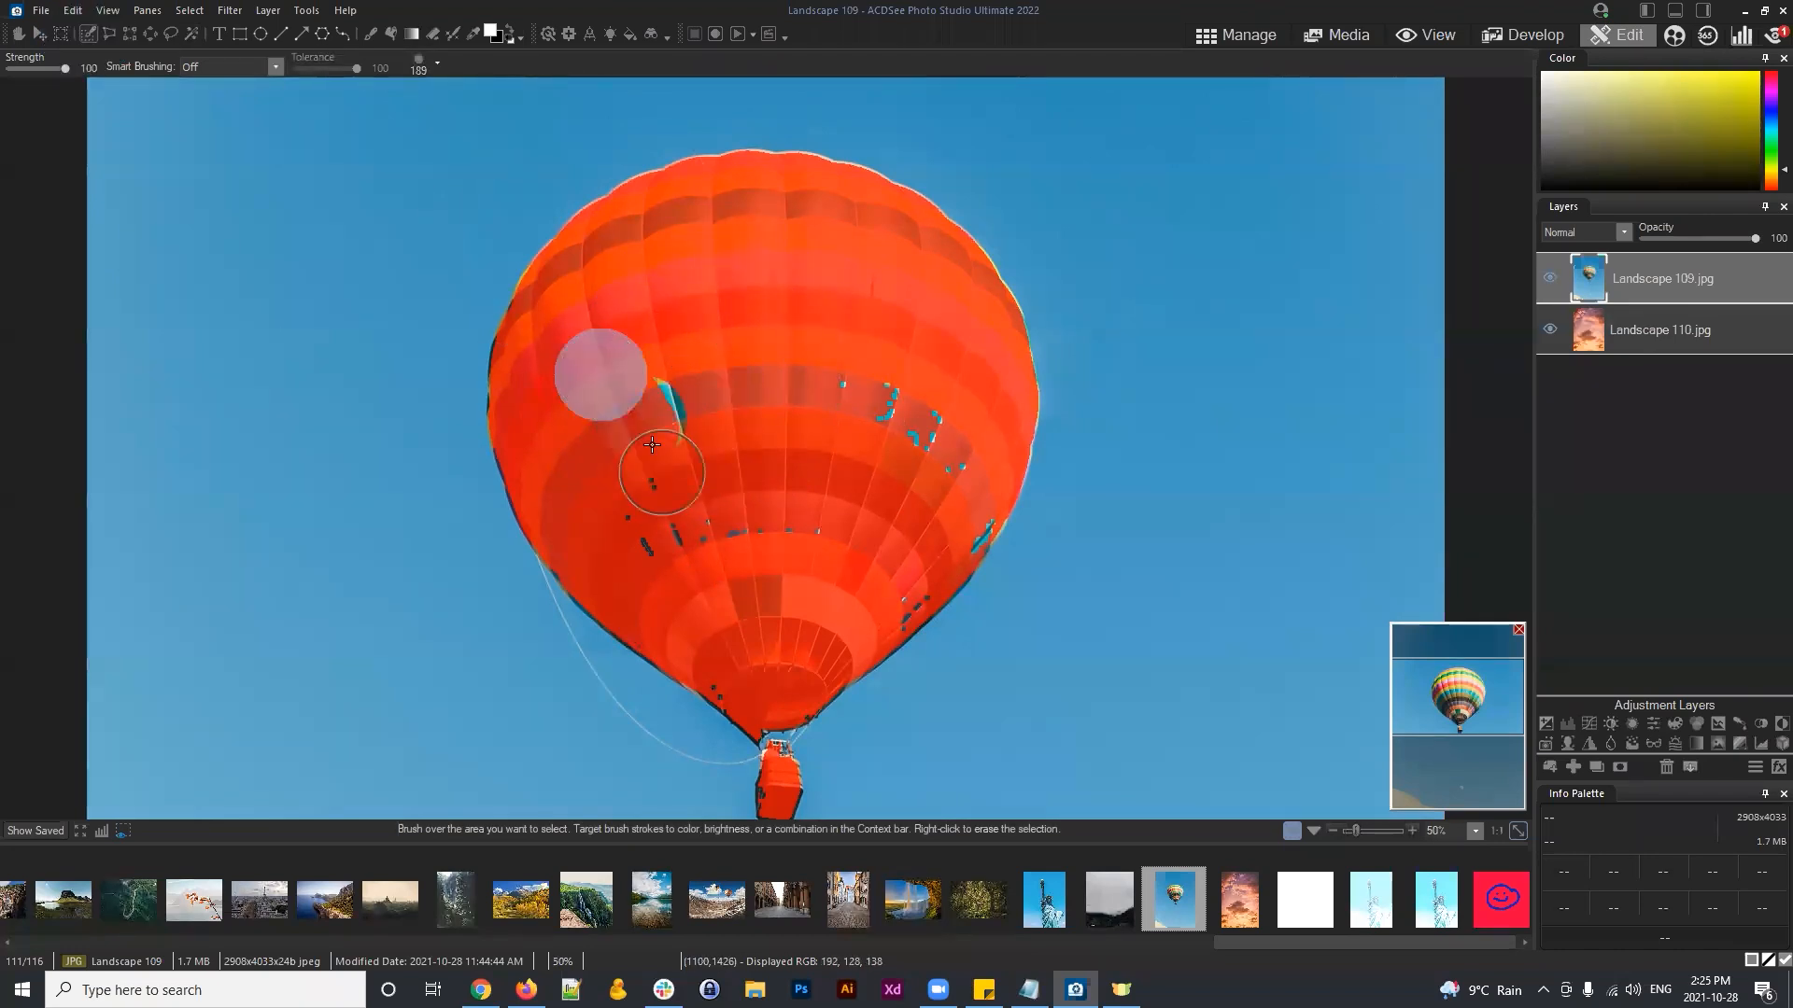
pyautogui.moveTo(669, 527)
pyautogui.mouseDown()
pyautogui.moveTo(708, 510)
pyautogui.moveTo(820, 530)
pyautogui.mouseUp()
pyautogui.scroll(-4, 876, 551)
pyautogui.moveTo(876, 411)
pyautogui.mouseDown()
pyautogui.moveTo(939, 501)
pyautogui.moveTo(984, 517)
pyautogui.moveTo(973, 540)
pyautogui.moveTo(990, 515)
pyautogui.moveTo(901, 629)
pyautogui.mouseUp()
pyautogui.scroll(-6, 939, 501)
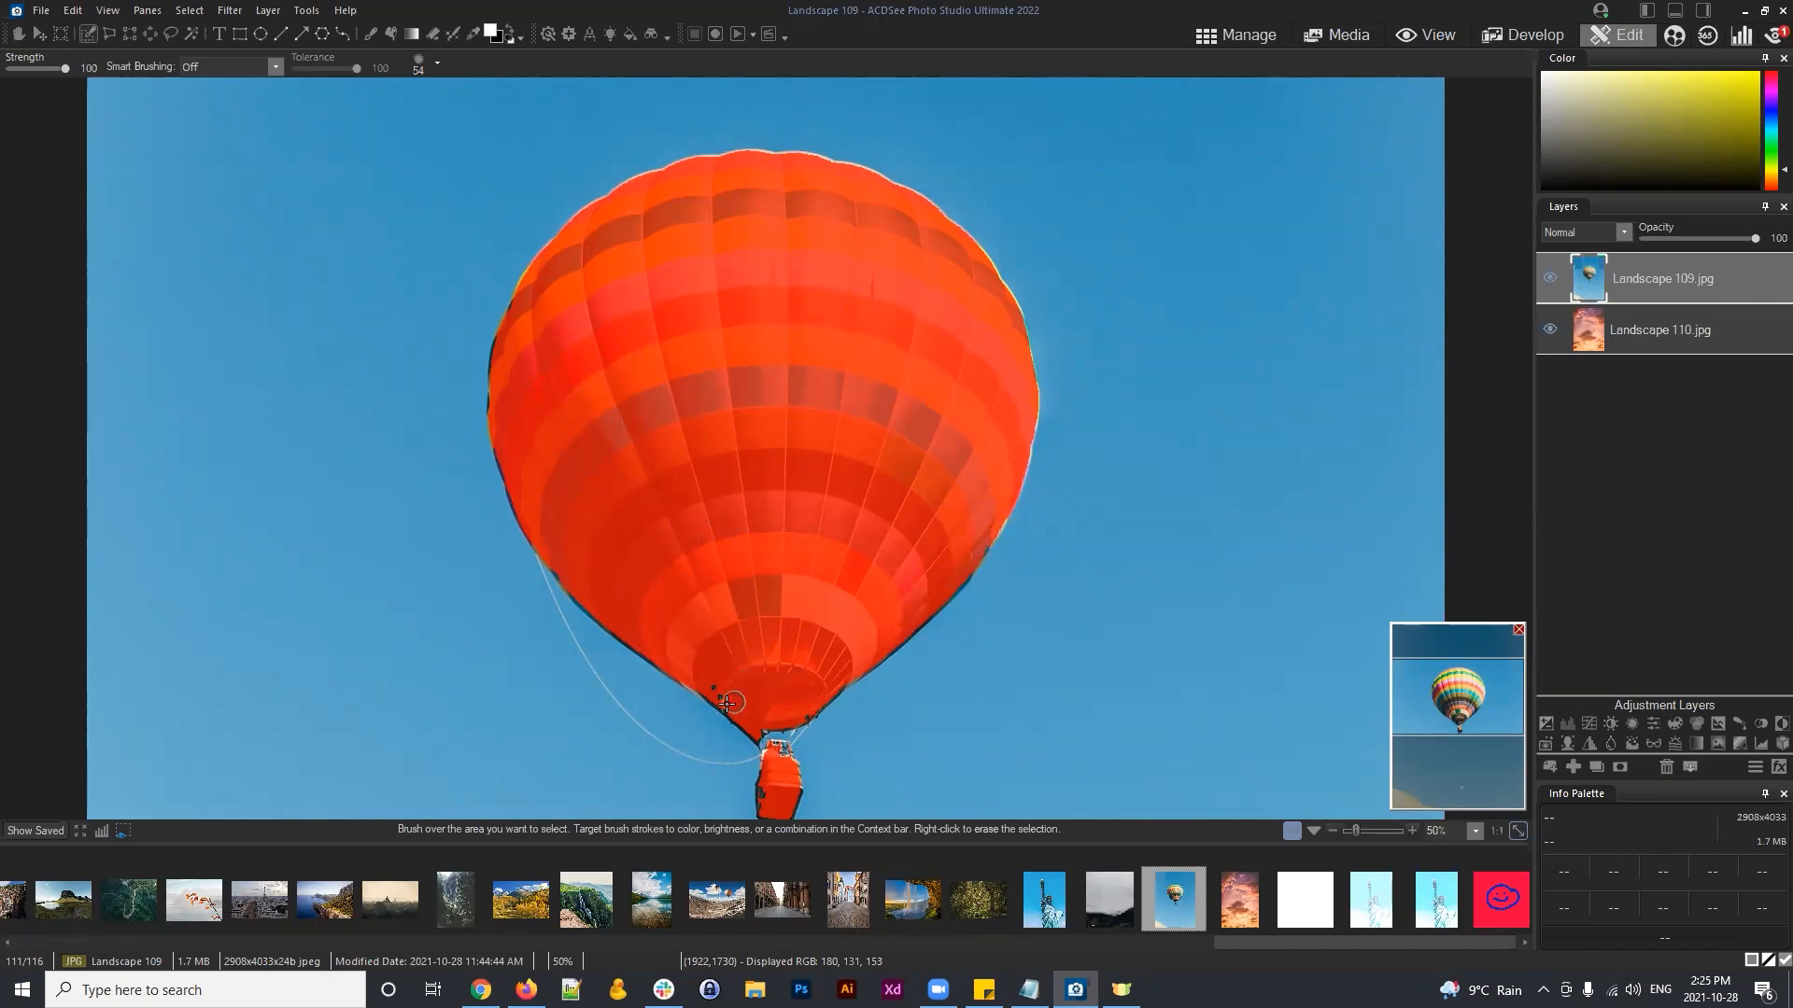
pyautogui.moveTo(729, 698); pyautogui.dragTo(701, 679)
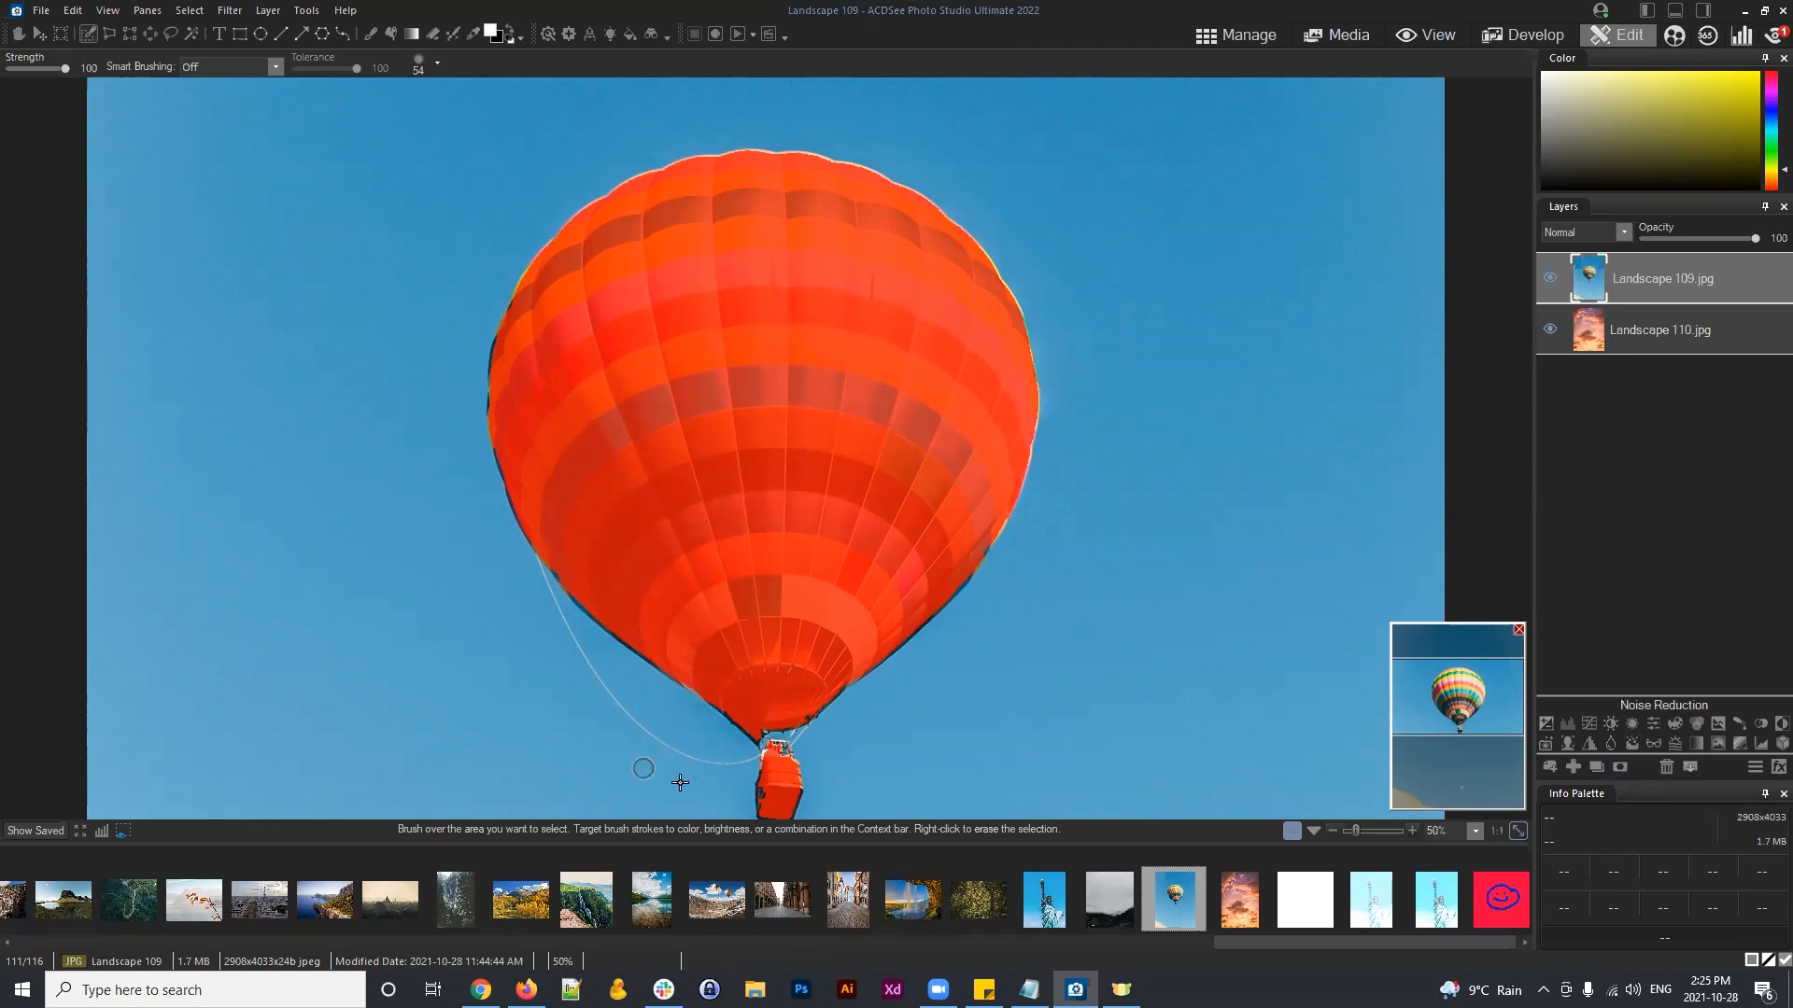
pyautogui.moveTo(766, 771); pyautogui.dragTo(774, 805)
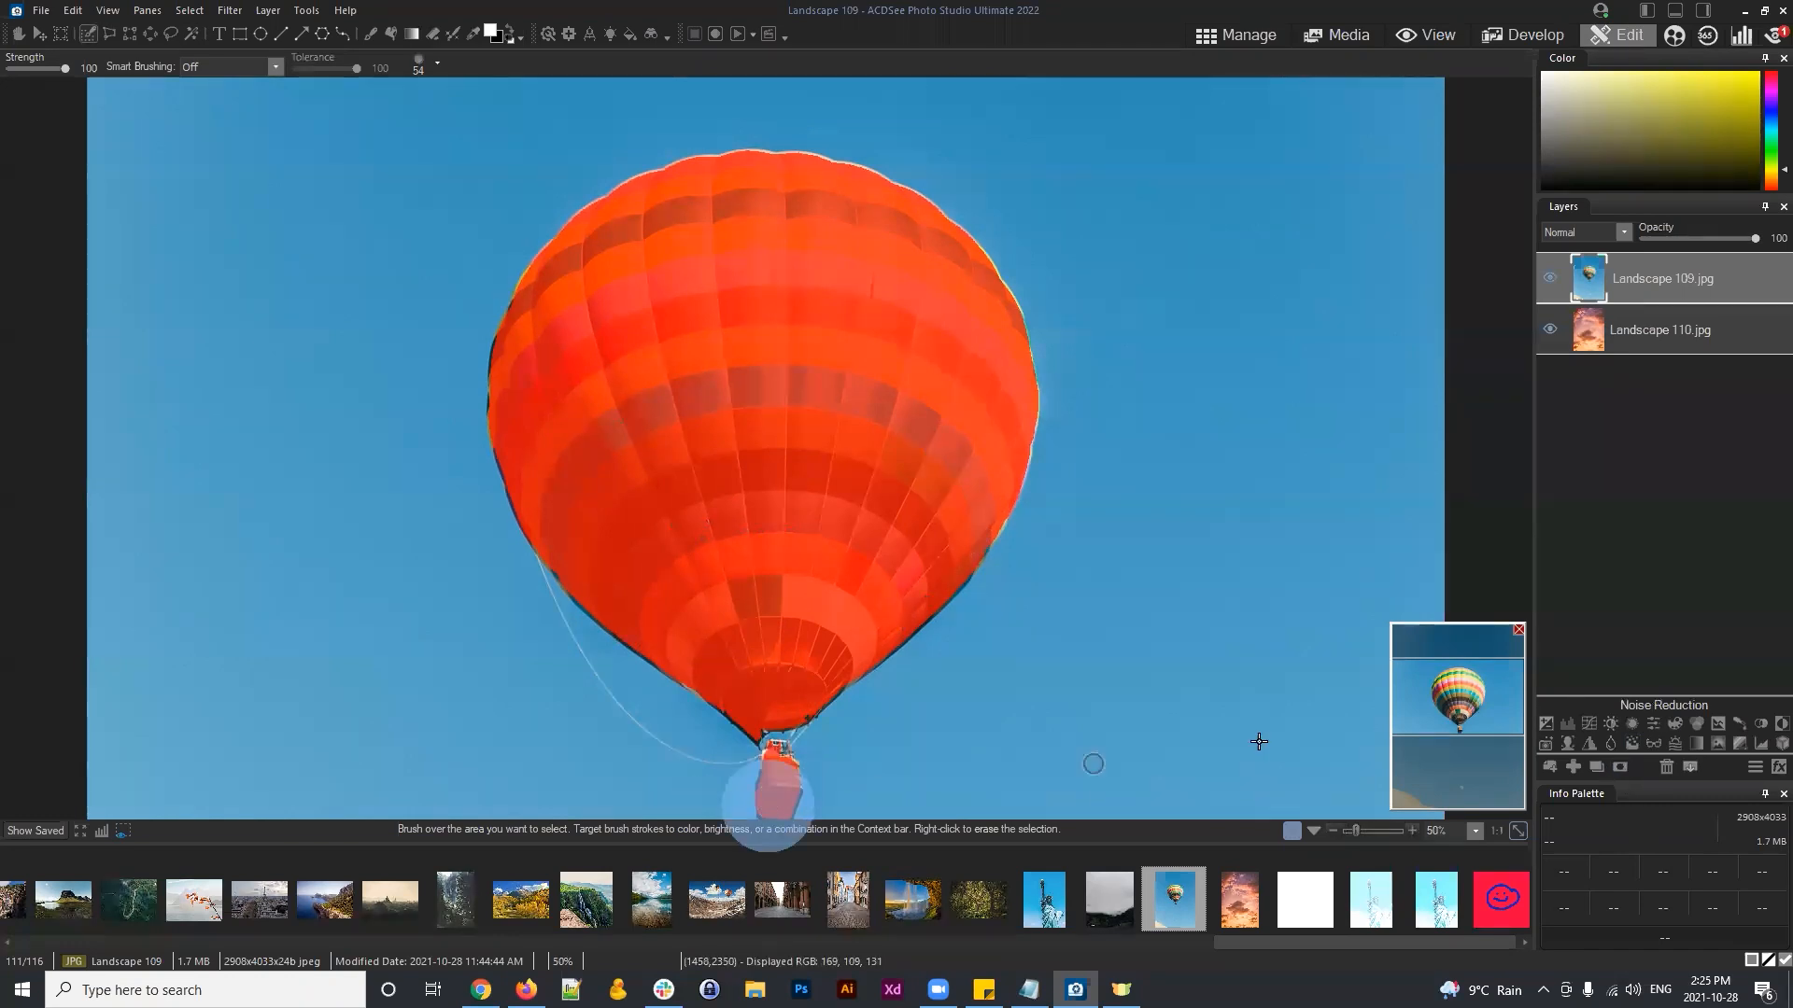
# Step: Mask the Landscape 109.jpg layer with the balloon selection and clear the selection
pyautogui.click(1618, 765)
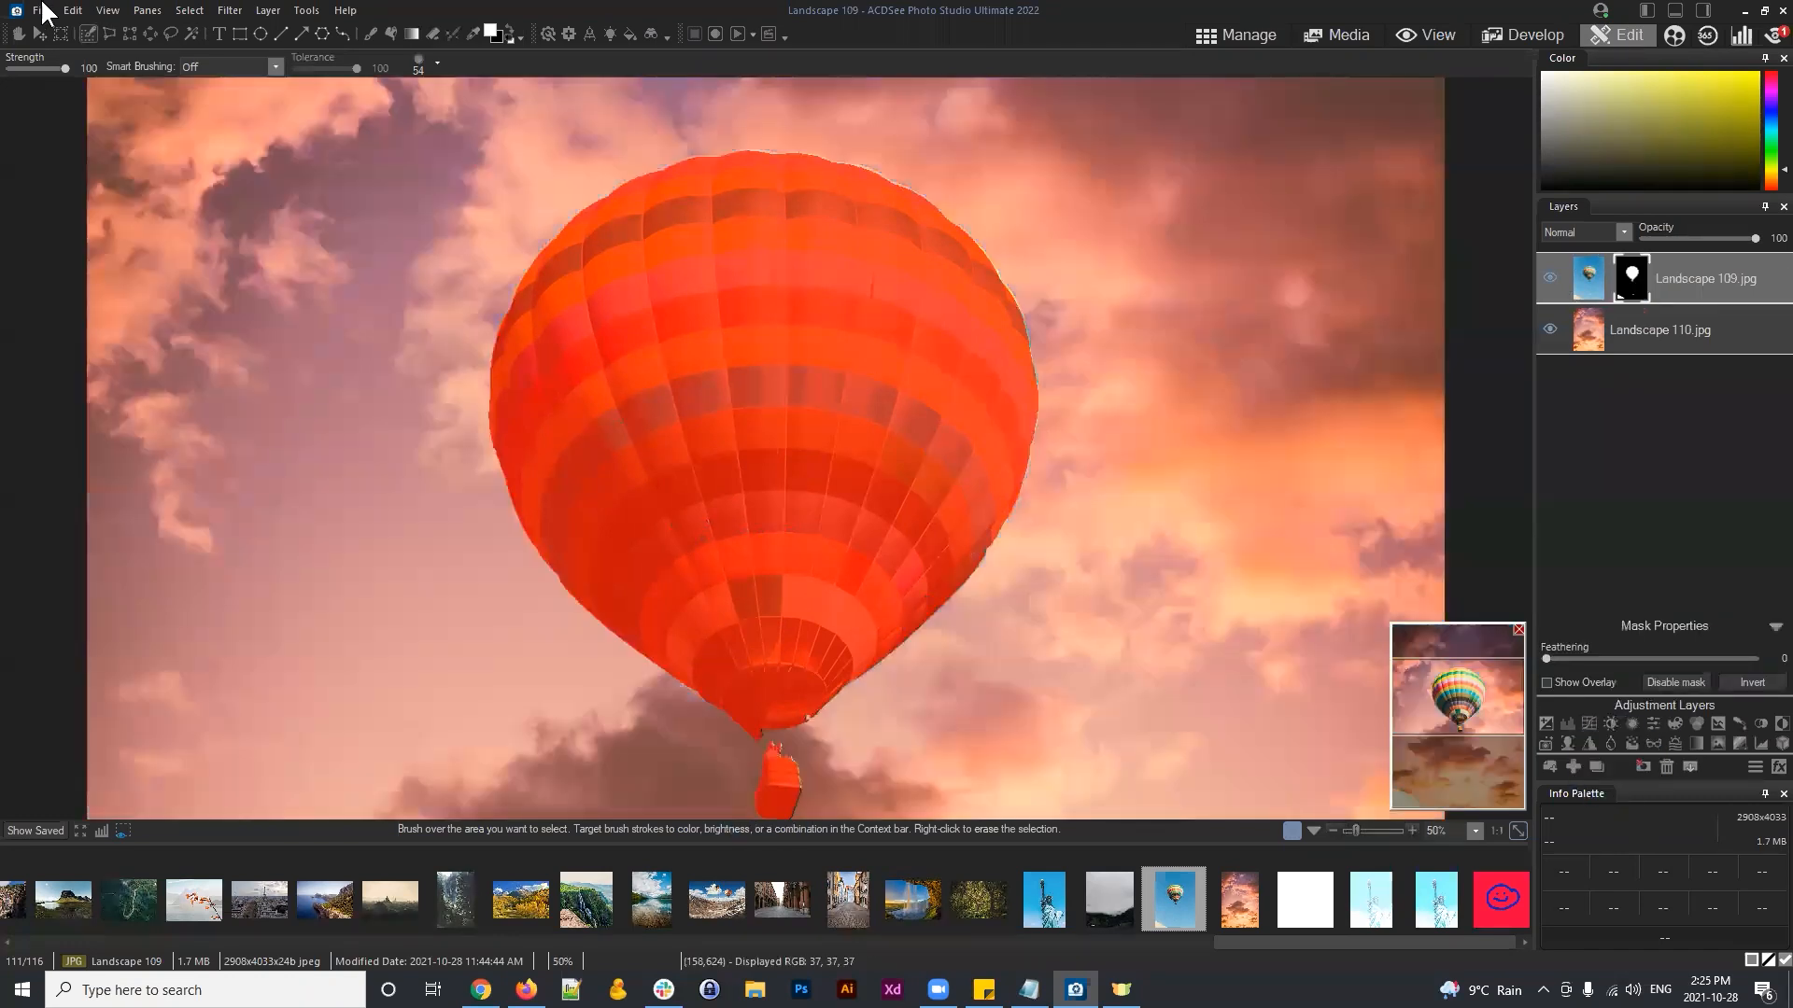
pyautogui.click(189, 10)
pyautogui.click(207, 52)
# Step: Paint white on the layer mask with a small brush to restore missing spots at the balloon's lower rim and around the basket
pyautogui.scroll(4, 885, 464)
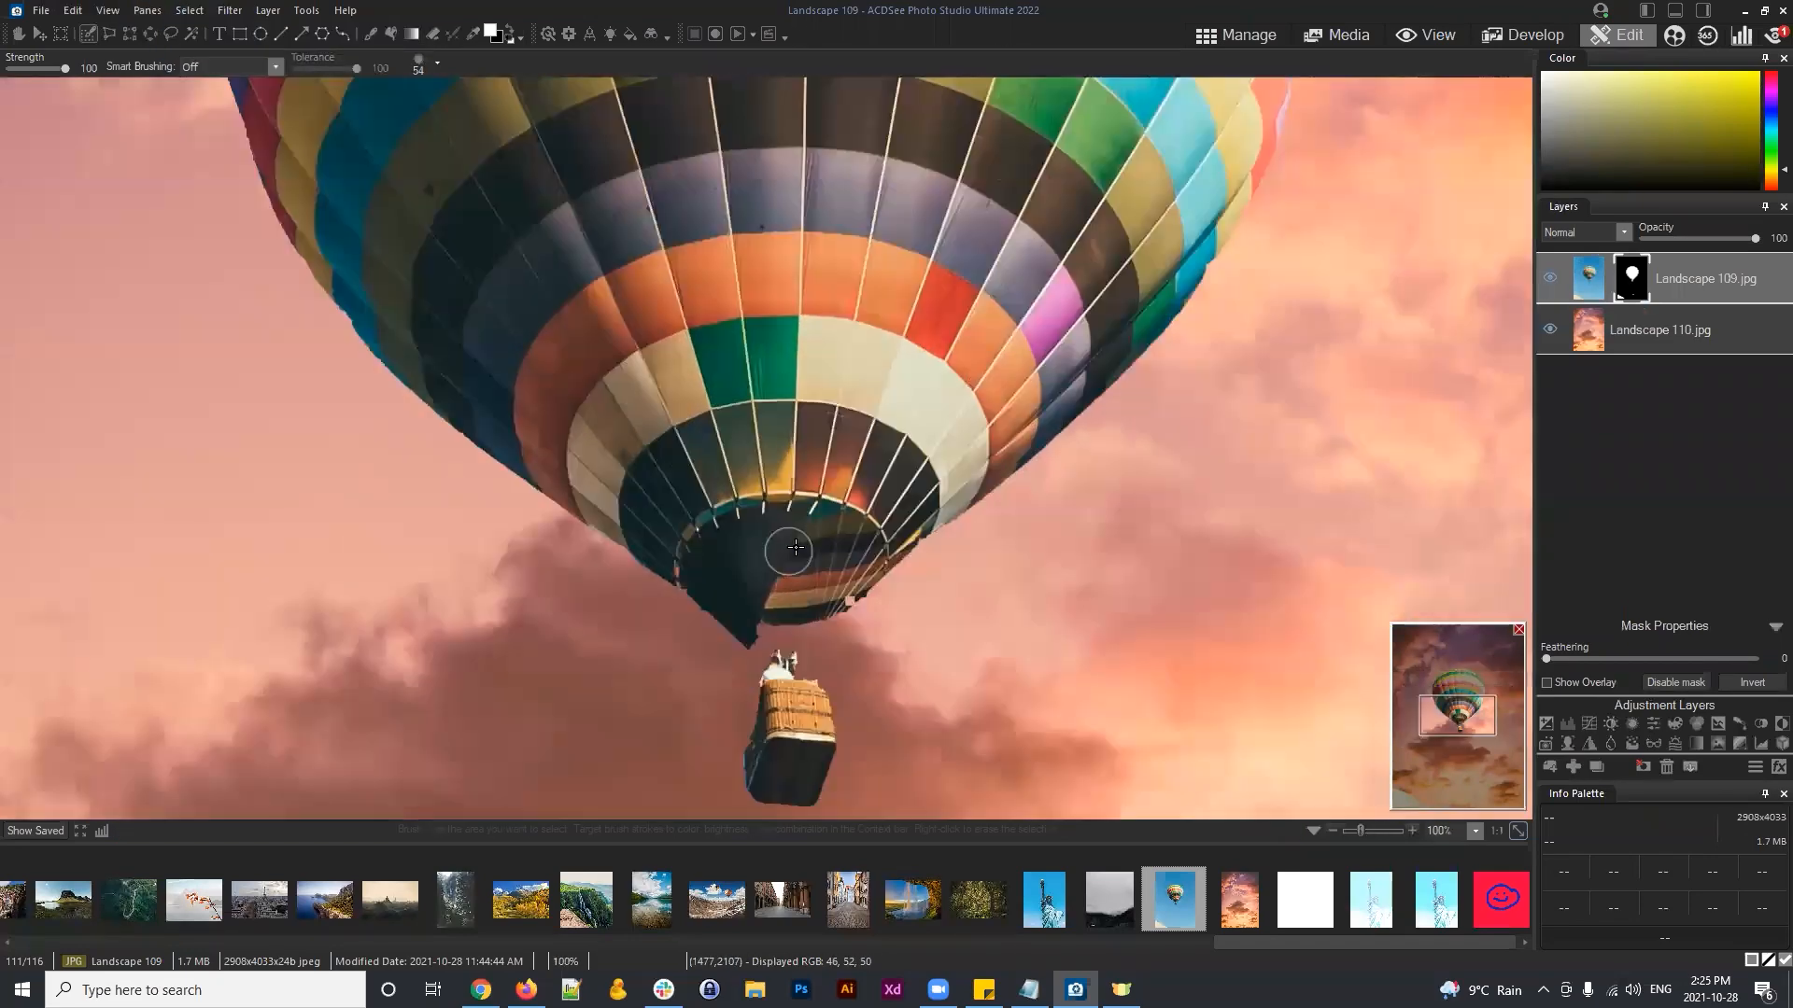
pyautogui.scroll(3, 796, 548)
pyautogui.moveTo(802, 545); pyautogui.dragTo(802, 305)
pyautogui.scroll(-5, 896, 435)
pyautogui.scroll(2, 935, 468)
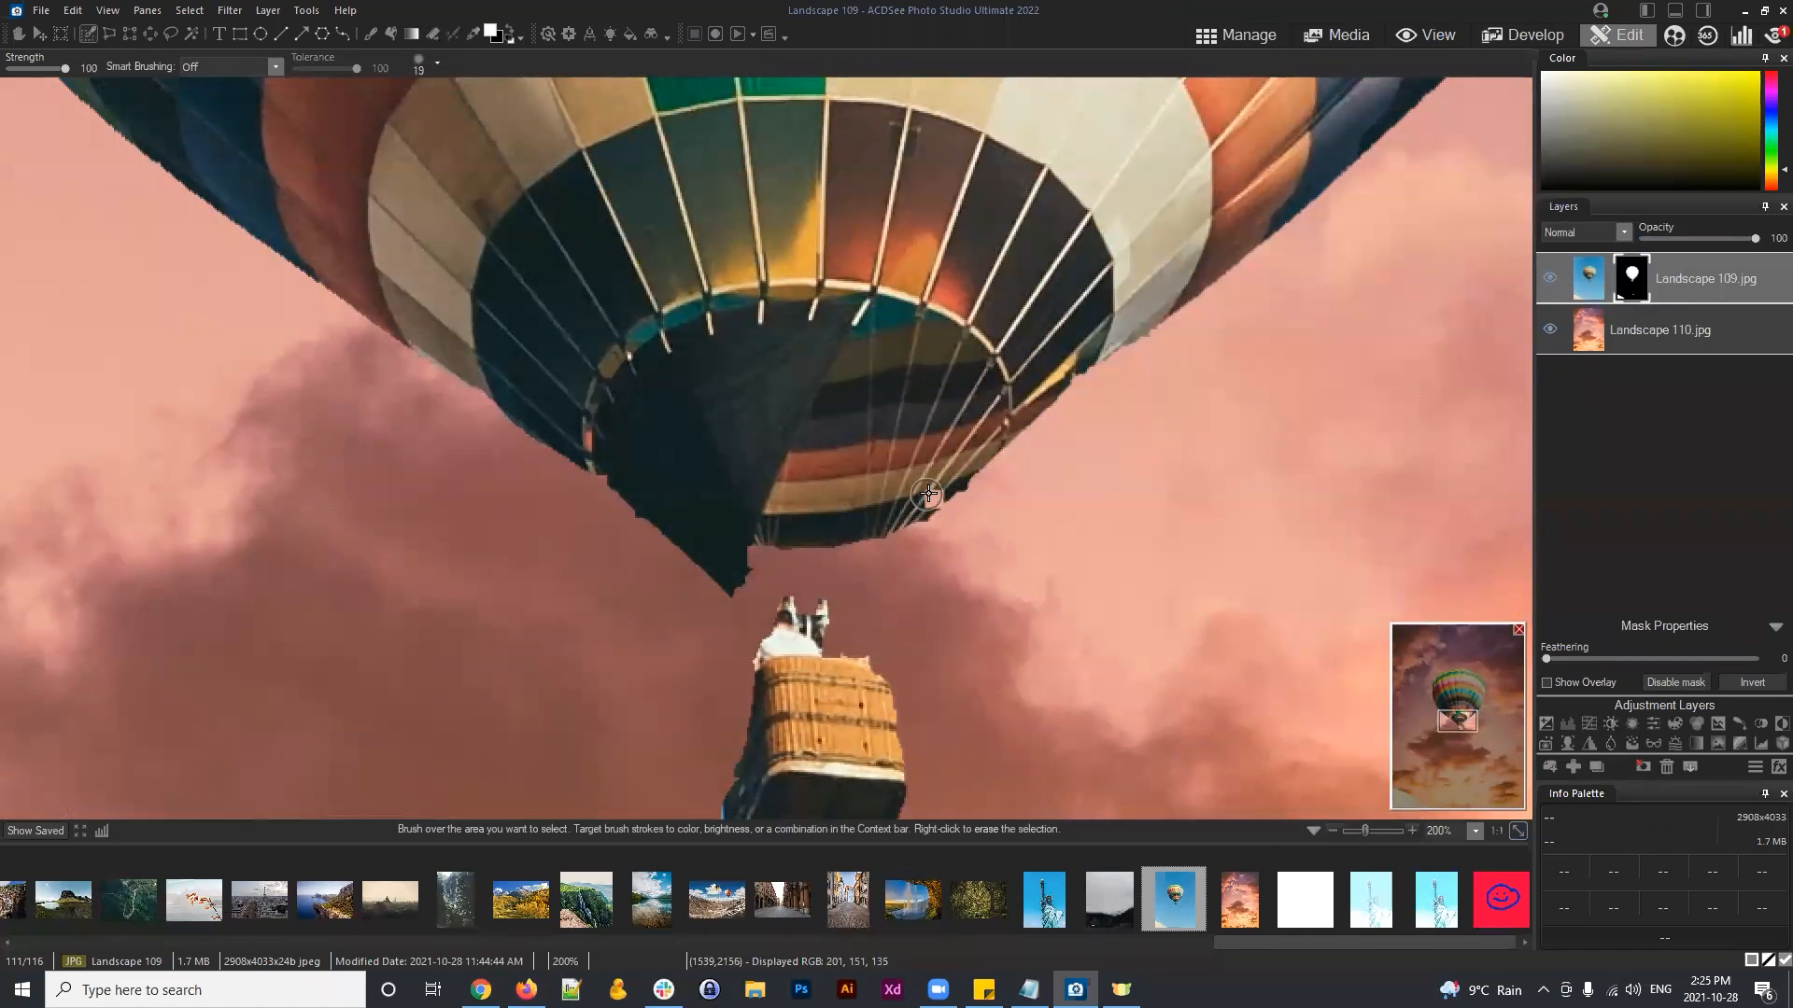
pyautogui.click(489, 31)
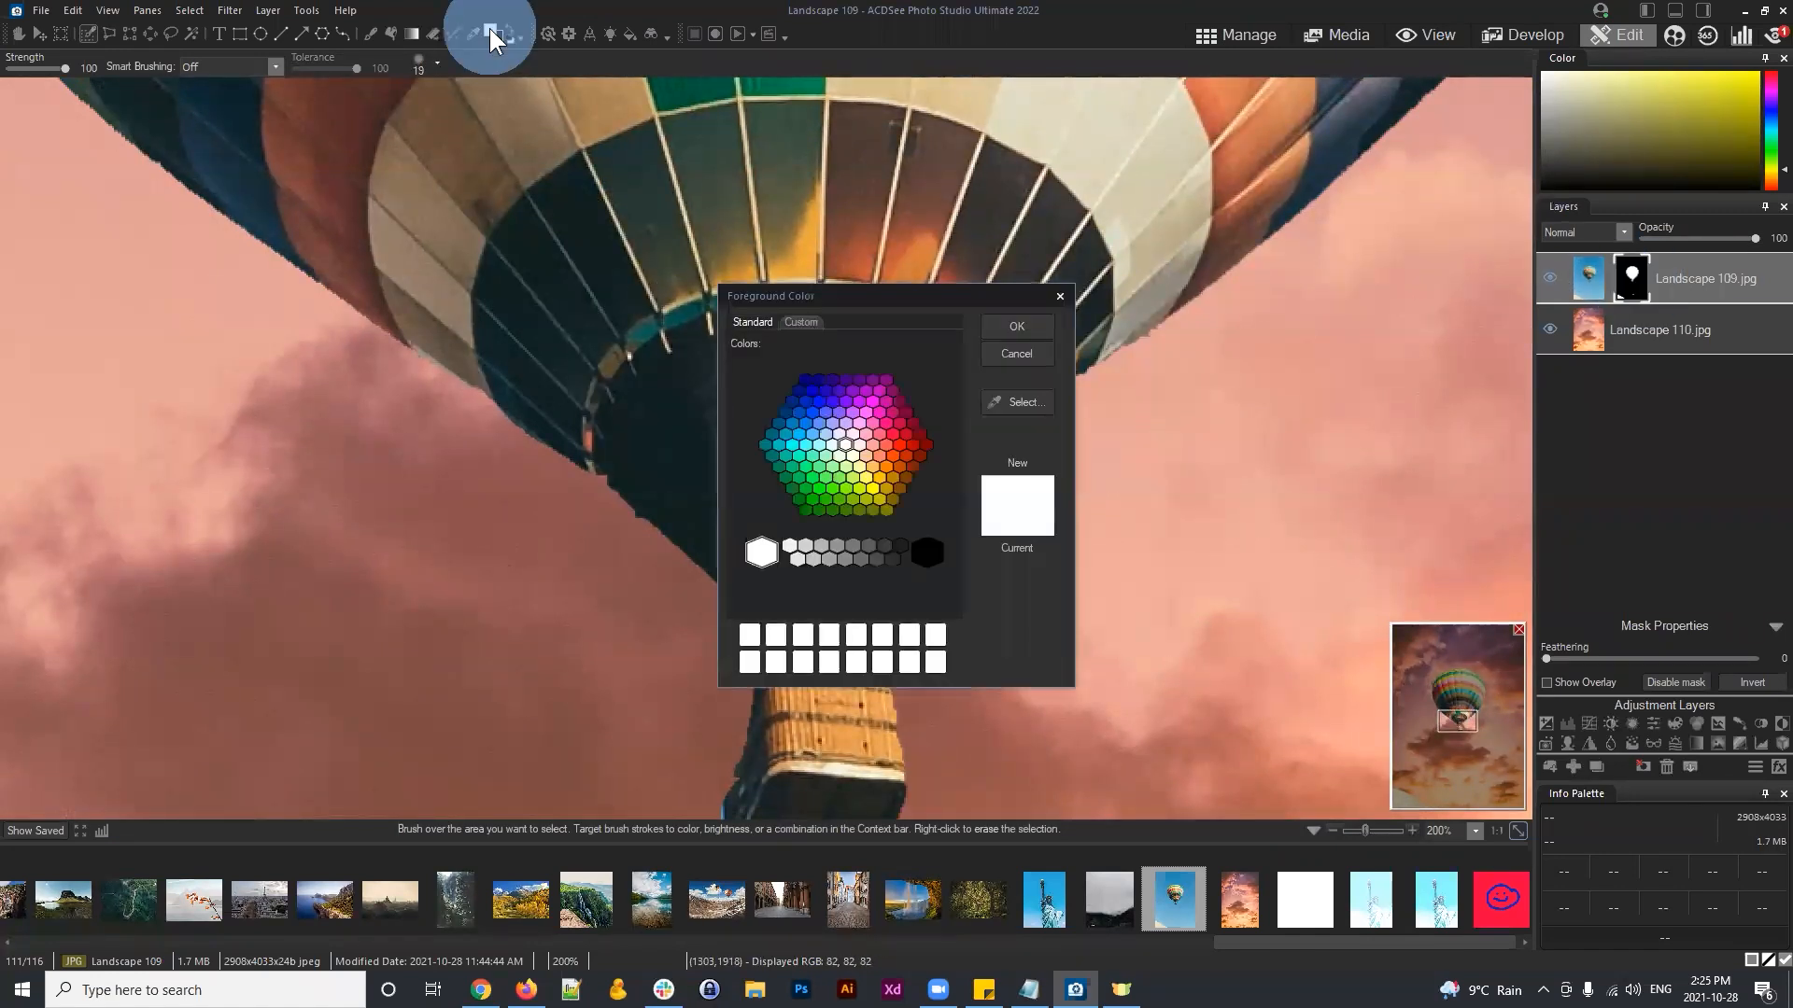
pyautogui.click(1022, 332)
pyautogui.click(373, 32)
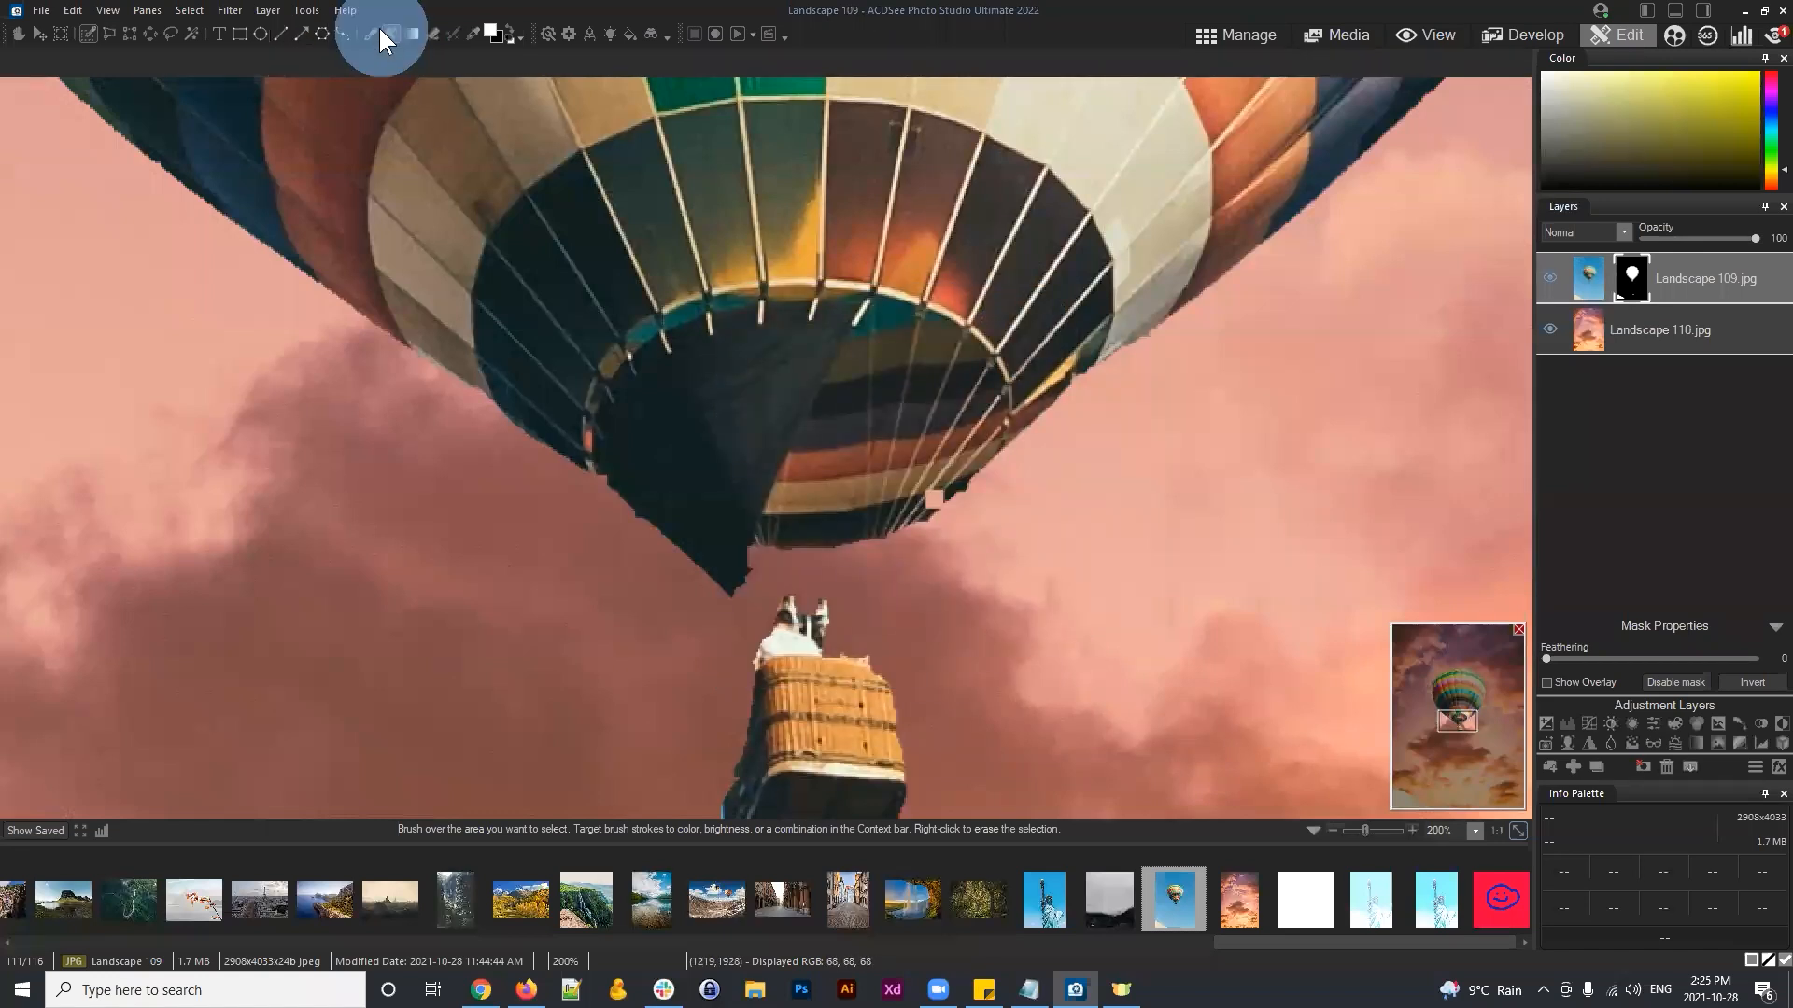
pyautogui.scroll(-12, 868, 428)
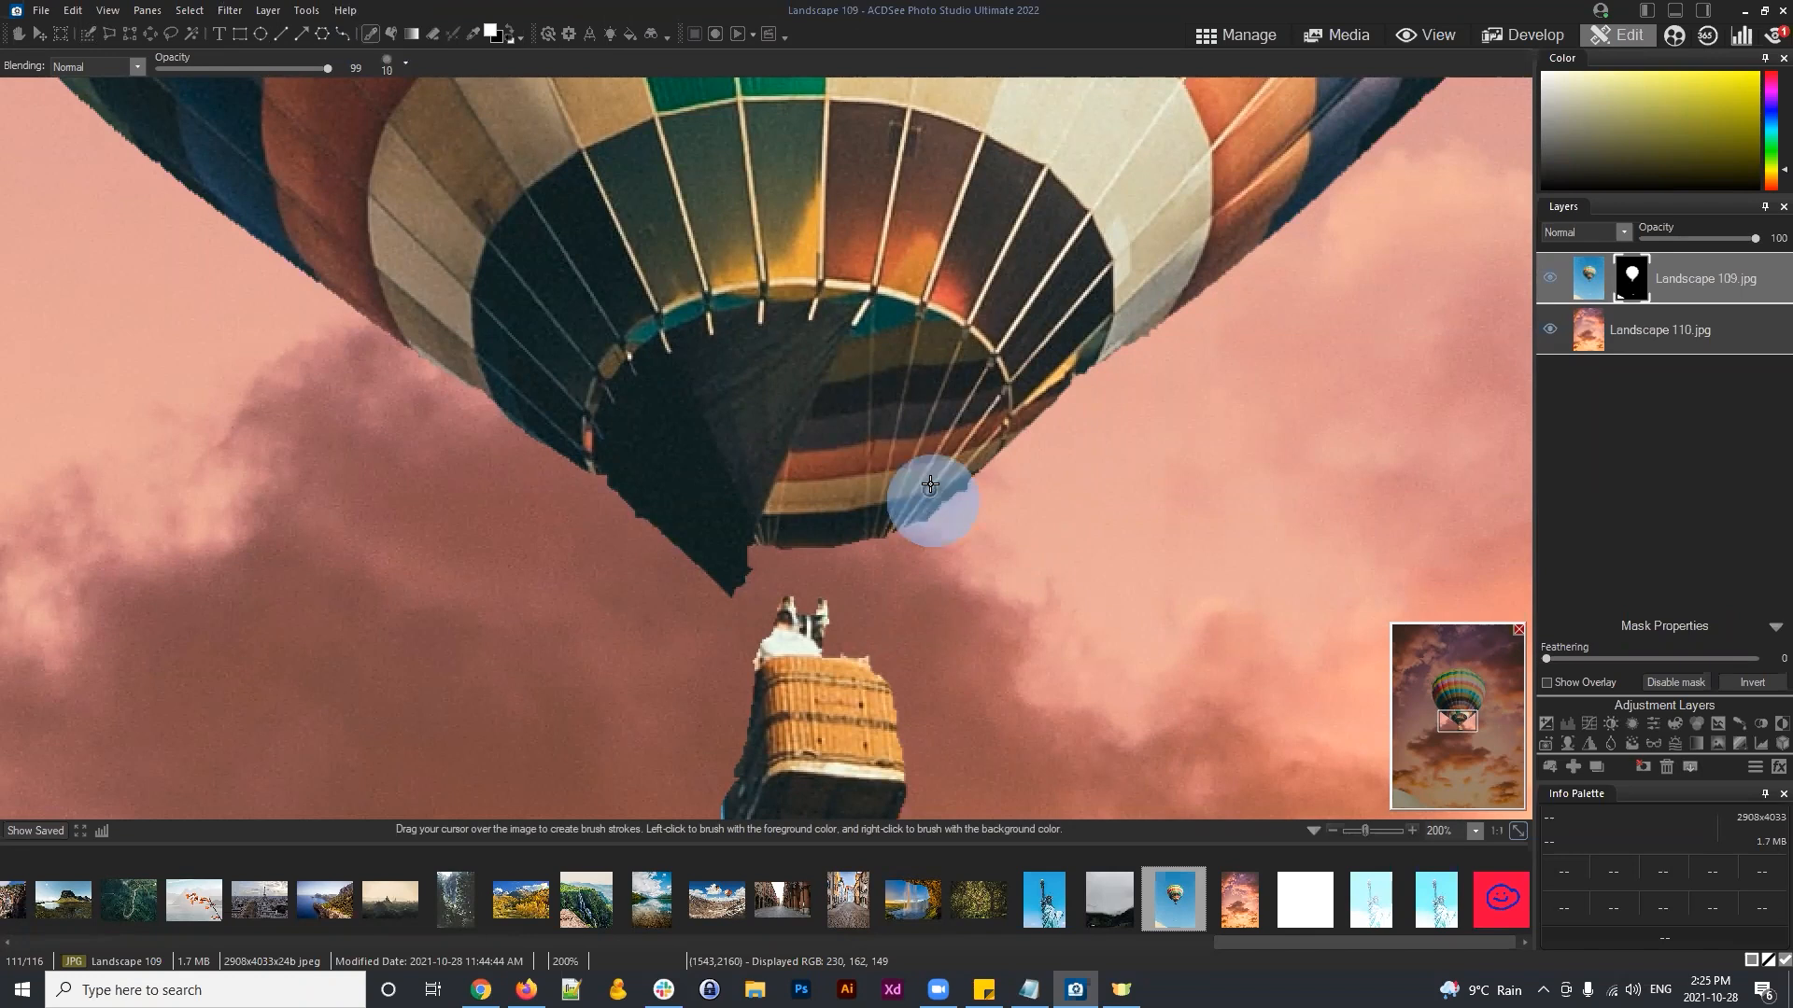
pyautogui.moveTo(818, 665); pyautogui.dragTo(833, 645)
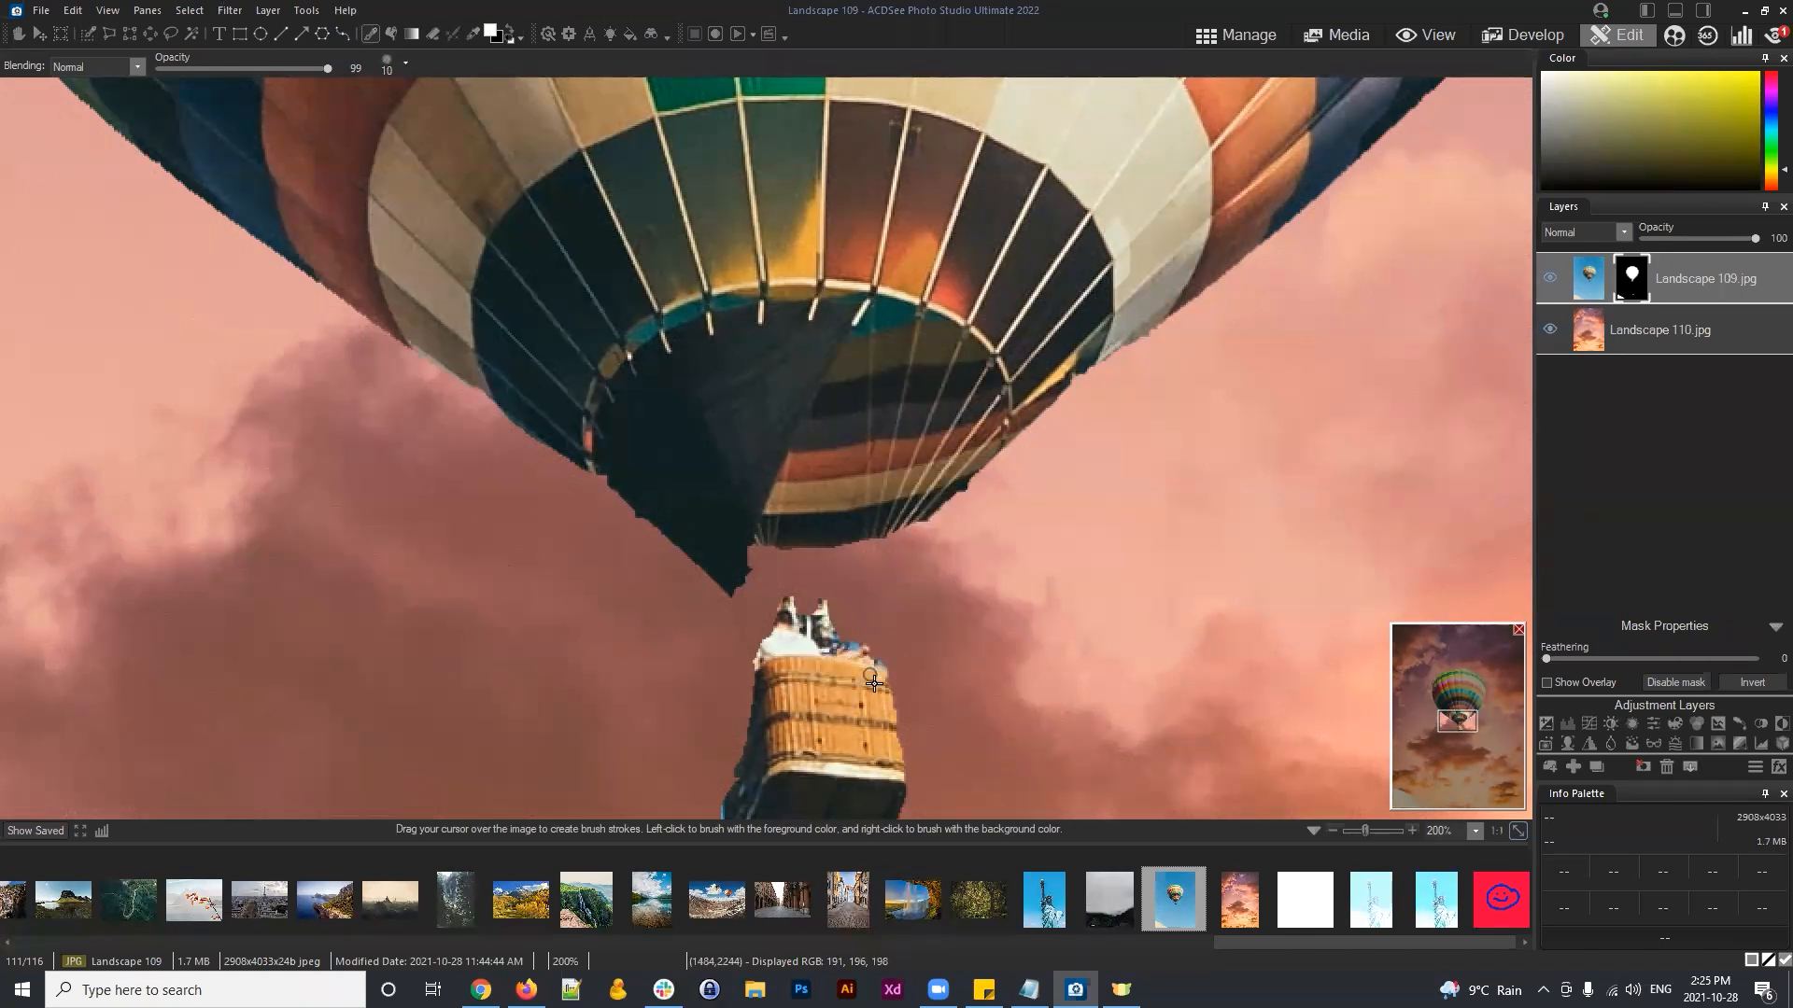
pyautogui.moveTo(738, 785)
pyautogui.mouseDown()
pyautogui.moveTo(731, 701)
pyautogui.moveTo(738, 733)
pyautogui.mouseUp()
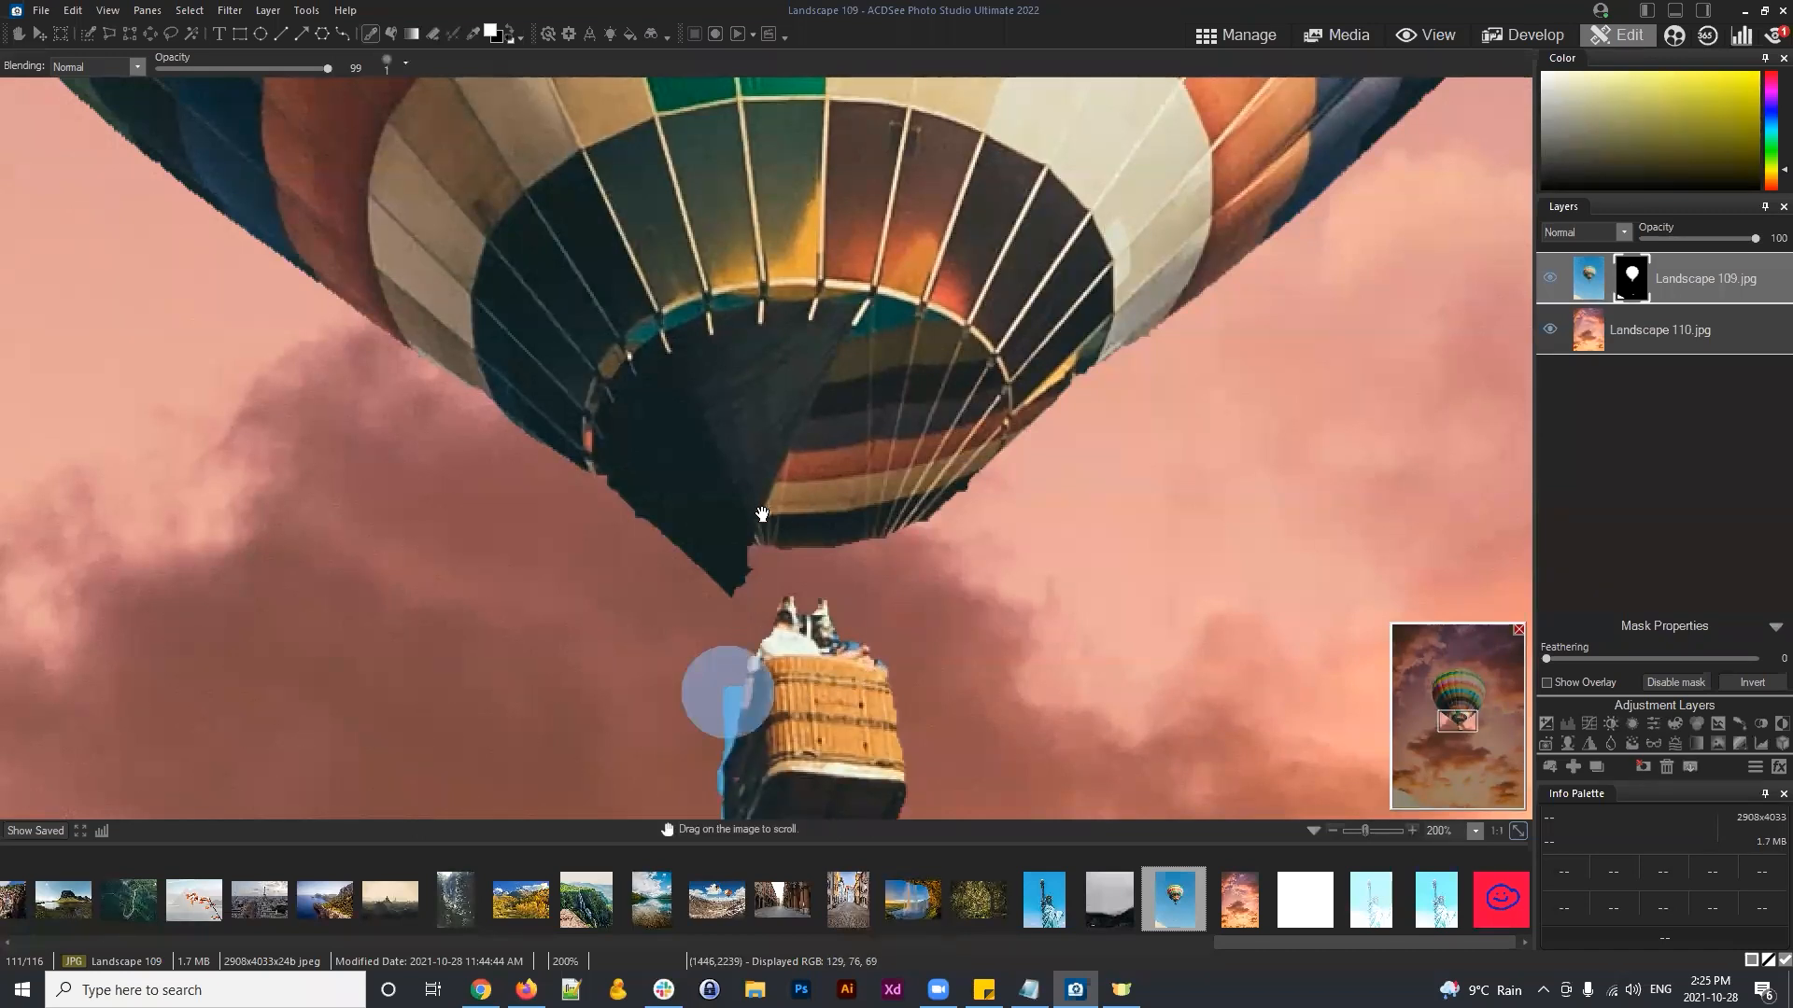
# Step: Paint black on the layer mask to hide the strip of blue sky along the basket's left side
pyautogui.moveTo(831, 659); pyautogui.dragTo(890, 422)
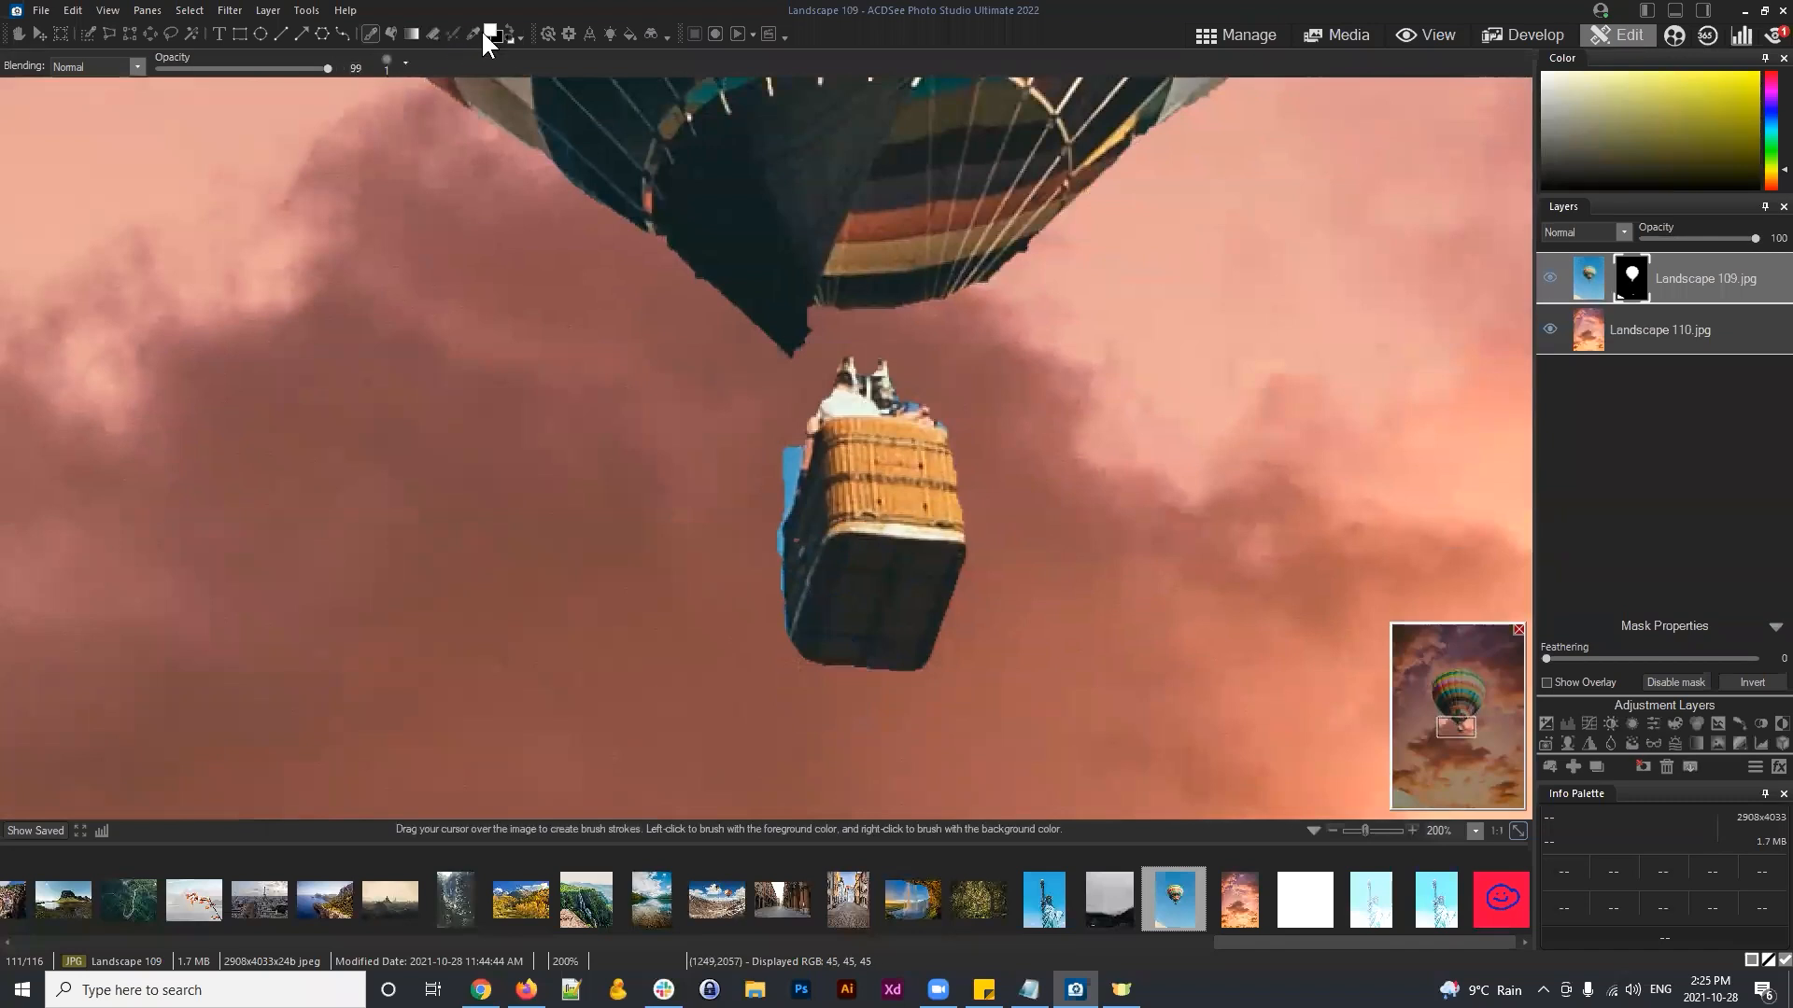
pyautogui.click(505, 26)
pyautogui.moveTo(790, 453)
pyautogui.mouseDown()
pyautogui.moveTo(760, 432)
pyautogui.moveTo(786, 465)
pyautogui.moveTo(766, 626)
pyautogui.mouseUp()
pyautogui.moveTo(883, 478); pyautogui.dragTo(952, 605)
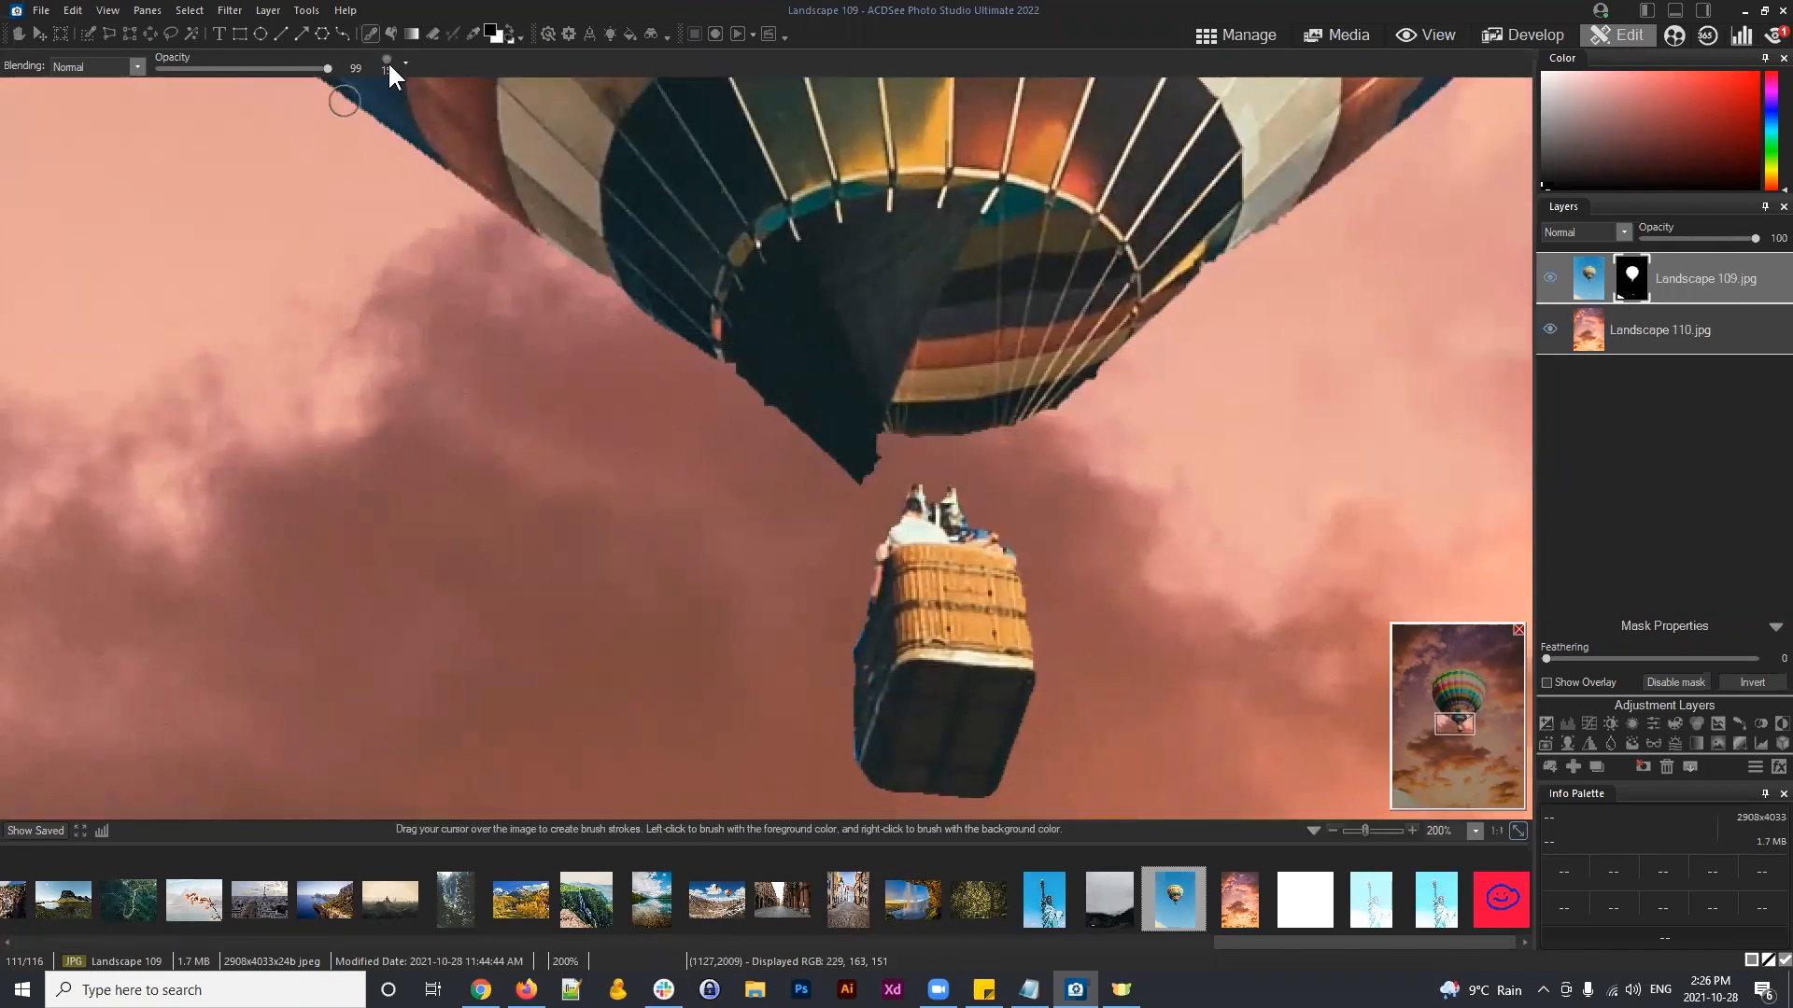
# Step: Switch the brush back to white at size 19 and touch up the mask along the balloon's lower left edge
pyautogui.click(510, 26)
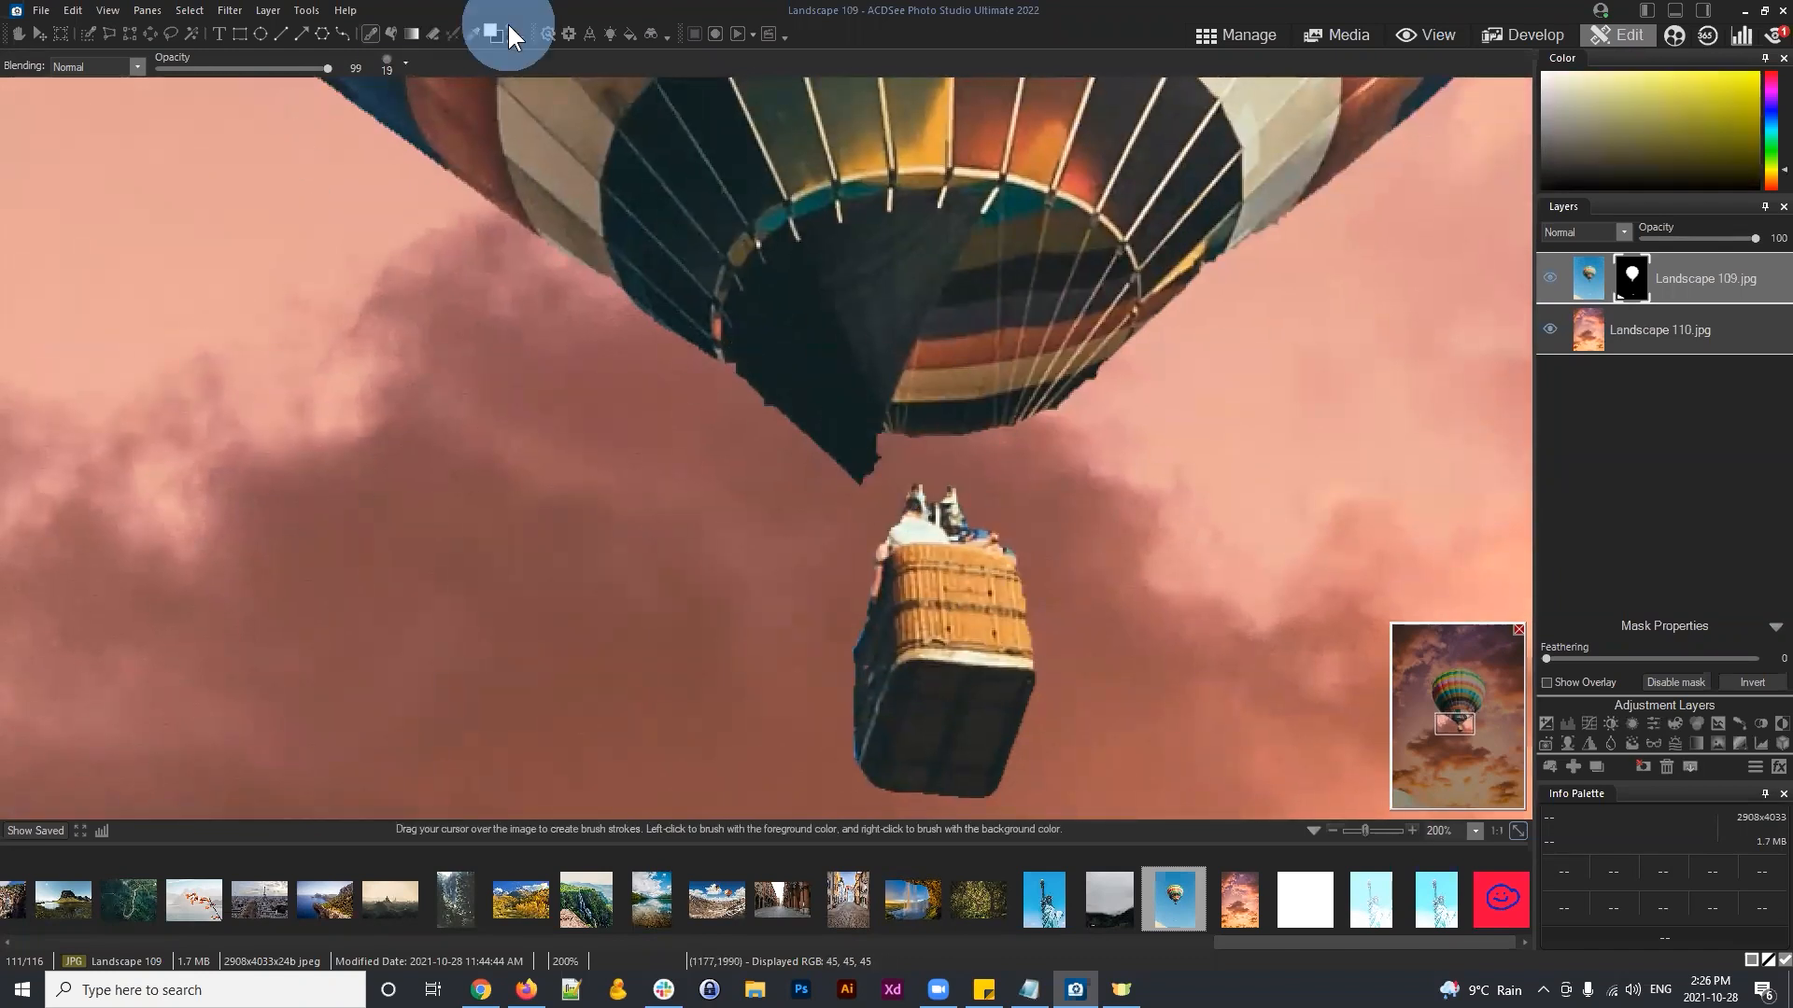
pyautogui.click(744, 358)
pyautogui.moveTo(640, 242); pyautogui.dragTo(1069, 613)
pyautogui.moveTo(754, 291); pyautogui.dragTo(1101, 616)
# Step: Duplicate the Landscape 109.jpg layer and place the copy, scaled to about half size, at the lower left of the original balloon
pyautogui.click(1636, 270)
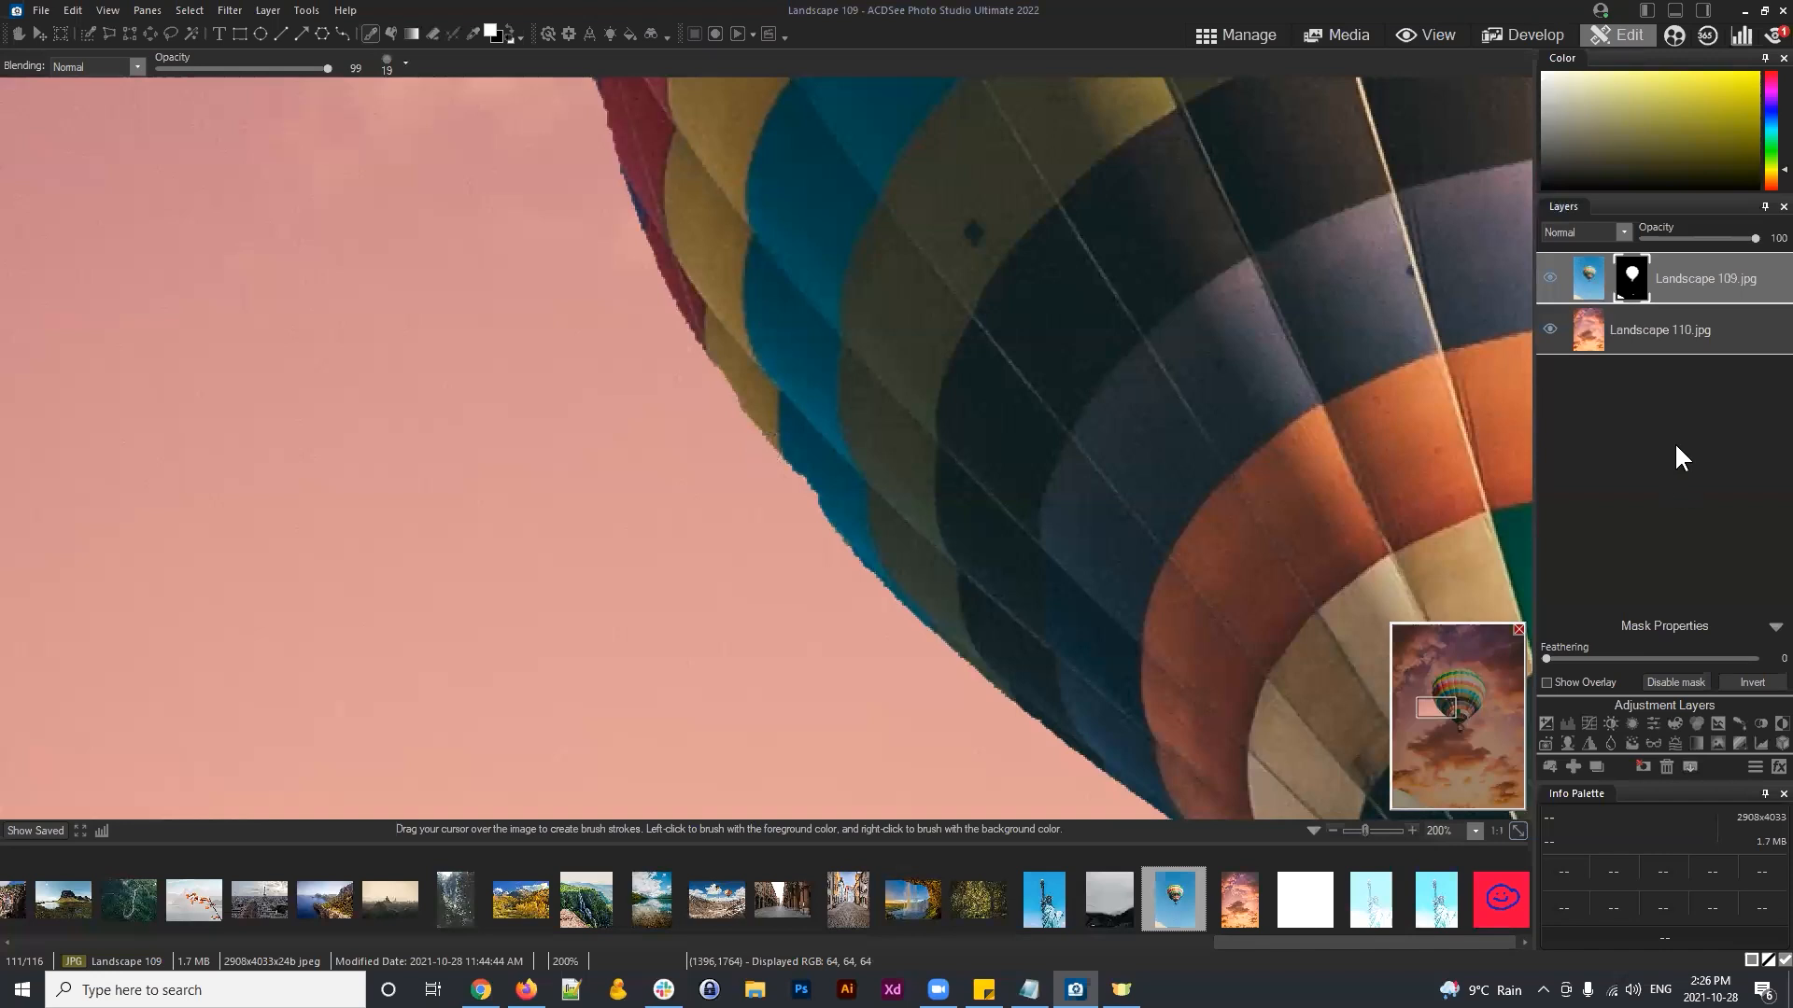
pyautogui.click(1685, 284)
pyautogui.scroll(-5, 1295, 501)
pyautogui.scroll(1, 933, 374)
pyautogui.scroll(-1, 831, 331)
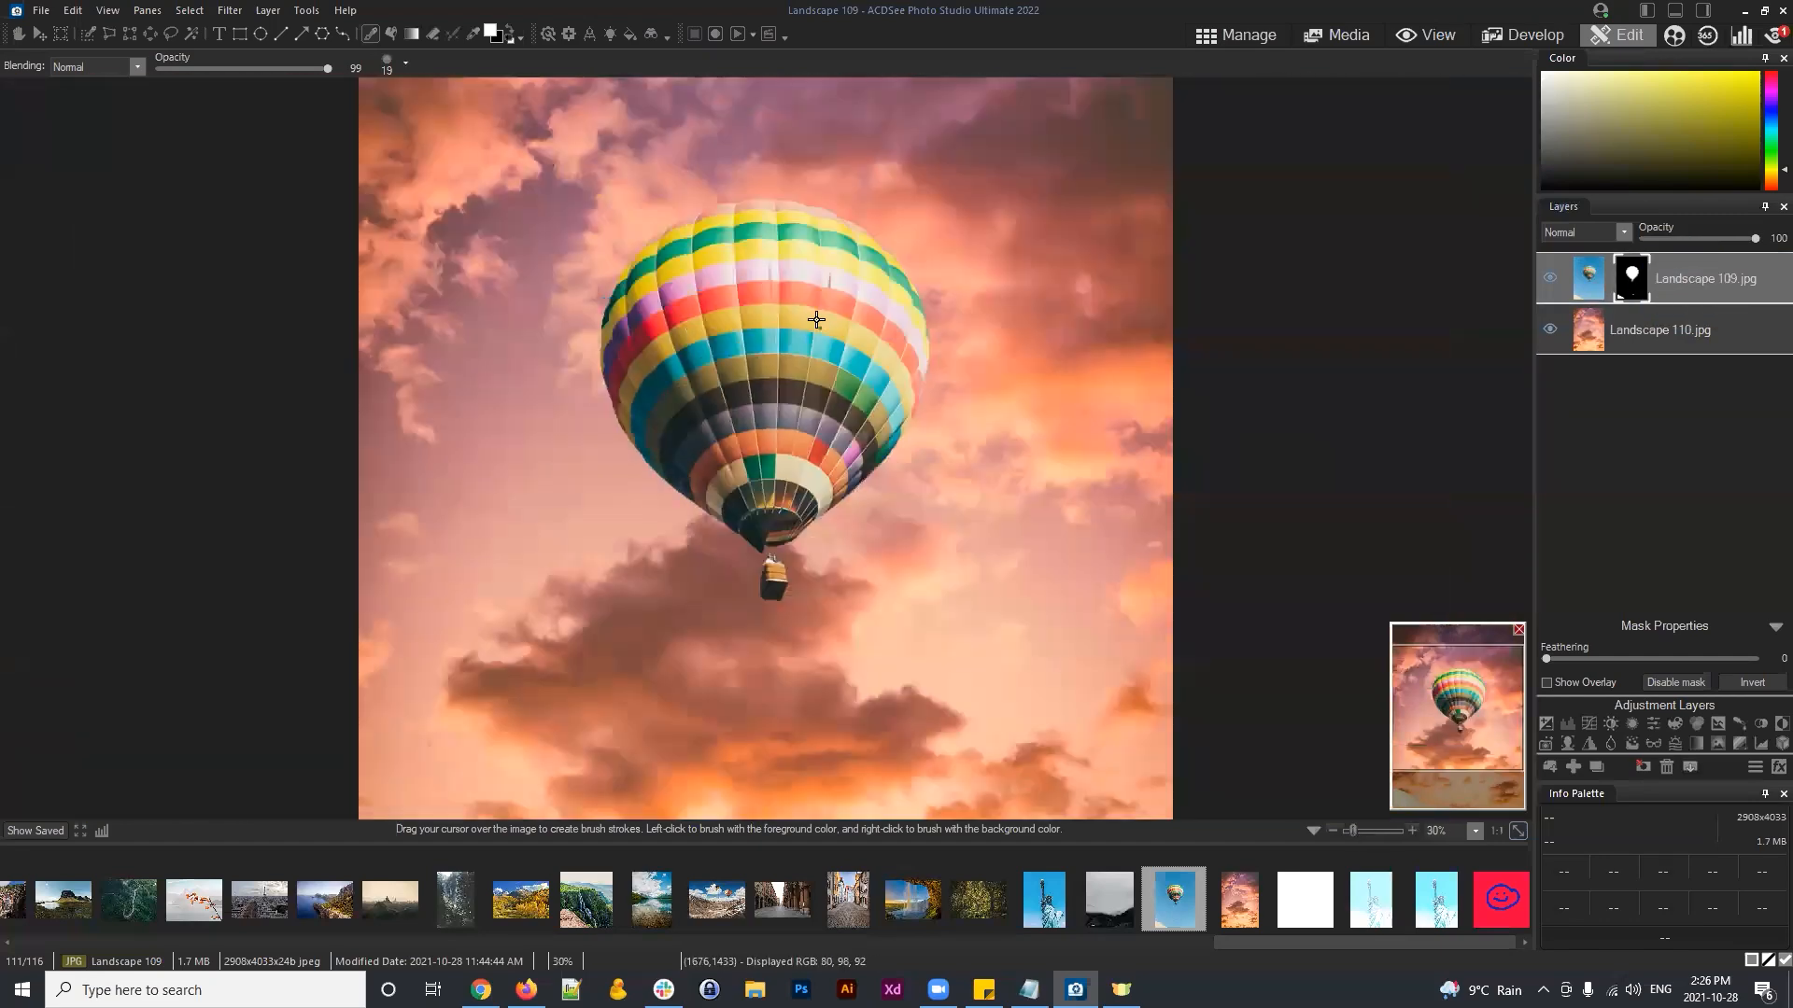
pyautogui.scroll(-1, 811, 296)
pyautogui.click(1595, 766)
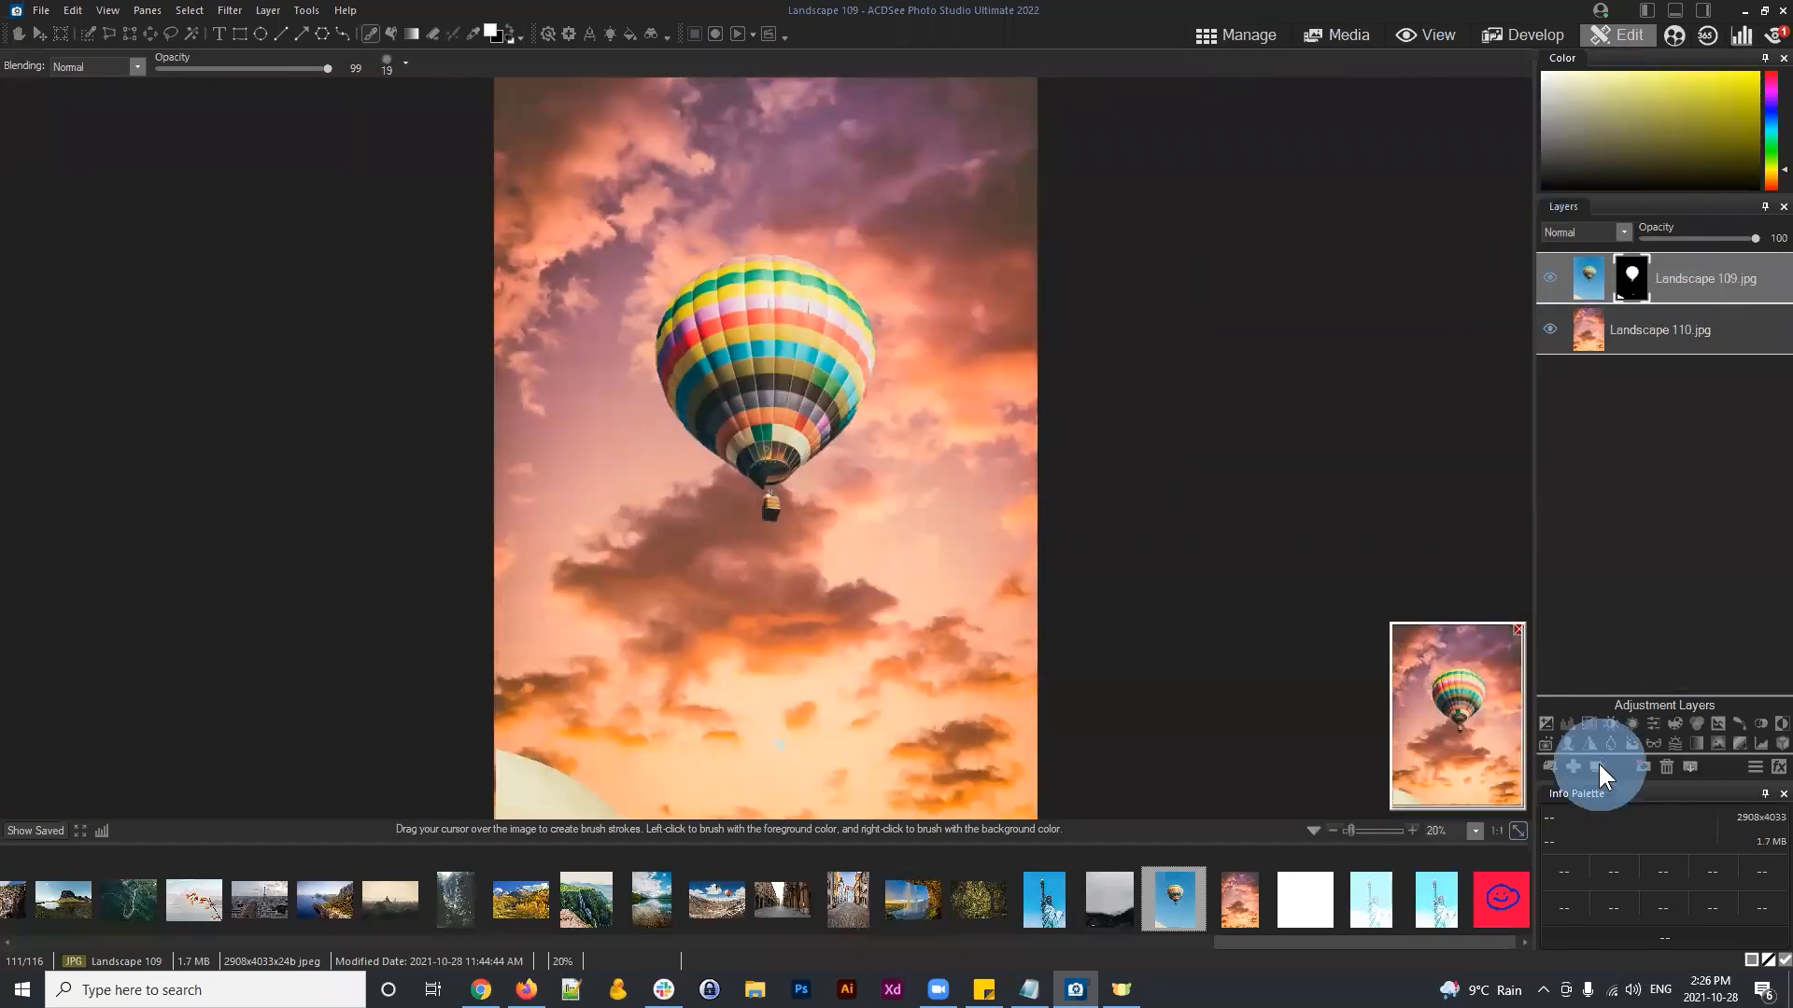
pyautogui.click(39, 28)
pyautogui.moveTo(815, 325); pyautogui.dragTo(718, 481)
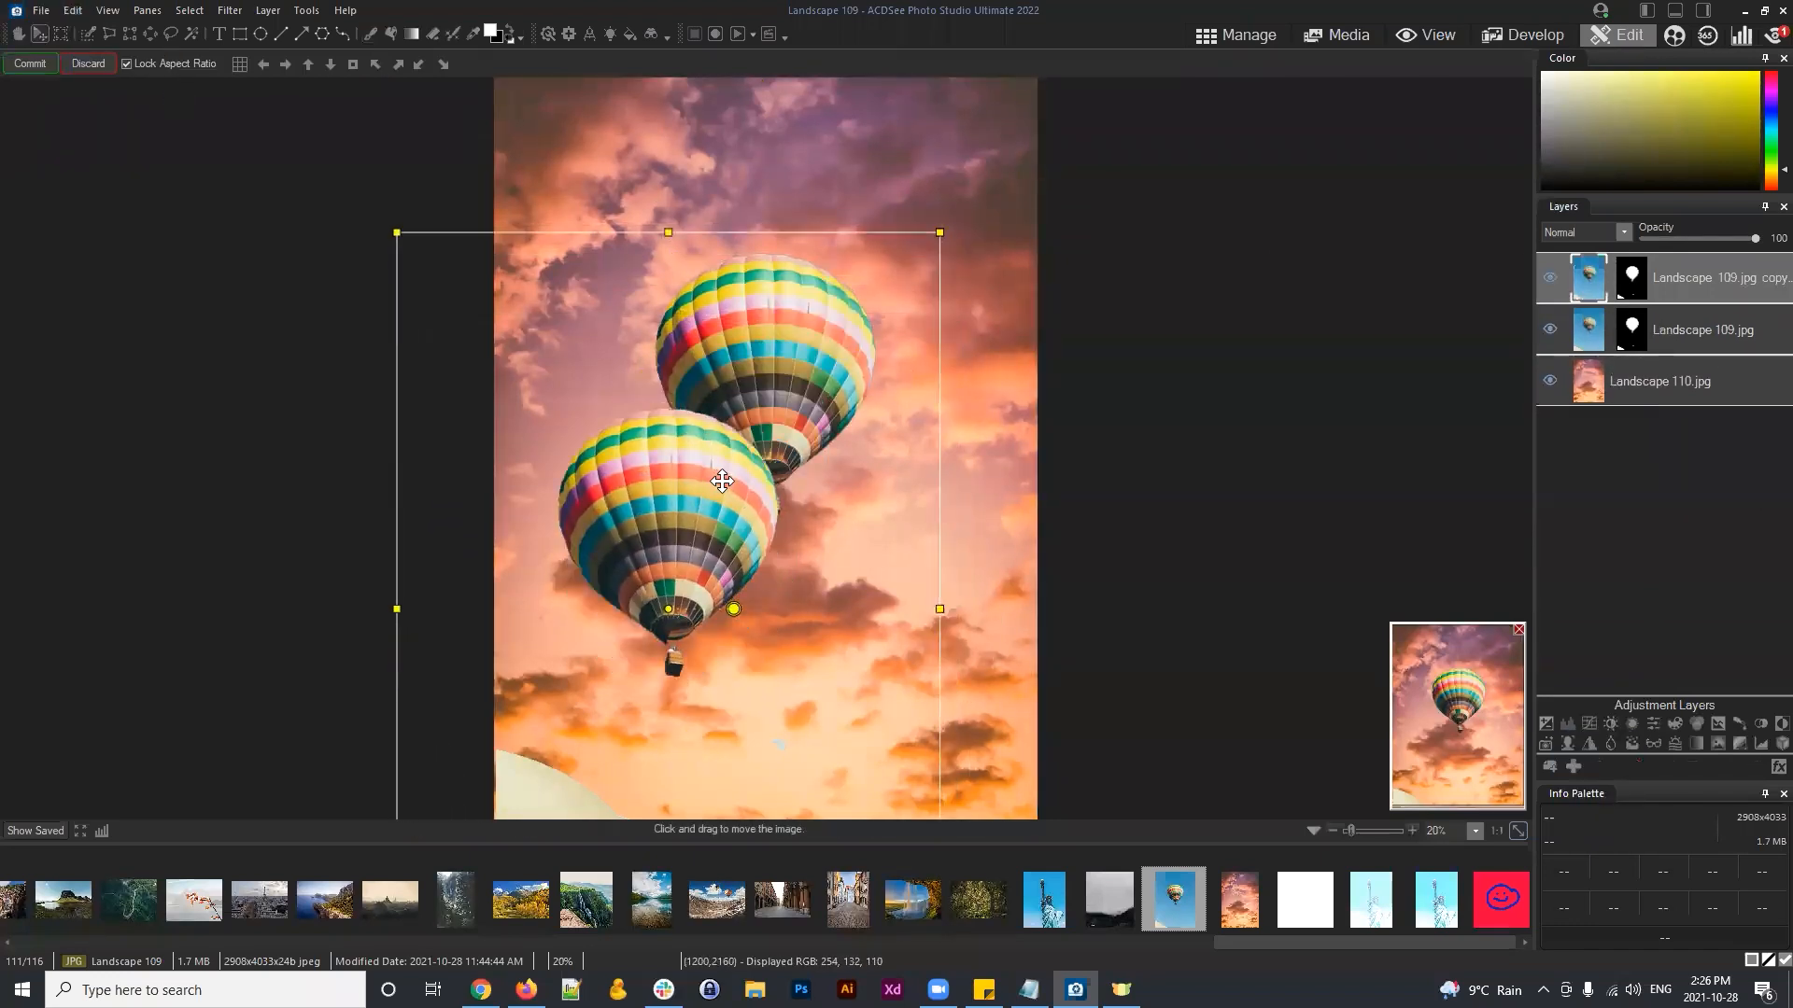
pyautogui.moveTo(942, 230); pyautogui.dragTo(614, 684)
pyautogui.moveTo(540, 766); pyautogui.dragTo(802, 333)
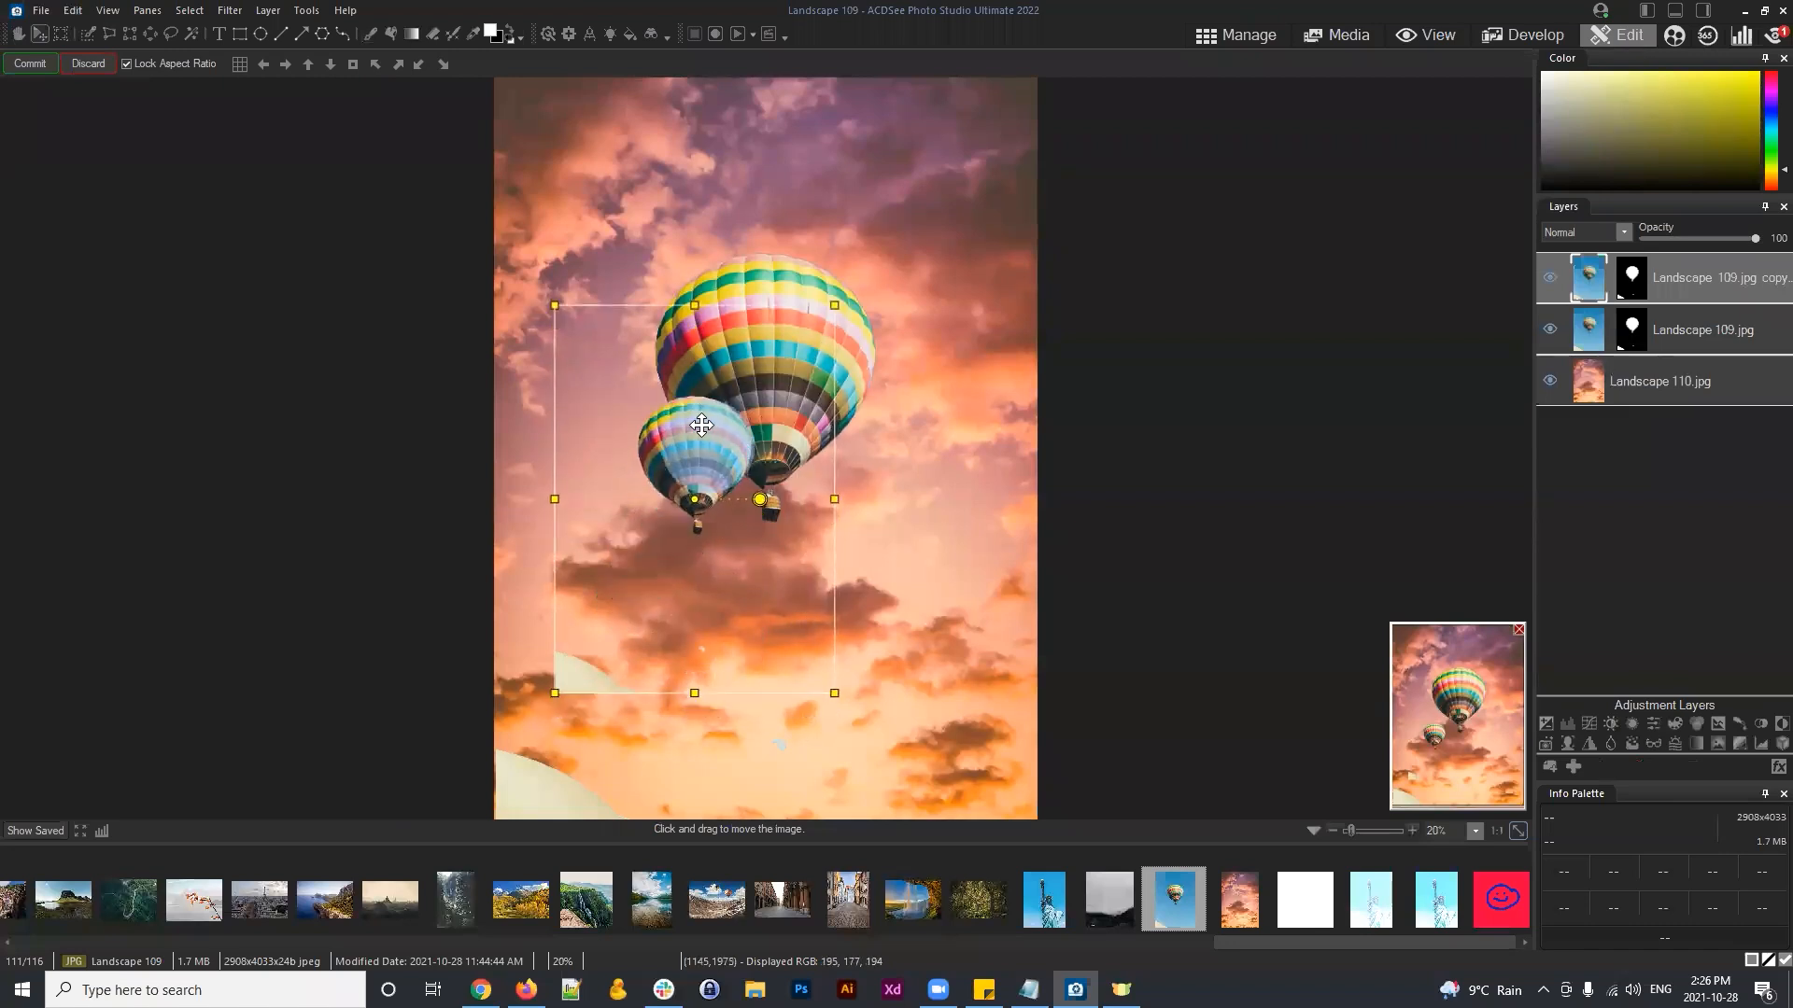
pyautogui.click(30, 63)
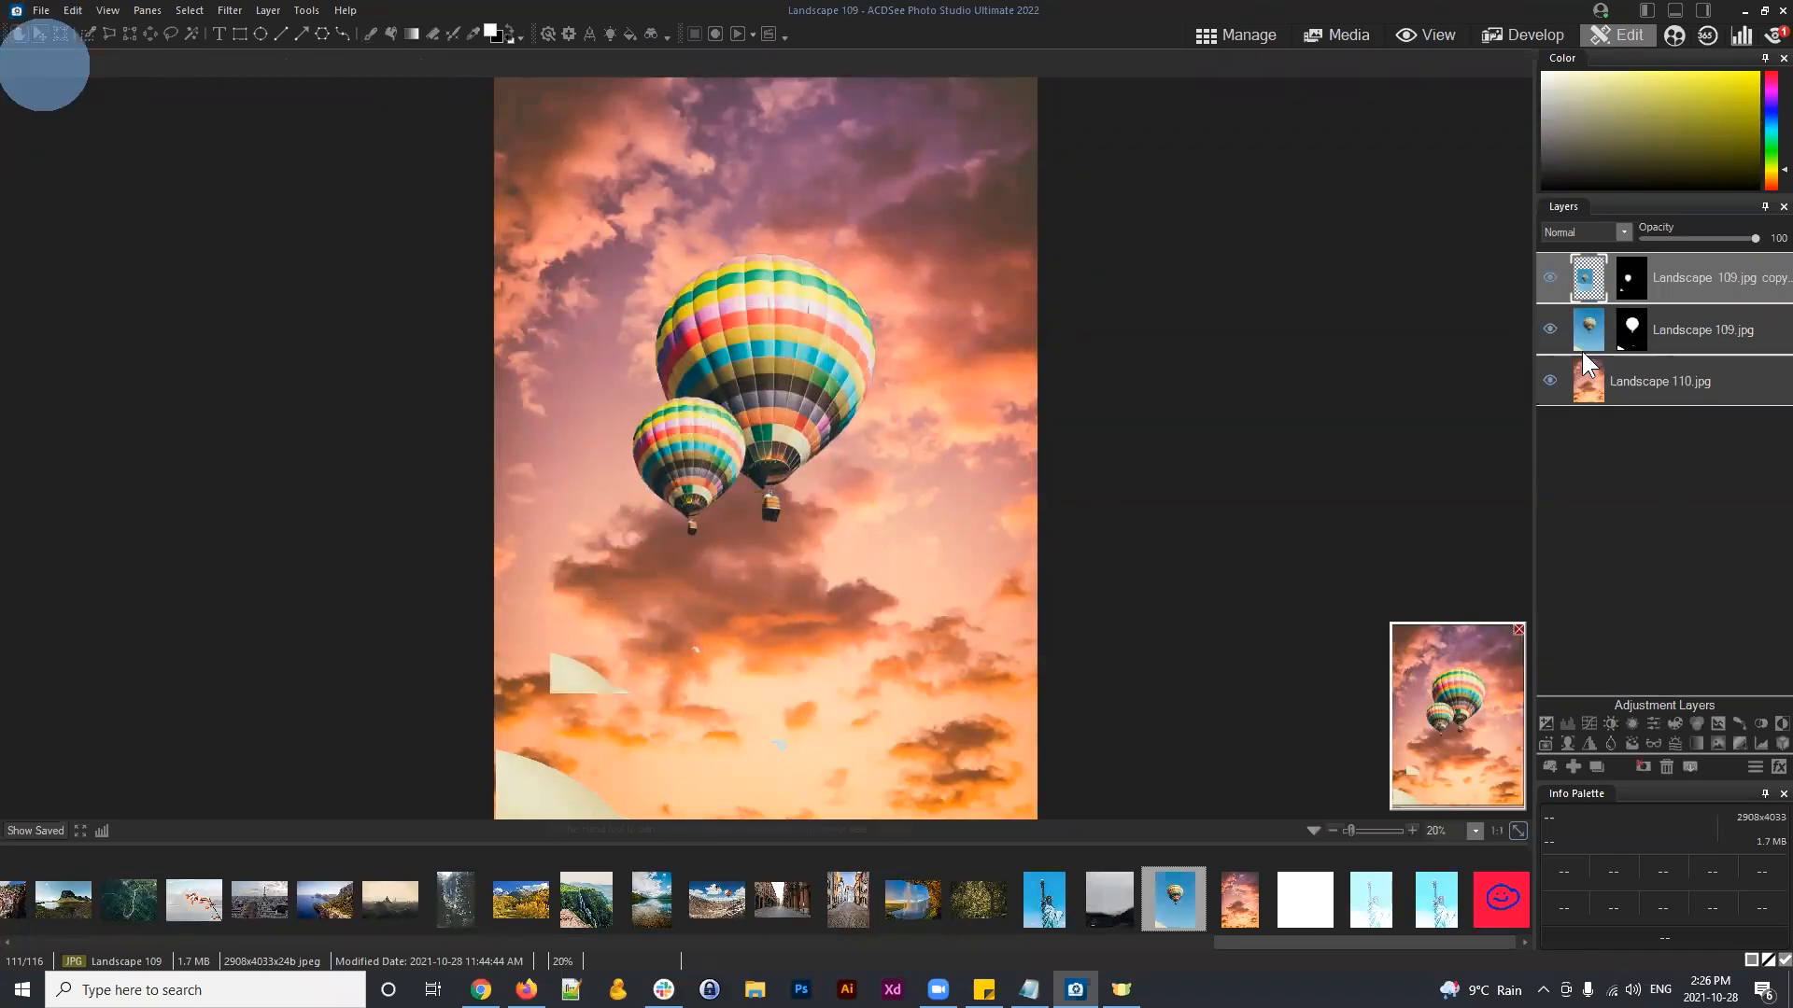
# Step: Duplicate the small balloon layer and place the copy behind the large balloon on its right, with its layer beneath Landscape 109.jpg
pyautogui.rightClick(1692, 271)
pyautogui.click(1618, 308)
pyautogui.click(39, 34)
pyautogui.moveTo(720, 380); pyautogui.dragTo(906, 262)
pyautogui.click(1694, 280)
pyautogui.moveTo(1694, 281); pyautogui.dragTo(1673, 398)
pyautogui.moveTo(880, 334); pyautogui.dragTo(889, 336)
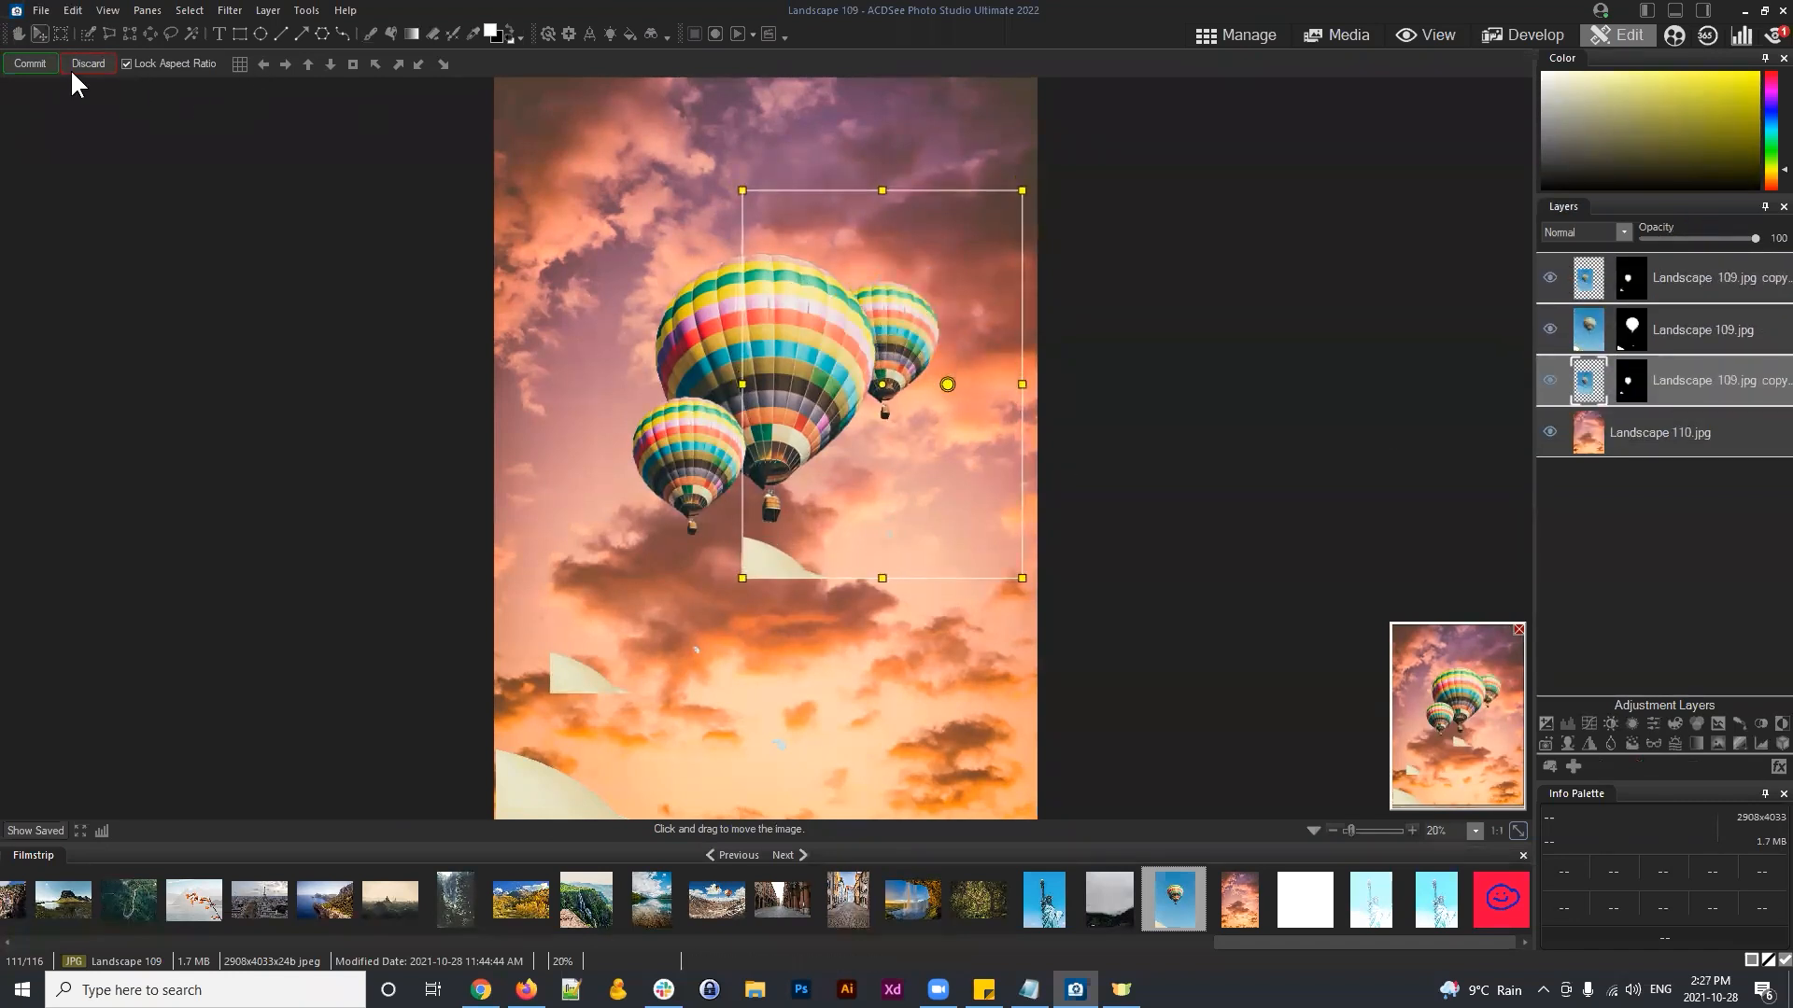
pyautogui.click(29, 63)
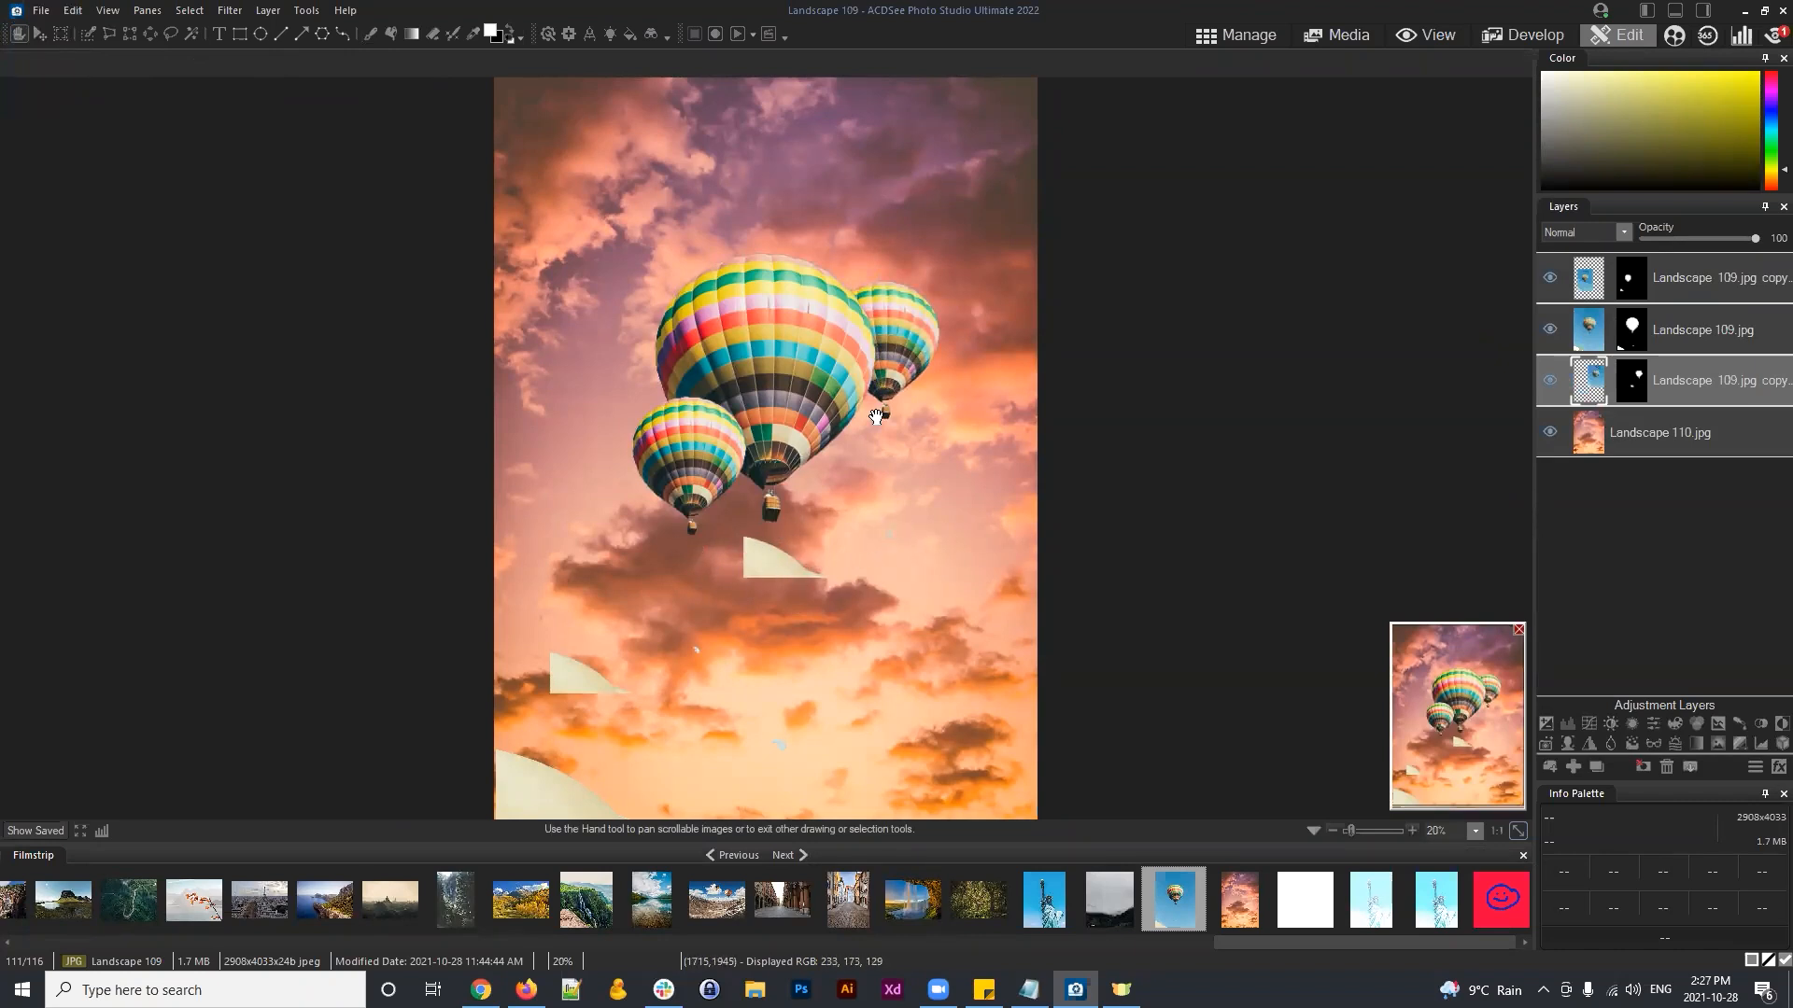
# Step: Shrink the rear balloon copy further and tuck it behind the large balloon's lower right side
pyautogui.click(1680, 372)
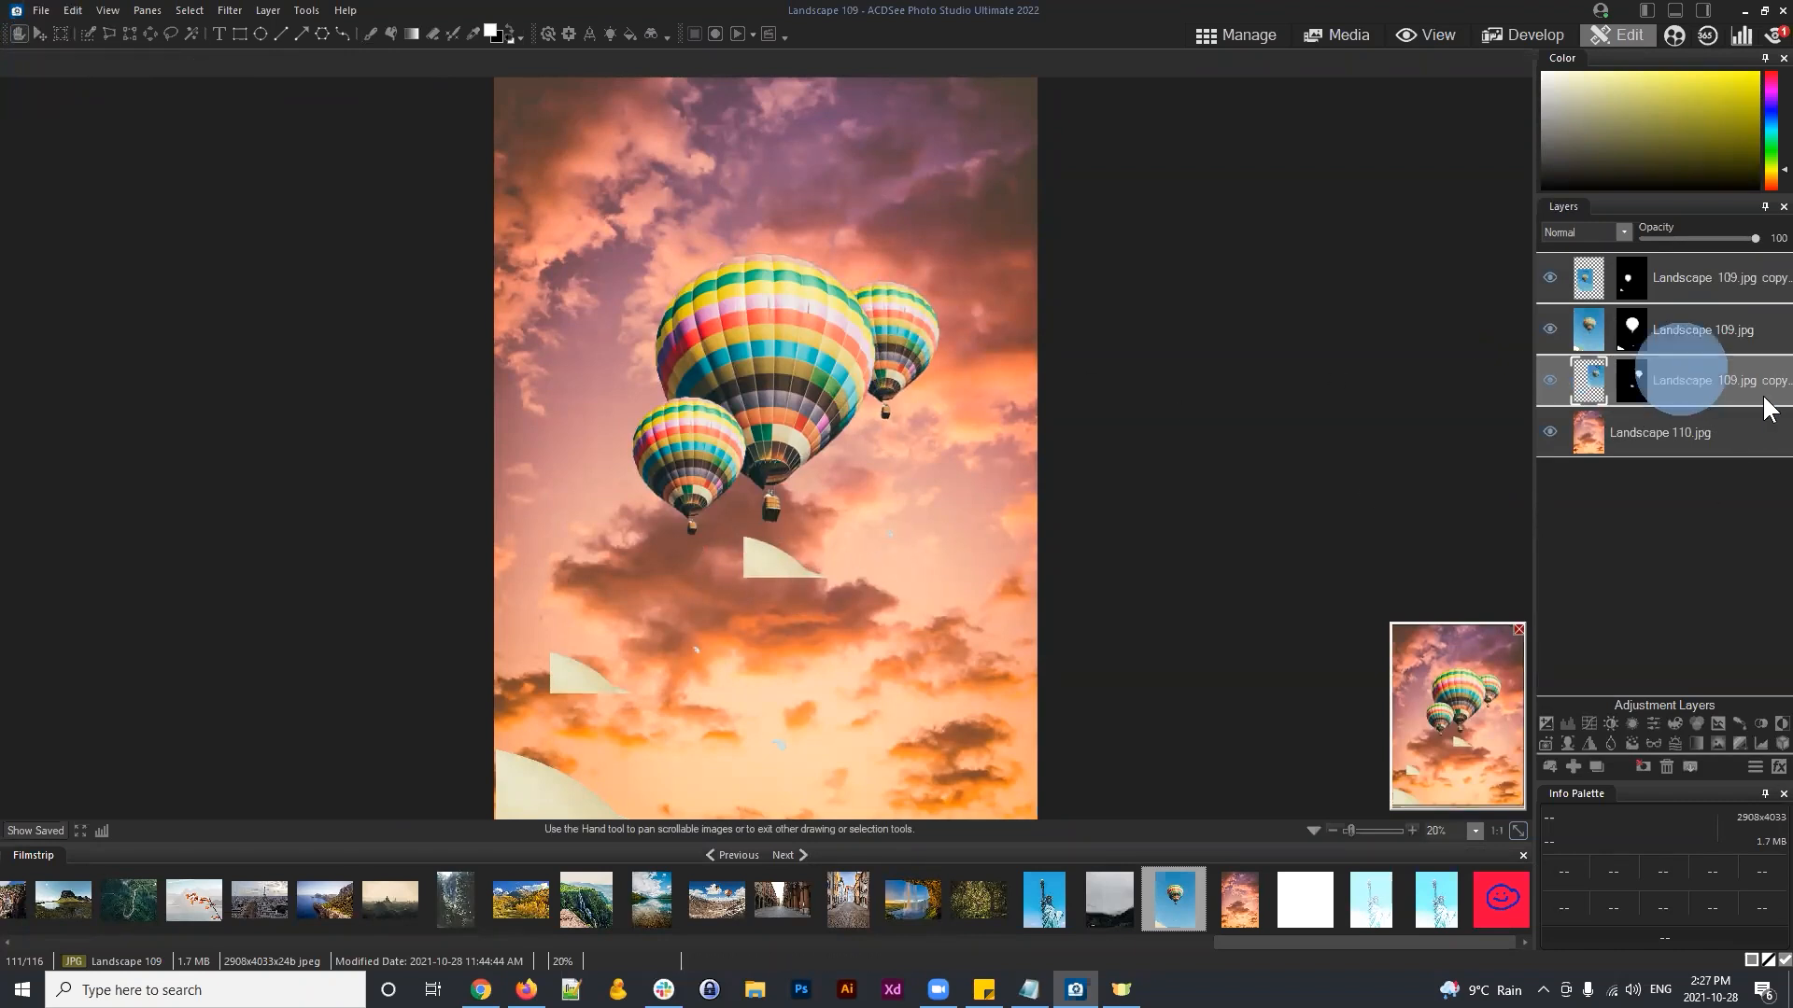
pyautogui.moveTo(1700, 377)
pyautogui.mouseDown()
pyautogui.moveTo(1706, 295)
pyautogui.moveTo(1656, 412)
pyautogui.moveTo(1668, 385)
pyautogui.mouseUp()
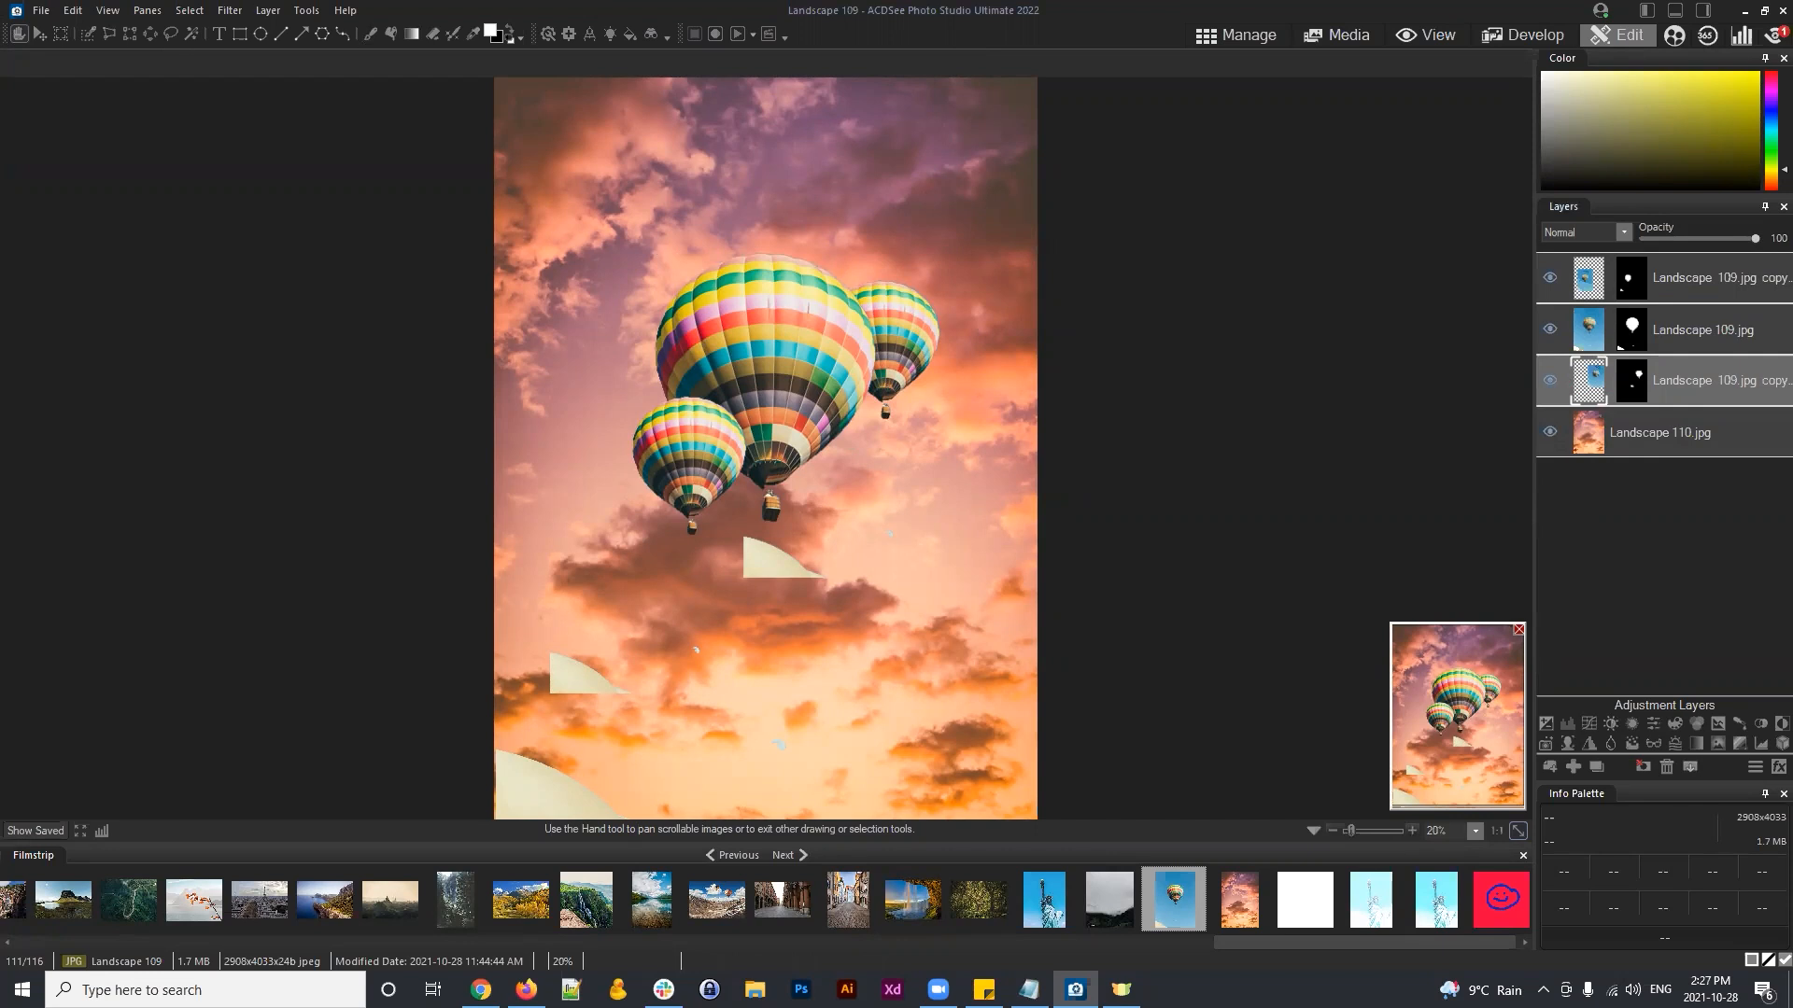
pyautogui.click(1700, 373)
pyautogui.click(39, 34)
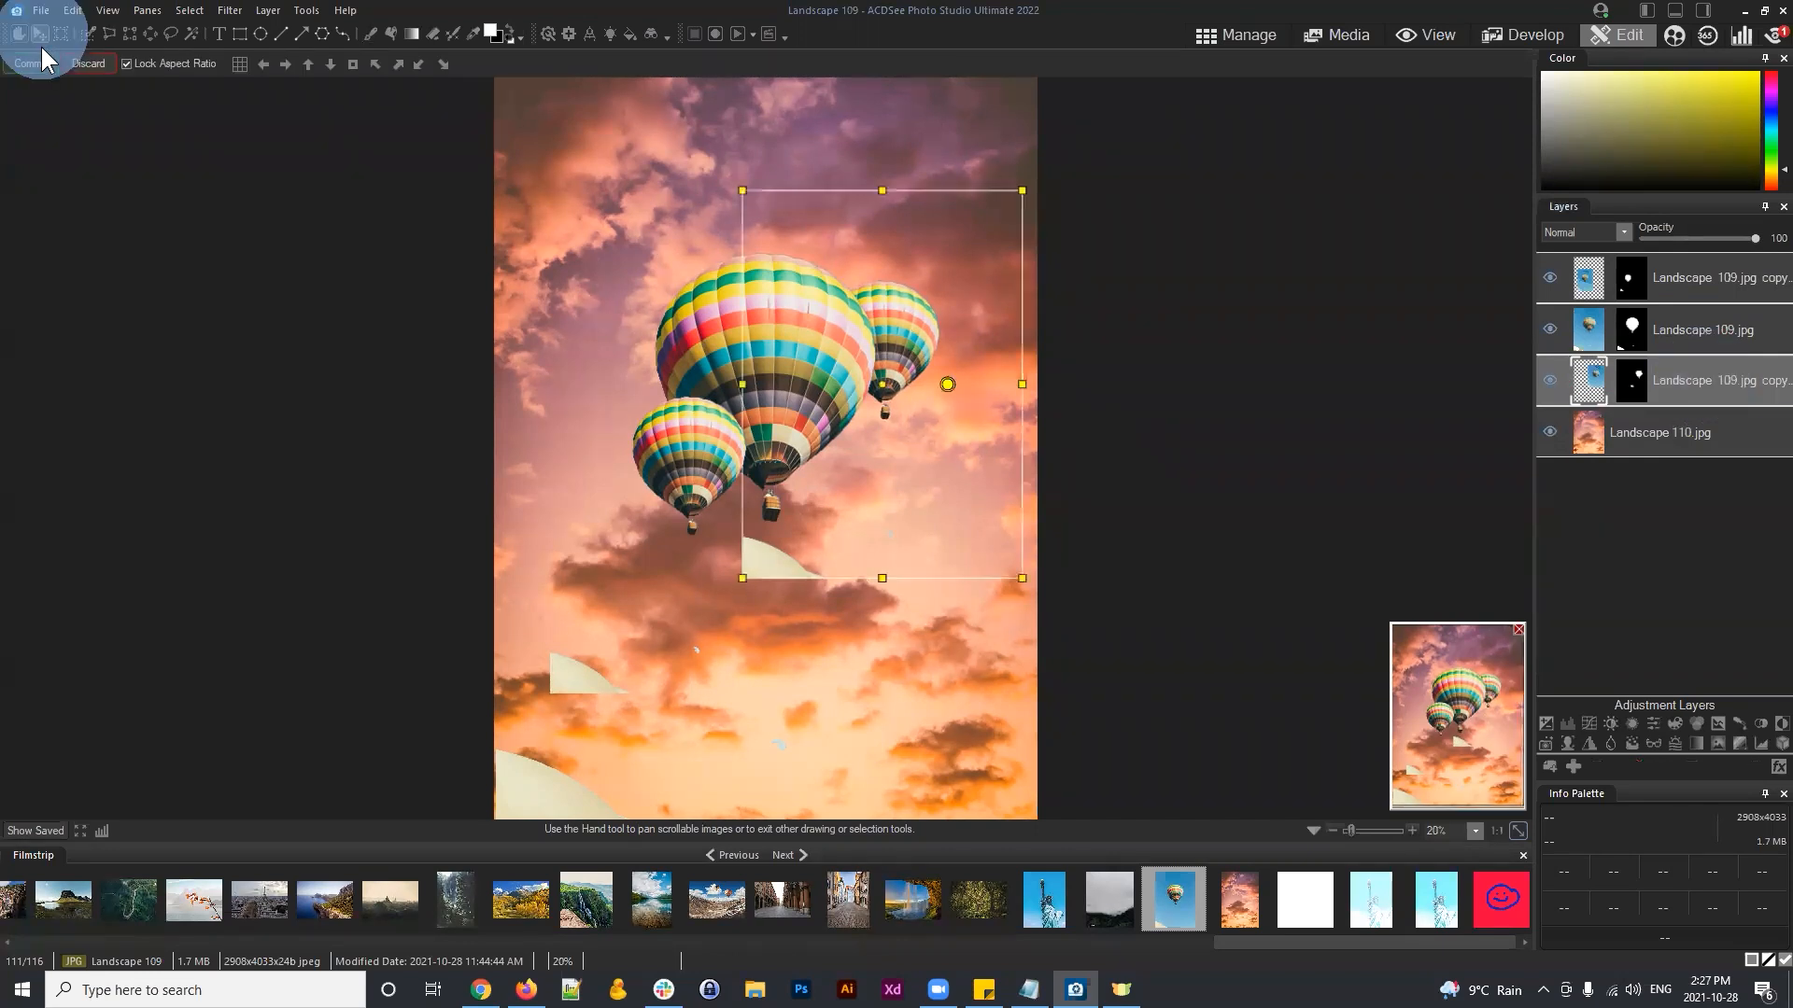
pyautogui.moveTo(888, 338); pyautogui.dragTo(922, 289)
pyautogui.moveTo(1055, 141); pyautogui.dragTo(936, 325)
pyautogui.click(30, 63)
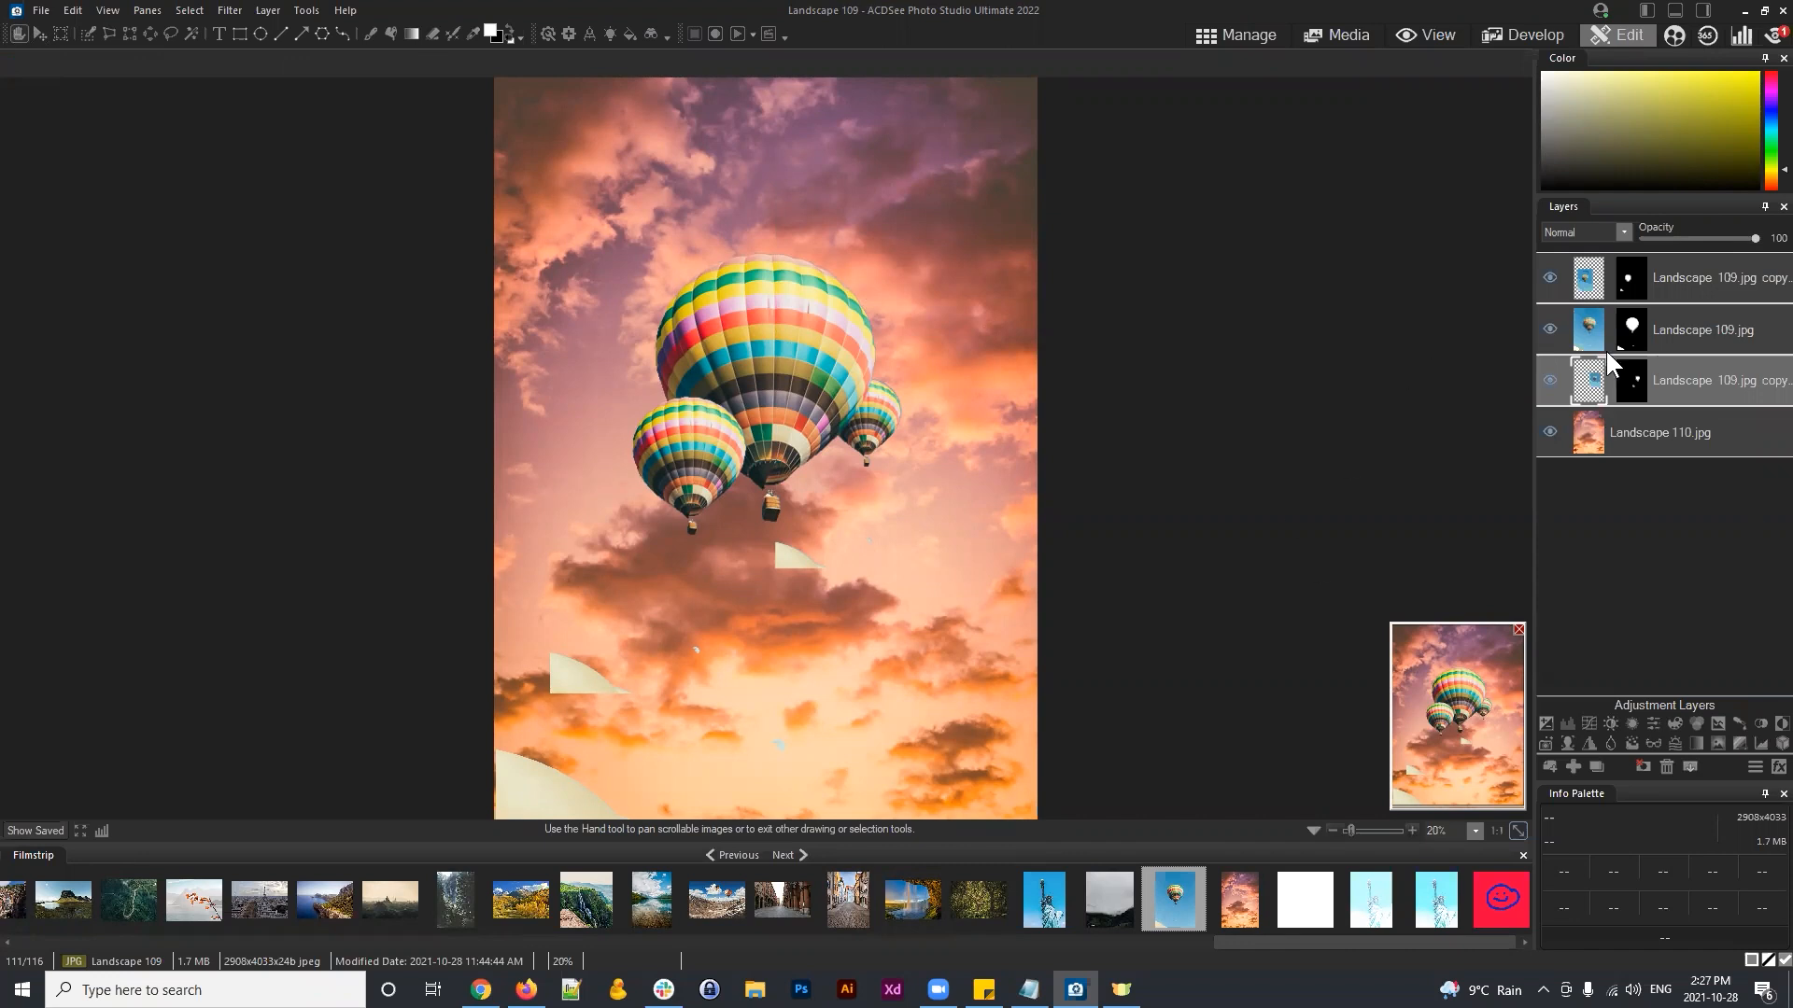
# Step: Duplicate the front small balloon layer and move the copy into the sky above and to the left of the large balloon
pyautogui.click(1670, 289)
pyautogui.rightClick(1698, 279)
pyautogui.click(1617, 317)
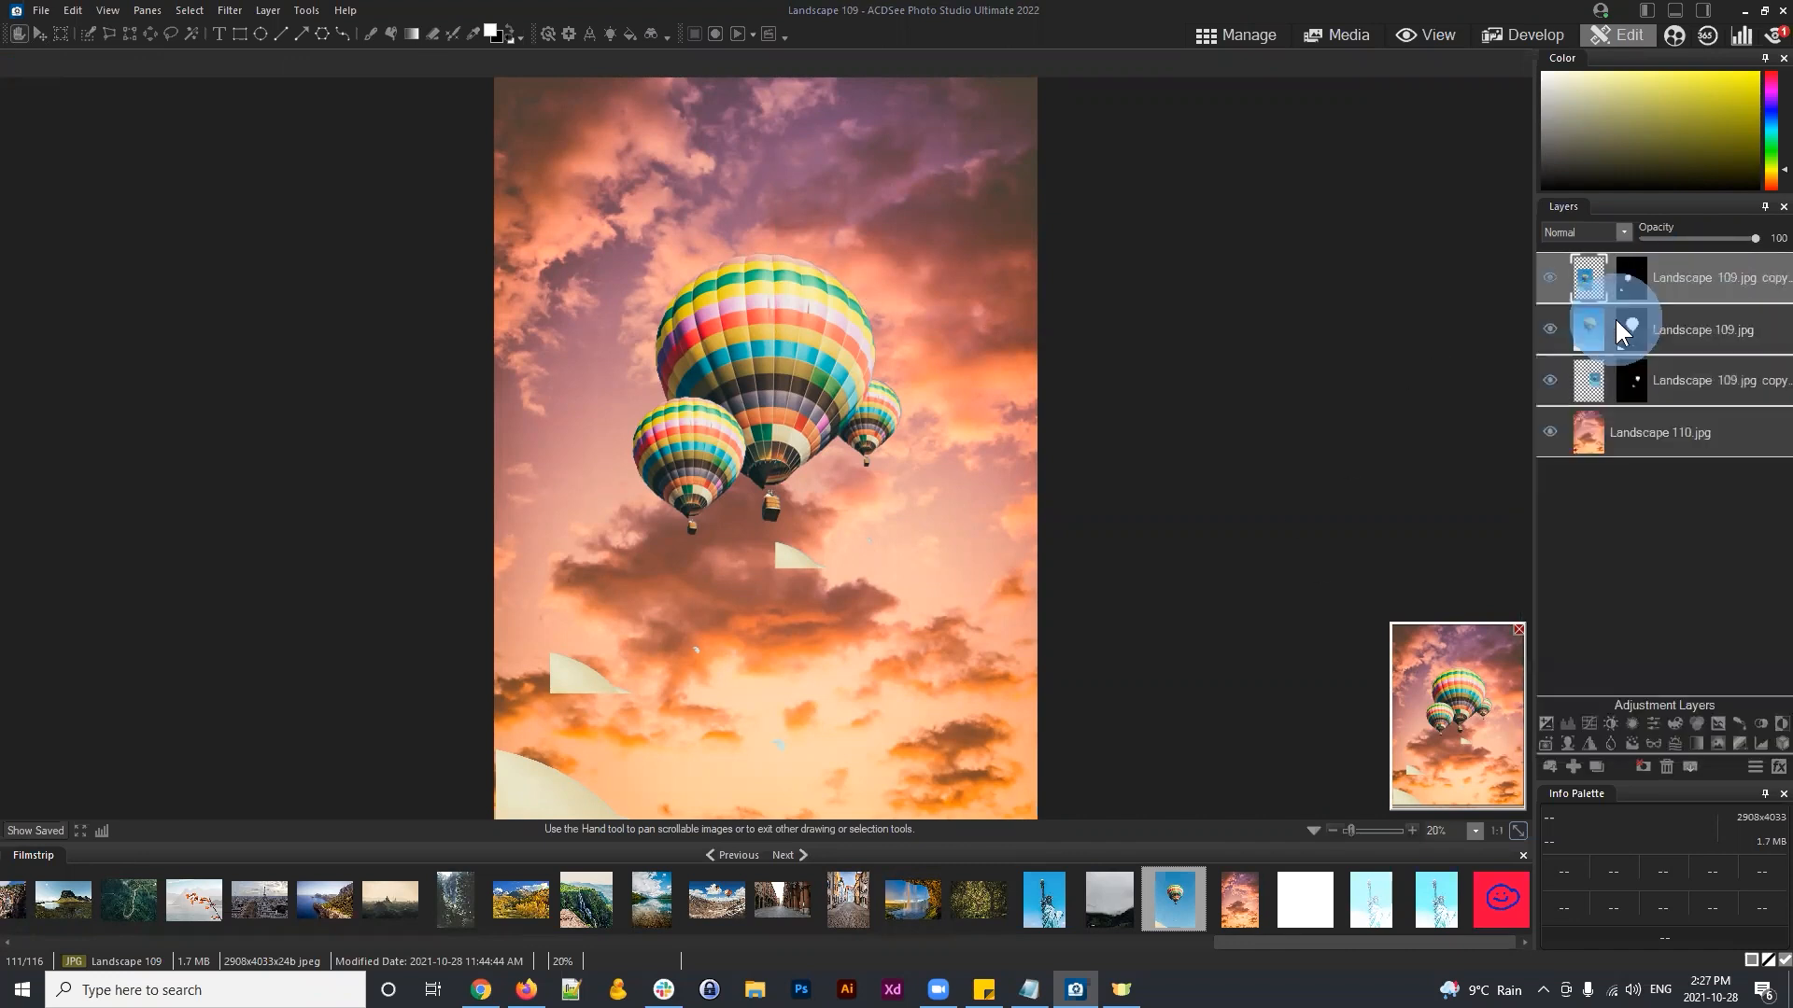
pyautogui.click(40, 37)
pyautogui.moveTo(727, 452); pyautogui.dragTo(703, 155)
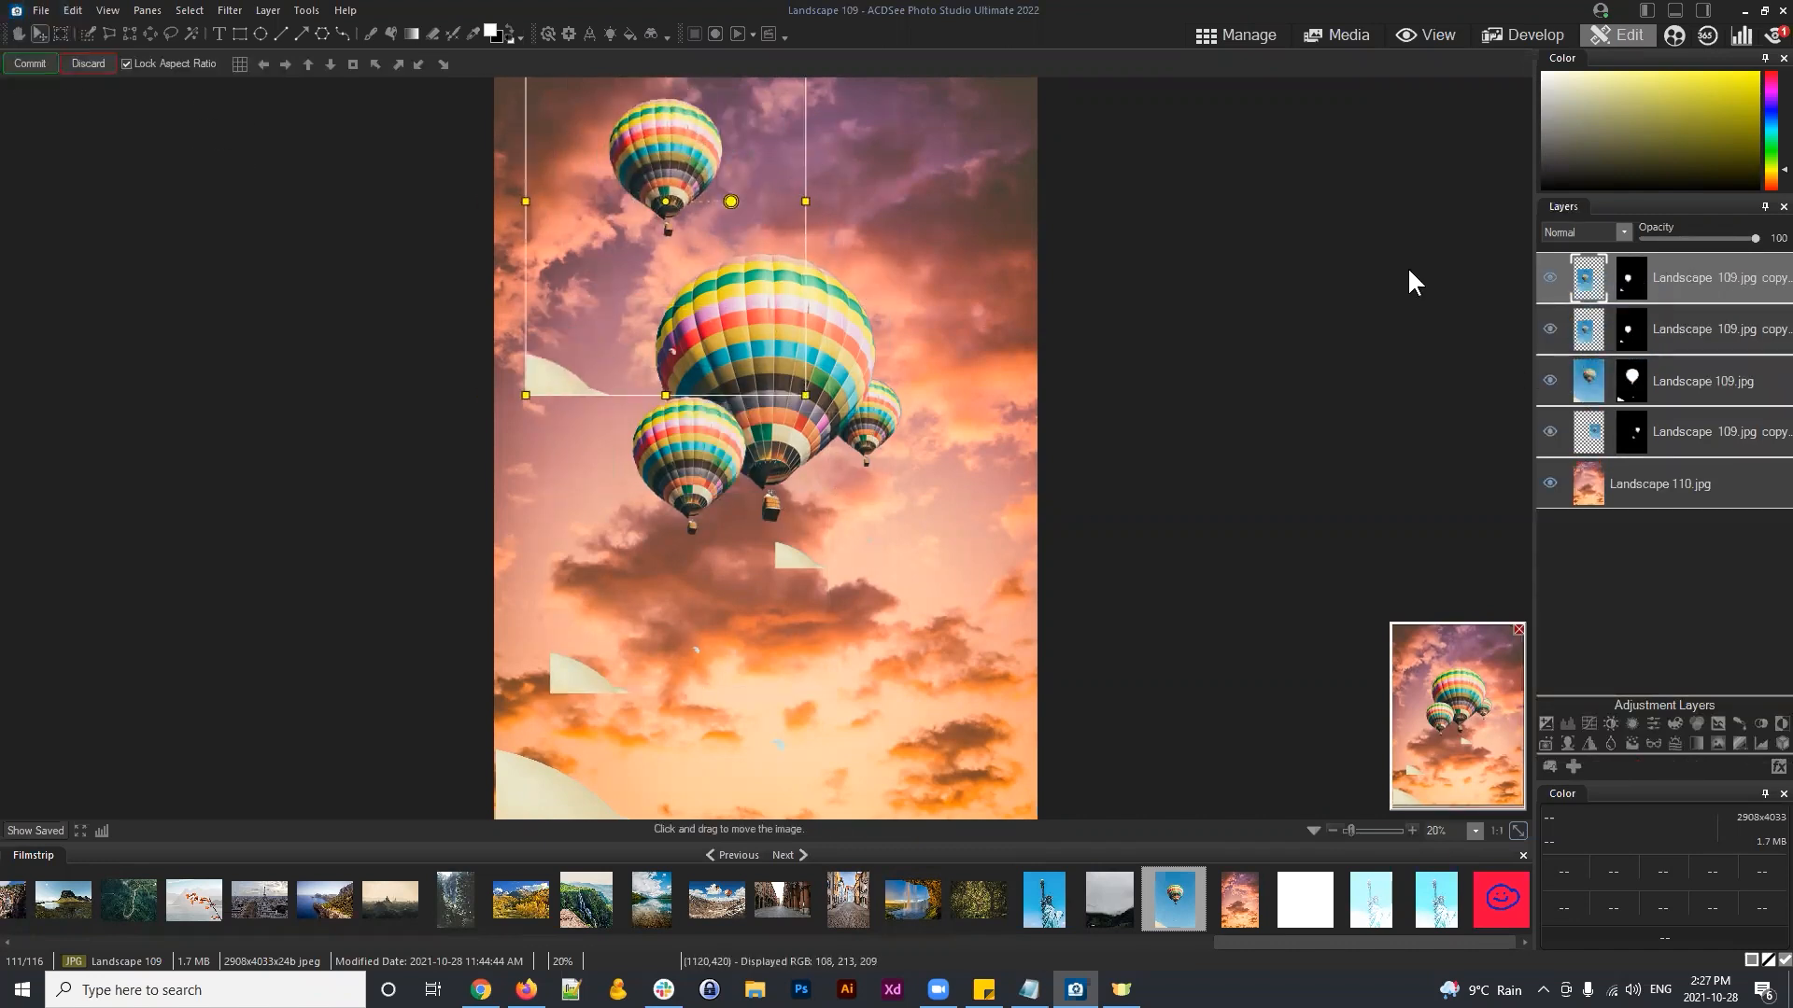
pyautogui.rightClick(1681, 271)
pyautogui.click(1701, 270)
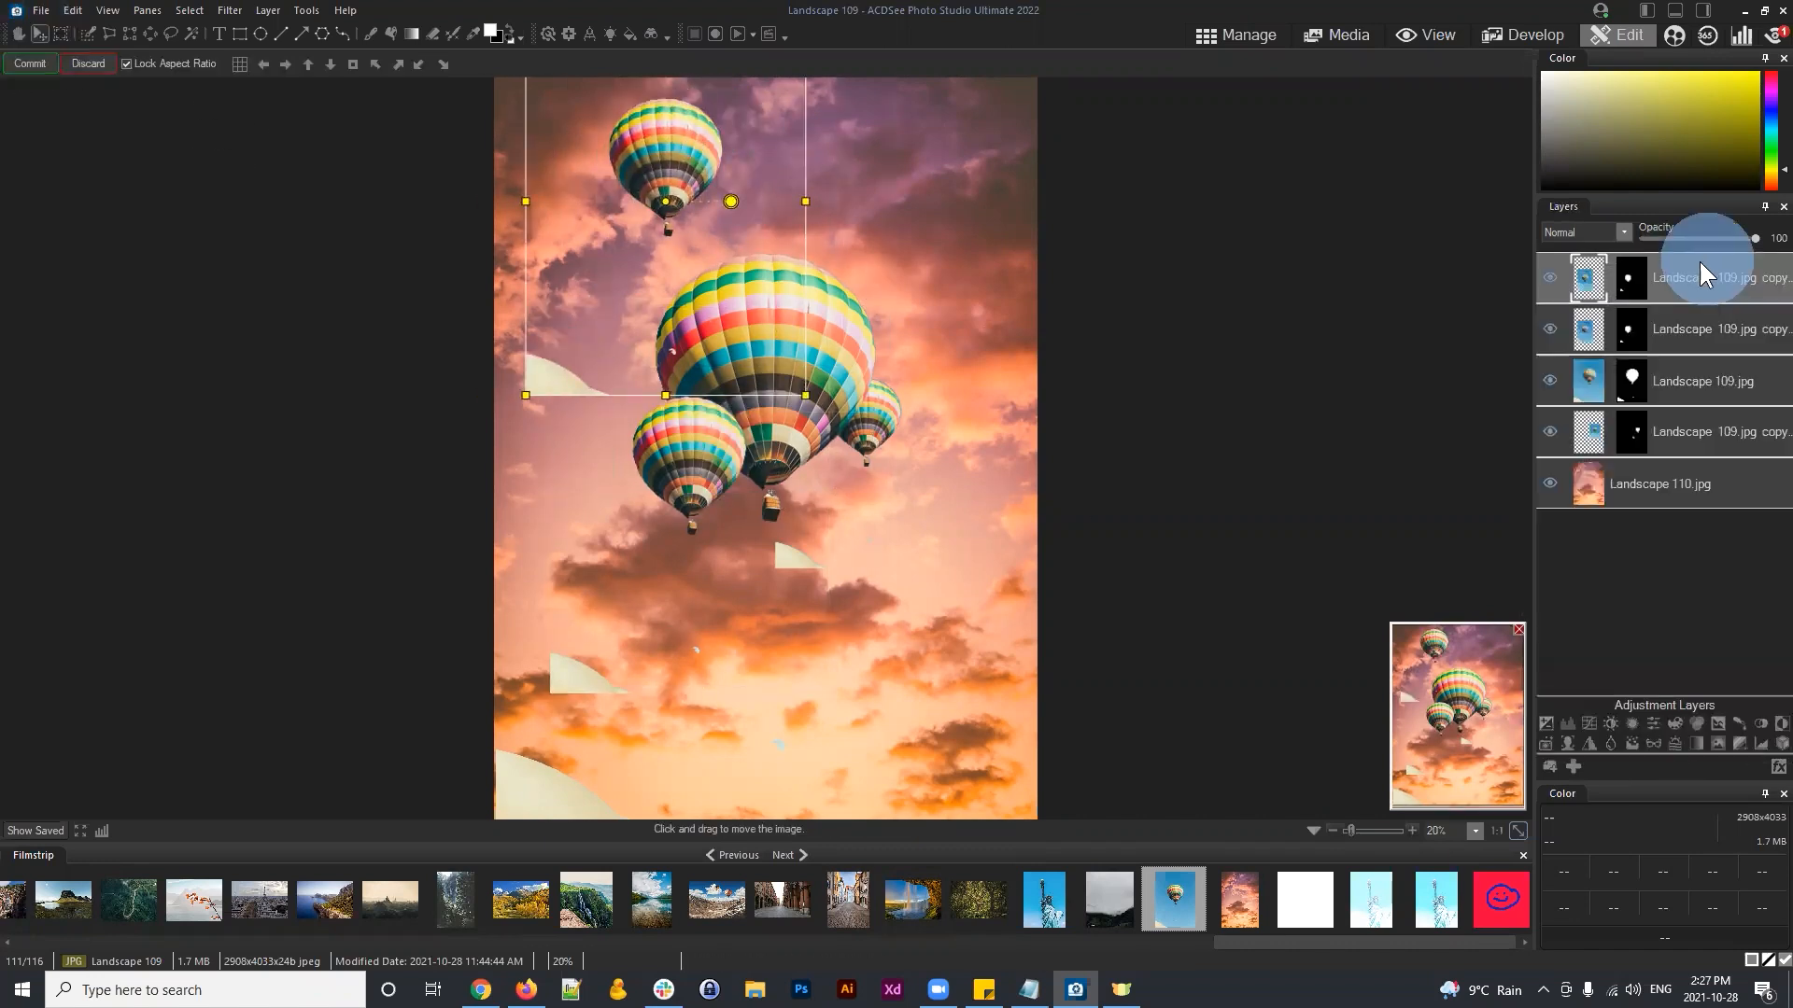
pyautogui.click(29, 62)
# Step: Move the front small balloon from the large balloon's lower left up beside the small balloon in the upper sky
pyautogui.click(1713, 353)
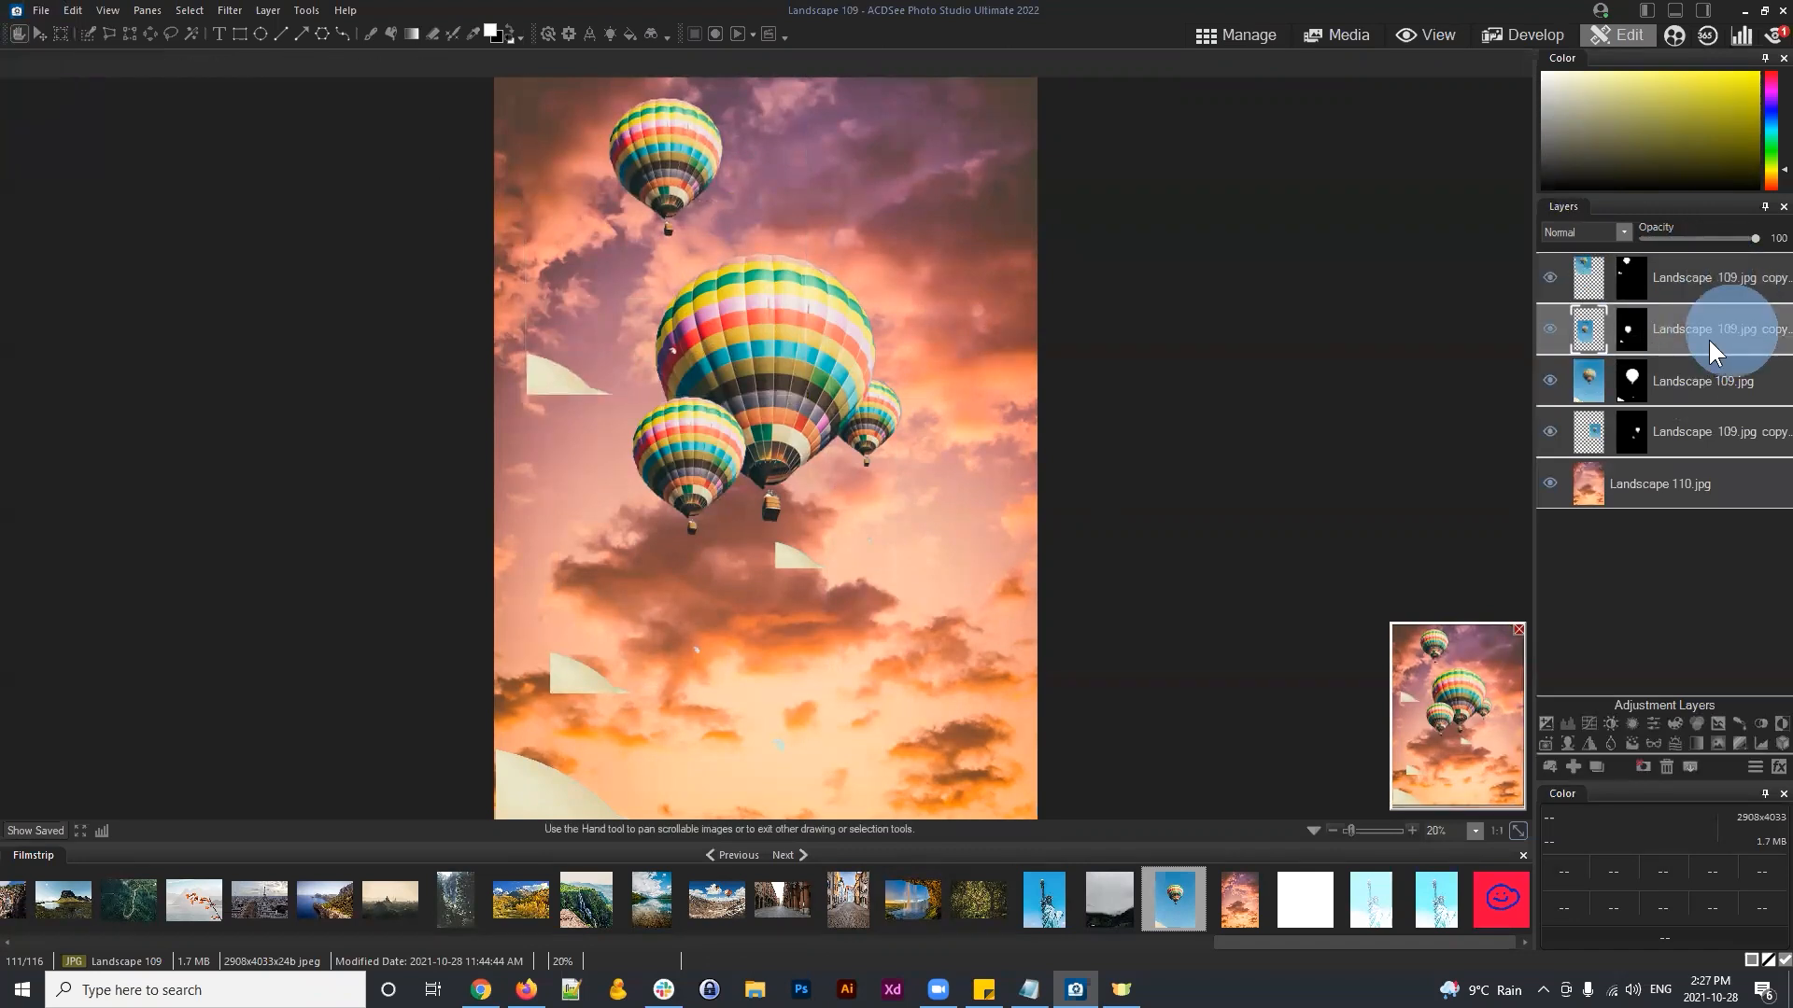
pyautogui.click(39, 34)
pyautogui.moveTo(695, 464); pyautogui.dragTo(761, 158)
pyautogui.click(31, 62)
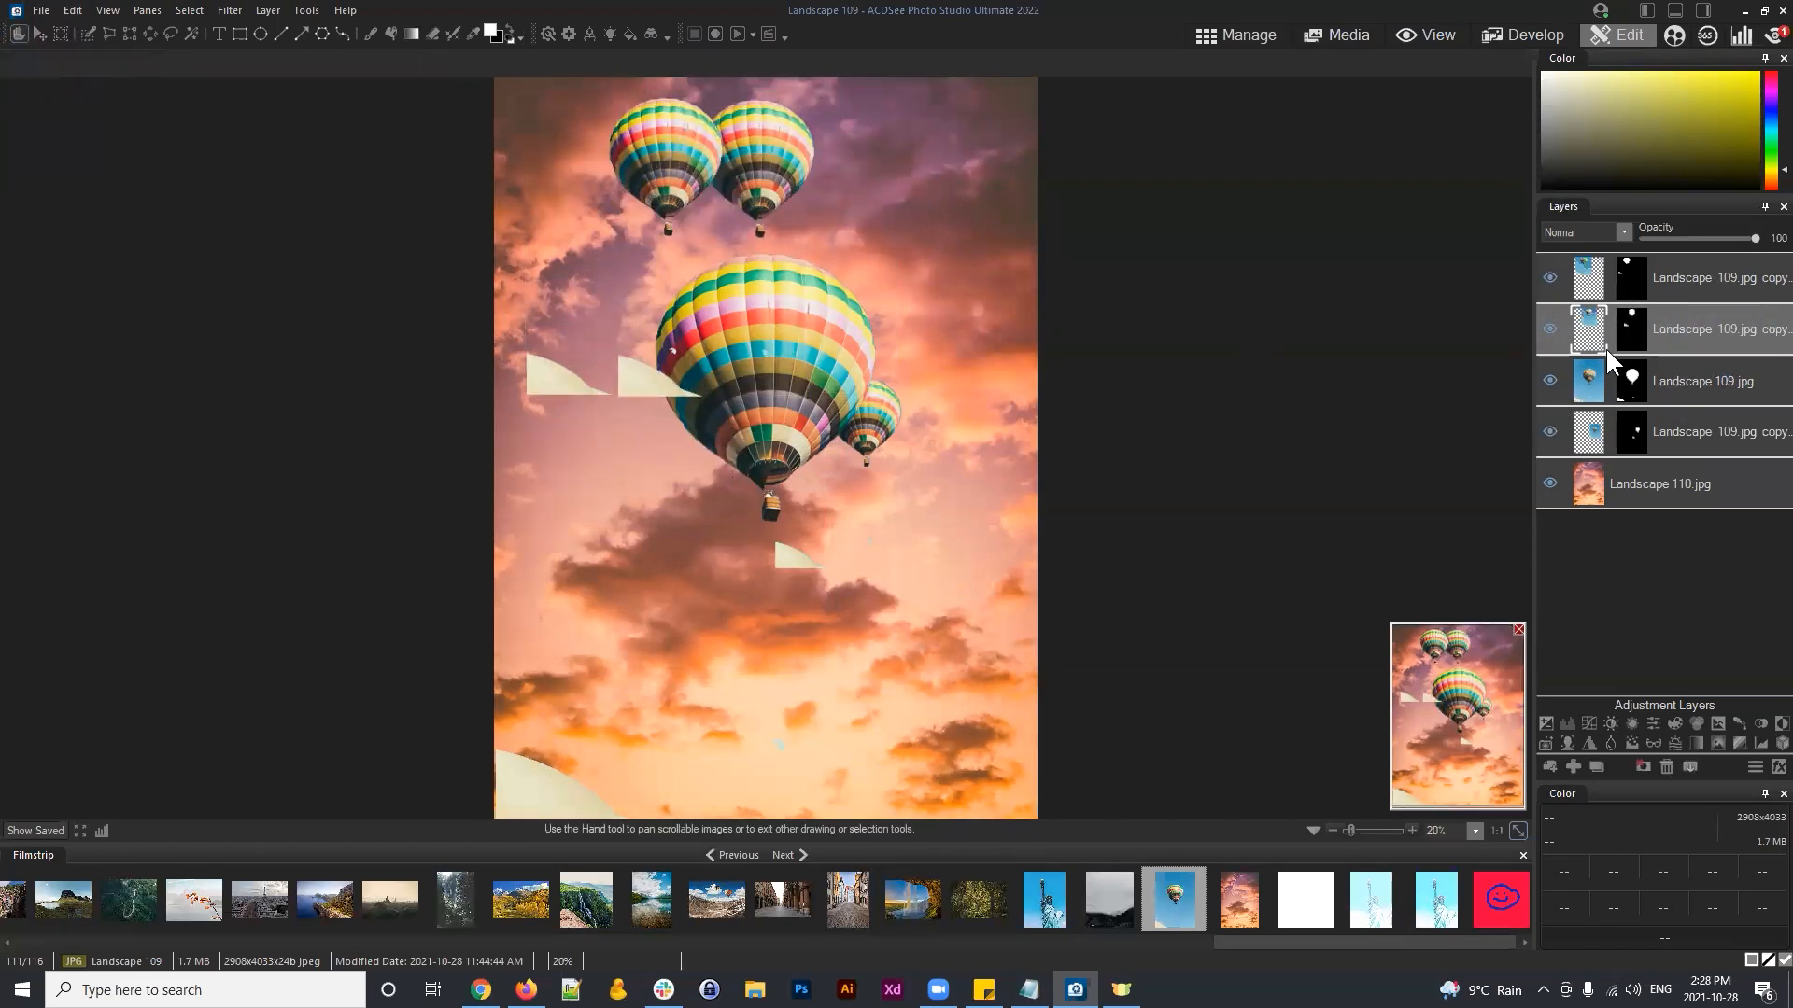
# Step: Merge the two small balloon copy layers above Landscape 109.jpg into a single layer
pyautogui.click(1582, 277)
pyautogui.keyDown('ctrl'); pyautogui.click(1583, 328); pyautogui.keyUp('ctrl')
pyautogui.click(1692, 328)
pyautogui.click(1710, 287)
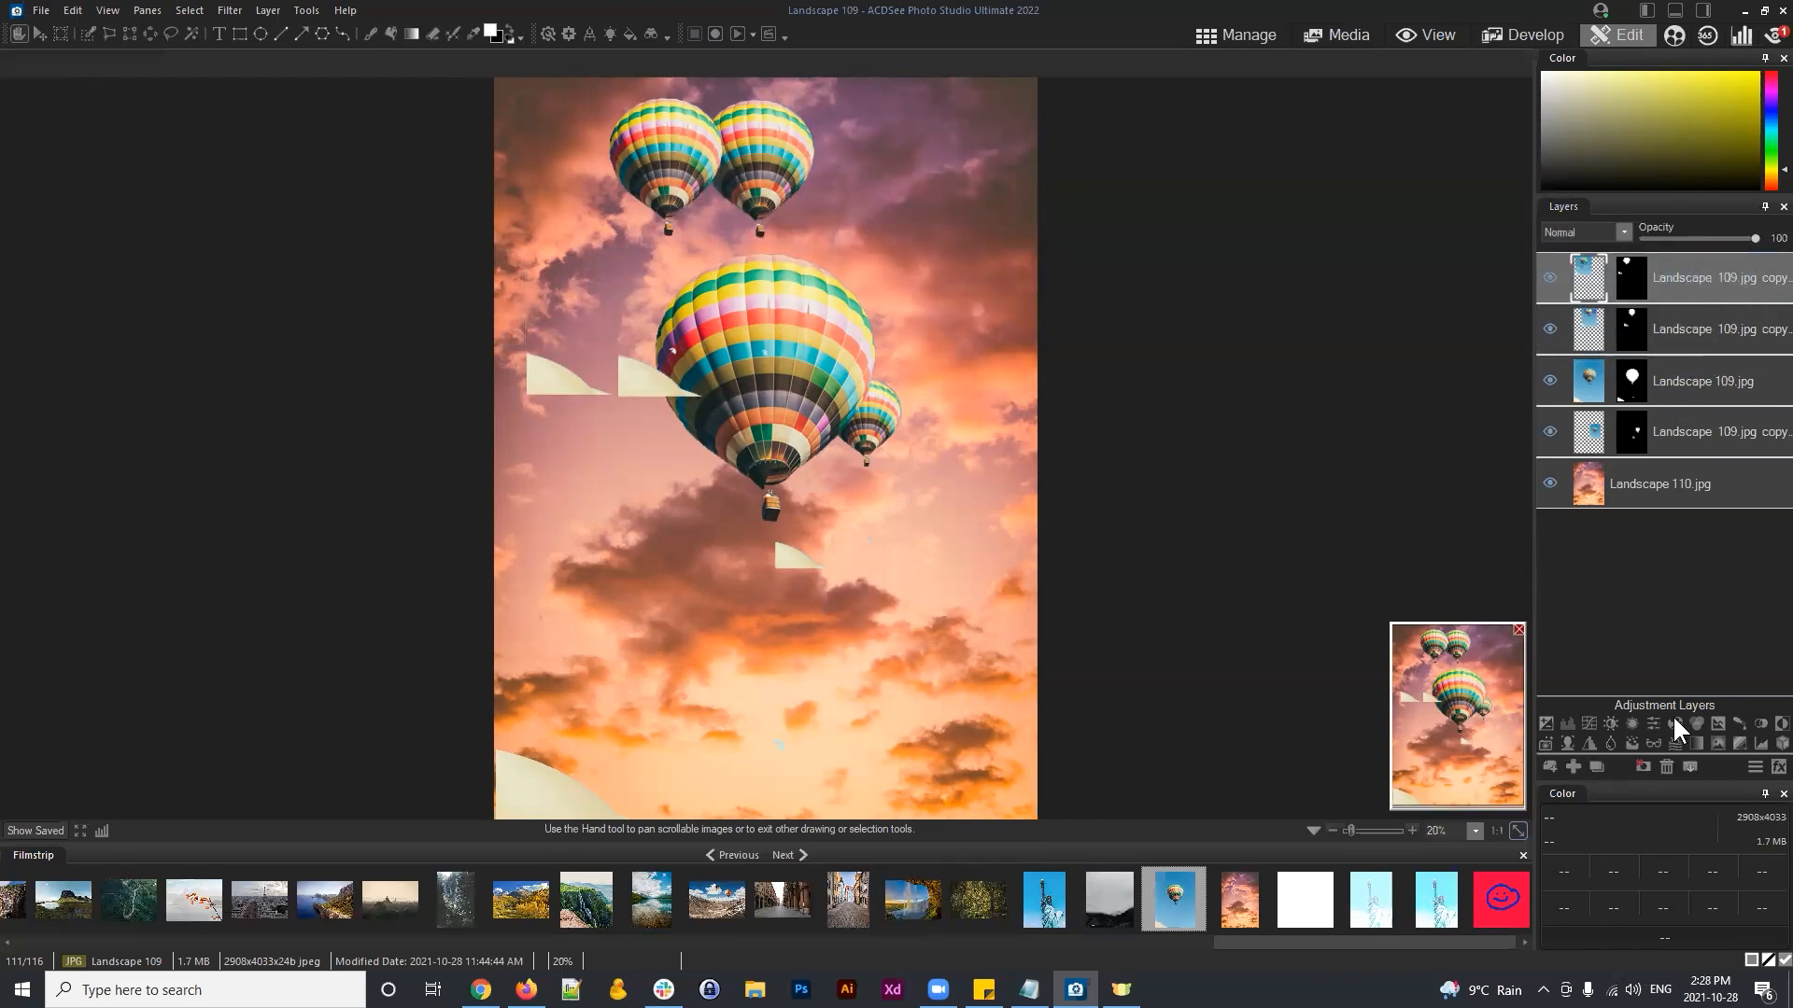
pyautogui.click(1688, 764)
pyautogui.click(1686, 278)
pyautogui.click(1550, 277)
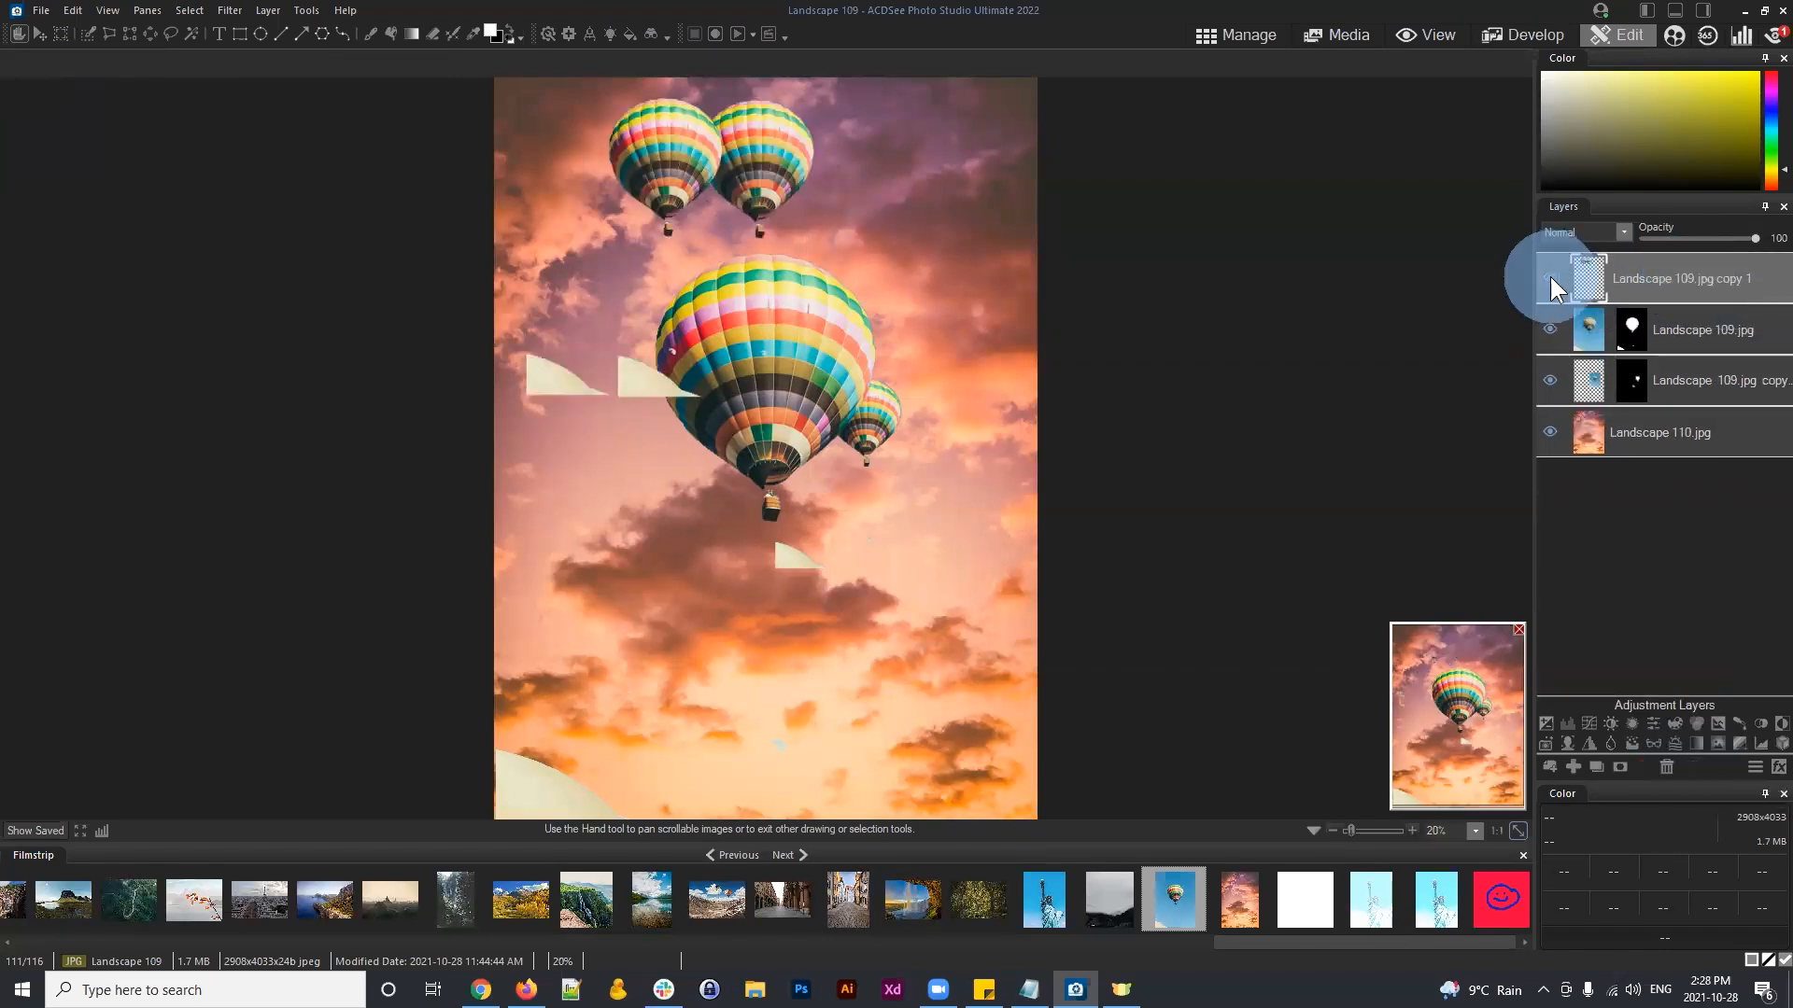
pyautogui.click(1666, 280)
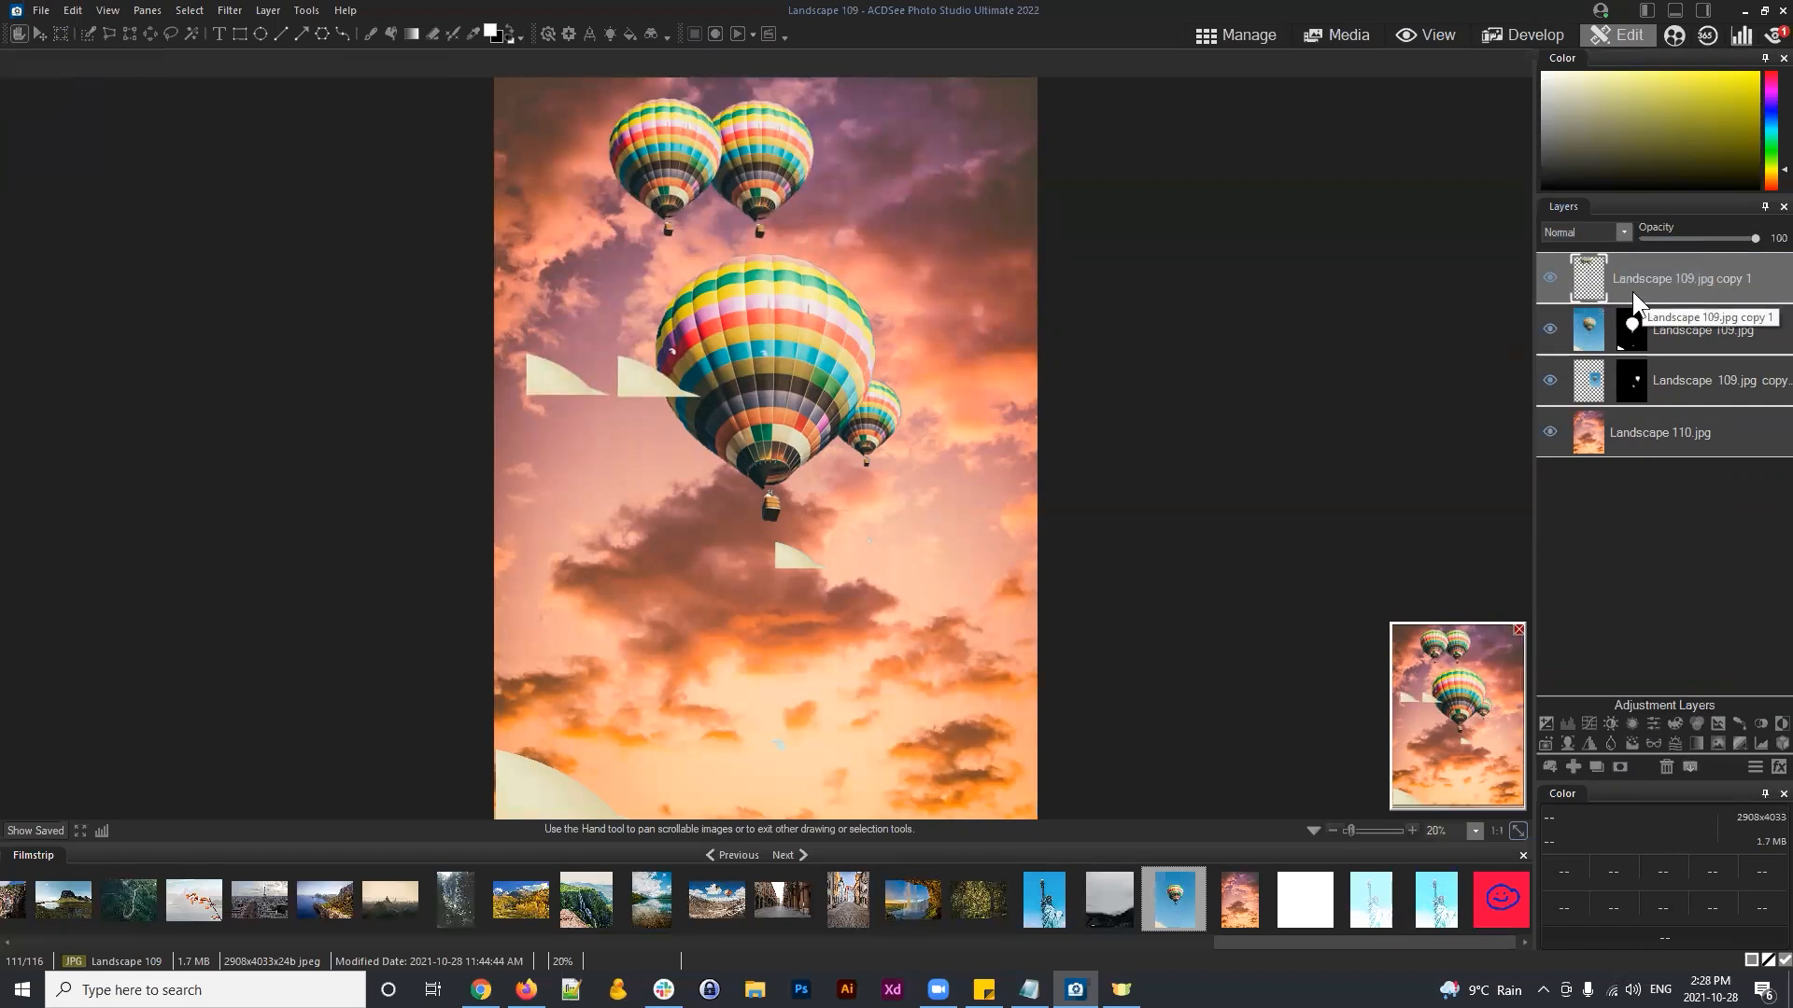
# Step: Move the merged pair of small balloons from the upper sky to below the large balloon's lower right side
pyautogui.click(1650, 282)
pyautogui.click(39, 34)
pyautogui.moveTo(780, 169); pyautogui.dragTo(990, 495)
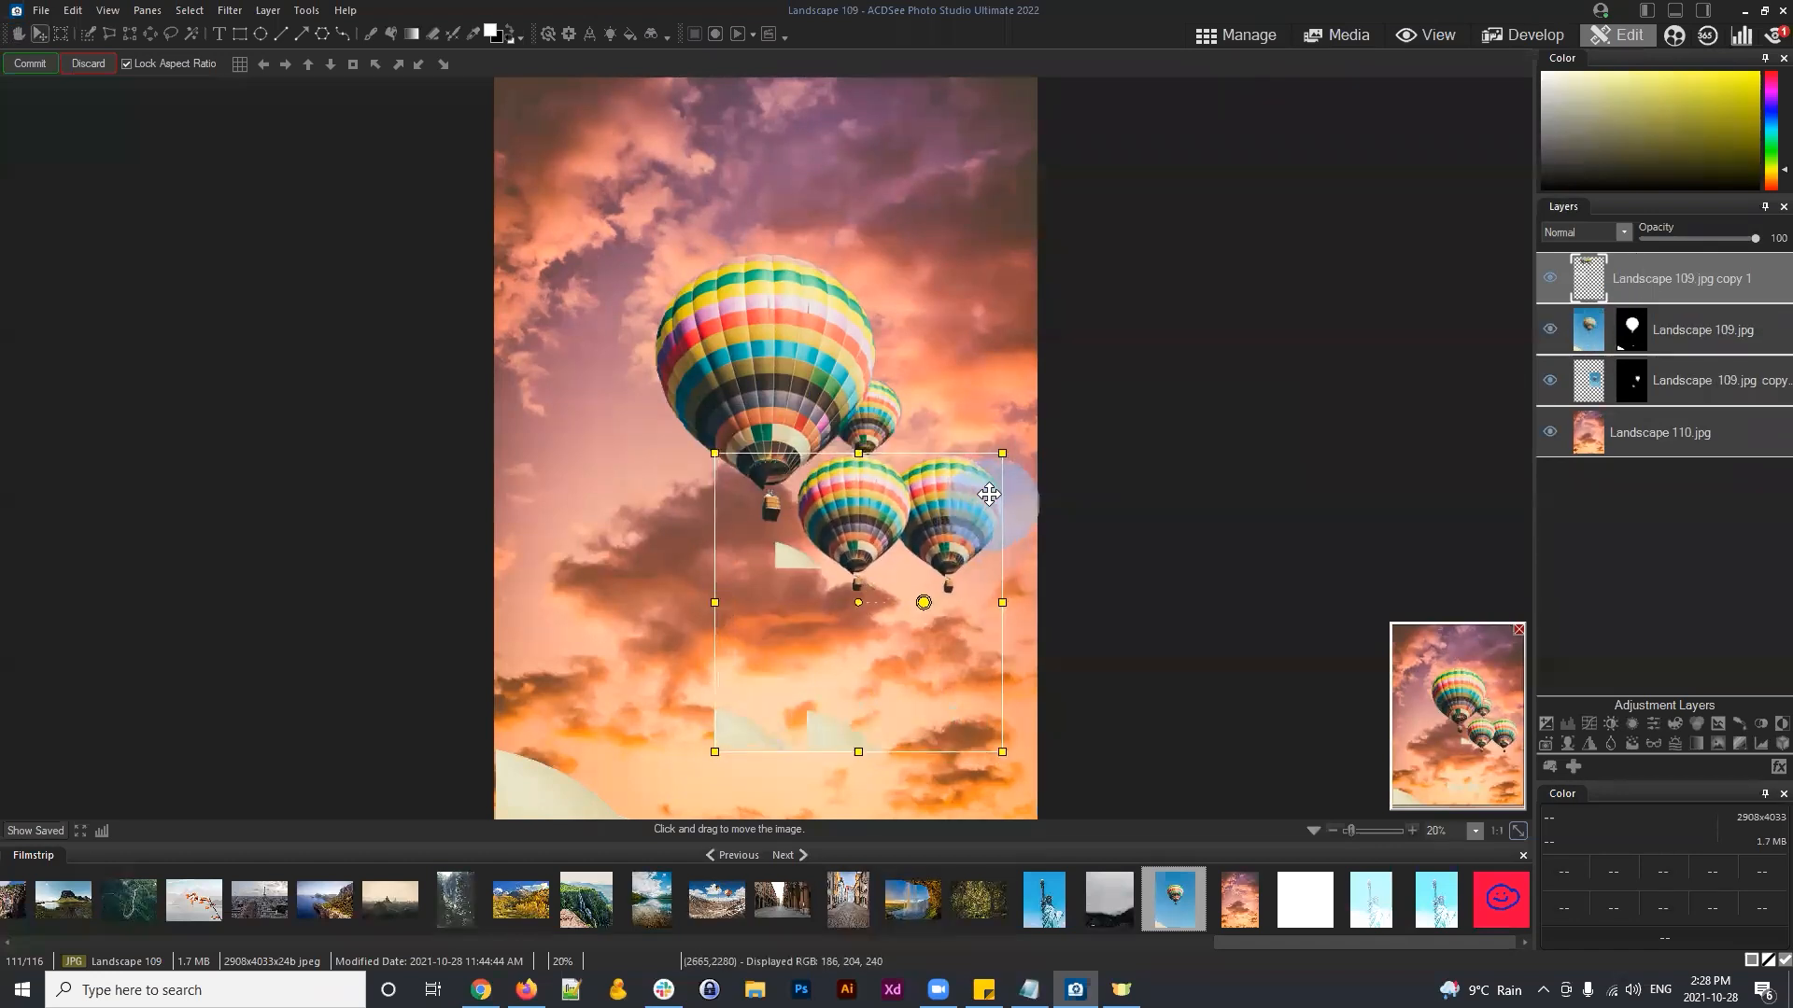
pyautogui.click(30, 65)
# Step: Add a layer mask to the merged balloon layer and paint its pale leftover patches out in black with a brush about 298 wide
pyautogui.moveTo(1643, 278); pyautogui.dragTo(1622, 351)
pyautogui.click(1620, 766)
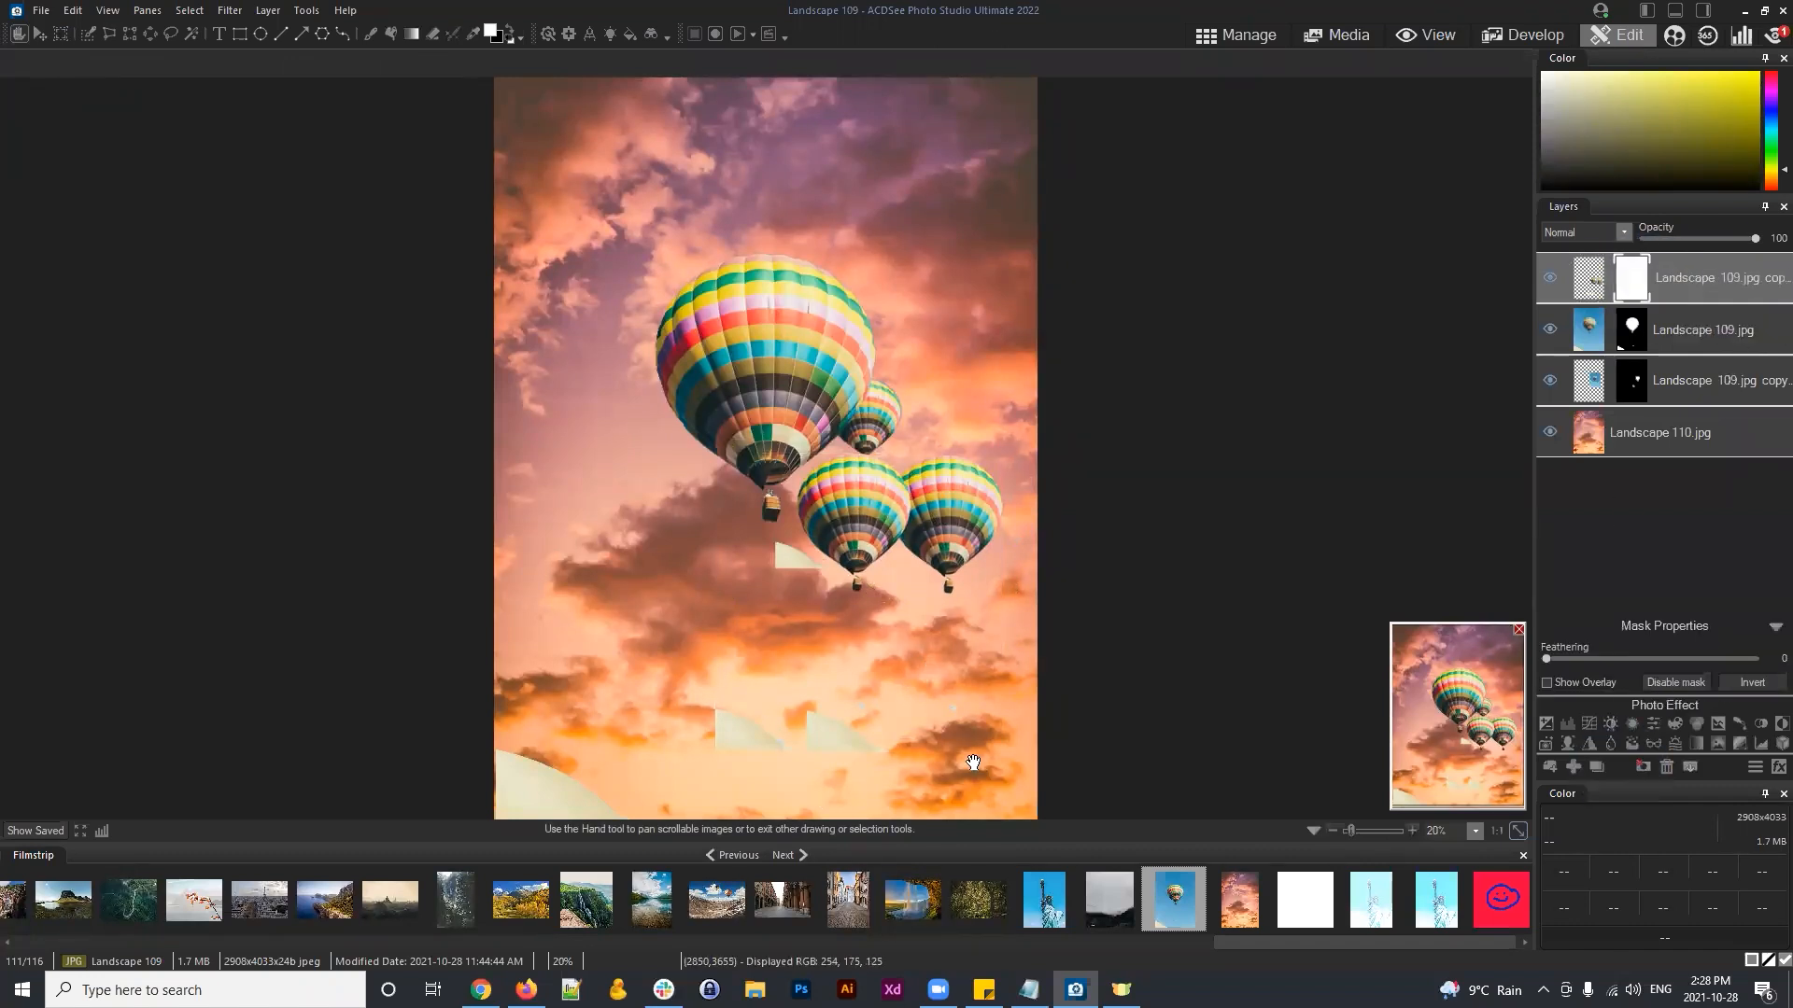
pyautogui.click(370, 35)
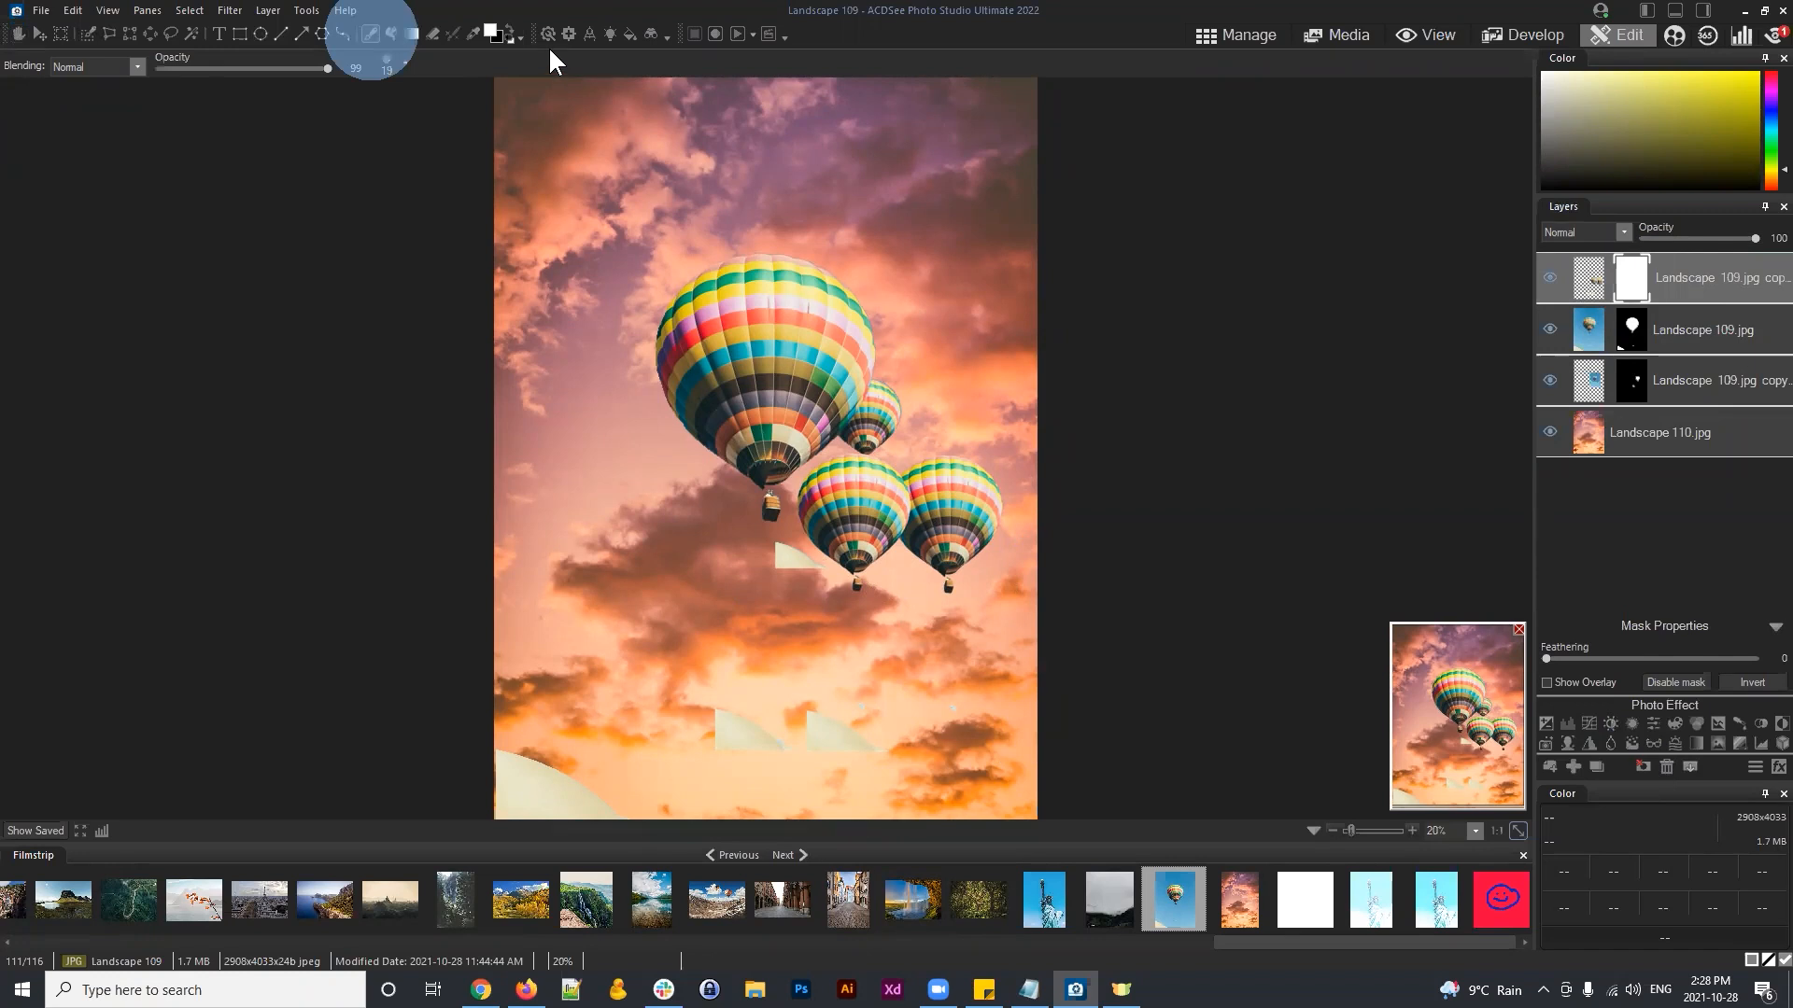
pyautogui.click(516, 28)
pyautogui.click(507, 33)
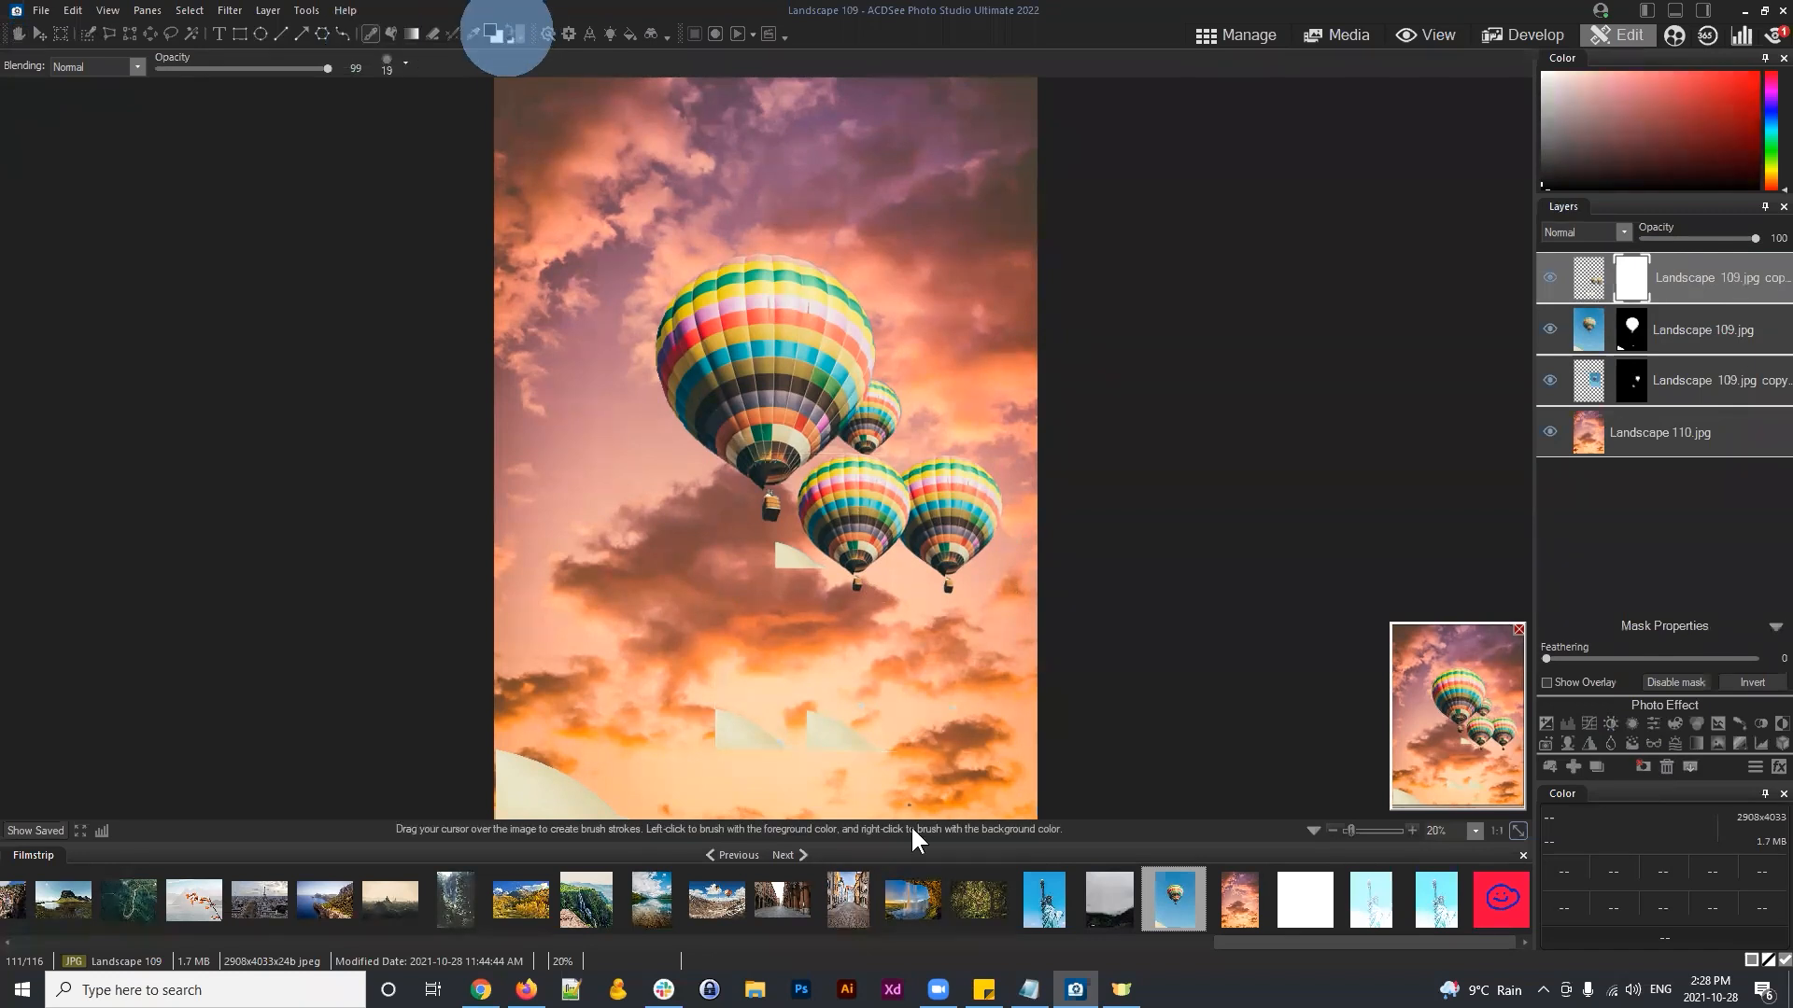
pyautogui.click(825, 721)
pyautogui.scroll(5, 854, 737)
pyautogui.scroll(3, 855, 737)
pyautogui.moveTo(932, 728)
pyautogui.mouseDown()
pyautogui.moveTo(738, 741)
pyautogui.moveTo(870, 744)
pyautogui.moveTo(723, 723)
pyautogui.mouseUp()
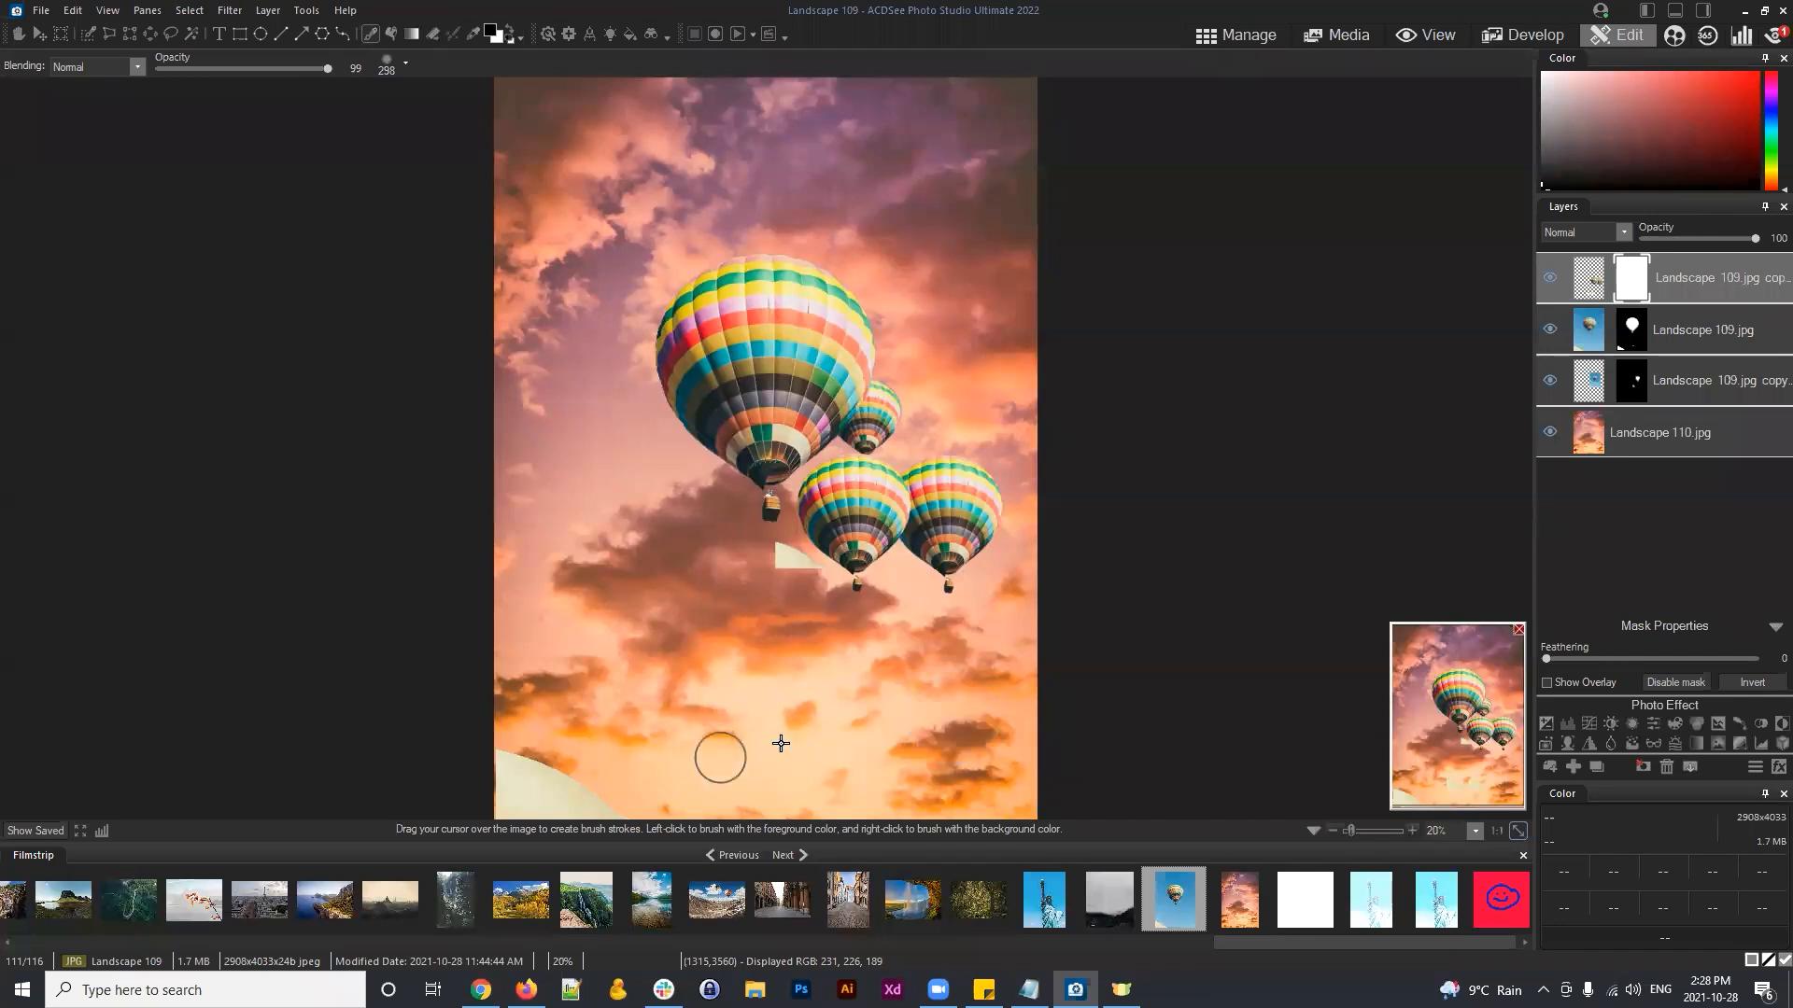
# Step: Move the merged balloon pair into the upper right of the sky and delete its layer
pyautogui.click(38, 34)
pyautogui.moveTo(931, 518); pyautogui.dragTo(948, 140)
pyautogui.click(47, 53)
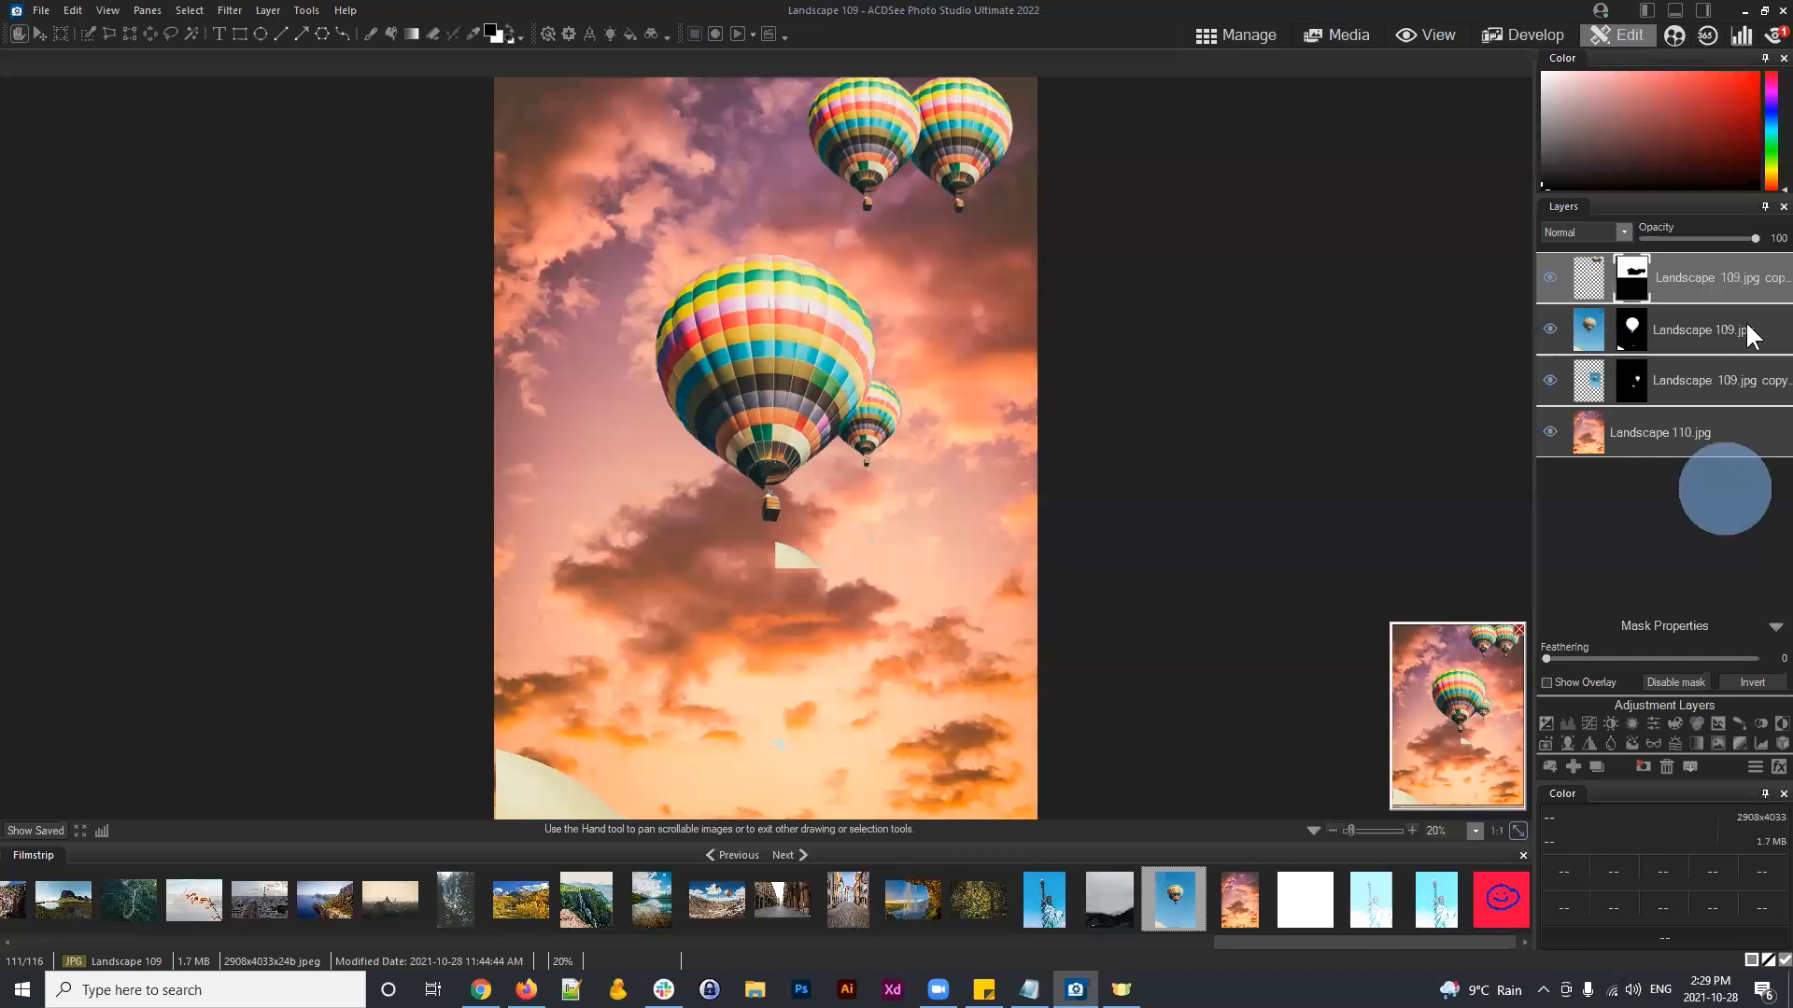
pyautogui.click(1666, 766)
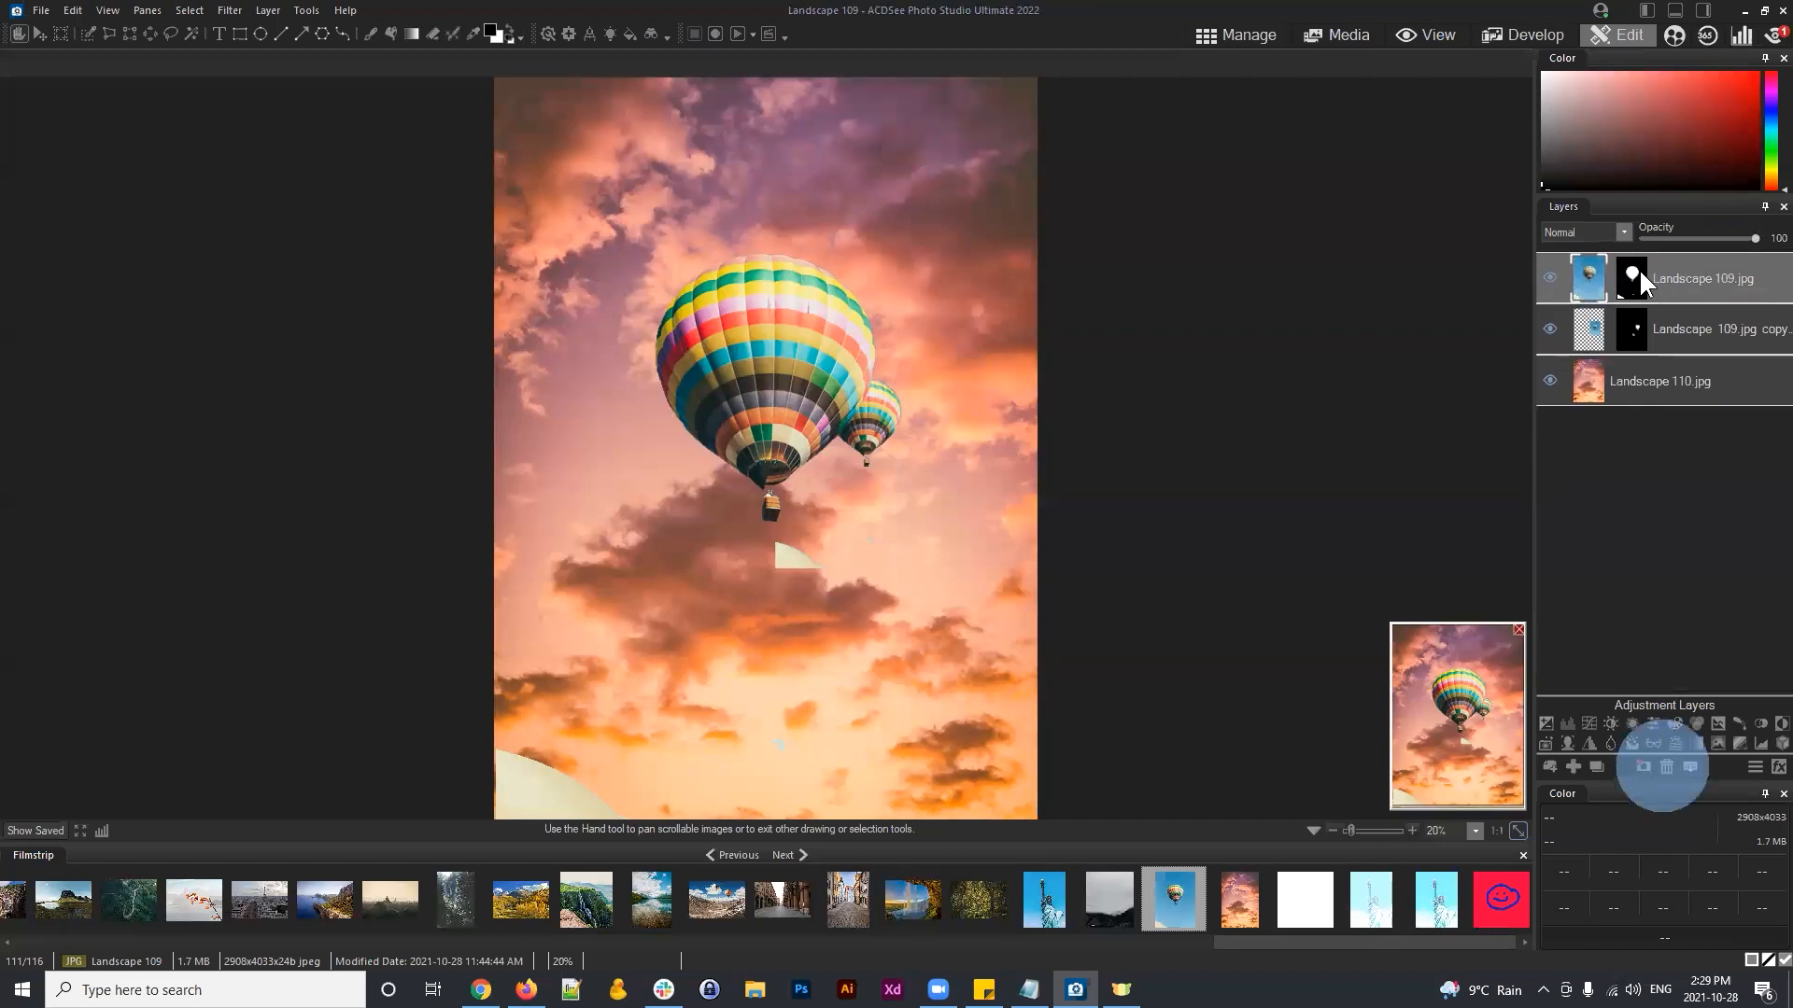
# Step: Add a black text layer reading "Text" across the large balloon at size 1250
pyautogui.click(220, 34)
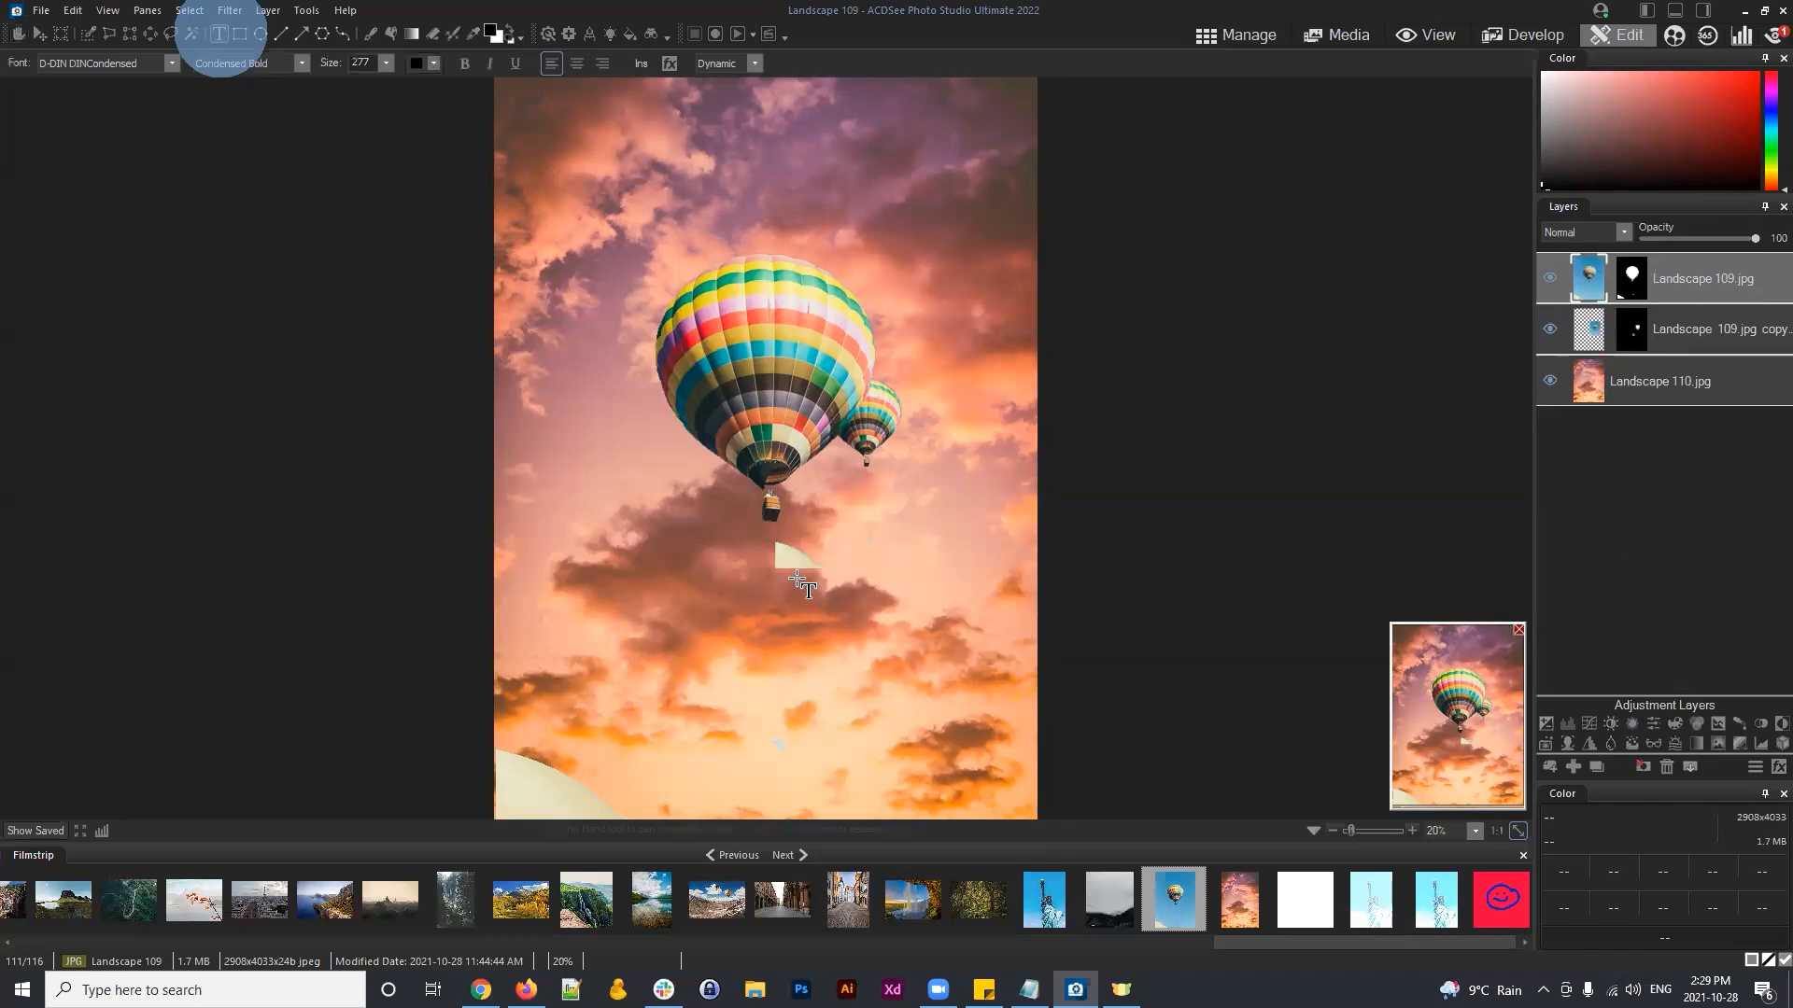
pyautogui.click(591, 192)
pyautogui.moveTo(664, 245); pyautogui.dragTo(916, 441)
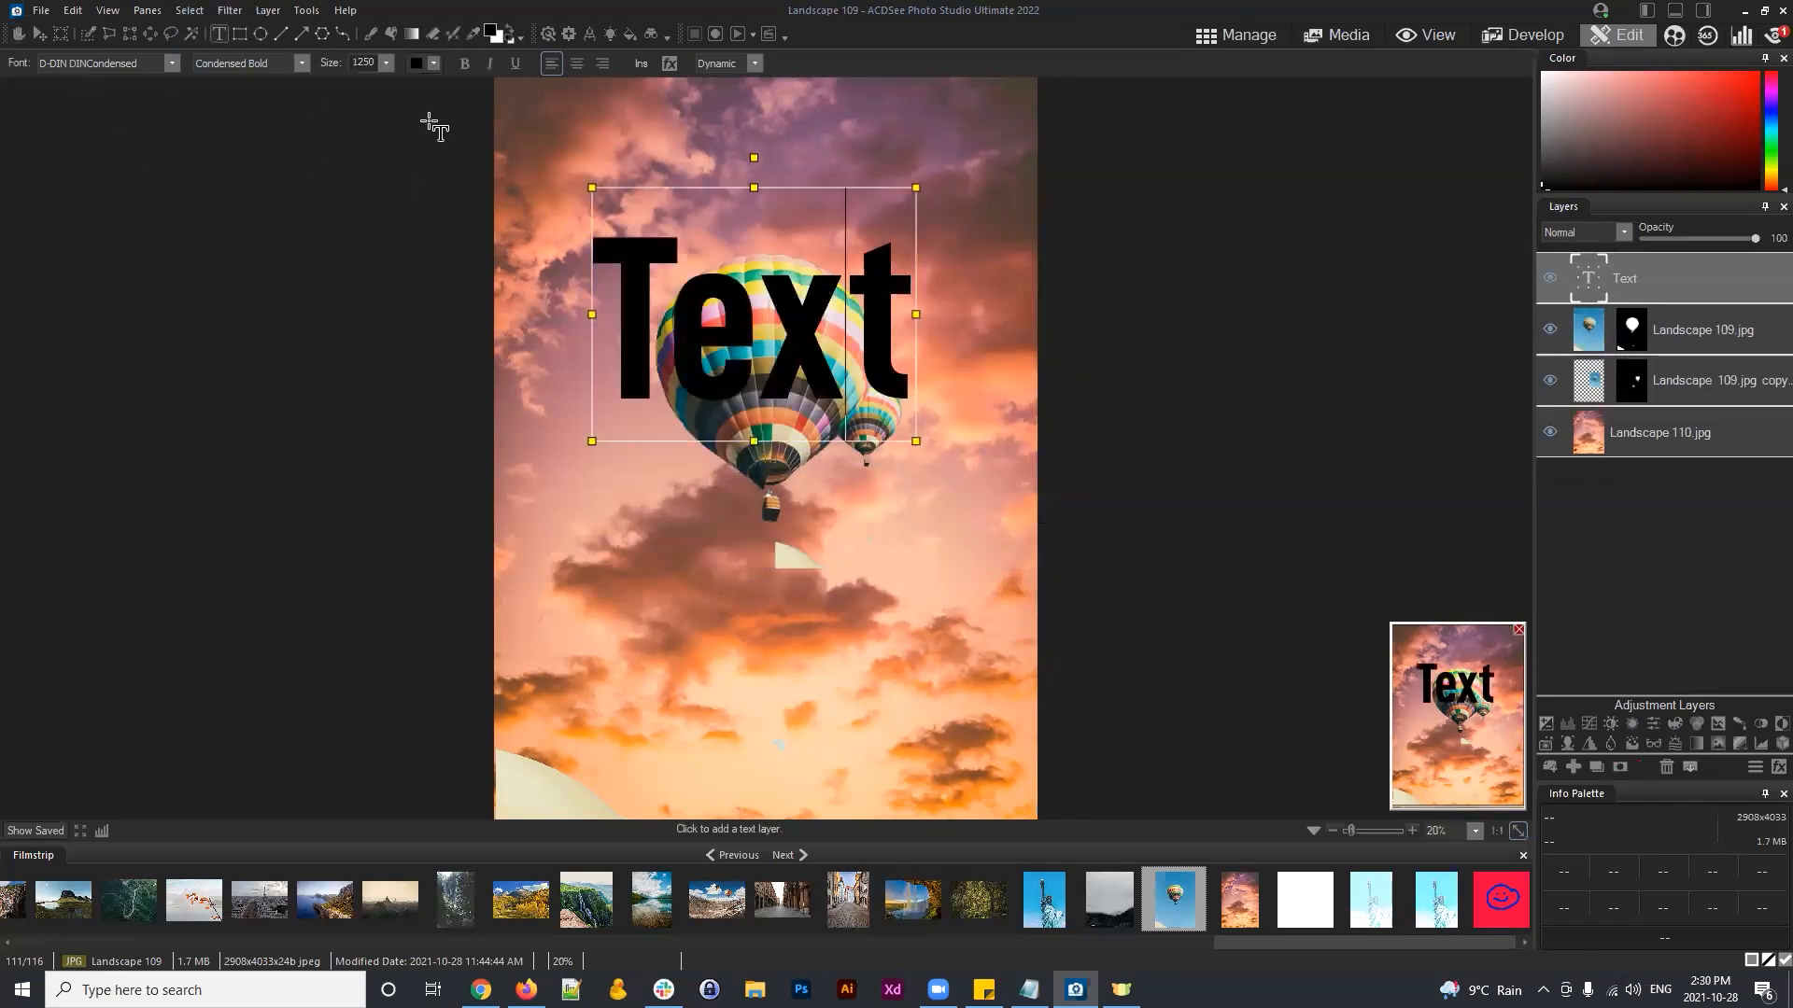
pyautogui.click(1666, 333)
pyautogui.click(1662, 280)
pyautogui.click(19, 34)
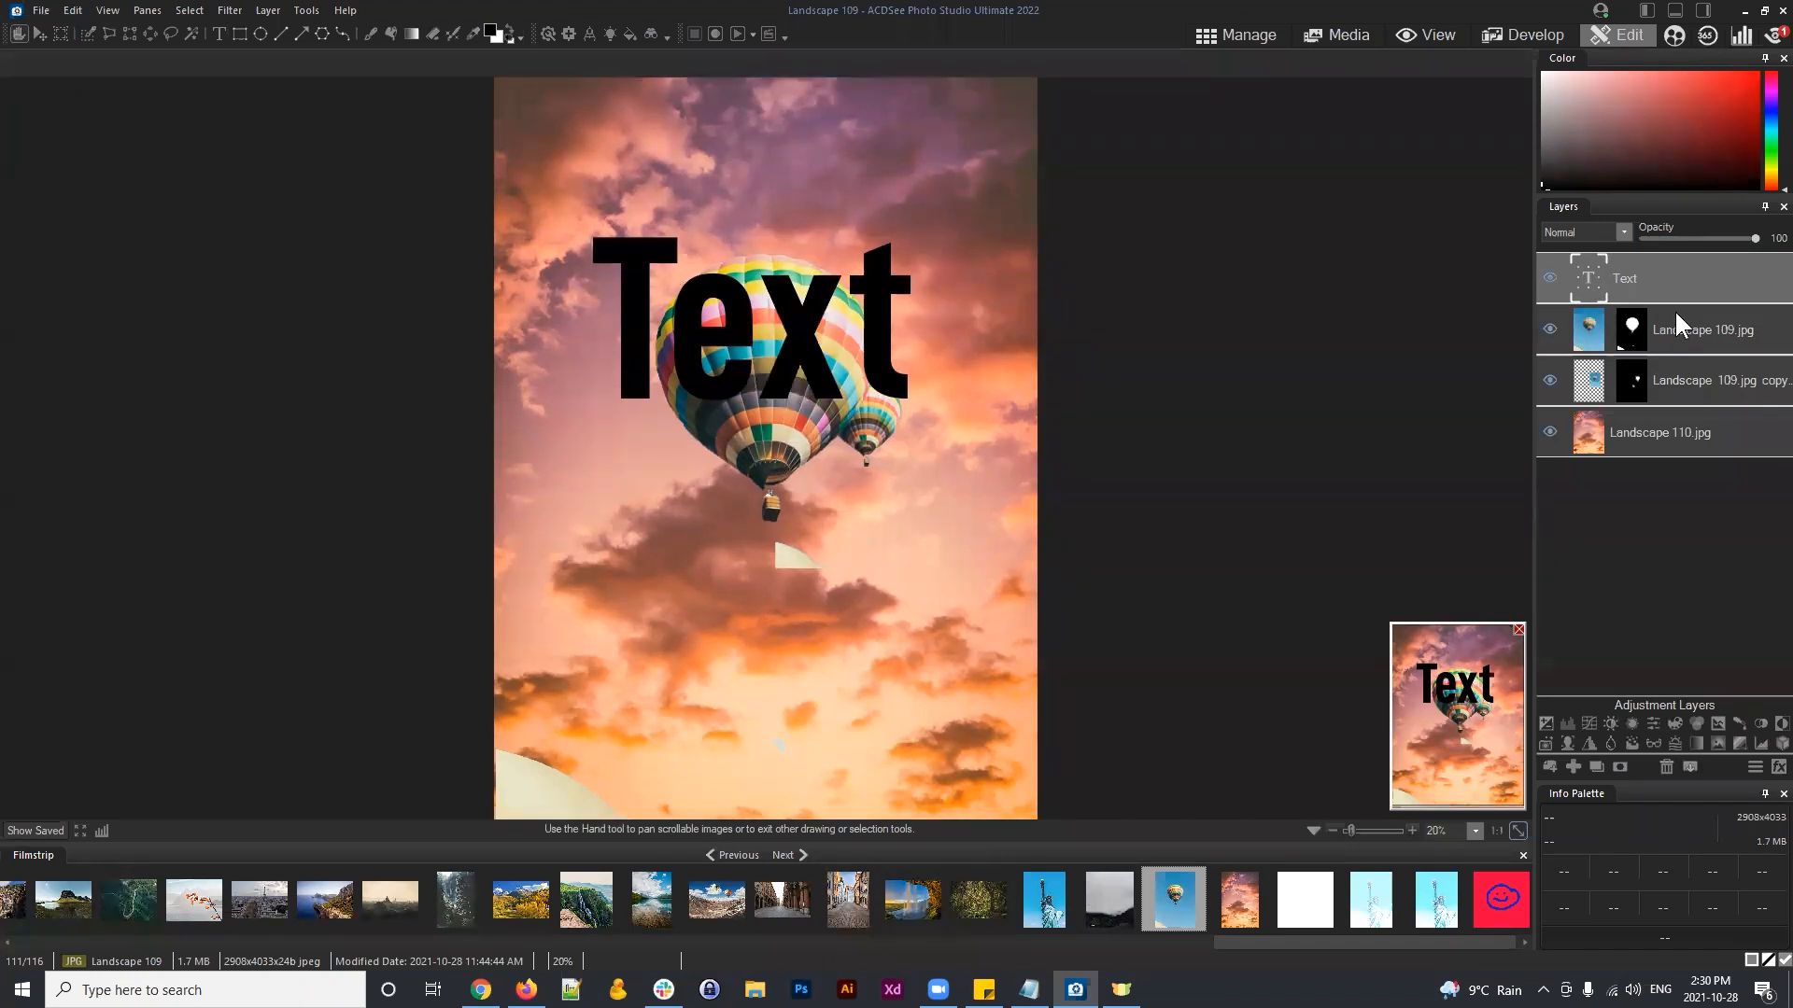
# Step: Add a layer mask to the Text layer and brush out the letter x in black
pyautogui.click(1672, 279)
pyautogui.click(1621, 768)
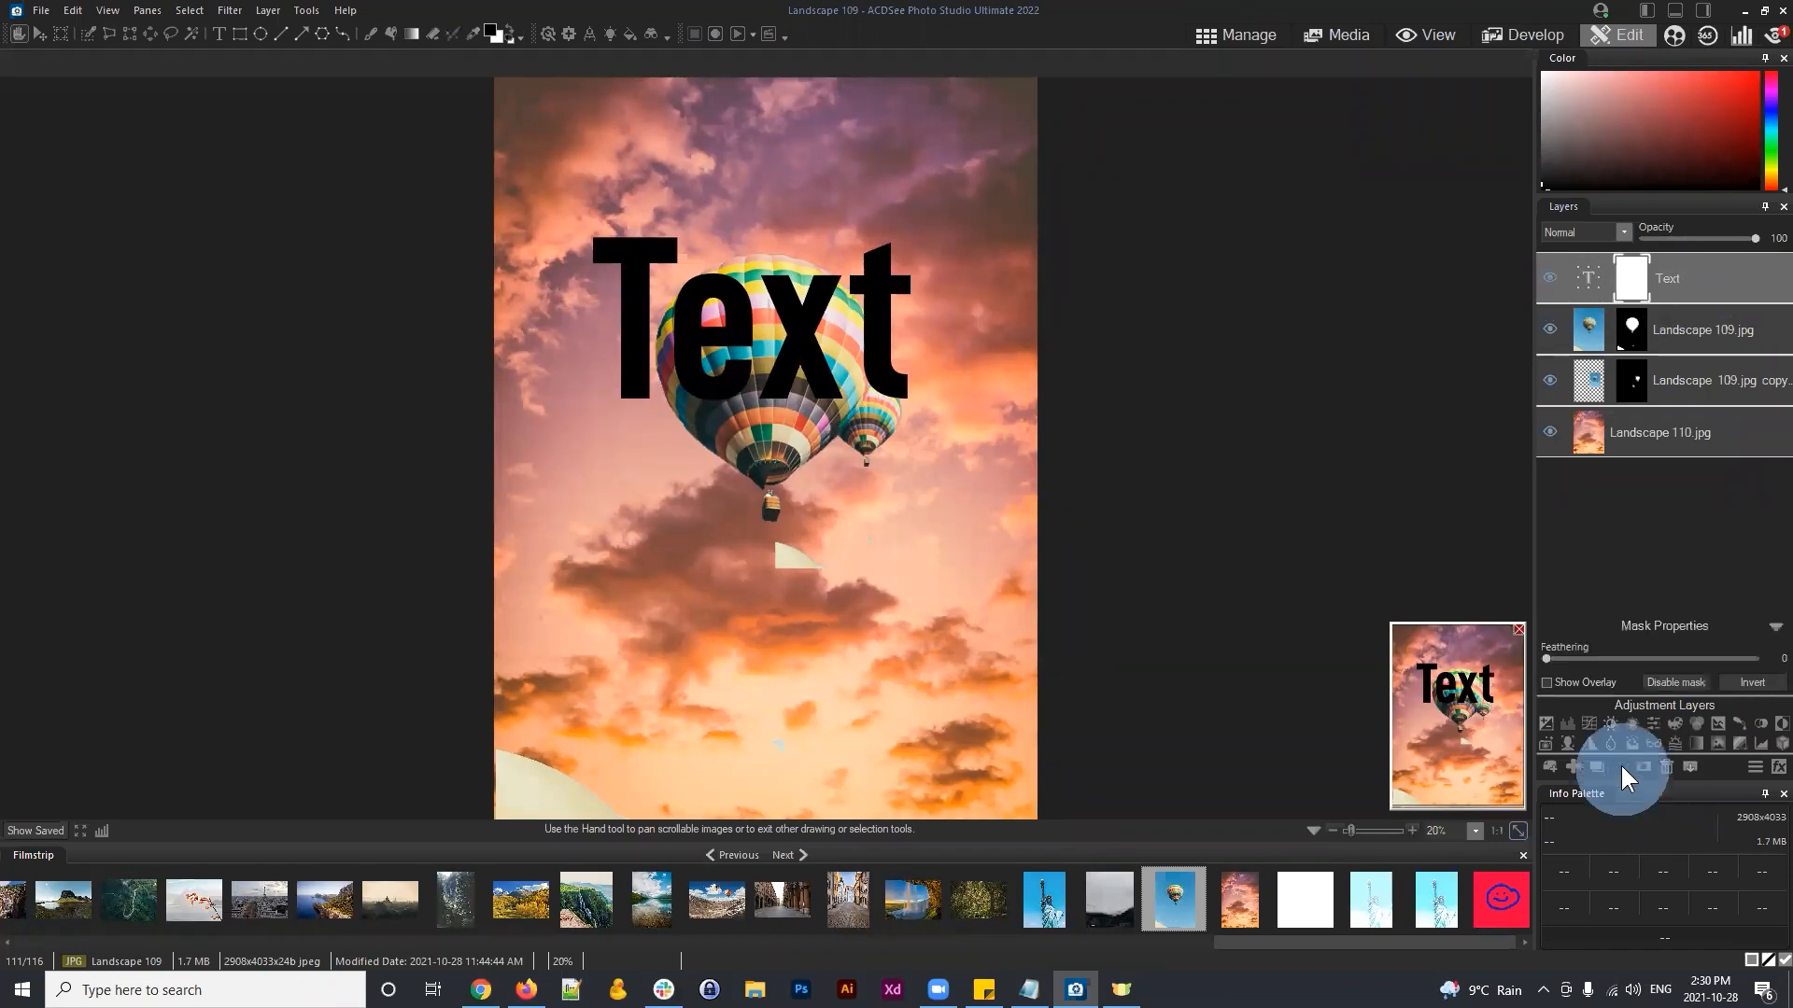
pyautogui.click(370, 35)
pyautogui.moveTo(784, 297)
pyautogui.mouseDown()
pyautogui.moveTo(830, 394)
pyautogui.moveTo(822, 271)
pyautogui.moveTo(768, 400)
pyautogui.moveTo(808, 359)
pyautogui.mouseUp()
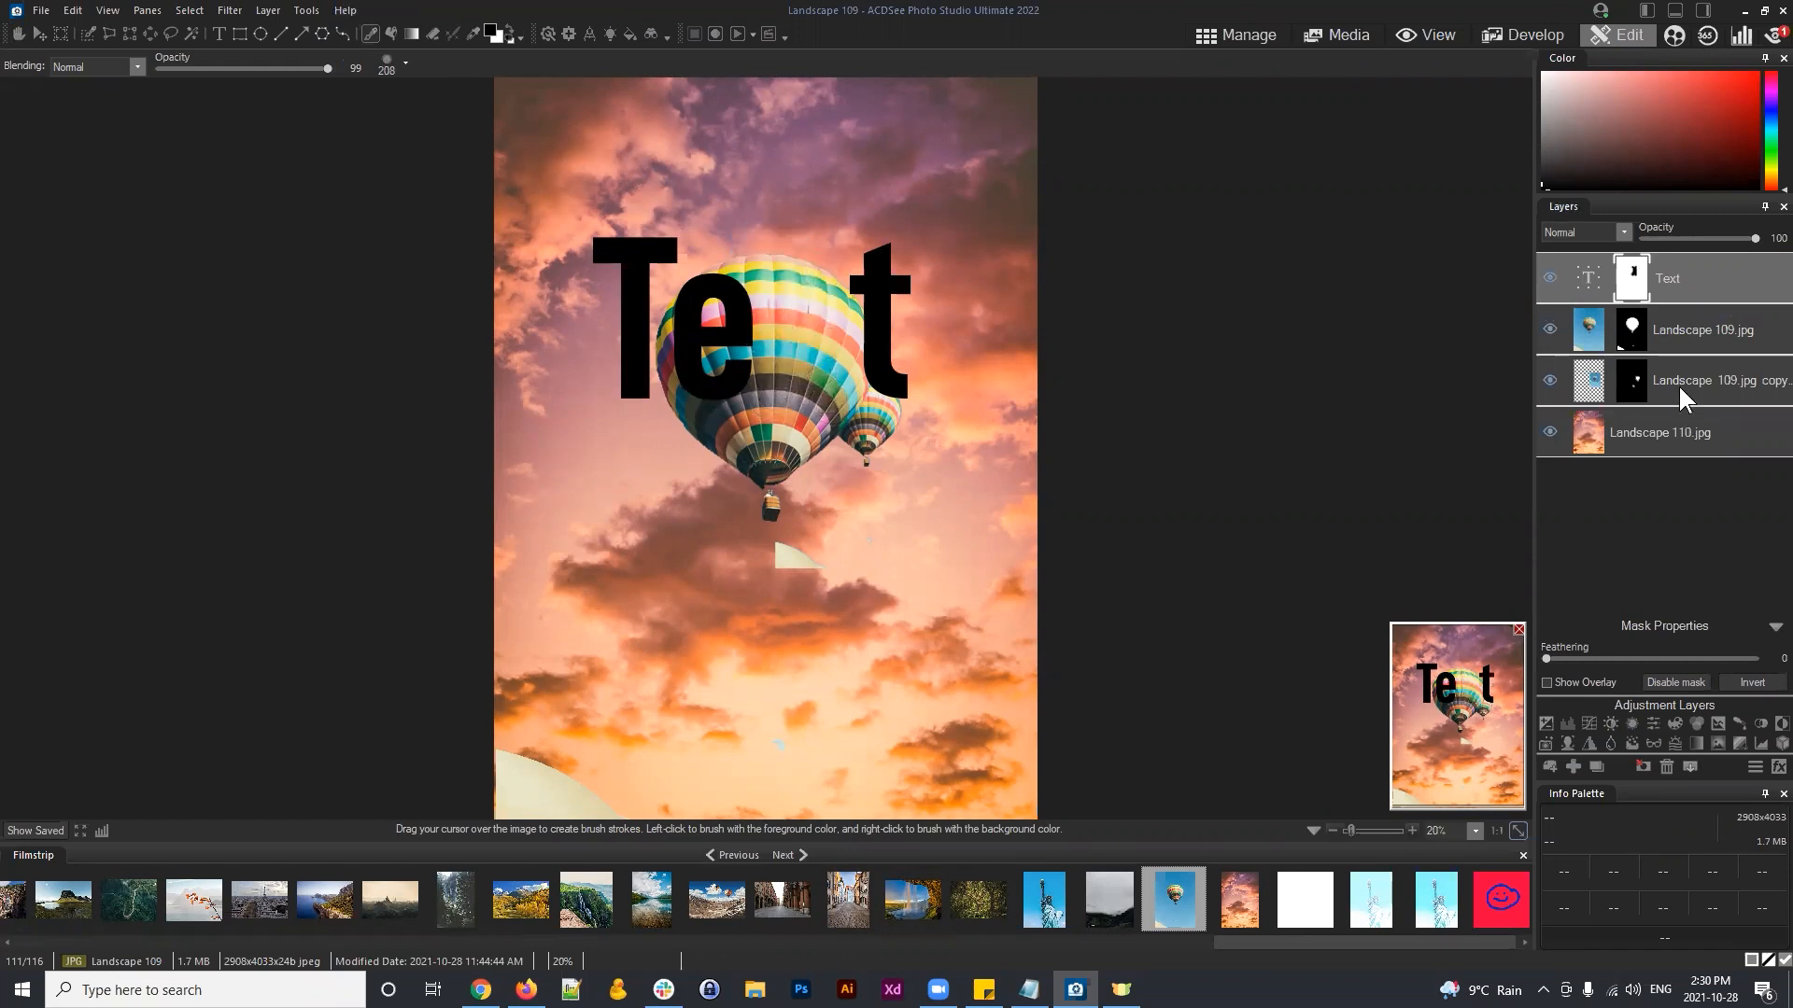
pyautogui.click(1676, 277)
# Step: Delete the layer mask from the Text layer
pyautogui.click(481, 988)
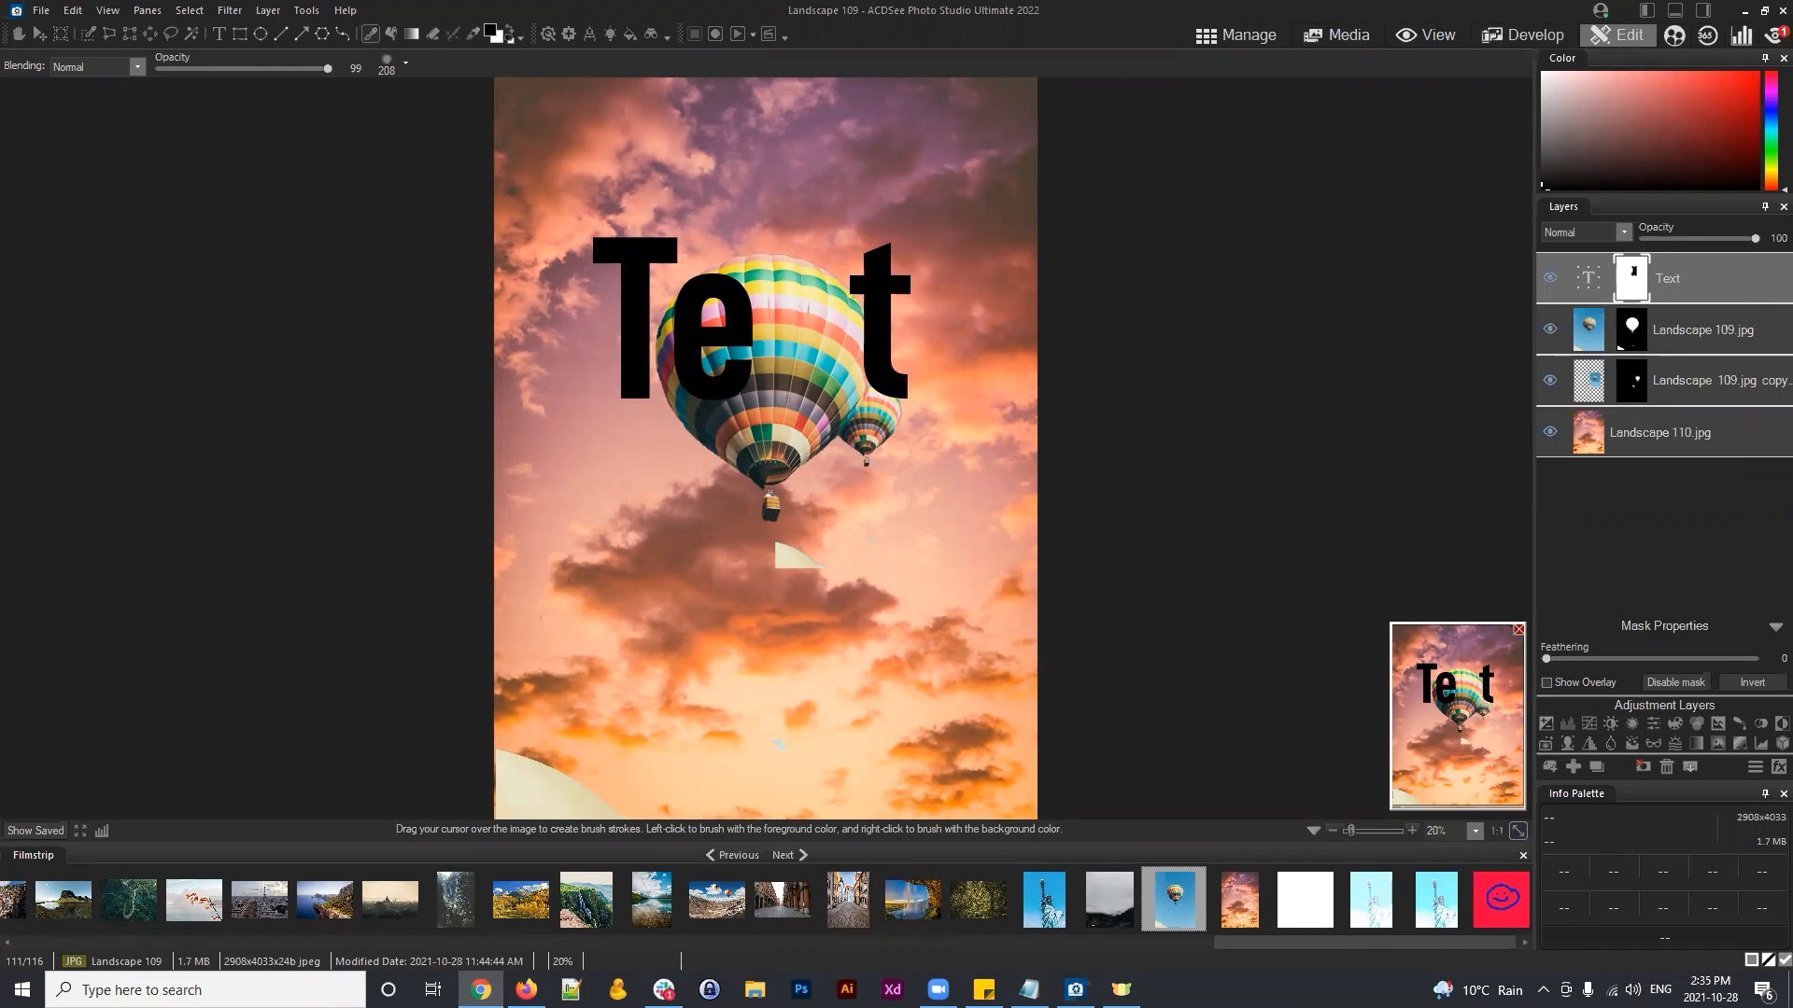
pyautogui.click(1704, 280)
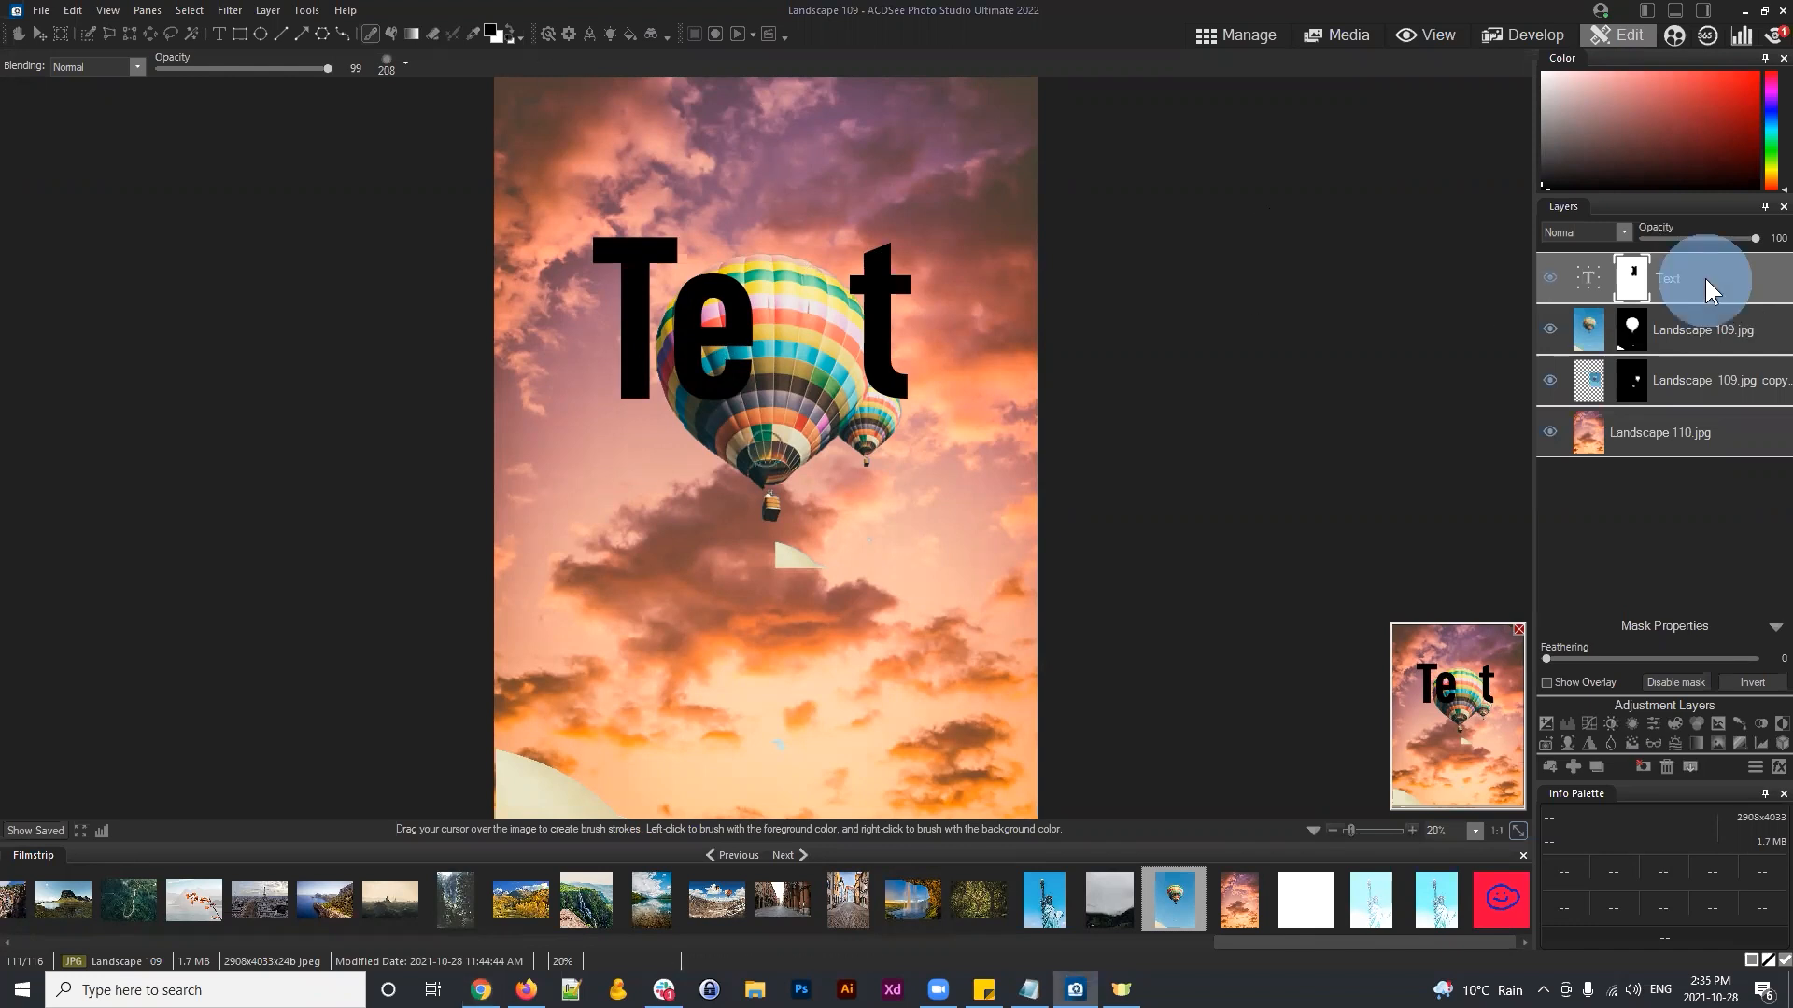
pyautogui.click(1626, 280)
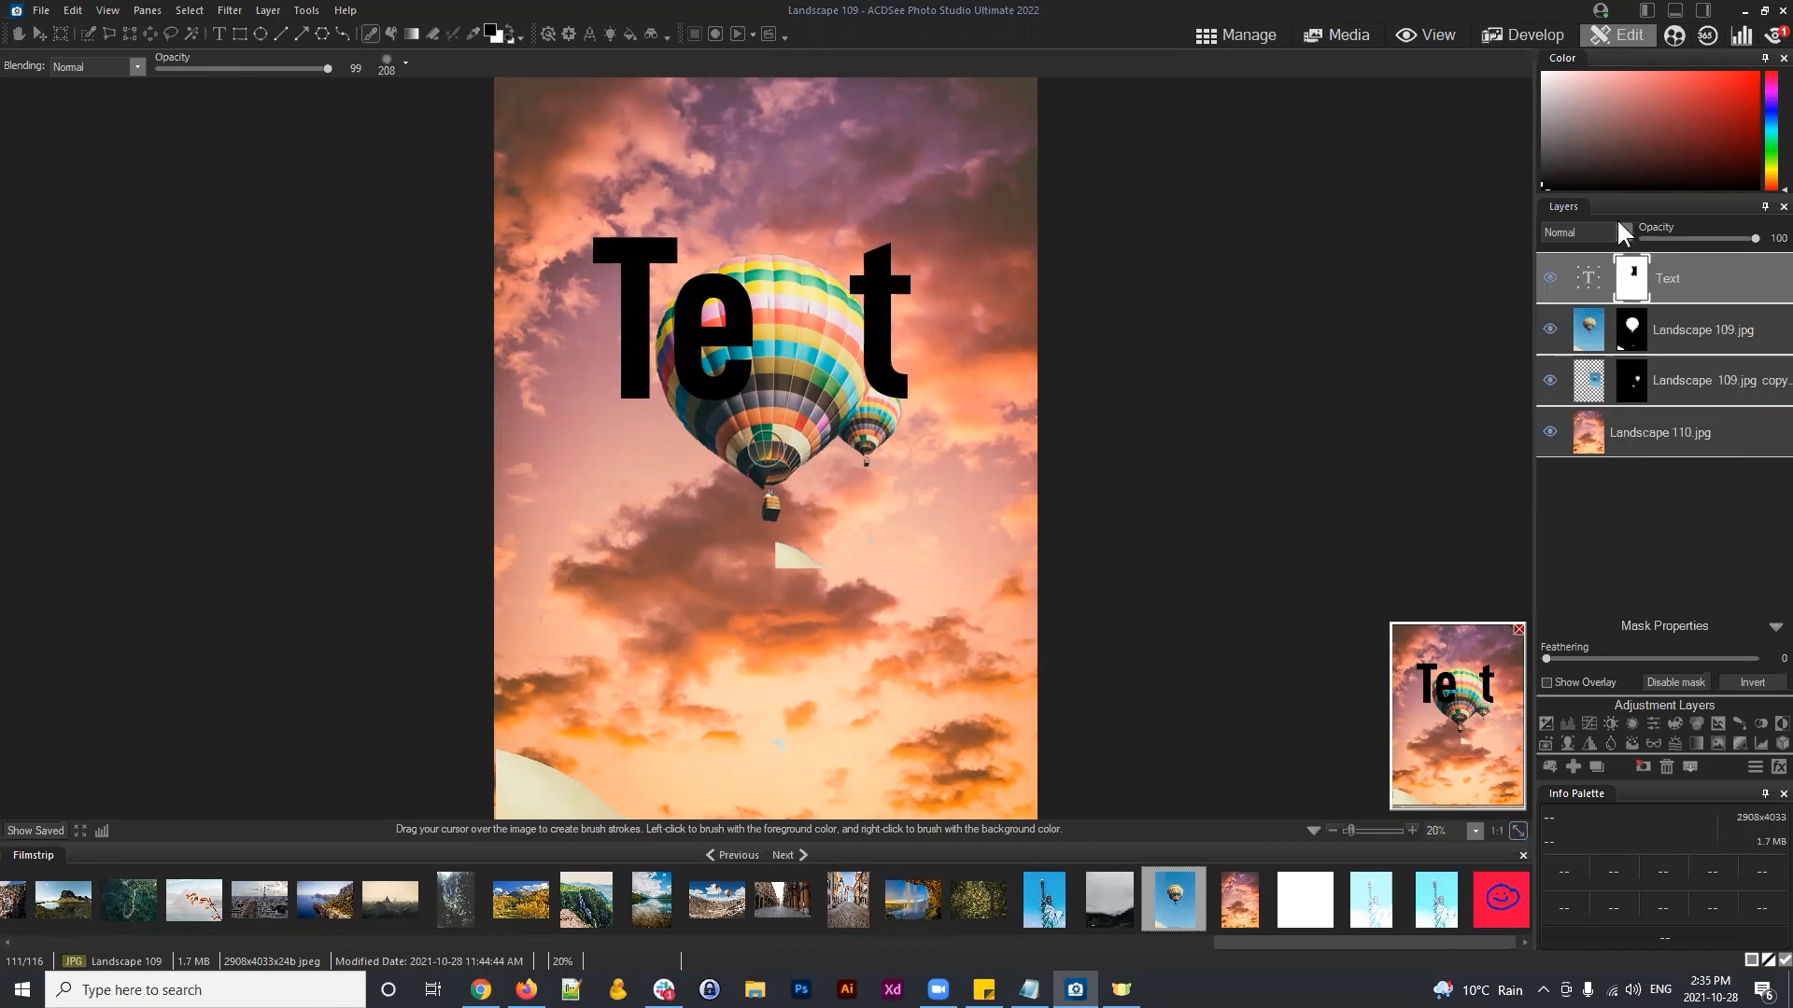
pyautogui.click(1643, 767)
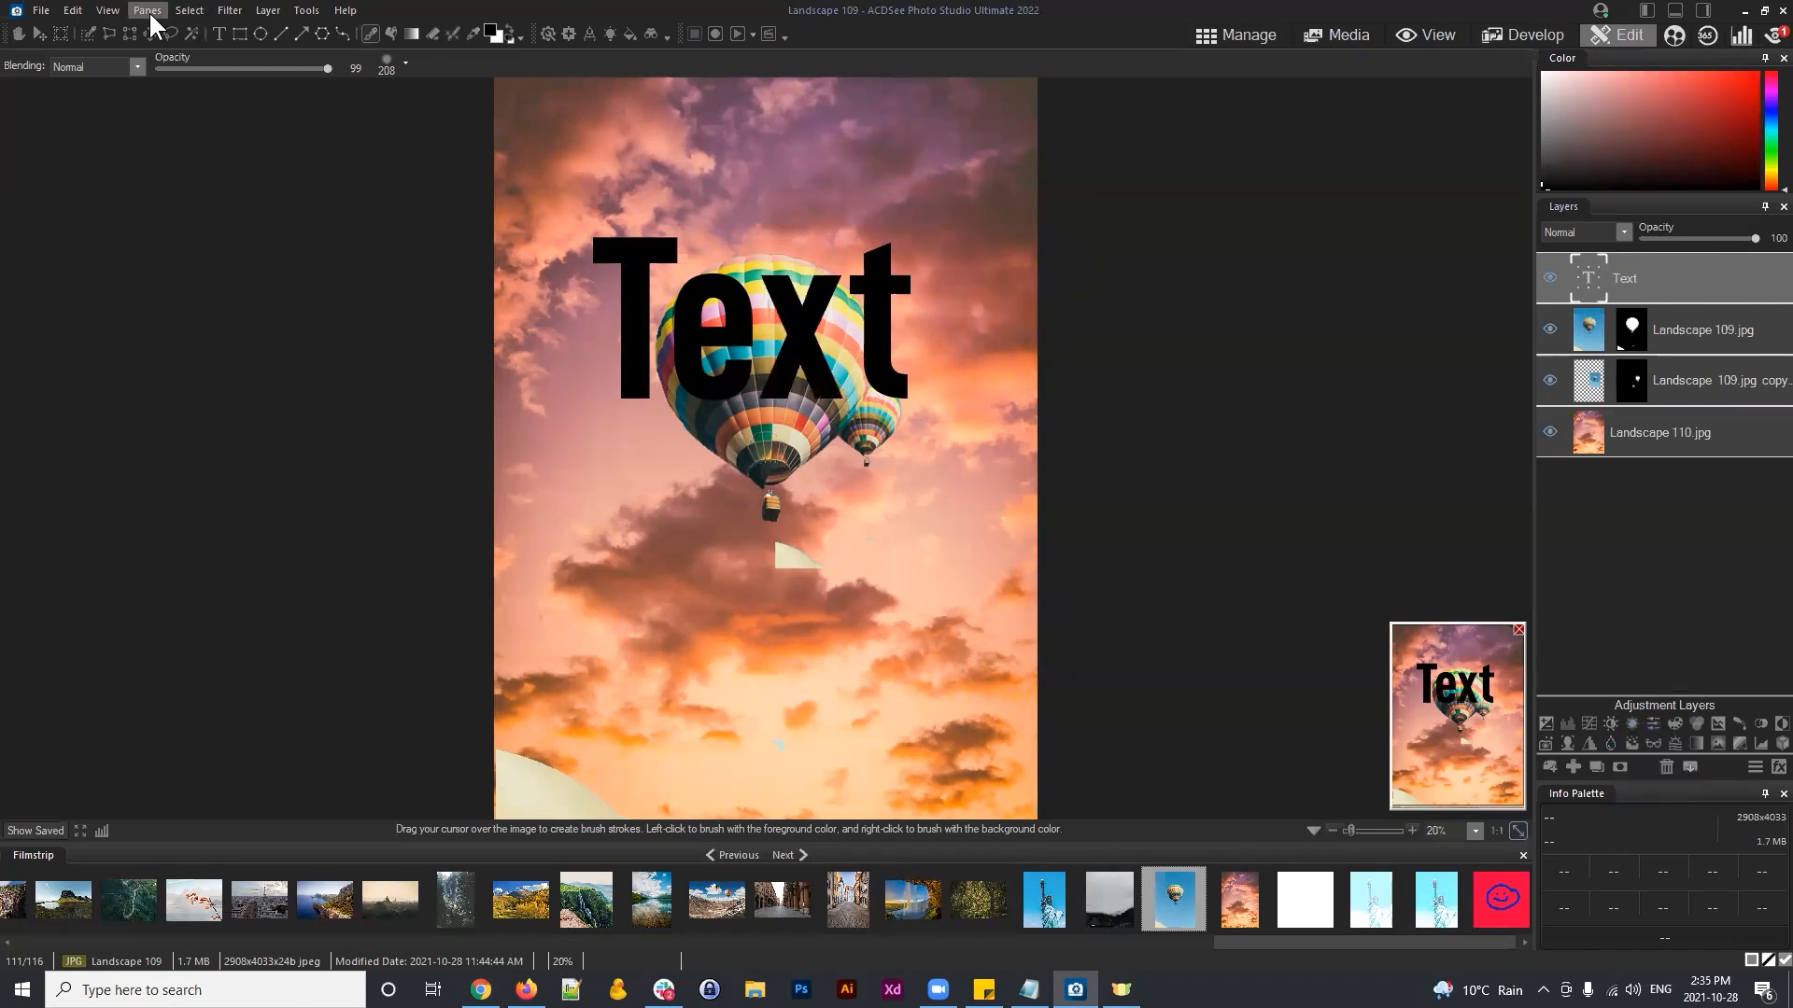
pyautogui.click(191, 35)
pyautogui.click(643, 259)
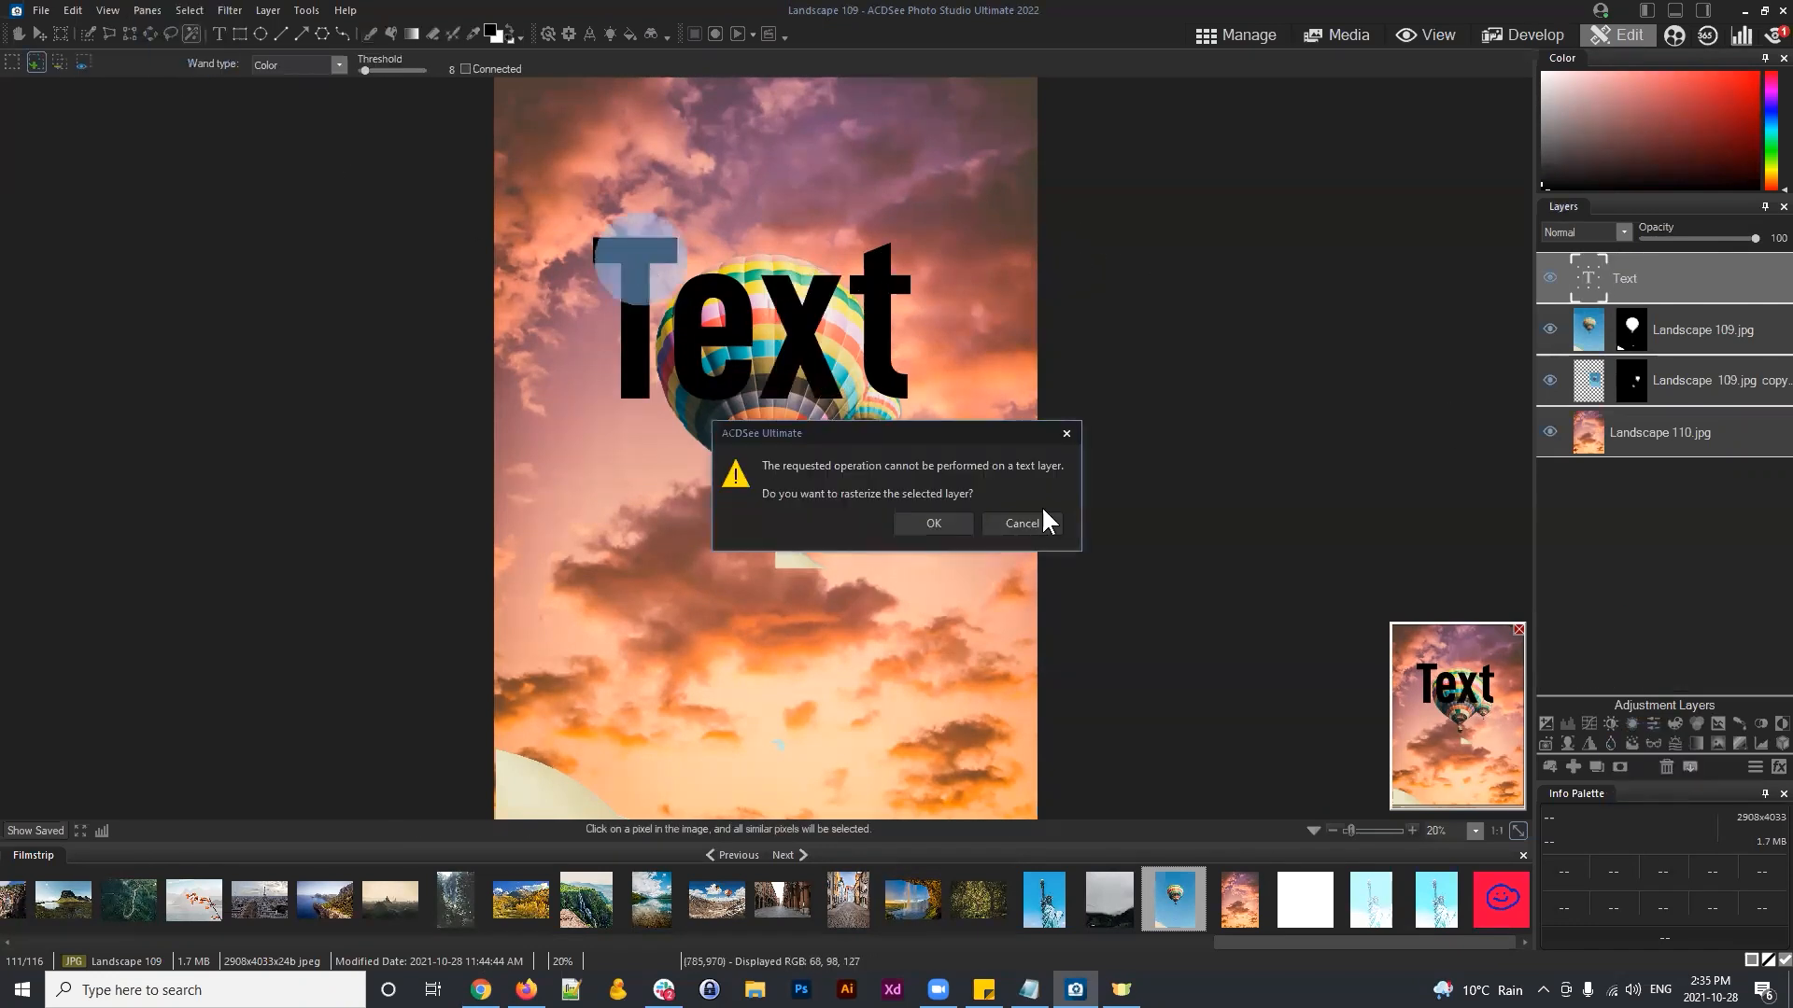
pyautogui.click(1023, 516)
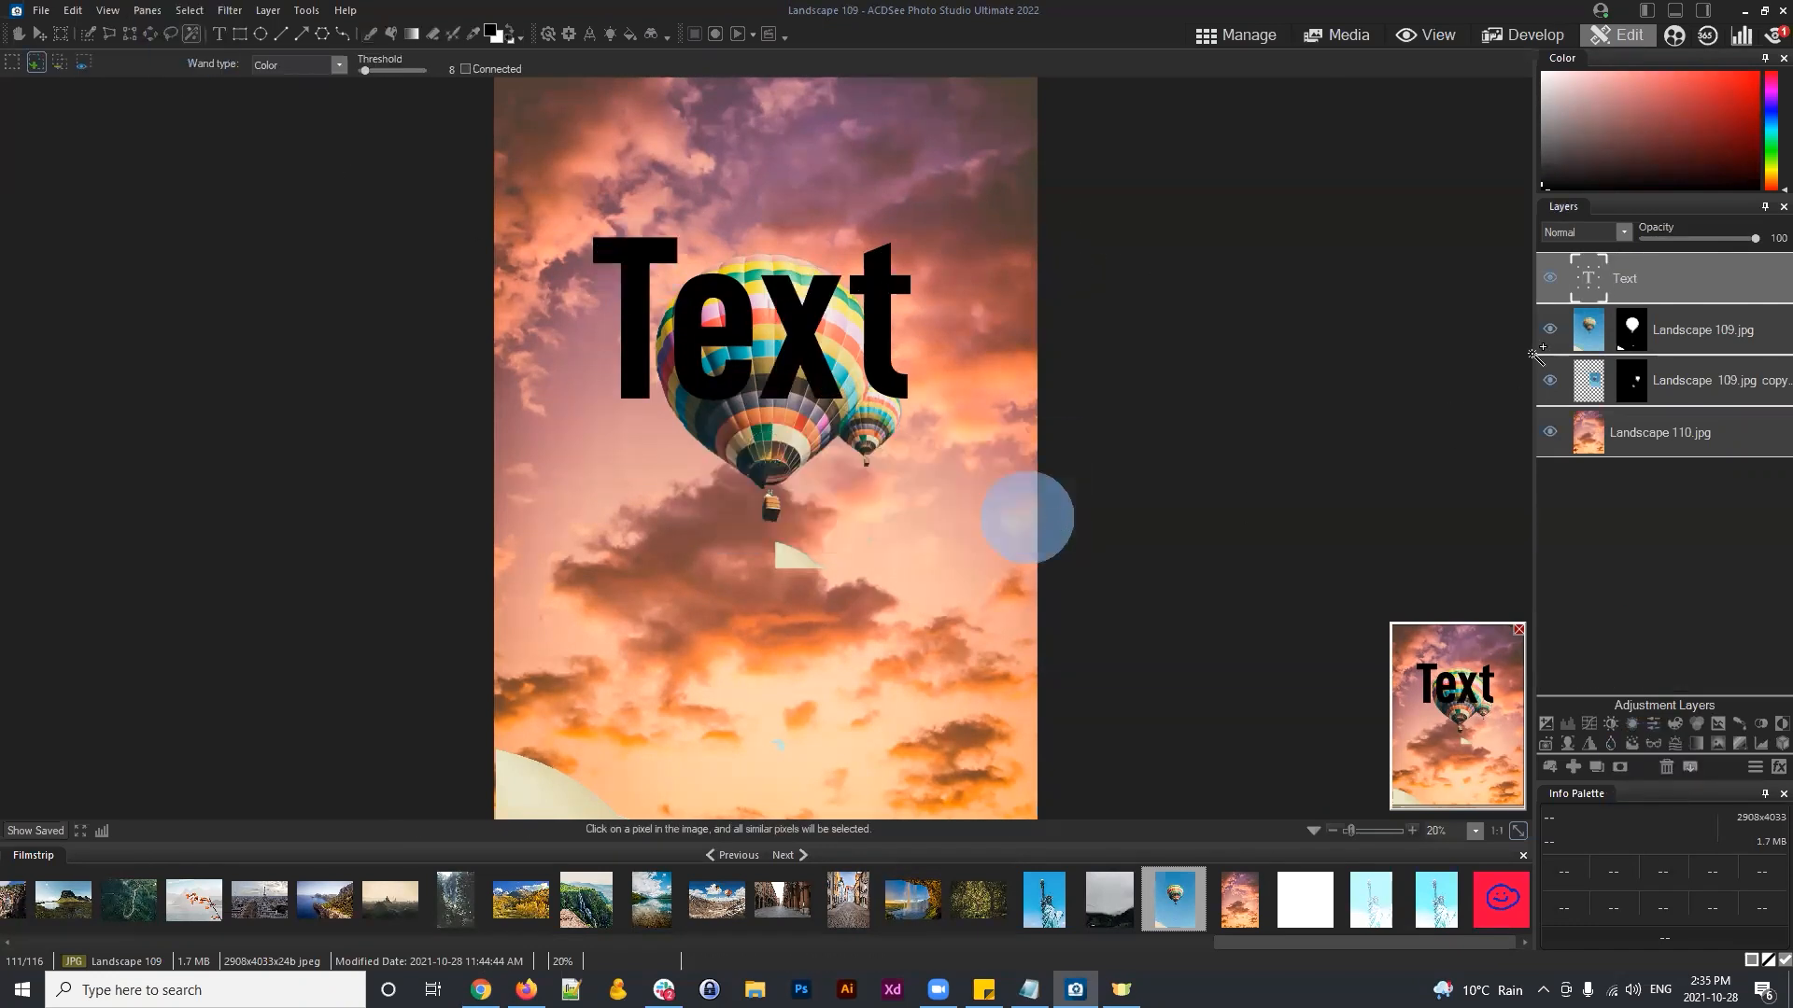
pyautogui.click(38, 33)
# Step: Rasterize the Text layer and select its black letters with the Magic Wand
pyautogui.click(191, 35)
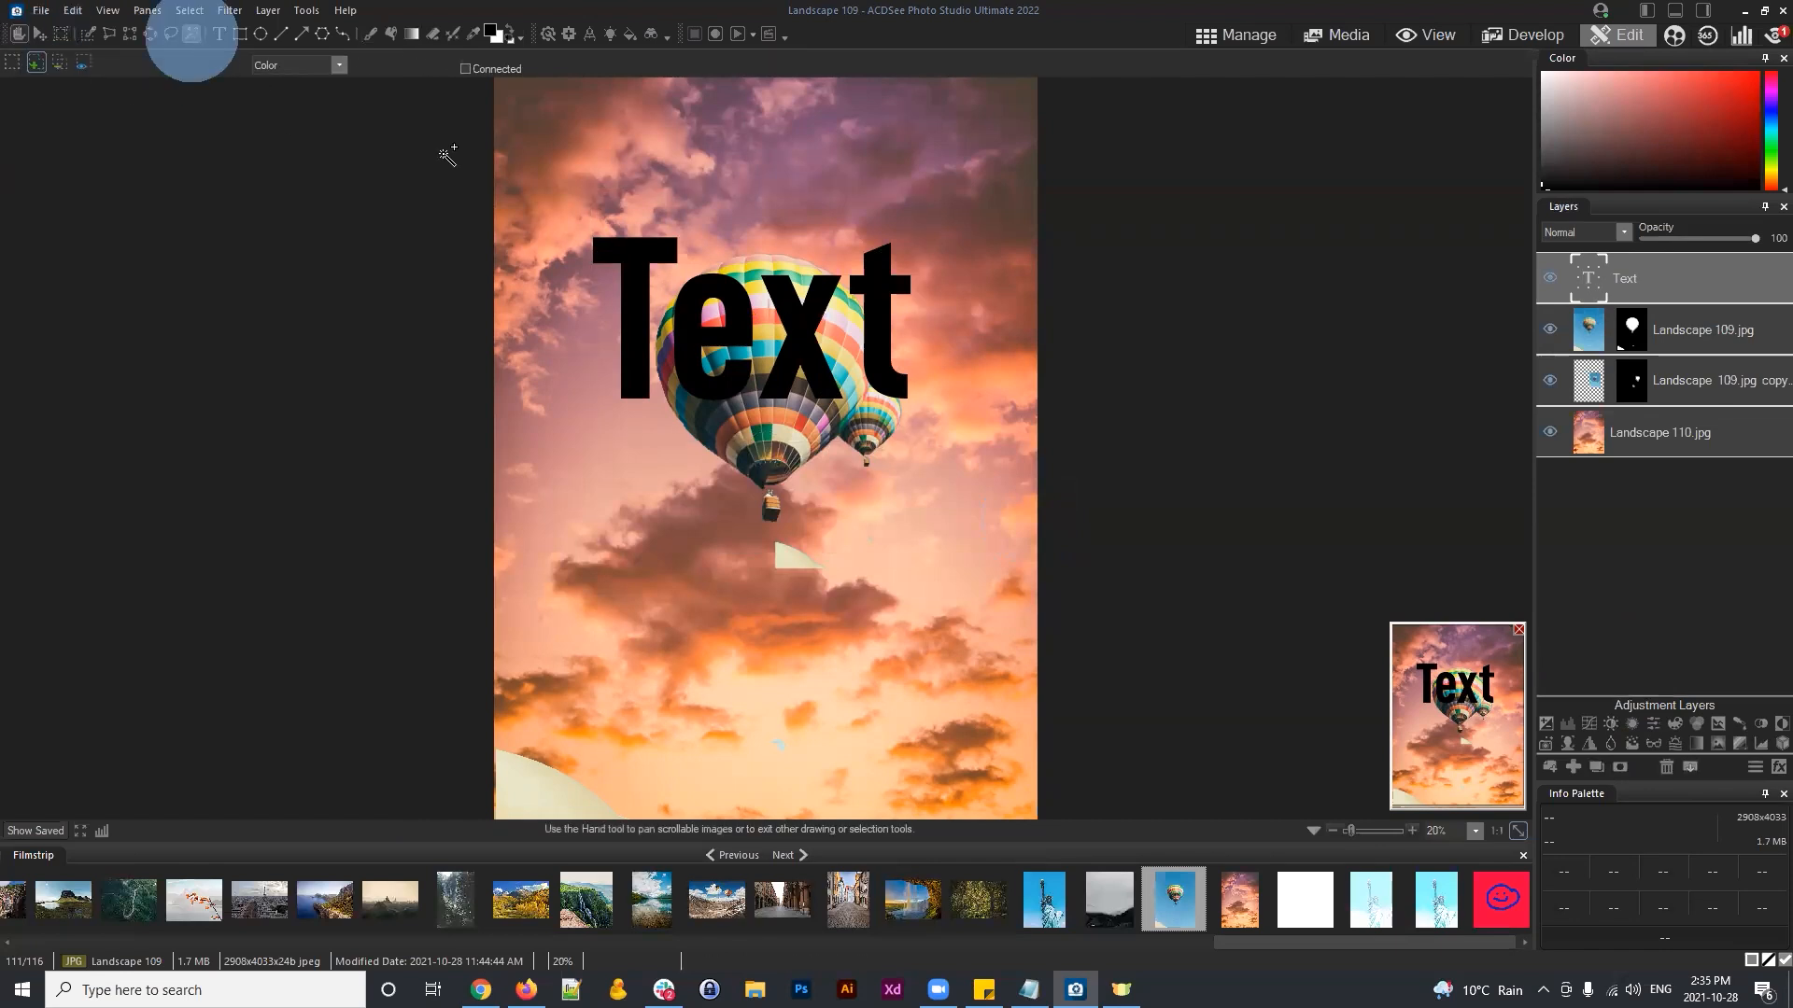
pyautogui.click(622, 245)
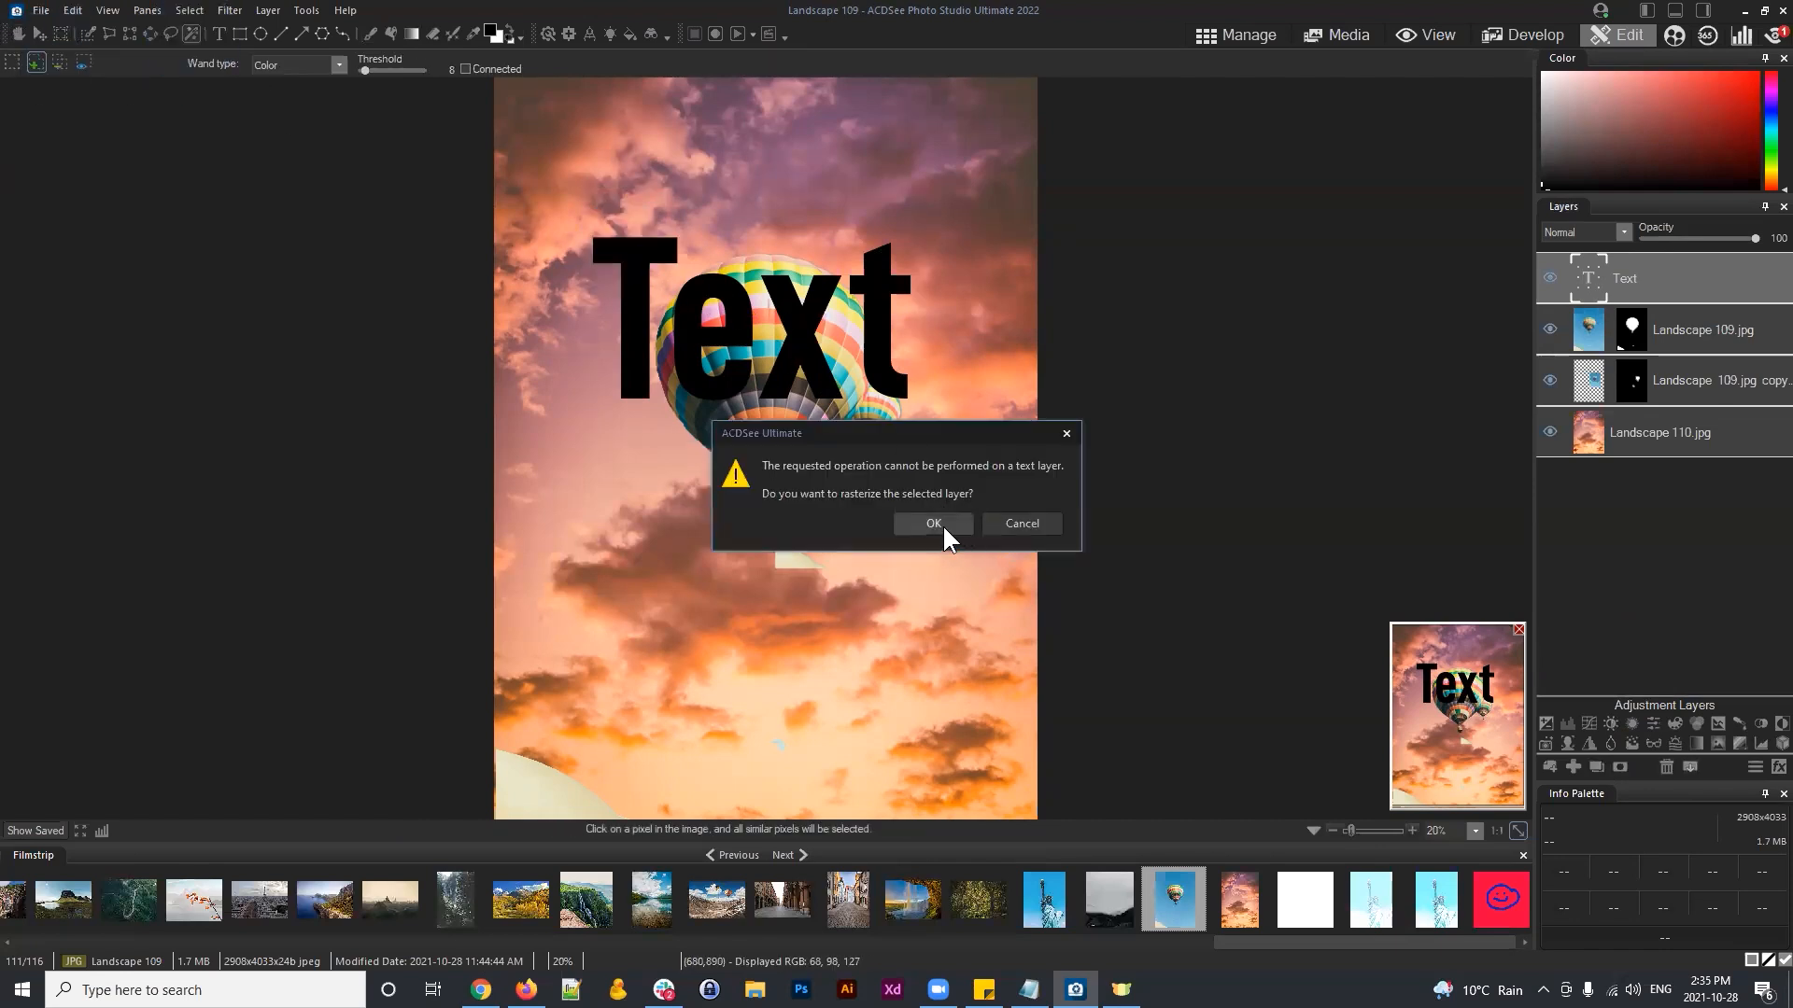
pyautogui.click(1020, 523)
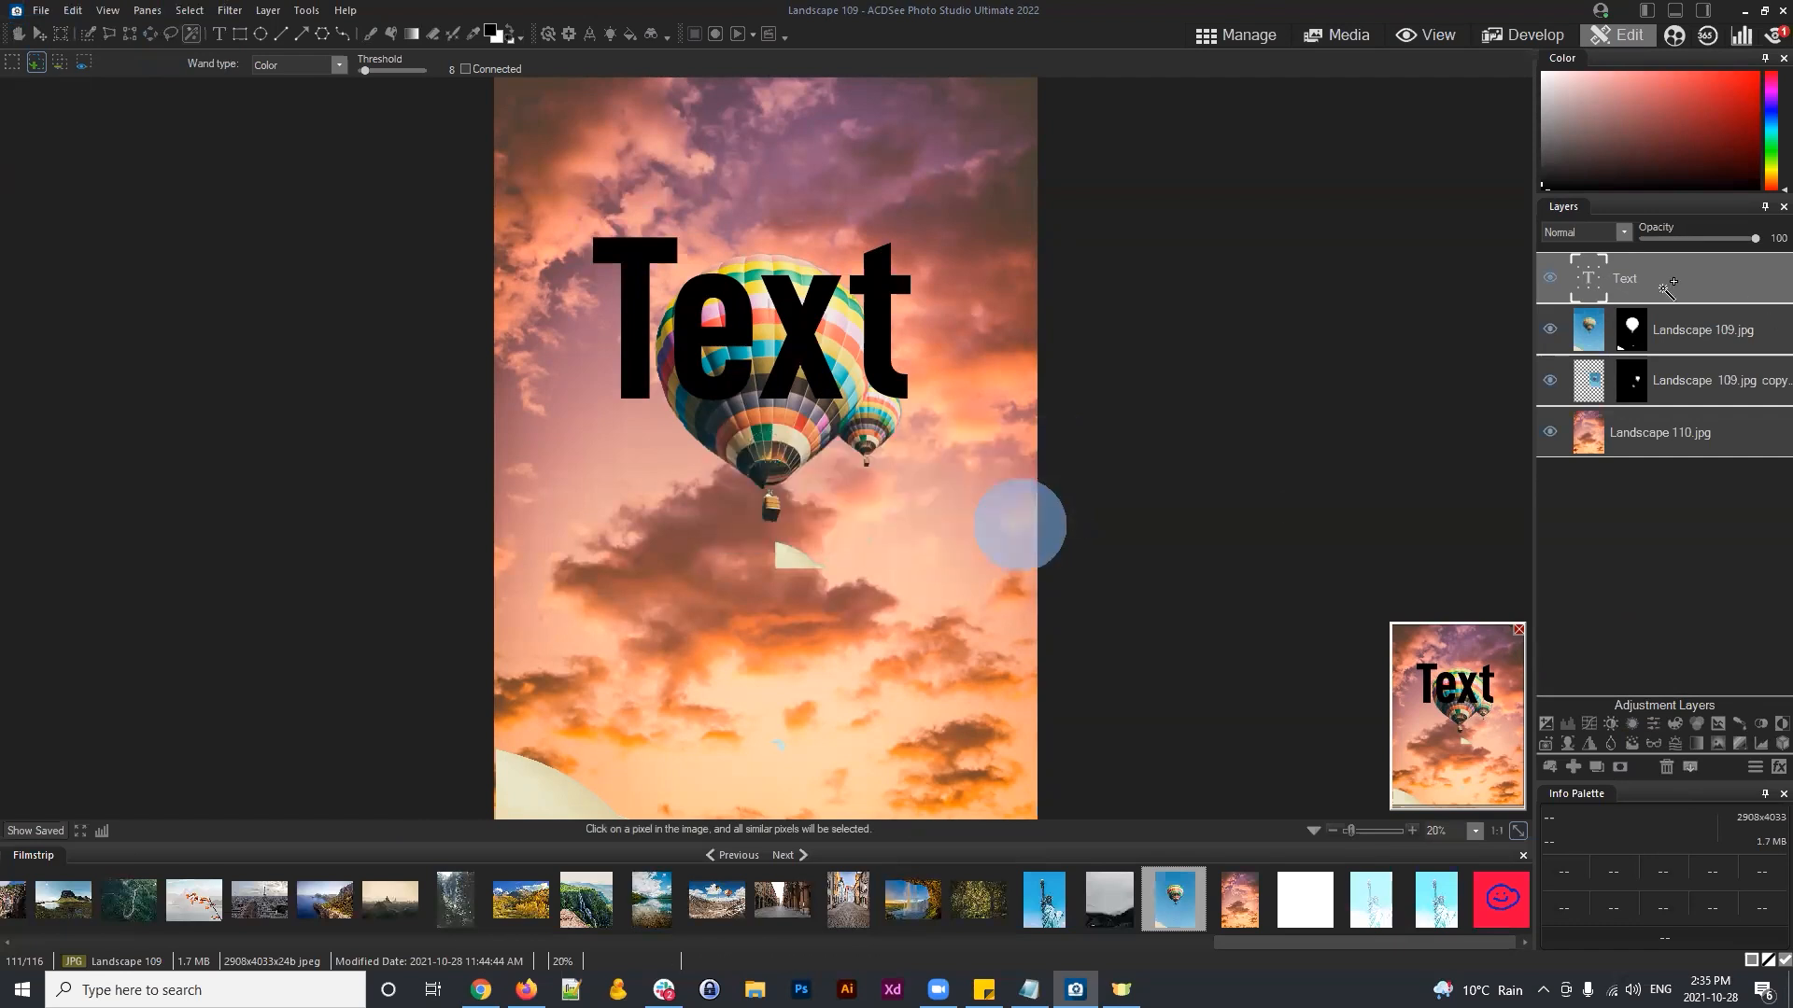
pyautogui.click(636, 252)
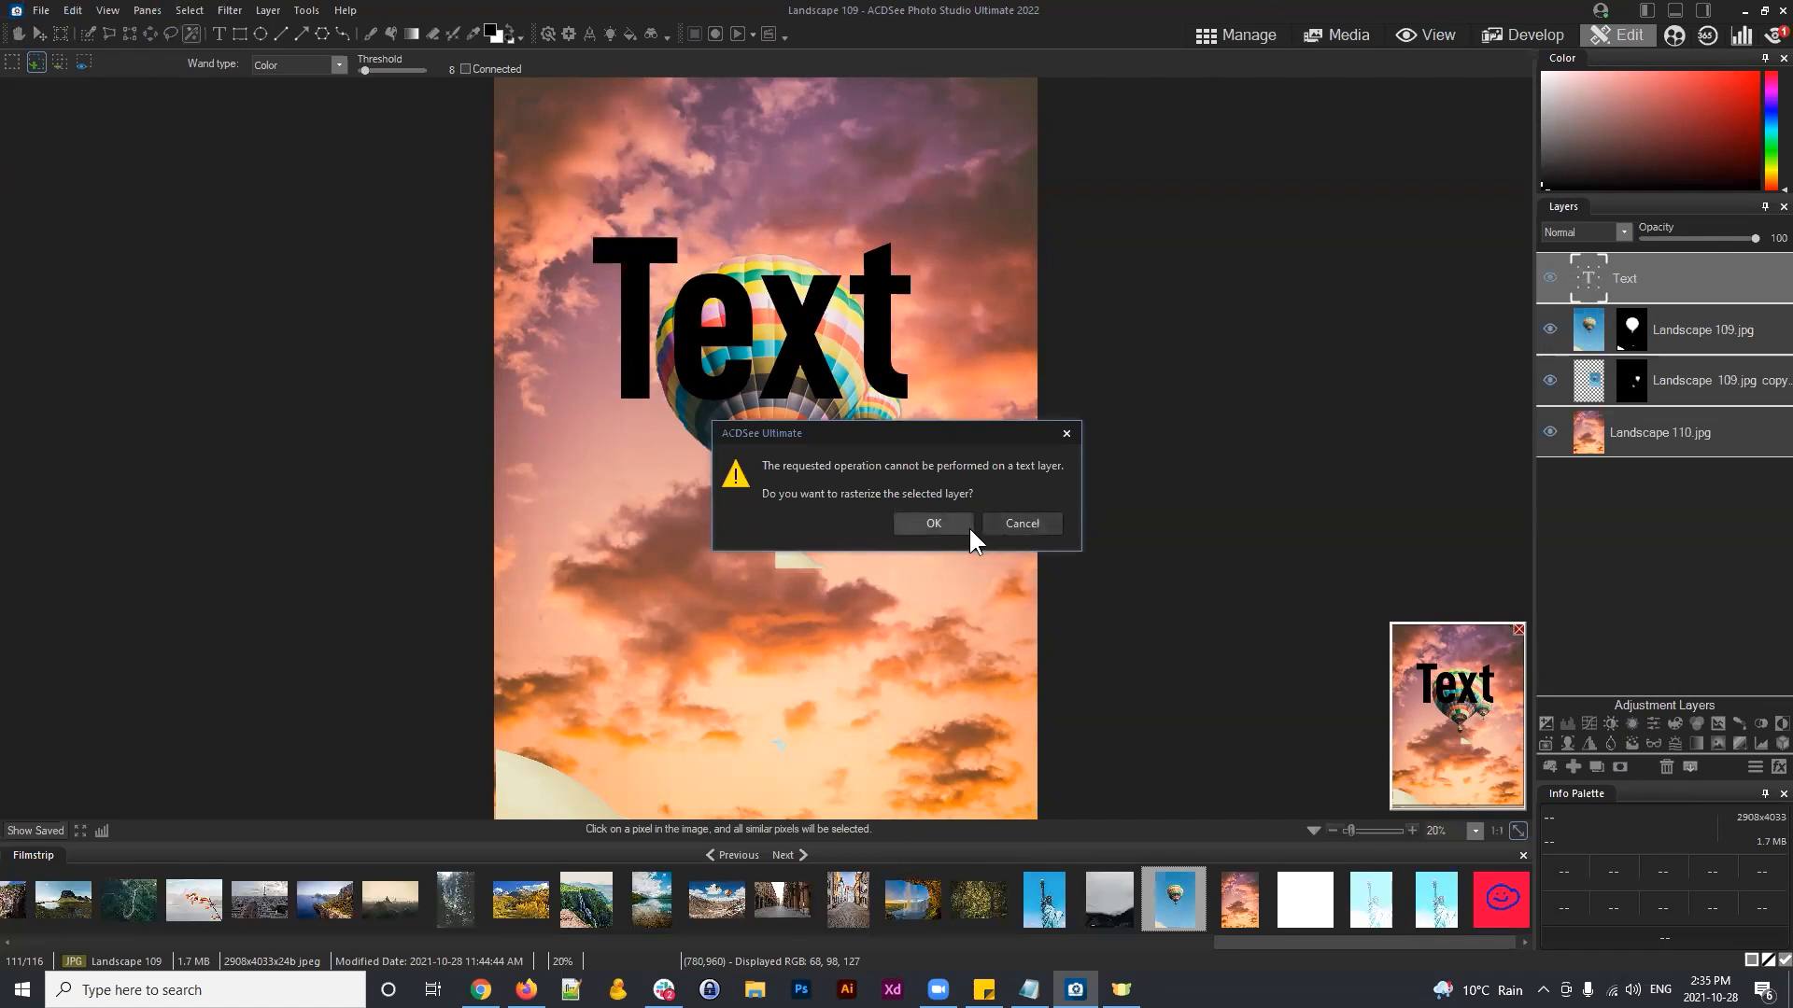
pyautogui.click(943, 524)
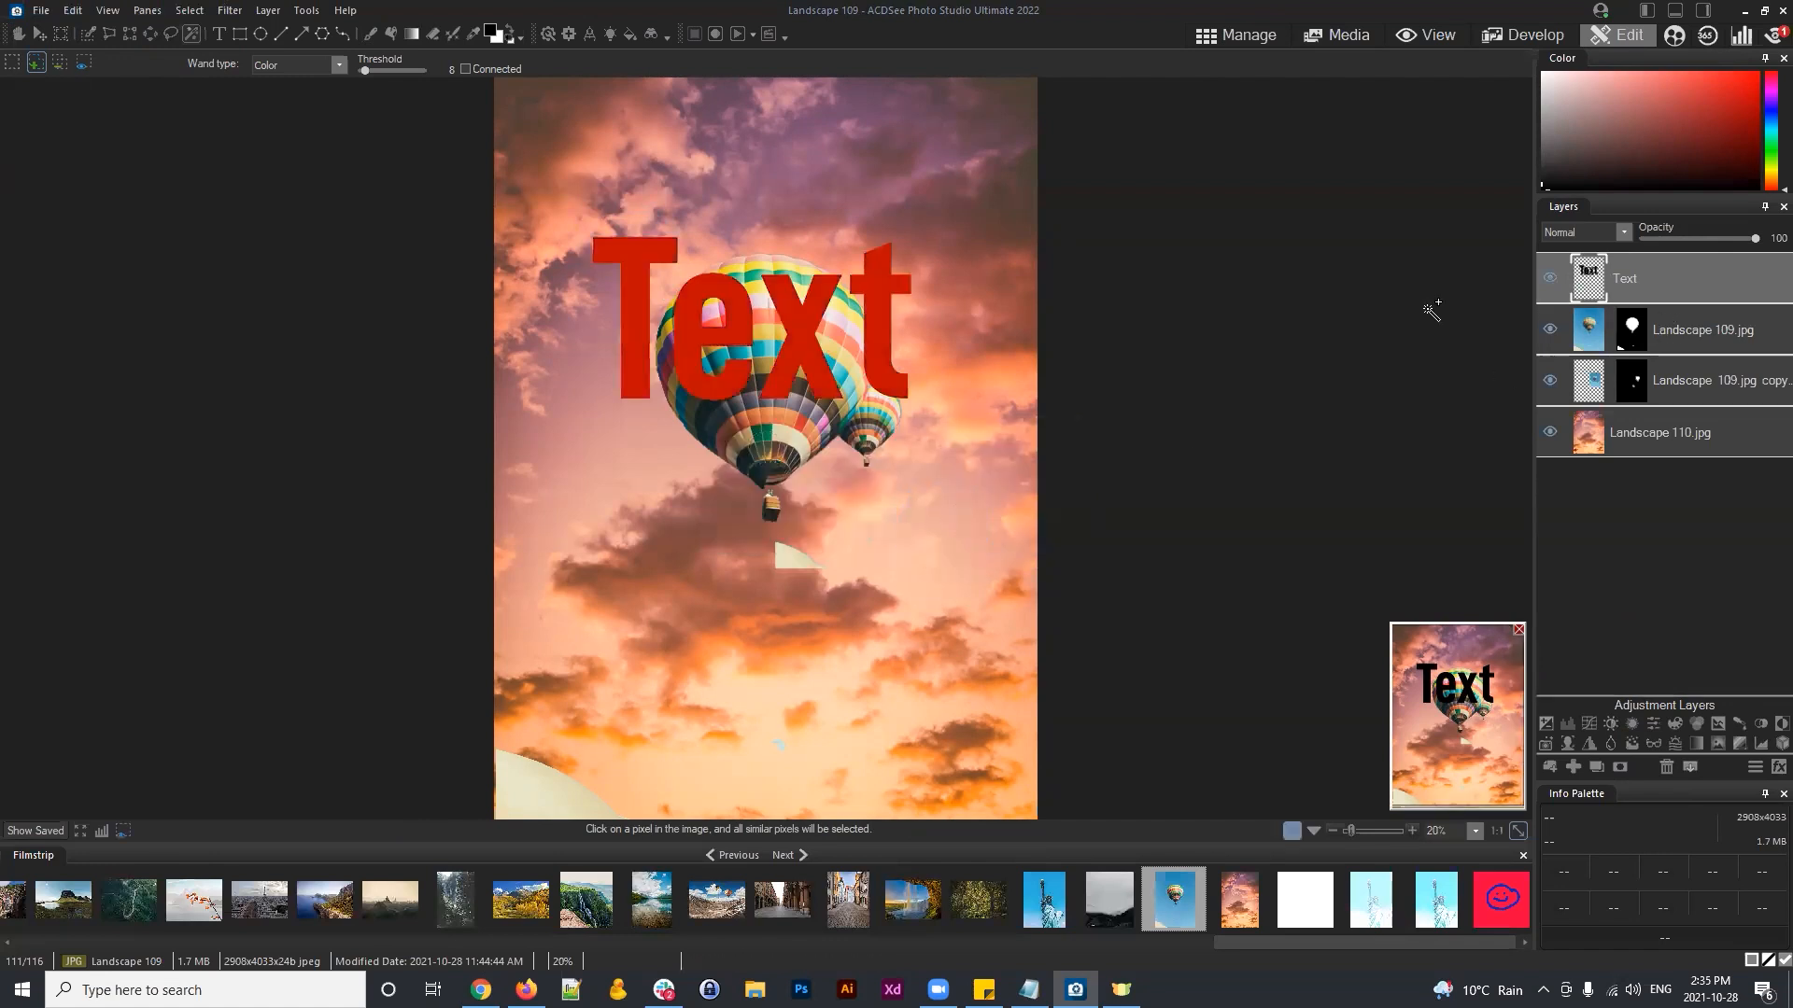
# Step: Duplicate Landscape 110.jpg, add a layer mask to the copy from the letter selection, and clear the selection
pyautogui.click(1629, 435)
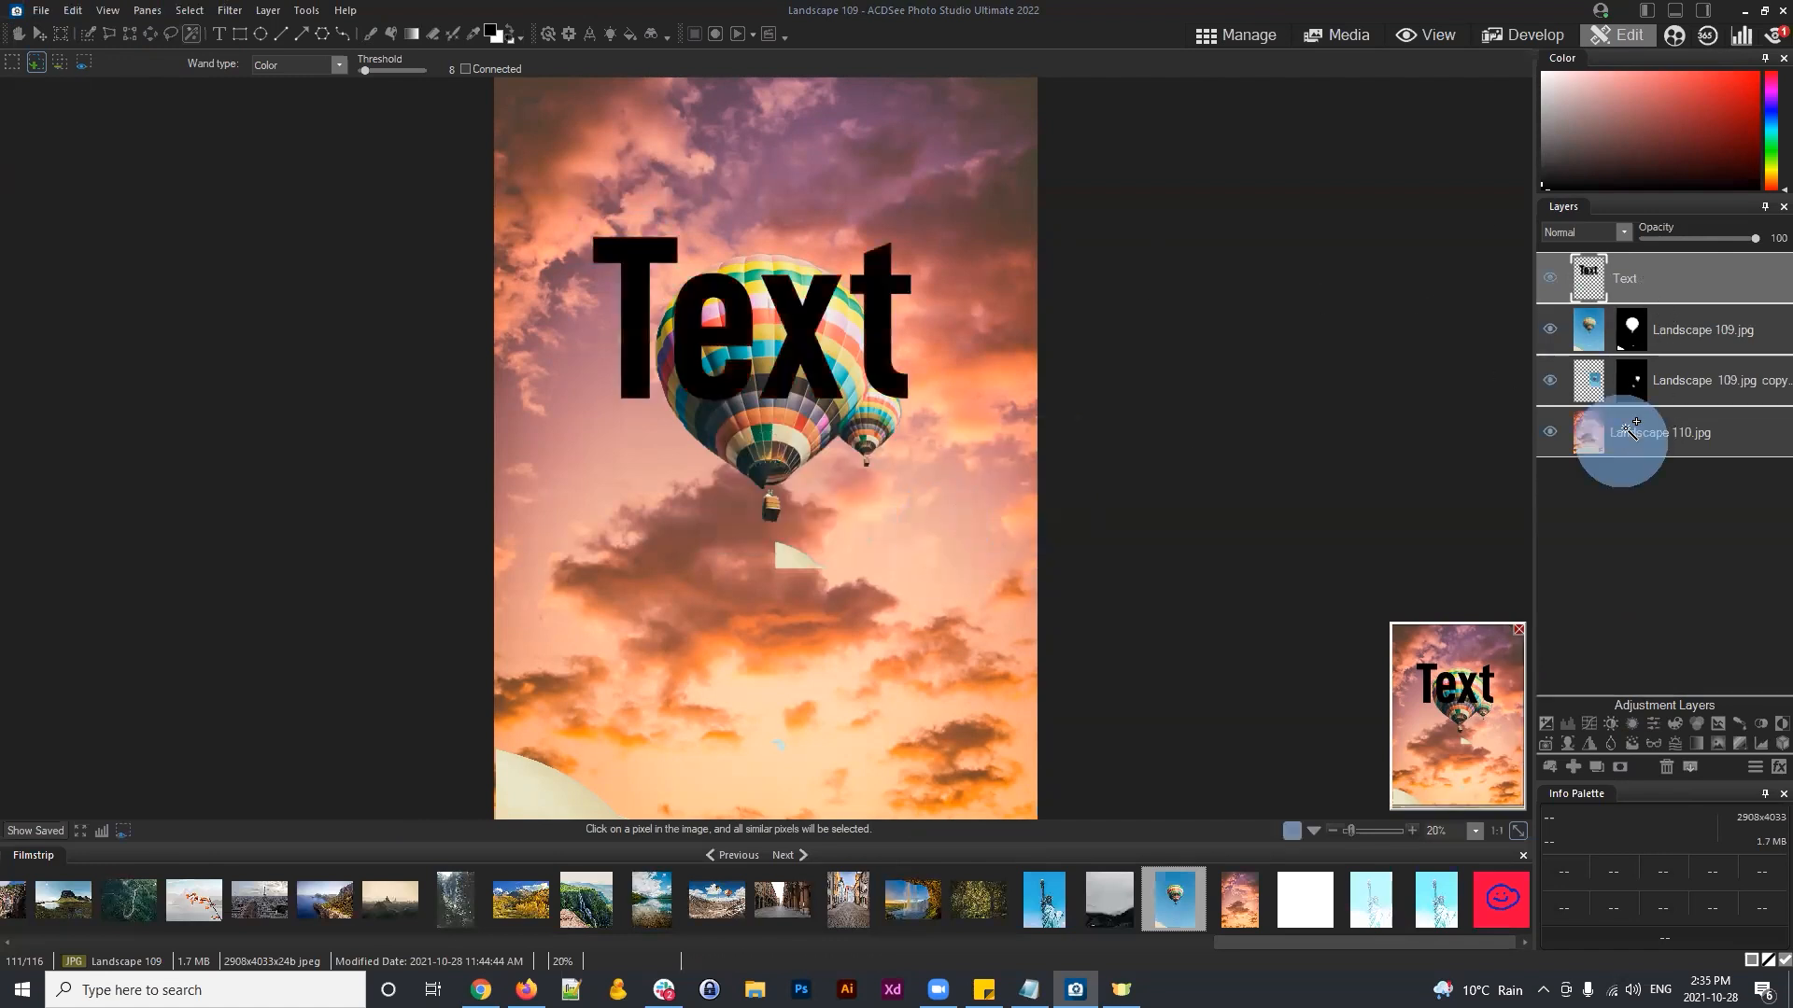
pyautogui.click(1631, 432)
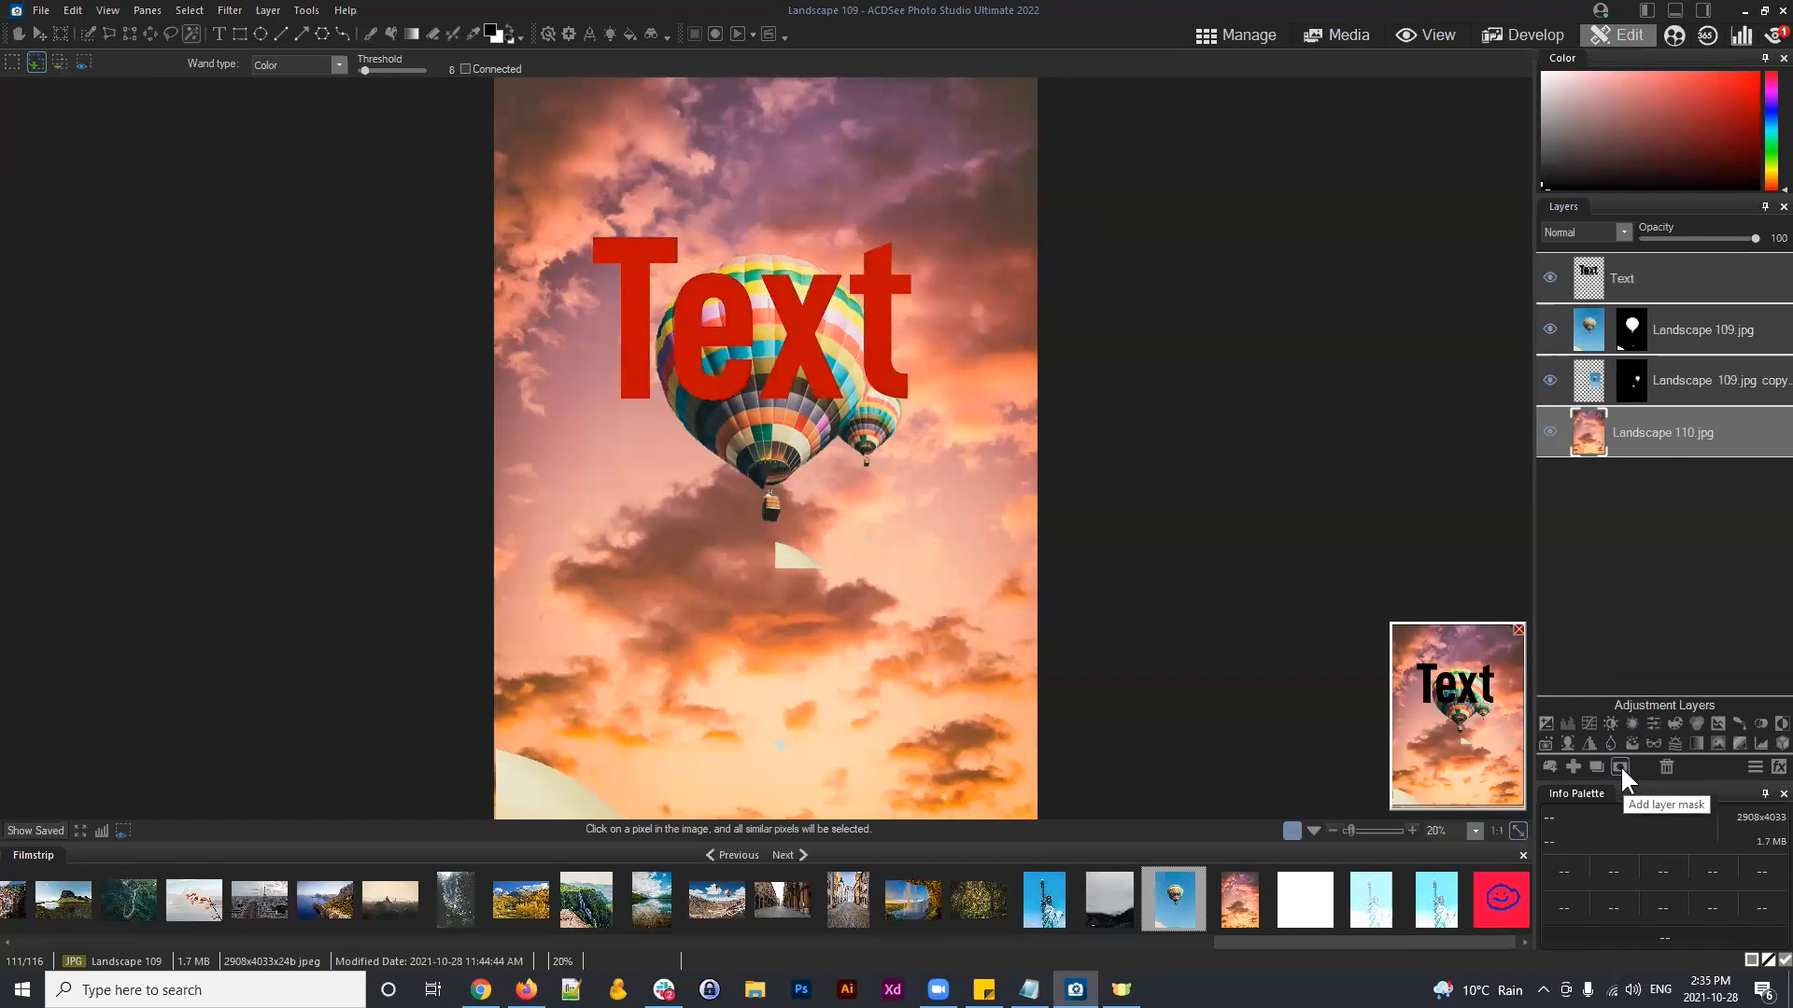
pyautogui.rightClick(1653, 432)
pyautogui.click(1615, 477)
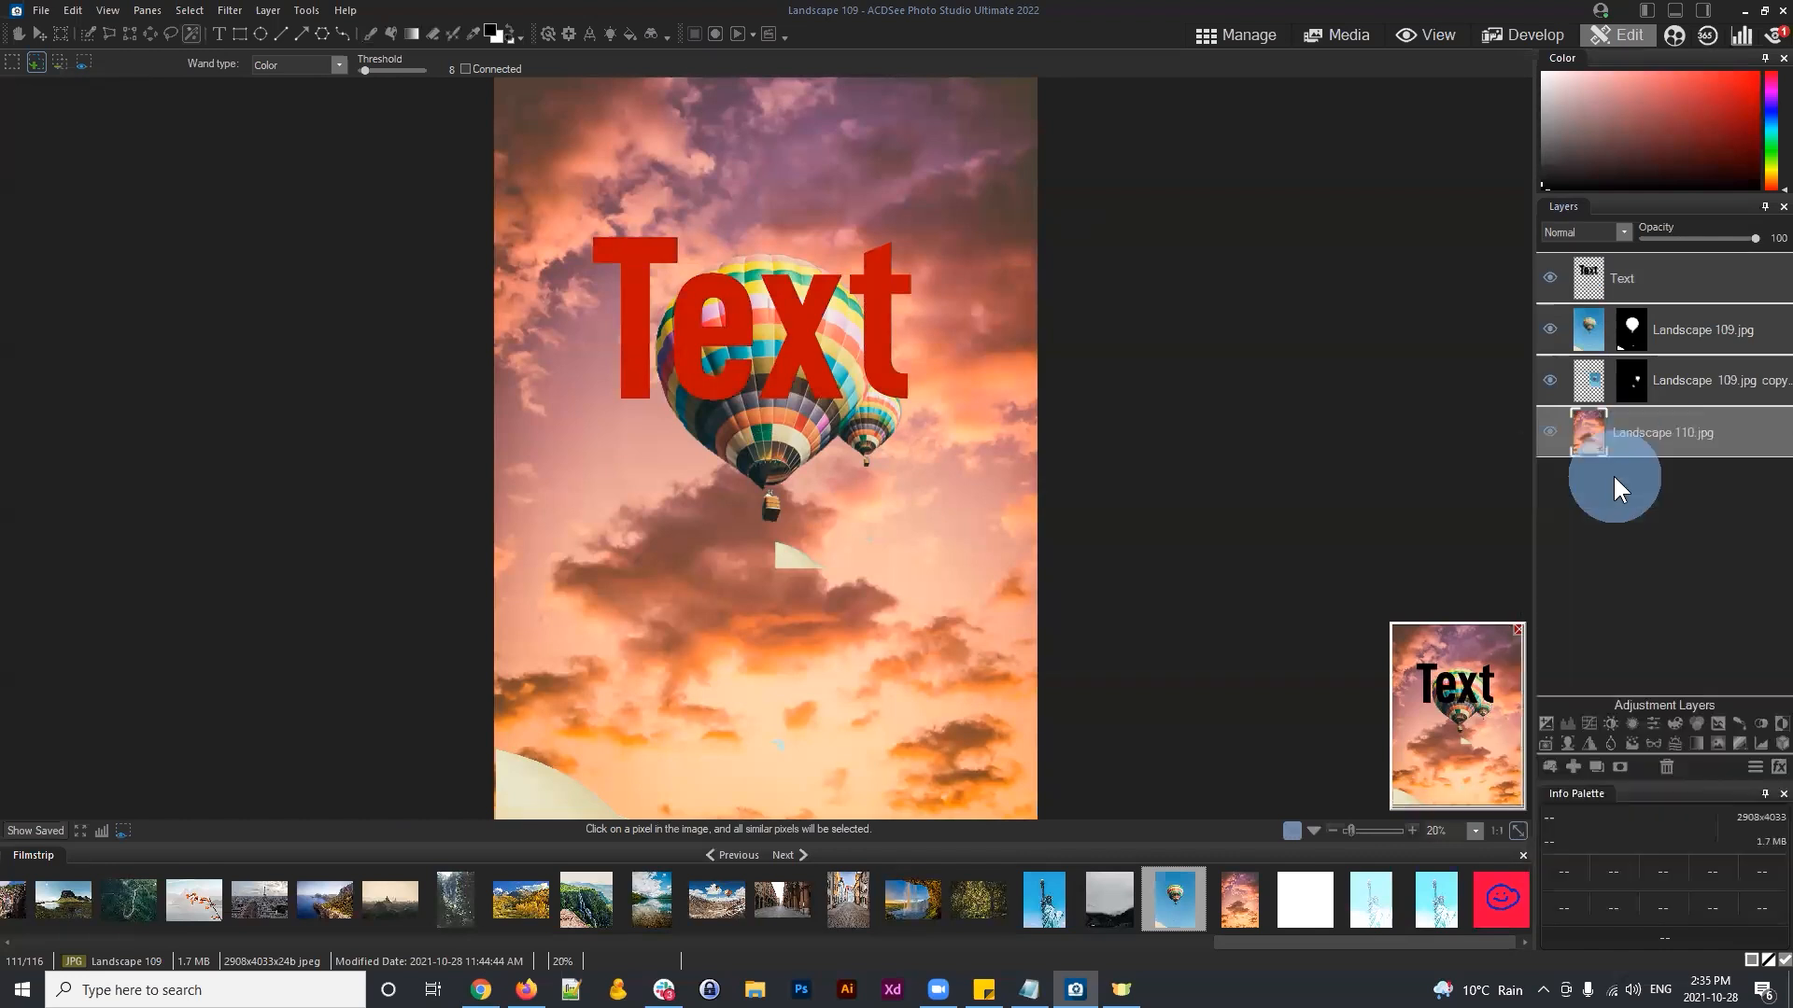
pyautogui.click(1622, 764)
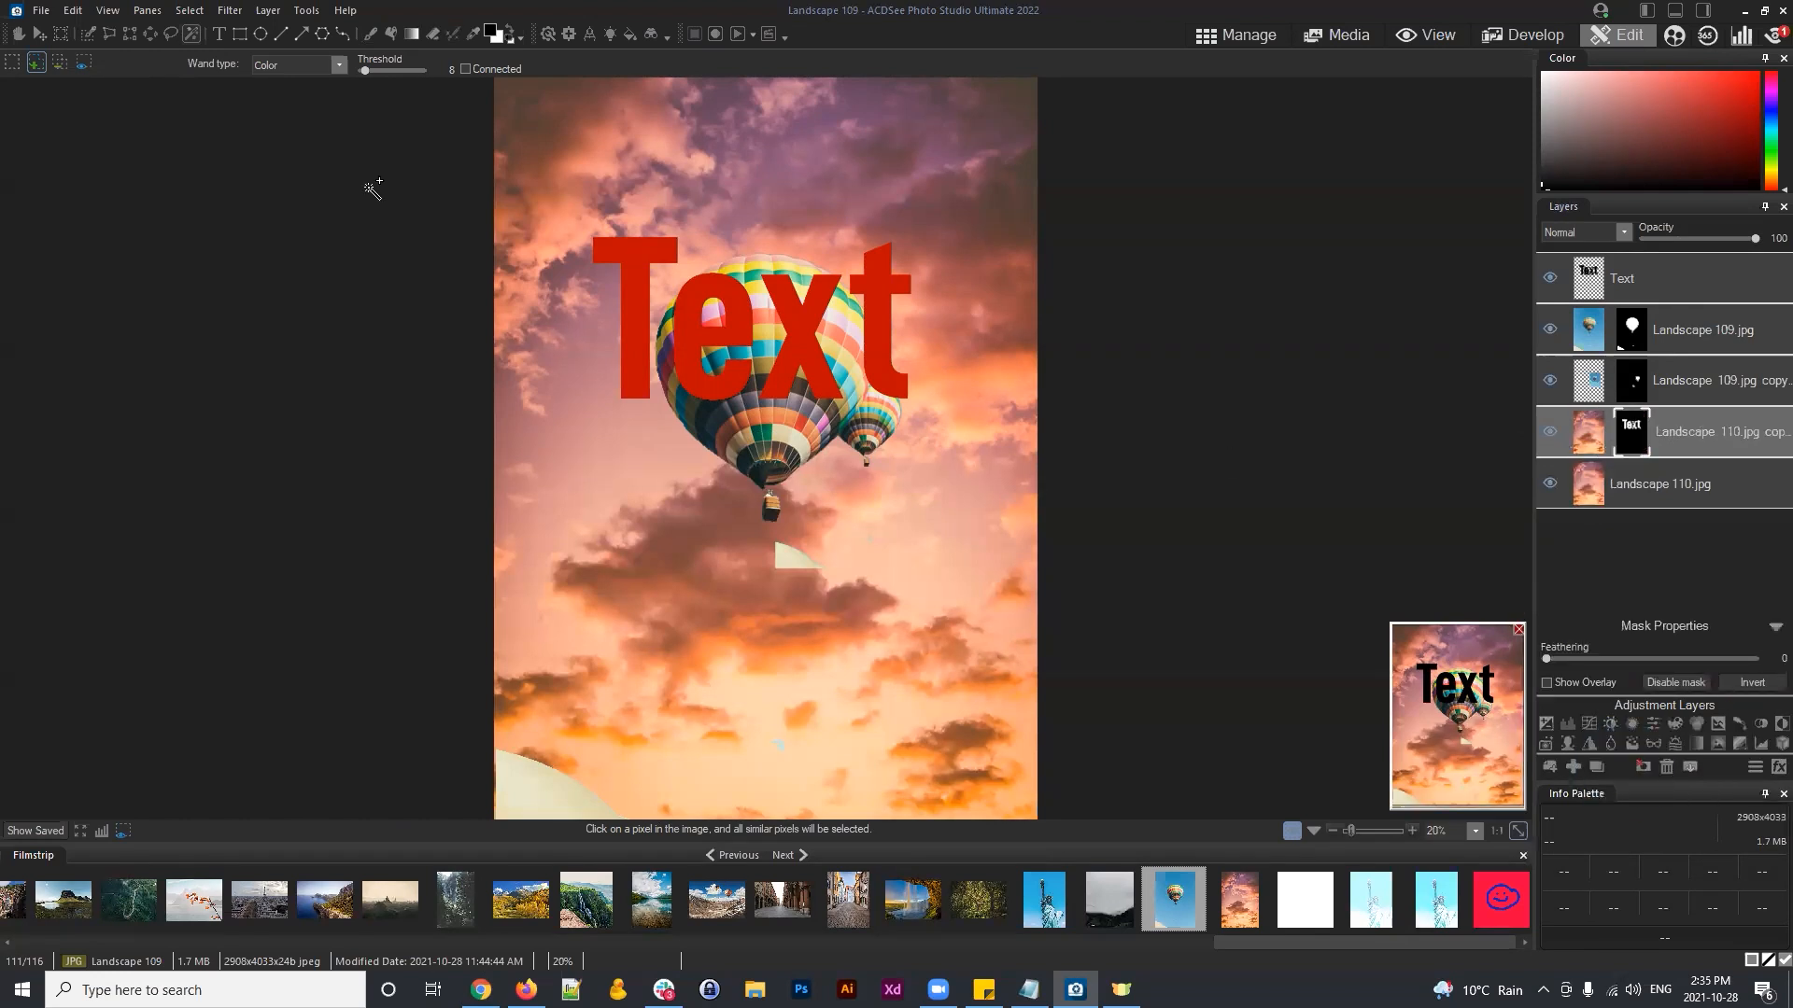
pyautogui.click(188, 10)
pyautogui.click(208, 50)
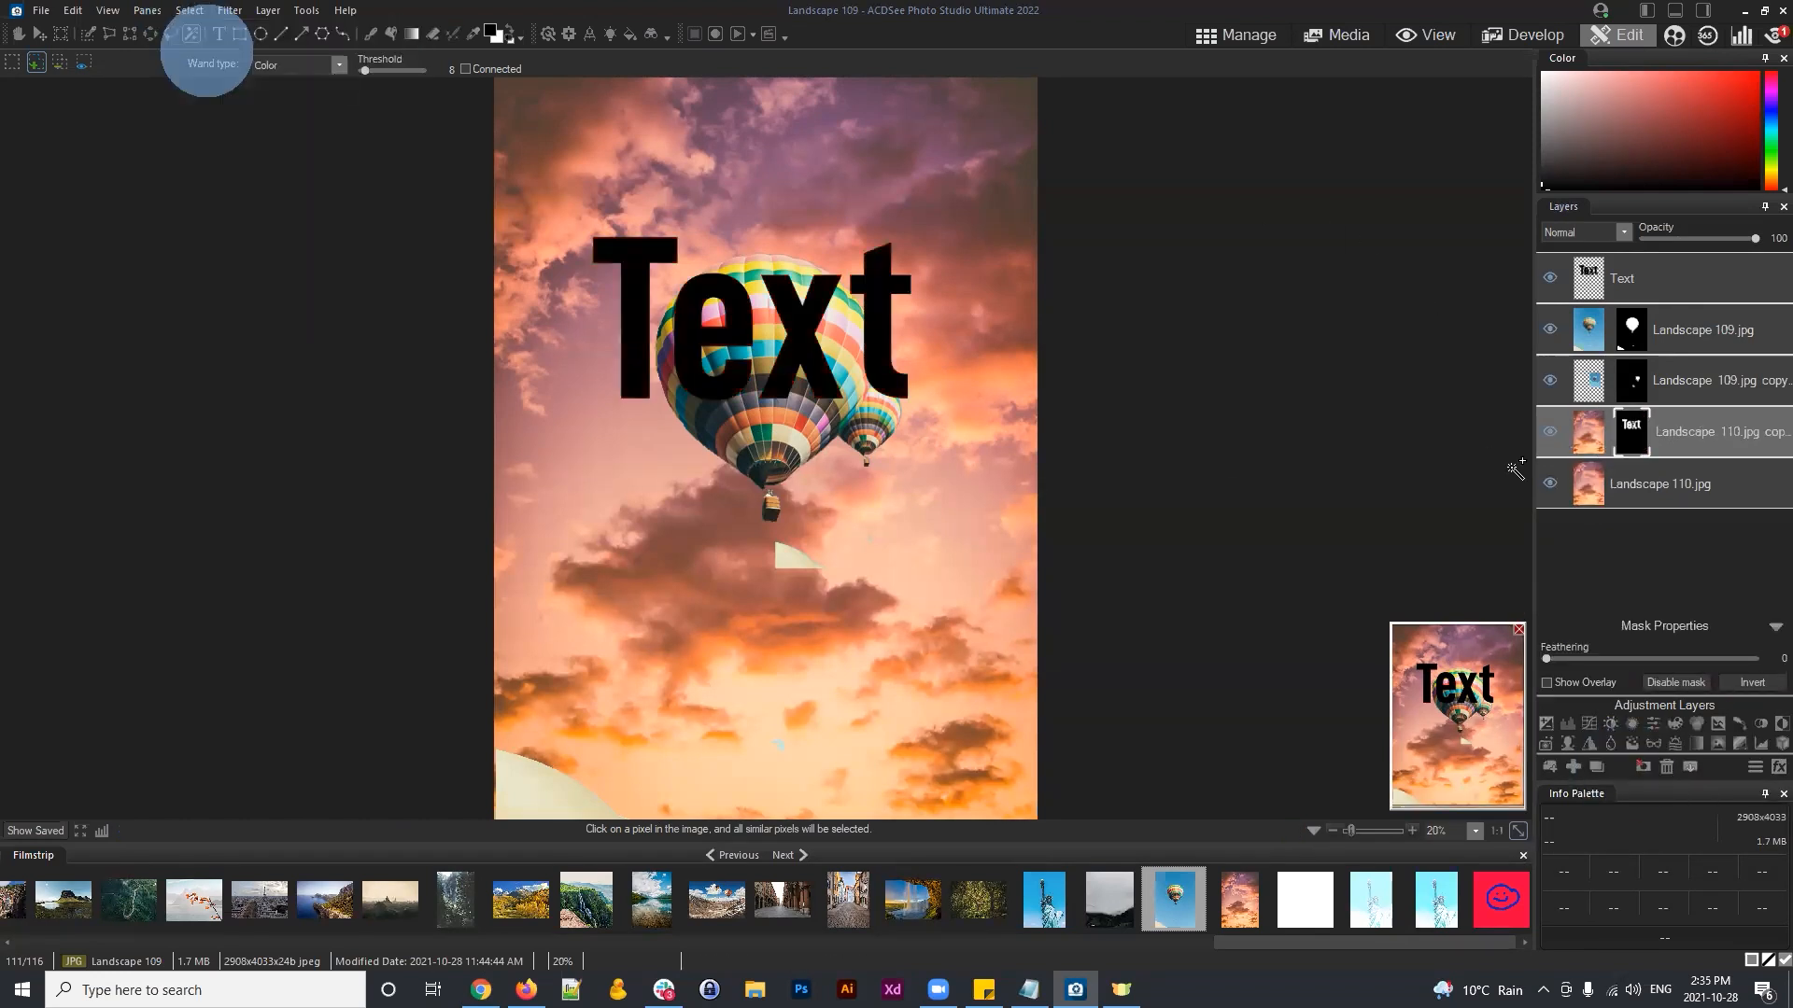
# Step: Place the masked Landscape 110.jpg copy above the Text layer and move it down below the large balloon's basket
pyautogui.moveTo(1673, 434); pyautogui.dragTo(1663, 276)
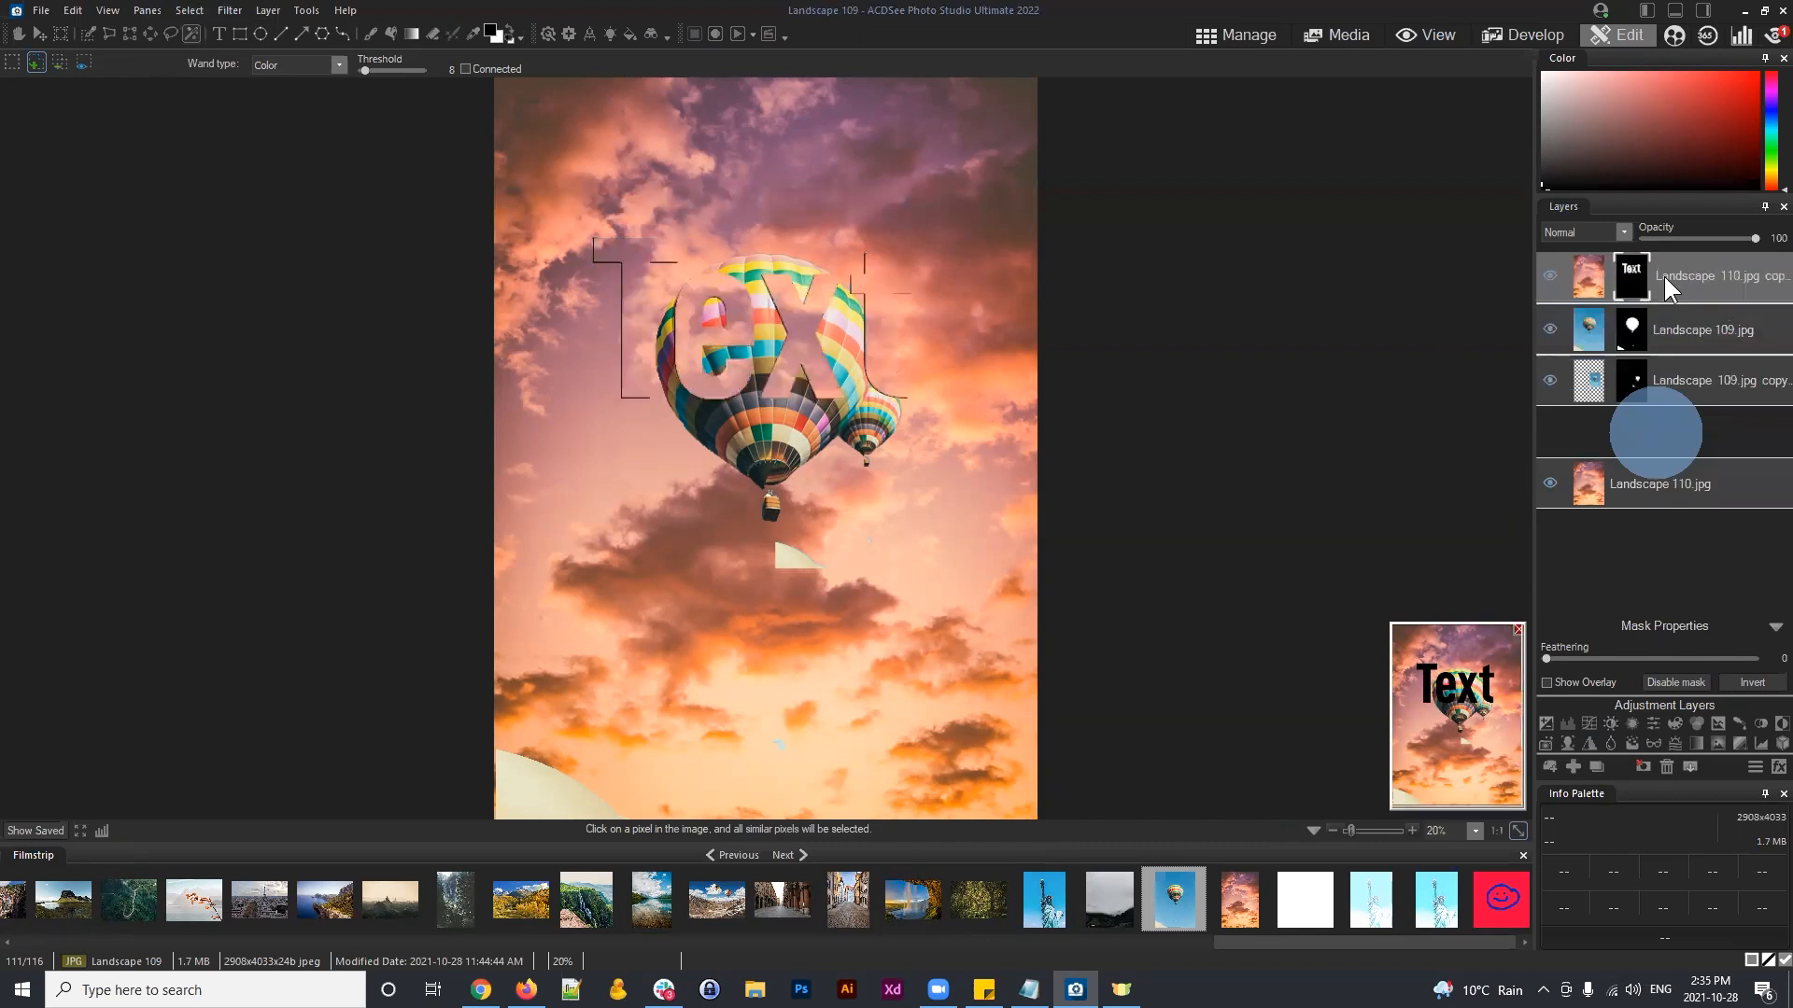
pyautogui.click(40, 35)
pyautogui.moveTo(793, 336); pyautogui.dragTo(770, 650)
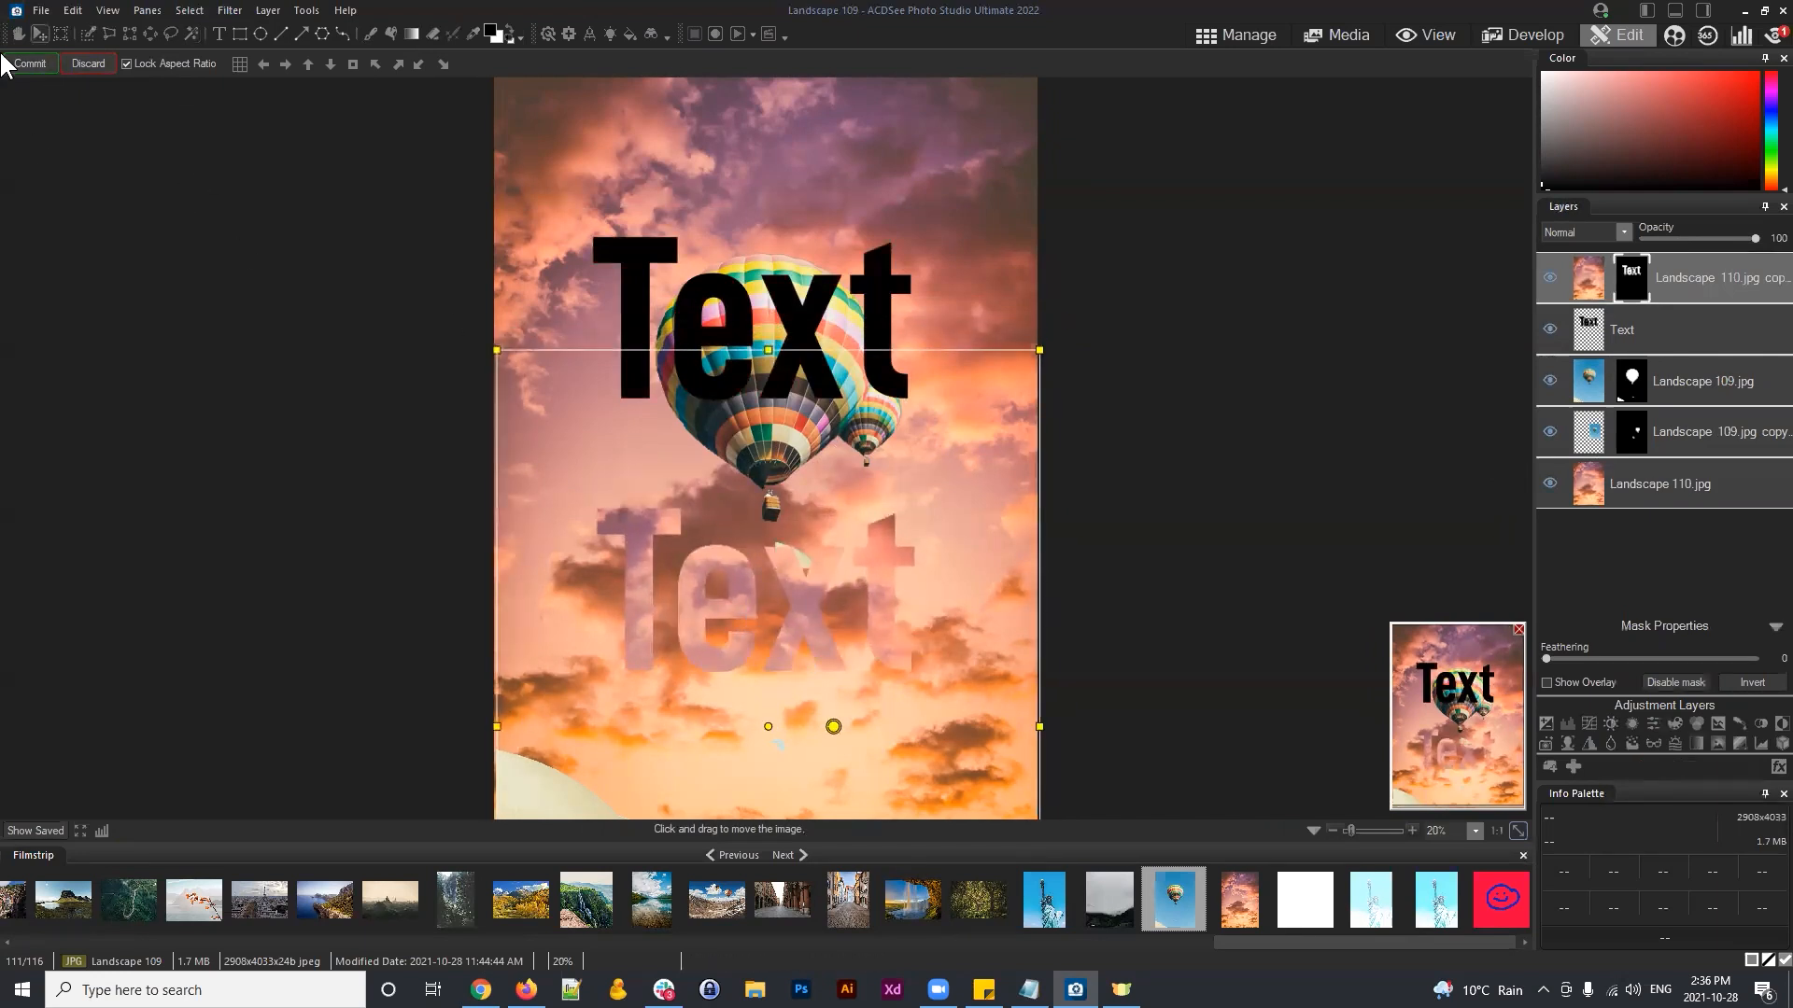
pyautogui.click(30, 63)
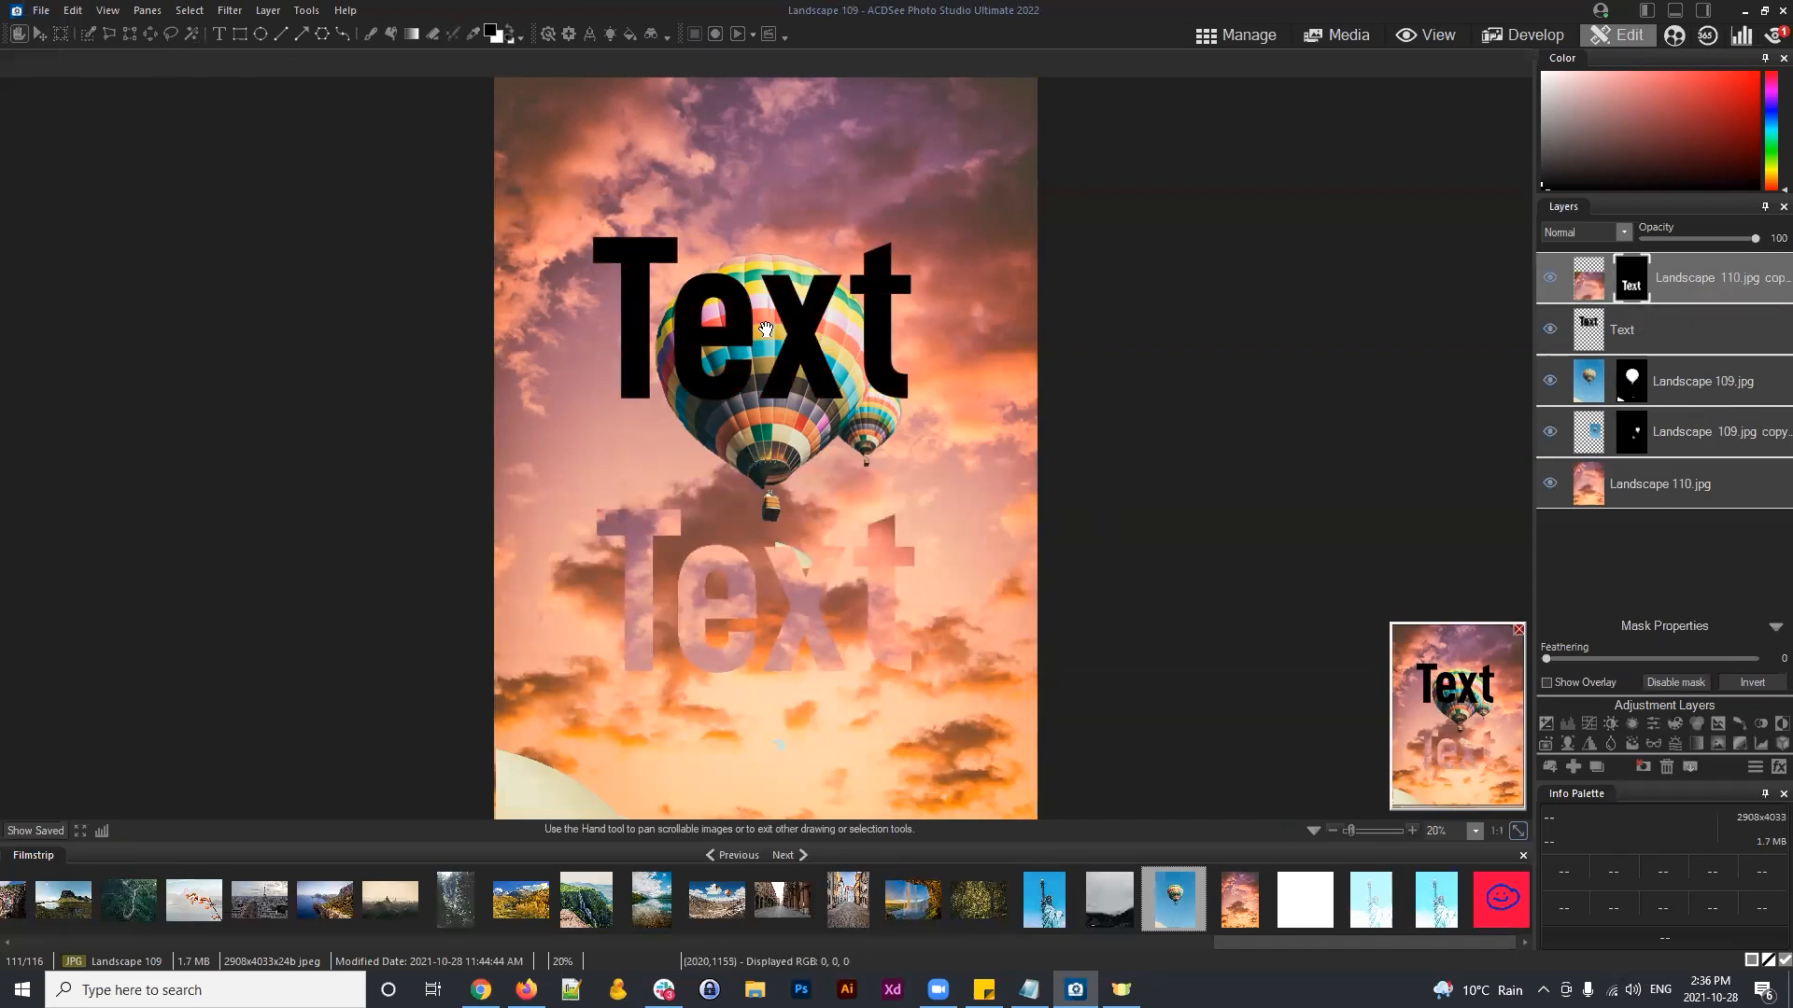
pyautogui.click(1681, 271)
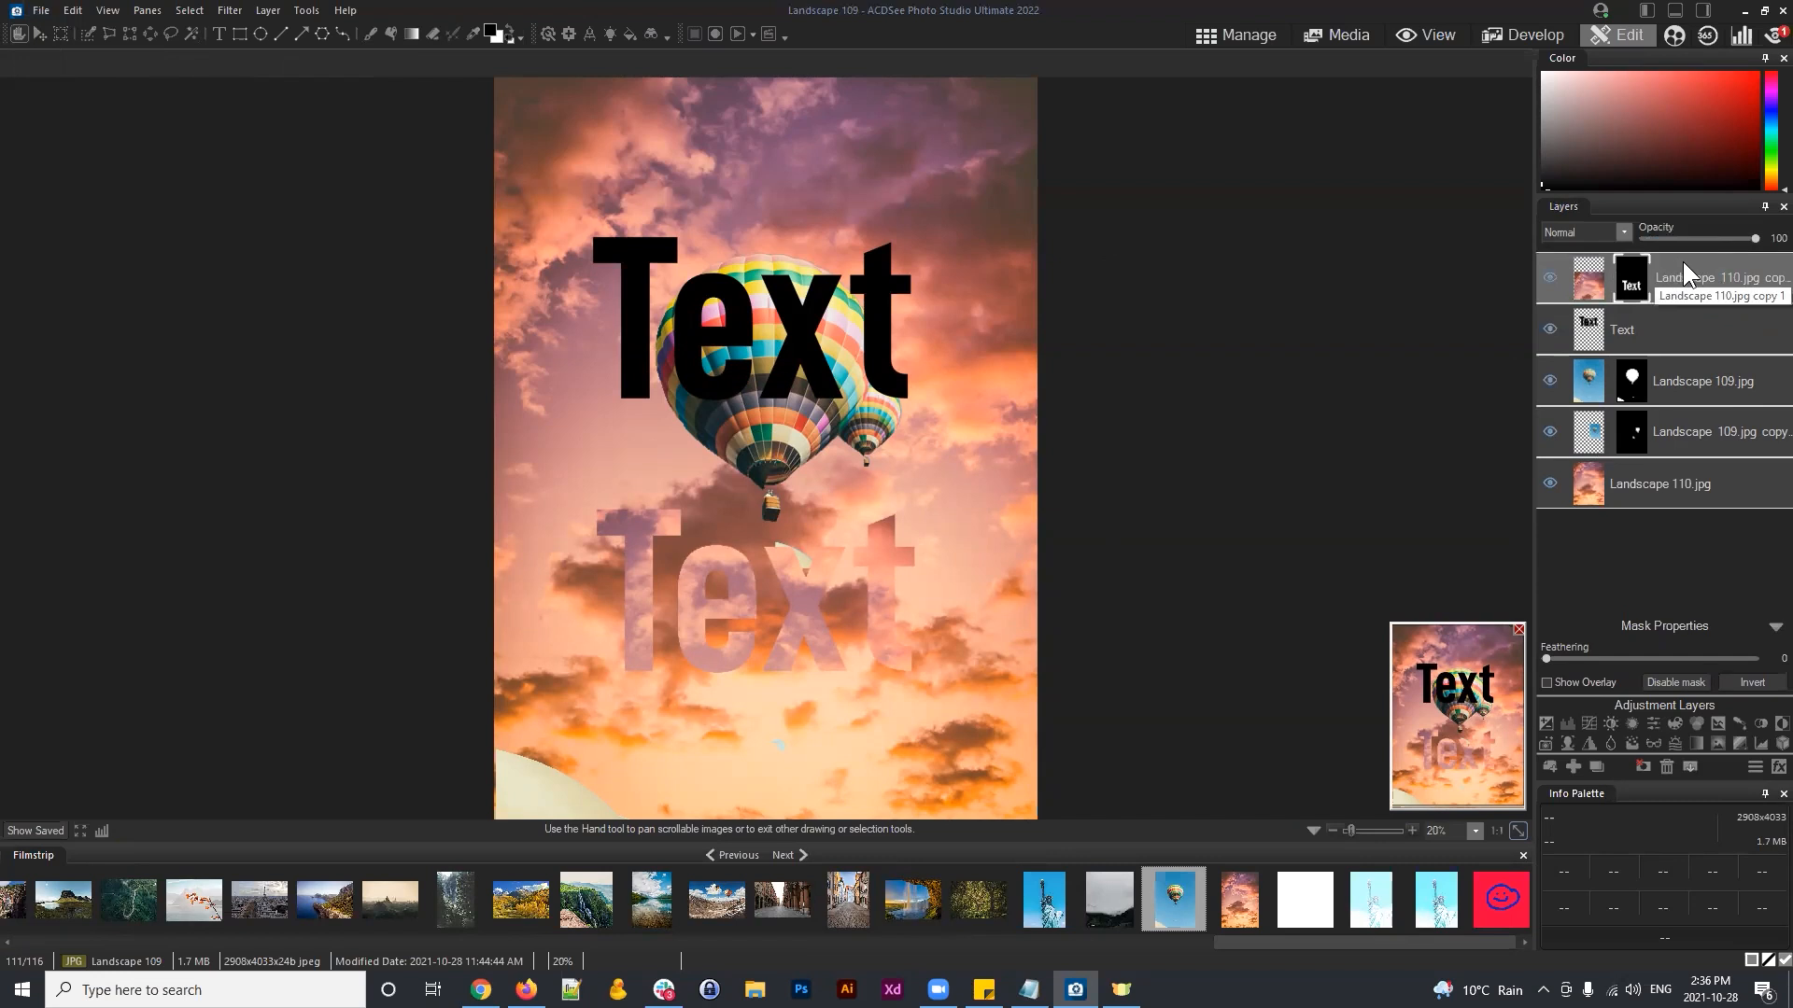
# Step: Duplicate the rasterized Text layer and place the copy at the top of the layer stack
pyautogui.rightClick(1649, 320)
pyautogui.click(1625, 359)
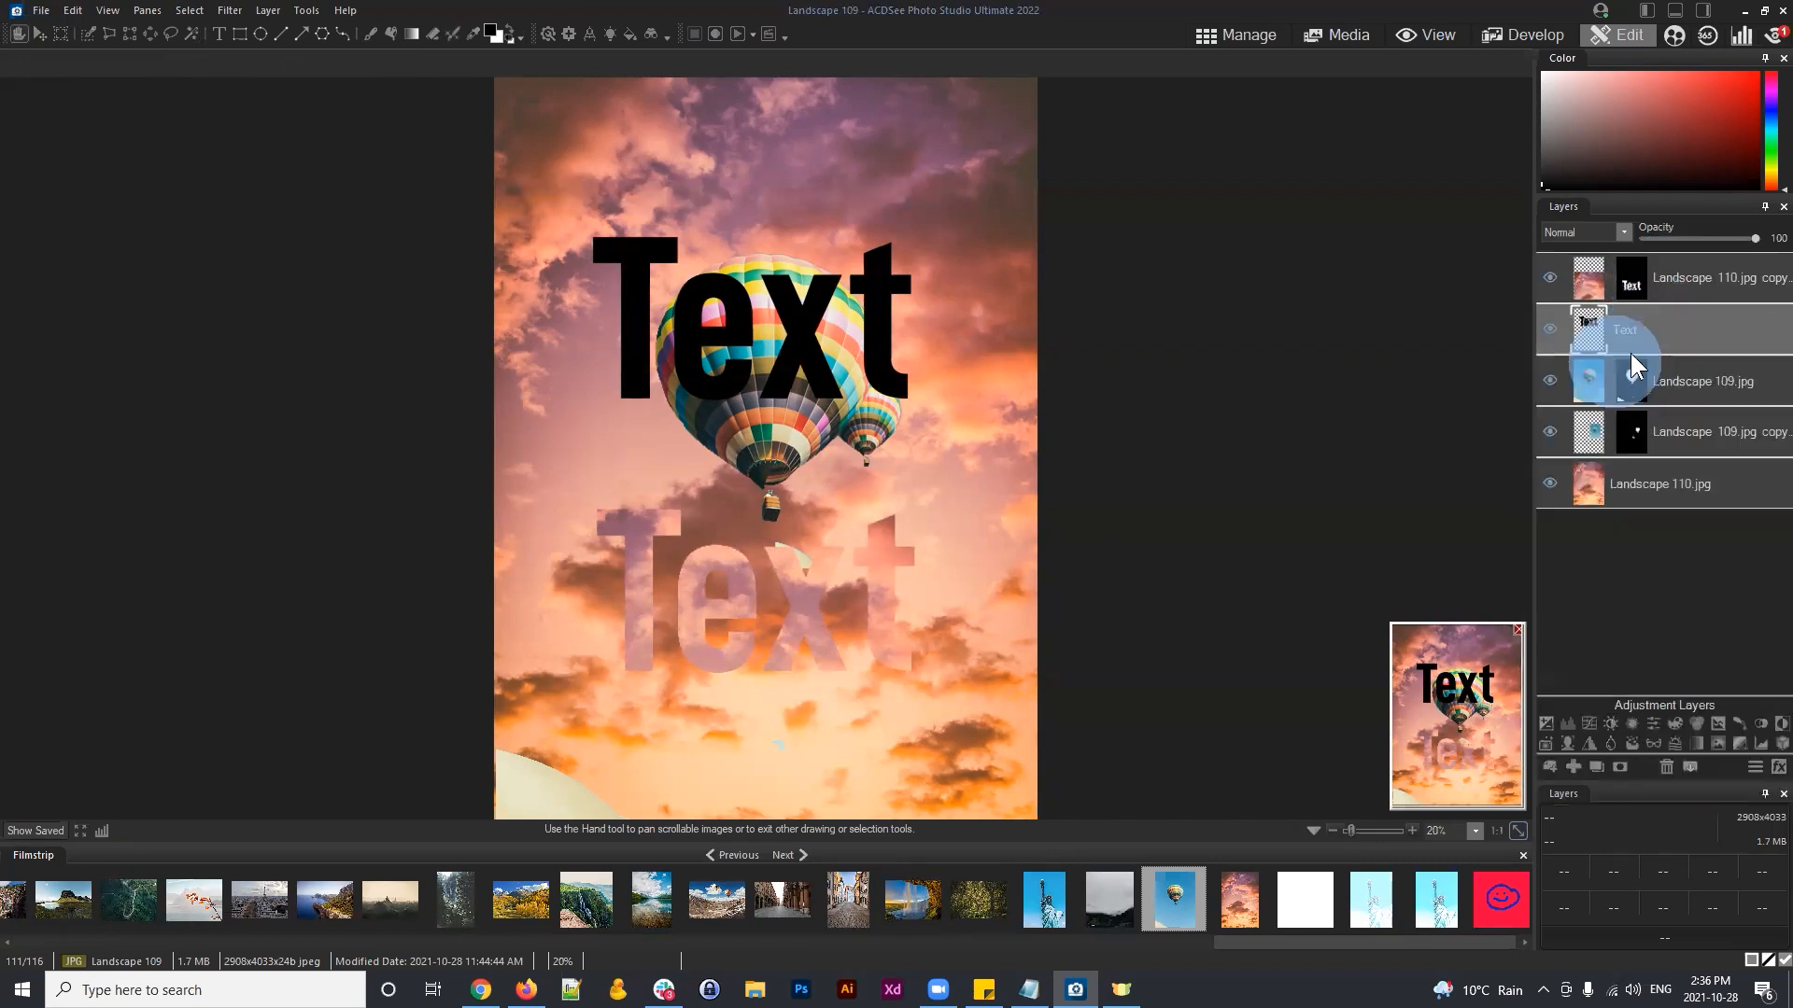
pyautogui.moveTo(1642, 338); pyautogui.dragTo(1649, 261)
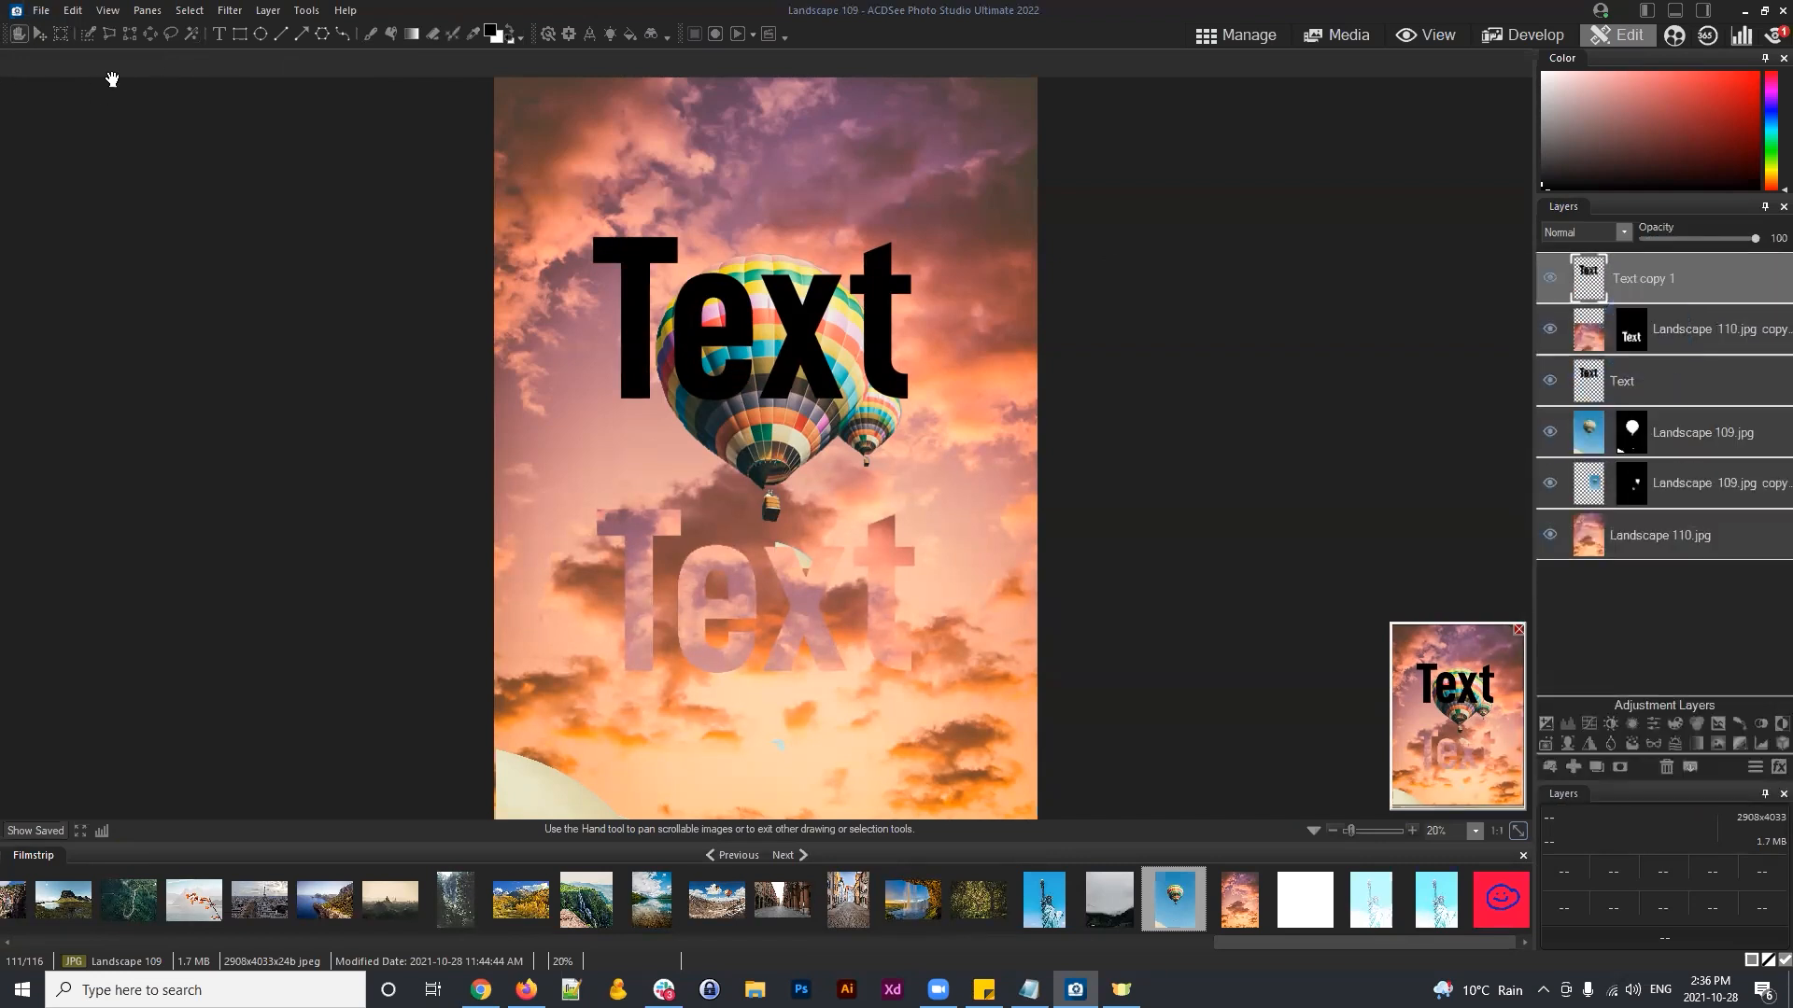
# Step: Add a new text layer reading "Text", enlarge it to about size 878, and place it above the large black lettering
pyautogui.click(220, 34)
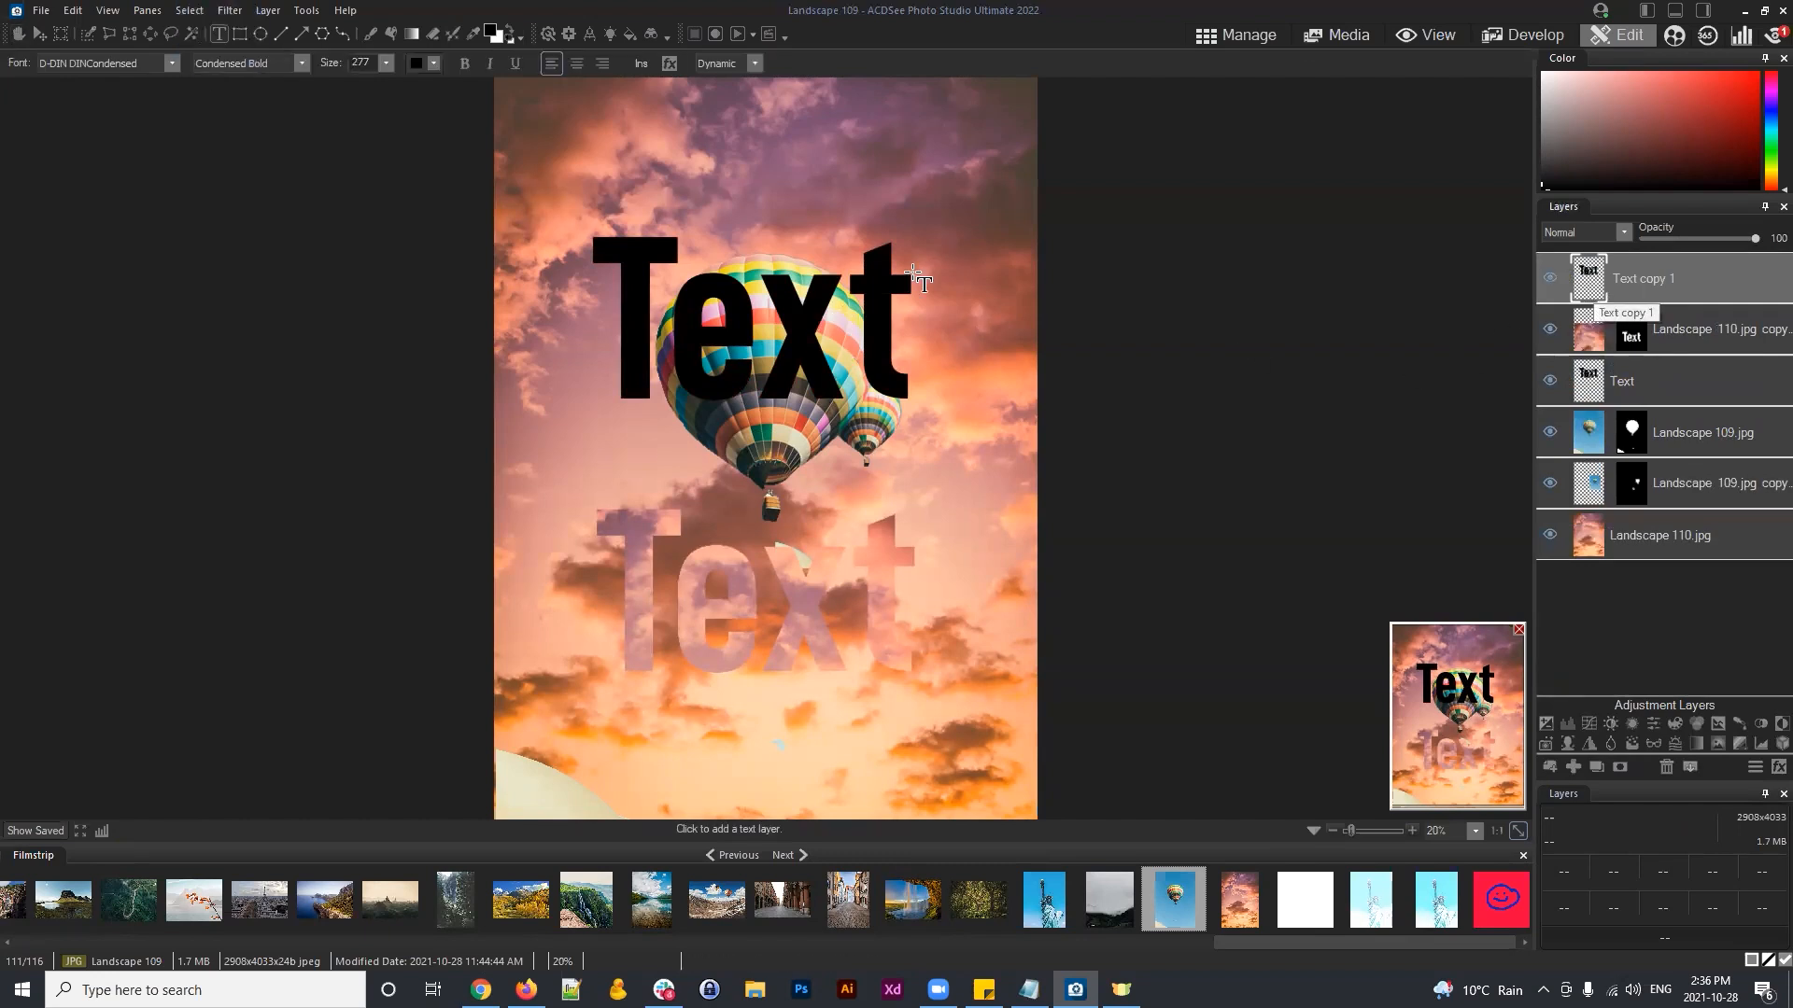
pyautogui.click(805, 355)
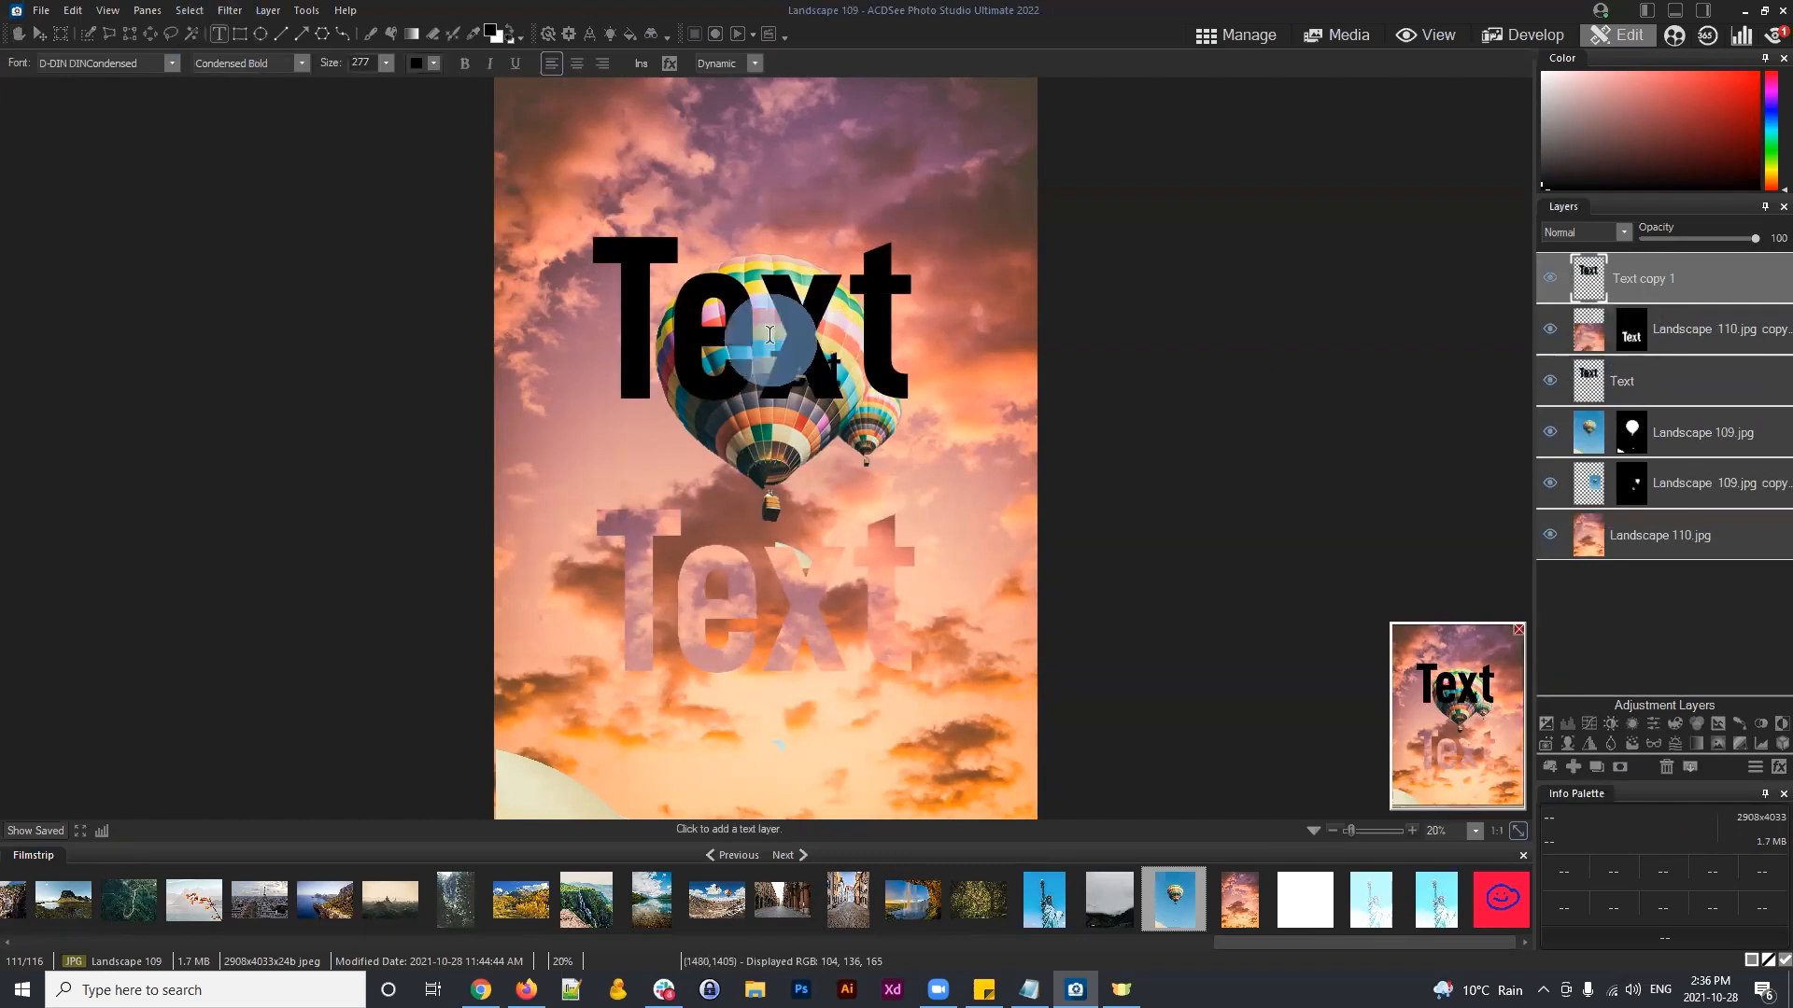
pyautogui.click(39, 33)
pyautogui.moveTo(800, 368); pyautogui.dragTo(909, 282)
pyautogui.moveTo(818, 222); pyautogui.dragTo(809, 199)
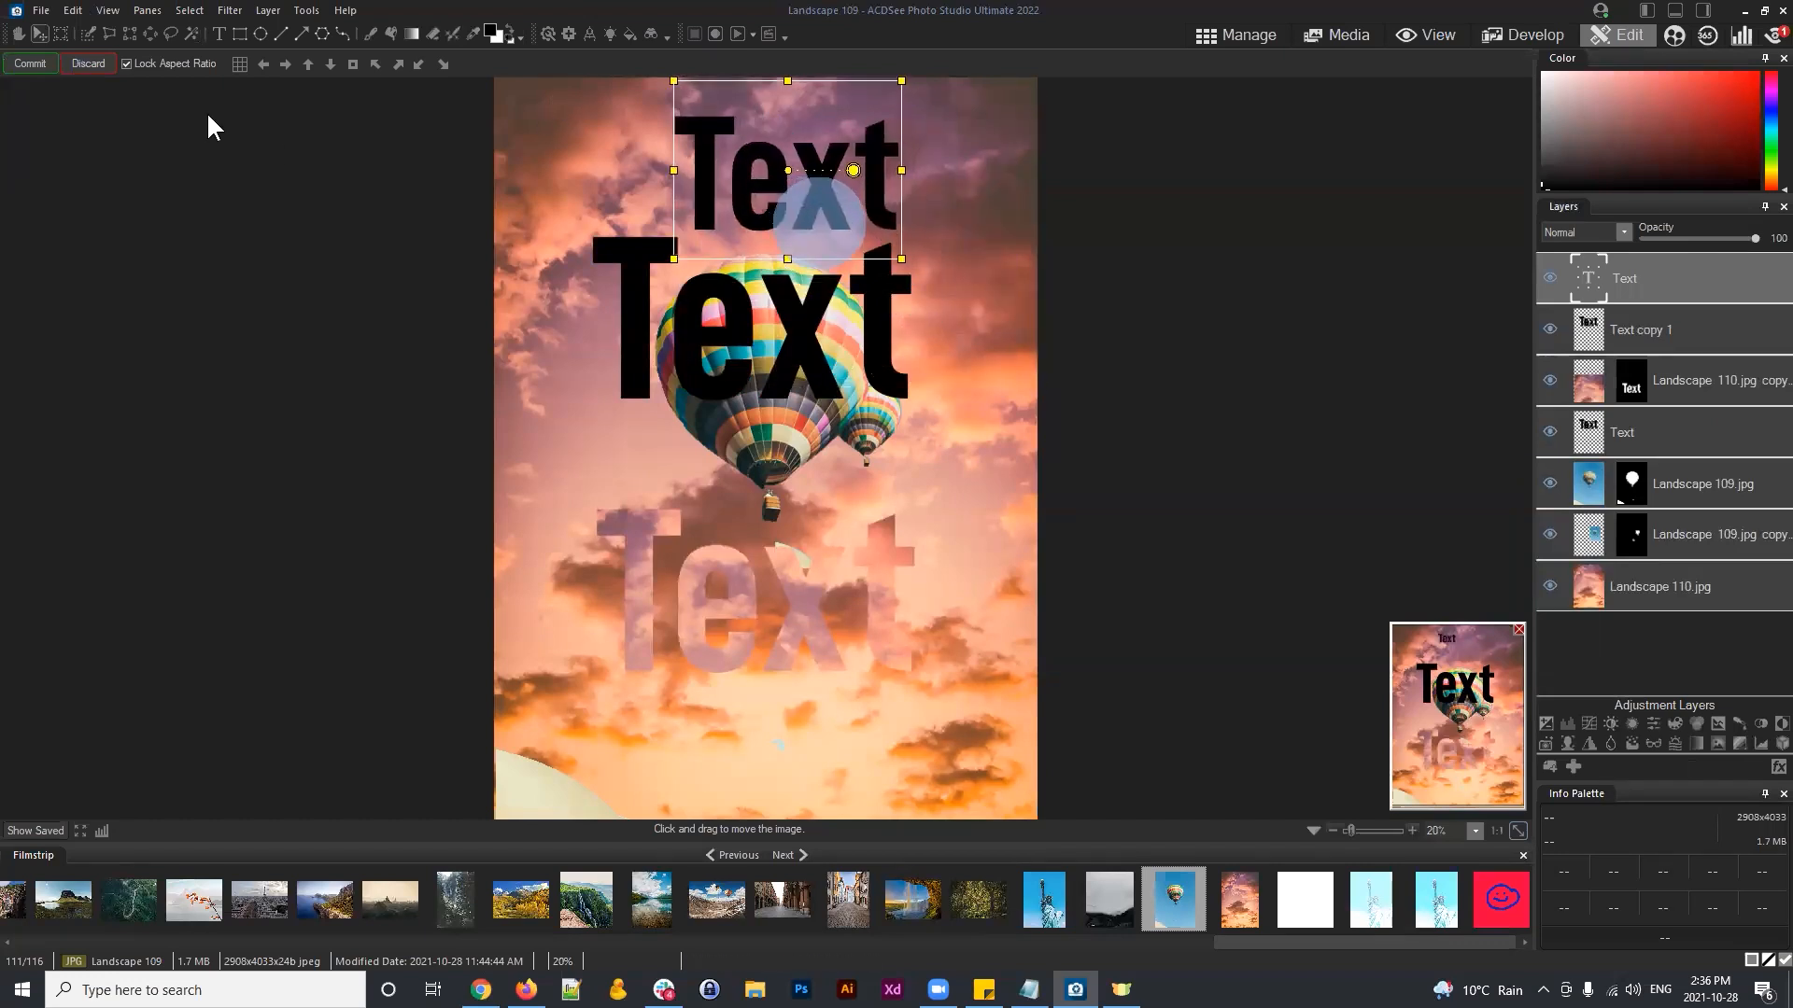
pyautogui.click(28, 63)
# Step: Recolor the uppermost lettering blue and shift it slightly upward in the sky
pyautogui.click(218, 33)
pyautogui.click(747, 132)
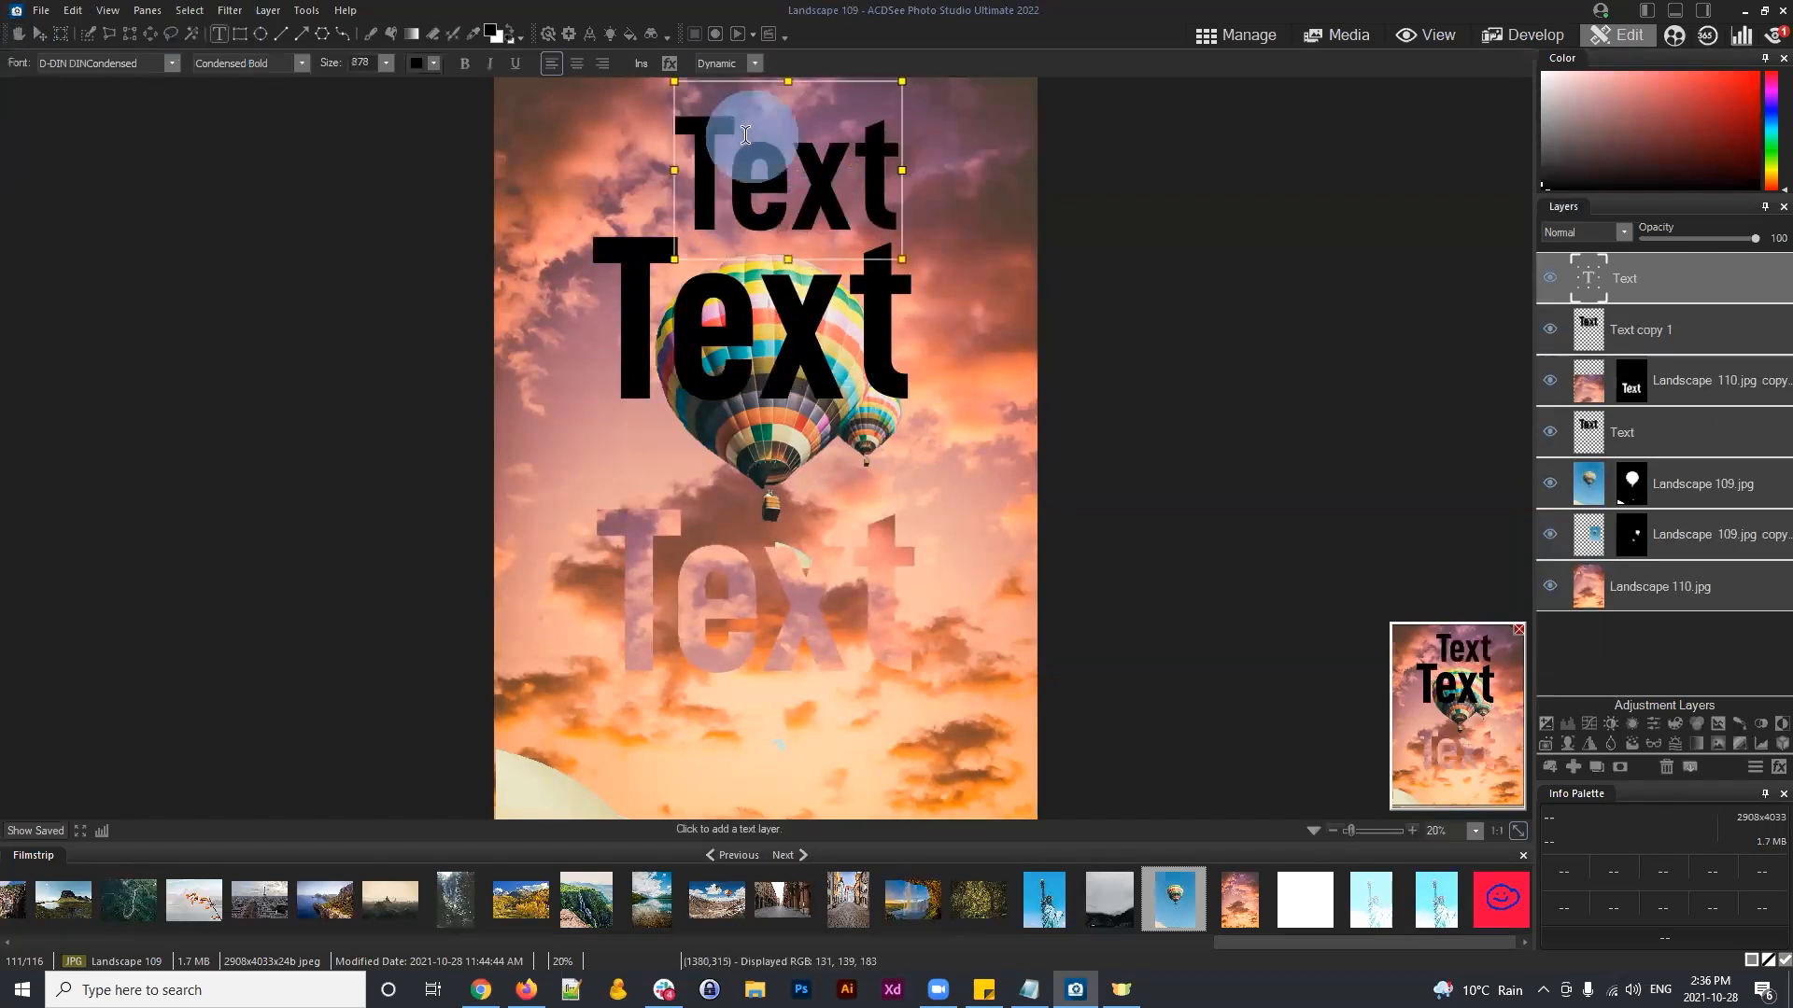
pyautogui.doubleClick(892, 178)
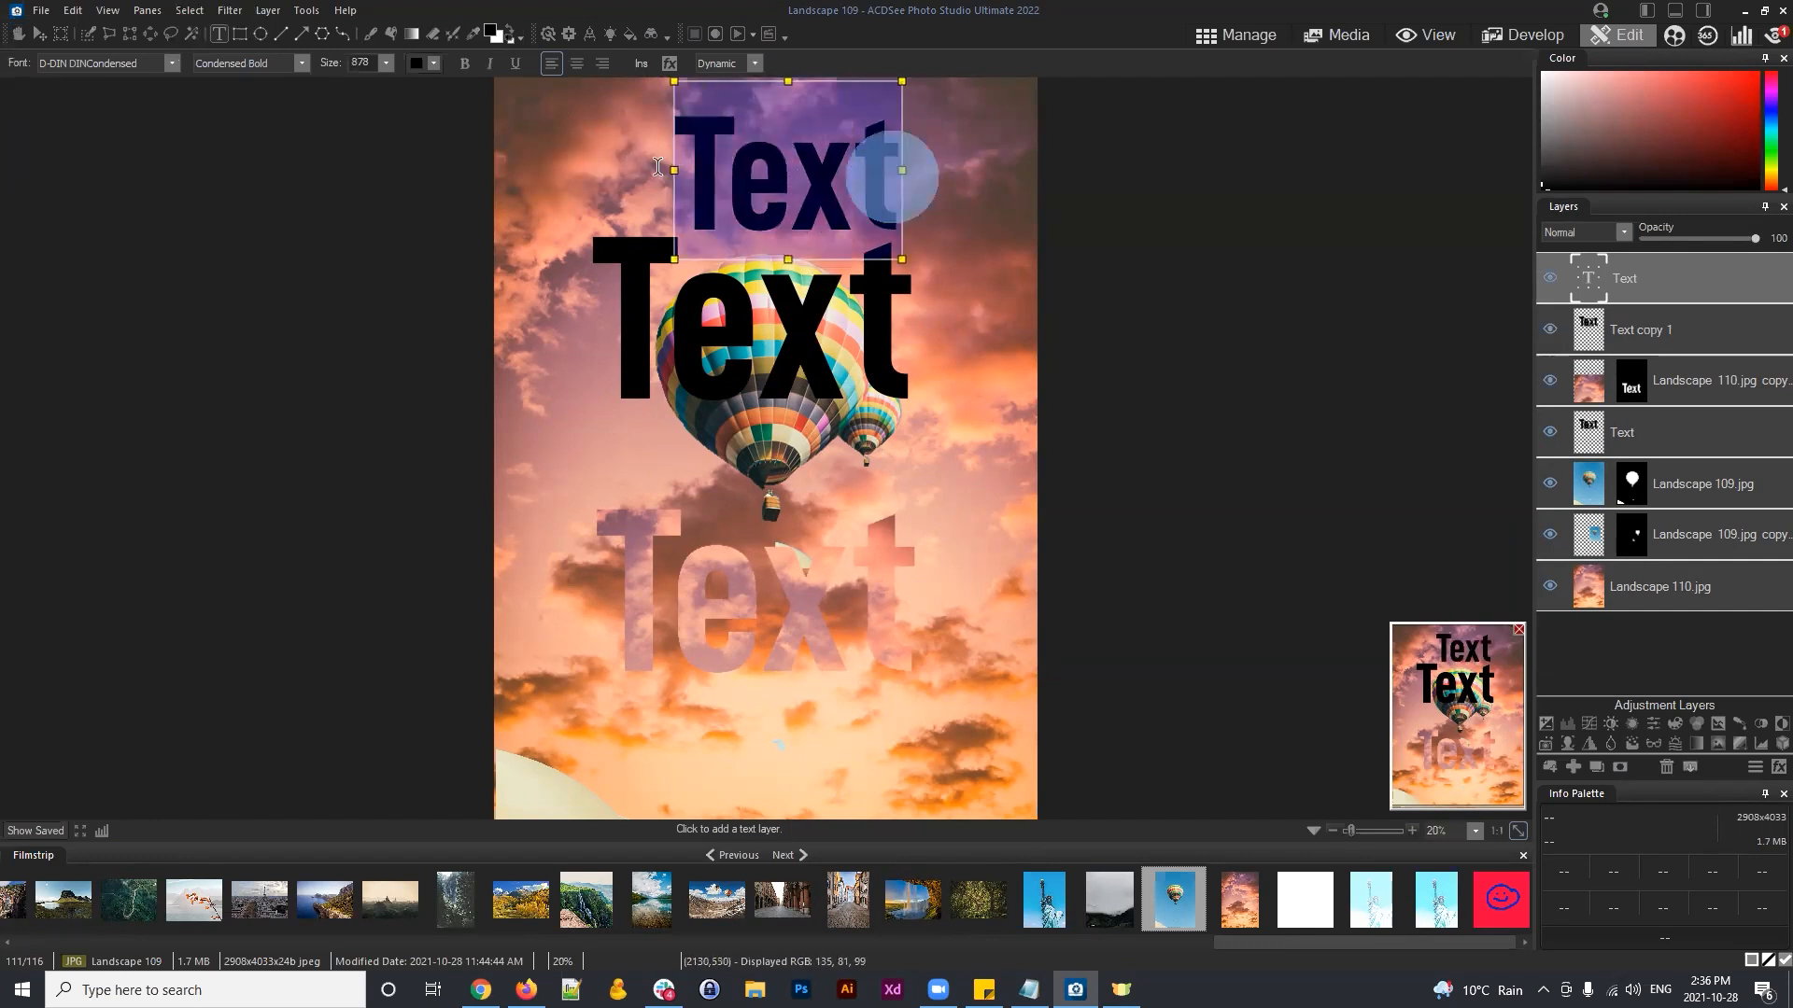
pyautogui.click(416, 63)
pyautogui.click(815, 421)
pyautogui.click(1008, 332)
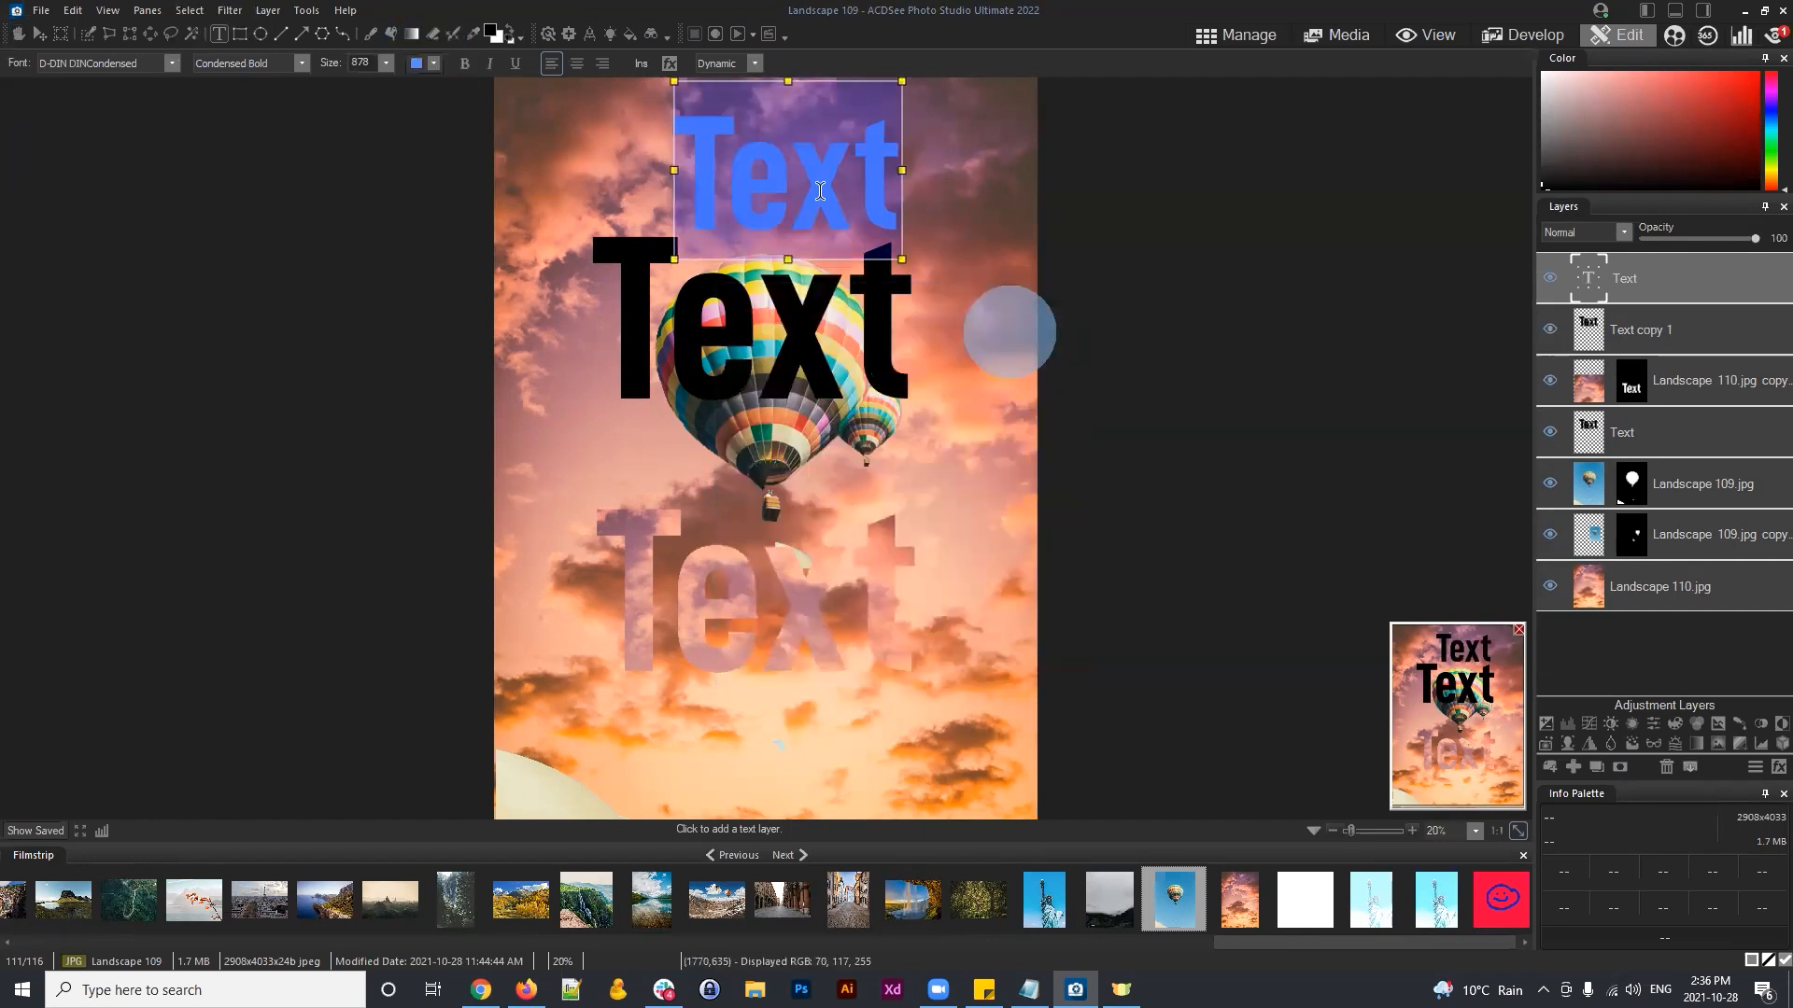
pyautogui.click(37, 34)
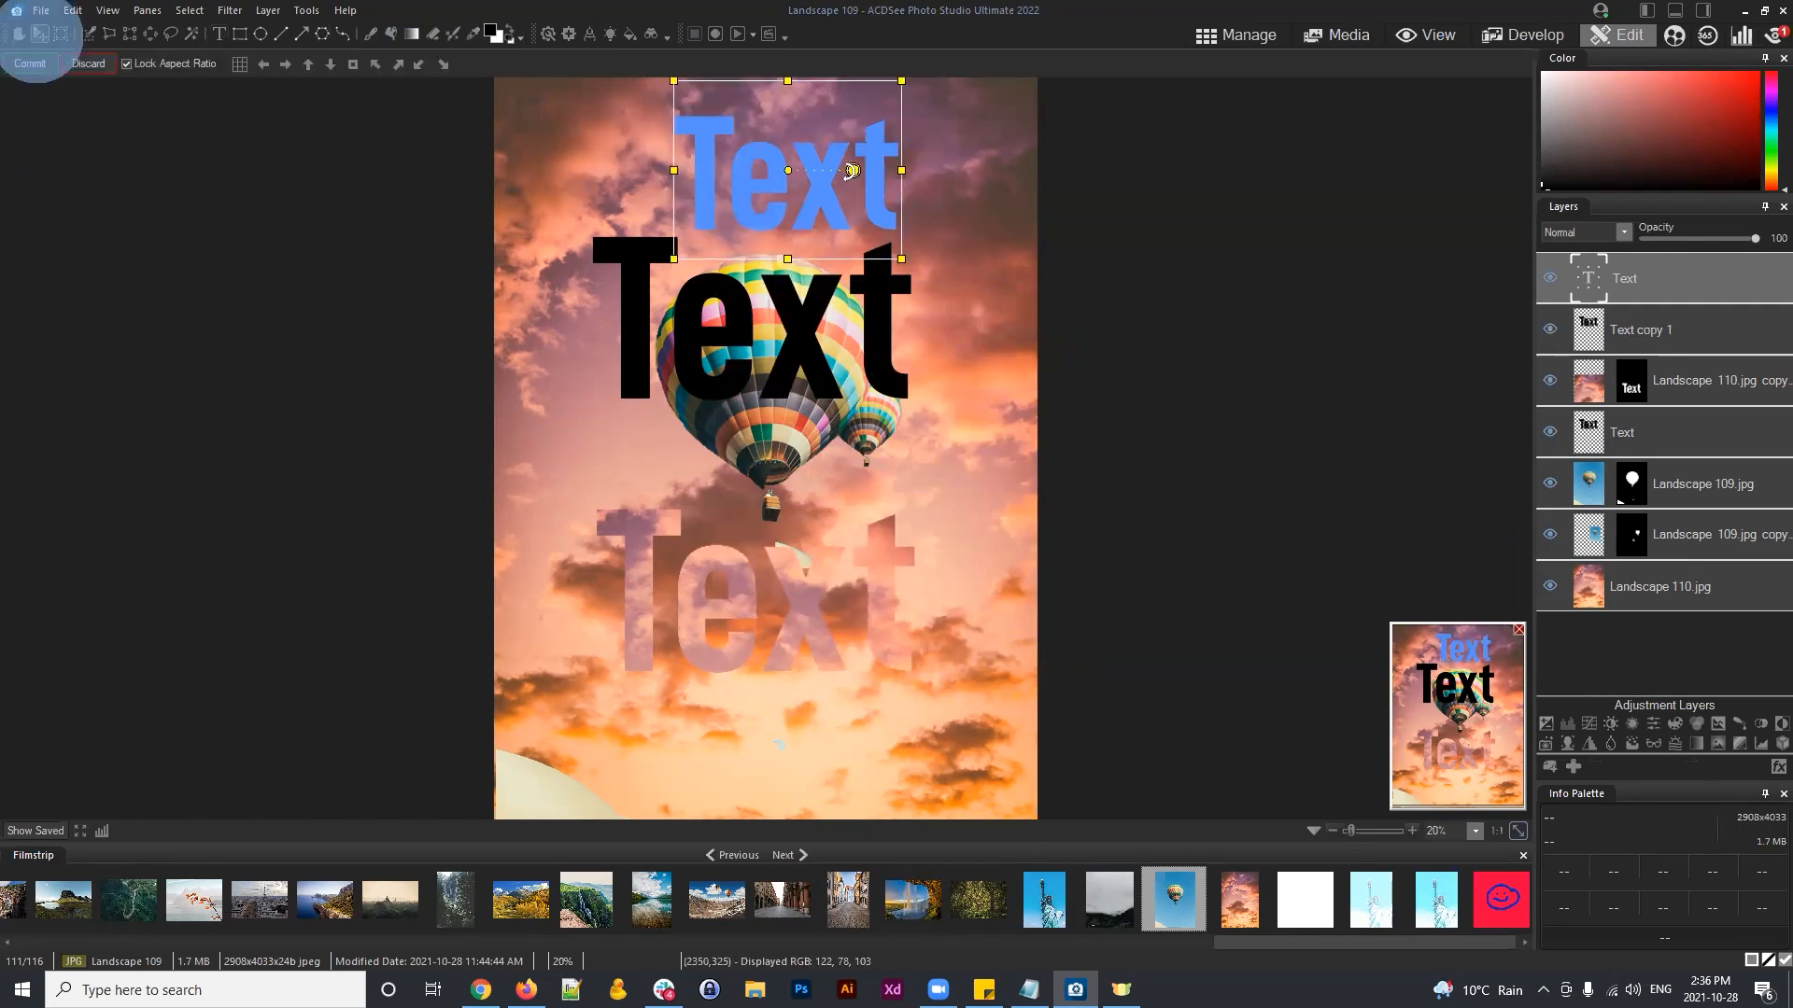
pyautogui.moveTo(870, 154); pyautogui.dragTo(866, 139)
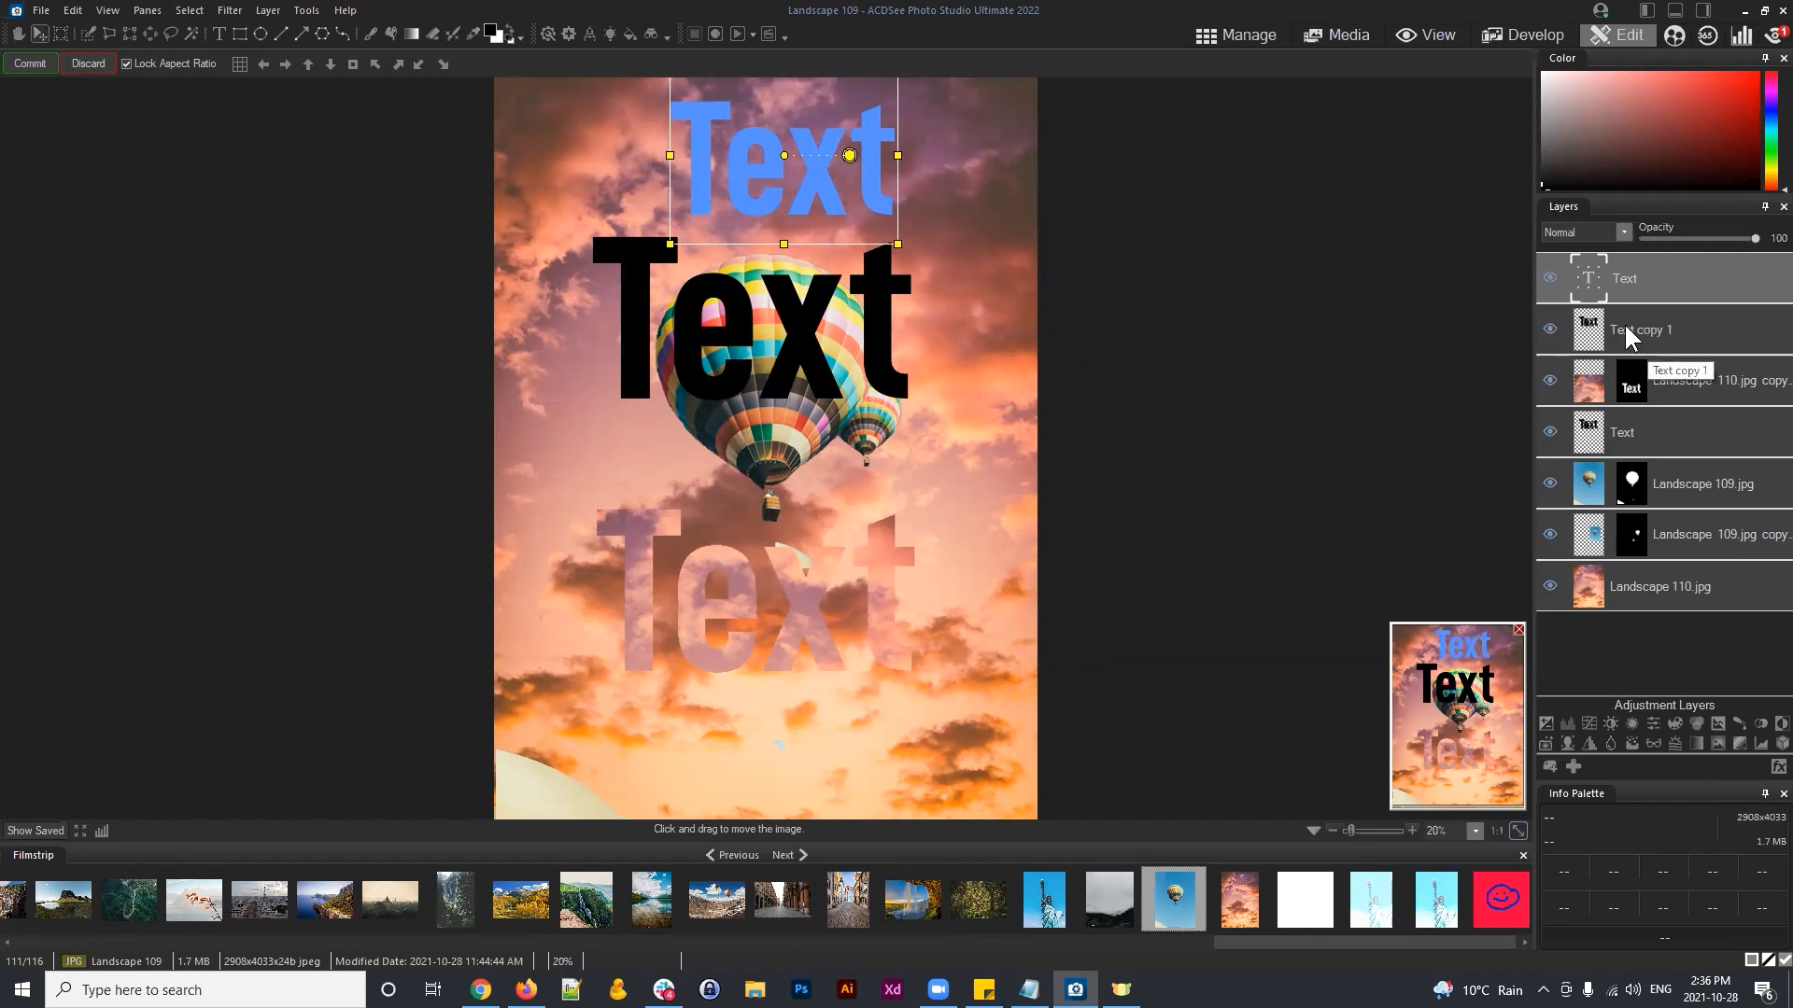
pyautogui.click(1650, 385)
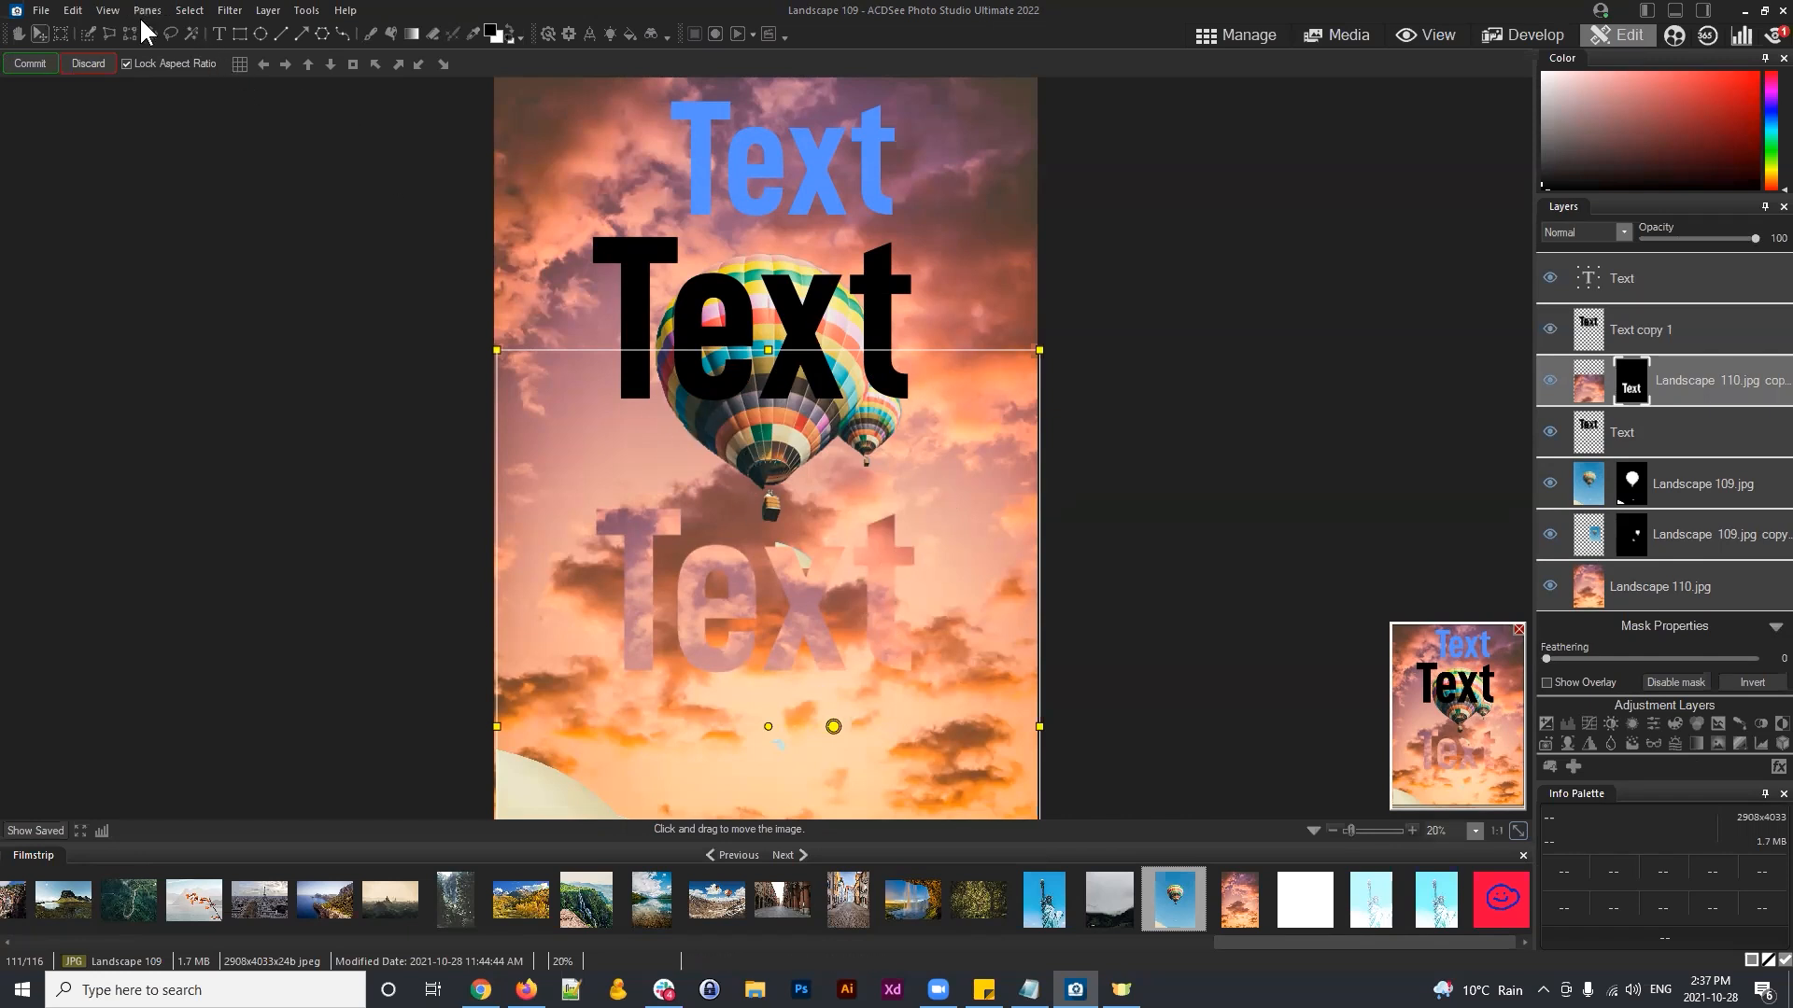
pyautogui.click(189, 11)
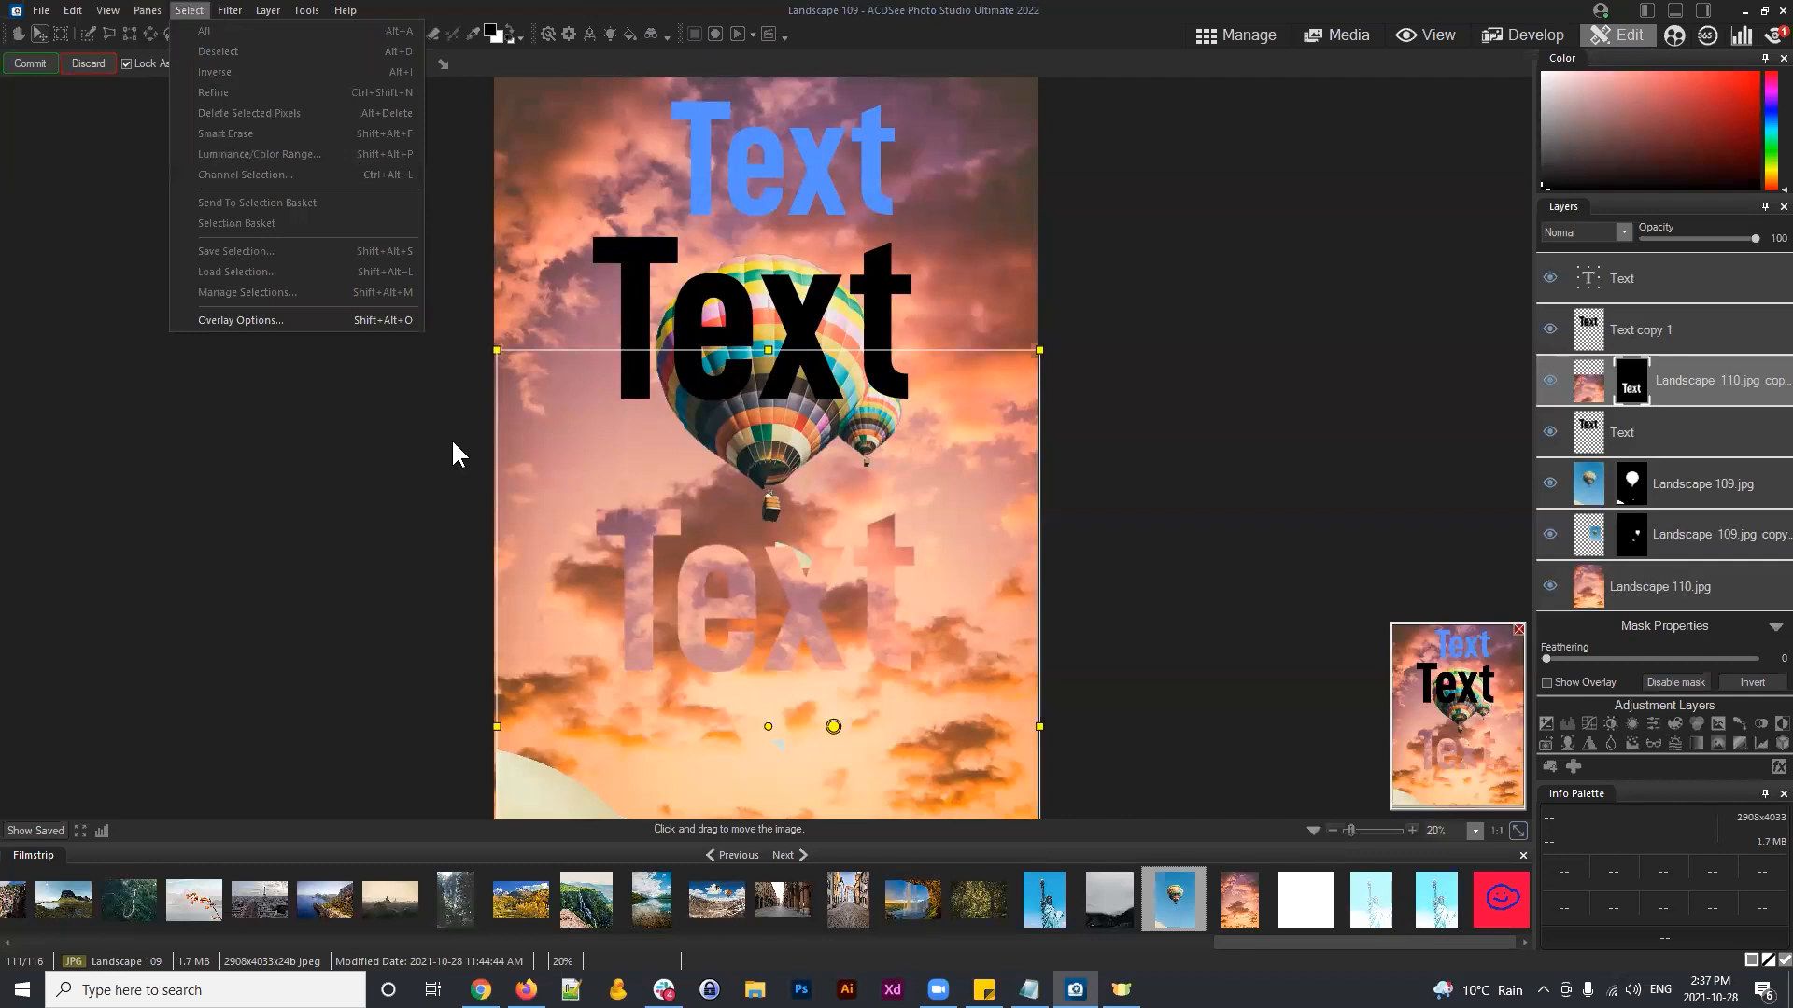
pyautogui.click(951, 533)
pyautogui.click(23, 61)
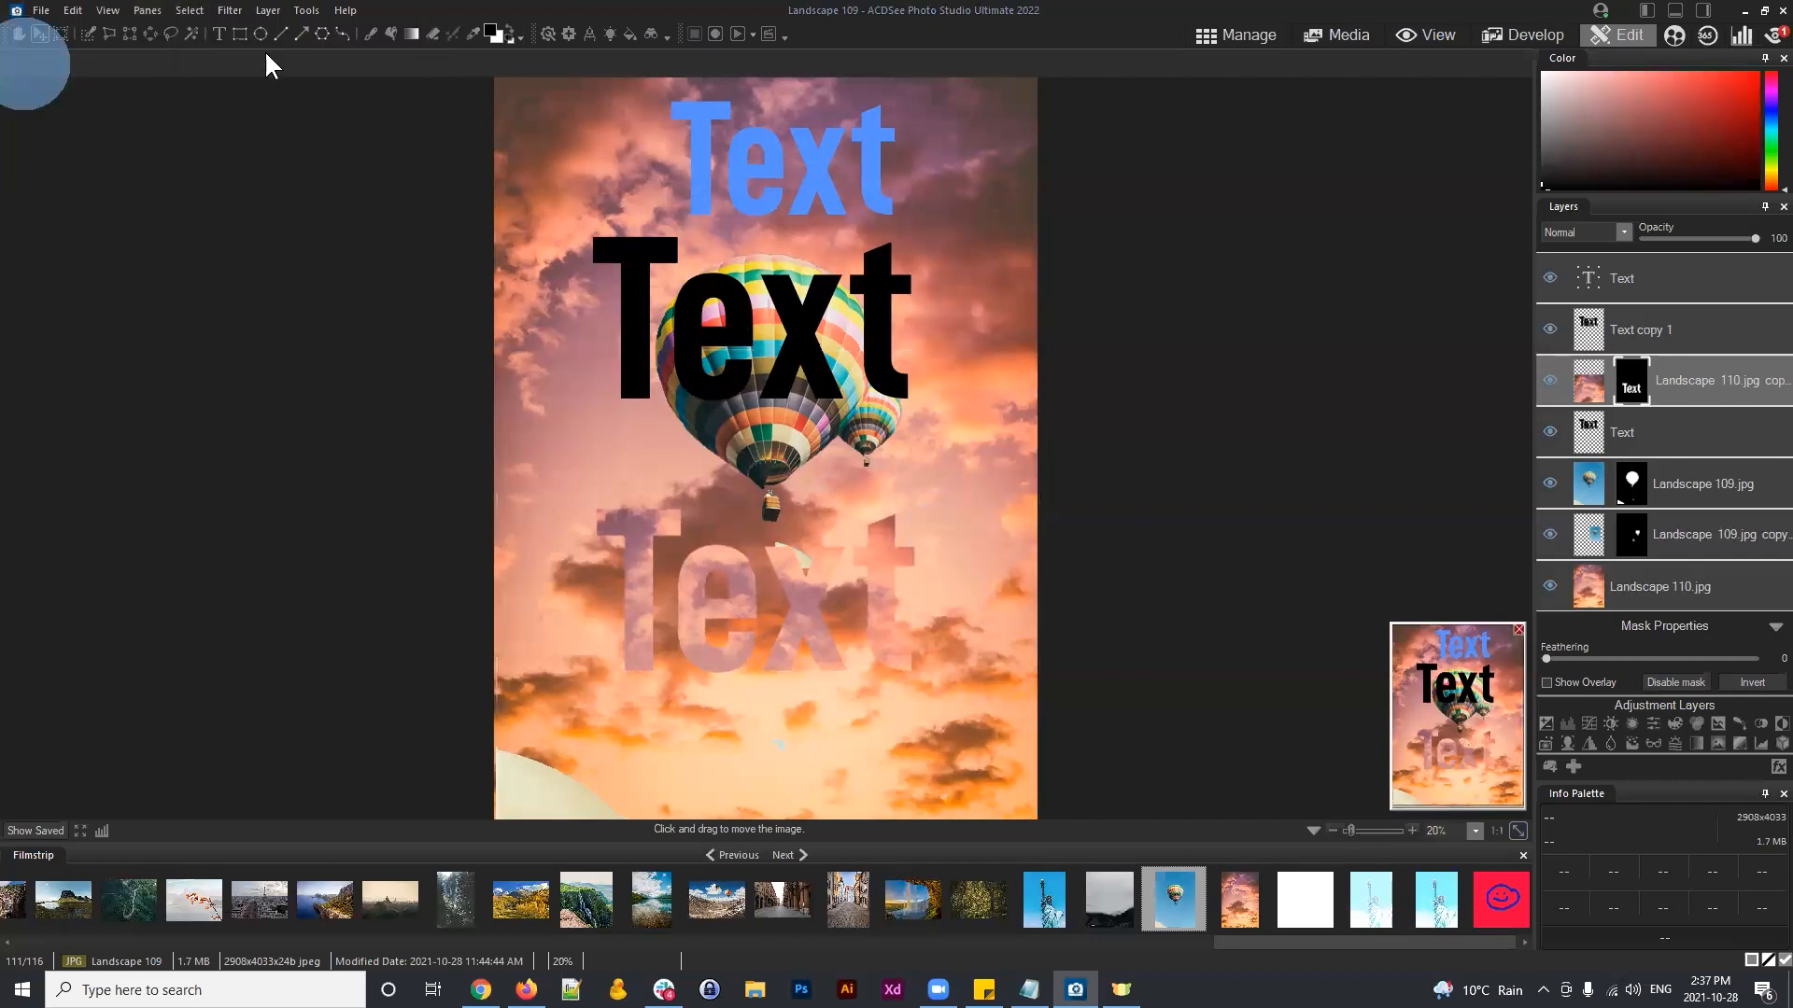
pyautogui.click(189, 11)
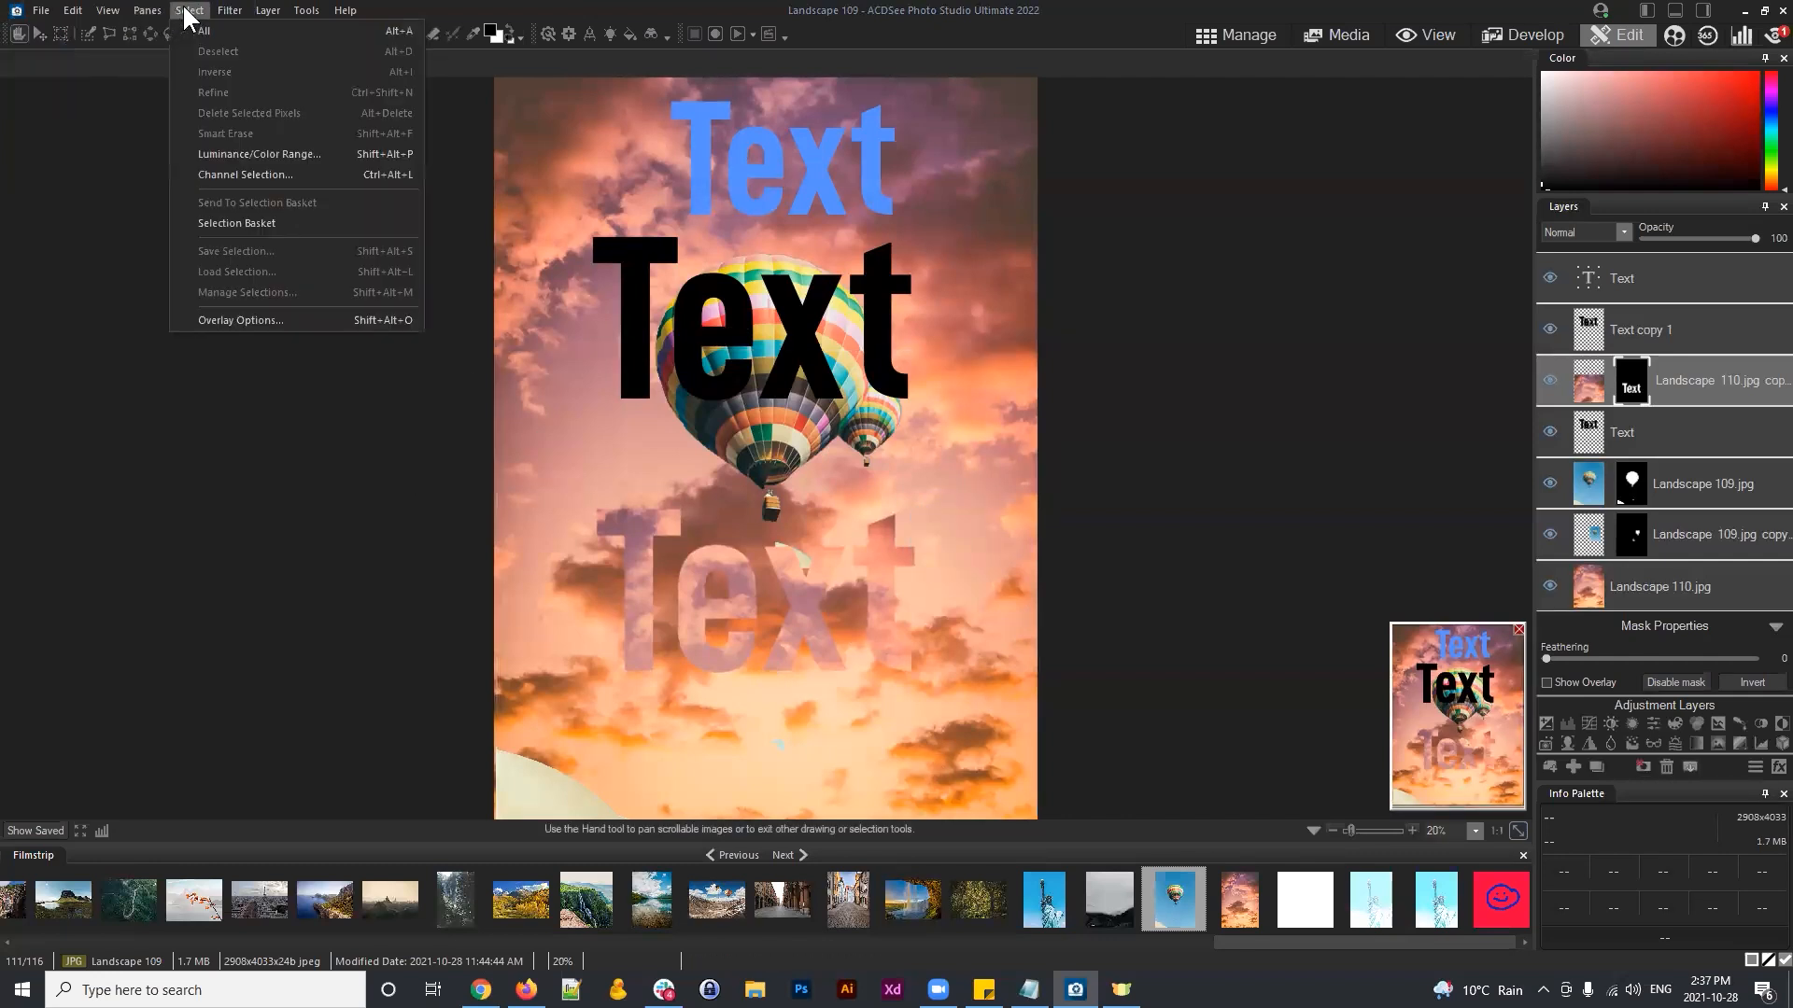
pyautogui.click(988, 642)
pyautogui.click(1649, 433)
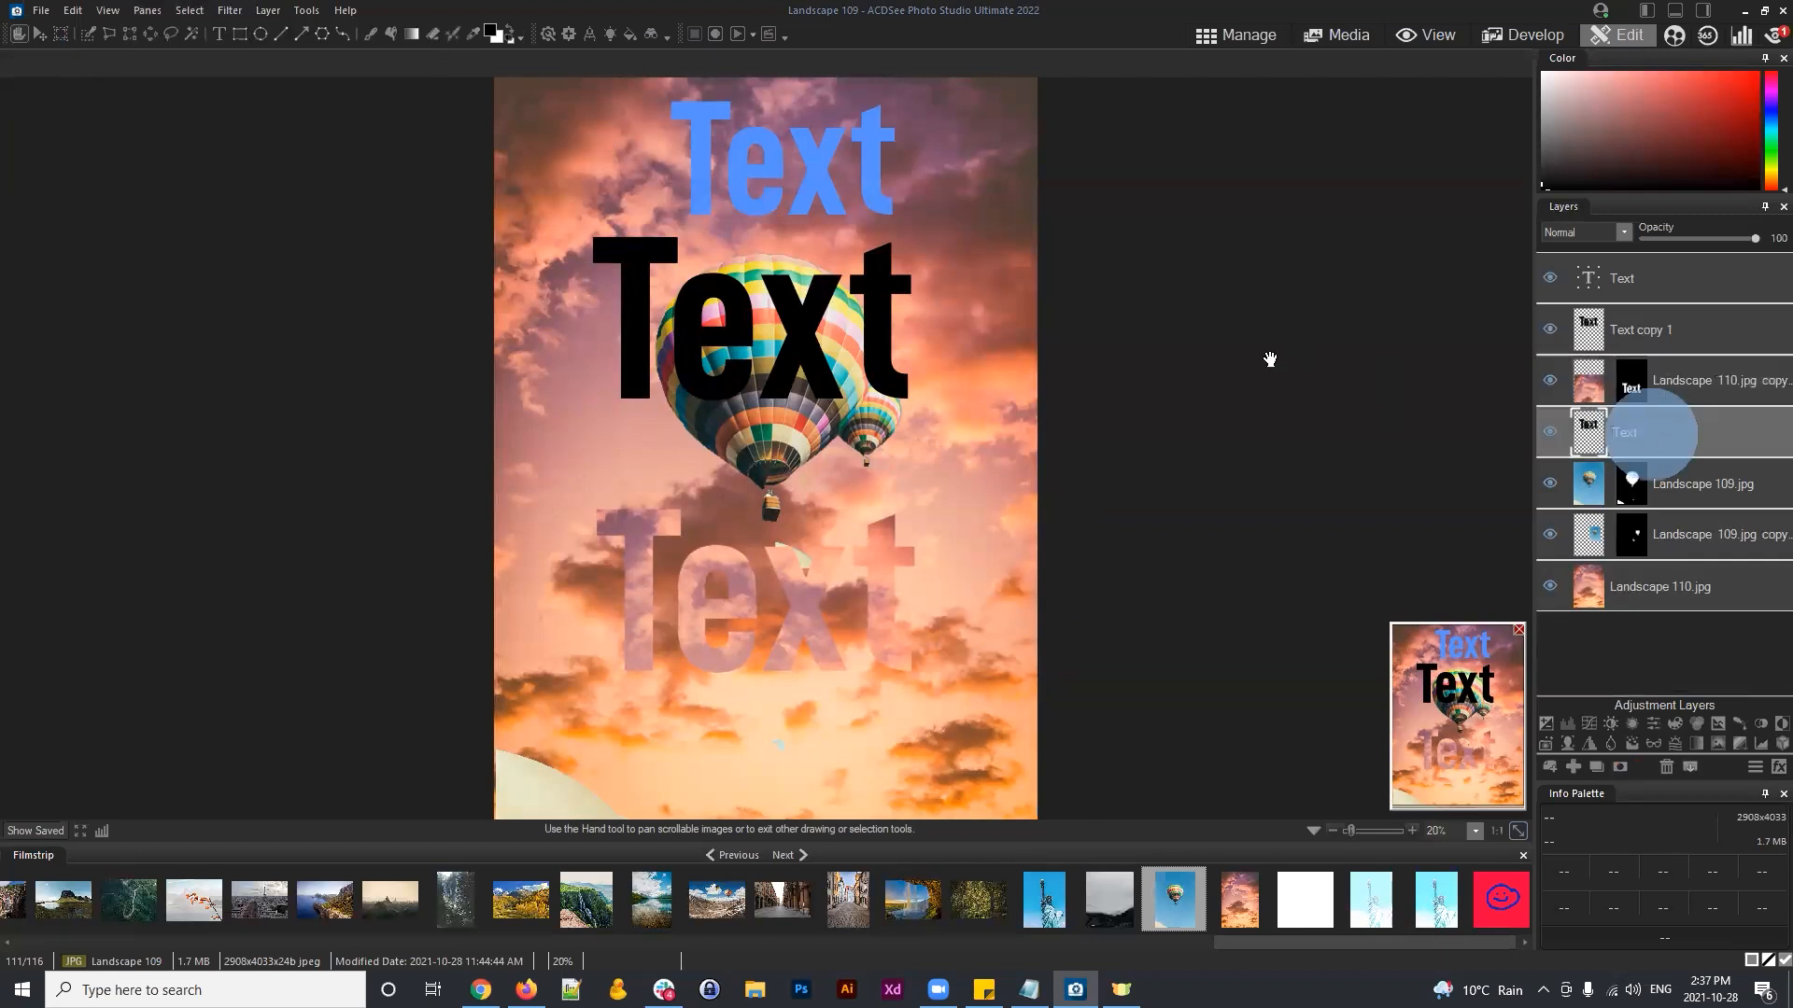
pyautogui.click(1645, 485)
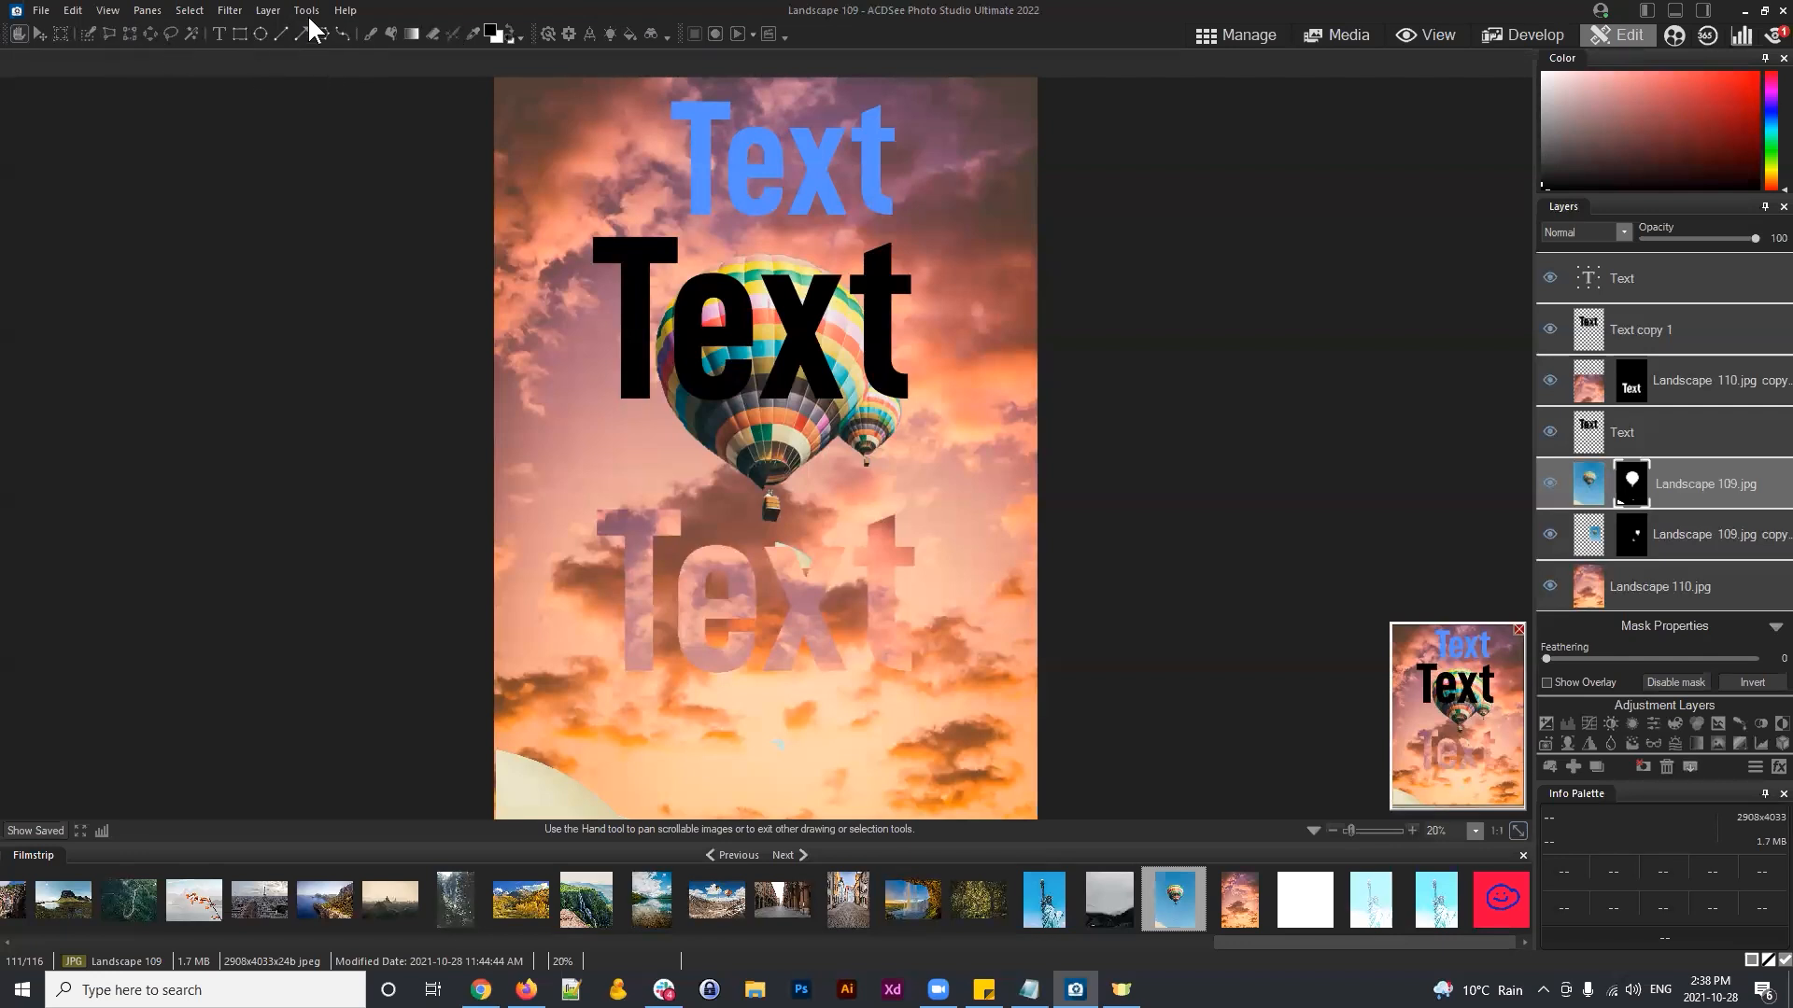
# Step: Search the online help for "toolbar" and skim the Customizing Toolbars article
pyautogui.click(338, 11)
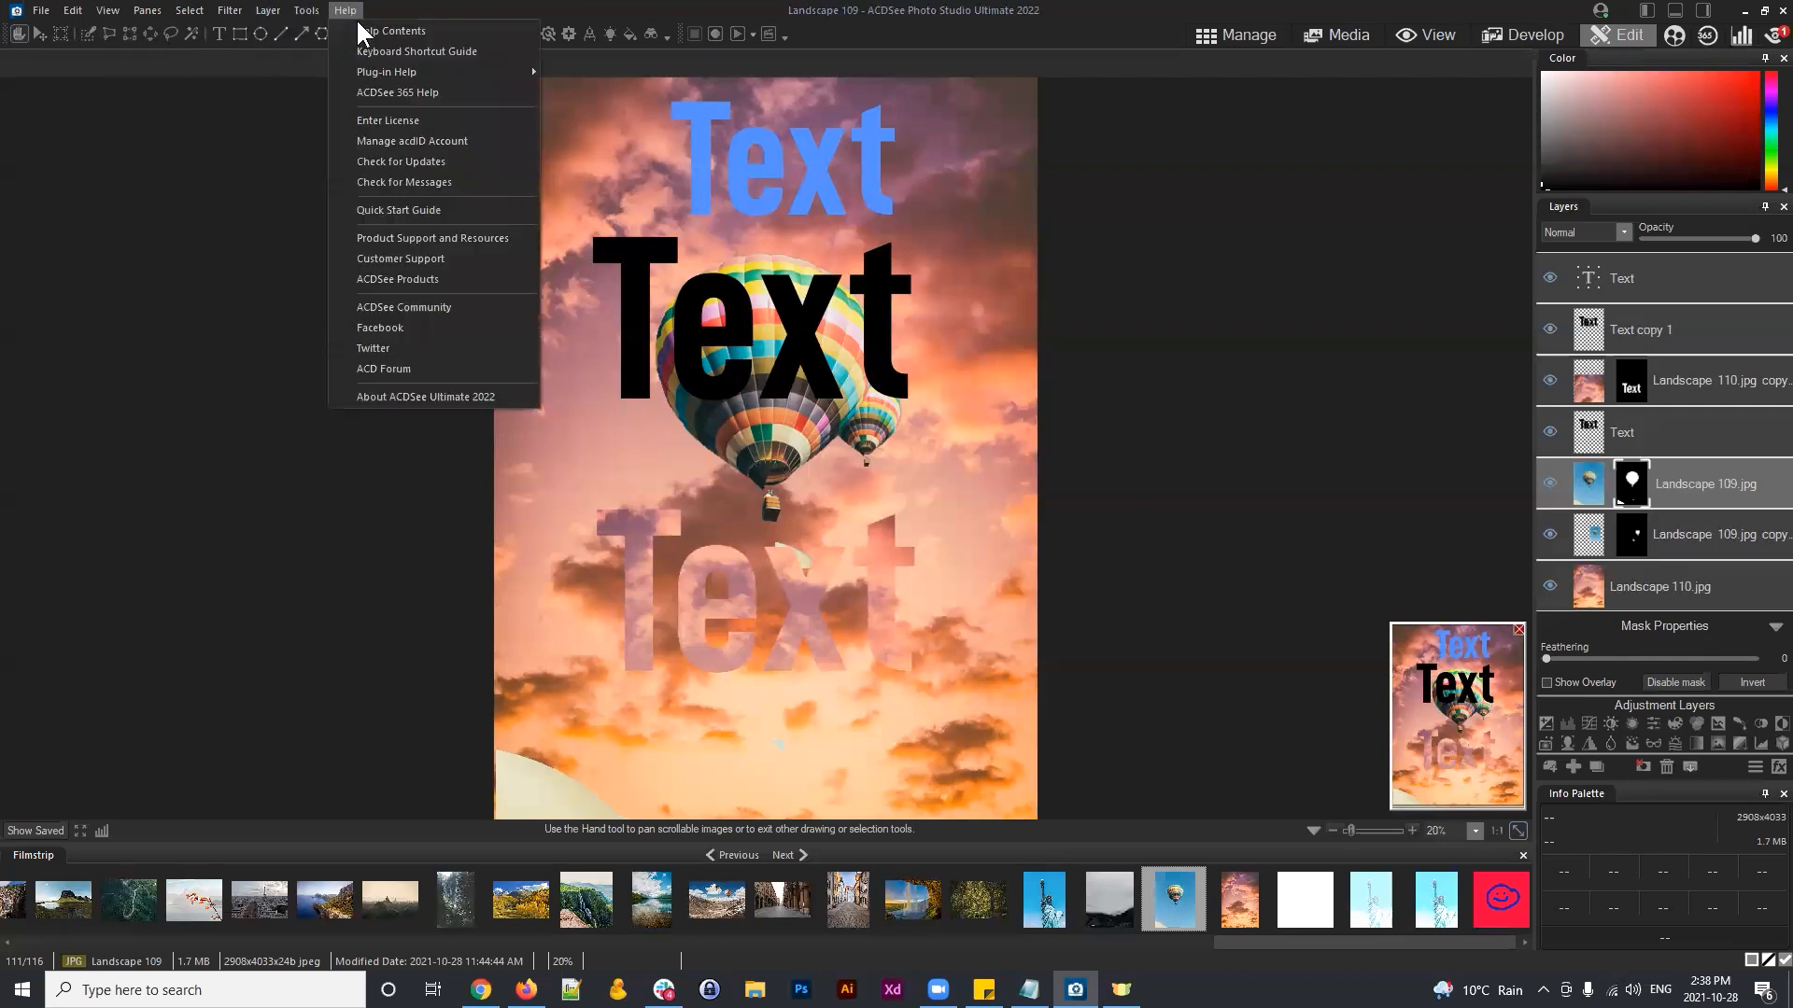
pyautogui.click(377, 32)
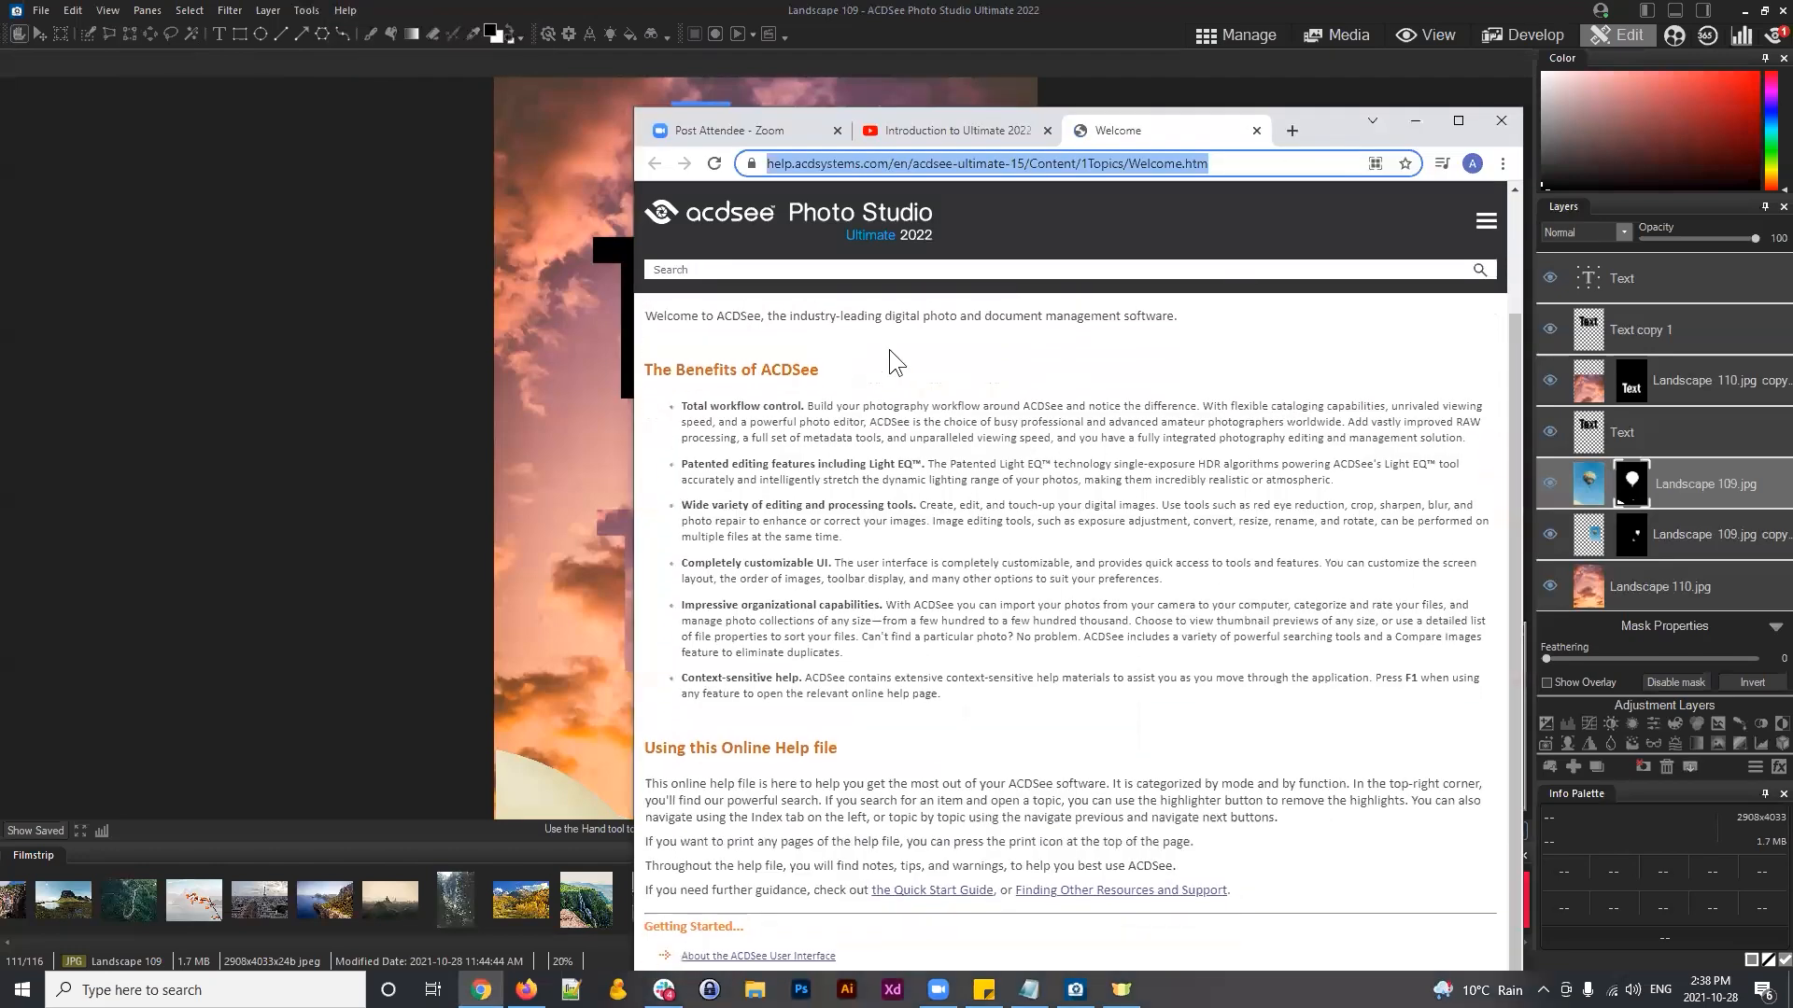
pyautogui.click(760, 277)
pyautogui.write('toolbar')
pyautogui.press('Return')
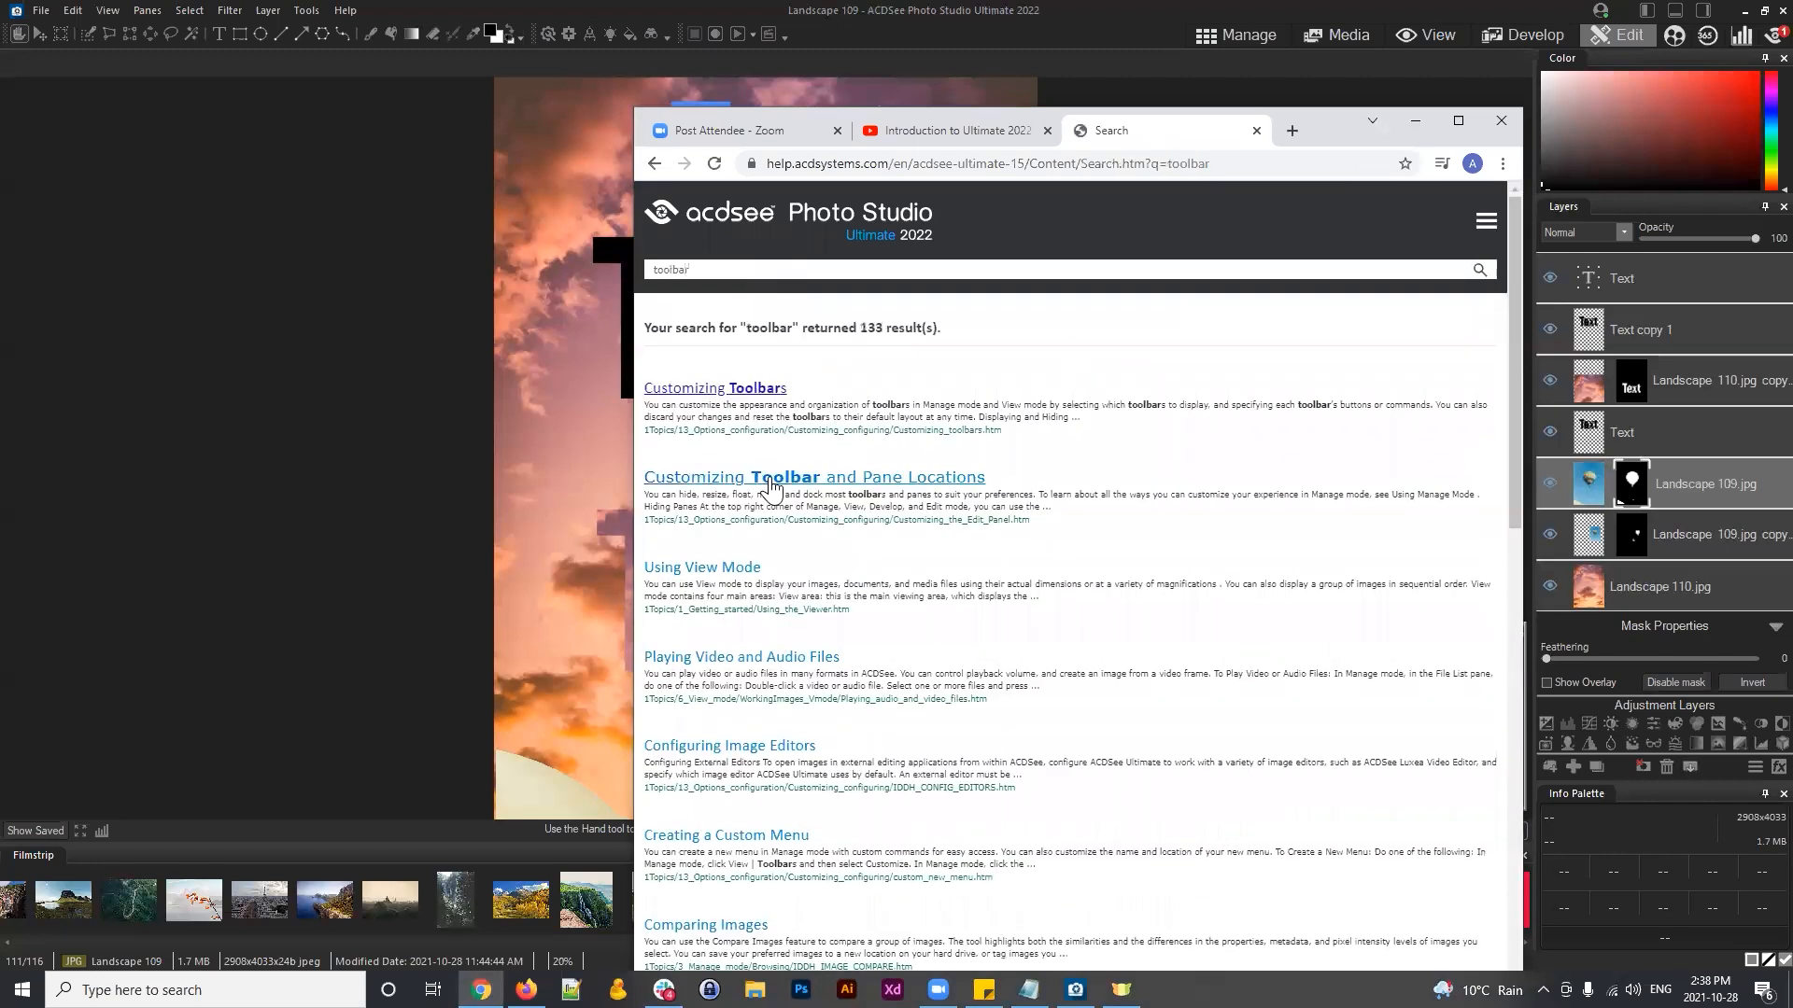
pyautogui.click(737, 389)
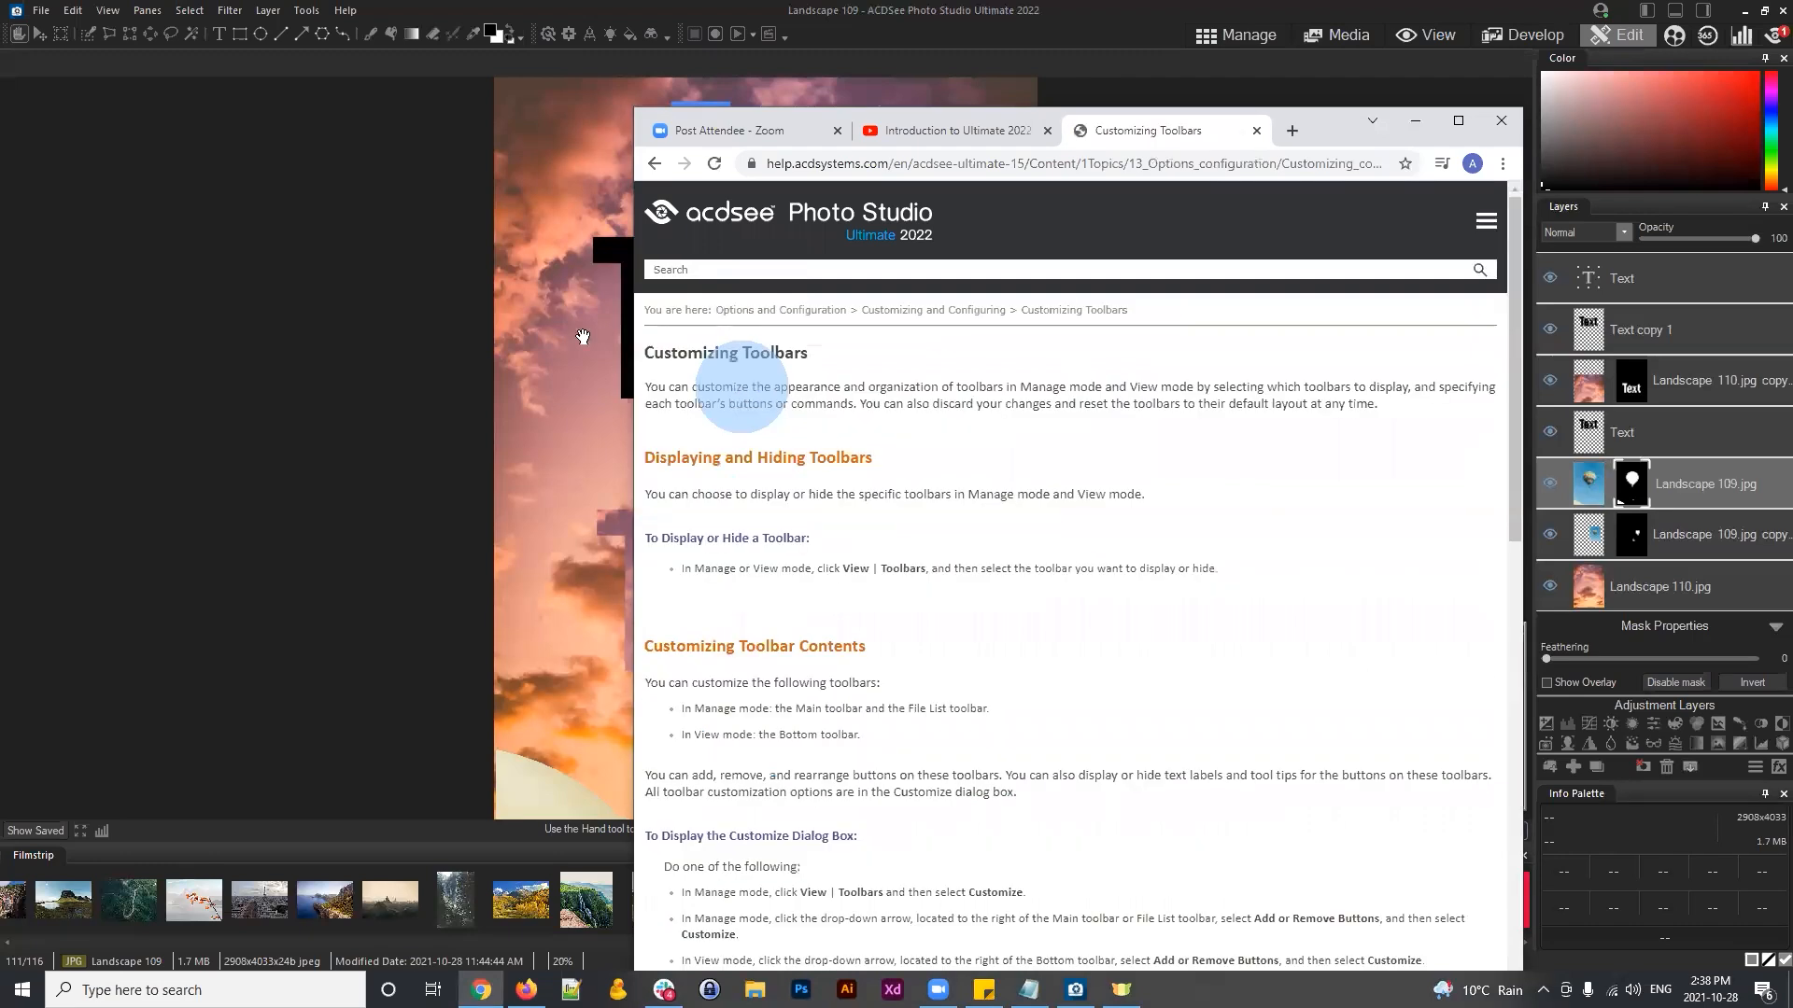
pyautogui.scroll(-5, 979, 411)
pyautogui.scroll(-5, 996, 441)
pyautogui.scroll(12, 812, 343)
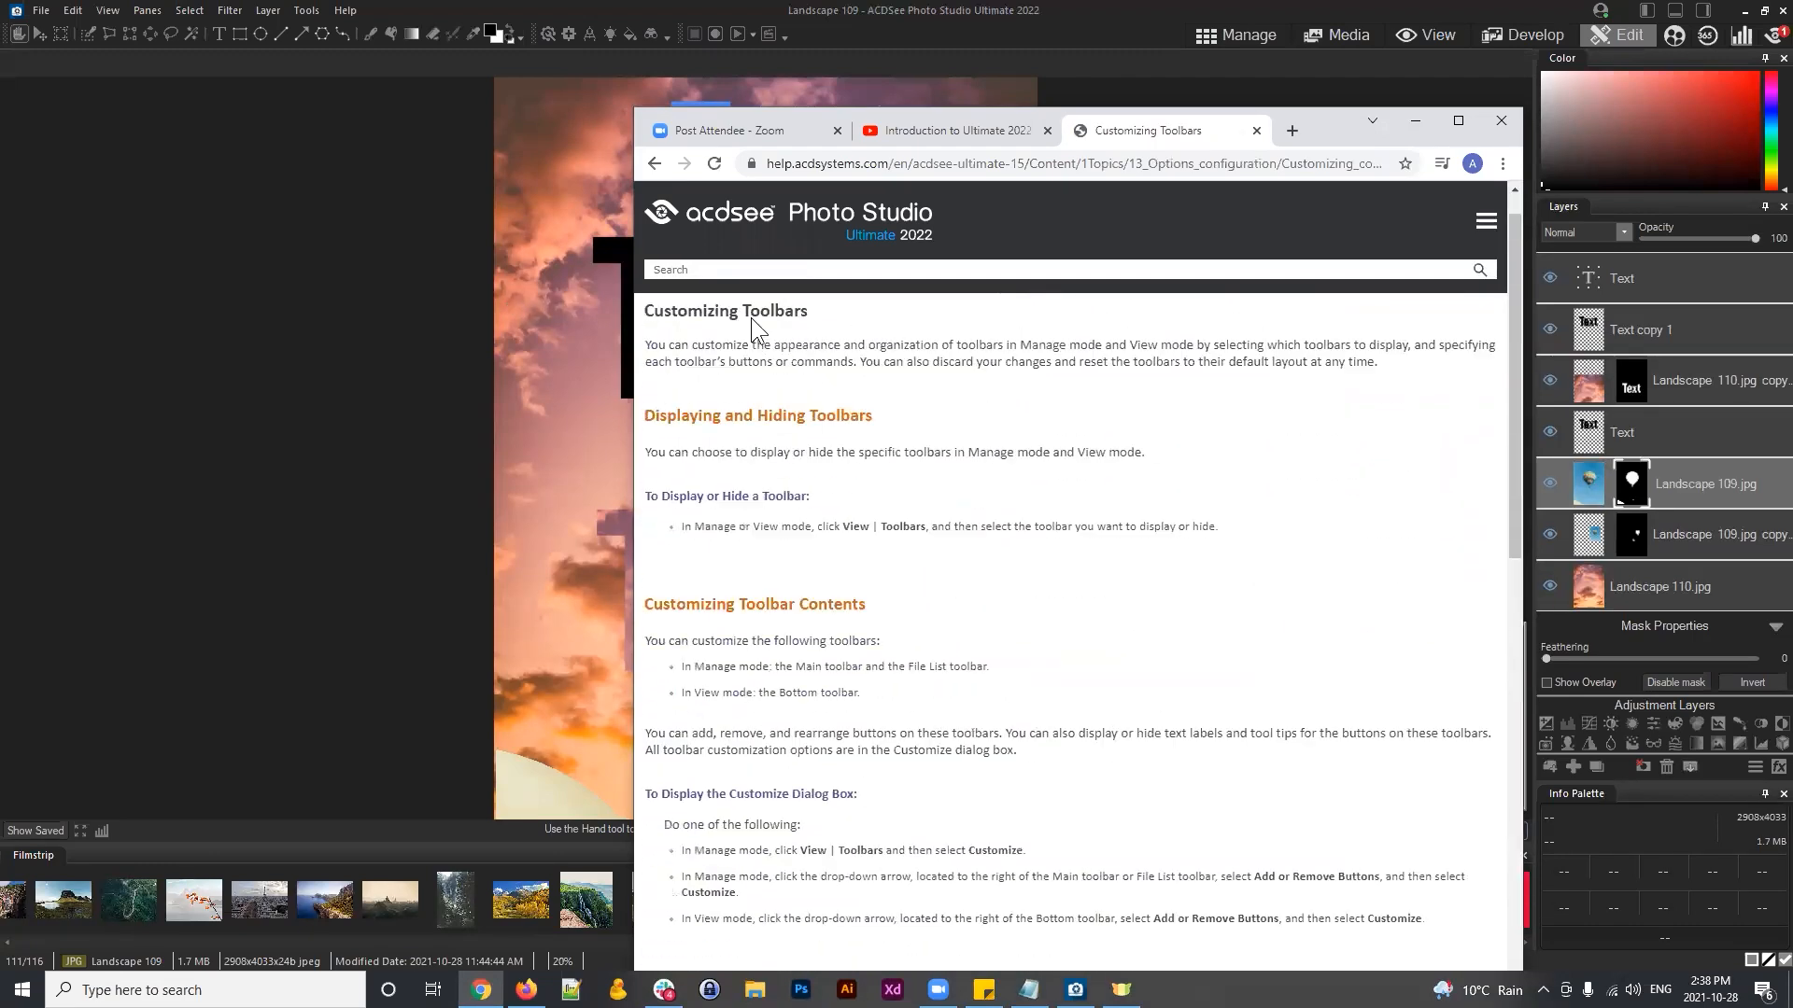
# Step: Search the online help for "tools", look through the listed topics, and return to the image editor
pyautogui.click(733, 270)
pyautogui.write('tools')
pyautogui.press('Return')
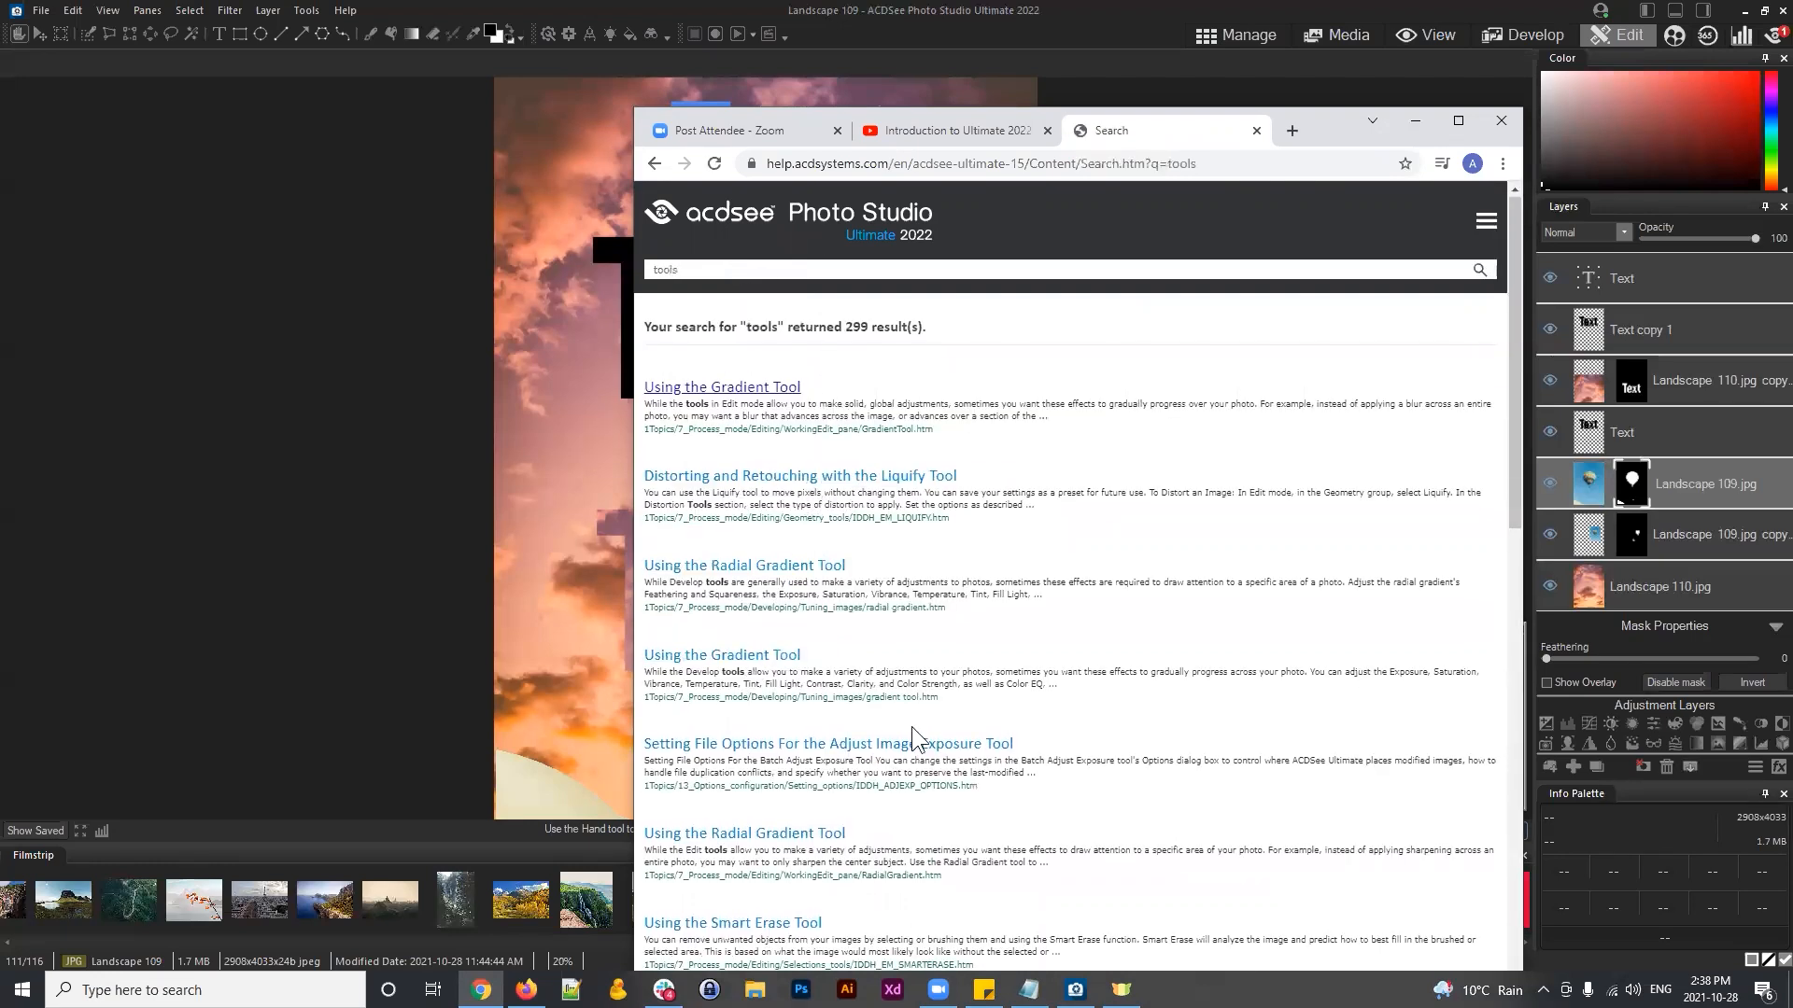
pyautogui.scroll(-3, 911, 715)
pyautogui.scroll(-6, 831, 624)
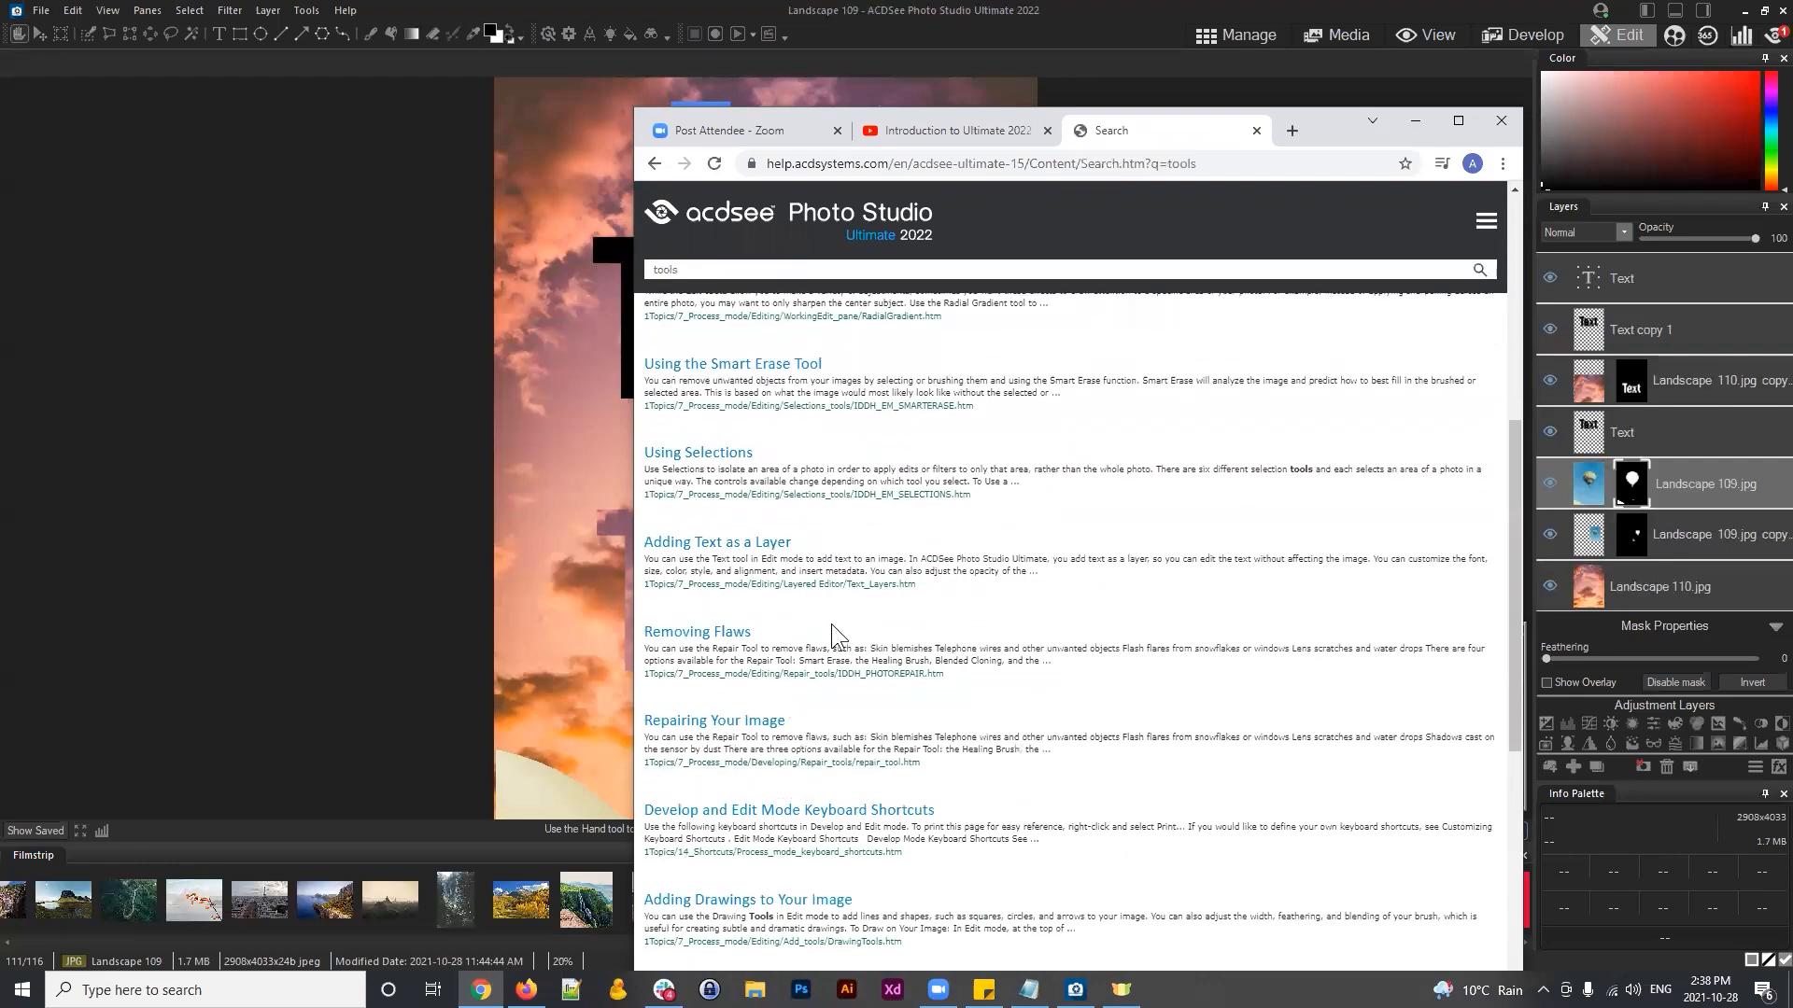
pyautogui.scroll(3, 831, 622)
pyautogui.scroll(-5, 831, 622)
pyautogui.scroll(4, 915, 758)
pyautogui.scroll(8, 915, 758)
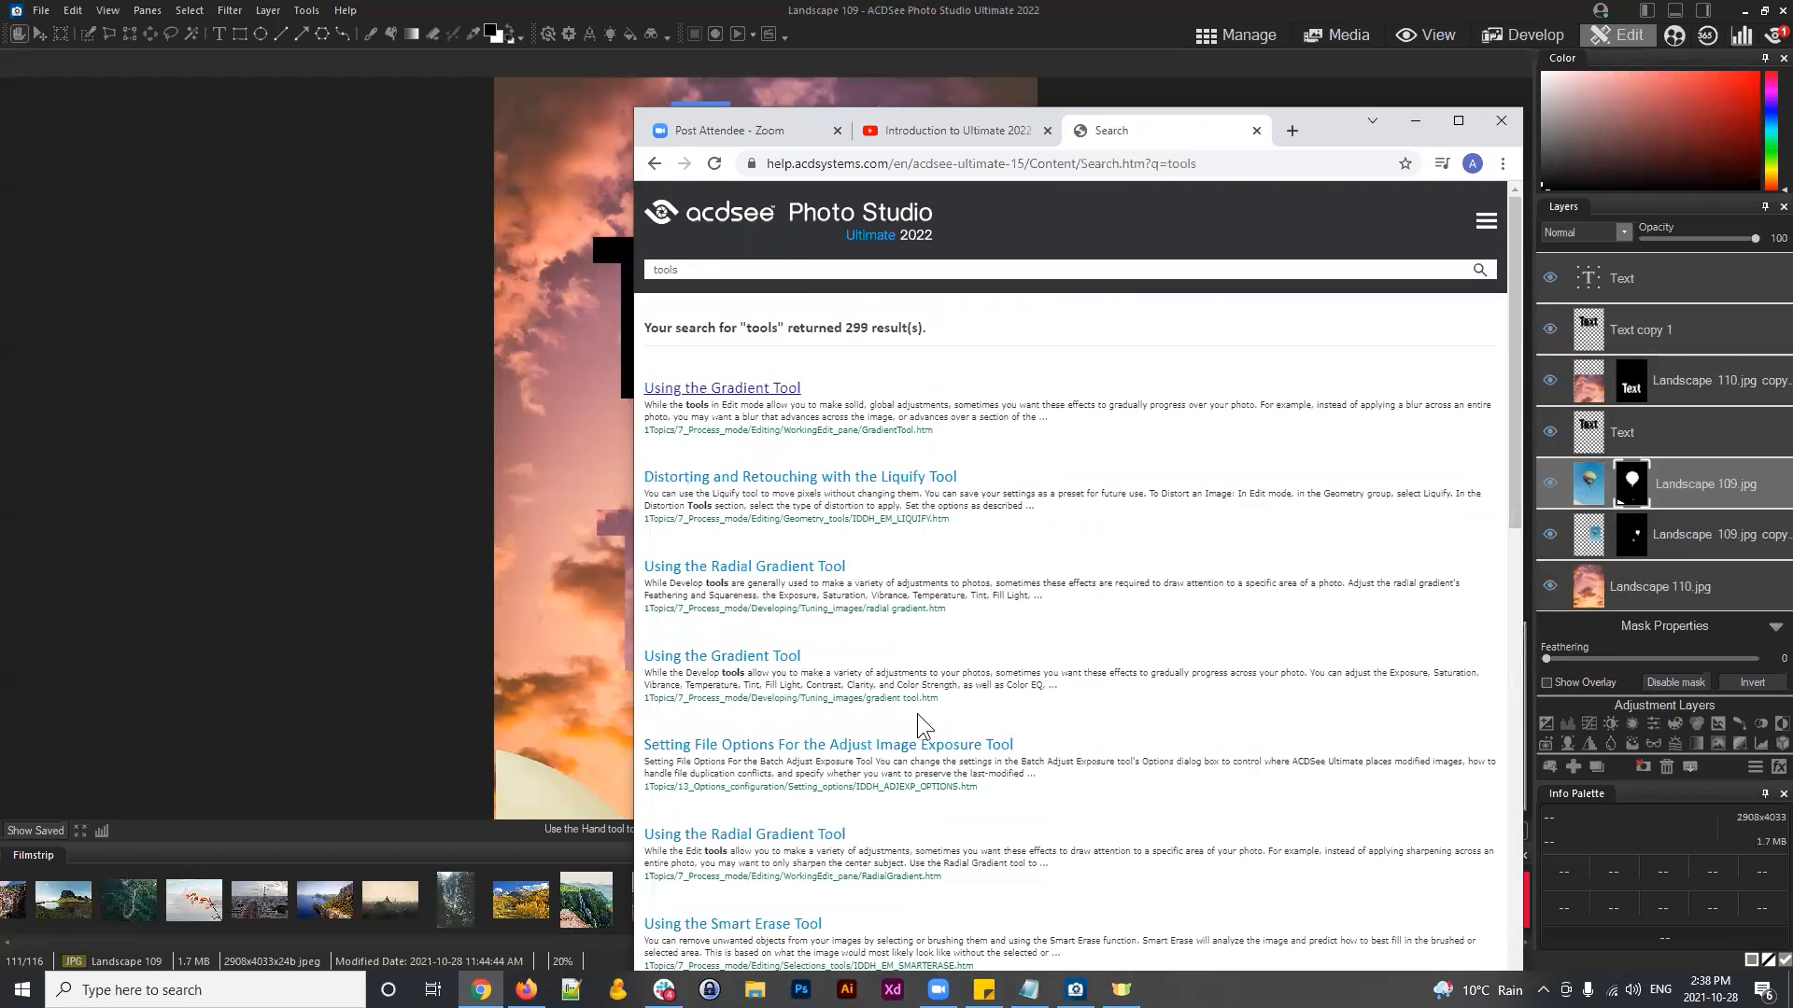
pyautogui.click(1256, 130)
pyautogui.click(1416, 123)
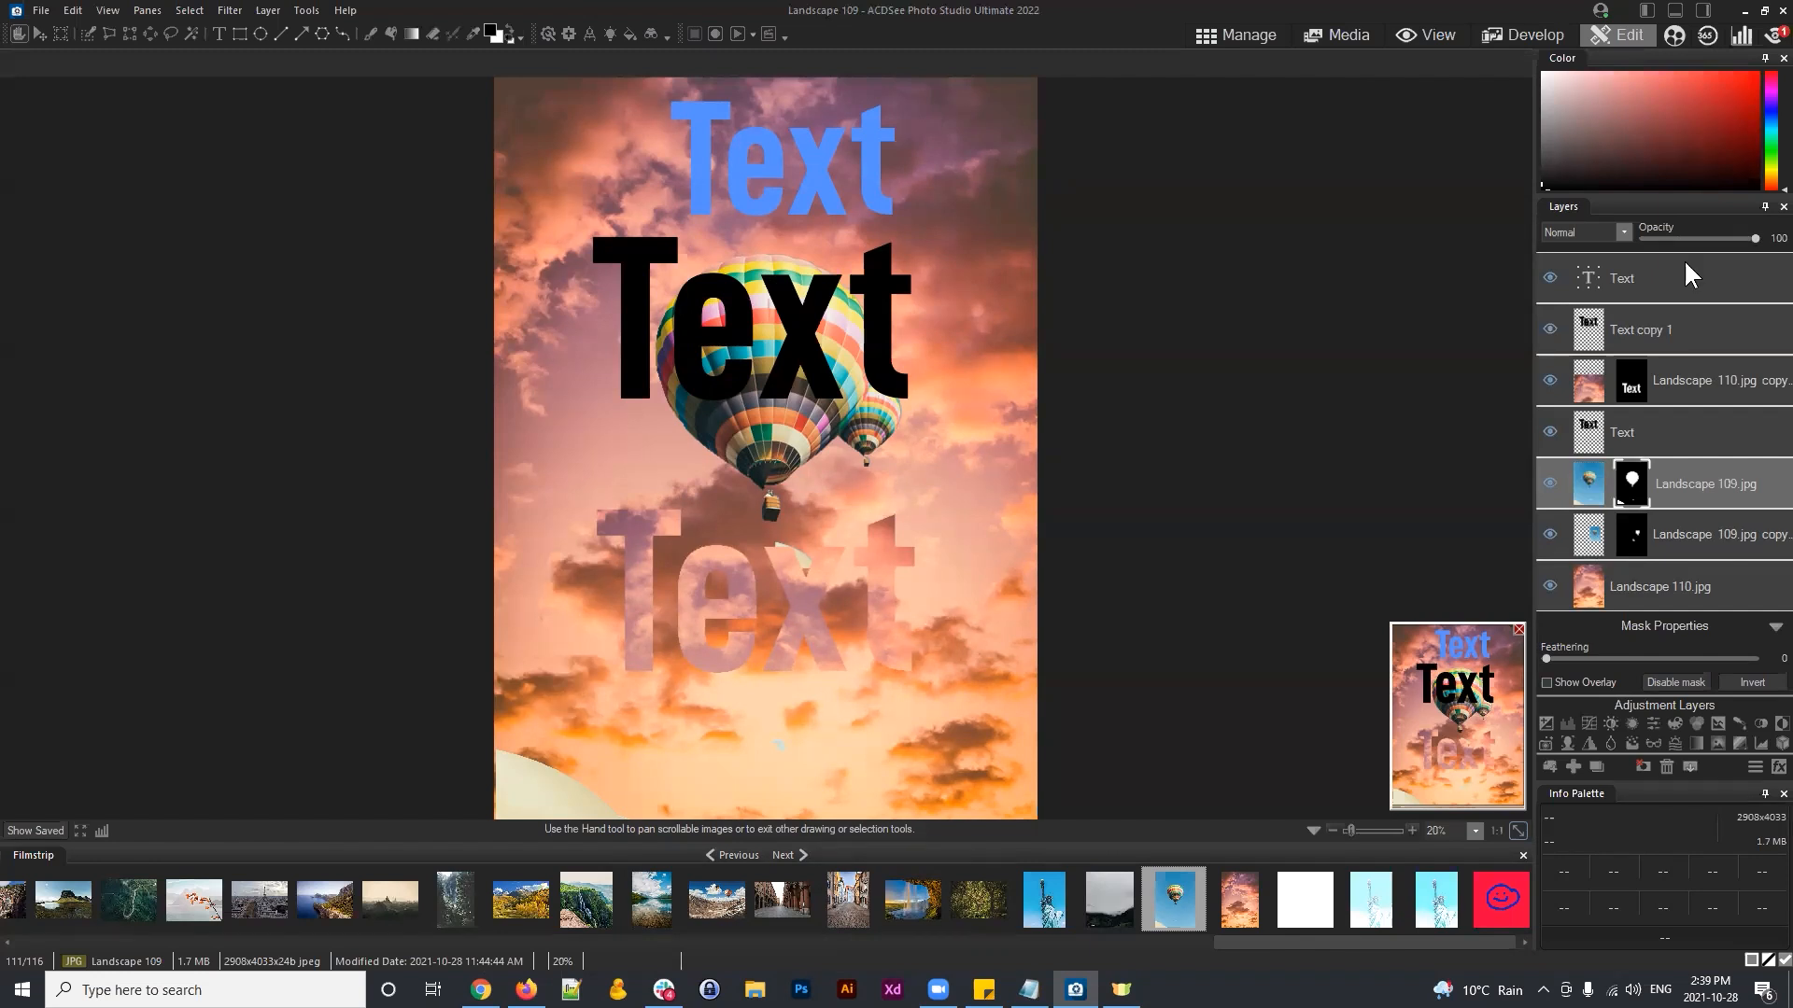
# Step: Add a blank layer above the blue text layer and draw a white-filled, black-outlined rectangle over the balloon's lower half
pyautogui.click(1625, 277)
pyautogui.click(1597, 766)
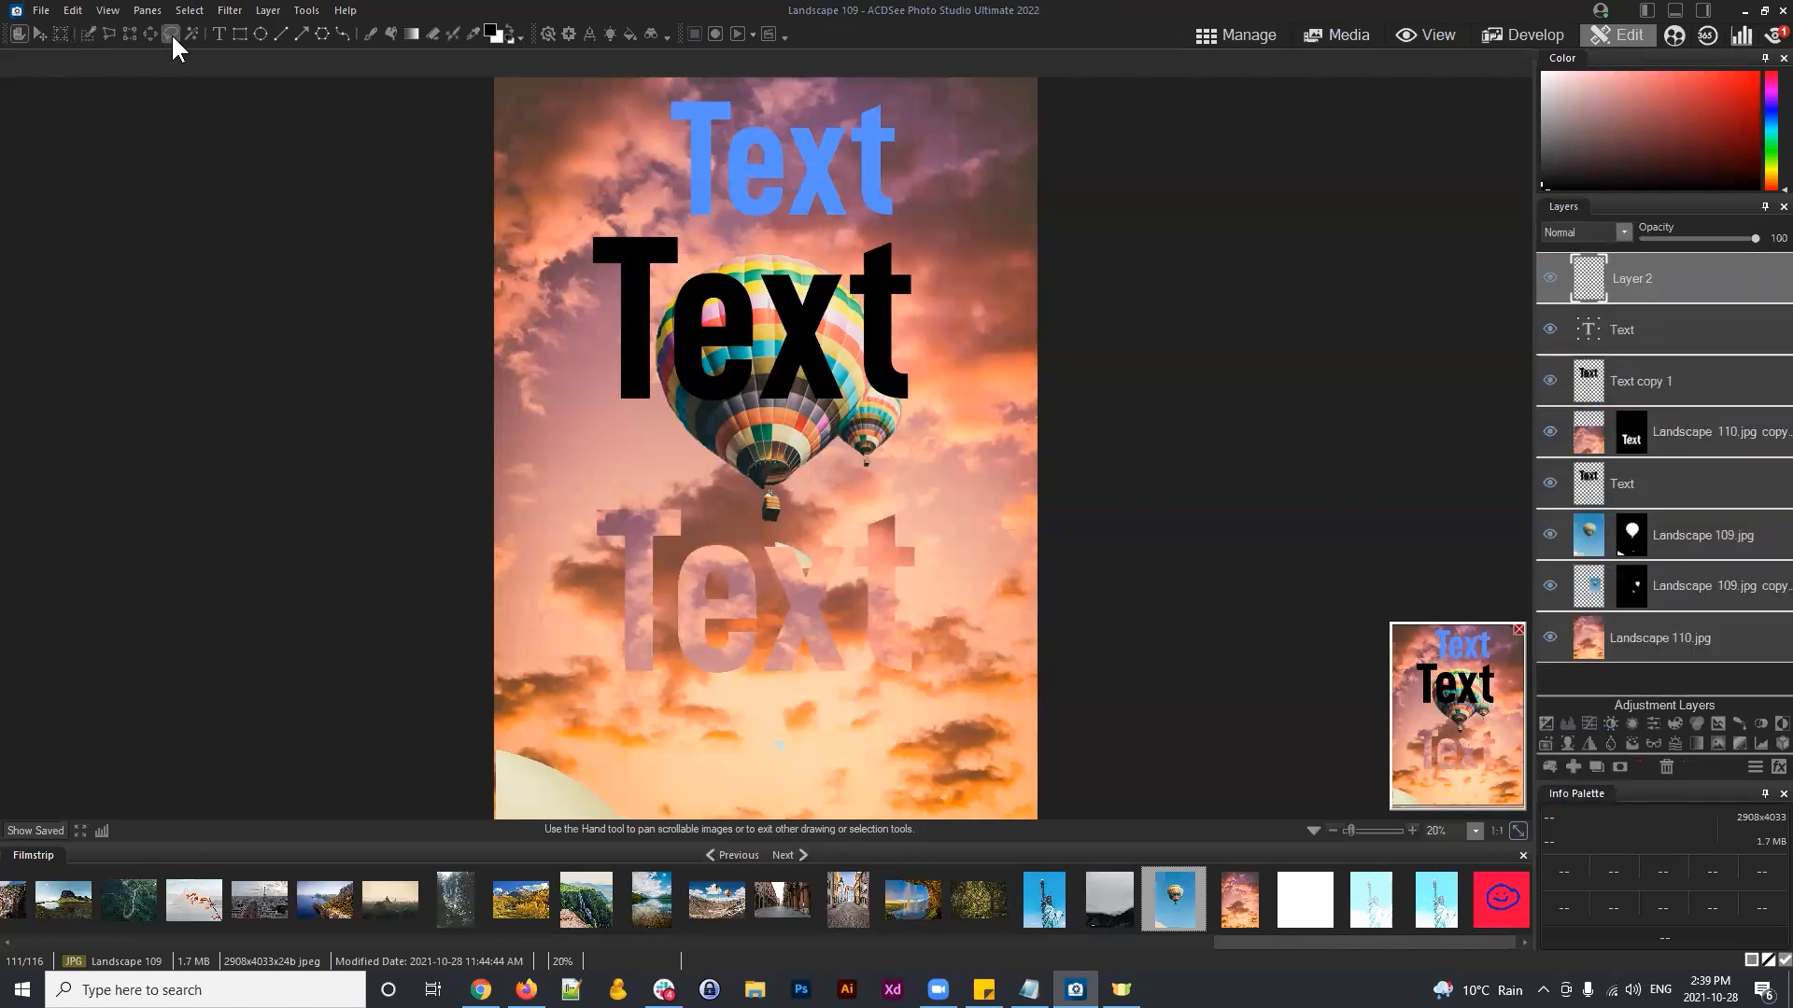
pyautogui.click(240, 33)
pyautogui.moveTo(589, 359); pyautogui.dragTo(946, 507)
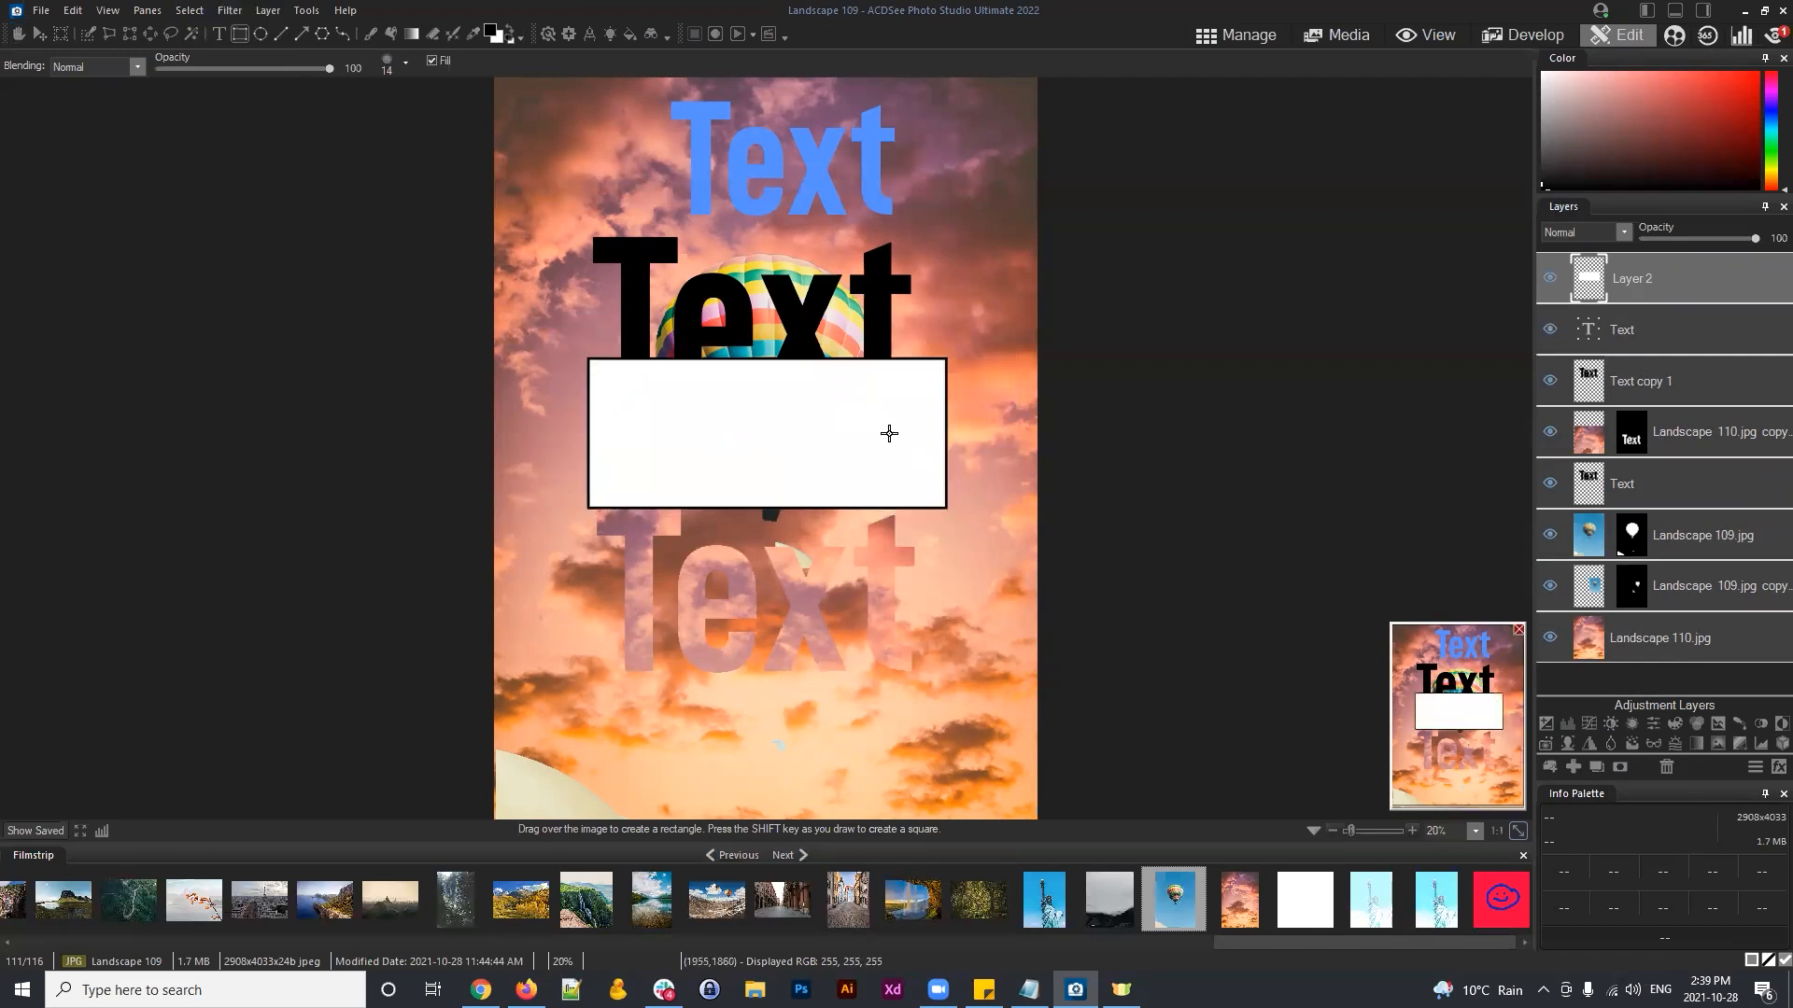
# Step: Add a text layer reading "Text" and center it inside the white rectangle
pyautogui.click(219, 34)
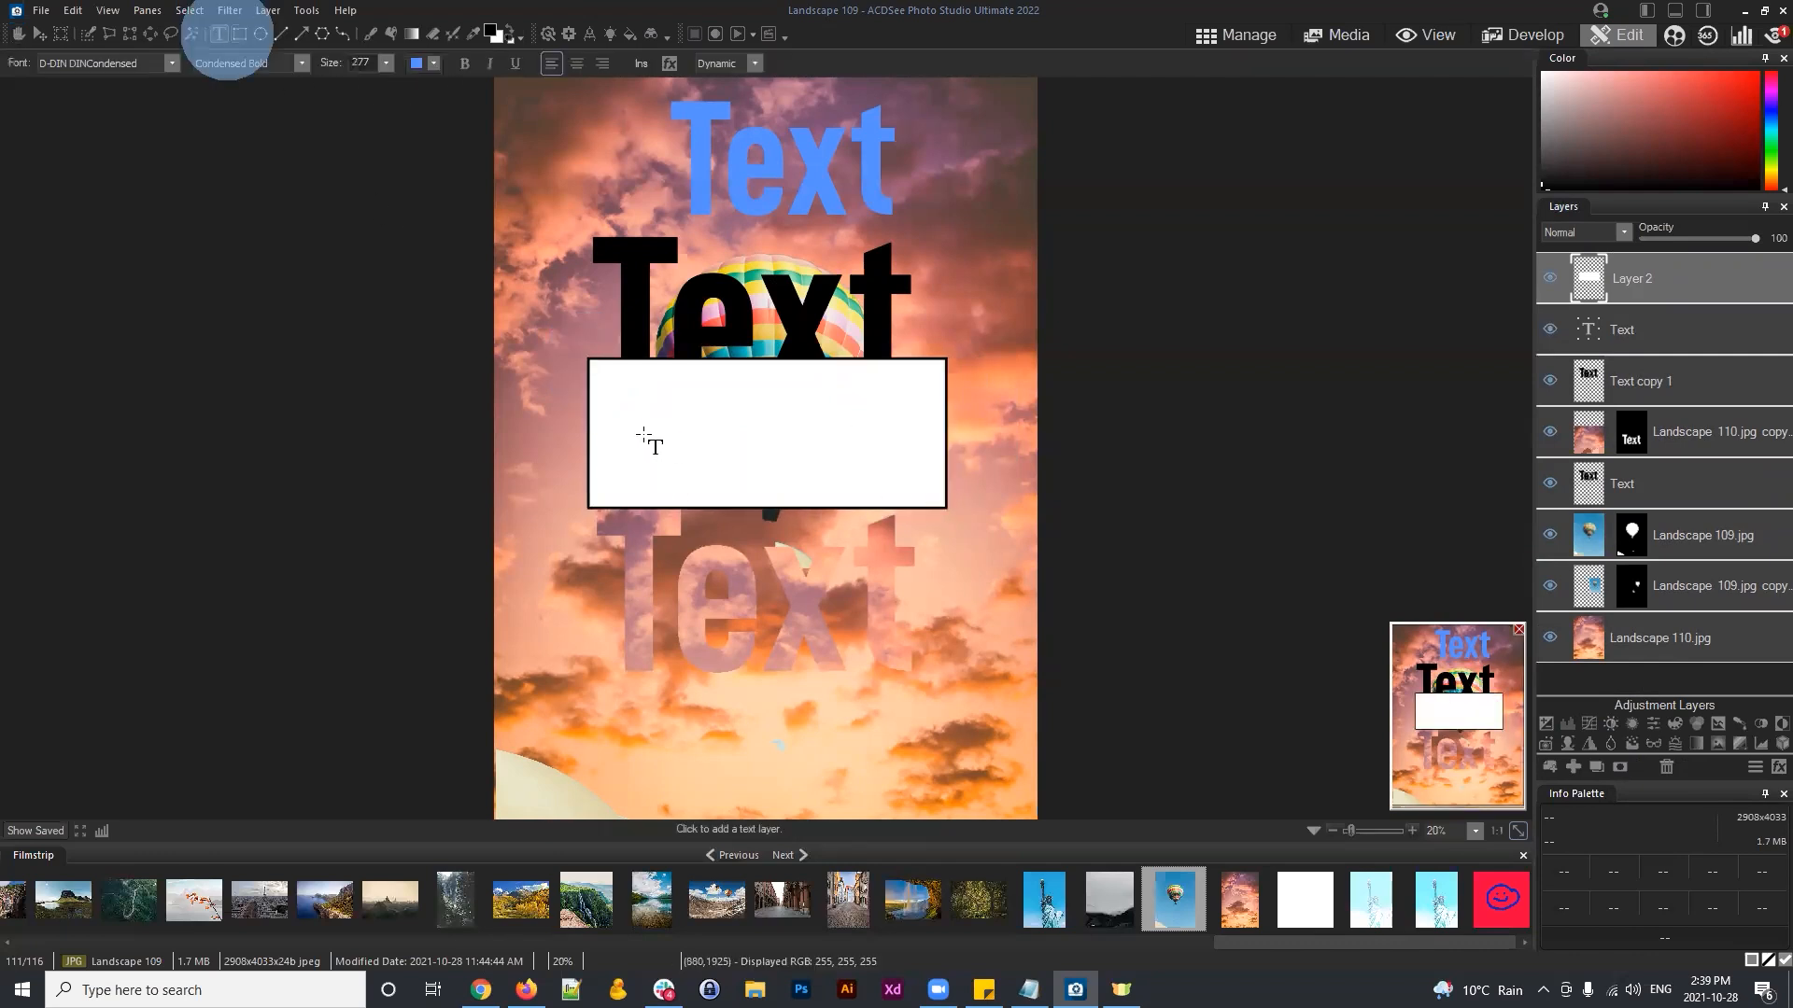
pyautogui.click(642, 449)
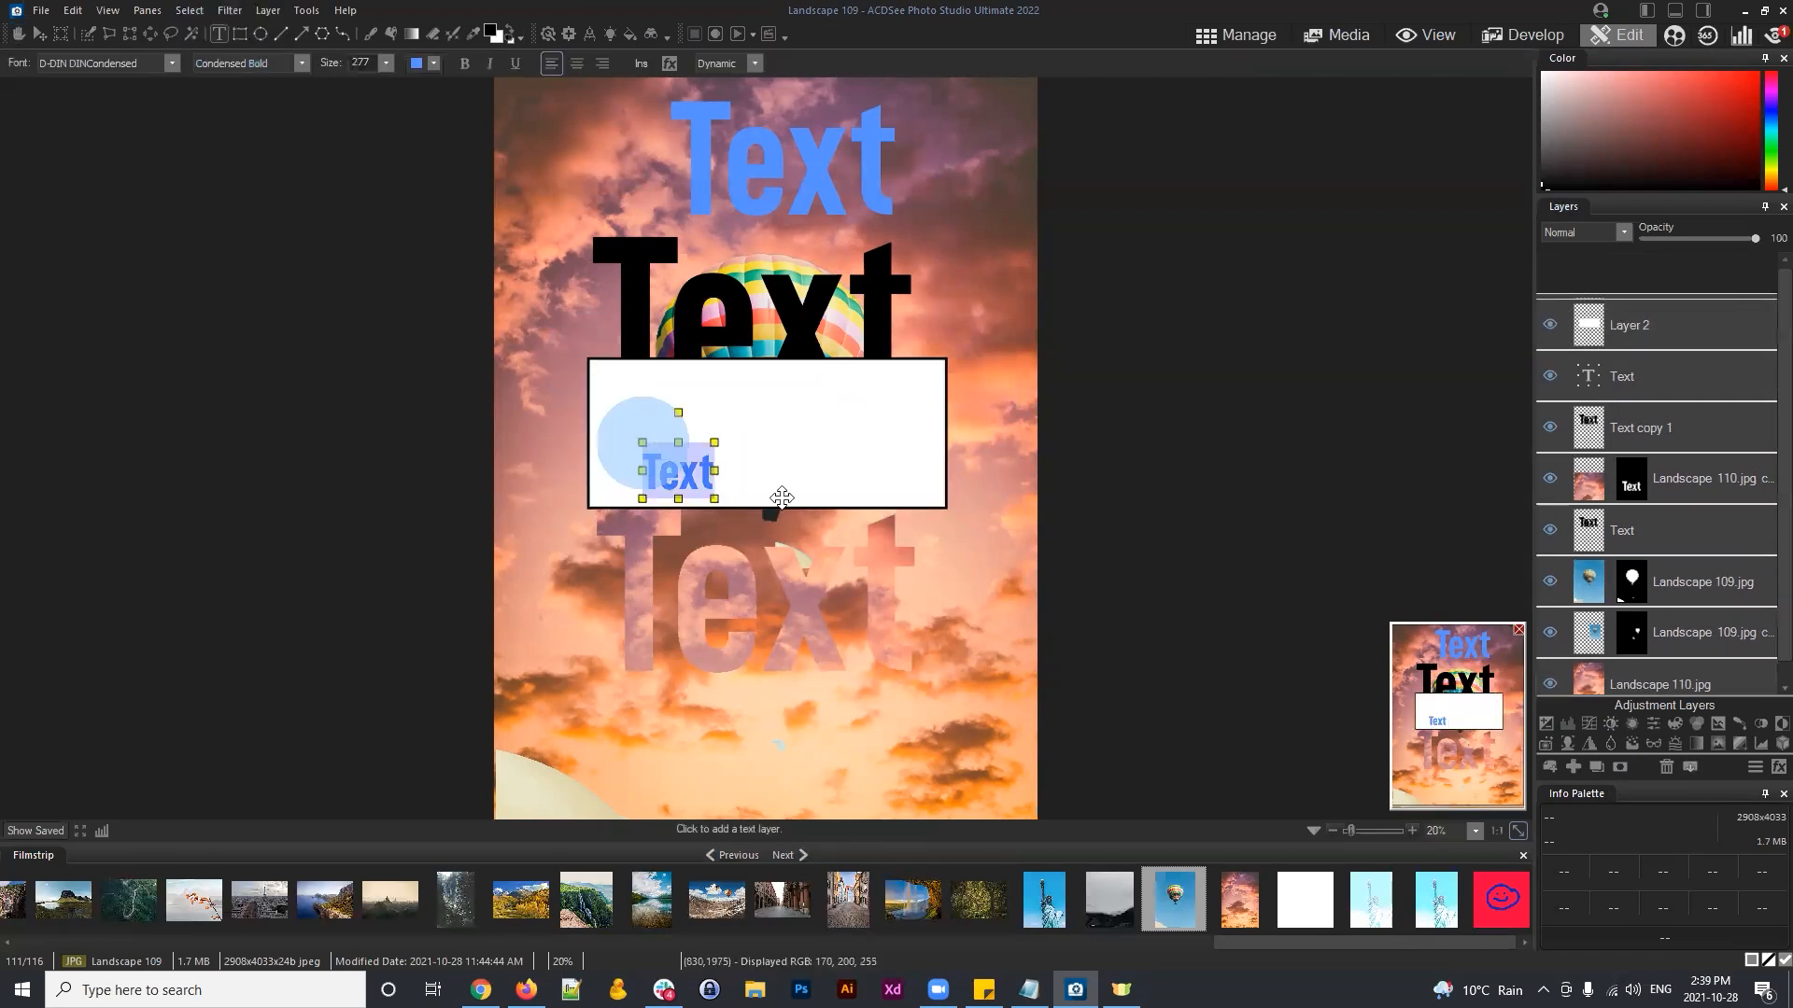
pyautogui.click(39, 34)
pyautogui.moveTo(697, 475); pyautogui.dragTo(776, 441)
pyautogui.click(33, 64)
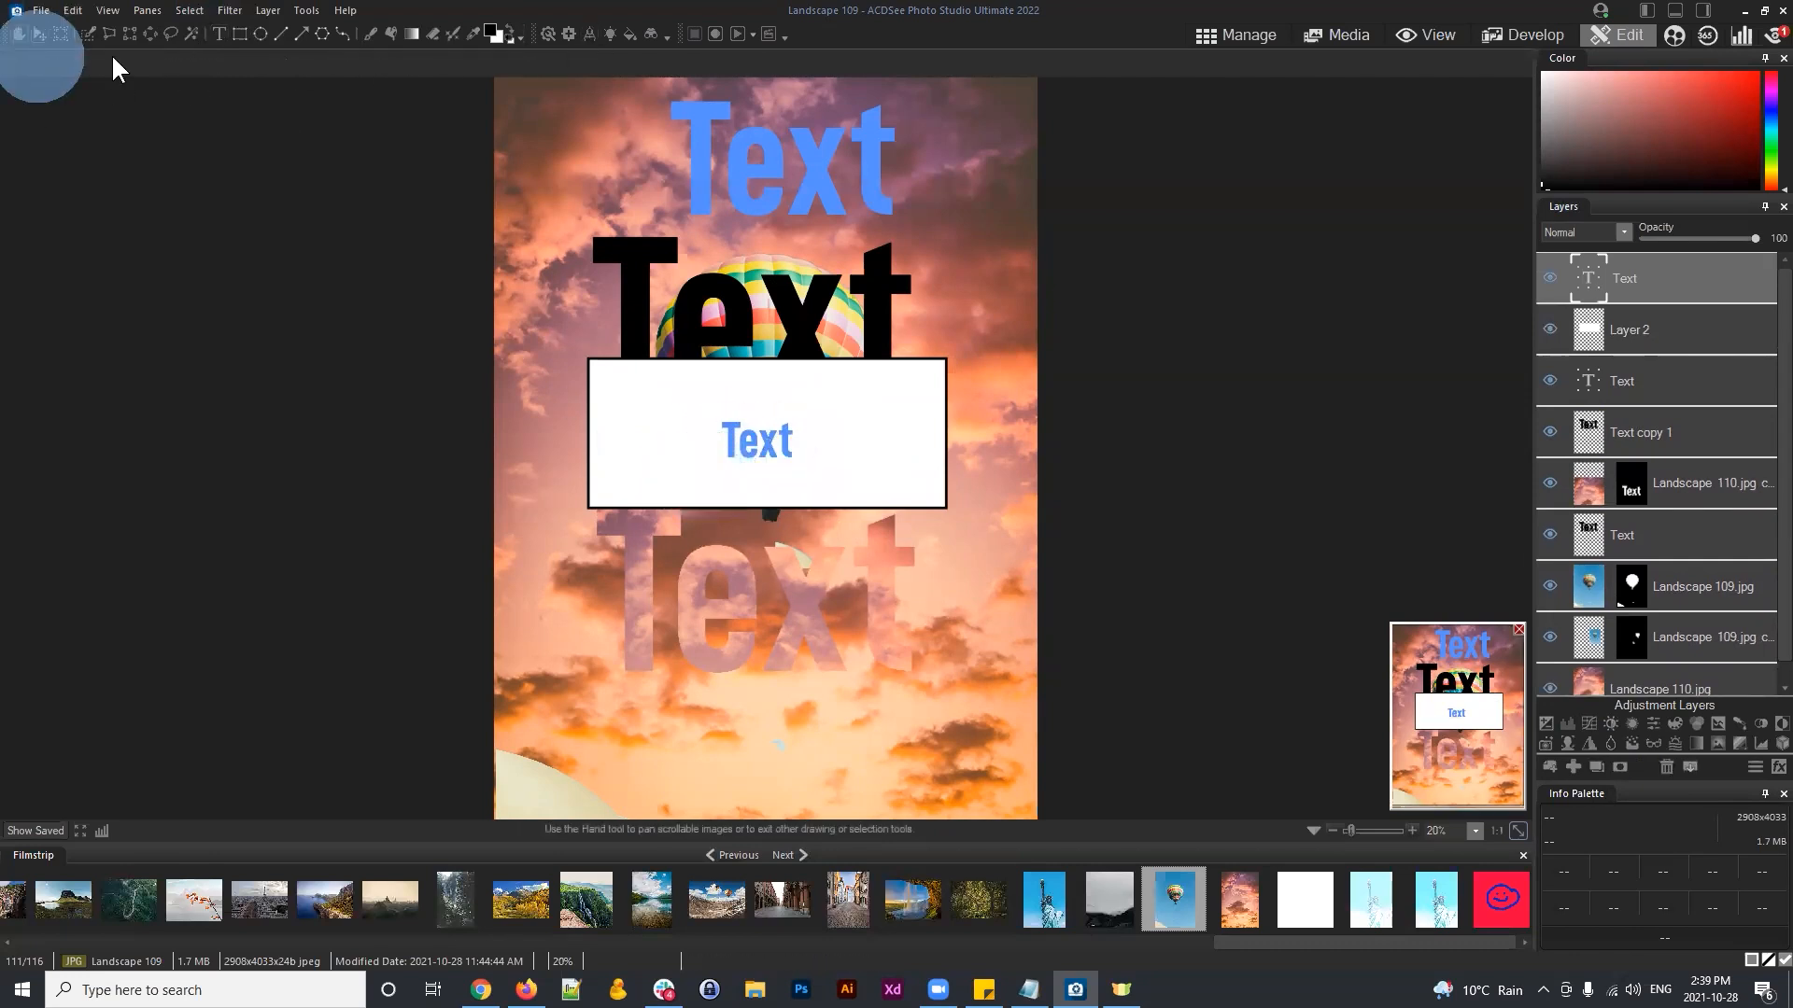
# Step: Hide the white rectangle's layer and show it again to check that it is separate from the text
pyautogui.click(219, 34)
pyautogui.click(1640, 336)
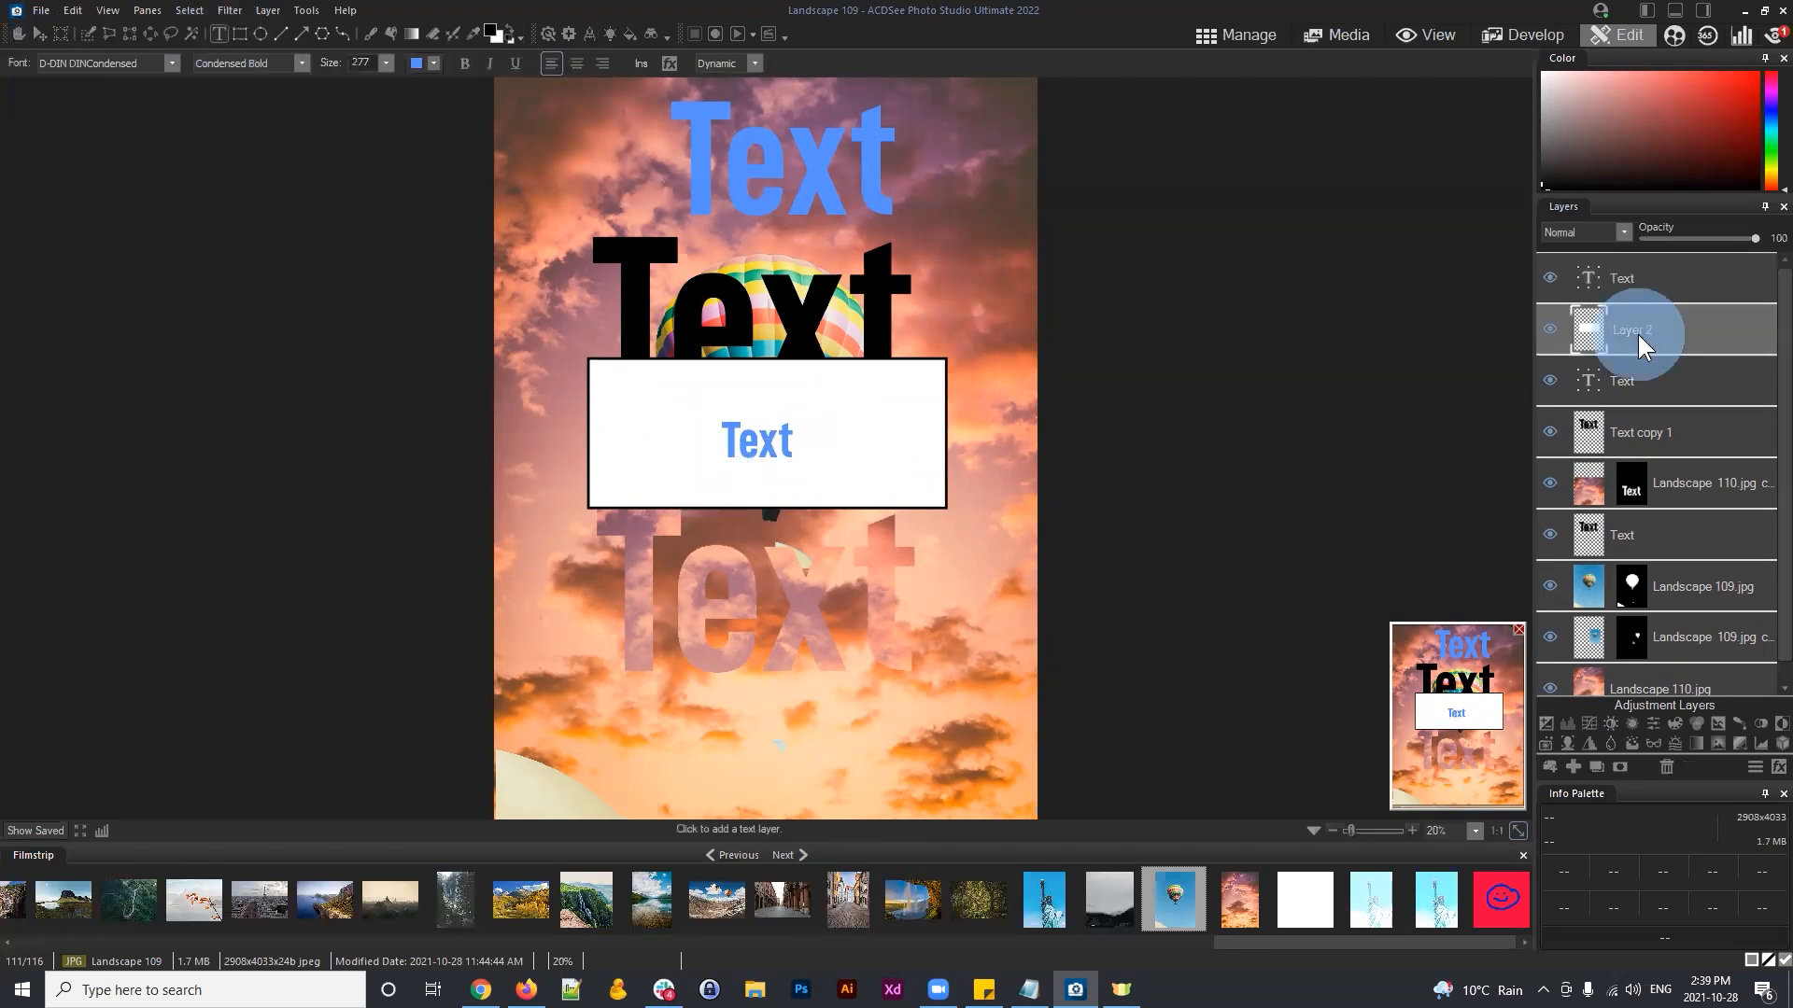
pyautogui.click(1549, 330)
pyautogui.click(1550, 332)
# Step: Recolor the small text inside the white rectangle black
pyautogui.click(1685, 276)
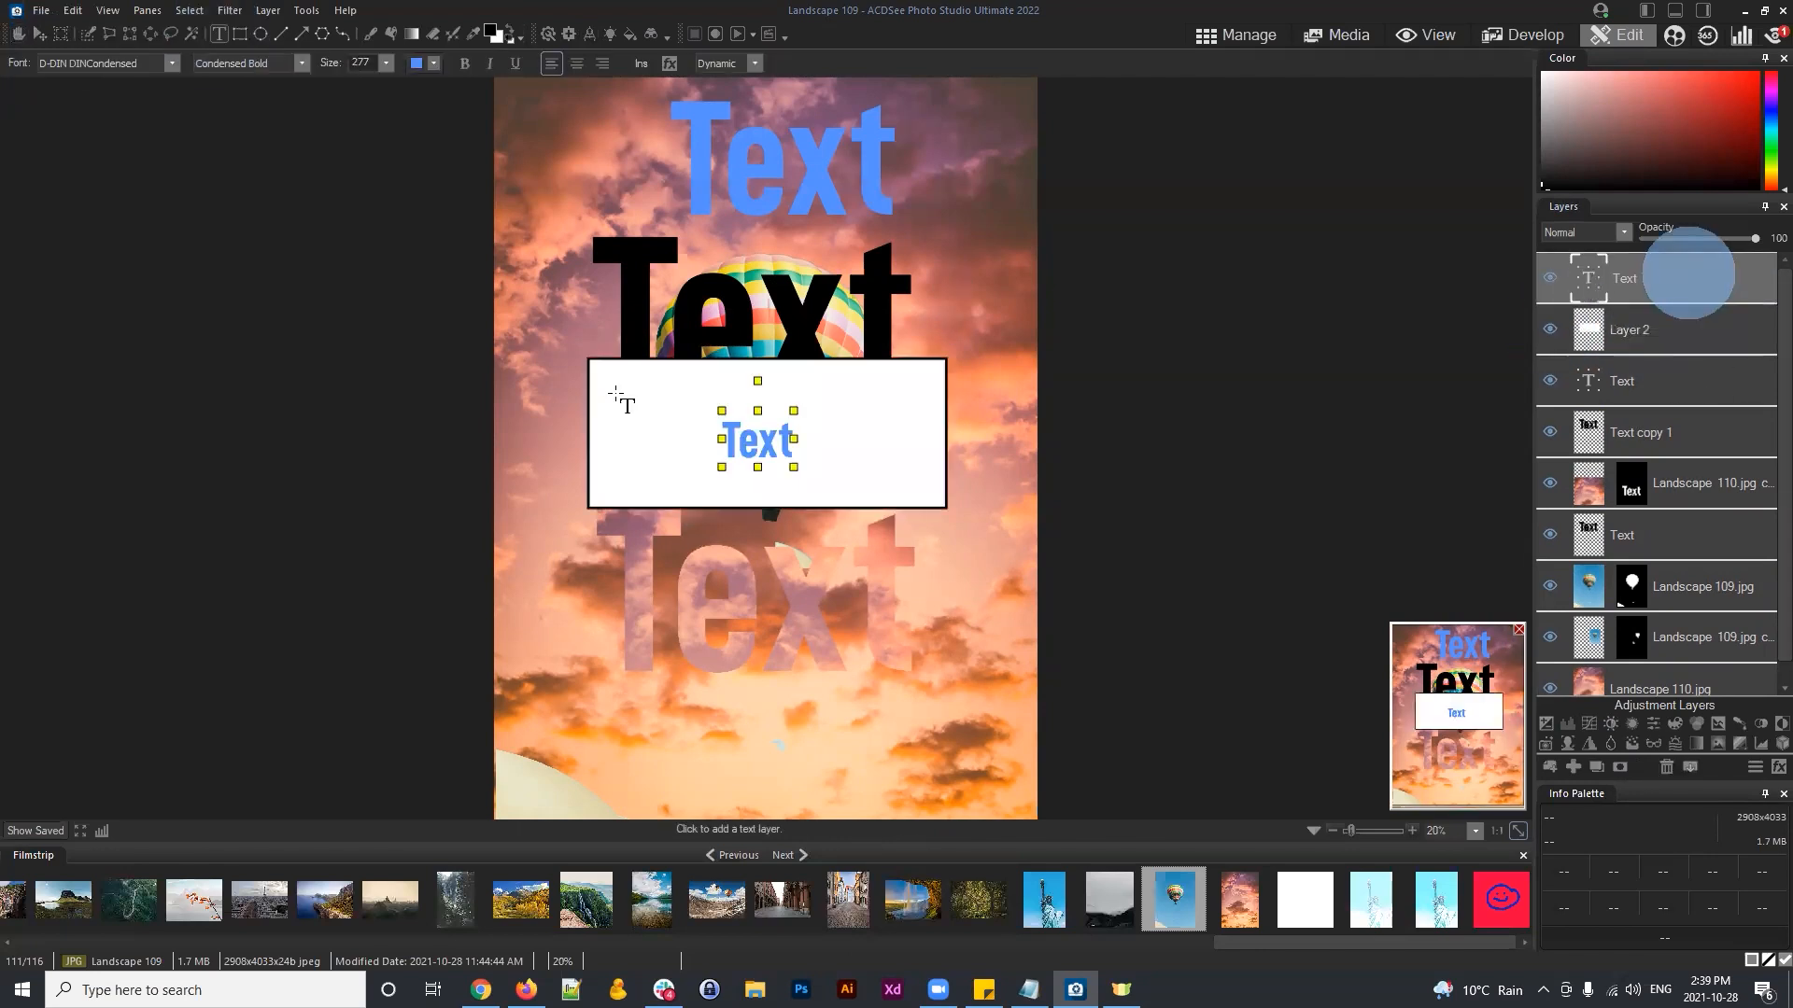
pyautogui.click(785, 441)
pyautogui.hotkey('ctrl', 'a')
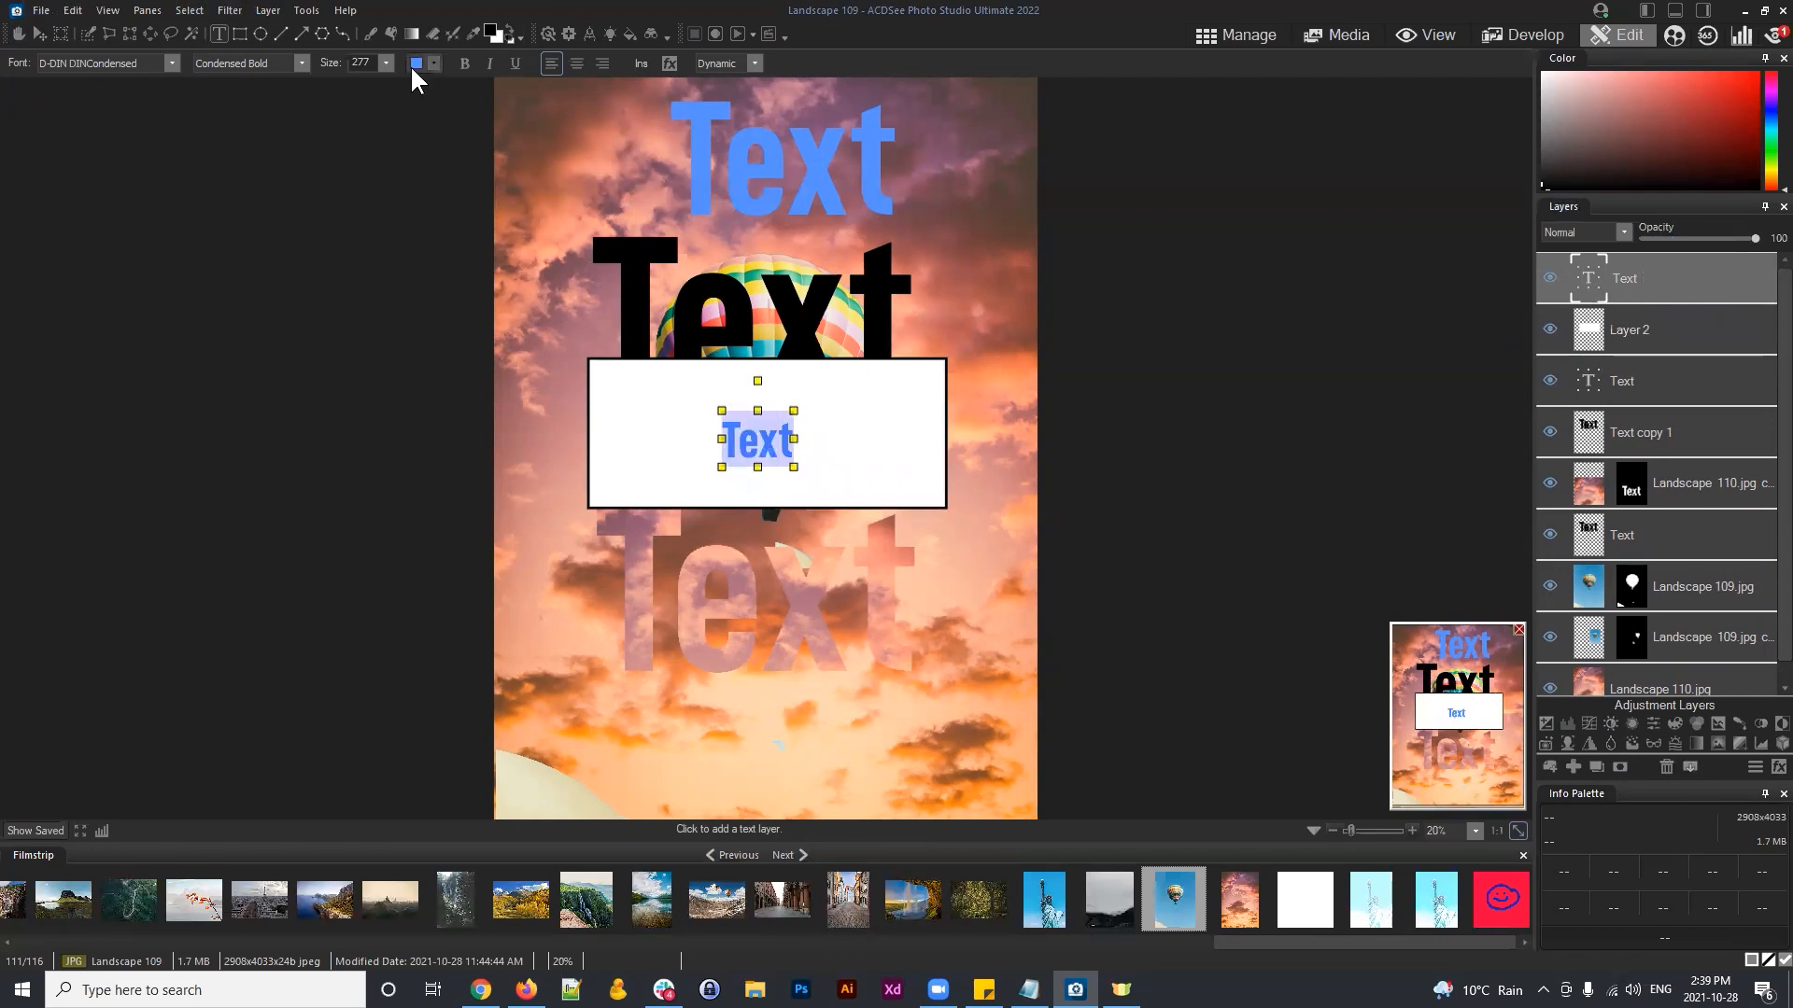
pyautogui.click(417, 62)
pyautogui.moveTo(459, 164); pyautogui.dragTo(414, 201)
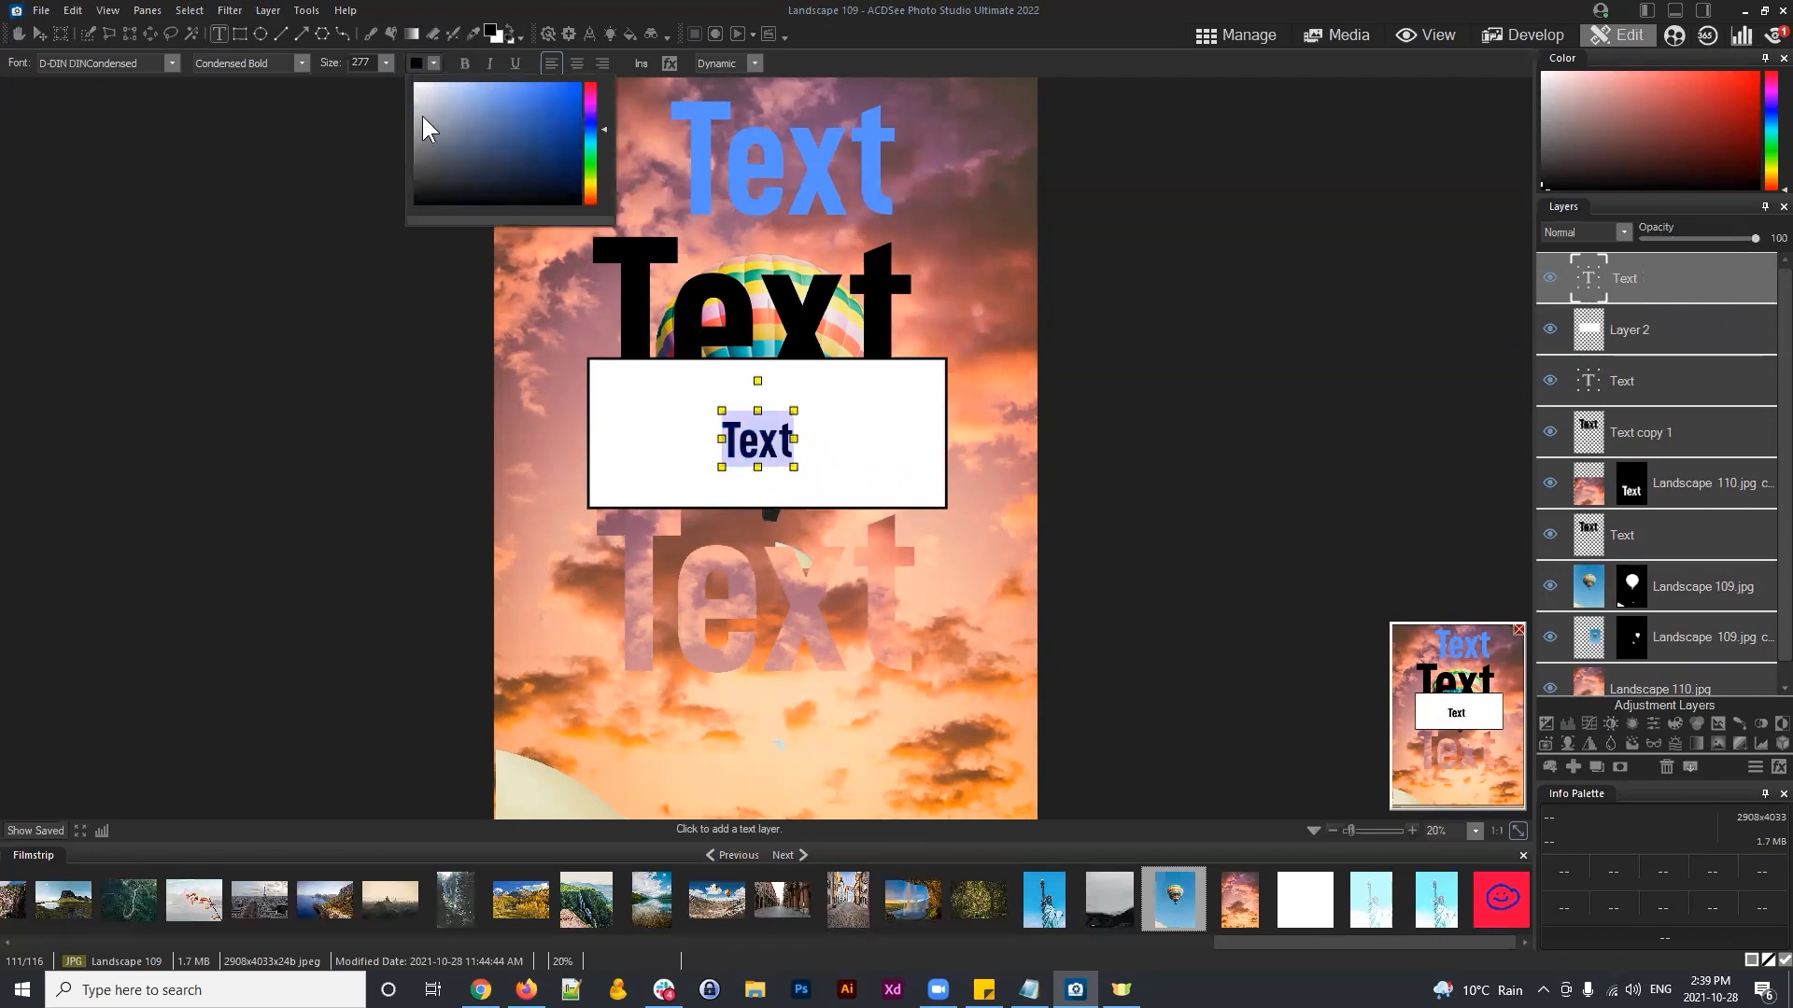
pyautogui.click(322, 58)
pyautogui.click(830, 77)
pyautogui.click(1652, 278)
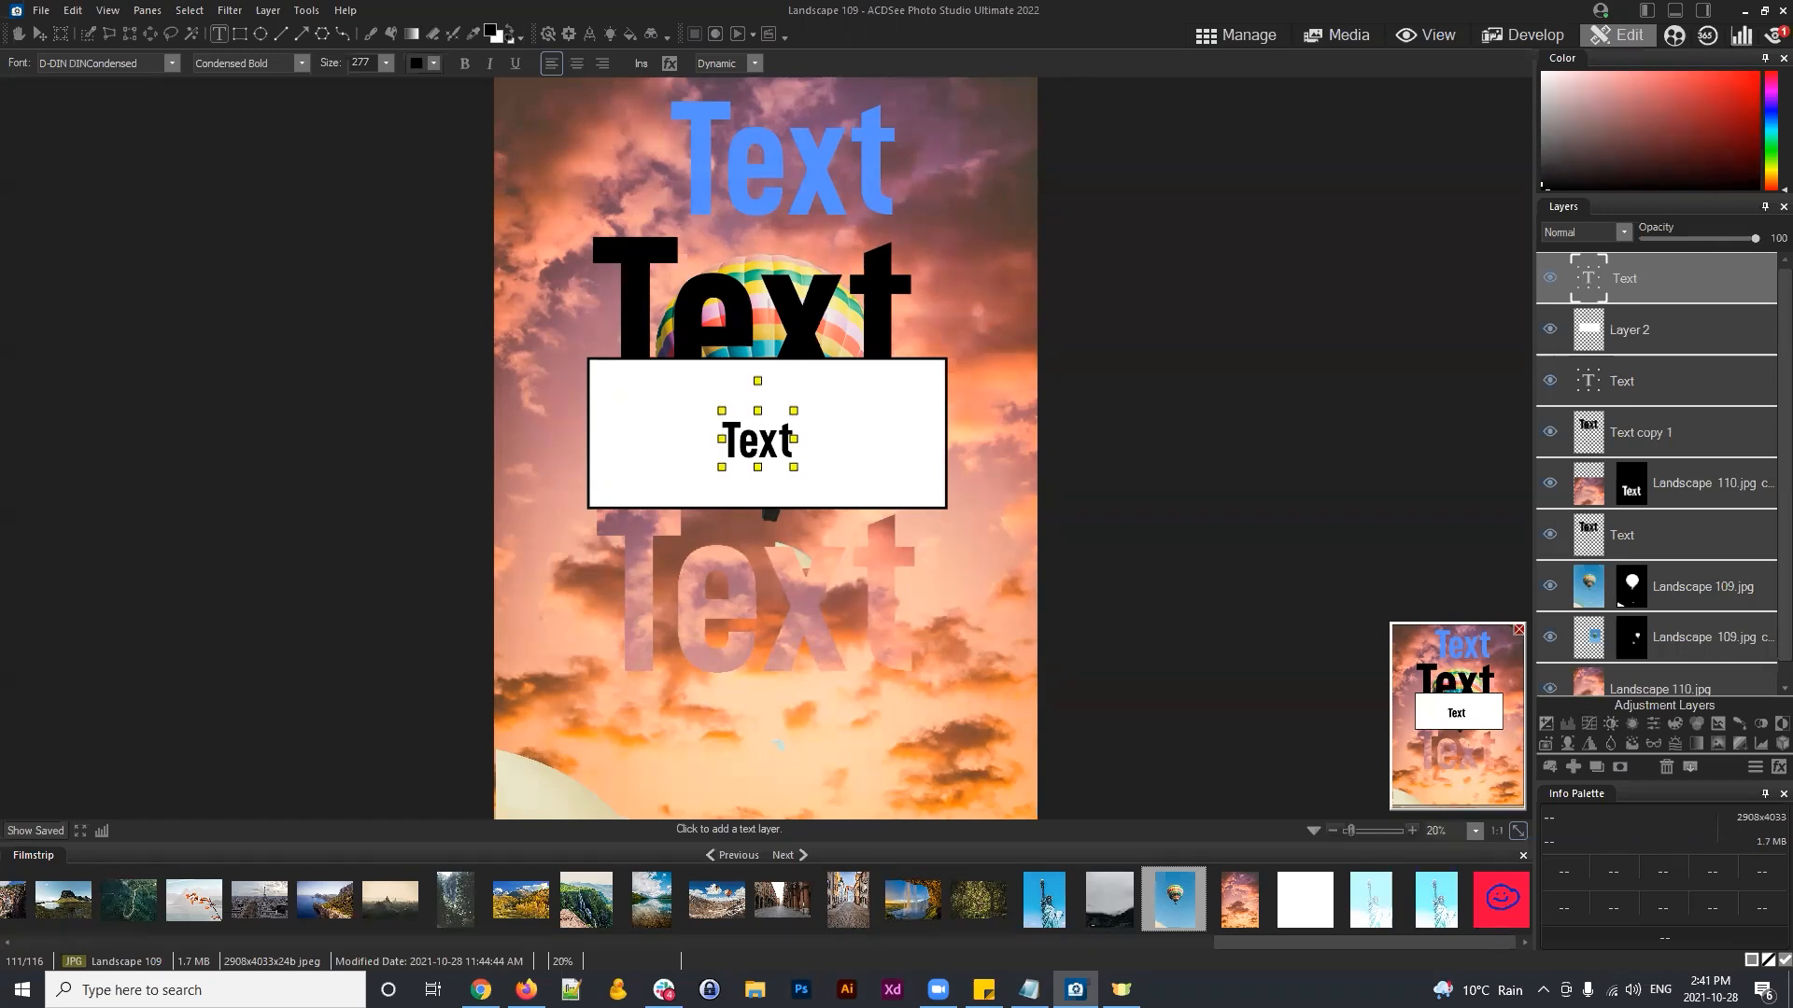
# Step: Return to the image library, discarding the unsaved changes to the balloon composite
pyautogui.click(1249, 36)
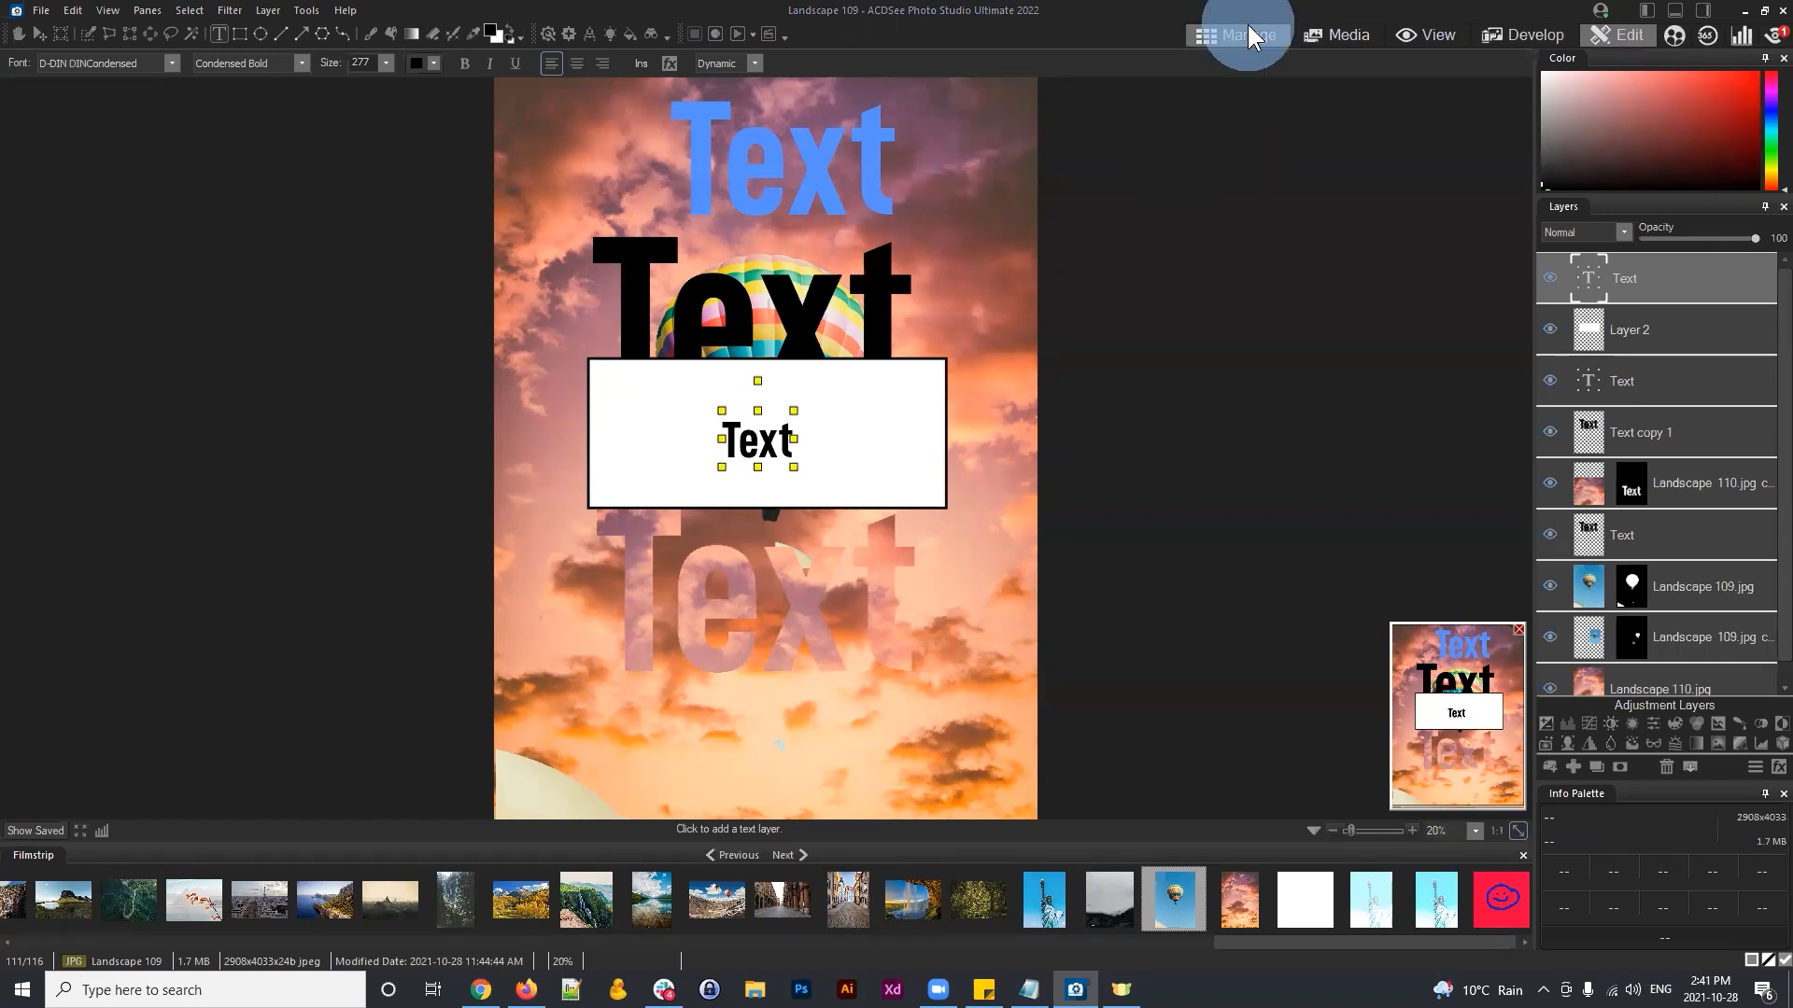
pyautogui.click(911, 509)
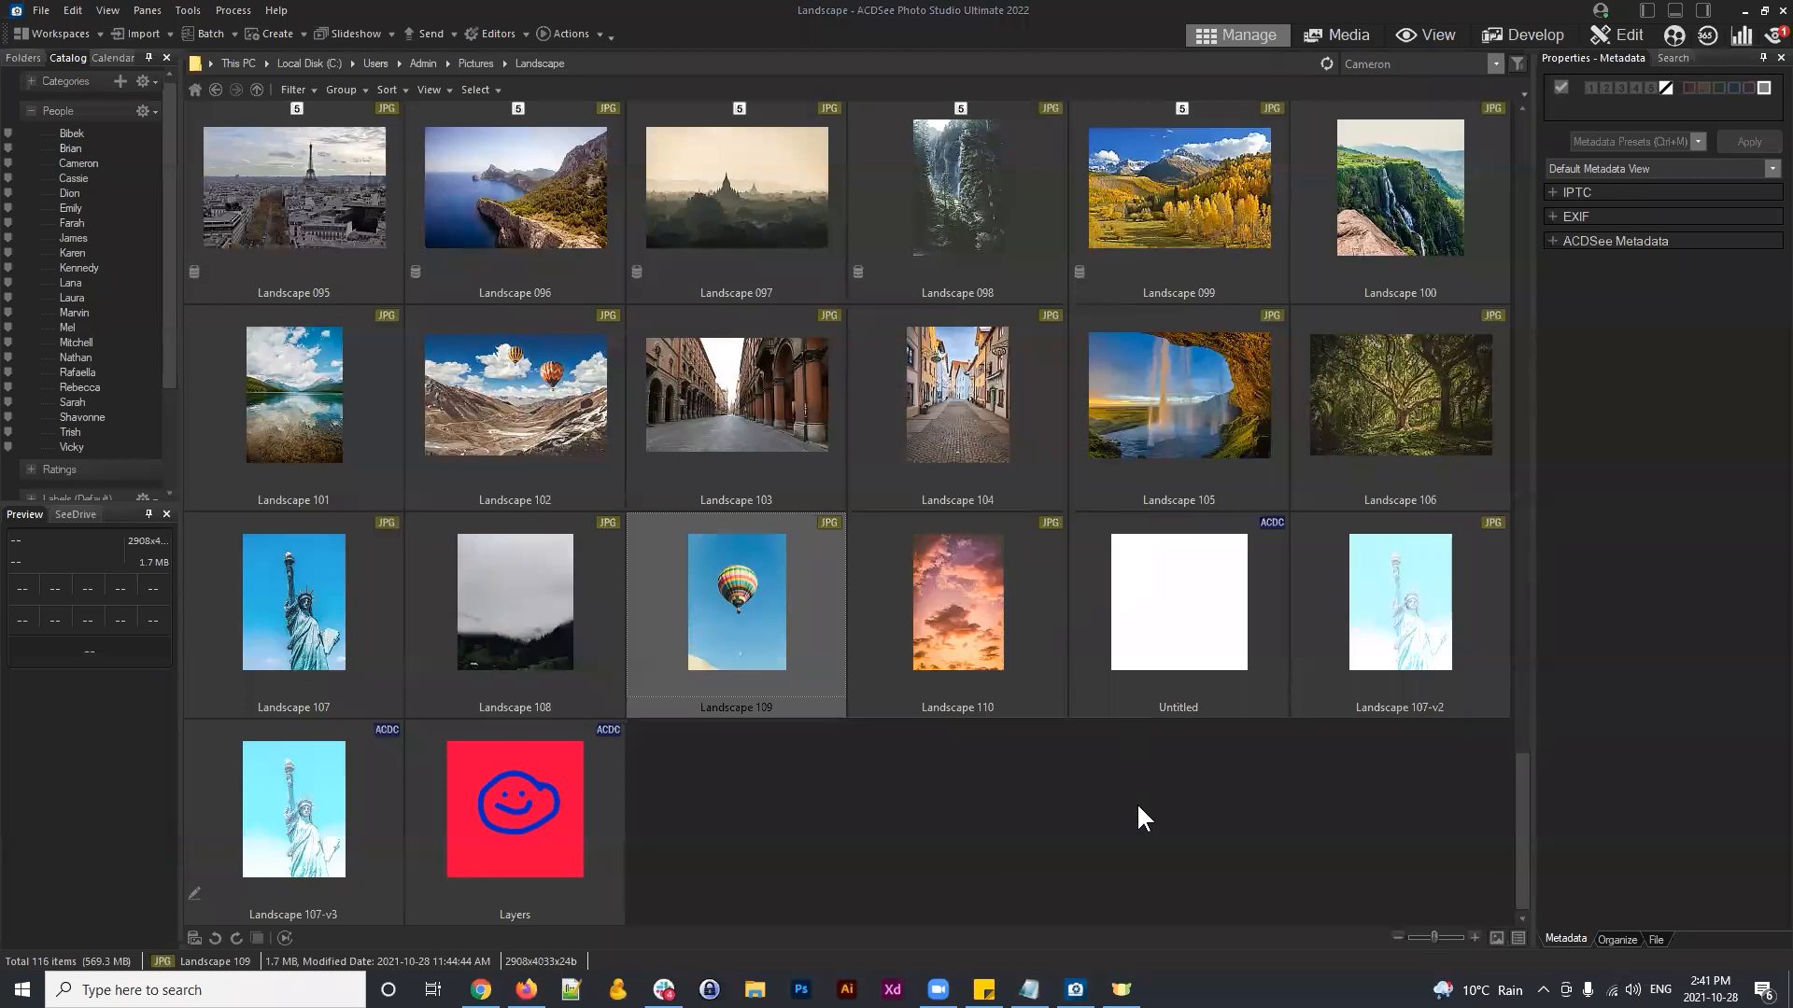
# Step: Go back to the Pictures folder and open the HDR-1 subfolder inside HDR
pyautogui.click(1137, 805)
pyautogui.scroll(5, 1136, 802)
pyautogui.click(214, 88)
pyautogui.click(718, 623)
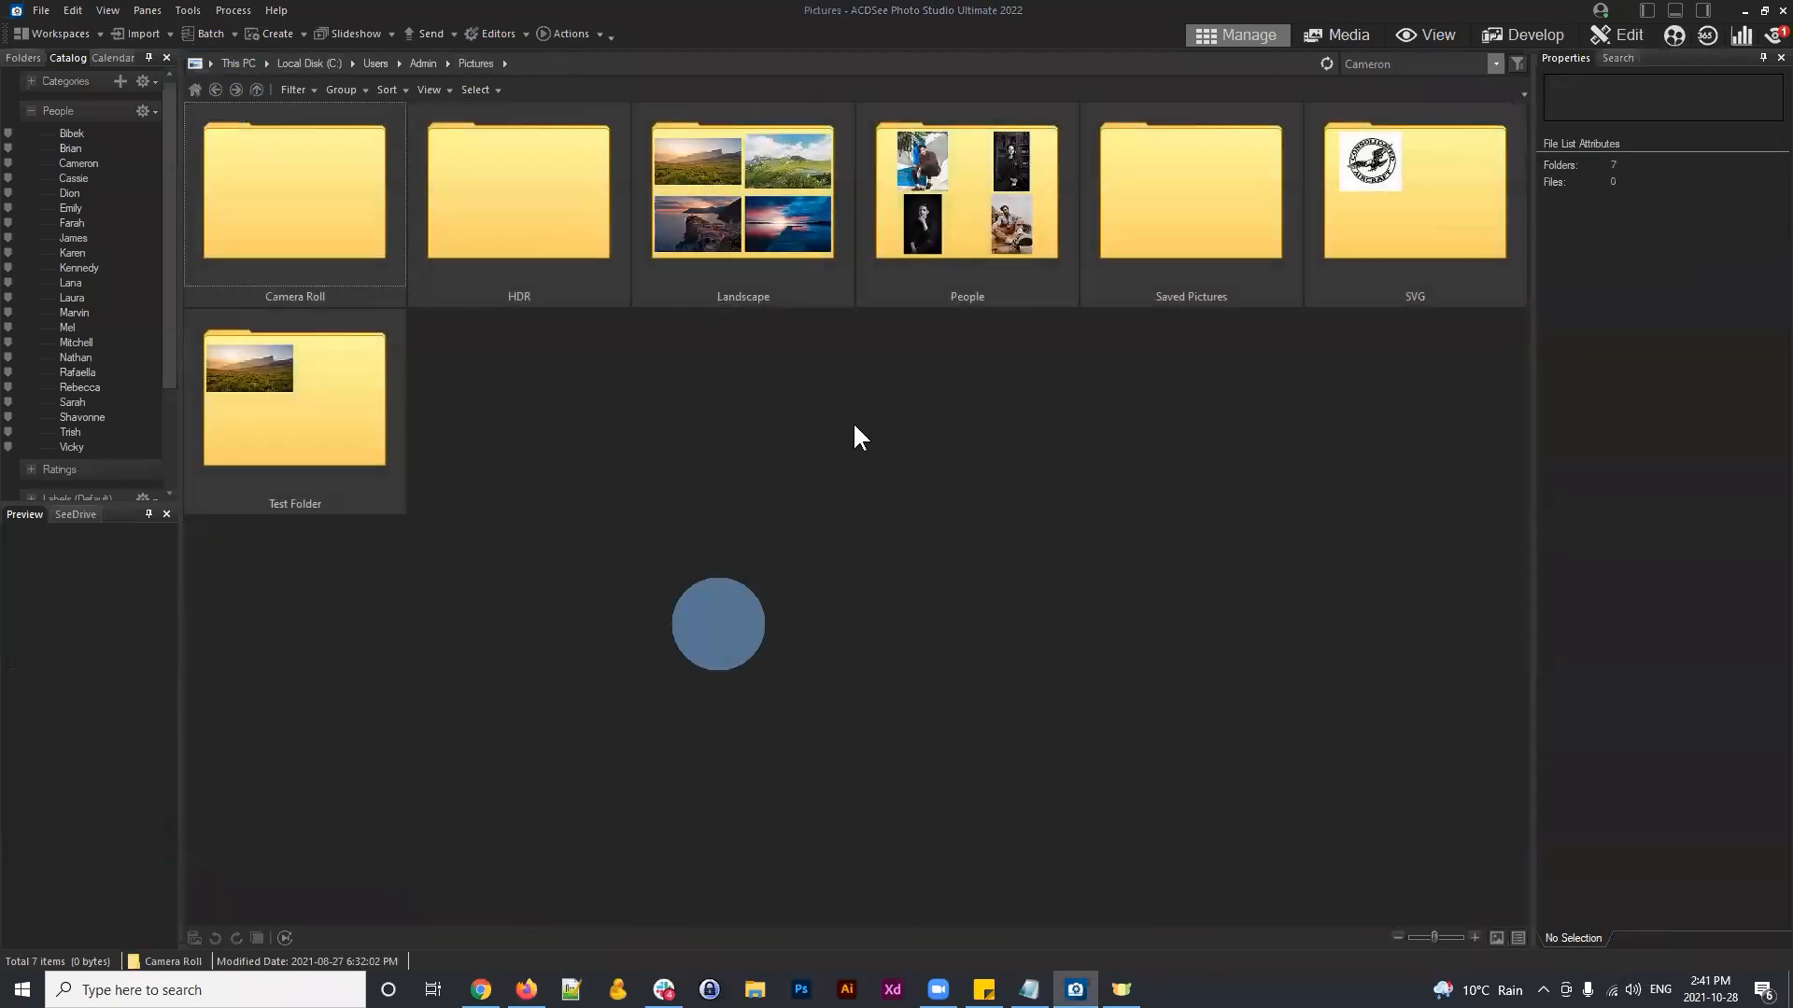
pyautogui.doubleClick(551, 190)
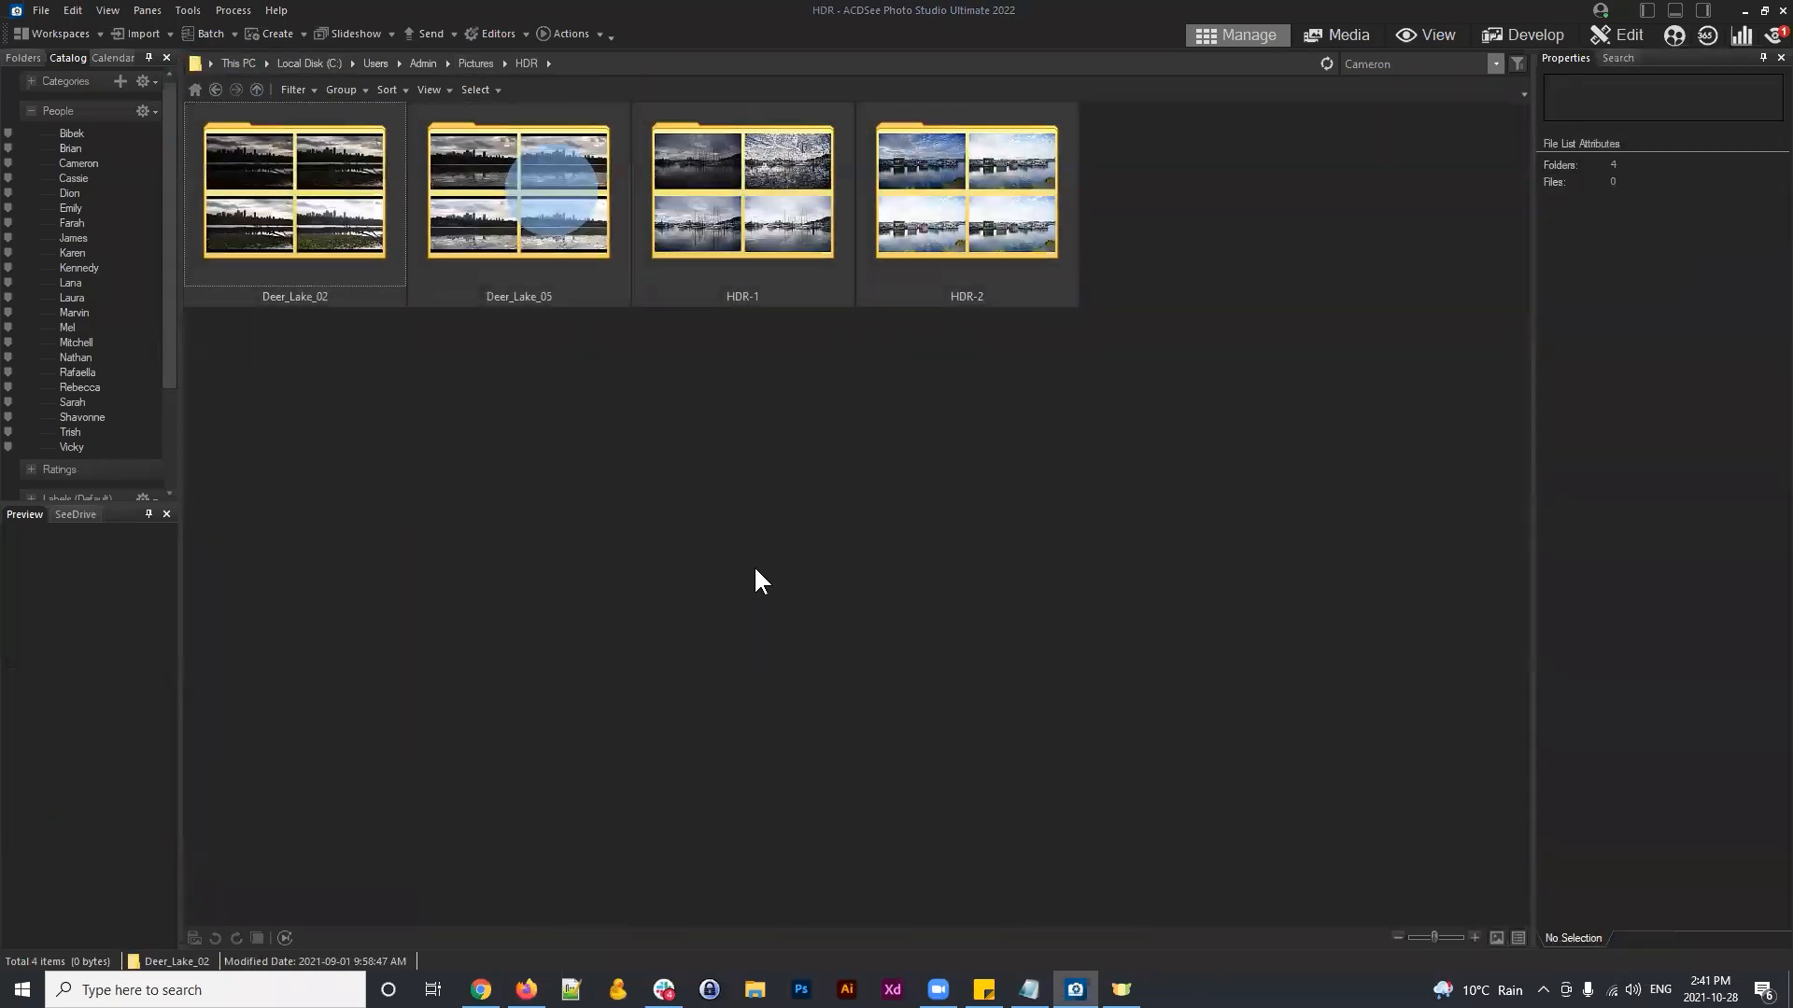
pyautogui.doubleClick(794, 190)
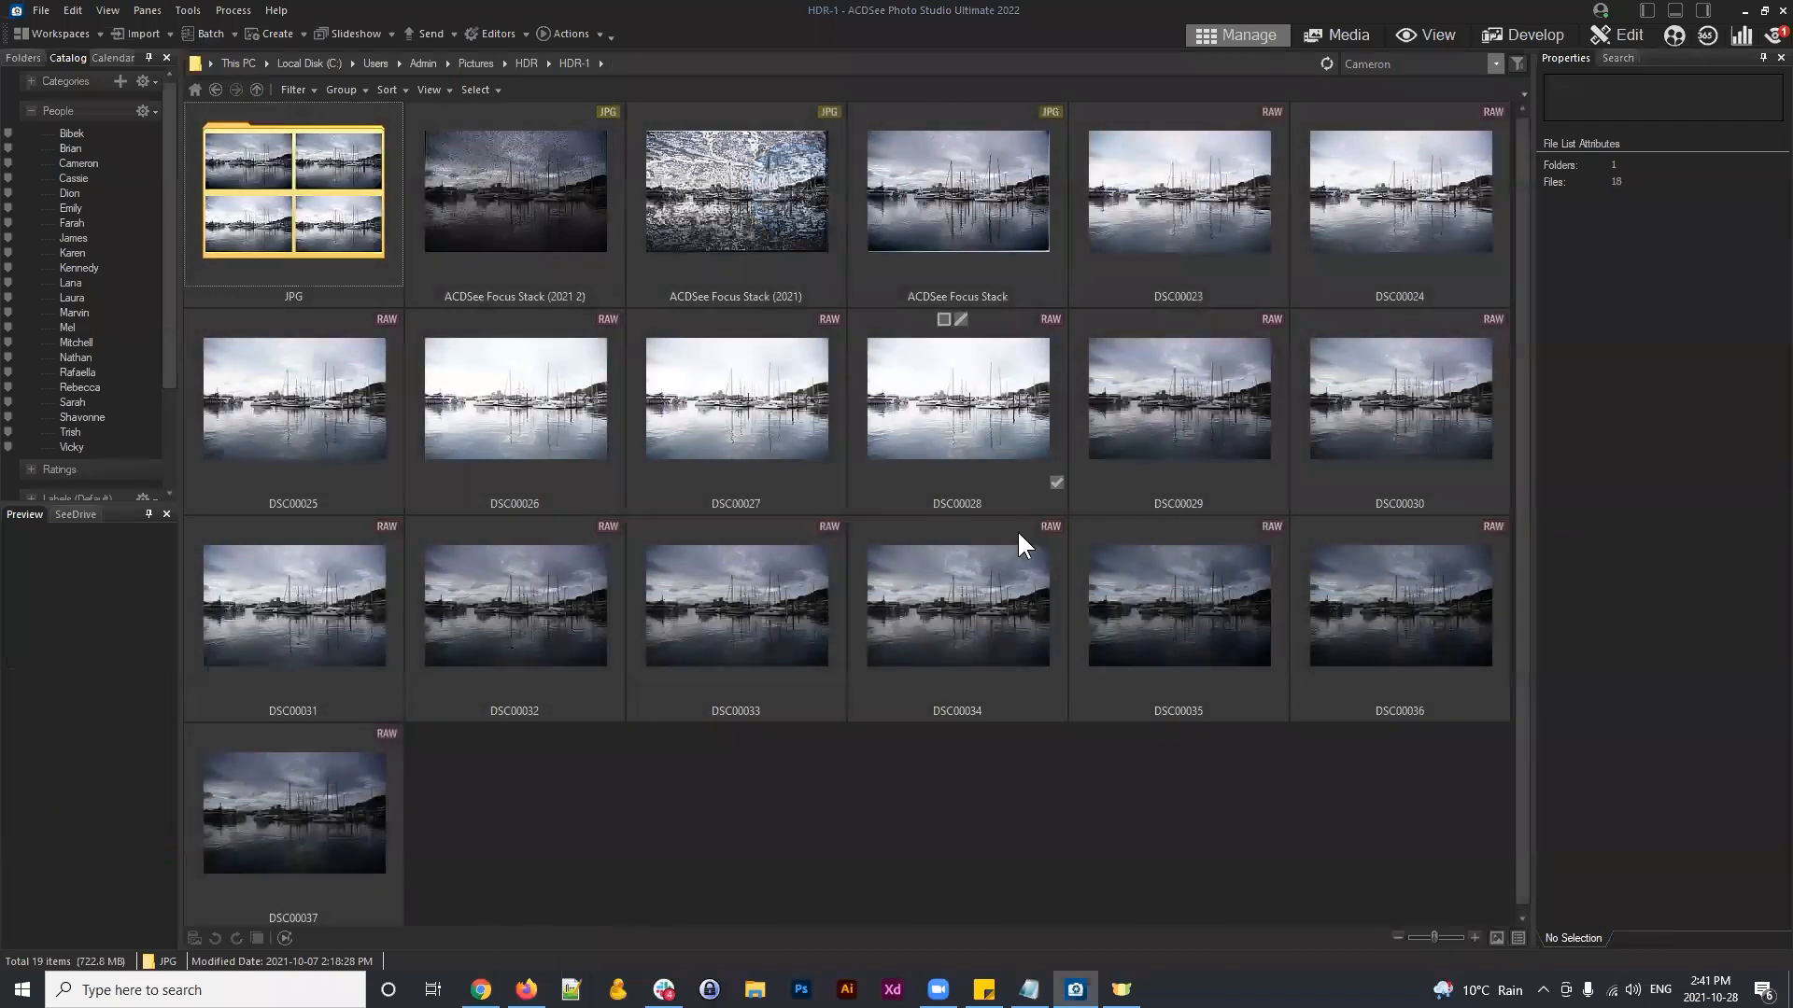
# Step: Open the RAW photo DSC00037 for editing and add an Exposure adjustment layer set to +2.00 eV
pyautogui.click(355, 805)
pyautogui.click(1621, 34)
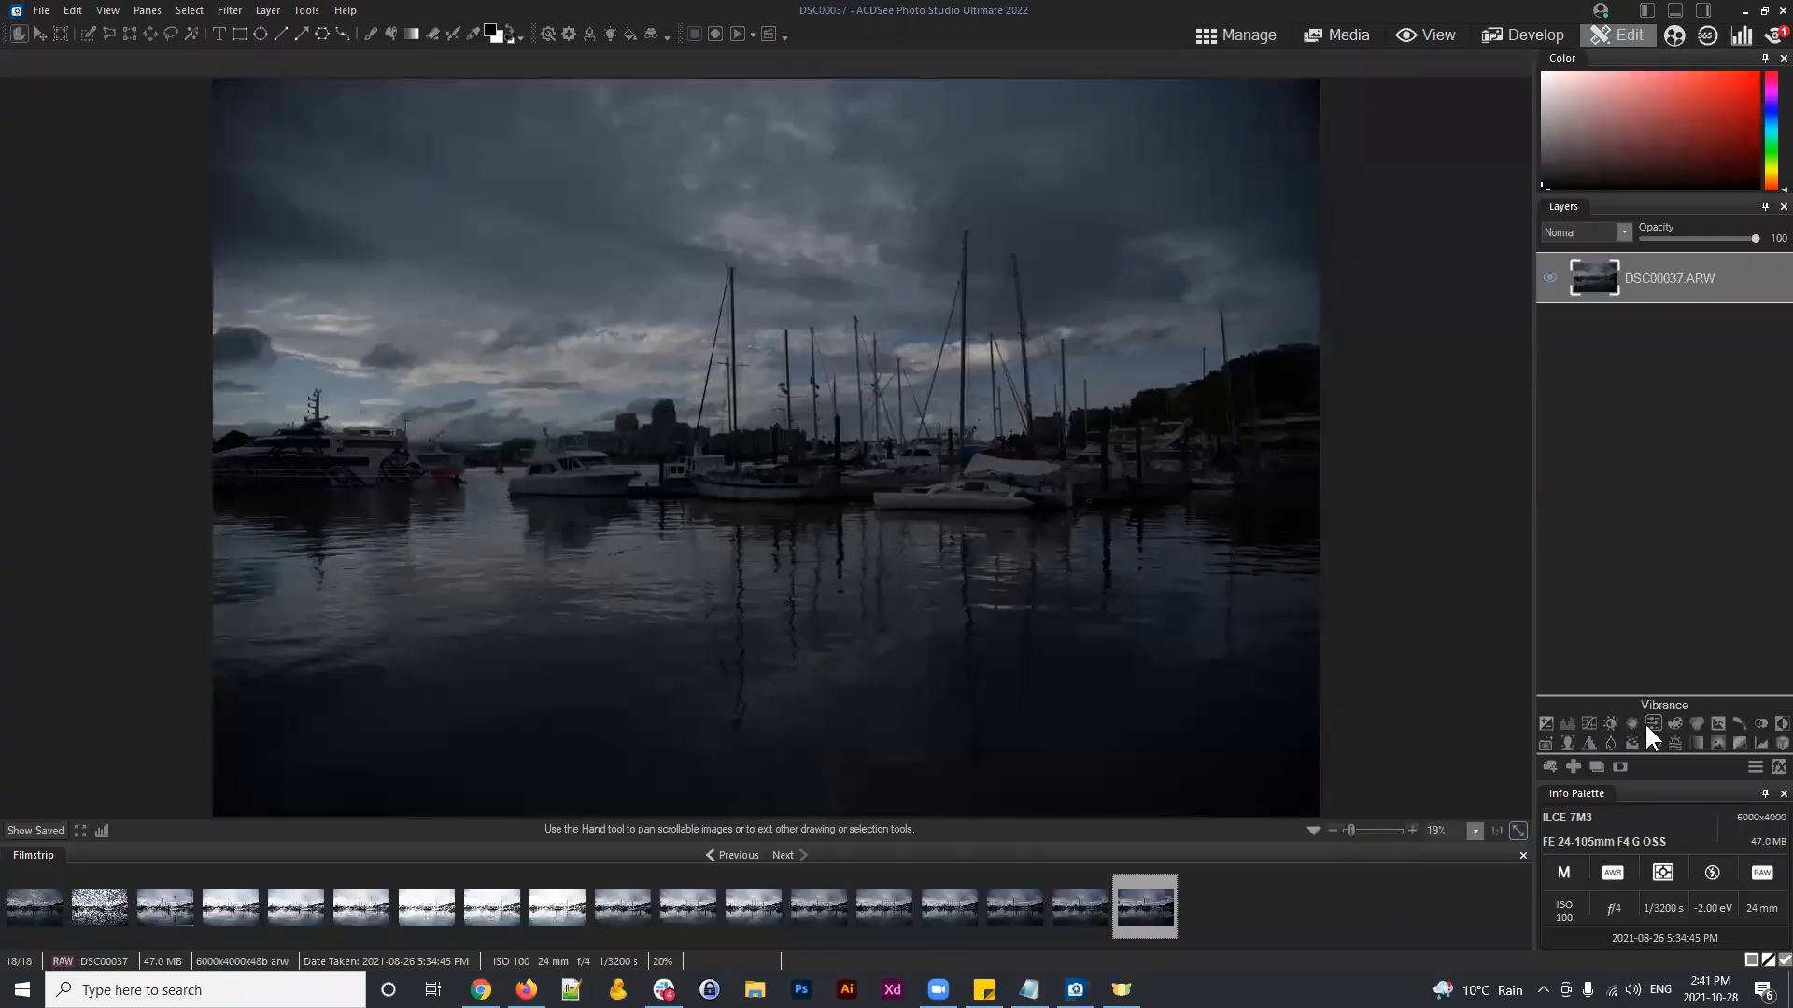
pyautogui.click(1546, 723)
pyautogui.moveTo(1647, 657); pyautogui.dragTo(1751, 656)
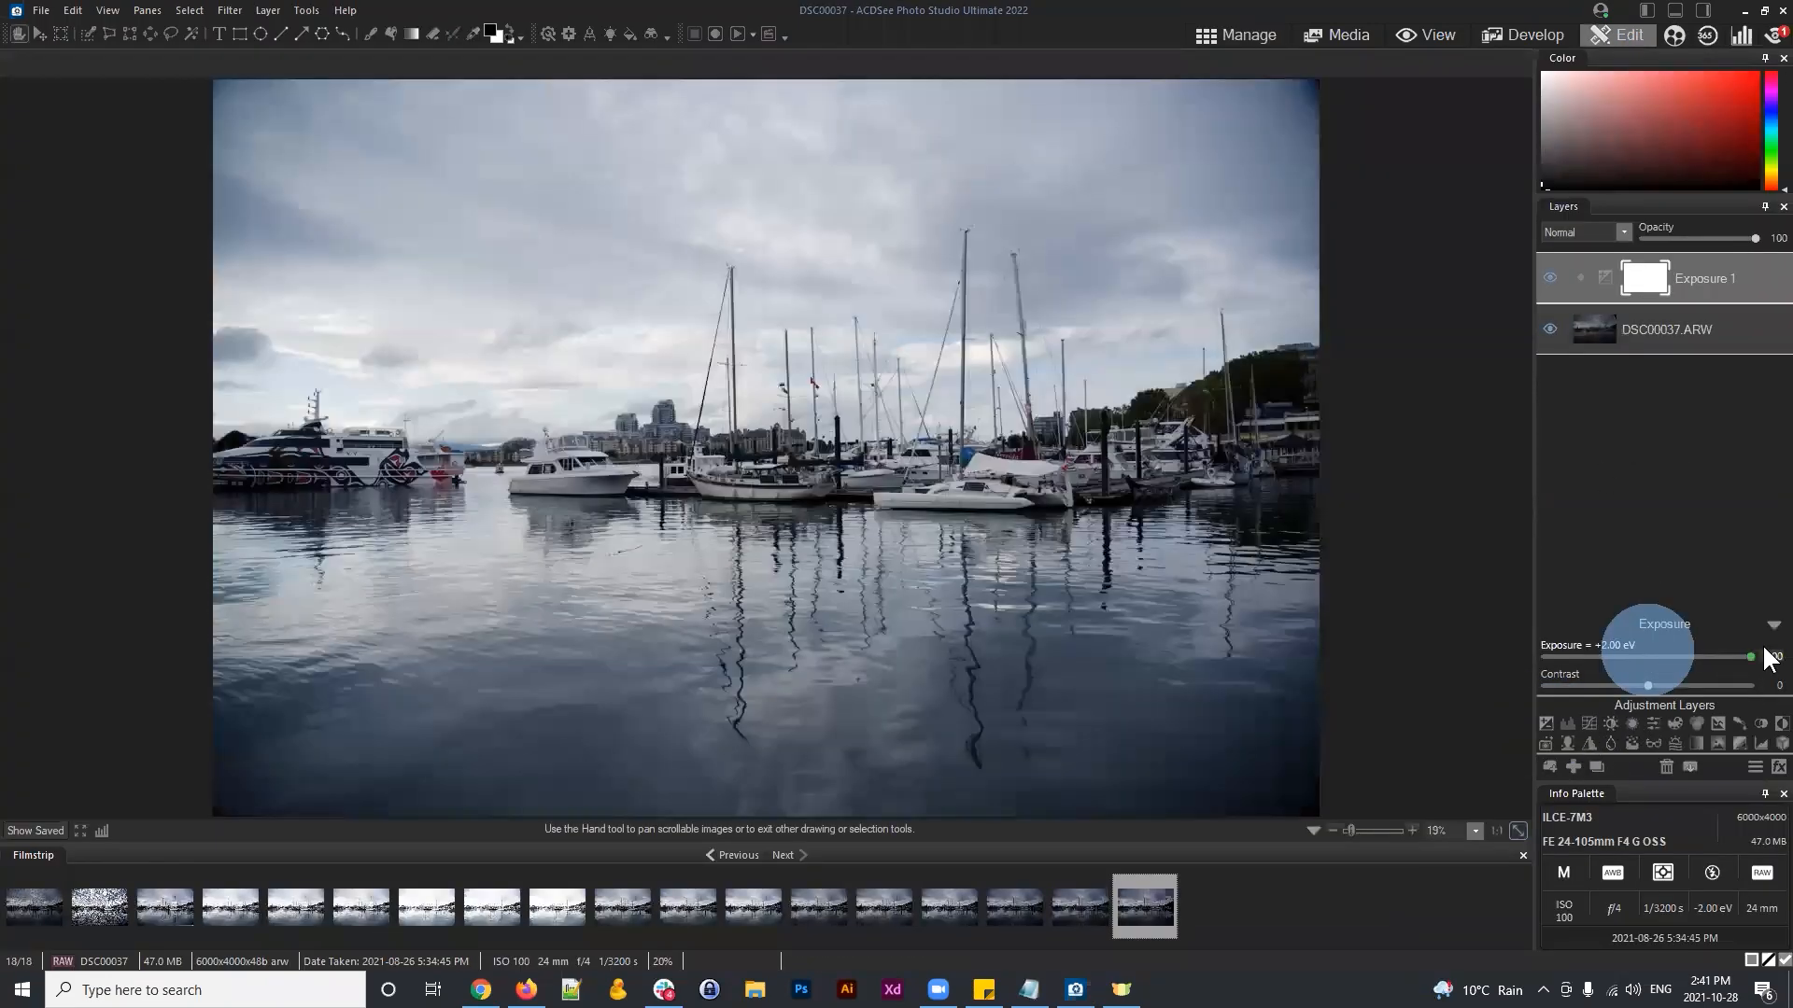
# Step: Examine the save dialog and its available file types for the layered RAW photo, cancelling without saving
pyautogui.click(41, 10)
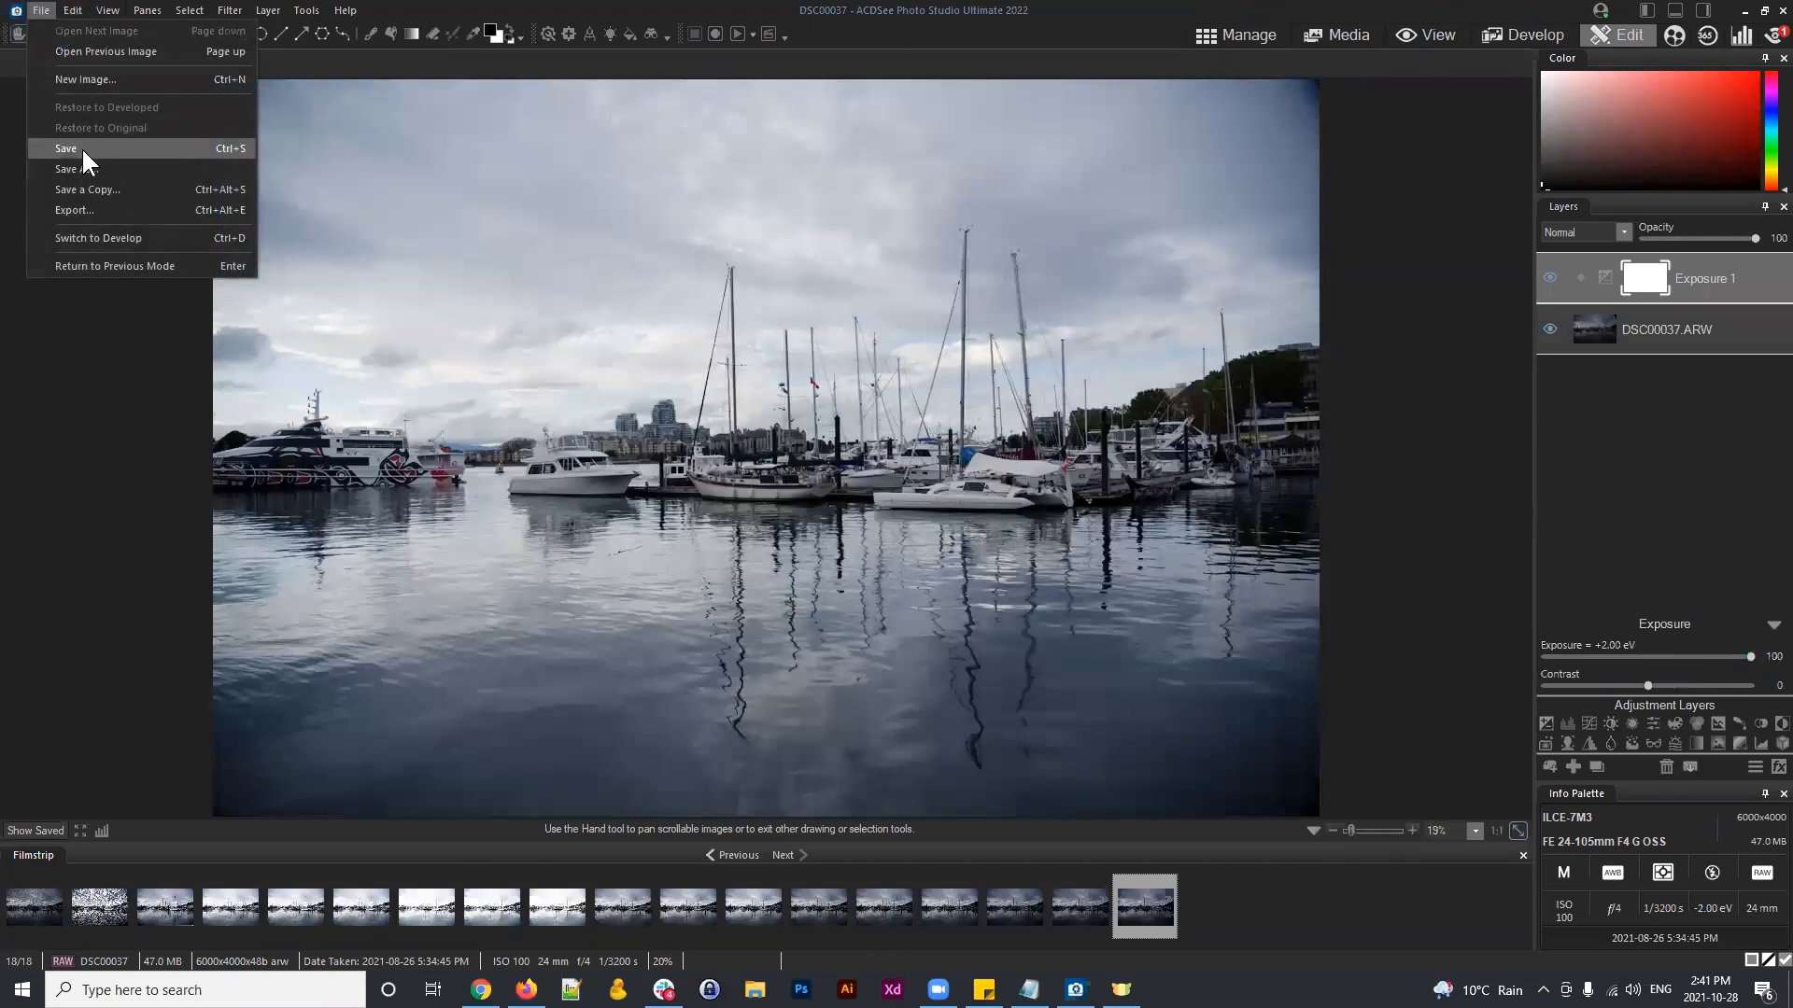
pyautogui.click(81, 148)
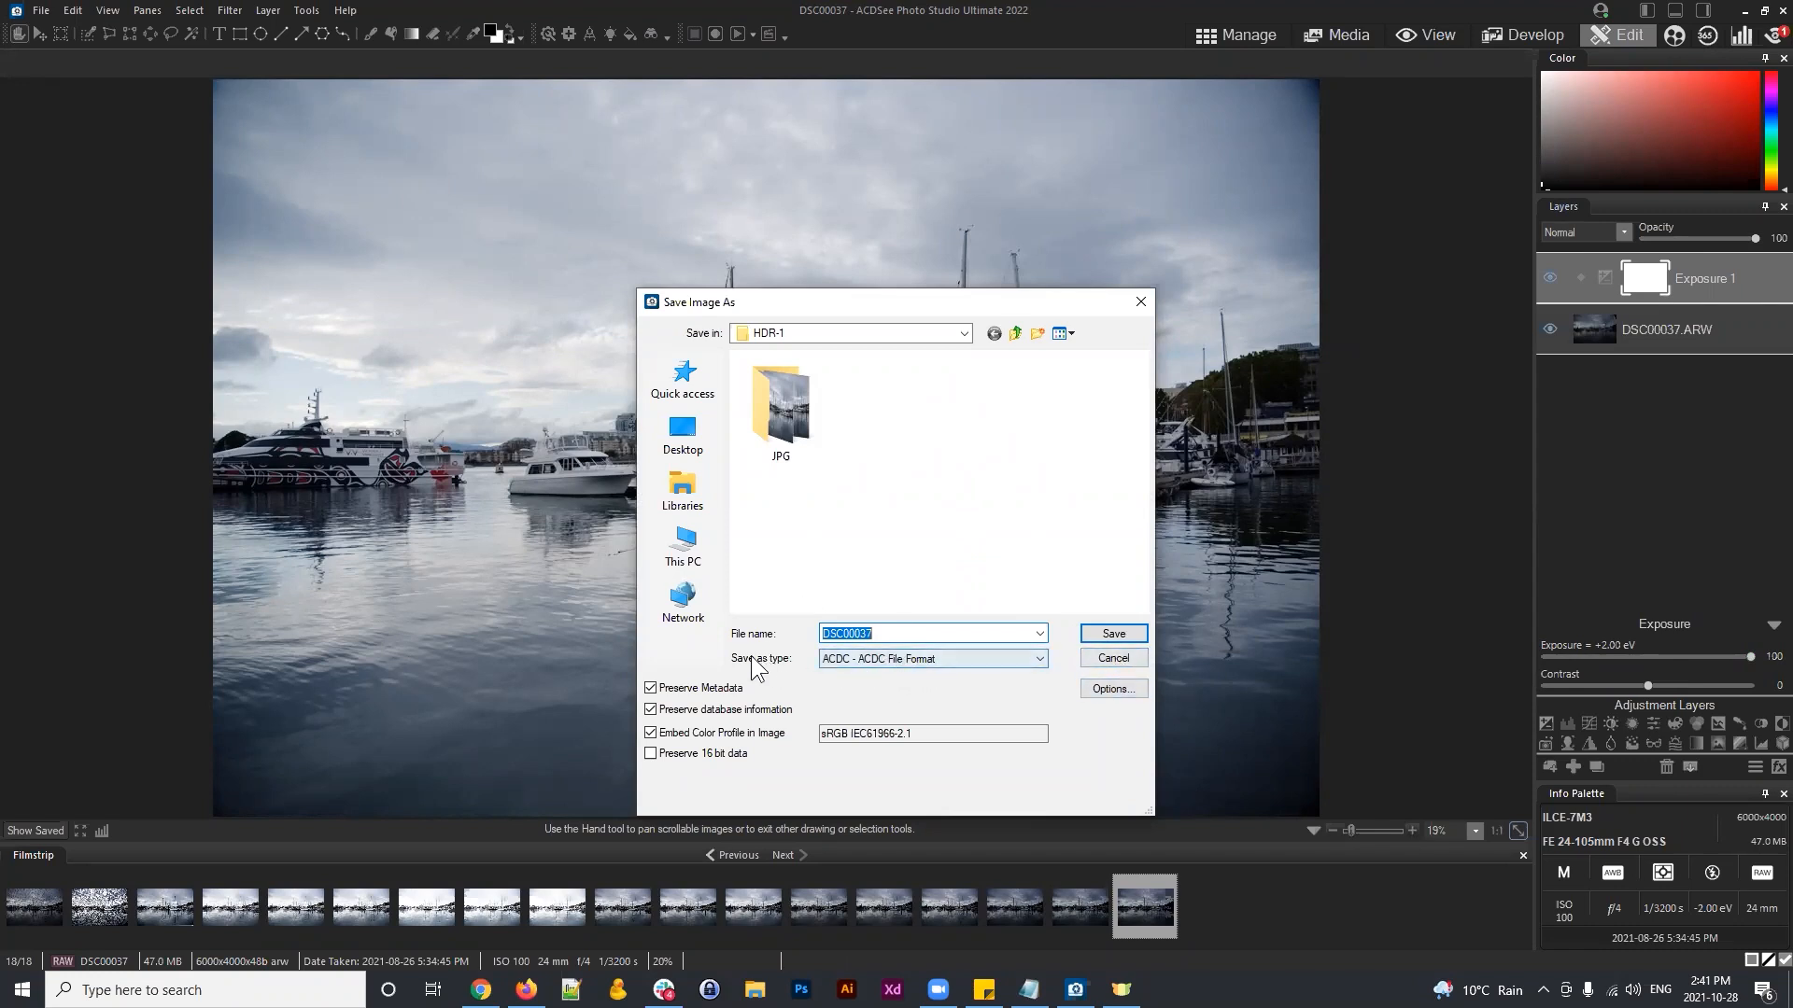
pyautogui.click(917, 661)
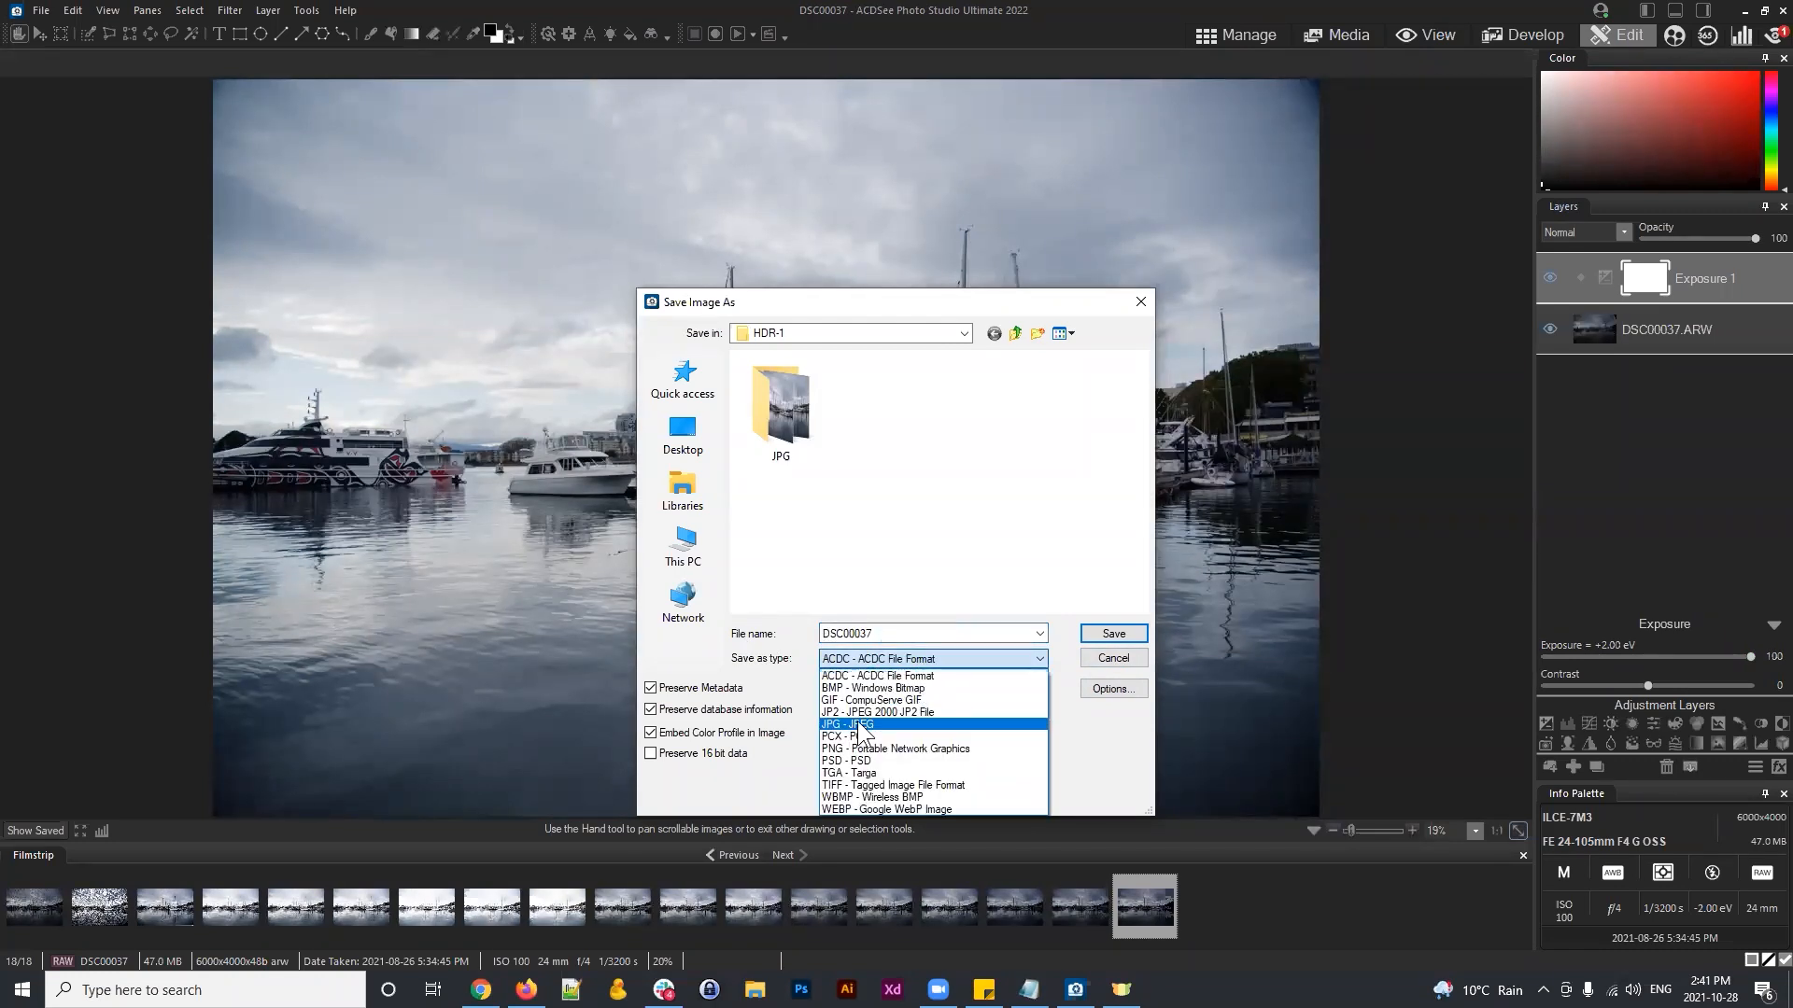
pyautogui.click(1065, 619)
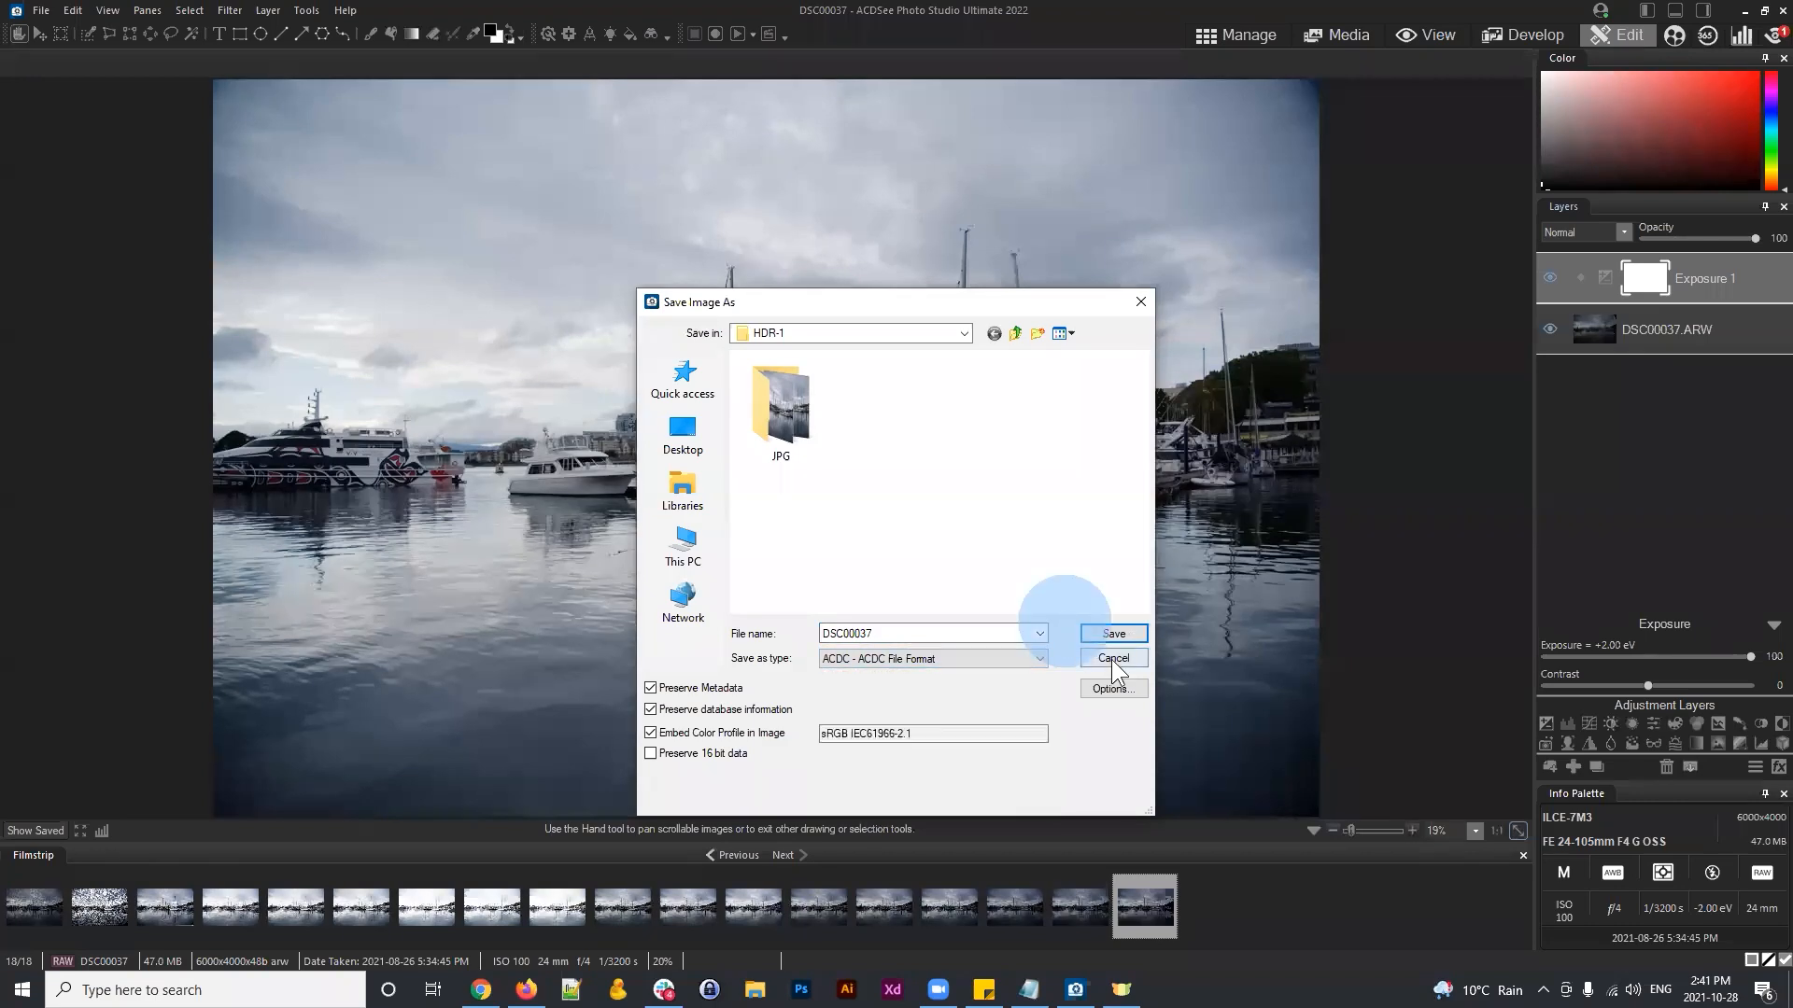
pyautogui.click(1113, 660)
pyautogui.click(41, 11)
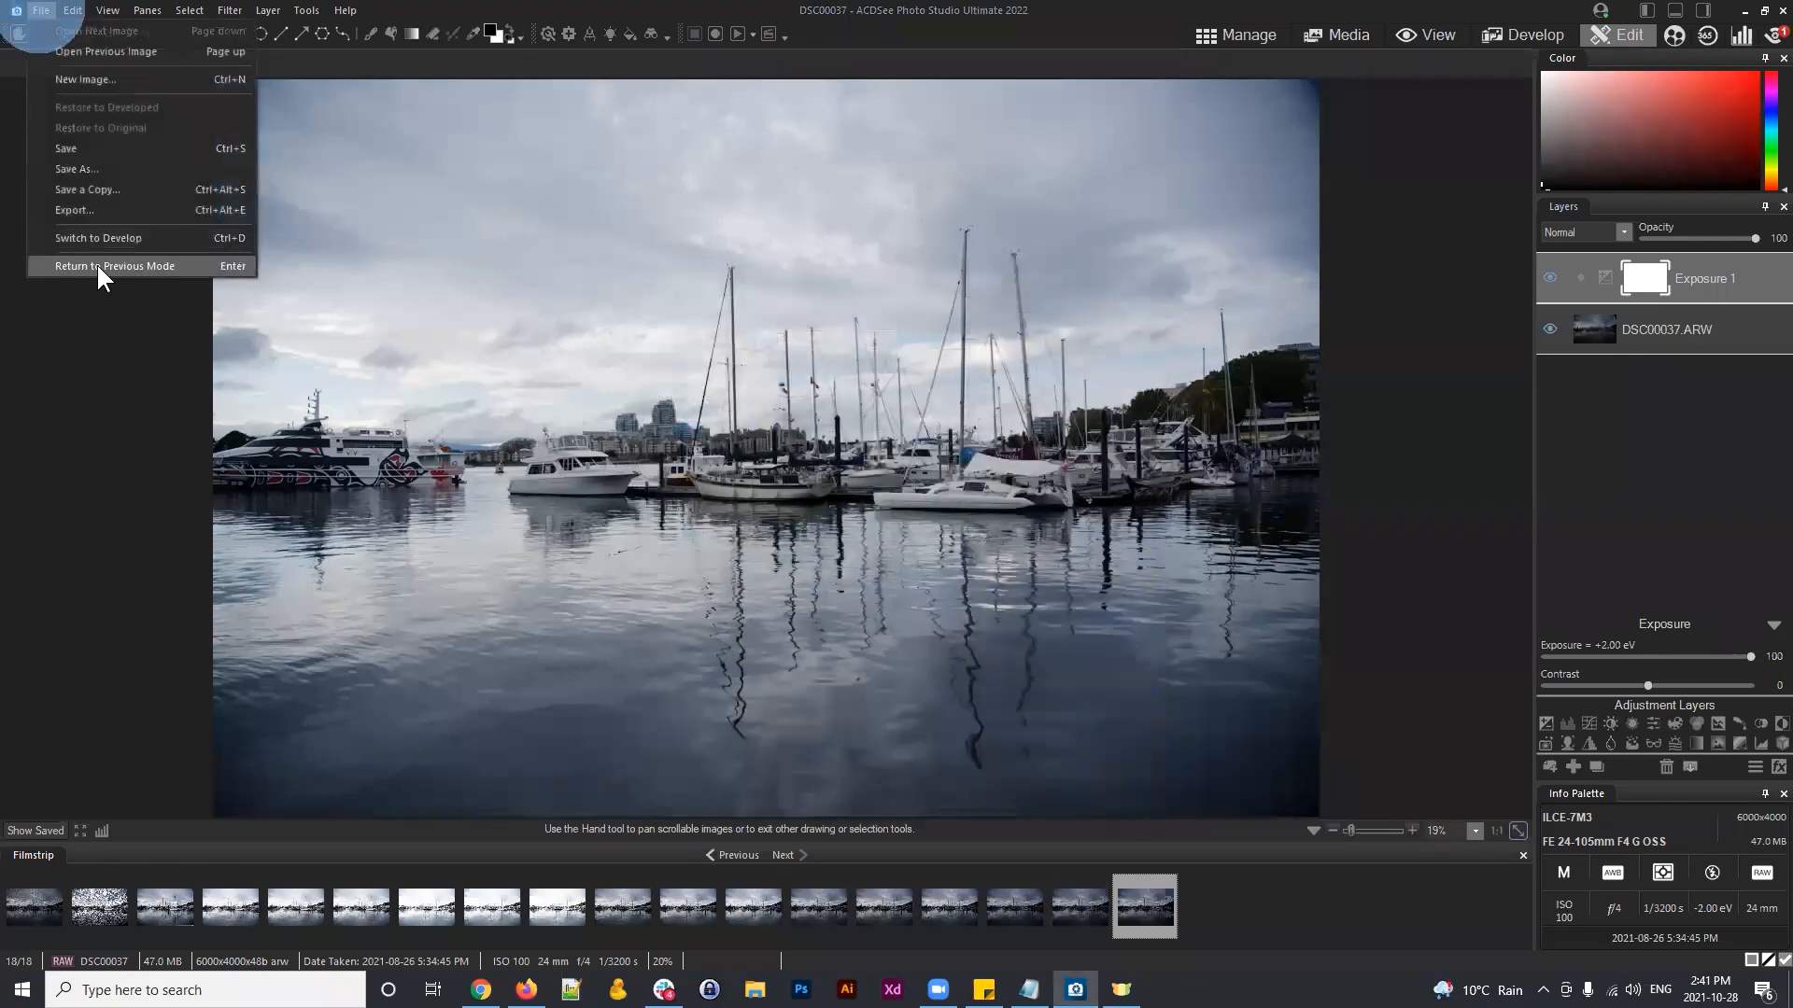
pyautogui.click(92, 151)
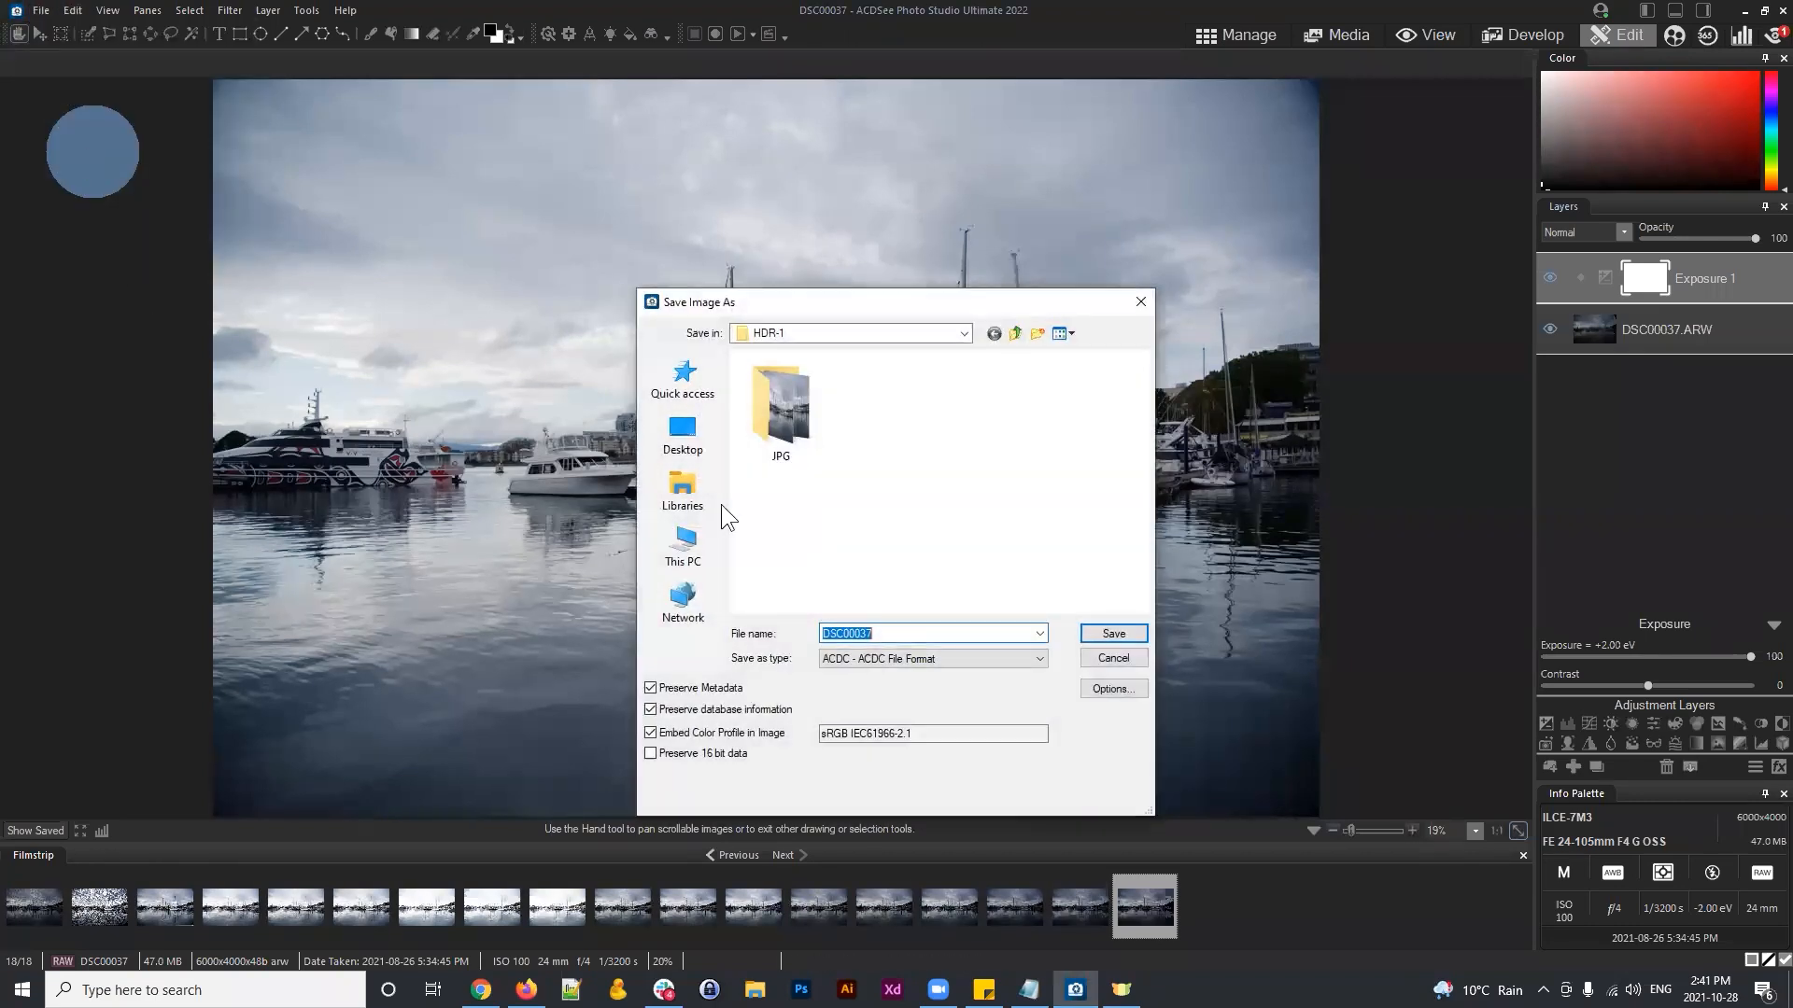
pyautogui.click(1111, 659)
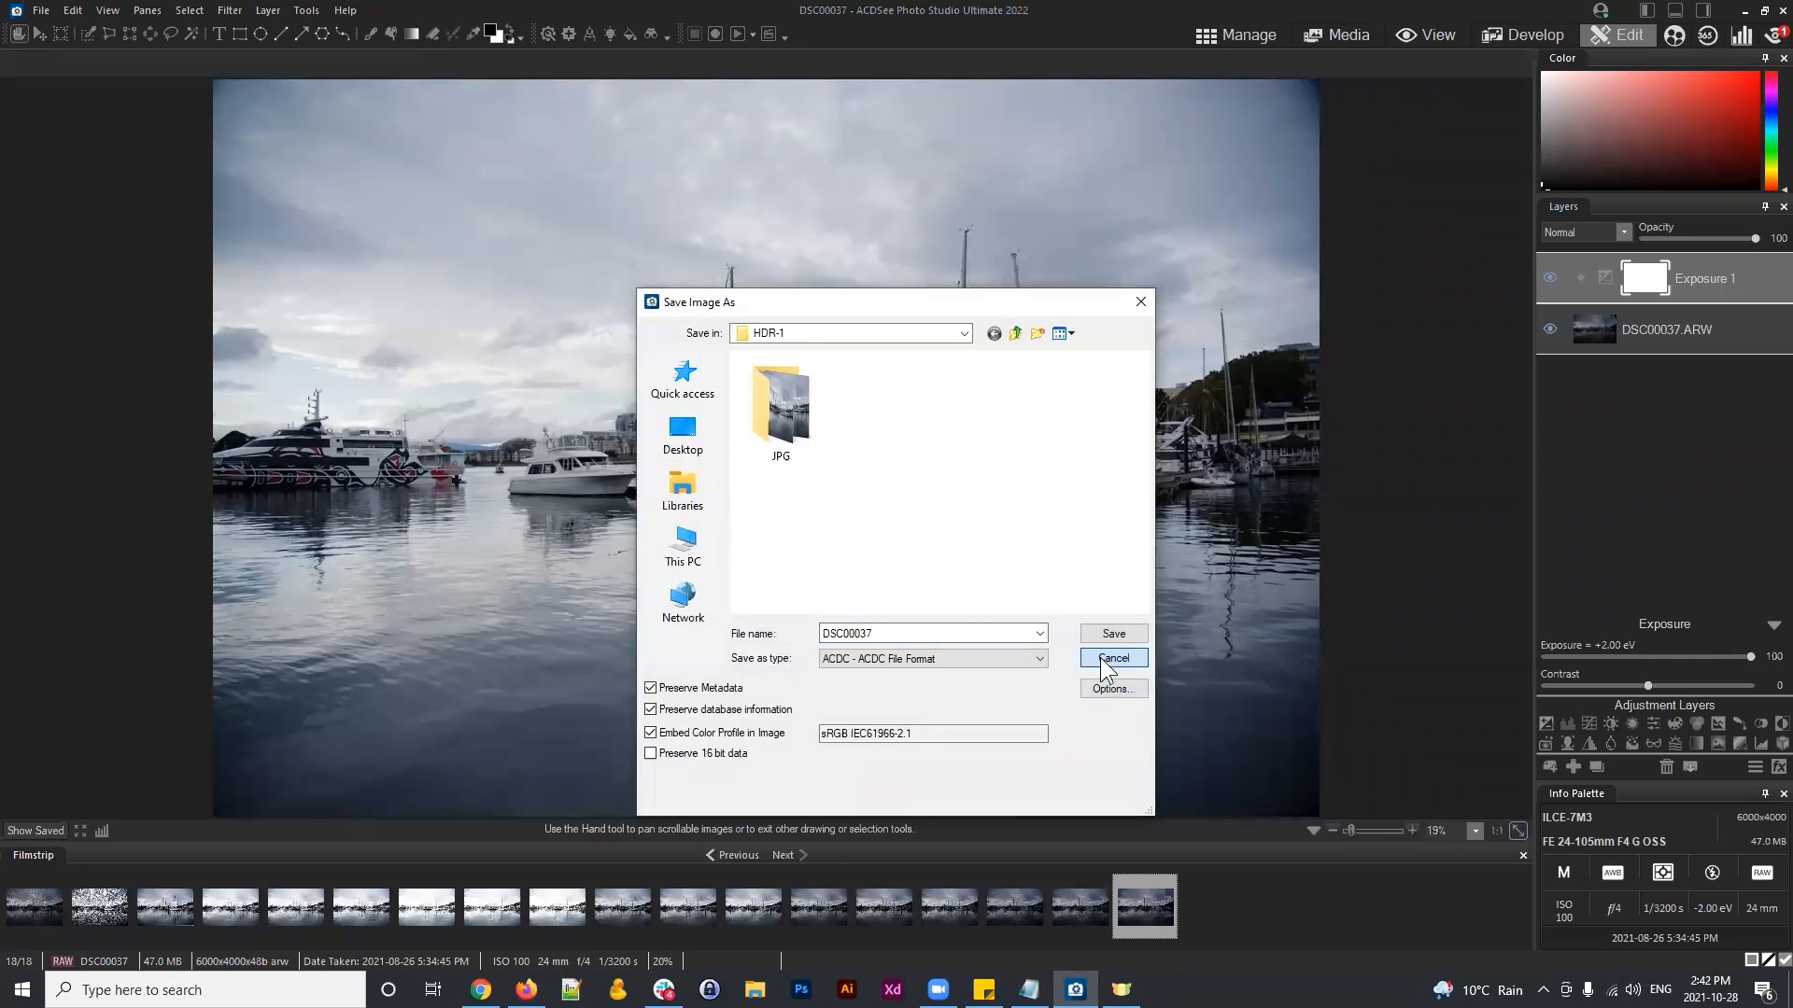
# Step: Leave the edited DSC00037 photo for the image library, discarding its Exposure layer
pyautogui.click(41, 11)
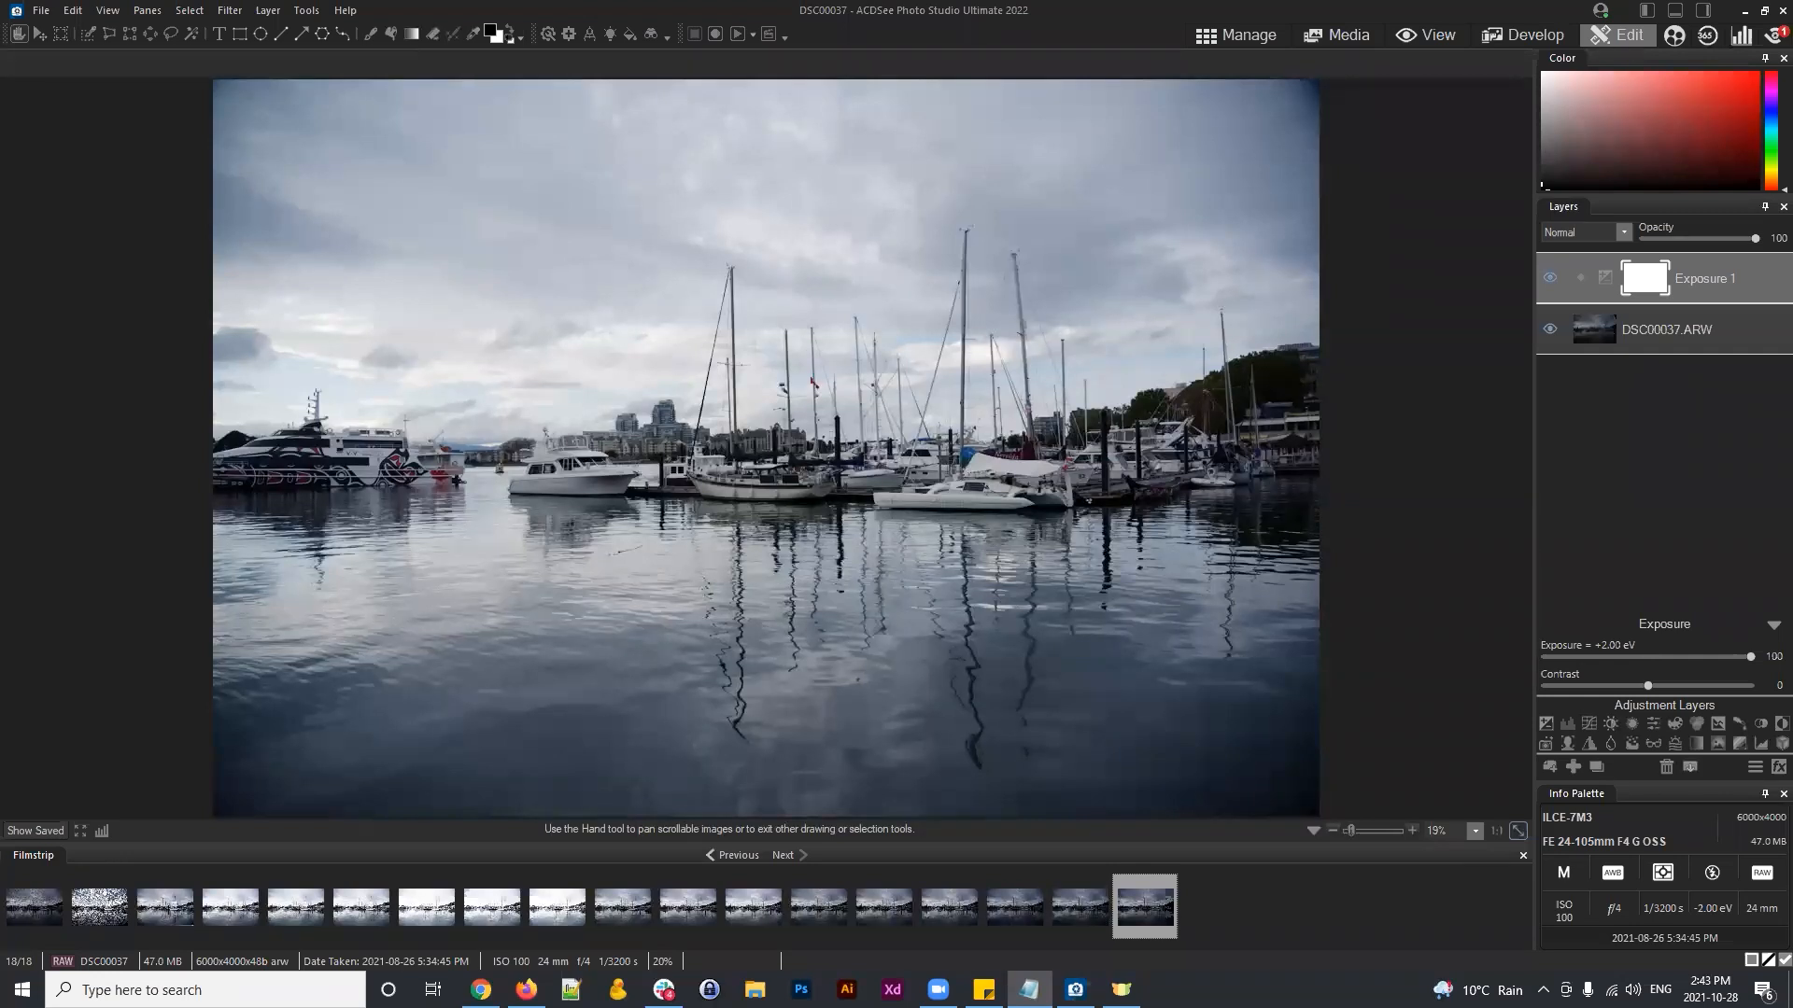
pyautogui.click(1231, 38)
pyautogui.click(898, 504)
# Step: View the ACDSee Focus Stack (2021 2) image at full size and return to the HDR-1 thumbnails
pyautogui.click(880, 797)
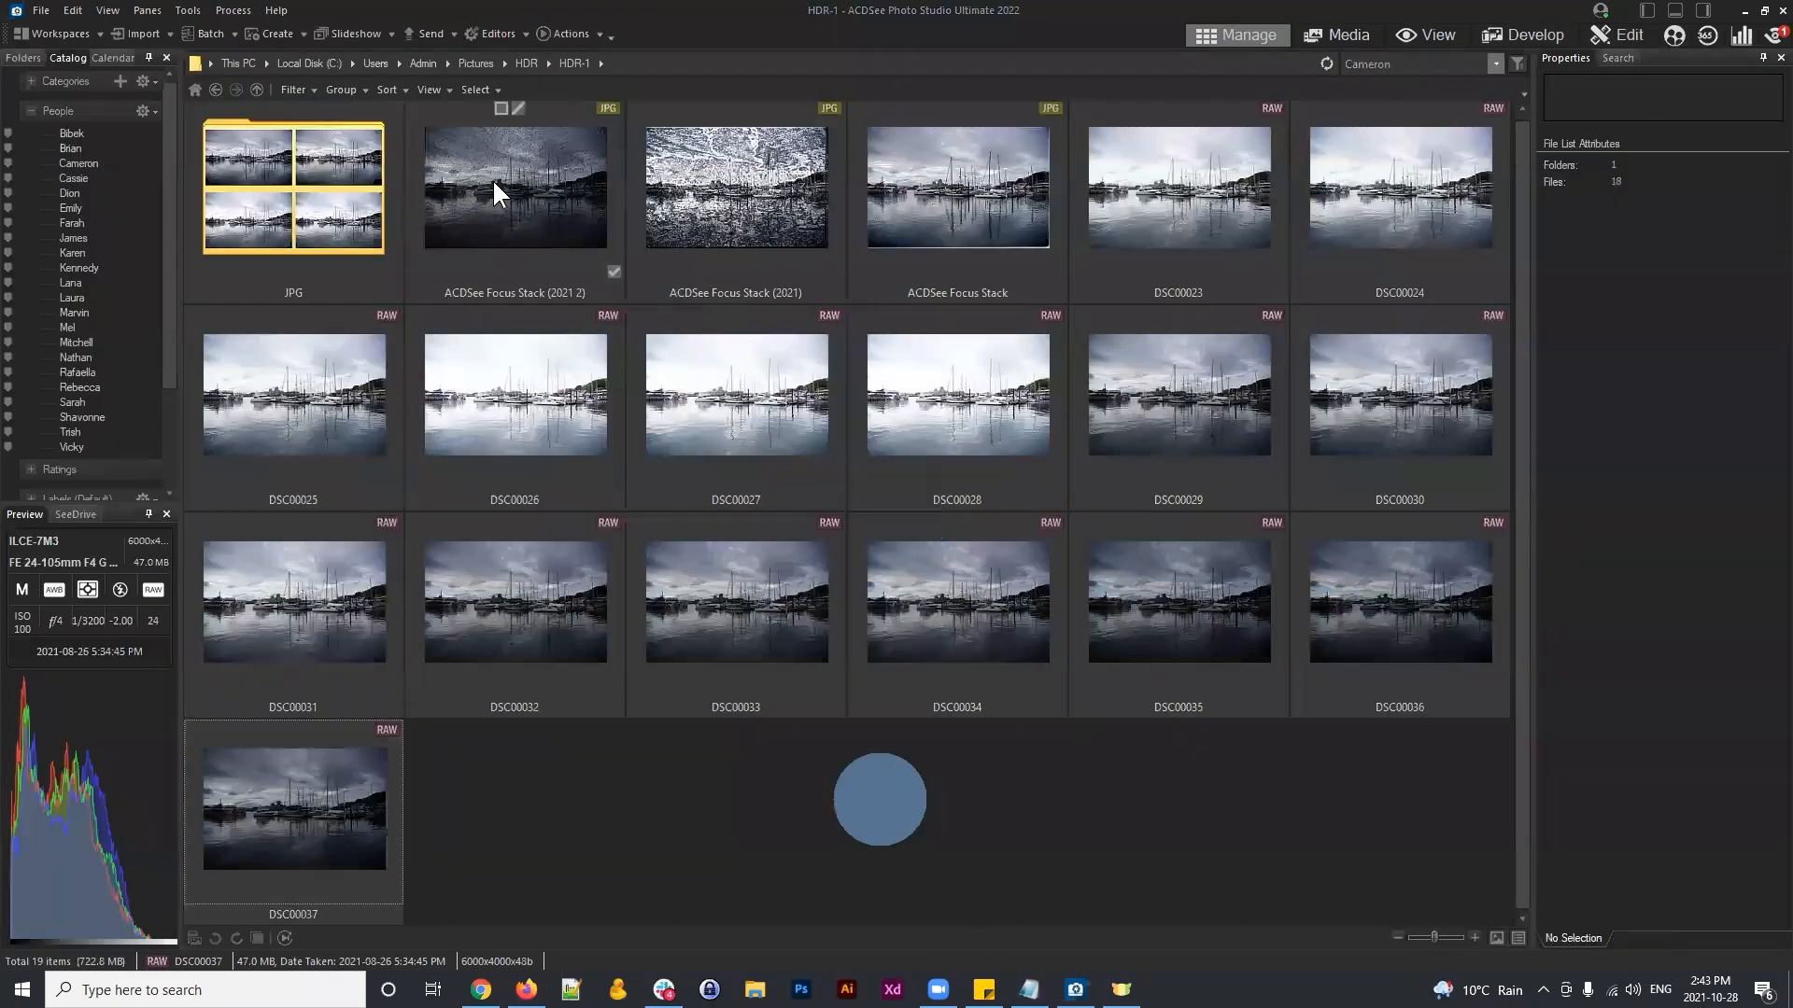
pyautogui.doubleClick(519, 155)
pyautogui.click(1213, 35)
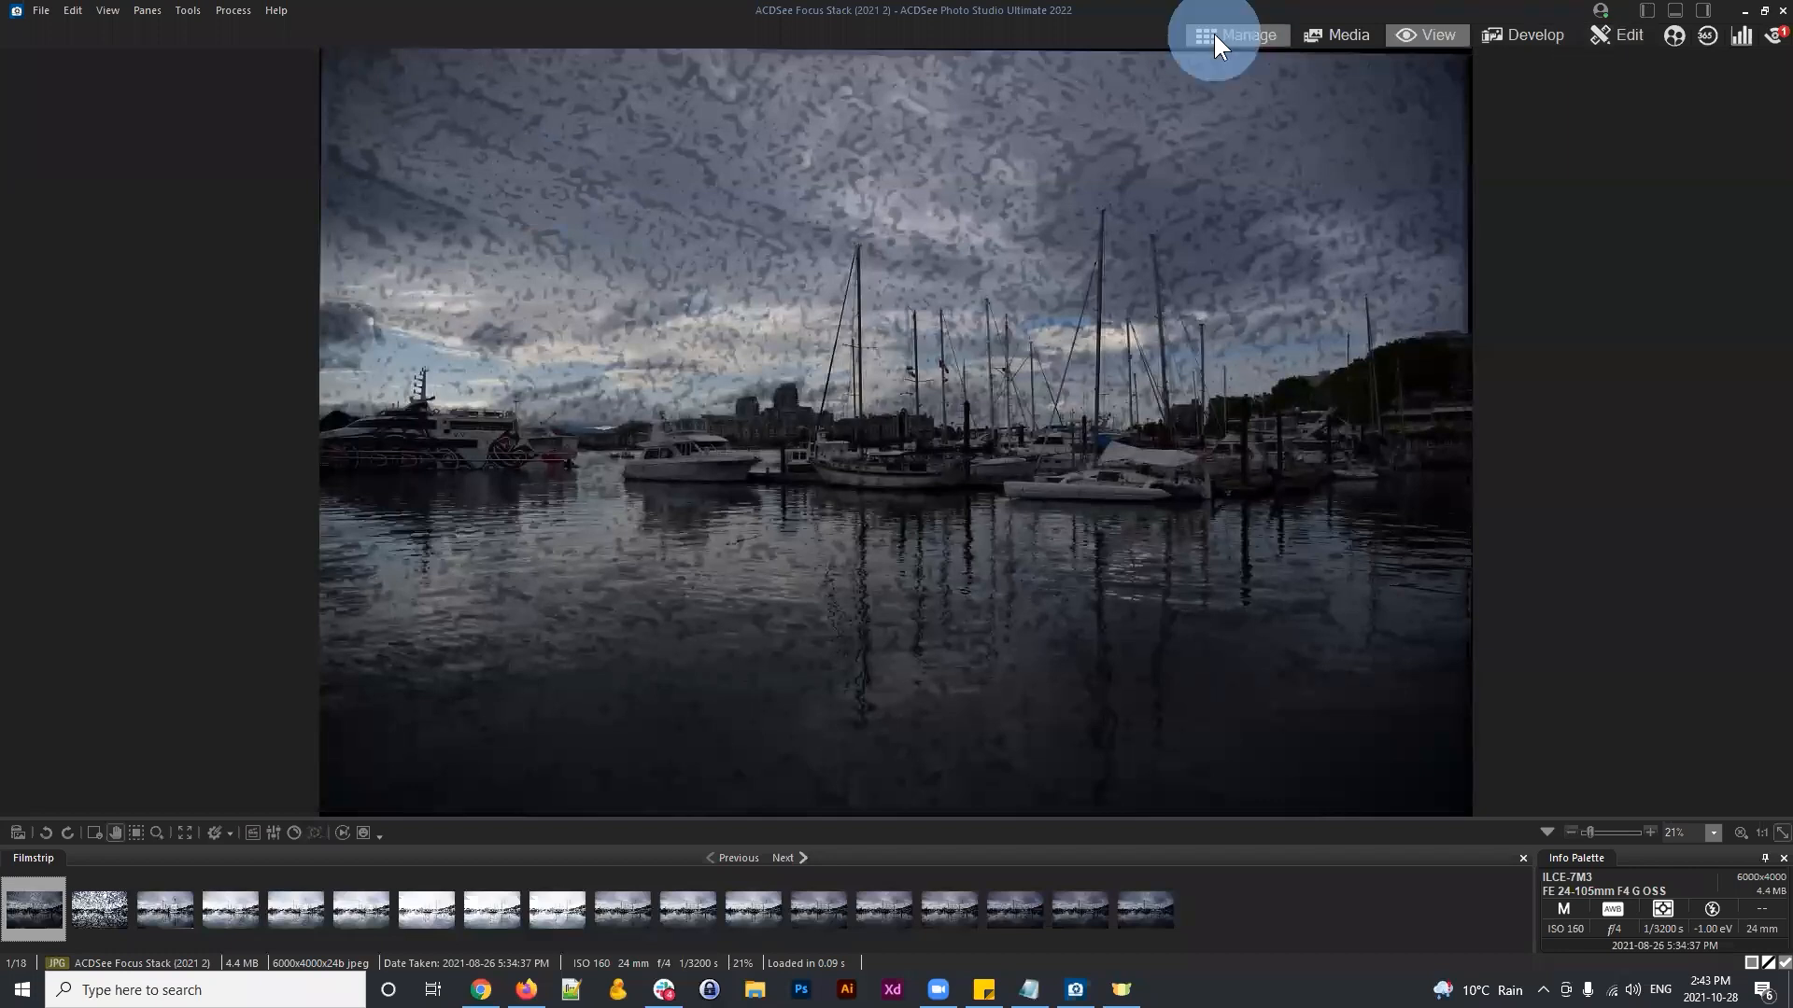
pyautogui.click(1021, 773)
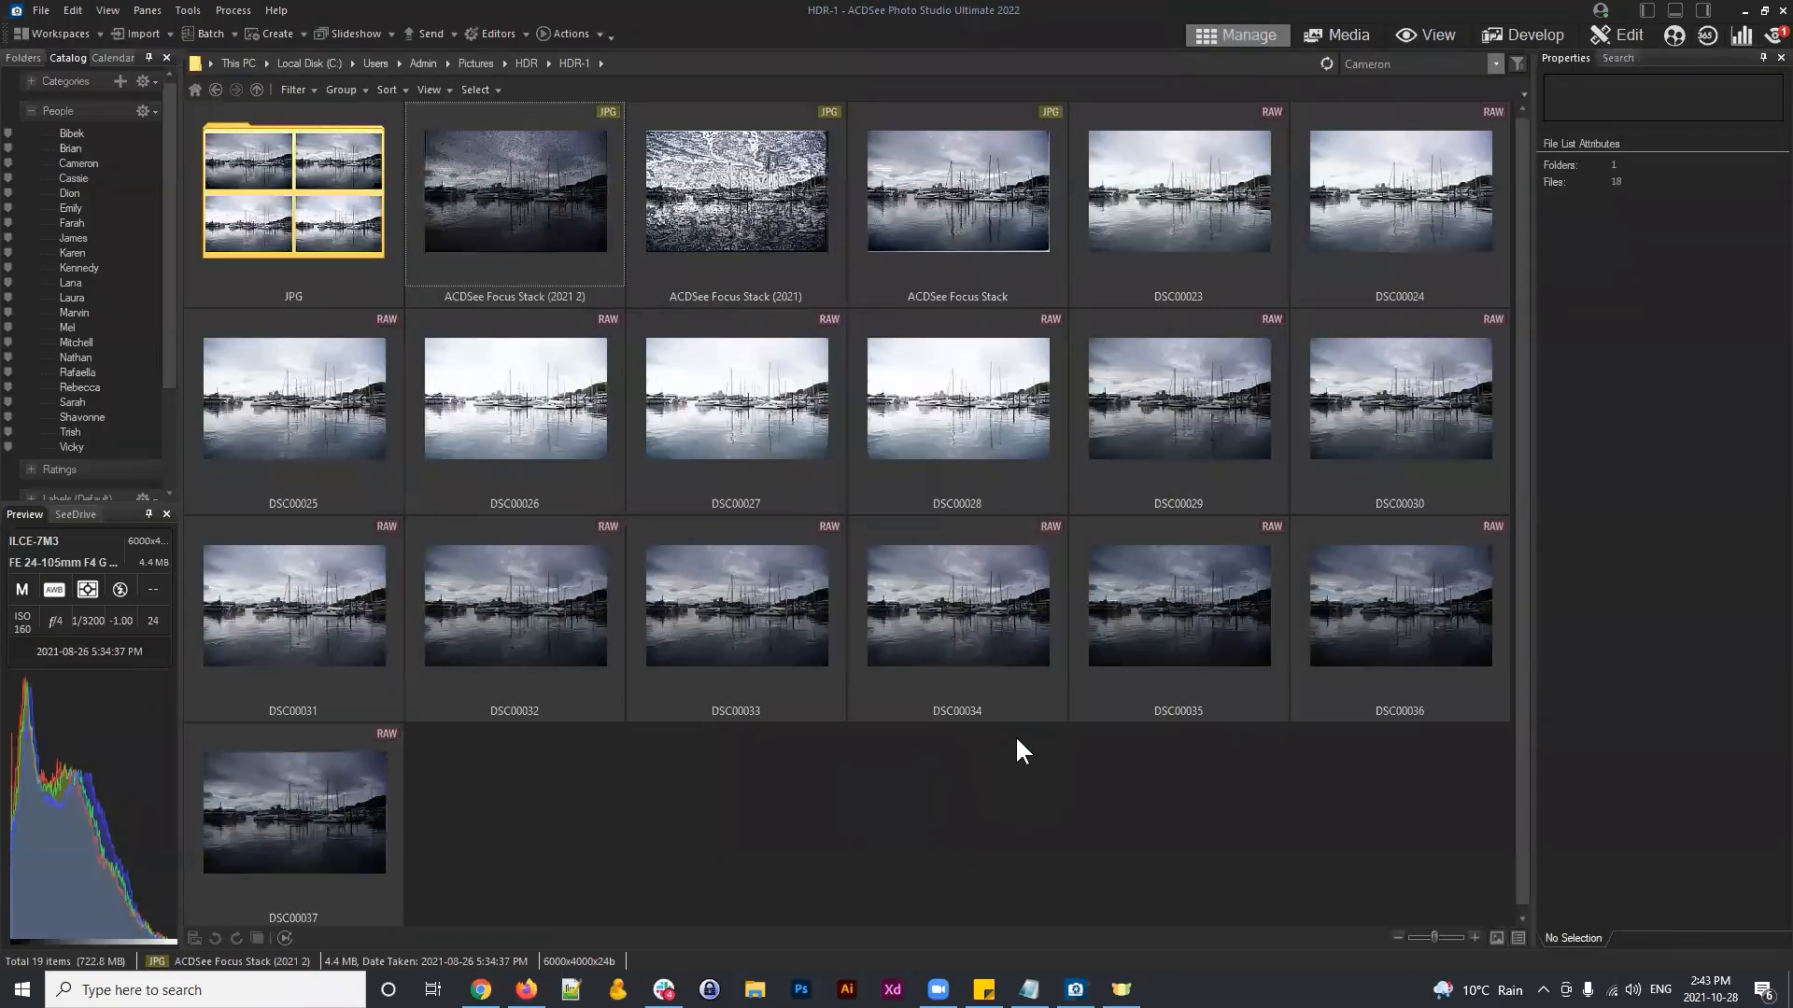